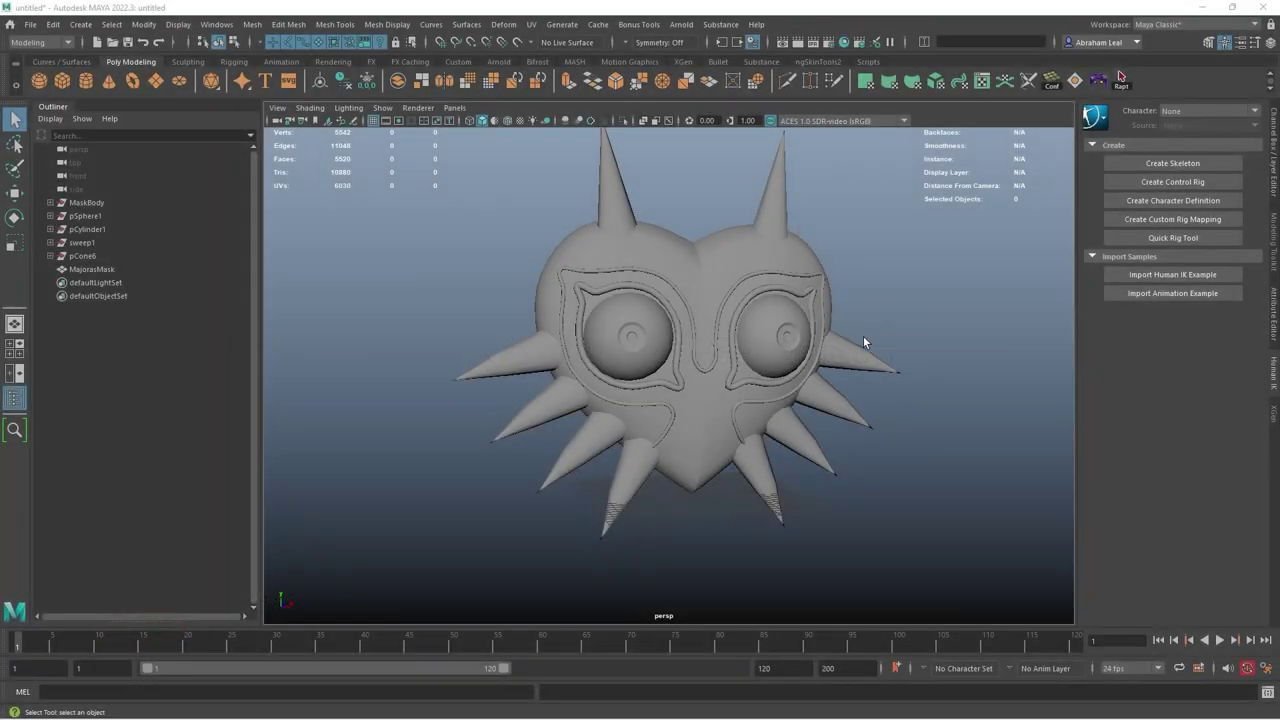
# - Select the MajorasMask mesh and examine its overall shape and wireframe from the front
pyautogui.keyDown('alt'); pyautogui.moveTo(866, 337); pyautogui.dragTo(938, 354); pyautogui.keyUp('alt')
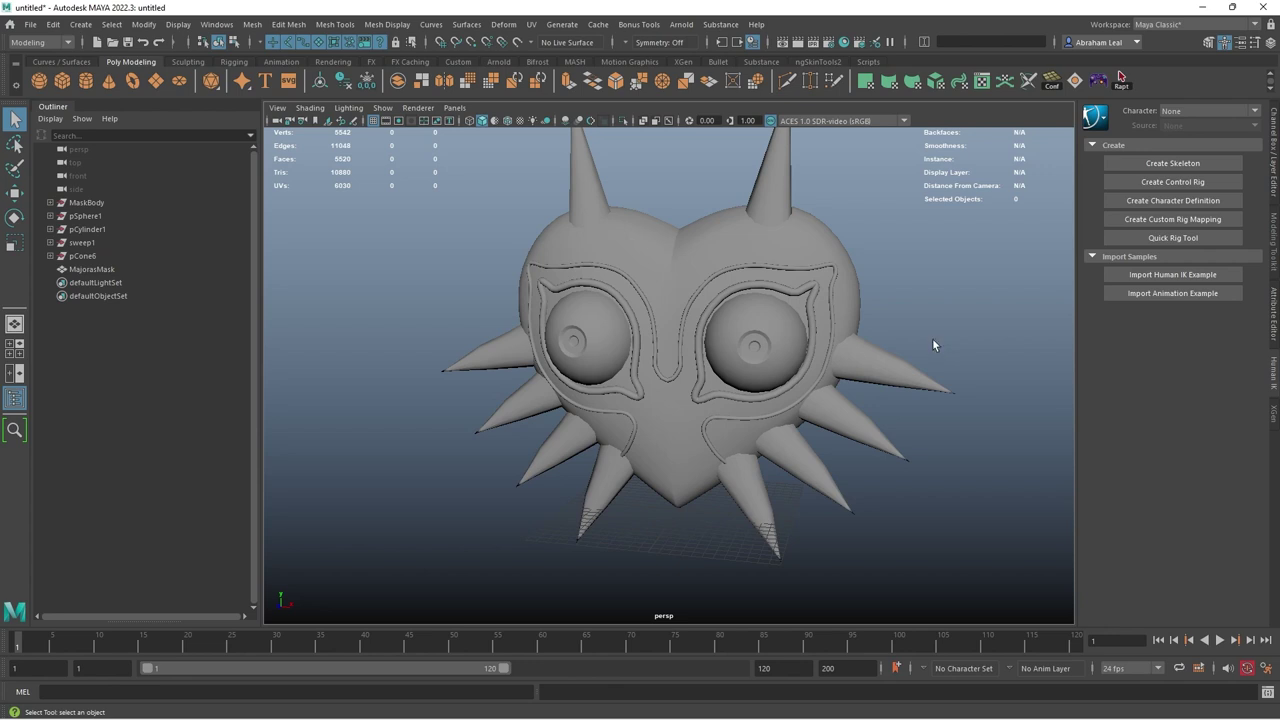
pyautogui.keyDown('alt'); pyautogui.moveTo(826, 347); pyautogui.dragTo(883, 372); pyautogui.keyUp('alt')
pyautogui.click(760, 340)
pyautogui.moveTo(883, 372)
pyautogui.keyDown('alt'); pyautogui.mouseDown(button='right')
pyautogui.moveTo(814, 343)
pyautogui.moveTo(880, 371)
pyautogui.mouseUp(button='right'); pyautogui.keyUp('alt')
pyautogui.keyDown('alt'); pyautogui.moveTo(706, 338); pyautogui.dragTo(785, 364); pyautogui.keyUp('alt')
pyautogui.keyDown('alt'); pyautogui.moveTo(785, 364); pyautogui.dragTo(584, 310, button='right'); pyautogui.keyUp('alt')
pyautogui.moveTo(584, 310)
pyautogui.keyDown('alt'); pyautogui.mouseDown()
pyautogui.moveTo(851, 317)
pyautogui.moveTo(591, 320)
pyautogui.mouseUp(); pyautogui.keyUp('alt')
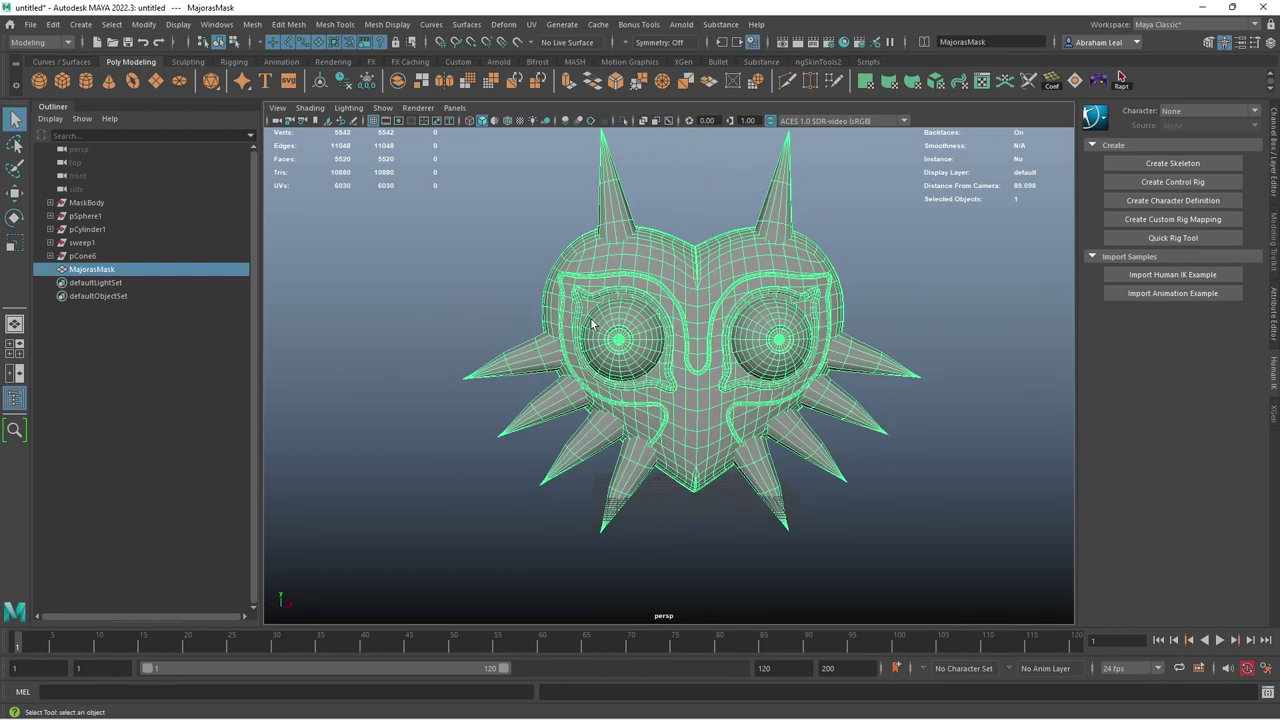
# - Examine the mask's wireframe up close and from several sides
pyautogui.keyDown('alt'); pyautogui.moveTo(702, 324); pyautogui.dragTo(680, 312, button='middle'); pyautogui.keyUp('alt')
pyautogui.keyDown('alt'); pyautogui.moveTo(714, 306); pyautogui.dragTo(770, 345); pyautogui.keyUp('alt')
pyautogui.keyDown('alt'); pyautogui.moveTo(770, 345); pyautogui.dragTo(875, 368, button='right'); pyautogui.keyUp('alt')
pyautogui.keyDown('alt'); pyautogui.moveTo(875, 368); pyautogui.dragTo(734, 334); pyautogui.keyUp('alt')
pyautogui.keyDown('alt'); pyautogui.moveTo(836, 297); pyautogui.dragTo(740, 305, button='right'); pyautogui.keyUp('alt')
pyautogui.keyDown('alt'); pyautogui.moveTo(740, 305); pyautogui.dragTo(691, 380, button='middle'); pyautogui.keyUp('alt')
pyautogui.keyDown('alt'); pyautogui.moveTo(691, 380); pyautogui.dragTo(606, 391); pyautogui.keyUp('alt')
pyautogui.keyDown('alt'); pyautogui.moveTo(606, 391); pyautogui.dragTo(752, 418, button='right'); pyautogui.keyUp('alt')
pyautogui.keyDown('alt'); pyautogui.moveTo(752, 418); pyautogui.dragTo(895, 450, button='middle'); pyautogui.keyUp('alt')
pyautogui.keyDown('alt'); pyautogui.moveTo(895, 455); pyautogui.dragTo(786, 334); pyautogui.keyUp('alt')
pyautogui.keyDown('alt'); pyautogui.moveTo(762, 334); pyautogui.dragTo(791, 286, button='middle'); pyautogui.keyUp('alt')
pyautogui.keyDown('alt'); pyautogui.moveTo(791, 286); pyautogui.dragTo(643, 289, button='right'); pyautogui.keyUp('alt')
pyautogui.keyDown('alt'); pyautogui.moveTo(643, 289); pyautogui.dragTo(700, 385); pyautogui.keyUp('alt')
pyautogui.keyDown('alt'); pyautogui.moveTo(700, 385); pyautogui.dragTo(762, 397, button='right'); pyautogui.keyUp('alt')
pyautogui.keyDown('alt'); pyautogui.moveTo(762, 398); pyautogui.dragTo(723, 423); pyautogui.keyUp('alt')
# - Preview the mask mesh smoothed at close range, then switch back to the unsmoothed display
pyautogui.scroll(8, 726, 417)
pyautogui.press('3')
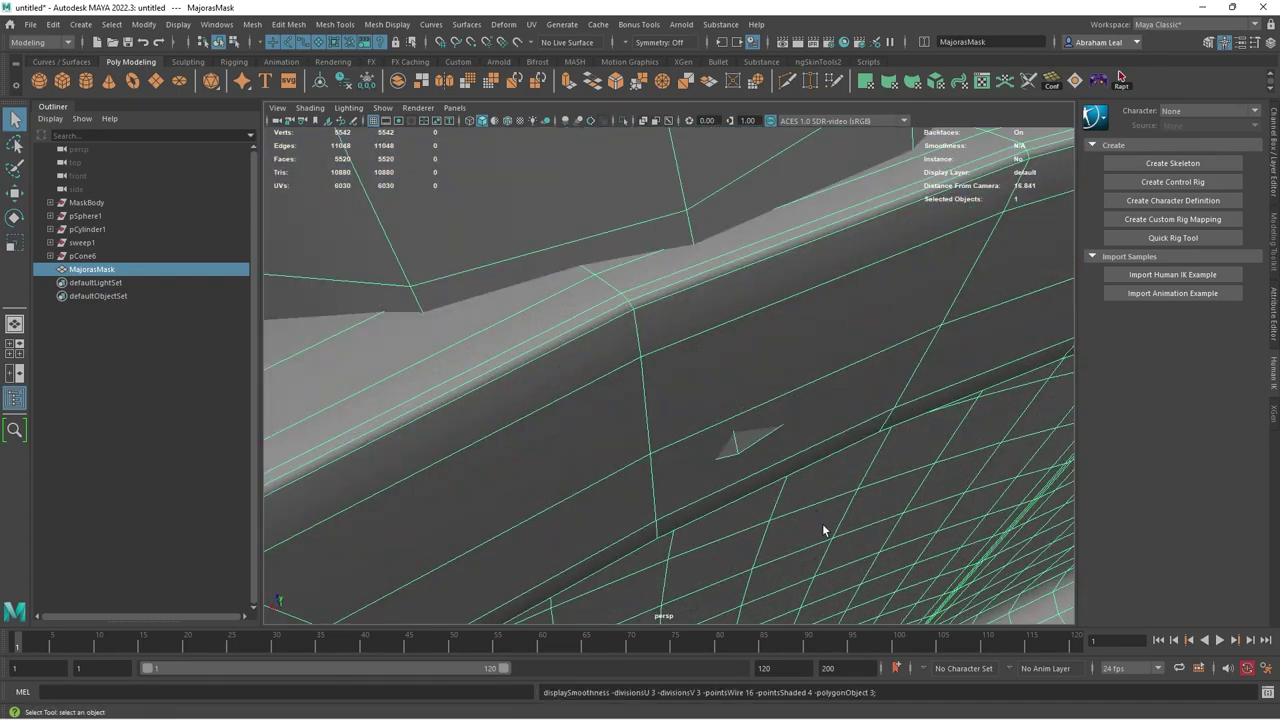
pyautogui.scroll(-5, 775, 492)
pyautogui.press('1')
pyautogui.keyDown('alt'); pyautogui.moveTo(827, 557); pyautogui.dragTo(979, 454); pyautogui.keyUp('alt')
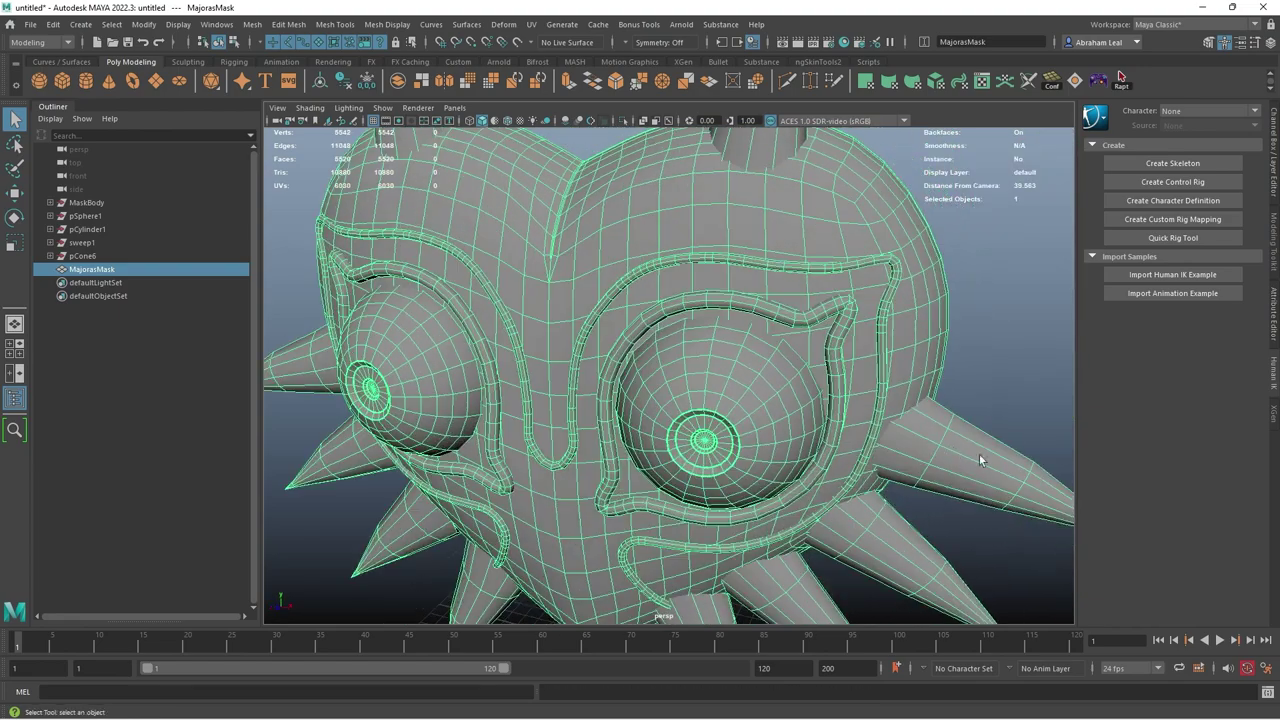
# - Compare the mask with and without its selection wireframe around the eyes and spikes, and leave it deselected
pyautogui.click(988, 390)
pyautogui.keyDown('alt'); pyautogui.moveTo(988, 390); pyautogui.dragTo(828, 393, button='right'); pyautogui.keyUp('alt')
pyautogui.click(836, 398)
pyautogui.press('1')
pyautogui.click(938, 420)
pyautogui.keyDown('alt'); pyautogui.moveTo(805, 385); pyautogui.dragTo(710, 420); pyautogui.keyUp('alt')
pyautogui.click(701, 355)
pyautogui.keyDown('alt'); pyautogui.moveTo(730, 420); pyautogui.dragTo(875, 430, button='right'); pyautogui.keyUp('alt')
pyautogui.keyDown('alt'); pyautogui.moveTo(875, 430); pyautogui.dragTo(960, 432); pyautogui.keyUp('alt')
pyautogui.keyDown('alt'); pyautogui.moveTo(960, 432); pyautogui.dragTo(820, 412, button='right'); pyautogui.keyUp('alt')
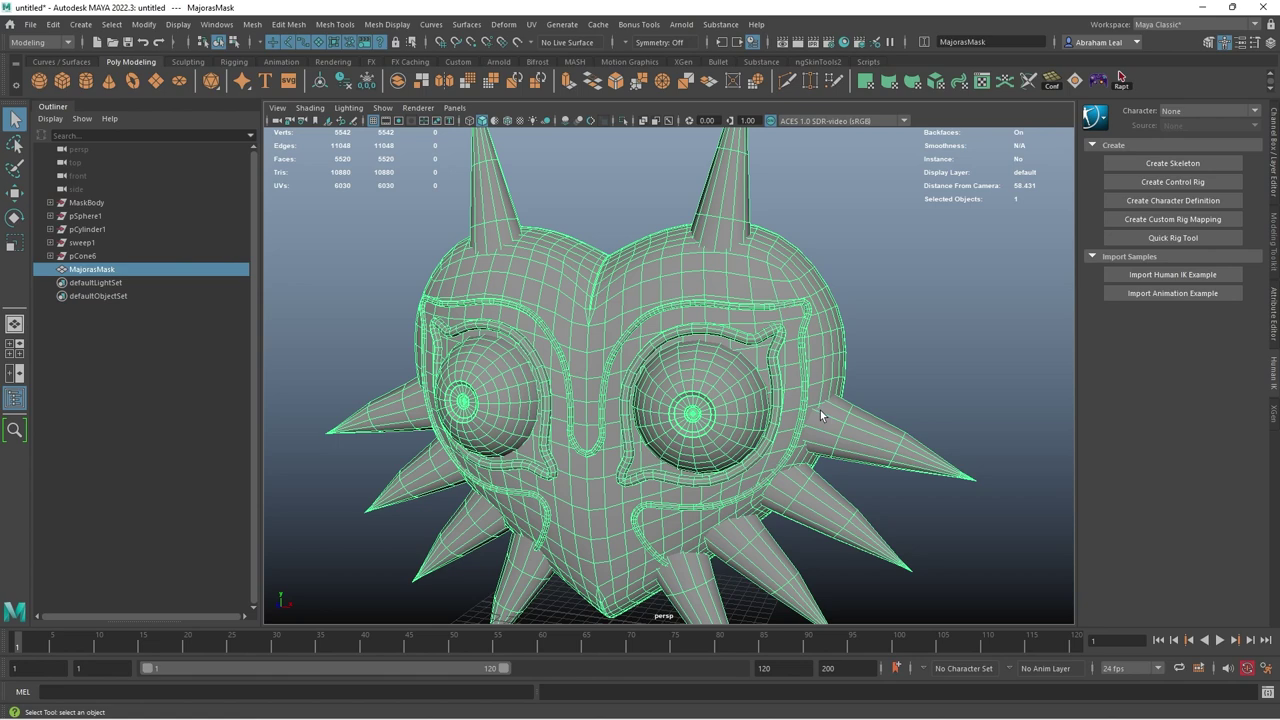
pyautogui.scroll(-3, 708, 300)
pyautogui.keyDown('alt'); pyautogui.moveTo(707, 393); pyautogui.dragTo(709, 297); pyautogui.keyUp('alt')
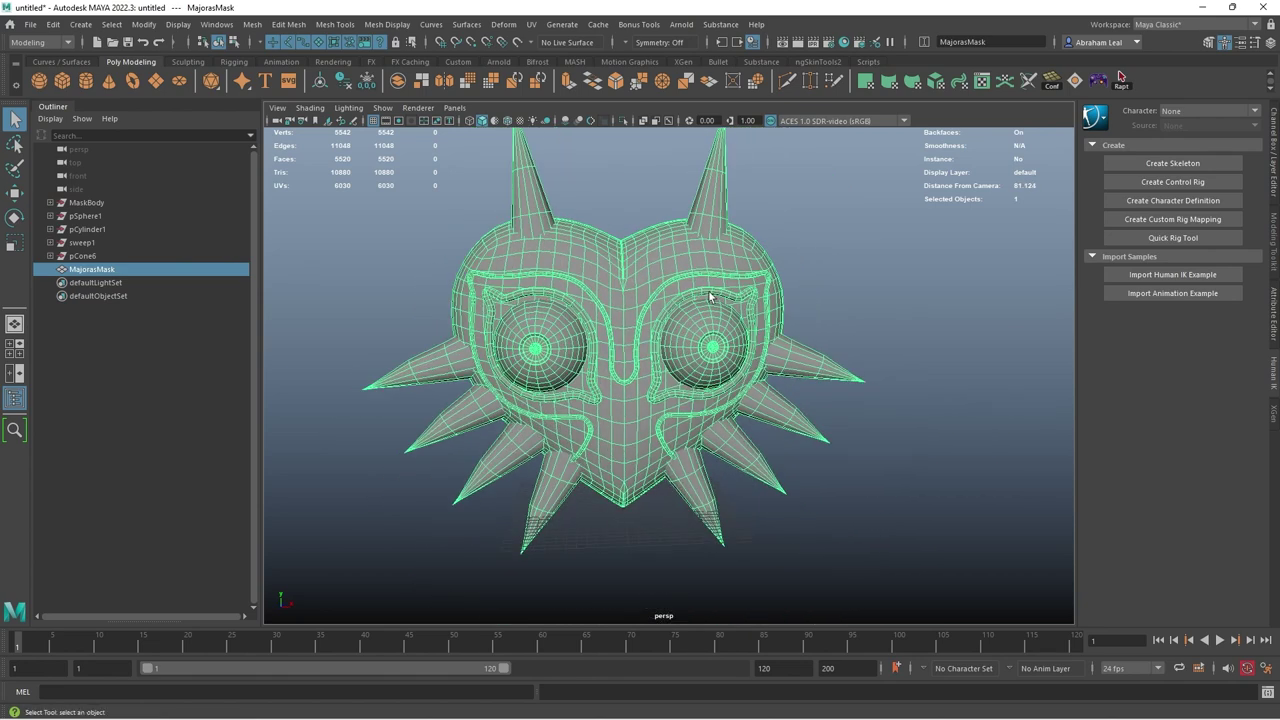
pyautogui.click(883, 304)
# - Switch to Chrome and search Google Images for "uvs"
pyautogui.moveTo(167, 704)
pyautogui.click(237, 658)
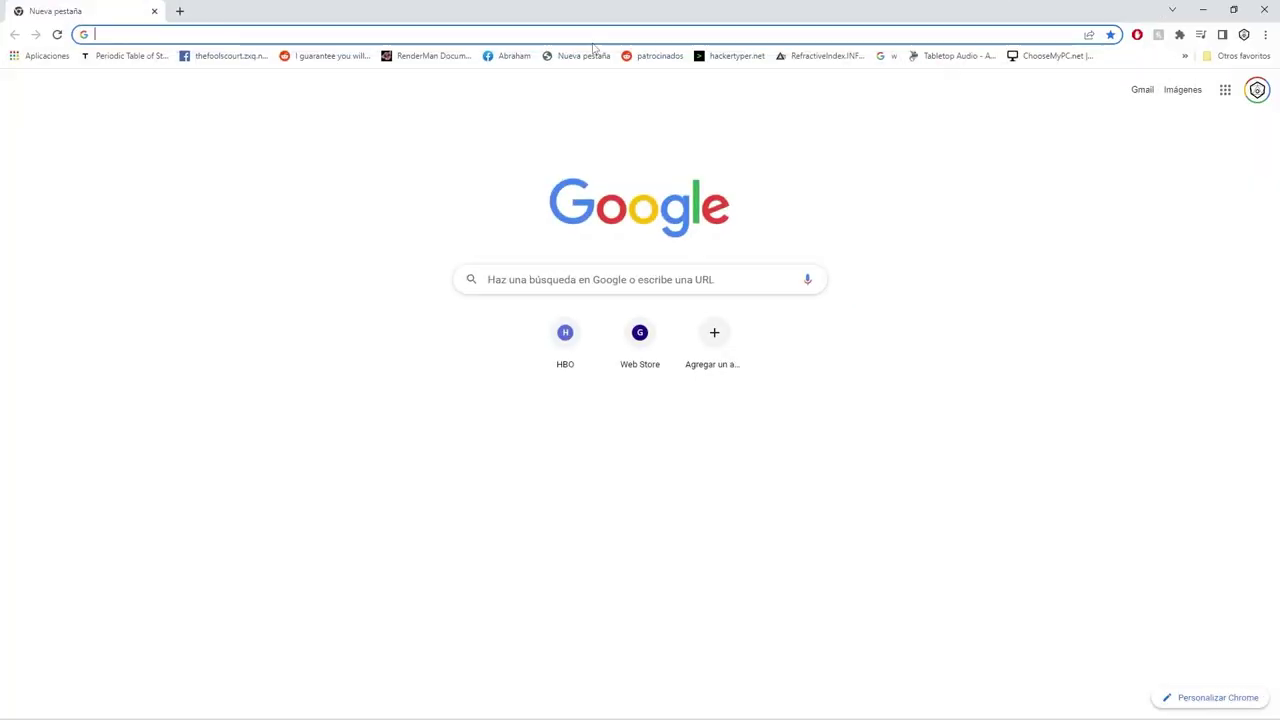
pyautogui.click(593, 40)
pyautogui.write('uvs')
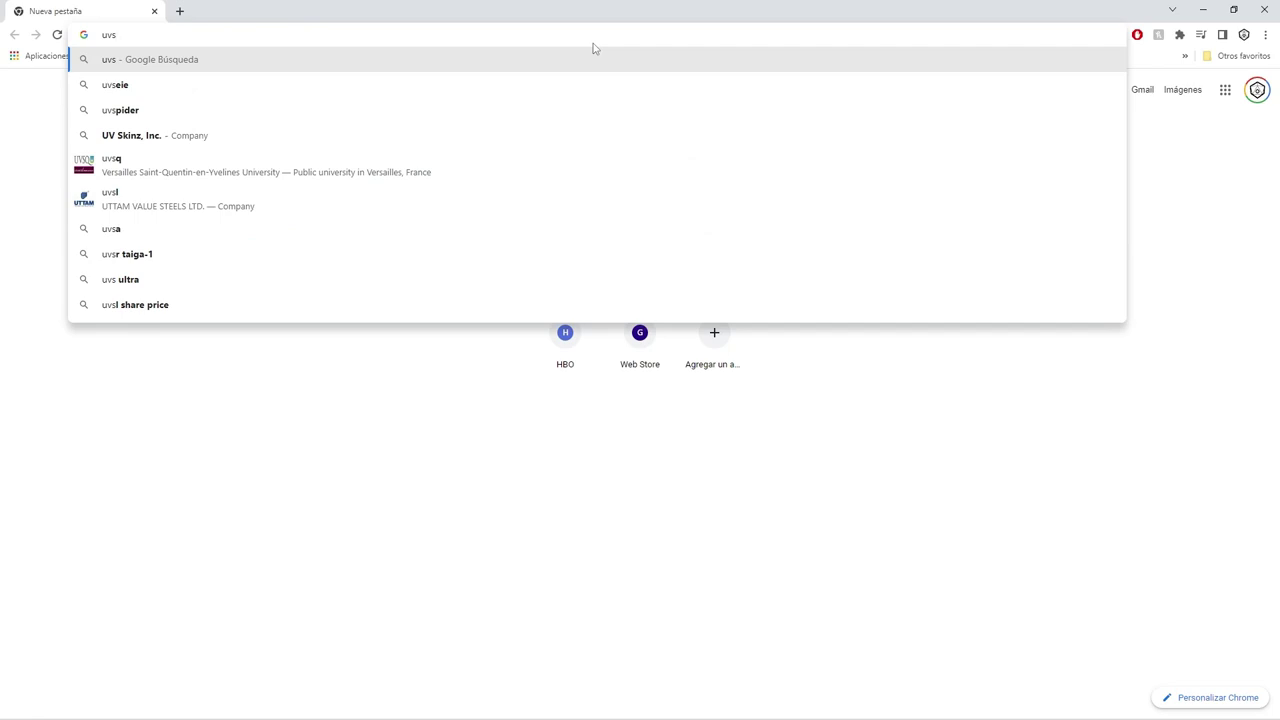
pyautogui.press('Return')
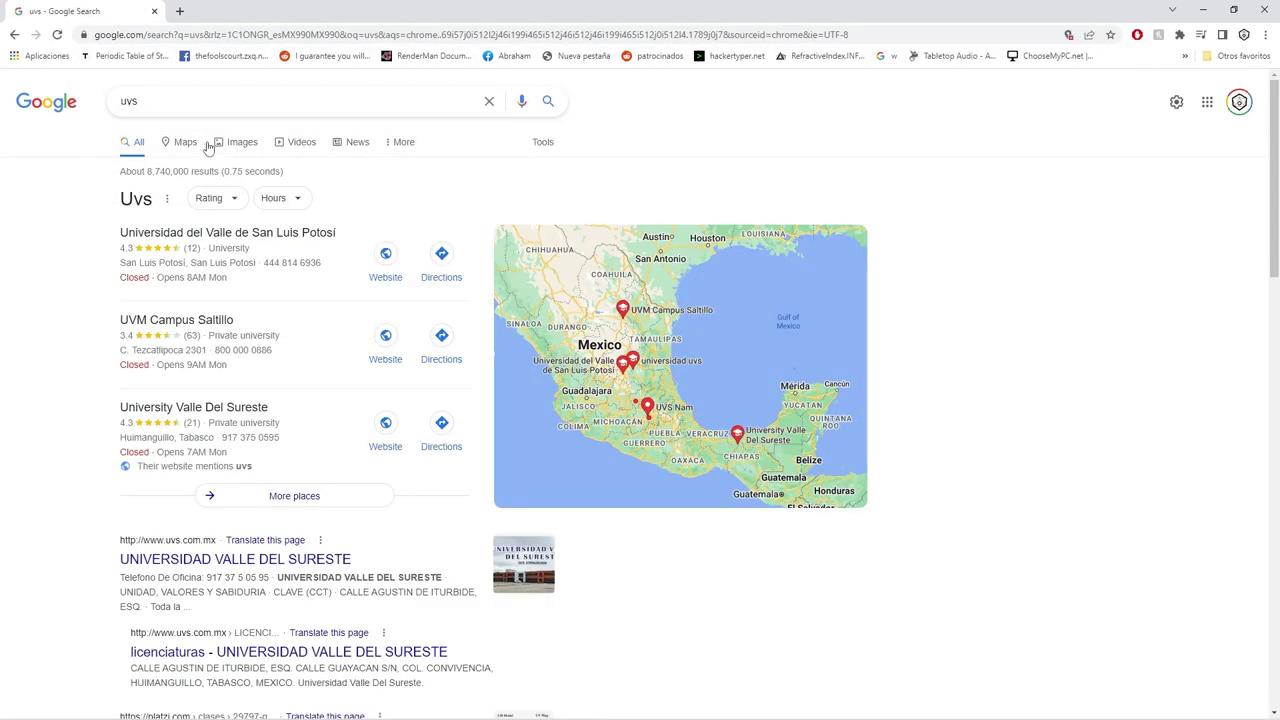
pyautogui.click(236, 144)
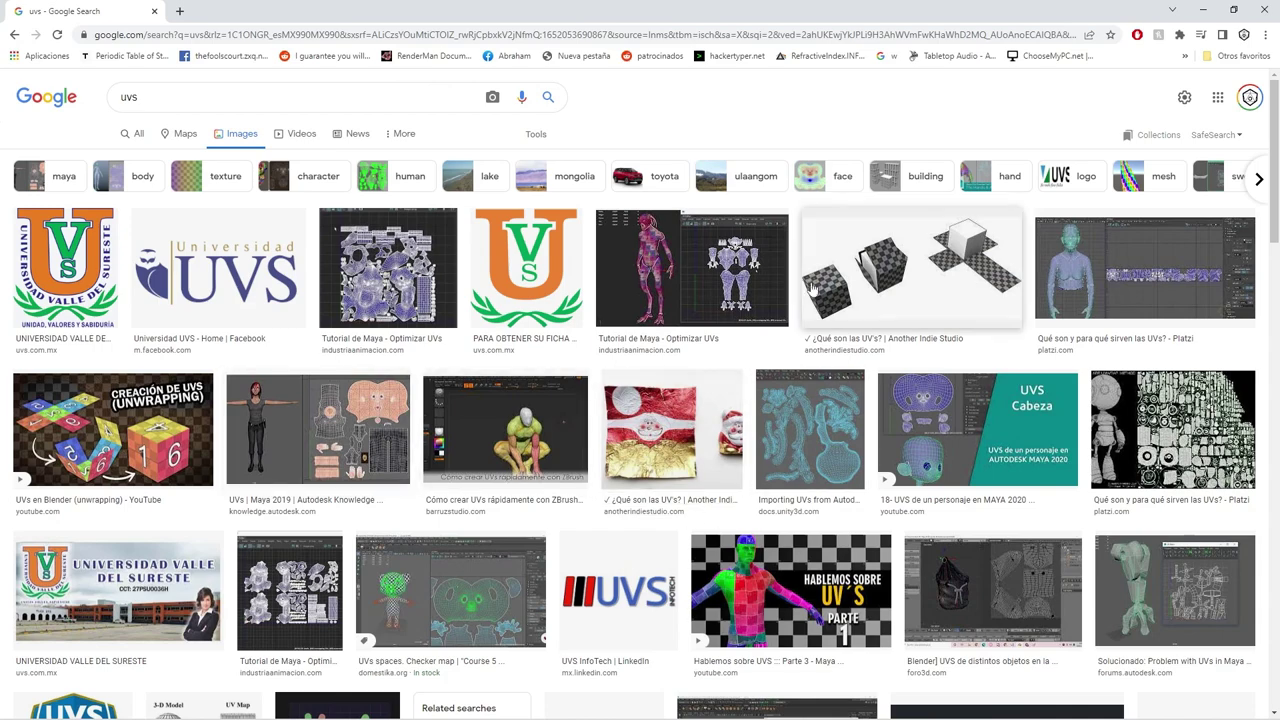
# - Examine example images of unwrapped characters, the unfolded numbered cube and a robot's UV layout, and return to Maya
pyautogui.click(1072, 288)
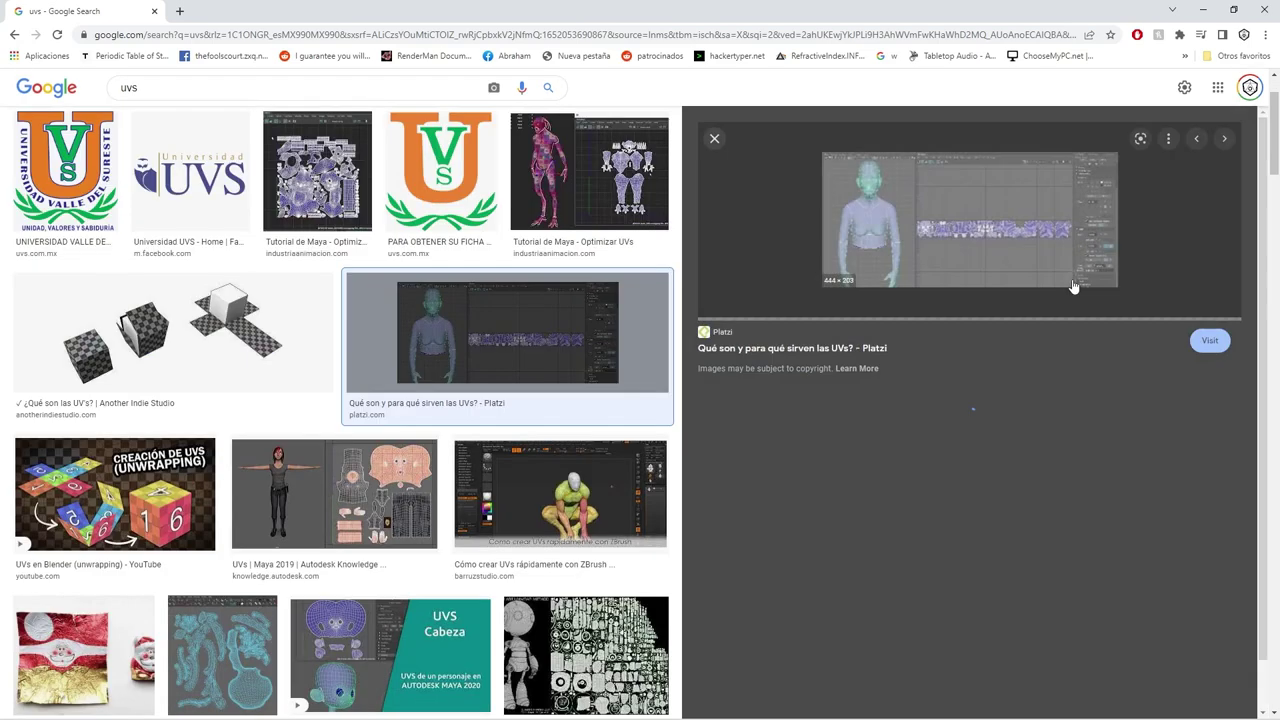
pyautogui.click(552, 180)
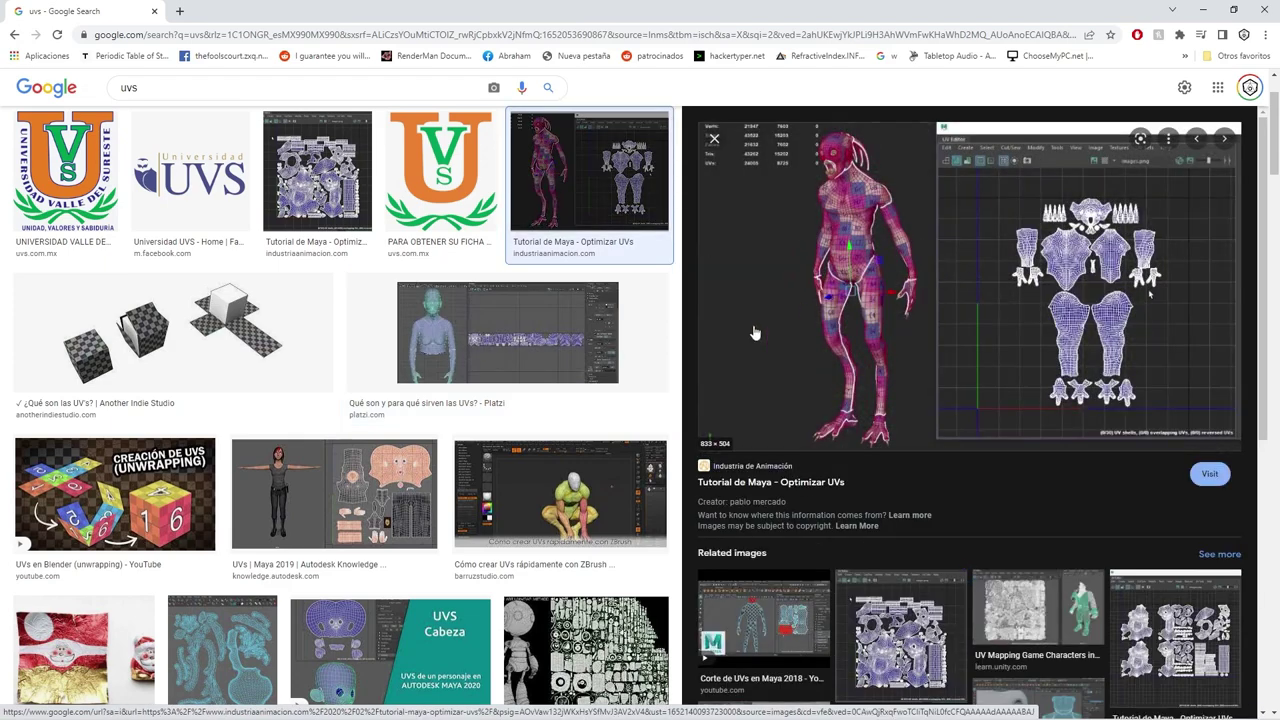
pyautogui.scroll(-2, 605, 355)
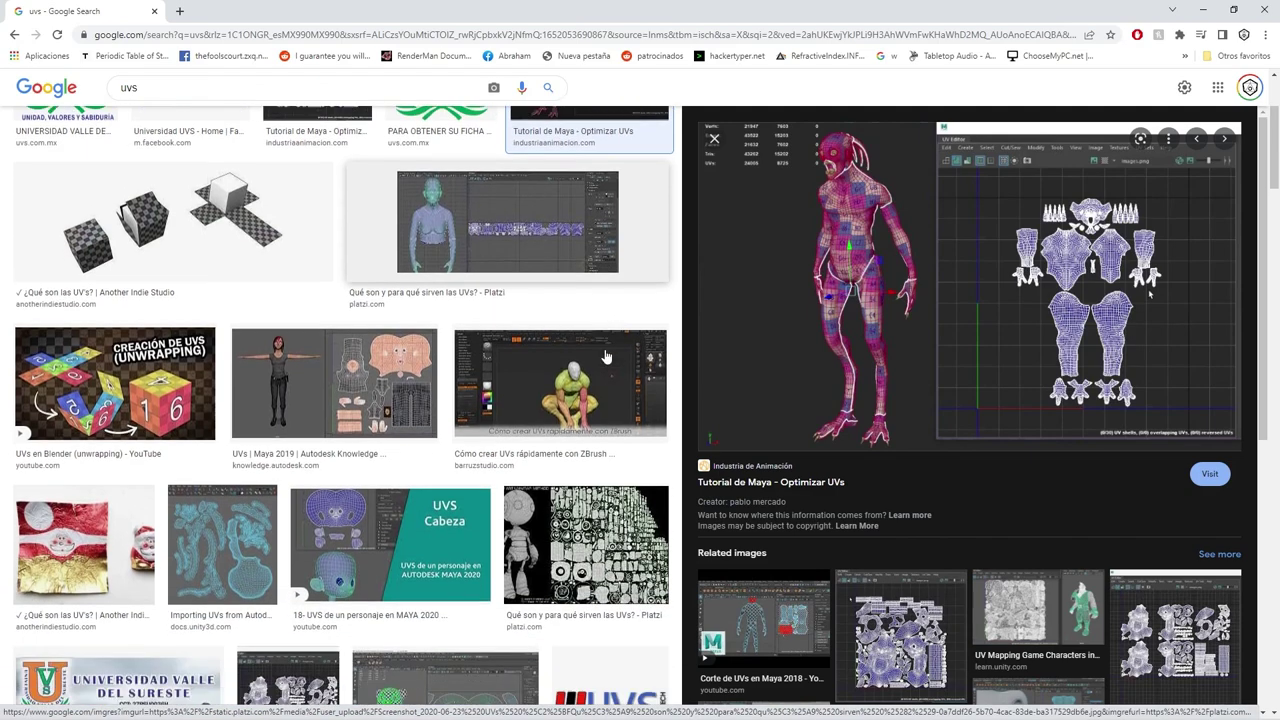
pyautogui.click(186, 372)
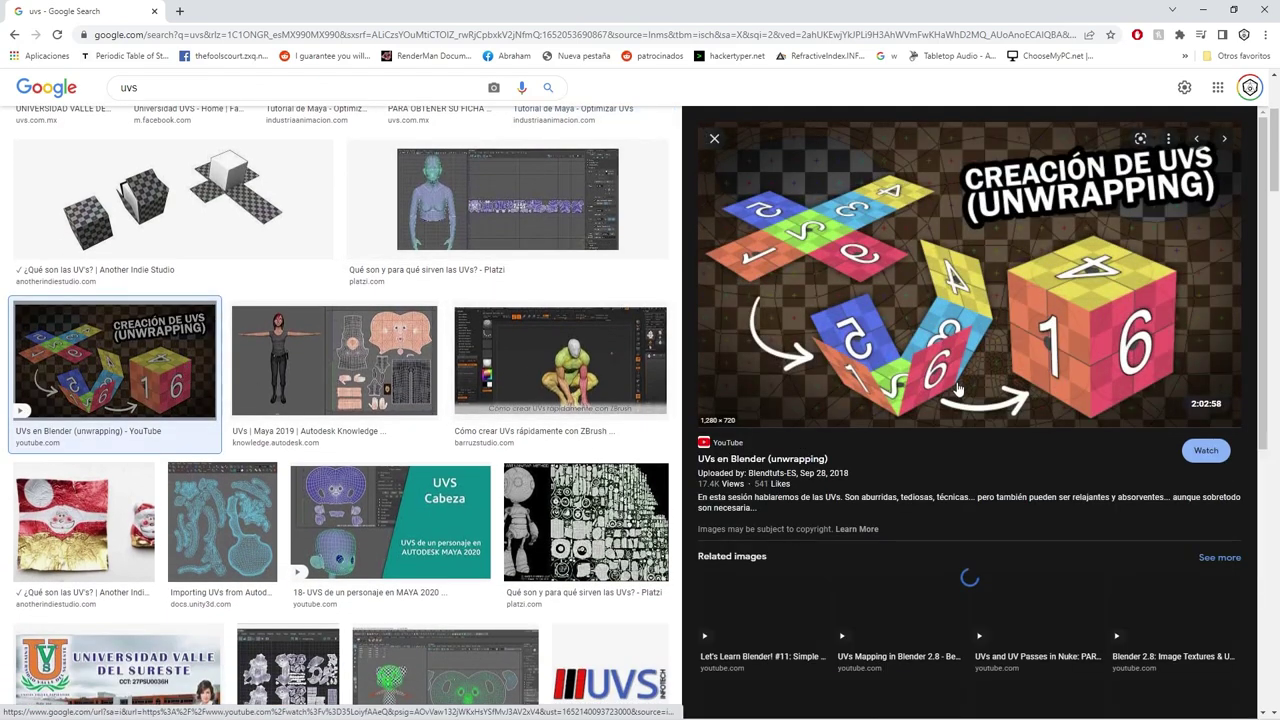
pyautogui.scroll(-3, 186, 372)
pyautogui.click(586, 322)
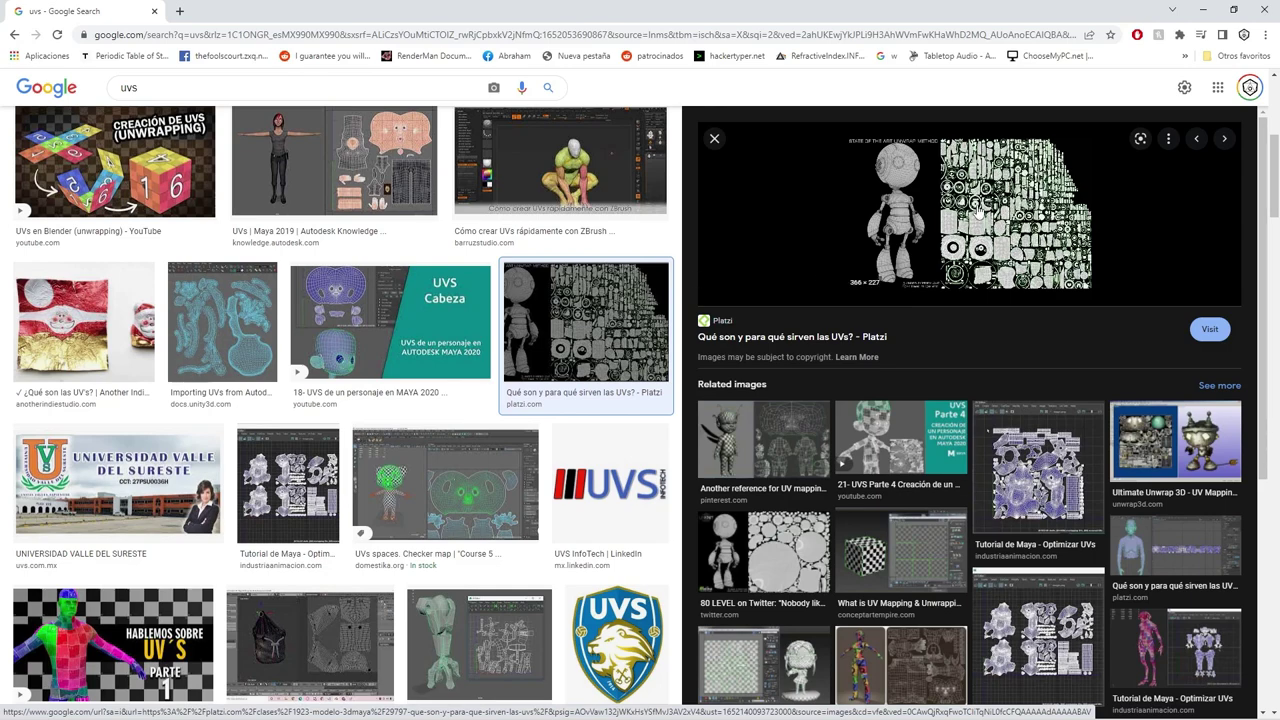
pyautogui.click(1203, 10)
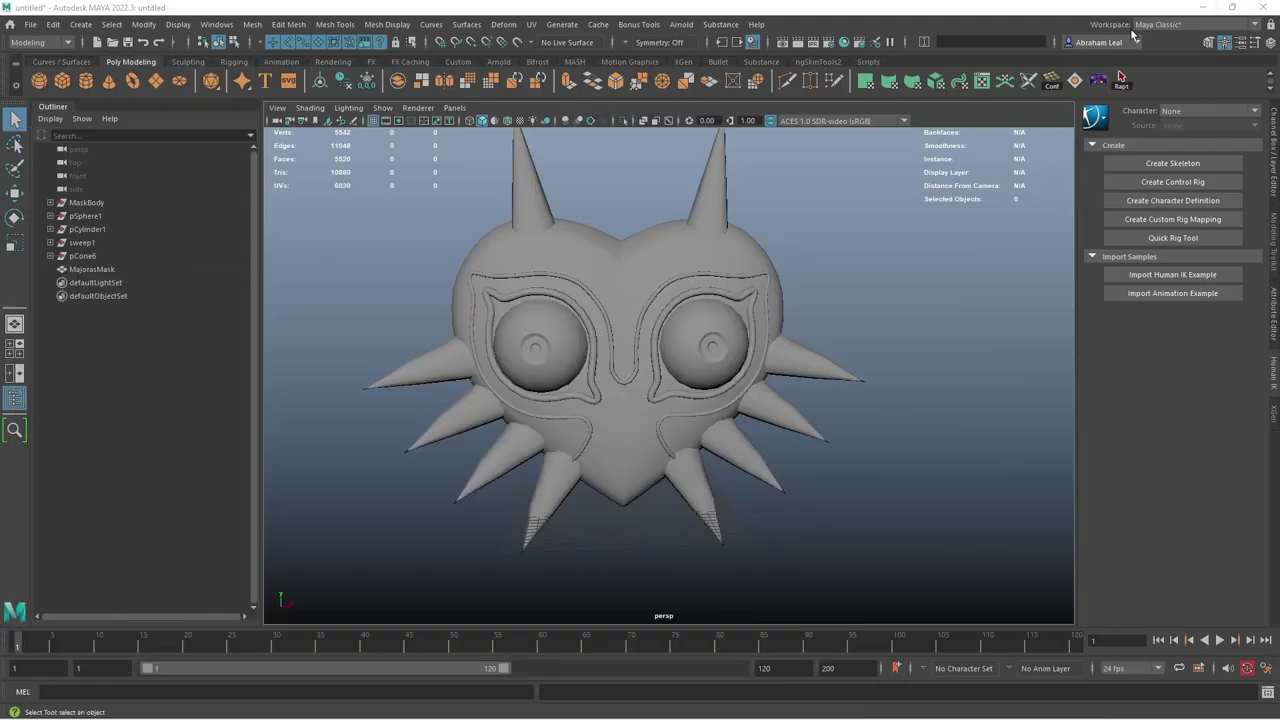
# - Open Notepad beside the mask model and write the first rule, "1- Every Polygon should have uvs"
pyautogui.keyDown('alt'); pyautogui.moveTo(852, 291); pyautogui.dragTo(738, 317); pyautogui.keyUp('alt')
pyautogui.press('super')
pyautogui.write('not')
pyautogui.press('Return')
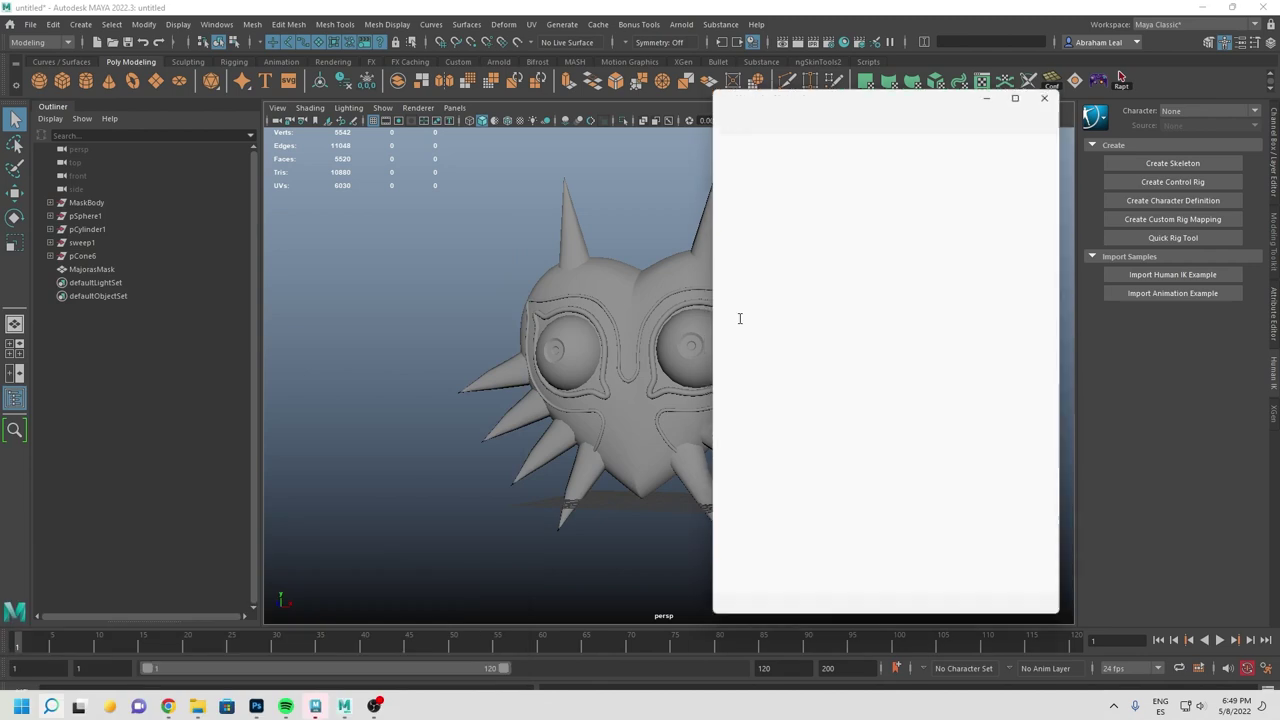
pyautogui.moveTo(866, 90); pyautogui.dragTo(189, 84)
pyautogui.write('1')
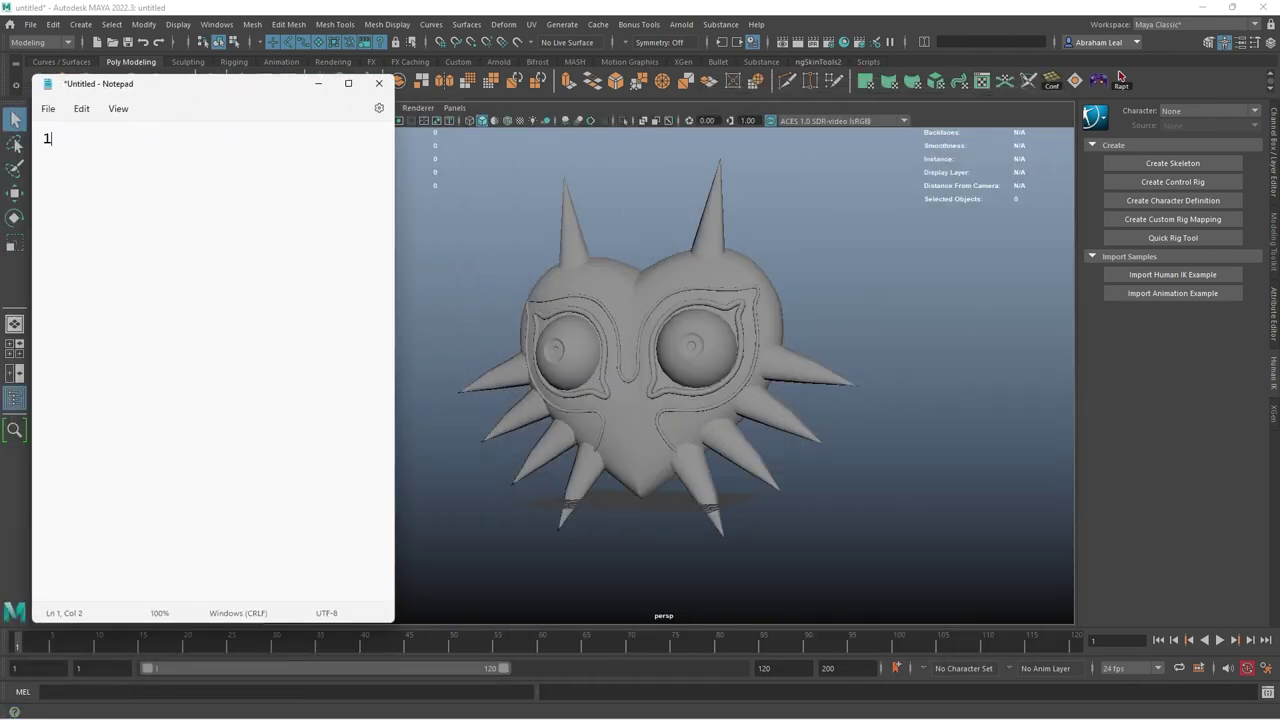
pyautogui.write('- Every Polygon should have uvs')
pyautogui.press('Return')
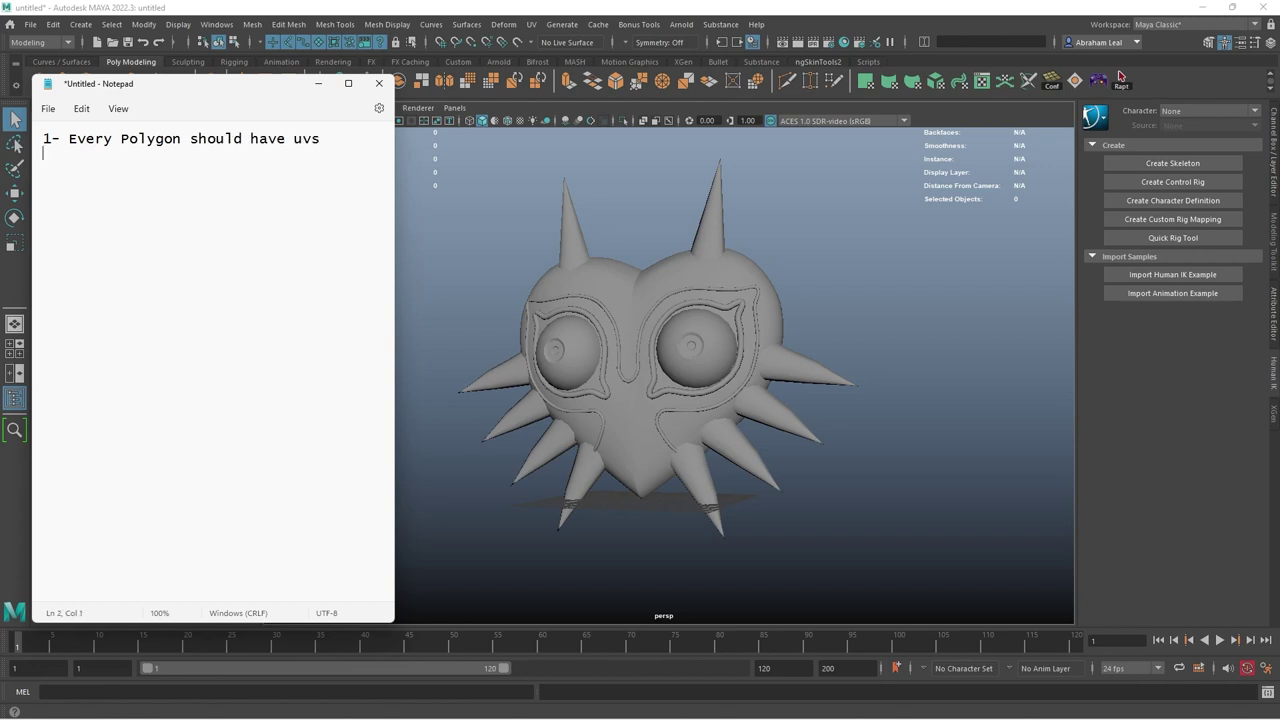
# - Add the second rule, "2- Hide the Seams", to the note and begin a third line
pyautogui.write('2 -')
pyautogui.press('BackSpace')
pyautogui.press('BackSpace')
pyautogui.write('-')
pyautogui.write('Hide the Seams33')
pyautogui.press('BackSpace')
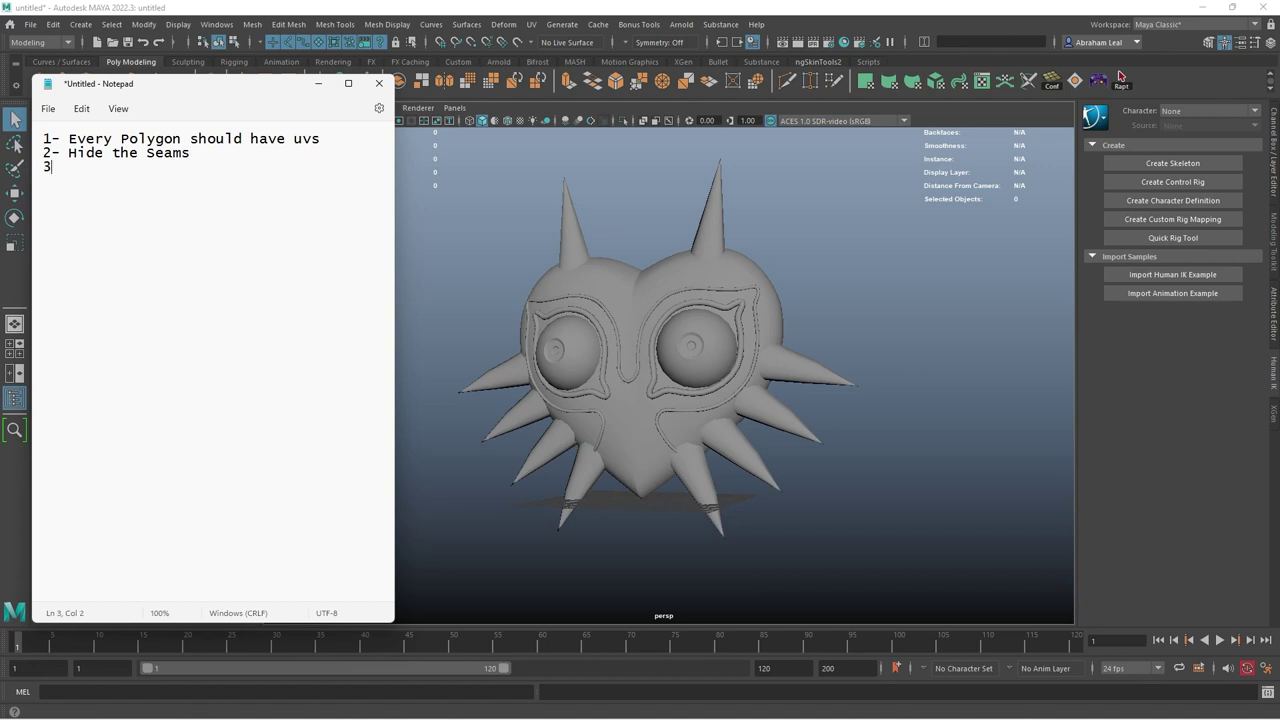
# - Add the rules "3- Proportionate UV`s" and "4- UV`s should be ordered" to the note
pyautogui.press('BackSpace')
pyautogui.write('-')
pyautogui.write(' Porp')
pyautogui.press('BackSpace')
pyautogui.press('BackSpace')
pyautogui.press('BackSpace')
pyautogui.write('roportionate U')
pyautogui.write('s')
pyautogui.press('BackSpace')
pyautogui.press('BackSpace')
pyautogui.write('V')
pyautogui.press('BackSpace')
pyautogui.press('BackSpace')
pyautogui.write('4-')
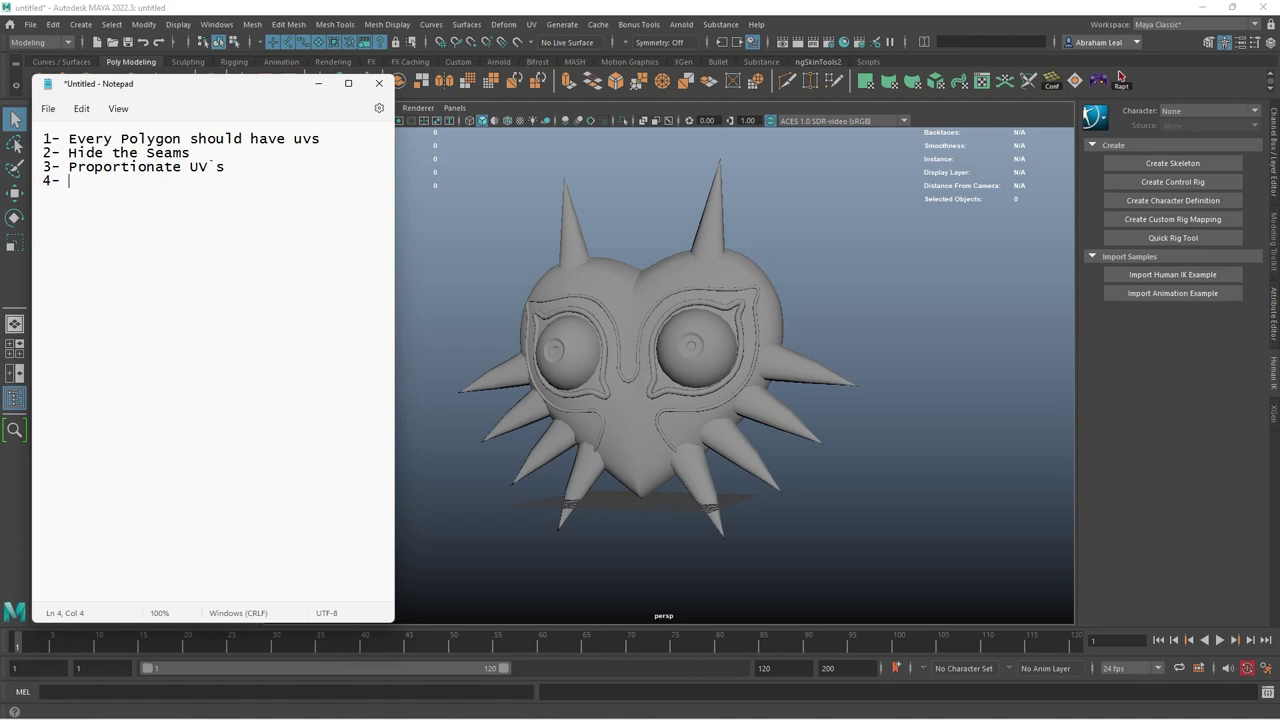
pyautogui.write('UV`s should be ordered')
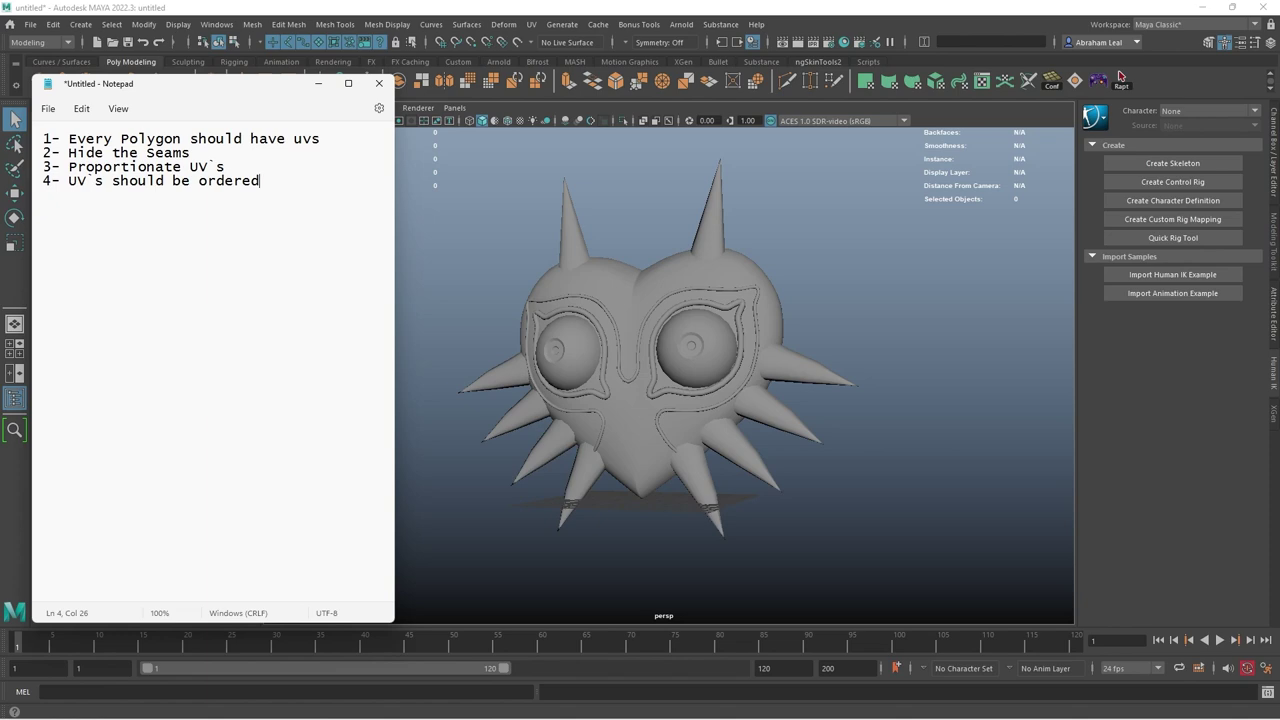
# - Inspect the mask's existing UV layout in the UV Editor, then close the editor and the UV Toolkit
pyautogui.click(704, 276)
pyautogui.keyDown('alt'); pyautogui.moveTo(510, 285); pyautogui.dragTo(660, 288); pyautogui.keyUp('alt')
pyautogui.click(531, 24)
pyautogui.click(561, 52)
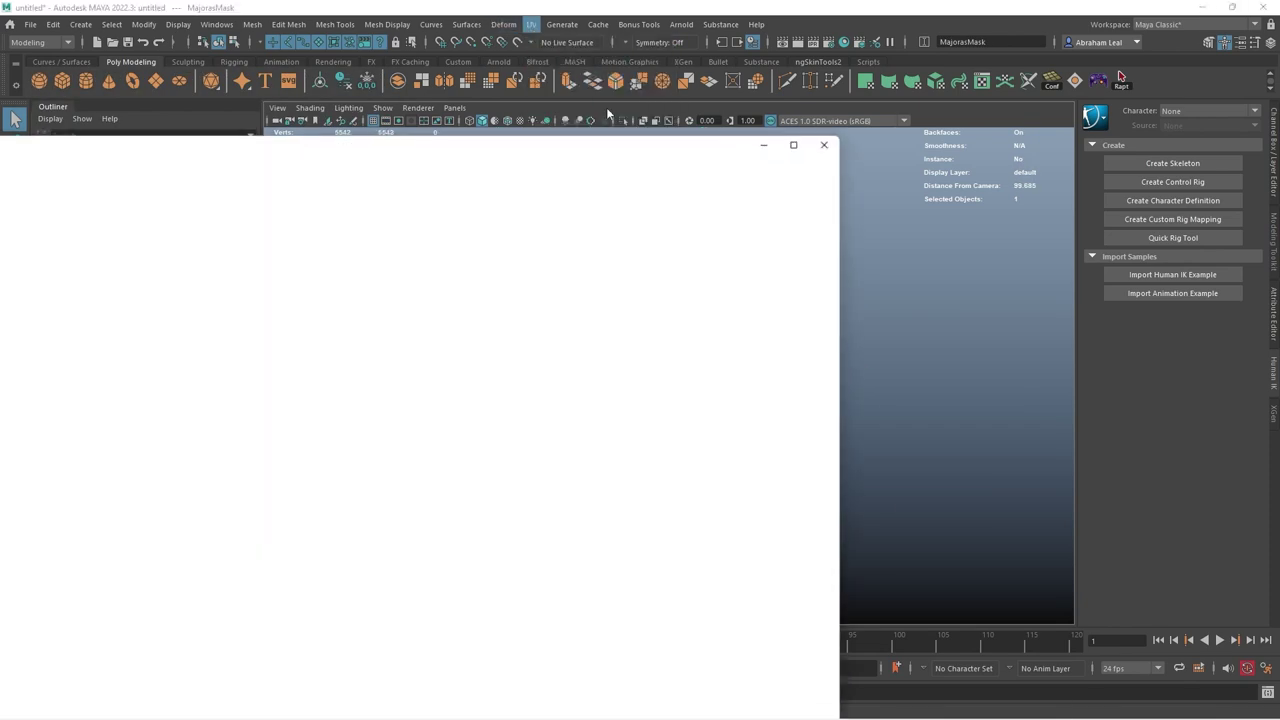
pyautogui.click(636, 181)
pyautogui.press('f')
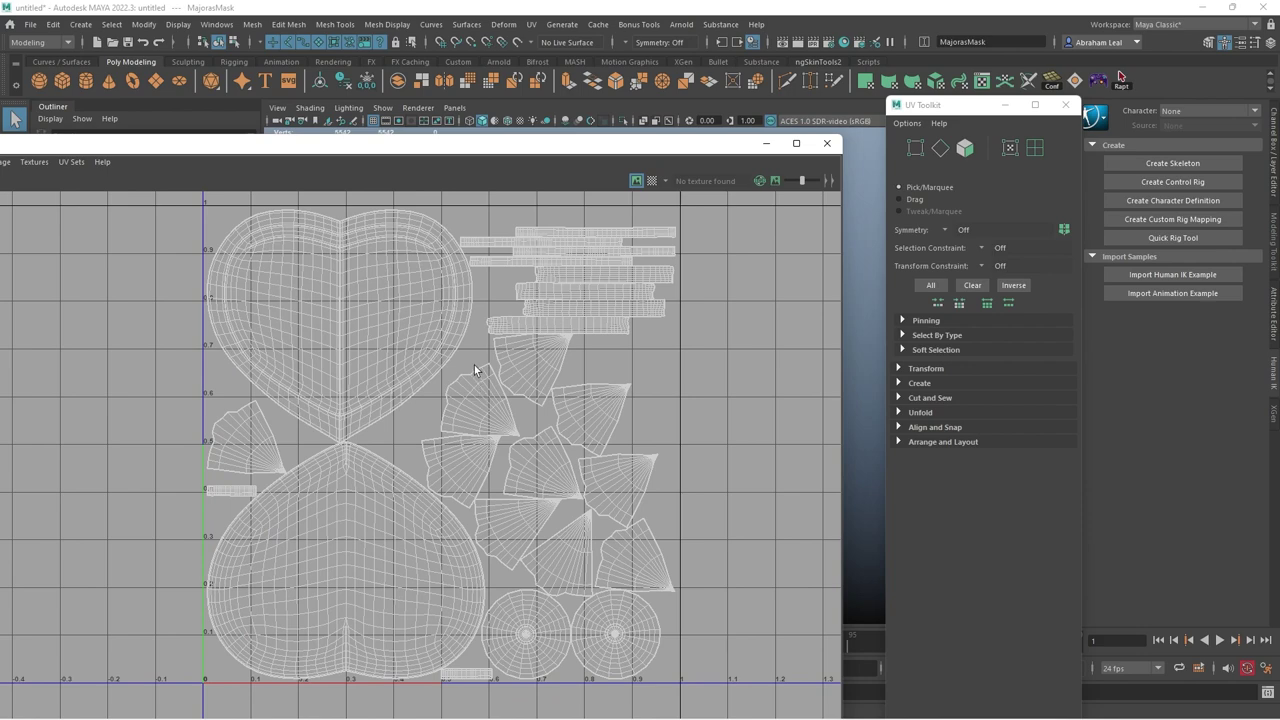
pyautogui.scroll(-2, 475, 372)
pyautogui.click(826, 143)
pyautogui.click(1068, 104)
pyautogui.click(868, 271)
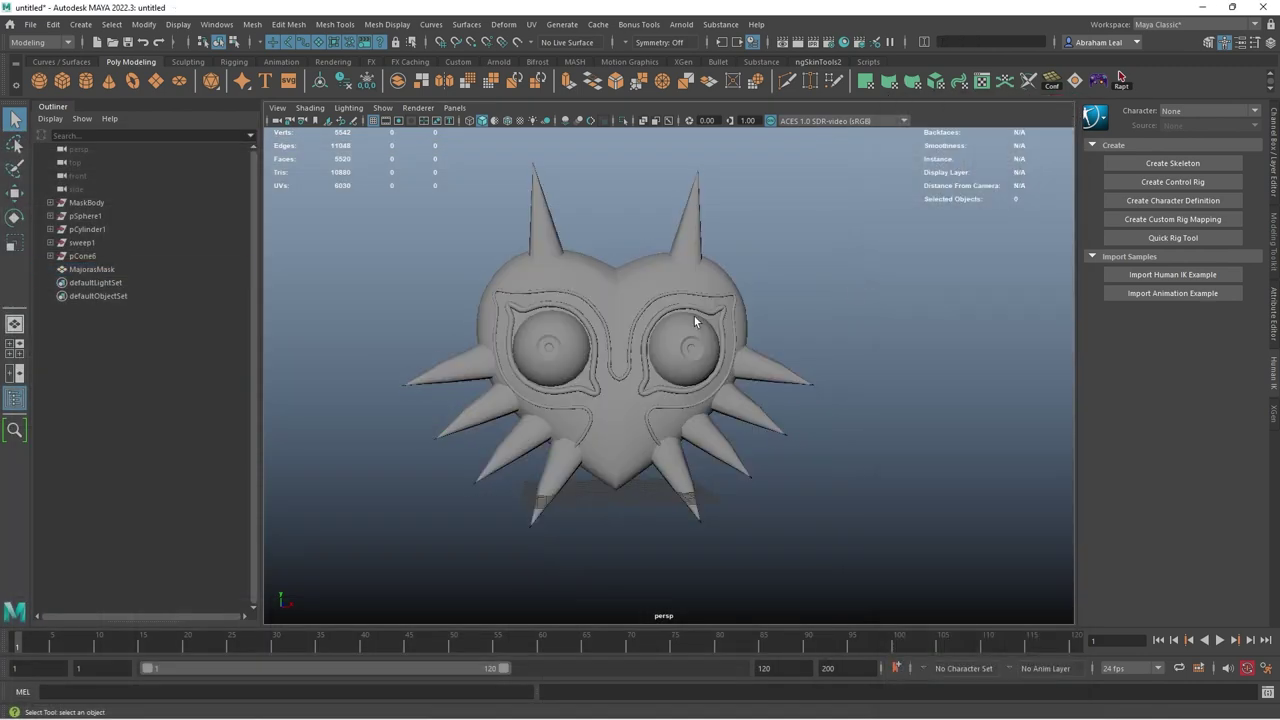
# - Select the MajorasMask mesh and examine its wireframe from the front and at an angle
pyautogui.click(694, 316)
pyautogui.keyDown('alt'); pyautogui.moveTo(696, 316); pyautogui.dragTo(729, 306); pyautogui.keyUp('alt')
pyautogui.keyDown('alt'); pyautogui.moveTo(729, 306); pyautogui.dragTo(812, 367, button='right'); pyautogui.keyUp('alt')
pyautogui.keyDown('alt'); pyautogui.moveTo(812, 367); pyautogui.dragTo(823, 378, button='middle'); pyautogui.keyUp('alt')
pyautogui.keyDown('alt'); pyautogui.moveTo(822, 377); pyautogui.dragTo(830, 386, button='right'); pyautogui.keyUp('alt')
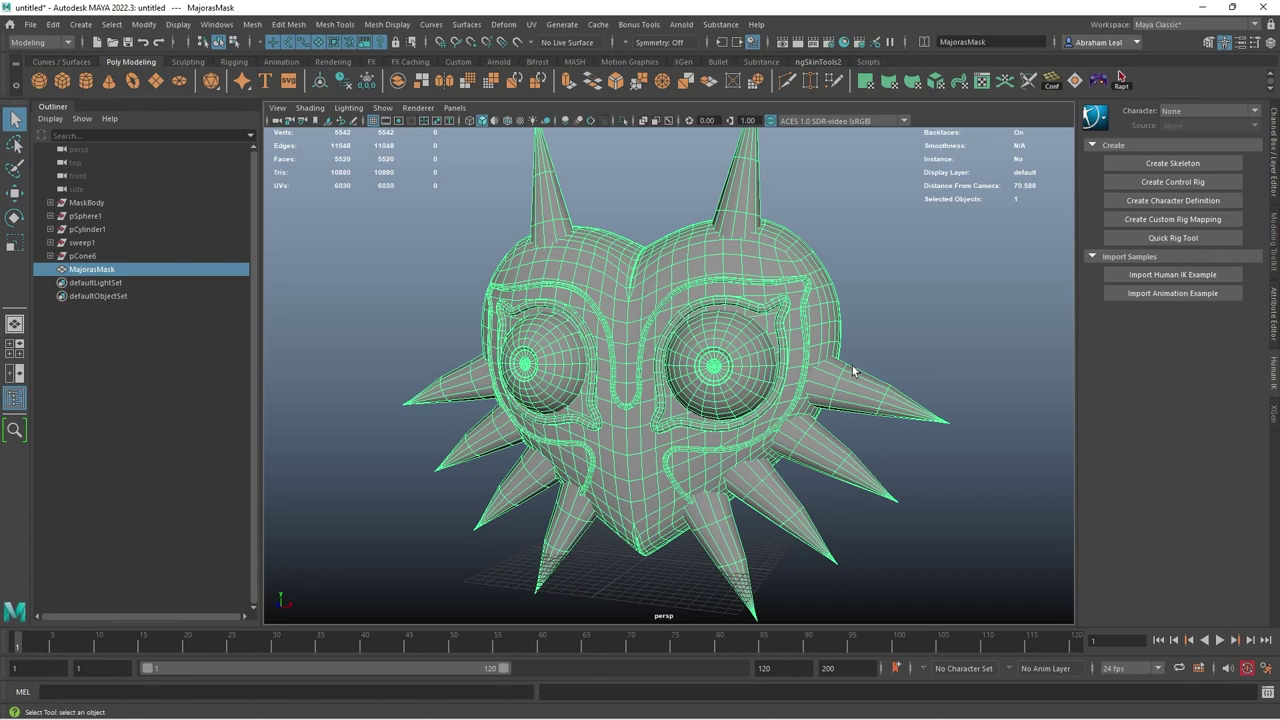
pyautogui.keyDown('alt'); pyautogui.moveTo(666, 323); pyautogui.dragTo(714, 340); pyautogui.keyUp('alt')
pyautogui.scroll(4, 714, 340)
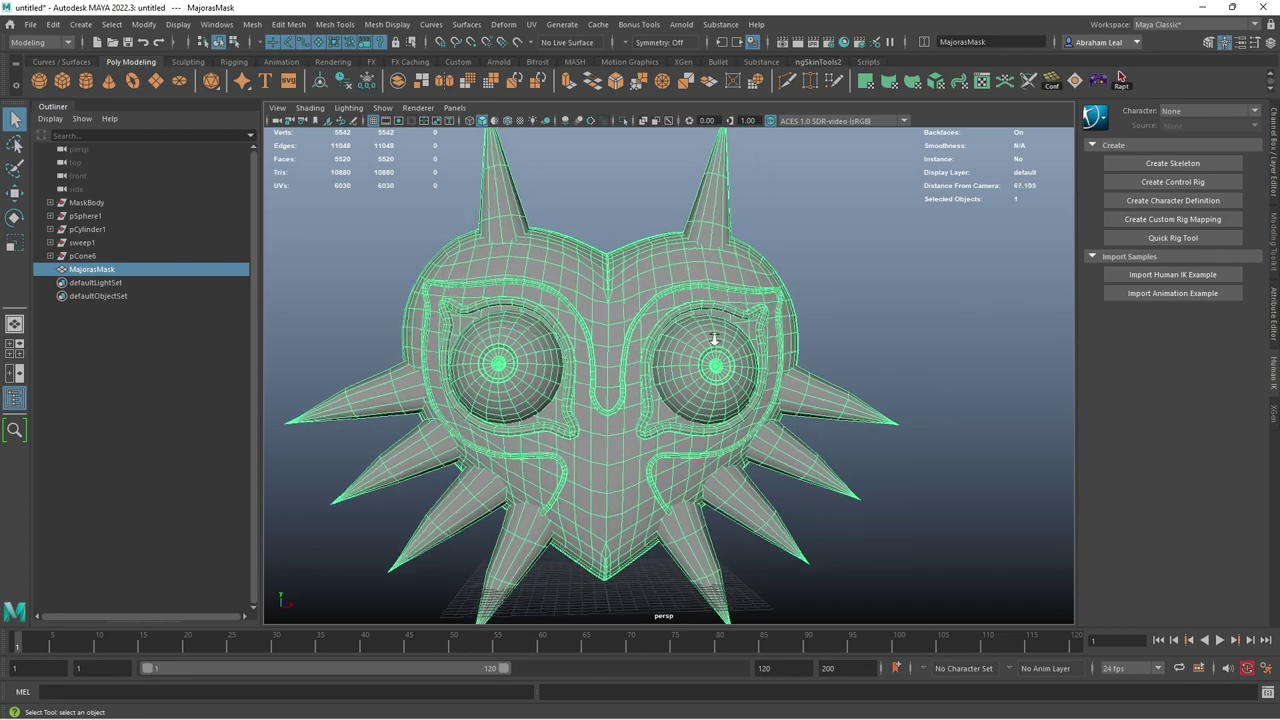
pyautogui.keyDown('alt'); pyautogui.moveTo(712, 388); pyautogui.dragTo(870, 404); pyautogui.keyUp('alt')
pyautogui.keyDown('alt'); pyautogui.moveTo(870, 404); pyautogui.dragTo(776, 350, button='right'); pyautogui.keyUp('alt')
pyautogui.keyDown('alt'); pyautogui.moveTo(776, 350); pyautogui.dragTo(648, 354); pyautogui.keyUp('alt')
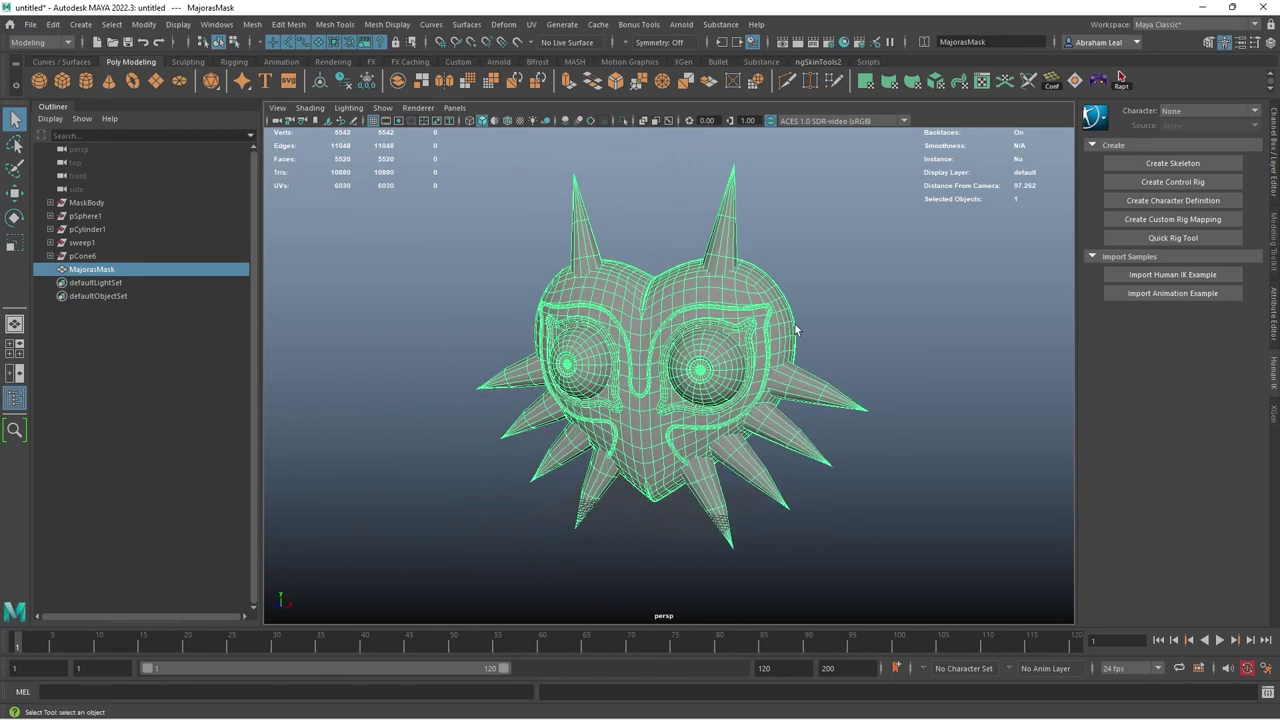
pyautogui.keyDown('alt'); pyautogui.moveTo(795, 325); pyautogui.dragTo(860, 369); pyautogui.keyUp('alt')
pyautogui.scroll(3, 860, 369)
pyautogui.scroll(2, 860, 369)
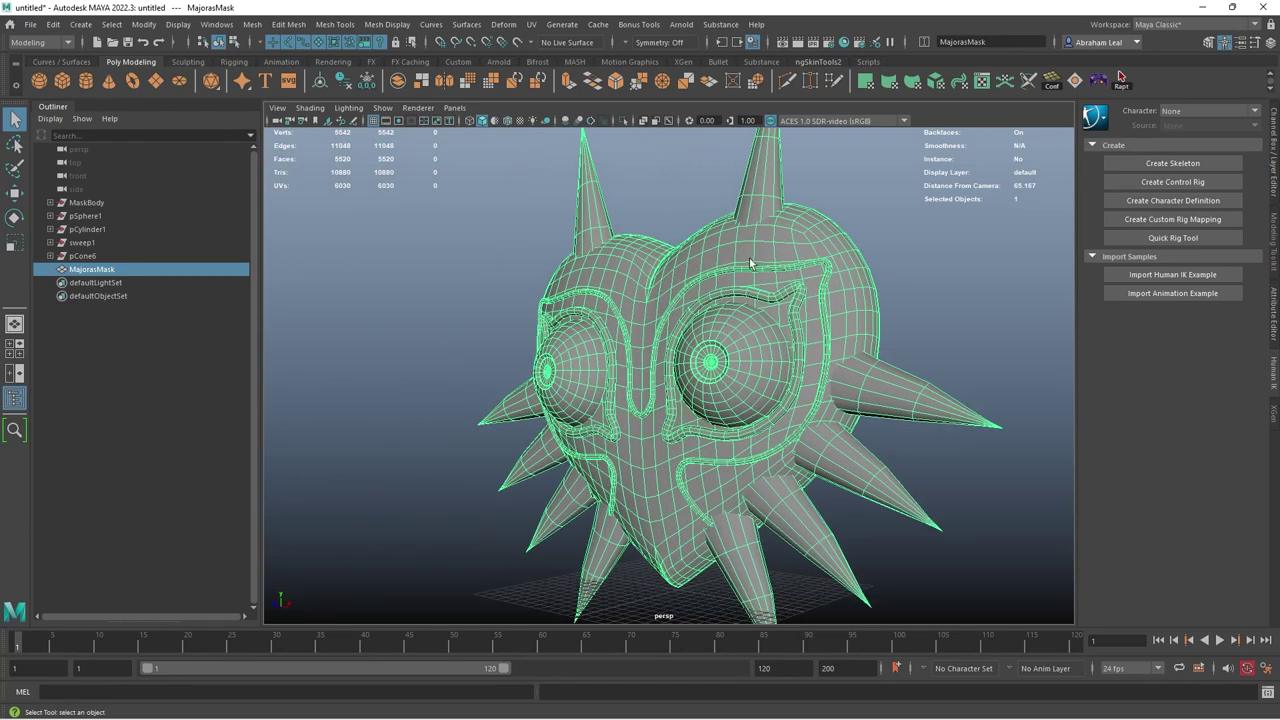
# - Delete all UVs from the MajorasMask mesh and reselect it
pyautogui.click(531, 24)
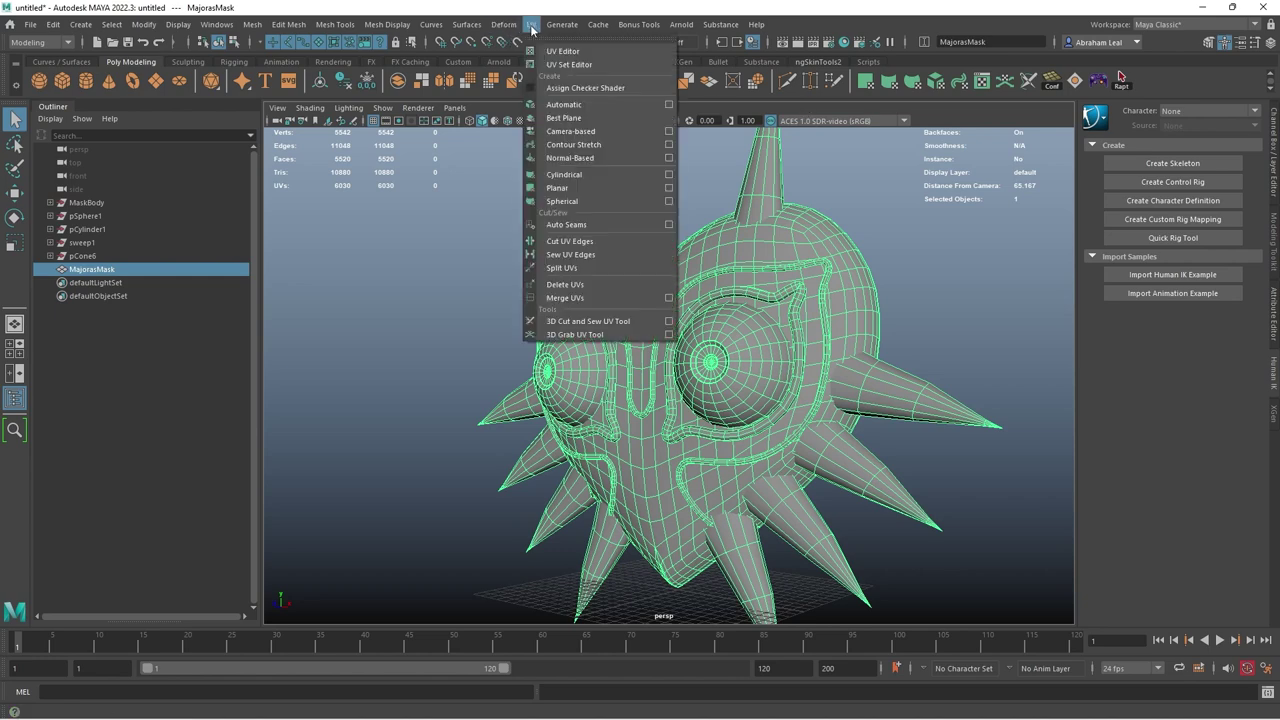
pyautogui.click(566, 285)
pyautogui.click(470, 307)
pyautogui.click(658, 318)
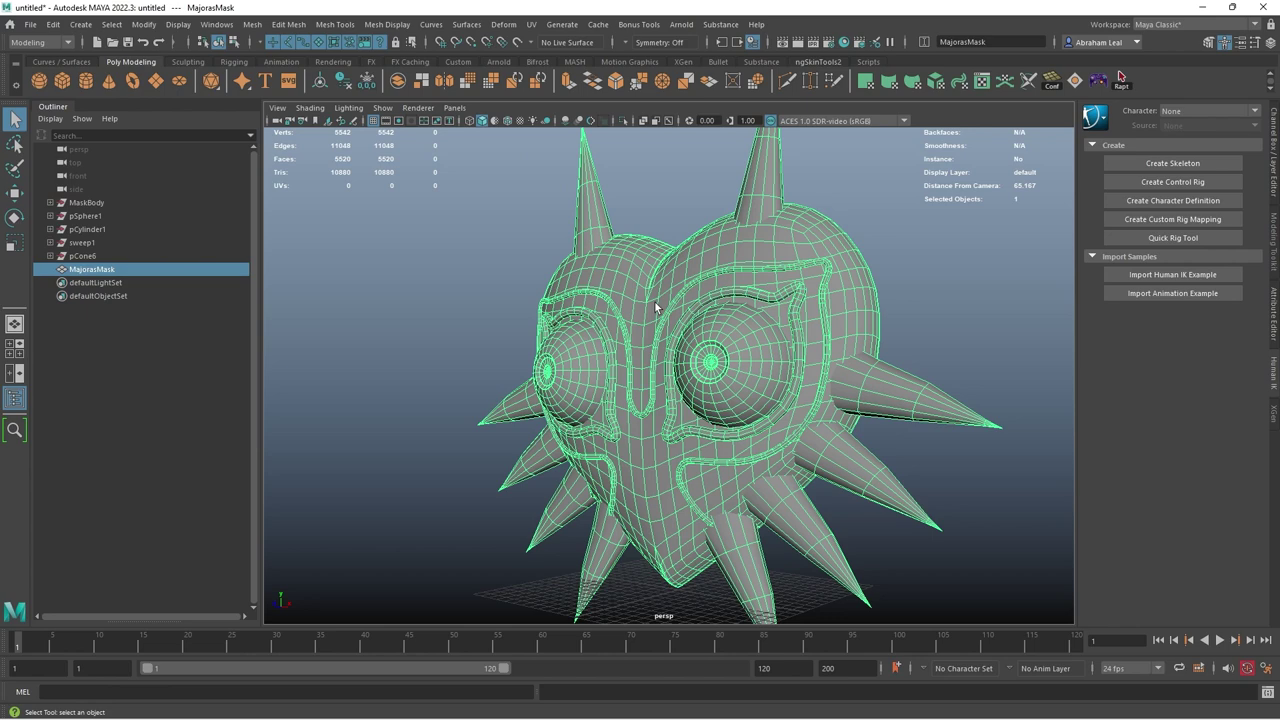
# - Create a Camera-based UV projection on the mask from a near-frontal view, then return to object mode and deselect it
pyautogui.keyDown('alt'); pyautogui.moveTo(679, 334); pyautogui.dragTo(760, 336); pyautogui.keyUp('alt')
pyautogui.keyDown('alt'); pyautogui.moveTo(760, 336); pyautogui.dragTo(655, 308, button='right'); pyautogui.keyUp('alt')
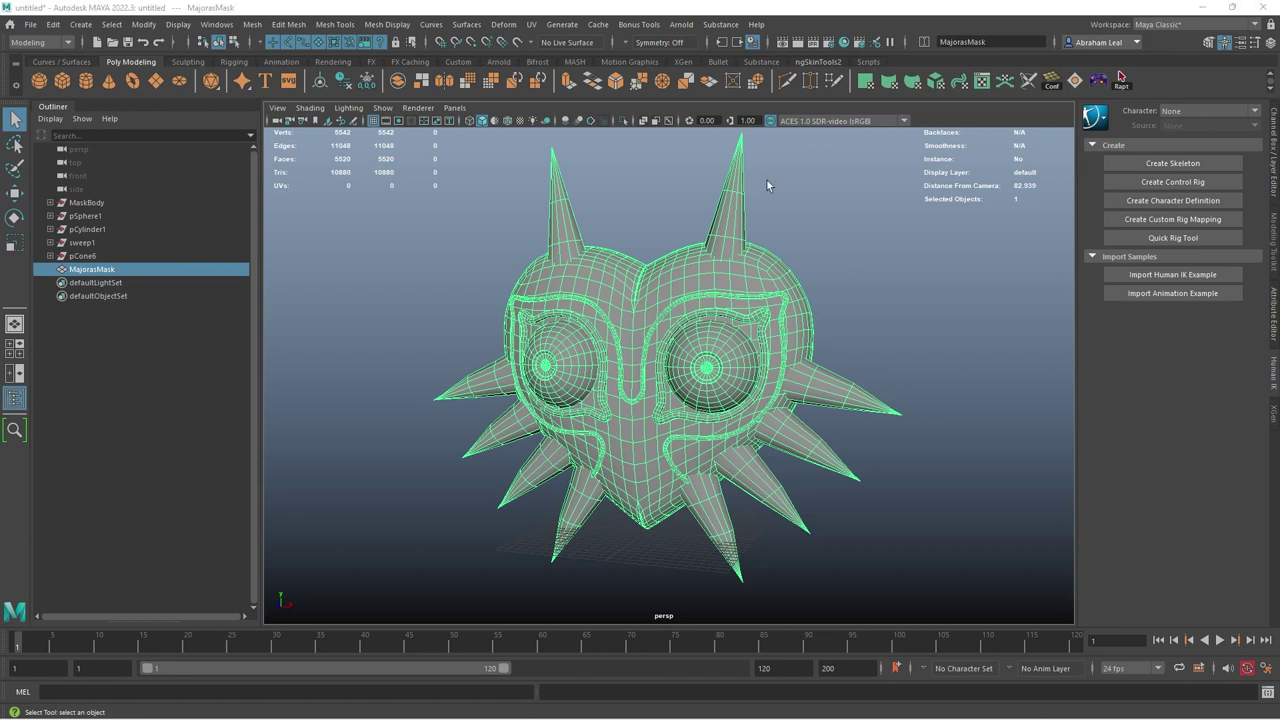
pyautogui.click(533, 24)
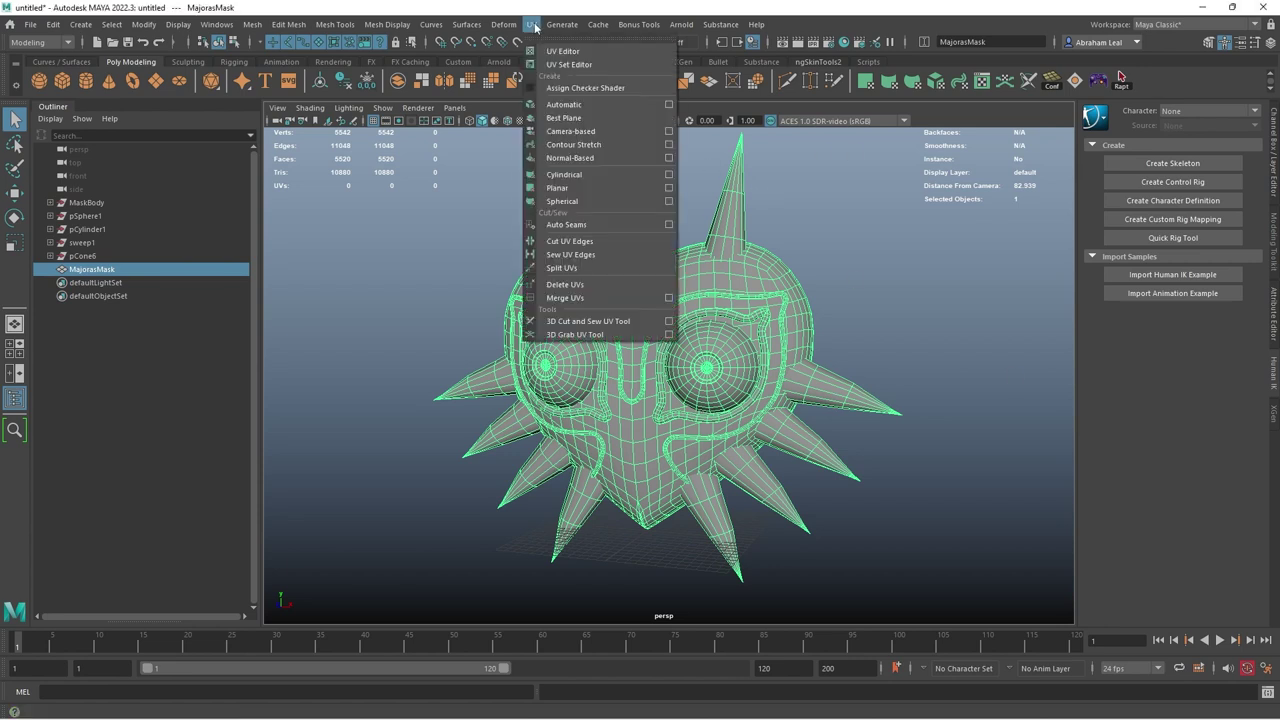
pyautogui.click(589, 131)
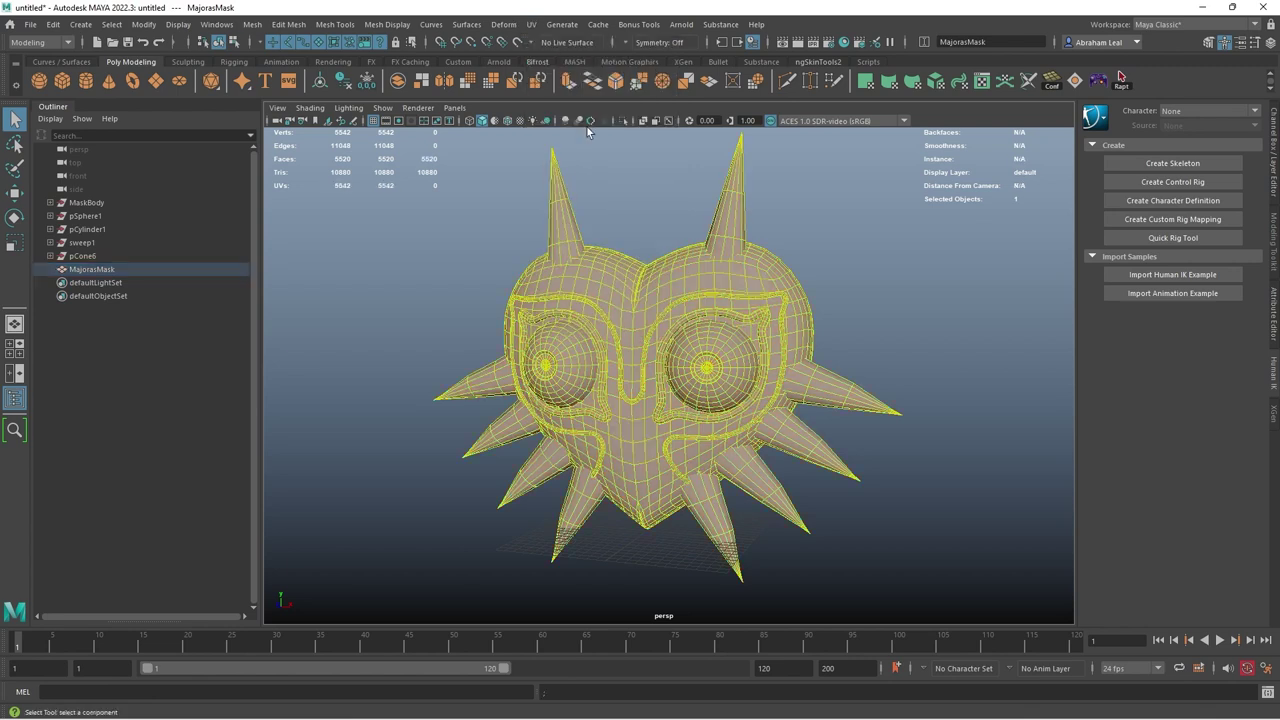
pyautogui.rightClick(739, 278)
pyautogui.moveTo(741, 278); pyautogui.dragTo(805, 258, button='right')
pyautogui.click(830, 258)
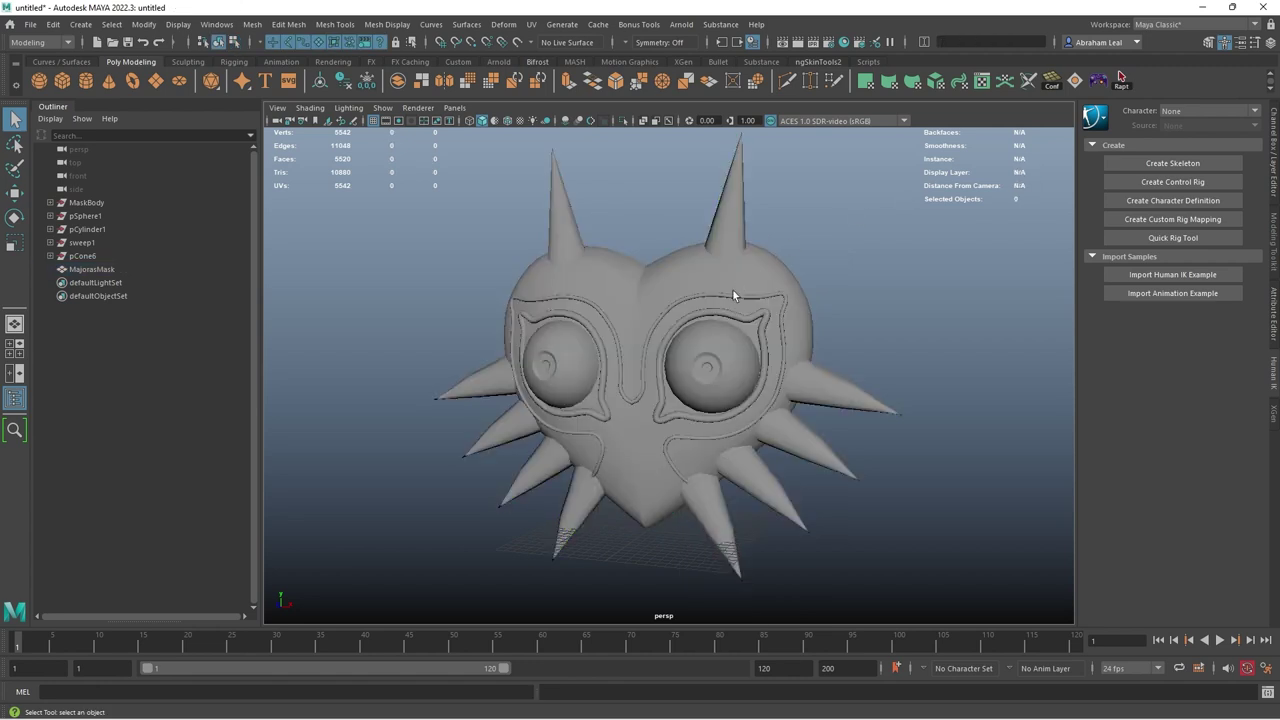
# - Select the MajorasMask mesh and apply a Camera-based UV projection from a slightly angled view
pyautogui.keyDown('alt'); pyautogui.moveTo(845, 313); pyautogui.dragTo(856, 318); pyautogui.keyUp('alt')
pyautogui.click(530, 24)
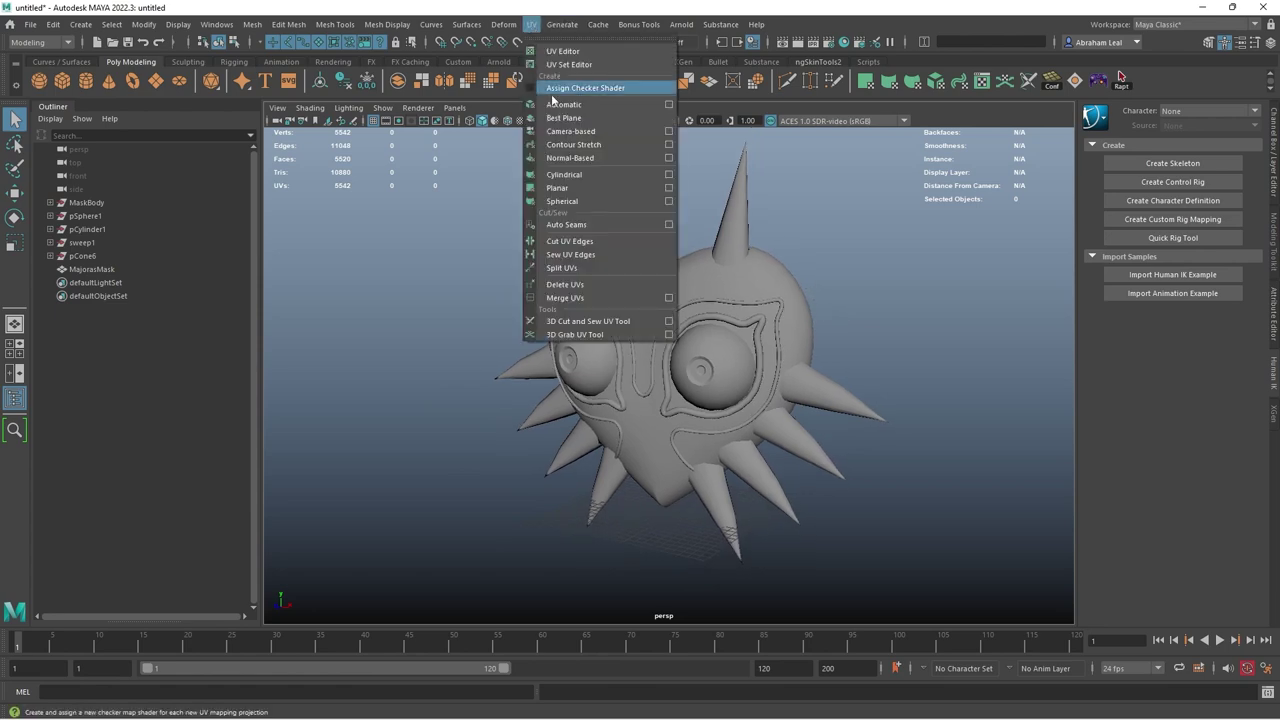
pyautogui.click(566, 131)
pyautogui.click(668, 319)
pyautogui.moveTo(607, 246); pyautogui.dragTo(671, 226, button='right')
pyautogui.click(531, 24)
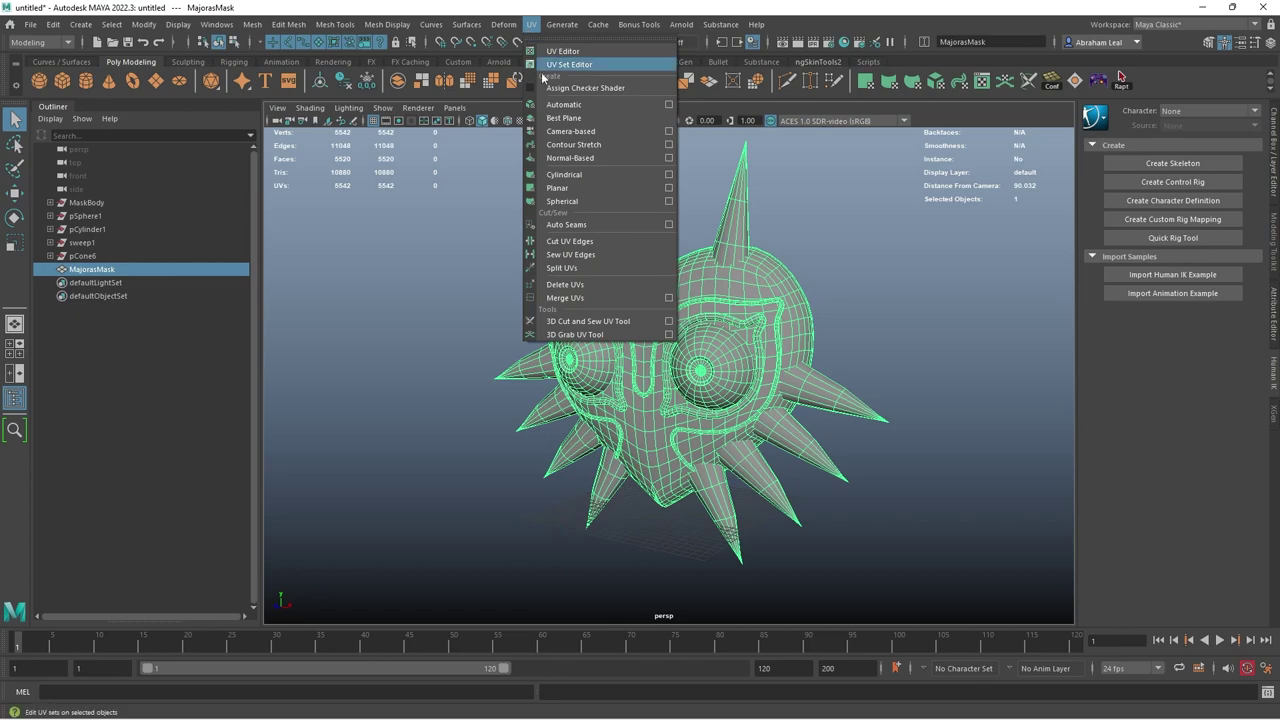
pyautogui.click(575, 131)
# - Move the Maya window aside to review the UV rules in Notepad, then maximize Maya again
pyautogui.moveTo(615, 7); pyautogui.dragTo(711, 114)
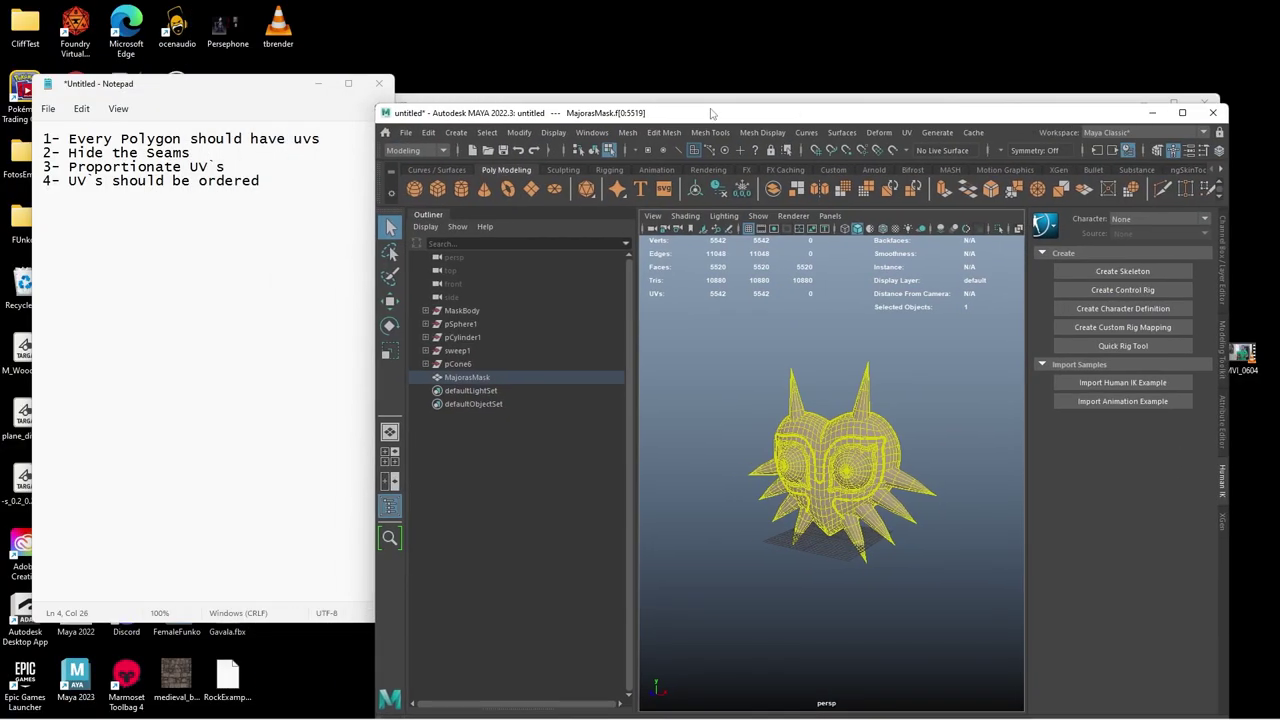
pyautogui.click(318, 89)
pyautogui.doubleClick(229, 160)
pyautogui.doubleClick(565, 113)
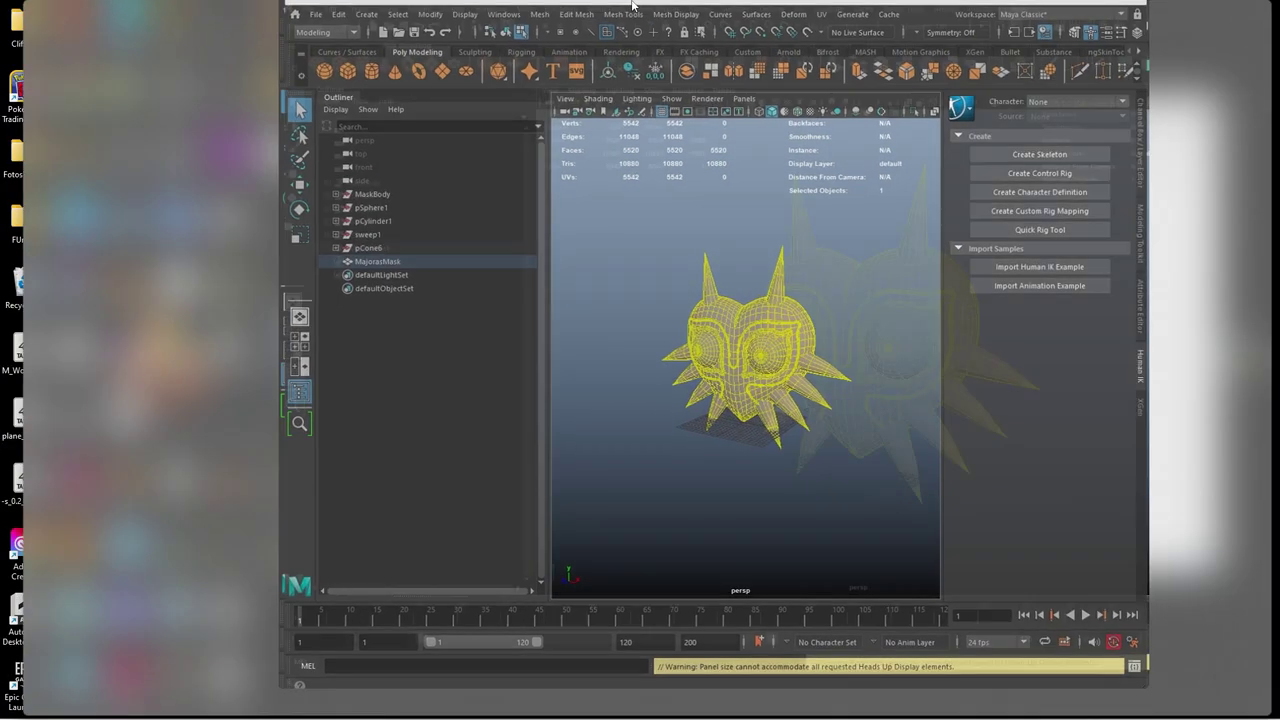
# - Return the mask to object mode, examine its projected UVs in the UV Editor, then close the editor
pyautogui.click(717, 263)
pyautogui.moveTo(640, 318); pyautogui.dragTo(729, 289, button='right')
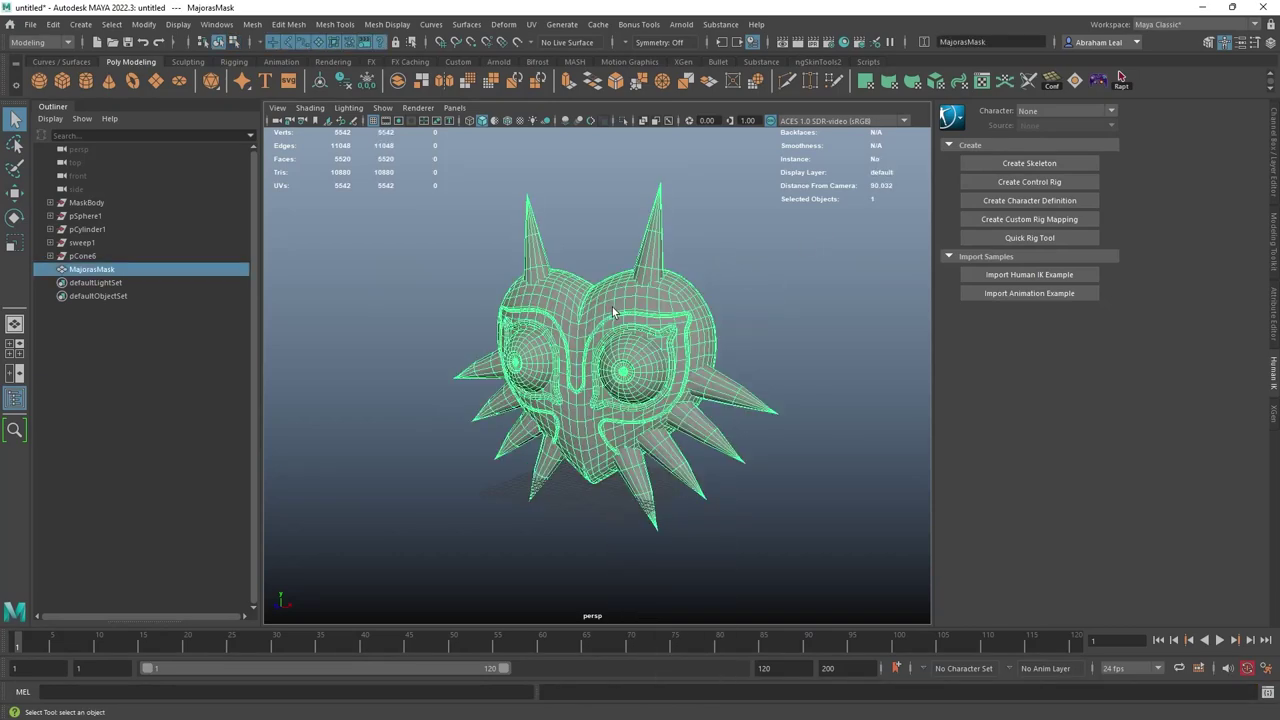
pyautogui.click(531, 24)
pyautogui.click(562, 50)
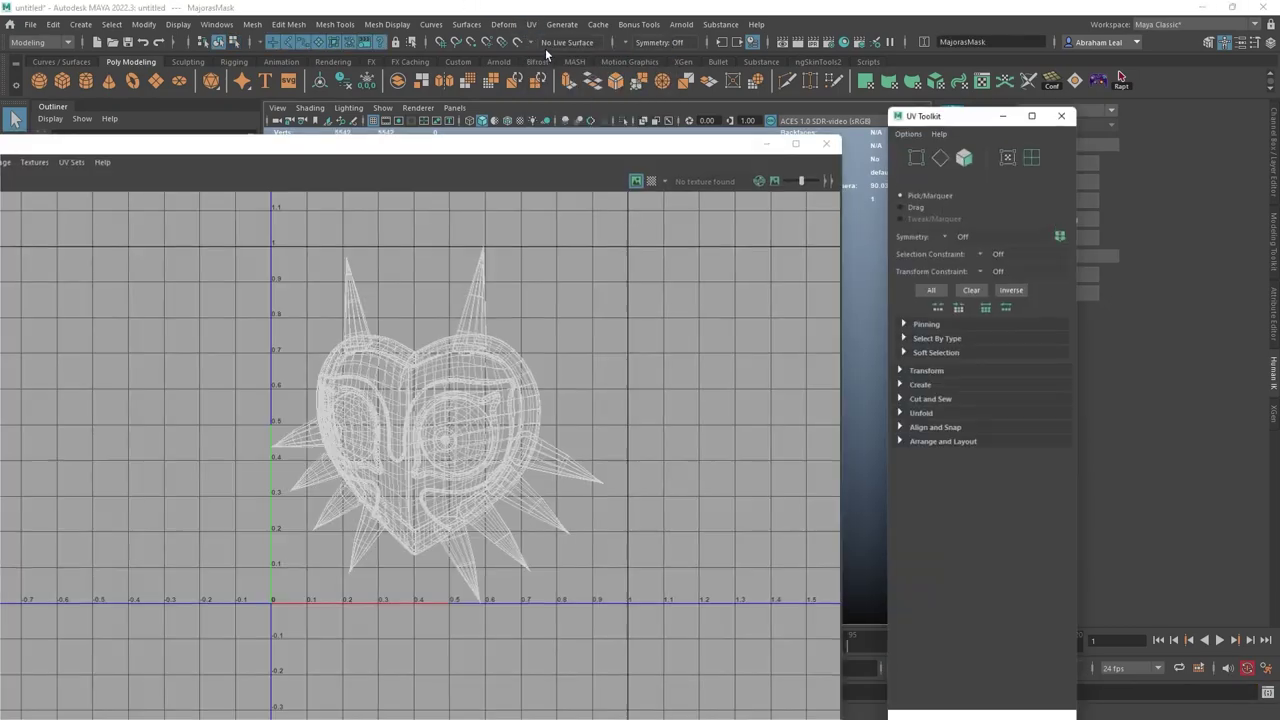
pyautogui.moveTo(539, 145); pyautogui.dragTo(557, 102)
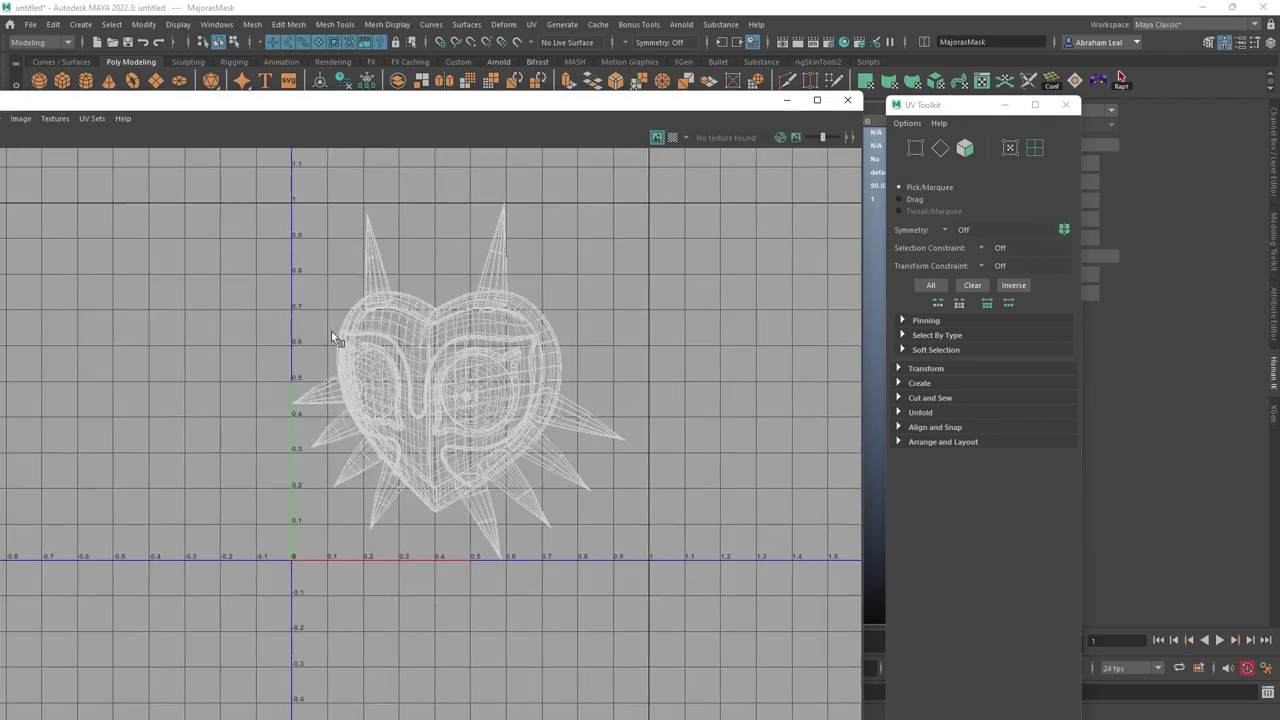
pyautogui.click(847, 100)
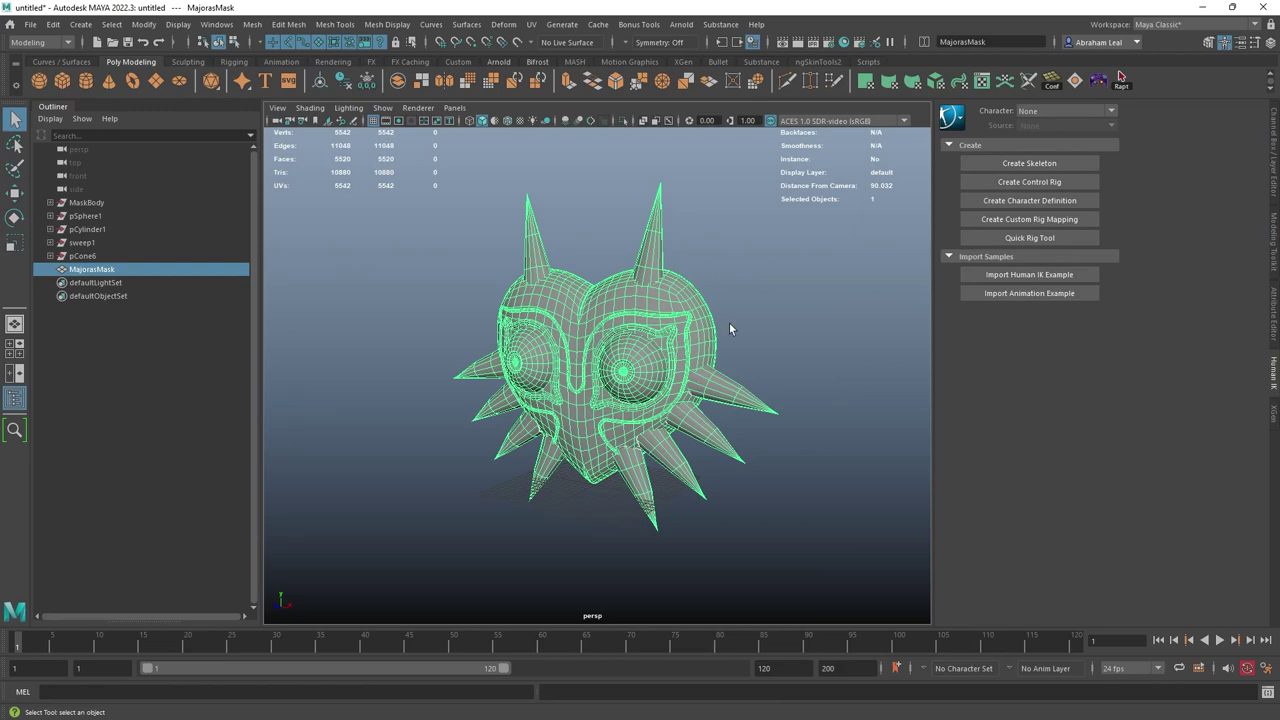
# - Open Paint and sketch a tall box in perspective in black, with its hidden edges dashed
pyautogui.press('super')
pyautogui.write('paint')
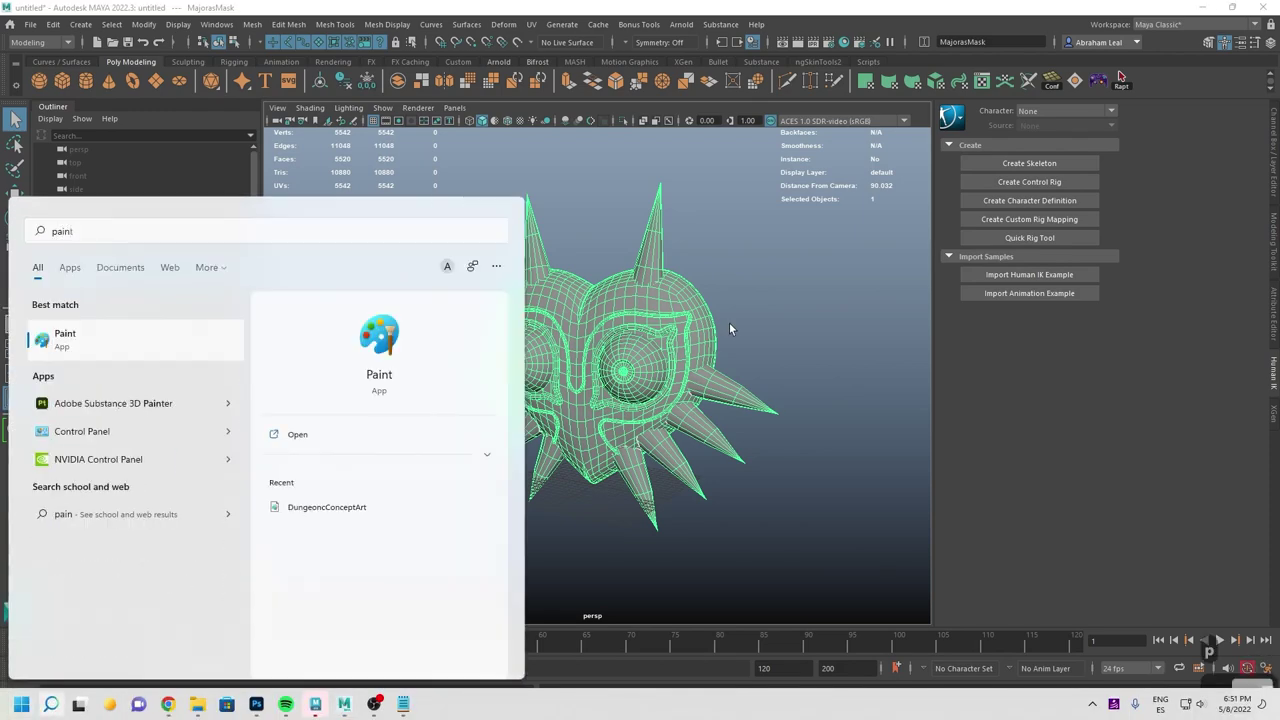
pyautogui.press('Return')
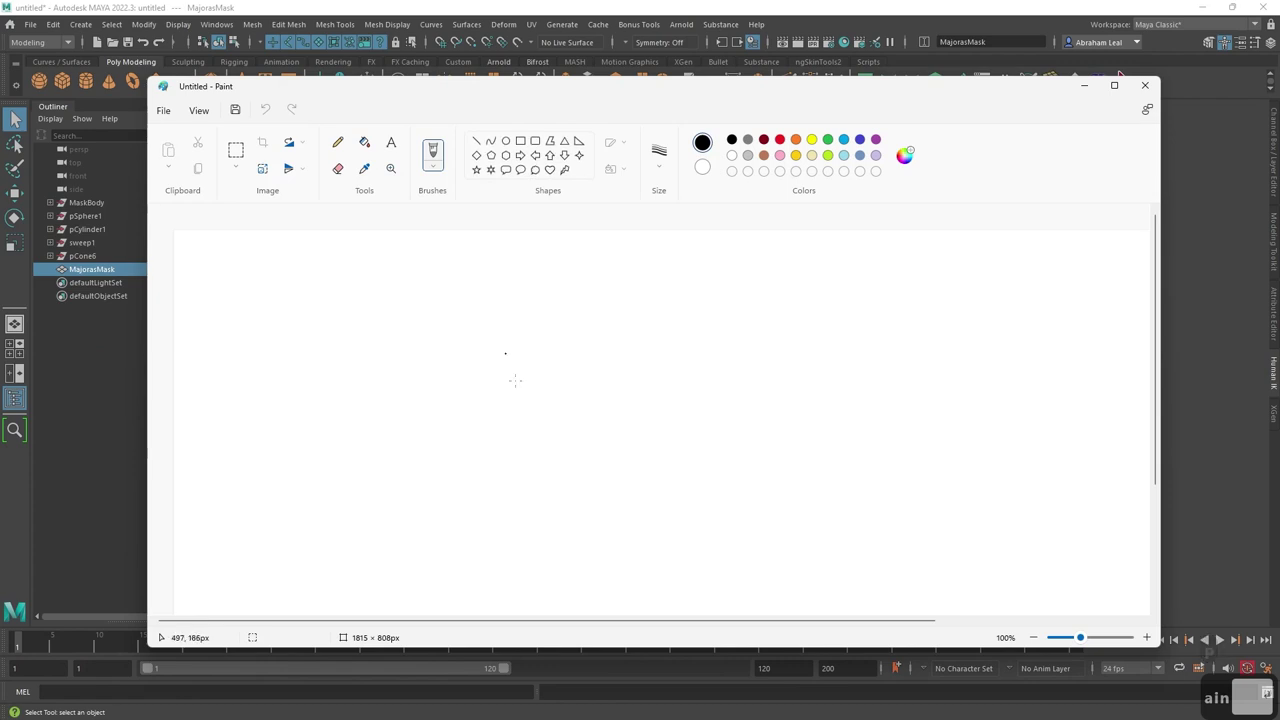
pyautogui.moveTo(427, 326)
pyautogui.mouseDown()
pyautogui.moveTo(462, 467)
pyautogui.moveTo(478, 335)
pyautogui.moveTo(532, 338)
pyautogui.moveTo(493, 289)
pyautogui.mouseUp()
pyautogui.moveTo(532, 338)
pyautogui.mouseDown()
pyautogui.moveTo(566, 293)
pyautogui.moveTo(487, 288)
pyautogui.mouseUp()
pyautogui.moveTo(566, 296); pyautogui.dragTo(590, 377)
pyautogui.moveTo(535, 342)
pyautogui.mouseDown()
pyautogui.moveTo(552, 401)
pyautogui.moveTo(590, 377)
pyautogui.moveTo(462, 468)
pyautogui.moveTo(570, 490)
pyautogui.moveTo(543, 383)
pyautogui.moveTo(604, 432)
pyautogui.moveTo(578, 488)
pyautogui.mouseUp()
pyautogui.hotkey('ctrl', 'z')
pyautogui.hotkey('ctrl', 'z')
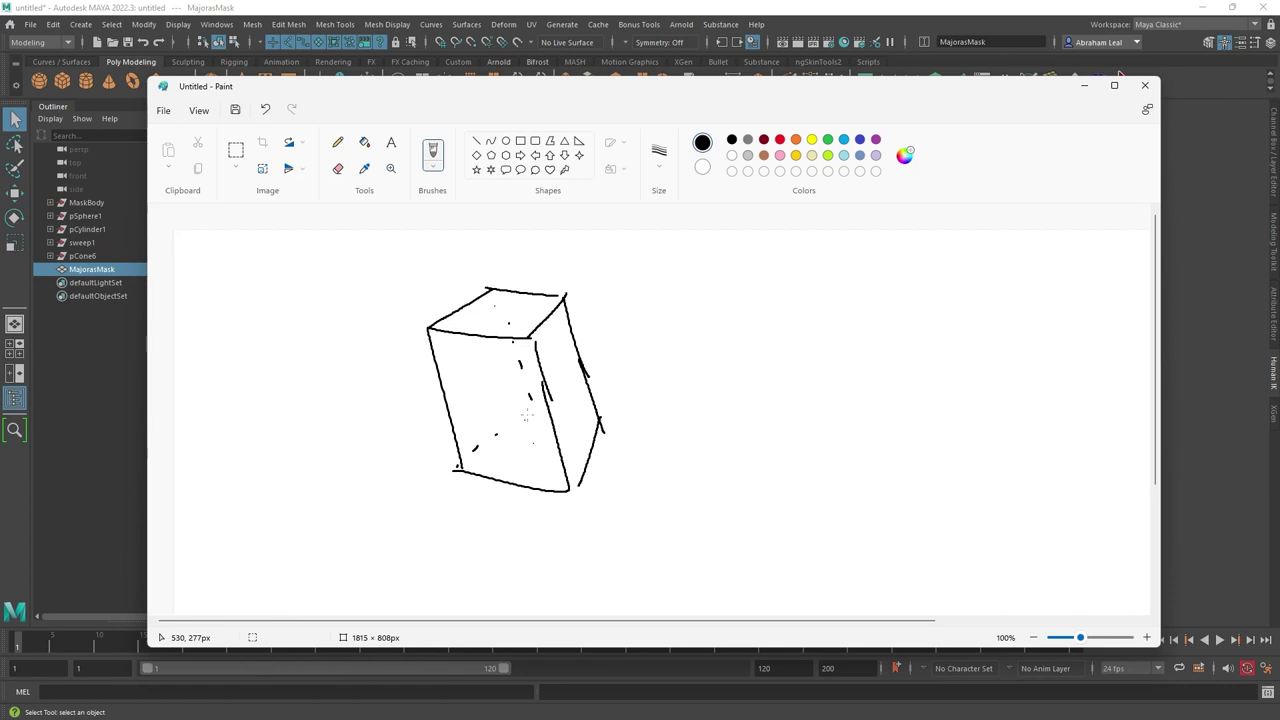
pyautogui.moveTo(565, 418); pyautogui.dragTo(598, 417)
# - Sketch a large rectangle beside the box and a smaller square labelled "Front" below it
pyautogui.moveTo(747, 296)
pyautogui.mouseDown()
pyautogui.moveTo(906, 360)
pyautogui.moveTo(767, 297)
pyautogui.mouseUp()
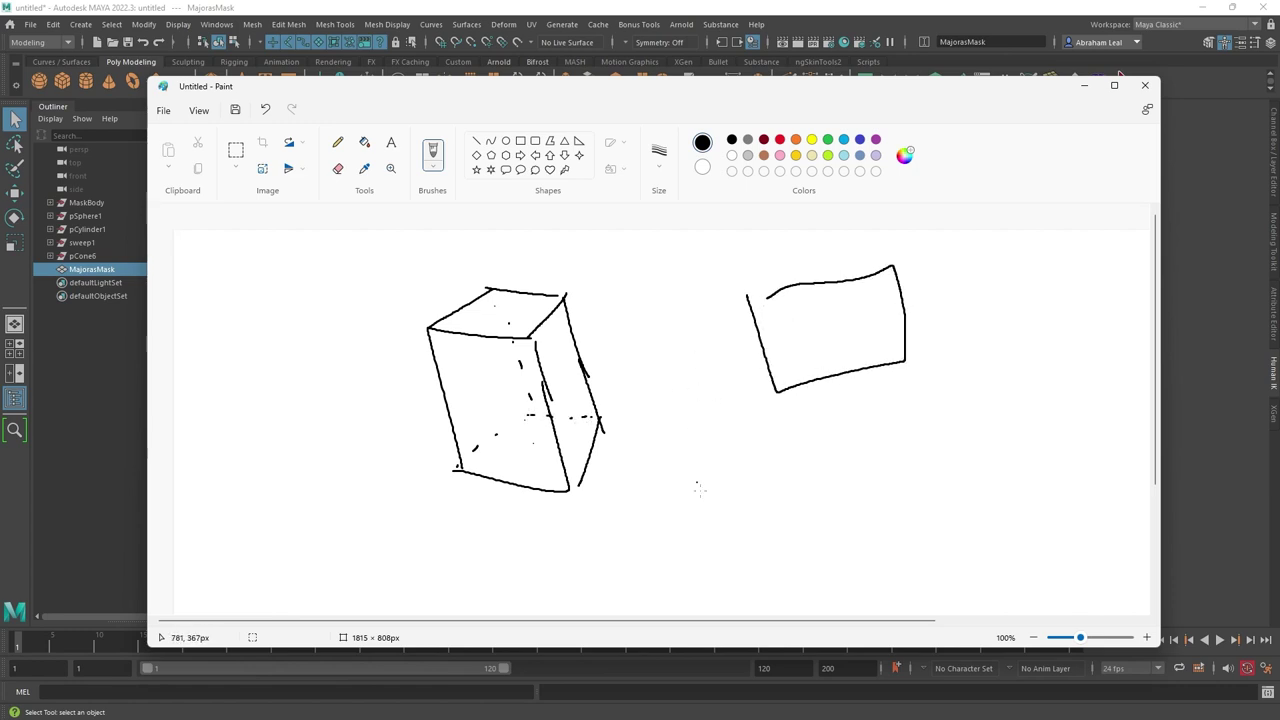
pyautogui.moveTo(673, 424)
pyautogui.mouseDown()
pyautogui.moveTo(671, 478)
pyautogui.moveTo(741, 428)
pyautogui.moveTo(675, 425)
pyautogui.mouseUp()
pyautogui.moveTo(690, 382)
pyautogui.mouseDown()
pyautogui.moveTo(691, 404)
pyautogui.moveTo(709, 379)
pyautogui.moveTo(698, 394)
pyautogui.moveTo(733, 410)
pyautogui.mouseUp()
pyautogui.moveTo(736, 383)
pyautogui.mouseDown()
pyautogui.moveTo(737, 410)
pyautogui.moveTo(746, 393)
pyautogui.mouseUp()
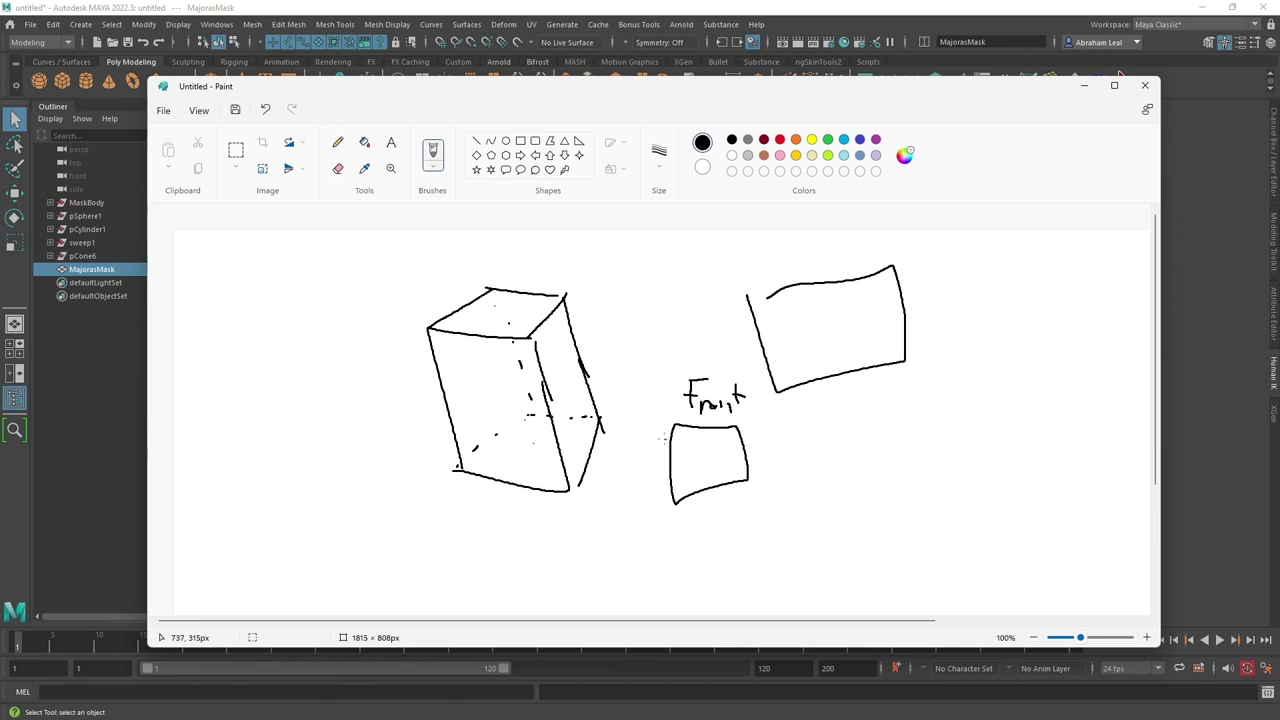
# - Draw arrows pointing at all four sides of the small square, then minimize Paint to return to Maya
pyautogui.moveTo(640, 458); pyautogui.dragTo(657, 458)
pyautogui.moveTo(650, 450); pyautogui.dragTo(650, 465)
pyautogui.moveTo(679, 406); pyautogui.dragTo(683, 411)
pyautogui.moveTo(779, 437); pyautogui.dragTo(780, 442)
pyautogui.moveTo(710, 512)
pyautogui.mouseDown()
pyautogui.moveTo(734, 515)
pyautogui.moveTo(729, 540)
pyautogui.mouseUp()
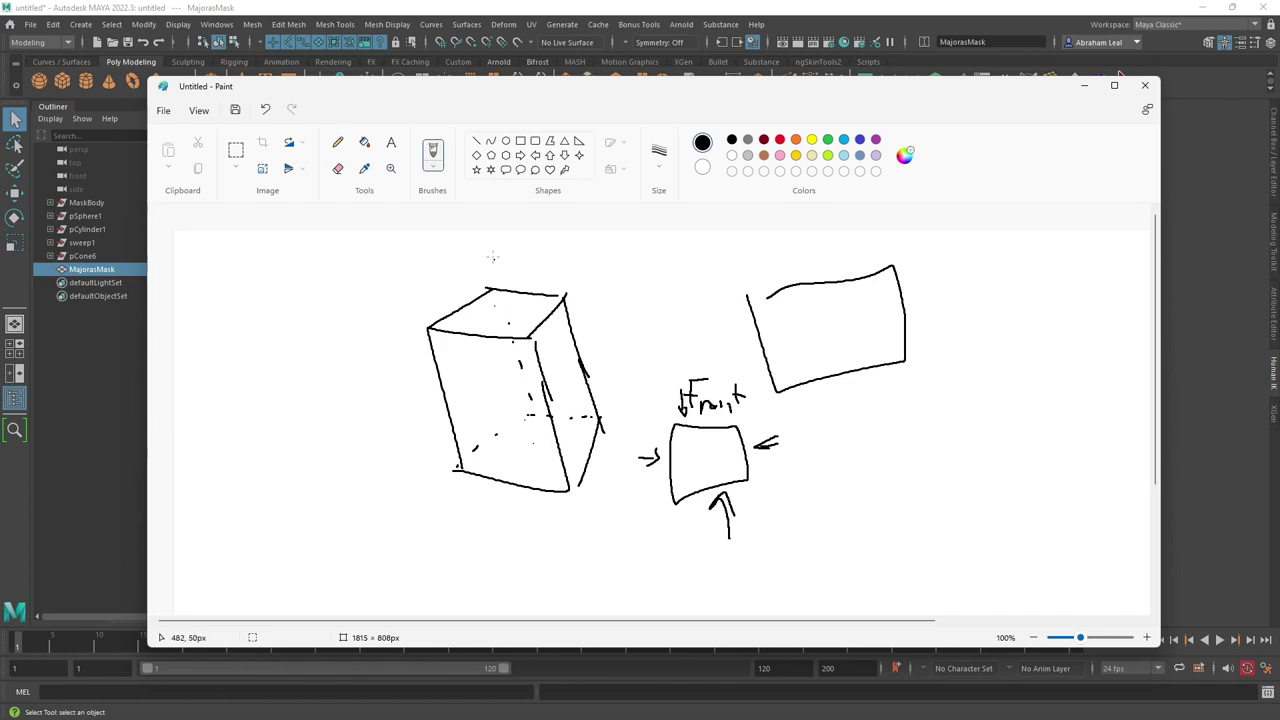
pyautogui.click(1084, 85)
# - Reselect the mask in object mode, open the UV Editor, dock the UV Toolkit into it and move the window aside
pyautogui.keyDown('alt'); pyautogui.moveTo(718, 355); pyautogui.dragTo(751, 357); pyautogui.keyUp('alt')
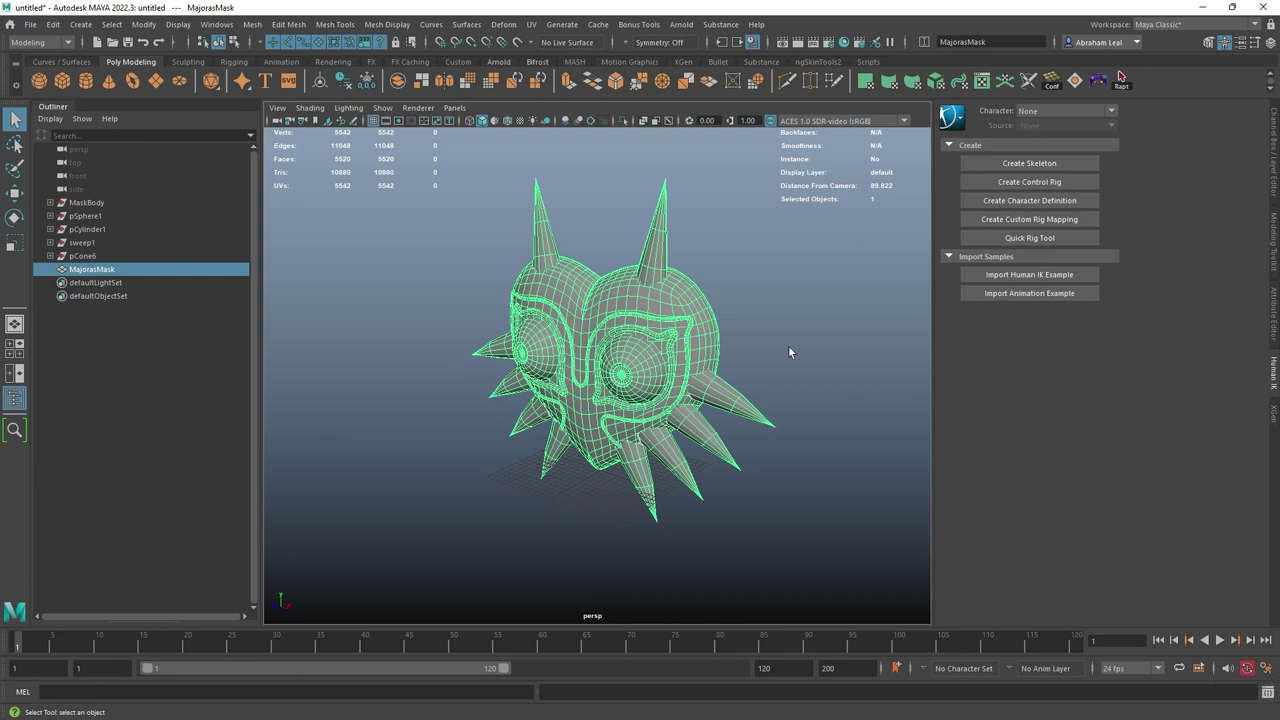
pyautogui.moveTo(677, 320); pyautogui.dragTo(743, 300, button='right')
pyautogui.click(759, 338)
pyautogui.click(614, 303)
pyautogui.click(531, 24)
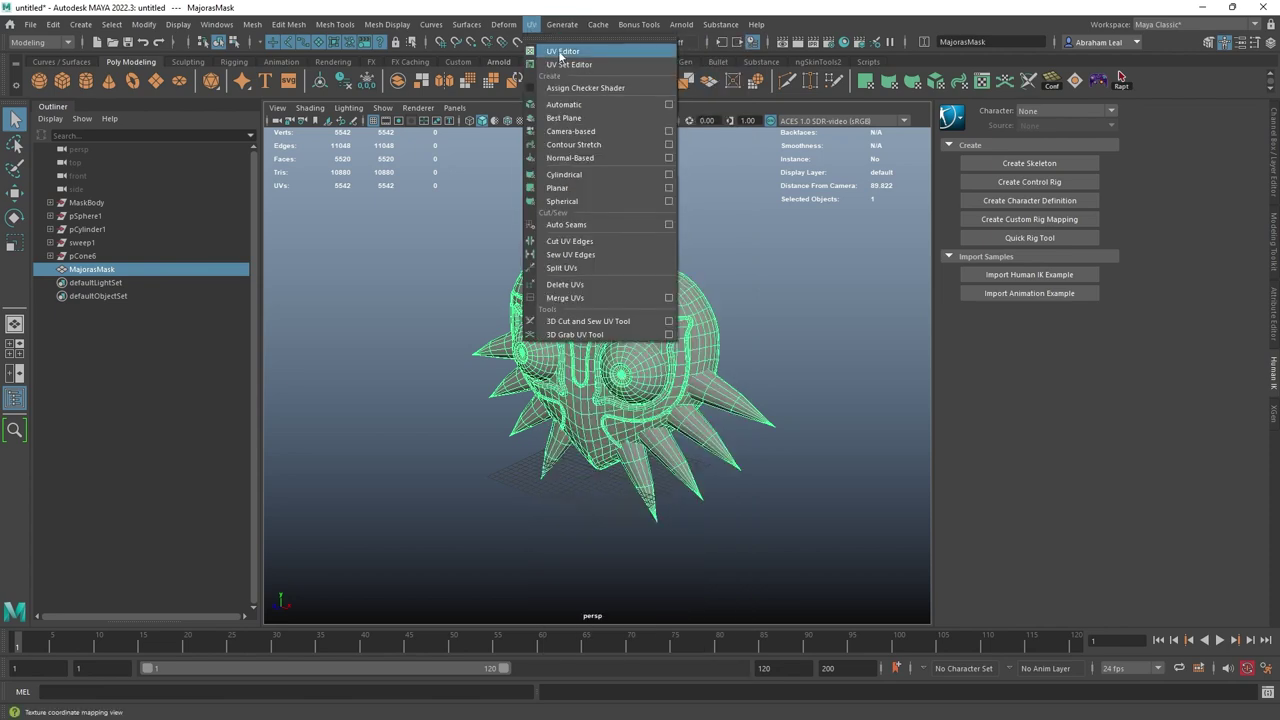
pyautogui.click(561, 51)
pyautogui.moveTo(949, 108); pyautogui.dragTo(858, 152)
pyautogui.moveTo(1059, 95); pyautogui.dragTo(1279, 220)
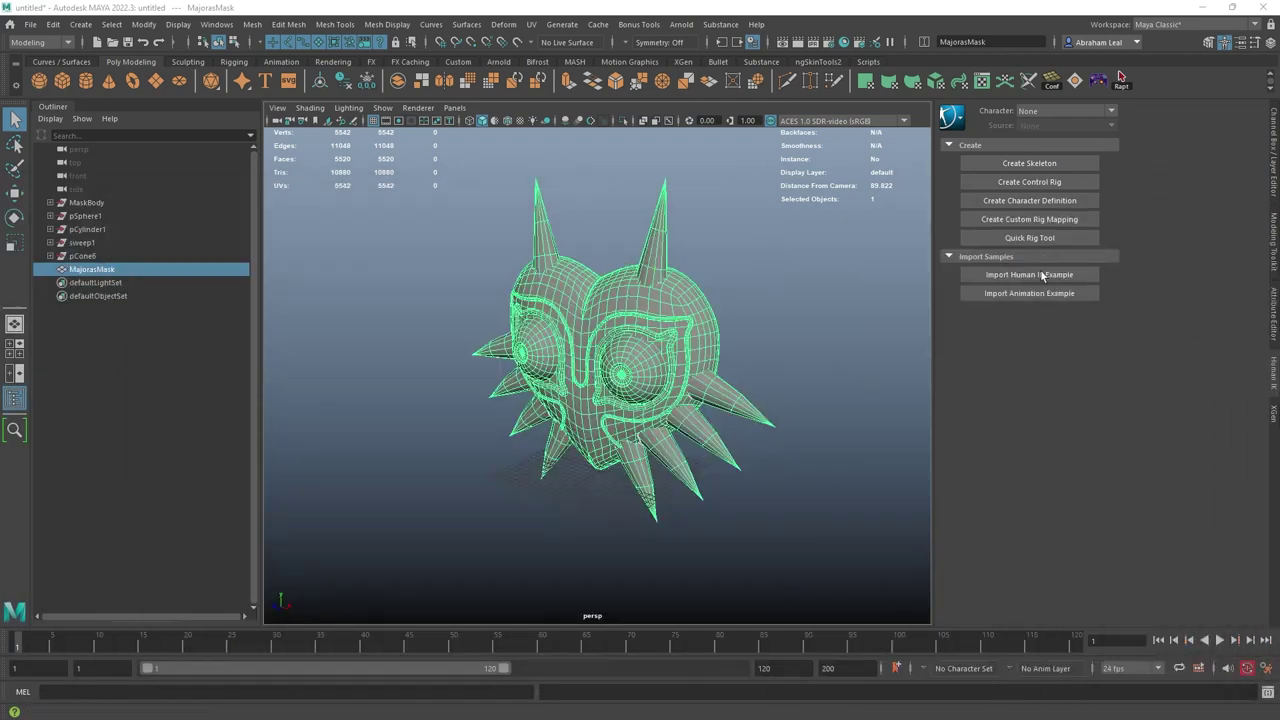
# - Activate the 3D Cut and Sew UV Tool on the MajorasMask mesh
pyautogui.keyDown('alt'); pyautogui.moveTo(711, 375); pyautogui.dragTo(660, 330); pyautogui.keyUp('alt')
pyautogui.click(531, 24)
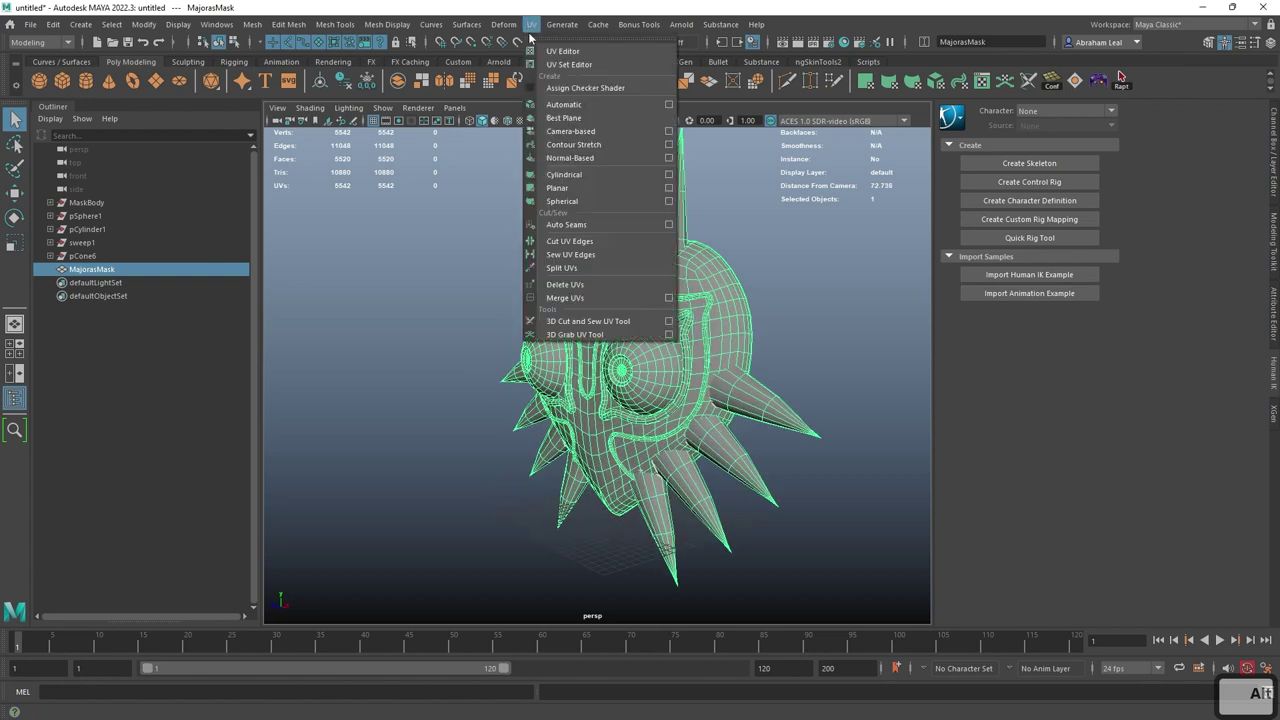
pyautogui.click(603, 325)
pyautogui.keyDown('alt'); pyautogui.moveTo(603, 327); pyautogui.dragTo(720, 393); pyautogui.keyUp('alt')
pyautogui.keyDown('alt'); pyautogui.moveTo(721, 393); pyautogui.dragTo(688, 405, button='middle'); pyautogui.keyUp('alt')
pyautogui.keyDown('alt'); pyautogui.moveTo(688, 405); pyautogui.dragTo(612, 342, button='right'); pyautogui.keyUp('alt')
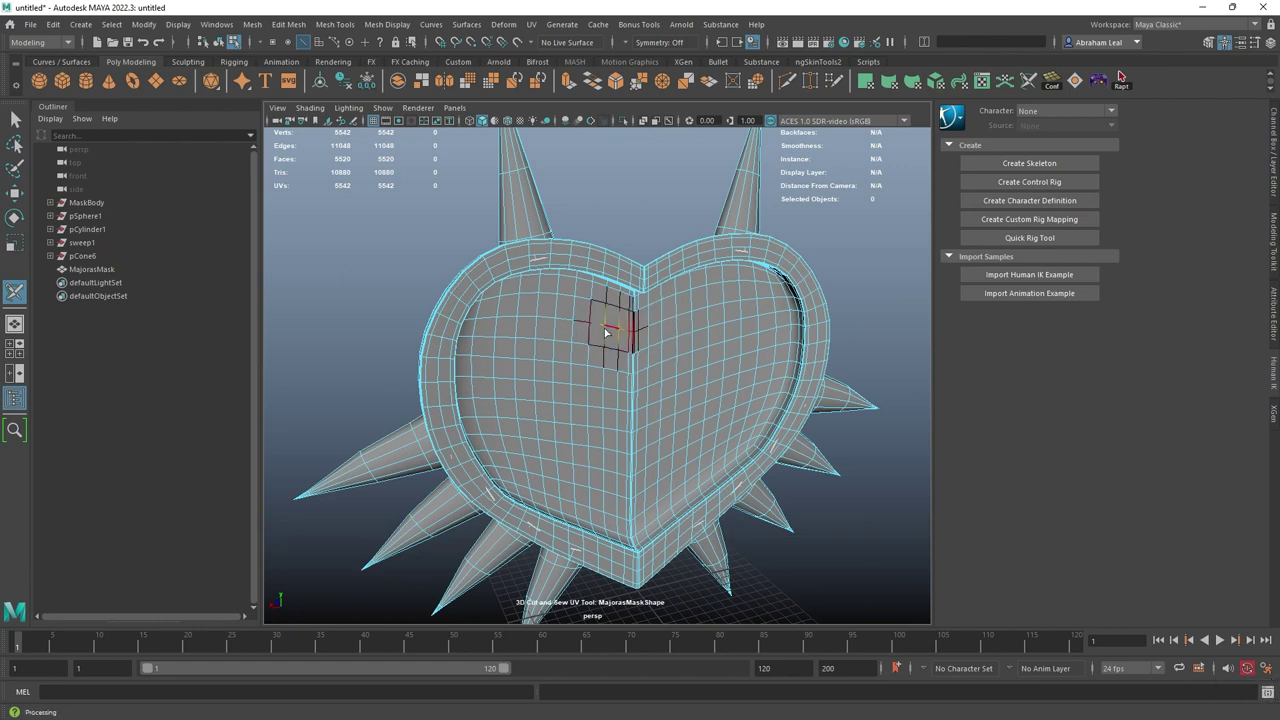
# - Place the UV Editor beside the viewport with its layout enlarged, and examine the mask's front and back
pyautogui.moveTo(1279, 258); pyautogui.dragTo(801, 201)
pyautogui.scroll(6, 838, 267)
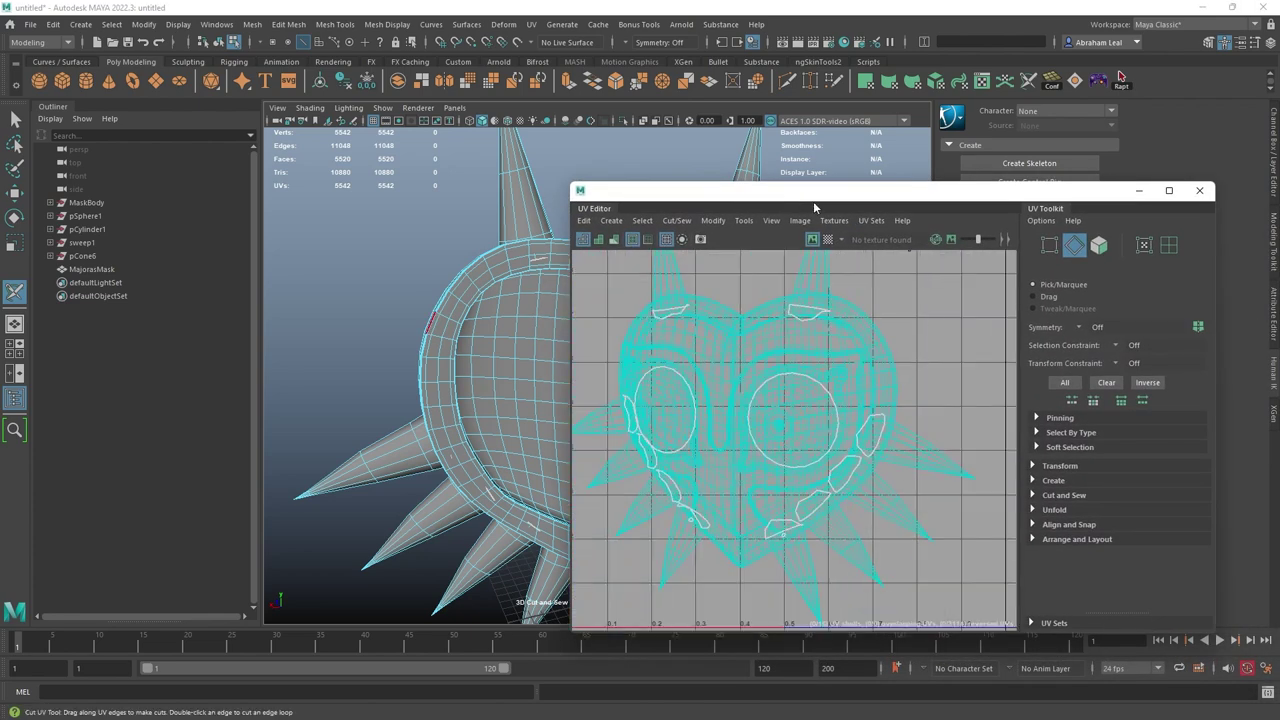
pyautogui.moveTo(785, 195); pyautogui.dragTo(1057, 191)
pyautogui.keyDown('alt'); pyautogui.moveTo(544, 315); pyautogui.dragTo(690, 291); pyautogui.keyUp('alt')
pyautogui.keyDown('alt'); pyautogui.moveTo(690, 291); pyautogui.dragTo(702, 440, button='right'); pyautogui.keyUp('alt')
pyautogui.keyDown('alt'); pyautogui.moveTo(715, 472); pyautogui.dragTo(685, 516, button='right'); pyautogui.keyUp('alt')
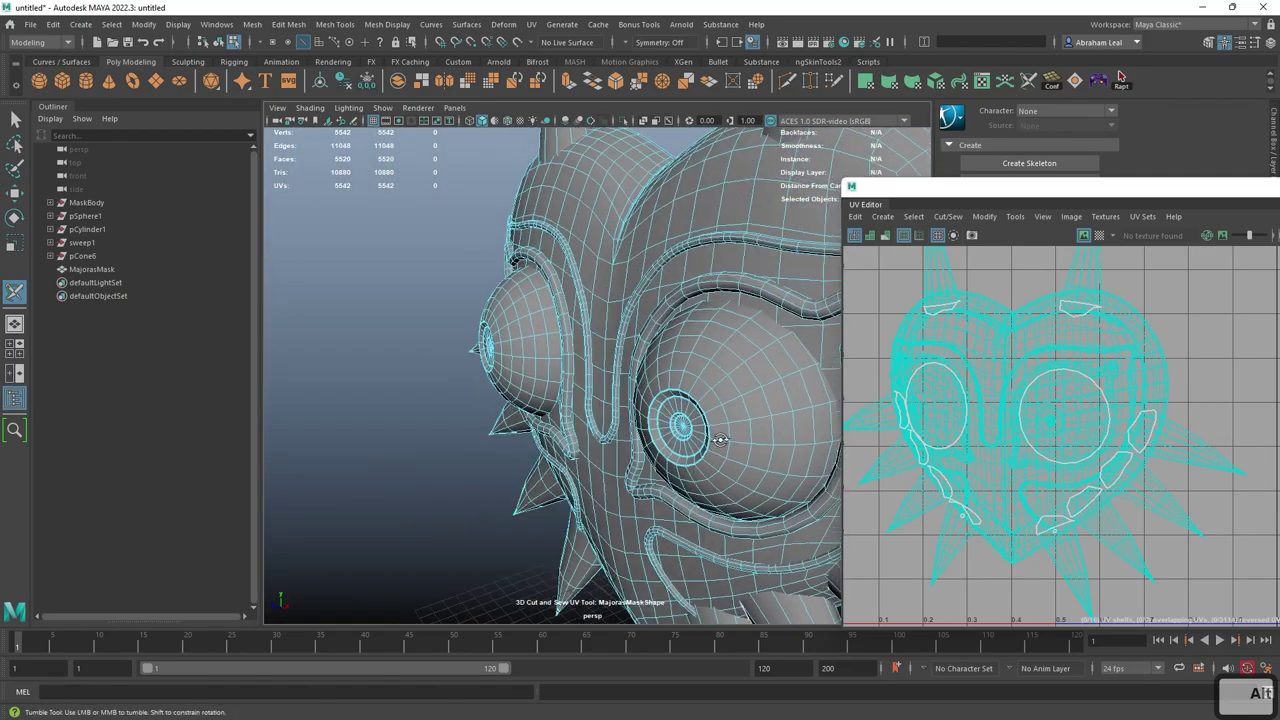
pyautogui.keyDown('alt'); pyautogui.moveTo(720, 440); pyautogui.dragTo(714, 526); pyautogui.keyUp('alt')
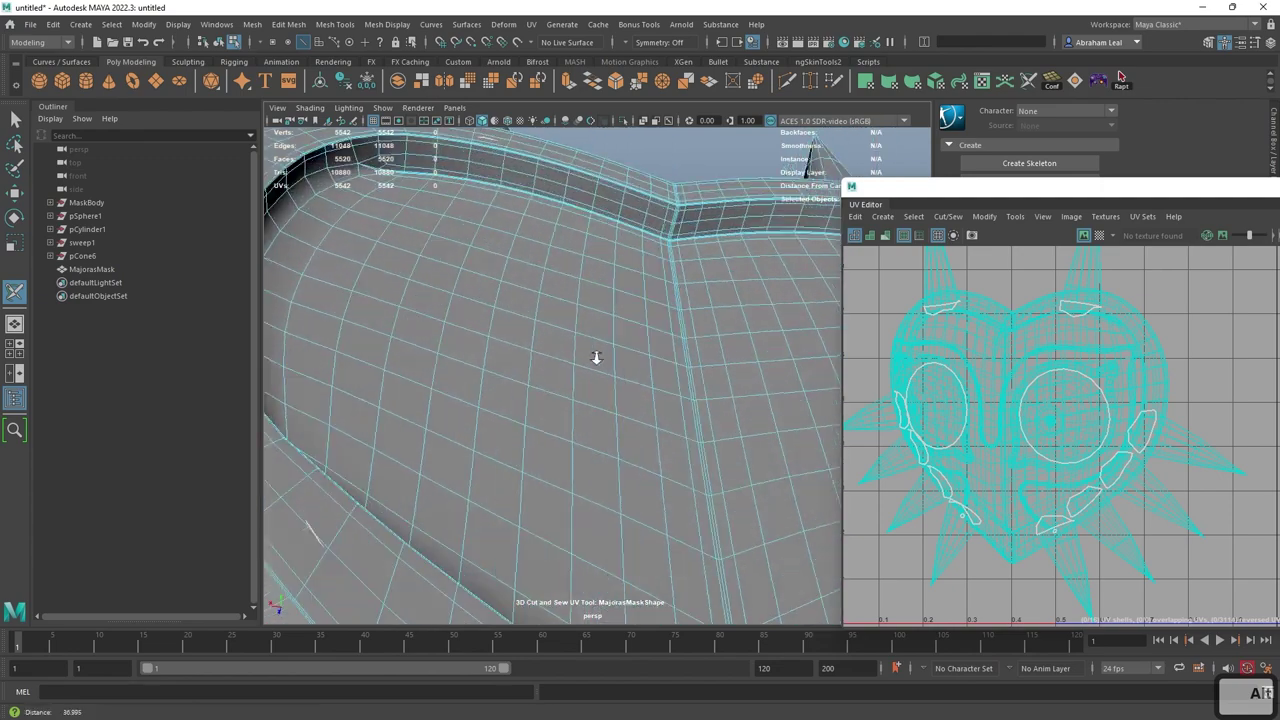
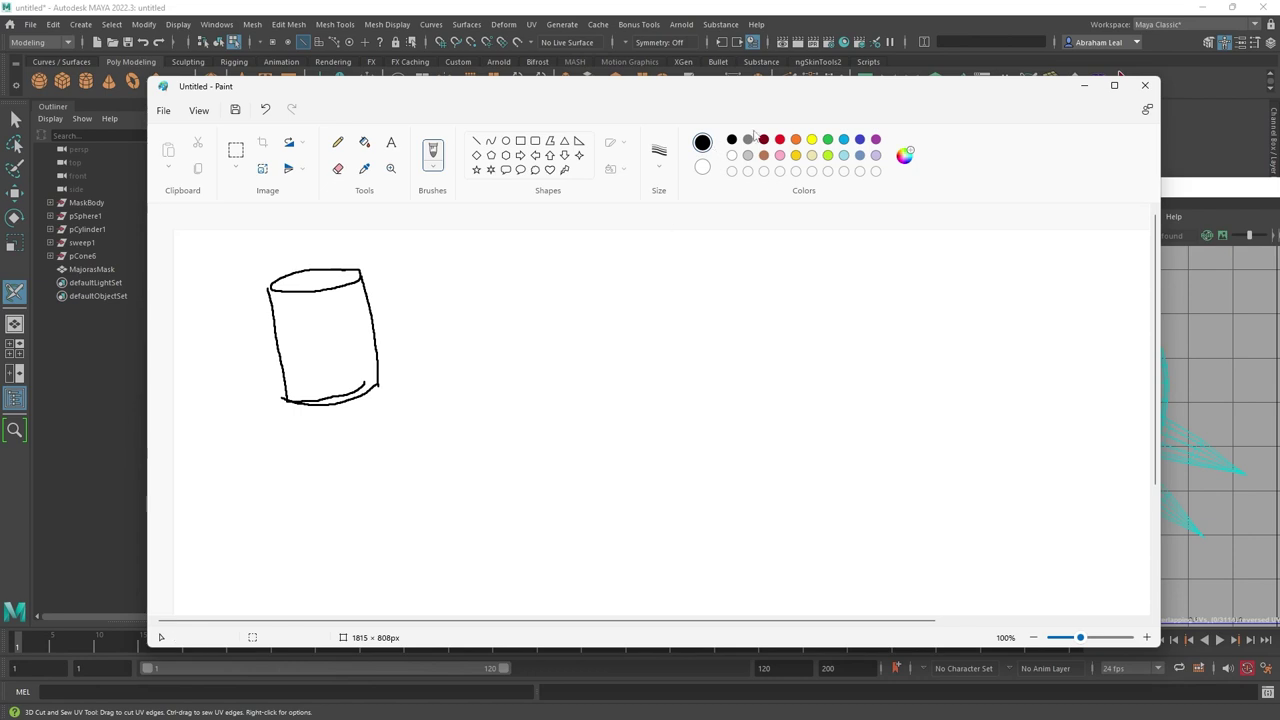
# - In Paint, mark red seams around the cylinder's upper and lower rims and down its side
pyautogui.click(780, 140)
pyautogui.moveTo(359, 266)
pyautogui.mouseDown()
pyautogui.moveTo(278, 290)
pyautogui.moveTo(368, 274)
pyautogui.moveTo(356, 281)
pyautogui.moveTo(270, 289)
pyautogui.moveTo(356, 289)
pyautogui.moveTo(362, 273)
pyautogui.mouseUp()
pyautogui.hotkey('ctrl', 'z')
pyautogui.moveTo(284, 394); pyautogui.dragTo(371, 392)
pyautogui.moveTo(299, 300); pyautogui.dragTo(330, 411)
# - Draw in black an arrow from the cylinder to its unwrapped pieces: two circles and a rectangle
pyautogui.click(731, 140)
pyautogui.moveTo(416, 279); pyautogui.dragTo(420, 292)
pyautogui.moveTo(478, 254)
pyautogui.mouseDown()
pyautogui.moveTo(468, 291)
pyautogui.moveTo(478, 256)
pyautogui.moveTo(508, 326)
pyautogui.moveTo(546, 337)
pyautogui.moveTo(594, 268)
pyautogui.moveTo(507, 268)
pyautogui.mouseUp()
pyautogui.moveTo(631, 300)
pyautogui.mouseDown()
pyautogui.moveTo(617, 318)
pyautogui.moveTo(645, 318)
pyautogui.moveTo(632, 300)
pyautogui.mouseUp()
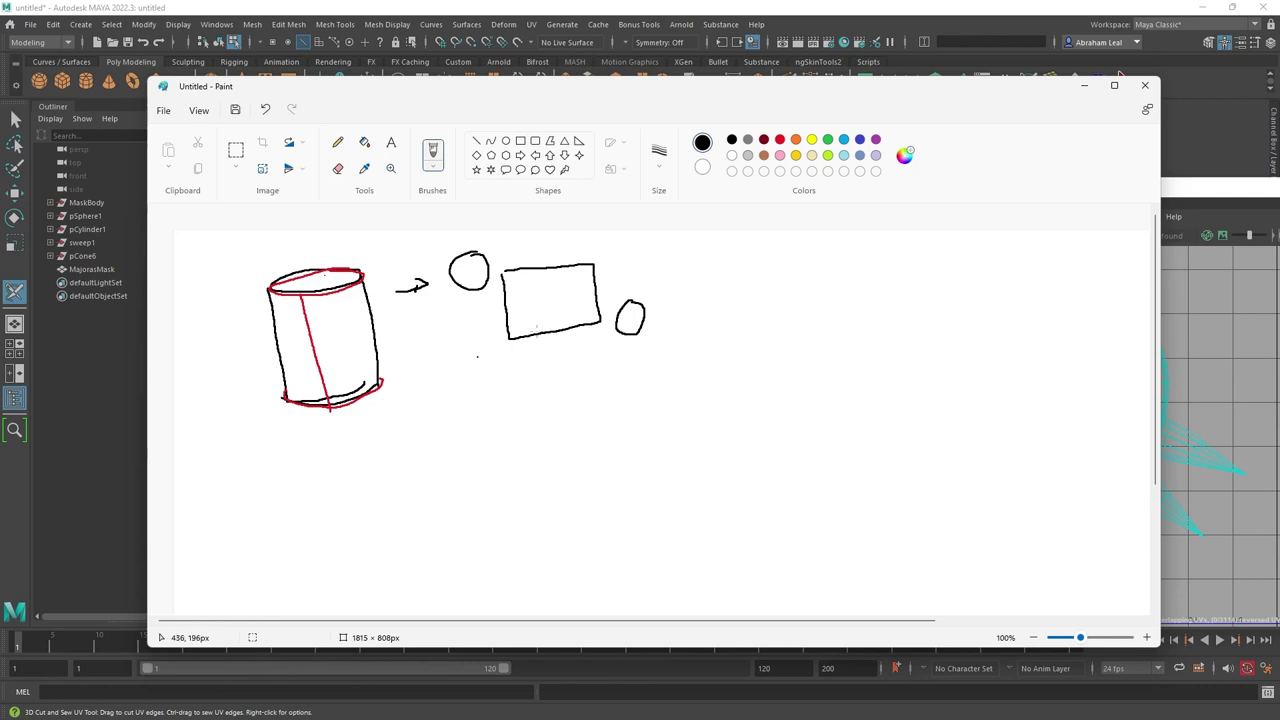
# - Sketch a cube in perspective in black below the cylinder's unwrapped pieces
pyautogui.moveTo(420, 441); pyautogui.dragTo(427, 514)
pyautogui.moveTo(420, 438)
pyautogui.mouseDown()
pyautogui.moveTo(488, 456)
pyautogui.moveTo(526, 430)
pyautogui.moveTo(486, 456)
pyautogui.moveTo(492, 514)
pyautogui.moveTo(531, 491)
pyautogui.mouseUp()
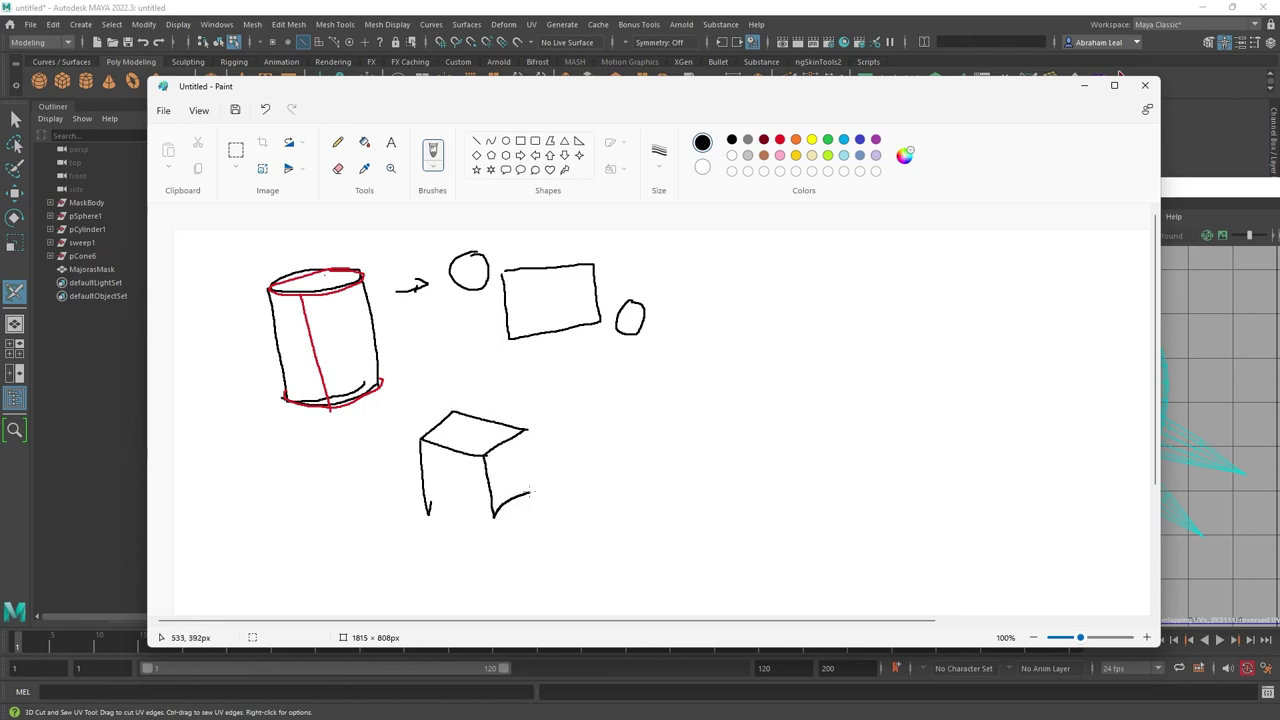
pyautogui.moveTo(526, 431); pyautogui.dragTo(529, 490)
pyautogui.moveTo(427, 503); pyautogui.dragTo(490, 515)
# - Mark red seams along the cube's rear upper edges and around its side face
pyautogui.click(780, 139)
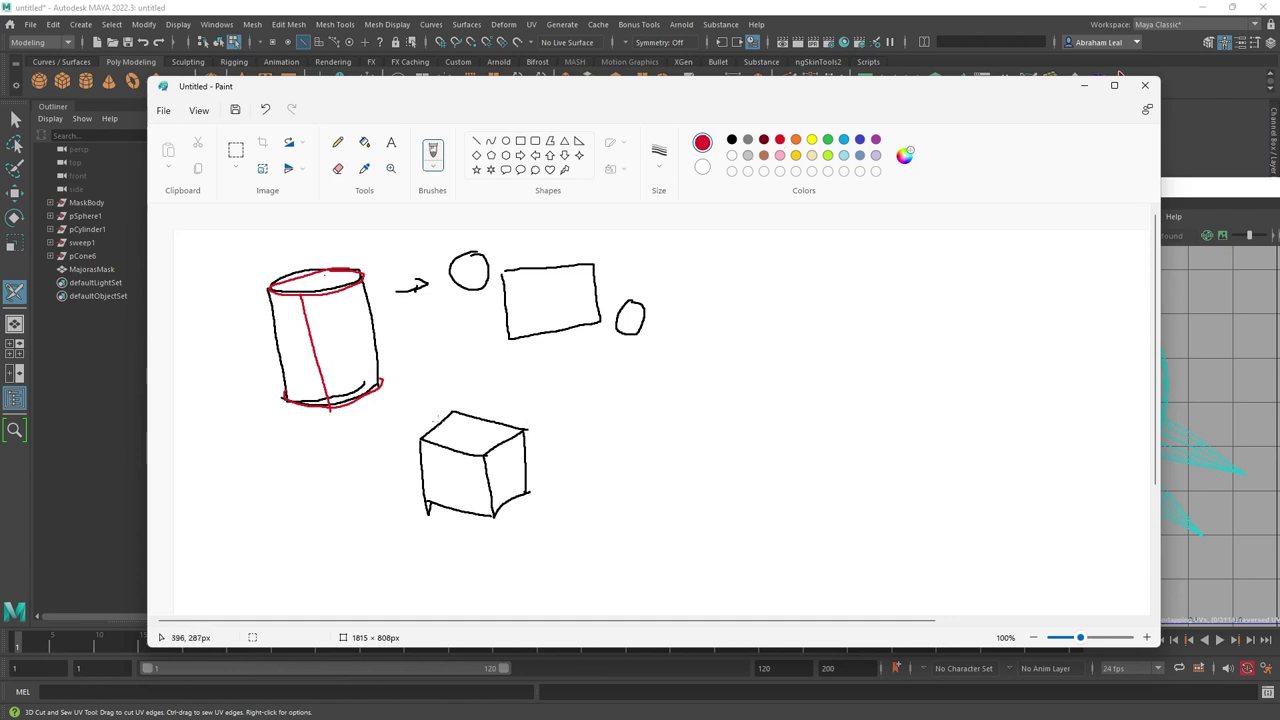
pyautogui.moveTo(438, 421)
pyautogui.mouseDown()
pyautogui.moveTo(508, 436)
pyautogui.moveTo(517, 497)
pyautogui.mouseUp()
pyautogui.hotkey('ctrl', 'z')
pyautogui.moveTo(450, 412)
pyautogui.mouseDown()
pyautogui.moveTo(508, 430)
pyautogui.moveTo(528, 492)
pyautogui.mouseUp()
pyautogui.moveTo(521, 430)
pyautogui.mouseDown()
pyautogui.moveTo(486, 457)
pyautogui.moveTo(452, 413)
pyautogui.mouseUp()
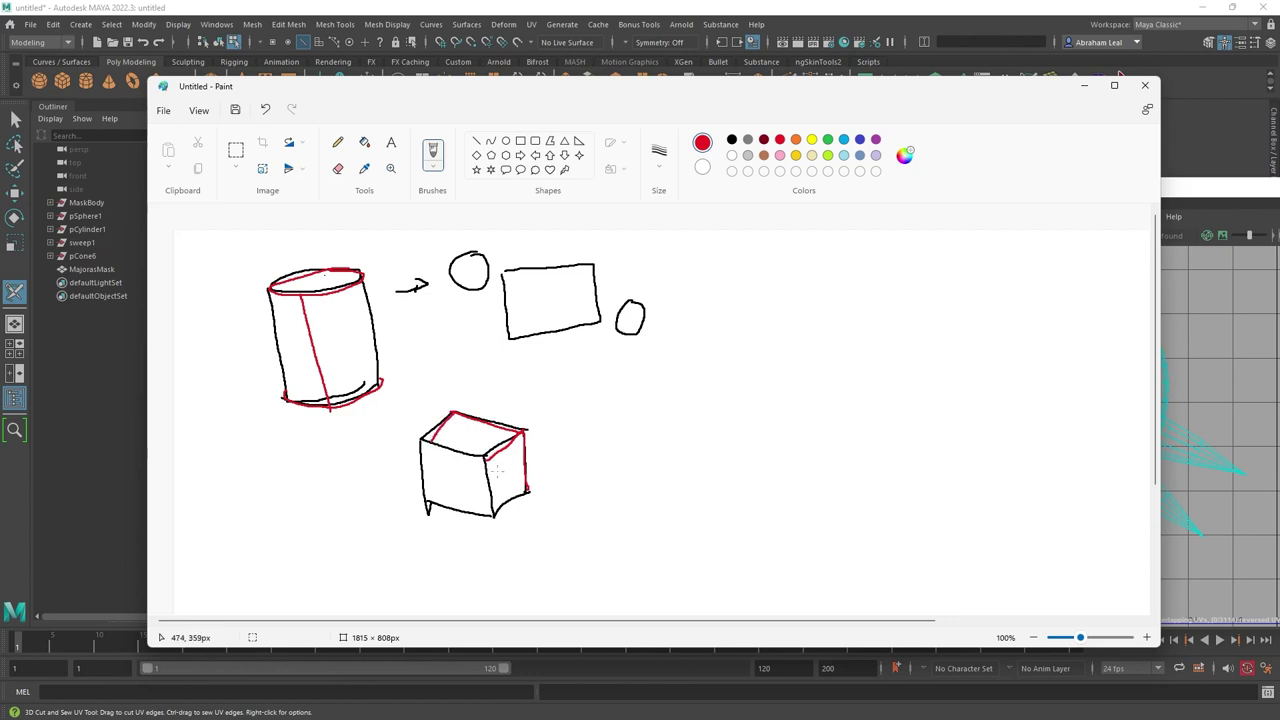
pyautogui.moveTo(522, 481); pyautogui.dragTo(497, 500)
# - Draw the cube's unwrapped pieces in black as a separate rectangle and a cross-shaped layout, and add black lines over the cube
pyautogui.click(732, 140)
pyautogui.moveTo(598, 400)
pyautogui.mouseDown()
pyautogui.moveTo(634, 442)
pyautogui.moveTo(666, 400)
pyautogui.moveTo(598, 410)
pyautogui.mouseUp()
pyautogui.moveTo(597, 485)
pyautogui.mouseDown()
pyautogui.moveTo(597, 527)
pyautogui.moveTo(638, 484)
pyautogui.moveTo(616, 528)
pyautogui.moveTo(587, 523)
pyautogui.mouseUp()
pyautogui.moveTo(594, 468)
pyautogui.mouseDown()
pyautogui.moveTo(647, 477)
pyautogui.moveTo(641, 530)
pyautogui.mouseUp()
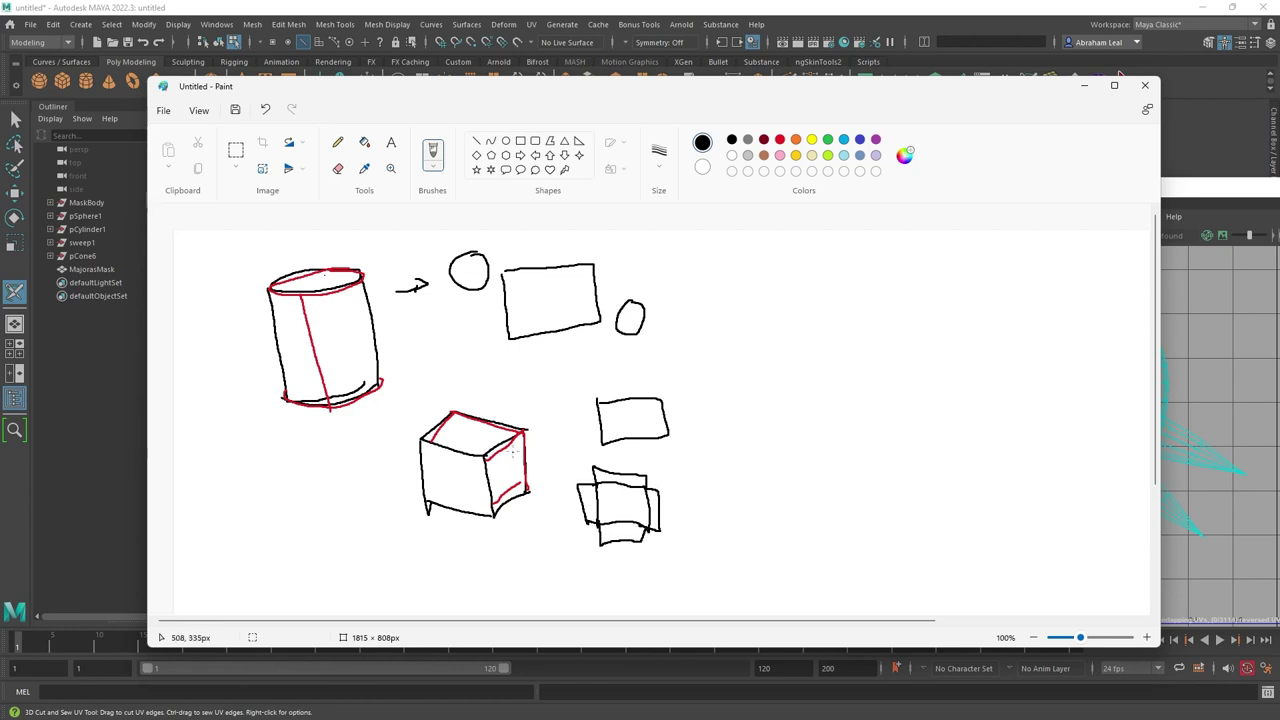
pyautogui.moveTo(503, 443)
pyautogui.mouseDown()
pyautogui.moveTo(519, 507)
pyautogui.moveTo(505, 442)
pyautogui.moveTo(434, 418)
pyautogui.moveTo(488, 437)
pyautogui.mouseUp()
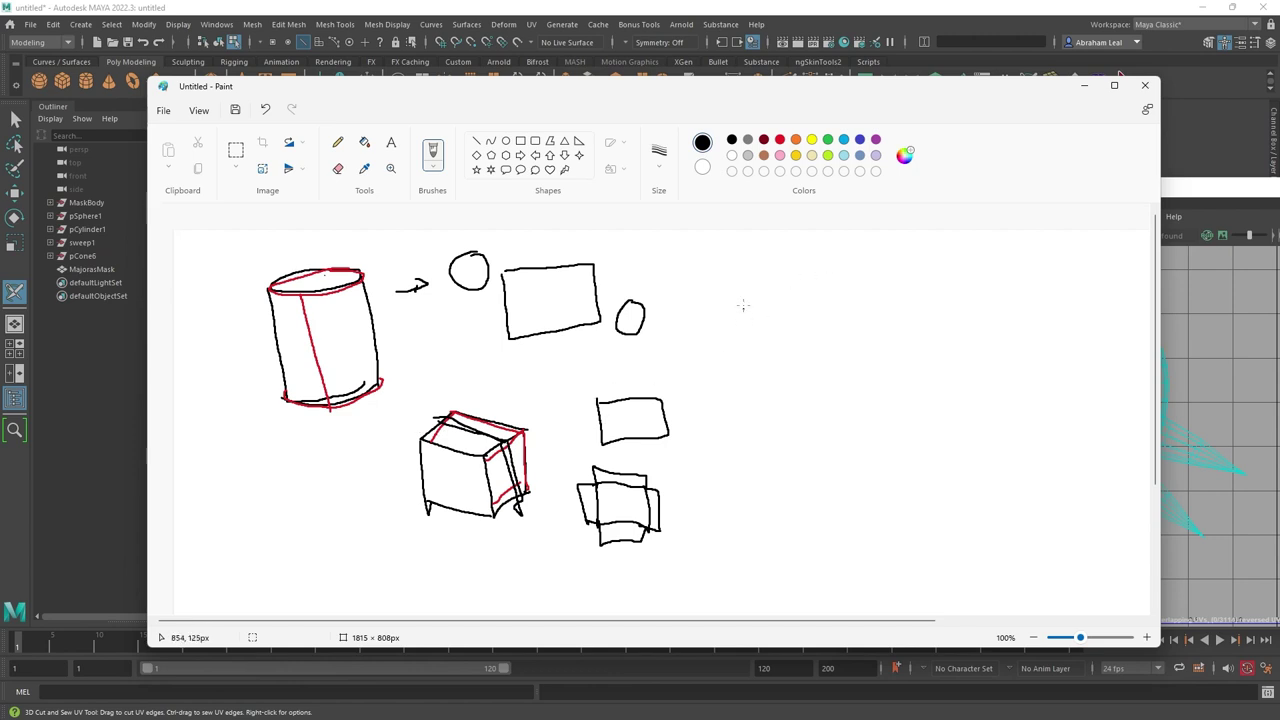
# - Sketch a black sphere and mark red seams around both poles and down one side
pyautogui.moveTo(742, 268)
pyautogui.mouseDown()
pyautogui.moveTo(786, 360)
pyautogui.moveTo(776, 268)
pyautogui.moveTo(764, 266)
pyautogui.moveTo(733, 357)
pyautogui.moveTo(812, 286)
pyautogui.moveTo(751, 270)
pyautogui.mouseUp()
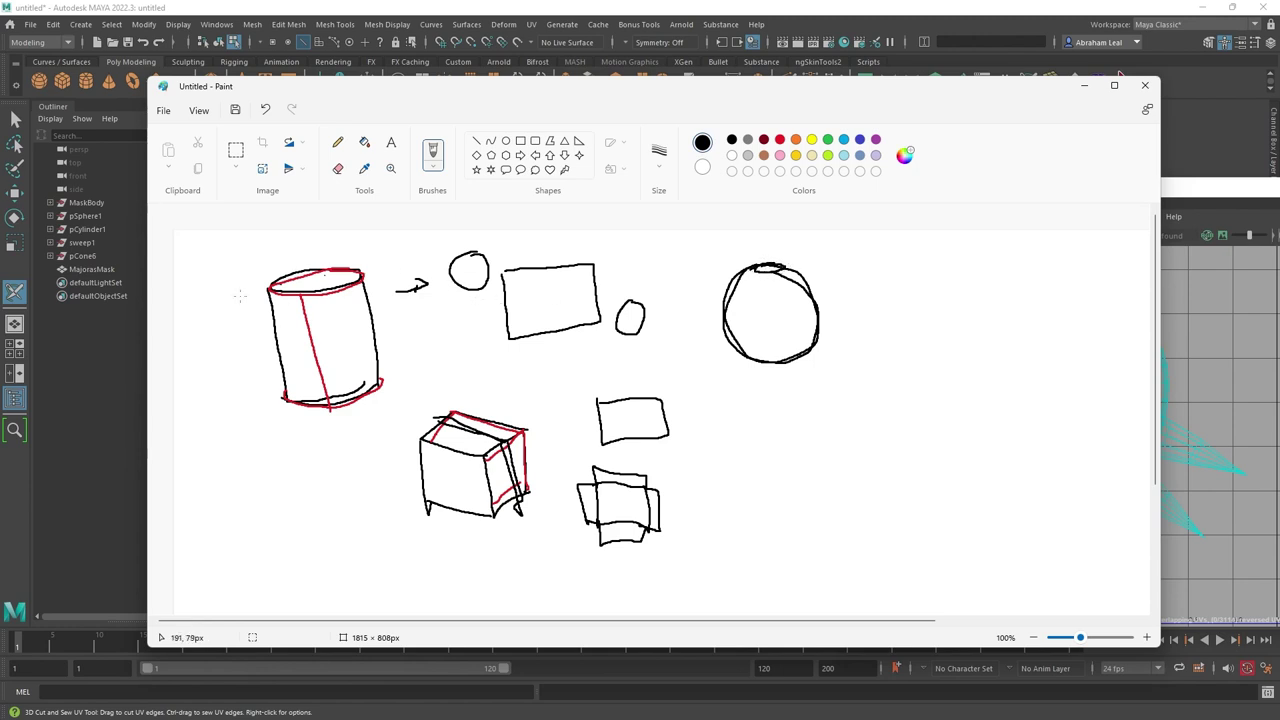
pyautogui.click(779, 139)
pyautogui.moveTo(757, 268); pyautogui.dragTo(784, 266)
pyautogui.moveTo(762, 270)
pyautogui.mouseDown()
pyautogui.moveTo(738, 308)
pyautogui.moveTo(765, 367)
pyautogui.mouseUp()
# - Draw the sphere's unwrapped pieces in black: two small circles and a wide body with curved edges
pyautogui.click(731, 139)
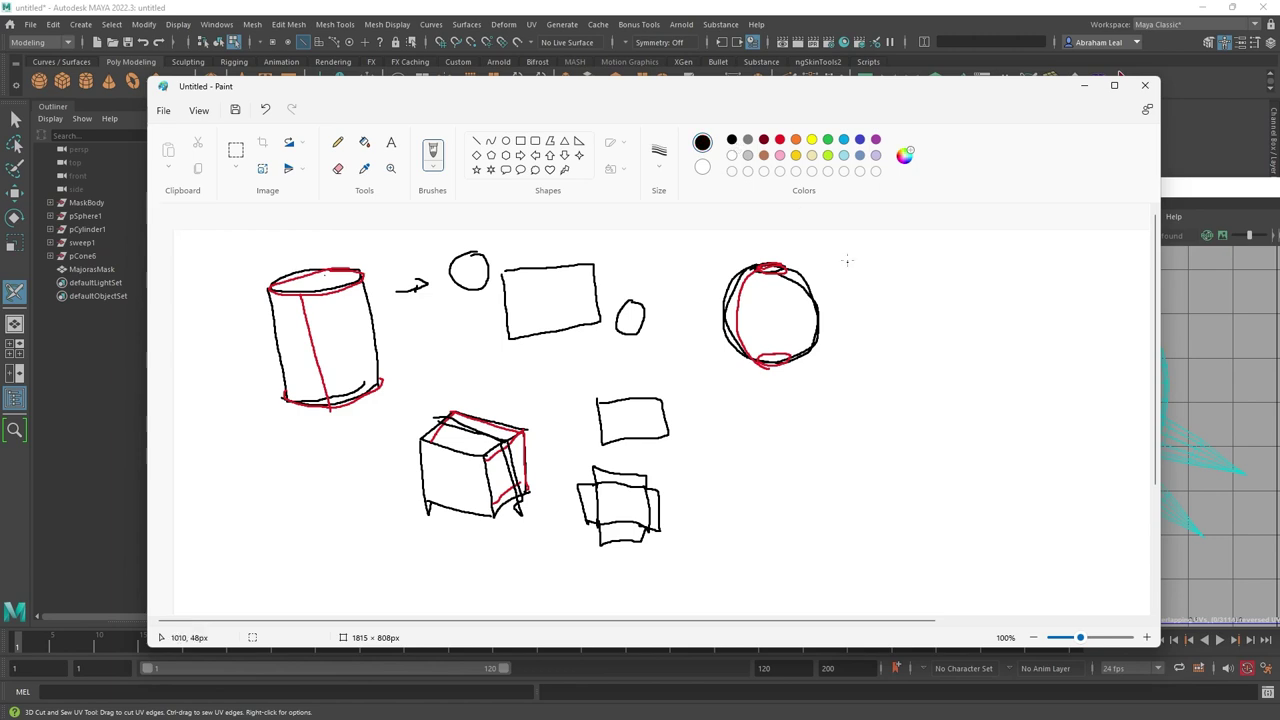
pyautogui.moveTo(853, 244); pyautogui.dragTo(862, 246)
pyautogui.moveTo(857, 345)
pyautogui.mouseDown()
pyautogui.moveTo(872, 368)
pyautogui.moveTo(858, 343)
pyautogui.mouseUp()
pyautogui.moveTo(879, 265)
pyautogui.mouseDown()
pyautogui.moveTo(898, 362)
pyautogui.moveTo(990, 361)
pyautogui.moveTo(1004, 272)
pyautogui.mouseUp()
pyautogui.hotkey('ctrl', 'z')
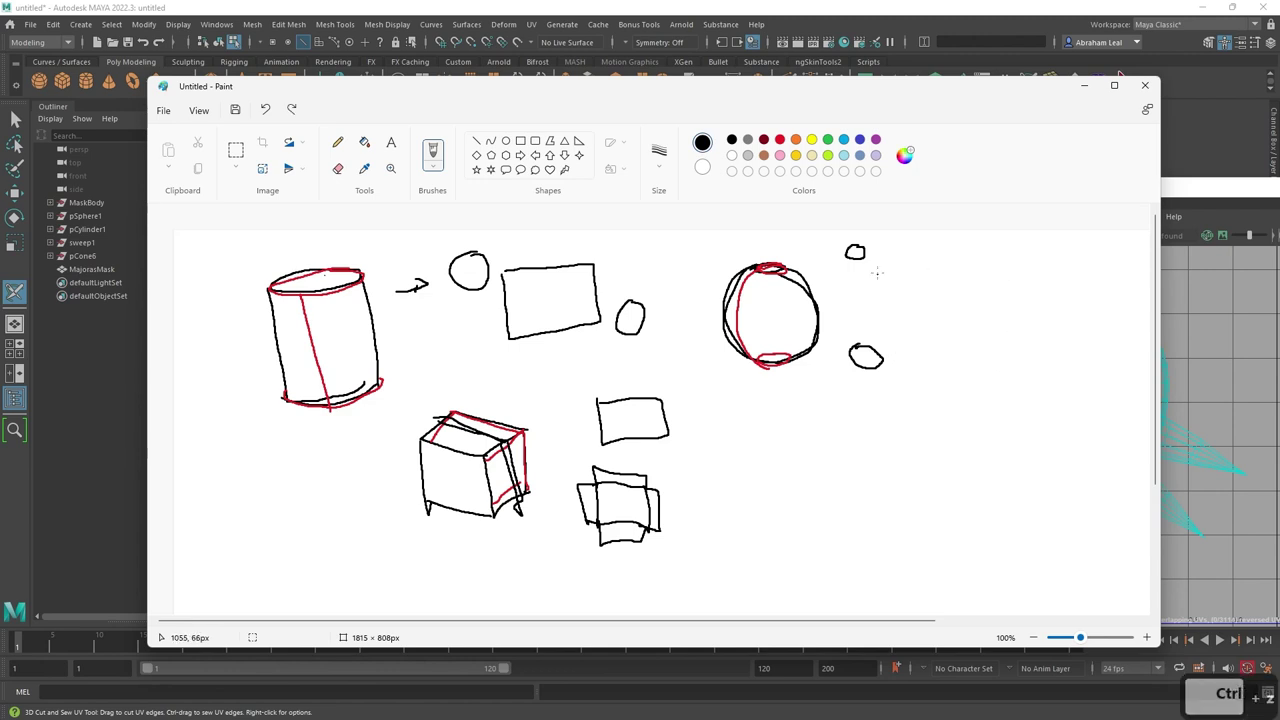
pyautogui.moveTo(900, 272)
pyautogui.mouseDown()
pyautogui.moveTo(968, 268)
pyautogui.moveTo(985, 250)
pyautogui.mouseUp()
pyautogui.moveTo(904, 346); pyautogui.dragTo(982, 352)
pyautogui.moveTo(997, 278); pyautogui.dragTo(977, 364)
pyautogui.moveTo(882, 270)
pyautogui.mouseDown()
pyautogui.moveTo(880, 340)
pyautogui.moveTo(910, 350)
pyautogui.mouseUp()
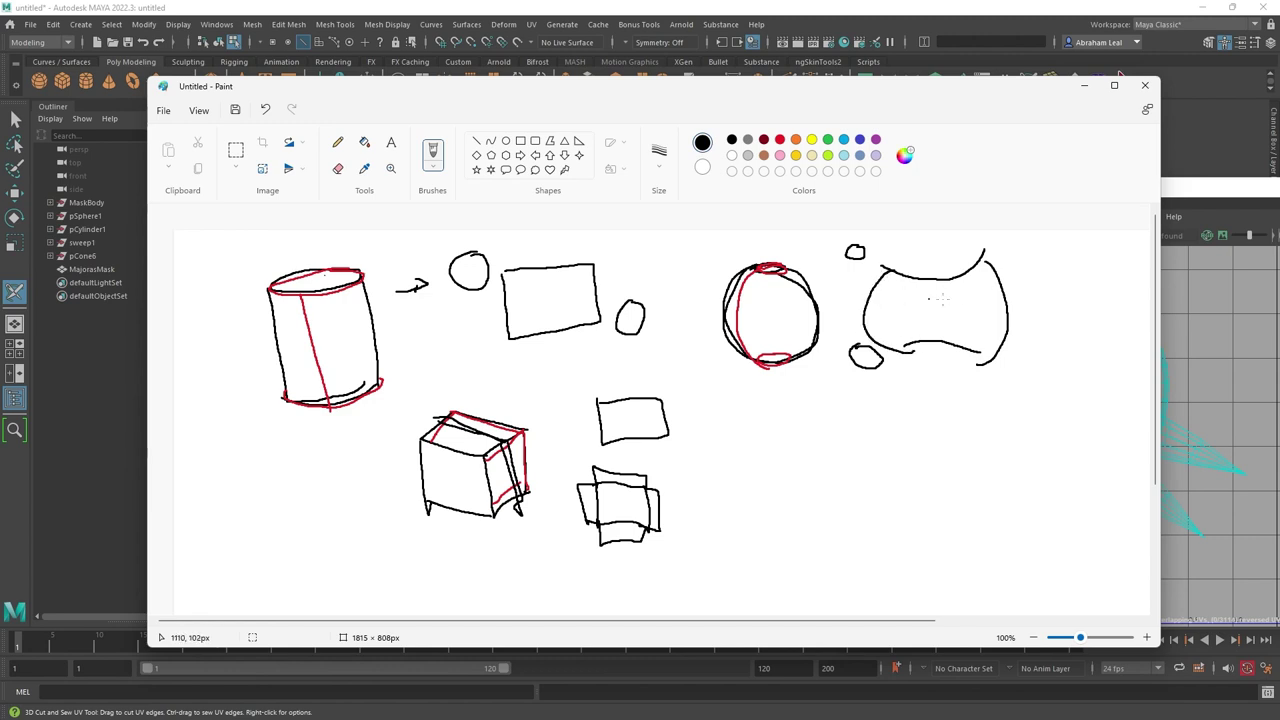
pyautogui.moveTo(908, 349); pyautogui.dragTo(956, 343)
# - Add a small mark on the sphere and a jagged-ended rectangle beside it, then minimize Paint to return to Maya
pyautogui.moveTo(790, 306); pyautogui.dragTo(779, 319)
pyautogui.moveTo(677, 253)
pyautogui.mouseDown()
pyautogui.moveTo(677, 289)
pyautogui.moveTo(687, 245)
pyautogui.moveTo(706, 240)
pyautogui.mouseUp()
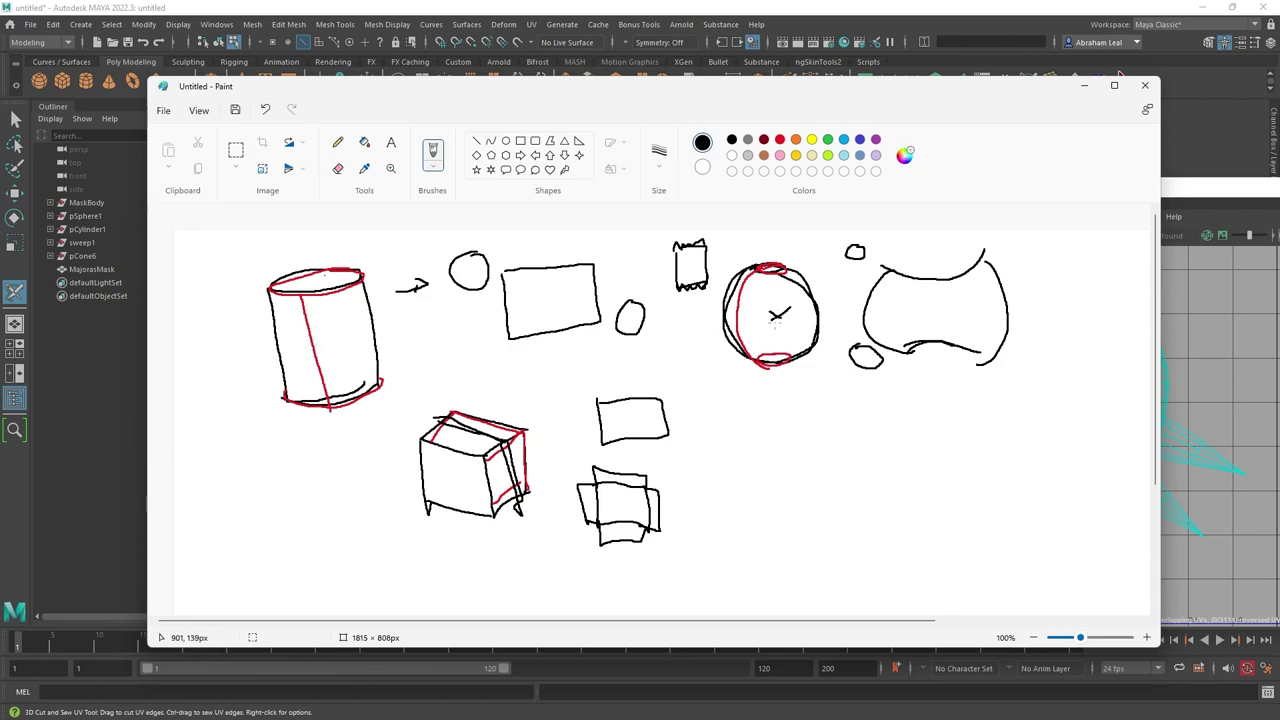
pyautogui.click(1084, 85)
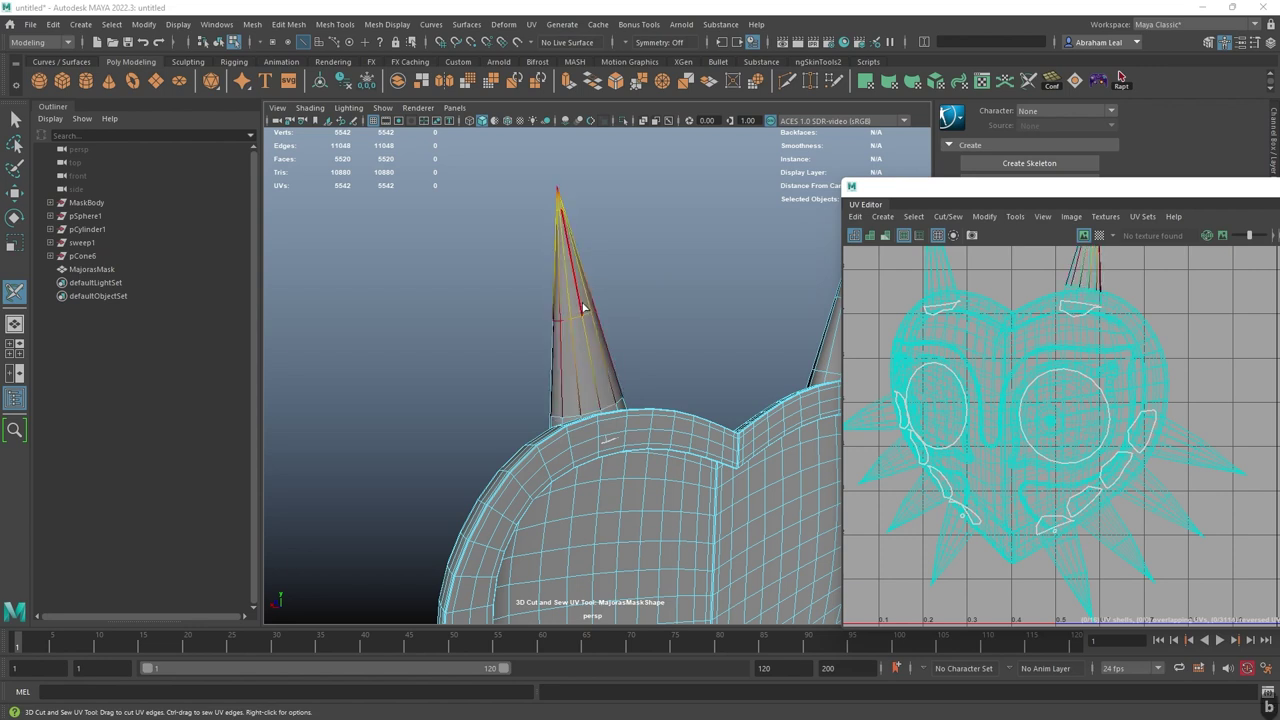
# - Turn off soft selection and cut a lengthwise UV seam along the mask's two top horns and the uppermost side spikes
pyautogui.press('b')
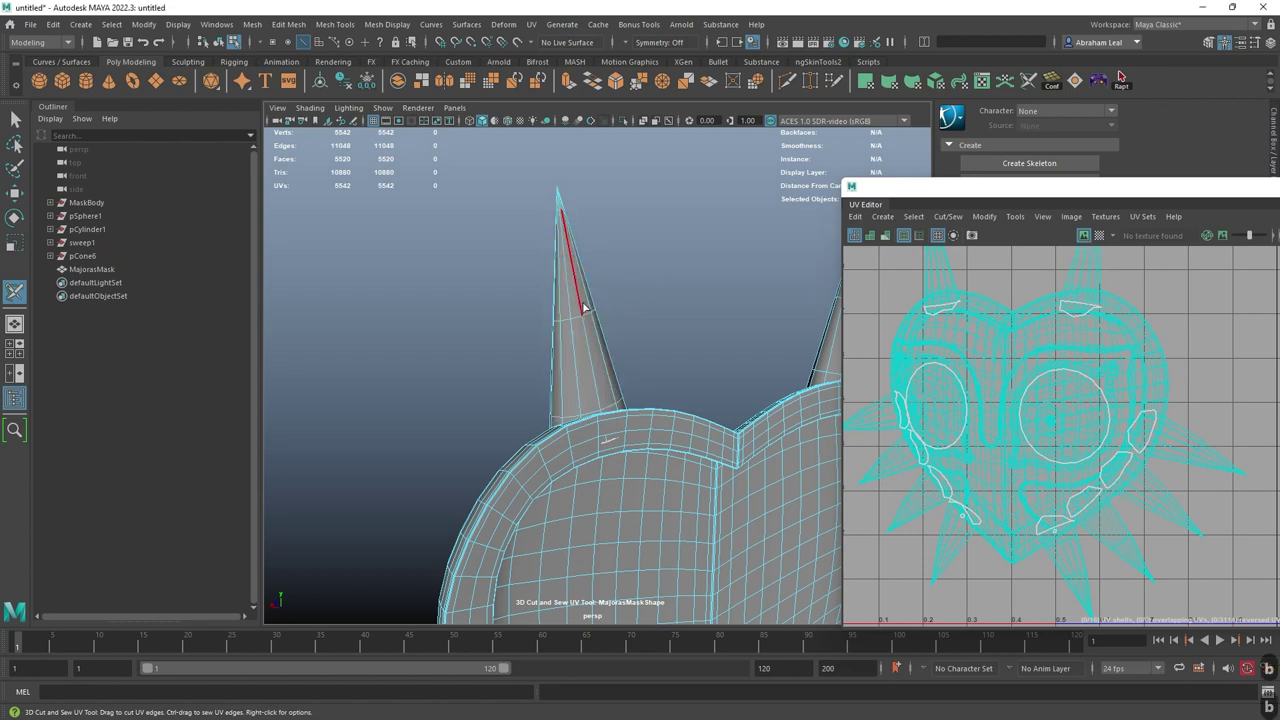
pyautogui.keyDown('alt'); pyautogui.moveTo(660, 329); pyautogui.dragTo(600, 306); pyautogui.keyUp('alt')
pyautogui.click(694, 340)
pyautogui.keyDown('alt'); pyautogui.moveTo(757, 383); pyautogui.dragTo(620, 385); pyautogui.keyUp('alt')
pyautogui.keyDown('alt'); pyautogui.moveTo(680, 354); pyautogui.dragTo(707, 468); pyautogui.keyUp('alt')
pyautogui.hotkey('ctrl', 'z')
pyautogui.keyDown('alt'); pyautogui.moveTo(623, 309); pyautogui.dragTo(503, 466); pyautogui.keyUp('alt')
pyautogui.click(519, 283)
pyautogui.click(471, 445)
pyautogui.click(538, 450)
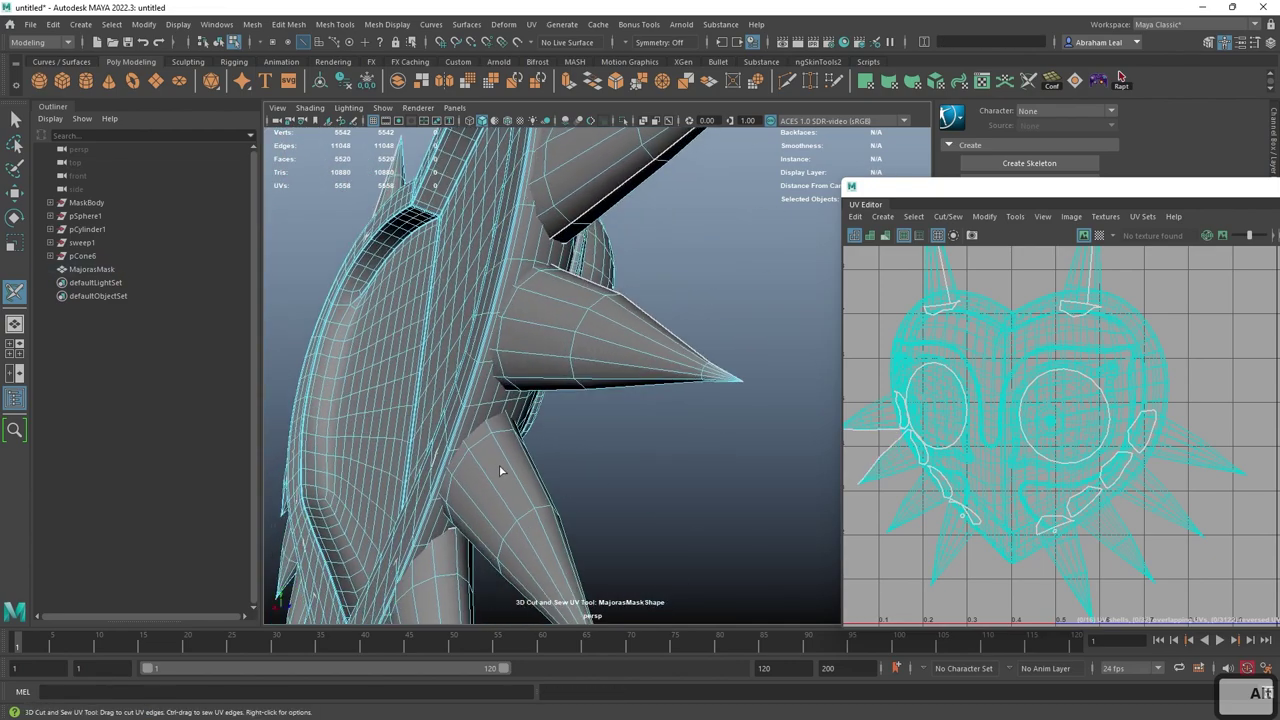
# - Undo the last action and cut lengthwise UV seams along the next spikes down one side of the mask
pyautogui.hotkey('ctrl', 'z')
pyautogui.keyDown('alt'); pyautogui.moveTo(580, 417); pyautogui.dragTo(666, 343); pyautogui.keyUp('alt')
pyautogui.doubleClick(546, 392)
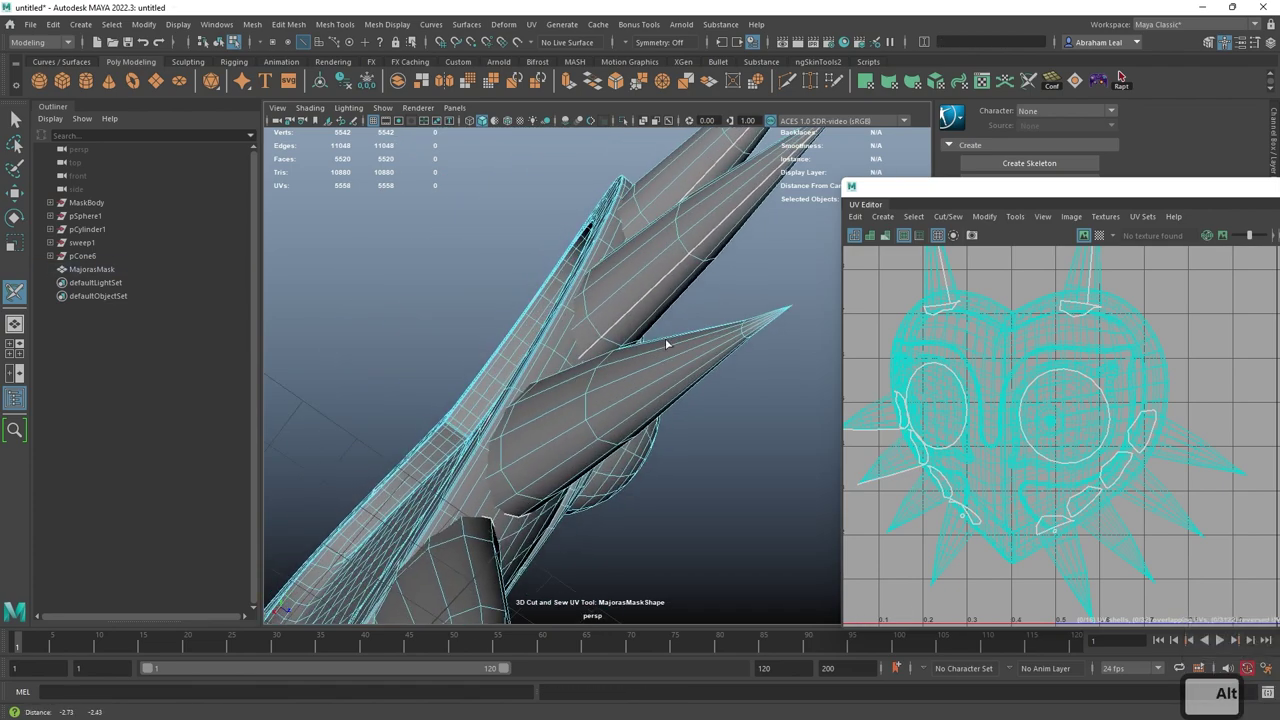
pyautogui.doubleClick(557, 471)
pyautogui.keyDown('alt'); pyautogui.moveTo(507, 520); pyautogui.dragTo(636, 467); pyautogui.keyUp('alt')
pyautogui.doubleClick(637, 468)
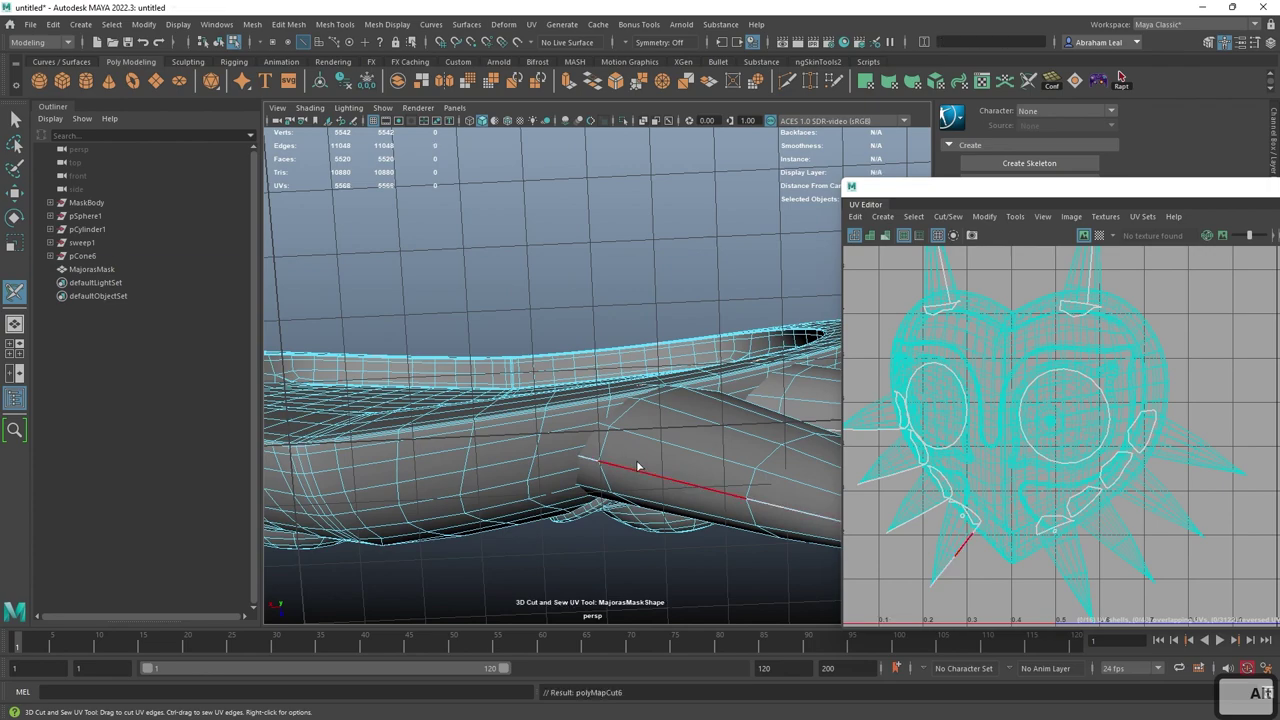
# - Cut lengthwise UV seams along the remaining lower spikes, check them all around the mask, and exit the cutting tool
pyautogui.keyDown('alt'); pyautogui.moveTo(637, 468); pyautogui.dragTo(532, 441, button='right'); pyautogui.keyUp('alt')
pyautogui.keyDown('alt'); pyautogui.moveTo(532, 441); pyautogui.dragTo(712, 474, button='middle'); pyautogui.keyUp('alt')
pyautogui.keyDown('alt'); pyautogui.moveTo(610, 480); pyautogui.dragTo(688, 538, button='right'); pyautogui.keyUp('alt')
pyautogui.keyDown('alt'); pyautogui.moveTo(662, 495); pyautogui.dragTo(640, 463, button='middle'); pyautogui.keyUp('alt')
pyautogui.doubleClick(672, 532)
pyautogui.click(540, 510)
pyautogui.keyDown('alt'); pyautogui.moveTo(540, 510); pyautogui.dragTo(578, 250); pyautogui.keyUp('alt')
pyautogui.click(610, 458)
pyautogui.click(565, 420)
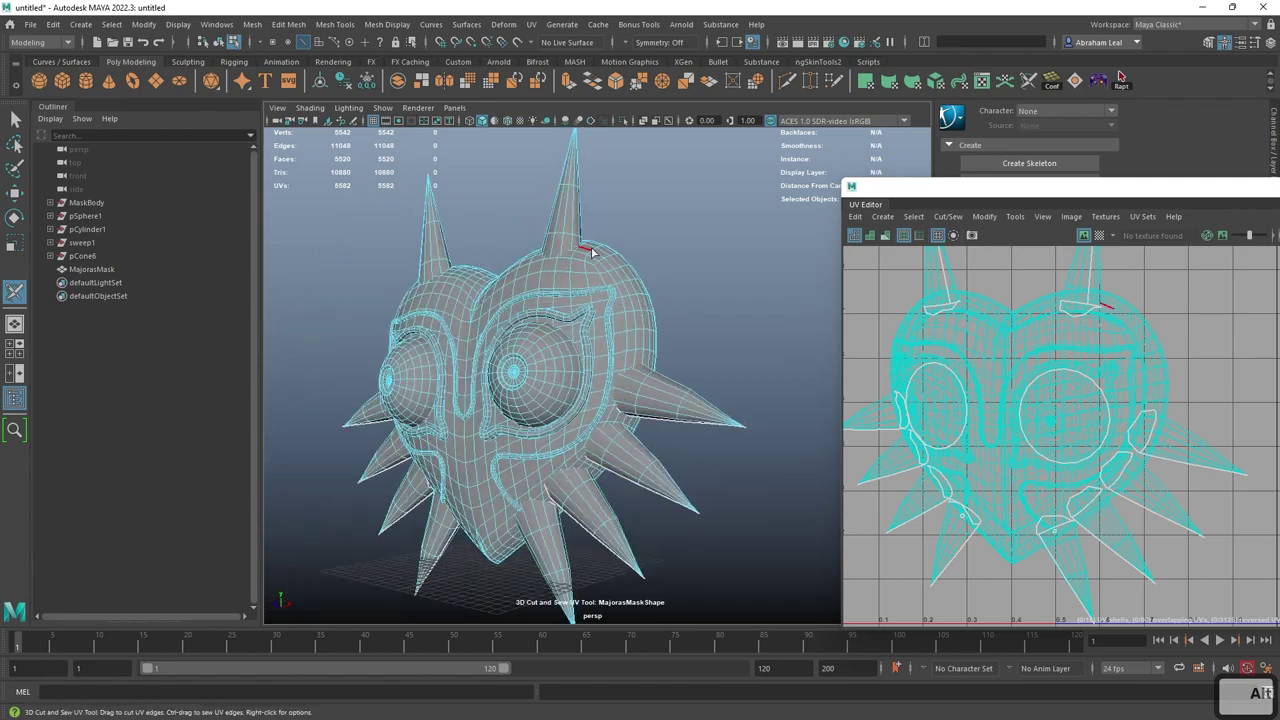
pyautogui.keyDown('alt'); pyautogui.moveTo(592, 152); pyautogui.dragTo(370, 215); pyautogui.keyUp('alt')
pyautogui.keyDown('alt'); pyautogui.moveTo(520, 235); pyautogui.dragTo(570, 250); pyautogui.keyUp('alt')
pyautogui.keyDown('alt'); pyautogui.moveTo(570, 250); pyautogui.dragTo(489, 270, button='right'); pyautogui.keyUp('alt')
pyautogui.keyDown('alt'); pyautogui.moveTo(489, 265); pyautogui.dragTo(642, 217); pyautogui.keyUp('alt')
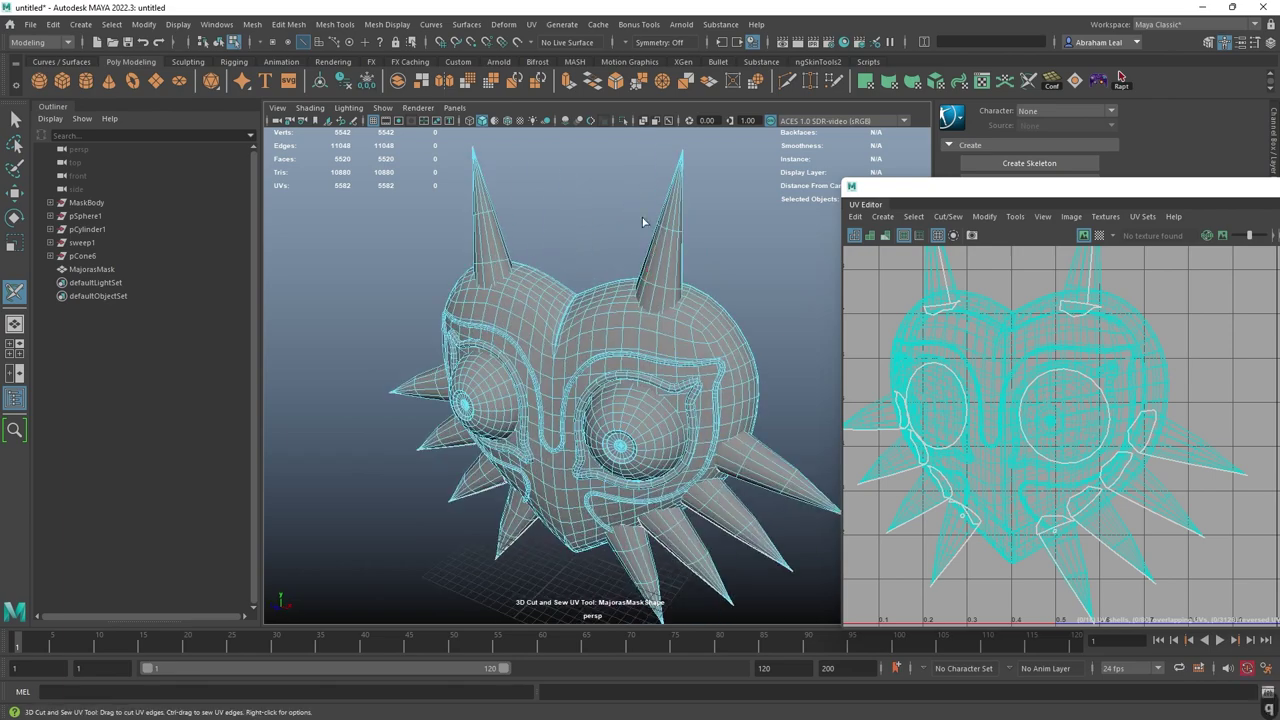
pyautogui.press('q')
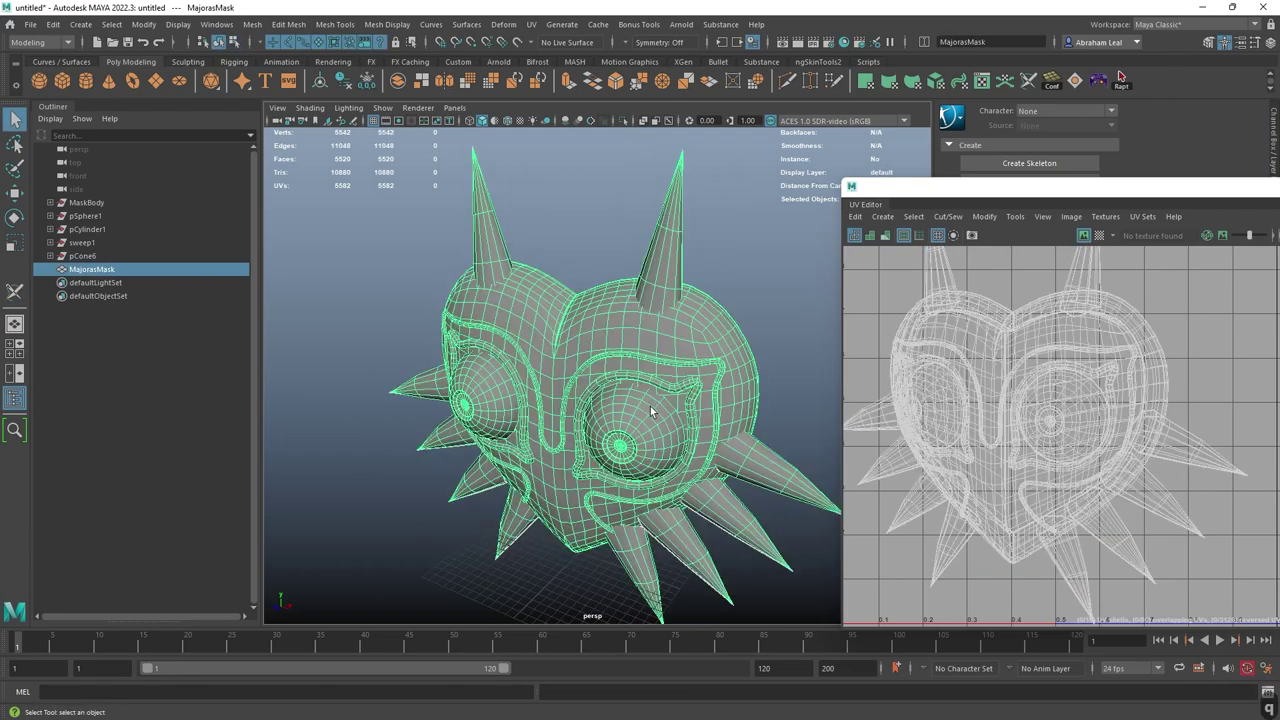
# - Select all faces of the mask's heart-shaped body and isolate them in the viewport
pyautogui.keyDown('alt'); pyautogui.moveTo(655, 410); pyautogui.dragTo(678, 308); pyautogui.keyUp('alt')
pyautogui.keyDown('alt'); pyautogui.moveTo(600, 320); pyautogui.dragTo(657, 329, button='right'); pyautogui.keyUp('alt')
pyautogui.keyDown('alt'); pyautogui.moveTo(687, 367); pyautogui.dragTo(669, 448, button='middle'); pyautogui.keyUp('alt')
pyautogui.moveTo(669, 448)
pyautogui.keyDown('alt'); pyautogui.mouseDown()
pyautogui.moveTo(715, 443)
pyautogui.moveTo(691, 449)
pyautogui.mouseUp(); pyautogui.keyUp('alt')
pyautogui.scroll(-5, 691, 449)
pyautogui.scroll(2, 691, 447)
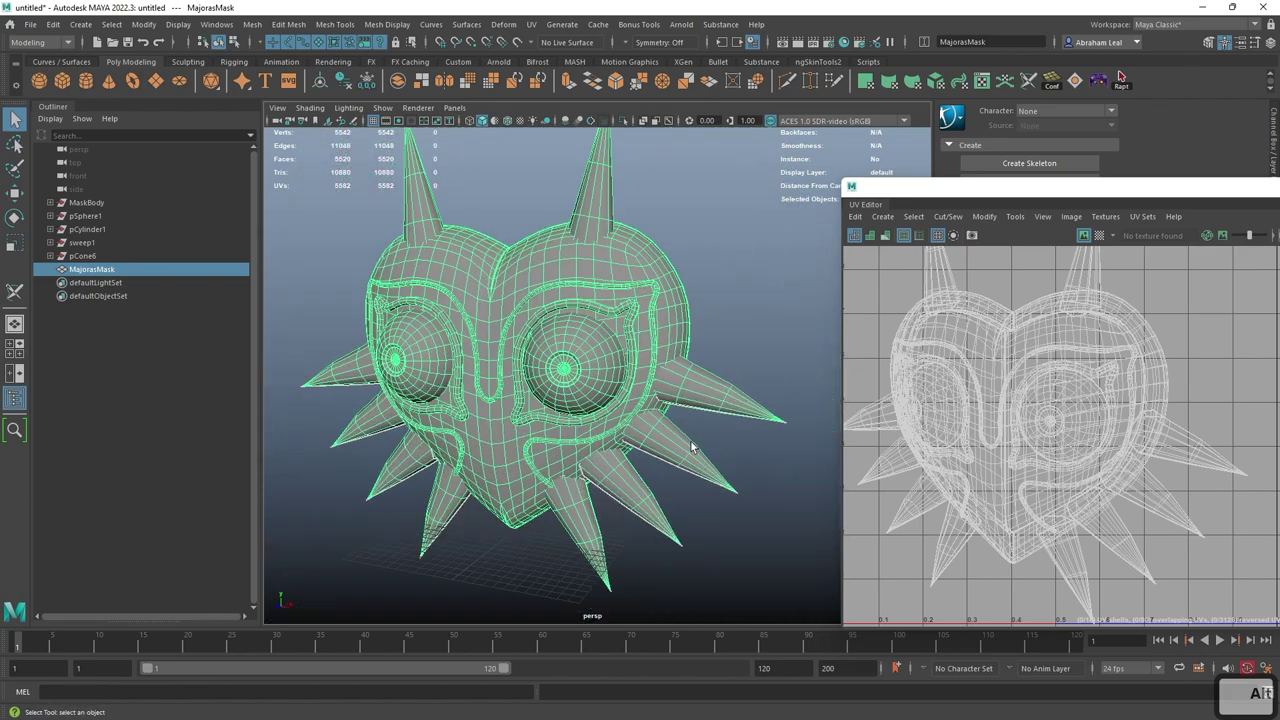
pyautogui.moveTo(520, 249); pyautogui.dragTo(522, 275, button='right')
pyautogui.doubleClick(522, 263)
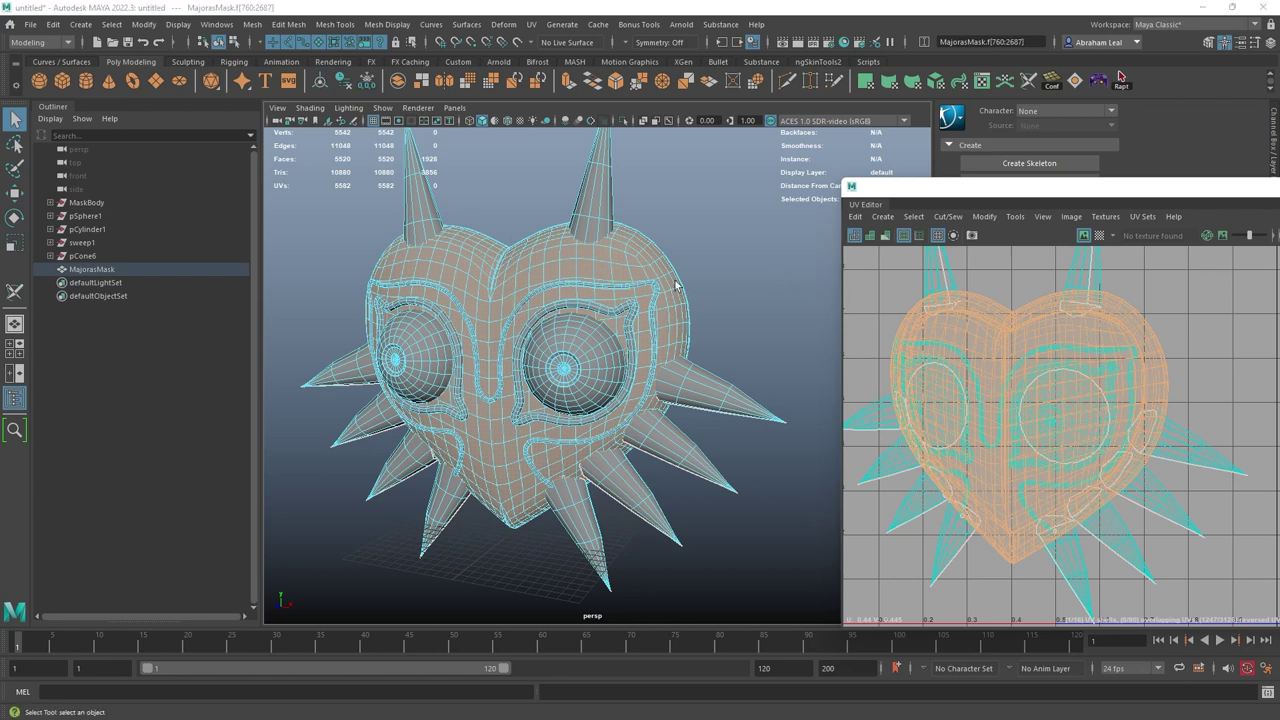
pyautogui.click(622, 120)
pyautogui.keyDown('alt'); pyautogui.moveTo(691, 286); pyautogui.dragTo(660, 305); pyautogui.keyUp('alt')
pyautogui.click(710, 264)
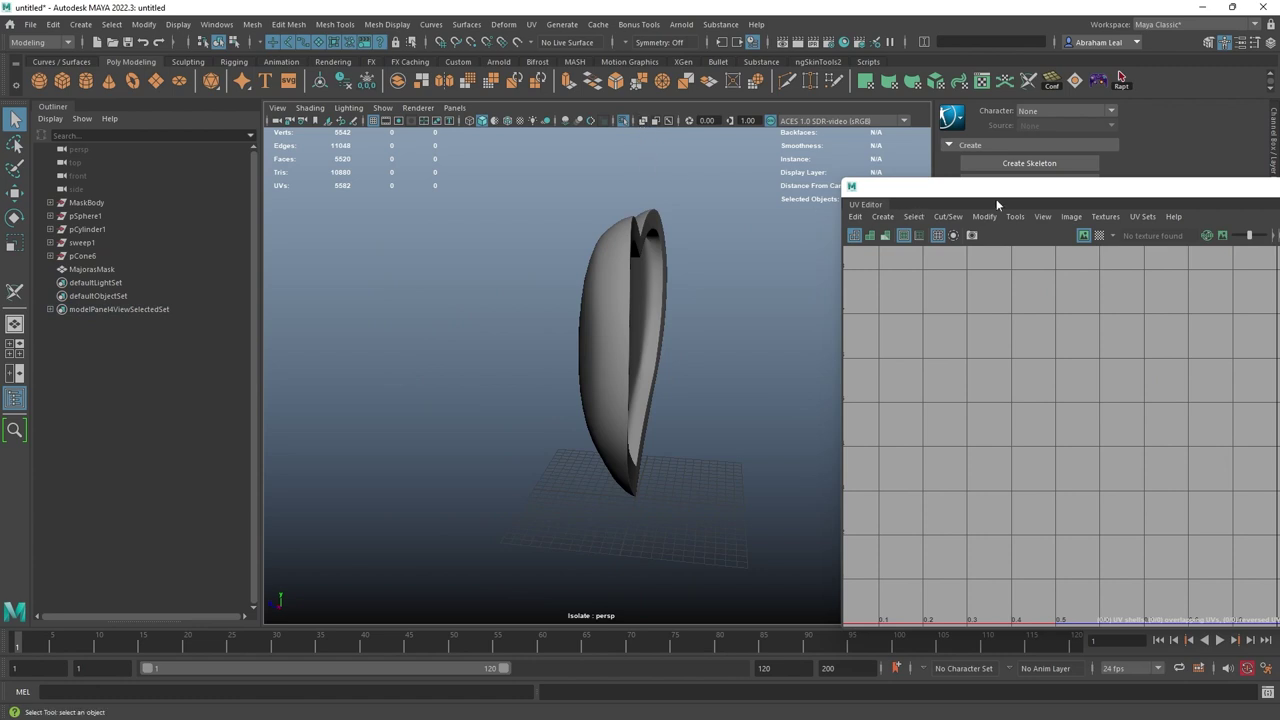
# - Move the UV Editor out of the way and activate the 3D Cut and Sew UV Tool on the isolated heart body
pyautogui.moveTo(995, 201); pyautogui.dragTo(1279, 201)
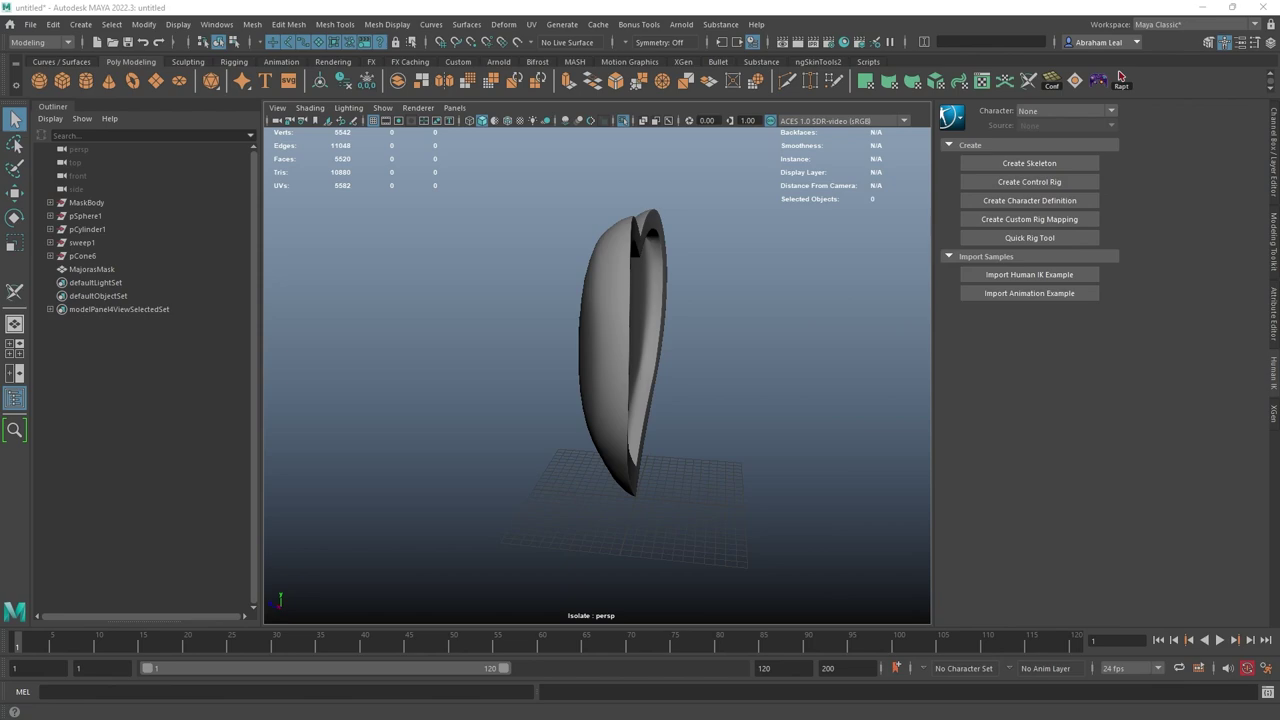
pyautogui.keyDown('alt'); pyautogui.moveTo(793, 333); pyautogui.dragTo(665, 284); pyautogui.keyUp('alt')
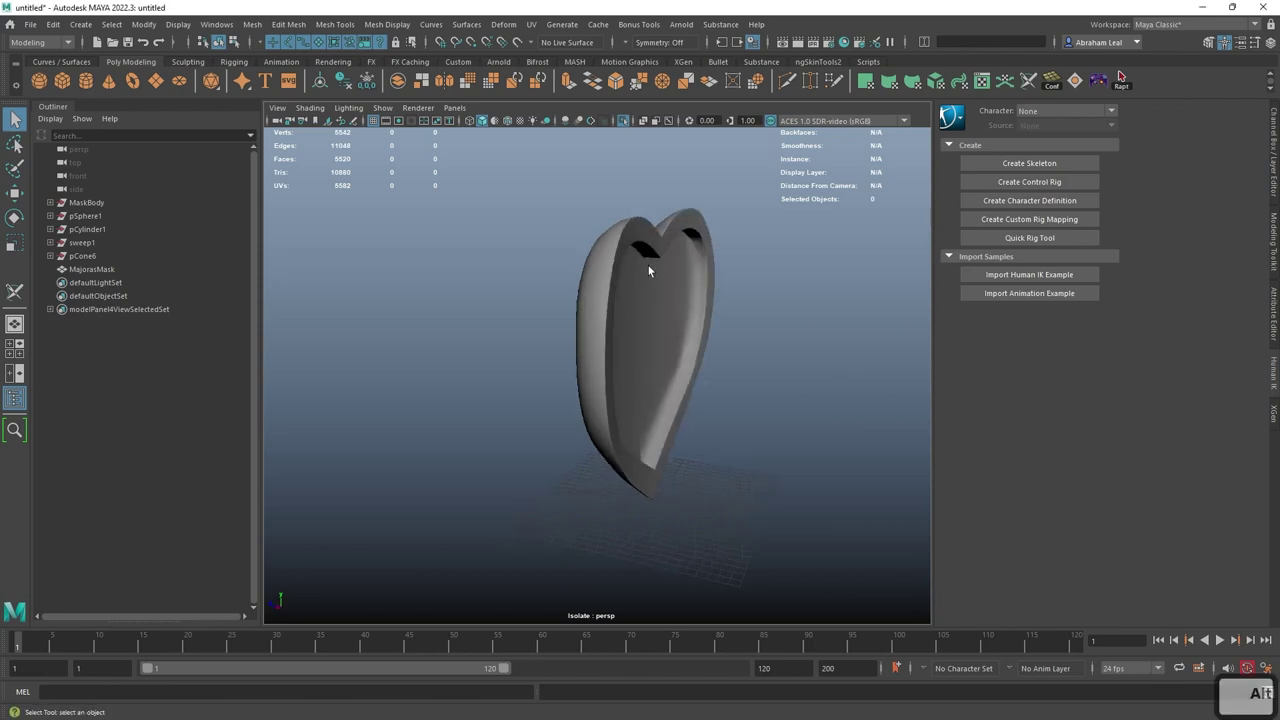
pyautogui.click(649, 264)
pyautogui.keyDown('alt'); pyautogui.moveTo(769, 286); pyautogui.dragTo(866, 341, button='right'); pyautogui.keyUp('alt')
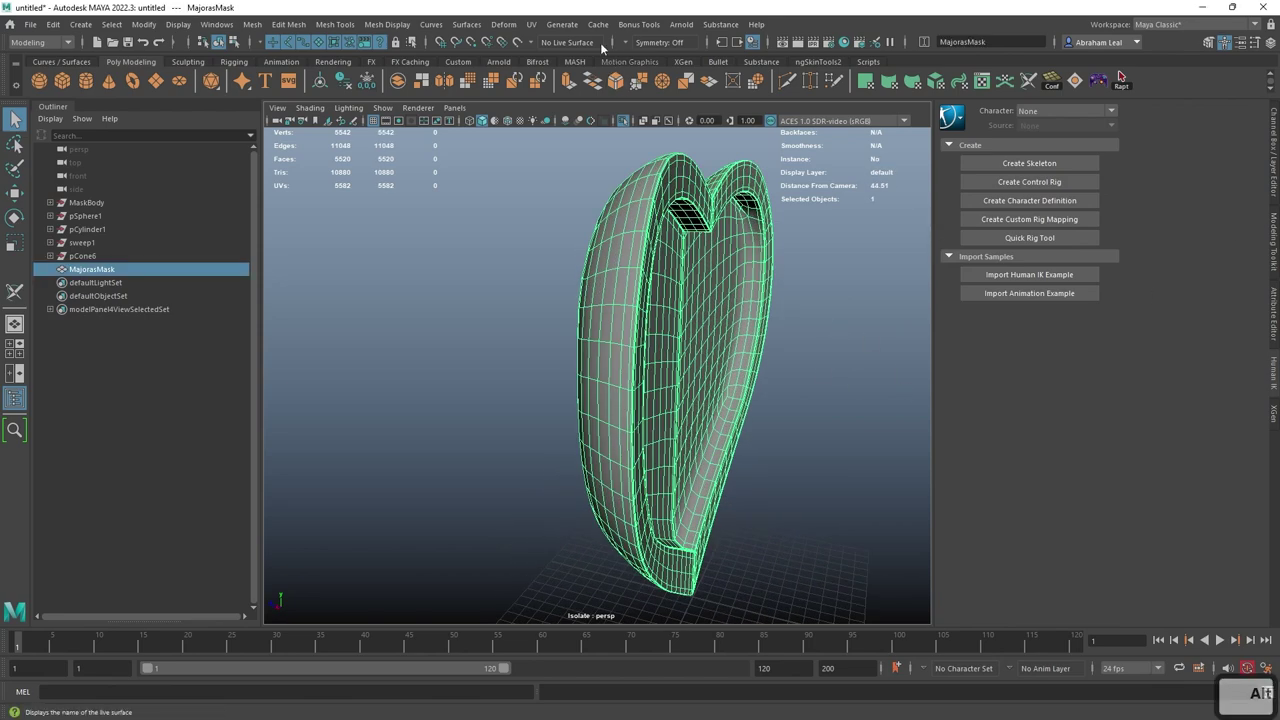
pyautogui.click(531, 24)
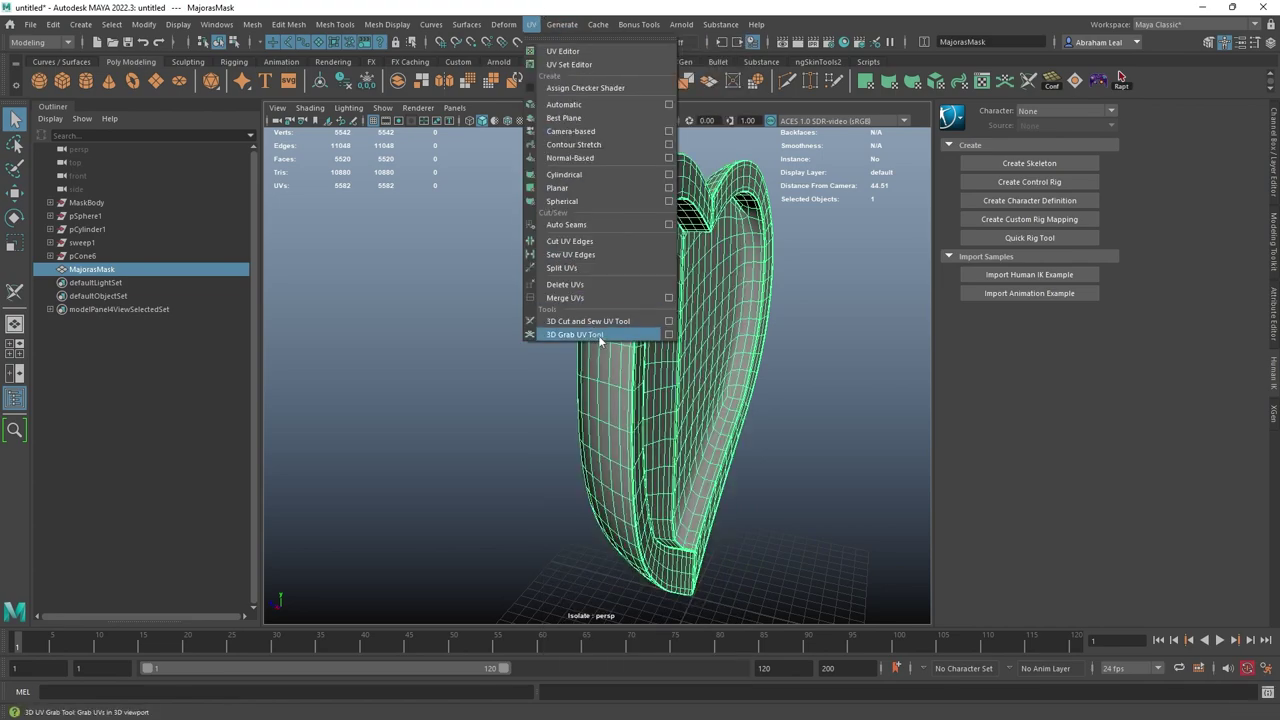
pyautogui.click(588, 321)
# - Cut a UV seam along the edge loop around the heart body's outer back rim
pyautogui.keyDown('alt'); pyautogui.moveTo(600, 320); pyautogui.dragTo(783, 307); pyautogui.keyUp('alt')
pyautogui.keyDown('alt'); pyautogui.moveTo(784, 307); pyautogui.dragTo(700, 310, button='right'); pyautogui.keyUp('alt')
pyautogui.keyDown('alt'); pyautogui.moveTo(700, 310); pyautogui.dragTo(610, 280); pyautogui.keyUp('alt')
pyautogui.keyDown('alt'); pyautogui.moveTo(610, 280); pyautogui.dragTo(563, 309, button='right'); pyautogui.keyUp('alt')
pyautogui.keyDown('alt'); pyautogui.moveTo(563, 309); pyautogui.dragTo(743, 420); pyautogui.keyUp('alt')
pyautogui.scroll(5, 610, 400)
pyautogui.keyDown('alt'); pyautogui.moveTo(743, 420); pyautogui.dragTo(749, 497, button='right'); pyautogui.keyUp('alt')
pyautogui.keyDown('alt'); pyautogui.moveTo(623, 295); pyautogui.dragTo(655, 430, button='middle'); pyautogui.keyUp('alt')
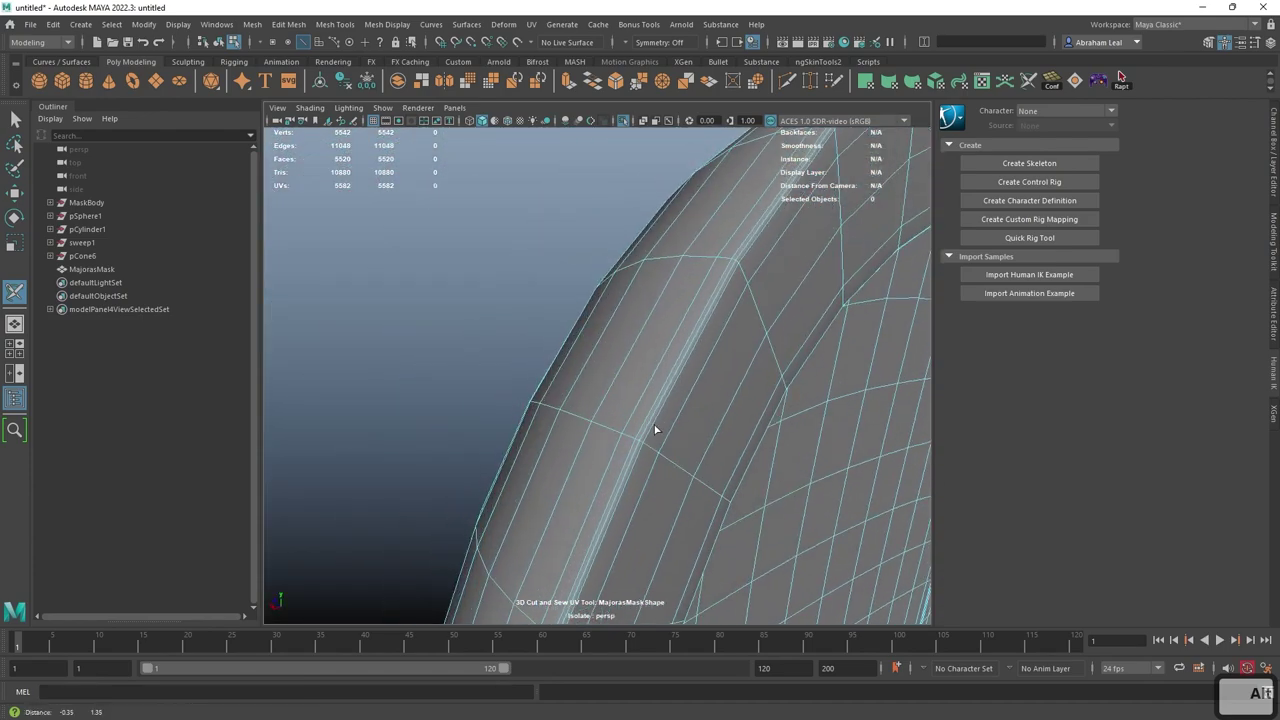
pyautogui.click(678, 380)
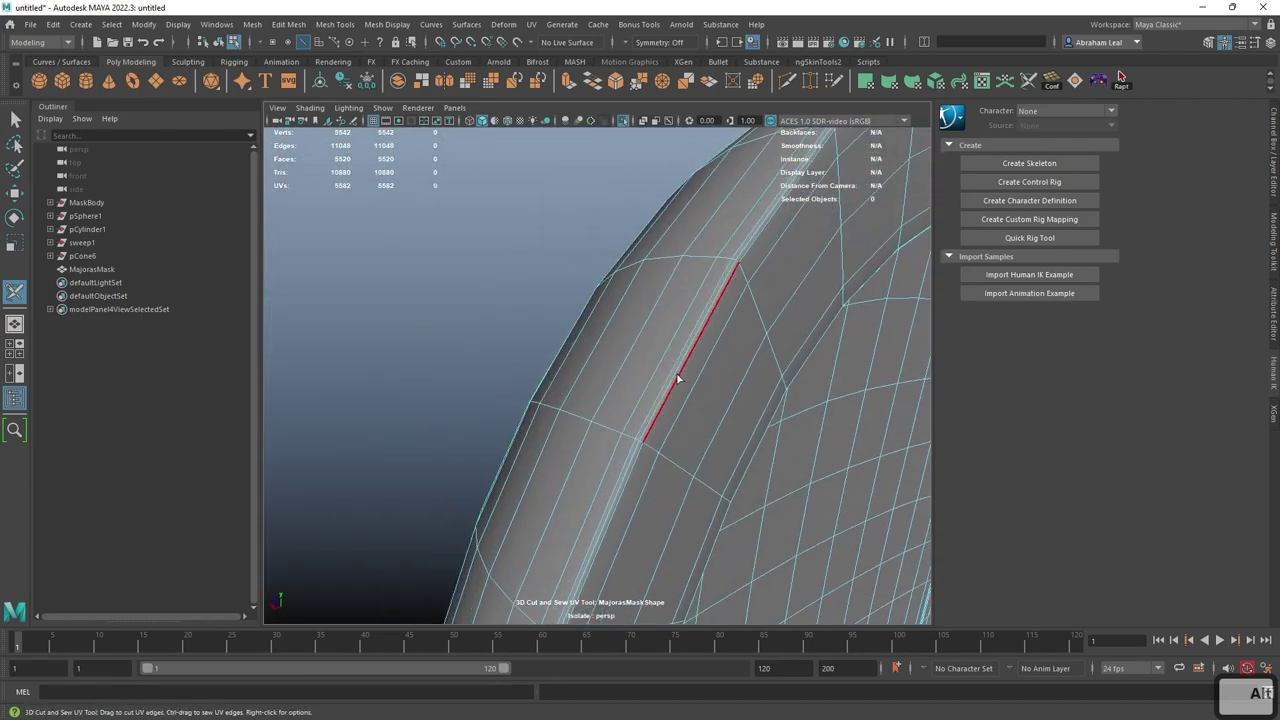
pyautogui.scroll(-5, 674, 377)
pyautogui.scroll(5, 674, 374)
pyautogui.keyDown('alt'); pyautogui.moveTo(654, 369); pyautogui.dragTo(650, 312); pyautogui.keyUp('alt')
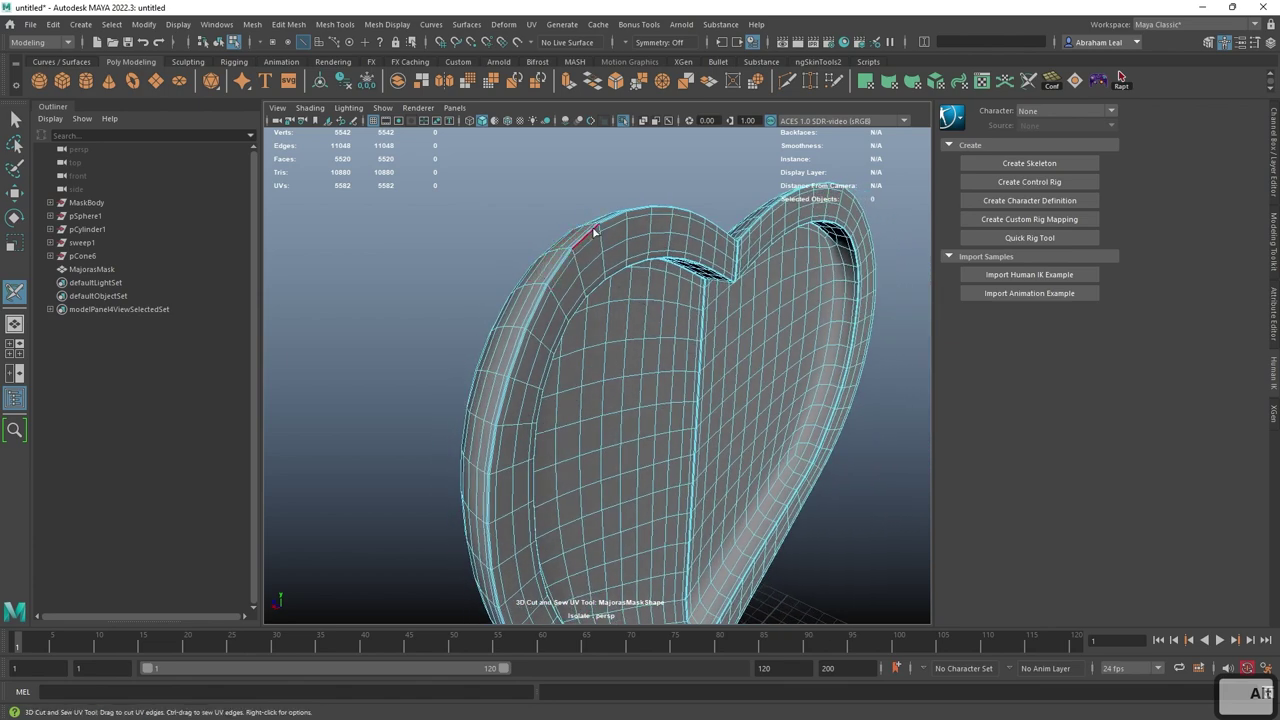
pyautogui.keyDown('alt'); pyautogui.moveTo(565, 277); pyautogui.dragTo(622, 380, button='right'); pyautogui.keyUp('alt')
pyautogui.click(575, 286)
pyautogui.keyDown('alt'); pyautogui.moveTo(574, 283); pyautogui.dragTo(620, 360); pyautogui.keyUp('alt')
pyautogui.keyDown('alt'); pyautogui.moveTo(620, 360); pyautogui.dragTo(726, 364, button='right'); pyautogui.keyUp('alt')
pyautogui.keyDown('alt'); pyautogui.moveTo(724, 364); pyautogui.dragTo(580, 265); pyautogui.keyUp('alt')
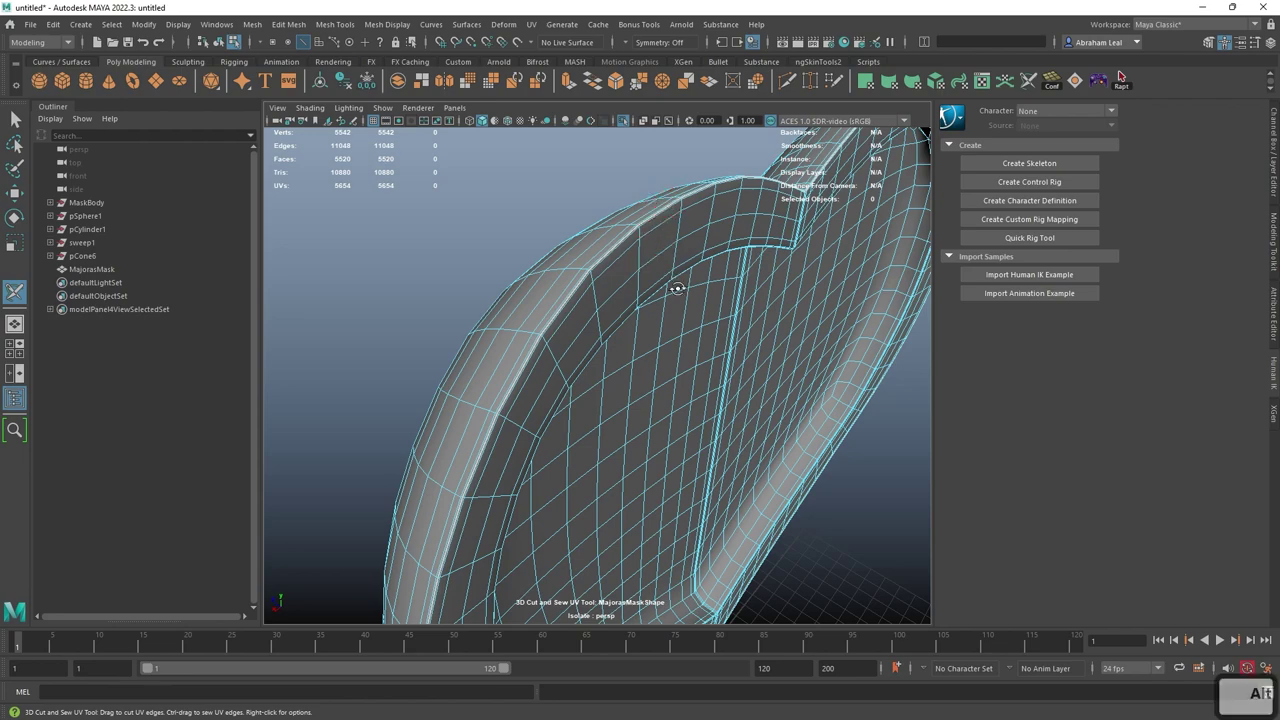
# - Try to cut a UV seam around the inner recess on the heart's back side, and undo the cuts
pyautogui.keyDown('alt'); pyautogui.moveTo(686, 294); pyautogui.dragTo(684, 288); pyautogui.keyUp('alt')
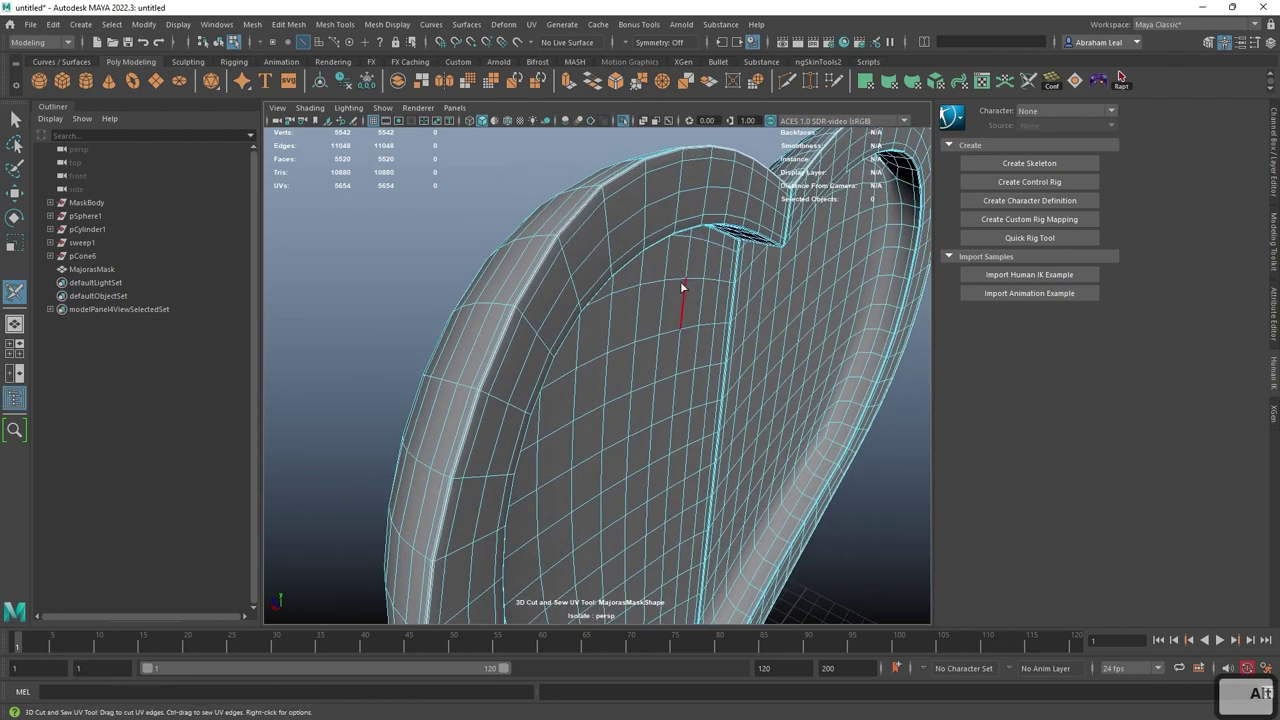
pyautogui.keyDown('alt'); pyautogui.moveTo(681, 287); pyautogui.dragTo(731, 192); pyautogui.keyUp('alt')
pyautogui.keyDown('alt'); pyautogui.moveTo(709, 256); pyautogui.dragTo(657, 263); pyautogui.keyUp('alt')
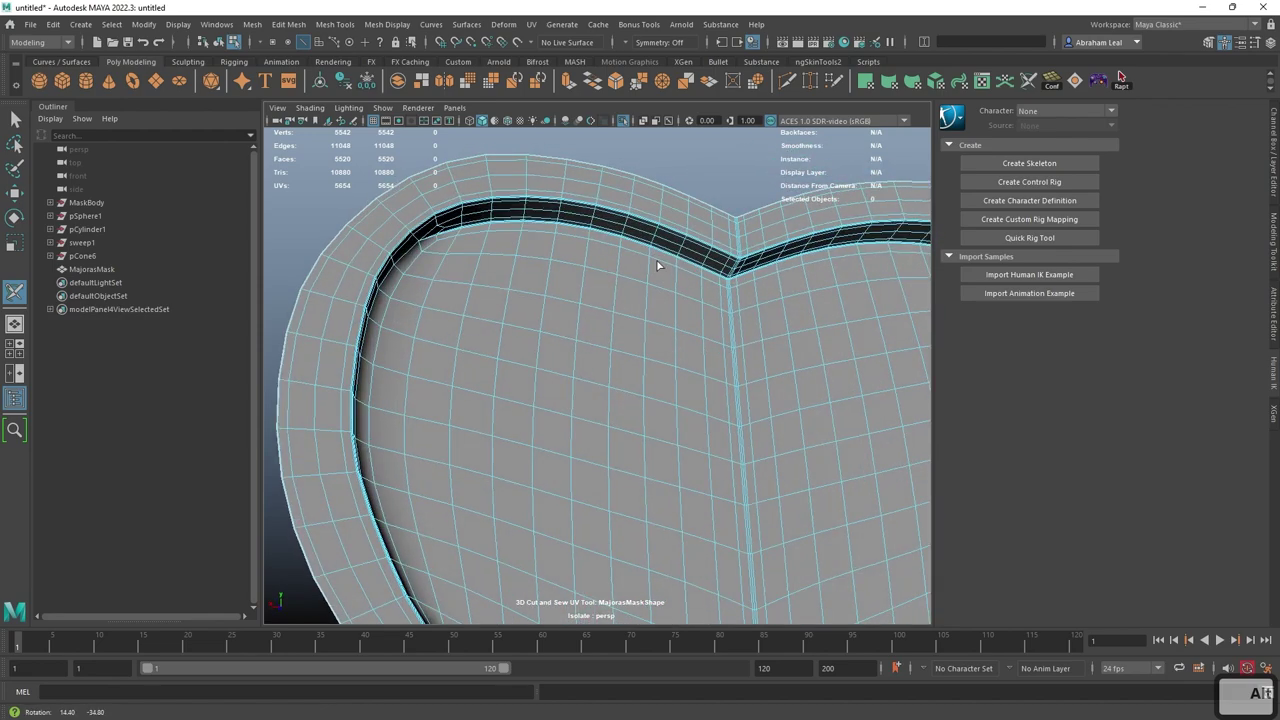
pyautogui.hotkey('ctrl', 'z')
pyautogui.hotkey('ctrl', 'z')
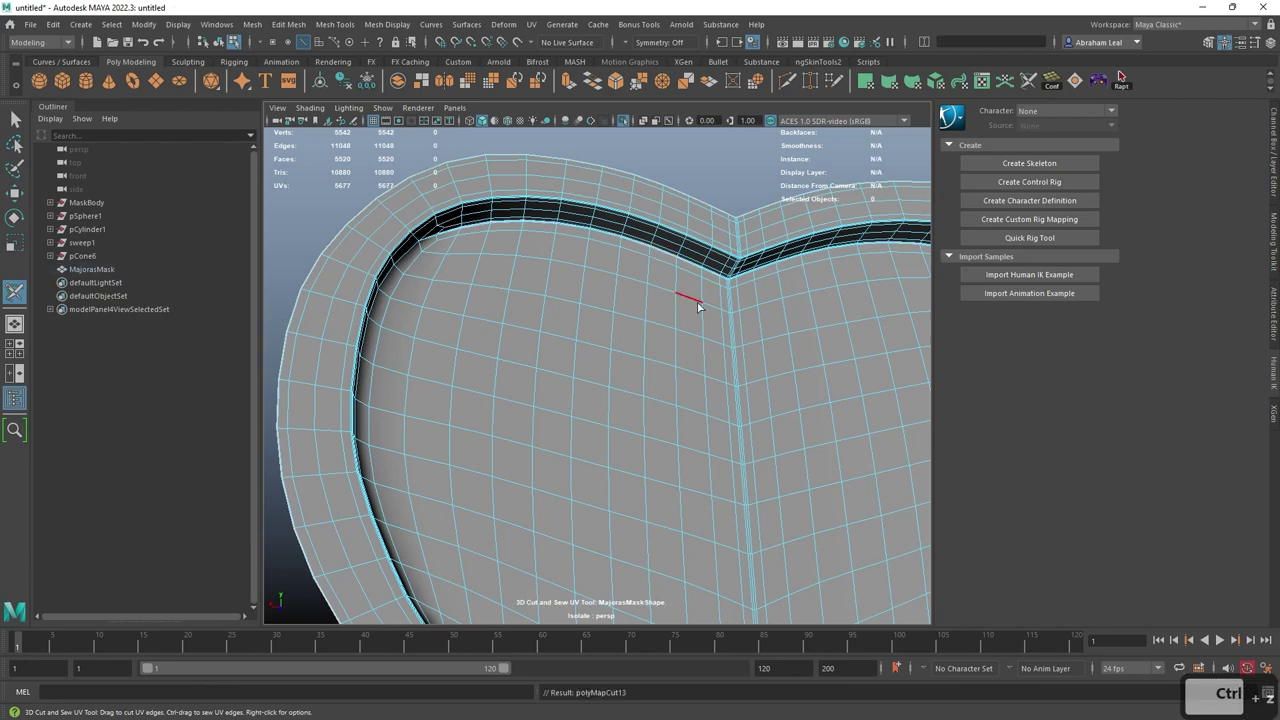
pyautogui.keyDown('alt'); pyautogui.moveTo(697, 303); pyautogui.dragTo(677, 323); pyautogui.keyUp('alt')
pyautogui.keyDown('alt'); pyautogui.moveTo(440, 320); pyautogui.dragTo(522, 318, button='right'); pyautogui.keyUp('alt')
pyautogui.keyDown('alt'); pyautogui.moveTo(522, 318); pyautogui.dragTo(584, 387, button='middle'); pyautogui.keyUp('alt')
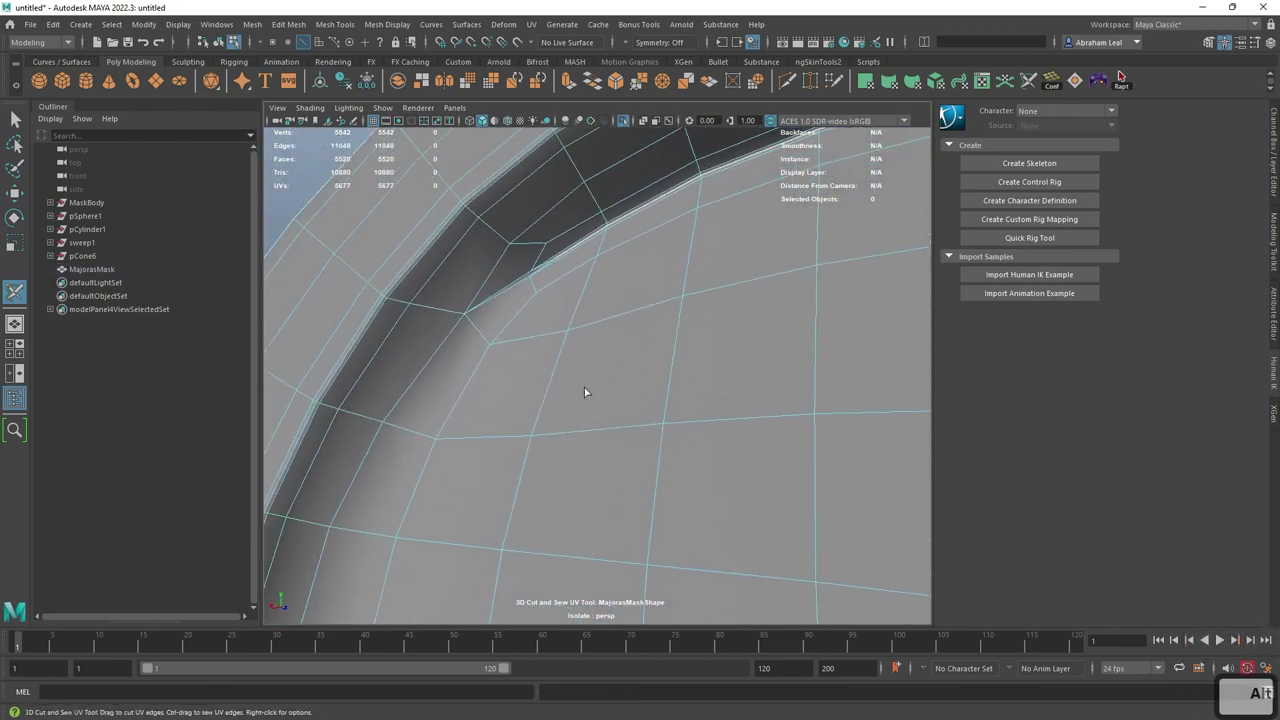
pyautogui.keyDown('alt'); pyautogui.moveTo(456, 290); pyautogui.dragTo(508, 262, button='right'); pyautogui.keyUp('alt')
pyautogui.click(403, 300)
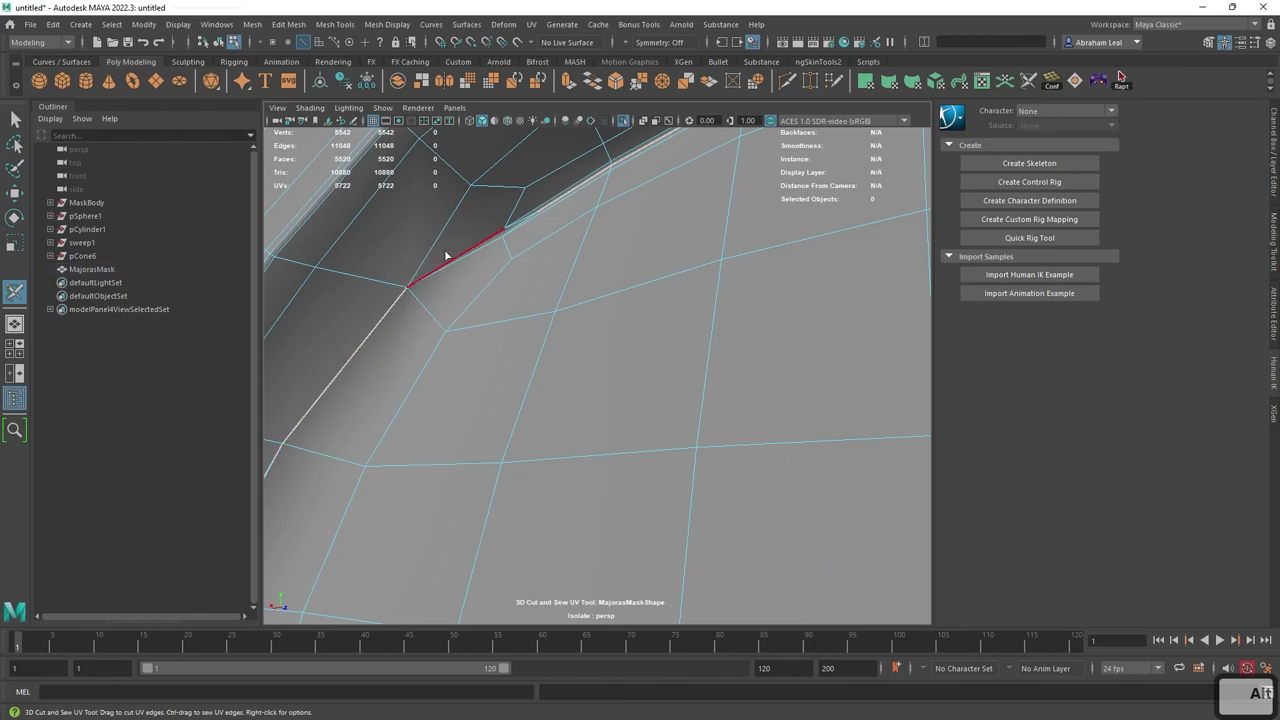
pyautogui.scroll(-6, 649, 260)
pyautogui.hotkey('ctrl', 'z')
pyautogui.hotkey('ctrl', 'z')
pyautogui.hotkey('ctrl', 'z')
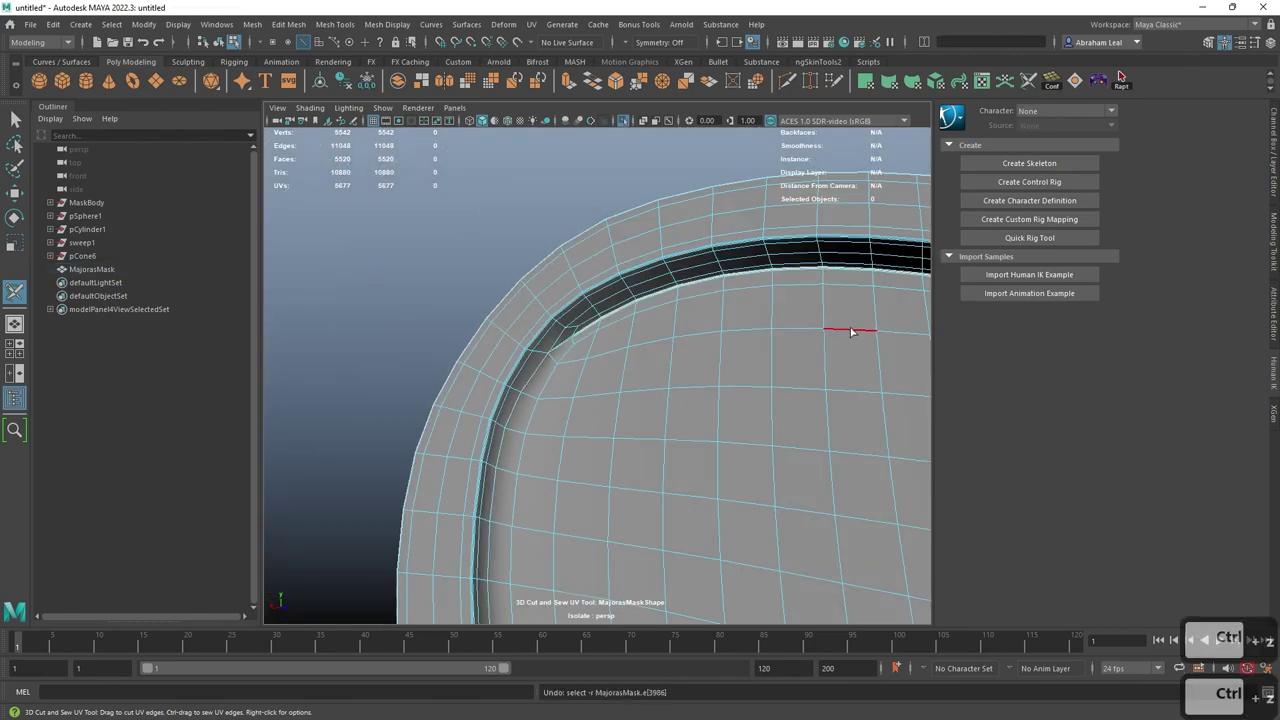
# - Exit the cutting tool, select the heart body in object mode, and turn off isolation to show the whole mask
pyautogui.keyDown('alt'); pyautogui.moveTo(851, 332); pyautogui.dragTo(629, 346, button='middle'); pyautogui.keyUp('alt')
pyautogui.keyDown('alt'); pyautogui.moveTo(629, 346); pyautogui.dragTo(586, 320, button='right'); pyautogui.keyUp('alt')
pyautogui.keyDown('alt'); pyautogui.moveTo(586, 320); pyautogui.dragTo(686, 357); pyautogui.keyUp('alt')
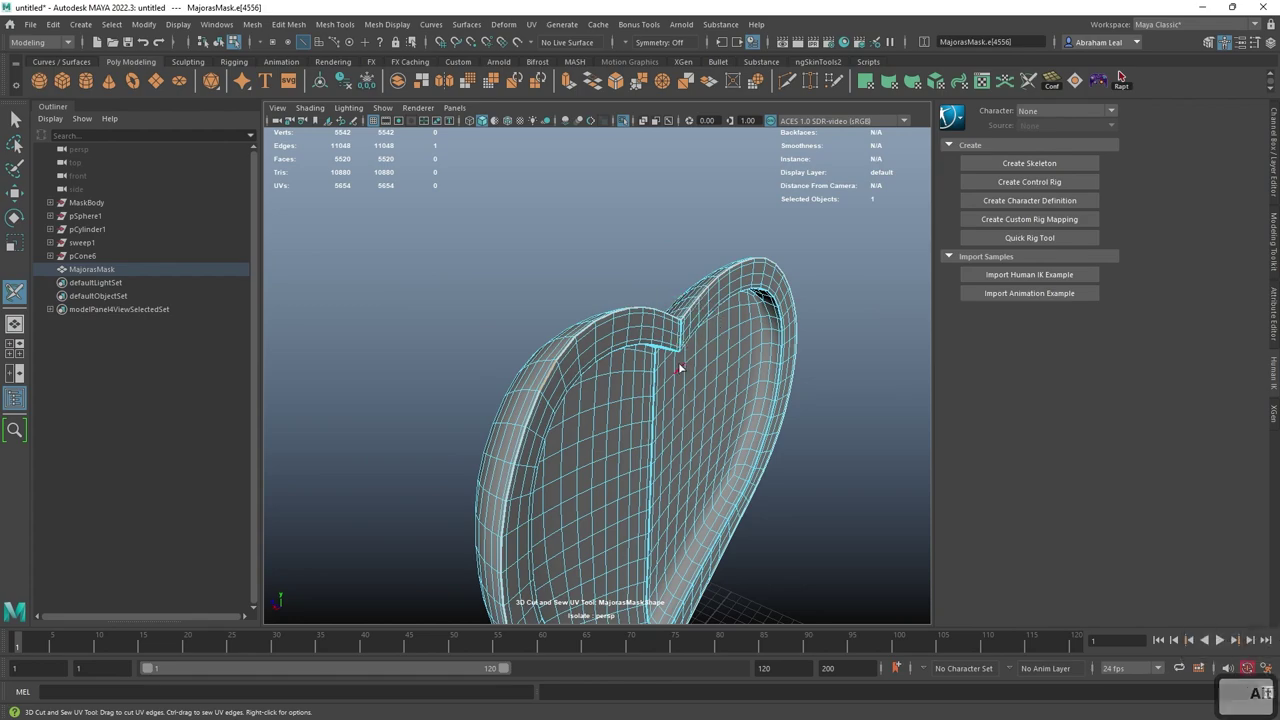
pyautogui.scroll(3, 670, 366)
pyautogui.keyDown('alt'); pyautogui.moveTo(672, 398); pyautogui.dragTo(666, 431); pyautogui.keyUp('alt')
pyautogui.keyDown('alt'); pyautogui.moveTo(666, 431); pyautogui.dragTo(639, 391, button='right'); pyautogui.keyUp('alt')
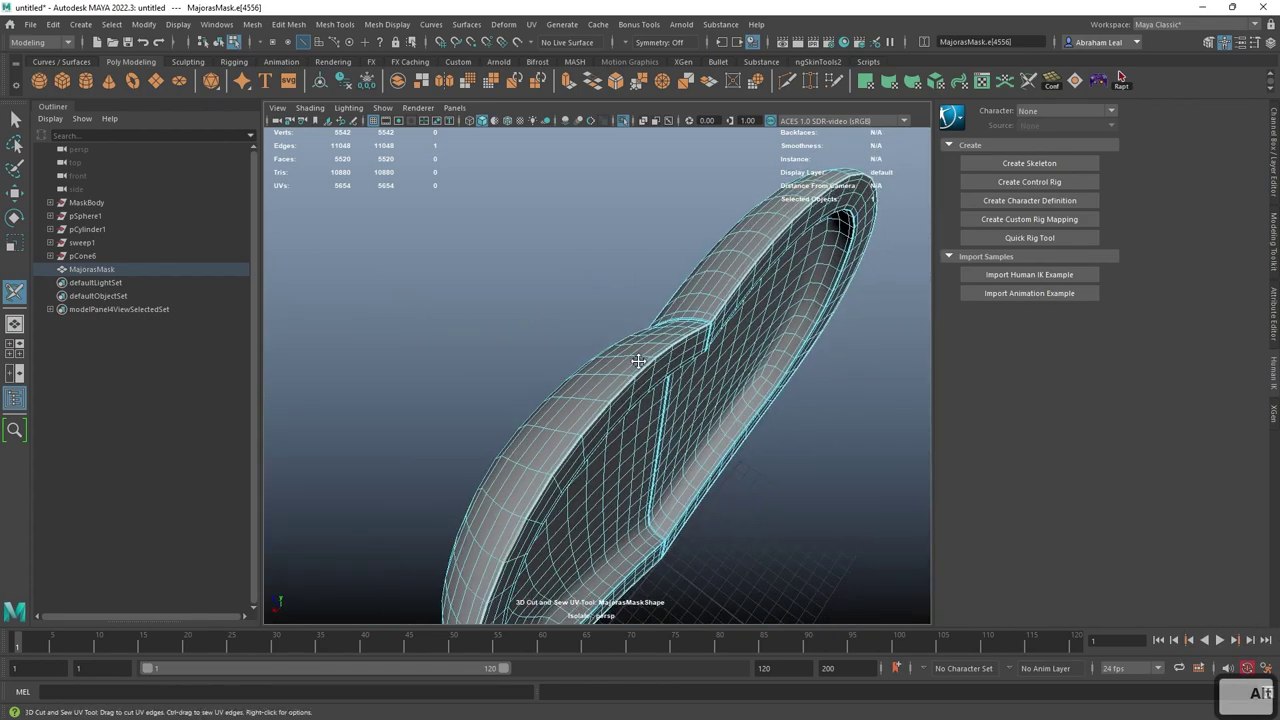
pyautogui.keyDown('alt'); pyautogui.moveTo(640, 392); pyautogui.dragTo(435, 246); pyautogui.keyUp('alt')
pyautogui.keyDown('alt'); pyautogui.moveTo(576, 383); pyautogui.dragTo(688, 209); pyautogui.keyUp('alt')
pyautogui.press('q')
pyautogui.press('F8')
pyautogui.click(621, 198)
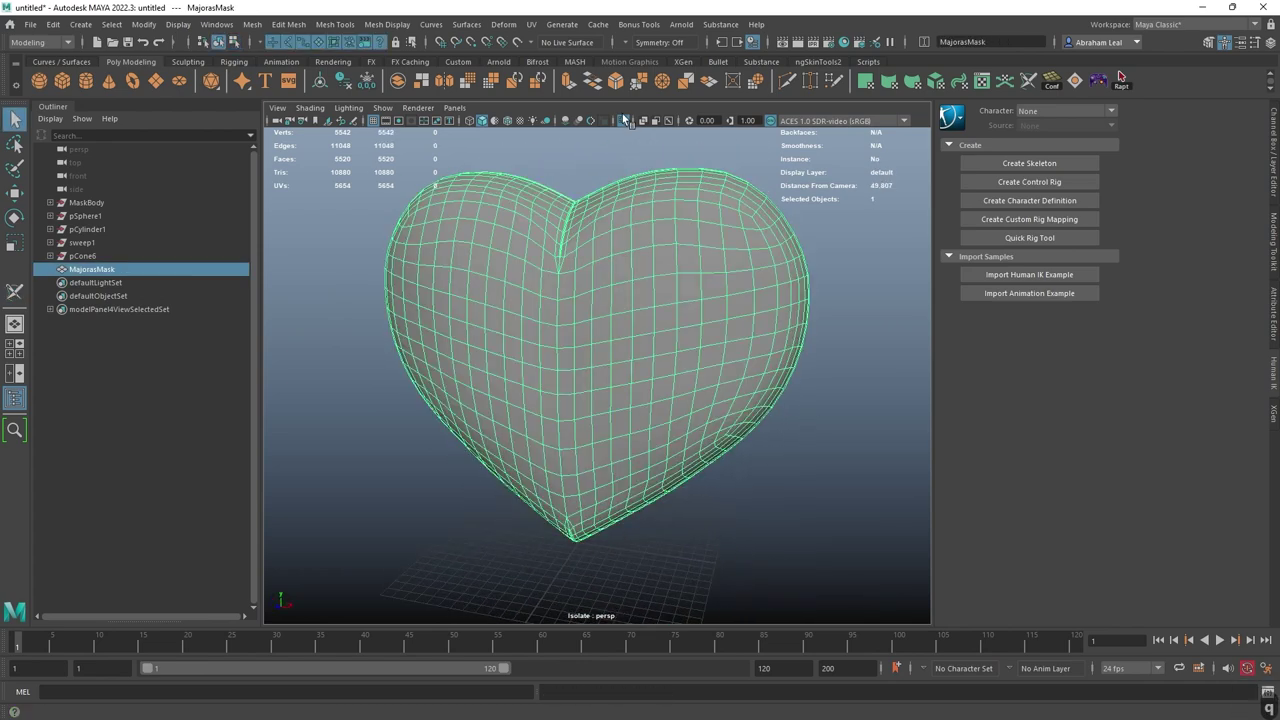
pyautogui.click(625, 121)
# - Select the faces of the long raised line trims and one eye outline, and isolate them
pyautogui.keyDown('alt'); pyautogui.moveTo(720, 285); pyautogui.dragTo(654, 300, button='right'); pyautogui.keyUp('alt')
pyautogui.keyDown('alt'); pyautogui.moveTo(654, 300); pyautogui.dragTo(690, 350); pyautogui.keyUp('alt')
pyautogui.keyDown('alt'); pyautogui.moveTo(600, 380); pyautogui.dragTo(649, 394, button='right'); pyautogui.keyUp('alt')
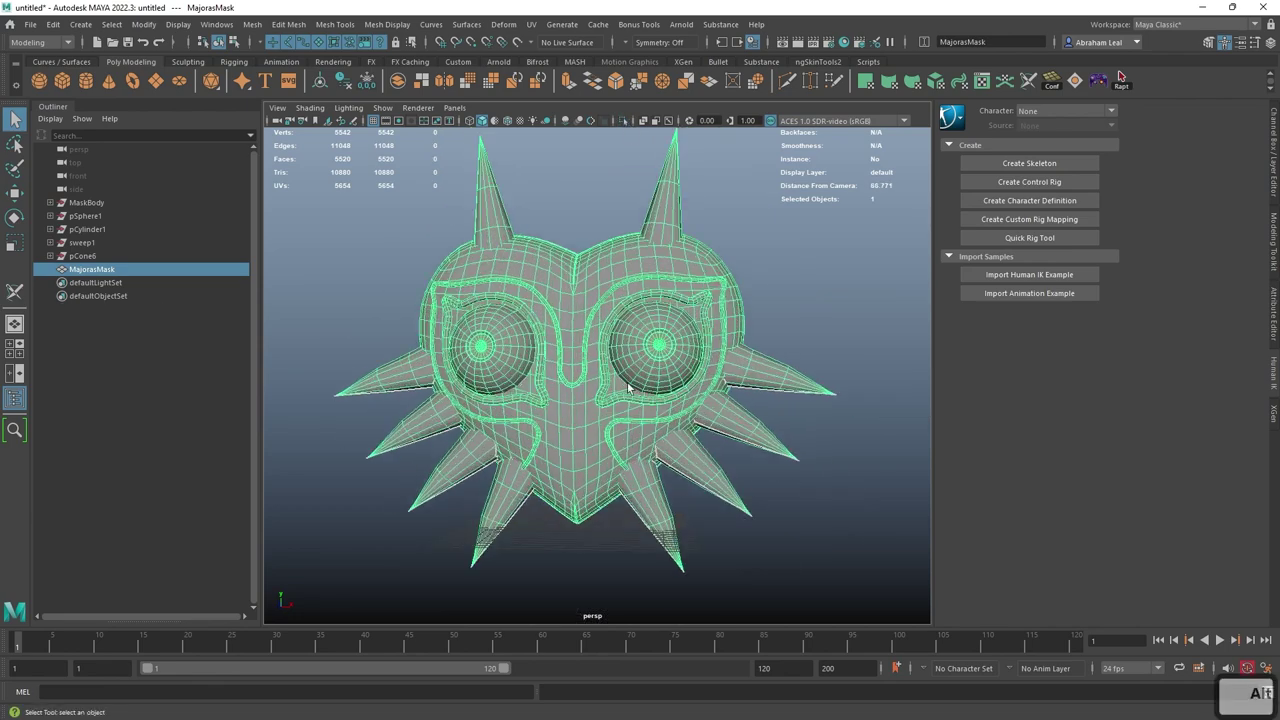
pyautogui.keyDown('alt'); pyautogui.moveTo(649, 394); pyautogui.dragTo(648, 366); pyautogui.keyUp('alt')
pyautogui.moveTo(535, 331); pyautogui.dragTo(542, 356, button='right')
pyautogui.doubleClick(556, 362)
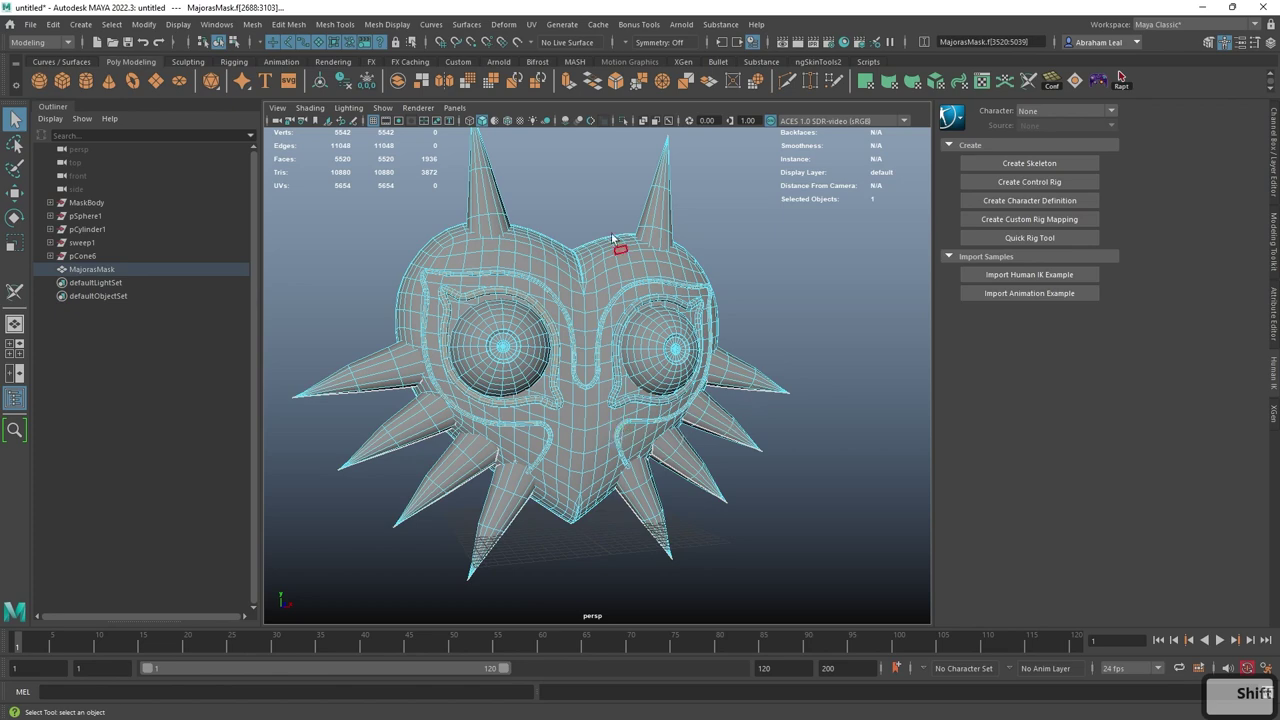
pyautogui.click(623, 120)
pyautogui.keyDown('alt'); pyautogui.moveTo(600, 290); pyautogui.dragTo(668, 309, button='right'); pyautogui.keyUp('alt')
pyautogui.keyDown('alt'); pyautogui.moveTo(668, 309); pyautogui.dragTo(638, 283); pyautogui.keyUp('alt')
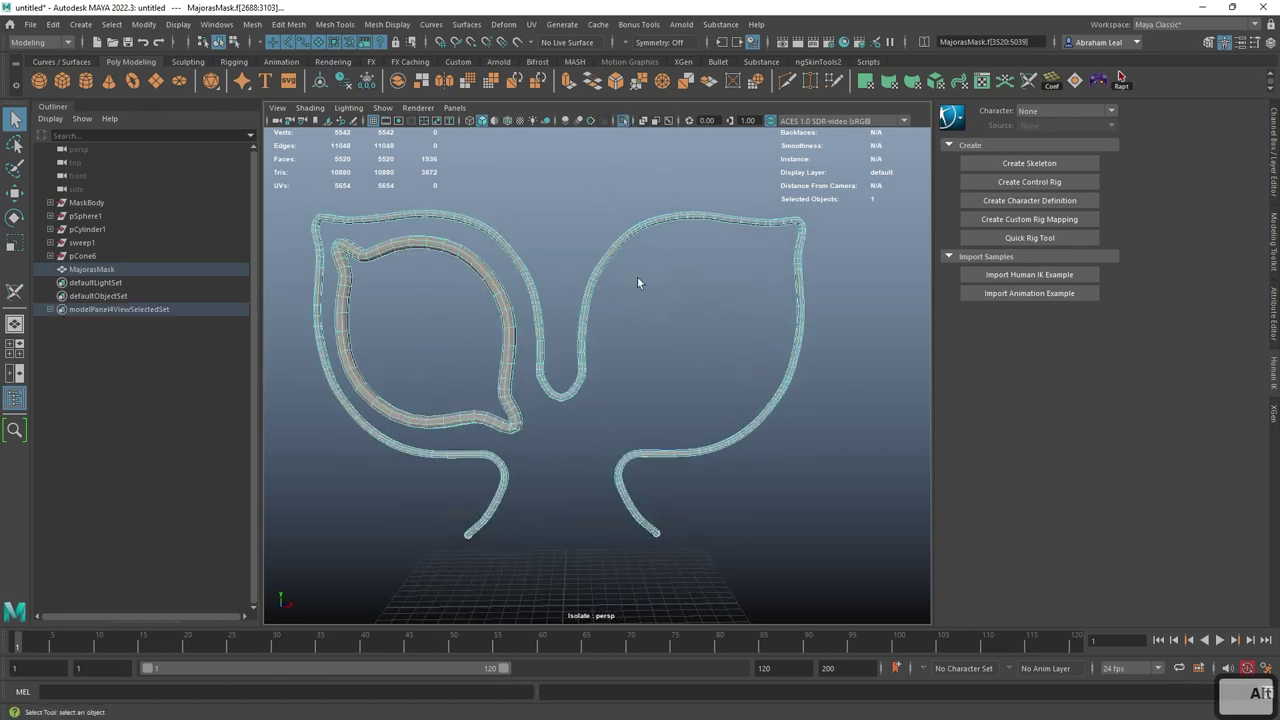
# - Show the whole mask again, add the second eye outline to the face selection, and isolate all the trims
pyautogui.click(623, 120)
pyautogui.keyDown('shift'); pyautogui.click(630, 285); pyautogui.keyUp('shift')
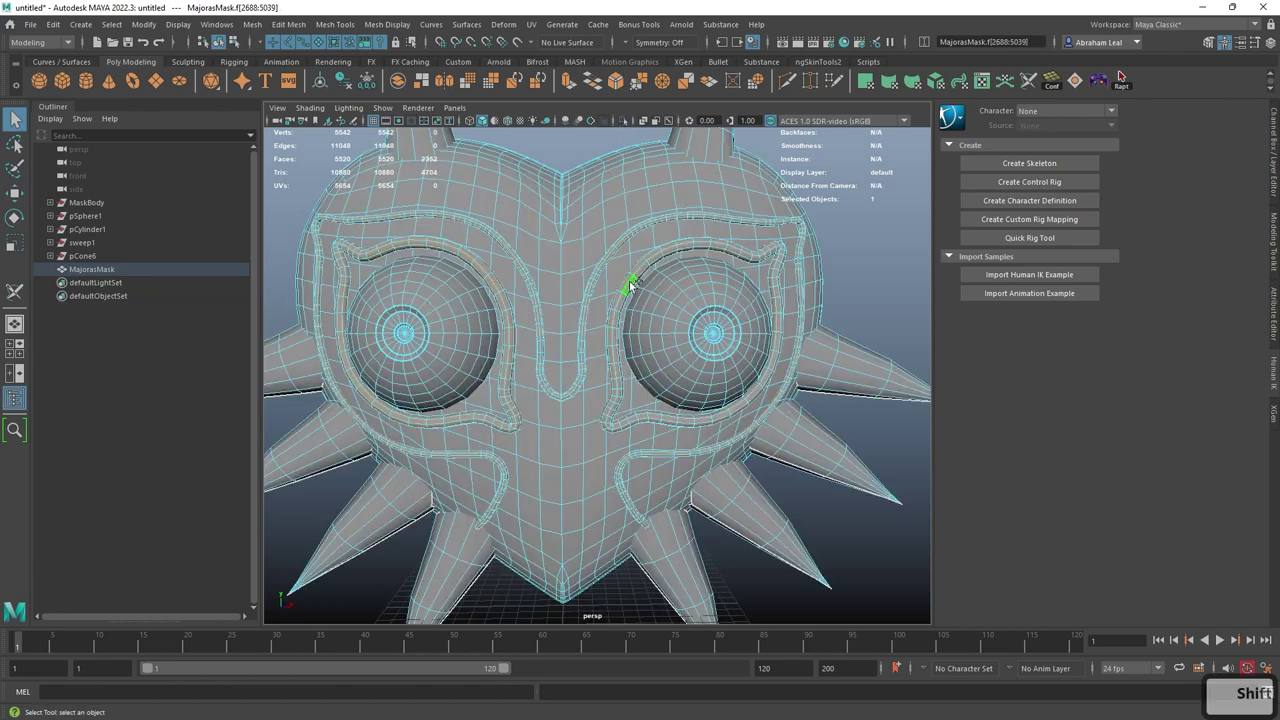
pyautogui.click(623, 120)
pyautogui.keyDown('alt'); pyautogui.moveTo(733, 318); pyautogui.dragTo(662, 329); pyautogui.keyUp('alt')
pyautogui.click(662, 329)
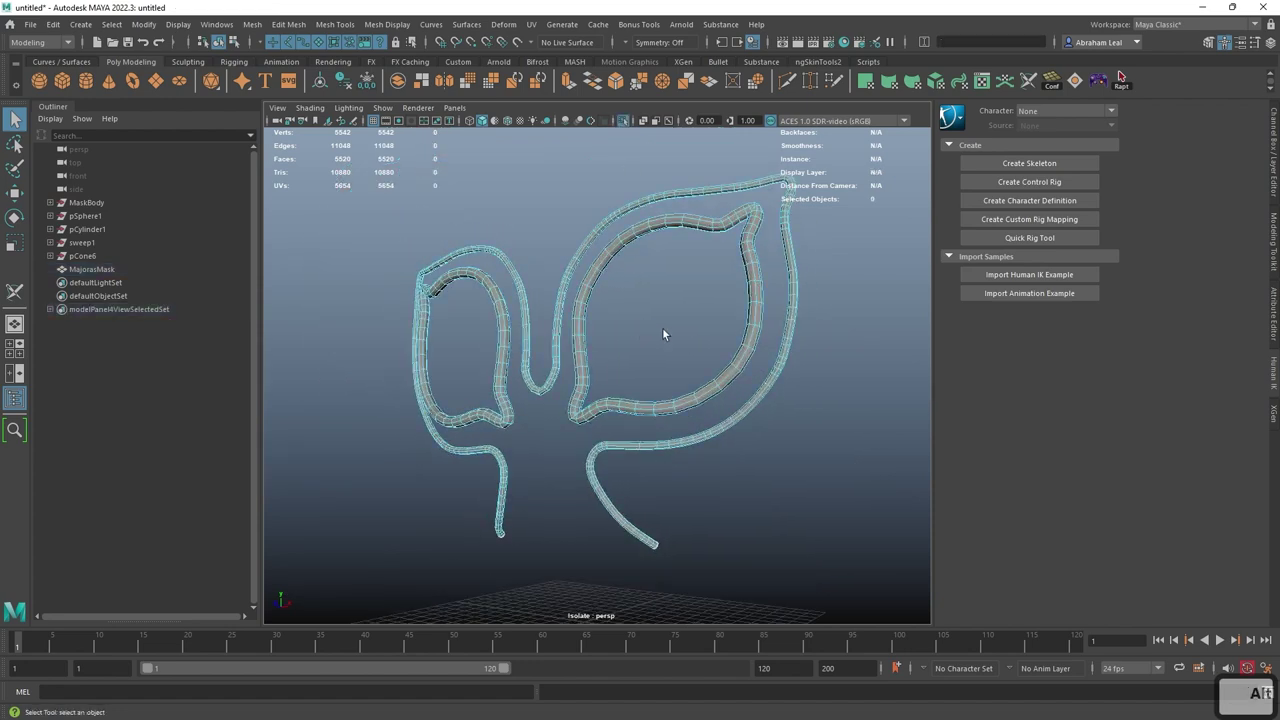
pyautogui.keyDown('alt'); pyautogui.moveTo(612, 311); pyautogui.dragTo(589, 326); pyautogui.keyUp('alt')
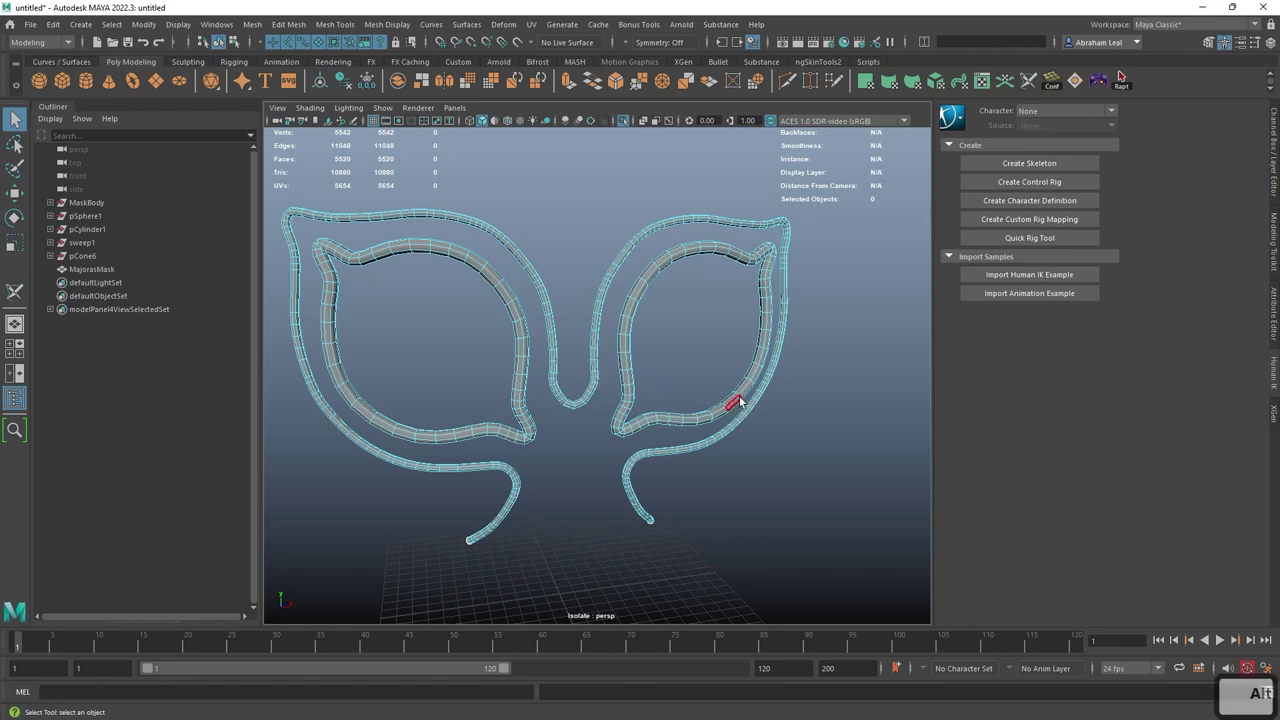
# - Switch back to object mode and select the isolated trim geometry
pyautogui.keyDown('alt'); pyautogui.moveTo(738, 403); pyautogui.dragTo(623, 371); pyautogui.keyUp('alt')
pyautogui.scroll(3, 630, 376)
pyautogui.keyDown('alt'); pyautogui.moveTo(638, 383); pyautogui.dragTo(678, 433, button='middle'); pyautogui.keyUp('alt')
pyautogui.keyDown('alt'); pyautogui.moveTo(678, 433); pyautogui.dragTo(724, 418); pyautogui.keyUp('alt')
pyautogui.moveTo(617, 294); pyautogui.dragTo(682, 225, button='right')
pyautogui.click(660, 286)
# - Bring the UV Editor back beside the model and activate the 3D Cut and Sew UV Tool at the trim's open end
pyautogui.keyDown('alt'); pyautogui.moveTo(766, 319); pyautogui.dragTo(430, 336, button='right'); pyautogui.keyUp('alt')
pyautogui.moveTo(1279, 200); pyautogui.dragTo(114, 163)
pyautogui.keyDown('alt'); pyautogui.moveTo(592, 296); pyautogui.dragTo(705, 249, button='middle'); pyautogui.keyUp('alt')
pyautogui.keyDown('alt'); pyautogui.moveTo(705, 254); pyautogui.dragTo(766, 340); pyautogui.keyUp('alt')
pyautogui.keyDown('alt'); pyautogui.moveTo(766, 340); pyautogui.dragTo(837, 374, button='right'); pyautogui.keyUp('alt')
pyautogui.keyDown('alt'); pyautogui.moveTo(837, 374); pyautogui.dragTo(699, 327); pyautogui.keyUp('alt')
pyautogui.click(531, 24)
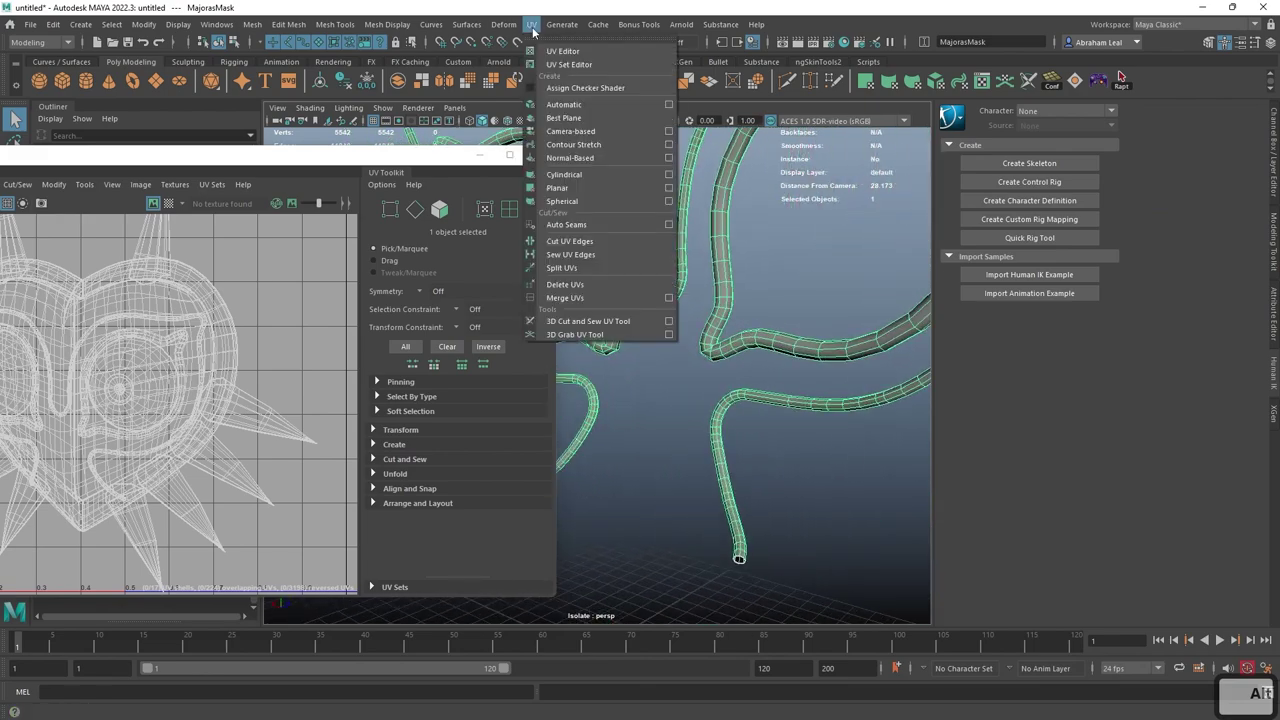
pyautogui.click(585, 334)
pyautogui.keyDown('alt'); pyautogui.moveTo(827, 536); pyautogui.dragTo(777, 456, button='middle'); pyautogui.keyUp('alt')
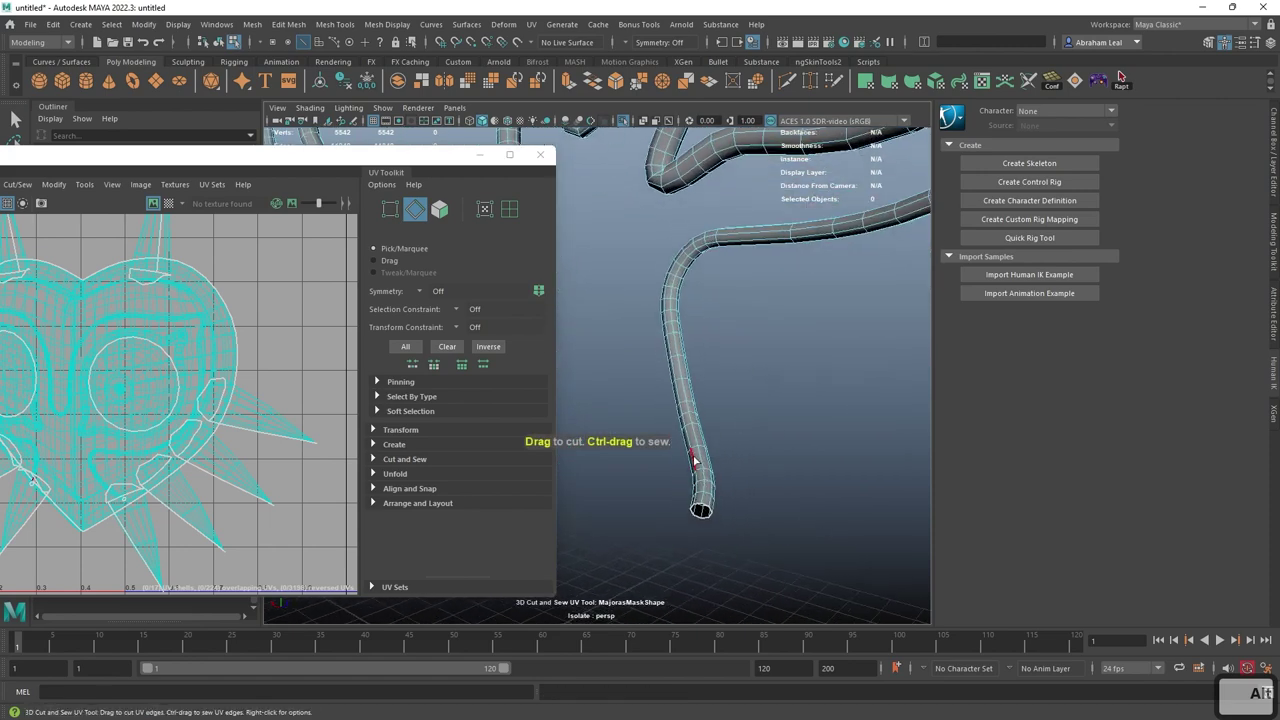
# - Cut UV seams at the lower inner corners of both eye outline trims
pyautogui.moveTo(731, 400)
pyautogui.keyDown('alt'); pyautogui.mouseDown()
pyautogui.moveTo(731, 380)
pyautogui.moveTo(738, 431)
pyautogui.moveTo(730, 418)
pyautogui.moveTo(720, 483)
pyautogui.moveTo(732, 418)
pyautogui.mouseUp(); pyautogui.keyUp('alt')
pyautogui.click(716, 364)
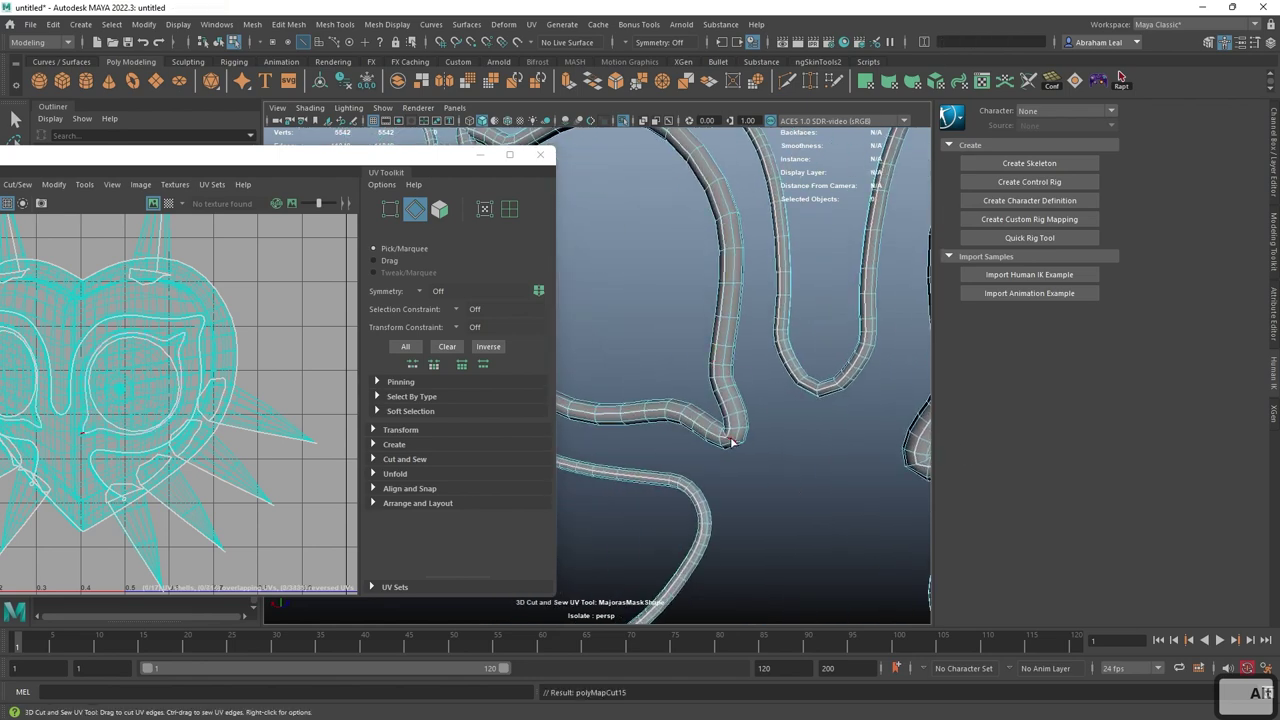
pyautogui.keyDown('alt'); pyautogui.moveTo(731, 442); pyautogui.dragTo(825, 452); pyautogui.keyUp('alt')
pyautogui.click(854, 446)
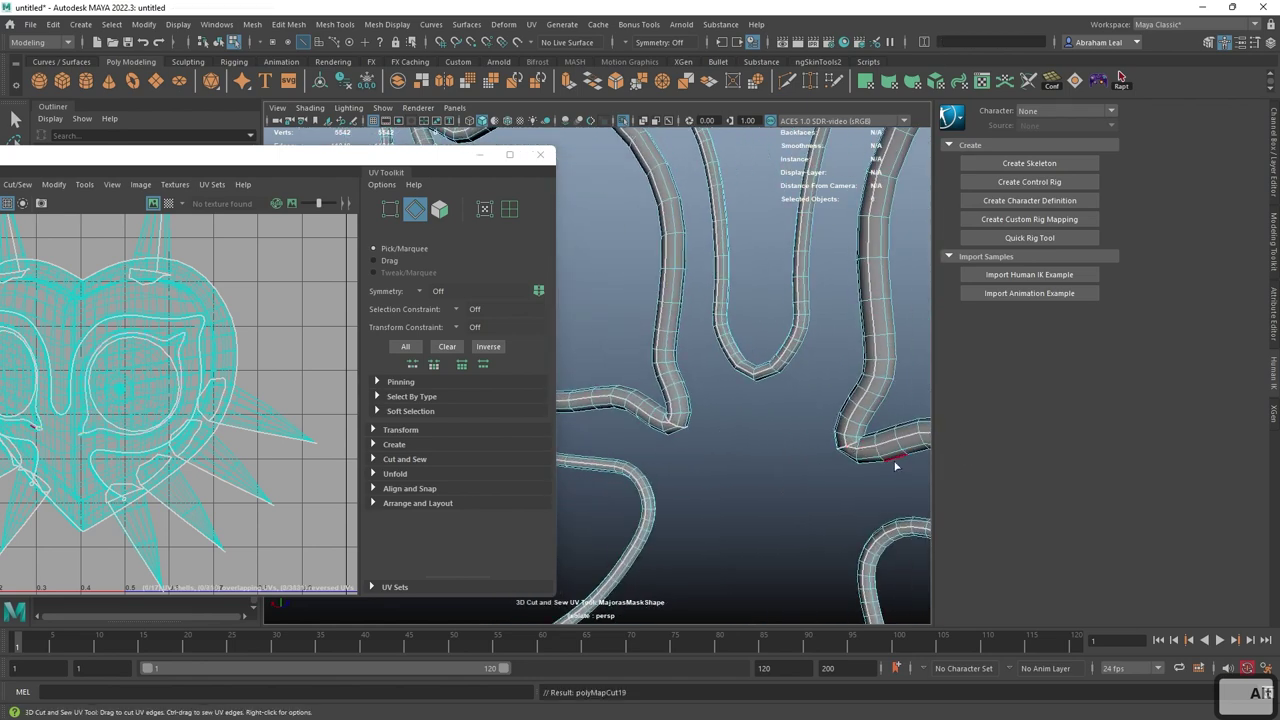
# - Cut a UV seam across the upper outer corner of the first eye outline
pyautogui.scroll(-3, 908, 463)
pyautogui.keyDown('alt'); pyautogui.moveTo(923, 463); pyautogui.dragTo(772, 473); pyautogui.keyUp('alt')
pyautogui.scroll(-4, 772, 473)
pyautogui.keyDown('alt'); pyautogui.moveTo(690, 400); pyautogui.dragTo(717, 398, button='middle'); pyautogui.keyUp('alt')
pyautogui.keyDown('alt'); pyautogui.moveTo(717, 398); pyautogui.dragTo(688, 403); pyautogui.keyUp('alt')
pyautogui.scroll(3, 688, 403)
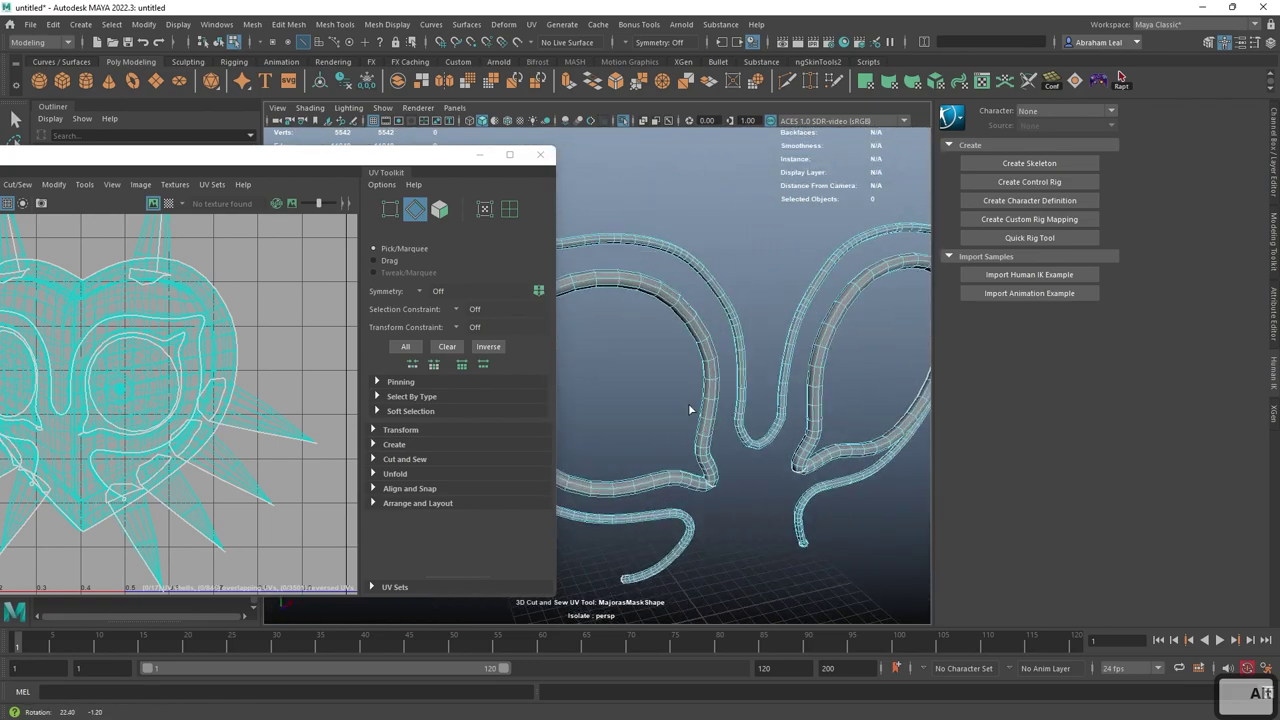
pyautogui.scroll(-4, 300, 396)
pyautogui.scroll(-5, 745, 365)
pyautogui.keyDown('alt'); pyautogui.moveTo(745, 365); pyautogui.dragTo(768, 336, button='middle'); pyautogui.keyUp('alt')
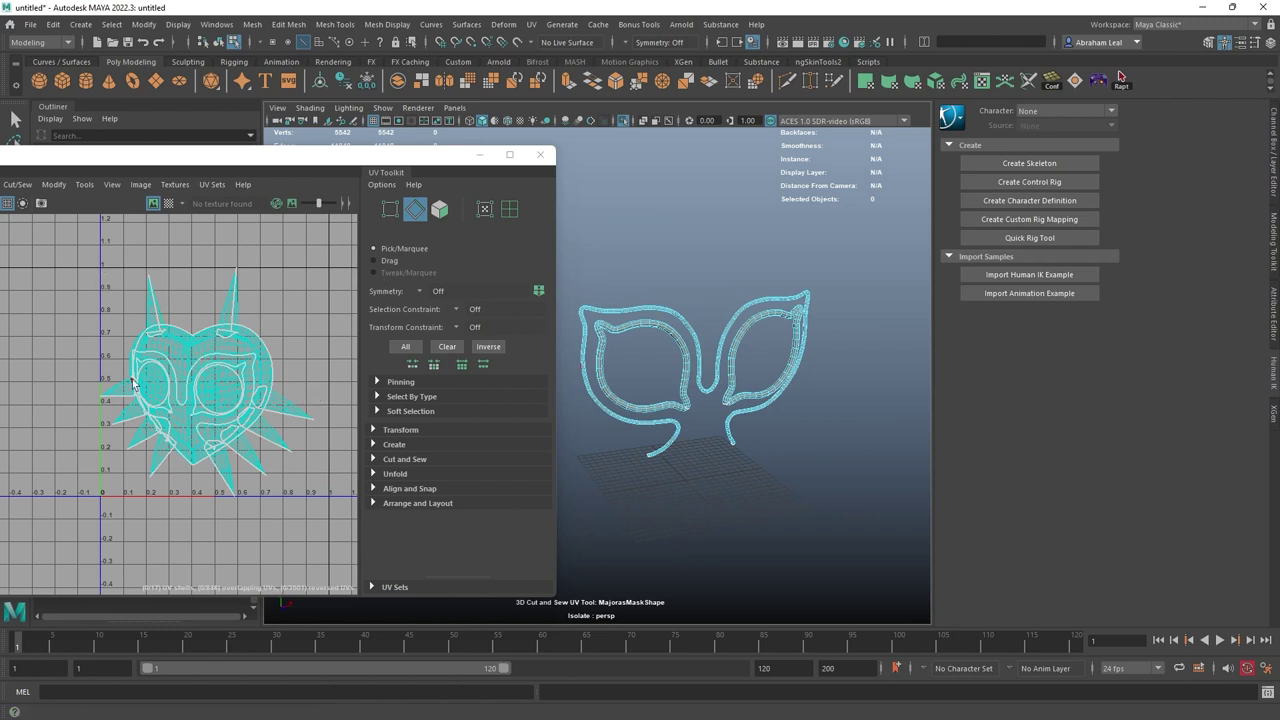
pyautogui.scroll(10, 737, 372)
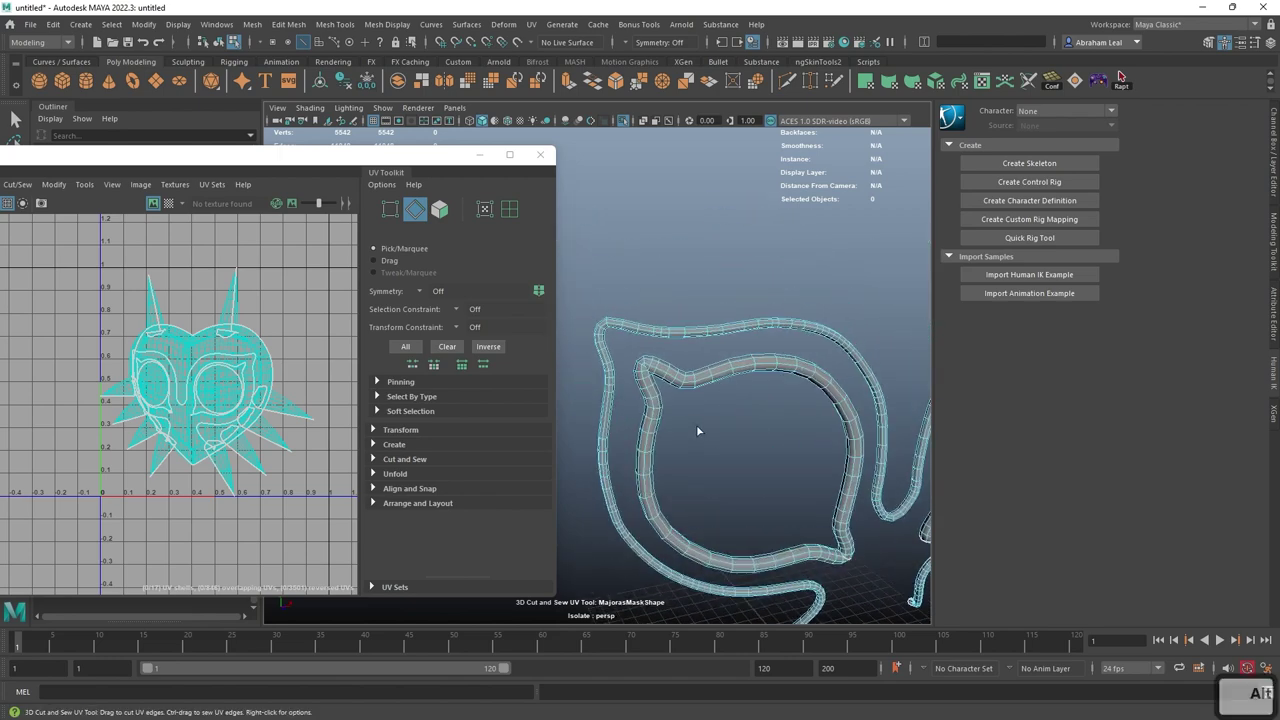
pyautogui.keyDown('alt'); pyautogui.moveTo(754, 434); pyautogui.dragTo(723, 403, button='middle'); pyautogui.keyUp('alt')
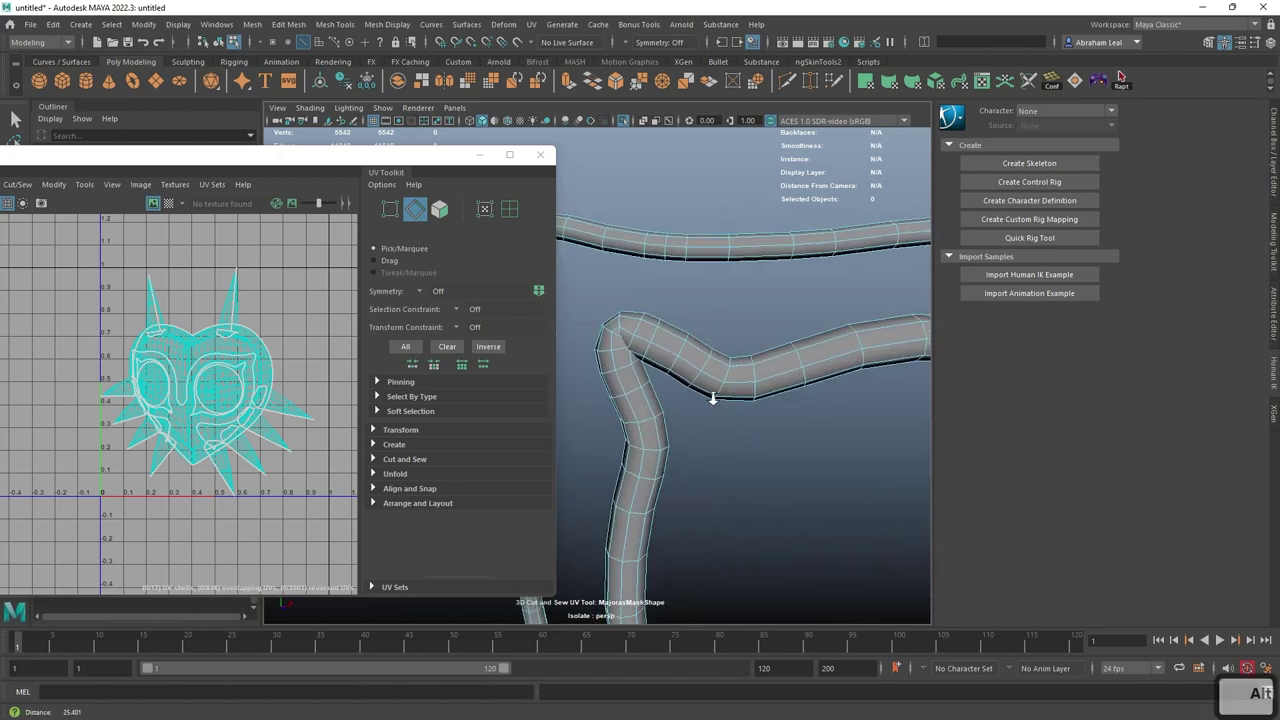
pyautogui.keyDown('alt'); pyautogui.moveTo(723, 403); pyautogui.dragTo(694, 396, button='right'); pyautogui.keyUp('alt')
pyautogui.keyDown('alt'); pyautogui.moveTo(694, 396); pyautogui.dragTo(744, 398, button='middle'); pyautogui.keyUp('alt')
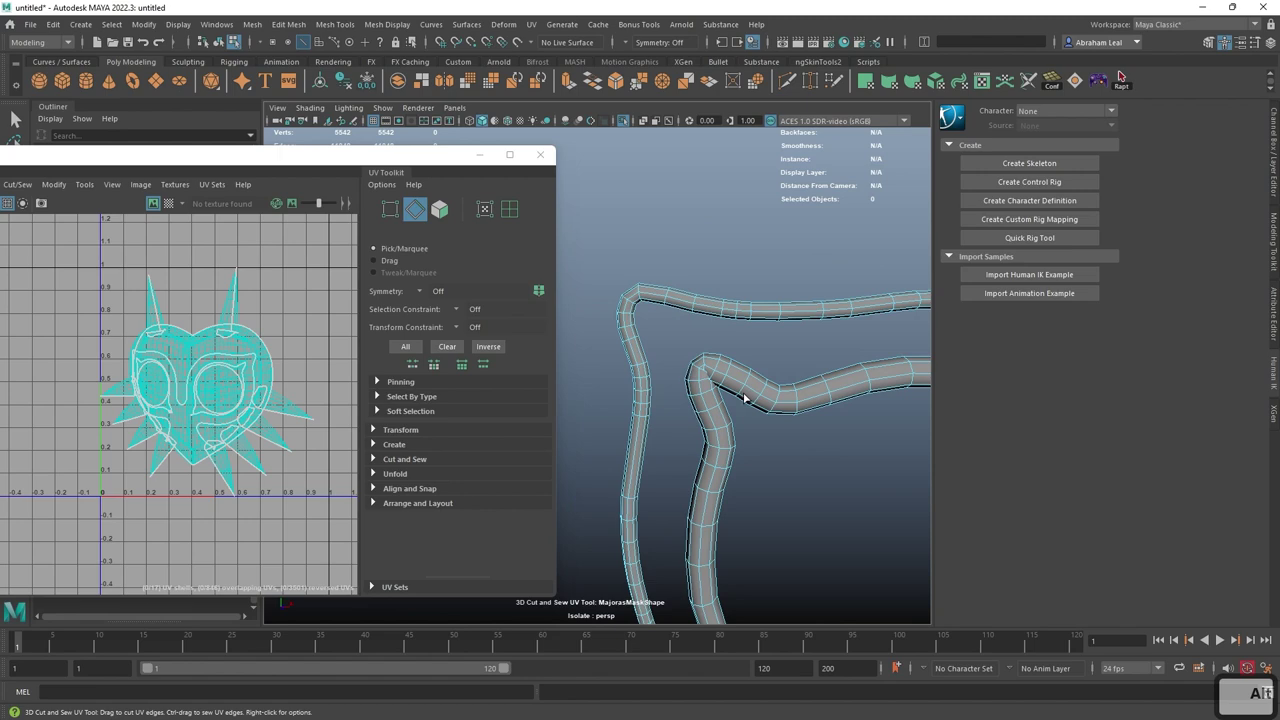
pyautogui.click(731, 408)
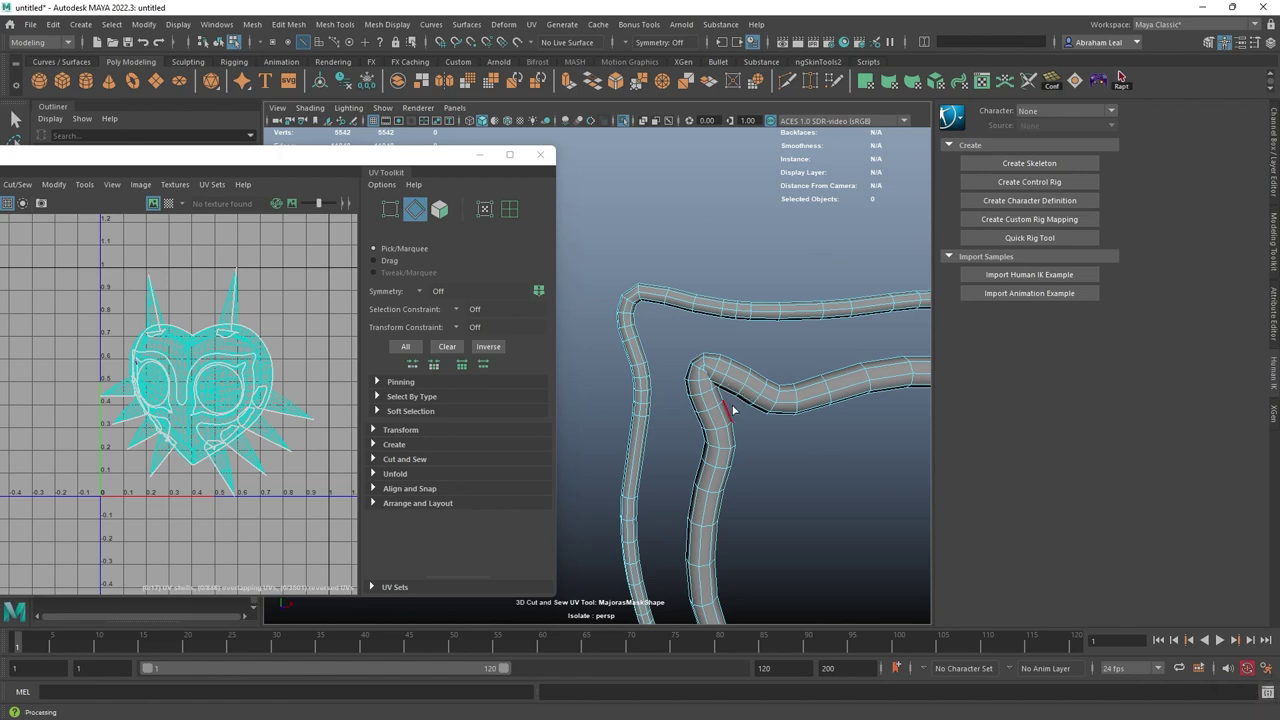
# - Cut a UV seam across the upper outer corner of the line trim around the first eye
pyautogui.keyDown('alt'); pyautogui.moveTo(750, 369); pyautogui.dragTo(706, 369, button='middle'); pyautogui.keyUp('alt')
pyautogui.keyDown('alt'); pyautogui.moveTo(706, 369); pyautogui.dragTo(766, 434, button='right'); pyautogui.keyUp('alt')
pyautogui.keyDown('alt'); pyautogui.moveTo(610, 356); pyautogui.dragTo(777, 371, button='middle'); pyautogui.keyUp('alt')
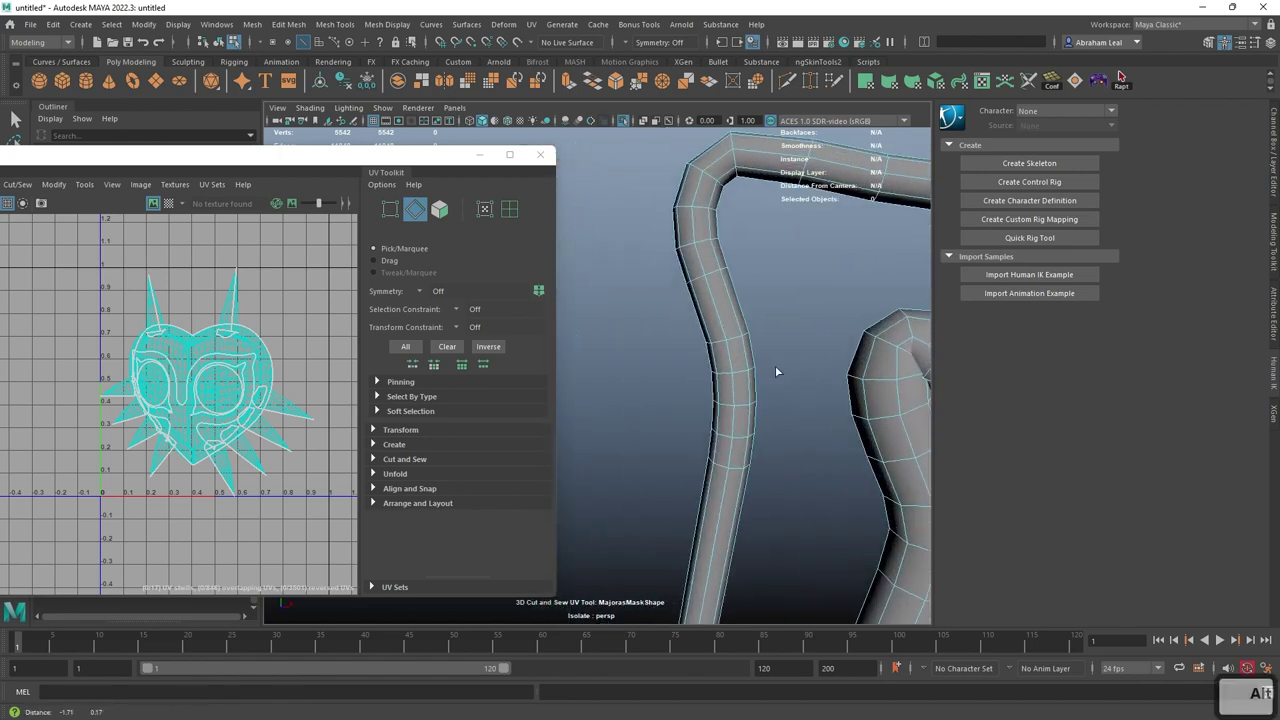
pyautogui.keyDown('alt'); pyautogui.moveTo(760, 262); pyautogui.dragTo(733, 365, button='middle'); pyautogui.keyUp('alt')
pyautogui.keyDown('alt'); pyautogui.moveTo(733, 366); pyautogui.dragTo(709, 259, button='right'); pyautogui.keyUp('alt')
pyautogui.keyDown('alt'); pyautogui.moveTo(808, 359); pyautogui.dragTo(748, 321, button='middle'); pyautogui.keyUp('alt')
pyautogui.keyDown('alt'); pyautogui.moveTo(807, 428); pyautogui.dragTo(675, 312, button='right'); pyautogui.keyUp('alt')
pyautogui.keyDown('alt'); pyautogui.moveTo(675, 312); pyautogui.dragTo(610, 285, button='middle'); pyautogui.keyUp('alt')
pyautogui.keyDown('alt'); pyautogui.moveTo(660, 340); pyautogui.dragTo(800, 440, button='right'); pyautogui.keyUp('alt')
pyautogui.keyDown('alt'); pyautogui.moveTo(840, 410); pyautogui.dragTo(708, 460, button='middle'); pyautogui.keyUp('alt')
pyautogui.keyDown('alt'); pyautogui.moveTo(880, 250); pyautogui.dragTo(776, 420, button='middle'); pyautogui.keyUp('alt')
pyautogui.keyDown('alt'); pyautogui.moveTo(775, 420); pyautogui.dragTo(700, 393); pyautogui.keyUp('alt')
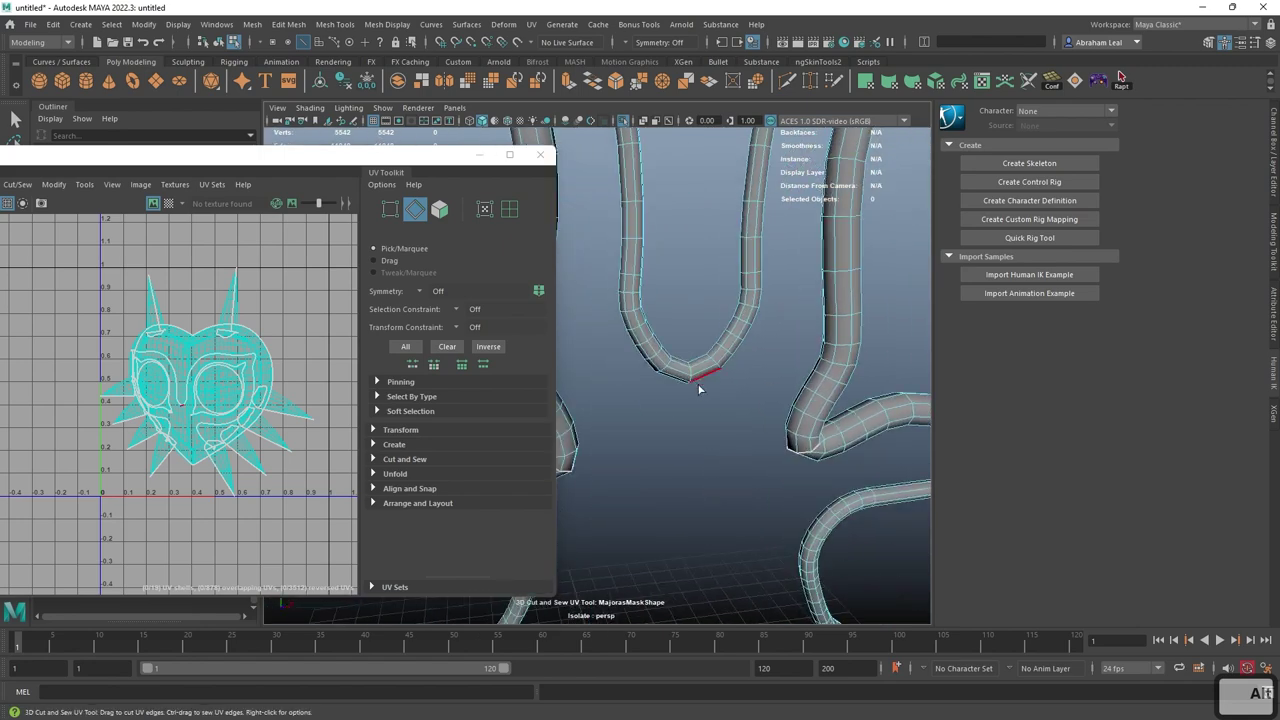
# - Cut UV seams at the line trim's central U bend and at the second eye's upper outer trim and outline corners
pyautogui.keyDown('alt'); pyautogui.moveTo(856, 261); pyautogui.dragTo(756, 431, button='middle'); pyautogui.keyUp('alt')
pyautogui.keyDown('alt'); pyautogui.moveTo(756, 431); pyautogui.dragTo(660, 350, button='right'); pyautogui.keyUp('alt')
pyautogui.keyDown('alt'); pyautogui.moveTo(715, 310); pyautogui.dragTo(590, 440, button='middle'); pyautogui.keyUp('alt')
pyautogui.keyDown('alt'); pyautogui.moveTo(690, 370); pyautogui.dragTo(809, 409, button='right'); pyautogui.keyUp('alt')
pyautogui.keyDown('alt'); pyautogui.moveTo(809, 409); pyautogui.dragTo(635, 371, button='middle'); pyautogui.keyUp('alt')
pyautogui.keyDown('alt'); pyautogui.moveTo(744, 320); pyautogui.dragTo(742, 479, button='middle'); pyautogui.keyUp('alt')
pyautogui.keyDown('alt'); pyautogui.moveTo(700, 390); pyautogui.dragTo(556, 400, button='right'); pyautogui.keyUp('alt')
pyautogui.click(757, 376)
pyautogui.keyDown('alt'); pyautogui.moveTo(556, 400); pyautogui.dragTo(771, 300, button='middle'); pyautogui.keyUp('alt')
pyautogui.keyDown('alt'); pyautogui.moveTo(750, 380); pyautogui.dragTo(802, 407, button='right'); pyautogui.keyUp('alt')
pyautogui.keyDown('alt'); pyautogui.moveTo(802, 407); pyautogui.dragTo(640, 505, button='middle'); pyautogui.keyUp('alt')
pyautogui.keyDown('alt'); pyautogui.moveTo(640, 505); pyautogui.dragTo(850, 470, button='right'); pyautogui.keyUp('alt')
pyautogui.keyDown('alt'); pyautogui.moveTo(850, 470); pyautogui.dragTo(445, 440, button='middle'); pyautogui.keyUp('alt')
pyautogui.keyDown('alt'); pyautogui.moveTo(676, 516); pyautogui.dragTo(556, 376, button='right'); pyautogui.keyUp('alt')
pyautogui.keyDown('alt'); pyautogui.moveTo(556, 376); pyautogui.dragTo(764, 318, button='middle'); pyautogui.keyUp('alt')
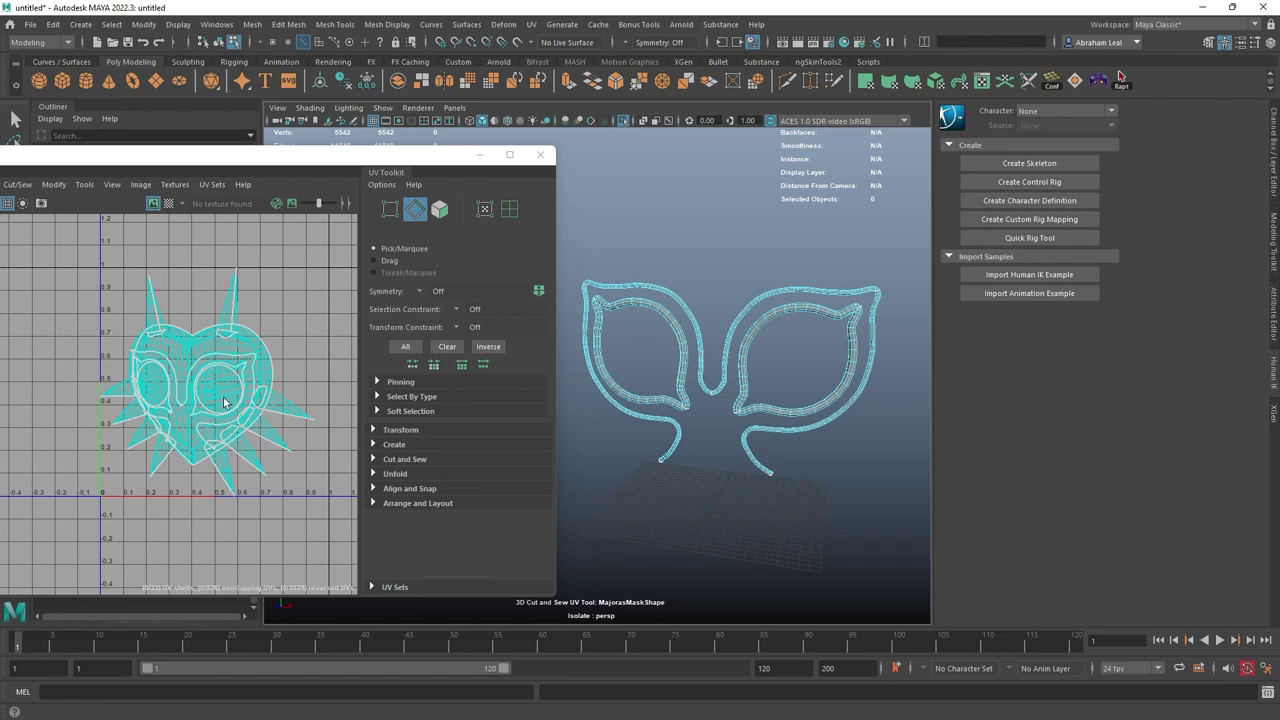
# - Leave the cutting tool, return to object mode and select the isolated trims, keeping the UV Editor beside them
pyautogui.keyDown('alt'); pyautogui.moveTo(663, 330); pyautogui.dragTo(680, 300); pyautogui.keyUp('alt')
pyautogui.press('q')
pyautogui.moveTo(678, 298); pyautogui.dragTo(726, 276, button='right')
pyautogui.click(629, 314)
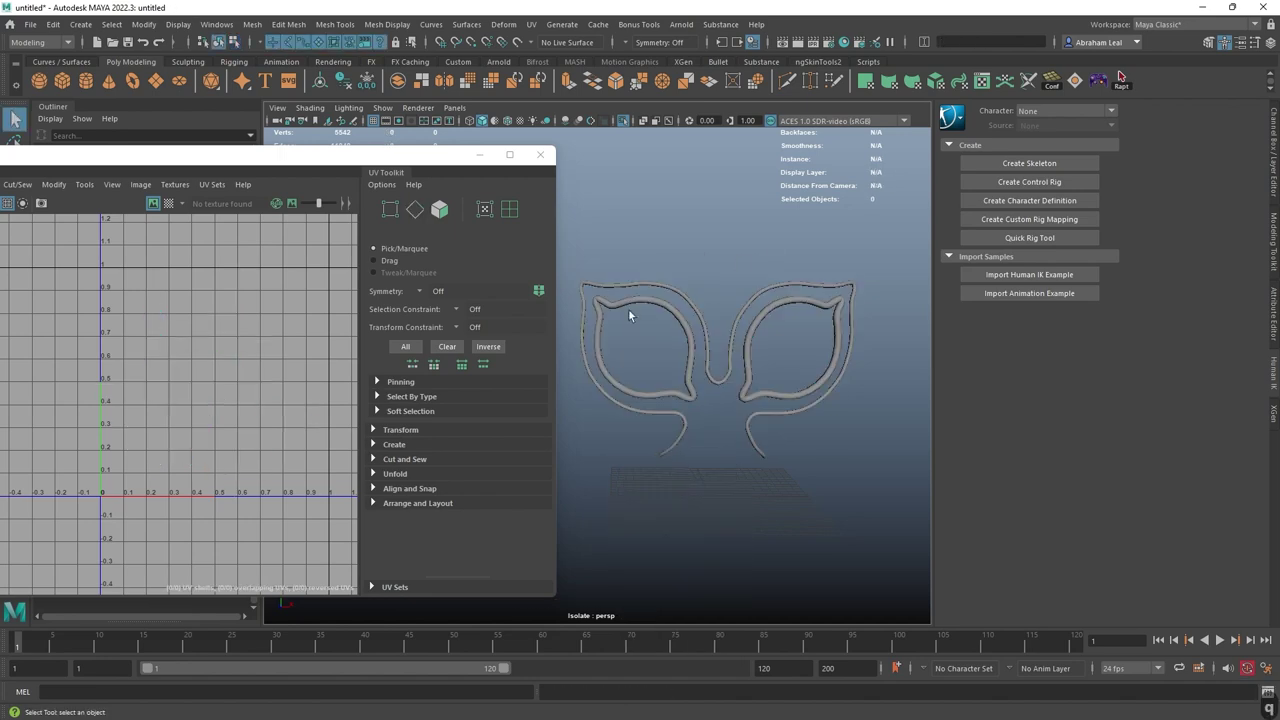
pyautogui.click(648, 282)
pyautogui.moveTo(397, 160); pyautogui.dragTo(467, 145)
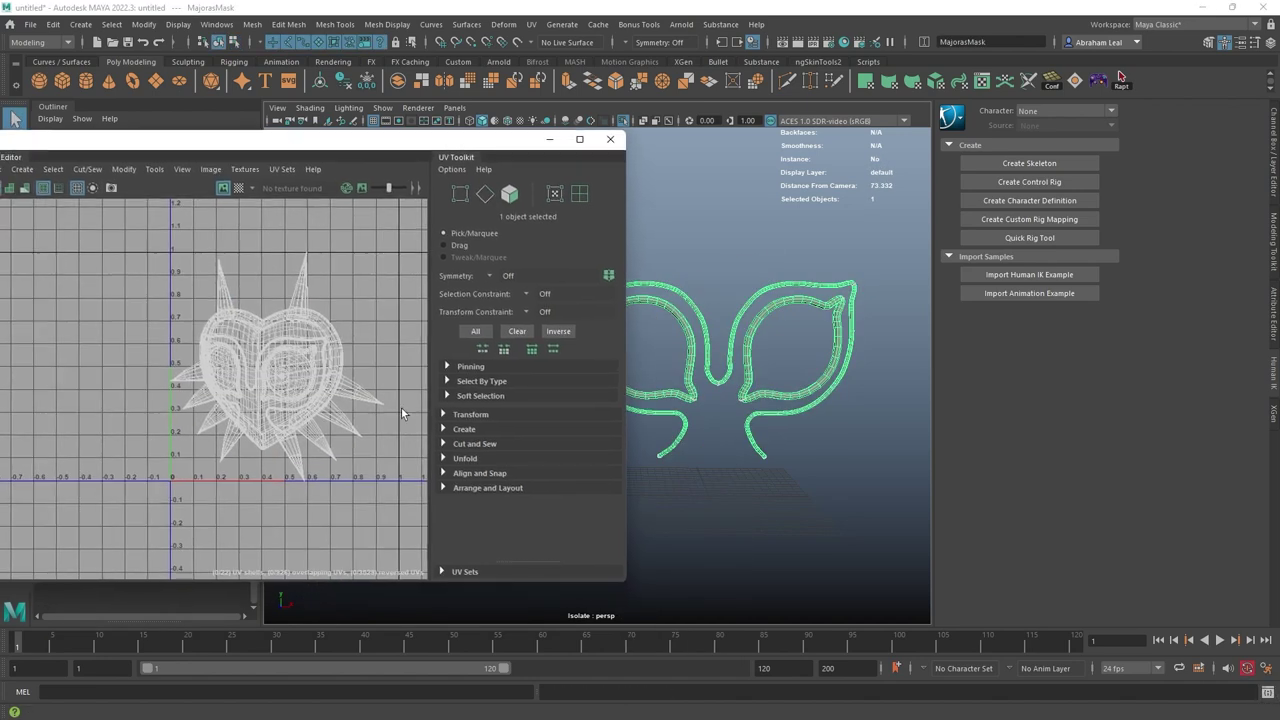
# - Switch to the Notepad notes and add blank lines below the fourth rule for a new list
pyautogui.press('super')
pyautogui.click(423, 705)
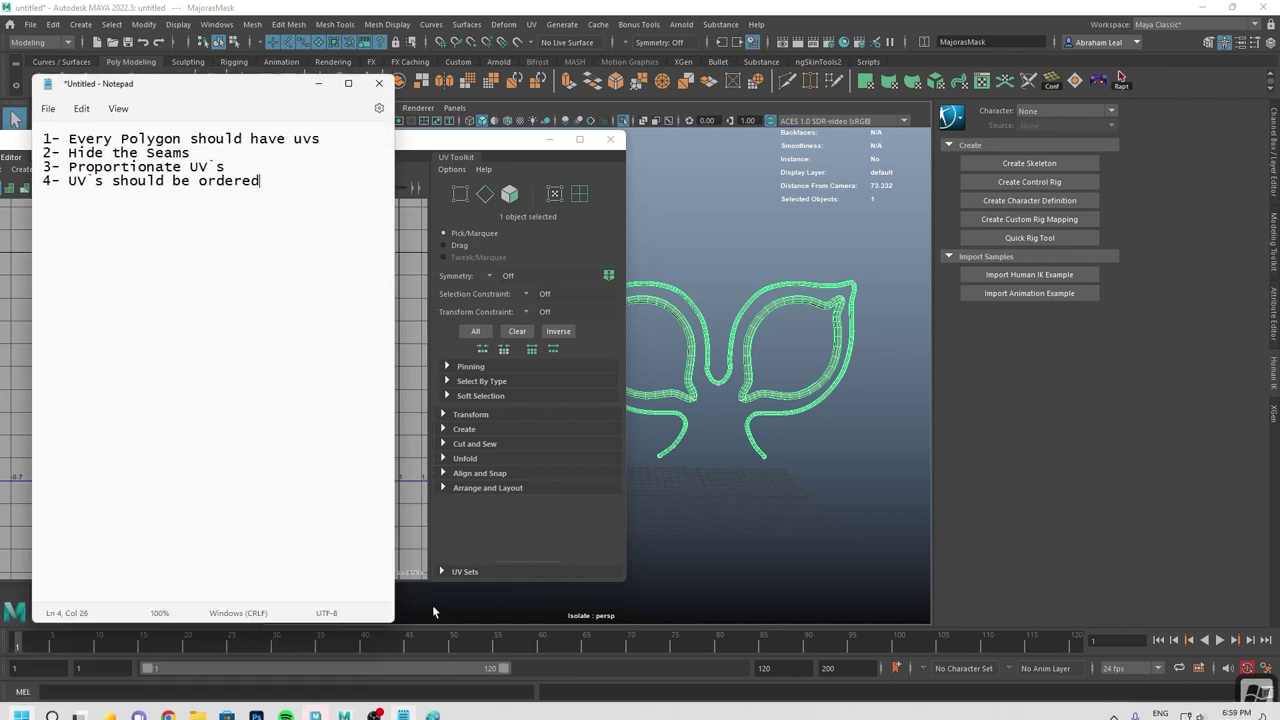
pyautogui.press('Return')
pyautogui.press('Return')
pyautogui.press('Return')
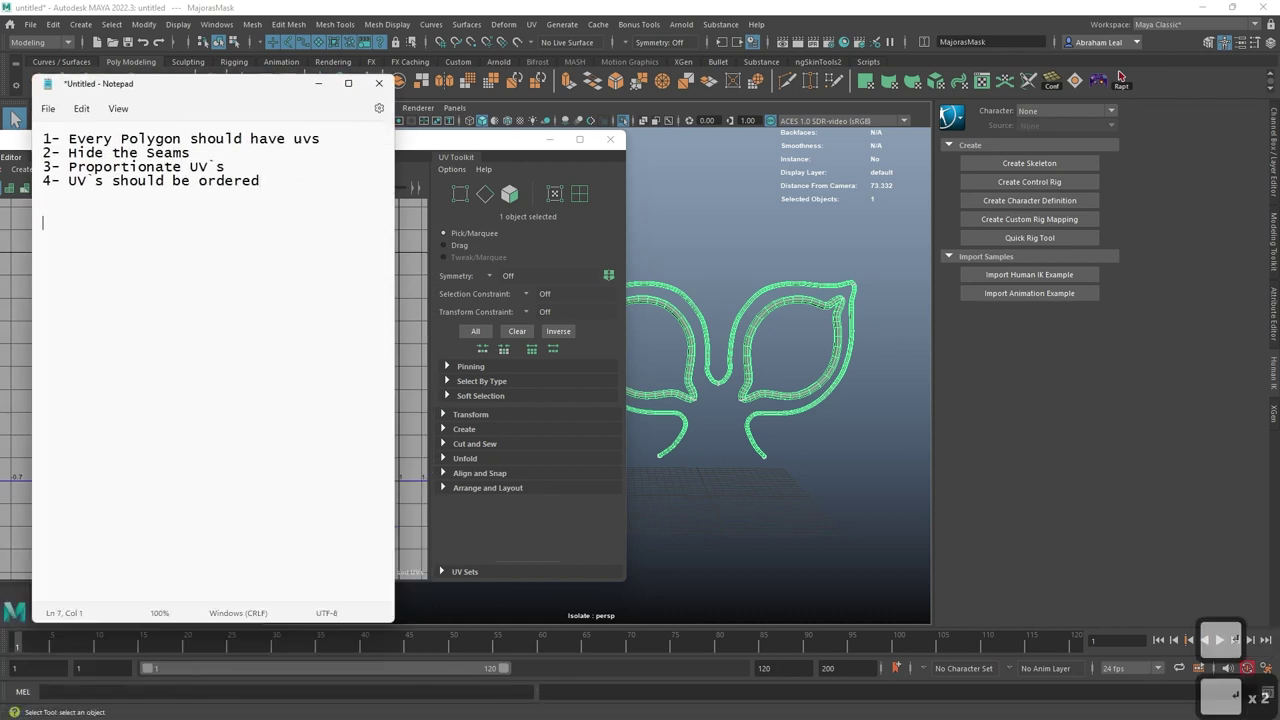
# - Write "1- Delete Uvs" as the first line of the new workflow list
pyautogui.write('1- S')
pyautogui.press('BackSpace')
pyautogui.write('D')
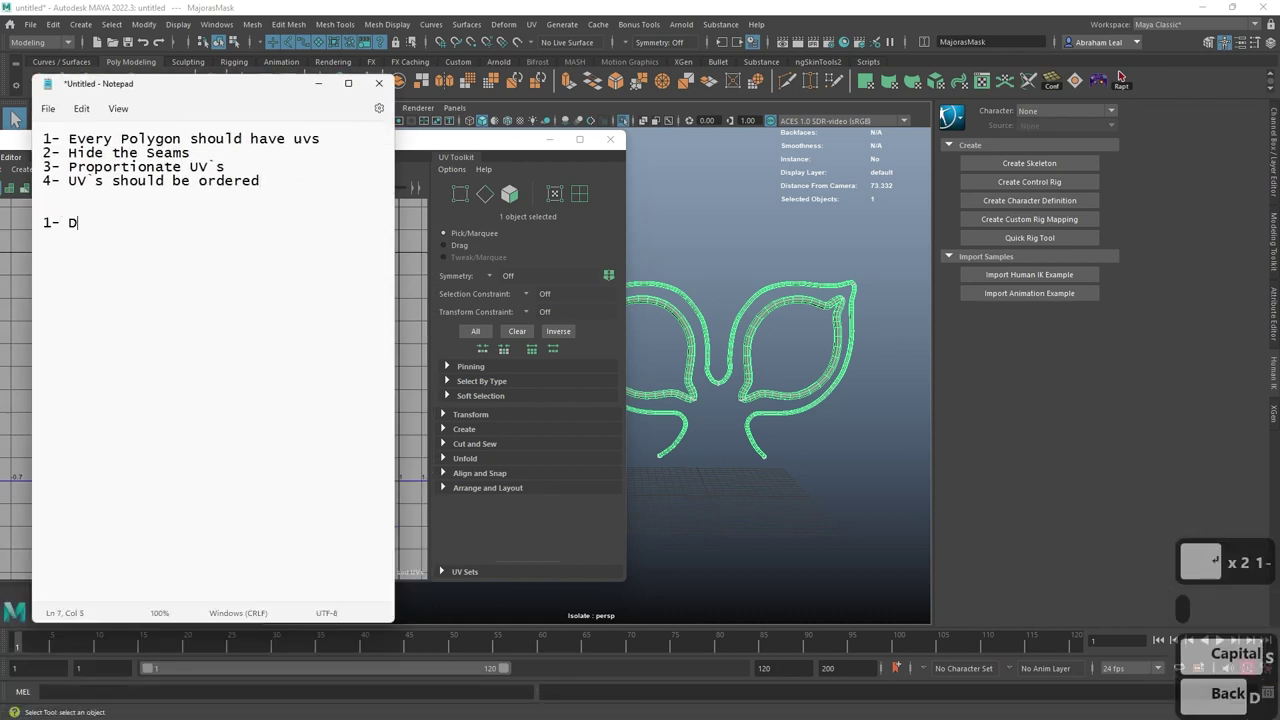
pyautogui.write('elñe')
pyautogui.press('BackSpace')
pyautogui.press('BackSpace')
pyautogui.write('ete')
pyautogui.press('capslock')
pyautogui.press('capslock')
pyautogui.write('u')
pyautogui.press('capslock')
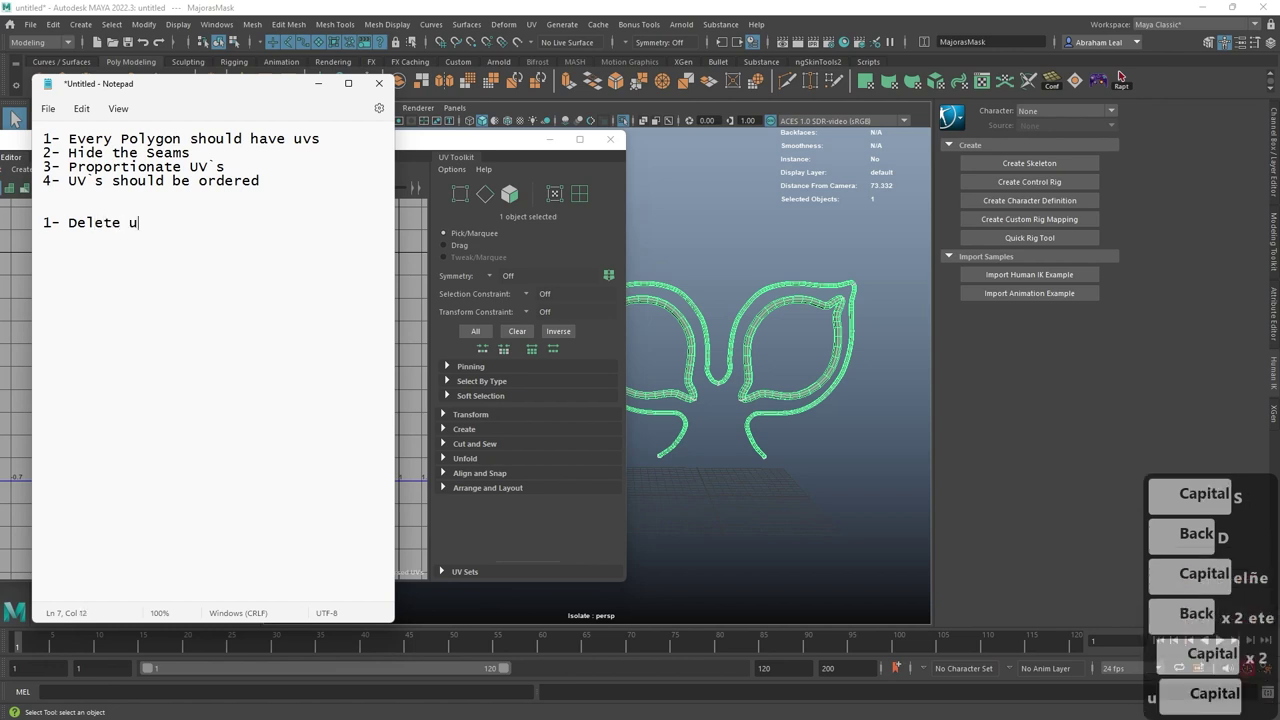
pyautogui.press('BackSpace')
pyautogui.write('UI')
pyautogui.press('capslock')
pyautogui.press('BackSpace')
pyautogui.write('vs')
pyautogui.press('Return')
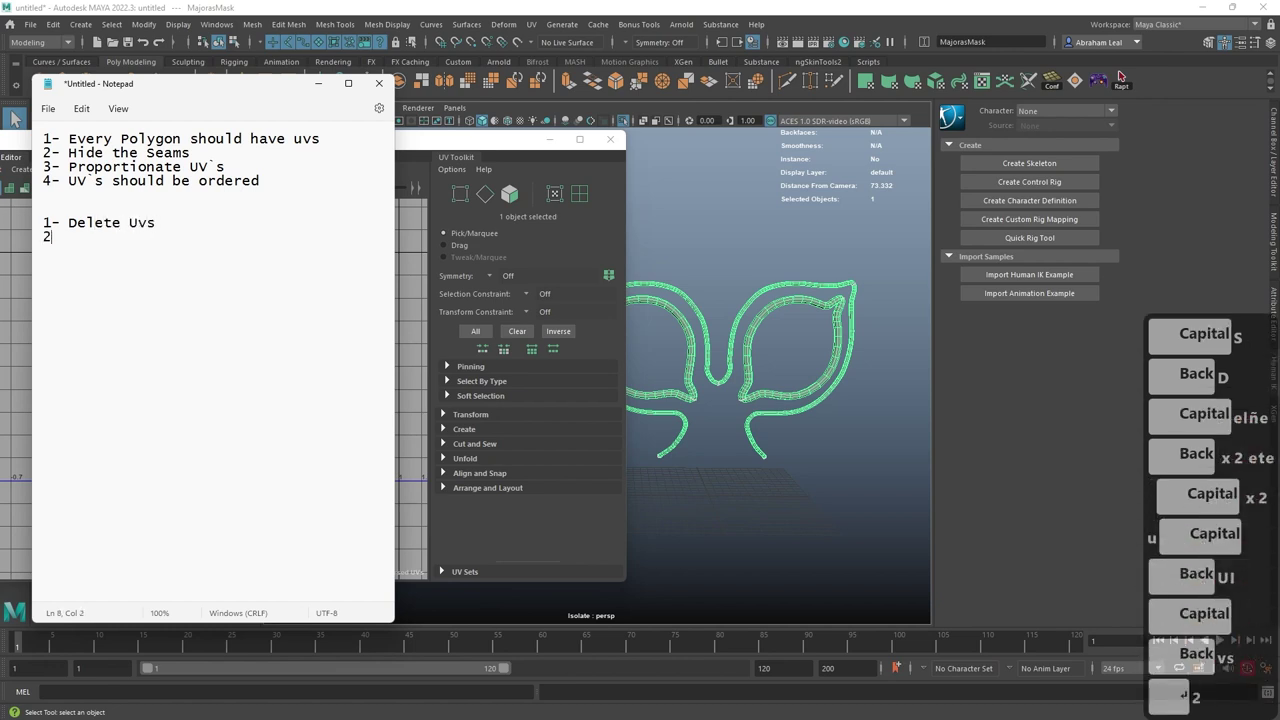
# - Add the list lines "2- Camera Uv Projection" and "3- Cut the Uvs"
pyautogui.write('2- ')
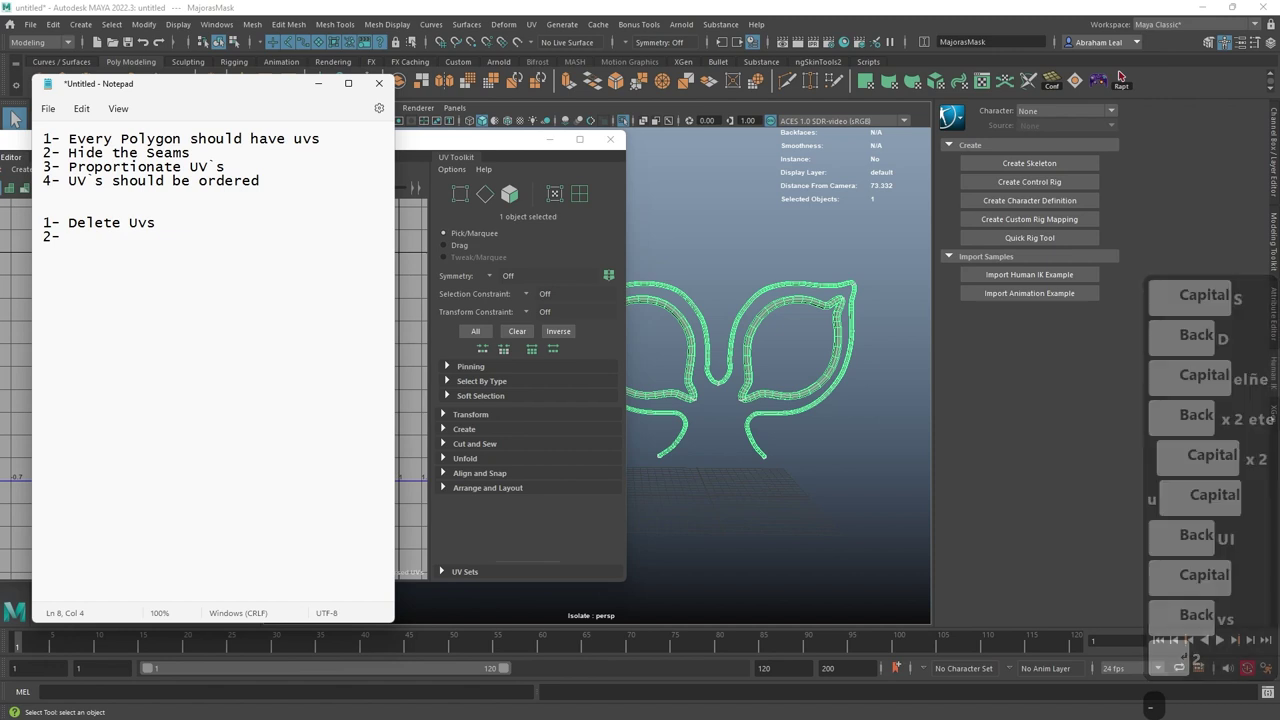
pyautogui.write('c')
pyautogui.press('capslock')
pyautogui.write('AM')
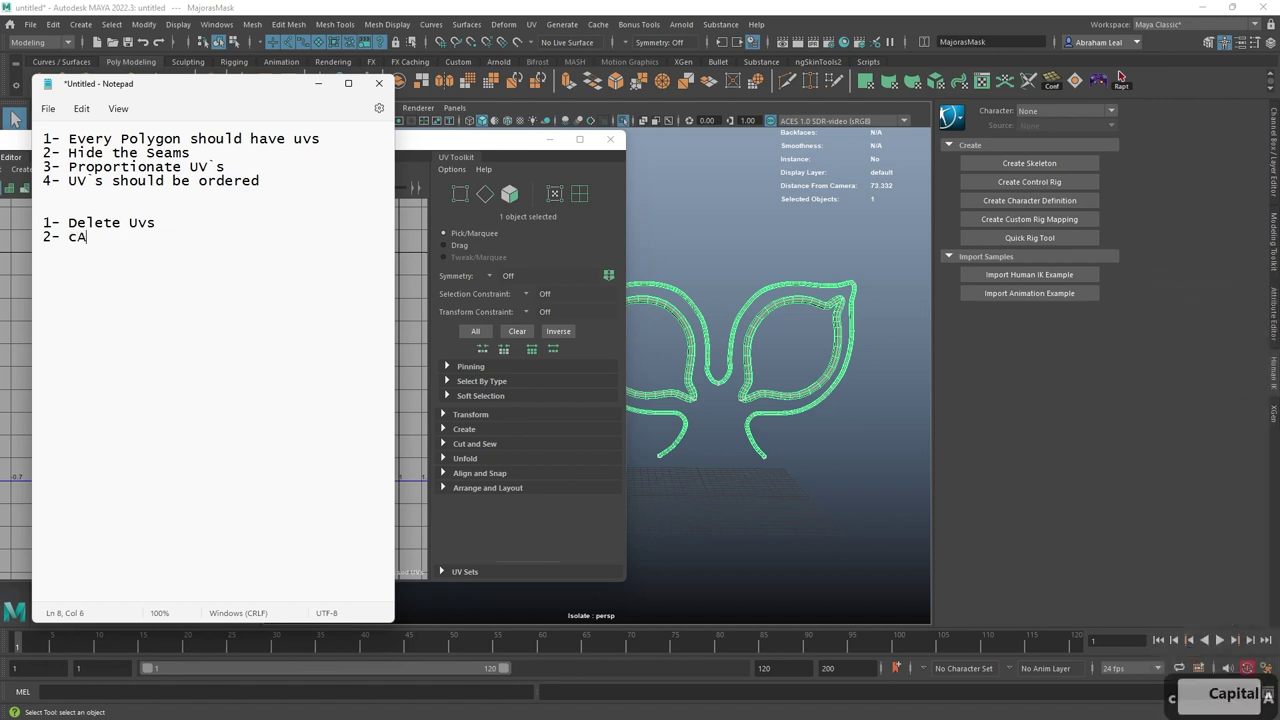
pyautogui.write('Camera ')
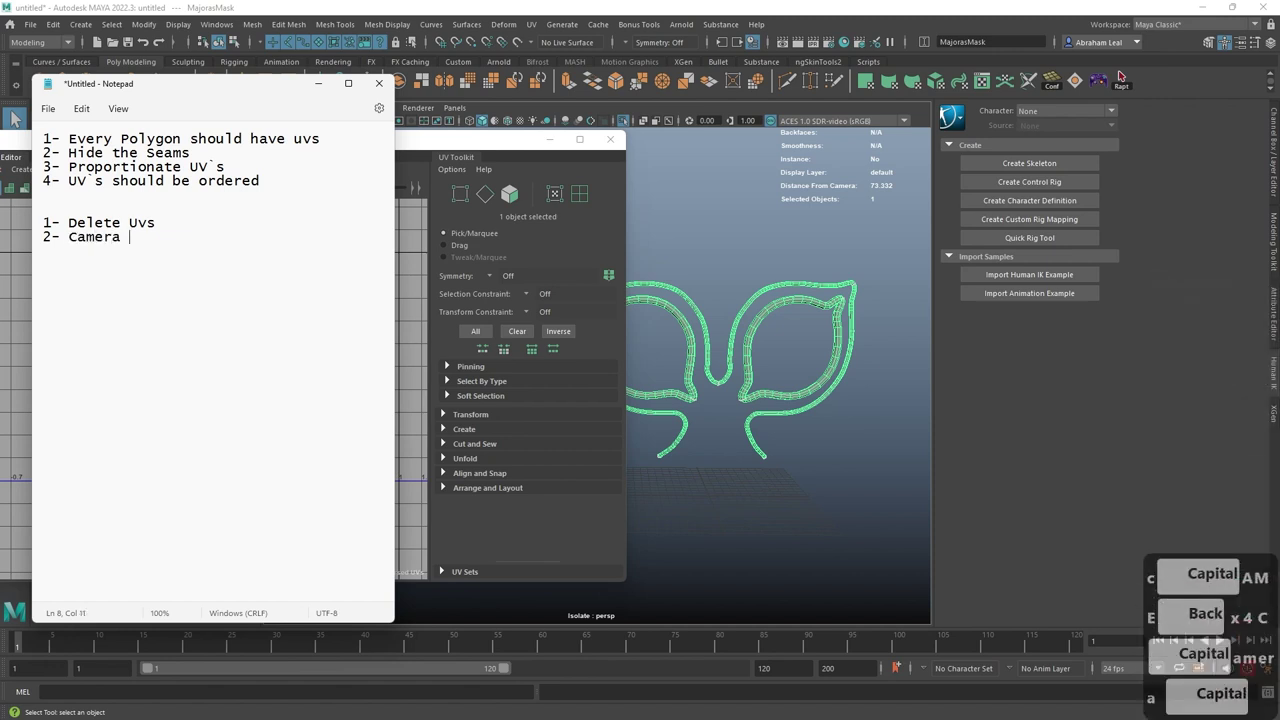
pyautogui.write('Uv Projection')
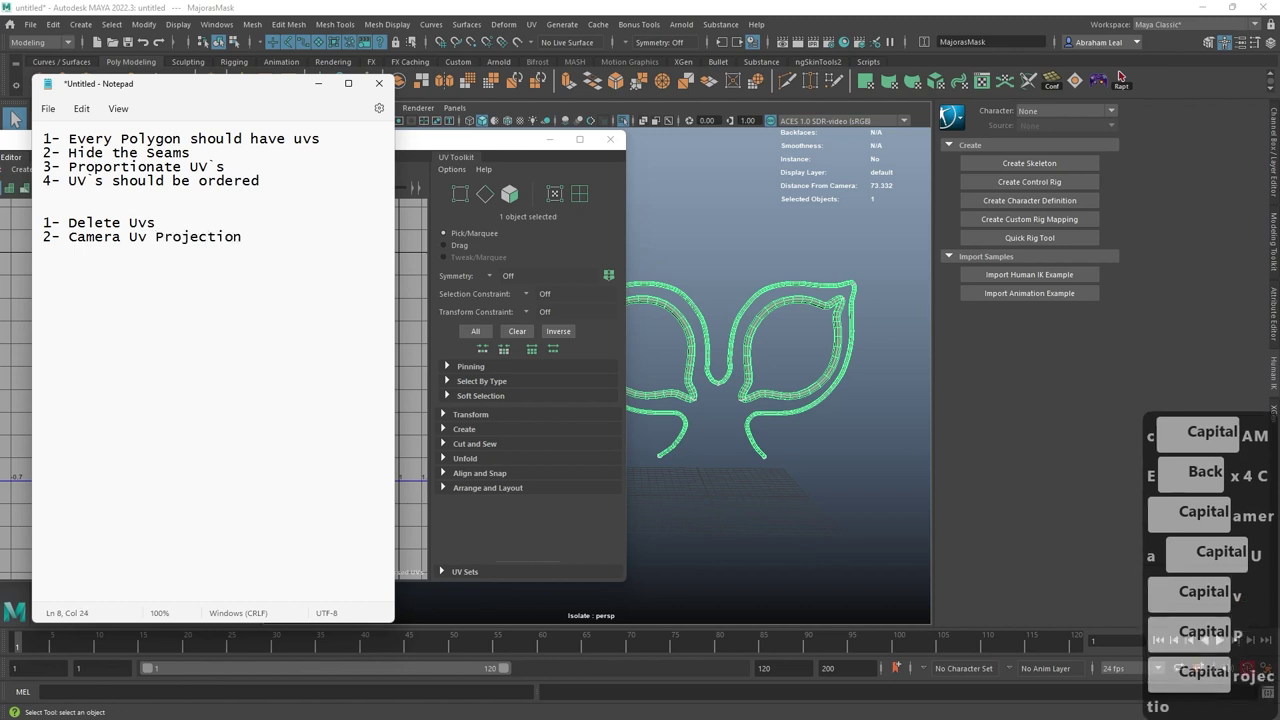
pyautogui.press('Return')
pyautogui.write('3- Cut the Uvs')
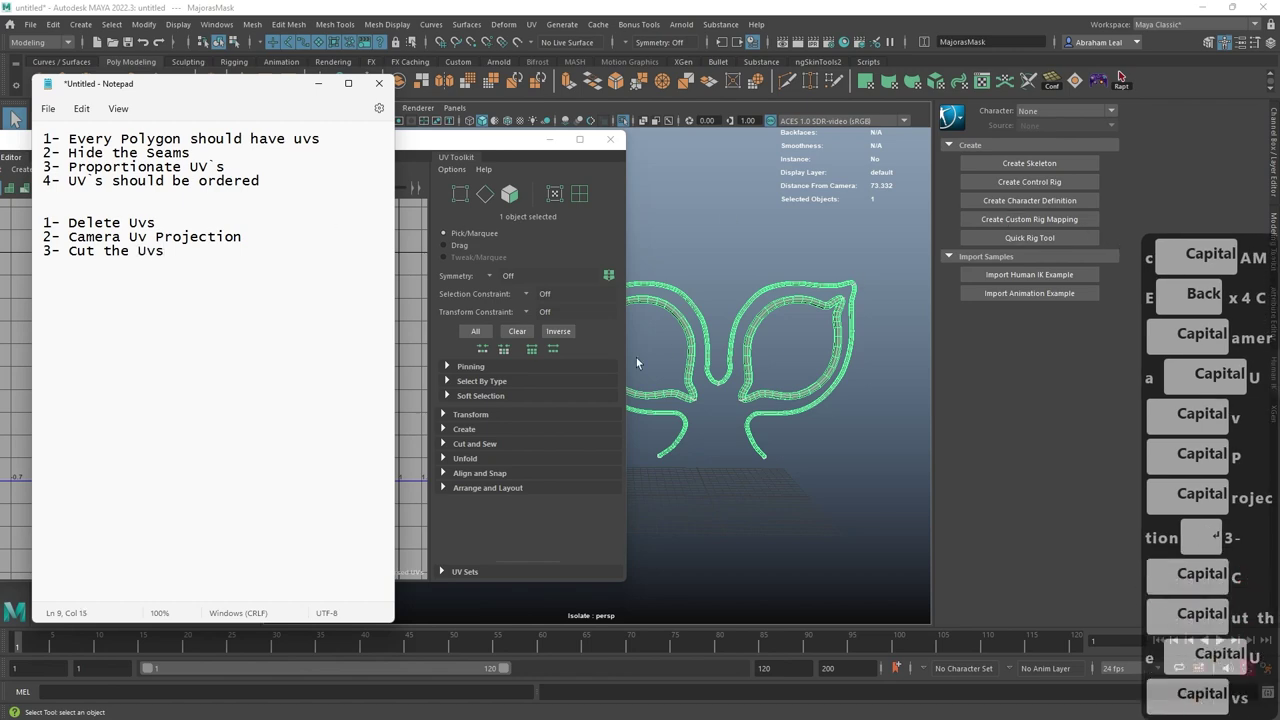
# - Switch back to Maya, turn off isolation to show the whole mask, and select it
pyautogui.click(701, 229)
pyautogui.keyDown('alt'); pyautogui.moveTo(701, 229); pyautogui.dragTo(760, 256, button='middle'); pyautogui.keyUp('alt')
pyautogui.keyDown('alt'); pyautogui.moveTo(760, 256); pyautogui.dragTo(640, 245, button='right'); pyautogui.keyUp('alt')
pyautogui.moveTo(447, 146); pyautogui.dragTo(500, 147)
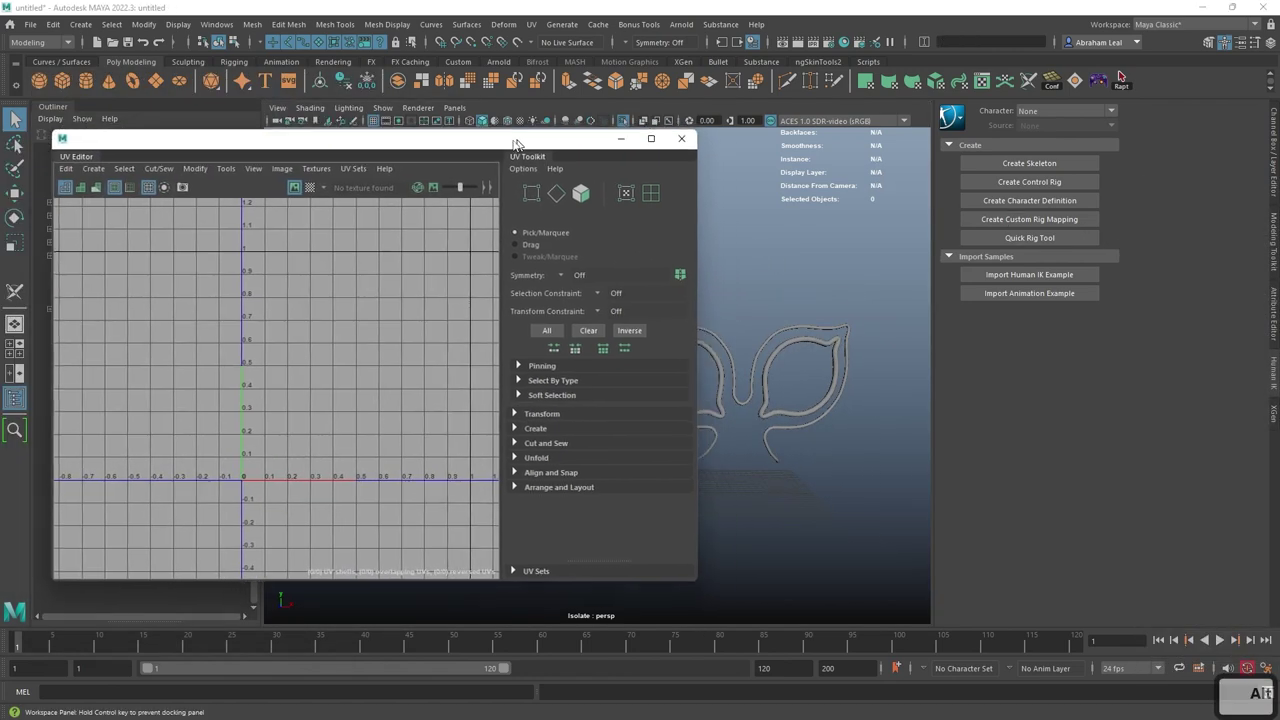
pyautogui.click(624, 120)
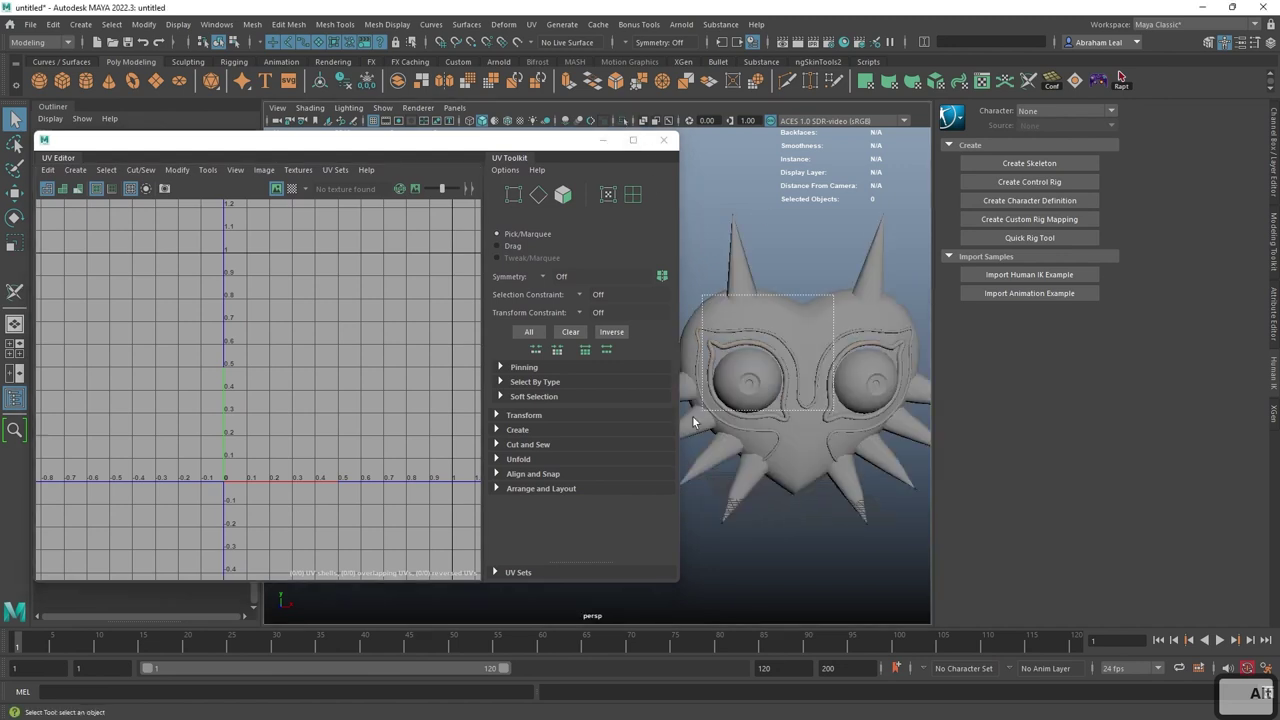
pyautogui.click(690, 418)
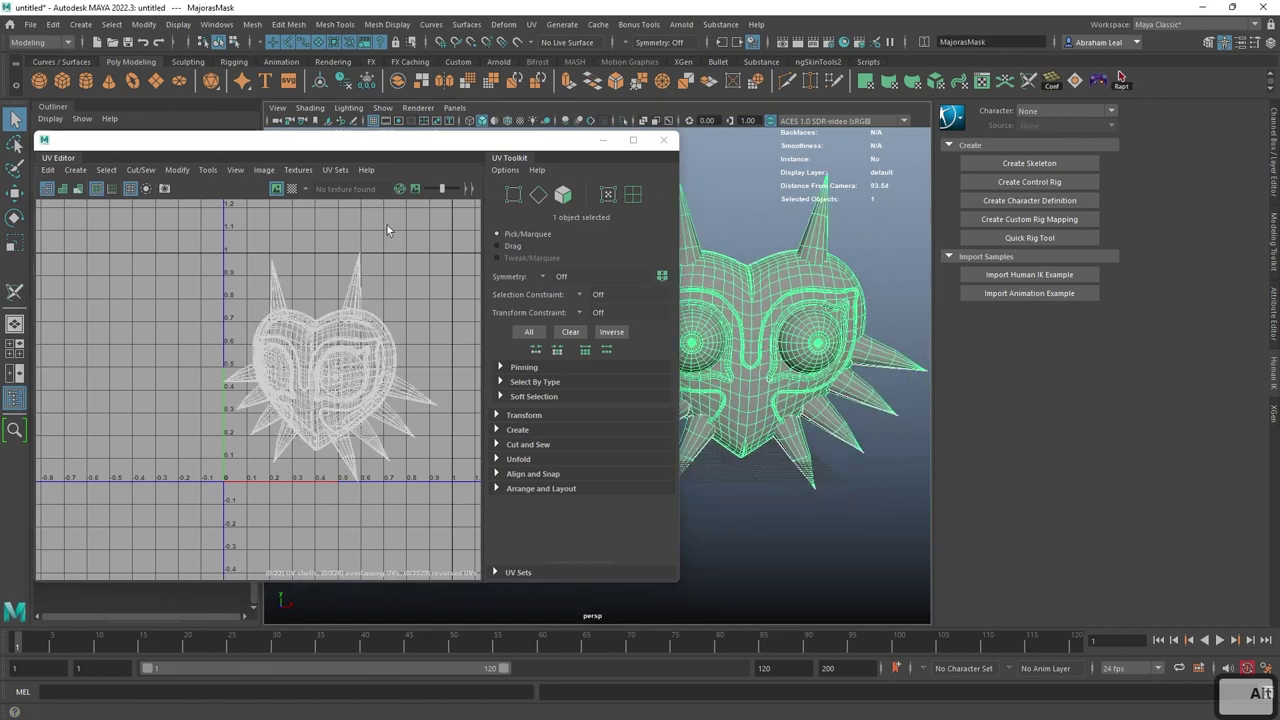
# - Turn on shaded UV shells and activate the 3D Cut and Sew UV Tool on the whole mask
pyautogui.click(66, 189)
pyautogui.rightClick(767, 287)
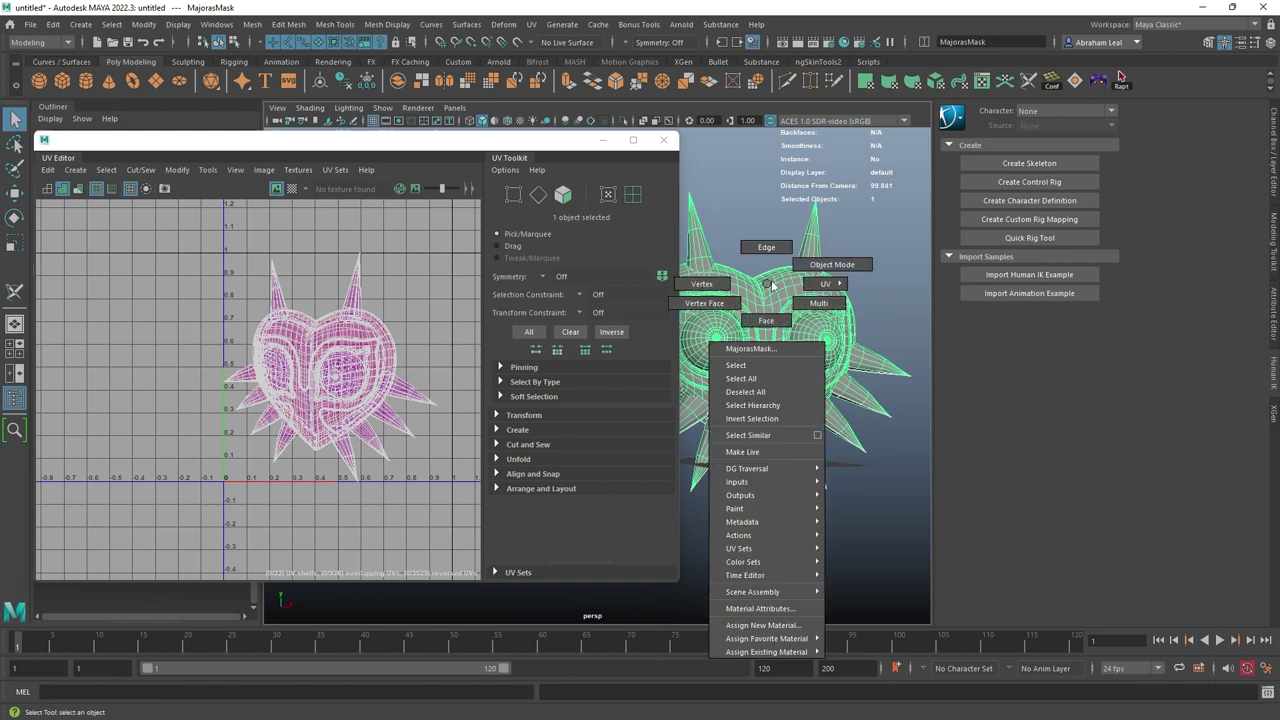
pyautogui.click(531, 24)
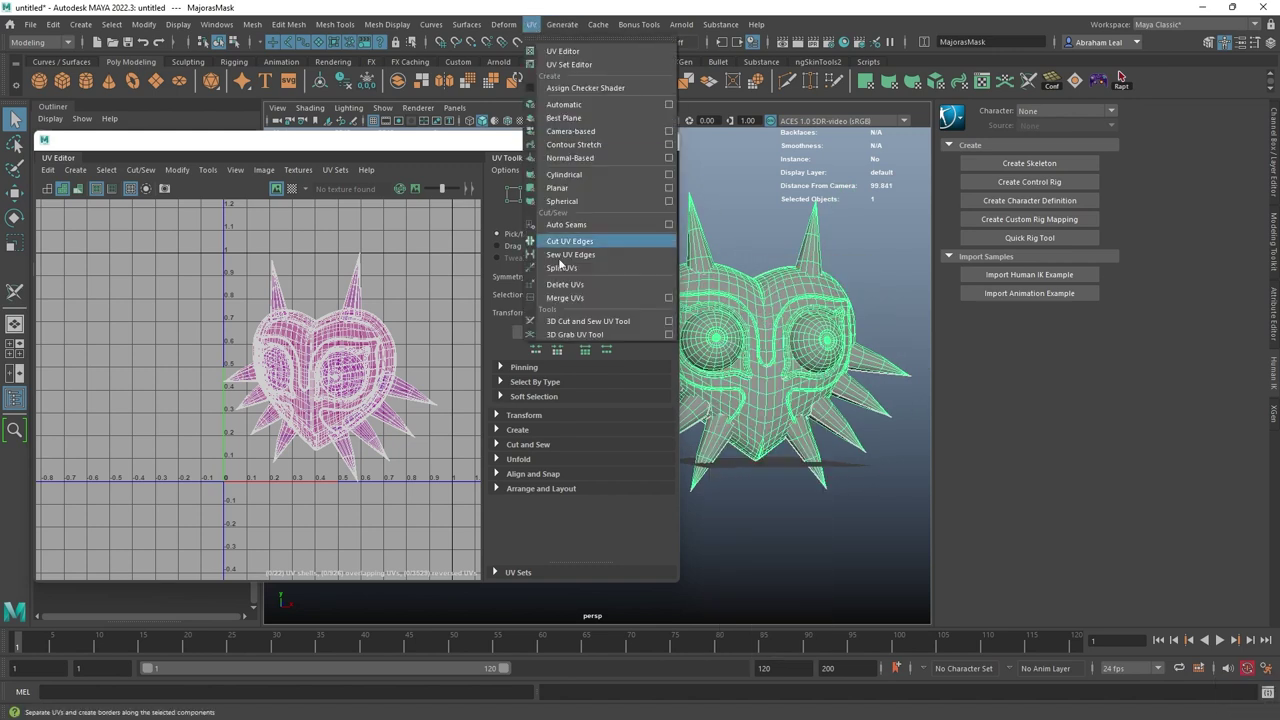
pyautogui.click(575, 322)
# - Examine the colored UV shells on the mask's trims, eye outlines, eyes, body and spikes to check the seams
pyautogui.scroll(3, 820, 389)
pyautogui.keyDown('alt'); pyautogui.moveTo(821, 389); pyautogui.dragTo(865, 404, button='middle'); pyautogui.keyUp('alt')
pyautogui.keyDown('alt'); pyautogui.moveTo(864, 404); pyautogui.dragTo(906, 471, button='right'); pyautogui.keyUp('alt')
pyautogui.keyDown('alt'); pyautogui.moveTo(906, 471); pyautogui.dragTo(750, 443, button='middle'); pyautogui.keyUp('alt')
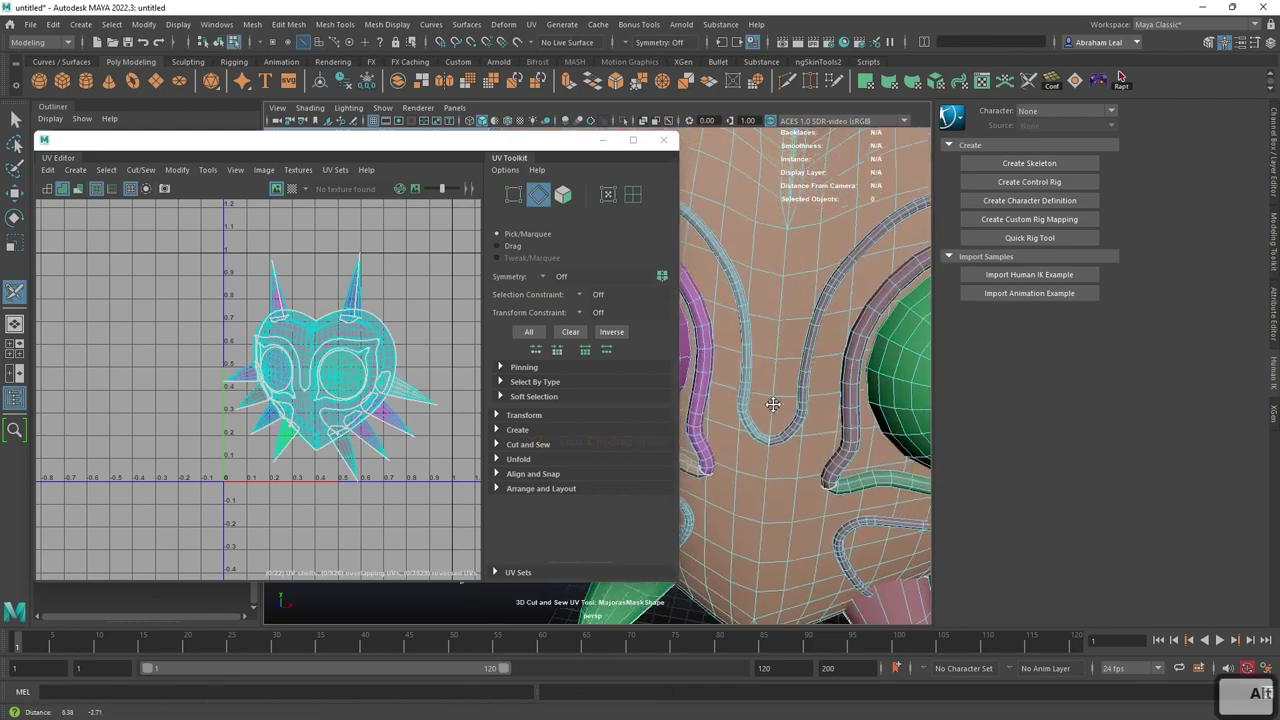
pyautogui.keyDown('alt'); pyautogui.moveTo(750, 443); pyautogui.dragTo(894, 457, button='right'); pyautogui.keyUp('alt')
pyautogui.keyDown('alt'); pyautogui.moveTo(894, 457); pyautogui.dragTo(754, 406, button='middle'); pyautogui.keyUp('alt')
pyautogui.keyDown('alt'); pyautogui.moveTo(754, 406); pyautogui.dragTo(806, 329); pyautogui.keyUp('alt')
pyautogui.keyDown('alt'); pyautogui.moveTo(806, 329); pyautogui.dragTo(740, 340, button='right'); pyautogui.keyUp('alt')
pyautogui.keyDown('alt'); pyautogui.moveTo(866, 400); pyautogui.dragTo(803, 391); pyautogui.keyUp('alt')
pyautogui.keyDown('alt'); pyautogui.moveTo(879, 315); pyautogui.dragTo(914, 194); pyautogui.keyUp('alt')
pyautogui.keyDown('alt'); pyautogui.moveTo(745, 338); pyautogui.dragTo(780, 426, button='middle'); pyautogui.keyUp('alt')
pyautogui.moveTo(780, 426)
pyautogui.keyDown('alt'); pyautogui.mouseDown()
pyautogui.moveTo(860, 375)
pyautogui.moveTo(786, 406)
pyautogui.mouseUp(); pyautogui.keyUp('alt')
pyautogui.keyDown('alt'); pyautogui.moveTo(900, 325); pyautogui.dragTo(836, 334, button='middle'); pyautogui.keyUp('alt')
pyautogui.keyDown('alt'); pyautogui.moveTo(838, 396); pyautogui.dragTo(857, 414, button='middle'); pyautogui.keyUp('alt')
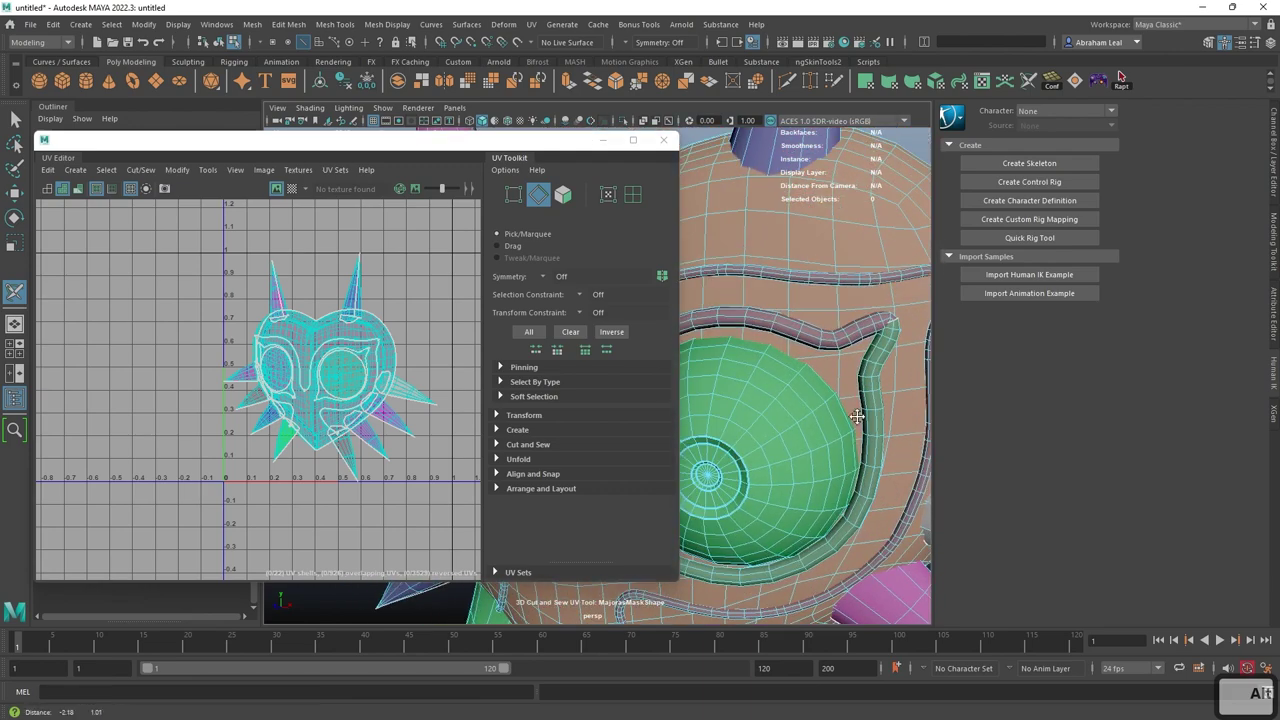
pyautogui.keyDown('alt'); pyautogui.moveTo(857, 414); pyautogui.dragTo(737, 360, button='right'); pyautogui.keyUp('alt')
pyautogui.keyDown('alt'); pyautogui.moveTo(737, 360); pyautogui.dragTo(822, 290, button='middle'); pyautogui.keyUp('alt')
pyautogui.keyDown('alt'); pyautogui.moveTo(822, 290); pyautogui.dragTo(781, 288, button='right'); pyautogui.keyUp('alt')
pyautogui.keyDown('alt'); pyautogui.moveTo(781, 289); pyautogui.dragTo(810, 253); pyautogui.keyUp('alt')
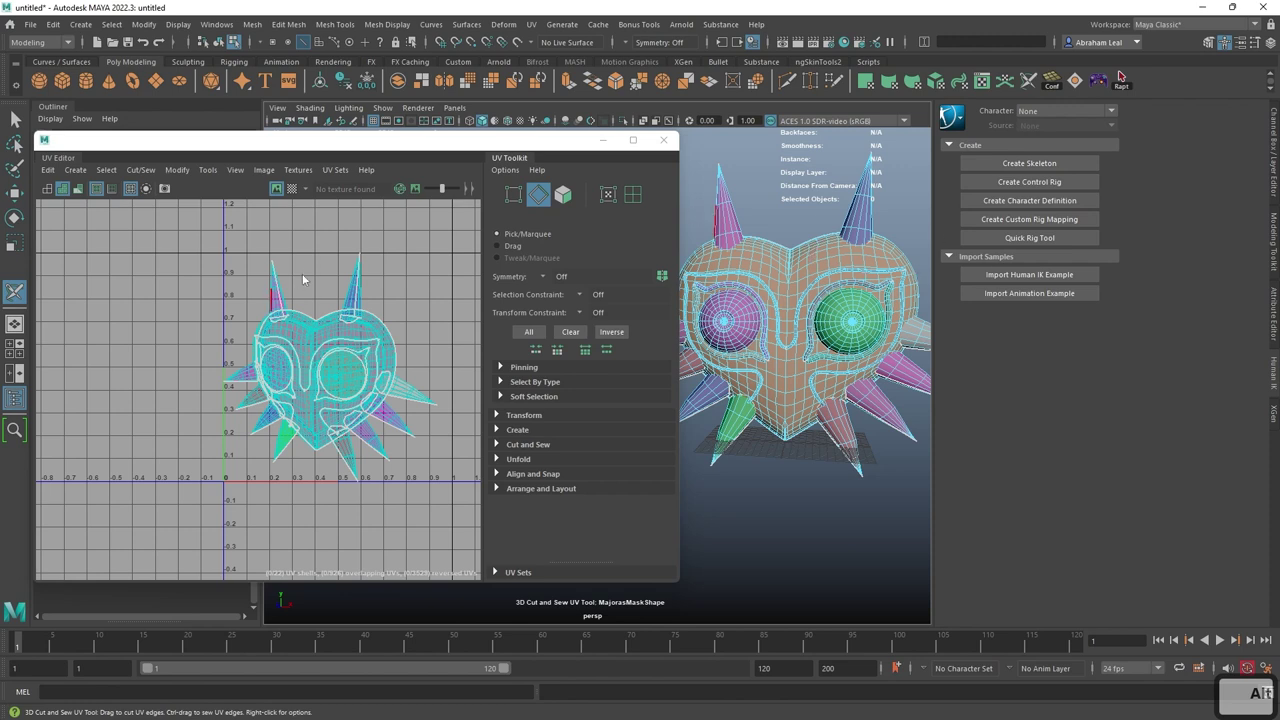
# - Compare the UV Editor's semi-transparent and multi-color shell shading on the mask, ending on multi-color
pyautogui.click(47, 190)
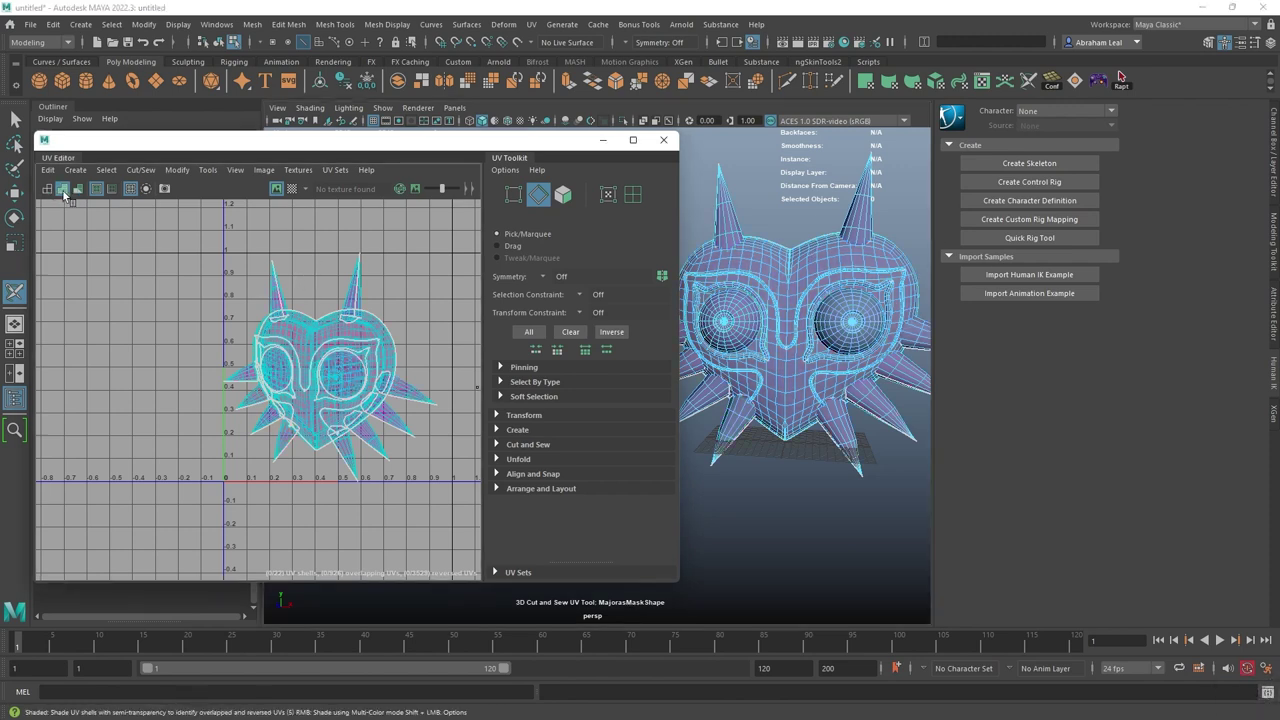
pyautogui.click(47, 191)
pyautogui.rightClick(63, 191)
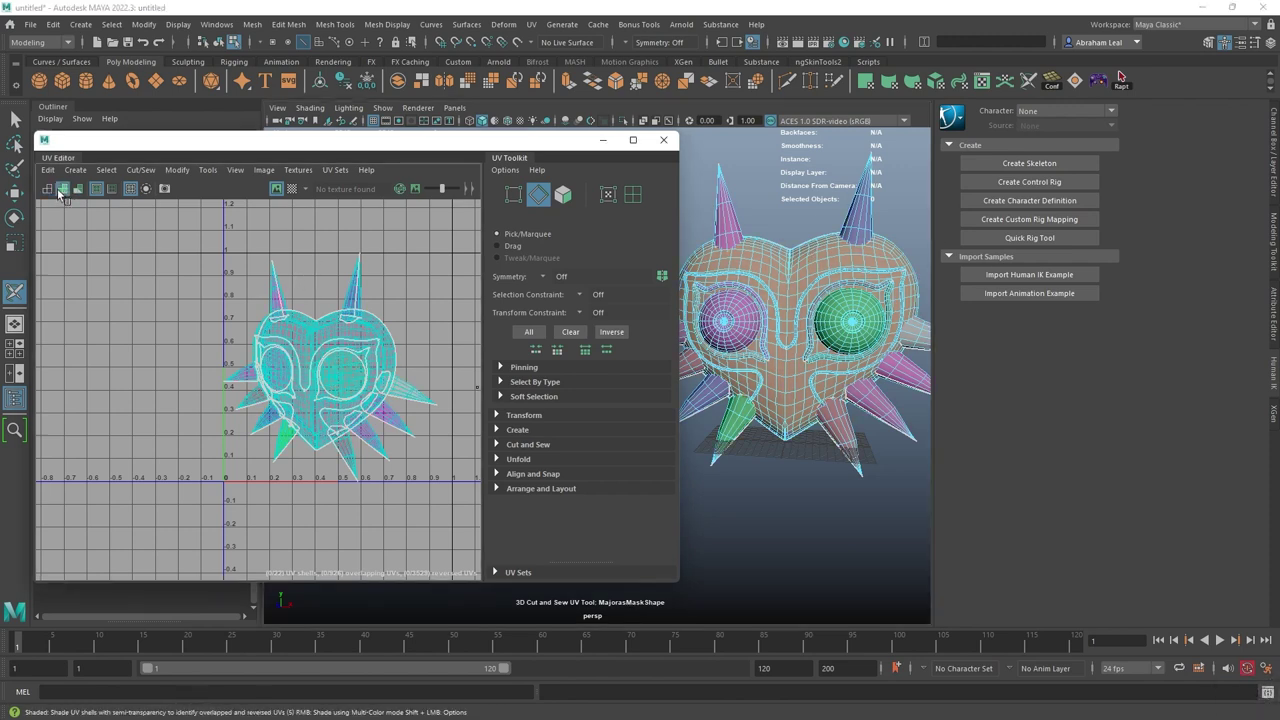
pyautogui.click(60, 194)
pyautogui.click(47, 190)
pyautogui.rightClick(62, 191)
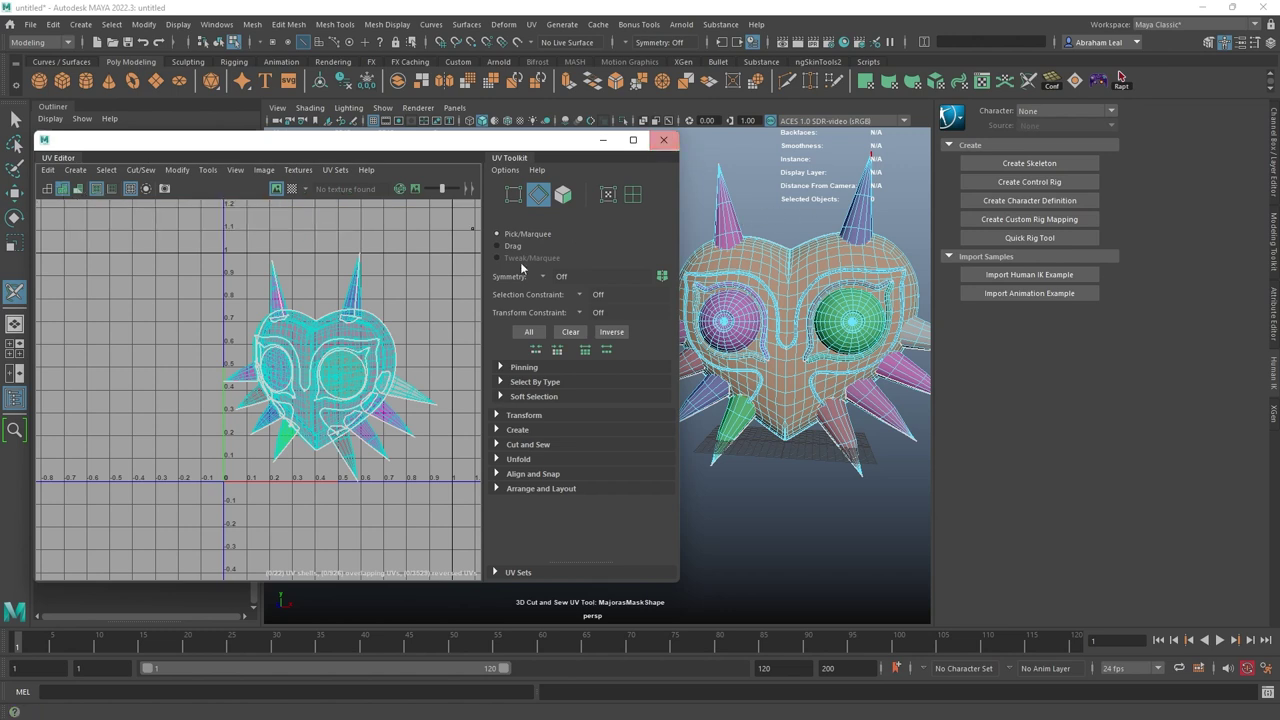
pyautogui.keyDown('alt'); pyautogui.moveTo(398, 306); pyautogui.dragTo(358, 299, button='middle'); pyautogui.keyUp('alt')
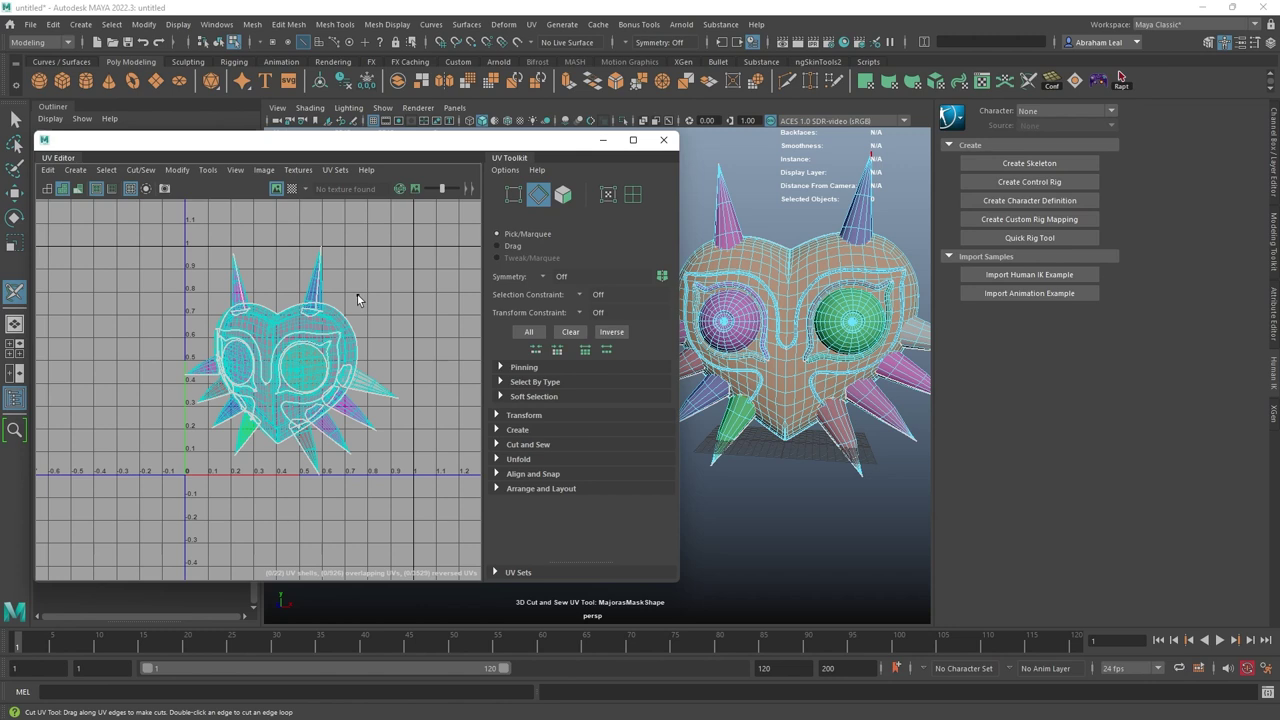
# - Switch the UV Editor to UV selection mode and select all of the mask's UVs
pyautogui.rightClick(312, 318)
pyautogui.press('q')
pyautogui.moveTo(310, 312); pyautogui.dragTo(364, 313, button='right')
pyautogui.scroll(-2, 369, 263)
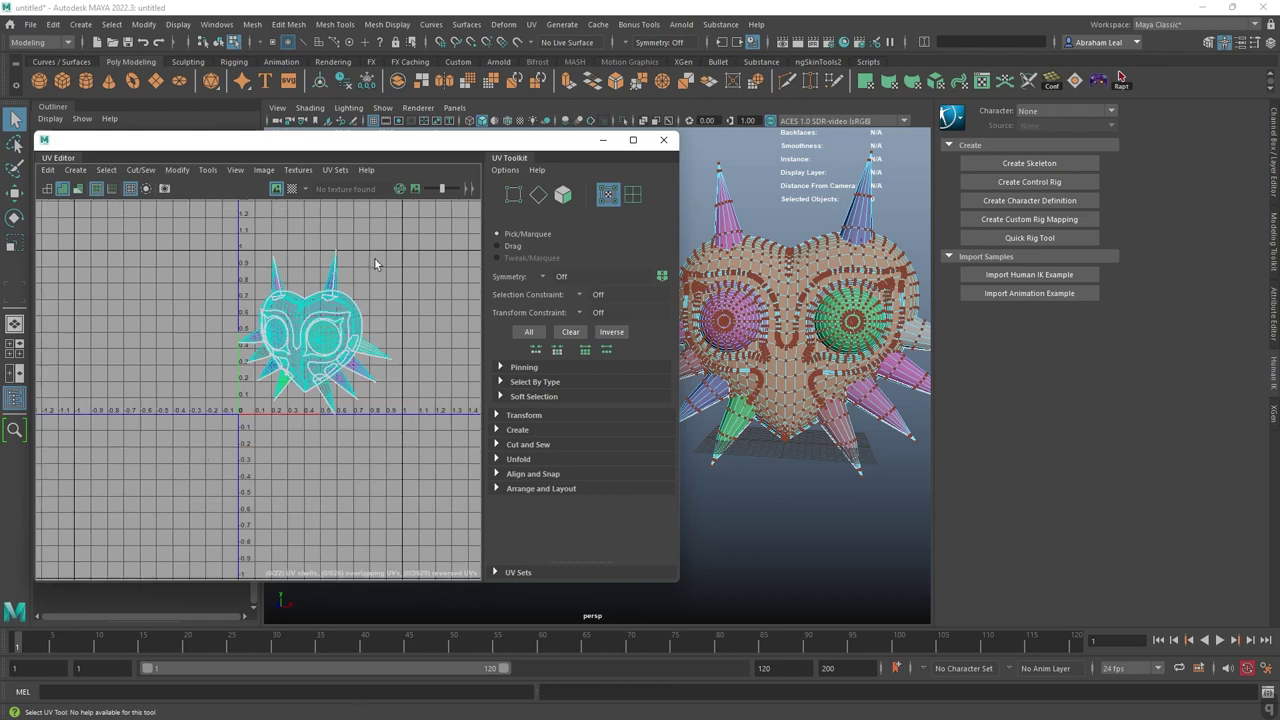
pyautogui.moveTo(164, 452); pyautogui.dragTo(420, 225)
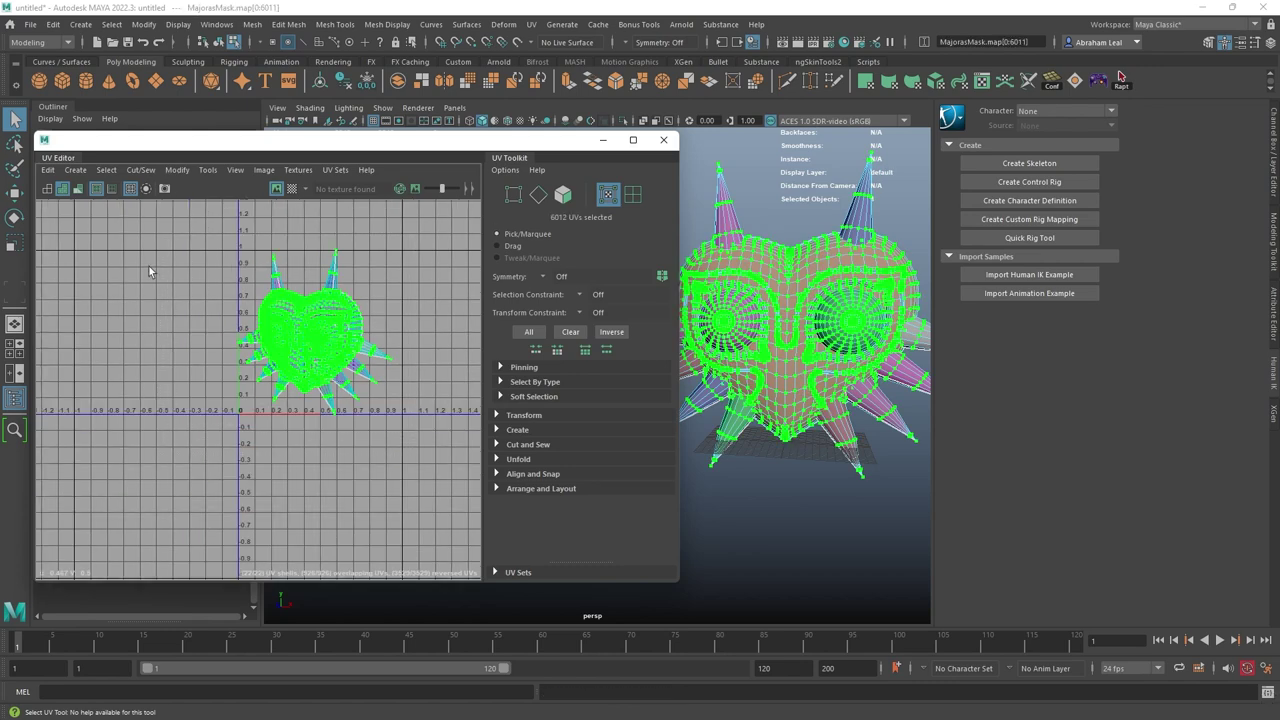
# - Open the Unfold UVs options and set the room space map size to 4096 pixels
pyautogui.click(177, 170)
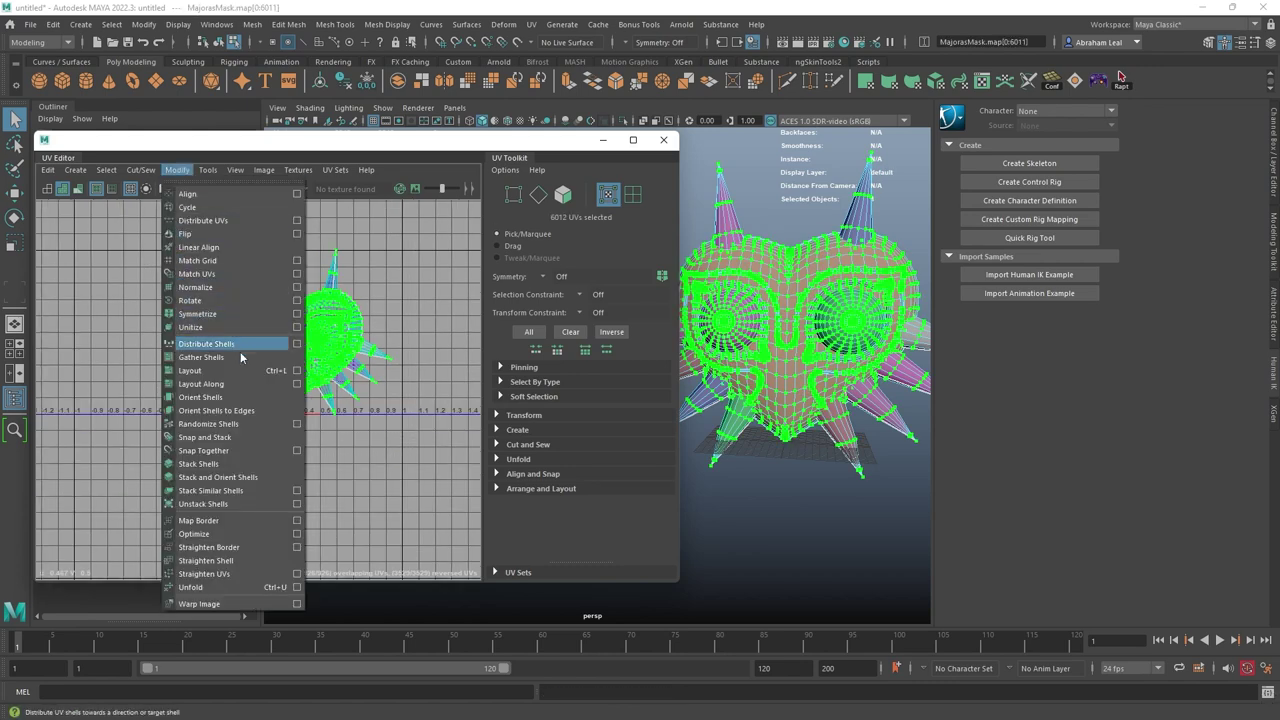
pyautogui.click(297, 590)
pyautogui.moveTo(992, 187); pyautogui.dragTo(644, 179)
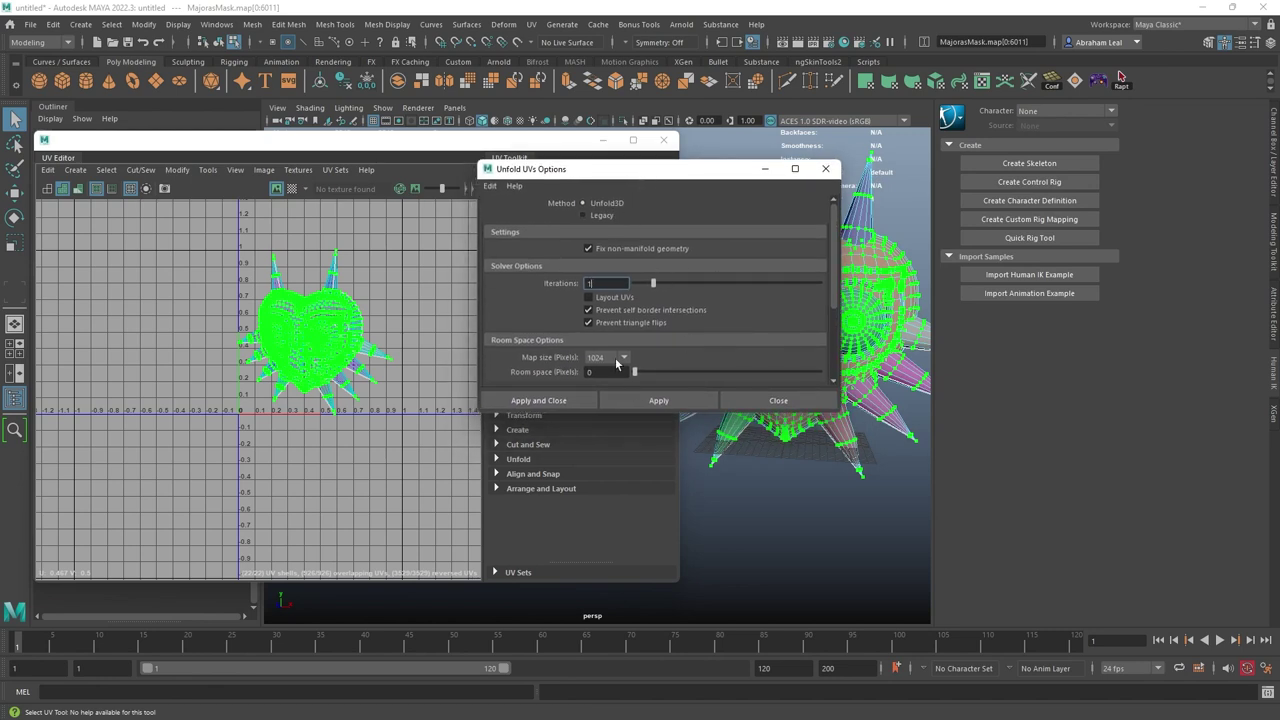
pyautogui.click(617, 360)
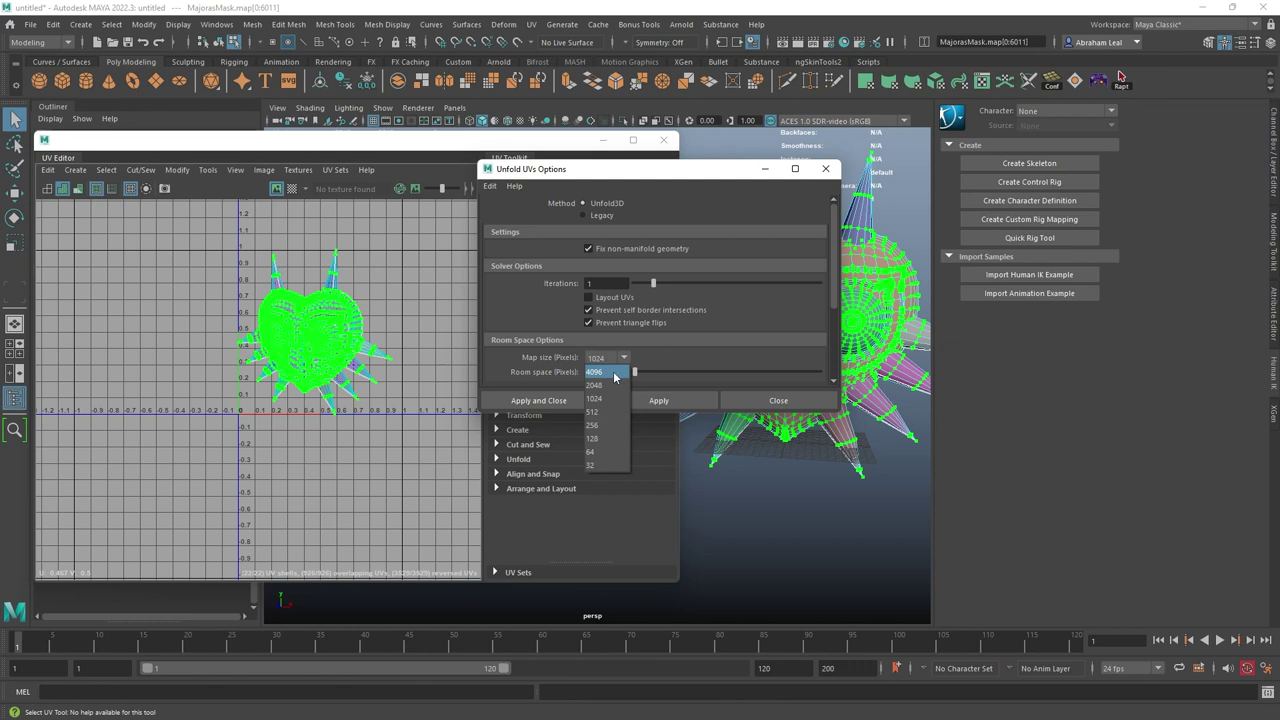
pyautogui.click(614, 372)
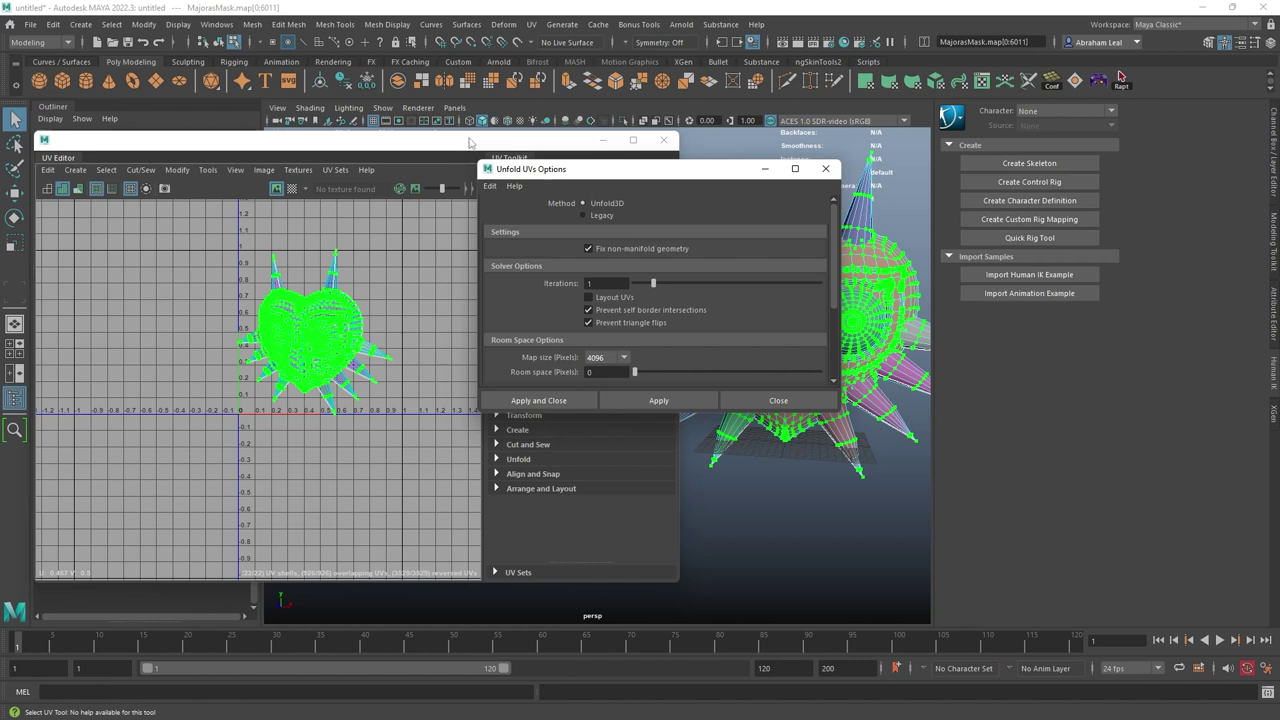
# - Look up the "unfold" plug-in in the Plug-in Manager to check its Loaded and Auto load options
pyautogui.click(217, 24)
pyautogui.moveTo(290, 172)
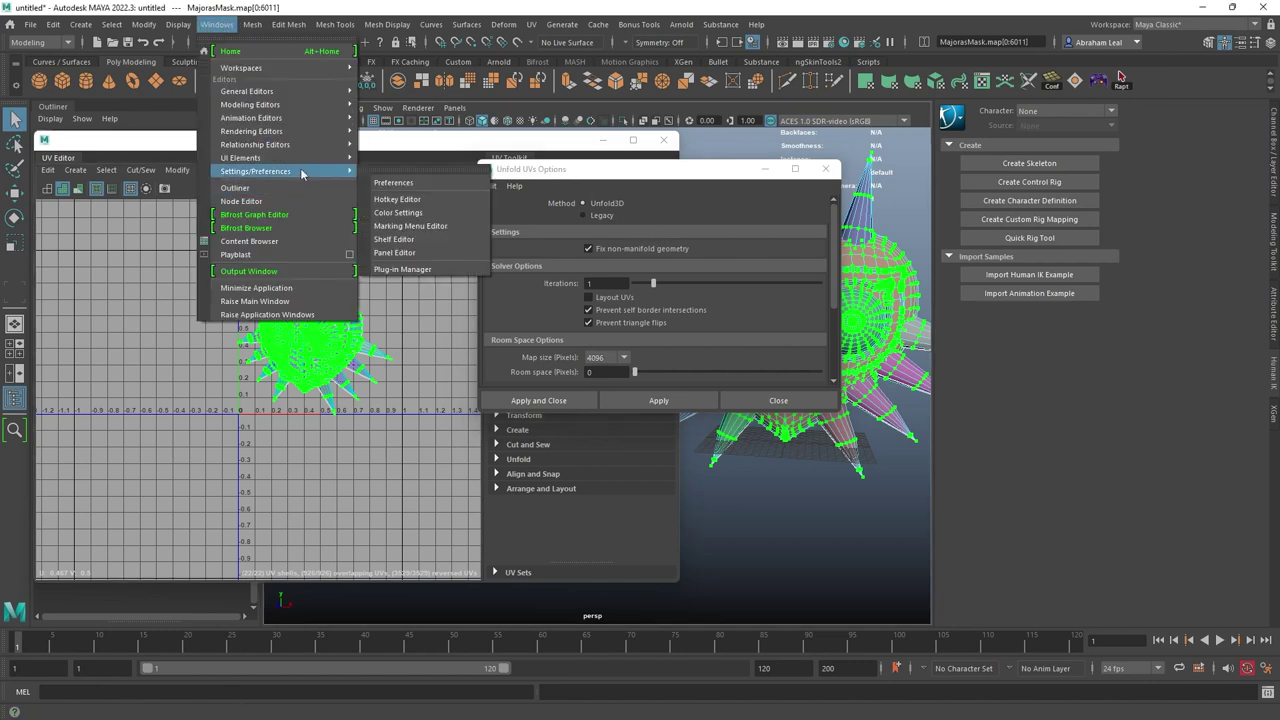
pyautogui.click(438, 272)
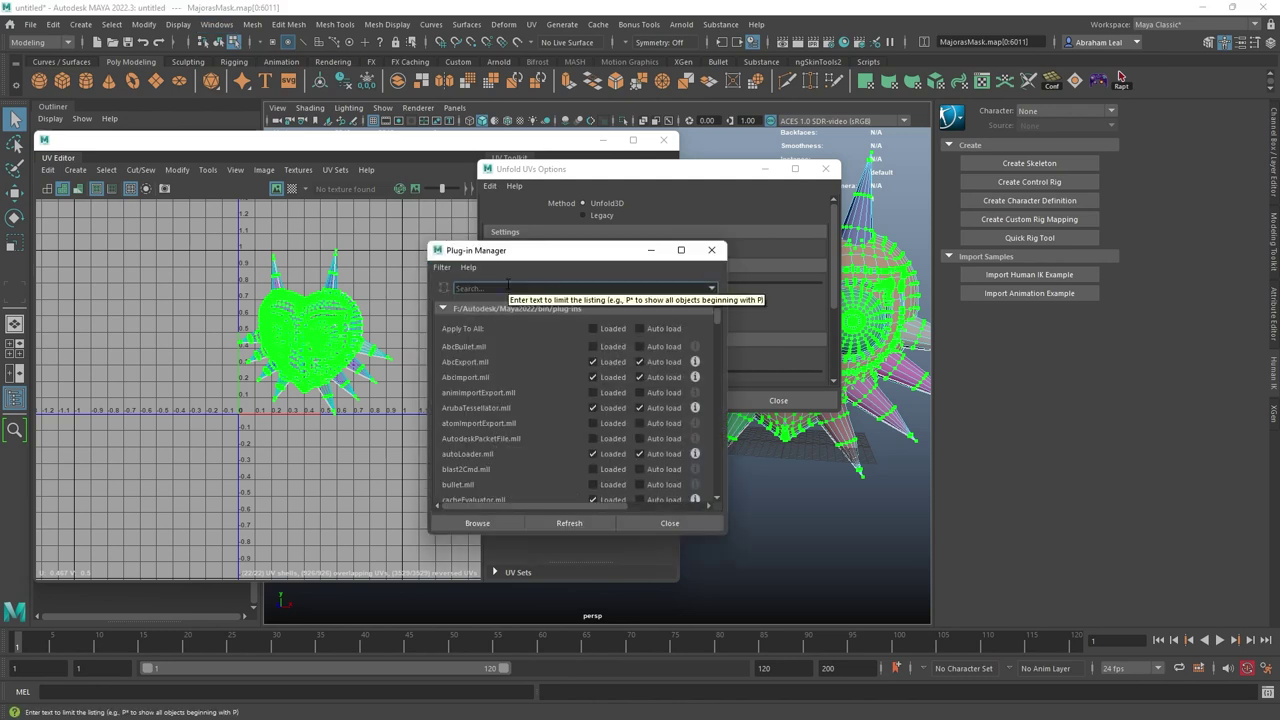
pyautogui.write('unfold')
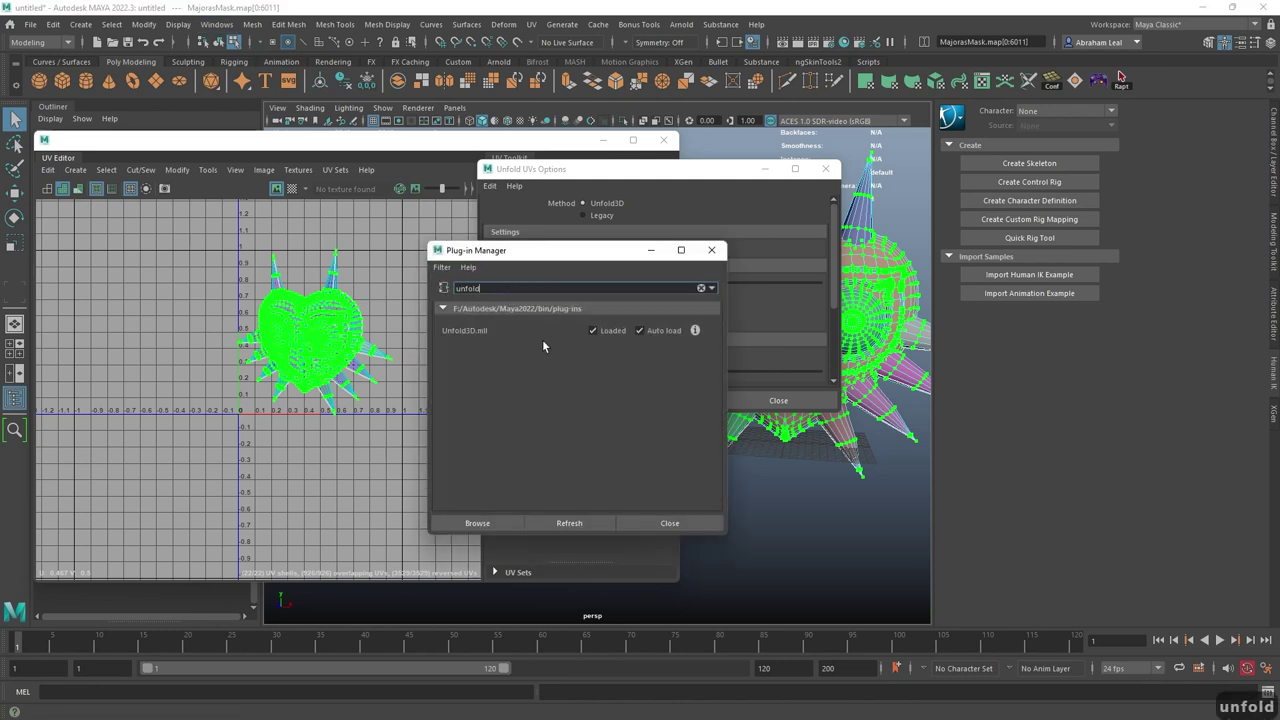
pyautogui.click(640, 330)
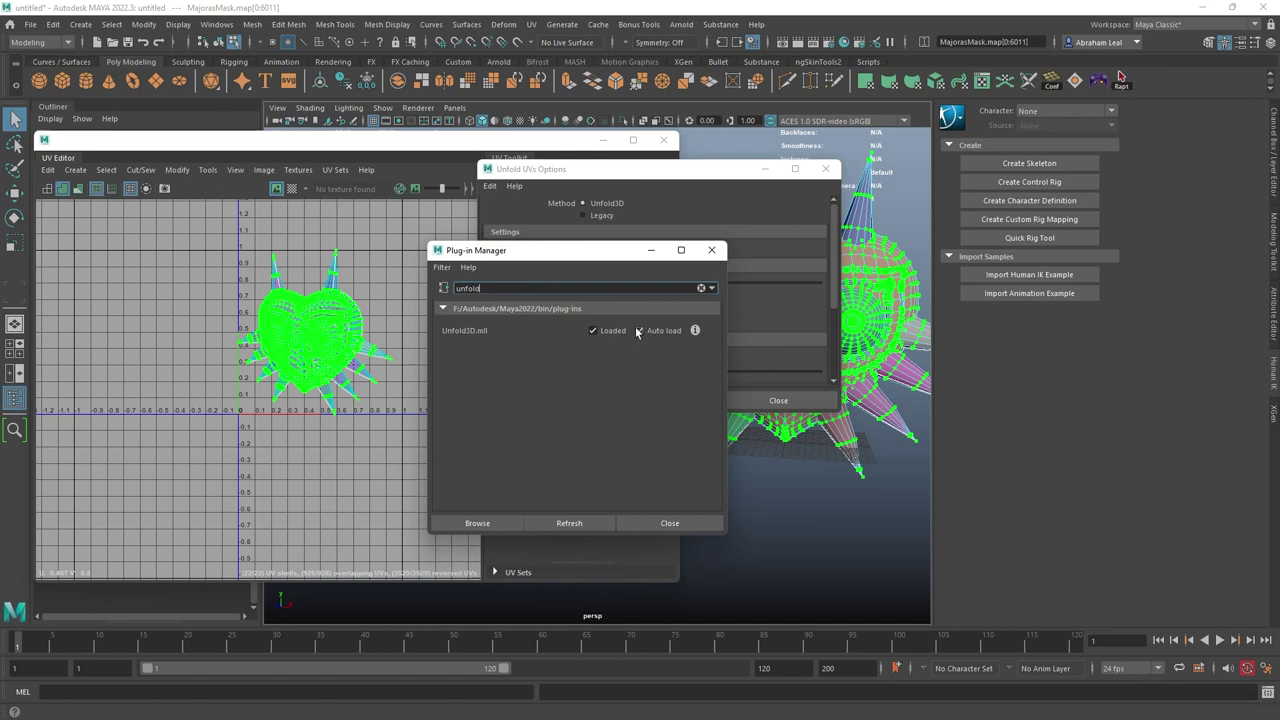
pyautogui.click(711, 250)
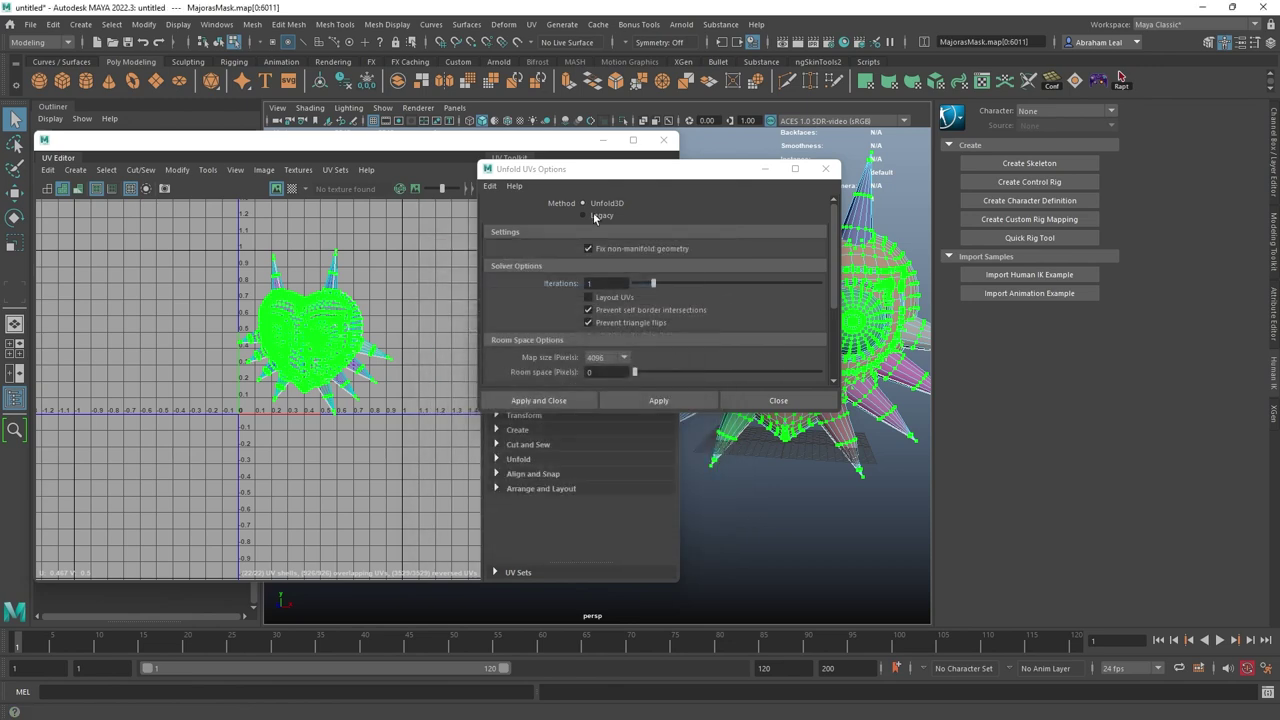
# - Unfold the mask's selected UVs with the Unfold3D method and clear the selection
pyautogui.moveTo(690, 176); pyautogui.dragTo(742, 159)
pyautogui.click(708, 383)
pyautogui.scroll(3, 327, 337)
pyautogui.click(358, 340)
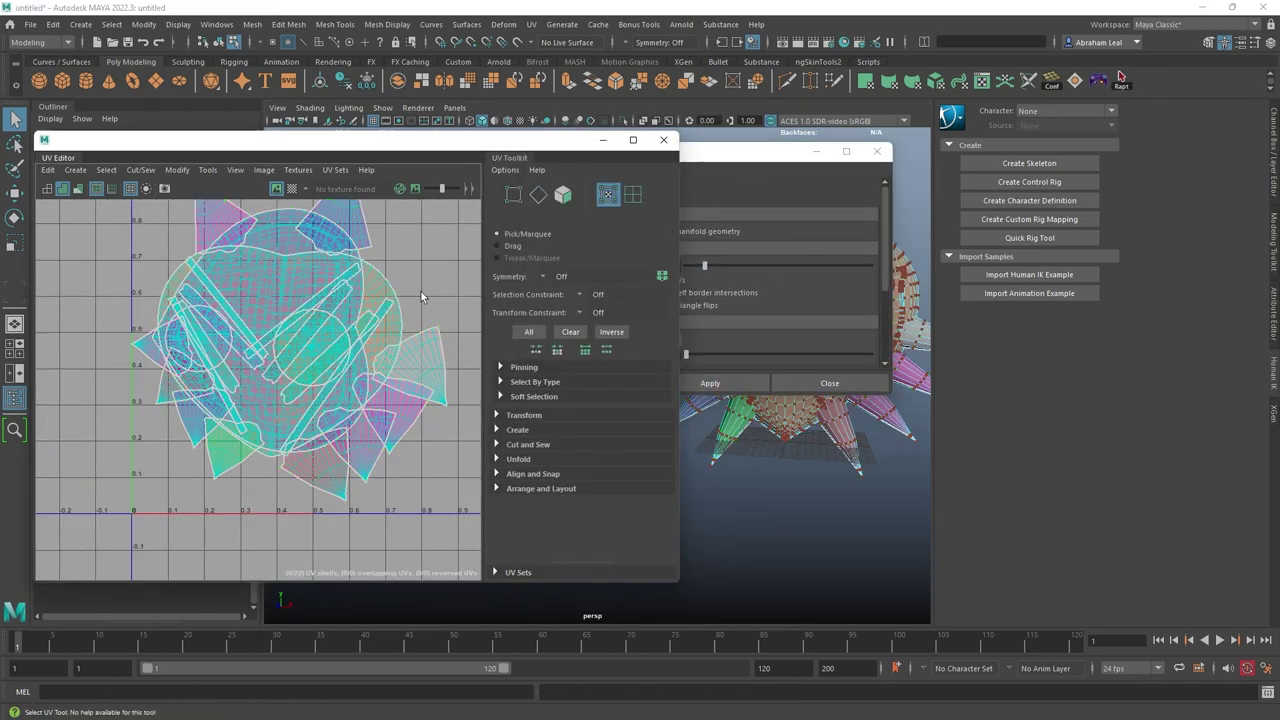
# - Examine the unfolded body, eye, trim and spike shells in the UV Editor for shape and overlap
pyautogui.scroll(3, 358, 340)
pyautogui.scroll(-1, 358, 340)
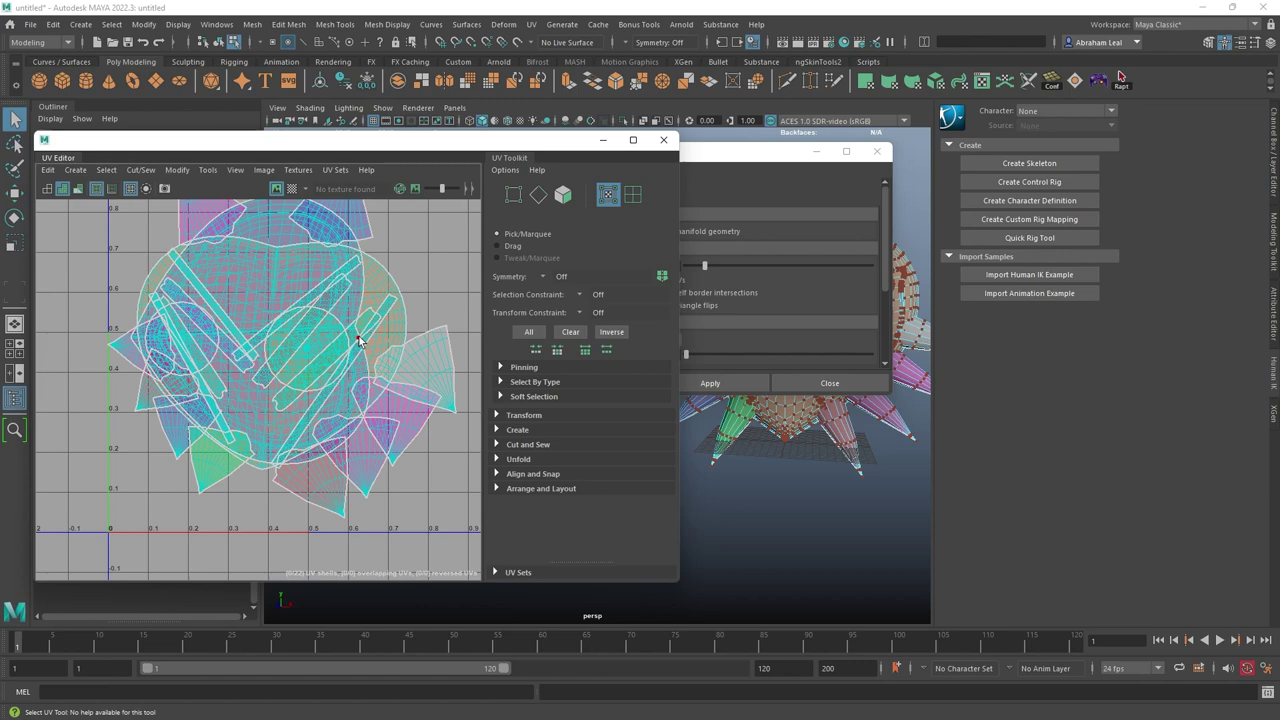
pyautogui.scroll(-3, 331, 366)
pyautogui.scroll(5, 309, 323)
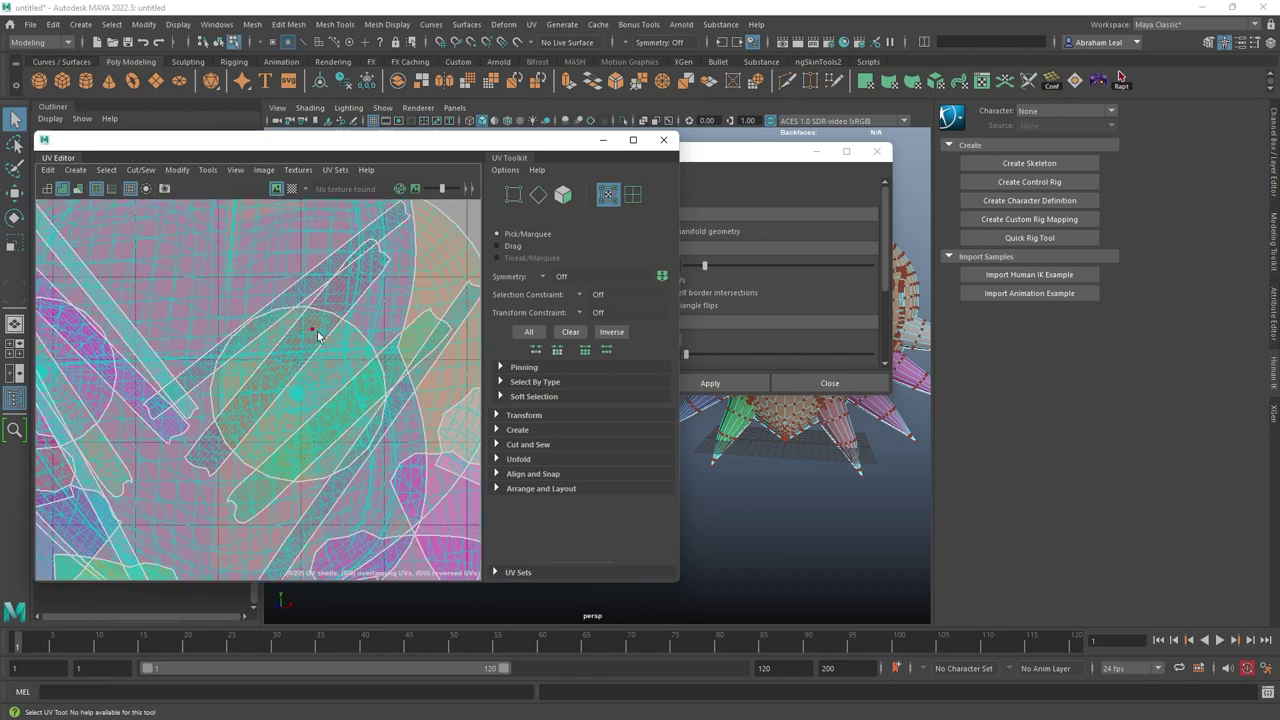
pyautogui.scroll(-2, 410, 321)
pyautogui.scroll(-3, 410, 321)
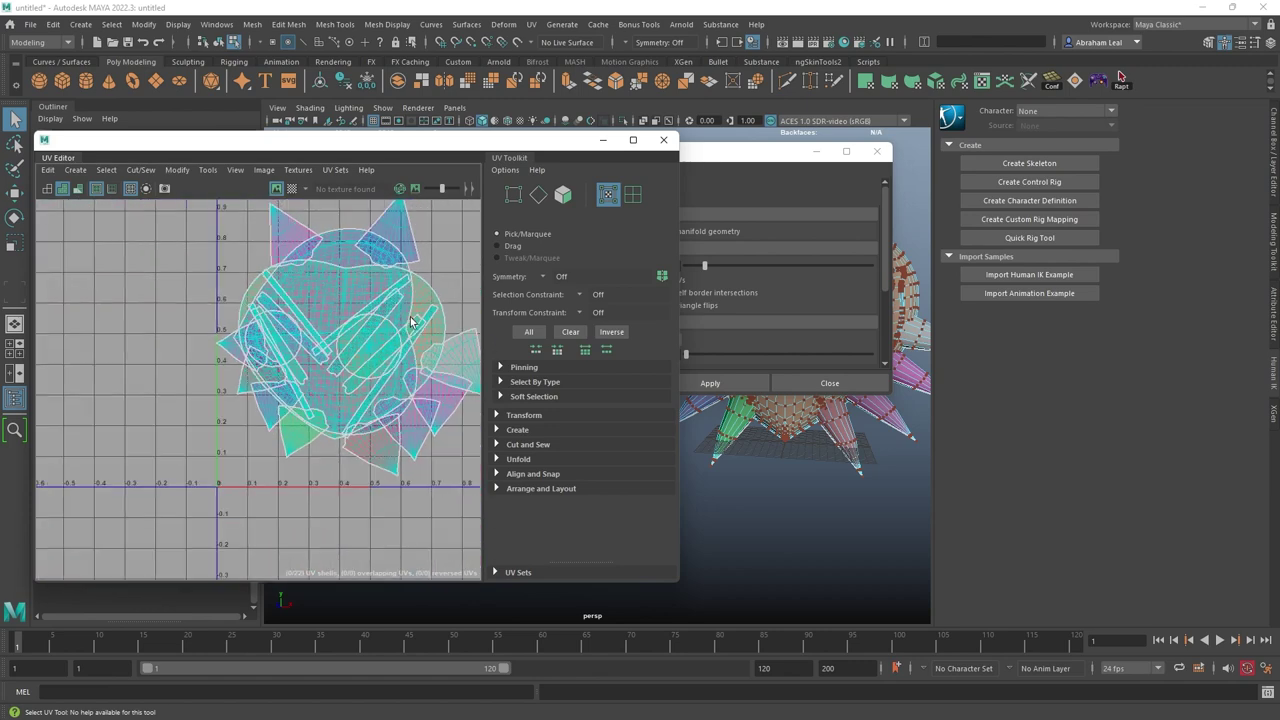
pyautogui.scroll(2, 398, 317)
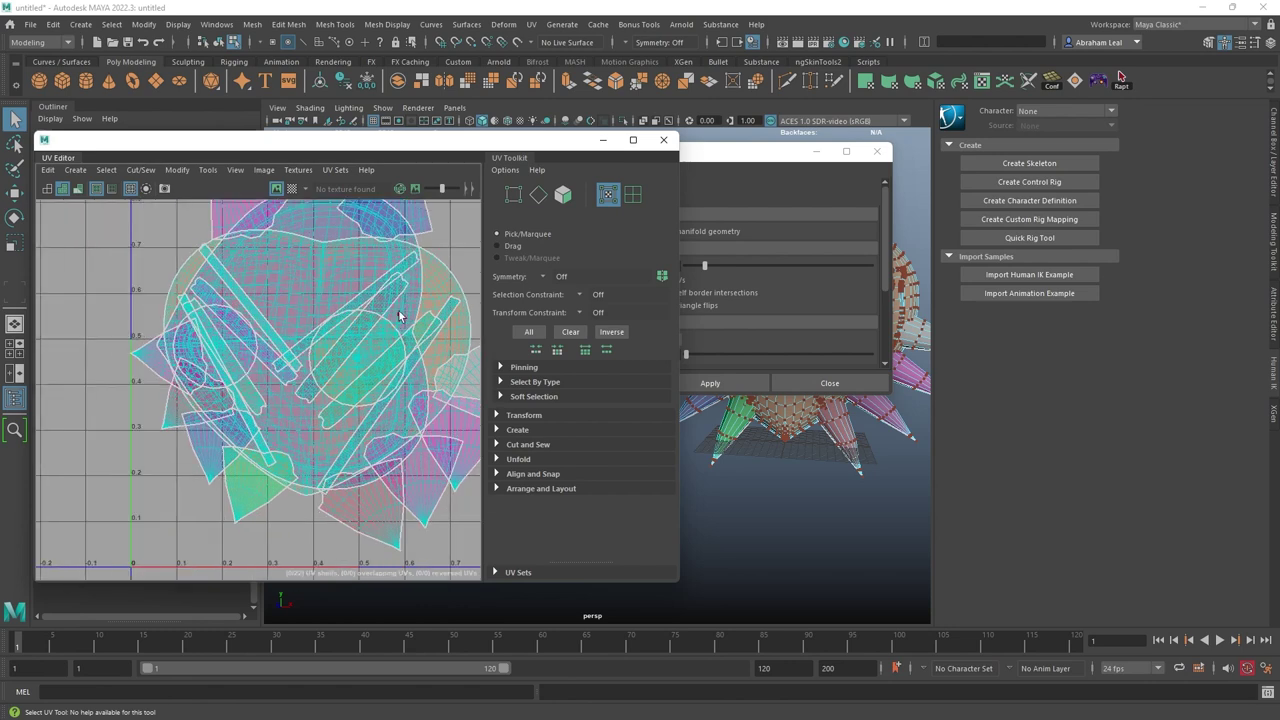
pyautogui.scroll(-1, 398, 317)
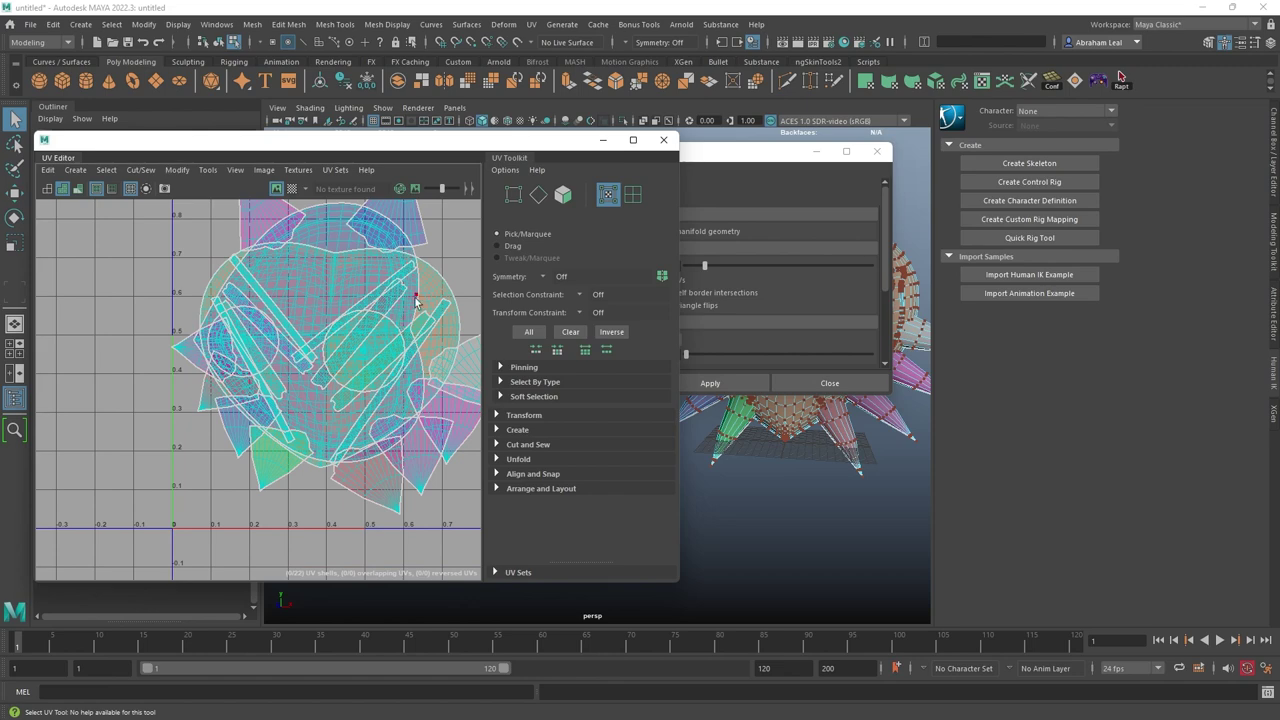
pyautogui.scroll(-2, 396, 324)
pyautogui.scroll(3, 353, 347)
pyautogui.scroll(-2, 367, 330)
# - Switch to UV shell selection and select all of the mask's unfolded shells
pyautogui.keyDown('alt'); pyautogui.moveTo(367, 330); pyautogui.dragTo(286, 356, button='middle'); pyautogui.keyUp('alt')
pyautogui.scroll(-2, 286, 354)
pyautogui.moveTo(320, 325); pyautogui.dragTo(263, 268, button='right')
pyautogui.moveTo(393, 416); pyautogui.dragTo(446, 483)
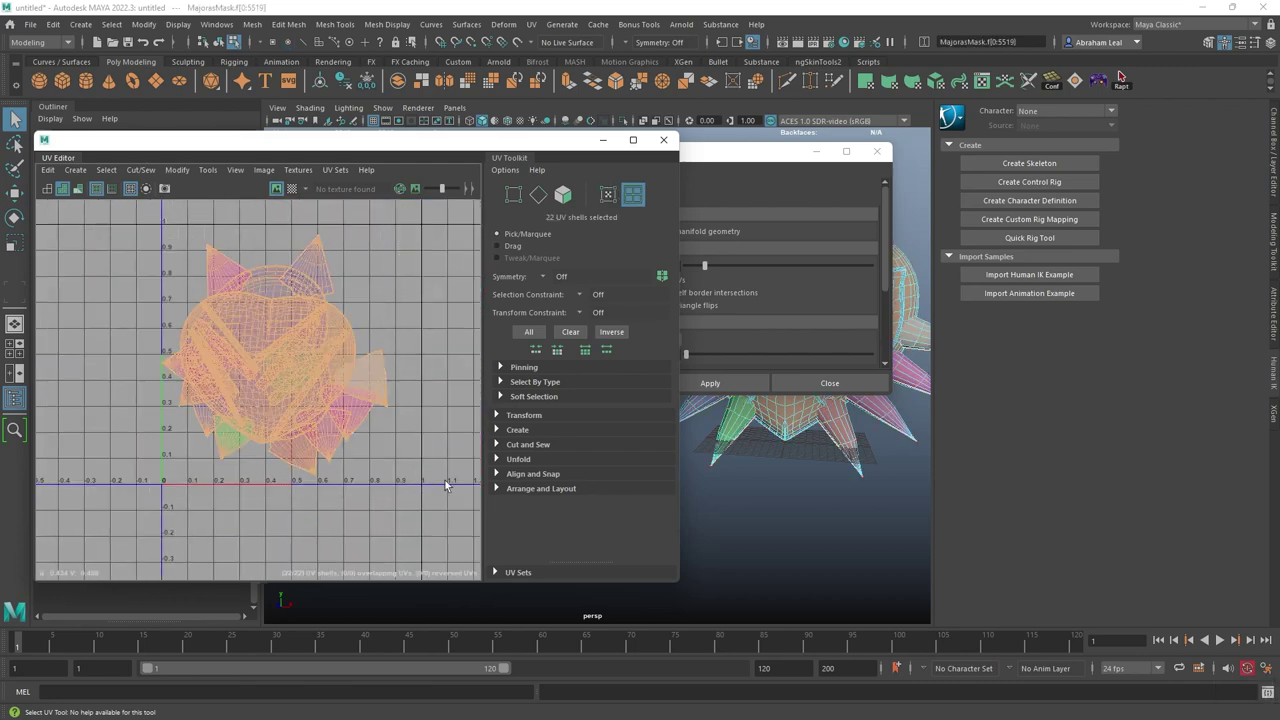
# - Open the Layout UVs options beside the UV Editor and set the packing resolution to 4096
pyautogui.click(176, 175)
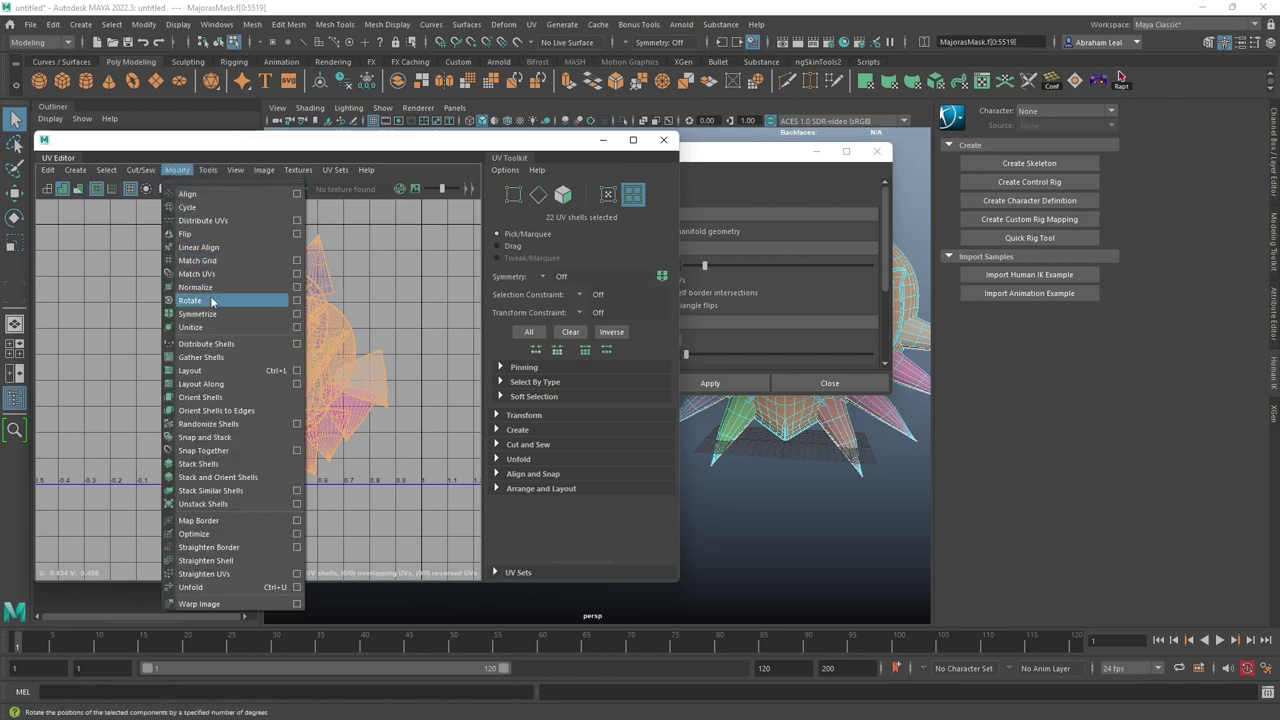
pyautogui.click(296, 370)
pyautogui.moveTo(718, 162); pyautogui.dragTo(605, 155)
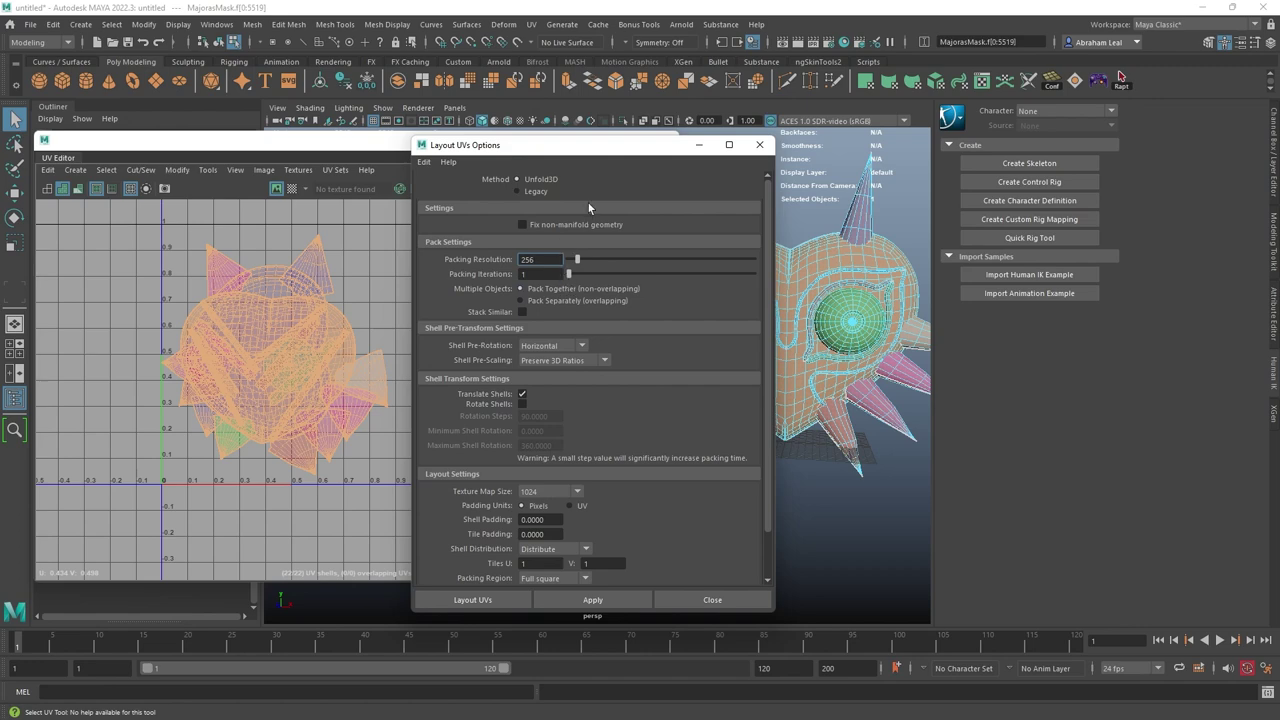
pyautogui.scroll(-1, 311, 290)
pyautogui.click(334, 297)
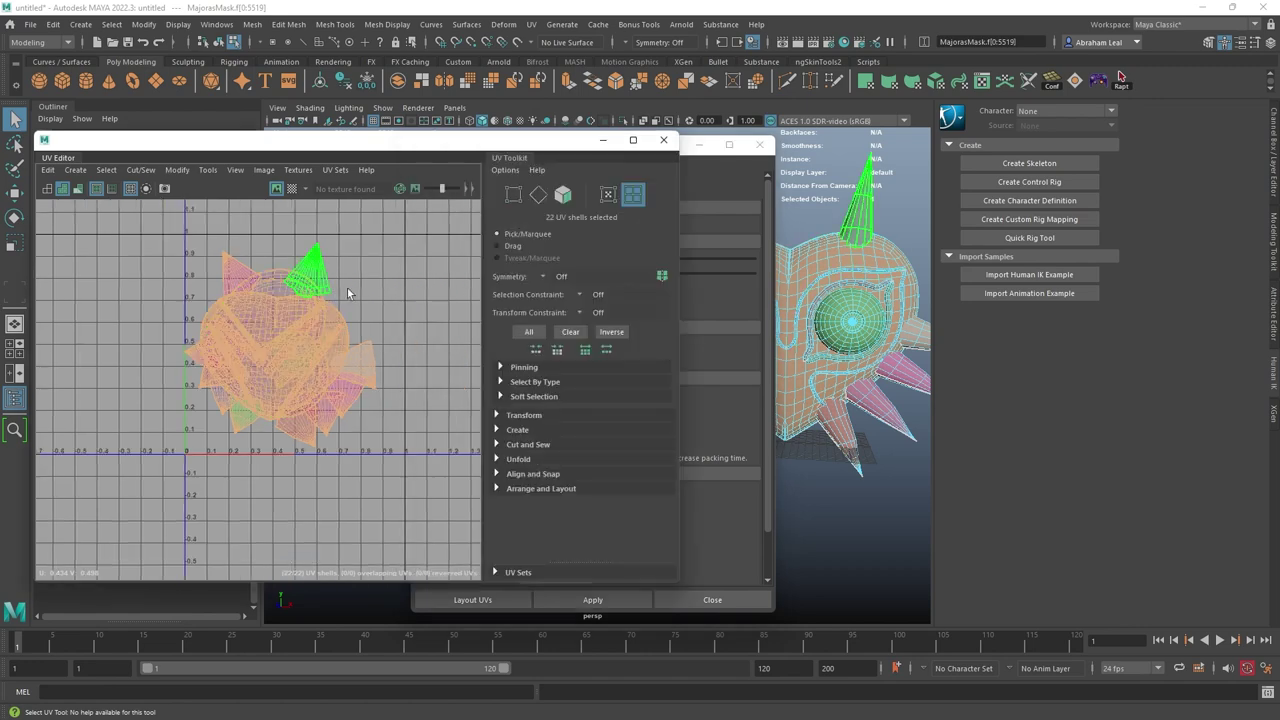
pyautogui.moveTo(520, 143); pyautogui.dragTo(480, 149)
pyautogui.moveTo(652, 145); pyautogui.dragTo(746, 143)
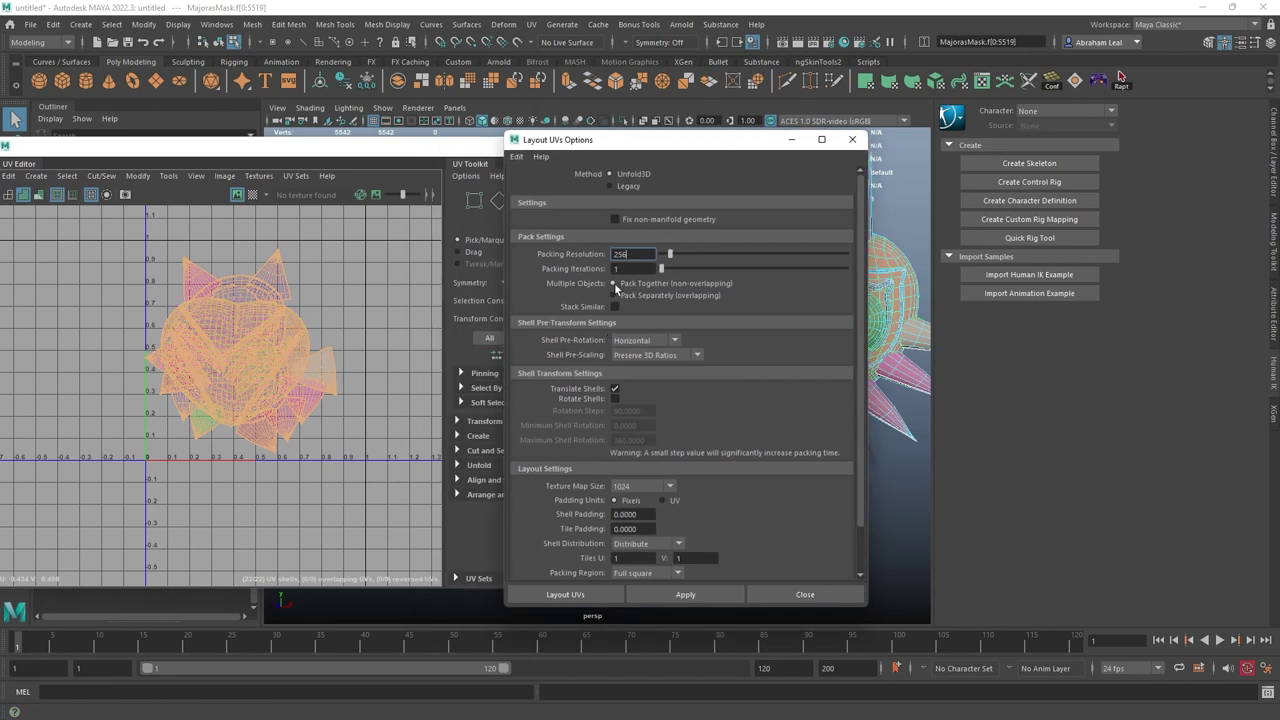
pyautogui.moveTo(627, 254); pyautogui.dragTo(556, 256)
pyautogui.write('4096')
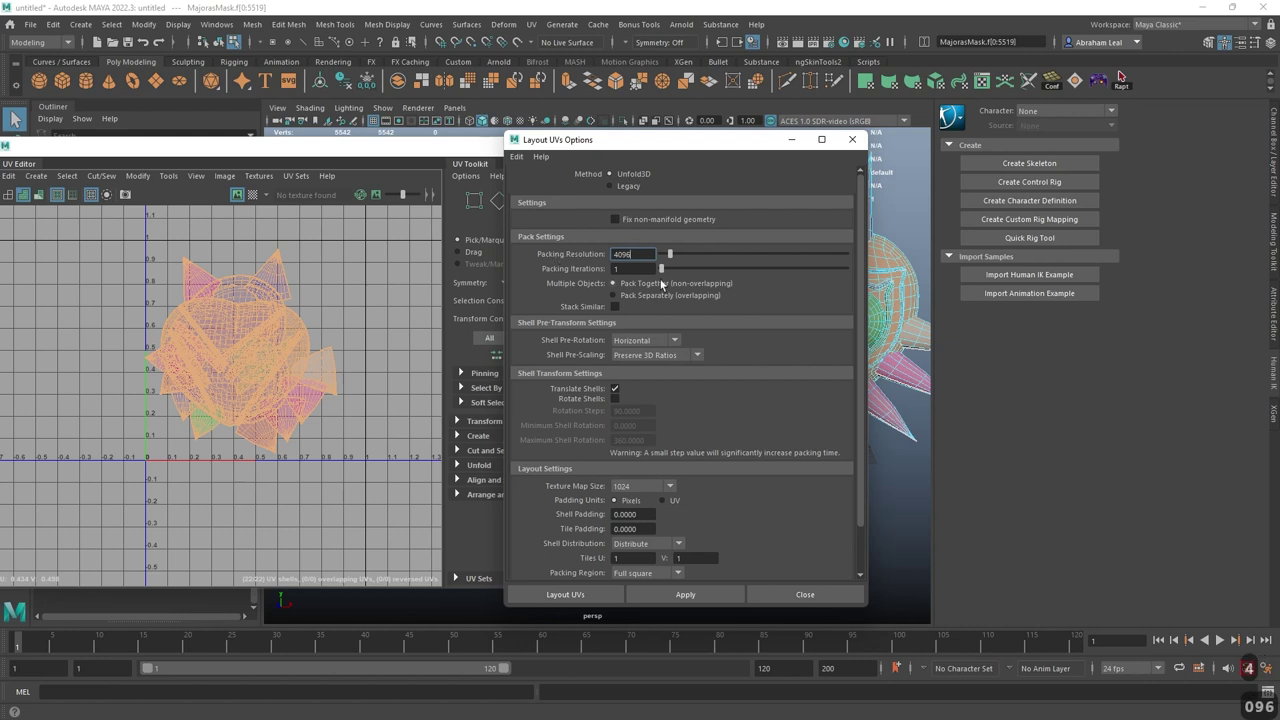
# - Set the shell pre-rotation to Vertical in the Layout UVs options
pyautogui.click(288, 397)
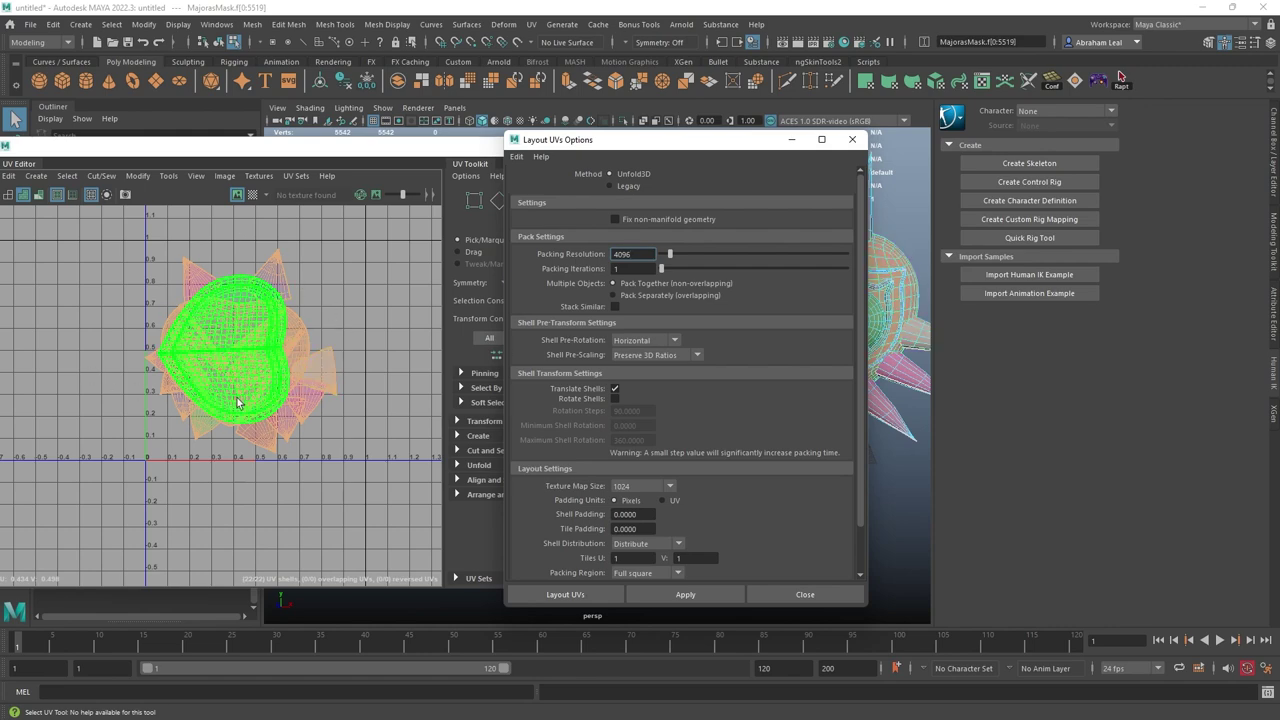
pyautogui.click(655, 342)
pyautogui.click(630, 380)
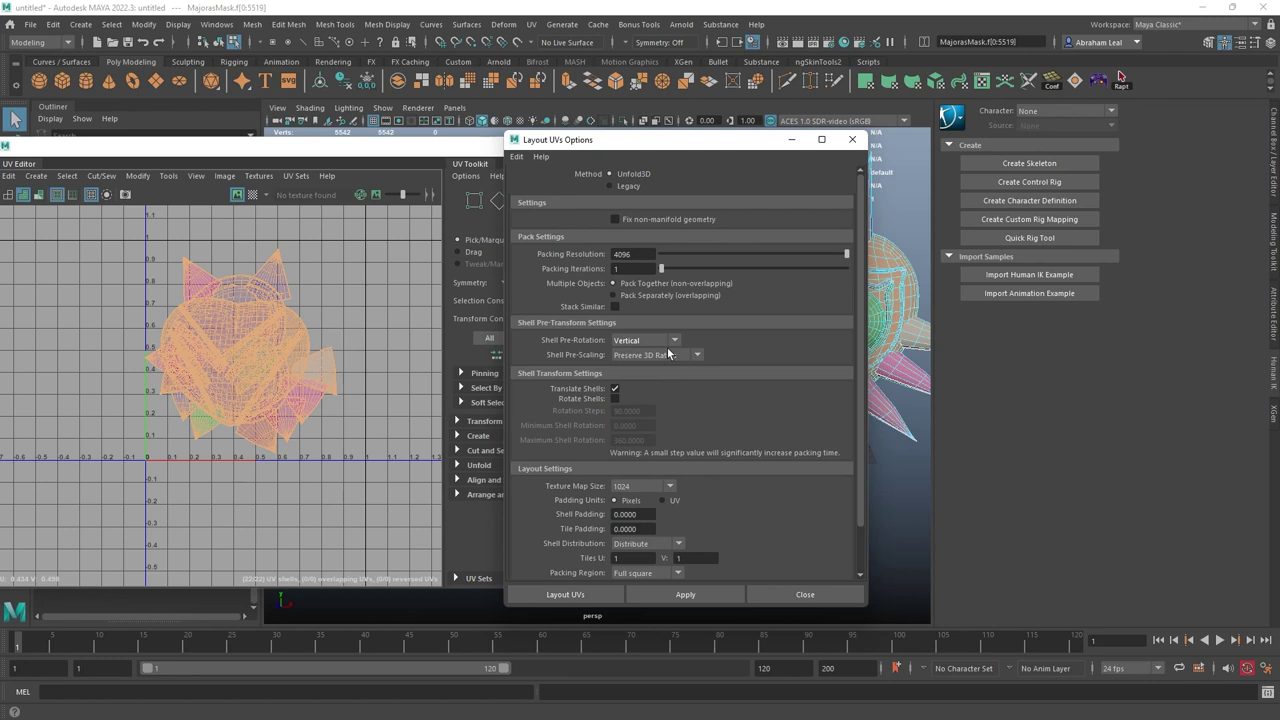
# - Set the layout's texture map size to 4096, with shell padding of 4 and tile padding of 8 pixels
pyautogui.click(658, 487)
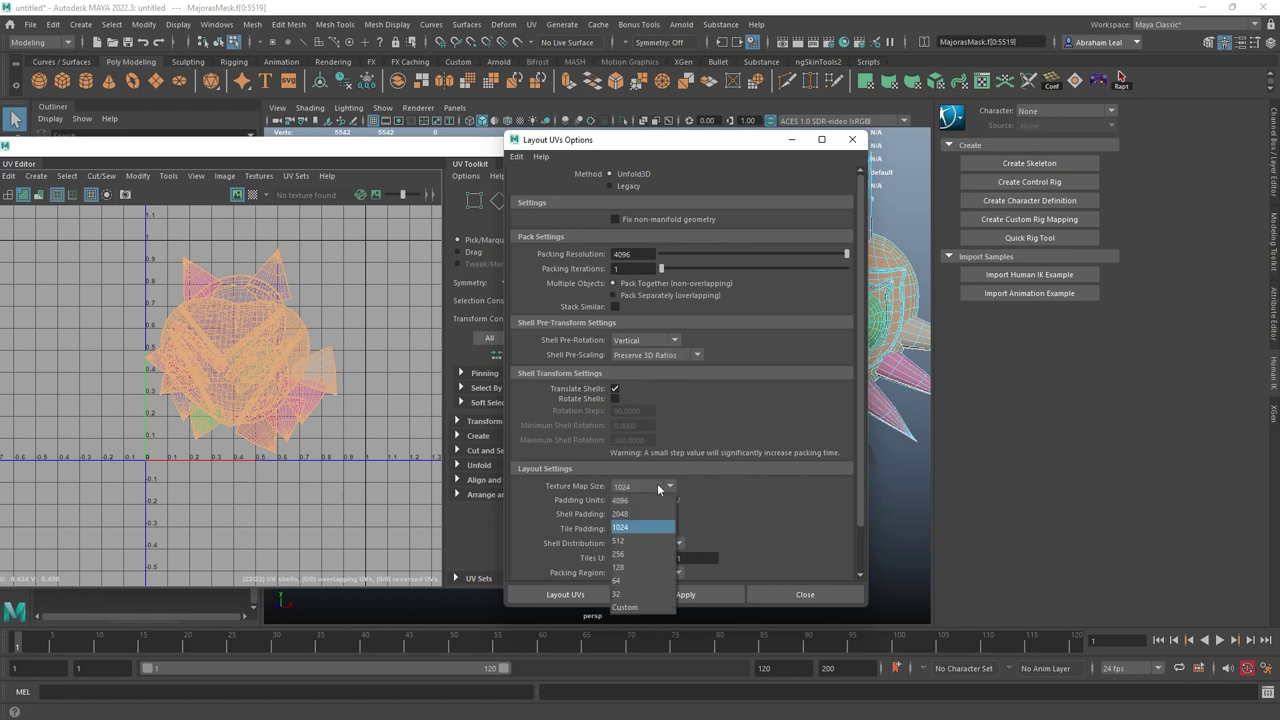
pyautogui.click(645, 512)
pyautogui.click(660, 488)
pyautogui.click(642, 501)
pyautogui.scroll(-1, 684, 477)
pyautogui.click(650, 474)
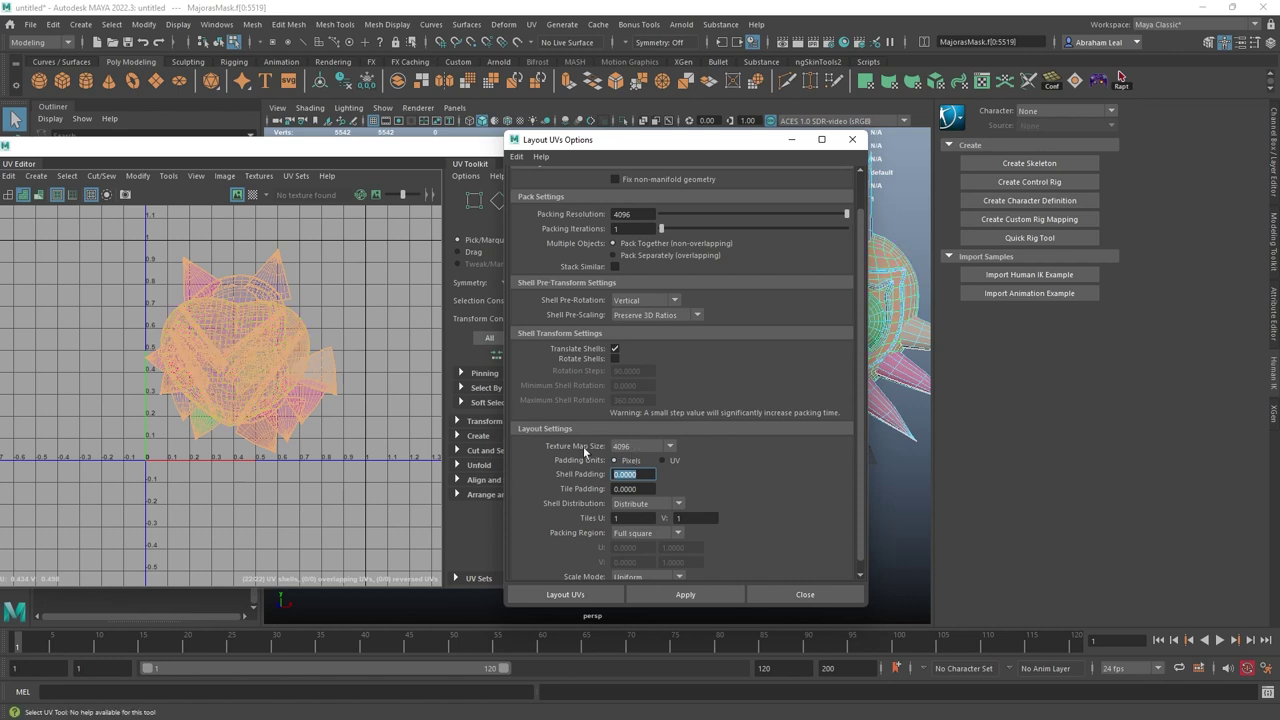
pyautogui.write('4')
pyautogui.press('Tab')
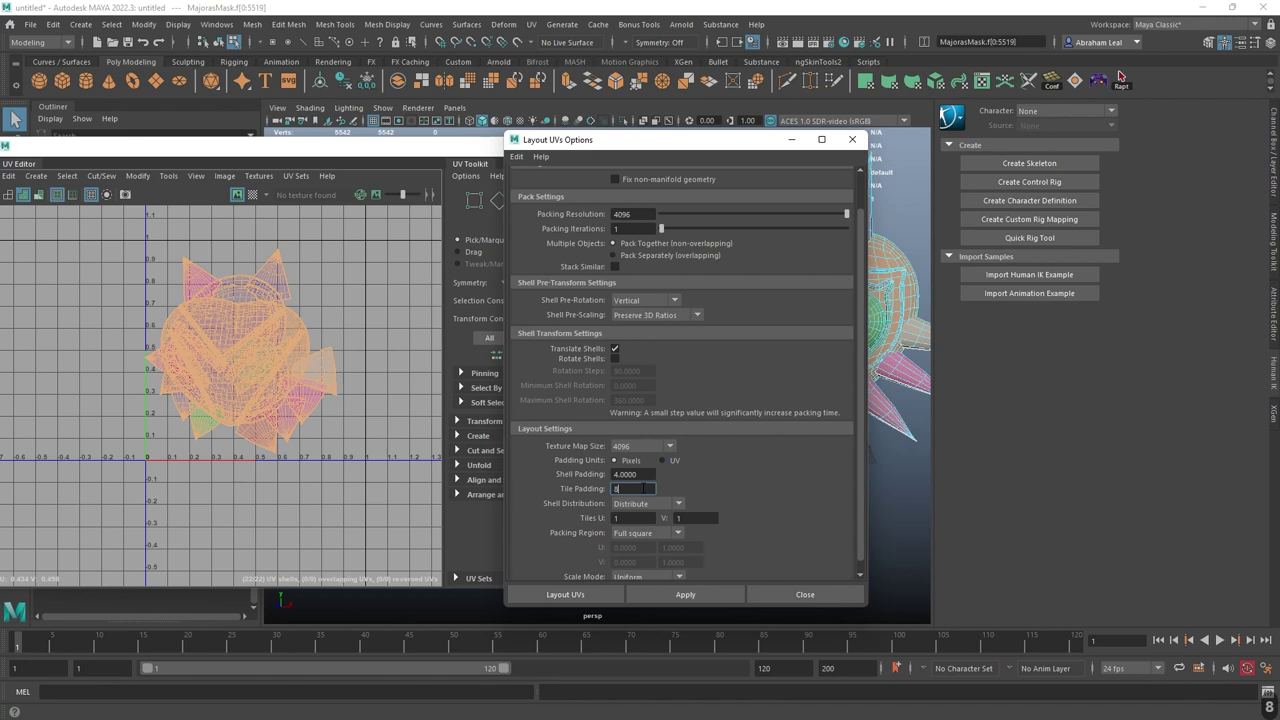
# - Lay out the mask's UV shells with vertical pre-rotation and inspect how they are packed
pyautogui.click(714, 597)
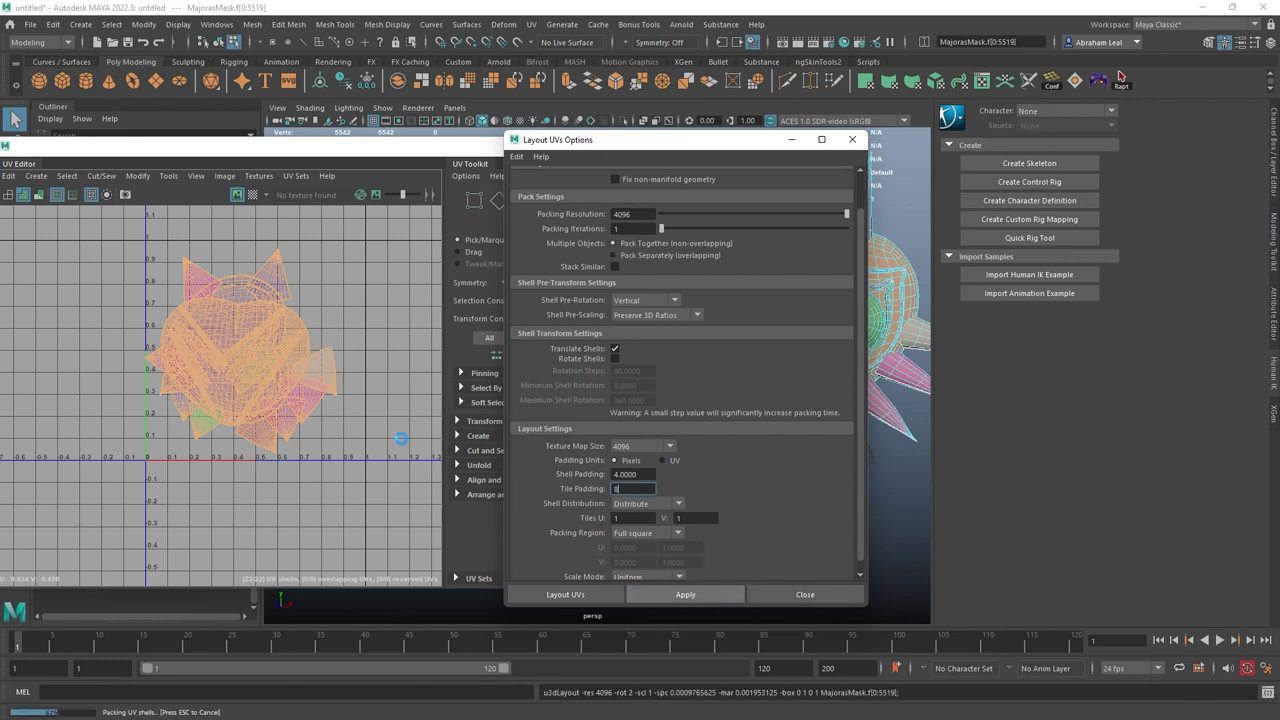
pyautogui.click(83, 371)
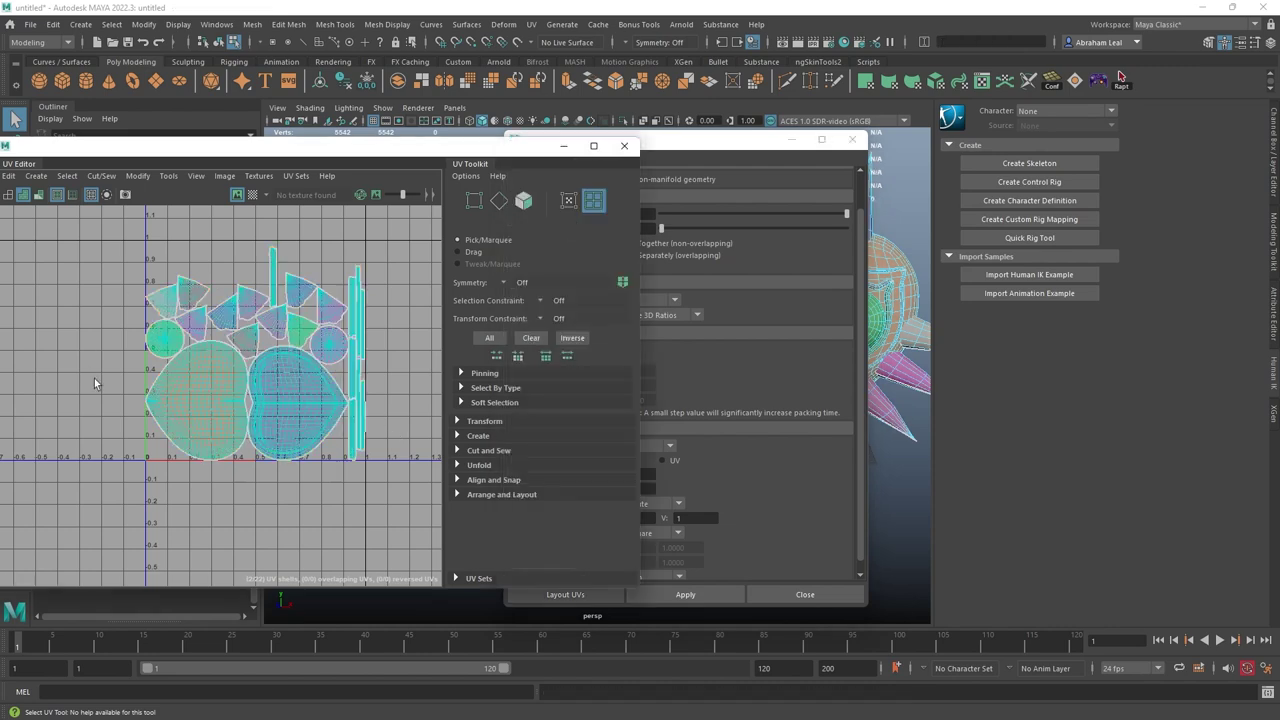
pyautogui.scroll(3, 276, 388)
pyautogui.scroll(-2, 326, 386)
pyautogui.scroll(3, 330, 413)
pyautogui.scroll(-4, 295, 375)
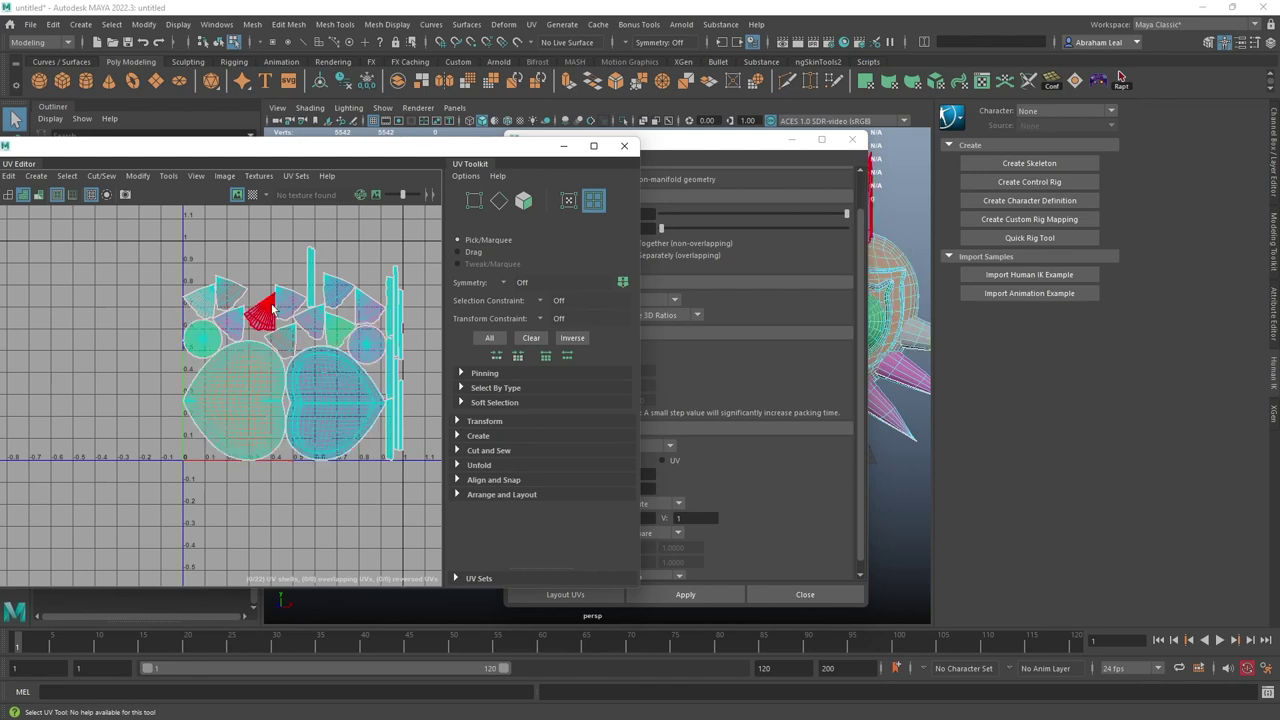
# - Reselect all UV shells, lay them out again with Horizontal shell pre-rotation, and inspect the packing
pyautogui.moveTo(377, 149); pyautogui.dragTo(303, 157)
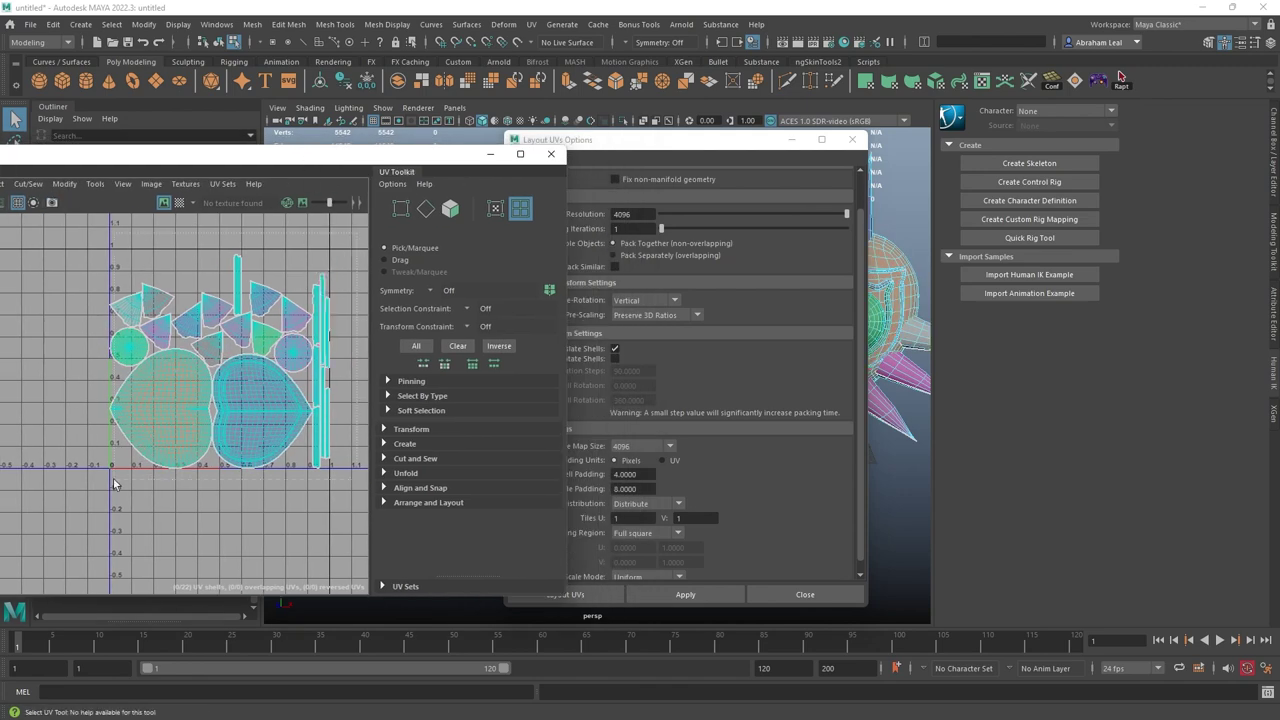
pyautogui.moveTo(73, 517); pyautogui.dragTo(73, 517)
pyautogui.click(647, 301)
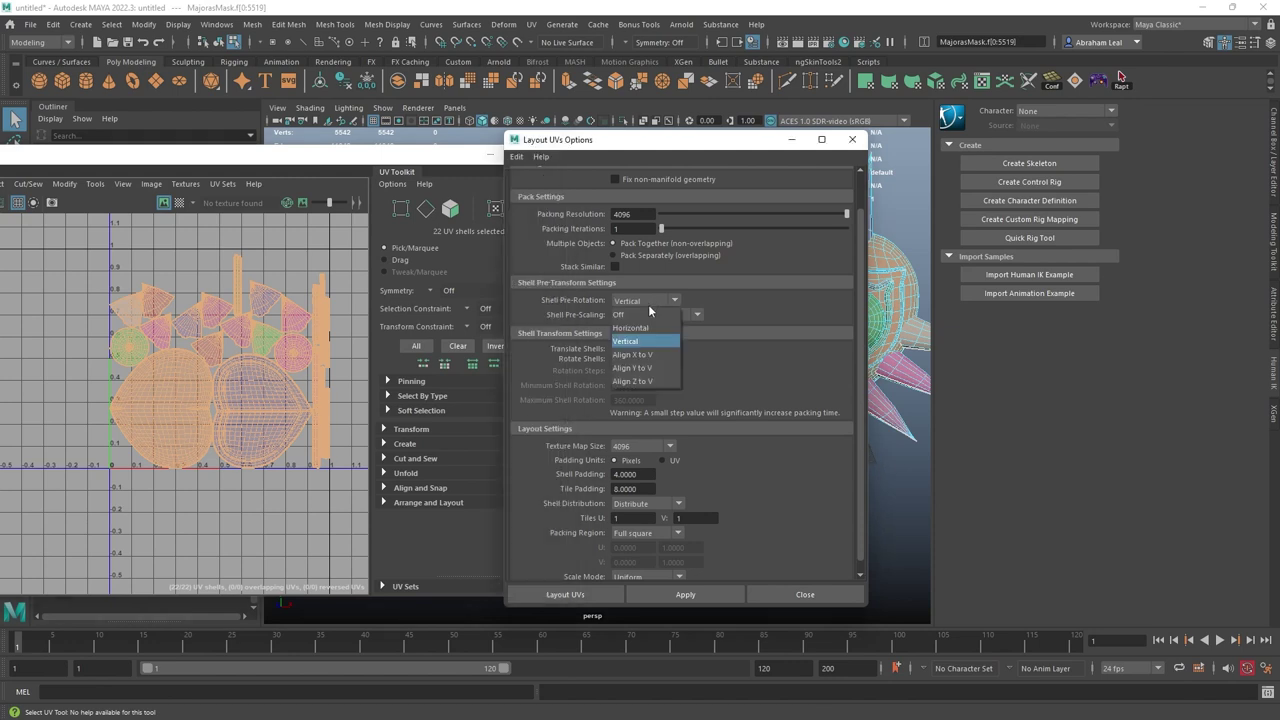
pyautogui.click(643, 328)
pyautogui.click(685, 594)
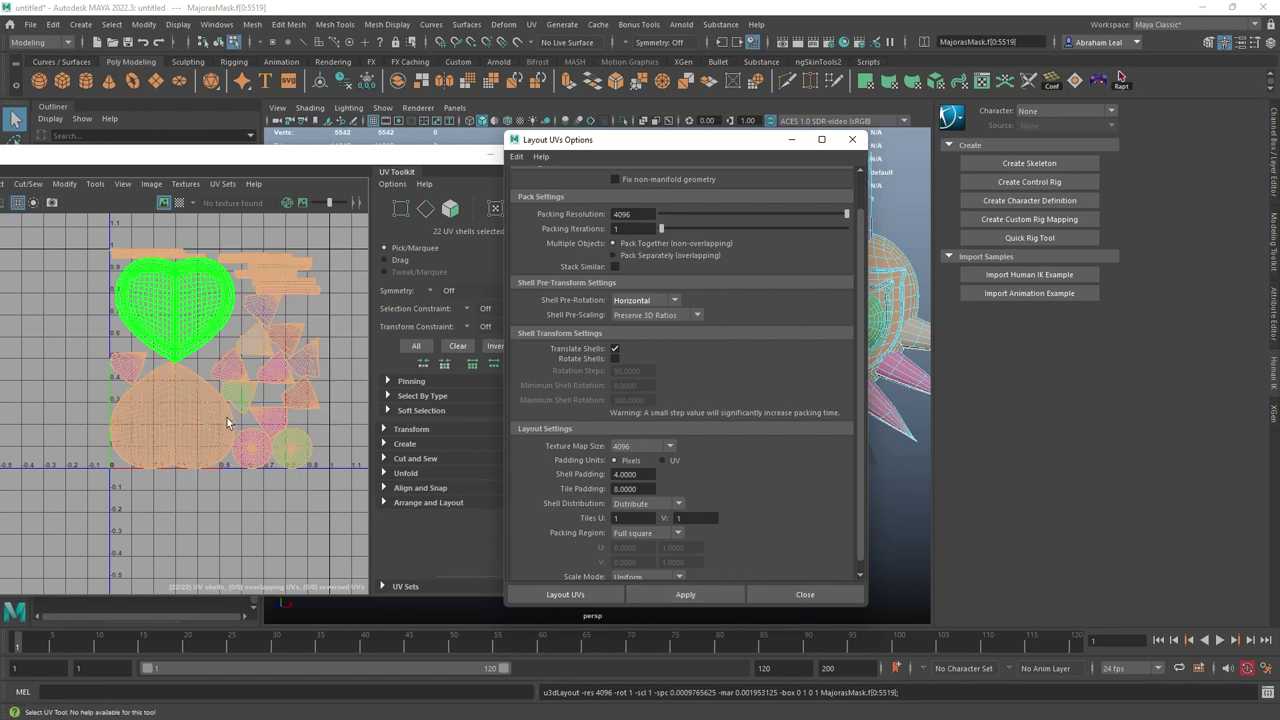
pyautogui.click(63, 369)
pyautogui.scroll(3, 251, 366)
pyautogui.scroll(-2, 262, 369)
pyautogui.scroll(1, 268, 370)
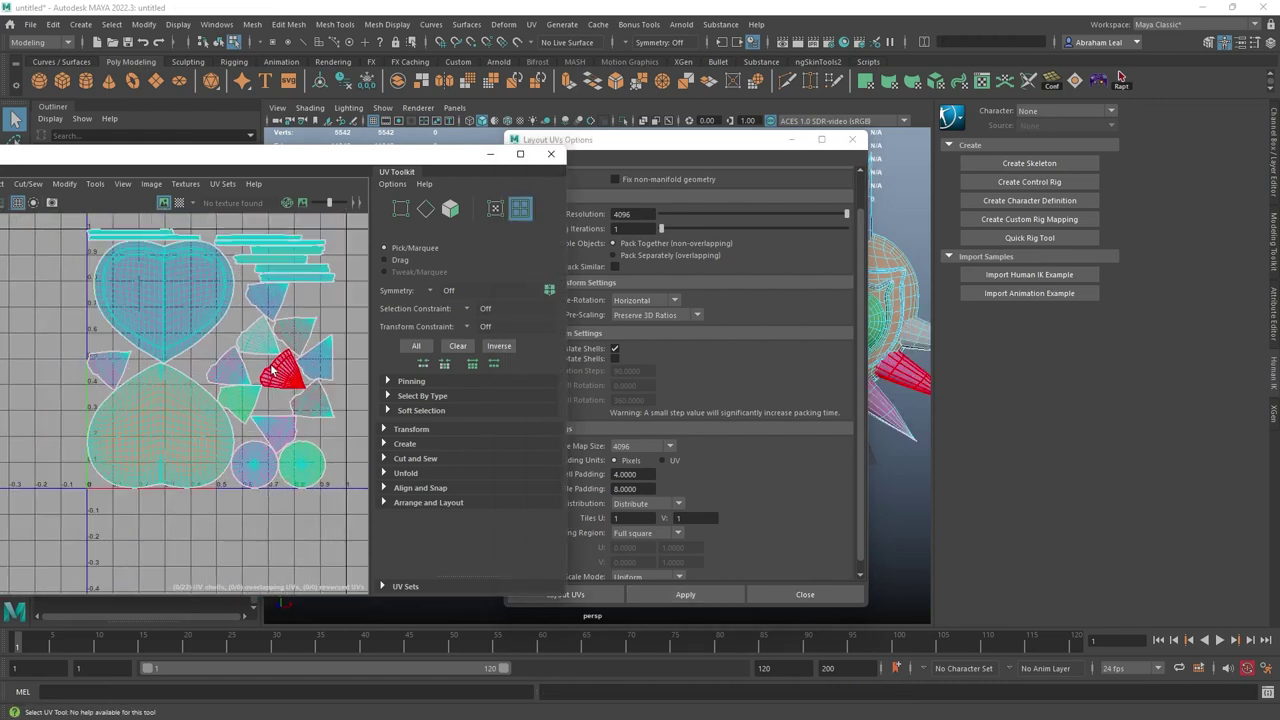
# - Examine the gaps between the two heart-shaped shells, the strips and the spike shells in the horizontally pre-rotated layout
pyautogui.scroll(8, 272, 370)
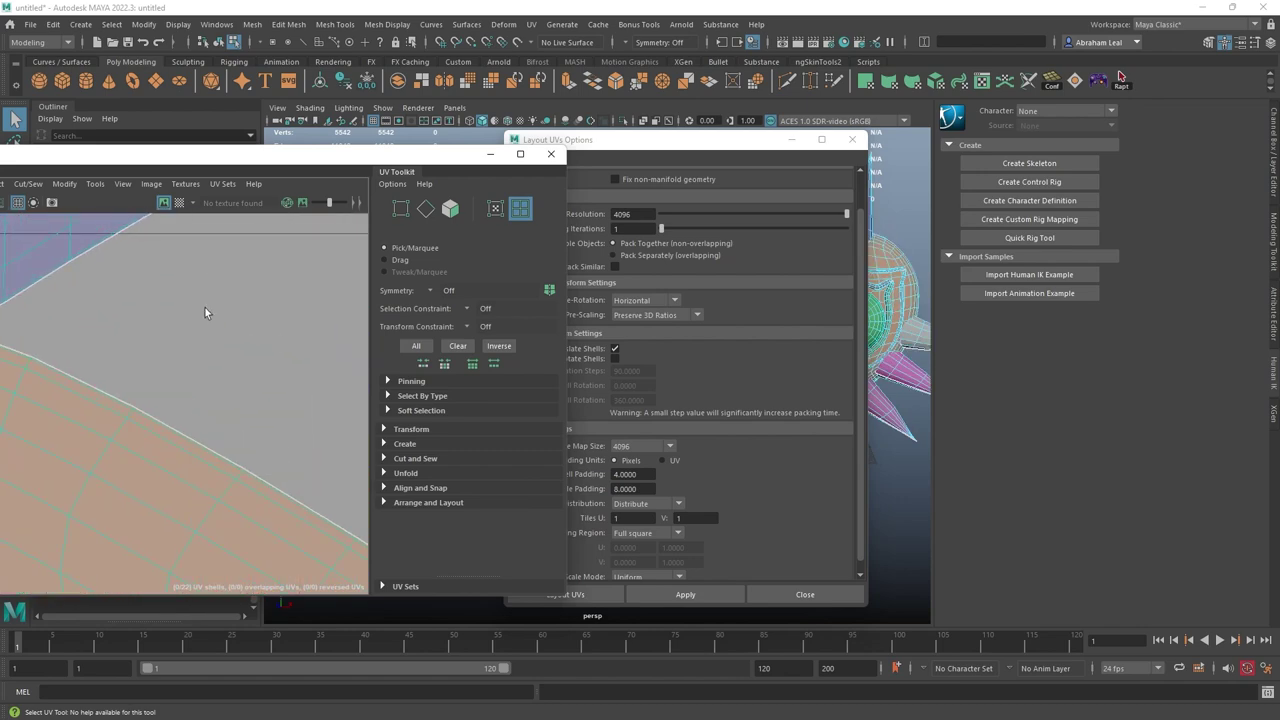
pyautogui.scroll(-8, 171, 384)
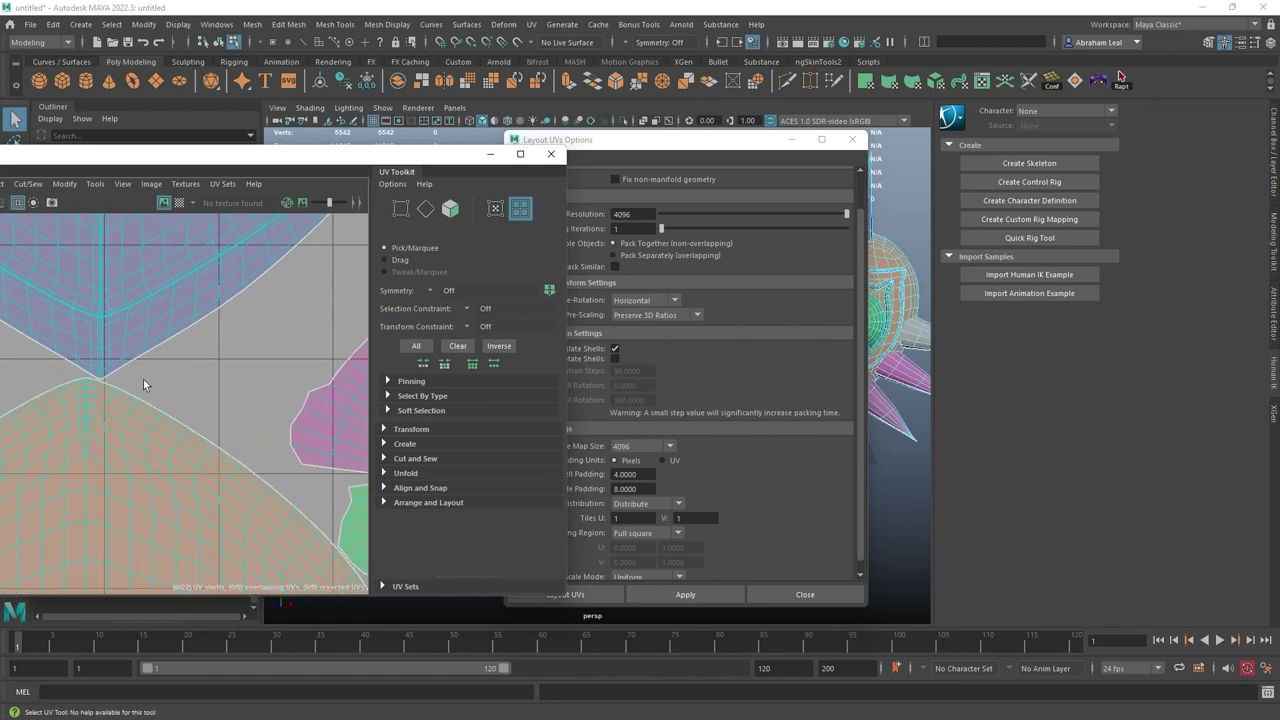
pyautogui.keyDown('alt'); pyautogui.moveTo(192, 378); pyautogui.dragTo(325, 437, button='middle'); pyautogui.keyUp('alt')
pyautogui.scroll(-4, 308, 426)
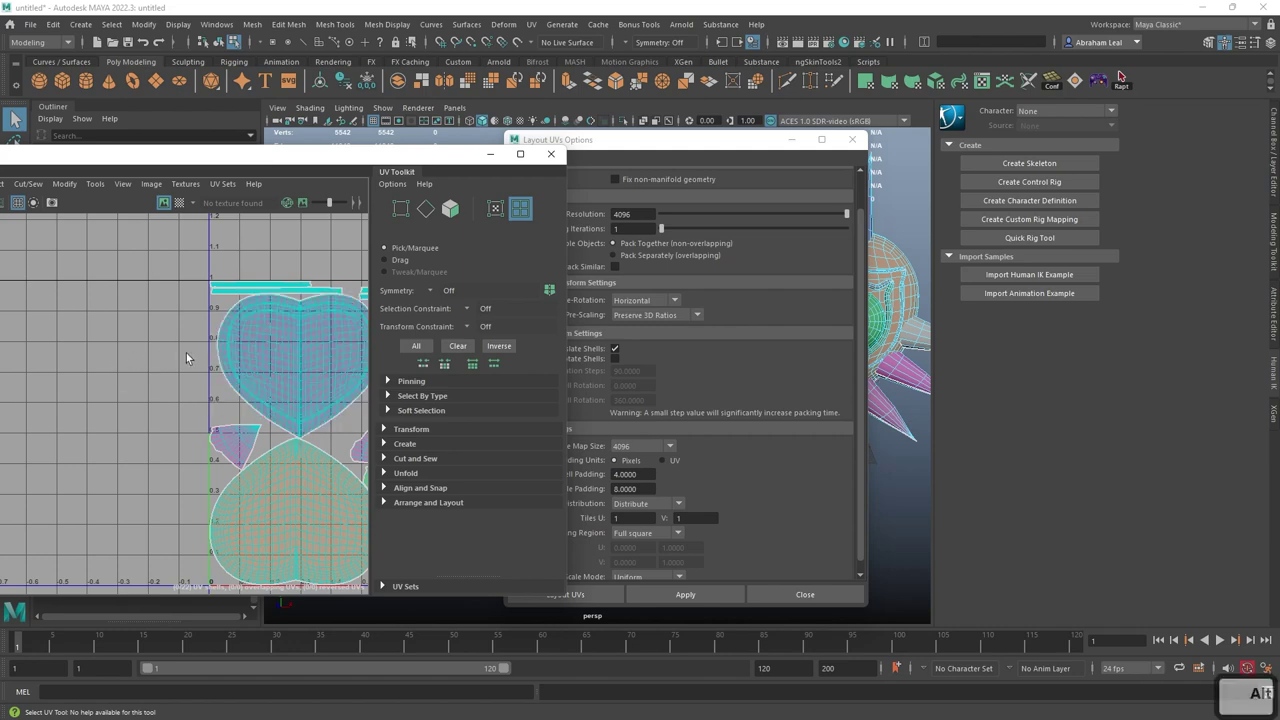
pyautogui.keyDown('alt'); pyautogui.moveTo(320, 357); pyautogui.dragTo(183, 350, button='middle'); pyautogui.keyUp('alt')
pyautogui.scroll(2, 224, 354)
pyautogui.keyDown('alt'); pyautogui.moveTo(256, 369); pyautogui.dragTo(208, 301, button='middle'); pyautogui.keyUp('alt')
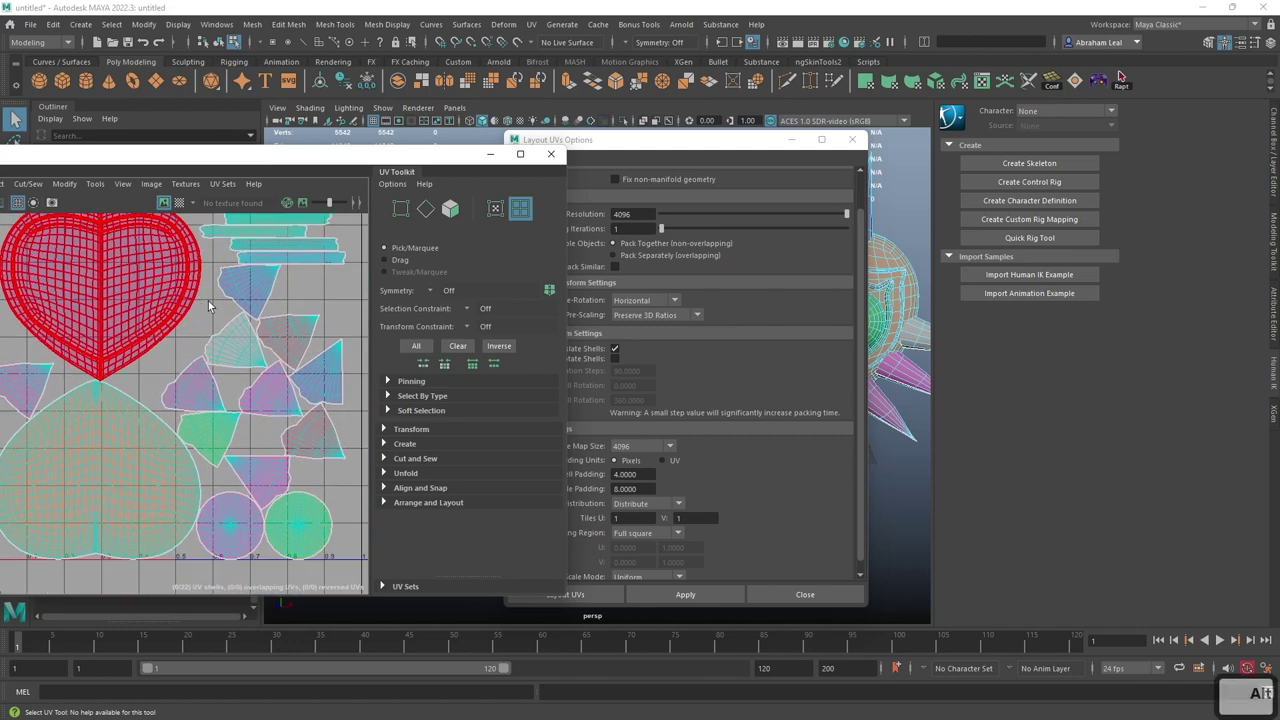
pyautogui.scroll(-5, 209, 305)
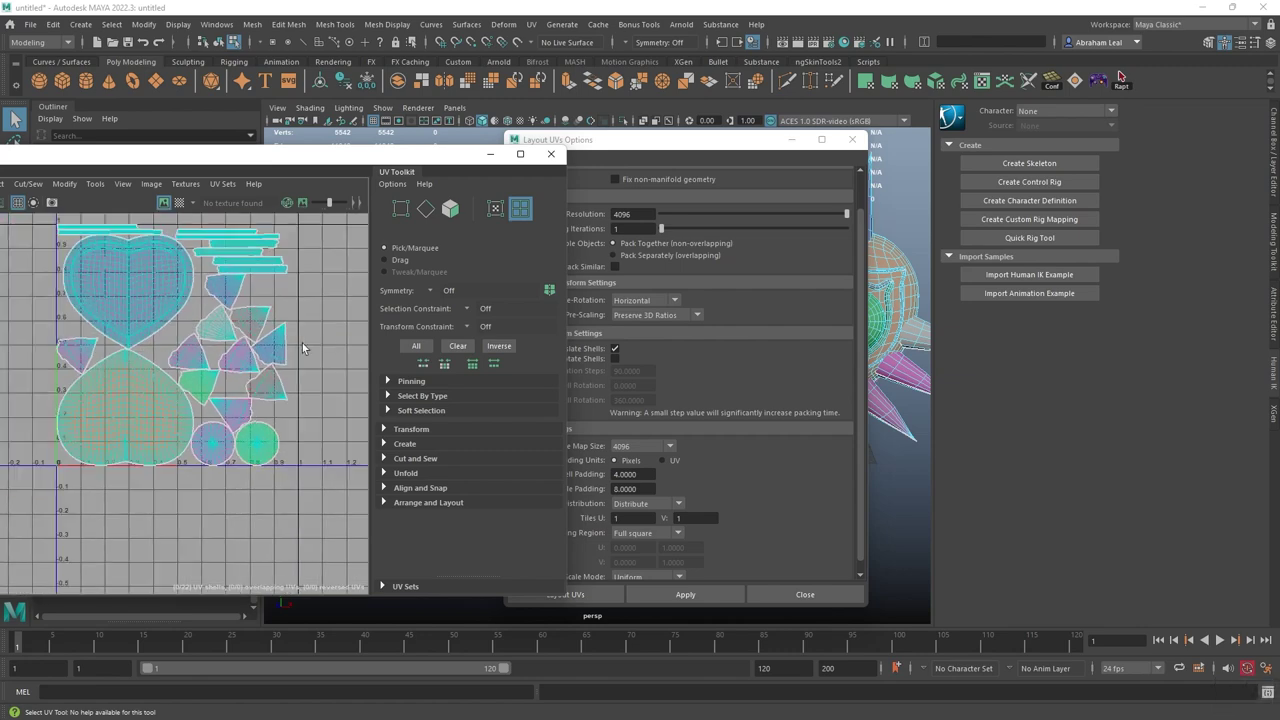
pyautogui.scroll(3, 290, 340)
pyautogui.keyDown('alt'); pyautogui.moveTo(294, 340); pyautogui.dragTo(293, 377, button='middle'); pyautogui.keyUp('alt')
pyautogui.scroll(3, 150, 352)
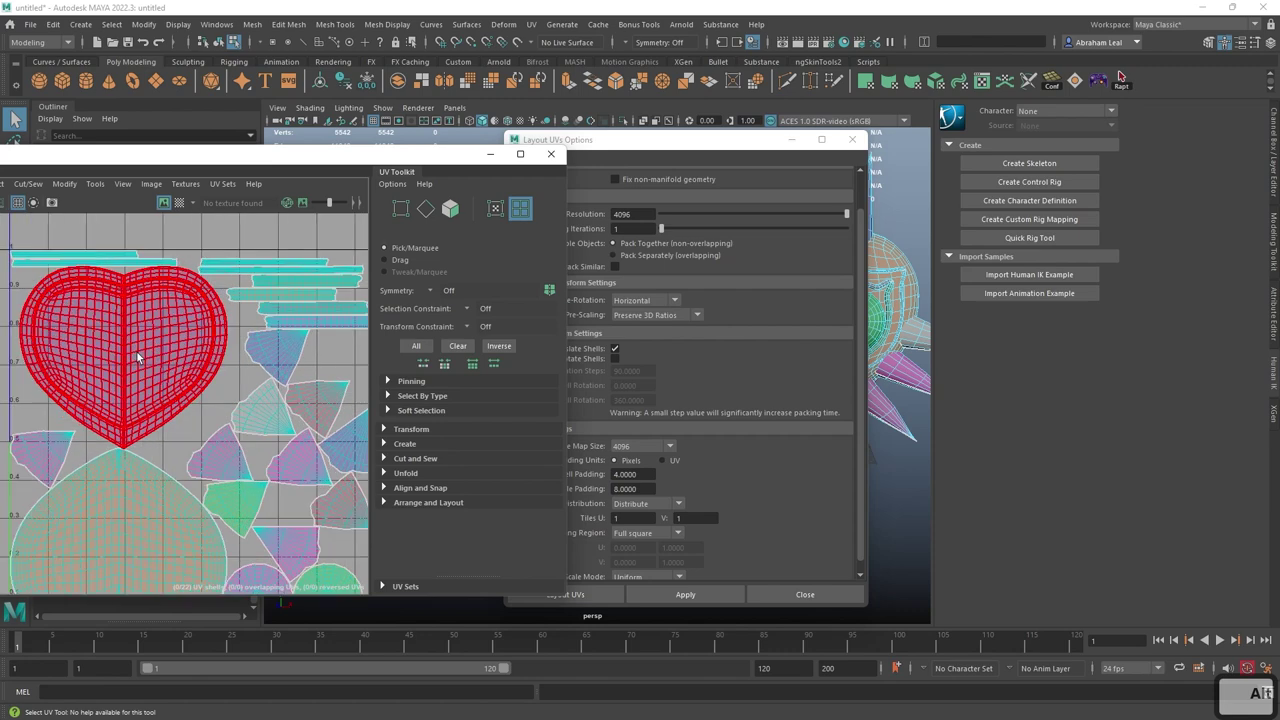
pyautogui.scroll(-5, 137, 352)
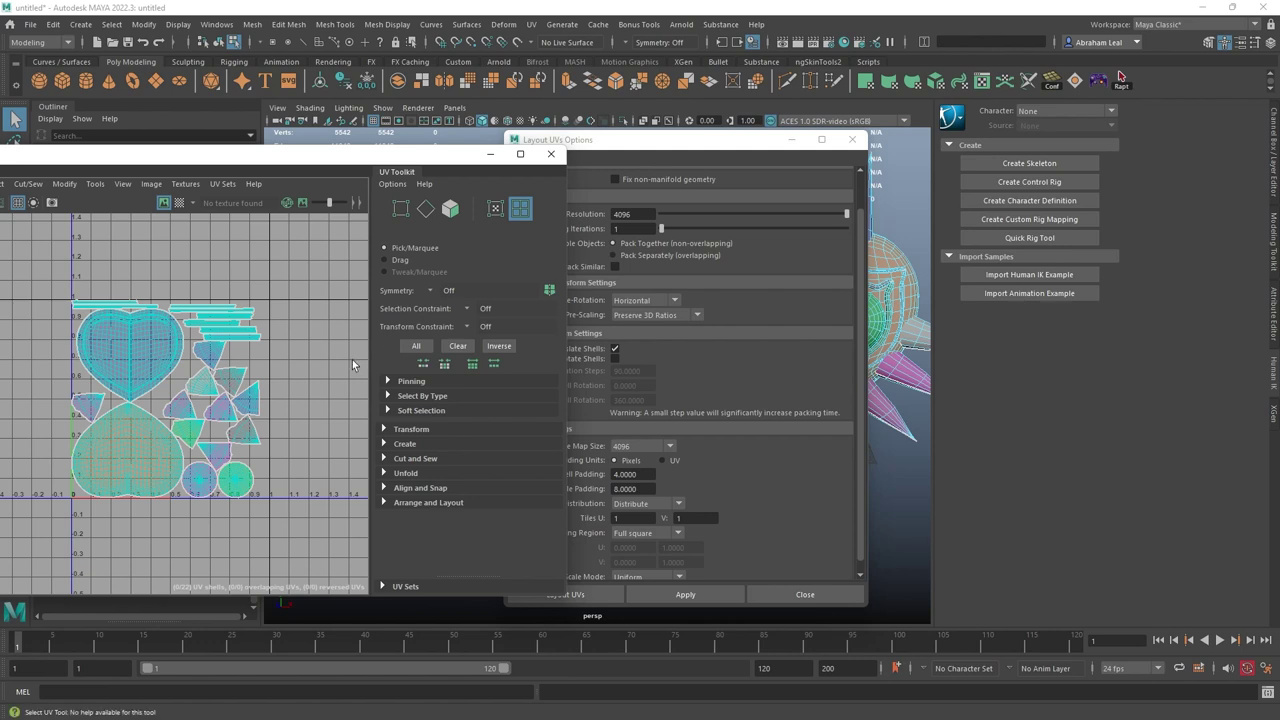
# - Close the Layout UVs options and maximize the UV Editor to fill the screen
pyautogui.click(178, 365)
pyautogui.click(300, 392)
pyautogui.click(850, 142)
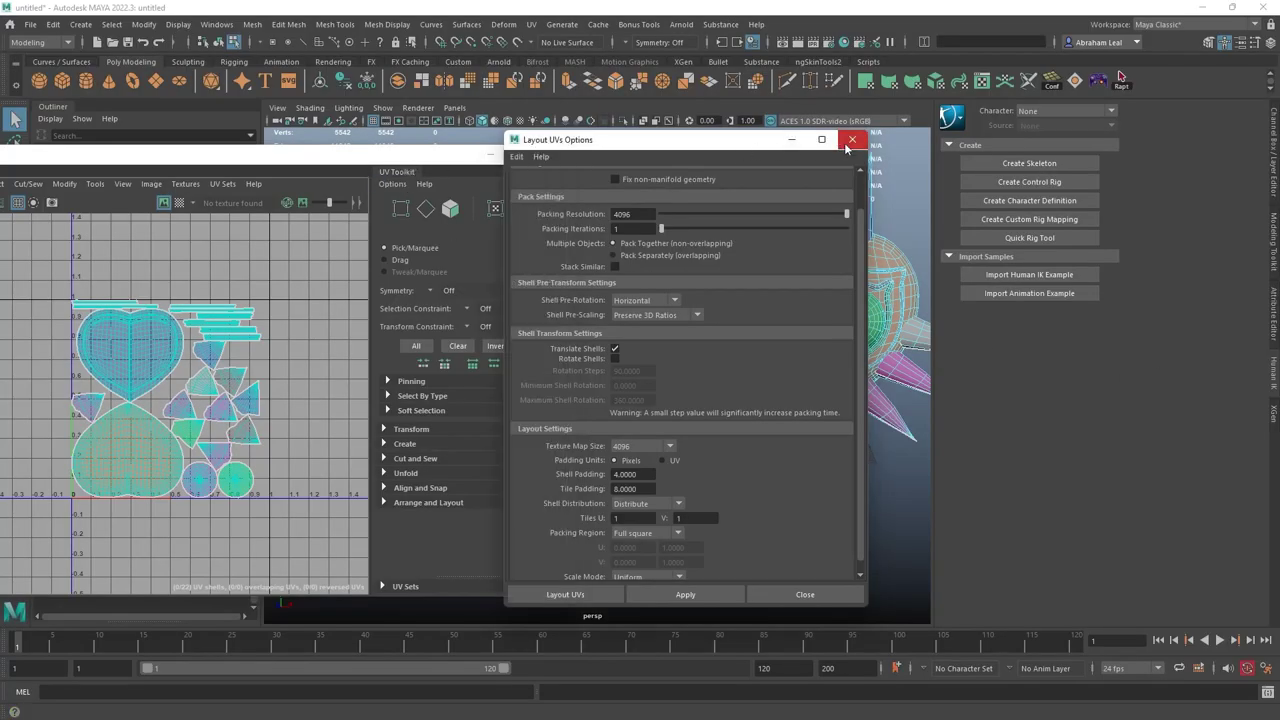
pyautogui.moveTo(447, 160); pyautogui.dragTo(890, 3)
# - Inspect the orientation and spacing of the spike shells in the enlarged UV layout
pyautogui.click(740, 338)
pyautogui.scroll(3, 731, 343)
pyautogui.scroll(2, 750, 337)
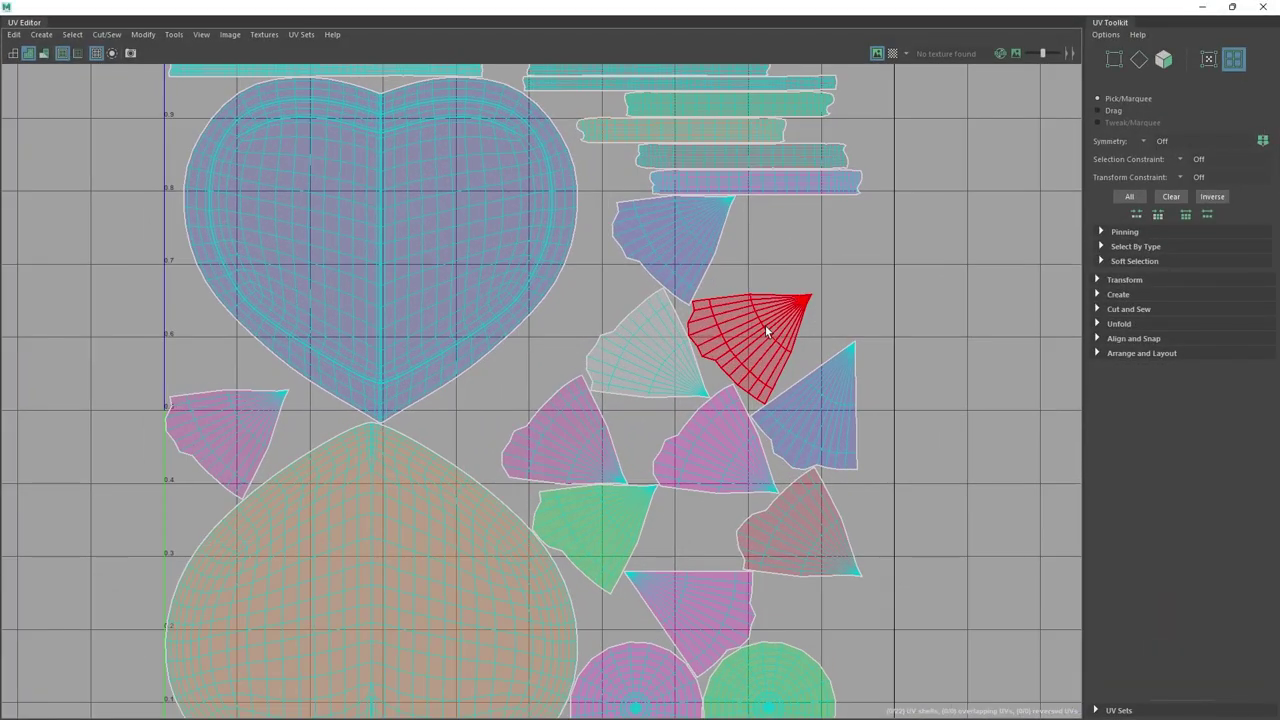
pyautogui.scroll(1, 767, 331)
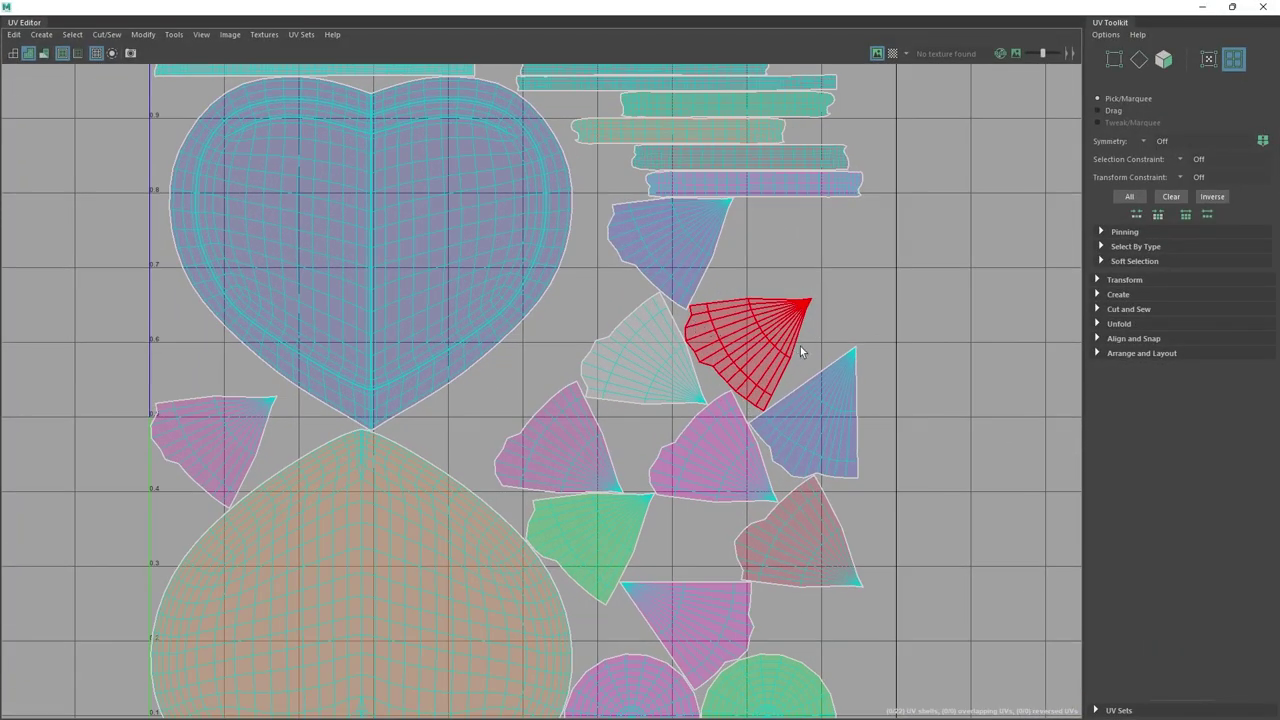
pyautogui.click(812, 338)
pyautogui.scroll(-3, 818, 331)
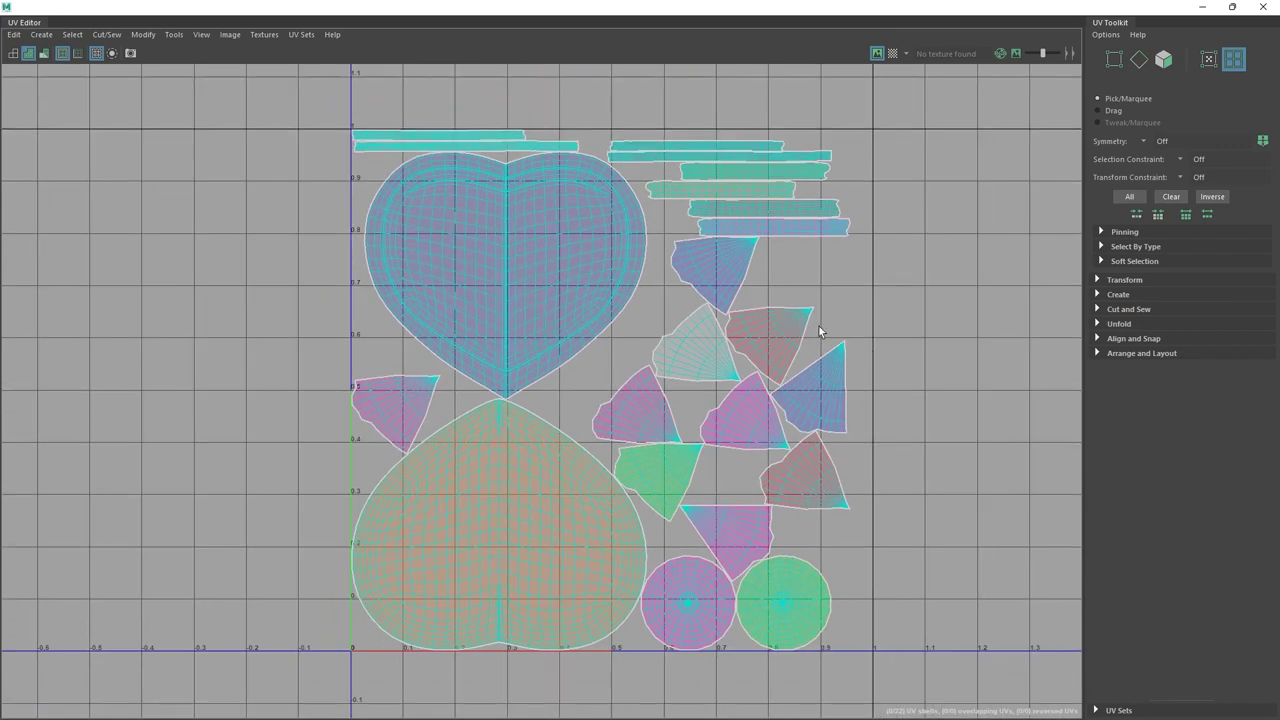
pyautogui.scroll(1, 822, 335)
pyautogui.click(838, 365)
pyautogui.click(591, 341)
pyautogui.click(705, 345)
pyautogui.click(756, 347)
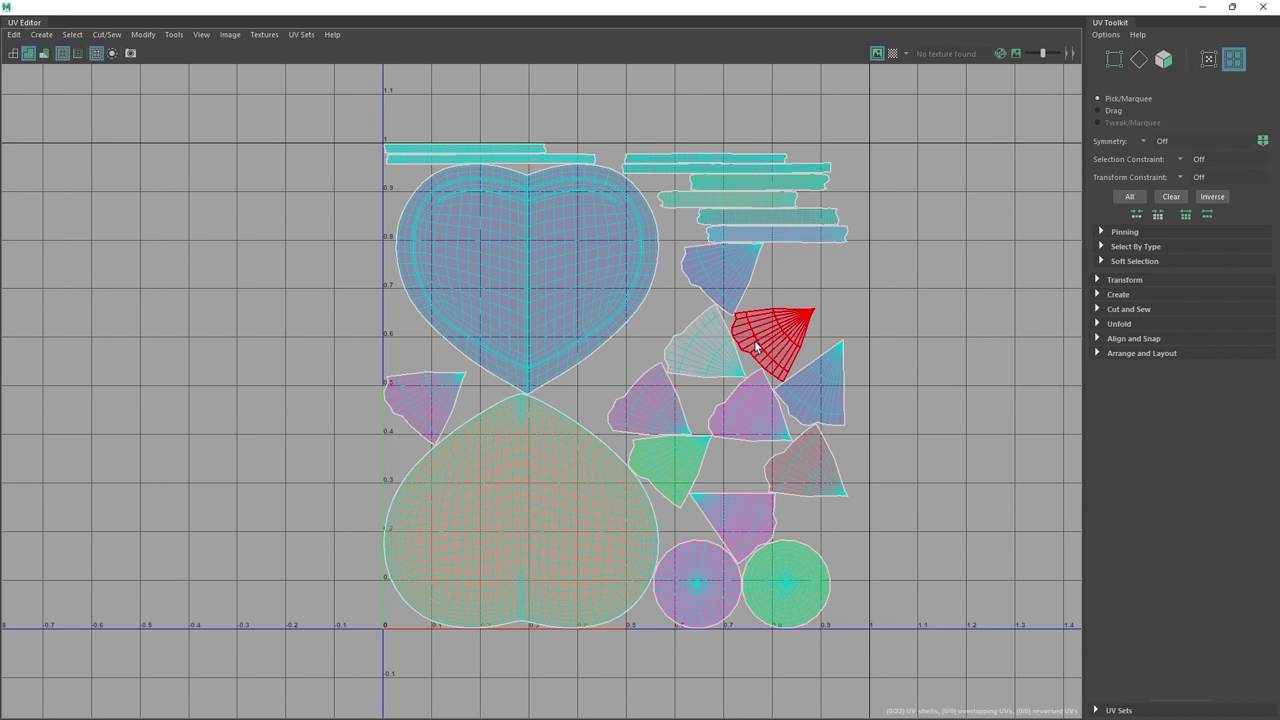
# - Search Google Images in Chrome for "wood table" and enlarge the recycled table photo with metal chairs as a grain-direction reference
pyautogui.press('super')
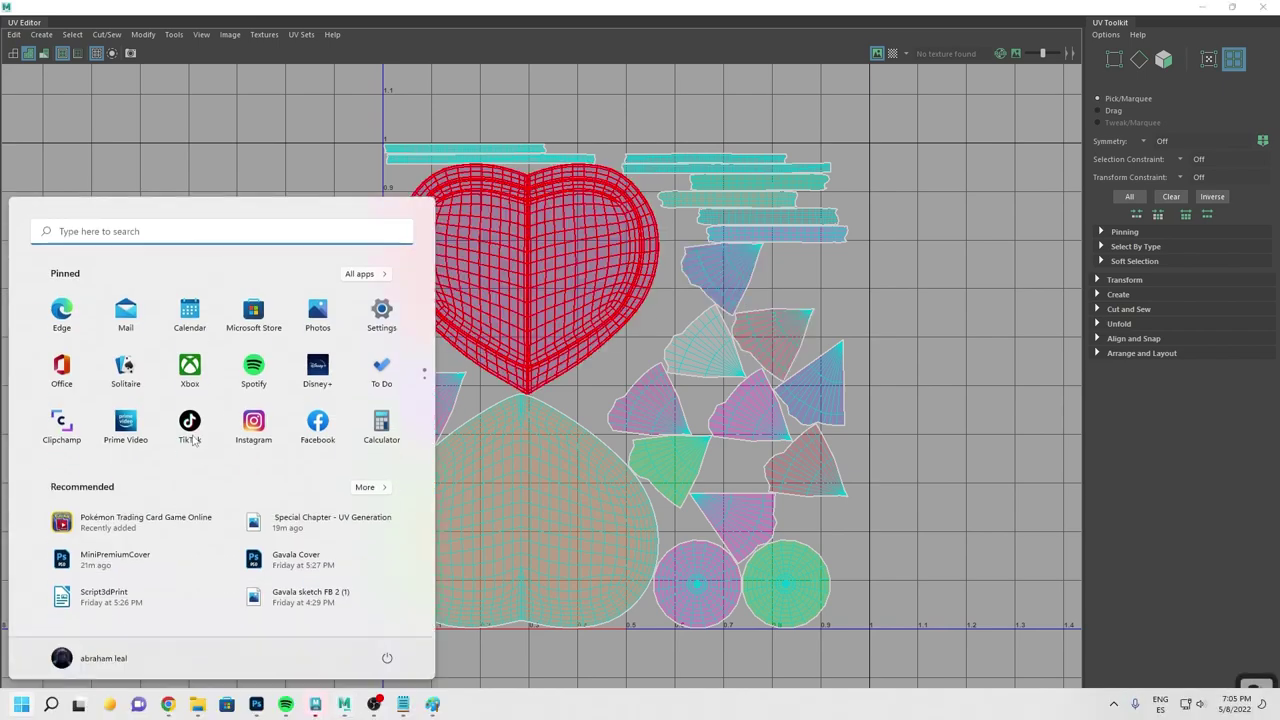
pyautogui.click(928, 208)
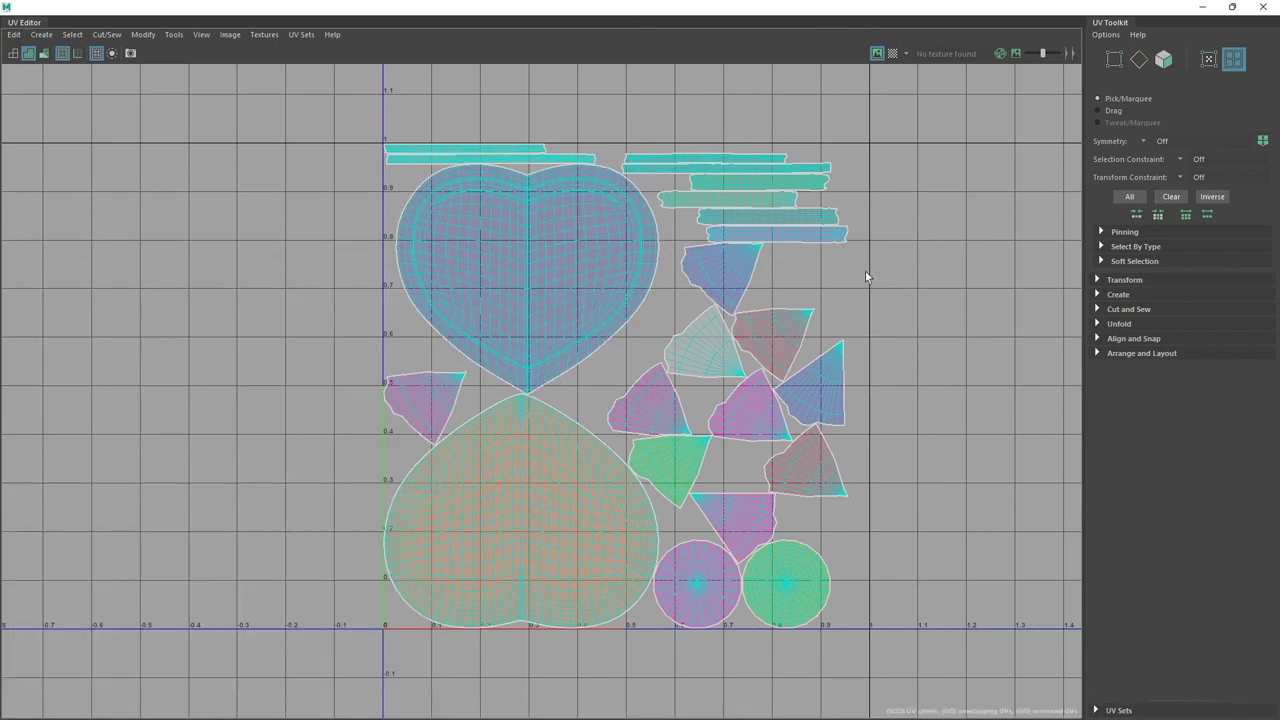
pyautogui.press('super')
pyautogui.moveTo(167, 704)
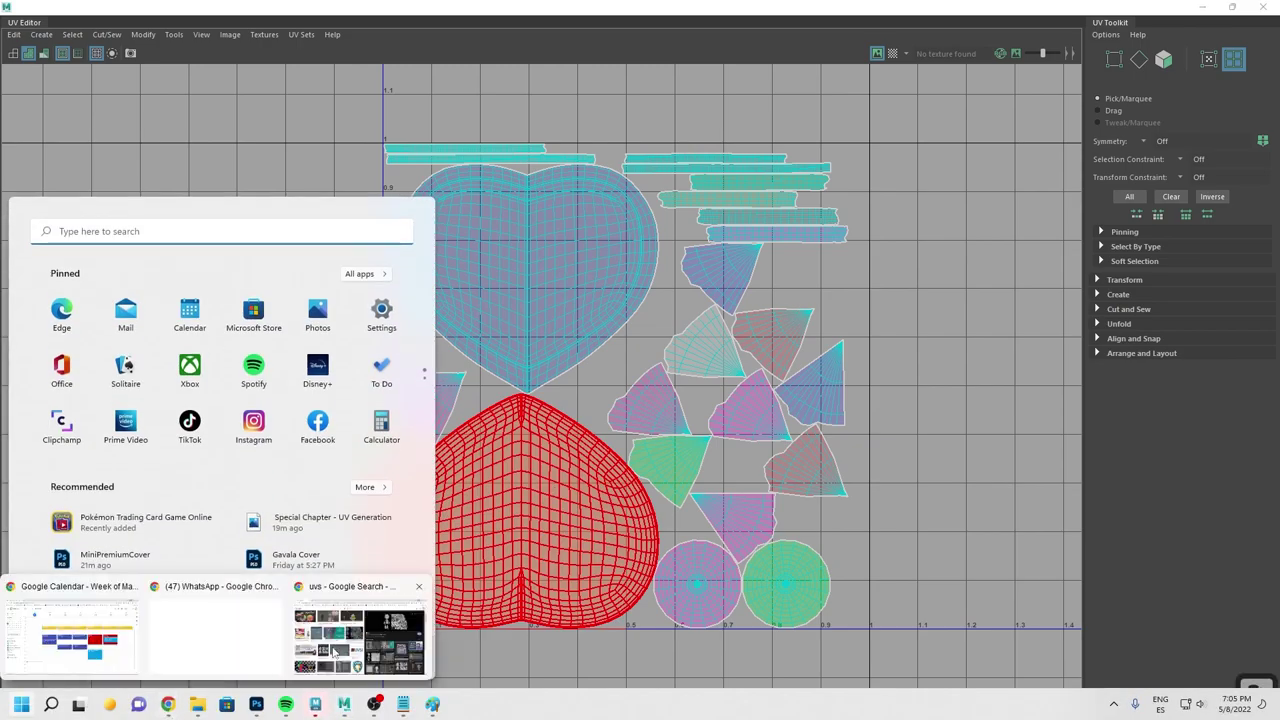
pyautogui.click(335, 652)
pyautogui.moveTo(291, 86); pyautogui.dragTo(3, 129)
pyautogui.write('wood table')
pyautogui.press('Return')
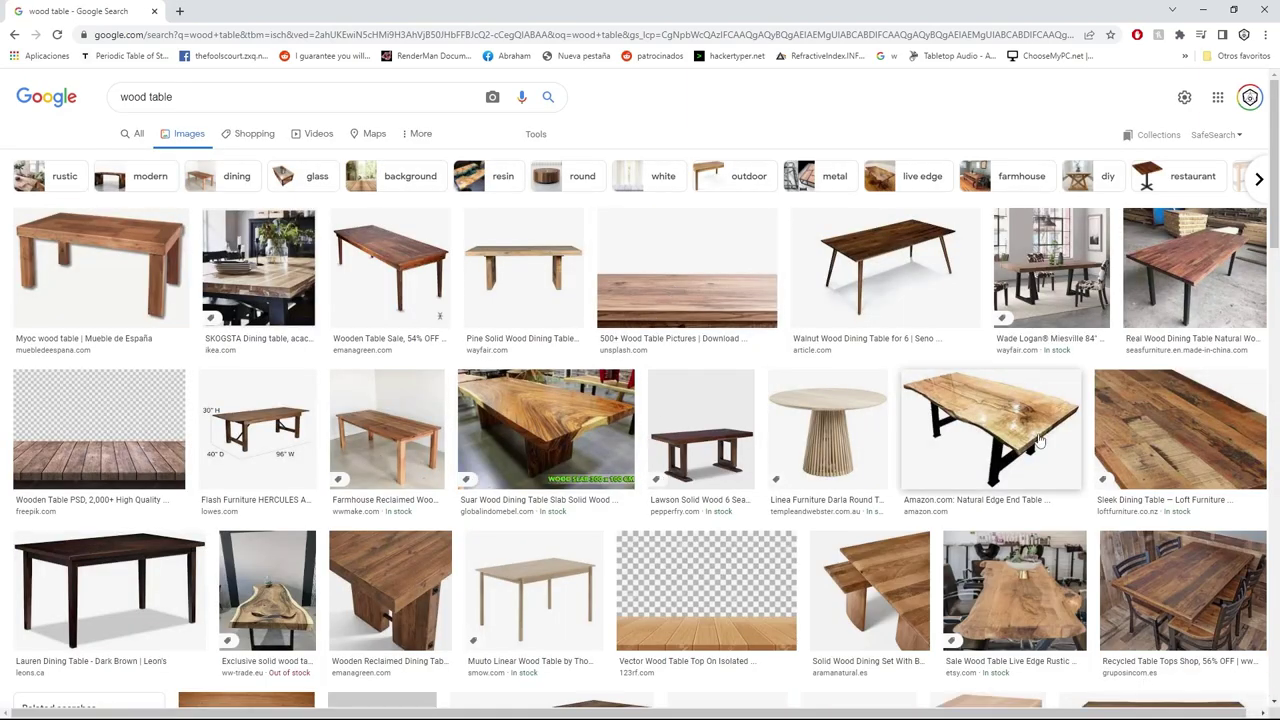
pyautogui.click(1200, 565)
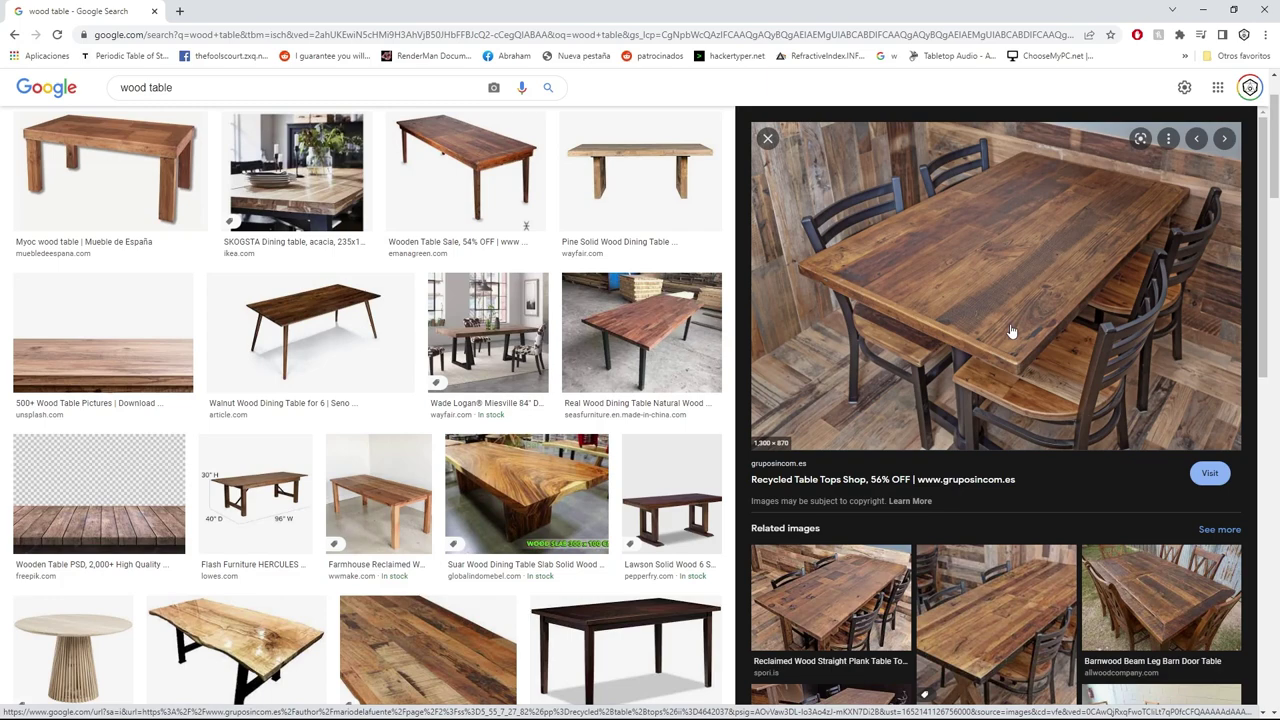
pyautogui.click(1216, 10)
# - Compare the orientation of the upper and lower heart-shaped shells and the strips above them
pyautogui.click(337, 264)
pyautogui.click(793, 240)
pyautogui.click(527, 220)
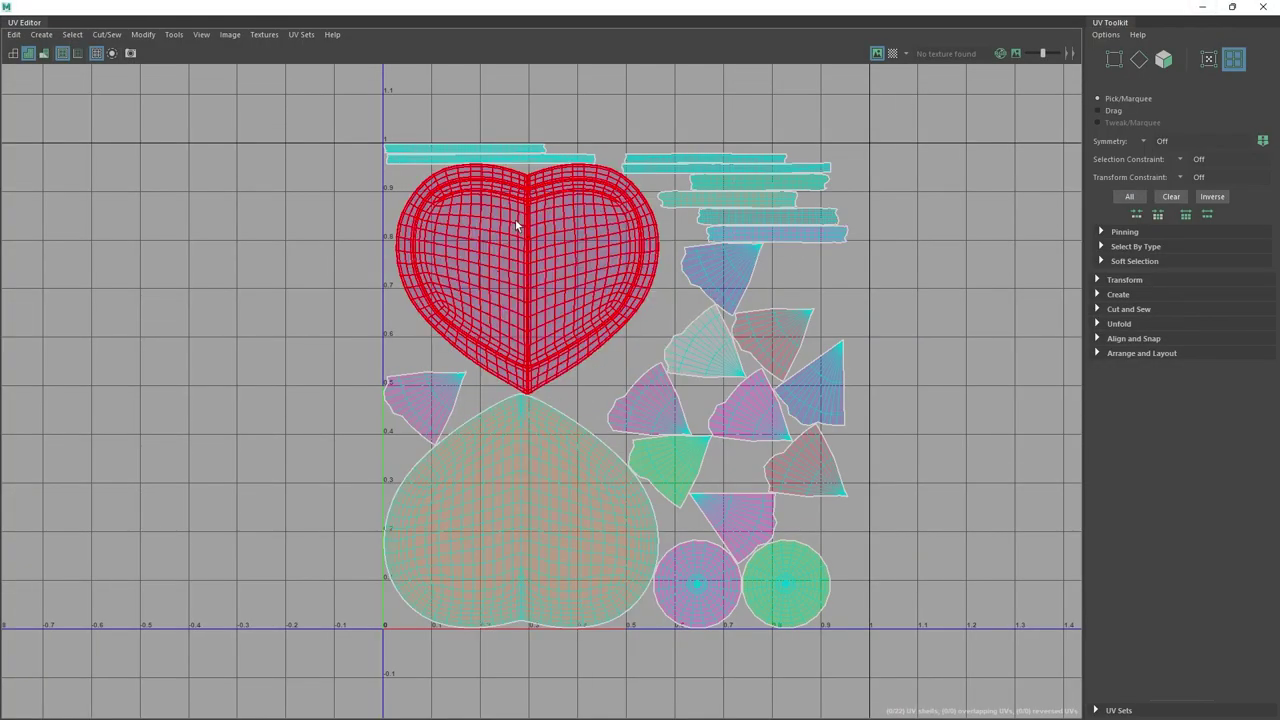
pyautogui.click(539, 454)
pyautogui.click(514, 317)
pyautogui.click(540, 460)
pyautogui.click(520, 300)
pyautogui.click(519, 456)
pyautogui.click(514, 229)
pyautogui.click(466, 149)
pyautogui.click(469, 92)
pyautogui.click(468, 149)
pyautogui.click(478, 190)
pyautogui.click(480, 430)
pyautogui.click(617, 369)
pyautogui.click(657, 519)
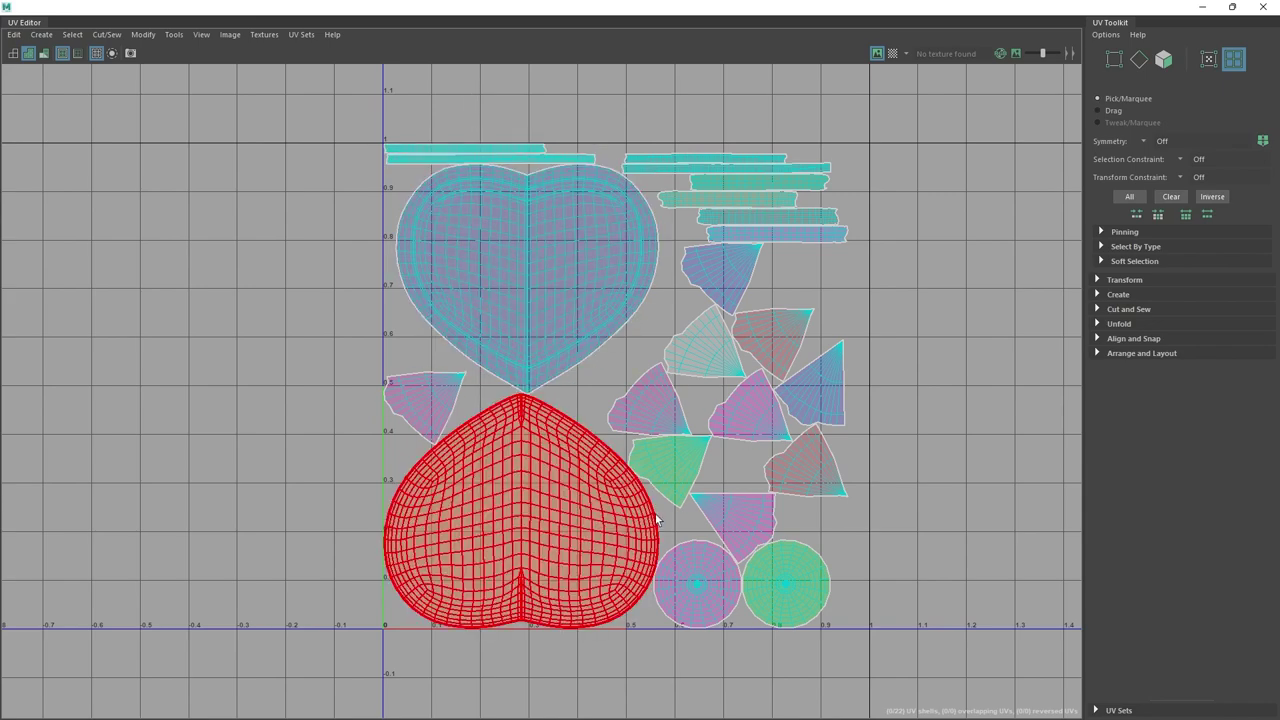
# - Check the direction of the spike shells and the group of horizontal strip shells
pyautogui.click(812, 478)
pyautogui.click(886, 491)
pyautogui.click(722, 199)
pyautogui.click(403, 133)
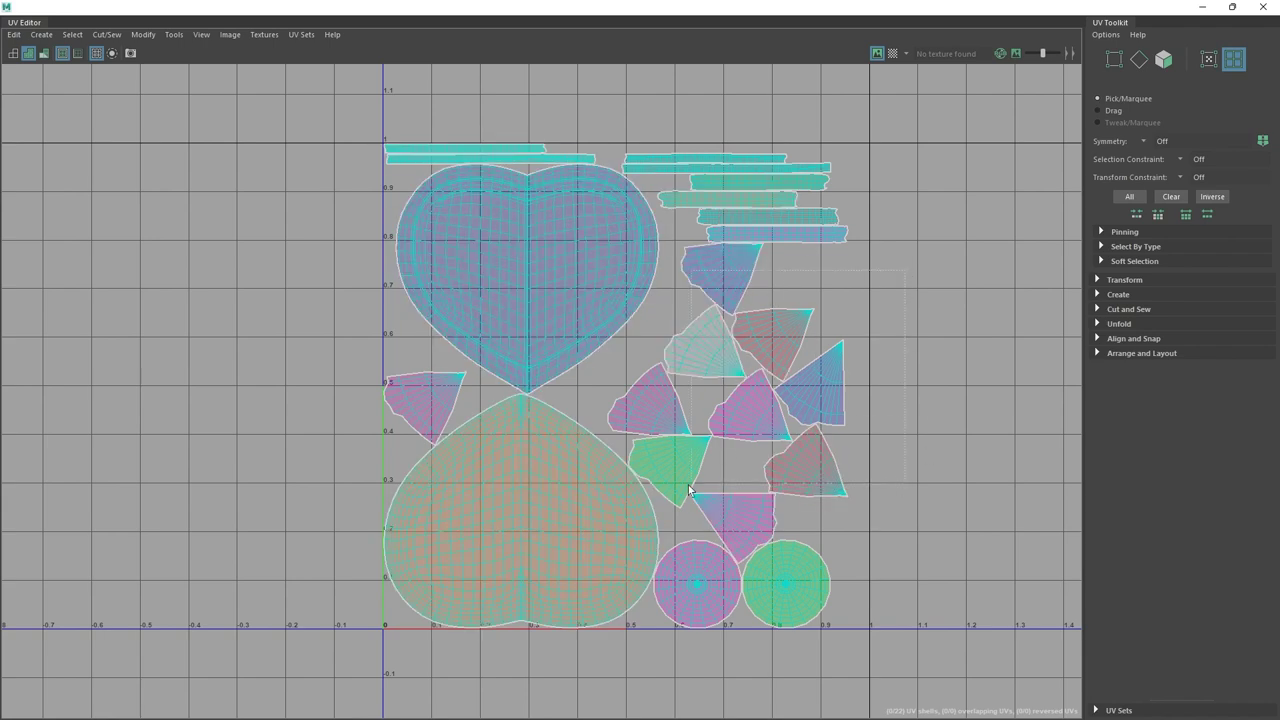
pyautogui.moveTo(702, 478); pyautogui.dragTo(700, 495)
pyautogui.moveTo(723, 190); pyautogui.dragTo(695, 235)
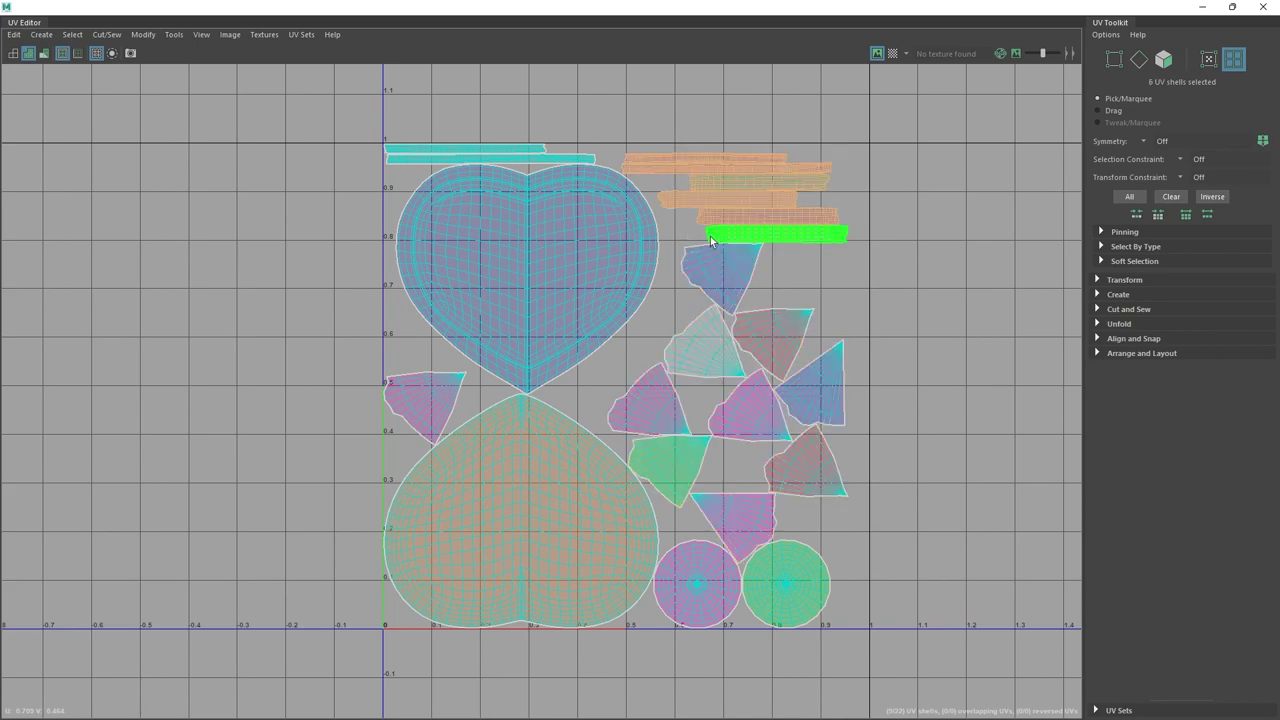
pyautogui.click(844, 190)
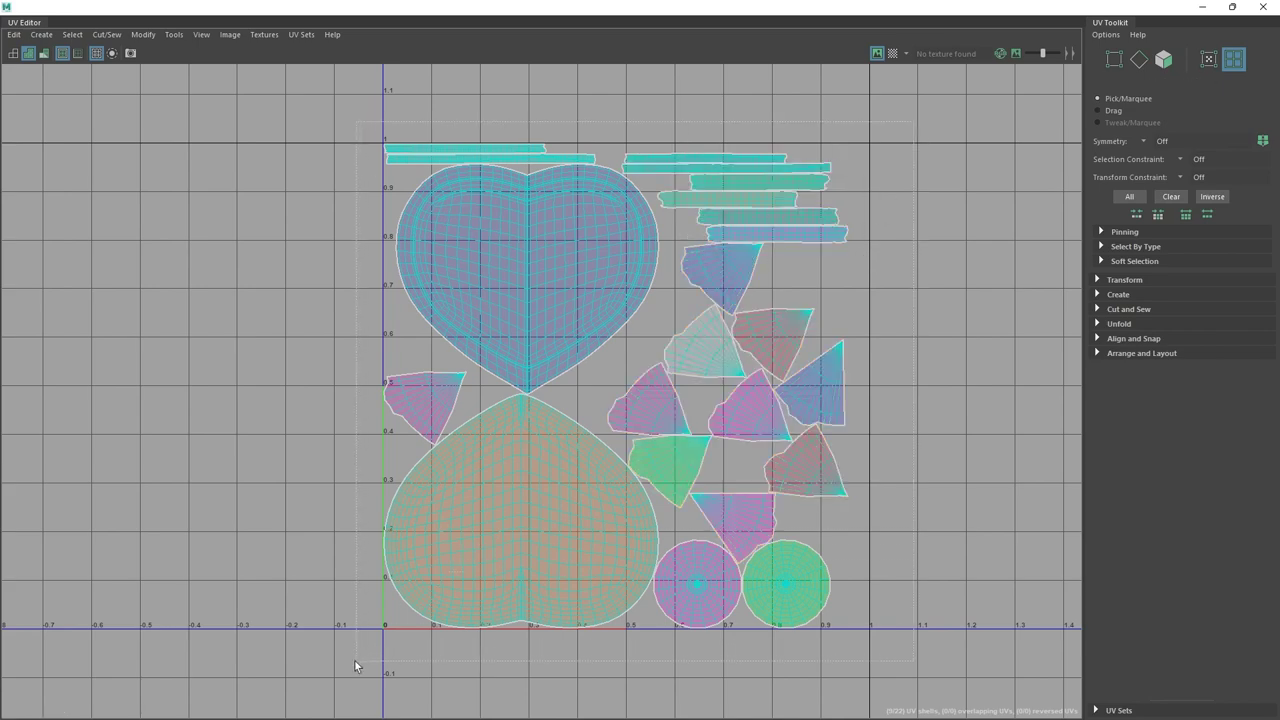
# - Select every shell except the two hearts and move them aside, clear of the hearts
pyautogui.moveTo(355, 661); pyautogui.dragTo(356, 661)
pyautogui.keyDown('ctrl'); pyautogui.click(514, 249); pyautogui.keyUp('ctrl')
pyautogui.keyDown('ctrl'); pyautogui.click(525, 457); pyautogui.keyUp('ctrl')
pyautogui.press('w')
pyautogui.scroll(-1, 689, 398)
pyautogui.moveTo(629, 389); pyautogui.dragTo(1004, 376)
pyautogui.keyDown('alt'); pyautogui.moveTo(932, 387); pyautogui.dragTo(707, 411, button='middle'); pyautogui.keyUp('alt')
pyautogui.click(731, 236)
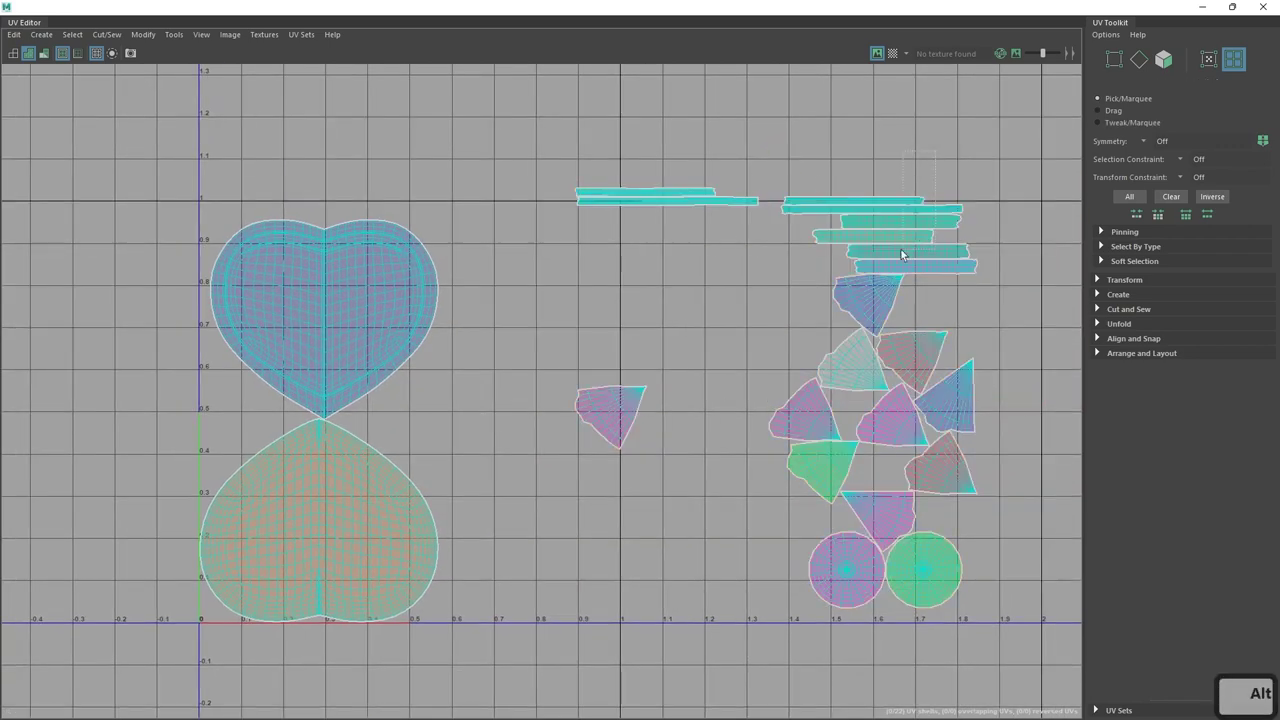
# - Move the group of six horizontal strip shells toward the hearts and rotate them to stand vertically
pyautogui.moveTo(879, 280); pyautogui.dragTo(927, 162)
pyautogui.press('w')
pyautogui.moveTo(869, 255); pyautogui.dragTo(601, 316)
pyautogui.scroll(1, 586, 290)
pyautogui.press('e')
pyautogui.moveTo(745, 133); pyautogui.dragTo(687, 393)
pyautogui.press('w')
pyautogui.moveTo(597, 323)
pyautogui.mouseDown()
pyautogui.moveTo(566, 306)
pyautogui.moveTo(580, 309)
pyautogui.mouseUp()
pyautogui.click(514, 208)
# - Shift the four wider vertical strip shells upward toward the tops of the two narrow strips
pyautogui.scroll(1, 514, 208)
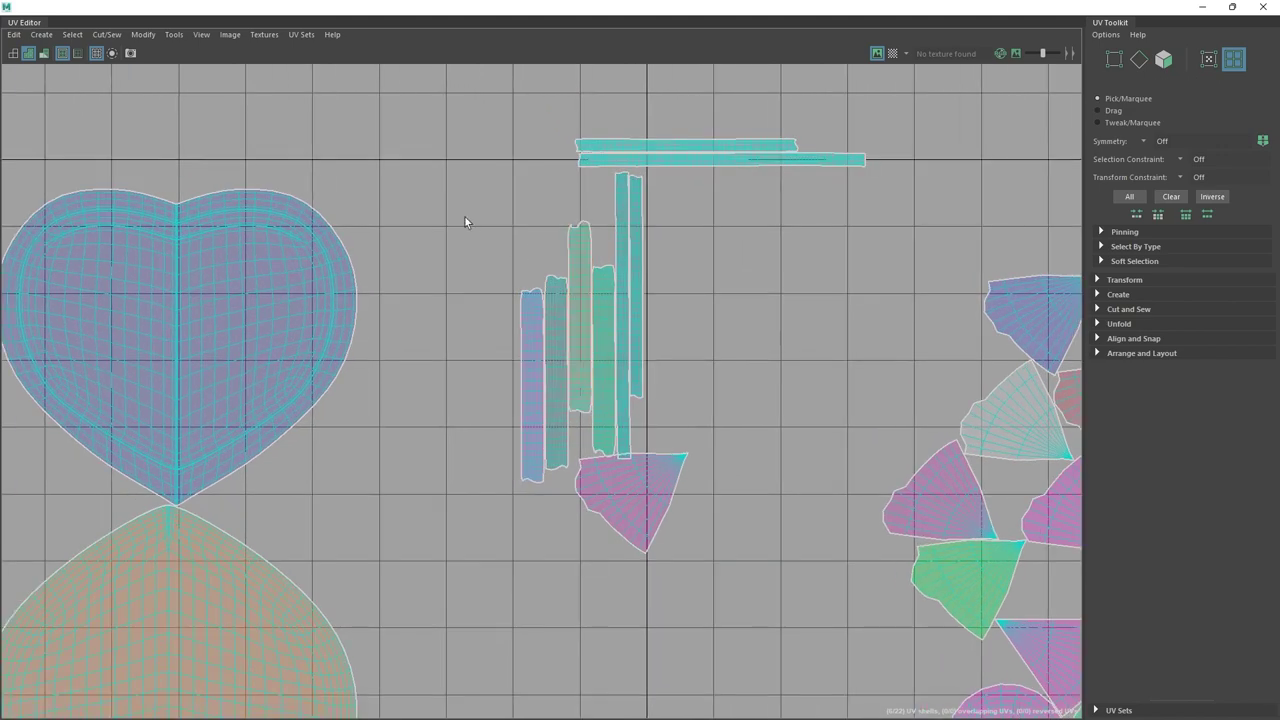
pyautogui.moveTo(597, 369); pyautogui.dragTo(598, 370)
pyautogui.click(595, 274)
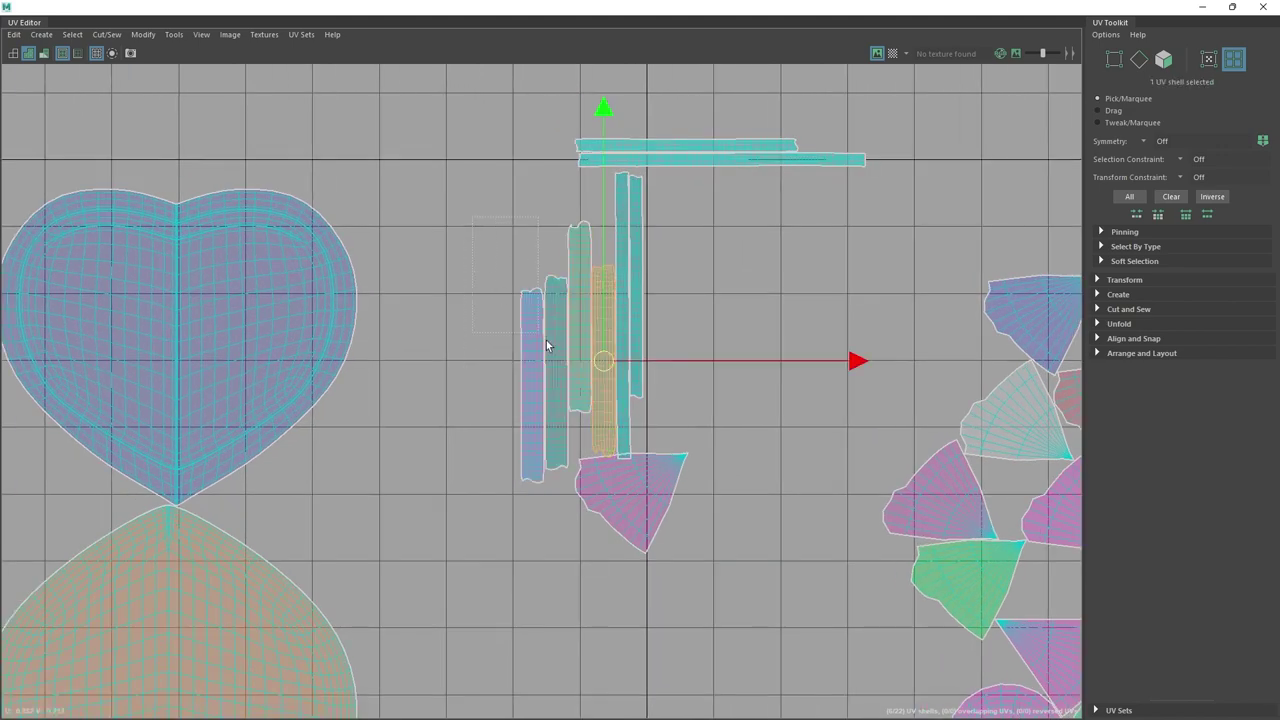
pyautogui.moveTo(499, 281); pyautogui.dragTo(613, 368)
pyautogui.moveTo(560, 252); pyautogui.dragTo(558, 162)
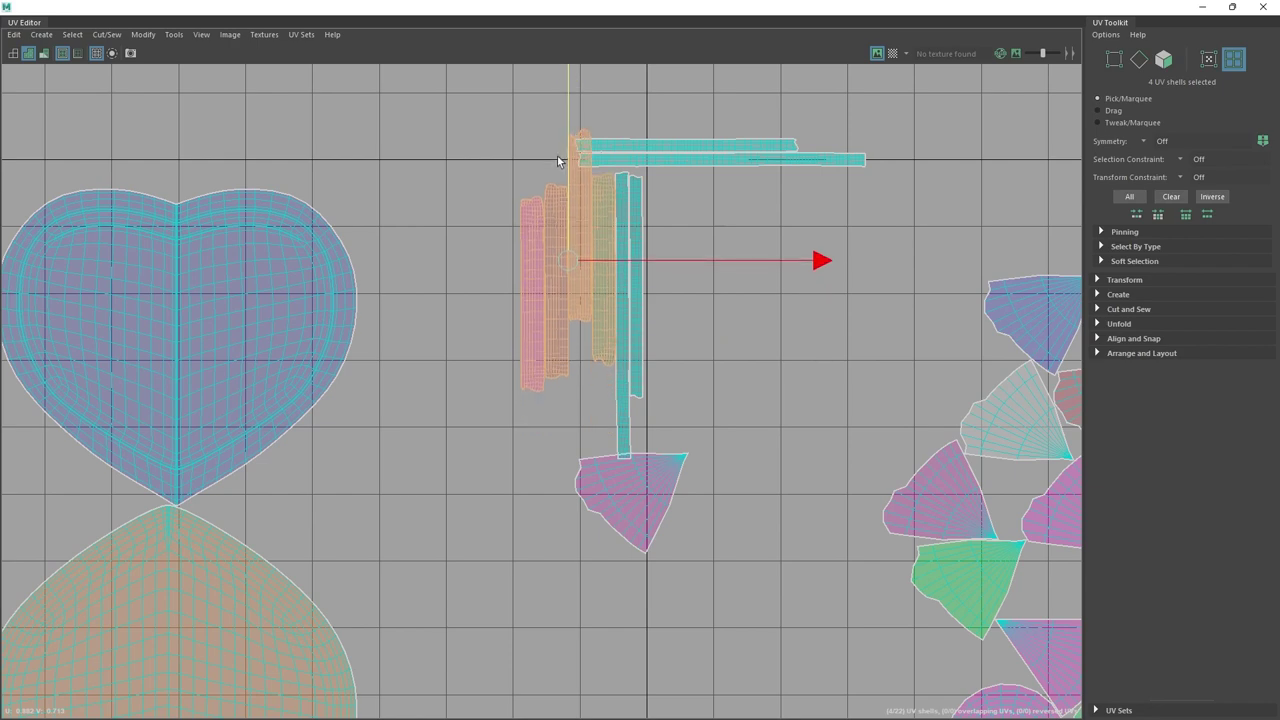
pyautogui.moveTo(543, 277); pyautogui.dragTo(577, 280)
pyautogui.moveTo(659, 121)
pyautogui.mouseDown()
pyautogui.moveTo(660, 161)
pyautogui.moveTo(661, 146)
pyautogui.mouseUp()
pyautogui.hotkey('ctrl', 'z')
pyautogui.hotkey('ctrl', 'z')
pyautogui.hotkey('ctrl', 'z')
pyautogui.hotkey('ctrl', 'z')
pyautogui.hotkey('ctrl', 'z')
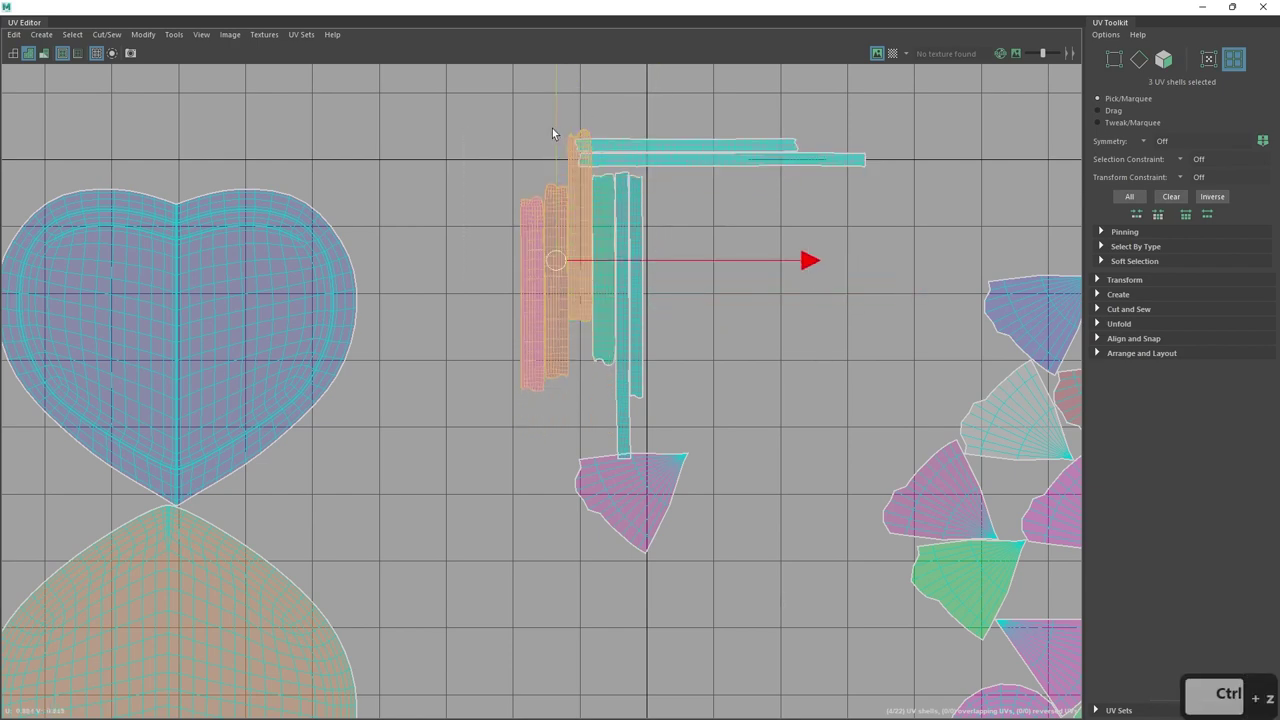
pyautogui.hotkey('ctrl', 'z')
# - Align the top ends of the wider vertical strip shells with one another and check the spacing between them
pyautogui.moveTo(554, 293); pyautogui.dragTo(555, 294)
pyautogui.moveTo(551, 214); pyautogui.dragTo(551, 163)
pyautogui.click(504, 205)
pyautogui.click(528, 215)
pyautogui.click(786, 271)
pyautogui.scroll(5, 654, 297)
pyautogui.scroll(6, 525, 345)
pyautogui.scroll(-6, 540, 330)
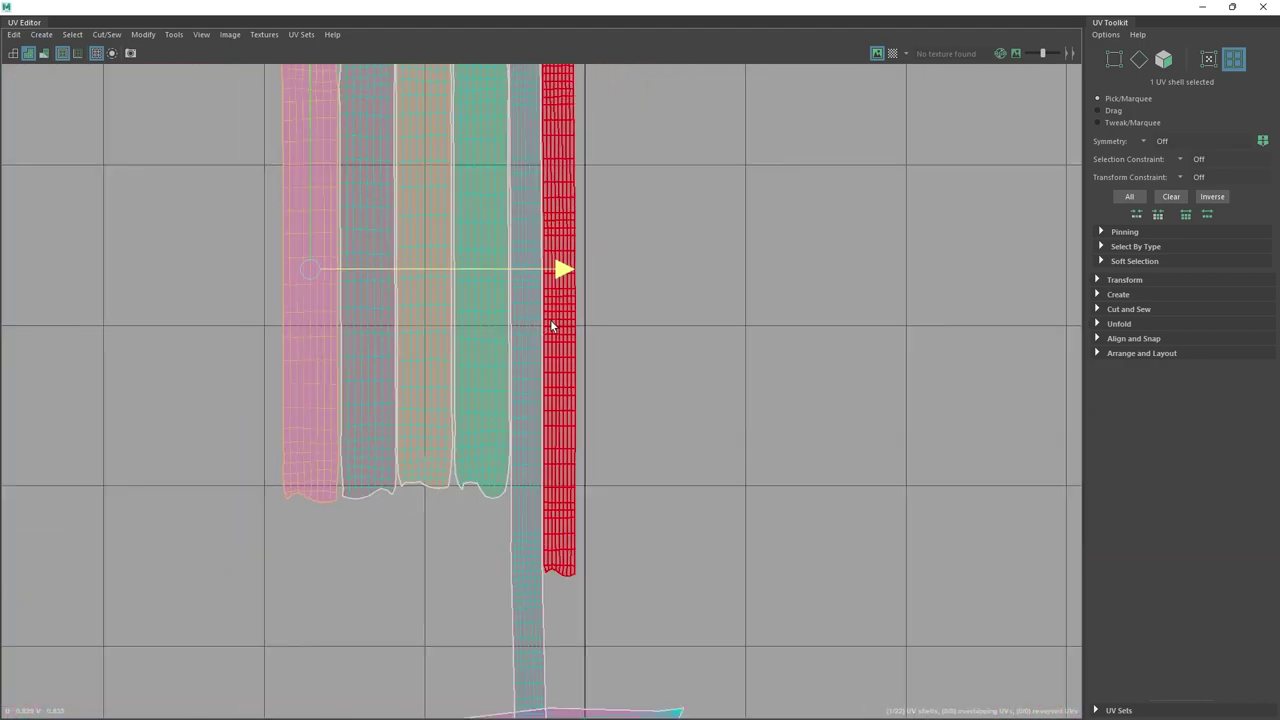
pyautogui.scroll(-3, 551, 326)
pyautogui.keyDown('shift'); pyautogui.moveTo(612, 318); pyautogui.dragTo(704, 304, button='middle'); pyautogui.keyUp('shift')
pyautogui.hotkey('ctrl', 'z')
# - Rotate the two remaining horizontal strip shells to vertical and place them at the outer edge of the strip group
pyautogui.moveTo(766, 95); pyautogui.dragTo(722, 205)
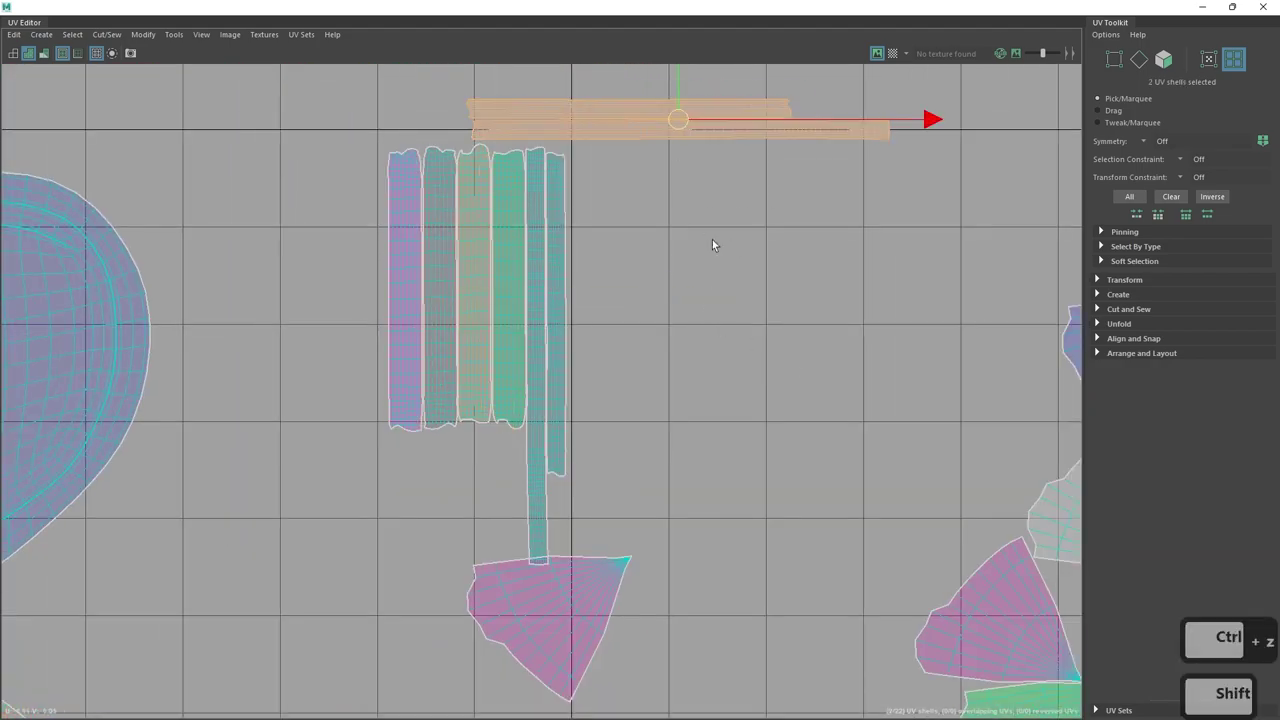
pyautogui.keyDown('shift'); pyautogui.moveTo(712, 245); pyautogui.dragTo(806, 250, button='middle'); pyautogui.keyUp('shift')
pyautogui.hotkey('ctrl', 'z')
pyautogui.scroll(-2, 748, 264)
pyautogui.keyDown('alt'); pyautogui.moveTo(691, 232); pyautogui.dragTo(905, 313, button='middle'); pyautogui.keyUp('alt')
pyautogui.moveTo(901, 228); pyautogui.dragTo(677, 356)
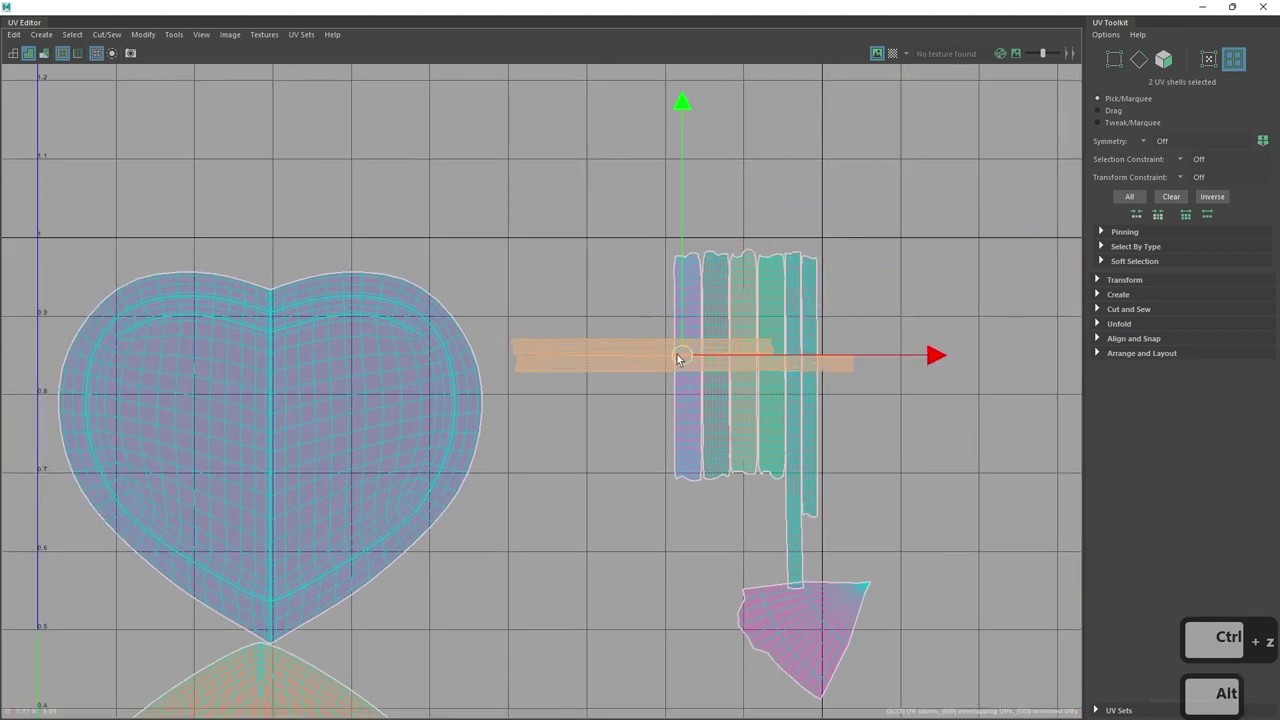
pyautogui.press('e')
pyautogui.moveTo(748, 209); pyautogui.dragTo(796, 439, button='middle')
pyautogui.press('w')
pyautogui.moveTo(663, 354); pyautogui.dragTo(654, 410, button='middle')
pyautogui.click(570, 335)
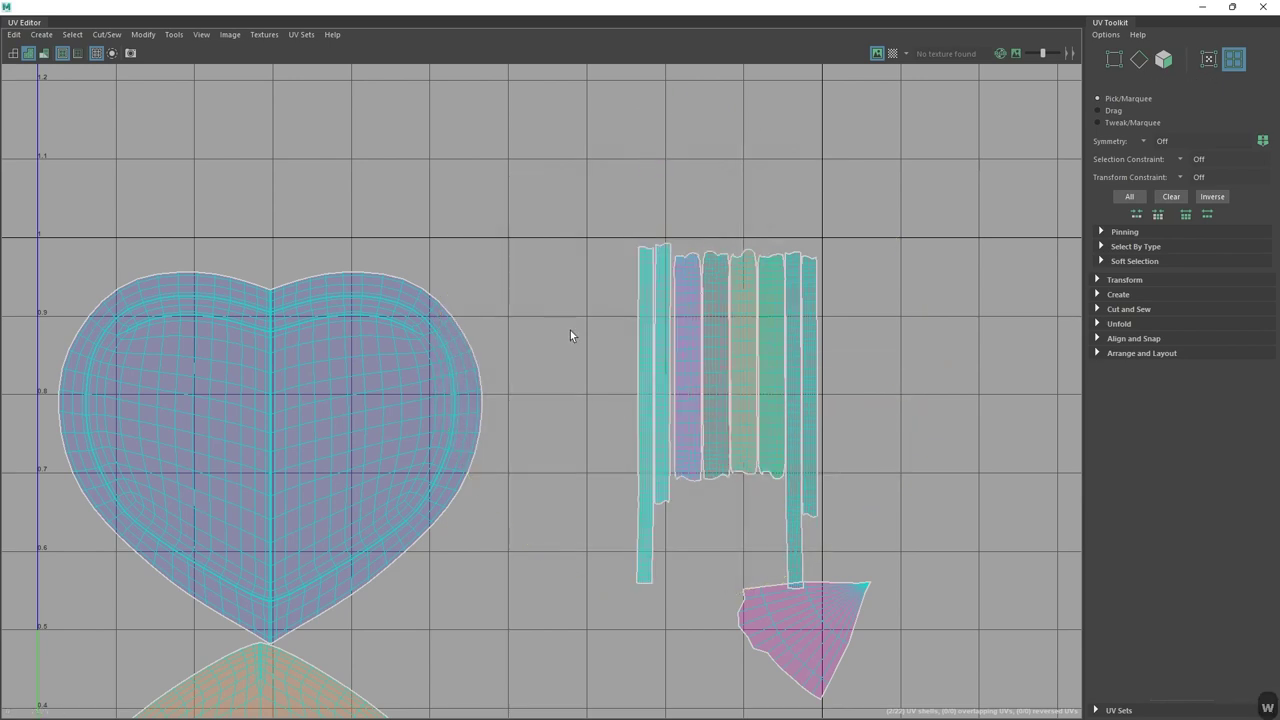
# - Move the whole group of vertical strips inside the UV tile, right beside the upper heart shell
pyautogui.scroll(-5, 620, 436)
pyautogui.keyDown('alt'); pyautogui.moveTo(803, 425); pyautogui.dragTo(696, 260, button='middle'); pyautogui.keyUp('alt')
pyautogui.scroll(2, 694, 269)
pyautogui.moveTo(720, 188); pyautogui.dragTo(492, 250)
pyautogui.moveTo(491, 252); pyautogui.dragTo(489, 252, button='middle')
pyautogui.click(594, 229)
# - Move the two circular shells together into the UV tile, just below the vertical strips
pyautogui.scroll(-1, 690, 242)
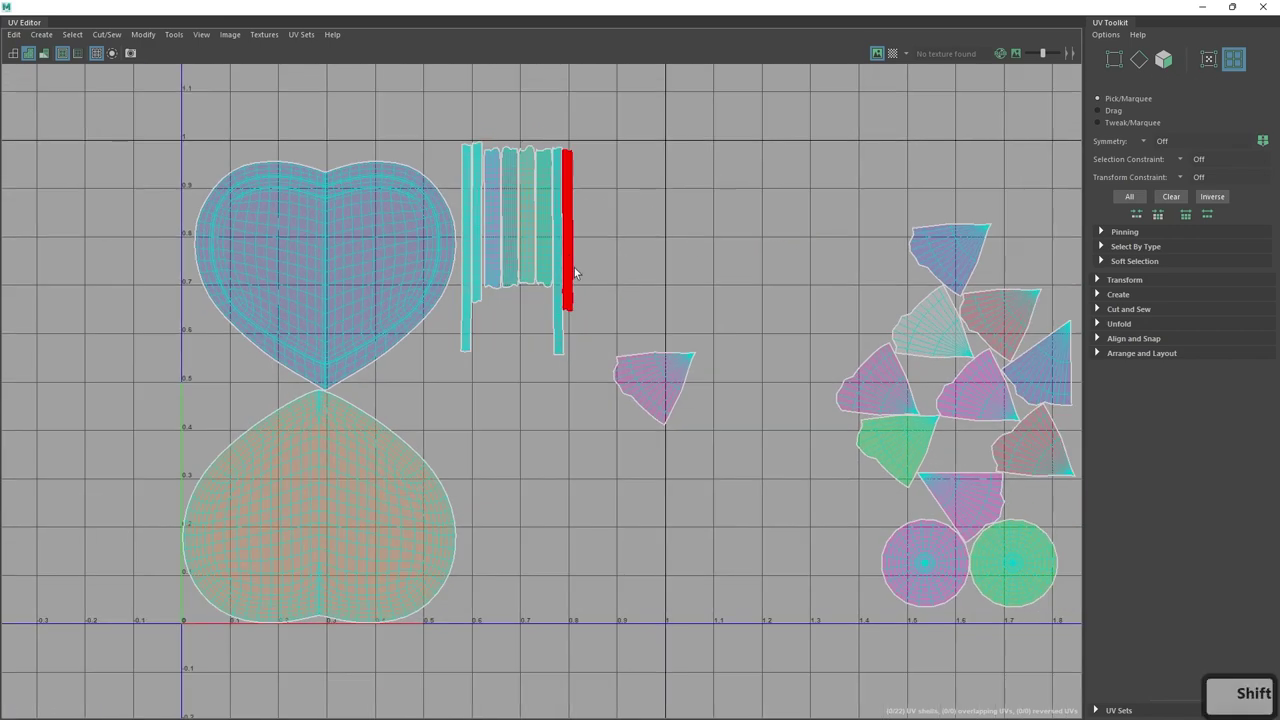
pyautogui.keyDown('alt'); pyautogui.moveTo(576, 270); pyautogui.dragTo(681, 298, button='middle'); pyautogui.keyUp('alt')
pyautogui.keyDown('alt'); pyautogui.moveTo(804, 357); pyautogui.dragTo(626, 318, button='middle'); pyautogui.keyUp('alt')
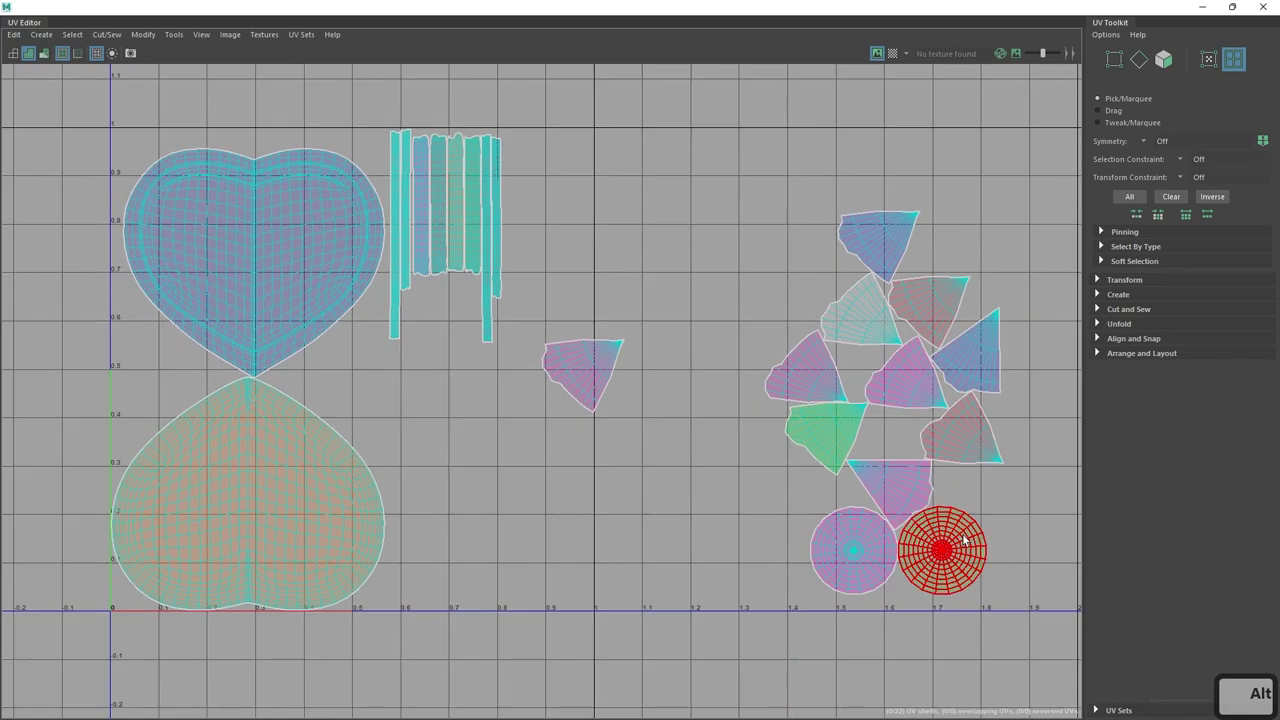
pyautogui.moveTo(809, 602); pyautogui.dragTo(928, 546)
pyautogui.moveTo(898, 549); pyautogui.dragTo(398, 375)
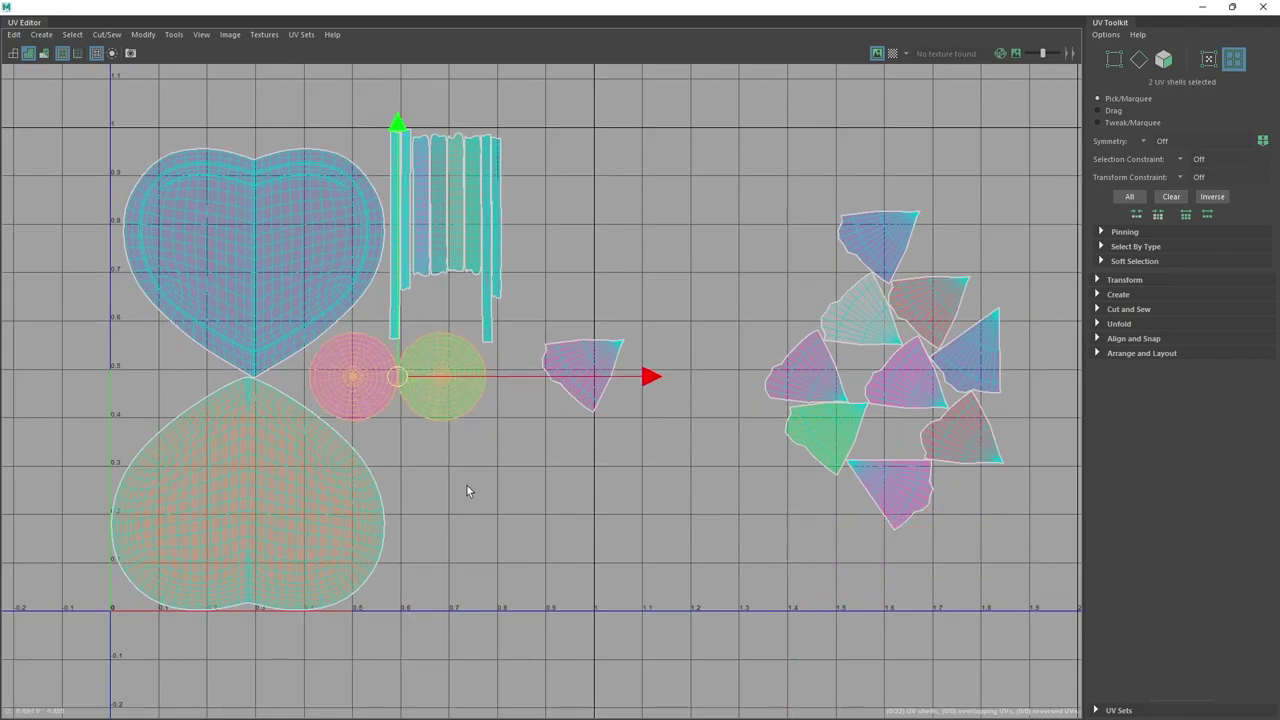
pyautogui.click(466, 486)
# - Place one circular shell in each of the side gaps between the upper and lower heart shells
pyautogui.keyDown('alt'); pyautogui.moveTo(447, 444); pyautogui.dragTo(573, 464, button='middle'); pyautogui.keyUp('alt')
pyautogui.scroll(3, 573, 464)
pyautogui.click(460, 356)
pyautogui.moveTo(460, 356); pyautogui.dragTo(124, 345)
pyautogui.click(600, 400)
pyautogui.moveTo(612, 352); pyautogui.dragTo(451, 363)
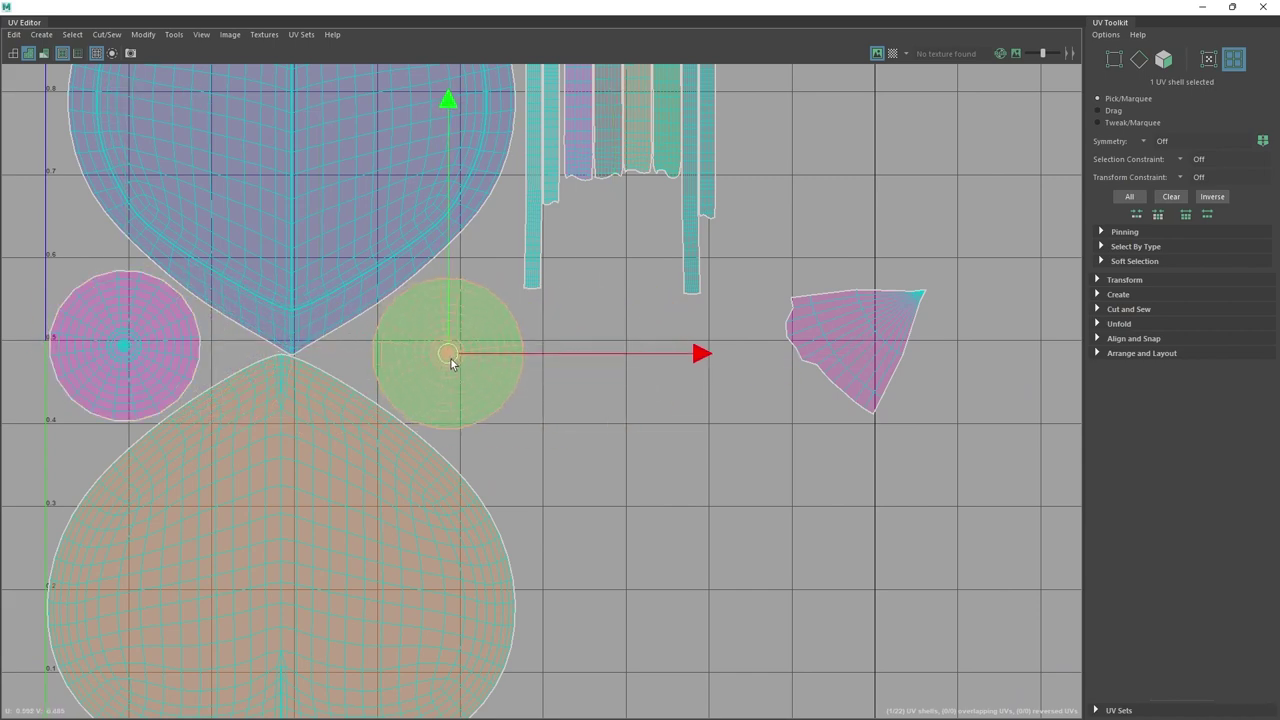
# - Rotate the nearest fan-shaped shell tip-up and place it at the tile's lower edge beside the lower heart shell
pyautogui.click(577, 443)
pyautogui.scroll(-3, 585, 388)
pyautogui.scroll(-2, 600, 319)
pyautogui.scroll(2, 700, 350)
pyautogui.click(745, 345)
pyautogui.press('e')
pyautogui.click(824, 152)
pyautogui.click(721, 396)
pyautogui.moveTo(918, 195); pyautogui.dragTo(727, 173)
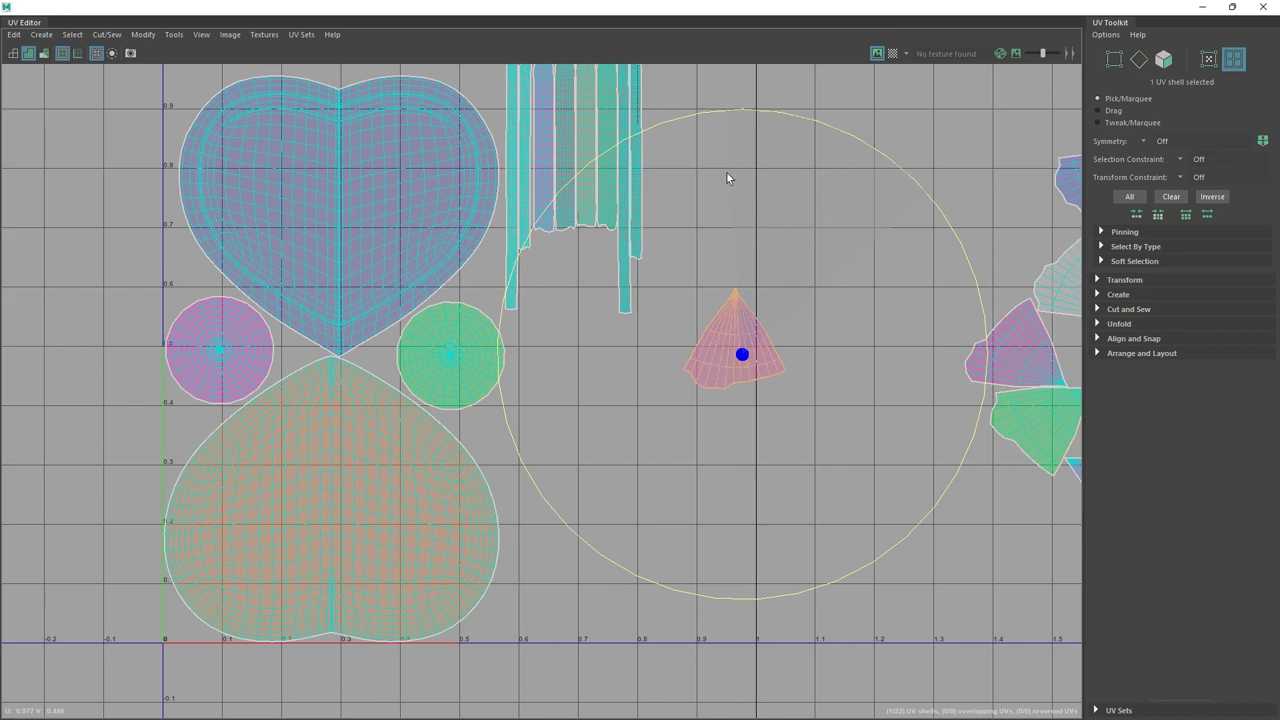
pyautogui.press('w')
pyautogui.moveTo(737, 365); pyautogui.dragTo(530, 612)
# - Rotate a second fan-shaped shell tip-down and place it just above the first fan shell
pyautogui.click(1030, 362)
pyautogui.moveTo(1030, 362); pyautogui.dragTo(565, 470)
pyautogui.press('e')
pyautogui.moveTo(686, 329); pyautogui.dragTo(717, 494)
pyautogui.press('w')
pyautogui.moveTo(563, 460); pyautogui.dragTo(568, 485)
pyautogui.keyDown('alt'); pyautogui.moveTo(954, 416); pyautogui.dragTo(832, 403, button='middle'); pyautogui.keyUp('alt')
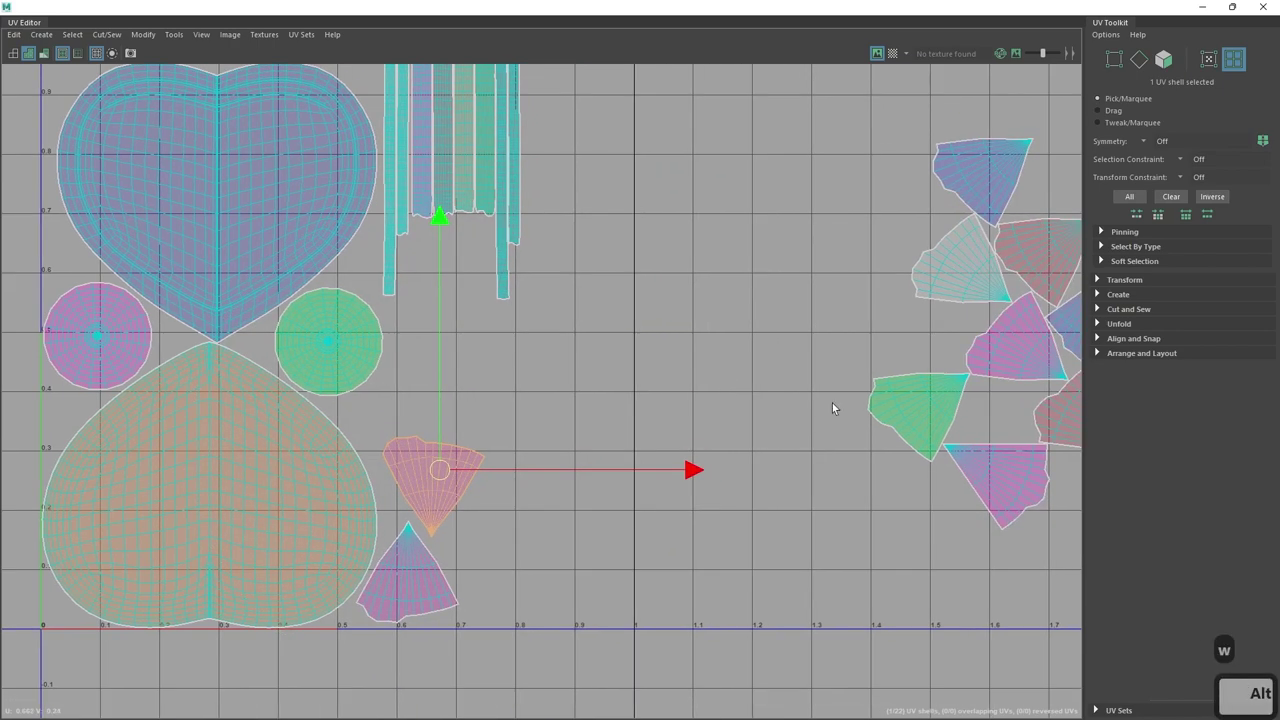
# - Rotate the green fan-shaped shell tip-down and place it below the strips, beside the green circular shell
pyautogui.click(920, 410)
pyautogui.moveTo(920, 410); pyautogui.dragTo(570, 380)
pyautogui.press('e')
pyautogui.moveTo(690, 261); pyautogui.dragTo(564, 509)
pyautogui.press('w')
pyautogui.moveTo(574, 376); pyautogui.dragTo(440, 330)
# - Rotate the white fan-shaped shell tip-down and place it diagonally below the green fan shell
pyautogui.click(960, 262)
pyautogui.moveTo(960, 262); pyautogui.dragTo(527, 363)
pyautogui.press('e')
pyautogui.moveTo(757, 300); pyautogui.dragTo(712, 458)
pyautogui.press('w')
pyautogui.moveTo(514, 349); pyautogui.dragTo(502, 393)
# - Move the six remaining fan-shaped shells together from outside the tile up to its side edge
pyautogui.scroll(-1, 655, 344)
pyautogui.keyDown('alt'); pyautogui.moveTo(770, 326); pyautogui.dragTo(566, 390, button='middle'); pyautogui.keyUp('alt')
pyautogui.moveTo(655, 602); pyautogui.dragTo(656, 600)
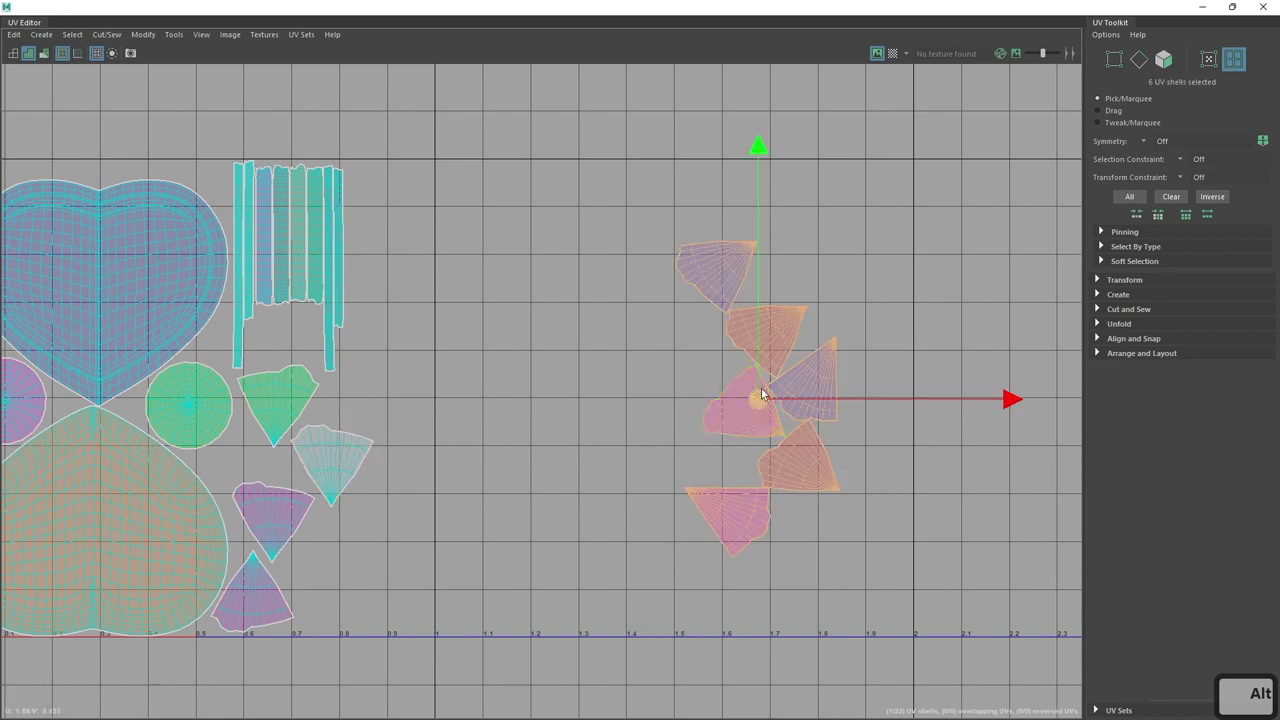
pyautogui.moveTo(757, 400); pyautogui.dragTo(480, 497)
pyautogui.keyDown('alt'); pyautogui.moveTo(514, 486); pyautogui.dragTo(711, 433, button='middle'); pyautogui.keyUp('alt')
pyautogui.scroll(1, 722, 428)
# - Rotate the lowest remaining fan shell tip-up and nest it beside the two fan shells next to the lower heart
pyautogui.click(666, 563)
pyautogui.moveTo(631, 589); pyautogui.dragTo(530, 556)
pyautogui.press('e')
pyautogui.moveTo(650, 300); pyautogui.dragTo(689, 410)
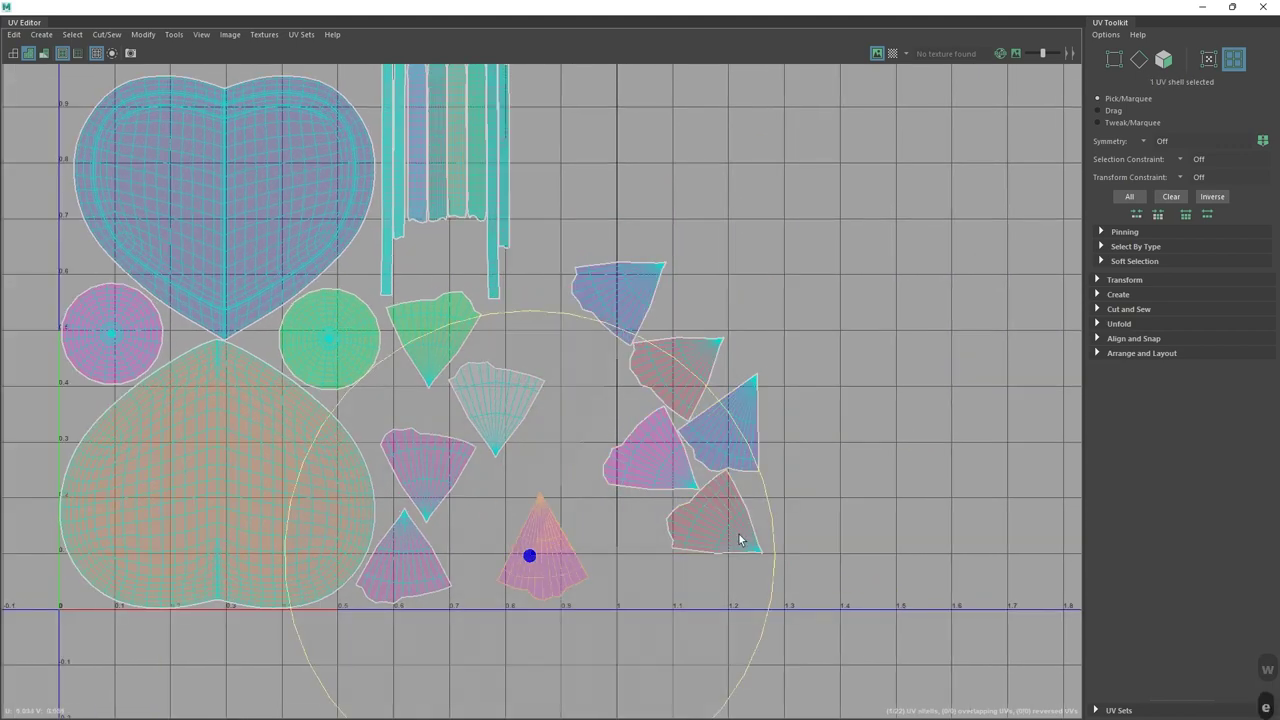
pyautogui.click(777, 508)
pyautogui.click(576, 551)
pyautogui.press('w')
pyautogui.moveTo(546, 553); pyautogui.dragTo(483, 530)
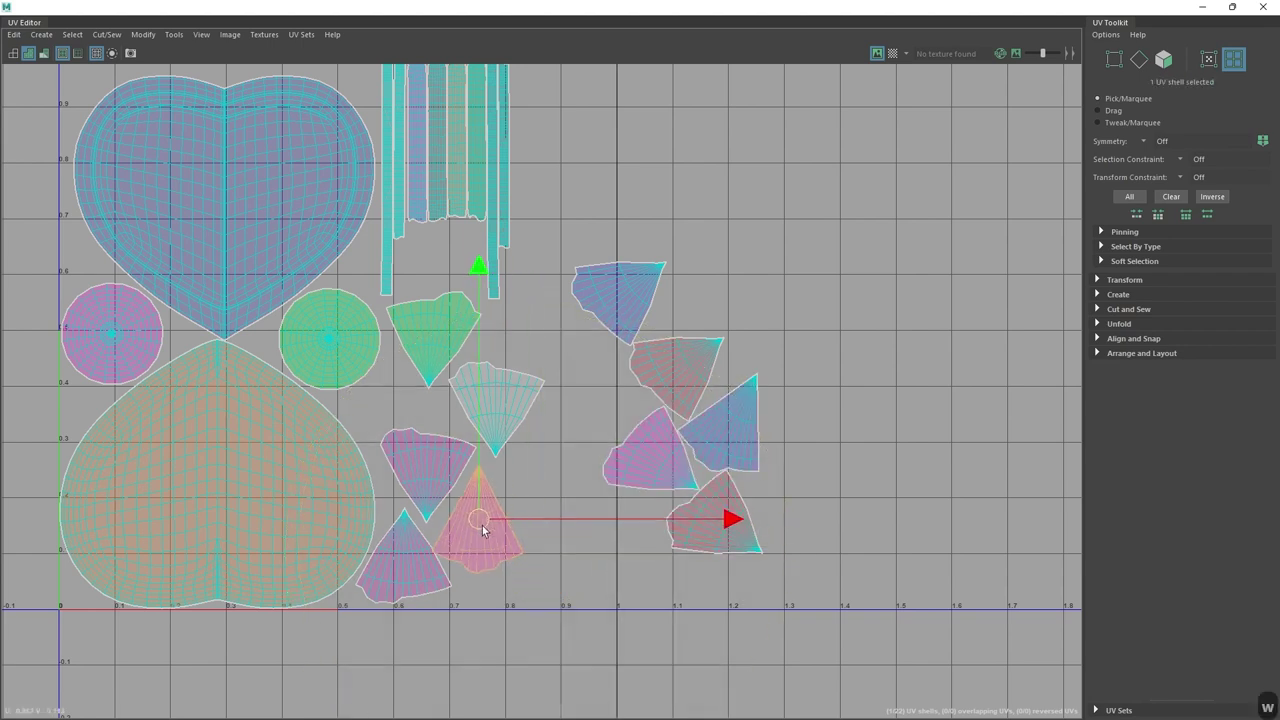
# - Turn the remaining pink fan shell tip-down and place it beside the tip-up one just placed
pyautogui.click(652, 452)
pyautogui.moveTo(650, 449); pyautogui.dragTo(554, 457)
pyautogui.press('e')
pyautogui.press('w')
pyautogui.moveTo(553, 460); pyautogui.dragTo(563, 479)
# - Rotate the lowest remaining red fan shell tip-up and place it beside the green fan shell, above the white one
pyautogui.click(727, 495)
pyautogui.press('e')
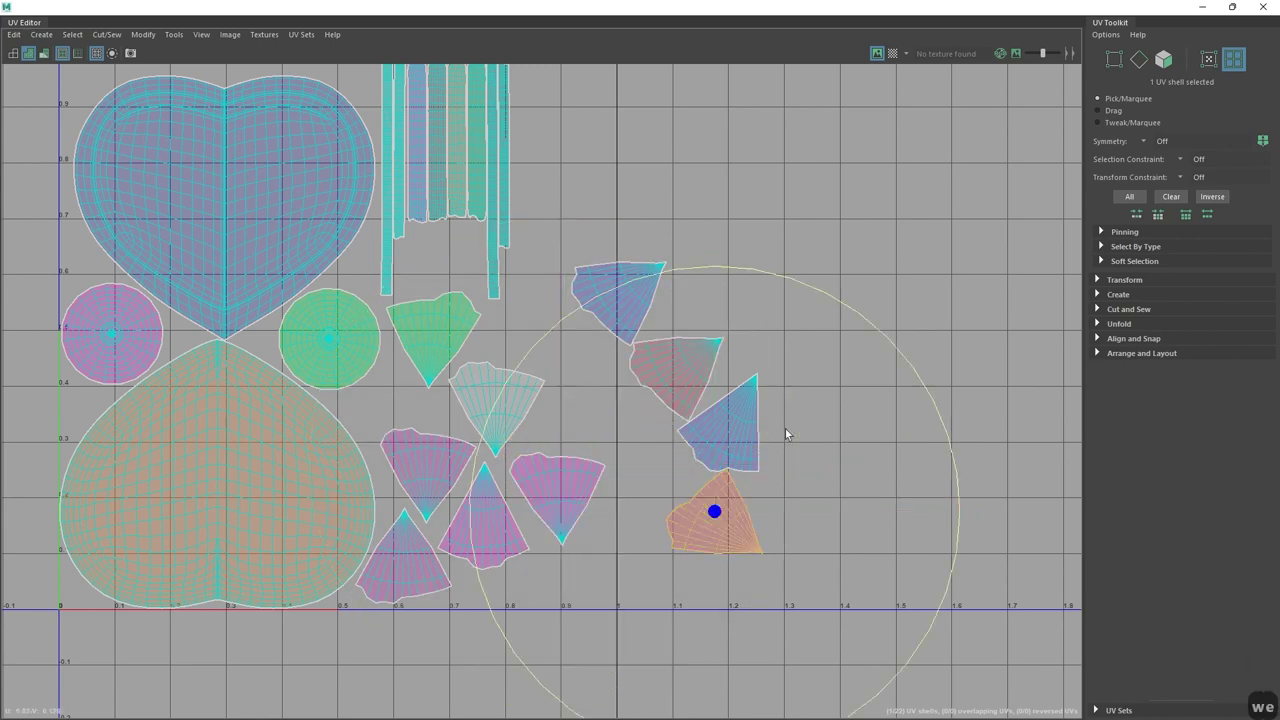
pyautogui.moveTo(890, 343); pyautogui.dragTo(553, 457)
pyautogui.press('w')
pyautogui.moveTo(714, 513); pyautogui.dragTo(527, 340)
pyautogui.click(830, 301)
# - Rotate the uppermost remaining blue fan shell tip-up and place it beside the strips near the tile's upper corner
pyautogui.keyDown('alt'); pyautogui.moveTo(721, 312); pyautogui.dragTo(791, 468, button='middle'); pyautogui.keyUp('alt')
pyautogui.click(721, 446)
pyautogui.press('e')
pyautogui.moveTo(843, 309); pyautogui.dragTo(661, 329)
pyautogui.press('w')
pyautogui.moveTo(701, 476); pyautogui.dragTo(646, 280)
pyautogui.press('e')
pyautogui.moveTo(878, 216); pyautogui.dragTo(889, 231)
pyautogui.click(917, 369)
# - Rotate the remaining red fan shell tip-down and place it directly below the blue fan in the upper corner
pyautogui.click(765, 503)
pyautogui.moveTo(755, 520); pyautogui.dragTo(672, 405)
pyautogui.press('e')
pyautogui.moveTo(655, 275); pyautogui.dragTo(656, 665)
pyautogui.press('w')
pyautogui.moveTo(655, 415); pyautogui.dragTo(623, 349)
# - Rotate the last blue fan shell tip-down and move it below the red fan shell near the tile's side edge
pyautogui.click(800, 575)
pyautogui.moveTo(795, 580); pyautogui.dragTo(640, 564)
pyautogui.press('e')
pyautogui.moveTo(812, 385); pyautogui.dragTo(690, 717)
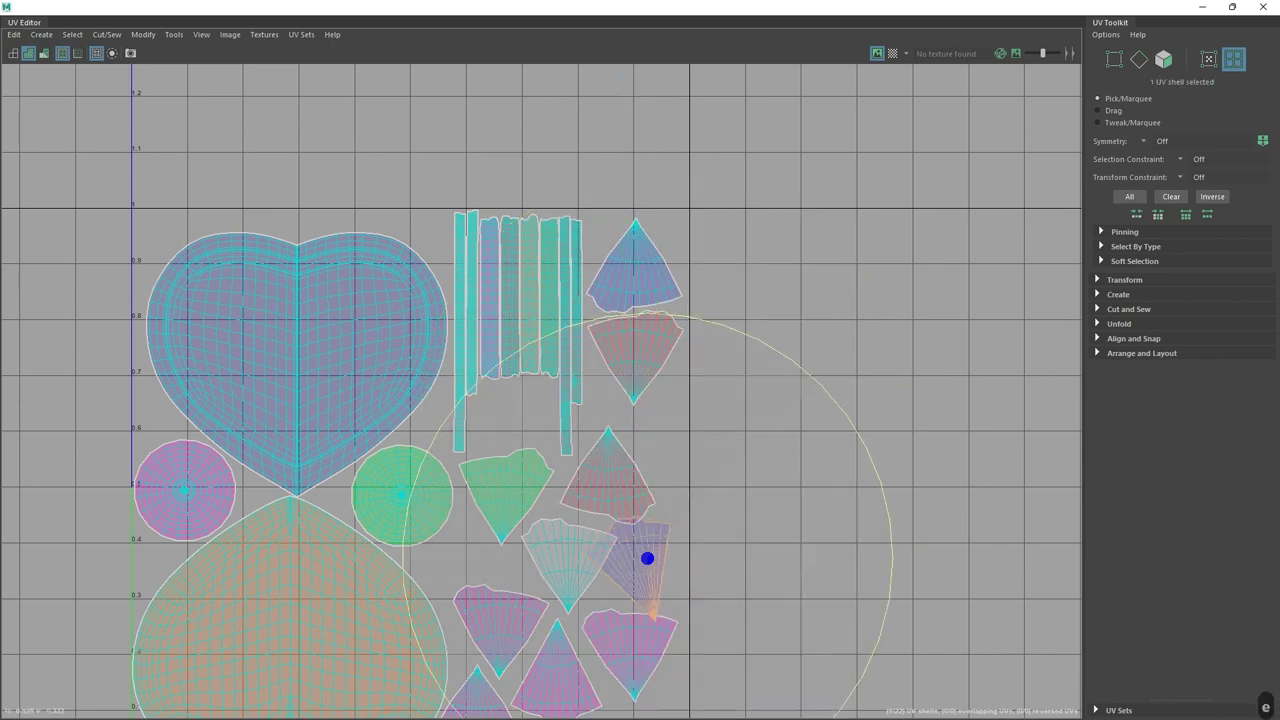
pyautogui.scroll(2, 655, 612)
pyautogui.press('w')
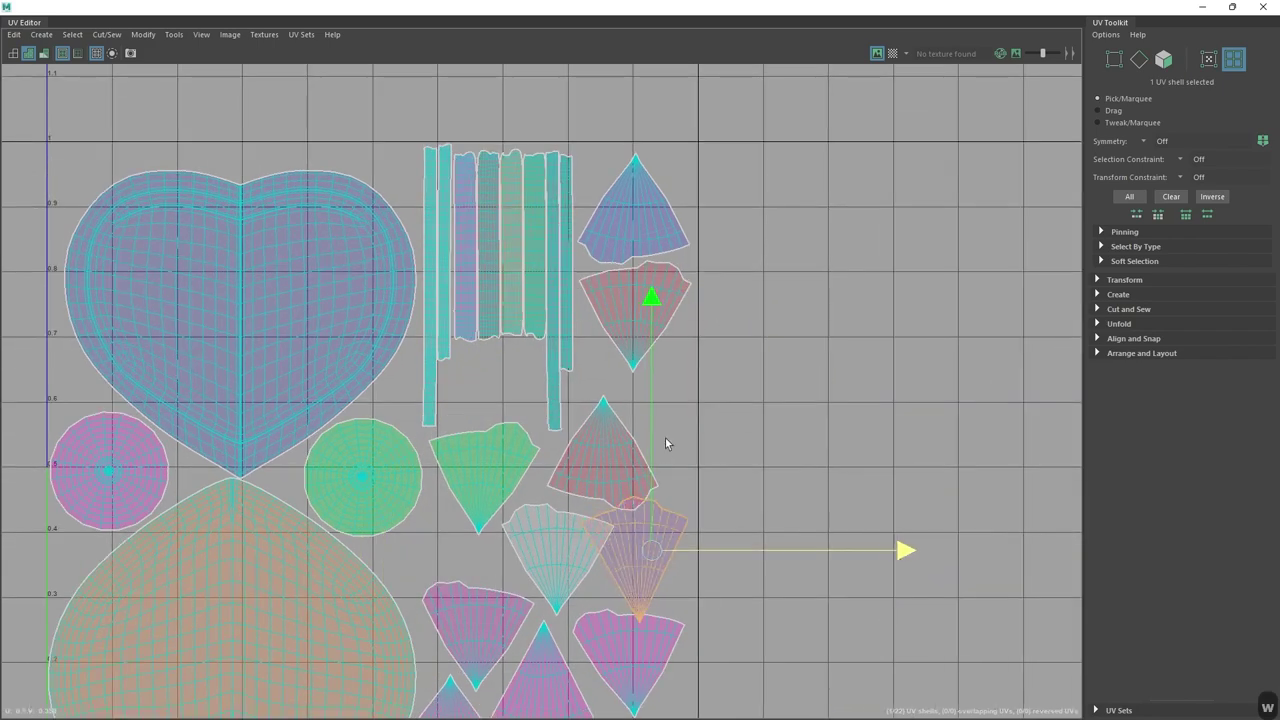
pyautogui.moveTo(652, 553); pyautogui.dragTo(667, 420)
# - Separate the overlapping red and blue fan shells so they nest side by side inside the tile
pyautogui.scroll(2, 665, 418)
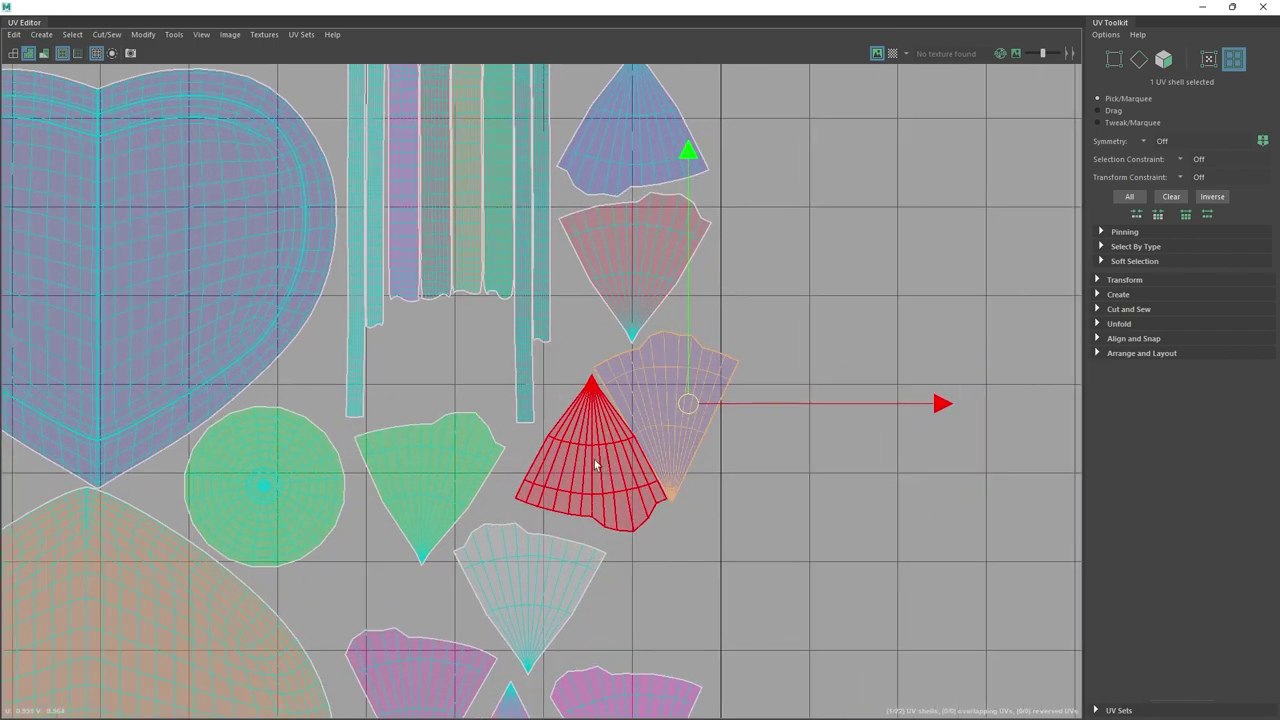
pyautogui.click(594, 457)
pyautogui.moveTo(594, 457); pyautogui.dragTo(569, 466)
pyautogui.click(666, 414)
pyautogui.moveTo(666, 414)
pyautogui.mouseDown()
pyautogui.moveTo(646, 417)
pyautogui.moveTo(653, 435)
pyautogui.mouseUp()
pyautogui.click(569, 463)
pyautogui.moveTo(569, 463); pyautogui.dragTo(566, 470)
# - Nudge the white fan shell slightly down and the neighbouring blue fan shell slightly inward to even out the gaps
pyautogui.click(550, 613)
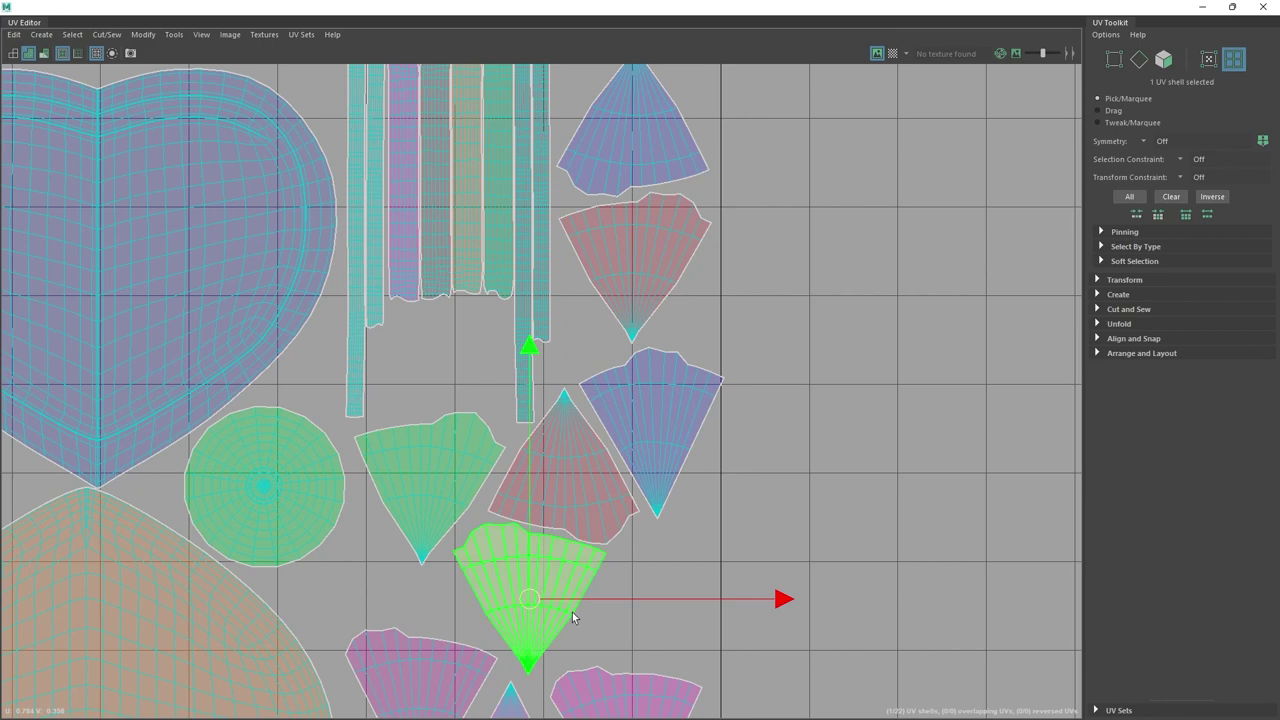
pyautogui.moveTo(550, 613); pyautogui.dragTo(564, 554)
pyautogui.hotkey('ctrl', 'z')
pyautogui.moveTo(541, 604); pyautogui.dragTo(535, 614)
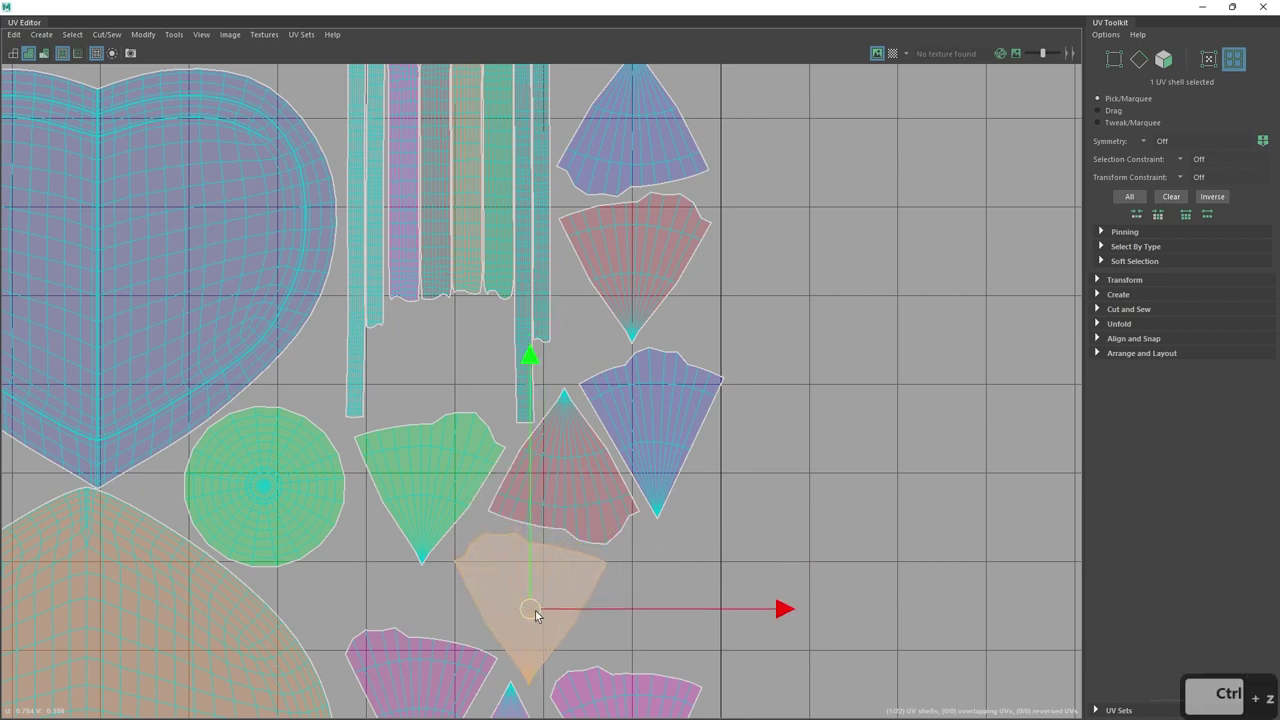
pyautogui.click(651, 434)
pyautogui.moveTo(651, 434); pyautogui.dragTo(647, 434)
pyautogui.click(704, 553)
pyautogui.scroll(-5, 691, 531)
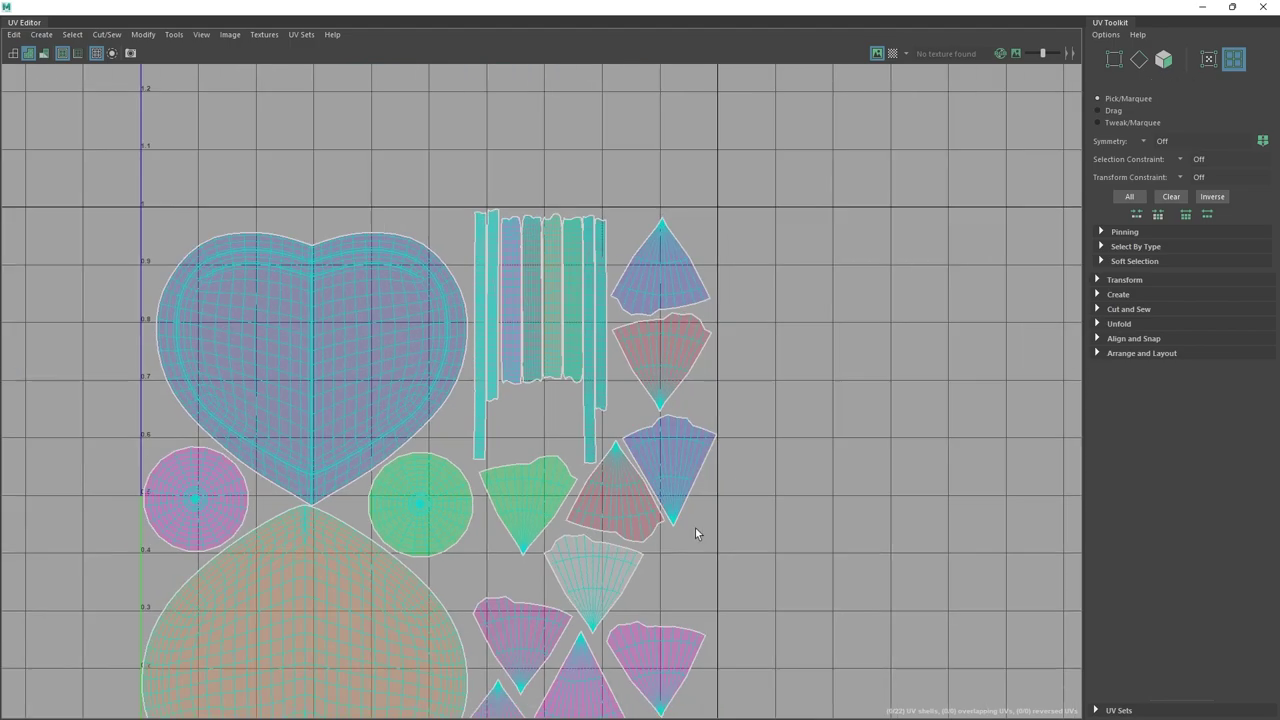
pyautogui.scroll(7, 711, 528)
# - Move the UV Editor window aside and smooth the MajorasMask mesh with one division
pyautogui.moveTo(949, 16); pyautogui.dragTo(1279, 146)
pyautogui.click(600, 343)
pyautogui.keyDown('alt'); pyautogui.moveTo(600, 343); pyautogui.dragTo(375, 390, button='middle'); pyautogui.keyUp('alt')
pyautogui.keyDown('alt'); pyautogui.moveTo(375, 390); pyautogui.dragTo(689, 206, button='right'); pyautogui.keyUp('alt')
pyautogui.scroll(-6, 677, 294)
pyautogui.scroll(4, 600, 344)
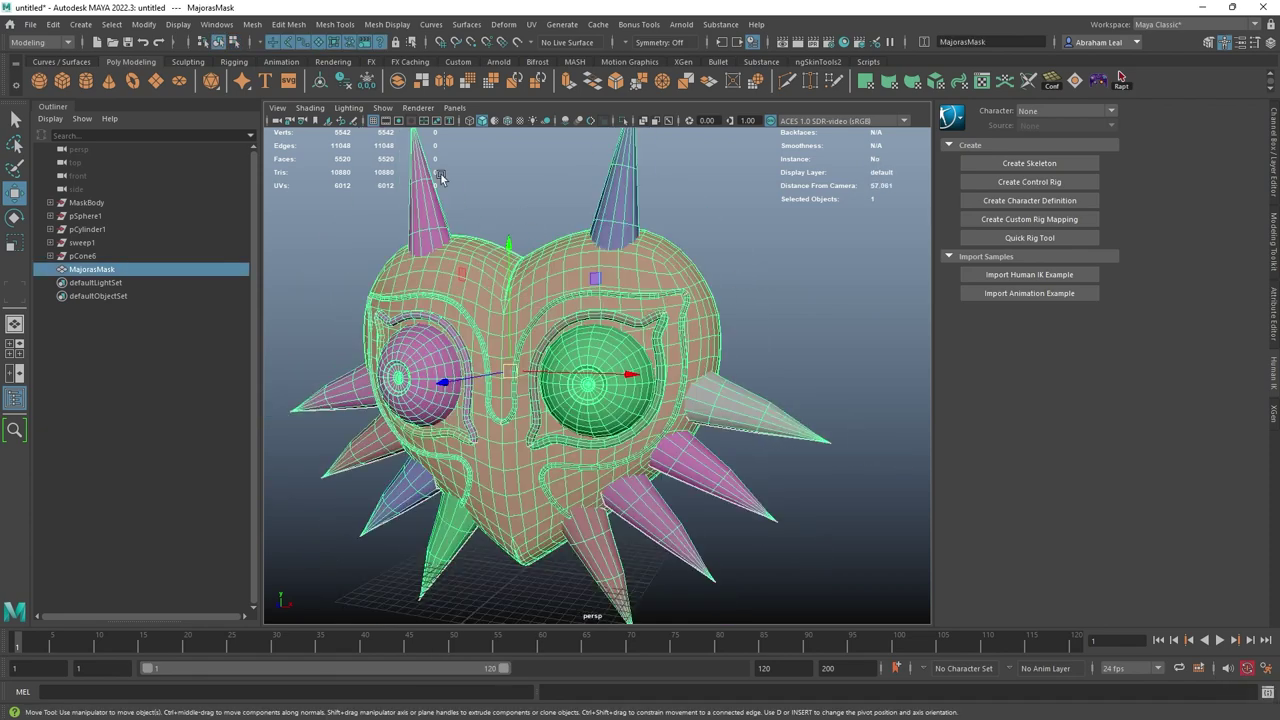
pyautogui.click(252, 24)
pyautogui.click(284, 178)
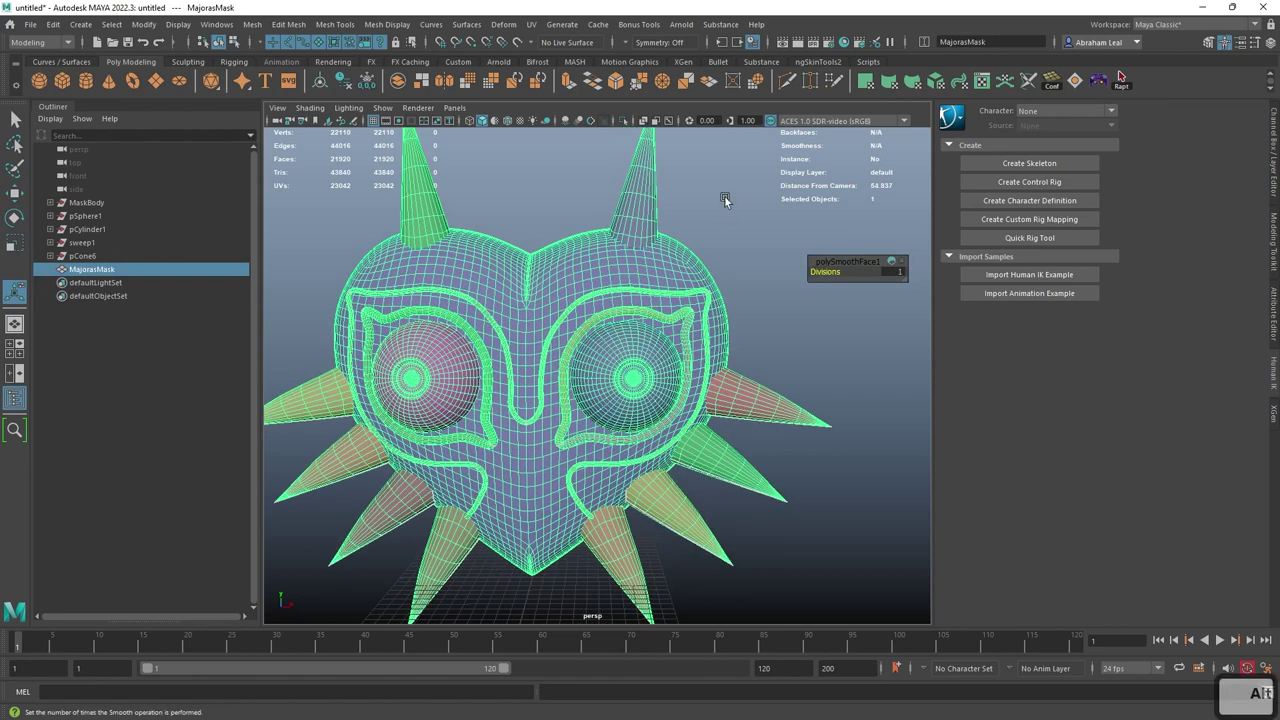
# - Deselect the mask and inspect its smoothed surface from an angle
pyautogui.scroll(5, 725, 199)
pyautogui.click(889, 369)
pyautogui.scroll(6, 889, 369)
pyautogui.keyDown('alt'); pyautogui.moveTo(889, 369); pyautogui.dragTo(814, 367); pyautogui.keyUp('alt')
pyautogui.keyDown('alt'); pyautogui.moveTo(814, 367); pyautogui.dragTo(410, 262, button='right'); pyautogui.keyUp('alt')
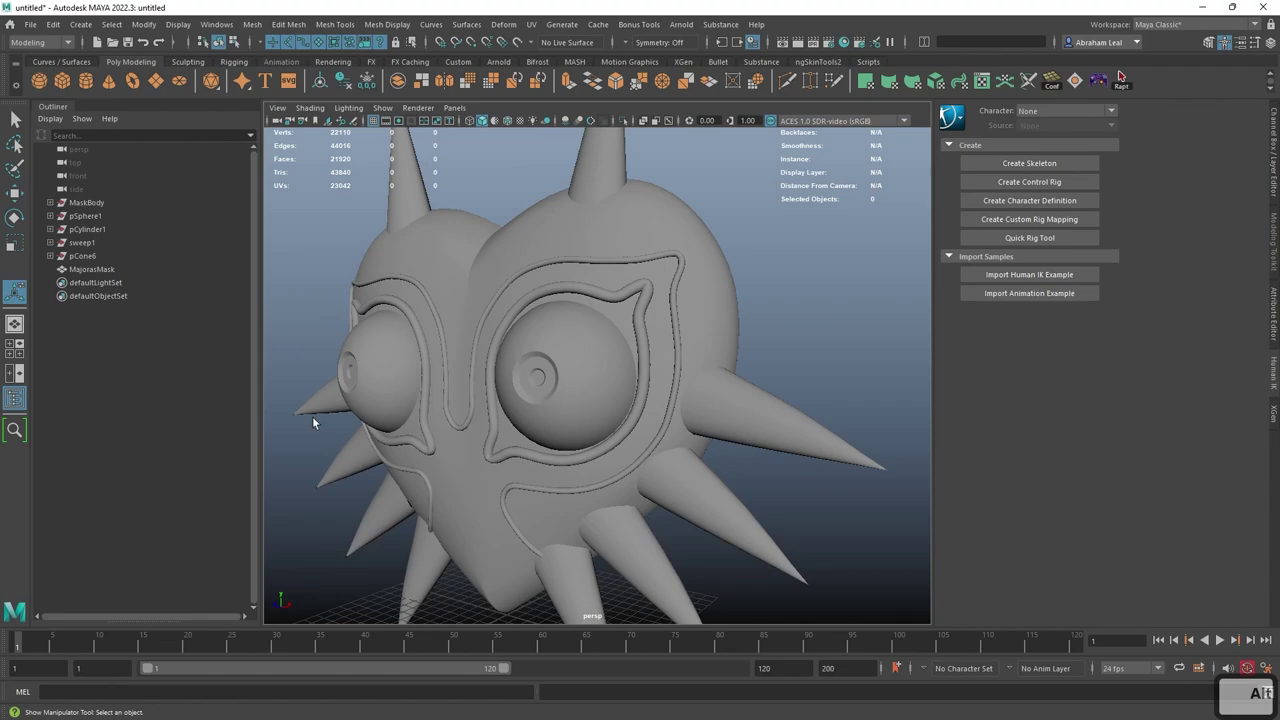
# - Reselect the mask, bring the UV Editor back into view and examine the smoothed shells' borders up close
pyautogui.click(312, 416)
pyautogui.moveTo(1279, 141); pyautogui.dragTo(613, 141)
pyautogui.scroll(7, 650, 276)
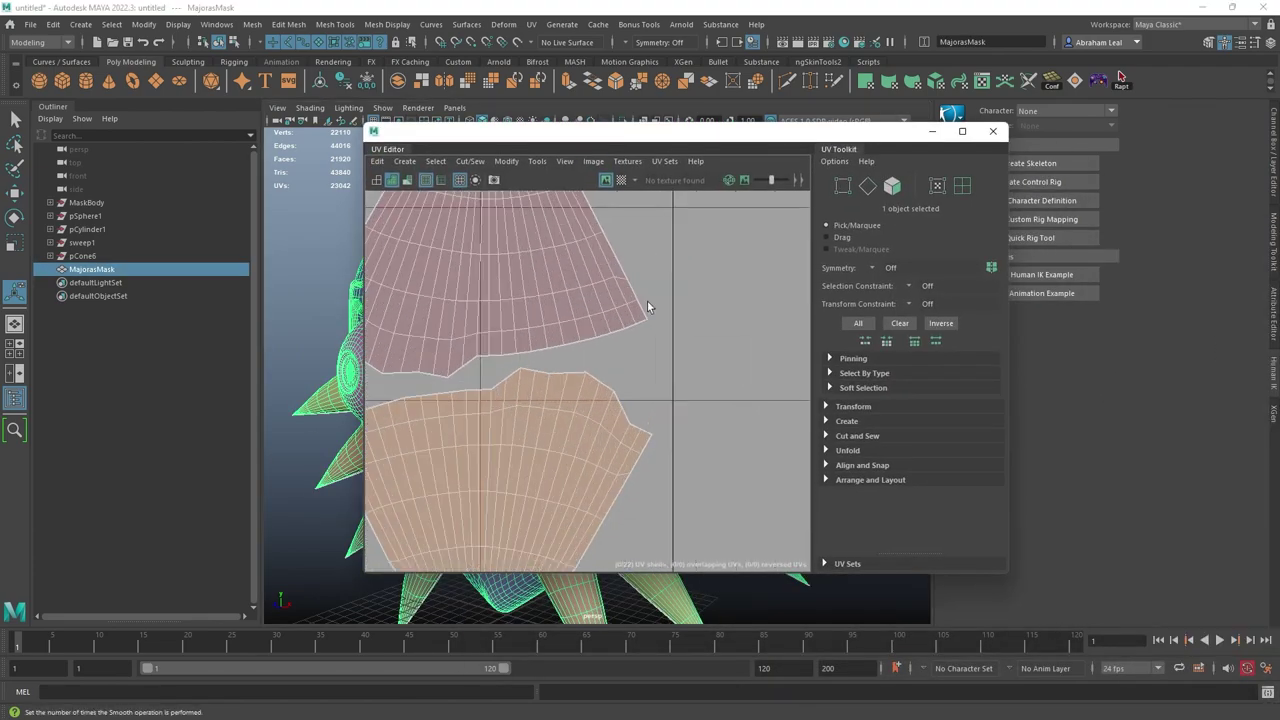
pyautogui.keyDown('alt'); pyautogui.moveTo(520, 369); pyautogui.dragTo(657, 327, button='middle'); pyautogui.keyUp('alt')
pyautogui.scroll(-3, 473, 349)
pyautogui.keyDown('alt'); pyautogui.moveTo(471, 349); pyautogui.dragTo(768, 412, button='middle'); pyautogui.keyUp('alt')
pyautogui.keyDown('alt'); pyautogui.moveTo(480, 406); pyautogui.dragTo(769, 446, button='middle'); pyautogui.keyUp('alt')
pyautogui.scroll(6, 540, 386)
pyautogui.keyDown('alt'); pyautogui.moveTo(551, 326); pyautogui.dragTo(481, 401, button='middle'); pyautogui.keyUp('alt')
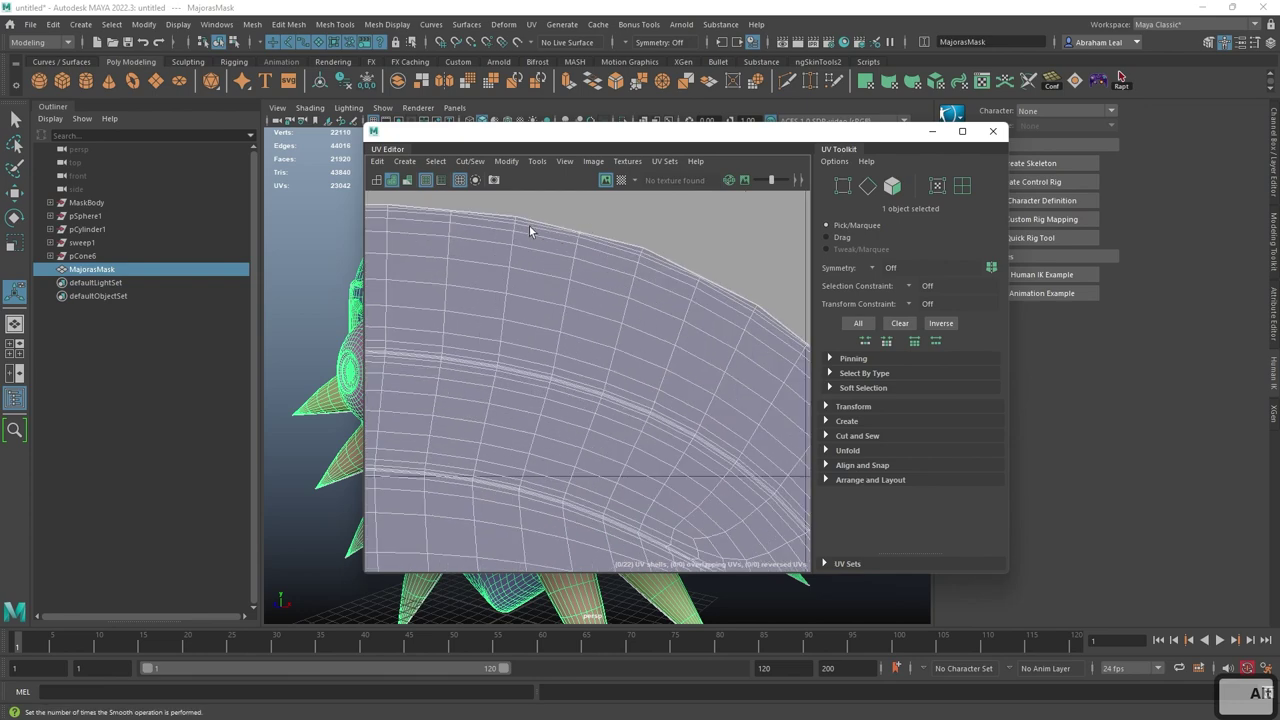
pyautogui.scroll(-10, 606, 309)
# - Select all 22 UV shells in shell mode and unfold them again
pyautogui.moveTo(597, 309); pyautogui.dragTo(462, 254, button='right')
pyautogui.moveTo(462, 254); pyautogui.dragTo(752, 519)
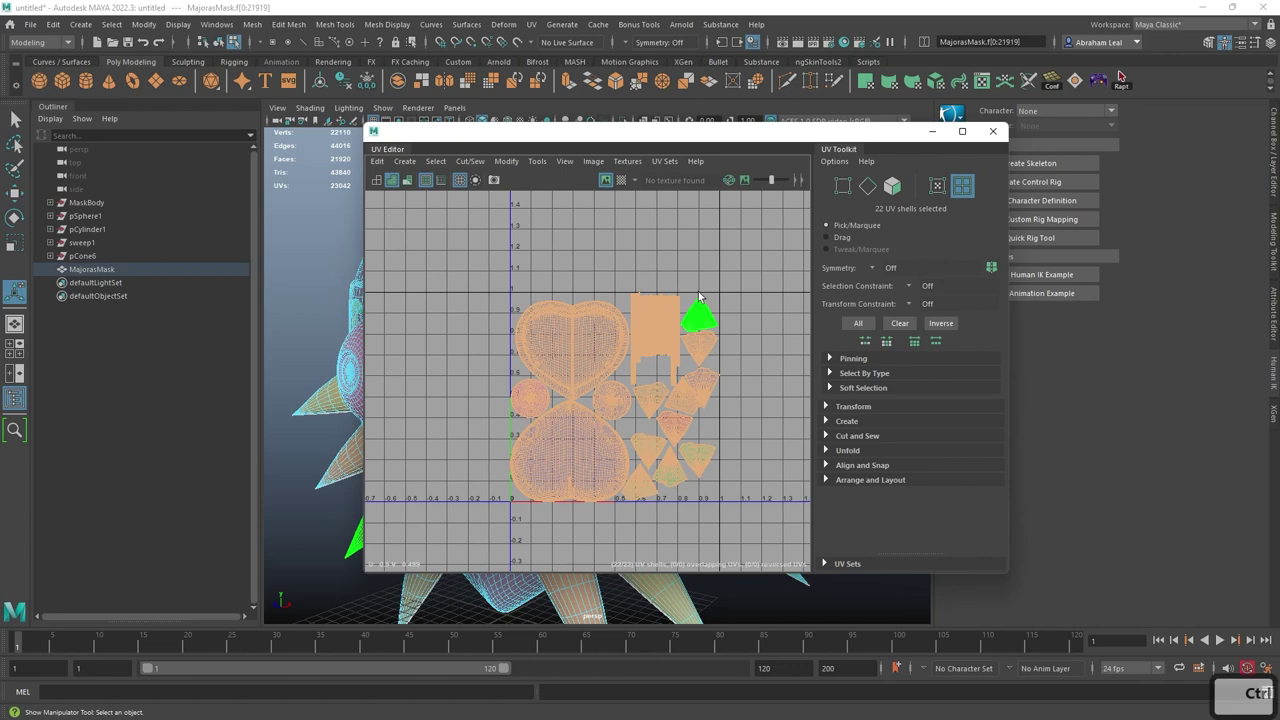
pyautogui.hotkey('ctrl', 'u')
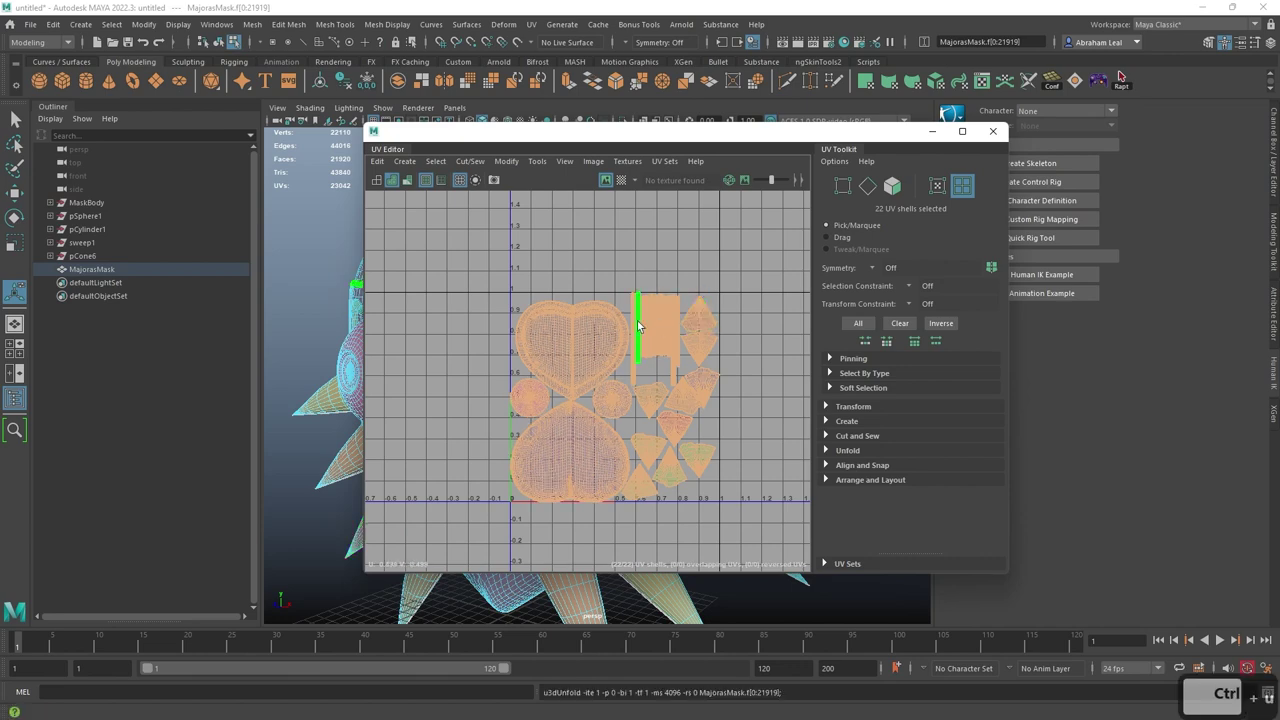
# - Examine the unfolded heart shell's outline and the strip shells' upper ends against the tile border
pyautogui.scroll(6, 639, 326)
pyautogui.scroll(-4, 650, 326)
pyautogui.scroll(3, 645, 350)
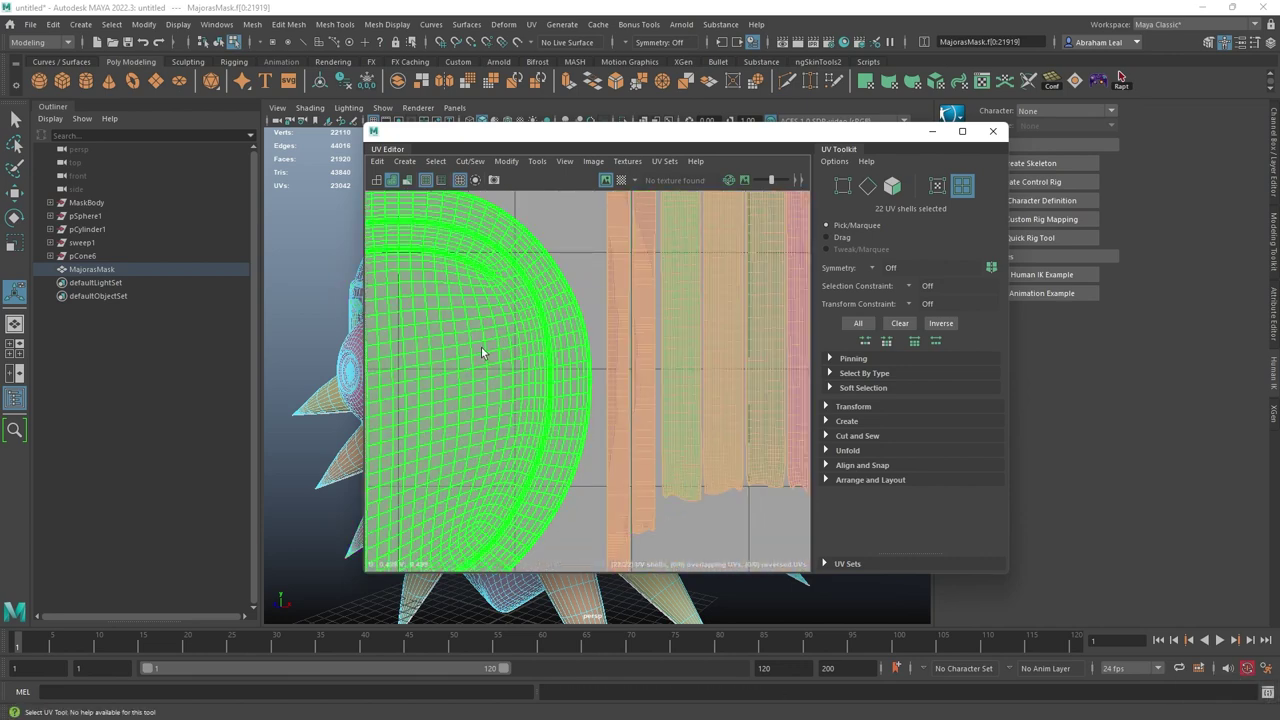
pyautogui.keyDown('alt'); pyautogui.moveTo(487, 354); pyautogui.dragTo(714, 443, button='middle'); pyautogui.keyUp('alt')
pyautogui.scroll(2, 660, 400)
pyautogui.scroll(-2, 511, 260)
pyautogui.keyDown('alt'); pyautogui.moveTo(511, 260); pyautogui.dragTo(509, 388, button='middle'); pyautogui.keyUp('alt')
pyautogui.scroll(-1, 509, 388)
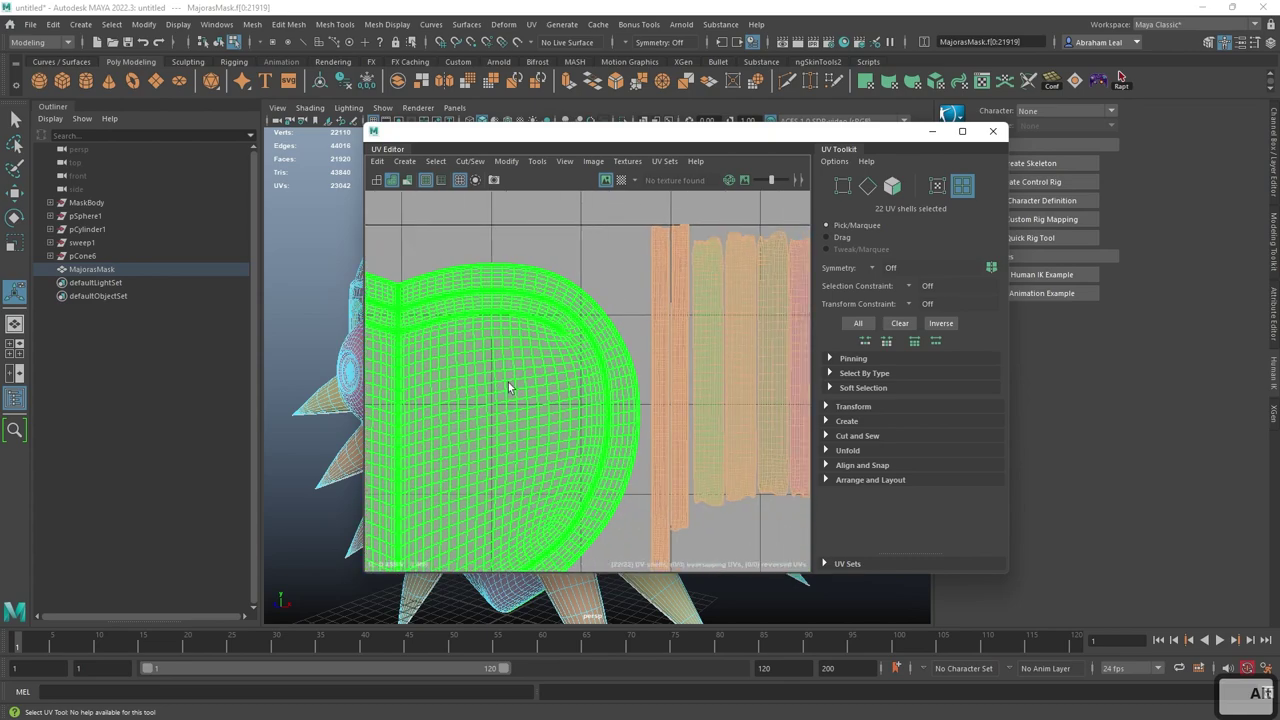
pyautogui.scroll(-4, 657, 405)
pyautogui.scroll(2, 688, 452)
pyautogui.keyDown('alt'); pyautogui.moveTo(553, 321); pyautogui.dragTo(785, 348, button='middle'); pyautogui.keyUp('alt')
pyautogui.keyDown('alt'); pyautogui.moveTo(453, 298); pyautogui.dragTo(671, 323, button='middle'); pyautogui.keyUp('alt')
pyautogui.scroll(4, 660, 322)
pyautogui.click(662, 382)
pyautogui.scroll(-2, 662, 385)
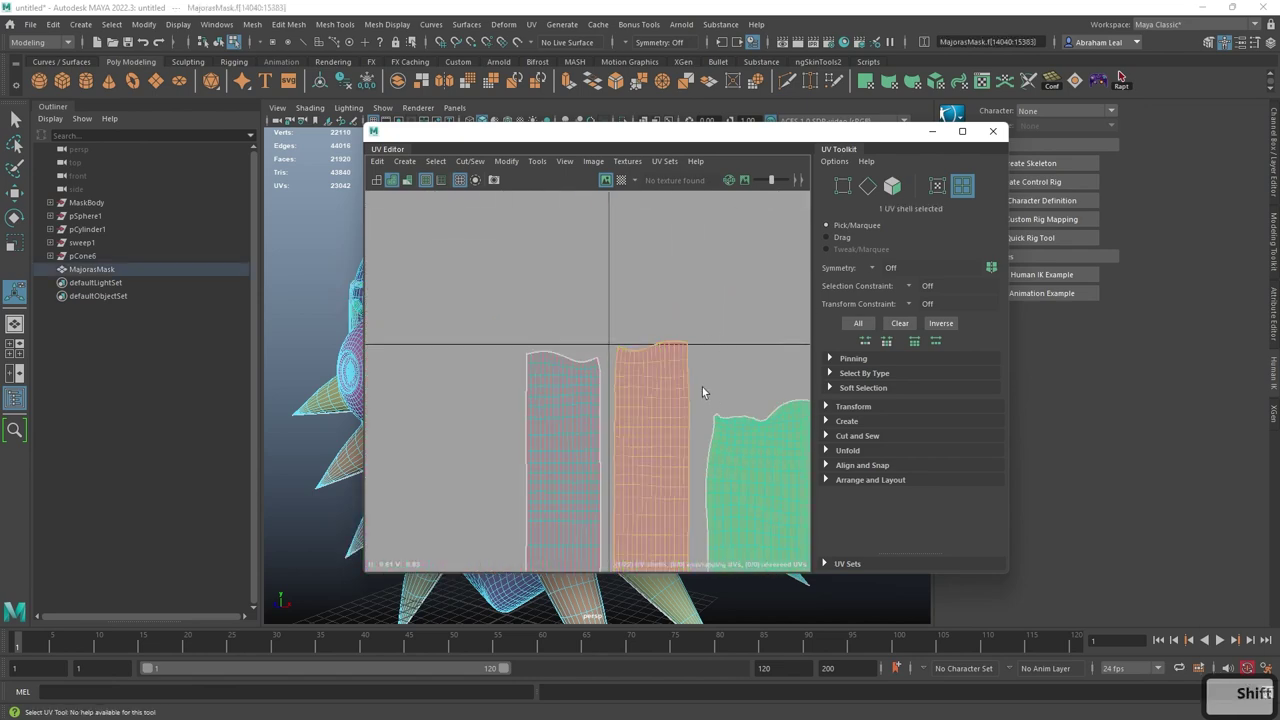
pyautogui.press('w')
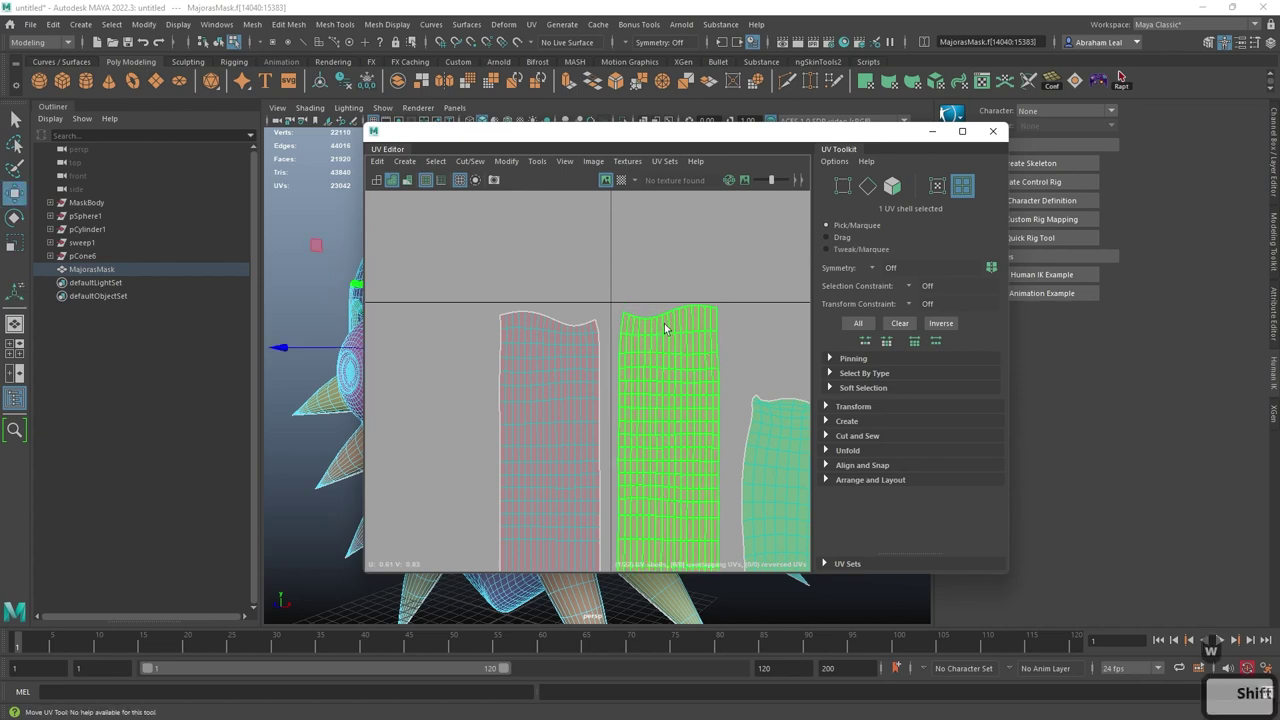
pyautogui.keyDown('shift'); pyautogui.click(665, 330); pyautogui.keyUp('shift')
pyautogui.scroll(-5, 644, 330)
# - Examine the spacing of the circular, strip and fan-shaped shells across the whole UV tile
pyautogui.keyDown('alt'); pyautogui.moveTo(640, 540); pyautogui.dragTo(694, 286, button='middle'); pyautogui.keyUp('alt')
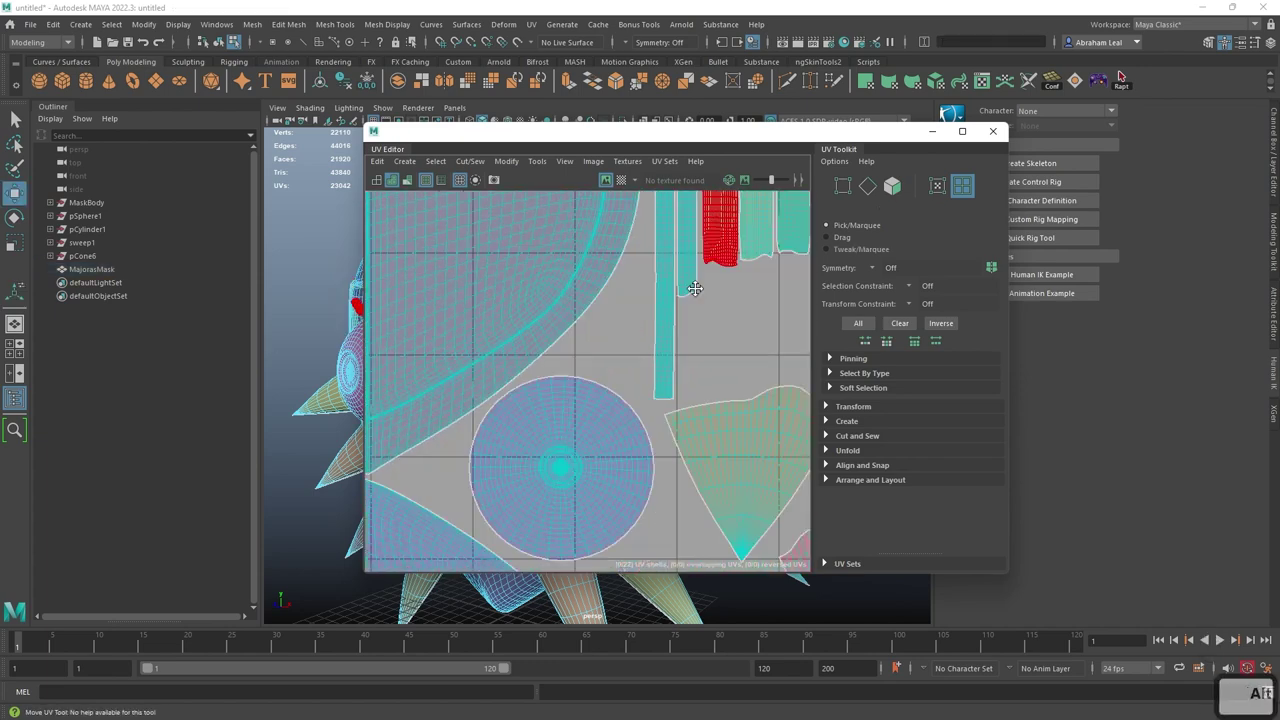
pyautogui.scroll(-2, 650, 342)
pyautogui.keyDown('alt'); pyautogui.moveTo(564, 405); pyautogui.dragTo(900, 328, button='middle'); pyautogui.keyUp('alt')
pyautogui.scroll(8, 586, 375)
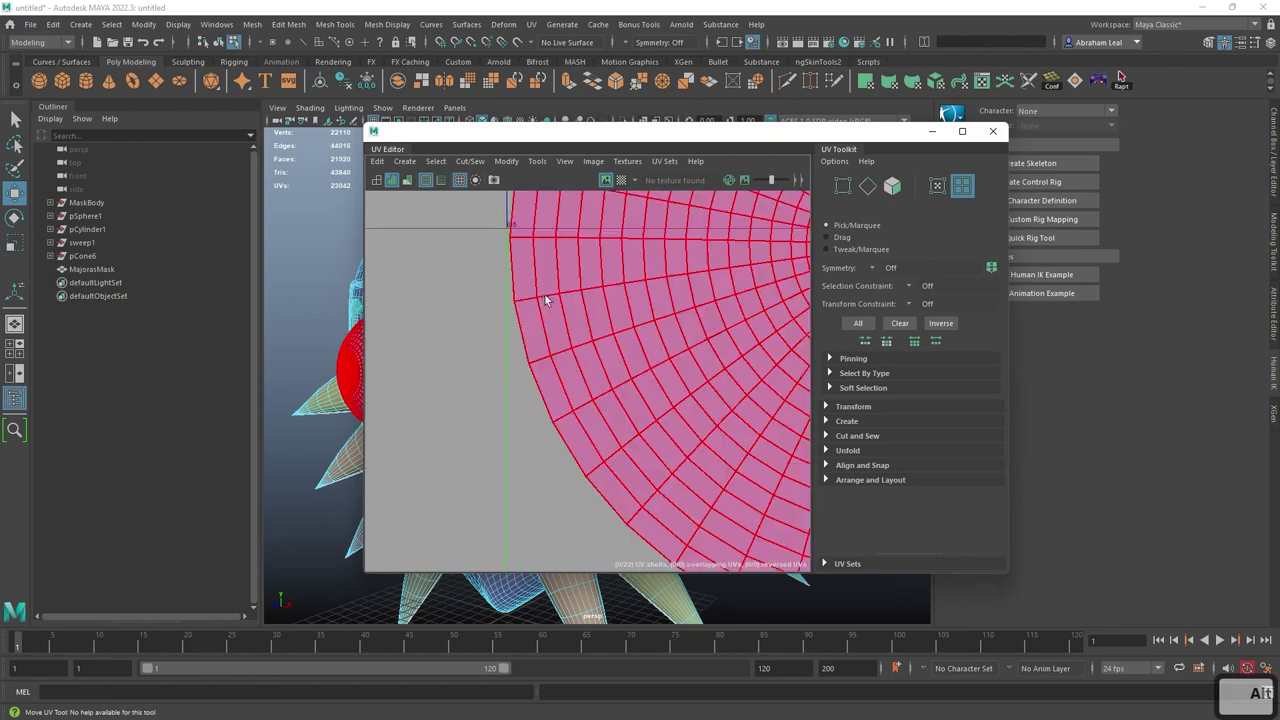
pyautogui.scroll(-5, 645, 417)
pyautogui.keyDown('alt'); pyautogui.moveTo(663, 441); pyautogui.dragTo(519, 263, button='middle'); pyautogui.keyUp('alt')
pyautogui.scroll(-3, 646, 417)
pyautogui.keyDown('alt'); pyautogui.moveTo(494, 200); pyautogui.dragTo(562, 477, button='middle'); pyautogui.keyUp('alt')
pyautogui.scroll(1, 562, 477)
pyautogui.keyDown('alt'); pyautogui.moveTo(767, 269); pyautogui.dragTo(534, 466, button='middle'); pyautogui.keyUp('alt')
pyautogui.scroll(-1, 534, 466)
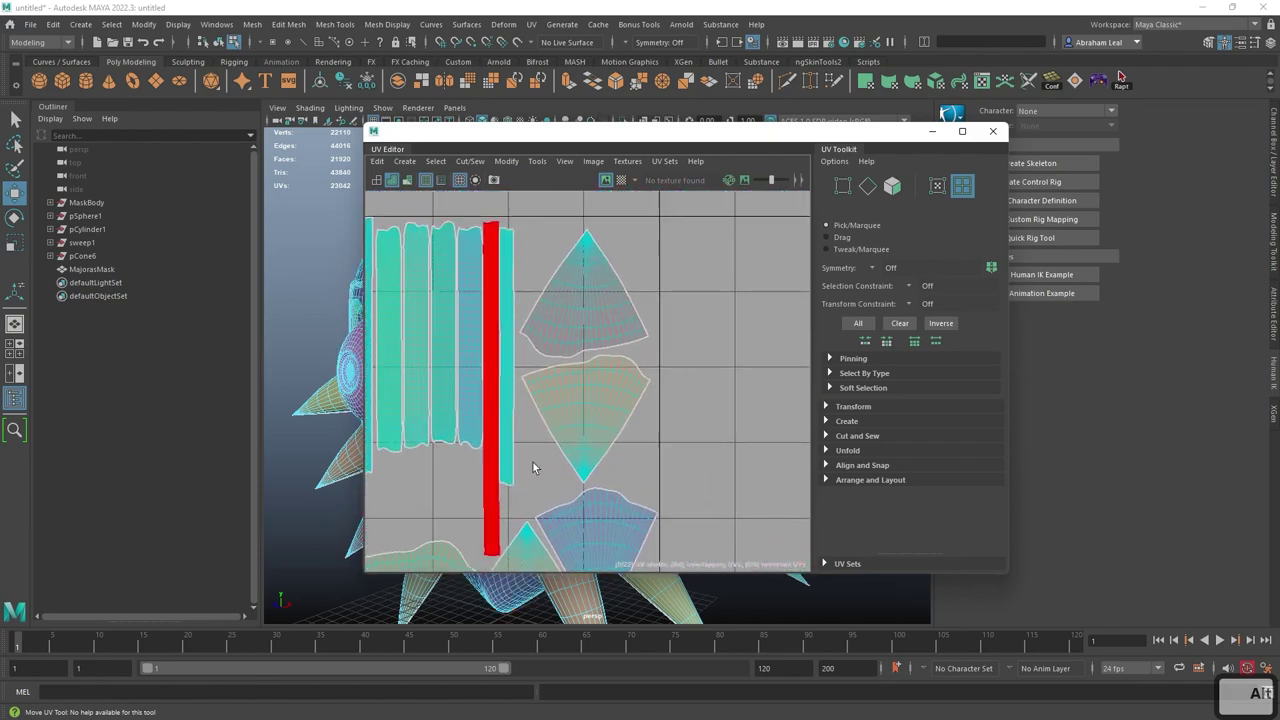
pyautogui.scroll(-2, 662, 361)
pyautogui.keyDown('alt'); pyautogui.moveTo(502, 336); pyautogui.dragTo(534, 274, button='middle'); pyautogui.keyUp('alt')
pyautogui.scroll(4, 534, 274)
pyautogui.scroll(-4, 516, 346)
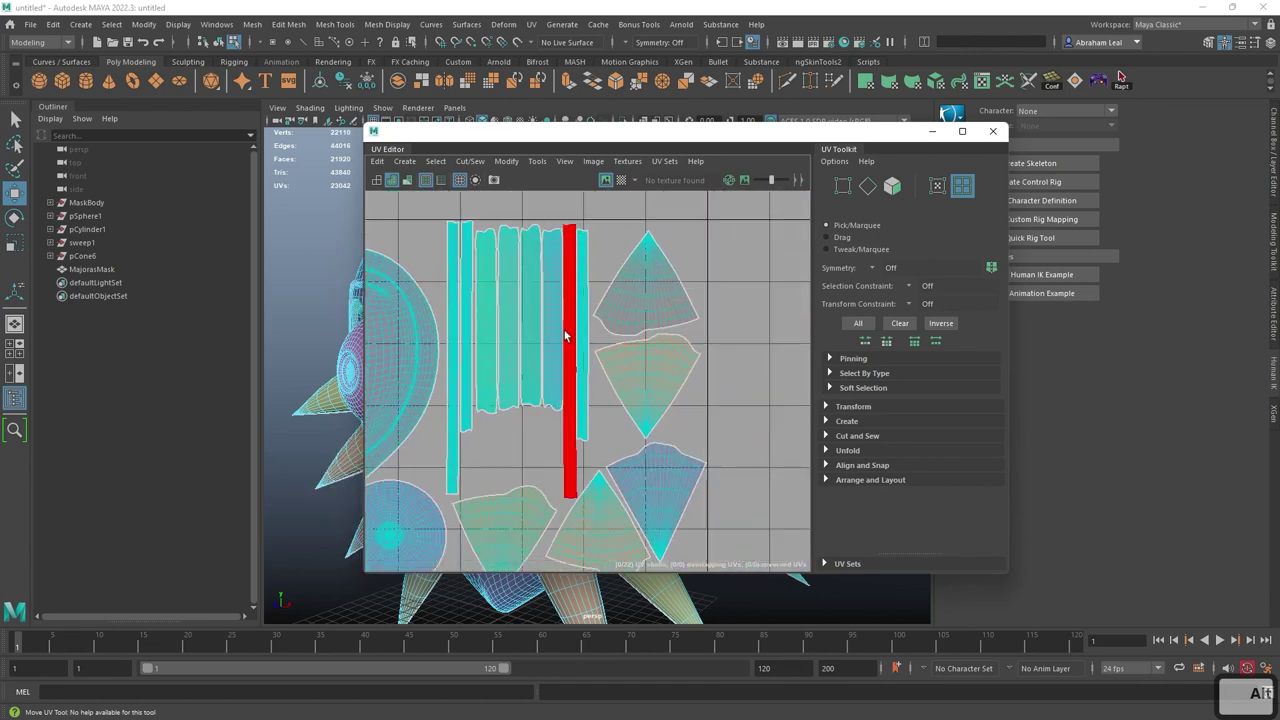
pyautogui.scroll(-3, 563, 337)
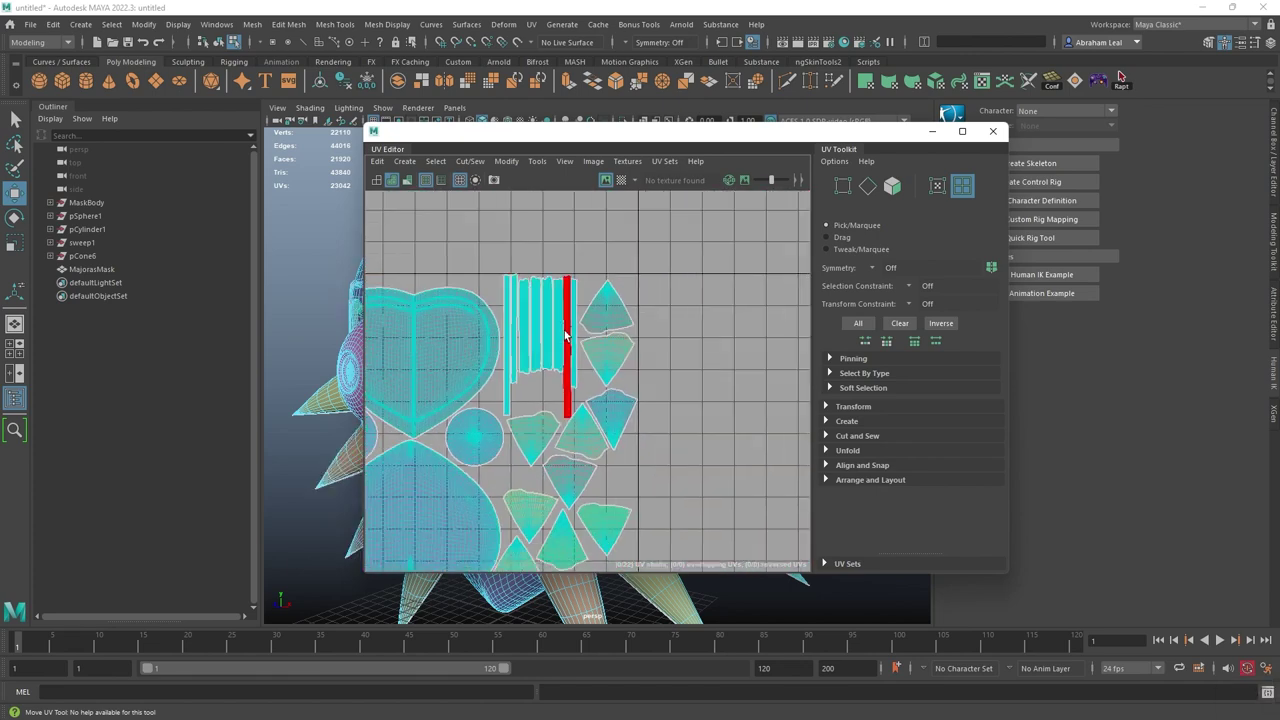
pyautogui.click(449, 331)
pyautogui.scroll(3, 449, 331)
pyautogui.keyDown('alt'); pyautogui.moveTo(449, 331); pyautogui.dragTo(590, 343, button='middle'); pyautogui.keyUp('alt')
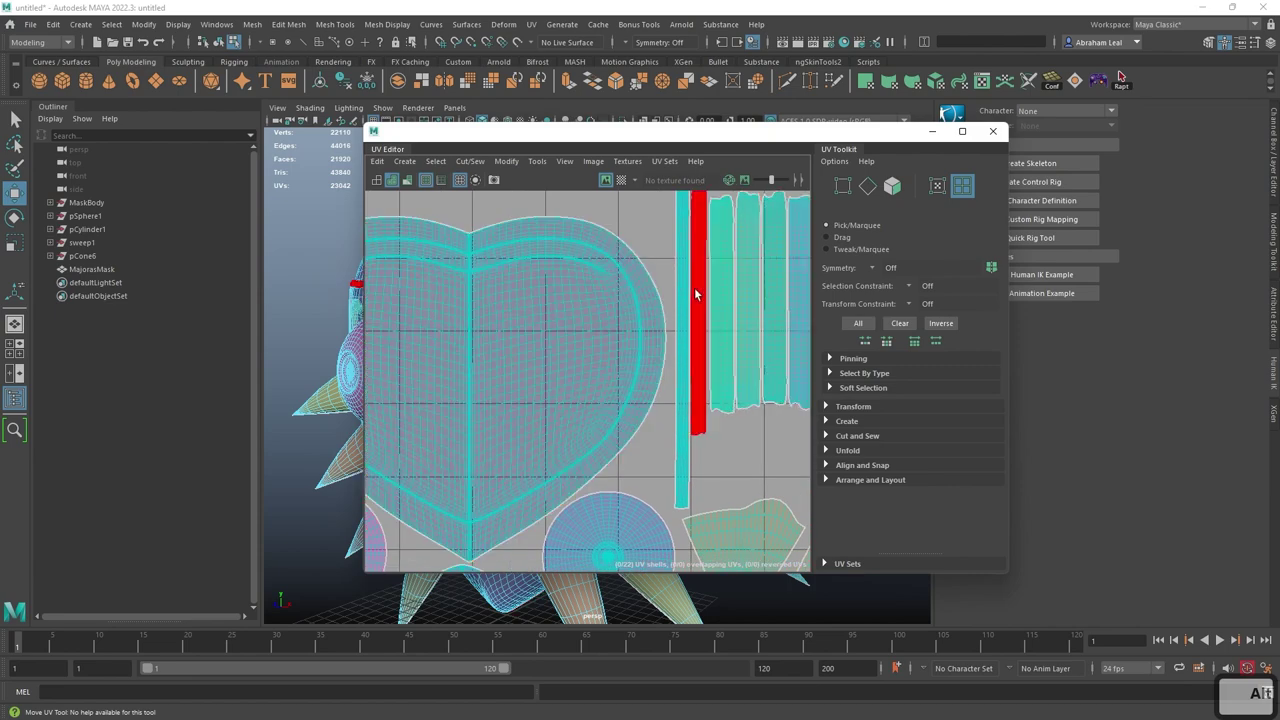
# - Close the UV Editor and return the mask to object mode
pyautogui.click(993, 131)
pyautogui.moveTo(581, 350); pyautogui.dragTo(640, 320, button='right')
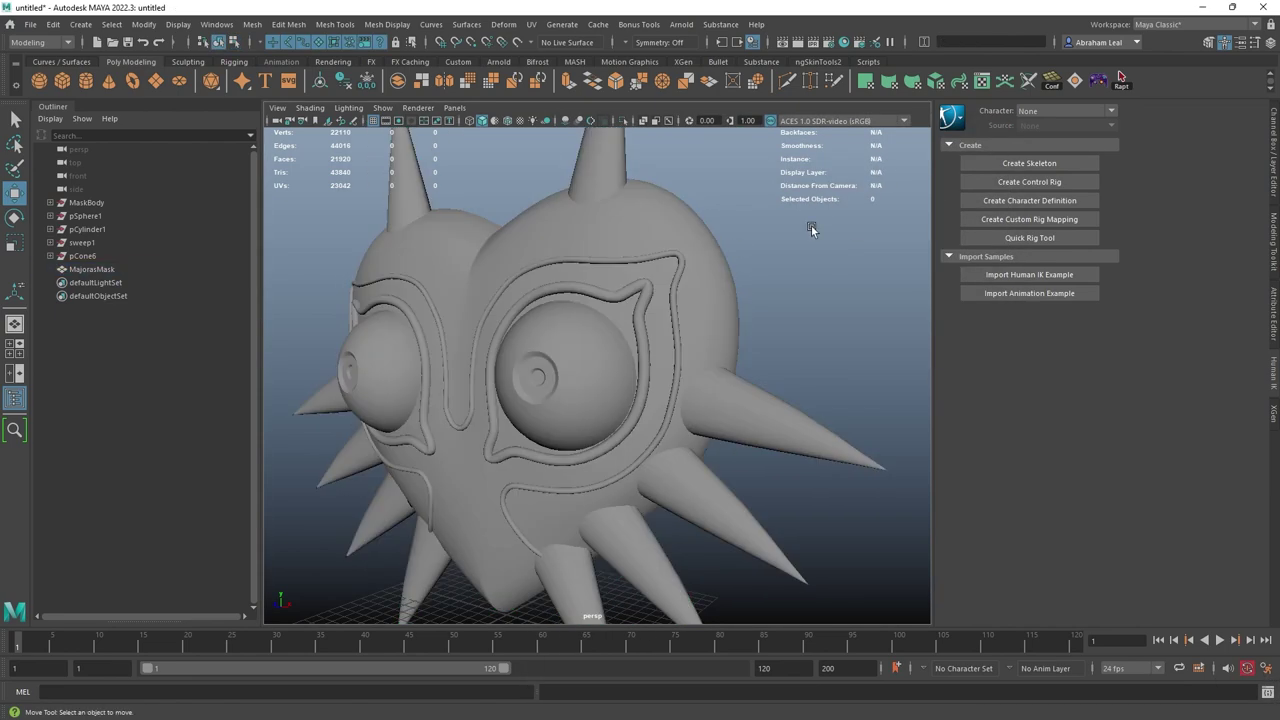
# - Select the MajorasMask mesh and delete its construction history
pyautogui.click(826, 203)
pyautogui.keyDown('alt'); pyautogui.moveTo(636, 384); pyautogui.dragTo(750, 370); pyautogui.keyUp('alt')
pyautogui.keyDown('alt'); pyautogui.moveTo(750, 370); pyautogui.dragTo(562, 340, button='right'); pyautogui.keyUp('alt')
pyautogui.click(562, 340)
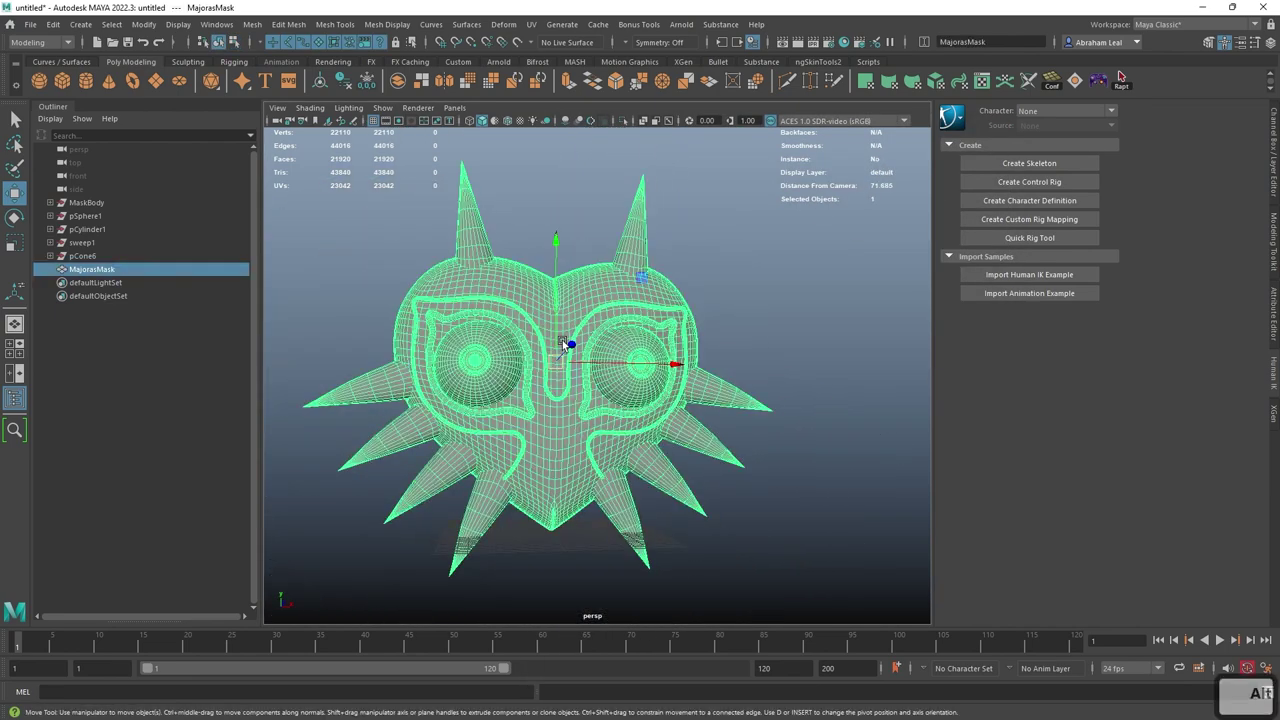
pyautogui.keyDown('alt'); pyautogui.moveTo(735, 287); pyautogui.dragTo(622, 345); pyautogui.keyUp('alt')
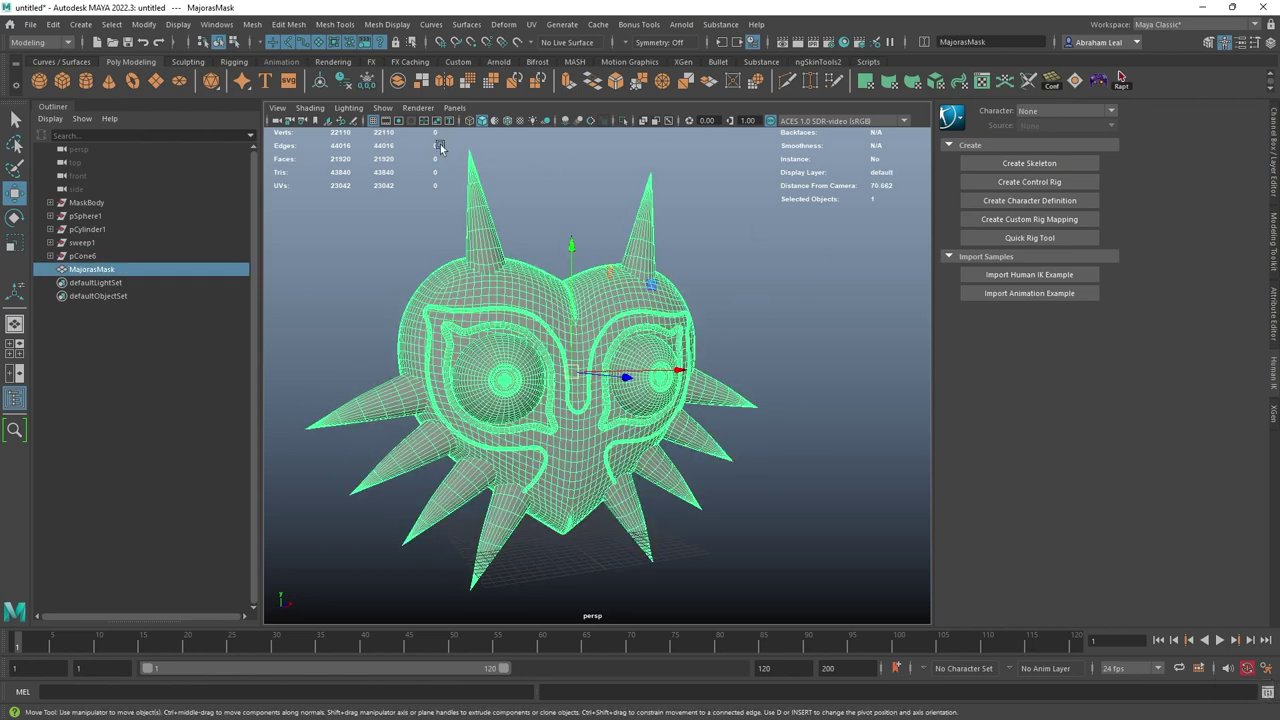
pyautogui.click(342, 88)
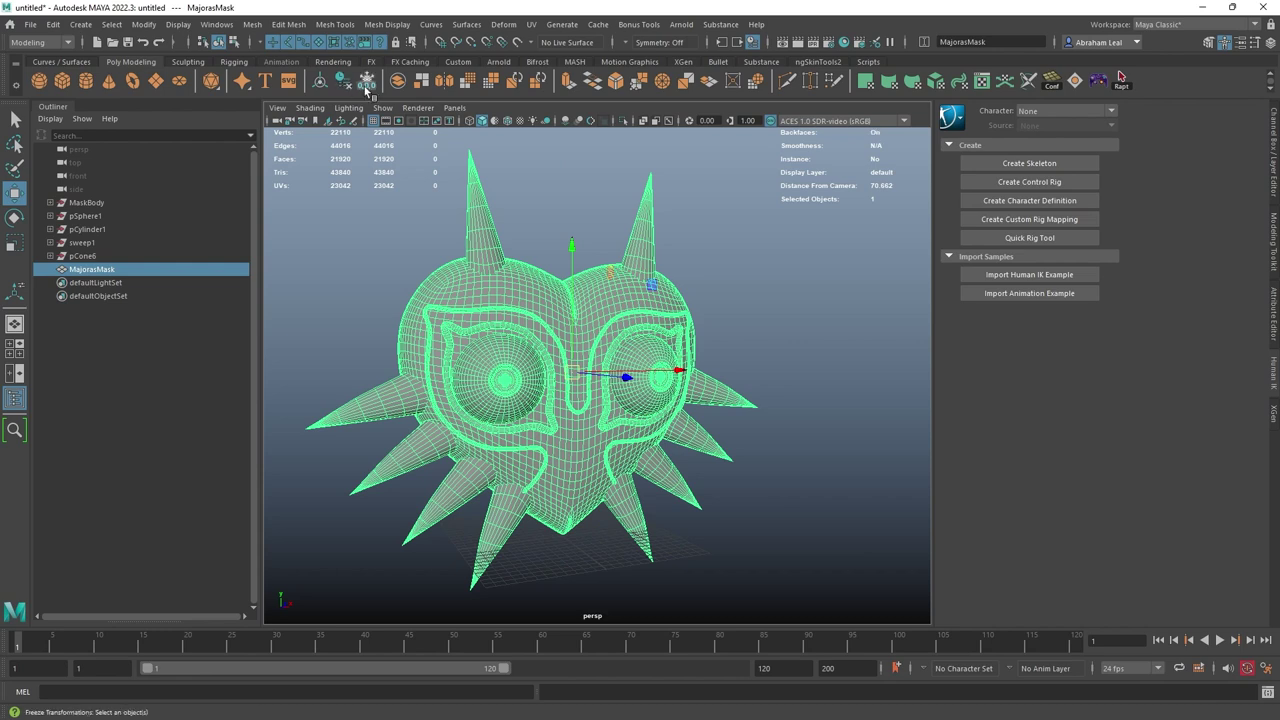
pyautogui.keyDown('alt'); pyautogui.moveTo(346, 274); pyautogui.dragTo(334, 257); pyautogui.keyUp('alt')
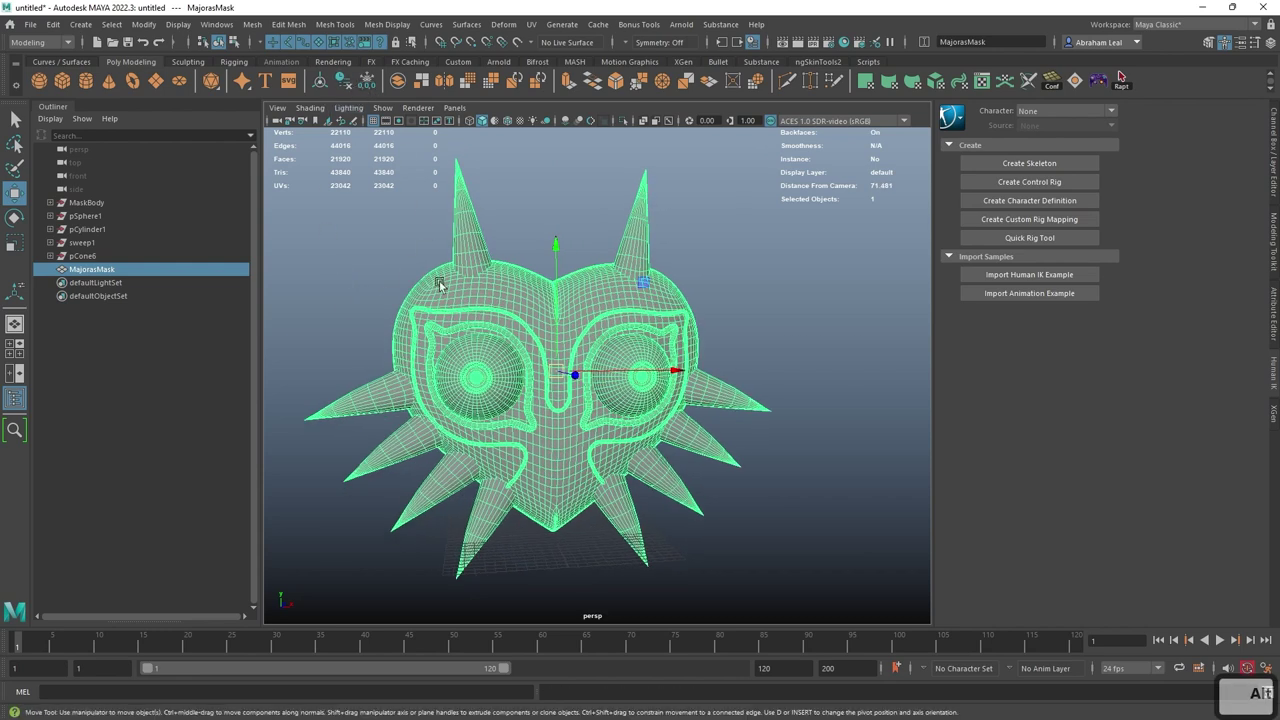
# - Delete the leftover MaskBody, pSphere1, pCylinder1, sweep1 and pCone6 groups from the scene
pyautogui.click(100, 202)
pyautogui.keyDown('shift'); pyautogui.click(104, 257); pyautogui.keyUp('shift')
pyautogui.press('Delete')
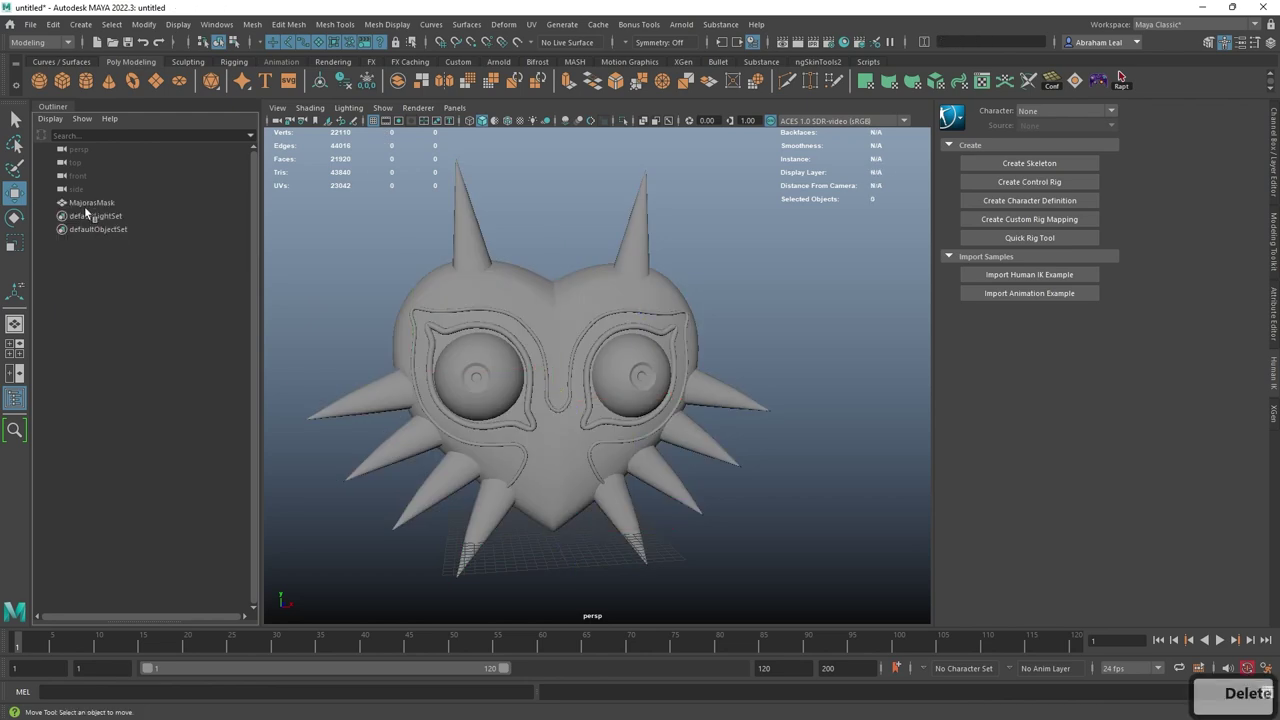
# - Select the MajorasMask mesh and assign a new Maya Lambert material to it
pyautogui.click(90, 202)
pyautogui.keyDown('alt'); pyautogui.moveTo(530, 330); pyautogui.dragTo(562, 343); pyautogui.keyUp('alt')
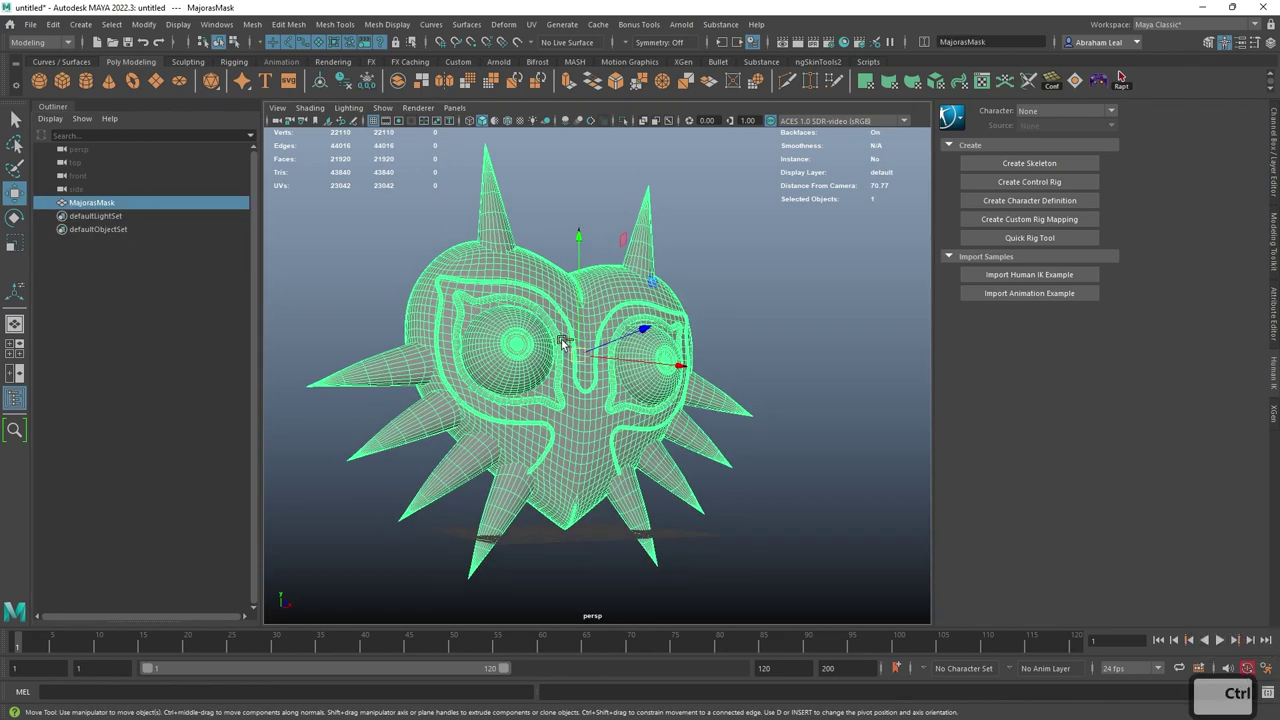
pyautogui.hotkey('ctrl', 'a')
pyautogui.moveTo(799, 331)
pyautogui.keyDown('alt'); pyautogui.mouseDown()
pyautogui.moveTo(823, 354)
pyautogui.moveTo(787, 331)
pyautogui.mouseUp(); pyautogui.keyUp('alt')
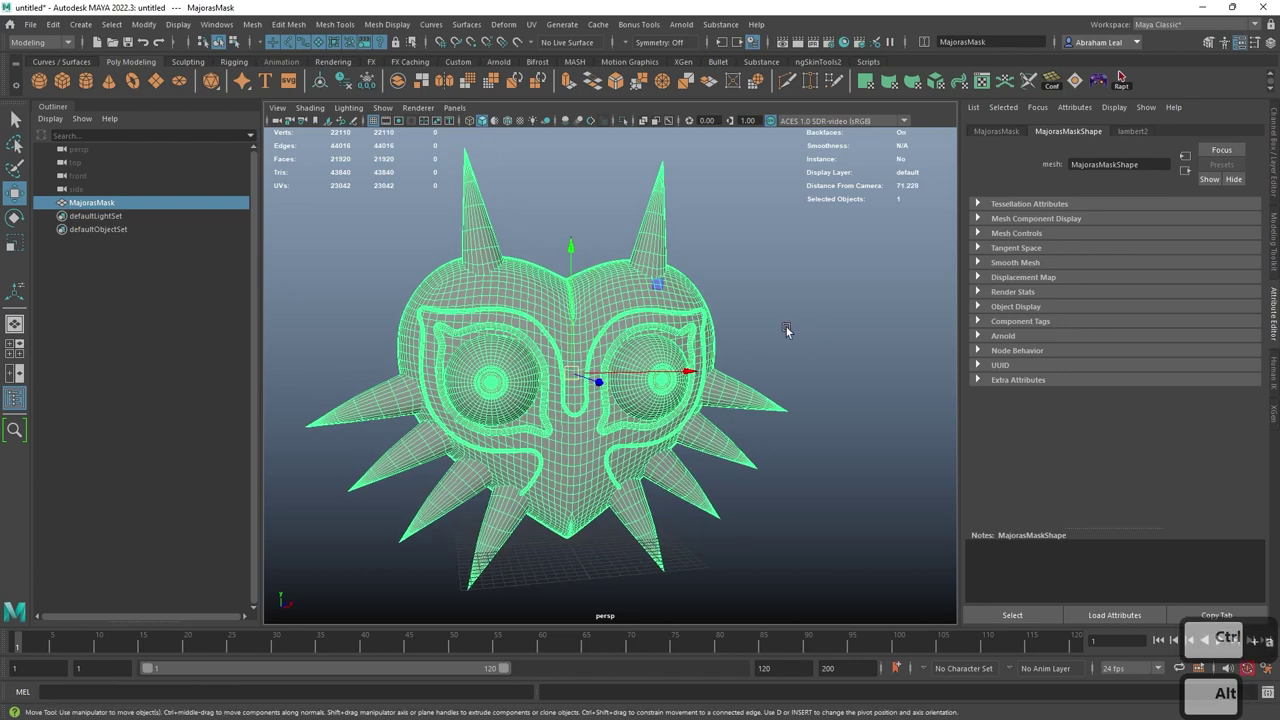
pyautogui.keyDown('alt'); pyautogui.moveTo(787, 331); pyautogui.dragTo(741, 314, button='right'); pyautogui.keyUp('alt')
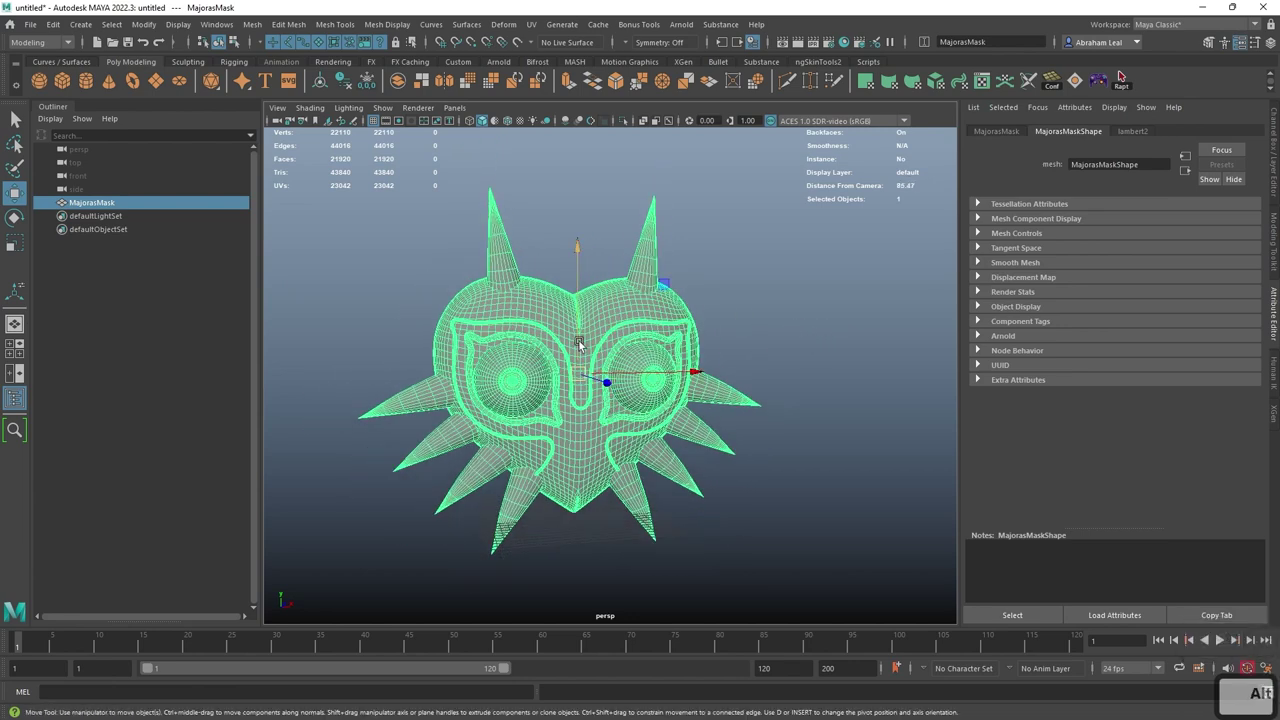
pyautogui.rightClick(502, 309)
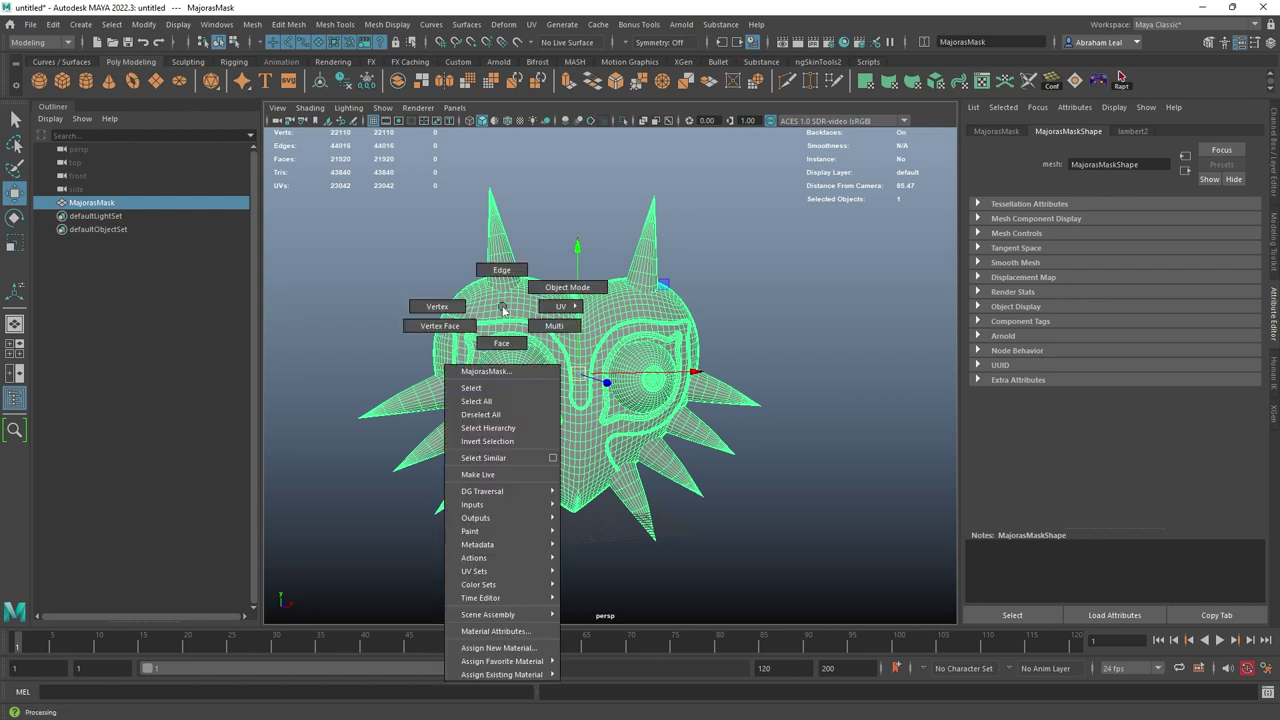
pyautogui.click(498, 647)
pyautogui.click(462, 351)
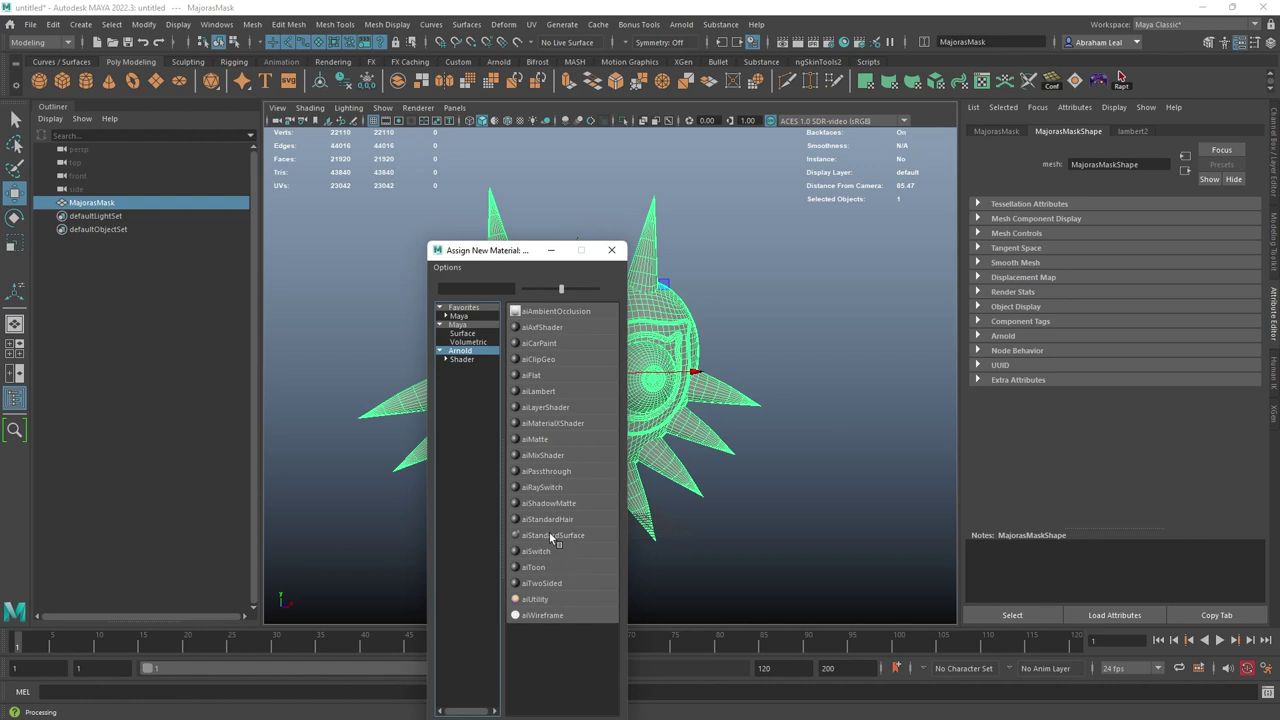
pyautogui.click(459, 325)
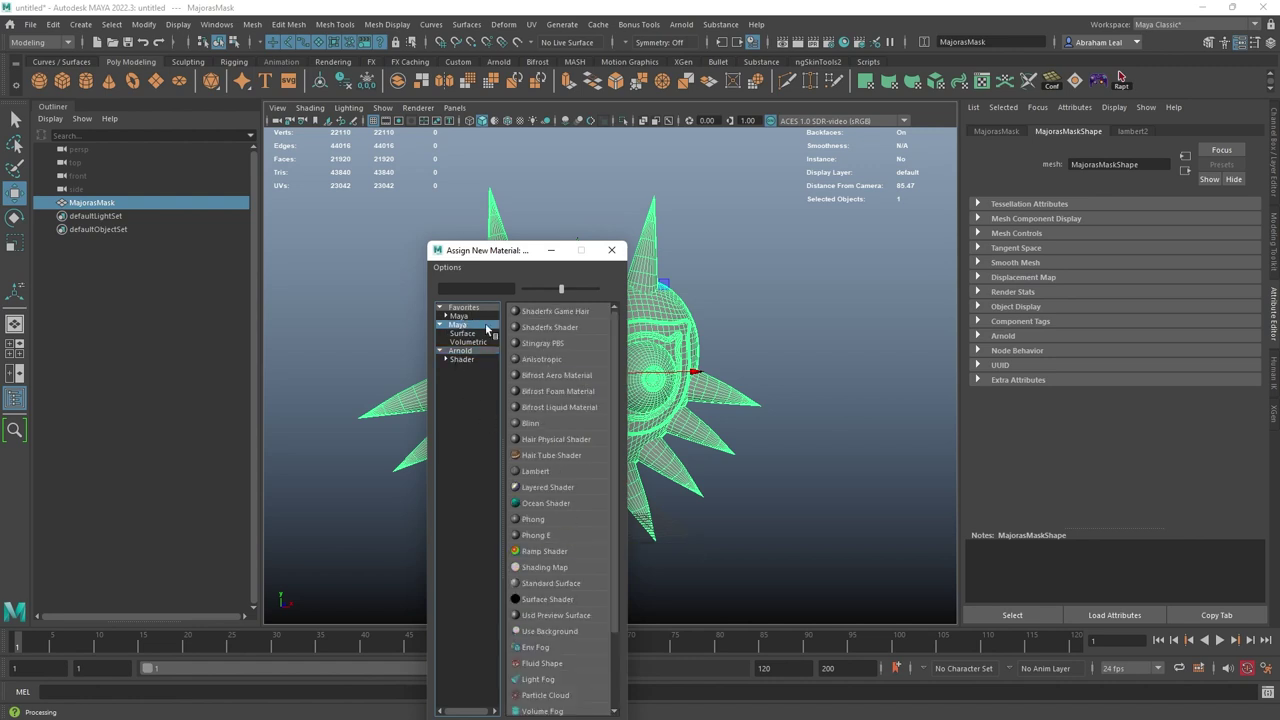
pyautogui.click(540, 472)
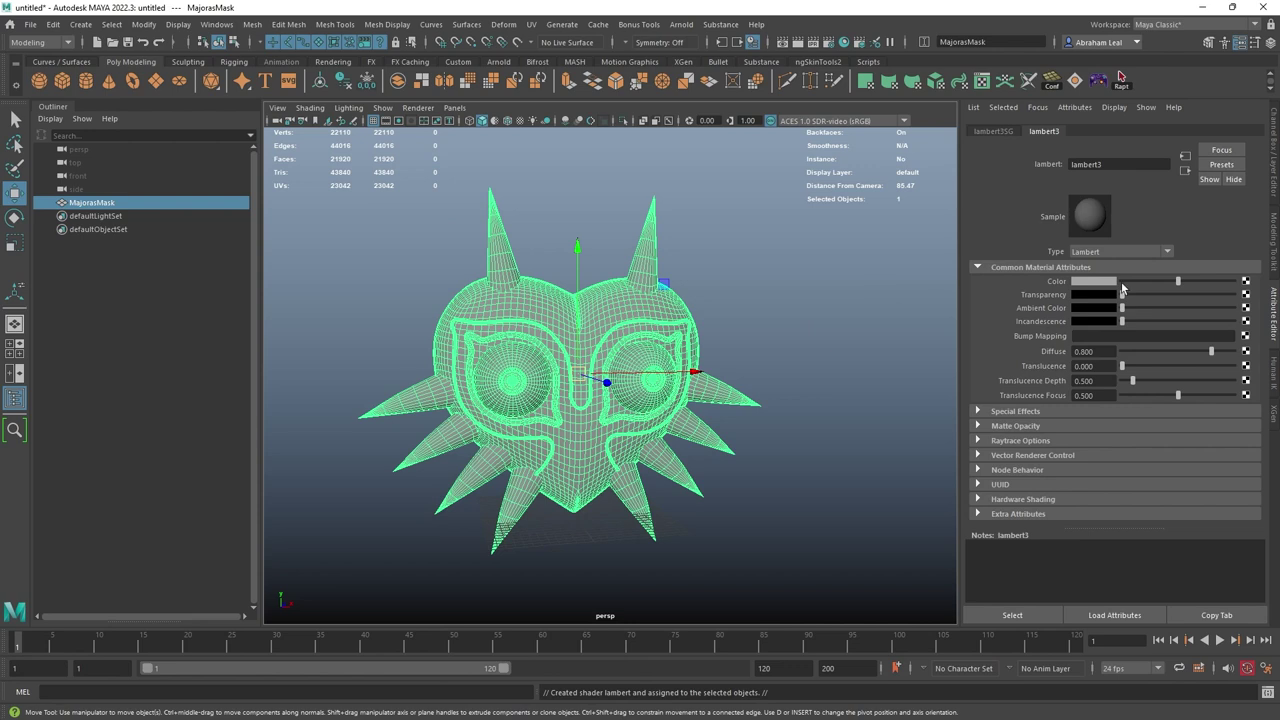
# - Rename the mask's new Lambert material to M_MajorasMask
pyautogui.press('BackSpace')
pyautogui.write('M_Majko')
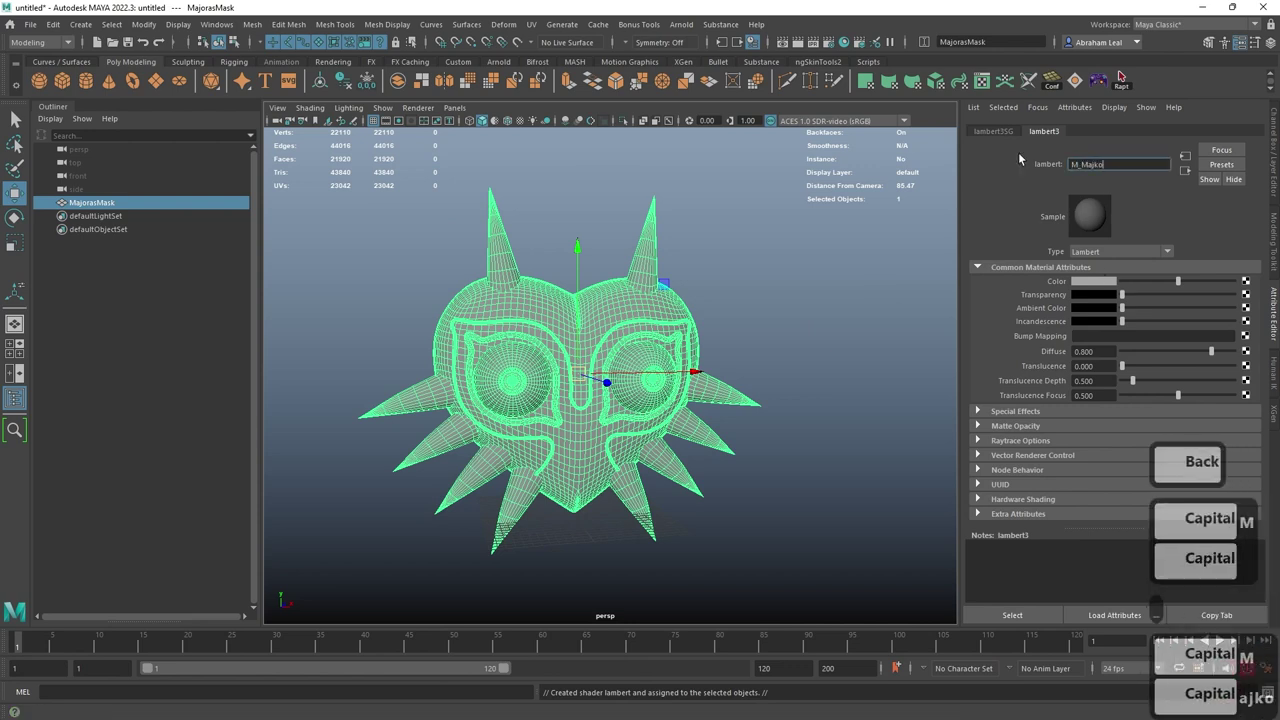
pyautogui.press('BackSpace')
pyautogui.press('BackSpace')
pyautogui.press('BackSpace')
pyautogui.write('o')
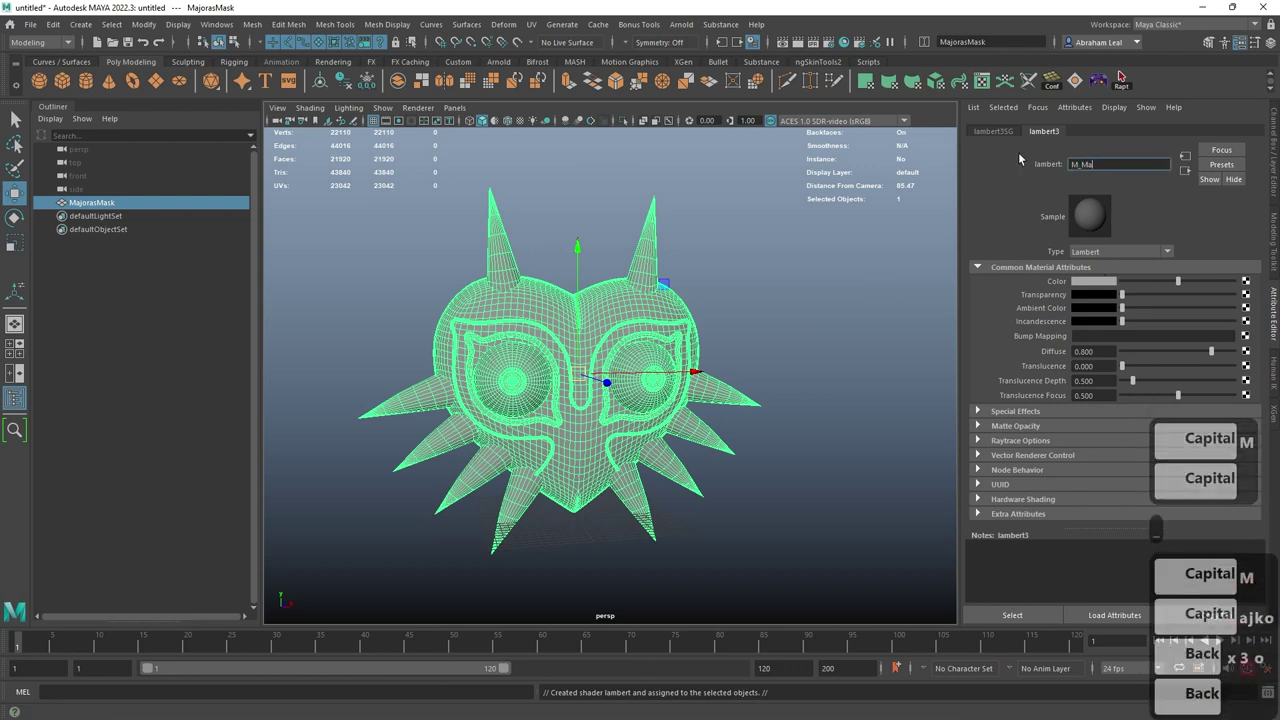
pyautogui.press('BackSpace')
pyautogui.write('jorasMask')
pyautogui.press('Return')
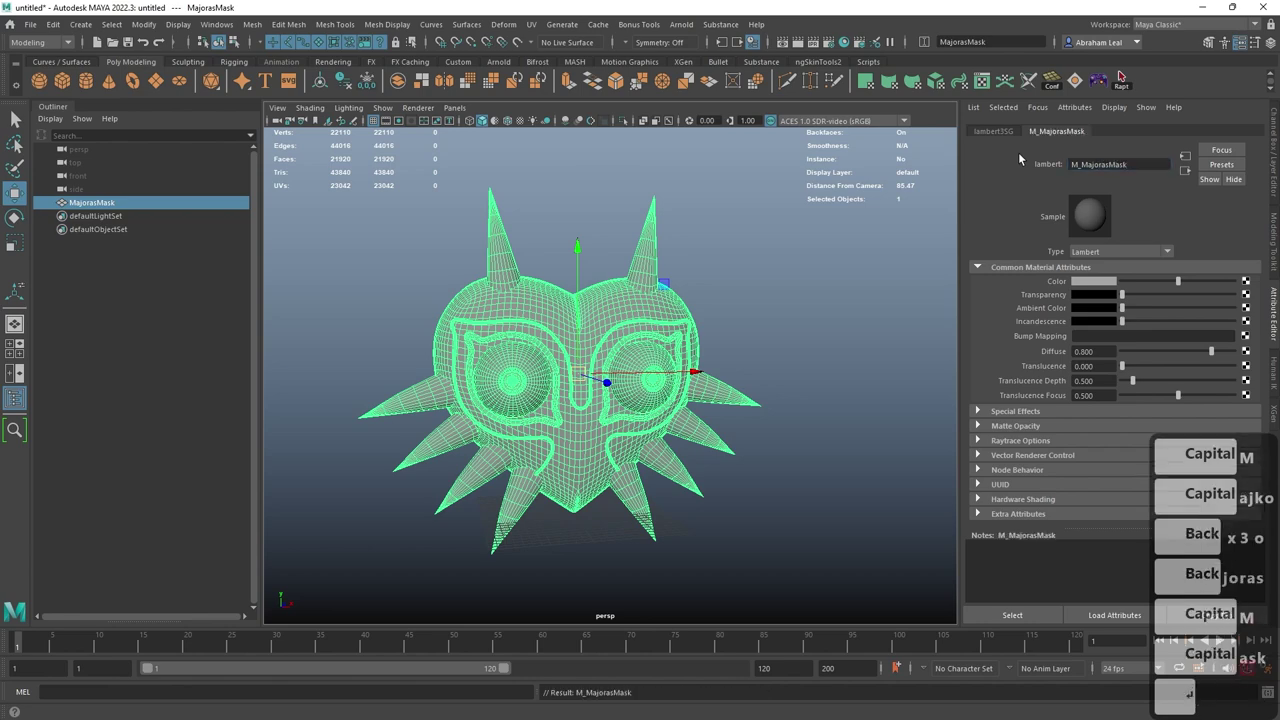
pyautogui.click(822, 324)
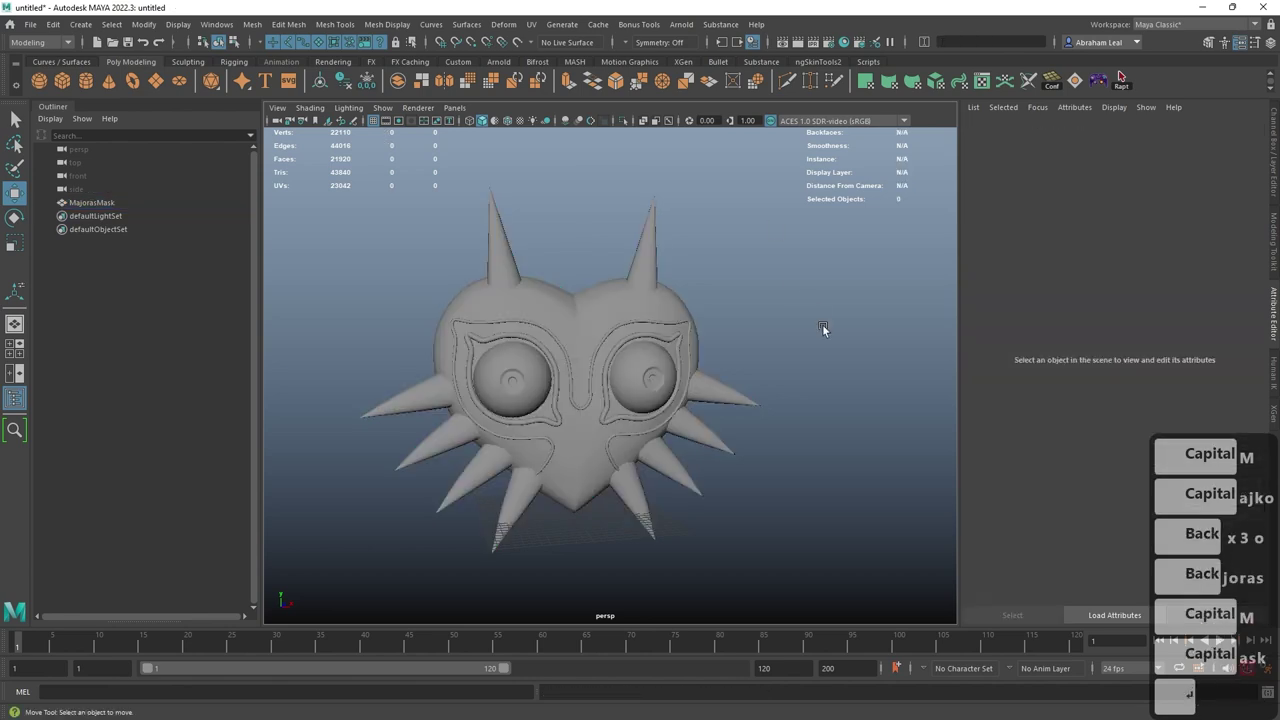
# - Set up an export of the selected mask into the project's assets folder, using FBX export as the file type
pyautogui.click(638, 355)
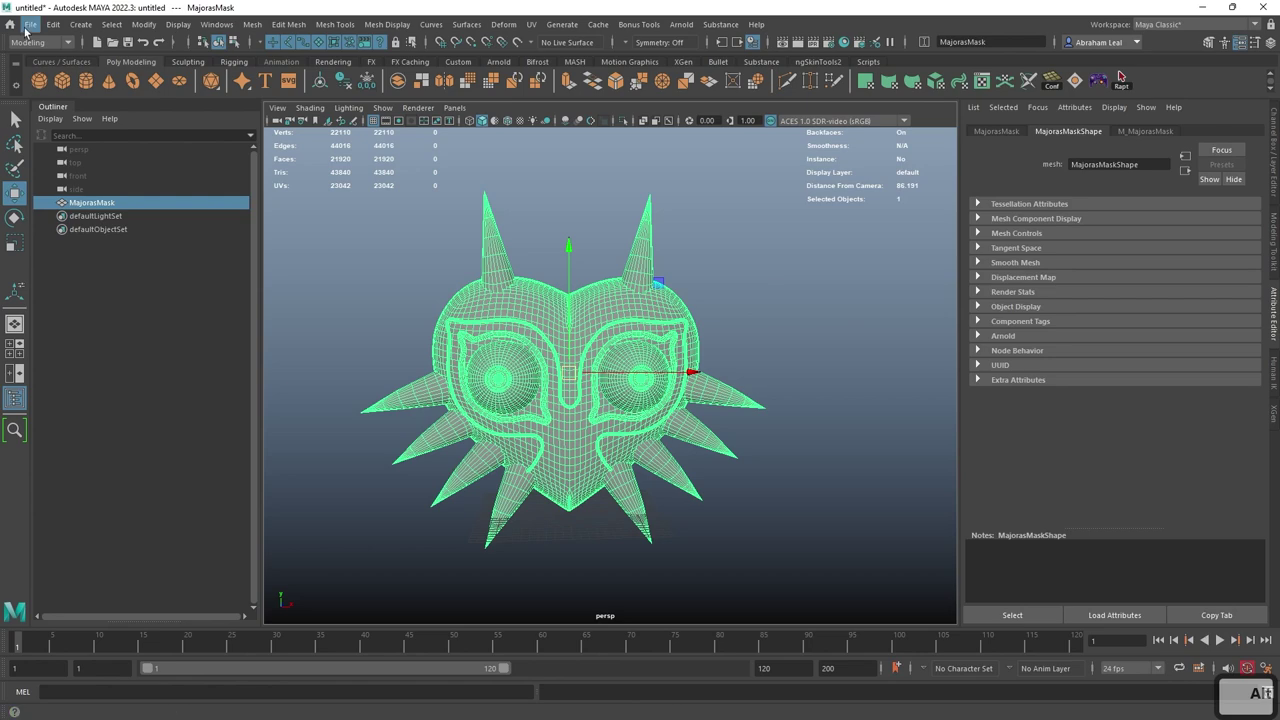
pyautogui.click(30, 24)
pyautogui.click(70, 201)
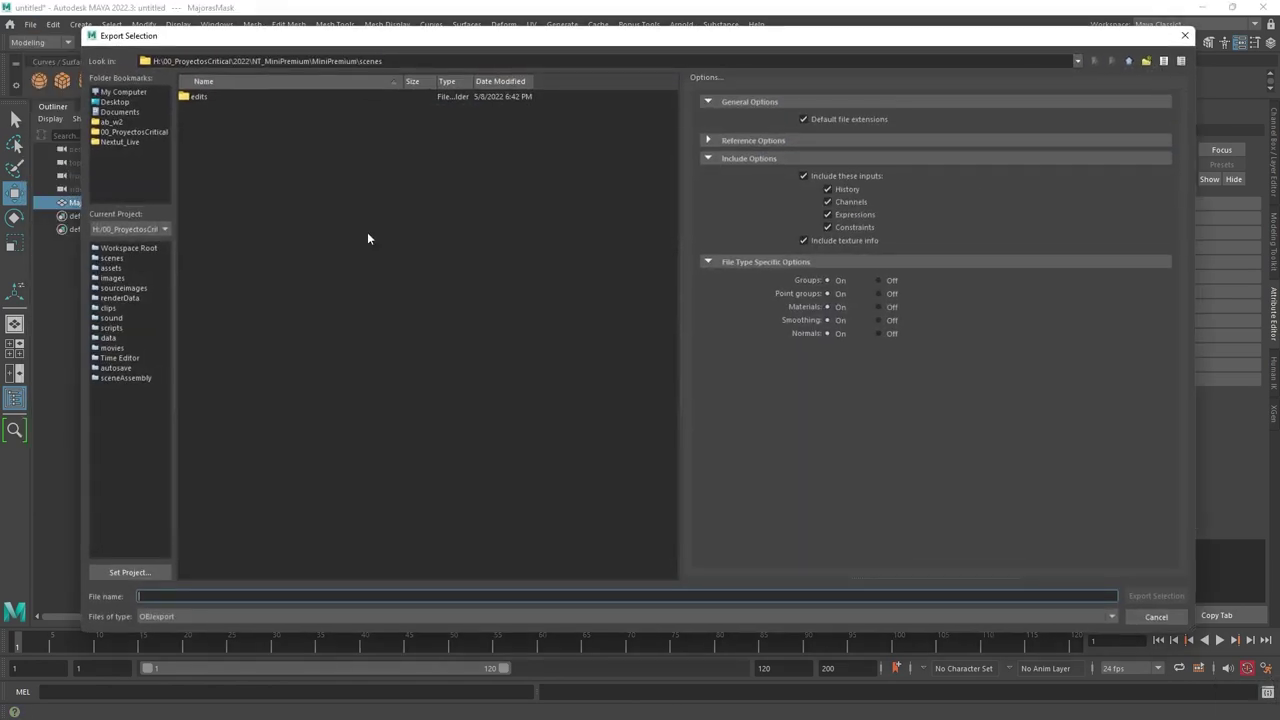
pyautogui.click(110, 268)
pyautogui.click(231, 614)
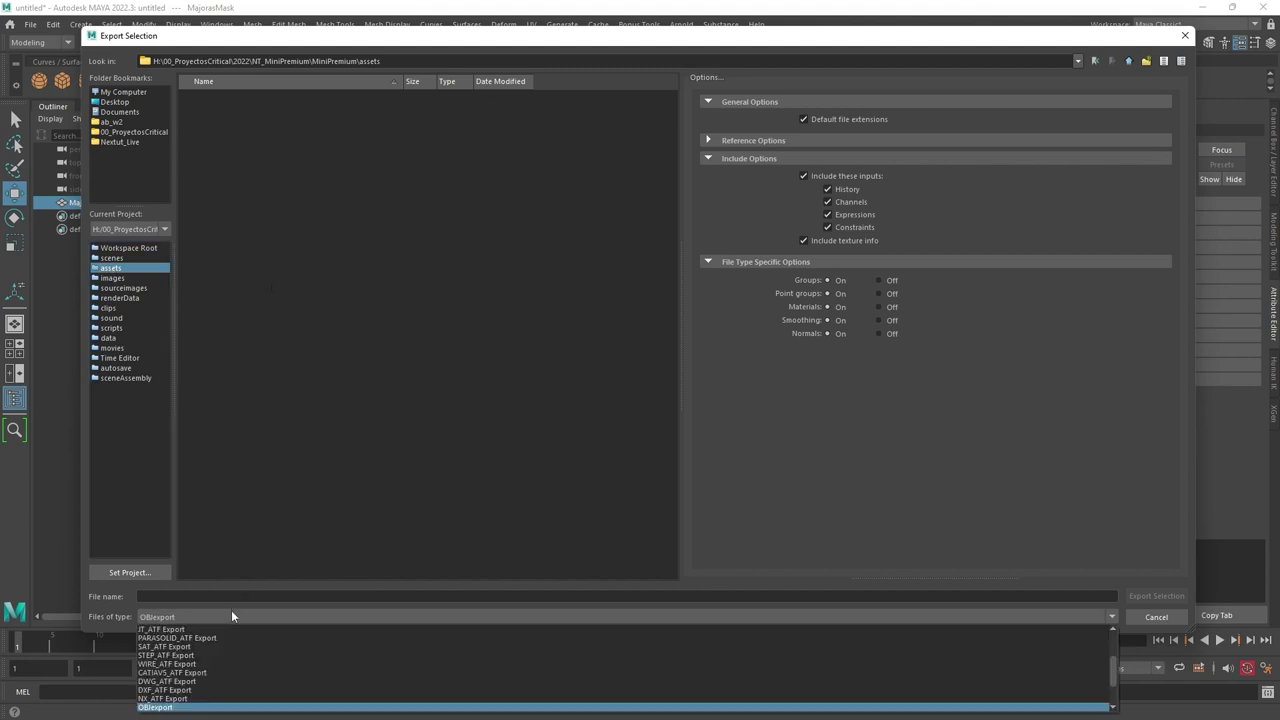
pyautogui.scroll(3, 165, 690)
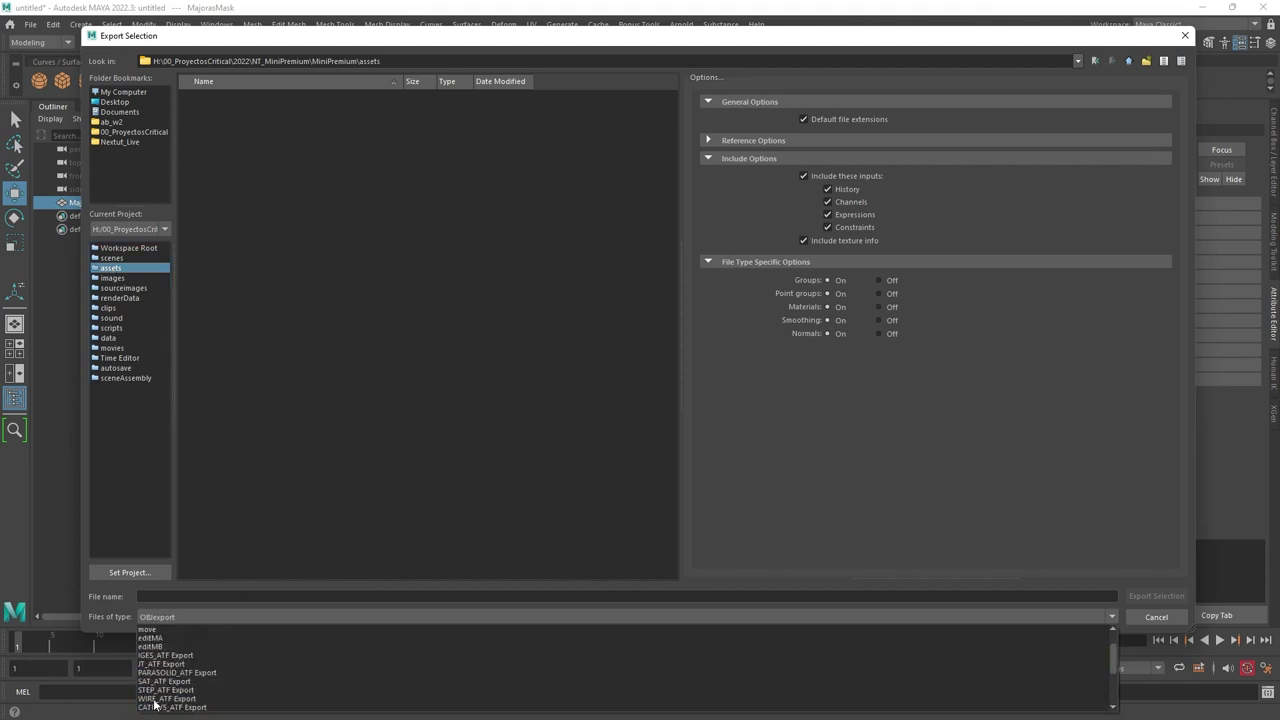
pyautogui.scroll(3, 163, 668)
pyautogui.scroll(-4, 162, 668)
pyautogui.click(159, 674)
# - Name the export file MajorasMask, export it, and deselect the mask
pyautogui.click(177, 597)
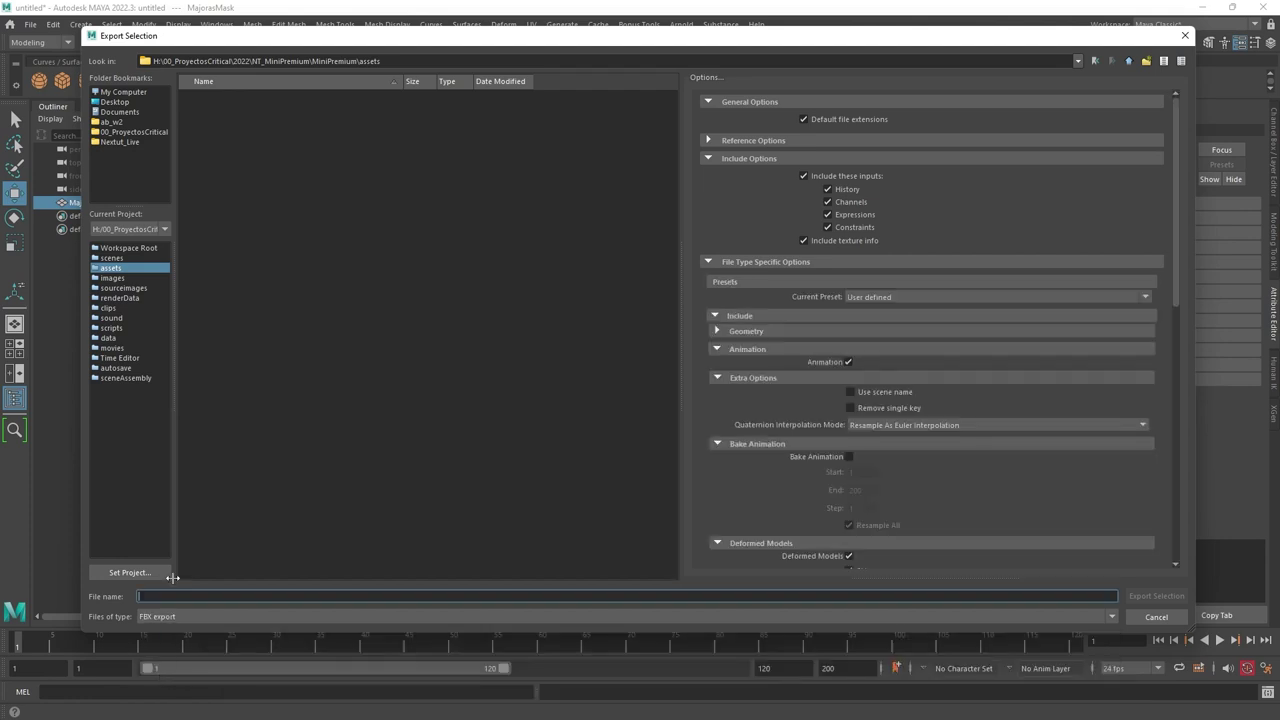
pyautogui.write('MajorasMask')
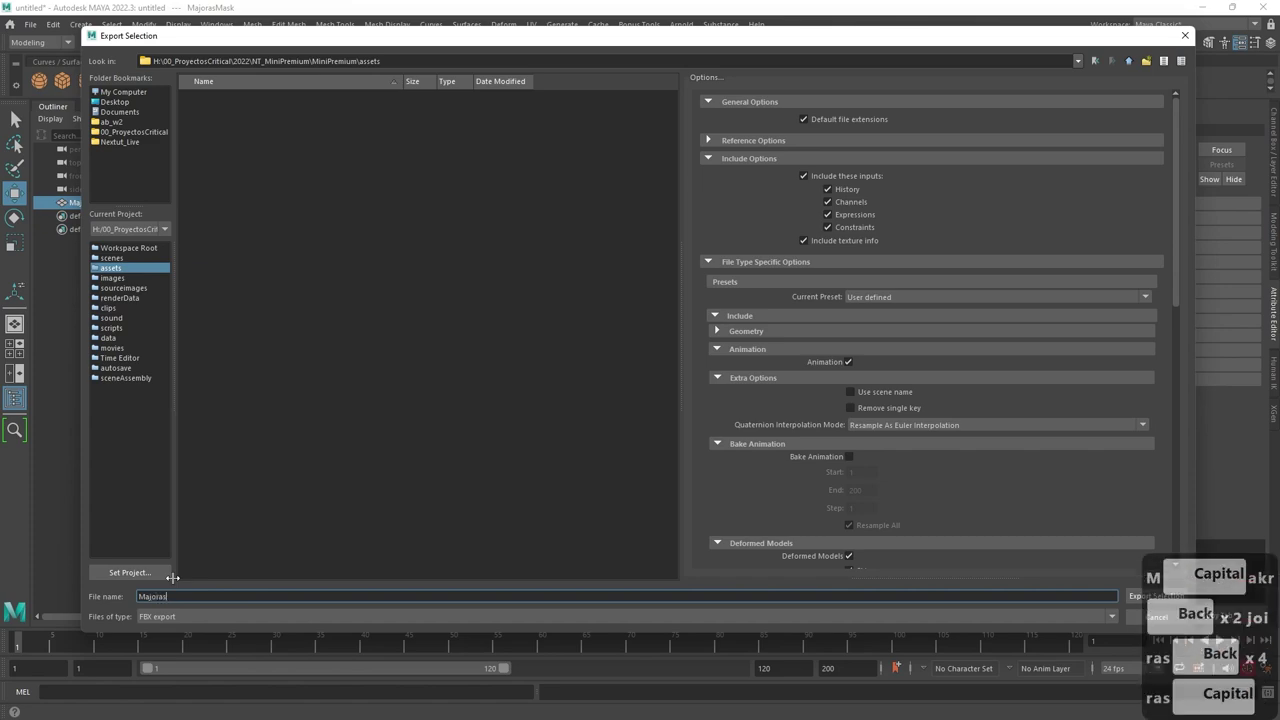
pyautogui.press('Return')
pyautogui.click(397, 549)
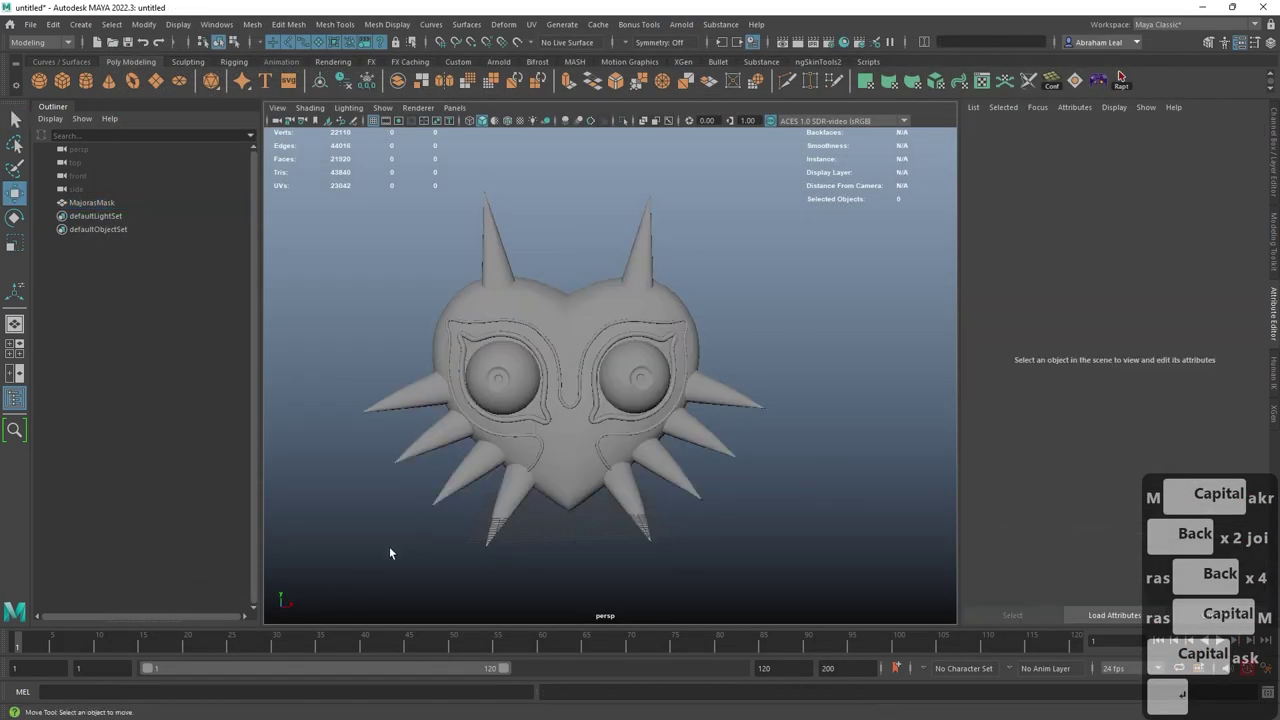
pyautogui.keyDown('alt'); pyautogui.moveTo(397, 549); pyautogui.dragTo(534, 539); pyautogui.keyUp('alt')
# - Launch Adobe Substance 3D Painter and dismiss its welcome window
pyautogui.press('super')
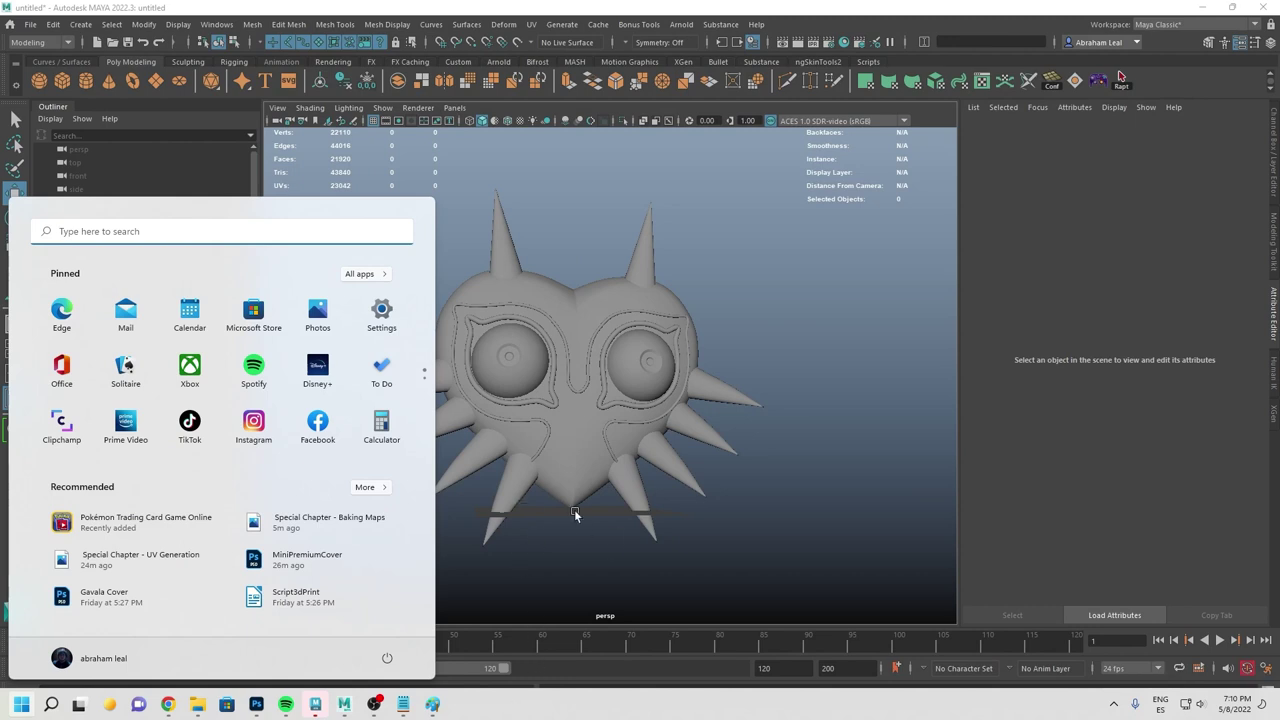
pyautogui.write('sub')
pyautogui.press('Return')
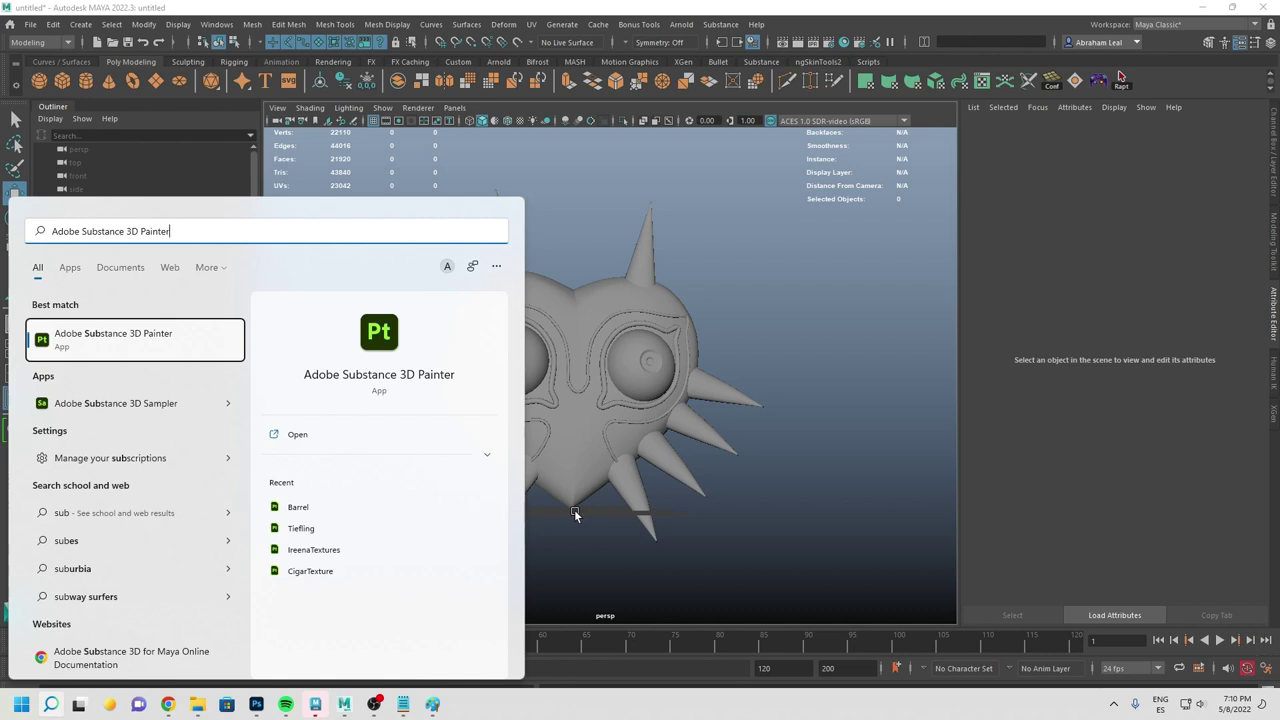
pyautogui.press('Return')
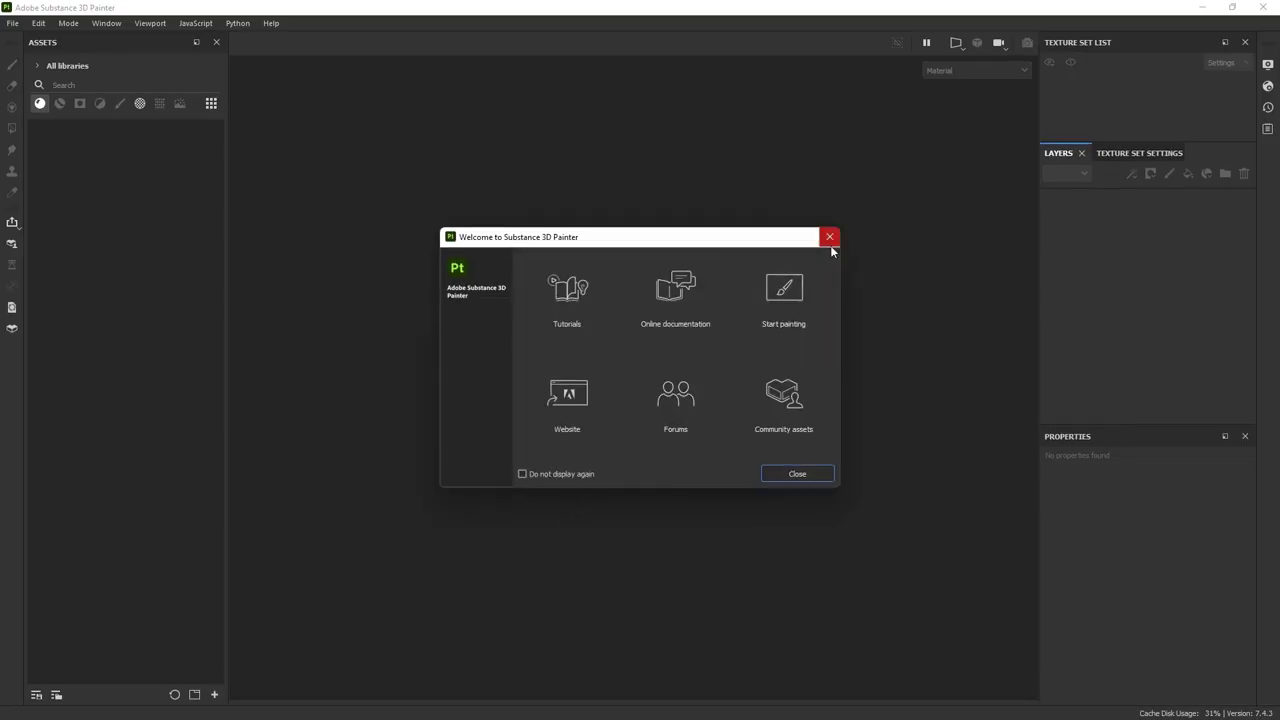
pyautogui.click(829, 238)
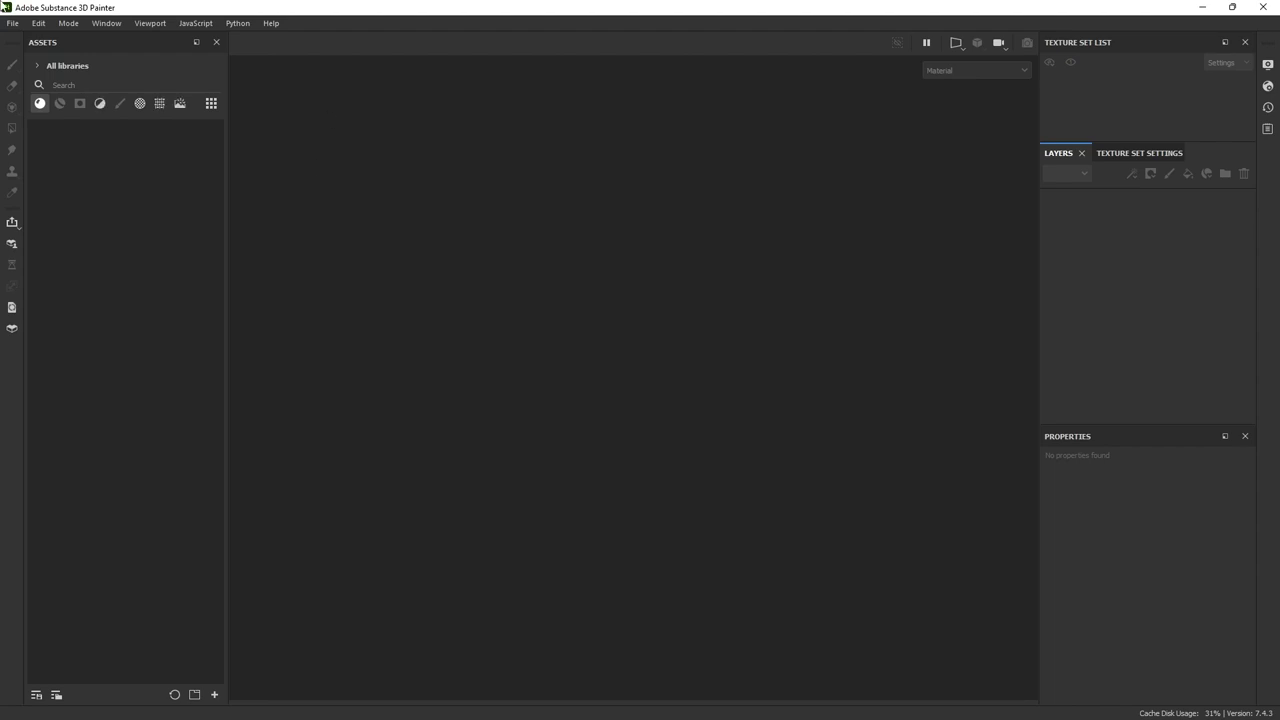
# - Start a new project with a document resolution of 4096
pyautogui.click(12, 22)
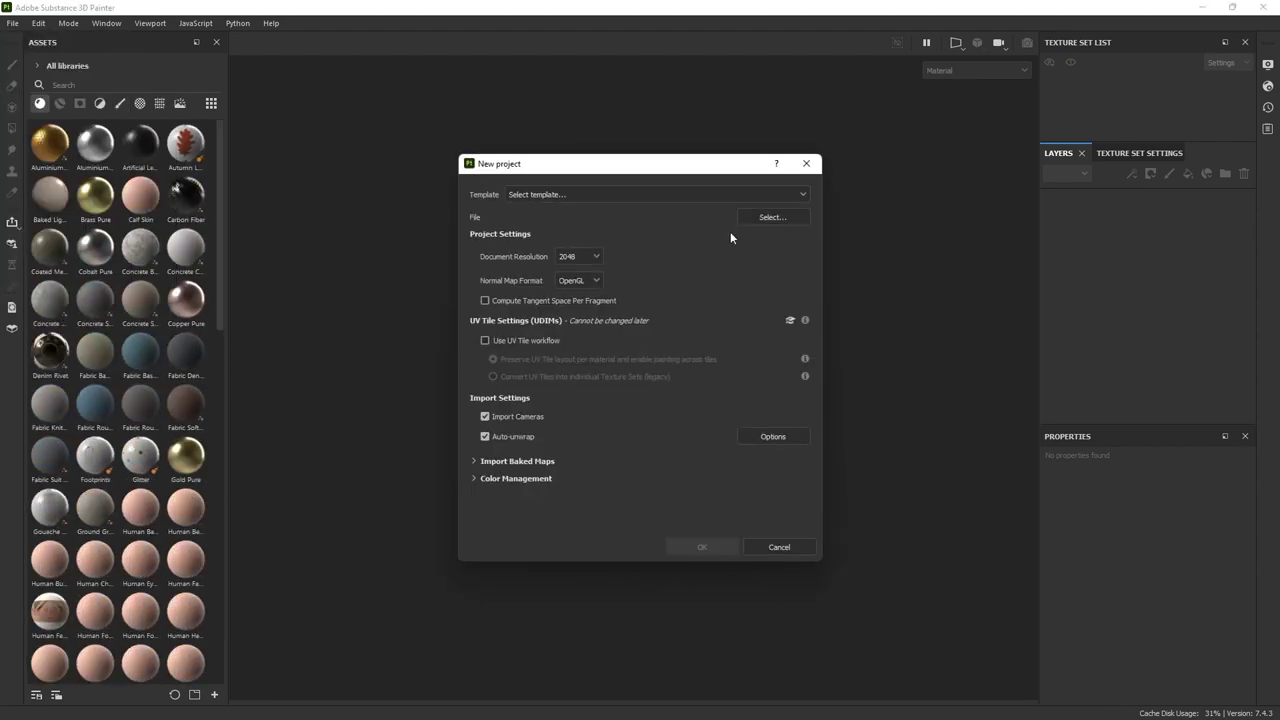
pyautogui.click(578, 258)
pyautogui.click(573, 336)
# - Choose MajorasMask.fbx from the NT_MiniPremium project's assets folder as the project mesh and create the project
pyautogui.click(767, 220)
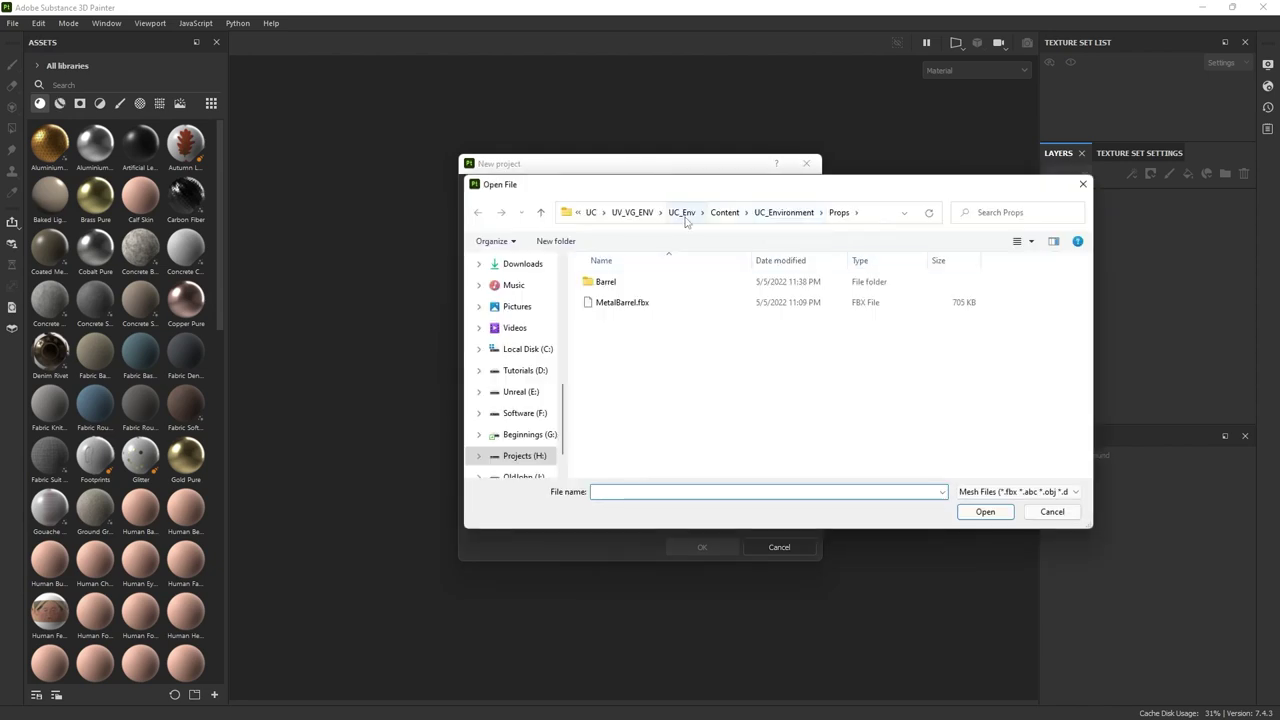
pyautogui.click(632, 214)
pyautogui.click(743, 212)
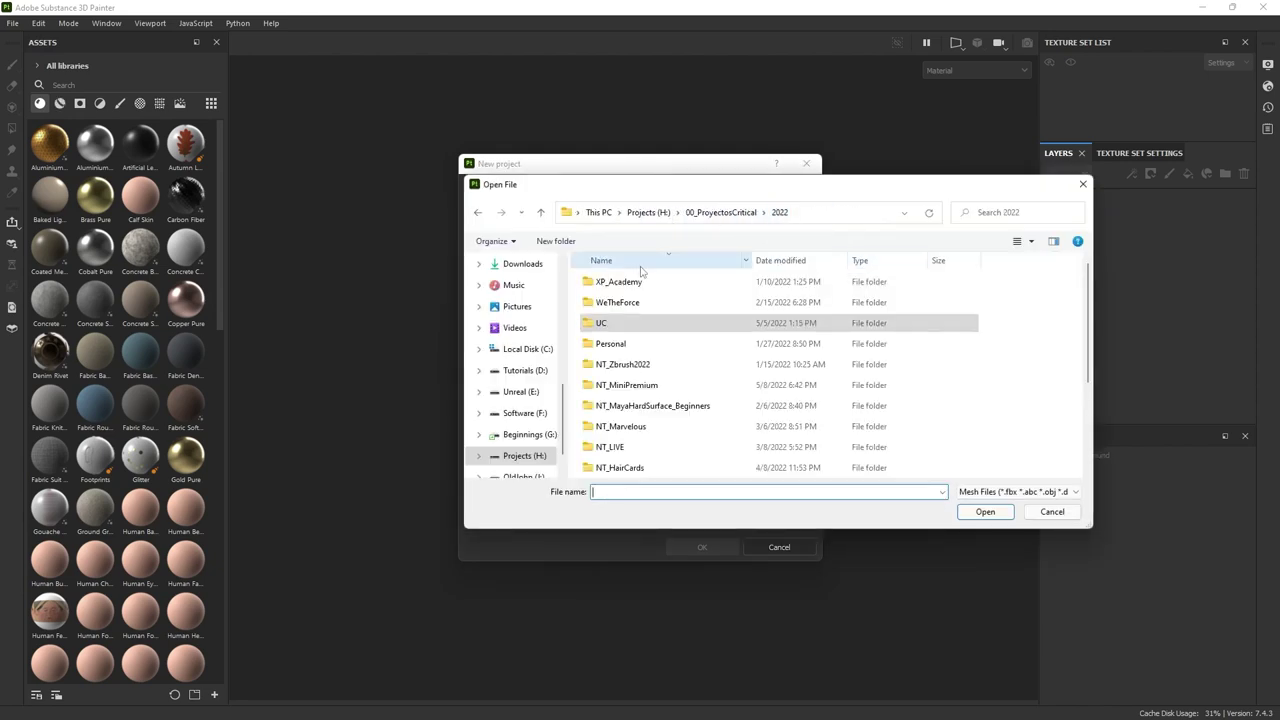
pyautogui.scroll(-1, 625, 376)
pyautogui.doubleClick(637, 327)
pyautogui.doubleClick(627, 301)
pyautogui.doubleClick(618, 282)
pyautogui.doubleClick(620, 283)
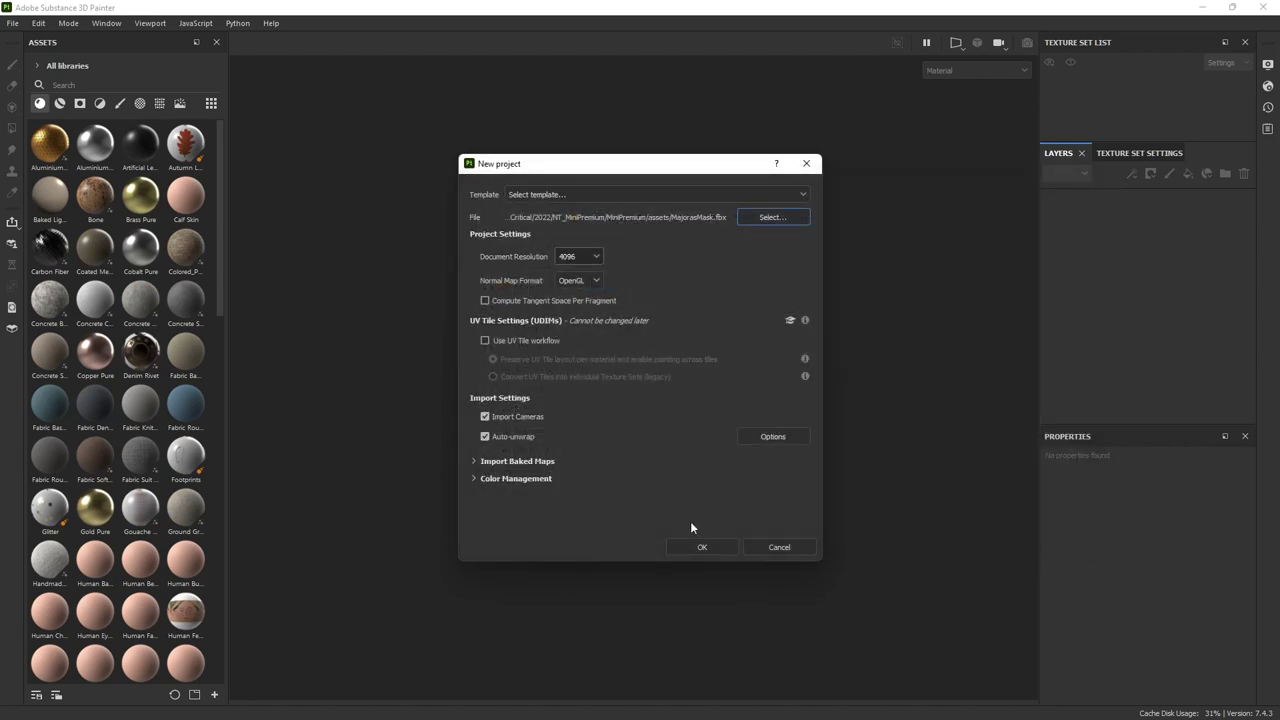
pyautogui.click(709, 549)
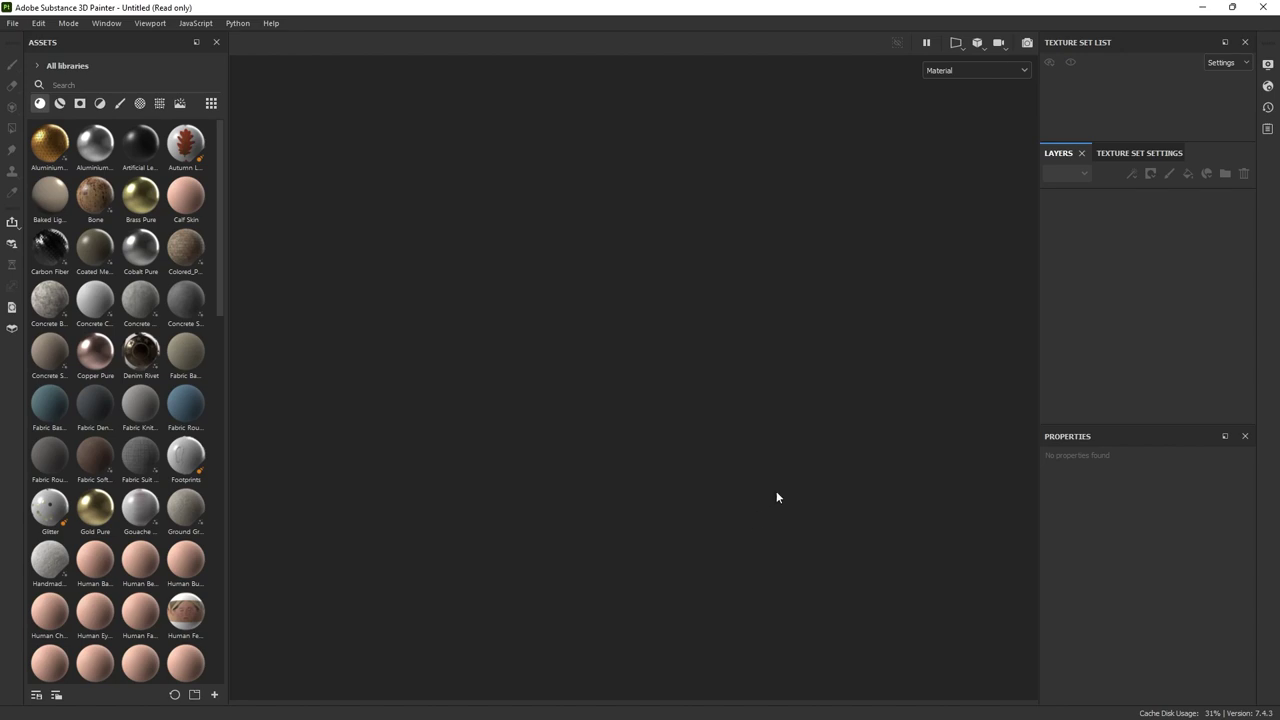
# - Open the mesh map baking settings for the M_MajorasMask texture set and move the dialog clear of the mask
pyautogui.keyDown('alt'); pyautogui.moveTo(877, 334); pyautogui.dragTo(872, 275); pyautogui.keyUp('alt')
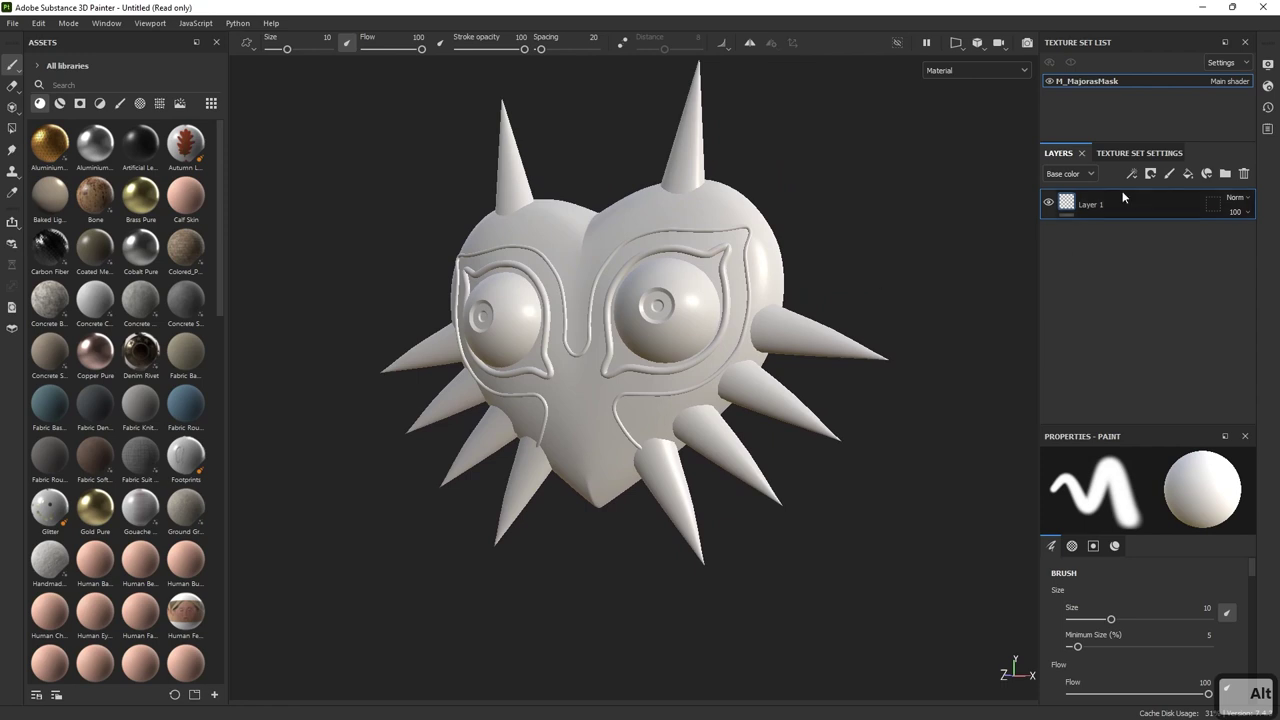
pyautogui.click(1139, 154)
pyautogui.scroll(-4, 1170, 300)
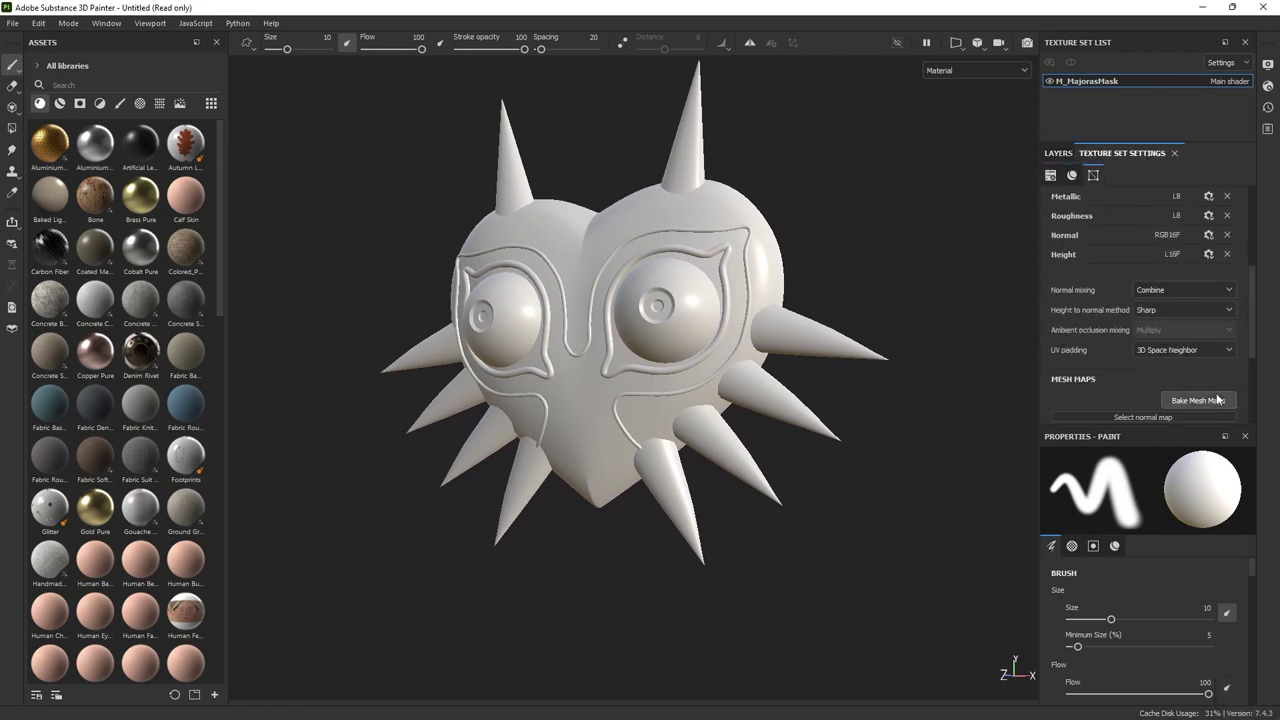
pyautogui.click(1217, 400)
pyautogui.moveTo(622, 146); pyautogui.dragTo(993, 152)
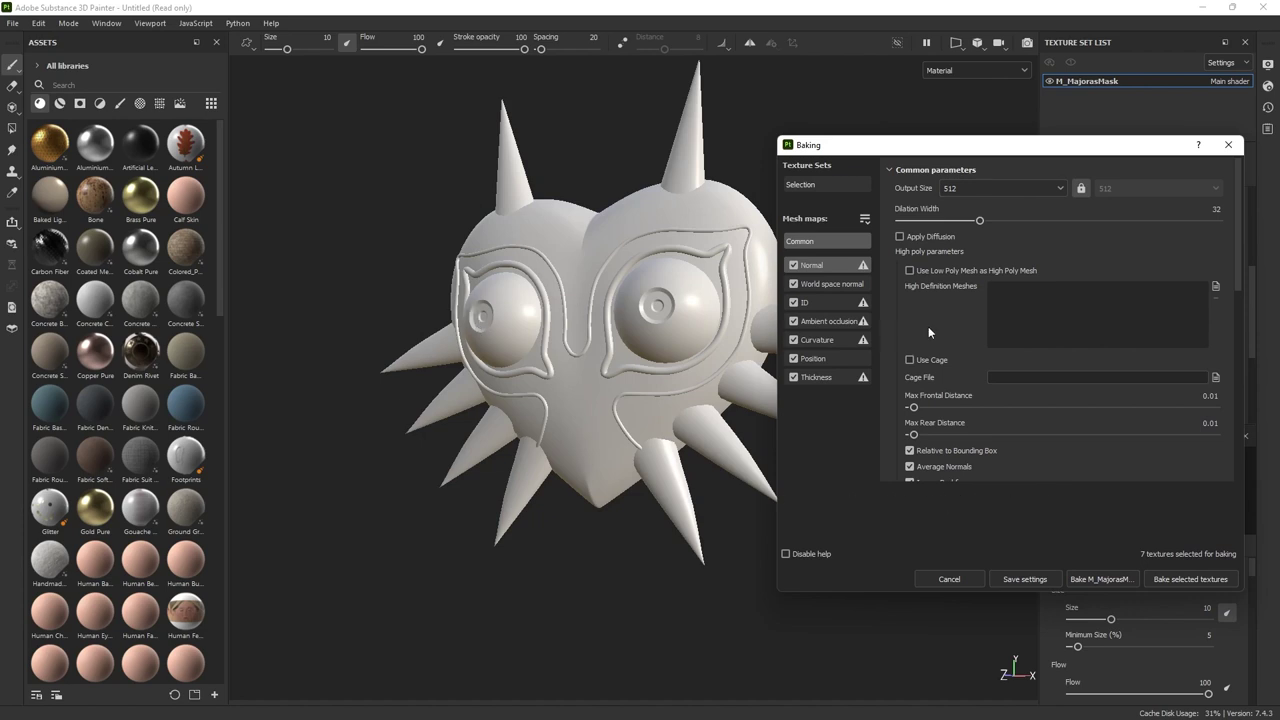
# - Set the bake output size to 4096 and bake all selected mesh maps for the M_MajorasMask texture set
pyautogui.click(1005, 187)
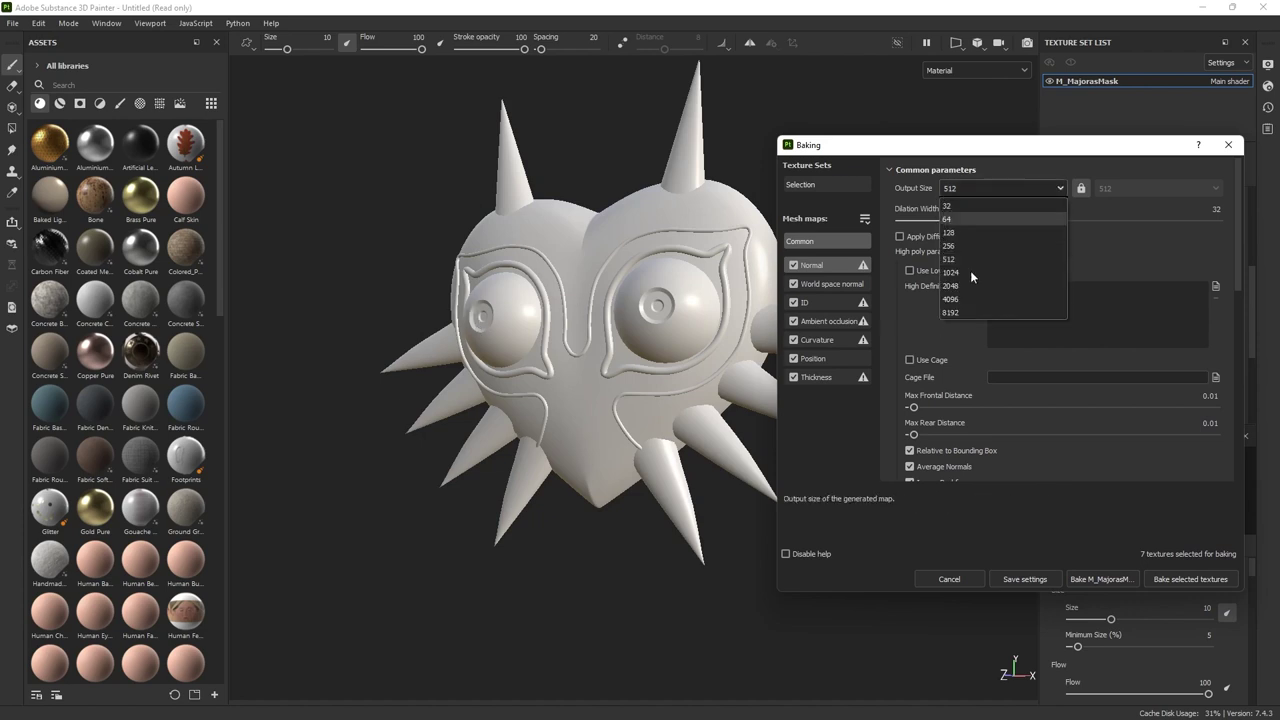
pyautogui.click(952, 298)
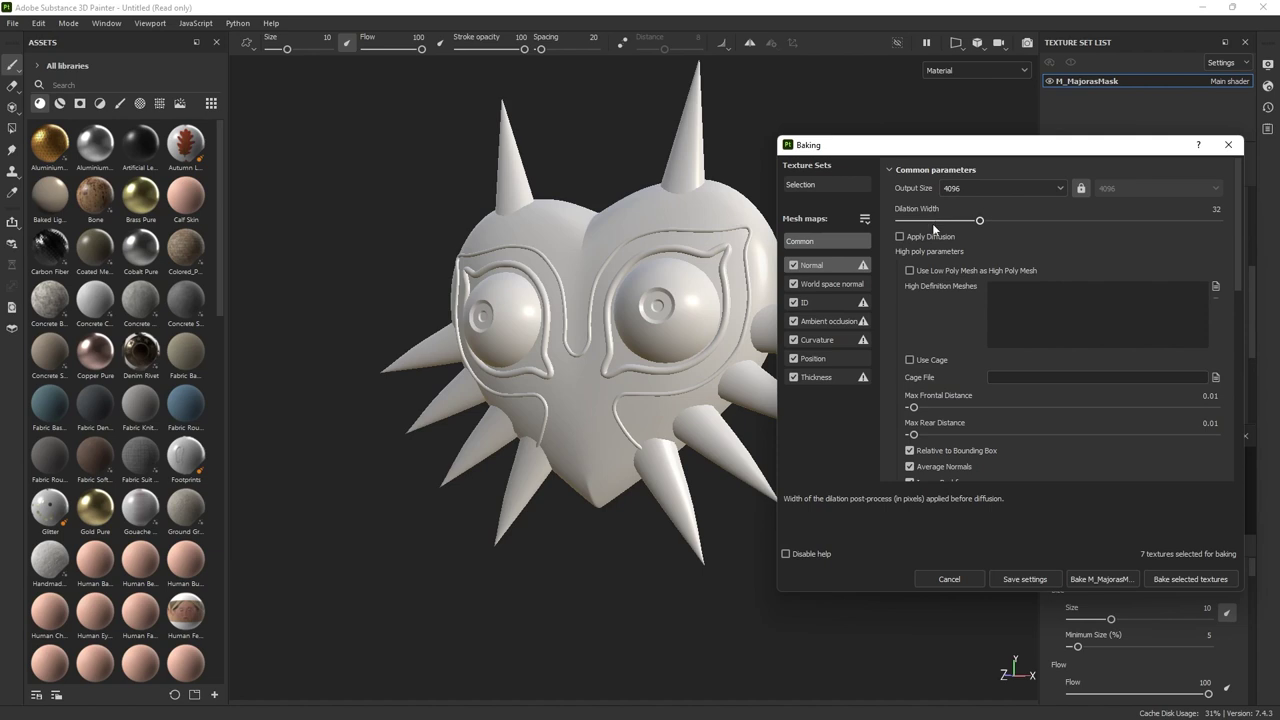
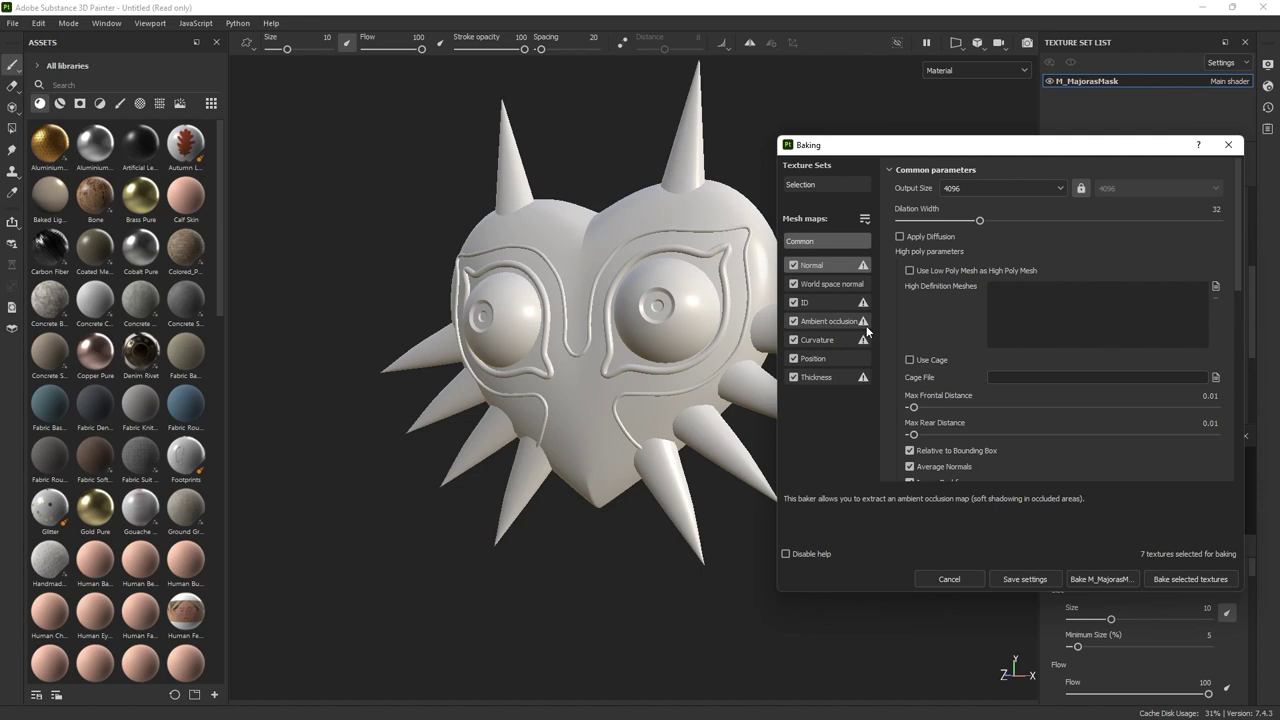
pyautogui.moveTo(865, 322)
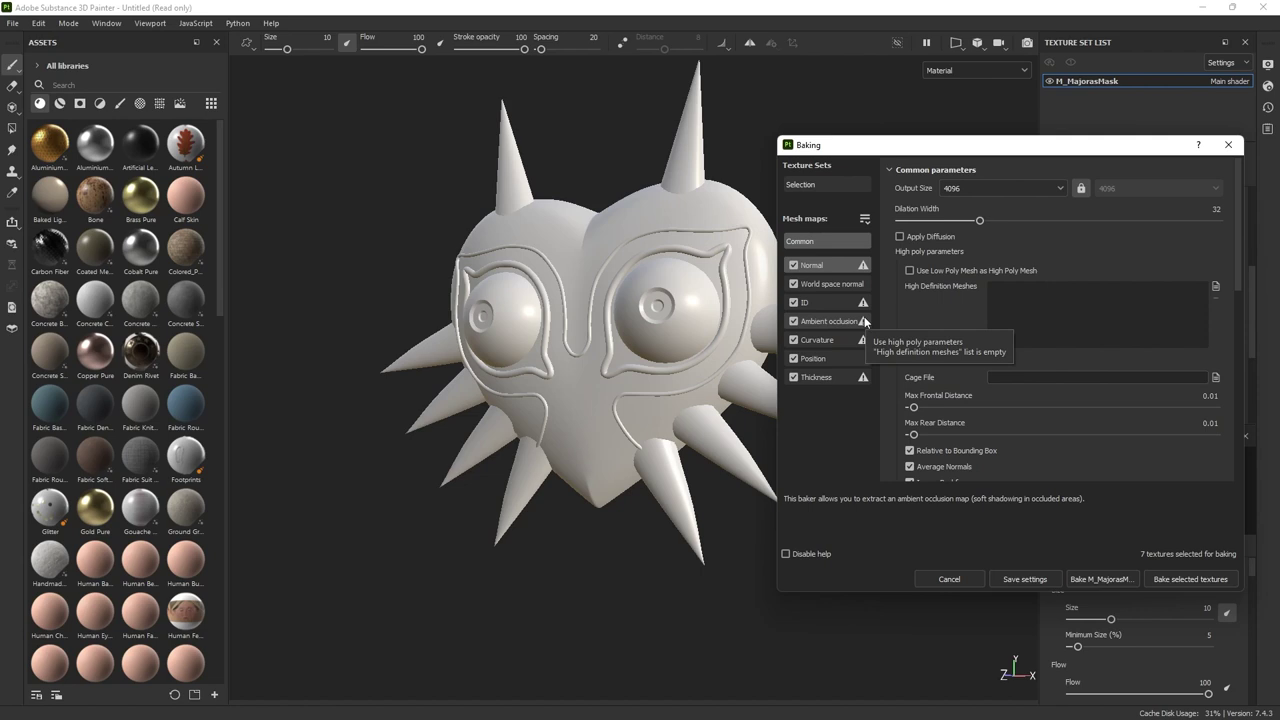
pyautogui.click(1104, 580)
pyautogui.moveTo(637, 278); pyautogui.dragTo(930, 277)
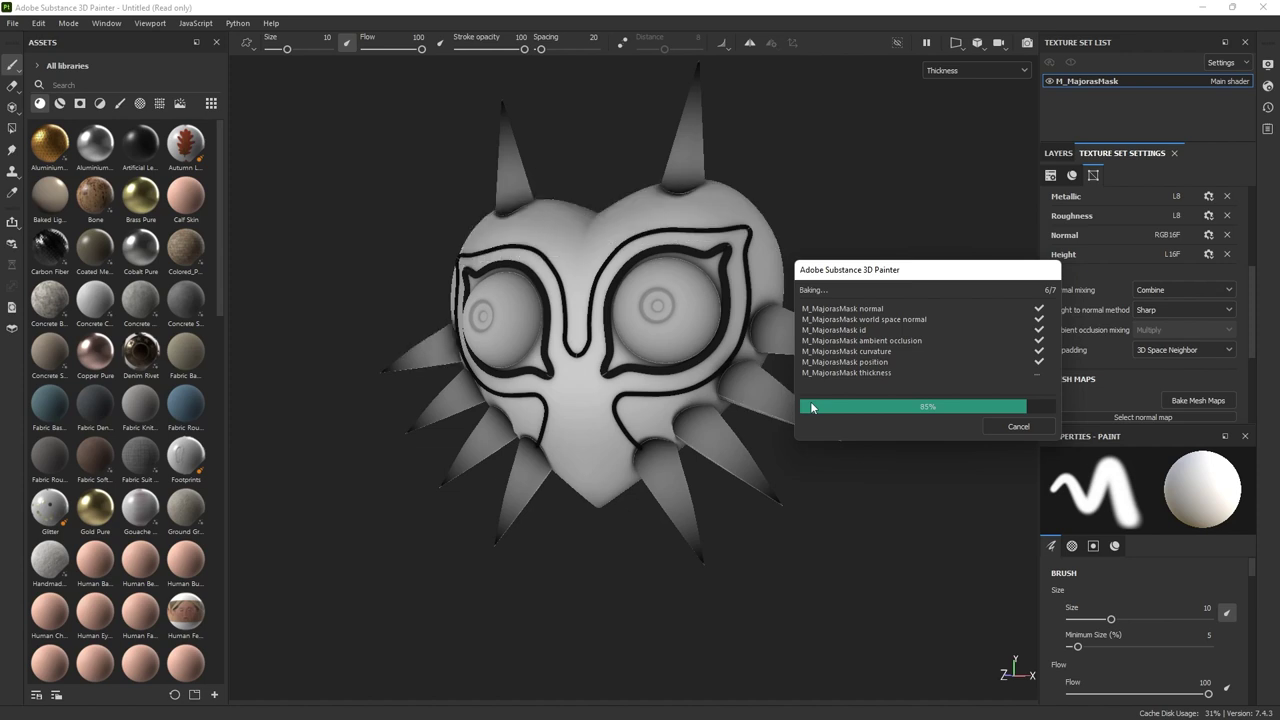
pyautogui.click(1018, 427)
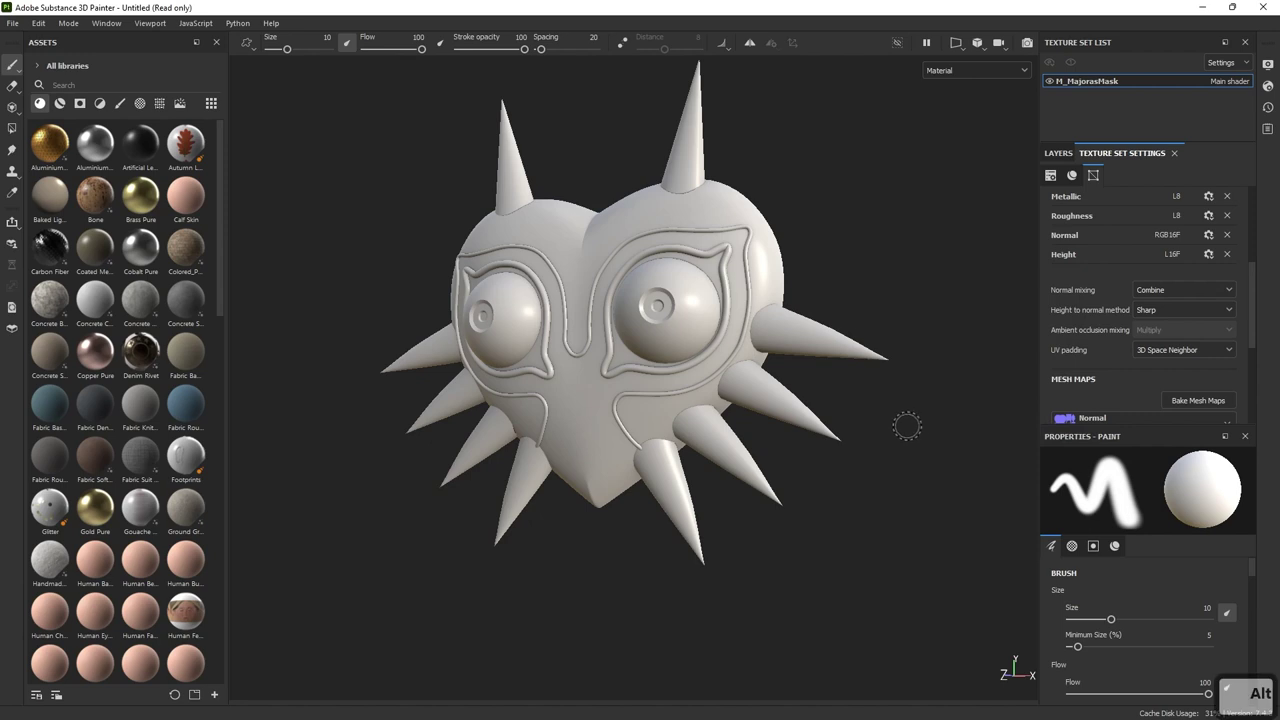
pyautogui.keyDown('alt'); pyautogui.moveTo(908, 426); pyautogui.dragTo(1040, 444, button='right'); pyautogui.keyUp('alt')
pyautogui.keyDown('alt'); pyautogui.moveTo(760, 434); pyautogui.dragTo(952, 468); pyautogui.keyUp('alt')
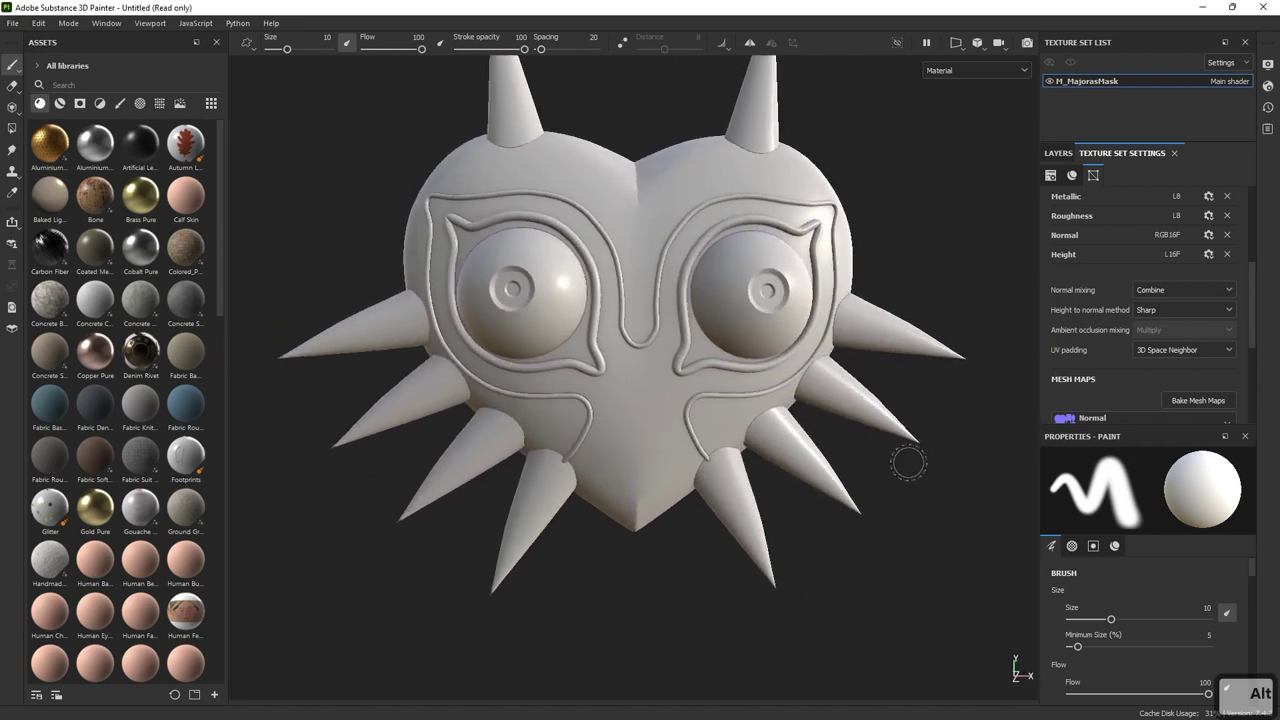
pyautogui.keyDown('alt'); pyautogui.moveTo(908, 462); pyautogui.dragTo(851, 418, button='right'); pyautogui.keyUp('alt')
pyautogui.keyDown('alt'); pyautogui.moveTo(851, 418); pyautogui.dragTo(854, 441, button='middle'); pyautogui.keyUp('alt')
# - Switch to the web browser and search Google Images for "id map 3d"
pyautogui.press('super')
pyautogui.moveTo(167, 704)
pyautogui.click(325, 650)
pyautogui.moveTo(205, 88); pyautogui.dragTo(2, 114)
pyautogui.write('id map')
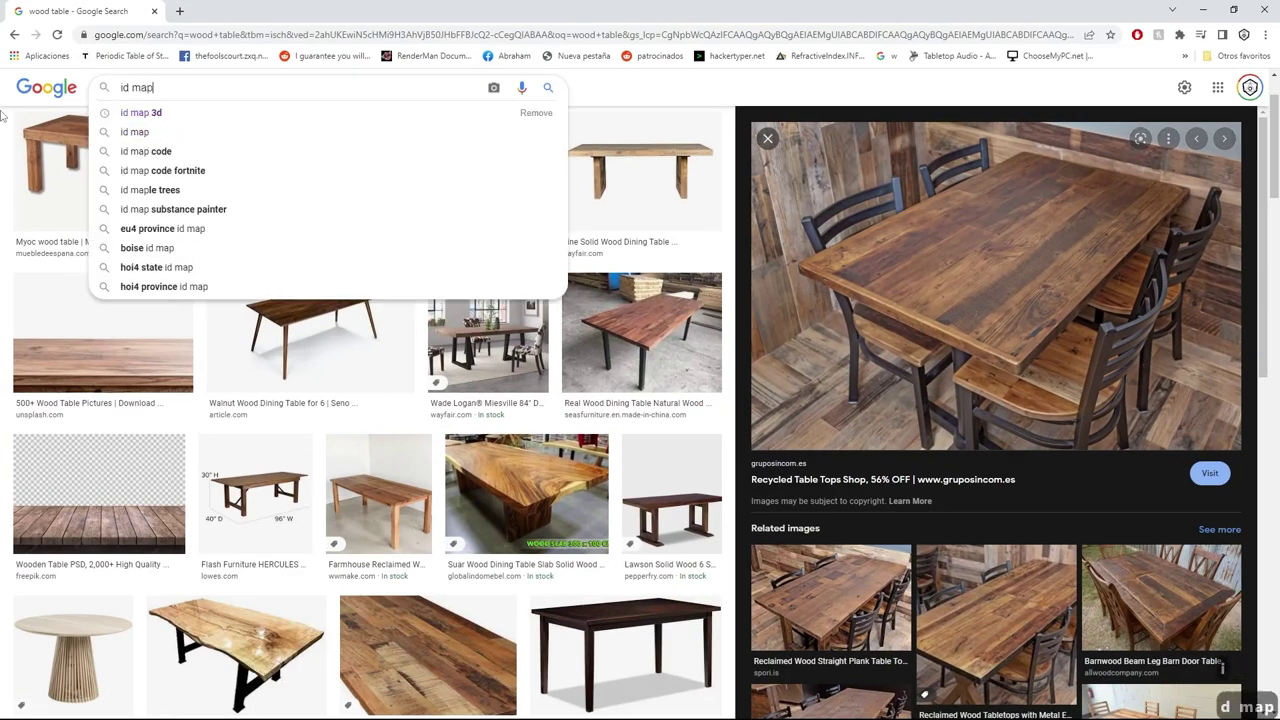
pyautogui.press('Down')
pyautogui.press('Return')
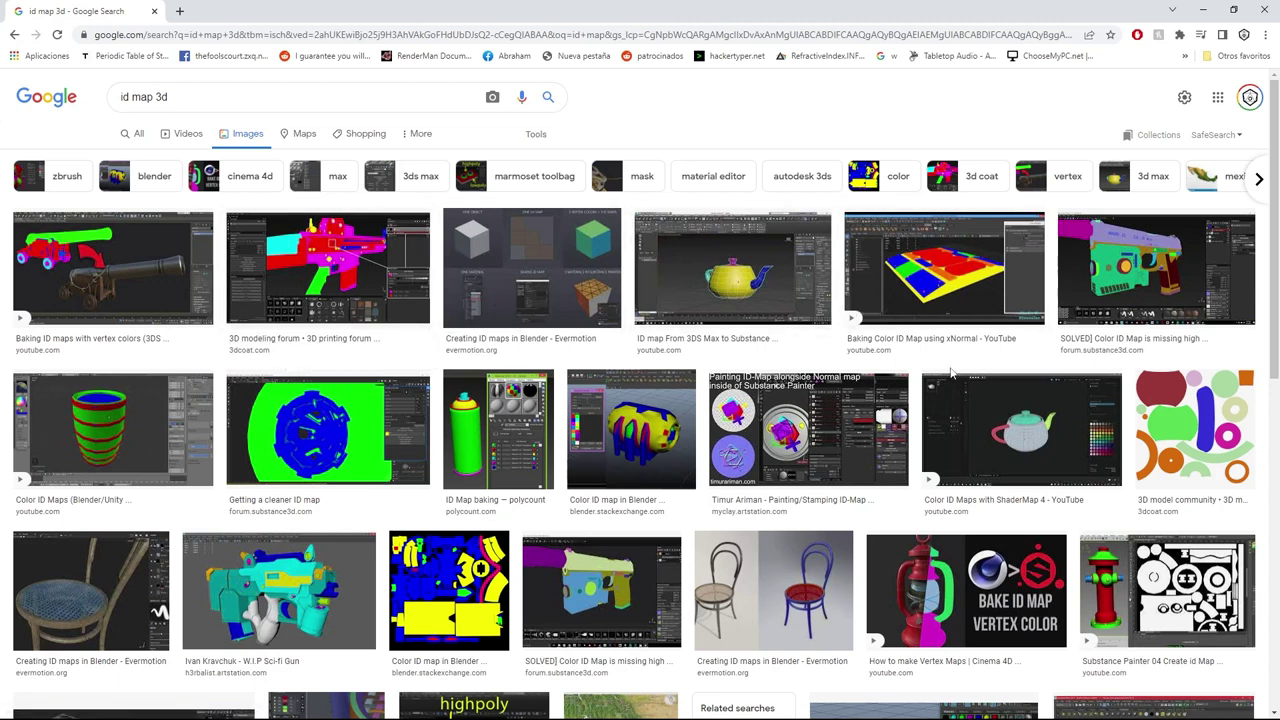
# - Examine example ID maps in the image results, including the xNormal color ID bake and the stylized ZBrush character
pyautogui.click(940, 262)
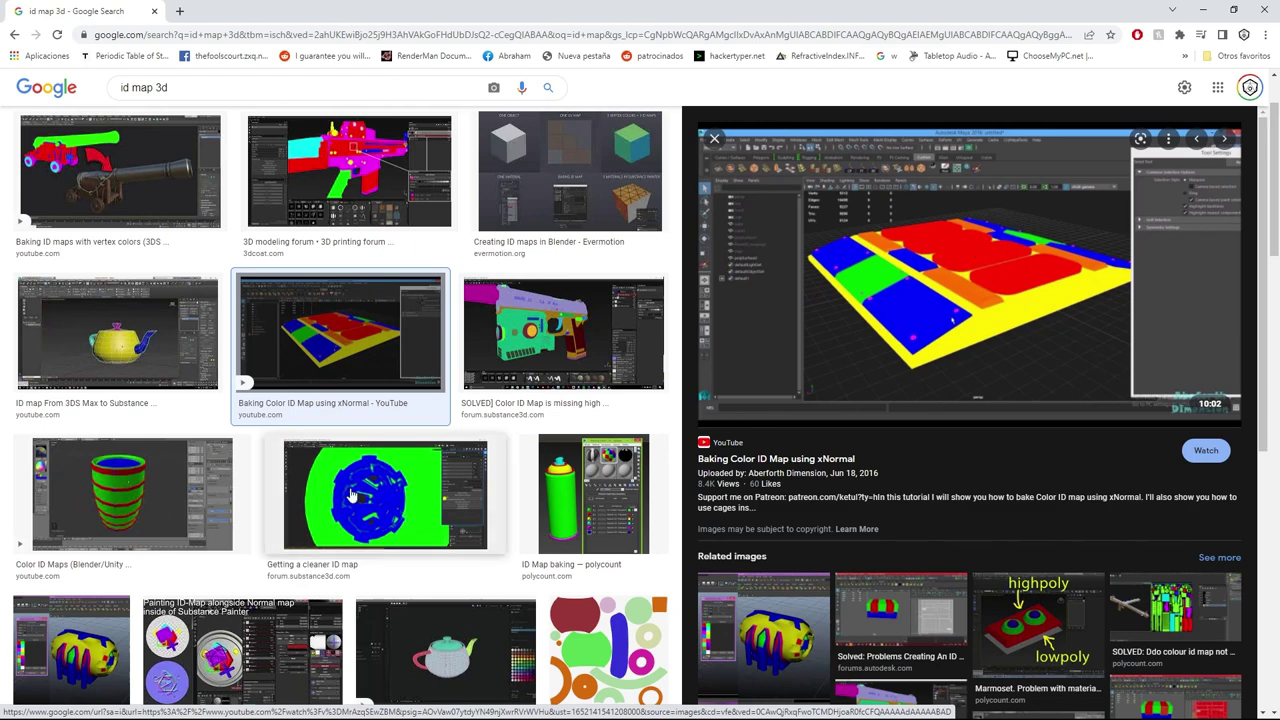
pyautogui.scroll(-15, 352, 494)
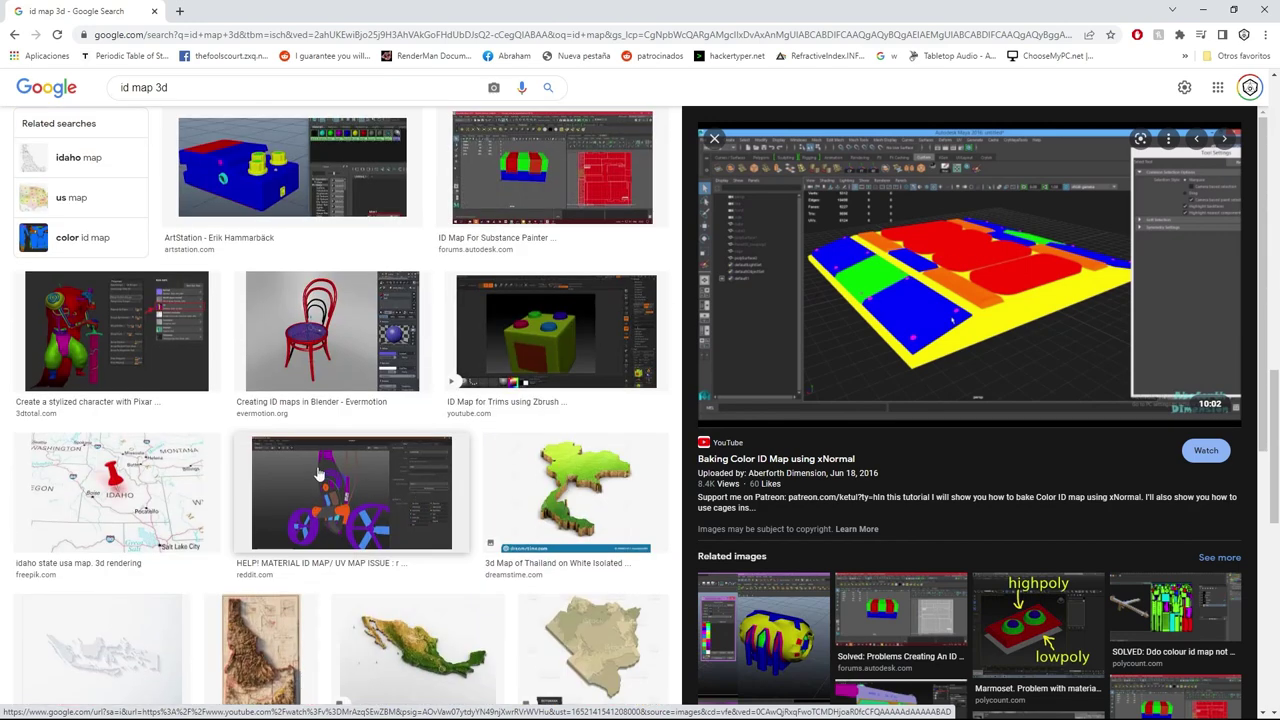
pyautogui.click(134, 366)
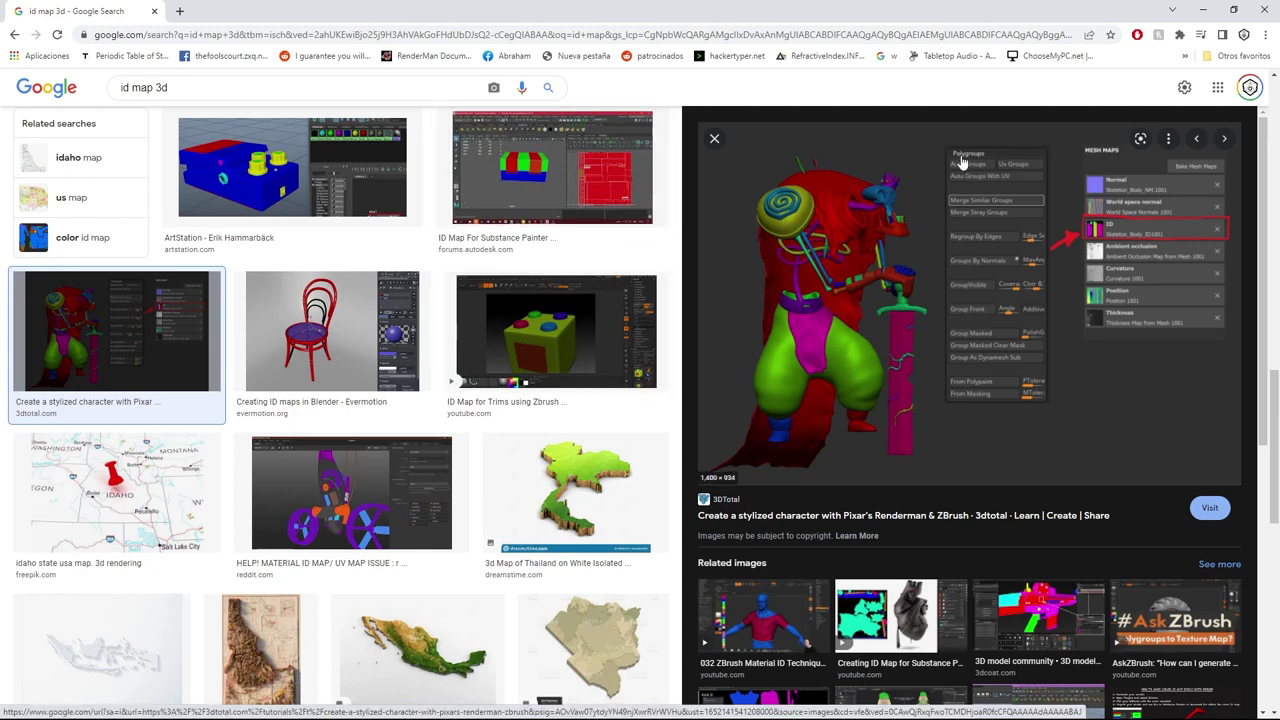
pyautogui.scroll(3, 491, 312)
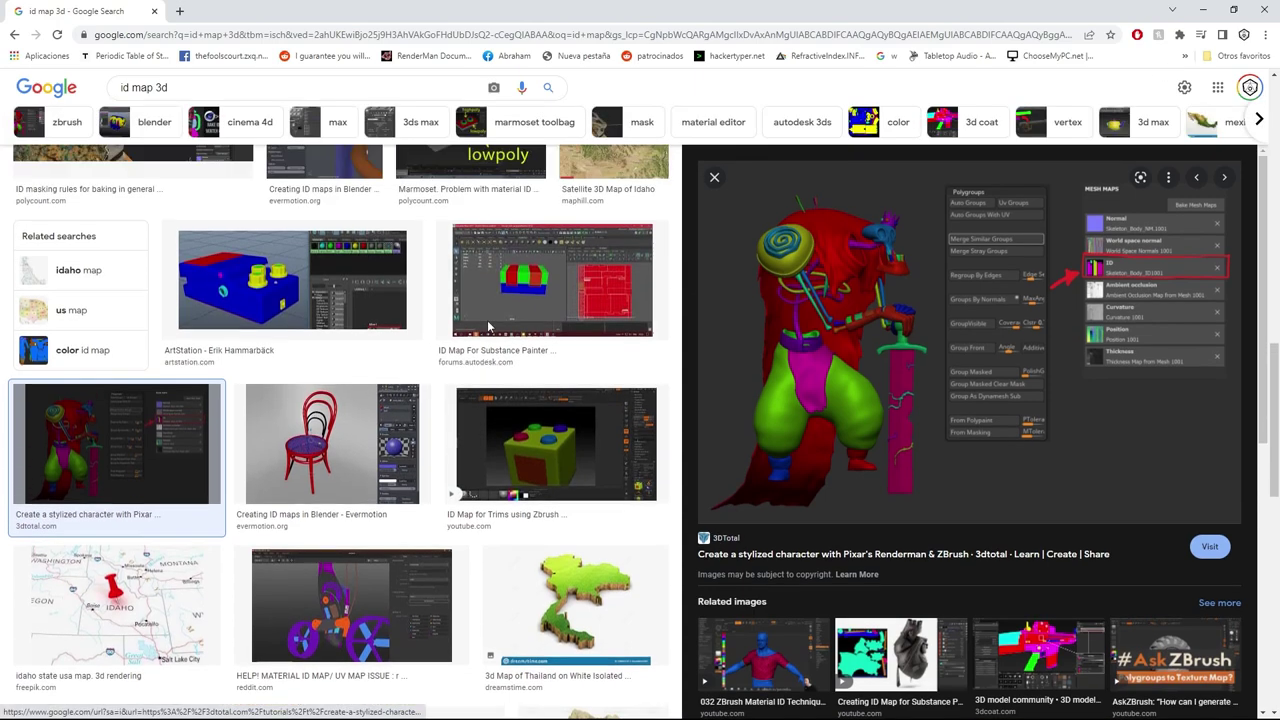
# - Switch to Maya and detach the Mesh Display commands into a floating window beside the mask
pyautogui.hotkey('alt', 'Tab')
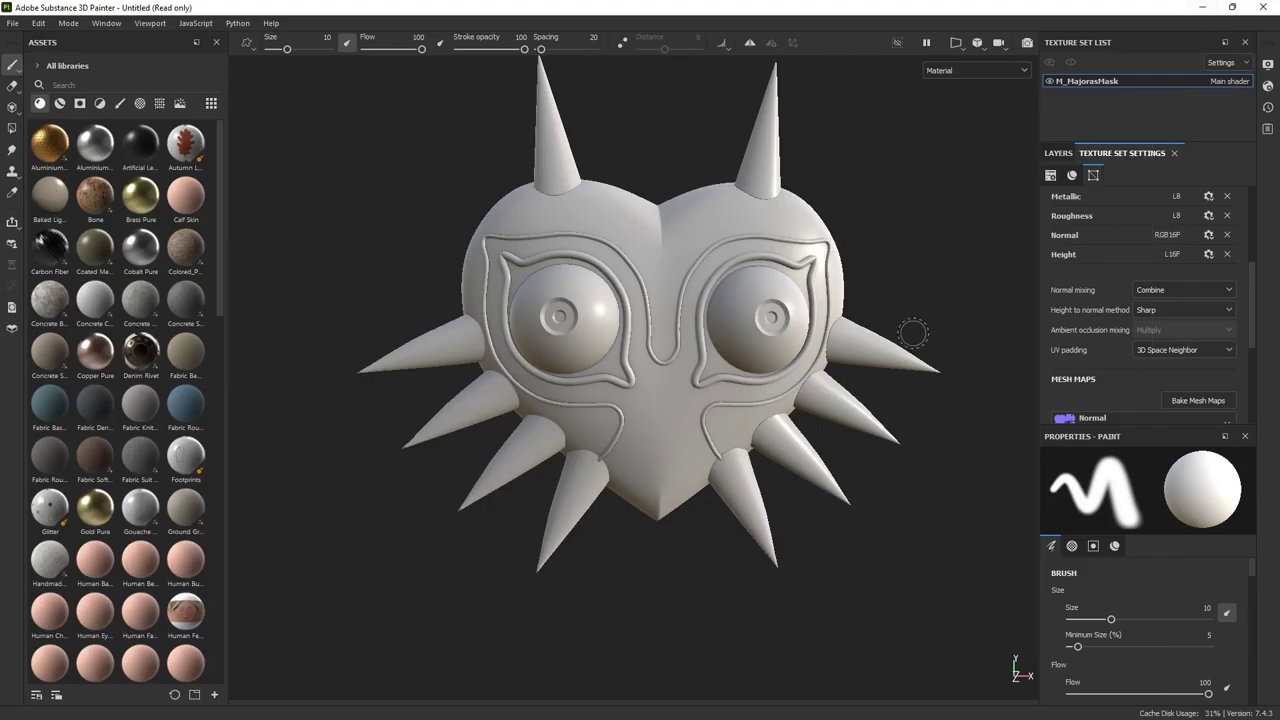
pyautogui.press('super+Tab')
pyautogui.click(876, 188)
pyautogui.scroll(3, 806, 347)
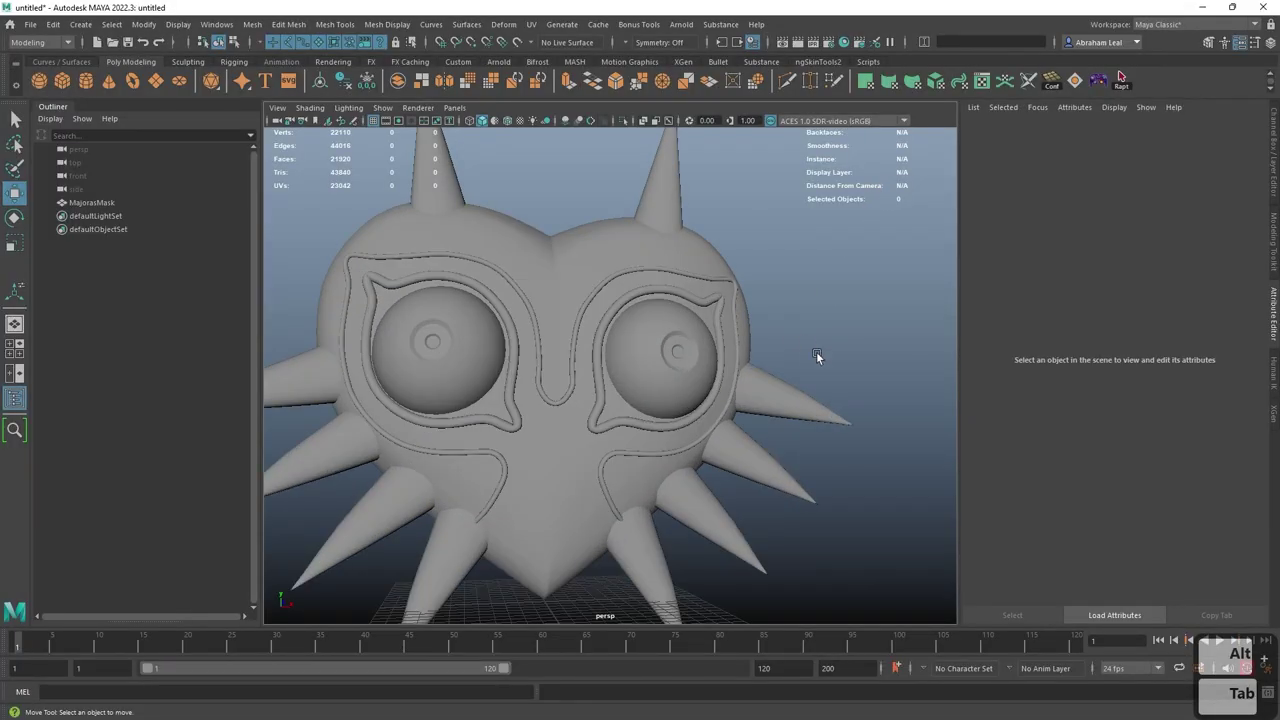
pyautogui.keyDown('alt'); pyautogui.moveTo(806, 347); pyautogui.dragTo(696, 337); pyautogui.keyUp('alt')
pyautogui.moveTo(696, 337)
pyautogui.keyDown('alt'); pyautogui.mouseDown(button='right')
pyautogui.moveTo(761, 370)
pyautogui.moveTo(714, 320)
pyautogui.mouseUp(button='right'); pyautogui.keyUp('alt')
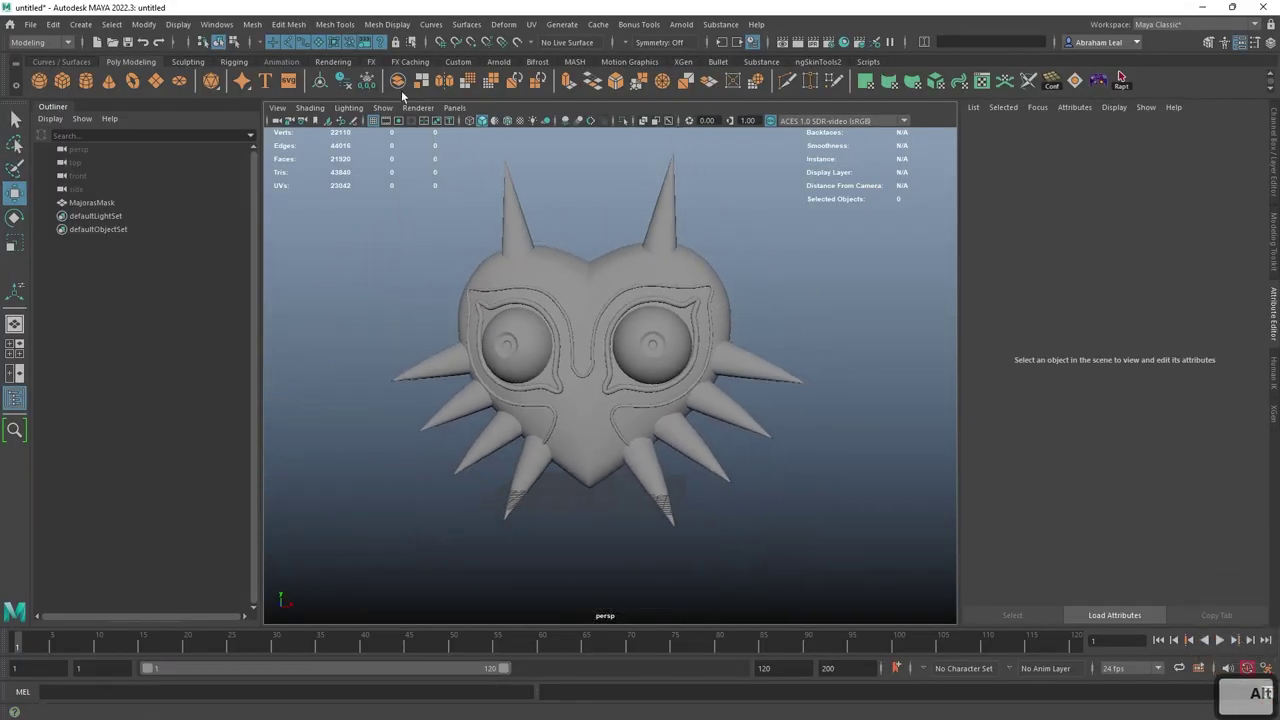
pyautogui.click(388, 25)
pyautogui.click(404, 45)
pyautogui.moveTo(400, 20); pyautogui.dragTo(154, 98)
# - Select the faces of both horns and all eight side spikes of the mask and apply a green vertex color with alpha 1
pyautogui.click(548, 261)
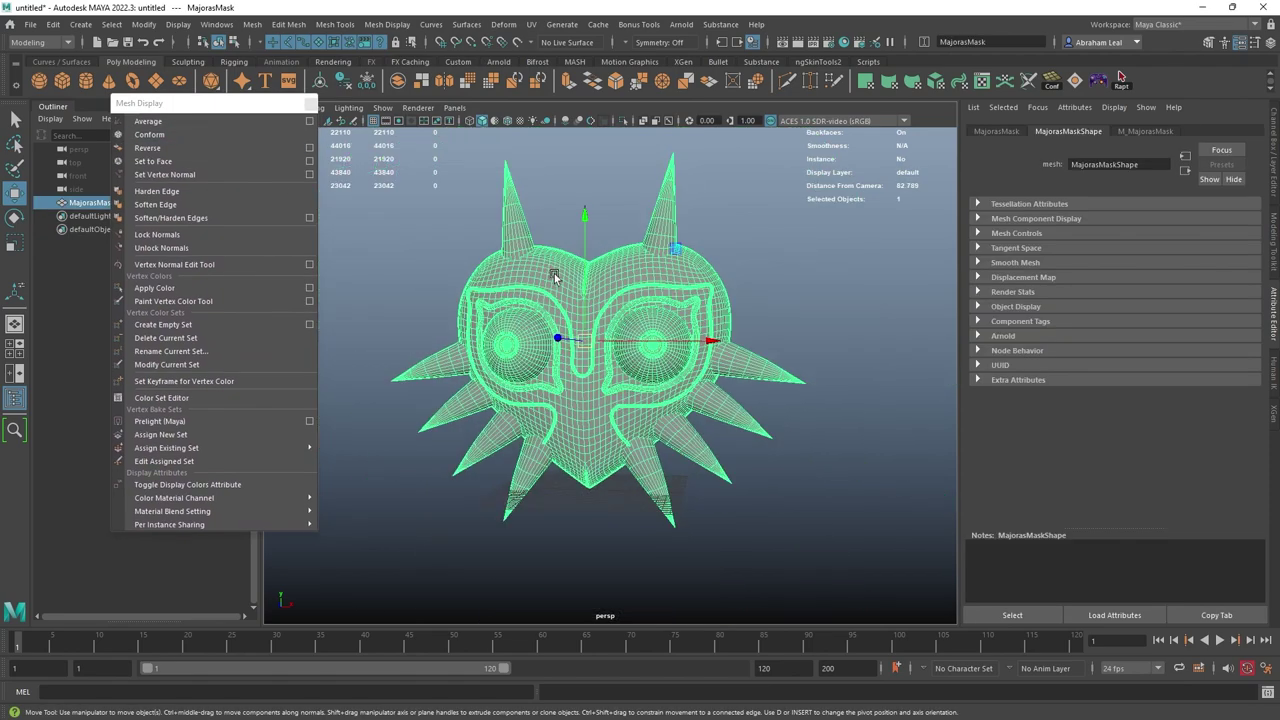
pyautogui.moveTo(530, 215); pyautogui.dragTo(530, 262, button='right')
pyautogui.doubleClick(514, 210)
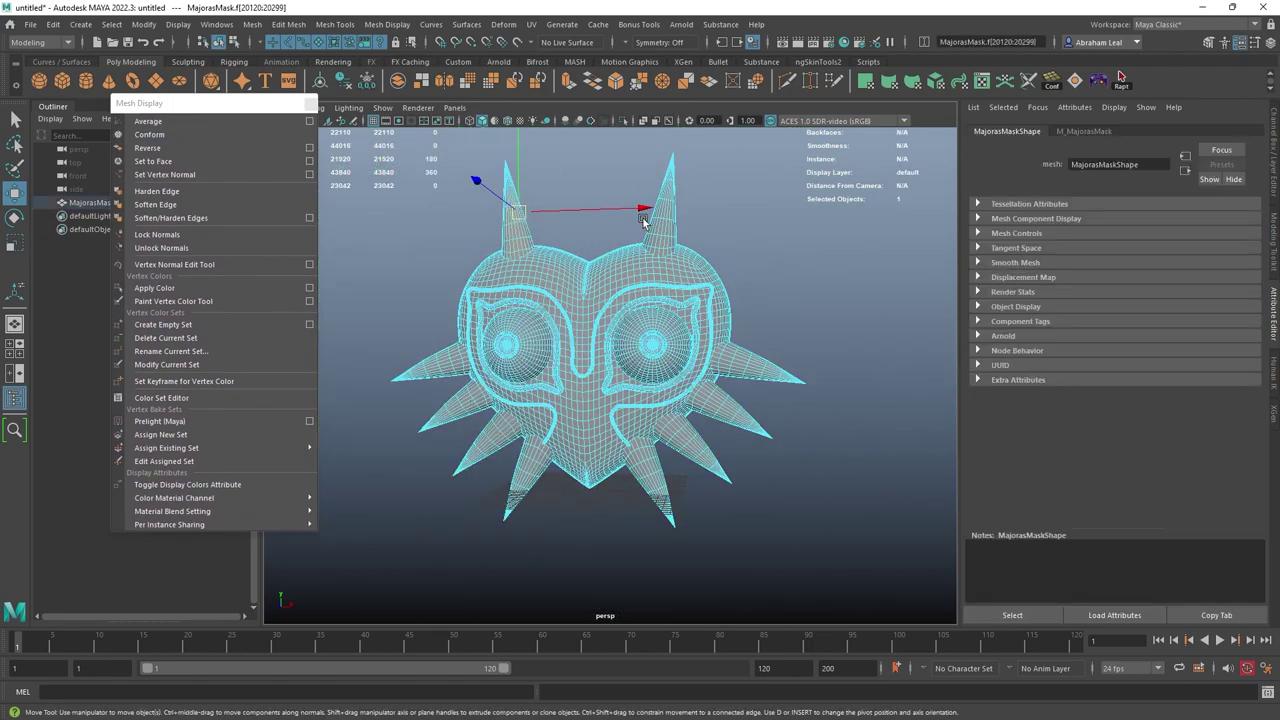
pyautogui.press('q')
pyautogui.keyDown('shift'); pyautogui.doubleClick(659, 209); pyautogui.keyUp('shift')
pyautogui.keyDown('shift'); pyautogui.doubleClick(754, 375); pyautogui.keyUp('shift')
pyautogui.keyDown('shift'); pyautogui.doubleClick(737, 407); pyautogui.keyUp('shift')
pyautogui.keyDown('shift'); pyautogui.doubleClick(691, 449); pyautogui.keyUp('shift')
pyautogui.keyDown('shift'); pyautogui.click(537, 472); pyautogui.keyUp('shift')
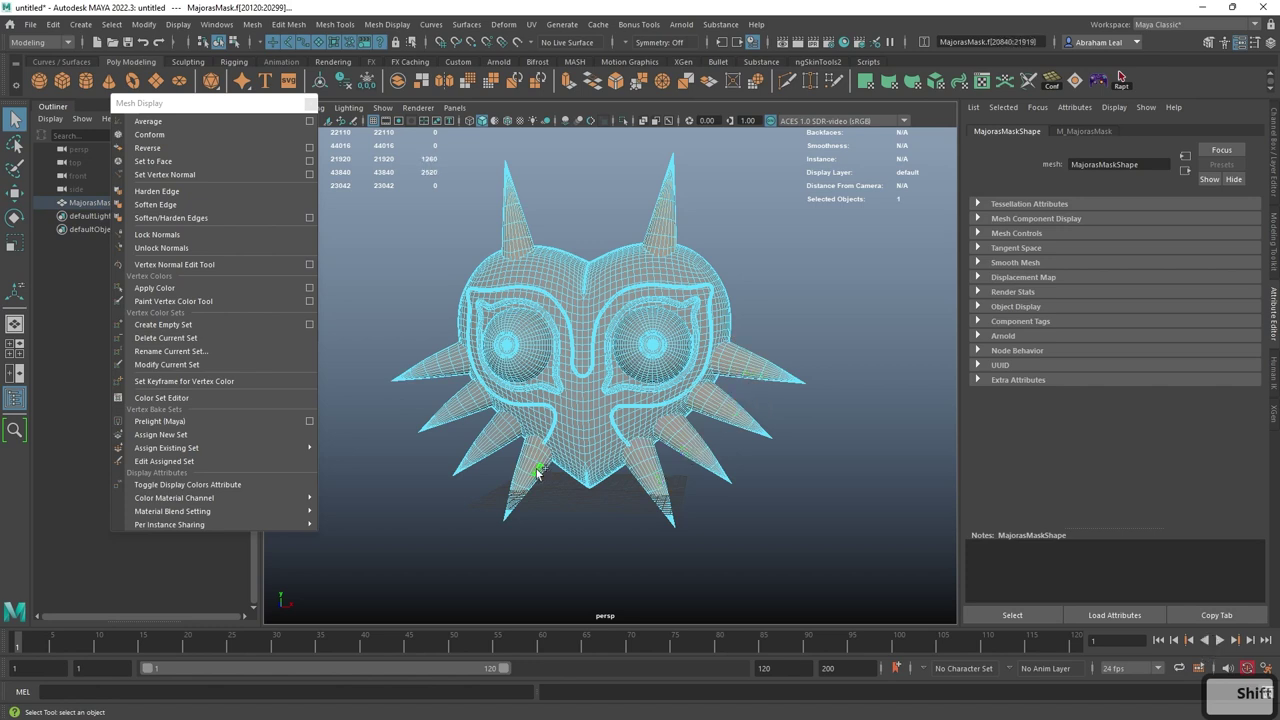
pyautogui.keyDown('shift'); pyautogui.doubleClick(493, 452); pyautogui.keyUp('shift')
pyautogui.keyDown('shift'); pyautogui.doubleClick(440, 406); pyautogui.keyUp('shift')
pyautogui.keyDown('shift'); pyautogui.doubleClick(434, 374); pyautogui.keyUp('shift')
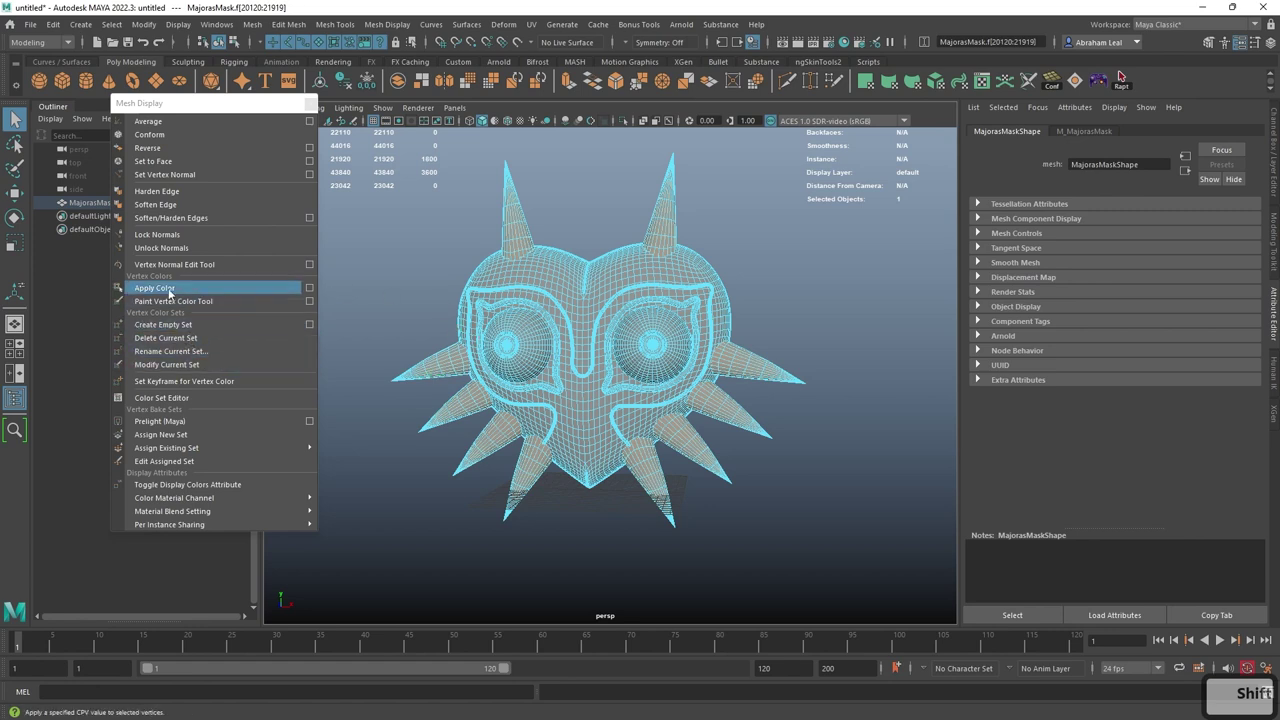
pyautogui.click(309, 287)
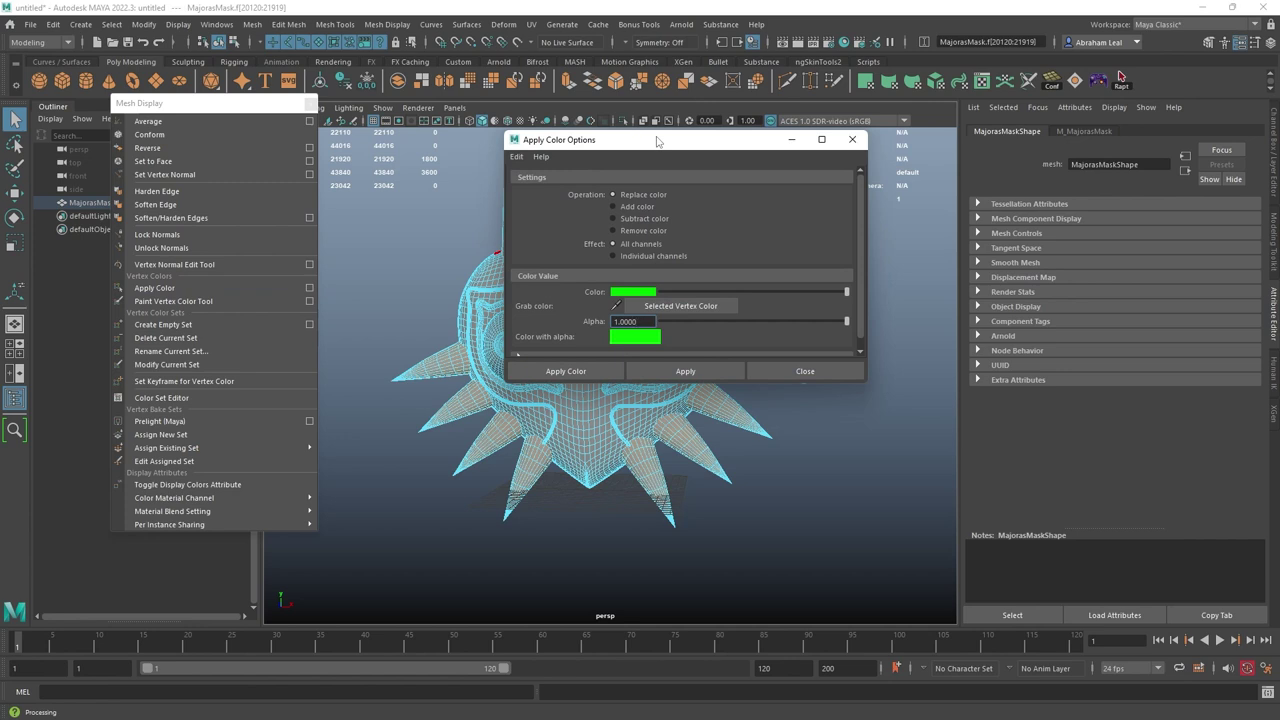
pyautogui.moveTo(697, 148); pyautogui.dragTo(277, 127)
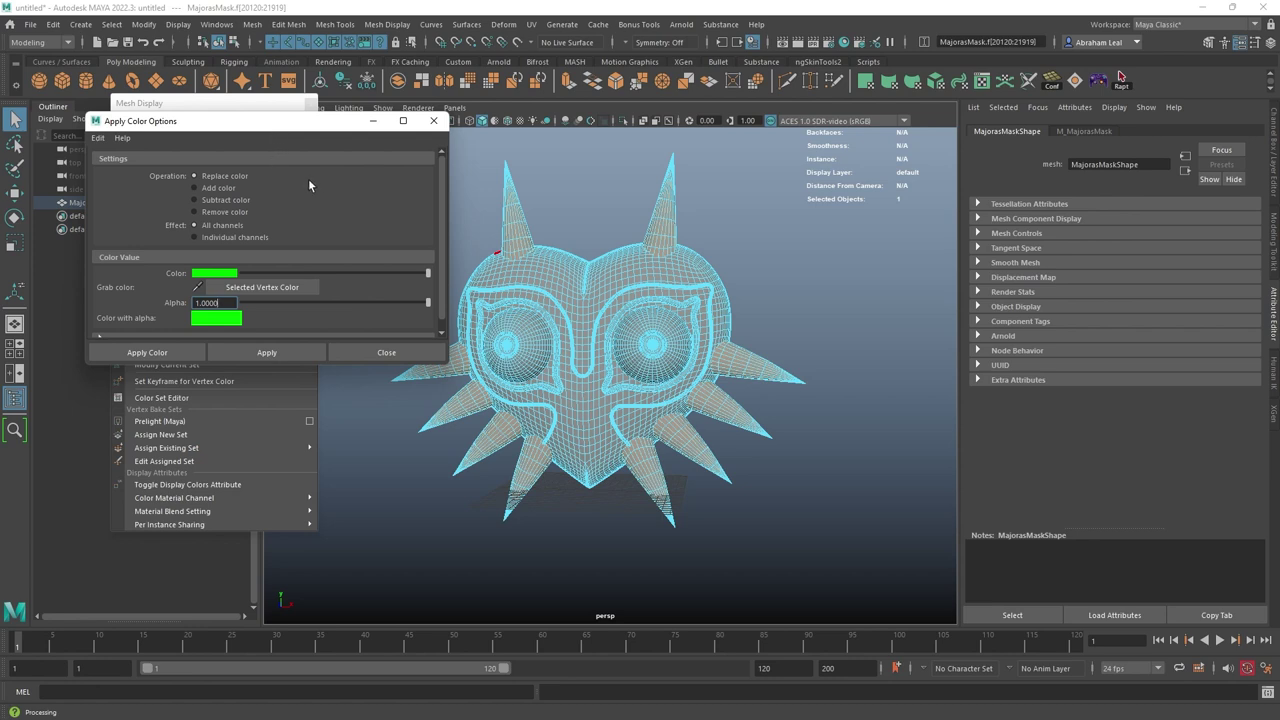
pyautogui.click(224, 274)
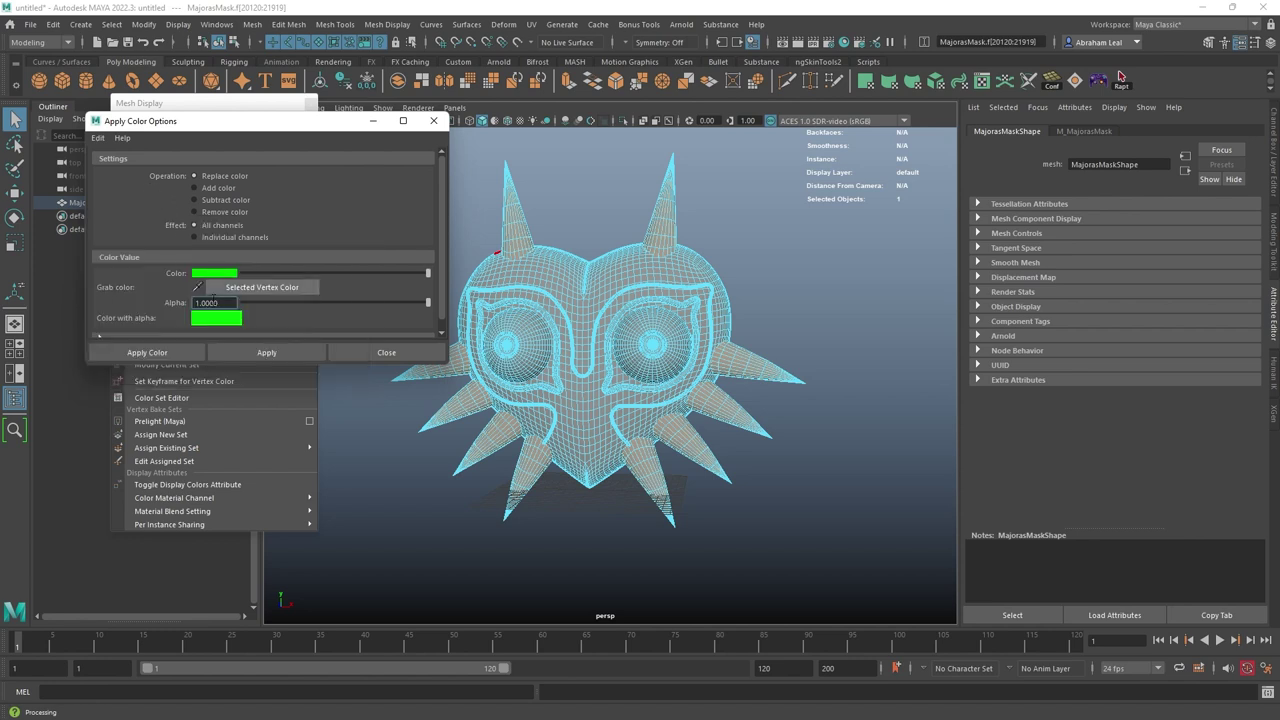
pyautogui.click(164, 348)
pyautogui.click(709, 229)
# - Select the faces of the heart-shaped mask body and apply a red vertex color to them
pyautogui.scroll(3, 678, 284)
pyautogui.keyDown('alt'); pyautogui.moveTo(520, 240); pyautogui.dragTo(549, 215); pyautogui.keyUp('alt')
pyautogui.click(549, 215)
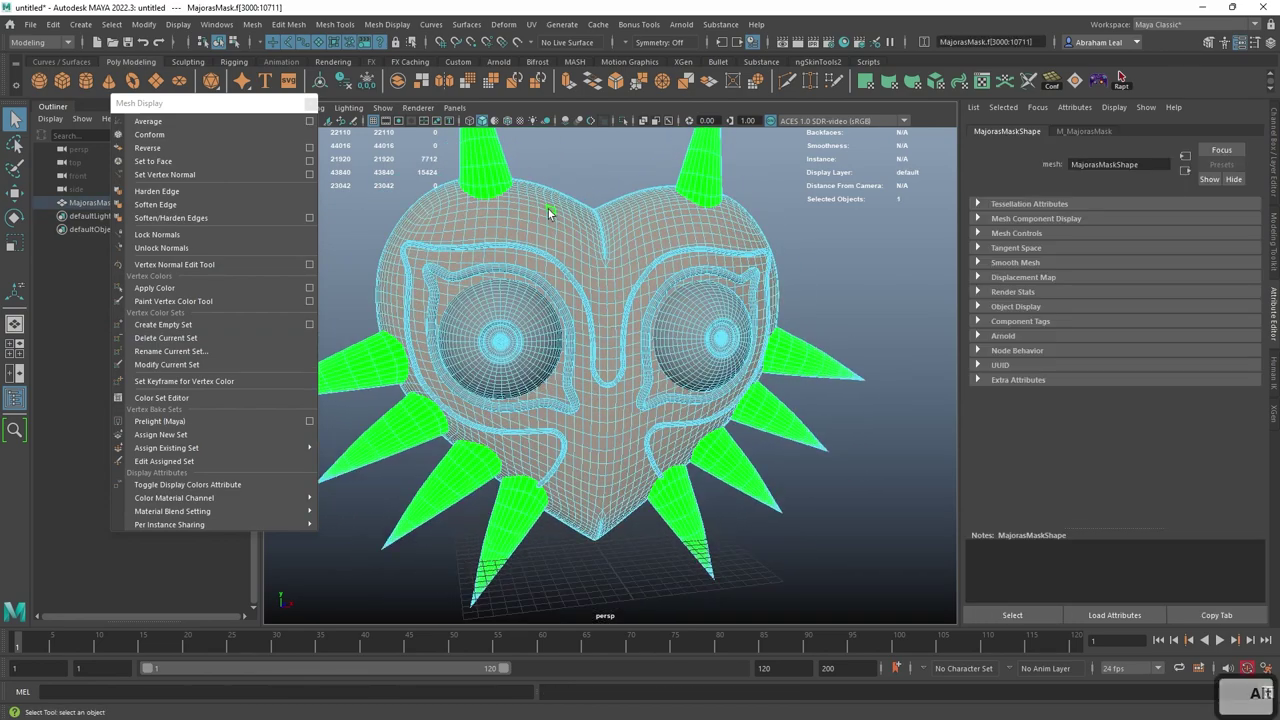
pyautogui.click(309, 288)
pyautogui.click(214, 273)
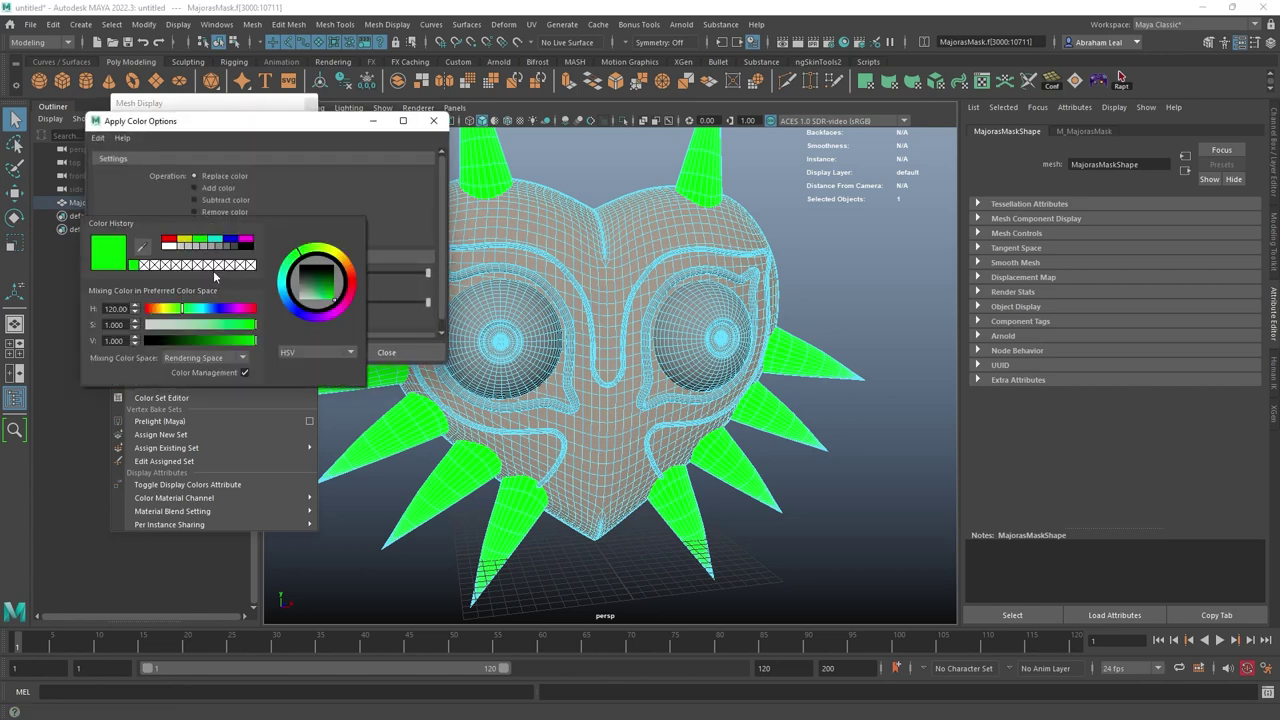
pyautogui.click(170, 242)
pyautogui.click(263, 352)
pyautogui.click(838, 218)
# - Select the faces of both eyeballs and apply a yellow vertex color to them
pyautogui.click(693, 321)
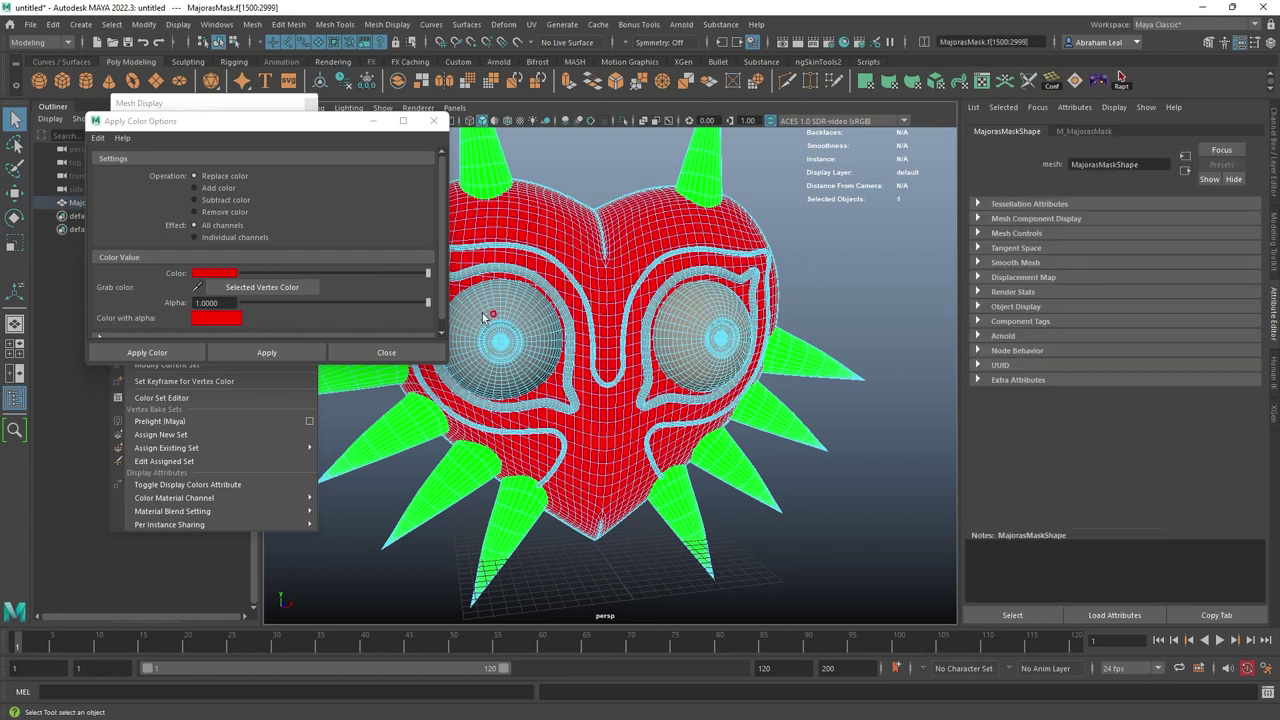
pyautogui.click(229, 275)
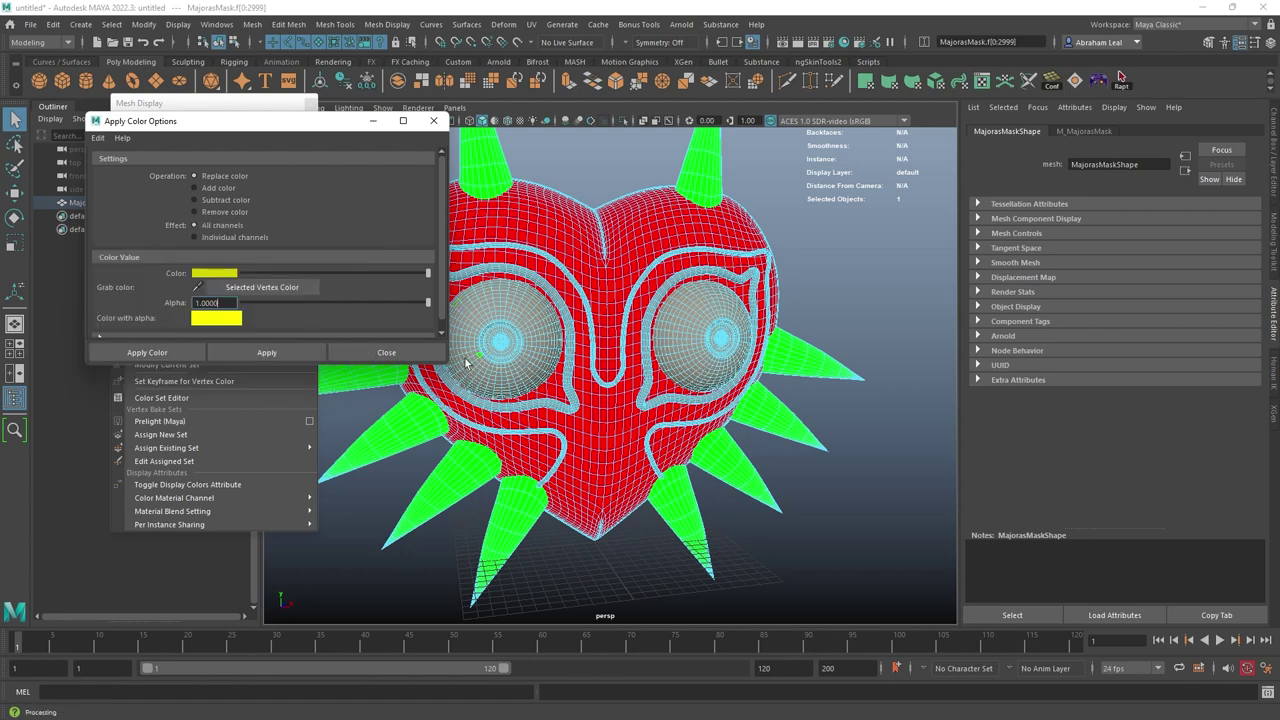
pyautogui.click(266, 352)
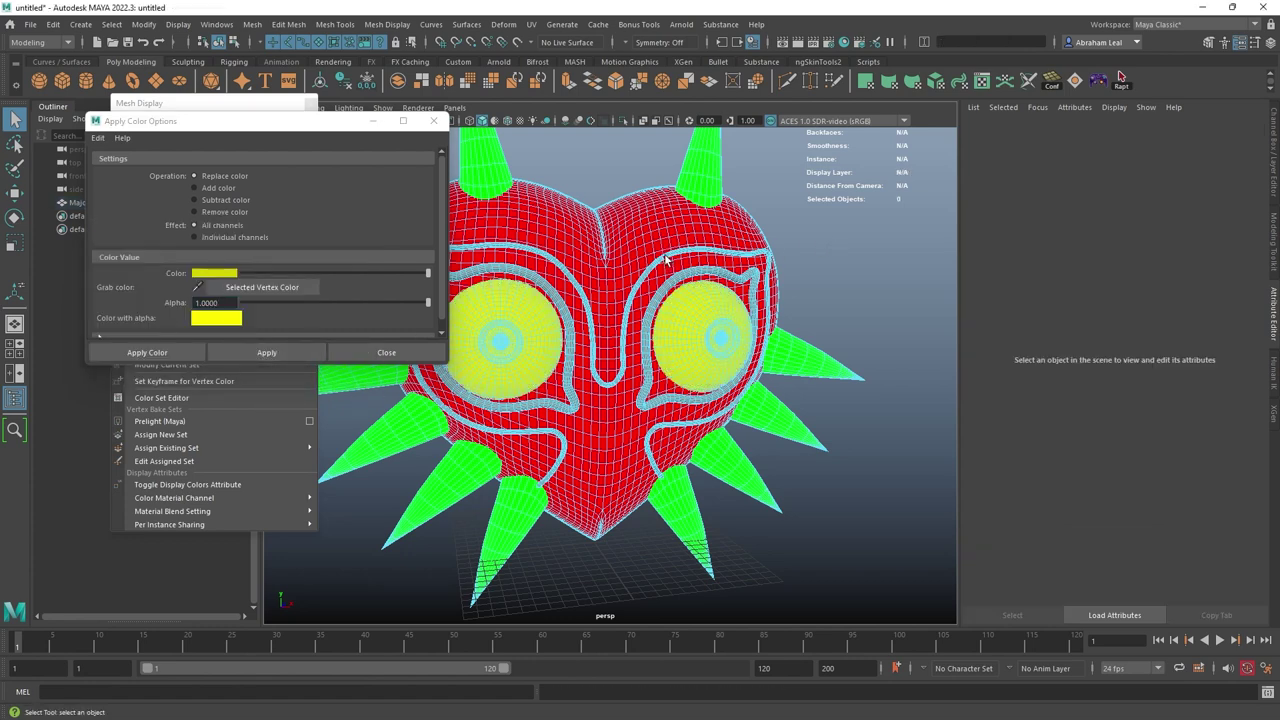
# - Select the faces of the raised trim lines around the eyes and face and apply a magenta vertex color
pyautogui.doubleClick(665, 258)
pyautogui.scroll(5, 668, 262)
pyautogui.keyDown('shift'); pyautogui.doubleClick(514, 298); pyautogui.keyUp('shift')
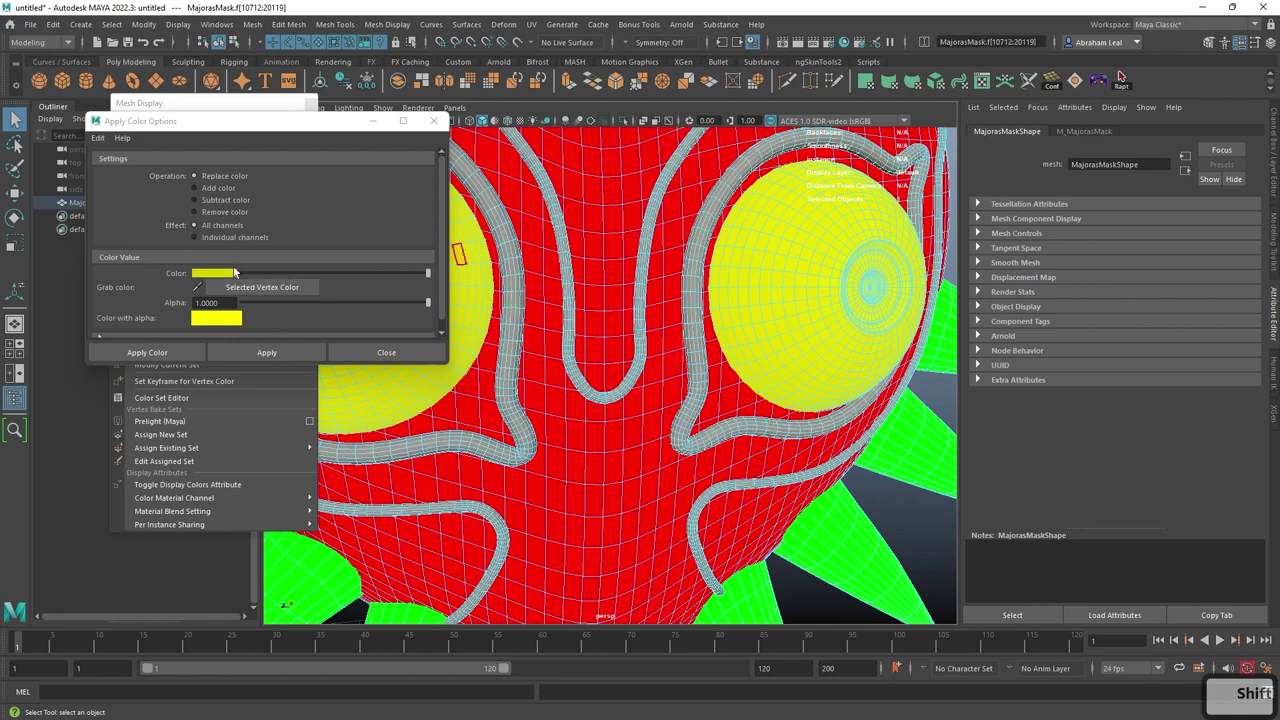
pyautogui.click(213, 274)
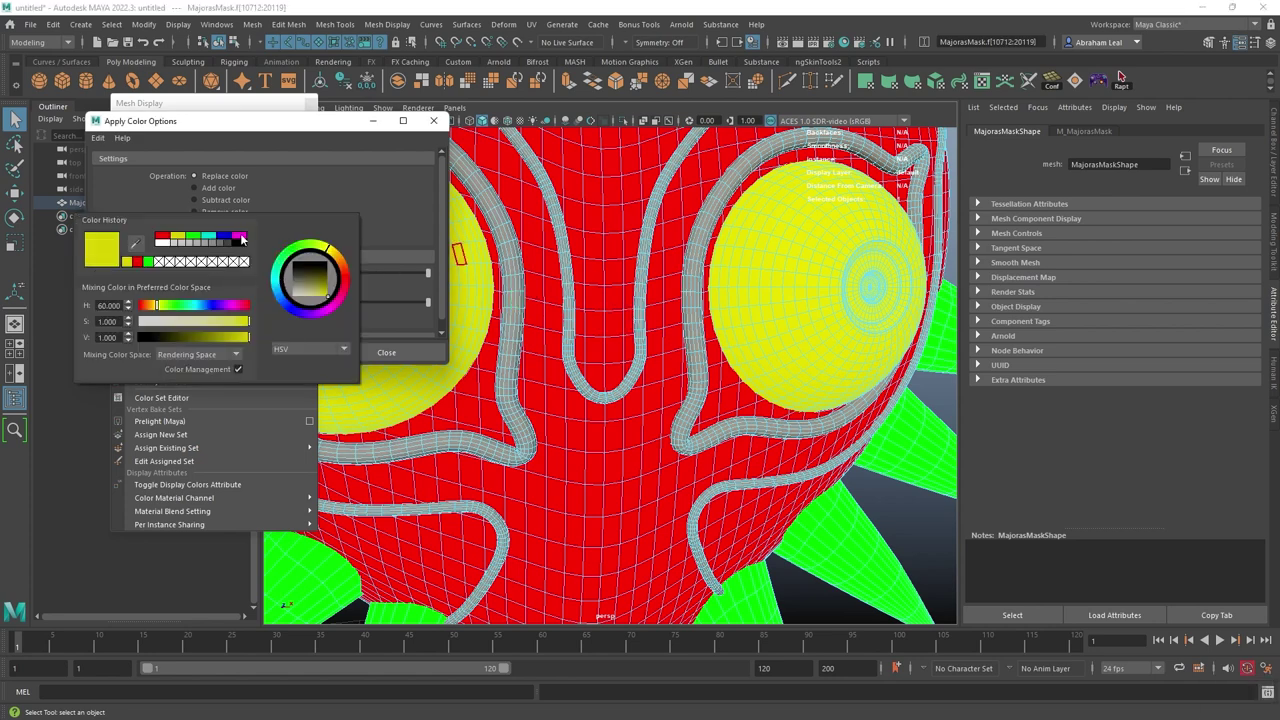
pyautogui.click(240, 238)
pyautogui.click(268, 352)
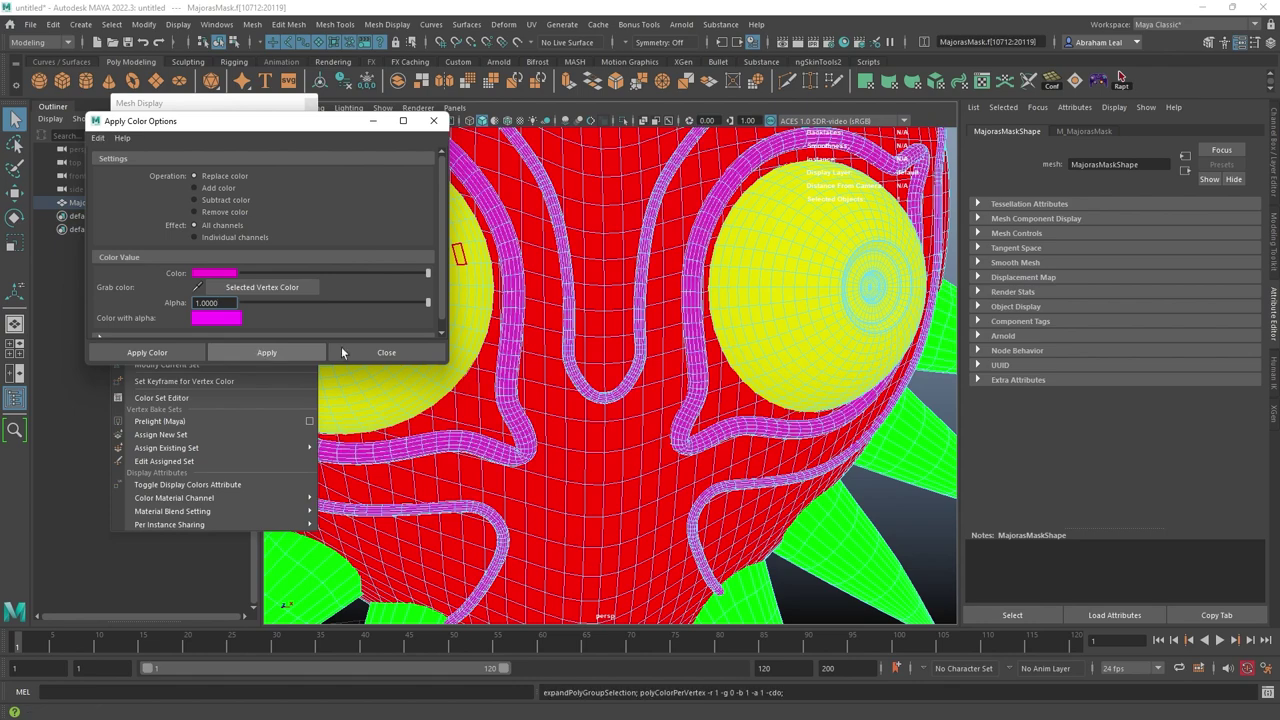
# - Export the selected vertex-colored mask as FBX, overwriting MajorasMask.fbx in the project's assets folder
pyautogui.scroll(-6, 817, 235)
pyautogui.click(817, 235)
pyautogui.scroll(-2, 800, 300)
pyautogui.moveTo(771, 334)
pyautogui.keyDown('alt'); pyautogui.mouseDown()
pyautogui.moveTo(739, 329)
pyautogui.moveTo(762, 338)
pyautogui.mouseUp(); pyautogui.keyUp('alt')
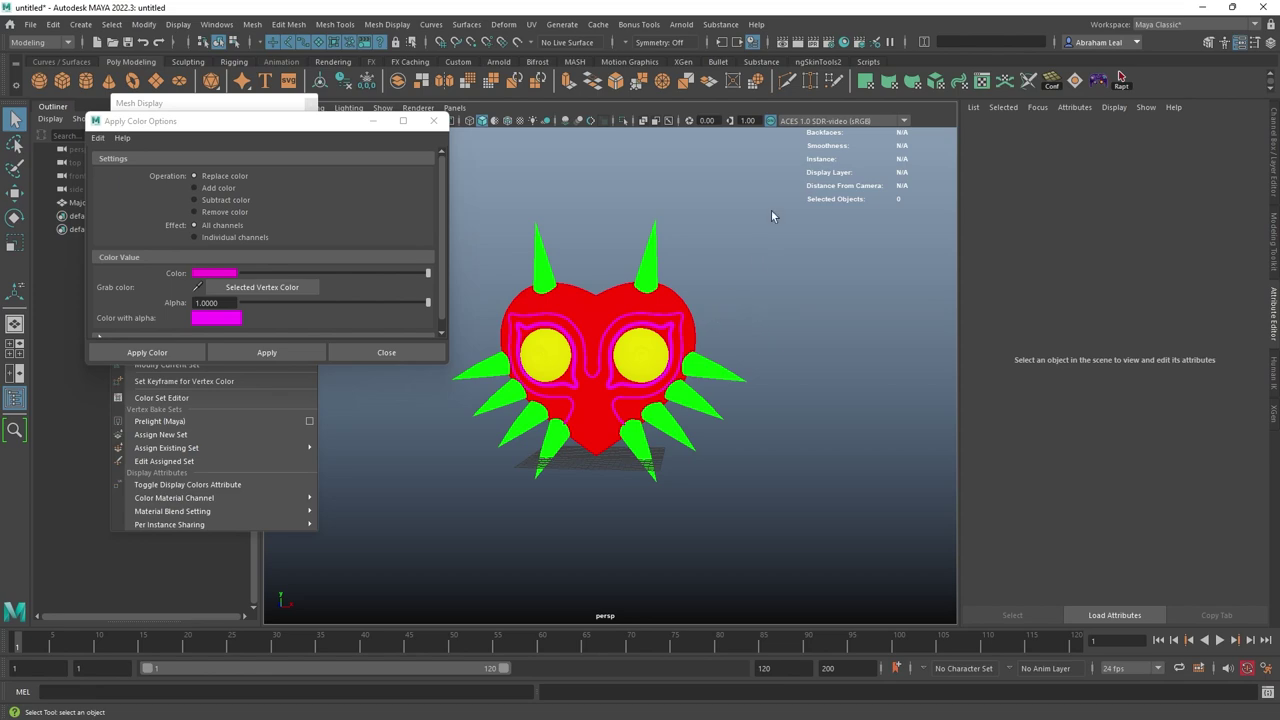
pyautogui.click(748, 291)
pyautogui.click(30, 24)
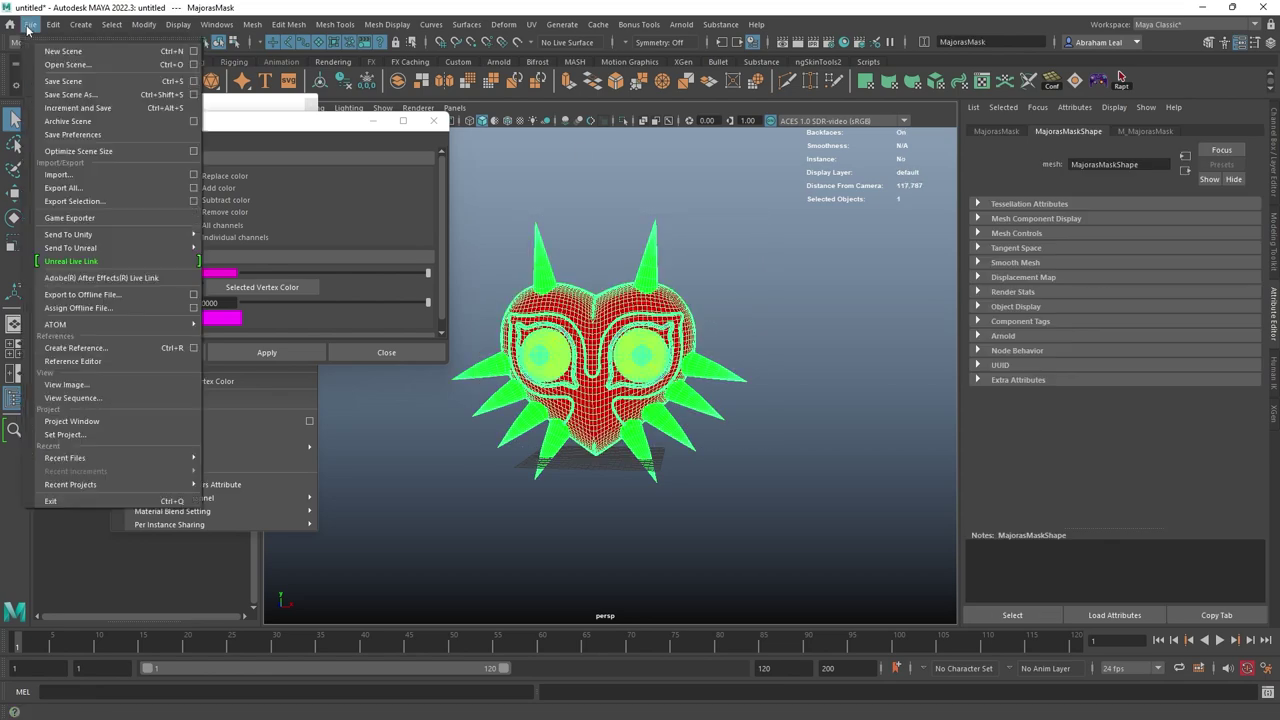
pyautogui.click(72, 201)
pyautogui.click(215, 97)
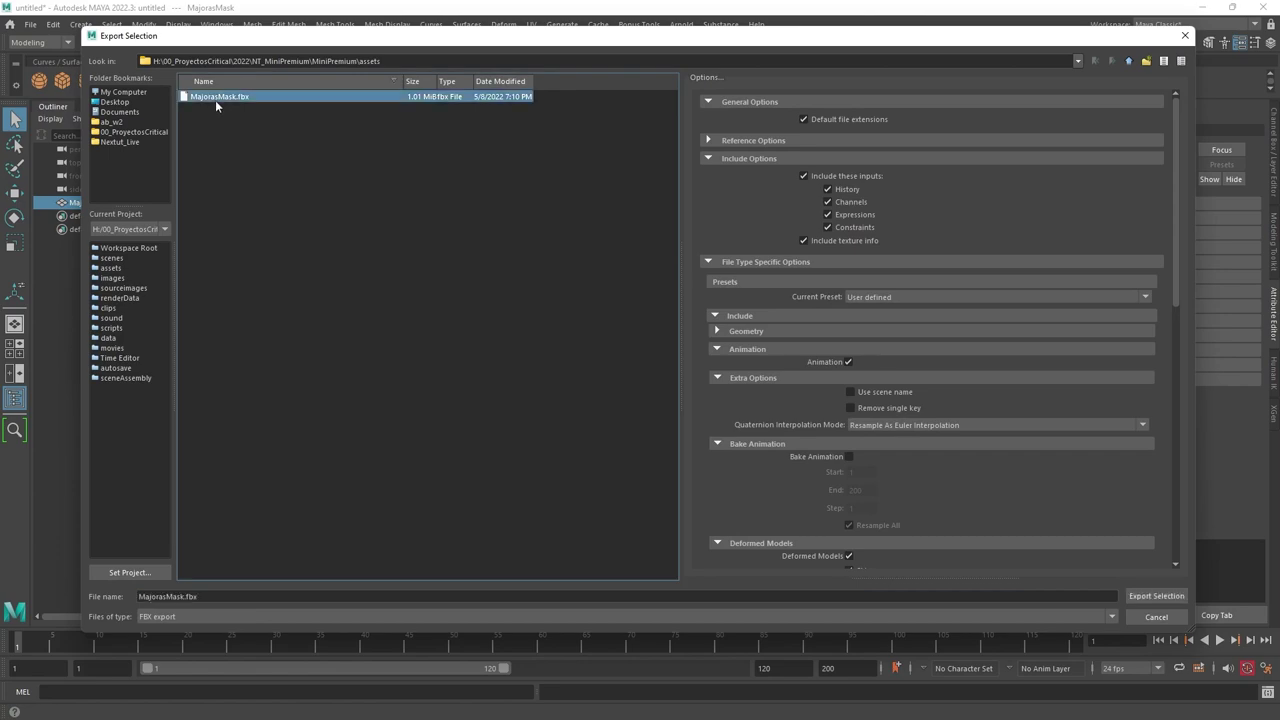
pyautogui.click(1139, 594)
pyautogui.click(605, 357)
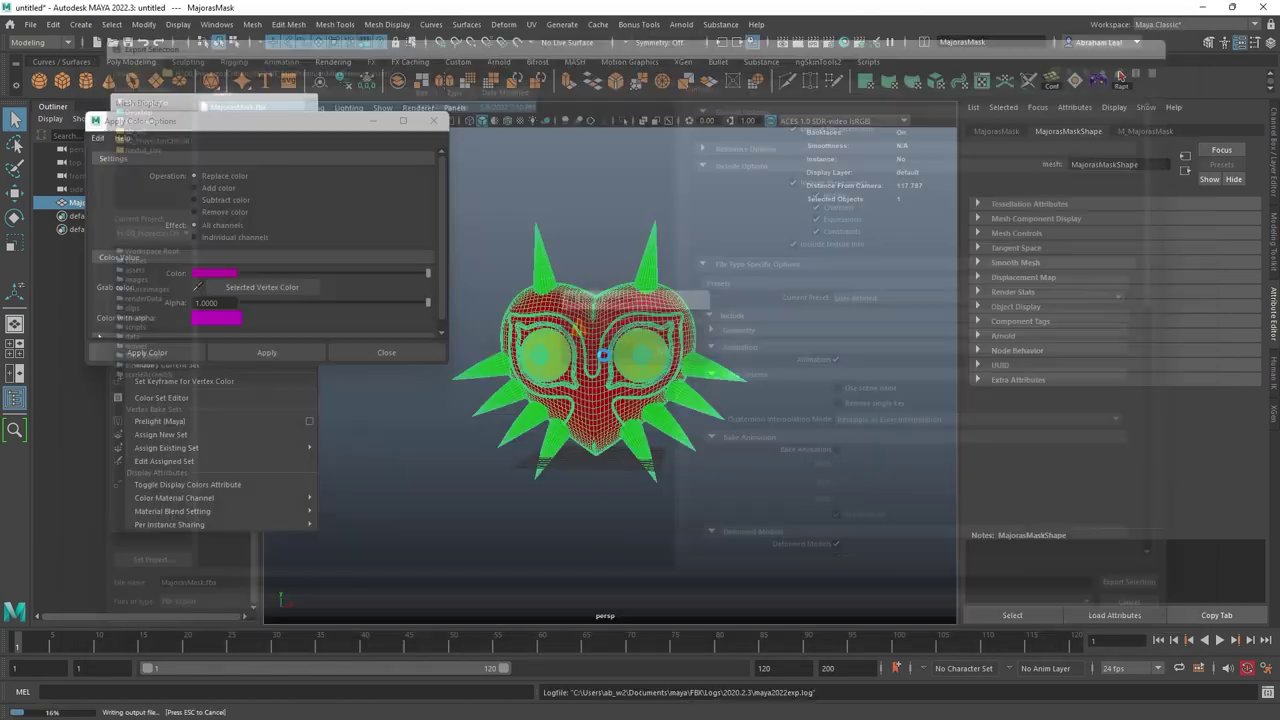
# - Switch to Substance 3D Painter and set up the mesh map bake with only the ID map enabled
pyautogui.click(759, 362)
pyautogui.hotkey('alt', 'Tab')
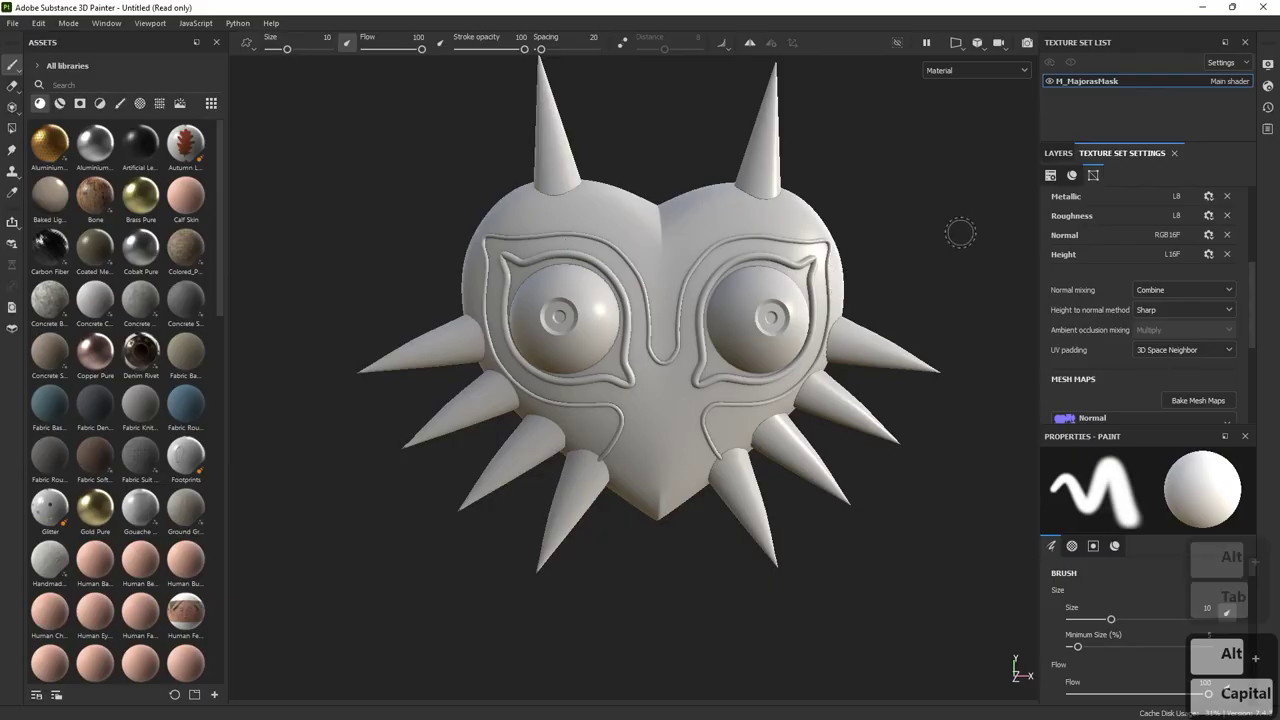
pyautogui.scroll(-4, 1200, 367)
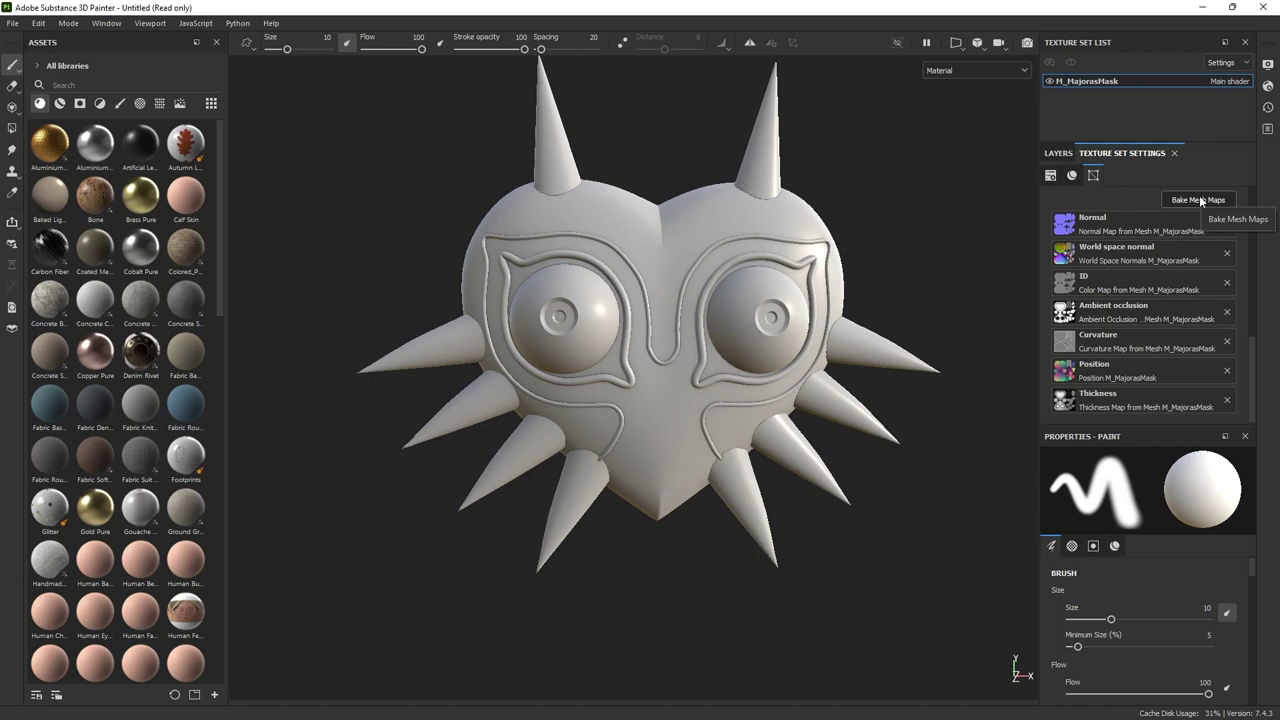
pyautogui.click(1199, 200)
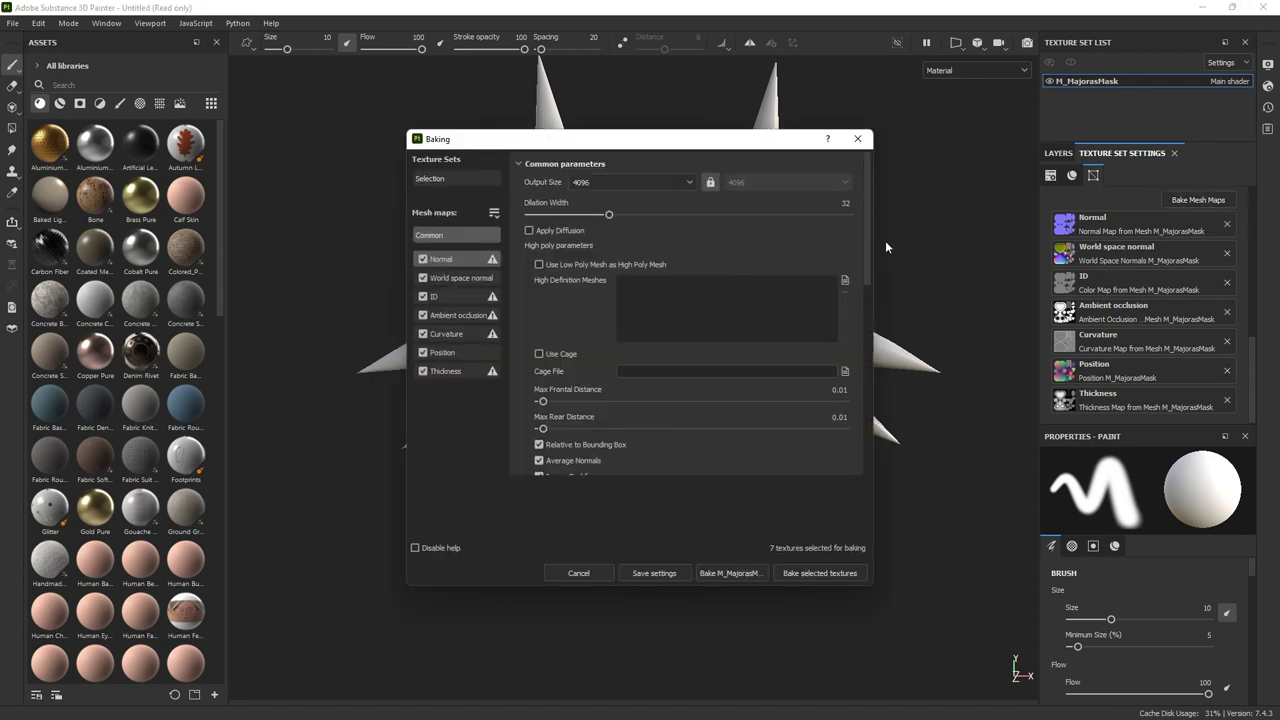
pyautogui.click(422, 278)
pyautogui.click(422, 315)
pyautogui.click(422, 333)
pyautogui.click(422, 352)
pyautogui.click(422, 371)
# - Load MajorasMask.fbx from the assets folder as the high definition mesh for the bake
pyautogui.click(845, 281)
pyautogui.click(560, 258)
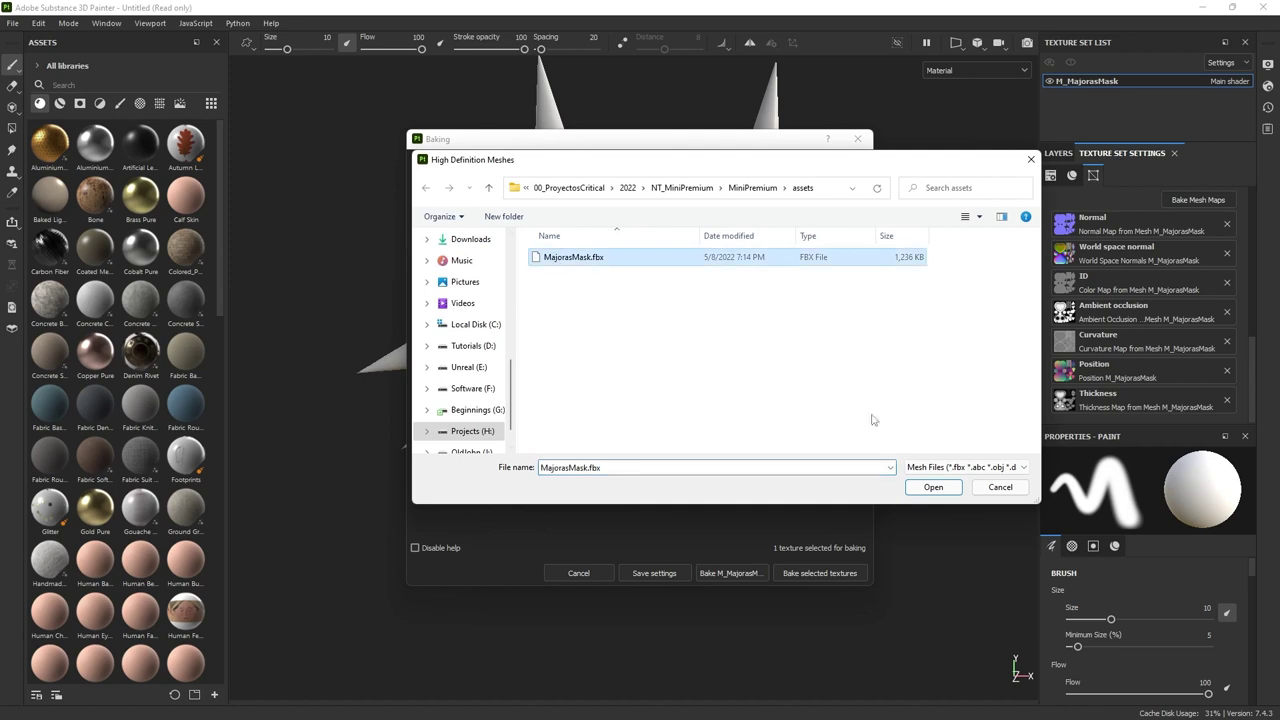
pyautogui.click(938, 490)
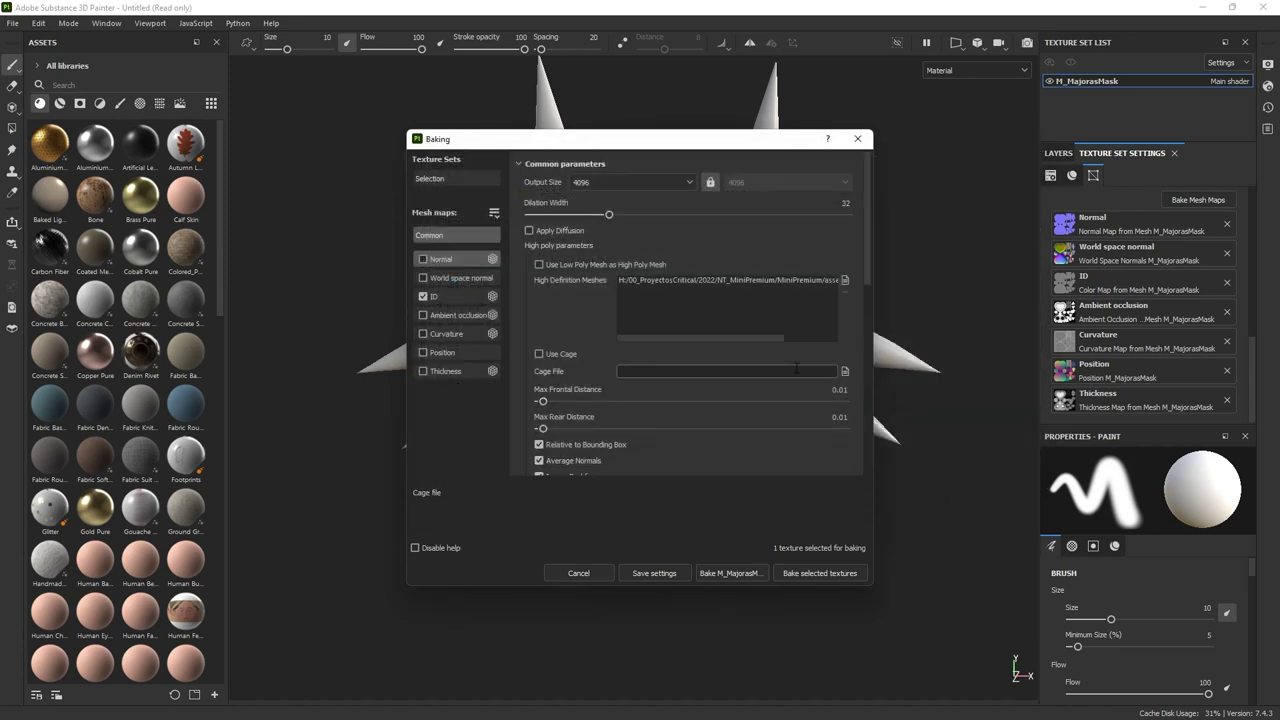
# - Set the ID baker's color source to Vertex Color and bake the ID map
pyautogui.click(451, 302)
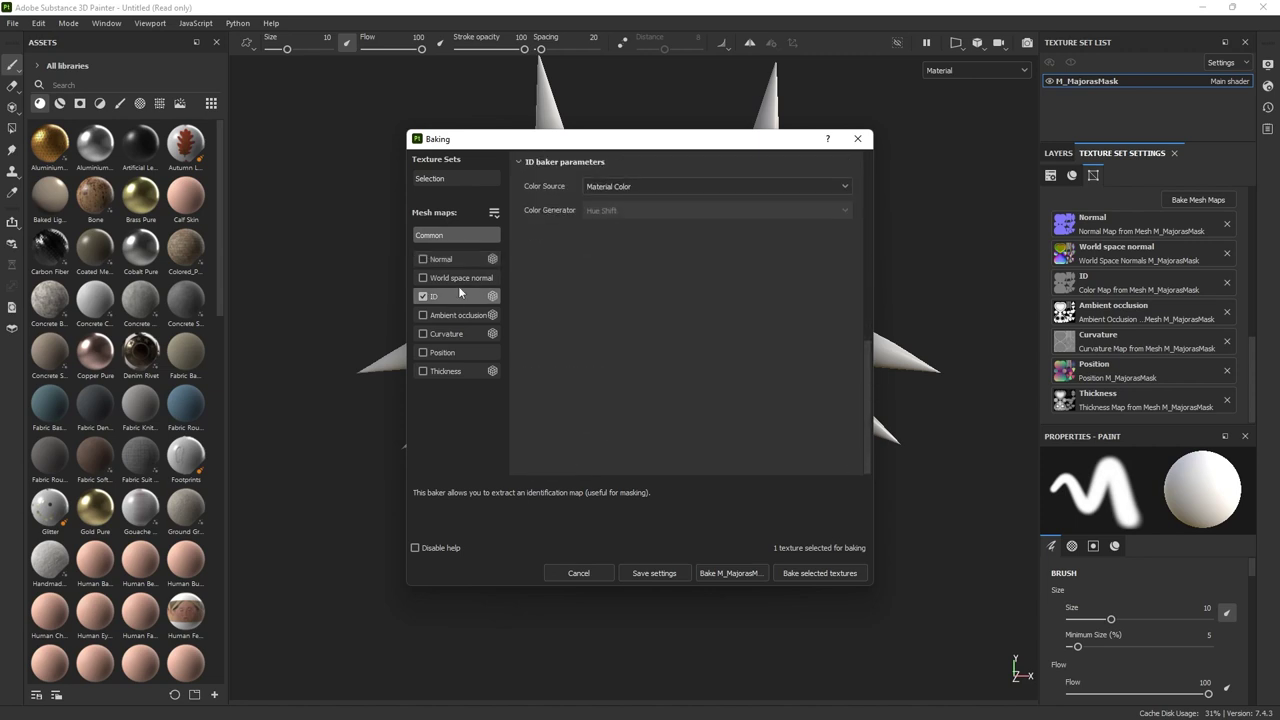
pyautogui.click(658, 187)
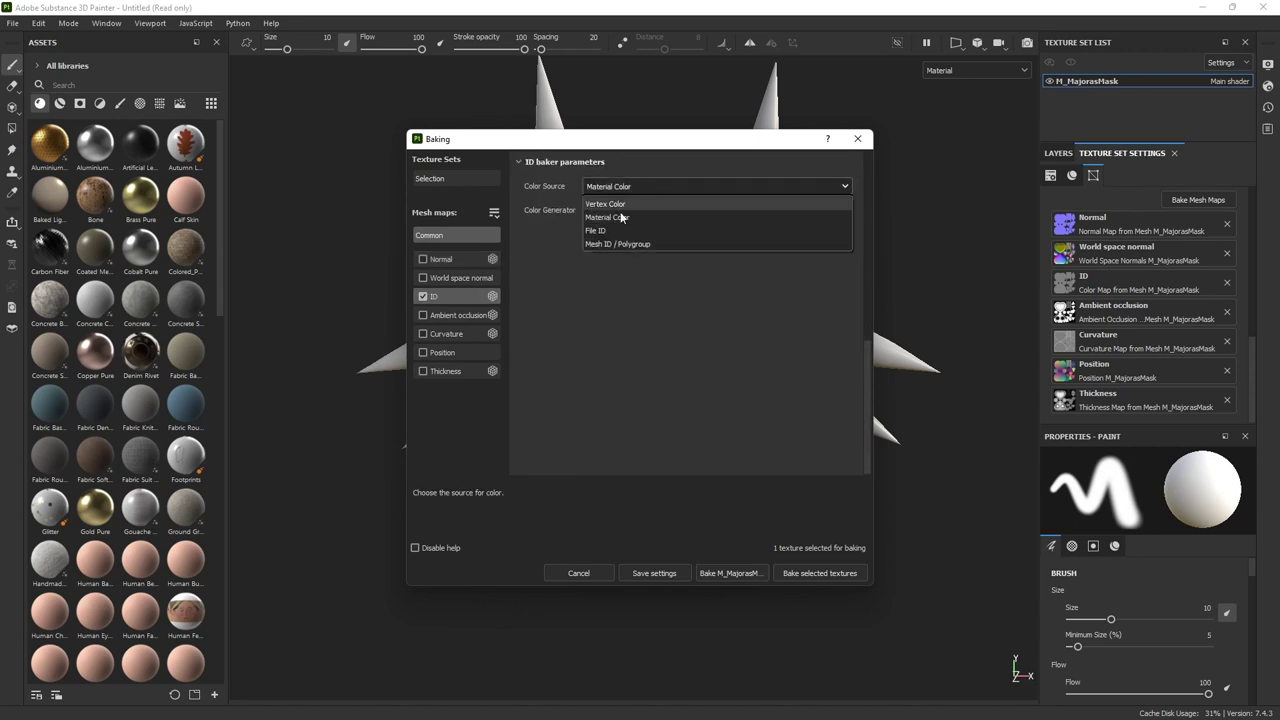
pyautogui.click(612, 203)
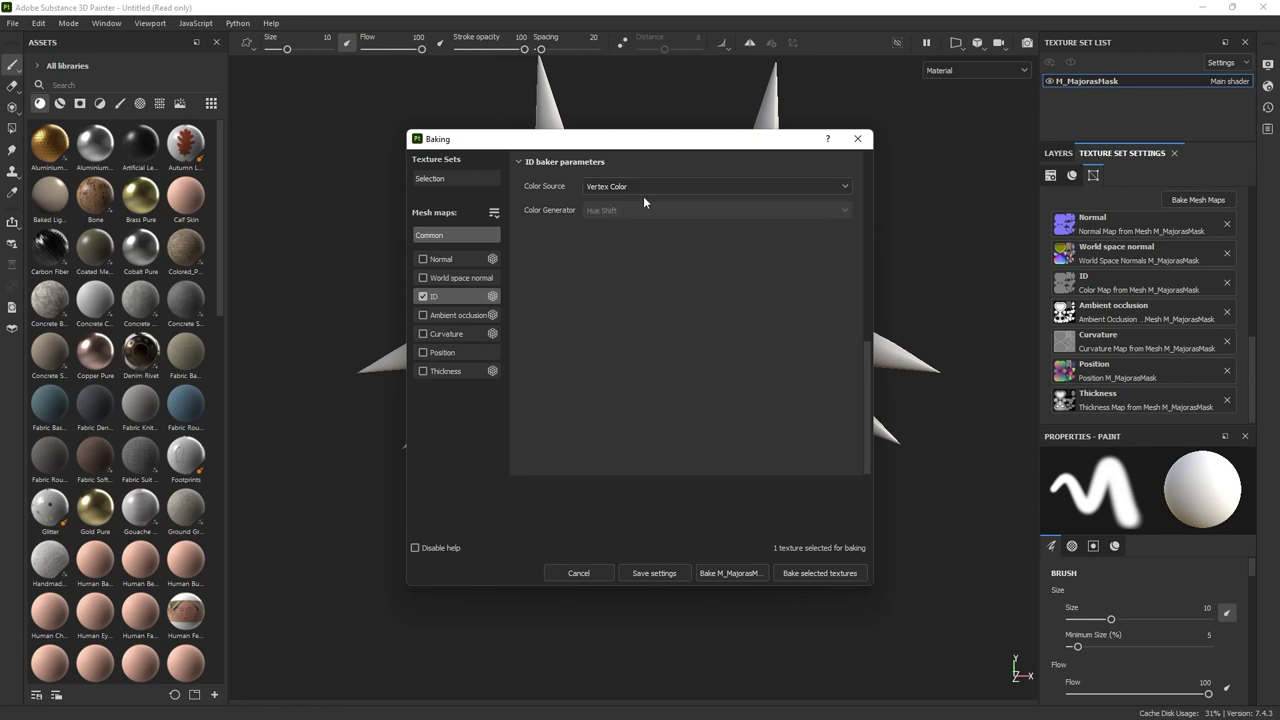
pyautogui.click(822, 574)
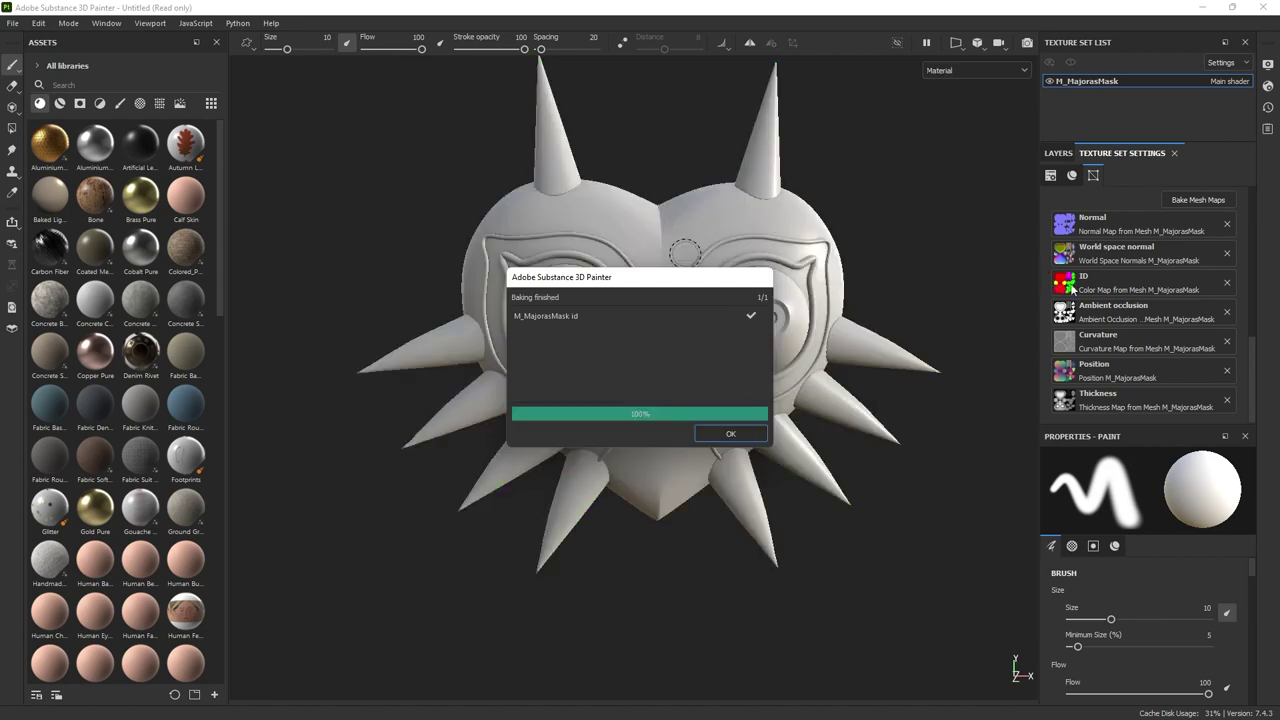
pyautogui.click(757, 435)
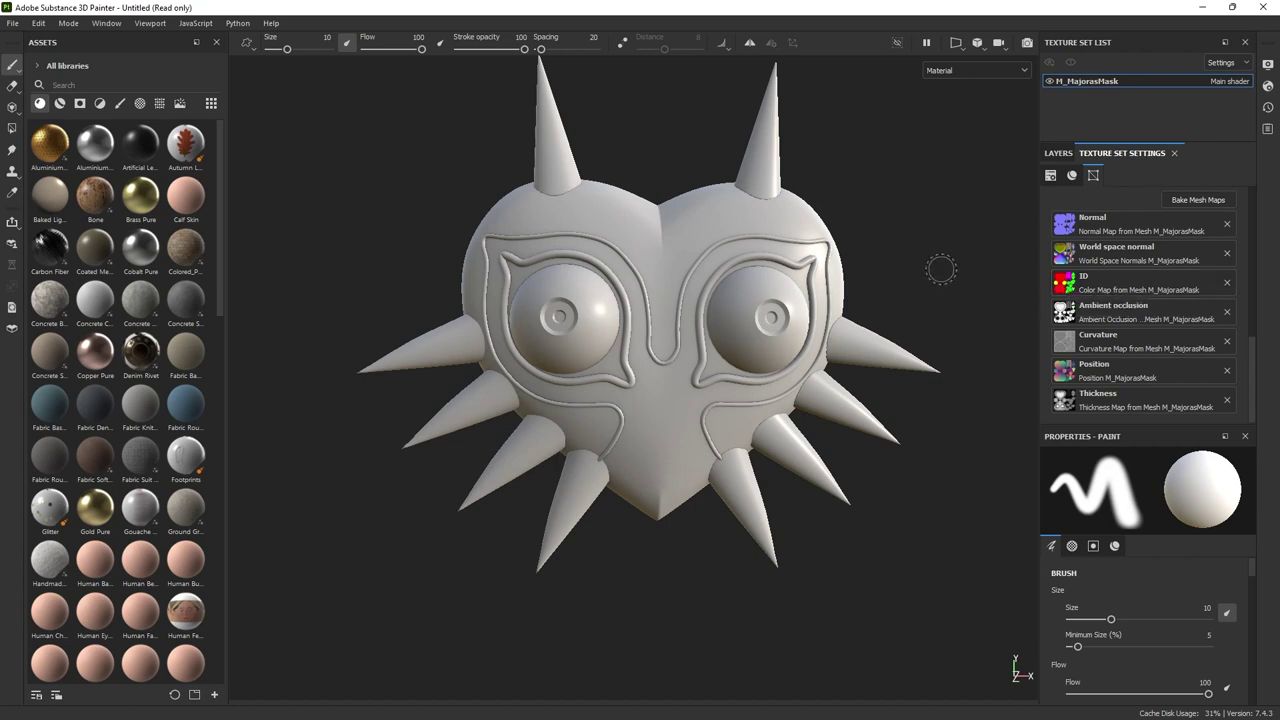
# - Dock the asset library horizontally below the 3D viewport
pyautogui.keyDown('alt'); pyautogui.moveTo(922, 185); pyautogui.dragTo(710, 214); pyautogui.keyUp('alt')
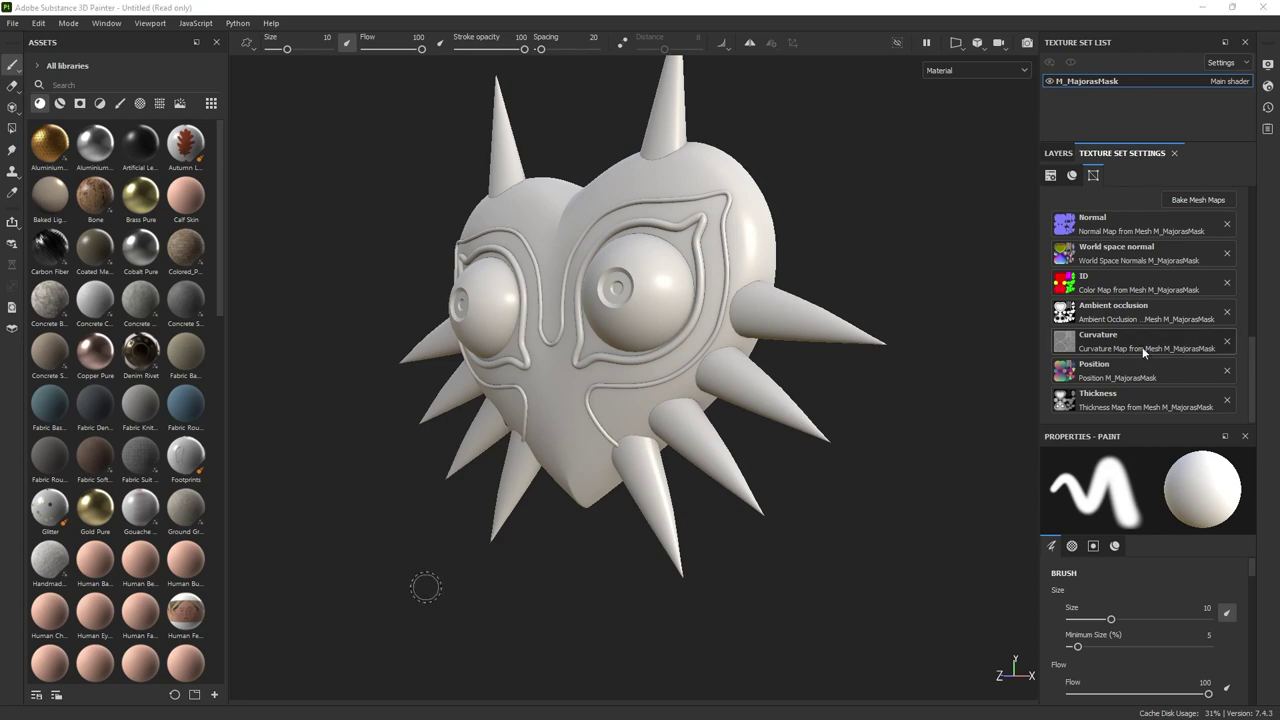
pyautogui.keyDown('alt'); pyautogui.moveTo(836, 384); pyautogui.dragTo(810, 374); pyautogui.keyUp('alt')
pyautogui.keyDown('alt'); pyautogui.moveTo(810, 374); pyautogui.dragTo(826, 403, button='middle'); pyautogui.keyUp('alt')
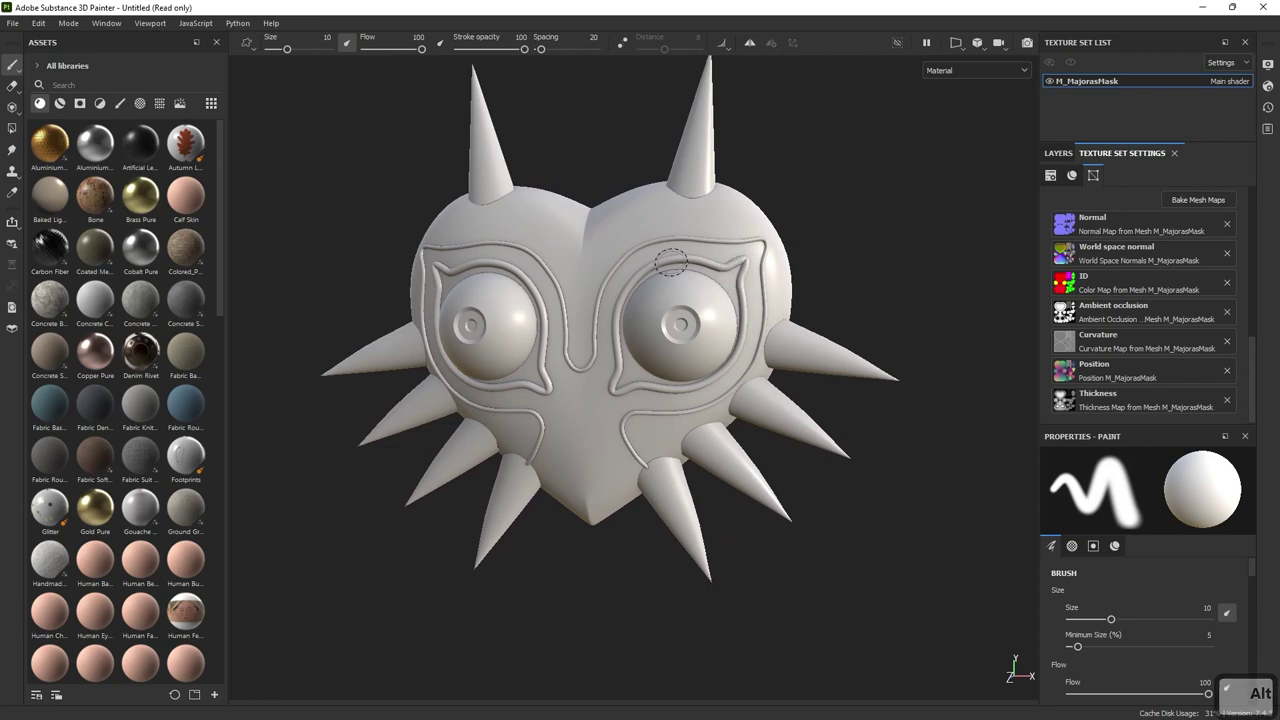
pyautogui.moveTo(58, 41); pyautogui.dragTo(486, 658)
pyautogui.moveTo(549, 550); pyautogui.dragTo(548, 528)
pyautogui.keyDown('alt'); pyautogui.moveTo(620, 420); pyautogui.dragTo(818, 400); pyautogui.keyUp('alt')
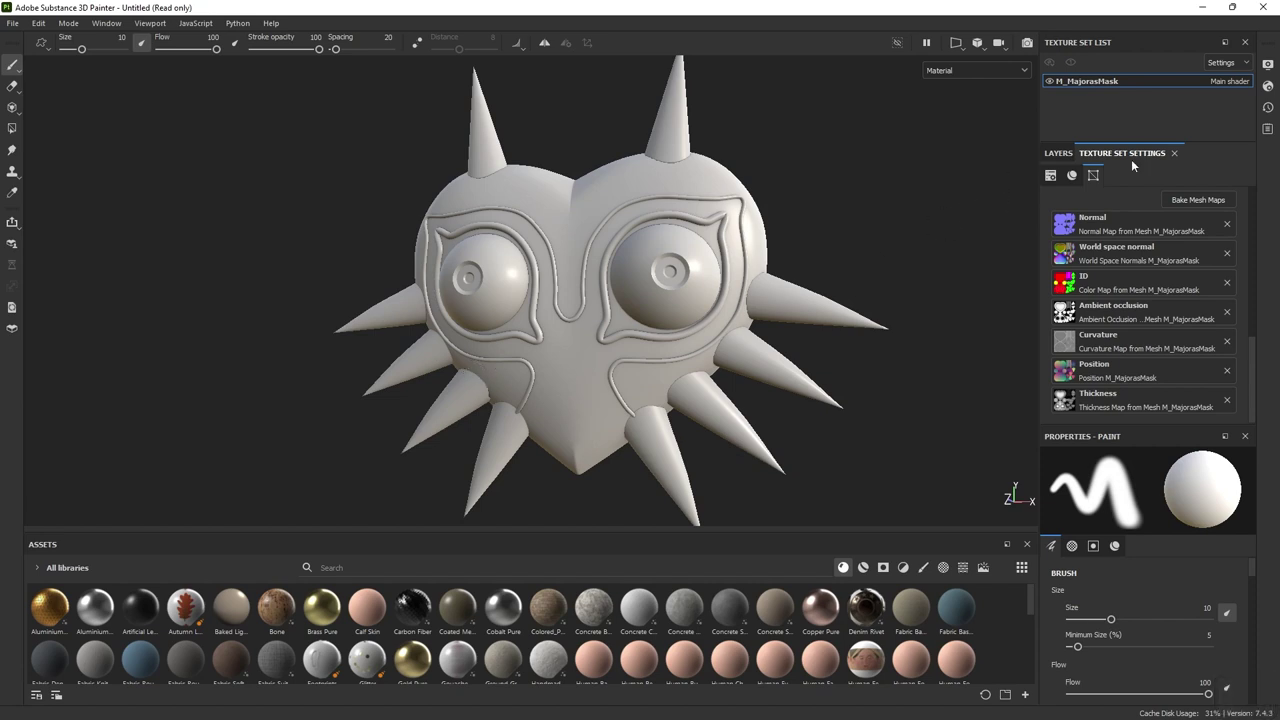
# - Show the environment background at full opacity and remove its blur completely
pyautogui.click(1267, 64)
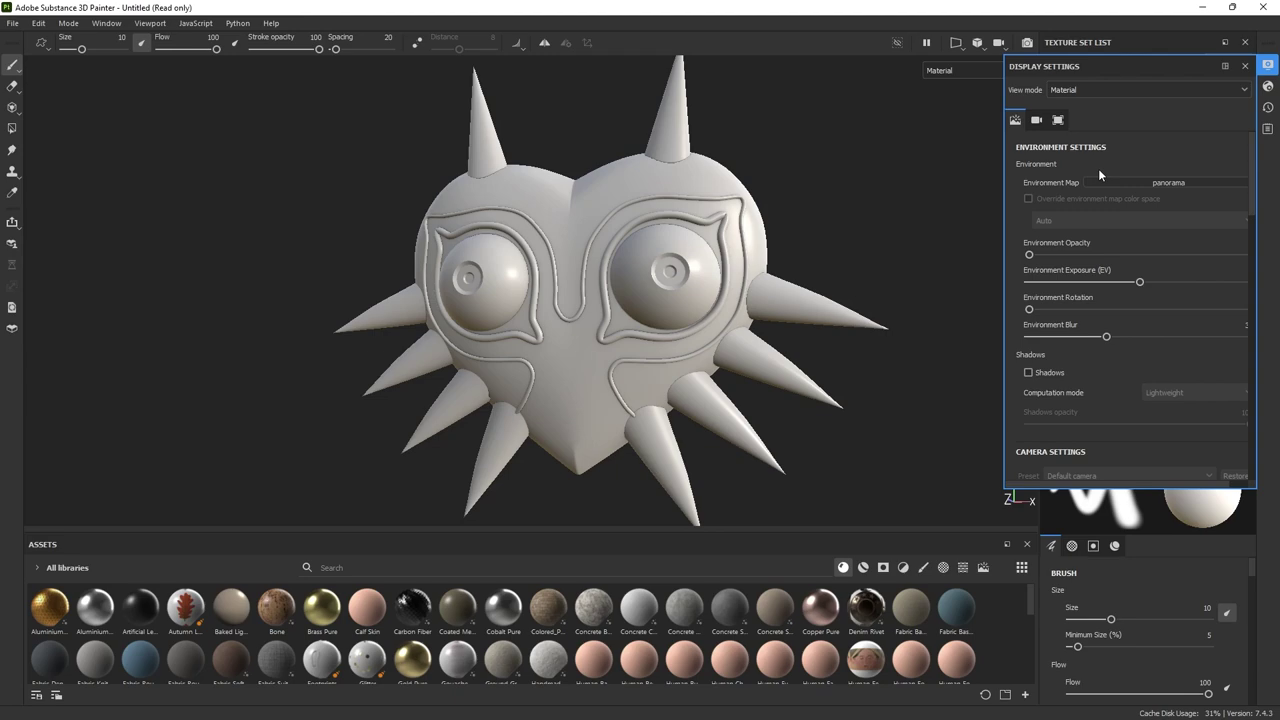
pyautogui.moveTo(1029, 255); pyautogui.dragTo(1248, 255)
pyautogui.moveTo(1106, 338); pyautogui.dragTo(1029, 337)
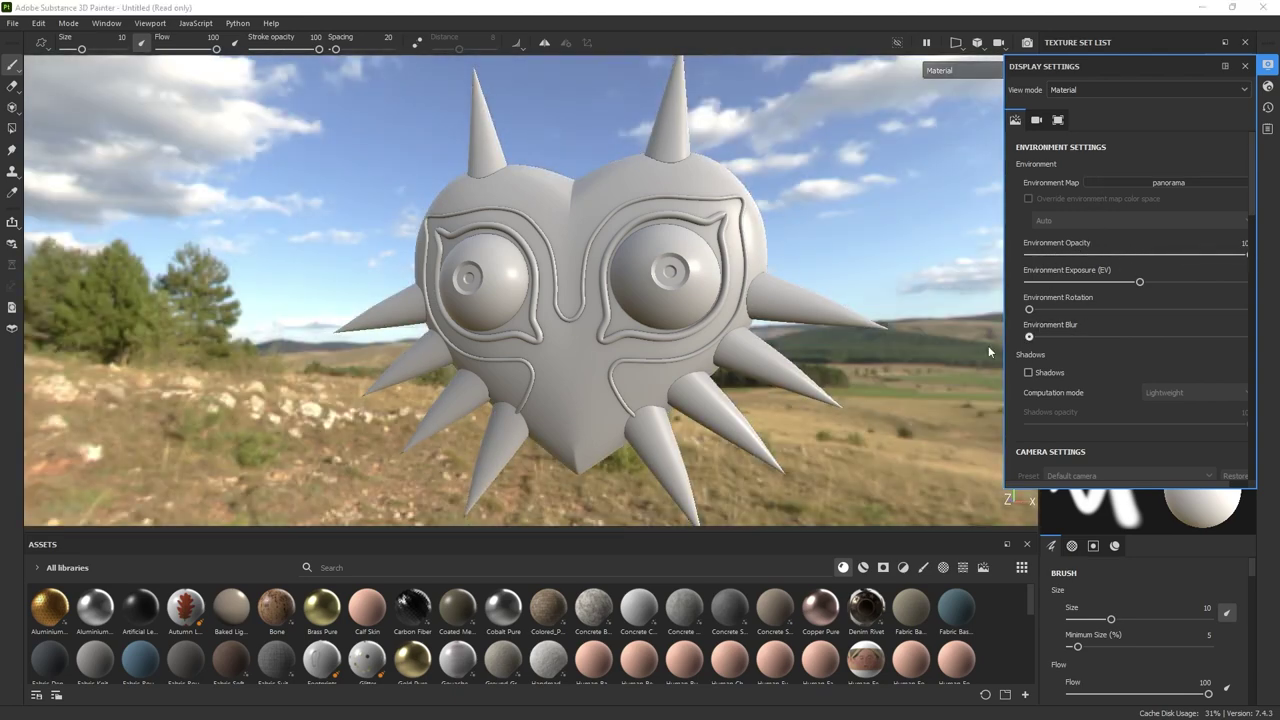
pyautogui.keyDown('alt'); pyautogui.moveTo(885, 338); pyautogui.dragTo(767, 307); pyautogui.keyUp('alt')
# - Try the Soft 1LowContrastFront 2Backs environment map on the mask
pyautogui.click(1145, 182)
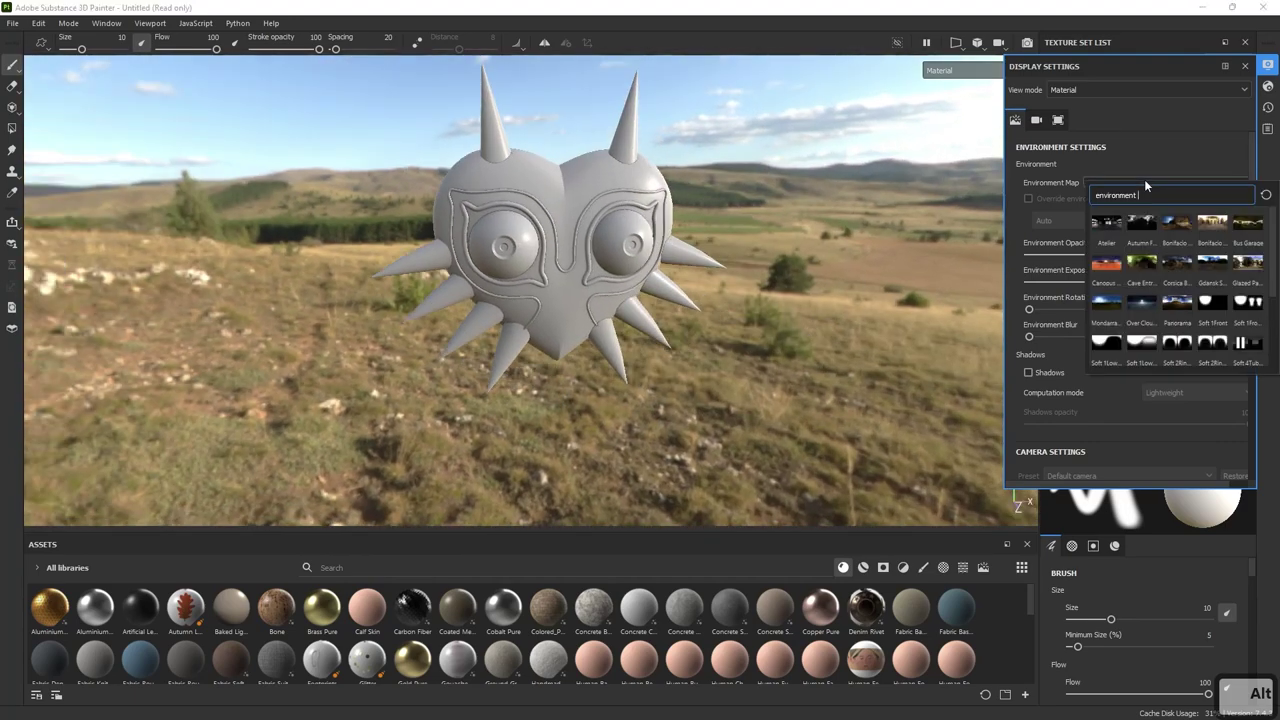
pyautogui.scroll(-3, 1134, 280)
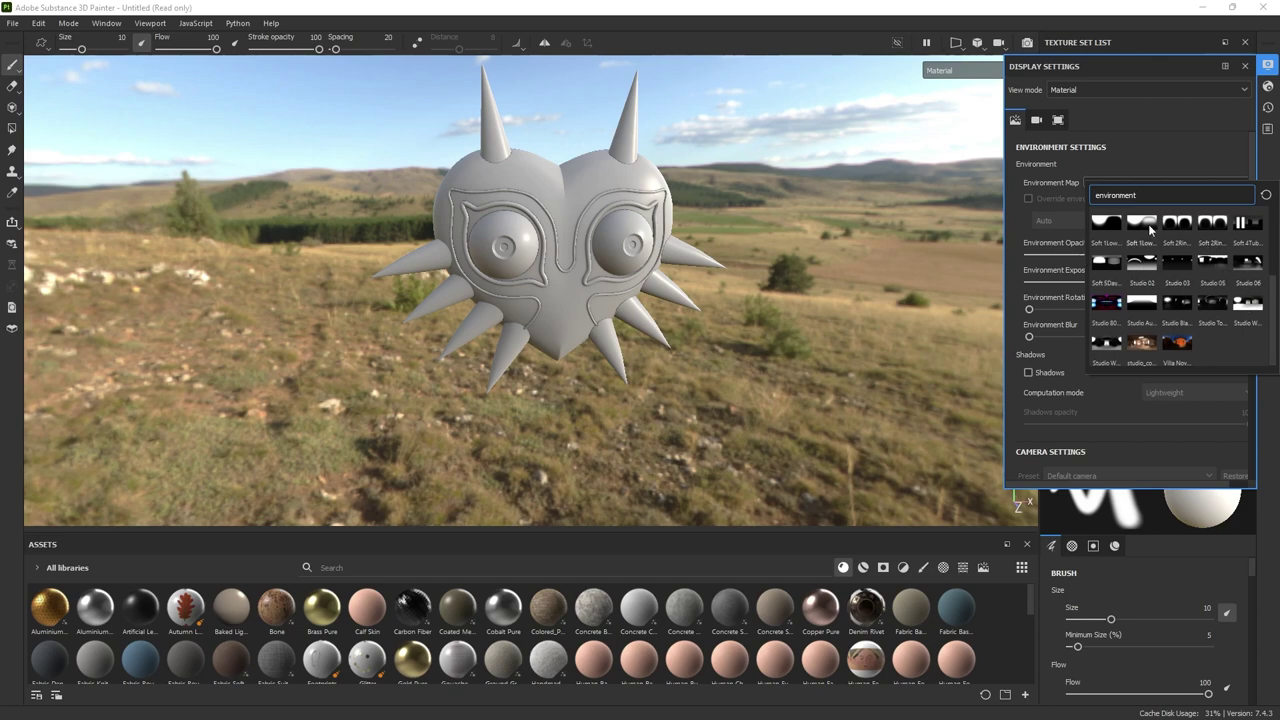
pyautogui.click(1148, 224)
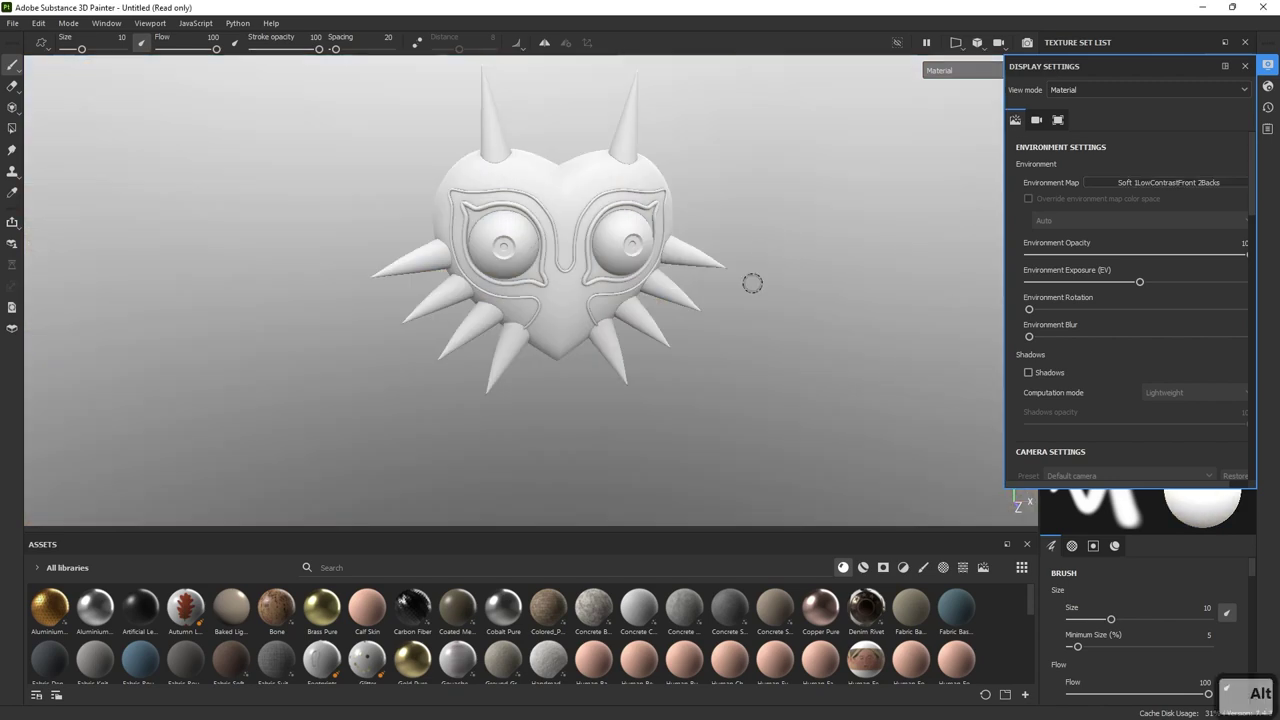
pyautogui.keyDown('alt'); pyautogui.moveTo(752, 283); pyautogui.dragTo(616, 239); pyautogui.keyUp('alt')
pyautogui.scroll(2, 749, 323)
pyautogui.keyDown('alt'); pyautogui.moveTo(749, 323); pyautogui.dragTo(899, 306); pyautogui.keyUp('alt')
pyautogui.scroll(-1, 709, 274)
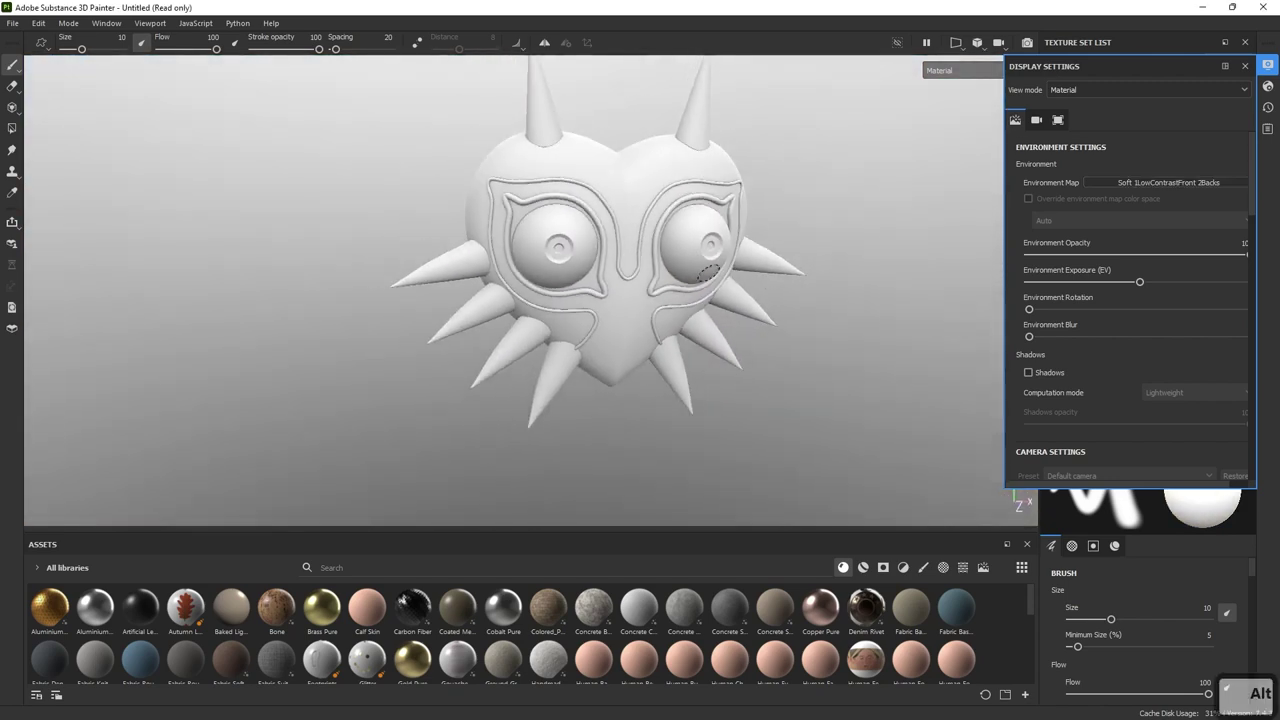
# - Try the Canopus Ground environment map and check the mask's lighting from several angles
pyautogui.click(1149, 182)
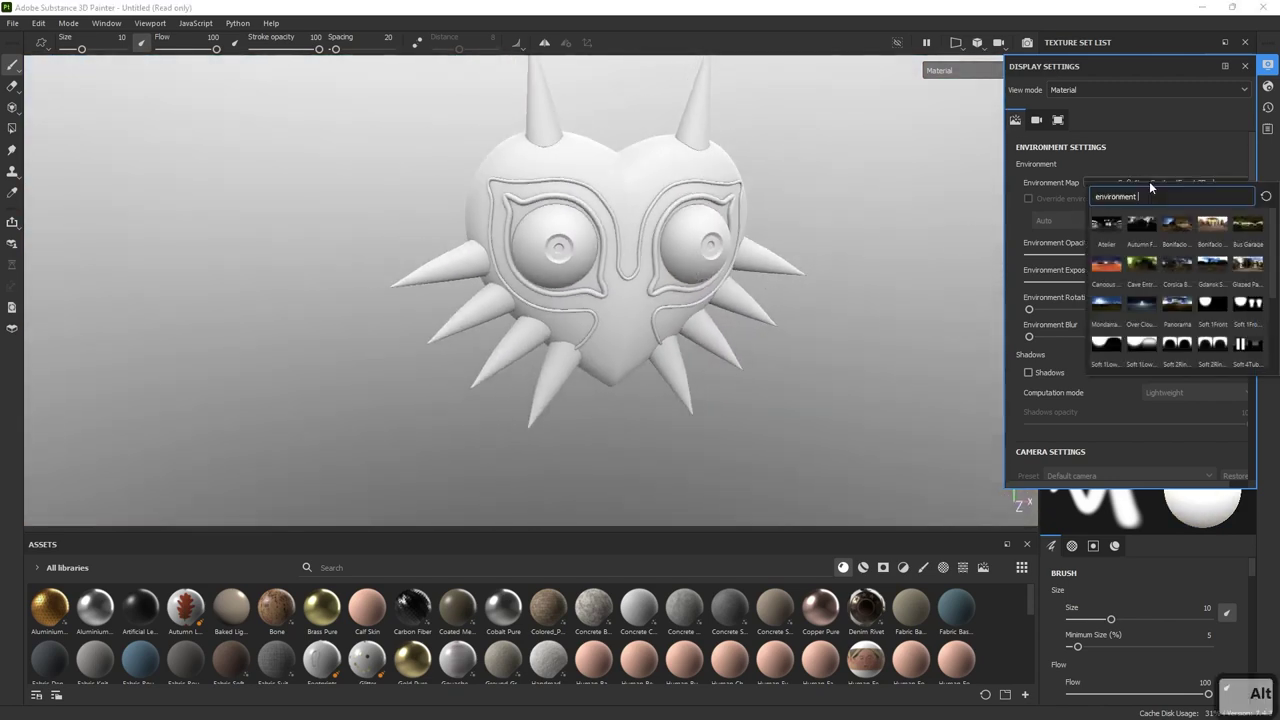
pyautogui.click(1112, 270)
pyautogui.keyDown('alt'); pyautogui.moveTo(863, 300); pyautogui.dragTo(745, 292); pyautogui.keyUp('alt')
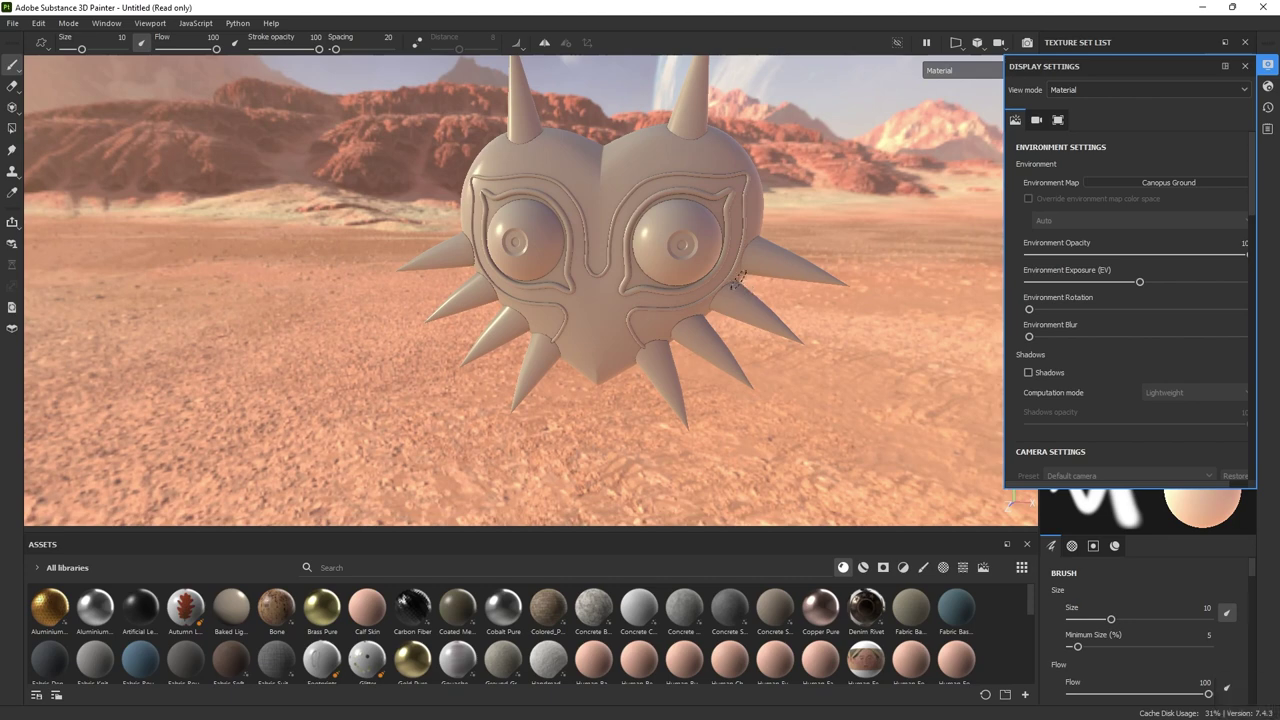
pyautogui.keyDown('alt'); pyautogui.moveTo(474, 186); pyautogui.dragTo(680, 285); pyautogui.keyUp('alt')
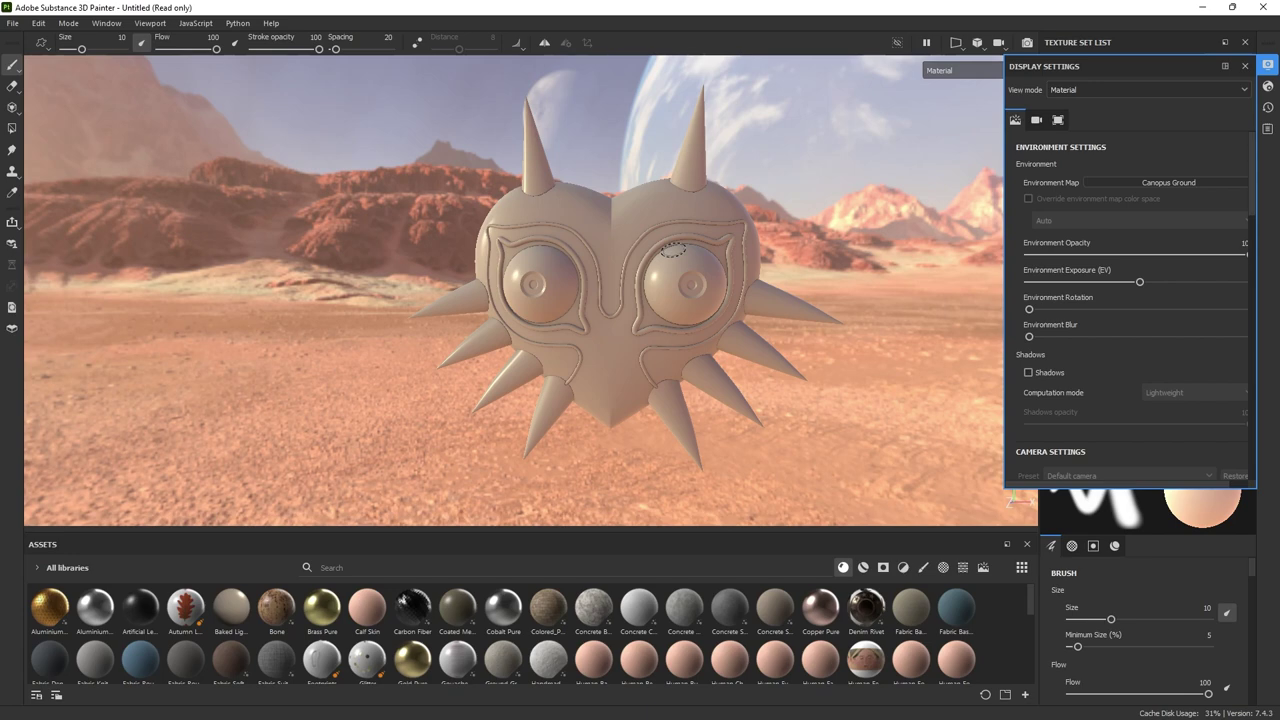
# - Try the Cave Entry Forest environment map on the mask
pyautogui.click(1164, 180)
pyautogui.click(1145, 266)
pyautogui.keyDown('alt'); pyautogui.moveTo(786, 280); pyautogui.dragTo(849, 298); pyautogui.keyUp('alt')
# - Preview the mask's lighting under the Studio White Soft environment map
pyautogui.click(1171, 182)
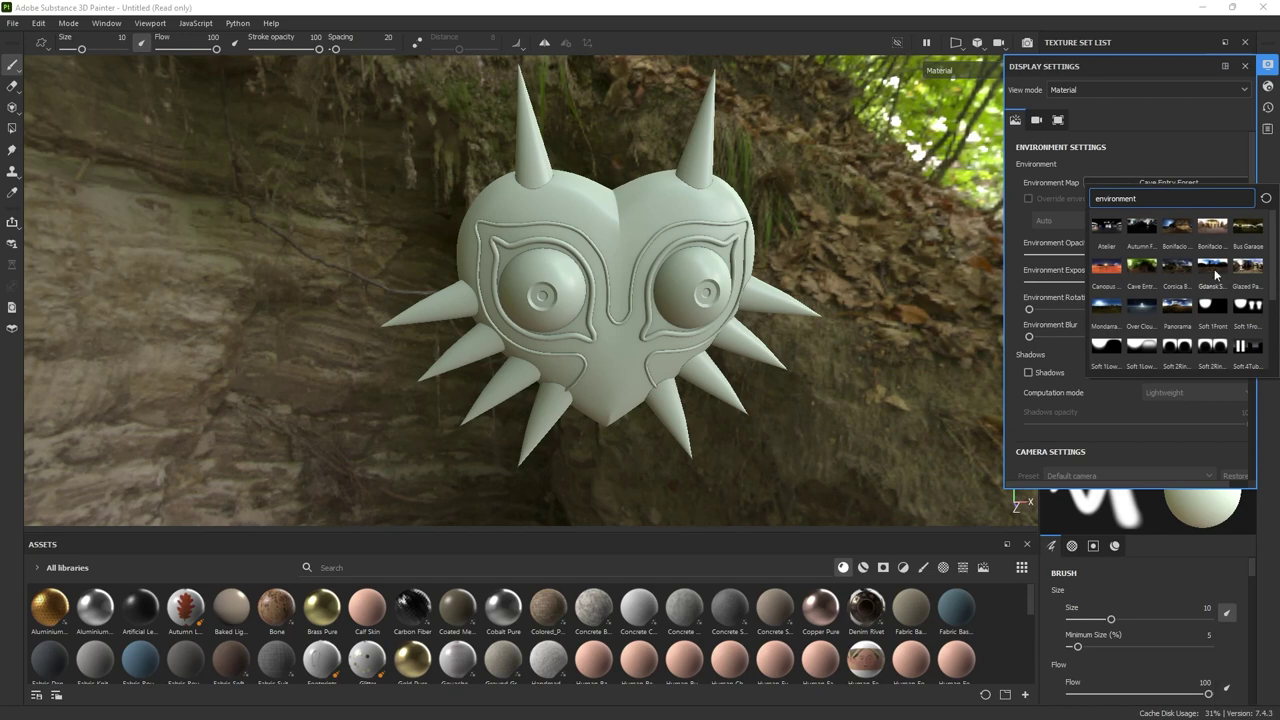
pyautogui.scroll(-3, 1216, 275)
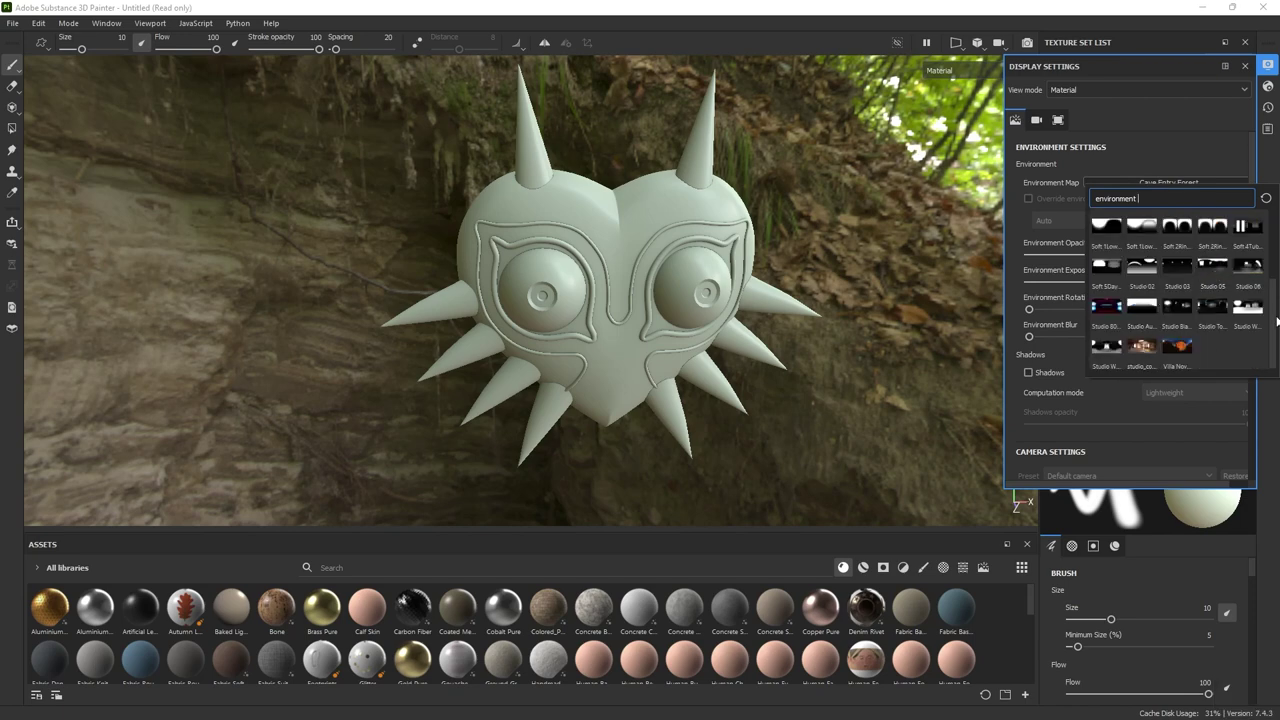
pyautogui.click(1246, 310)
pyautogui.keyDown('alt'); pyautogui.moveTo(831, 260); pyautogui.dragTo(880, 260); pyautogui.keyUp('alt')
# - Try the Studio 80s Horror Flick A environment map and view the mask's lighting from several angles
pyautogui.click(1167, 182)
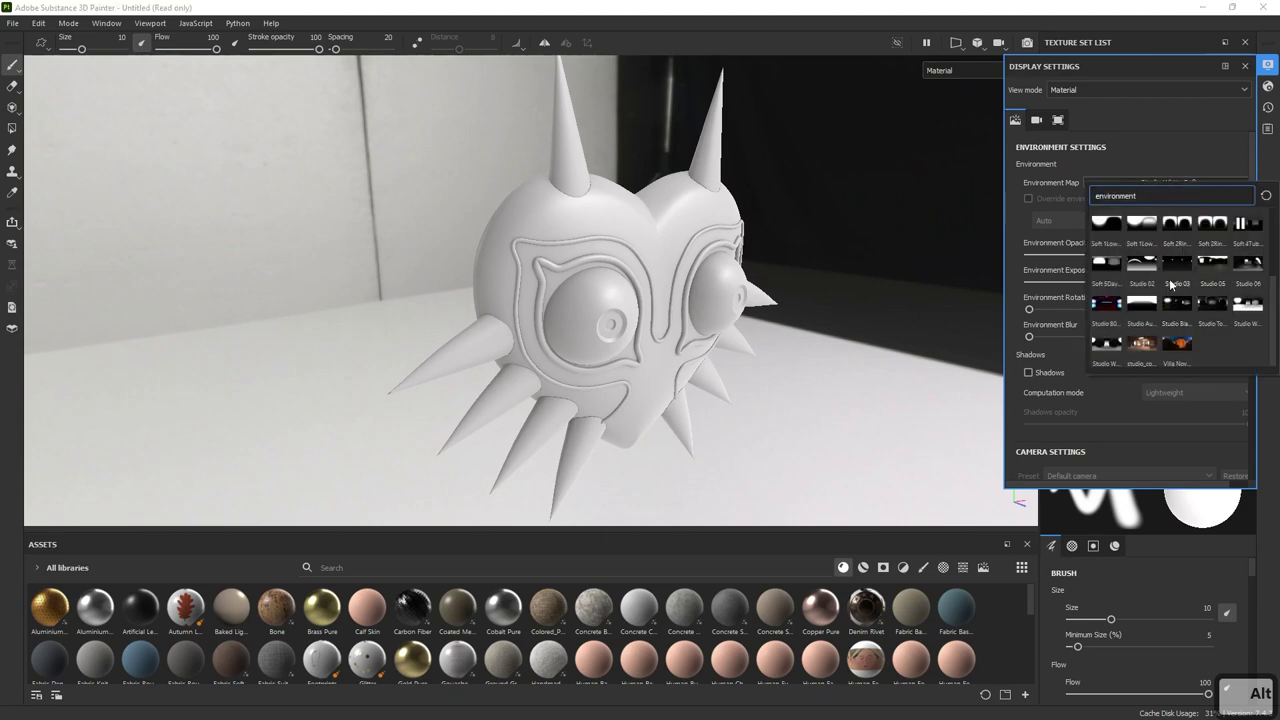
pyautogui.click(1097, 303)
pyautogui.keyDown('alt'); pyautogui.moveTo(797, 217); pyautogui.dragTo(557, 206); pyautogui.keyUp('alt')
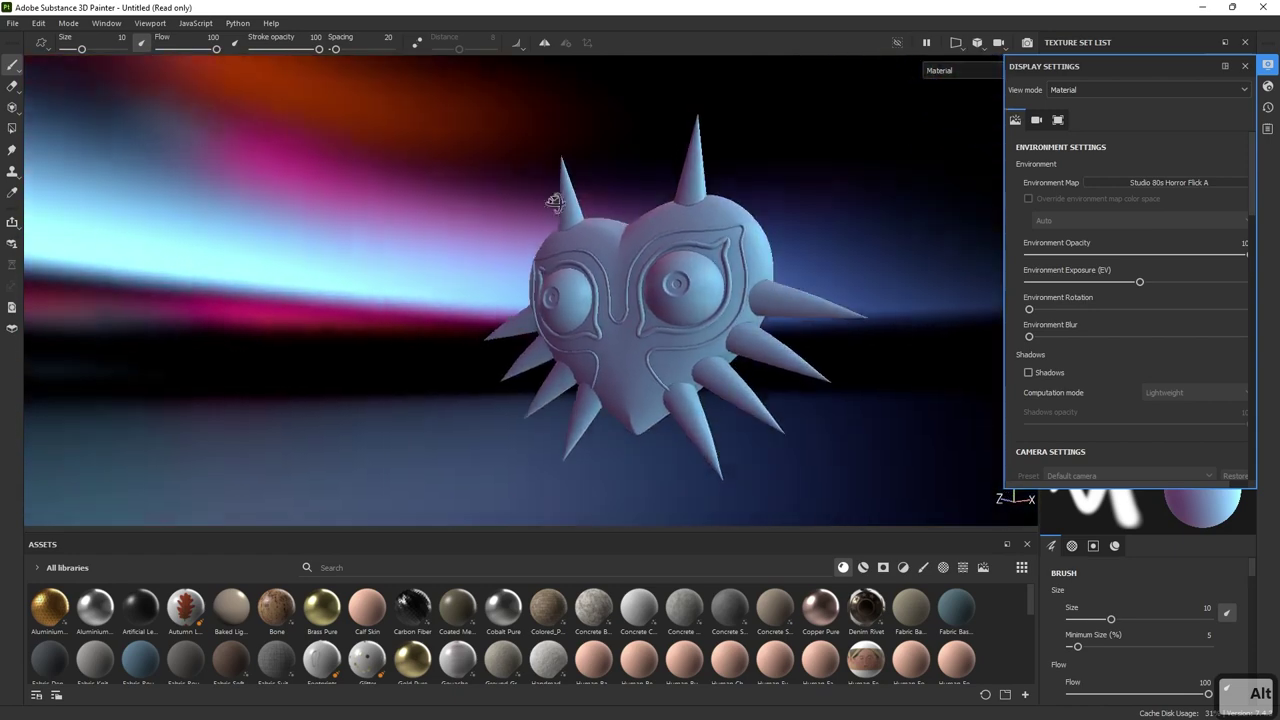
pyautogui.scroll(2, 901, 309)
pyautogui.keyDown('alt'); pyautogui.moveTo(901, 308); pyautogui.dragTo(614, 205); pyautogui.keyUp('alt')
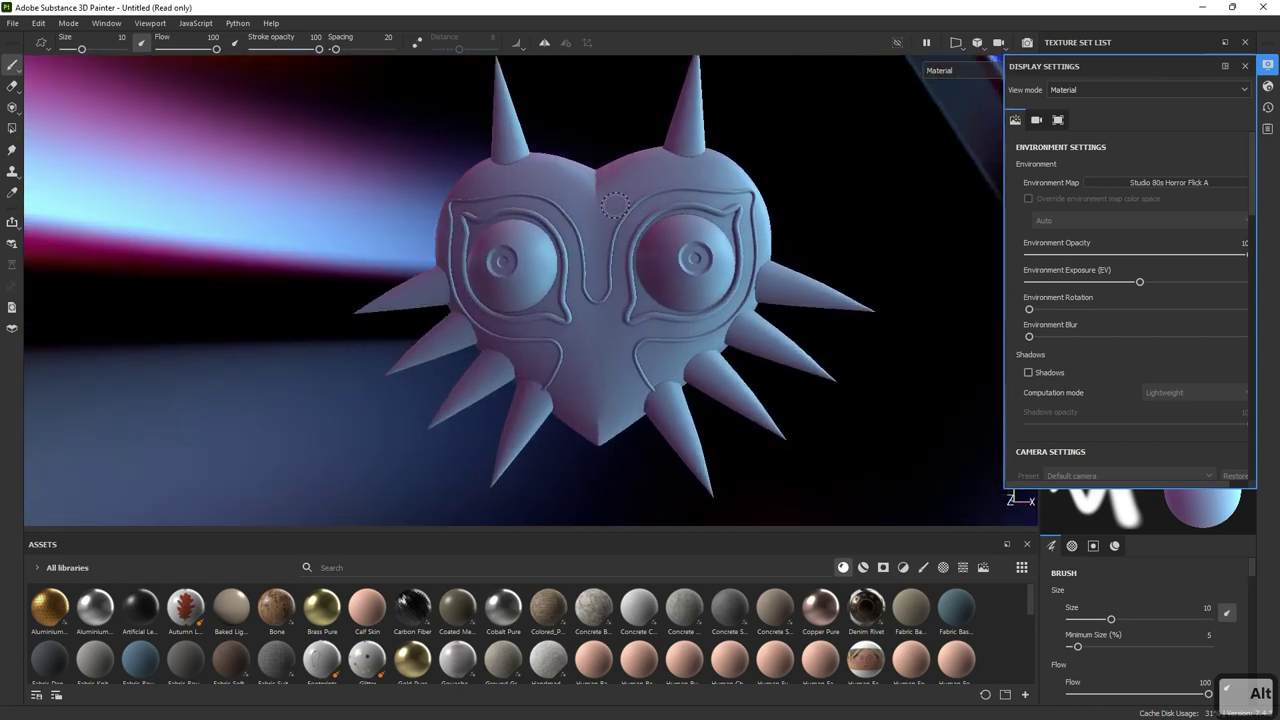
pyautogui.keyDown('alt'); pyautogui.moveTo(993, 258); pyautogui.dragTo(903, 203); pyautogui.keyUp('alt')
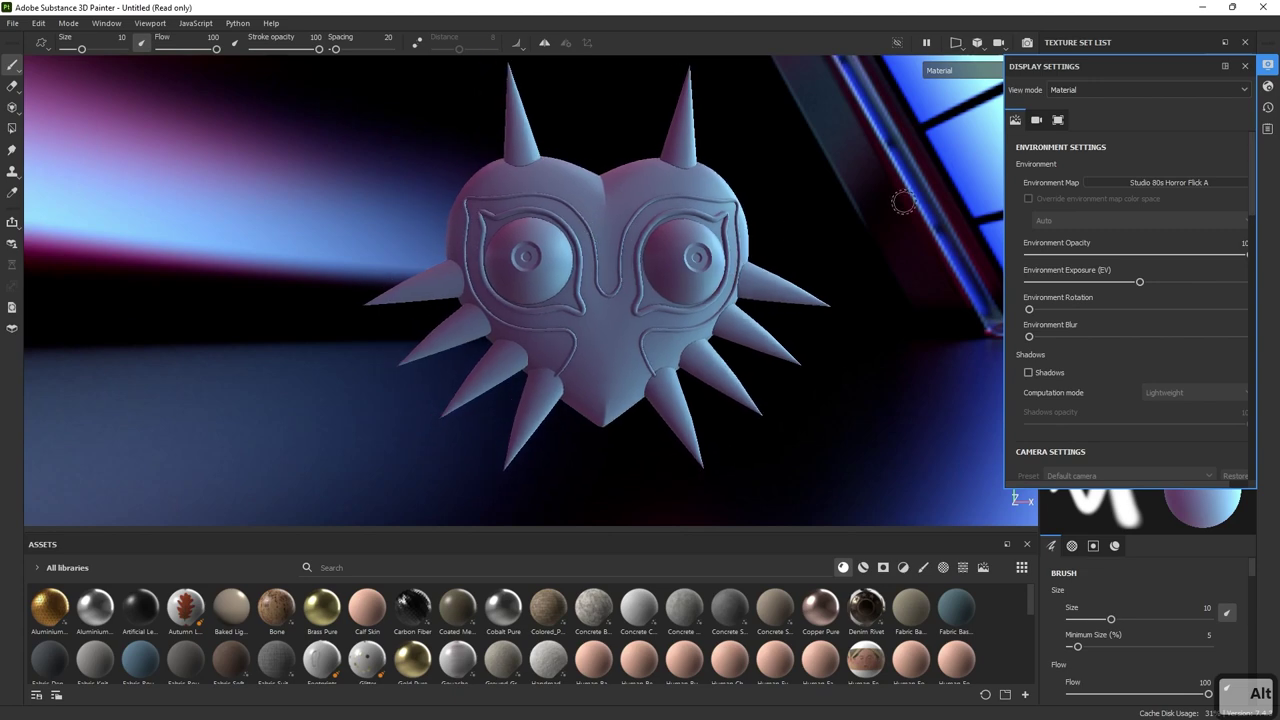
# - Set the environment map to Studio White Soft and rotate the environment lighting around the mask
pyautogui.click(1143, 184)
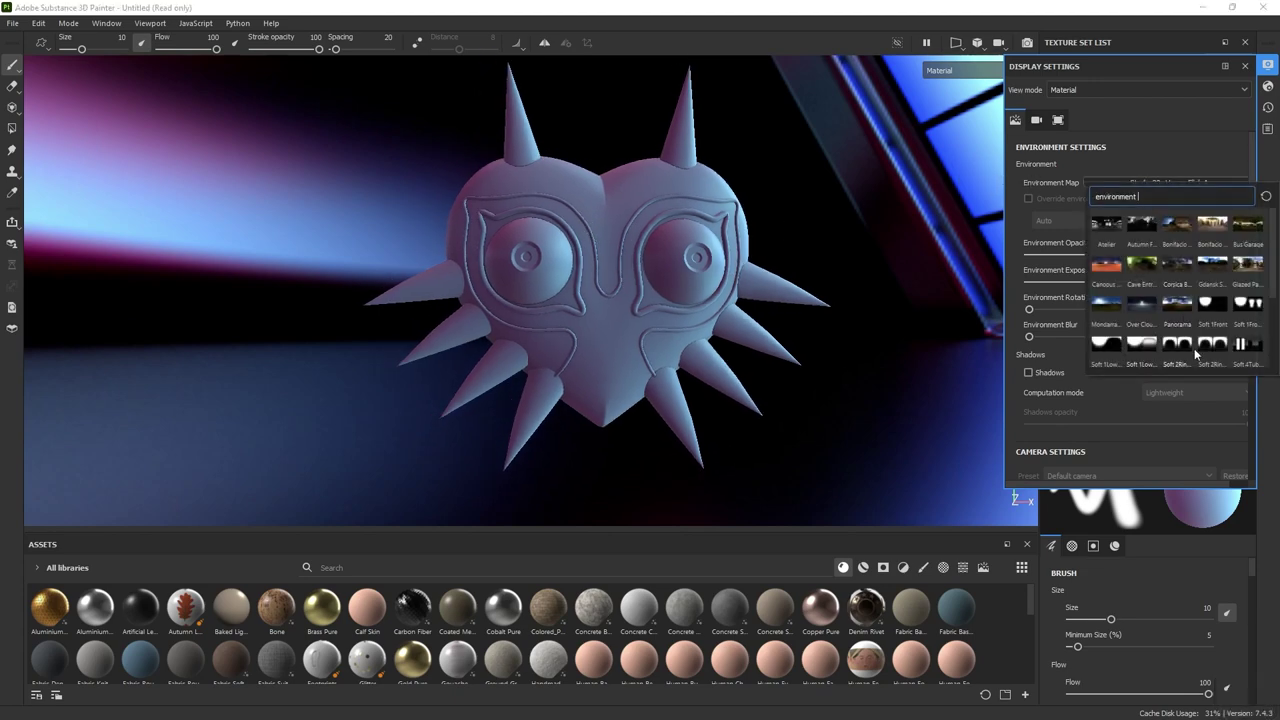
pyautogui.scroll(-3, 1196, 354)
pyautogui.click(1242, 308)
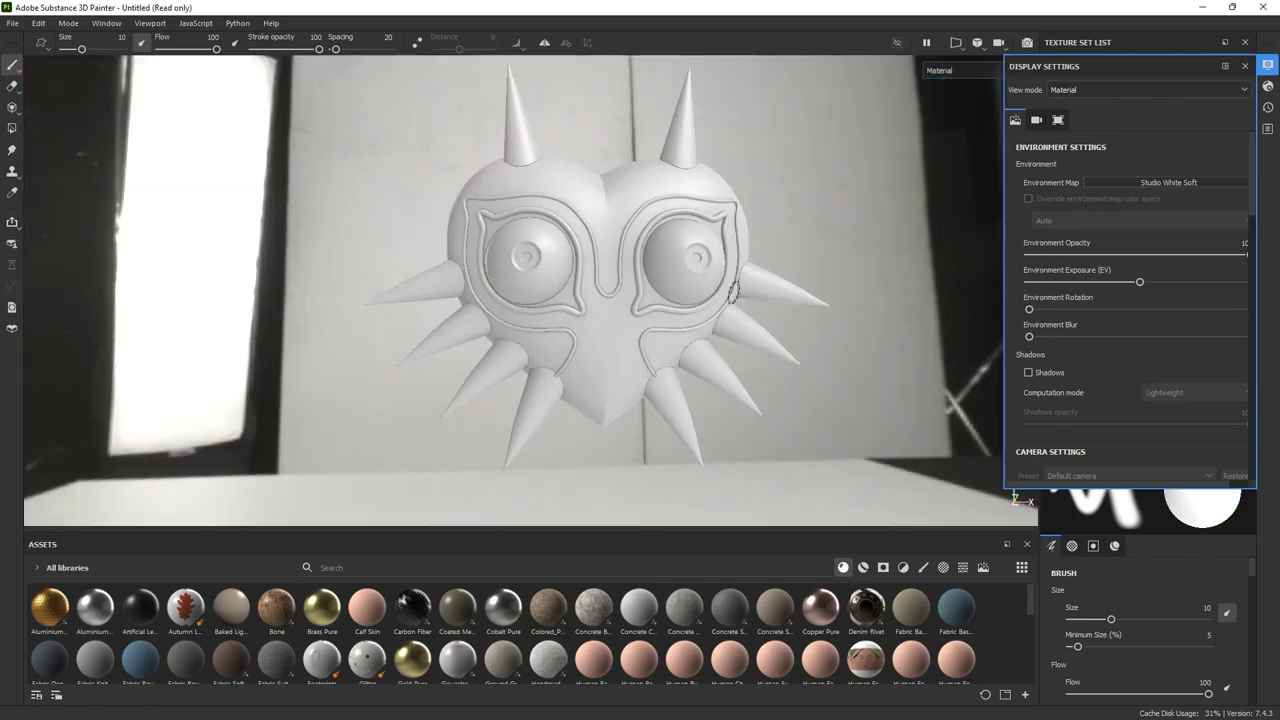
pyautogui.keyDown('shift'); pyautogui.moveTo(823, 309); pyautogui.dragTo(862, 284, button='right'); pyautogui.keyUp('shift')
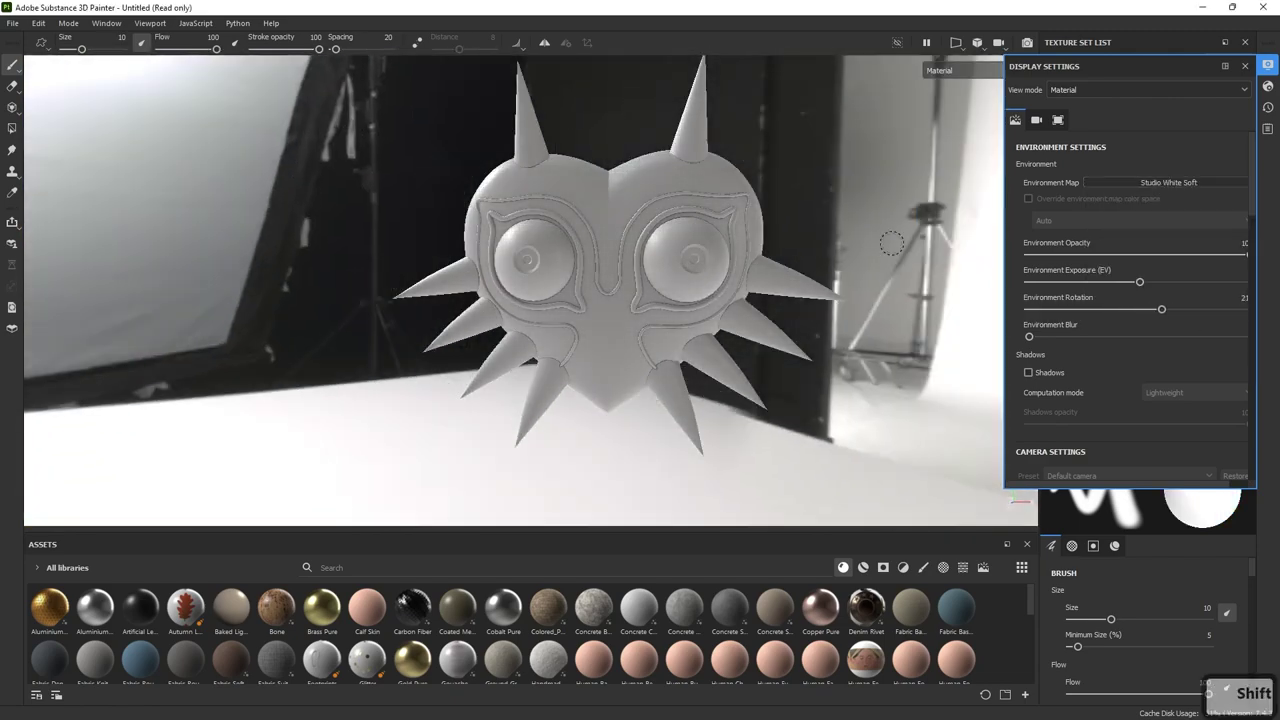
pyautogui.click(1244, 66)
pyautogui.keyDown('alt'); pyautogui.moveTo(783, 314); pyautogui.dragTo(779, 260, button='middle'); pyautogui.keyUp('alt')
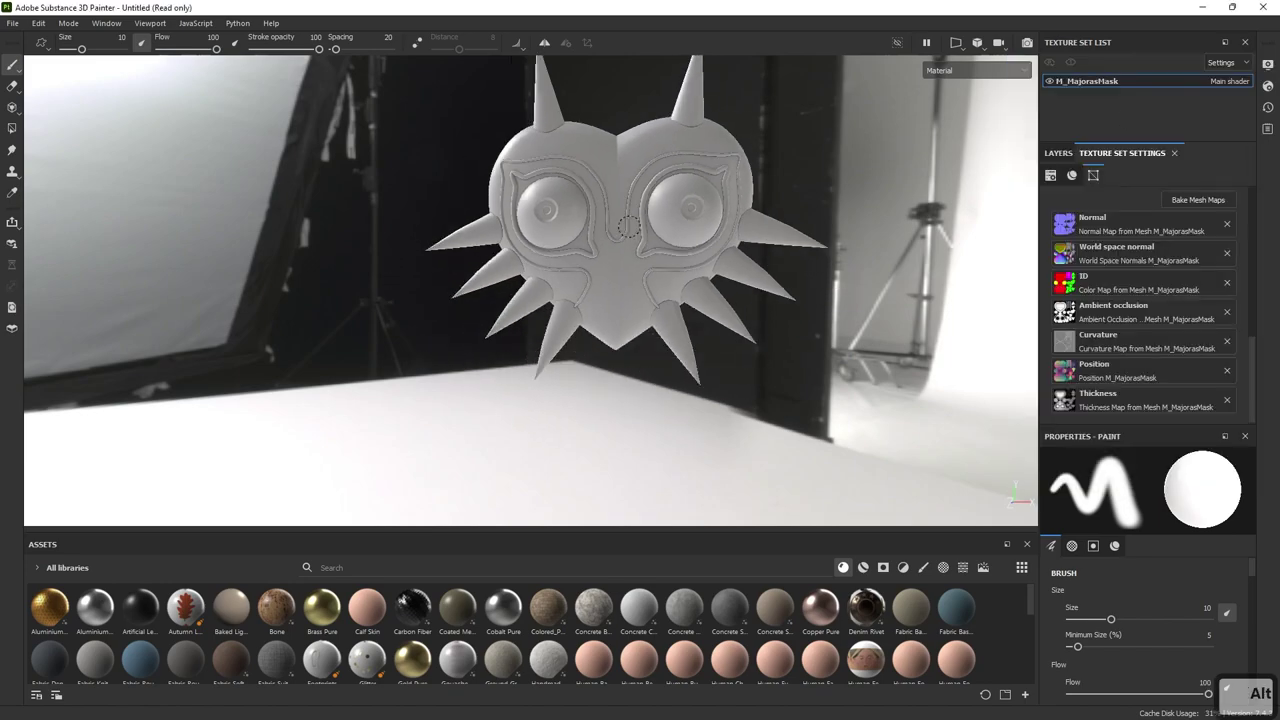
pyautogui.keyDown('alt'); pyautogui.moveTo(779, 260); pyautogui.dragTo(698, 252, button='right'); pyautogui.keyUp('alt')
pyautogui.keyDown('alt'); pyautogui.moveTo(698, 251); pyautogui.dragTo(705, 280); pyautogui.keyUp('alt')
pyautogui.keyDown('shift'); pyautogui.moveTo(705, 280); pyautogui.dragTo(748, 268, button='right'); pyautogui.keyUp('shift')
pyautogui.keyDown('alt'); pyautogui.moveTo(748, 268); pyautogui.dragTo(879, 179); pyautogui.keyUp('alt')
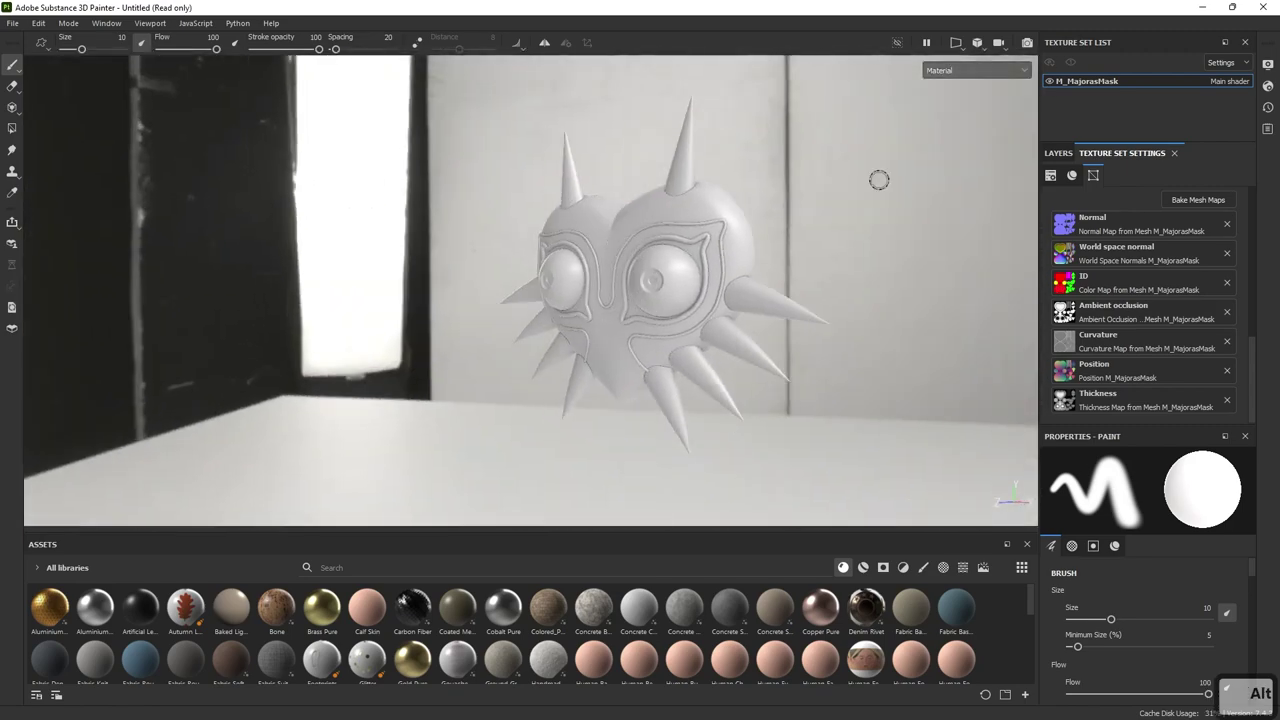
# - Hide the environment background by setting its opacity to 0, and rotate the lighting to illuminate the mask's front evenly
pyautogui.click(1267, 63)
pyautogui.moveTo(1113, 253); pyautogui.dragTo(1005, 268)
pyautogui.keyDown('alt'); pyautogui.moveTo(823, 271); pyautogui.dragTo(862, 317); pyautogui.keyUp('alt')
pyautogui.keyDown('alt'); pyautogui.moveTo(862, 317); pyautogui.dragTo(859, 283, button='middle'); pyautogui.keyUp('alt')
pyautogui.keyDown('shift'); pyautogui.moveTo(853, 270); pyautogui.dragTo(789, 249, button='right'); pyautogui.keyUp('shift')
pyautogui.keyDown('alt'); pyautogui.moveTo(568, 264); pyautogui.dragTo(565, 288, button='middle'); pyautogui.keyUp('alt')
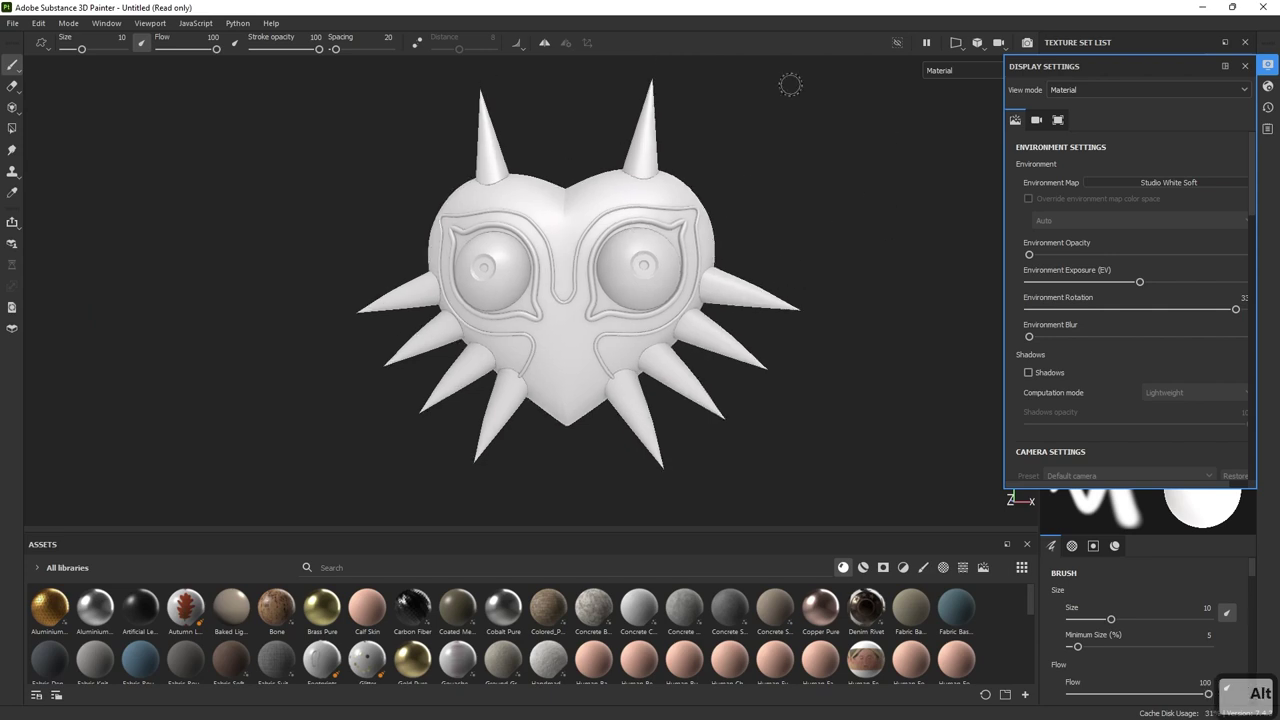
pyautogui.keyDown('alt'); pyautogui.moveTo(615, 269); pyautogui.dragTo(782, 316); pyautogui.keyUp('alt')
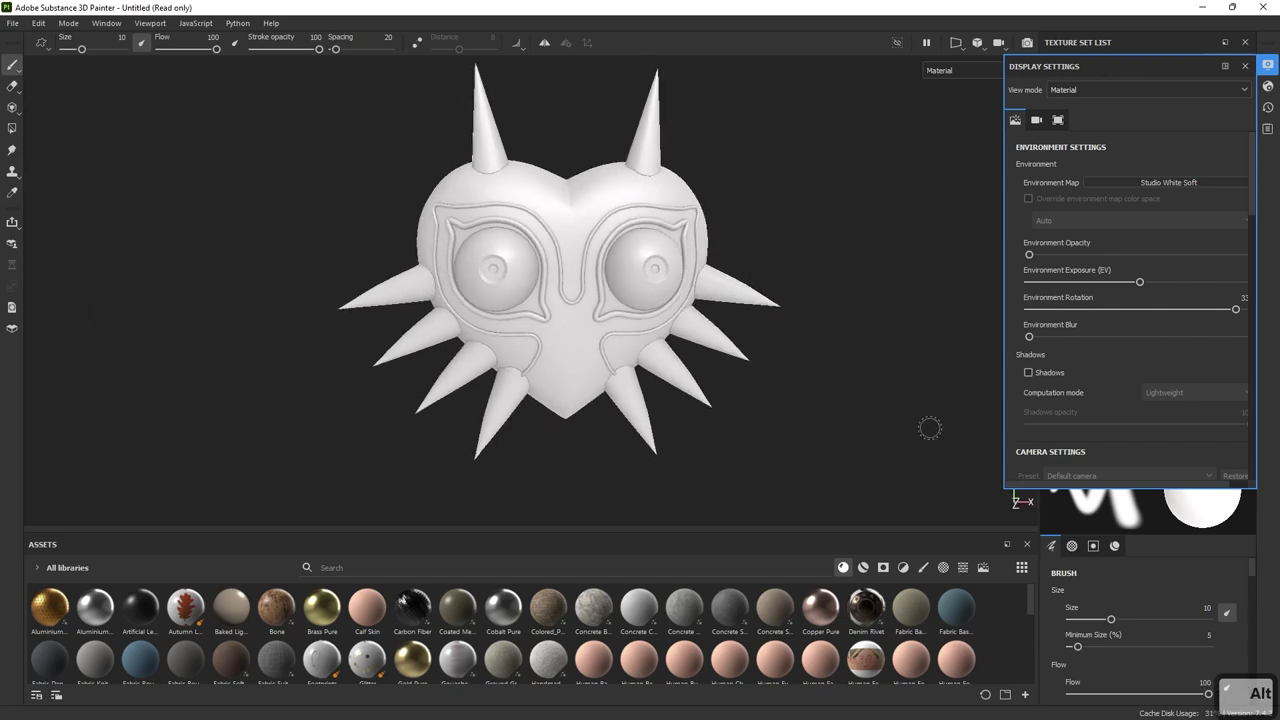
# - Close the display settings and enlarge the asset library area beneath the viewport
pyautogui.click(1245, 66)
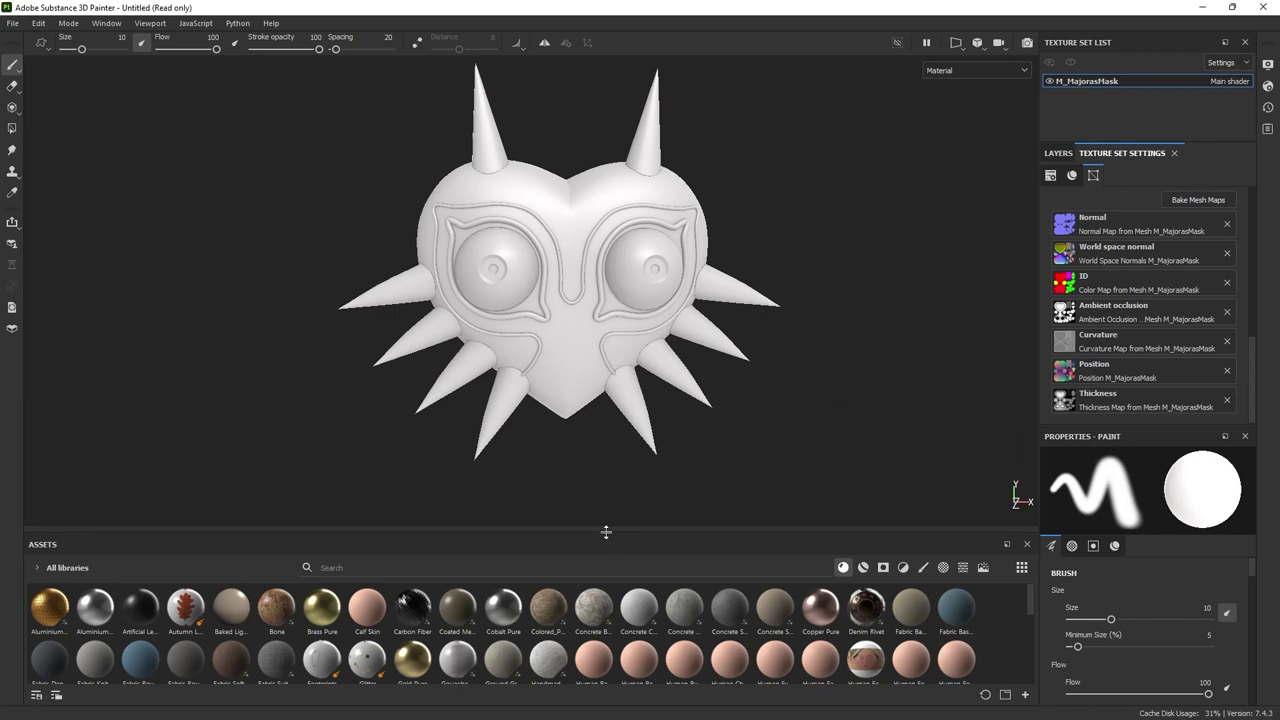
pyautogui.moveTo(609, 530); pyautogui.dragTo(610, 470)
# - Save the project as Majoras in the assets folder of the MiniPremium project
pyautogui.click(12, 22)
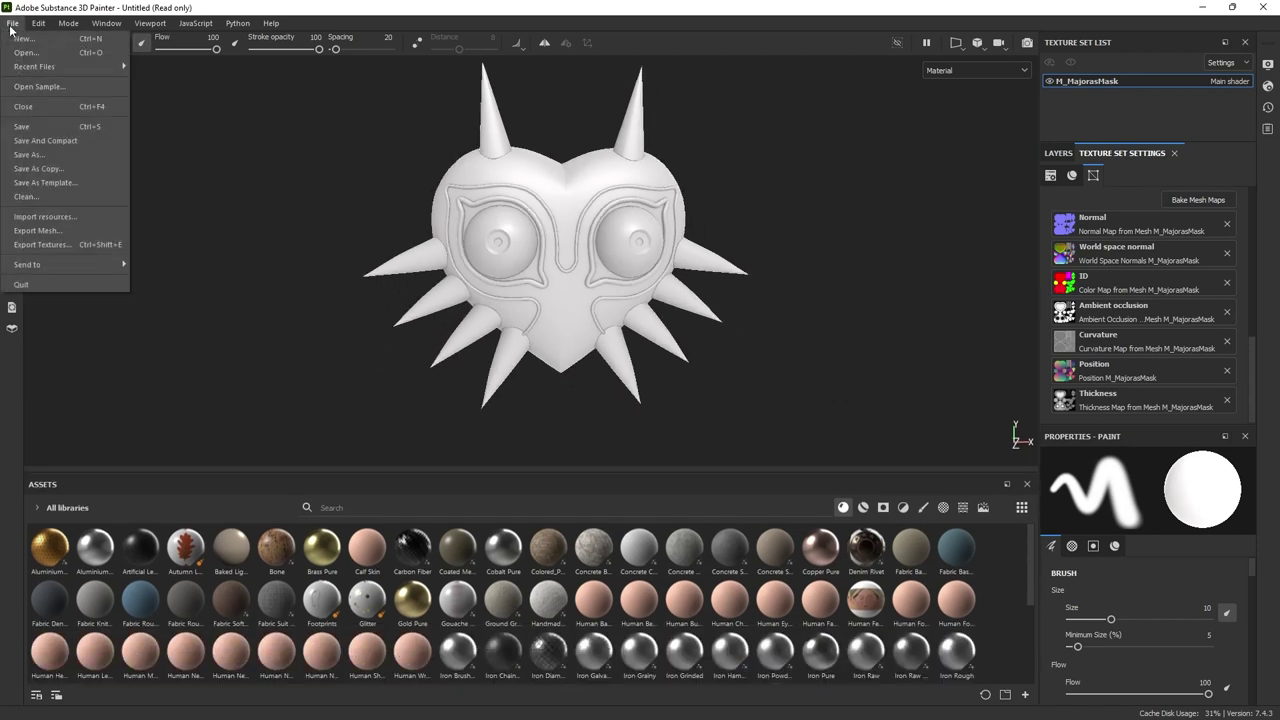
pyautogui.click(22, 126)
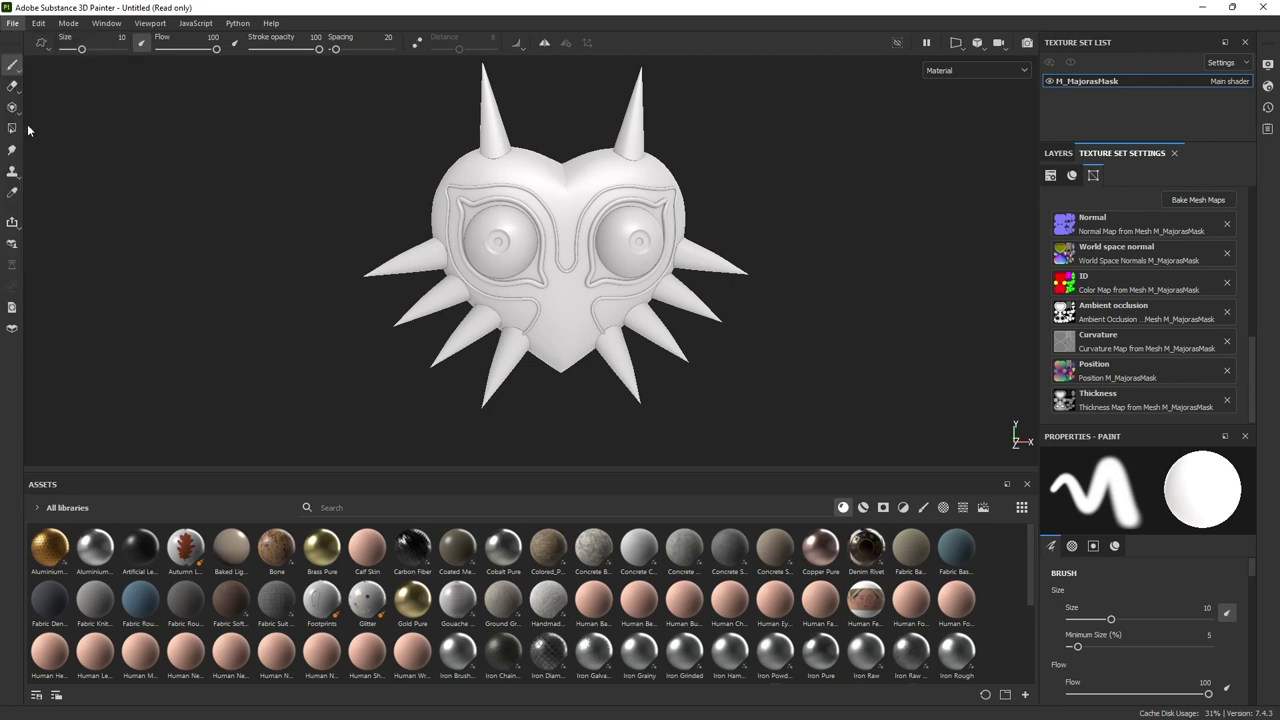
pyautogui.click(197, 53)
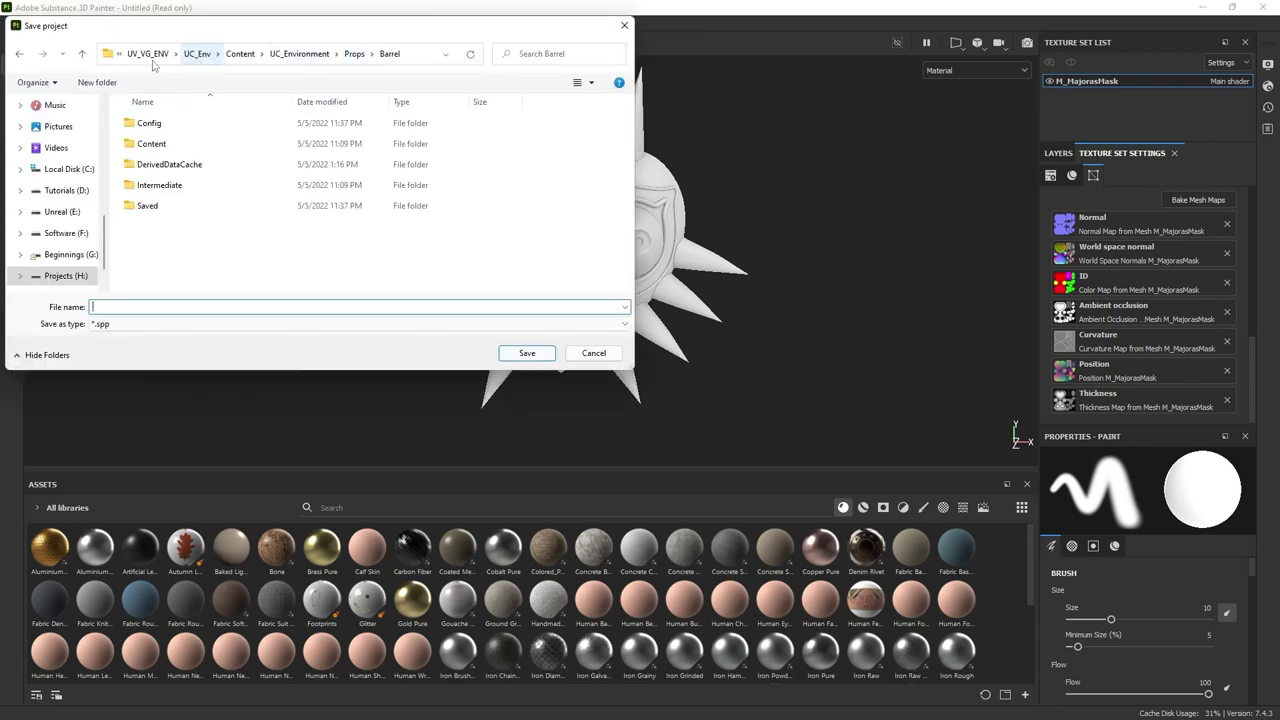
pyautogui.click(231, 53)
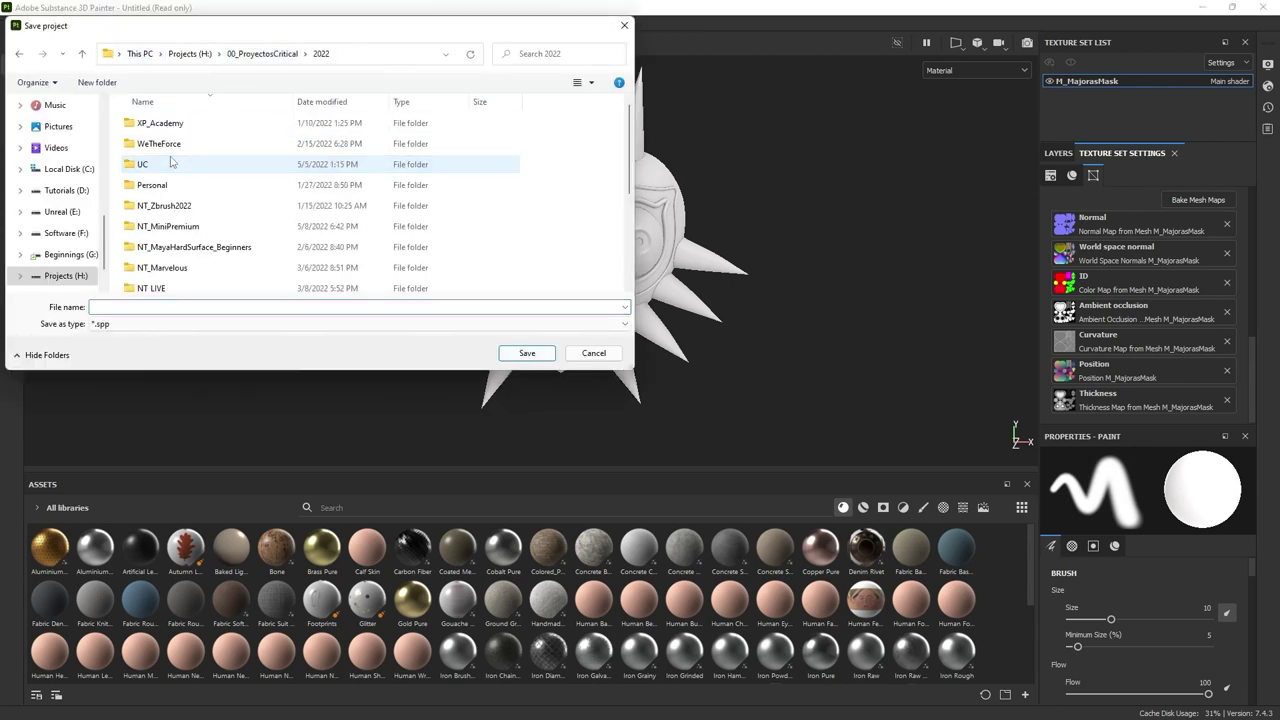
pyautogui.doubleClick(171, 226)
pyautogui.doubleClick(171, 143)
pyautogui.doubleClick(170, 128)
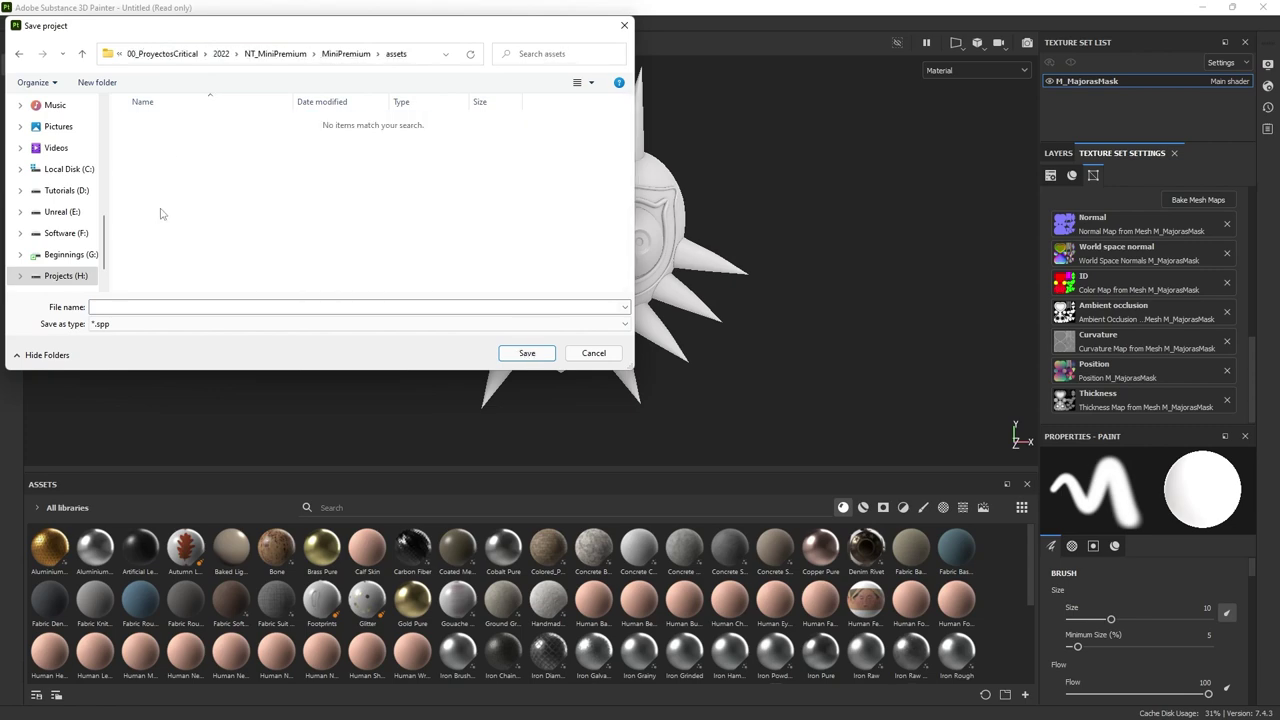
pyautogui.click(174, 305)
pyautogui.write('MajorasMask')
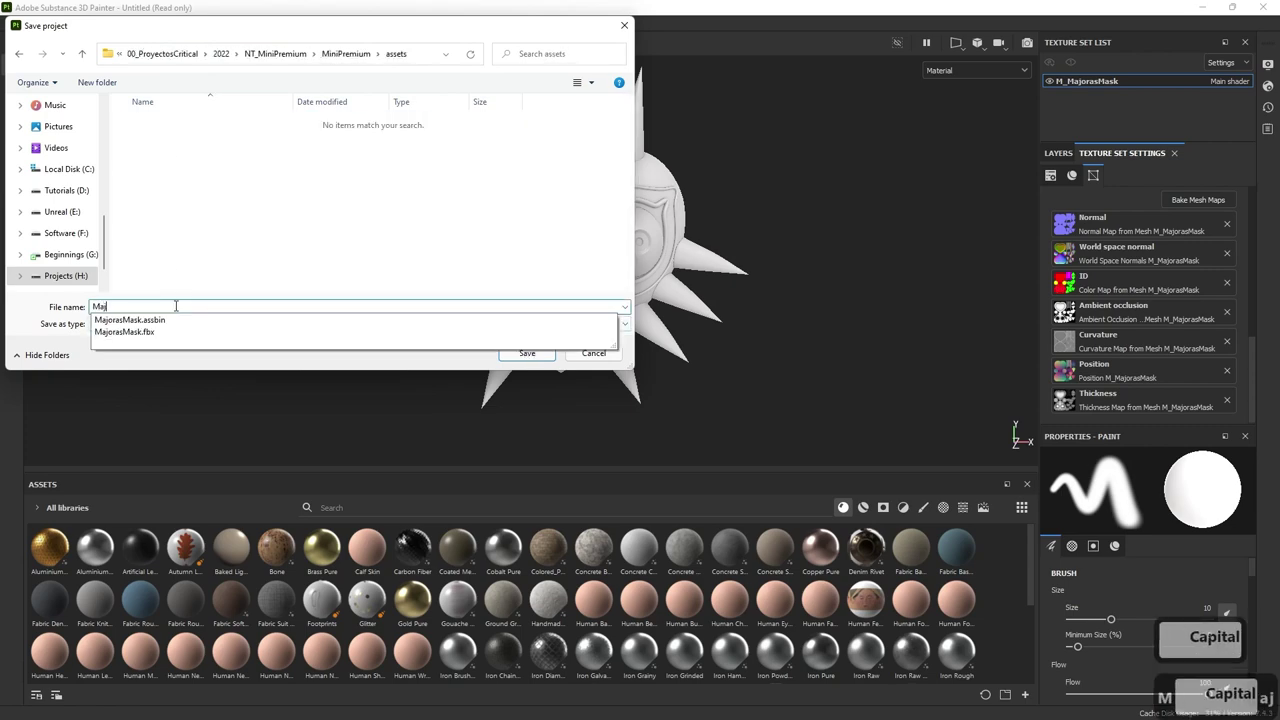
pyautogui.press('Return')
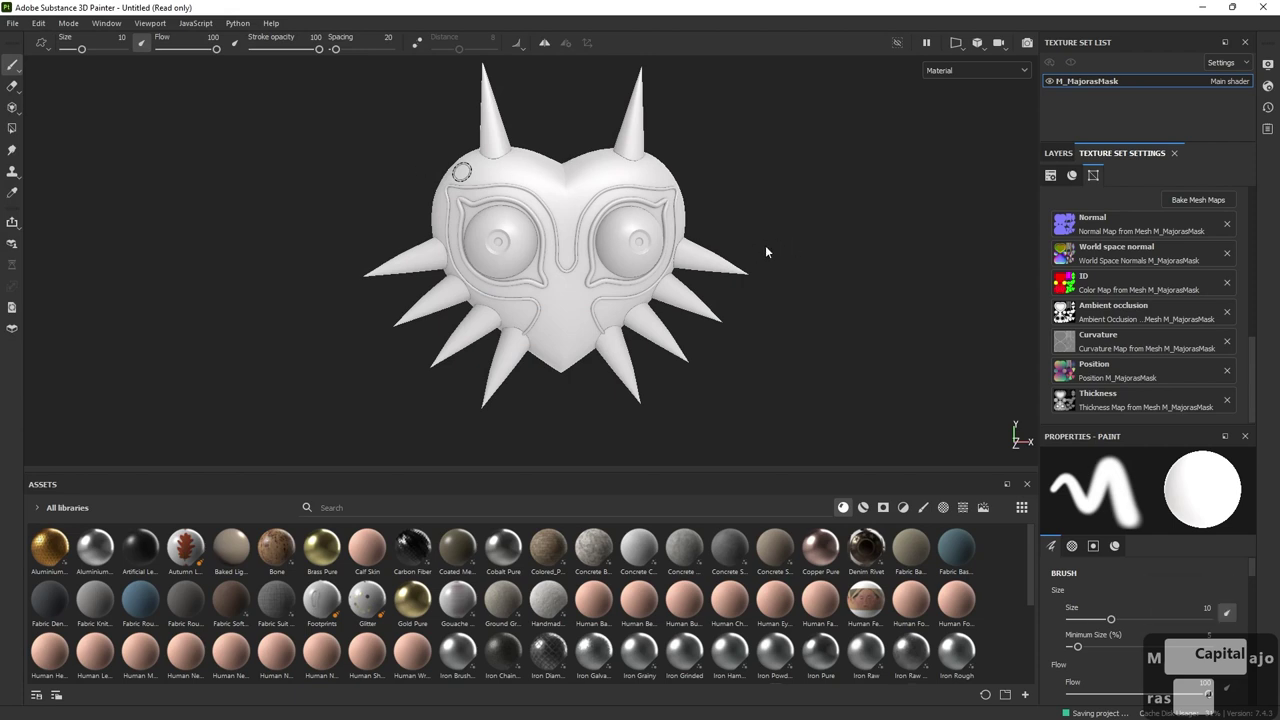
pyautogui.keyDown('alt'); pyautogui.moveTo(791, 300); pyautogui.dragTo(688, 251); pyautogui.keyUp('alt')
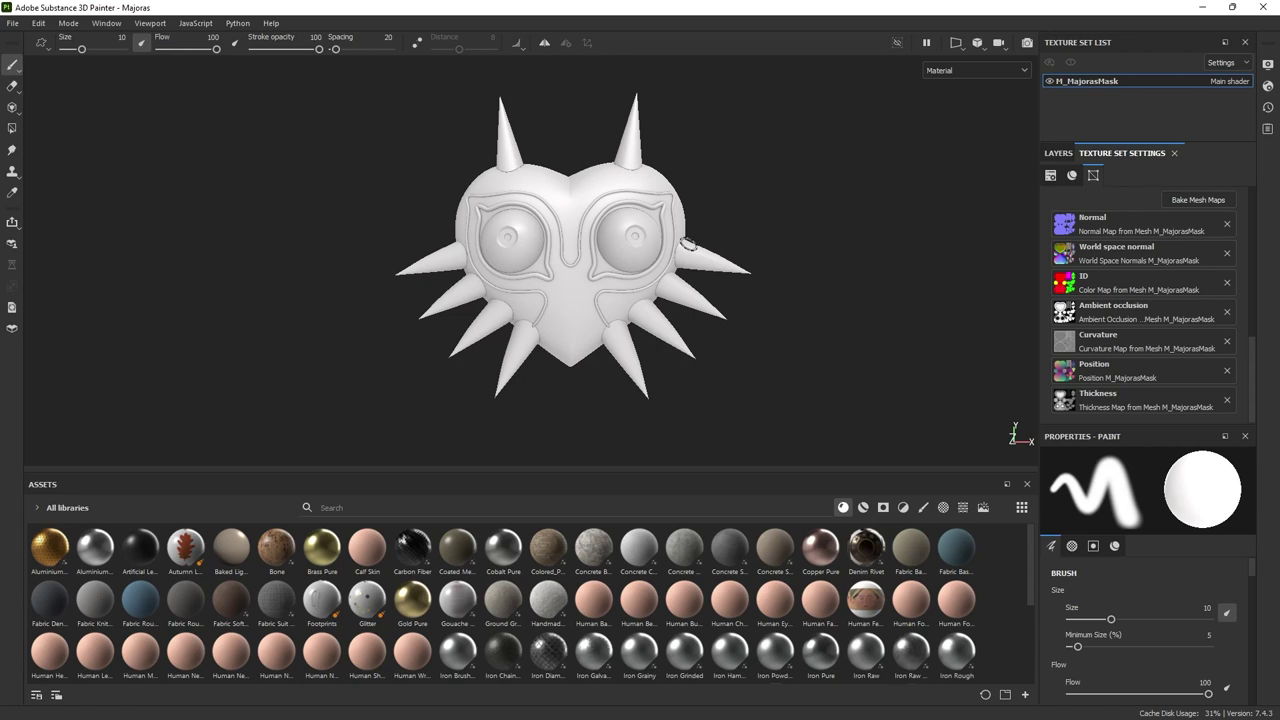
pyautogui.keyDown('alt'); pyautogui.moveTo(675, 262); pyautogui.dragTo(845, 333, button='right'); pyautogui.keyUp('alt')
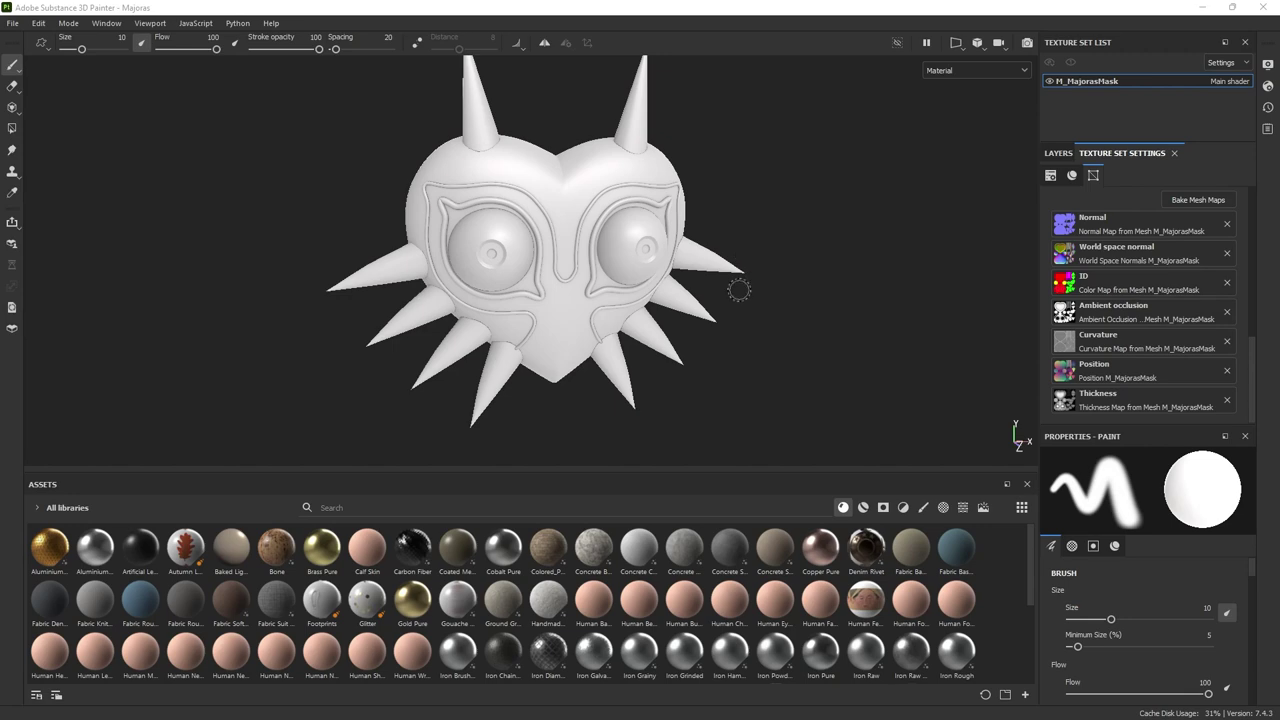
pyautogui.keyDown('alt'); pyautogui.moveTo(848, 335); pyautogui.dragTo(801, 331); pyautogui.keyUp('alt')
pyautogui.keyDown('alt'); pyautogui.moveTo(801, 331); pyautogui.dragTo(751, 303, button='right'); pyautogui.keyUp('alt')
pyautogui.keyDown('alt'); pyautogui.moveTo(751, 303); pyautogui.dragTo(737, 307); pyautogui.keyUp('alt')
pyautogui.keyDown('alt'); pyautogui.moveTo(822, 284); pyautogui.dragTo(795, 262, button='middle'); pyautogui.keyUp('alt')
pyautogui.moveTo(795, 262)
pyautogui.keyDown('alt'); pyautogui.mouseDown(button='right')
pyautogui.moveTo(781, 235)
pyautogui.moveTo(745, 225)
pyautogui.mouseUp(button='right'); pyautogui.keyUp('alt')
# - Switch to Chrome and search Google Images for "majoras mask"
pyautogui.press('super')
pyautogui.click(169, 706)
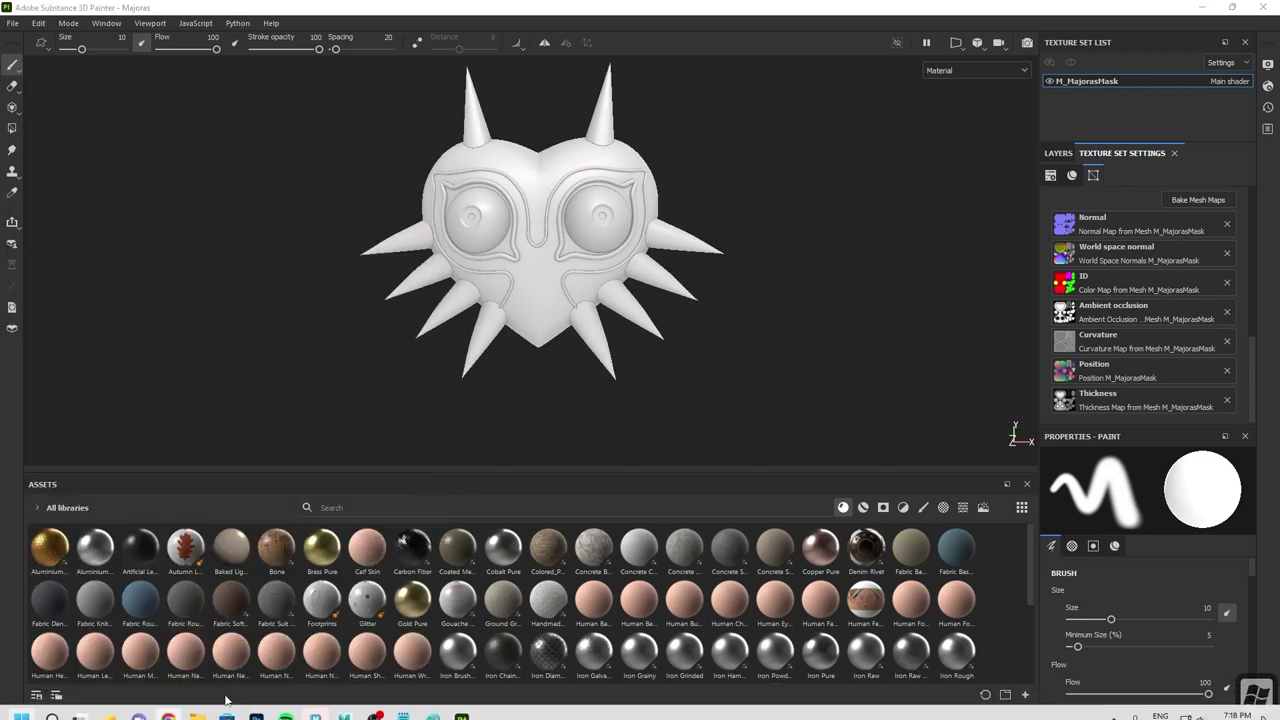
pyautogui.moveTo(1279, 219); pyautogui.dragTo(590, 3)
pyautogui.click(581, 35)
pyautogui.press('BackSpace')
pyautogui.write('ma')
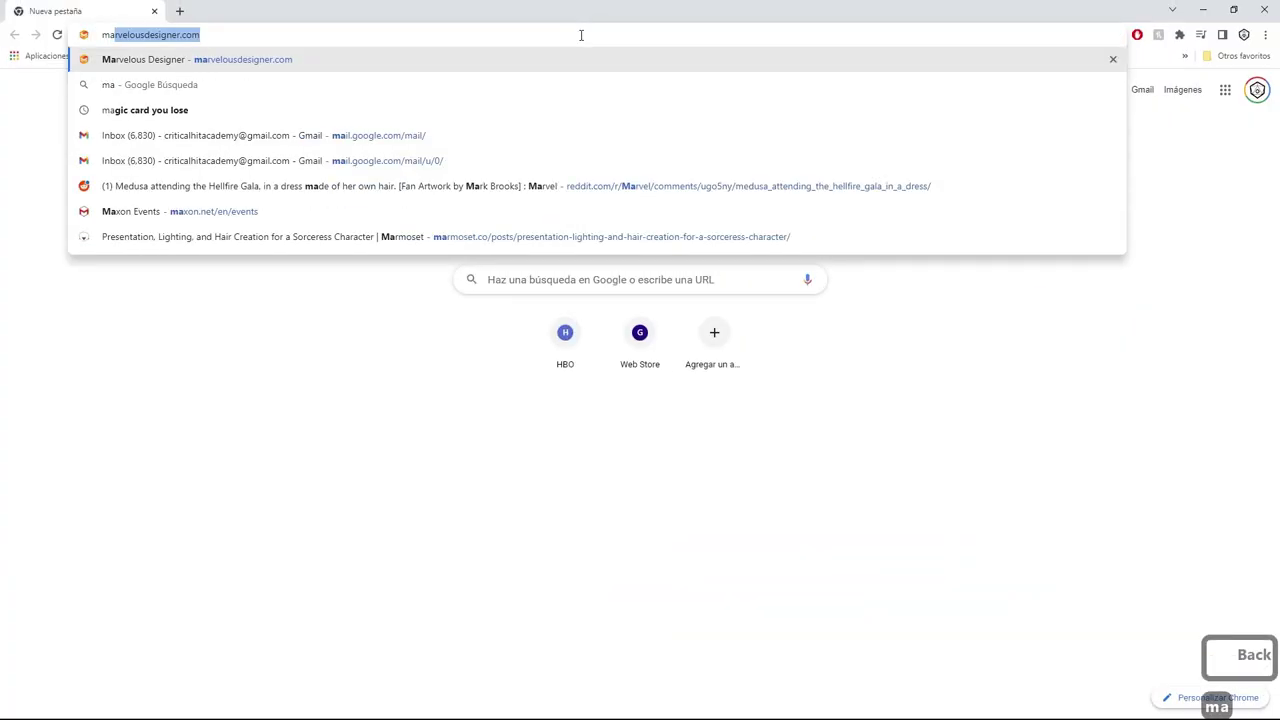
pyautogui.write('joras mask')
pyautogui.press('Return')
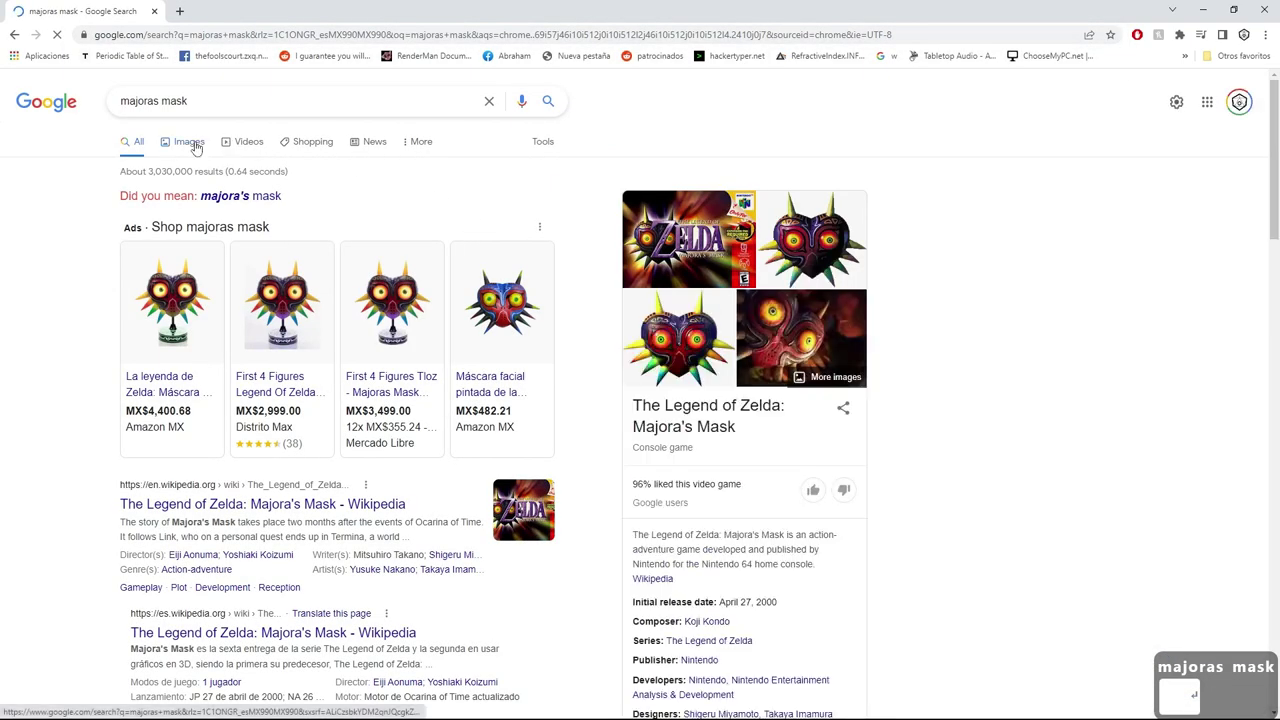
pyautogui.click(168, 141)
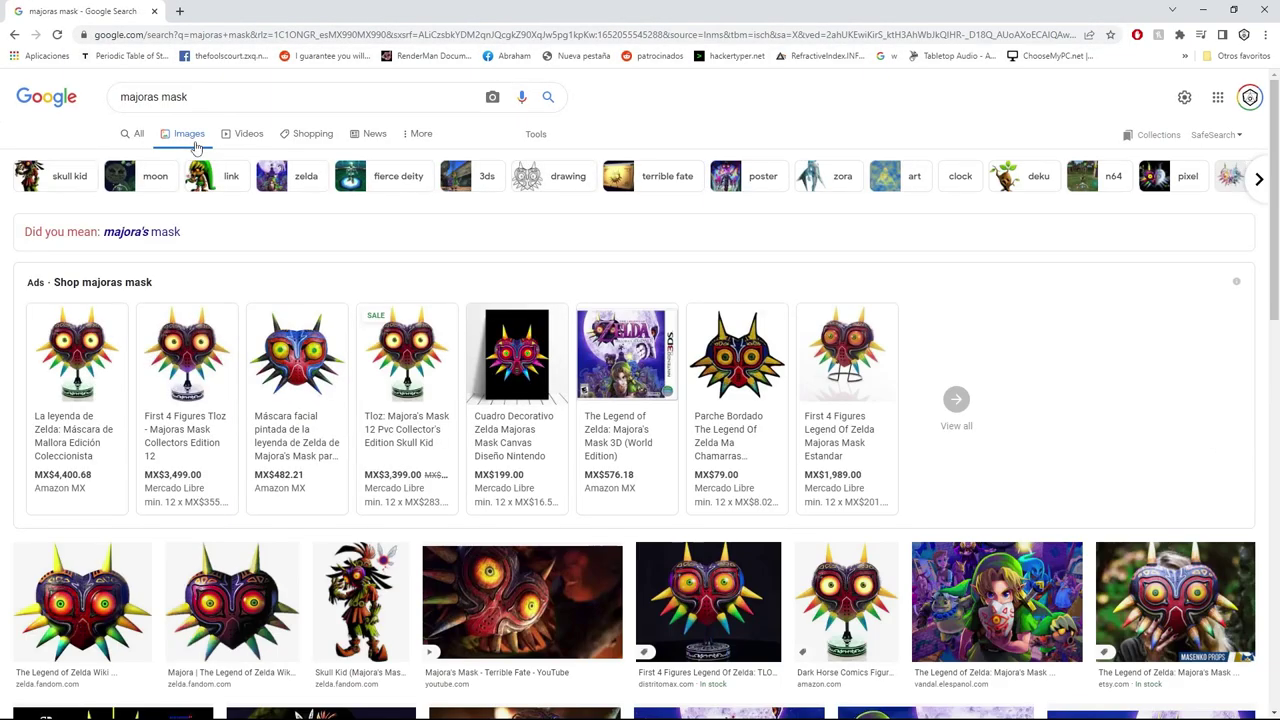
# - Examine several reference images of the mask for its painted colours, spikes and surface material
pyautogui.scroll(-2, 435, 260)
pyautogui.click(725, 505)
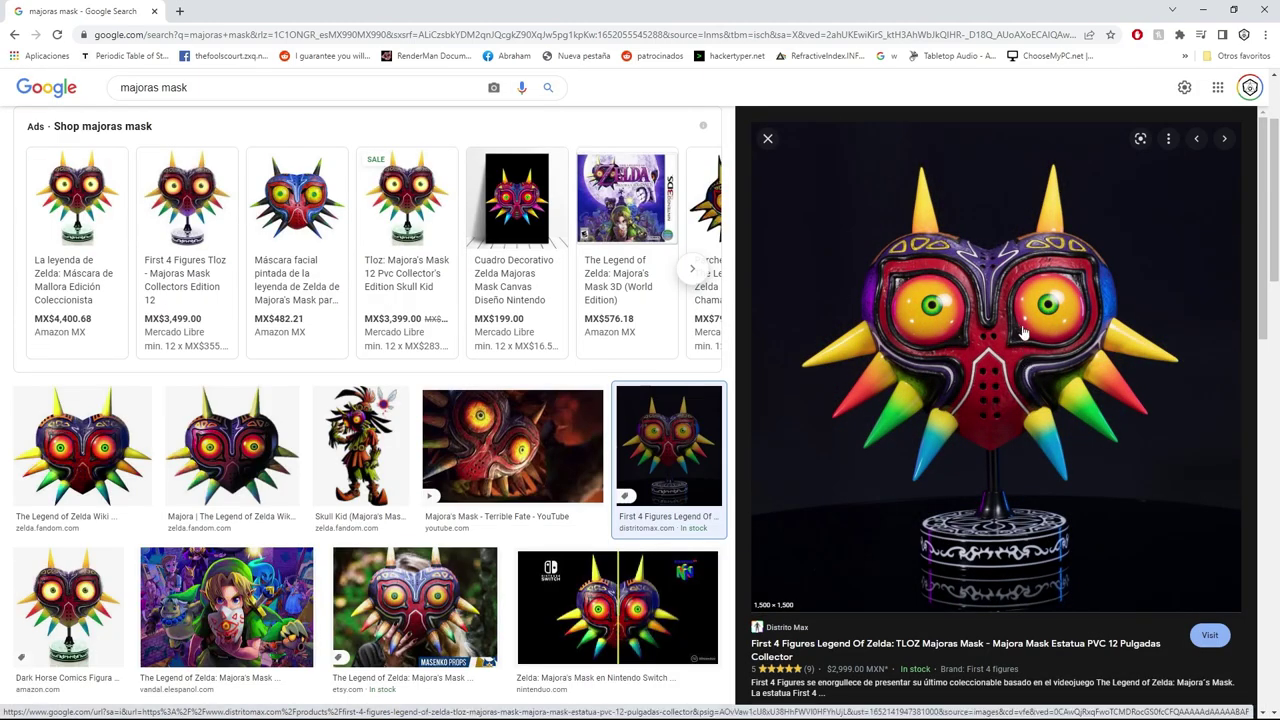
pyautogui.click(414, 605)
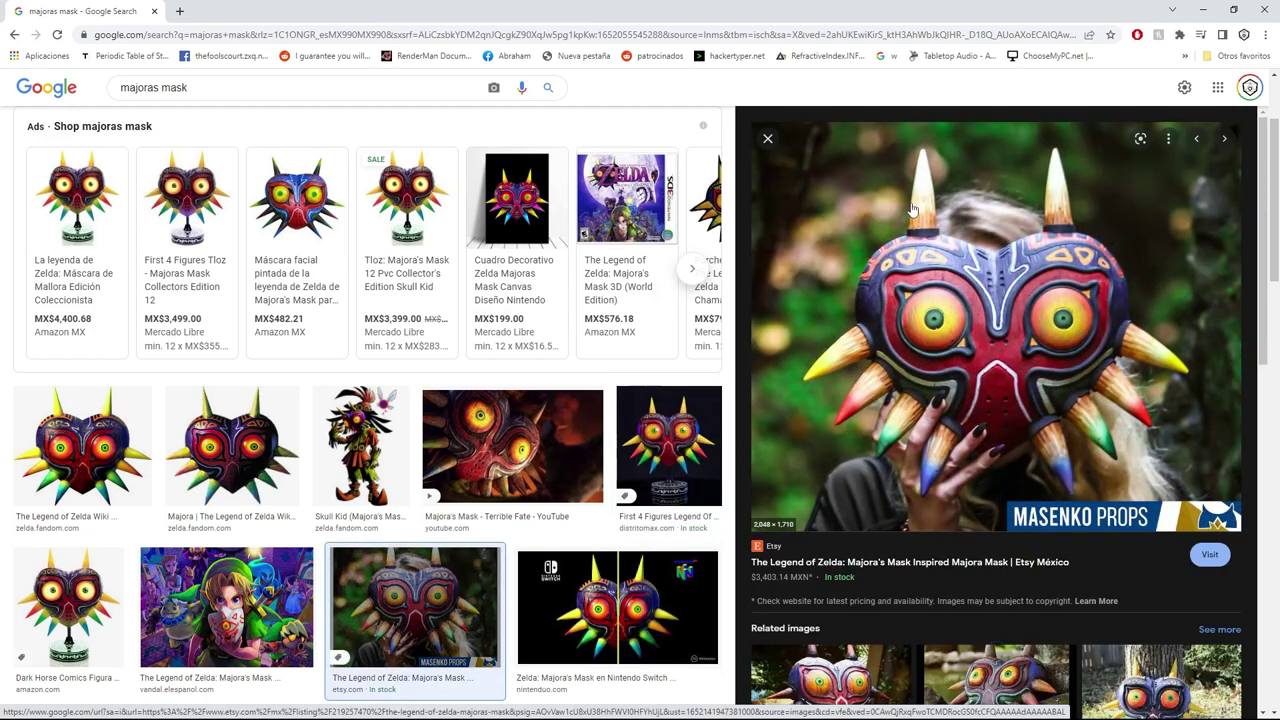
pyautogui.click(212, 428)
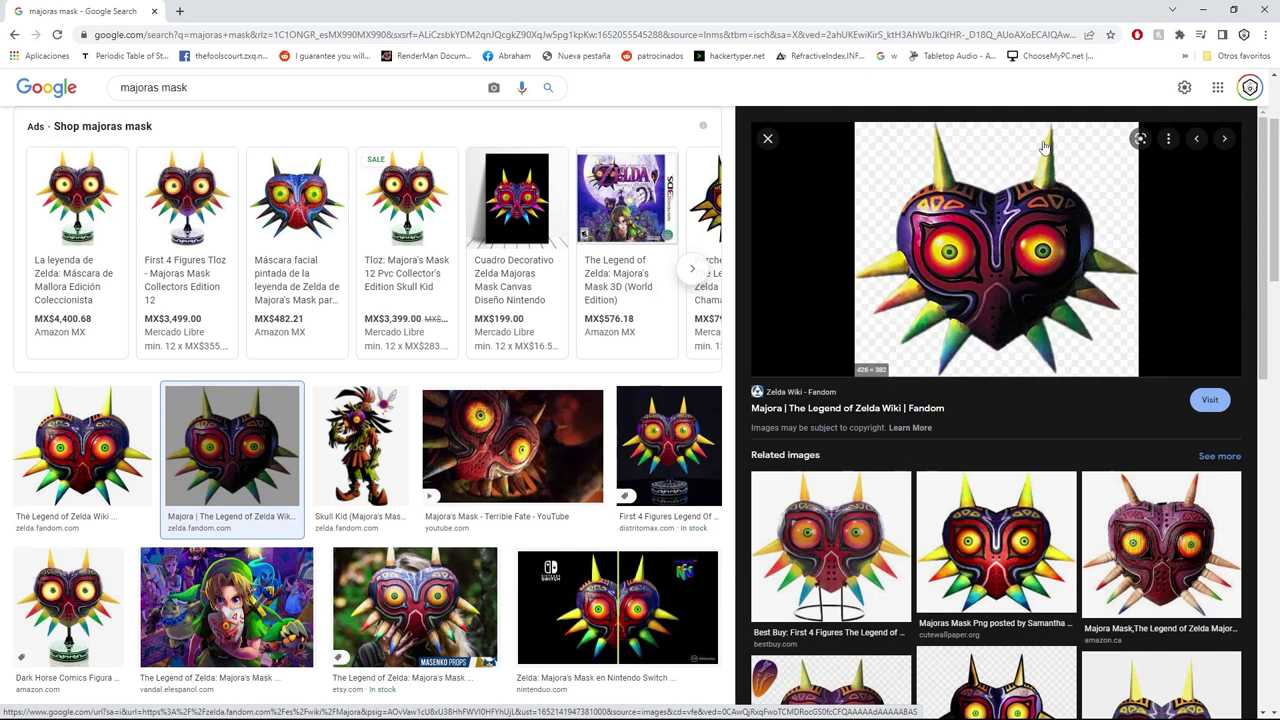
pyautogui.click(525, 450)
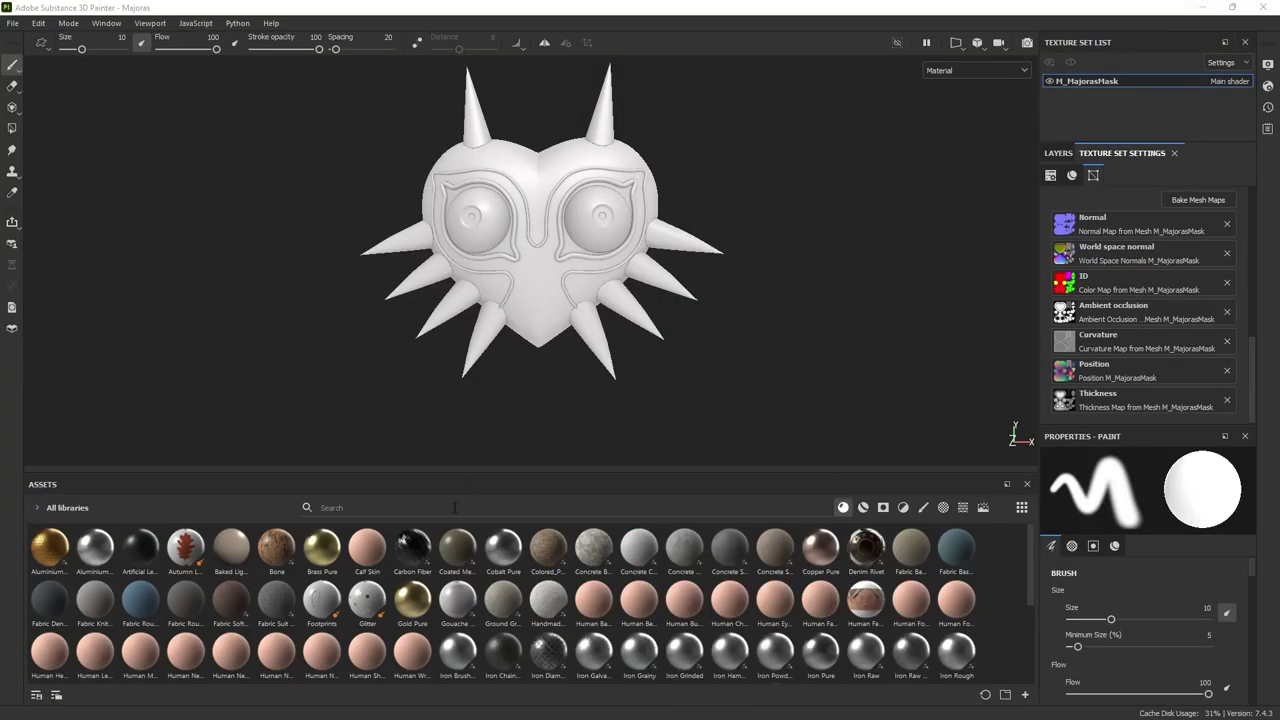
# - In Substance 3D Painter, search the material assets for "wood" and preview the Wood Rough and Rotten Wood materials
pyautogui.click(454, 507)
pyautogui.write('wood')
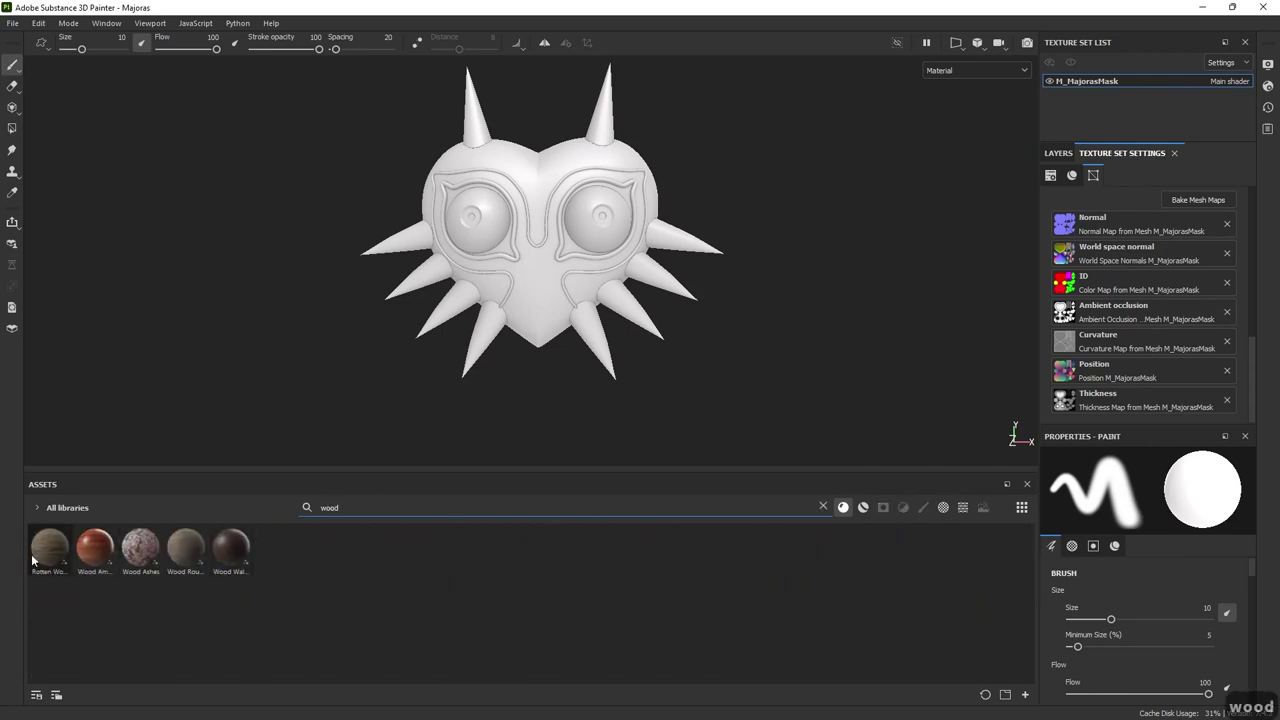
pyautogui.moveTo(195, 571)
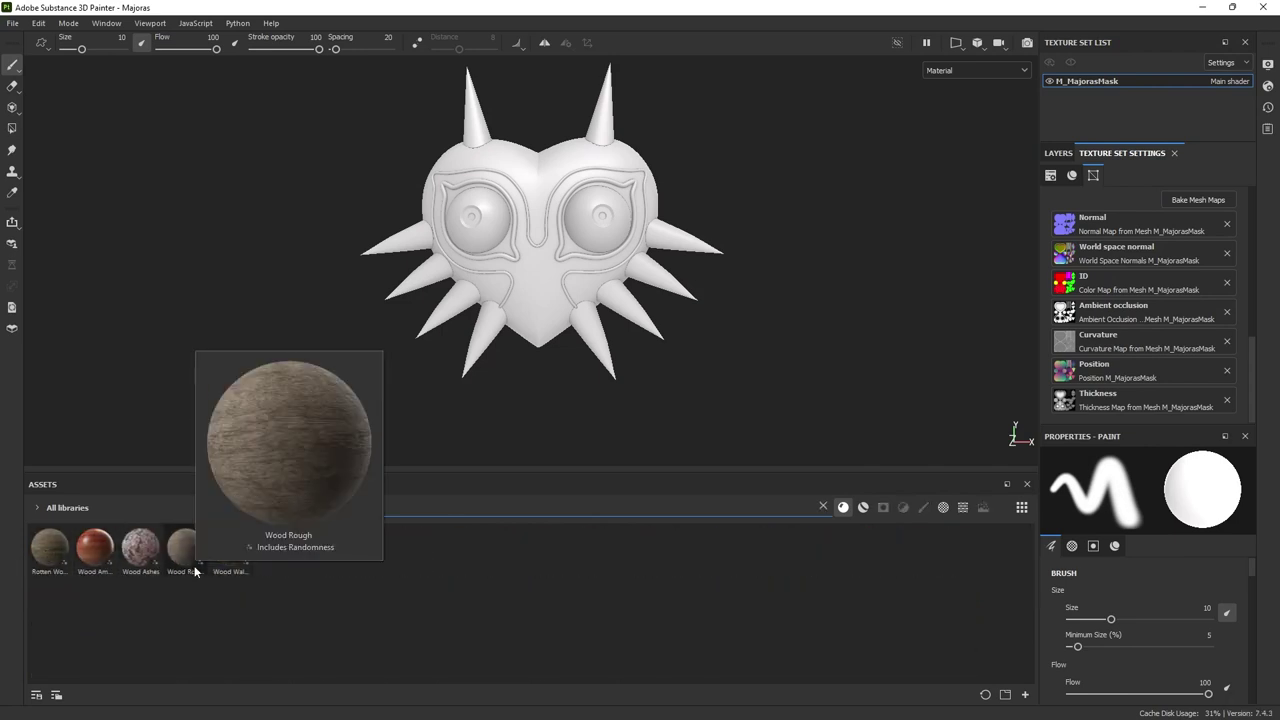
pyautogui.moveTo(49, 556)
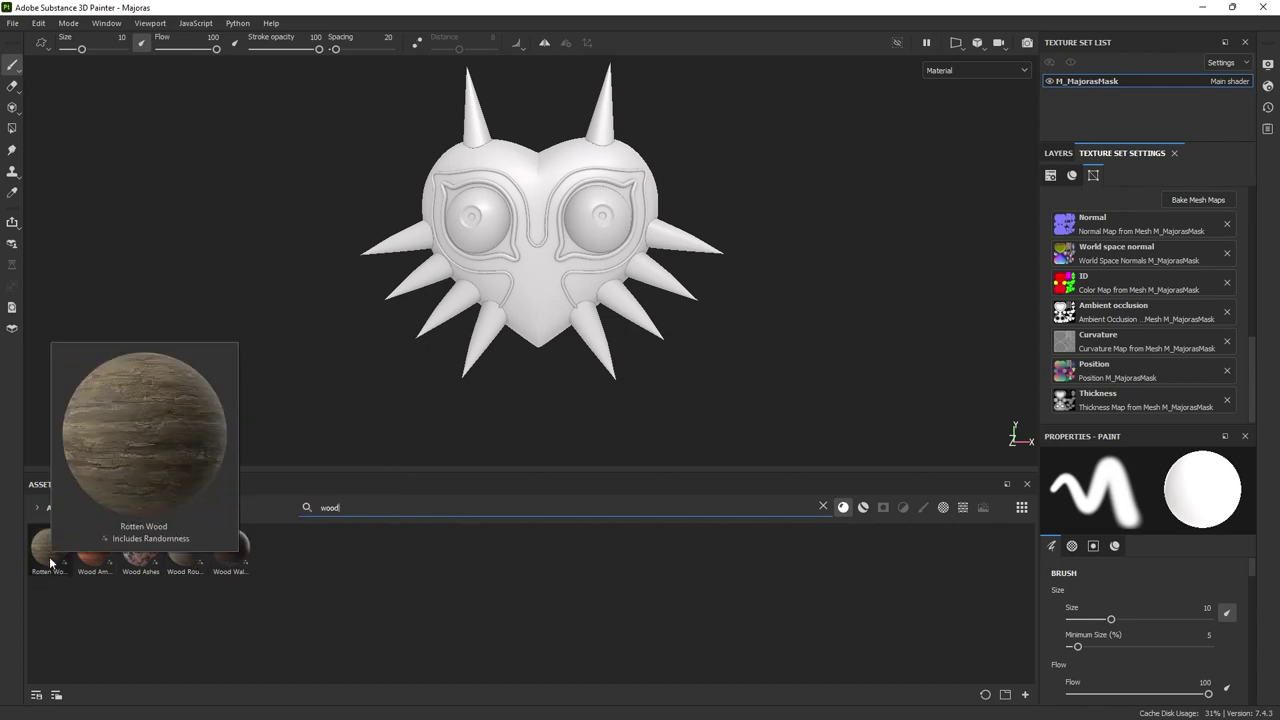
pyautogui.moveTo(93, 564)
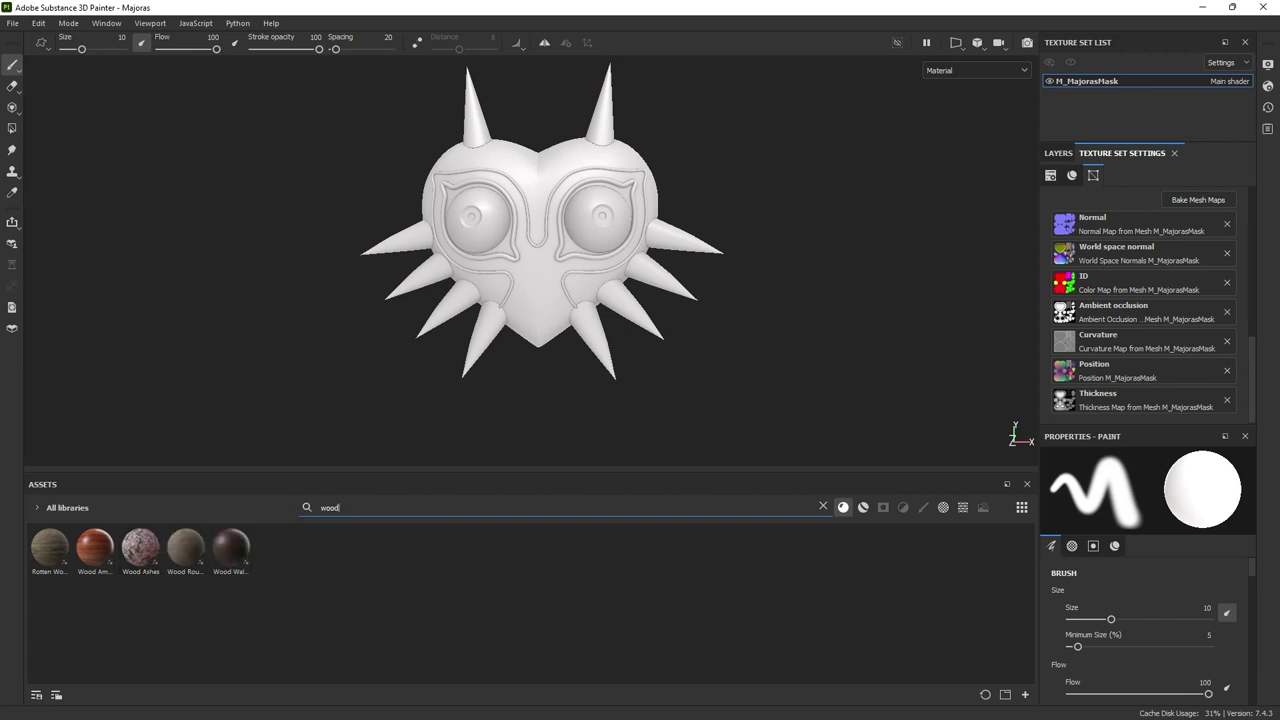
# - Switch to Chrome, go to substance3d.adobe.com/assets and search the asset library for "wood"
pyautogui.moveTo(1279, 360); pyautogui.dragTo(880, 2)
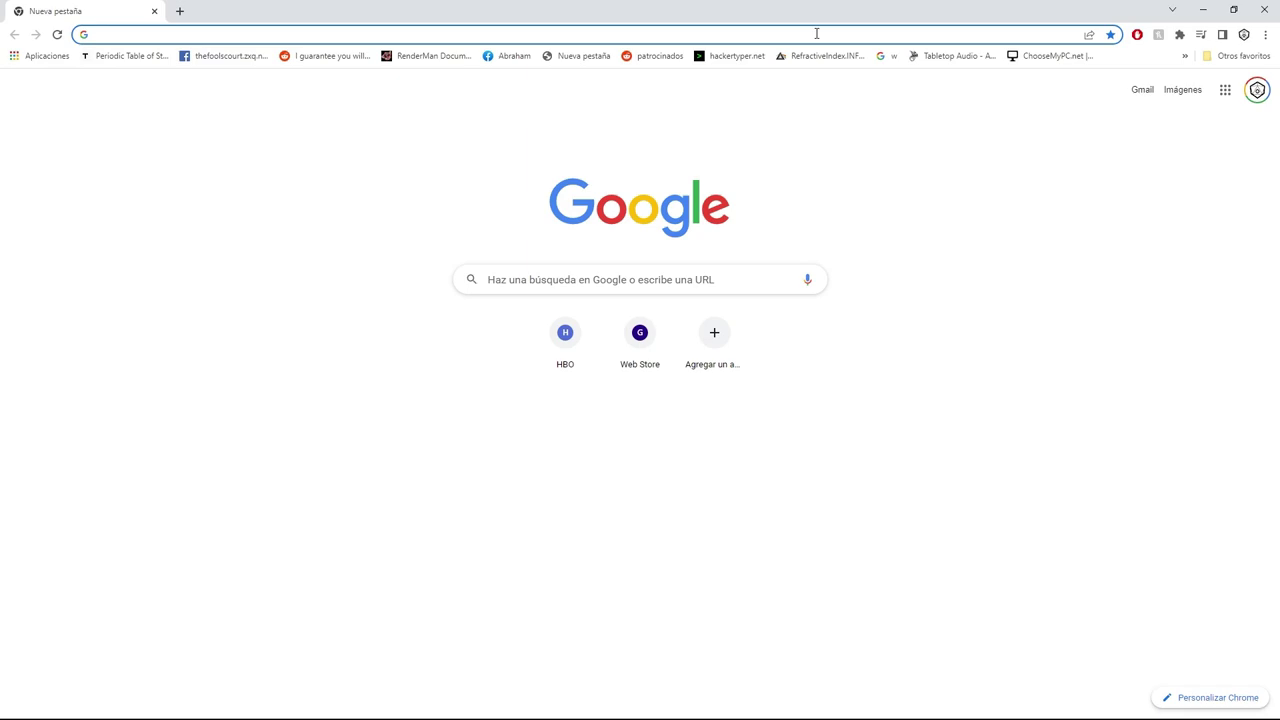
pyautogui.write('substance3d.adobe.com/assets')
pyautogui.press('Return')
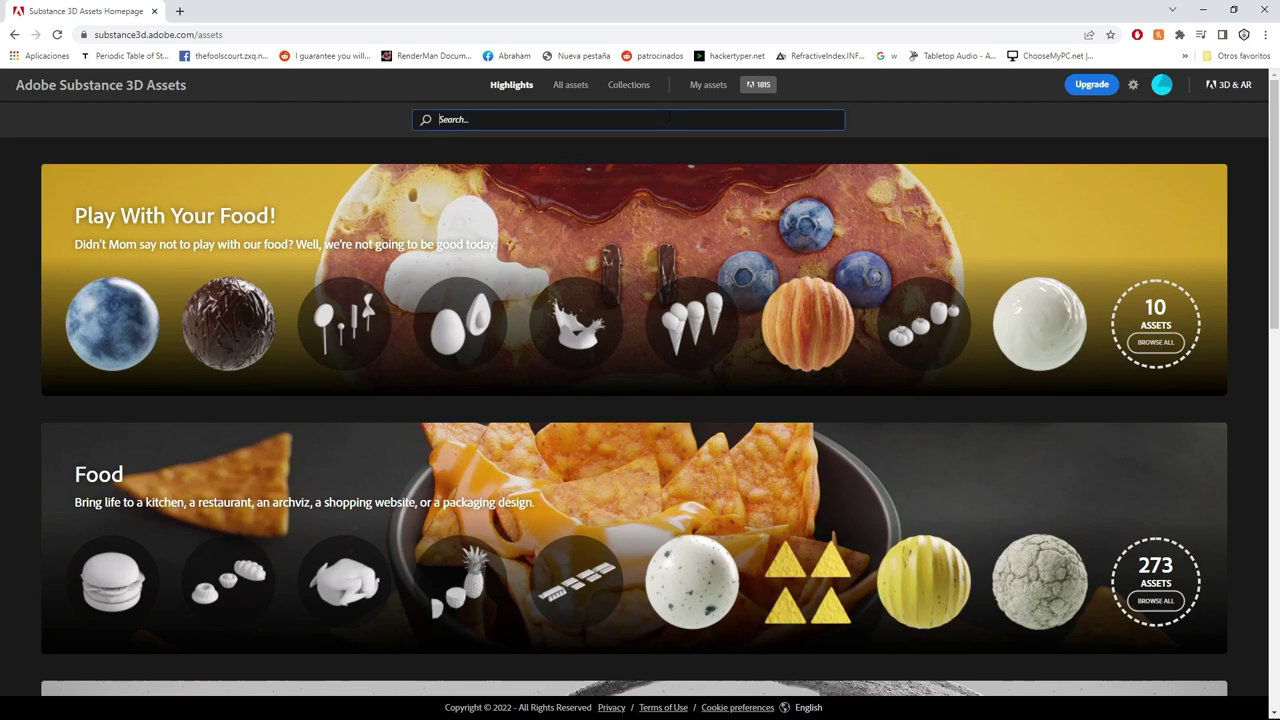
pyautogui.write('wood')
pyautogui.press('Return')
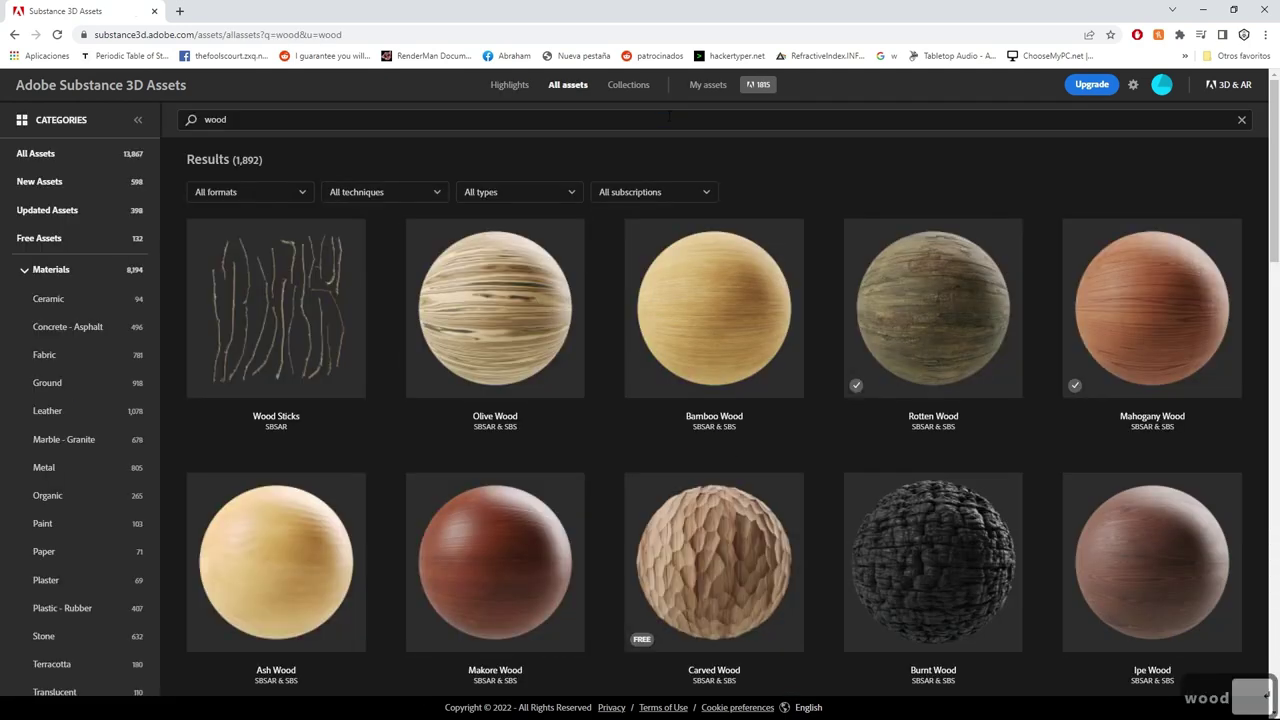
# - Browse the wood materials, open the Aged Walnut Wood asset and view its detailed image
pyautogui.scroll(-2, 973, 370)
pyautogui.scroll(2, 973, 355)
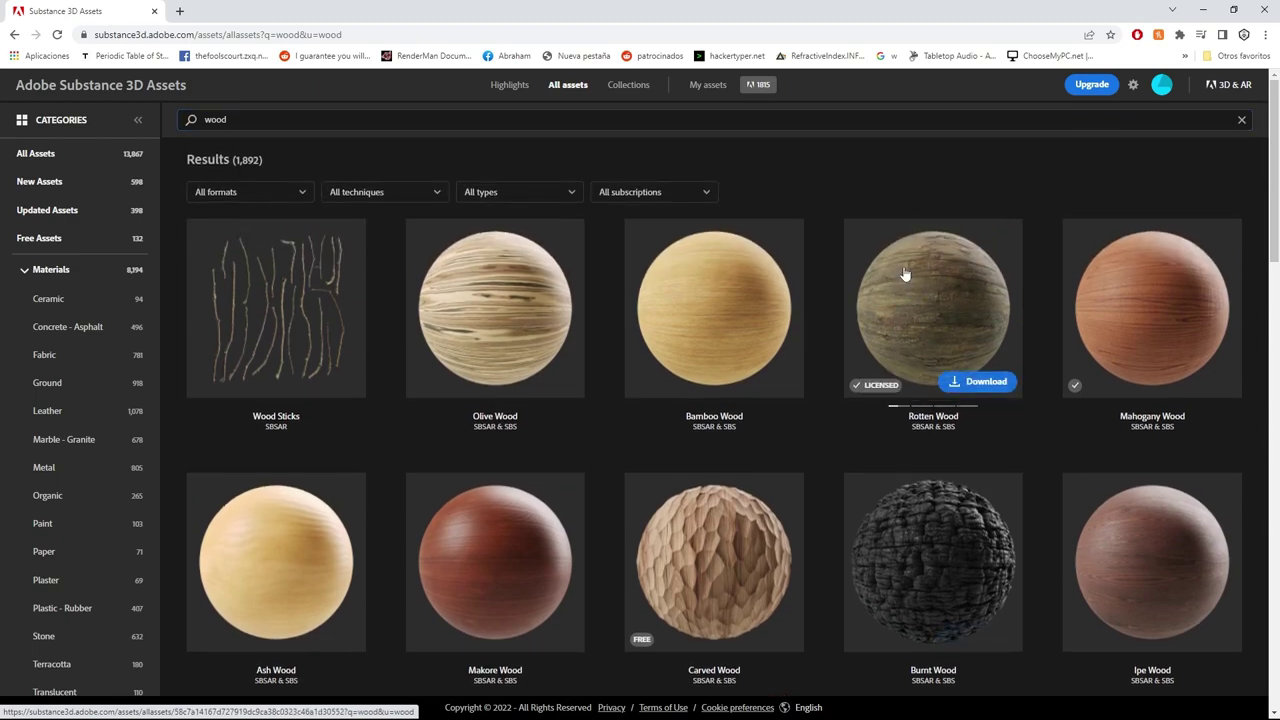
pyautogui.scroll(-7, 927, 287)
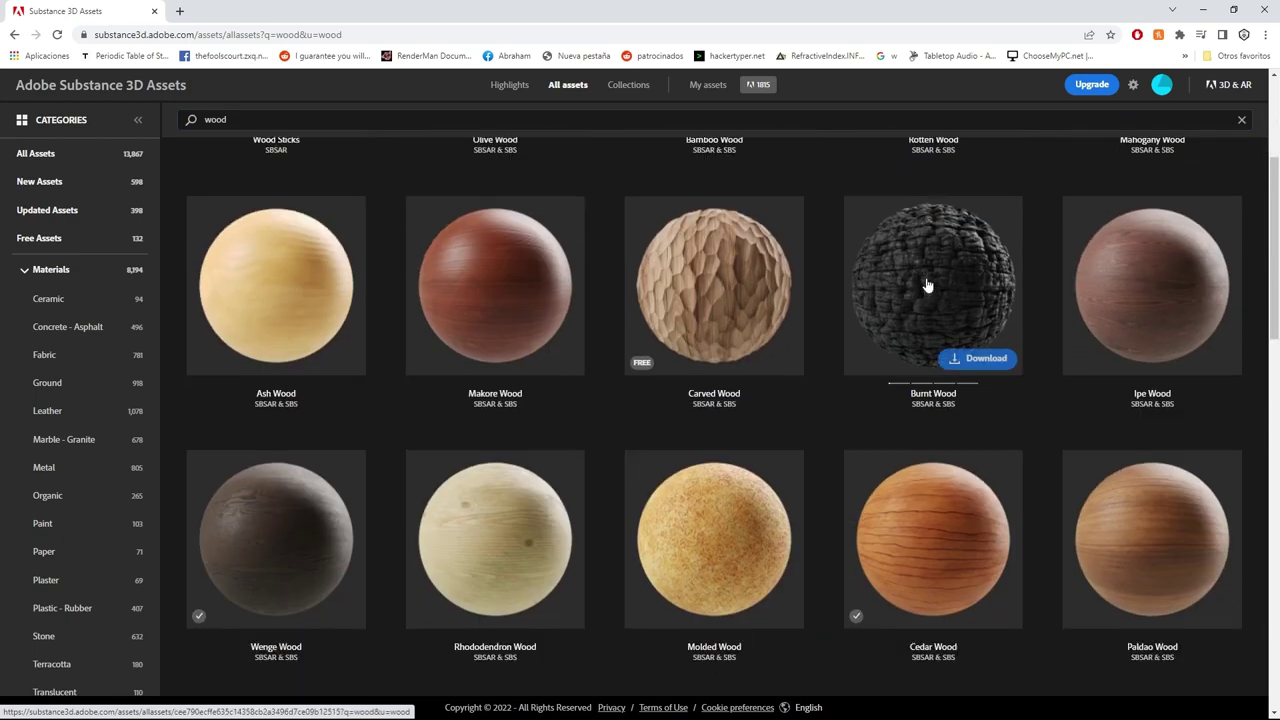
pyautogui.scroll(-5, 928, 287)
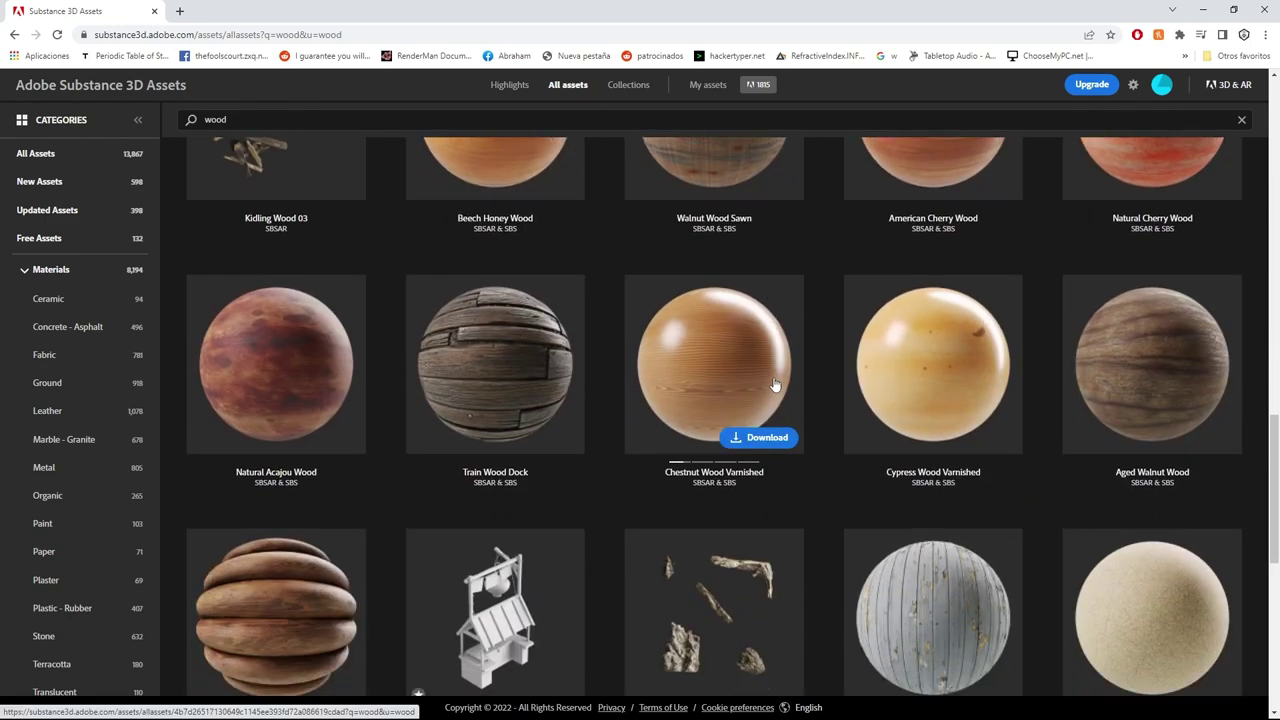
pyautogui.scroll(-1, 775, 385)
pyautogui.click(1119, 301)
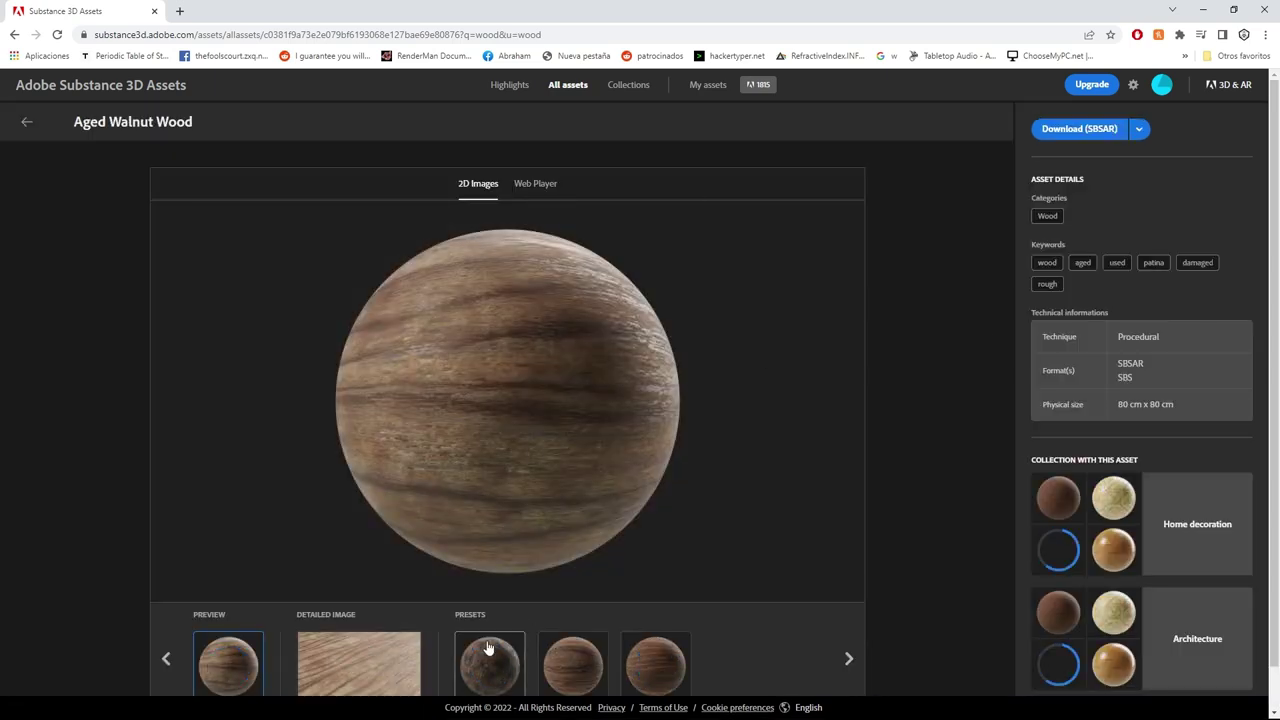
pyautogui.click(362, 652)
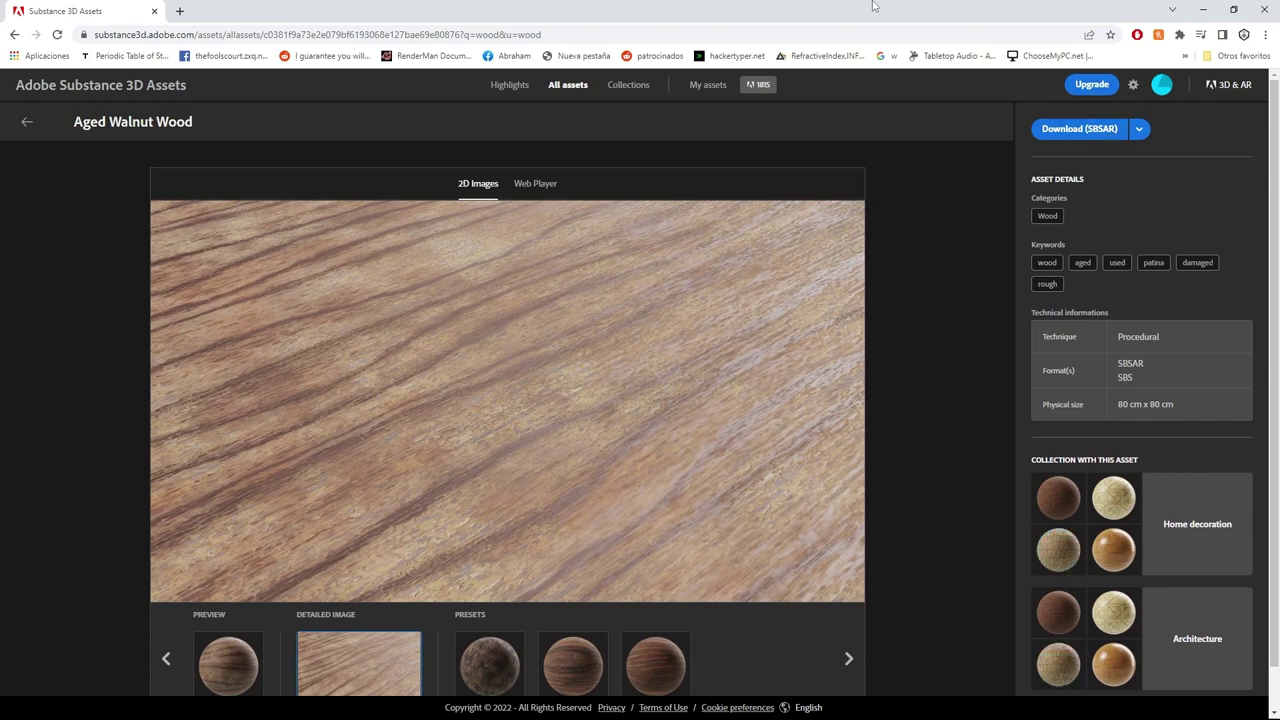
# - Download Aged Walnut Wood as an SBSAR file and show it in its folder
pyautogui.click(1081, 130)
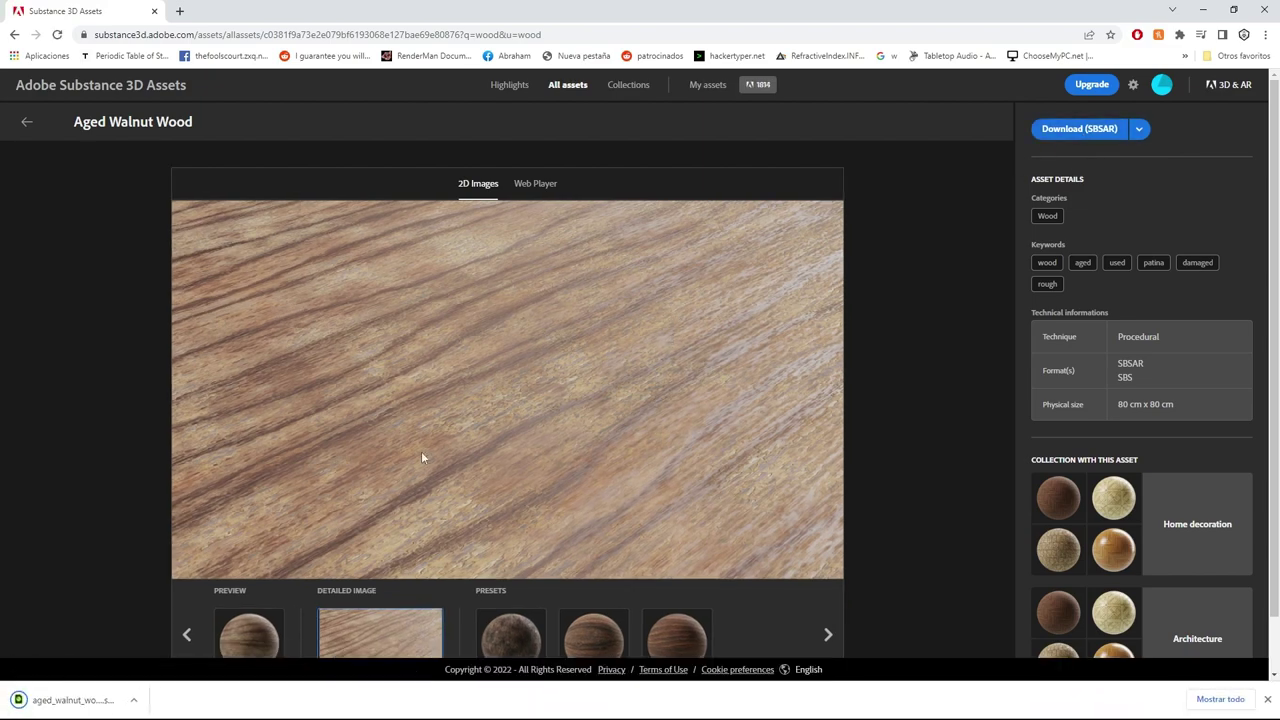
pyautogui.click(141, 700)
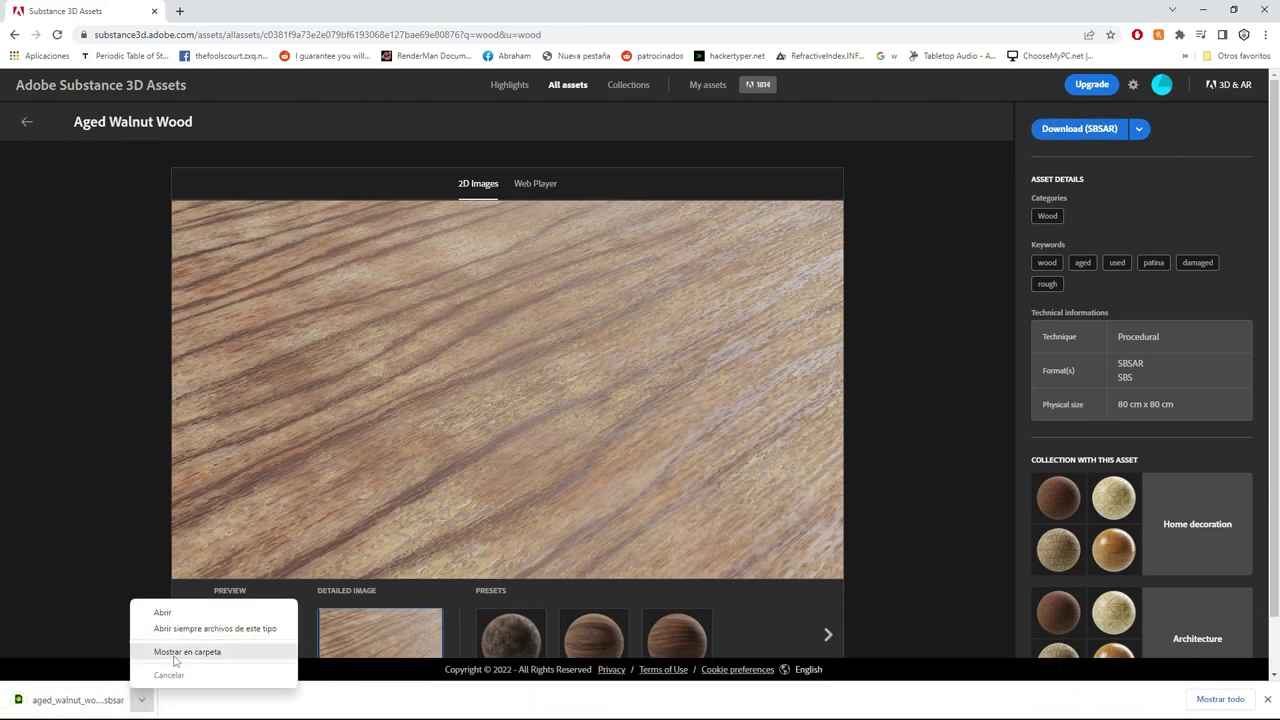
pyautogui.click(175, 651)
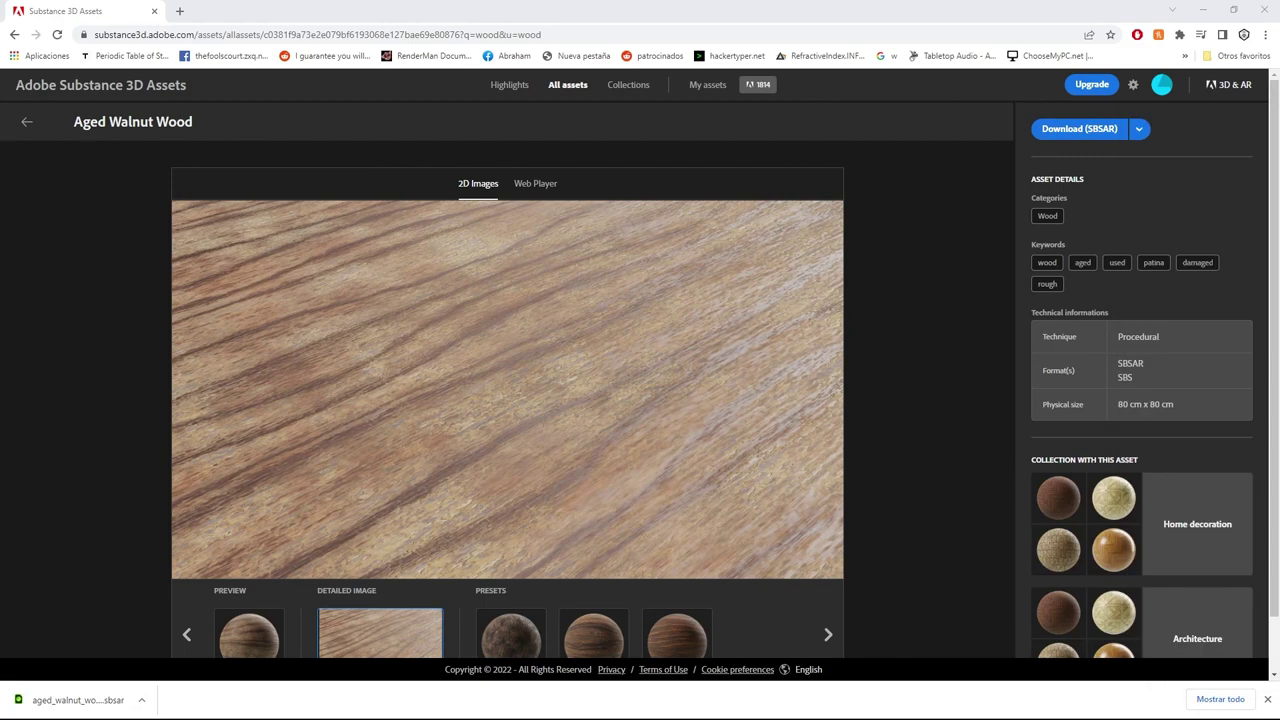
# - Bring aged_walnut_wood.sbsar into Substance 3D Painter's resource import as a basematerial, with the library 'your_assets' as destination
pyautogui.moveTo(75, 700)
pyautogui.mouseDown()
pyautogui.moveTo(447, 710)
pyautogui.moveTo(517, 592)
pyautogui.moveTo(517, 463)
pyautogui.moveTo(563, 617)
pyautogui.mouseUp()
pyautogui.hotkey('alt', 'Tab')
pyautogui.hotkey('alt', 'Tab')
pyautogui.click(810, 210)
pyautogui.click(795, 270)
pyautogui.click(806, 234)
pyautogui.click(832, 262)
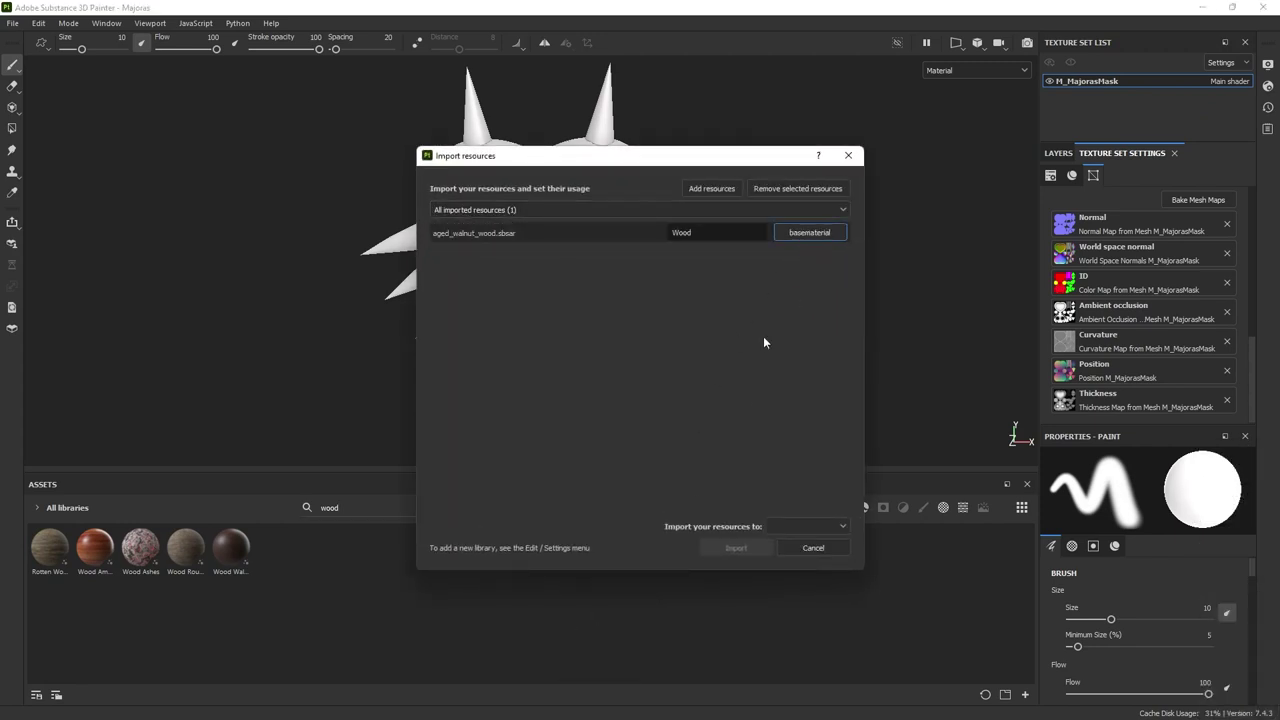
pyautogui.click(790, 526)
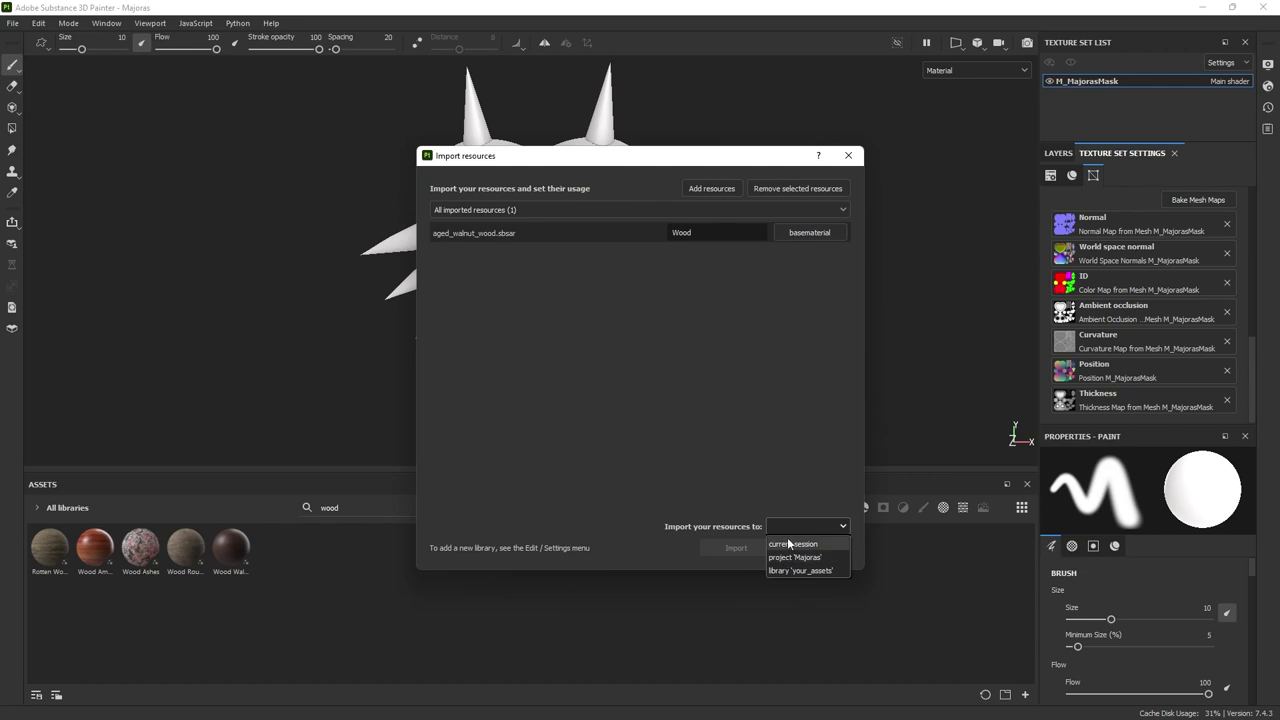
pyautogui.click(803, 570)
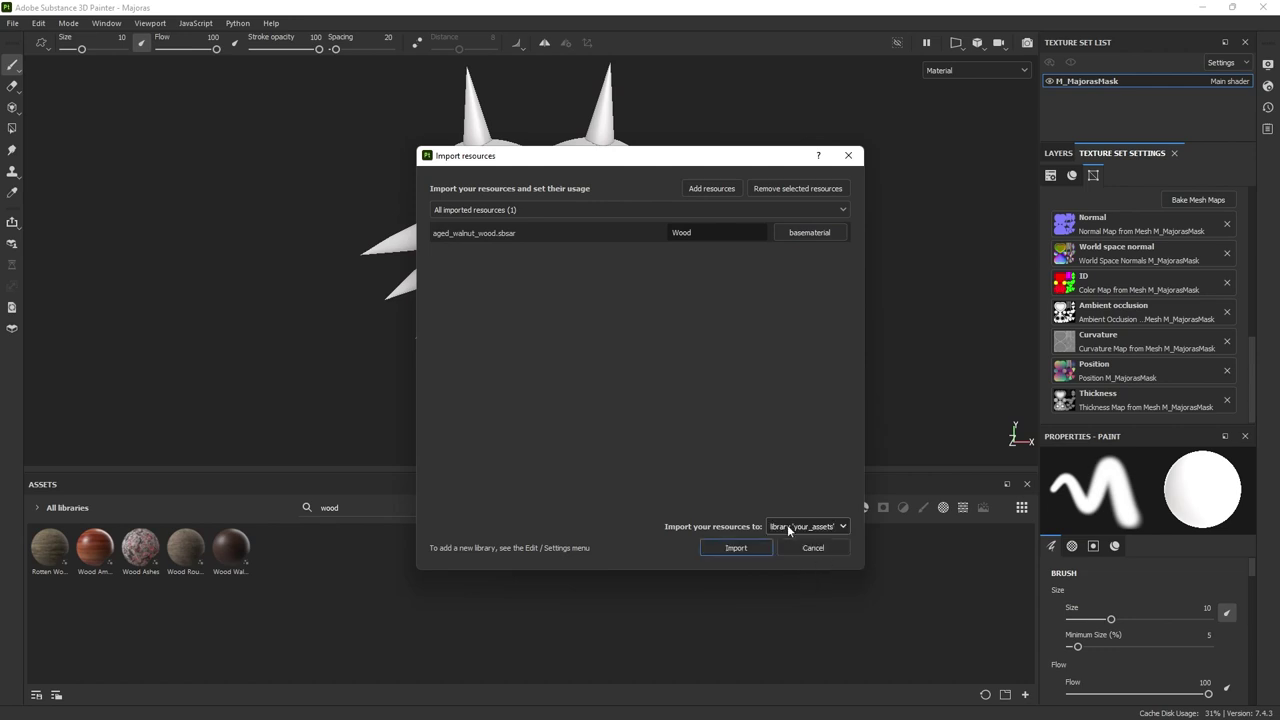
# - Import aged_walnut_wood.sbsar as a base material into the your_assets library and filter the assets to materials matching "wood"
pyautogui.click(736, 548)
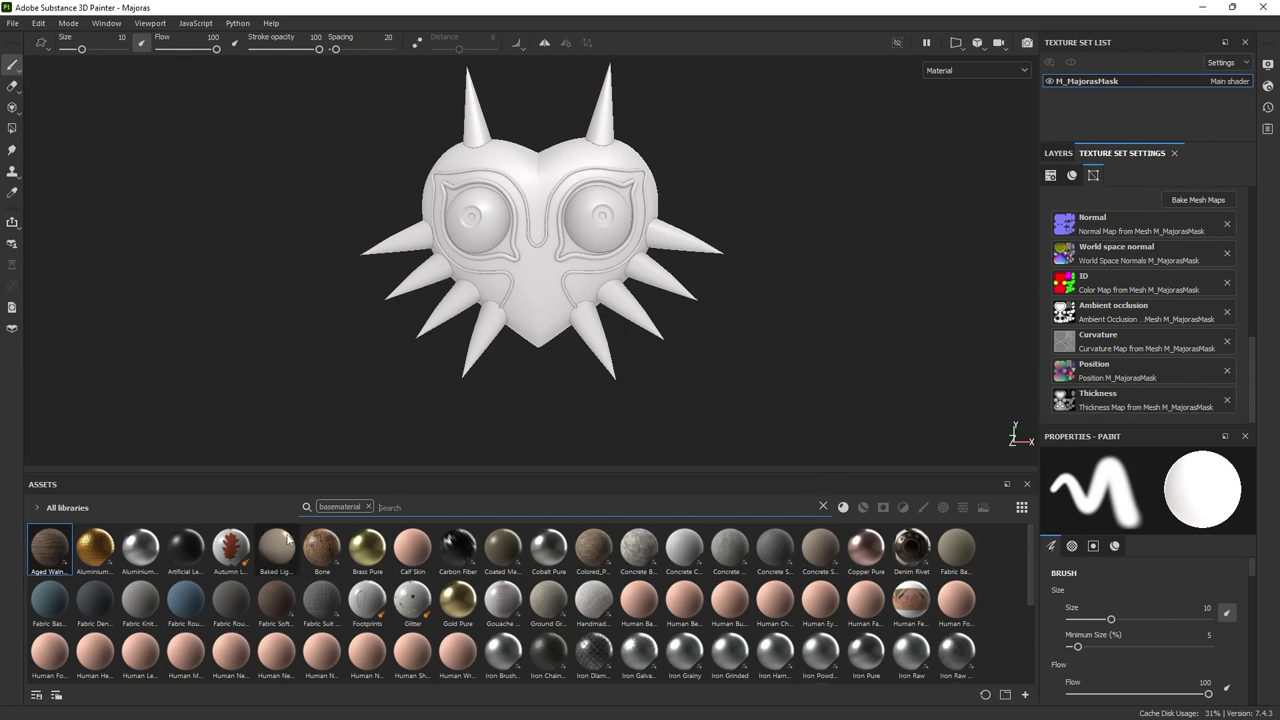
pyautogui.click(369, 508)
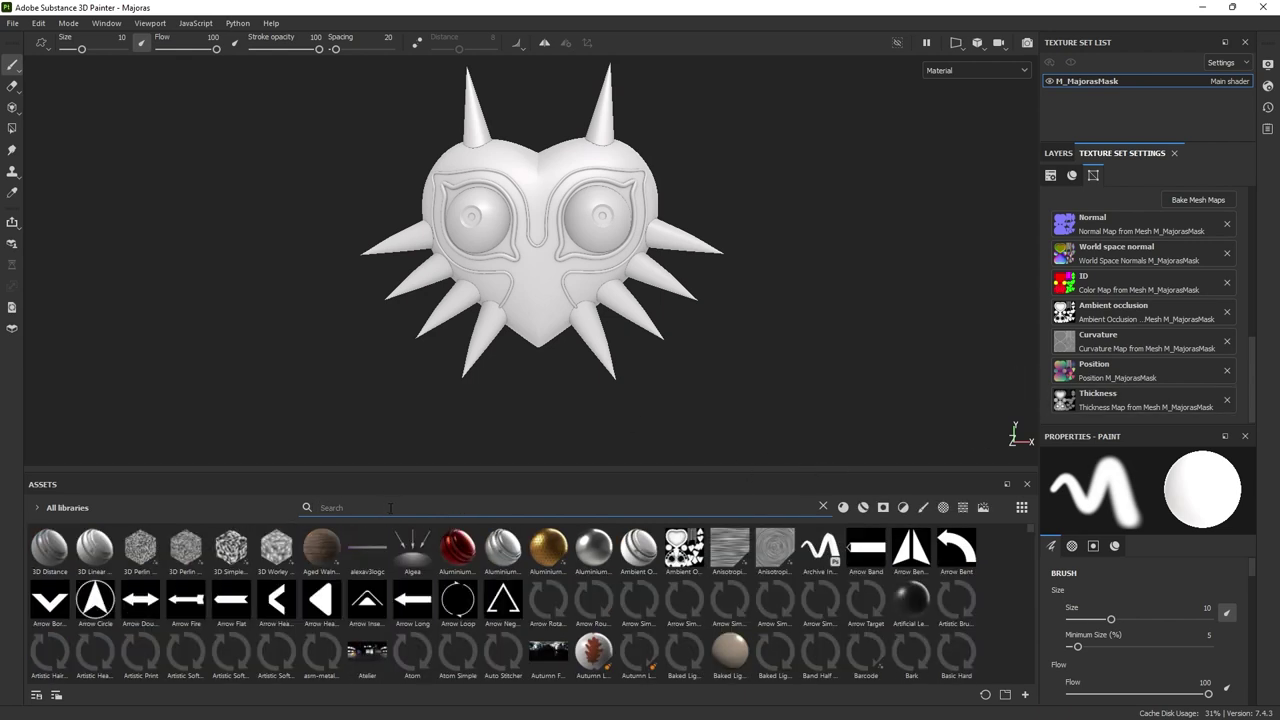
pyautogui.write('wood')
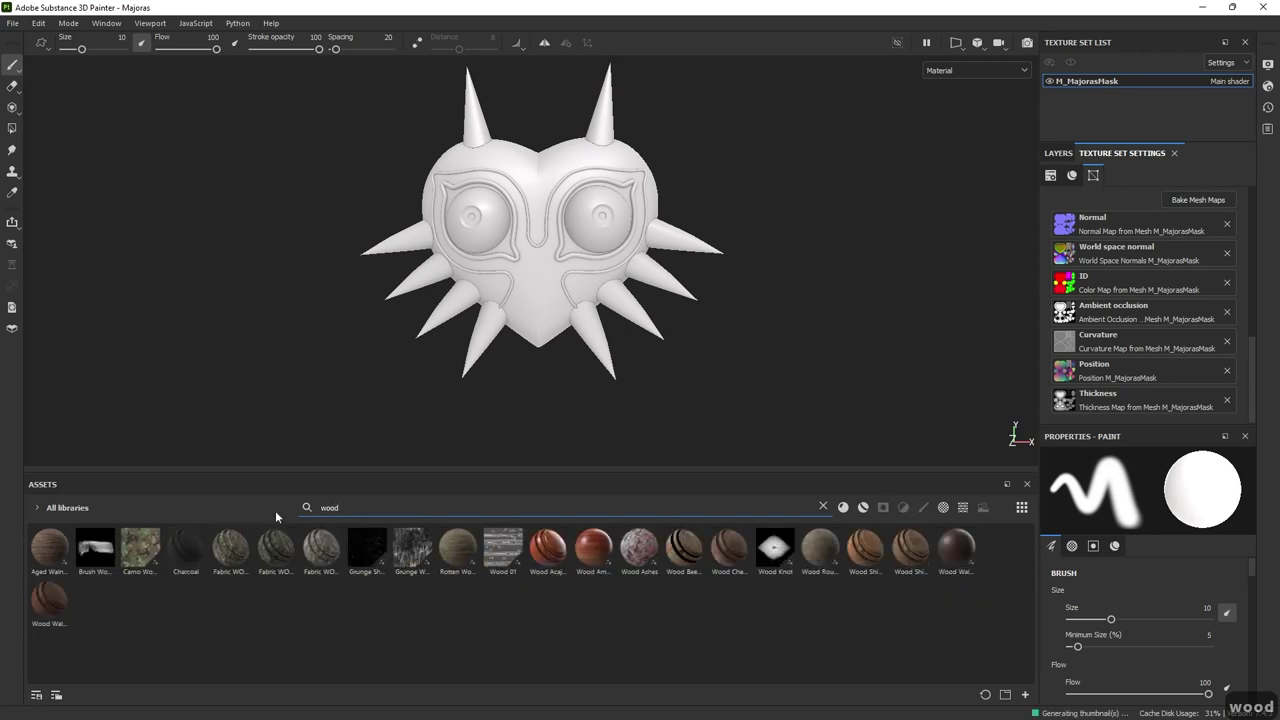
pyautogui.click(843, 507)
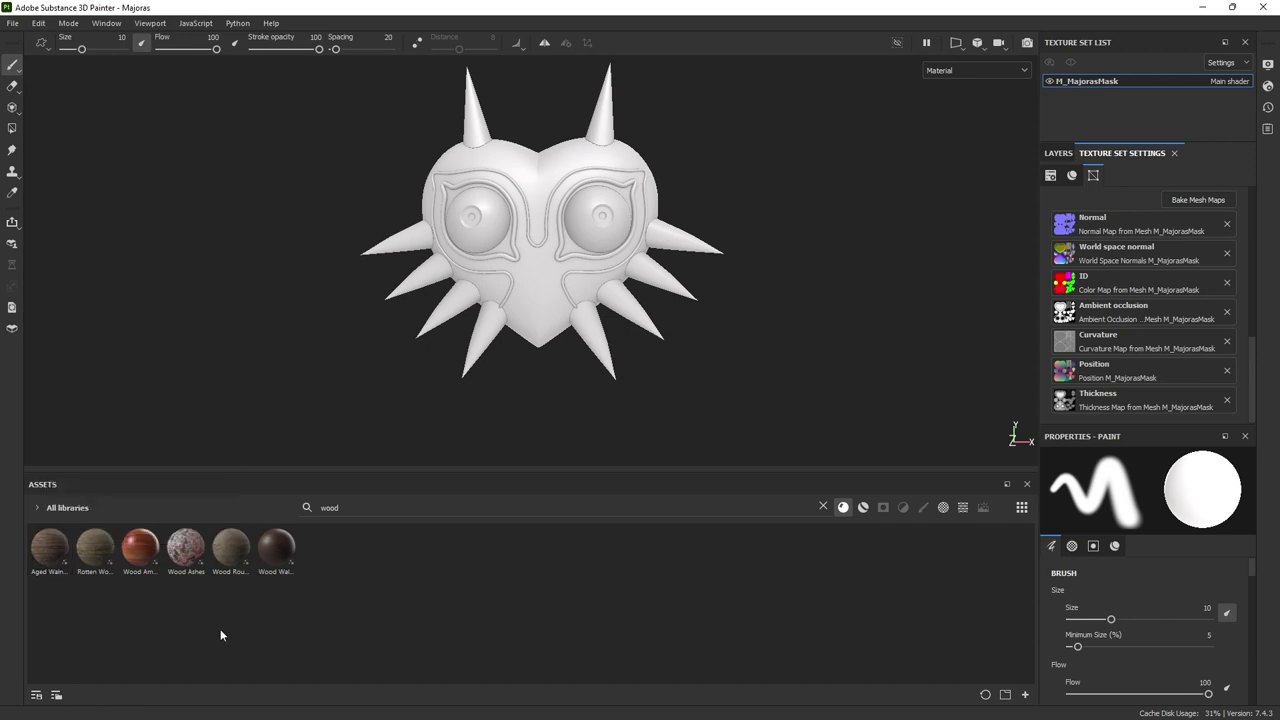
# - Add the Wood American Cherry material as a fill layer above Layer 1 and inspect it on the mask
pyautogui.click(1058, 153)
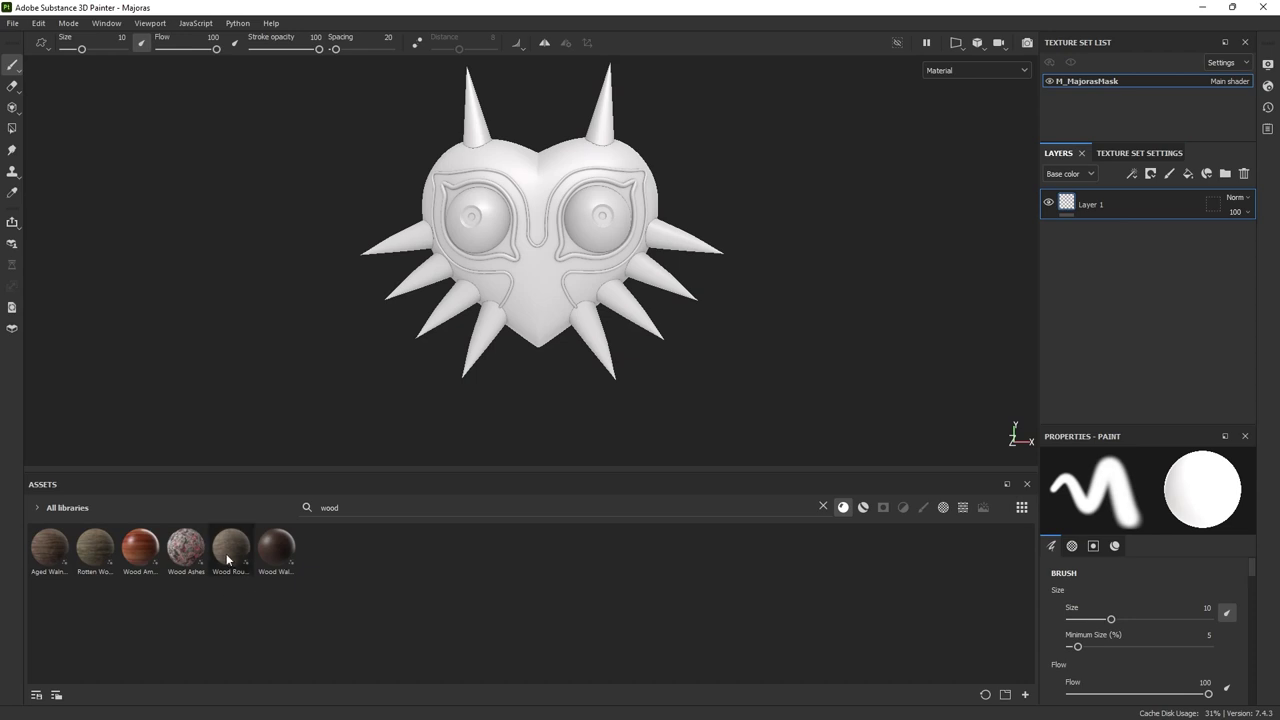
pyautogui.moveTo(142, 560); pyautogui.dragTo(1085, 215)
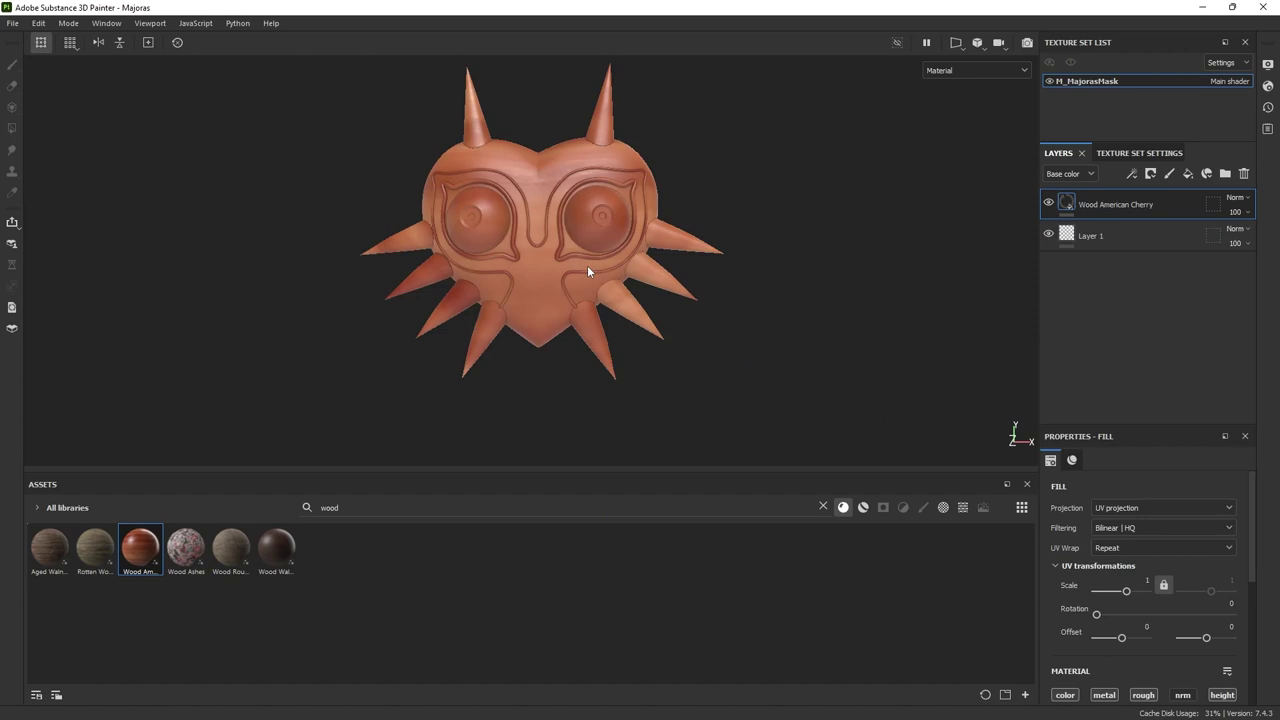
pyautogui.keyDown('alt'); pyautogui.moveTo(704, 318); pyautogui.dragTo(1104, 318, button='right'); pyautogui.keyUp('alt')
pyautogui.keyDown('alt'); pyautogui.moveTo(791, 268); pyautogui.dragTo(878, 304, button='middle'); pyautogui.keyUp('alt')
pyautogui.keyDown('alt'); pyautogui.moveTo(878, 304); pyautogui.dragTo(958, 338, button='right'); pyautogui.keyUp('alt')
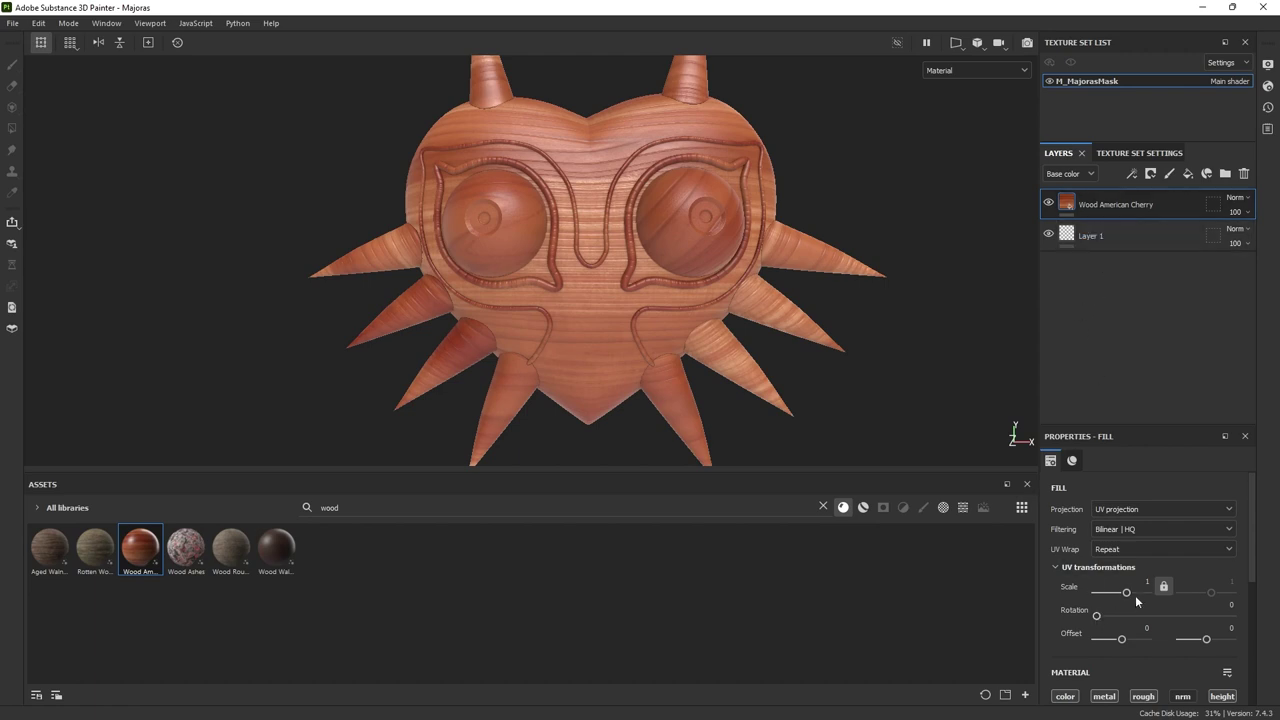
# - Rotate the cherry wood texture to about 89 degrees and check the grain direction across the mask
pyautogui.moveTo(1096, 616); pyautogui.dragTo(1131, 617)
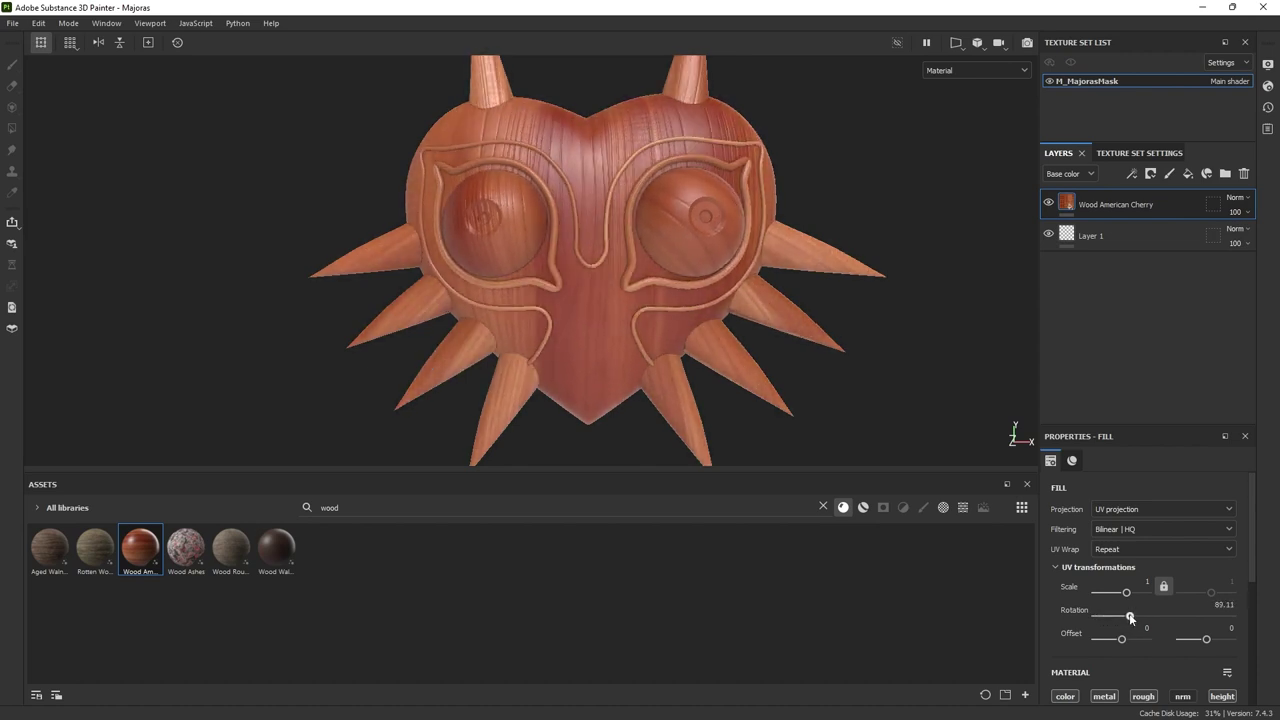
pyautogui.keyDown('alt'); pyautogui.moveTo(840, 393); pyautogui.dragTo(720, 300); pyautogui.keyUp('alt')
pyautogui.keyDown('alt'); pyautogui.moveTo(720, 300); pyautogui.dragTo(739, 224, button='middle'); pyautogui.keyUp('alt')
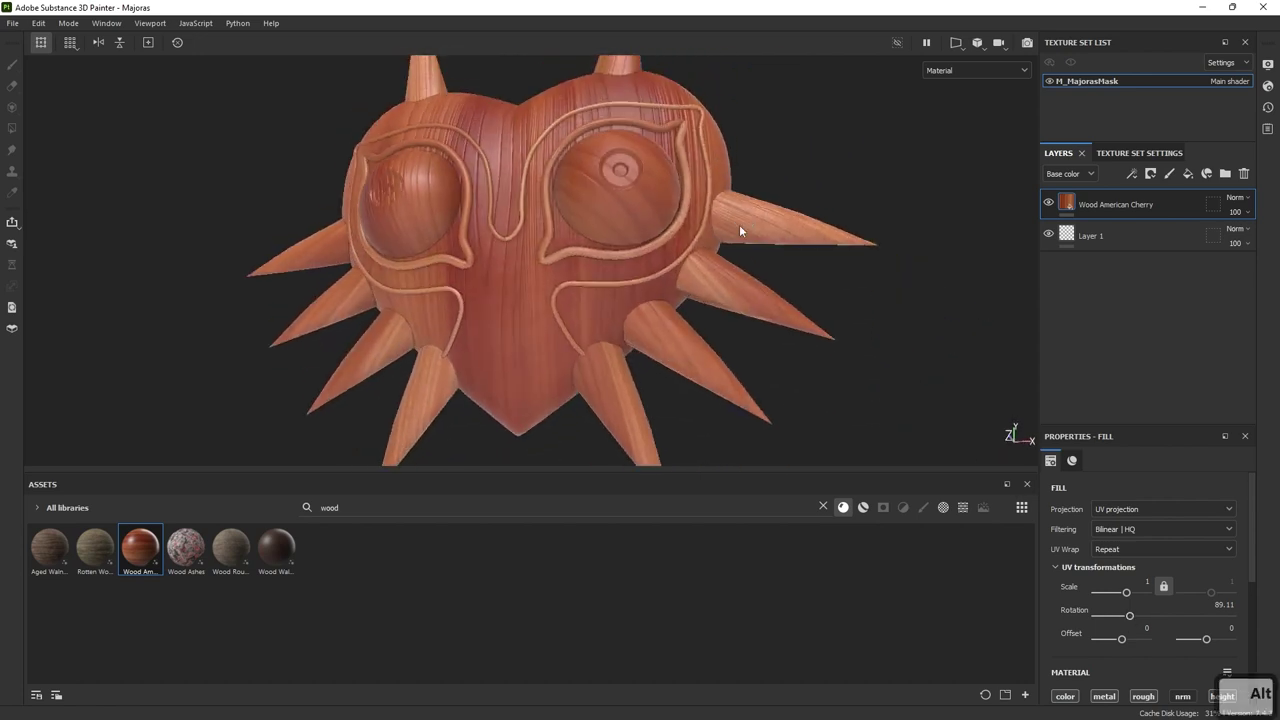
pyautogui.keyDown('alt'); pyautogui.moveTo(739, 224); pyautogui.dragTo(822, 374, button='right'); pyautogui.keyUp('alt')
pyautogui.keyDown('alt'); pyautogui.moveTo(822, 374); pyautogui.dragTo(878, 220, button='middle'); pyautogui.keyUp('alt')
pyautogui.keyDown('alt'); pyautogui.moveTo(878, 220); pyautogui.dragTo(655, 256); pyautogui.keyUp('alt')
pyautogui.keyDown('alt'); pyautogui.moveTo(655, 256); pyautogui.dragTo(618, 250, button='right'); pyautogui.keyUp('alt')
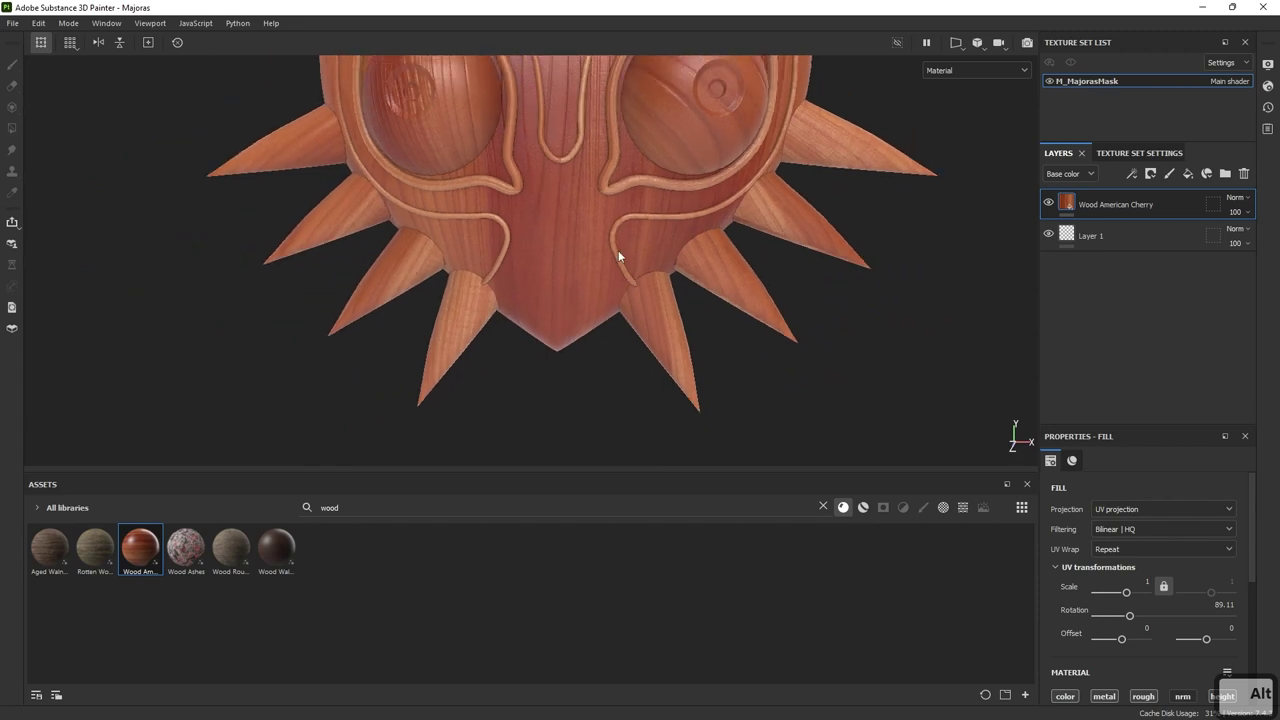
pyautogui.keyDown('alt'); pyautogui.moveTo(618, 250); pyautogui.dragTo(591, 277, button='middle'); pyautogui.keyUp('alt')
pyautogui.keyDown('alt'); pyautogui.moveTo(591, 277); pyautogui.dragTo(674, 269, button='right'); pyautogui.keyUp('alt')
pyautogui.keyDown('alt'); pyautogui.moveTo(674, 269); pyautogui.dragTo(948, 374); pyautogui.keyUp('alt')
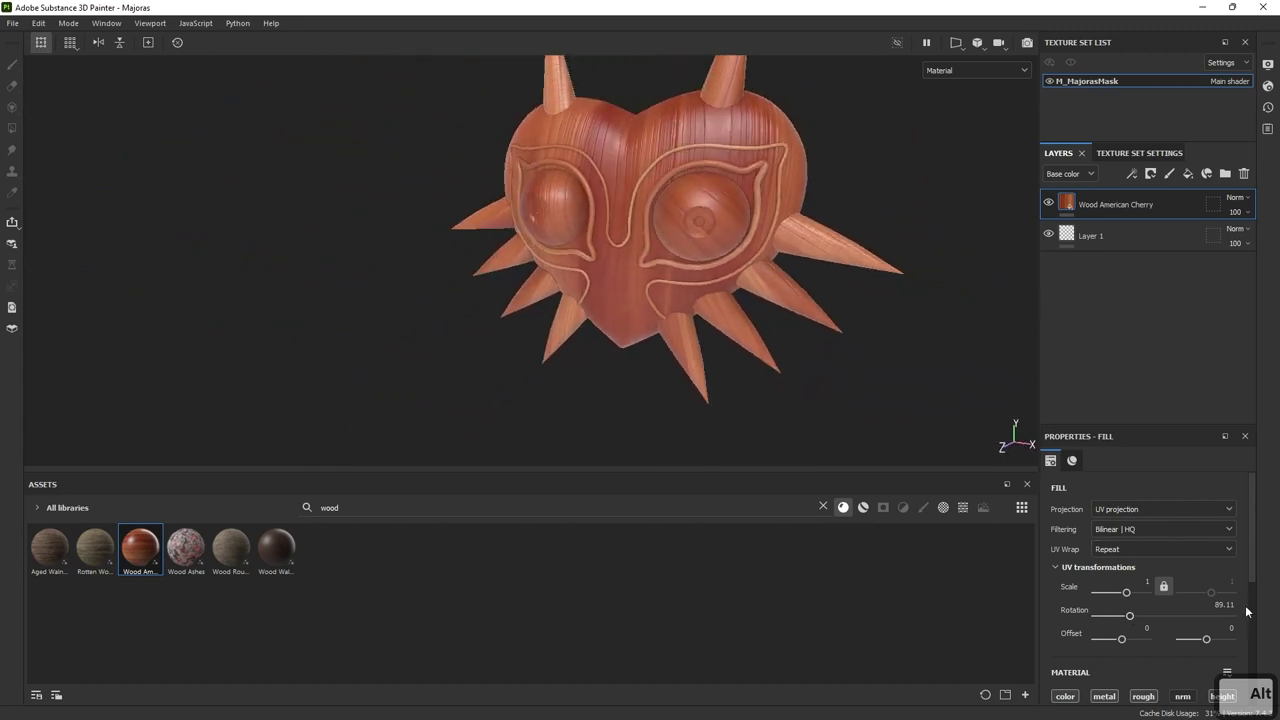
# - Set the cherry wood layer's UV rotation to exactly 90 degrees
pyautogui.moveTo(1129, 617); pyautogui.dragTo(1132, 618)
pyautogui.keyDown('alt'); pyautogui.moveTo(960, 350); pyautogui.dragTo(800, 291); pyautogui.keyUp('alt')
pyautogui.keyDown('alt'); pyautogui.moveTo(846, 377); pyautogui.dragTo(868, 392); pyautogui.keyUp('alt')
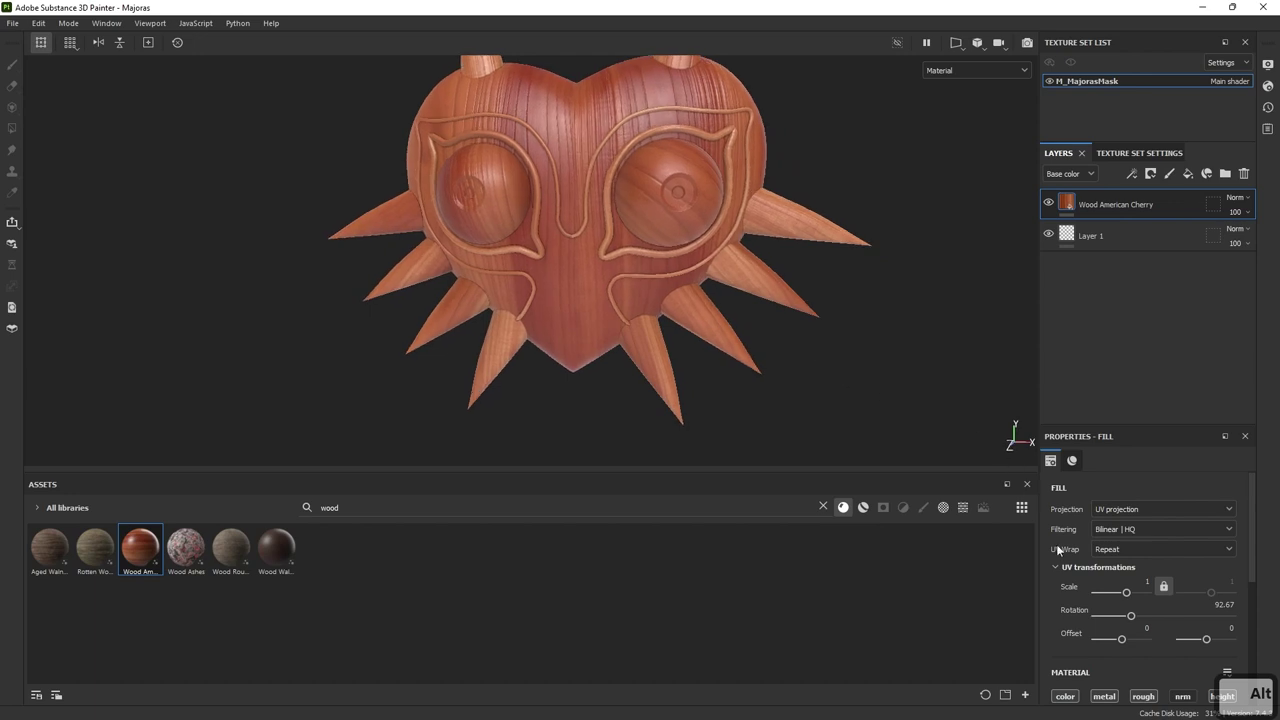
pyautogui.moveTo(1130, 617); pyautogui.dragTo(1128, 617)
pyautogui.click(1225, 604)
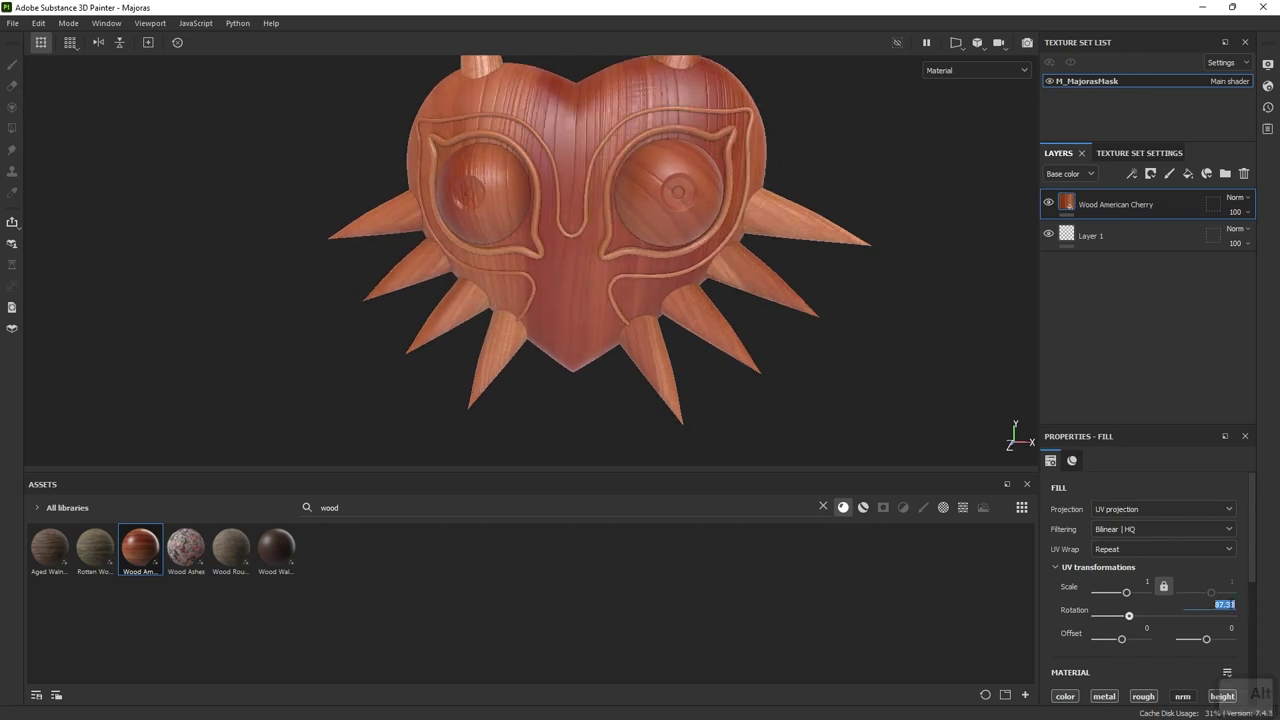
pyautogui.write('90')
pyautogui.press('Return')
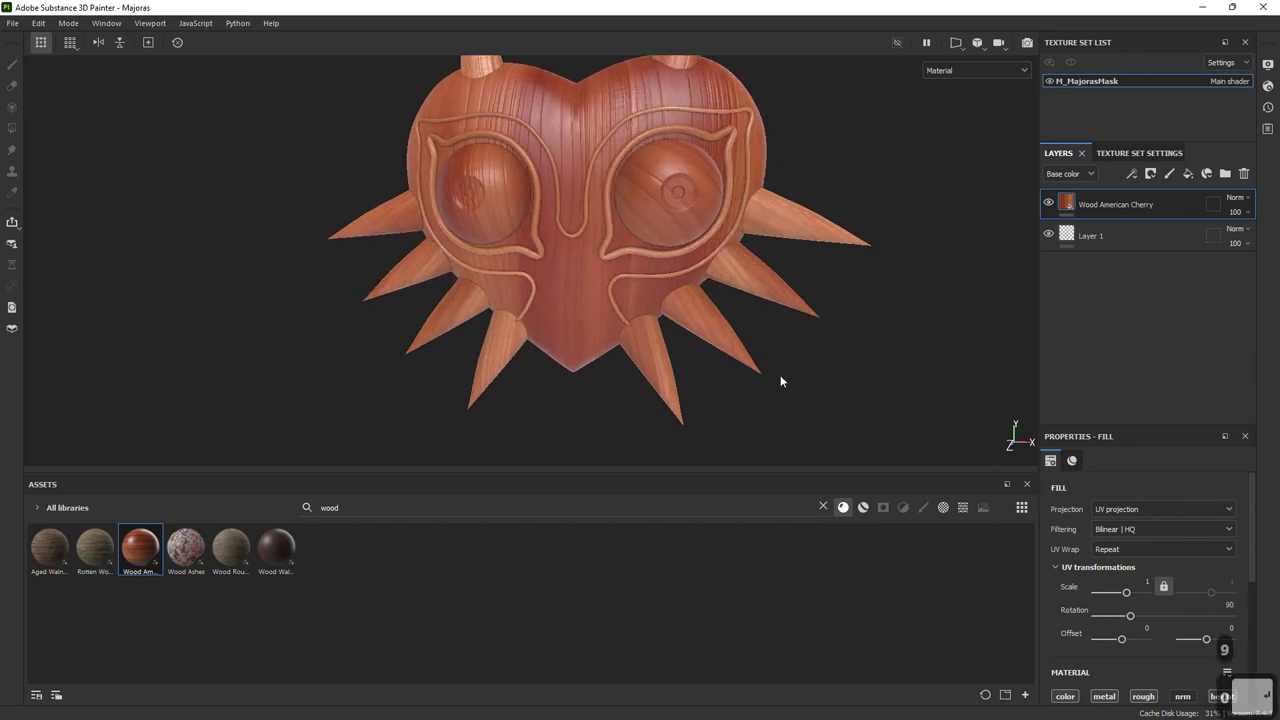
# - Try a smaller UV scale of 0.4 and then about 50 on the cherry wood layer, checking the grain up close
pyautogui.keyDown('alt'); pyautogui.moveTo(800, 294); pyautogui.dragTo(786, 269, button='right'); pyautogui.keyUp('alt')
pyautogui.keyDown('alt'); pyautogui.moveTo(694, 214); pyautogui.dragTo(720, 278, button='middle'); pyautogui.keyUp('alt')
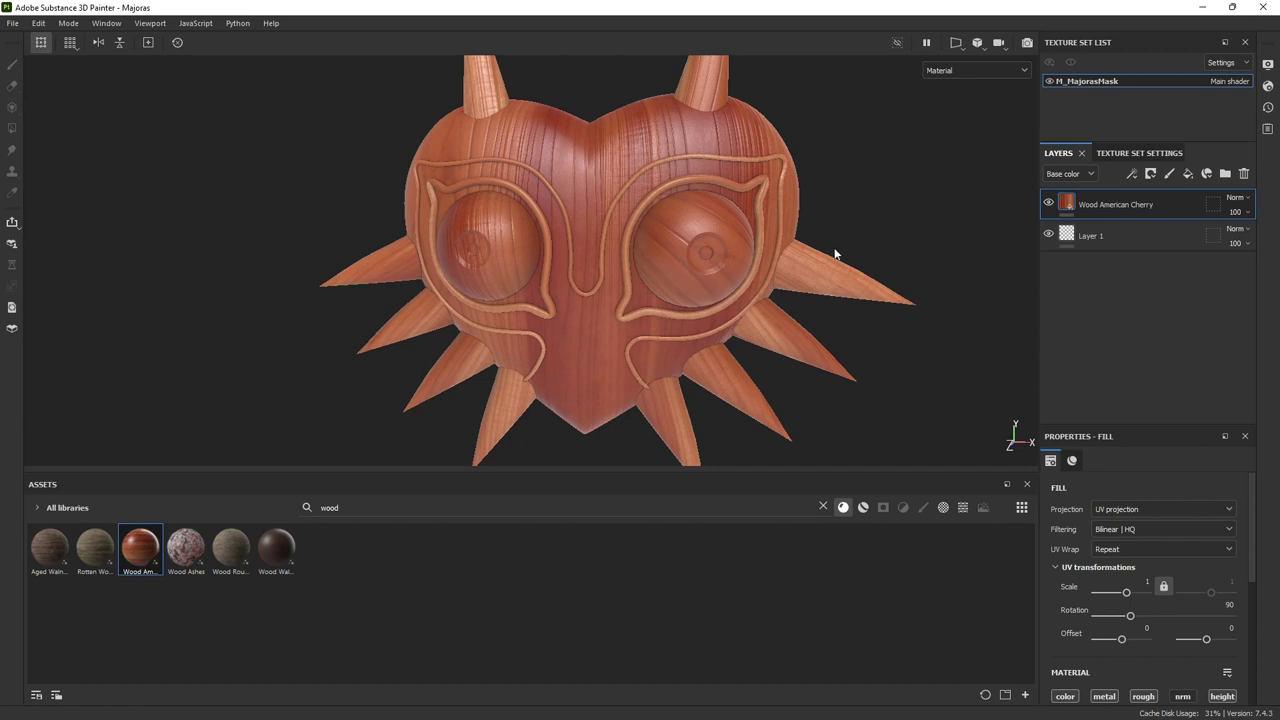
pyautogui.moveTo(1130, 596); pyautogui.dragTo(1125, 596)
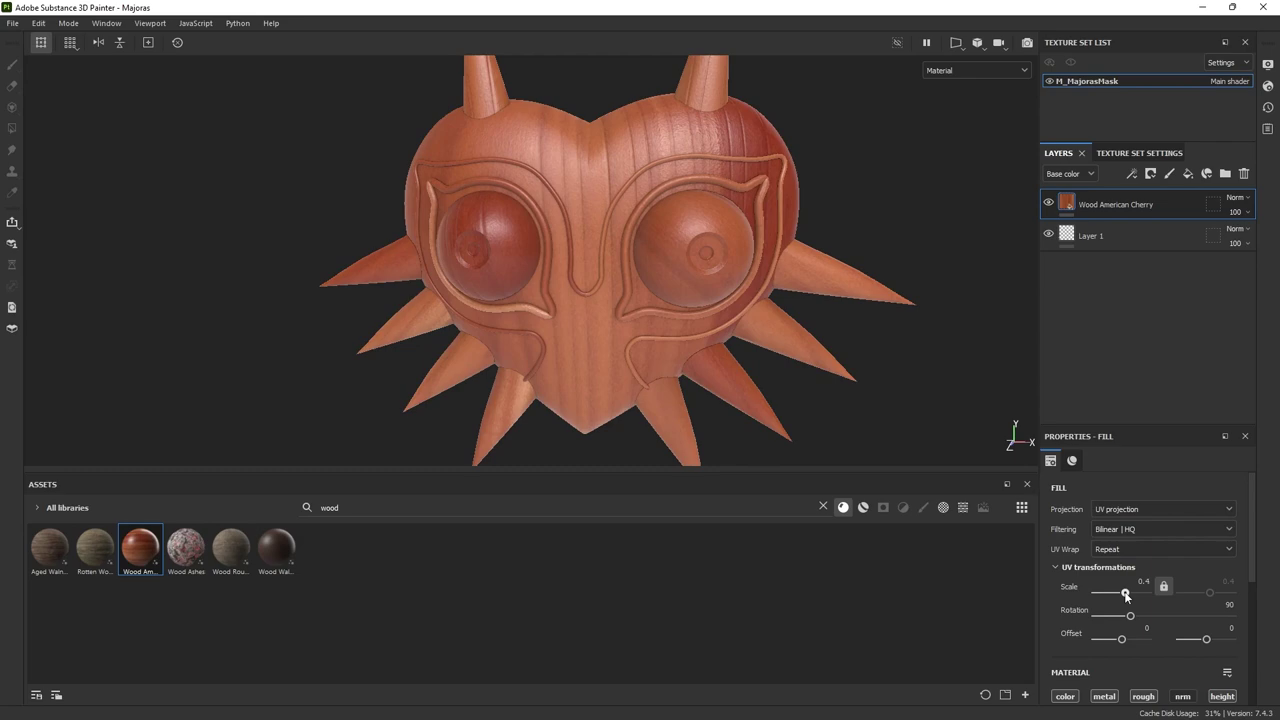
pyautogui.moveTo(1126, 595); pyautogui.dragTo(1140, 595)
pyautogui.keyDown('alt'); pyautogui.moveTo(960, 420); pyautogui.dragTo(1040, 600, button='right'); pyautogui.keyUp('alt')
pyautogui.keyDown('alt'); pyautogui.moveTo(560, 265); pyautogui.dragTo(712, 352, button='right'); pyautogui.keyUp('alt')
pyautogui.keyDown('alt'); pyautogui.moveTo(712, 352); pyautogui.dragTo(828, 309); pyautogui.keyUp('alt')
pyautogui.keyDown('alt'); pyautogui.moveTo(828, 309); pyautogui.dragTo(706, 349, button='right'); pyautogui.keyUp('alt')
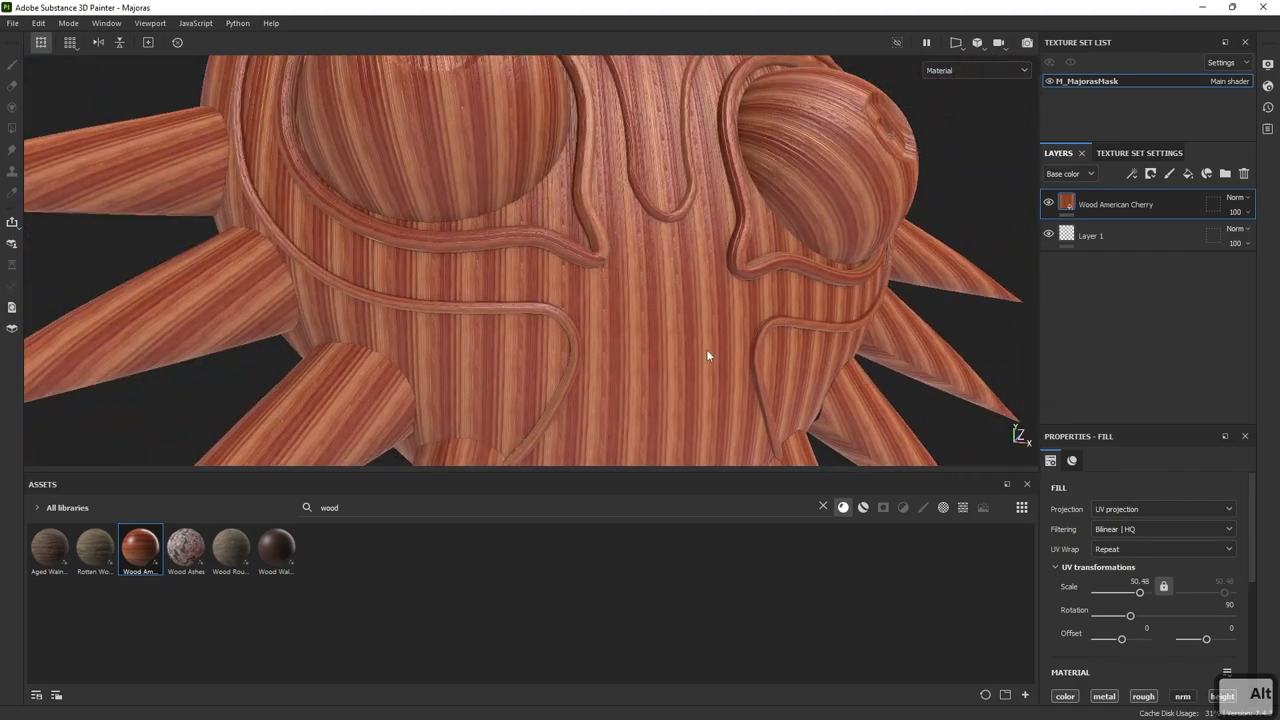
pyautogui.keyDown('alt'); pyautogui.moveTo(1019, 334); pyautogui.dragTo(490, 247, button='right'); pyautogui.keyUp('alt')
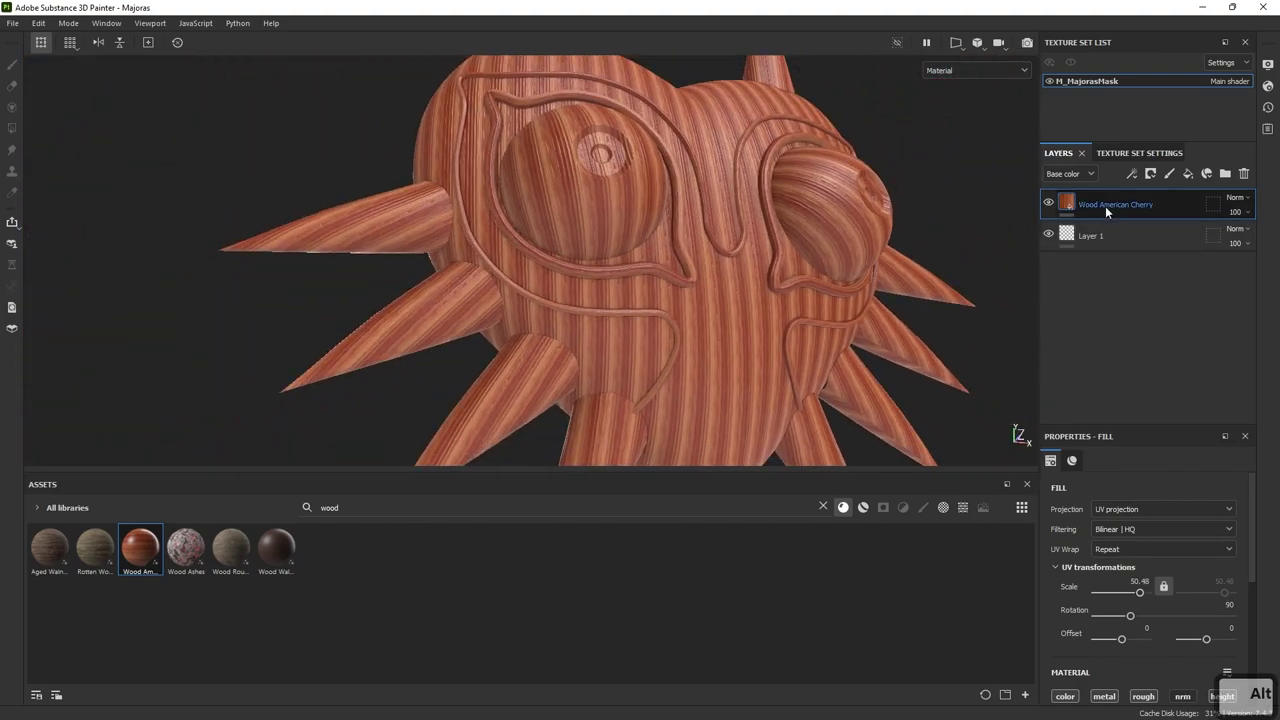
# - Replace the Wood American Cherry layer with an Aged Walnut Wood fill layer above Layer 1
pyautogui.press('Delete')
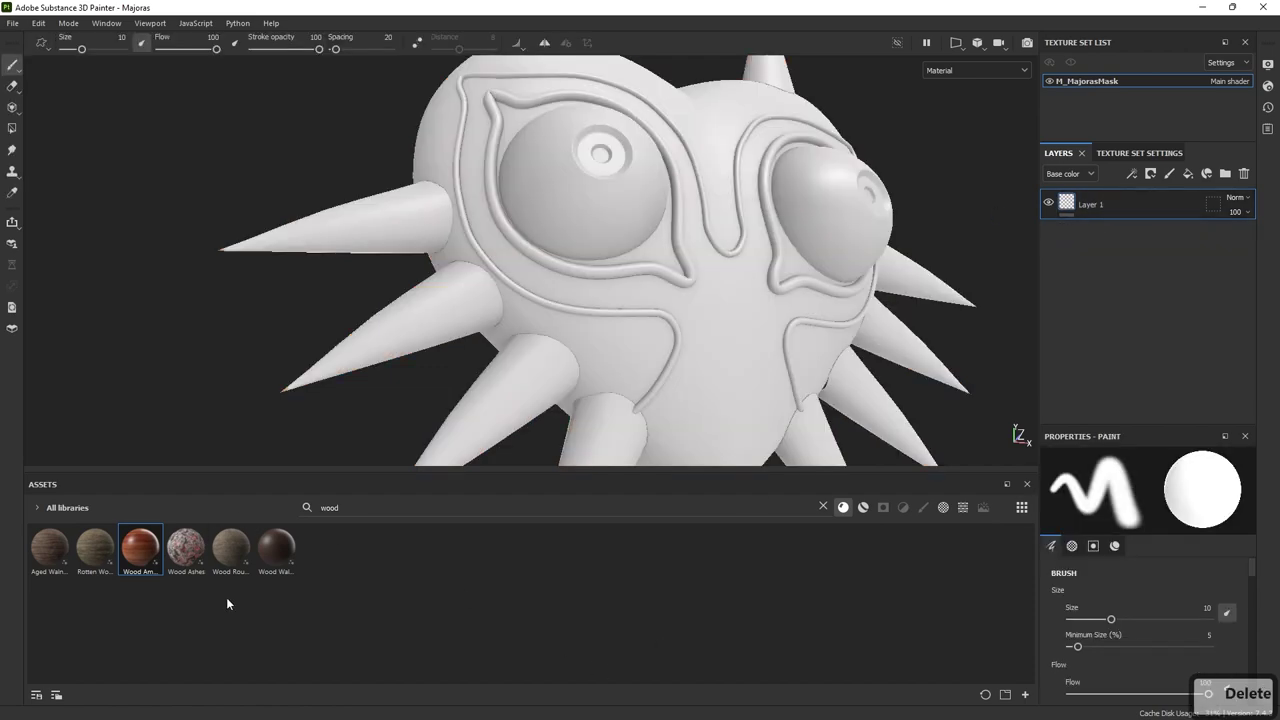
pyautogui.moveTo(49, 548); pyautogui.dragTo(1076, 210)
pyautogui.keyDown('alt'); pyautogui.moveTo(862, 288); pyautogui.dragTo(711, 238); pyautogui.keyUp('alt')
pyautogui.keyDown('alt'); pyautogui.moveTo(711, 238); pyautogui.dragTo(1074, 468, button='right'); pyautogui.keyUp('alt')
pyautogui.keyDown('alt'); pyautogui.moveTo(1074, 468); pyautogui.dragTo(946, 353); pyautogui.keyUp('alt')
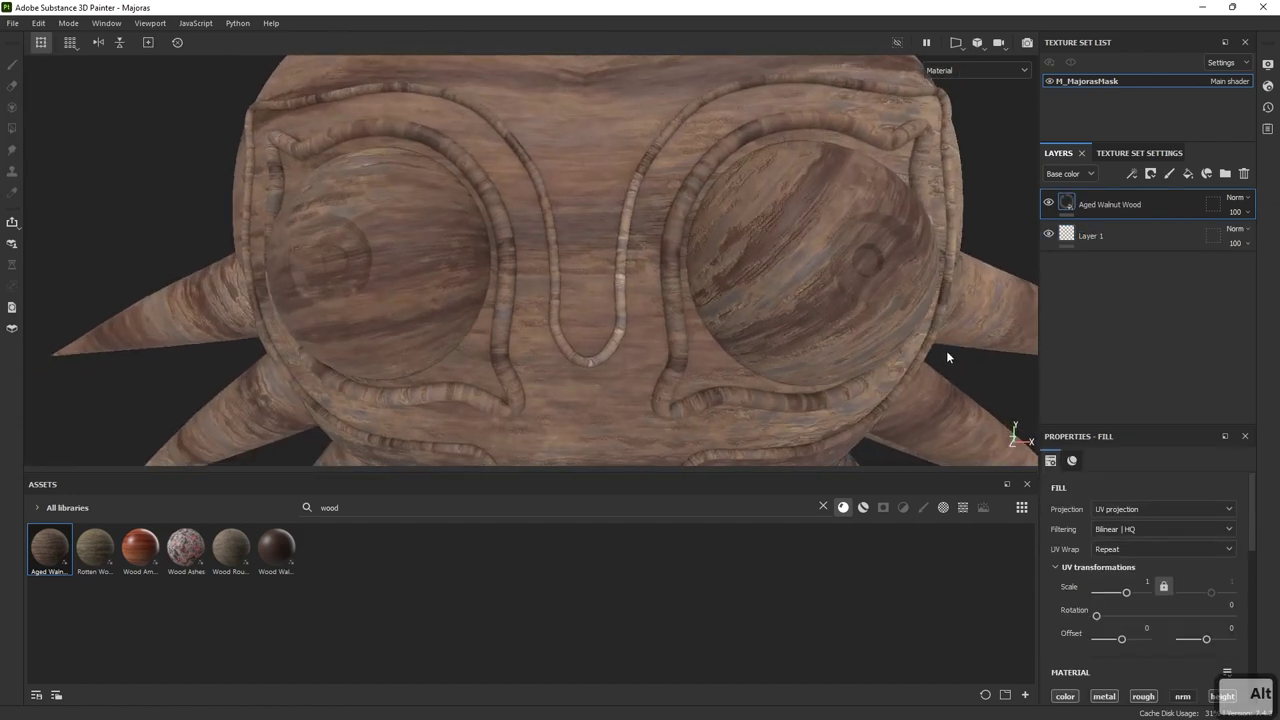
# - Set the Aged Walnut Wood layer's UV rotation to 90 degrees and its UV scale to 2
pyautogui.keyDown('alt'); pyautogui.moveTo(946, 353); pyautogui.dragTo(1014, 440, button='right'); pyautogui.keyUp('alt')
pyautogui.moveTo(1097, 617); pyautogui.dragTo(1131, 617)
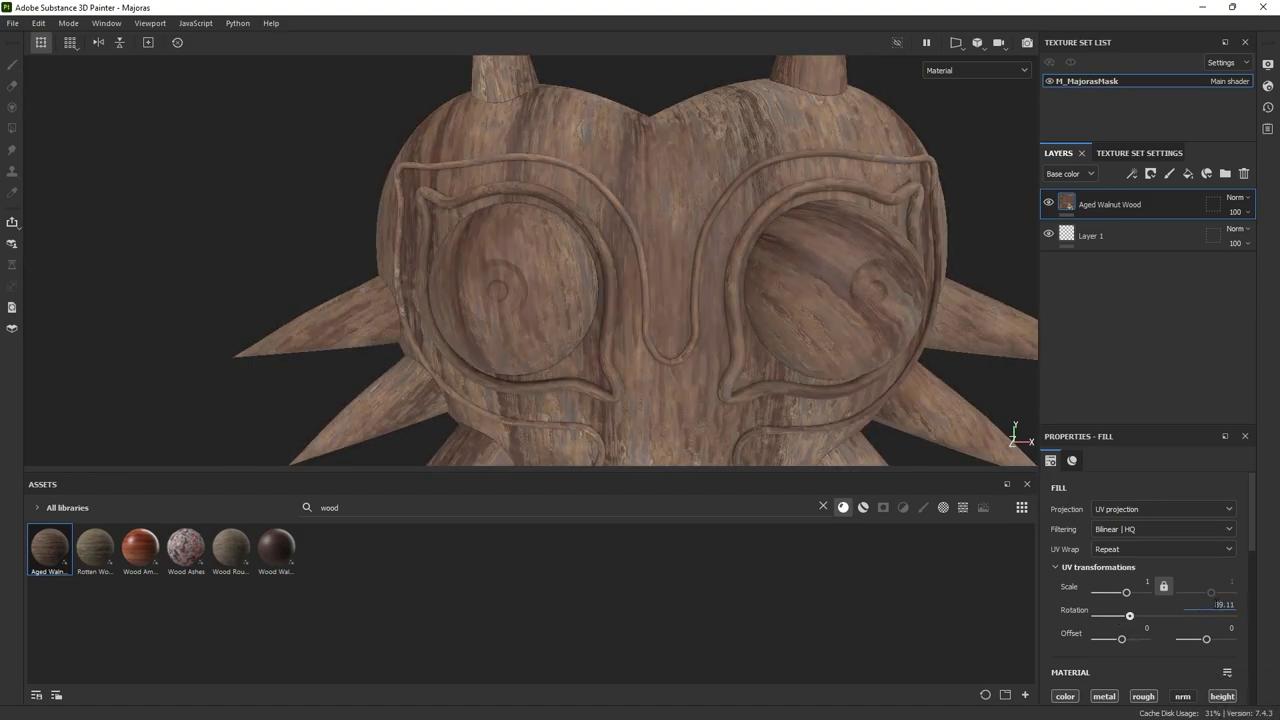
pyautogui.write('90')
pyautogui.press('Return')
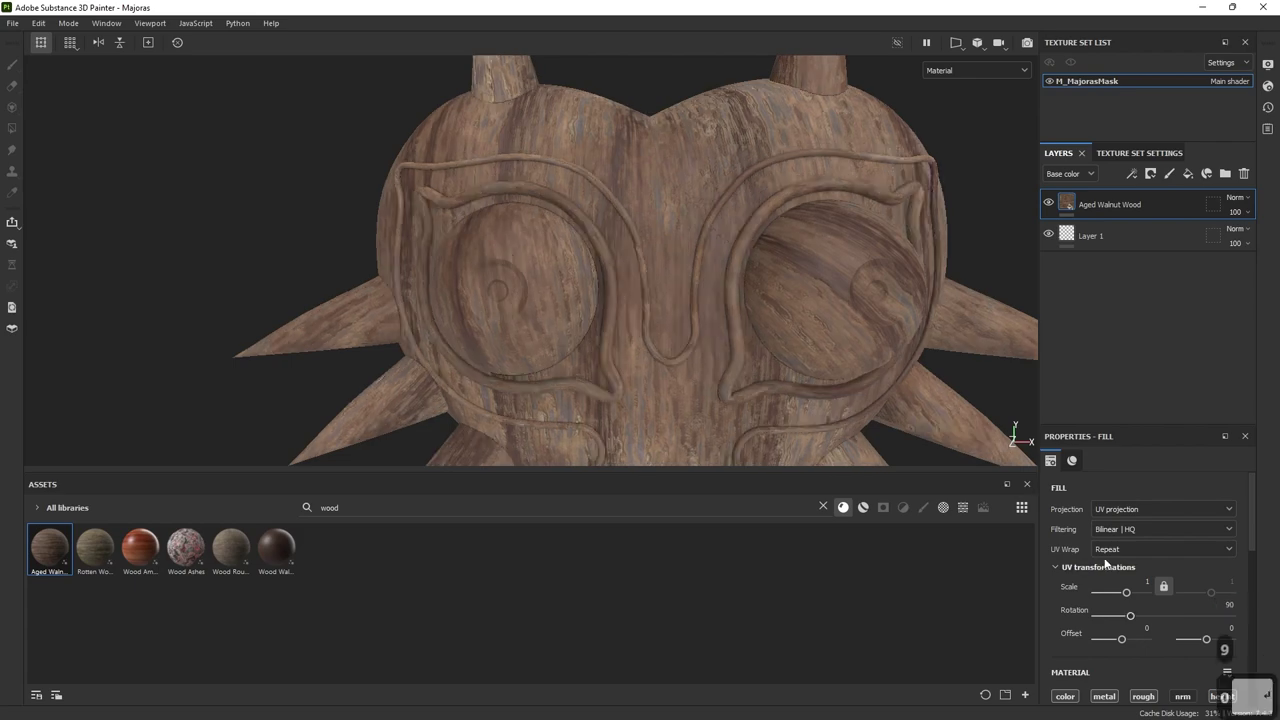
pyautogui.moveTo(1126, 594); pyautogui.dragTo(1126, 594)
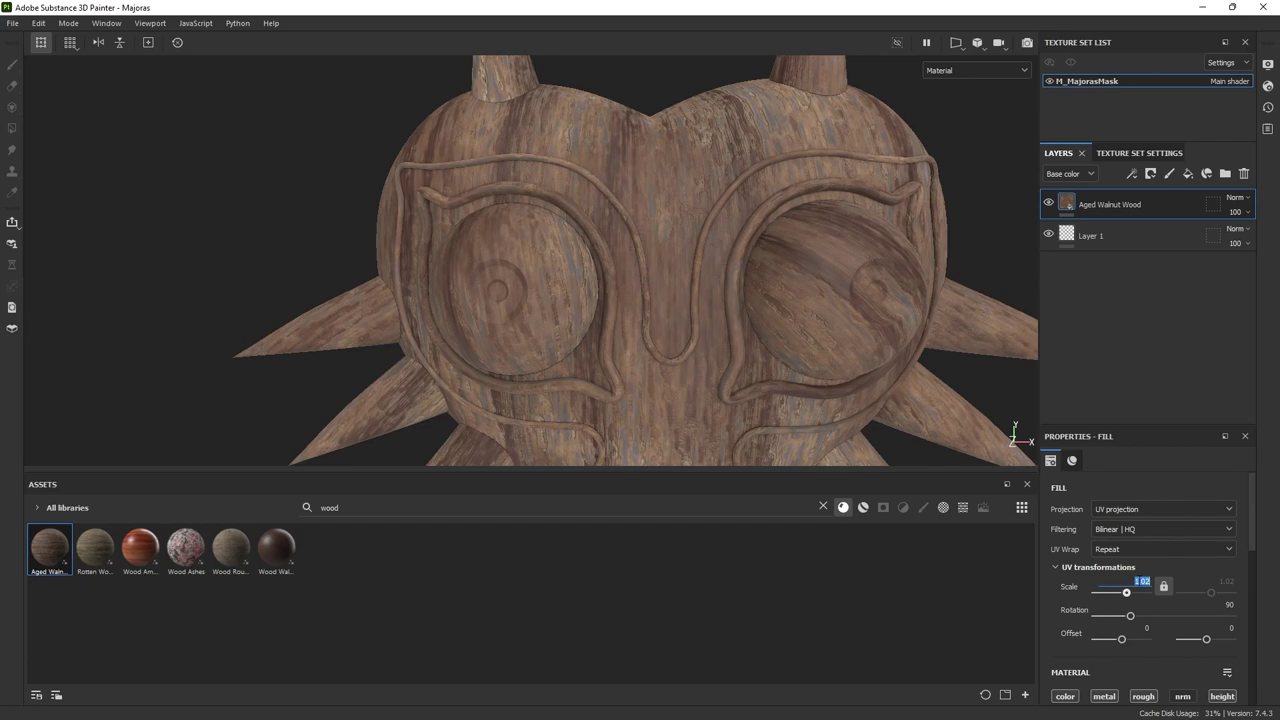
pyautogui.write('2')
pyautogui.press('Return')
# - Examine the walnut grain's size and direction on the mask's face, eyes and spikes from several angles
pyautogui.scroll(-3, 748, 343)
pyautogui.keyDown('alt'); pyautogui.moveTo(905, 362); pyautogui.dragTo(840, 192, button='middle'); pyautogui.keyUp('alt')
pyautogui.scroll(-2, 840, 192)
pyautogui.keyDown('alt'); pyautogui.moveTo(593, 192); pyautogui.dragTo(841, 242, button='right'); pyautogui.keyUp('alt')
pyautogui.keyDown('alt'); pyautogui.moveTo(841, 242); pyautogui.dragTo(794, 283, button='middle'); pyautogui.keyUp('alt')
pyautogui.scroll(-2, 763, 256)
pyautogui.keyDown('alt'); pyautogui.moveTo(662, 210); pyautogui.dragTo(668, 252, button='middle'); pyautogui.keyUp('alt')
pyautogui.keyDown('alt'); pyautogui.moveTo(668, 252); pyautogui.dragTo(720, 260, button='right'); pyautogui.keyUp('alt')
pyautogui.keyDown('alt'); pyautogui.moveTo(720, 260); pyautogui.dragTo(752, 314); pyautogui.keyUp('alt')
pyautogui.keyDown('alt'); pyautogui.moveTo(752, 314); pyautogui.dragTo(398, 174, button='right'); pyautogui.keyUp('alt')
pyautogui.keyDown('alt'); pyautogui.moveTo(511, 268); pyautogui.dragTo(646, 231); pyautogui.keyUp('alt')
pyautogui.keyDown('alt'); pyautogui.moveTo(646, 231); pyautogui.dragTo(826, 323, button='right'); pyautogui.keyUp('alt')
pyautogui.keyDown('alt'); pyautogui.moveTo(826, 323); pyautogui.dragTo(866, 326); pyautogui.keyUp('alt')
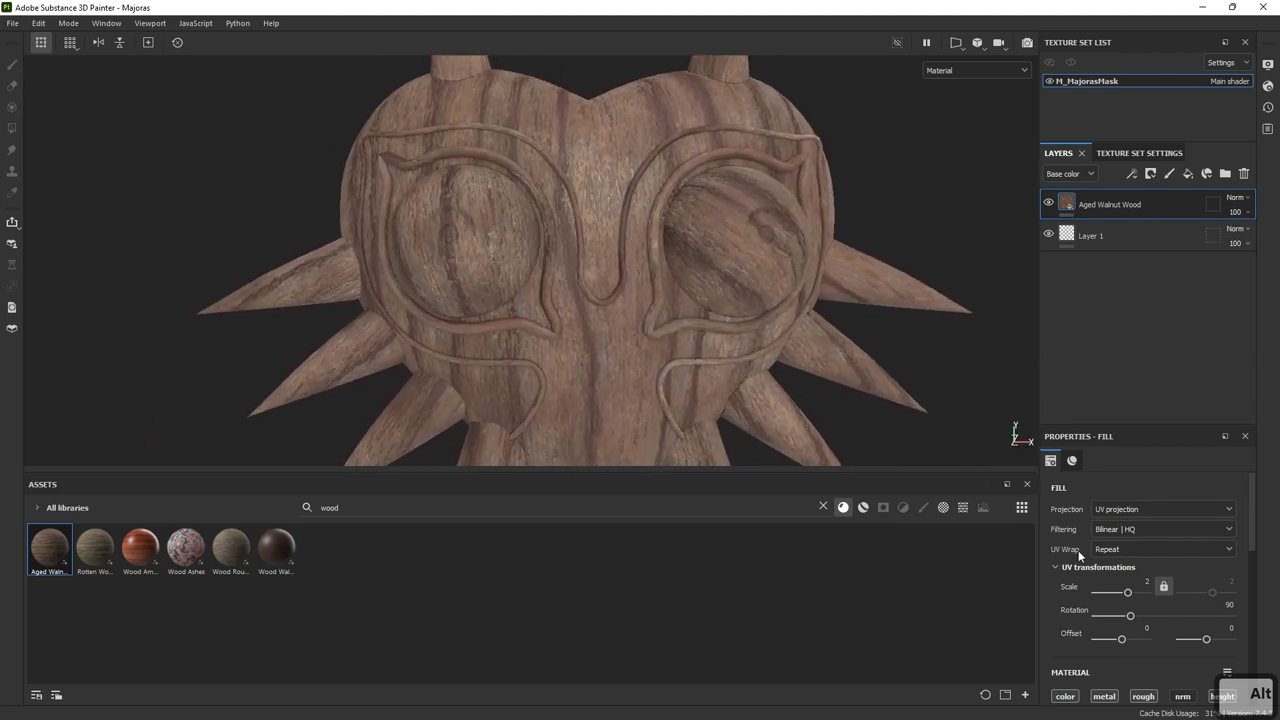
# - Lower the walnut material's Wood Color Variation to 0.06 and its Veins Contrast to 0.17
pyautogui.scroll(-5, 1078, 550)
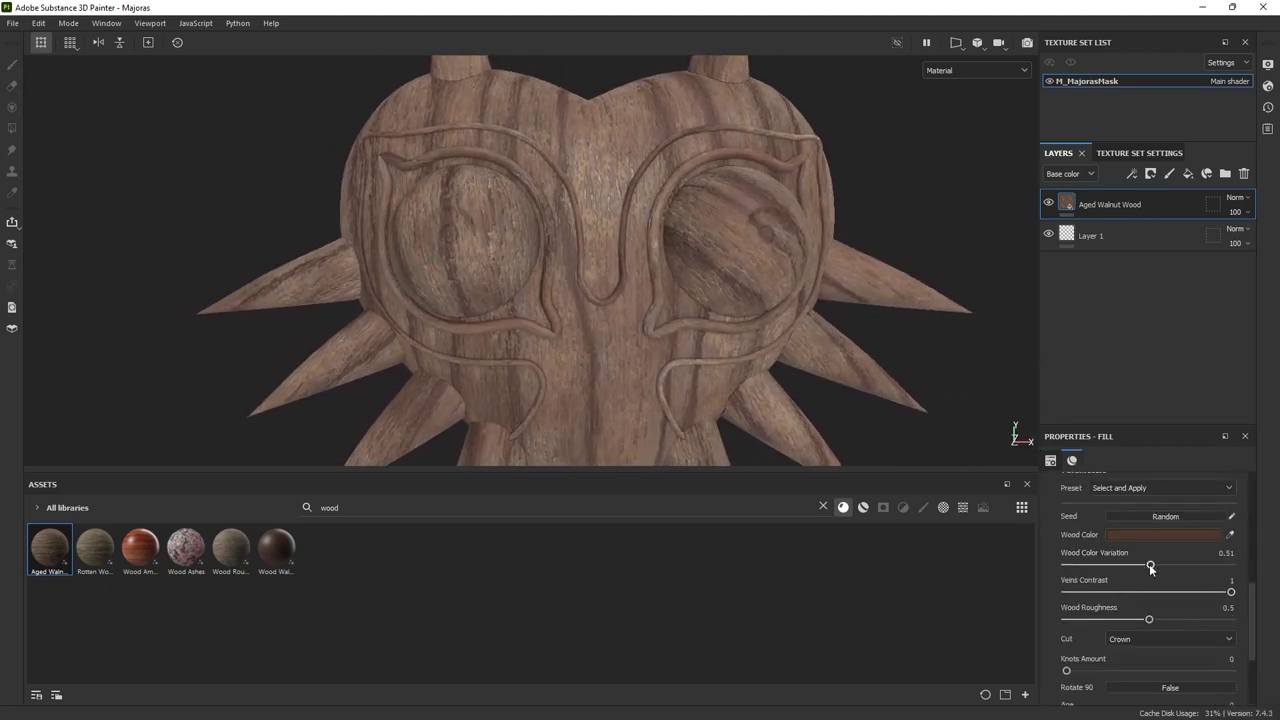
pyautogui.moveTo(1072, 570); pyautogui.dragTo(1066, 568)
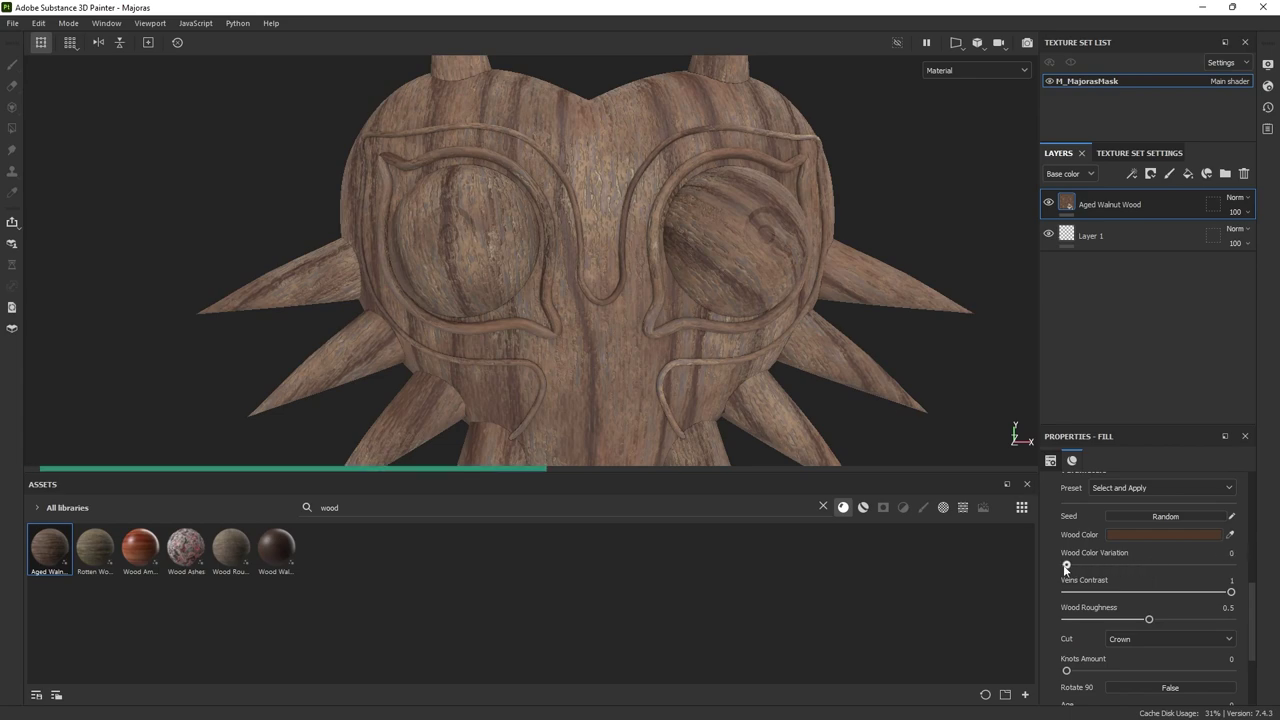
pyautogui.keyDown('alt'); pyautogui.moveTo(760, 431); pyautogui.dragTo(1245, 562); pyautogui.keyUp('alt')
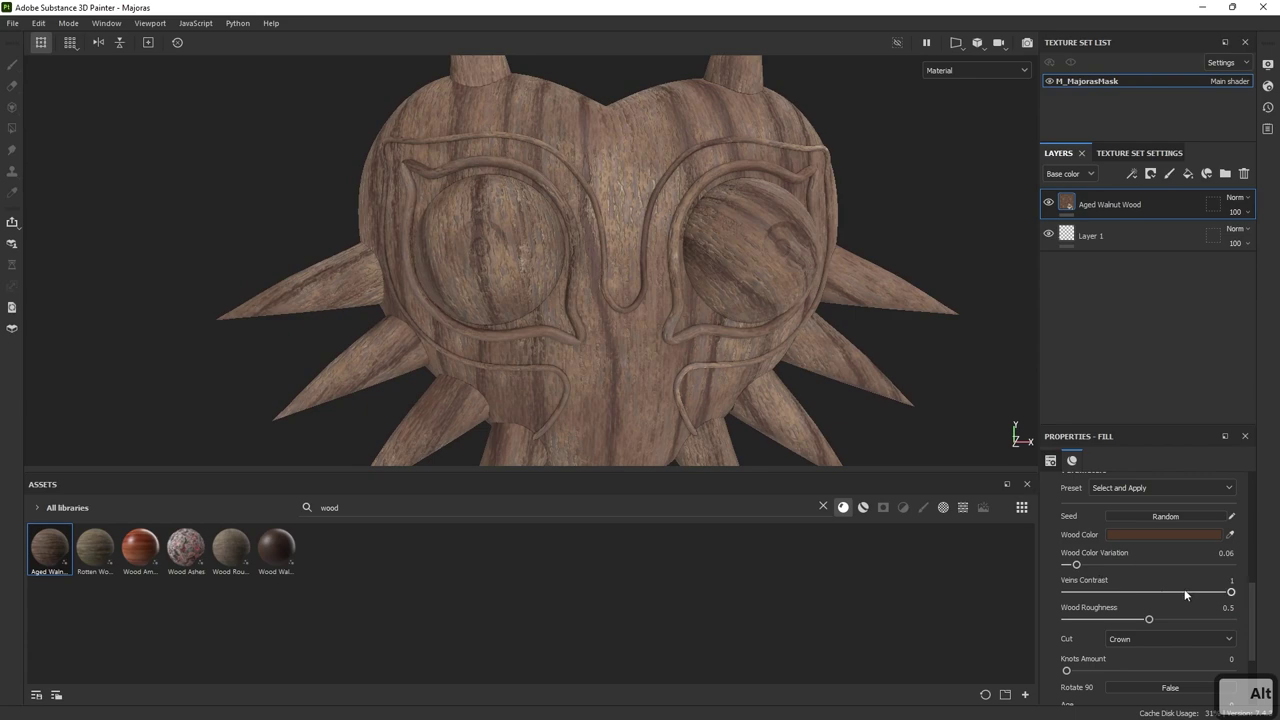
pyautogui.moveTo(1111, 593); pyautogui.dragTo(1094, 592)
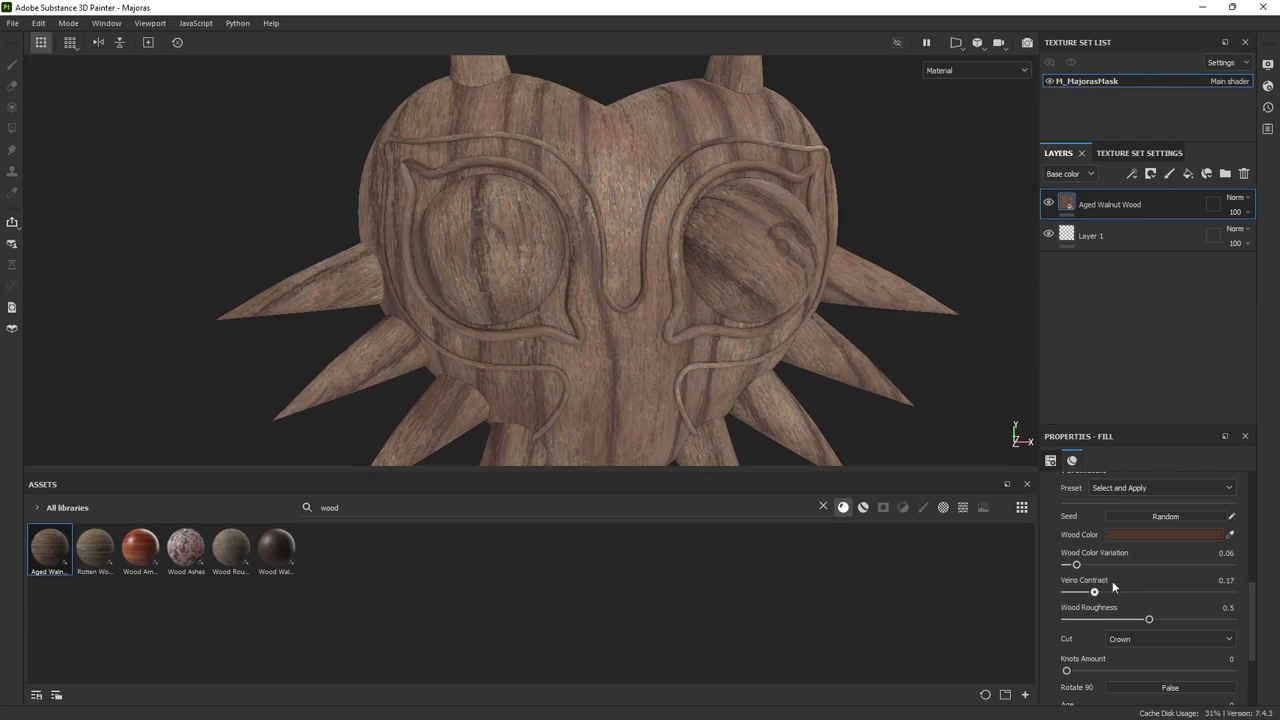
# - Raise the walnut material's Veins Contrast to 0.35 and its Wood Color Variation to 0.21, then review the whole mask
pyautogui.keyDown('alt'); pyautogui.moveTo(862, 358); pyautogui.dragTo(750, 319, button='right'); pyautogui.keyUp('alt')
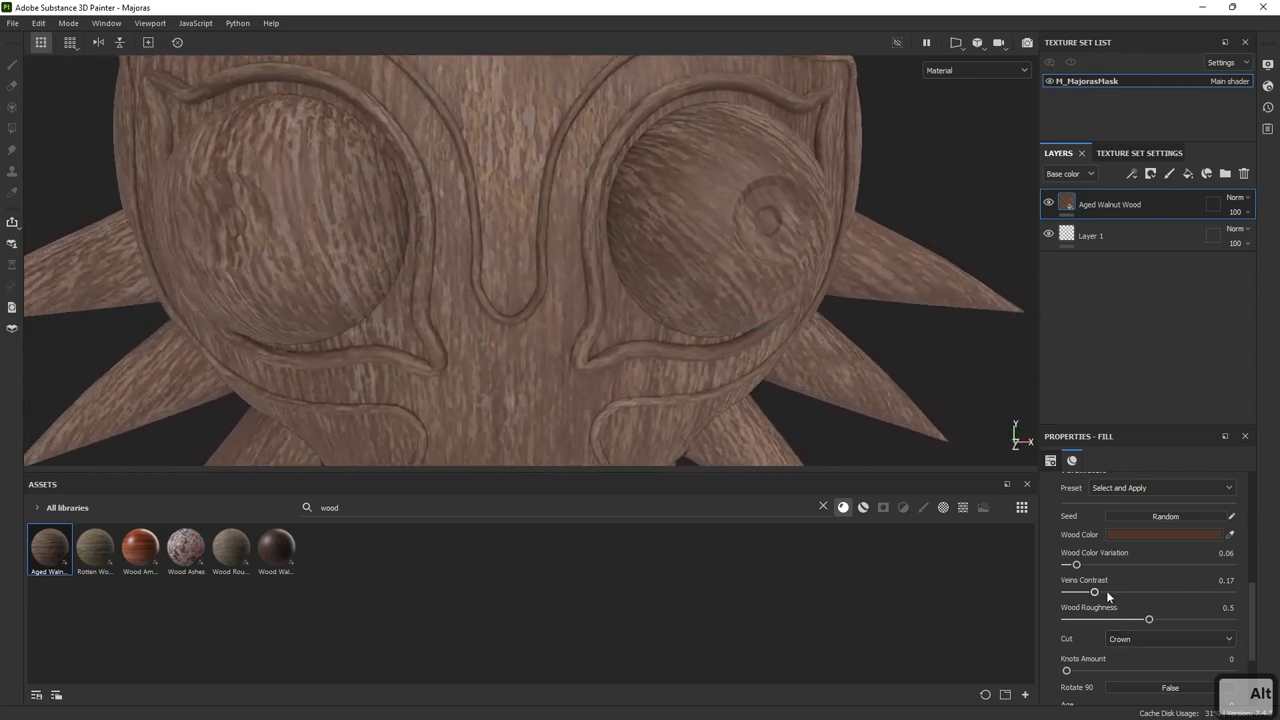
pyautogui.moveTo(1120, 593); pyautogui.dragTo(1130, 593)
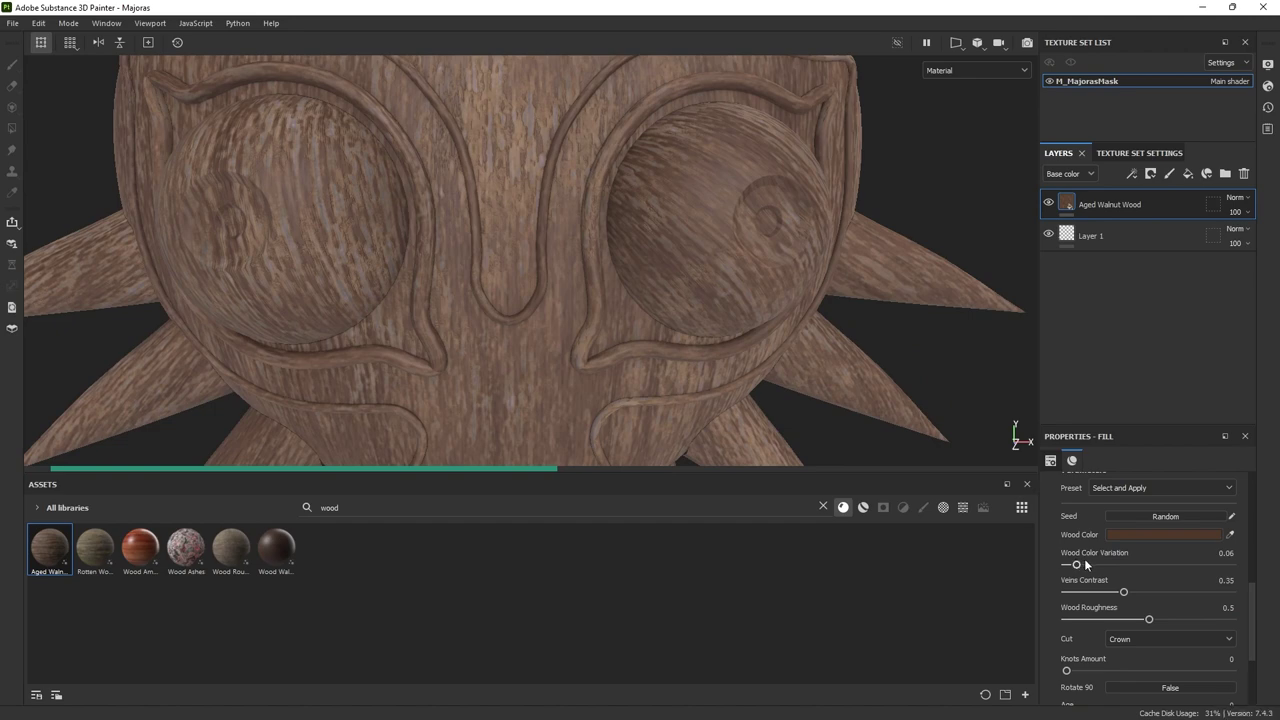
pyautogui.moveTo(1077, 565); pyautogui.dragTo(1083, 566)
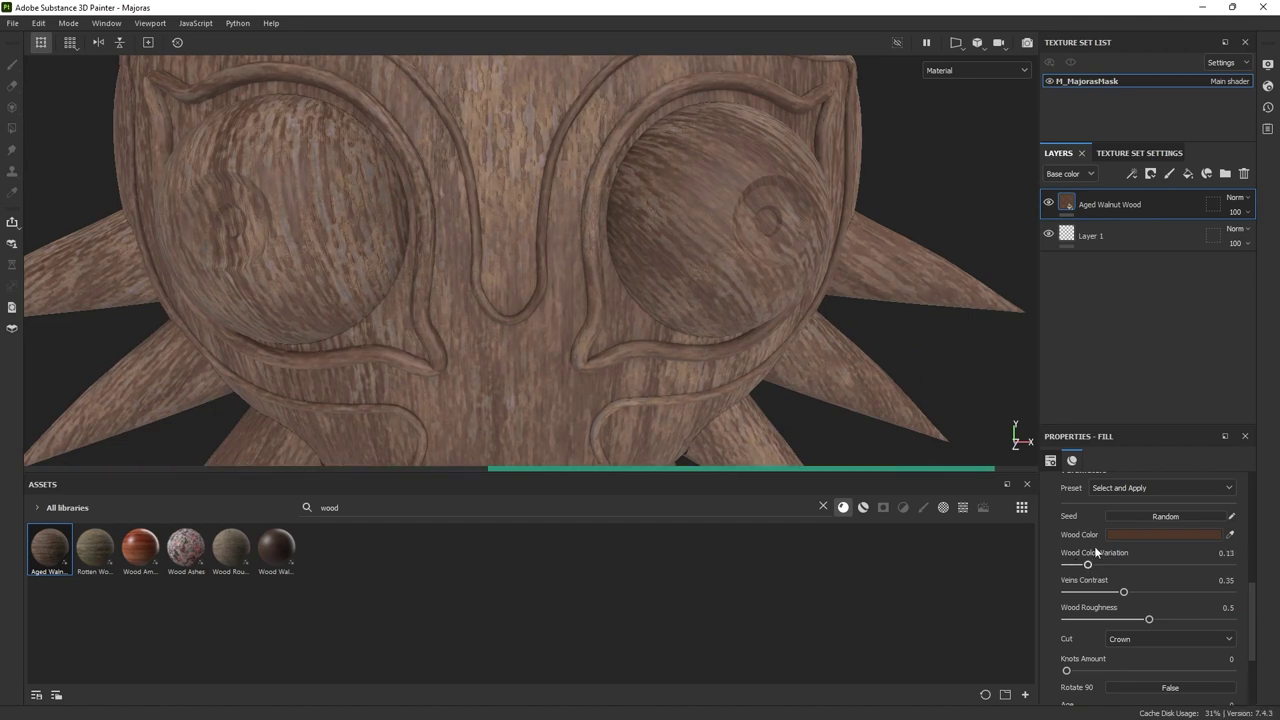
pyautogui.keyDown('alt'); pyautogui.moveTo(663, 356); pyautogui.dragTo(520, 285, button='right'); pyautogui.keyUp('alt')
pyautogui.moveTo(677, 303)
pyautogui.keyDown('alt'); pyautogui.mouseDown()
pyautogui.moveTo(803, 431)
pyautogui.moveTo(866, 309)
pyautogui.moveTo(806, 343)
pyautogui.moveTo(623, 292)
pyautogui.moveTo(650, 285)
pyautogui.mouseUp(); pyautogui.keyUp('alt')
# - Replace the Aged Walnut Wood layer with a Rotten Wood fill layer above Layer 1
pyautogui.click(1080, 204)
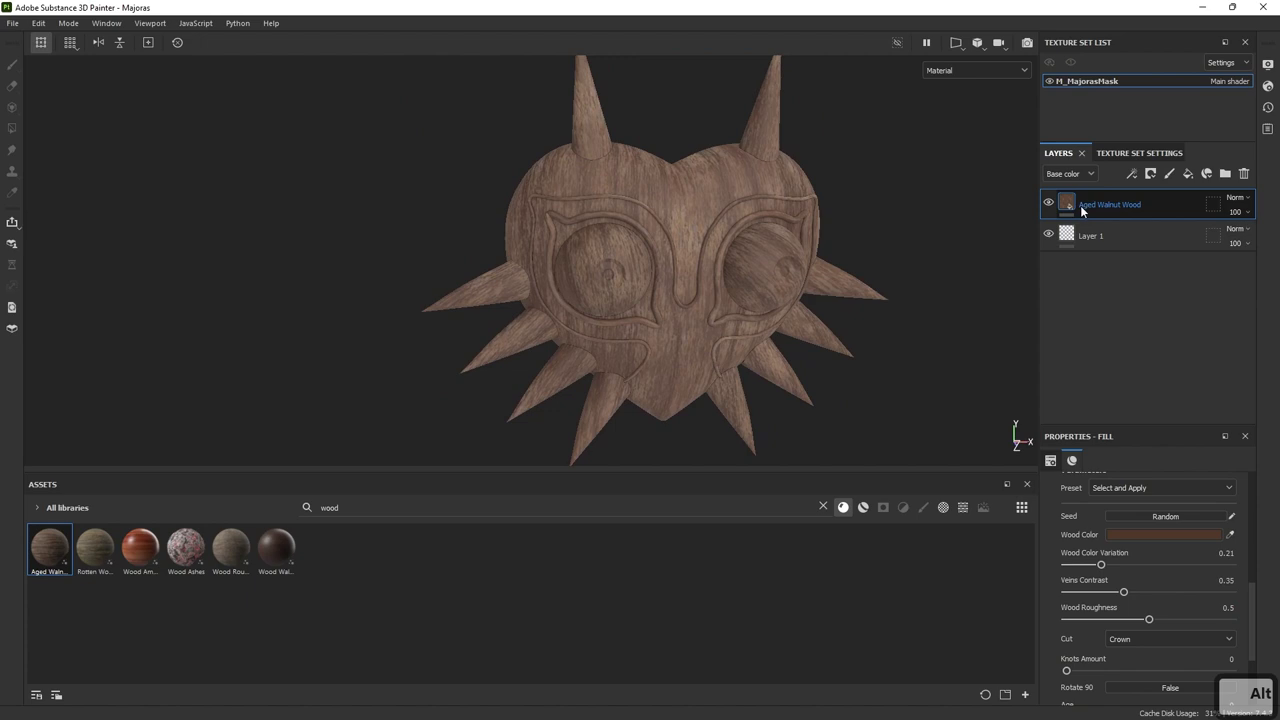
pyautogui.press('Delete')
pyautogui.moveTo(95, 548); pyautogui.dragTo(1044, 272)
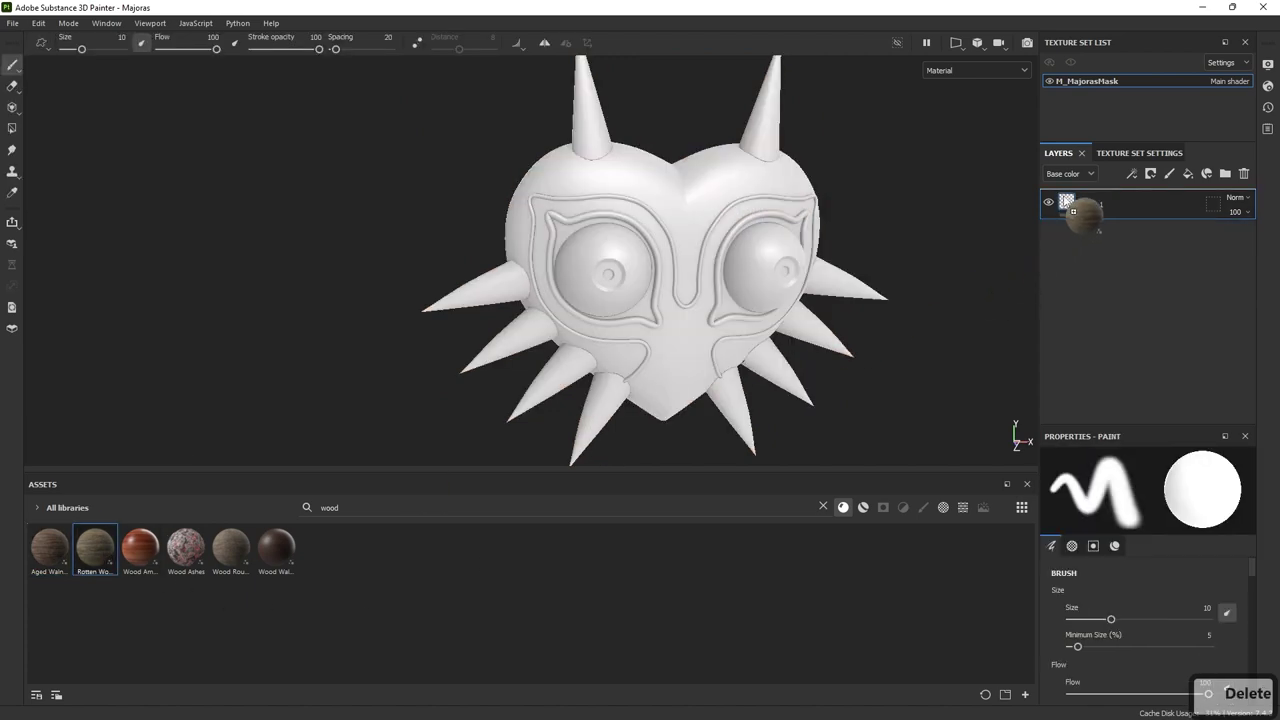
pyautogui.keyDown('alt'); pyautogui.moveTo(834, 311); pyautogui.dragTo(1030, 425, button='right'); pyautogui.keyUp('alt')
pyautogui.keyDown('alt'); pyautogui.moveTo(845, 338); pyautogui.dragTo(787, 325, button='middle'); pyautogui.keyUp('alt')
# - Rotate the Rotten Wood fill by 90 degrees on the mask
pyautogui.scroll(3, 1191, 557)
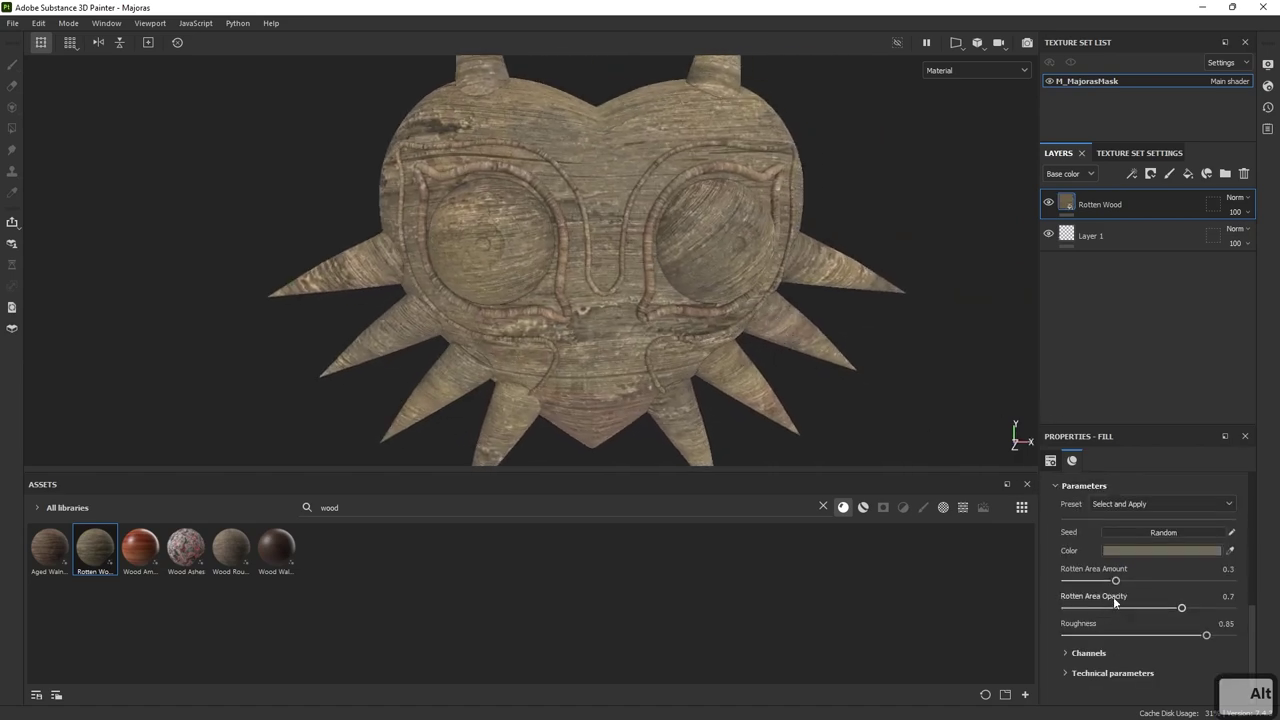
pyautogui.moveTo(1097, 617); pyautogui.dragTo(1133, 616)
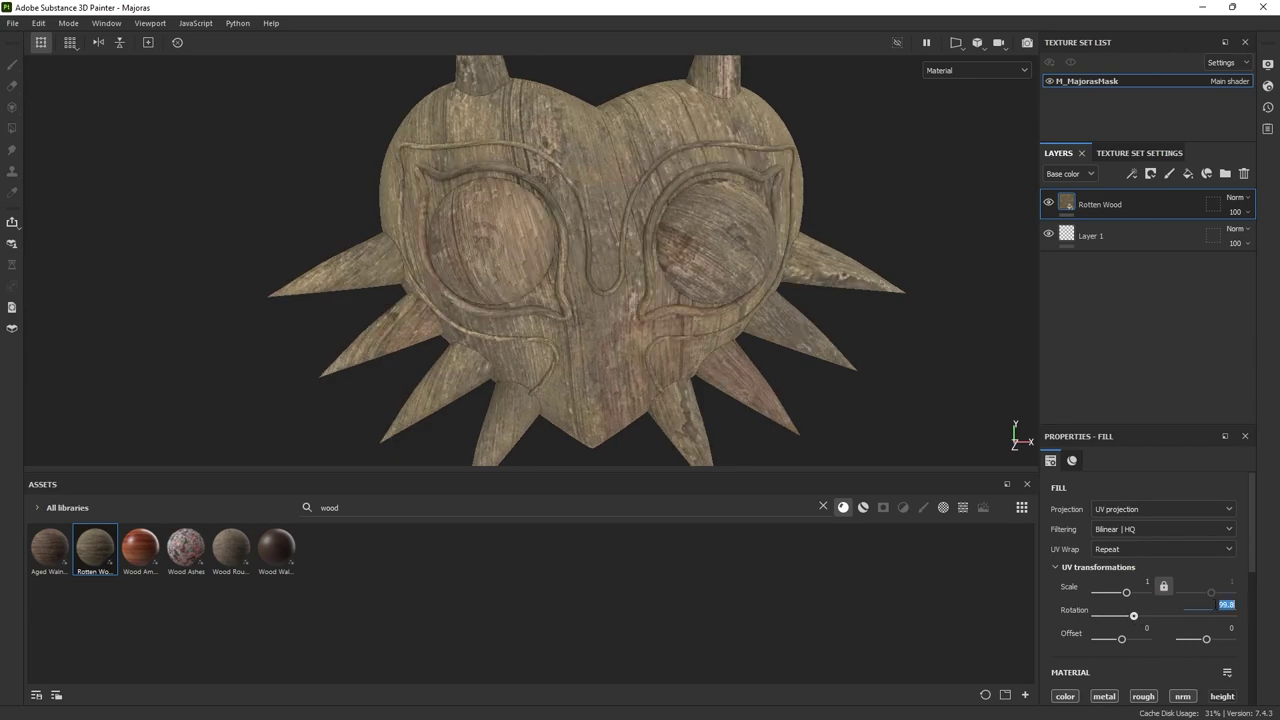
pyautogui.write('90')
pyautogui.press('Return')
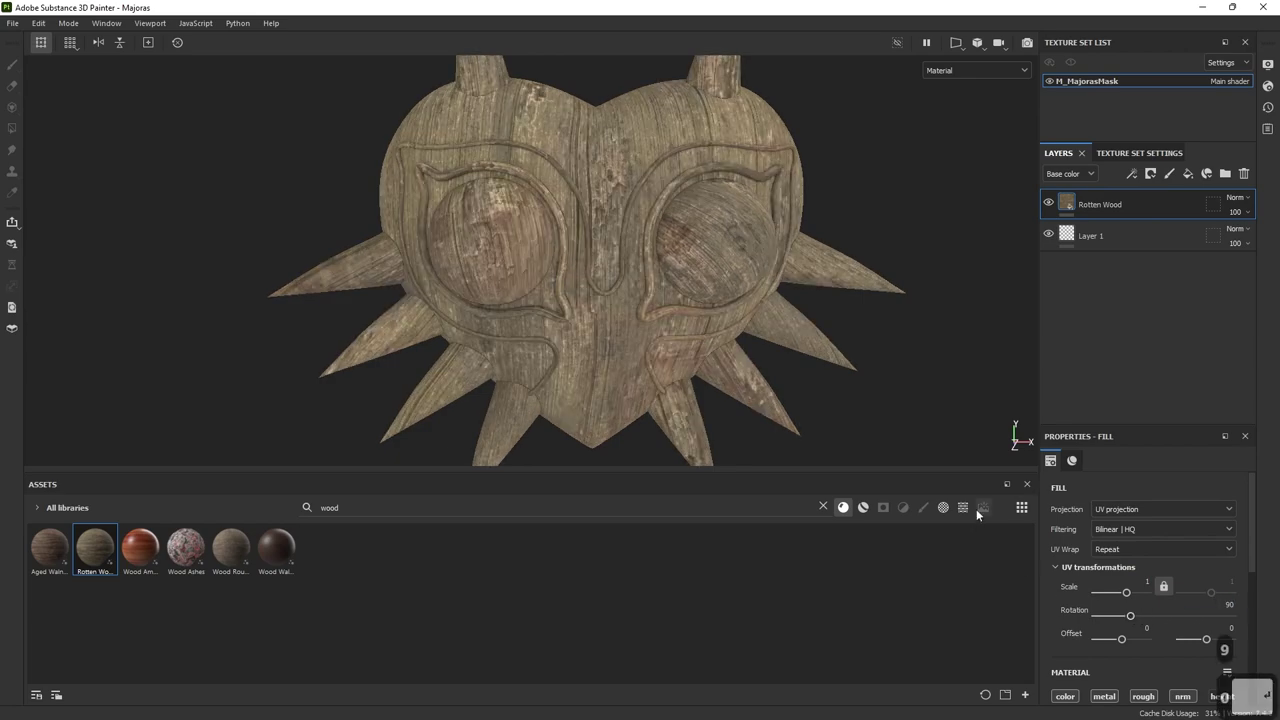
# - Set the Rotten Wood fill's UV scale to 3 for a finer grain
pyautogui.keyDown('alt'); pyautogui.moveTo(822, 272); pyautogui.dragTo(687, 308); pyautogui.keyUp('alt')
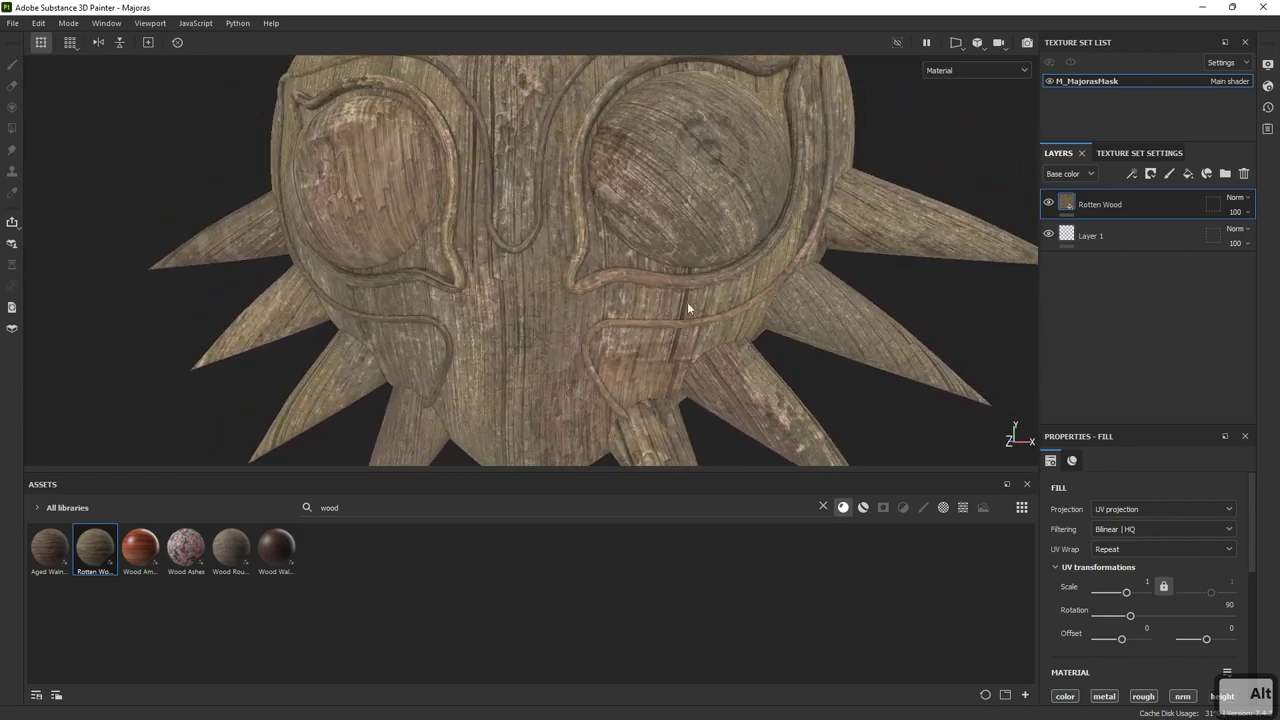
pyautogui.keyDown('alt'); pyautogui.moveTo(687, 304); pyautogui.dragTo(775, 341, button='middle'); pyautogui.keyUp('alt')
pyautogui.scroll(-1, 701, 266)
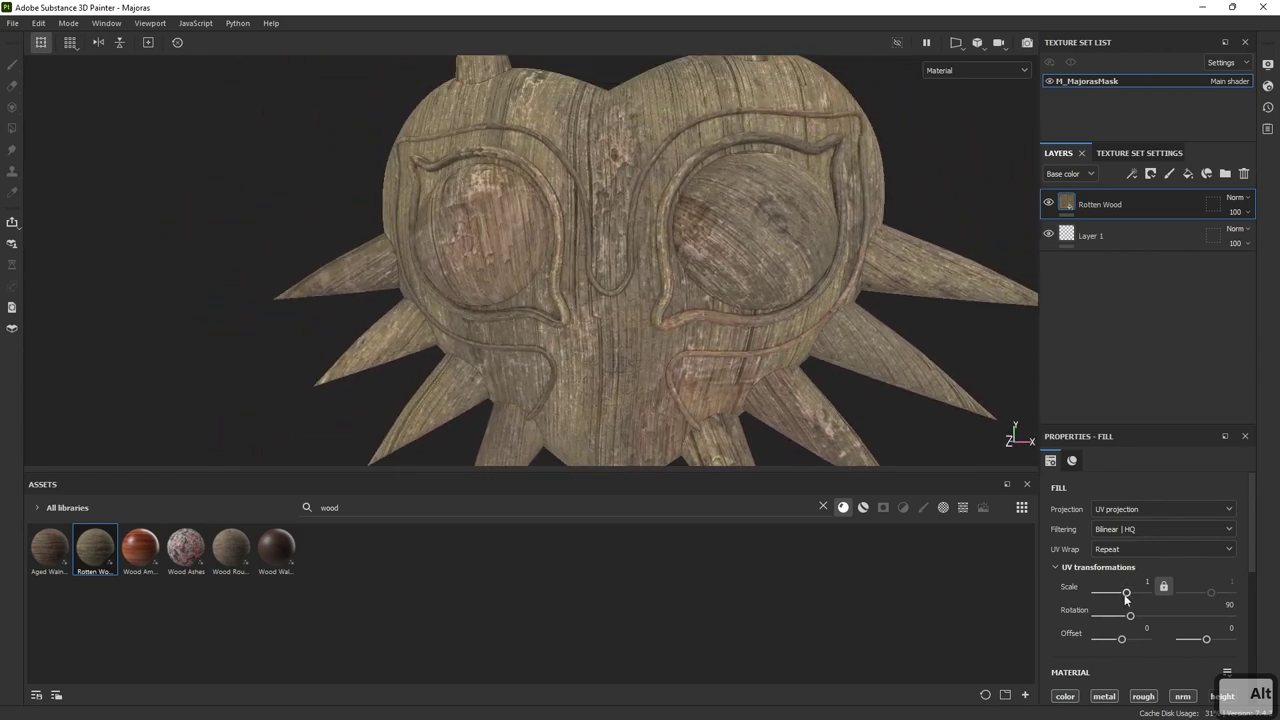
pyautogui.moveTo(1126, 598); pyautogui.dragTo(1130, 598)
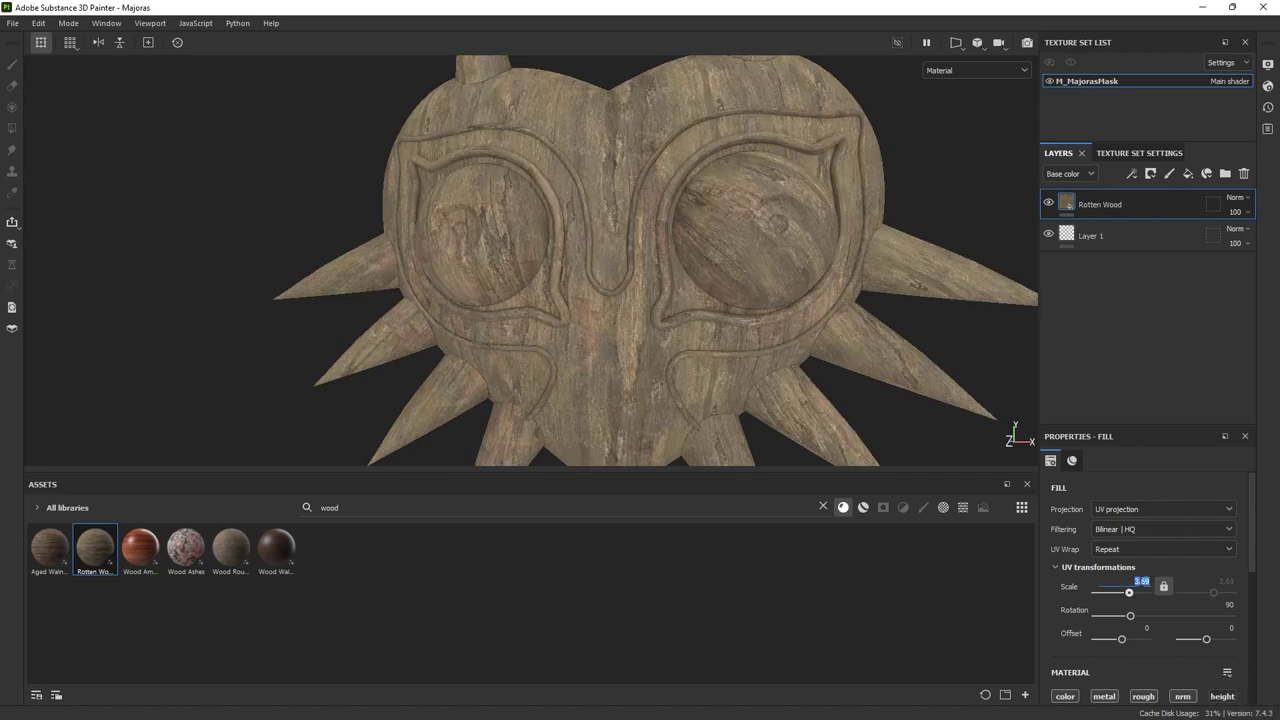
pyautogui.write('3')
pyautogui.press('Return')
# - Examine the rotten wood grain's size and direction on the mask's face, eyes and spikes from several angles
pyautogui.keyDown('alt'); pyautogui.moveTo(790, 265); pyautogui.dragTo(642, 283, button='right'); pyautogui.keyUp('alt')
pyautogui.keyDown('alt'); pyautogui.moveTo(642, 283); pyautogui.dragTo(690, 250); pyautogui.keyUp('alt')
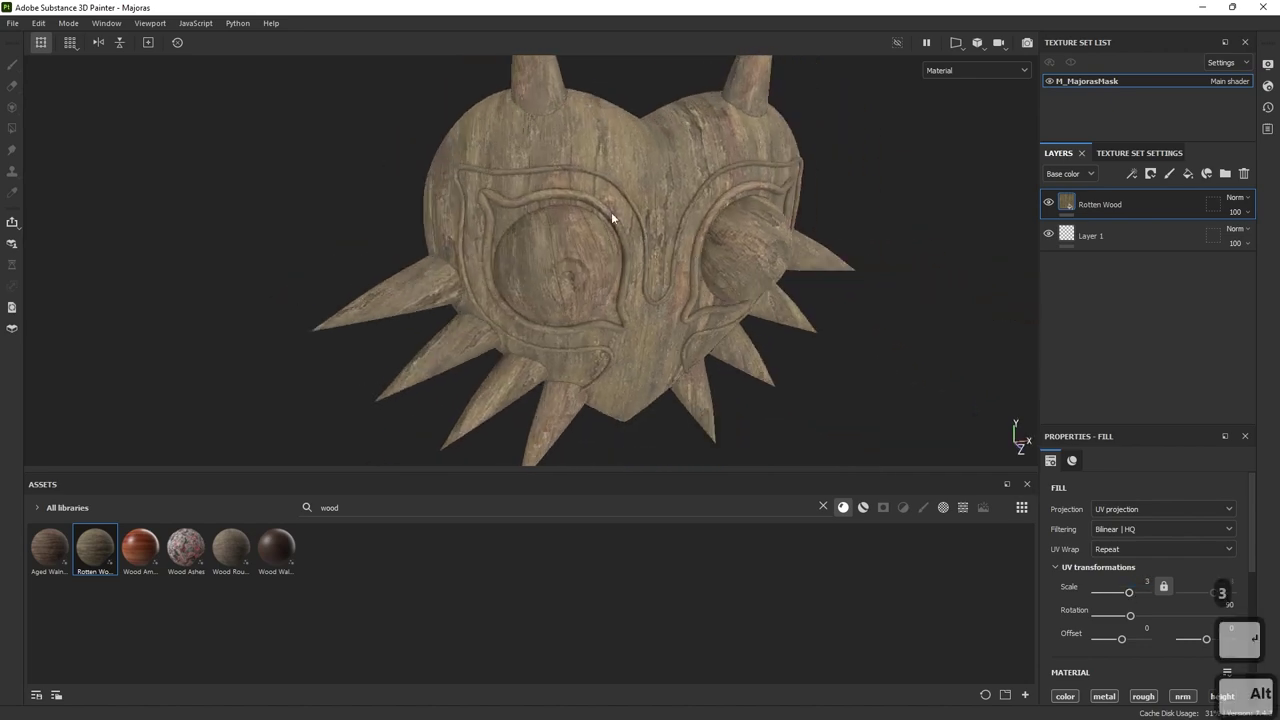
pyautogui.keyDown('alt'); pyautogui.moveTo(690, 250); pyautogui.dragTo(860, 309, button='right'); pyautogui.keyUp('alt')
pyautogui.keyDown('alt'); pyautogui.moveTo(860, 309); pyautogui.dragTo(769, 290); pyautogui.keyUp('alt')
pyautogui.keyDown('alt'); pyautogui.moveTo(769, 296); pyautogui.dragTo(514, 246, button='right'); pyautogui.keyUp('alt')
pyautogui.keyDown('alt'); pyautogui.moveTo(514, 246); pyautogui.dragTo(789, 318, button='middle'); pyautogui.keyUp('alt')
pyautogui.keyDown('alt'); pyautogui.moveTo(789, 318); pyautogui.dragTo(663, 318, button='right'); pyautogui.keyUp('alt')
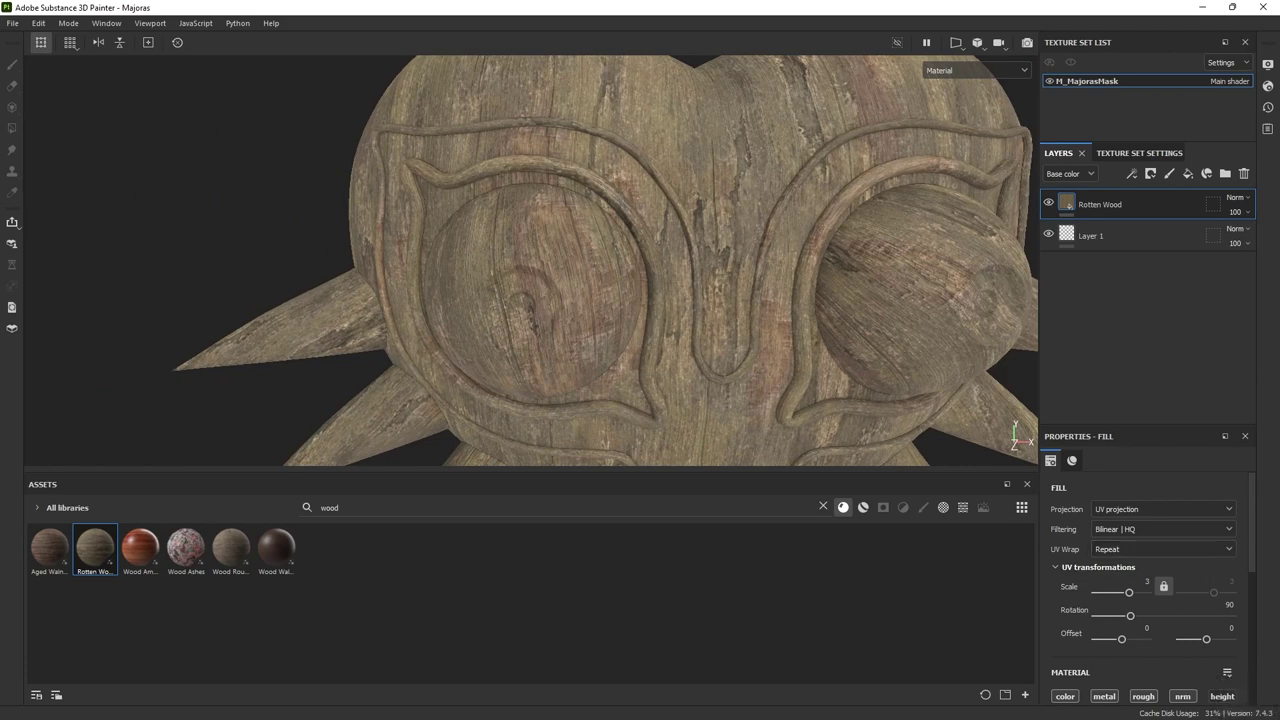
pyautogui.scroll(-2, 1004, 240)
pyautogui.keyDown('alt'); pyautogui.moveTo(965, 285); pyautogui.dragTo(826, 280, button='middle'); pyautogui.keyUp('alt')
pyautogui.keyDown('alt'); pyautogui.moveTo(826, 280); pyautogui.dragTo(876, 303, button='right'); pyautogui.keyUp('alt')
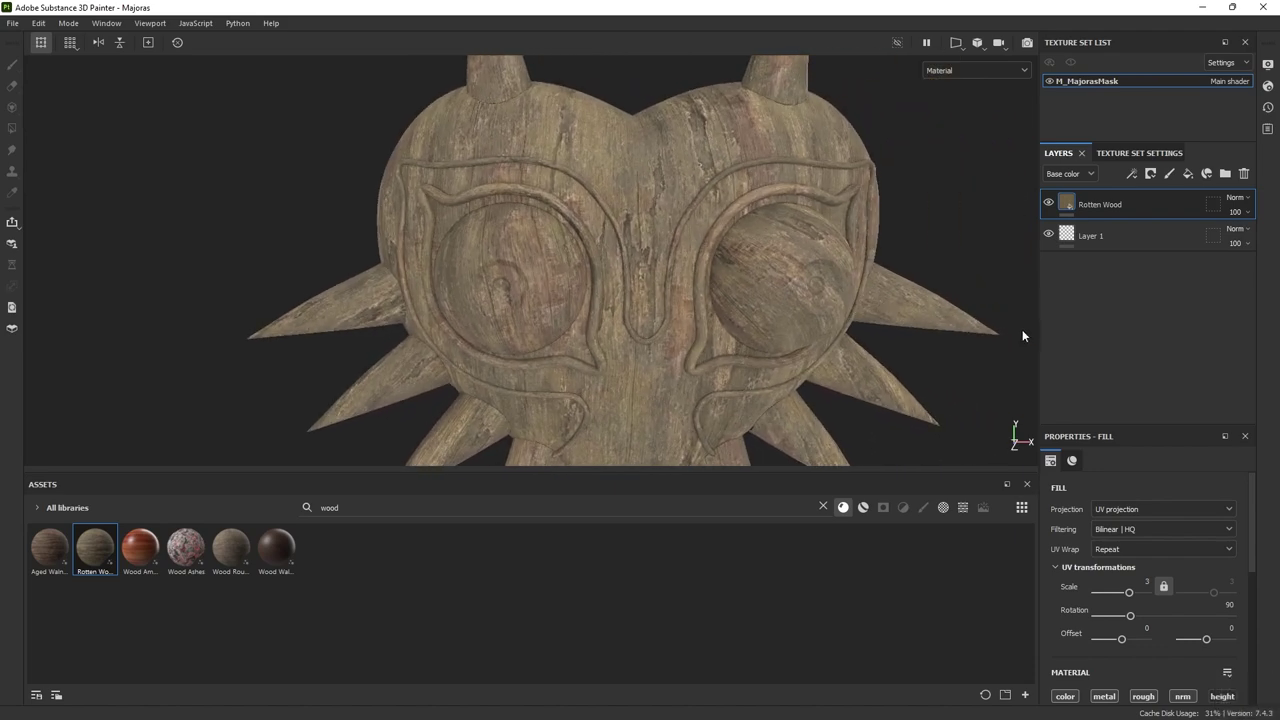
# - Enable the height channel of the Rotten Wood material and inspect the cracks on the face and spikes
pyautogui.scroll(-1, 1207, 585)
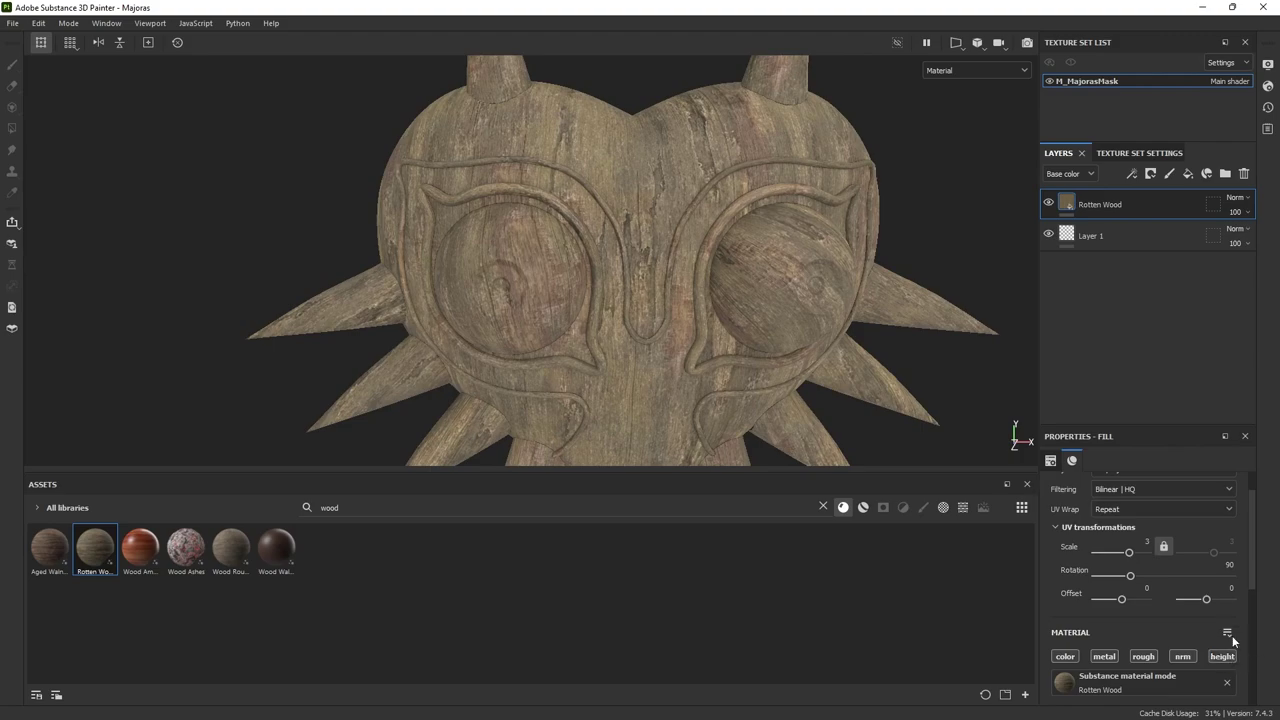
pyautogui.keyDown('alt'); pyautogui.moveTo(672, 295); pyautogui.dragTo(756, 249); pyautogui.keyUp('alt')
pyautogui.keyDown('alt'); pyautogui.moveTo(756, 249); pyautogui.dragTo(771, 343, button='right'); pyautogui.keyUp('alt')
pyautogui.keyDown('alt'); pyautogui.moveTo(771, 343); pyautogui.dragTo(566, 271); pyautogui.keyUp('alt')
pyautogui.keyDown('alt'); pyautogui.moveTo(566, 271); pyautogui.dragTo(500, 230, button='right'); pyautogui.keyUp('alt')
pyautogui.keyDown('alt'); pyautogui.moveTo(700, 330); pyautogui.dragTo(628, 337); pyautogui.keyUp('alt')
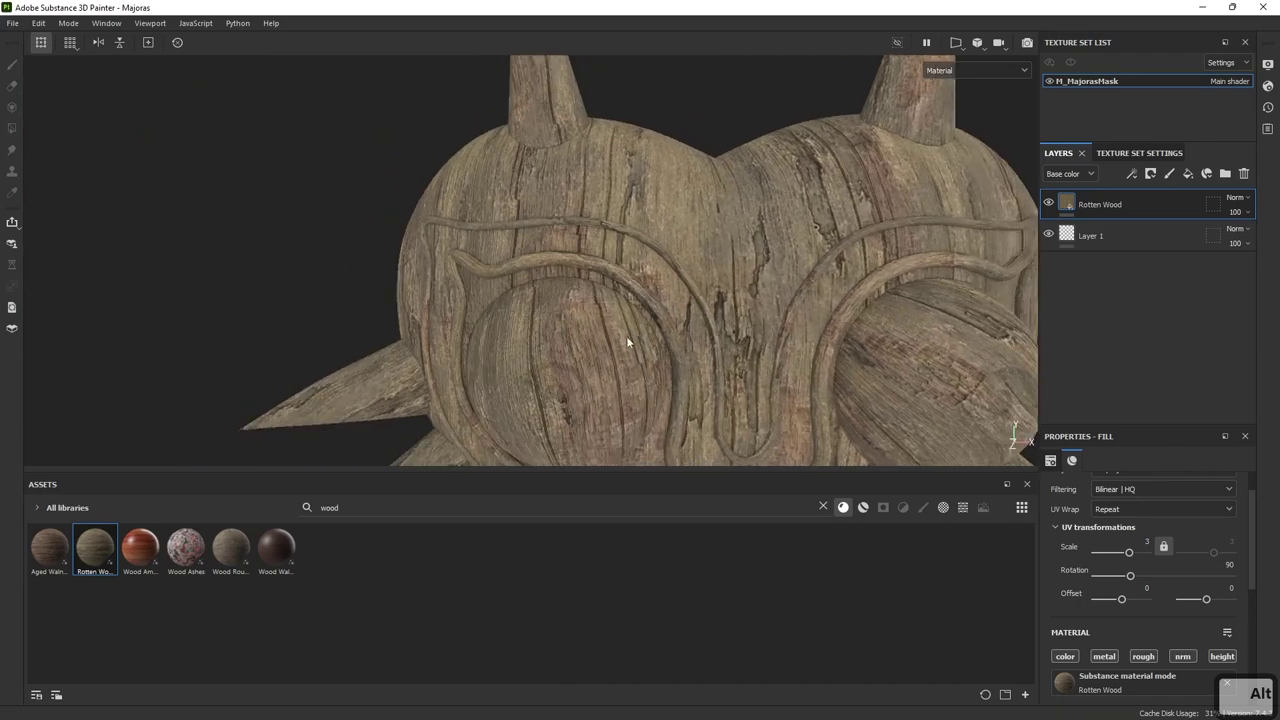
pyautogui.keyDown('alt'); pyautogui.moveTo(815, 350); pyautogui.dragTo(789, 250, button='middle'); pyautogui.keyUp('alt')
pyautogui.keyDown('alt'); pyautogui.moveTo(789, 253); pyautogui.dragTo(731, 238); pyautogui.keyUp('alt')
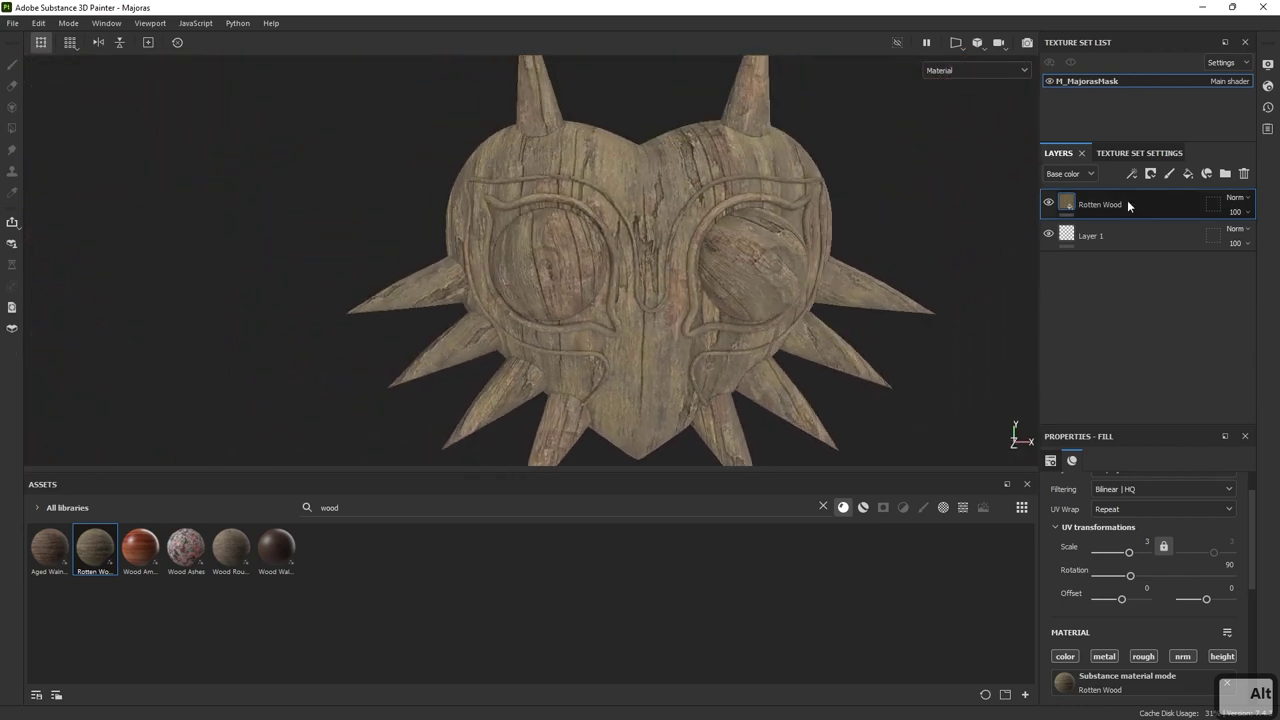
# - Toggle Displacement & Tessellation off and on in the shader settings and try a displacement Scale of 0.2
pyautogui.click(1267, 86)
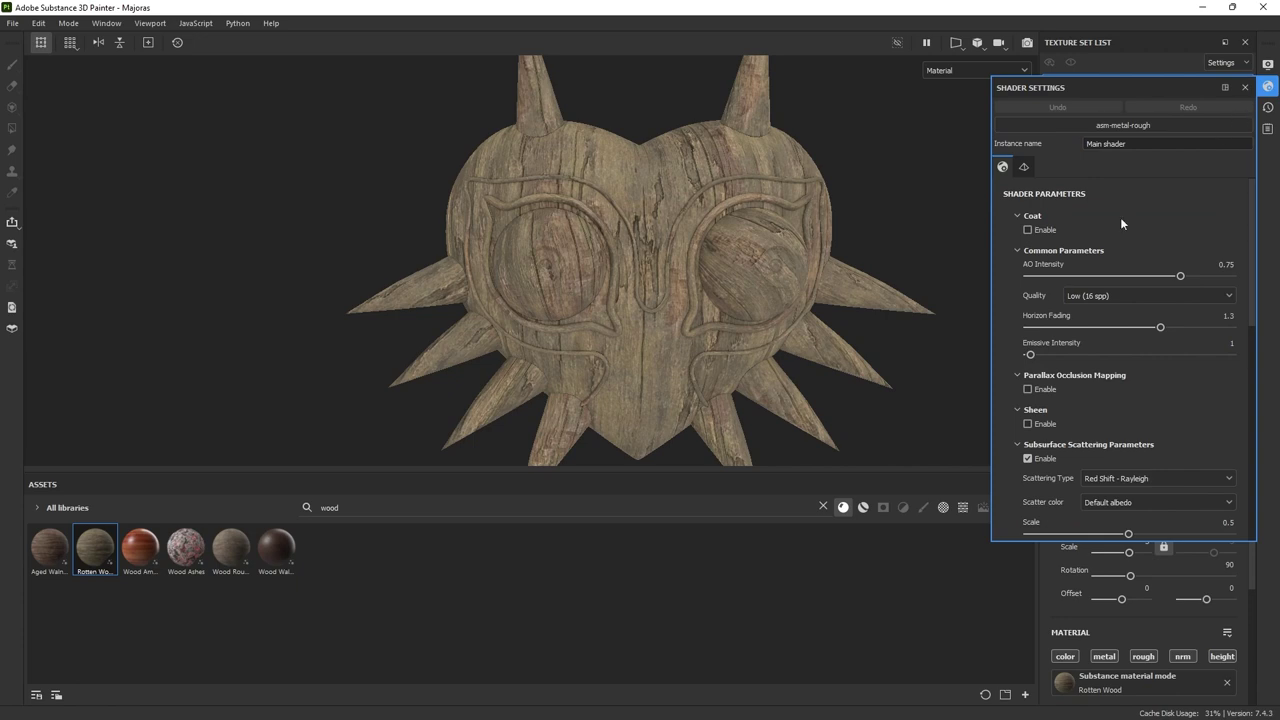
pyautogui.scroll(-3, 1007, 304)
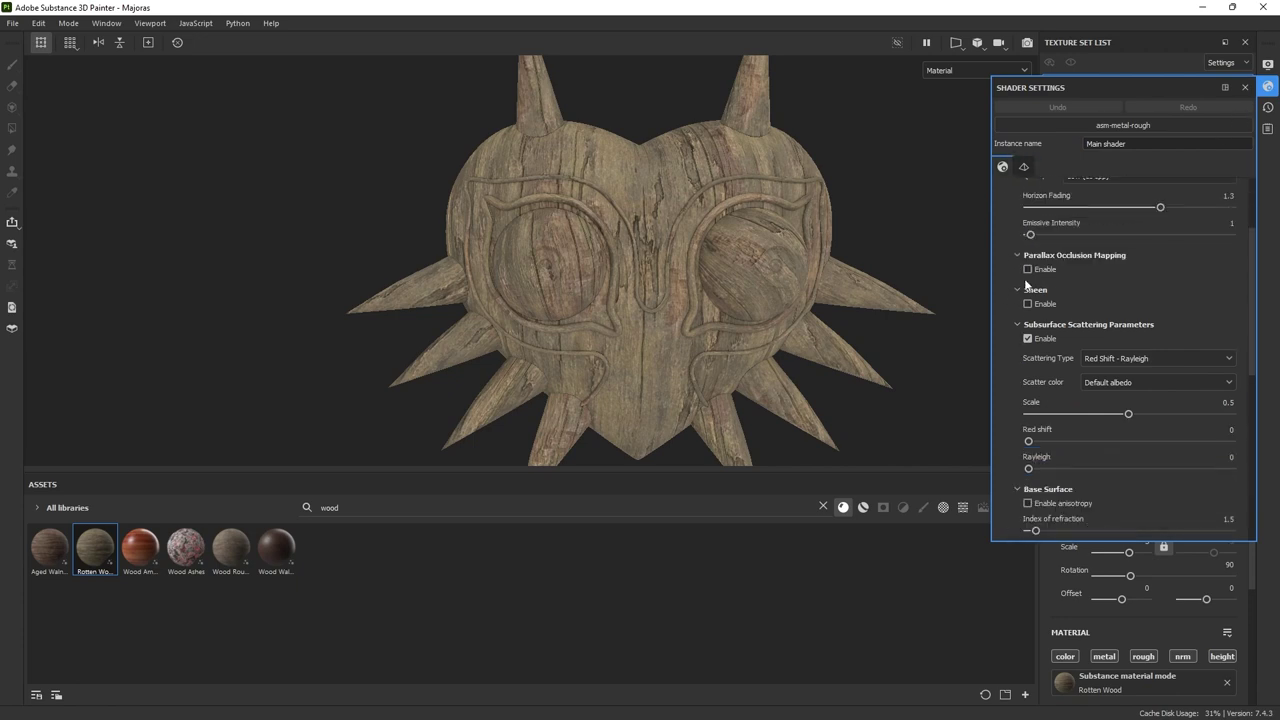
pyautogui.scroll(-7, 1010, 299)
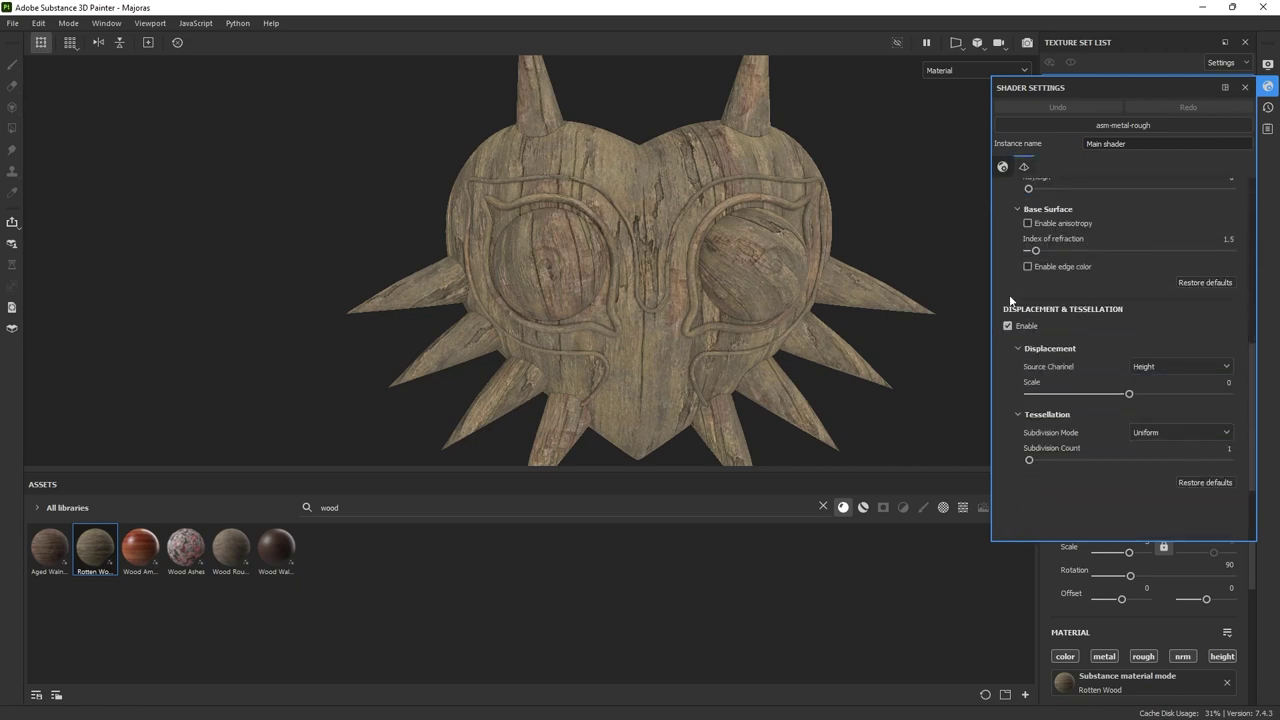
pyautogui.click(1008, 326)
pyautogui.click(1008, 326)
pyautogui.keyDown('alt'); pyautogui.moveTo(880, 376); pyautogui.dragTo(1171, 529, button='right'); pyautogui.keyUp('alt')
pyautogui.keyDown('alt'); pyautogui.moveTo(700, 274); pyautogui.dragTo(880, 305); pyautogui.keyUp('alt')
pyautogui.moveTo(1129, 394); pyautogui.dragTo(1170, 400)
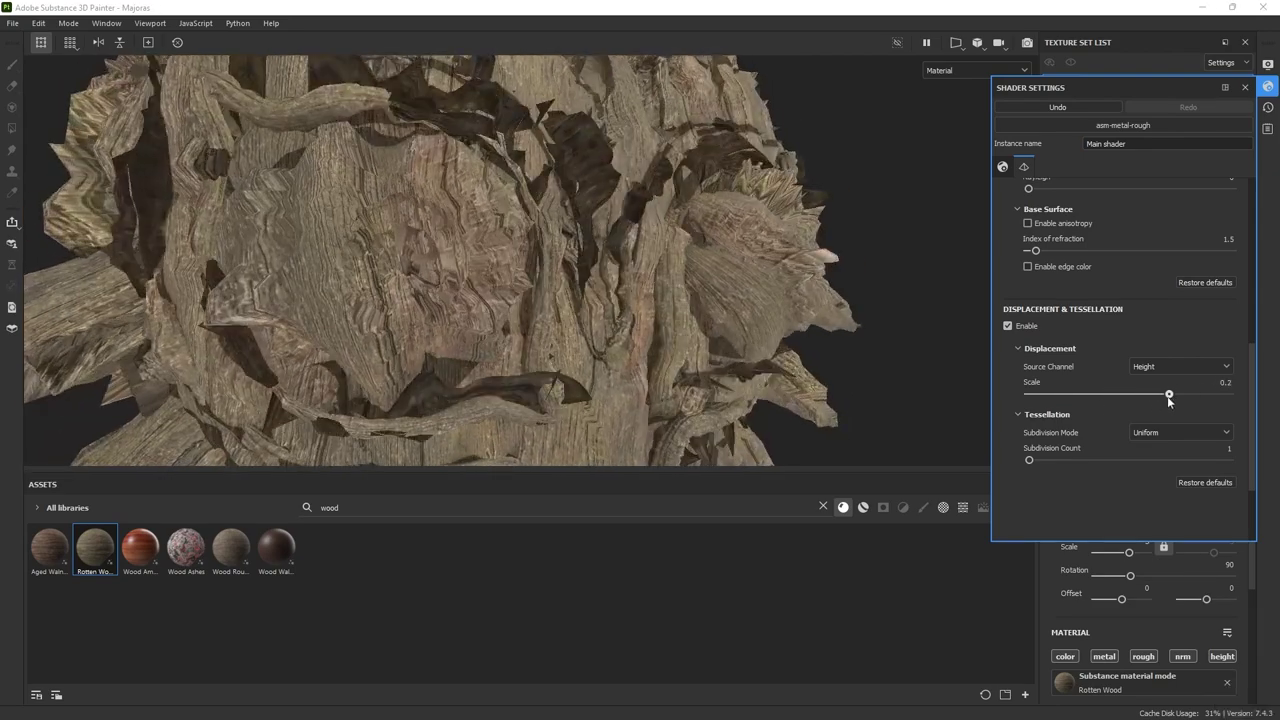
pyautogui.hotkey('ctrl', 'z')
# - Try a displacement Scale of 0.5 and compare the mask with the Rotten Wood height channel off and on
pyautogui.keyDown('alt'); pyautogui.moveTo(914, 317); pyautogui.dragTo(1066, 339); pyautogui.keyUp('alt')
pyautogui.moveTo(1167, 394)
pyautogui.mouseDown()
pyautogui.moveTo(1145, 395)
pyautogui.moveTo(1160, 395)
pyautogui.mouseUp()
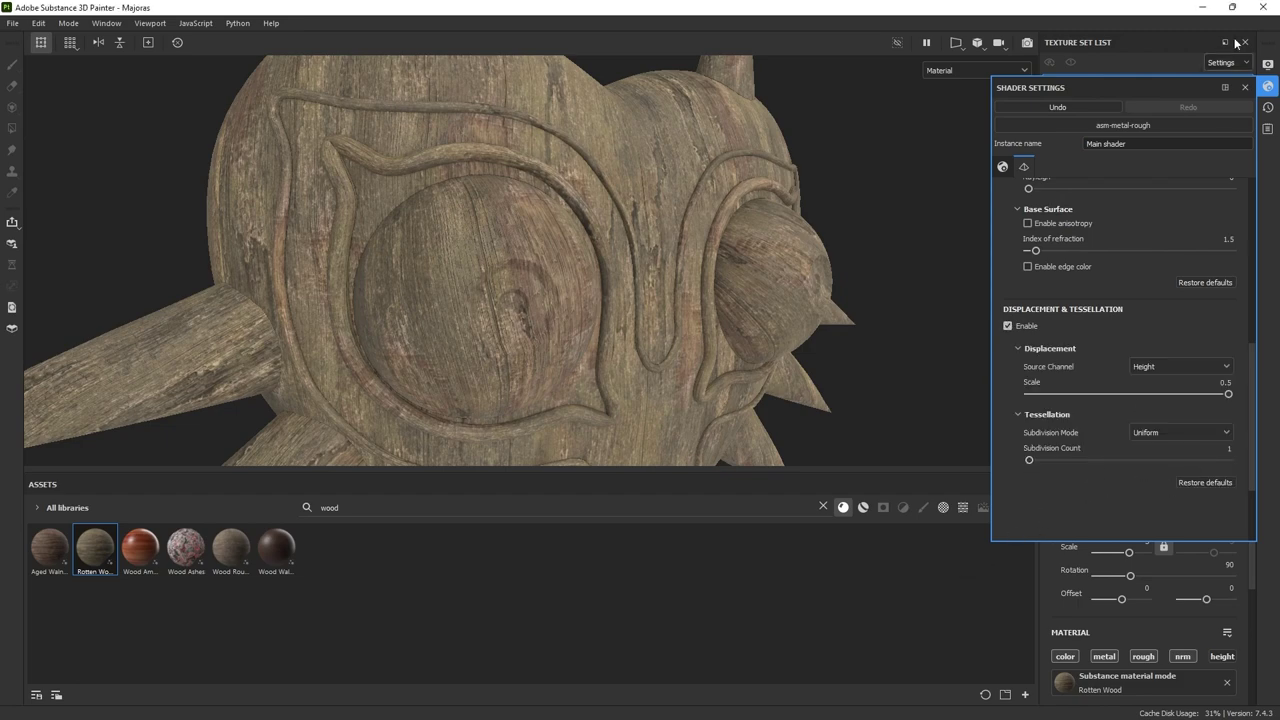
pyautogui.click(1245, 87)
pyautogui.scroll(1, 1218, 548)
pyautogui.scroll(-1, 1220, 590)
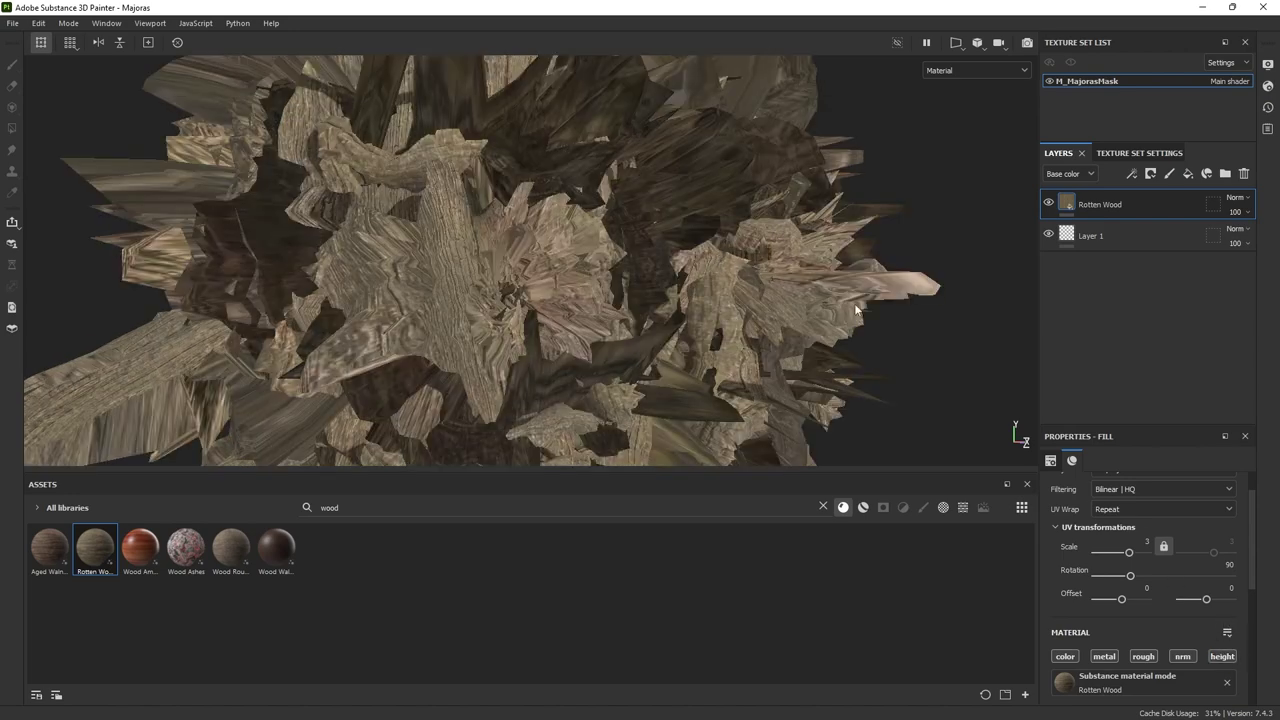
pyautogui.click(1268, 87)
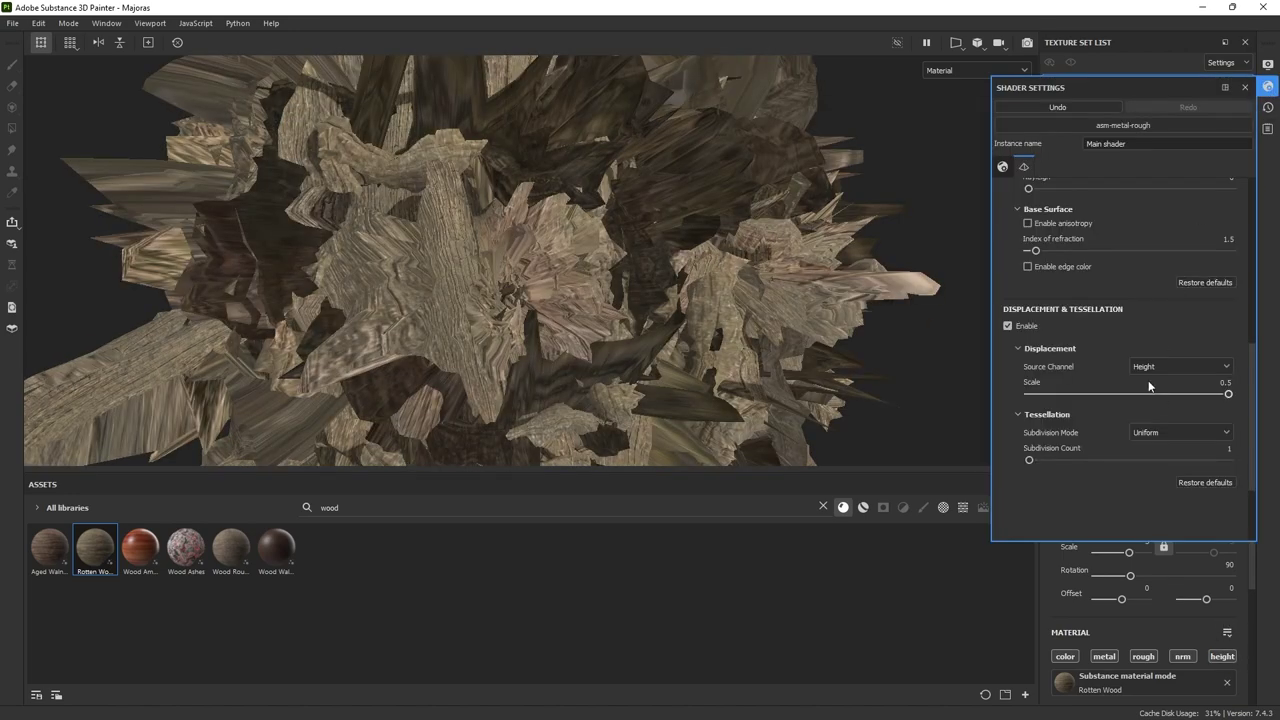
# - Lower the displacement Scale to 0.03 and raise the tessellation Subdivision Count to 8.46
pyautogui.moveTo(1207, 392); pyautogui.dragTo(1134, 393)
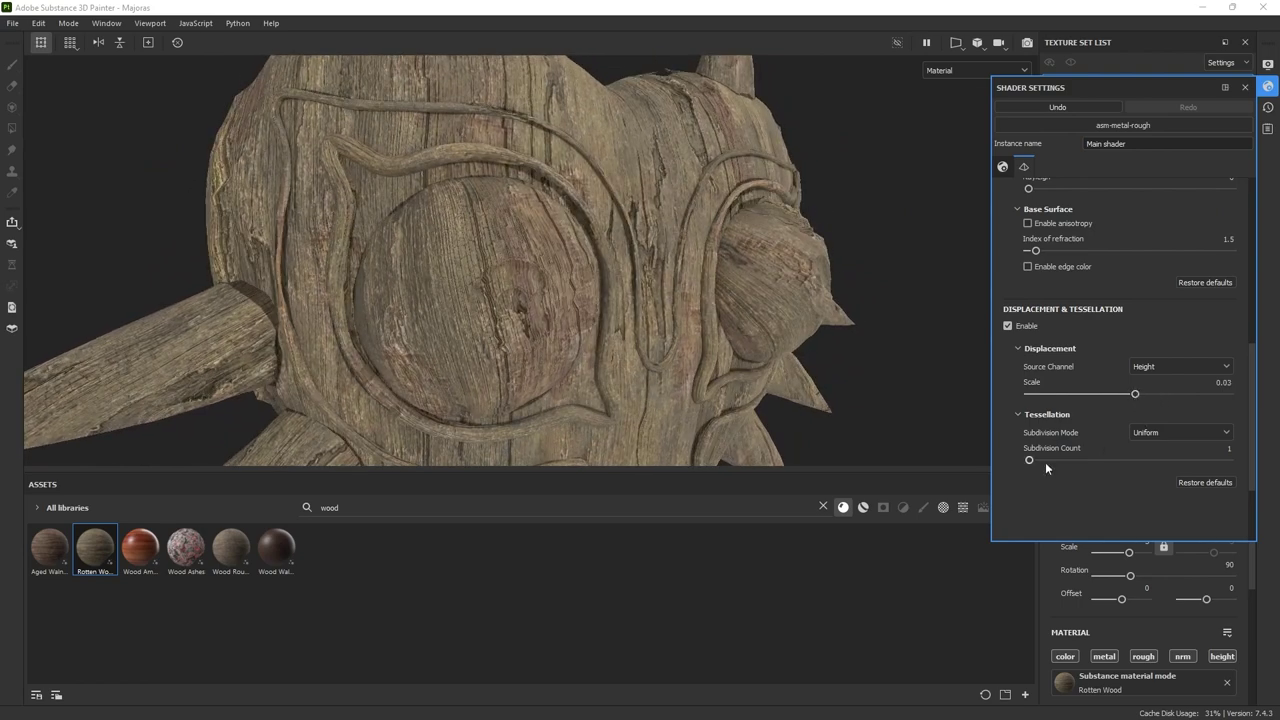
pyautogui.moveTo(1032, 460); pyautogui.dragTo(1077, 460)
pyautogui.keyDown('alt'); pyautogui.moveTo(960, 385); pyautogui.dragTo(776, 202); pyautogui.keyUp('alt')
pyautogui.keyDown('alt'); pyautogui.moveTo(1082, 459); pyautogui.dragTo(655, 176); pyautogui.keyUp('alt')
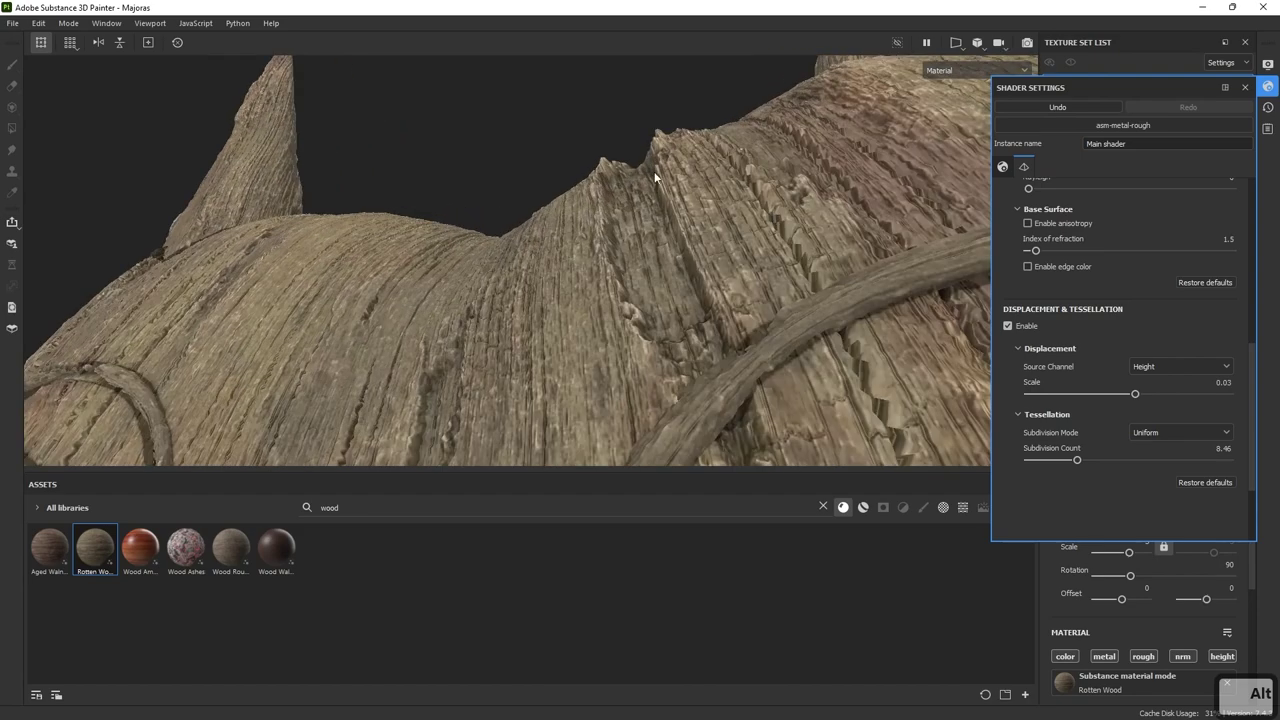
# - Reduce the displacement Scale to 0.01, close the shader settings and review the whole mask
pyautogui.moveTo(1135, 396); pyautogui.dragTo(1131, 396)
pyautogui.keyDown('alt'); pyautogui.moveTo(385, 262); pyautogui.dragTo(605, 210); pyautogui.keyUp('alt')
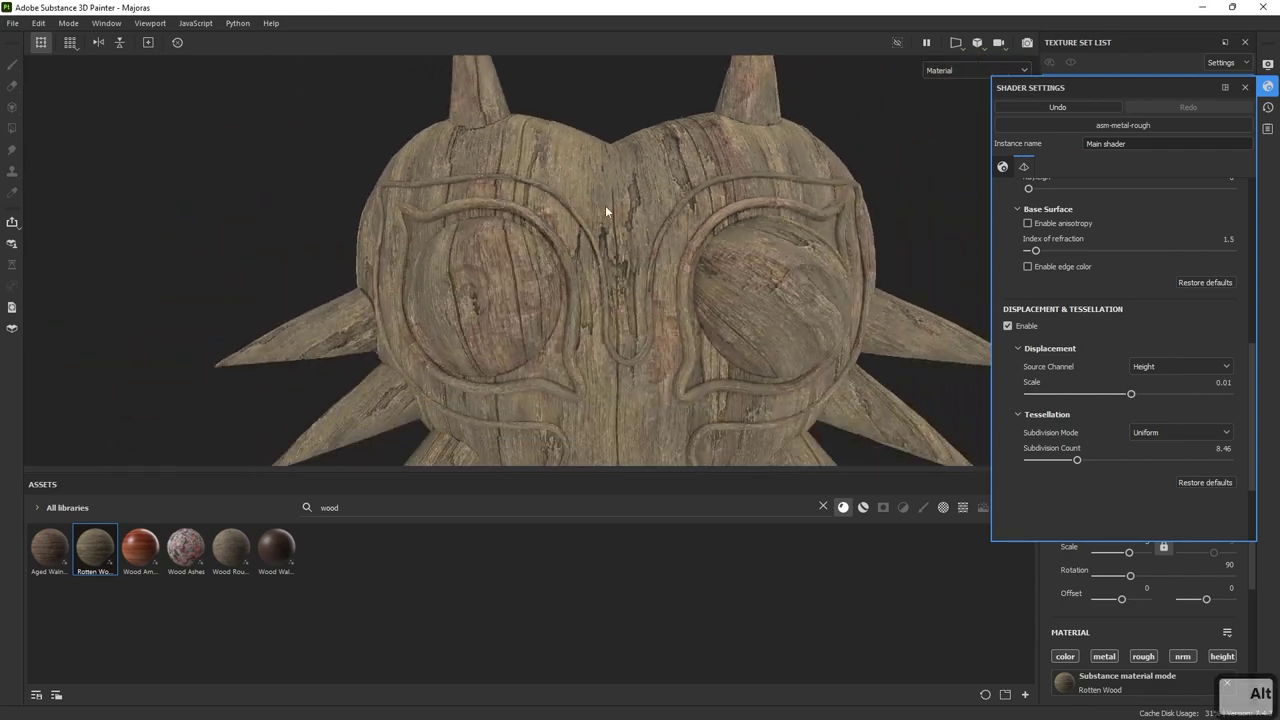
pyautogui.keyDown('alt'); pyautogui.moveTo(884, 287); pyautogui.dragTo(580, 205, button='right'); pyautogui.keyUp('alt')
pyautogui.click(1244, 87)
pyautogui.keyDown('alt'); pyautogui.moveTo(813, 240); pyautogui.dragTo(838, 245); pyautogui.keyUp('alt')
pyautogui.keyDown('alt'); pyautogui.moveTo(838, 245); pyautogui.dragTo(838, 322, button='right'); pyautogui.keyUp('alt')
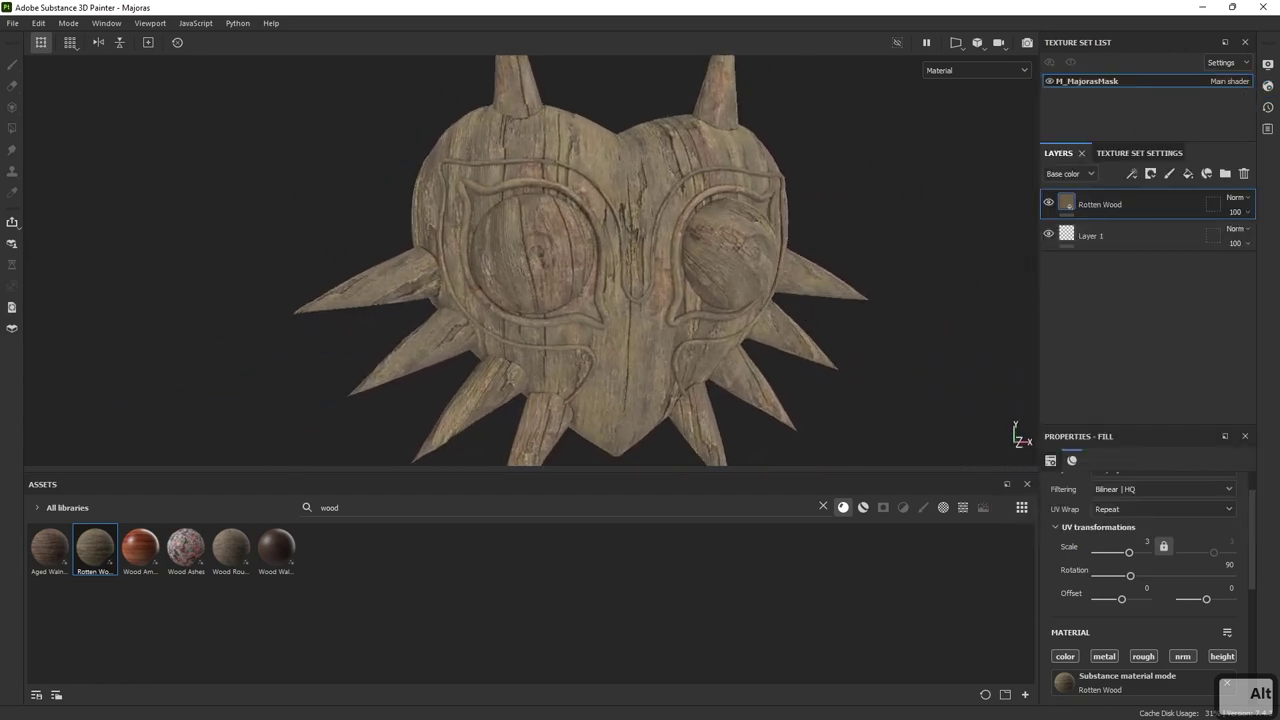
# - Switch to Chrome and search Google Images for "majoras mask"
pyautogui.press('super+Tab')
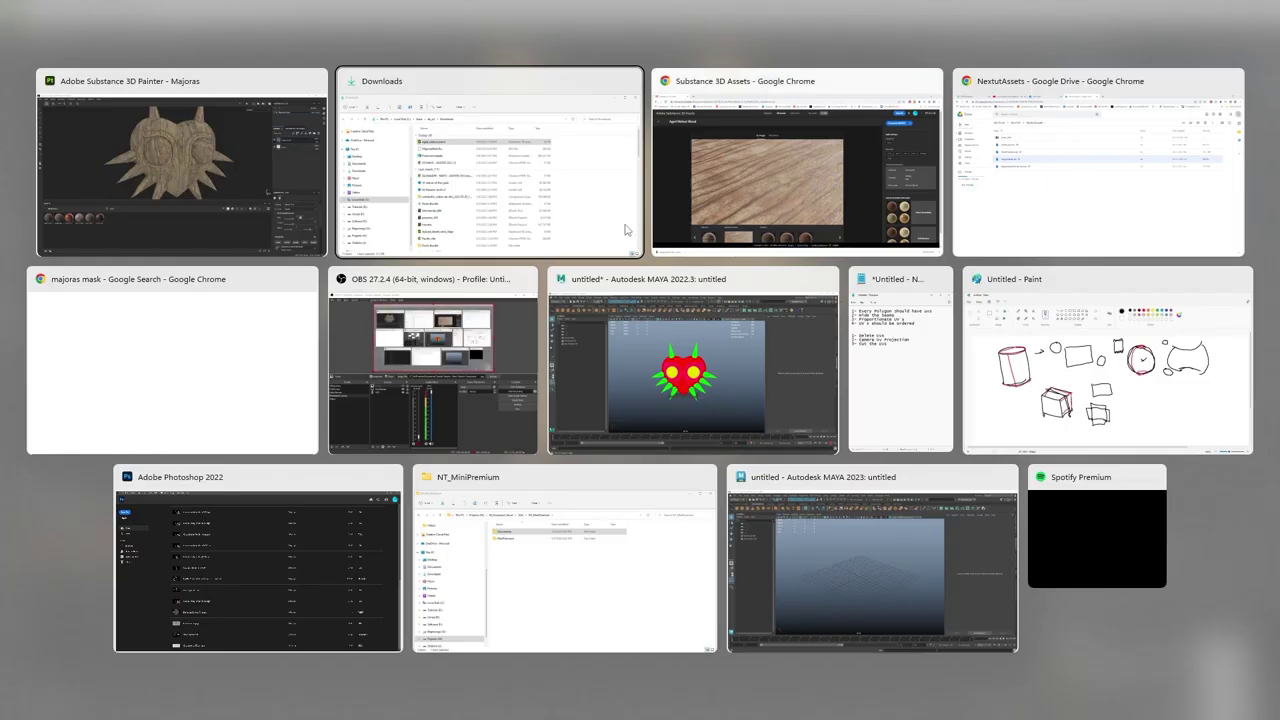
pyautogui.click(784, 200)
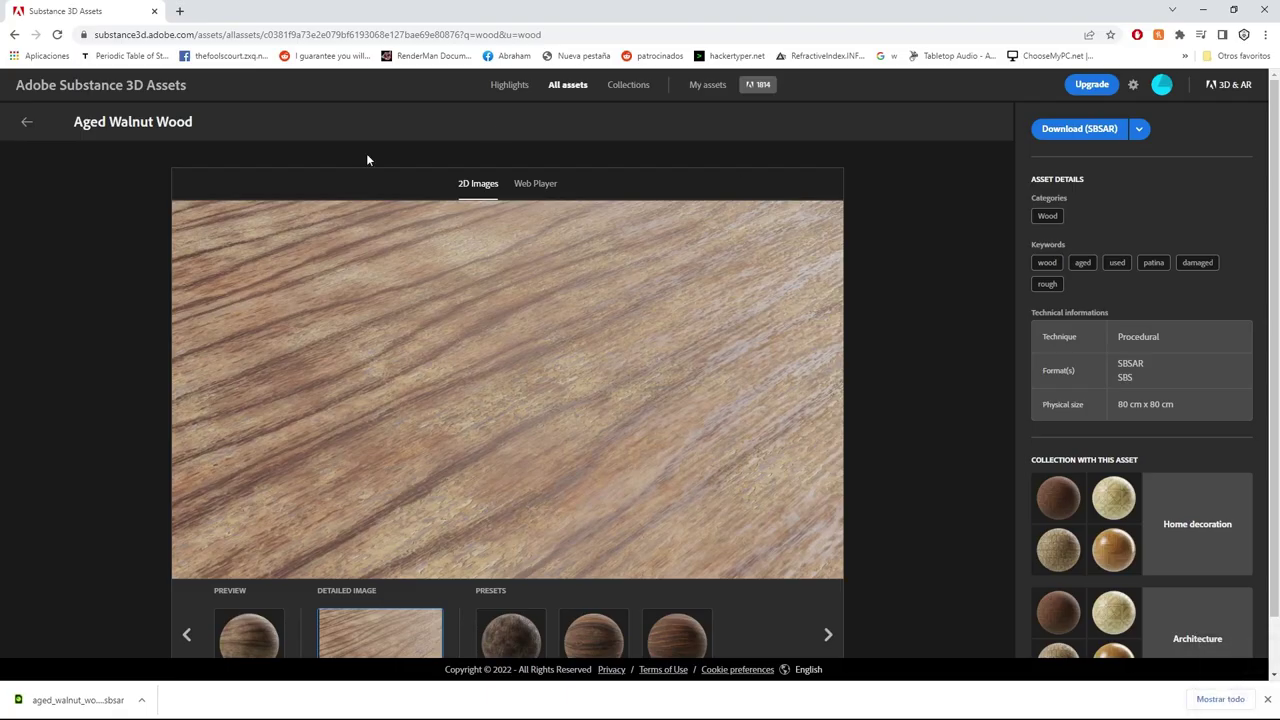
pyautogui.click(115, 37)
pyautogui.write('majoras mask')
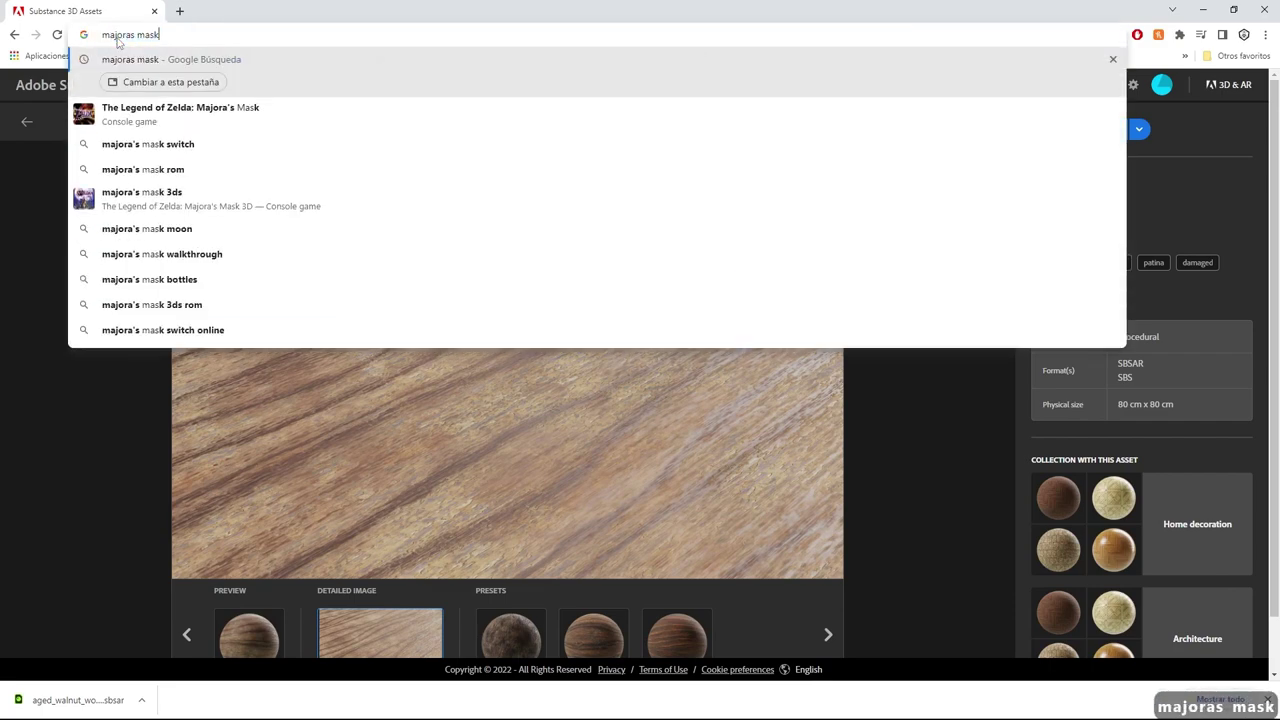
pyautogui.press('Return')
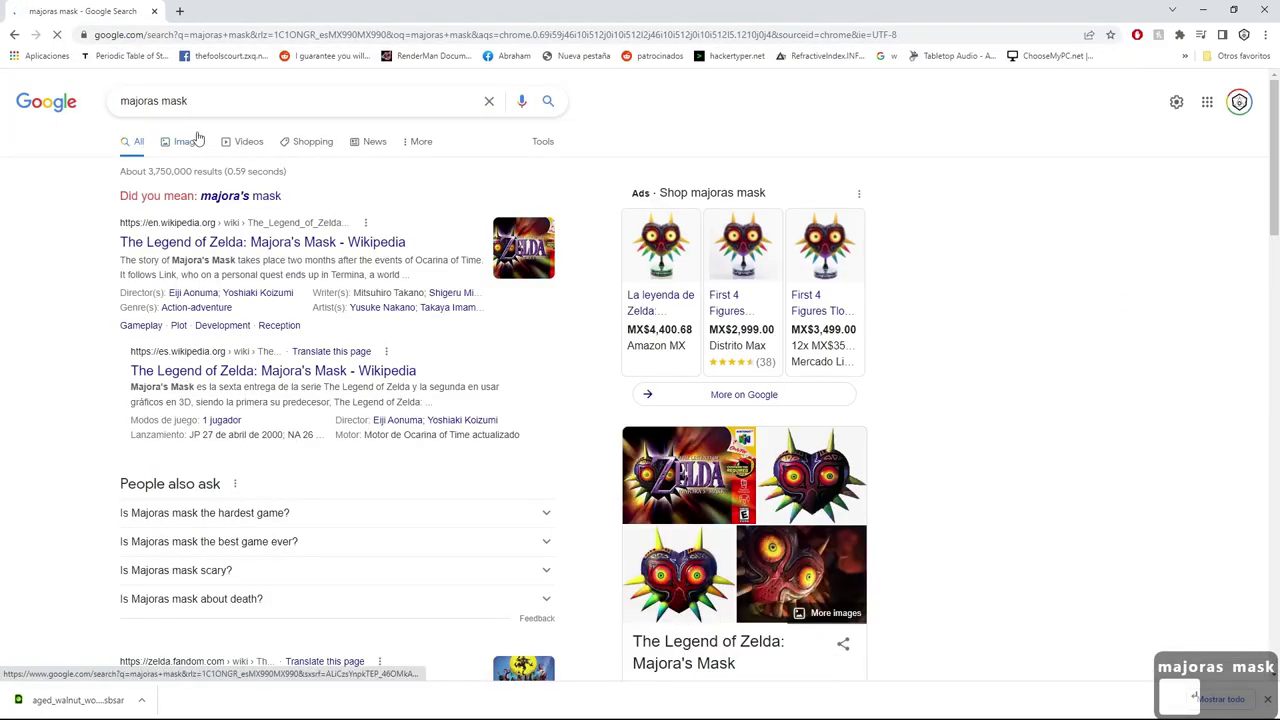
pyautogui.click(190, 140)
# - Open the Majora's Mask - Terrible Fate image and the related Polygon close-up of the mask as references
pyautogui.scroll(-2, 701, 399)
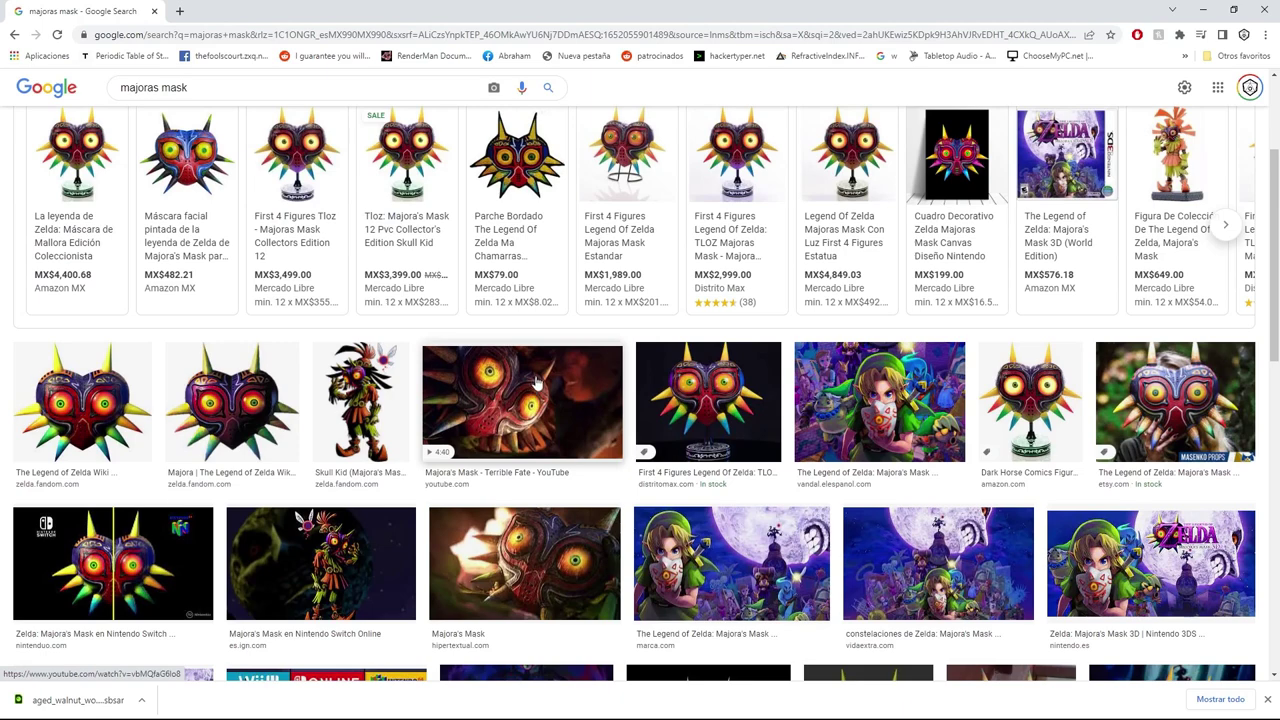
pyautogui.click(535, 385)
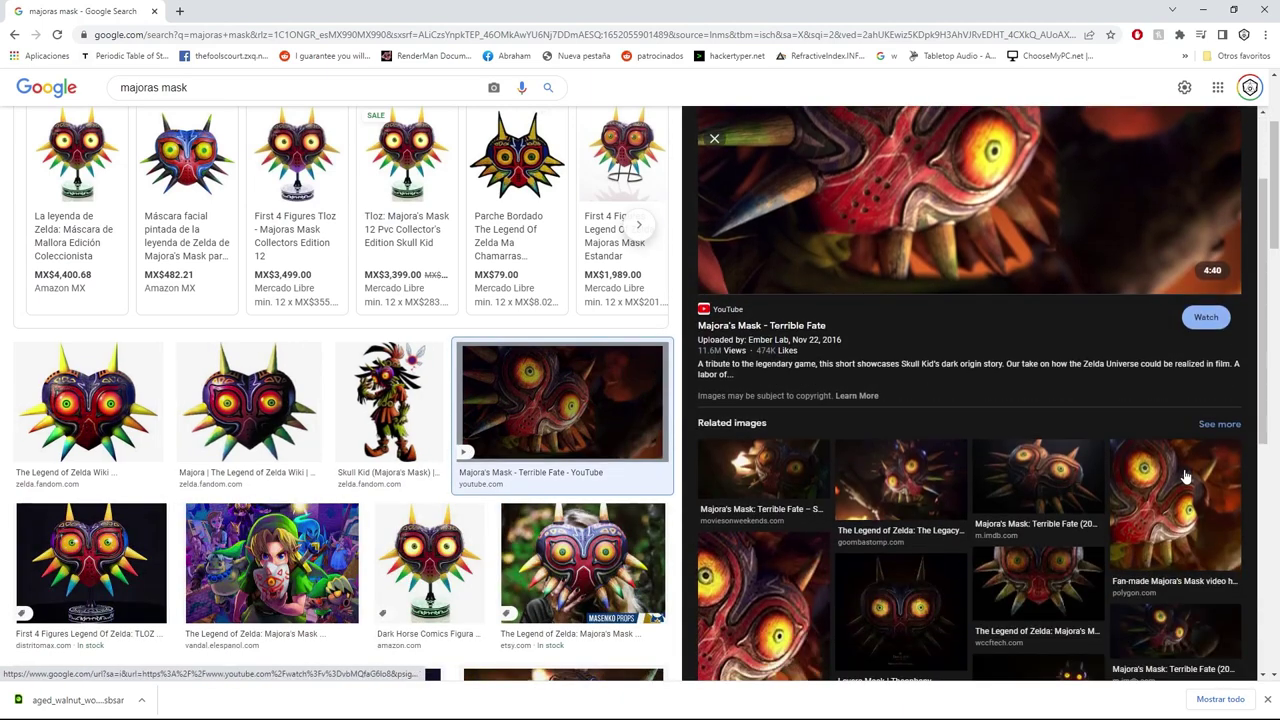
pyautogui.click(1185, 477)
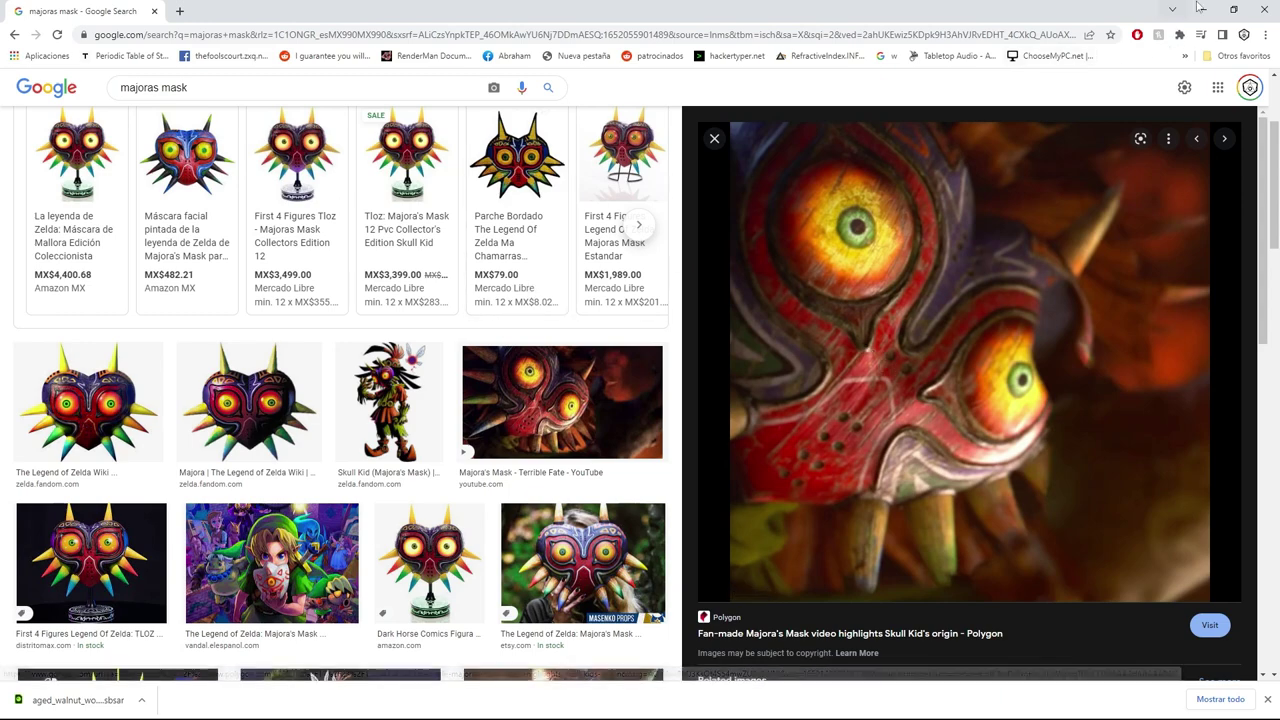
# - Switch back to Substance 3D Painter and compare the rotten wood mask with the reference from several angles
pyautogui.hotkey('alt', 'Tab')
pyautogui.keyDown('alt'); pyautogui.moveTo(613, 232); pyautogui.dragTo(646, 246); pyautogui.keyUp('alt')
pyautogui.keyDown('alt'); pyautogui.moveTo(646, 246); pyautogui.dragTo(439, 216, button='right'); pyautogui.keyUp('alt')
pyautogui.keyDown('alt'); pyautogui.moveTo(440, 217); pyautogui.dragTo(540, 230); pyautogui.keyUp('alt')
pyautogui.keyDown('alt'); pyautogui.moveTo(540, 230); pyautogui.dragTo(716, 305, button='right'); pyautogui.keyUp('alt')
pyautogui.keyDown('alt'); pyautogui.moveTo(716, 305); pyautogui.dragTo(764, 371, button='middle'); pyautogui.keyUp('alt')
pyautogui.keyDown('alt'); pyautogui.moveTo(621, 311); pyautogui.dragTo(825, 307); pyautogui.keyUp('alt')
pyautogui.keyDown('alt'); pyautogui.moveTo(825, 307); pyautogui.dragTo(852, 357, button='right'); pyautogui.keyUp('alt')
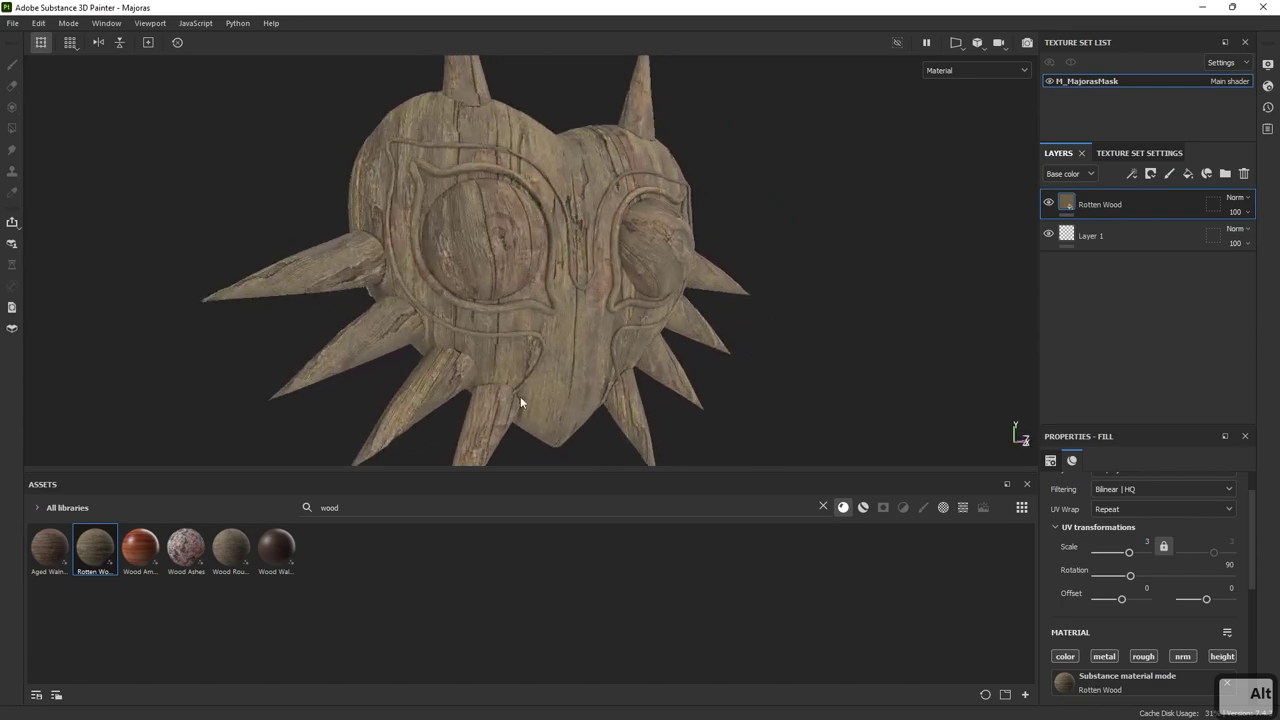
# - Return to Chrome and view the Dark Horse collectible figure and the Hipertextual close-up of the mask
pyautogui.hotkey('alt', 'Tab')
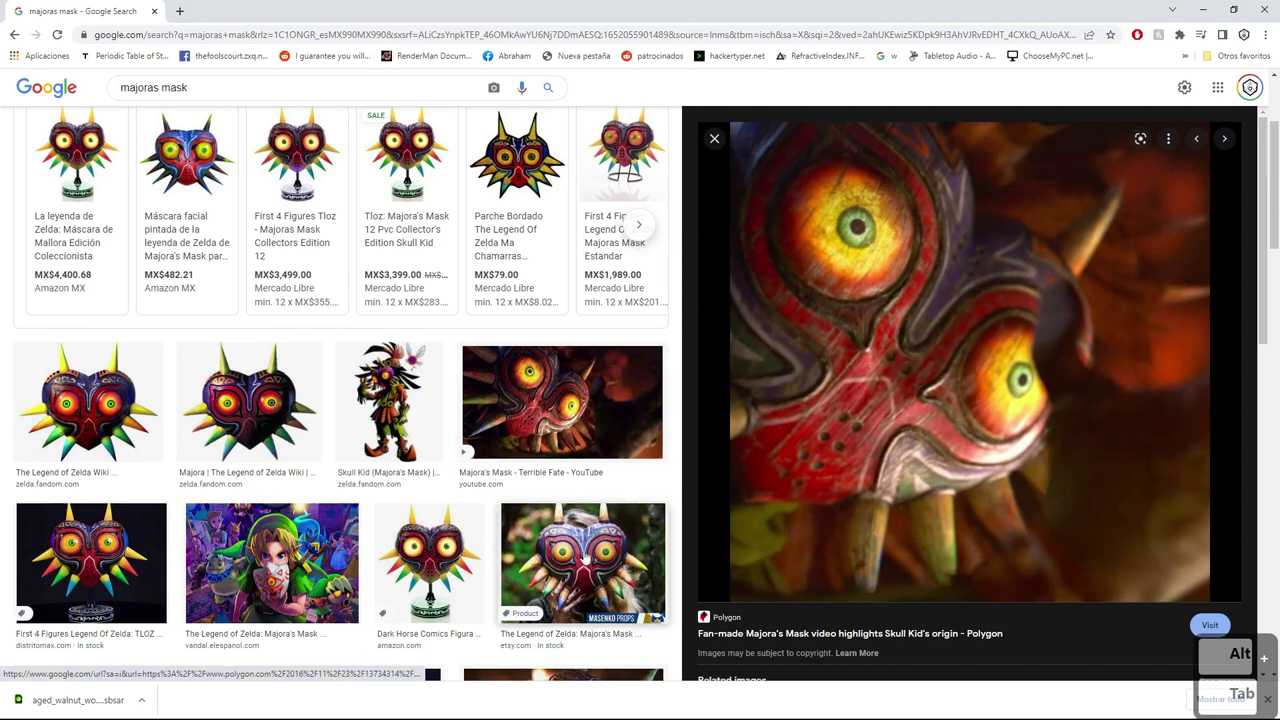
pyautogui.click(465, 568)
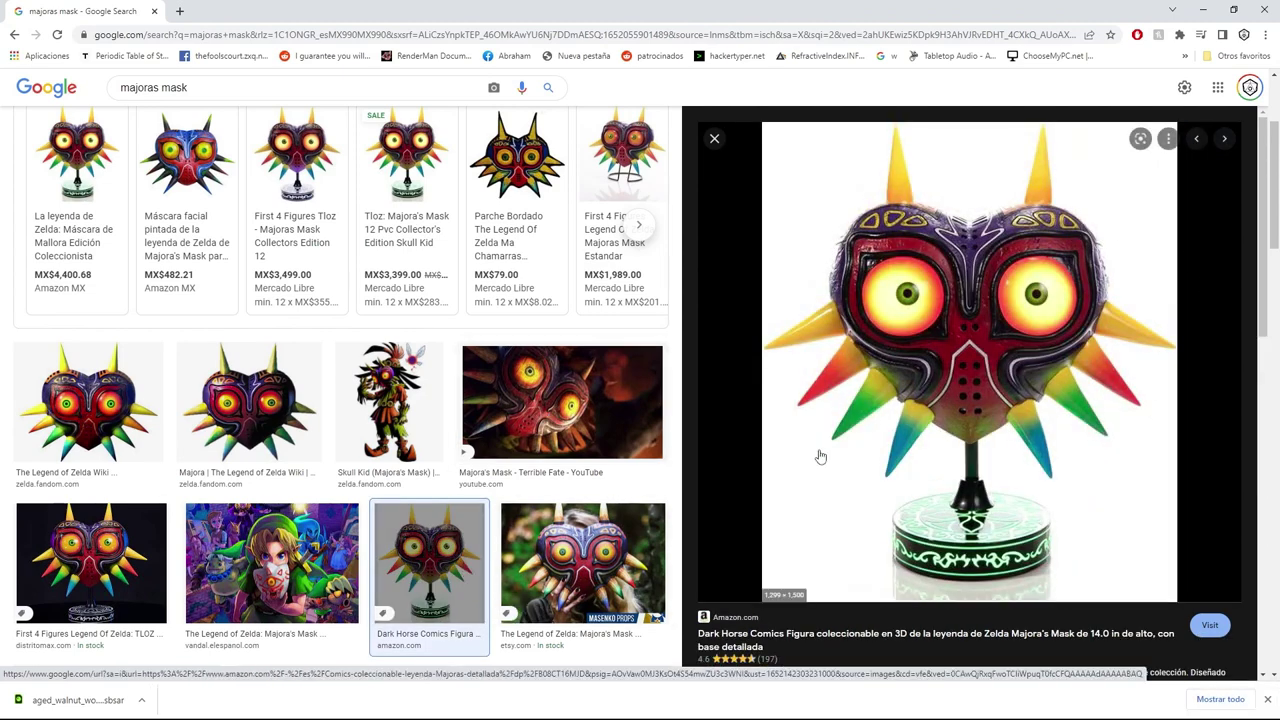
pyautogui.scroll(-5, 318, 370)
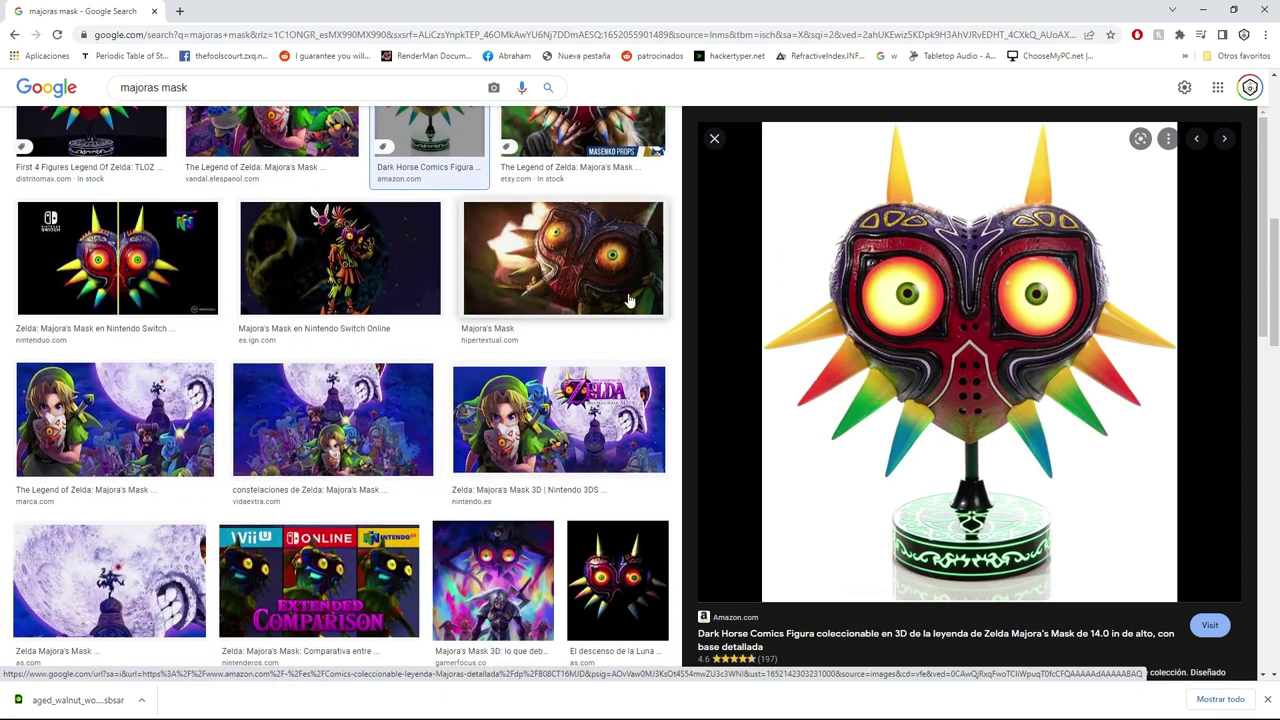
pyautogui.click(630, 301)
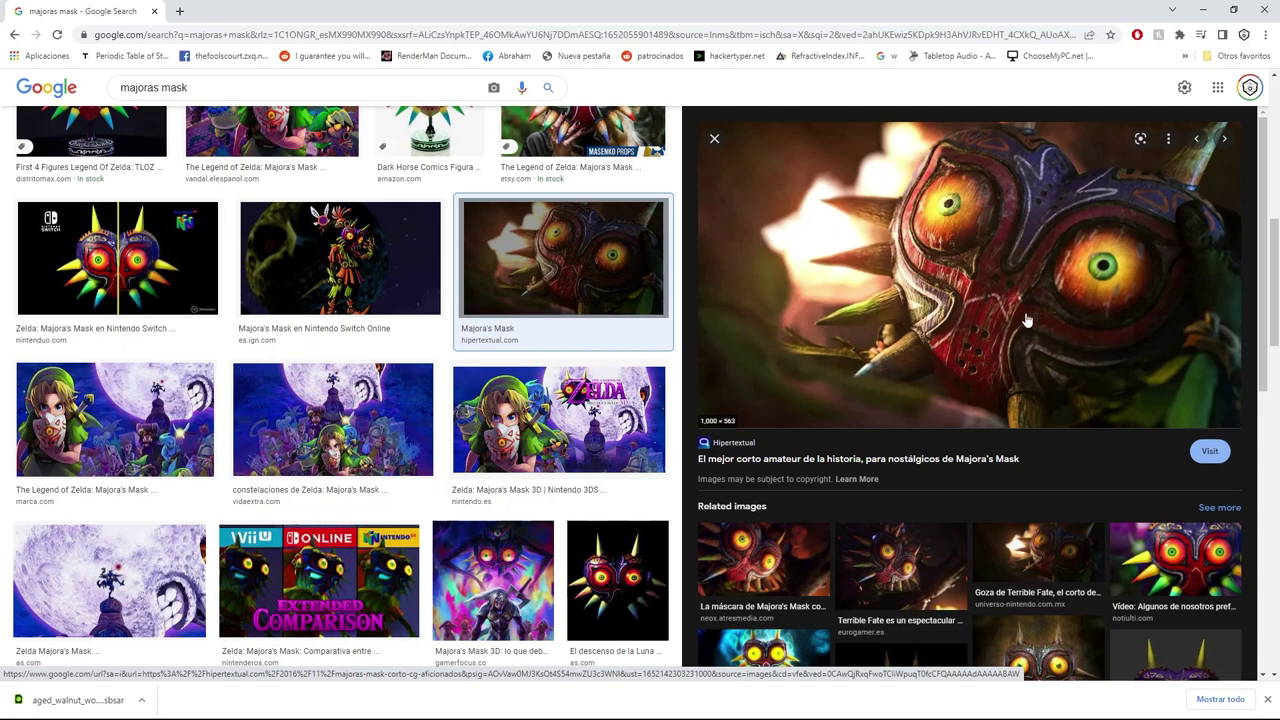
# - Switch back to Substance 3D Painter and view the rotten wood mask from the front
pyautogui.click(1203, 9)
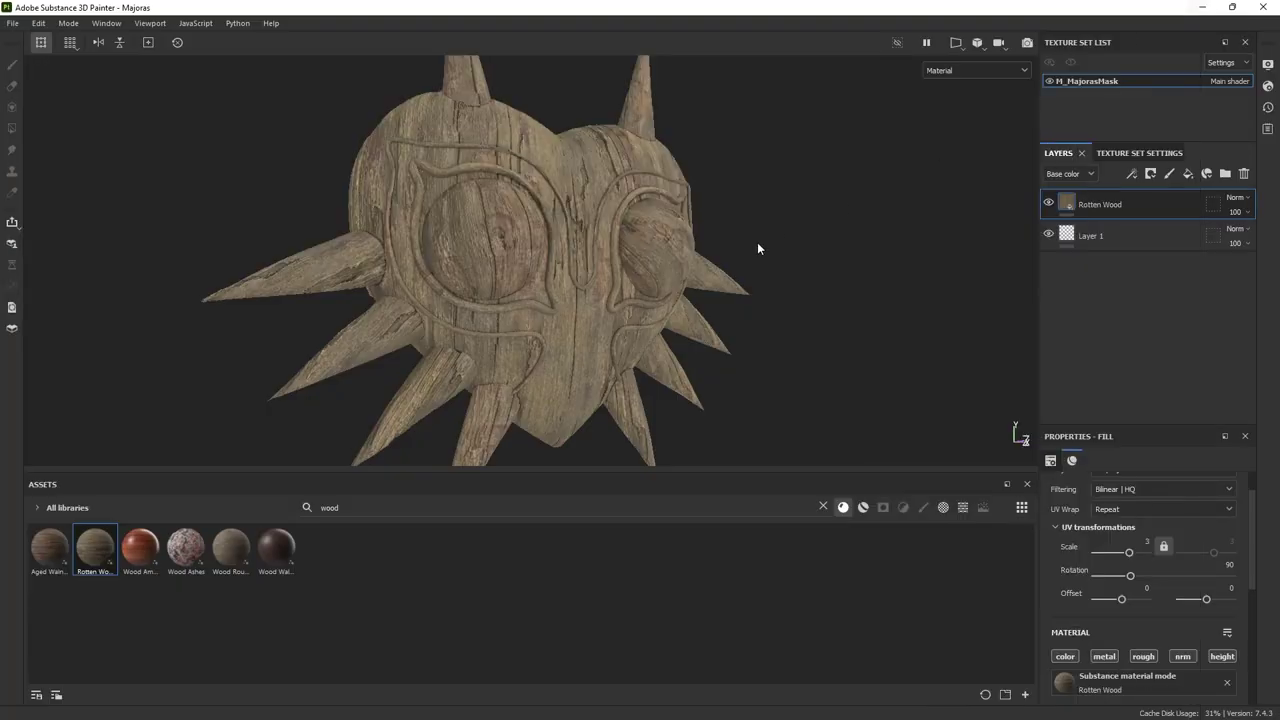
pyautogui.keyDown('alt'); pyautogui.moveTo(627, 100); pyautogui.dragTo(603, 195); pyautogui.keyUp('alt')
pyautogui.keyDown('alt'); pyautogui.moveTo(697, 279); pyautogui.dragTo(623, 306); pyautogui.keyUp('alt')
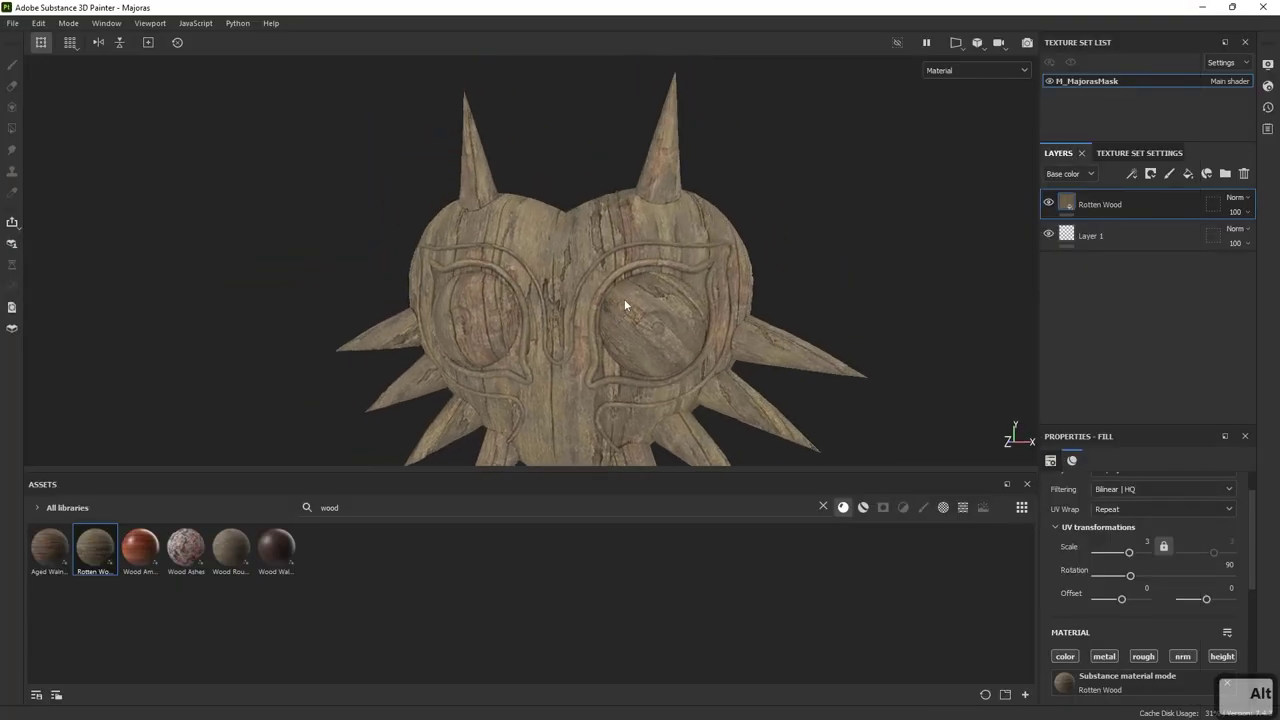
pyautogui.keyDown('alt'); pyautogui.moveTo(789, 396); pyautogui.dragTo(847, 240); pyautogui.keyUp('alt')
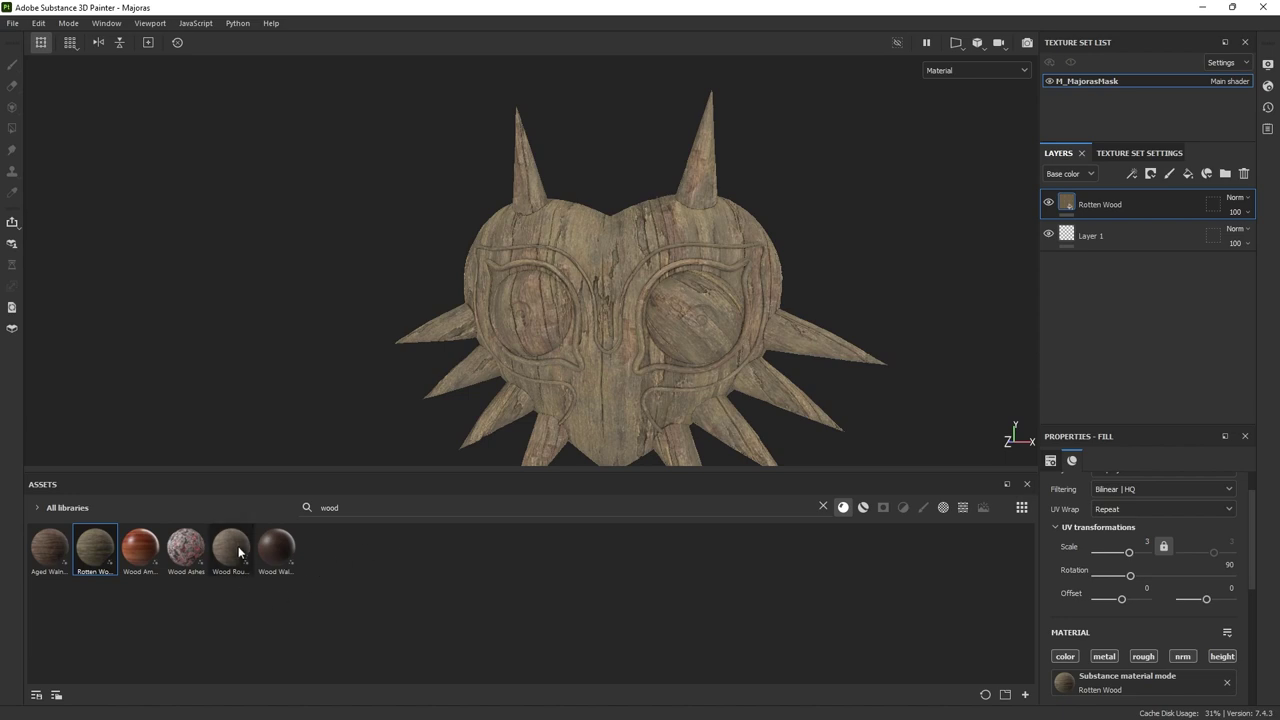
# - Add the Wood Rough material as a layer above Rotten Wood and set its UV rotation to about 94.46
pyautogui.moveTo(241, 557)
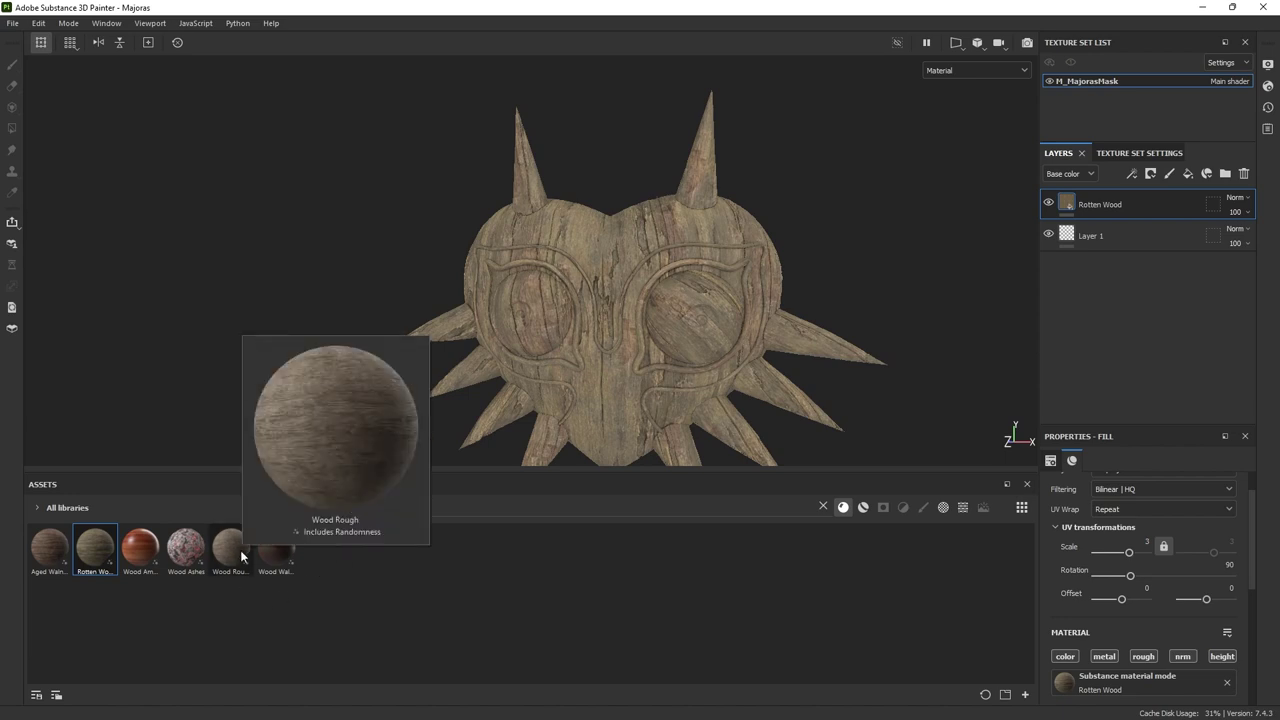
pyautogui.moveTo(241, 557); pyautogui.dragTo(1077, 197)
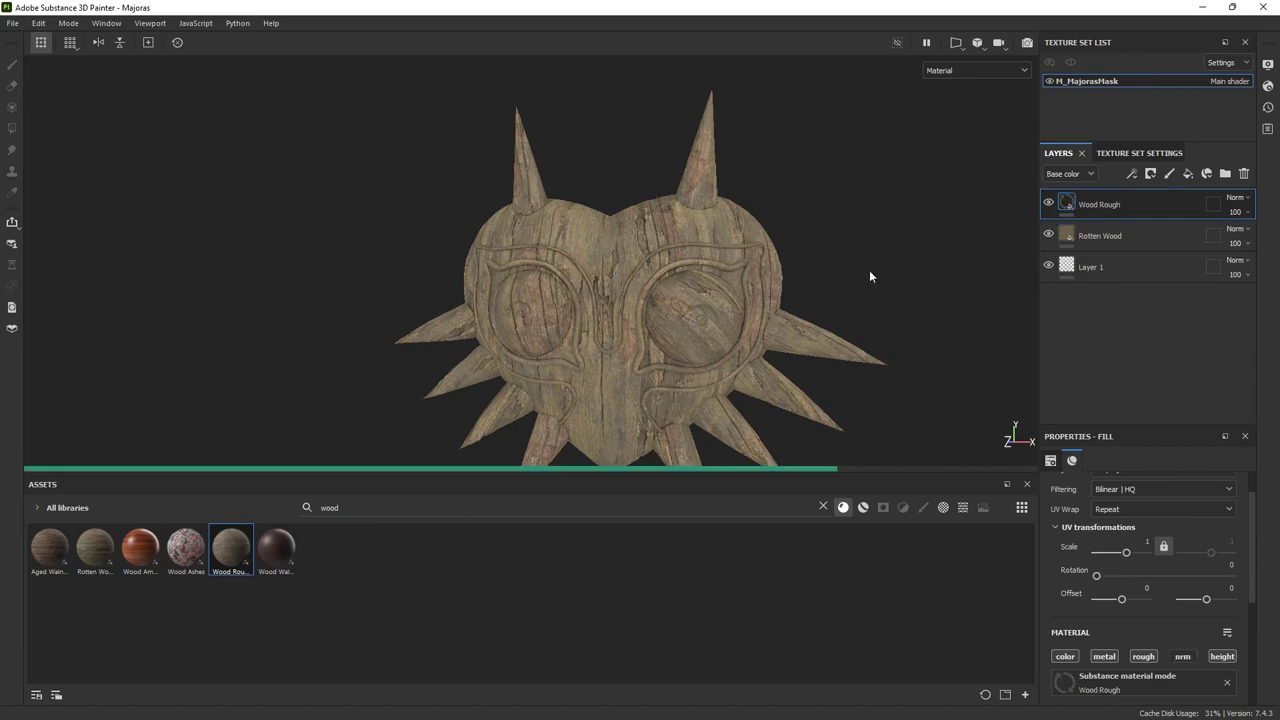
pyautogui.keyDown('alt'); pyautogui.moveTo(873, 275); pyautogui.dragTo(966, 323, button='right'); pyautogui.keyUp('alt')
pyautogui.keyDown('alt'); pyautogui.moveTo(966, 323); pyautogui.dragTo(910, 278, button='middle'); pyautogui.keyUp('alt')
pyautogui.moveTo(1097, 576); pyautogui.dragTo(1132, 576)
pyautogui.keyDown('alt'); pyautogui.moveTo(960, 436); pyautogui.dragTo(751, 346, button='right'); pyautogui.keyUp('alt')
pyautogui.keyDown('alt'); pyautogui.moveTo(751, 346); pyautogui.dragTo(733, 325, button='middle'); pyautogui.keyUp('alt')
pyautogui.keyDown('alt'); pyautogui.moveTo(736, 330); pyautogui.dragTo(1217, 303, button='right'); pyautogui.keyUp('alt')
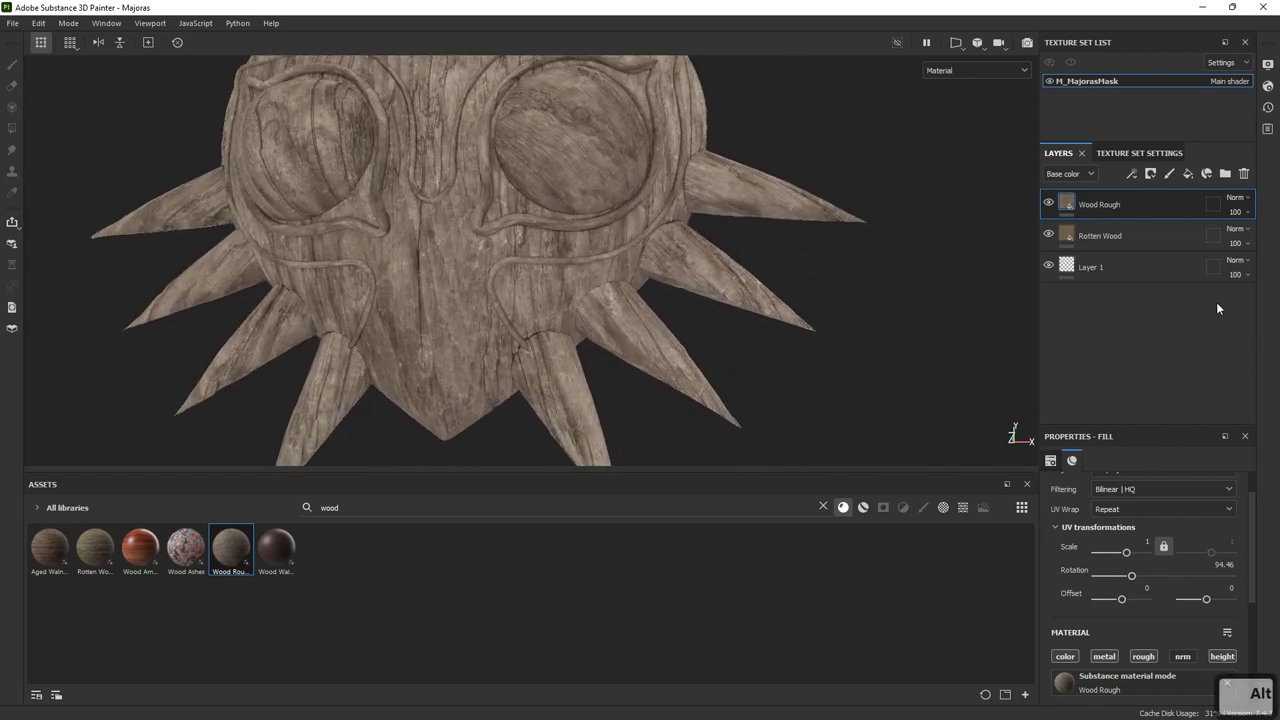
# - Add a black mask to the Rotten Wood layer and reveal it on the face and eyes with mesh-mode Polygon Fill
pyautogui.click(1126, 229)
pyautogui.keyDown('alt'); pyautogui.moveTo(752, 281); pyautogui.dragTo(793, 282); pyautogui.keyUp('alt')
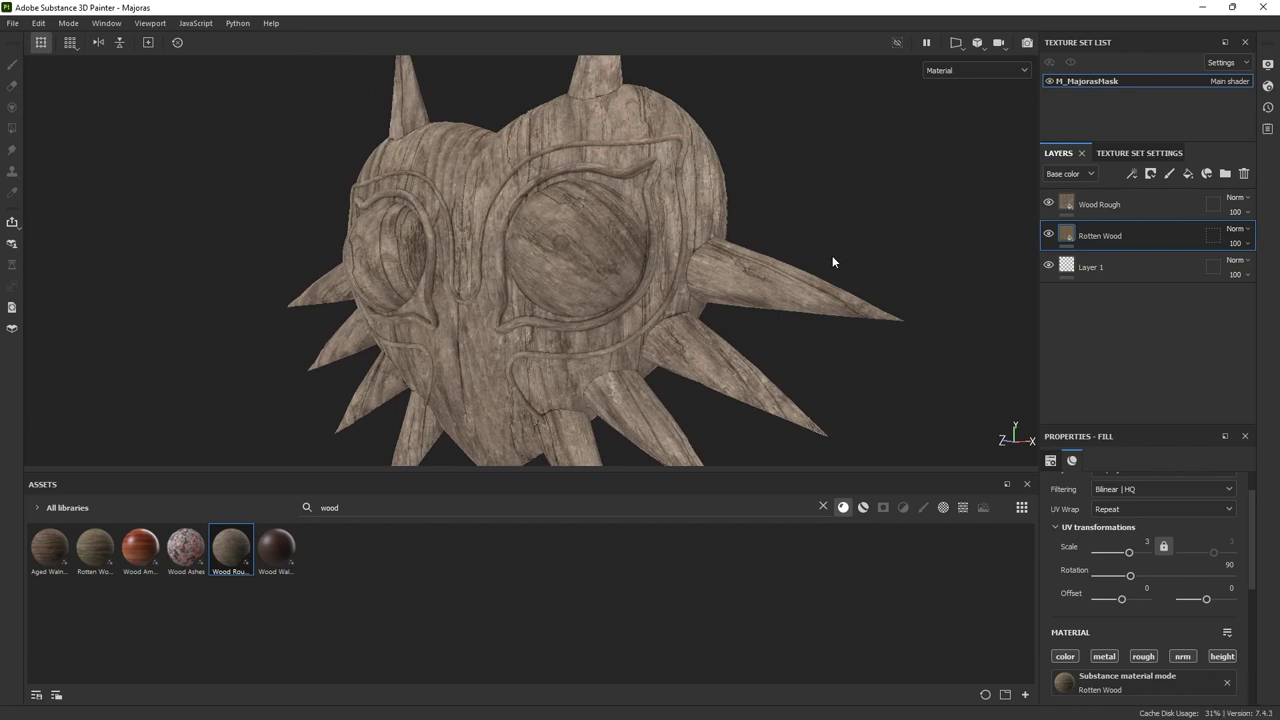
pyautogui.rightClick(1097, 234)
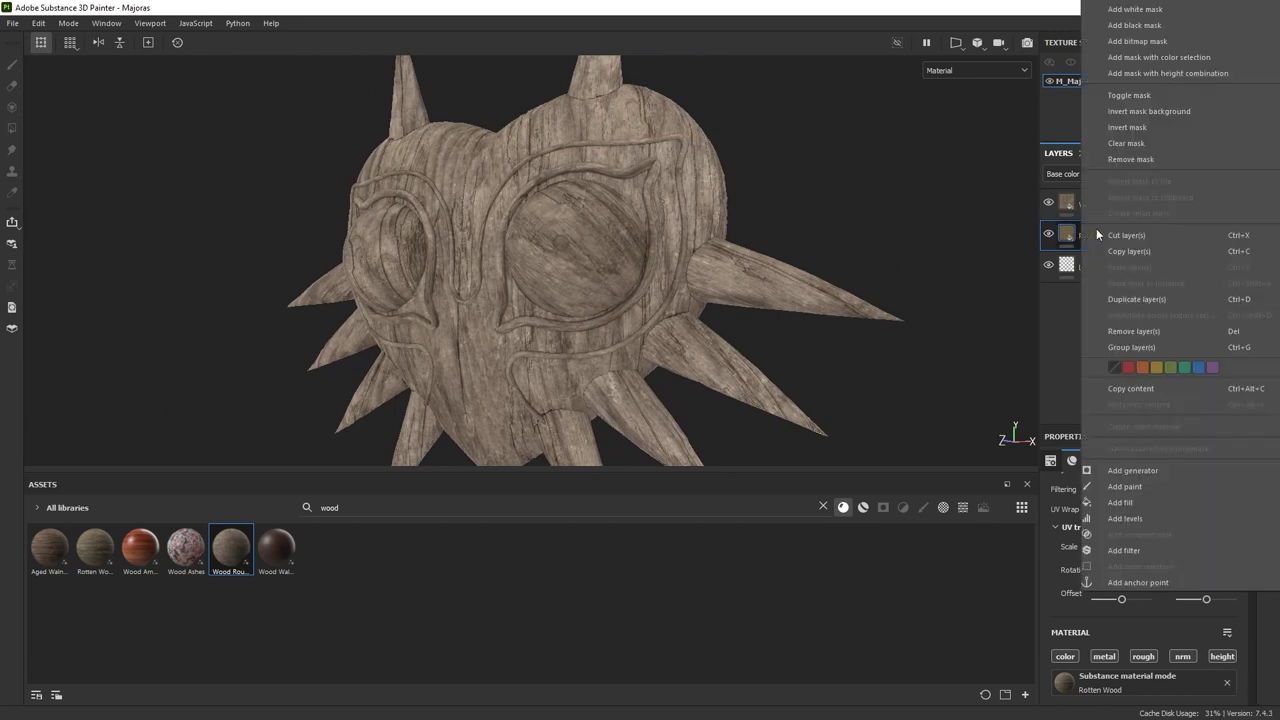
pyautogui.click(1158, 25)
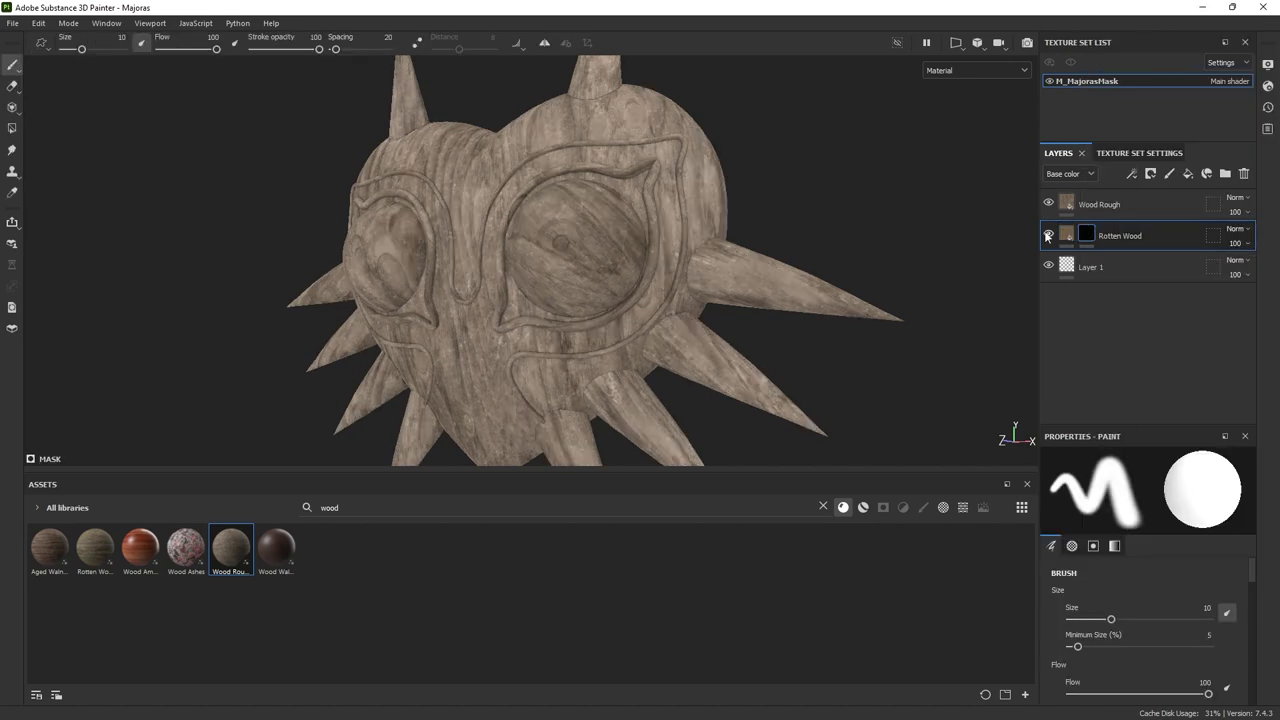
pyautogui.moveTo(868, 234)
pyautogui.keyDown('alt'); pyautogui.mouseDown()
pyautogui.moveTo(852, 211)
pyautogui.moveTo(794, 197)
pyautogui.moveTo(813, 288)
pyautogui.mouseUp(); pyautogui.keyUp('alt')
pyautogui.press('4')
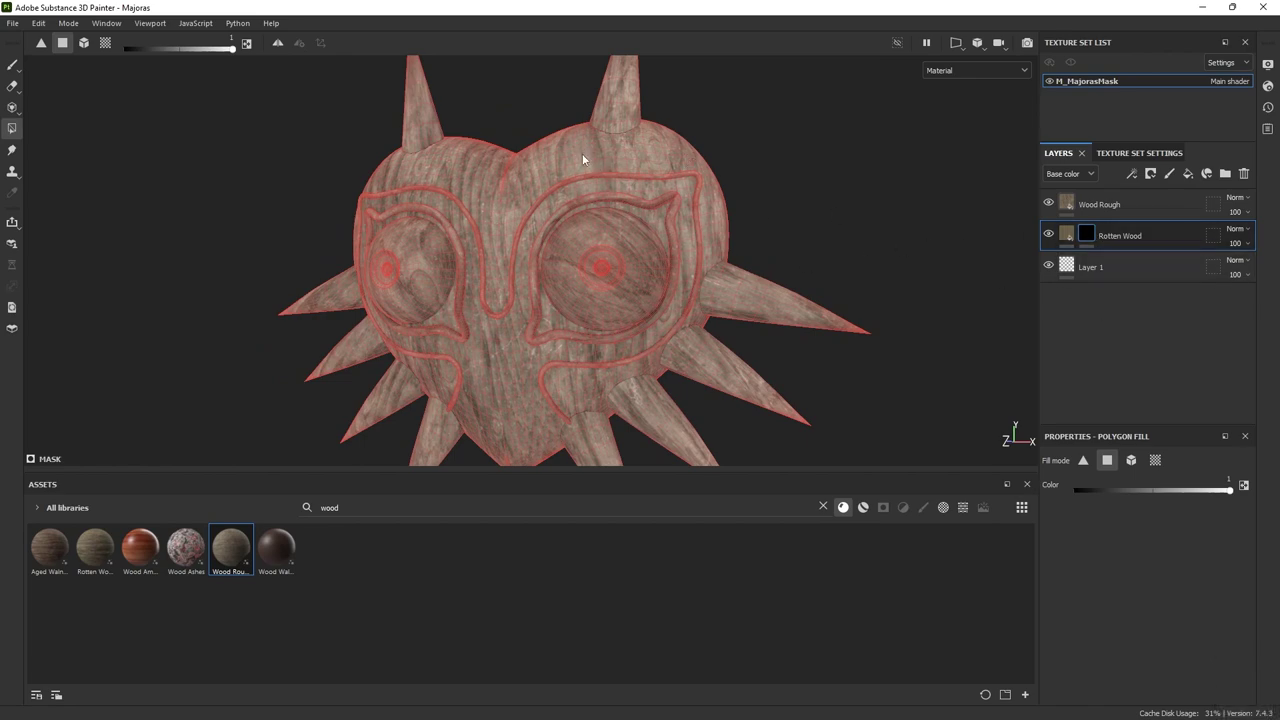
pyautogui.keyDown('alt'); pyautogui.moveTo(582, 153); pyautogui.dragTo(579, 160); pyautogui.keyUp('alt')
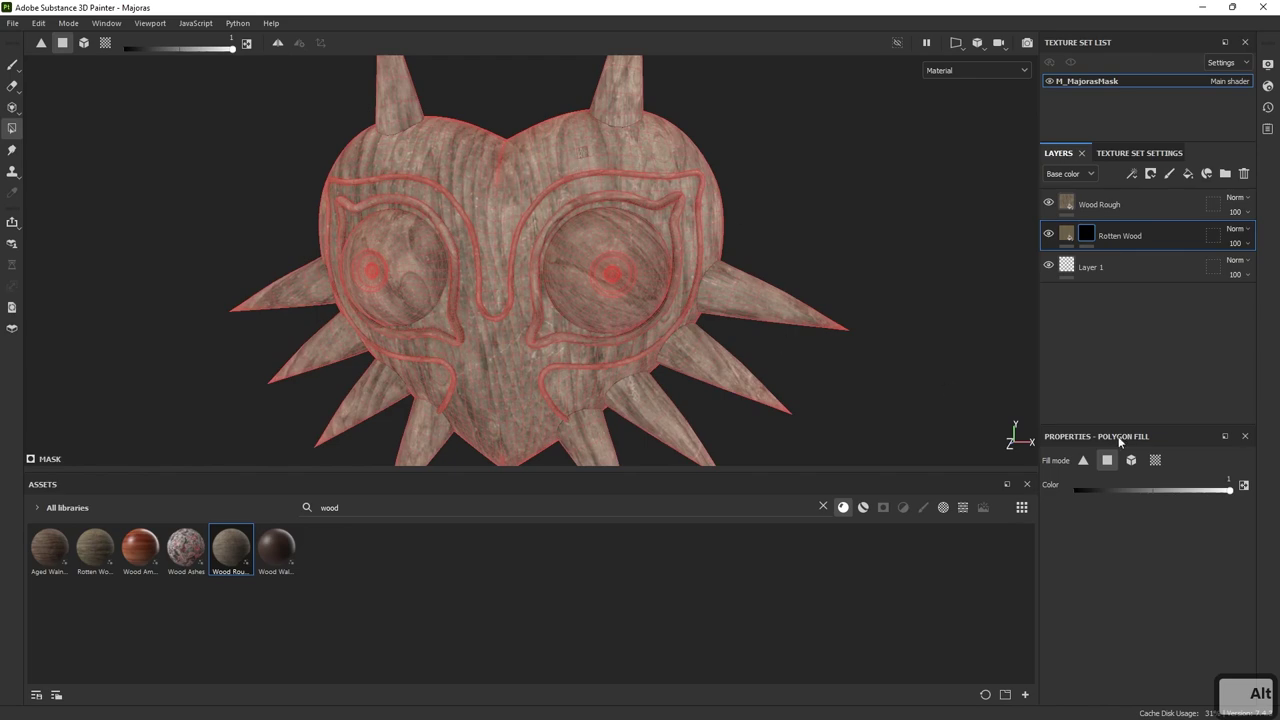
pyautogui.click(1131, 462)
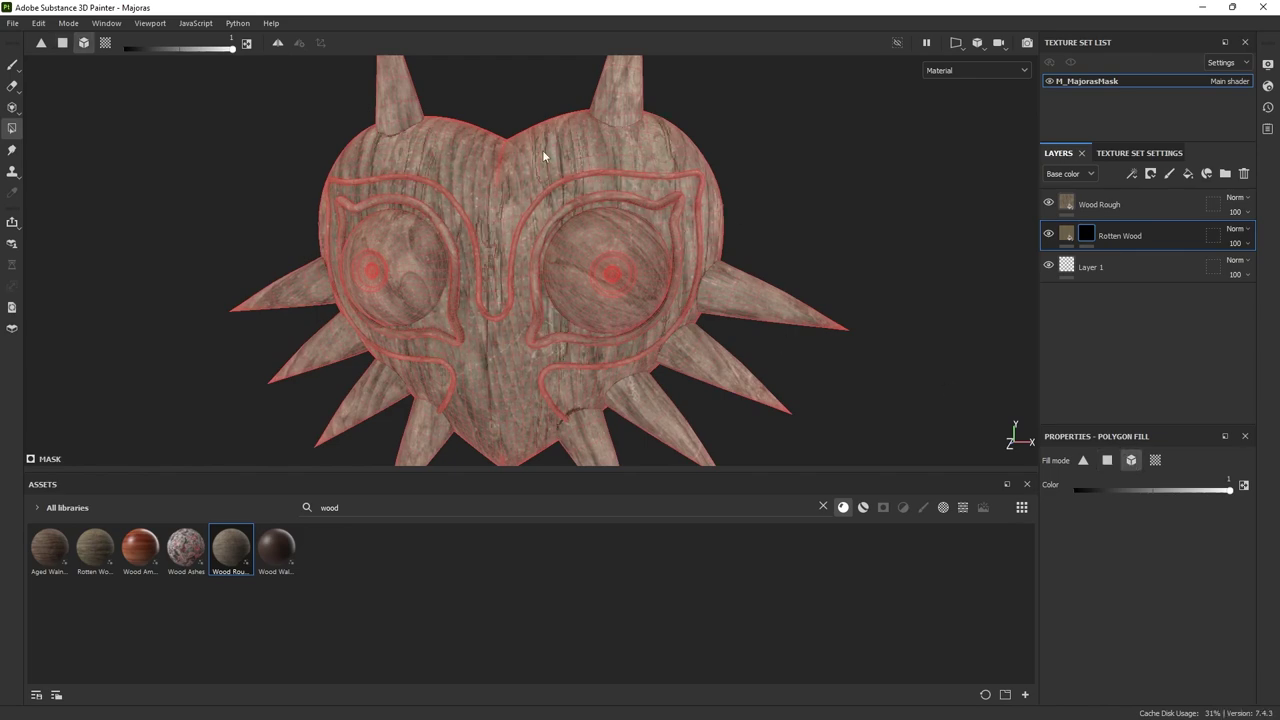
pyautogui.keyDown('alt'); pyautogui.moveTo(551, 277); pyautogui.dragTo(624, 251); pyautogui.keyUp('alt')
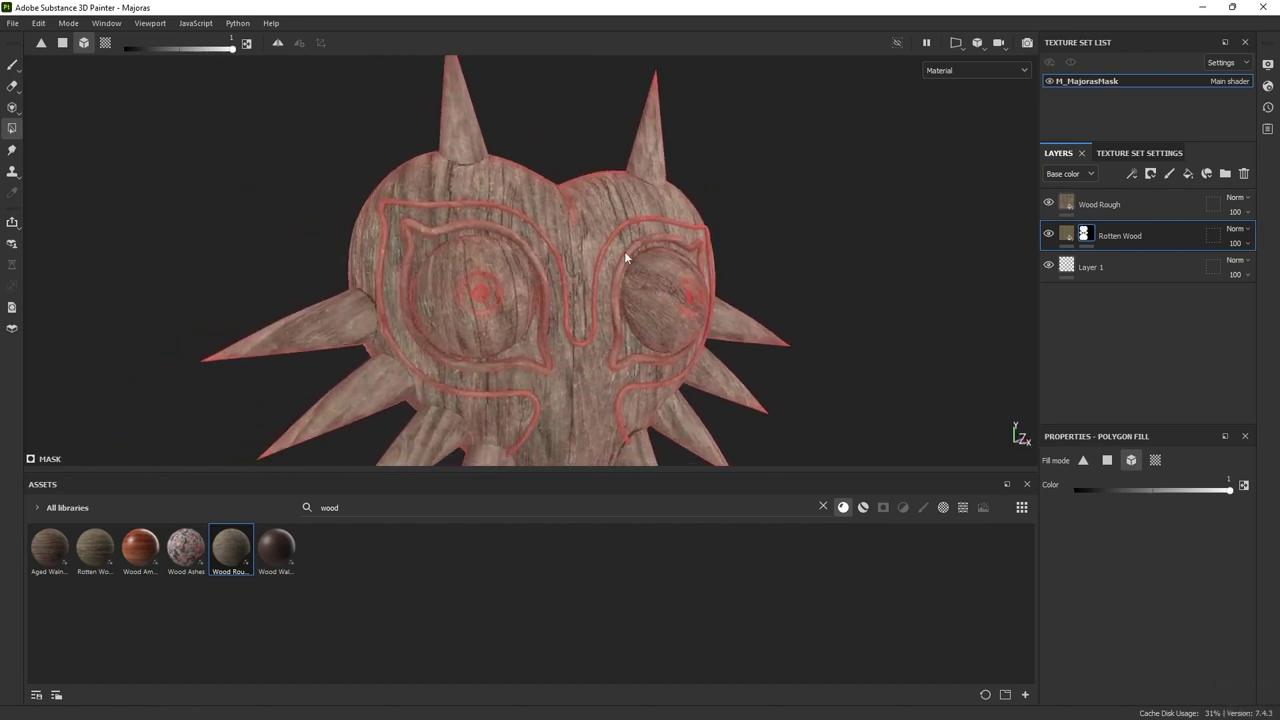
# - Add a black mask to the Wood Rough layer and reveal it on the two horns, one eye rim and the long face outline
pyautogui.click(1120, 206)
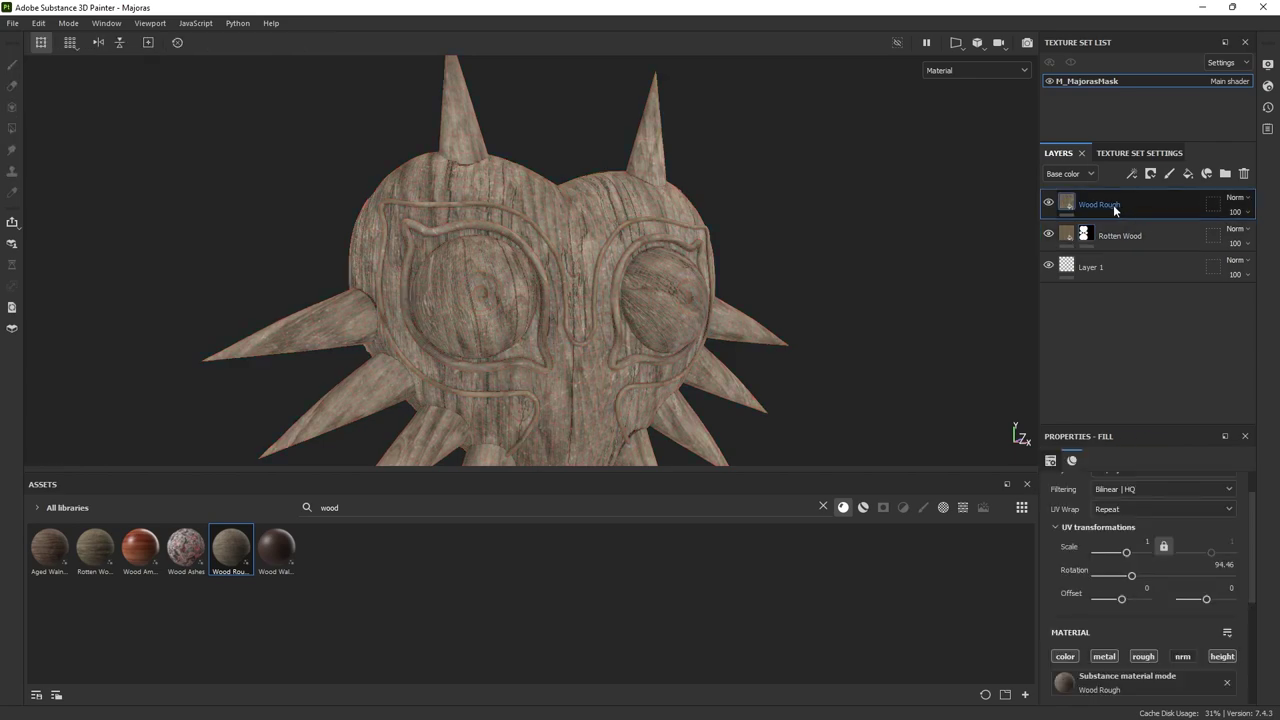
pyautogui.rightClick(1113, 204)
pyautogui.click(1134, 25)
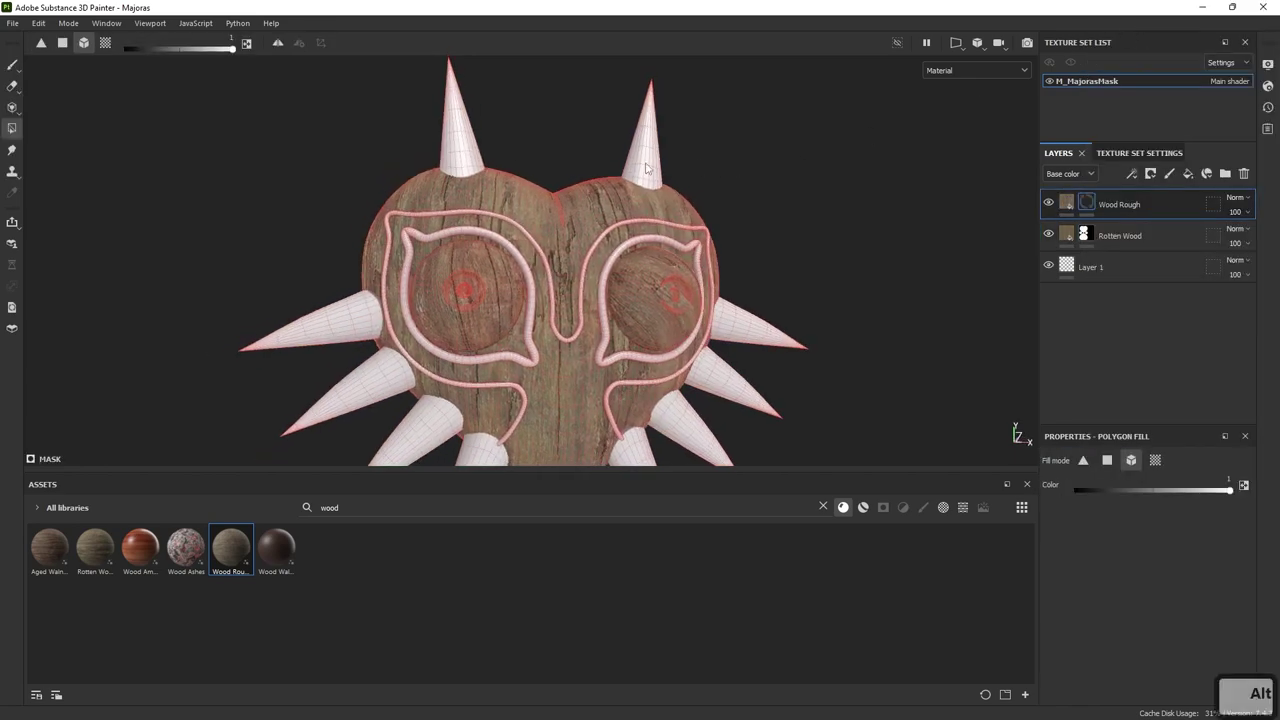
pyautogui.click(476, 137)
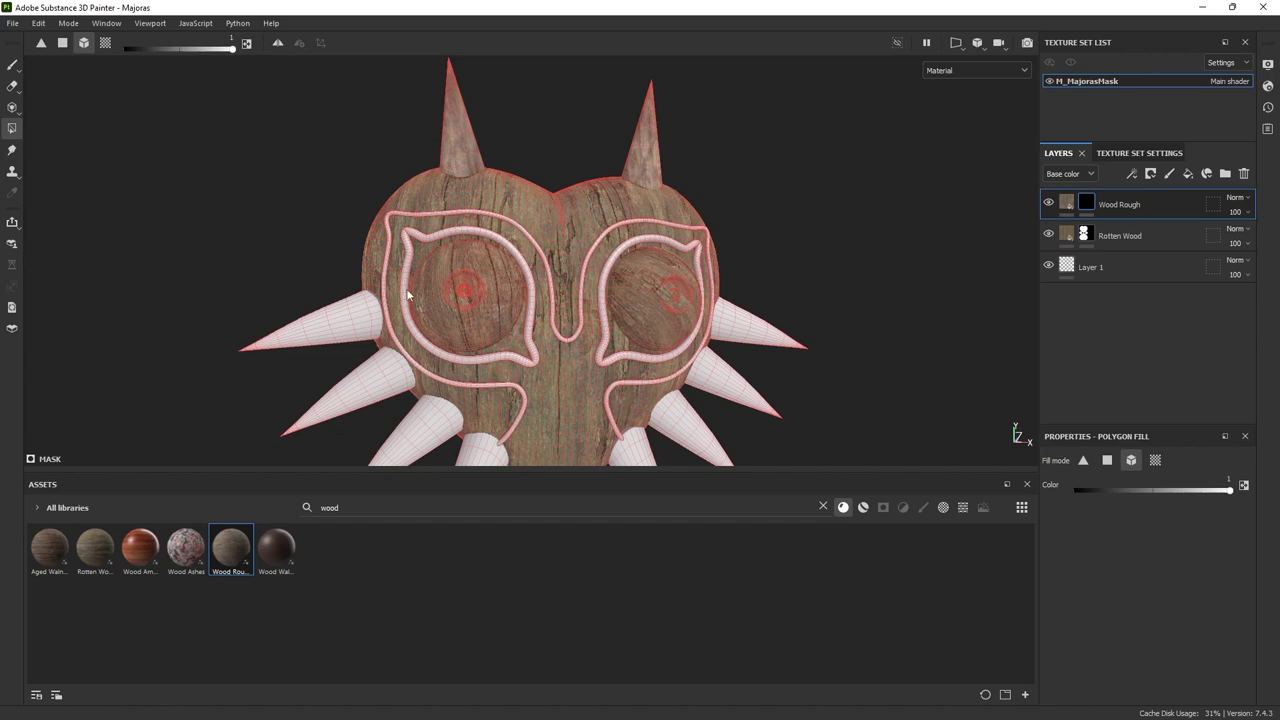
pyautogui.click(417, 234)
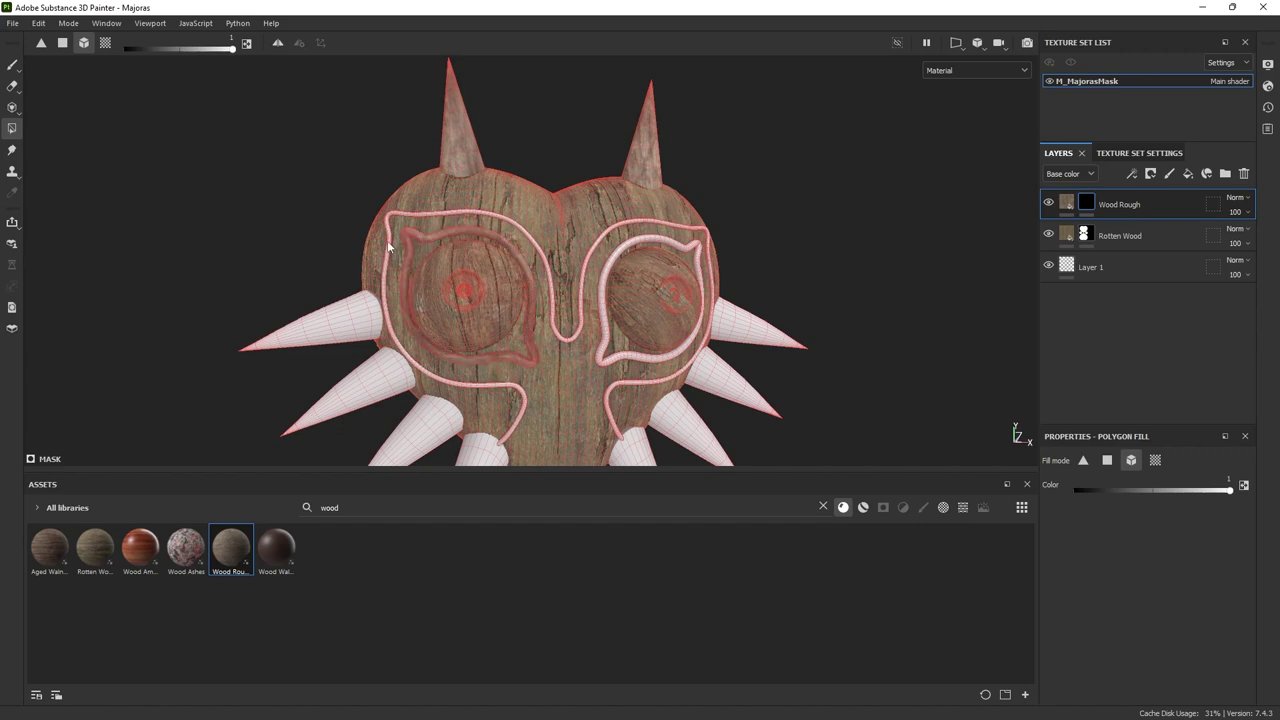
pyautogui.click(387, 240)
# - Reveal the Wood Rough layer on the side spikes and the remaining eye rim
pyautogui.click(362, 340)
pyautogui.click(383, 389)
pyautogui.click(438, 446)
pyautogui.click(484, 452)
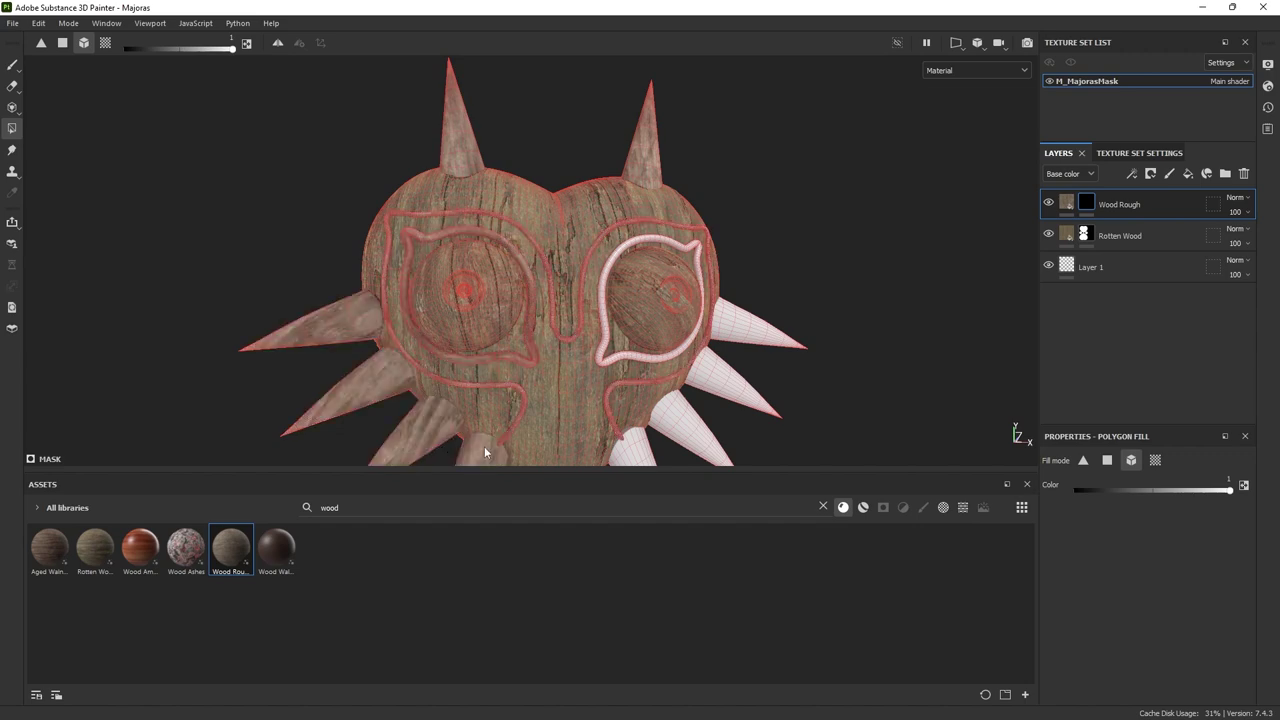
pyautogui.click(601, 360)
pyautogui.click(717, 379)
pyautogui.click(739, 329)
pyautogui.keyDown('alt'); pyautogui.moveTo(720, 374); pyautogui.dragTo(718, 254, button='middle'); pyautogui.keyUp('alt')
pyautogui.click(642, 366)
pyautogui.press('1')
# - Examine how the two masked wood materials look on the face, rims and spikes from several angles and close up
pyautogui.keyDown('alt'); pyautogui.moveTo(778, 360); pyautogui.dragTo(722, 362); pyautogui.keyUp('alt')
pyautogui.keyDown('alt'); pyautogui.moveTo(674, 256); pyautogui.dragTo(637, 331, button='middle'); pyautogui.keyUp('alt')
pyautogui.keyDown('alt'); pyautogui.moveTo(637, 331); pyautogui.dragTo(700, 320); pyautogui.keyUp('alt')
pyautogui.keyDown('alt'); pyautogui.moveTo(700, 320); pyautogui.dragTo(800, 275, button='right'); pyautogui.keyUp('alt')
pyautogui.keyDown('alt'); pyautogui.moveTo(556, 222); pyautogui.dragTo(644, 248); pyautogui.keyUp('alt')
pyautogui.keyDown('alt'); pyautogui.moveTo(644, 248); pyautogui.dragTo(590, 280, button='right'); pyautogui.keyUp('alt')
pyautogui.keyDown('alt'); pyautogui.moveTo(590, 280); pyautogui.dragTo(510, 285); pyautogui.keyUp('alt')
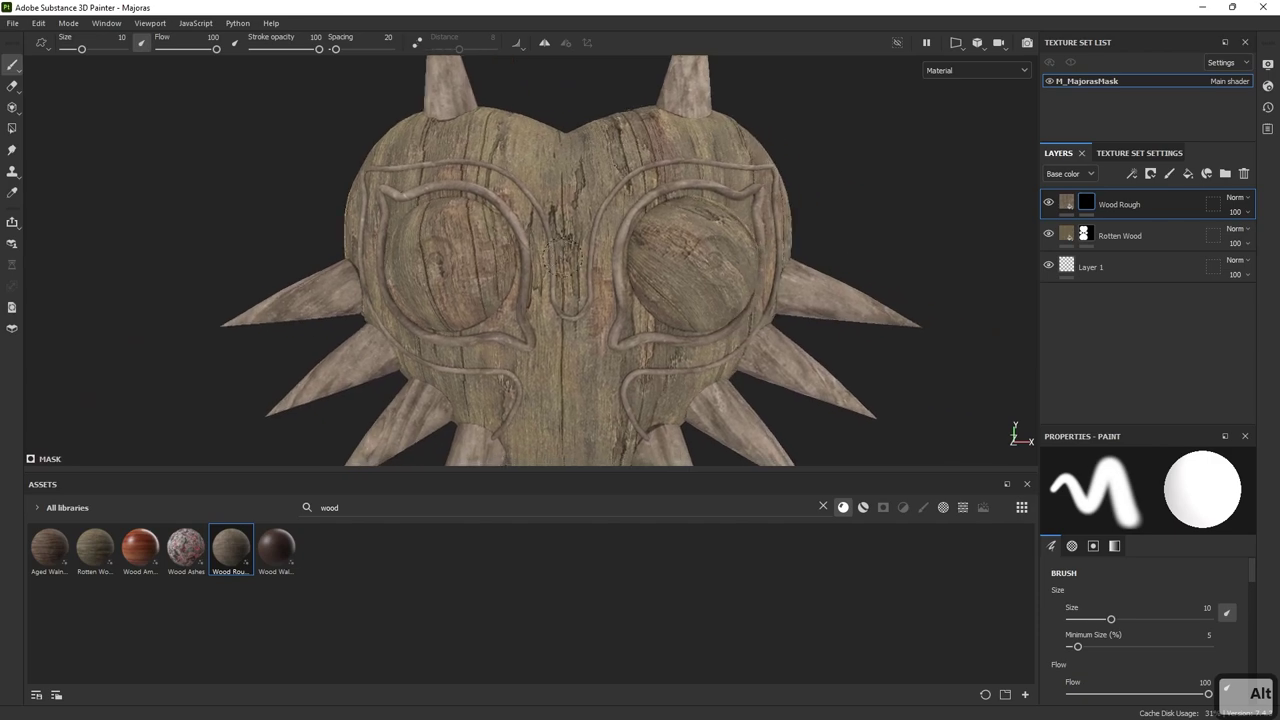
pyautogui.keyDown('alt'); pyautogui.moveTo(700, 310); pyautogui.dragTo(870, 300, button='right'); pyautogui.keyUp('alt')
pyautogui.keyDown('alt'); pyautogui.moveTo(870, 300); pyautogui.dragTo(786, 331); pyautogui.keyUp('alt')
# - Set the UV scale of the Wood Rough layer's material to 10
pyautogui.click(1071, 203)
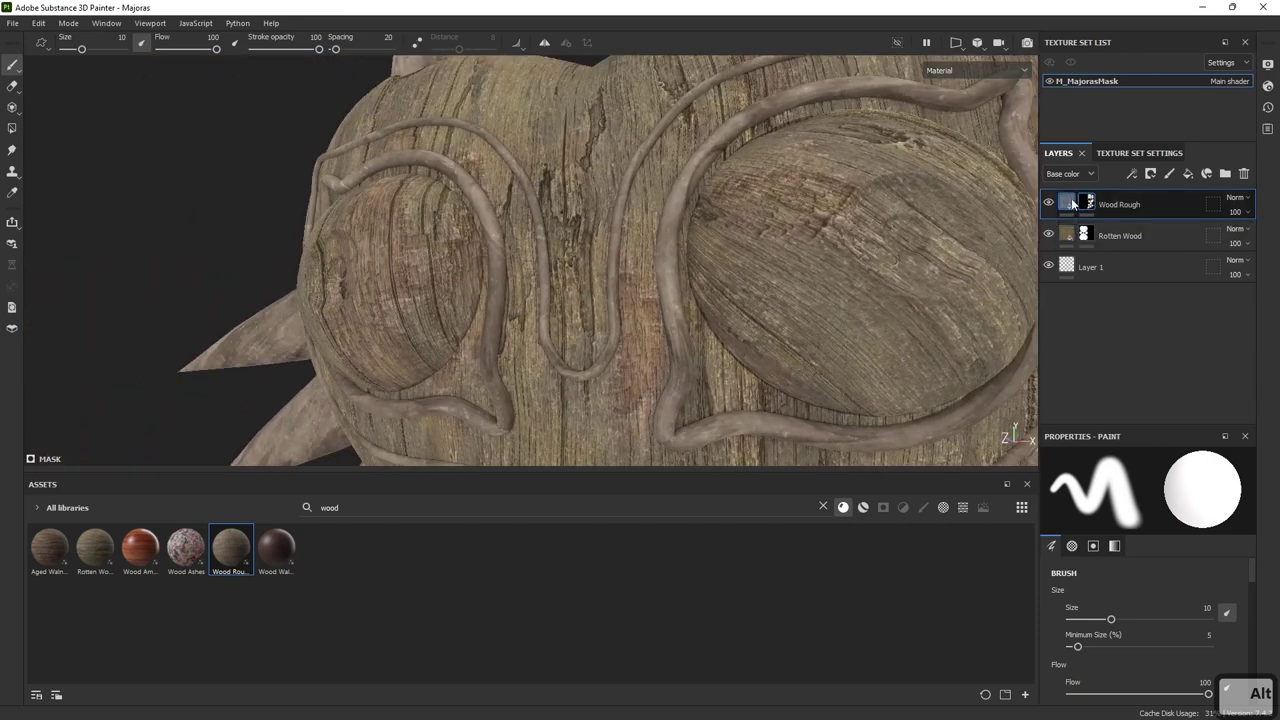
pyautogui.click(1067, 203)
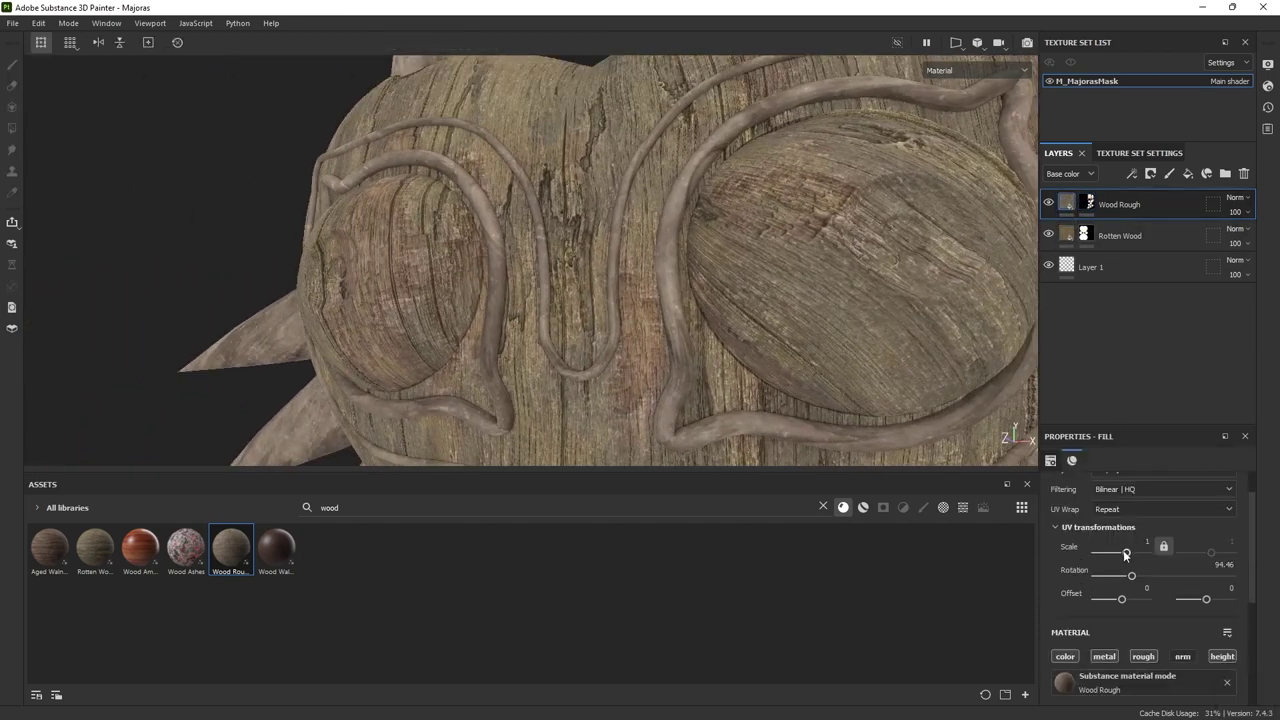
pyautogui.moveTo(1125, 555); pyautogui.dragTo(1134, 553)
pyautogui.keyDown('alt'); pyautogui.moveTo(990, 450); pyautogui.dragTo(745, 290); pyautogui.keyUp('alt')
pyautogui.write('10')
pyautogui.press('Return')
pyautogui.scroll(5, 705, 160)
pyautogui.keyDown('alt'); pyautogui.moveTo(705, 160); pyautogui.dragTo(563, 330); pyautogui.keyUp('alt')
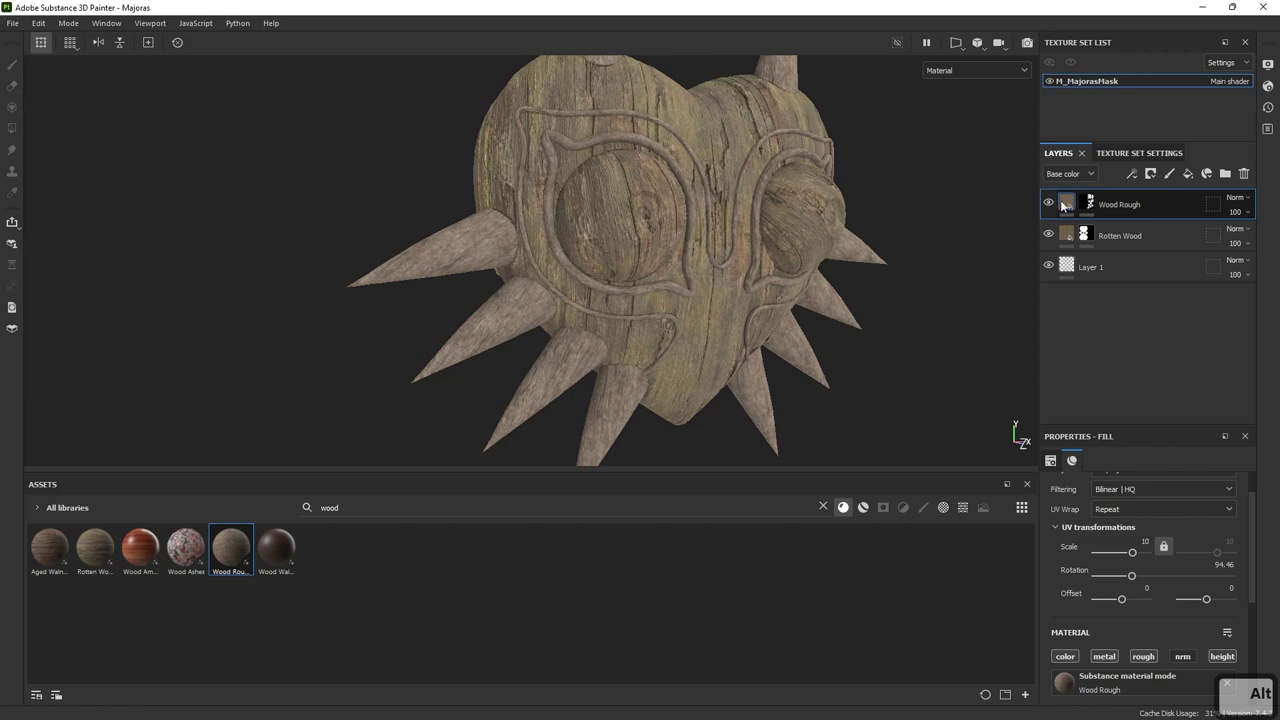
# - Search the materials for "plas" and add Plastic Matte Pure above the Wood Rough layer
pyautogui.keyDown('alt'); pyautogui.moveTo(828, 354); pyautogui.dragTo(747, 465); pyautogui.keyUp('alt')
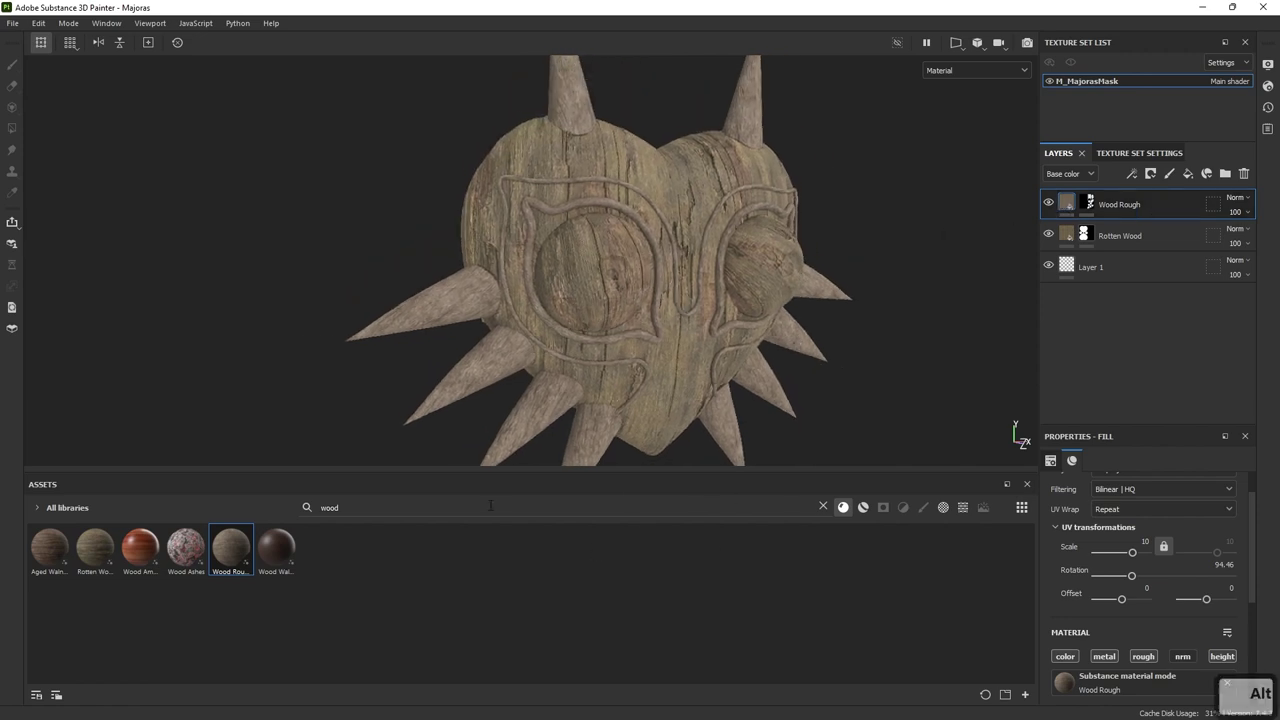
pyautogui.moveTo(489, 507); pyautogui.dragTo(303, 509)
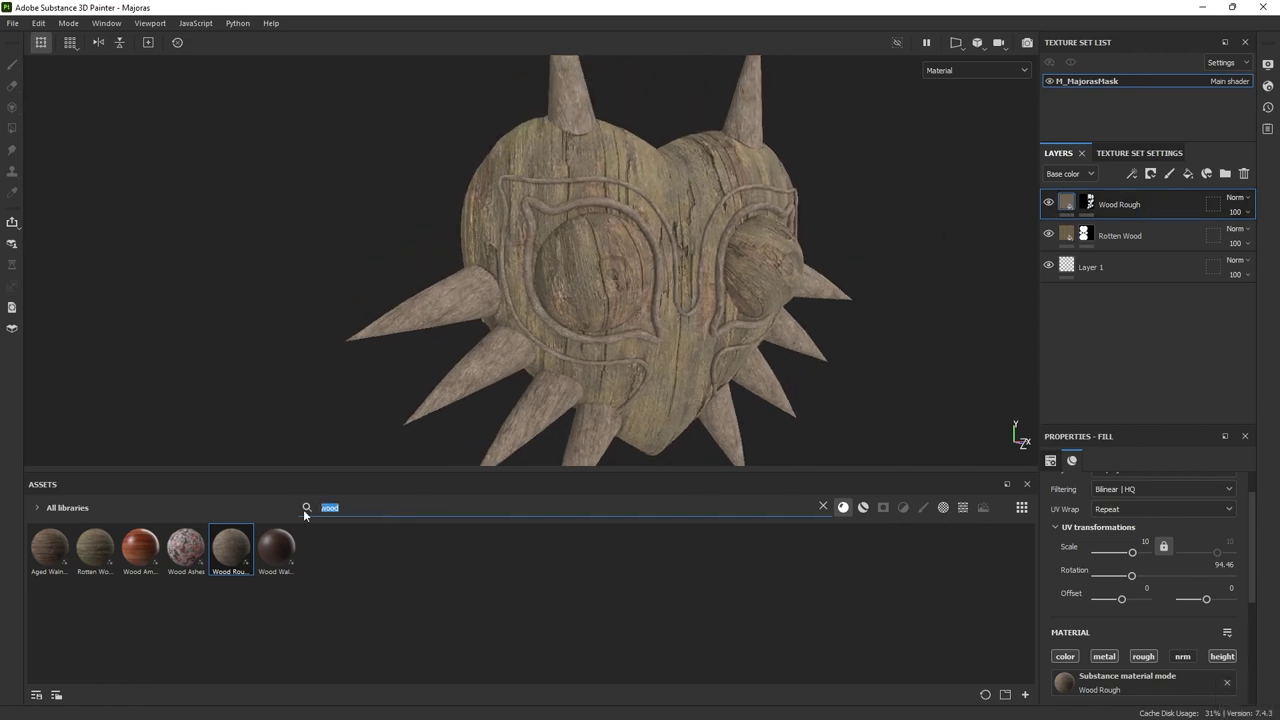
pyautogui.write('paint')
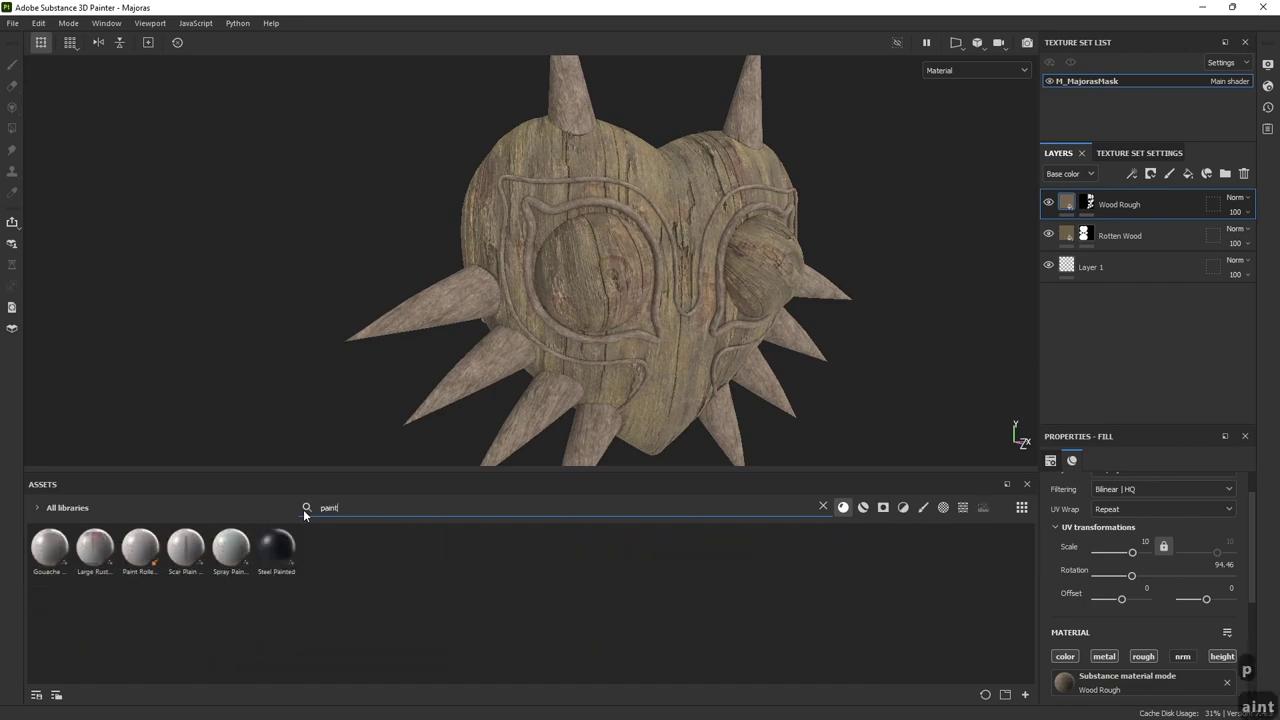
pyautogui.press('BackSpace')
pyautogui.press('BackSpace')
pyautogui.press('BackSpace')
pyautogui.press('BackSpace')
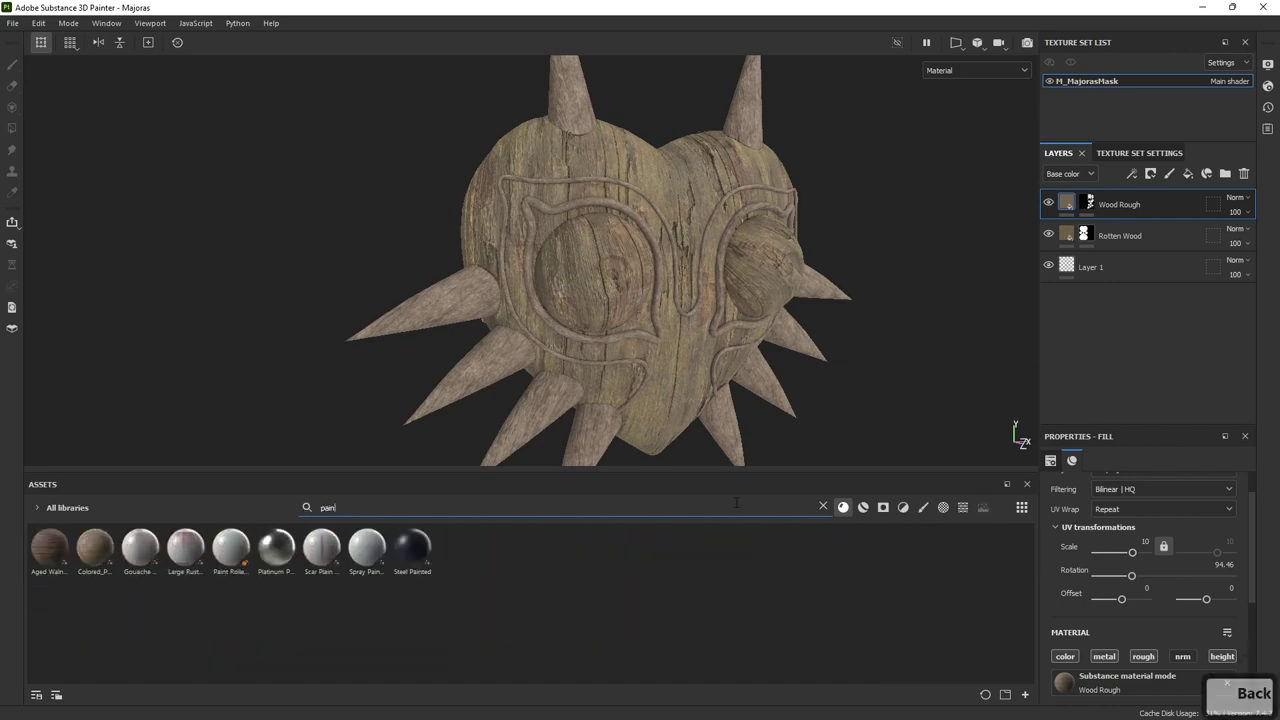
pyautogui.write('las')
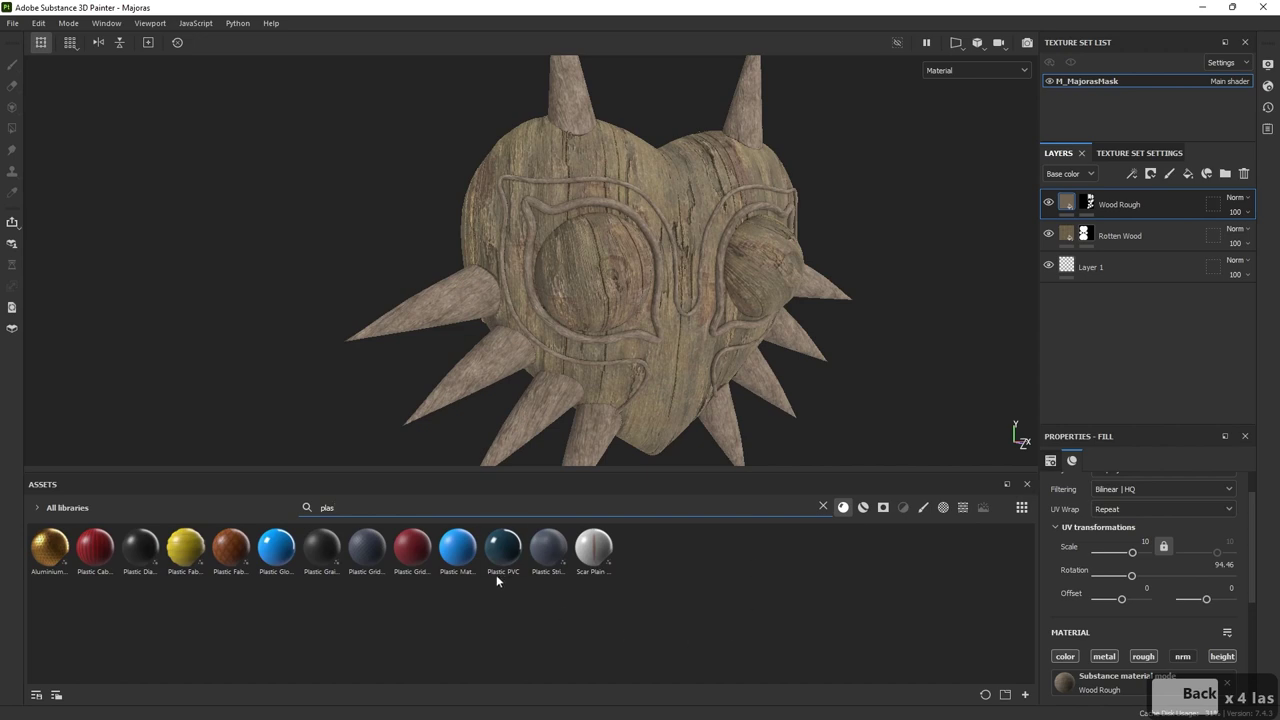
pyautogui.moveTo(457, 548); pyautogui.dragTo(1121, 213)
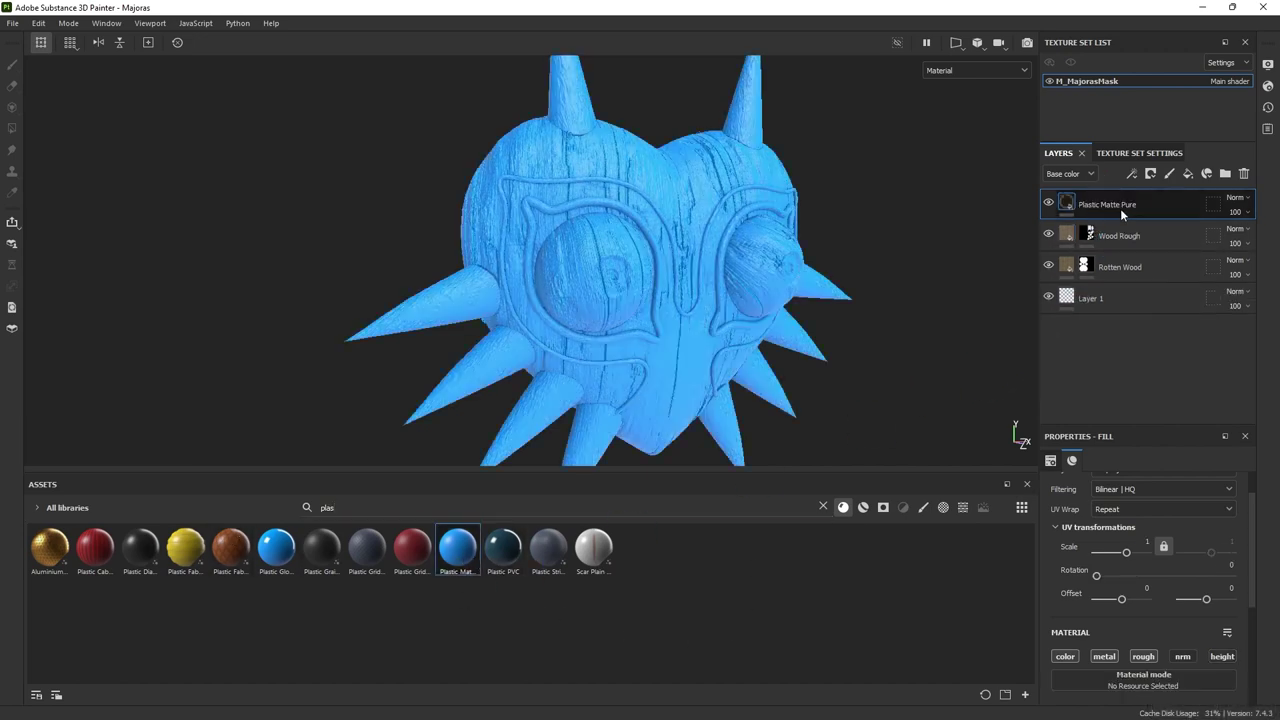
# - Add a black mask to the Plastic Matte Pure layer and reveal it on the two upper horns
pyautogui.rightClick(1124, 208)
pyautogui.click(1144, 25)
pyautogui.press('4')
pyautogui.keyDown('alt'); pyautogui.moveTo(817, 171); pyautogui.dragTo(747, 132); pyautogui.keyUp('alt')
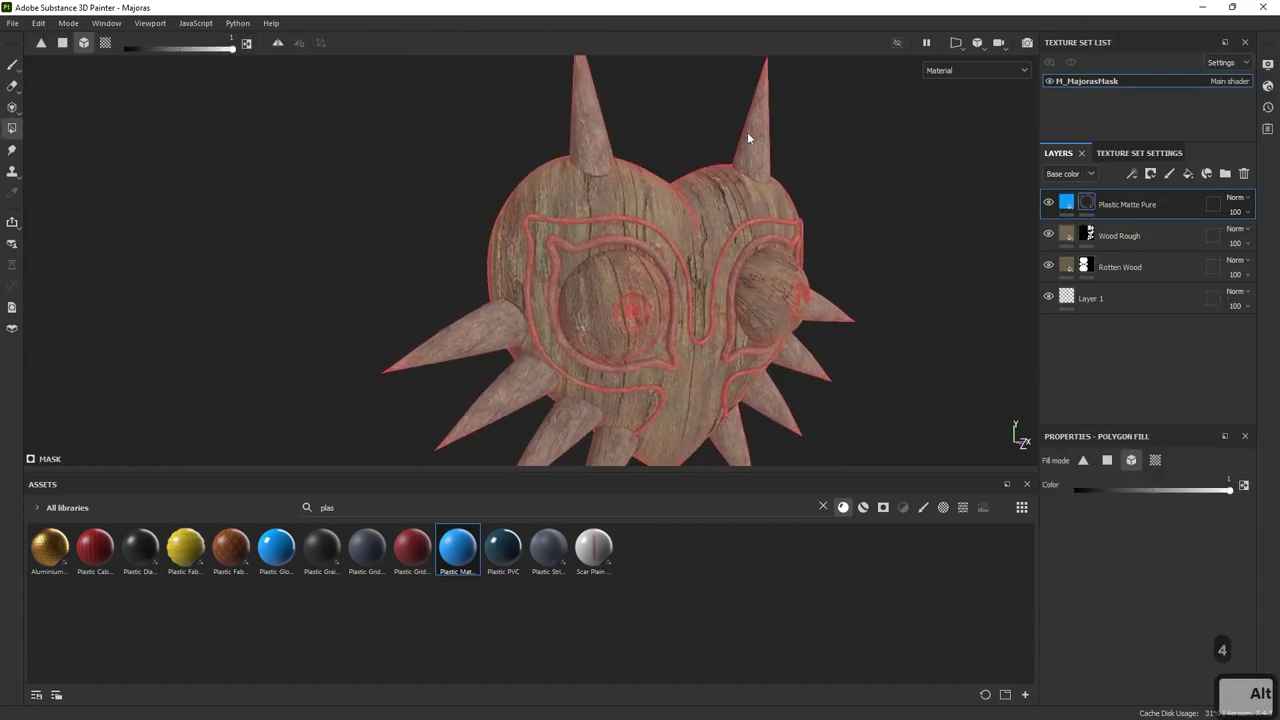
pyautogui.click(769, 145)
pyautogui.click(588, 115)
# - Reveal the Plastic Matte Pure layer on all the side spikes of the mask
pyautogui.click(478, 325)
pyautogui.click(512, 400)
pyautogui.keyDown('alt'); pyautogui.moveTo(583, 439); pyautogui.dragTo(543, 338, button='middle'); pyautogui.keyUp('alt')
pyautogui.moveTo(506, 394); pyautogui.dragTo(440, 422)
pyautogui.click(566, 405)
pyautogui.click(714, 392)
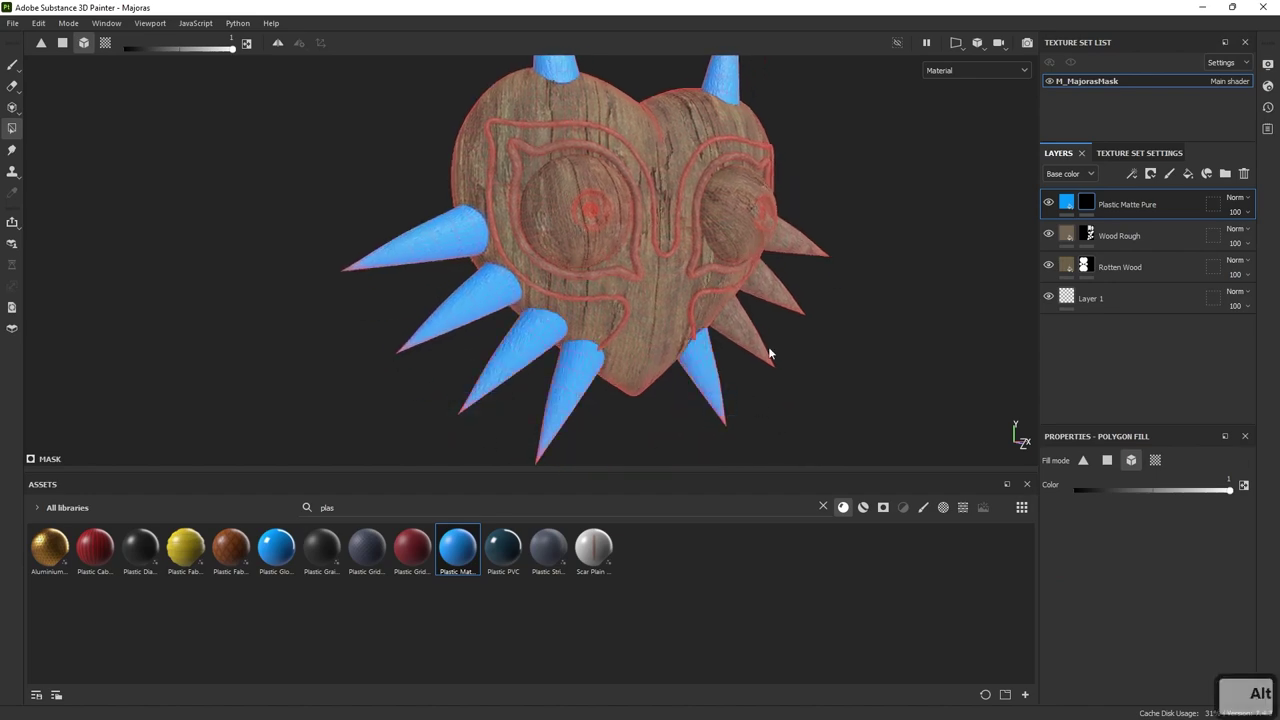
pyautogui.click(756, 343)
pyautogui.click(780, 299)
pyautogui.keyDown('alt'); pyautogui.moveTo(859, 310); pyautogui.dragTo(787, 321); pyautogui.keyUp('alt')
pyautogui.press('1')
pyautogui.keyDown('alt'); pyautogui.moveTo(862, 322); pyautogui.dragTo(759, 360, button='middle'); pyautogui.keyUp('alt')
# - Change the base color of the Plastic Matte Pure layer to the mustard yellow 9E7E13
pyautogui.click(1064, 207)
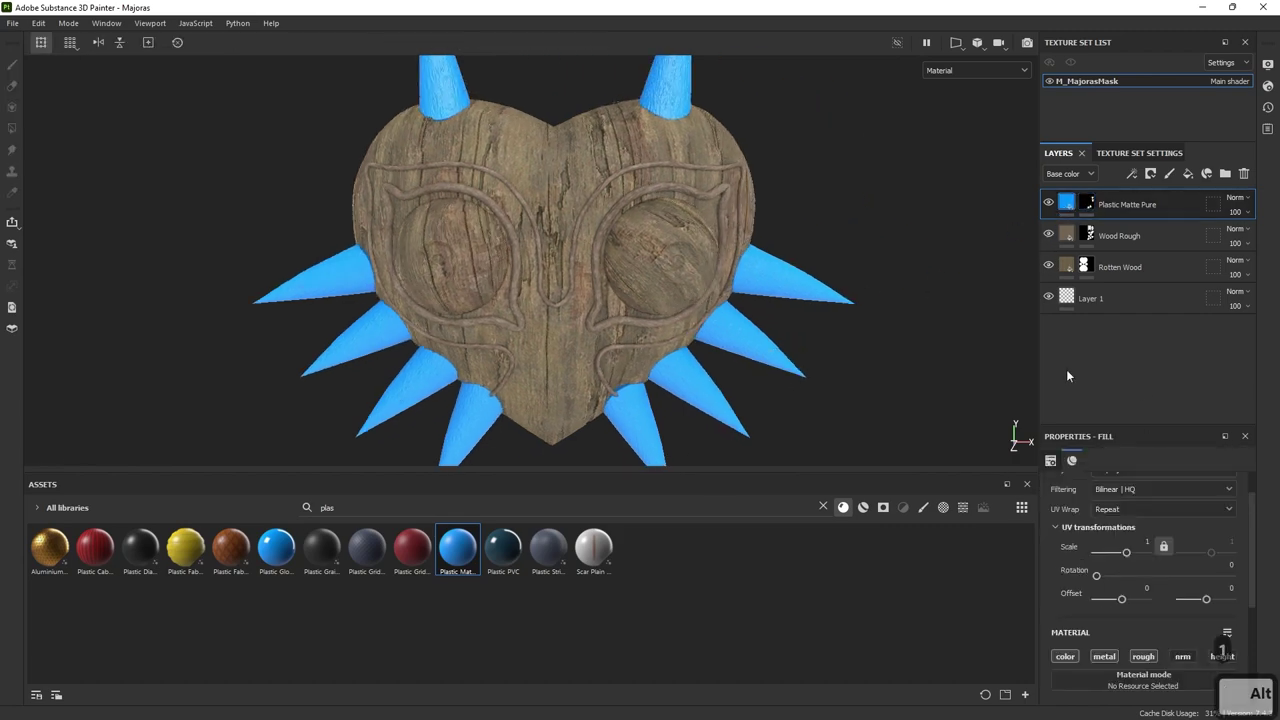
pyautogui.scroll(-3, 1127, 586)
pyautogui.click(1127, 566)
pyautogui.moveTo(1107, 563)
pyautogui.mouseDown()
pyautogui.moveTo(1106, 606)
pyautogui.moveTo(1075, 538)
pyautogui.moveTo(1087, 564)
pyautogui.mouseUp()
pyautogui.moveTo(1107, 610); pyautogui.dragTo(1108, 608)
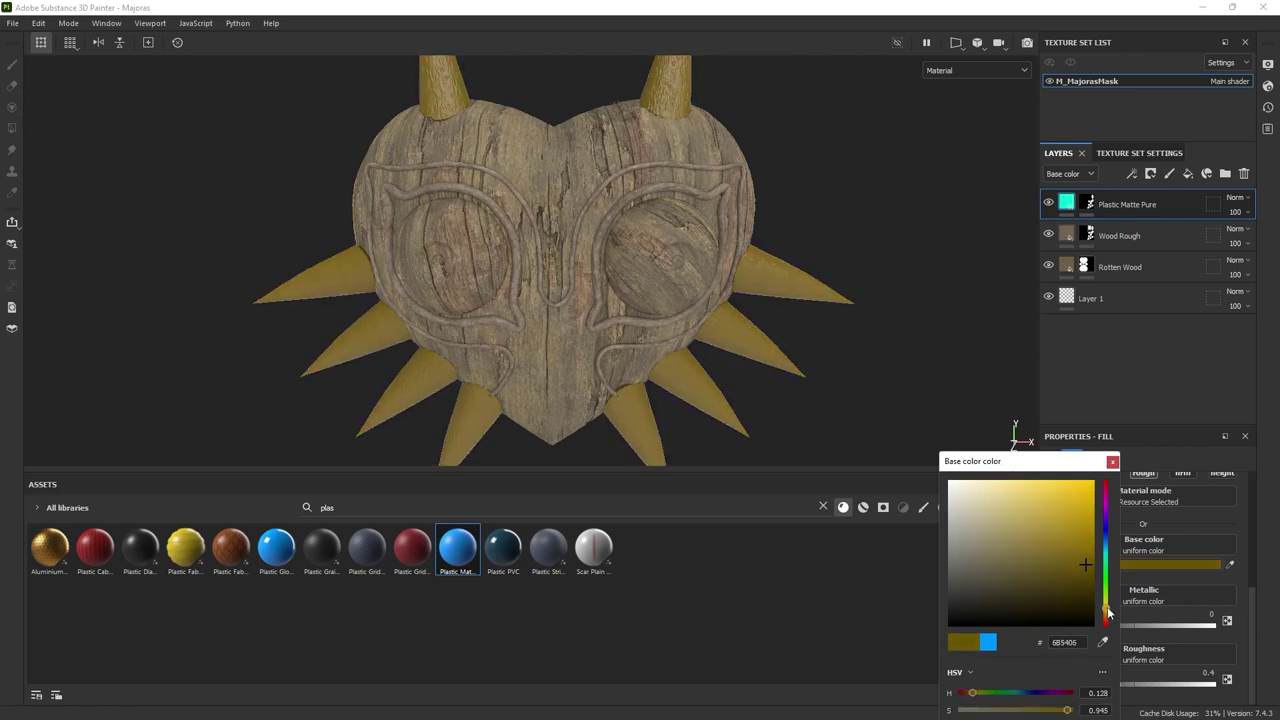
pyautogui.moveTo(1078, 566); pyautogui.dragTo(1076, 535)
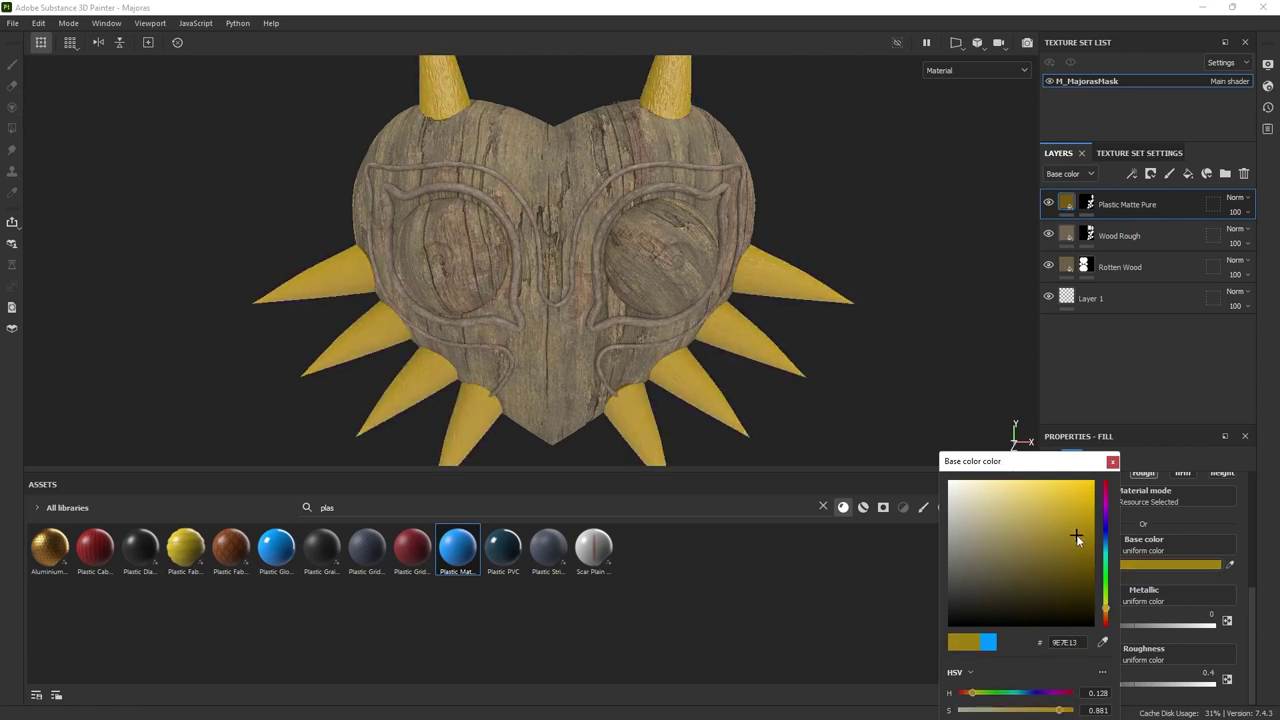
pyautogui.keyDown('alt'); pyautogui.moveTo(745, 306); pyautogui.dragTo(555, 285); pyautogui.keyUp('alt')
pyautogui.click(1113, 462)
# - Set the plastic layer's roughness to about 0.4531 and check the yellow spikes close up
pyautogui.keyDown('alt'); pyautogui.moveTo(600, 290); pyautogui.dragTo(879, 322, button='right'); pyautogui.keyUp('alt')
pyautogui.keyDown('alt'); pyautogui.moveTo(879, 322); pyautogui.dragTo(640, 285, button='middle'); pyautogui.keyUp('alt')
pyautogui.keyDown('alt'); pyautogui.moveTo(660, 300); pyautogui.dragTo(870, 356, button='right'); pyautogui.keyUp('alt')
pyautogui.keyDown('alt'); pyautogui.moveTo(870, 363); pyautogui.dragTo(965, 319); pyautogui.keyUp('alt')
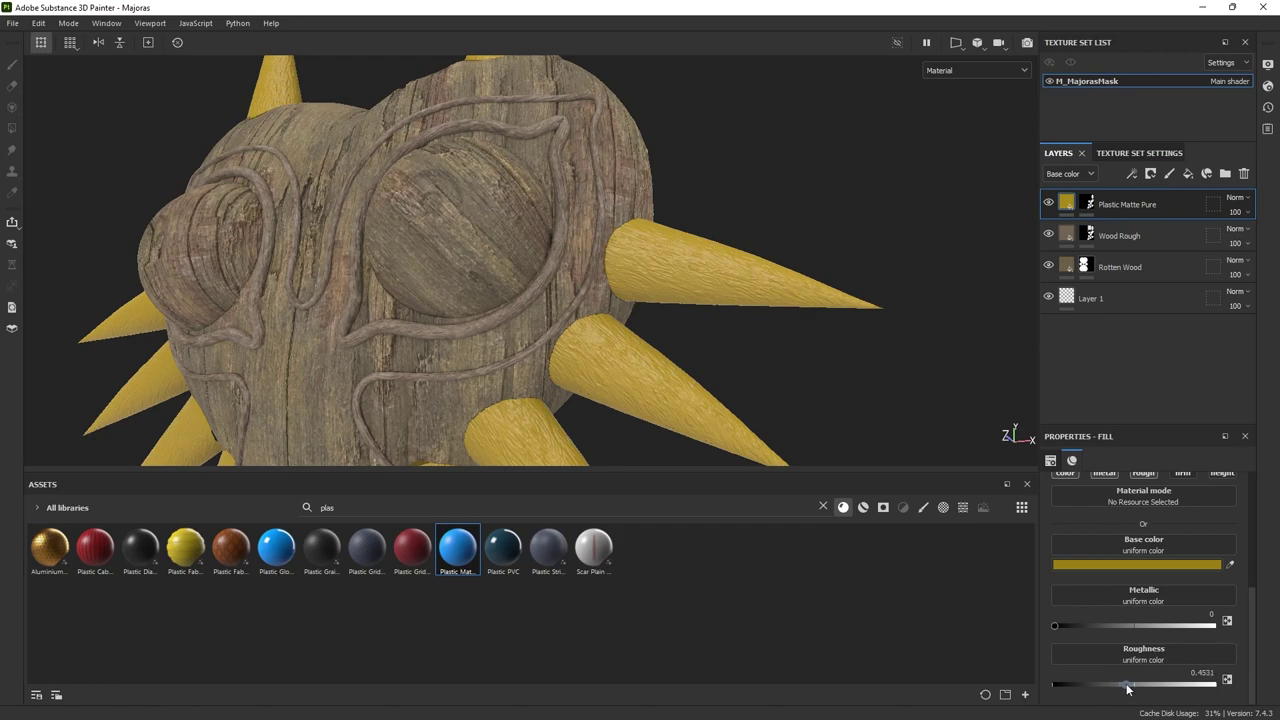
pyautogui.keyDown('alt'); pyautogui.moveTo(716, 331); pyautogui.dragTo(807, 338); pyautogui.keyUp('alt')
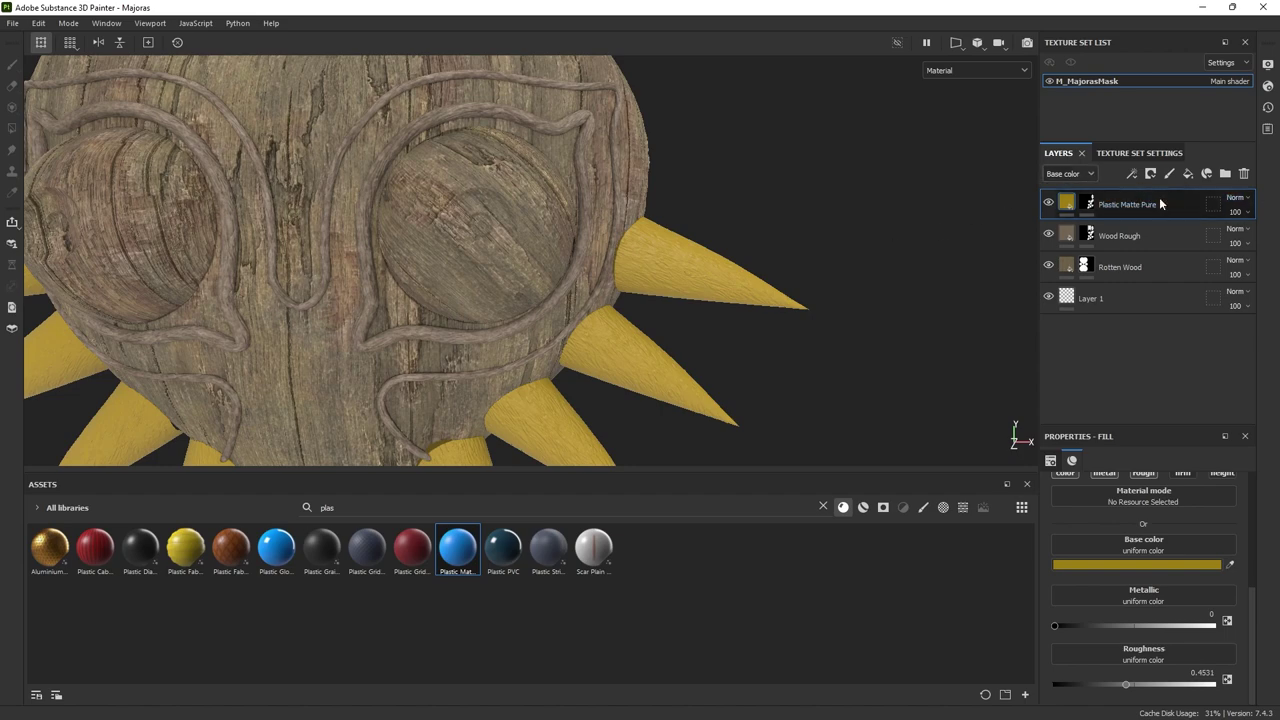
# - Set the yellow Plastic Matte Pure layer's blend mode to Overlay and check the wood grain on the spikes
pyautogui.click(1234, 198)
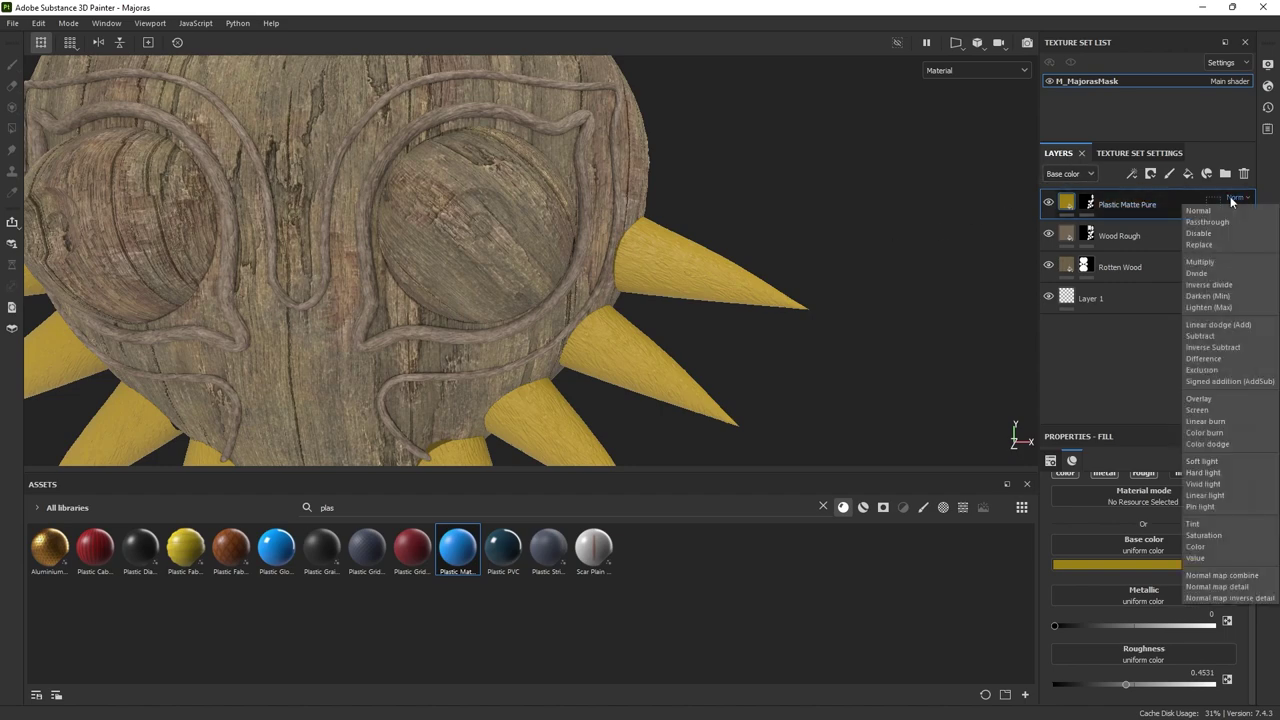
pyautogui.click(1205, 397)
pyautogui.keyDown('alt'); pyautogui.moveTo(700, 175); pyautogui.dragTo(706, 283); pyautogui.keyUp('alt')
pyautogui.keyDown('alt'); pyautogui.moveTo(706, 283); pyautogui.dragTo(912, 383, button='right'); pyautogui.keyUp('alt')
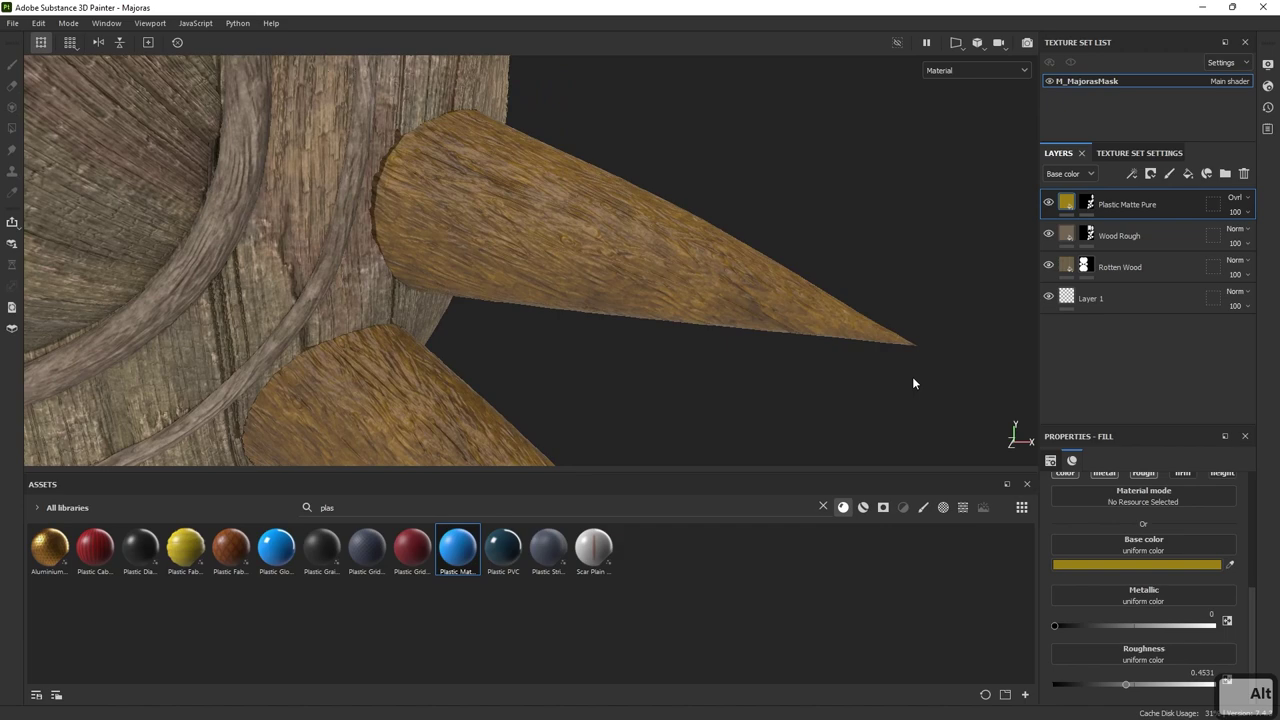
pyautogui.keyDown('alt'); pyautogui.moveTo(912, 383); pyautogui.dragTo(673, 298, button='right'); pyautogui.keyUp('alt')
pyautogui.keyDown('alt'); pyautogui.moveTo(671, 218); pyautogui.dragTo(823, 394, button='right'); pyautogui.keyUp('alt')
pyautogui.keyDown('alt'); pyautogui.moveTo(823, 394); pyautogui.dragTo(1014, 434); pyautogui.keyUp('alt')
pyautogui.keyDown('alt'); pyautogui.moveTo(1014, 434); pyautogui.dragTo(1165, 582, button='right'); pyautogui.keyUp('alt')
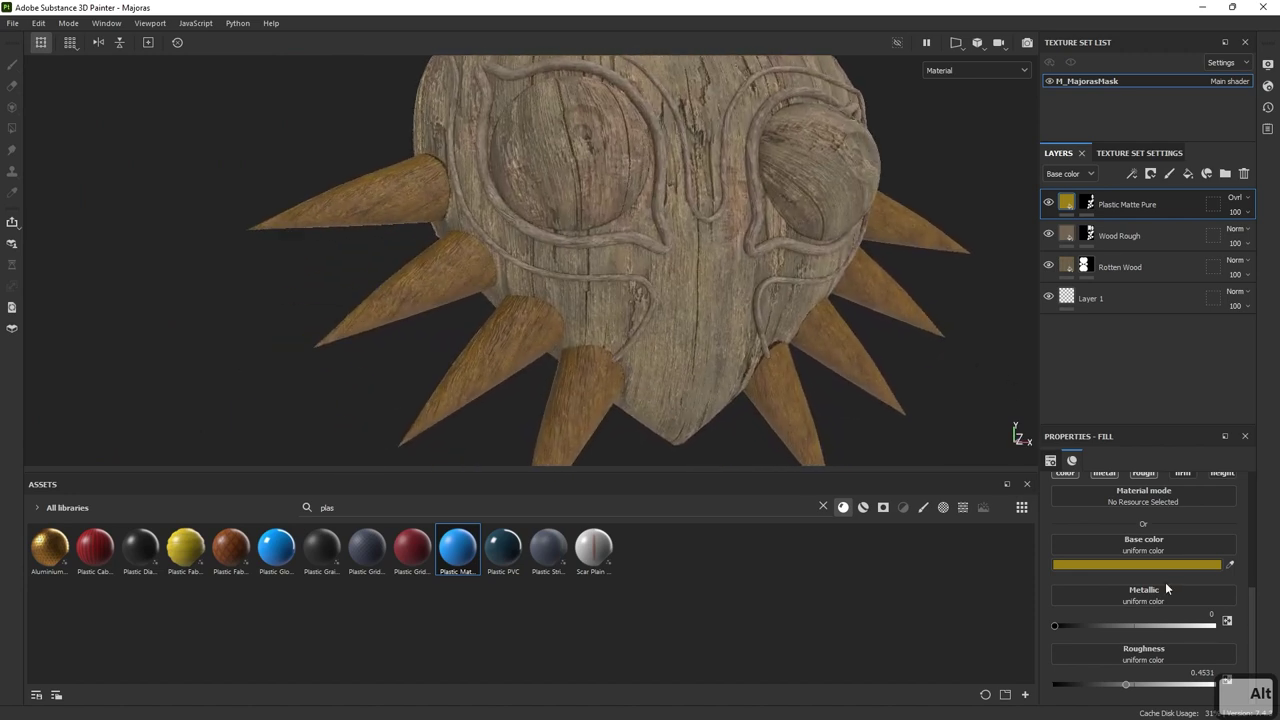
# - Brighten the yellow spike layer's base color to E0B21B
pyautogui.click(1124, 566)
pyautogui.click(1072, 390)
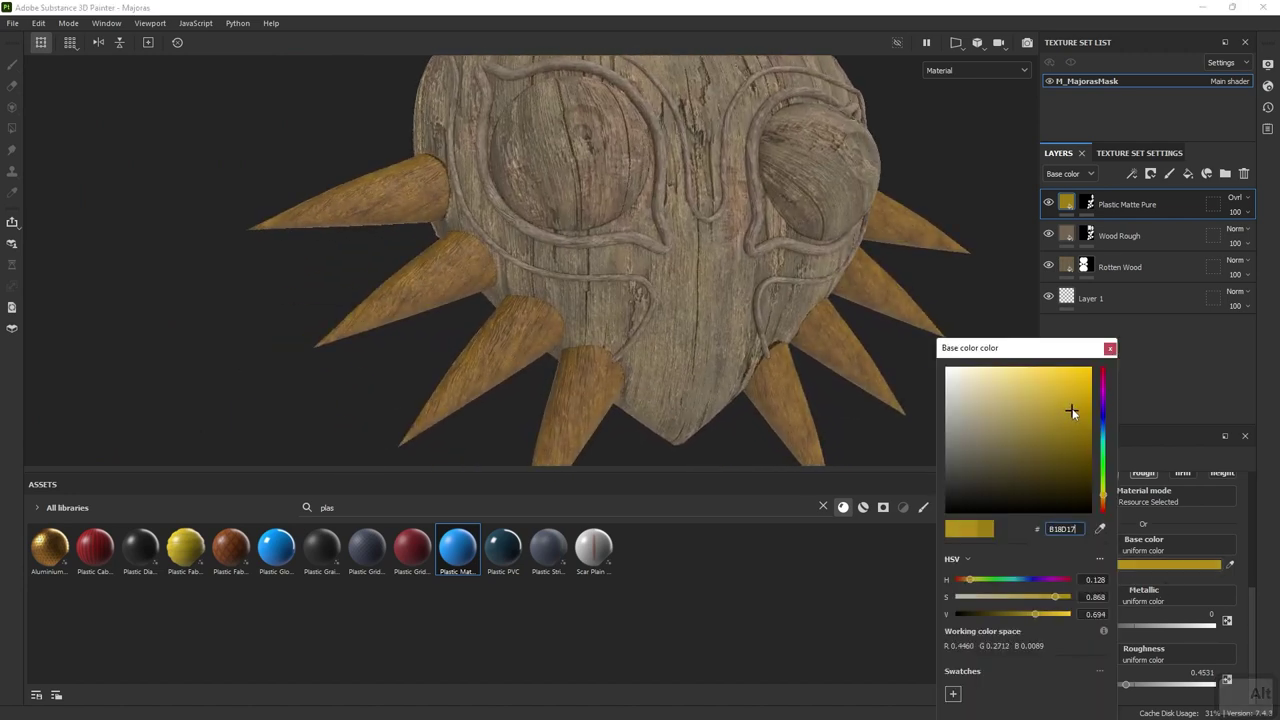
pyautogui.moveTo(1072, 390); pyautogui.dragTo(1074, 391)
pyautogui.keyDown('alt'); pyautogui.moveTo(920, 380); pyautogui.dragTo(759, 308); pyautogui.keyUp('alt')
pyautogui.scroll(2, 733, 229)
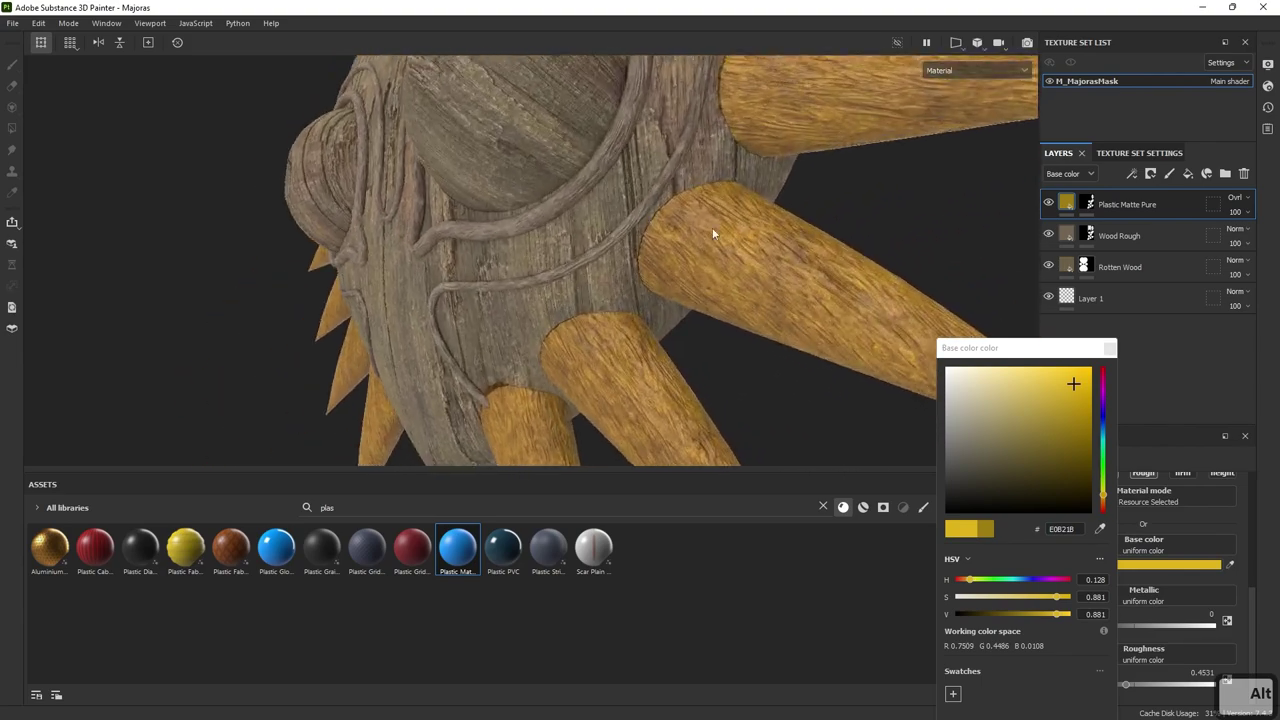
pyautogui.keyDown('alt'); pyautogui.moveTo(713, 228); pyautogui.dragTo(655, 248); pyautogui.keyUp('alt')
pyautogui.click(1109, 349)
pyautogui.keyDown('alt'); pyautogui.moveTo(850, 281); pyautogui.dragTo(733, 283); pyautogui.keyUp('alt')
# - Switch to the browser and open the Nintendo Switch and N64 Majora's Mask comparison image as color reference
pyautogui.hotkey('alt', 'Tab')
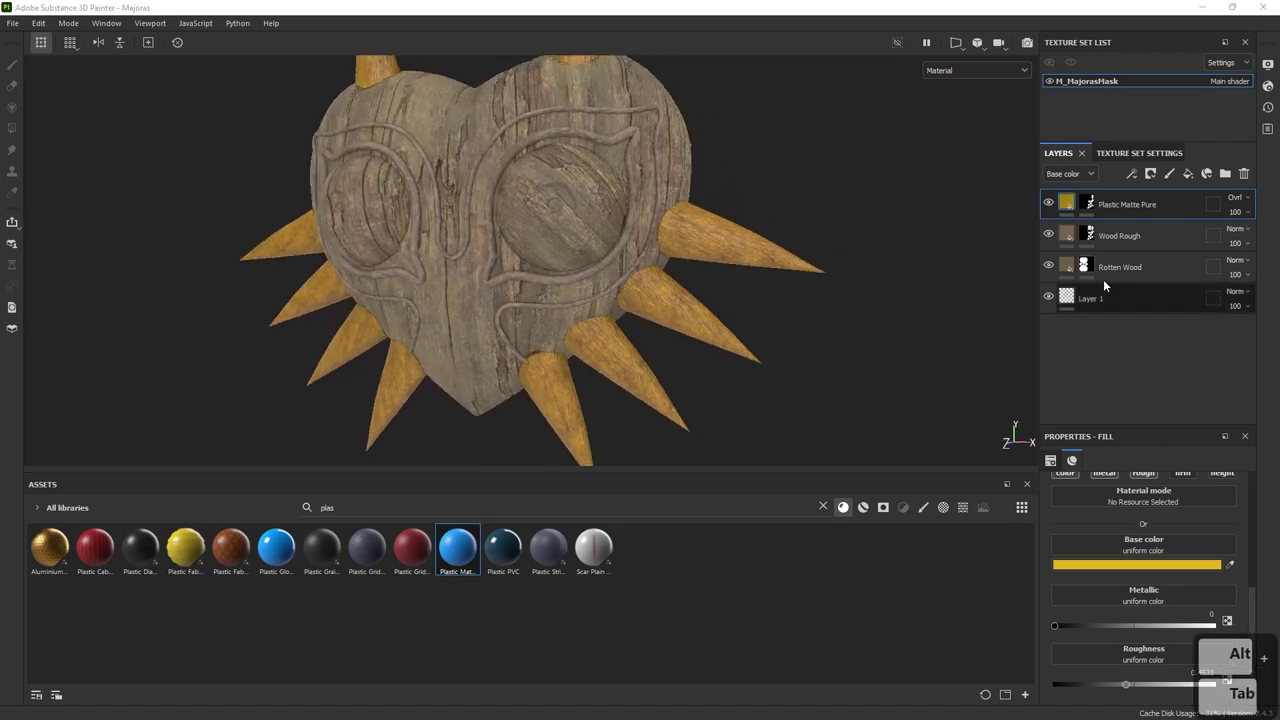
pyautogui.hotkey('alt', 'Tab')
pyautogui.click(851, 185)
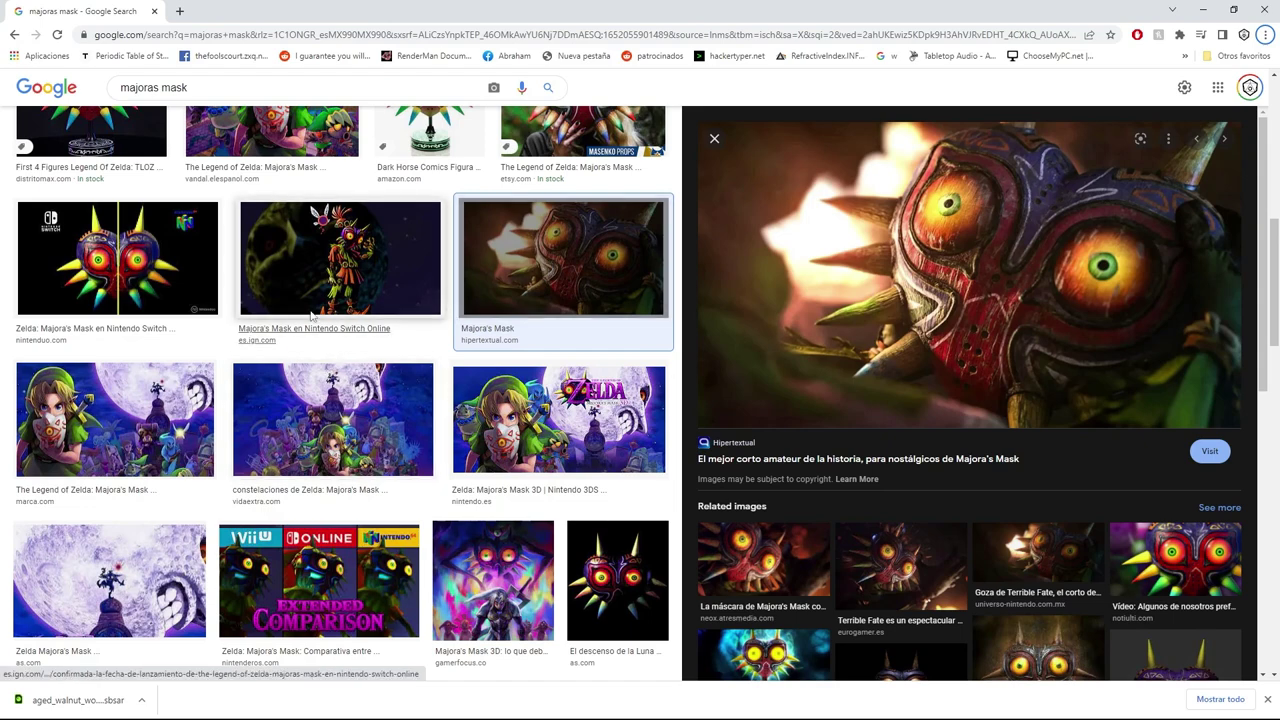
pyautogui.click(117, 260)
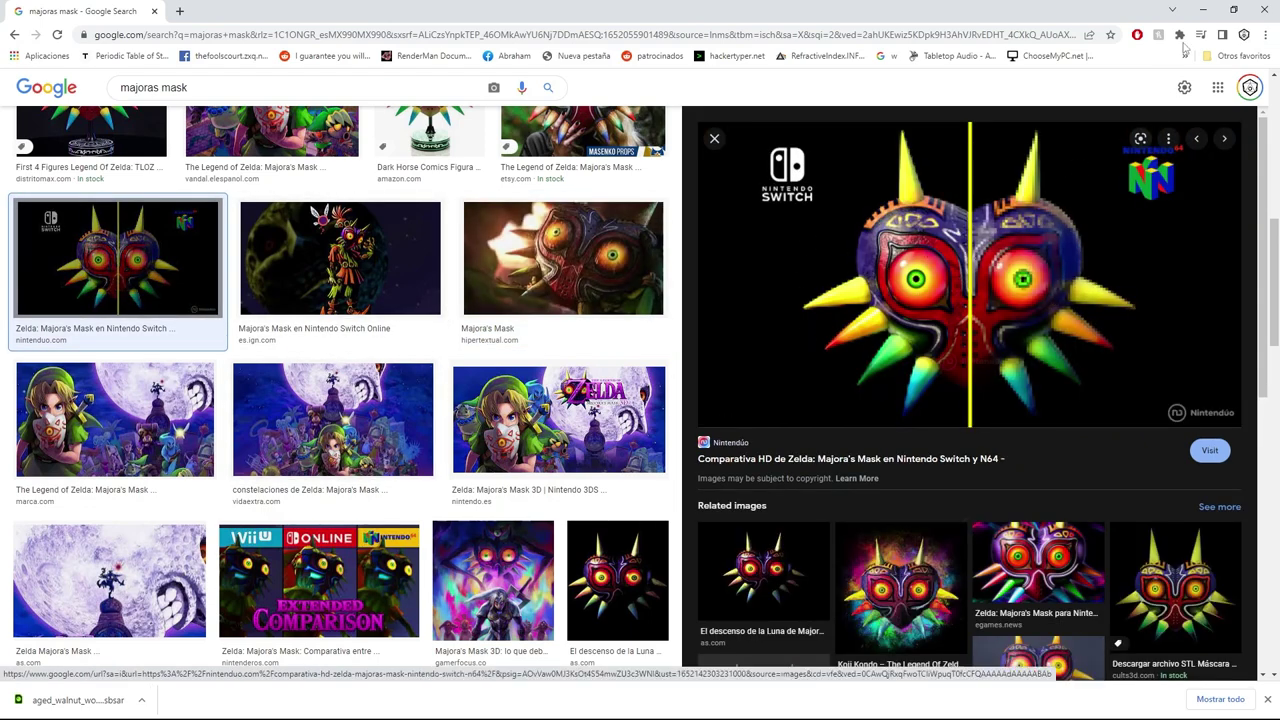
pyautogui.click(1203, 10)
# - In Substance 3D Painter, add a Plastic Matte Pure layer above Rotten Wood and set its base color to purple 540F81
pyautogui.click(1151, 269)
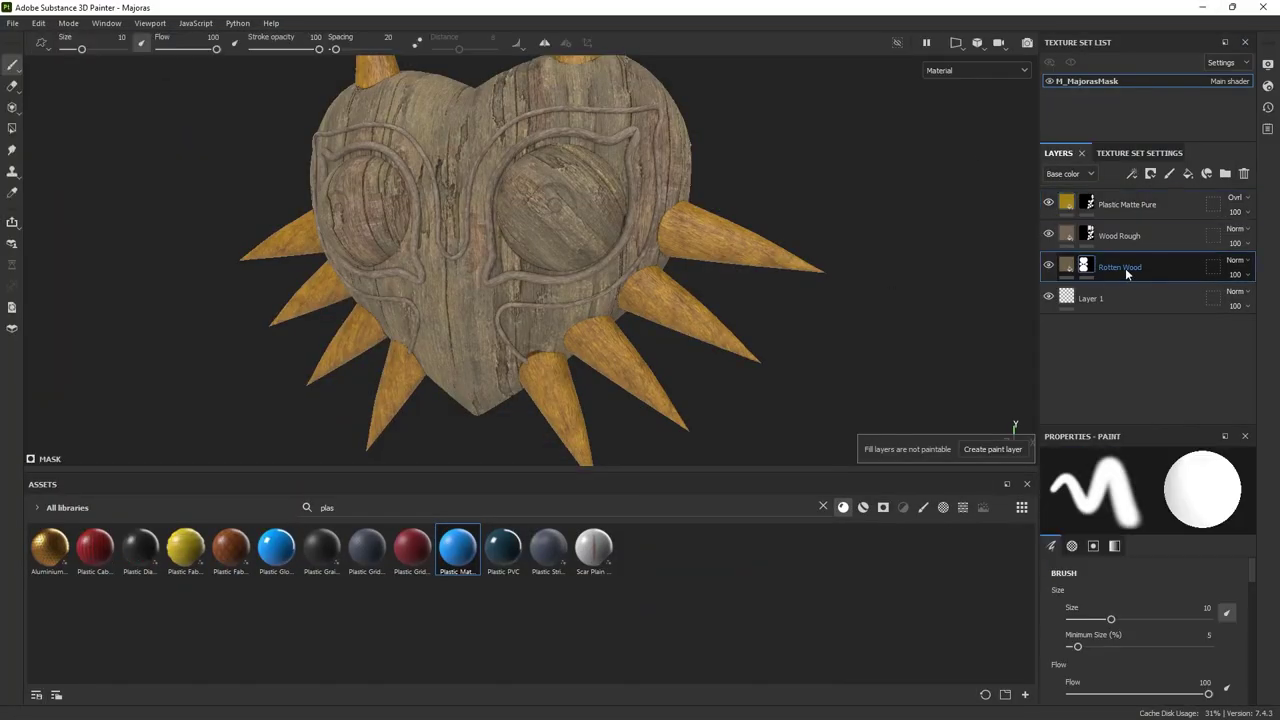
pyautogui.moveTo(470, 562); pyautogui.dragTo(1110, 270)
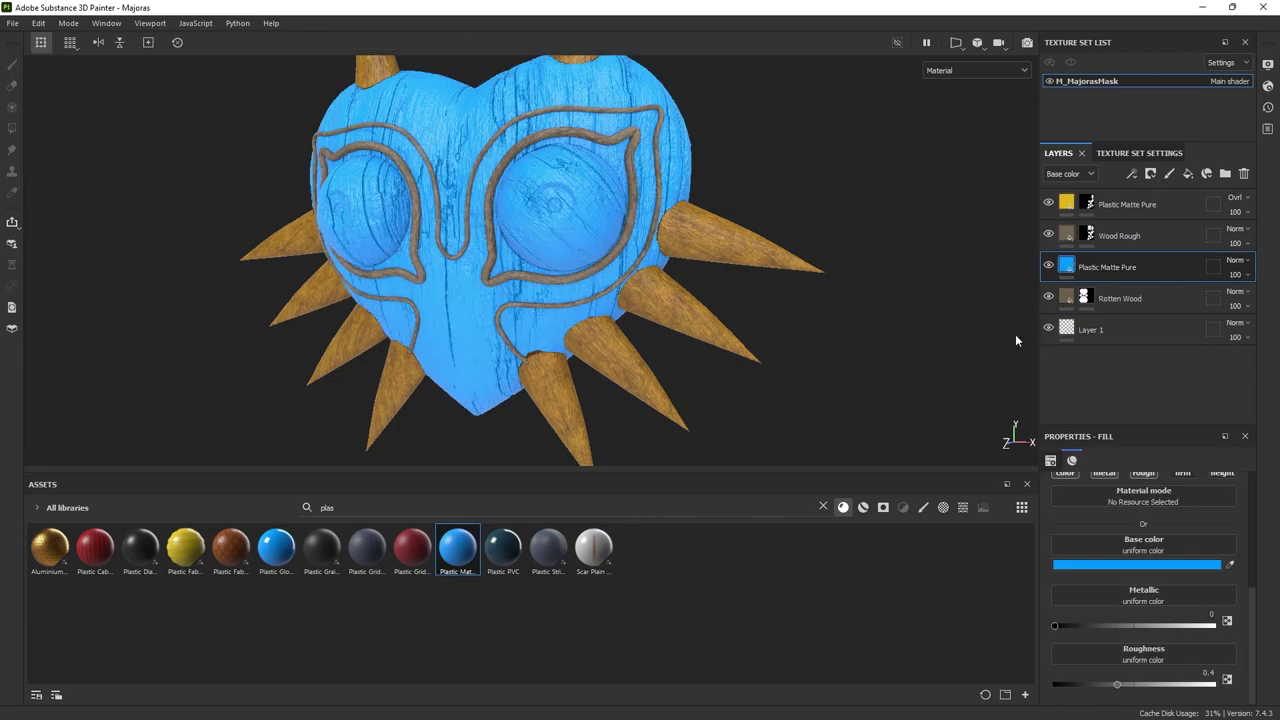
pyautogui.click(1137, 566)
pyautogui.moveTo(1120, 443); pyautogui.dragTo(1086, 438)
# - Set the purple layer's blend mode to Overlay and check the mask body from several angles
pyautogui.click(1228, 261)
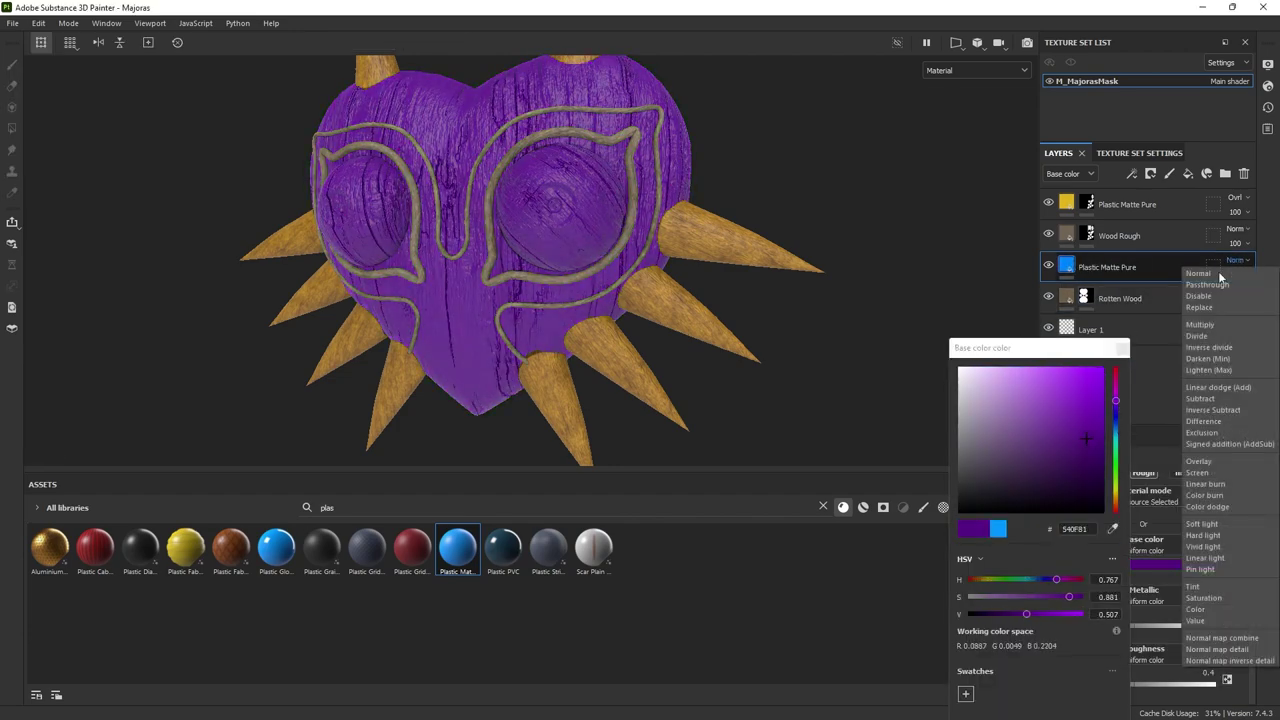
pyautogui.click(1199, 461)
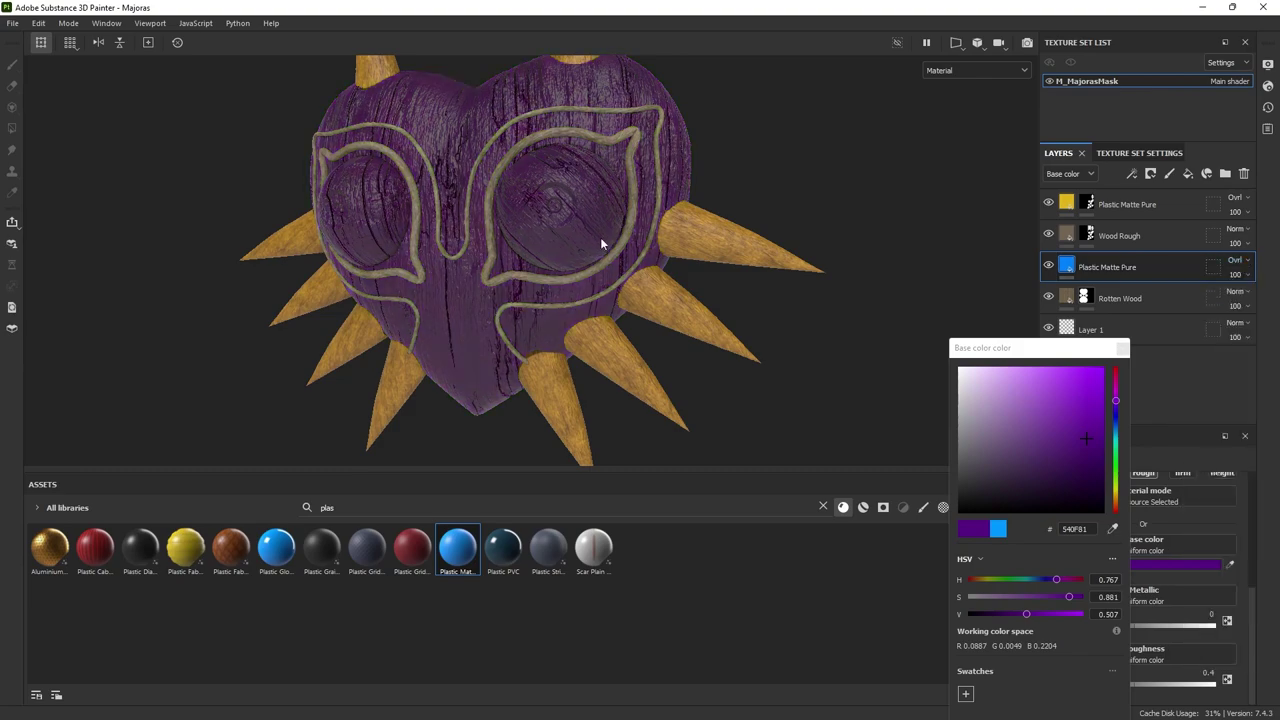
pyautogui.keyDown('alt'); pyautogui.moveTo(760, 260); pyautogui.dragTo(810, 213, button='right'); pyautogui.keyUp('alt')
pyautogui.keyDown('alt'); pyautogui.moveTo(812, 214); pyautogui.dragTo(848, 290); pyautogui.keyUp('alt')
pyautogui.keyDown('alt'); pyautogui.moveTo(630, 232); pyautogui.dragTo(714, 326, button='right'); pyautogui.keyUp('alt')
pyautogui.keyDown('alt'); pyautogui.moveTo(714, 326); pyautogui.dragTo(543, 283); pyautogui.keyUp('alt')
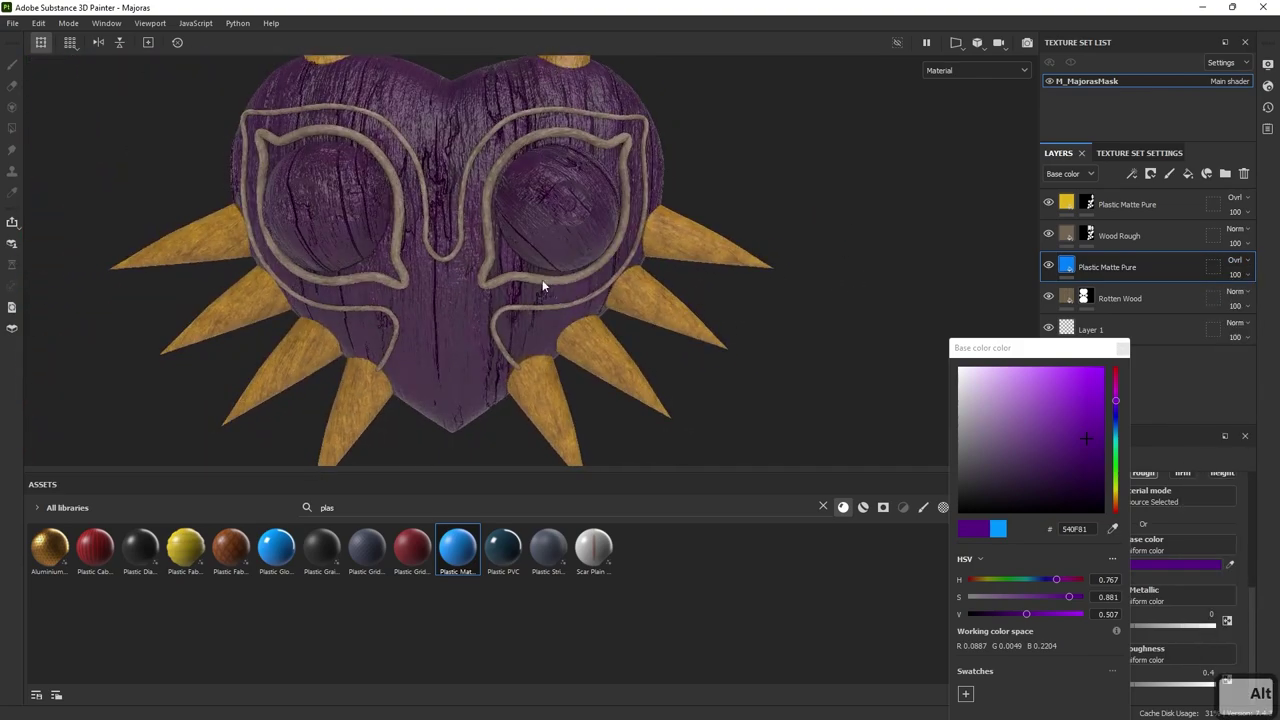
pyautogui.keyDown('alt'); pyautogui.moveTo(543, 283); pyautogui.dragTo(645, 378, button='middle'); pyautogui.keyUp('alt')
pyautogui.click(1116, 348)
pyautogui.keyDown('alt'); pyautogui.moveTo(833, 302); pyautogui.dragTo(834, 354, button='right'); pyautogui.keyUp('alt')
pyautogui.moveTo(834, 354)
pyautogui.keyDown('alt'); pyautogui.mouseDown()
pyautogui.moveTo(806, 346)
pyautogui.moveTo(830, 350)
pyautogui.mouseUp(); pyautogui.keyUp('alt')
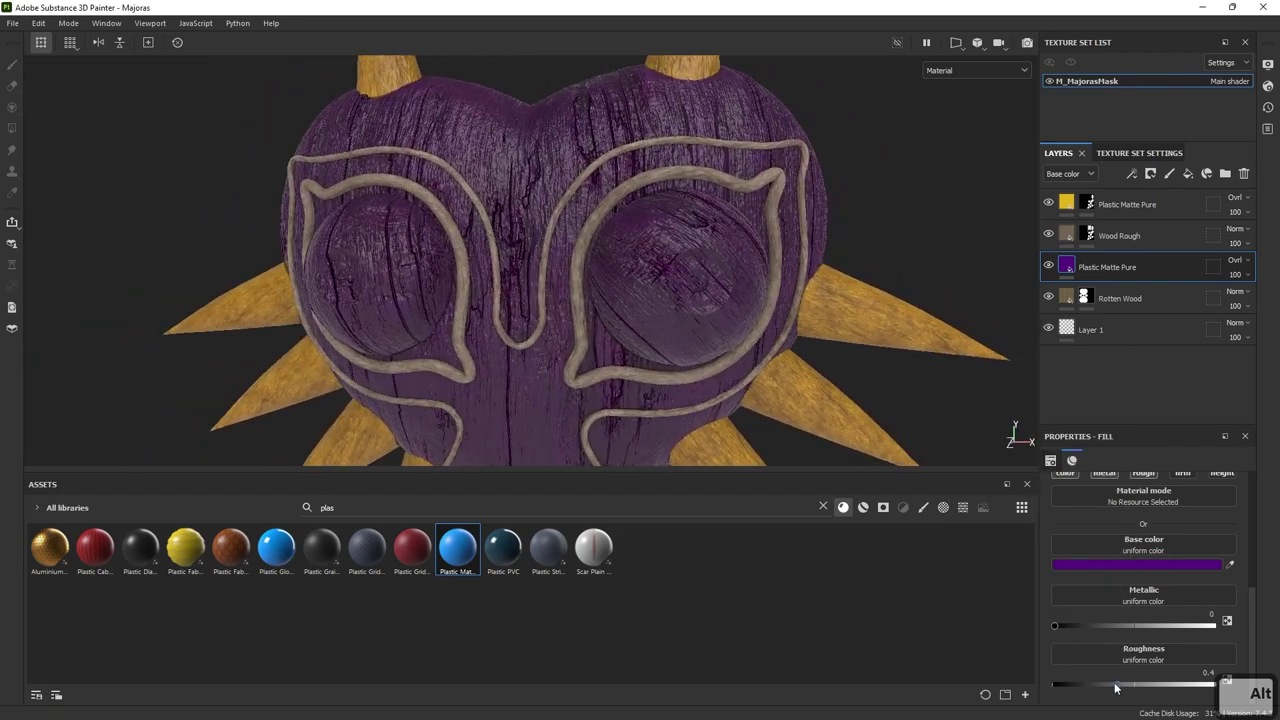
# - Raise the purple layer's roughness to about 0.58 and check the mask surface
pyautogui.moveTo(1125, 687); pyautogui.dragTo(1146, 687)
pyautogui.keyDown('alt'); pyautogui.moveTo(583, 321); pyautogui.dragTo(672, 300); pyautogui.keyUp('alt')
pyautogui.keyDown('alt'); pyautogui.moveTo(672, 300); pyautogui.dragTo(480, 310, button='right'); pyautogui.keyUp('alt')
pyautogui.keyDown('alt'); pyautogui.moveTo(480, 310); pyautogui.dragTo(482, 268, button='middle'); pyautogui.keyUp('alt')
pyautogui.keyDown('alt'); pyautogui.moveTo(482, 268); pyautogui.dragTo(626, 334, button='right'); pyautogui.keyUp('alt')
# - Switch to the browser, examine the colors of the reference mask, and return to Substance 3D Painter
pyautogui.hotkey('alt', 'Tab')
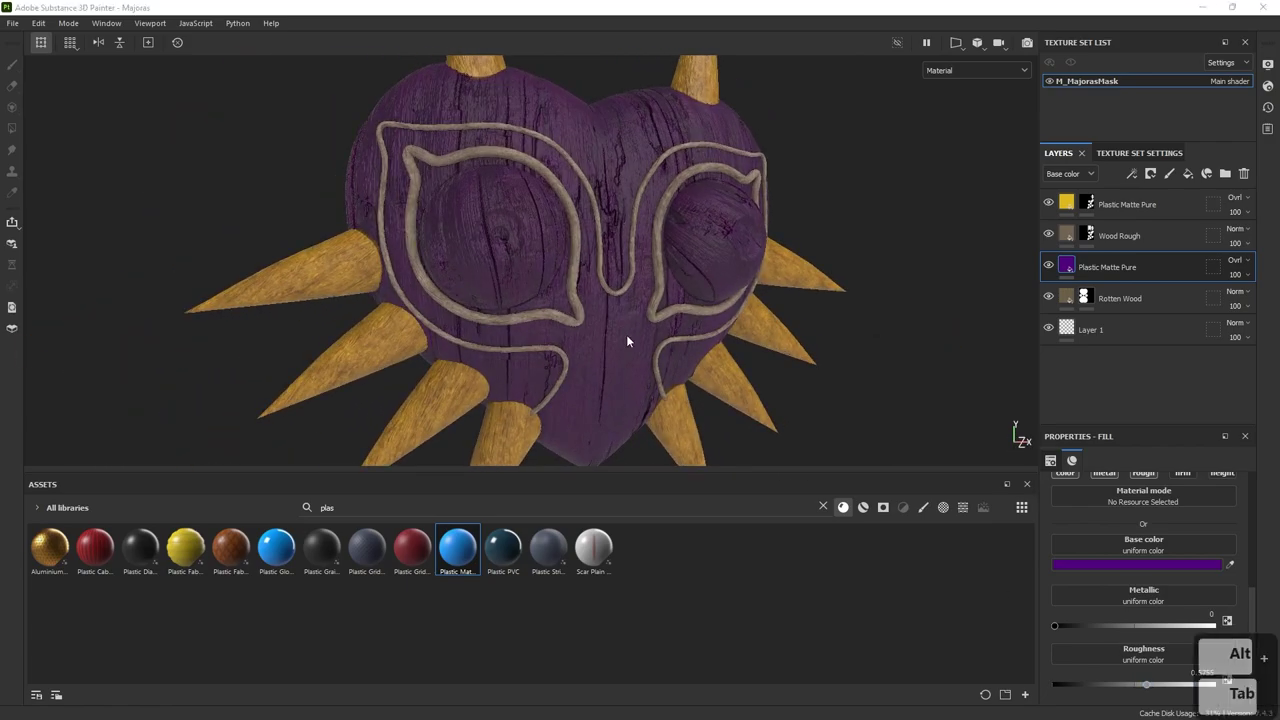
pyautogui.hotkey('alt', 'Tab')
pyautogui.click(794, 194)
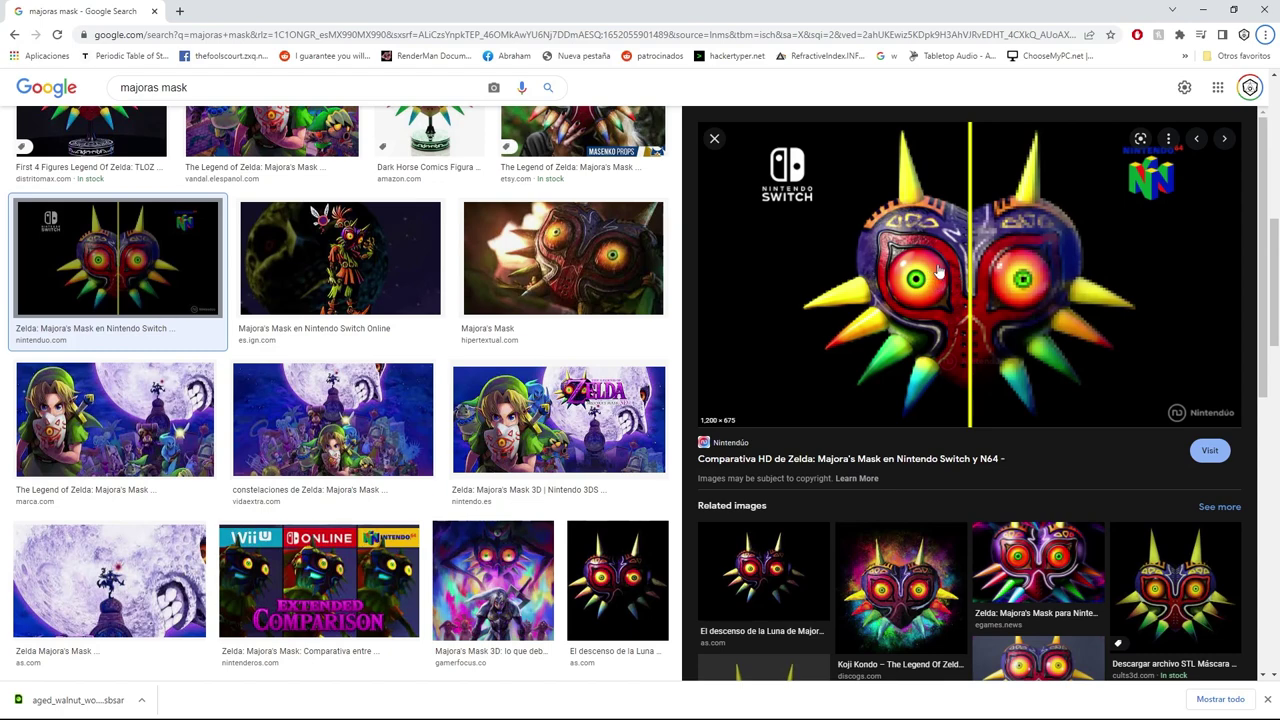
pyautogui.hotkey('alt', 'Tab')
pyautogui.click(770, 186)
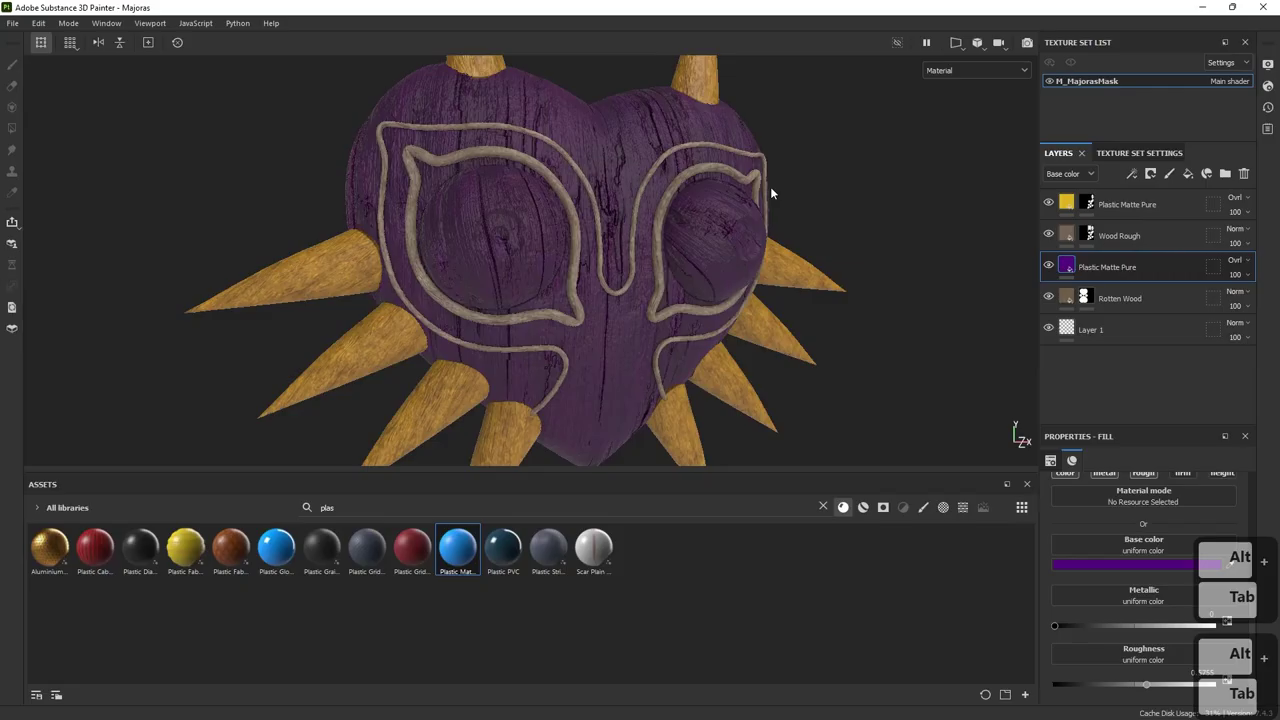
# - Add a Plastic Matte Pure layer at the top of the stack with the near-black base color 0E1417
pyautogui.click(1142, 206)
pyautogui.moveTo(457, 545); pyautogui.dragTo(1150, 206)
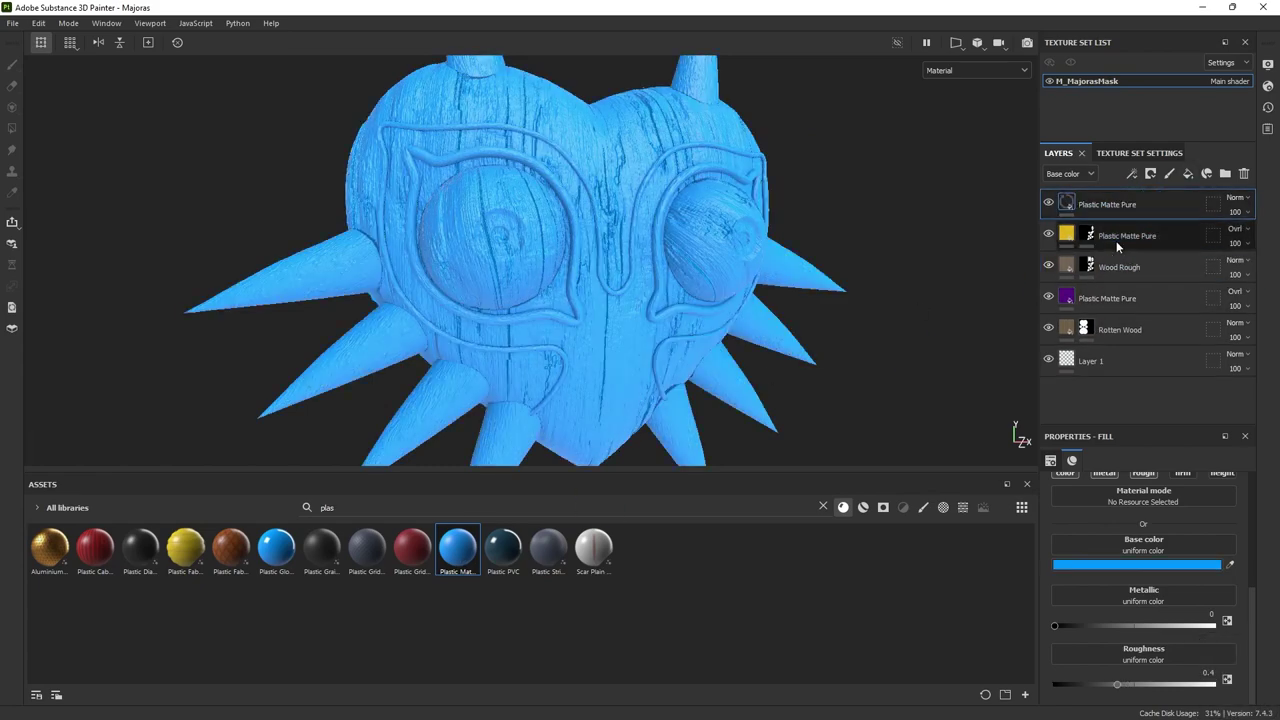
pyautogui.click(1128, 566)
pyautogui.click(1010, 498)
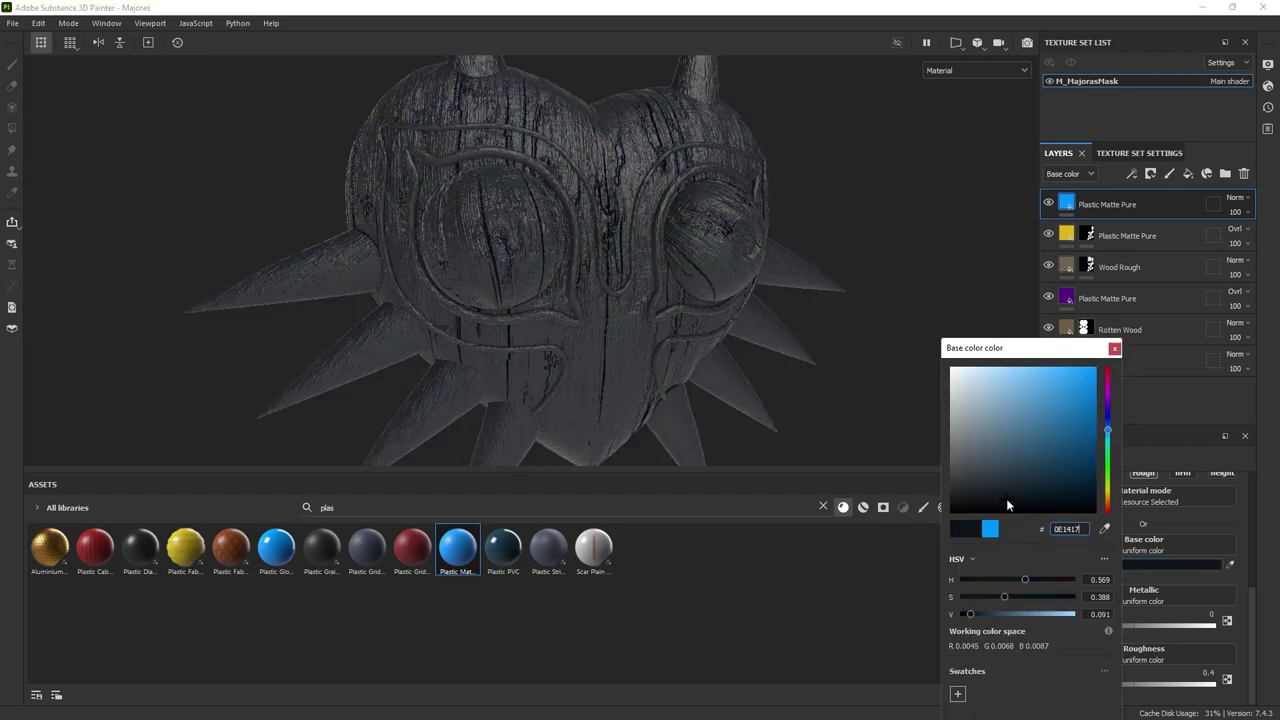
pyautogui.click(1114, 348)
# - Add a black mask to the near-black layer and reveal it on the raised line ornaments around the eyes
pyautogui.rightClick(1085, 205)
pyautogui.click(1130, 26)
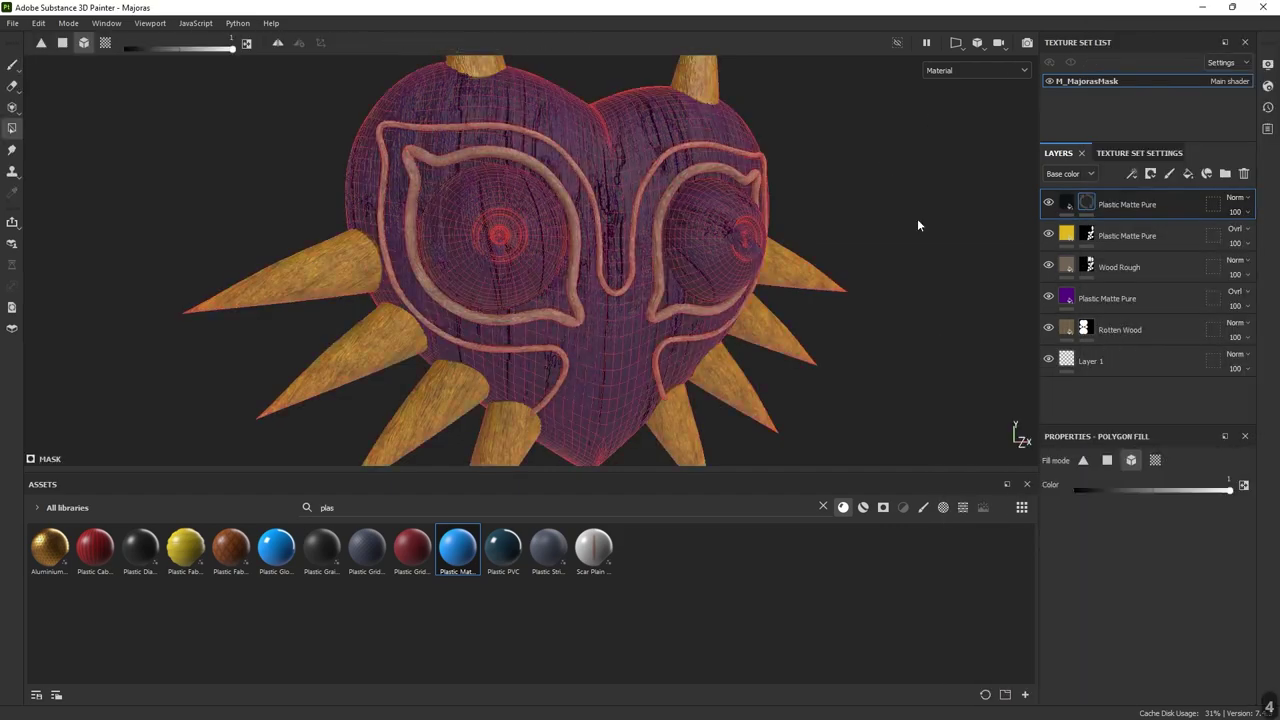
pyautogui.click(659, 159)
pyautogui.click(674, 182)
pyautogui.click(568, 208)
pyautogui.press('1')
pyautogui.moveTo(775, 263)
pyautogui.keyDown('alt'); pyautogui.mouseDown()
pyautogui.moveTo(431, 260)
pyautogui.moveTo(640, 264)
pyautogui.mouseUp(); pyautogui.keyUp('alt')
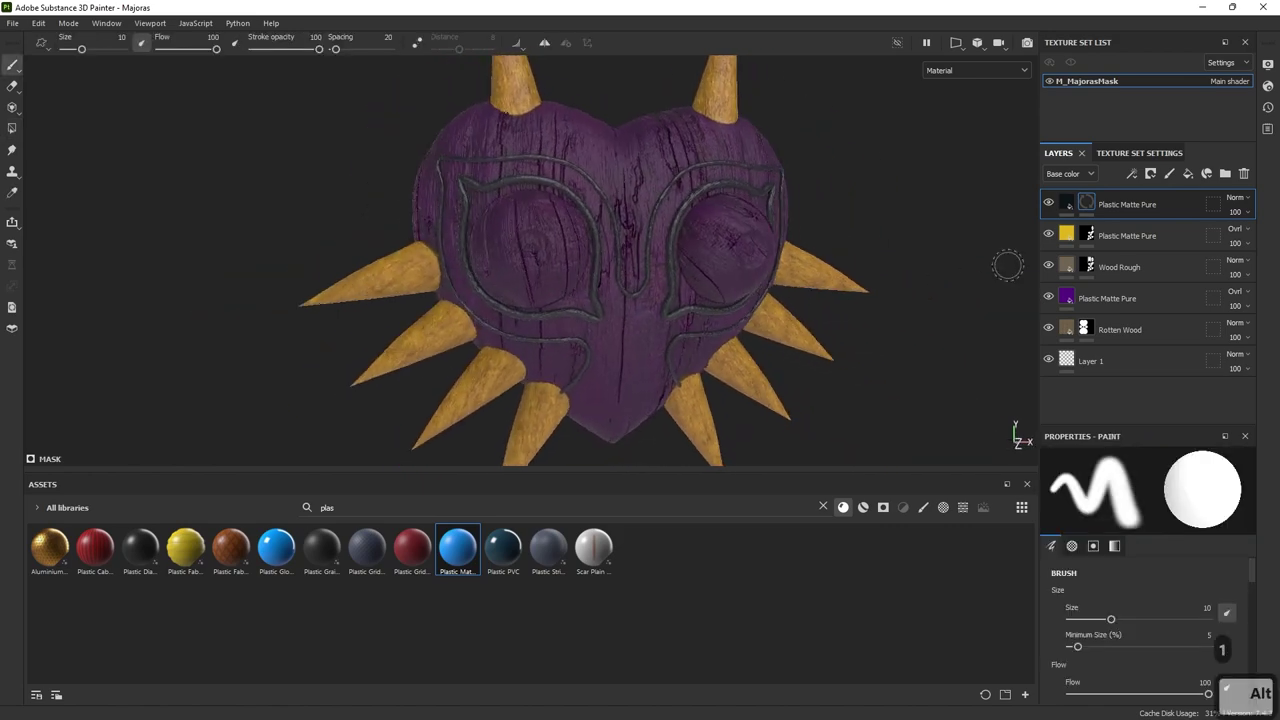
pyautogui.click(1187, 176)
pyautogui.rightClick(1100, 206)
pyautogui.click(1142, 28)
pyautogui.hotkey('ctrl', 'z')
pyautogui.hotkey('ctrl', 'y')
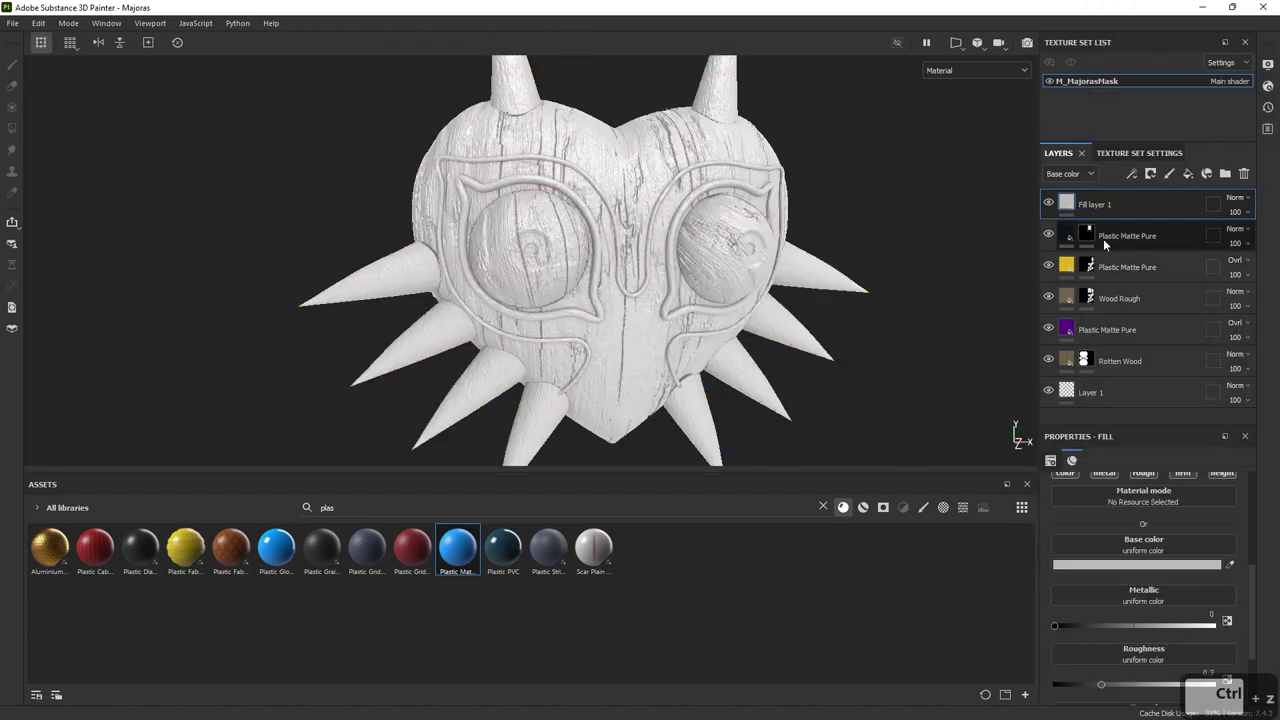
pyautogui.press('Delete')
# - Add another Plastic Matte Pure layer on top and set its base color to orange FF6900
pyautogui.moveTo(457, 545); pyautogui.dragTo(1150, 198)
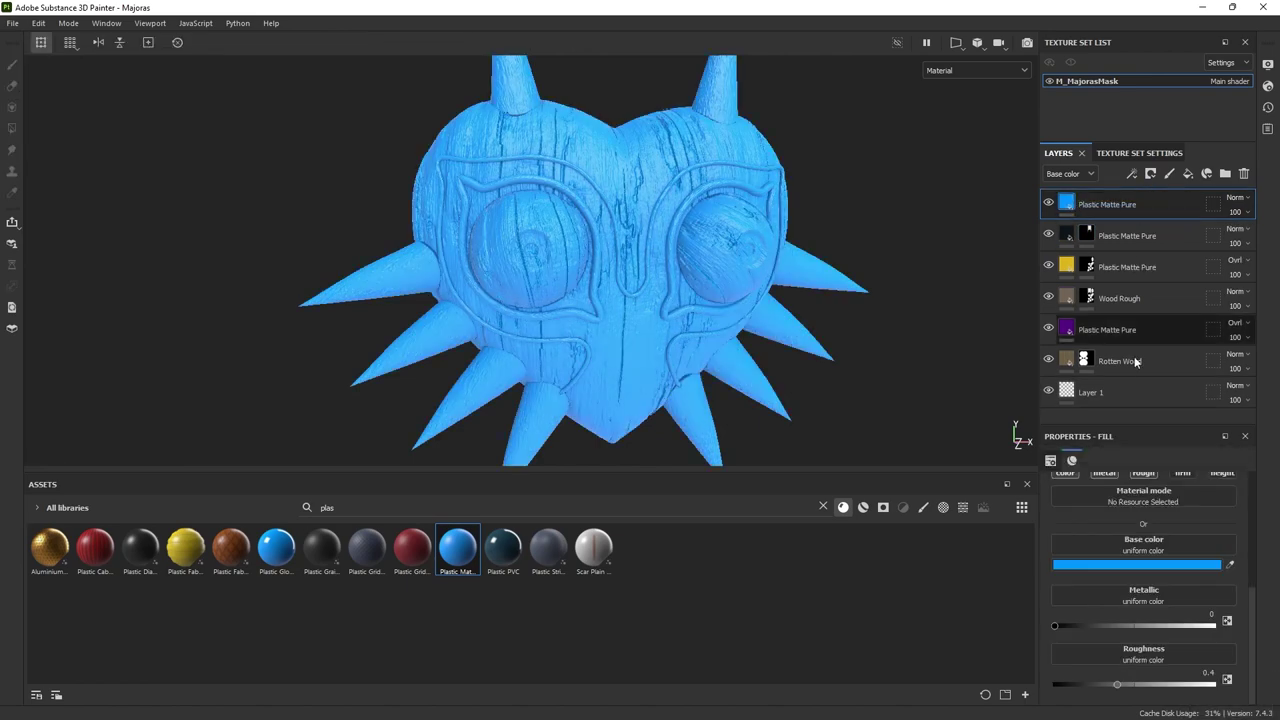
pyautogui.click(1130, 565)
pyautogui.moveTo(1104, 452); pyautogui.dragTo(1108, 508)
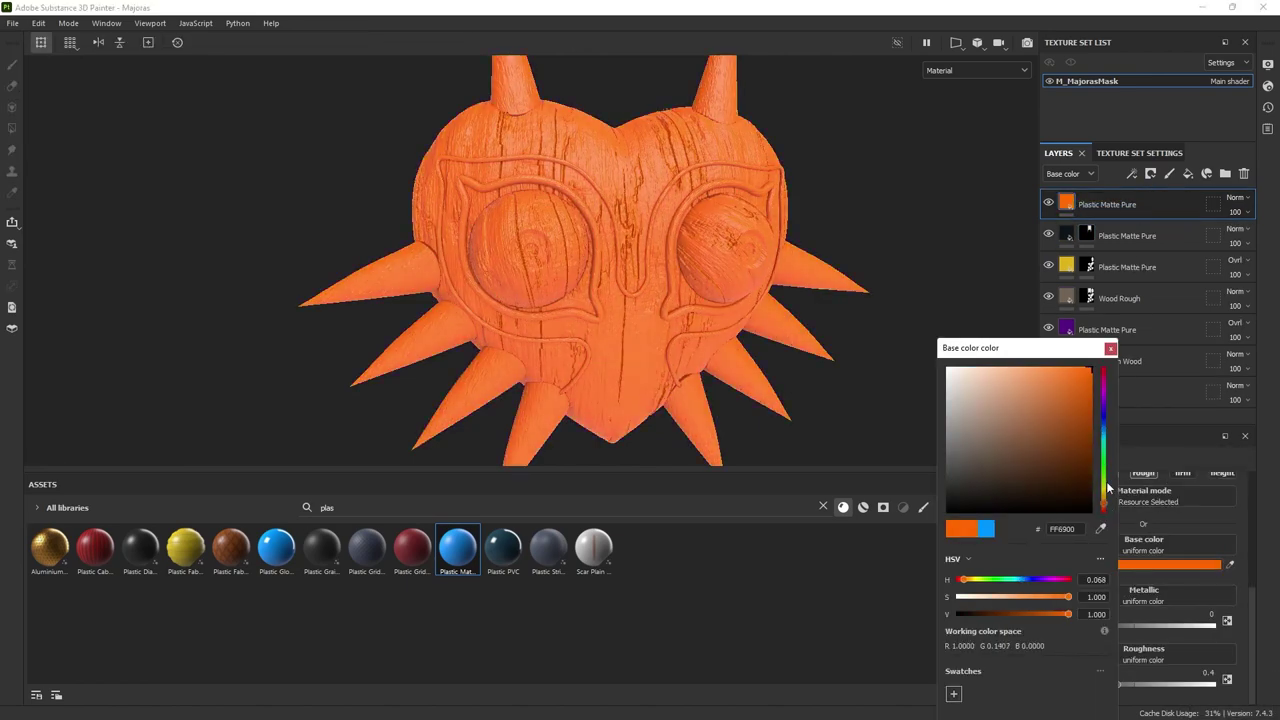
# - Add a black mask to the orange layer and reveal it on both eyes
pyautogui.rightClick(1110, 212)
pyautogui.click(1100, 73)
pyautogui.click(725, 245)
pyautogui.click(531, 250)
pyautogui.press('1')
pyautogui.moveTo(531, 250)
pyautogui.keyDown('alt'); pyautogui.mouseDown()
pyautogui.moveTo(683, 278)
pyautogui.moveTo(657, 291)
pyautogui.moveTo(666, 272)
pyautogui.mouseUp(); pyautogui.keyUp('alt')
pyautogui.scroll(3, 660, 268)
# - Try the Overlay and Multiply blend modes on the orange eye layer
pyautogui.click(1239, 203)
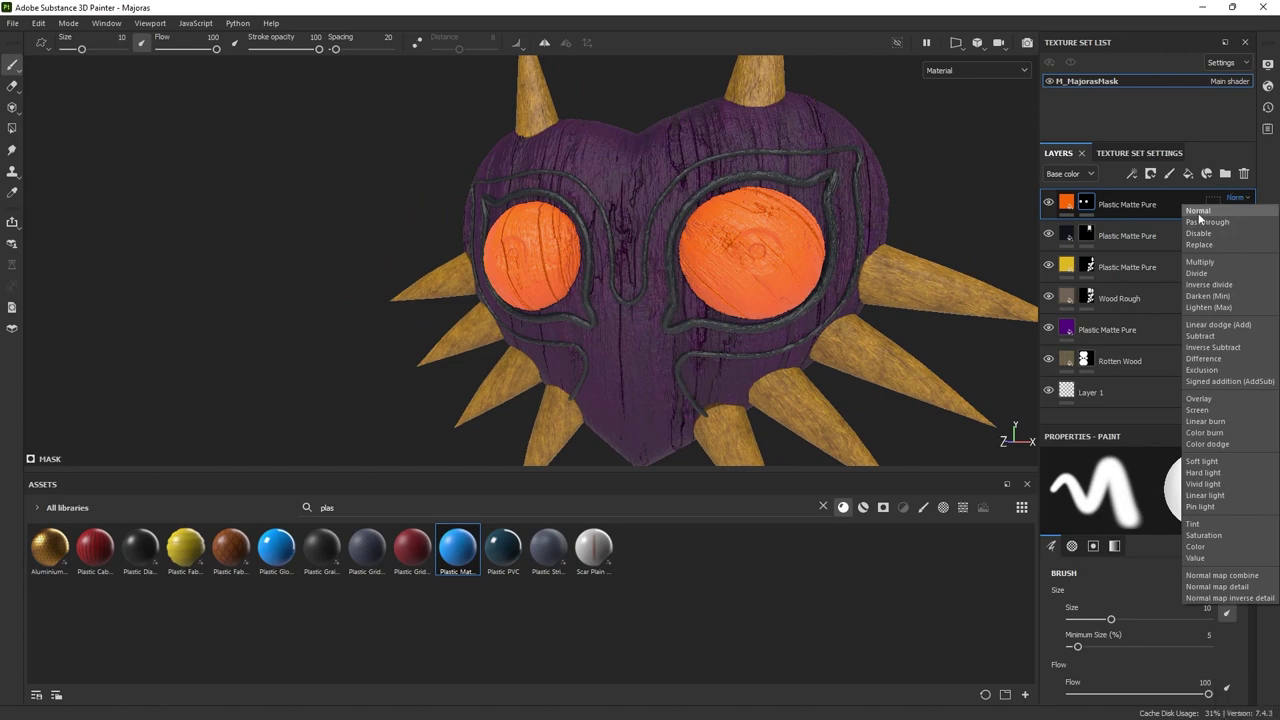
pyautogui.click(1200, 398)
pyautogui.keyDown('alt'); pyautogui.moveTo(800, 280); pyautogui.dragTo(828, 248); pyautogui.keyUp('alt')
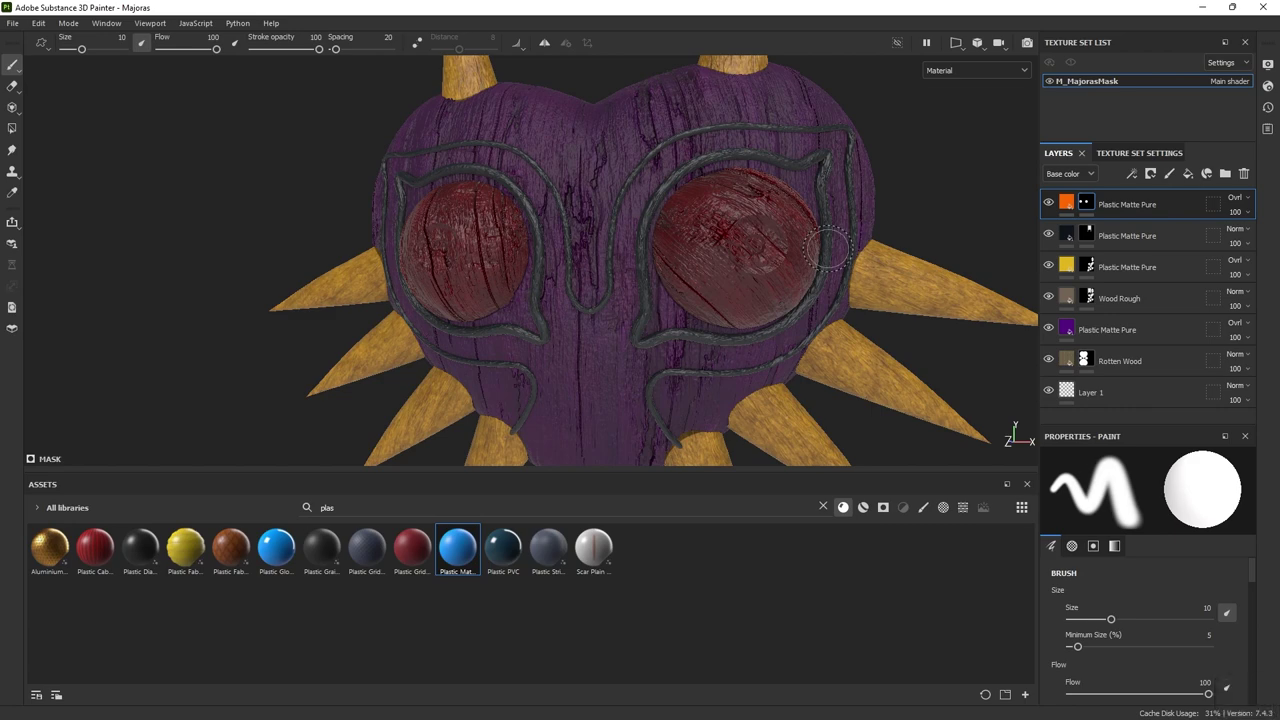
pyautogui.click(1243, 203)
pyautogui.click(1222, 262)
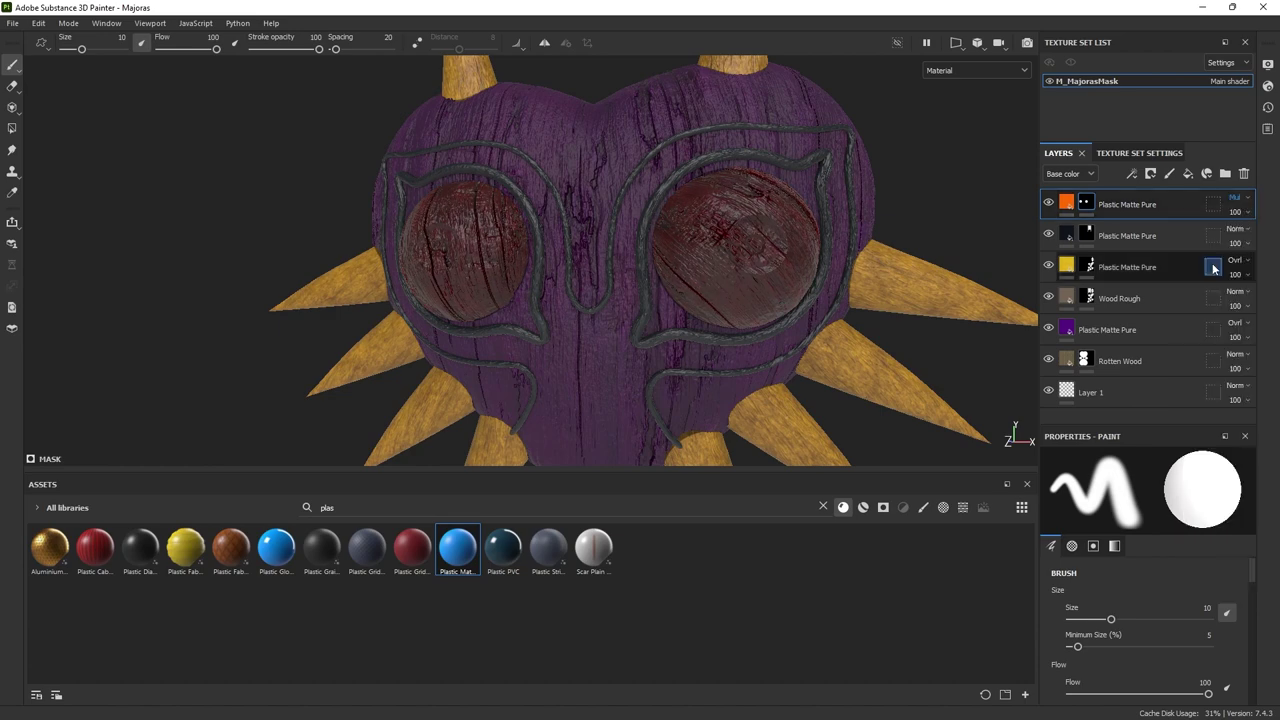
# - Set the orange eye layer's blend mode to Linear dodge (Add) and its opacity to 48
pyautogui.click(1236, 198)
pyautogui.click(1223, 324)
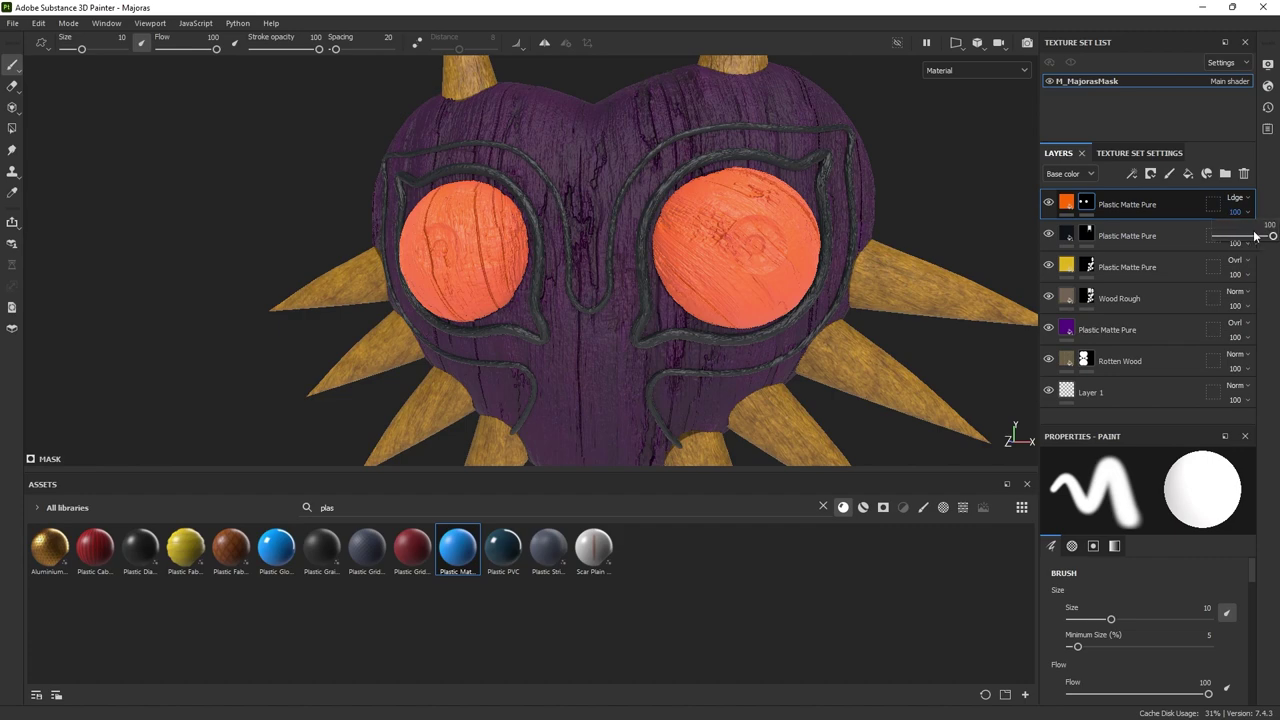
pyautogui.click(1249, 235)
pyautogui.moveTo(1249, 238); pyautogui.dragTo(1243, 238)
# - Examine the colored eyes, mask body and spikes close up and from several angles
pyautogui.keyDown('alt'); pyautogui.moveTo(745, 275); pyautogui.dragTo(930, 262); pyautogui.keyUp('alt')
pyautogui.keyDown('alt'); pyautogui.moveTo(508, 250); pyautogui.dragTo(494, 229, button='right'); pyautogui.keyUp('alt')
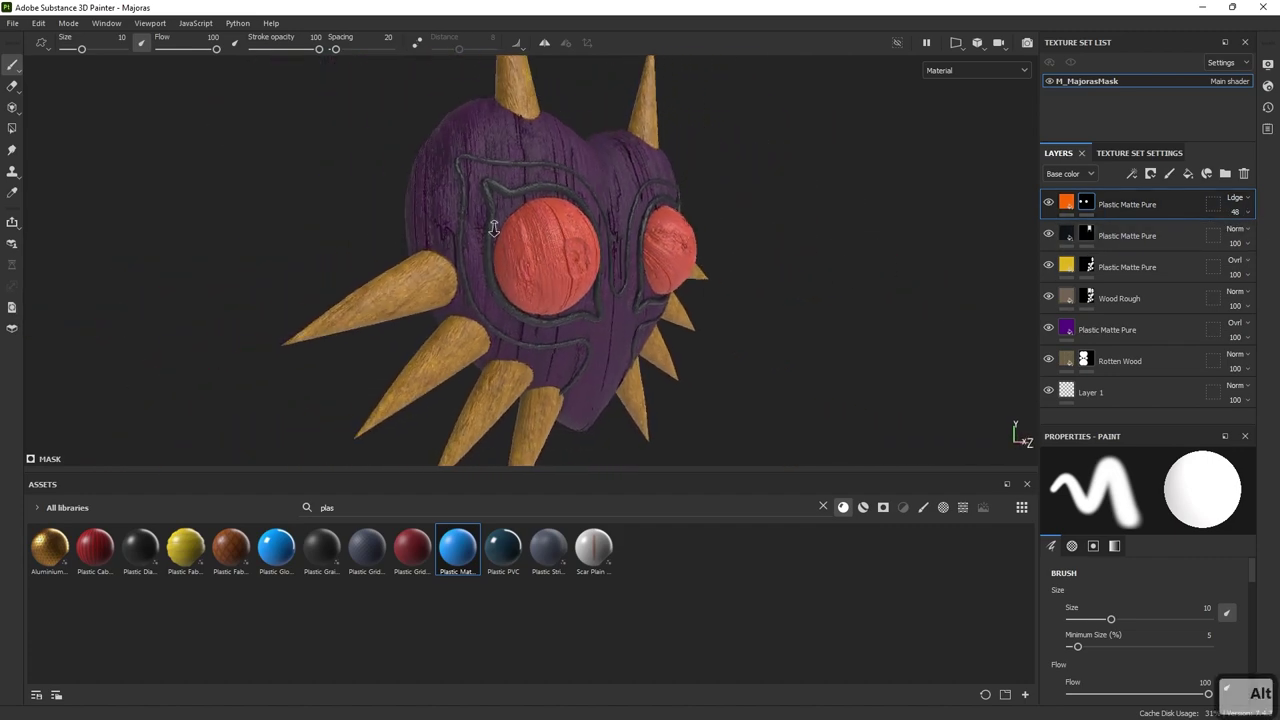
pyautogui.keyDown('alt'); pyautogui.moveTo(493, 228); pyautogui.dragTo(434, 294); pyautogui.keyUp('alt')
pyautogui.scroll(6, 903, 380)
pyautogui.keyDown('alt'); pyautogui.moveTo(700, 340); pyautogui.dragTo(737, 286); pyautogui.keyUp('alt')
pyautogui.keyDown('alt'); pyautogui.moveTo(737, 286); pyautogui.dragTo(347, 216, button='right'); pyautogui.keyUp('alt')
pyautogui.keyDown('alt'); pyautogui.moveTo(610, 290); pyautogui.dragTo(742, 283); pyautogui.keyUp('alt')
pyautogui.keyDown('alt'); pyautogui.moveTo(822, 294); pyautogui.dragTo(680, 318); pyautogui.keyUp('alt')
pyautogui.keyDown('alt'); pyautogui.moveTo(680, 318); pyautogui.dragTo(837, 331, button='right'); pyautogui.keyUp('alt')
pyautogui.keyDown('alt'); pyautogui.moveTo(837, 331); pyautogui.dragTo(802, 354); pyautogui.keyUp('alt')
pyautogui.keyDown('alt'); pyautogui.moveTo(802, 354); pyautogui.dragTo(489, 266, button='right'); pyautogui.keyUp('alt')
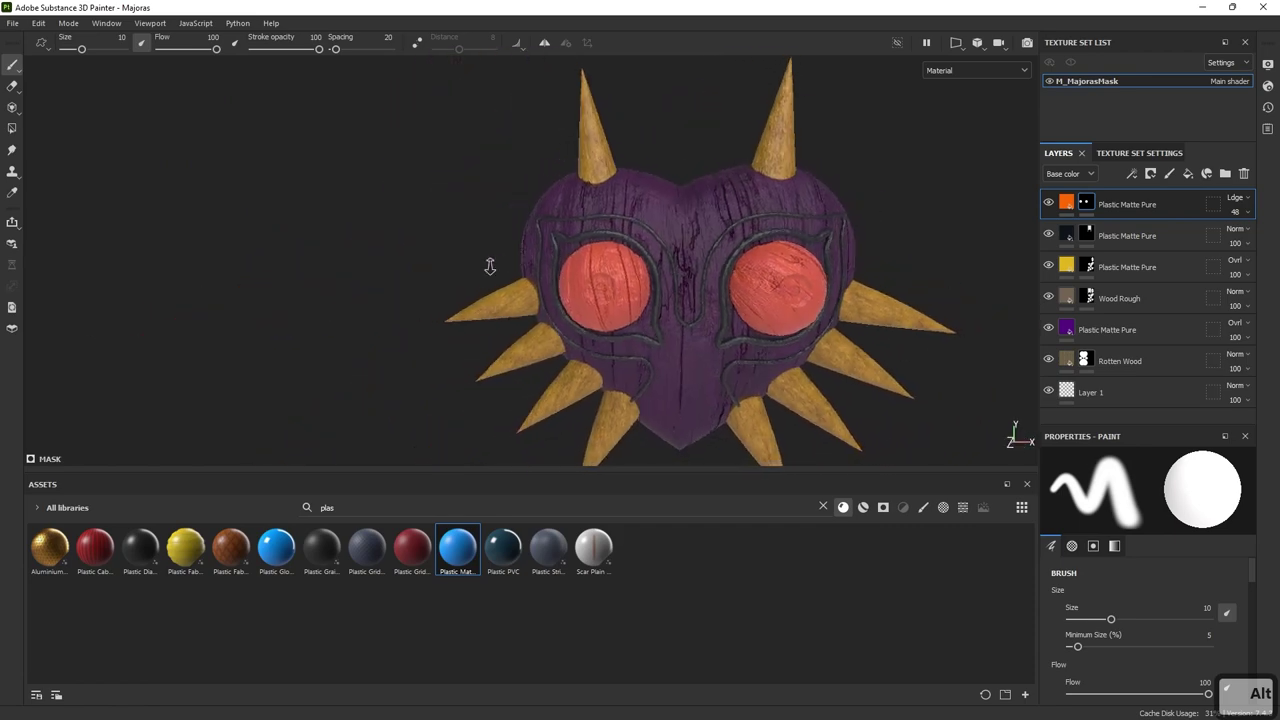
pyautogui.keyDown('alt'); pyautogui.moveTo(669, 319); pyautogui.dragTo(811, 323); pyautogui.keyUp('alt')
pyautogui.keyDown('alt'); pyautogui.moveTo(811, 323); pyautogui.dragTo(1018, 364, button='right'); pyautogui.keyUp('alt')
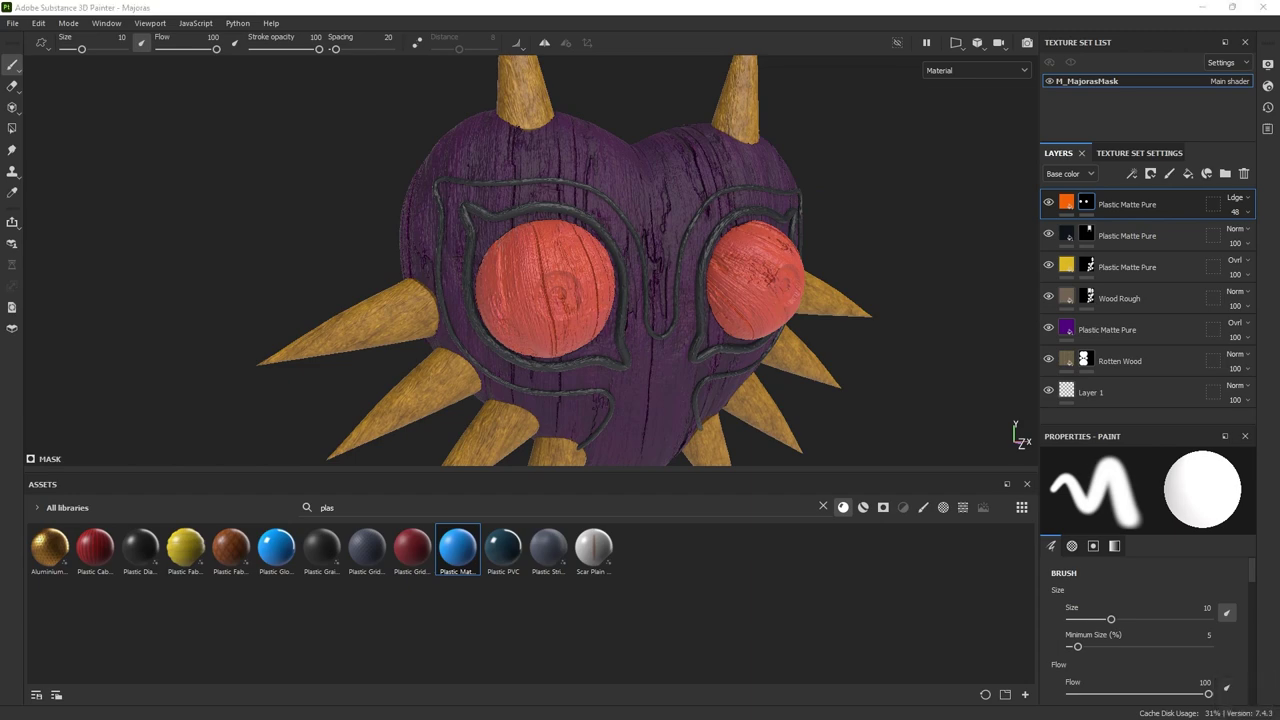
pyautogui.keyDown('alt'); pyautogui.moveTo(914, 249); pyautogui.dragTo(623, 187); pyautogui.keyUp('alt')
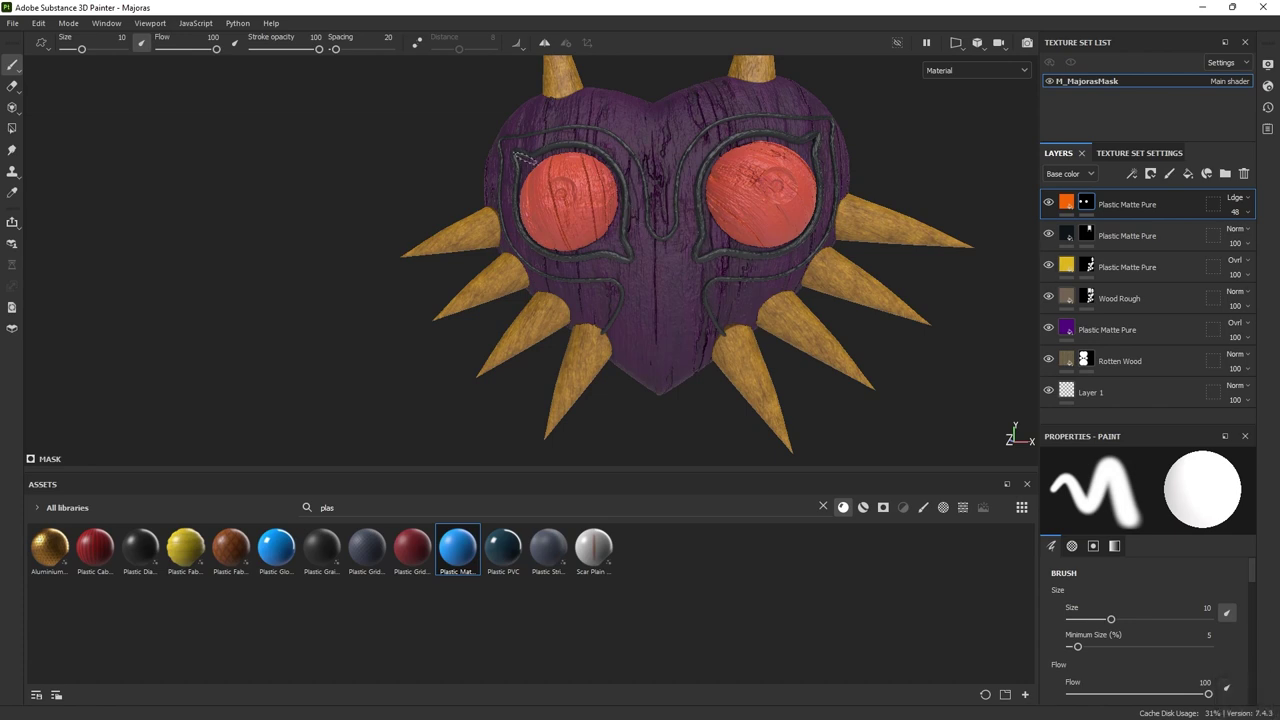
# - Switch to the browser and compare the mask with the eye and face colors in the reference image
pyautogui.hotkey('alt', 'Tab')
pyautogui.press('Tab')
pyautogui.press('Tab')
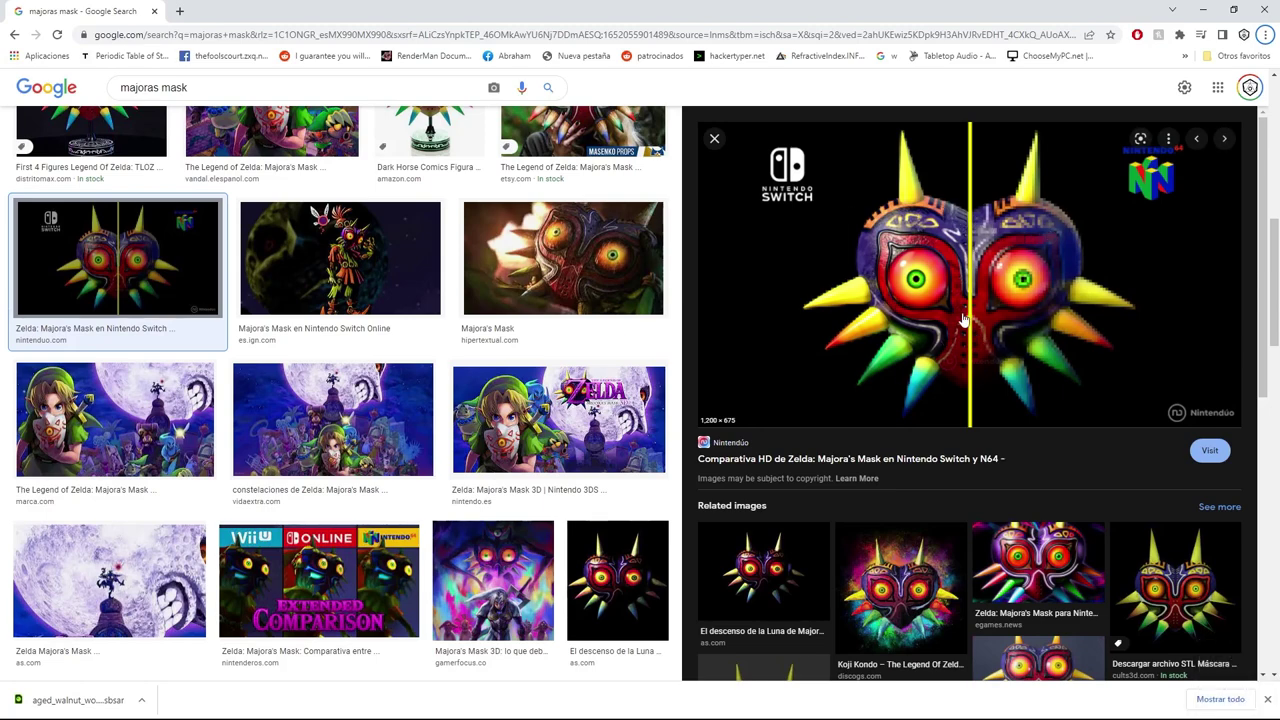
pyautogui.hotkey('alt', 'Tab')
pyautogui.hotkey('alt', 'Tab')
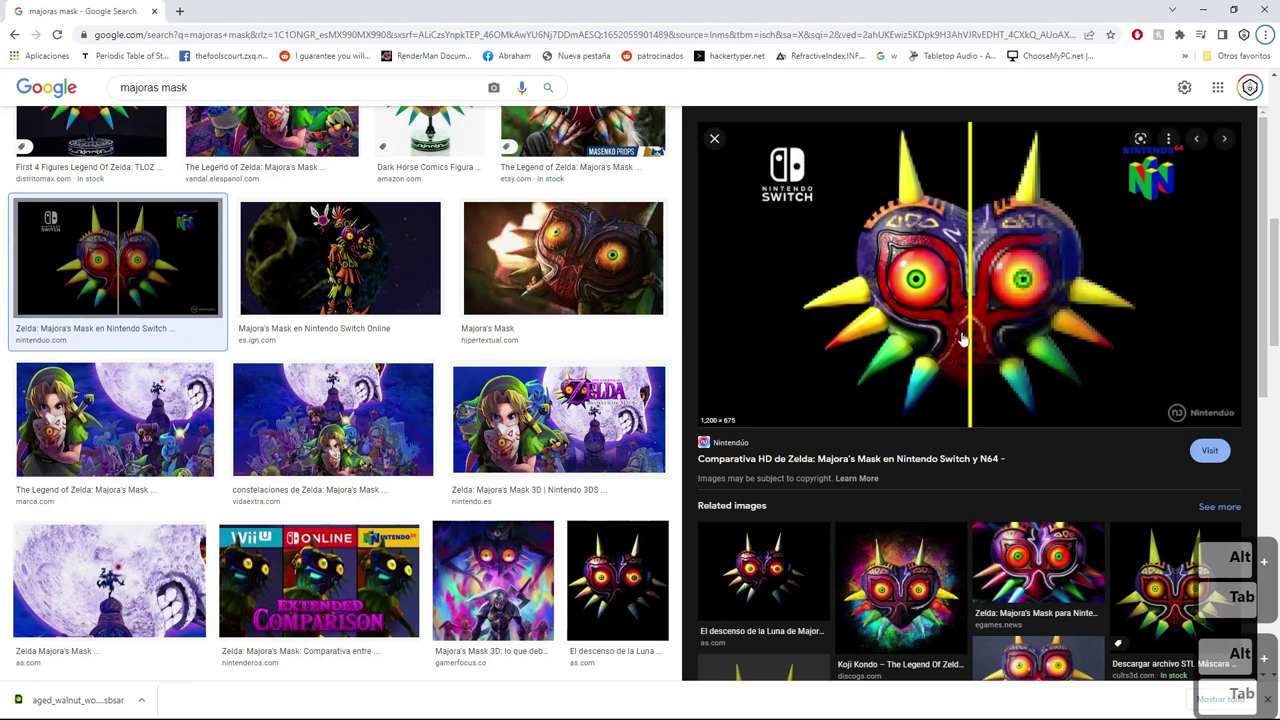
pyautogui.press('alt')
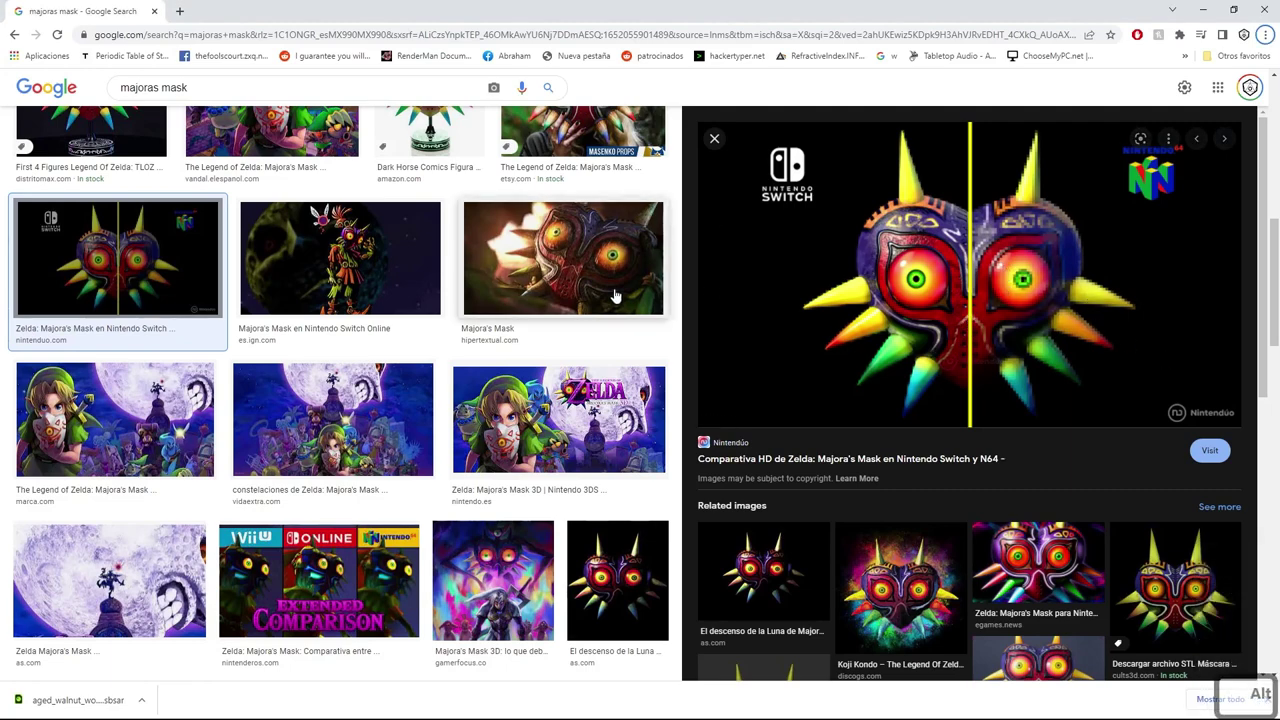
# - Compare the mask model's eyes, body and spikes with the reference image in the browser
pyautogui.hotkey('alt', 'Tab')
pyautogui.keyDown('alt'); pyautogui.moveTo(705, 240); pyautogui.dragTo(714, 306, button='middle'); pyautogui.keyUp('alt')
pyautogui.scroll(1, 660, 290)
pyautogui.scroll(2, 714, 306)
pyautogui.moveTo(760, 315)
pyautogui.keyDown('alt'); pyautogui.mouseDown()
pyautogui.moveTo(858, 323)
pyautogui.moveTo(762, 338)
pyautogui.mouseUp(); pyautogui.keyUp('alt')
pyautogui.hotkey('alt', 'Tab')
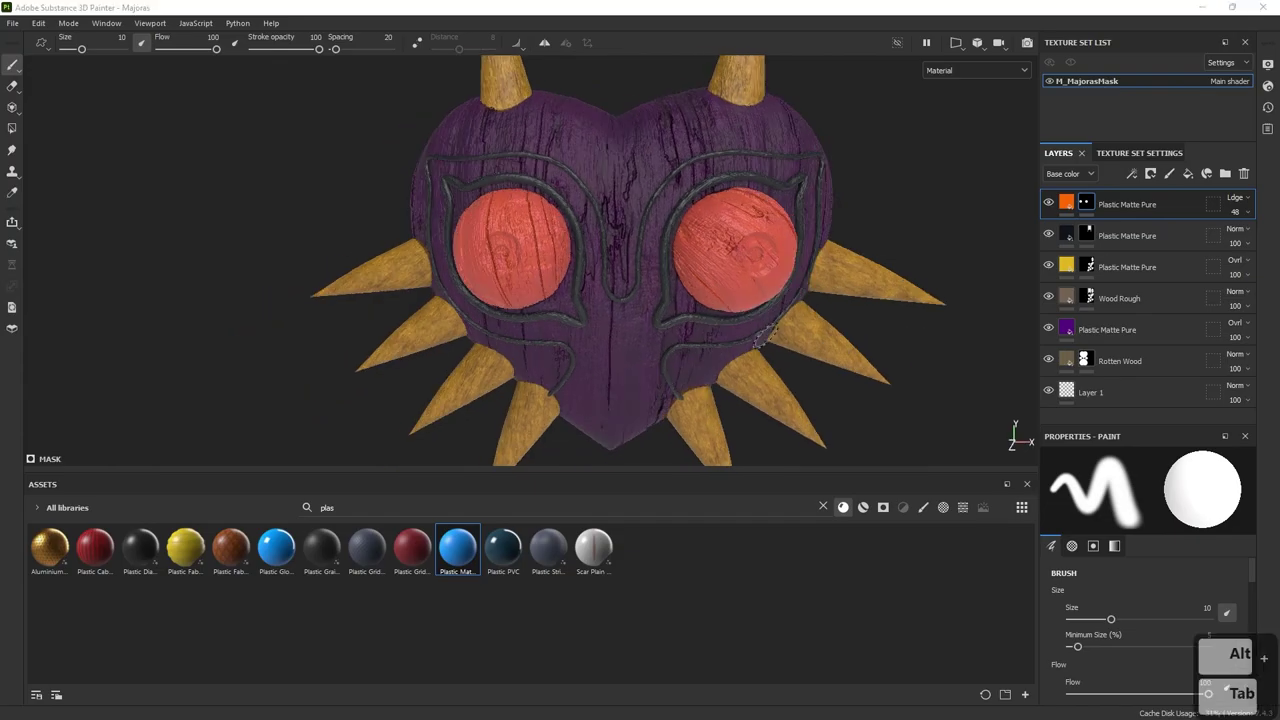
pyautogui.hotkey('alt', 'Tab')
pyautogui.keyDown('alt'); pyautogui.moveTo(783, 318); pyautogui.dragTo(650, 276); pyautogui.keyUp('alt')
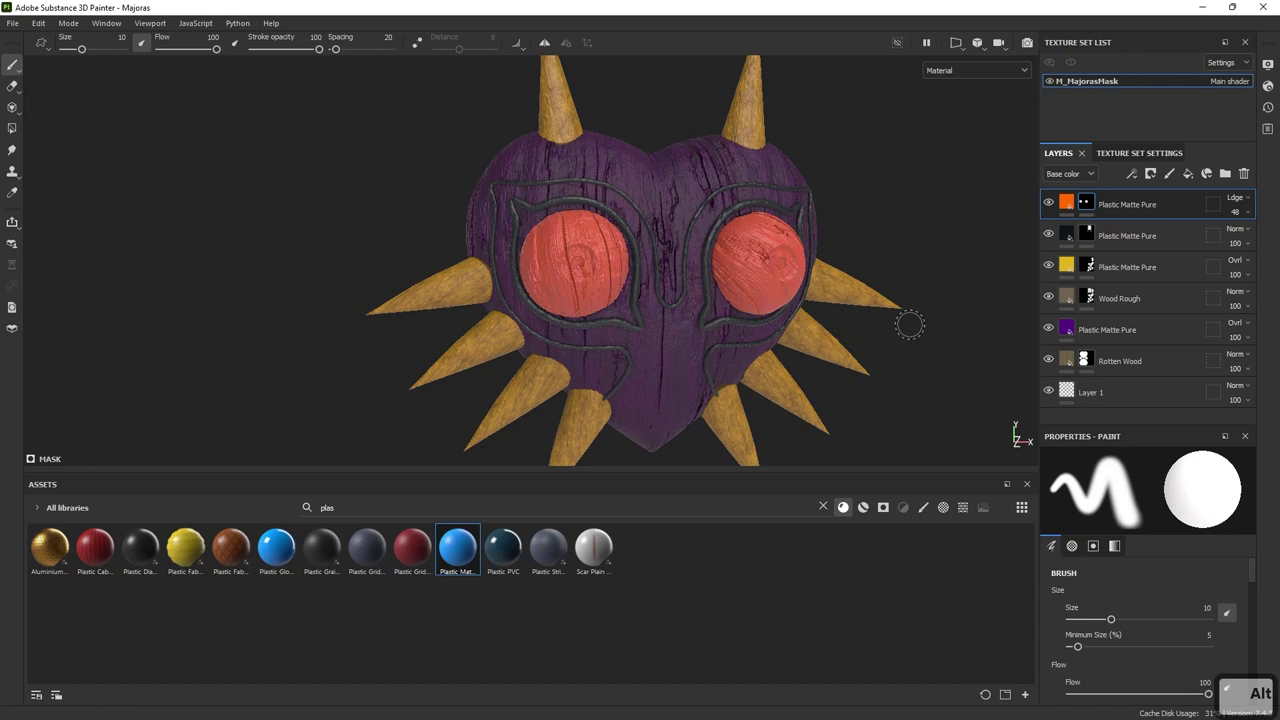
# - Find the Rust Fine material, add it as the topmost layer and give that layer a black mask
pyautogui.doubleClick(315, 512)
pyautogui.write('rus')
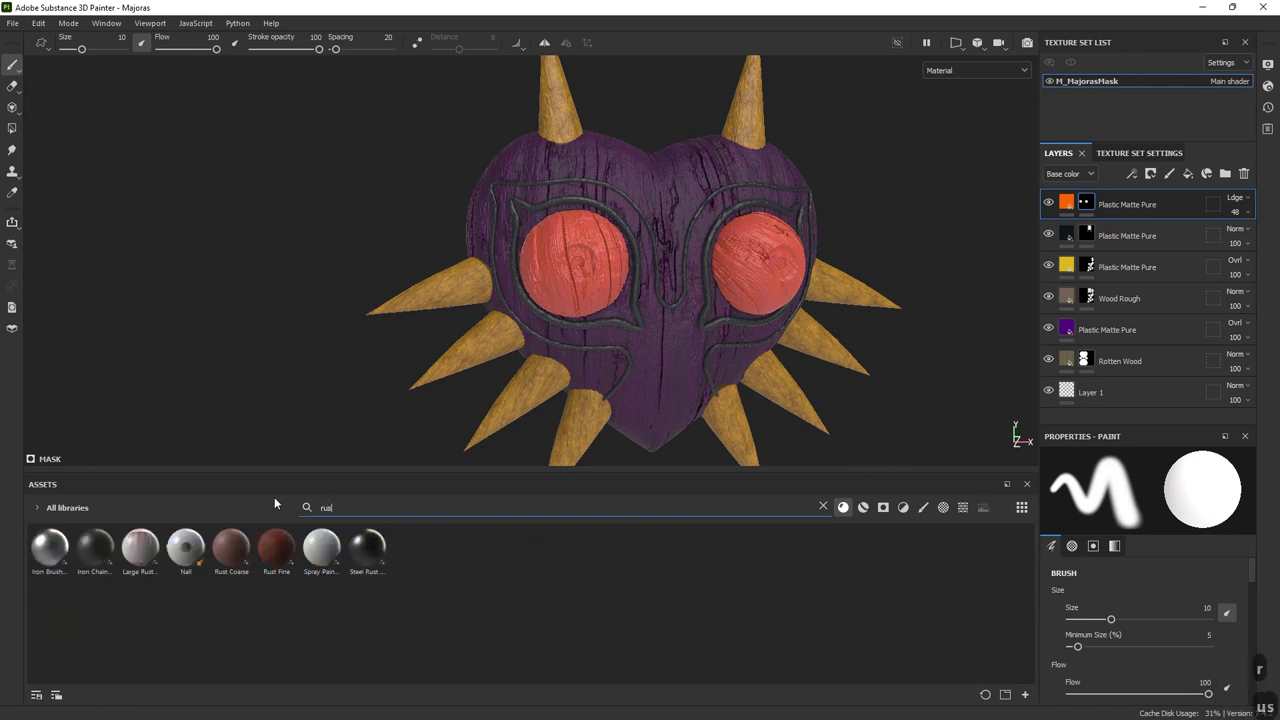
pyautogui.click(277, 555)
pyautogui.moveTo(277, 558); pyautogui.dragTo(1110, 208)
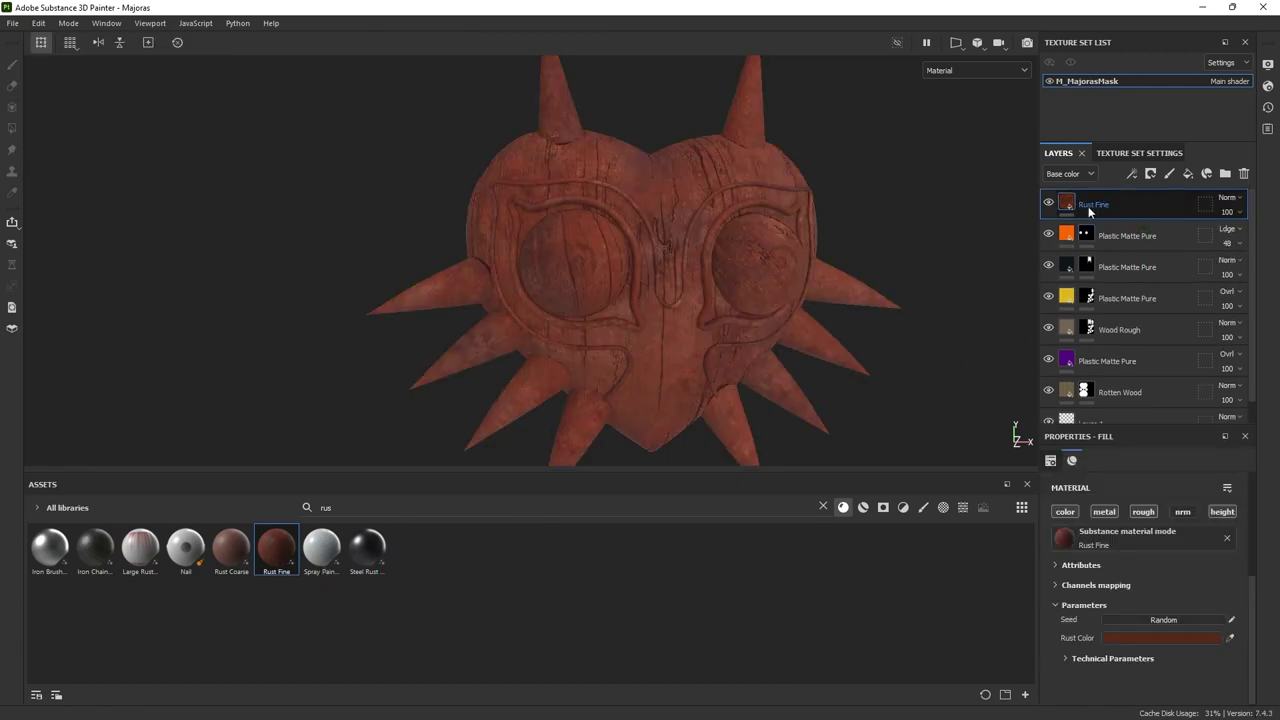
pyautogui.rightClick(1092, 206)
pyautogui.click(1155, 27)
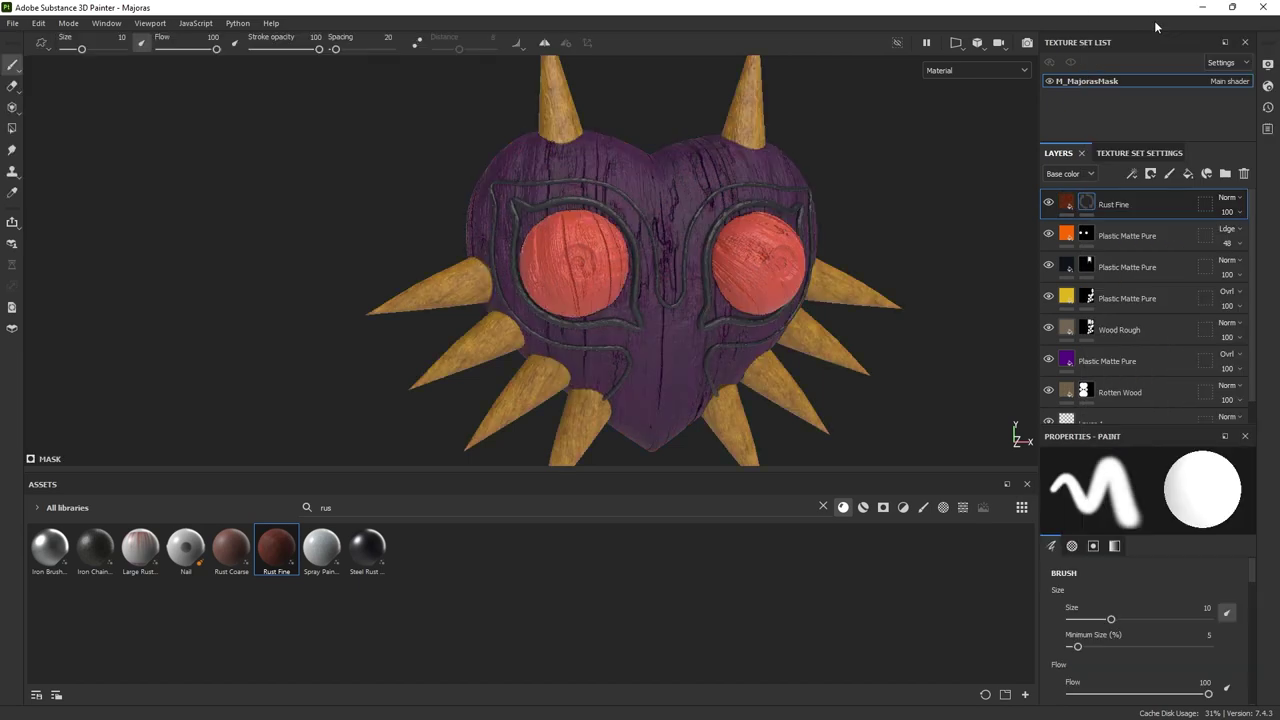
# - Add a Dirt generator to the Rust Fine layer's mask
pyautogui.rightClick(1085, 203)
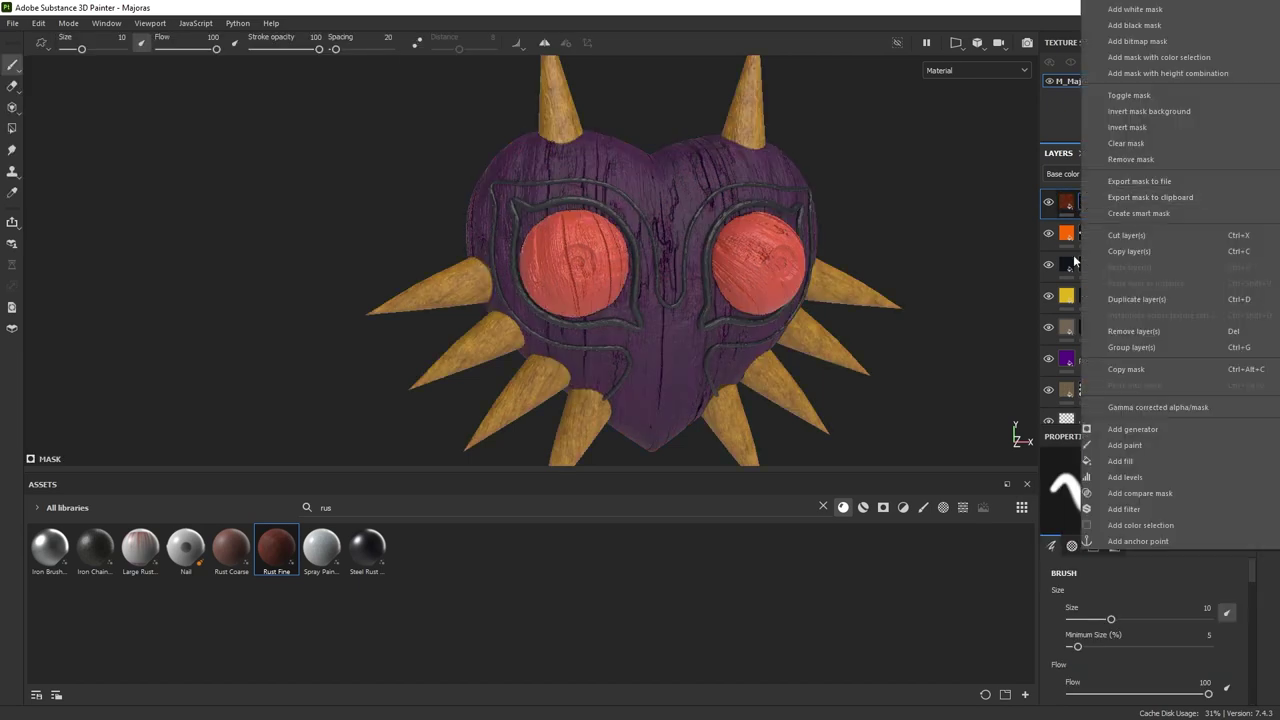
pyautogui.click(1149, 431)
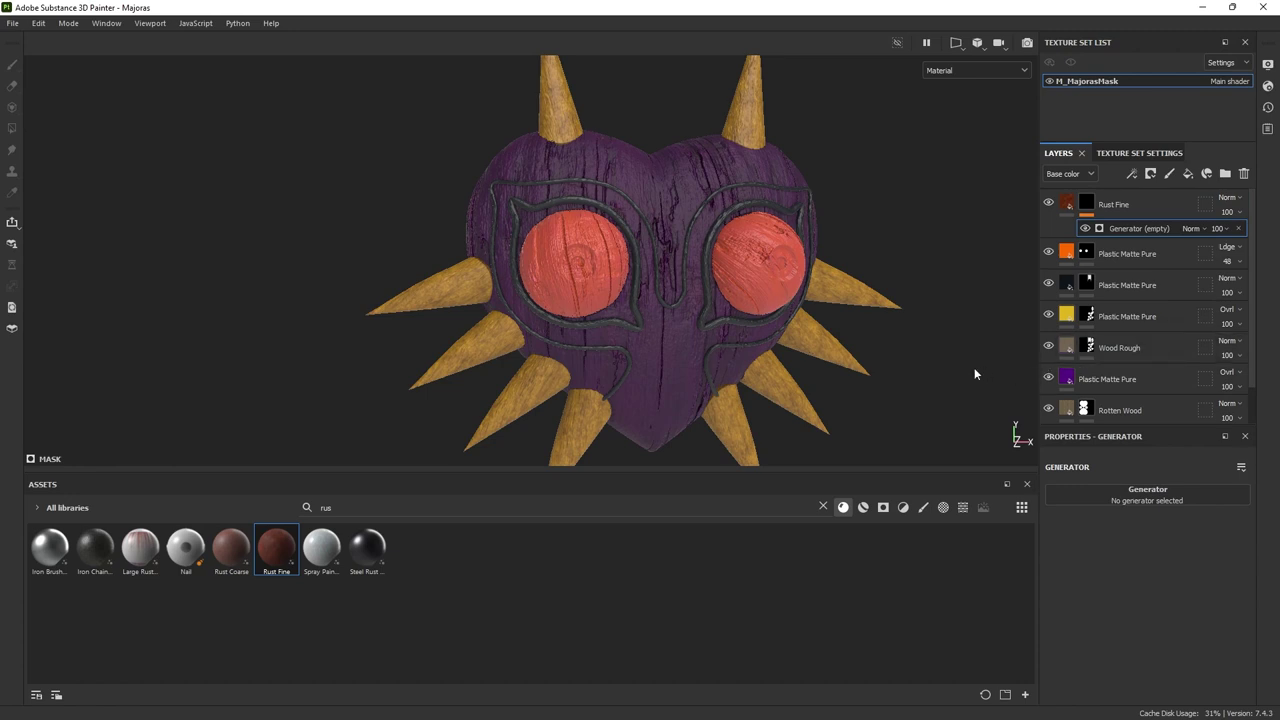
pyautogui.click(1127, 497)
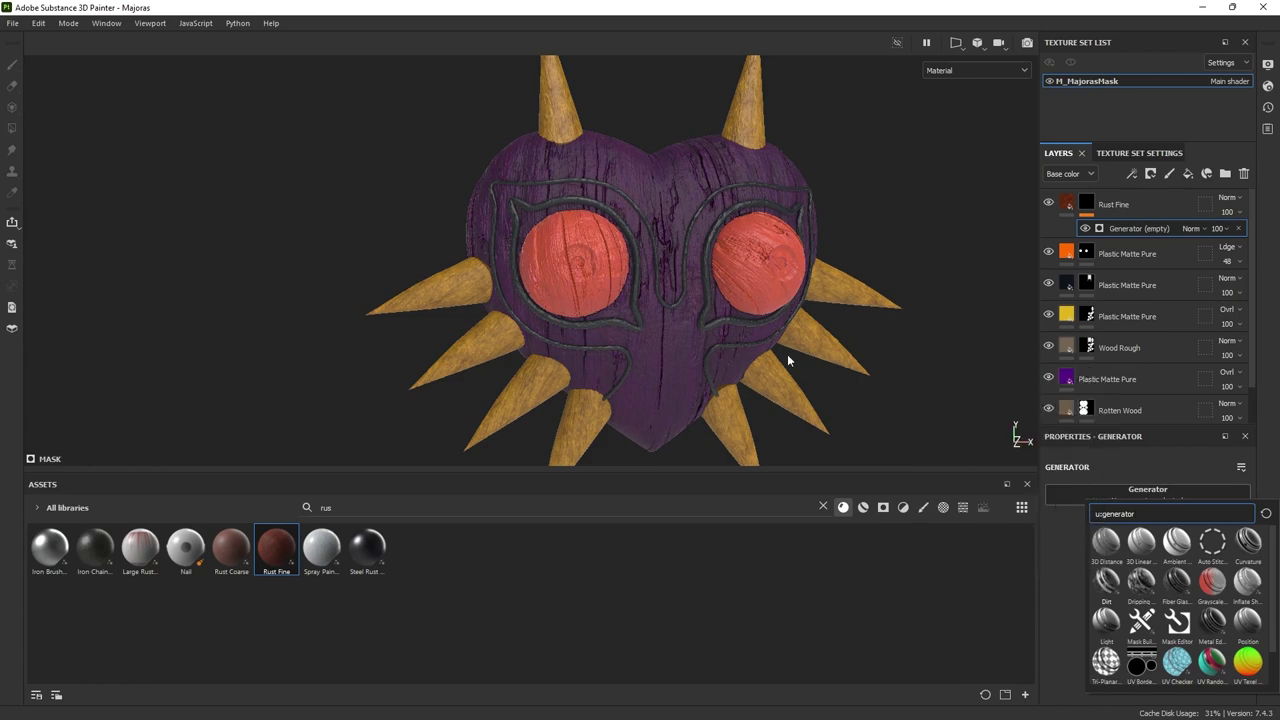
pyautogui.keyDown('alt'); pyautogui.moveTo(868, 337); pyautogui.dragTo(669, 297); pyautogui.keyUp('alt')
pyautogui.keyDown('alt'); pyautogui.moveTo(669, 297); pyautogui.dragTo(956, 361, button='right'); pyautogui.keyUp('alt')
pyautogui.keyDown('alt'); pyautogui.moveTo(956, 361); pyautogui.dragTo(459, 252); pyautogui.keyUp('alt')
pyautogui.keyDown('alt'); pyautogui.moveTo(459, 247); pyautogui.dragTo(300, 215, button='right'); pyautogui.keyUp('alt')
pyautogui.keyDown('alt'); pyautogui.moveTo(840, 335); pyautogui.dragTo(676, 243, button='middle'); pyautogui.keyUp('alt')
pyautogui.keyDown('alt'); pyautogui.moveTo(676, 243); pyautogui.dragTo(510, 212); pyautogui.keyUp('alt')
pyautogui.keyDown('alt'); pyautogui.moveTo(754, 257); pyautogui.dragTo(710, 175, button='middle'); pyautogui.keyUp('alt')
pyautogui.keyDown('alt'); pyautogui.moveTo(710, 175); pyautogui.dragTo(1031, 259); pyautogui.keyUp('alt')
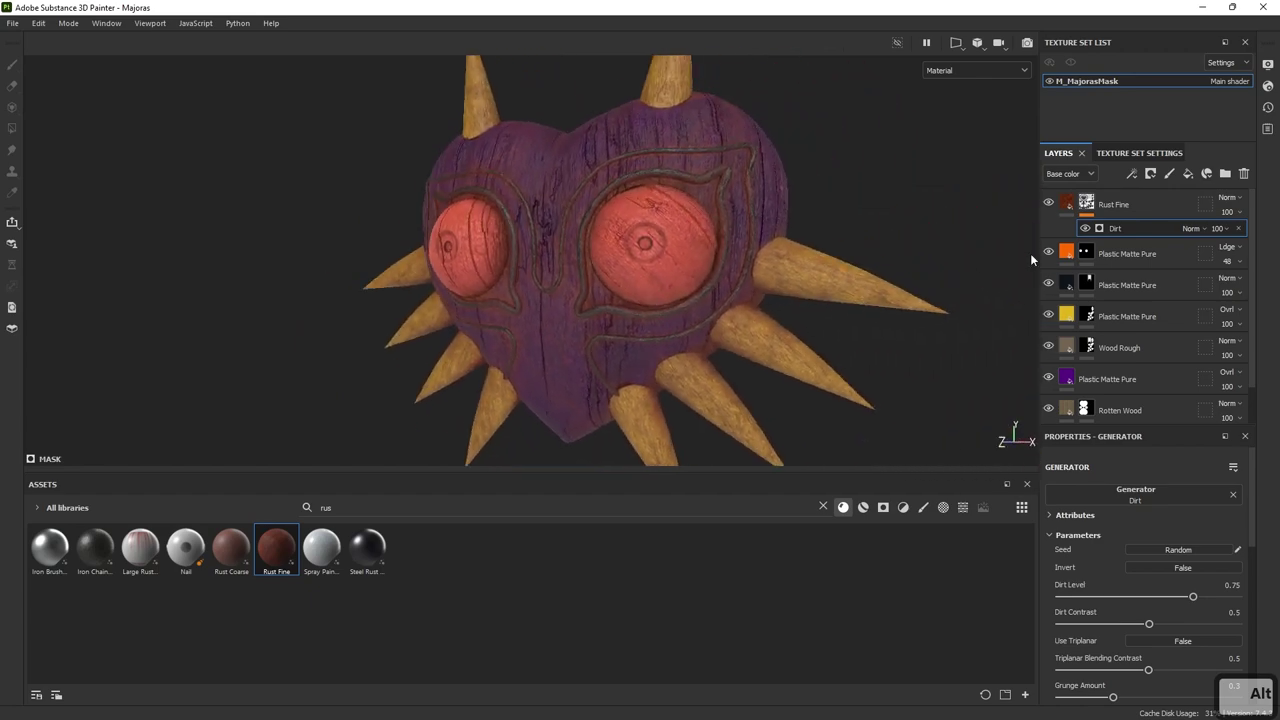
# - Set the Rust Fine layer's blend mode to Overlay
pyautogui.click(1209, 212)
pyautogui.click(1227, 197)
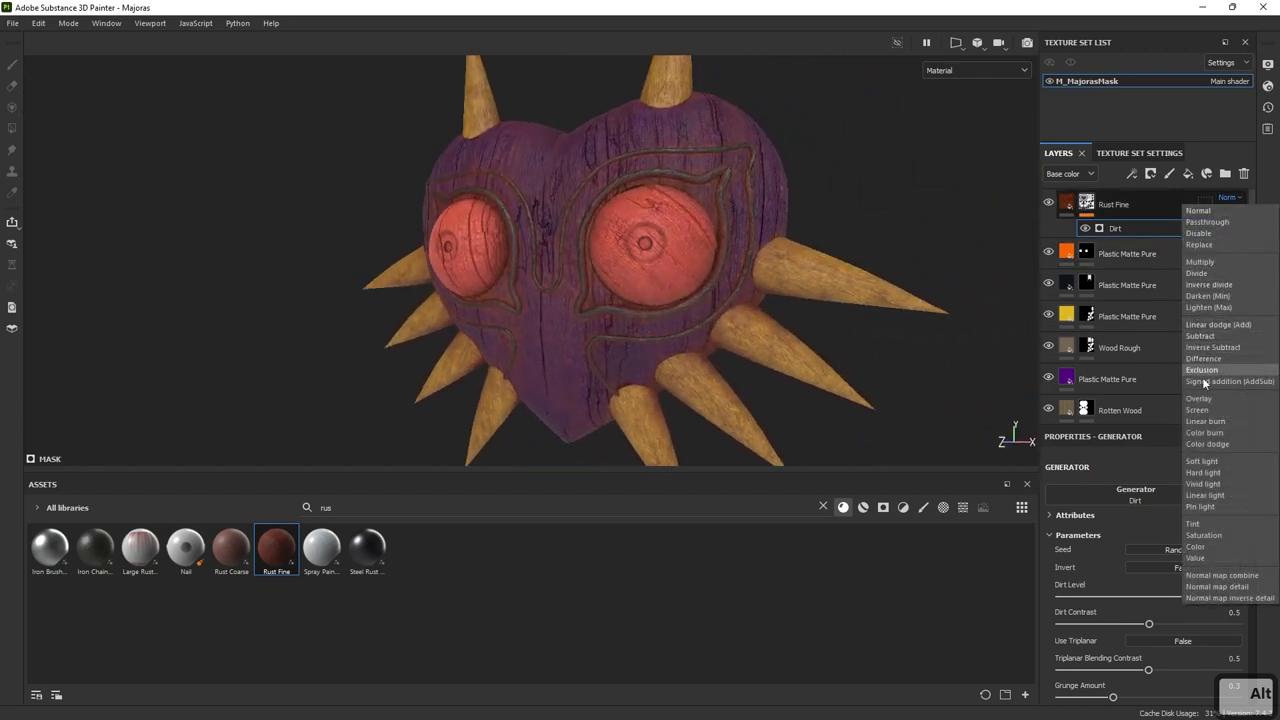
pyautogui.click(1198, 398)
# - Compare the model with the Rust Fine layer shown and hidden, close up and from several angles
pyautogui.scroll(10, 899, 282)
pyautogui.keyDown('alt'); pyautogui.moveTo(858, 288); pyautogui.dragTo(806, 380, button='right'); pyautogui.keyUp('alt')
pyautogui.keyDown('alt'); pyautogui.moveTo(243, 149); pyautogui.dragTo(568, 311, button='middle'); pyautogui.keyUp('alt')
pyautogui.scroll(-5, 568, 311)
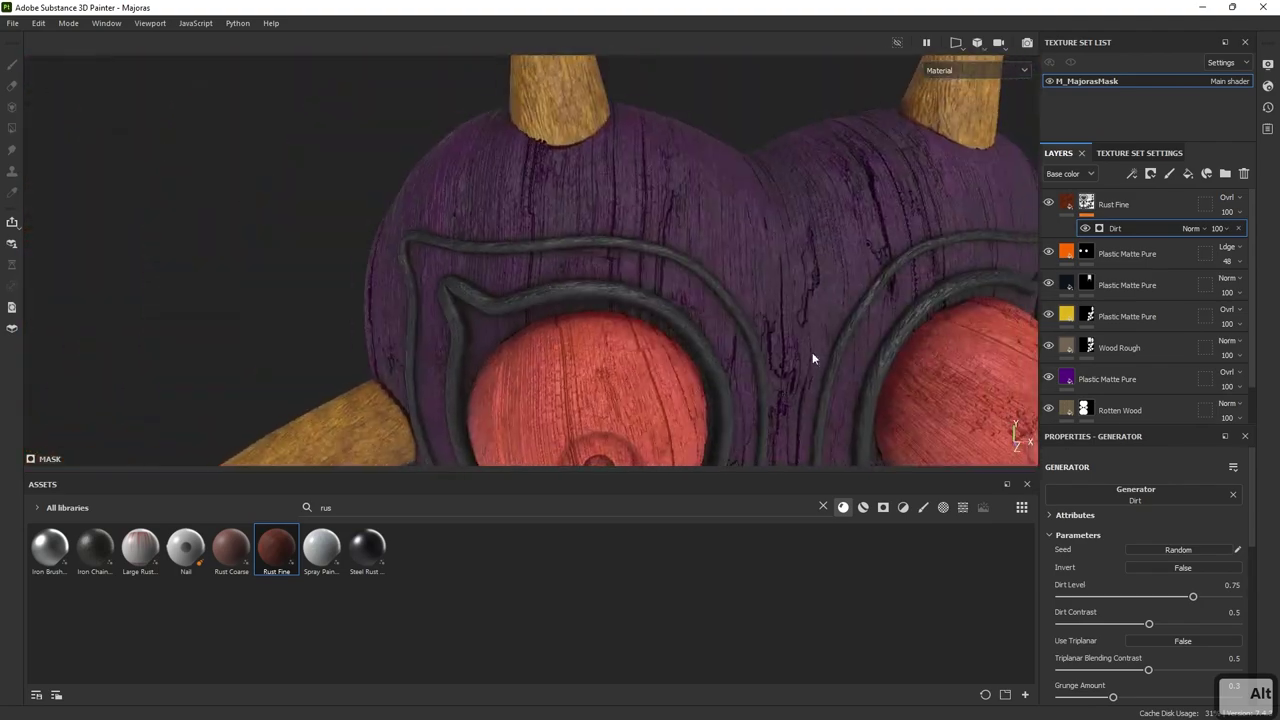
pyautogui.keyDown('alt'); pyautogui.moveTo(568, 311); pyautogui.dragTo(254, 169, button='right'); pyautogui.keyUp('alt')
pyautogui.keyDown('alt'); pyautogui.moveTo(766, 180); pyautogui.dragTo(576, 220, button='middle'); pyautogui.keyUp('alt')
pyautogui.click(1049, 204)
pyautogui.click(1049, 204)
pyautogui.click(1049, 204)
pyautogui.click(1049, 204)
pyautogui.keyDown('alt'); pyautogui.moveTo(856, 257); pyautogui.dragTo(721, 275); pyautogui.keyUp('alt')
pyautogui.click(1048, 204)
pyautogui.click(1048, 204)
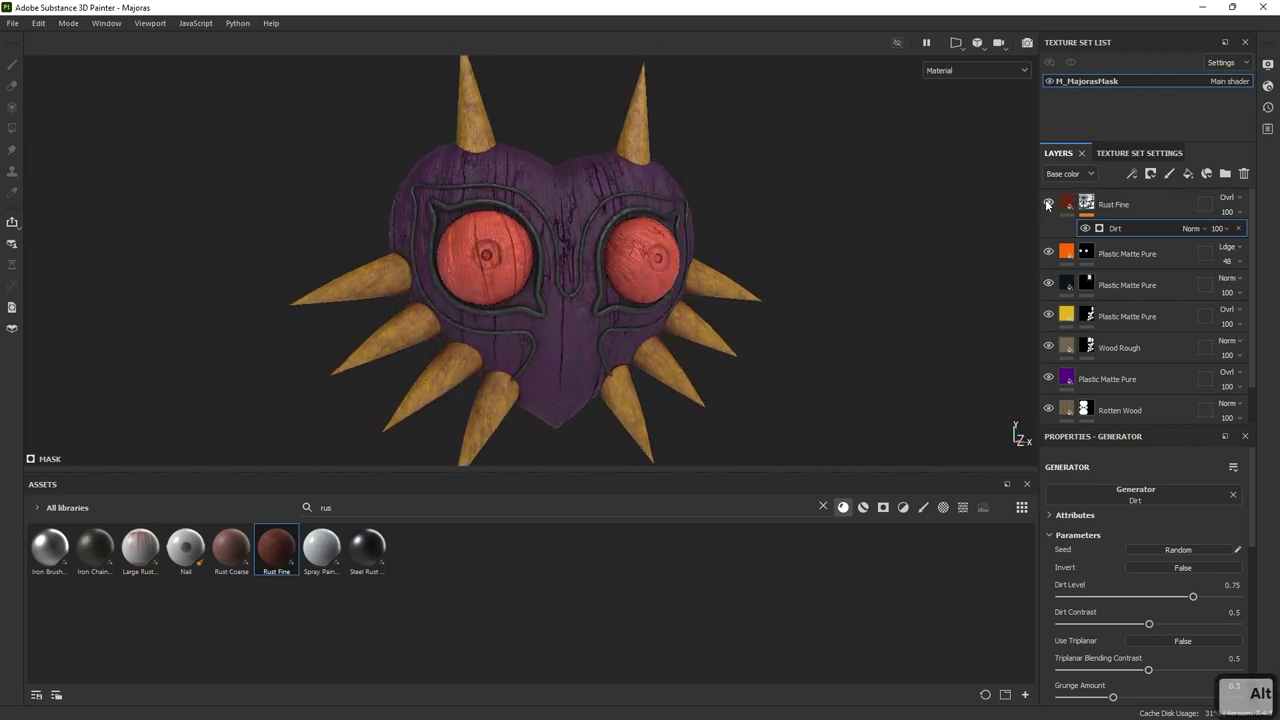
pyautogui.keyDown('alt'); pyautogui.moveTo(889, 237); pyautogui.dragTo(575, 316); pyautogui.keyUp('alt')
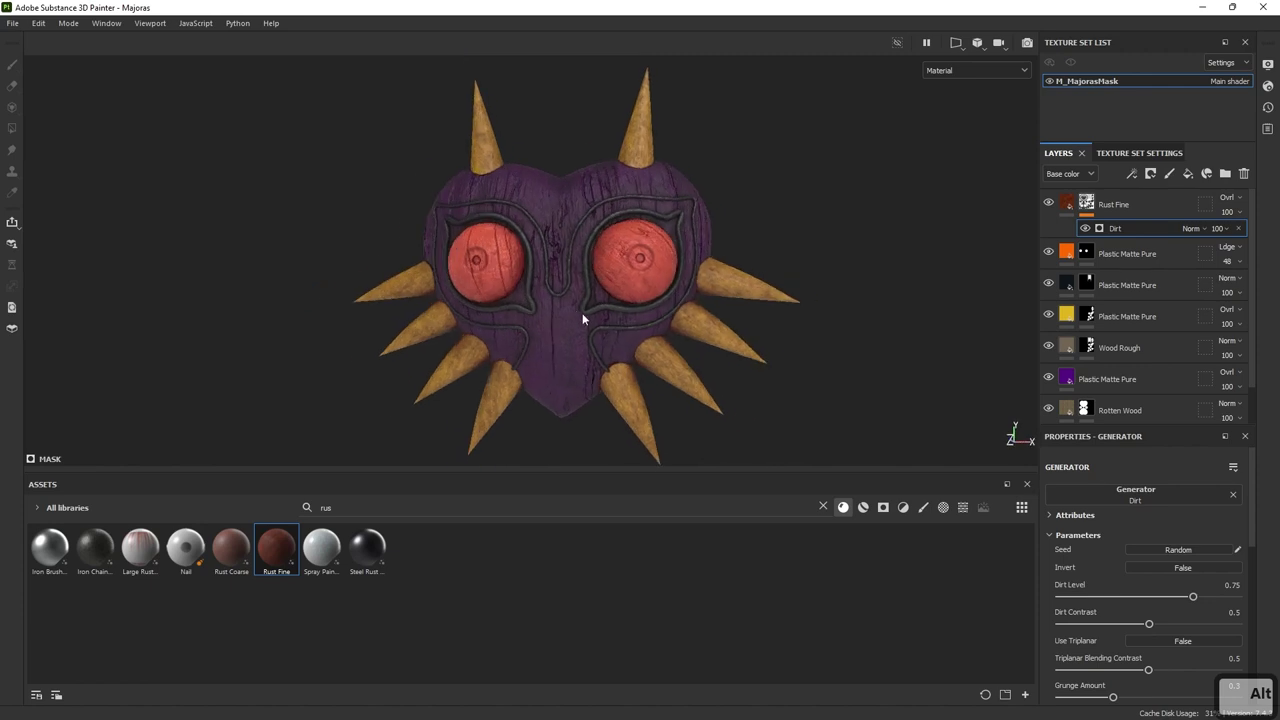
pyautogui.keyDown('alt'); pyautogui.moveTo(863, 314); pyautogui.dragTo(808, 340); pyautogui.keyUp('alt')
pyautogui.keyDown('alt'); pyautogui.moveTo(730, 337); pyautogui.dragTo(731, 279); pyautogui.keyUp('alt')
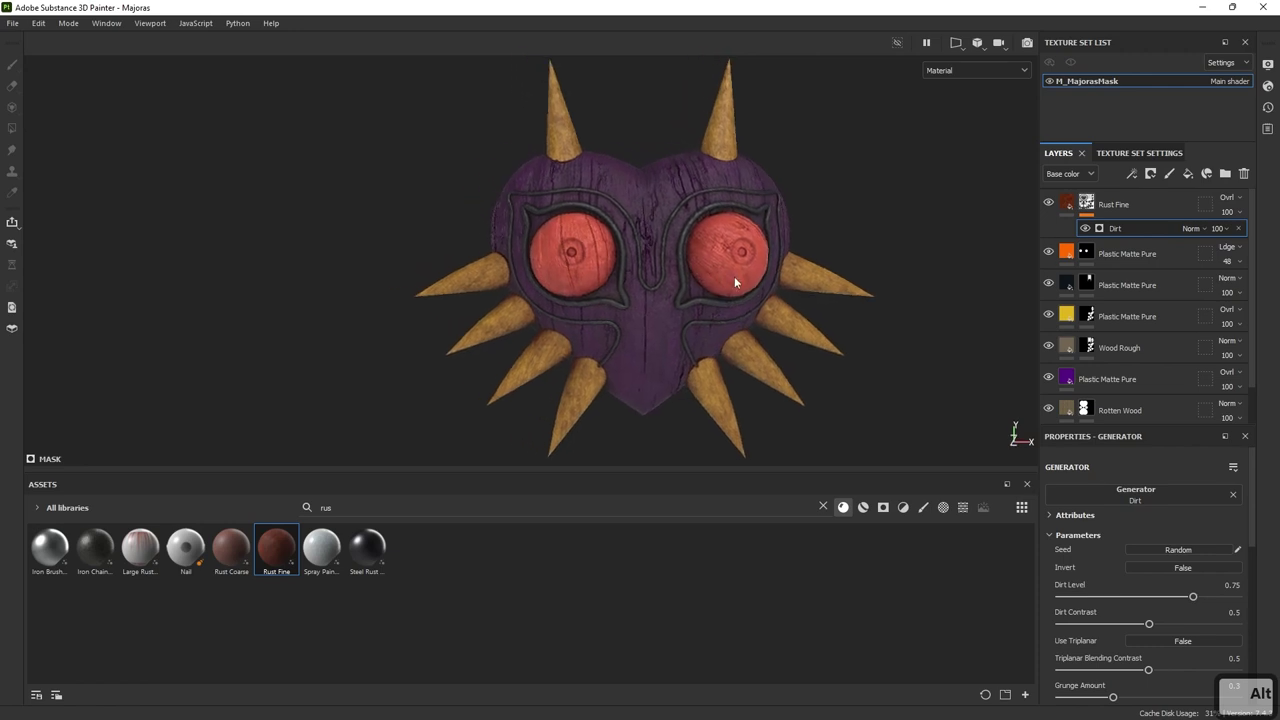
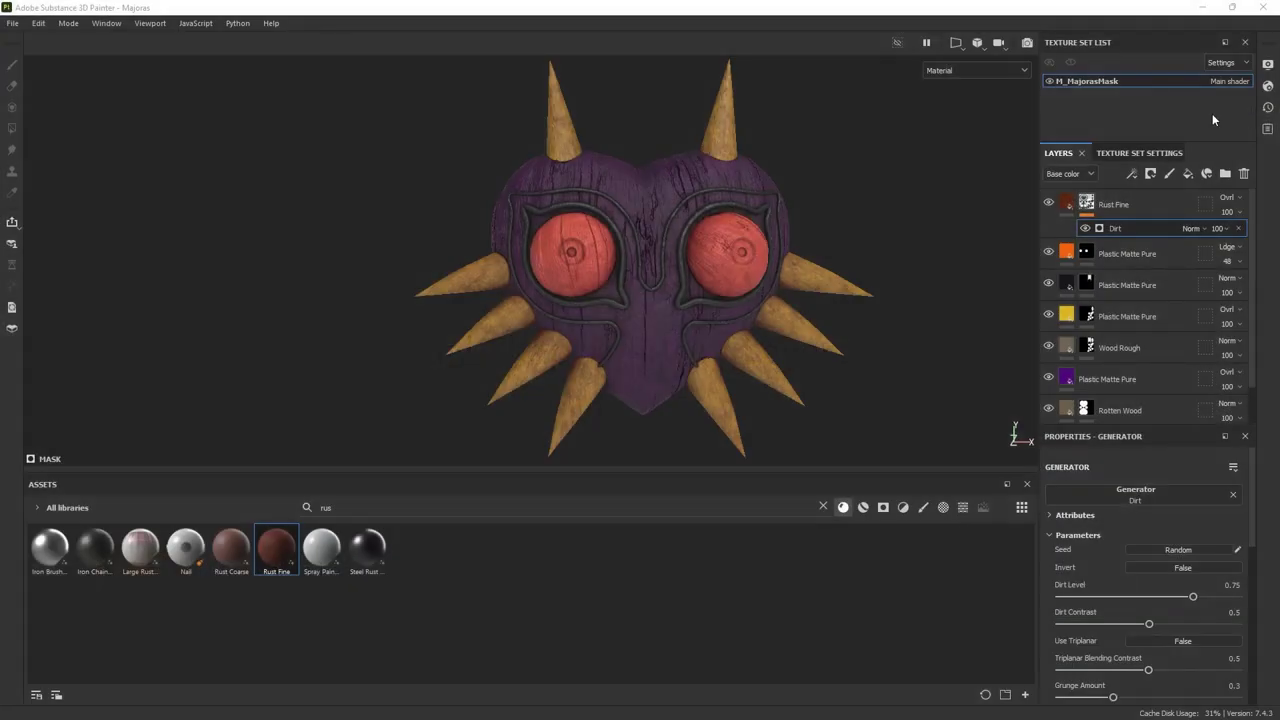
# - Check the reference image in the browser again for the red areas of the face and compare the model
pyautogui.keyDown('alt'); pyautogui.moveTo(954, 269); pyautogui.dragTo(893, 300, button='middle'); pyautogui.keyUp('alt')
pyautogui.keyDown('alt'); pyautogui.moveTo(881, 334); pyautogui.dragTo(860, 335); pyautogui.keyUp('alt')
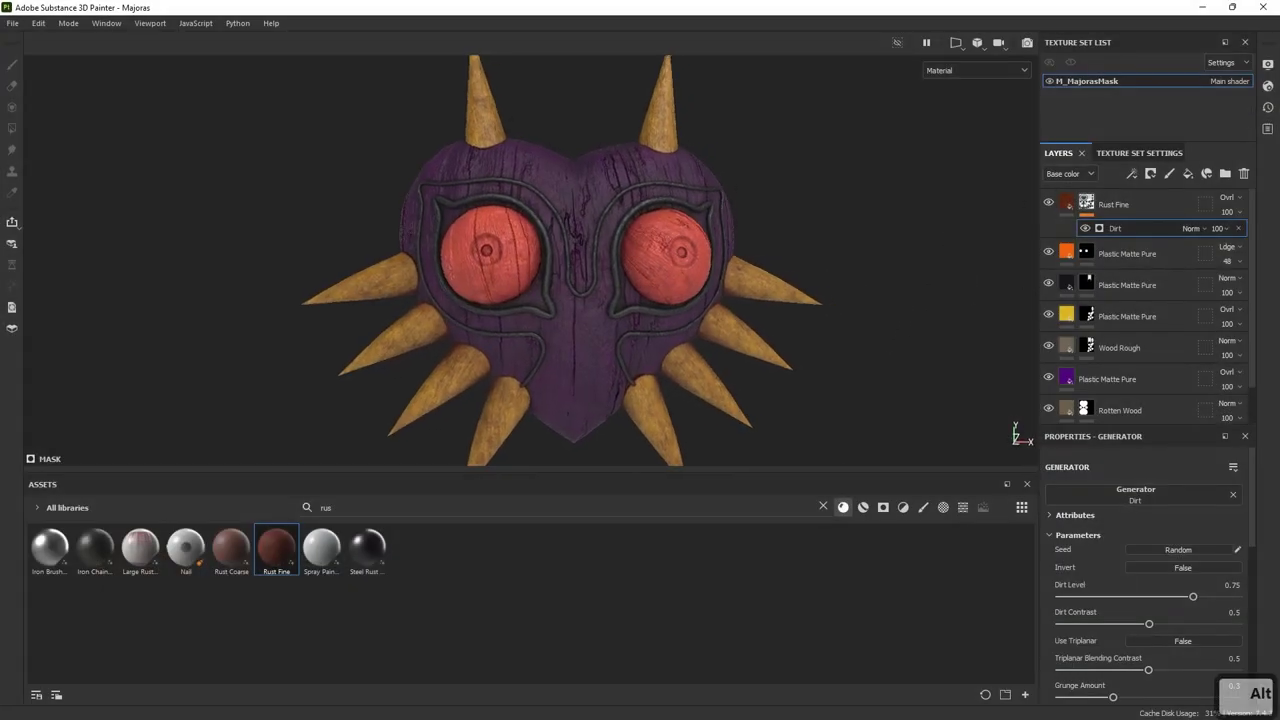
pyautogui.hotkey('alt', 'Tab')
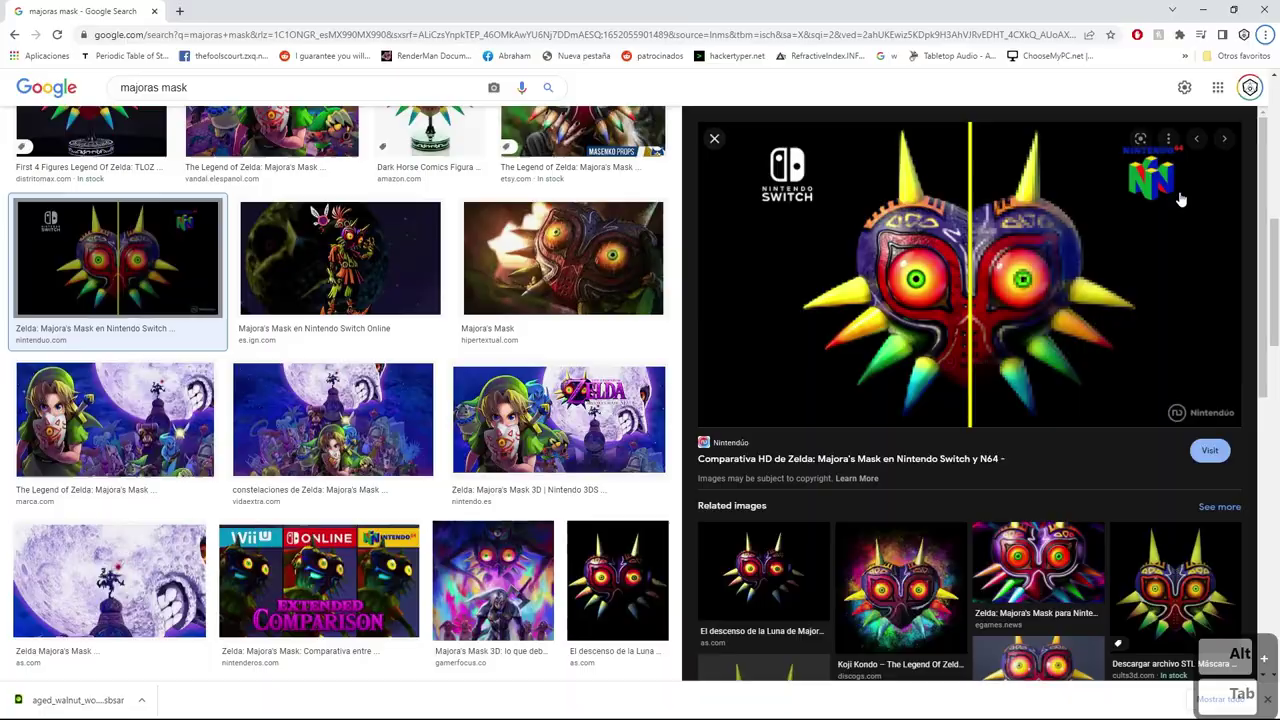
pyautogui.hotkey('alt', 'Tab')
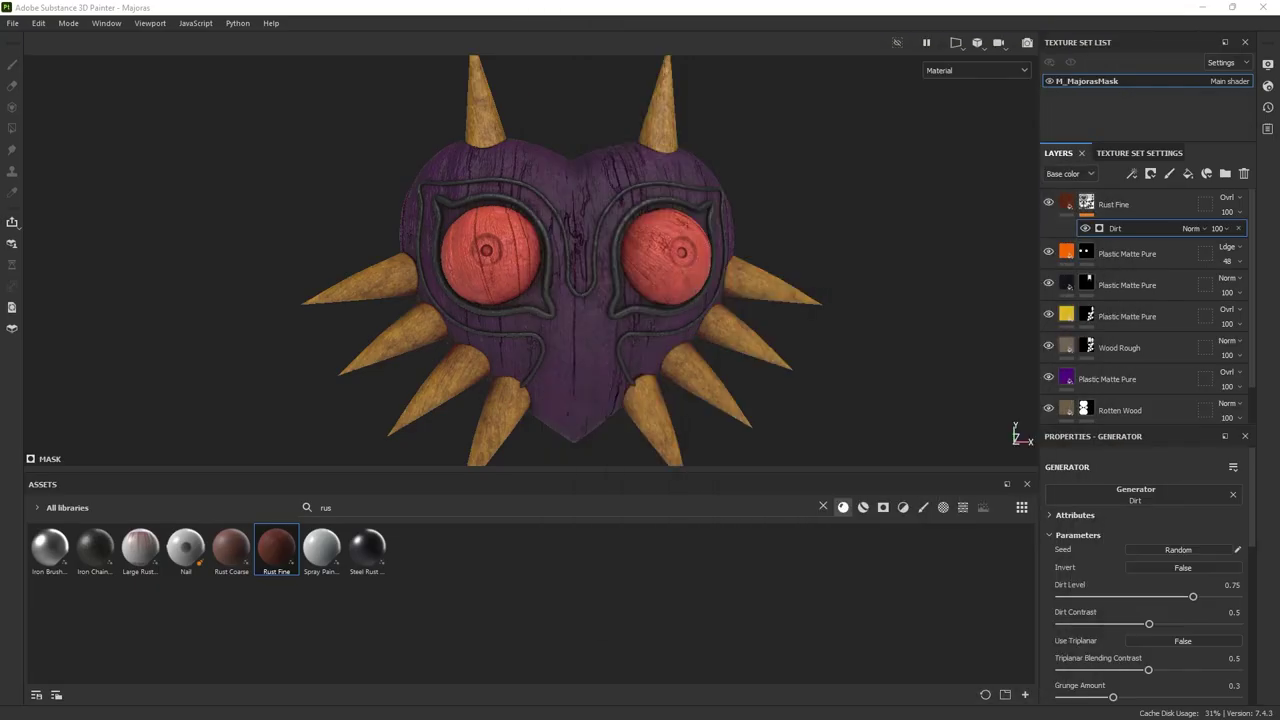
pyautogui.scroll(2, 611, 237)
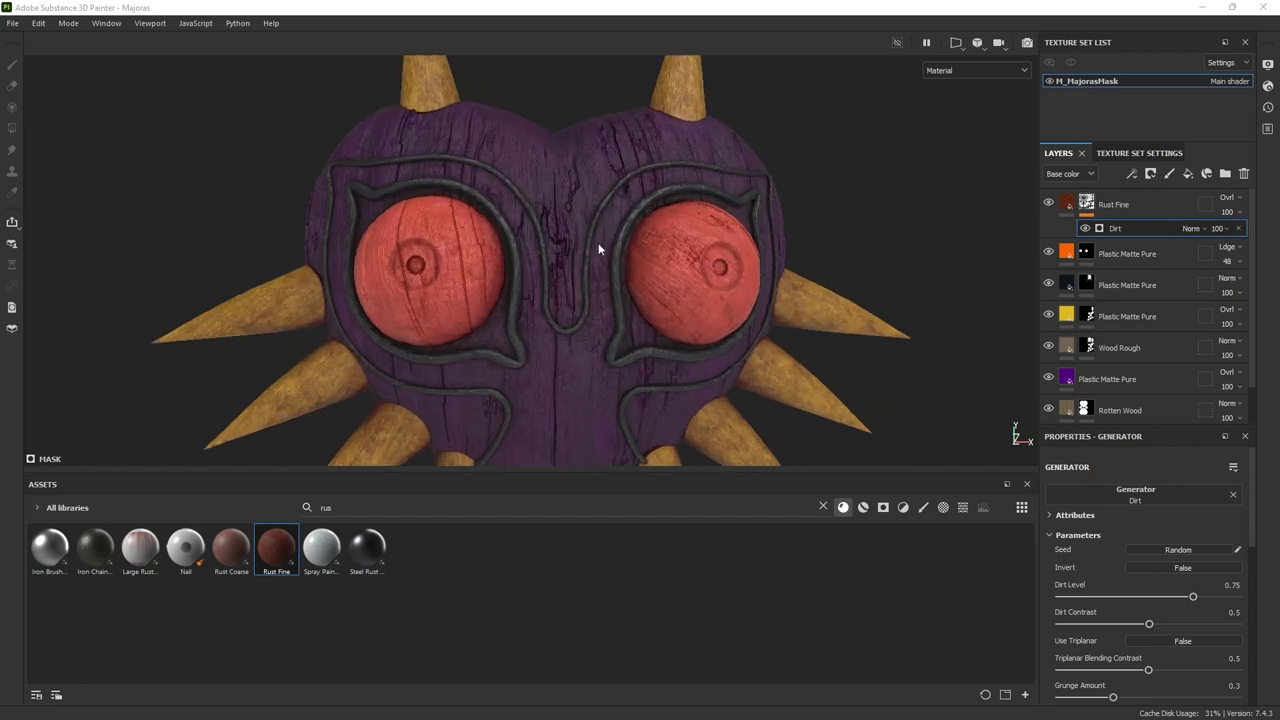
pyautogui.keyDown('alt'); pyautogui.moveTo(611, 237); pyautogui.dragTo(611, 263); pyautogui.keyUp('alt')
pyautogui.scroll(-1, 611, 263)
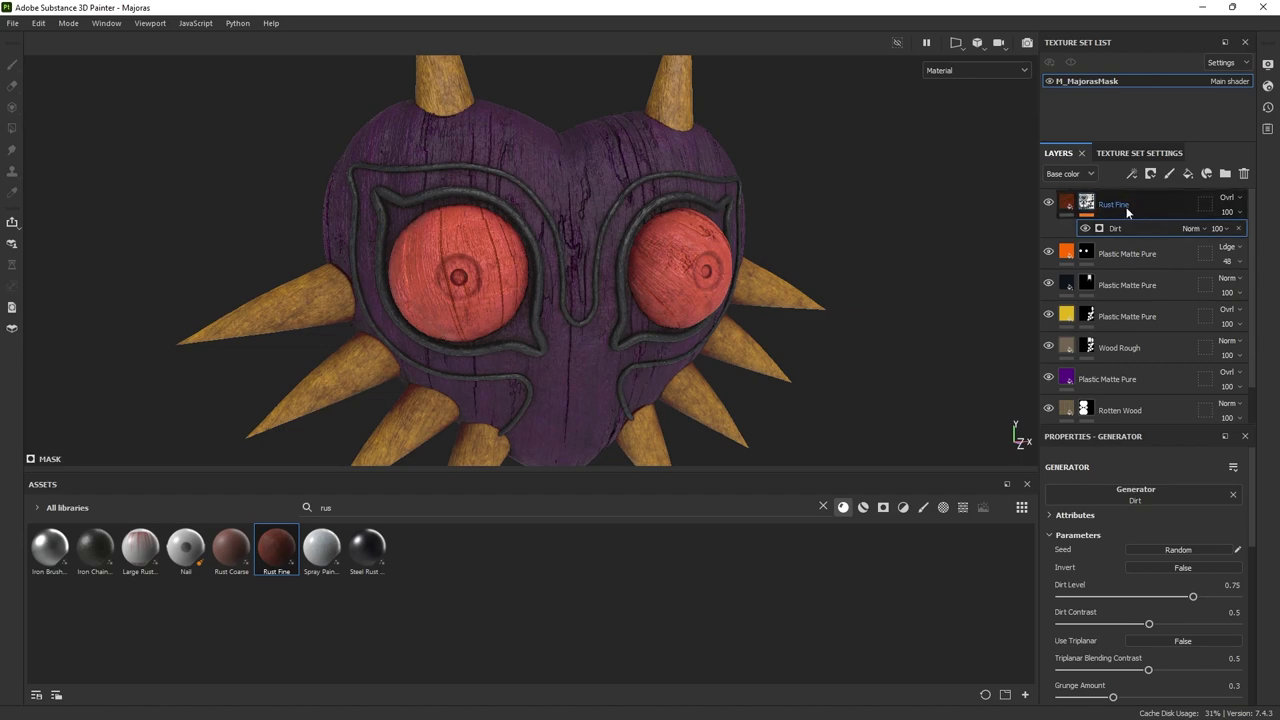
# - Add a fill layer above the orange eye layer with base color AC0909 and blend mode Overlay
pyautogui.click(1135, 258)
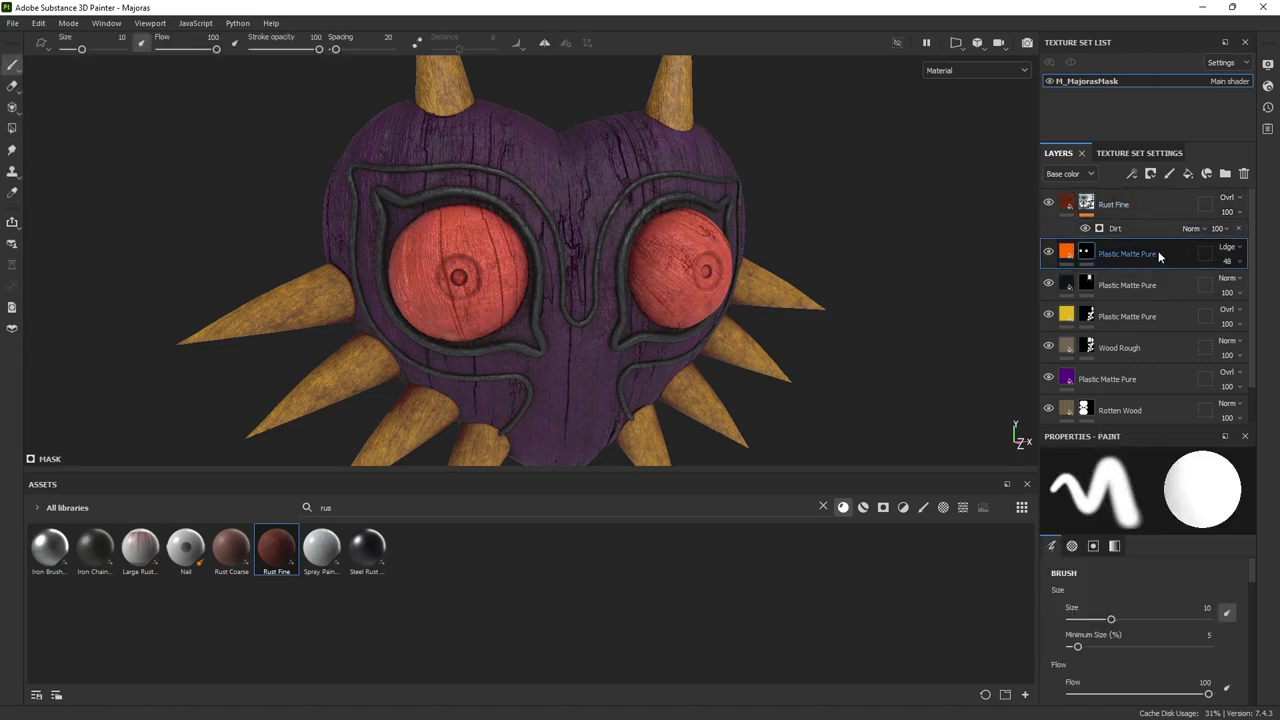
pyautogui.click(1188, 174)
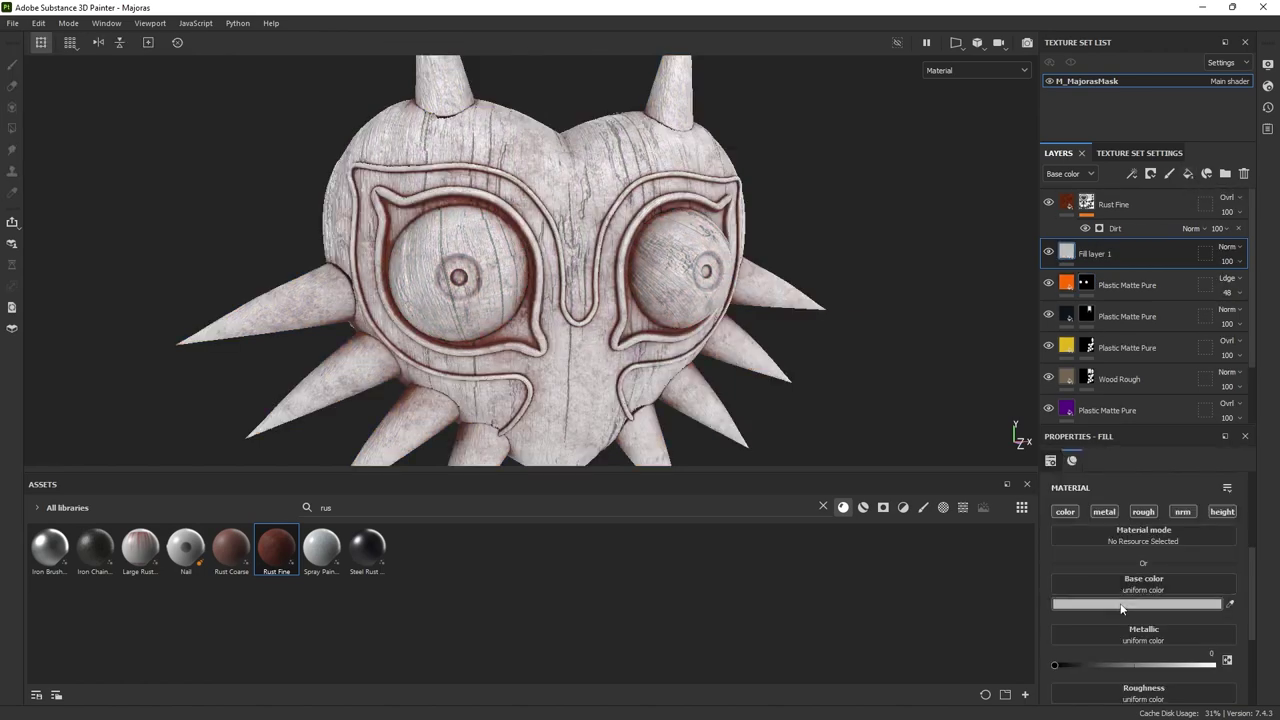
pyautogui.click(1118, 603)
pyautogui.click(1070, 385)
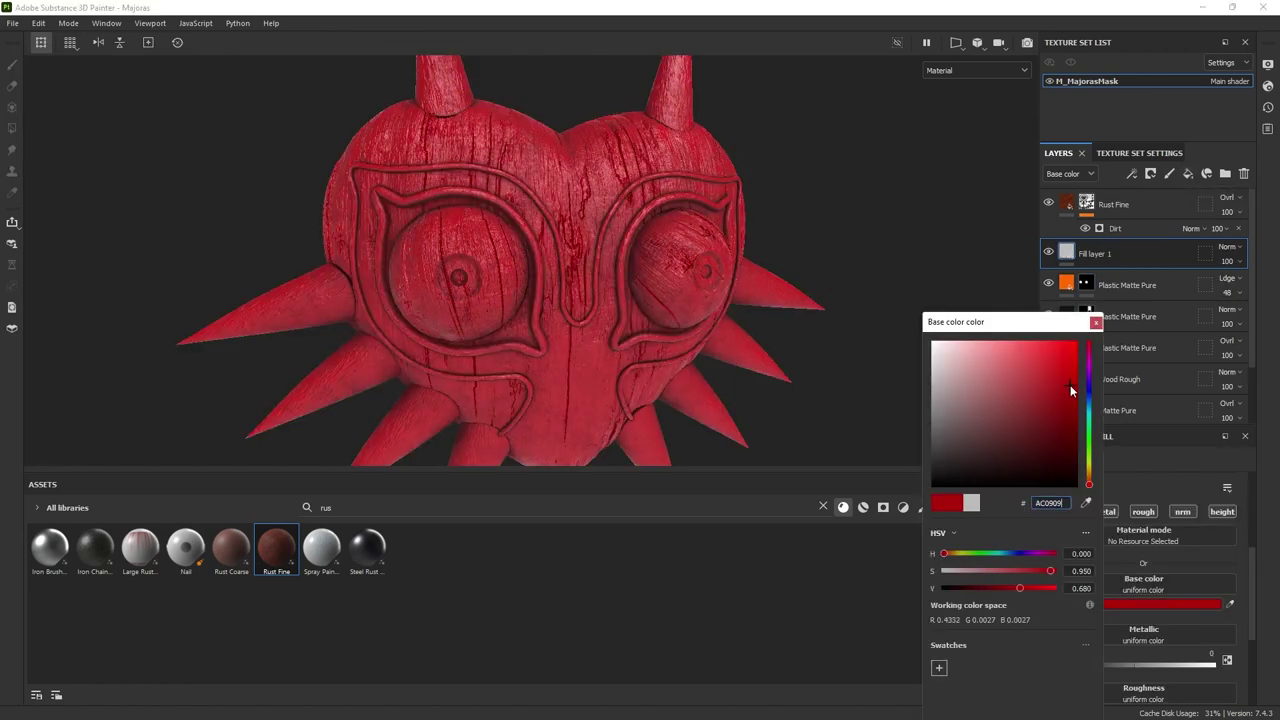
pyautogui.click(1095, 322)
pyautogui.click(1227, 246)
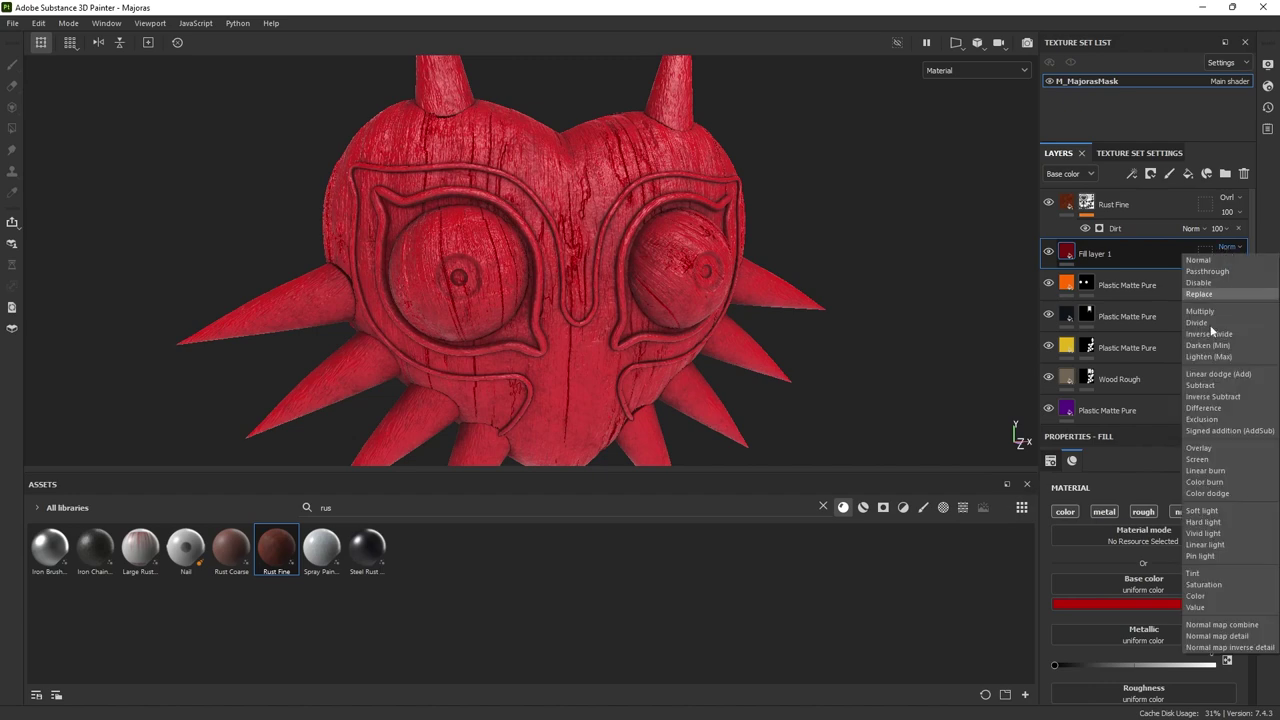
pyautogui.click(1197, 450)
# - Toggle the purple body layer's visibility and examine how the red overlay blends with the wood and the other layers
pyautogui.keyDown('alt'); pyautogui.moveTo(929, 306); pyautogui.dragTo(985, 374); pyautogui.keyUp('alt')
pyautogui.click(1048, 410)
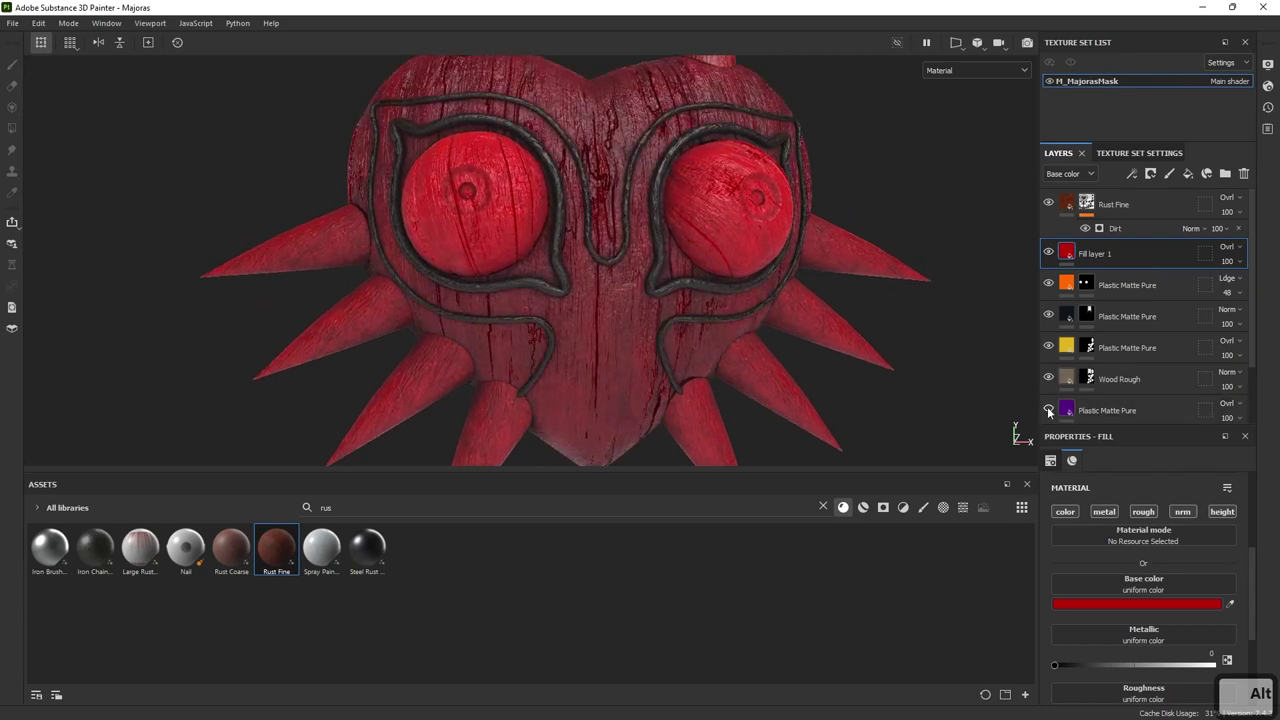
pyautogui.click(1048, 410)
pyautogui.keyDown('alt'); pyautogui.moveTo(723, 356); pyautogui.dragTo(531, 180); pyautogui.keyUp('alt')
pyautogui.keyDown('alt'); pyautogui.moveTo(989, 365); pyautogui.dragTo(737, 301); pyautogui.keyUp('alt')
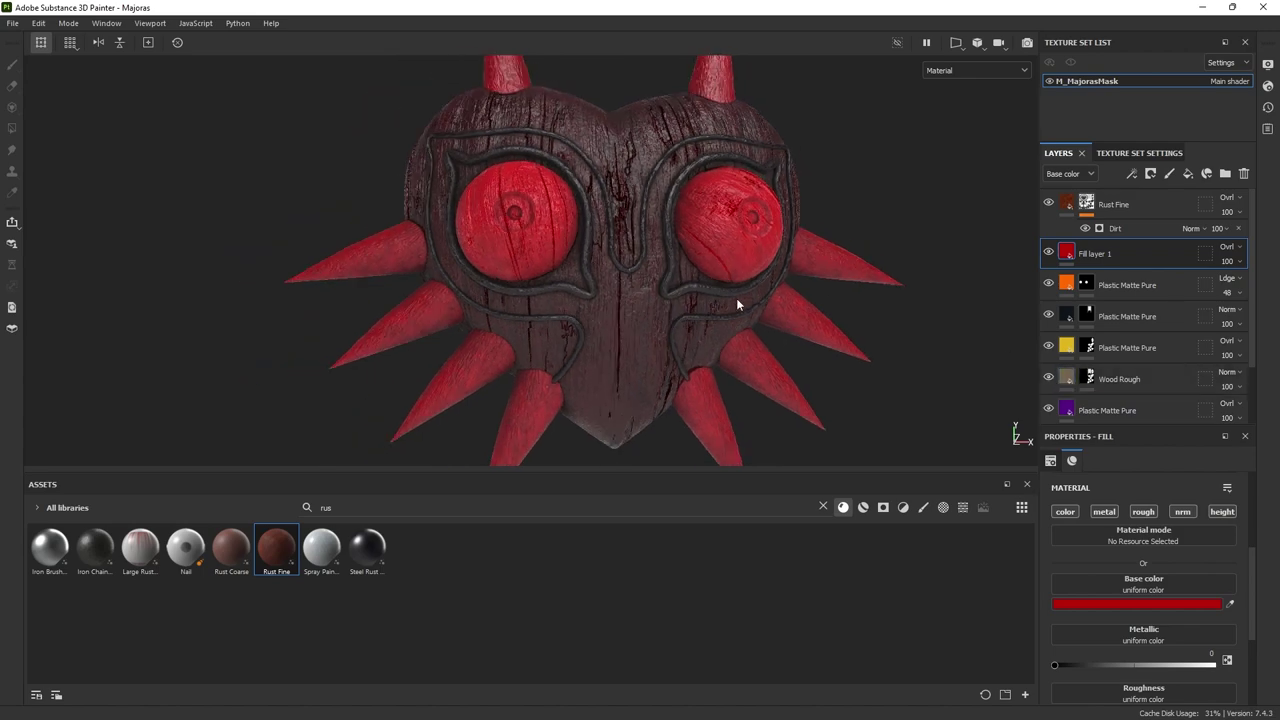
pyautogui.scroll(2, 738, 297)
pyautogui.scroll(-2, 1115, 372)
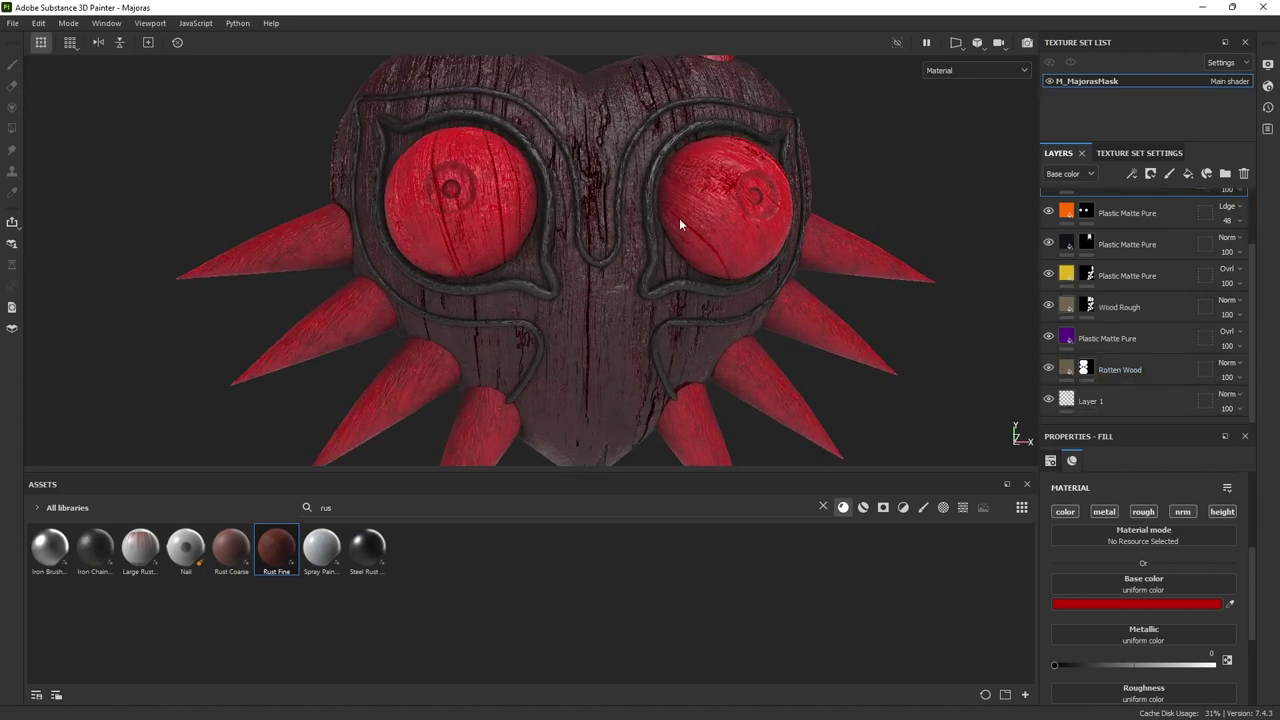
pyautogui.scroll(1, 885, 231)
pyautogui.scroll(2, 1104, 242)
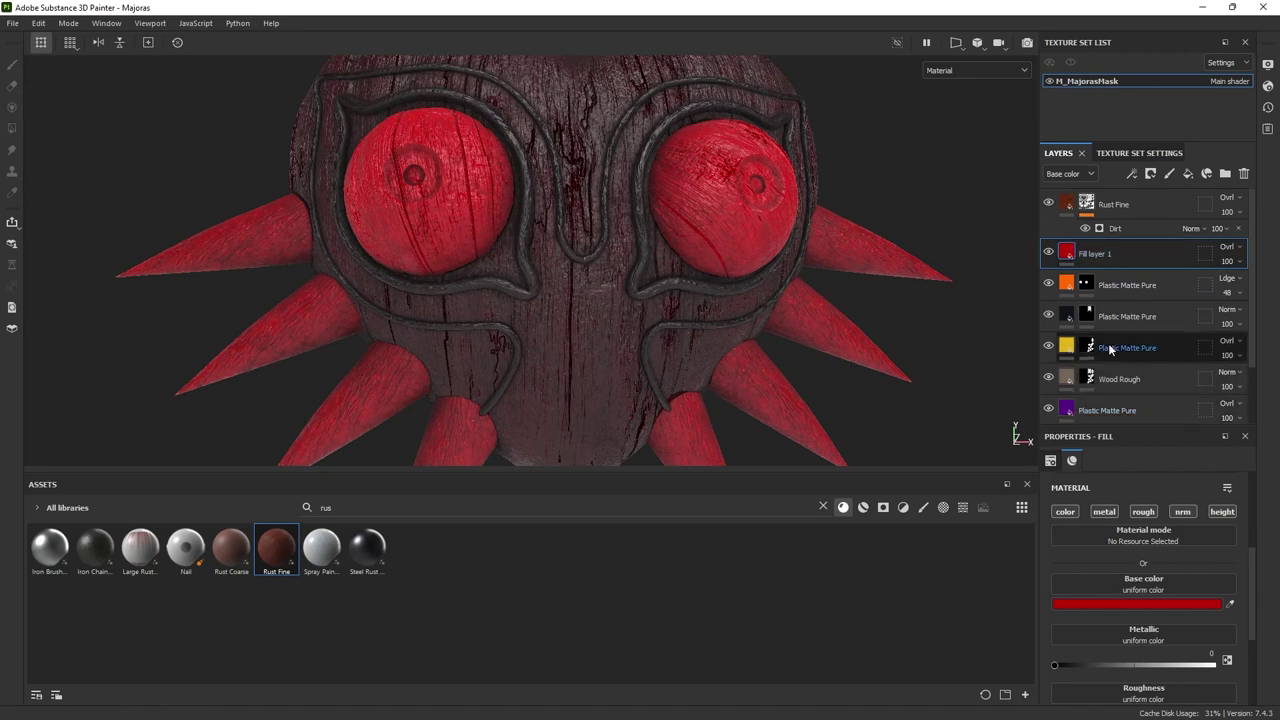
# - Hide the red fill layer and add a white mask to the purple body layer
pyautogui.click(1048, 253)
pyautogui.click(1087, 407)
pyautogui.keyDown('alt'); pyautogui.moveTo(728, 352); pyautogui.dragTo(635, 228); pyautogui.keyUp('alt')
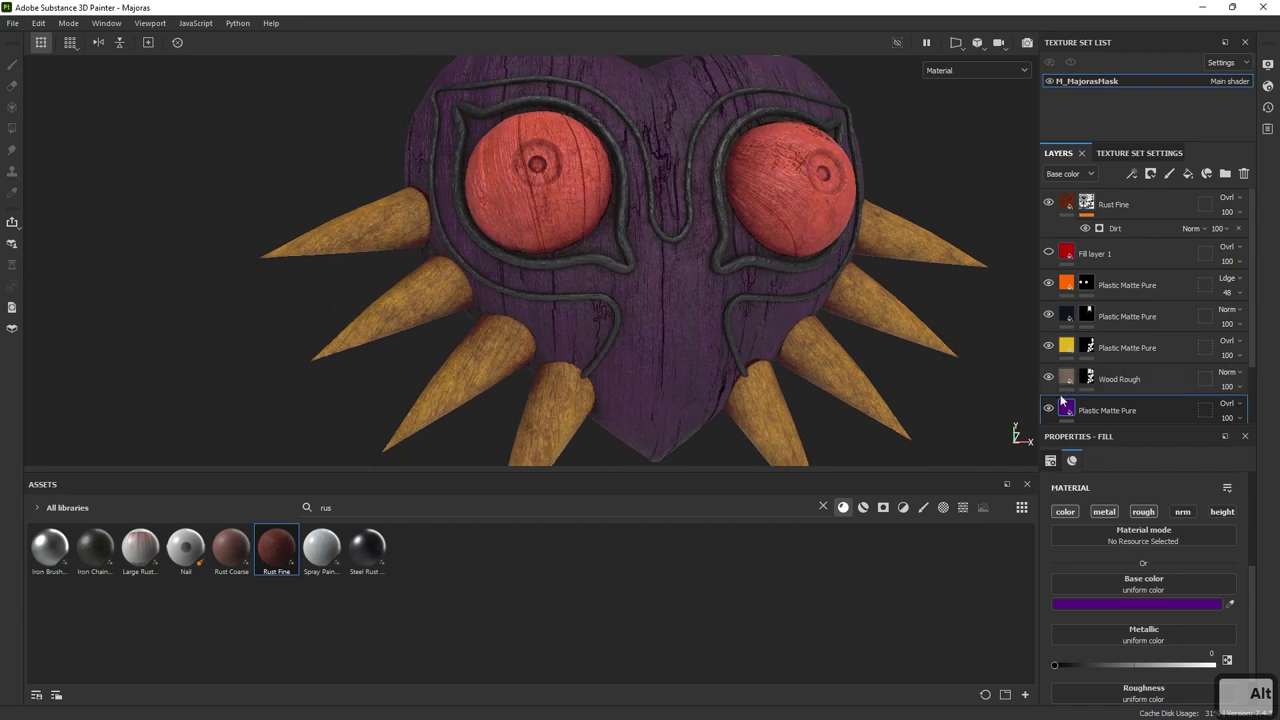
pyautogui.rightClick(1088, 408)
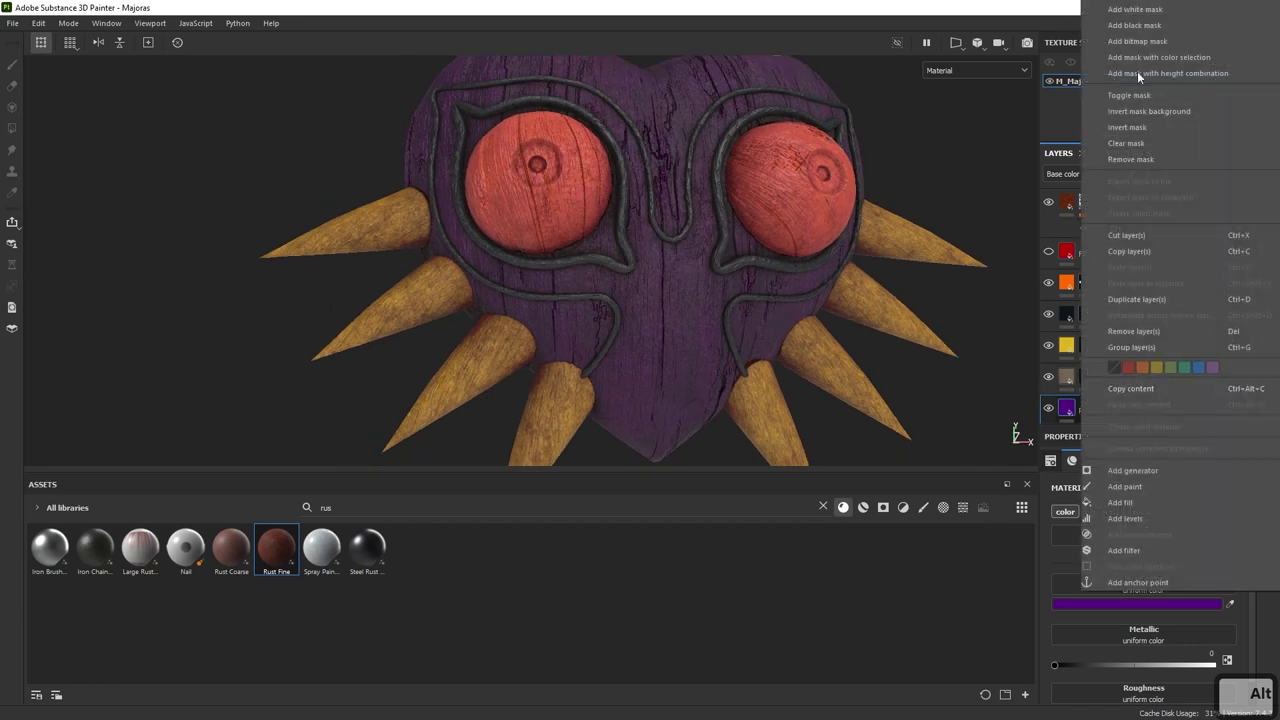
pyautogui.click(1136, 12)
# - Try a brush stroke on the purple layer's mask beside the inner corner of the eye outline and undo it
pyautogui.moveTo(656, 307)
pyautogui.keyDown('alt'); pyautogui.mouseDown()
pyautogui.moveTo(677, 305)
pyautogui.moveTo(657, 230)
pyautogui.moveTo(642, 296)
pyautogui.moveTo(638, 244)
pyautogui.mouseUp(); pyautogui.keyUp('alt')
pyautogui.hotkey('ctrl', 'z')
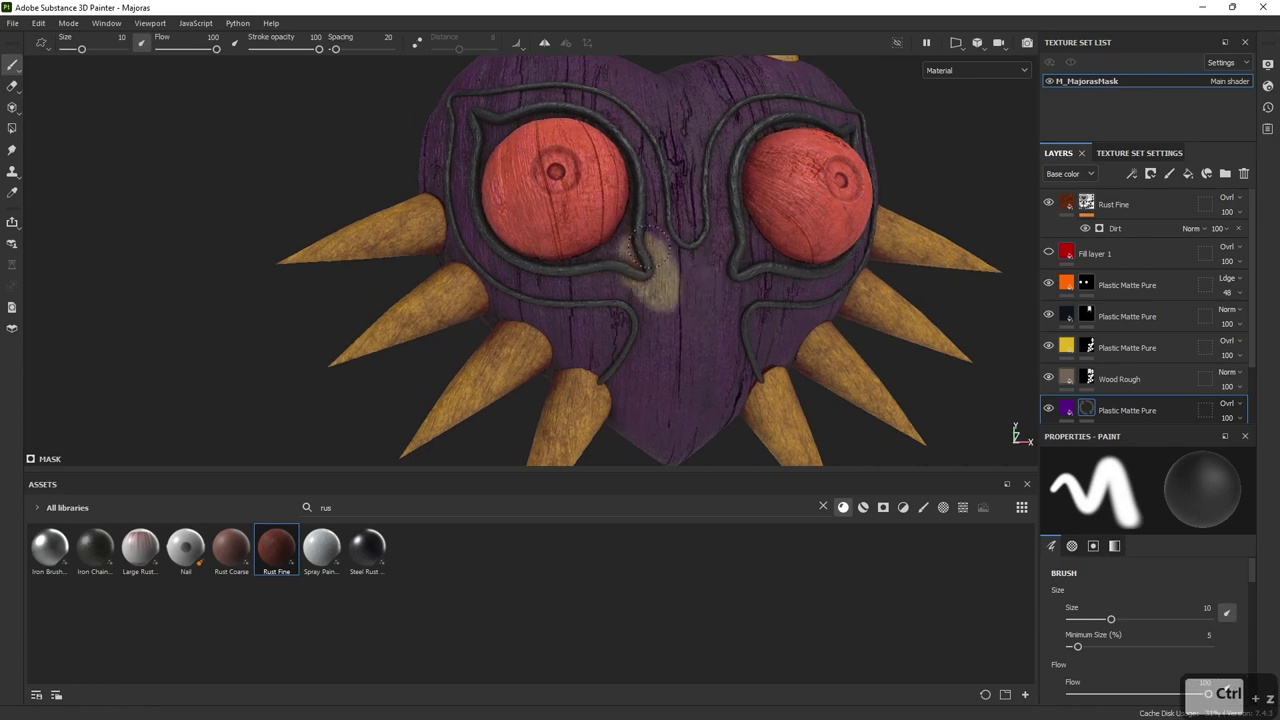
pyautogui.hotkey('ctrl', 'z')
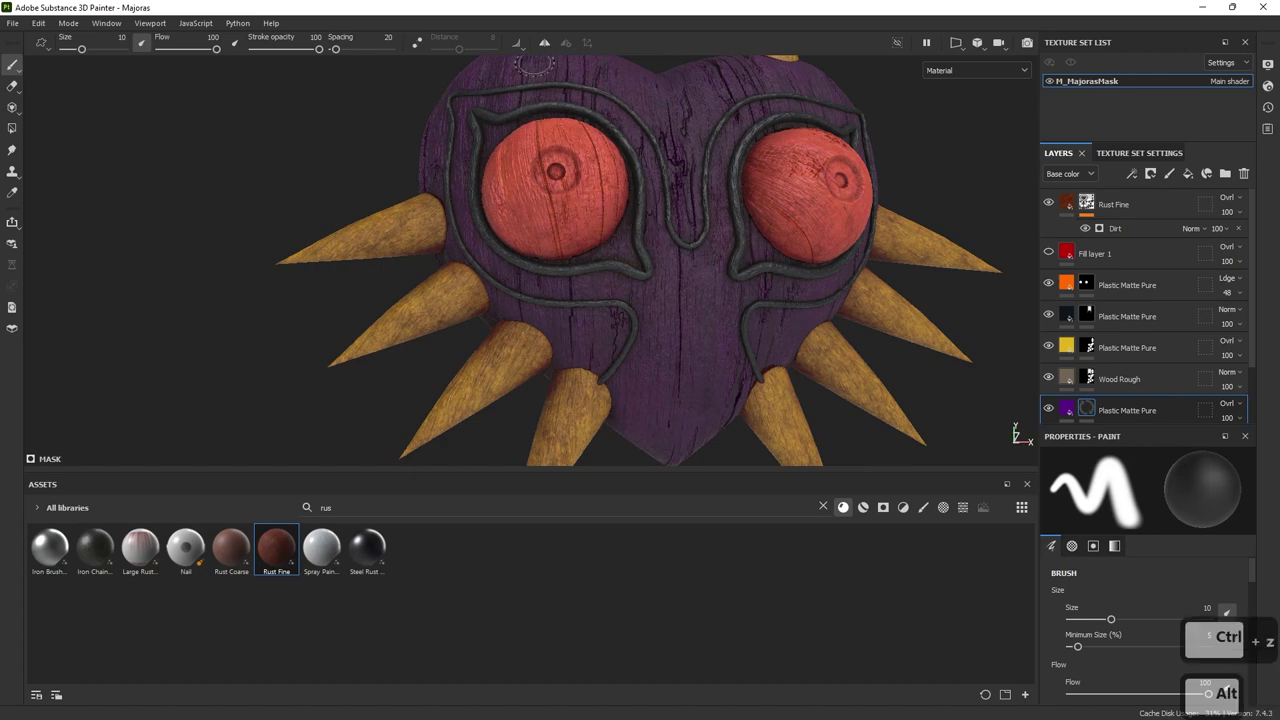
# - Turn on symmetry and, with brush size 10.78, paint the purple out of the outlined areas around the eyes and nose
pyautogui.click(544, 43)
pyautogui.moveTo(738, 248)
pyautogui.keyDown('alt'); pyautogui.mouseDown()
pyautogui.moveTo(778, 252)
pyautogui.moveTo(711, 265)
pyautogui.mouseUp(); pyautogui.keyUp('alt')
pyautogui.keyDown('ctrl'); pyautogui.moveTo(738, 250); pyautogui.dragTo(746, 250, button='right'); pyautogui.keyUp('ctrl')
pyautogui.moveTo(760, 250); pyautogui.dragTo(776, 188)
pyautogui.moveTo(726, 236)
pyautogui.mouseDown()
pyautogui.moveTo(729, 186)
pyautogui.moveTo(686, 276)
pyautogui.mouseUp()
pyautogui.moveTo(762, 227)
pyautogui.keyDown('alt'); pyautogui.mouseDown()
pyautogui.moveTo(773, 189)
pyautogui.moveTo(713, 235)
pyautogui.moveTo(738, 212)
pyautogui.moveTo(803, 219)
pyautogui.mouseUp(); pyautogui.keyUp('alt')
pyautogui.moveTo(803, 219)
pyautogui.keyDown('alt'); pyautogui.mouseDown()
pyautogui.moveTo(749, 218)
pyautogui.moveTo(811, 209)
pyautogui.mouseUp(); pyautogui.keyUp('alt')
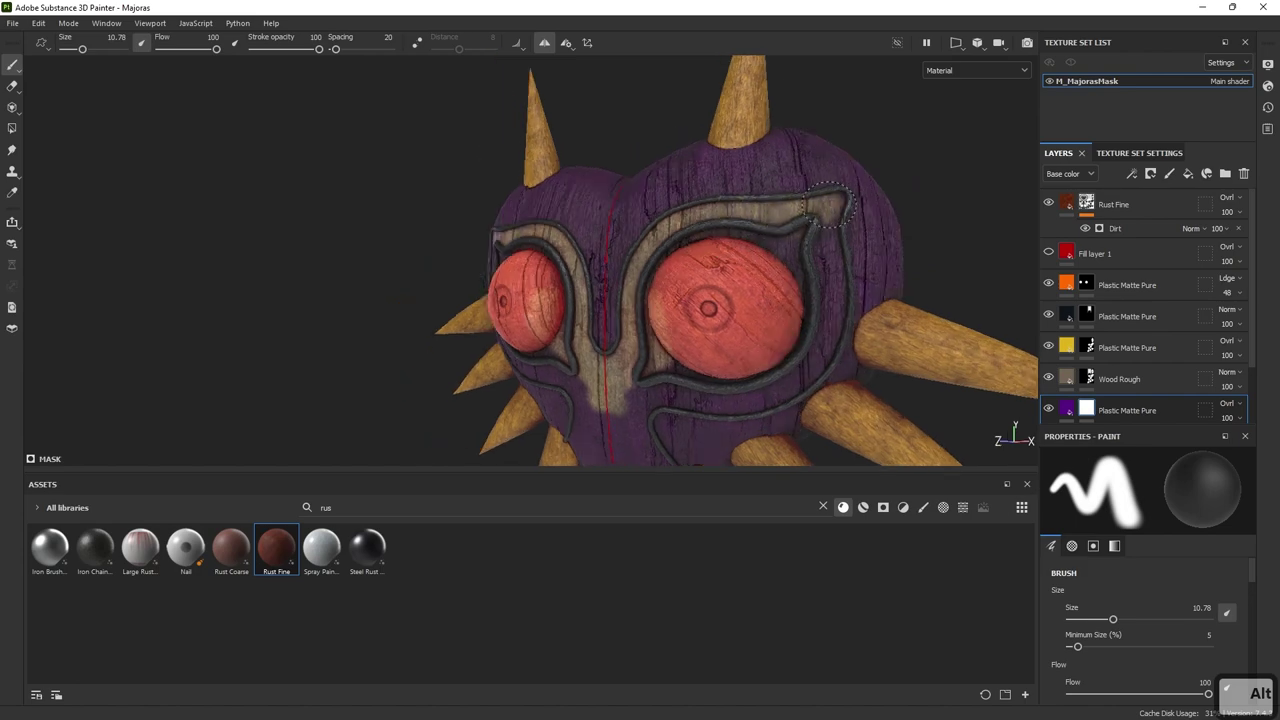
pyautogui.moveTo(736, 229); pyautogui.dragTo(705, 232)
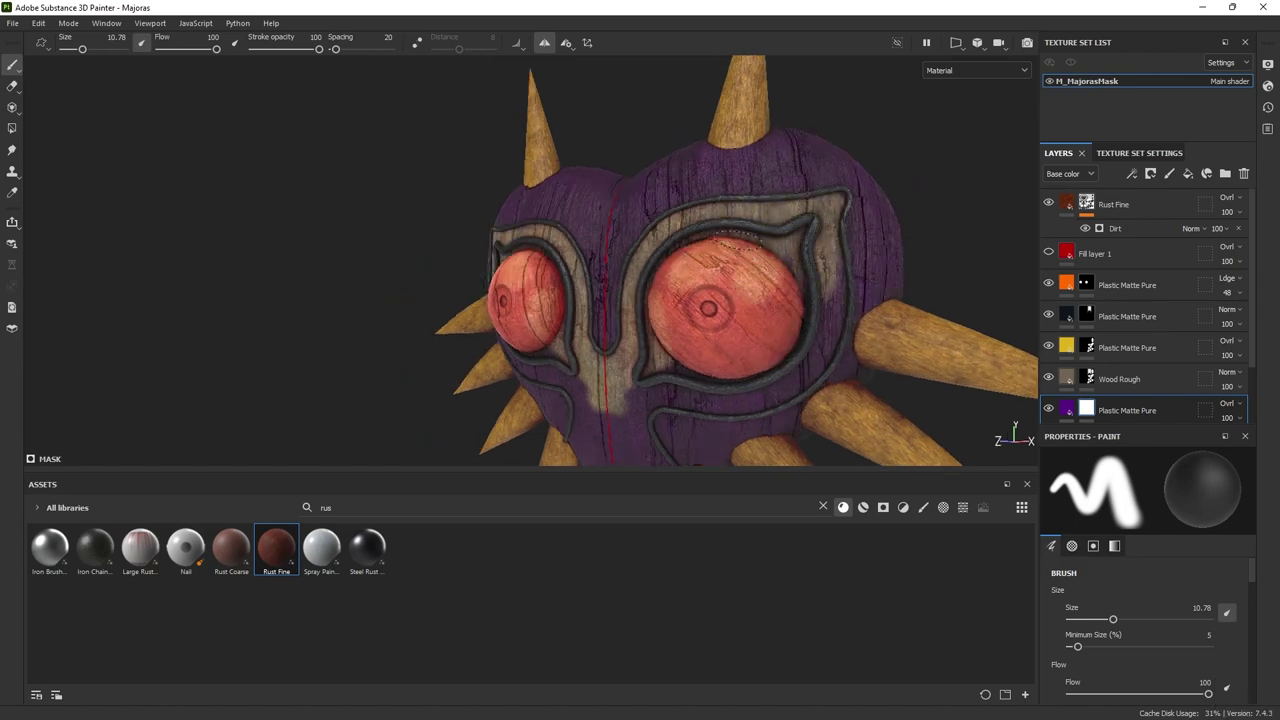
# - With symmetry on and brush size 16.67, paint the purple out of the remaining outlined areas around the eyes
pyautogui.moveTo(686, 295)
pyautogui.mouseDown()
pyautogui.moveTo(705, 258)
pyautogui.moveTo(738, 272)
pyautogui.mouseUp()
pyautogui.keyDown('ctrl'); pyautogui.moveTo(734, 278); pyautogui.dragTo(764, 278, button='right'); pyautogui.keyUp('ctrl')
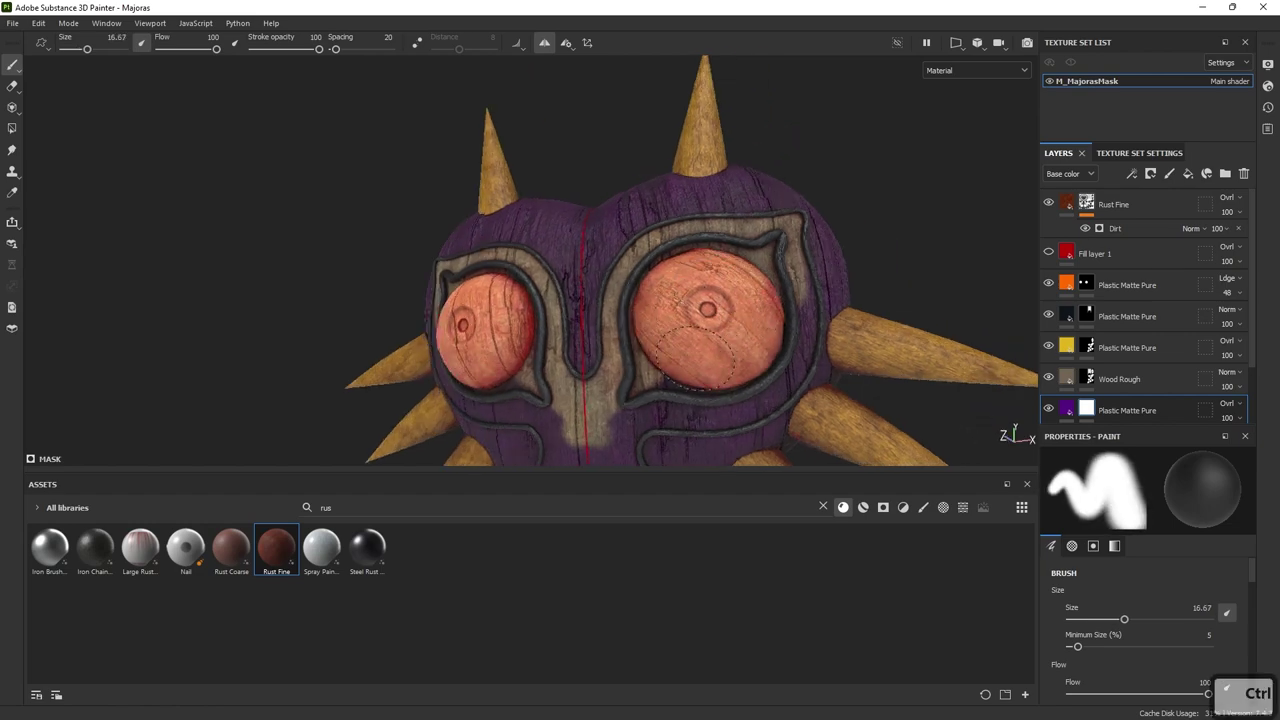
pyautogui.keyDown('alt'); pyautogui.moveTo(664, 356); pyautogui.dragTo(799, 294); pyautogui.keyUp('alt')
pyautogui.keyDown('alt'); pyautogui.moveTo(663, 364); pyautogui.dragTo(699, 274); pyautogui.keyUp('alt')
pyautogui.moveTo(628, 330)
pyautogui.mouseDown()
pyautogui.moveTo(685, 345)
pyautogui.moveTo(758, 316)
pyautogui.moveTo(778, 292)
pyautogui.moveTo(764, 247)
pyautogui.mouseUp()
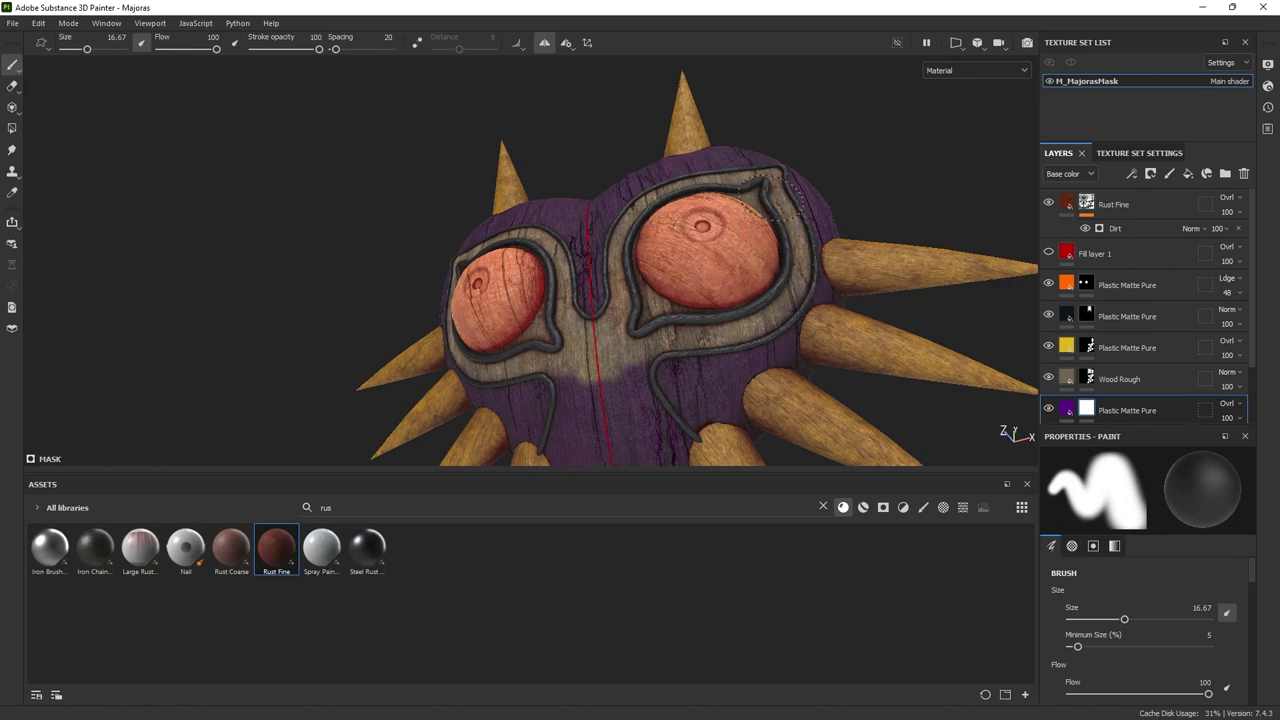
# - Paint the purple out of the nose and chin down to the pointed lower tip of the mask
pyautogui.keyDown('alt'); pyautogui.moveTo(762, 214); pyautogui.dragTo(670, 280); pyautogui.keyUp('alt')
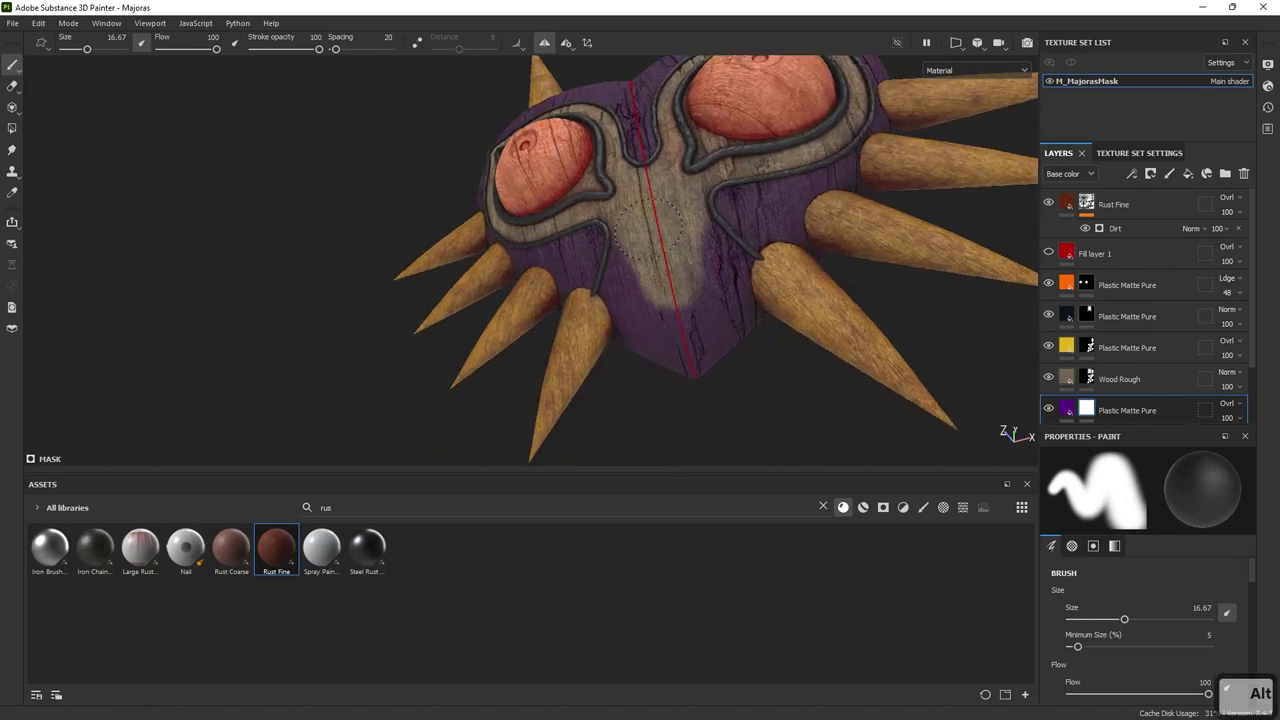
pyautogui.moveTo(614, 215)
pyautogui.mouseDown()
pyautogui.moveTo(625, 325)
pyautogui.moveTo(664, 417)
pyautogui.mouseUp()
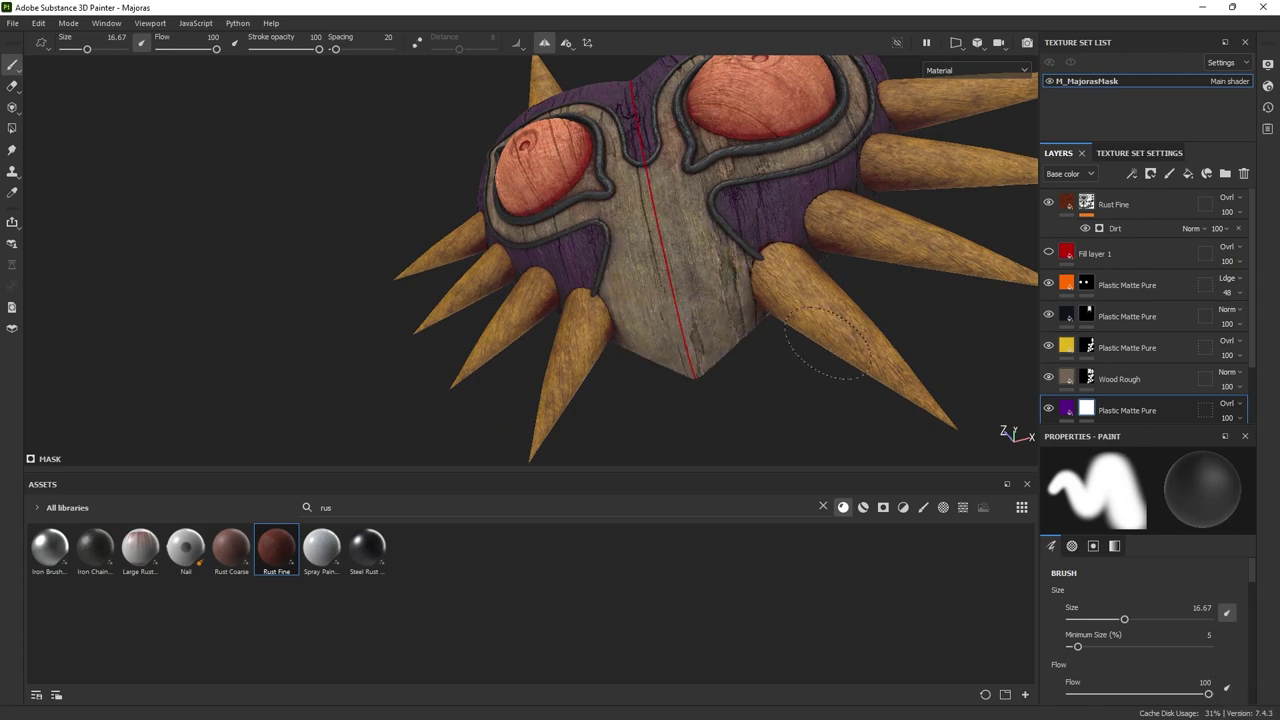
pyautogui.moveTo(886, 309)
pyautogui.keyDown('alt'); pyautogui.mouseDown()
pyautogui.moveTo(737, 363)
pyautogui.moveTo(804, 272)
pyautogui.mouseUp(); pyautogui.keyUp('alt')
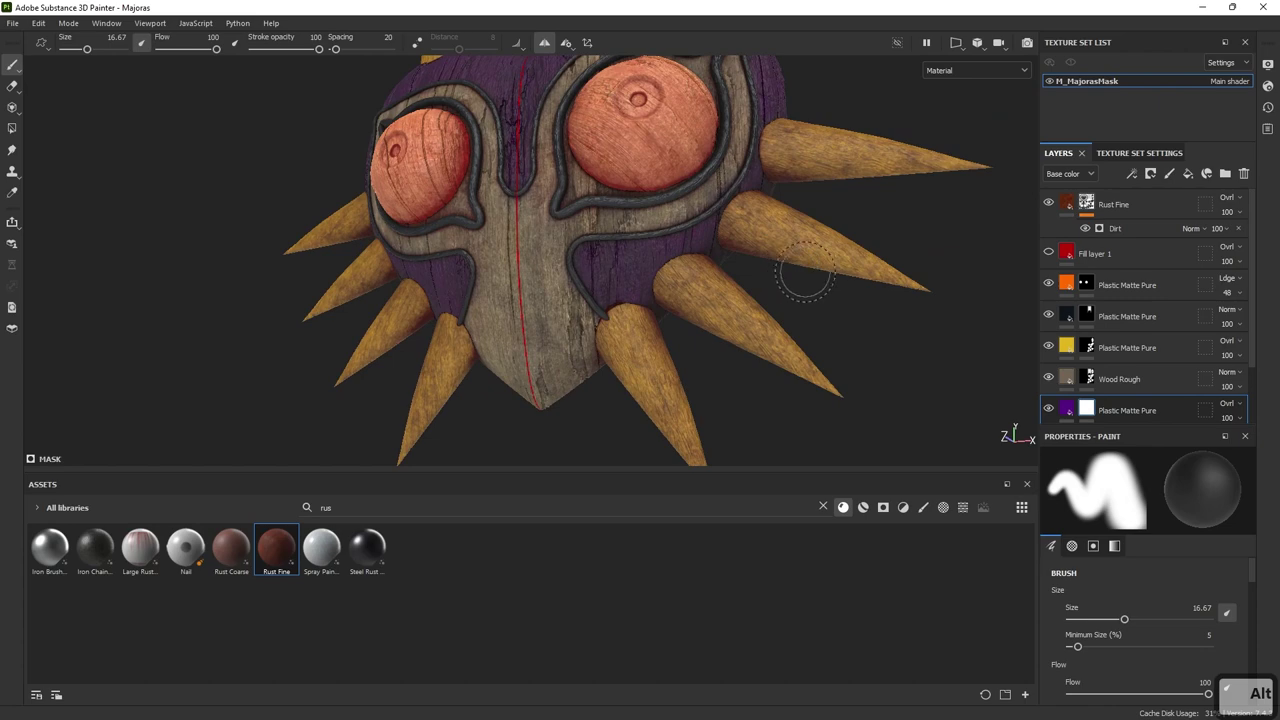
pyautogui.keyDown('alt'); pyautogui.moveTo(630, 315); pyautogui.dragTo(523, 319); pyautogui.keyUp('alt')
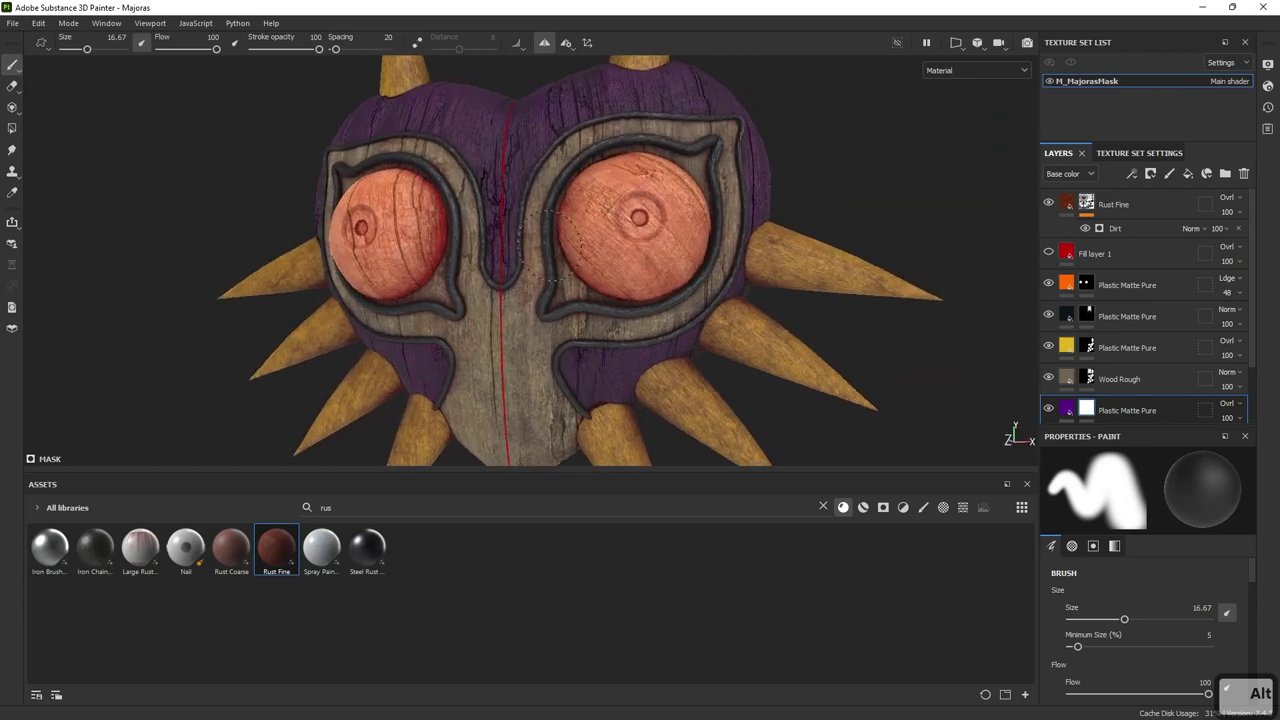
pyautogui.moveTo(600, 214)
pyautogui.keyDown('alt'); pyautogui.mouseDown()
pyautogui.moveTo(585, 216)
pyautogui.moveTo(625, 222)
pyautogui.moveTo(627, 247)
pyautogui.mouseUp(); pyautogui.keyUp('alt')
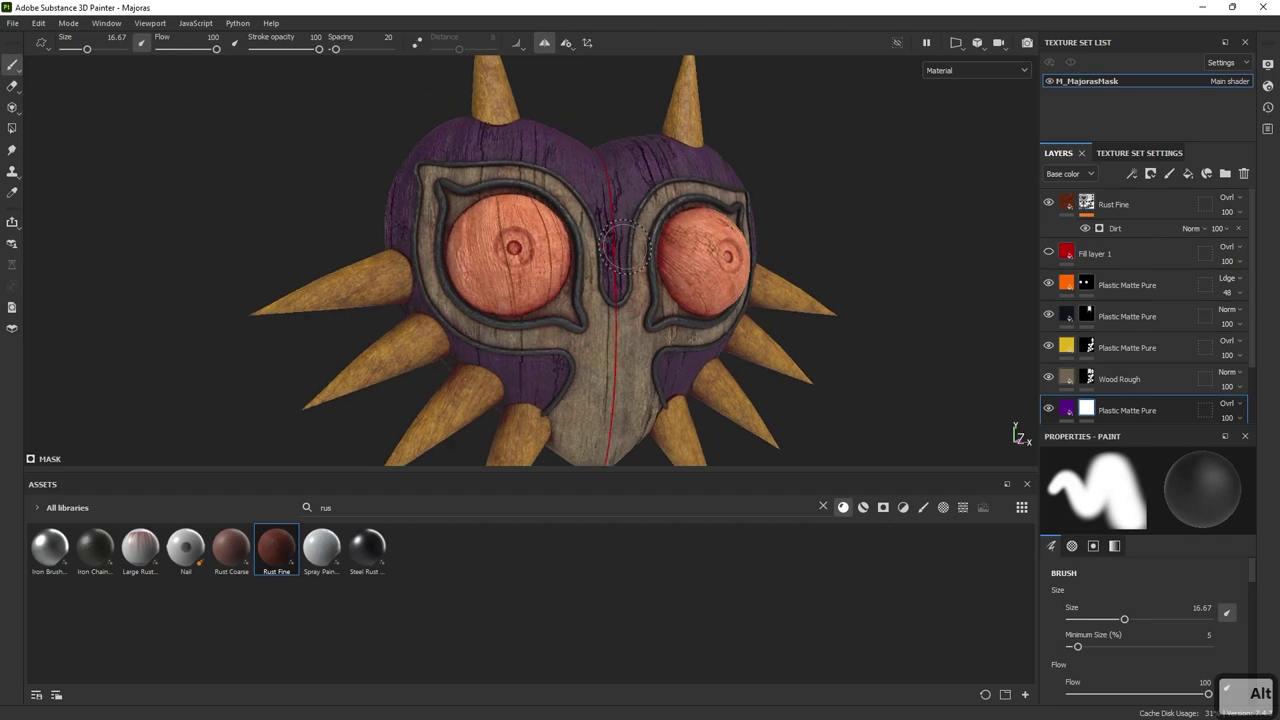
# - Show the red fill layer again and add a black mask to it
pyautogui.click(1048, 254)
pyautogui.rightClick(1100, 250)
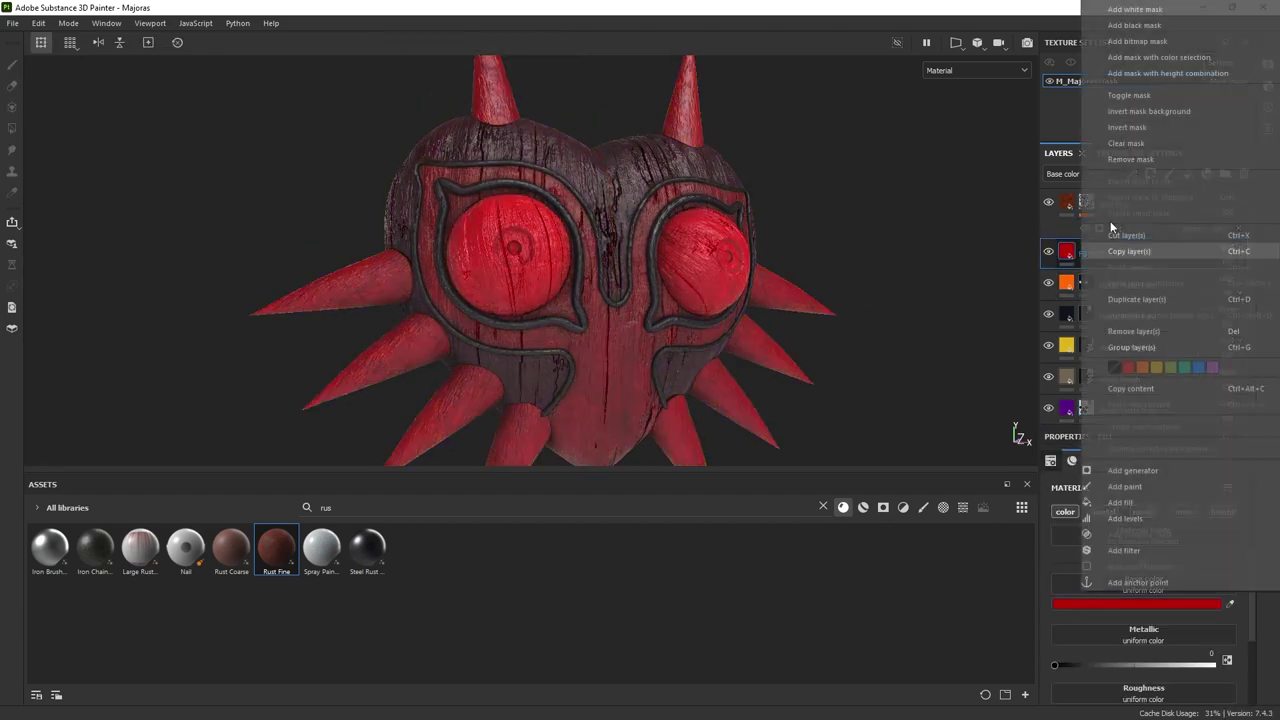
pyautogui.click(1134, 25)
# - Paint the red fill into the outlined bands around both eyes, working symmetrically with brush size 16.67
pyautogui.moveTo(789, 191)
pyautogui.keyDown('alt'); pyautogui.mouseDown()
pyautogui.moveTo(478, 218)
pyautogui.moveTo(530, 210)
pyautogui.moveTo(518, 195)
pyautogui.moveTo(560, 180)
pyautogui.moveTo(496, 166)
pyautogui.mouseUp(); pyautogui.keyUp('alt')
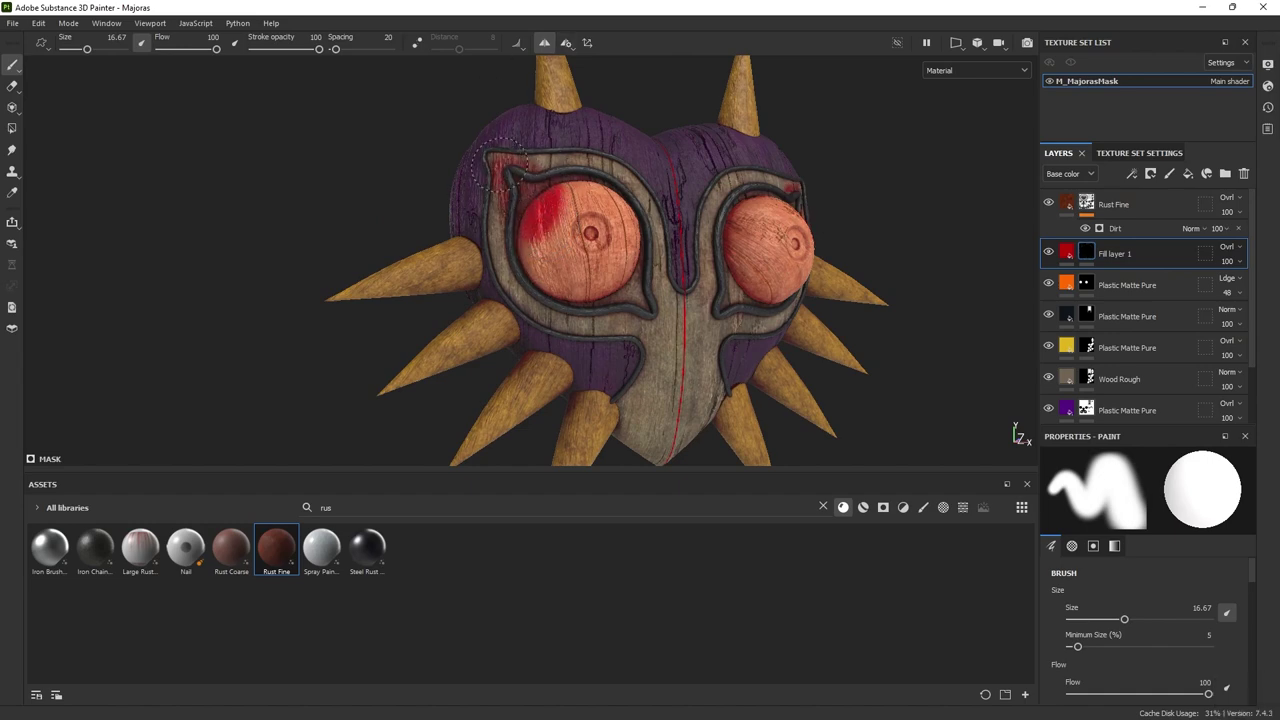
pyautogui.keyDown('alt'); pyautogui.moveTo(610, 176); pyautogui.dragTo(563, 207); pyautogui.keyUp('alt')
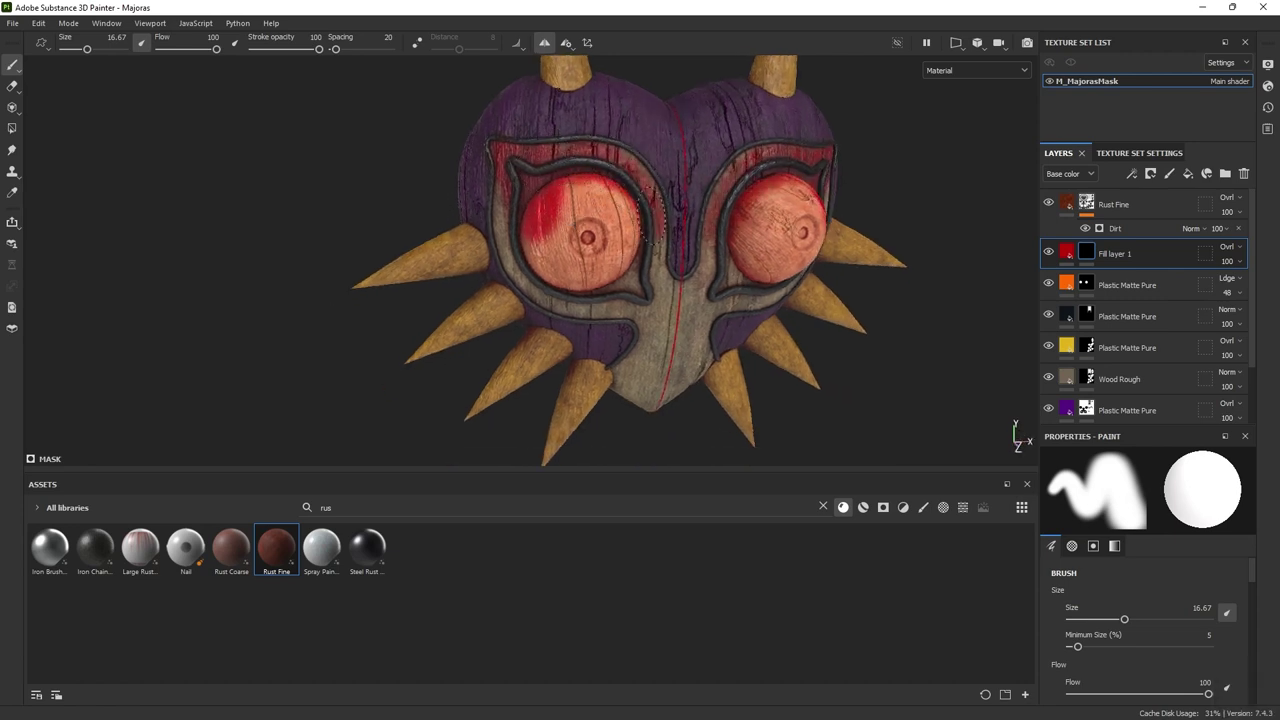
pyautogui.keyDown('alt'); pyautogui.moveTo(517, 234); pyautogui.dragTo(500, 248); pyautogui.keyUp('alt')
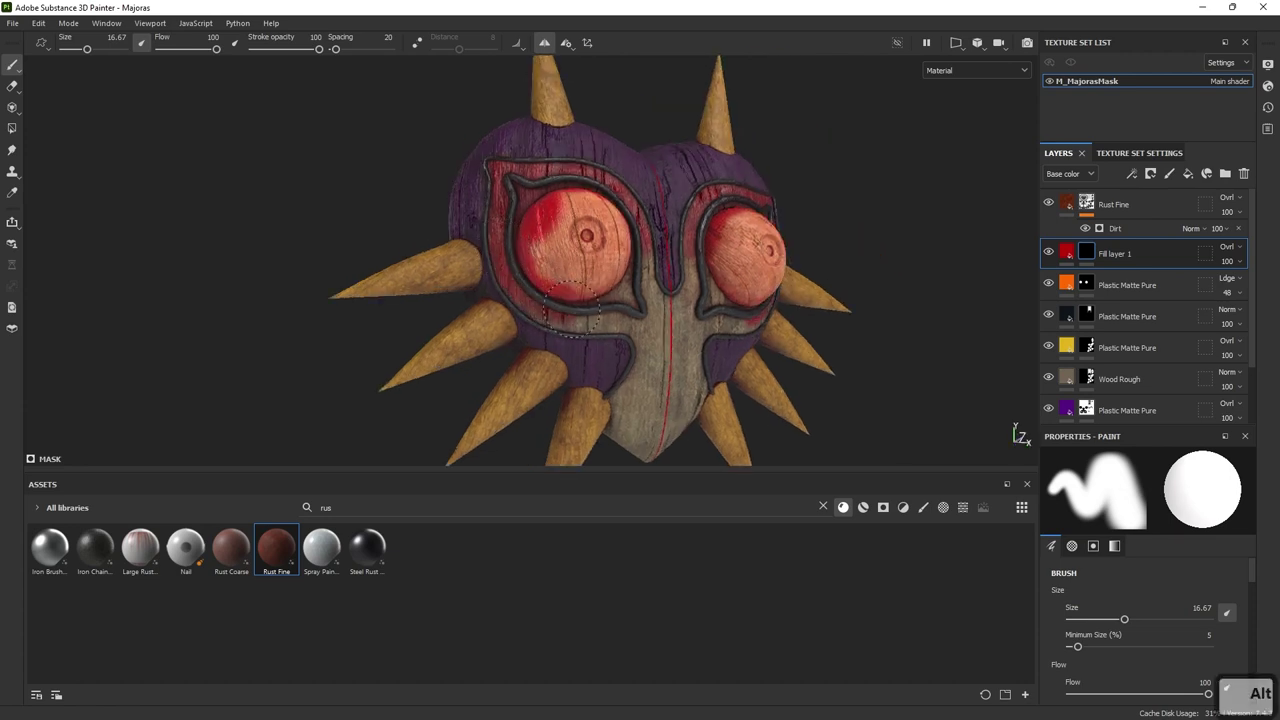
pyautogui.moveTo(552, 300)
pyautogui.mouseDown()
pyautogui.moveTo(718, 322)
pyautogui.moveTo(612, 295)
pyautogui.mouseUp()
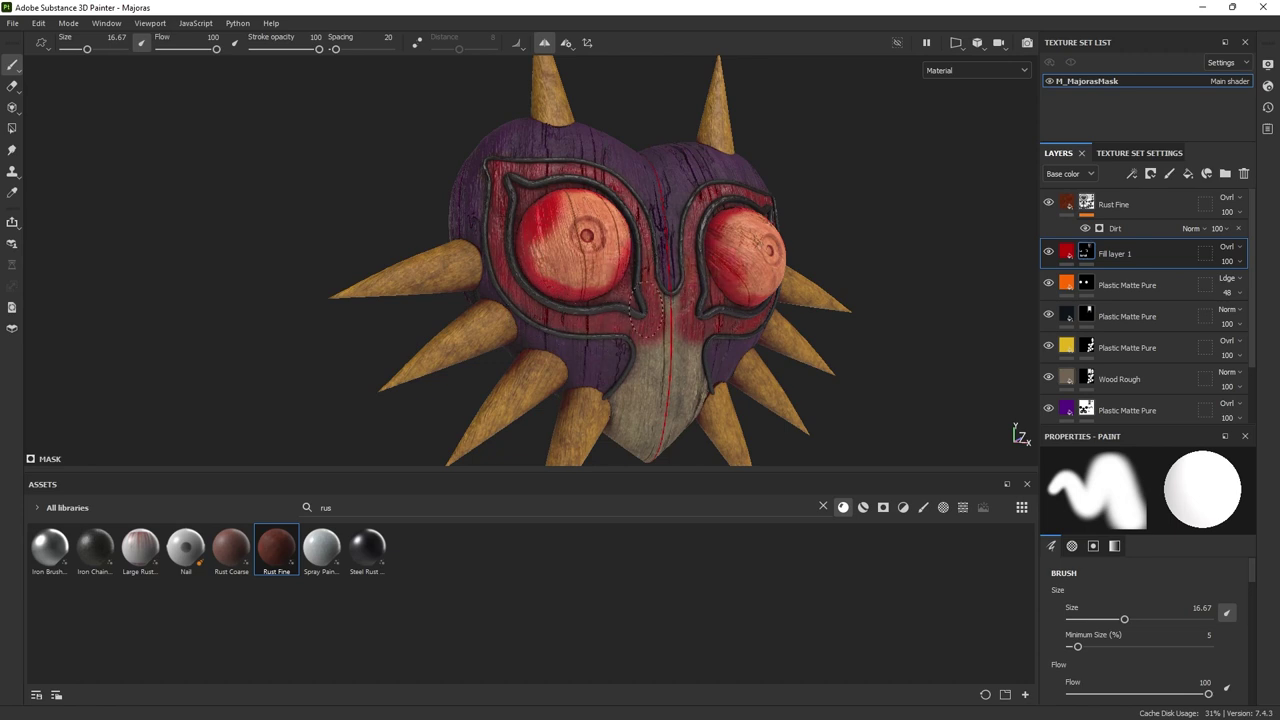
# - Paint the red fill over the nose and chin down to the pointed lower tip
pyautogui.moveTo(676, 317)
pyautogui.keyDown('alt'); pyautogui.mouseDown()
pyautogui.moveTo(640, 245)
pyautogui.moveTo(634, 258)
pyautogui.mouseUp(); pyautogui.keyUp('alt')
pyautogui.moveTo(628, 258)
pyautogui.mouseDown()
pyautogui.moveTo(585, 322)
pyautogui.moveTo(635, 325)
pyautogui.mouseUp()
pyautogui.moveTo(603, 380)
pyautogui.keyDown('alt'); pyautogui.mouseDown()
pyautogui.moveTo(571, 371)
pyautogui.moveTo(608, 371)
pyautogui.moveTo(578, 340)
pyautogui.moveTo(637, 280)
pyautogui.mouseUp(); pyautogui.keyUp('alt')
pyautogui.scroll(2, 634, 314)
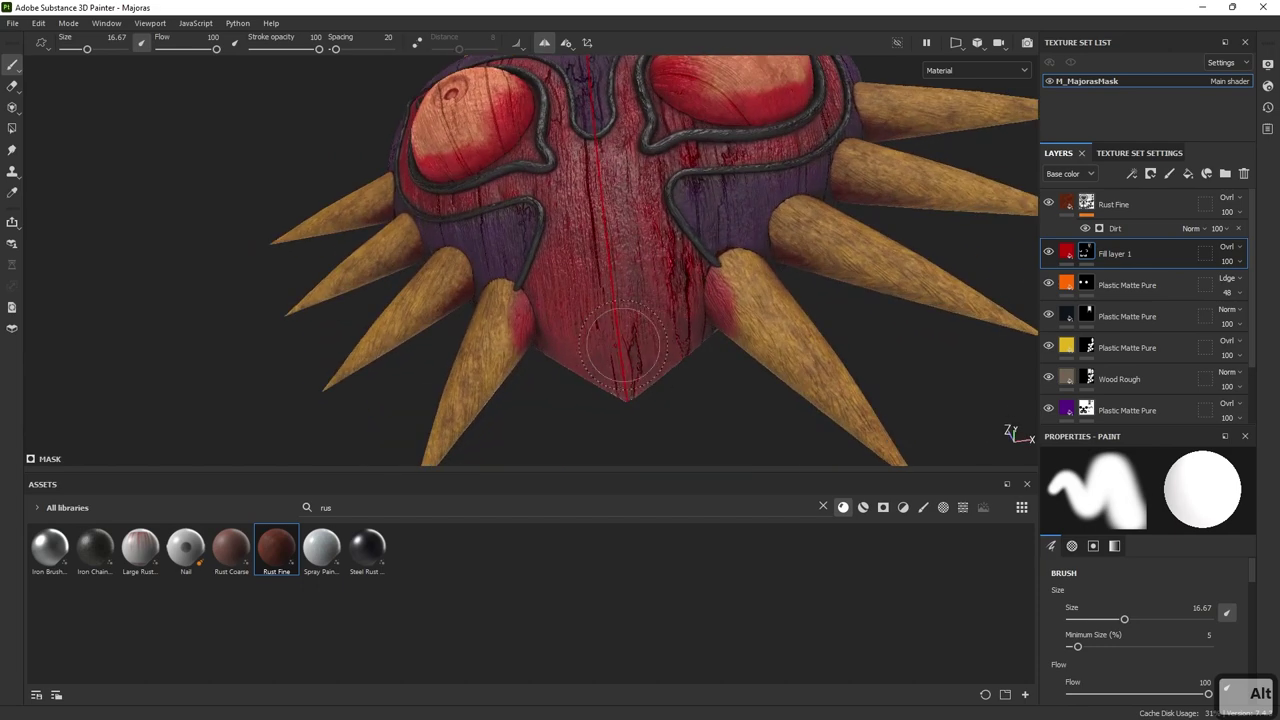
pyautogui.keyDown('alt'); pyautogui.moveTo(630, 365); pyautogui.dragTo(930, 305); pyautogui.keyUp('alt')
pyautogui.scroll(-2, 704, 276)
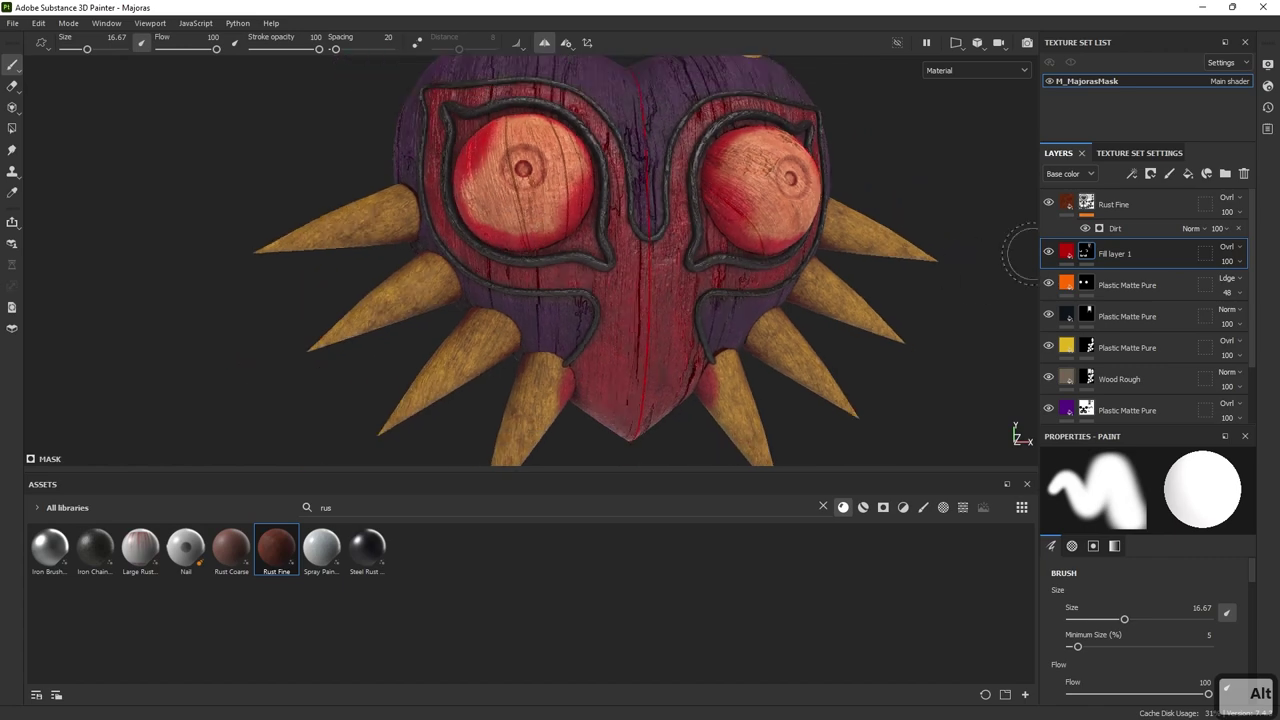
# - Remove the red from the eyeballs on the red layer's mask using Polygon Fill in mesh mode with color 0
pyautogui.keyDown('alt'); pyautogui.moveTo(728, 258); pyautogui.dragTo(716, 277); pyautogui.keyUp('alt')
pyautogui.keyDown('alt'); pyautogui.moveTo(776, 256); pyautogui.dragTo(776, 298, button='middle'); pyautogui.keyUp('alt')
pyautogui.click(1227, 261)
pyautogui.moveTo(1240, 285); pyautogui.dragTo(1277, 285)
pyautogui.keyDown('alt'); pyautogui.moveTo(790, 300); pyautogui.dragTo(837, 347); pyautogui.keyUp('alt')
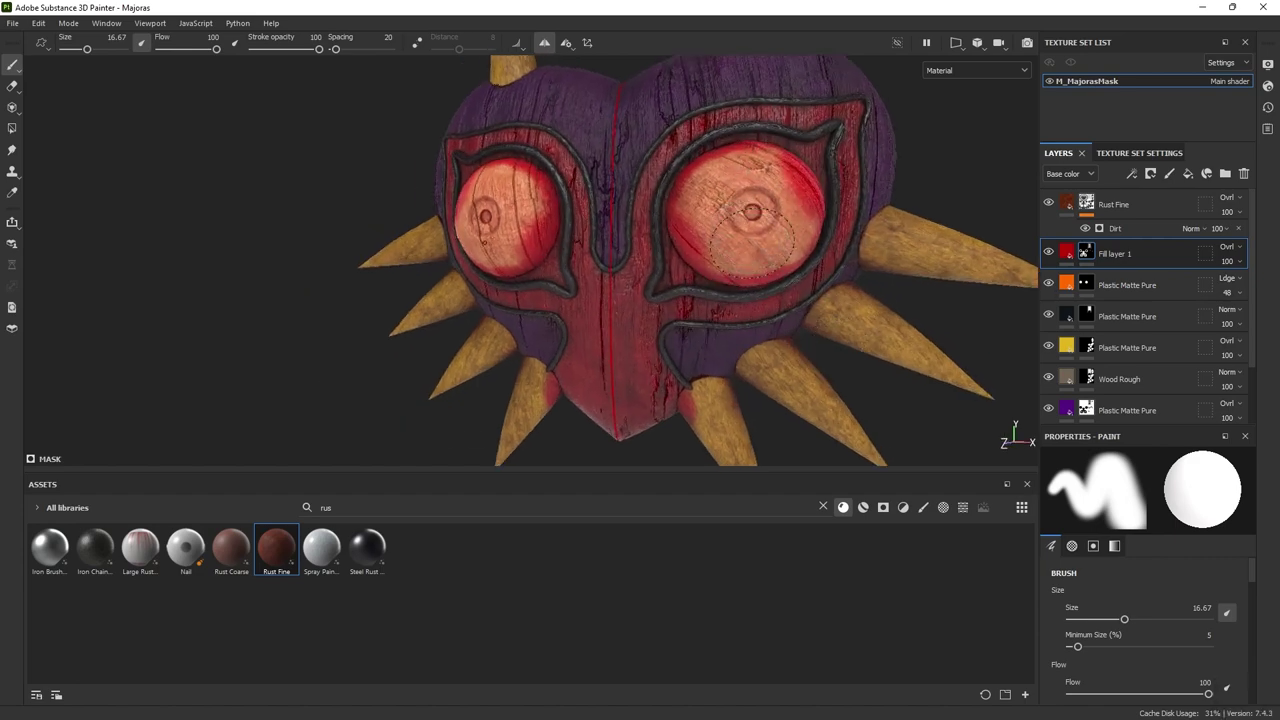
pyautogui.press('4')
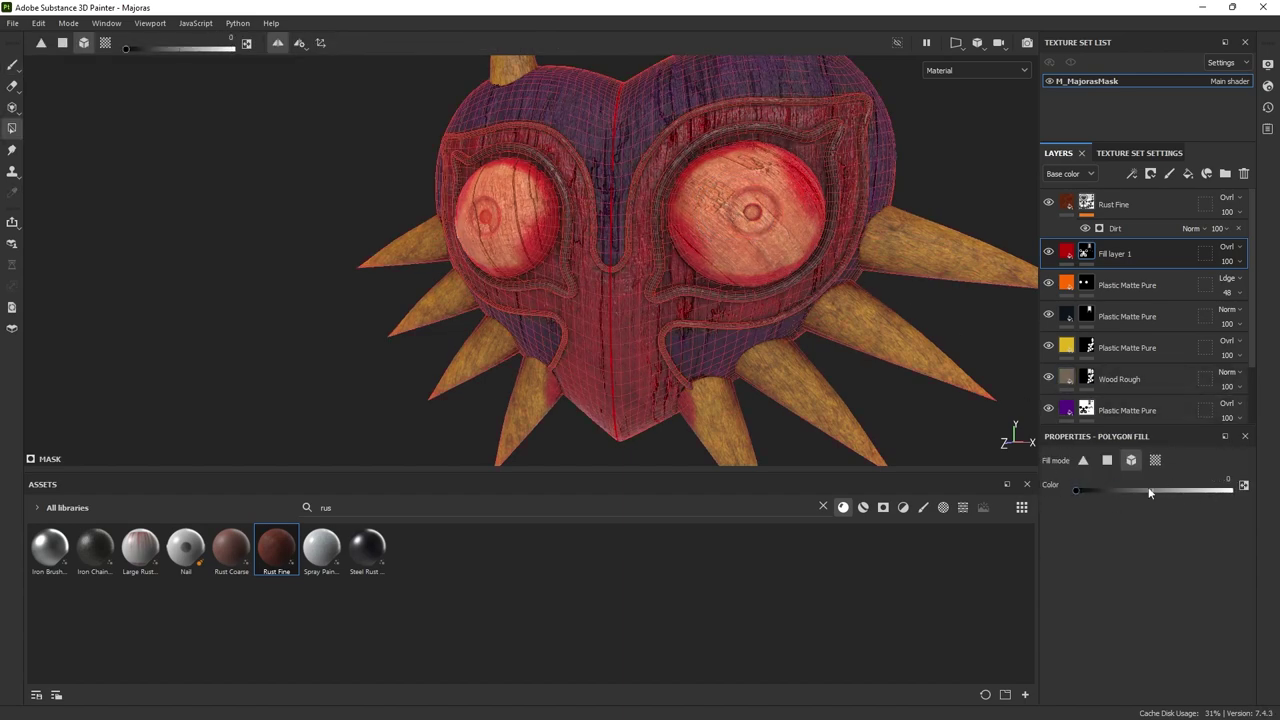
pyautogui.click(691, 194)
pyautogui.press('1')
pyautogui.keyDown('alt'); pyautogui.moveTo(755, 381); pyautogui.dragTo(829, 363); pyautogui.keyUp('alt')
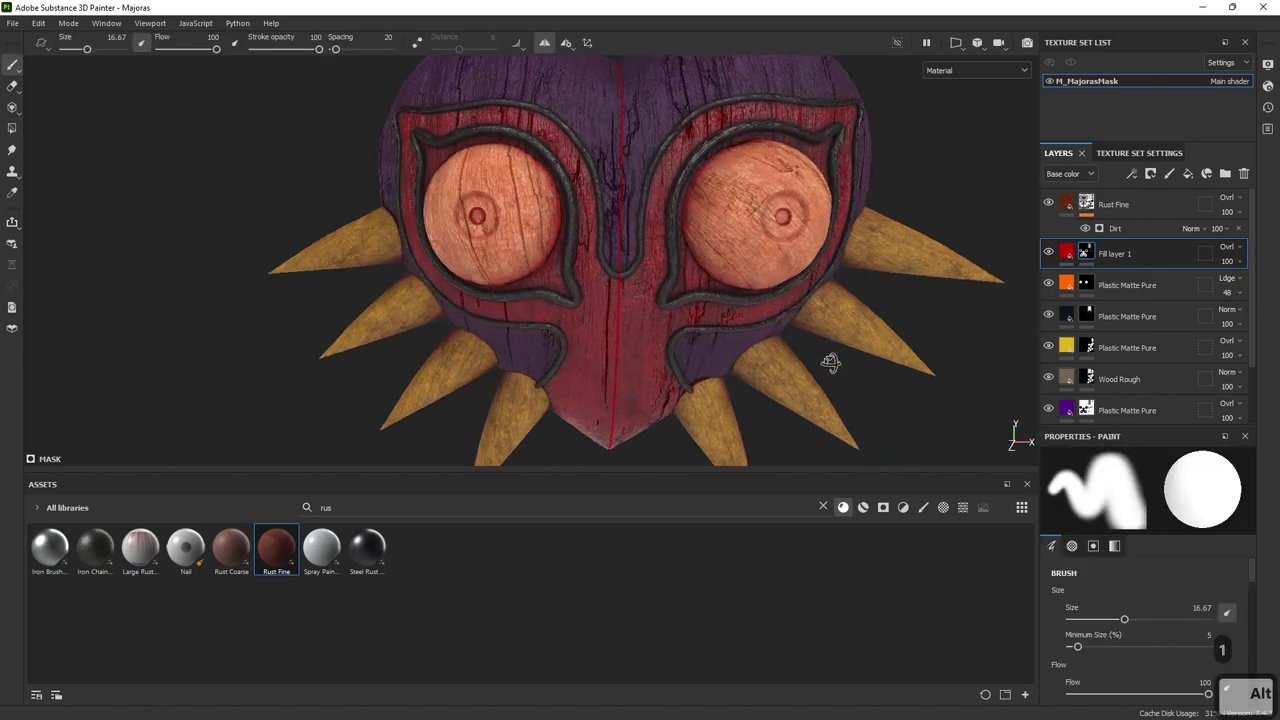
# - Toggle the visibility of the red, purple, yellow, black and orange layers and examine what each contributes around the eyes and nose
pyautogui.keyDown('alt'); pyautogui.moveTo(829, 363); pyautogui.dragTo(962, 320, button='right'); pyautogui.keyUp('alt')
pyautogui.keyDown('alt'); pyautogui.moveTo(733, 280); pyautogui.dragTo(589, 203, button='right'); pyautogui.keyUp('alt')
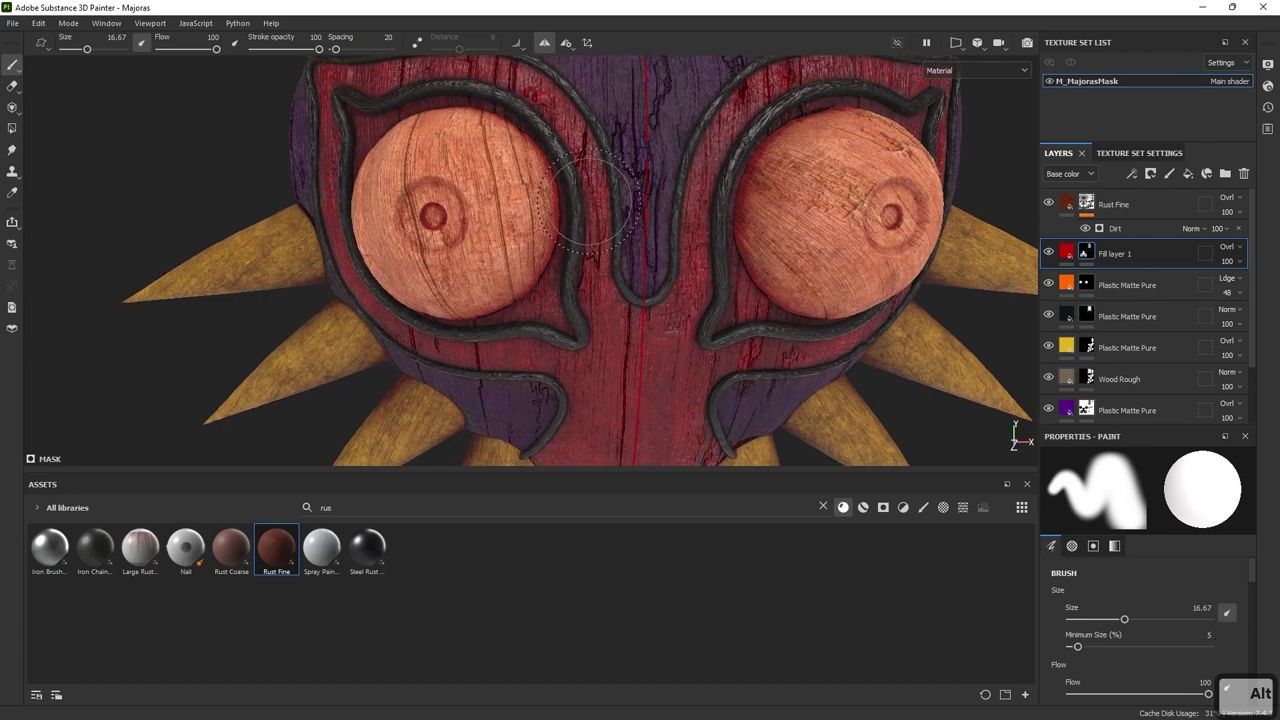
pyautogui.moveTo(650, 250)
pyautogui.keyDown('alt'); pyautogui.mouseDown()
pyautogui.moveTo(791, 234)
pyautogui.moveTo(826, 211)
pyautogui.mouseUp(); pyautogui.keyUp('alt')
pyautogui.press('4')
pyautogui.press('1')
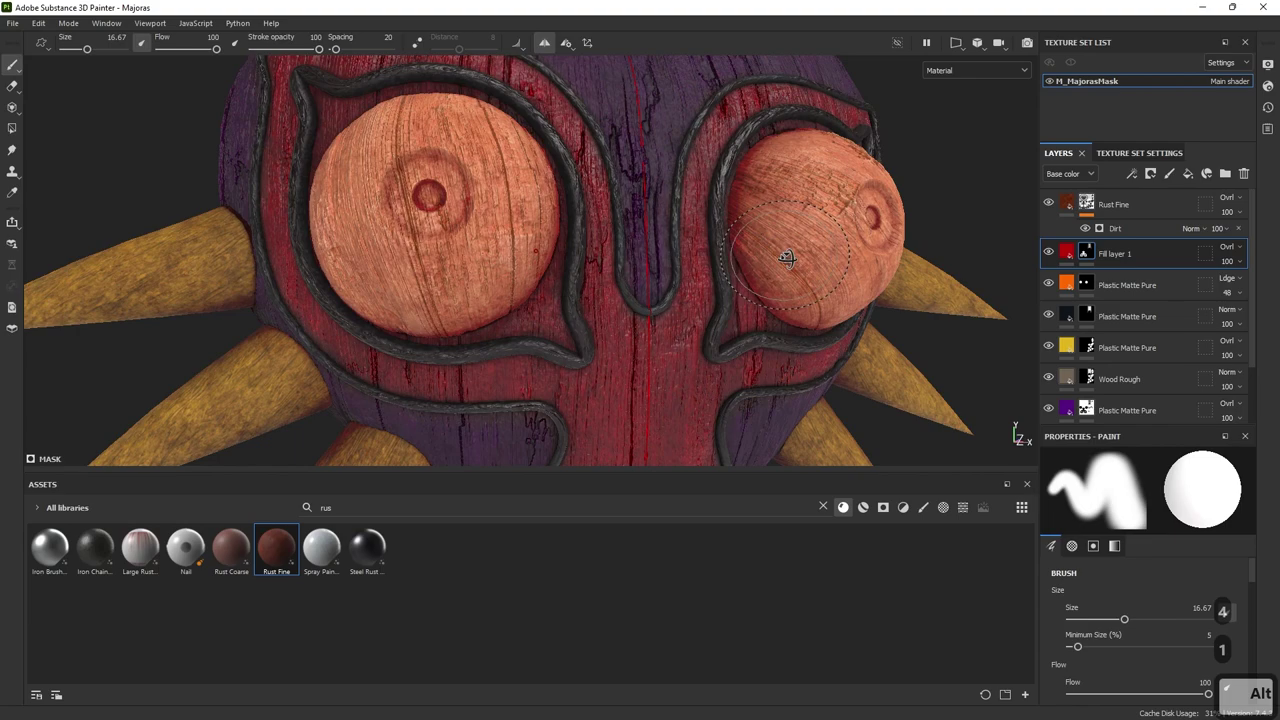
pyautogui.keyDown('alt'); pyautogui.moveTo(788, 257); pyautogui.dragTo(997, 272, button='right'); pyautogui.keyUp('alt')
pyautogui.click(1049, 254)
pyautogui.click(1049, 254)
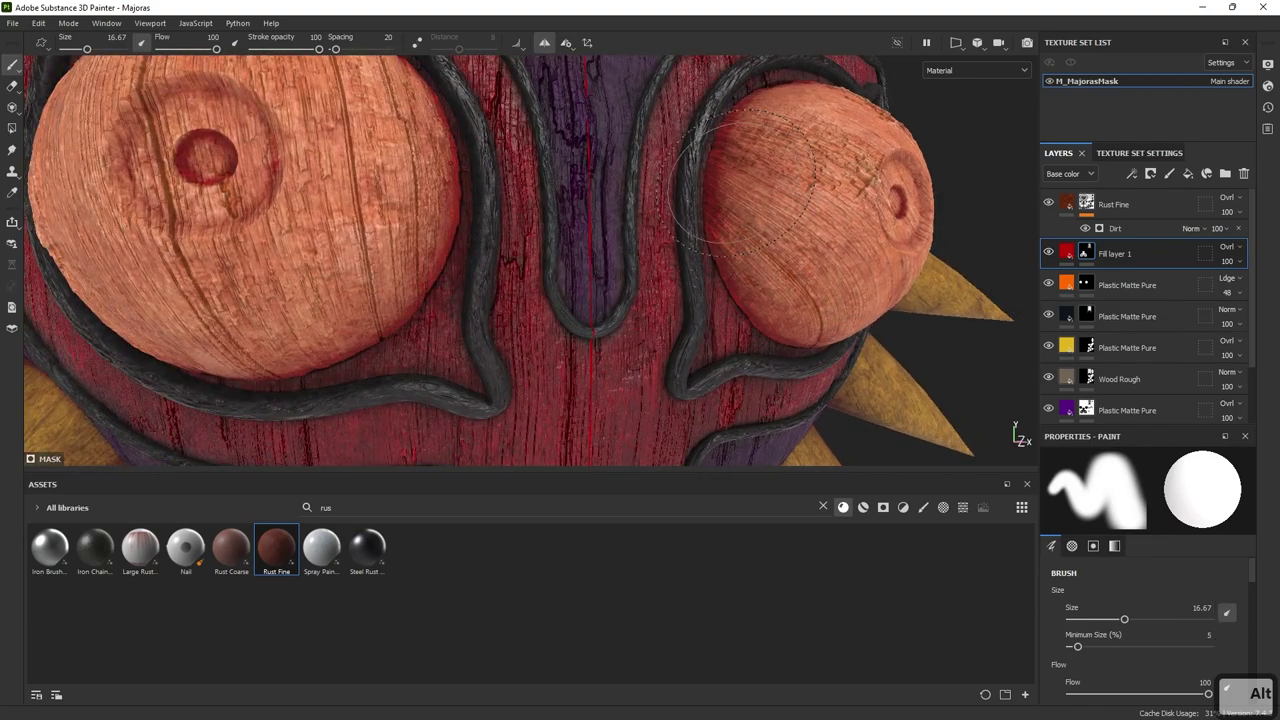
pyautogui.click(1049, 410)
pyautogui.click(1049, 410)
pyautogui.click(1049, 347)
pyautogui.click(1049, 316)
pyautogui.click(1049, 316)
pyautogui.click(1049, 285)
pyautogui.click(1049, 285)
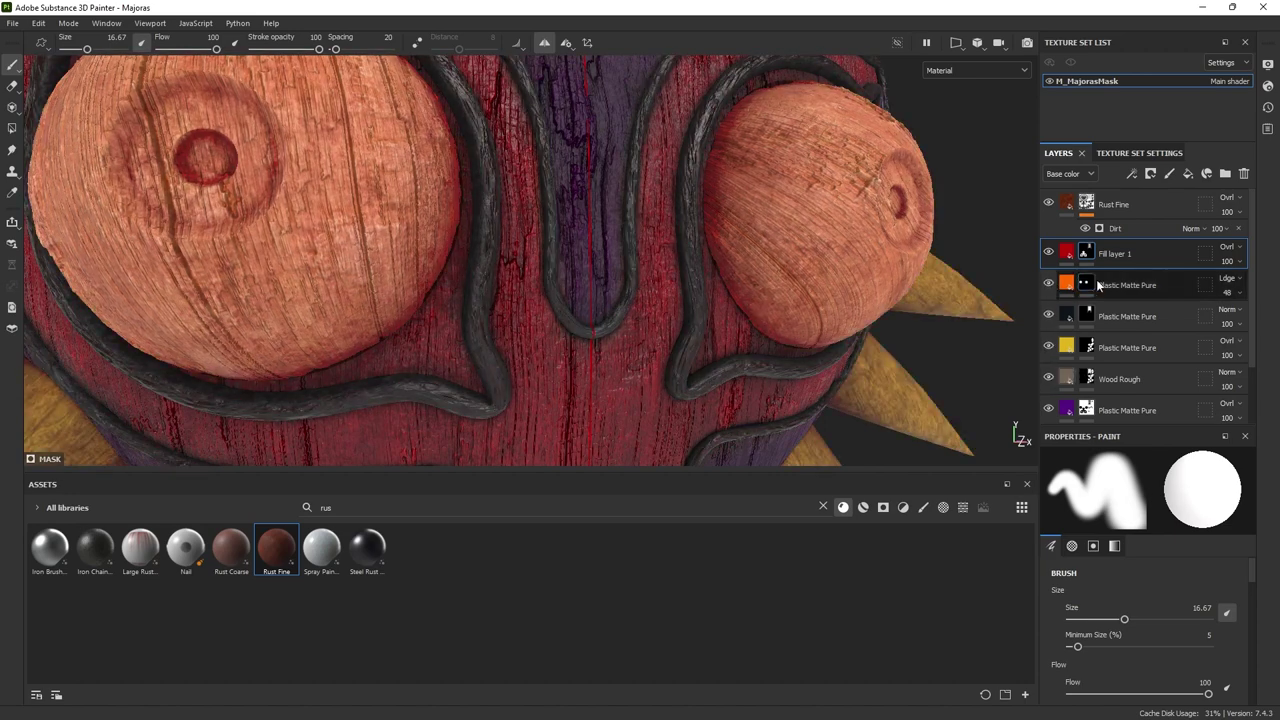
# - Examine the red face areas, purple body and eyes of the mask from several angles
pyautogui.keyDown('alt'); pyautogui.moveTo(690, 150); pyautogui.dragTo(717, 152); pyautogui.keyUp('alt')
pyautogui.keyDown('alt'); pyautogui.moveTo(719, 153); pyautogui.dragTo(600, 151, button='right'); pyautogui.keyUp('alt')
pyautogui.keyDown('alt'); pyautogui.moveTo(600, 151); pyautogui.dragTo(409, 149); pyautogui.keyUp('alt')
pyautogui.keyDown('alt'); pyautogui.moveTo(760, 280); pyautogui.dragTo(658, 233); pyautogui.keyUp('alt')
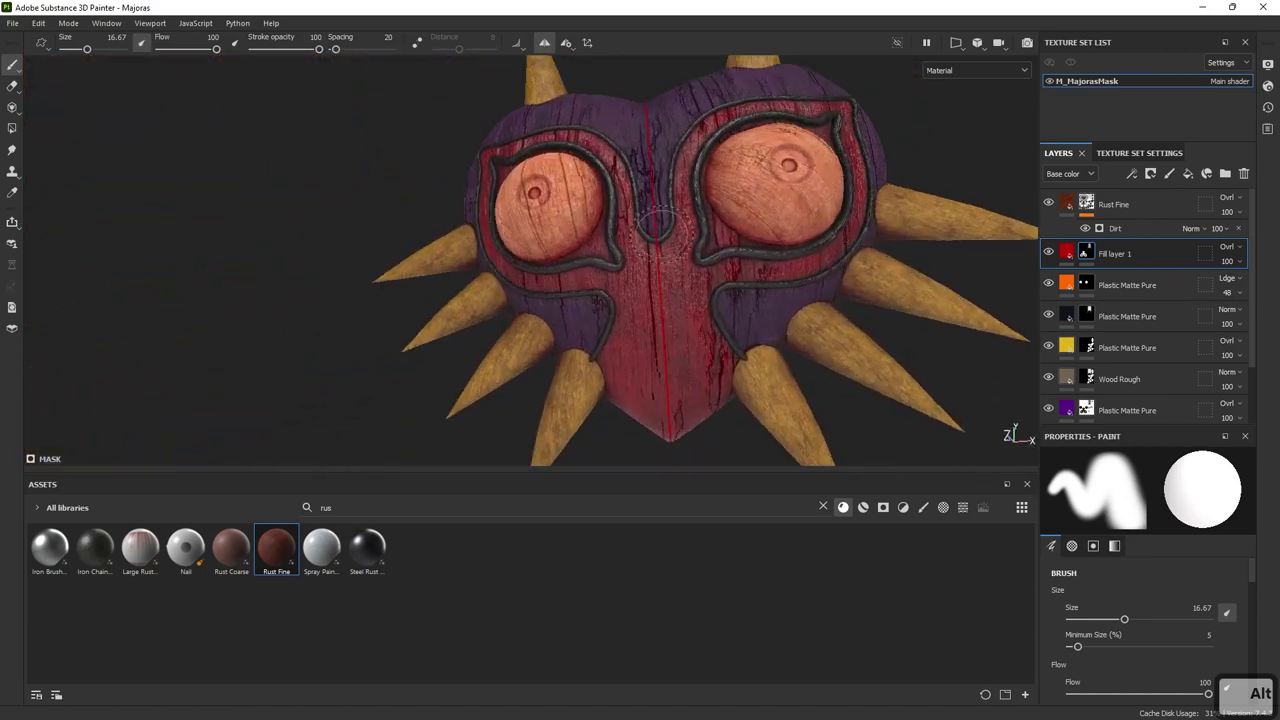
pyautogui.keyDown('alt'); pyautogui.moveTo(658, 233); pyautogui.dragTo(656, 322, button='middle'); pyautogui.keyUp('alt')
pyautogui.keyDown('alt'); pyautogui.moveTo(645, 270); pyautogui.dragTo(686, 263); pyautogui.keyUp('alt')
pyautogui.keyDown('alt'); pyautogui.moveTo(686, 170); pyautogui.dragTo(652, 260, button='middle'); pyautogui.keyUp('alt')
pyautogui.keyDown('alt'); pyautogui.moveTo(652, 260); pyautogui.dragTo(745, 305, button='right'); pyautogui.keyUp('alt')
pyautogui.moveTo(745, 305)
pyautogui.keyDown('alt'); pyautogui.mouseDown()
pyautogui.moveTo(766, 316)
pyautogui.moveTo(733, 268)
pyautogui.mouseUp(); pyautogui.keyUp('alt')
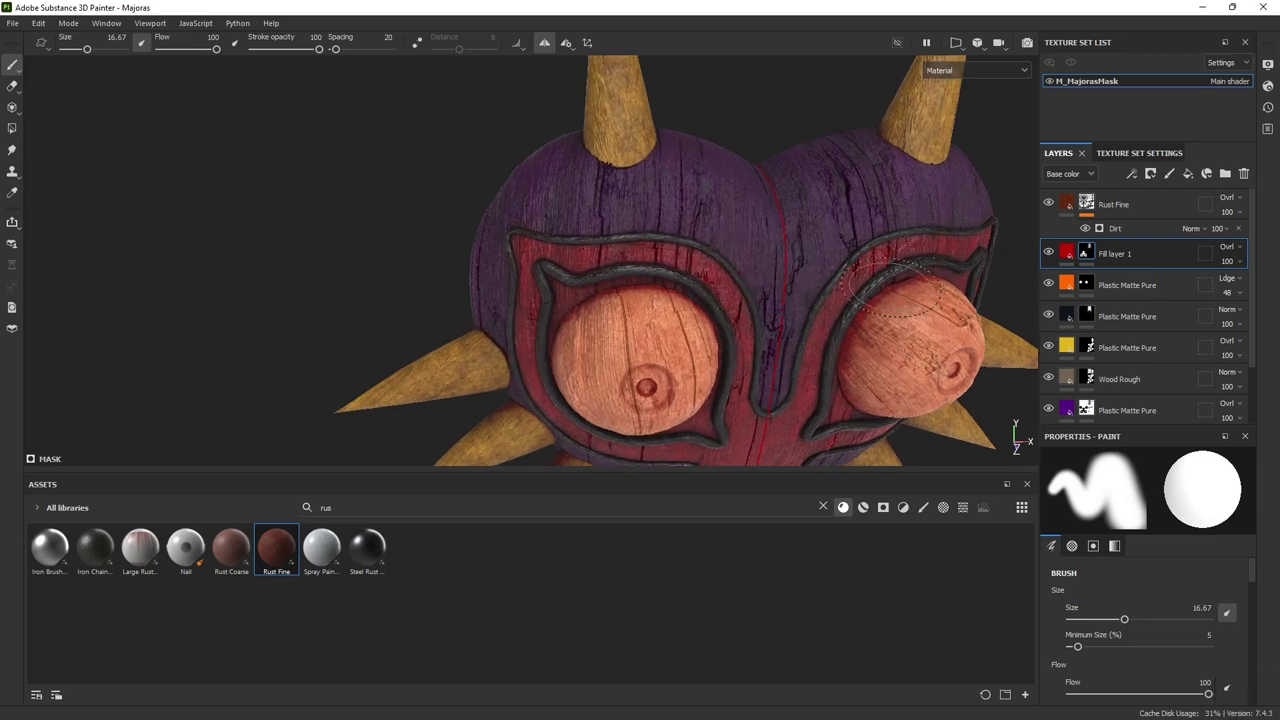
# - Switch to the browser, open The Legend of Zelda Wiki image of Majora's Mask and compare it with the model
pyautogui.hotkey('alt', 'Tab')
pyautogui.scroll(3, 262, 330)
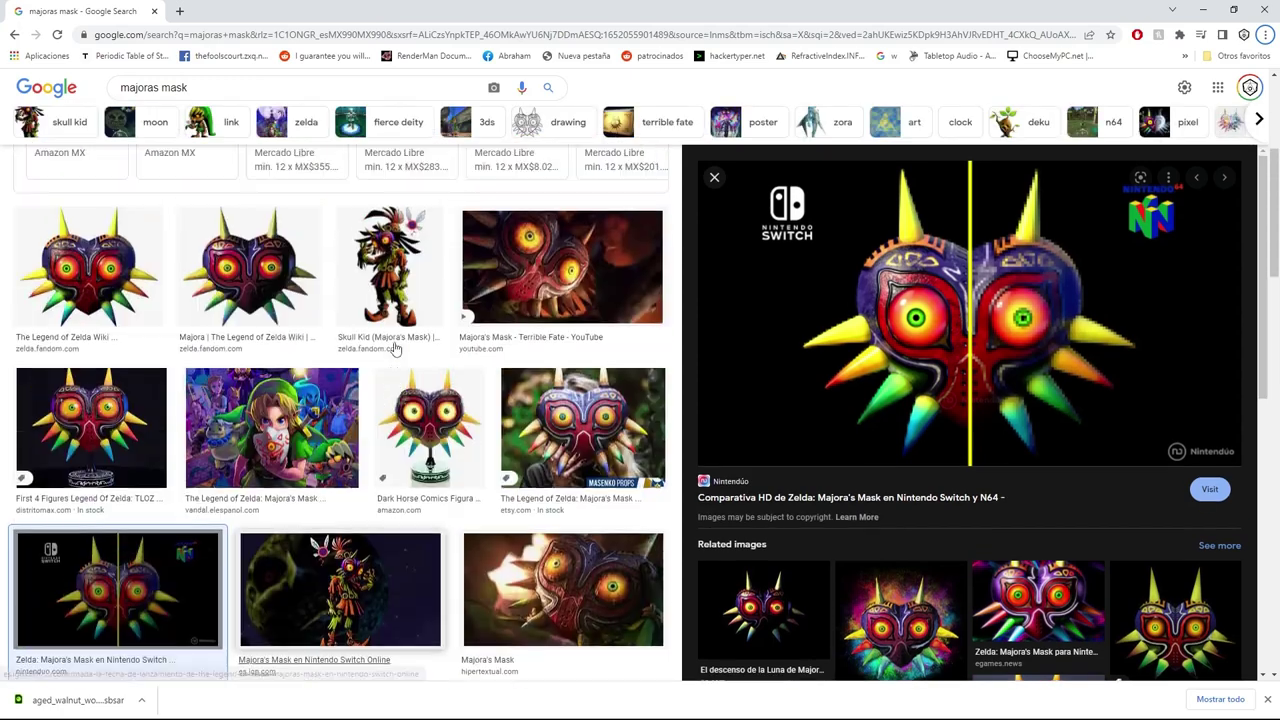
pyautogui.click(238, 290)
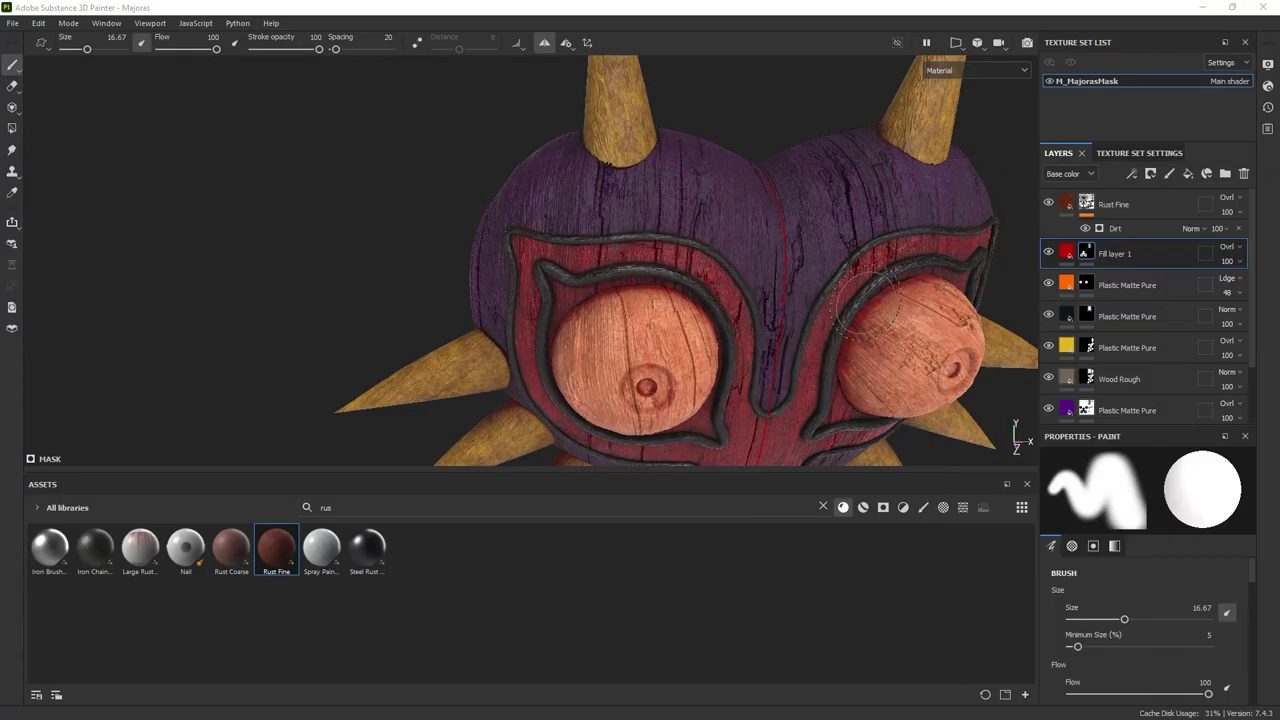
pyautogui.keyDown('alt'); pyautogui.moveTo(860, 280); pyautogui.dragTo(771, 261); pyautogui.keyUp('alt')
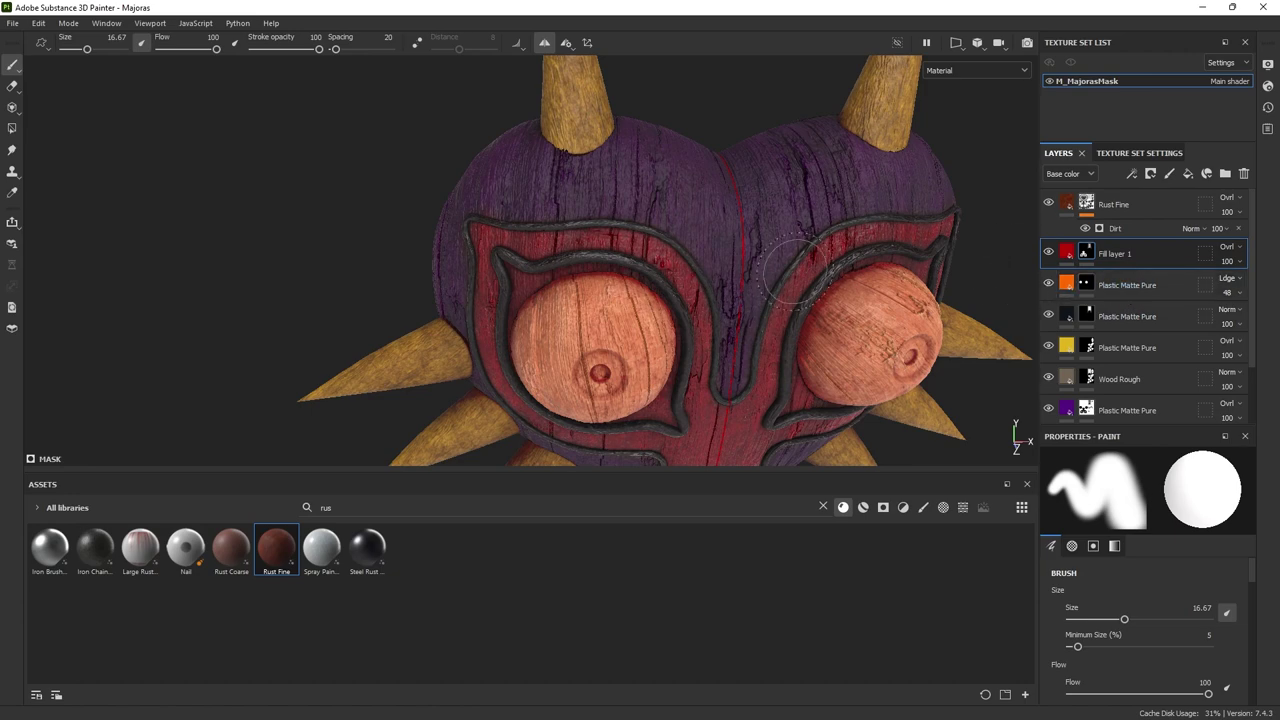
# - Add a fill layer above the orange eye layer with base color CC602A and give it a black mask
pyautogui.click(1122, 296)
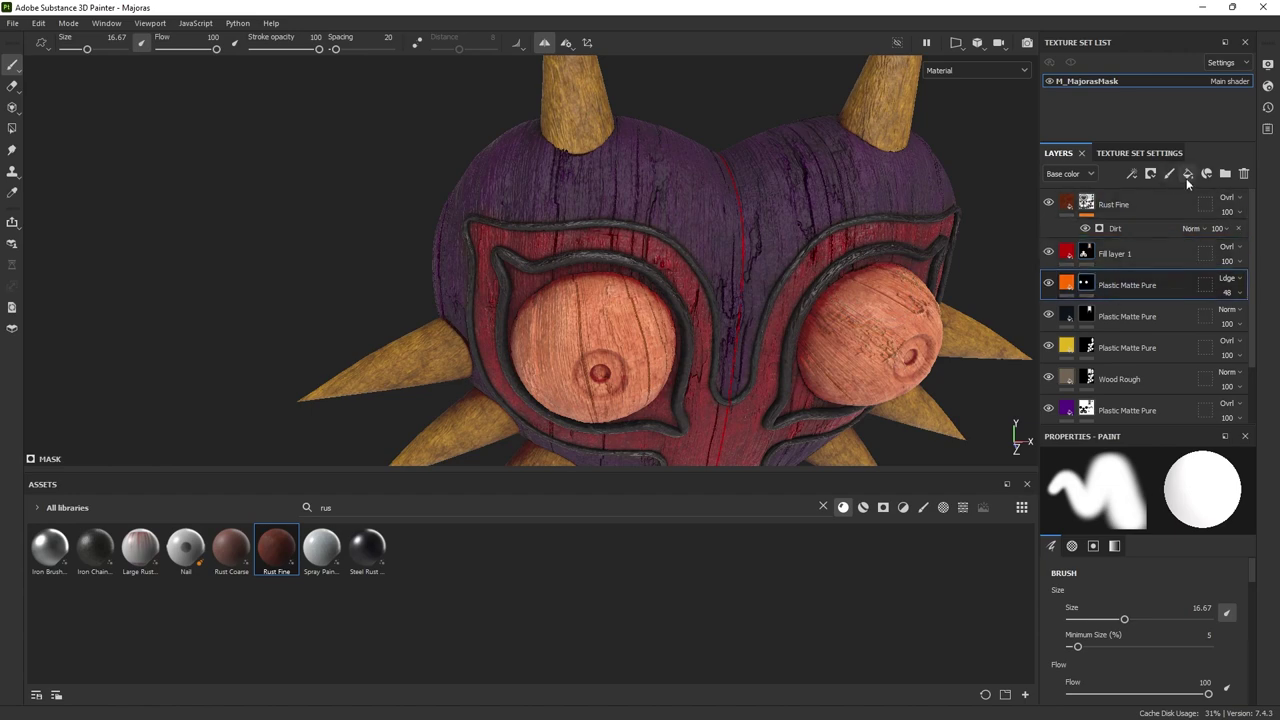
pyautogui.click(1186, 175)
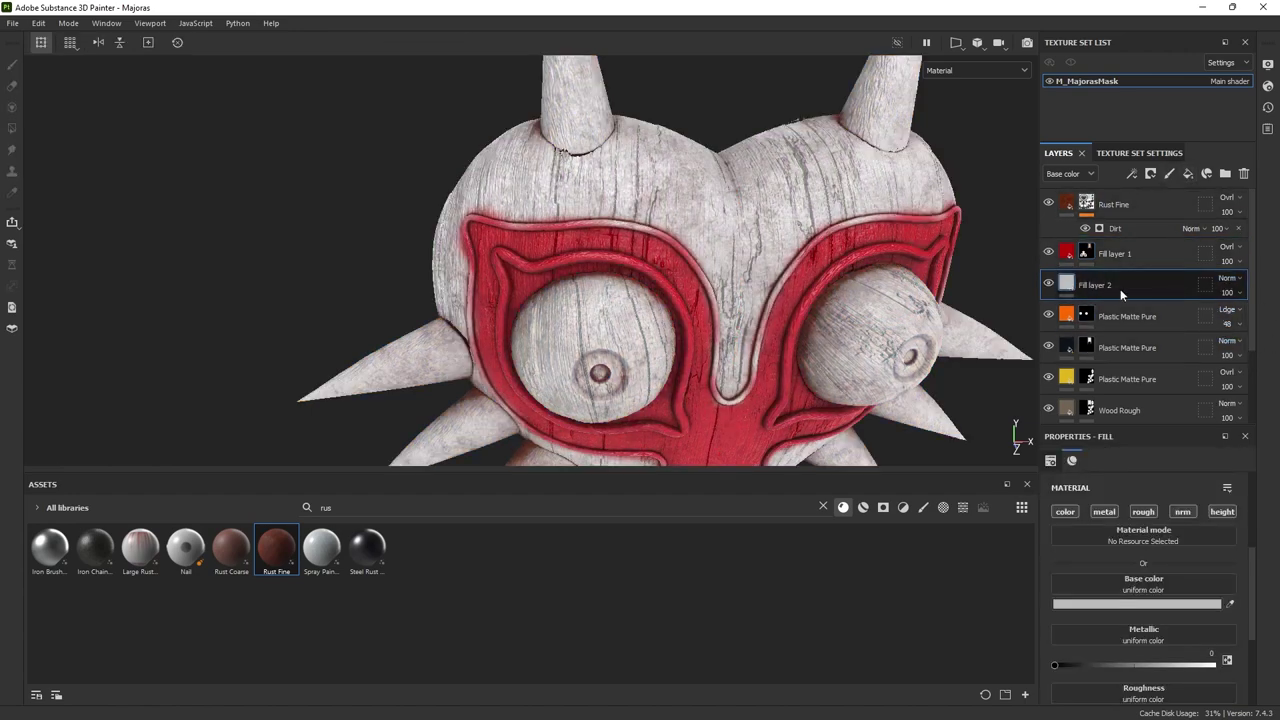
pyautogui.click(1085, 604)
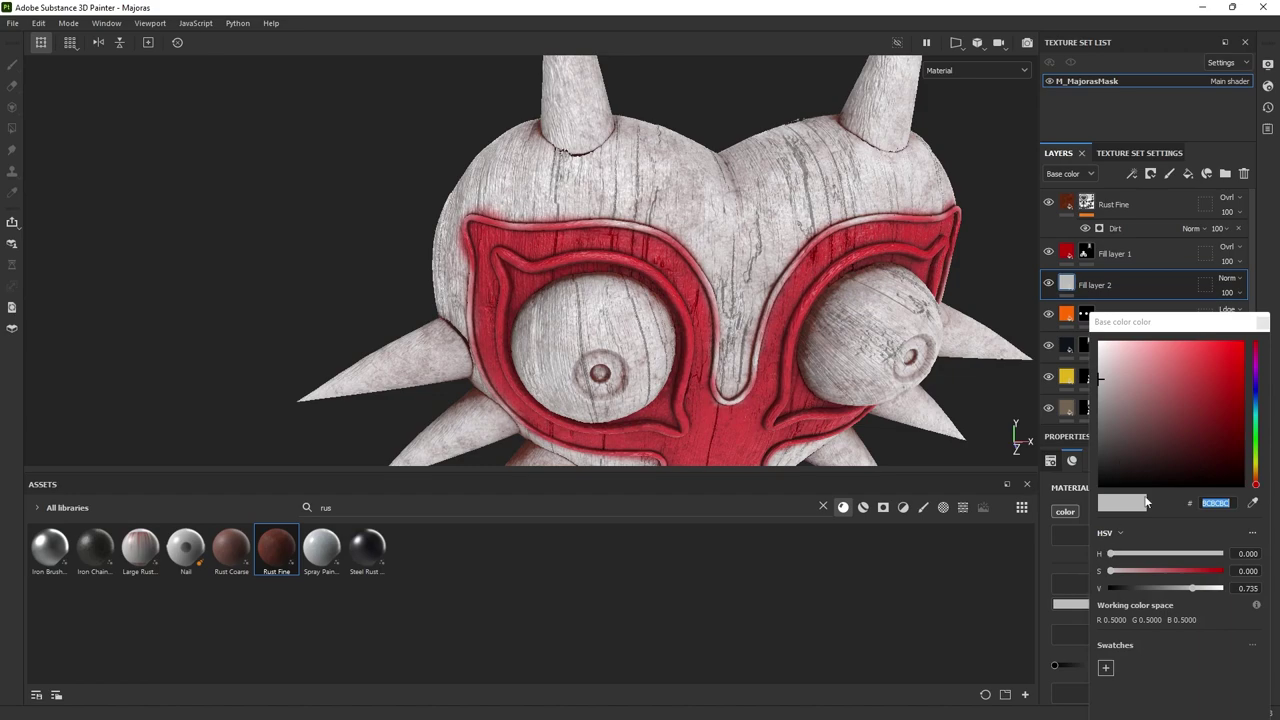
pyautogui.write('190B0D')
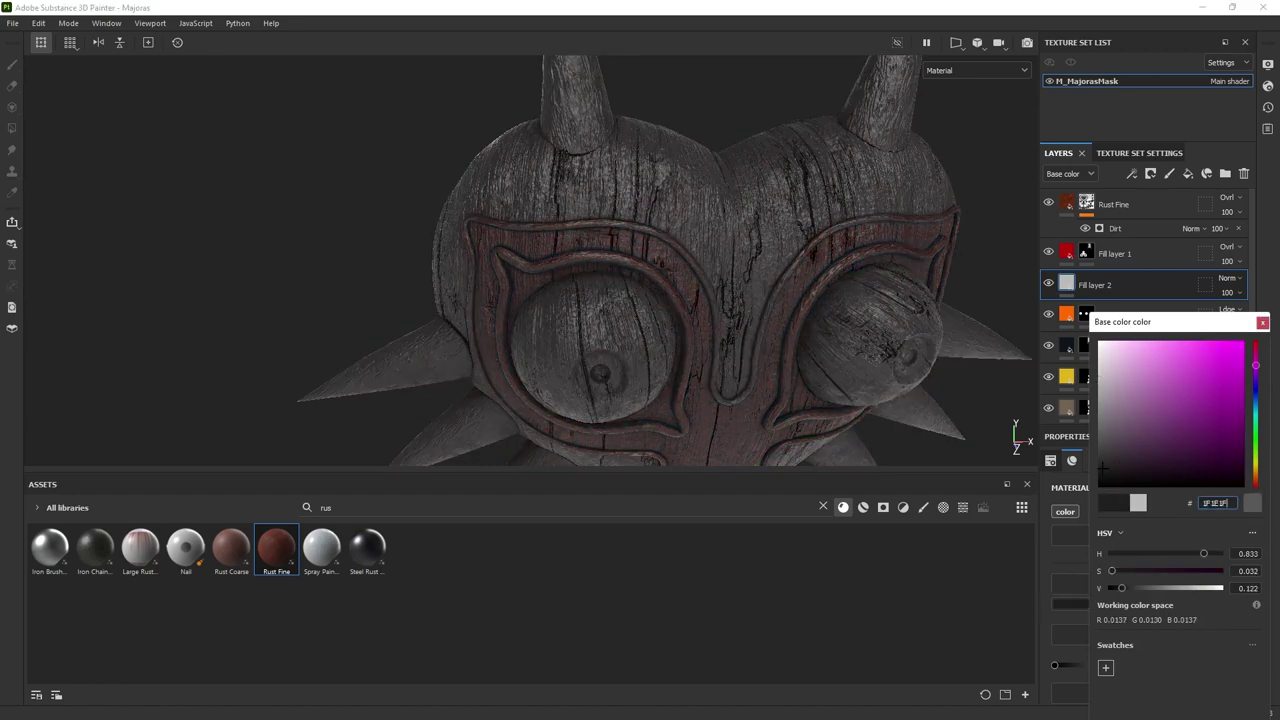
pyautogui.write('CC602A')
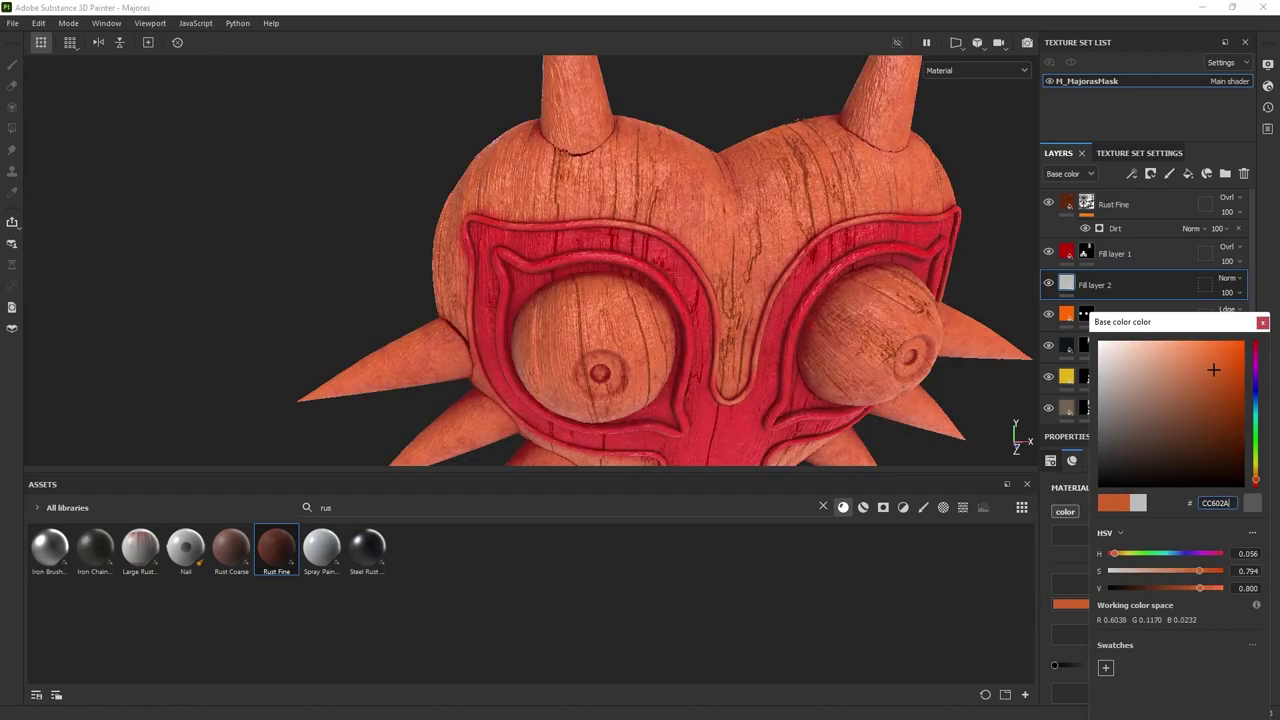
pyautogui.click(1262, 325)
pyautogui.rightClick(1114, 287)
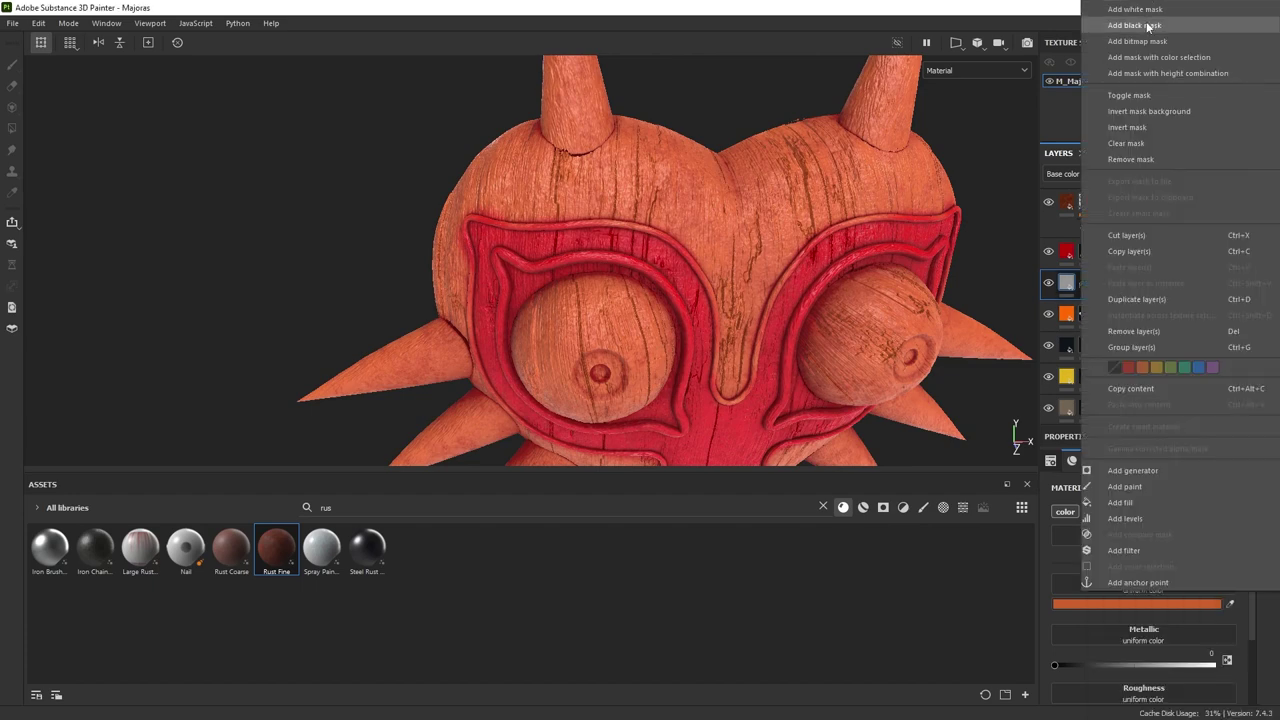
pyautogui.click(1147, 27)
# - With brush size 10, paint the new orange fill symmetrically along the head's upper edge around the base of the top spikes
pyautogui.moveTo(414, 314)
pyautogui.keyDown('alt'); pyautogui.mouseDown()
pyautogui.moveTo(571, 286)
pyautogui.moveTo(571, 271)
pyautogui.mouseUp(); pyautogui.keyUp('alt')
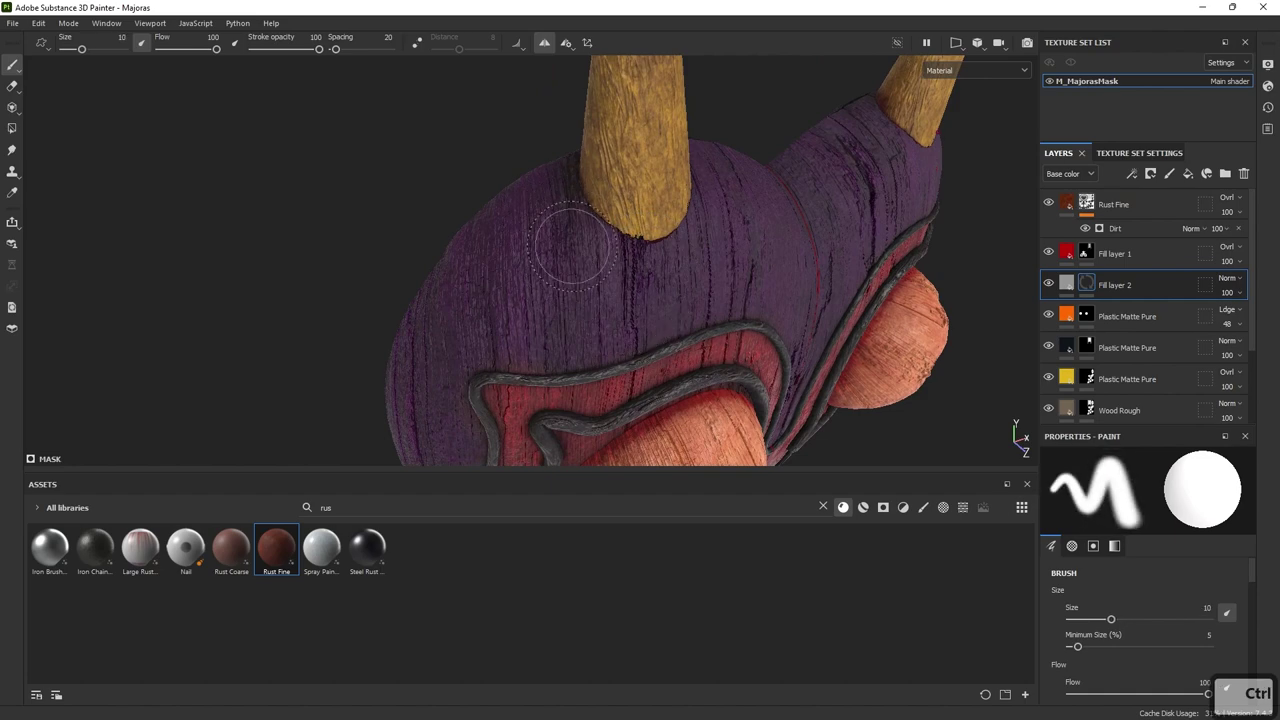
pyautogui.moveTo(503, 191)
pyautogui.mouseDown()
pyautogui.moveTo(547, 173)
pyautogui.moveTo(517, 260)
pyautogui.moveTo(470, 207)
pyautogui.moveTo(440, 270)
pyautogui.moveTo(460, 275)
pyautogui.moveTo(521, 204)
pyautogui.moveTo(508, 213)
pyautogui.moveTo(600, 226)
pyautogui.mouseUp()
pyautogui.keyDown('alt'); pyautogui.moveTo(600, 226); pyautogui.dragTo(540, 213); pyautogui.keyUp('alt')
pyautogui.moveTo(700, 220)
pyautogui.keyDown('alt'); pyautogui.mouseDown()
pyautogui.moveTo(655, 212)
pyautogui.moveTo(440, 265)
pyautogui.moveTo(625, 285)
pyautogui.moveTo(617, 245)
pyautogui.moveTo(488, 148)
pyautogui.mouseUp(); pyautogui.keyUp('alt')
pyautogui.moveTo(571, 174)
pyautogui.keyDown('alt'); pyautogui.mouseDown()
pyautogui.moveTo(476, 295)
pyautogui.moveTo(497, 246)
pyautogui.moveTo(455, 272)
pyautogui.mouseUp(); pyautogui.keyUp('alt')
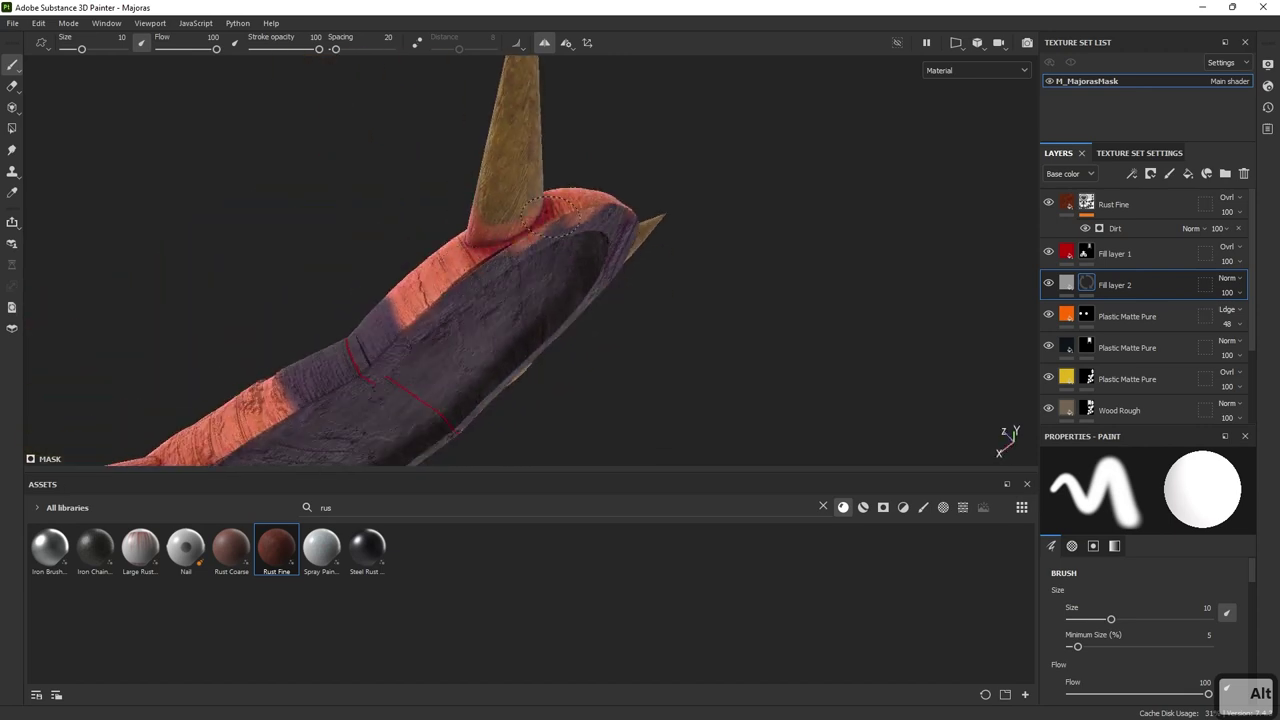
# - Erase the orange overspill from the mask's back rim by painting black with brush size 5.97
pyautogui.keyDown('alt'); pyautogui.moveTo(549, 217); pyautogui.dragTo(523, 240); pyautogui.keyUp('alt')
pyautogui.keyDown('ctrl'); pyautogui.moveTo(523, 240); pyautogui.dragTo(492, 240, button='right'); pyautogui.keyUp('ctrl')
pyautogui.press('x')
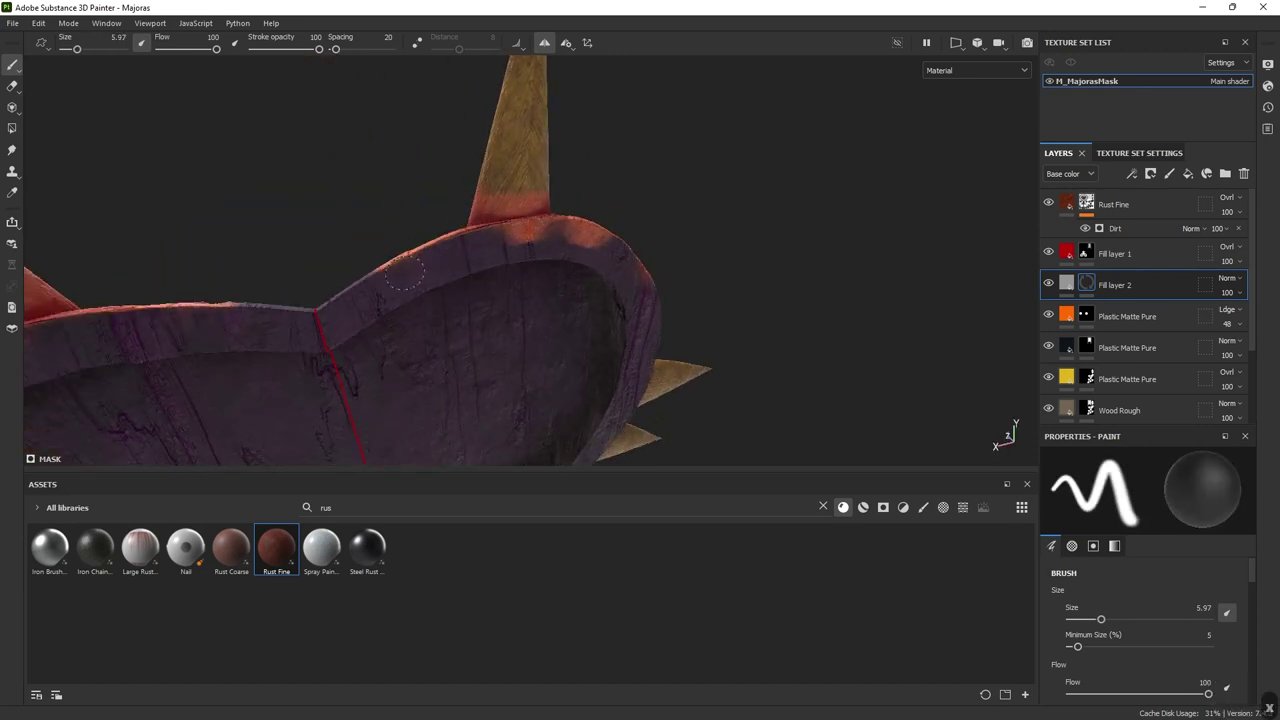
pyautogui.moveTo(508, 238); pyautogui.dragTo(543, 235)
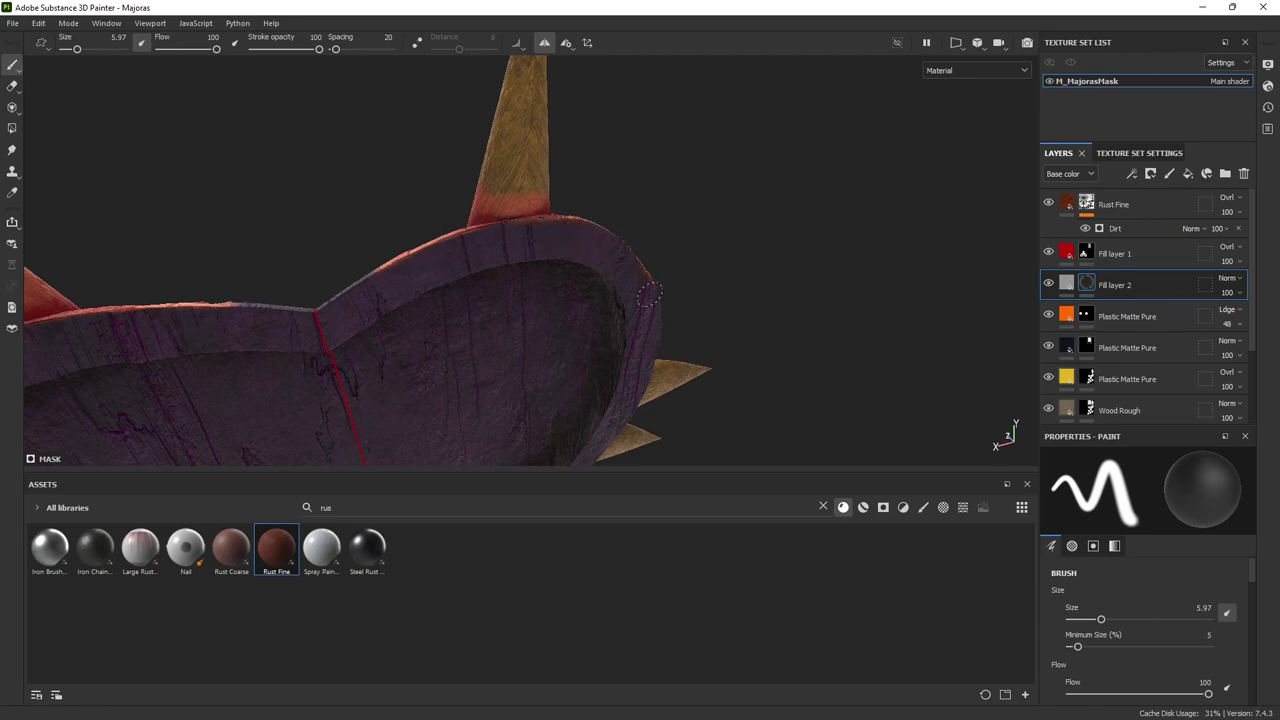
# - With brush size 2.98, shape the orange patches into bands with clean curved lower edges and pointed corners around the top spikes
pyautogui.keyDown('alt'); pyautogui.moveTo(604, 255); pyautogui.dragTo(628, 195); pyautogui.keyUp('alt')
pyautogui.moveTo(743, 334)
pyautogui.keyDown('alt'); pyautogui.mouseDown()
pyautogui.moveTo(471, 277)
pyautogui.moveTo(540, 290)
pyautogui.moveTo(576, 281)
pyautogui.moveTo(557, 268)
pyautogui.mouseUp(); pyautogui.keyUp('alt')
pyautogui.moveTo(557, 268)
pyautogui.keyDown('ctrl'); pyautogui.mouseDown(button='right')
pyautogui.moveTo(510, 285)
pyautogui.moveTo(503, 307)
pyautogui.mouseUp(button='right'); pyautogui.keyUp('ctrl')
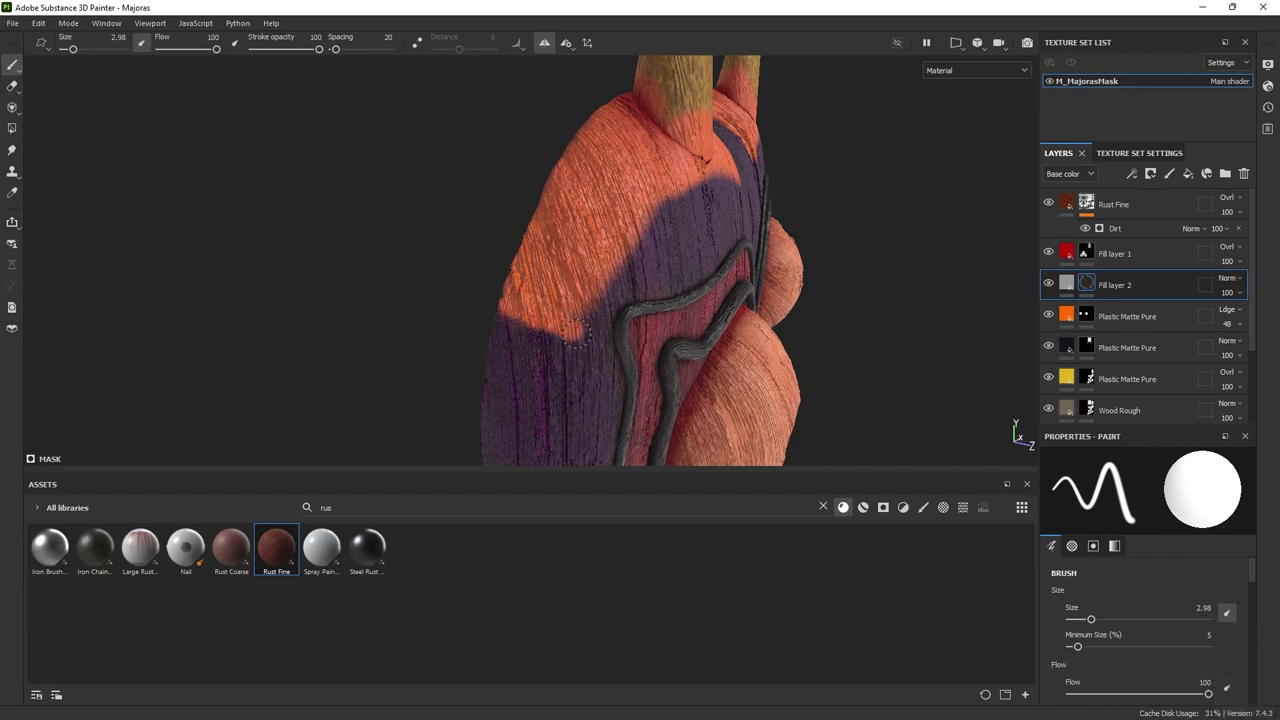
pyautogui.keyDown('alt'); pyautogui.moveTo(670, 186); pyautogui.dragTo(608, 246); pyautogui.keyUp('alt')
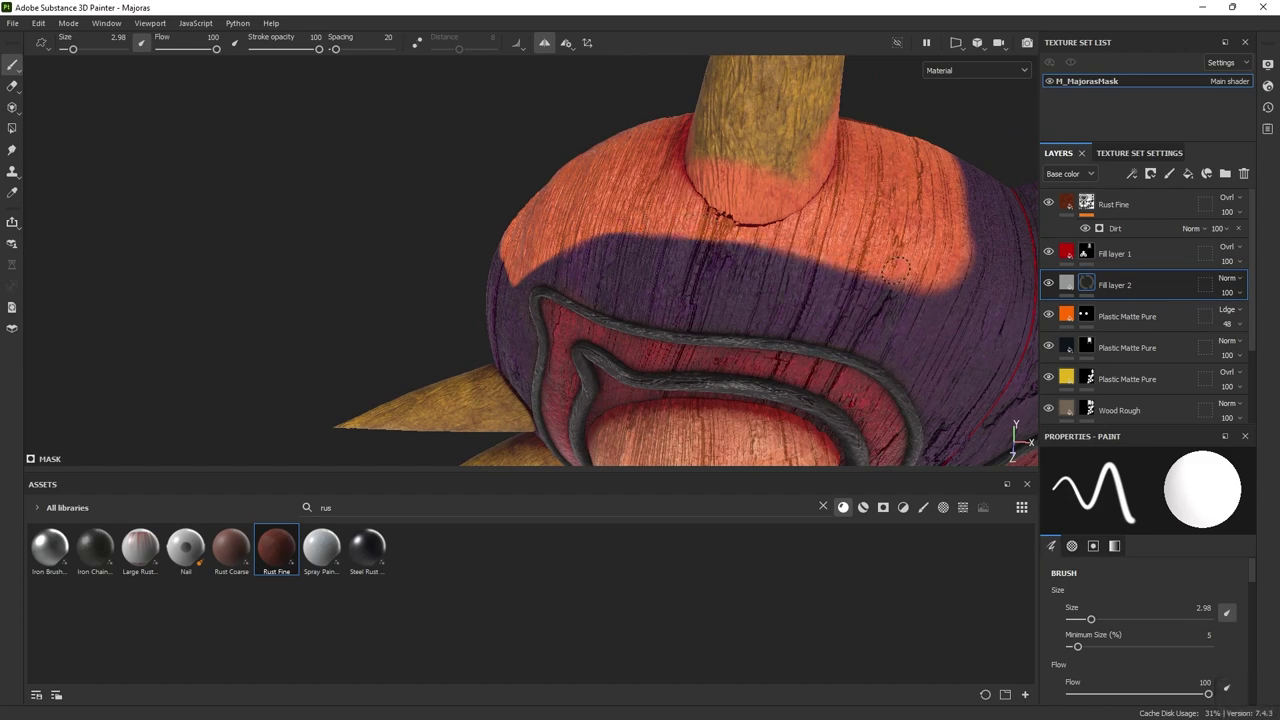
pyautogui.keyDown('alt'); pyautogui.moveTo(938, 285); pyautogui.dragTo(712, 232); pyautogui.keyUp('alt')
pyautogui.moveTo(722, 172)
pyautogui.mouseDown()
pyautogui.moveTo(727, 268)
pyautogui.moveTo(716, 290)
pyautogui.moveTo(665, 303)
pyautogui.moveTo(730, 276)
pyautogui.moveTo(783, 163)
pyautogui.moveTo(674, 320)
pyautogui.moveTo(590, 349)
pyautogui.moveTo(711, 356)
pyautogui.moveTo(688, 282)
pyautogui.moveTo(738, 186)
pyautogui.mouseUp()
pyautogui.keyDown('alt'); pyautogui.moveTo(693, 308); pyautogui.dragTo(723, 280); pyautogui.keyUp('alt')
pyautogui.keyDown('alt'); pyautogui.moveTo(724, 280); pyautogui.dragTo(574, 215, button='right'); pyautogui.keyUp('alt')
pyautogui.keyDown('alt'); pyautogui.moveTo(574, 215); pyautogui.dragTo(612, 290, button='middle'); pyautogui.keyUp('alt')
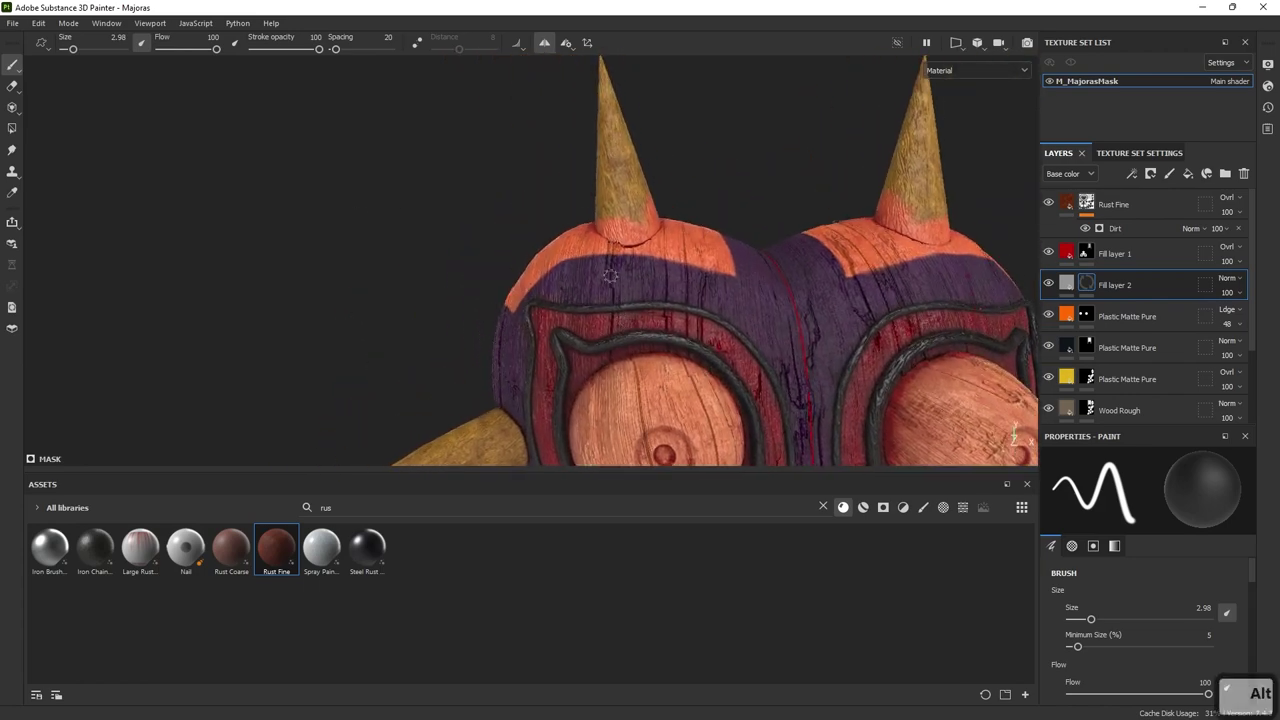
# - Remove the orange fill from the two top spikes using Polygon Fill on the layer mask
pyautogui.press('4')
pyautogui.click(627, 222)
pyautogui.press('1')
pyautogui.moveTo(780, 220)
pyautogui.keyDown('alt'); pyautogui.mouseDown(button='right')
pyautogui.moveTo(574, 226)
pyautogui.moveTo(417, 177)
pyautogui.mouseUp(button='right'); pyautogui.keyUp('alt')
pyautogui.keyDown('alt'); pyautogui.moveTo(642, 390); pyautogui.dragTo(640, 345, button='middle'); pyautogui.keyUp('alt')
pyautogui.keyDown('alt'); pyautogui.moveTo(640, 345); pyautogui.dragTo(734, 304, button='right'); pyautogui.keyUp('alt')
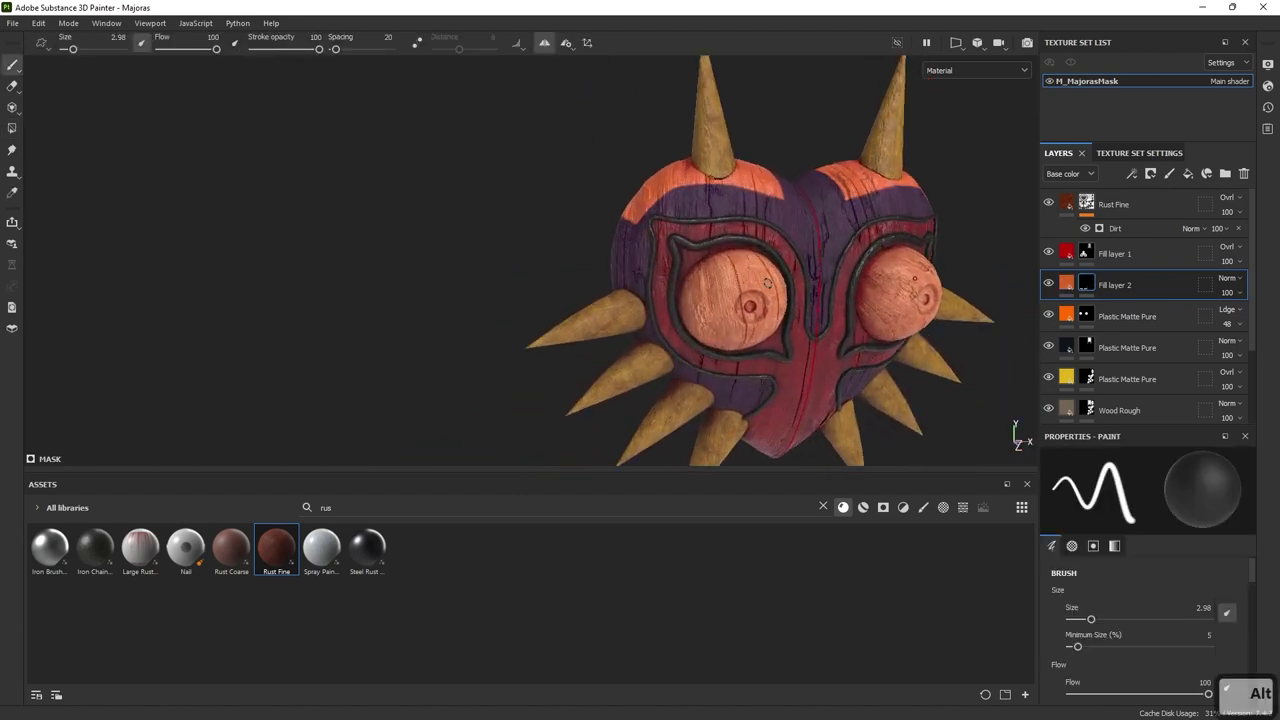
# - Refine the lower edge of the orange band below the top spike with the size 2.98 brush, alternating between adding and erasing
pyautogui.keyDown('alt'); pyautogui.moveTo(688, 228); pyautogui.dragTo(624, 265, button='right'); pyautogui.keyUp('alt')
pyautogui.keyDown('alt'); pyautogui.moveTo(695, 256); pyautogui.dragTo(696, 230); pyautogui.keyUp('alt')
pyautogui.keyDown('alt'); pyautogui.moveTo(697, 230); pyautogui.dragTo(716, 280, button='middle'); pyautogui.keyUp('alt')
pyautogui.keyDown('alt'); pyautogui.moveTo(716, 280); pyautogui.dragTo(737, 309, button='right'); pyautogui.keyUp('alt')
pyautogui.keyDown('alt'); pyautogui.moveTo(737, 309); pyautogui.dragTo(751, 343, button='middle'); pyautogui.keyUp('alt')
pyautogui.keyDown('alt'); pyautogui.moveTo(751, 343); pyautogui.dragTo(705, 285, button='right'); pyautogui.keyUp('alt')
pyautogui.press('x')
pyautogui.press('x')
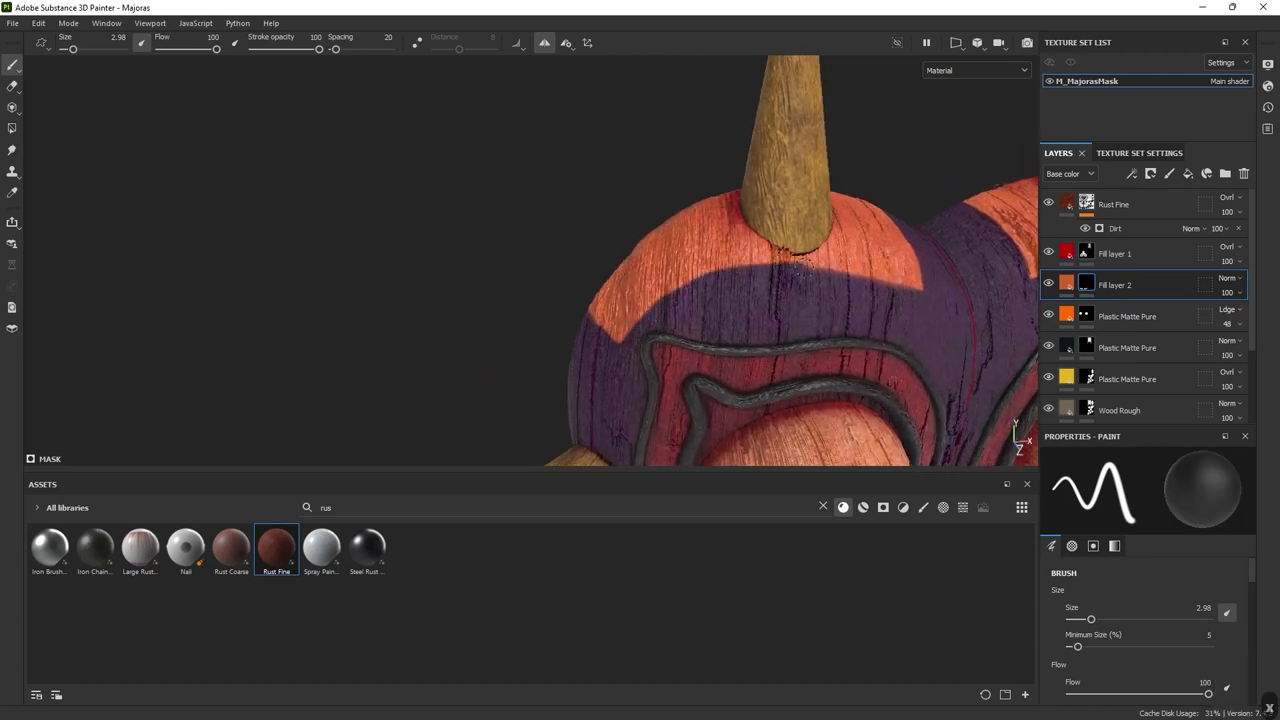
pyautogui.keyDown('alt'); pyautogui.moveTo(926, 291); pyautogui.dragTo(651, 319); pyautogui.keyUp('alt')
pyautogui.keyDown('alt'); pyautogui.moveTo(797, 366); pyautogui.dragTo(752, 372); pyautogui.keyUp('alt')
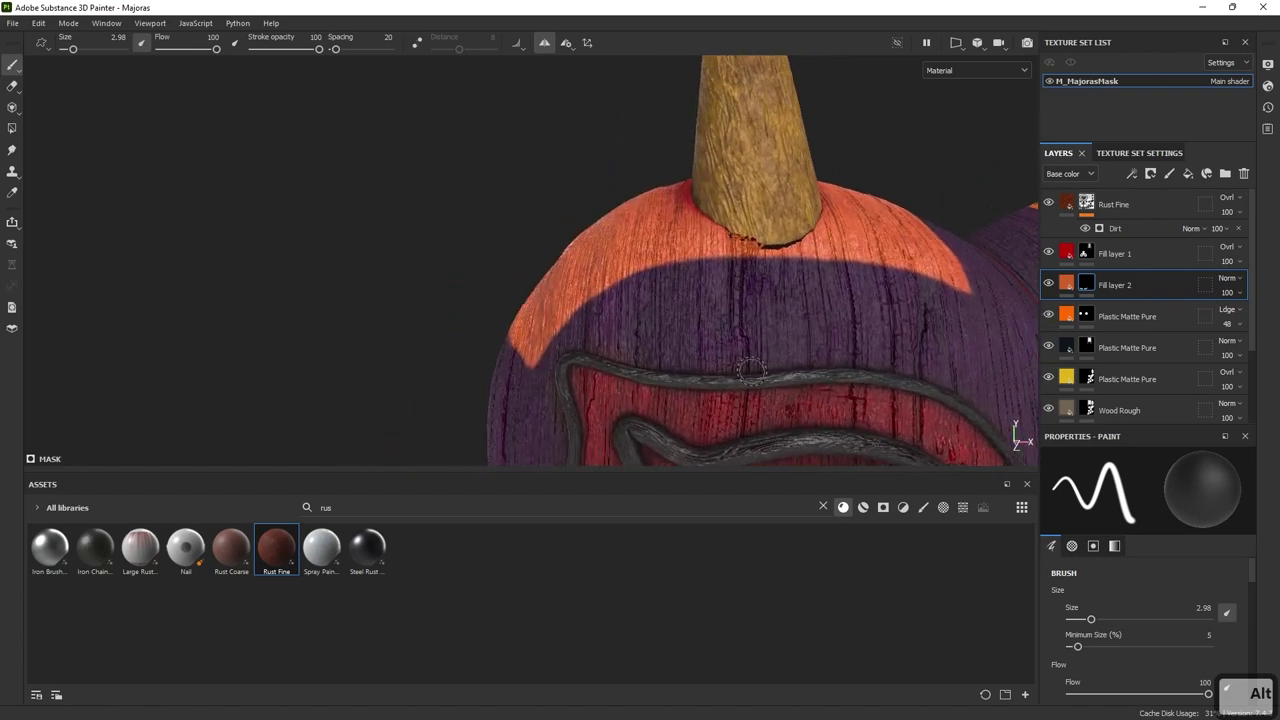
# - With brush size 2.21, paint an upright orange triangle outline on the purple area below the outer part of the orange band
pyautogui.keyDown('ctrl'); pyautogui.moveTo(657, 300); pyautogui.dragTo(652, 297, button='right'); pyautogui.keyUp('ctrl')
pyautogui.click(651, 289)
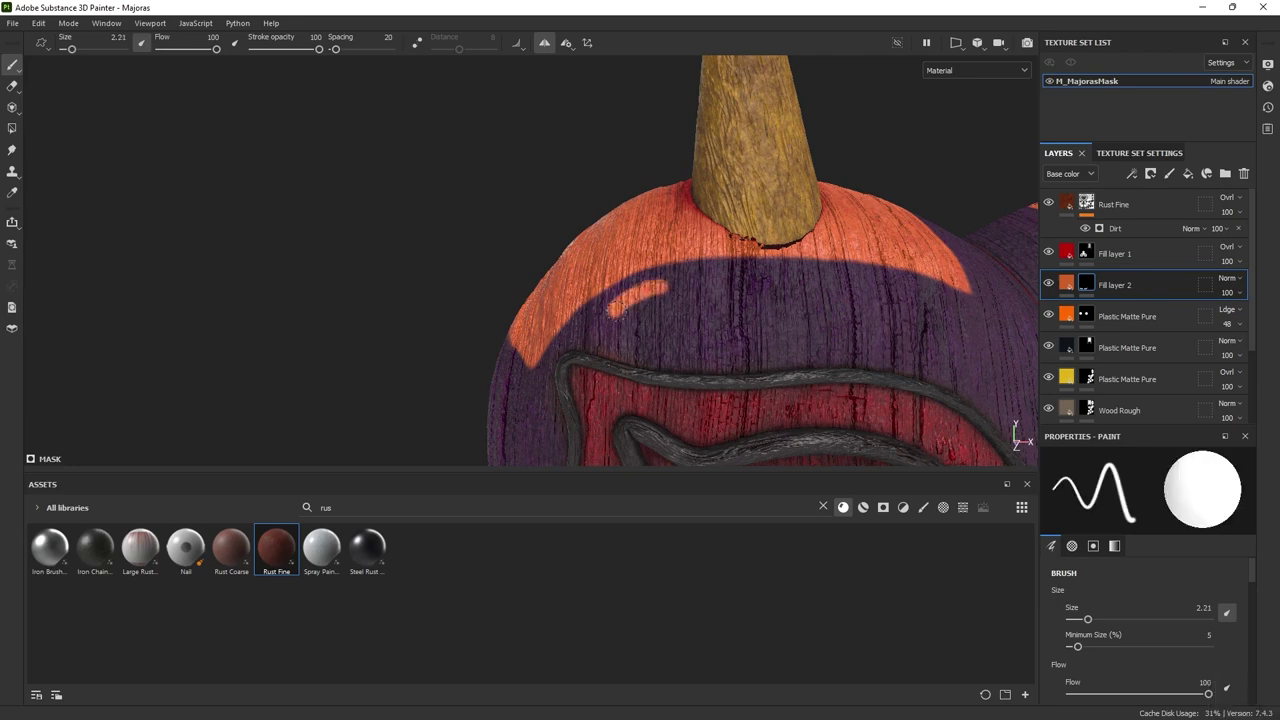
pyautogui.hotkey('ctrl', 'z')
pyautogui.moveTo(681, 360); pyautogui.dragTo(619, 347)
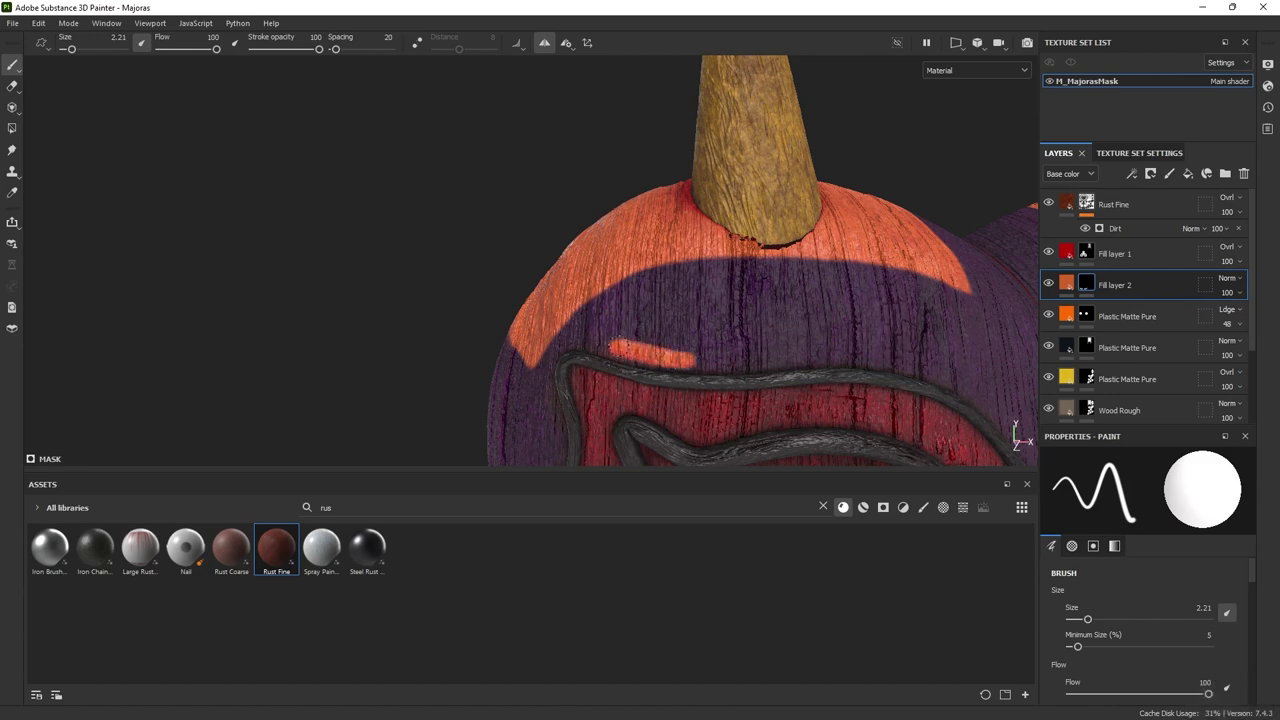
pyautogui.moveTo(636, 303)
pyautogui.mouseDown()
pyautogui.moveTo(673, 285)
pyautogui.moveTo(693, 333)
pyautogui.mouseUp()
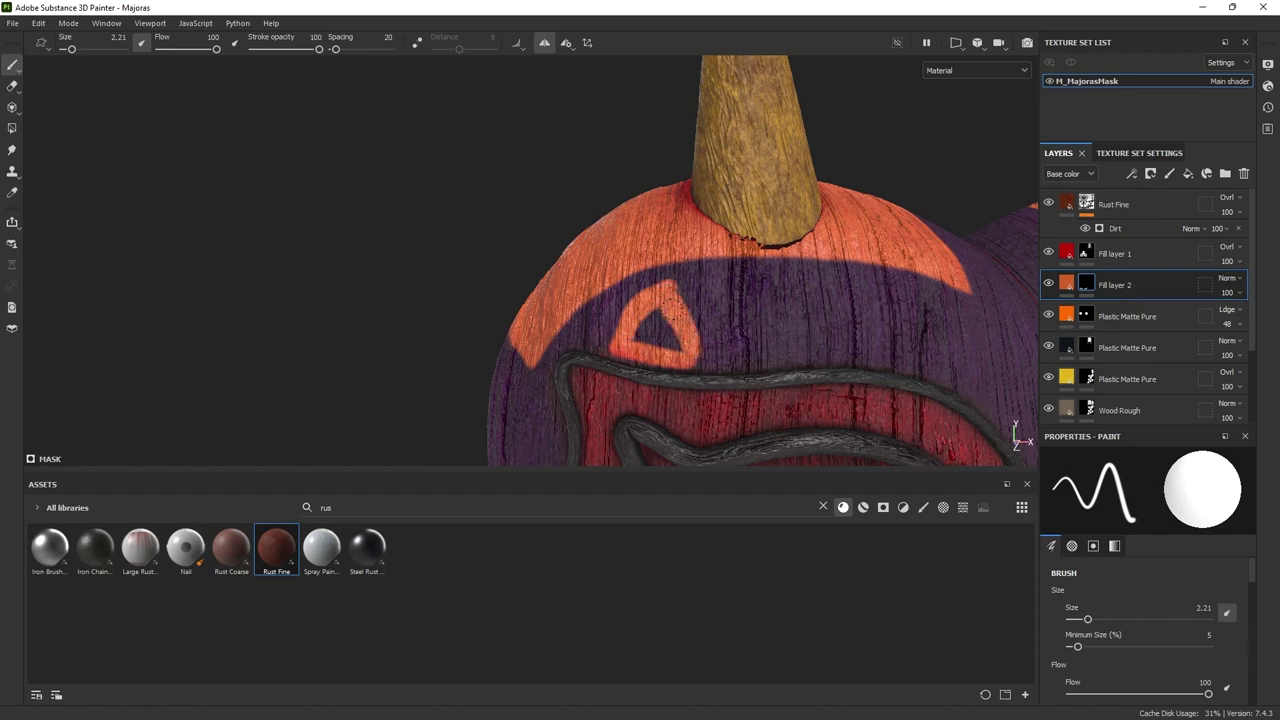
# - Paint an inverted orange triangle outline beside the first one and trim its edges
pyautogui.moveTo(726, 314)
pyautogui.keyDown('alt'); pyautogui.mouseDown()
pyautogui.moveTo(746, 323)
pyautogui.moveTo(685, 294)
pyautogui.moveTo(704, 342)
pyautogui.mouseUp(); pyautogui.keyUp('alt')
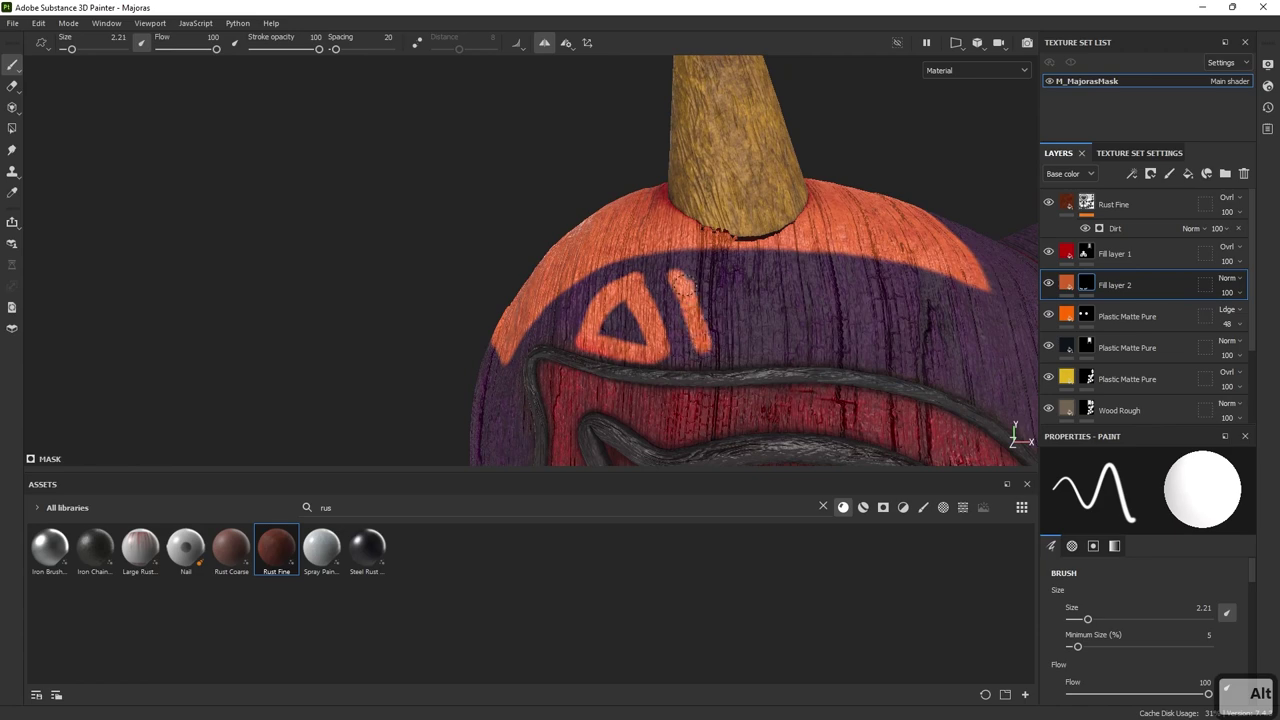
pyautogui.moveTo(680, 277); pyautogui.dragTo(745, 277)
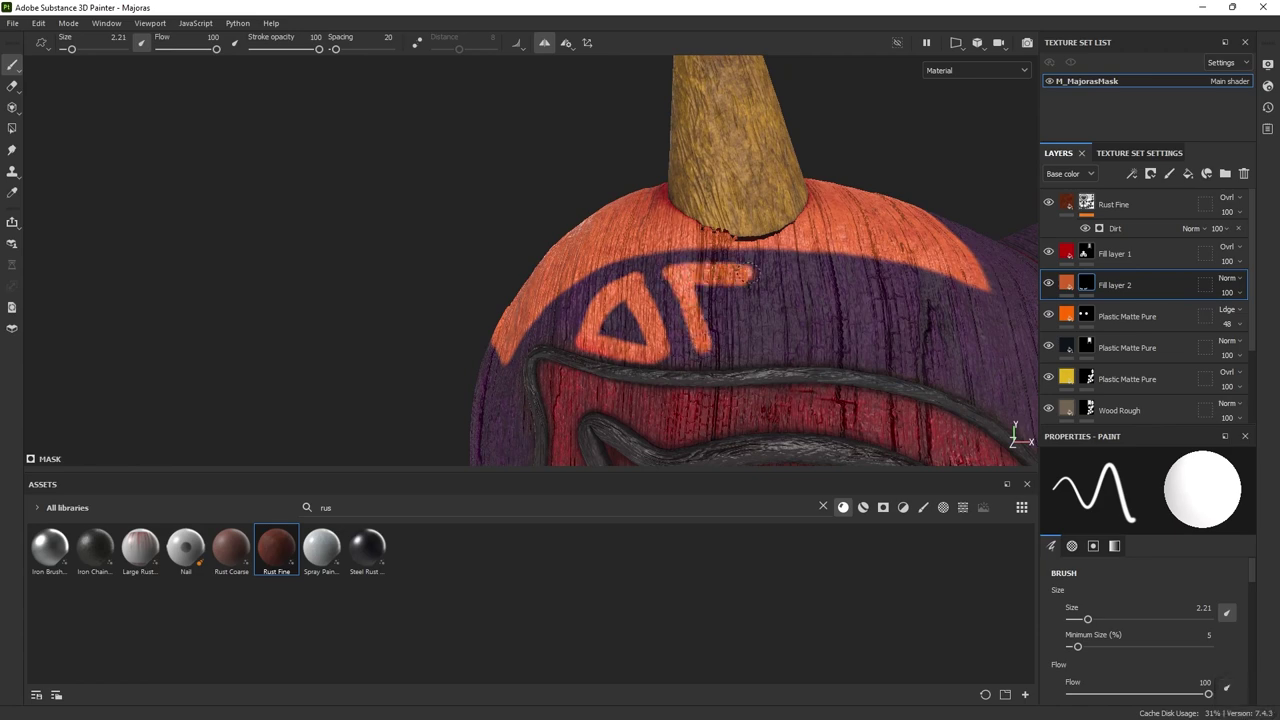
pyautogui.press('x')
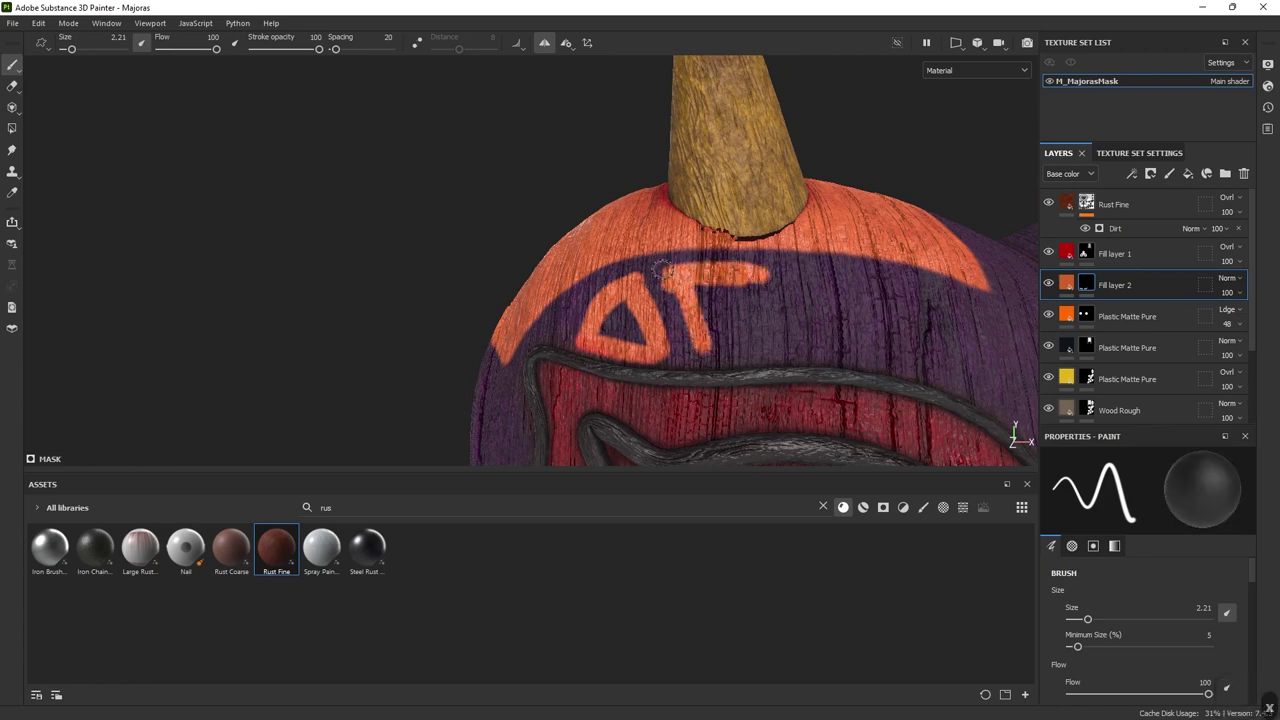
pyautogui.press('x')
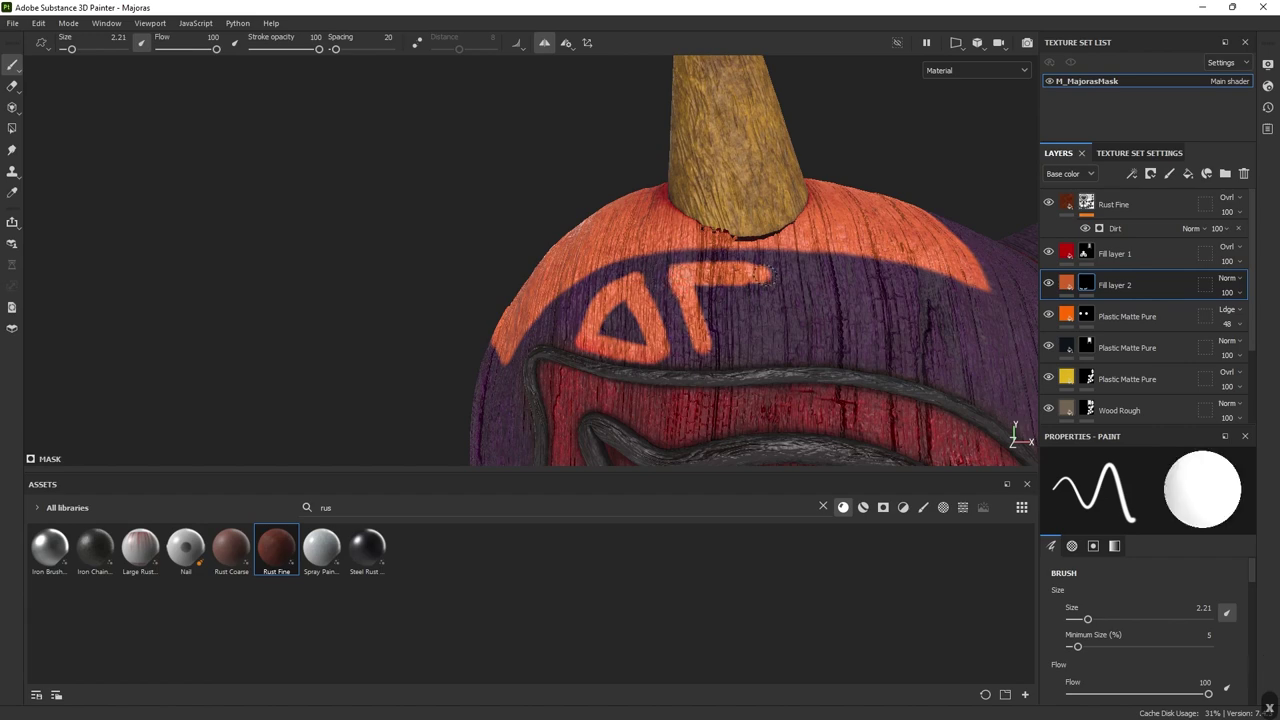
pyautogui.moveTo(758, 292); pyautogui.dragTo(712, 352)
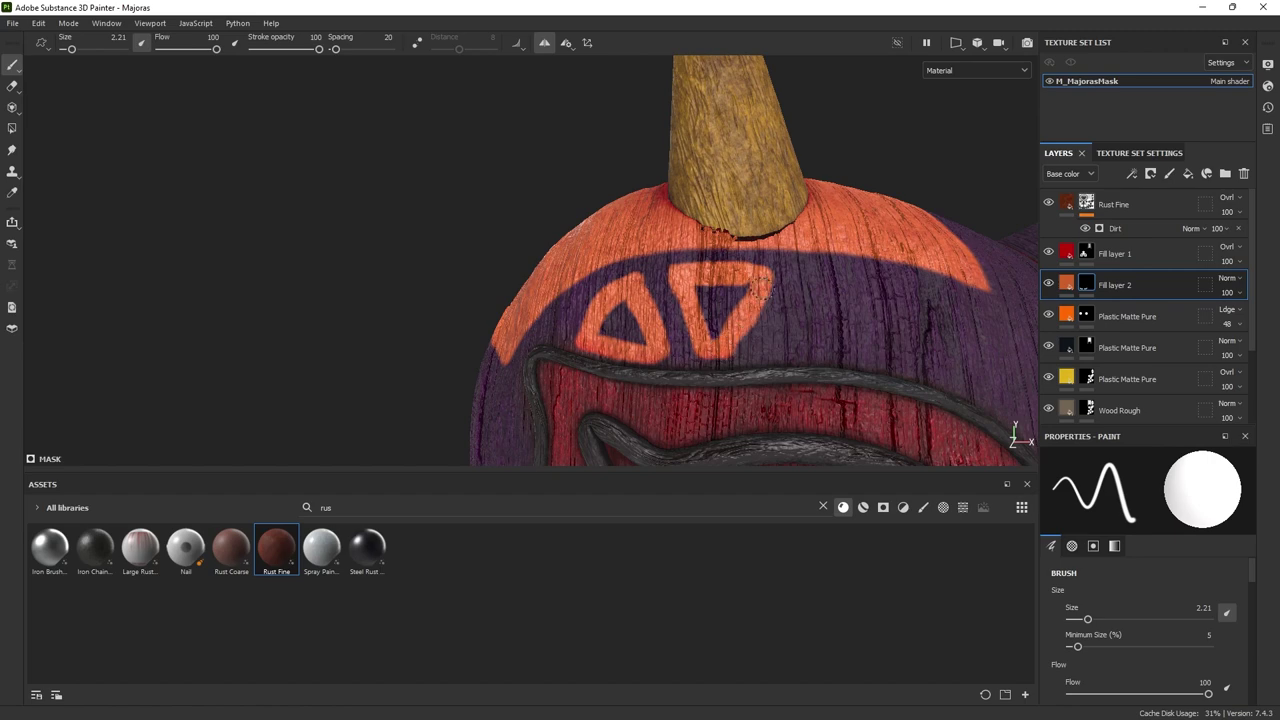
pyautogui.press('x')
pyautogui.keyDown('alt'); pyautogui.moveTo(751, 343); pyautogui.dragTo(722, 341, button='middle'); pyautogui.keyUp('alt')
# - Paint a third orange triangle outline pointing toward the mask's centre and clean up its edges
pyautogui.press('x')
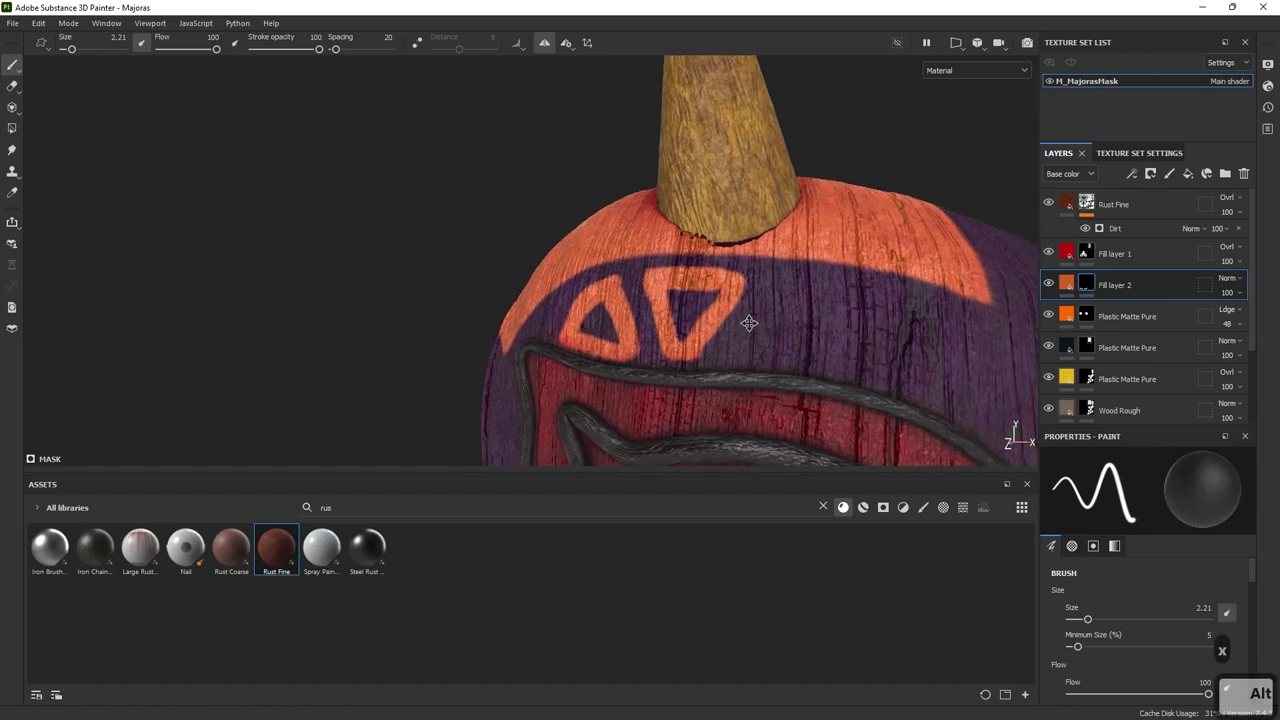
pyautogui.moveTo(722, 352); pyautogui.dragTo(755, 312)
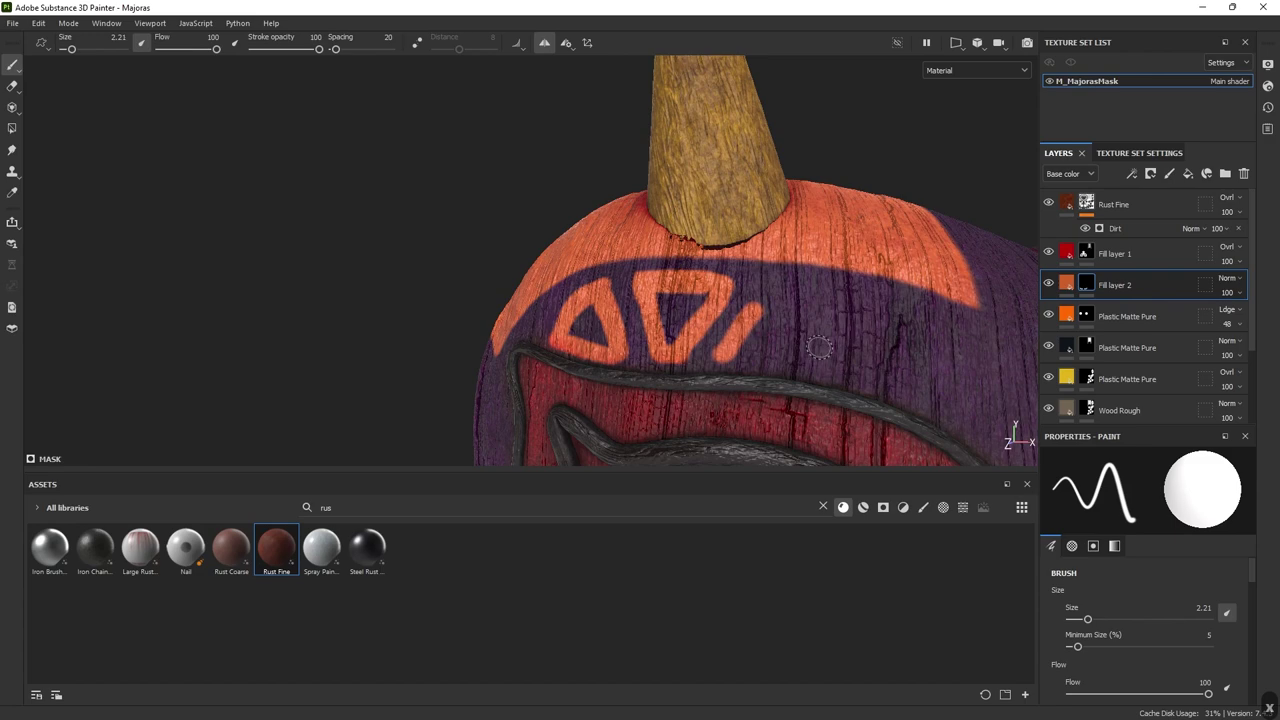
pyautogui.moveTo(732, 366)
pyautogui.mouseDown()
pyautogui.moveTo(872, 316)
pyautogui.moveTo(760, 301)
pyautogui.mouseUp()
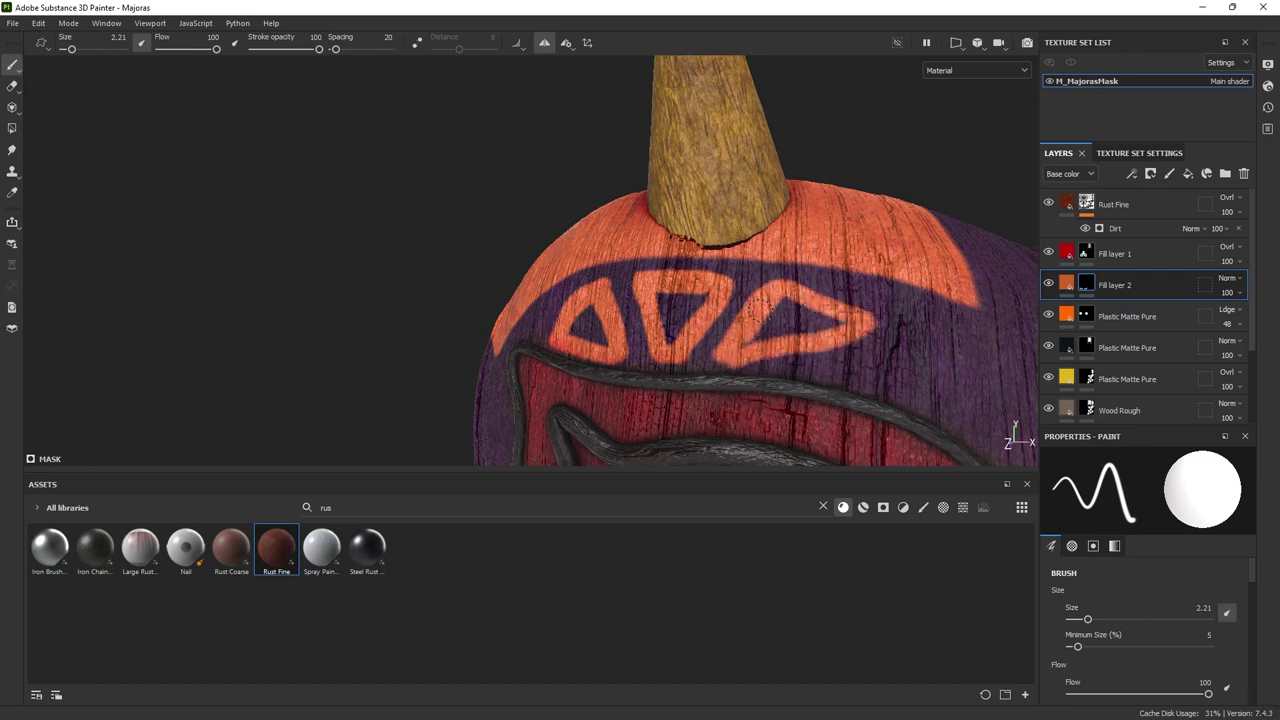
pyautogui.press('x')
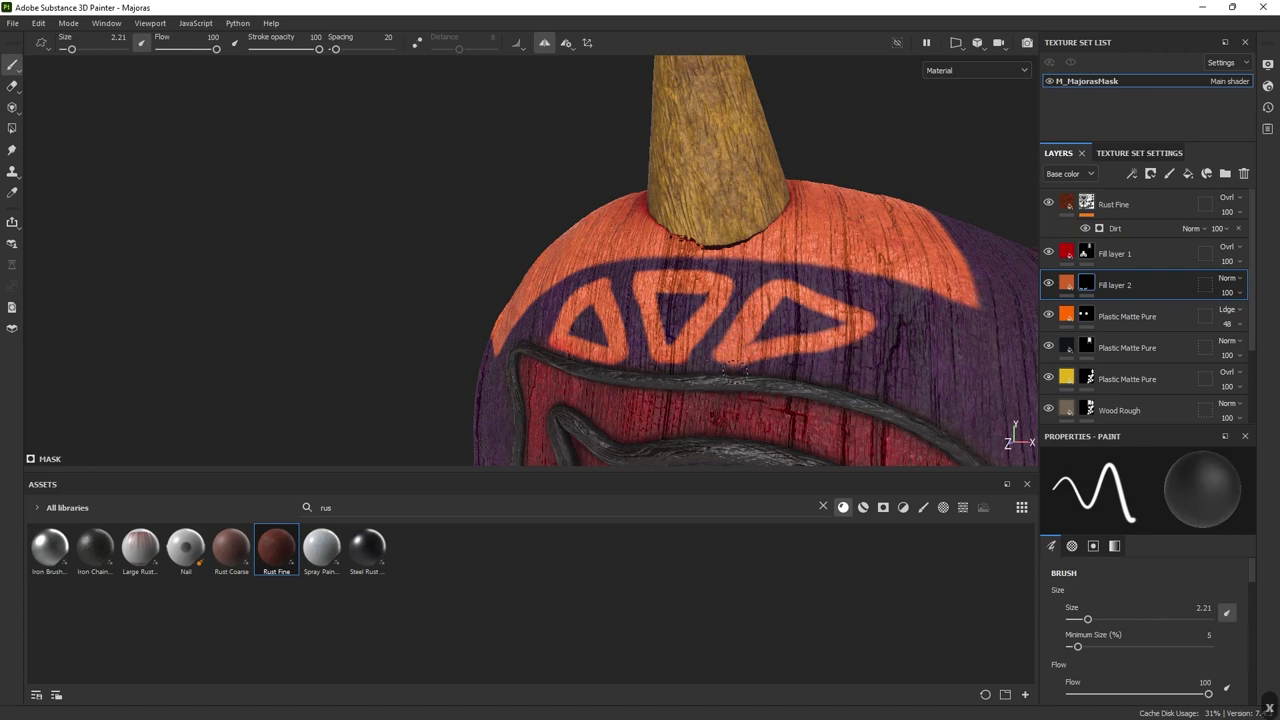
pyautogui.keyDown('alt'); pyautogui.moveTo(810, 367); pyautogui.dragTo(696, 306); pyautogui.keyUp('alt')
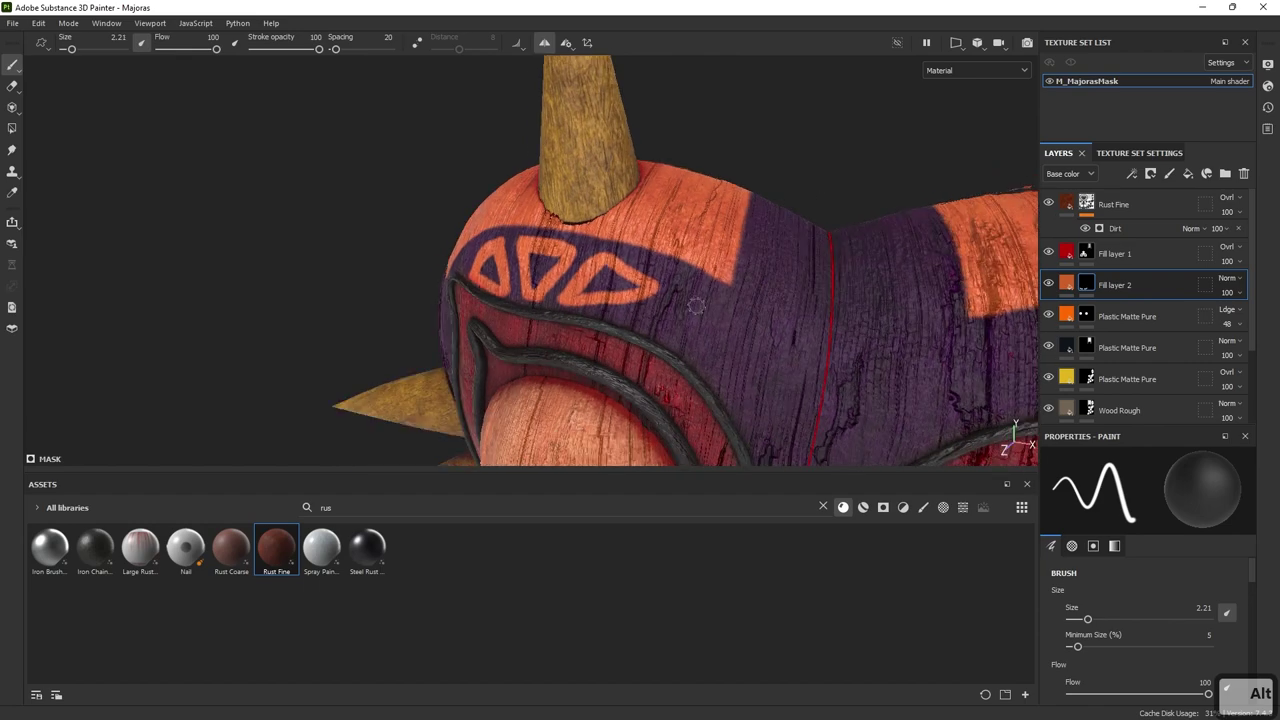
pyautogui.keyDown('alt'); pyautogui.moveTo(692, 357); pyautogui.dragTo(966, 297); pyautogui.keyUp('alt')
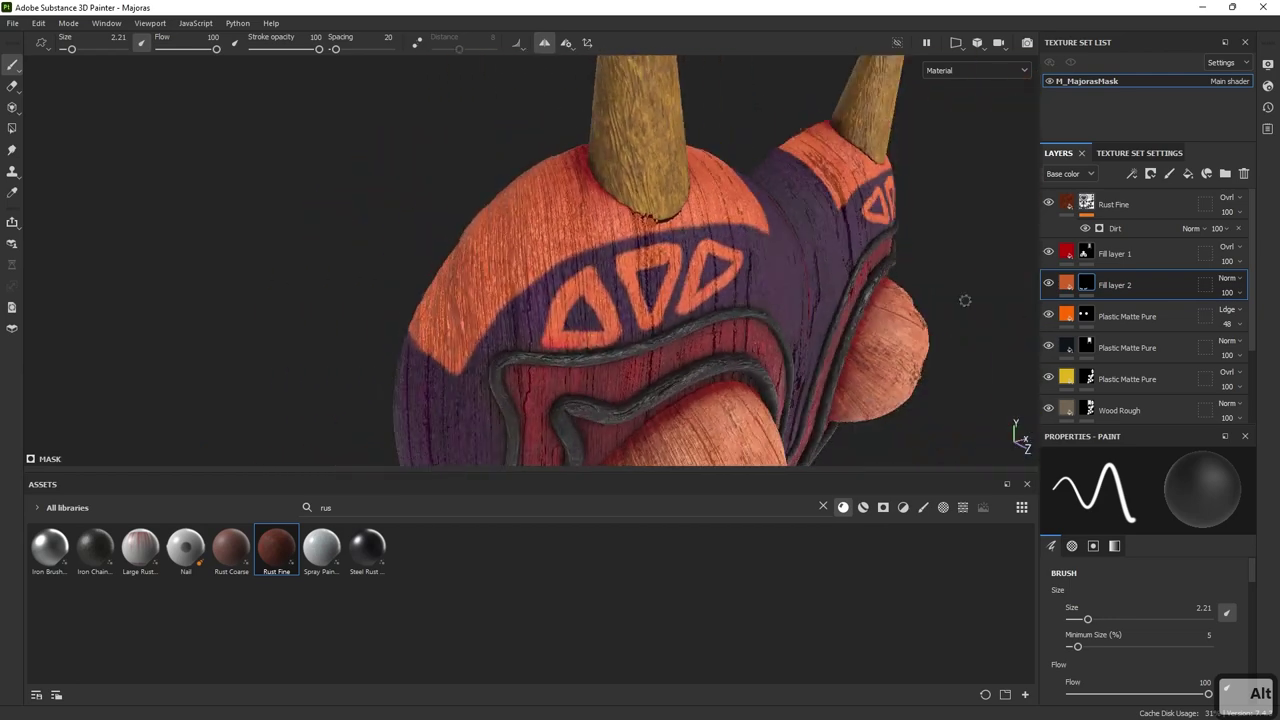
# - Move the dark Plastic Matte Pure layer above the orange Fill layer 2 and set the brush size to 1.56 for its mask
pyautogui.click(1086, 347)
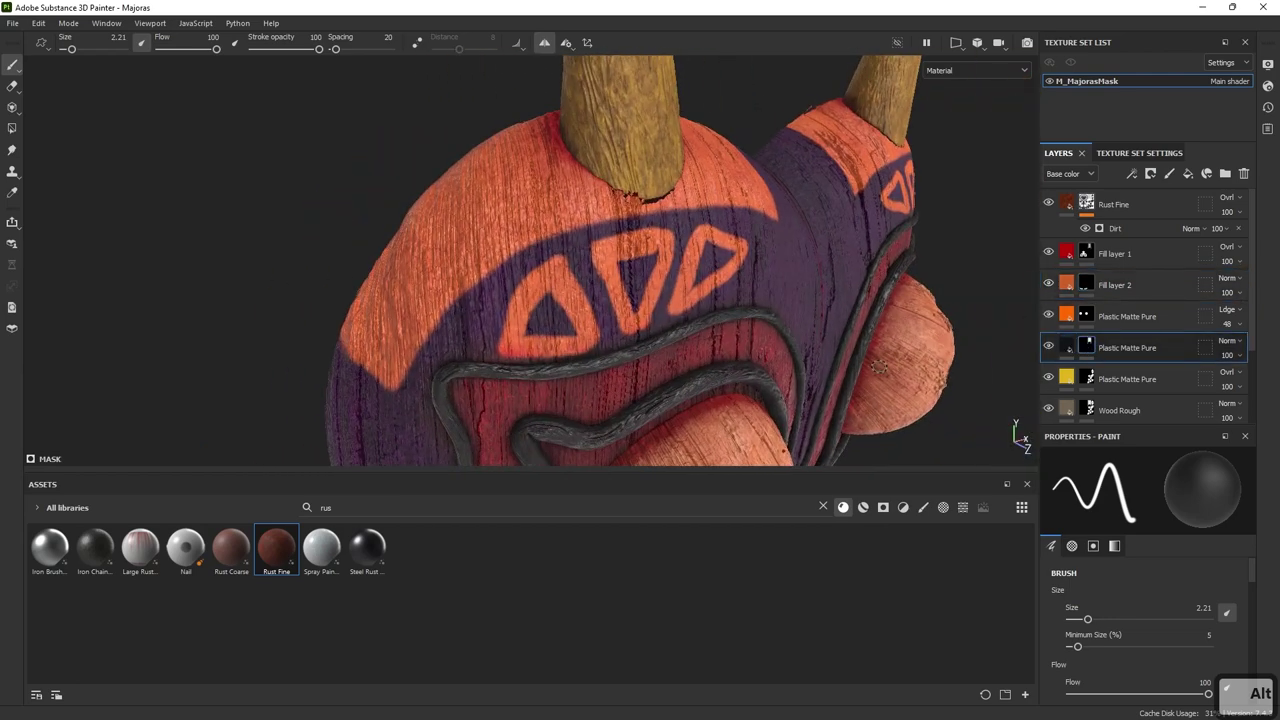
pyautogui.moveTo(1112, 342)
pyautogui.mouseDown()
pyautogui.moveTo(1100, 285)
pyautogui.moveTo(1068, 290)
pyautogui.mouseUp()
pyautogui.keyDown('alt'); pyautogui.moveTo(700, 300); pyautogui.dragTo(507, 388); pyautogui.keyUp('alt')
pyautogui.keyDown('ctrl'); pyautogui.moveTo(507, 388); pyautogui.dragTo(530, 370, button='right'); pyautogui.keyUp('ctrl')
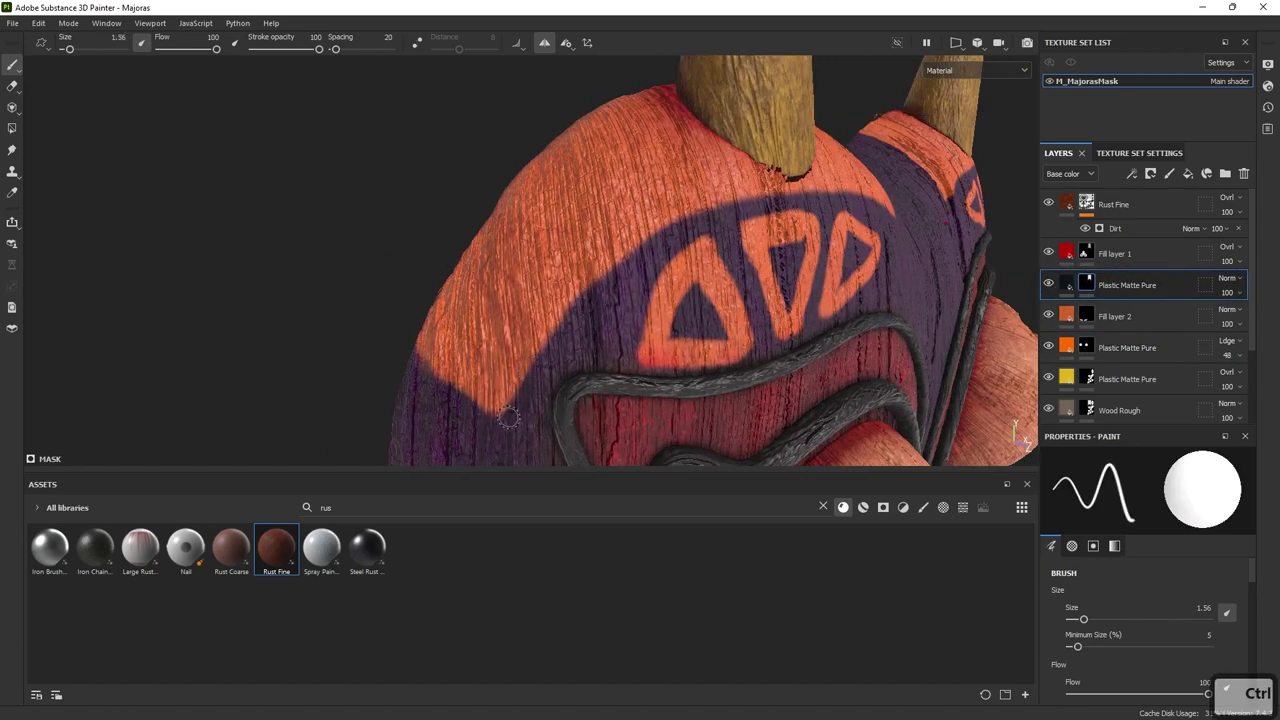
# - Paint a dark outline along the outer side end of the orange band
pyautogui.keyDown('alt'); pyautogui.moveTo(550, 345); pyautogui.dragTo(491, 266); pyautogui.keyUp('alt')
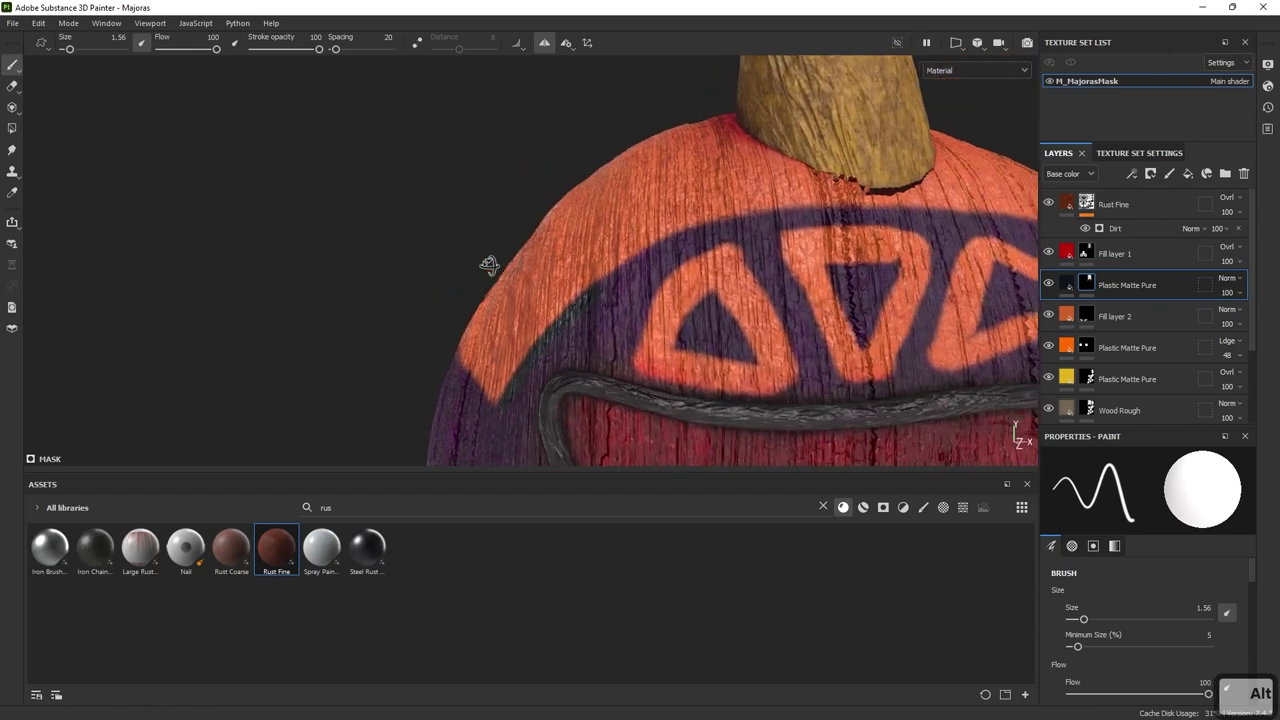
pyautogui.keyDown('alt'); pyautogui.moveTo(671, 301); pyautogui.dragTo(608, 355); pyautogui.keyUp('alt')
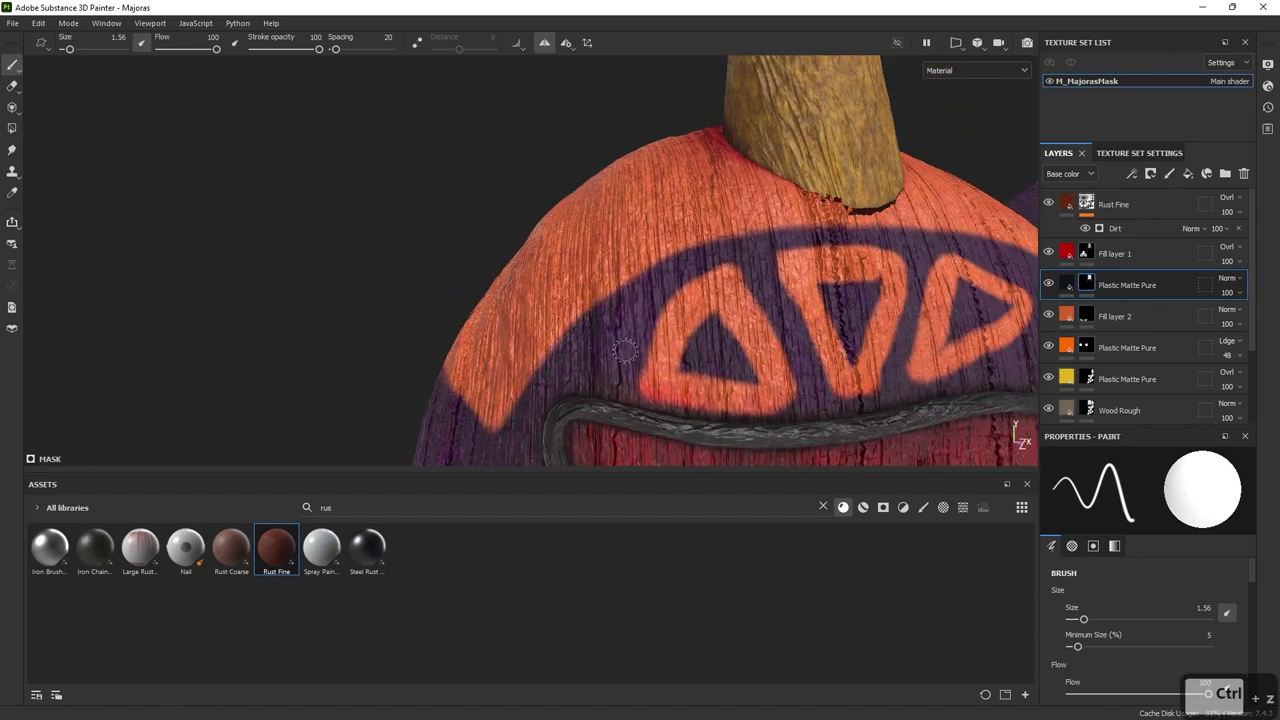
pyautogui.keyDown('alt'); pyautogui.moveTo(507, 350); pyautogui.dragTo(566, 298); pyautogui.keyUp('alt')
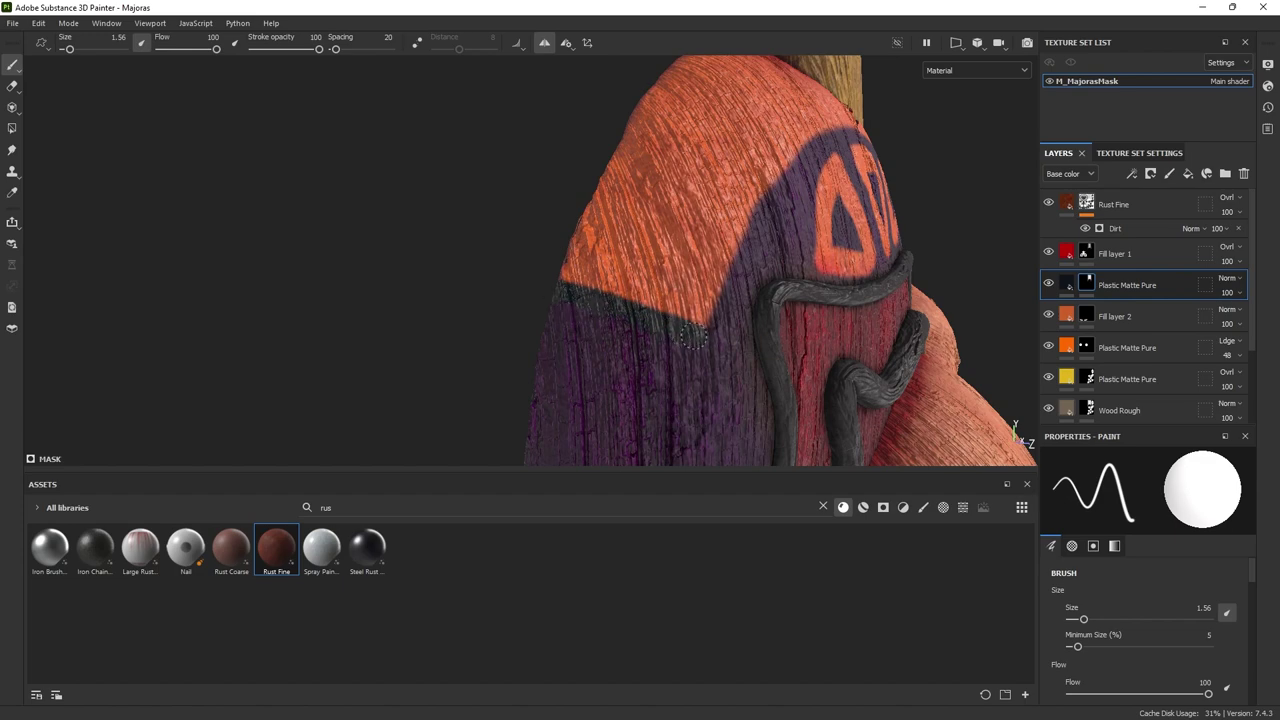
pyautogui.moveTo(699, 341)
pyautogui.keyDown('alt'); pyautogui.mouseDown()
pyautogui.moveTo(646, 346)
pyautogui.moveTo(663, 406)
pyautogui.moveTo(666, 306)
pyautogui.moveTo(739, 280)
pyautogui.moveTo(735, 226)
pyautogui.moveTo(594, 250)
pyautogui.moveTo(706, 325)
pyautogui.mouseUp(); pyautogui.keyUp('alt')
pyautogui.keyDown('alt'); pyautogui.moveTo(748, 283); pyautogui.dragTo(635, 241); pyautogui.keyUp('alt')
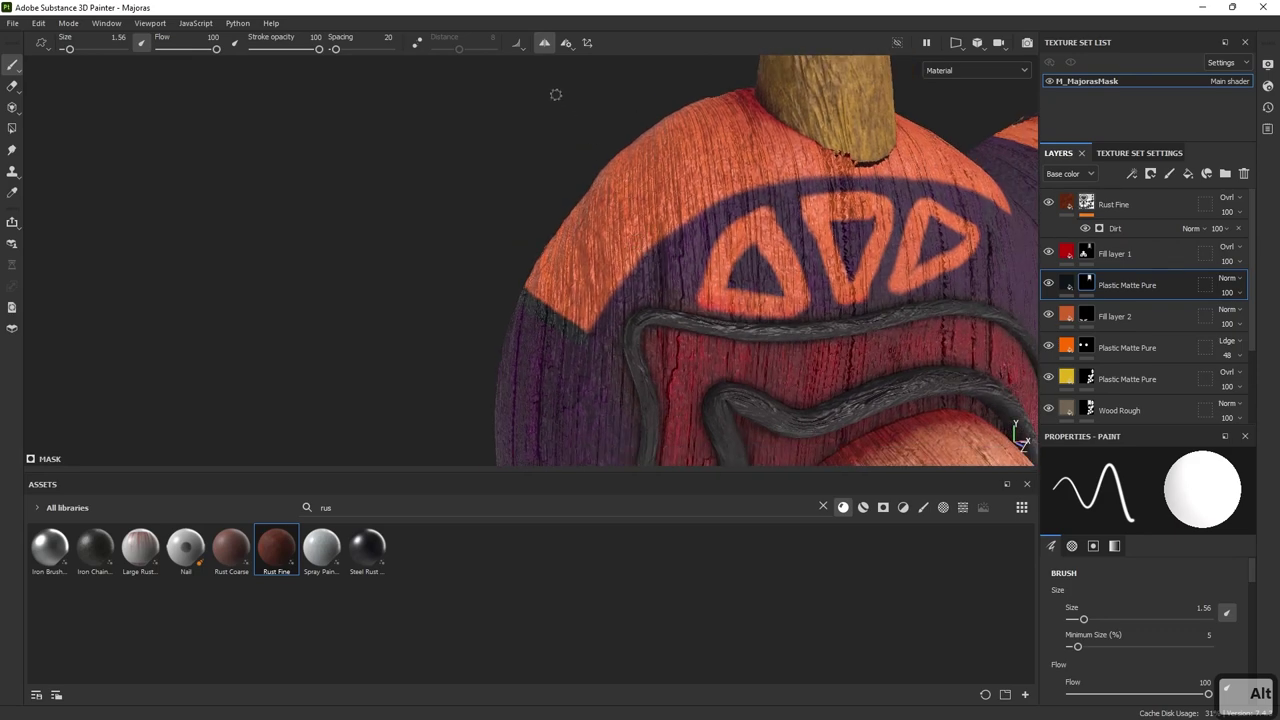
# - Turn on Lazy Mouse at distance 11.19 and paint dark outlines along the orange band's curved lower edge and inner side edge
pyautogui.click(415, 44)
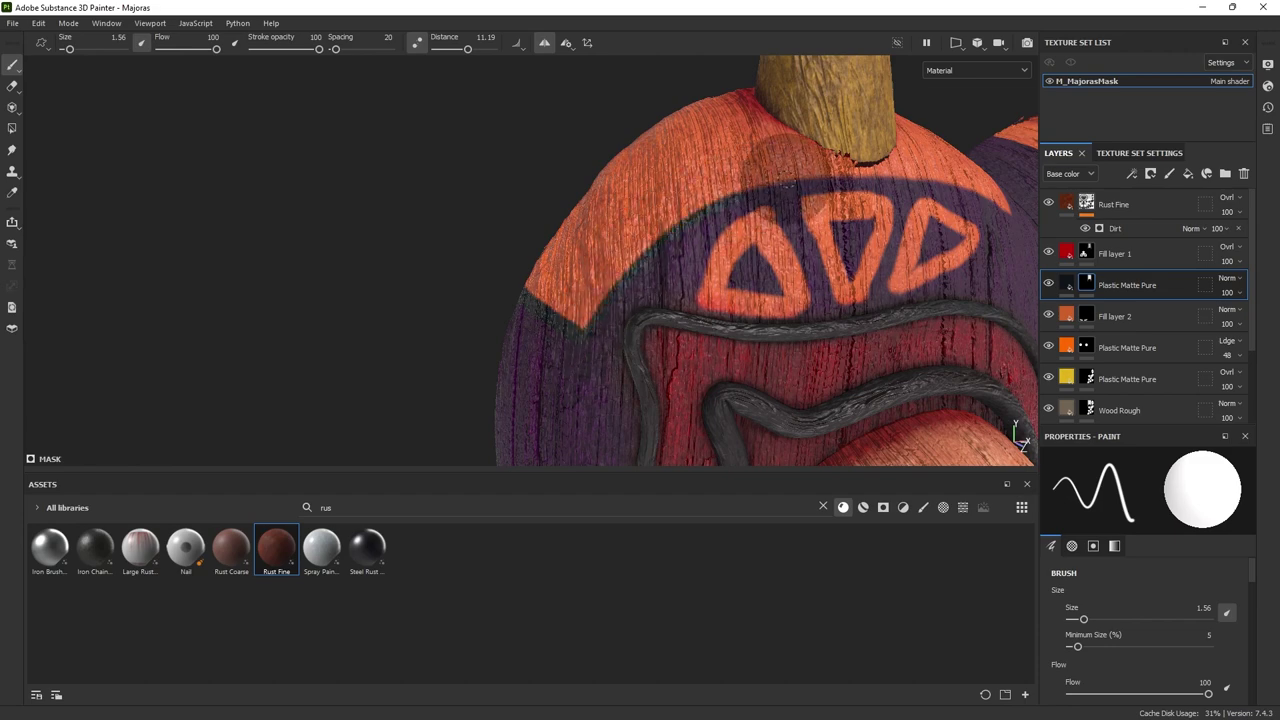
pyautogui.keyDown('alt'); pyautogui.moveTo(845, 169); pyautogui.dragTo(571, 224); pyautogui.keyUp('alt')
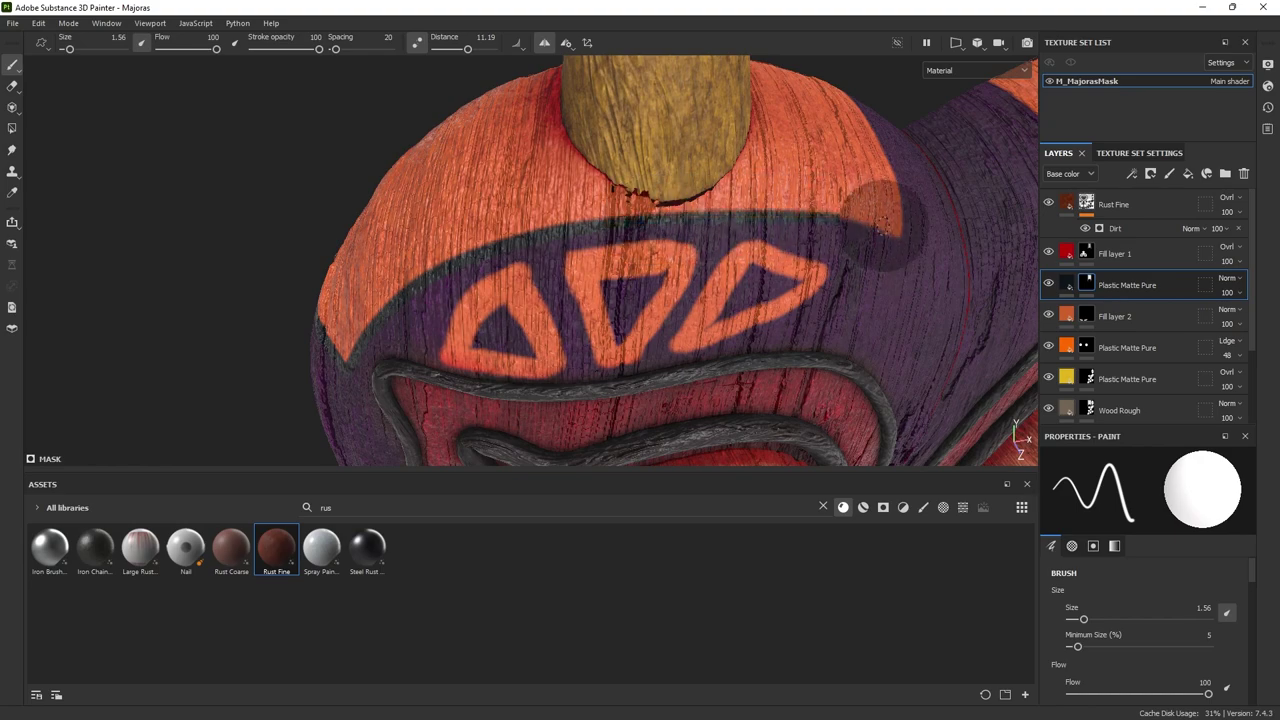
pyautogui.keyDown('alt'); pyautogui.moveTo(923, 243); pyautogui.dragTo(663, 249); pyautogui.keyUp('alt')
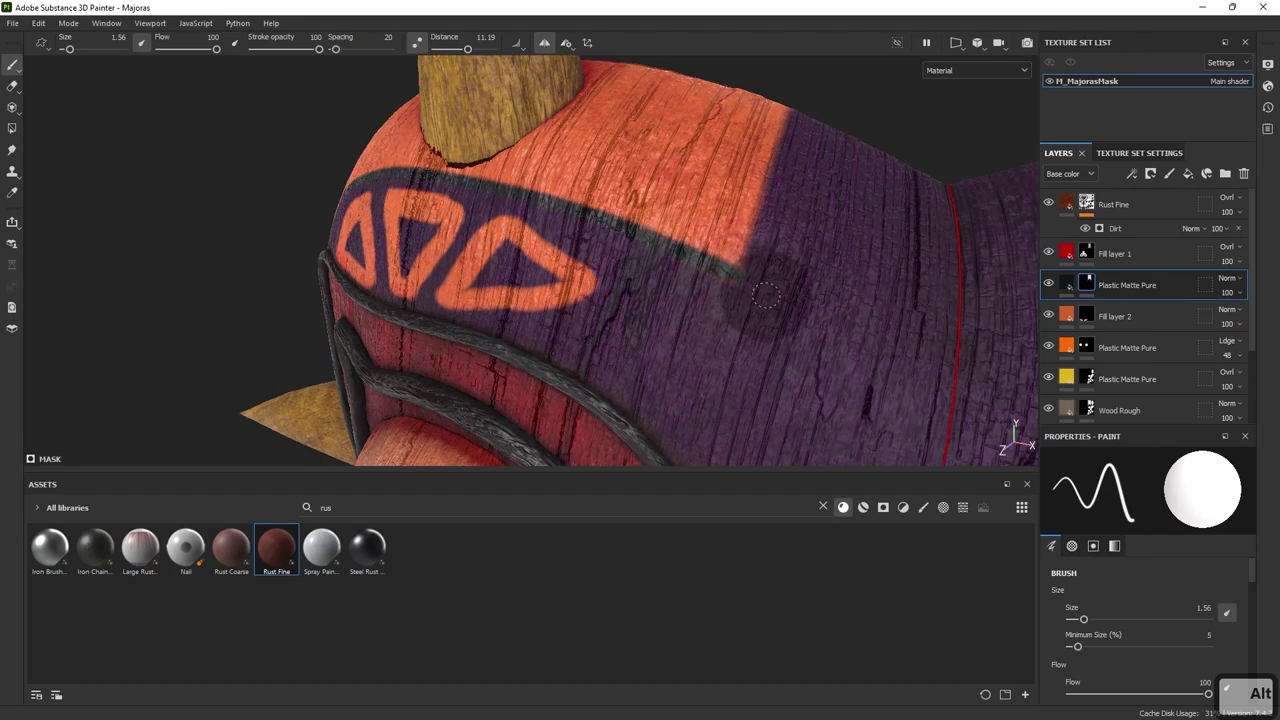
pyautogui.keyDown('alt'); pyautogui.moveTo(768, 296); pyautogui.dragTo(608, 363); pyautogui.keyUp('alt')
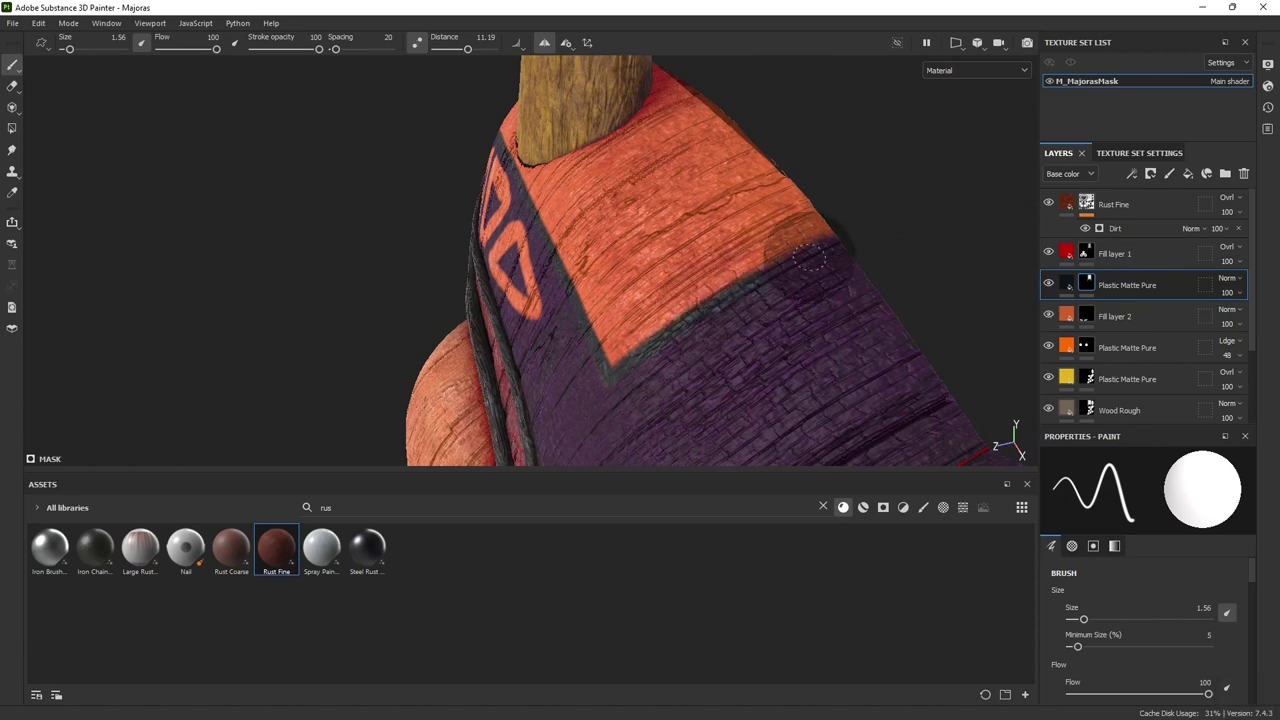
pyautogui.moveTo(877, 234)
pyautogui.keyDown('alt'); pyautogui.mouseDown()
pyautogui.moveTo(735, 233)
pyautogui.moveTo(821, 316)
pyautogui.moveTo(753, 185)
pyautogui.mouseUp(); pyautogui.keyUp('alt')
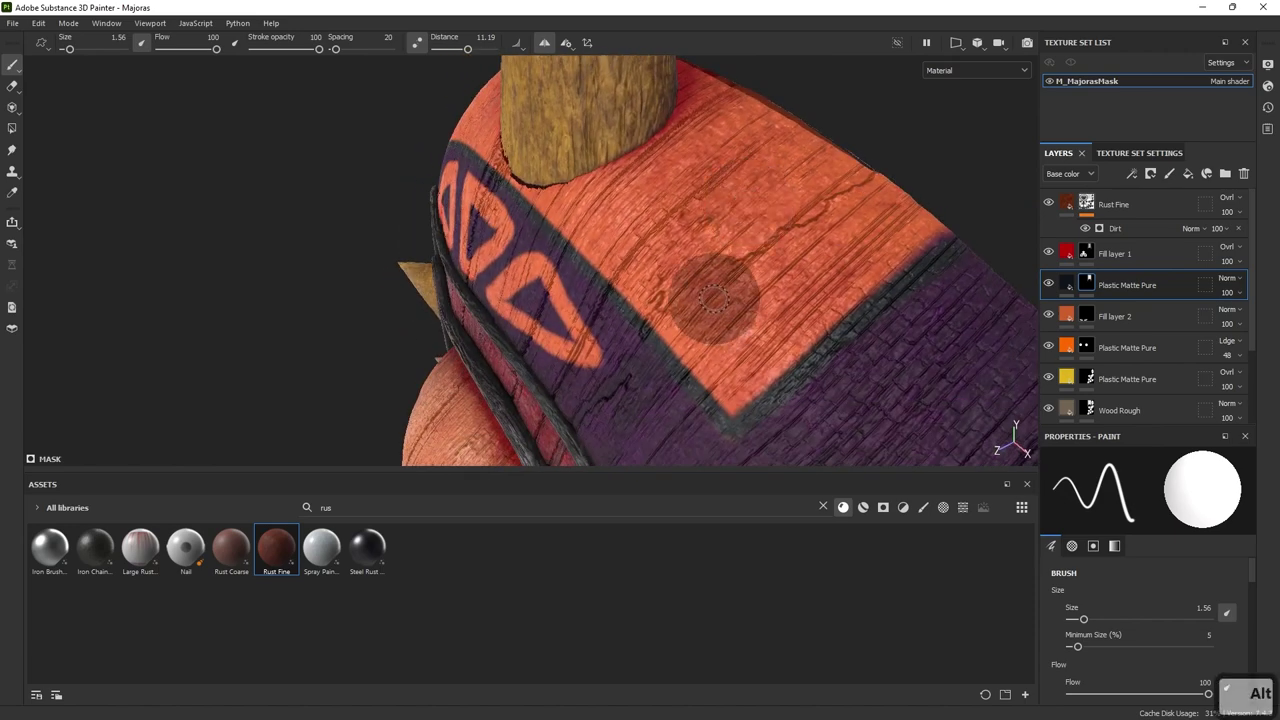
# - Turn off Lazy Mouse and paint a solid dark rectangular stripe across the orange band near its inner end
pyautogui.click(415, 43)
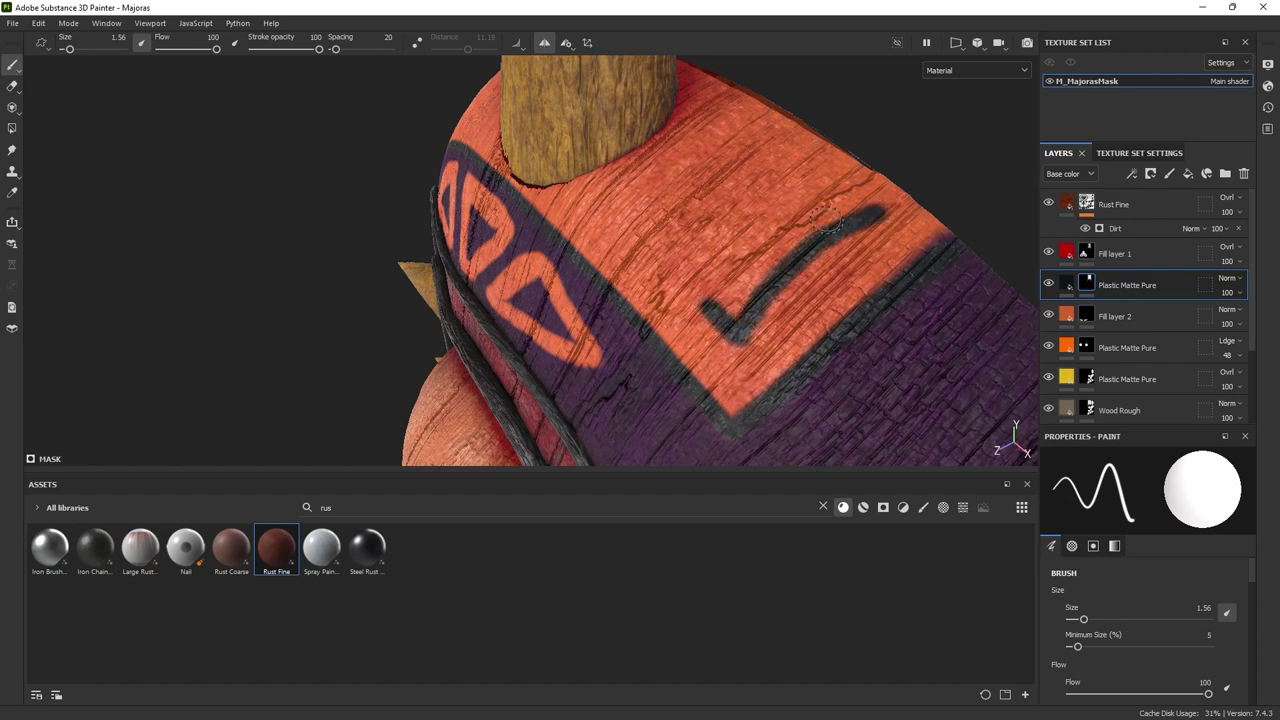
pyautogui.hotkey('ctrl', 'z')
pyautogui.moveTo(706, 298); pyautogui.dragTo(742, 338)
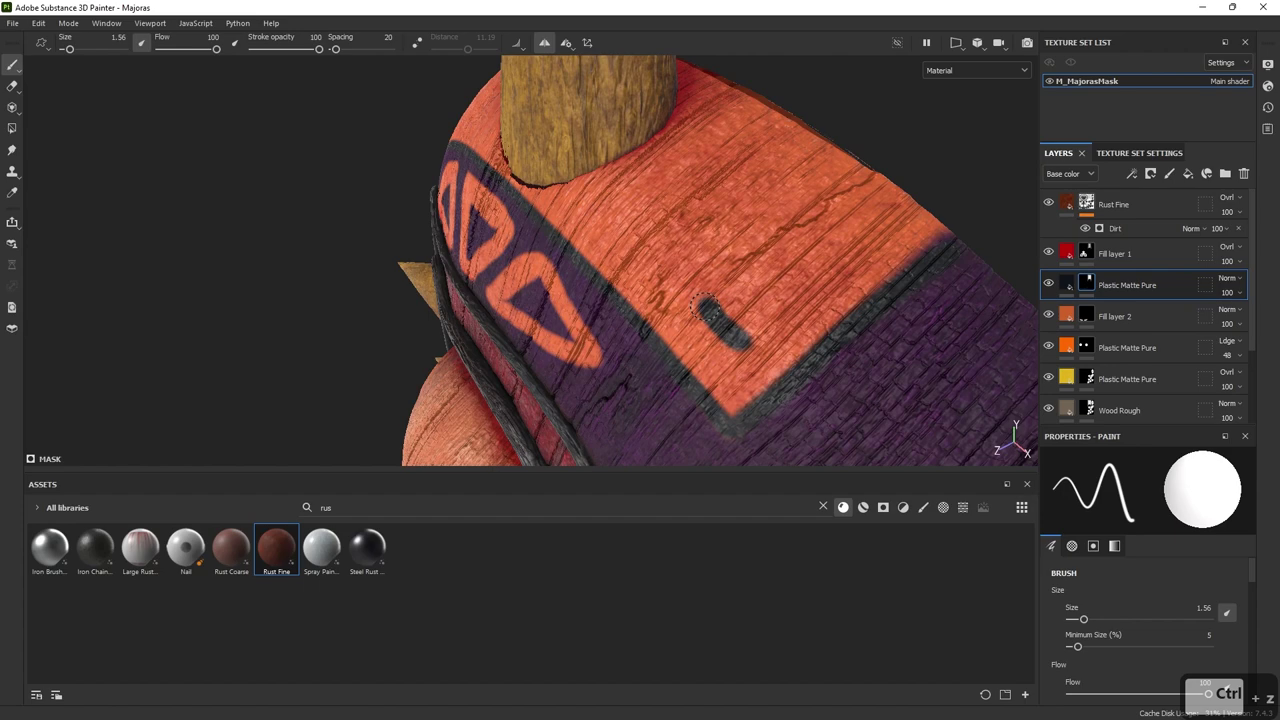
pyautogui.press('shift')
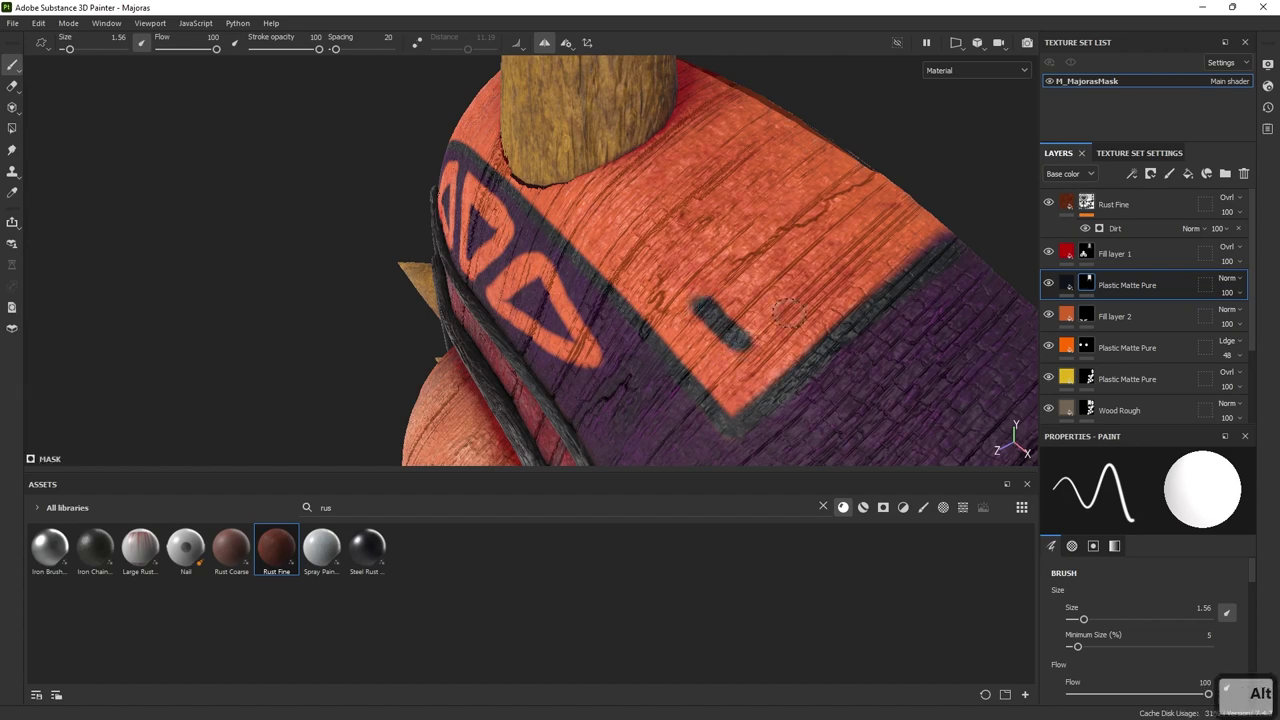
pyautogui.keyDown('alt'); pyautogui.moveTo(707, 310); pyautogui.dragTo(654, 357, button='middle'); pyautogui.keyUp('alt')
pyautogui.click(650, 350)
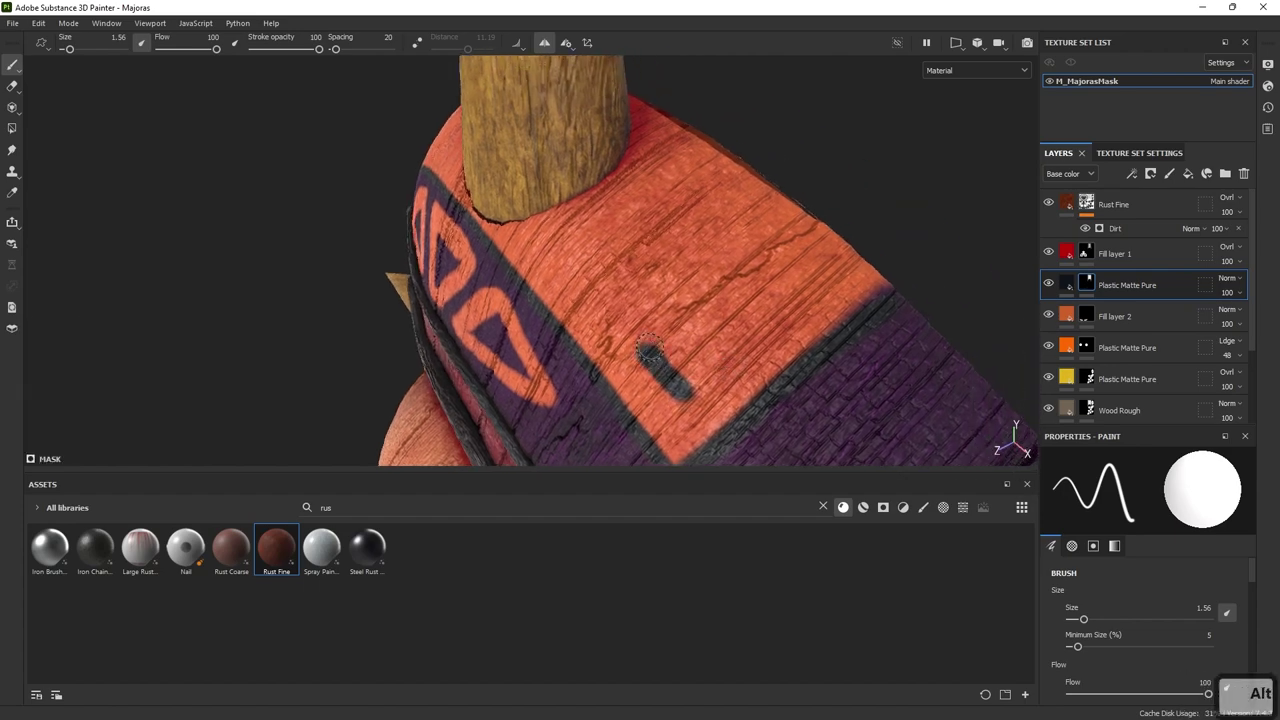
pyautogui.keyDown('shift'); pyautogui.click(806, 215); pyautogui.keyUp('shift')
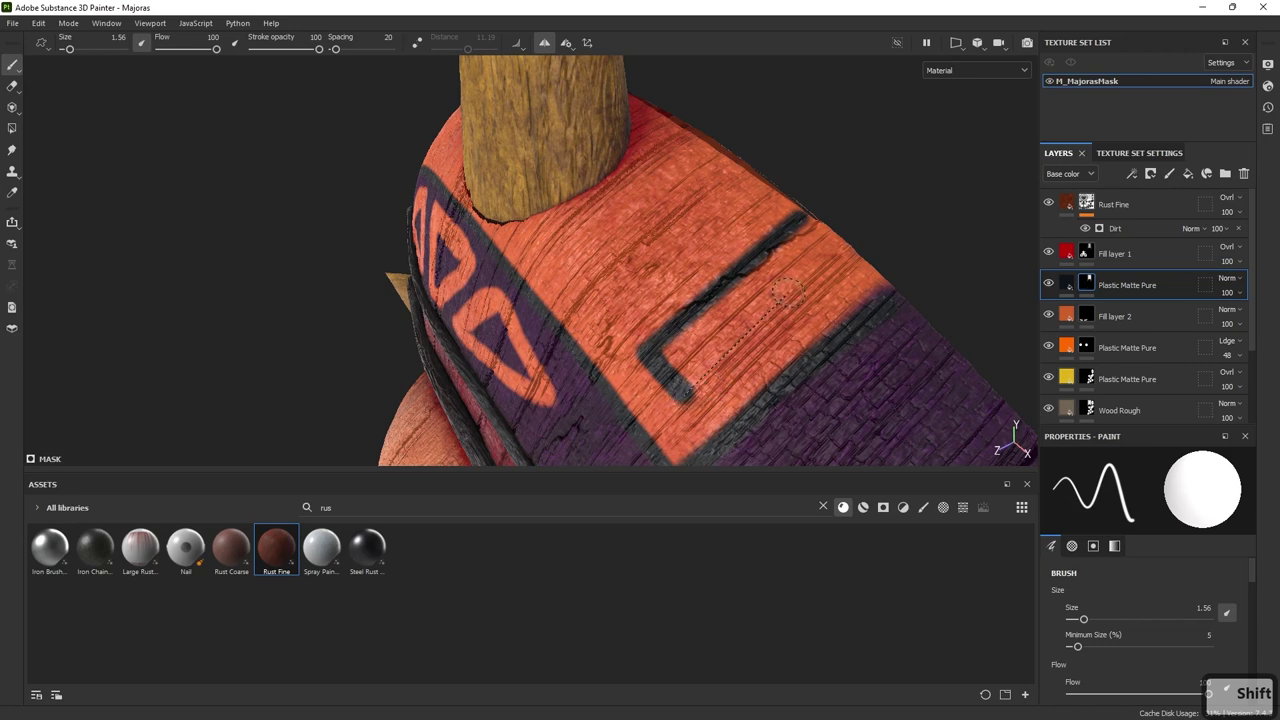
pyautogui.keyDown('shift'); pyautogui.click(836, 251); pyautogui.keyUp('shift')
pyautogui.moveTo(838, 250)
pyautogui.mouseDown()
pyautogui.moveTo(779, 296)
pyautogui.moveTo(800, 240)
pyautogui.moveTo(766, 292)
pyautogui.moveTo(656, 363)
pyautogui.moveTo(740, 330)
pyautogui.mouseUp()
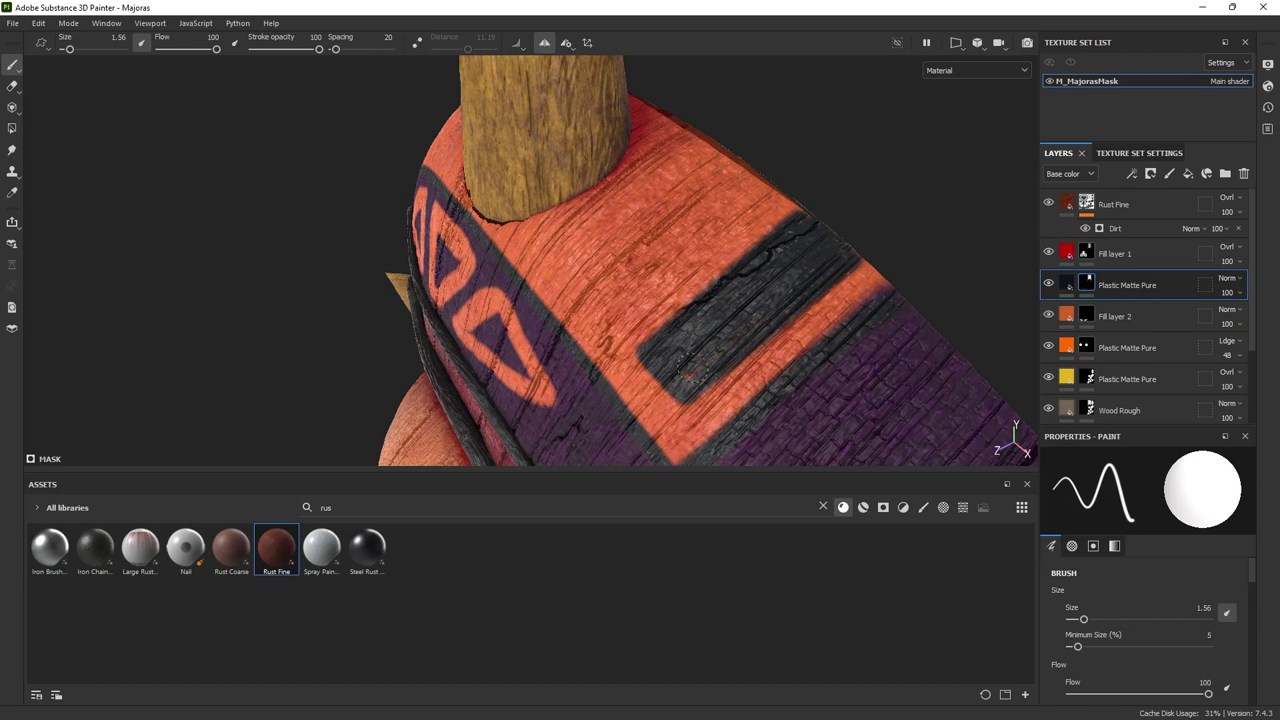
# - Outline and fill a second dark stripe across the orange band, between the first stripe and the horn
pyautogui.keyDown('alt'); pyautogui.moveTo(680, 382); pyautogui.dragTo(786, 317); pyautogui.keyUp('alt')
pyautogui.moveTo(714, 365); pyautogui.dragTo(781, 396)
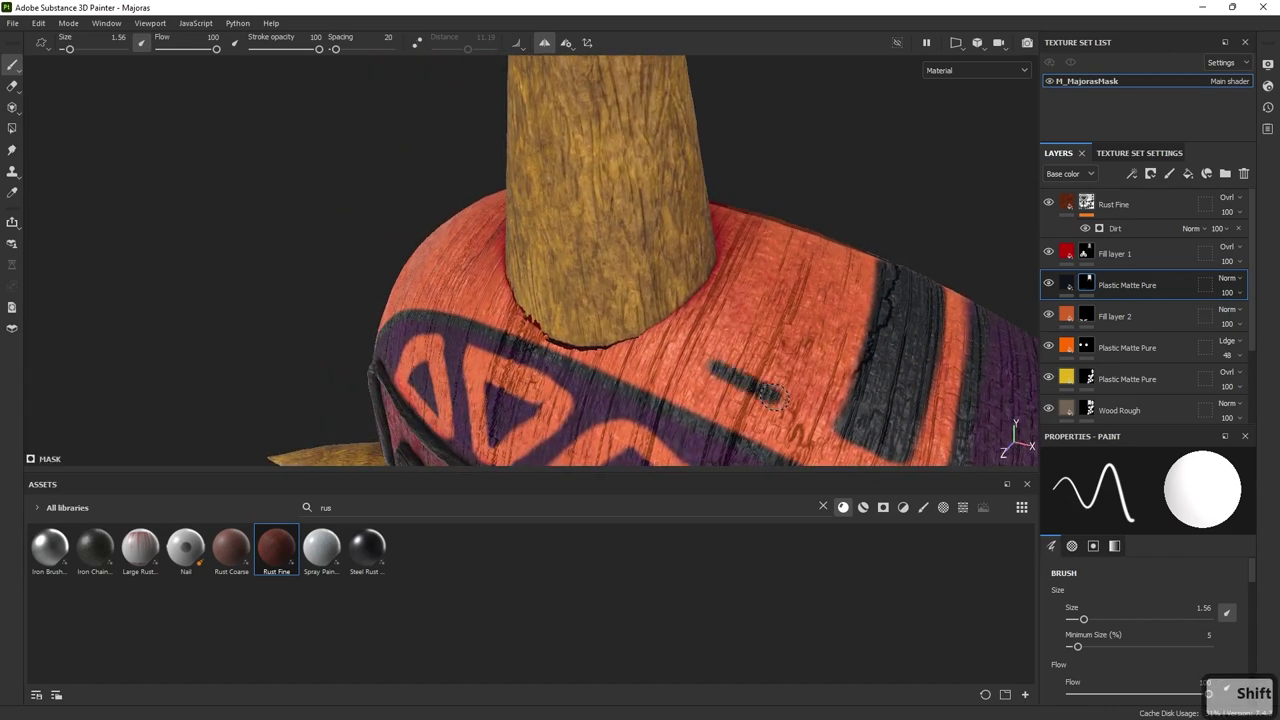
pyautogui.keyDown('shift'); pyautogui.click(833, 240); pyautogui.keyUp('shift')
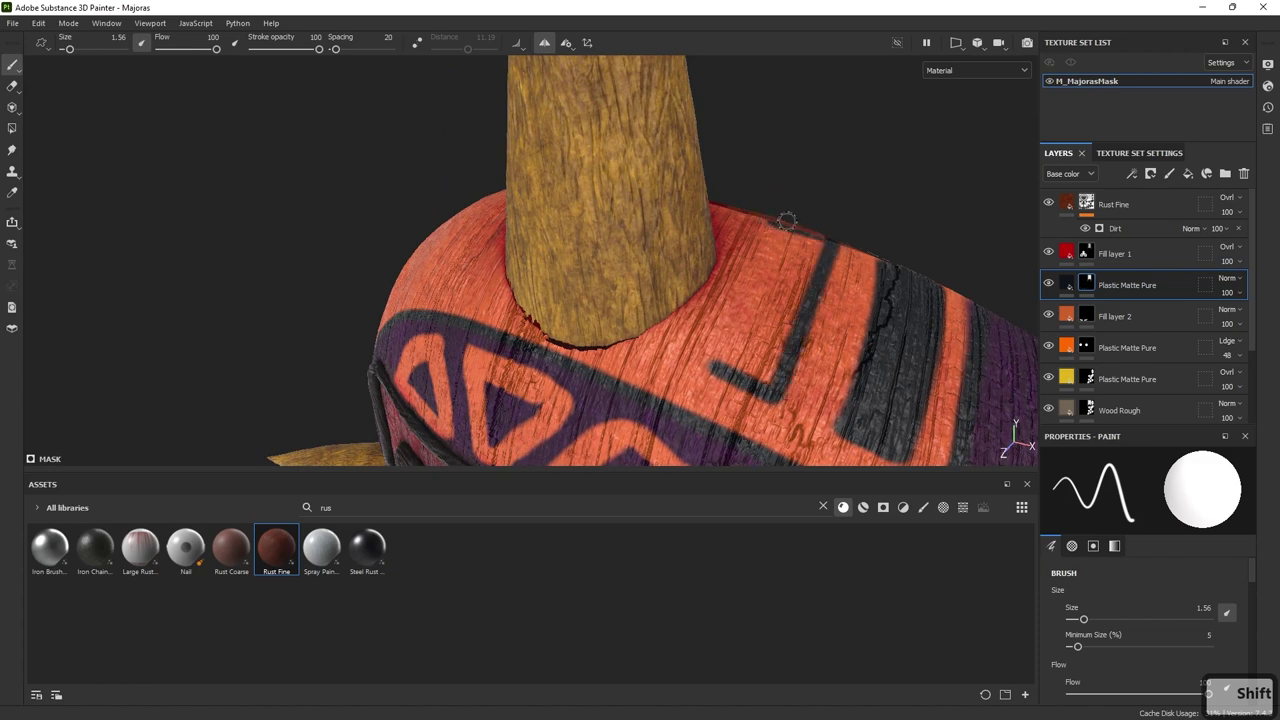
pyautogui.keyDown('shift'); pyautogui.click(715, 374); pyautogui.keyUp('shift')
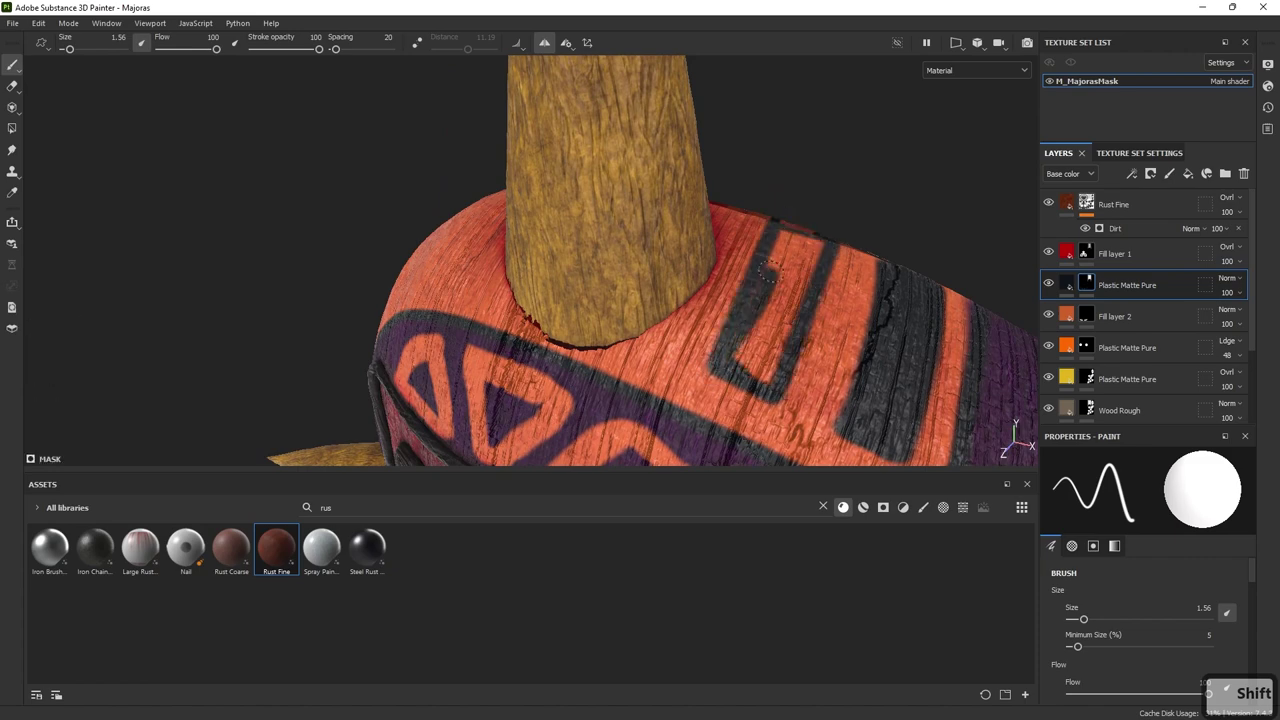
pyautogui.moveTo(740, 364)
pyautogui.mouseDown()
pyautogui.moveTo(790, 250)
pyautogui.moveTo(776, 376)
pyautogui.moveTo(800, 250)
pyautogui.moveTo(804, 264)
pyautogui.mouseUp()
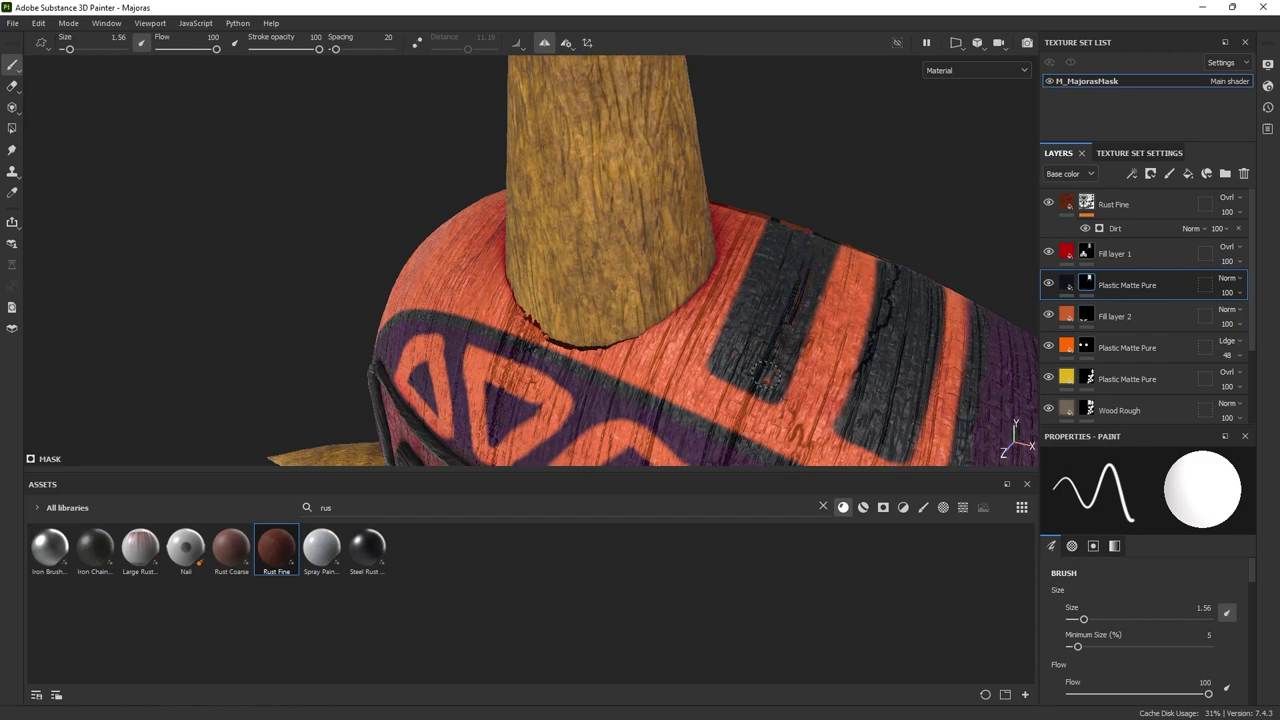
# - Outline and fill a dark stripe across the orange band just beyond the outer side of the horn
pyautogui.keyDown('alt'); pyautogui.moveTo(766, 376); pyautogui.dragTo(709, 334); pyautogui.keyUp('alt')
pyautogui.keyDown('alt'); pyautogui.moveTo(709, 334); pyautogui.dragTo(729, 356, button='middle'); pyautogui.keyUp('alt')
pyautogui.keyDown('alt'); pyautogui.moveTo(729, 356); pyautogui.dragTo(765, 297, button='right'); pyautogui.keyUp('alt')
pyautogui.keyDown('alt'); pyautogui.moveTo(764, 297); pyautogui.dragTo(730, 340); pyautogui.keyUp('alt')
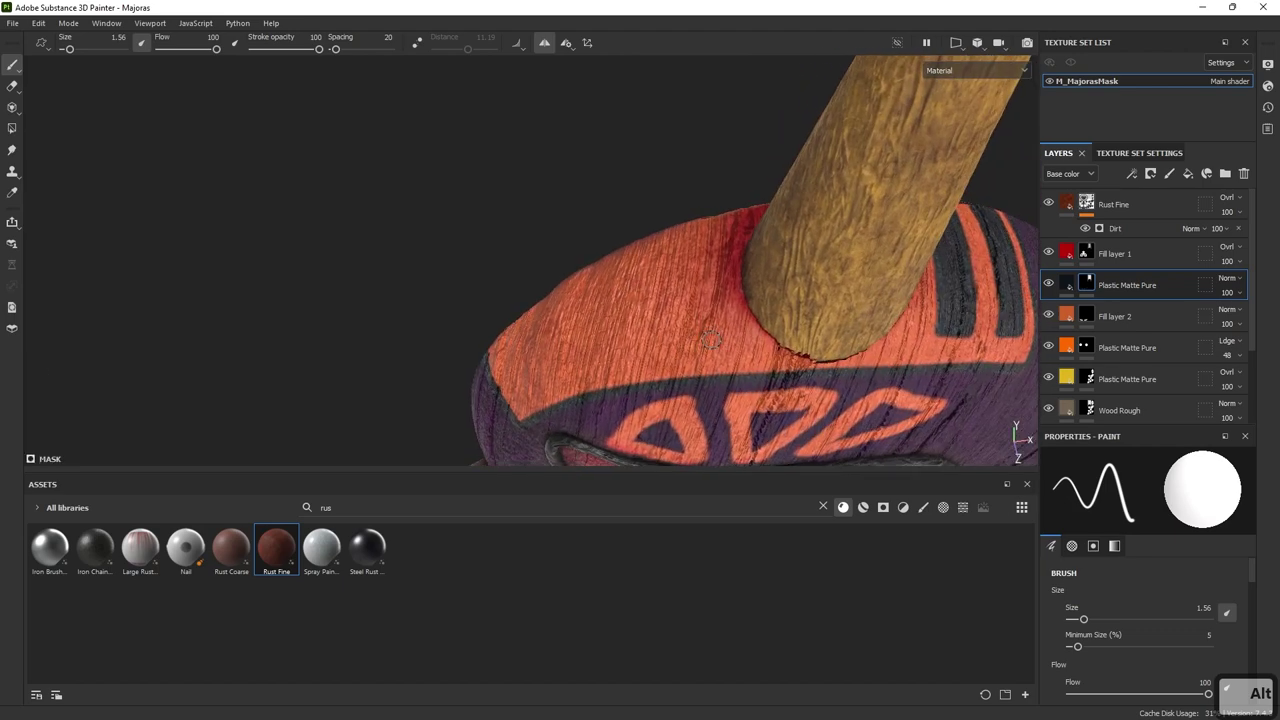
pyautogui.click(710, 340)
pyautogui.keyDown('shift'); pyautogui.click(737, 336); pyautogui.keyUp('shift')
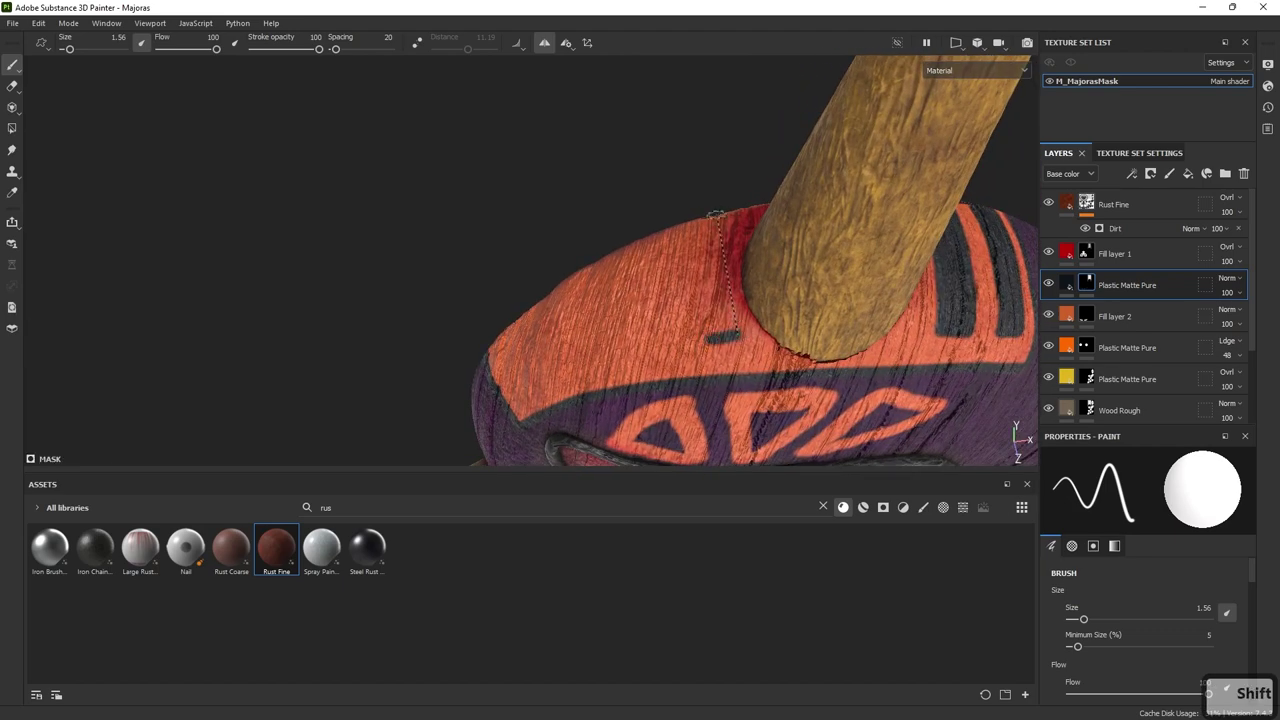
pyautogui.keyDown('shift'); pyautogui.click(715, 214); pyautogui.keyUp('shift')
pyautogui.keyDown('shift'); pyautogui.click(704, 333); pyautogui.keyUp('shift')
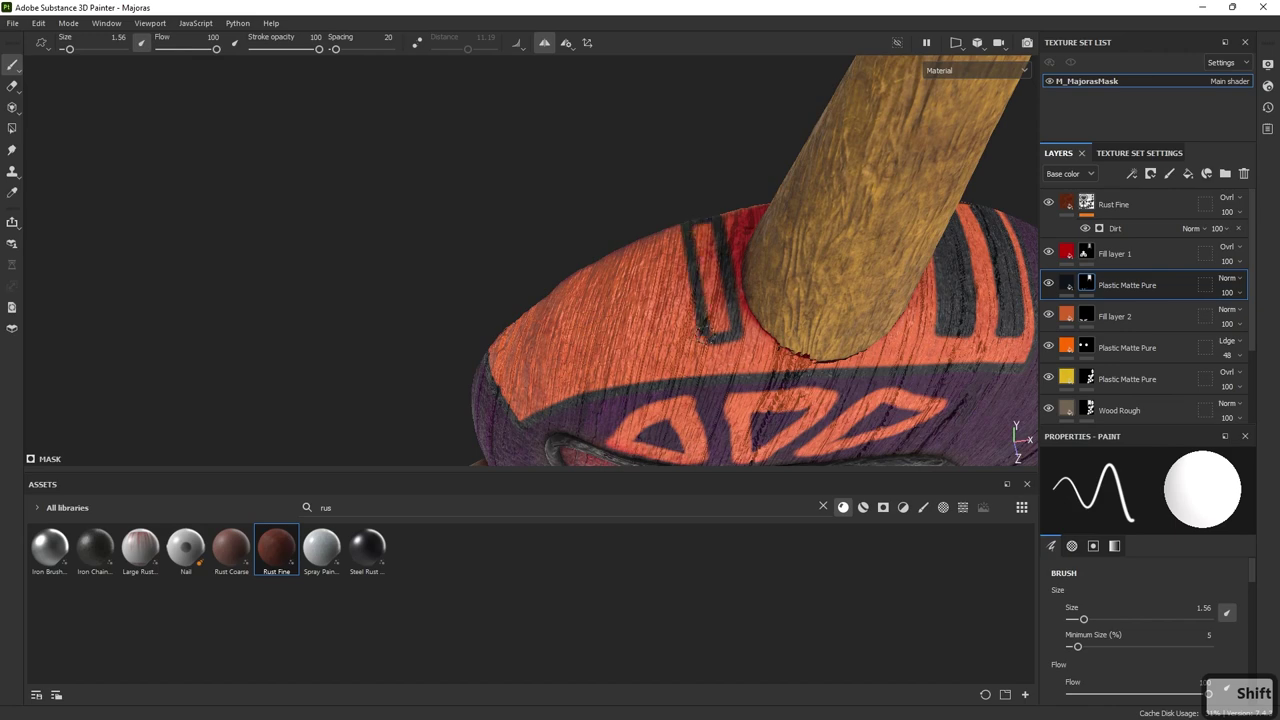
pyautogui.keyDown('shift'); pyautogui.click(698, 222); pyautogui.keyUp('shift')
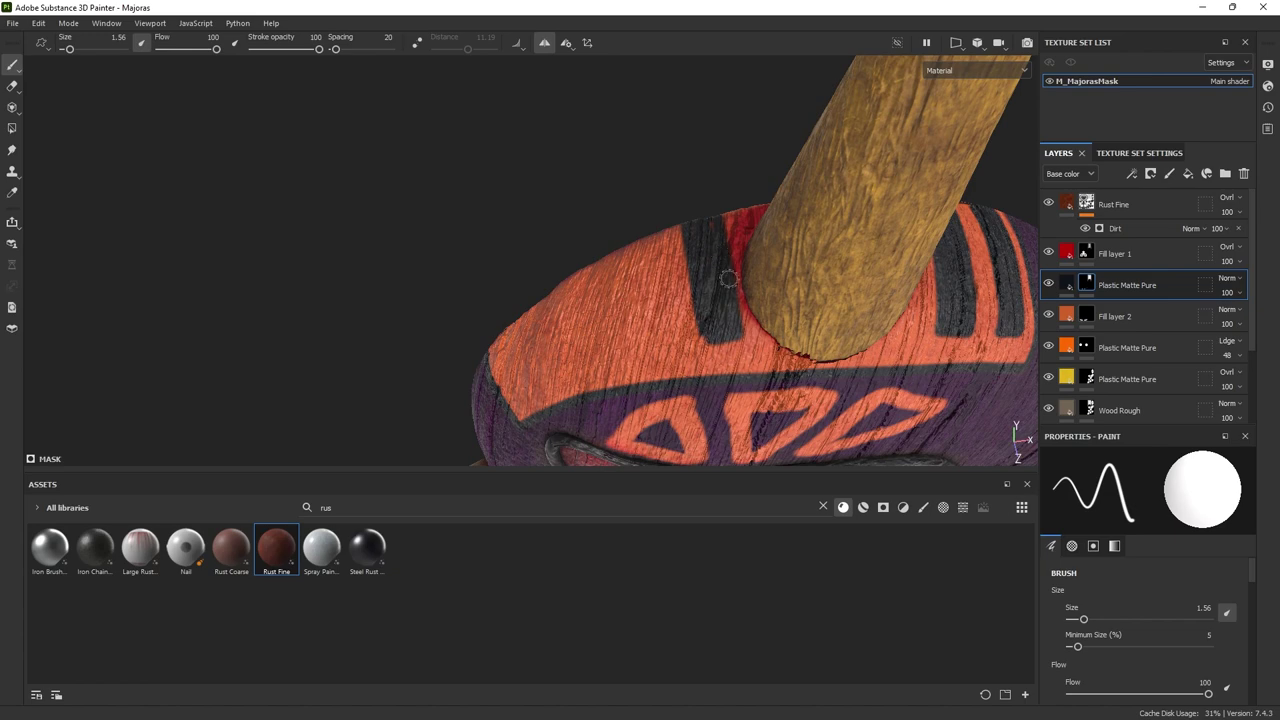
# - Paint another solid dark stripe across the band, one gap further outward from the stripe beside the horn's outer side
pyautogui.keyDown('alt'); pyautogui.moveTo(707, 215); pyautogui.dragTo(765, 270); pyautogui.keyUp('alt')
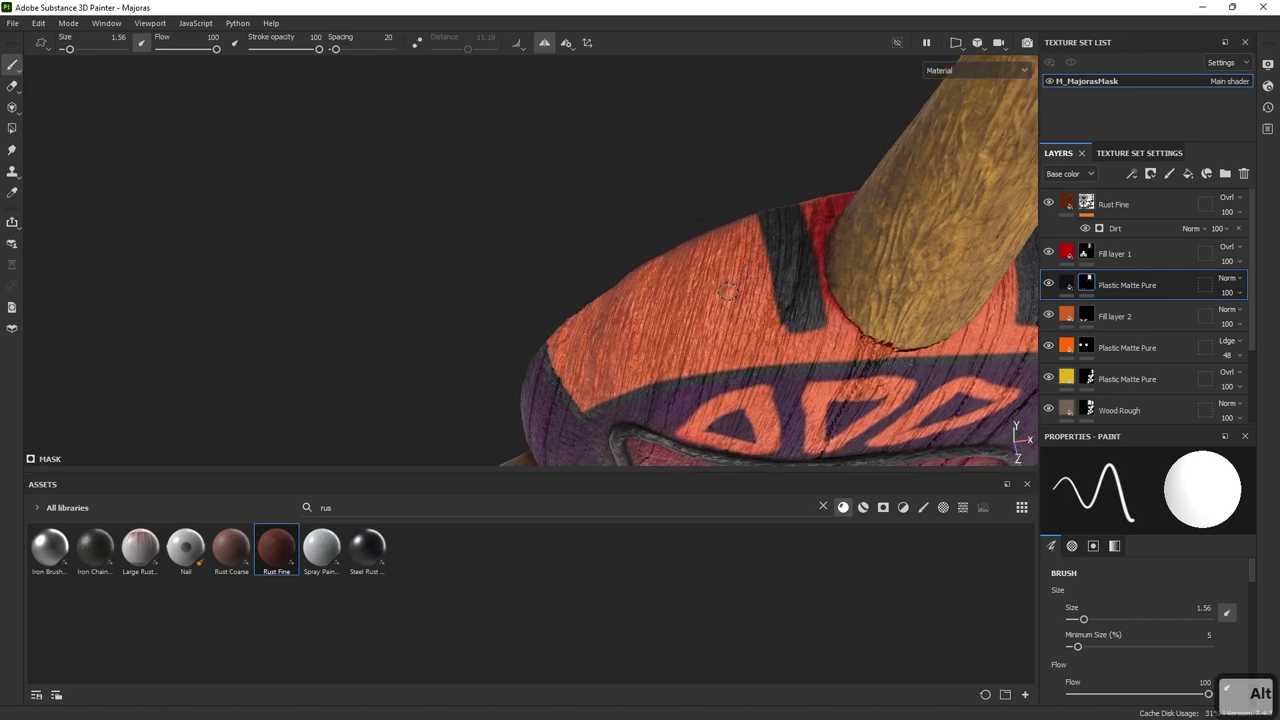
pyautogui.keyDown('shift'); pyautogui.click(745, 334); pyautogui.keyUp('shift')
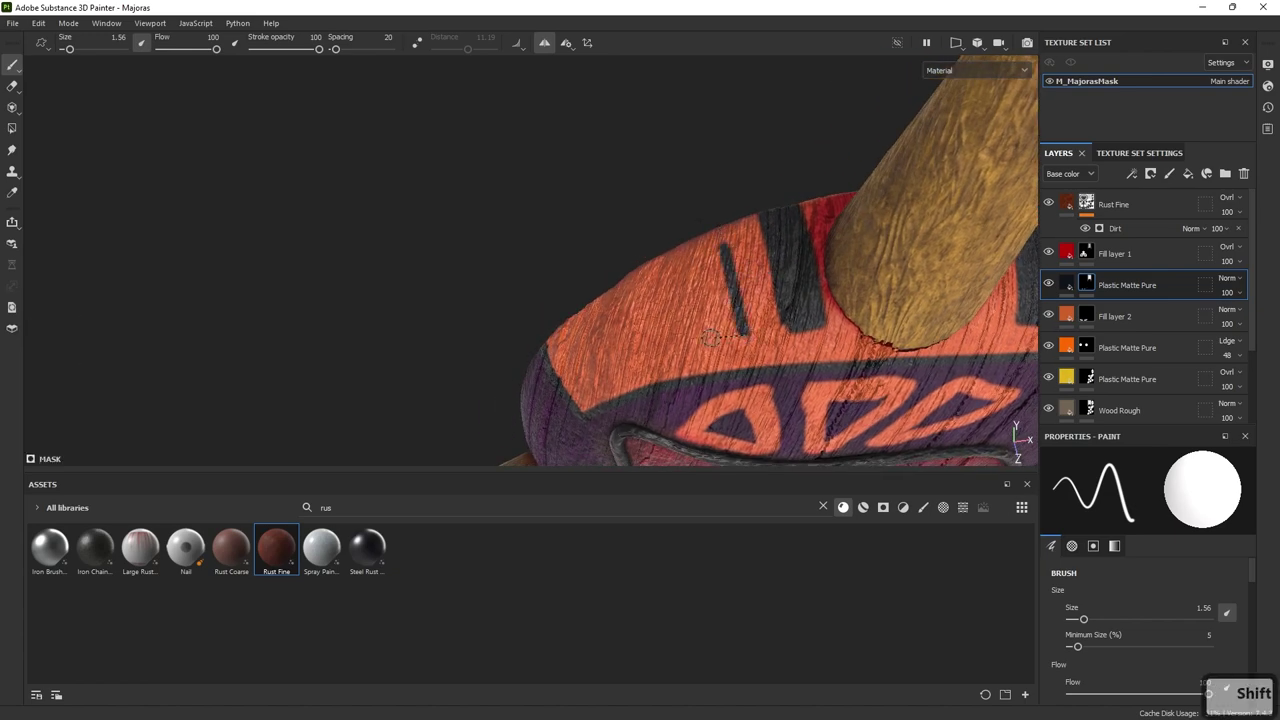
pyautogui.keyDown('shift'); pyautogui.click(707, 343); pyautogui.keyUp('shift')
pyautogui.keyDown('shift'); pyautogui.click(682, 246); pyautogui.keyUp('shift')
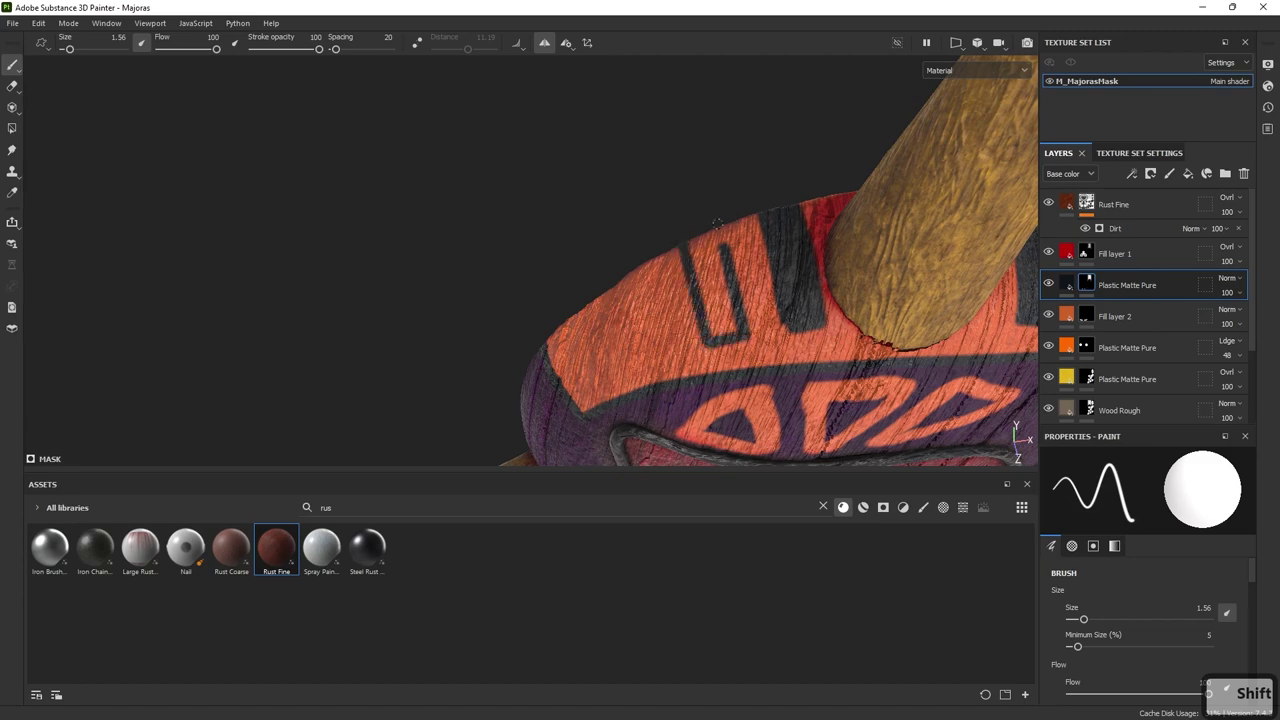
pyautogui.moveTo(722, 269)
pyautogui.mouseDown()
pyautogui.moveTo(704, 250)
pyautogui.moveTo(707, 296)
pyautogui.moveTo(706, 284)
pyautogui.mouseUp()
pyautogui.moveTo(727, 335); pyautogui.dragTo(716, 283)
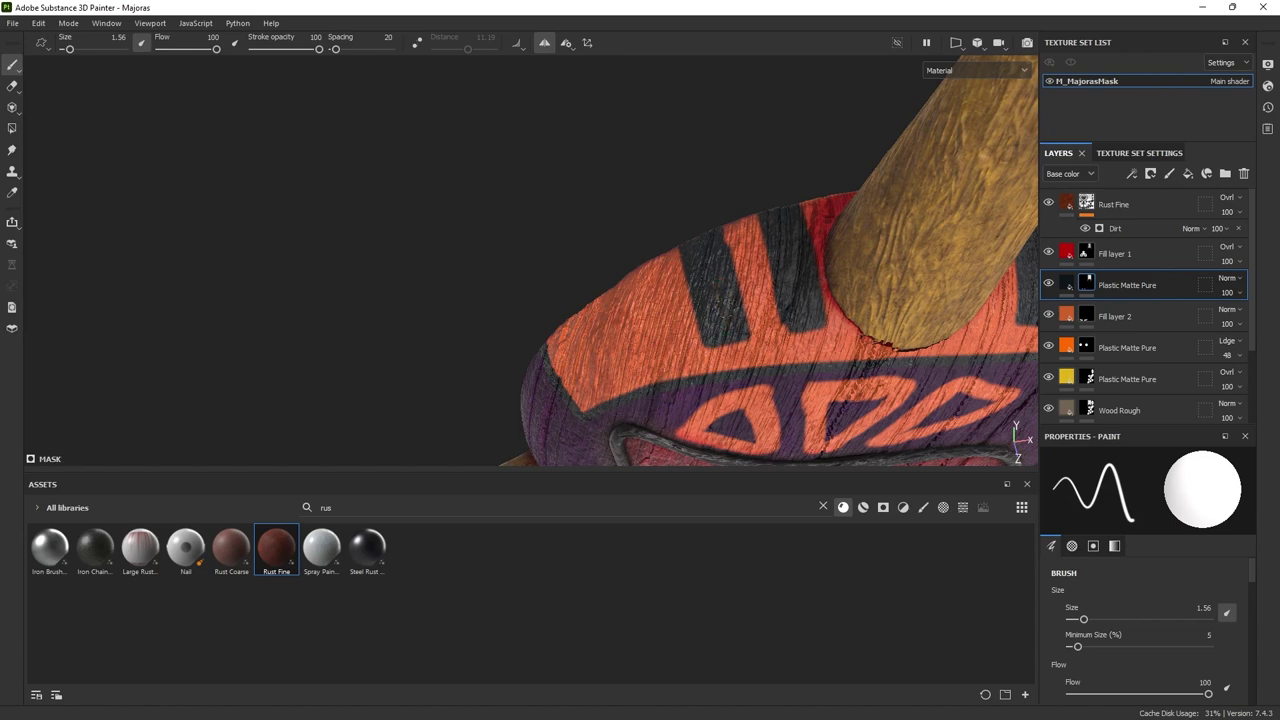
# - Paint a third, shorter dark stripe on the band's outer part, following the curve toward its outer end
pyautogui.keyDown('alt'); pyautogui.moveTo(718, 220); pyautogui.dragTo(737, 284); pyautogui.keyUp('alt')
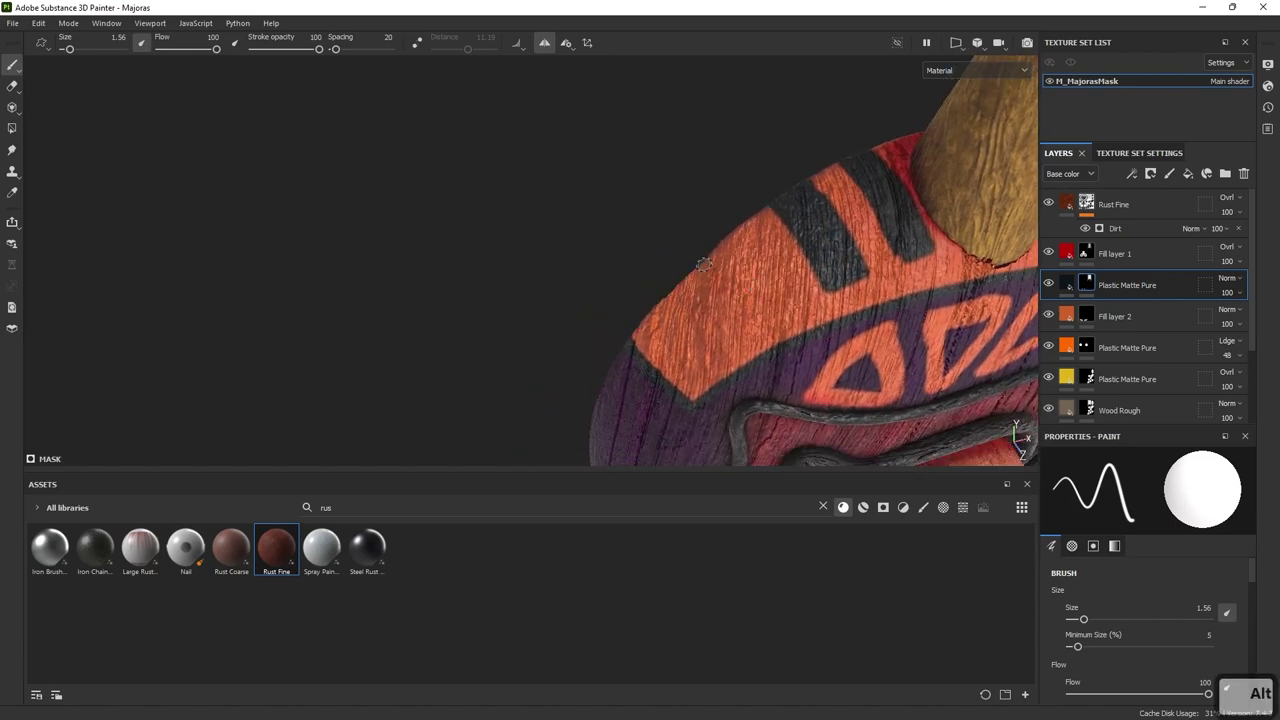
pyautogui.keyDown('shift'); pyautogui.click(780, 305); pyautogui.keyUp('shift')
pyautogui.keyDown('shift'); pyautogui.click(725, 237); pyautogui.keyUp('shift')
pyautogui.keyDown('shift'); pyautogui.click(702, 258); pyautogui.keyUp('shift')
pyautogui.moveTo(712, 262)
pyautogui.mouseDown()
pyautogui.moveTo(744, 300)
pyautogui.moveTo(731, 274)
pyautogui.mouseUp()
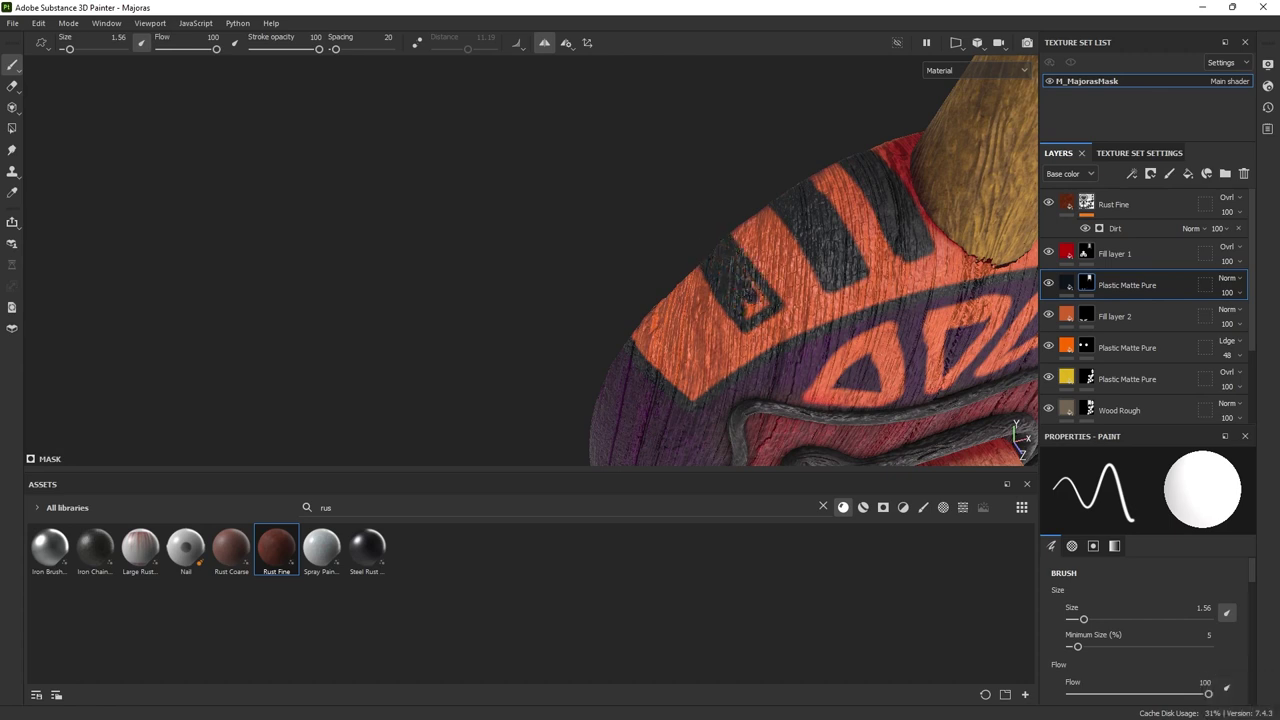
# - Outline and fill the last small dark stripe right beside the orange band's outer end
pyautogui.keyDown('alt'); pyautogui.moveTo(741, 310); pyautogui.dragTo(678, 304); pyautogui.keyUp('alt')
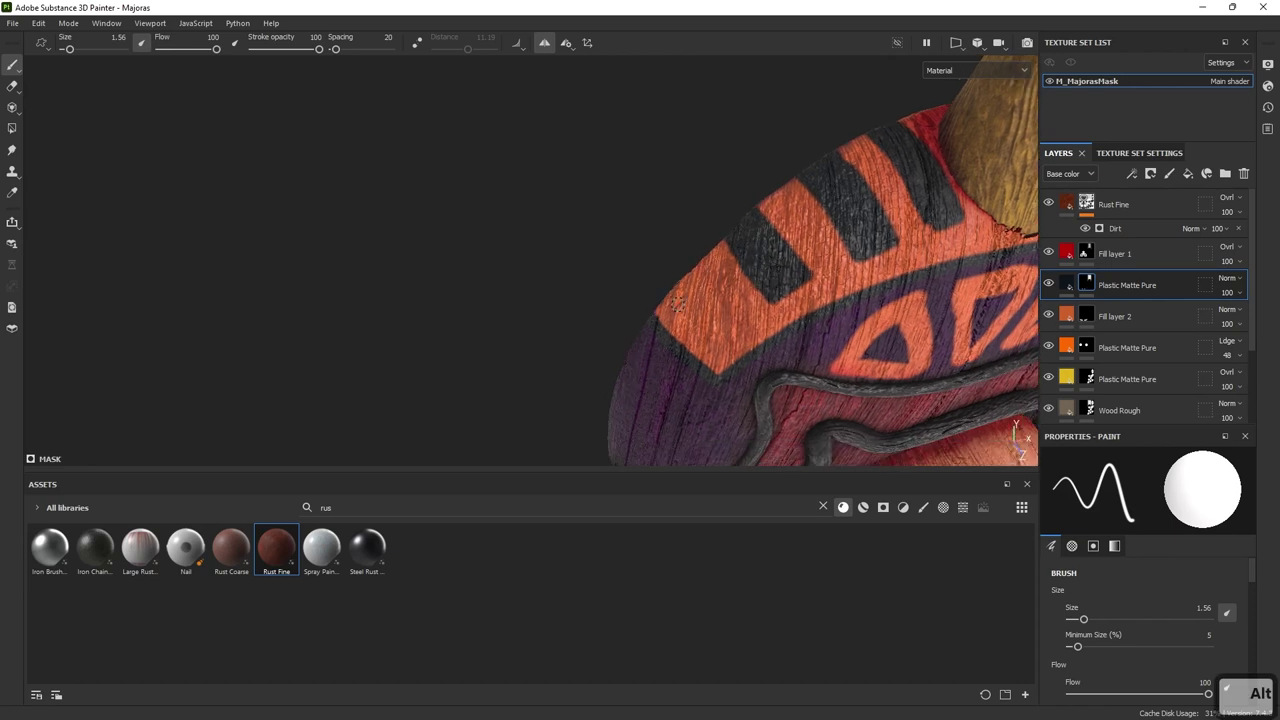
pyautogui.click(676, 287)
pyautogui.keyDown('shift'); pyautogui.click(712, 332); pyautogui.keyUp('shift')
pyautogui.keyDown('shift'); pyautogui.click(741, 316); pyautogui.keyUp('shift')
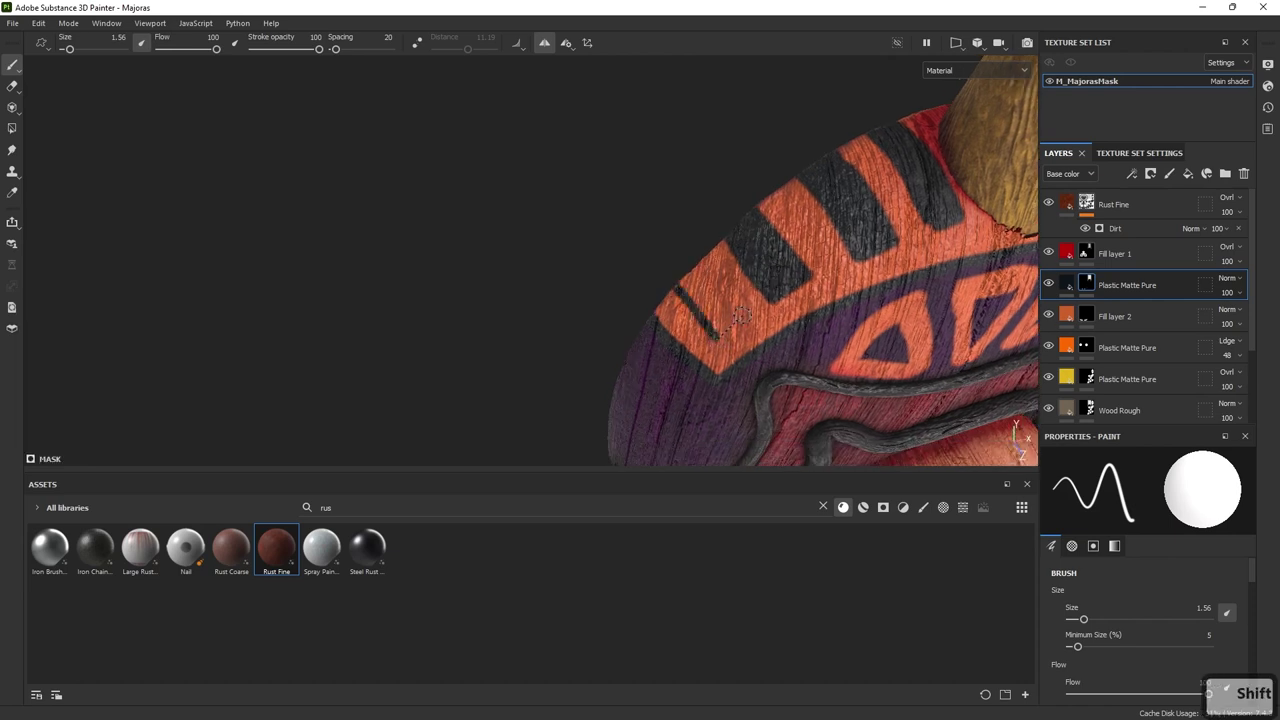
pyautogui.keyDown('shift'); pyautogui.click(696, 262); pyautogui.keyUp('shift')
pyautogui.click(688, 289)
pyautogui.keyDown('shift'); pyautogui.click(719, 322); pyautogui.keyUp('shift')
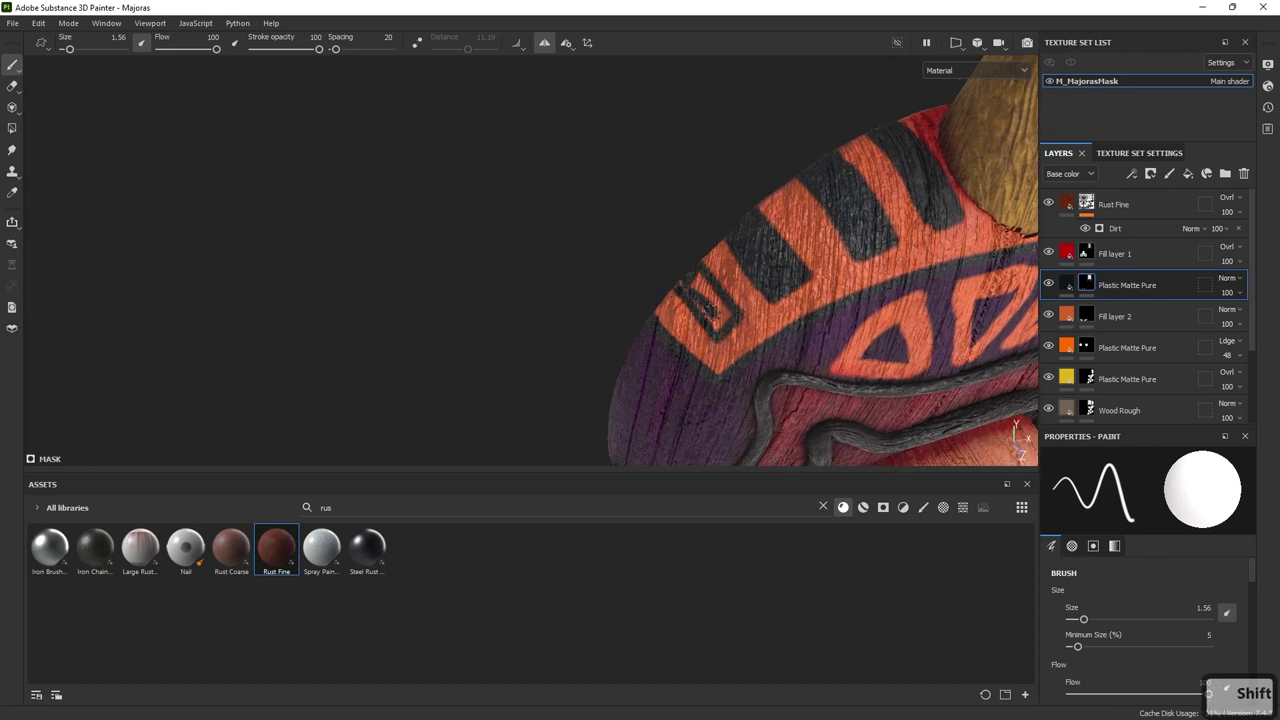
pyautogui.moveTo(704, 283); pyautogui.dragTo(715, 307)
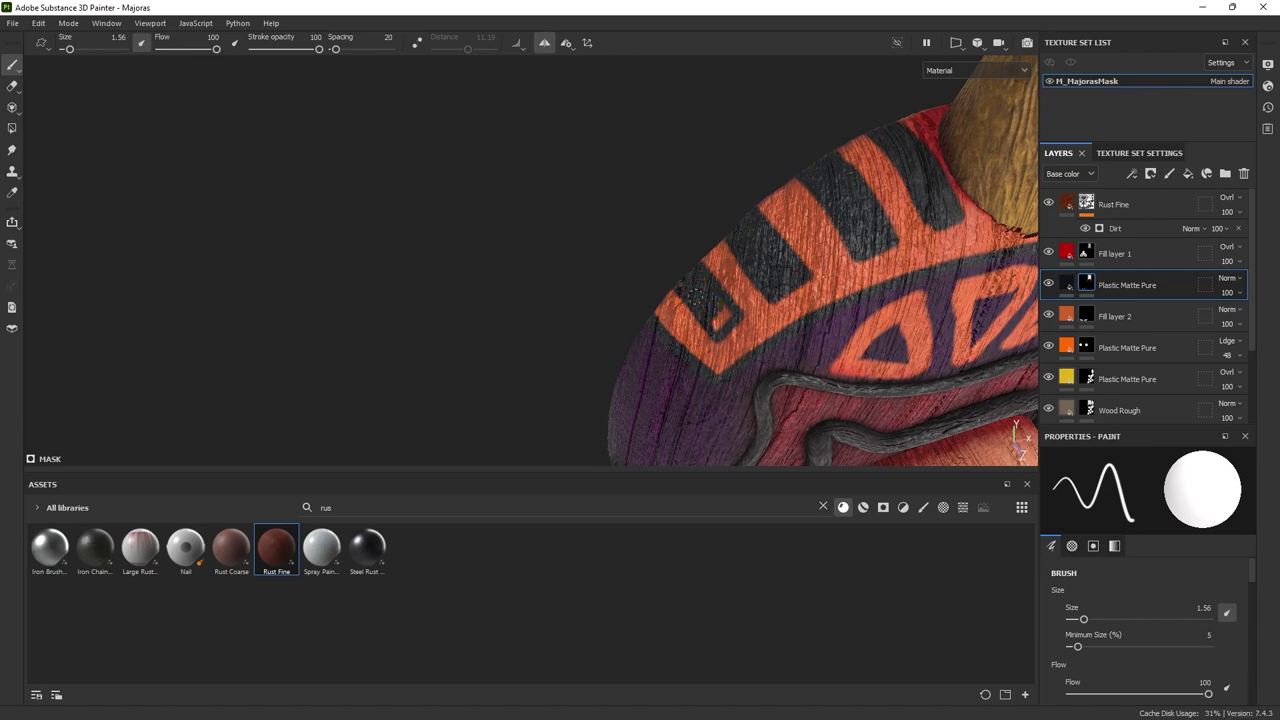
# - Set the roughness of the dark Plastic Matte Pure layer to 0.2735 and check it on the mask
pyautogui.keyDown('alt'); pyautogui.moveTo(665, 274); pyautogui.dragTo(660, 300); pyautogui.keyUp('alt')
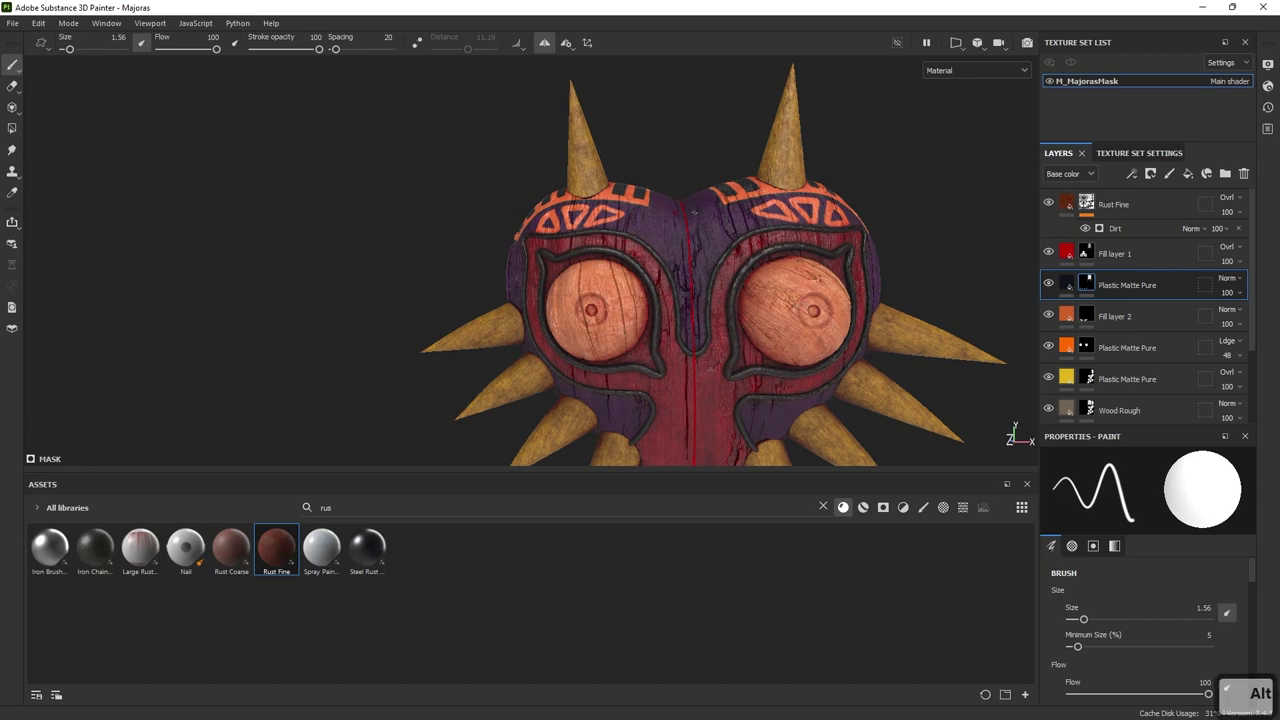
pyautogui.keyDown('alt'); pyautogui.moveTo(722, 234); pyautogui.dragTo(788, 323); pyautogui.keyUp('alt')
pyautogui.click(1065, 286)
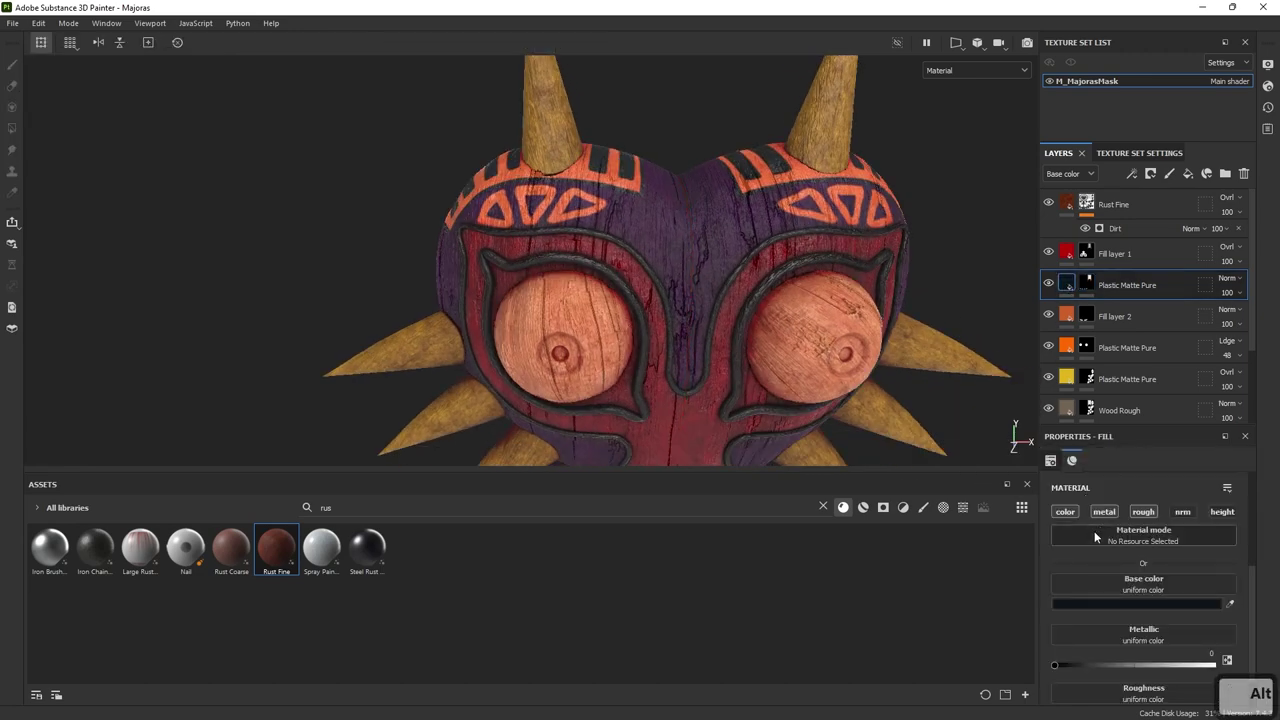
pyautogui.scroll(-1, 1094, 530)
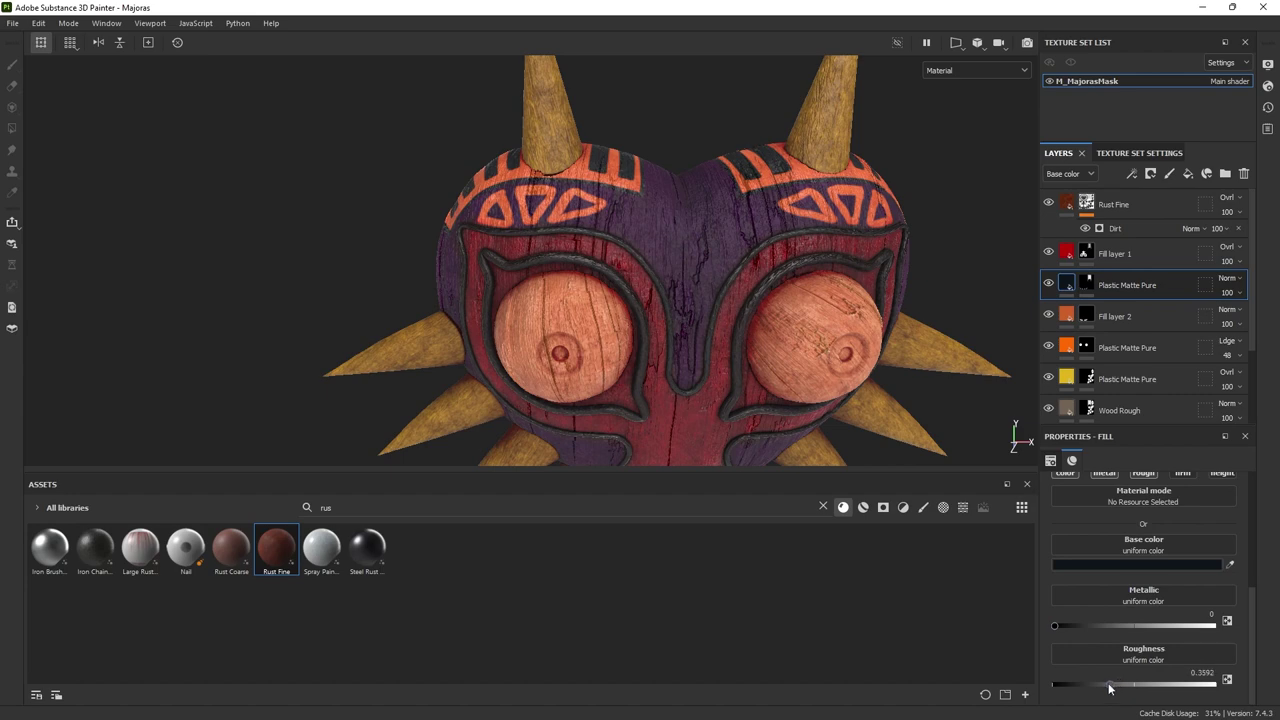
pyautogui.moveTo(1100, 686); pyautogui.dragTo(1096, 686)
pyautogui.keyDown('alt'); pyautogui.moveTo(700, 320); pyautogui.dragTo(796, 297); pyautogui.keyUp('alt')
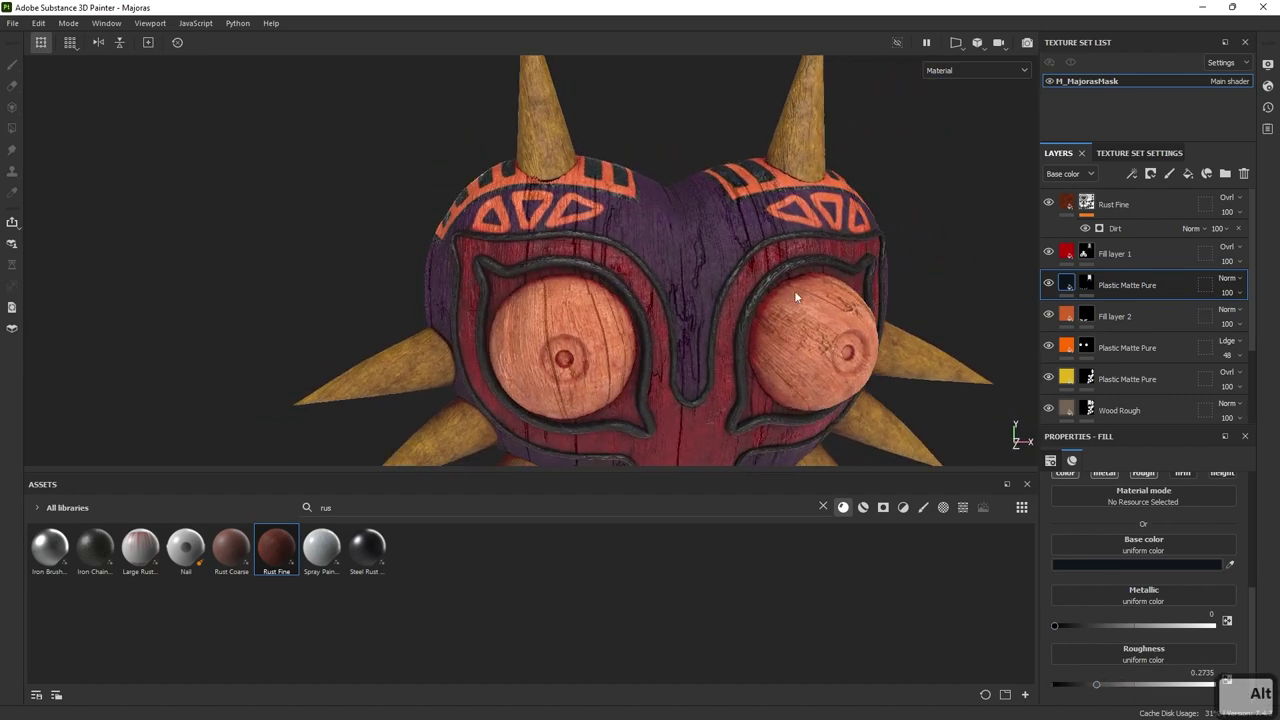
# - Set the roughness of the orange Fill layer 2 to 0.5184 and check the sheen from several angles
pyautogui.click(1056, 314)
pyautogui.moveTo(1102, 688); pyautogui.dragTo(1106, 688)
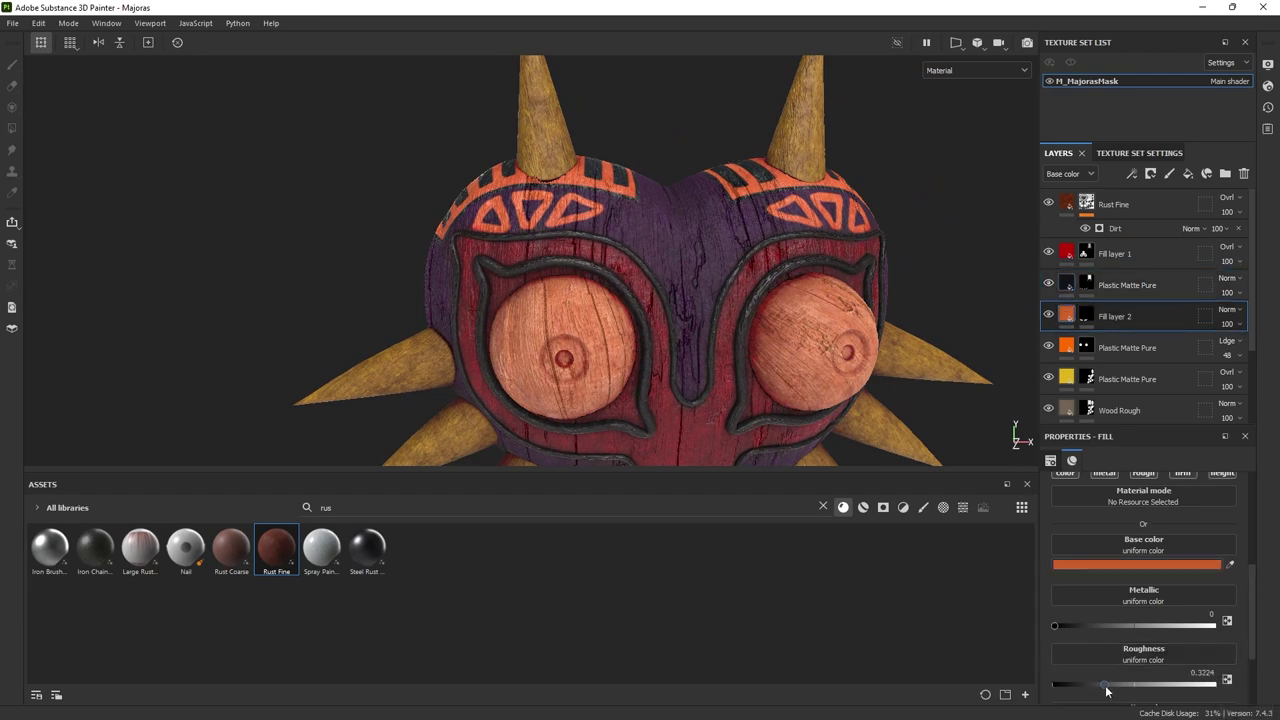
pyautogui.keyDown('alt'); pyautogui.moveTo(834, 275); pyautogui.dragTo(686, 240); pyautogui.keyUp('alt')
pyautogui.moveTo(686, 245)
pyautogui.keyDown('shift'); pyautogui.mouseDown(button='right')
pyautogui.moveTo(644, 261)
pyautogui.moveTo(752, 265)
pyautogui.moveTo(600, 230)
pyautogui.mouseUp(button='right'); pyautogui.keyUp('shift')
pyautogui.keyDown('alt'); pyautogui.moveTo(590, 228); pyautogui.dragTo(770, 338); pyautogui.keyUp('alt')
pyautogui.keyDown('alt'); pyautogui.moveTo(770, 338); pyautogui.dragTo(740, 330, button='right'); pyautogui.keyUp('alt')
pyautogui.keyDown('alt'); pyautogui.moveTo(740, 330); pyautogui.dragTo(706, 203, button='middle'); pyautogui.keyUp('alt')
pyautogui.keyDown('alt'); pyautogui.moveTo(706, 203); pyautogui.dragTo(808, 265, button='right'); pyautogui.keyUp('alt')
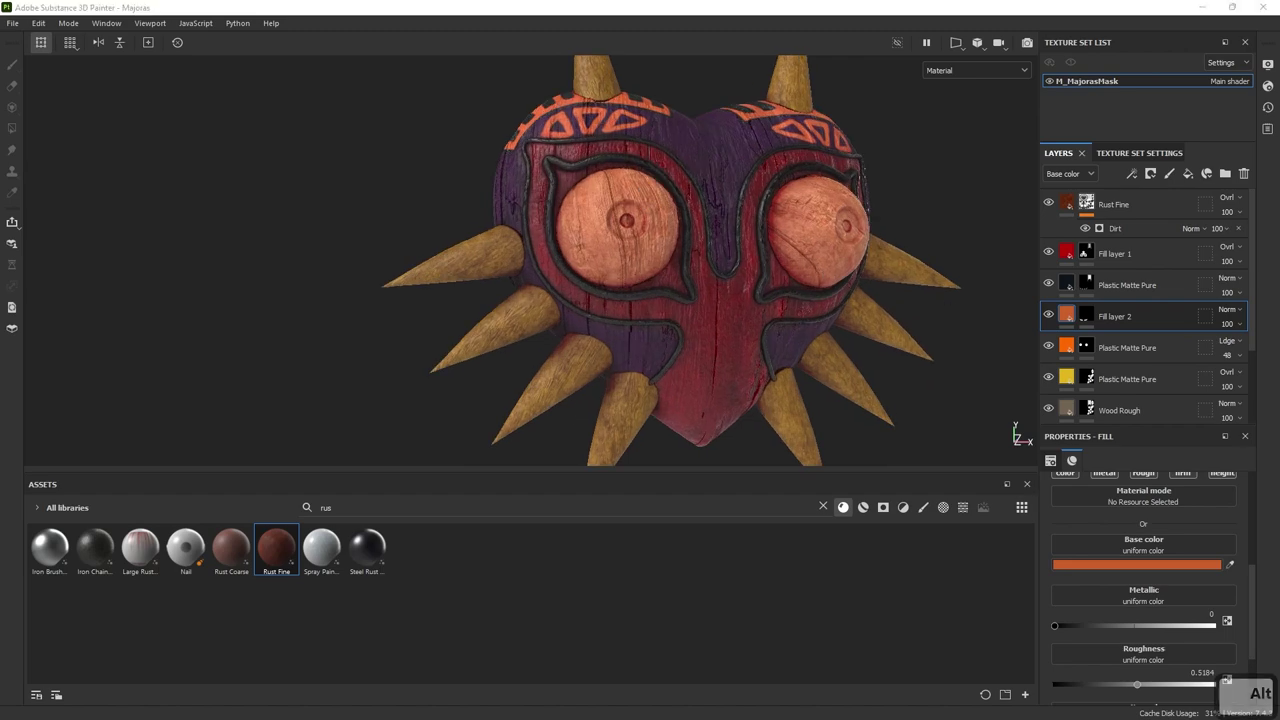
# - Switch to the browser's Majora's Mask reference image and compare its colors and markings with the model
pyautogui.hotkey('alt', 'Tab')
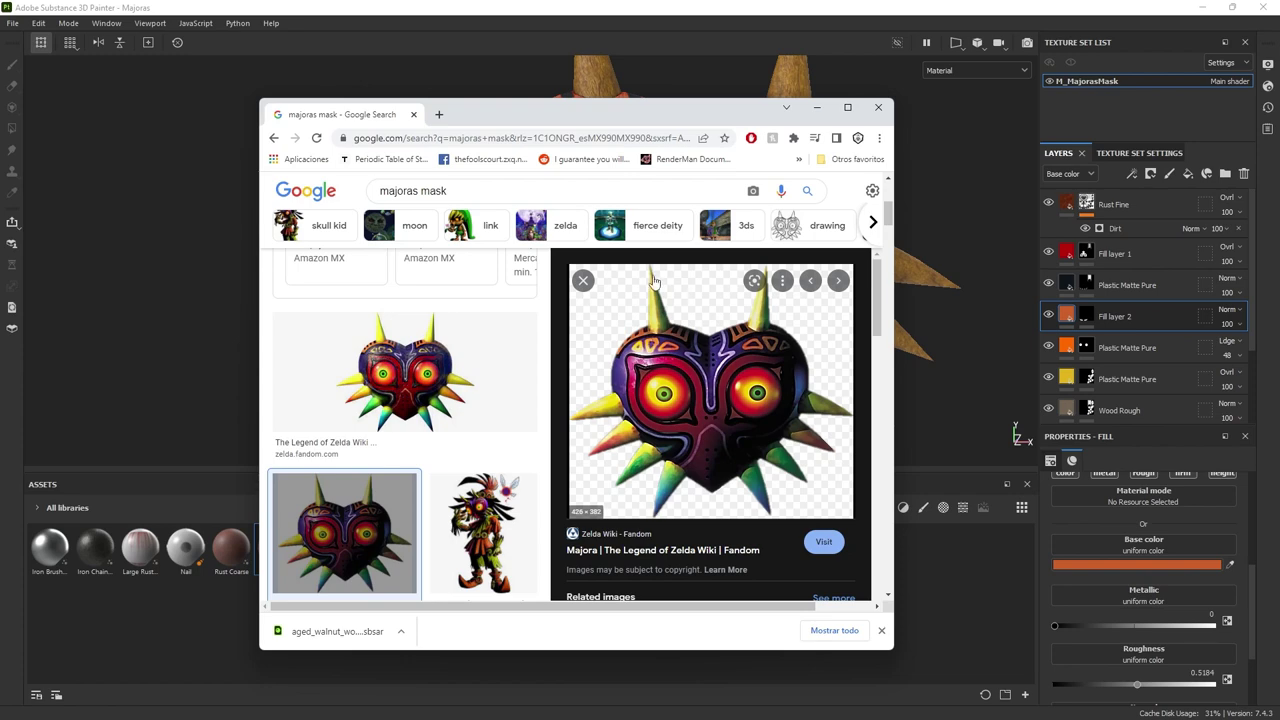
pyautogui.moveTo(629, 114)
pyautogui.mouseDown()
pyautogui.moveTo(1072, 189)
pyautogui.moveTo(1279, 200)
pyautogui.mouseUp()
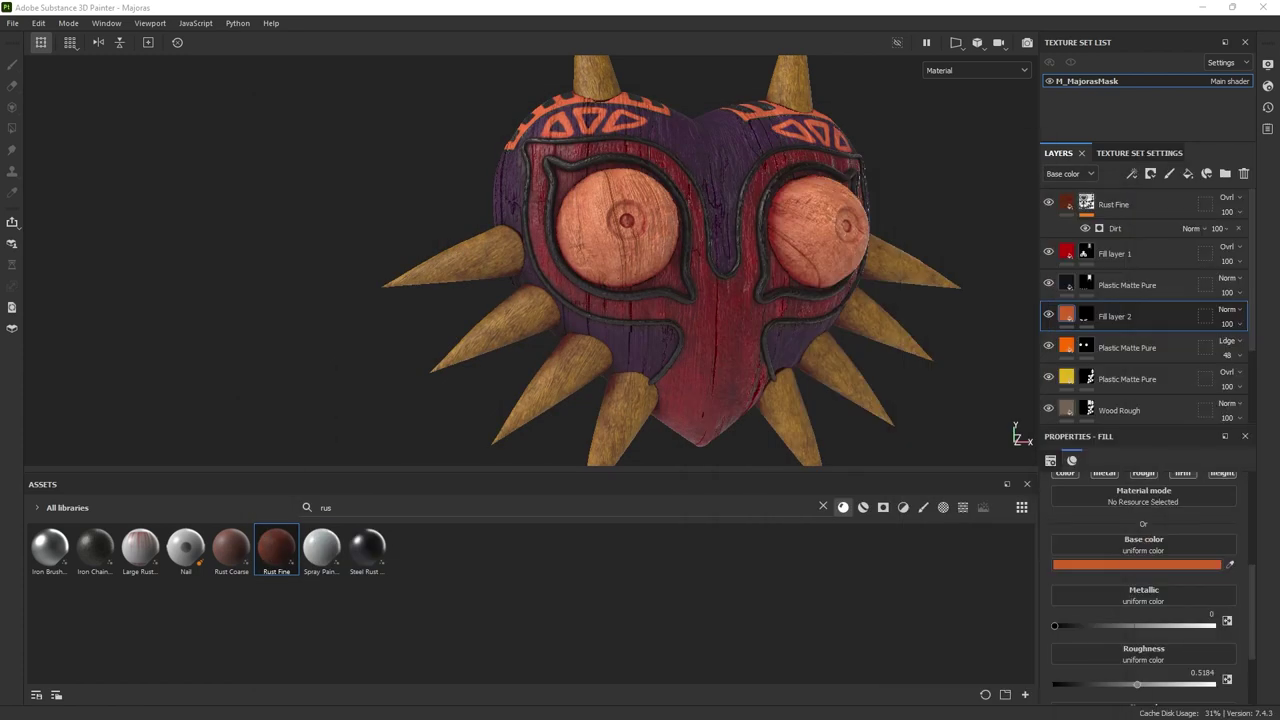
pyautogui.keyDown('alt'); pyautogui.moveTo(974, 256); pyautogui.dragTo(662, 285); pyautogui.keyUp('alt')
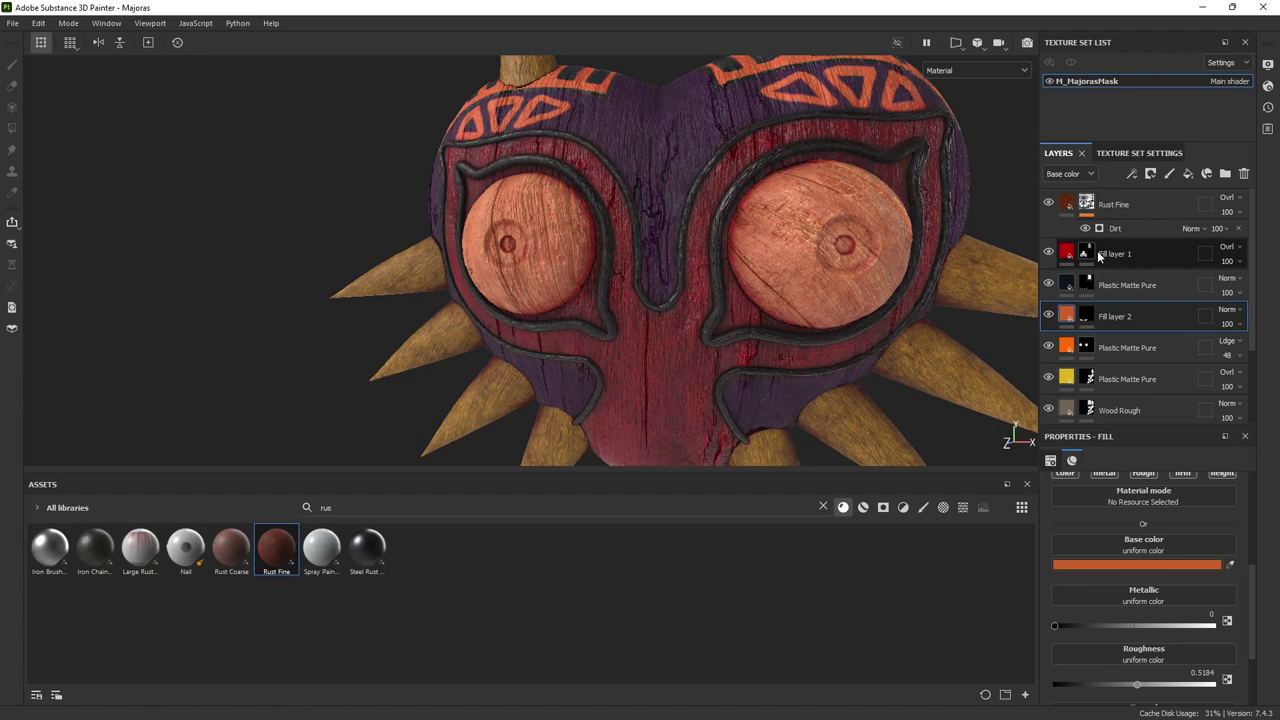
# - Add a new fill layer above Fill layer 2 and disable its metallic and normal channels
pyautogui.click(1188, 174)
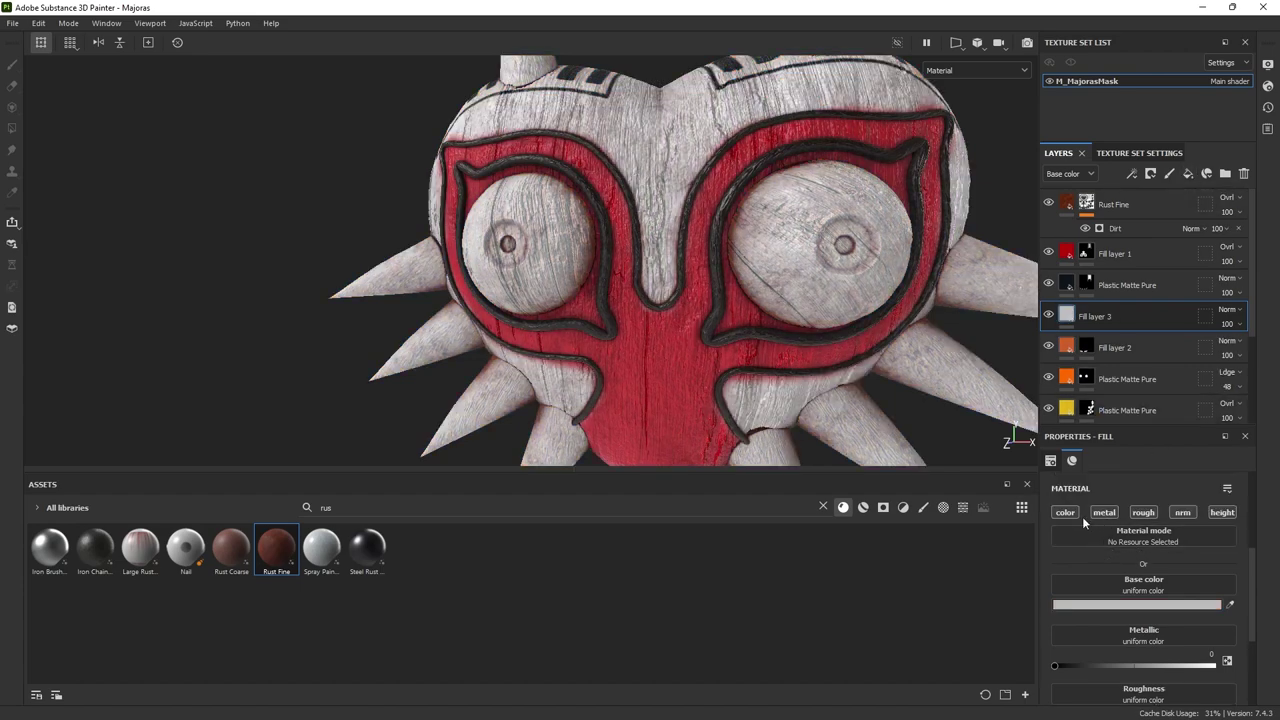
pyautogui.click(1098, 513)
pyautogui.click(1182, 513)
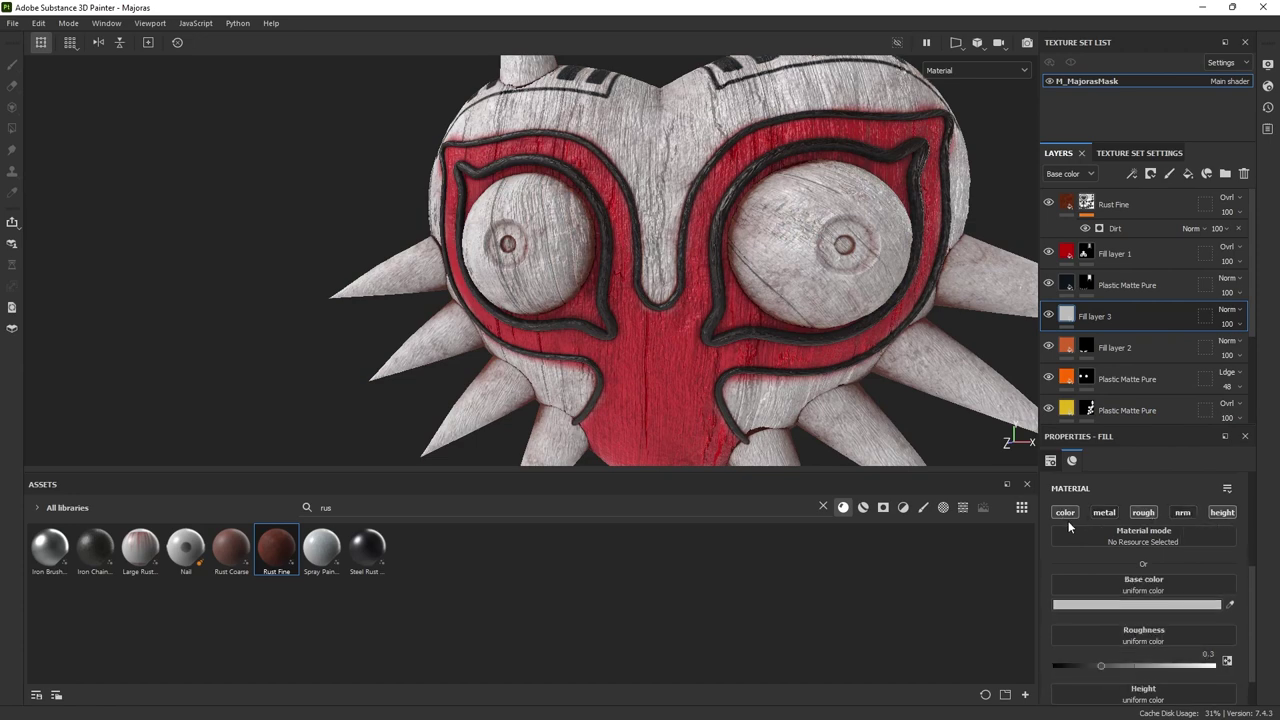
# - Set Fill layer 3's base color to black and its height to -0.3061
pyautogui.click(1137, 604)
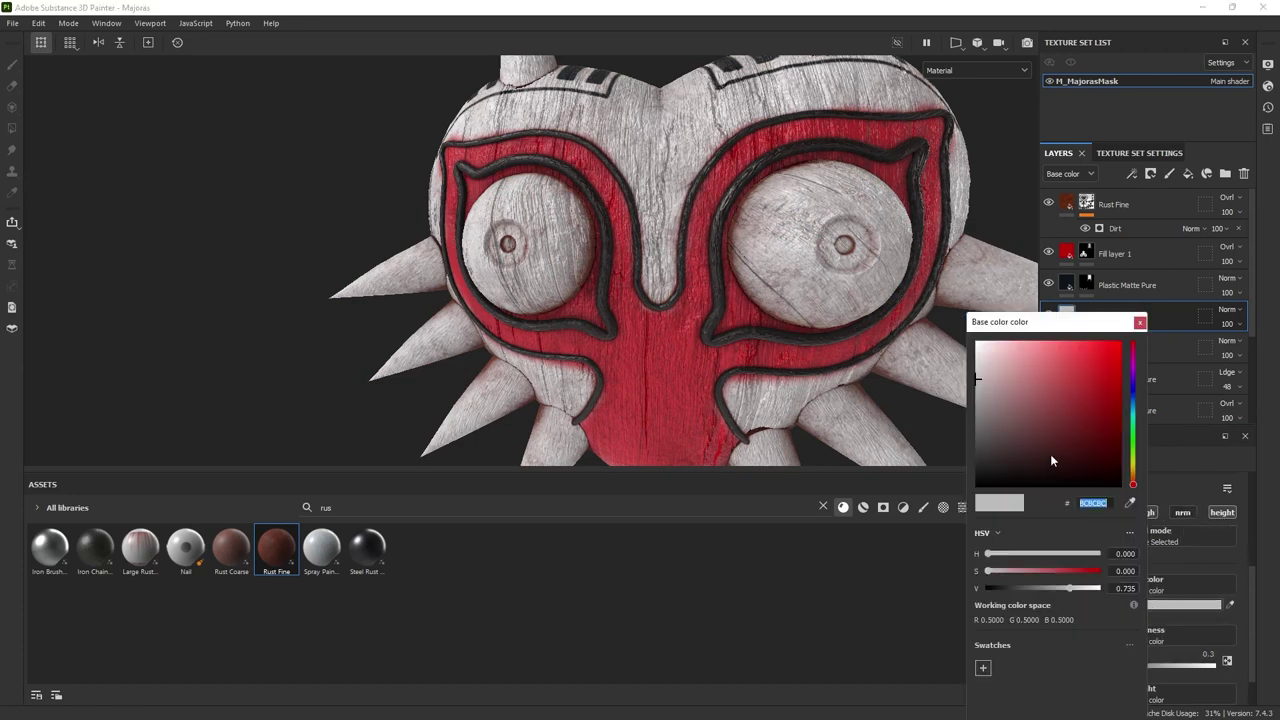
pyautogui.moveTo(1051, 457); pyautogui.dragTo(968, 508)
pyautogui.click(1139, 322)
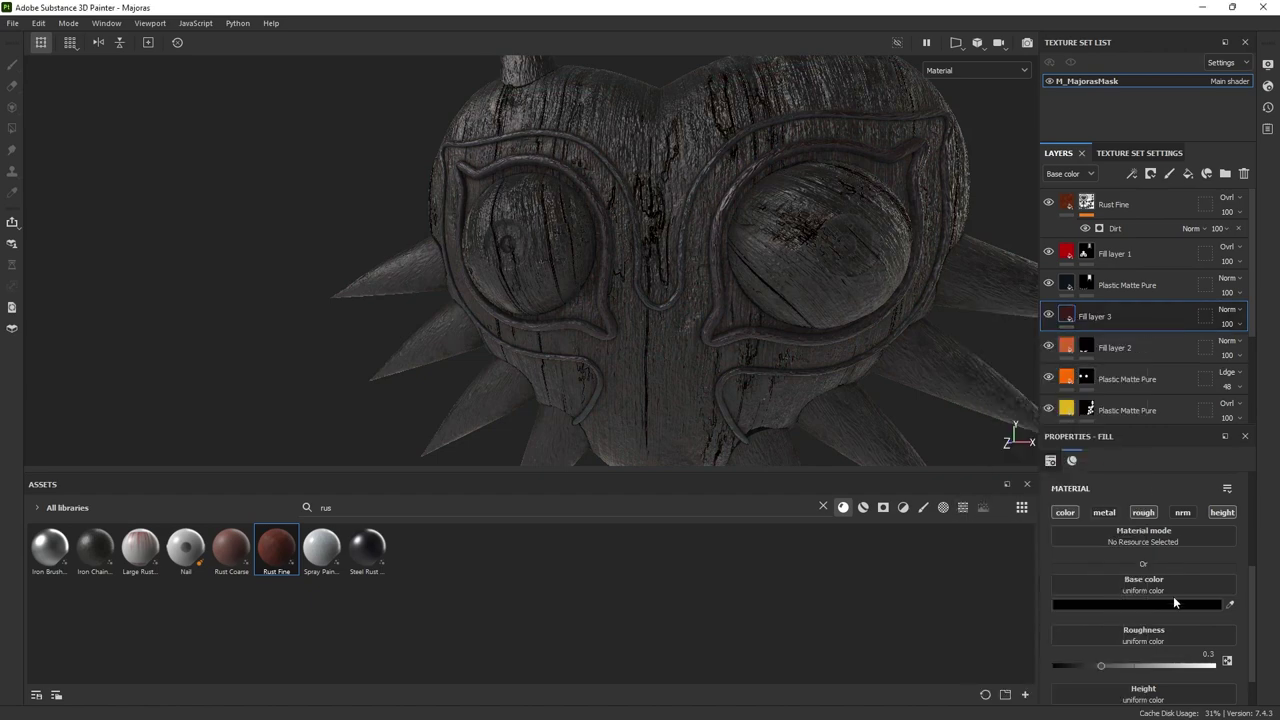
pyautogui.scroll(-1, 1100, 610)
pyautogui.moveTo(1134, 685); pyautogui.dragTo(1109, 688)
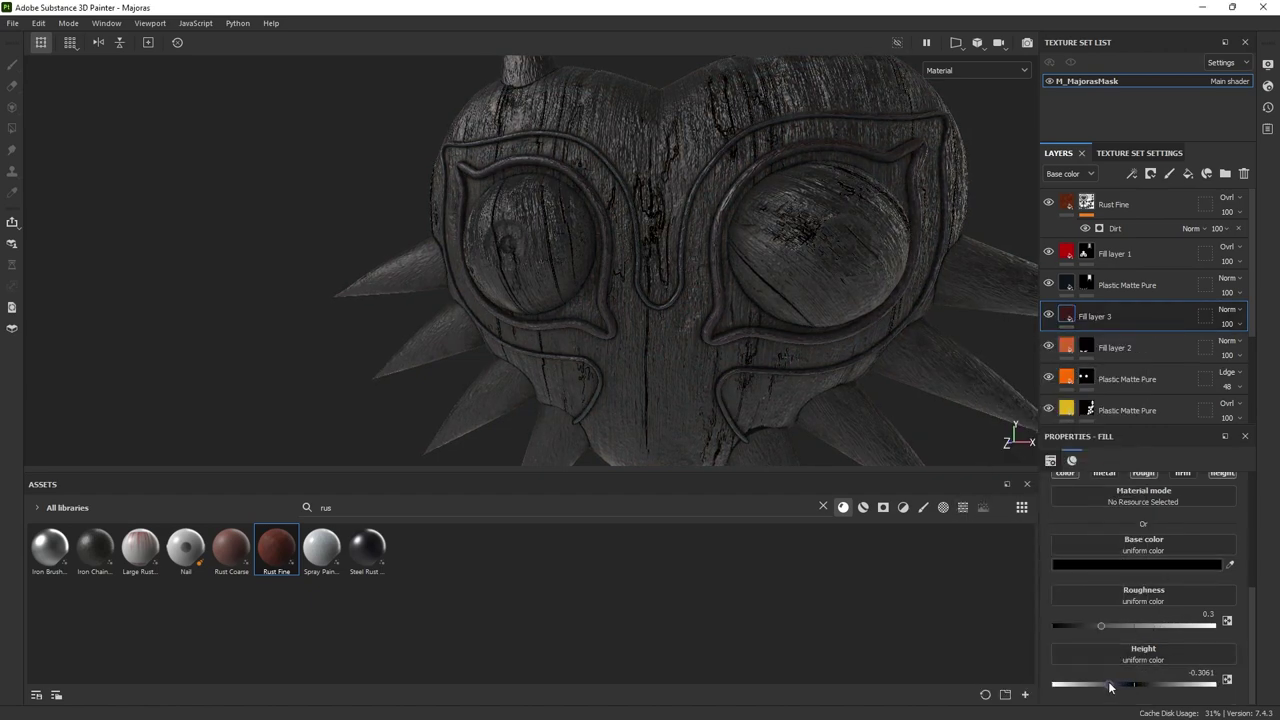
# - Add a black mask to Fill layer 3
pyautogui.keyDown('alt'); pyautogui.moveTo(861, 330); pyautogui.dragTo(1042, 172); pyautogui.keyUp('alt')
pyautogui.rightClick(1100, 311)
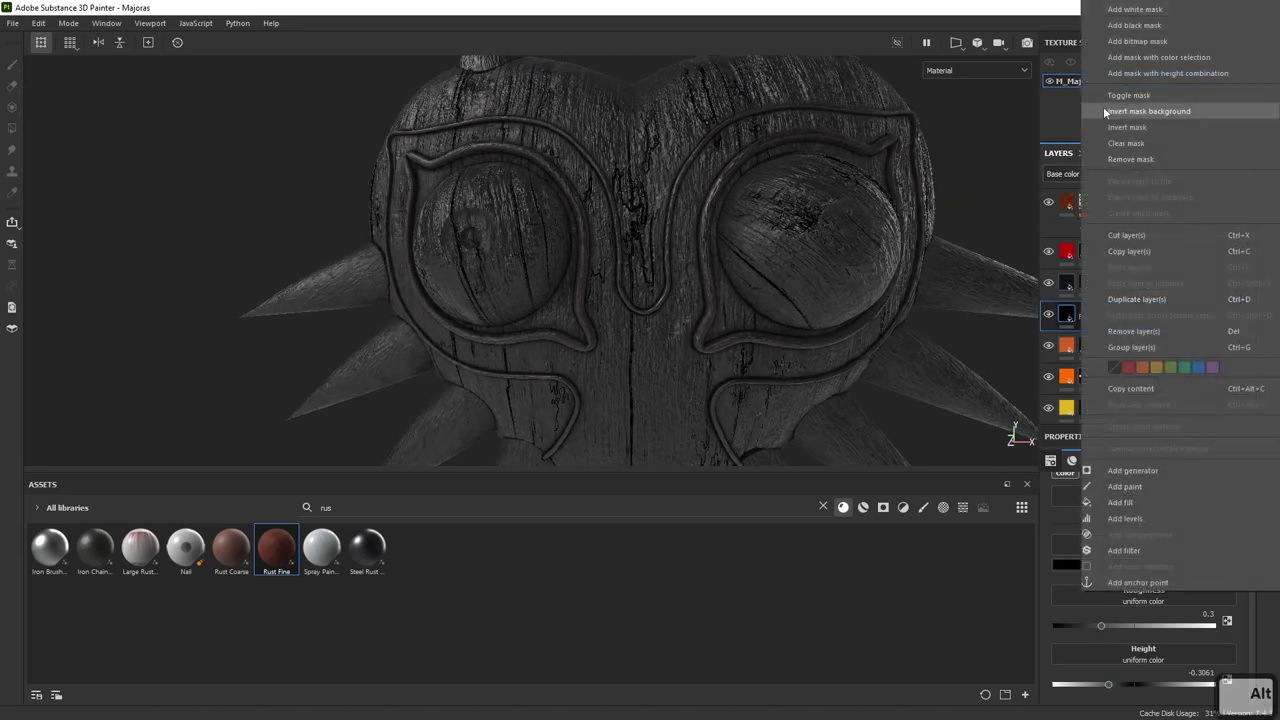
pyautogui.click(1138, 29)
pyautogui.keyDown('alt'); pyautogui.moveTo(560, 340); pyautogui.dragTo(622, 398, button='right'); pyautogui.keyUp('alt')
pyautogui.keyDown('alt'); pyautogui.moveTo(622, 398); pyautogui.dragTo(679, 296, button='middle'); pyautogui.keyUp('alt')
pyautogui.keyDown('ctrl'); pyautogui.moveTo(679, 296); pyautogui.dragTo(801, 349, button='right'); pyautogui.keyUp('ctrl')
pyautogui.click(674, 306)
pyautogui.moveTo(801, 349)
pyautogui.keyDown('alt'); pyautogui.mouseDown()
pyautogui.moveTo(886, 318)
pyautogui.moveTo(883, 298)
pyautogui.mouseUp(); pyautogui.keyUp('alt')
pyautogui.keyDown('alt'); pyautogui.moveTo(883, 298); pyautogui.dragTo(940, 322, button='right'); pyautogui.keyUp('alt')
pyautogui.hotkey('ctrl', 'z')
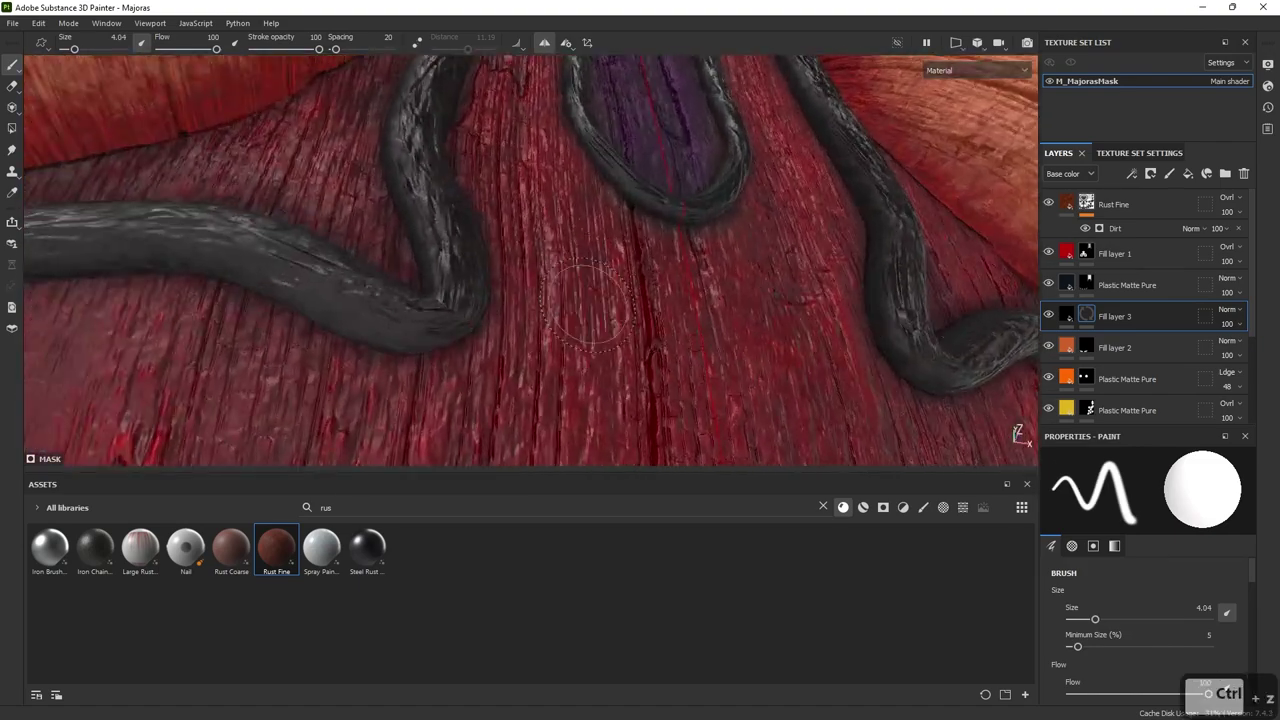
pyautogui.moveTo(800, 330)
pyautogui.keyDown('alt'); pyautogui.mouseDown()
pyautogui.moveTo(886, 366)
pyautogui.moveTo(880, 403)
pyautogui.moveTo(727, 407)
pyautogui.mouseUp(); pyautogui.keyUp('alt')
pyautogui.hotkey('ctrl', 'z')
pyautogui.click(642, 336)
pyautogui.keyDown('alt'); pyautogui.moveTo(642, 336); pyautogui.dragTo(560, 340, button='right'); pyautogui.keyUp('alt')
pyautogui.keyDown('alt'); pyautogui.moveTo(560, 340); pyautogui.dragTo(620, 380); pyautogui.keyUp('alt')
pyautogui.keyDown('alt'); pyautogui.moveTo(800, 420); pyautogui.dragTo(862, 452, button='right'); pyautogui.keyUp('alt')
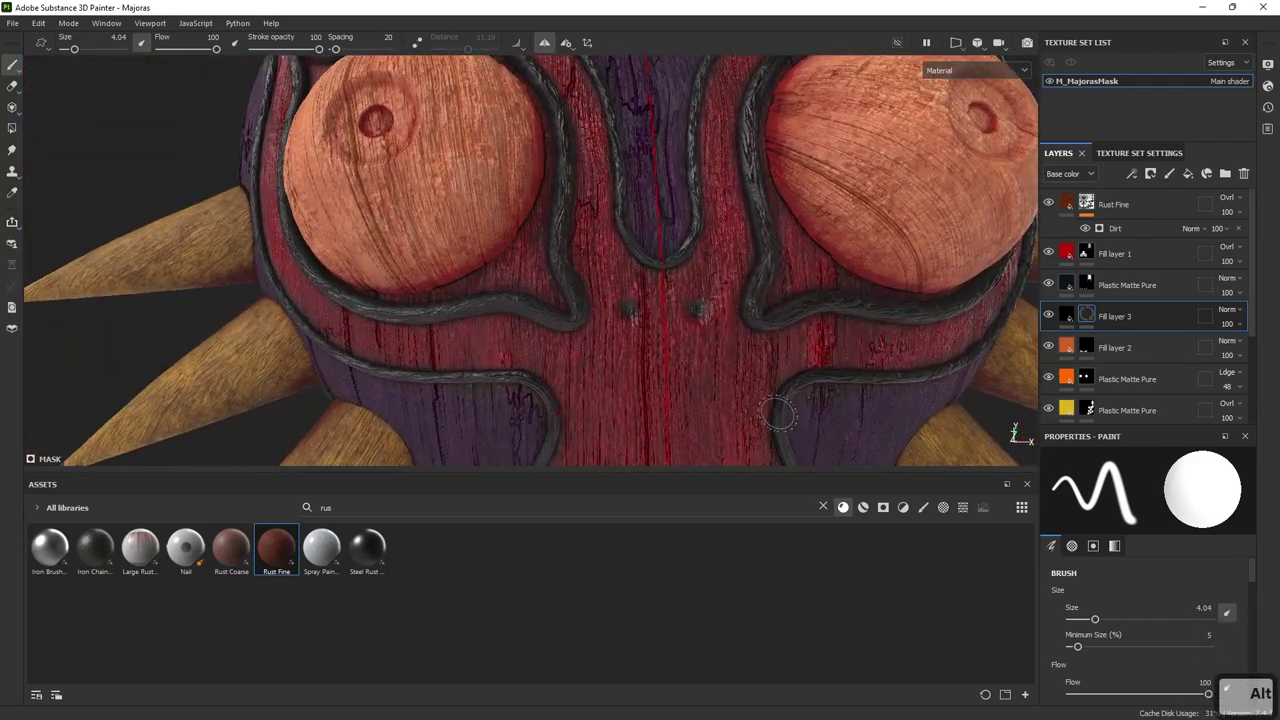
pyautogui.hotkey('ctrl', 'z')
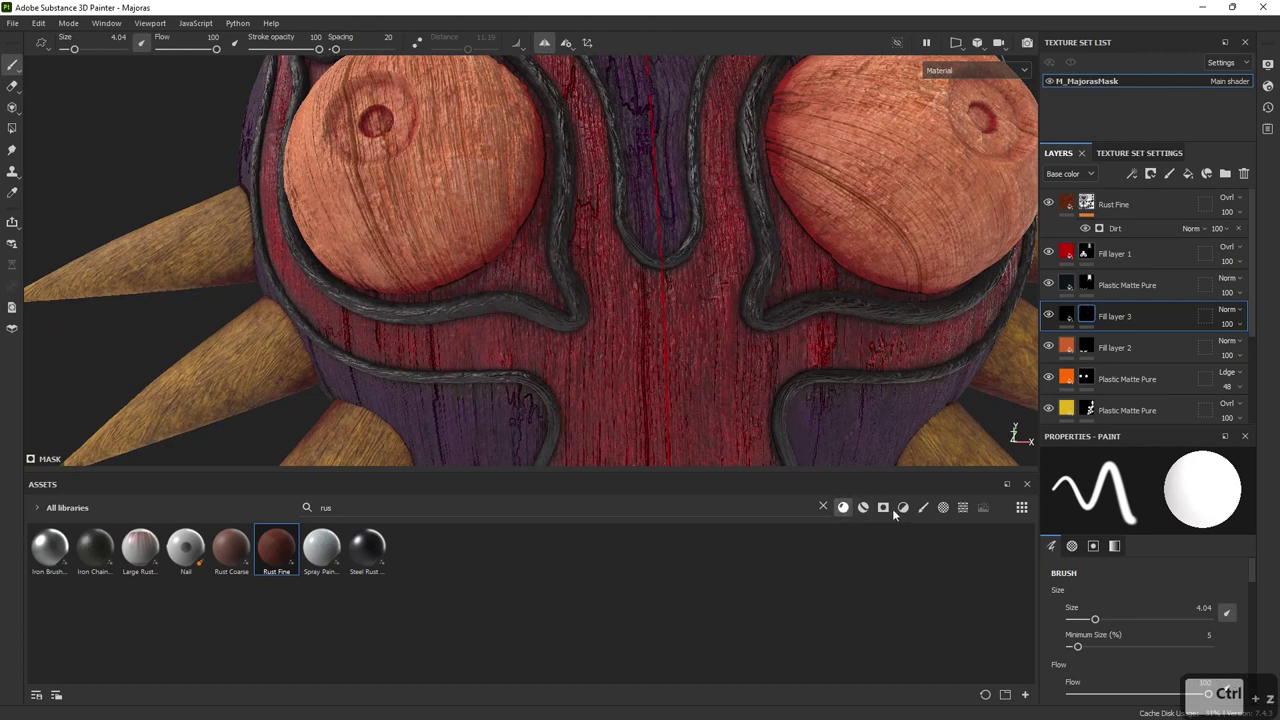
# - Paint a mirrored pair of dots below the central black loop on Fill layer 3's mask, using the Basic Hard brush at size 2.77
pyautogui.click(920, 508)
pyautogui.click(462, 555)
pyautogui.keyDown('alt'); pyautogui.moveTo(670, 450); pyautogui.dragTo(680, 398, button='right'); pyautogui.keyUp('alt')
pyautogui.moveTo(640, 322)
pyautogui.keyDown('ctrl'); pyautogui.mouseDown(button='right')
pyautogui.moveTo(619, 322)
pyautogui.moveTo(750, 356)
pyautogui.mouseUp(button='right'); pyautogui.keyUp('ctrl')
pyautogui.click(622, 305)
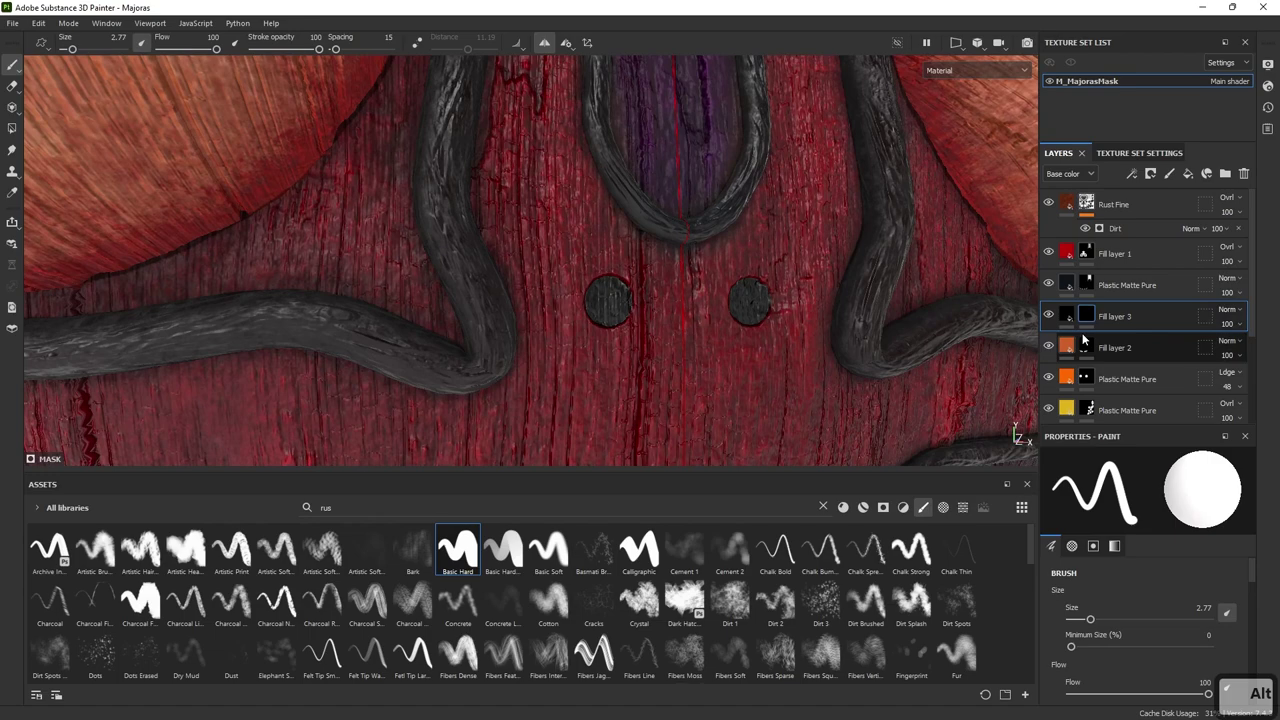
# - Set Fill layer 3's height to -0.5755 and check the depth of the painted holes
pyautogui.click(1068, 316)
pyautogui.moveTo(1095, 687); pyautogui.dragTo(1070, 687)
pyautogui.keyDown('alt'); pyautogui.moveTo(780, 300); pyautogui.dragTo(960, 450); pyautogui.keyUp('alt')
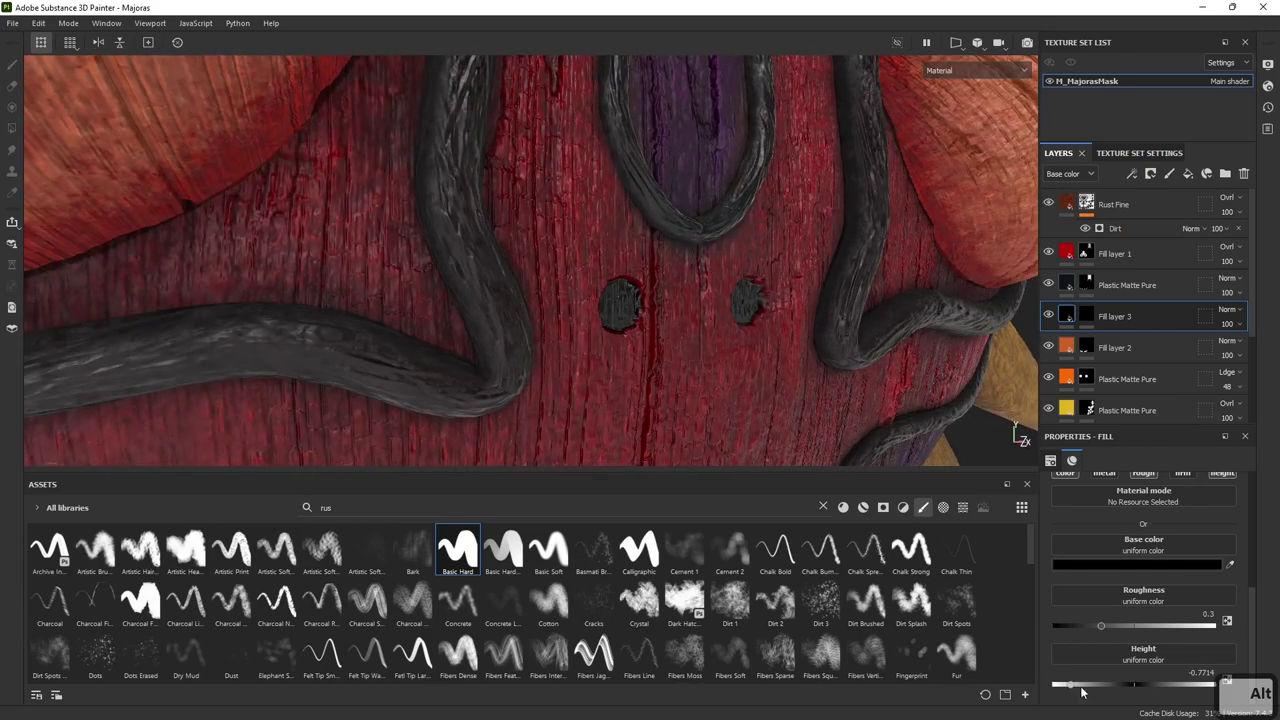
pyautogui.moveTo(1075, 686); pyautogui.dragTo(1093, 688)
pyautogui.scroll(-3, 840, 376)
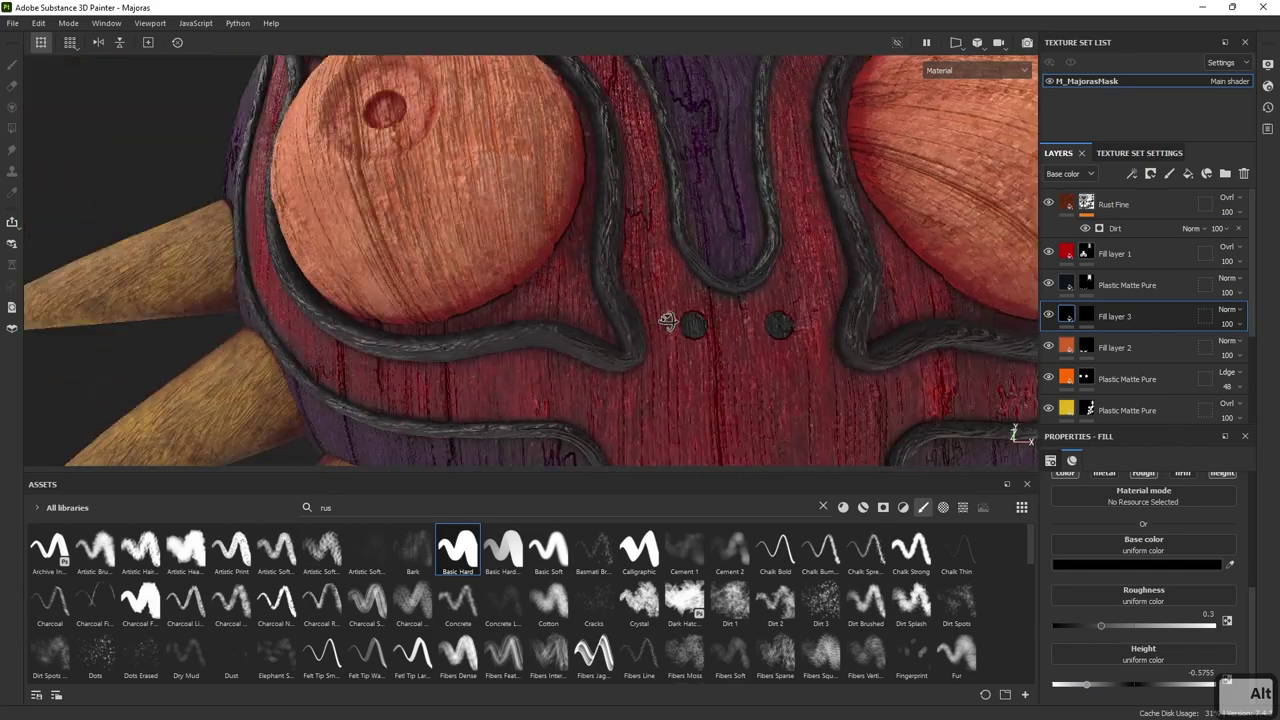
pyautogui.keyDown('alt'); pyautogui.moveTo(669, 320); pyautogui.dragTo(609, 183, button='middle'); pyautogui.keyUp('alt')
pyautogui.keyDown('alt'); pyautogui.moveTo(609, 183); pyautogui.dragTo(643, 300); pyautogui.keyUp('alt')
pyautogui.scroll(-3, 643, 298)
pyautogui.moveTo(629, 298)
pyautogui.keyDown('alt'); pyautogui.mouseDown(button='right')
pyautogui.moveTo(614, 306)
pyautogui.moveTo(634, 286)
pyautogui.moveTo(829, 414)
pyautogui.moveTo(721, 325)
pyautogui.moveTo(851, 326)
pyautogui.mouseUp(button='right'); pyautogui.keyUp('alt')
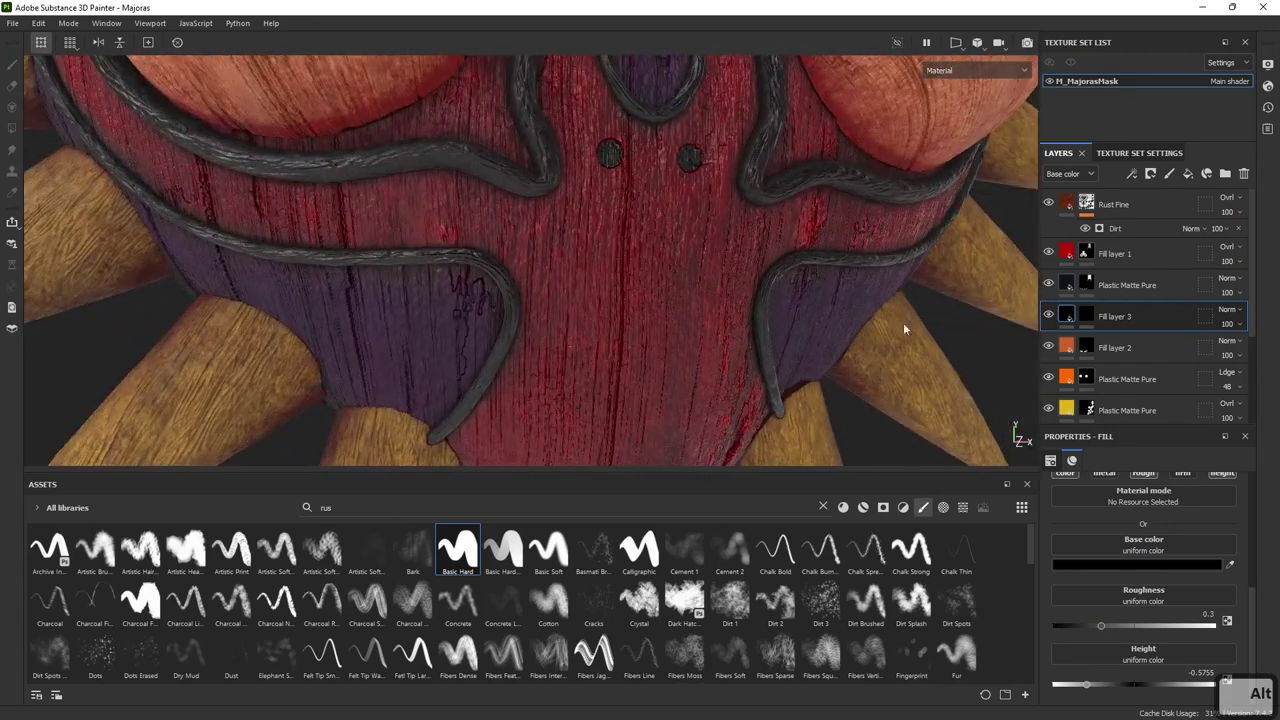
# - Paint mirrored pairs of holes down the red lower face in Fill layer 3's mask with the size 2.77 brush
pyautogui.click(1086, 314)
pyautogui.keyDown('alt'); pyautogui.moveTo(704, 288); pyautogui.dragTo(685, 300); pyautogui.keyUp('alt')
pyautogui.keyDown('alt'); pyautogui.moveTo(659, 273); pyautogui.dragTo(707, 195, button='middle'); pyautogui.keyUp('alt')
pyautogui.keyDown('alt'); pyautogui.moveTo(707, 195); pyautogui.dragTo(777, 243, button='right'); pyautogui.keyUp('alt')
pyautogui.keyDown('alt'); pyautogui.moveTo(777, 243); pyautogui.dragTo(811, 175, button='middle'); pyautogui.keyUp('alt')
pyautogui.keyDown('alt'); pyautogui.moveTo(811, 175); pyautogui.dragTo(706, 170); pyautogui.keyUp('alt')
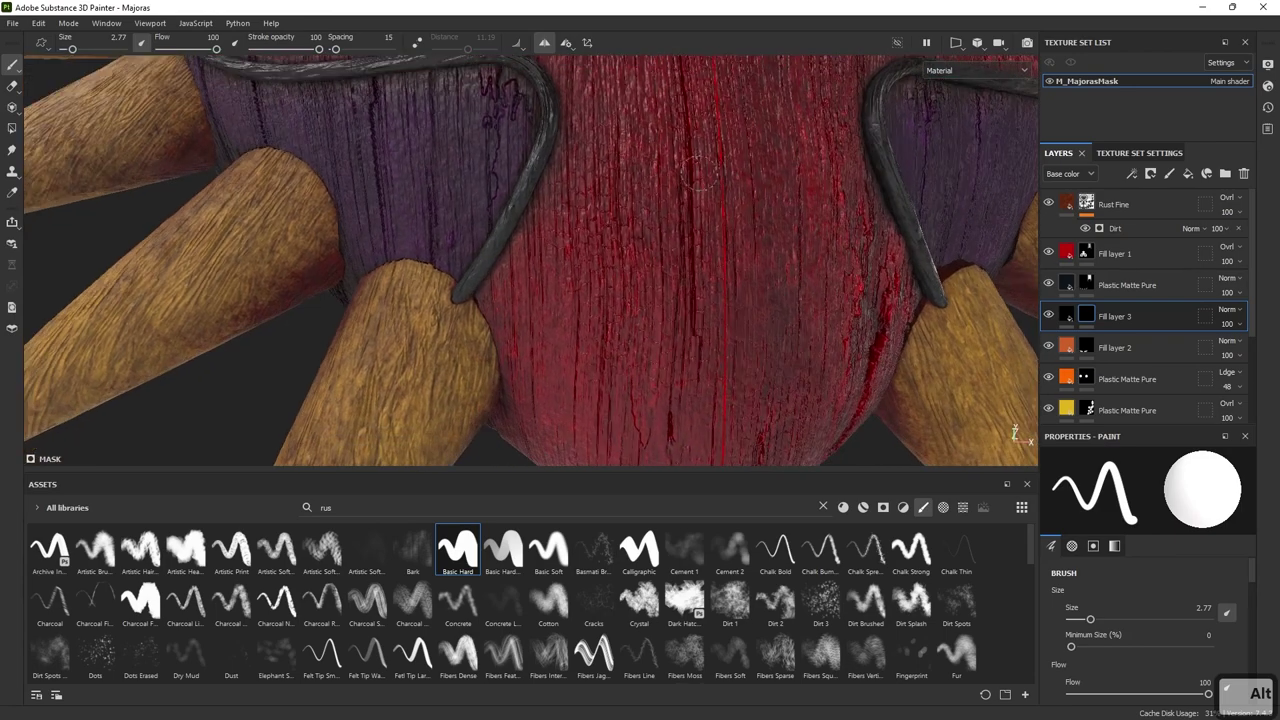
pyautogui.click(671, 156)
pyautogui.keyDown('alt'); pyautogui.moveTo(669, 254); pyautogui.dragTo(687, 238); pyautogui.keyUp('alt')
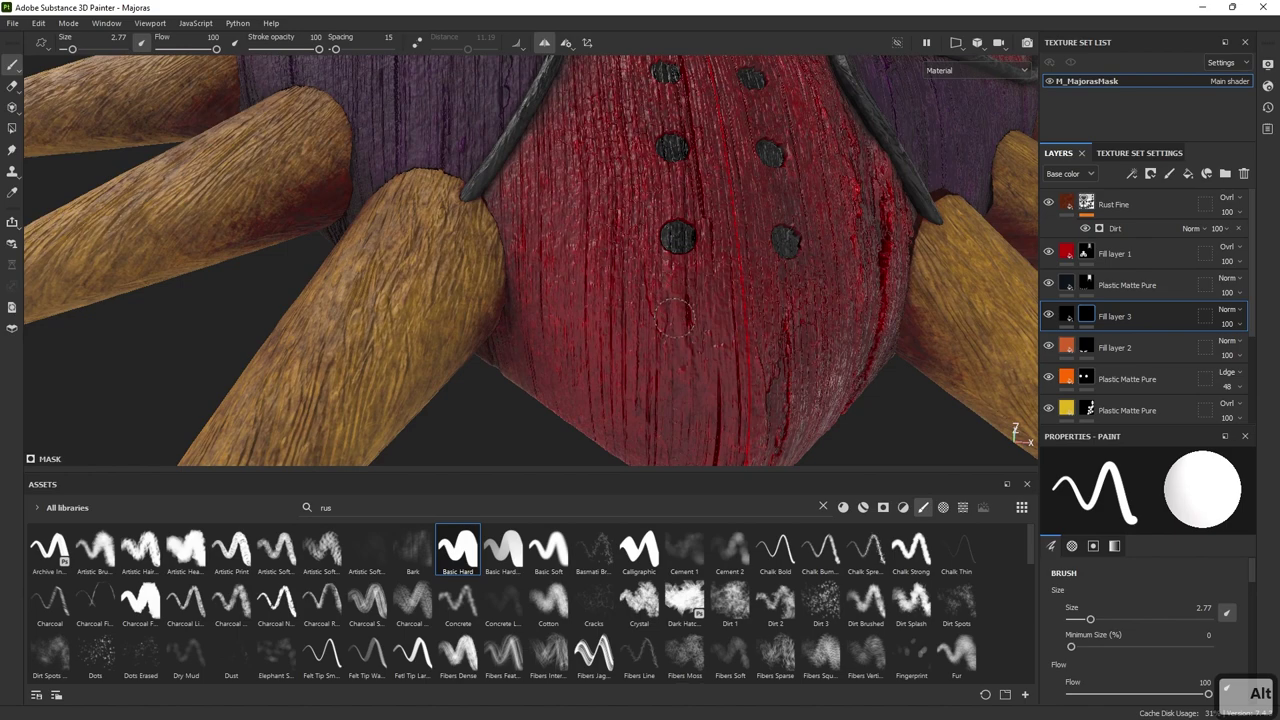
# - Examine the painted holes across the whole mask from several angles and distances
pyautogui.keyDown('alt'); pyautogui.moveTo(805, 330); pyautogui.dragTo(420, 160, button='right'); pyautogui.keyUp('alt')
pyautogui.keyDown('alt'); pyautogui.moveTo(420, 160); pyautogui.dragTo(282, 236); pyautogui.keyUp('alt')
pyautogui.keyDown('alt'); pyautogui.moveTo(282, 236); pyautogui.dragTo(200, 205, button='right'); pyautogui.keyUp('alt')
pyautogui.keyDown('alt'); pyautogui.moveTo(200, 205); pyautogui.dragTo(560, 300); pyautogui.keyUp('alt')
pyautogui.keyDown('alt'); pyautogui.moveTo(560, 300); pyautogui.dragTo(943, 363, button='right'); pyautogui.keyUp('alt')
pyautogui.keyDown('alt'); pyautogui.moveTo(943, 363); pyautogui.dragTo(890, 345); pyautogui.keyUp('alt')
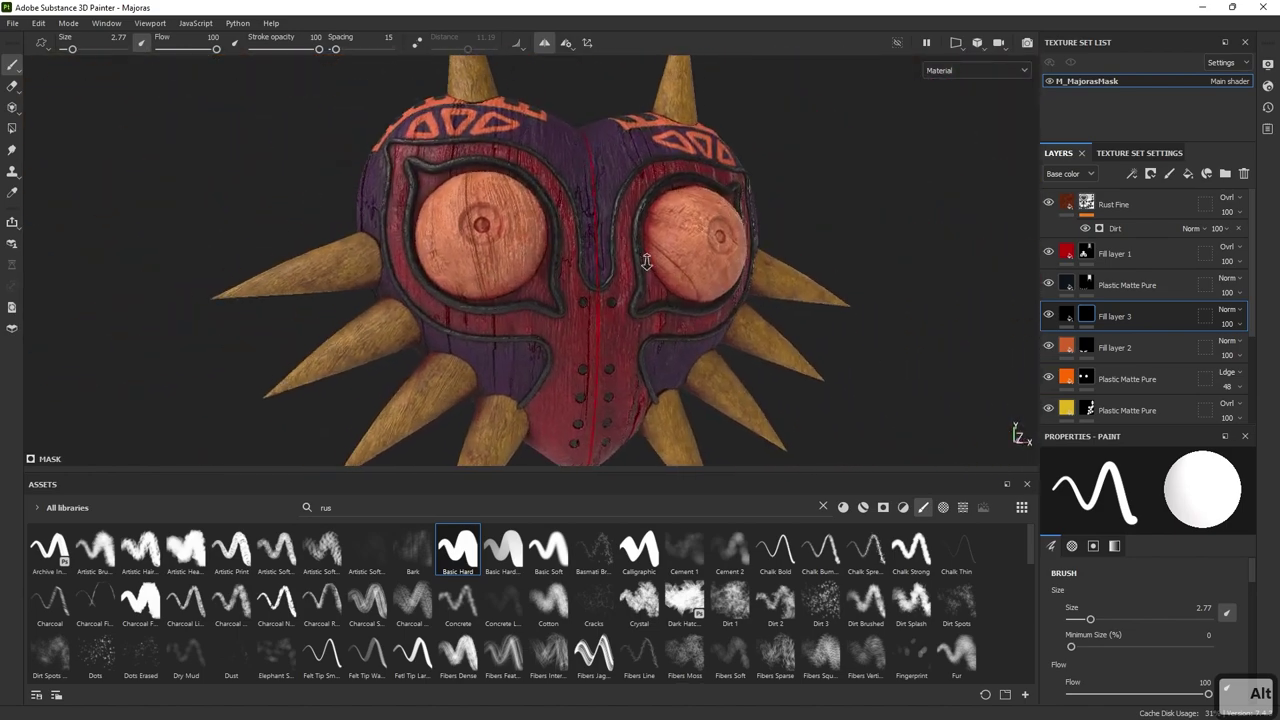
pyautogui.keyDown('alt'); pyautogui.moveTo(620, 243); pyautogui.dragTo(850, 330, button='right'); pyautogui.keyUp('alt')
pyautogui.keyDown('alt'); pyautogui.moveTo(850, 330); pyautogui.dragTo(766, 302); pyautogui.keyUp('alt')
pyautogui.keyDown('alt'); pyautogui.moveTo(645, 252); pyautogui.dragTo(650, 280); pyautogui.keyUp('alt')
pyautogui.keyDown('alt'); pyautogui.moveTo(650, 280); pyautogui.dragTo(760, 320, button='right'); pyautogui.keyUp('alt')
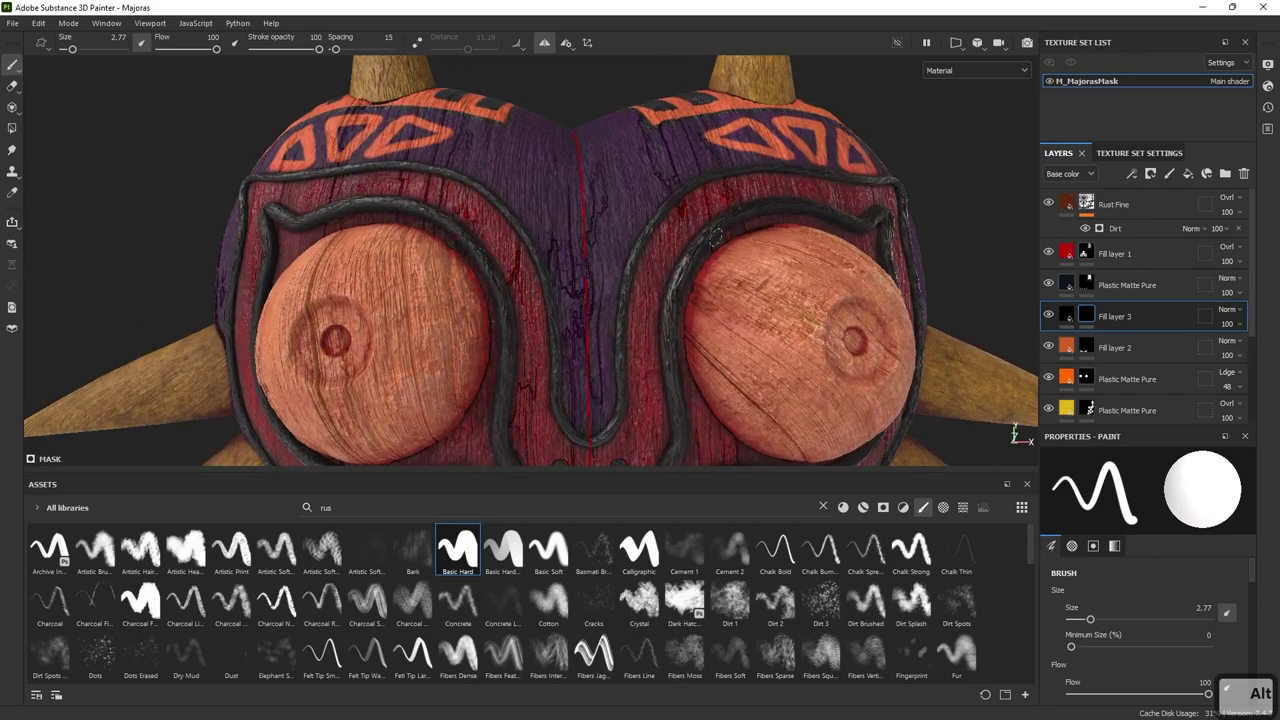
# - Reduce the brush size to 1.71 and paint mirrored pairs of small holes along the purple center of the forehead
pyautogui.keyDown('alt'); pyautogui.moveTo(760, 320); pyautogui.dragTo(761, 388, button='middle'); pyautogui.keyUp('alt')
pyautogui.keyDown('alt'); pyautogui.moveTo(720, 262); pyautogui.dragTo(693, 265); pyautogui.keyUp('alt')
pyautogui.keyDown('alt'); pyautogui.moveTo(693, 265); pyautogui.dragTo(634, 300, button='right'); pyautogui.keyUp('alt')
pyautogui.keyDown('alt'); pyautogui.moveTo(634, 300); pyautogui.dragTo(620, 278); pyautogui.keyUp('alt')
pyautogui.keyDown('ctrl'); pyautogui.moveTo(620, 278); pyautogui.dragTo(598, 278, button='right'); pyautogui.keyUp('ctrl')
pyautogui.keyDown('alt'); pyautogui.moveTo(620, 282); pyautogui.dragTo(625, 316); pyautogui.keyUp('alt')
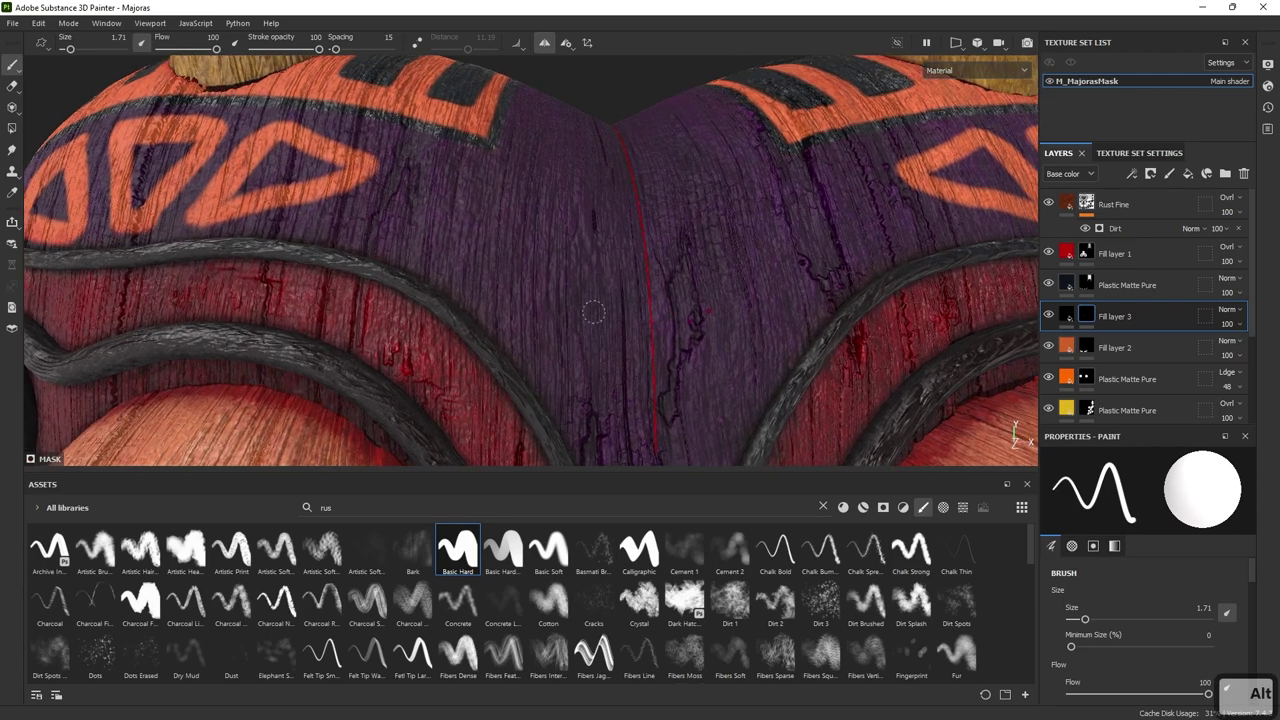
pyautogui.click(605, 313)
pyautogui.click(598, 257)
pyautogui.keyDown('alt'); pyautogui.moveTo(598, 257); pyautogui.dragTo(597, 301); pyautogui.keyUp('alt')
pyautogui.hotkey('ctrl', 'z')
pyautogui.keyDown('alt'); pyautogui.moveTo(591, 232); pyautogui.dragTo(671, 330); pyautogui.keyUp('alt')
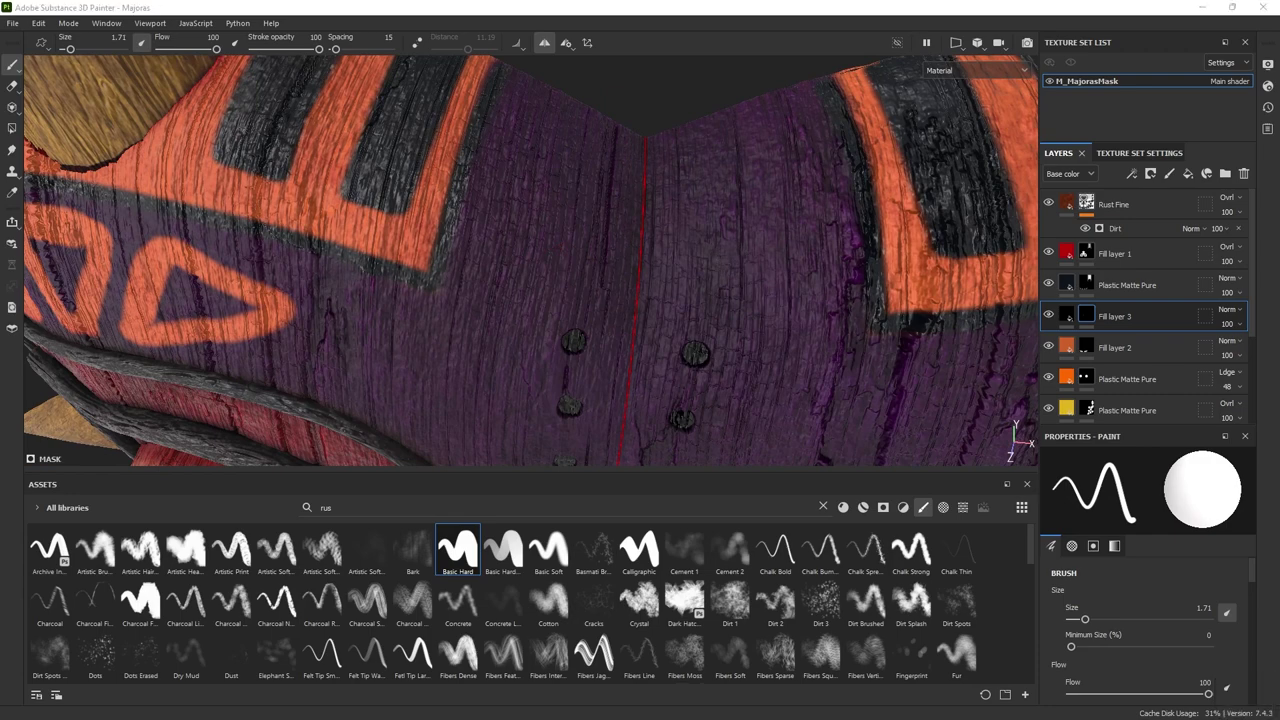
# - Paint two mirrored pairs of short straight slots above the forehead holes, beside the center line
pyautogui.press('alt')
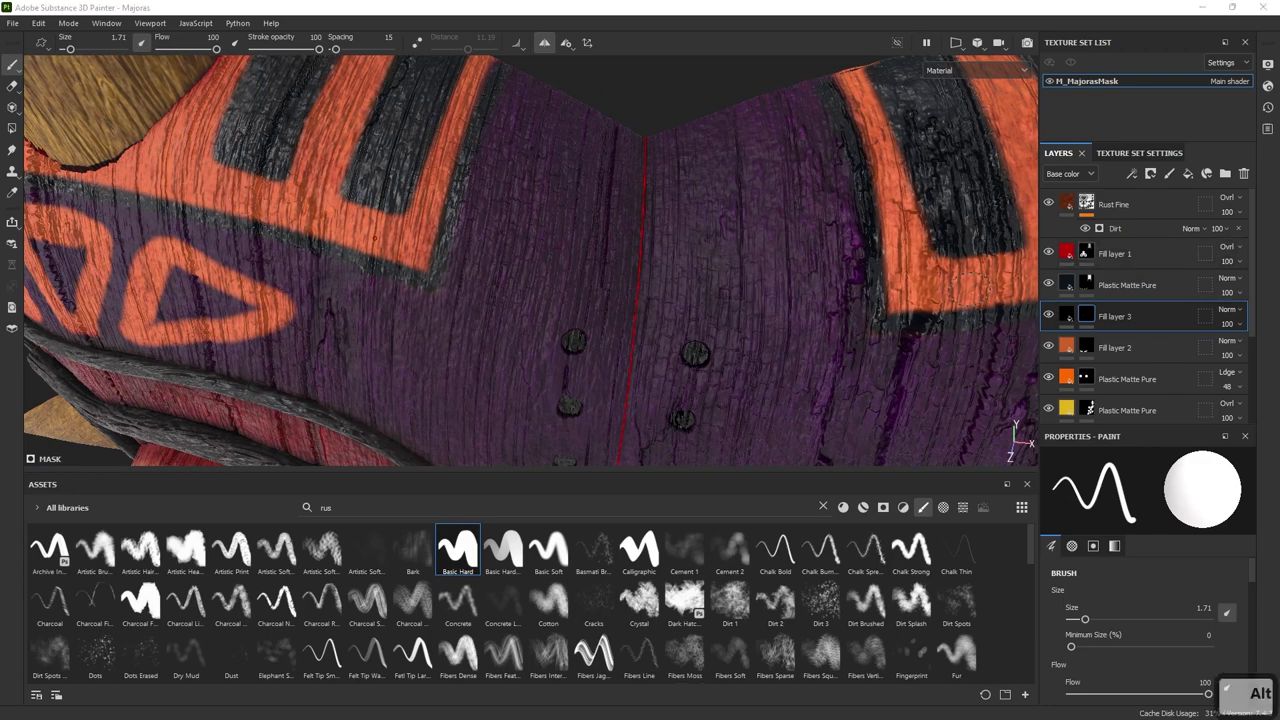
pyautogui.click(682, 274)
pyautogui.press('shift')
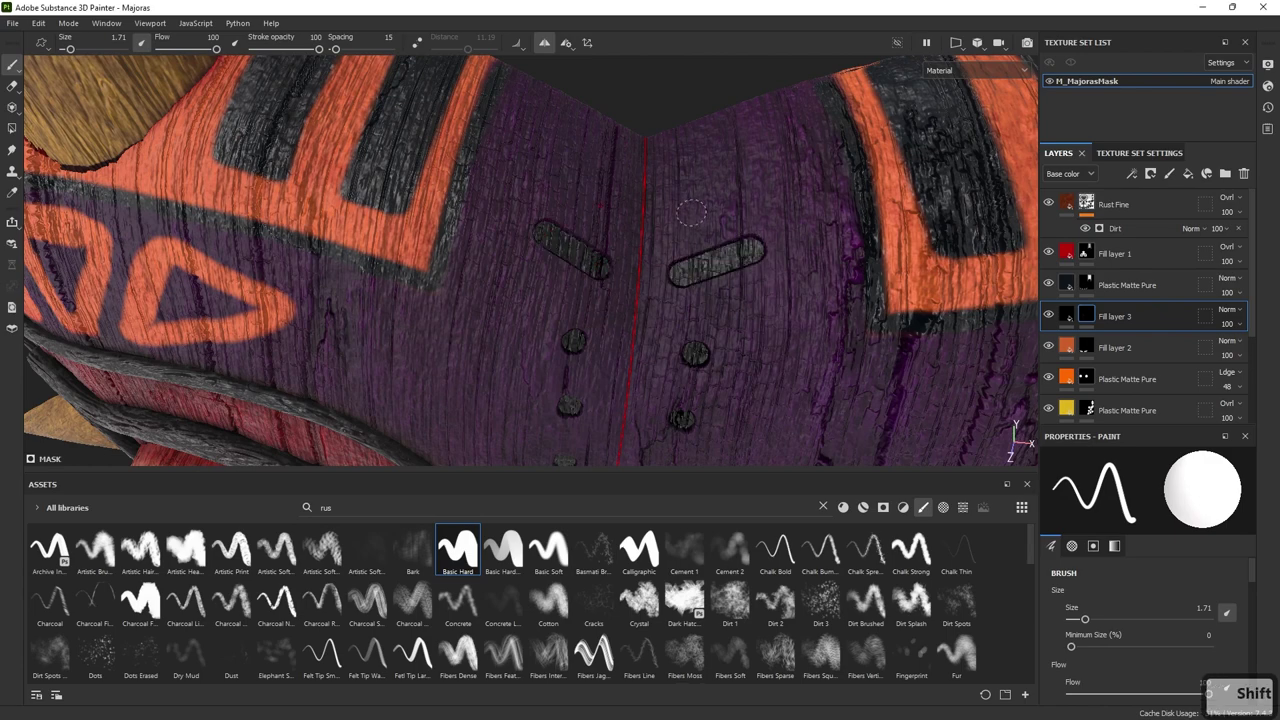
pyautogui.keyDown('alt'); pyautogui.moveTo(757, 178); pyautogui.dragTo(703, 278); pyautogui.keyUp('alt')
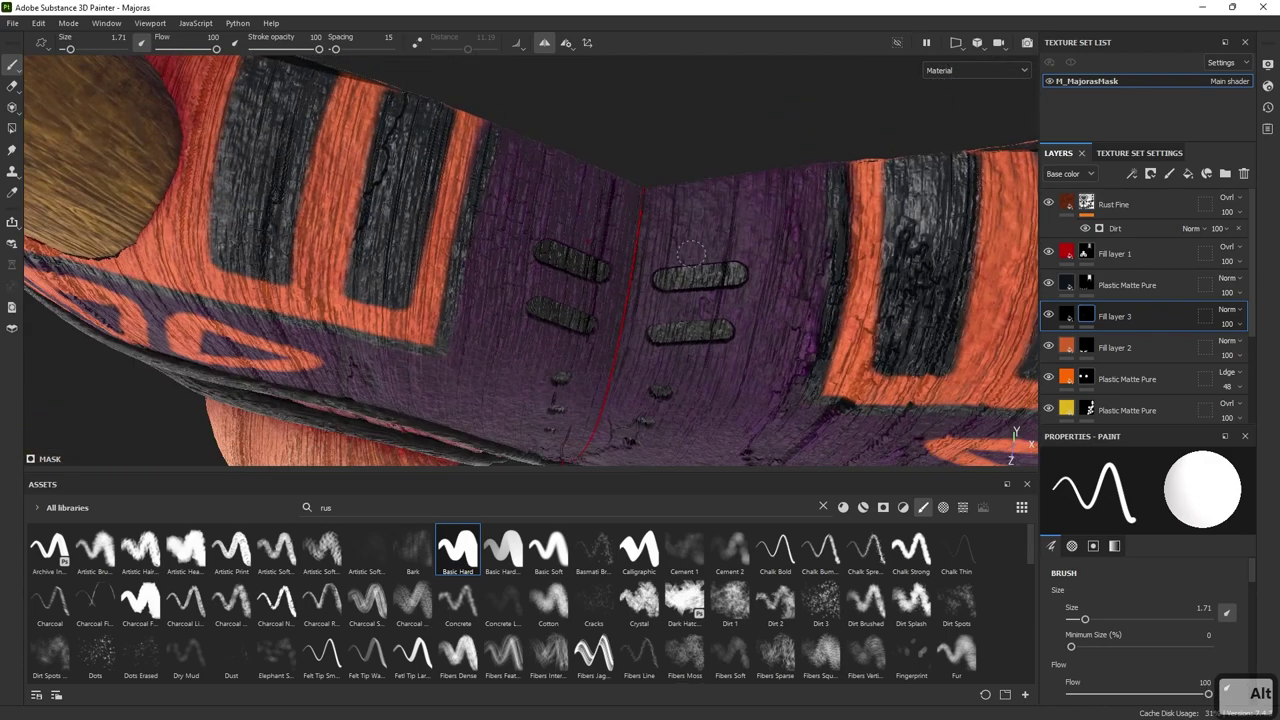
pyautogui.keyDown('alt'); pyautogui.moveTo(678, 224); pyautogui.dragTo(800, 275); pyautogui.keyUp('alt')
# - Inspect the overall mask from several angles and distances to judge the holes and find missing details
pyautogui.keyDown('alt'); pyautogui.moveTo(507, 365); pyautogui.dragTo(660, 260, button='right'); pyautogui.keyUp('alt')
pyautogui.keyDown('alt'); pyautogui.moveTo(660, 260); pyautogui.dragTo(731, 297); pyautogui.keyUp('alt')
pyautogui.keyDown('alt'); pyautogui.moveTo(731, 297); pyautogui.dragTo(760, 300, button='right'); pyautogui.keyUp('alt')
pyautogui.keyDown('alt'); pyautogui.moveTo(760, 300); pyautogui.dragTo(737, 322); pyautogui.keyUp('alt')
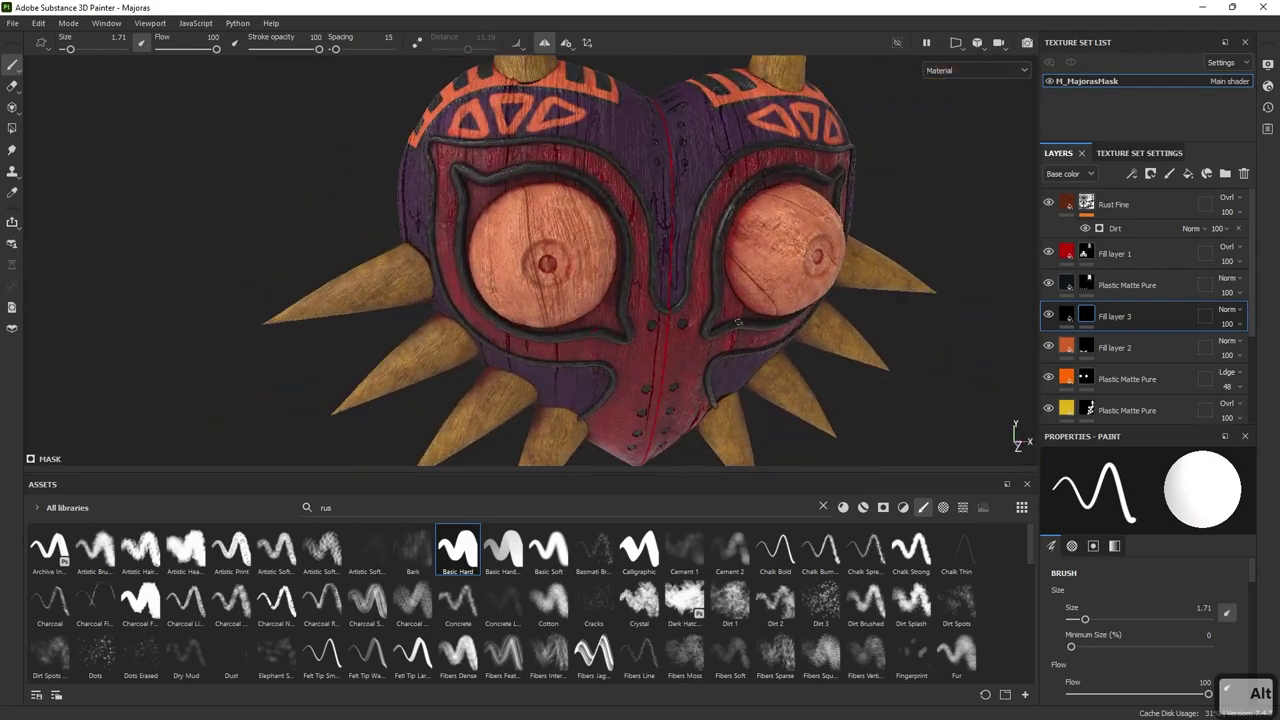
pyautogui.keyDown('alt'); pyautogui.moveTo(738, 322); pyautogui.dragTo(906, 386, button='right'); pyautogui.keyUp('alt')
pyautogui.keyDown('alt'); pyautogui.moveTo(906, 386); pyautogui.dragTo(694, 265); pyautogui.keyUp('alt')
pyautogui.keyDown('alt'); pyautogui.moveTo(694, 265); pyautogui.dragTo(589, 232, button='right'); pyautogui.keyUp('alt')
pyautogui.moveTo(589, 232)
pyautogui.keyDown('alt'); pyautogui.mouseDown()
pyautogui.moveTo(592, 260)
pyautogui.moveTo(514, 232)
pyautogui.moveTo(594, 252)
pyautogui.mouseUp(); pyautogui.keyUp('alt')
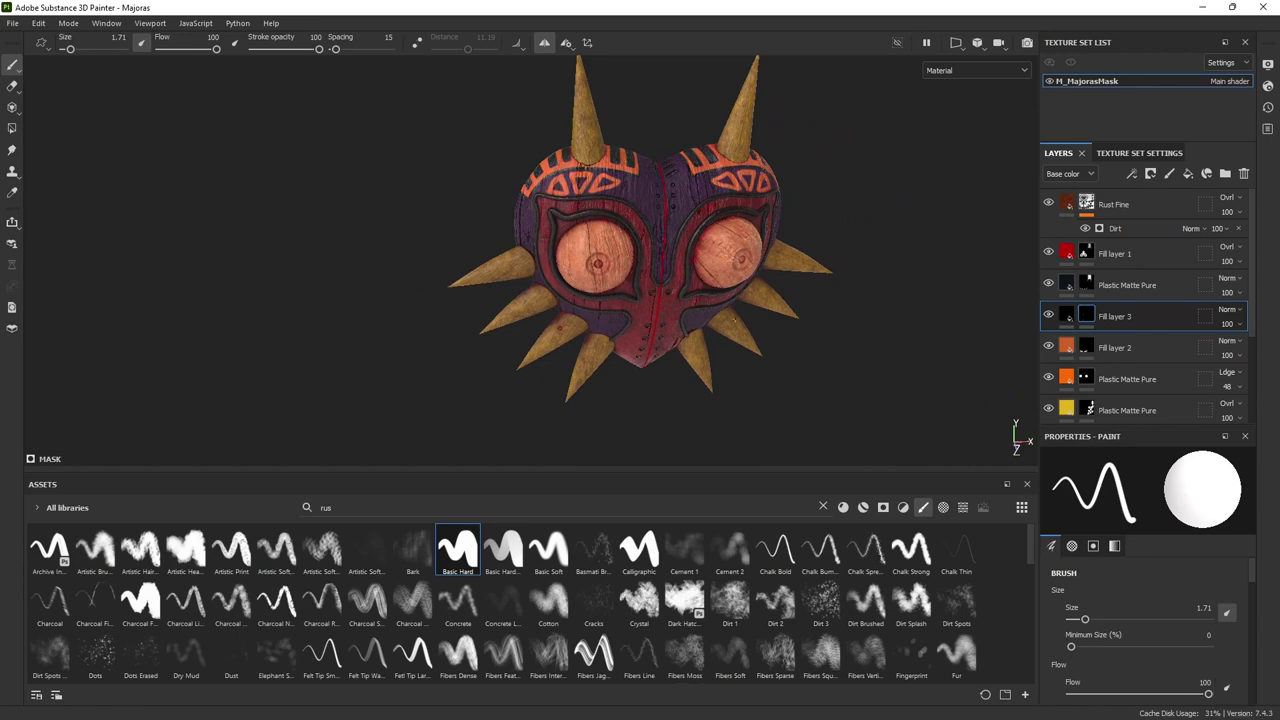
pyautogui.keyDown('alt'); pyautogui.moveTo(734, 319); pyautogui.dragTo(629, 290); pyautogui.keyUp('alt')
pyautogui.keyDown('alt'); pyautogui.moveTo(629, 290); pyautogui.dragTo(732, 295, button='right'); pyautogui.keyUp('alt')
pyautogui.keyDown('alt'); pyautogui.moveTo(732, 295); pyautogui.dragTo(643, 314); pyautogui.keyUp('alt')
pyautogui.keyDown('alt'); pyautogui.moveTo(643, 314); pyautogui.dragTo(827, 348, button='right'); pyautogui.keyUp('alt')
pyautogui.keyDown('alt'); pyautogui.moveTo(827, 348); pyautogui.dragTo(780, 340); pyautogui.keyUp('alt')
pyautogui.keyDown('alt'); pyautogui.moveTo(640, 300); pyautogui.dragTo(762, 353, button='middle'); pyautogui.keyUp('alt')
pyautogui.keyDown('alt'); pyautogui.moveTo(762, 353); pyautogui.dragTo(592, 330, button='right'); pyautogui.keyUp('alt')
pyautogui.keyDown('alt'); pyautogui.moveTo(716, 382); pyautogui.dragTo(698, 392); pyautogui.keyUp('alt')
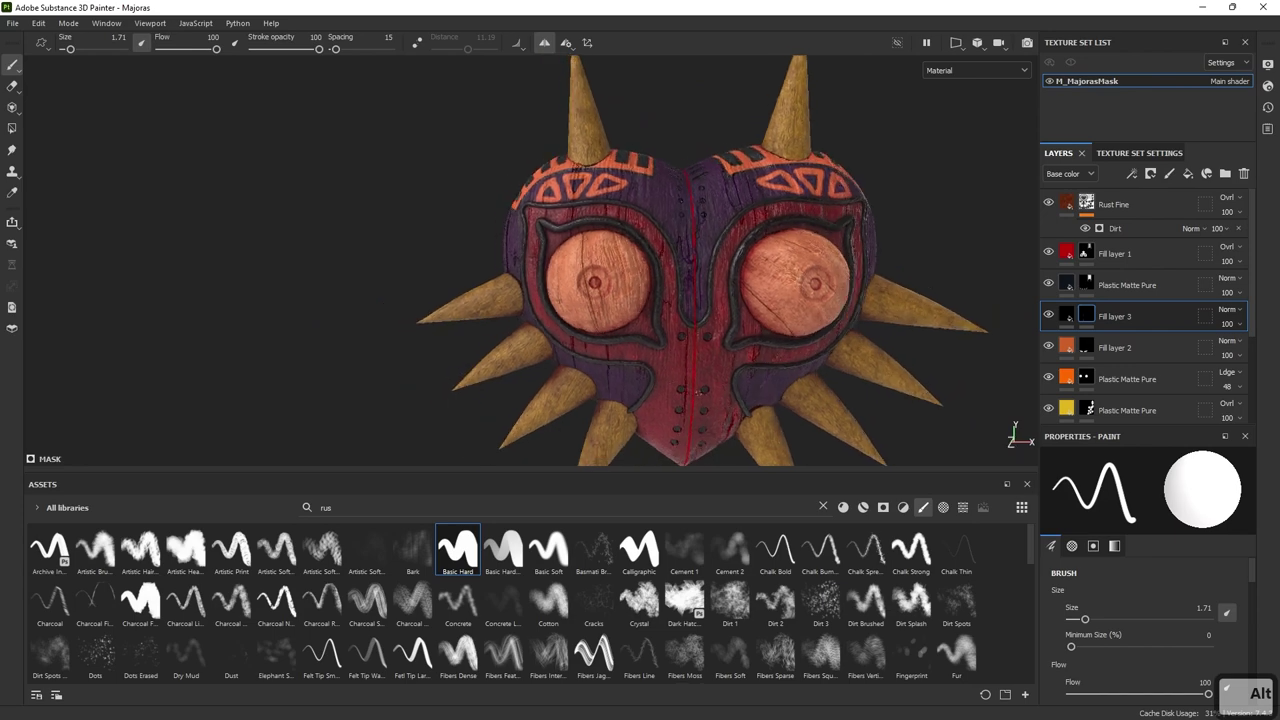
pyautogui.keyDown('alt'); pyautogui.moveTo(697, 393); pyautogui.dragTo(823, 402, button='right'); pyautogui.keyUp('alt')
pyautogui.keyDown('alt'); pyautogui.moveTo(671, 335); pyautogui.dragTo(730, 328); pyautogui.keyUp('alt')
pyautogui.keyDown('alt'); pyautogui.moveTo(730, 328); pyautogui.dragTo(669, 326, button='right'); pyautogui.keyUp('alt')
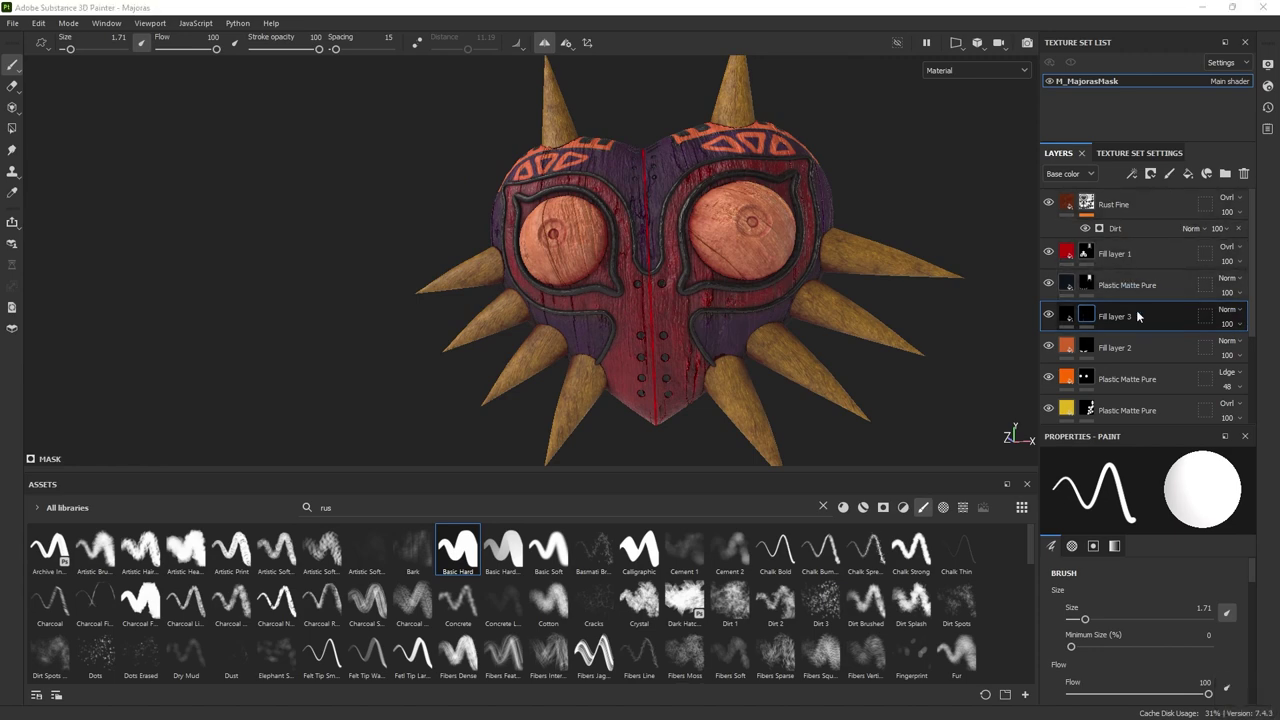
# - Add a fill layer with a black mask and move it above Fill layer 1
pyautogui.click(1188, 174)
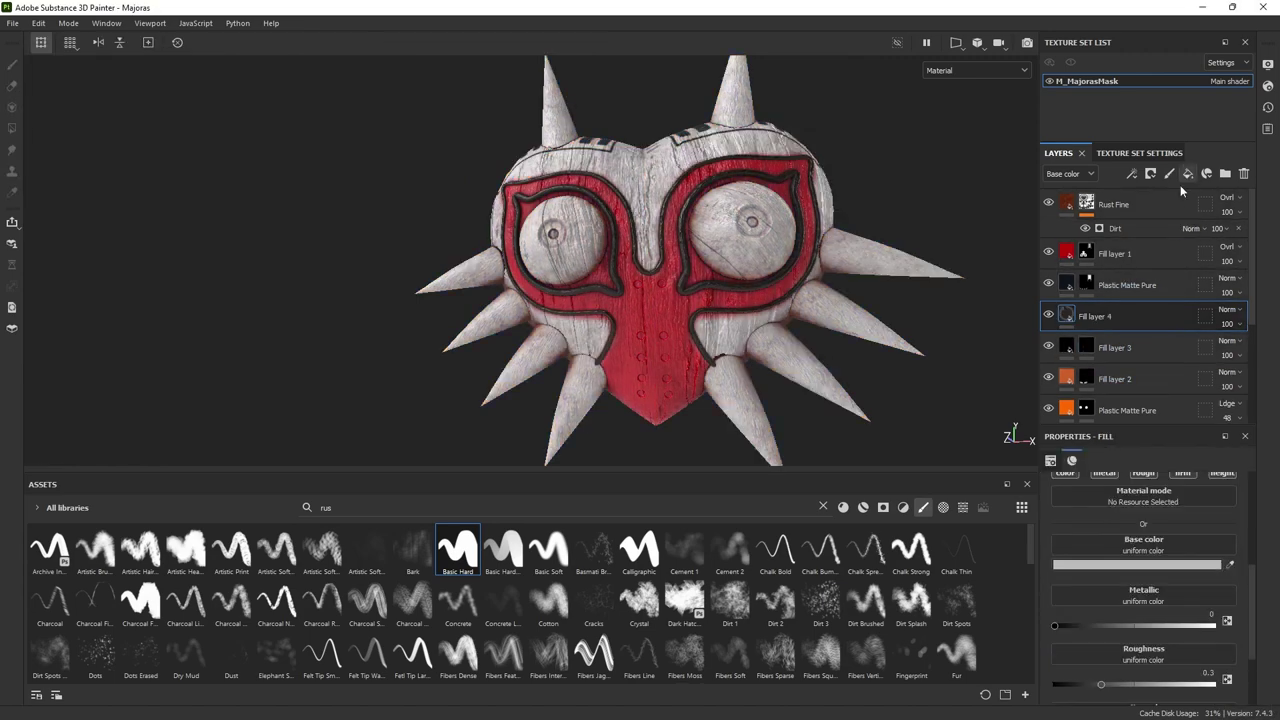
pyautogui.keyDown('alt'); pyautogui.moveTo(800, 290); pyautogui.dragTo(940, 390); pyautogui.keyUp('alt')
pyautogui.rightClick(1102, 316)
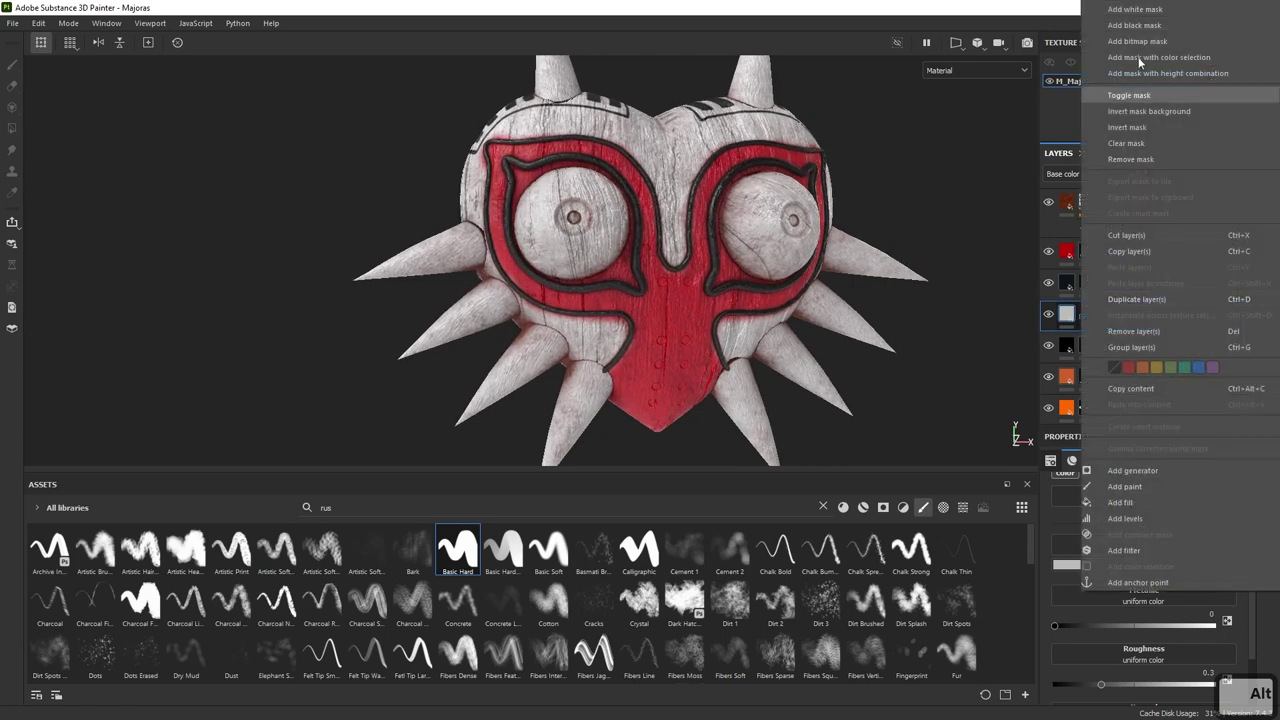
pyautogui.click(1120, 28)
pyautogui.moveTo(1121, 306); pyautogui.dragTo(1127, 248)
# - Choose the Basic Soft brush at size 1.91 and try a freehand stroke on Fill layer 4's mask over the lower face
pyautogui.moveTo(688, 100)
pyautogui.keyDown('alt'); pyautogui.mouseDown(button='right')
pyautogui.moveTo(706, 214)
pyautogui.moveTo(697, 372)
pyautogui.mouseUp(button='right'); pyautogui.keyUp('alt')
pyautogui.keyDown('alt'); pyautogui.moveTo(697, 372); pyautogui.dragTo(722, 372); pyautogui.keyUp('alt')
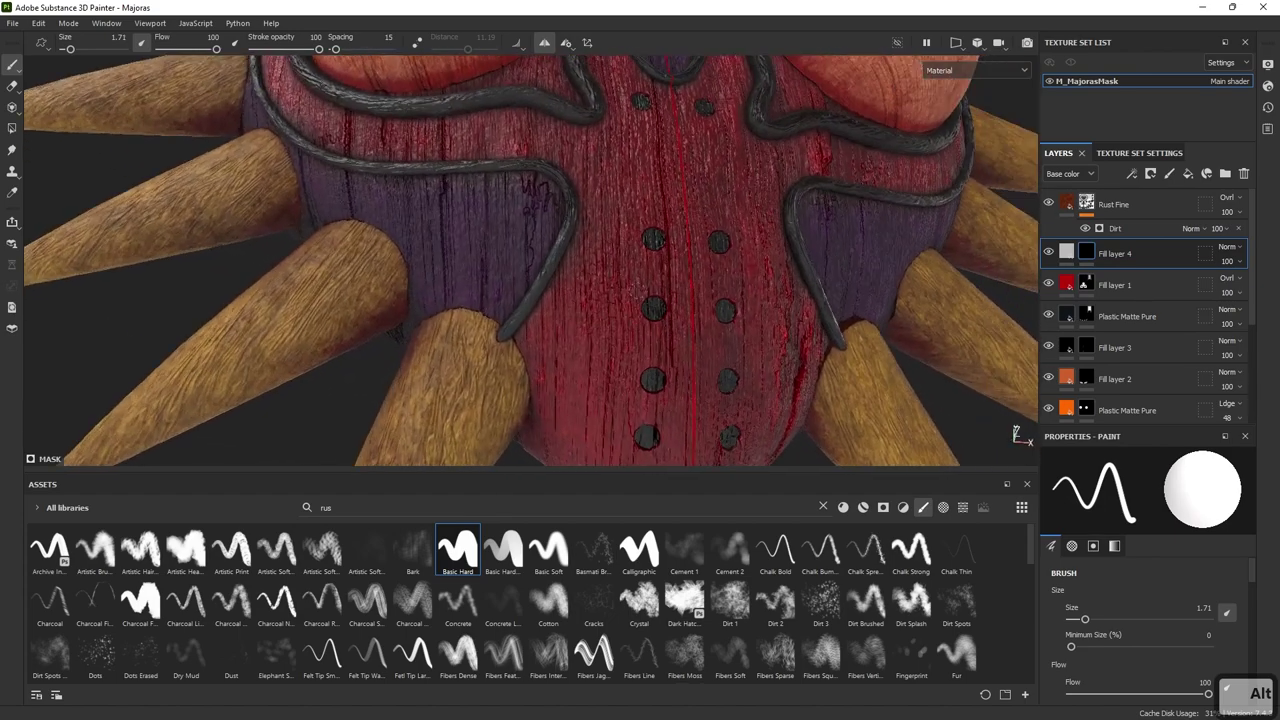
pyautogui.click(541, 559)
pyautogui.keyDown('ctrl'); pyautogui.moveTo(569, 348); pyautogui.dragTo(530, 352, button='right'); pyautogui.keyUp('ctrl')
pyautogui.moveTo(556, 326)
pyautogui.mouseDown()
pyautogui.moveTo(590, 268)
pyautogui.moveTo(543, 122)
pyautogui.mouseUp()
pyautogui.hotkey('ctrl', 'z')
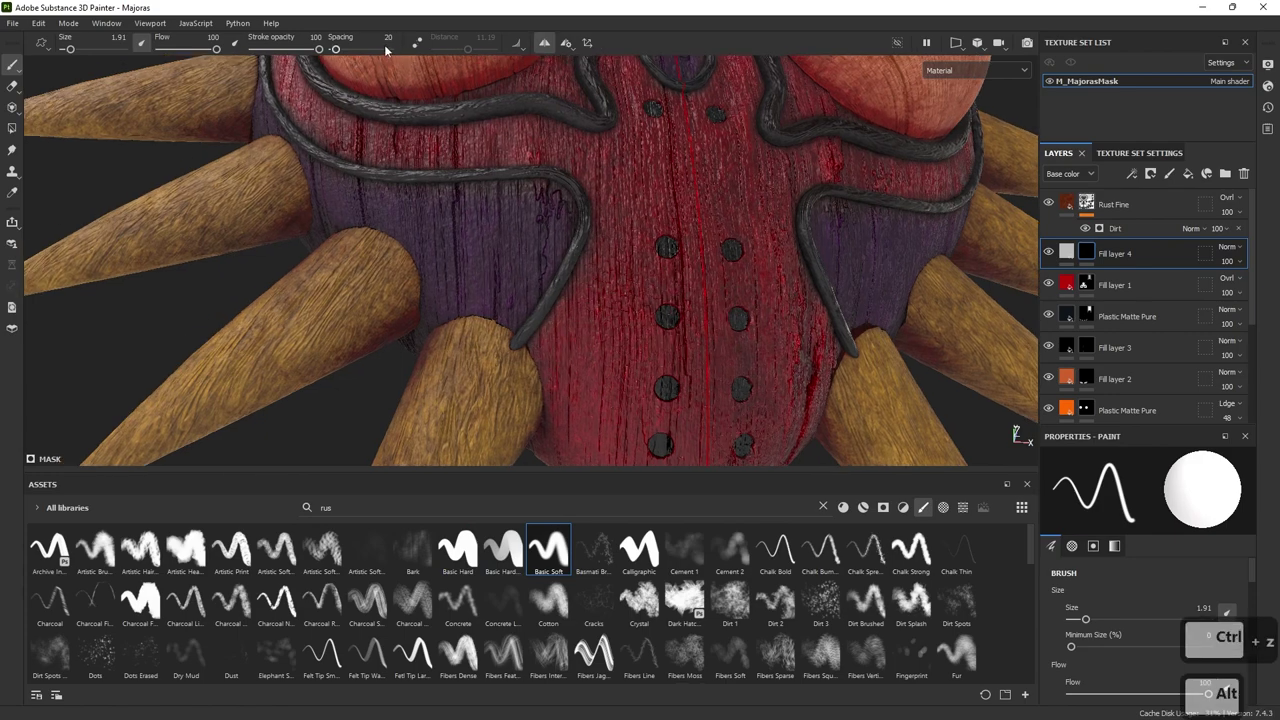
# - Enable Lazy Mouse, try a chevron stroke on the red lower face, and reduce the brush size to 1.43
pyautogui.click(416, 42)
pyautogui.moveTo(609, 271)
pyautogui.keyDown('alt'); pyautogui.mouseDown()
pyautogui.moveTo(674, 294)
pyautogui.moveTo(683, 257)
pyautogui.moveTo(666, 214)
pyautogui.moveTo(686, 206)
pyautogui.moveTo(650, 245)
pyautogui.mouseUp(); pyautogui.keyUp('alt')
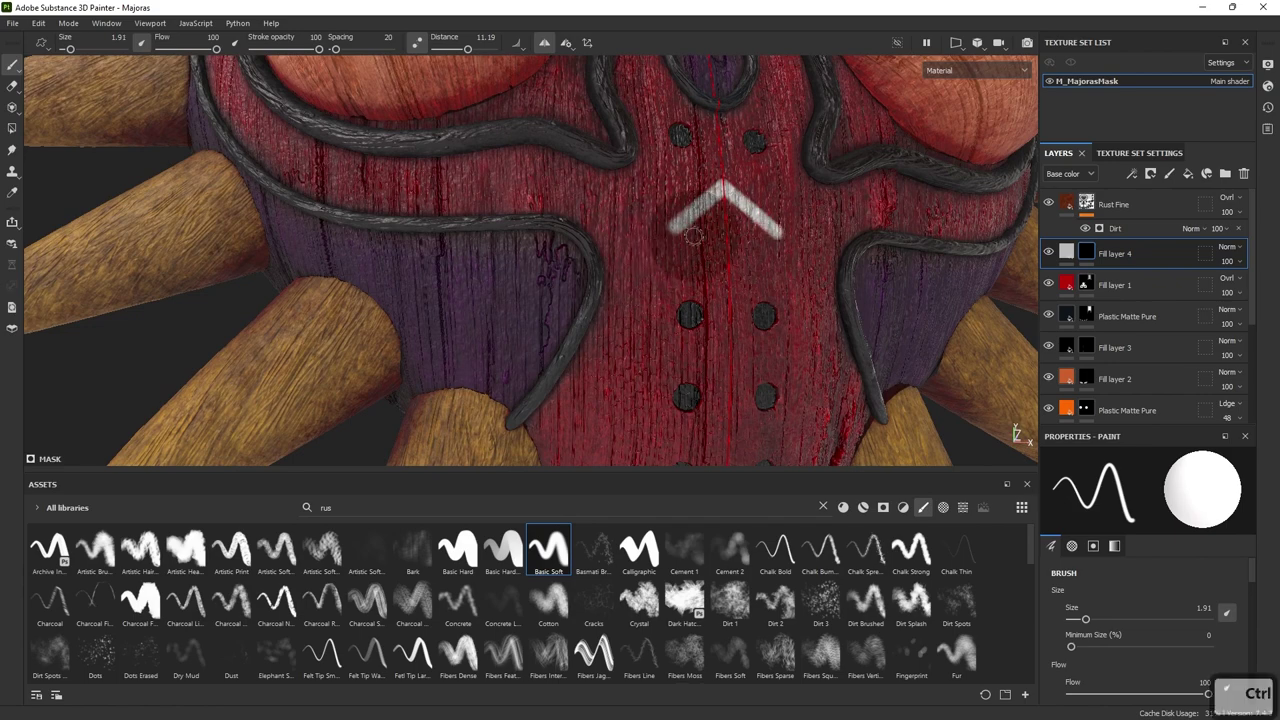
pyautogui.hotkey('ctrl', 'z')
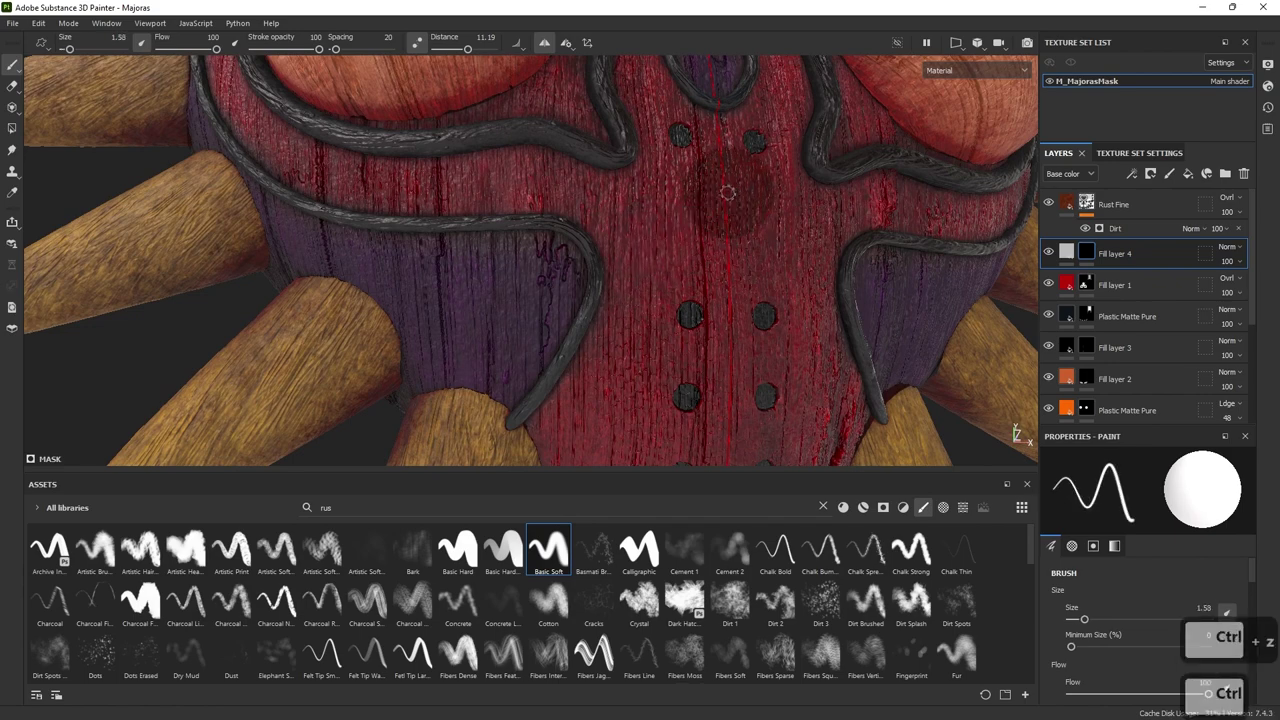
pyautogui.keyDown('ctrl'); pyautogui.scroll(-1, 728, 193); pyautogui.keyUp('ctrl')
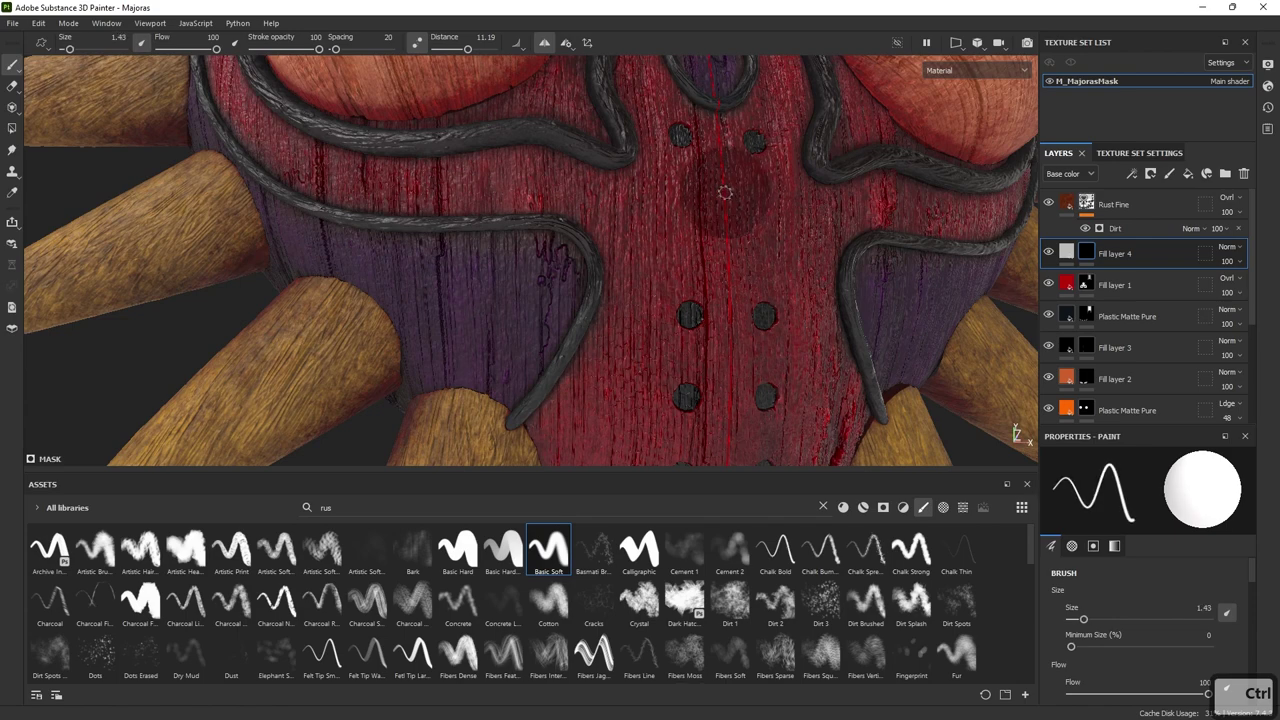
# - Paint a mirrored pale outline on Fill layer 4's mask from a peak below the top holes, around the holes, toward the lowest spikes
pyautogui.rightClick(725, 199)
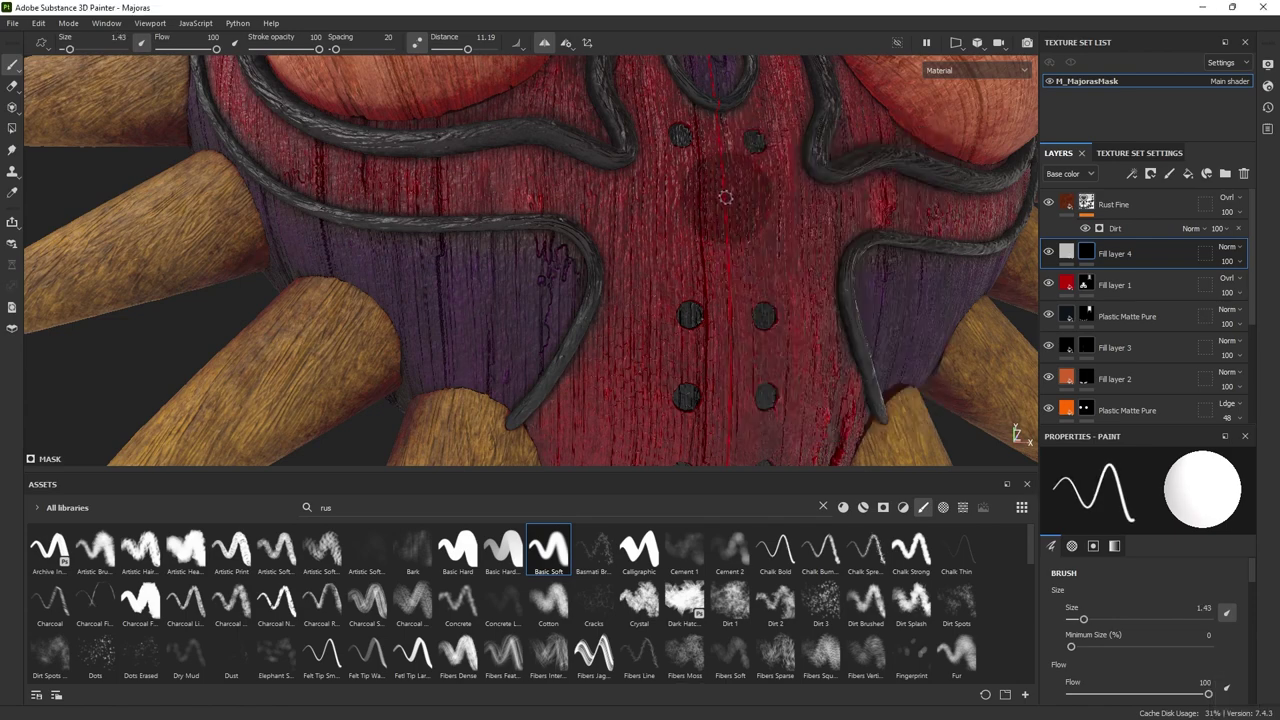
pyautogui.moveTo(724, 197)
pyautogui.mouseDown()
pyautogui.moveTo(622, 278)
pyautogui.moveTo(625, 312)
pyautogui.moveTo(664, 338)
pyautogui.mouseUp()
pyautogui.hotkey('ctrl', 'z')
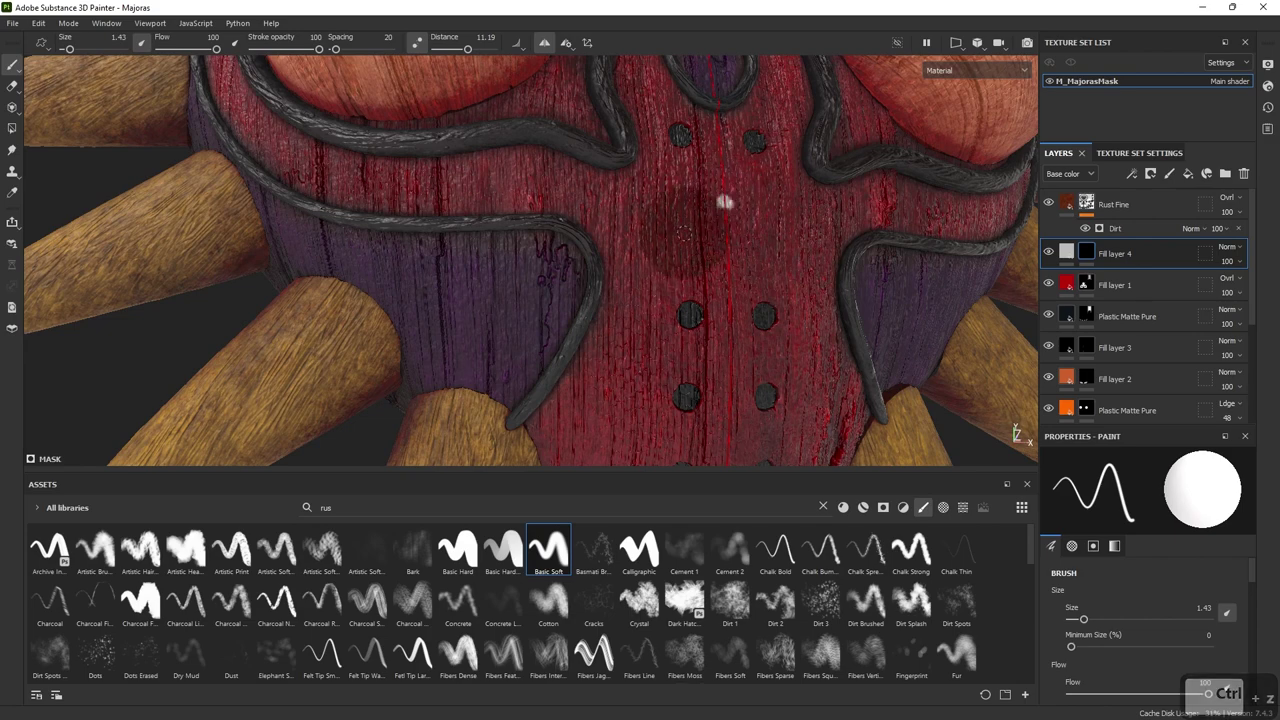
pyautogui.hotkey('ctrl', 'y')
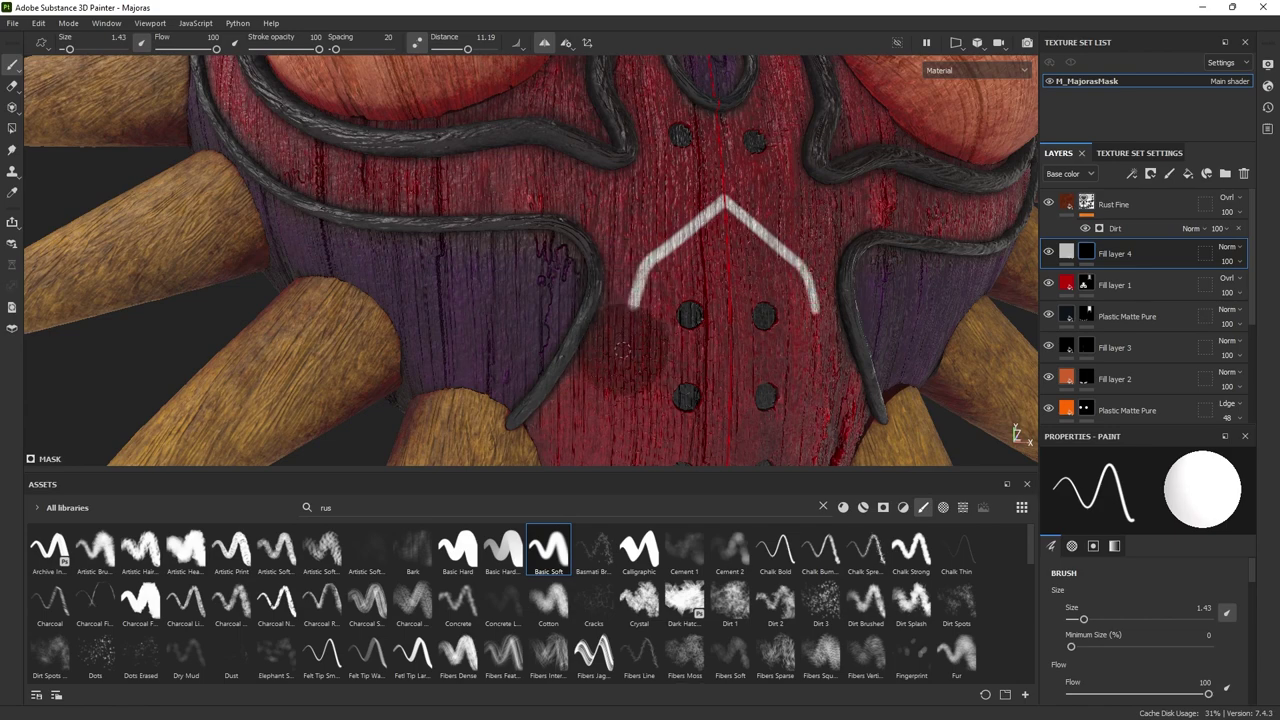
pyautogui.moveTo(615, 376); pyautogui.dragTo(541, 463)
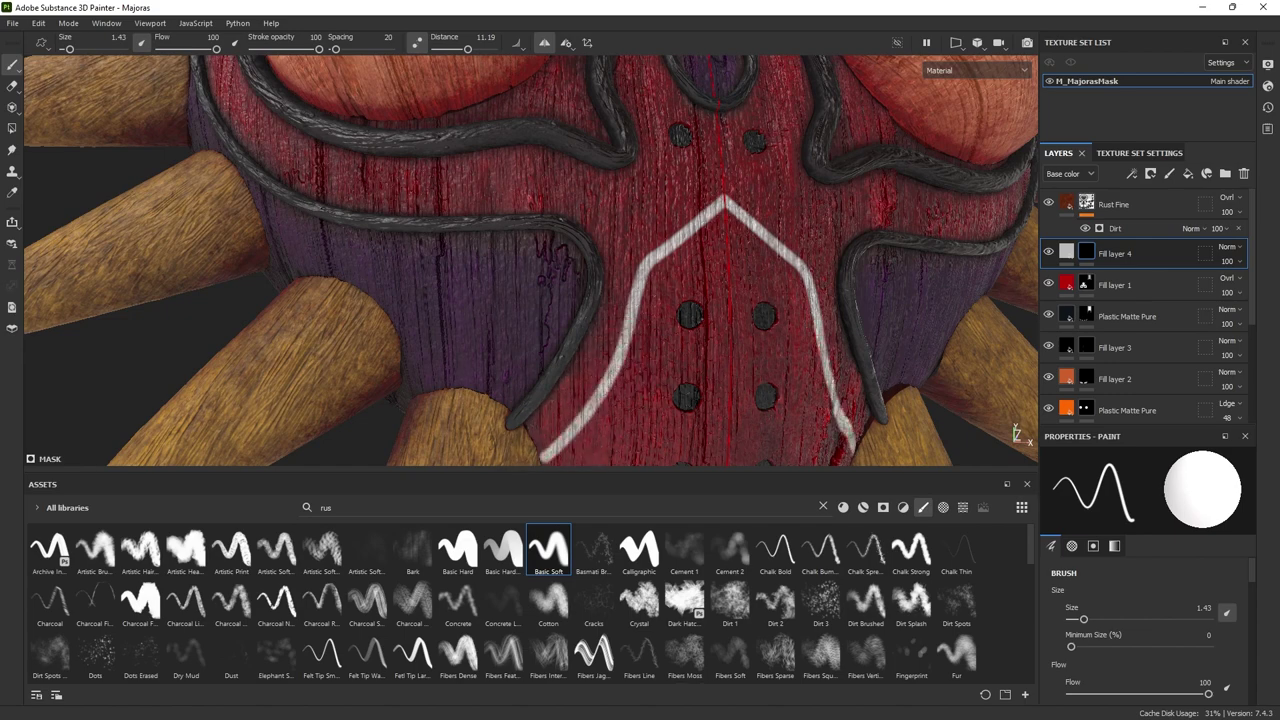
# - Switch Fill layer 4's mask brush to black at size 0.75 without Lazy Mouse and check the pale outline's lower end
pyautogui.keyDown('alt'); pyautogui.moveTo(420, 270); pyautogui.dragTo(709, 440); pyautogui.keyUp('alt')
pyautogui.keyDown('alt'); pyautogui.moveTo(709, 440); pyautogui.dragTo(1010, 478, button='right'); pyautogui.keyUp('alt')
pyautogui.keyDown('alt'); pyautogui.moveTo(738, 308); pyautogui.dragTo(683, 239, button='middle'); pyautogui.keyUp('alt')
pyautogui.keyDown('alt'); pyautogui.moveTo(683, 239); pyautogui.dragTo(711, 351); pyautogui.keyUp('alt')
pyautogui.moveTo(497, 332)
pyautogui.keyDown('ctrl'); pyautogui.mouseDown(button='right')
pyautogui.moveTo(489, 297)
pyautogui.moveTo(317, 106)
pyautogui.mouseUp(button='right'); pyautogui.keyUp('ctrl')
pyautogui.press('x')
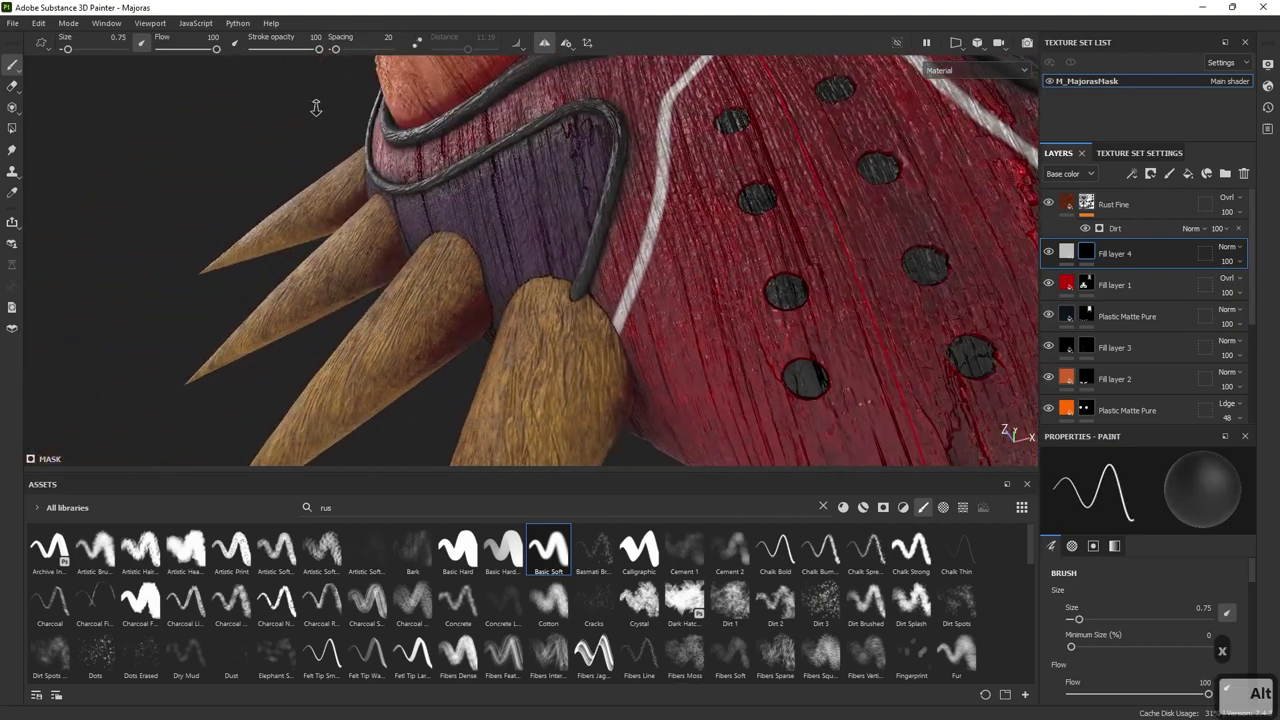
pyautogui.keyDown('alt'); pyautogui.moveTo(317, 106); pyautogui.dragTo(537, 240); pyautogui.keyUp('alt')
pyautogui.keyDown('alt'); pyautogui.moveTo(537, 240); pyautogui.dragTo(481, 206, button='right'); pyautogui.keyUp('alt')
pyautogui.keyDown('alt'); pyautogui.moveTo(480, 206); pyautogui.dragTo(677, 330); pyautogui.keyUp('alt')
pyautogui.keyDown('alt'); pyautogui.moveTo(677, 330); pyautogui.dragTo(794, 401, button='right'); pyautogui.keyUp('alt')
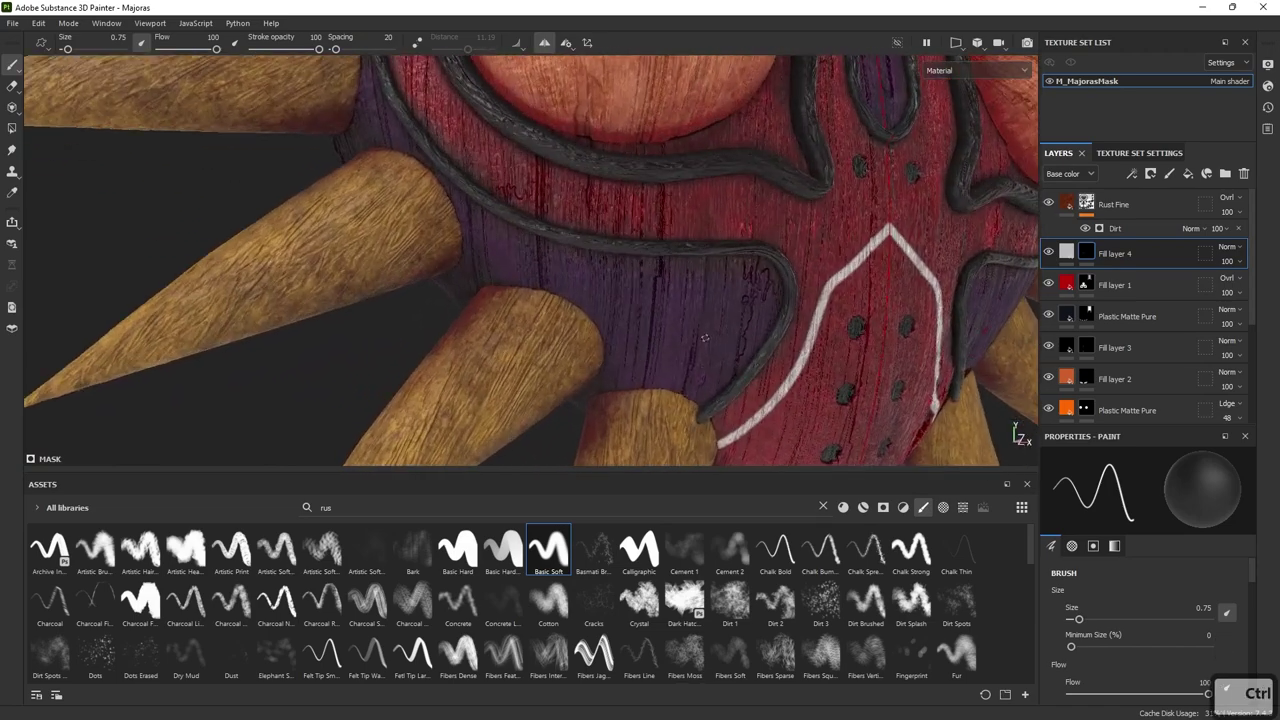
# - Enable Lazy Mouse, enlarge the brush to size 1.47 and switch the mask color to white
pyautogui.click(421, 42)
pyautogui.moveTo(674, 356)
pyautogui.keyDown('ctrl'); pyautogui.mouseDown(button='right')
pyautogui.moveTo(704, 362)
pyautogui.moveTo(691, 371)
pyautogui.mouseUp(button='right'); pyautogui.keyUp('ctrl')
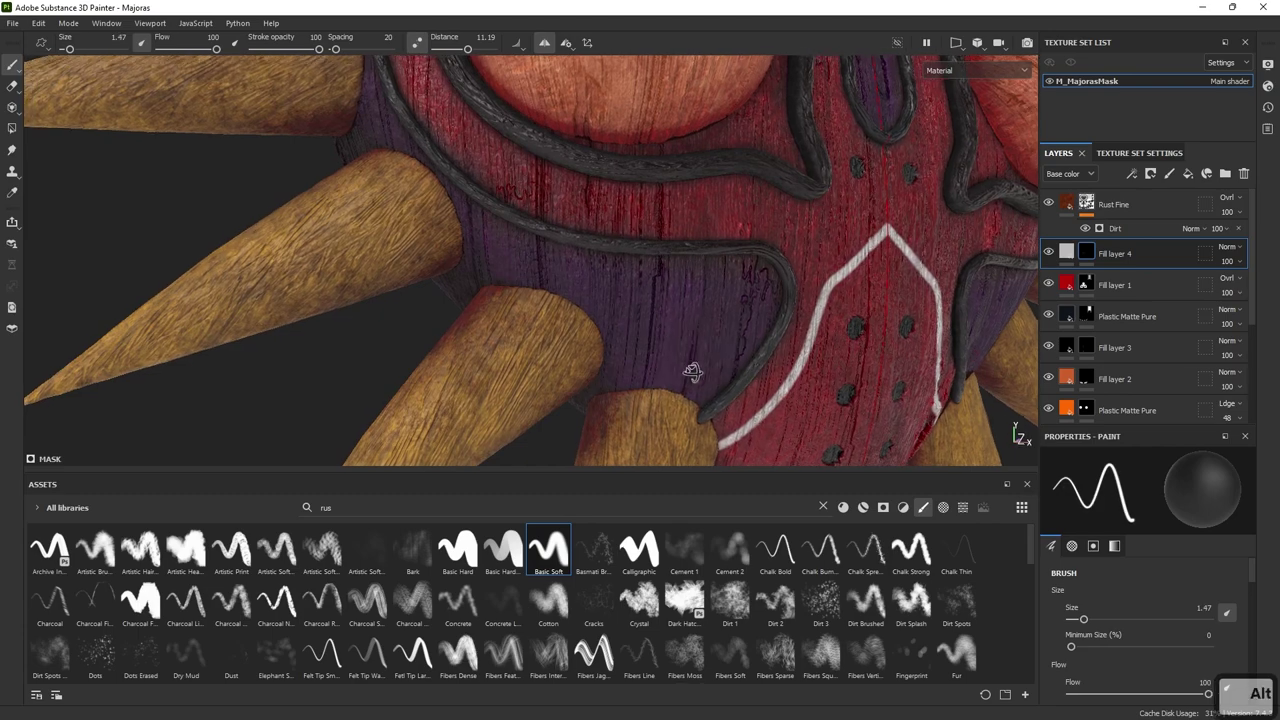
pyautogui.keyDown('alt'); pyautogui.moveTo(691, 371); pyautogui.dragTo(693, 398); pyautogui.keyUp('alt')
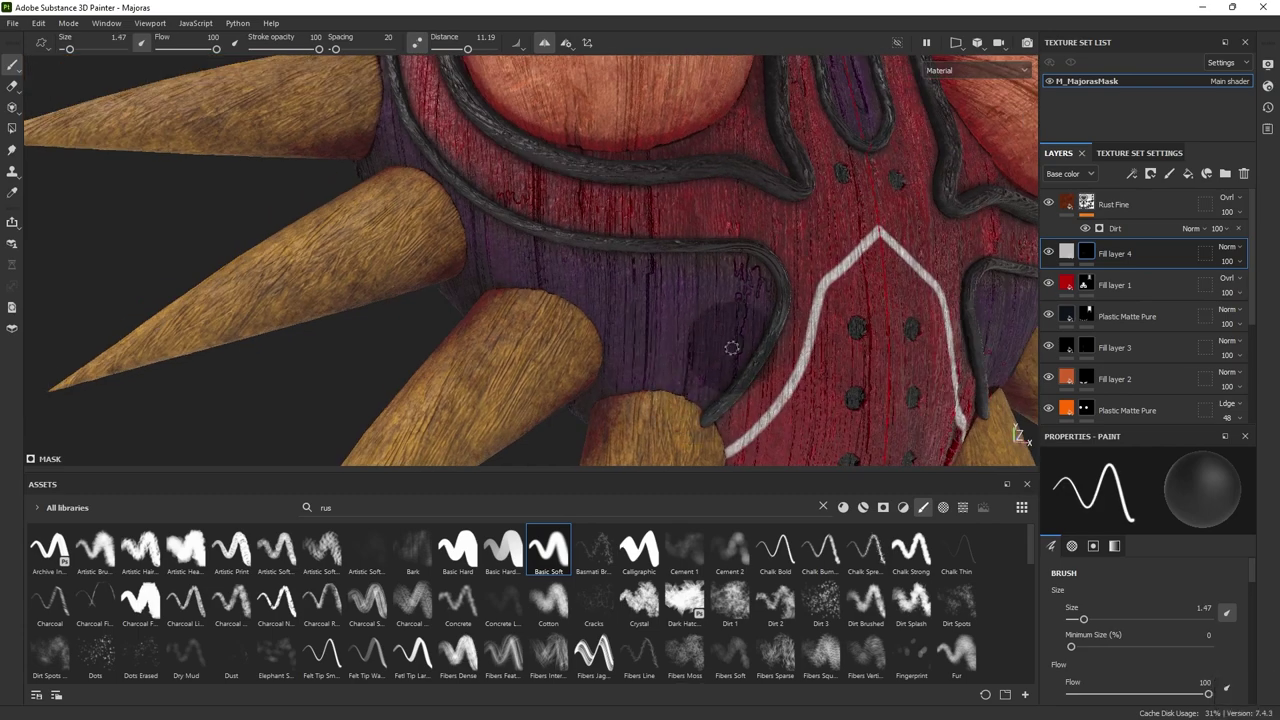
pyautogui.press('x')
pyautogui.click(696, 401)
pyautogui.moveTo(711, 381)
pyautogui.mouseDown()
pyautogui.moveTo(761, 291)
pyautogui.moveTo(750, 262)
pyautogui.moveTo(673, 258)
pyautogui.mouseUp()
pyautogui.hotkey('ctrl', 'z')
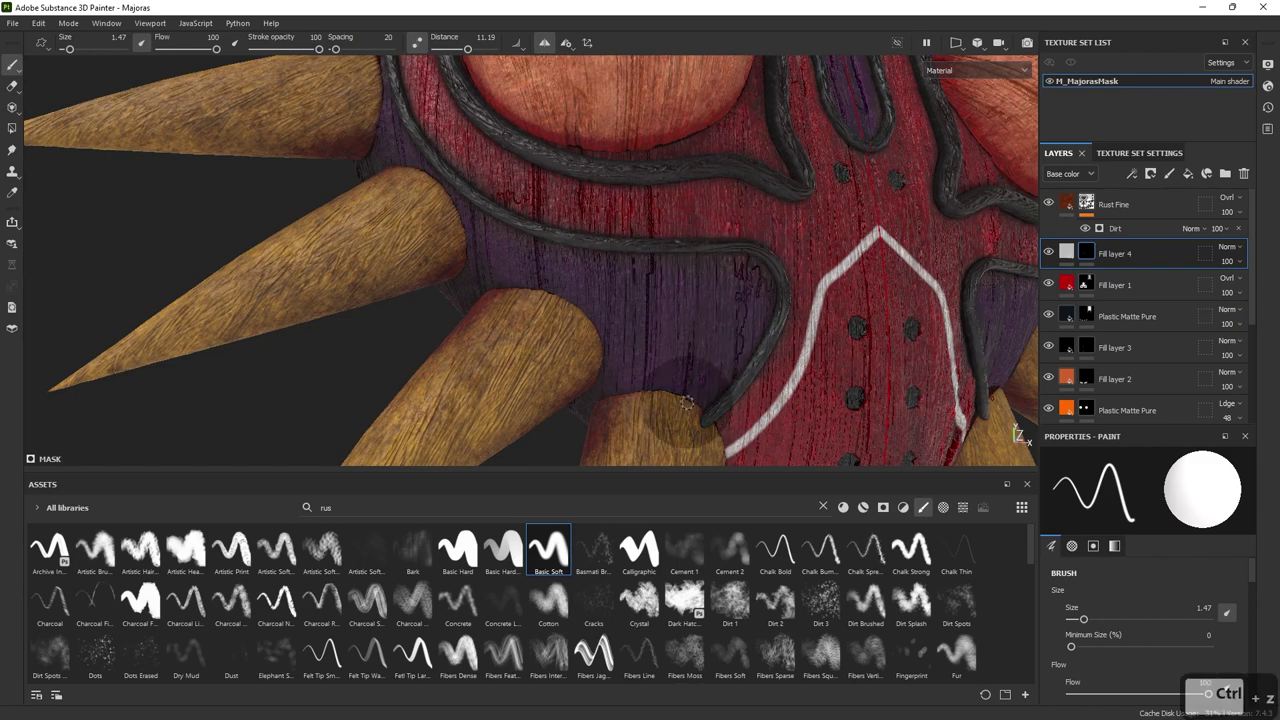
# - Paint a pale outline on Fill layer 4's mask along the purple cheek's inner border and up the side between the spikes
pyautogui.moveTo(693, 390); pyautogui.dragTo(755, 314)
pyautogui.moveTo(758, 265)
pyautogui.mouseDown()
pyautogui.moveTo(707, 246)
pyautogui.moveTo(652, 262)
pyautogui.moveTo(557, 259)
pyautogui.moveTo(491, 230)
pyautogui.moveTo(660, 240)
pyautogui.mouseUp()
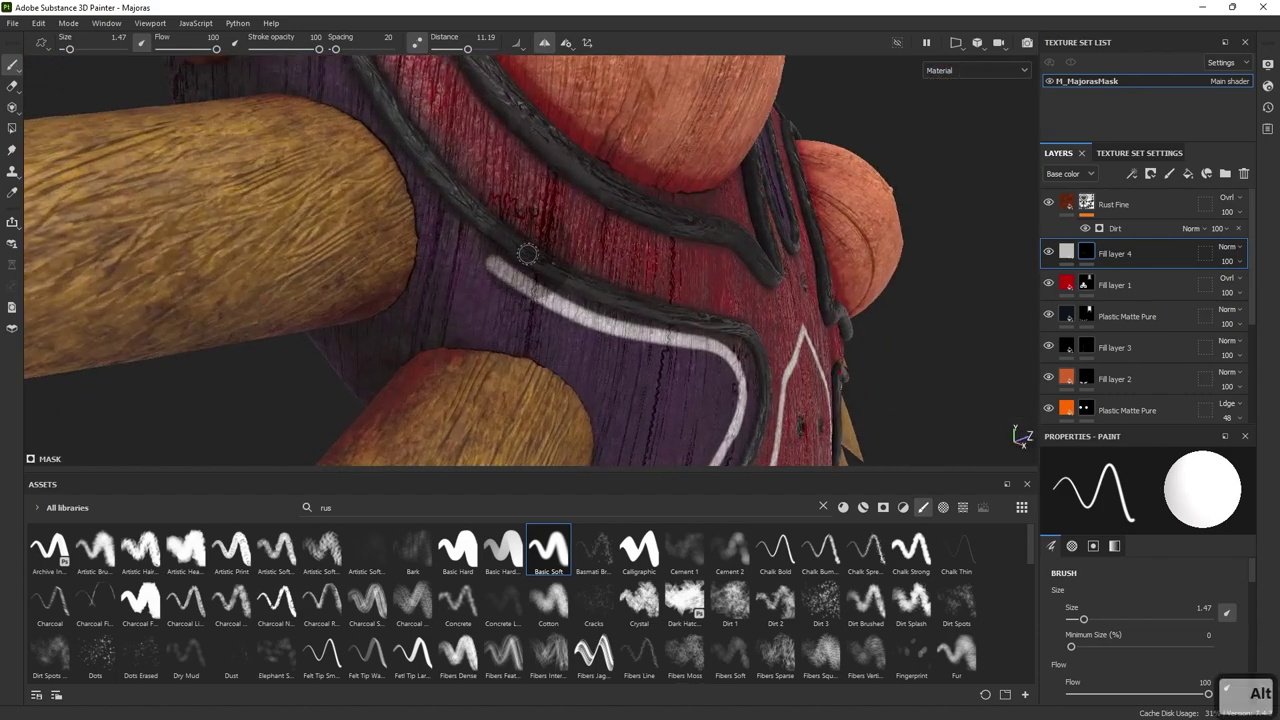
pyautogui.keyDown('alt'); pyautogui.moveTo(529, 254); pyautogui.dragTo(786, 366, button='middle'); pyautogui.keyUp('alt')
pyautogui.moveTo(732, 362)
pyautogui.keyDown('alt'); pyautogui.mouseDown()
pyautogui.moveTo(663, 314)
pyautogui.moveTo(832, 425)
pyautogui.moveTo(709, 264)
pyautogui.moveTo(636, 137)
pyautogui.moveTo(655, 185)
pyautogui.moveTo(653, 234)
pyautogui.mouseUp(); pyautogui.keyUp('alt')
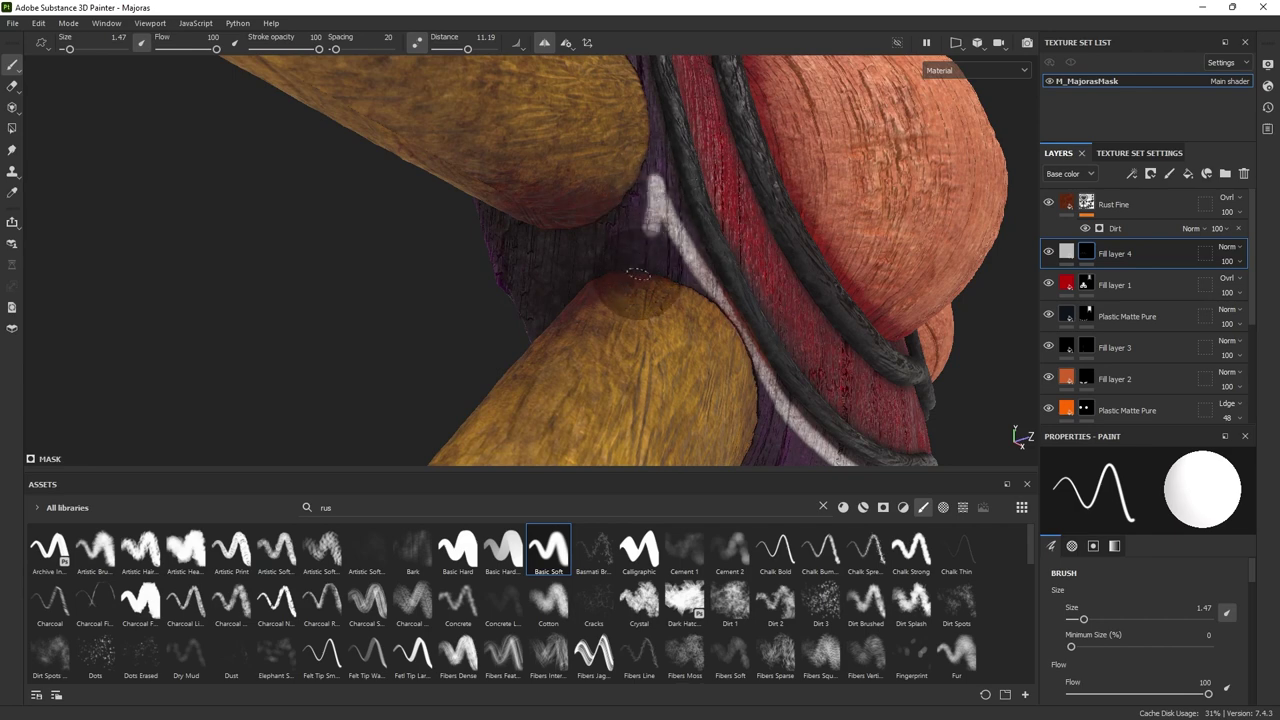
# - Paint a mirrored pale zigzag outline on the purple forehead, running between the slots and the orange pattern
pyautogui.keyDown('alt'); pyautogui.moveTo(590, 296); pyautogui.dragTo(707, 165); pyautogui.keyUp('alt')
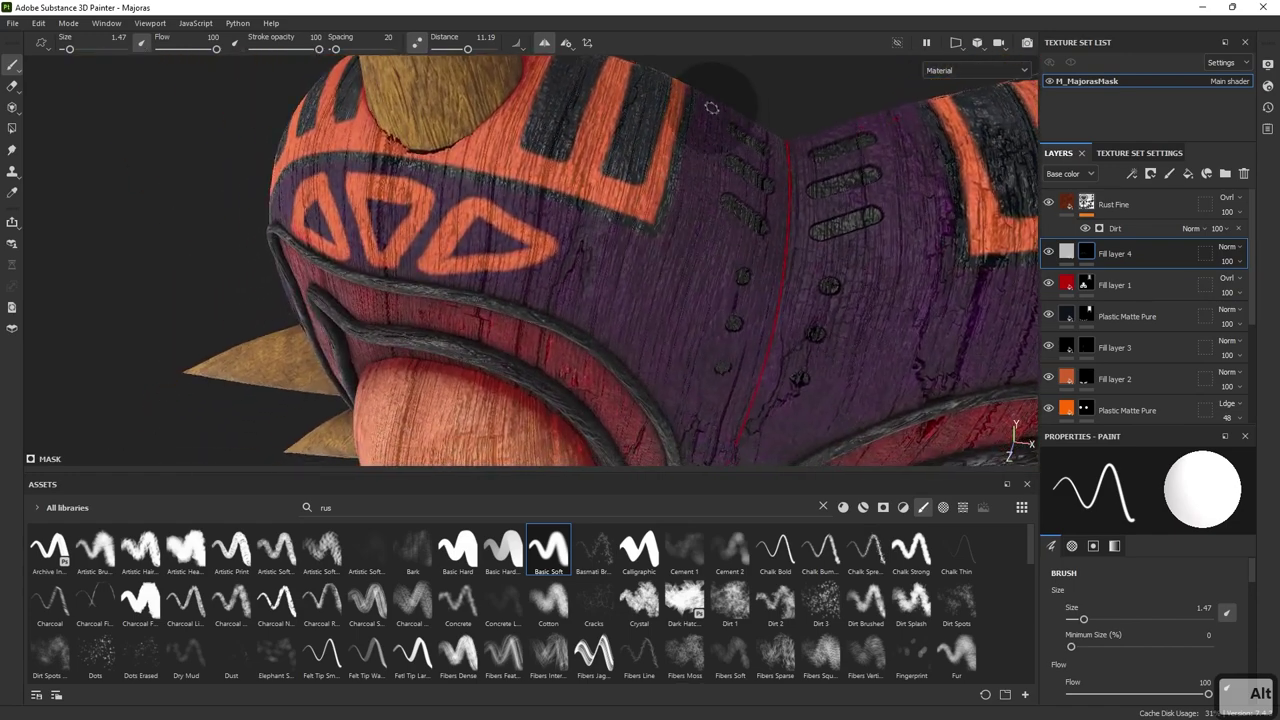
pyautogui.moveTo(718, 103); pyautogui.dragTo(690, 194)
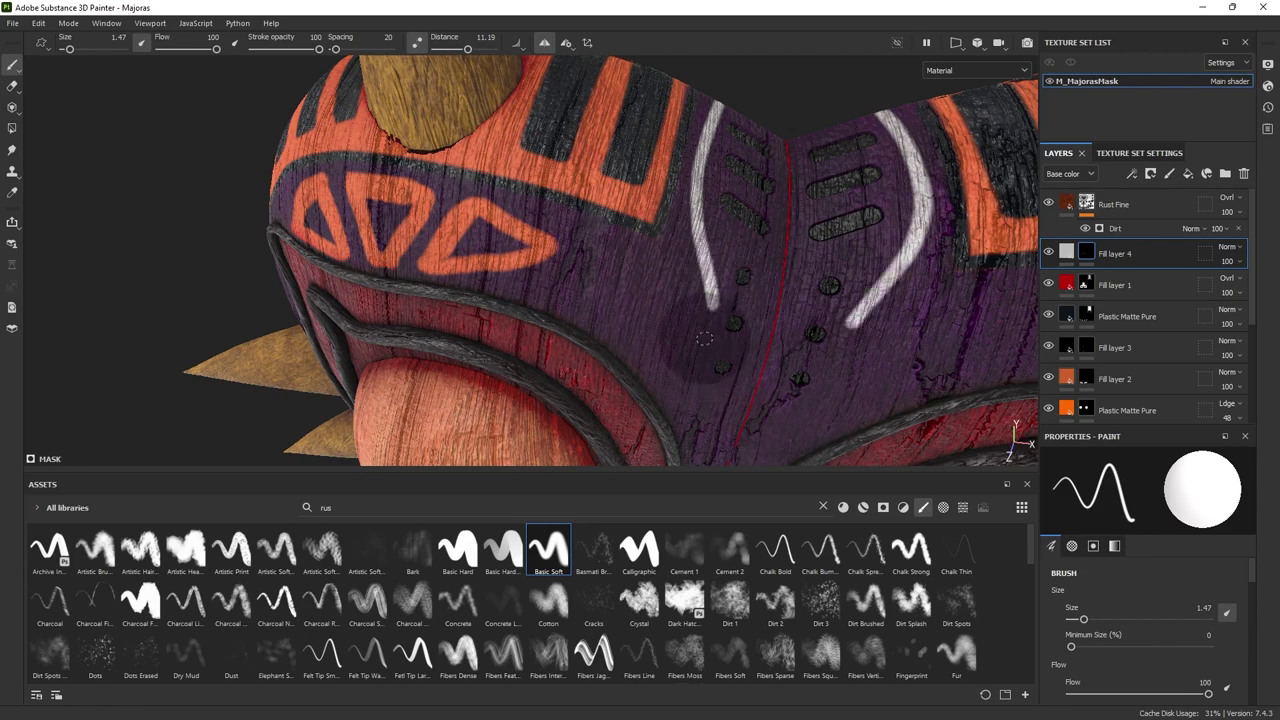
pyautogui.moveTo(674, 300); pyautogui.dragTo(650, 274)
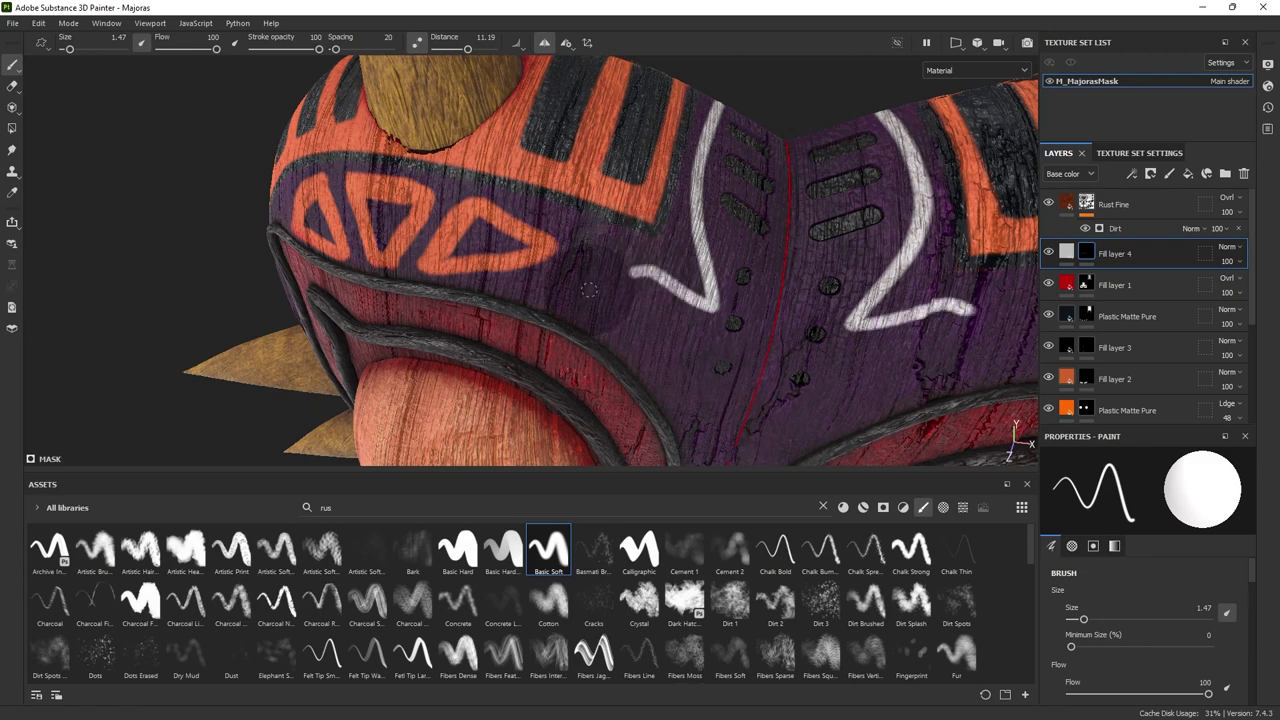
pyautogui.moveTo(602, 316)
pyautogui.mouseDown()
pyautogui.moveTo(666, 381)
pyautogui.moveTo(702, 458)
pyautogui.moveTo(689, 197)
pyautogui.moveTo(740, 200)
pyautogui.mouseUp()
# - Extend the mirrored pale outline down the purple strip between the eyes to its rounded lower tip
pyautogui.keyDown('alt'); pyautogui.moveTo(700, 220); pyautogui.dragTo(729, 309, button='right'); pyautogui.keyUp('alt')
pyautogui.keyDown('alt'); pyautogui.moveTo(660, 196); pyautogui.dragTo(645, 205); pyautogui.keyUp('alt')
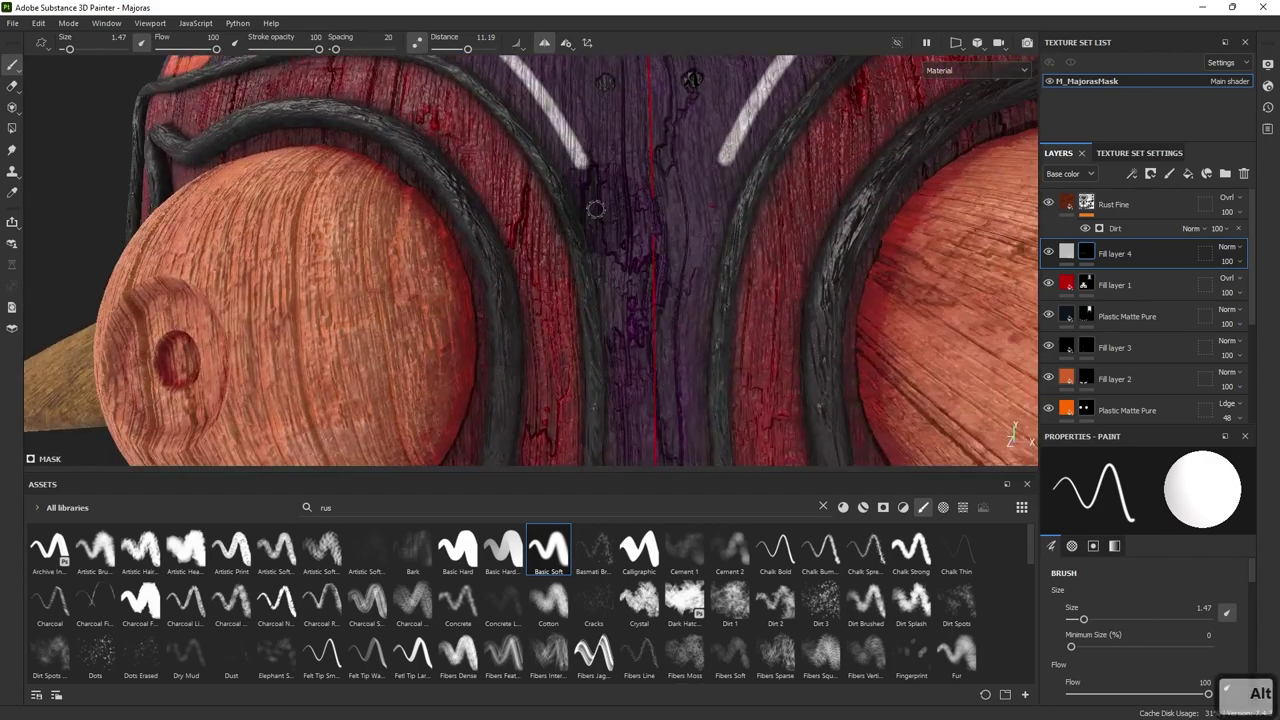
pyautogui.moveTo(584, 172); pyautogui.dragTo(624, 296)
pyautogui.moveTo(616, 430)
pyautogui.keyDown('alt'); pyautogui.mouseDown()
pyautogui.moveTo(690, 160)
pyautogui.moveTo(651, 227)
pyautogui.moveTo(656, 297)
pyautogui.mouseUp(); pyautogui.keyUp('alt')
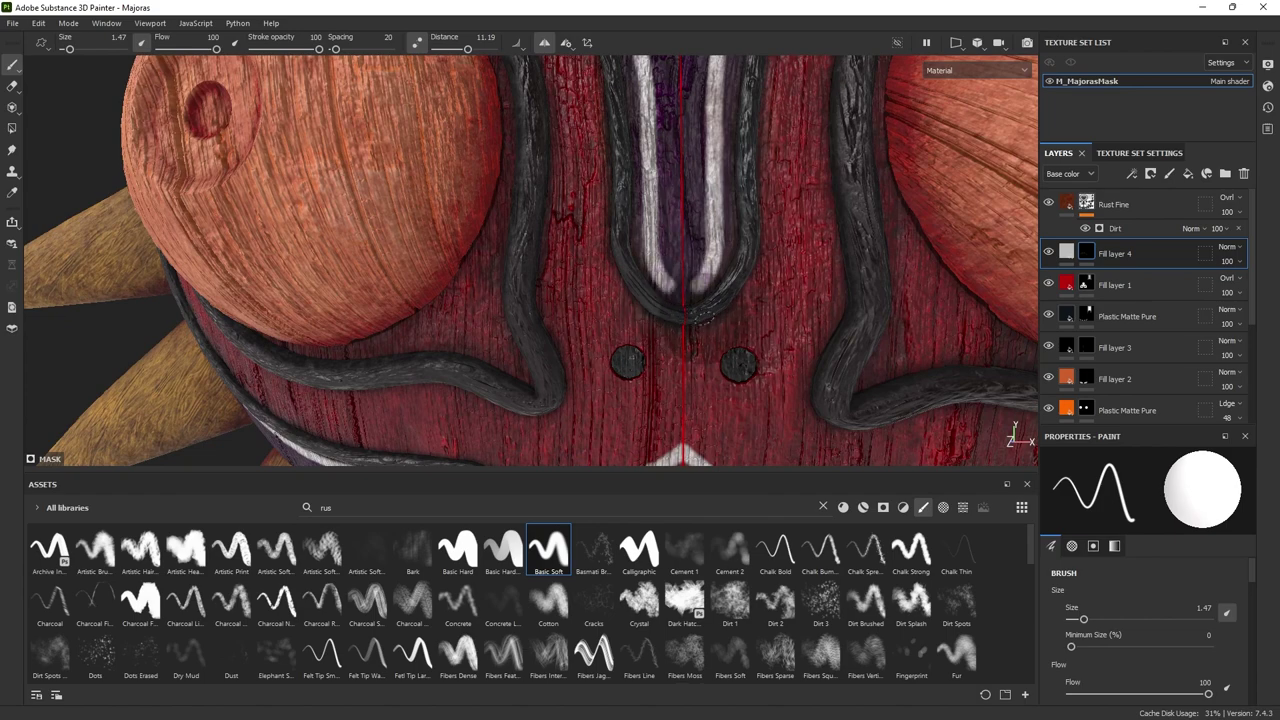
# - Examine the pale outlines on the whole mask from the front and from an angle
pyautogui.keyDown('alt'); pyautogui.moveTo(794, 297); pyautogui.dragTo(371, 180, button='right'); pyautogui.keyUp('alt')
pyautogui.keyDown('alt'); pyautogui.moveTo(371, 180); pyautogui.dragTo(440, 206); pyautogui.keyUp('alt')
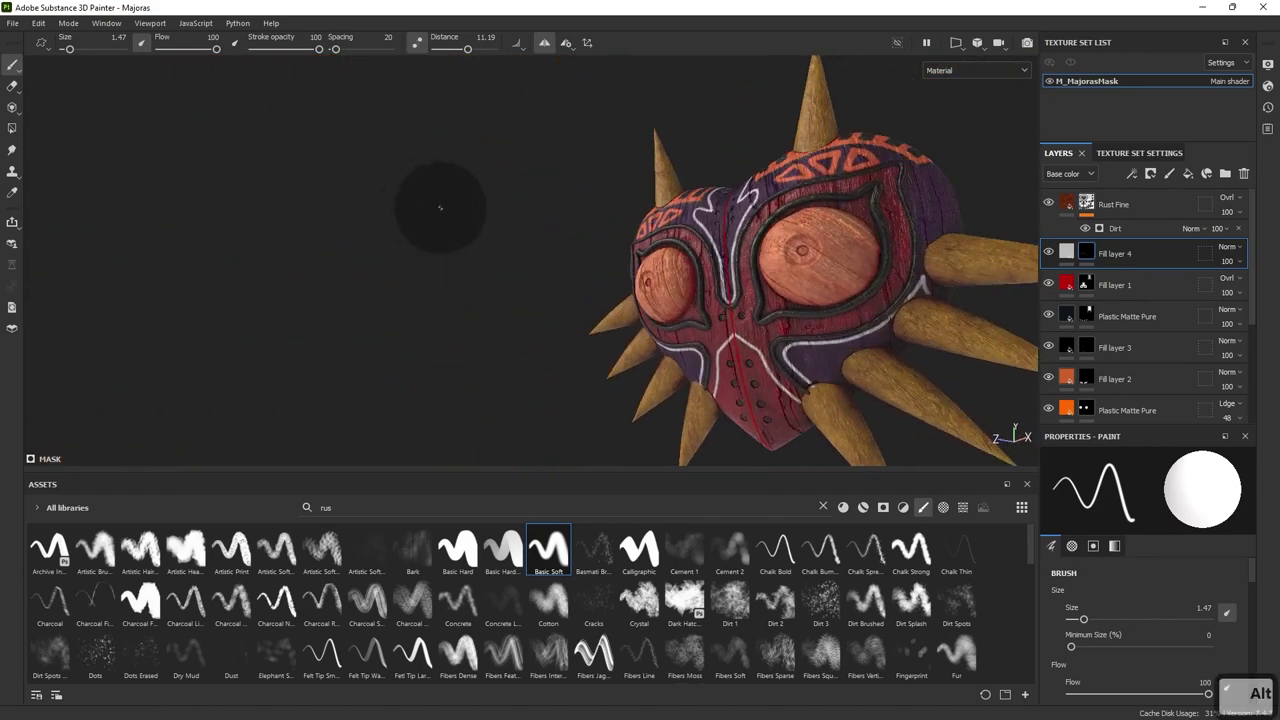
pyautogui.keyDown('alt'); pyautogui.moveTo(440, 206); pyautogui.dragTo(800, 280, button='right'); pyautogui.keyUp('alt')
pyautogui.keyDown('alt'); pyautogui.moveTo(800, 280); pyautogui.dragTo(828, 306); pyautogui.keyUp('alt')
pyautogui.keyDown('alt'); pyautogui.moveTo(828, 306); pyautogui.dragTo(666, 246, button='right'); pyautogui.keyUp('alt')
pyautogui.moveTo(666, 246)
pyautogui.keyDown('alt'); pyautogui.mouseDown()
pyautogui.moveTo(706, 266)
pyautogui.moveTo(628, 211)
pyautogui.moveTo(648, 263)
pyautogui.mouseUp(); pyautogui.keyUp('alt')
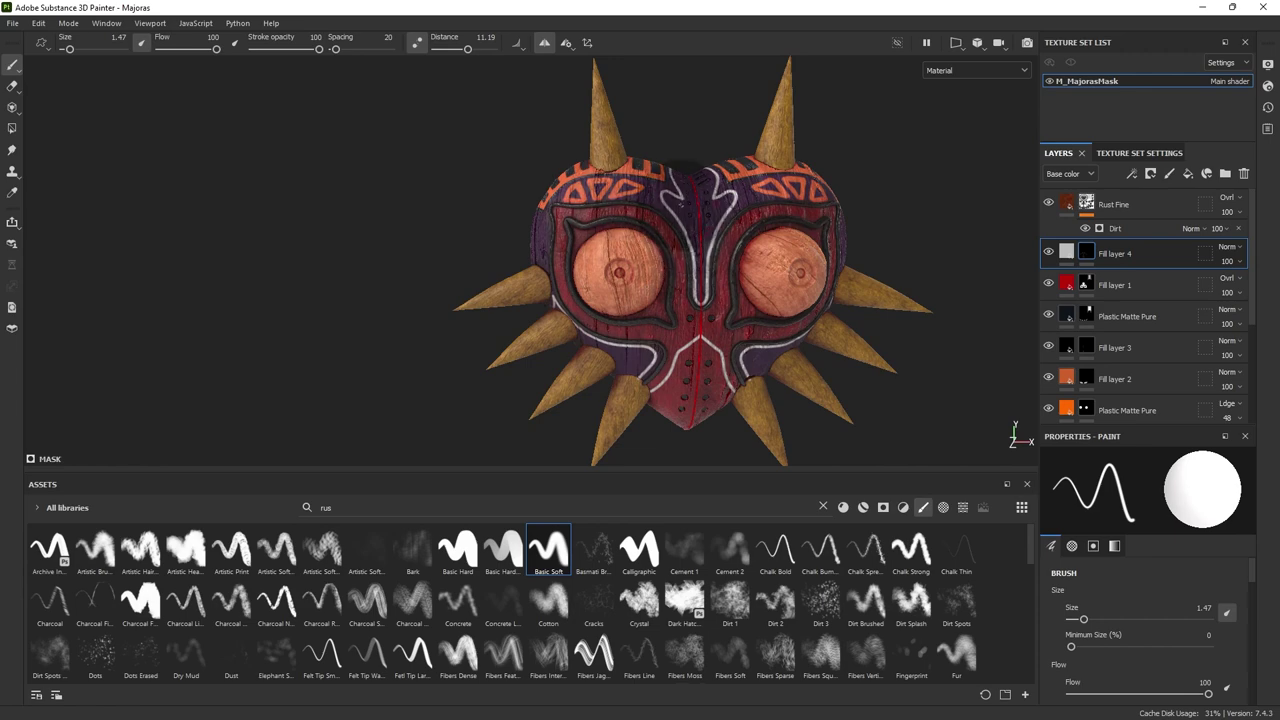
pyautogui.keyDown('alt'); pyautogui.moveTo(786, 305); pyautogui.dragTo(590, 248); pyautogui.keyUp('alt')
pyautogui.keyDown('alt'); pyautogui.moveTo(590, 248); pyautogui.dragTo(817, 316, button='right'); pyautogui.keyUp('alt')
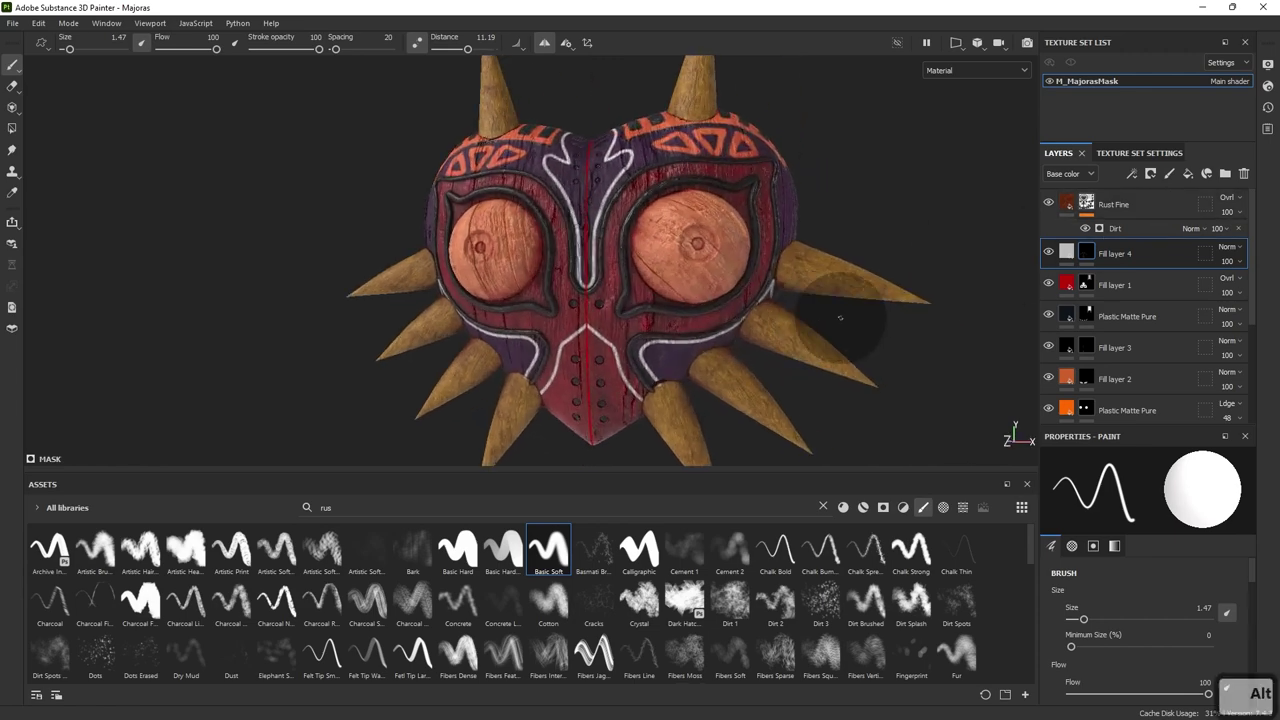
# - Toggle the orange Plastic Matte Pure layer to check what it covers, and delete it from the eyes
pyautogui.click(1112, 379)
pyautogui.click(1048, 407)
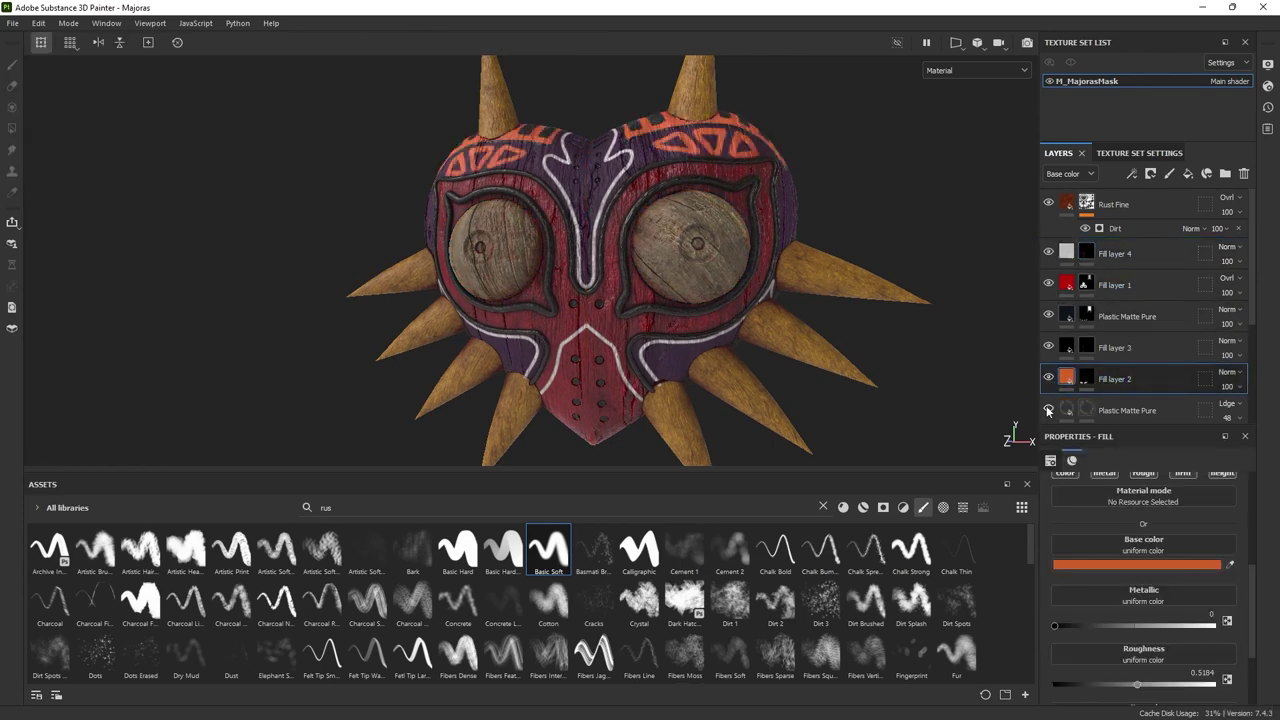
pyautogui.click(1048, 407)
pyautogui.click(1108, 410)
pyautogui.press('Delete')
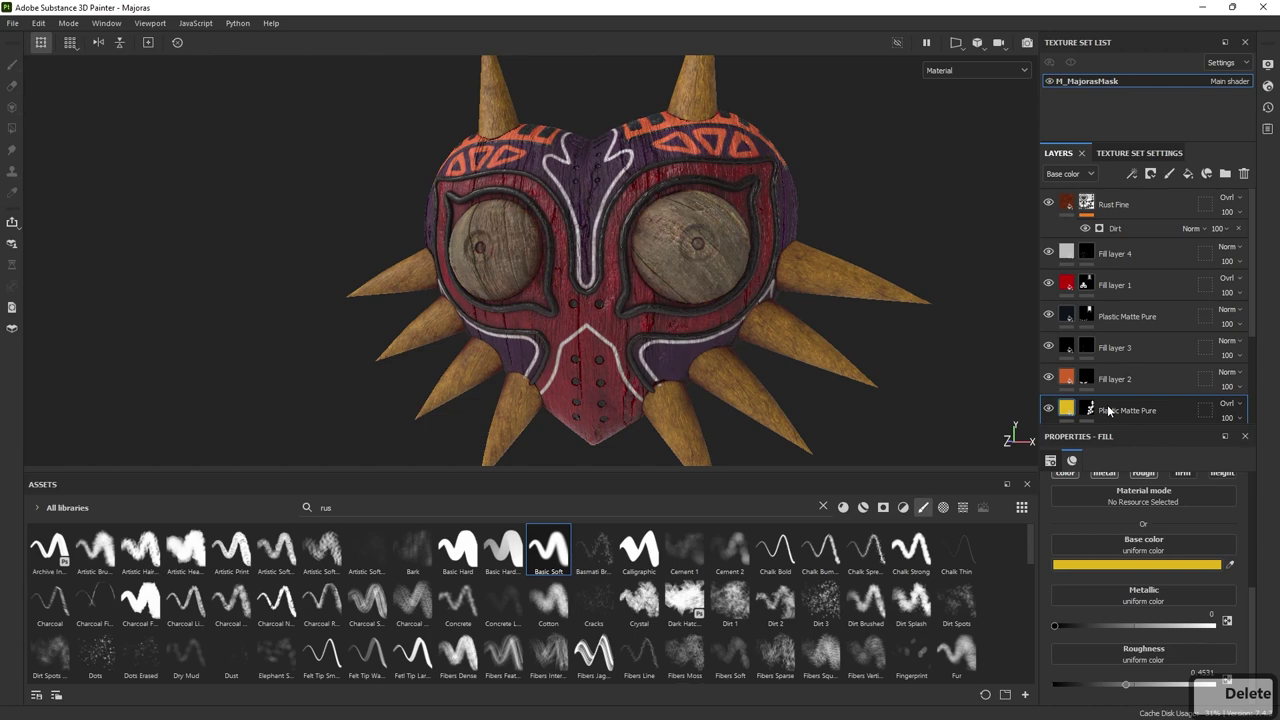
# - Add a paint layer above Fill layer 4 and prepare the Basic Soft brush at size 26.64 with Lazy Mouse off
pyautogui.click(1176, 253)
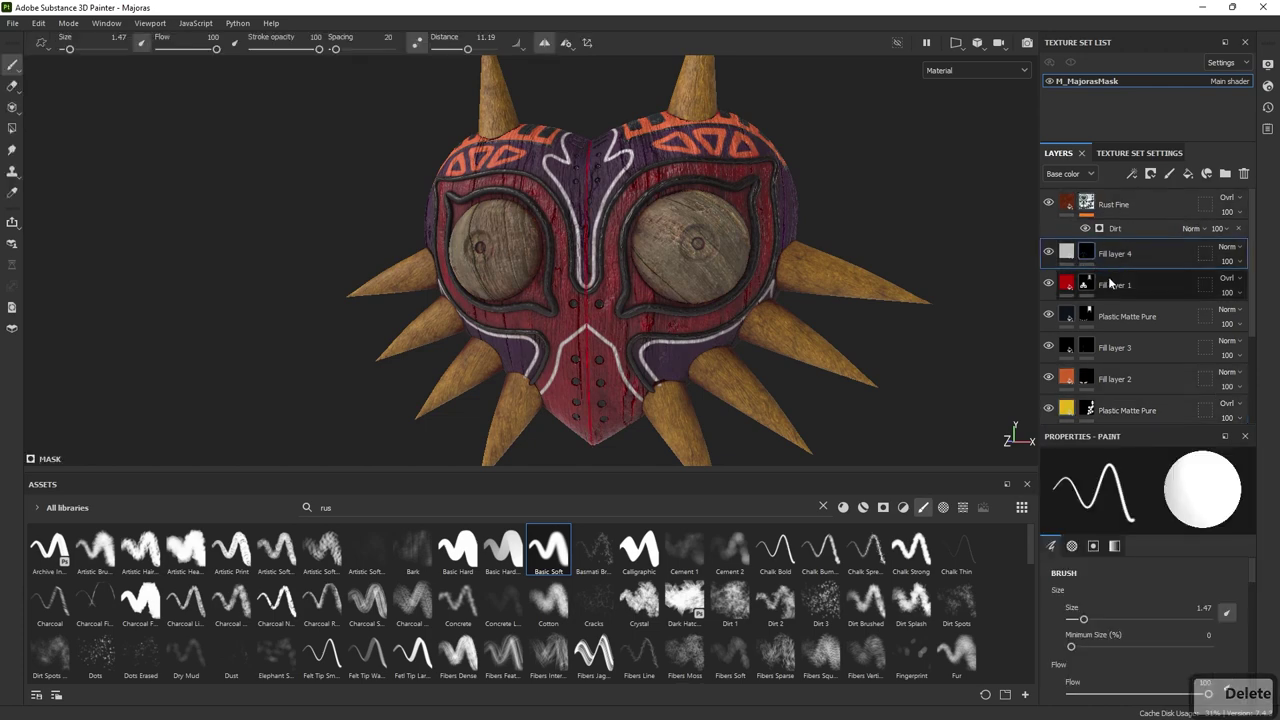
pyautogui.click(1169, 176)
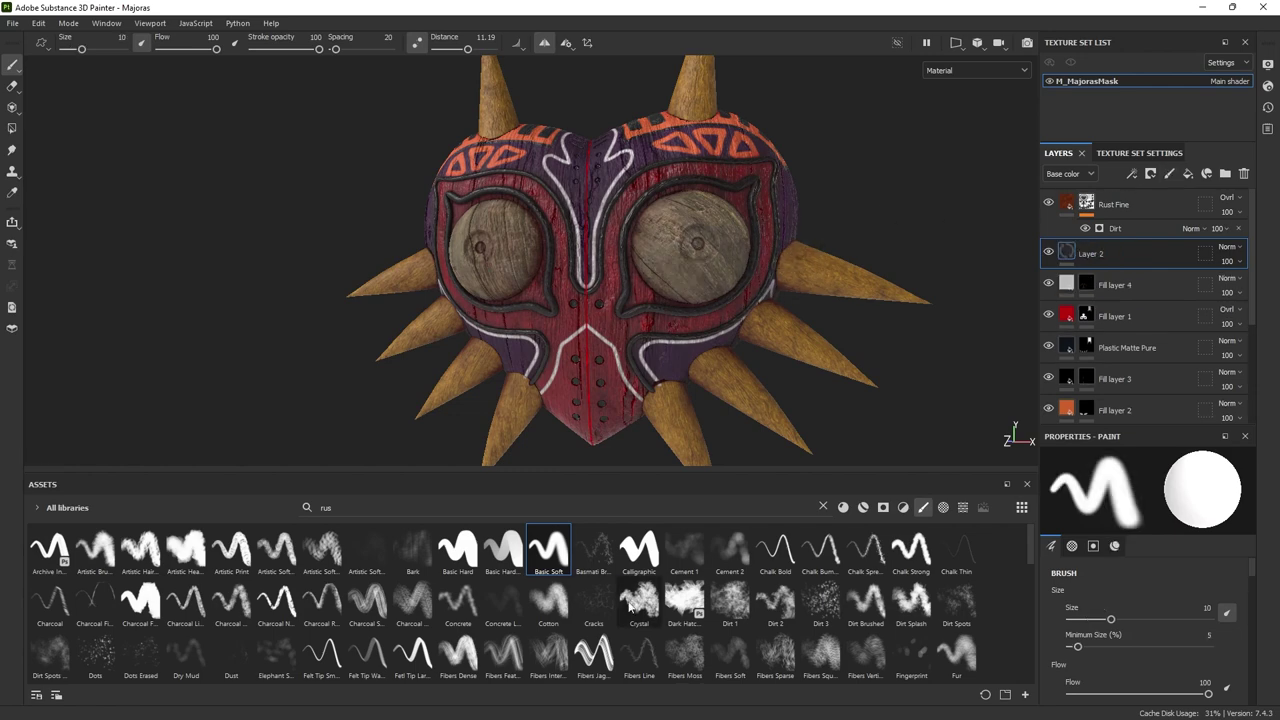
pyautogui.click(457, 550)
pyautogui.keyDown('alt'); pyautogui.moveTo(560, 440); pyautogui.dragTo(605, 458); pyautogui.keyUp('alt')
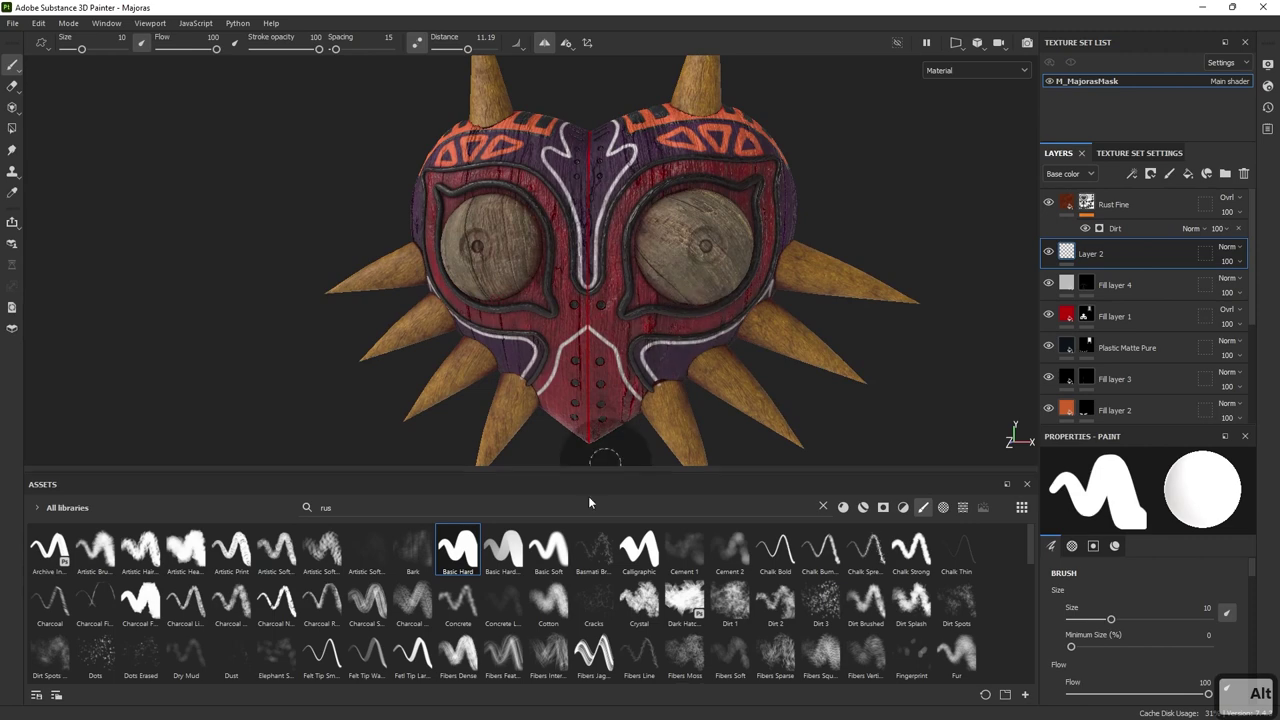
pyautogui.click(417, 42)
pyautogui.click(547, 560)
pyautogui.keyDown('ctrl'); pyautogui.moveTo(697, 247); pyautogui.dragTo(742, 247, button='right'); pyautogui.keyUp('ctrl')
pyautogui.keyDown('alt'); pyautogui.moveTo(697, 247); pyautogui.dragTo(660, 250); pyautogui.keyUp('alt')
pyautogui.keyDown('alt'); pyautogui.moveTo(660, 250); pyautogui.dragTo(700, 250, button='right'); pyautogui.keyUp('alt')
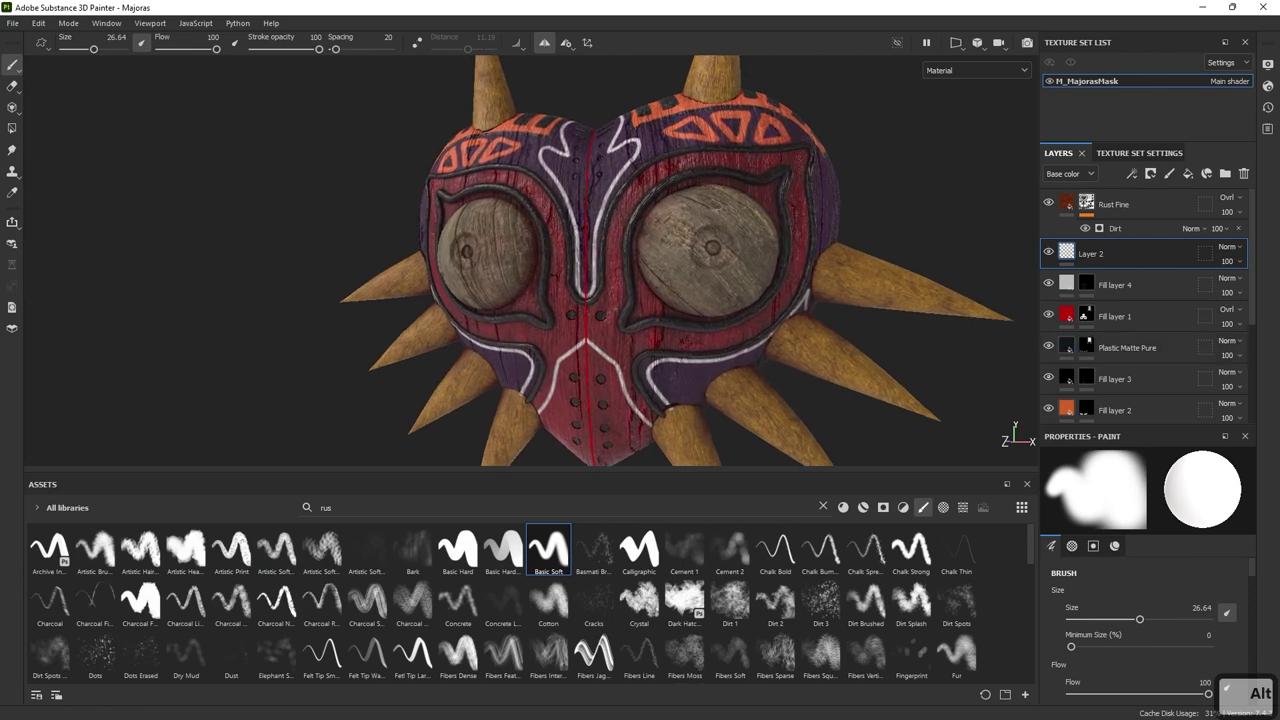
# - Limit the brush material to the color and roughness channels and set the roughness to 0.4
pyautogui.scroll(-5, 1145, 617)
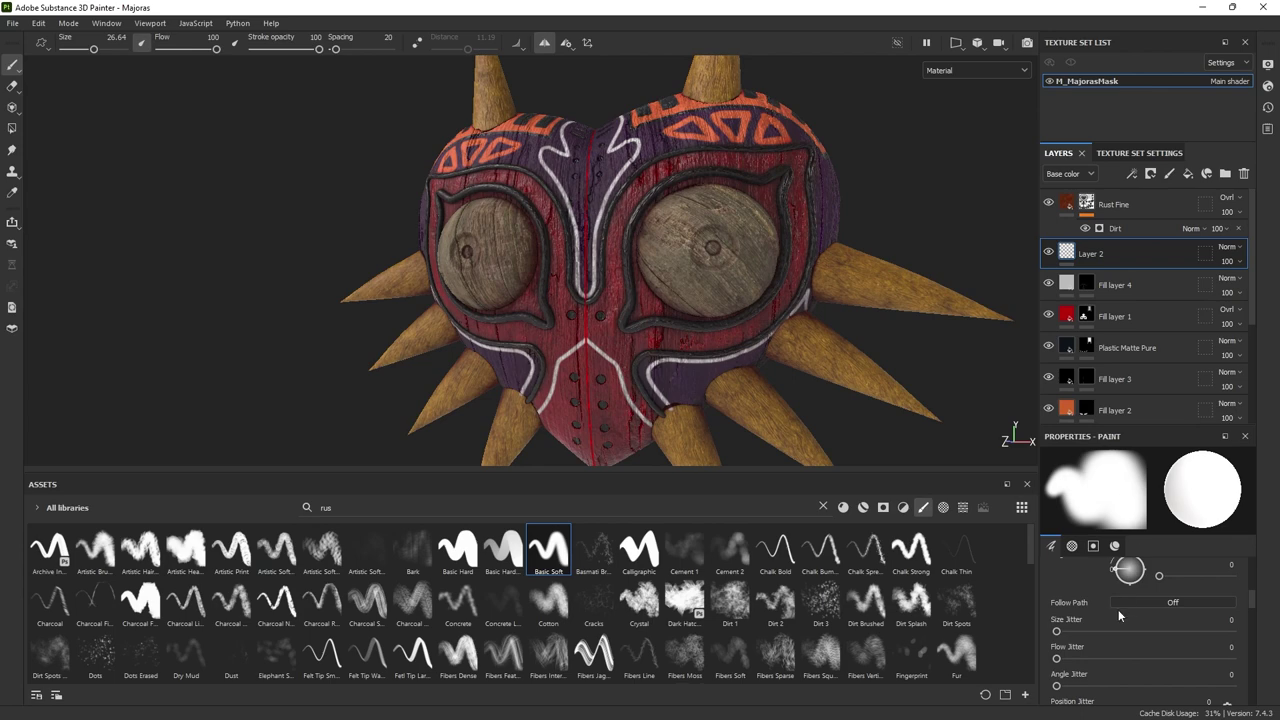
pyautogui.scroll(-8, 1130, 600)
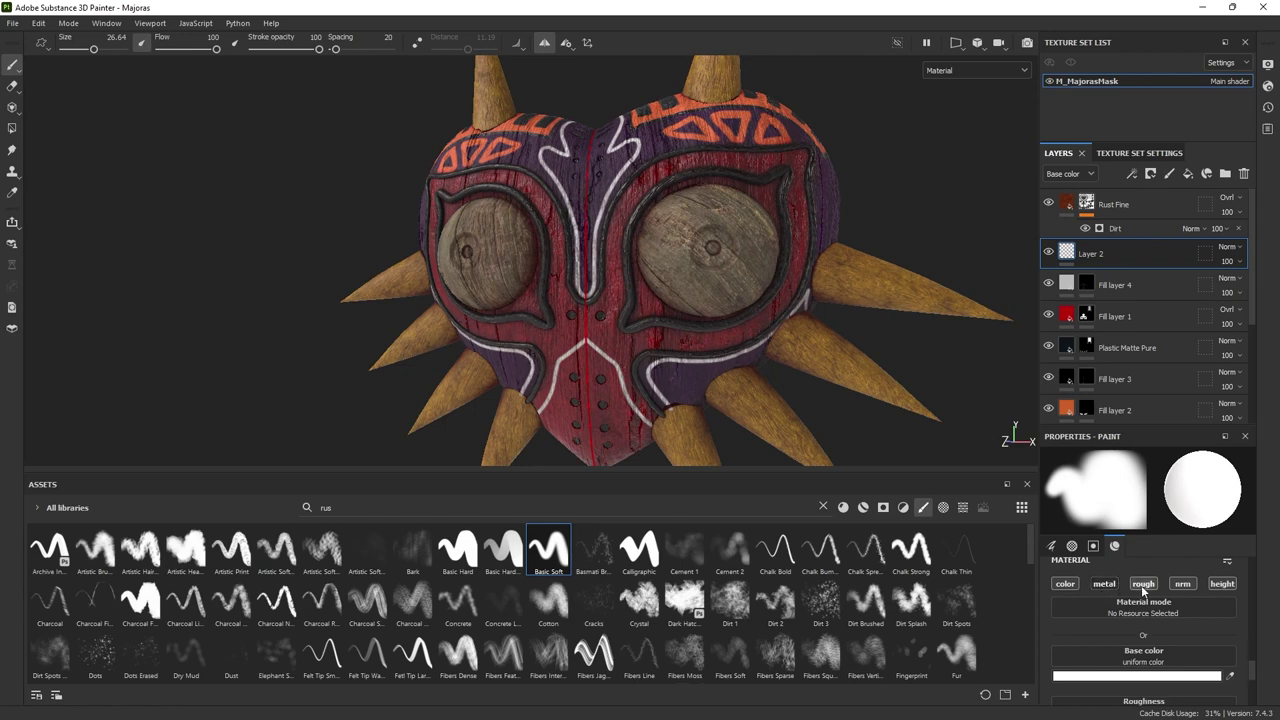
pyautogui.scroll(1, 1118, 585)
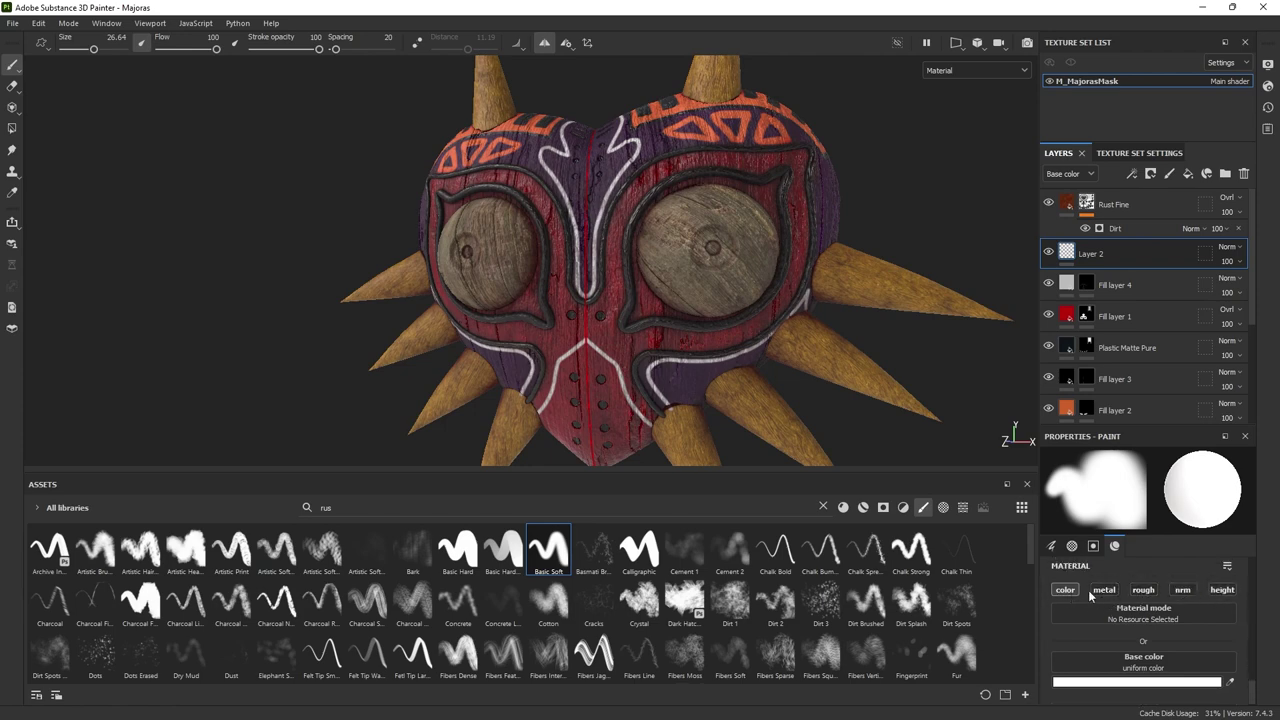
pyautogui.click(1140, 590)
pyautogui.scroll(-2, 1128, 620)
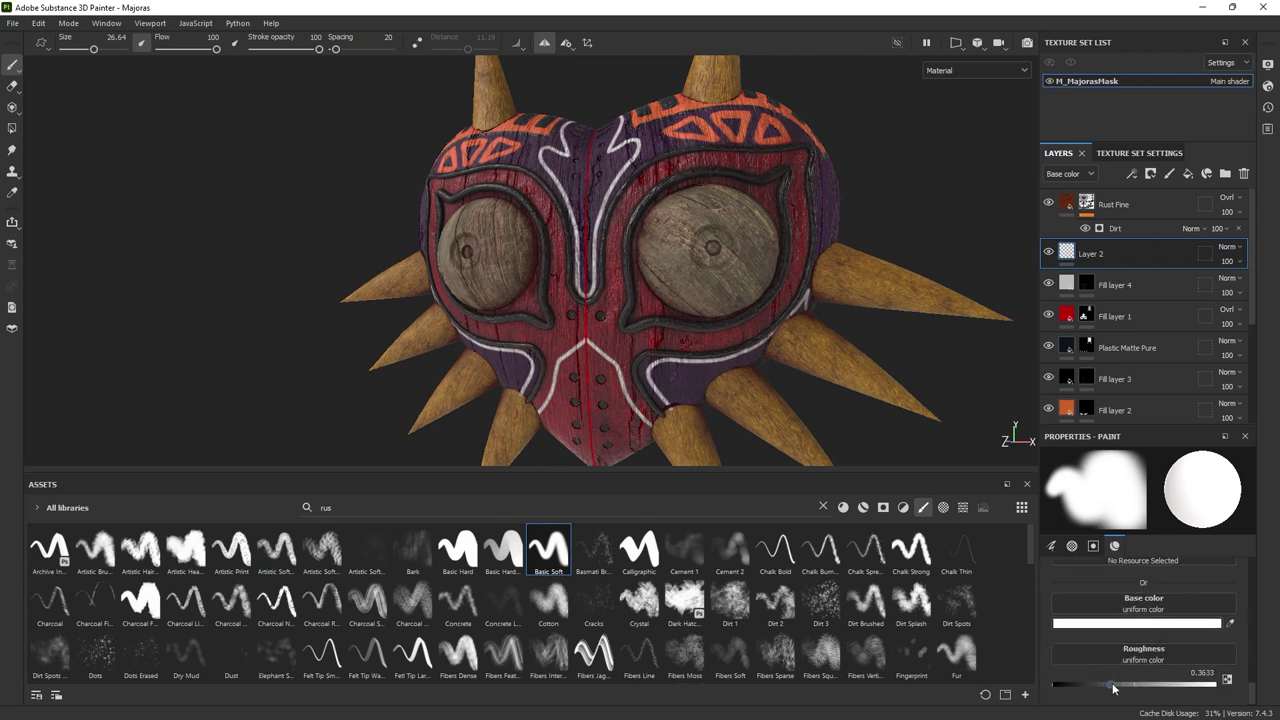
# - Set the base color to red FE3B3D and paint both eyes and their surrounding rims on Layer 2
pyautogui.click(1190, 623)
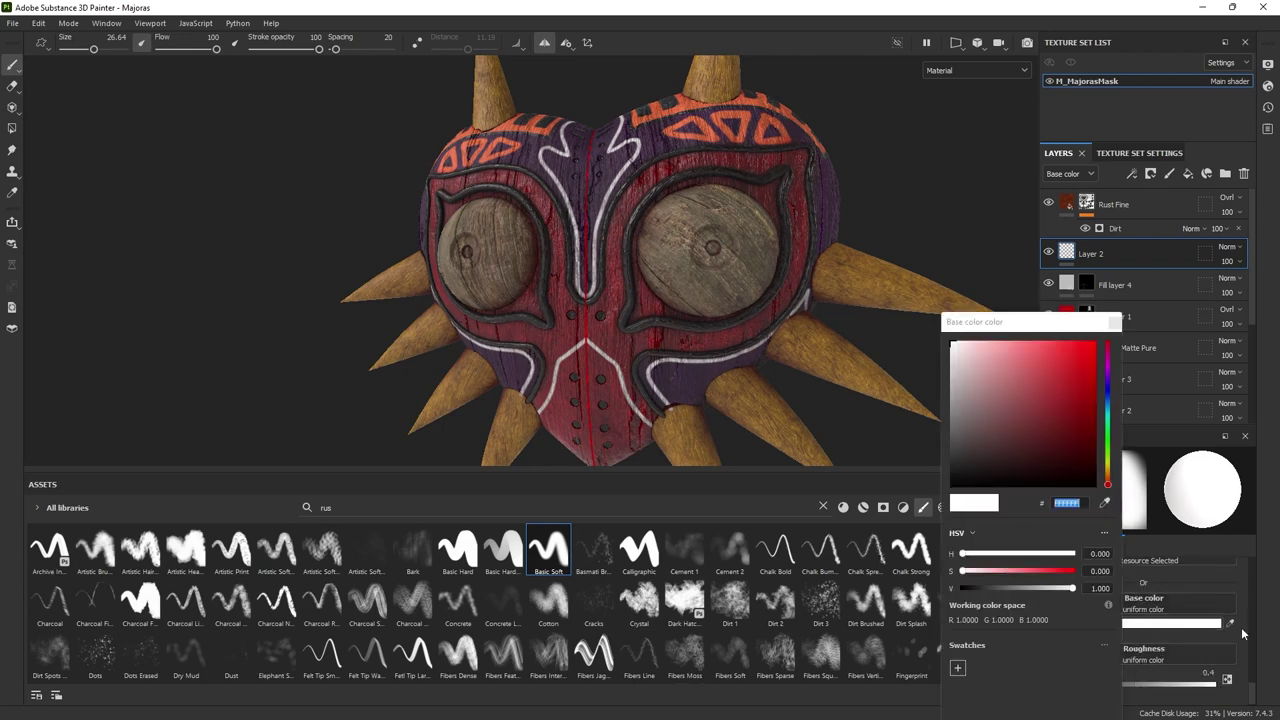
pyautogui.click(1231, 625)
pyautogui.click(1105, 503)
pyautogui.click(1061, 343)
pyautogui.moveTo(740, 250)
pyautogui.mouseDown()
pyautogui.moveTo(683, 255)
pyautogui.moveTo(733, 285)
pyautogui.mouseUp()
pyautogui.moveTo(713, 243)
pyautogui.keyDown('alt'); pyautogui.mouseDown()
pyautogui.moveTo(660, 255)
pyautogui.moveTo(762, 309)
pyautogui.moveTo(690, 290)
pyautogui.mouseUp(); pyautogui.keyUp('alt')
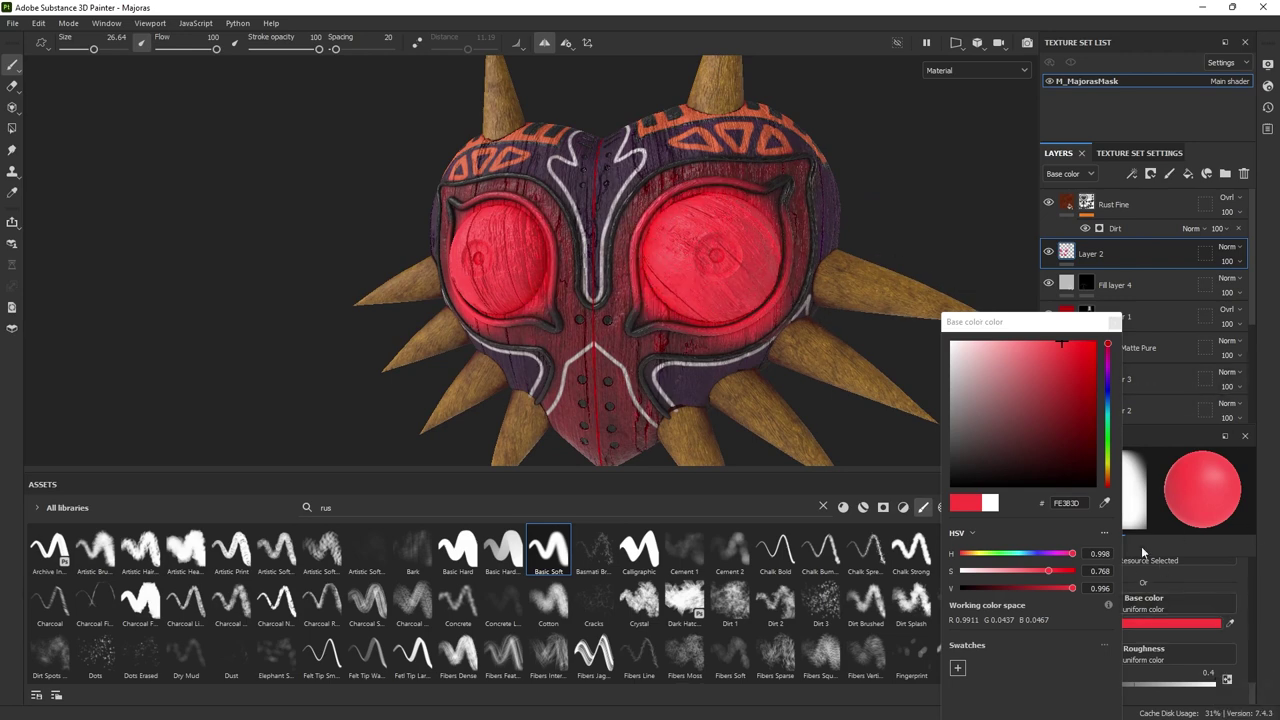
# - Change the base color to orange FF7F38 and paint the middle of both eyes, leaving a red edge
pyautogui.click(1104, 502)
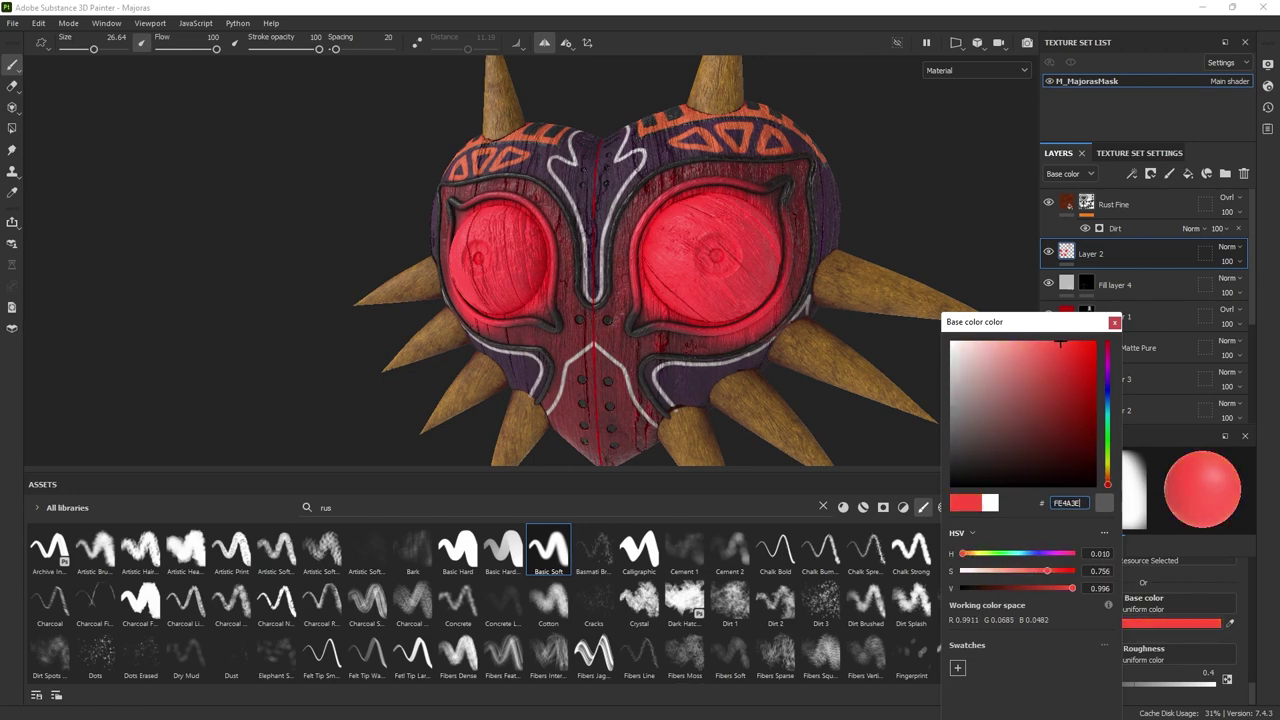
pyautogui.moveTo(718, 252)
pyautogui.mouseDown()
pyautogui.moveTo(712, 262)
pyautogui.moveTo(725, 258)
pyautogui.mouseUp()
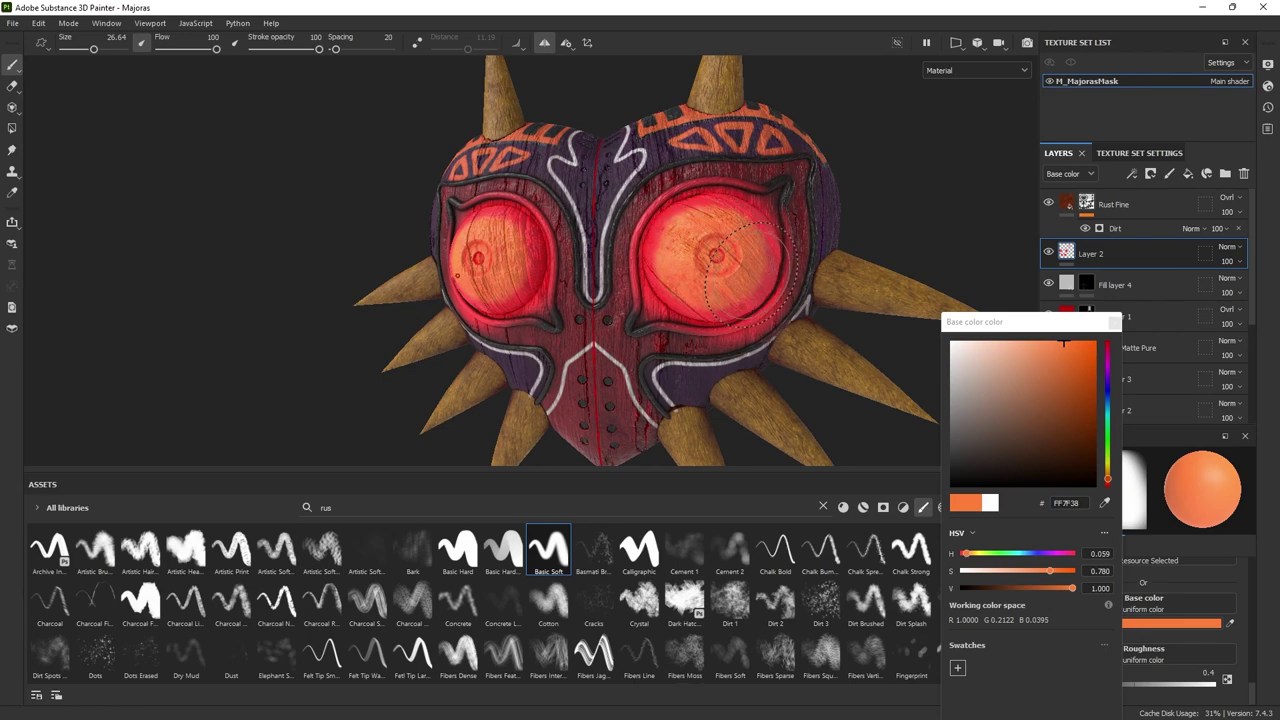
pyautogui.moveTo(750, 262)
pyautogui.keyDown('alt'); pyautogui.mouseDown()
pyautogui.moveTo(714, 271)
pyautogui.moveTo(753, 249)
pyautogui.moveTo(740, 240)
pyautogui.moveTo(686, 254)
pyautogui.mouseUp(); pyautogui.keyUp('alt')
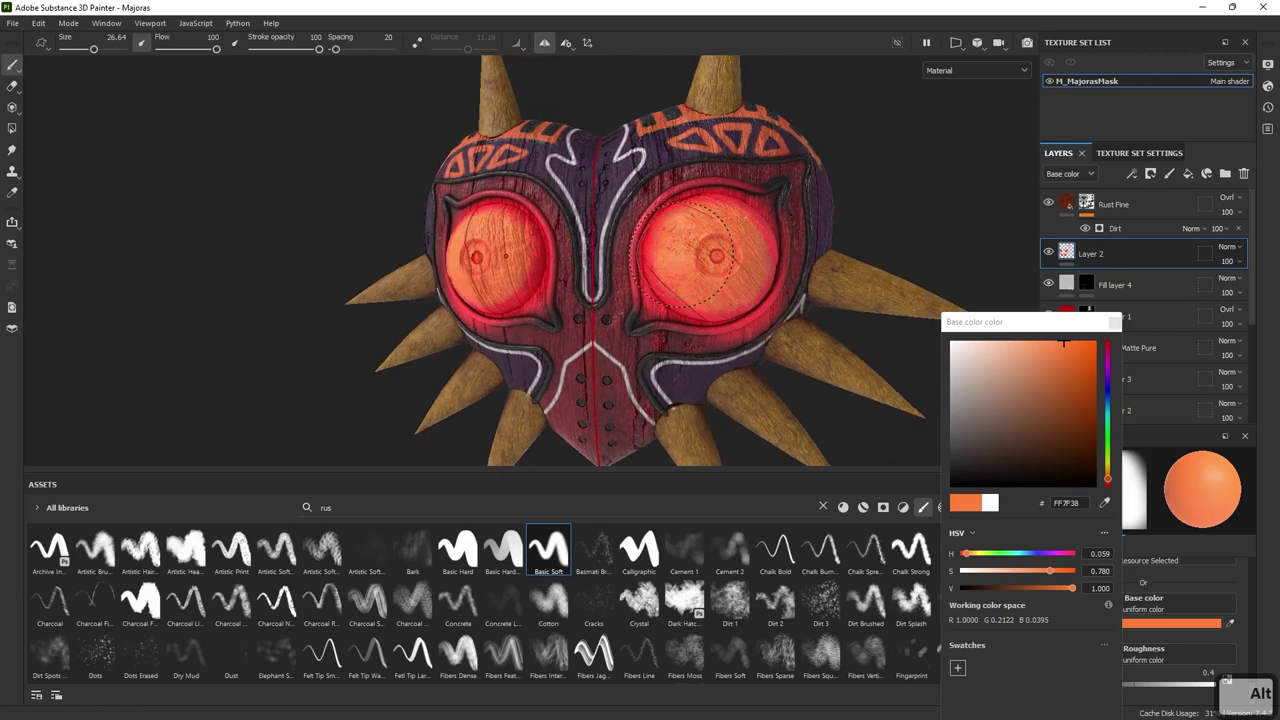
# - Change the base color to yellow FFCE37 and paint a soft glow over the centers of both eyes
pyautogui.click(1109, 506)
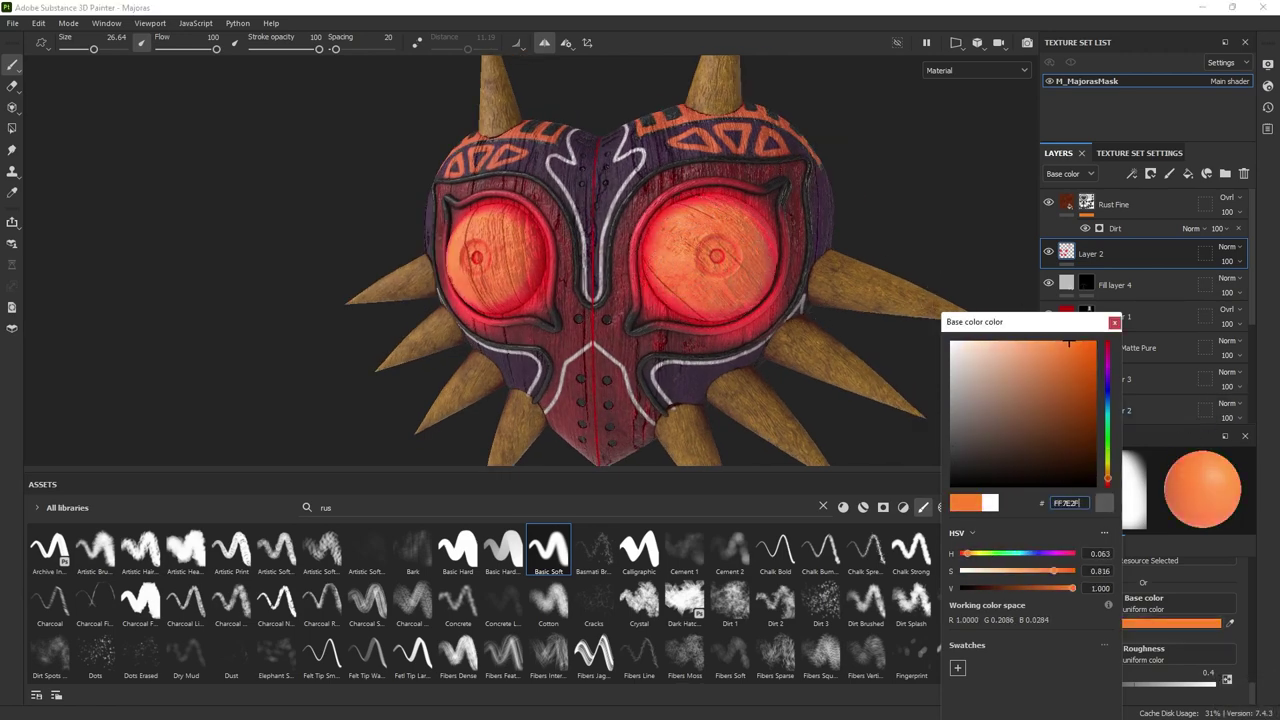
pyautogui.click(1143, 320)
pyautogui.moveTo(718, 250); pyautogui.dragTo(720, 262)
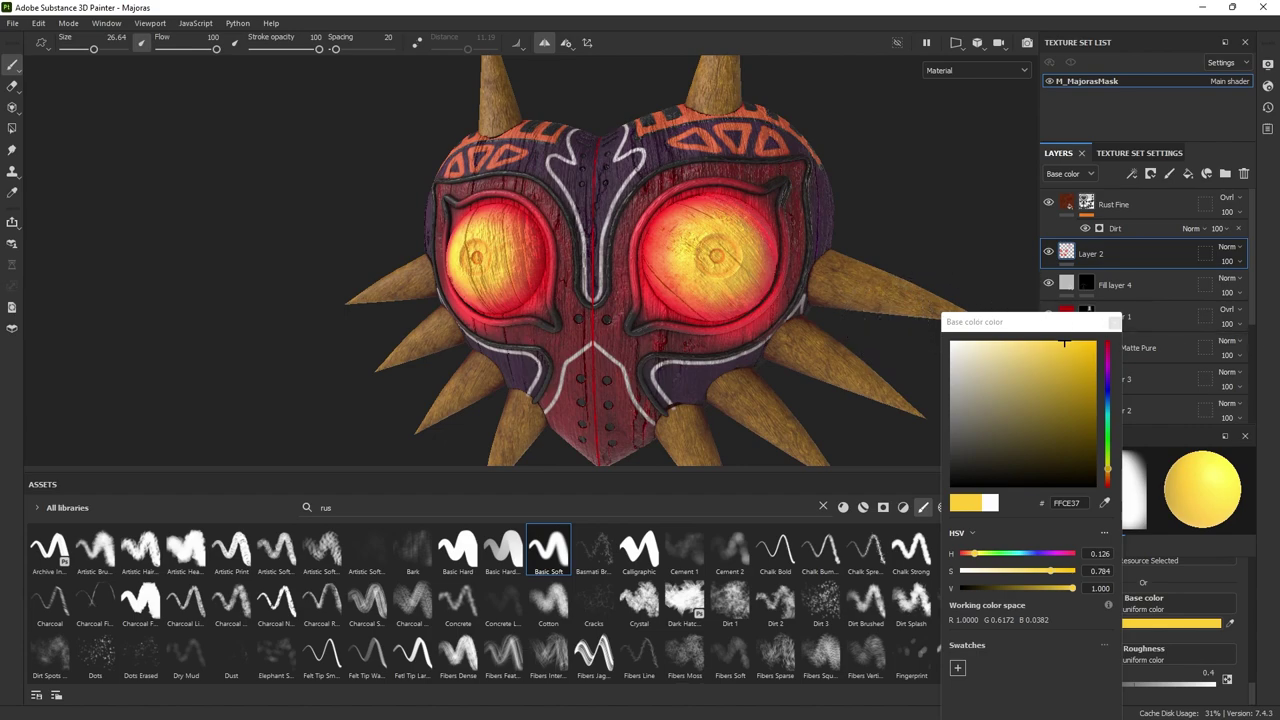
# - Set the brush base color to black 000000 for painting the eye centers on Layer 2
pyautogui.keyDown('alt'); pyautogui.moveTo(652, 205); pyautogui.dragTo(1063, 380, button='right'); pyautogui.keyUp('alt')
pyautogui.moveTo(690, 270)
pyautogui.keyDown('alt'); pyautogui.mouseDown(button='middle')
pyautogui.moveTo(634, 235)
pyautogui.moveTo(525, 255)
pyautogui.mouseUp(button='middle'); pyautogui.keyUp('alt')
pyautogui.moveTo(525, 255)
pyautogui.keyDown('alt'); pyautogui.mouseDown(button='right')
pyautogui.moveTo(752, 275)
pyautogui.moveTo(678, 271)
pyautogui.mouseUp(button='right'); pyautogui.keyUp('alt')
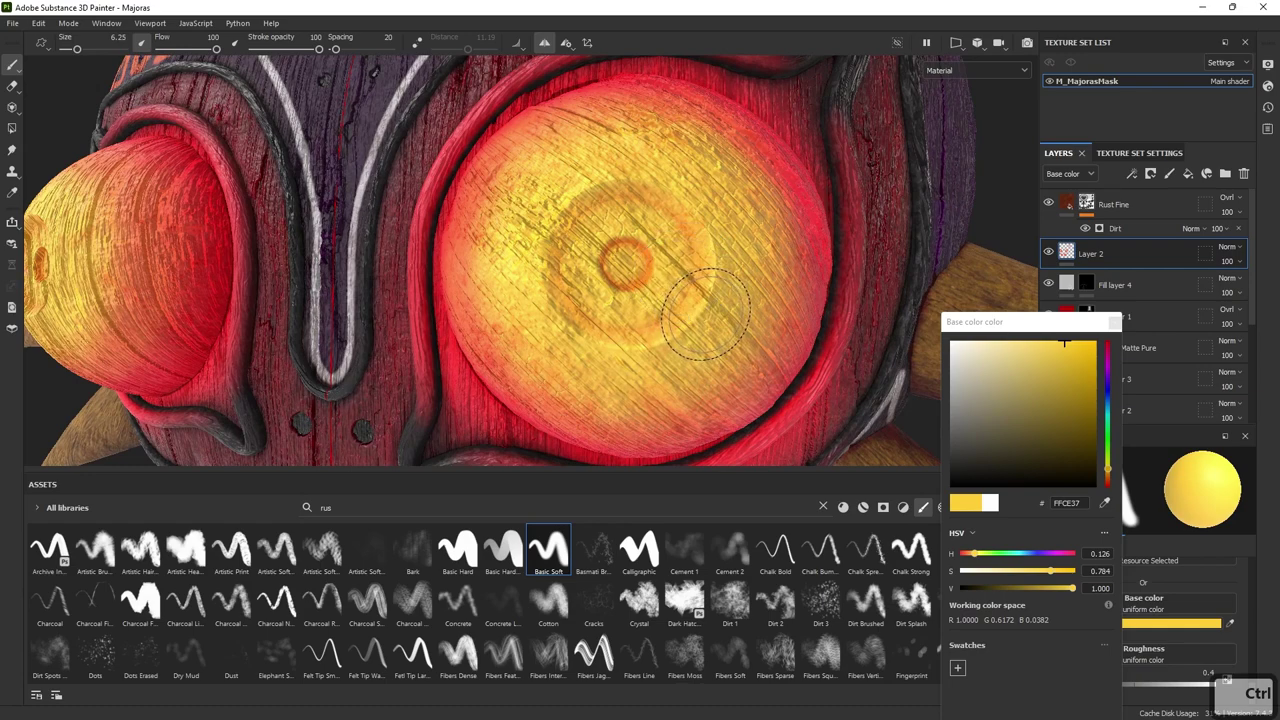
pyautogui.moveTo(706, 314); pyautogui.dragTo(760, 345)
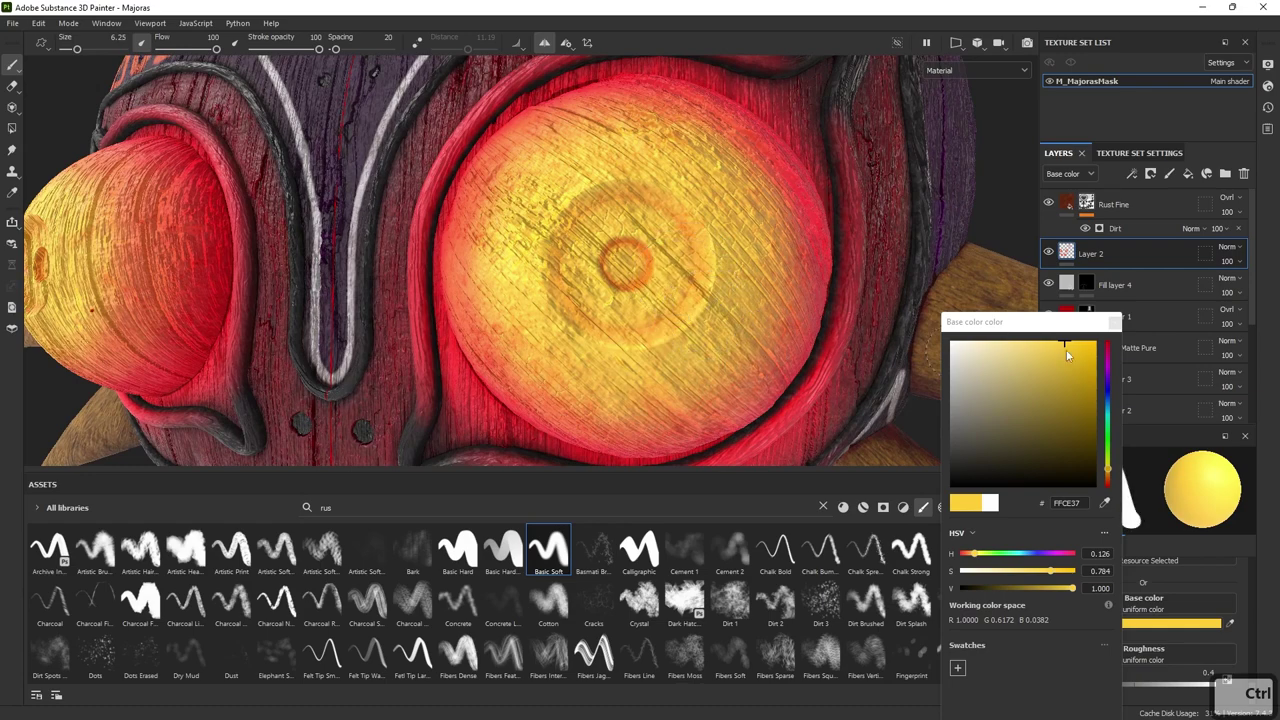
pyautogui.moveTo(1082, 444); pyautogui.dragTo(950, 487)
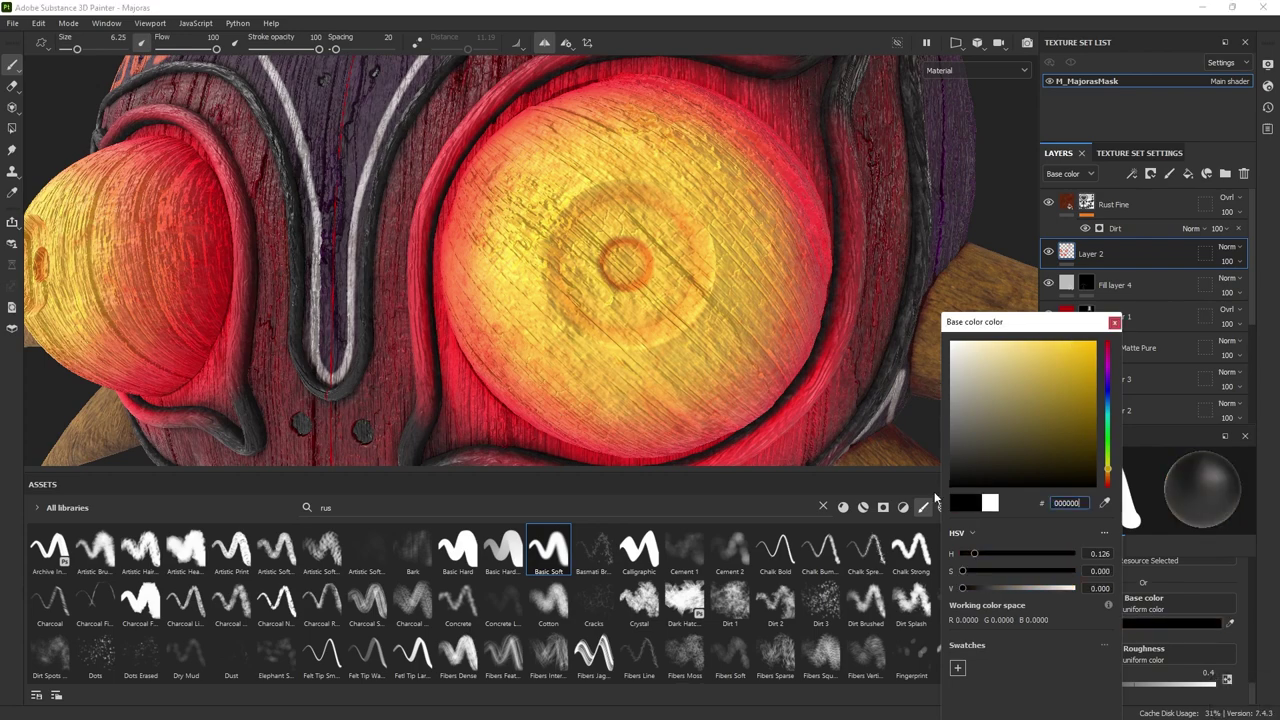
pyautogui.click(614, 227)
pyautogui.moveTo(613, 228)
pyautogui.mouseDown()
pyautogui.moveTo(612, 262)
pyautogui.moveTo(660, 290)
pyautogui.mouseUp()
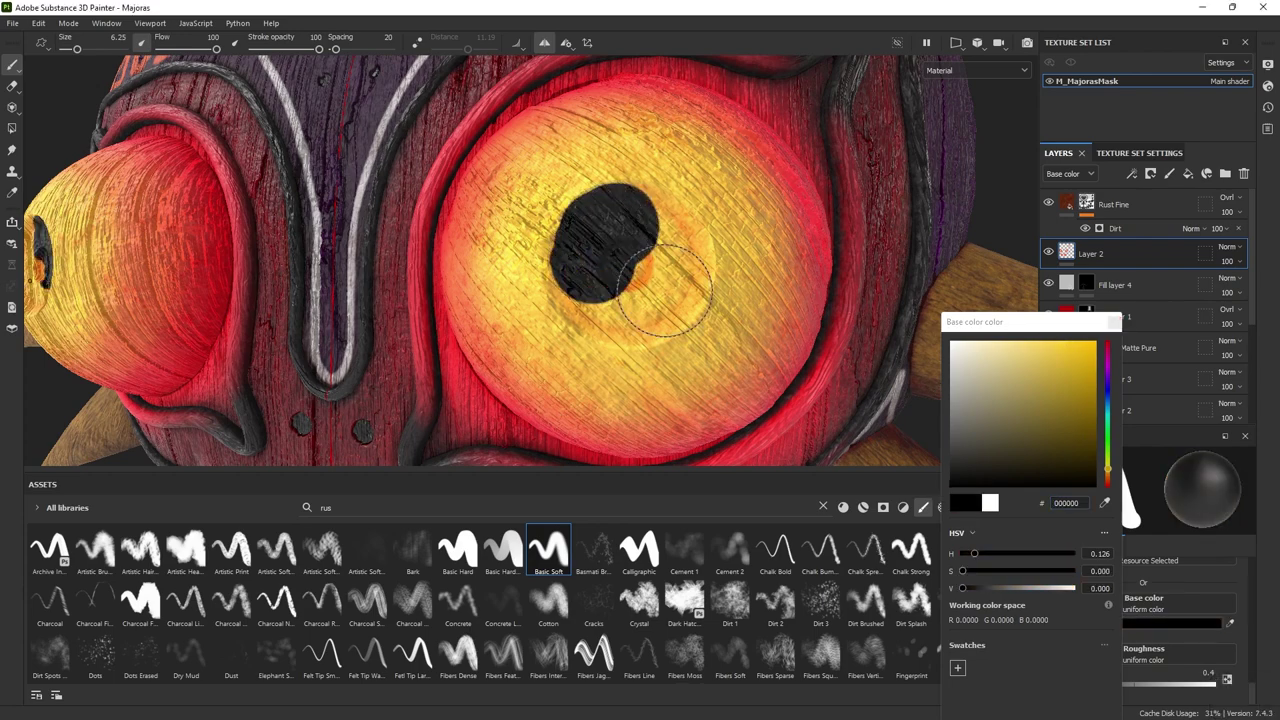
pyautogui.hotkey('ctrl', 'z')
pyautogui.hotkey('ctrl', 'z')
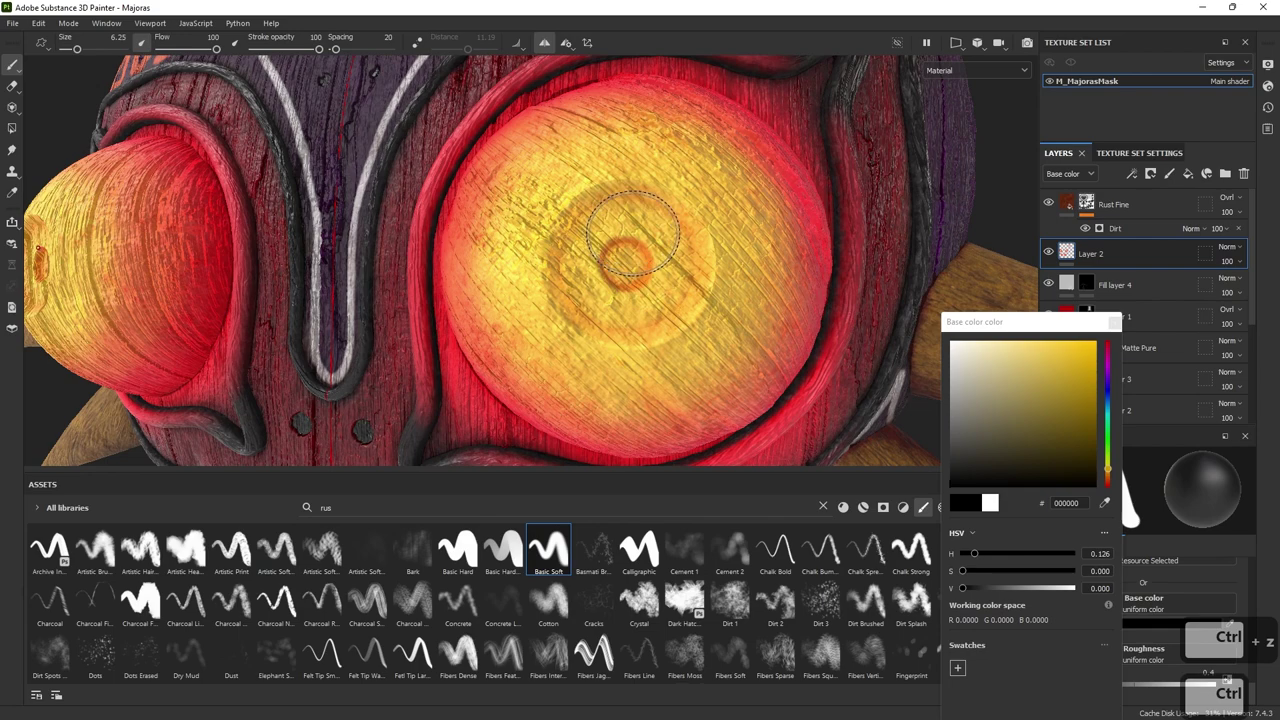
# - Paint a round black disc covering the raised rings at the center of both eyes
pyautogui.moveTo(610, 220)
pyautogui.mouseDown()
pyautogui.moveTo(594, 272)
pyautogui.moveTo(645, 320)
pyautogui.moveTo(670, 300)
pyautogui.moveTo(680, 262)
pyautogui.moveTo(660, 210)
pyautogui.moveTo(615, 200)
pyautogui.moveTo(590, 225)
pyautogui.moveTo(572, 305)
pyautogui.moveTo(612, 332)
pyautogui.moveTo(650, 335)
pyautogui.moveTo(662, 300)
pyautogui.moveTo(606, 258)
pyautogui.moveTo(588, 273)
pyautogui.moveTo(628, 306)
pyautogui.mouseUp()
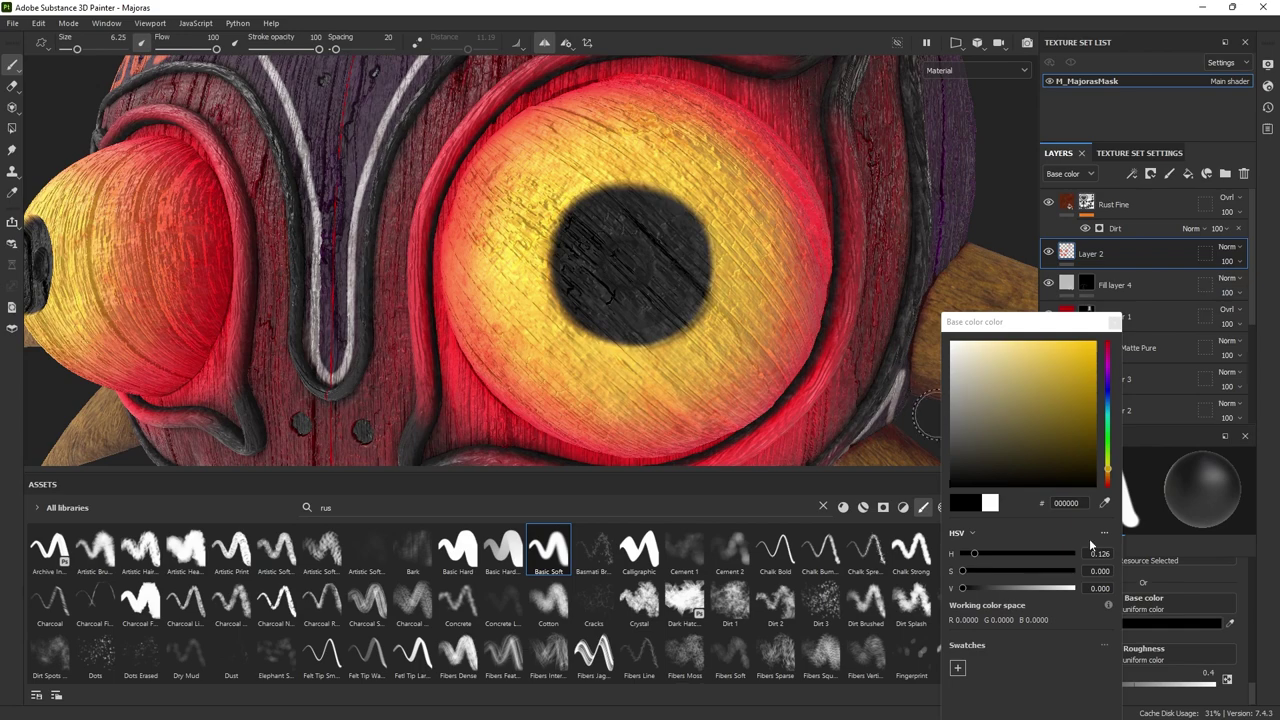
# - Change the base color to green 37E20A and paint both irises inside the black discs, leaving a thin dark outline
pyautogui.click(1066, 503)
pyautogui.write('ffff4f')
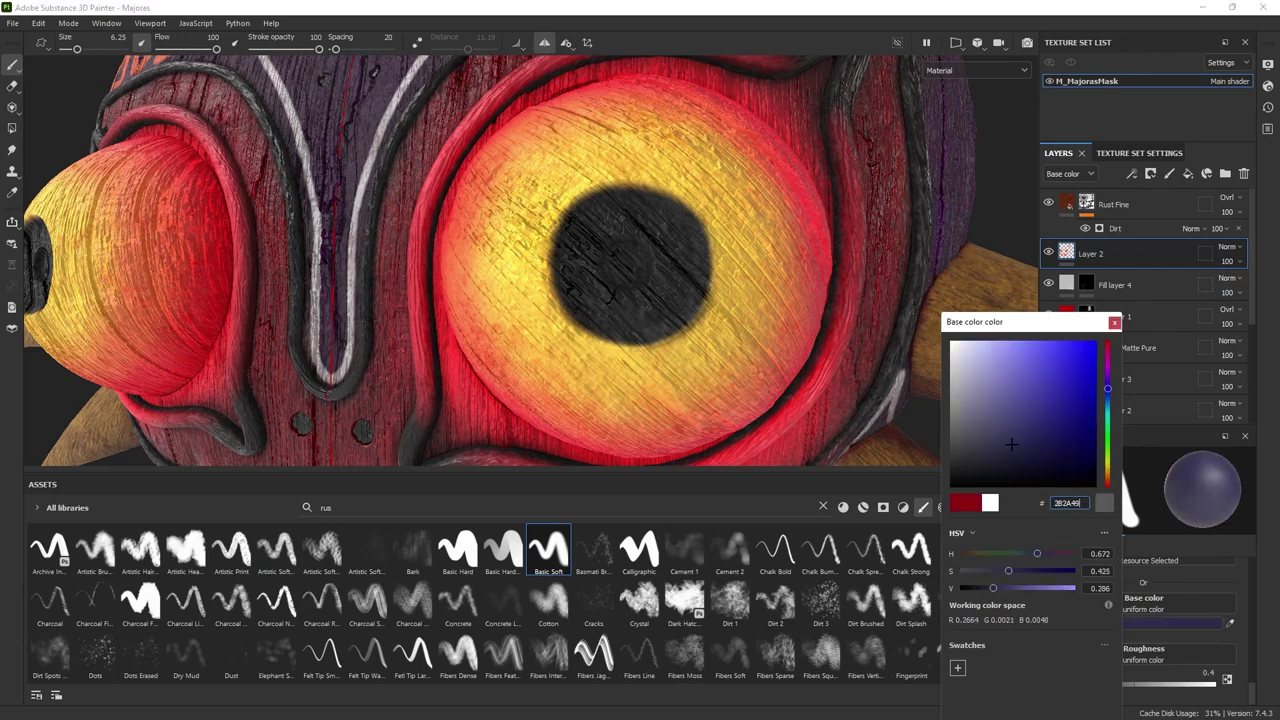
pyautogui.moveTo(637, 272)
pyautogui.mouseDown()
pyautogui.moveTo(620, 265)
pyautogui.moveTo(630, 250)
pyautogui.moveTo(600, 268)
pyautogui.moveTo(626, 286)
pyautogui.moveTo(672, 250)
pyautogui.moveTo(640, 225)
pyautogui.moveTo(617, 240)
pyautogui.mouseUp()
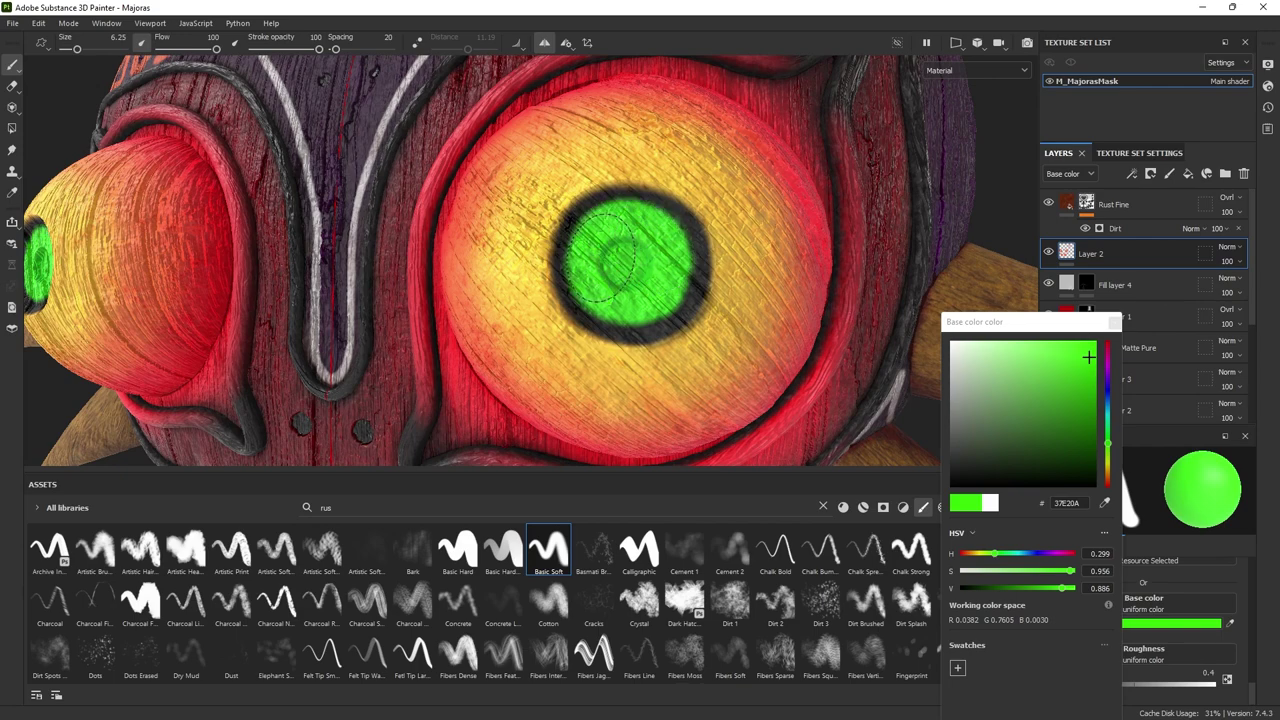
pyautogui.press('ctrl')
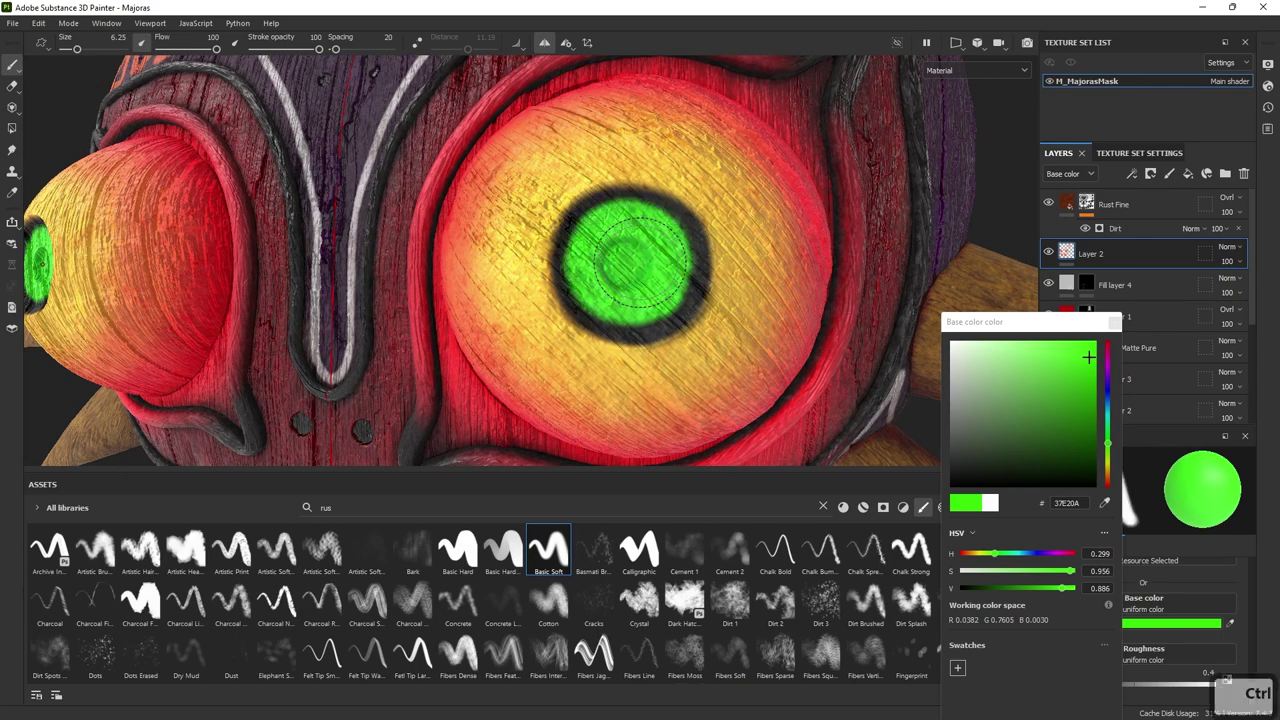
pyautogui.moveTo(635, 250)
pyautogui.mouseDown()
pyautogui.moveTo(680, 245)
pyautogui.moveTo(688, 285)
pyautogui.moveTo(645, 285)
pyautogui.moveTo(632, 312)
pyautogui.moveTo(612, 308)
pyautogui.moveTo(627, 297)
pyautogui.mouseUp()
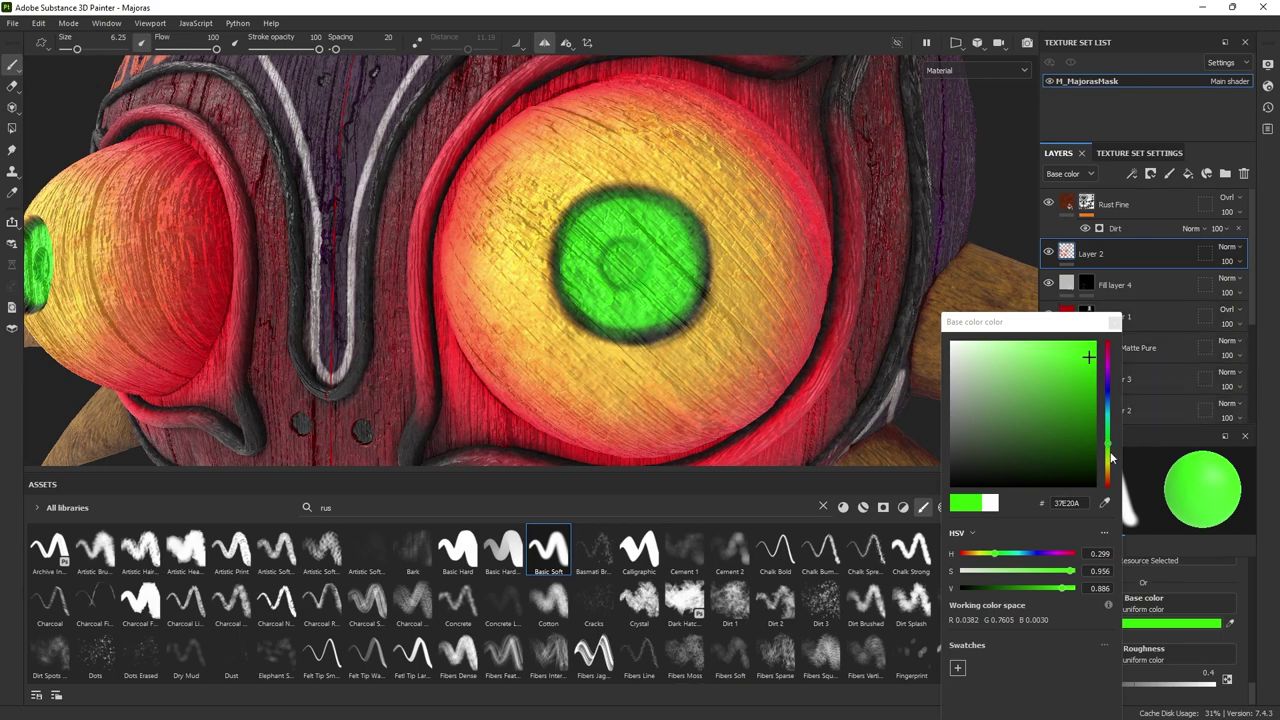
# - Paint a yellow-green BCE20A ring in both irises and a black 000000 pupil inside it with brush size 3.69
pyautogui.click(1110, 460)
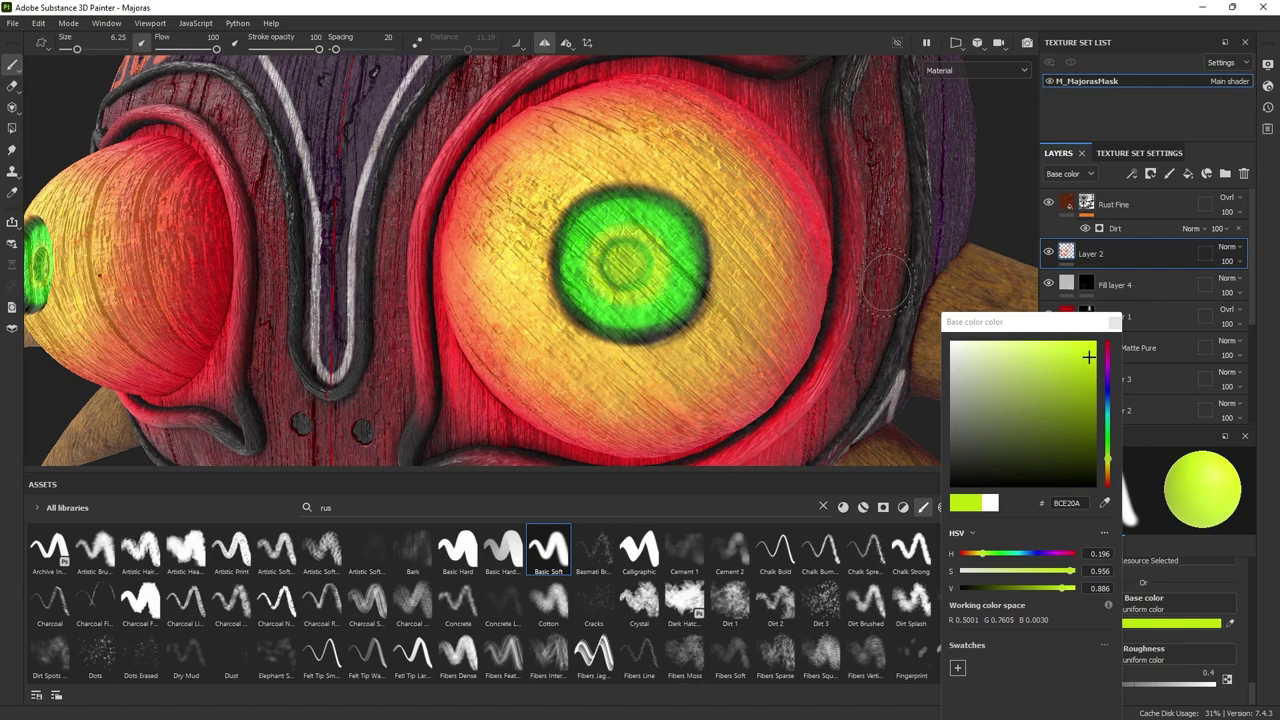
pyautogui.moveTo(1010, 444); pyautogui.dragTo(948, 489)
pyautogui.keyDown('ctrl'); pyautogui.moveTo(630, 260); pyautogui.dragTo(604, 260, button='right'); pyautogui.keyUp('ctrl')
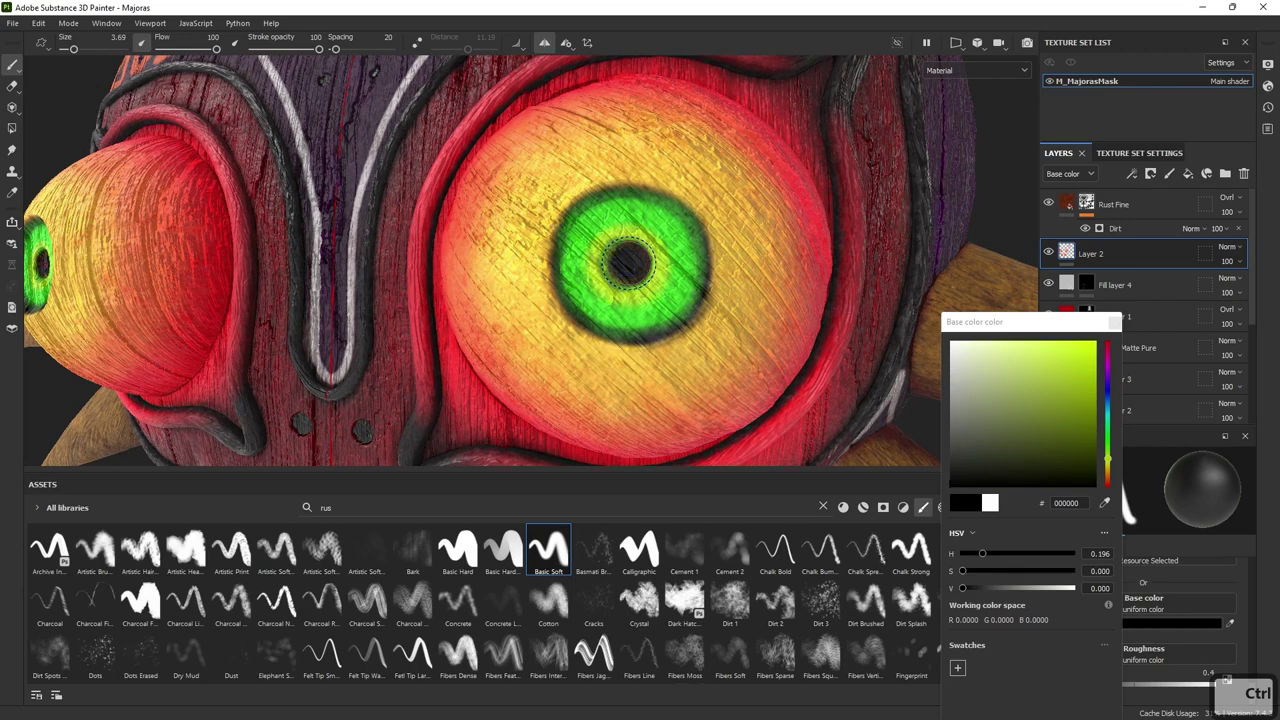
pyautogui.keyDown('alt'); pyautogui.moveTo(701, 298); pyautogui.dragTo(566, 122, button='right'); pyautogui.keyUp('alt')
pyautogui.keyDown('alt'); pyautogui.moveTo(566, 122); pyautogui.dragTo(686, 279); pyautogui.keyUp('alt')
pyautogui.keyDown('alt'); pyautogui.moveTo(686, 279); pyautogui.dragTo(690, 231, button='right'); pyautogui.keyUp('alt')
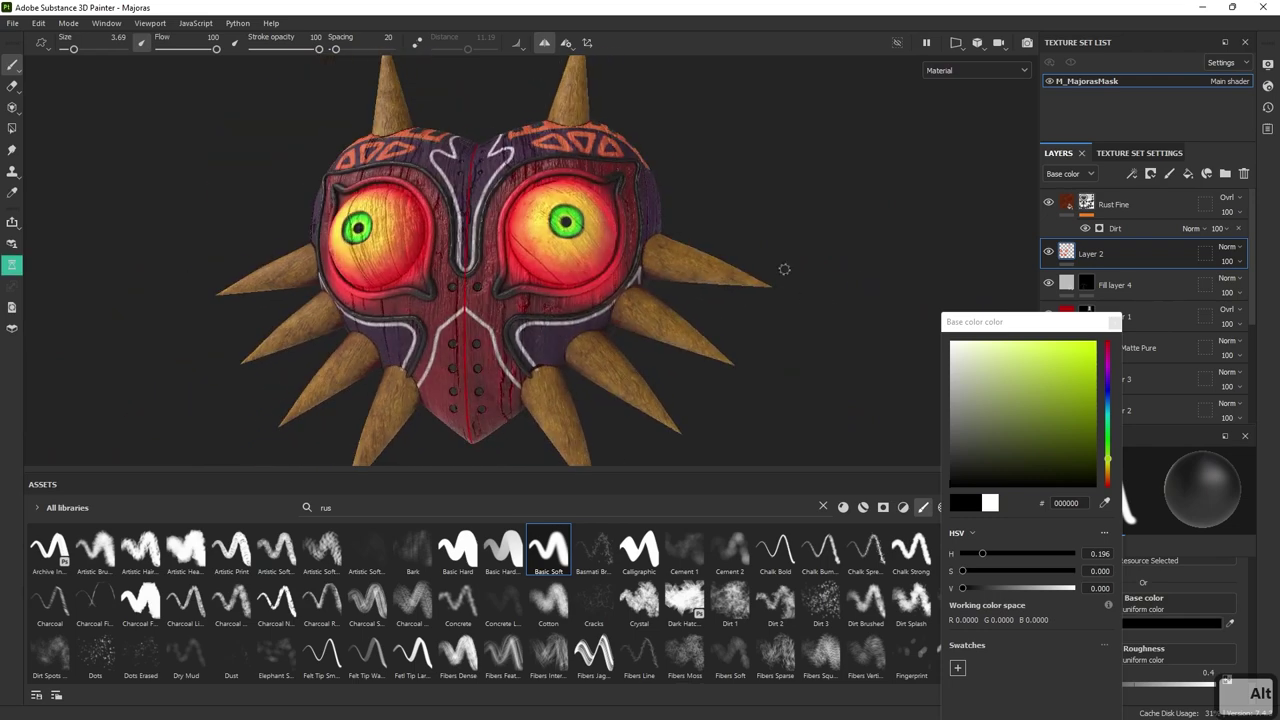
pyautogui.click(1114, 322)
# - Try Linear dodge (Add) and Overlay blending on Layer 2 and set it back to Normal
pyautogui.keyDown('alt'); pyautogui.moveTo(740, 275); pyautogui.dragTo(614, 257); pyautogui.keyUp('alt')
pyautogui.keyDown('alt'); pyautogui.moveTo(614, 257); pyautogui.dragTo(740, 258, button='right'); pyautogui.keyUp('alt')
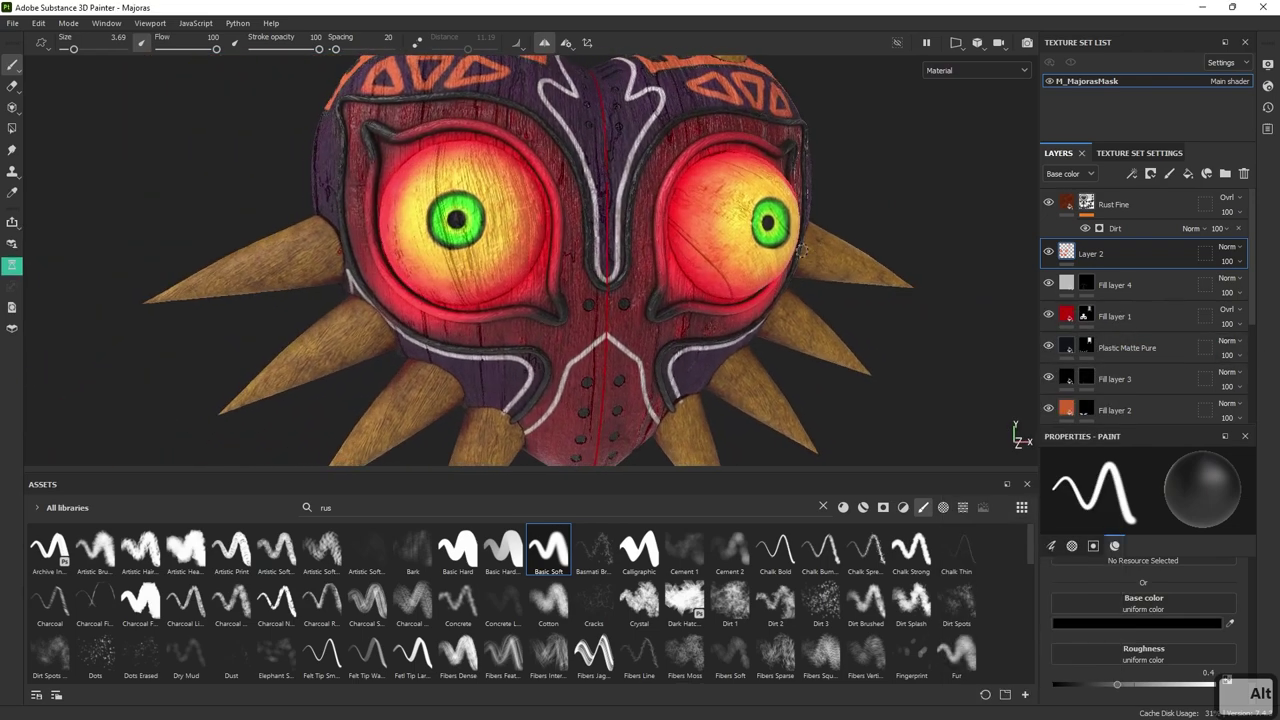
pyautogui.keyDown('alt'); pyautogui.moveTo(740, 258); pyautogui.dragTo(805, 239); pyautogui.keyUp('alt')
pyautogui.click(1228, 246)
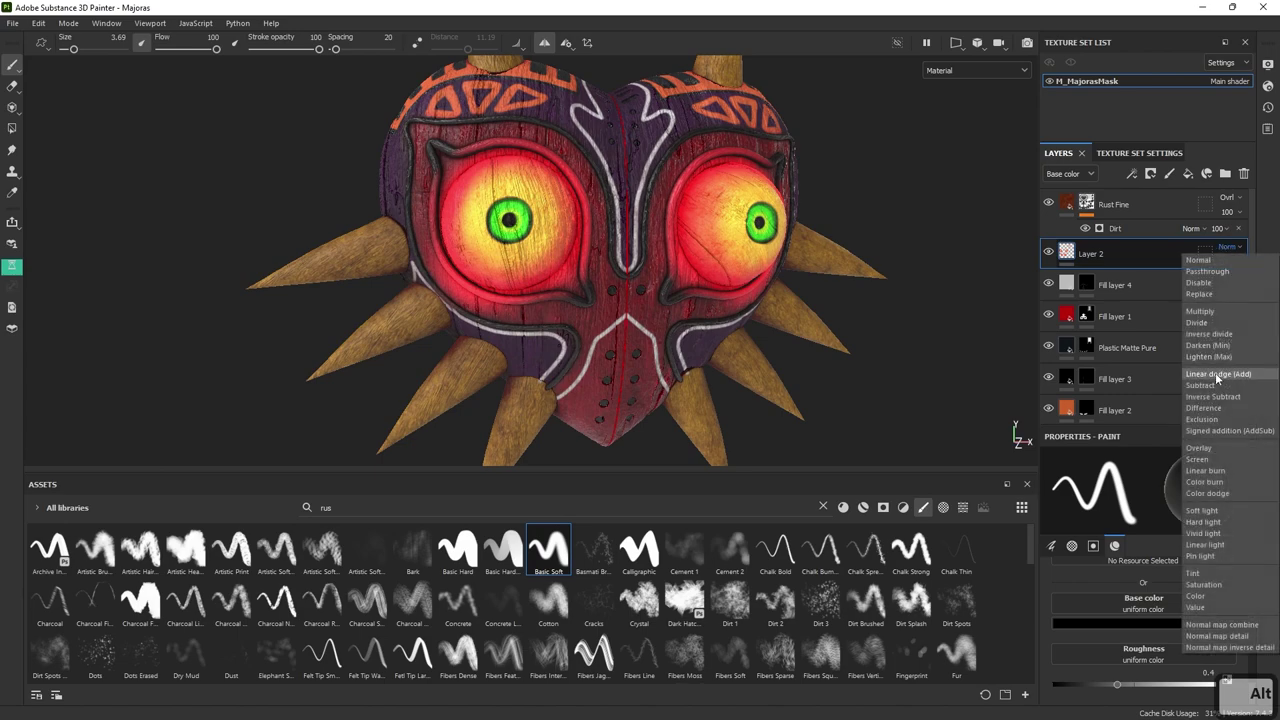
pyautogui.click(1207, 371)
pyautogui.moveTo(1010, 280)
pyautogui.keyDown('alt'); pyautogui.mouseDown()
pyautogui.moveTo(840, 270)
pyautogui.moveTo(1030, 268)
pyautogui.mouseUp(); pyautogui.keyUp('alt')
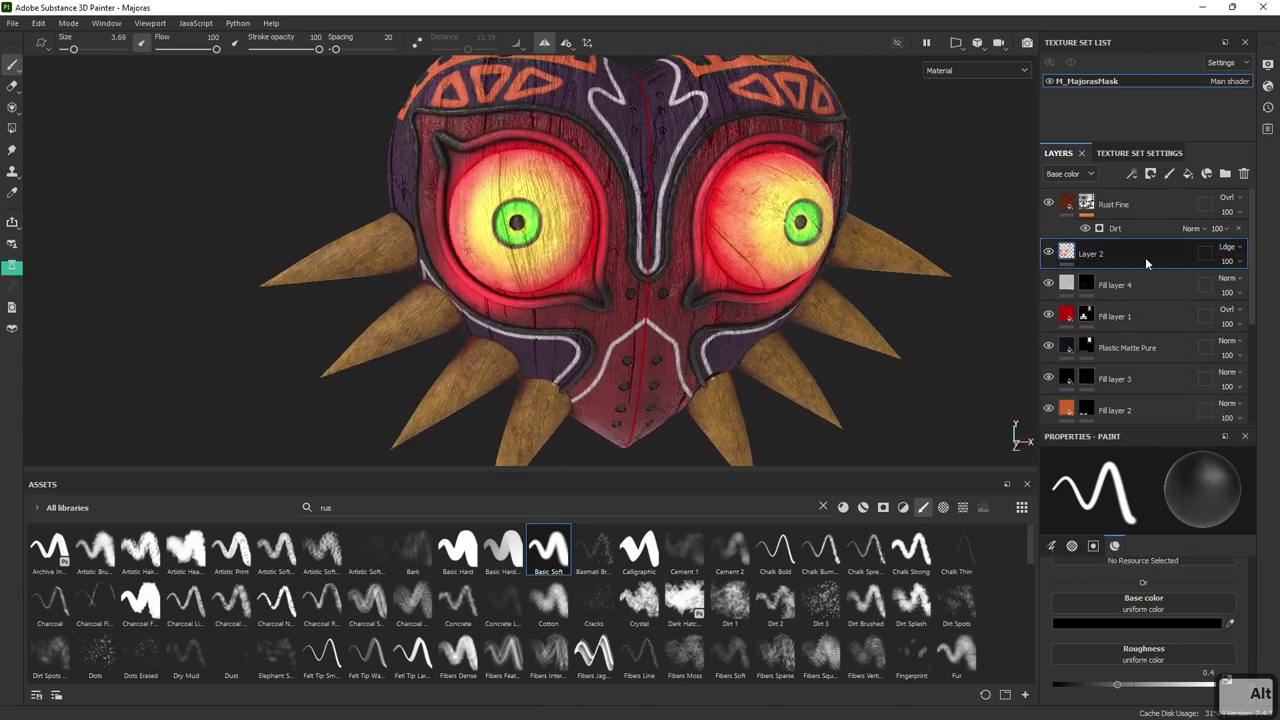
pyautogui.click(1230, 251)
pyautogui.click(1205, 449)
pyautogui.keyDown('alt'); pyautogui.moveTo(914, 309); pyautogui.dragTo(815, 320); pyautogui.keyUp('alt')
pyautogui.scroll(2, 769, 276)
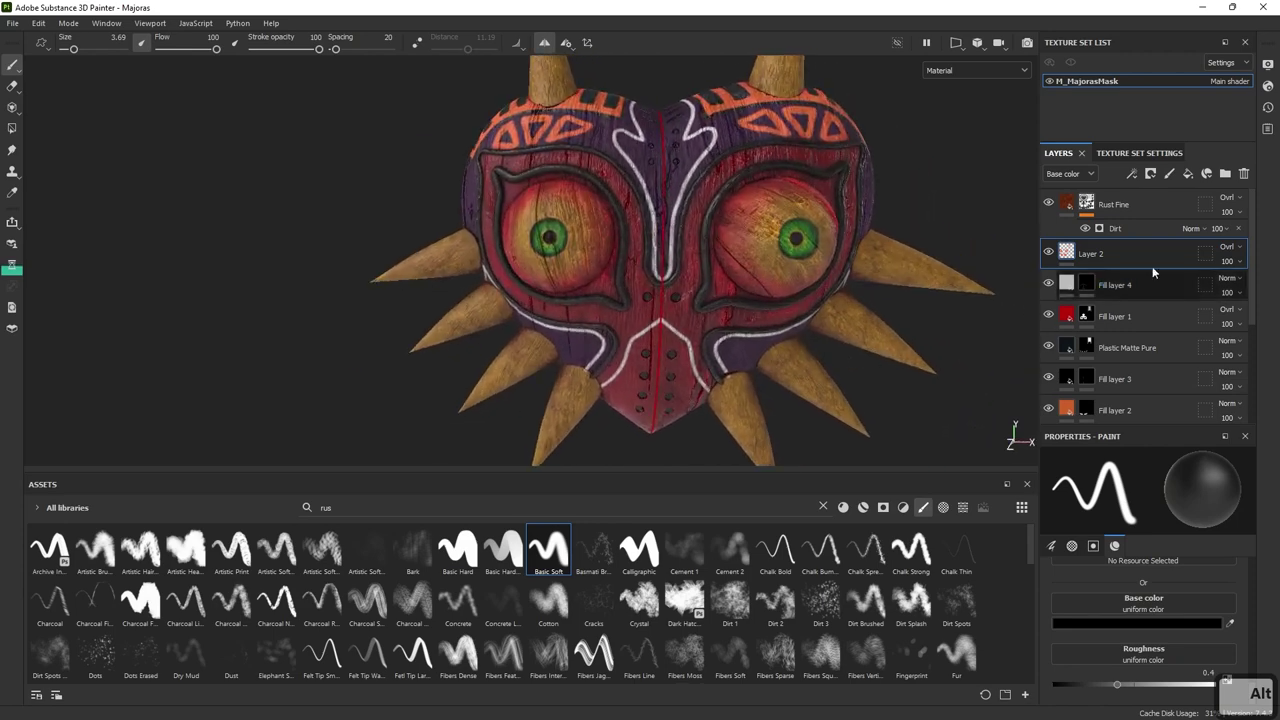
pyautogui.click(1222, 250)
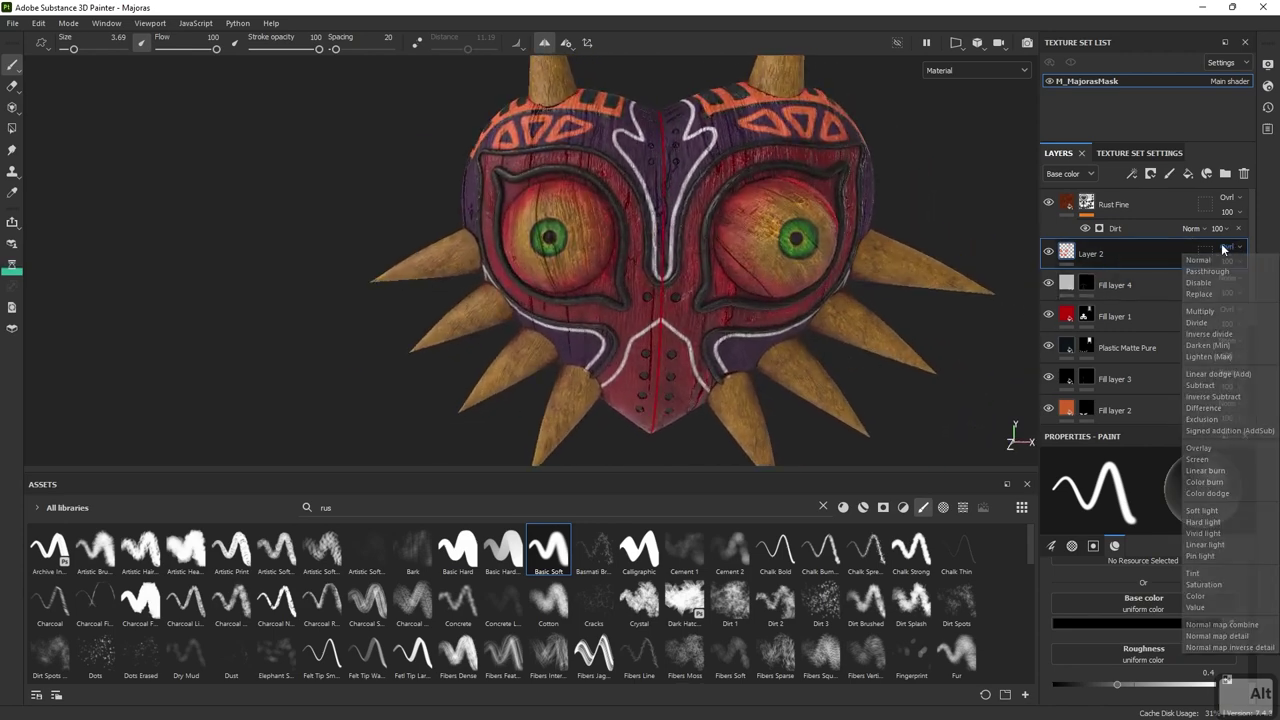
pyautogui.click(1227, 386)
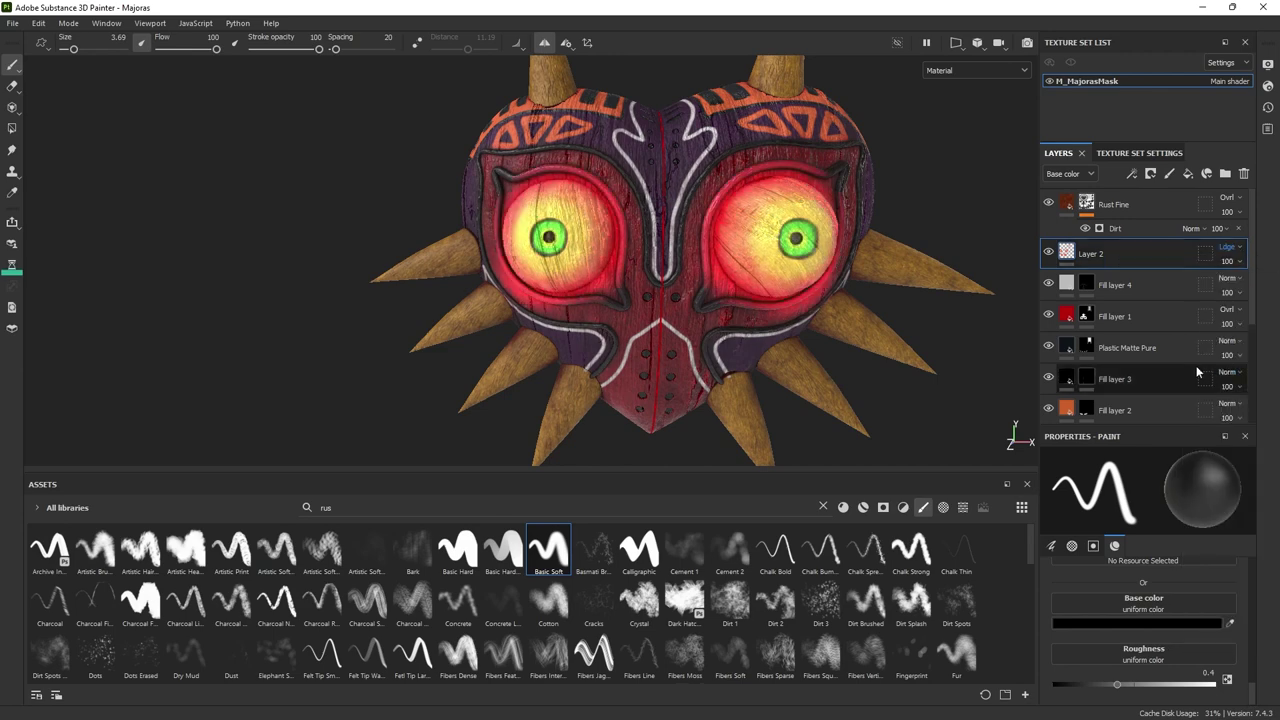
pyautogui.click(1227, 247)
pyautogui.click(1198, 260)
# - Add a white mask to Layer 2 and polygon-fill the mesh surrounding both eyes with black to hide the paint there
pyautogui.rightClick(1128, 255)
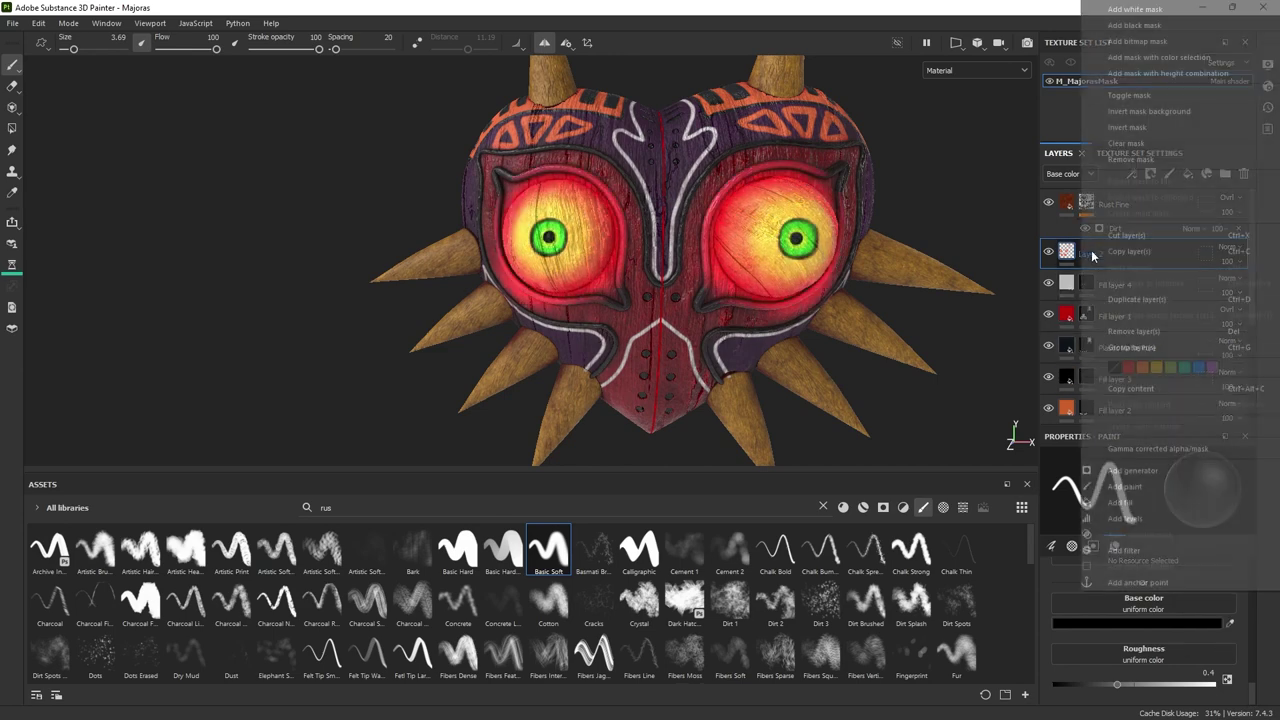
pyautogui.click(1120, 23)
pyautogui.press('4')
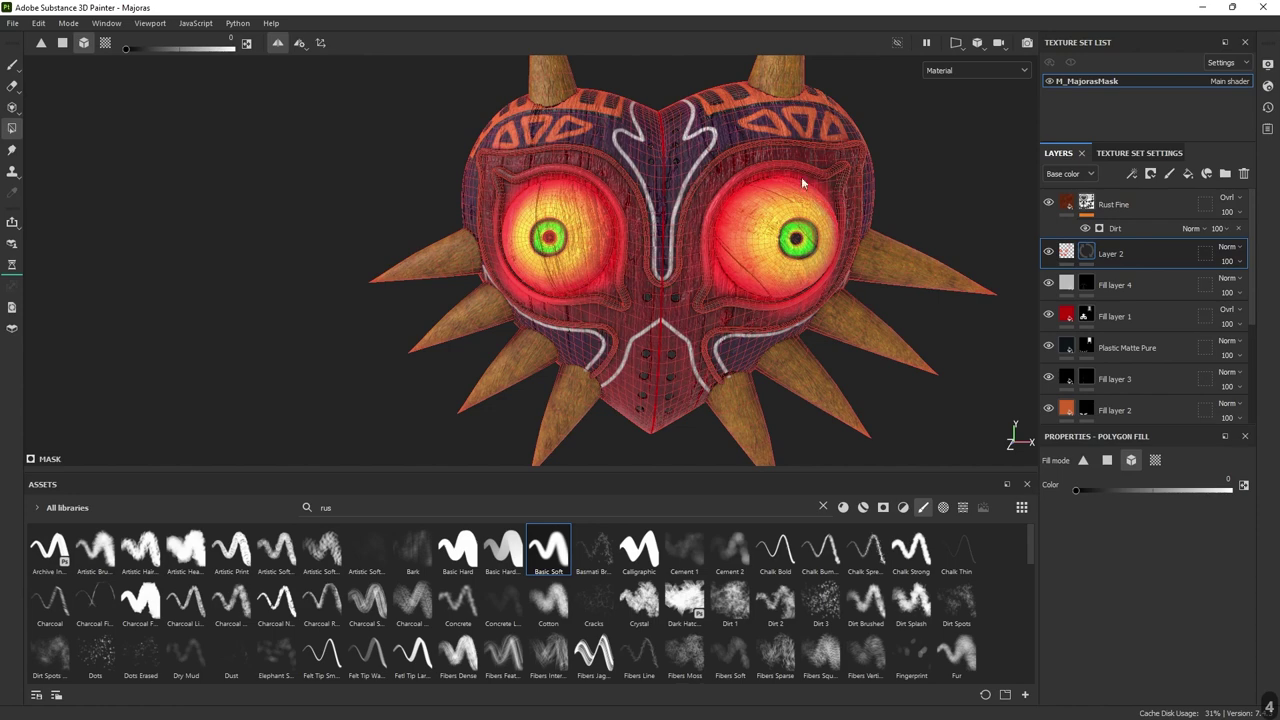
pyautogui.keyDown('alt'); pyautogui.moveTo(725, 193); pyautogui.dragTo(725, 172); pyautogui.keyUp('alt')
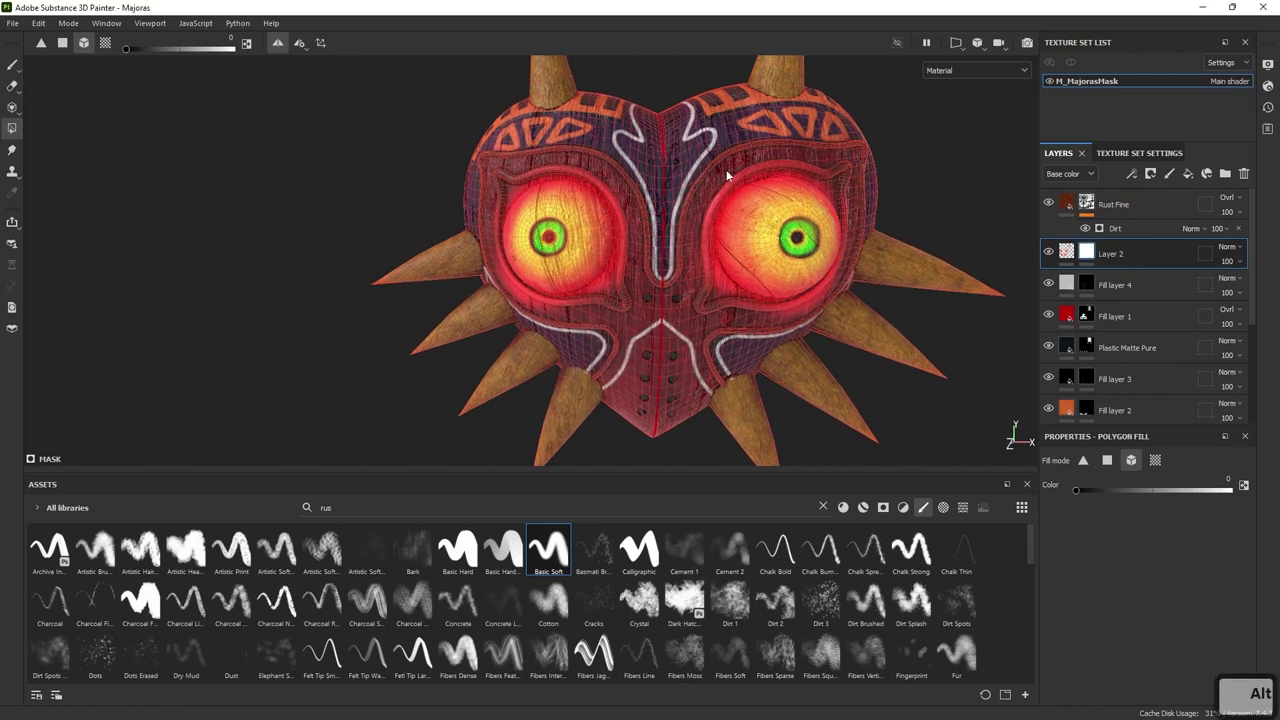
pyautogui.click(737, 176)
pyautogui.press('x')
pyautogui.press('x')
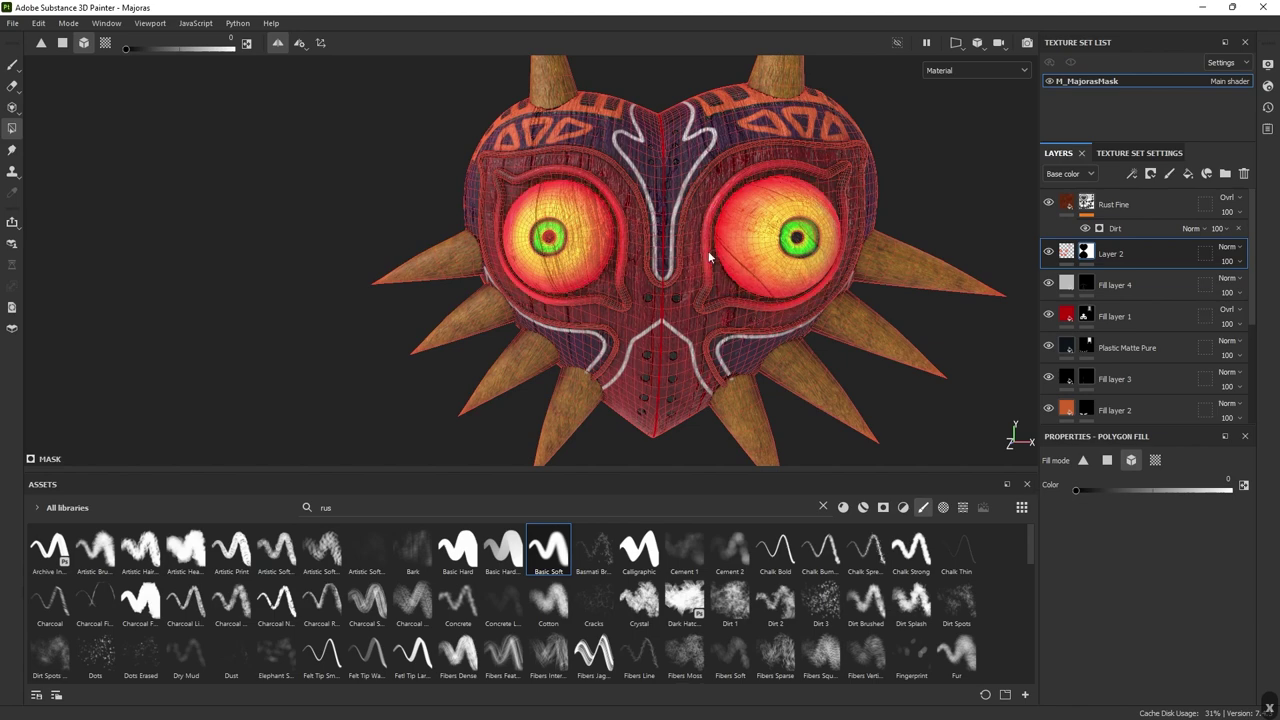
pyautogui.press('1')
# - Switch to the browser and look through the Majora's Mask reference images in the Google results
pyautogui.moveTo(718, 318)
pyautogui.keyDown('alt'); pyautogui.mouseDown()
pyautogui.moveTo(820, 312)
pyautogui.moveTo(680, 300)
pyautogui.mouseUp(); pyautogui.keyUp('alt')
pyautogui.keyDown('alt'); pyautogui.moveTo(680, 300); pyautogui.dragTo(669, 284, button='right'); pyautogui.keyUp('alt')
pyautogui.keyDown('alt'); pyautogui.moveTo(668, 284); pyautogui.dragTo(684, 290); pyautogui.keyUp('alt')
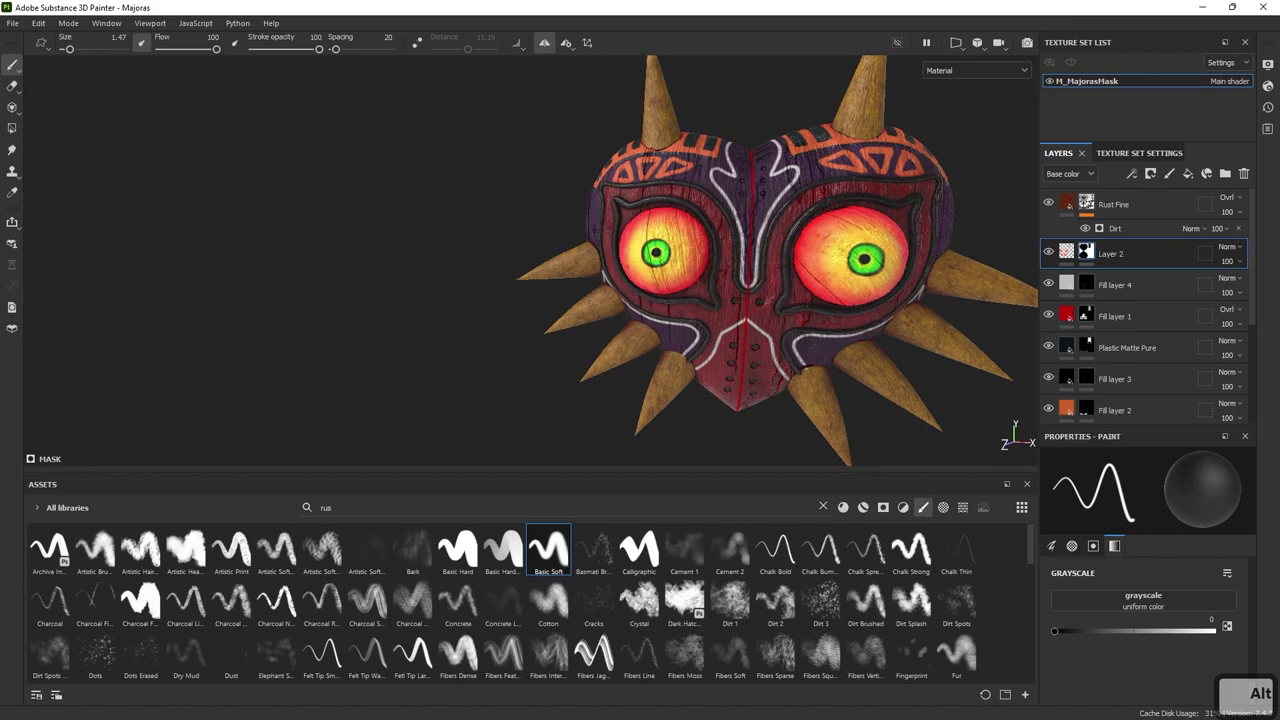
pyautogui.moveTo(926, 223); pyautogui.dragTo(714, 87)
pyautogui.scroll(-3, 636, 374)
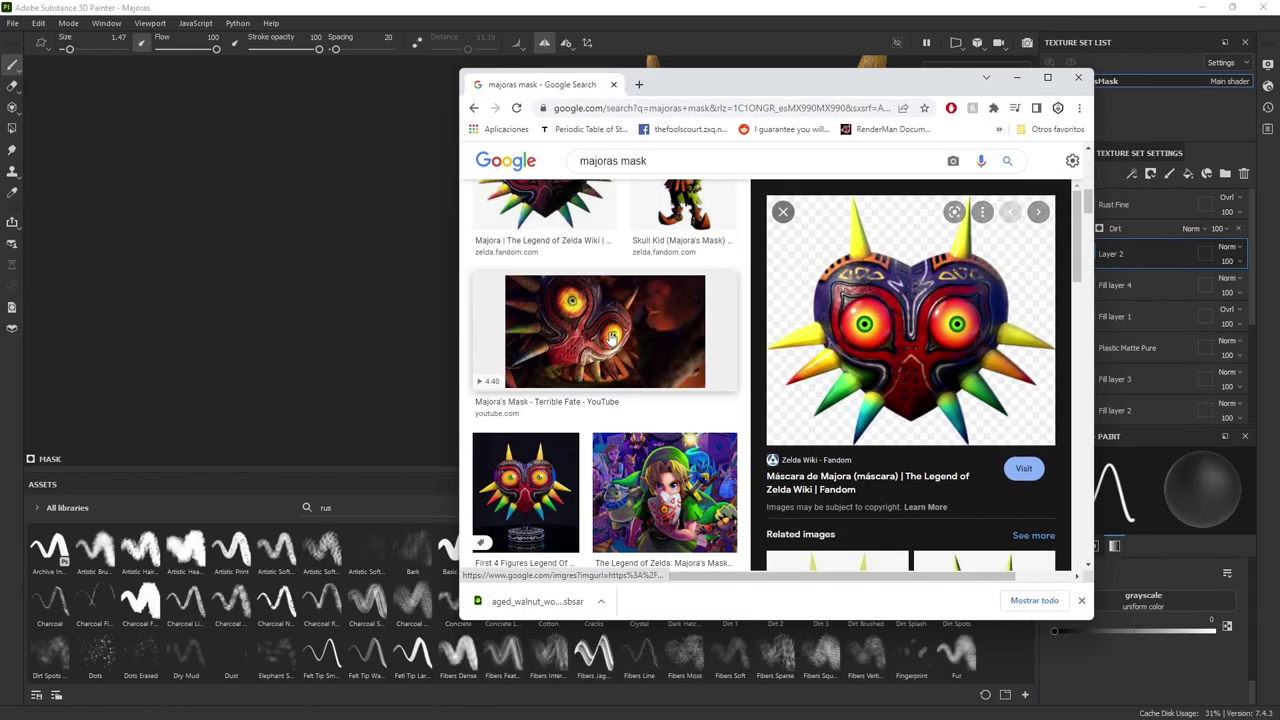
pyautogui.click(636, 374)
pyautogui.hotkey('alt', 'Tab')
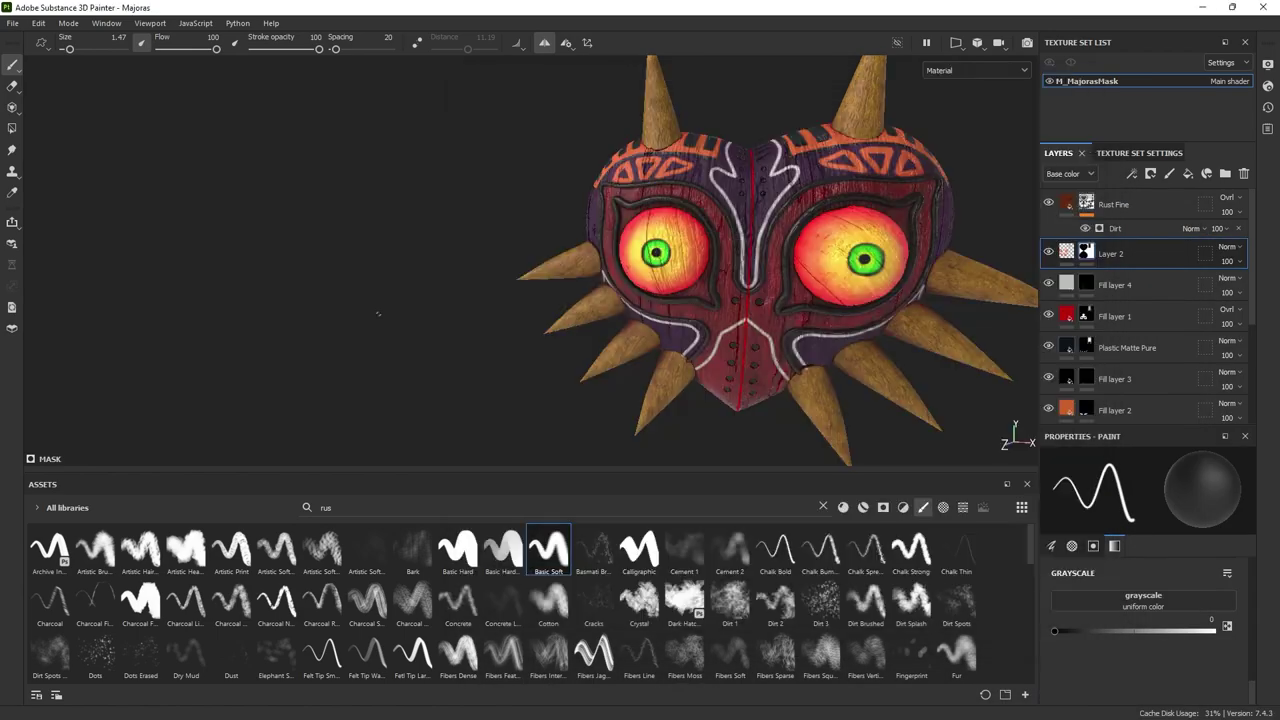
# - Examine the painted eyes, face and spikes of the mask model from several angles
pyautogui.moveTo(671, 226)
pyautogui.keyDown('alt'); pyautogui.mouseDown()
pyautogui.moveTo(877, 192)
pyautogui.moveTo(800, 230)
pyautogui.mouseUp(); pyautogui.keyUp('alt')
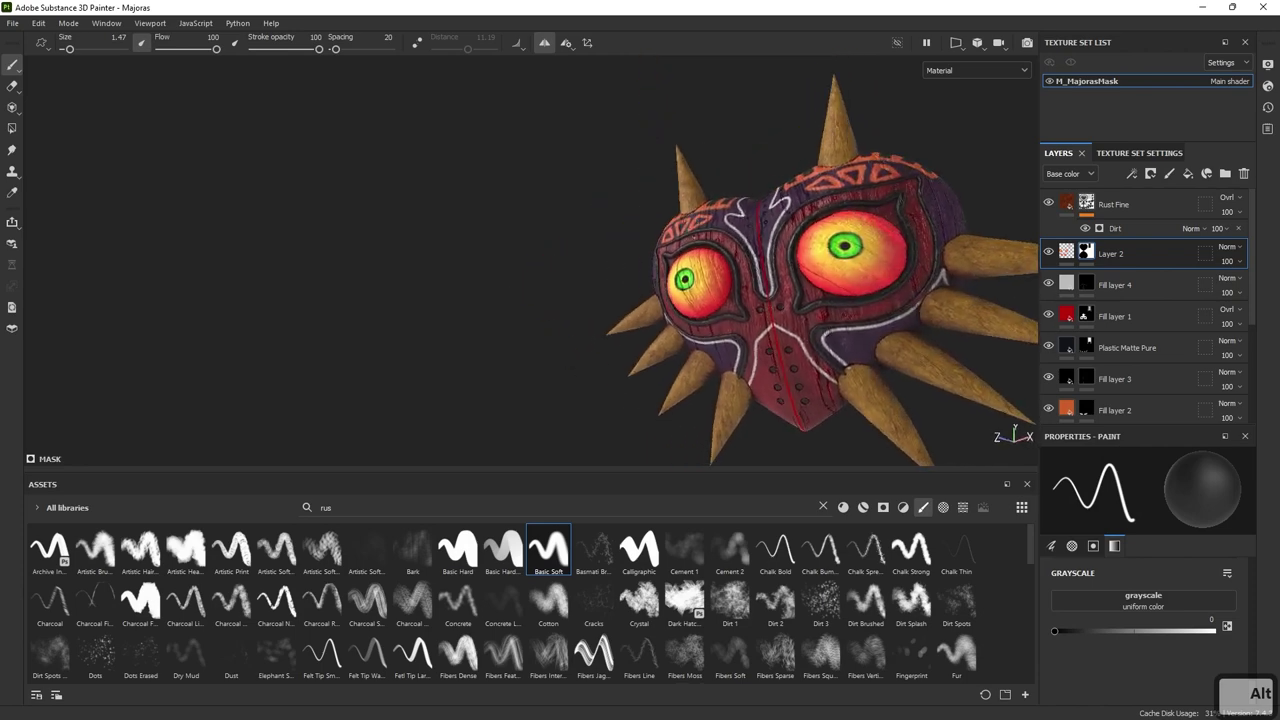
pyautogui.keyDown('alt'); pyautogui.moveTo(800, 230); pyautogui.dragTo(721, 323, button='right'); pyautogui.keyUp('alt')
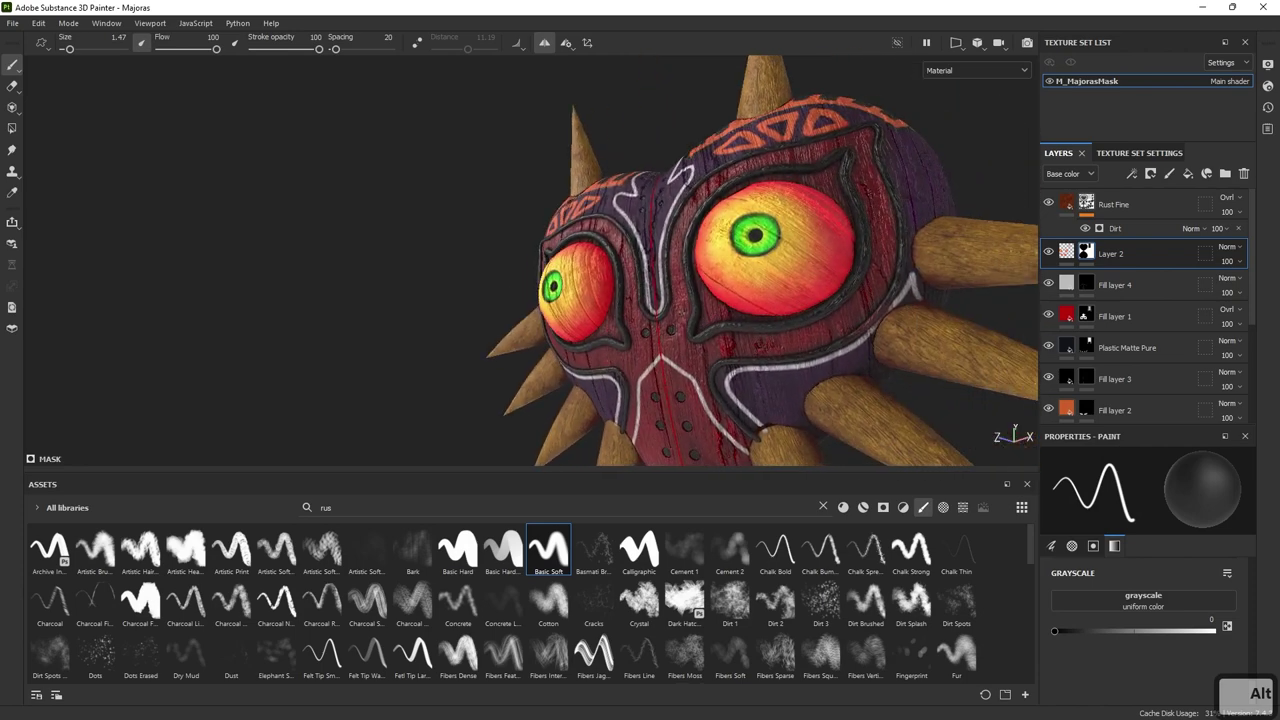
pyautogui.keyDown('alt'); pyautogui.moveTo(759, 252); pyautogui.dragTo(876, 300); pyautogui.keyUp('alt')
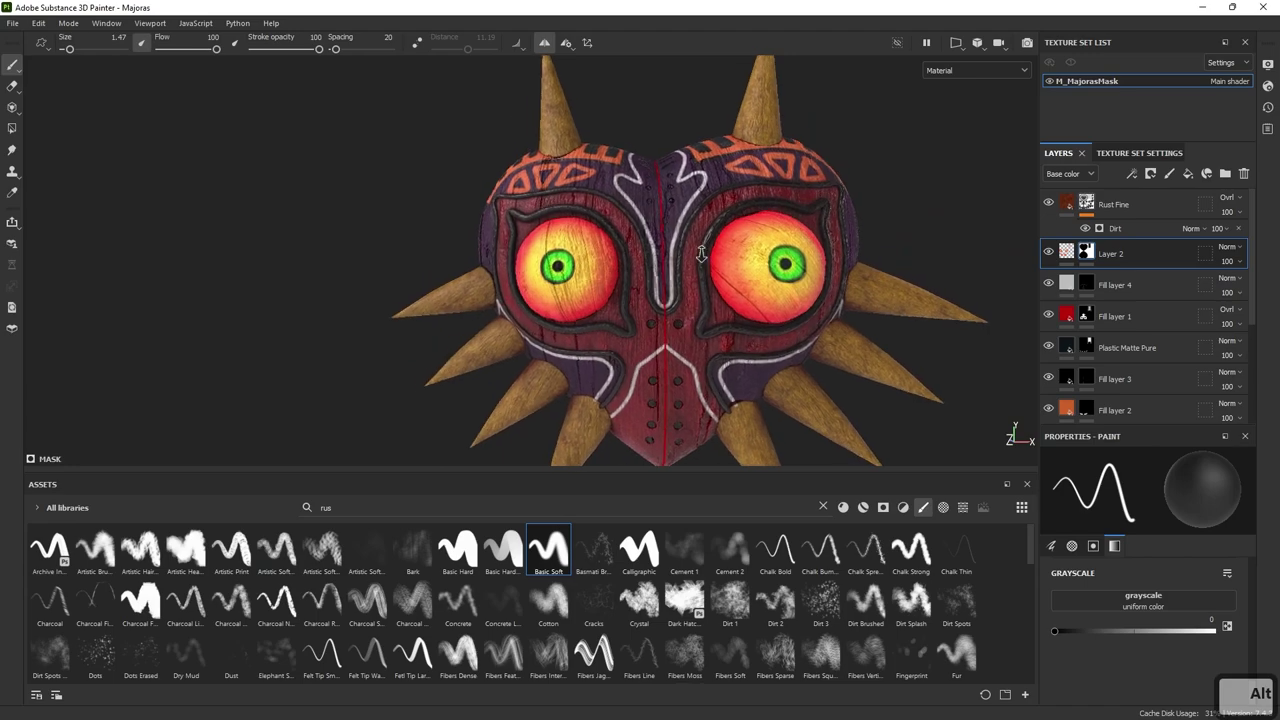
pyautogui.keyDown('alt'); pyautogui.moveTo(876, 300); pyautogui.dragTo(895, 293, button='right'); pyautogui.keyUp('alt')
pyautogui.keyDown('alt'); pyautogui.moveTo(895, 293); pyautogui.dragTo(925, 295); pyautogui.keyUp('alt')
pyautogui.keyDown('alt'); pyautogui.moveTo(925, 295); pyautogui.dragTo(883, 300, button='right'); pyautogui.keyUp('alt')
pyautogui.keyDown('alt'); pyautogui.moveTo(883, 300); pyautogui.dragTo(852, 279); pyautogui.keyUp('alt')
pyautogui.keyDown('alt'); pyautogui.moveTo(725, 306); pyautogui.dragTo(660, 300, button='right'); pyautogui.keyUp('alt')
pyautogui.keyDown('alt'); pyautogui.moveTo(660, 300); pyautogui.dragTo(623, 286); pyautogui.keyUp('alt')
pyautogui.keyDown('alt'); pyautogui.moveTo(680, 317); pyautogui.dragTo(677, 266, button='middle'); pyautogui.keyUp('alt')
pyautogui.keyDown('alt'); pyautogui.moveTo(677, 266); pyautogui.dragTo(700, 243, button='right'); pyautogui.keyUp('alt')
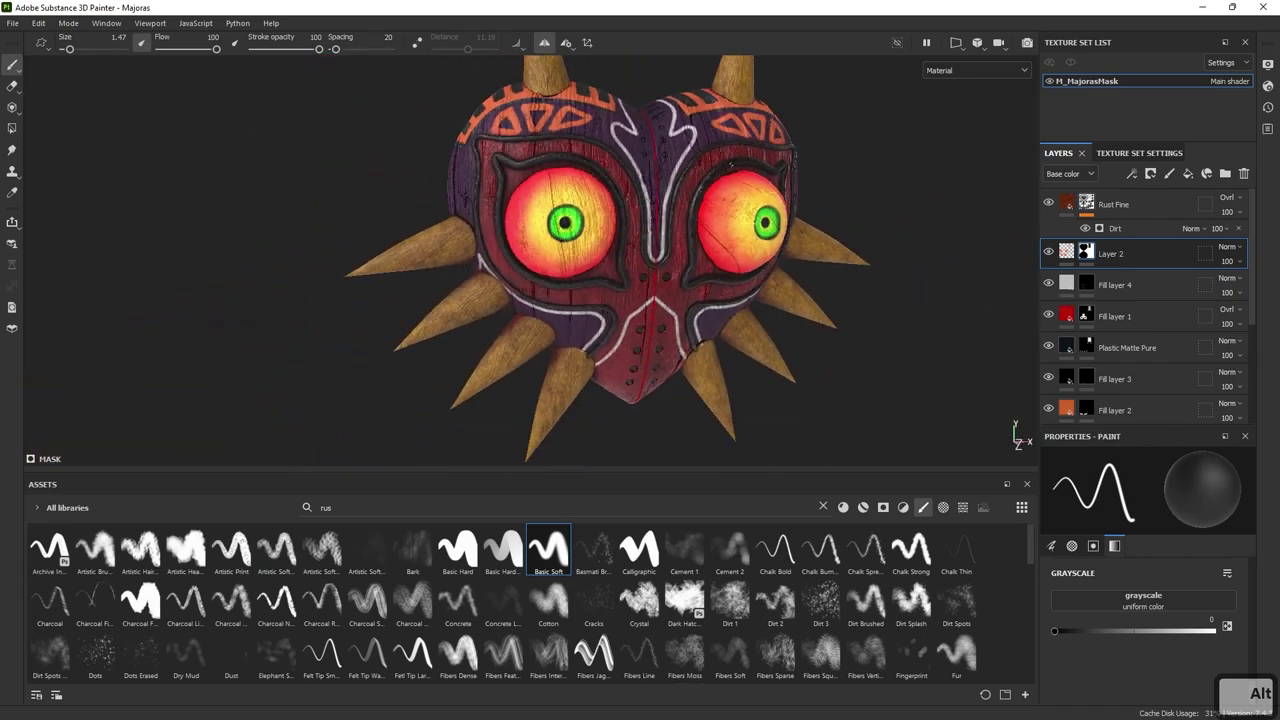
pyautogui.keyDown('alt'); pyautogui.moveTo(700, 243); pyautogui.dragTo(709, 241); pyautogui.keyUp('alt')
pyautogui.keyDown('alt'); pyautogui.moveTo(801, 242); pyautogui.dragTo(820, 267, button='right'); pyautogui.keyUp('alt')
pyautogui.keyDown('alt'); pyautogui.moveTo(820, 267); pyautogui.dragTo(800, 270); pyautogui.keyUp('alt')
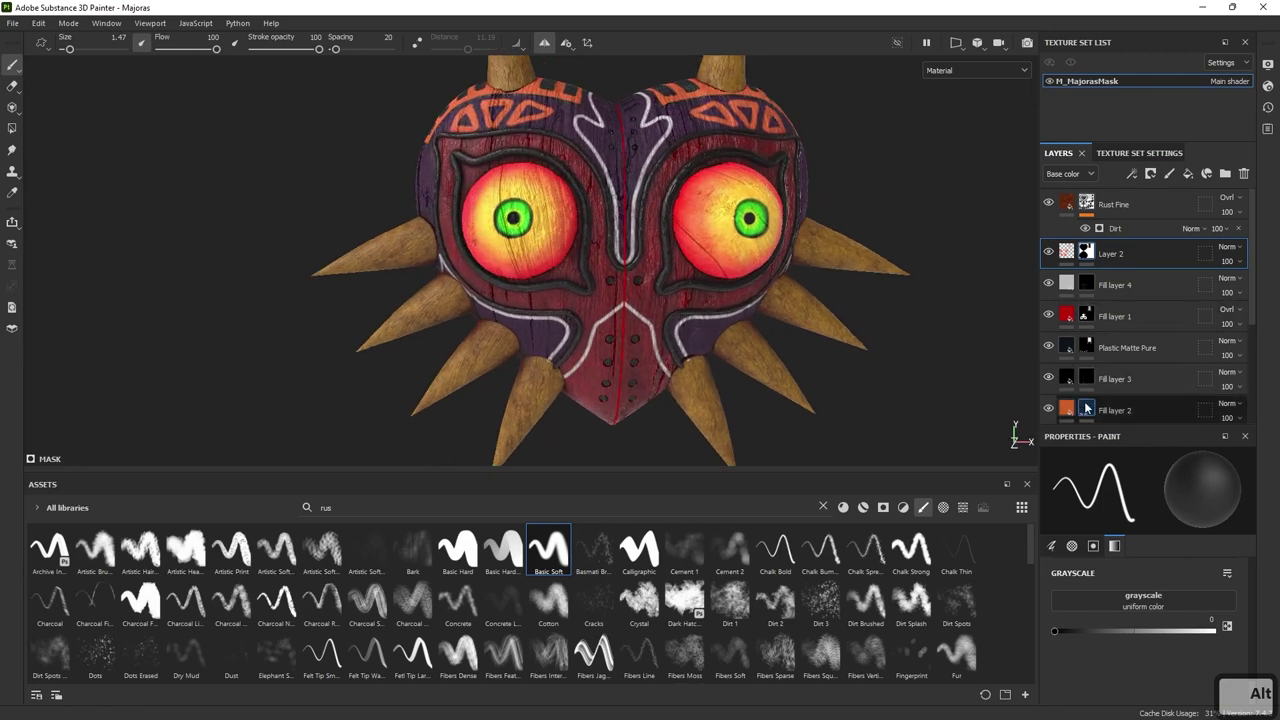
# - Set the base color of the spikes' yellow Plastic Matte Pure layer to FFB600
pyautogui.scroll(-3, 1066, 408)
pyautogui.click(1066, 283)
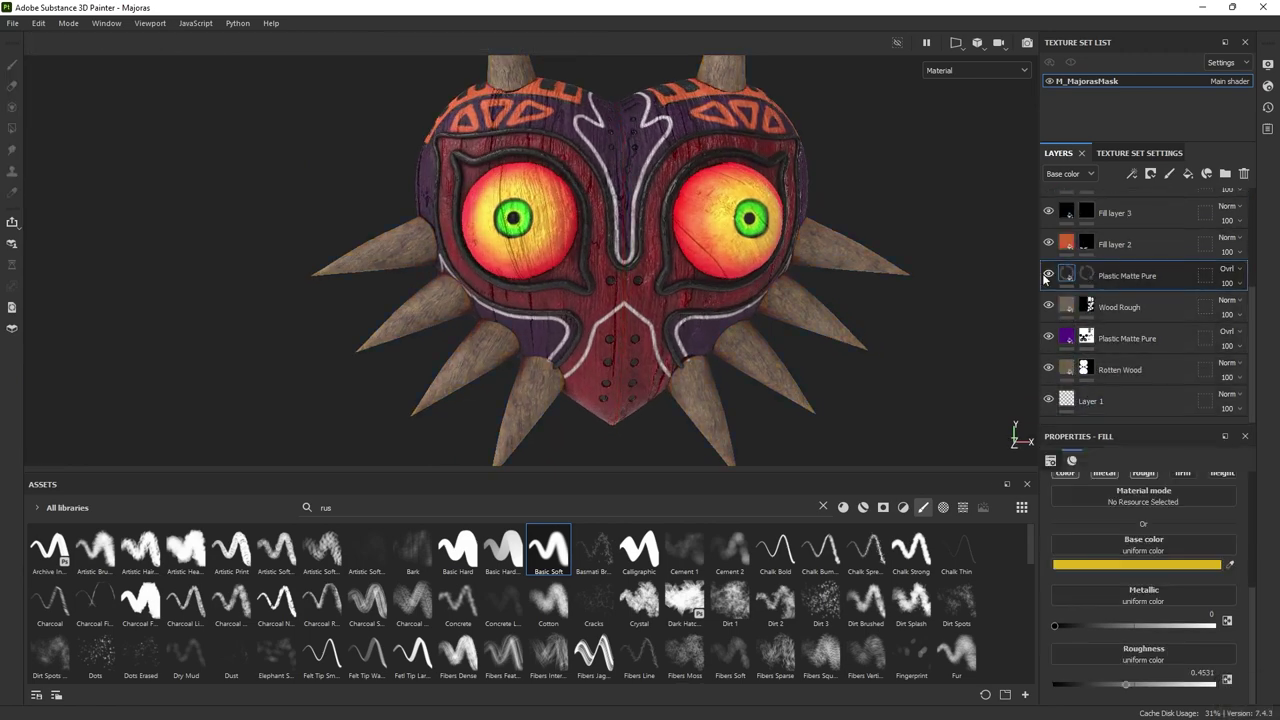
pyautogui.moveTo(1053, 359); pyautogui.dragTo(1074, 339)
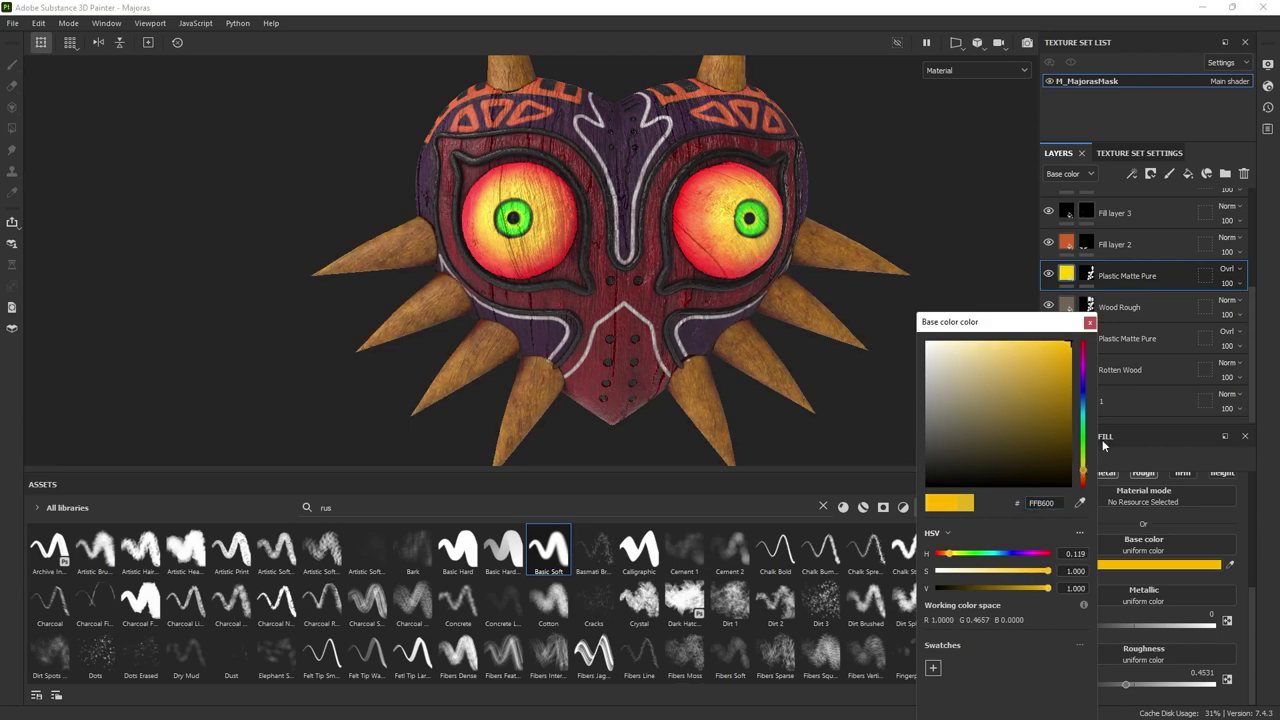
# - Try Linear dodge (Add) and Darken (Min) blending on the spikes' yellow Plastic Matte Pure layer
pyautogui.click(1228, 269)
pyautogui.click(1215, 397)
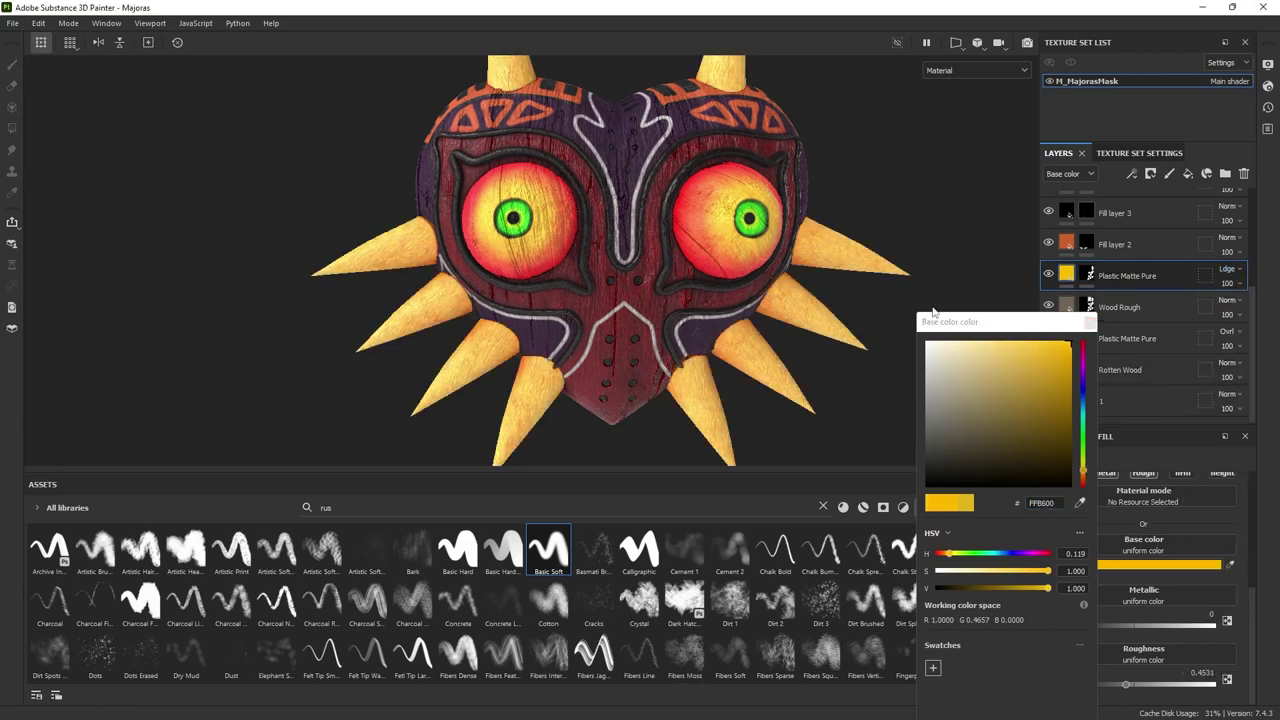
pyautogui.click(1228, 269)
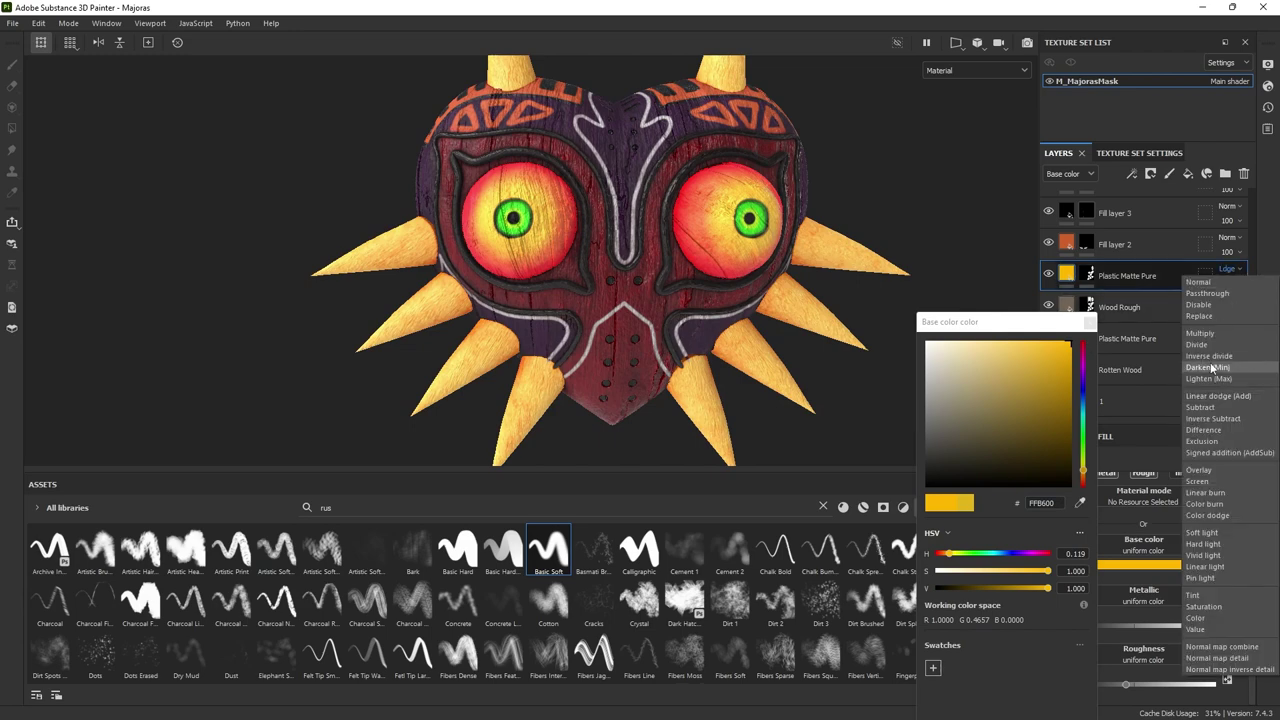
pyautogui.click(1212, 367)
pyautogui.click(1228, 269)
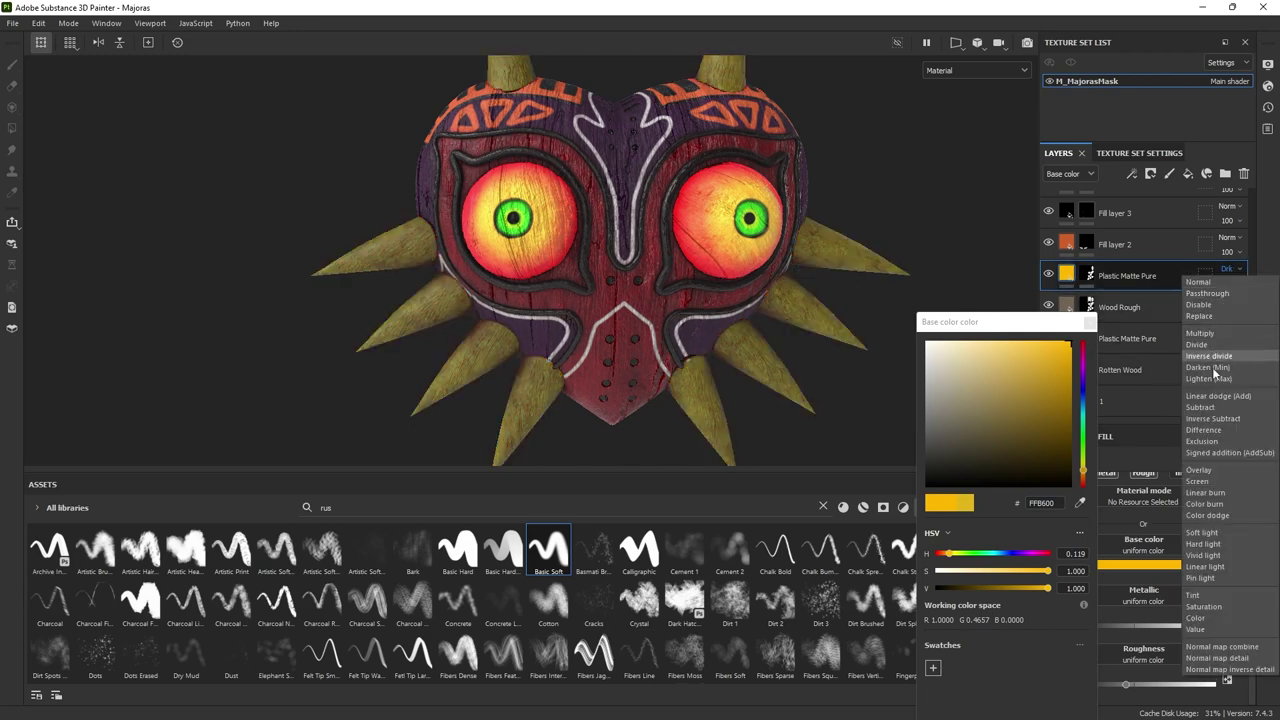
pyautogui.click(1216, 397)
# - Try 55 opacity on the spikes' yellow layer and return it to Overlay blending at 100 opacity
pyautogui.click(1228, 284)
pyautogui.moveTo(1267, 308)
pyautogui.mouseDown()
pyautogui.moveTo(1232, 311)
pyautogui.moveTo(1246, 312)
pyautogui.mouseUp()
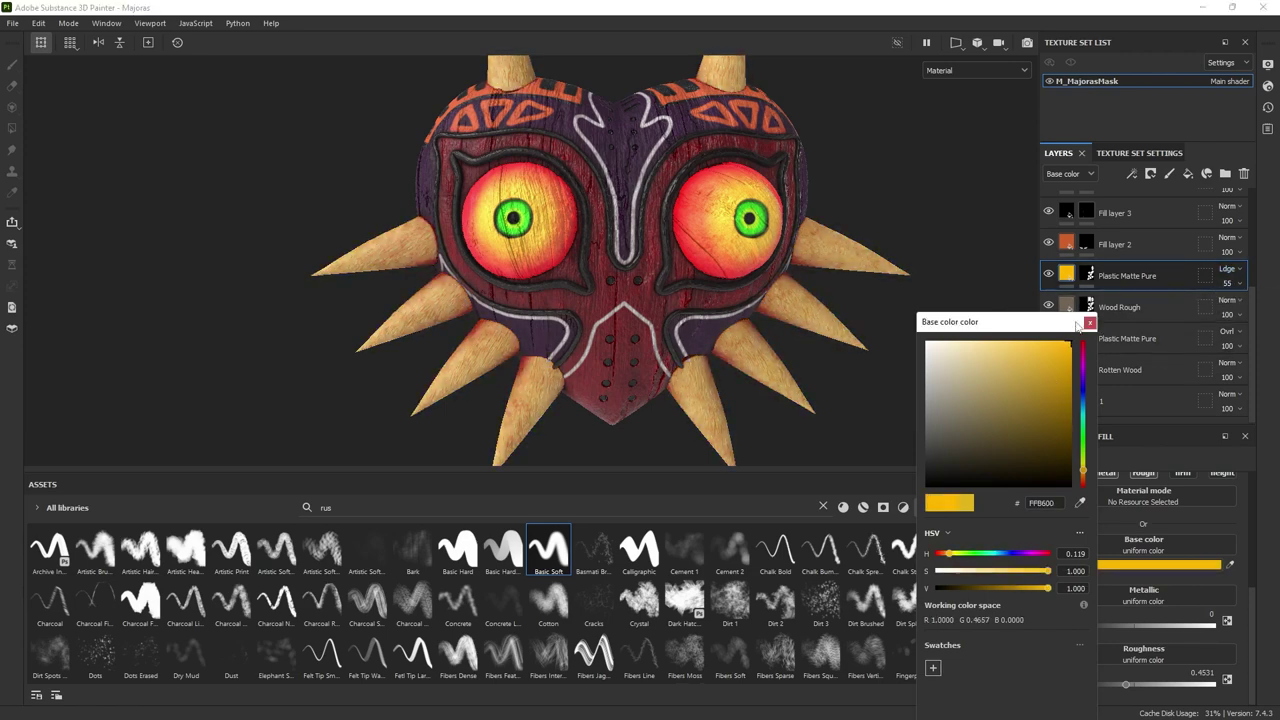
pyautogui.click(1228, 269)
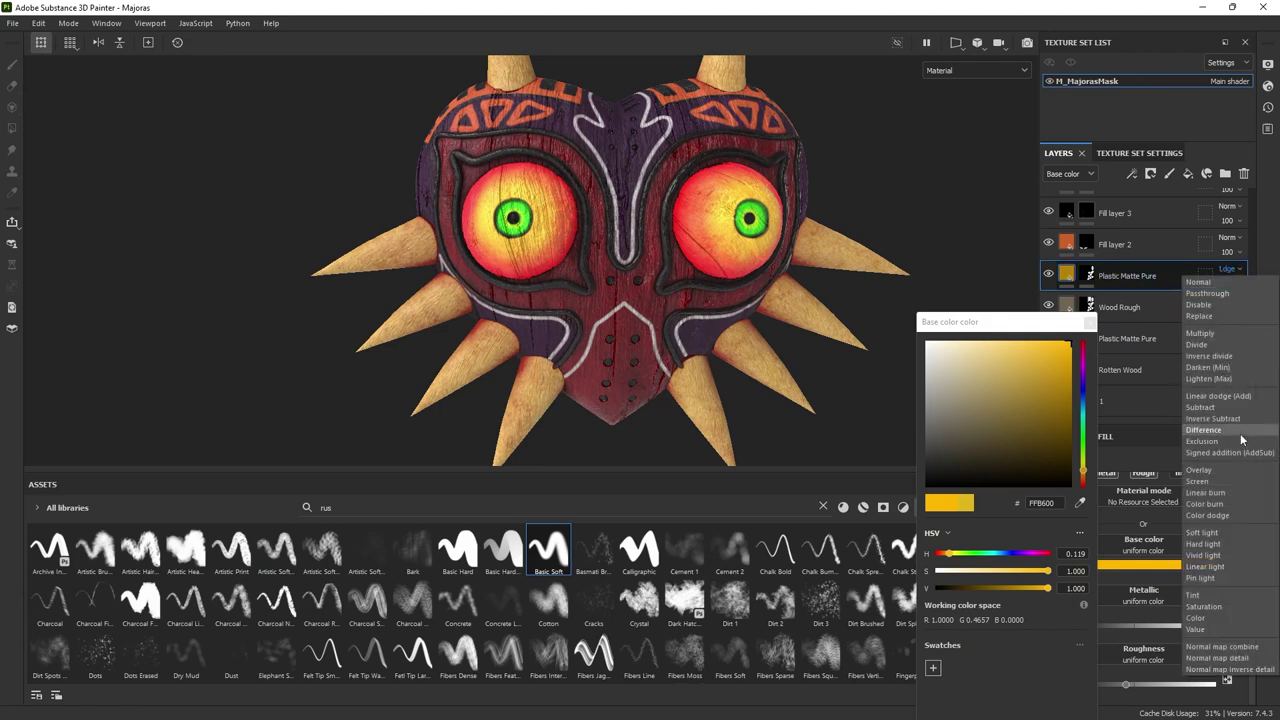
pyautogui.click(1200, 469)
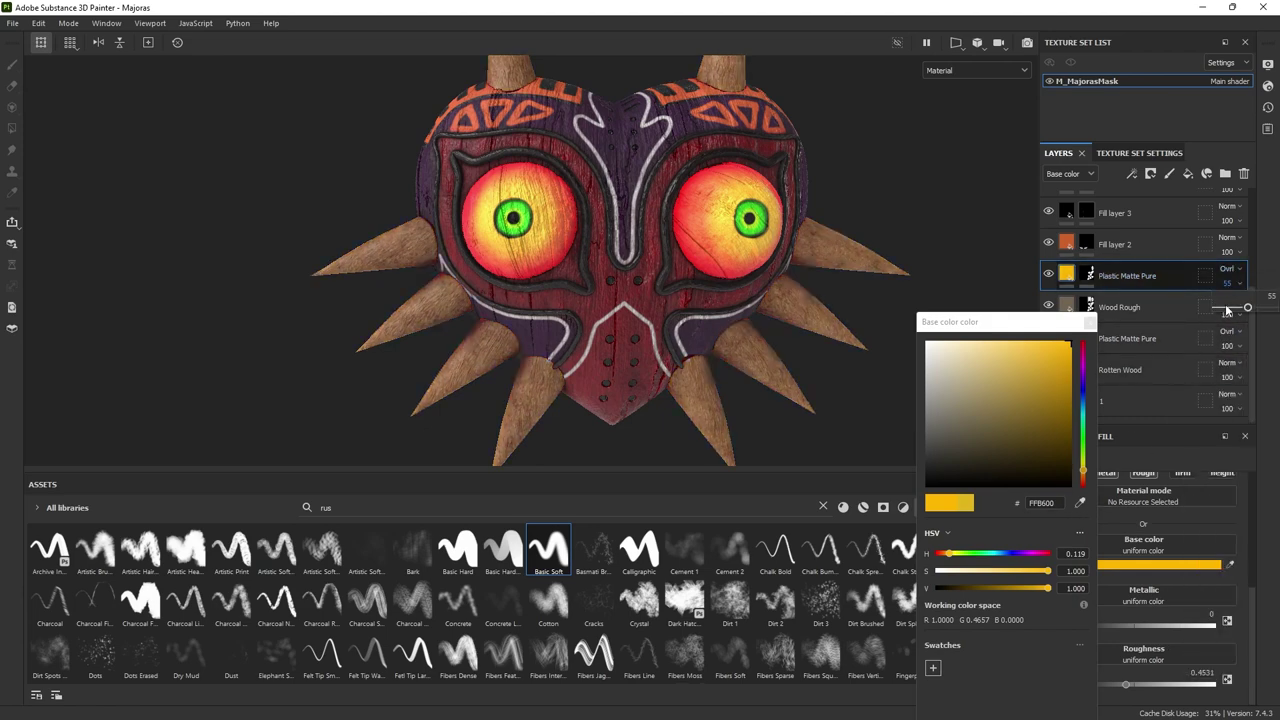
pyautogui.keyDown('alt'); pyautogui.moveTo(935, 342); pyautogui.dragTo(824, 370); pyautogui.keyUp('alt')
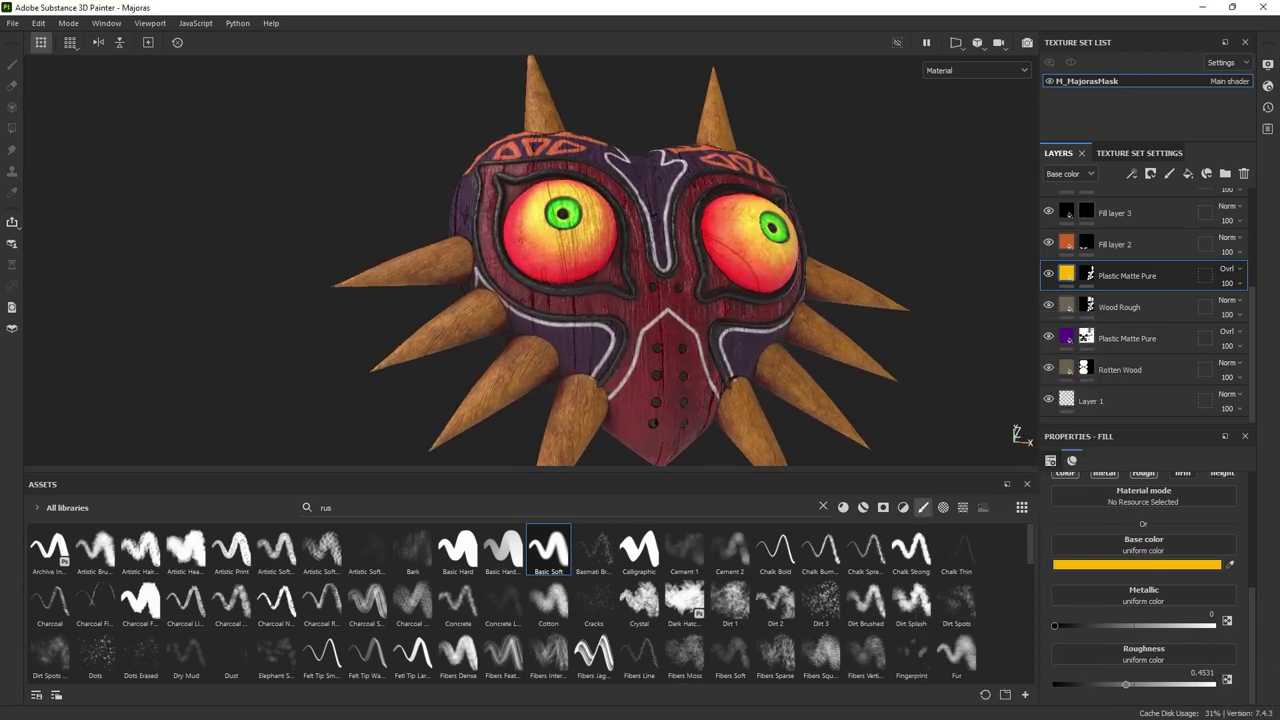
# - Switch to the browser, open the First 4 Figures Majora's Mask statue image as colour reference, and move the window off the workspace
pyautogui.keyDown('alt'); pyautogui.moveTo(876, 270); pyautogui.dragTo(740, 290); pyautogui.keyUp('alt')
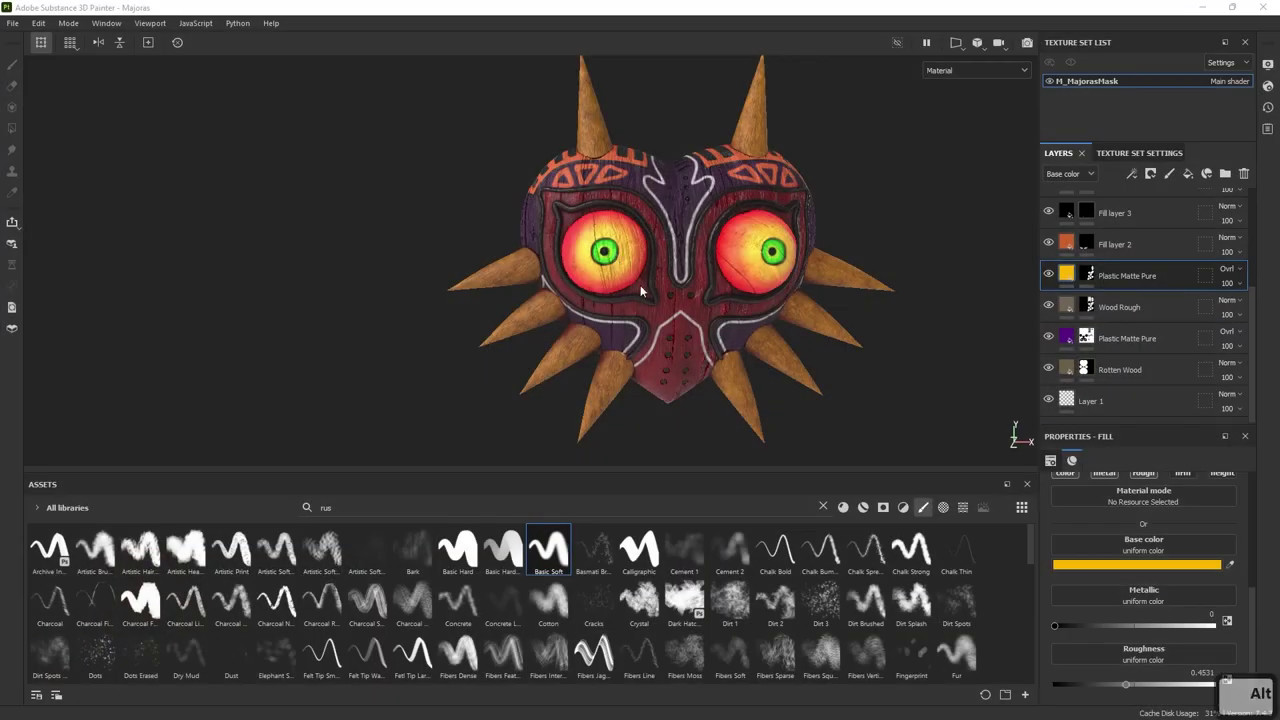
pyautogui.moveTo(617, 256)
pyautogui.keyDown('alt'); pyautogui.mouseDown()
pyautogui.moveTo(713, 310)
pyautogui.moveTo(696, 266)
pyautogui.mouseUp(); pyautogui.keyUp('alt')
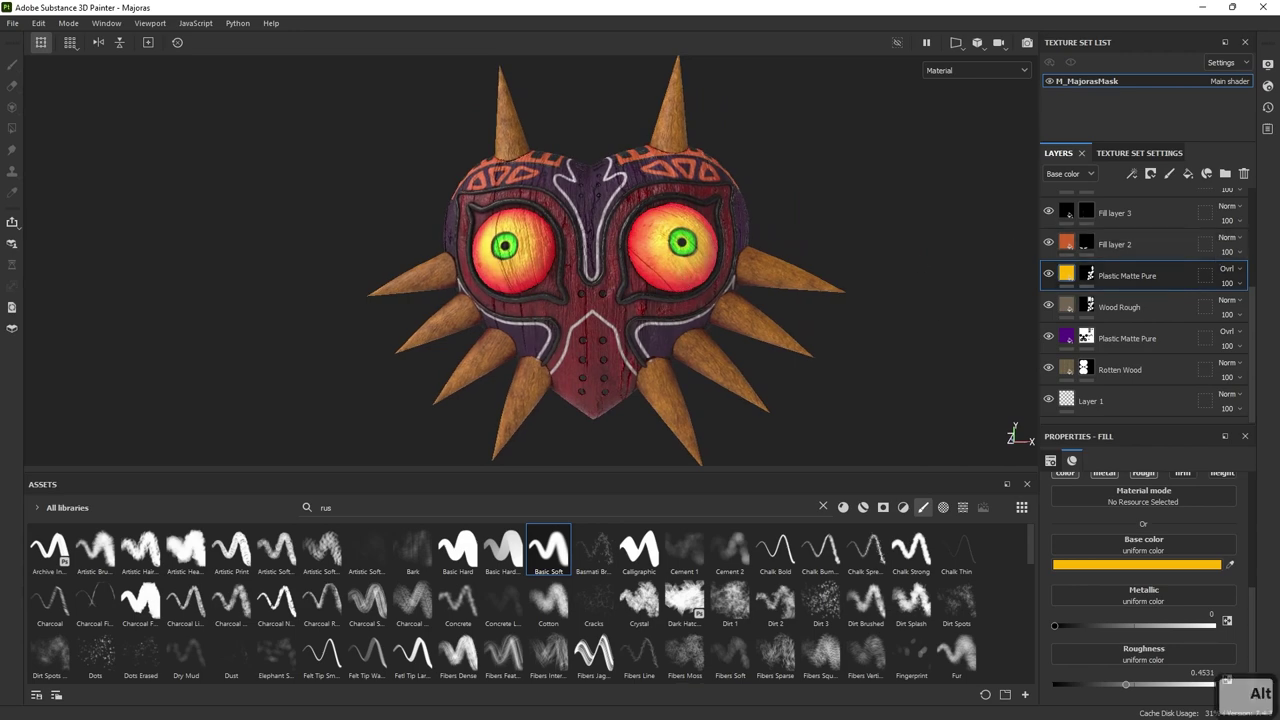
pyautogui.hotkey('alt', 'Tab')
pyautogui.scroll(1, 545, 262)
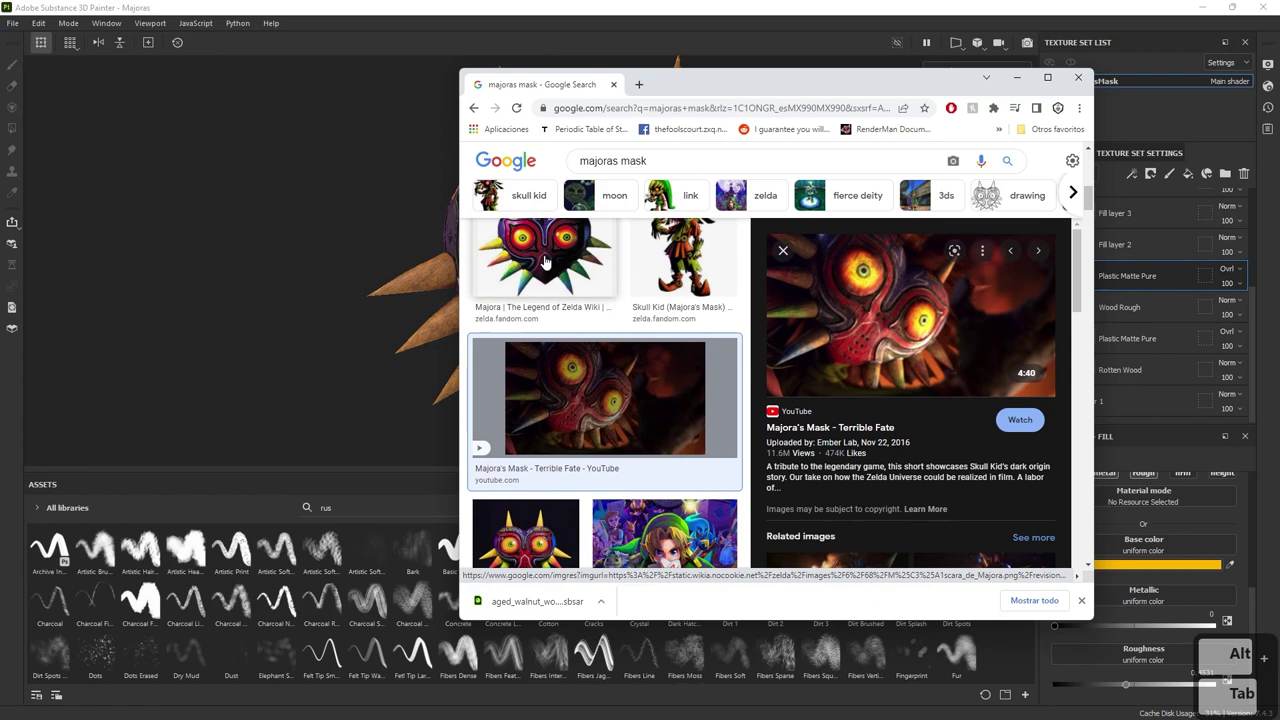
pyautogui.click(545, 262)
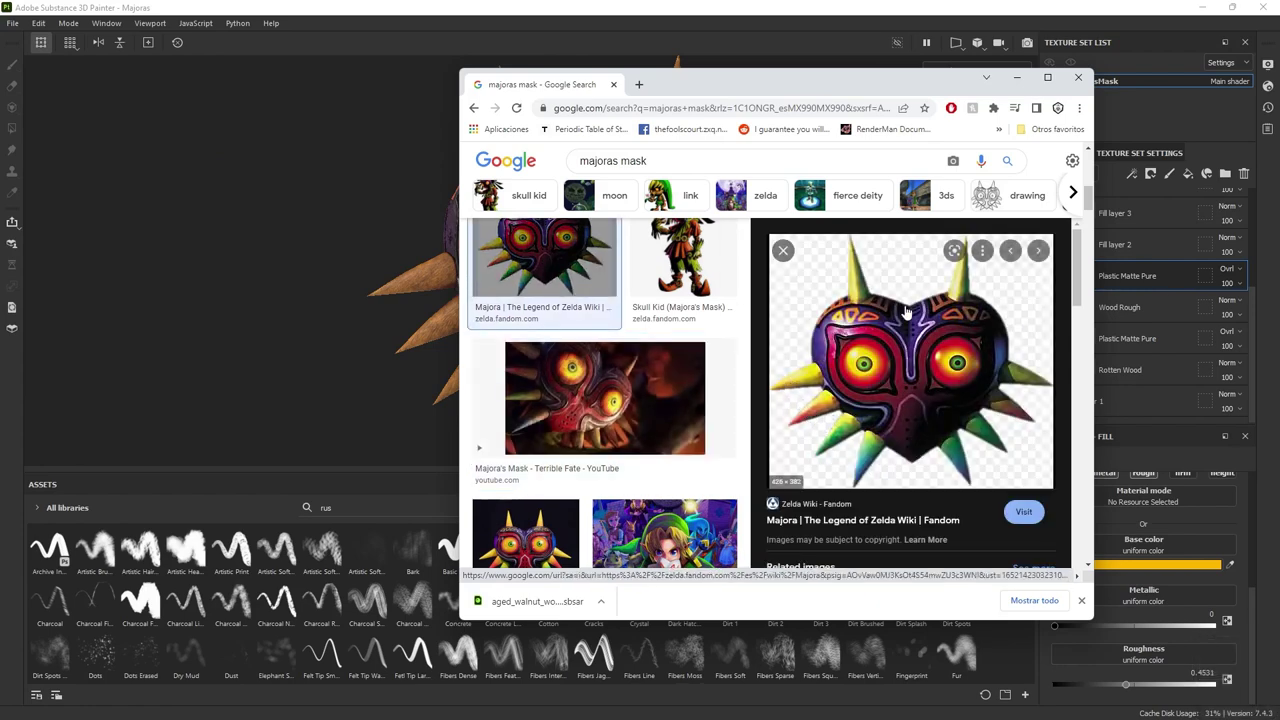
pyautogui.click(526, 535)
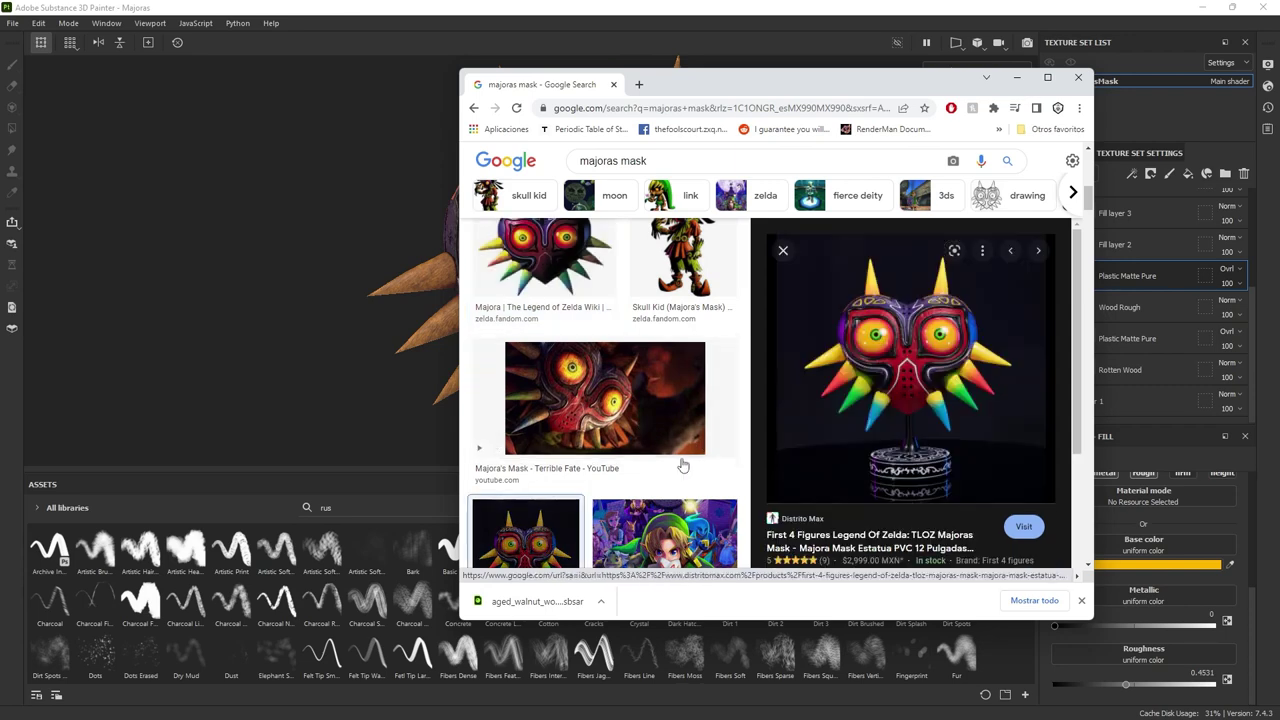
pyautogui.moveTo(852, 85); pyautogui.dragTo(1279, 140)
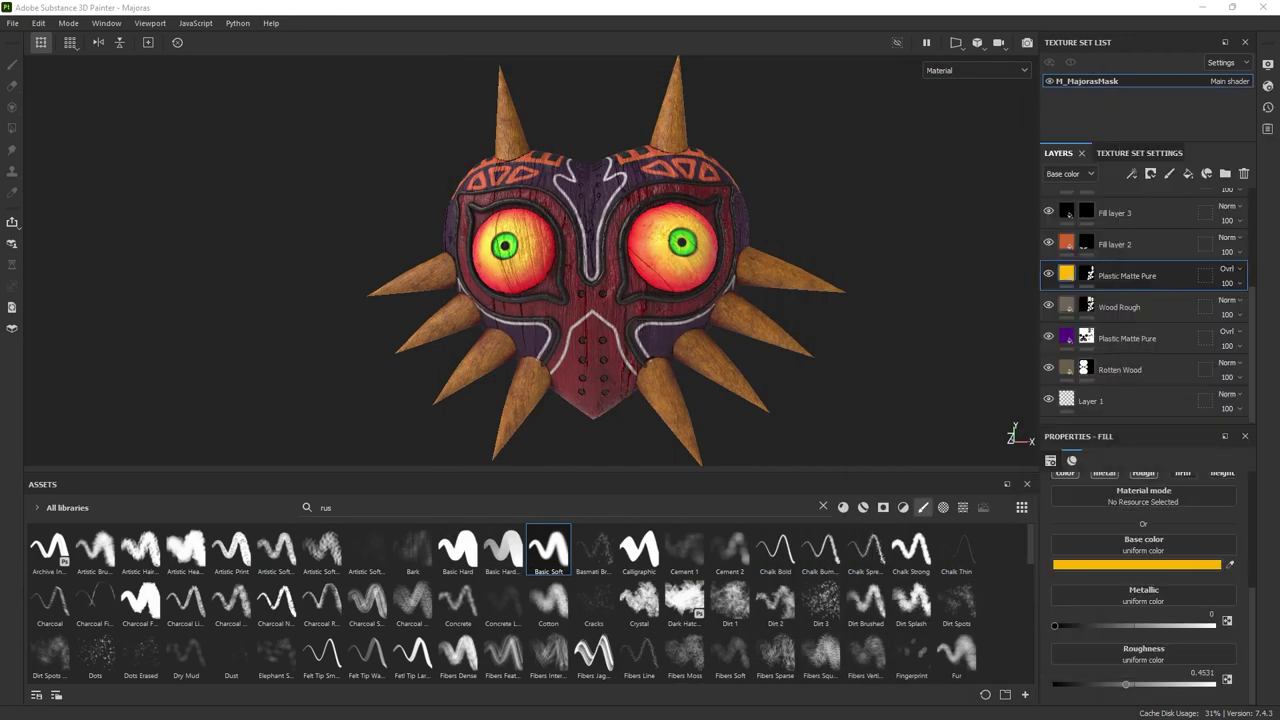
# - Add a new paint layer and move it above the red Fill layer 1
pyautogui.click(1167, 177)
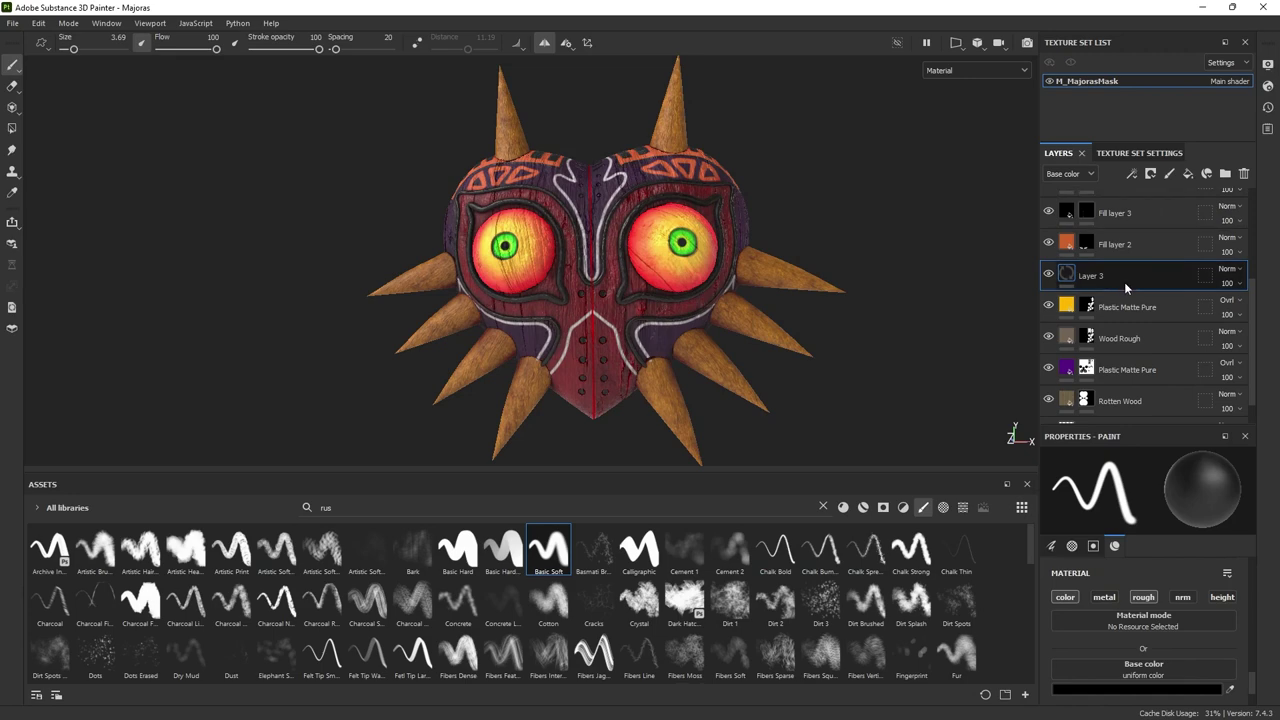
pyautogui.scroll(2, 1124, 282)
pyautogui.moveTo(1124, 349)
pyautogui.mouseDown()
pyautogui.moveTo(1160, 235)
pyautogui.moveTo(1120, 222)
pyautogui.mouseUp()
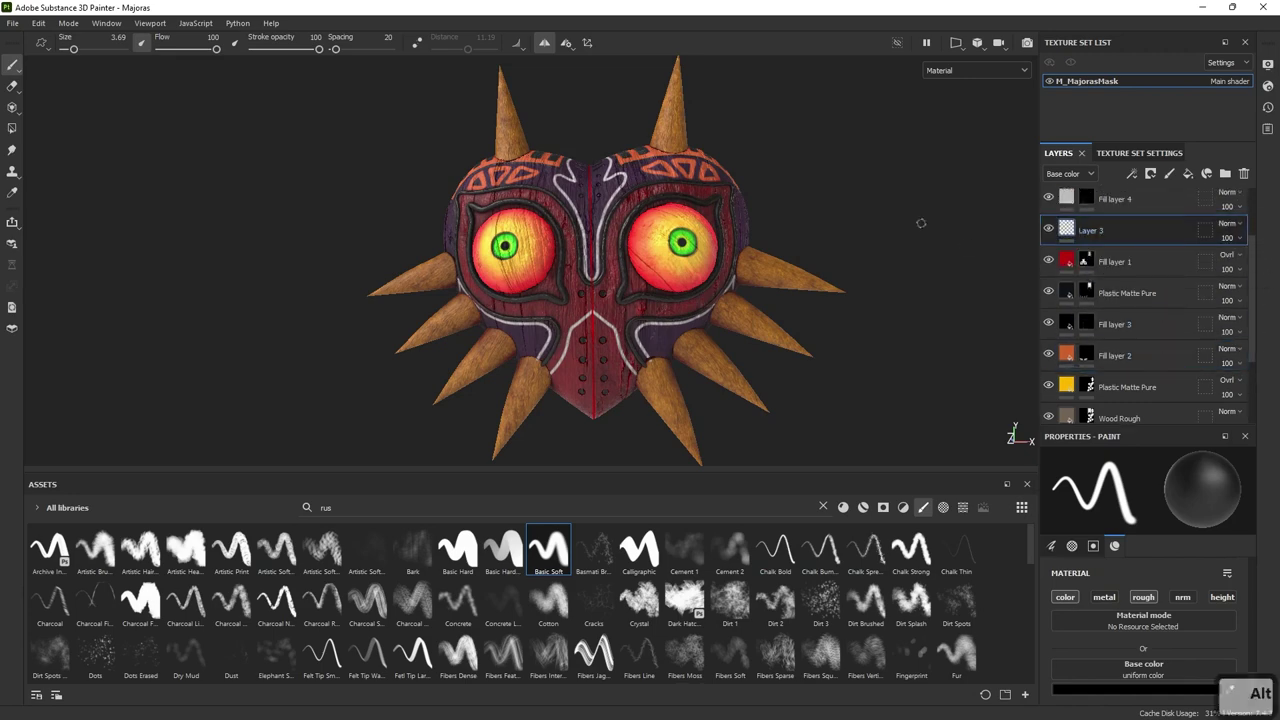
# - Paint the tips of the lowest pair of spikes blue (0084BC) on all sides with the Cotton brush at size about 47
pyautogui.keyDown('alt'); pyautogui.moveTo(802, 339); pyautogui.dragTo(776, 253); pyautogui.keyUp('alt')
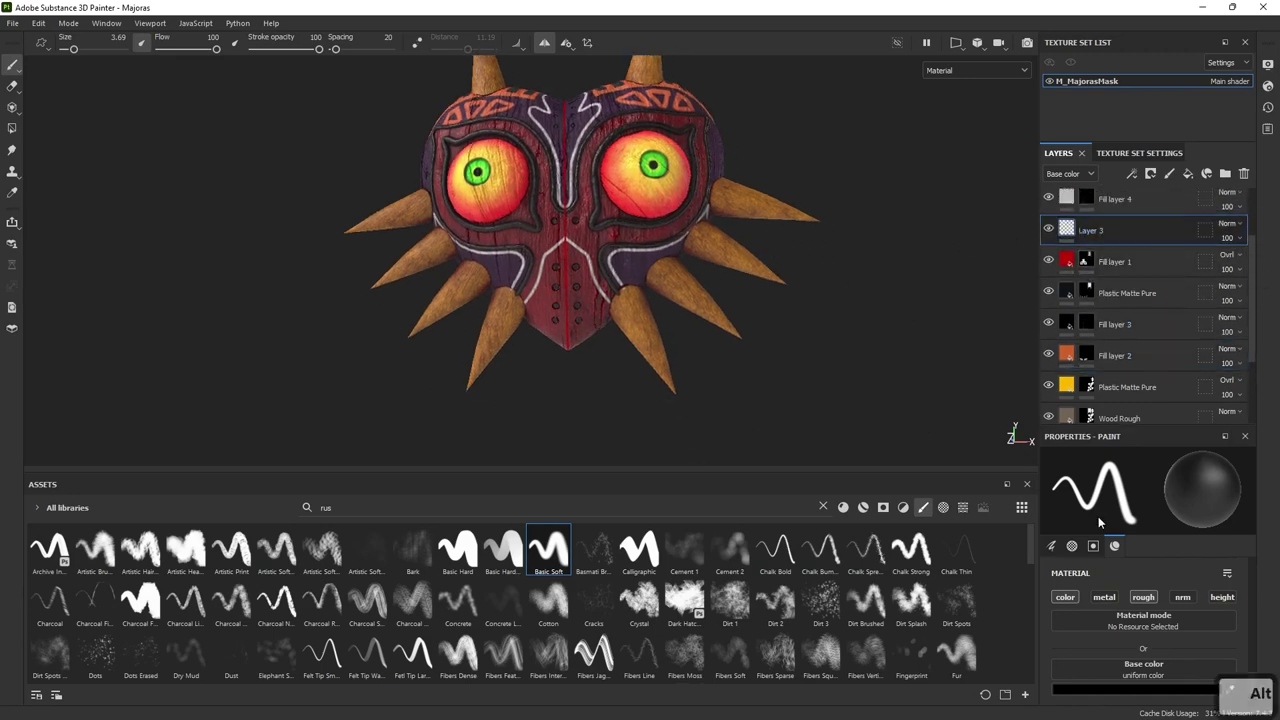
pyautogui.click(1143, 688)
pyautogui.click(1090, 503)
pyautogui.click(1047, 357)
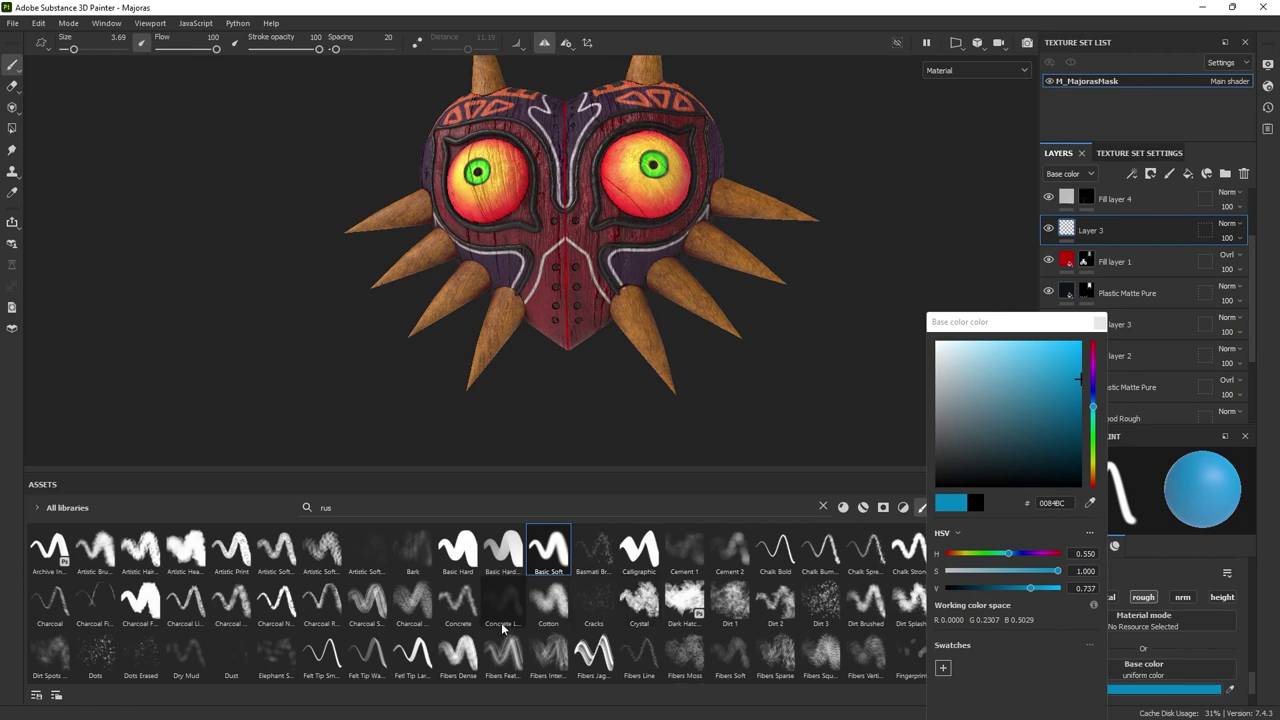
pyautogui.click(556, 604)
pyautogui.moveTo(640, 409); pyautogui.dragTo(646, 334, button='middle')
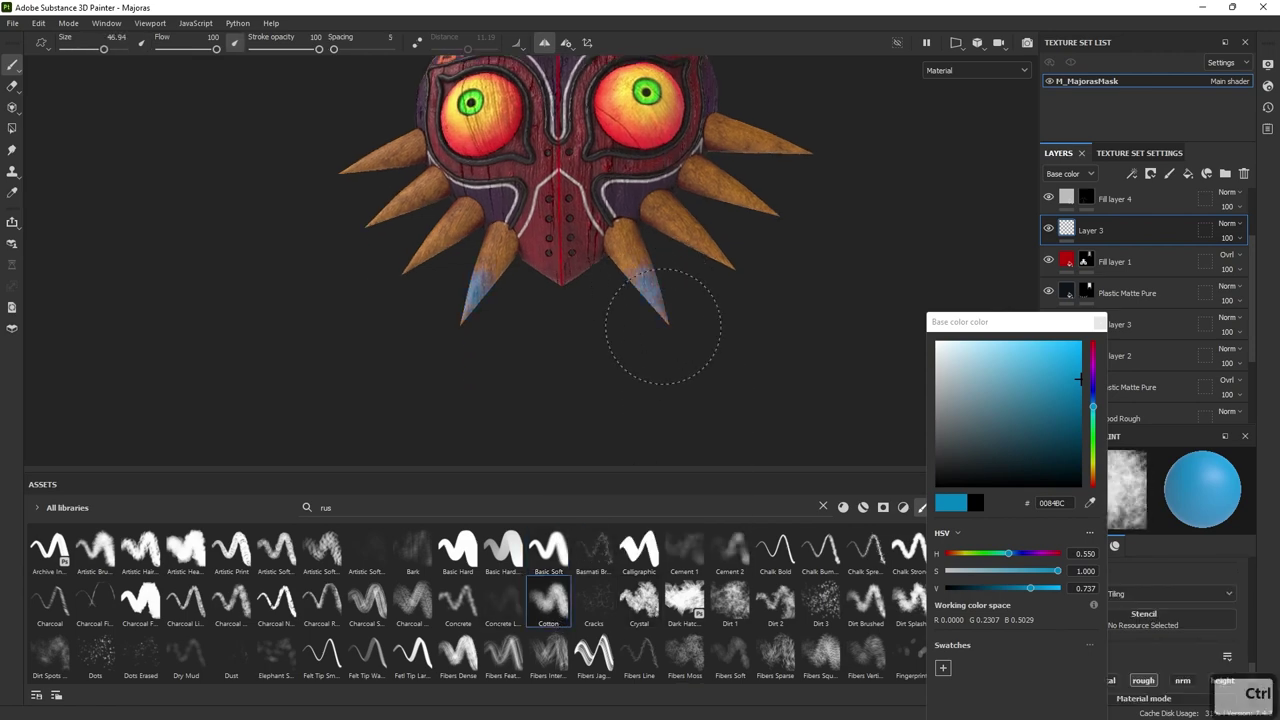
pyautogui.keyDown('alt'); pyautogui.moveTo(666, 316); pyautogui.dragTo(514, 306); pyautogui.keyUp('alt')
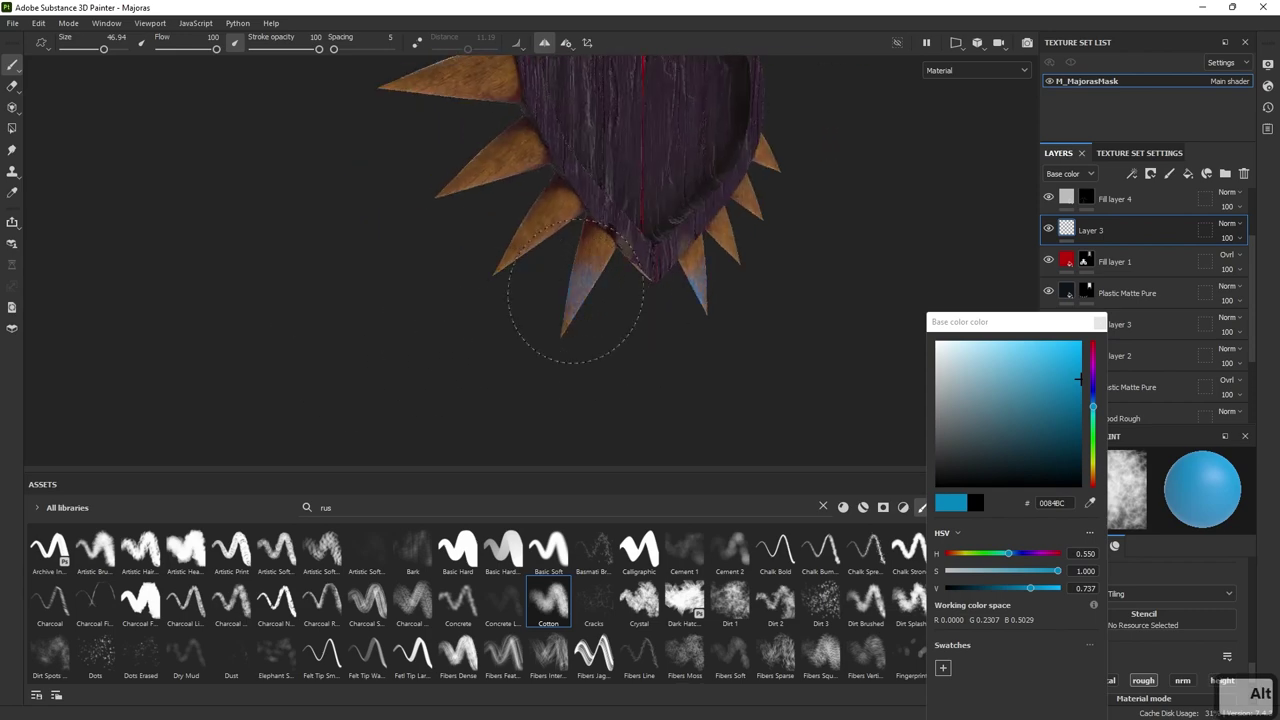
pyautogui.keyDown('alt'); pyautogui.moveTo(580, 275); pyautogui.dragTo(677, 286); pyautogui.keyUp('alt')
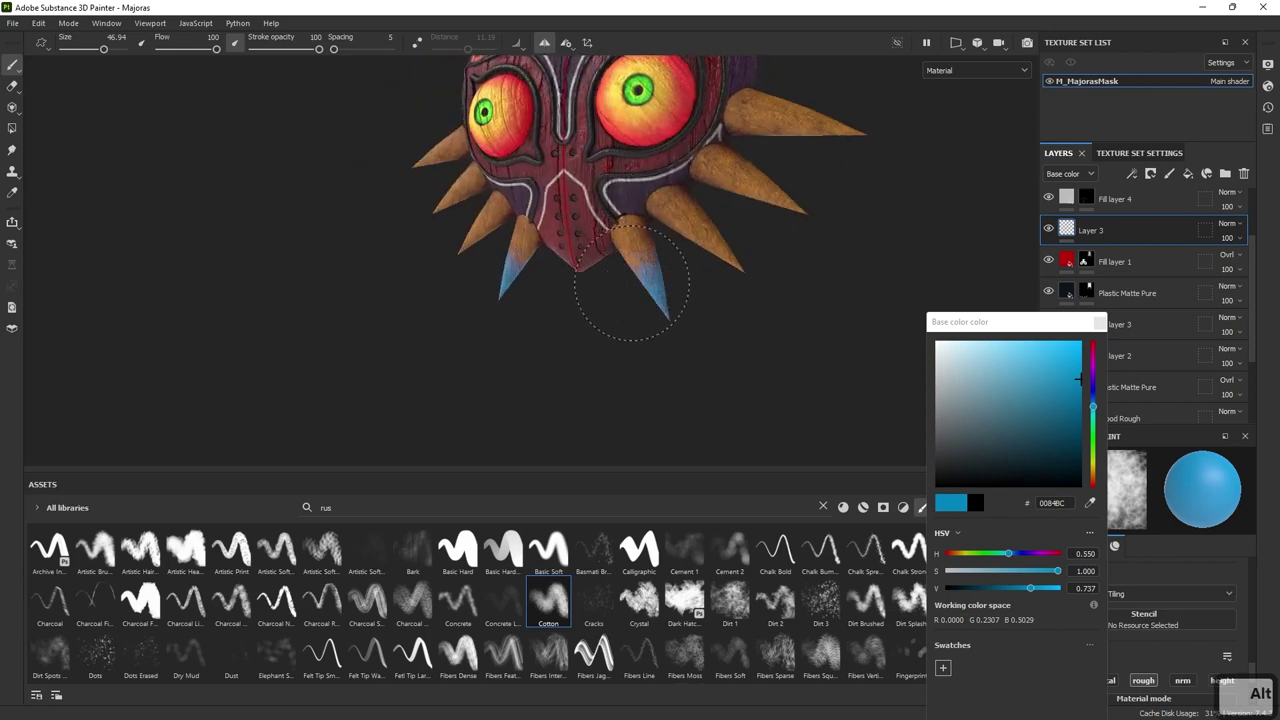
# - Sample a dark green (02501C) base colour and paint the second-lowest pair of spikes with it
pyautogui.moveTo(609, 329)
pyautogui.keyDown('alt'); pyautogui.mouseDown()
pyautogui.moveTo(586, 300)
pyautogui.moveTo(731, 391)
pyautogui.mouseUp(); pyautogui.keyUp('alt')
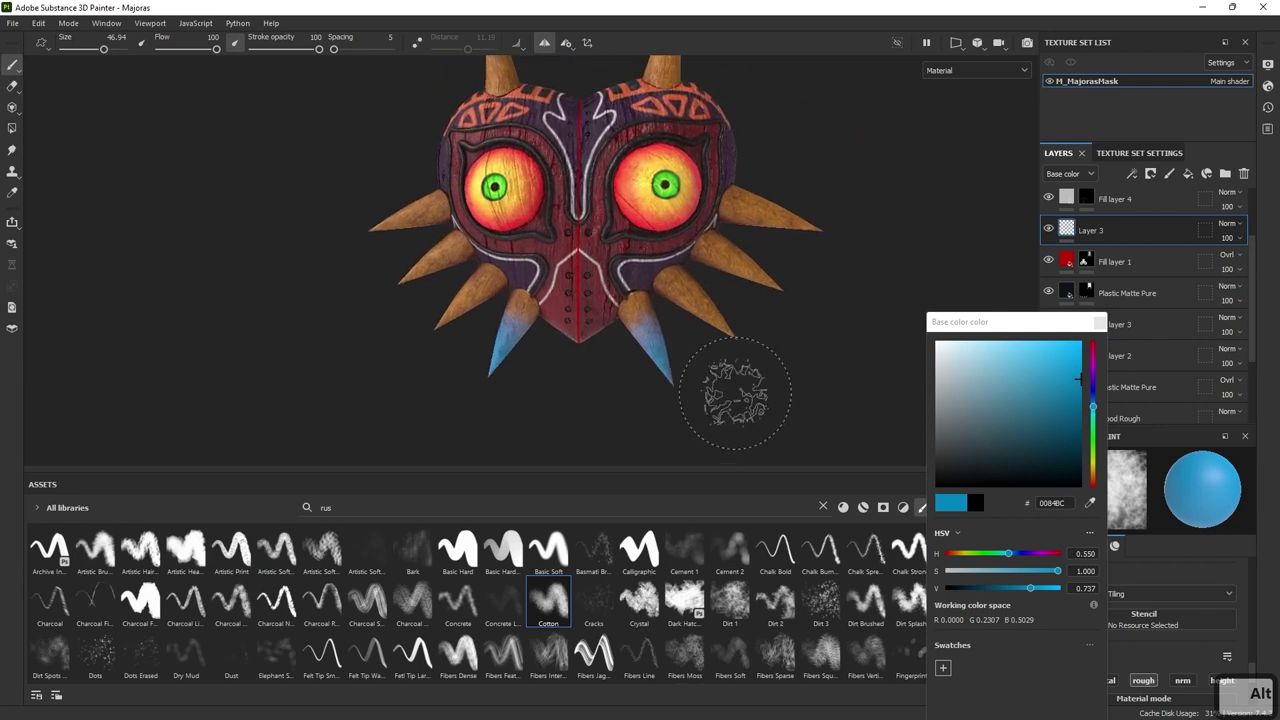
pyautogui.click(1090, 503)
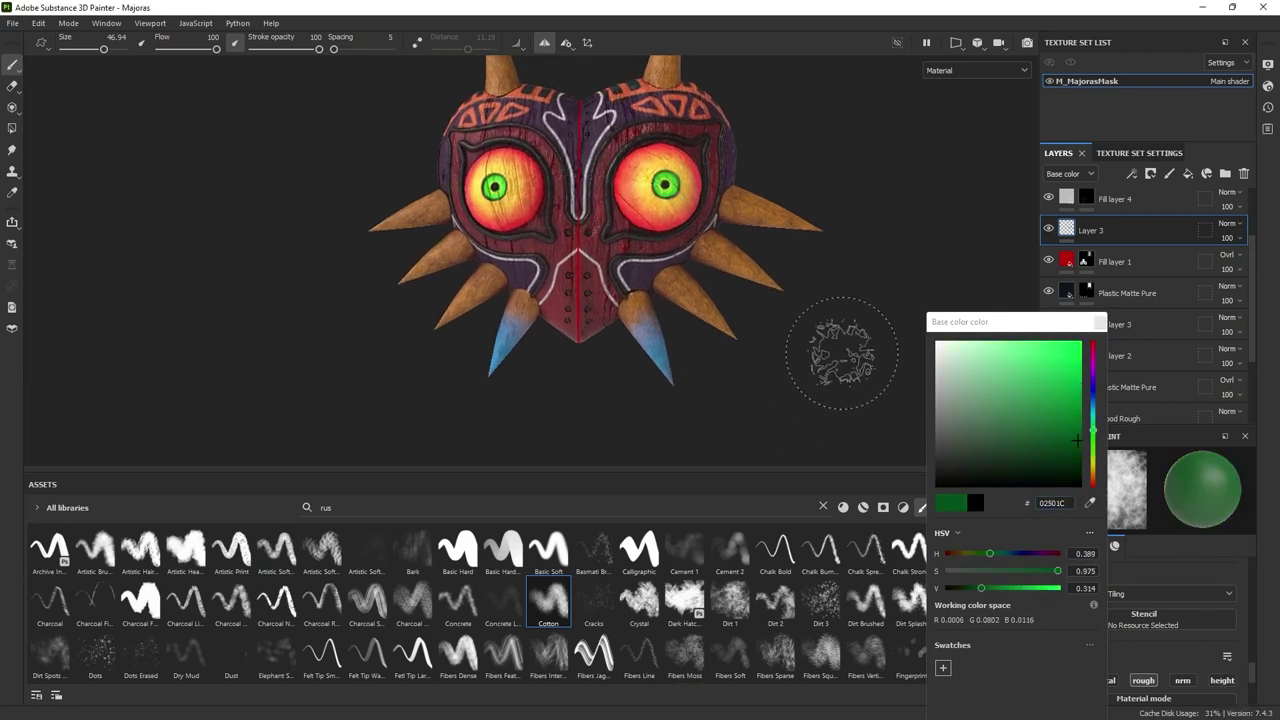
pyautogui.moveTo(733, 333)
pyautogui.keyDown('alt'); pyautogui.mouseDown()
pyautogui.moveTo(451, 371)
pyautogui.moveTo(829, 386)
pyautogui.moveTo(857, 323)
pyautogui.moveTo(598, 406)
pyautogui.mouseUp(); pyautogui.keyUp('alt')
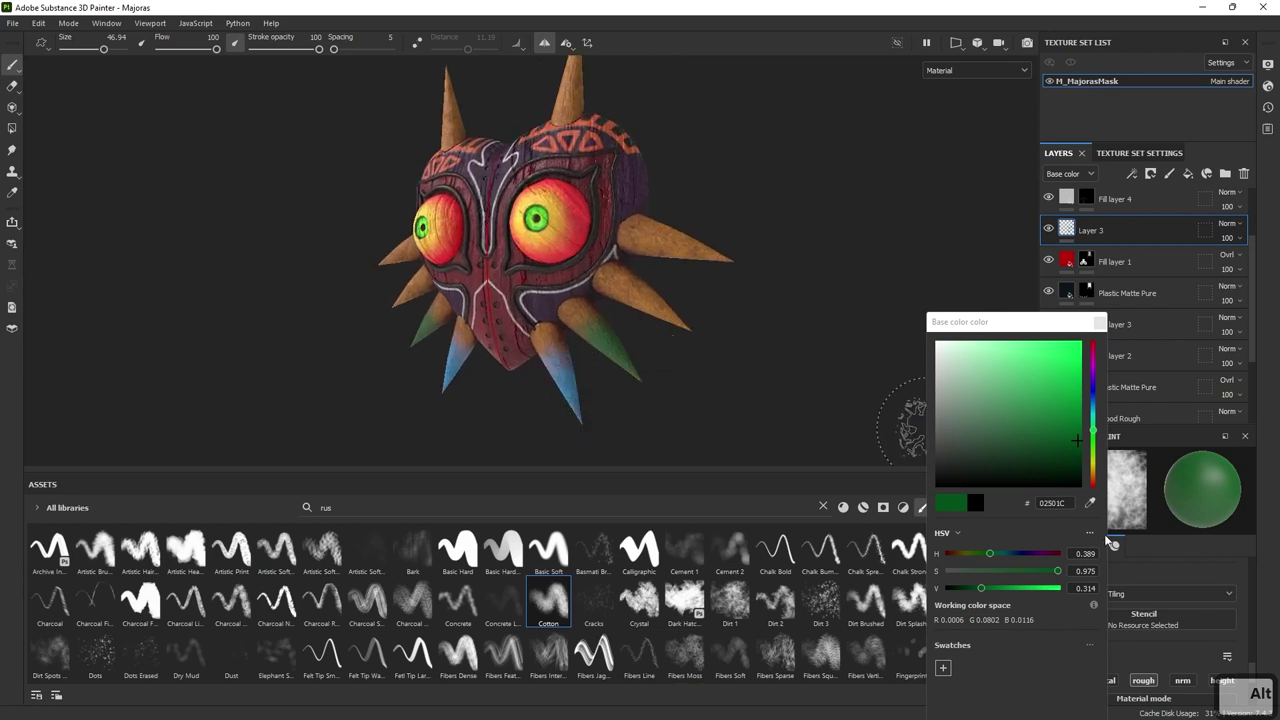
# - Set the brush colour to red (F3493A) and paint the tips of the third pair of spikes from the bottom
pyautogui.click(1090, 503)
pyautogui.click(1046, 346)
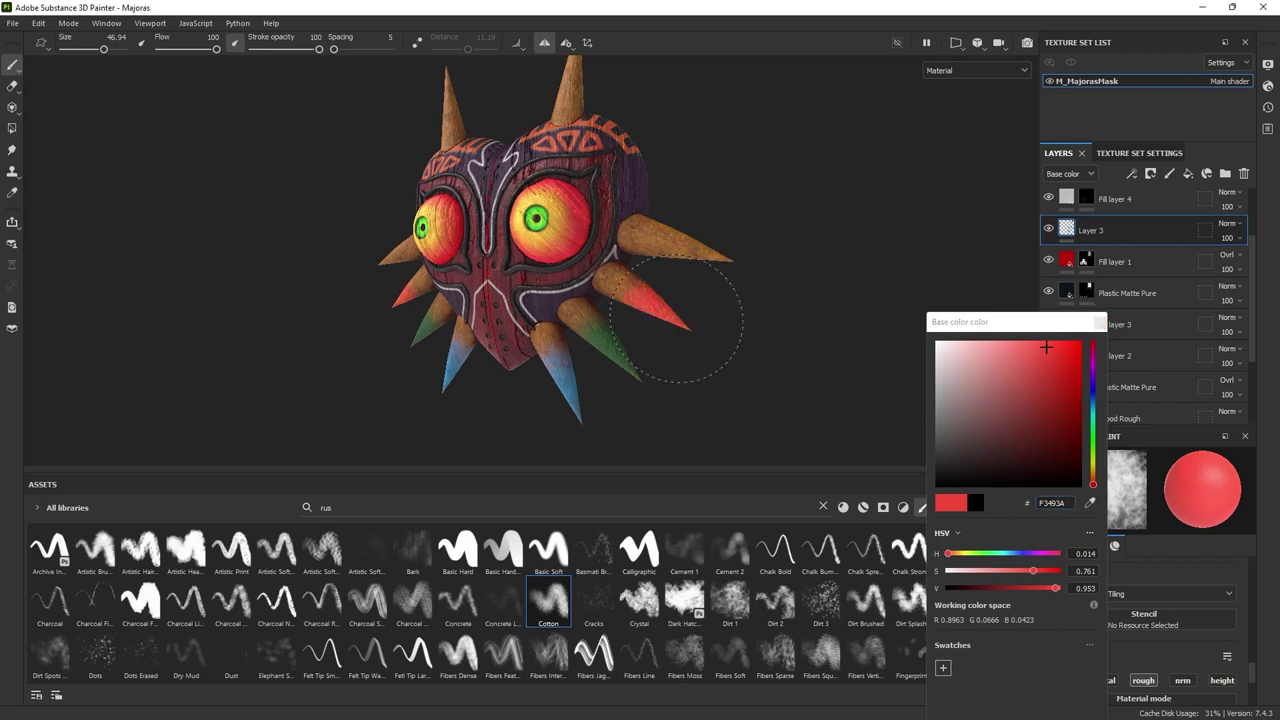
pyautogui.keyDown('alt'); pyautogui.moveTo(729, 314); pyautogui.dragTo(450, 300); pyautogui.keyUp('alt')
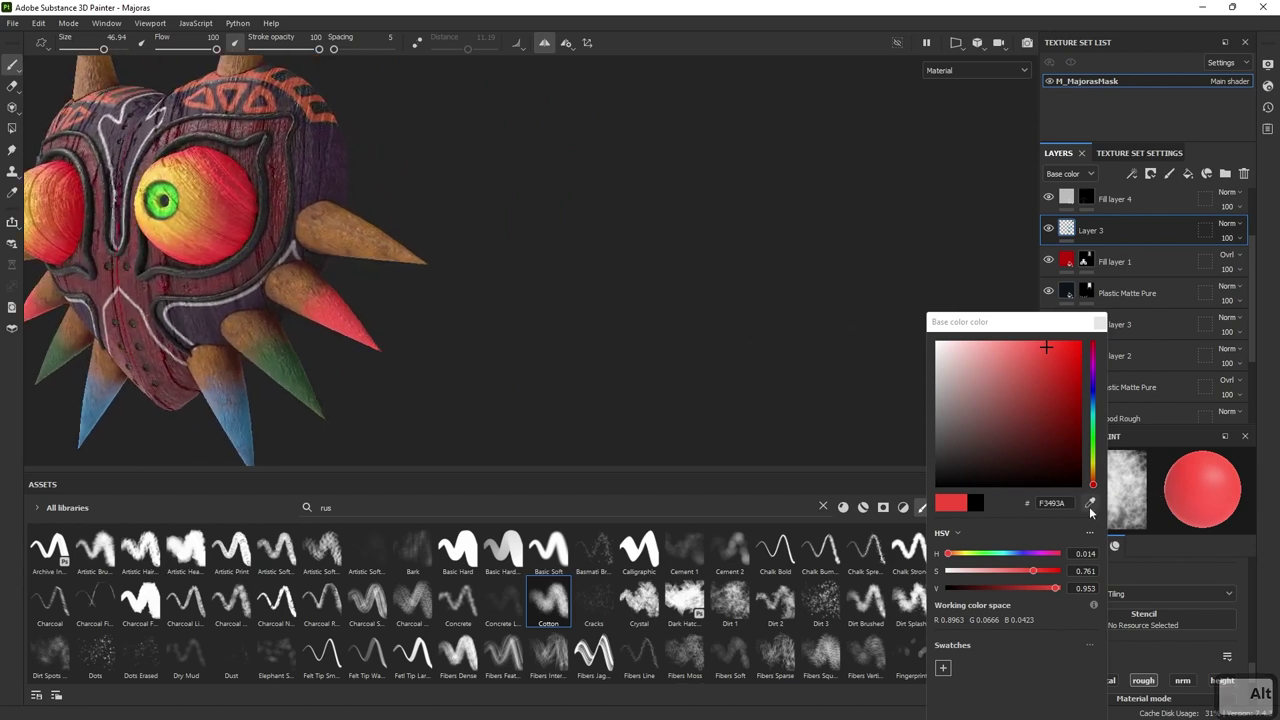
# - Set the brush colour to yellow (E2B620) and paint the tips of the uppermost side spikes and the two top horns
pyautogui.doubleClick(1052, 503)
pyautogui.write('DEB11E')
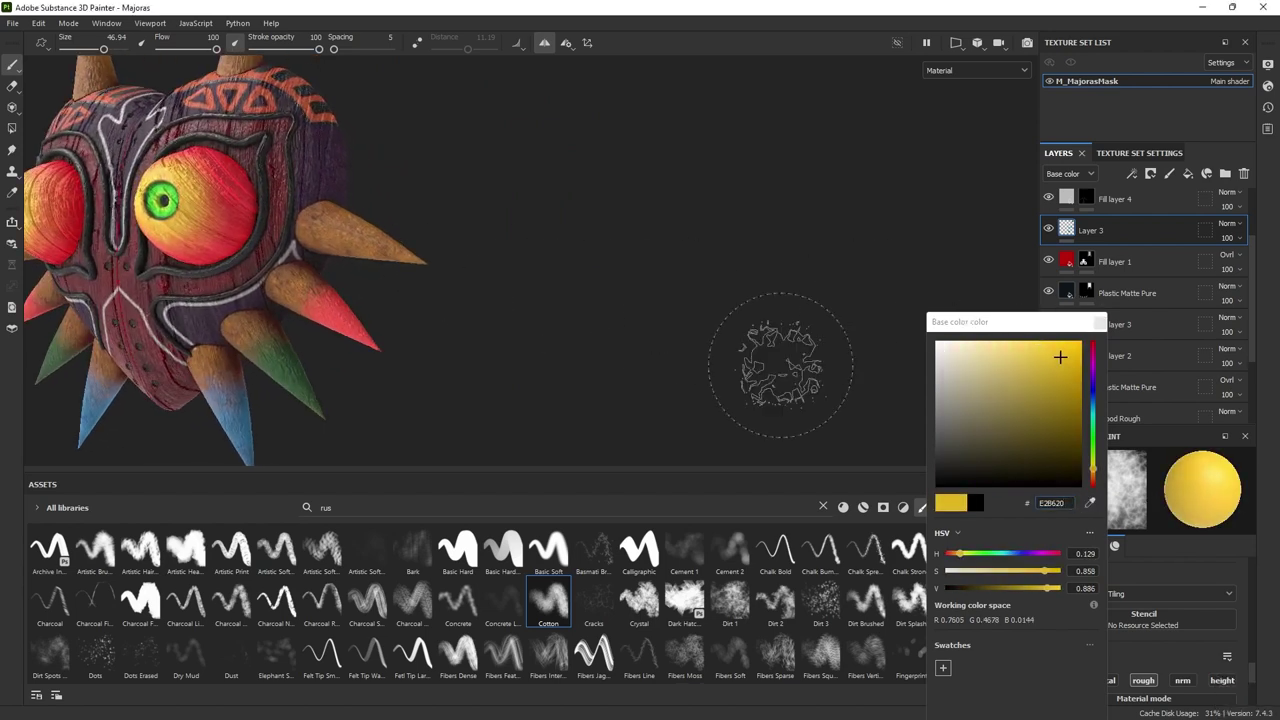
pyautogui.moveTo(408, 250)
pyautogui.mouseDown()
pyautogui.moveTo(392, 252)
pyautogui.moveTo(400, 266)
pyautogui.moveTo(277, 251)
pyautogui.mouseUp()
pyautogui.moveTo(395, 177)
pyautogui.keyDown('alt'); pyautogui.mouseDown()
pyautogui.moveTo(757, 186)
pyautogui.moveTo(523, 163)
pyautogui.mouseUp(); pyautogui.keyUp('alt')
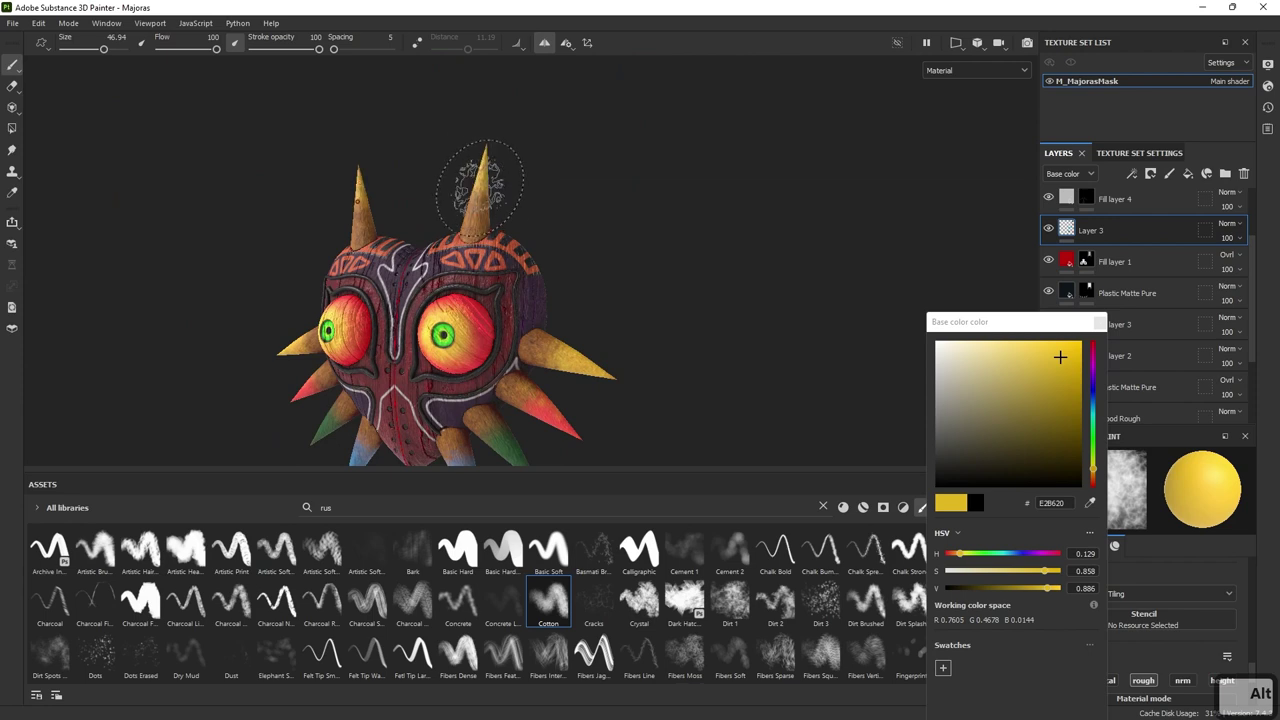
pyautogui.moveTo(460, 195)
pyautogui.keyDown('alt'); pyautogui.mouseDown()
pyautogui.moveTo(586, 217)
pyautogui.moveTo(630, 172)
pyautogui.mouseUp(); pyautogui.keyUp('alt')
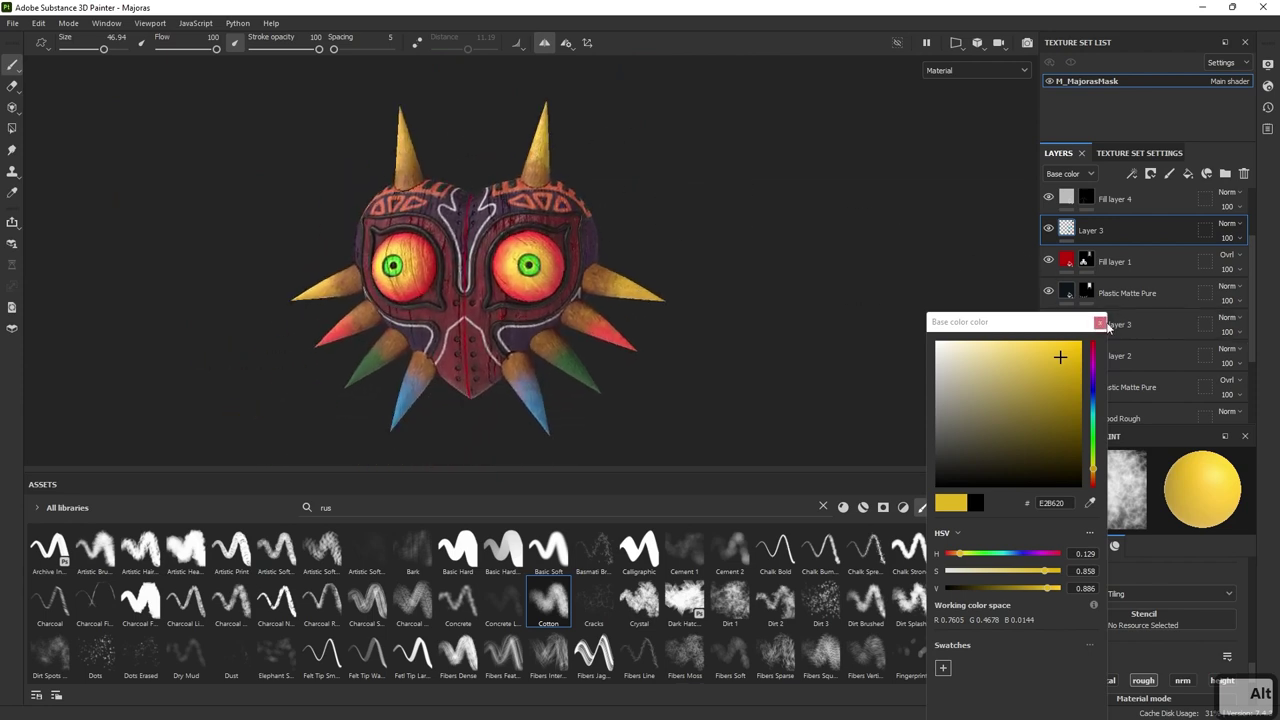
pyautogui.click(1100, 321)
# - Try Linear dodge (Add) and Overlay as the blending mode of the spike colour layer, checking the mask from different angles
pyautogui.click(1226, 228)
pyautogui.click(1215, 355)
pyautogui.keyDown('alt'); pyautogui.moveTo(734, 281); pyautogui.dragTo(976, 217); pyautogui.keyUp('alt')
pyautogui.click(1228, 224)
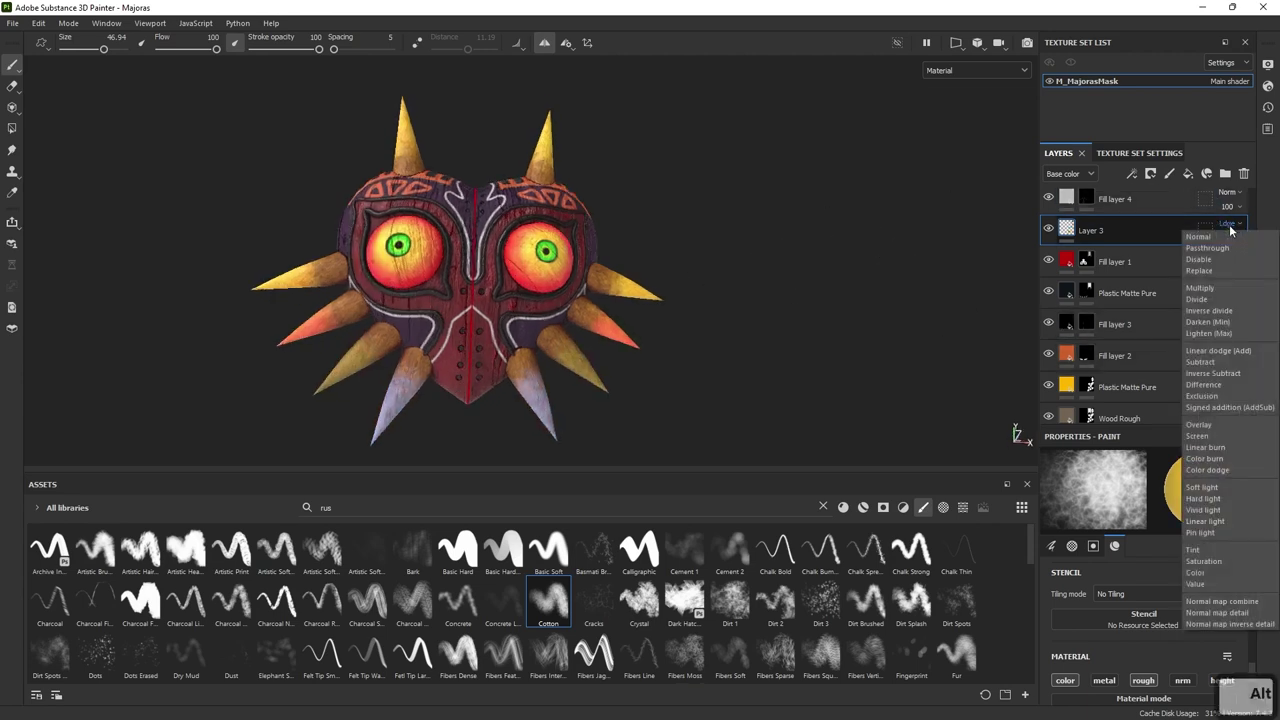
pyautogui.click(1218, 423)
pyautogui.keyDown('alt'); pyautogui.moveTo(1000, 320); pyautogui.dragTo(722, 258); pyautogui.keyUp('alt')
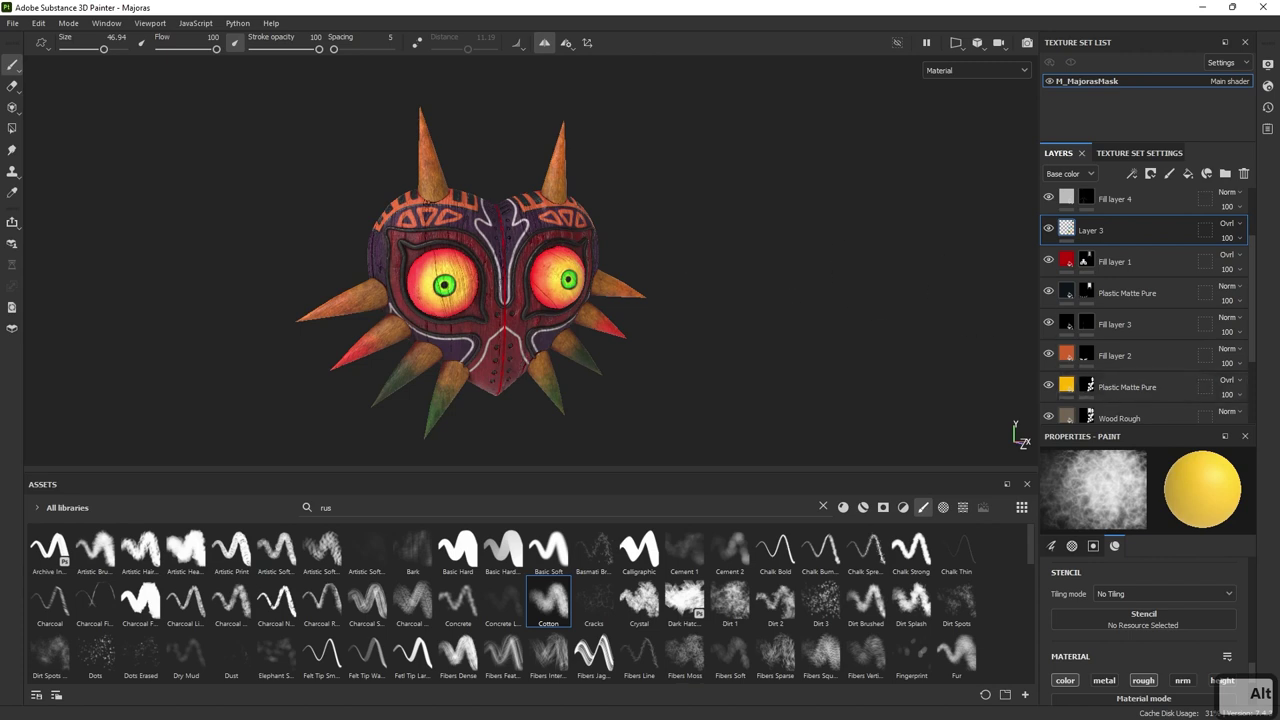
# - Return the spike colour layer to Normal blending and try lowering its opacity to about 30
pyautogui.click(1228, 224)
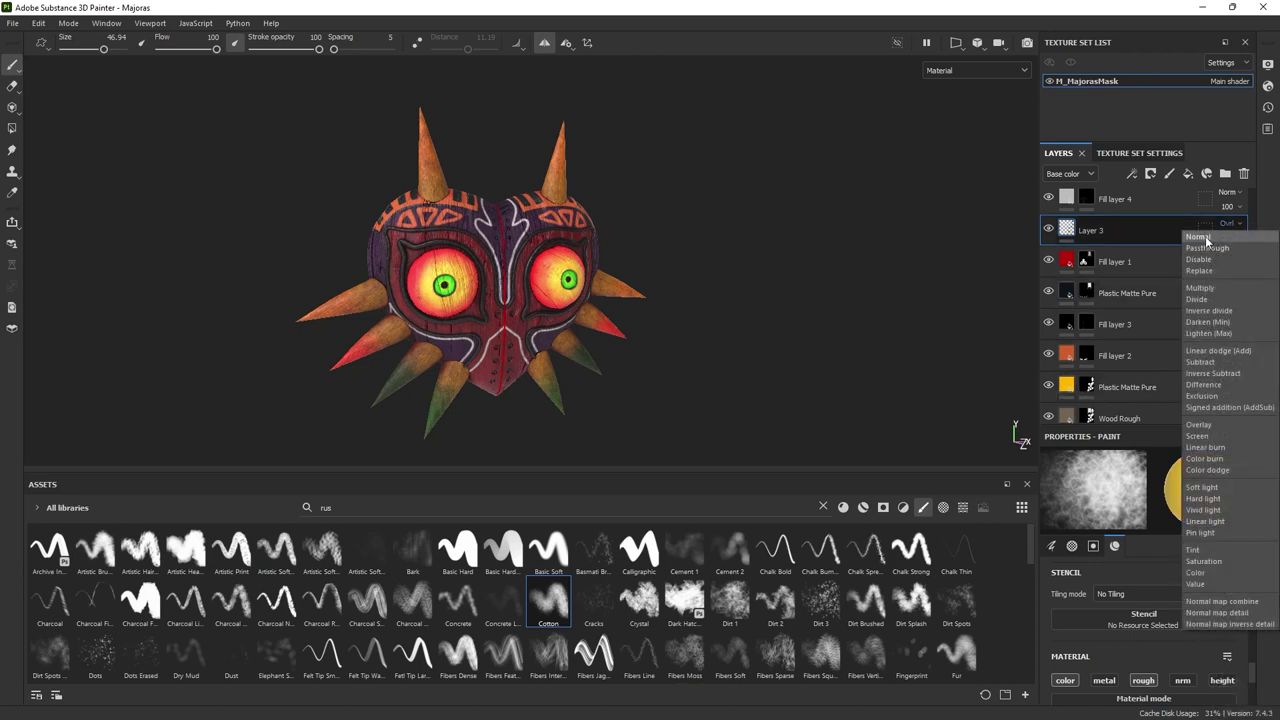
pyautogui.click(1206, 237)
pyautogui.click(1226, 238)
pyautogui.moveTo(1267, 262); pyautogui.dragTo(1232, 267)
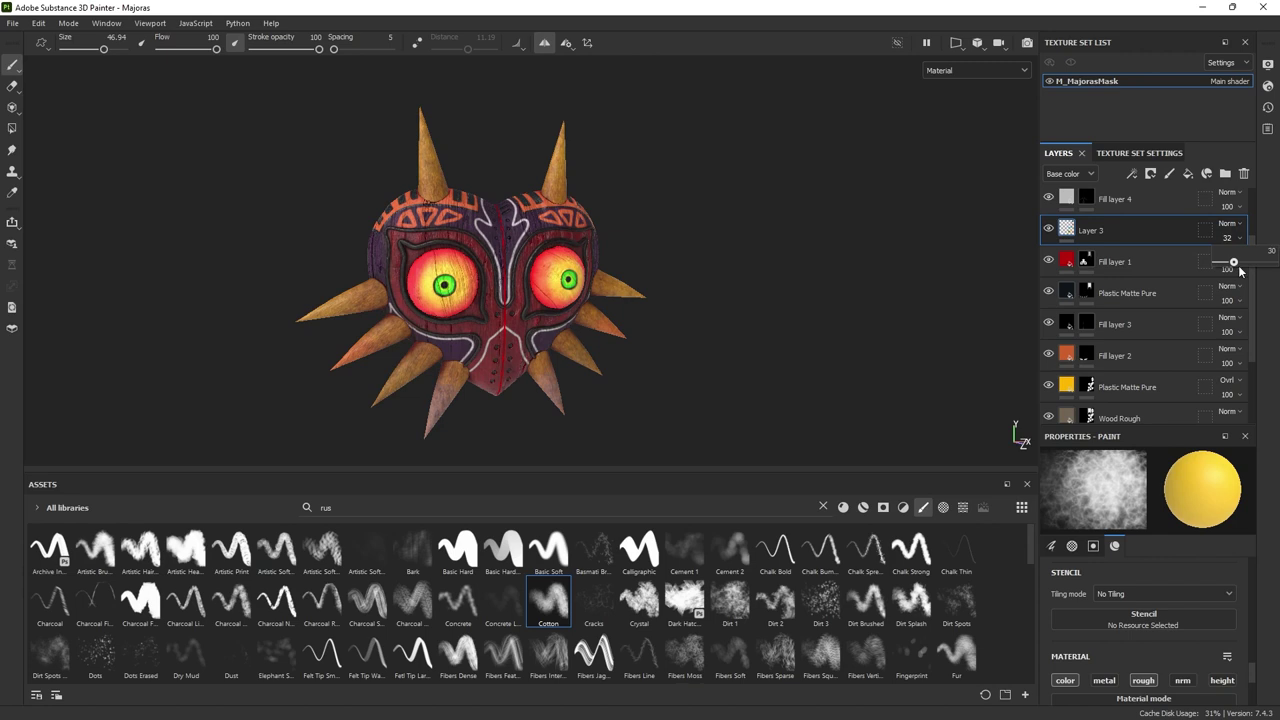
# - Try Soft light, Linear dodge (Add) and Darken (Min) as blending modes for Layer 3
pyautogui.click(1228, 223)
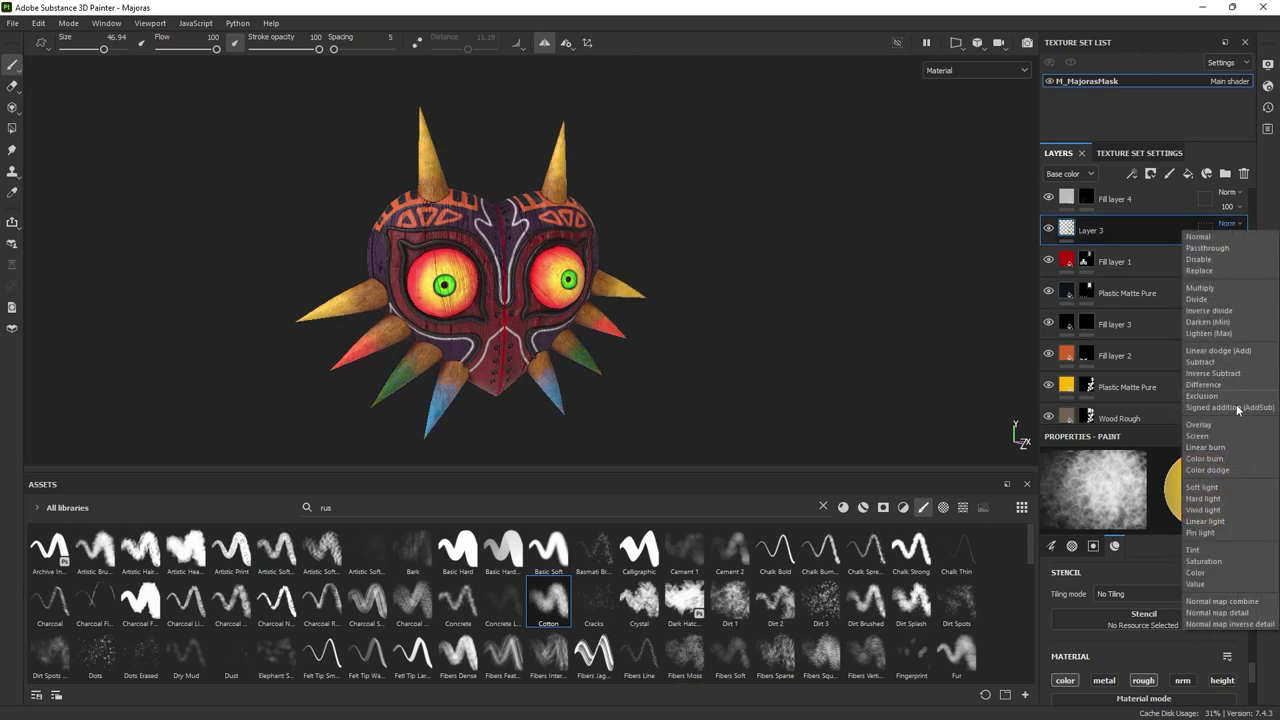
pyautogui.click(1204, 487)
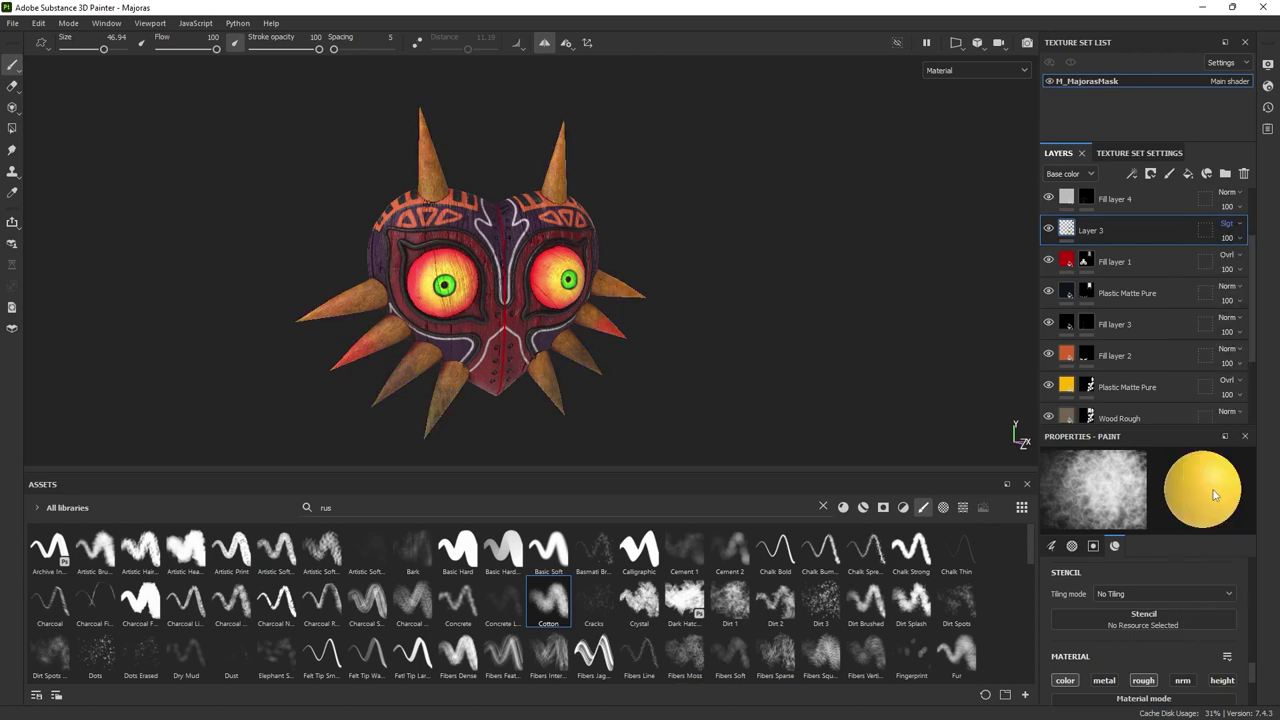
pyautogui.click(1228, 223)
pyautogui.click(1218, 351)
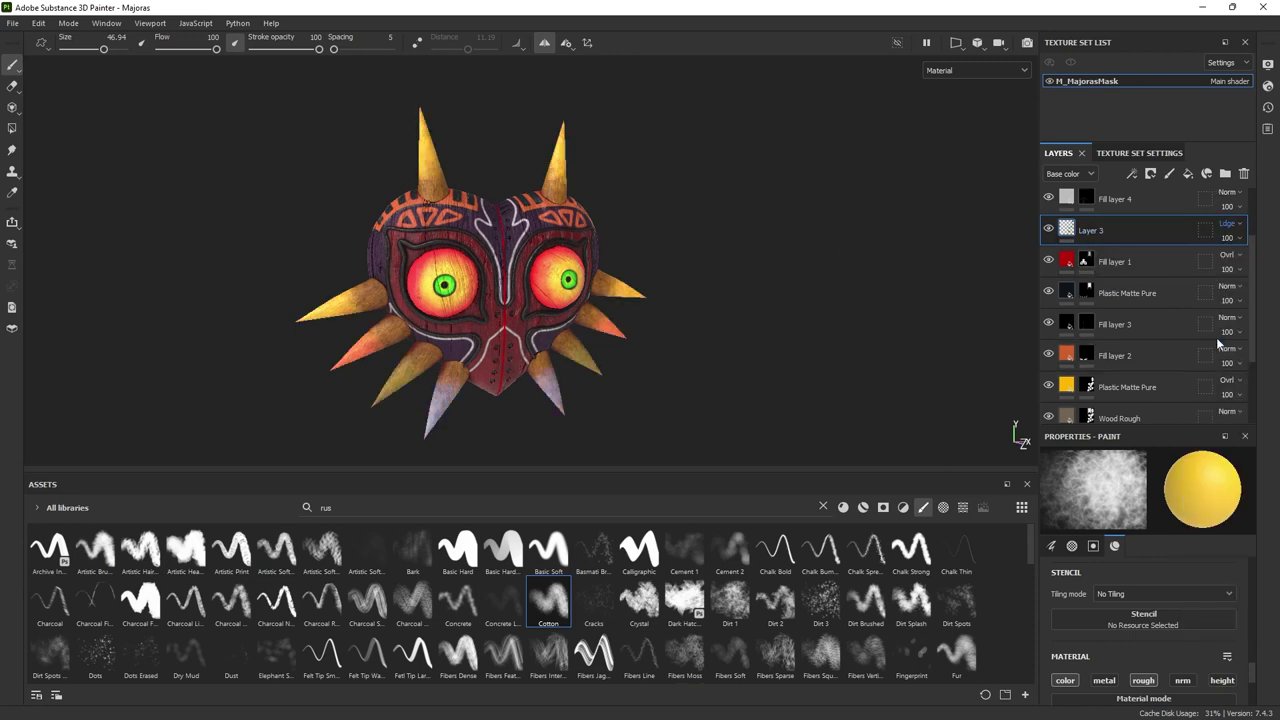
pyautogui.click(1228, 223)
pyautogui.click(1210, 324)
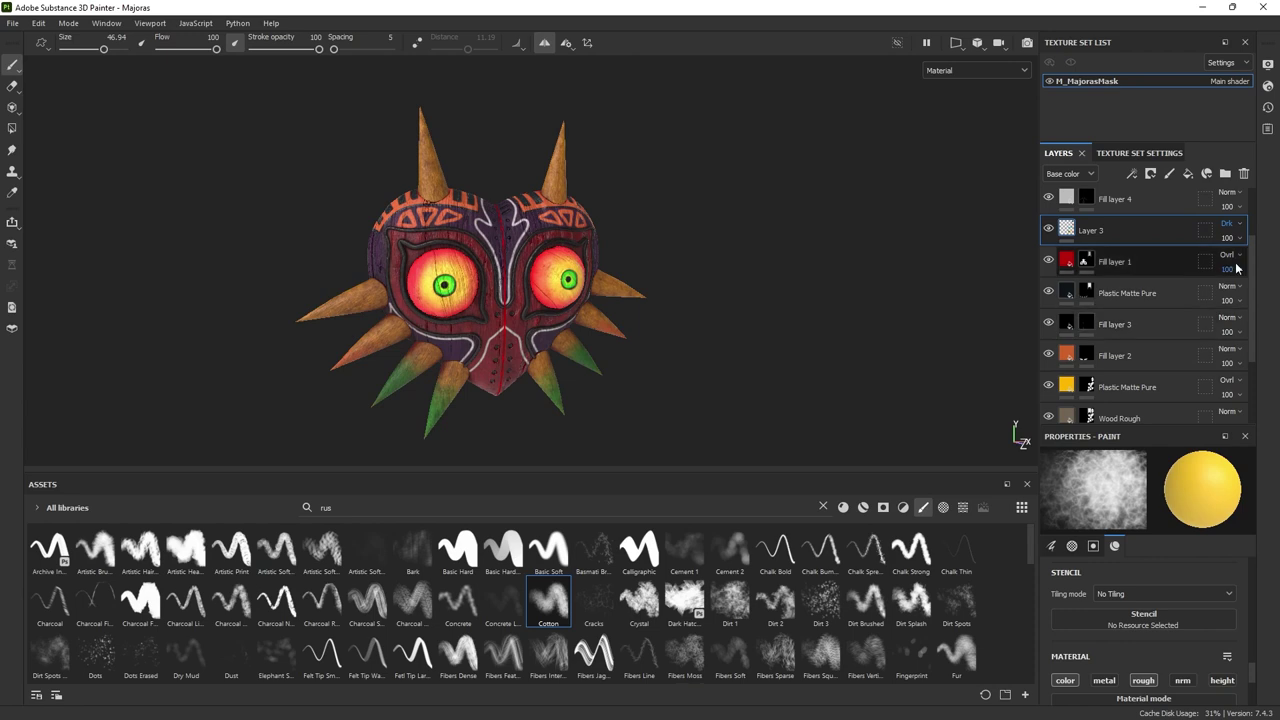
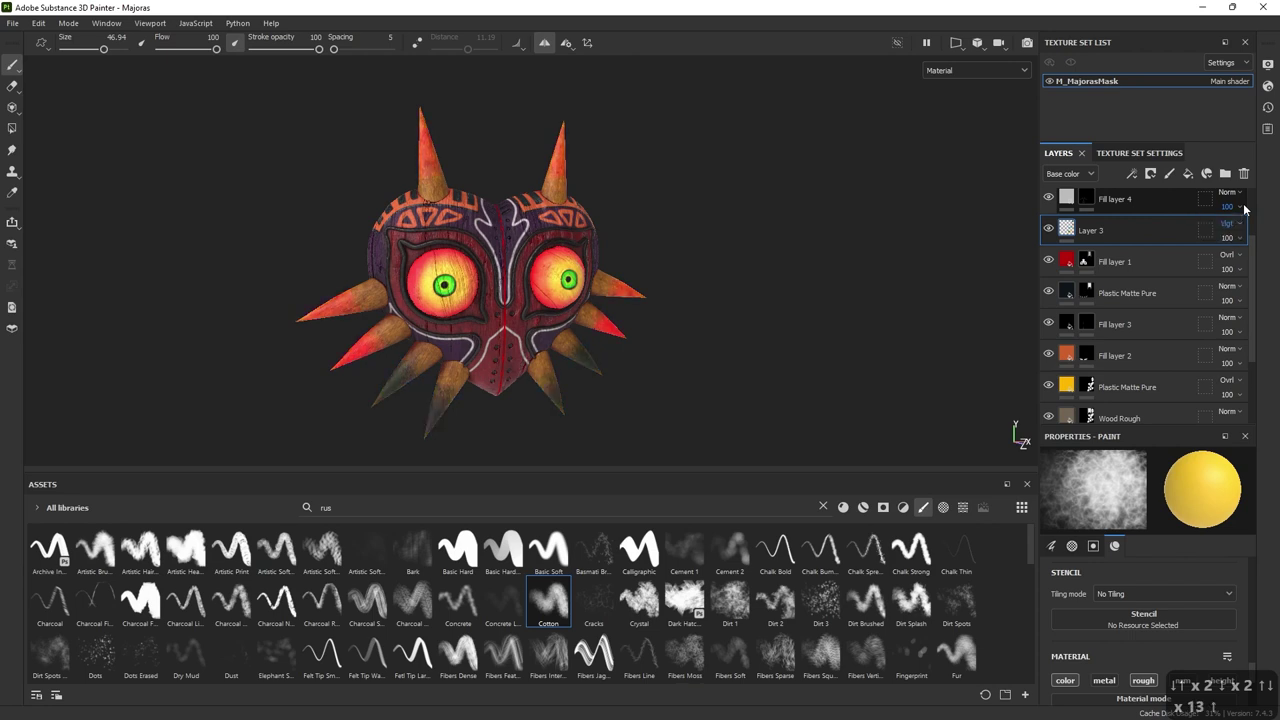
# - Try Overlay, Difference and Darken (Min) as the blending mode of Layer 3
pyautogui.press('Up')
pyautogui.press('Up')
pyautogui.press('Up')
pyautogui.press('Up')
pyautogui.press('Up')
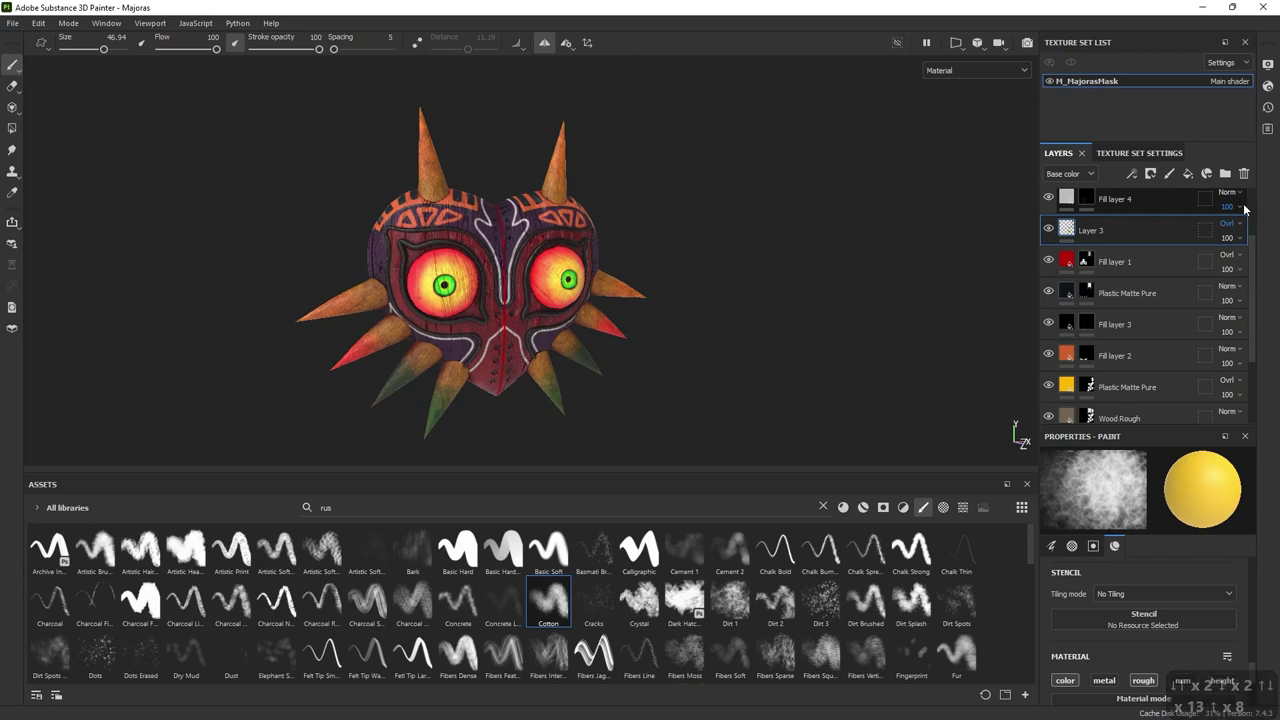
pyautogui.press('Up')
pyautogui.press('Up')
pyautogui.press('Up')
pyautogui.press('Up')
pyautogui.press('Up')
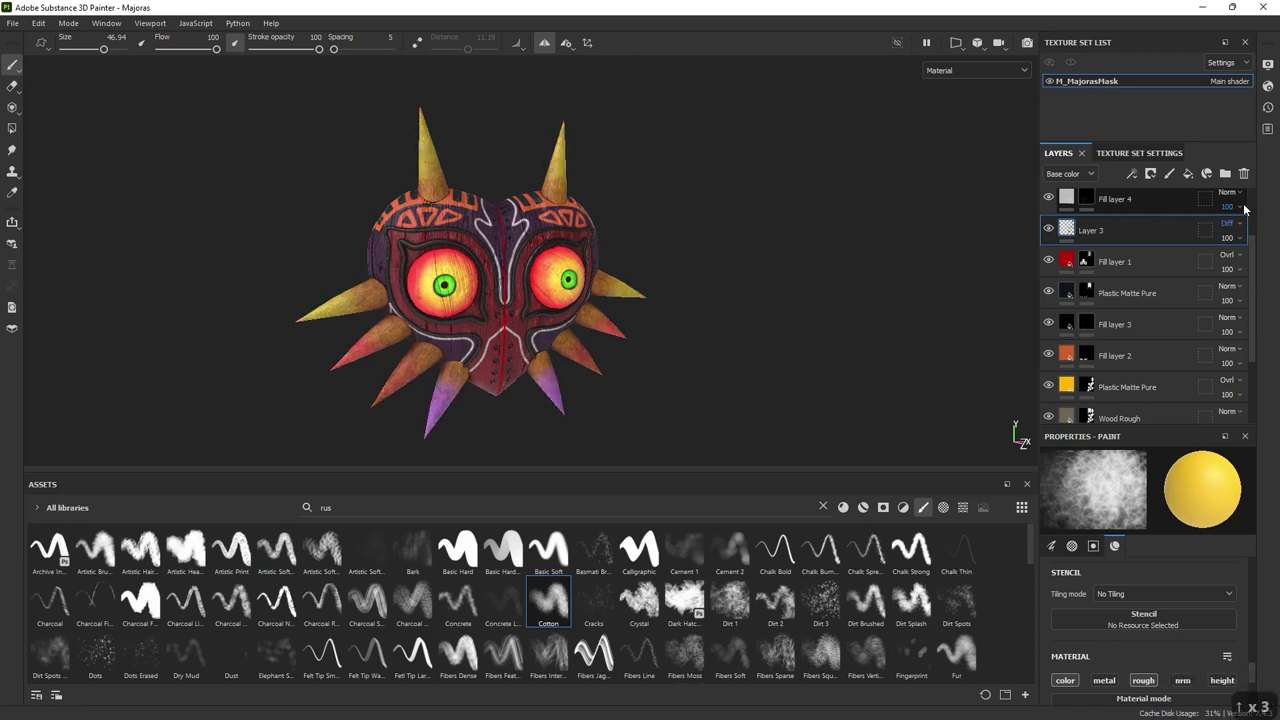
pyautogui.press('Up')
pyautogui.press('Up')
pyautogui.press('Up')
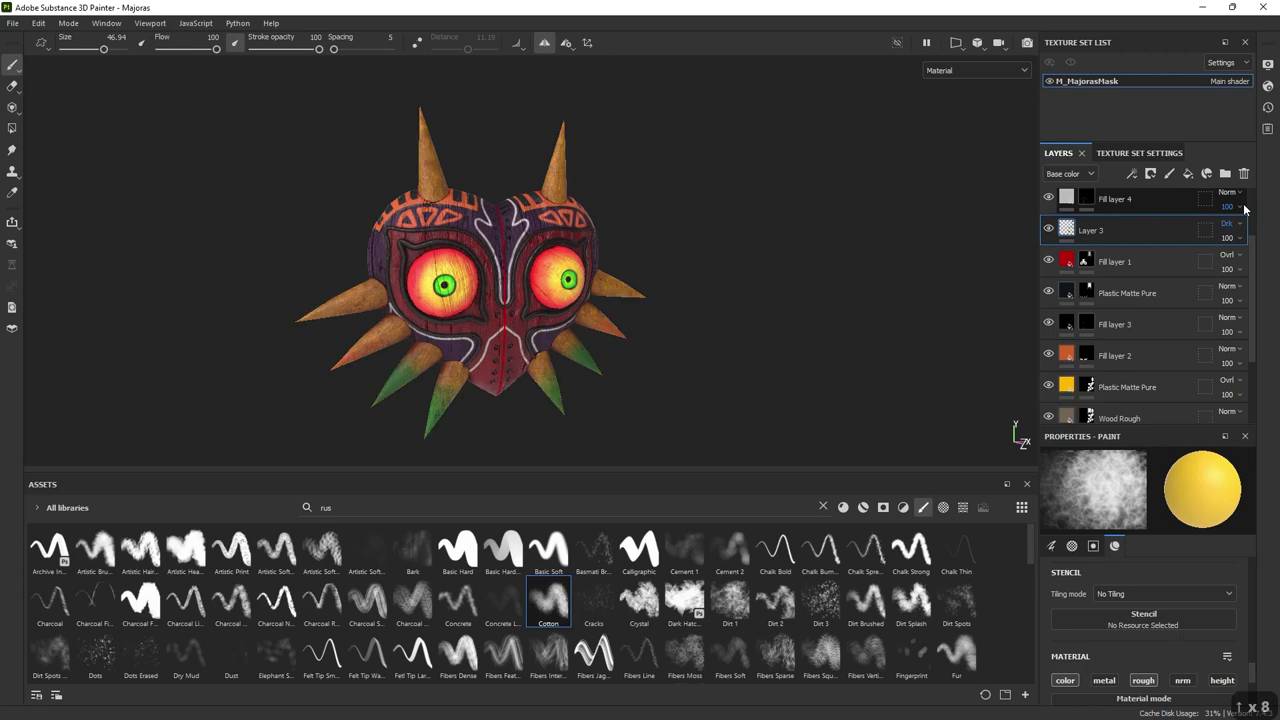
# - Try Multiply, Replace and Normal as the blending mode of Layer 3
pyautogui.press('Up')
pyautogui.press('Up')
pyautogui.press('Up')
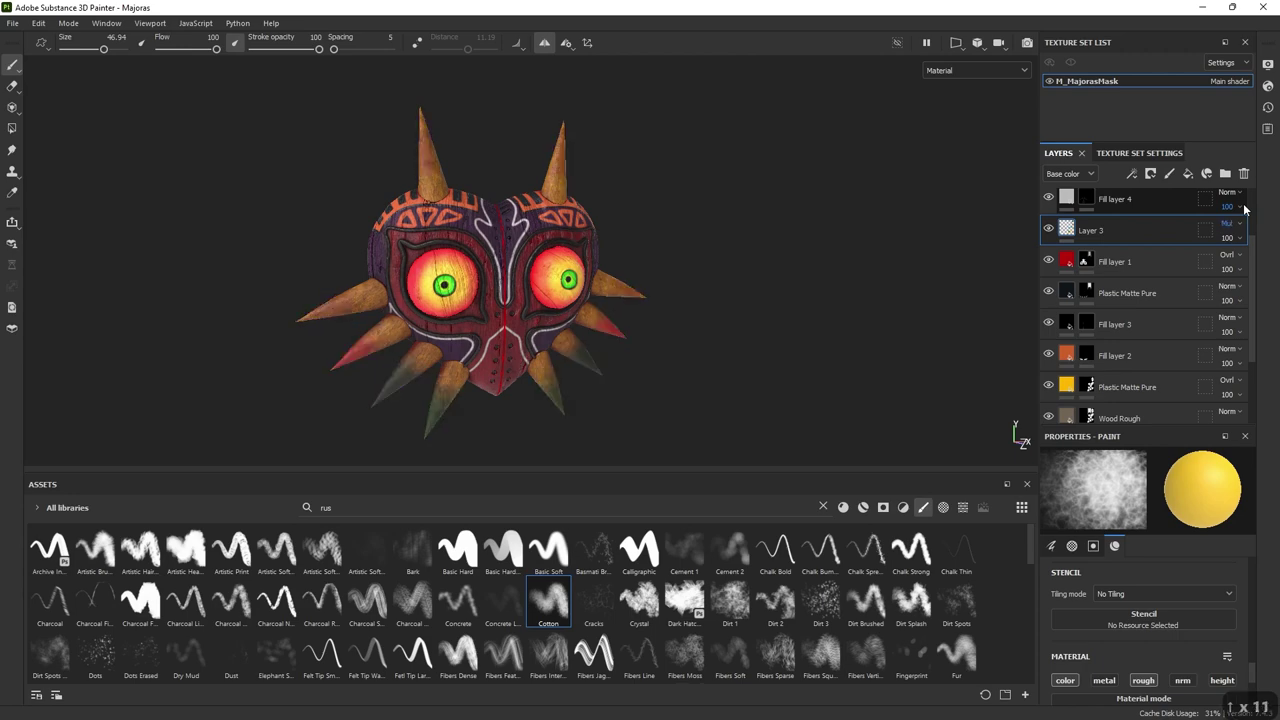
pyautogui.press('Up')
pyautogui.press('Up')
pyautogui.press('Down')
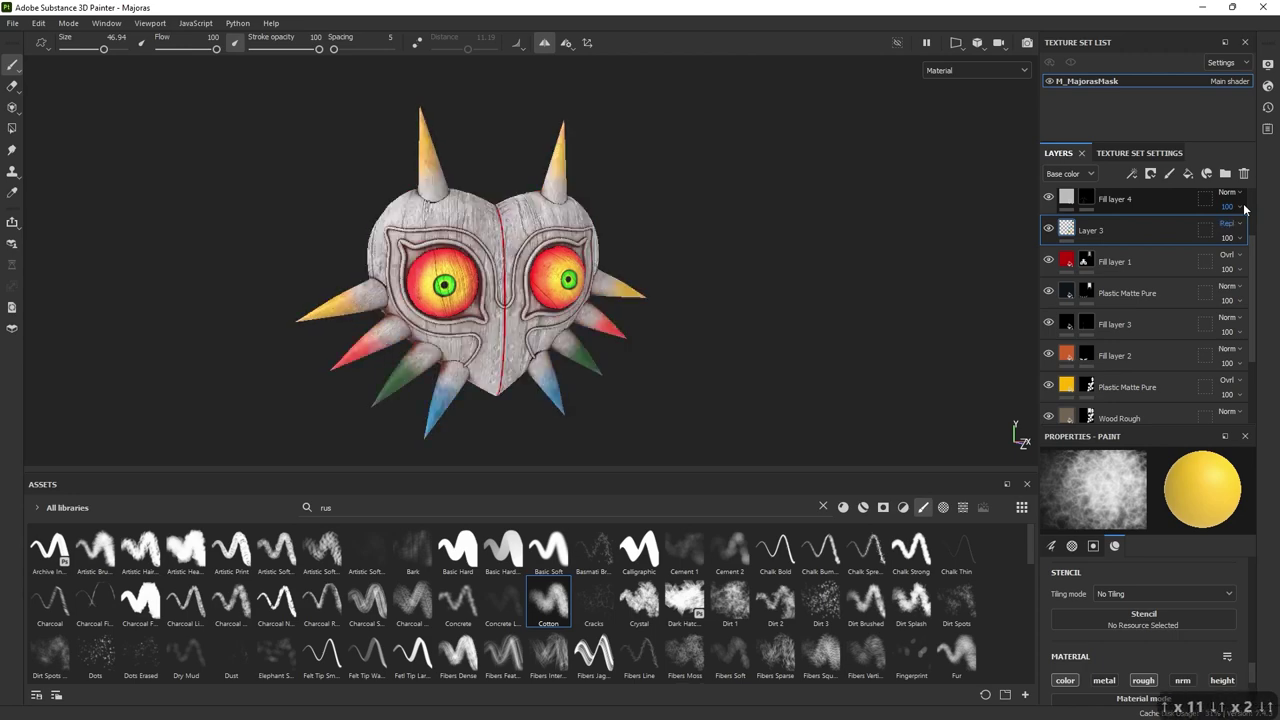
pyautogui.press('Up')
pyautogui.press('Up')
pyautogui.press('Down')
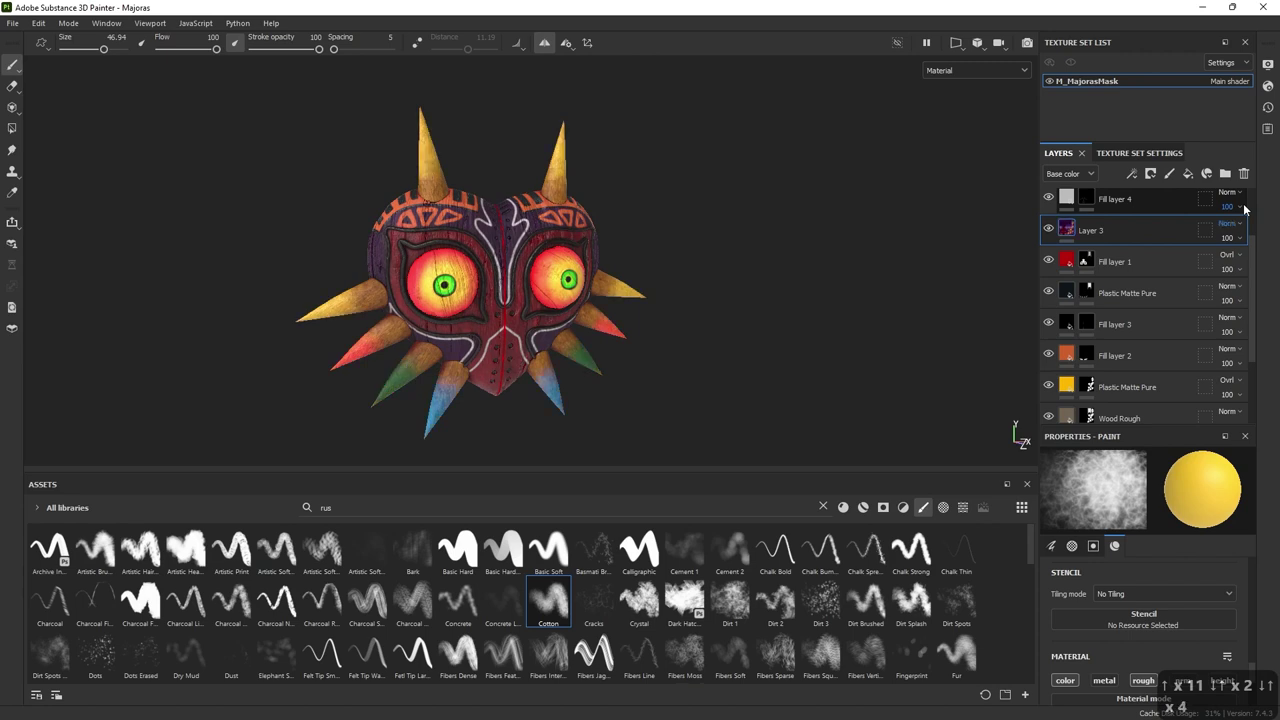
# - Try Divide and Linear dodge (Add) for Layer 3 and return its blending mode to Normal
pyautogui.press('Down')
pyautogui.press('Down')
pyautogui.press('Down')
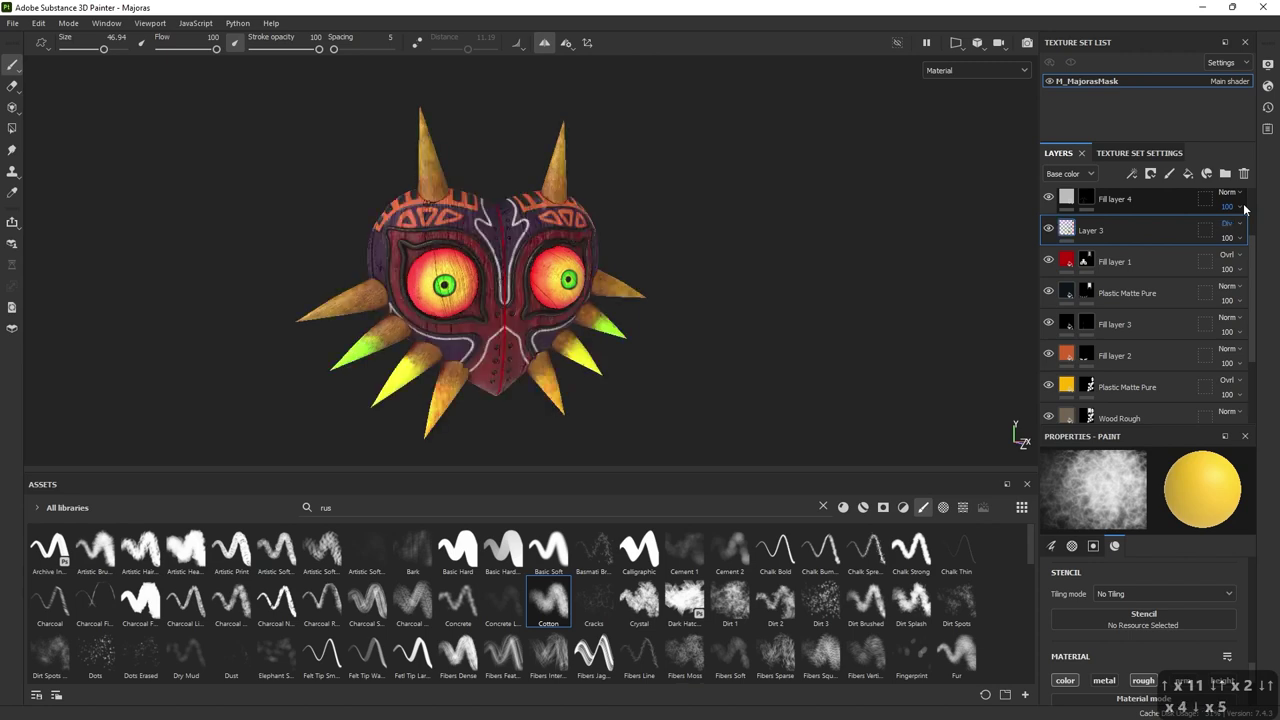
pyautogui.press('Down')
pyautogui.press('Down')
pyautogui.press('Down')
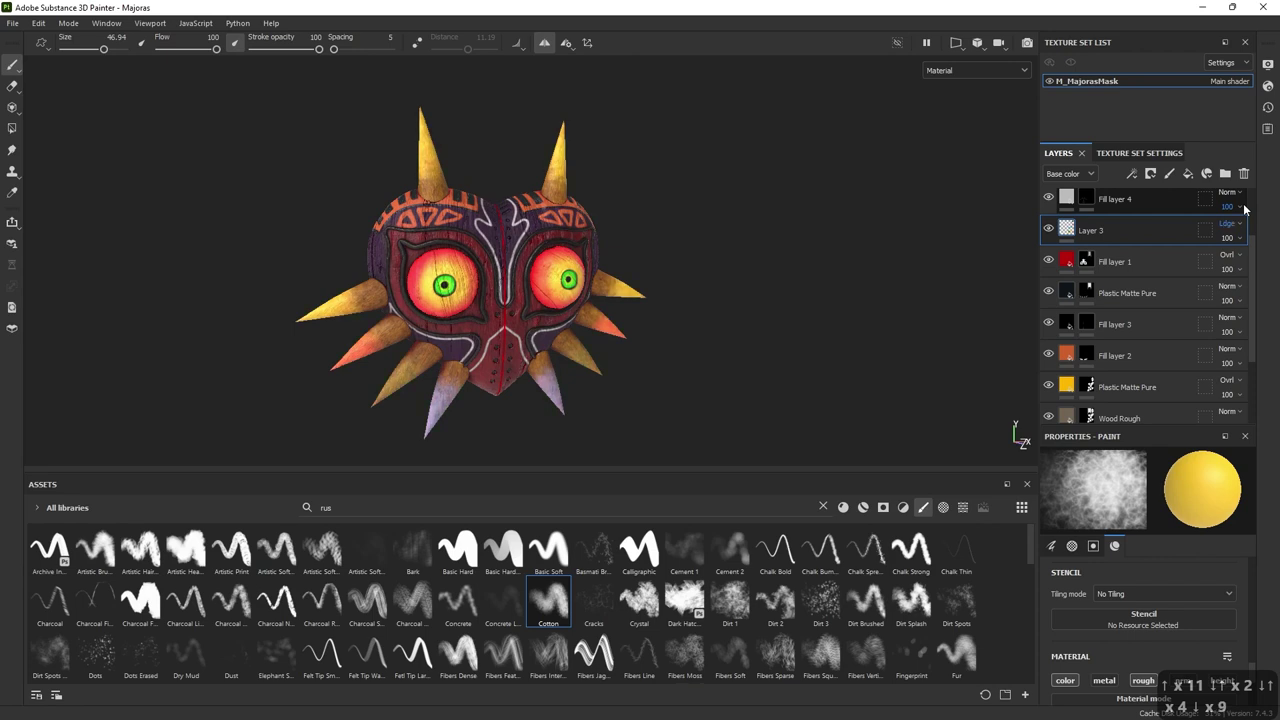
pyautogui.click(1227, 224)
pyautogui.click(1200, 236)
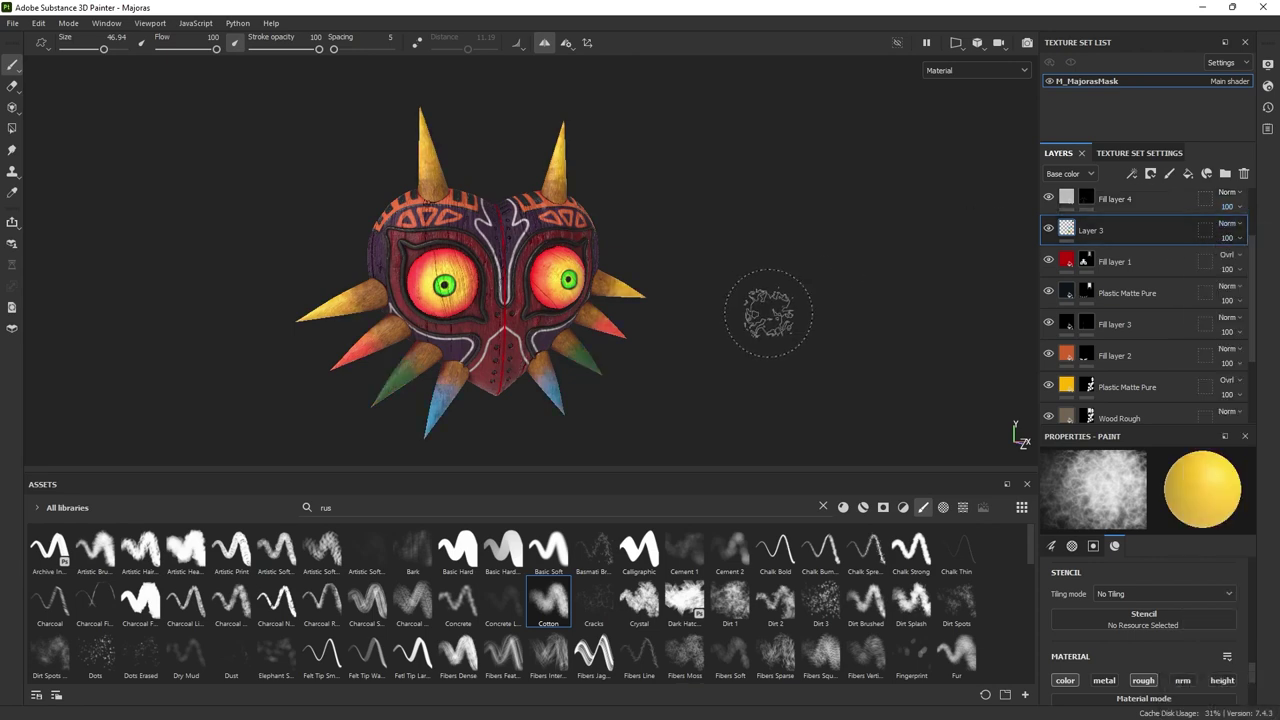
# - Check the painted spikes from several angles and lower the opacity of Layer 3 to 73
pyautogui.keyDown('alt'); pyautogui.moveTo(775, 343); pyautogui.dragTo(627, 343); pyautogui.keyUp('alt')
pyautogui.keyDown('alt'); pyautogui.moveTo(627, 343); pyautogui.dragTo(600, 351, button='right'); pyautogui.keyUp('alt')
pyautogui.moveTo(600, 351)
pyautogui.keyDown('alt'); pyautogui.mouseDown()
pyautogui.moveTo(694, 326)
pyautogui.moveTo(721, 339)
pyautogui.mouseUp(); pyautogui.keyUp('alt')
pyautogui.keyDown('alt'); pyautogui.moveTo(721, 339); pyautogui.dragTo(229, 323, button='right'); pyautogui.keyUp('alt')
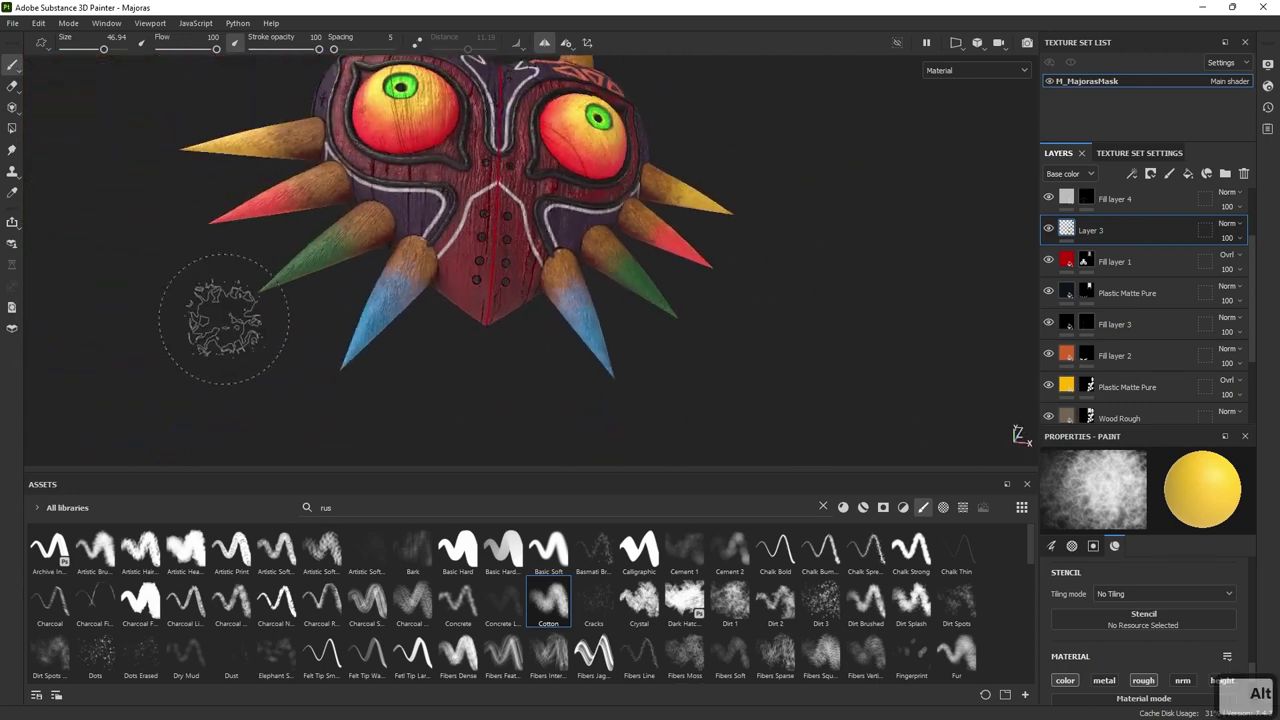
pyautogui.keyDown('alt'); pyautogui.moveTo(679, 335); pyautogui.dragTo(701, 366); pyautogui.keyUp('alt')
pyautogui.keyDown('alt'); pyautogui.moveTo(701, 366); pyautogui.dragTo(880, 435, button='right'); pyautogui.keyUp('alt')
pyautogui.keyDown('alt'); pyautogui.moveTo(443, 364); pyautogui.dragTo(905, 310); pyautogui.keyUp('alt')
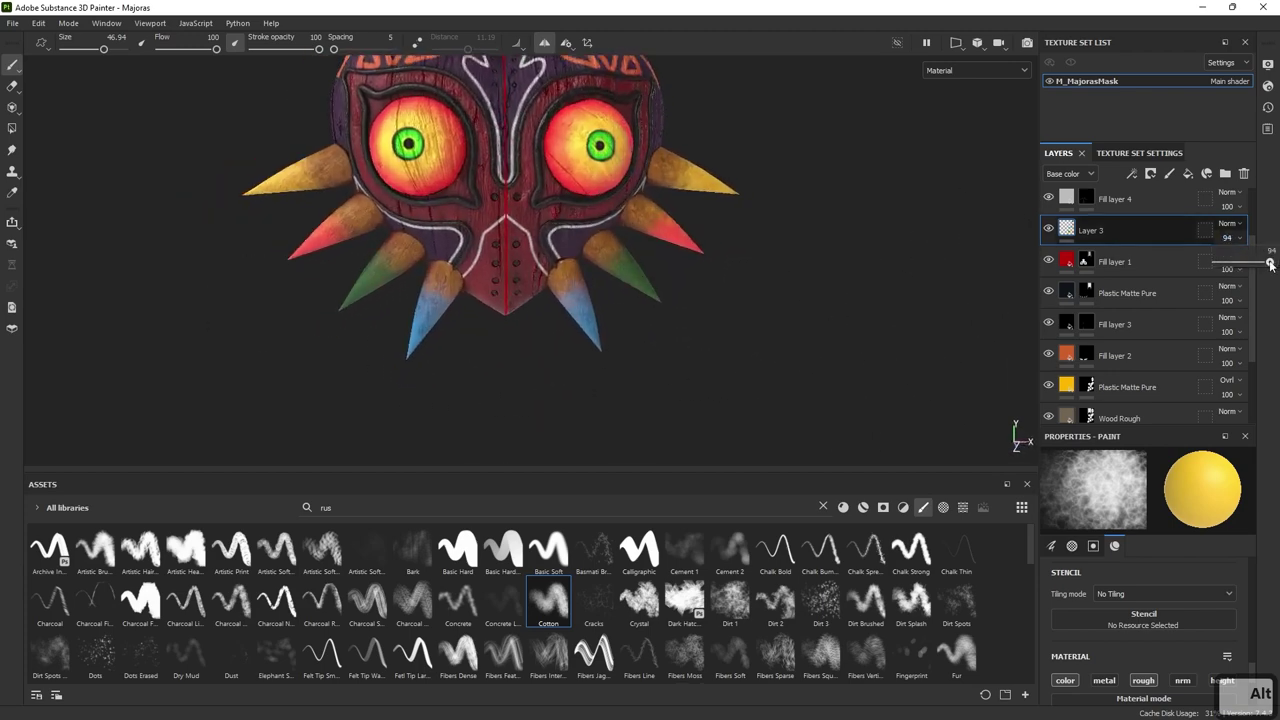
pyautogui.moveTo(1270, 263); pyautogui.dragTo(1257, 263)
pyautogui.keyDown('alt'); pyautogui.moveTo(900, 230); pyautogui.dragTo(738, 224); pyautogui.keyUp('alt')
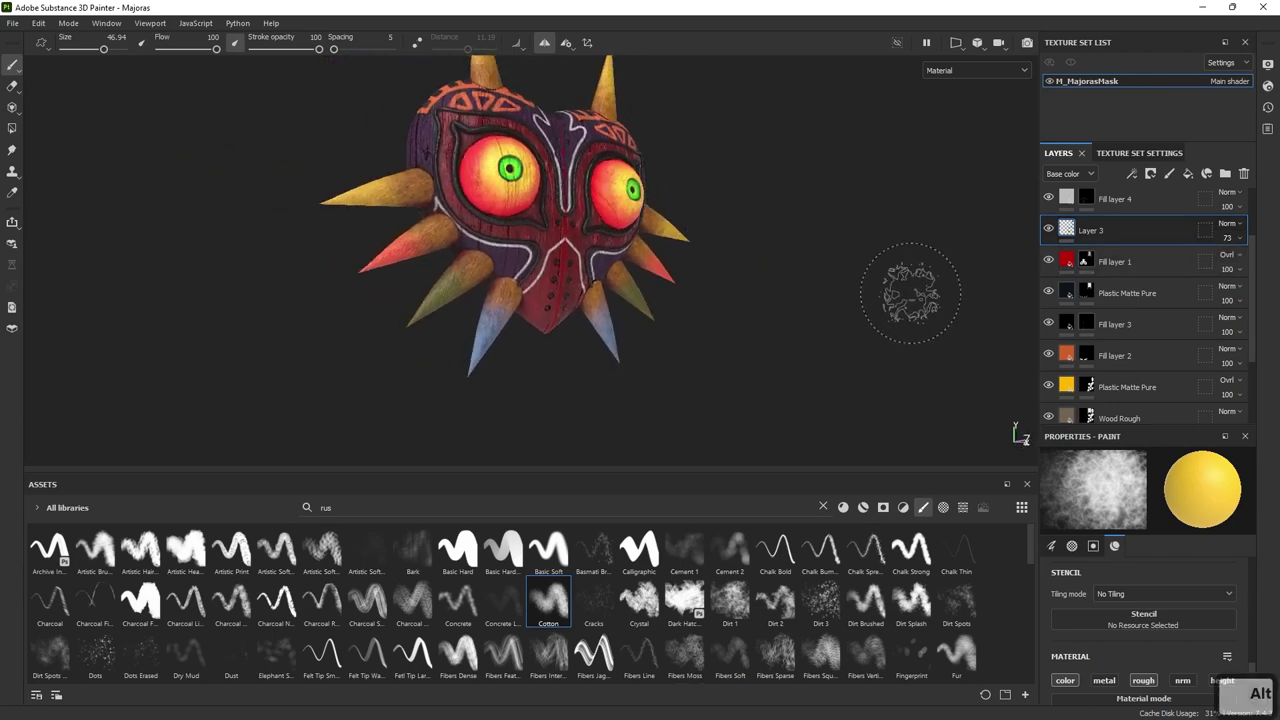
# - Adjust the Wood Rough layer's colour to a slightly lighter brown, 6F604E
pyautogui.click(1070, 386)
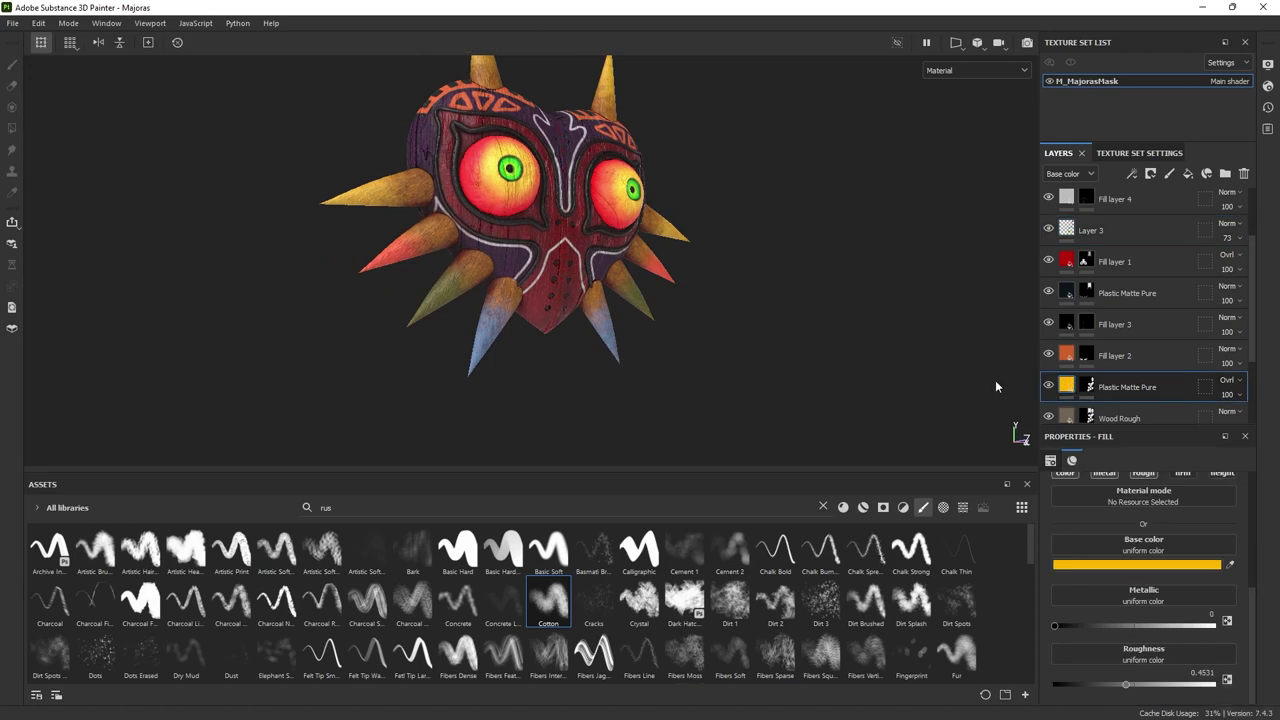
pyautogui.scroll(-2, 1068, 342)
pyautogui.click(1069, 342)
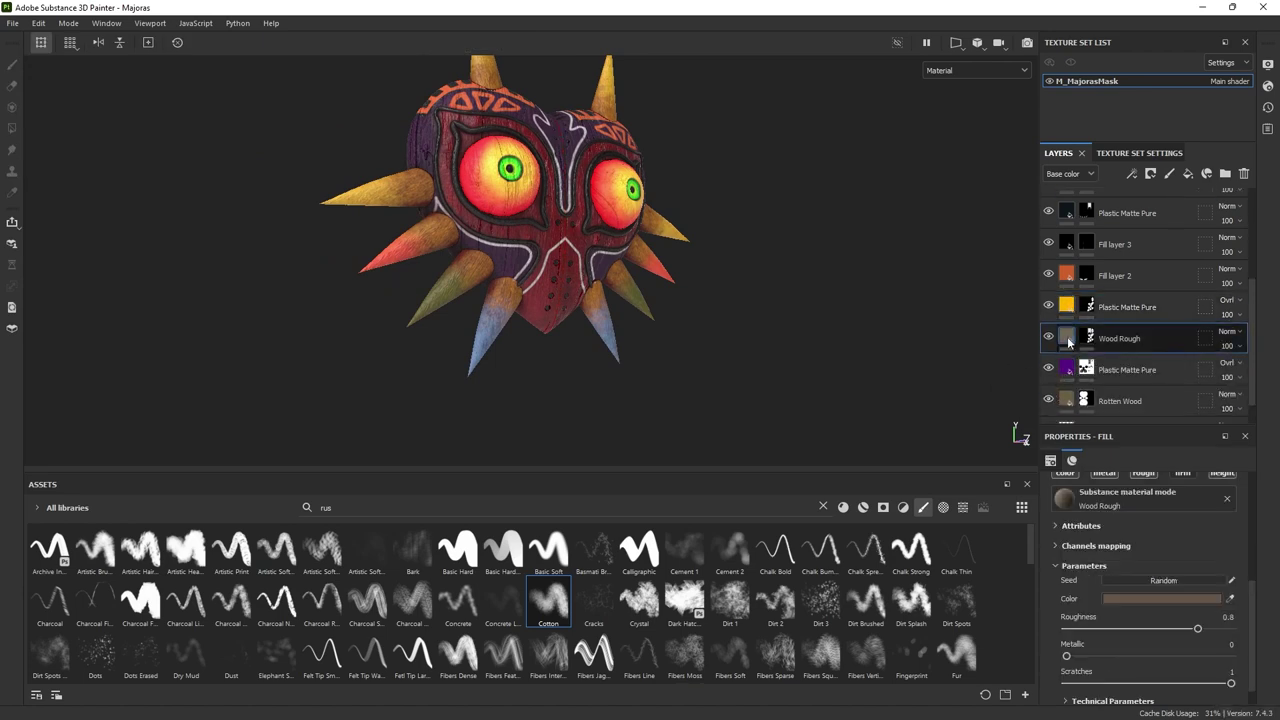
pyautogui.click(1132, 598)
pyautogui.moveTo(1000, 424)
pyautogui.mouseDown()
pyautogui.moveTo(1002, 402)
pyautogui.moveTo(997, 414)
pyautogui.mouseUp()
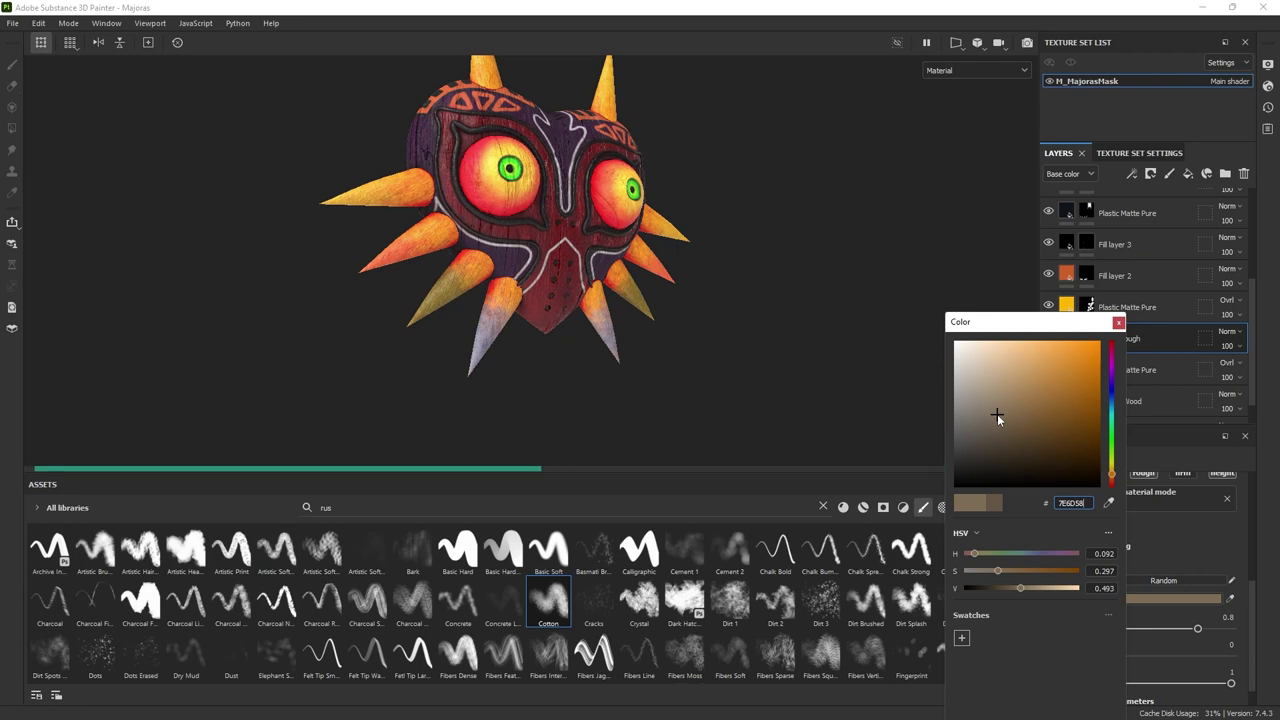
pyautogui.keyDown('alt'); pyautogui.moveTo(778, 371); pyautogui.dragTo(644, 400); pyautogui.keyUp('alt')
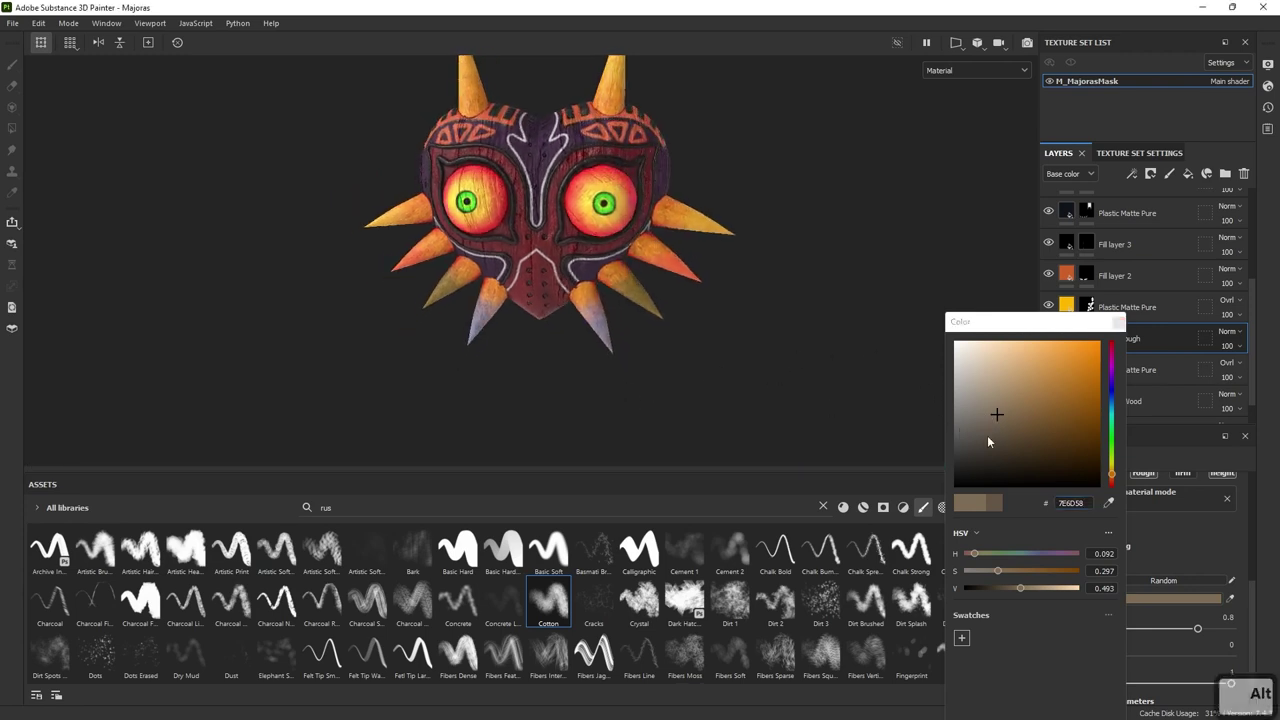
pyautogui.moveTo(994, 417); pyautogui.dragTo(997, 423)
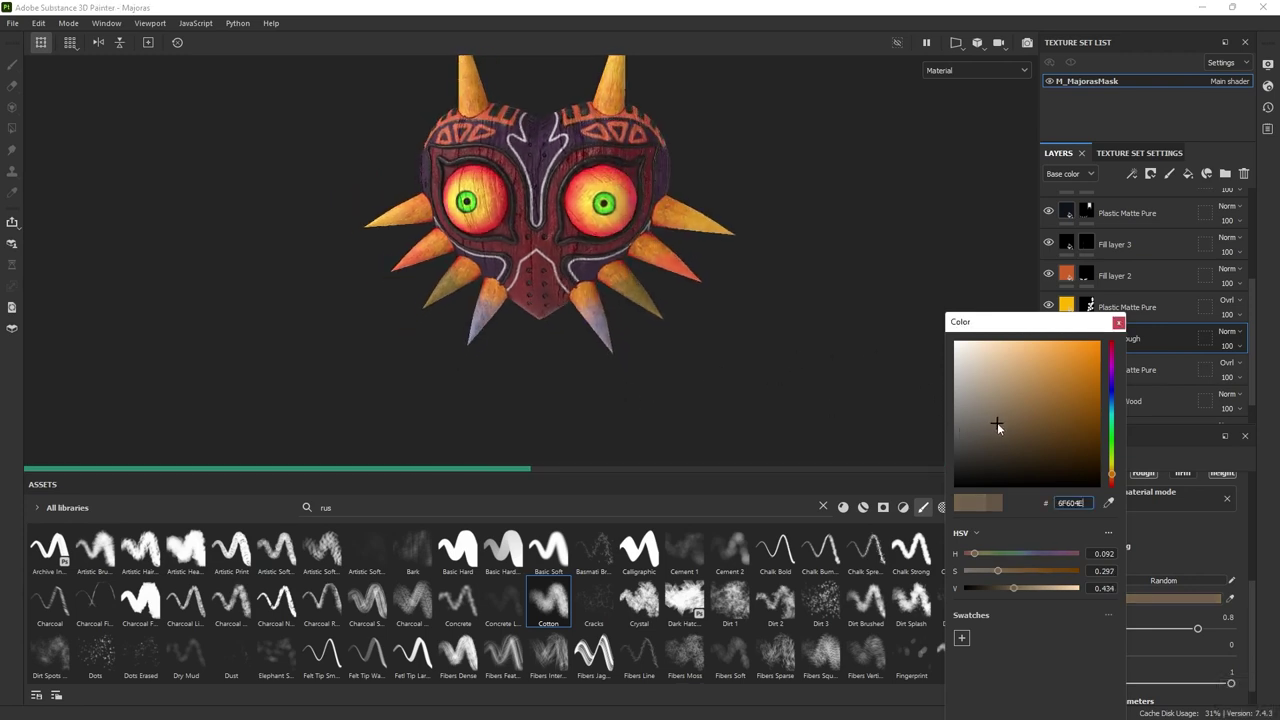
pyautogui.keyDown('alt'); pyautogui.moveTo(806, 343); pyautogui.dragTo(956, 374); pyautogui.keyUp('alt')
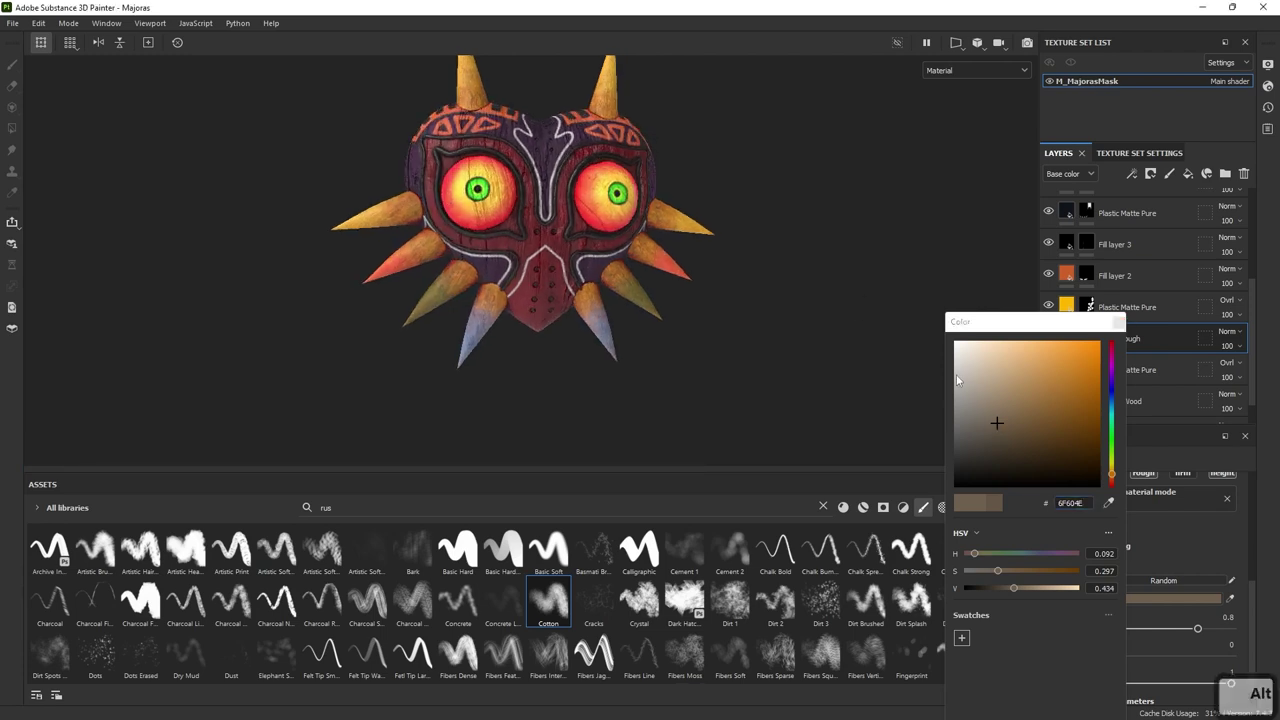
pyautogui.click(1118, 321)
# - Try a near-white colour (FDFDFD) for the Rotten Wood layer and undo the change
pyautogui.keyDown('alt'); pyautogui.moveTo(800, 300); pyautogui.dragTo(790, 330); pyautogui.keyUp('alt')
pyautogui.scroll(-1, 1087, 372)
pyautogui.click(1069, 370)
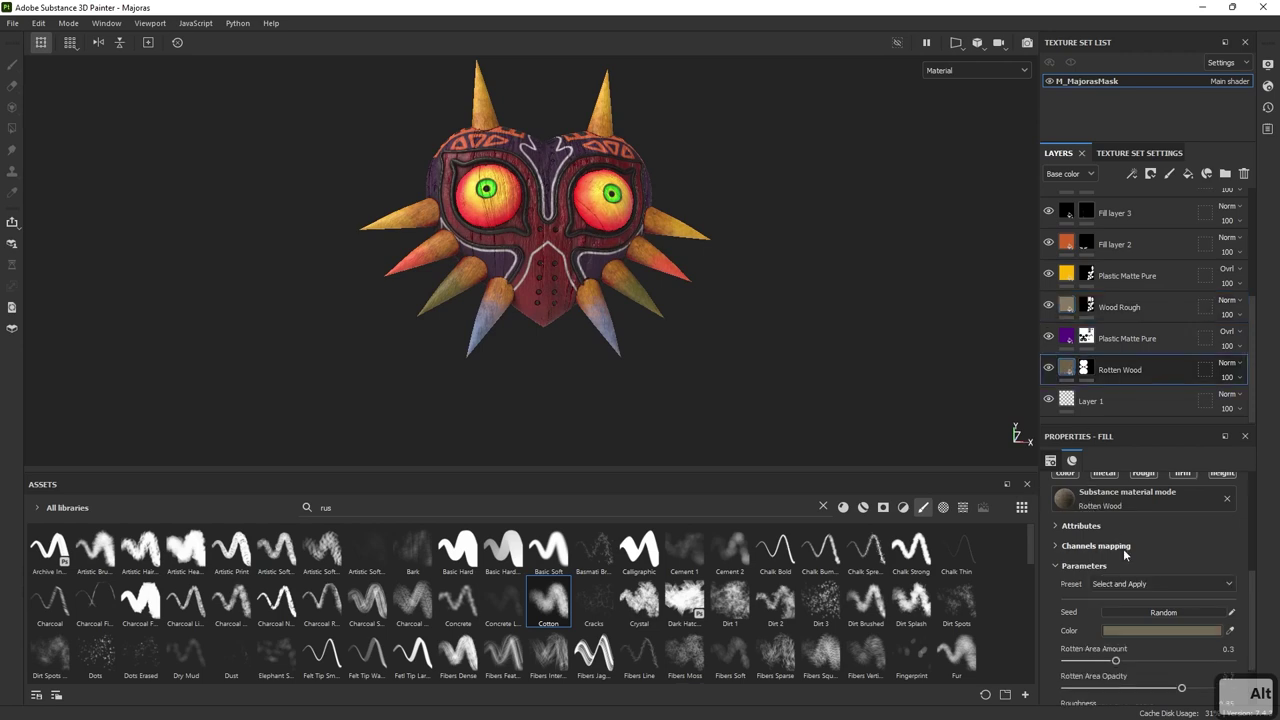
pyautogui.click(1131, 631)
pyautogui.click(725, 388)
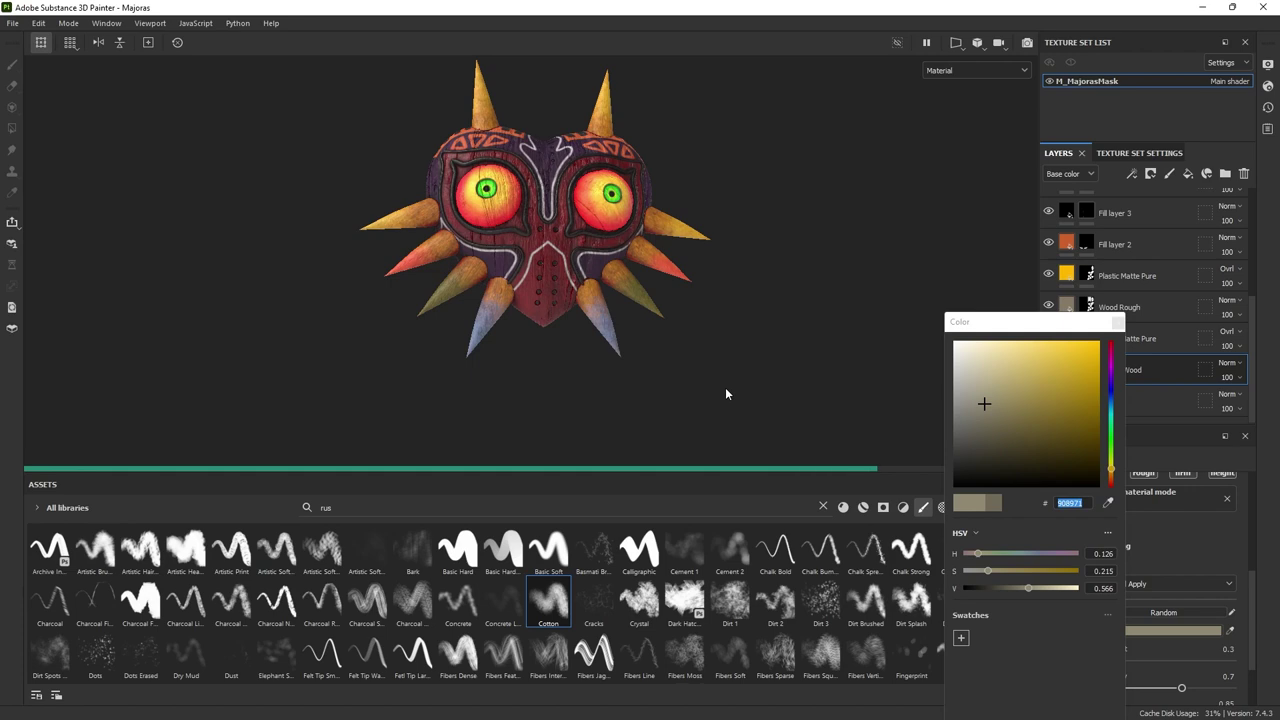
pyautogui.keyDown('alt'); pyautogui.moveTo(733, 384); pyautogui.dragTo(683, 304); pyautogui.keyUp('alt')
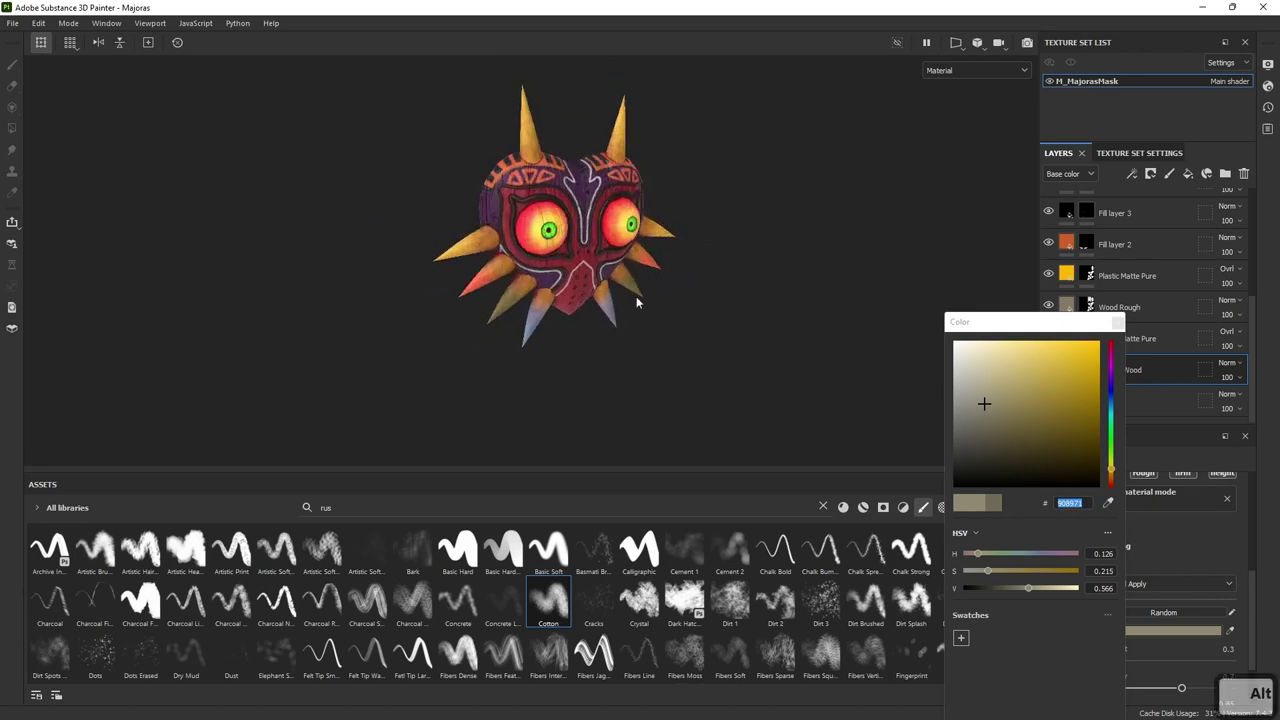
pyautogui.keyDown('alt'); pyautogui.moveTo(683, 309); pyautogui.dragTo(760, 325, button='right'); pyautogui.keyUp('alt')
pyautogui.moveTo(1003, 369); pyautogui.dragTo(896, 342)
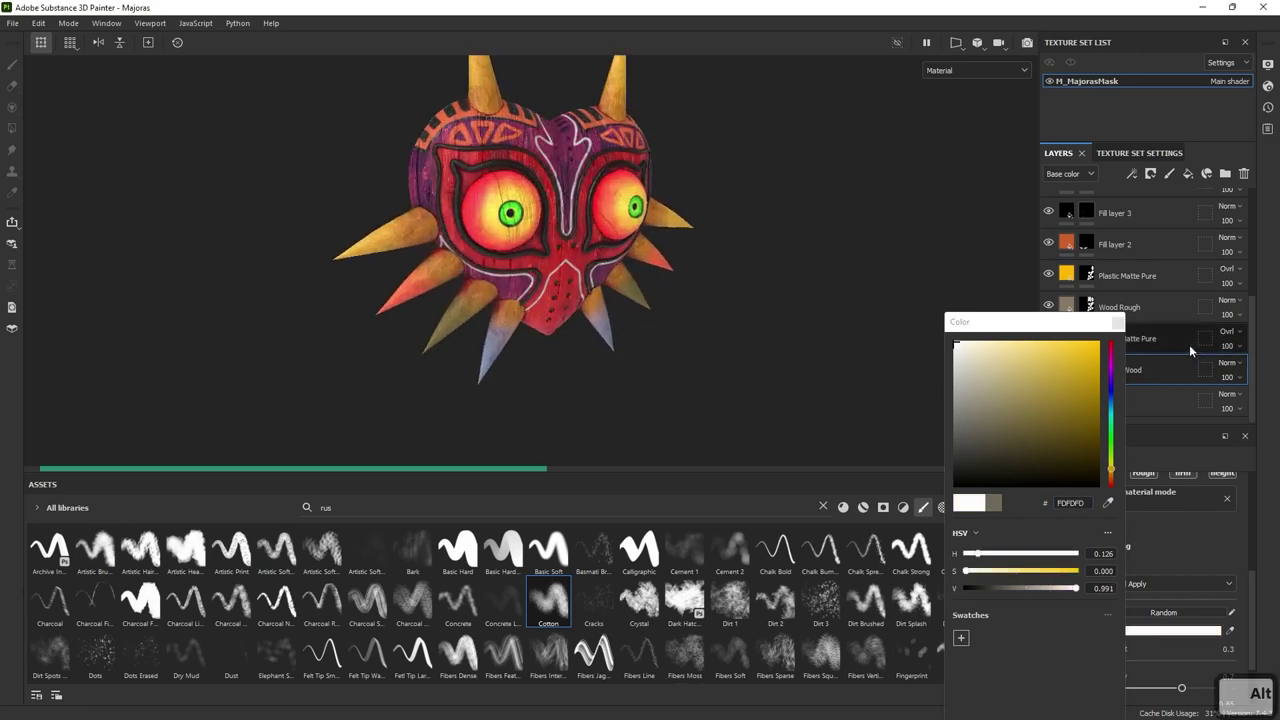
pyautogui.click(814, 298)
pyautogui.hotkey('ctrl', 'z')
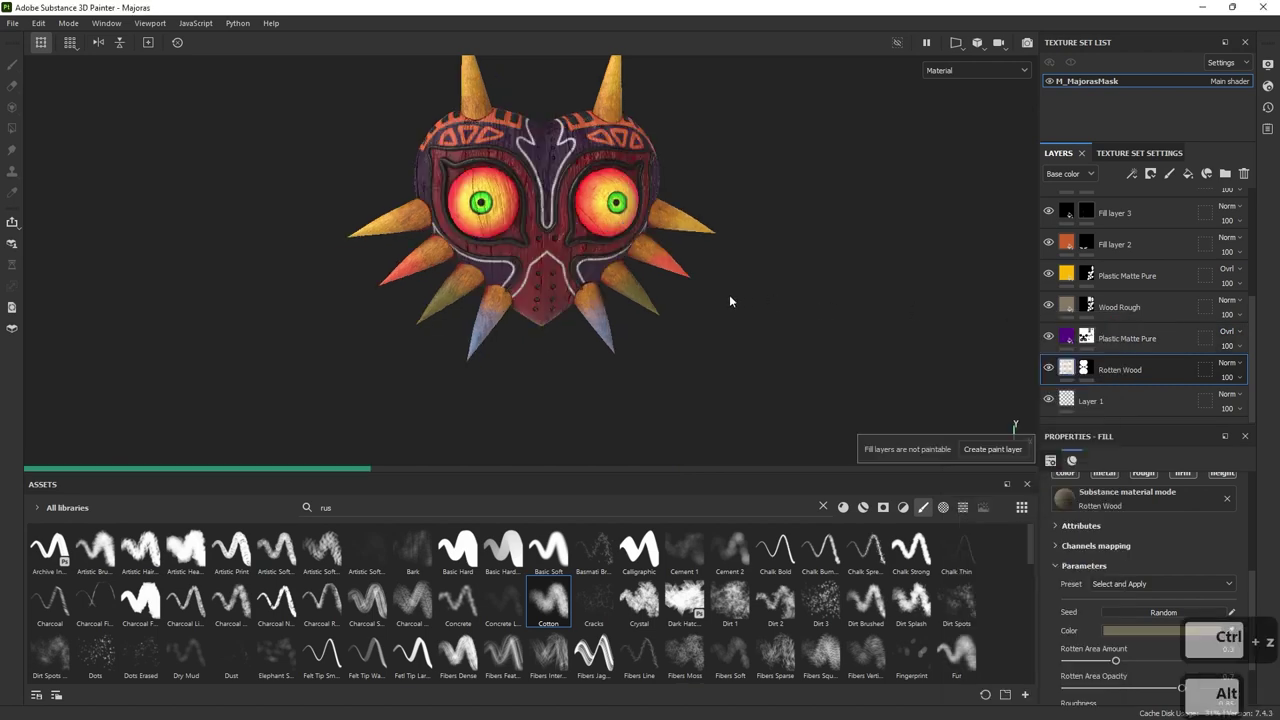
# - Examine the mask's colours and wood texture from different angles and distances, and look through the layer stack
pyautogui.keyDown('alt'); pyautogui.moveTo(749, 297); pyautogui.dragTo(776, 319); pyautogui.keyUp('alt')
pyautogui.moveTo(733, 266)
pyautogui.keyDown('alt'); pyautogui.mouseDown()
pyautogui.moveTo(920, 295)
pyautogui.moveTo(837, 266)
pyautogui.moveTo(629, 258)
pyautogui.moveTo(846, 280)
pyautogui.moveTo(737, 267)
pyautogui.mouseUp(); pyautogui.keyUp('alt')
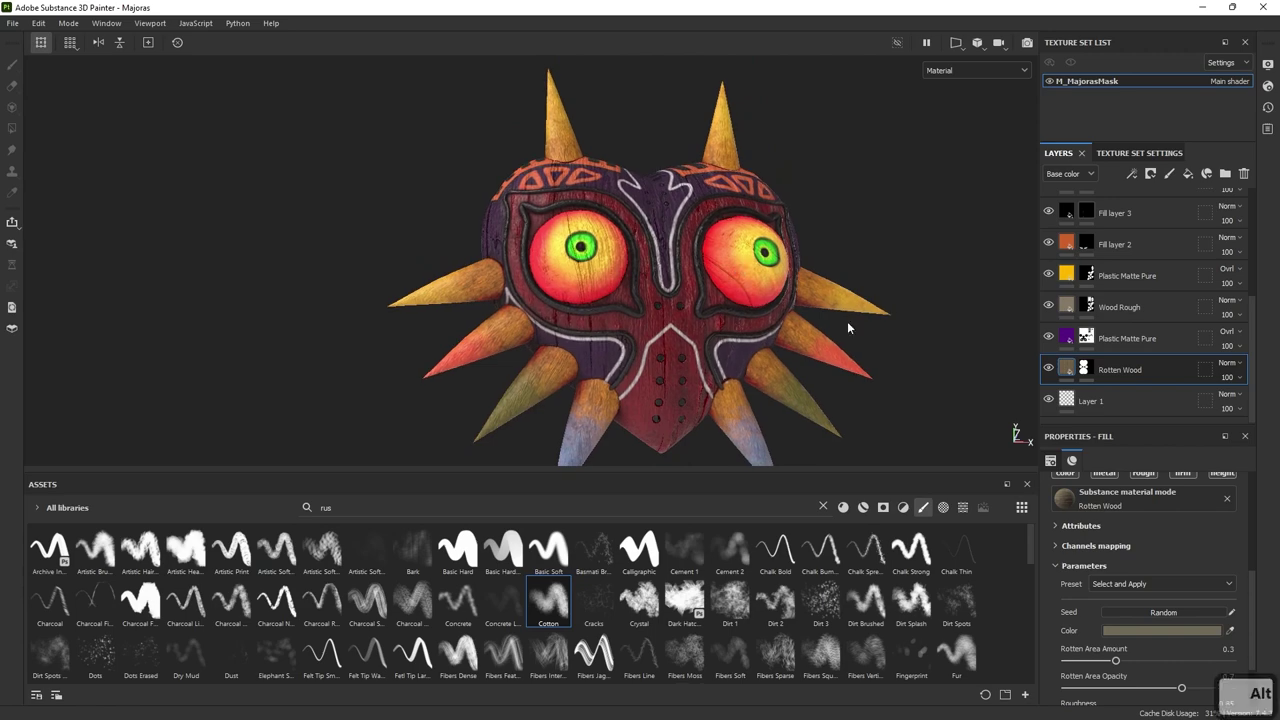
pyautogui.keyDown('alt'); pyautogui.moveTo(847, 322); pyautogui.dragTo(769, 357); pyautogui.keyUp('alt')
pyautogui.keyDown('alt'); pyautogui.moveTo(769, 357); pyautogui.dragTo(875, 385, button='right'); pyautogui.keyUp('alt')
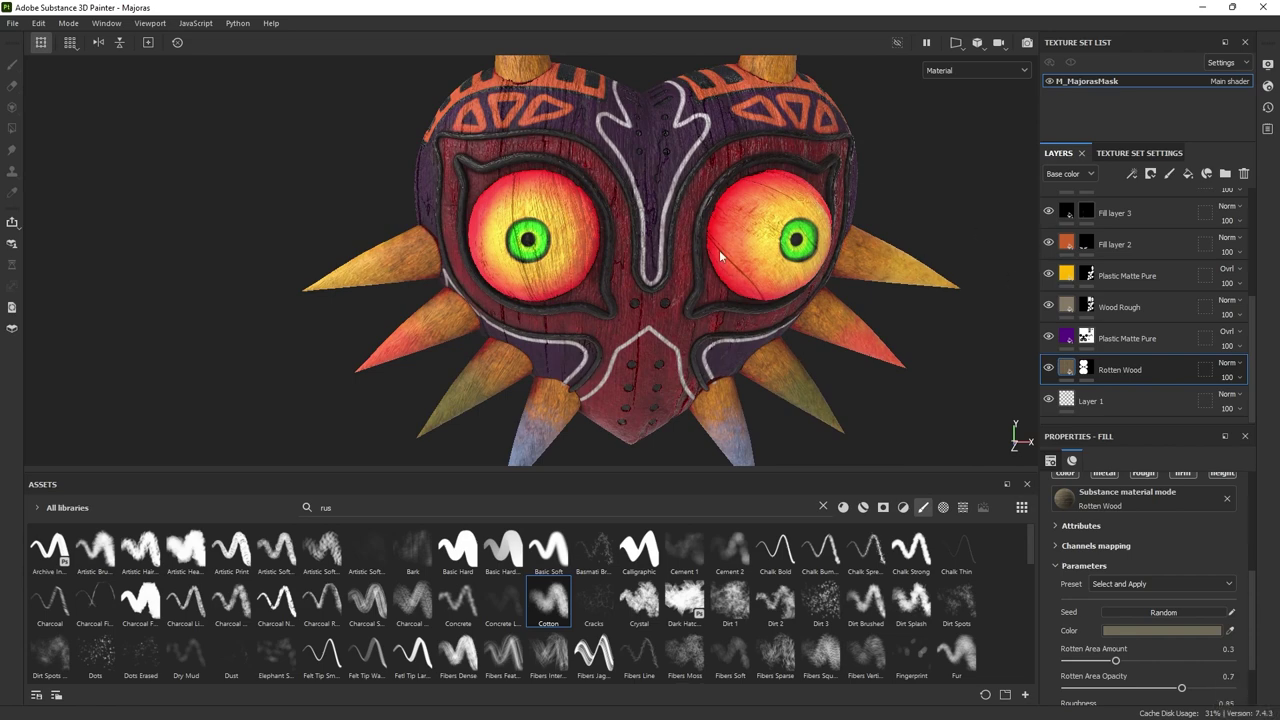
pyautogui.scroll(3, 719, 250)
pyautogui.scroll(-5, 706, 250)
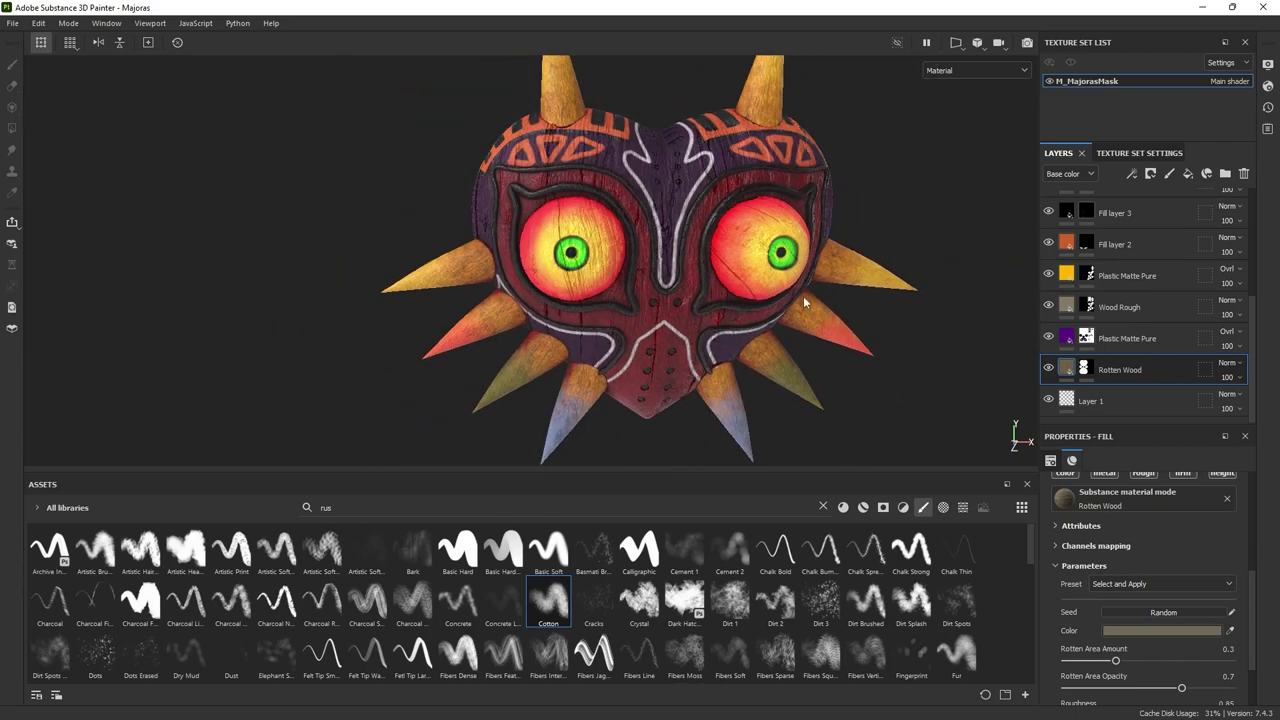
pyautogui.scroll(-1, 842, 321)
pyautogui.keyDown('alt'); pyautogui.moveTo(909, 363); pyautogui.dragTo(842, 340); pyautogui.keyUp('alt')
pyautogui.keyDown('alt'); pyautogui.moveTo(842, 340); pyautogui.dragTo(916, 359, button='right'); pyautogui.keyUp('alt')
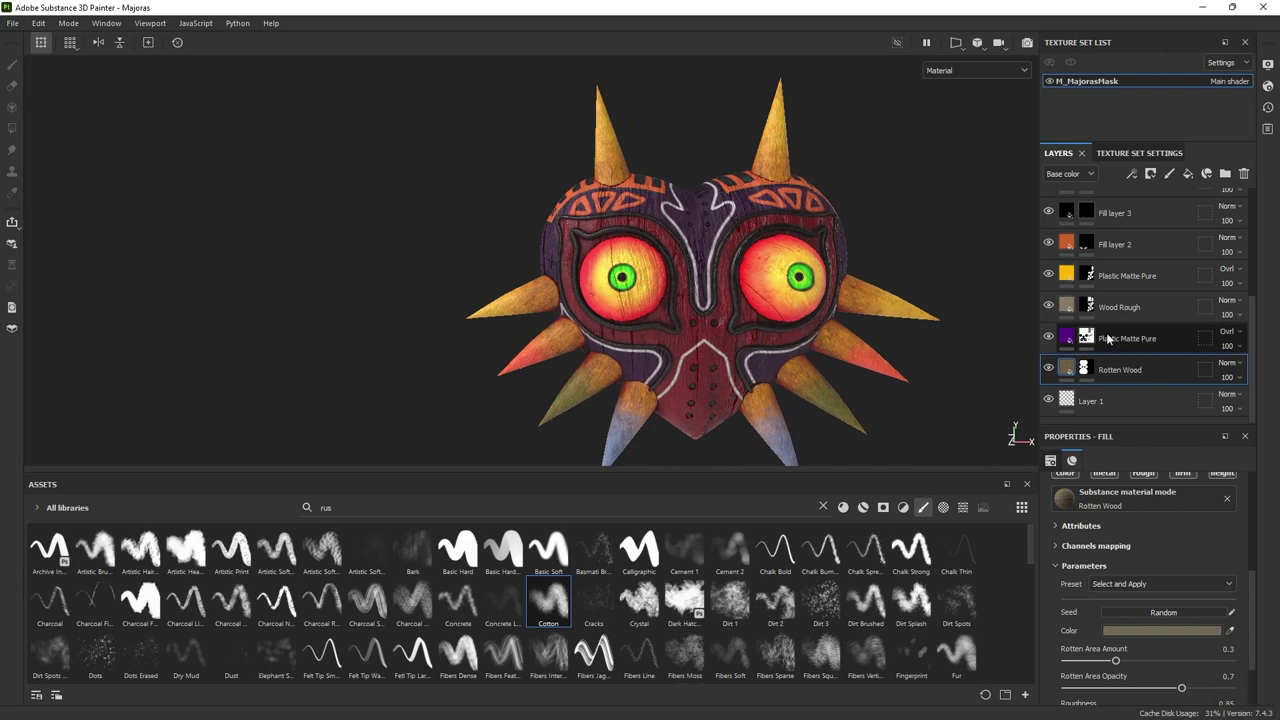
pyautogui.scroll(2, 1108, 335)
pyautogui.scroll(2, 1108, 330)
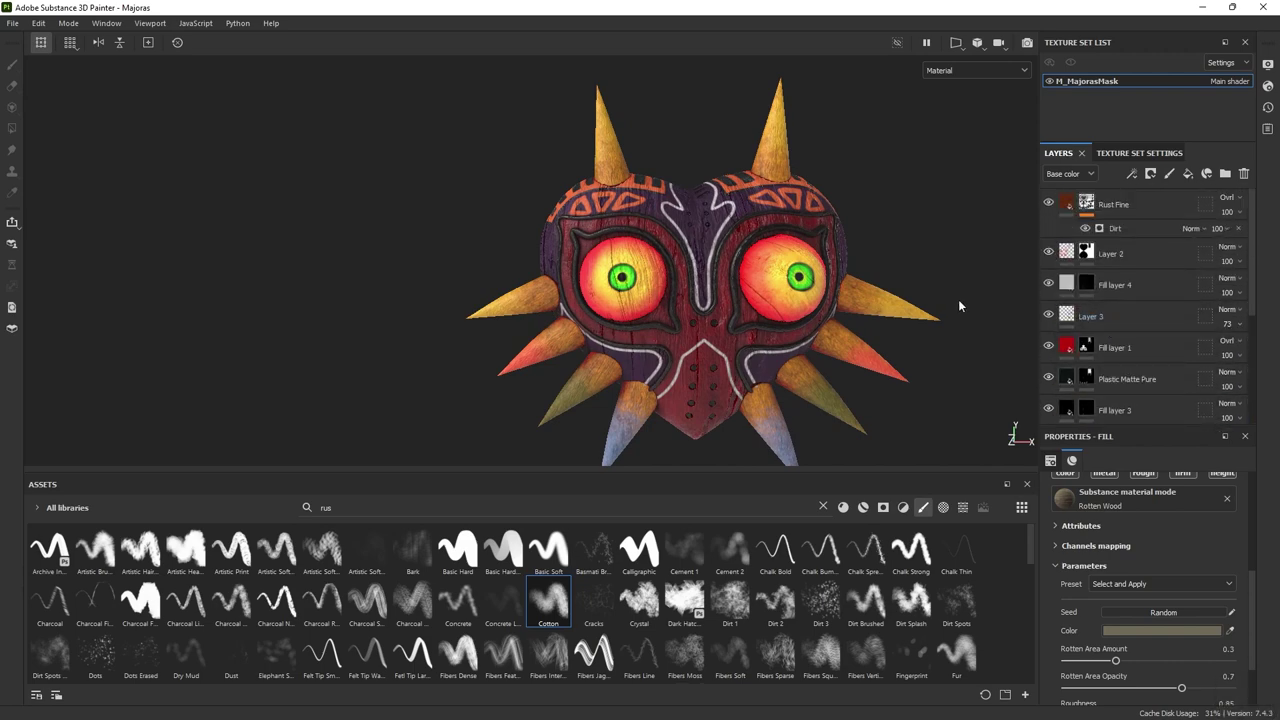
pyautogui.keyDown('alt'); pyautogui.moveTo(904, 329); pyautogui.dragTo(830, 272, button='middle'); pyautogui.keyUp('alt')
pyautogui.keyDown('alt'); pyautogui.moveTo(830, 272); pyautogui.dragTo(894, 360, button='right'); pyautogui.keyUp('alt')
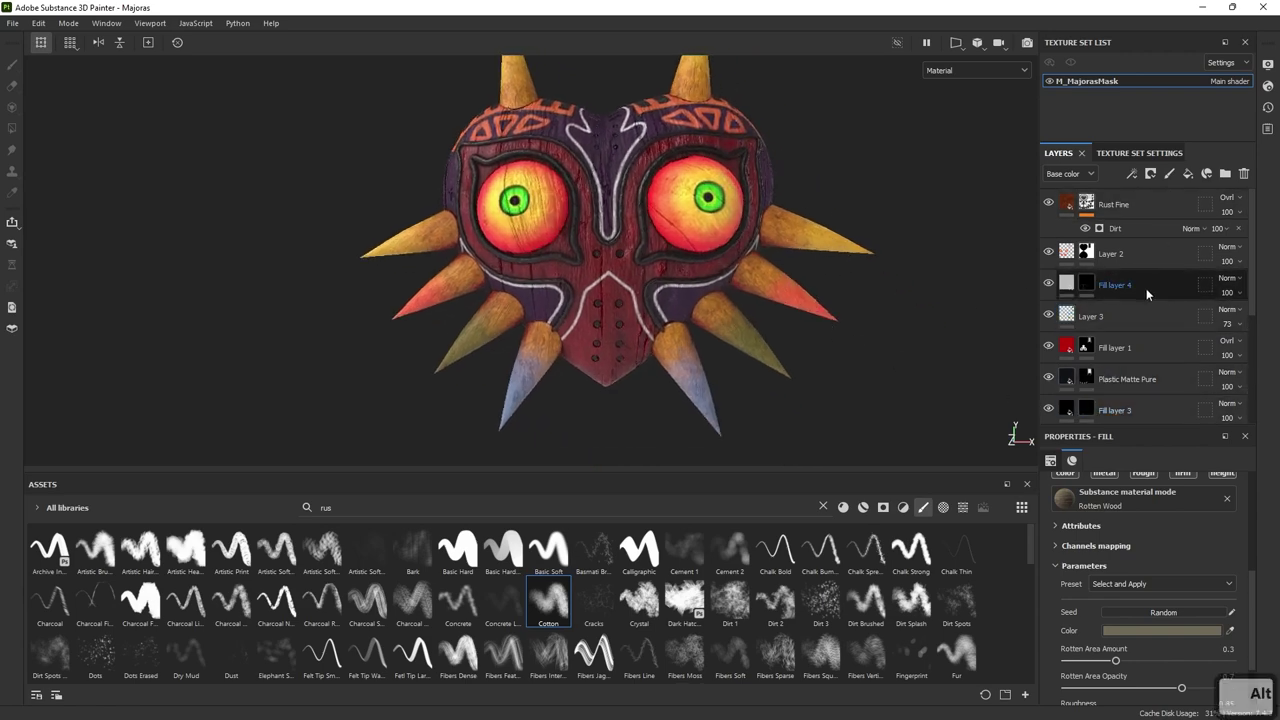
# - Duplicate the Wood Rough layer and move the copy up the stack between Rust Fine and Layer 2
pyautogui.scroll(-2, 1127, 377)
pyautogui.scroll(-3, 1127, 377)
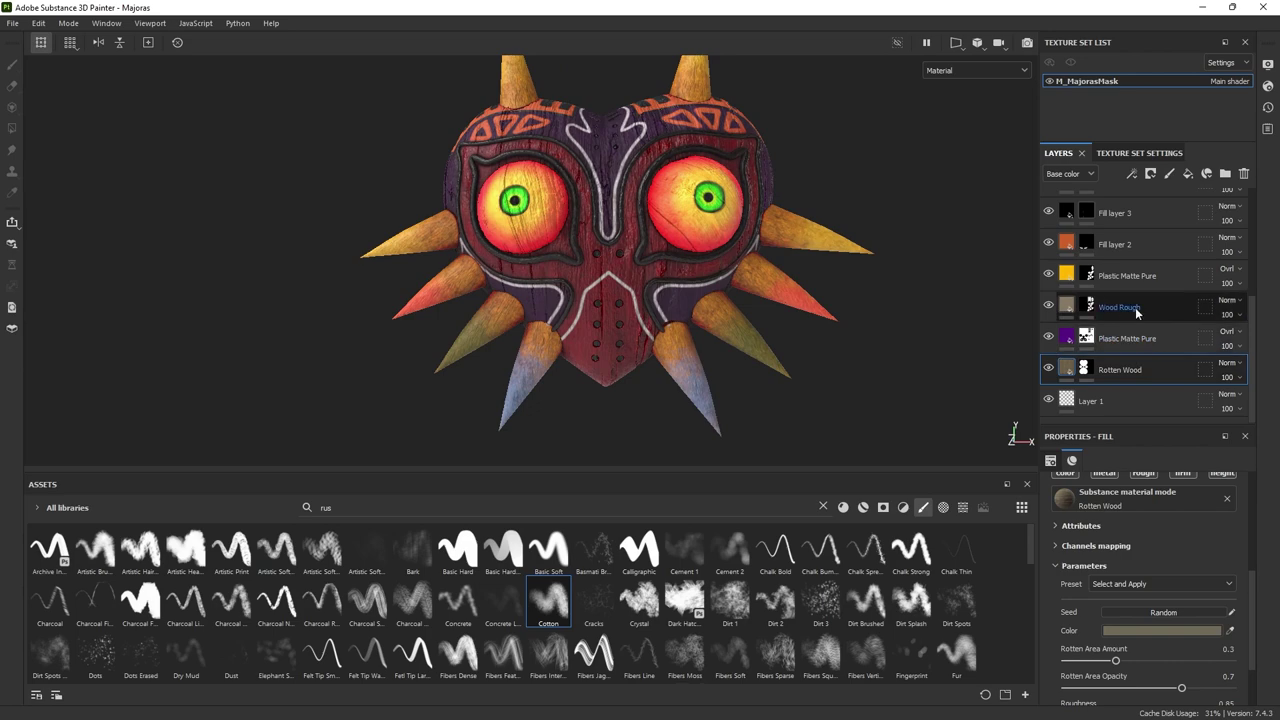
pyautogui.click(1160, 310)
pyautogui.hotkey('ctrl', 'd')
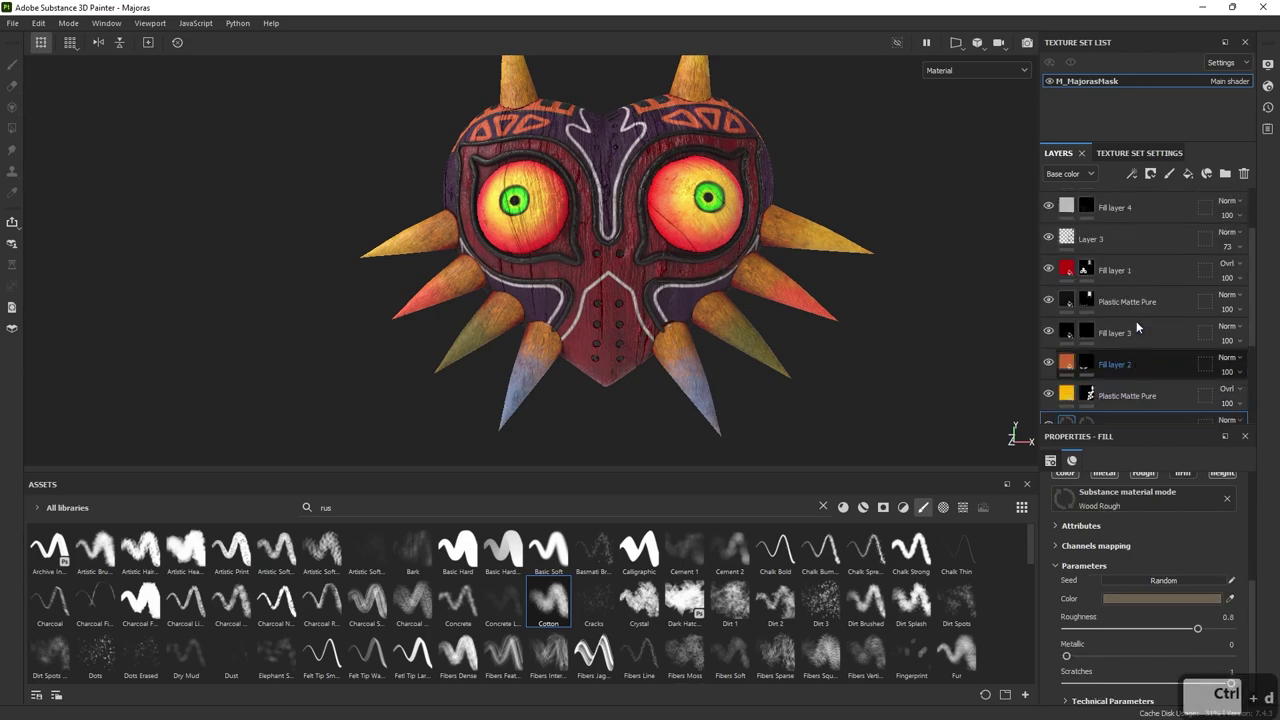
pyautogui.moveTo(1130, 389); pyautogui.dragTo(1140, 236)
pyautogui.moveTo(1120, 314); pyautogui.dragTo(1140, 254)
pyautogui.keyDown('alt'); pyautogui.moveTo(880, 240); pyautogui.dragTo(982, 248); pyautogui.keyUp('alt')
pyautogui.keyDown('alt'); pyautogui.moveTo(983, 250); pyautogui.dragTo(900, 240, button='right'); pyautogui.keyUp('alt')
pyautogui.keyDown('alt'); pyautogui.moveTo(900, 240); pyautogui.dragTo(1108, 270); pyautogui.keyUp('alt')
# - Replace the Wood Rough copy's mask with a black mask and add a Metal Edge Wear generator to it
pyautogui.click(1086, 253)
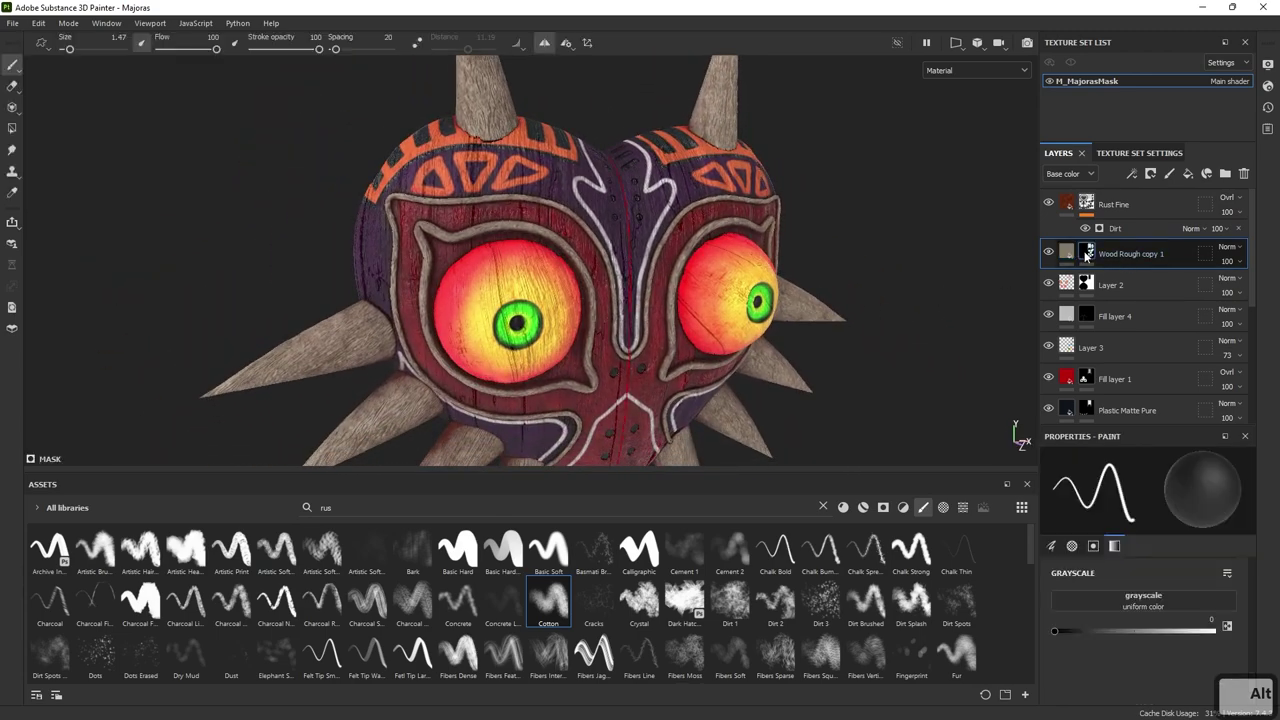
pyautogui.rightClick(1084, 251)
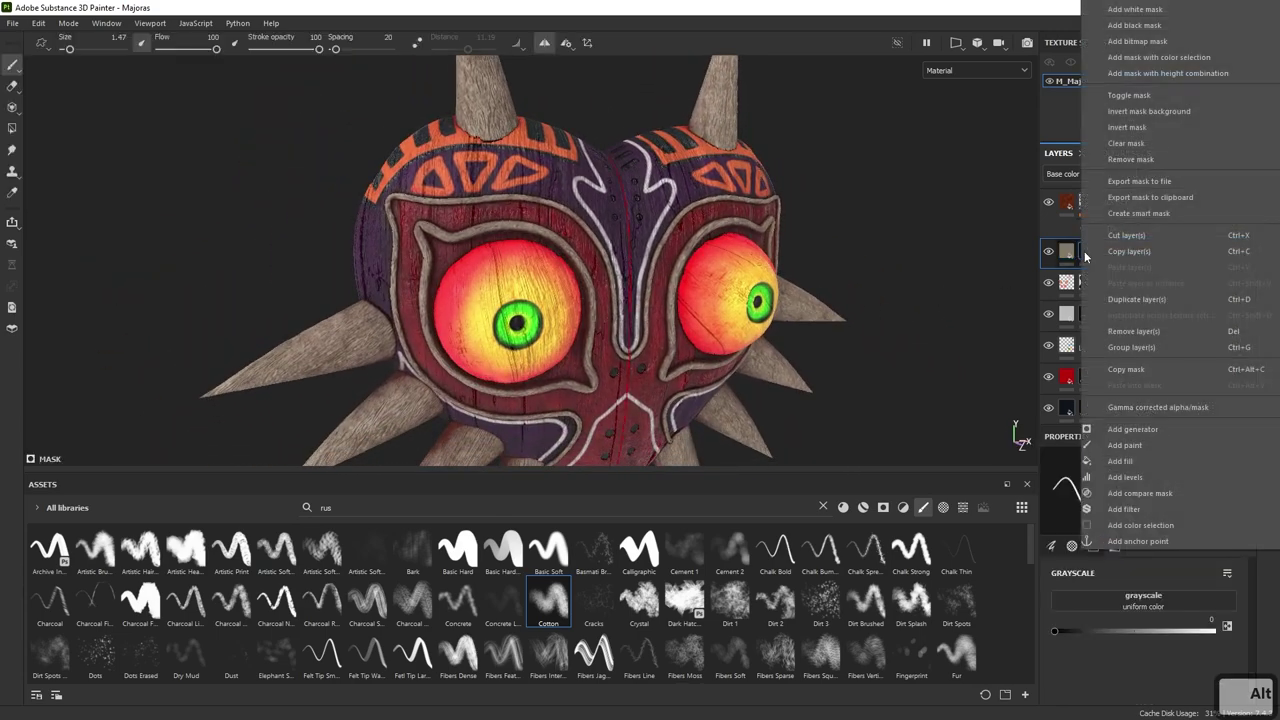
pyautogui.click(1137, 25)
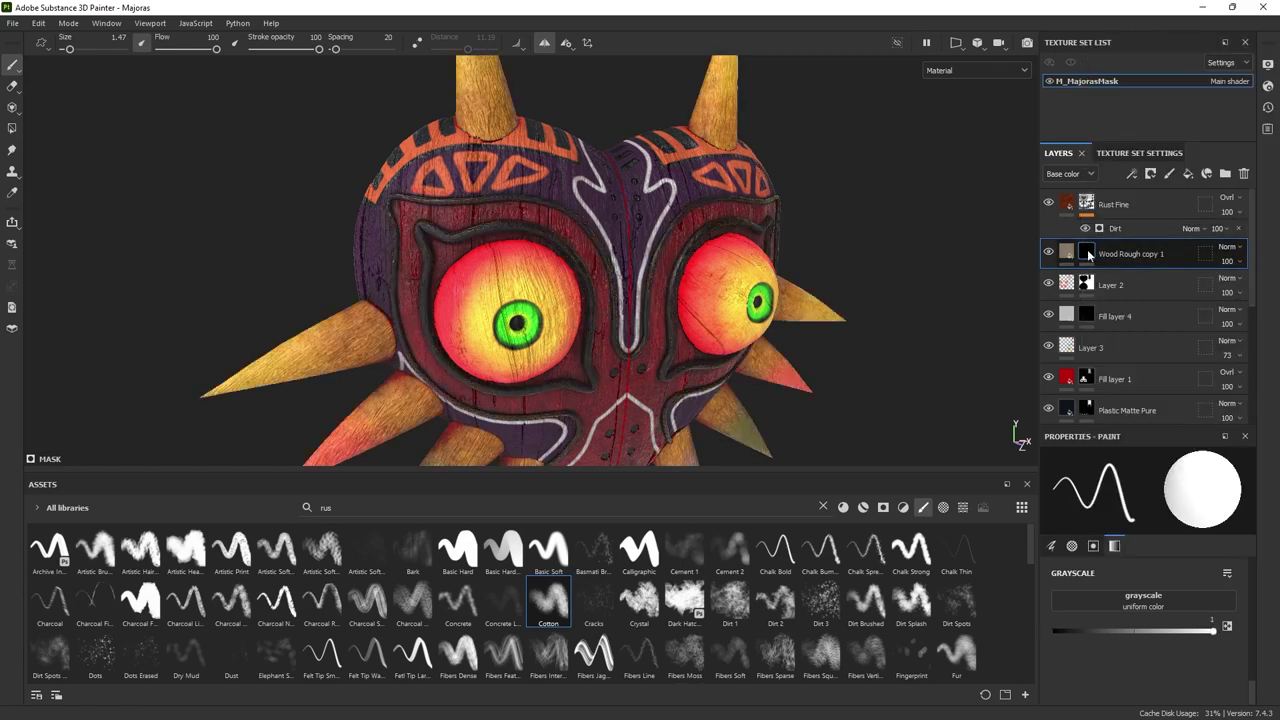
pyautogui.rightClick(1087, 251)
pyautogui.click(1131, 429)
pyautogui.click(1136, 495)
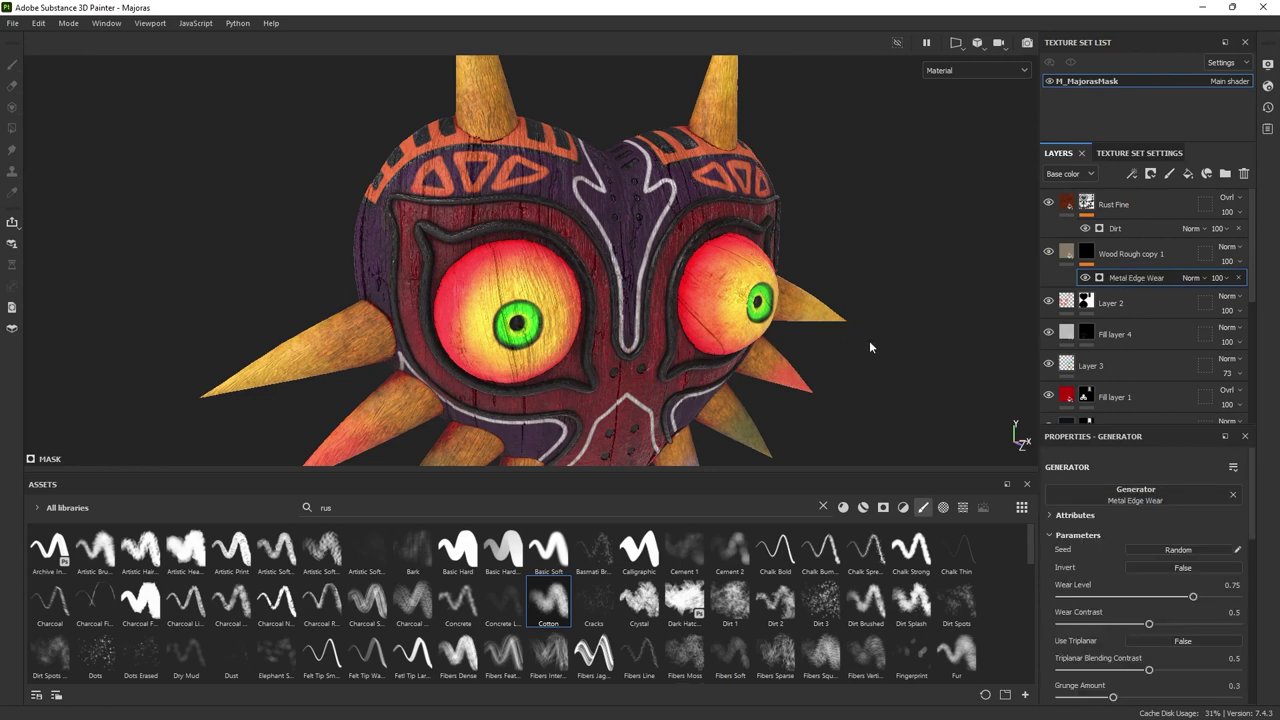
# - Raise the Metal Edge Wear generator's wear level to 0.94 on the Wood Rough copy's mask
pyautogui.keyDown('alt'); pyautogui.moveTo(899, 341); pyautogui.dragTo(648, 271); pyautogui.keyUp('alt')
pyautogui.keyDown('alt'); pyautogui.moveTo(648, 271); pyautogui.dragTo(950, 400, button='right'); pyautogui.keyUp('alt')
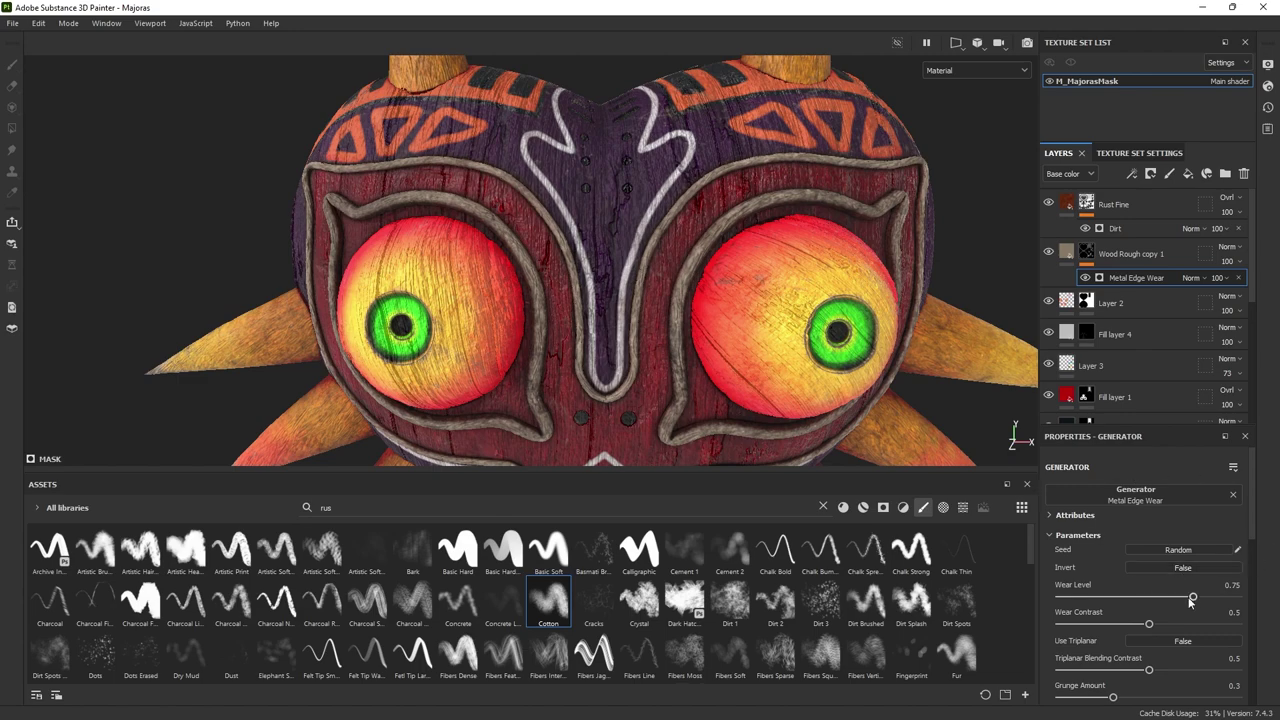
pyautogui.moveTo(1196, 597); pyautogui.dragTo(1224, 597)
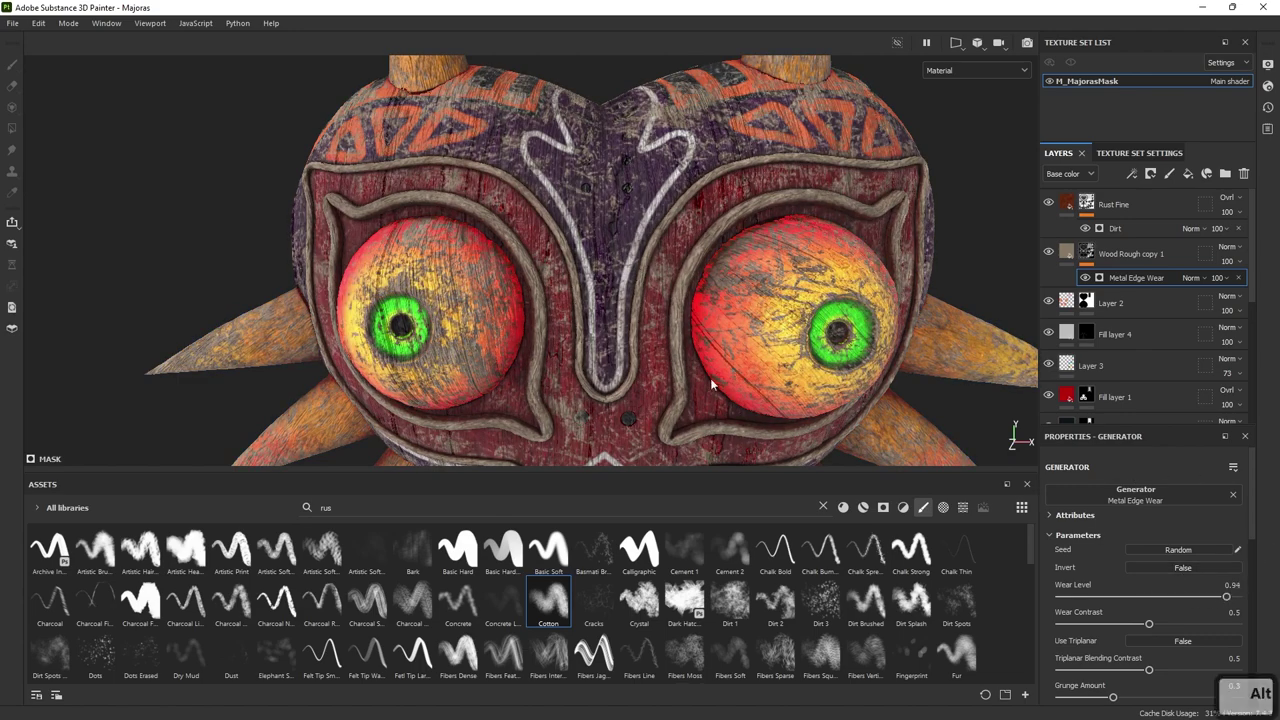
# - Examine the edge wear on the eyes, horns and forehead of the mask from several angles and distances
pyautogui.keyDown('alt'); pyautogui.moveTo(811, 412); pyautogui.dragTo(930, 412); pyautogui.keyUp('alt')
pyautogui.keyDown('alt'); pyautogui.moveTo(930, 412); pyautogui.dragTo(900, 400, button='right'); pyautogui.keyUp('alt')
pyautogui.keyDown('alt'); pyautogui.moveTo(900, 400); pyautogui.dragTo(830, 408); pyautogui.keyUp('alt')
pyautogui.keyDown('alt'); pyautogui.moveTo(830, 408); pyautogui.dragTo(900, 404, button='right'); pyautogui.keyUp('alt')
pyautogui.keyDown('alt'); pyautogui.moveTo(900, 404); pyautogui.dragTo(792, 370); pyautogui.keyUp('alt')
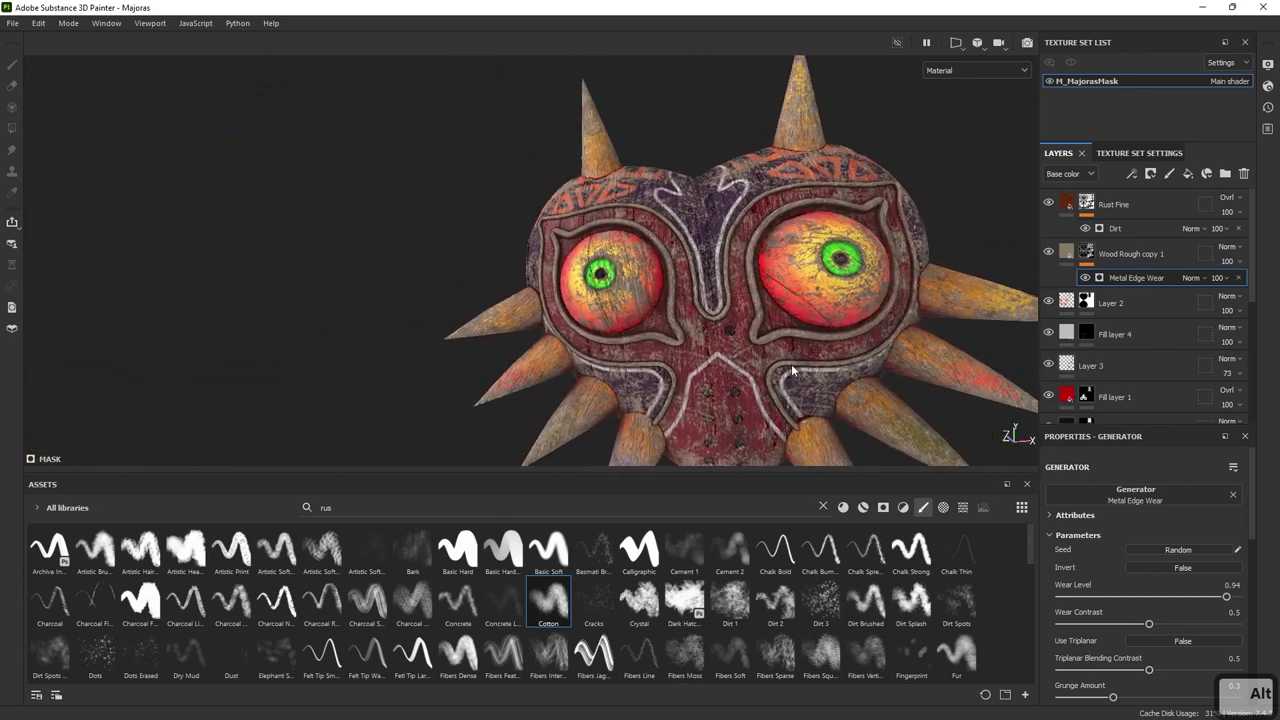
pyautogui.keyDown('alt'); pyautogui.moveTo(967, 439); pyautogui.dragTo(839, 385); pyautogui.keyUp('alt')
pyautogui.keyDown('alt'); pyautogui.moveTo(839, 385); pyautogui.dragTo(728, 358, button='right'); pyautogui.keyUp('alt')
pyautogui.keyDown('alt'); pyautogui.moveTo(913, 287); pyautogui.dragTo(847, 230); pyautogui.keyUp('alt')
pyautogui.keyDown('alt'); pyautogui.moveTo(847, 230); pyautogui.dragTo(801, 279, button='middle'); pyautogui.keyUp('alt')
pyautogui.keyDown('alt'); pyautogui.moveTo(801, 279); pyautogui.dragTo(995, 293, button='right'); pyautogui.keyUp('alt')
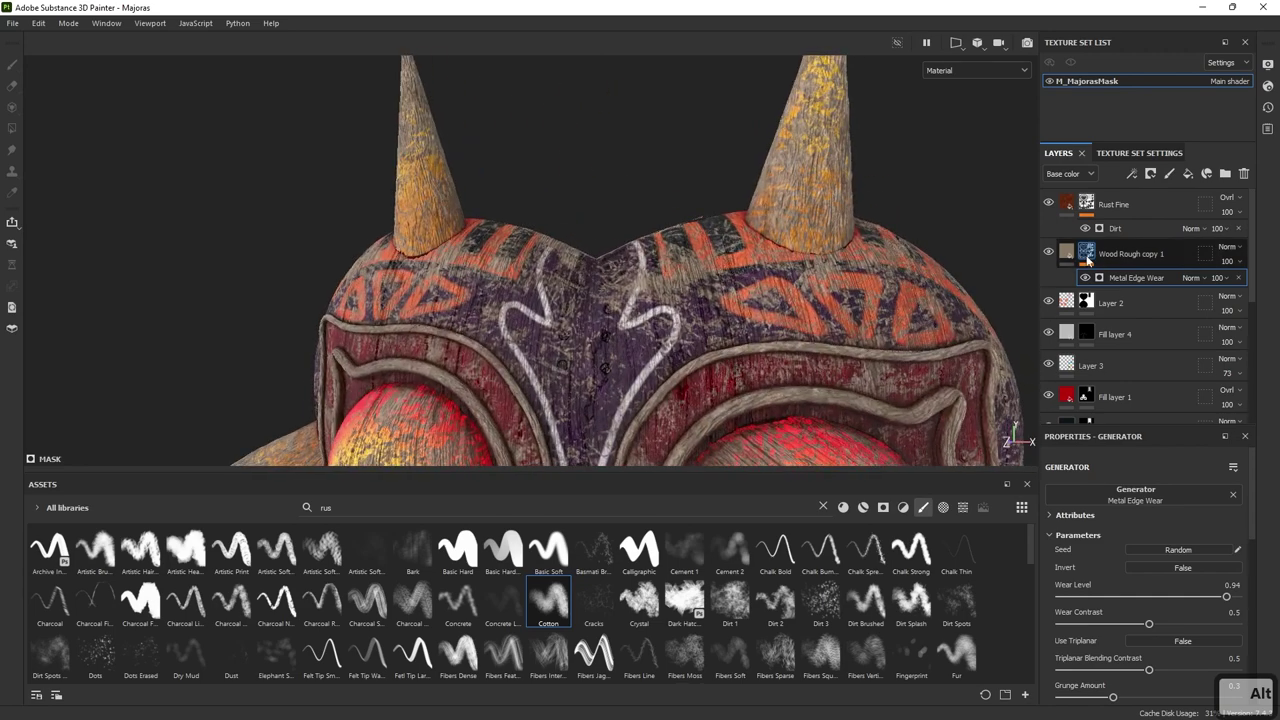
# - Turn off the height channel in the Wood Rough copy's material and check the mask's surface
pyautogui.click(1067, 253)
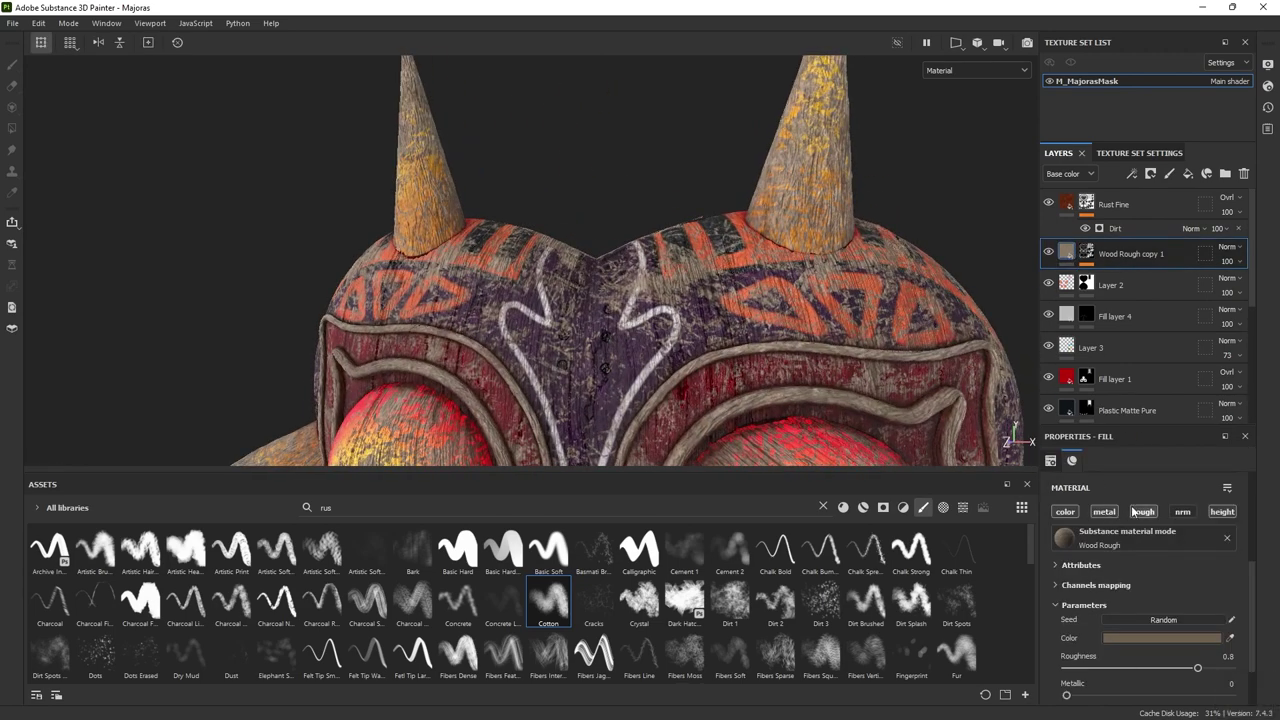
pyautogui.keyDown('alt'); pyautogui.moveTo(838, 264); pyautogui.dragTo(697, 344, button='right'); pyautogui.keyUp('alt')
pyautogui.keyDown('alt'); pyautogui.moveTo(697, 344); pyautogui.dragTo(680, 280); pyautogui.keyUp('alt')
pyautogui.keyDown('alt'); pyautogui.moveTo(690, 285); pyautogui.dragTo(695, 311, button='right'); pyautogui.keyUp('alt')
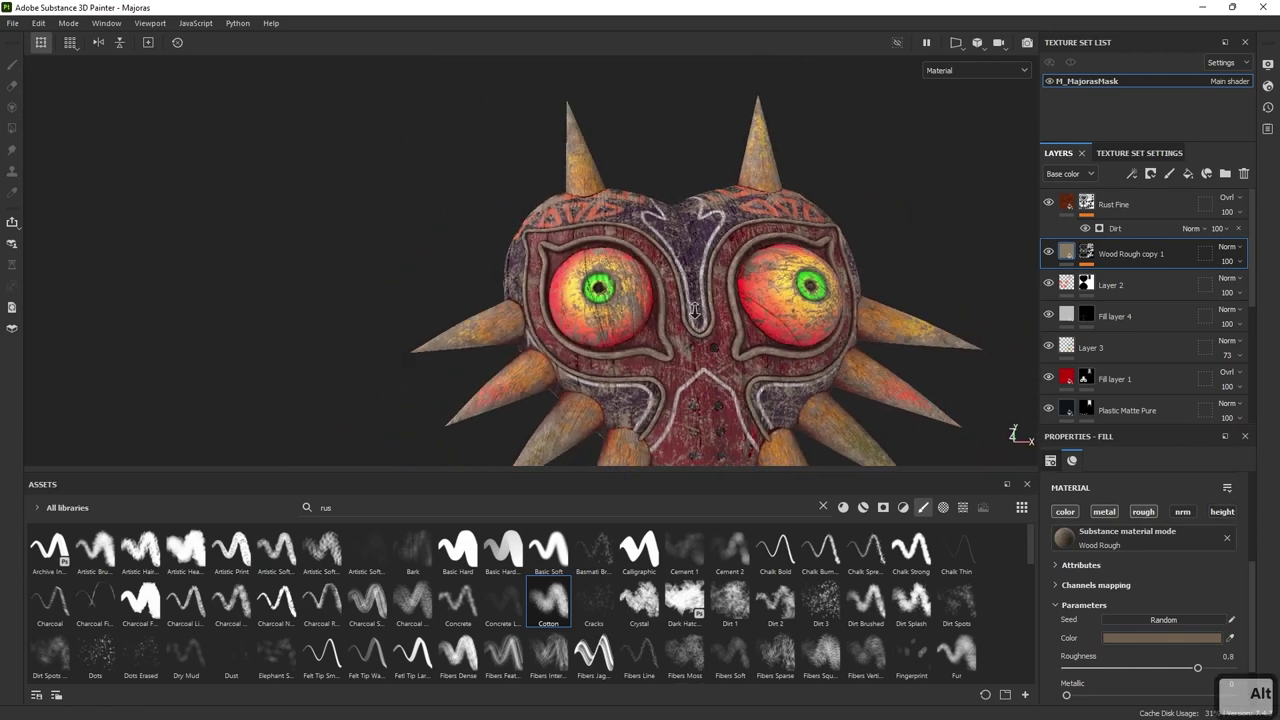
pyautogui.keyDown('alt'); pyautogui.moveTo(695, 310); pyautogui.dragTo(725, 348); pyautogui.keyUp('alt')
pyautogui.keyDown('alt'); pyautogui.moveTo(719, 345); pyautogui.dragTo(640, 275, button='middle'); pyautogui.keyUp('alt')
pyautogui.keyDown('alt'); pyautogui.moveTo(700, 320); pyautogui.dragTo(1010, 310, button='right'); pyautogui.keyUp('alt')
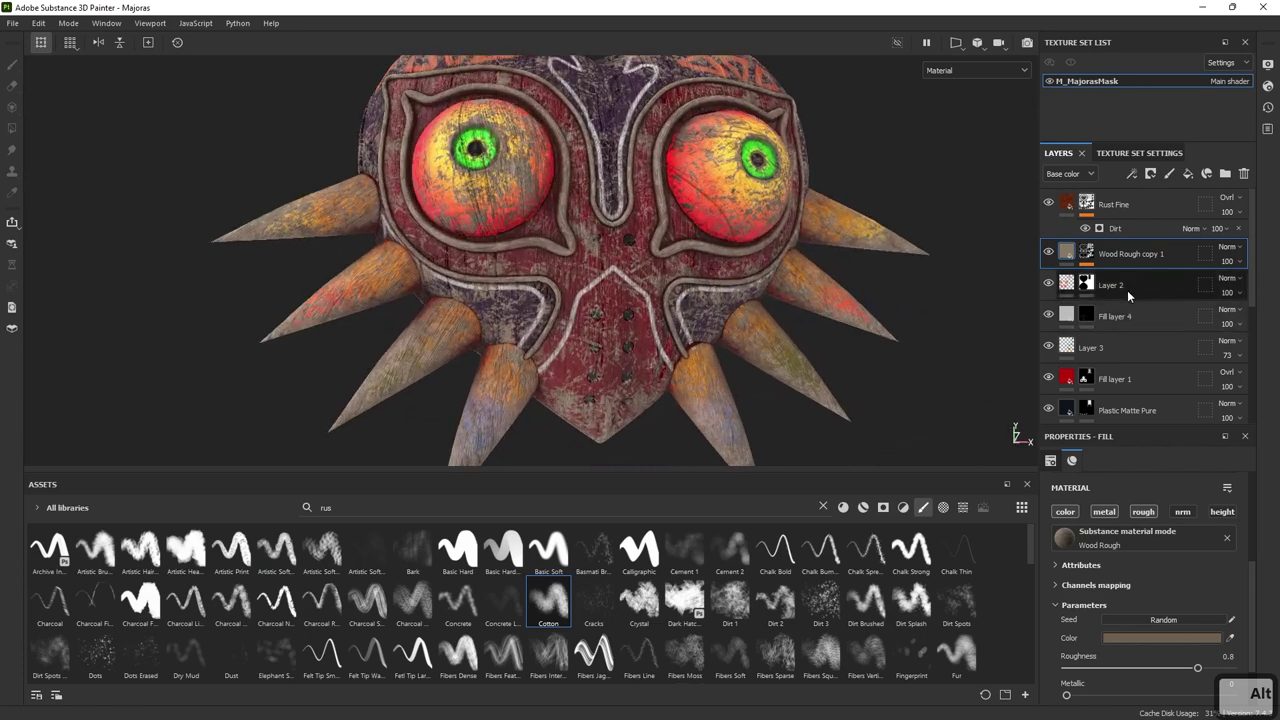
# - Set the Wood Rough copy's colour to a greyish brown (746859)
pyautogui.click(1131, 637)
pyautogui.moveTo(994, 425); pyautogui.dragTo(986, 419)
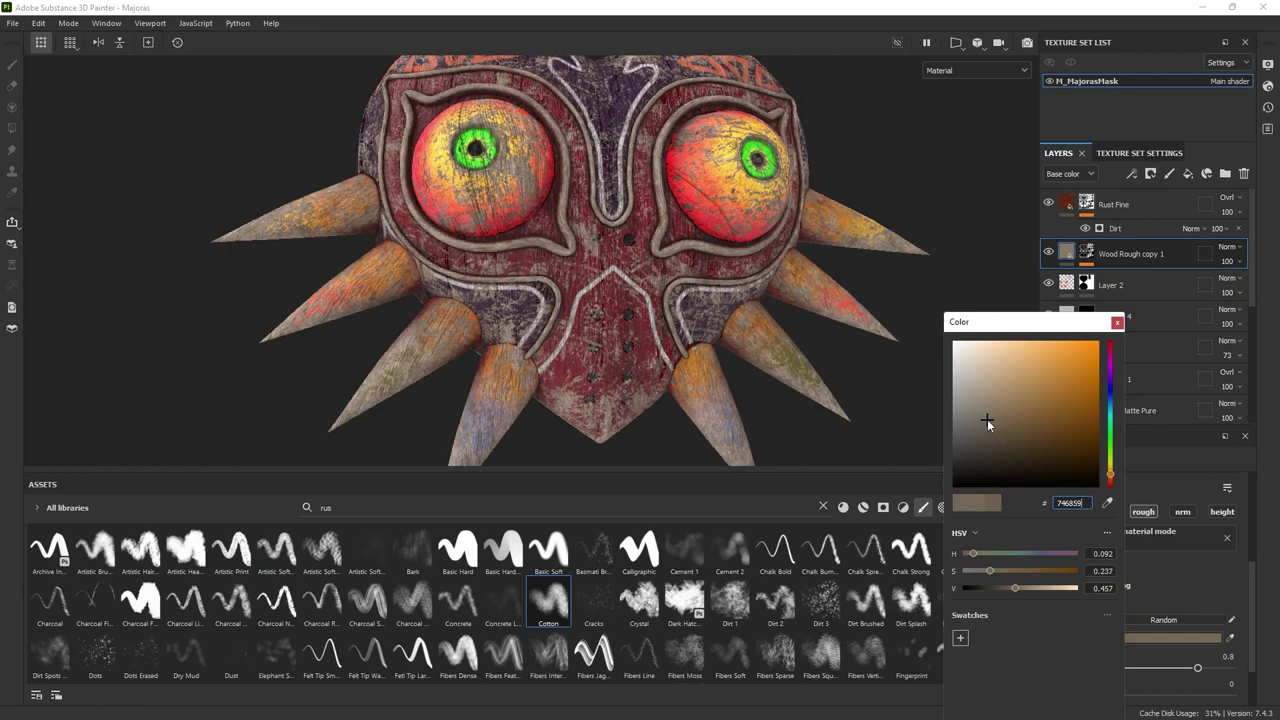
pyautogui.click(1117, 322)
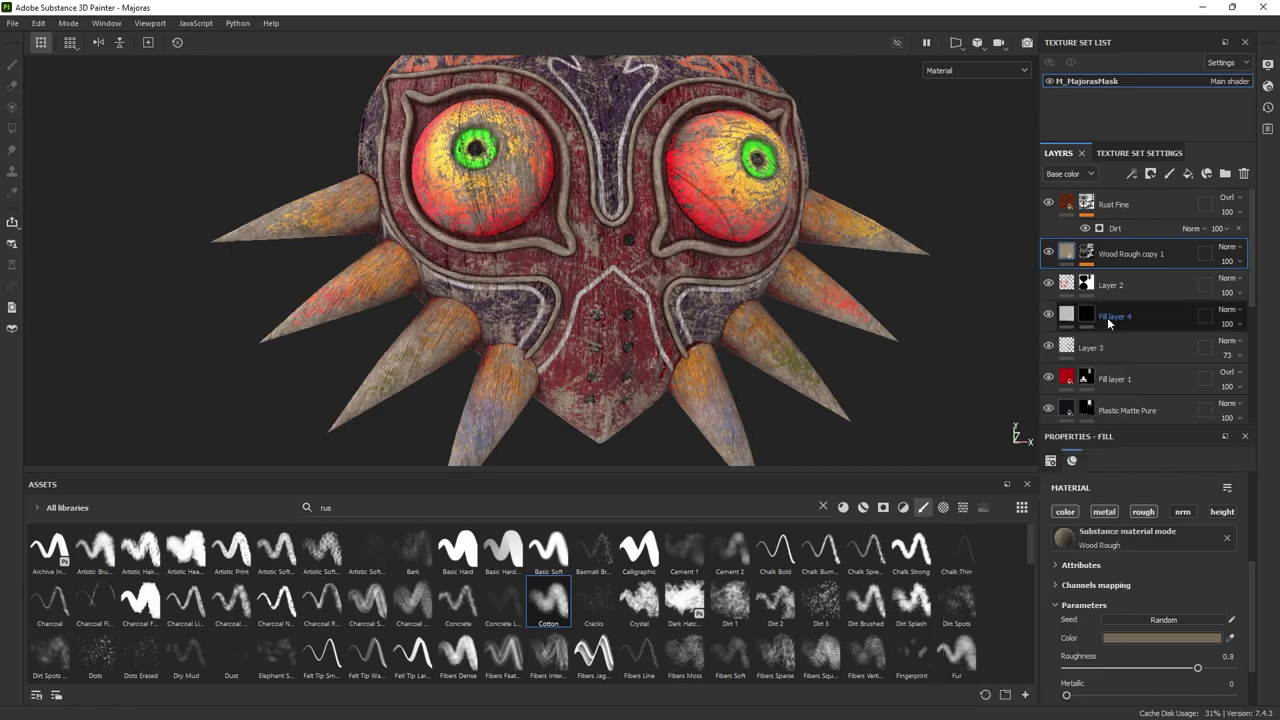
# - Add a fill to the Wood Rough copy's mask and assign the Clouds 3 procedural texture to it
pyautogui.rightClick(1081, 255)
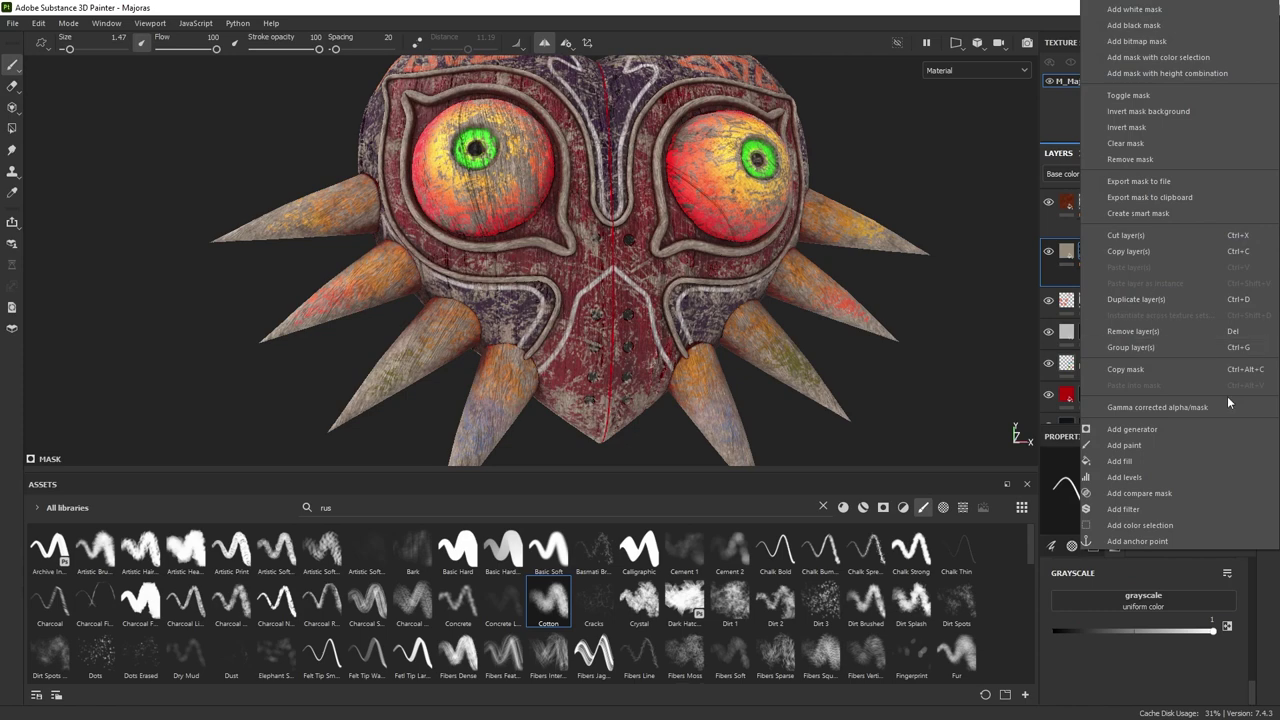
pyautogui.click(1128, 461)
pyautogui.click(1149, 514)
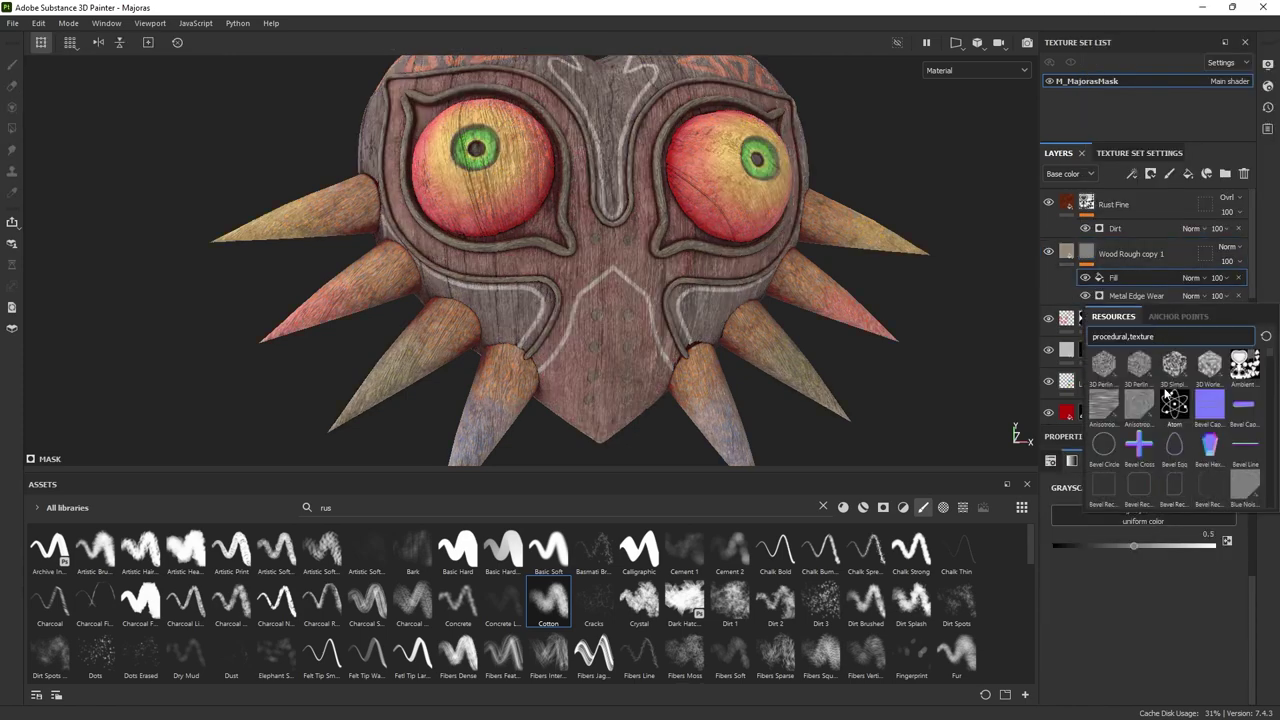
pyautogui.write('cloud')
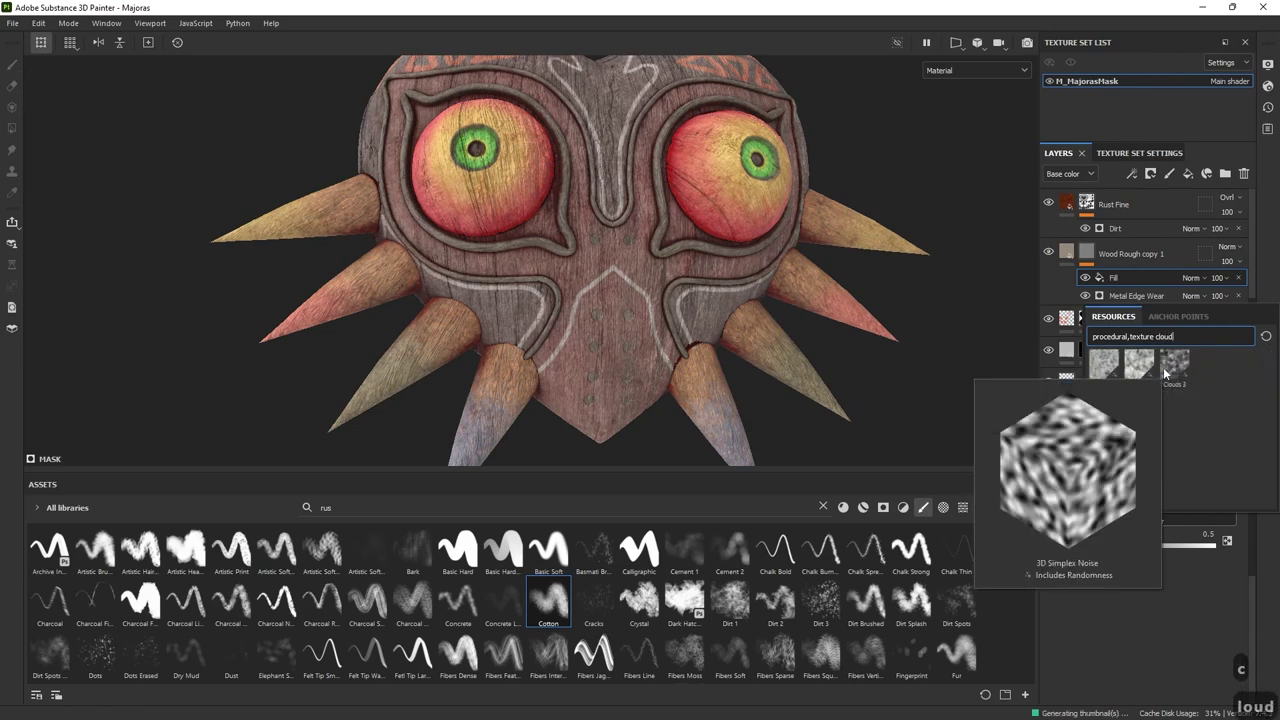
pyautogui.click(1176, 363)
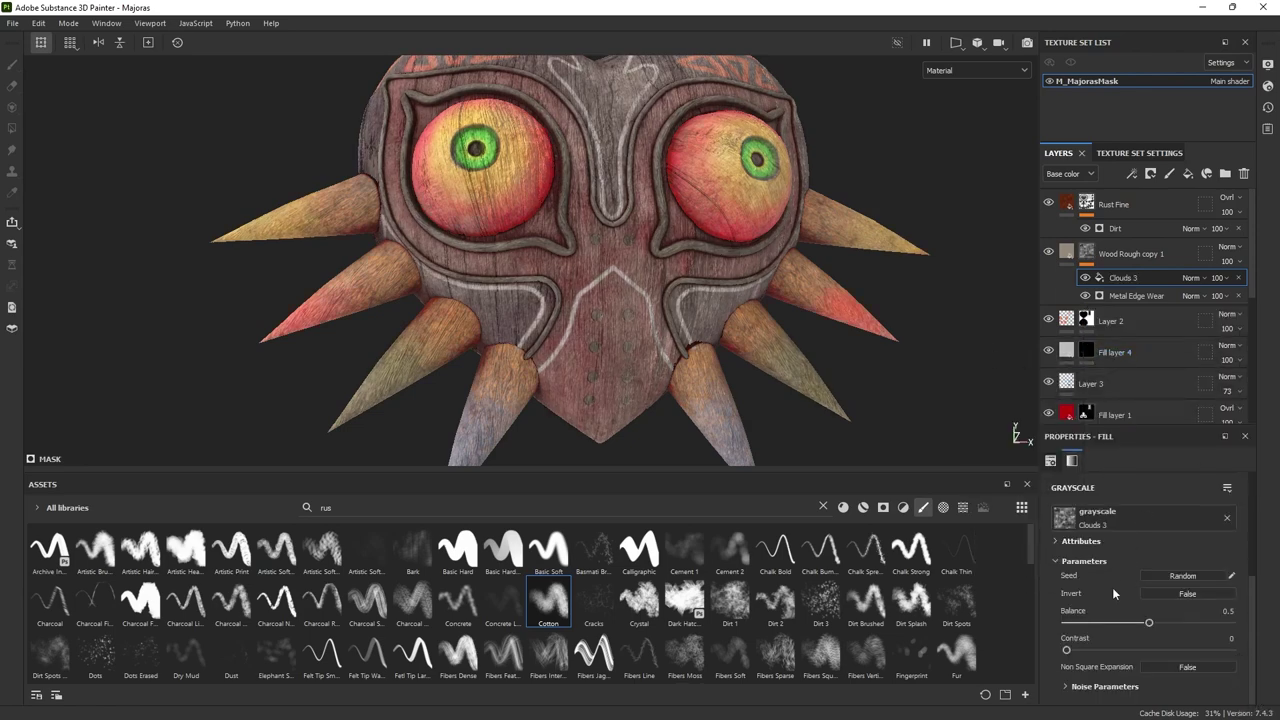
# - Set the Clouds 3 fill to Multiply blending, with its balance at 0.52 and its contrast at 1
pyautogui.moveTo(1197, 624); pyautogui.dragTo(1165, 623)
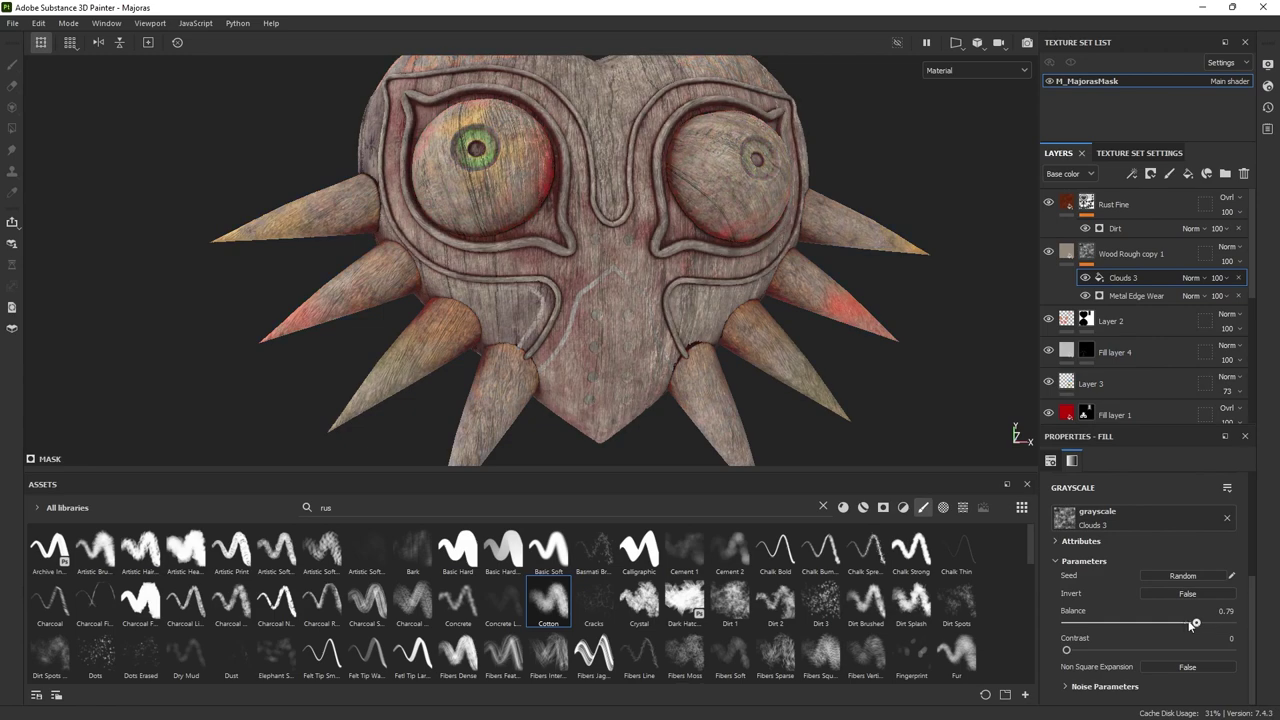
pyautogui.click(1167, 650)
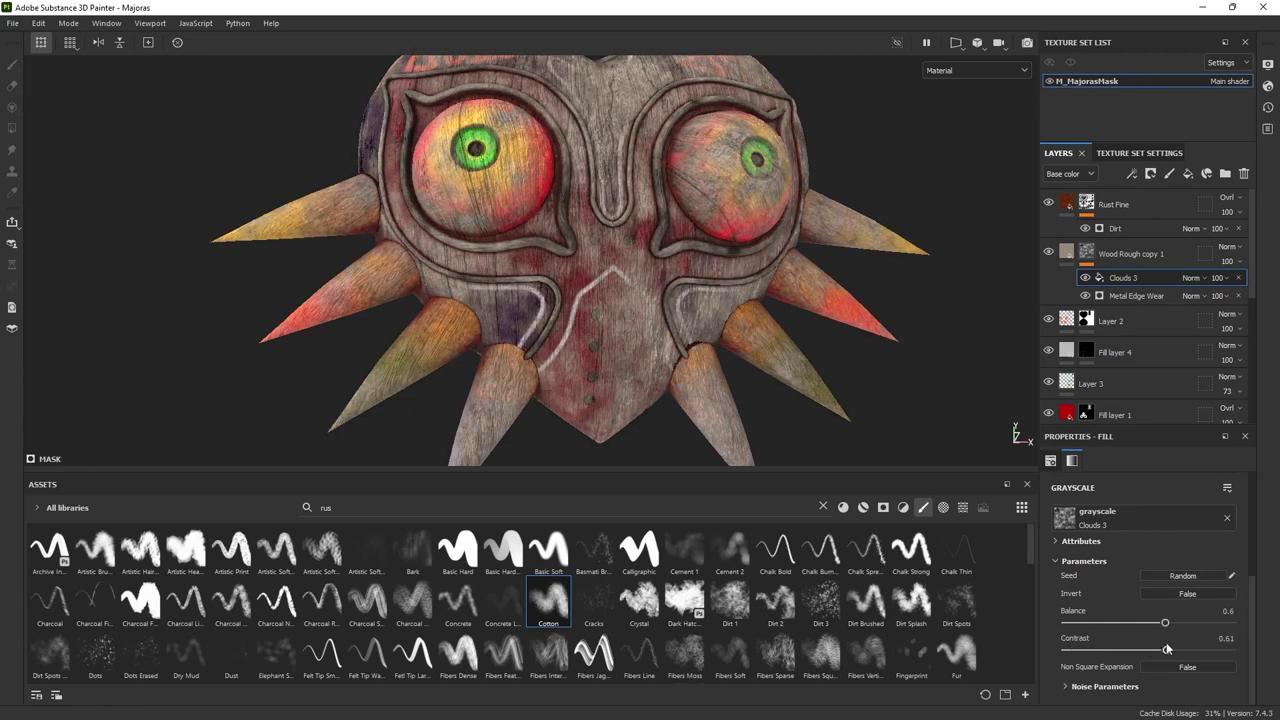
pyautogui.moveTo(1143, 626); pyautogui.dragTo(1152, 623)
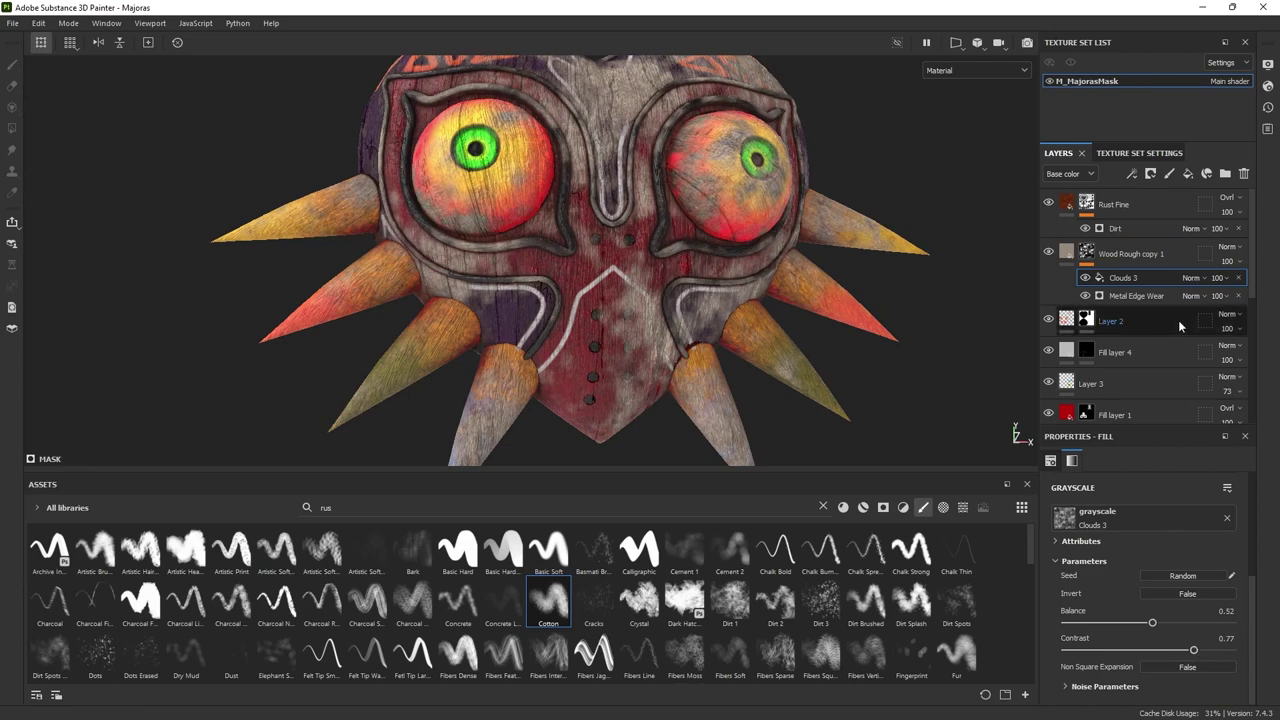
pyautogui.click(1192, 277)
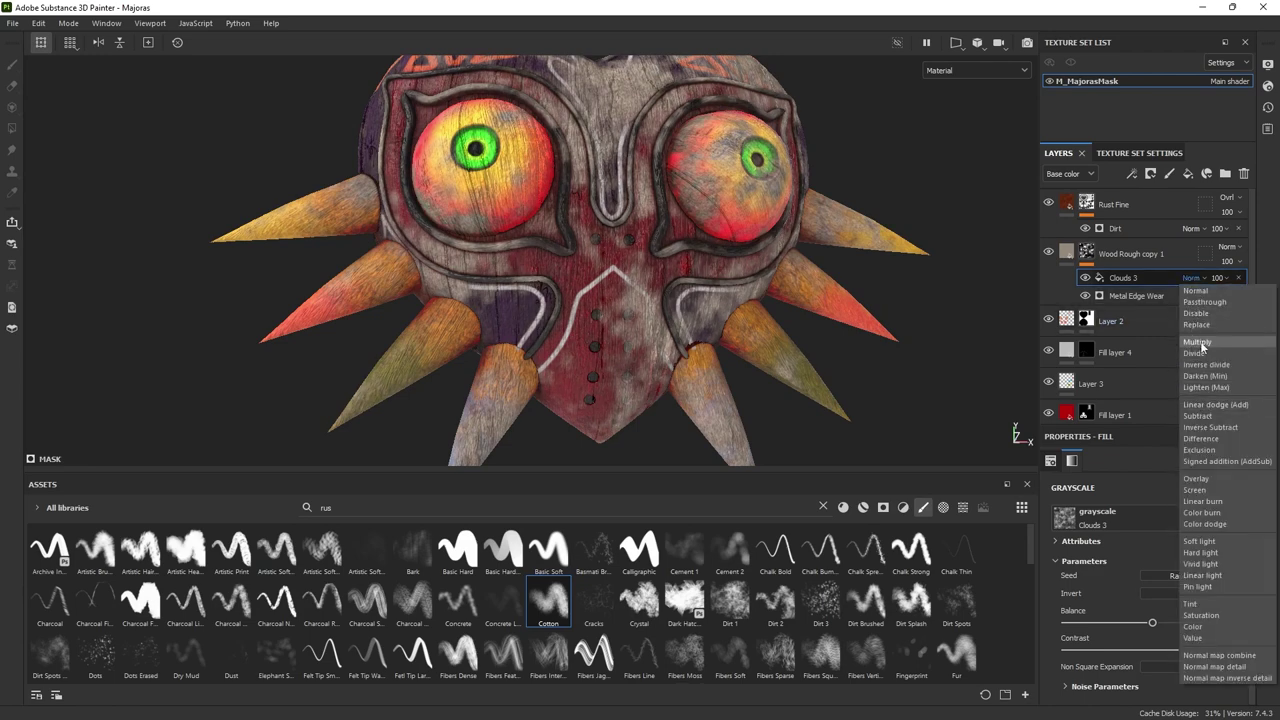
pyautogui.click(1197, 342)
pyautogui.keyDown('alt'); pyautogui.moveTo(928, 269); pyautogui.dragTo(840, 370); pyautogui.keyUp('alt')
pyautogui.keyDown('alt'); pyautogui.moveTo(840, 370); pyautogui.dragTo(875, 300, button='right'); pyautogui.keyUp('alt')
pyautogui.keyDown('alt'); pyautogui.moveTo(875, 300); pyautogui.dragTo(855, 385, button='middle'); pyautogui.keyUp('alt')
pyautogui.keyDown('alt'); pyautogui.moveTo(855, 385); pyautogui.dragTo(844, 277, button='right'); pyautogui.keyUp('alt')
pyautogui.keyDown('alt'); pyautogui.moveTo(844, 277); pyautogui.dragTo(892, 262, button='middle'); pyautogui.keyUp('alt')
pyautogui.keyDown('alt'); pyautogui.moveTo(892, 262); pyautogui.dragTo(930, 398, button='right'); pyautogui.keyUp('alt')
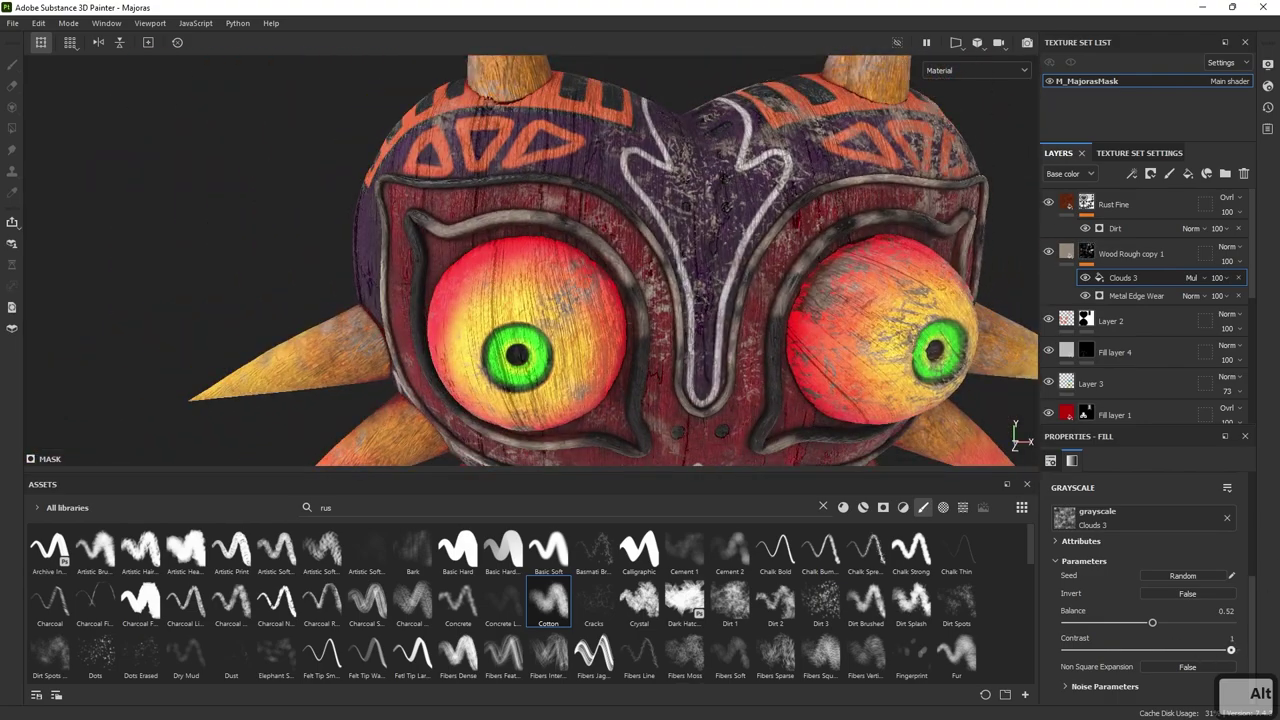
# - Adjust the Clouds 3 fill's balance to 0.58, checking the wear's coverage across the mask
pyautogui.scroll(3, 1081, 556)
pyautogui.moveTo(1126, 566); pyautogui.dragTo(1128, 568)
pyautogui.scroll(-2, 1087, 599)
pyautogui.scroll(-1, 1137, 659)
pyautogui.moveTo(1124, 663); pyautogui.dragTo(1172, 664)
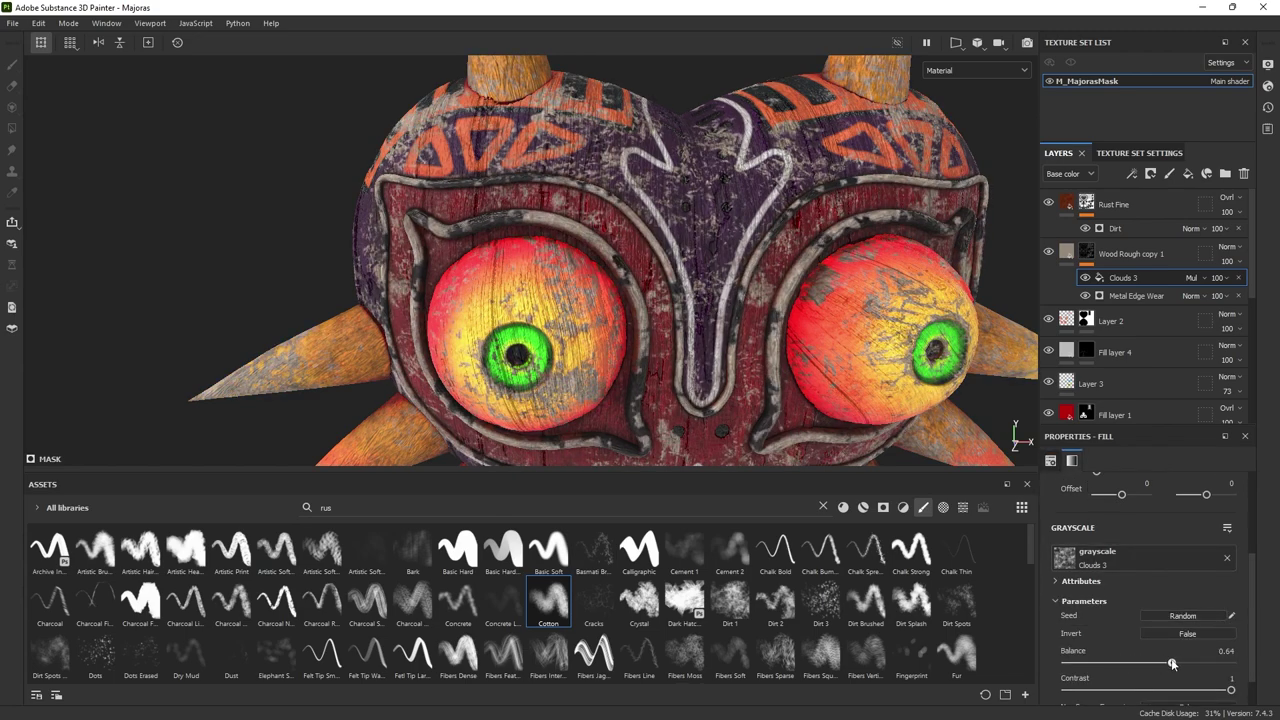
pyautogui.keyDown('alt'); pyautogui.moveTo(830, 352); pyautogui.dragTo(898, 297); pyautogui.keyUp('alt')
pyautogui.keyDown('alt'); pyautogui.moveTo(898, 297); pyautogui.dragTo(697, 277, button='right'); pyautogui.keyUp('alt')
pyautogui.keyDown('alt'); pyautogui.moveTo(751, 329); pyautogui.dragTo(762, 235, button='middle'); pyautogui.keyUp('alt')
pyautogui.keyDown('alt'); pyautogui.moveTo(762, 235); pyautogui.dragTo(800, 238, button='right'); pyautogui.keyUp('alt')
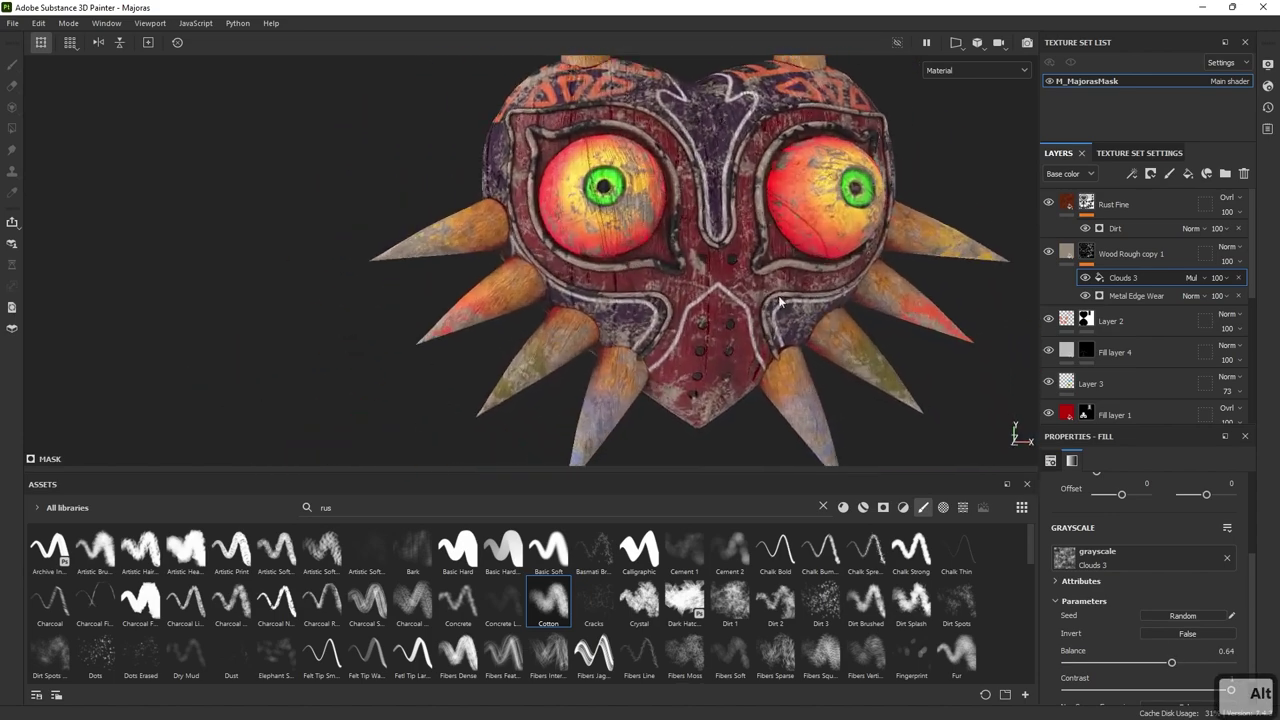
pyautogui.keyDown('alt'); pyautogui.moveTo(800, 238); pyautogui.dragTo(800, 291, button='middle'); pyautogui.keyUp('alt')
pyautogui.moveTo(1171, 663); pyautogui.dragTo(1165, 663)
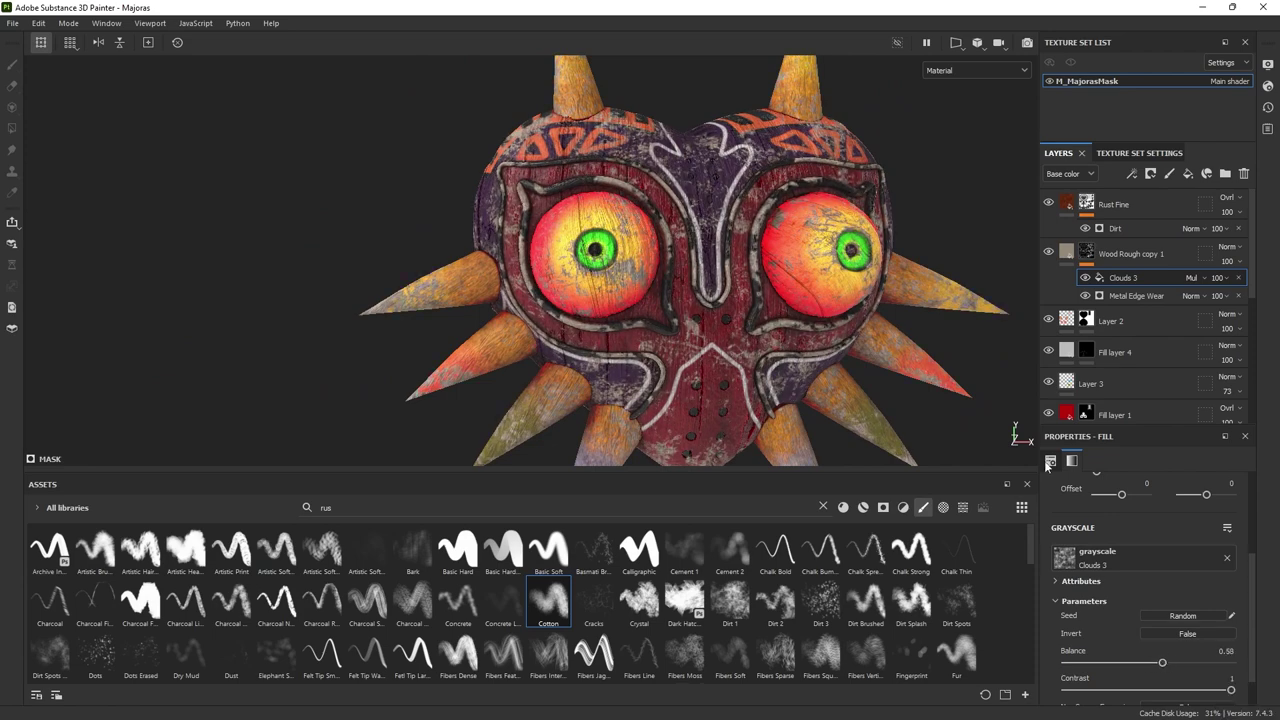
# - Set the Wood Rough copy's blending mode to Linear dodge (Add) and its opacity to 54
pyautogui.click(1228, 247)
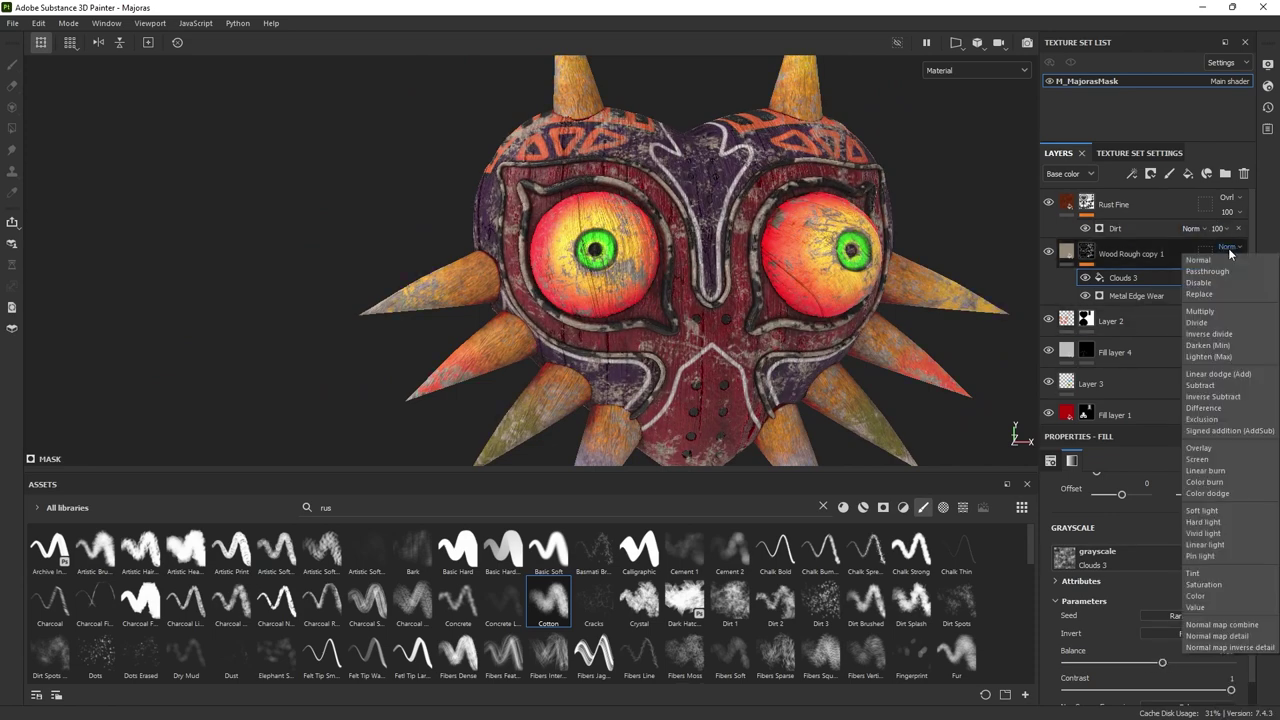
pyautogui.click(1212, 374)
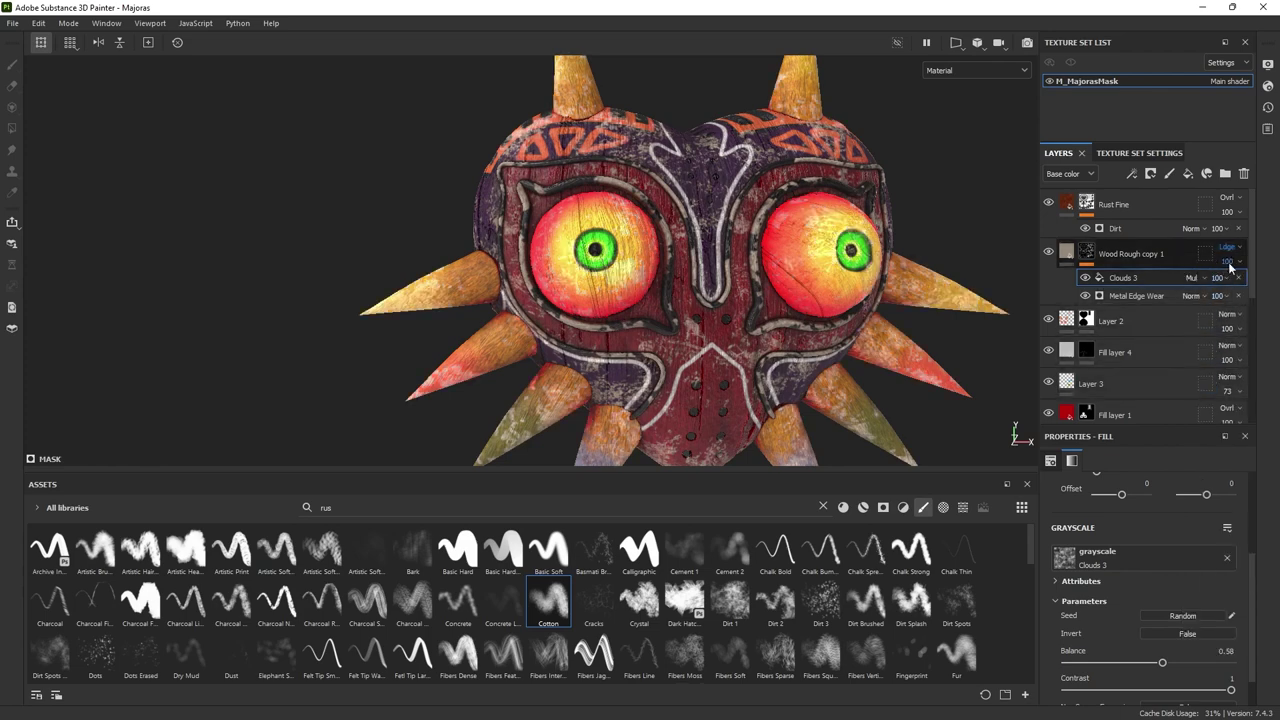
pyautogui.moveTo(1271, 286); pyautogui.dragTo(1245, 286)
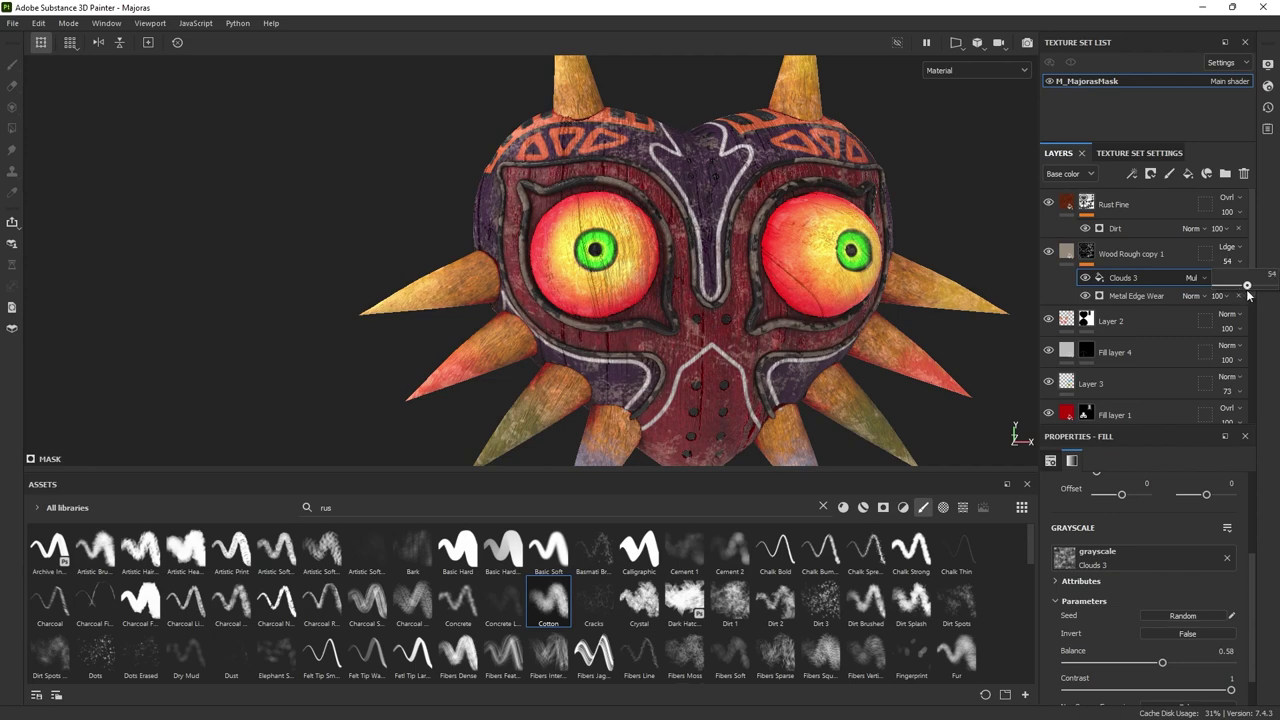
# - Add a paint effect to the Wood Rough copy's mask and make the brush the active tool
pyautogui.rightClick(1086, 256)
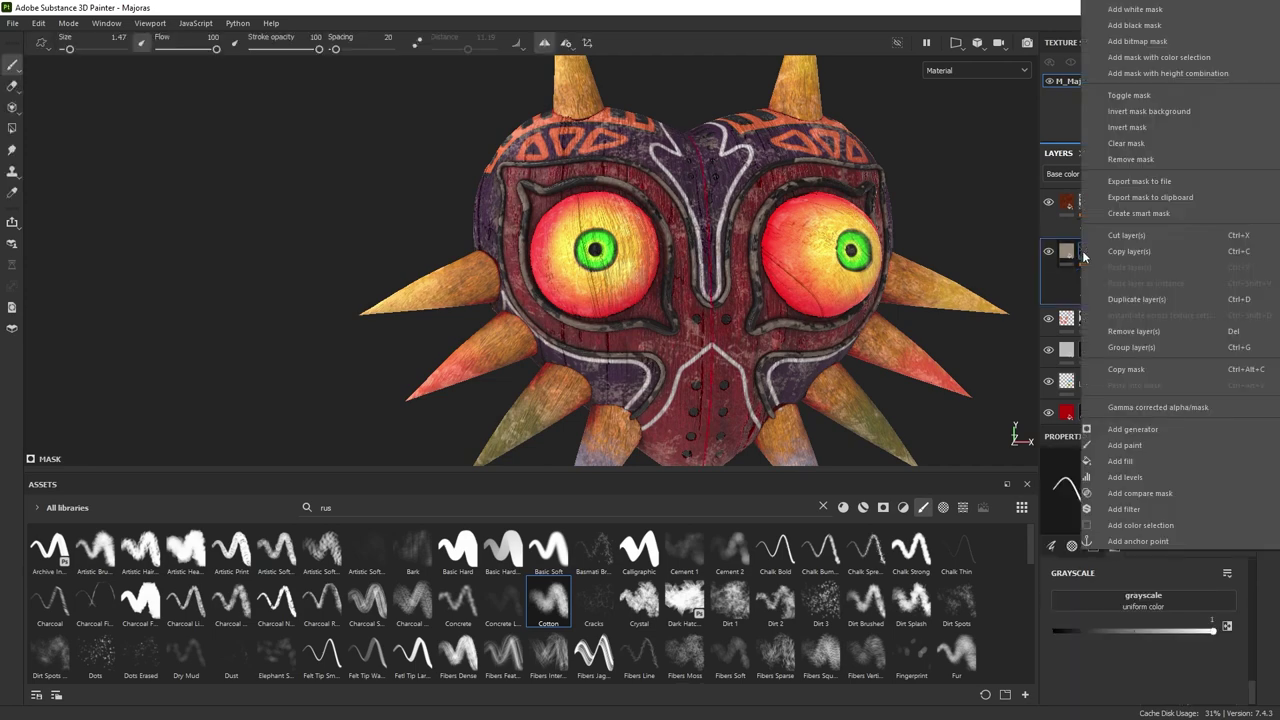
pyautogui.click(1135, 446)
pyautogui.press('4')
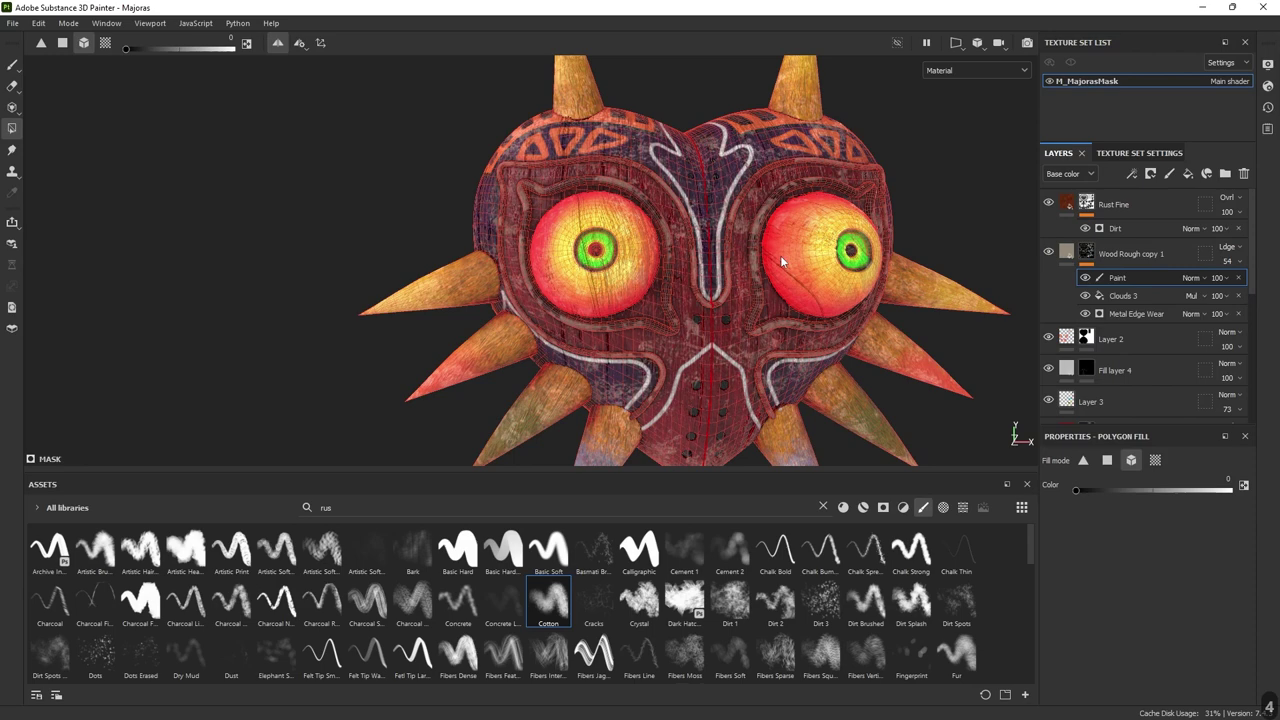
pyautogui.press('1')
# - Examine the lightened wear on the face, chin and spikes from different angles and distances
pyautogui.moveTo(748, 251)
pyautogui.keyDown('alt'); pyautogui.mouseDown()
pyautogui.moveTo(773, 302)
pyautogui.moveTo(760, 298)
pyautogui.mouseUp(); pyautogui.keyUp('alt')
pyautogui.keyDown('alt'); pyautogui.moveTo(836, 275); pyautogui.dragTo(795, 445, button='right'); pyautogui.keyUp('alt')
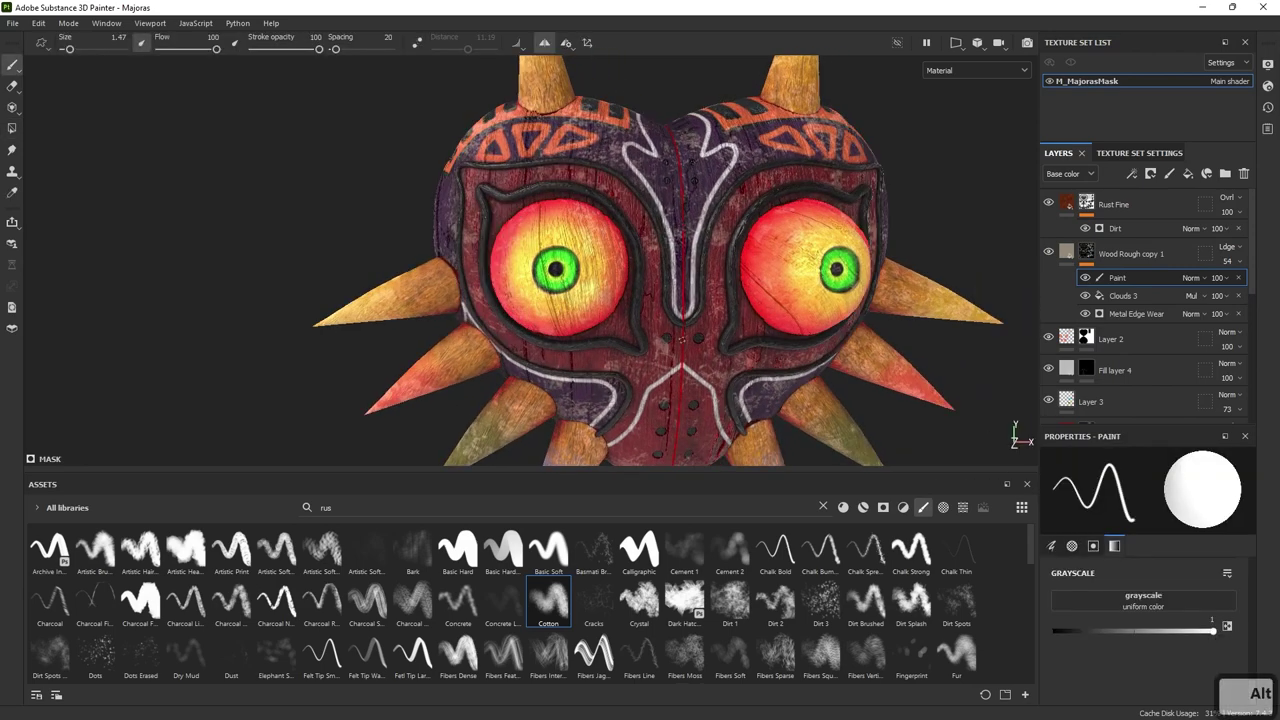
pyautogui.keyDown('alt'); pyautogui.moveTo(795, 445); pyautogui.dragTo(829, 258, button='middle'); pyautogui.keyUp('alt')
pyautogui.keyDown('alt'); pyautogui.moveTo(829, 258); pyautogui.dragTo(806, 262); pyautogui.keyUp('alt')
pyautogui.keyDown('alt'); pyautogui.moveTo(806, 262); pyautogui.dragTo(808, 384, button='middle'); pyautogui.keyUp('alt')
pyautogui.keyDown('alt'); pyautogui.moveTo(808, 384); pyautogui.dragTo(780, 380); pyautogui.keyUp('alt')
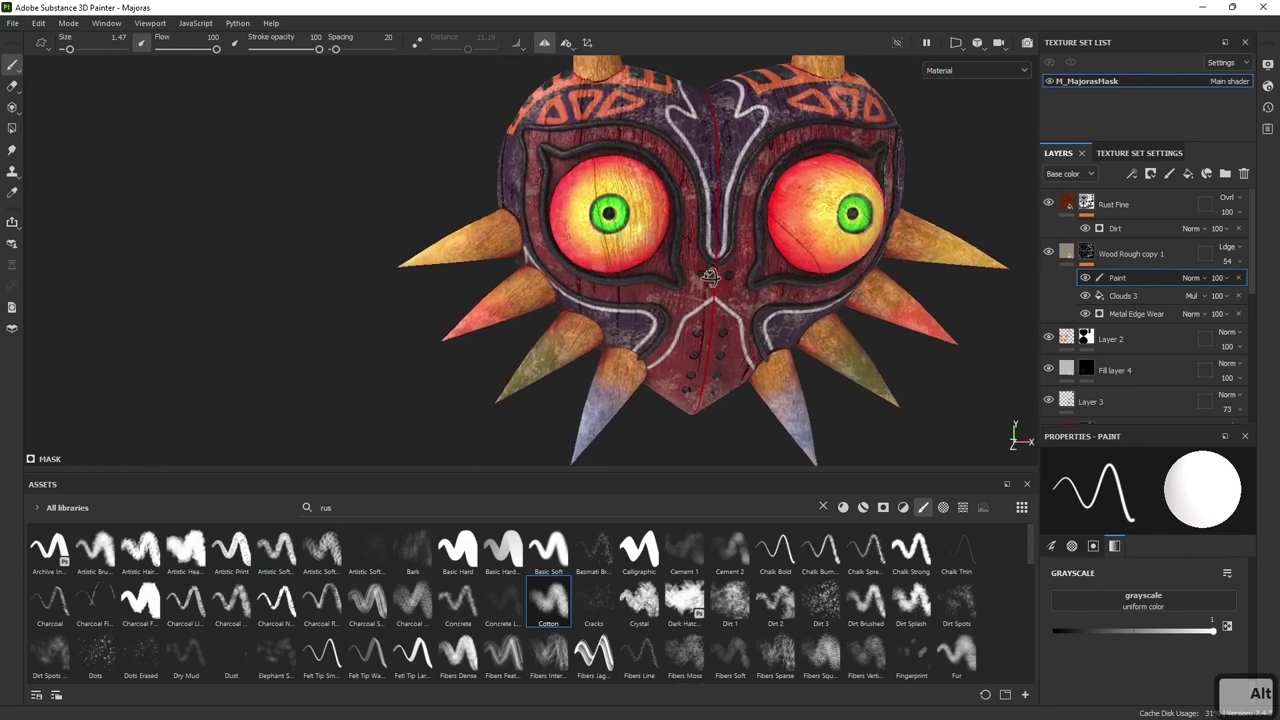
pyautogui.keyDown('alt'); pyautogui.moveTo(780, 380); pyautogui.dragTo(760, 430, button='right'); pyautogui.keyUp('alt')
pyautogui.keyDown('alt'); pyautogui.moveTo(760, 430); pyautogui.dragTo(728, 420); pyautogui.keyUp('alt')
pyautogui.keyDown('alt'); pyautogui.moveTo(773, 369); pyautogui.dragTo(748, 355); pyautogui.keyUp('alt')
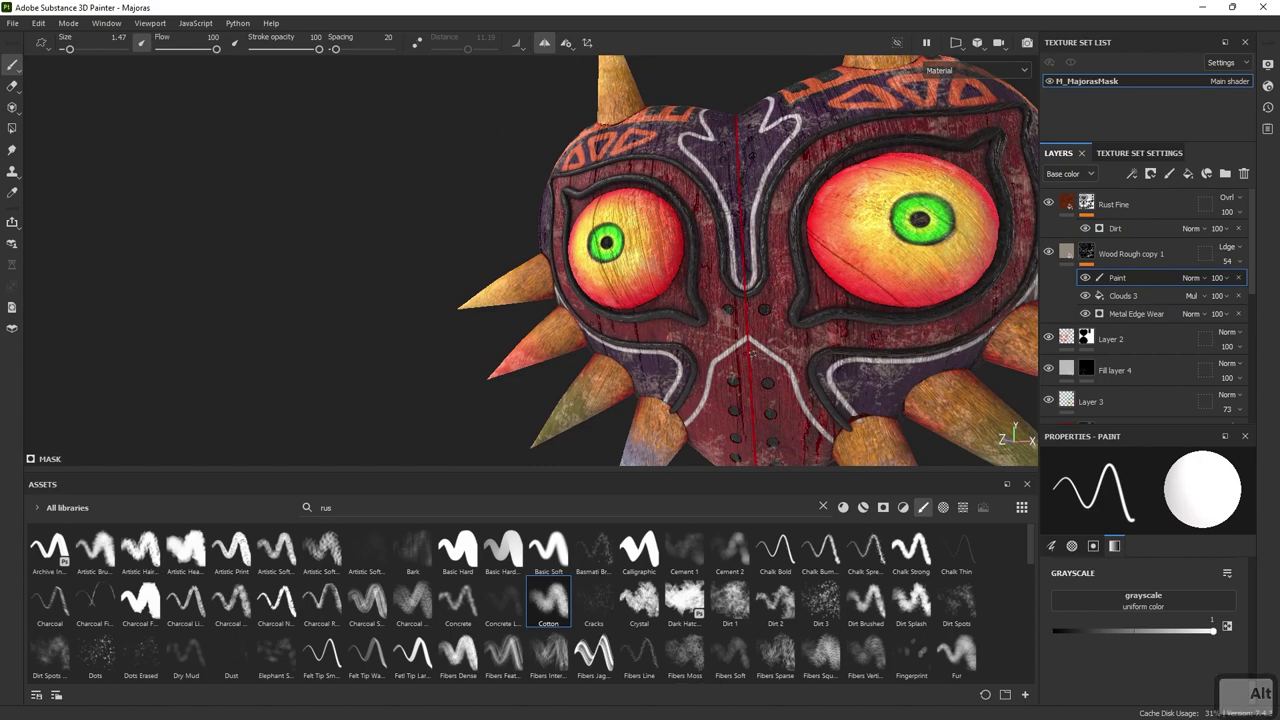
pyautogui.scroll(-3, 752, 354)
pyautogui.scroll(3, 752, 354)
pyautogui.keyDown('alt'); pyautogui.moveTo(752, 354); pyautogui.dragTo(935, 329); pyautogui.keyUp('alt')
pyautogui.keyDown('alt'); pyautogui.moveTo(864, 346); pyautogui.dragTo(824, 288, button='middle'); pyautogui.keyUp('alt')
# - Set the mask brush to black at size 15.47 with symmetry turned off
pyautogui.keyDown('ctrl'); pyautogui.moveTo(824, 288); pyautogui.dragTo(860, 288, button='right'); pyautogui.keyUp('ctrl')
pyautogui.moveTo(798, 332); pyautogui.dragTo(818, 372)
pyautogui.press('x')
pyautogui.keyDown('ctrl'); pyautogui.moveTo(803, 333); pyautogui.dragTo(805, 348, button='right'); pyautogui.keyUp('ctrl')
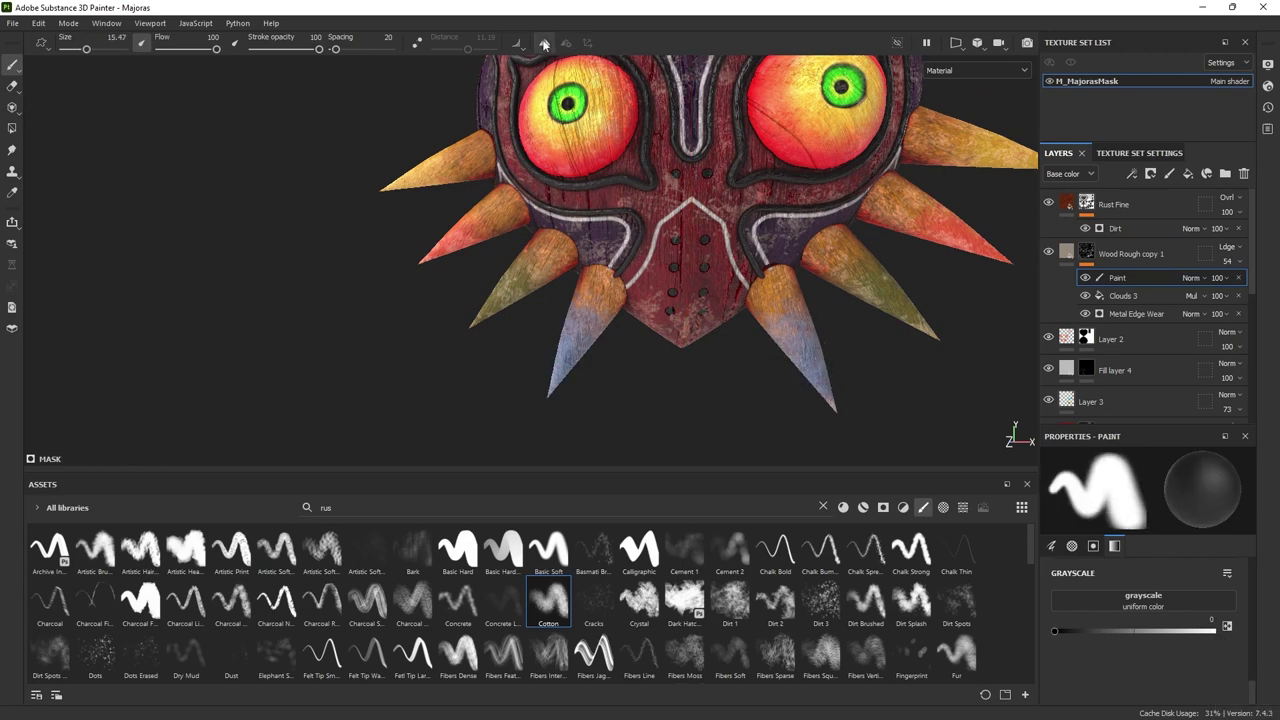
# - Compare the model with the Wood Rough copy hidden and shown, and inspect the whole mask from several angles
pyautogui.keyDown('alt'); pyautogui.moveTo(691, 251); pyautogui.dragTo(668, 241); pyautogui.keyUp('alt')
pyautogui.keyDown('alt'); pyautogui.moveTo(733, 108); pyautogui.dragTo(698, 236, button='middle'); pyautogui.keyUp('alt')
pyautogui.keyDown('alt'); pyautogui.moveTo(719, 177); pyautogui.dragTo(737, 117); pyautogui.keyUp('alt')
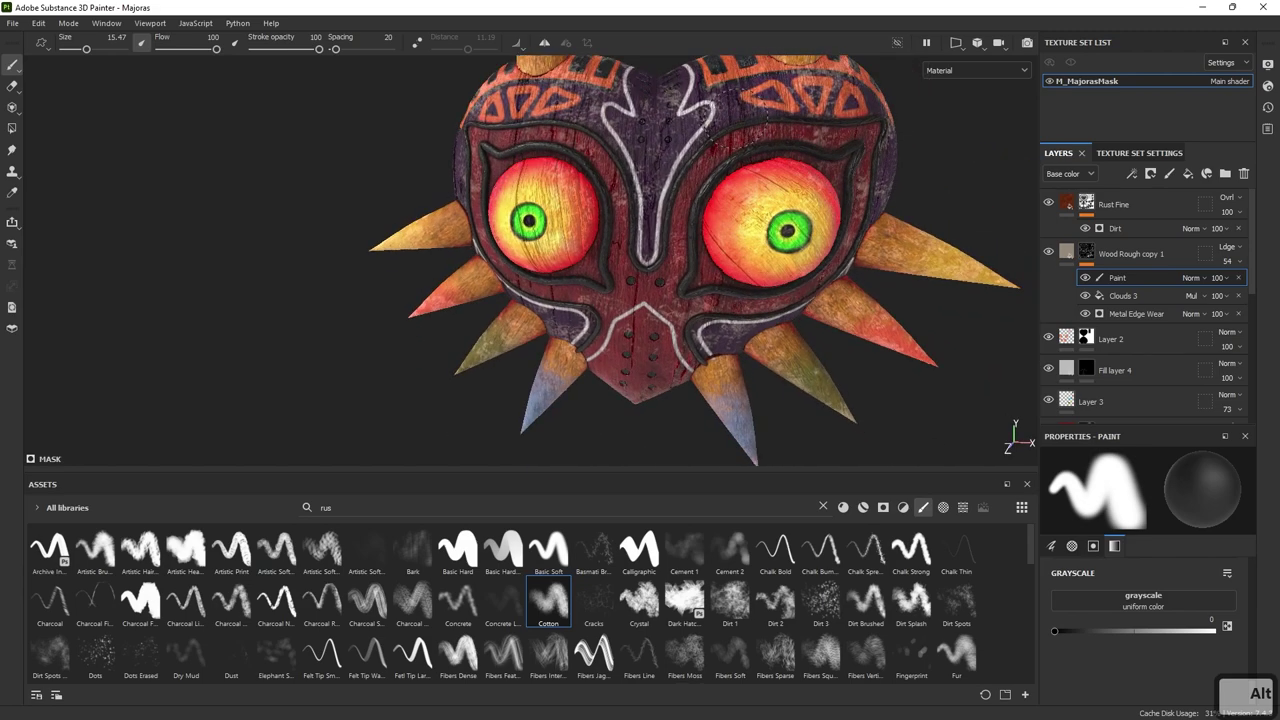
pyautogui.click(1047, 253)
pyautogui.click(1047, 253)
pyautogui.keyDown('alt'); pyautogui.moveTo(950, 240); pyautogui.dragTo(665, 297); pyautogui.keyUp('alt')
pyautogui.click(1048, 253)
pyautogui.click(1048, 253)
pyautogui.scroll(4, 703, 257)
pyautogui.scroll(-3, 548, 245)
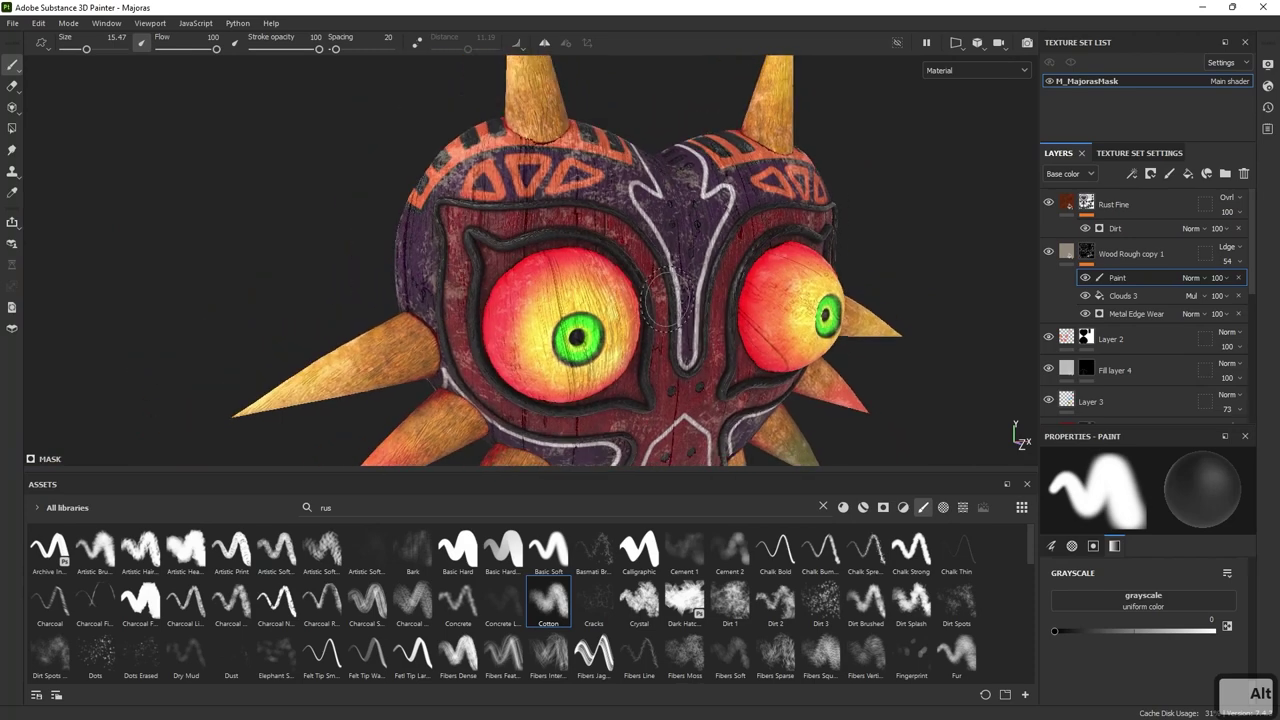
pyautogui.keyDown('alt'); pyautogui.moveTo(762, 340); pyautogui.dragTo(600, 265, button='right'); pyautogui.keyUp('alt')
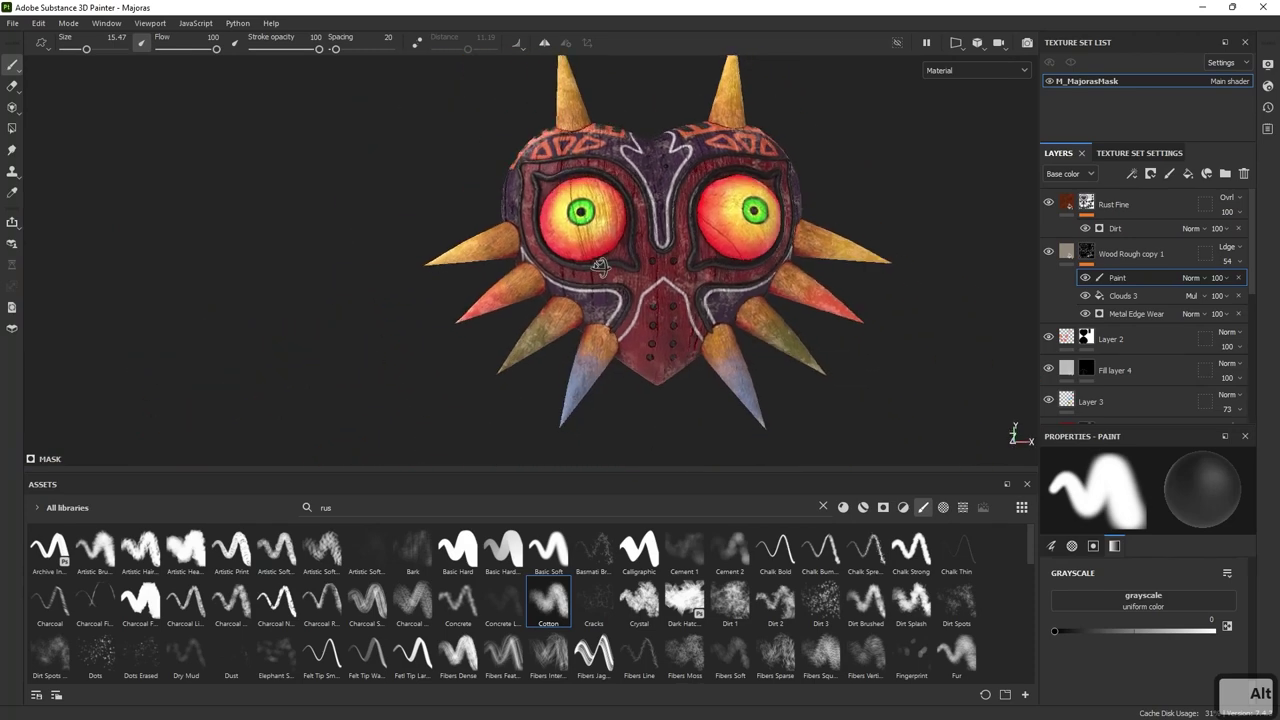
pyautogui.keyDown('alt'); pyautogui.moveTo(709, 300); pyautogui.dragTo(636, 308); pyautogui.keyUp('alt')
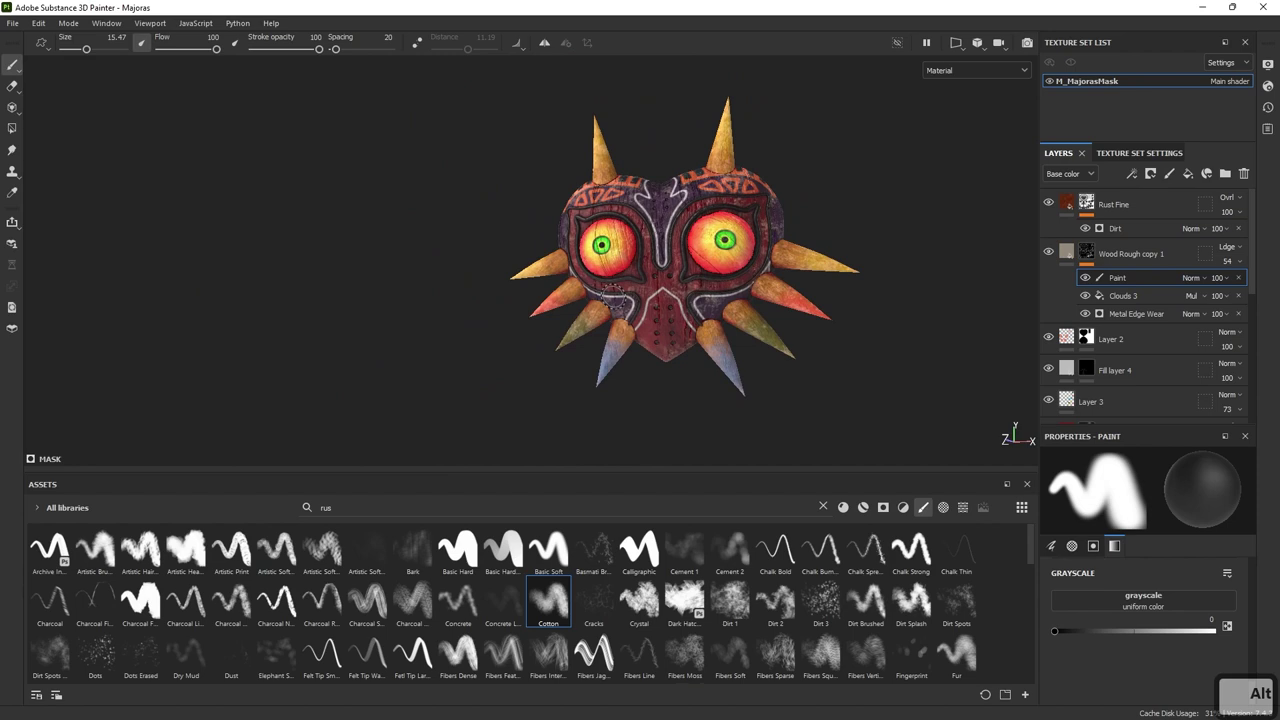
pyautogui.keyDown('alt'); pyautogui.moveTo(655, 250); pyautogui.dragTo(866, 313); pyautogui.keyUp('alt')
pyautogui.scroll(1, 866, 313)
pyautogui.click(1155, 252)
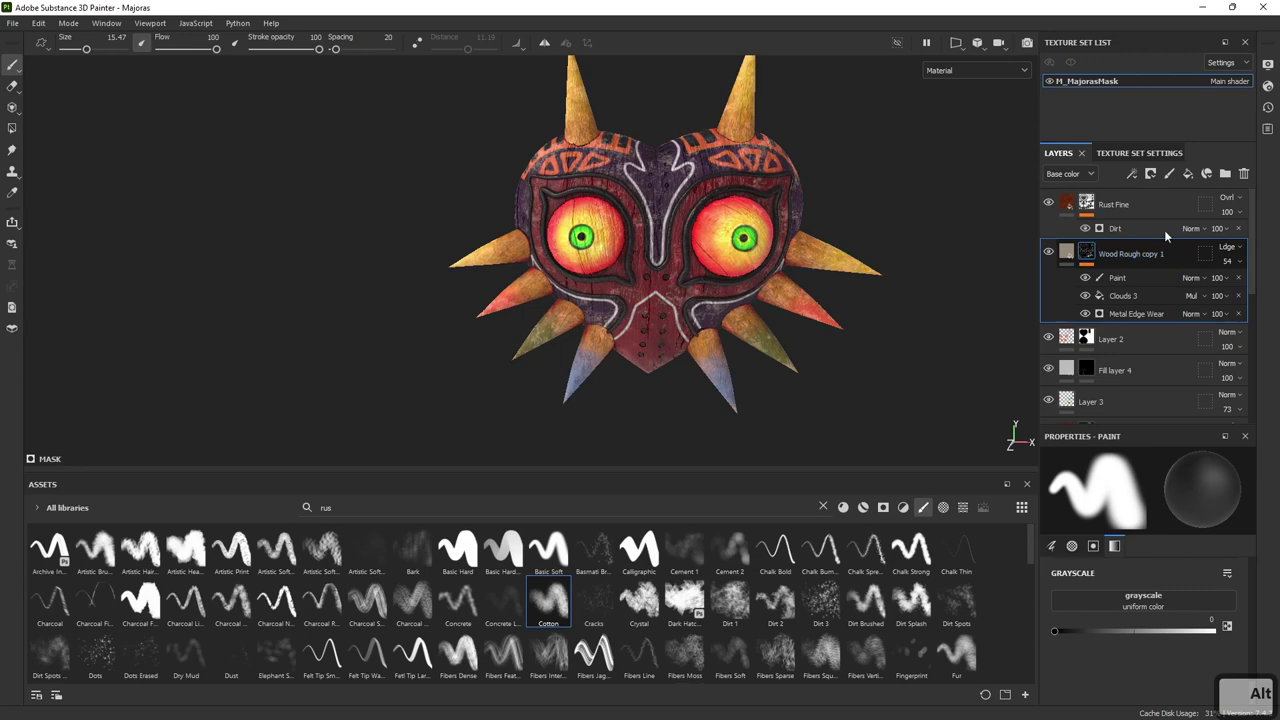
# - Add a fill layer above Wood Rough copy 1 and give it a black mask with a fill effect
pyautogui.click(1187, 177)
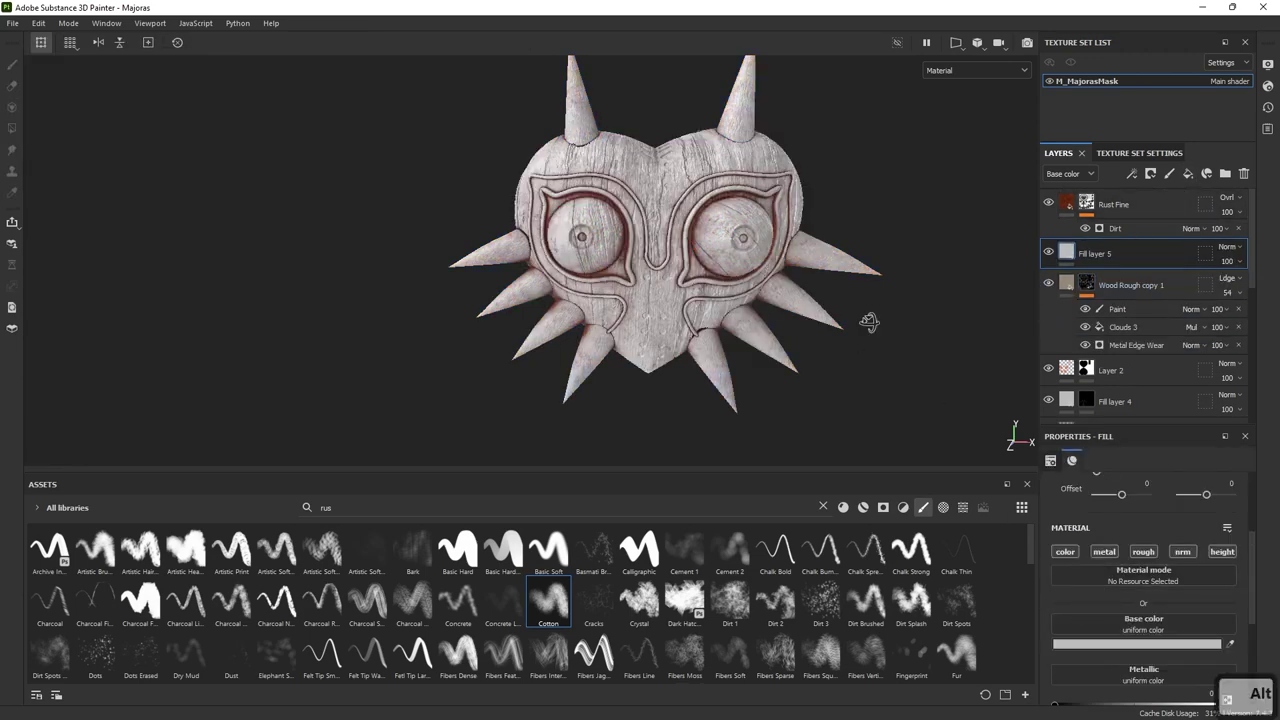
pyautogui.keyDown('alt'); pyautogui.moveTo(847, 328); pyautogui.dragTo(868, 318); pyautogui.keyUp('alt')
pyautogui.rightClick(1084, 252)
pyautogui.click(1133, 27)
pyautogui.rightClick(1086, 256)
pyautogui.click(1144, 452)
# - Search the procedural textures for scratches and assign Grunge Scratches Rough to the new layer's mask fill
pyautogui.click(1144, 548)
pyautogui.press('BackSpace')
pyautogui.press('BackSpace')
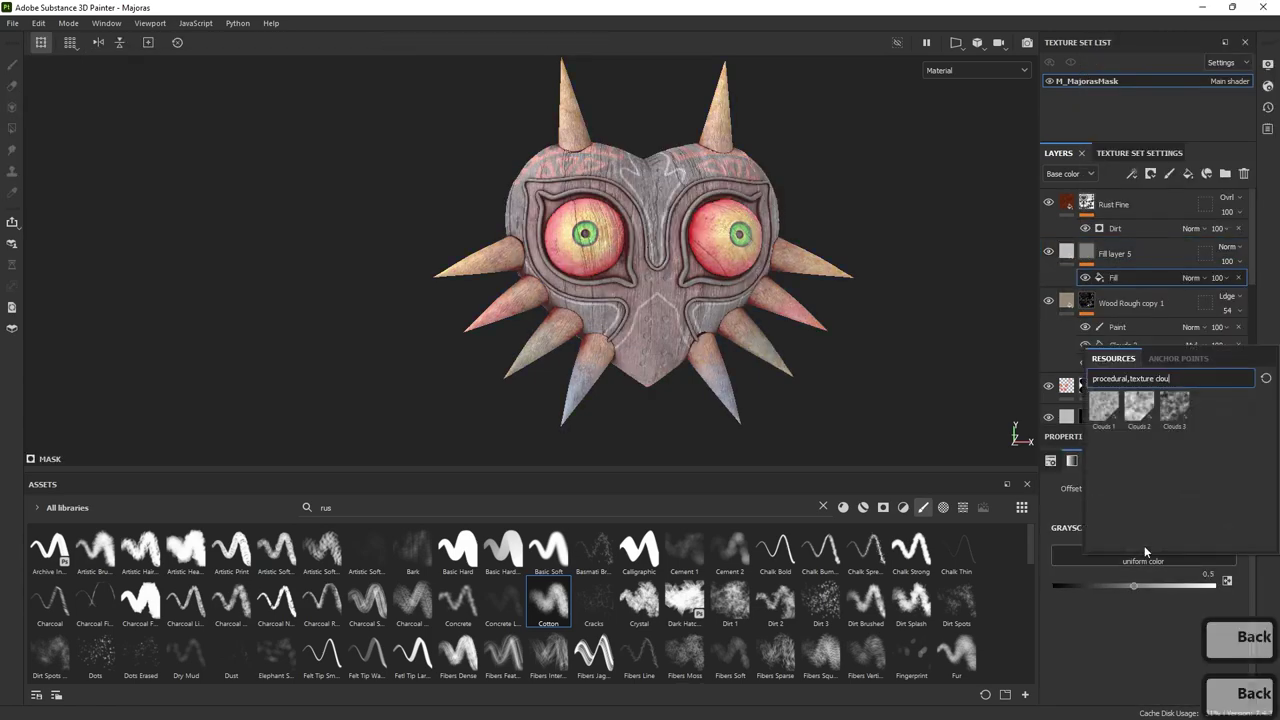
pyautogui.press('BackSpace')
pyautogui.press('BackSpace')
pyautogui.press('BackSpace')
pyautogui.press('BackSpace')
pyautogui.write('scratc')
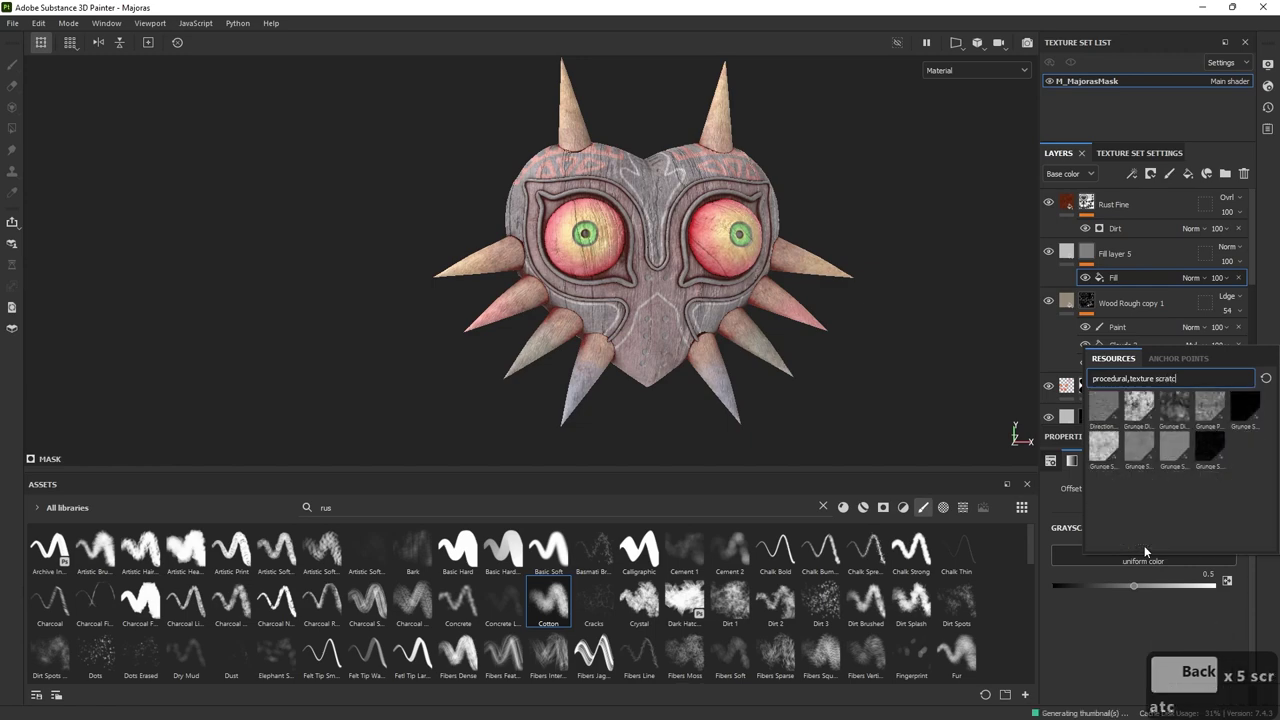
pyautogui.click(1209, 450)
pyautogui.keyDown('alt'); pyautogui.moveTo(753, 283); pyautogui.dragTo(862, 353, button='right'); pyautogui.keyUp('alt')
pyautogui.keyDown('alt'); pyautogui.moveTo(862, 354); pyautogui.dragTo(752, 340); pyautogui.keyUp('alt')
pyautogui.keyDown('alt'); pyautogui.moveTo(752, 340); pyautogui.dragTo(970, 429, button='right'); pyautogui.keyUp('alt')
pyautogui.keyDown('alt'); pyautogui.moveTo(910, 350); pyautogui.dragTo(1063, 402, button='right'); pyautogui.keyUp('alt')
pyautogui.keyDown('alt'); pyautogui.moveTo(735, 342); pyautogui.dragTo(540, 289, button='right'); pyautogui.keyUp('alt')
pyautogui.keyDown('alt'); pyautogui.moveTo(737, 329); pyautogui.dragTo(534, 266, button='middle'); pyautogui.keyUp('alt')
pyautogui.keyDown('alt'); pyautogui.moveTo(580, 312); pyautogui.dragTo(545, 295, button='right'); pyautogui.keyUp('alt')
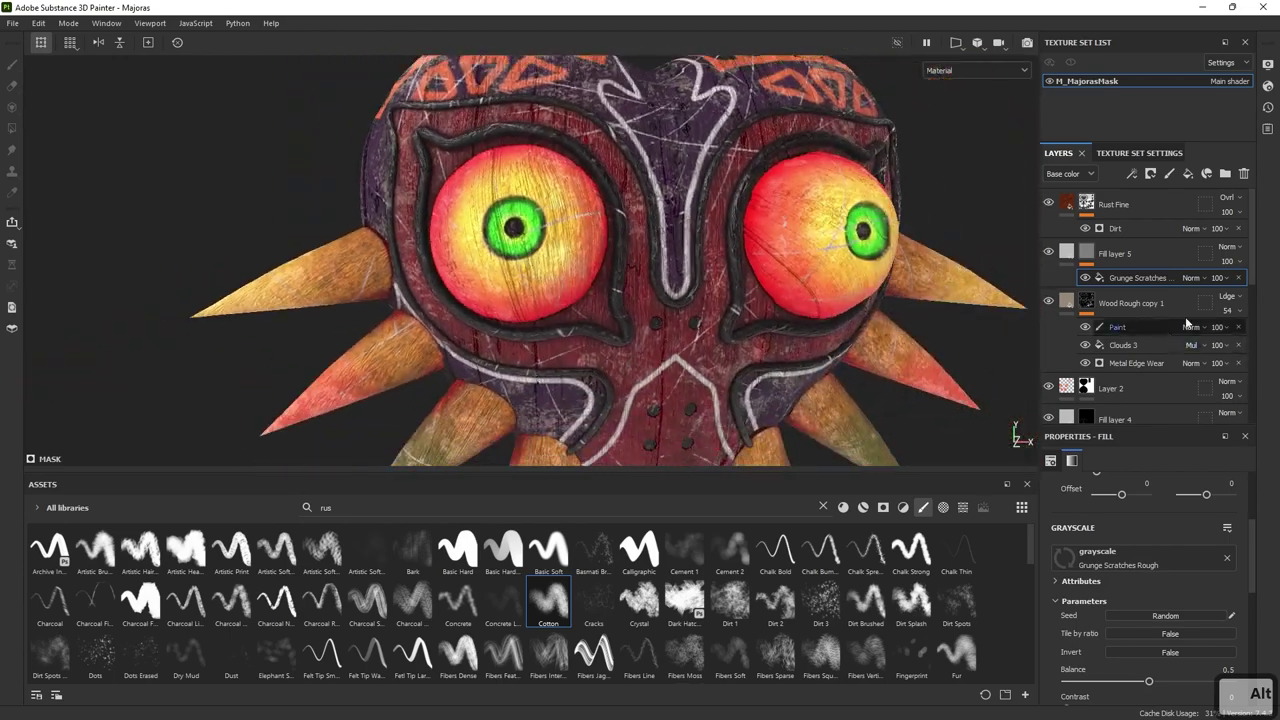
# - Set the scratch layer's base color to the beige sampled from the Wood Rough copy 1 thumbnail
pyautogui.click(1067, 253)
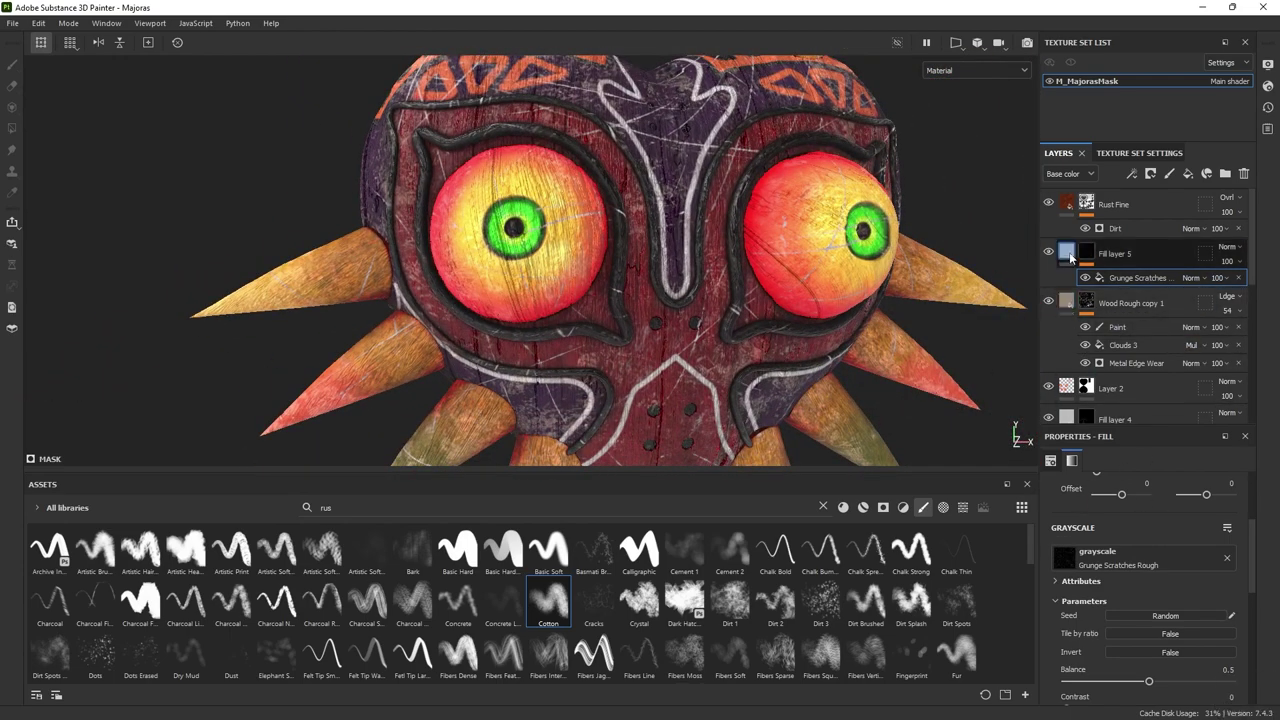
pyautogui.click(1230, 645)
pyautogui.click(1068, 286)
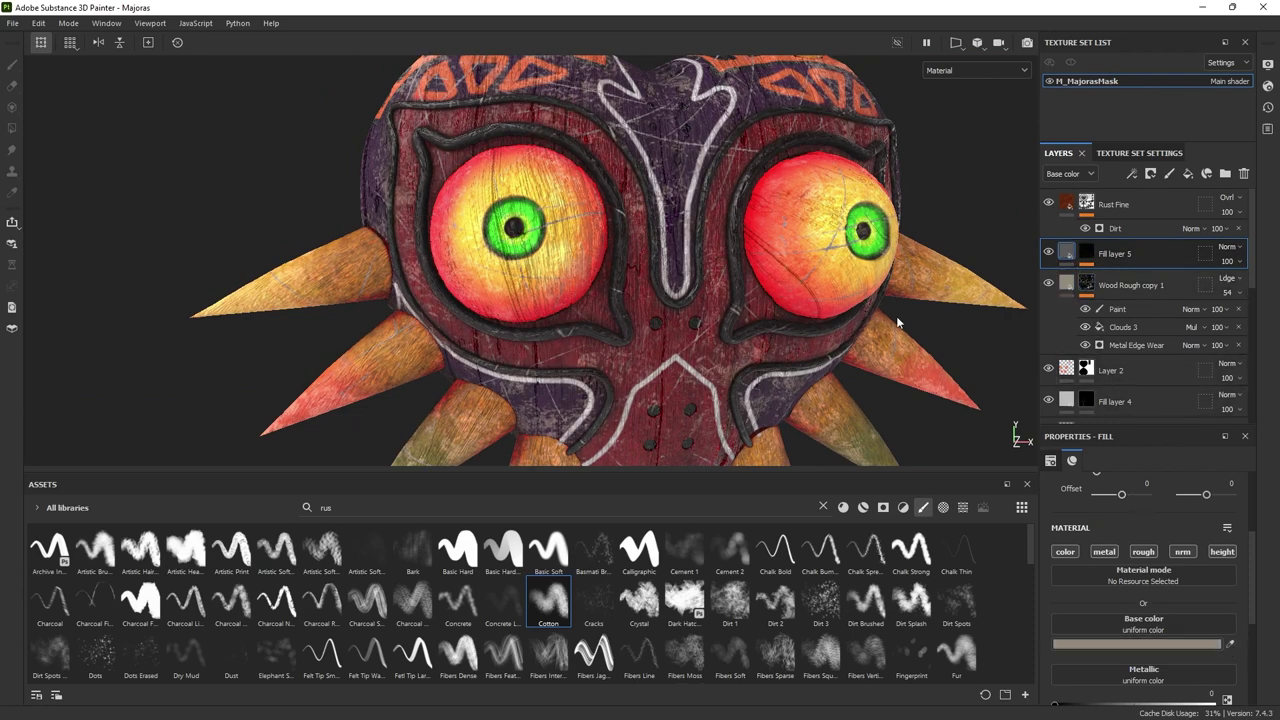
# - Try Overlay on the scratch layer, then set its blend mode to Linear dodge (Add) and its opacity to 50
pyautogui.click(1230, 247)
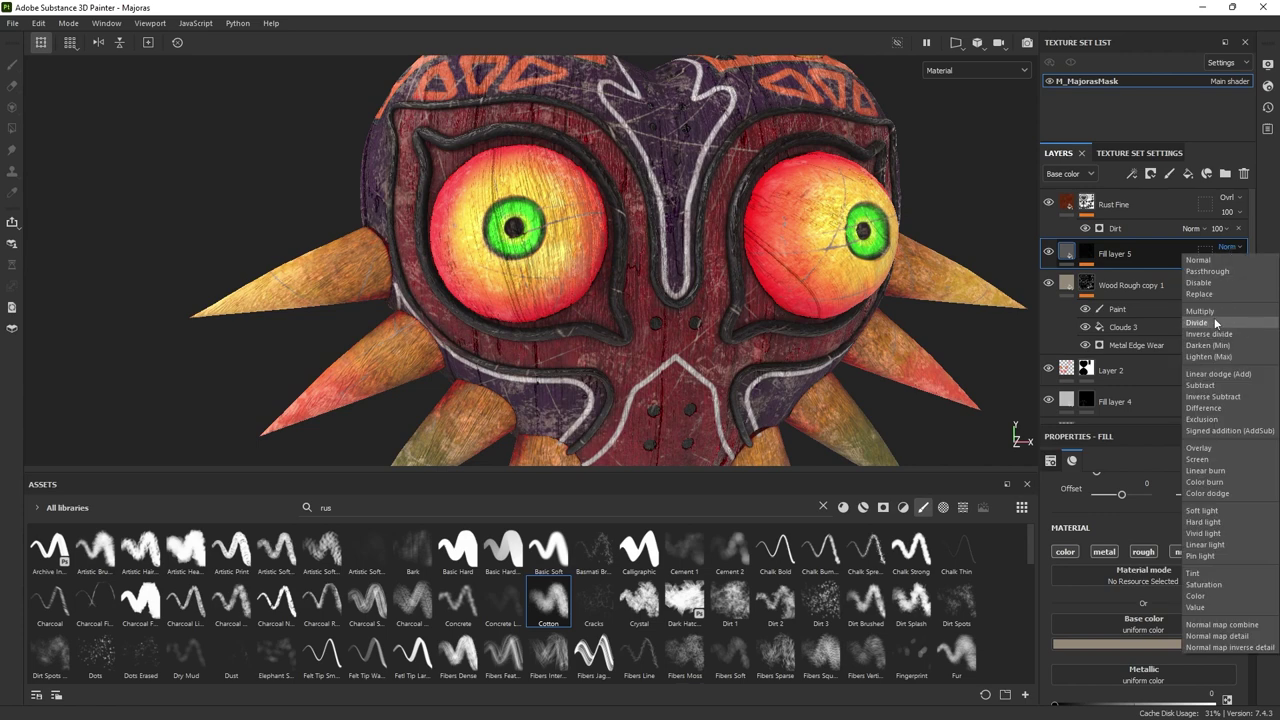
pyautogui.click(1213, 449)
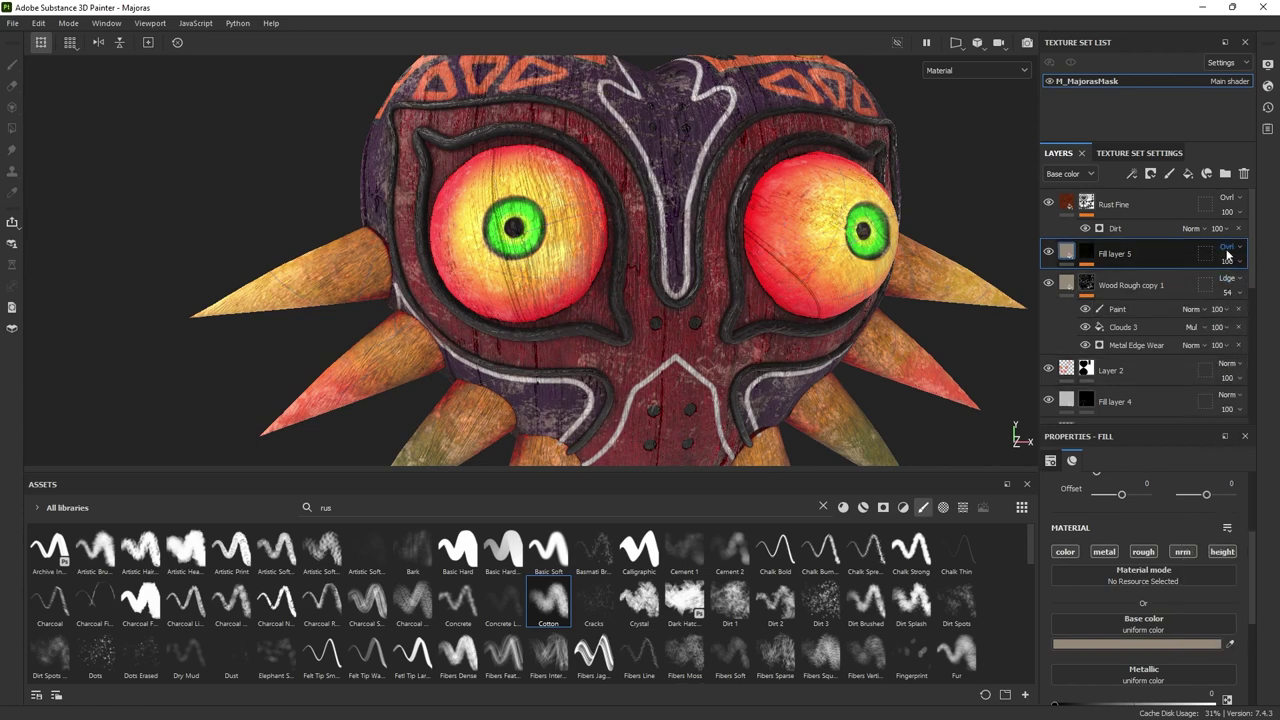
pyautogui.click(1228, 247)
pyautogui.click(1214, 373)
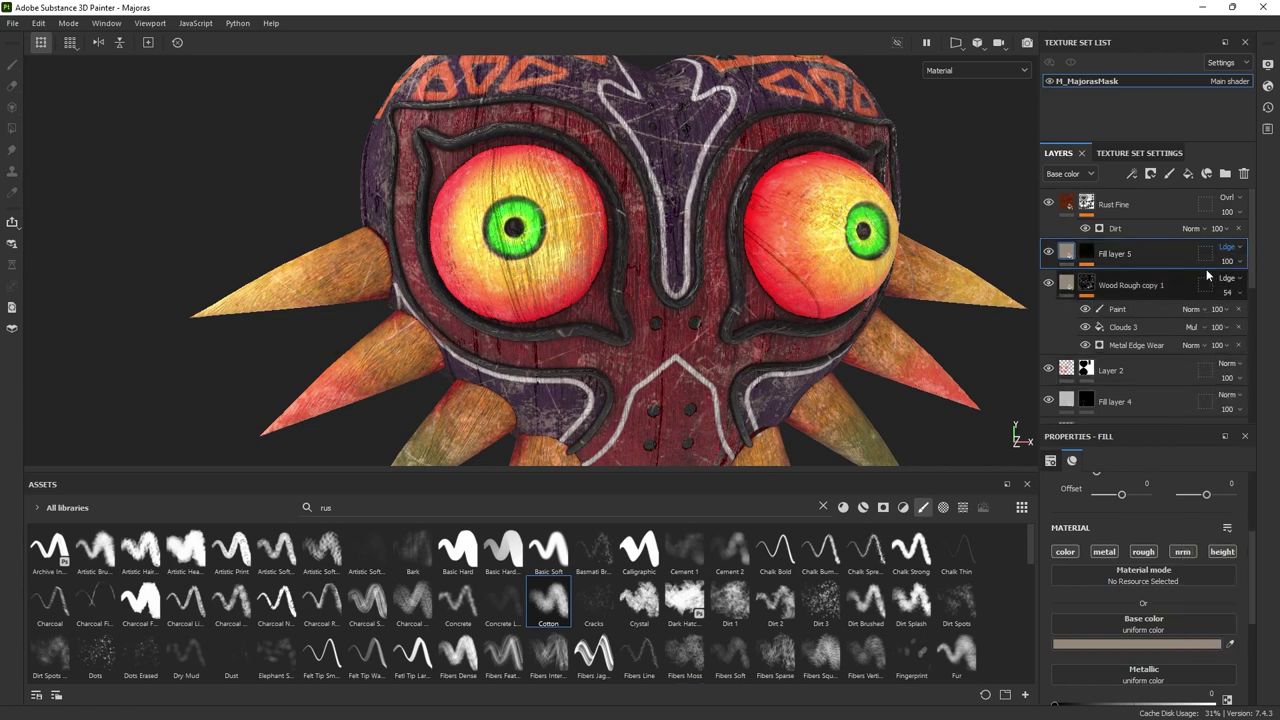
pyautogui.moveTo(1258, 293); pyautogui.dragTo(1246, 293)
pyautogui.keyDown('alt'); pyautogui.moveTo(794, 271); pyautogui.dragTo(740, 290, button='right'); pyautogui.keyUp('alt')
pyautogui.keyDown('alt'); pyautogui.moveTo(740, 290); pyautogui.dragTo(762, 333); pyautogui.keyUp('alt')
pyautogui.keyDown('shift'); pyautogui.moveTo(762, 333); pyautogui.dragTo(1021, 328, button='right'); pyautogui.keyUp('shift')
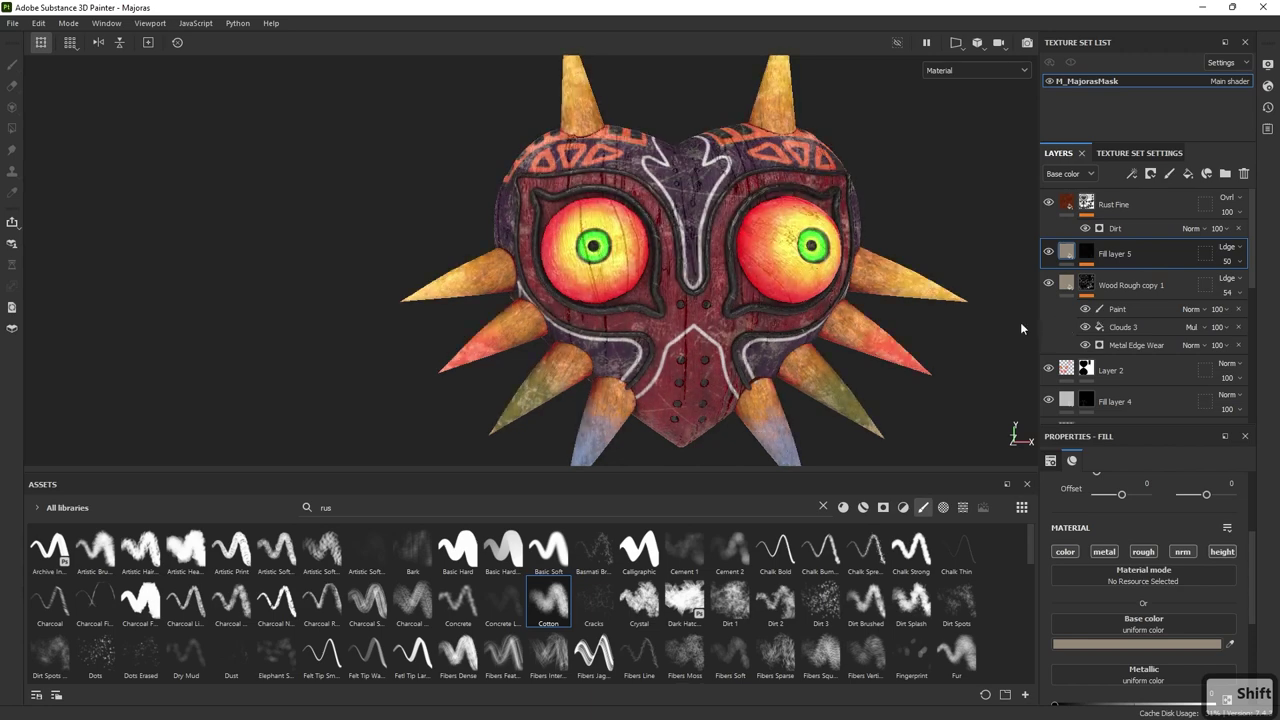
# - Preview the model under the Studio 80s Horror Flick A environment map with the lighting rotated
pyautogui.click(1267, 65)
pyautogui.click(1157, 182)
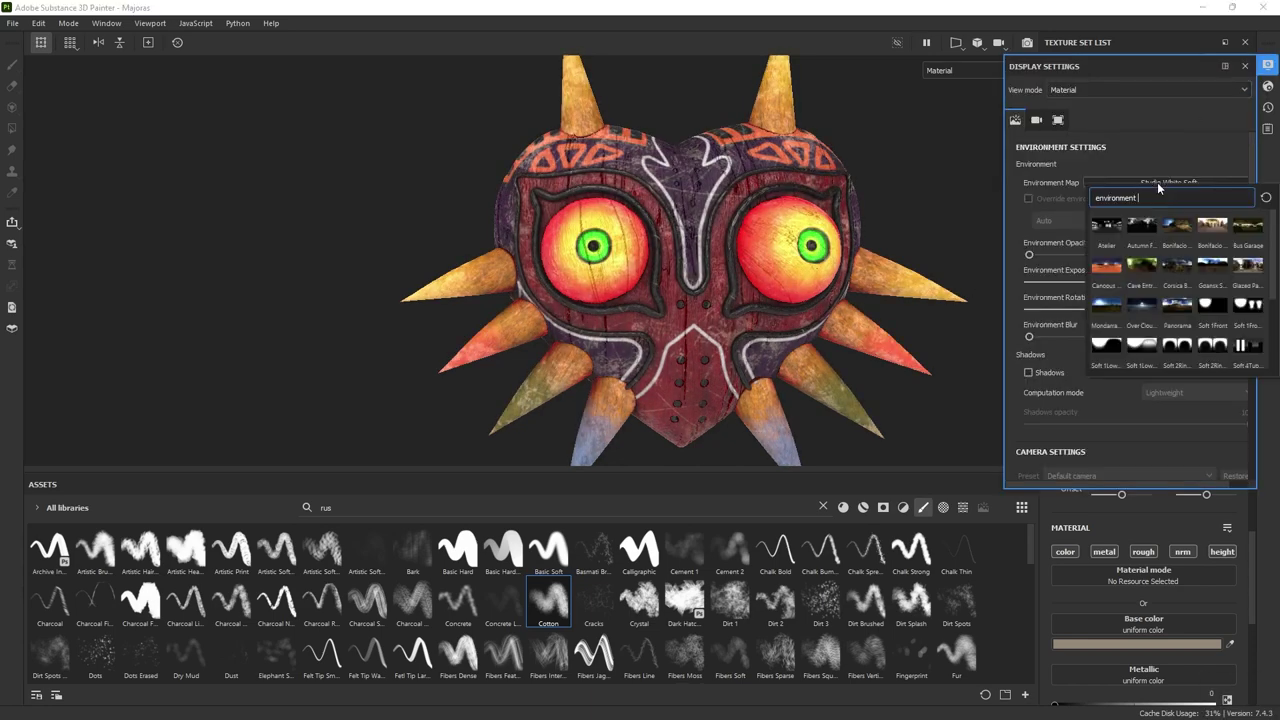
pyautogui.scroll(-3, 1166, 285)
pyautogui.click(1106, 315)
pyautogui.keyDown('shift'); pyautogui.moveTo(902, 298); pyautogui.dragTo(866, 322, button='right'); pyautogui.keyUp('shift')
pyautogui.keyDown('alt'); pyautogui.moveTo(867, 328); pyautogui.dragTo(705, 332); pyautogui.keyUp('alt')
pyautogui.keyDown('shift'); pyautogui.moveTo(705, 332); pyautogui.dragTo(988, 242, button='right'); pyautogui.keyUp('shift')
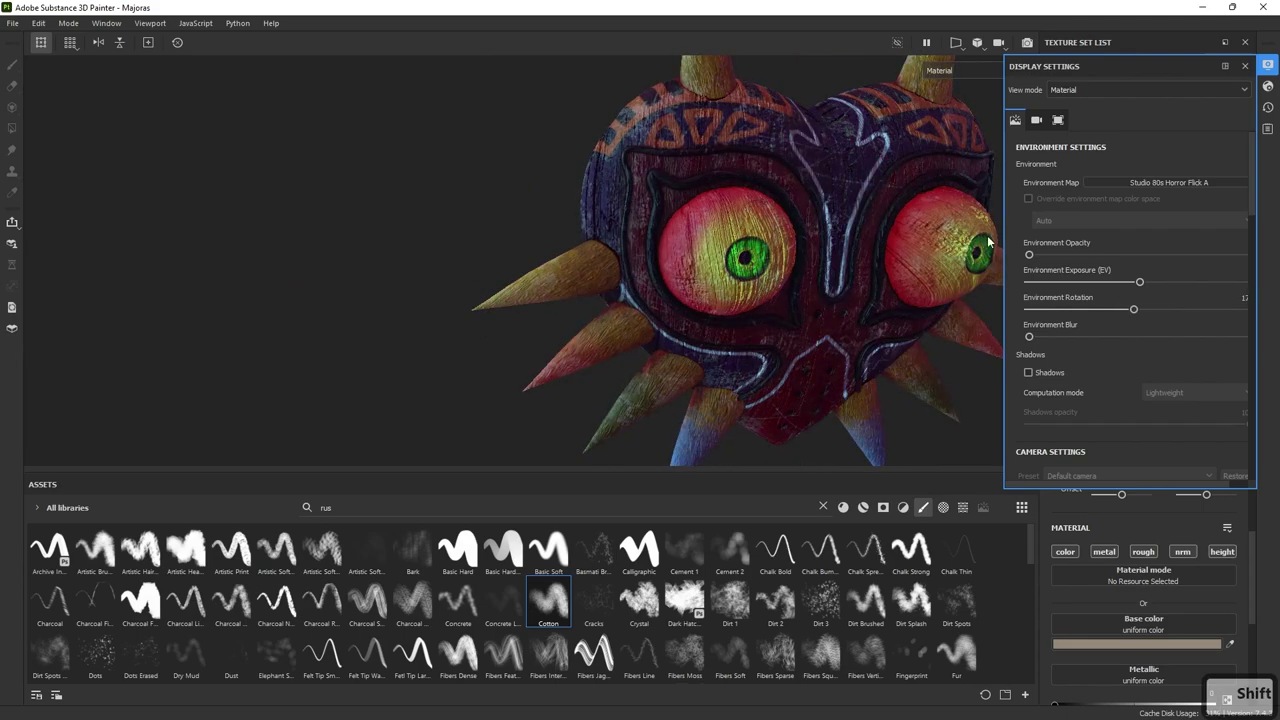
# - Try the Autumn Forest environment map and replace it with Corsica Beach
pyautogui.click(1136, 183)
pyautogui.click(1150, 224)
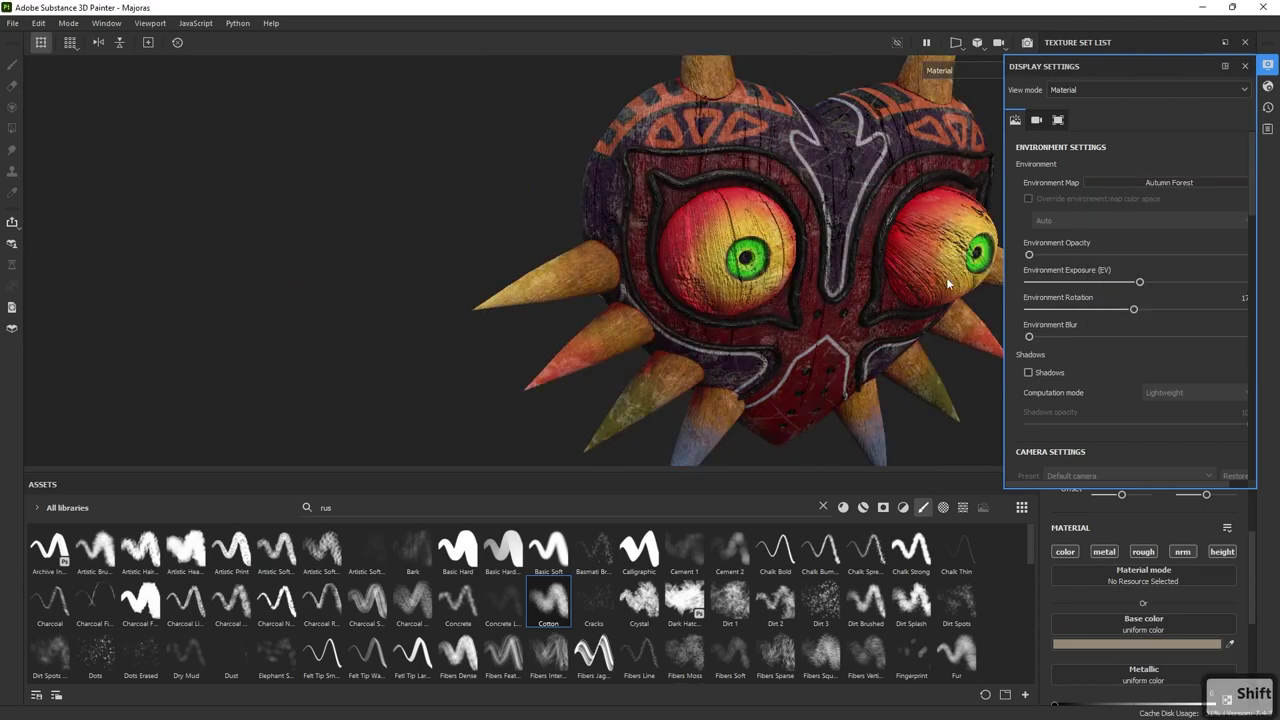
pyautogui.click(1140, 184)
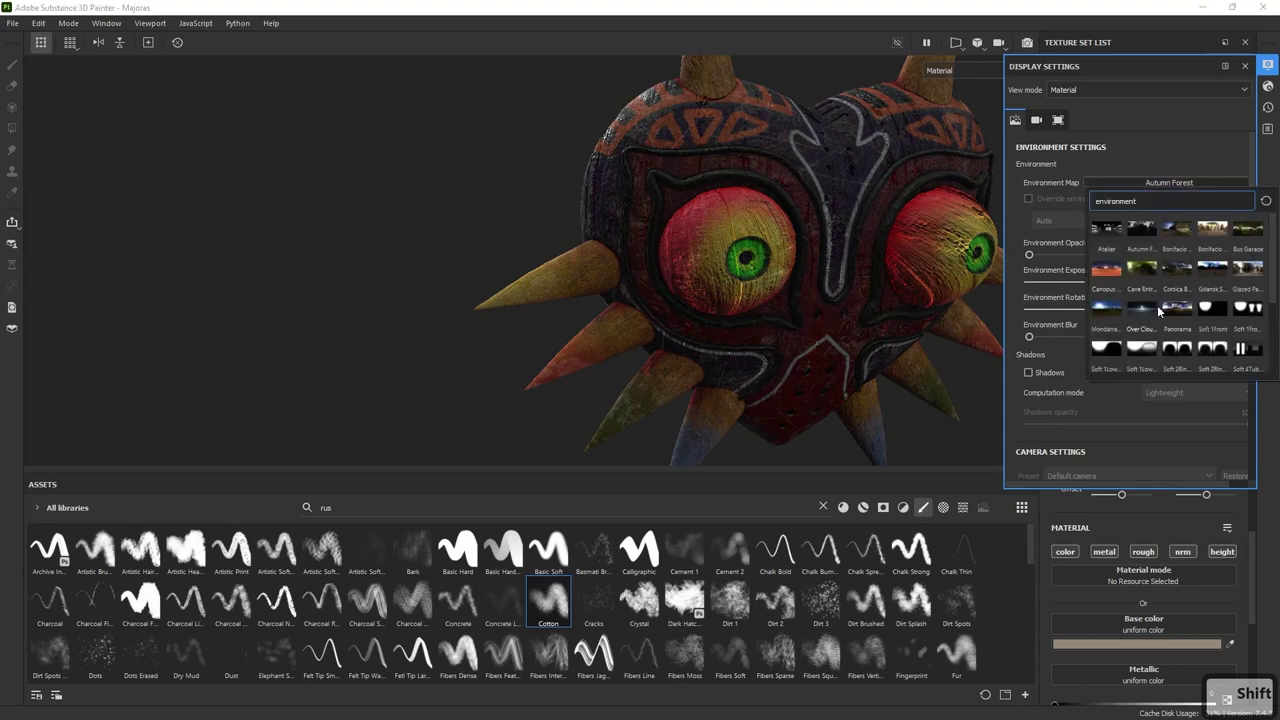
pyautogui.click(1178, 272)
pyautogui.scroll(4, 832, 260)
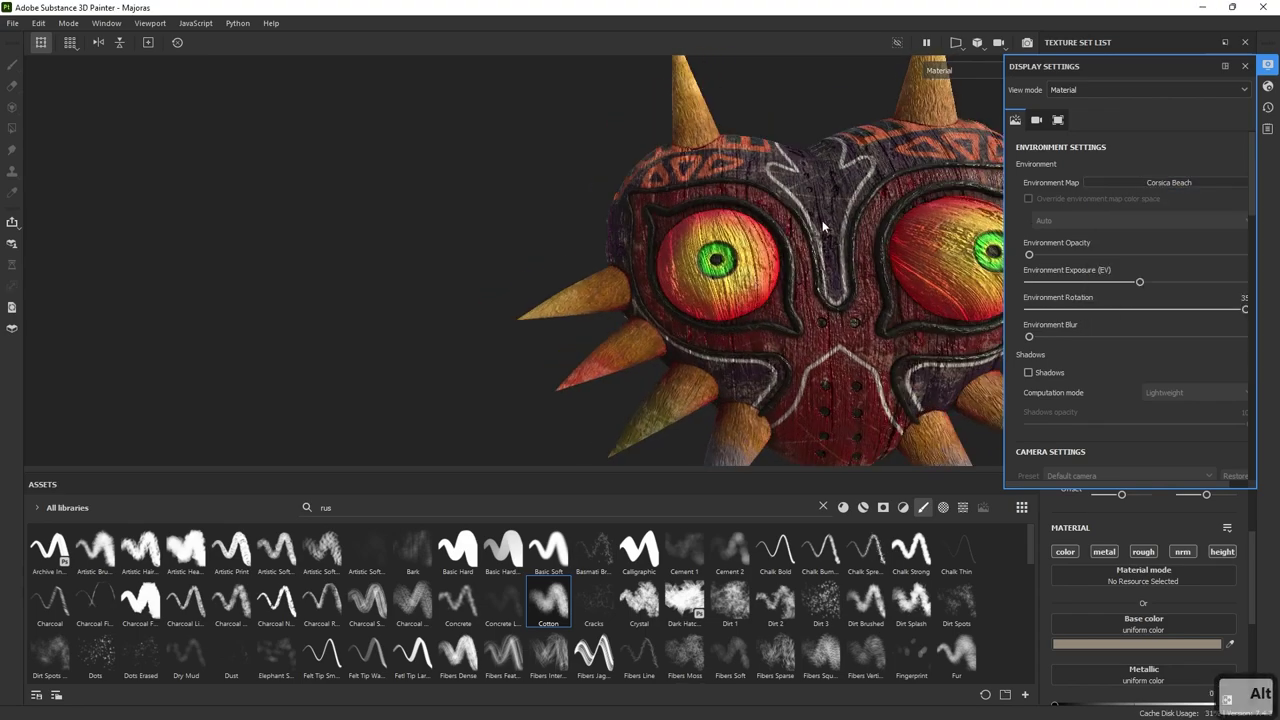
# - Examine the worn paint and scratches under the Corsica Beach lighting from several angles and lighting rotations
pyautogui.keyDown('shift'); pyautogui.moveTo(833, 272); pyautogui.dragTo(898, 286, button='right'); pyautogui.keyUp('shift')
pyautogui.keyDown('alt'); pyautogui.moveTo(898, 286); pyautogui.dragTo(331, 123, button='middle'); pyautogui.keyUp('alt')
pyautogui.keyDown('alt'); pyautogui.moveTo(331, 123); pyautogui.dragTo(517, 186, button='right'); pyautogui.keyUp('alt')
pyautogui.keyDown('alt'); pyautogui.moveTo(517, 186); pyautogui.dragTo(770, 312, button='middle'); pyautogui.keyUp('alt')
pyautogui.moveTo(770, 312)
pyautogui.keyDown('shift'); pyautogui.mouseDown(button='right')
pyautogui.moveTo(749, 286)
pyautogui.moveTo(823, 289)
pyautogui.moveTo(740, 298)
pyautogui.moveTo(814, 298)
pyautogui.moveTo(769, 302)
pyautogui.mouseUp(button='right'); pyautogui.keyUp('shift')
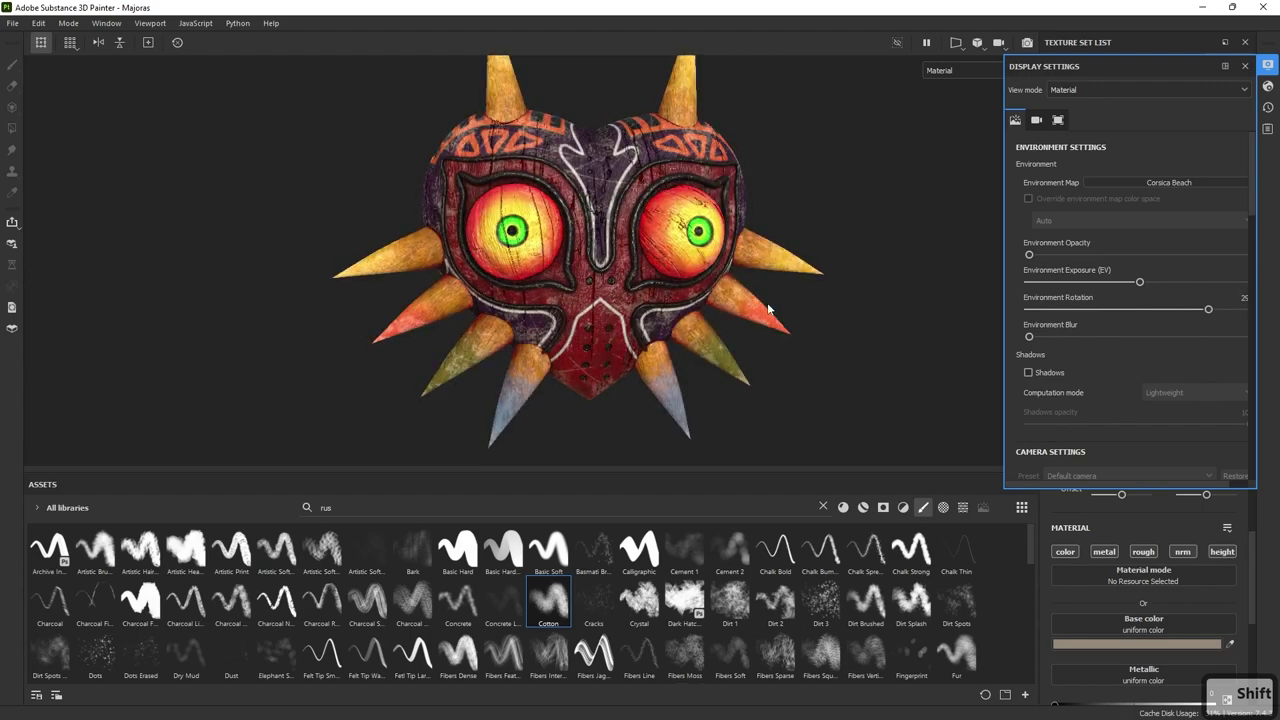
pyautogui.keyDown('alt'); pyautogui.moveTo(769, 302); pyautogui.dragTo(778, 263); pyautogui.keyUp('alt')
pyautogui.keyDown('alt'); pyautogui.moveTo(778, 263); pyautogui.dragTo(889, 360, button='right'); pyautogui.keyUp('alt')
pyautogui.keyDown('alt'); pyautogui.moveTo(889, 360); pyautogui.dragTo(834, 354); pyautogui.keyUp('alt')
pyautogui.keyDown('alt'); pyautogui.moveTo(834, 354); pyautogui.dragTo(720, 374, button='right'); pyautogui.keyUp('alt')
pyautogui.keyDown('alt'); pyautogui.moveTo(720, 378); pyautogui.dragTo(876, 263); pyautogui.keyUp('alt')
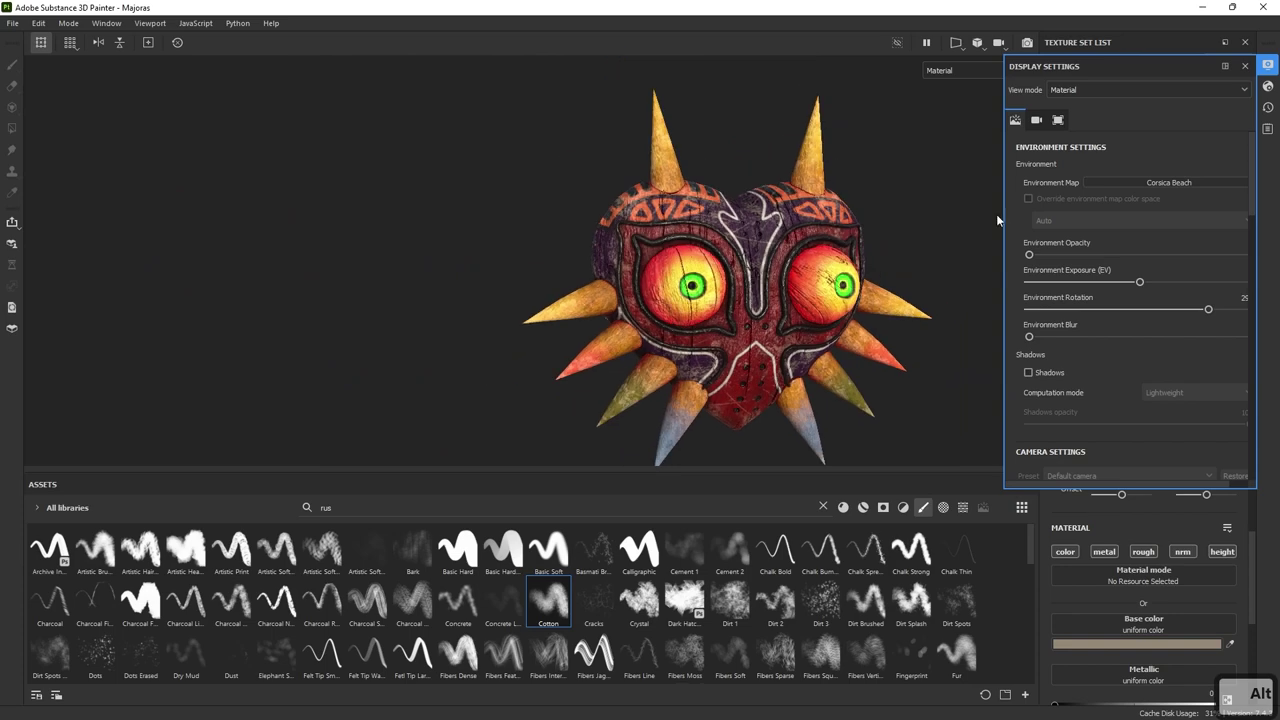
pyautogui.click(1245, 67)
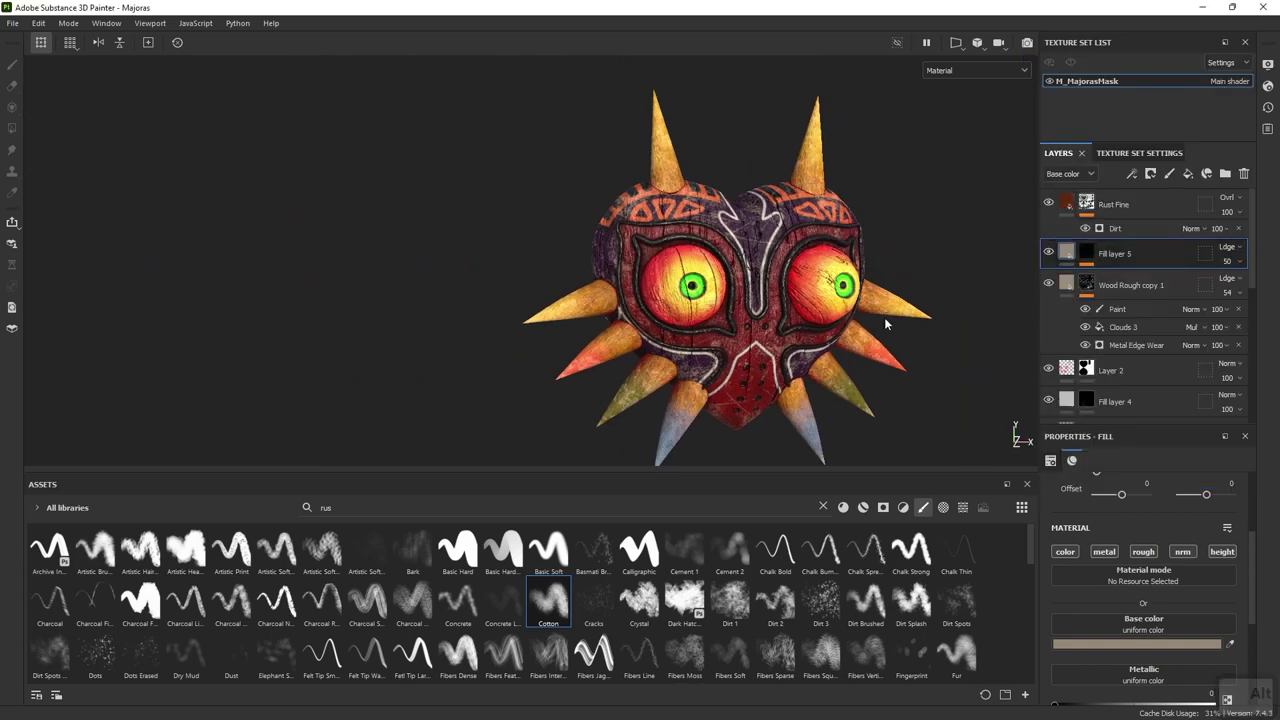
pyautogui.keyDown('alt'); pyautogui.moveTo(905, 305); pyautogui.dragTo(931, 316); pyautogui.keyUp('alt')
pyautogui.keyDown('alt'); pyautogui.moveTo(931, 316); pyautogui.dragTo(880, 304, button='middle'); pyautogui.keyUp('alt')
pyautogui.keyDown('shift'); pyautogui.moveTo(906, 251); pyautogui.dragTo(940, 250, button='right'); pyautogui.keyUp('shift')
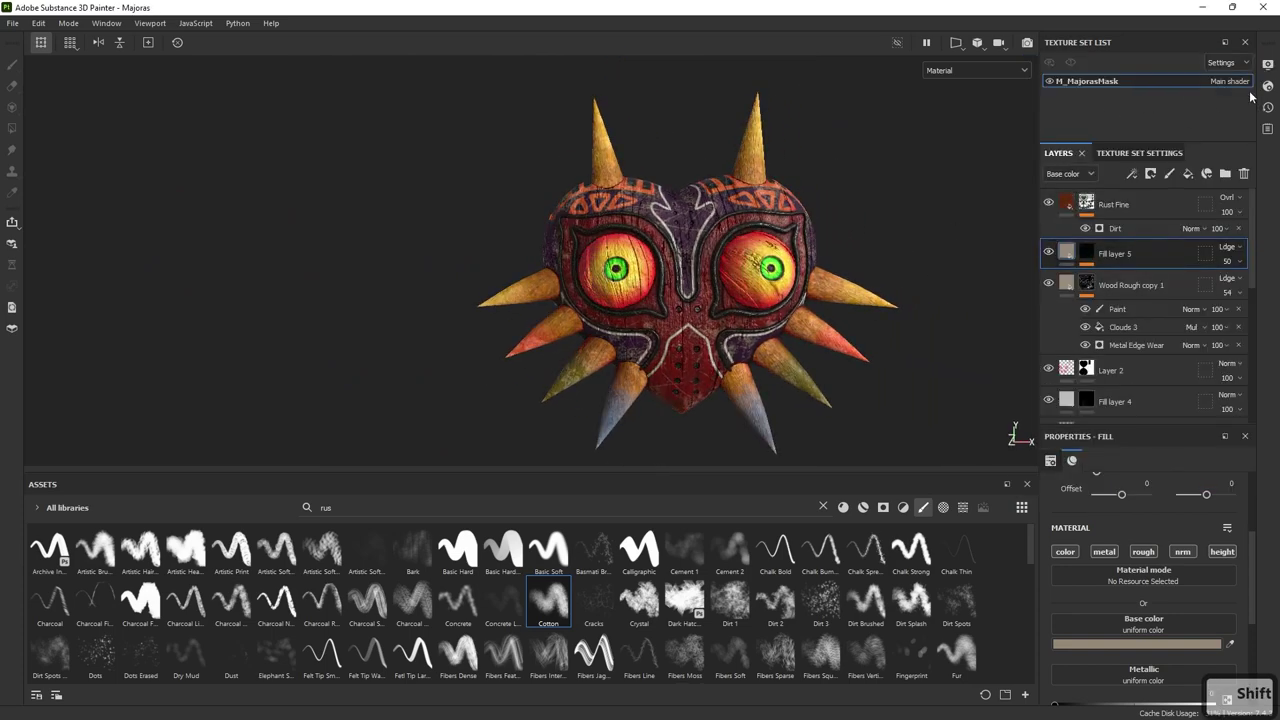
# - Set the environment map to Soft 1LowContrastFront 2Backs and check the model from several angles
pyautogui.click(1267, 66)
pyautogui.click(1170, 183)
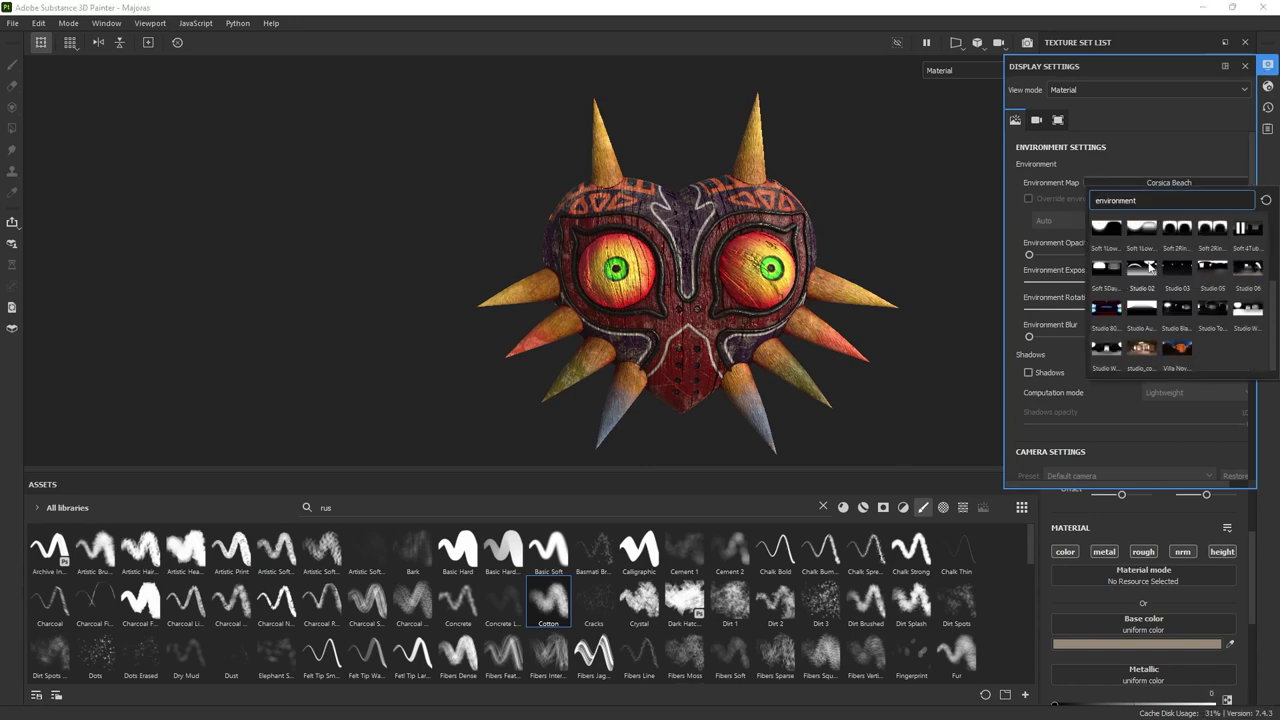
pyautogui.click(1144, 232)
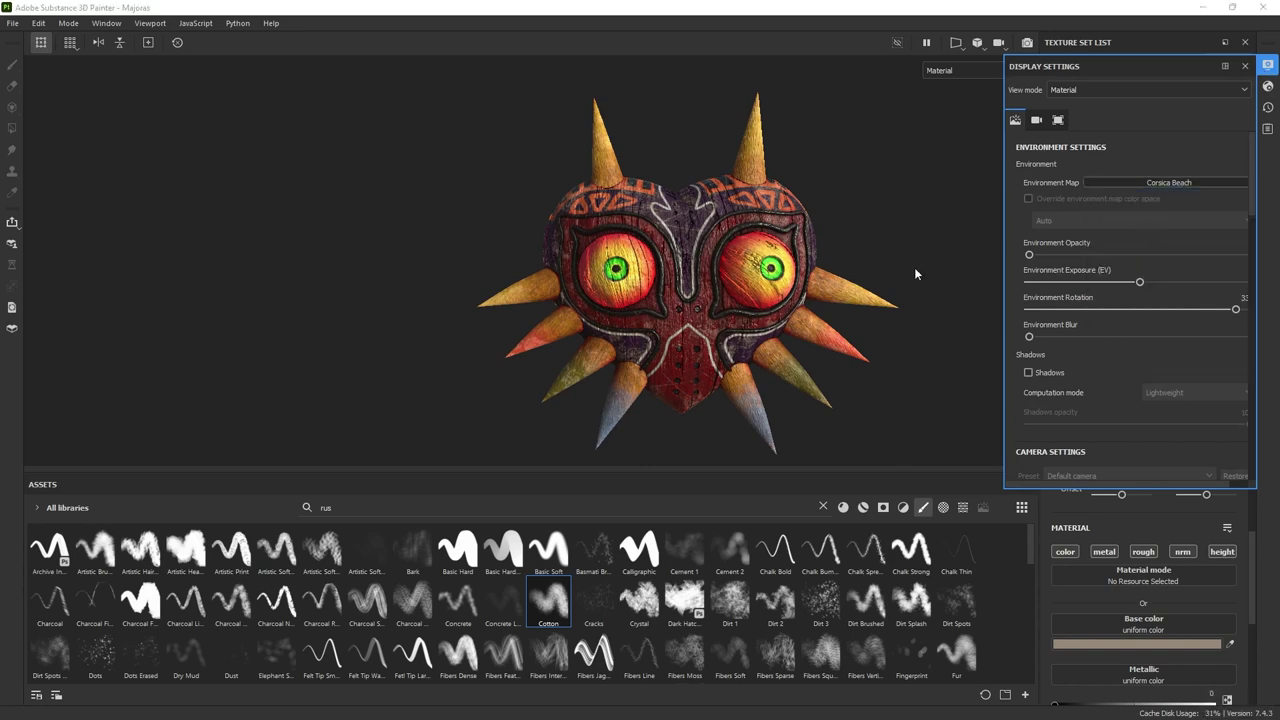
pyautogui.click(1147, 184)
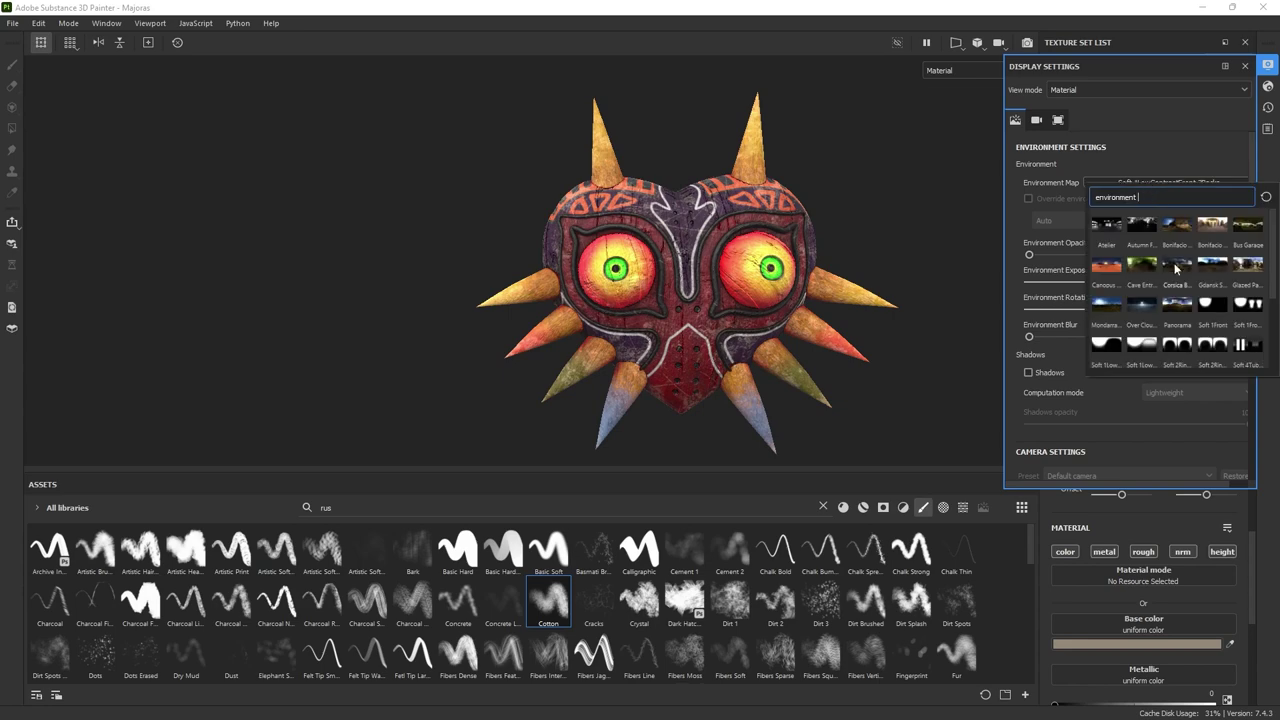
pyautogui.keyDown('alt'); pyautogui.moveTo(945, 228); pyautogui.dragTo(980, 260); pyautogui.keyUp('alt')
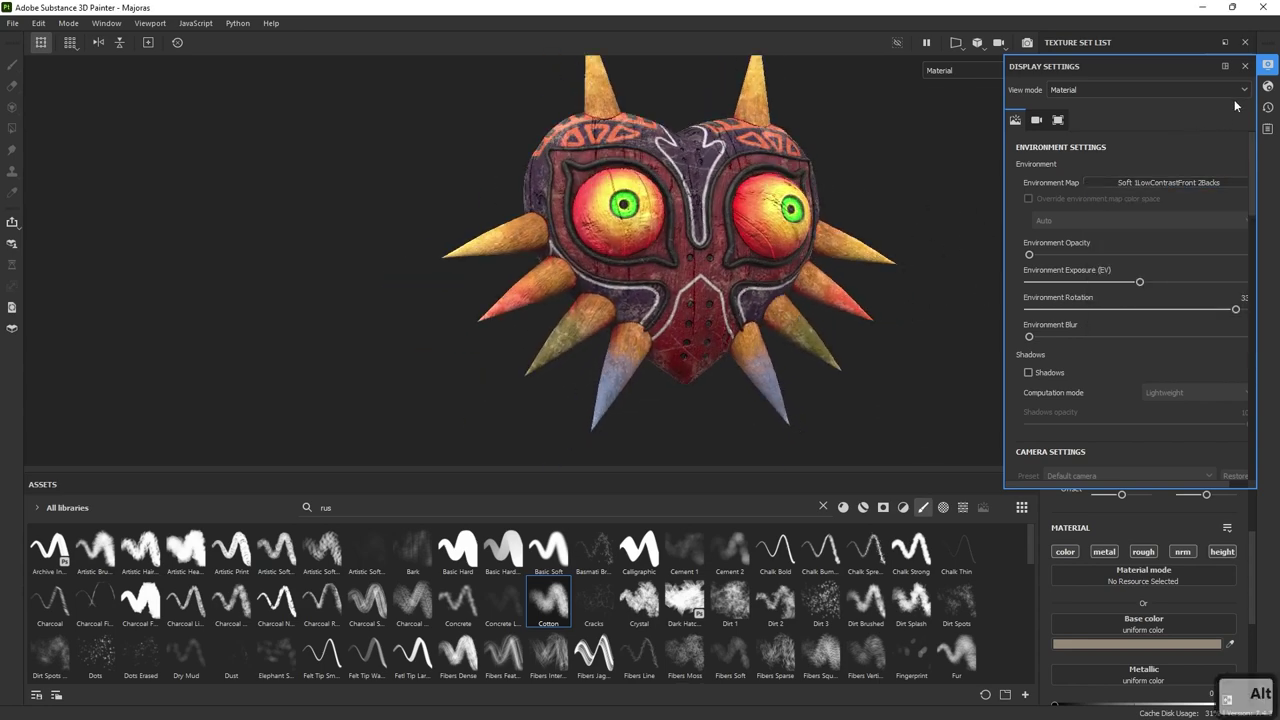
pyautogui.click(1245, 66)
pyautogui.keyDown('alt'); pyautogui.moveTo(780, 305); pyautogui.dragTo(733, 320); pyautogui.keyUp('alt')
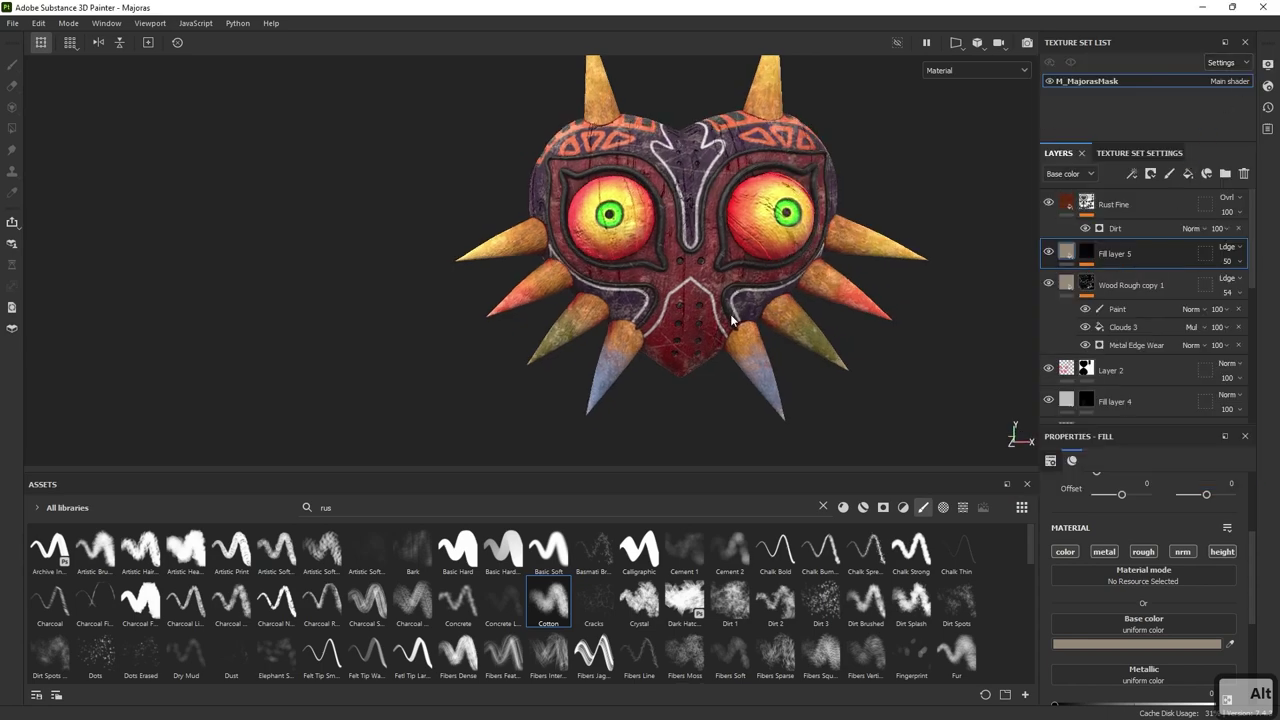
pyautogui.keyDown('alt'); pyautogui.moveTo(859, 334); pyautogui.dragTo(840, 321); pyautogui.keyUp('alt')
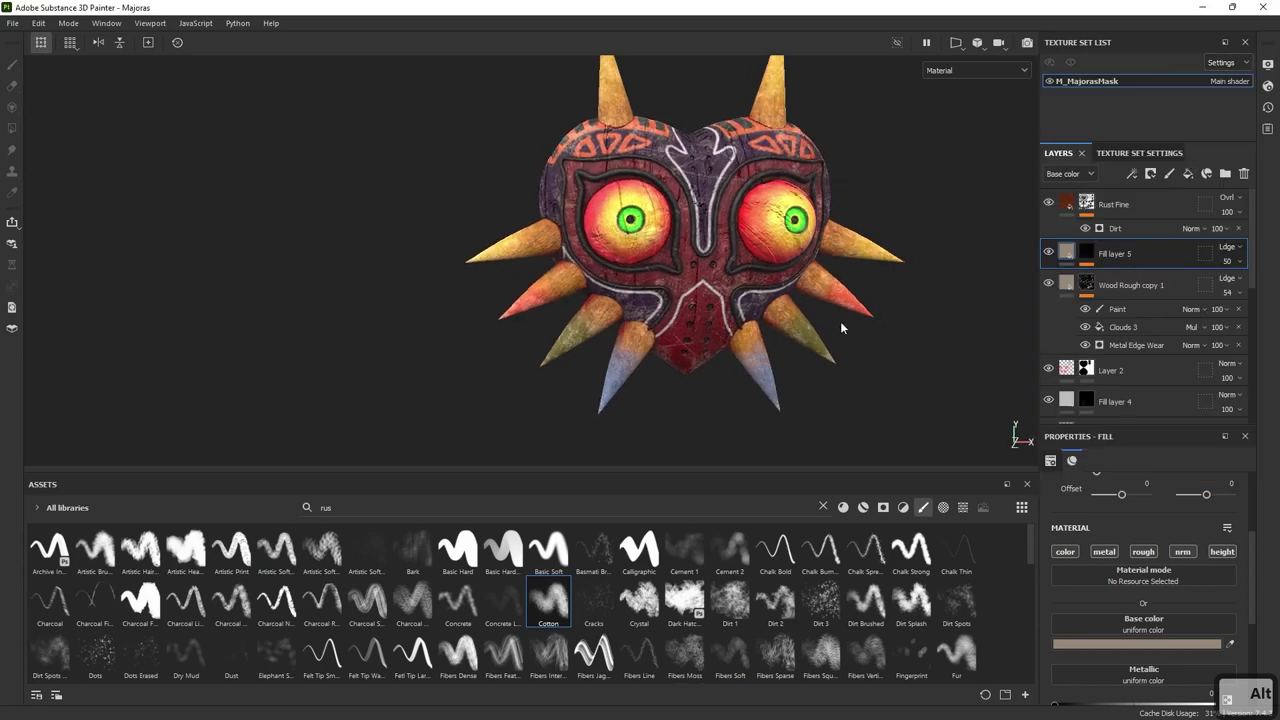
# - Add a fill layer above the scratch layer and set its base color to black (000000)
pyautogui.click(1188, 174)
pyautogui.click(1137, 643)
pyautogui.click(960, 504)
pyautogui.moveTo(955, 504); pyautogui.dragTo(900, 522)
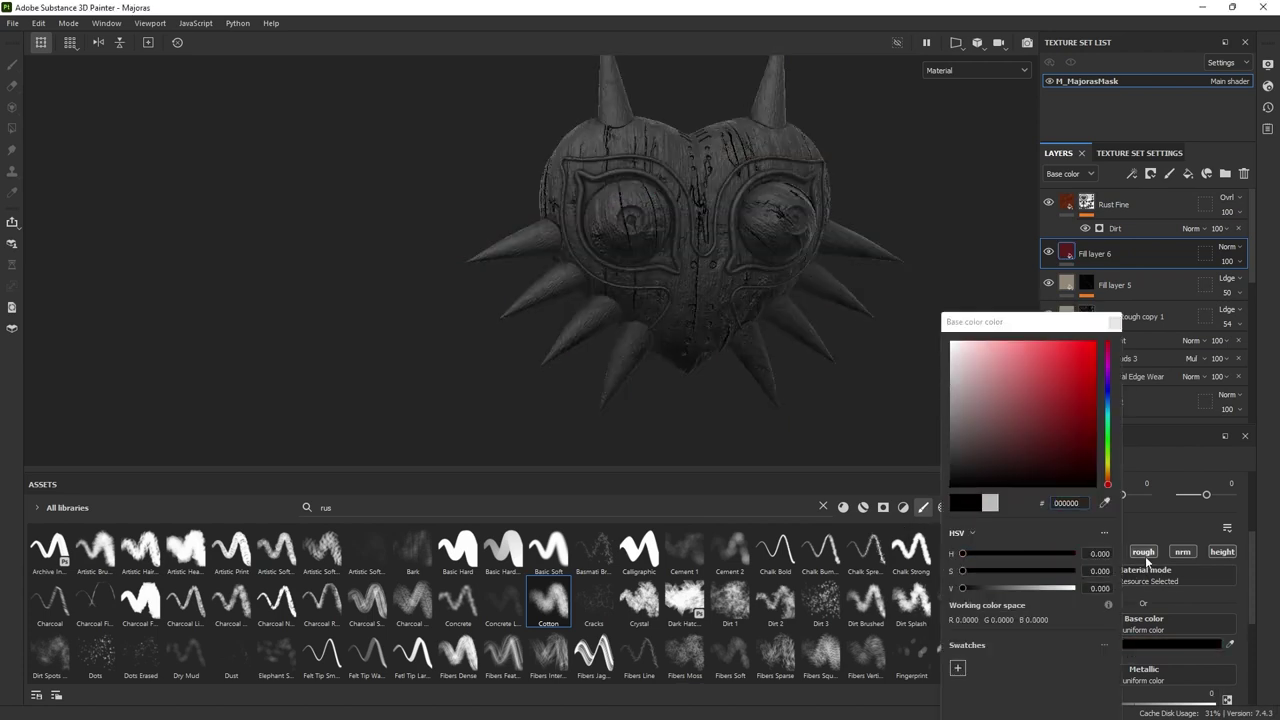
# - Limit the black fill layer to the color and roughness channels, disabling metal, normal and height
pyautogui.click(1146, 555)
pyautogui.click(1114, 322)
pyautogui.click(1105, 551)
pyautogui.click(1182, 551)
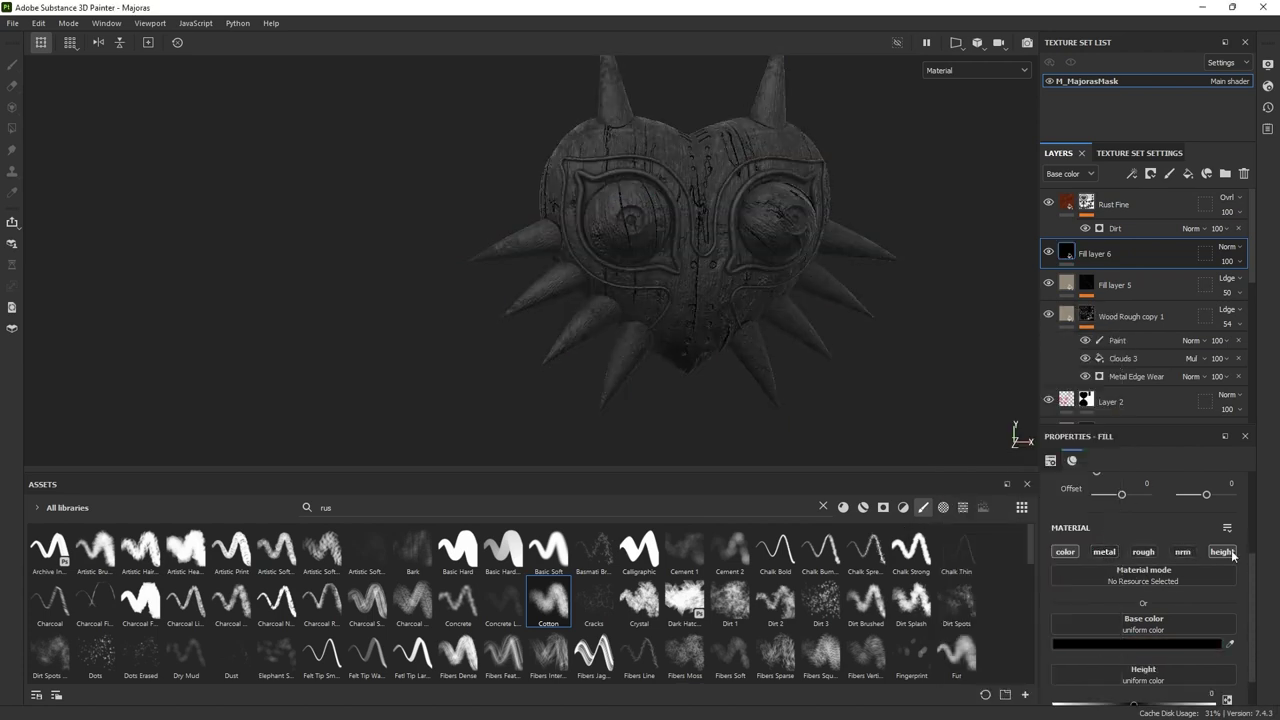
pyautogui.click(1144, 553)
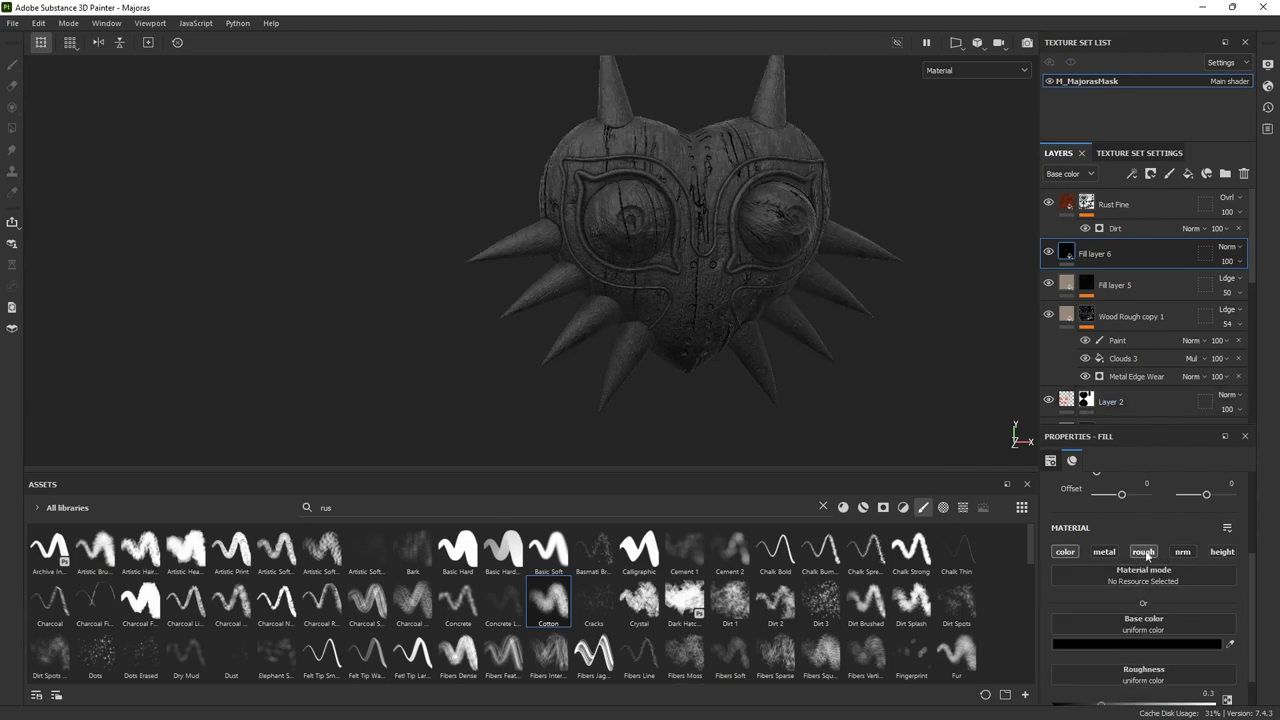
# - Give the black fill layer a black mask and add a fill effect to that mask
pyautogui.rightClick(1102, 256)
pyautogui.click(1136, 32)
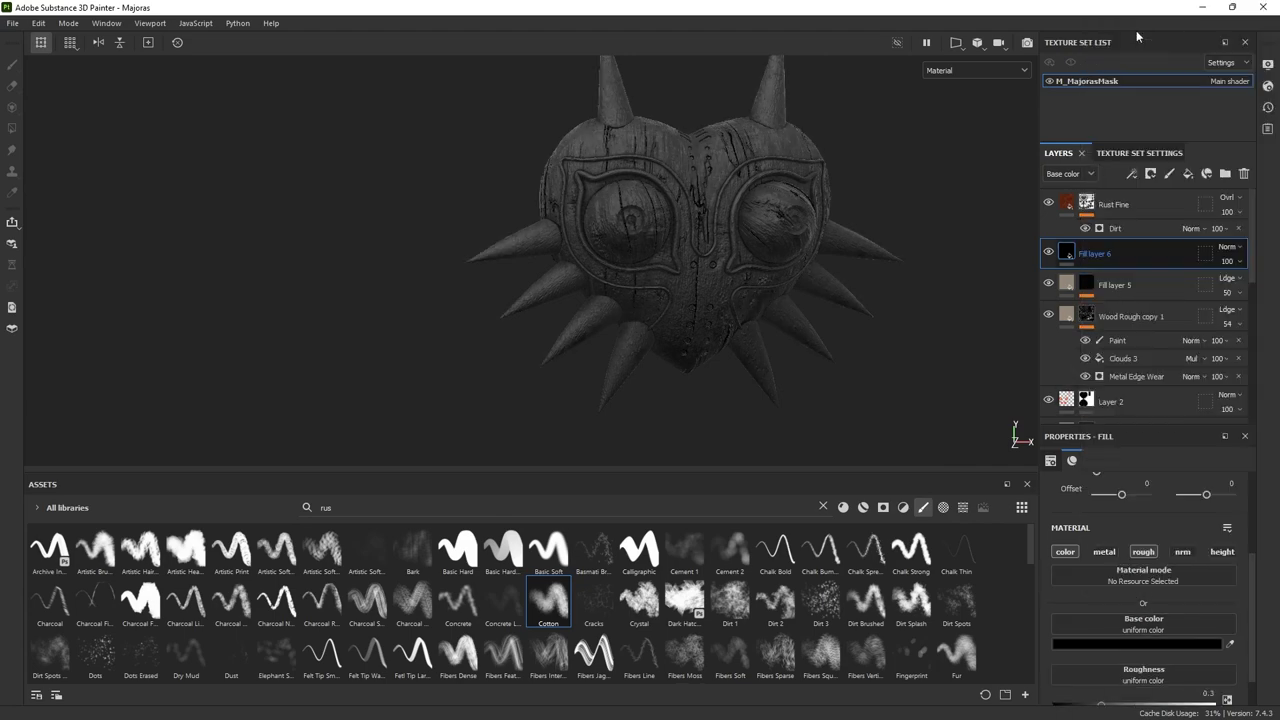
pyautogui.rightClick(1102, 253)
pyautogui.click(1136, 504)
# - Search the textures for ambient occlusion and assign the mesh's Ambient Occlusion map to the mask fill
pyautogui.click(1138, 561)
pyautogui.press('BackSpace')
pyautogui.press('BackSpace')
pyautogui.press('BackSpace')
pyautogui.press('BackSpace')
pyautogui.press('BackSpace')
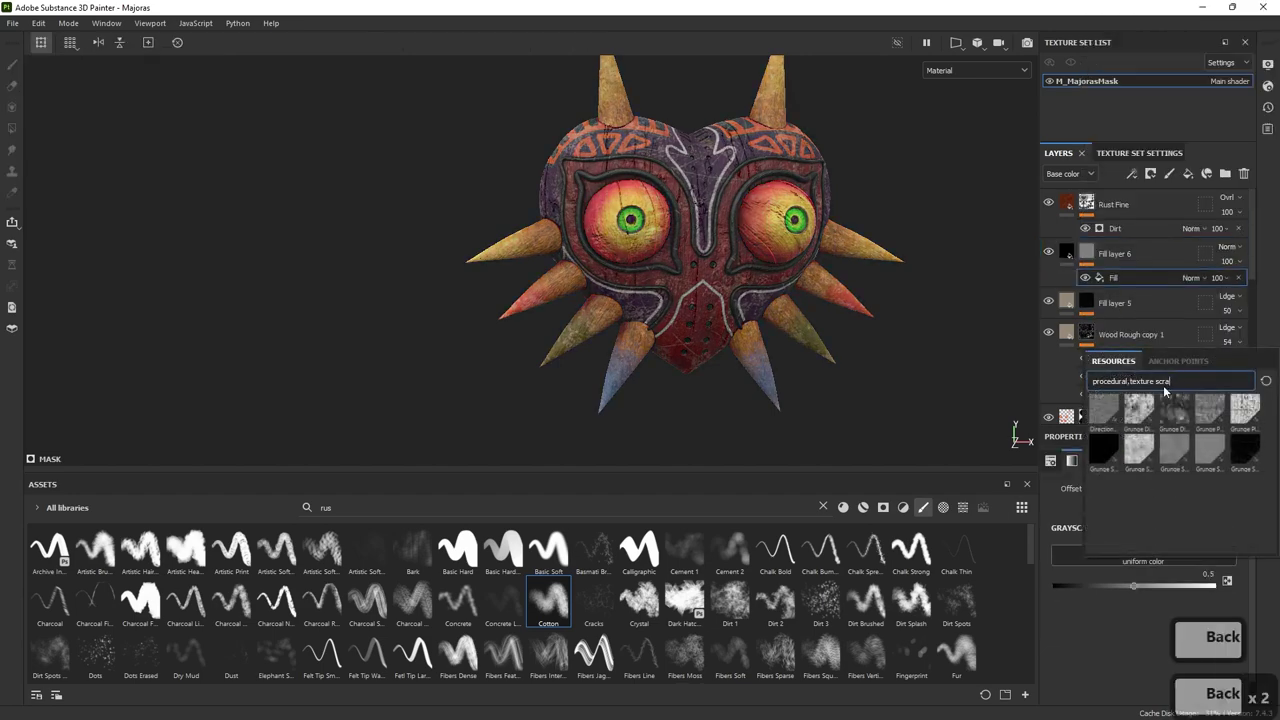
pyautogui.write('ambien')
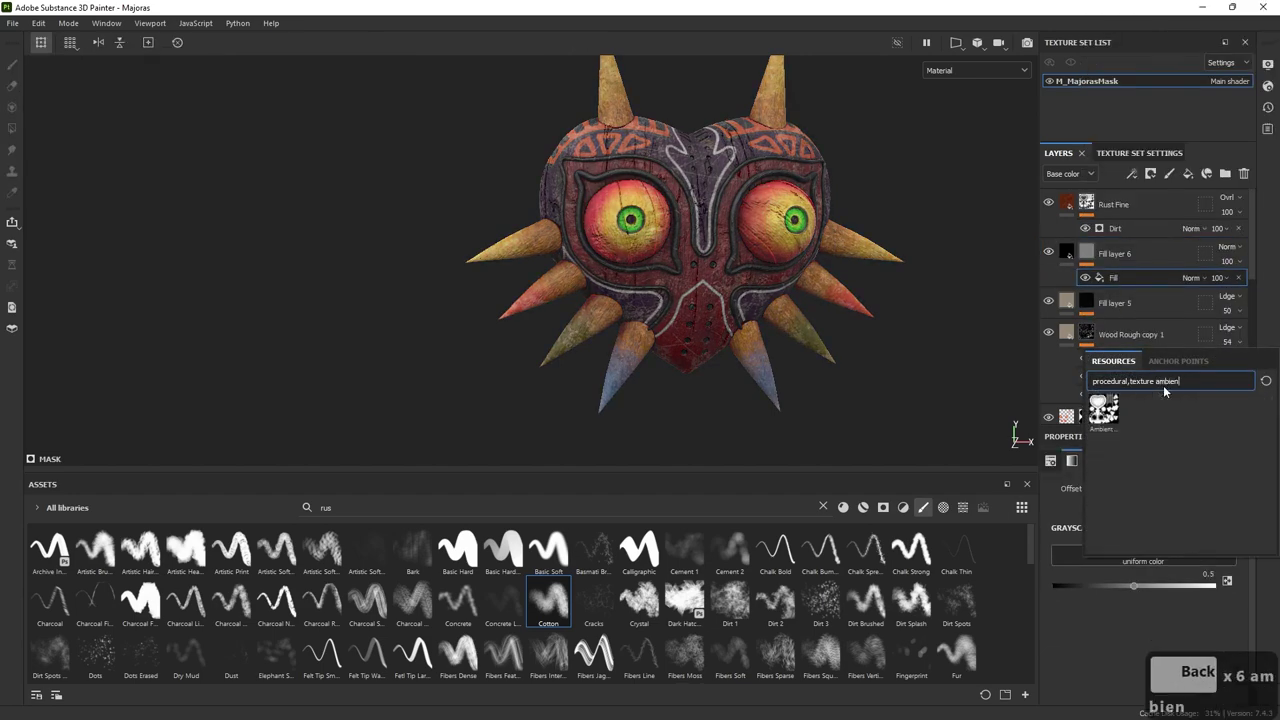
pyautogui.click(1103, 410)
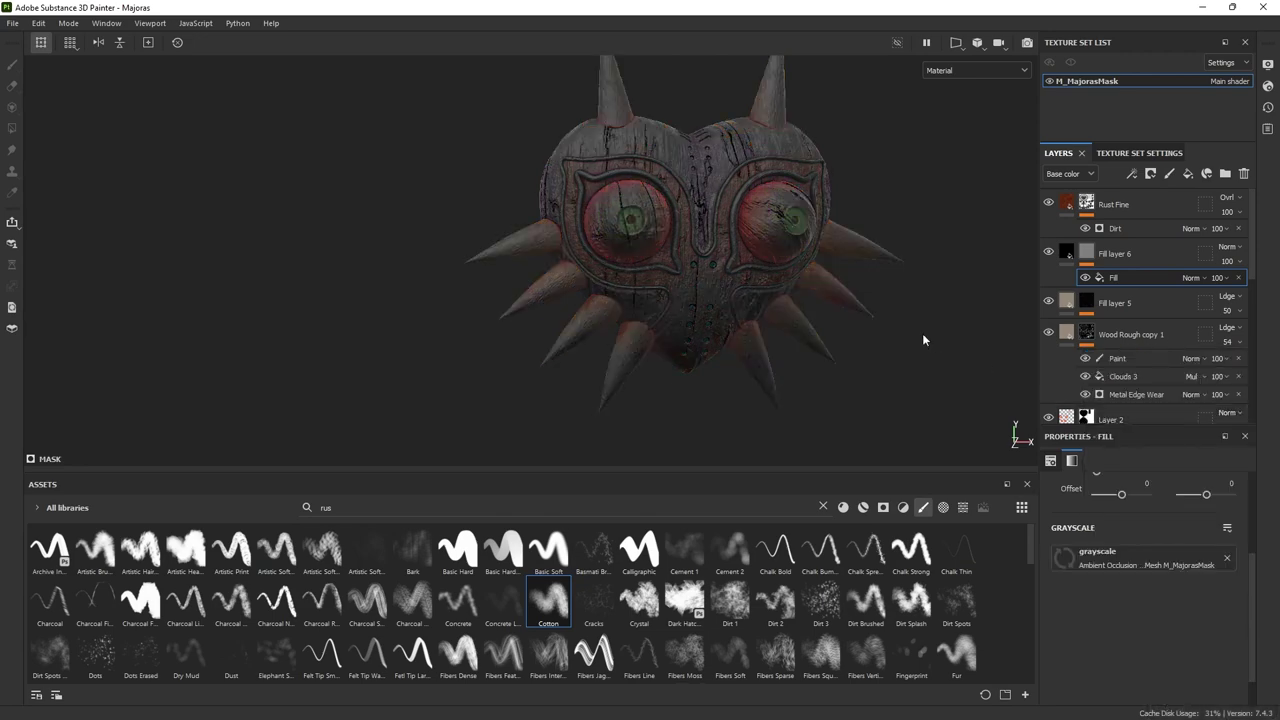
# - Add a Levels effect to the black fill layer's ambient occlusion mask
pyautogui.keyDown('alt'); pyautogui.moveTo(760, 294); pyautogui.dragTo(778, 265); pyautogui.keyUp('alt')
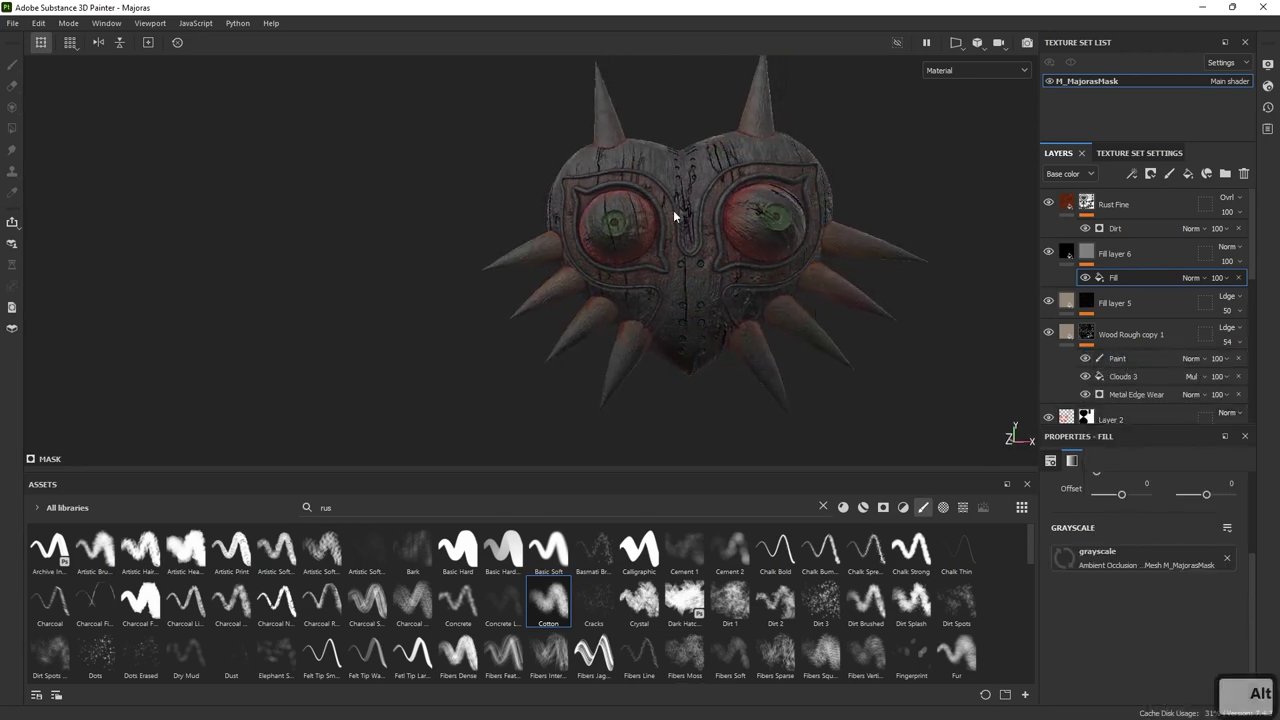
pyautogui.click(1087, 254)
pyautogui.rightClick(1088, 259)
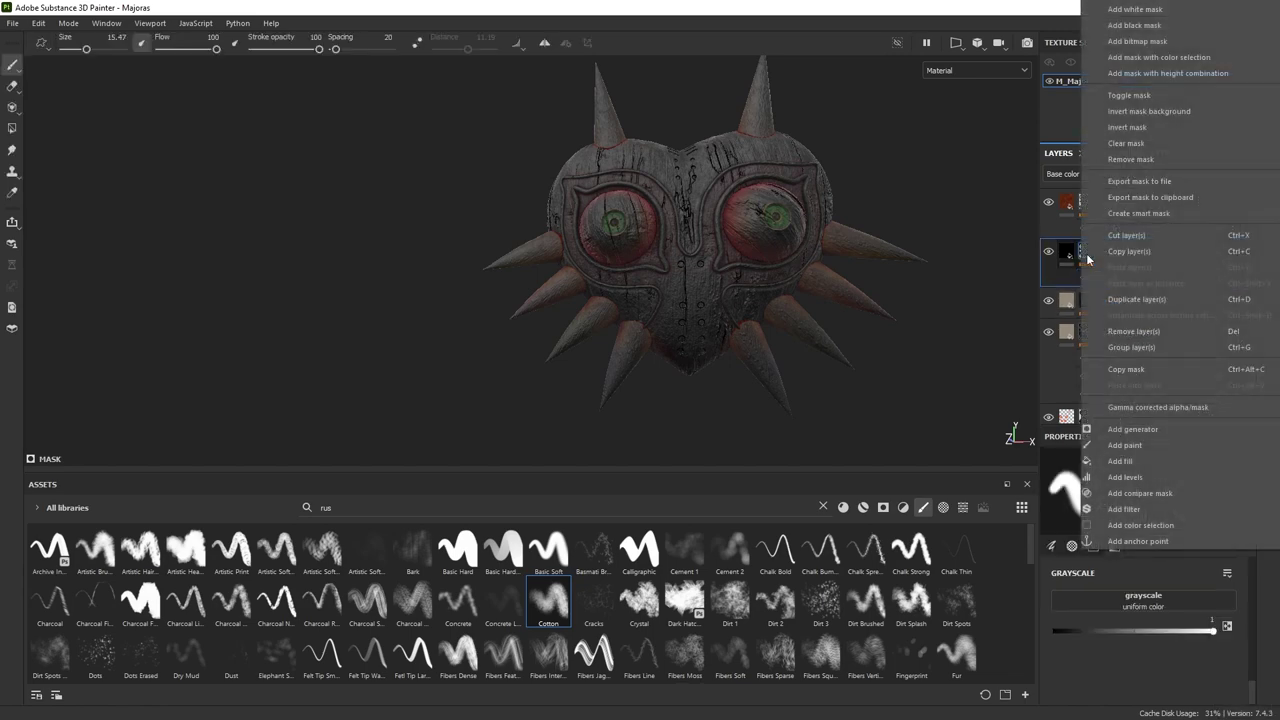
pyautogui.click(1132, 477)
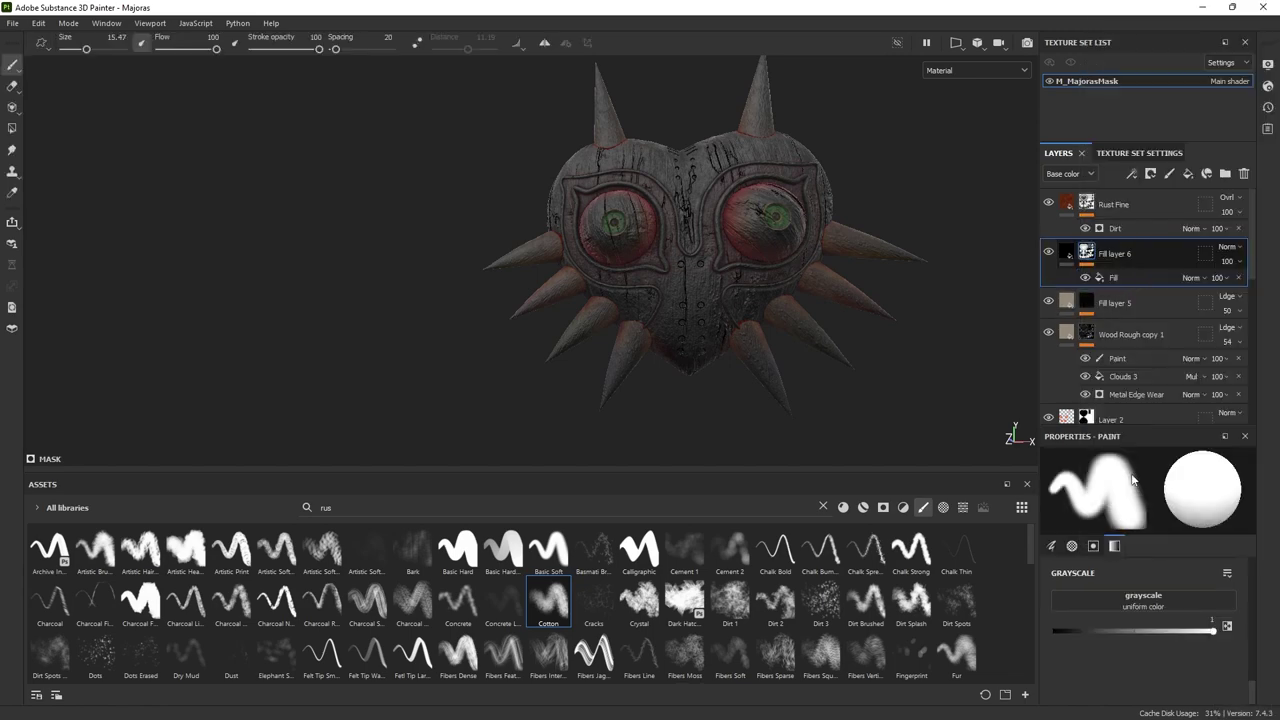
# - Invert the levels on the black layer's ambient occlusion mask, setting the black point to 0.134 and the midtone to 3.561
pyautogui.click(1194, 577)
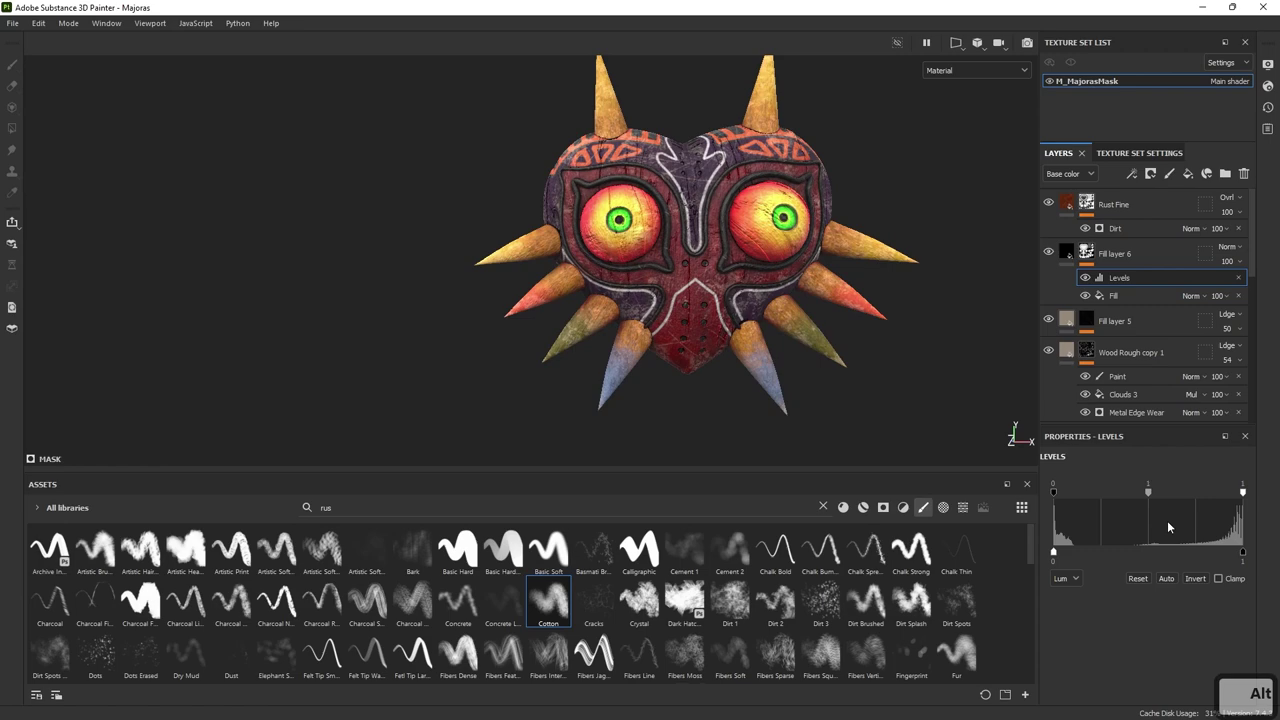
pyautogui.moveTo(1154, 494)
pyautogui.mouseDown()
pyautogui.moveTo(1237, 496)
pyautogui.moveTo(1172, 499)
pyautogui.moveTo(1202, 498)
pyautogui.mouseUp()
pyautogui.keyDown('alt'); pyautogui.moveTo(838, 316); pyautogui.dragTo(870, 310); pyautogui.keyUp('alt')
pyautogui.scroll(2, 892, 319)
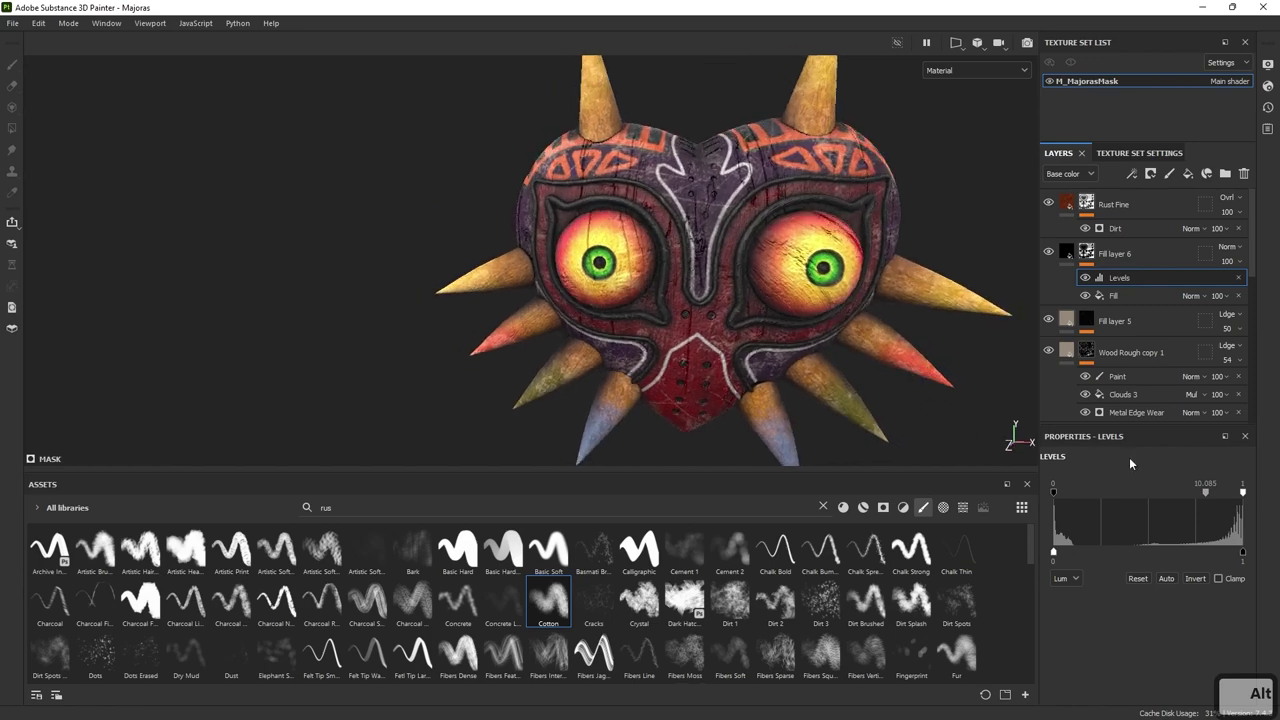
pyautogui.moveTo(1244, 494)
pyautogui.mouseDown()
pyautogui.moveTo(1186, 494)
pyautogui.moveTo(1272, 493)
pyautogui.moveTo(1192, 500)
pyautogui.moveTo(1245, 497)
pyautogui.mouseUp()
pyautogui.moveTo(1053, 493)
pyautogui.mouseDown()
pyautogui.moveTo(1105, 490)
pyautogui.moveTo(1078, 490)
pyautogui.mouseUp()
pyautogui.keyDown('alt'); pyautogui.moveTo(845, 415); pyautogui.dragTo(981, 428); pyautogui.keyUp('alt')
pyautogui.moveTo(1208, 492); pyautogui.dragTo(1175, 495)
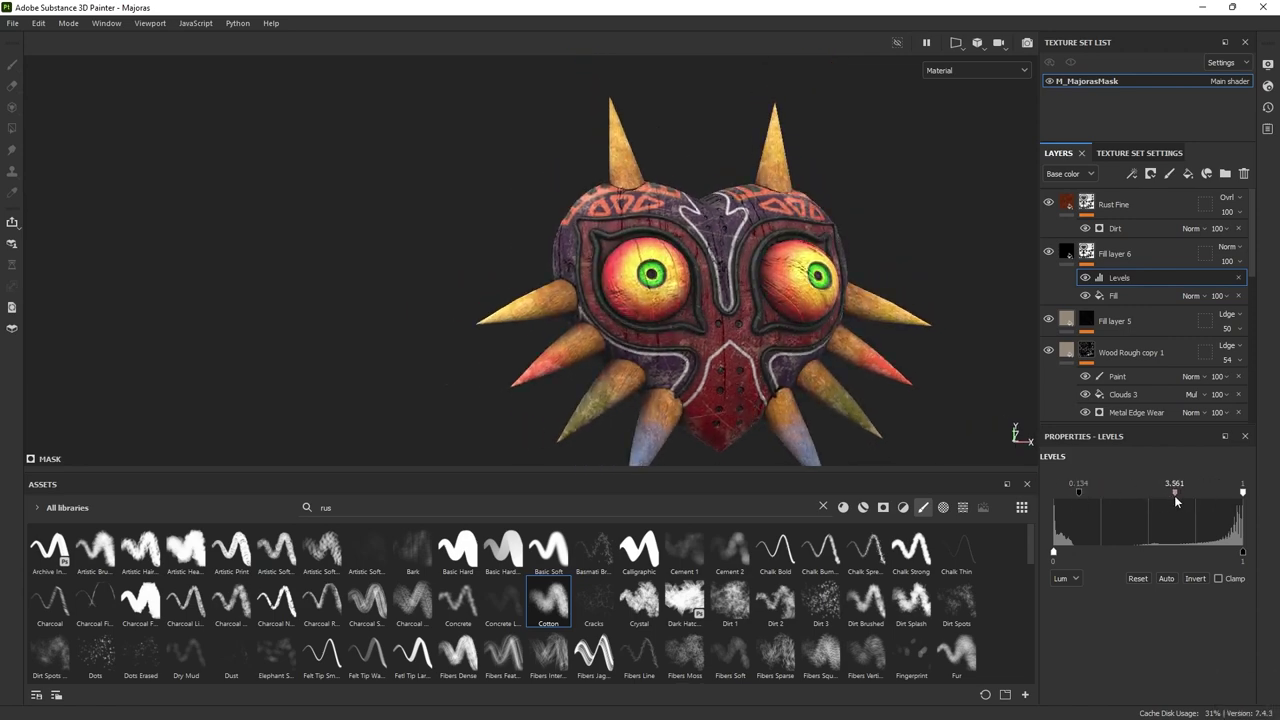
pyautogui.keyDown('alt'); pyautogui.moveTo(909, 363); pyautogui.dragTo(931, 332); pyautogui.keyUp('alt')
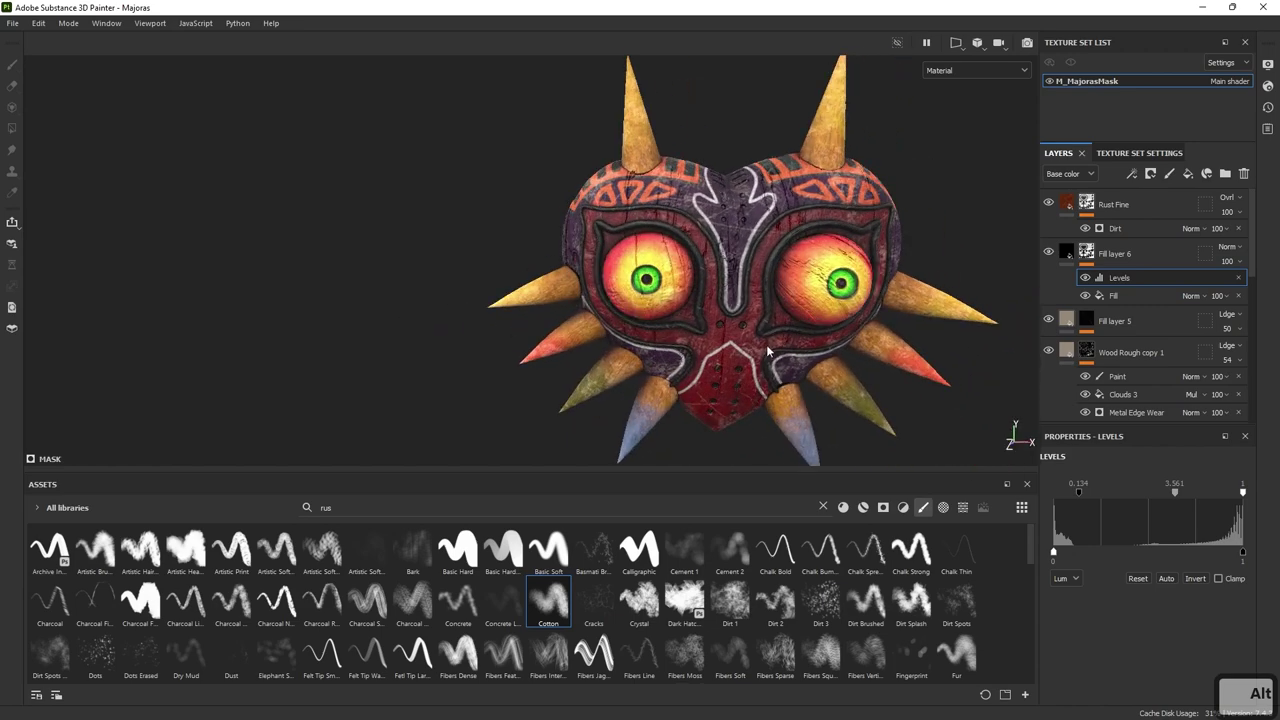
# - Compare the mask with and without the black occlusion layer and its Levels effect, examining the shading from several angles
pyautogui.moveTo(767, 351)
pyautogui.keyDown('alt'); pyautogui.mouseDown()
pyautogui.moveTo(715, 343)
pyautogui.moveTo(770, 340)
pyautogui.mouseUp(); pyautogui.keyUp('alt')
pyautogui.keyDown('alt'); pyautogui.moveTo(770, 340); pyautogui.dragTo(740, 355, button='right'); pyautogui.keyUp('alt')
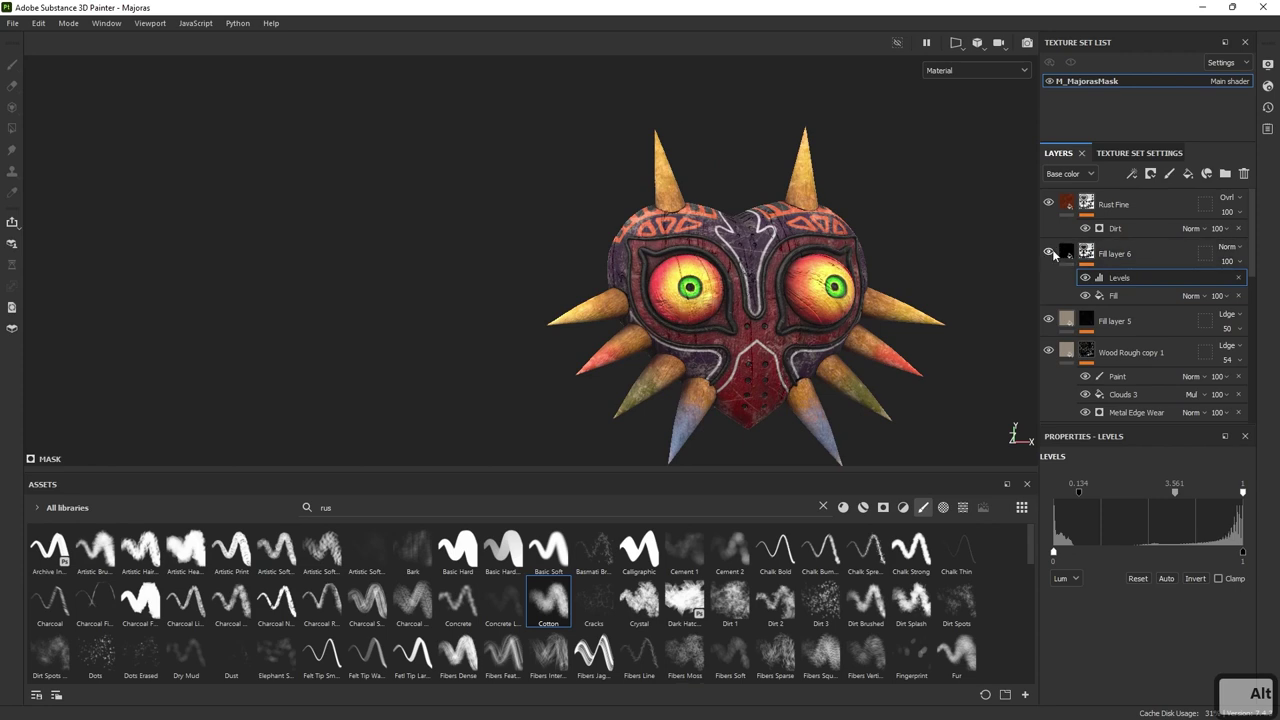
pyautogui.click(1050, 253)
pyautogui.click(1051, 252)
pyautogui.click(1051, 252)
pyautogui.click(1051, 252)
pyautogui.keyDown('alt'); pyautogui.moveTo(800, 265); pyautogui.dragTo(668, 212, button='middle'); pyautogui.keyUp('alt')
pyautogui.keyDown('alt'); pyautogui.moveTo(668, 215); pyautogui.dragTo(998, 326, button='right'); pyautogui.keyUp('alt')
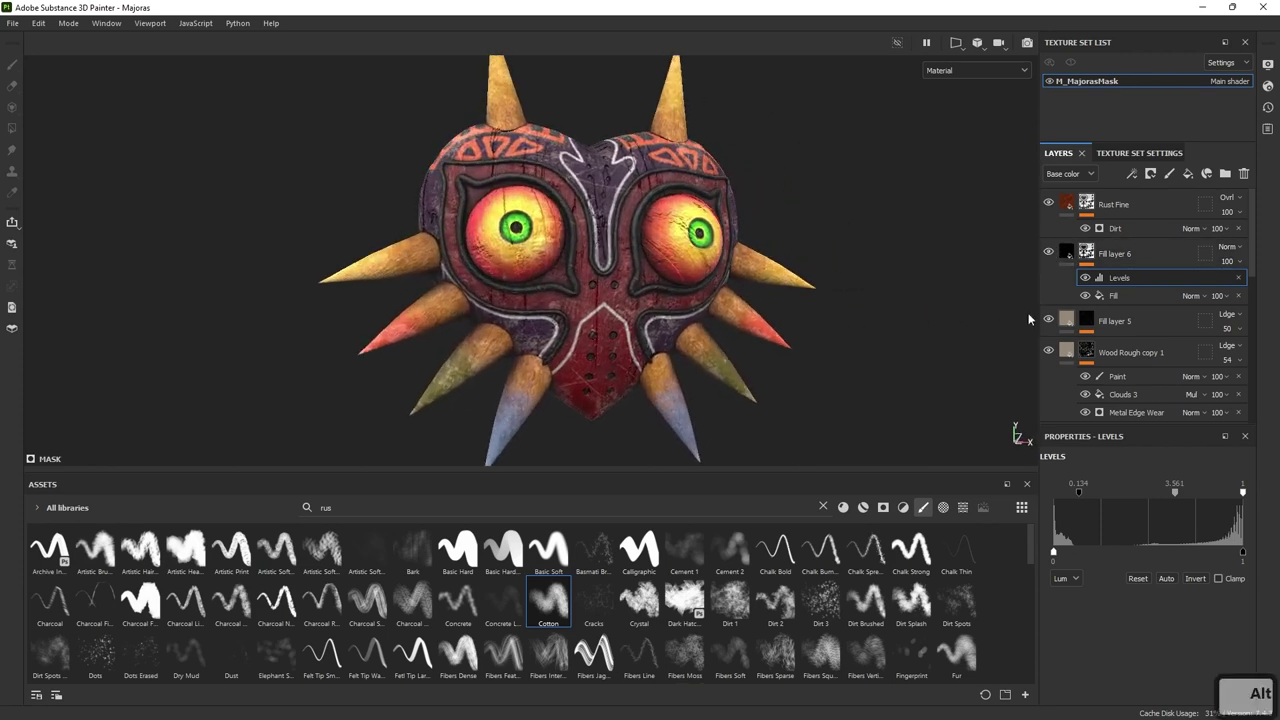
pyautogui.click(1085, 278)
pyautogui.click(1085, 278)
pyautogui.keyDown('alt'); pyautogui.moveTo(990, 315); pyautogui.dragTo(762, 288); pyautogui.keyUp('alt')
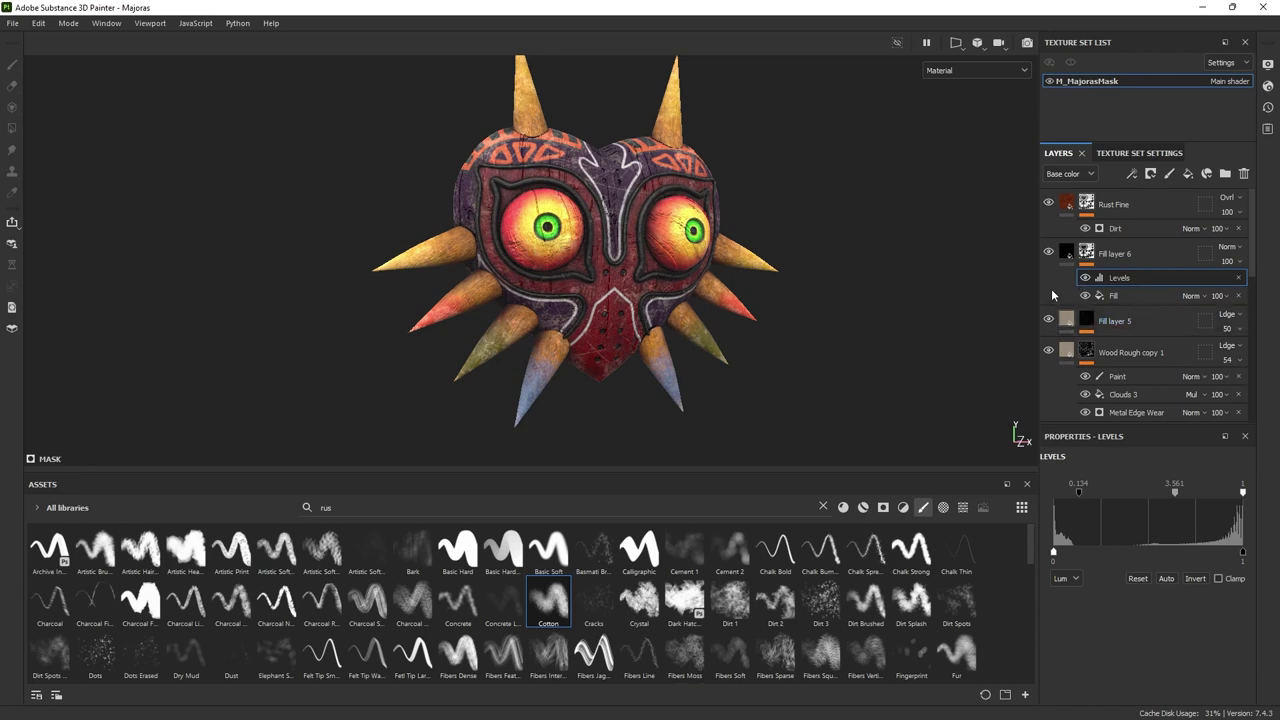
pyautogui.keyDown('alt'); pyautogui.moveTo(603, 265); pyautogui.dragTo(749, 220); pyautogui.keyUp('alt')
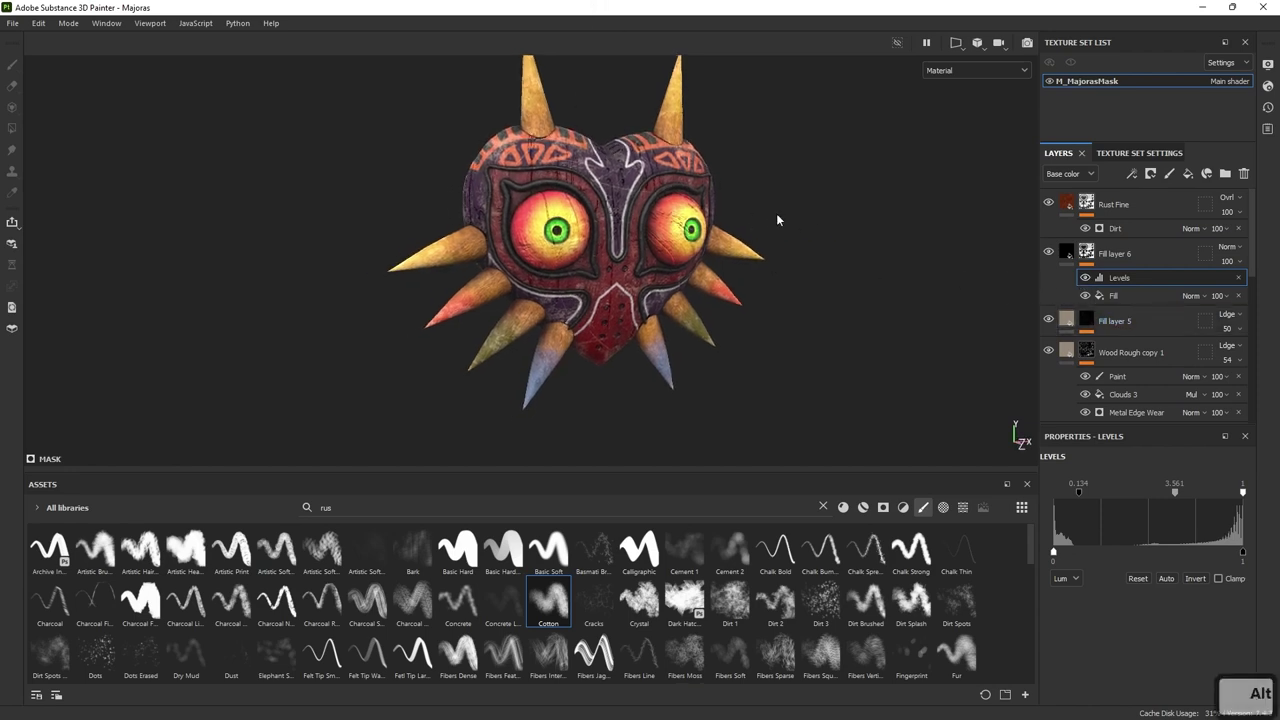
# - Add a fill layer above the black occlusion layer and set its base color to light orange F7C374
pyautogui.click(1189, 175)
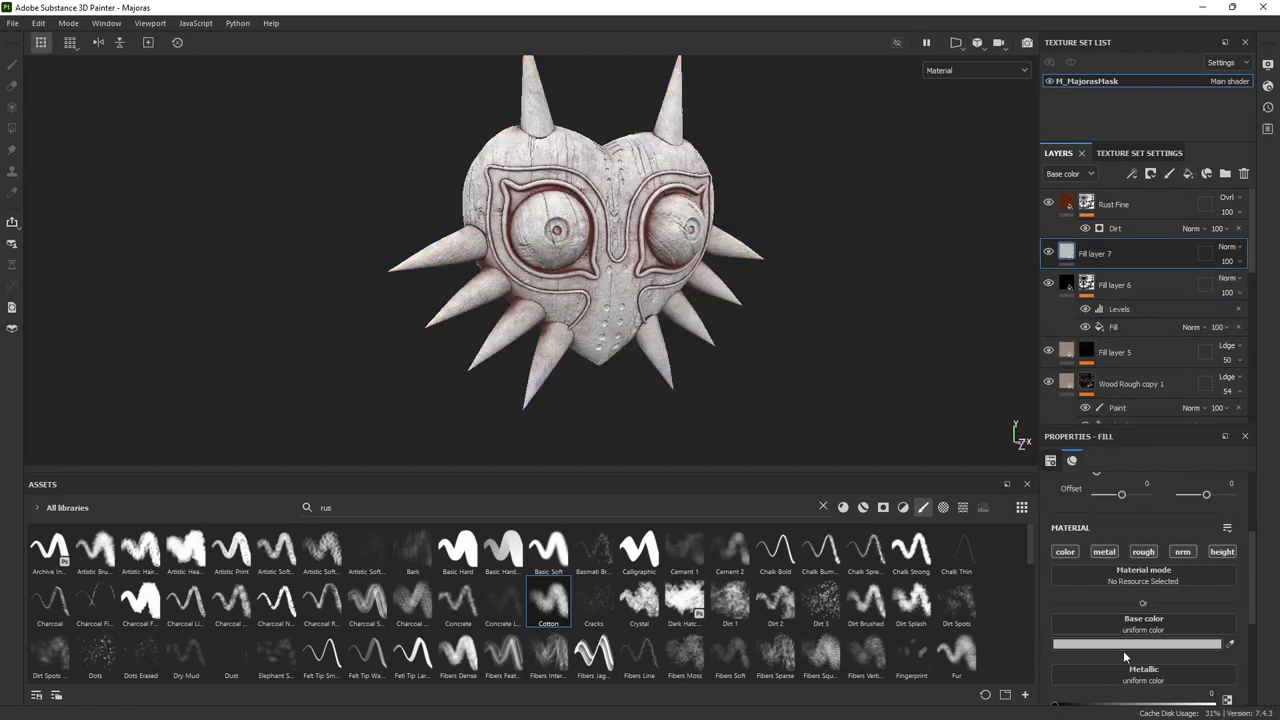
pyautogui.click(1136, 643)
pyautogui.click(1061, 362)
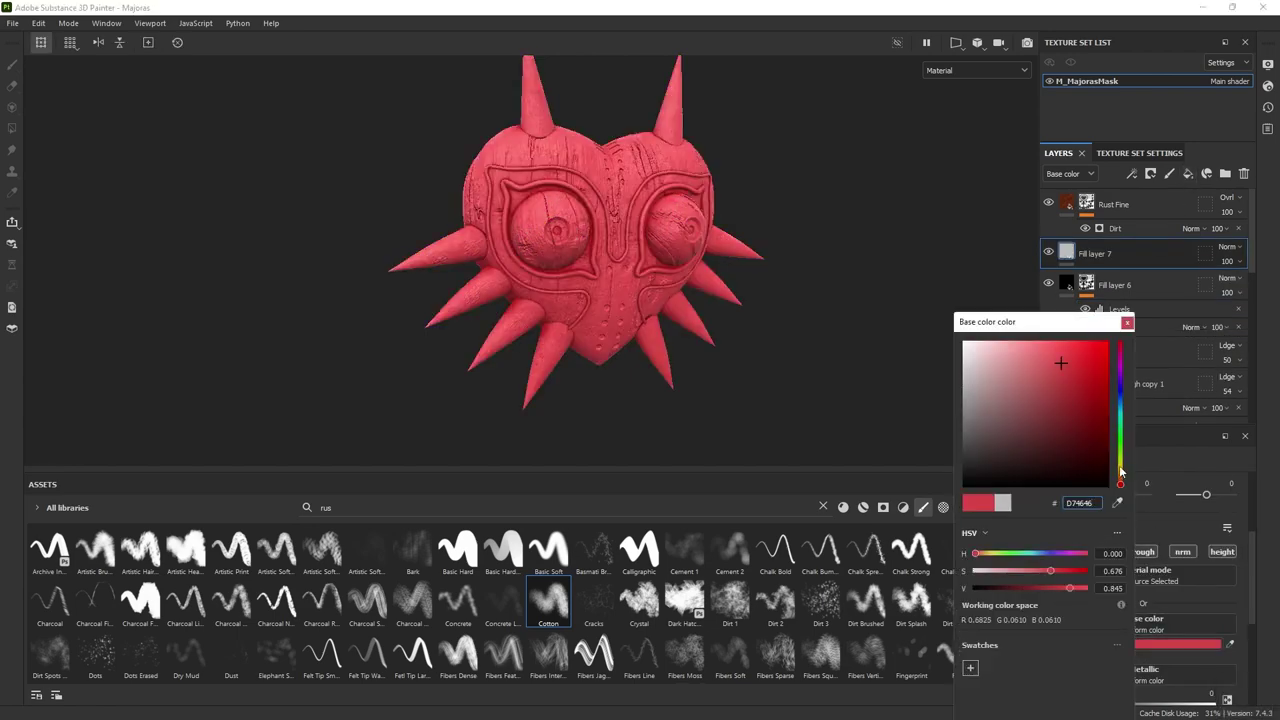
pyautogui.click(1121, 478)
pyautogui.click(1040, 347)
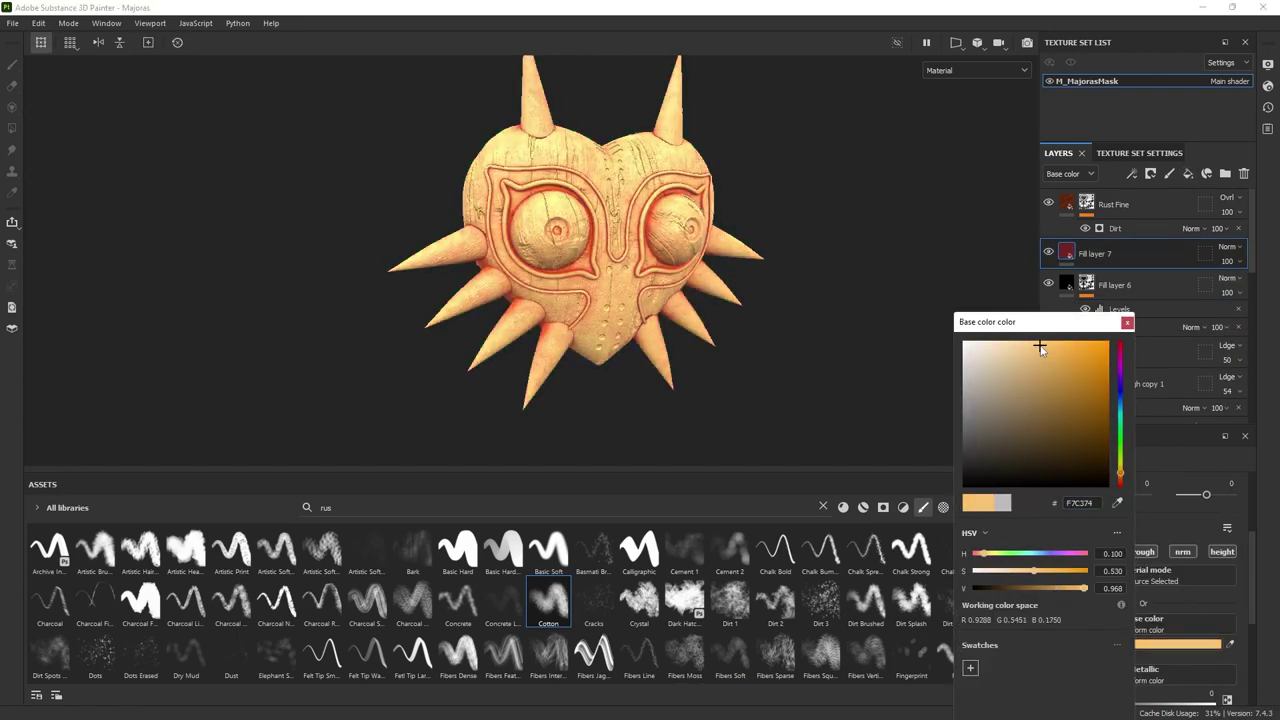
pyautogui.click(1127, 322)
# - Give the light orange fill layer a black mask driven by a Light generator
pyautogui.rightClick(1102, 259)
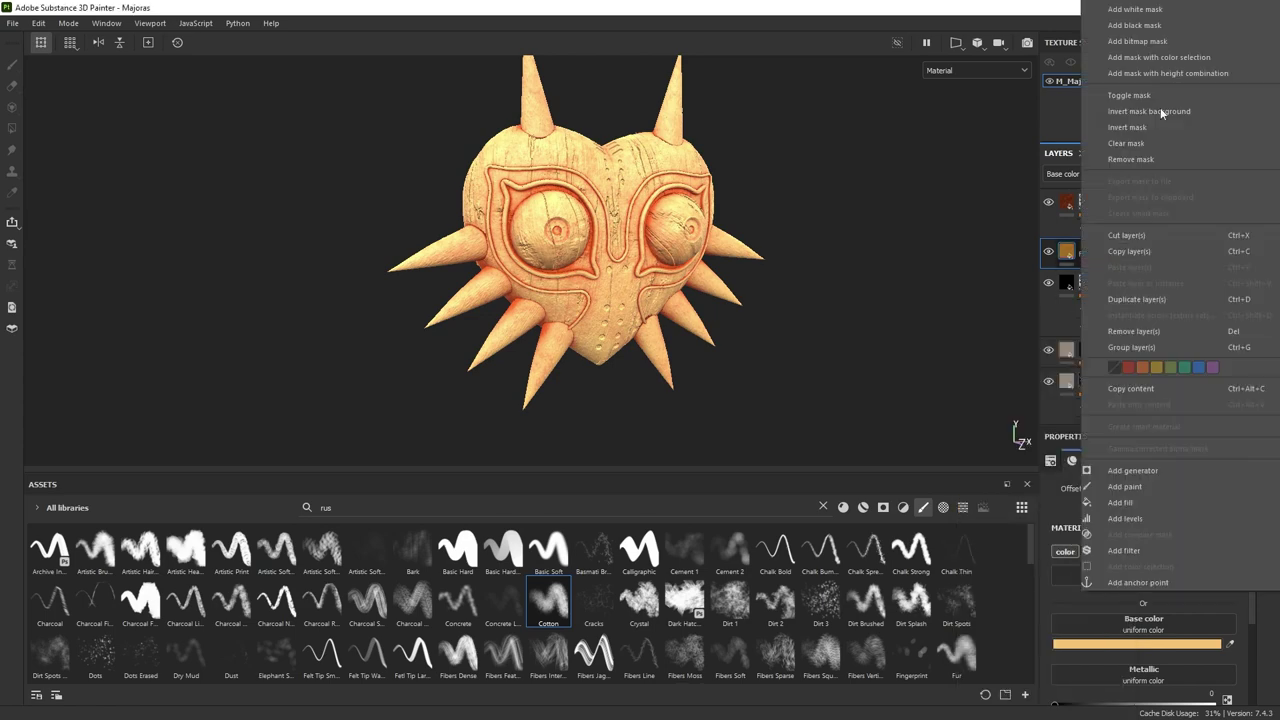
pyautogui.click(1150, 33)
pyautogui.rightClick(1093, 252)
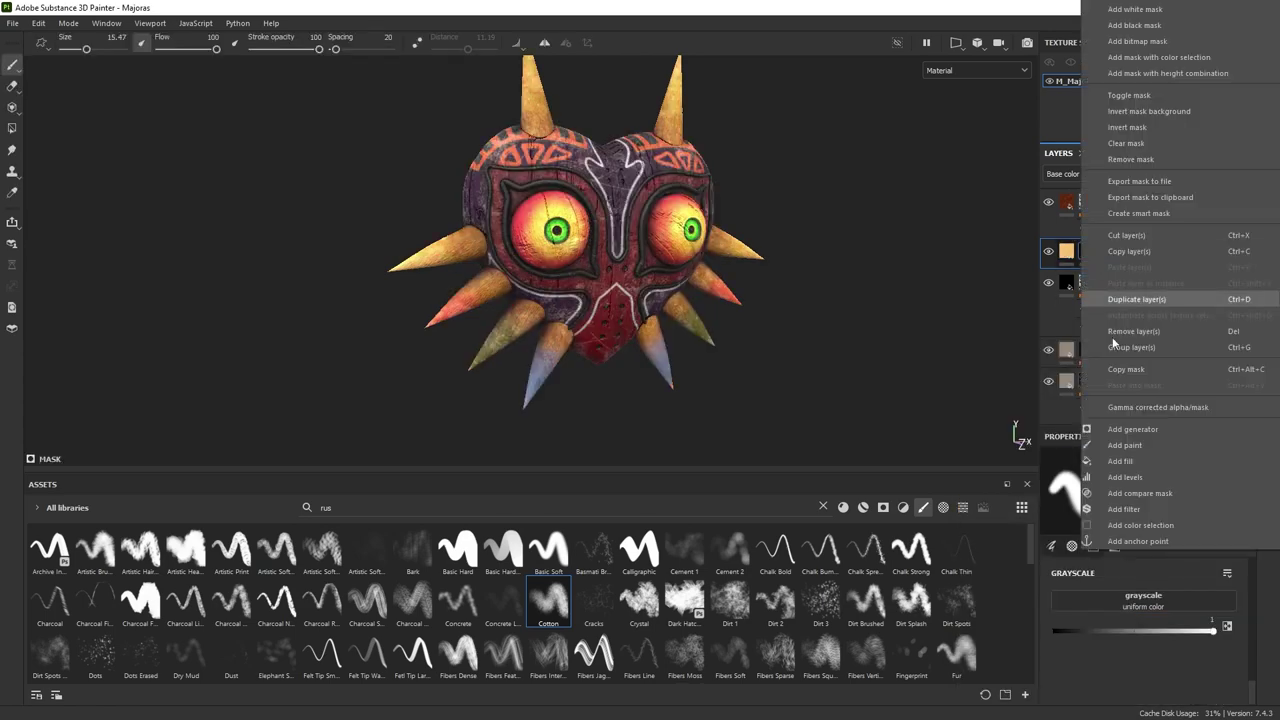
pyautogui.click(1133, 429)
pyautogui.click(1145, 490)
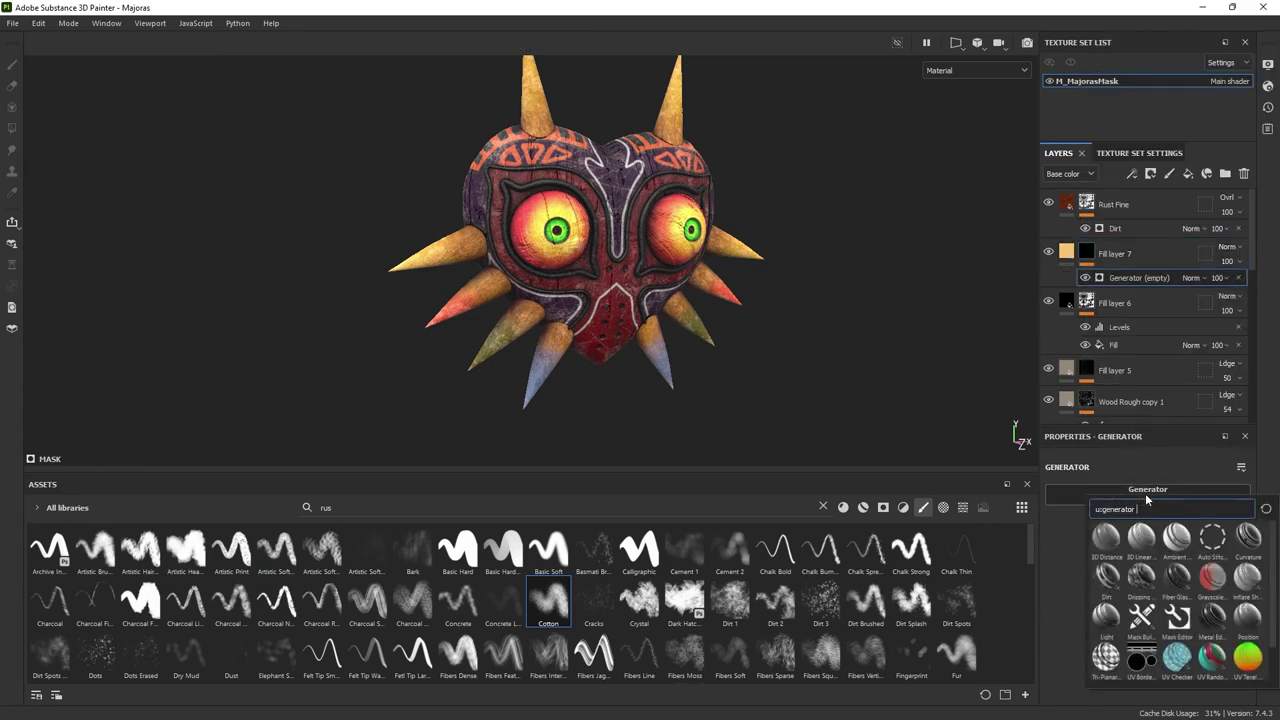
pyautogui.click(1106, 617)
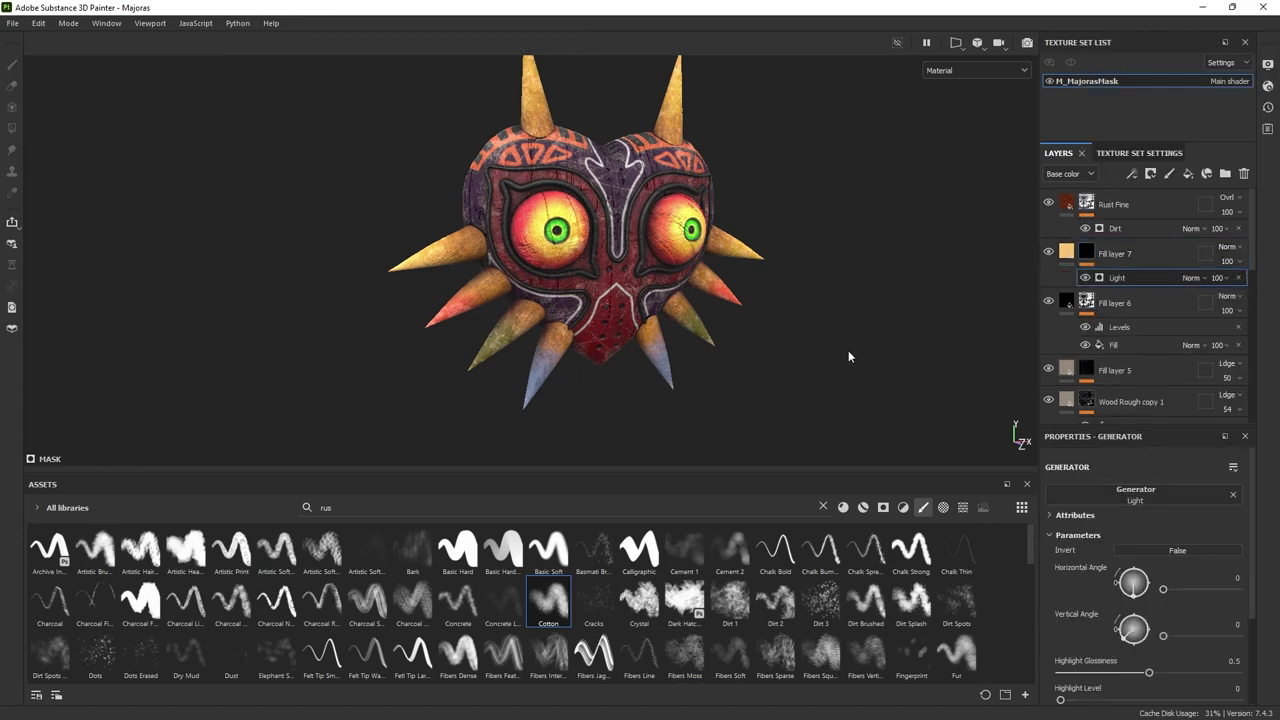
# - Set the Light generator's vertical angle to 270 and horizontal angle to 266
pyautogui.moveTo(1133, 643); pyautogui.dragTo(1136, 654)
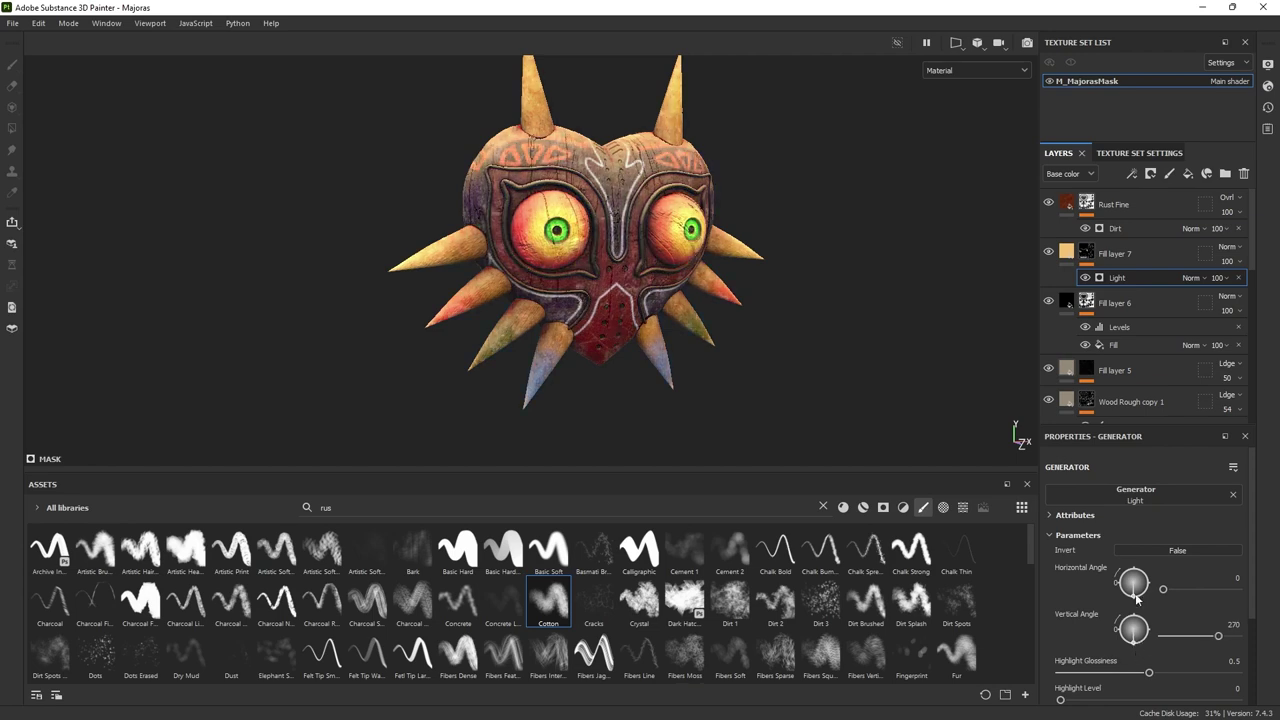
pyautogui.keyDown('alt'); pyautogui.moveTo(616, 356); pyautogui.dragTo(590, 214); pyautogui.keyUp('alt')
pyautogui.keyDown('alt'); pyautogui.moveTo(671, 191); pyautogui.dragTo(719, 197); pyautogui.keyUp('alt')
pyautogui.keyDown('alt'); pyautogui.moveTo(719, 197); pyautogui.dragTo(746, 306, button='right'); pyautogui.keyUp('alt')
pyautogui.keyDown('alt'); pyautogui.moveTo(720, 277); pyautogui.dragTo(764, 319, button='middle'); pyautogui.keyUp('alt')
pyautogui.keyDown('alt'); pyautogui.moveTo(763, 319); pyautogui.dragTo(775, 335, button='right'); pyautogui.keyUp('alt')
# - Set the light orange fill layer's blend mode to Linear dodge (Add) and its opacity to 13
pyautogui.click(1228, 247)
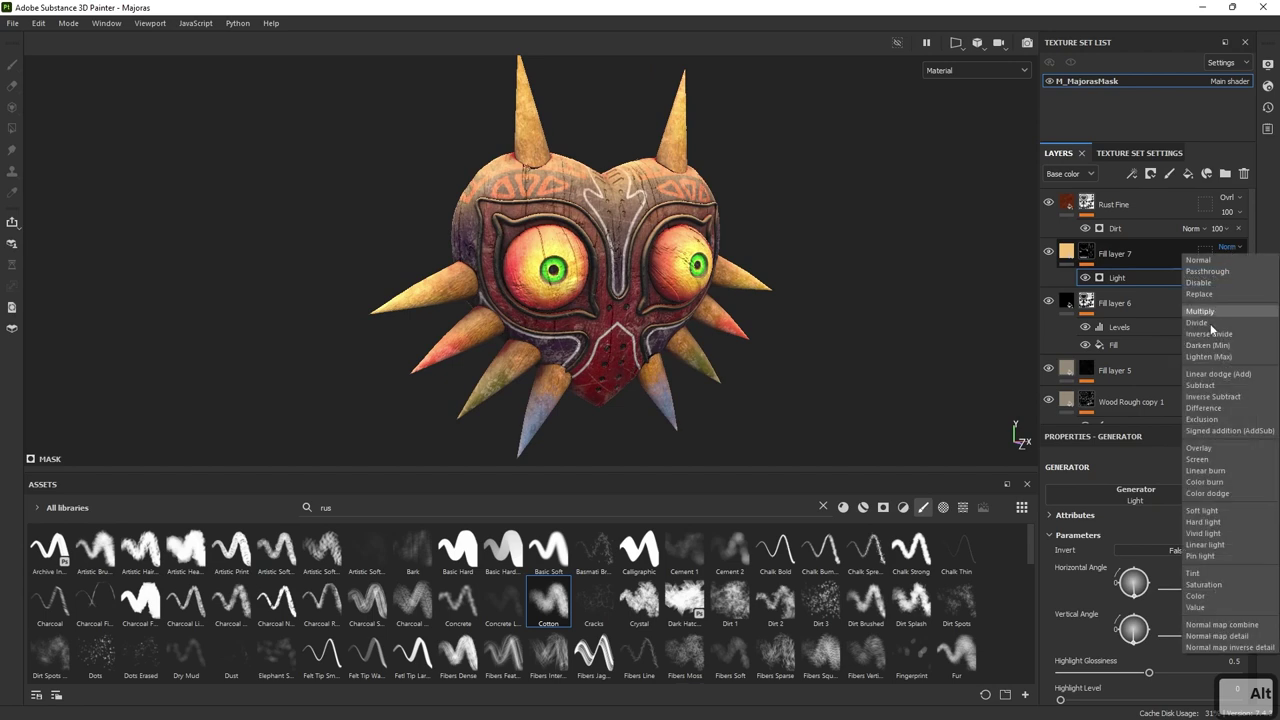
pyautogui.click(1215, 376)
pyautogui.keyDown('alt'); pyautogui.moveTo(843, 274); pyautogui.dragTo(797, 286); pyautogui.keyUp('alt')
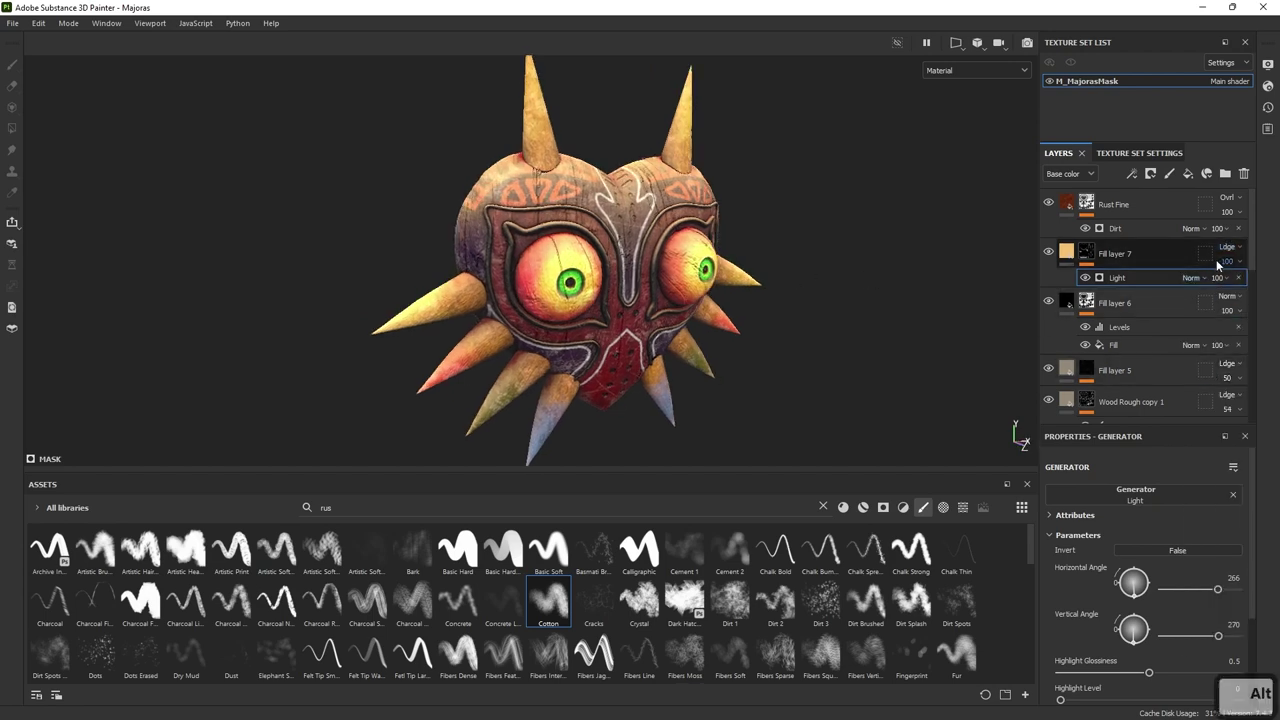
pyautogui.moveTo(1242, 286)
pyautogui.mouseDown()
pyautogui.moveTo(1214, 289)
pyautogui.moveTo(1230, 290)
pyautogui.mouseUp()
pyautogui.keyDown('alt'); pyautogui.moveTo(1020, 318); pyautogui.dragTo(871, 246); pyautogui.keyUp('alt')
# - Compare the mask with and without the orange highlight layer in base color and material views, rotating the environment lighting
pyautogui.press('c')
pyautogui.click(1048, 252)
pyautogui.click(1048, 252)
pyautogui.click(1048, 252)
pyautogui.click(1048, 252)
pyautogui.keyDown('alt'); pyautogui.moveTo(536, 207); pyautogui.dragTo(673, 277); pyautogui.keyUp('alt')
pyautogui.press('m')
pyautogui.keyDown('shift'); pyautogui.moveTo(673, 277); pyautogui.dragTo(339, 247, button='right'); pyautogui.keyUp('shift')
pyautogui.click(1049, 252)
pyautogui.click(1049, 252)
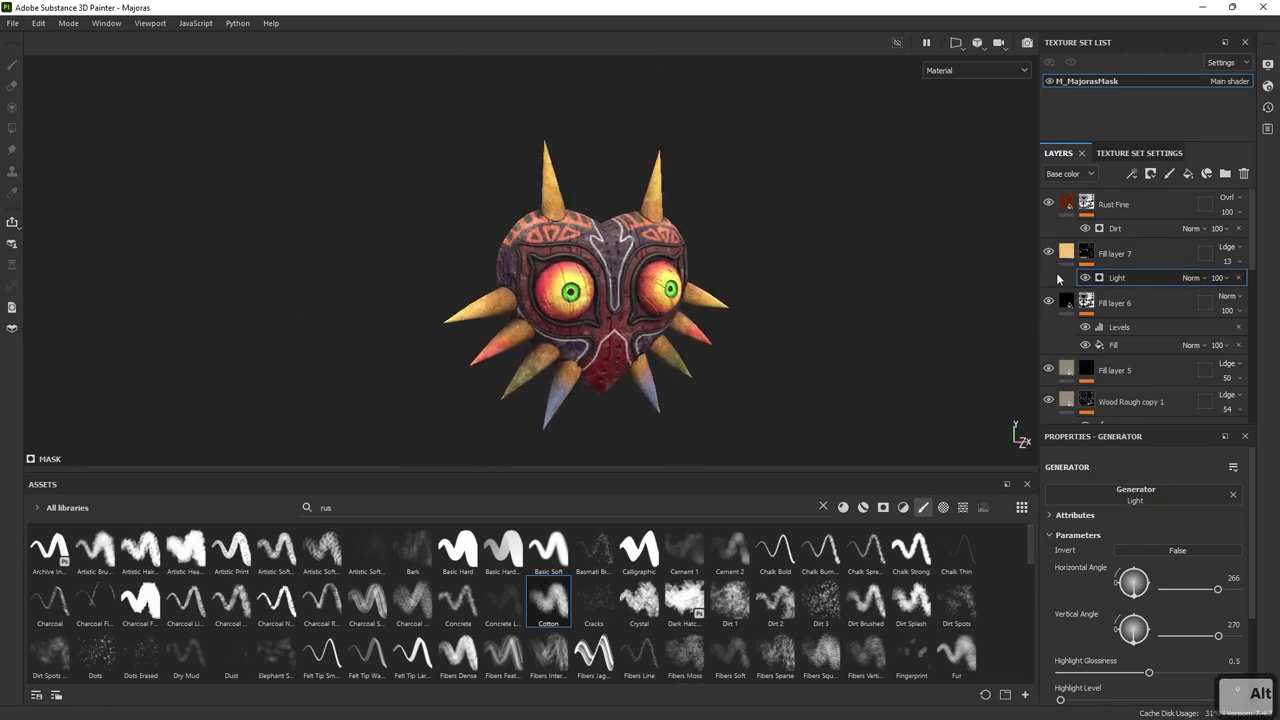
# - Change the highlight fill layer's base color to a paler peach and check its effect by toggling the layer's visibility
pyautogui.click(1067, 256)
pyautogui.click(1104, 645)
pyautogui.moveTo(995, 346); pyautogui.dragTo(911, 371)
pyautogui.moveTo(950, 358)
pyautogui.mouseDown()
pyautogui.moveTo(960, 365)
pyautogui.moveTo(969, 347)
pyautogui.mouseUp()
pyautogui.click(1058, 255)
pyautogui.click(1050, 253)
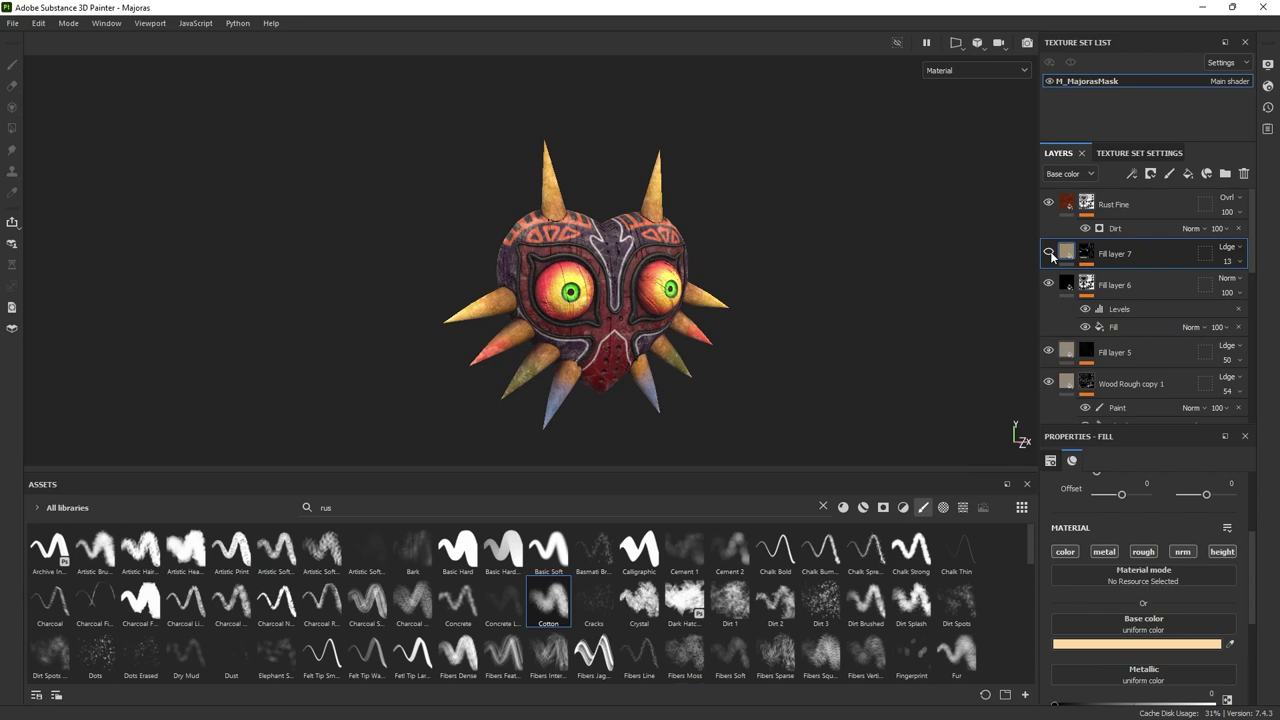
pyautogui.click(1050, 253)
pyautogui.keyDown('alt'); pyautogui.moveTo(900, 345); pyautogui.dragTo(840, 350); pyautogui.keyUp('alt')
pyautogui.keyDown('alt'); pyautogui.moveTo(840, 350); pyautogui.dragTo(670, 287, button='right'); pyautogui.keyUp('alt')
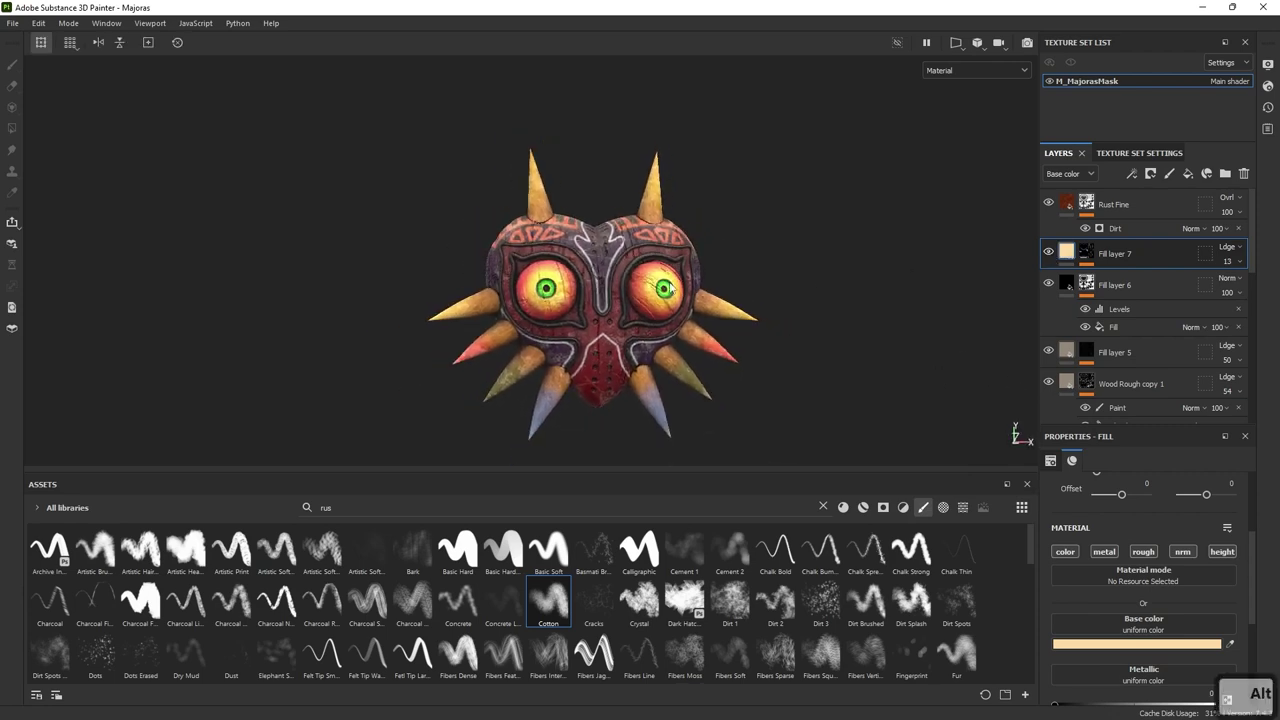
pyautogui.moveTo(786, 330)
pyautogui.keyDown('alt'); pyautogui.mouseDown()
pyautogui.moveTo(809, 323)
pyautogui.moveTo(802, 332)
pyautogui.mouseUp(); pyautogui.keyUp('alt')
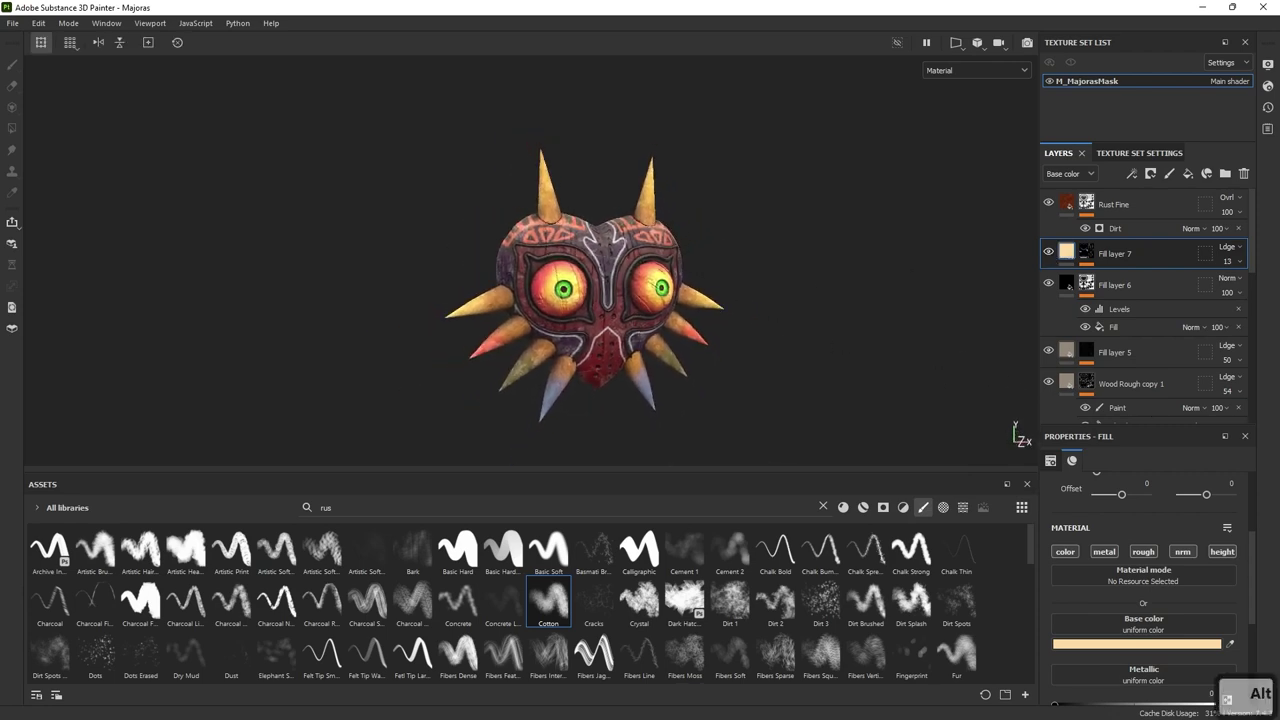
pyautogui.hotkey('alt', 'Tab')
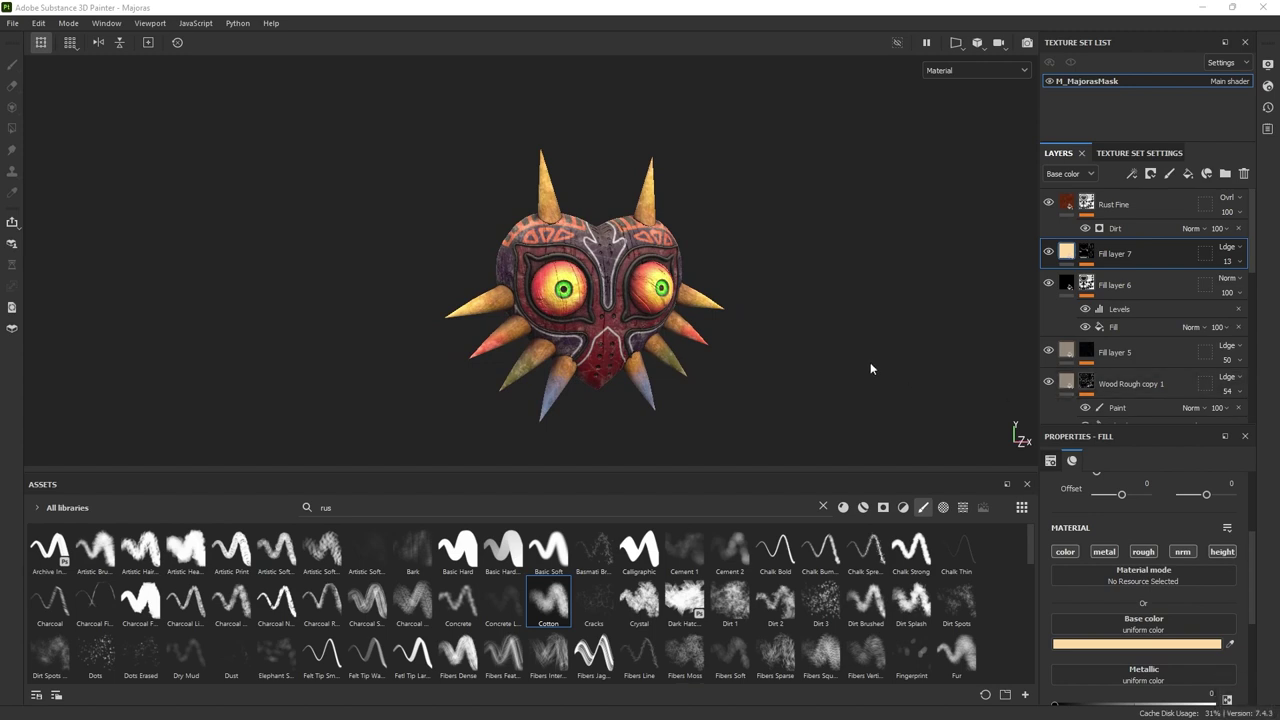
pyautogui.keyDown('alt'); pyautogui.moveTo(795, 357); pyautogui.dragTo(859, 350); pyautogui.keyUp('alt')
pyautogui.scroll(2, 746, 360)
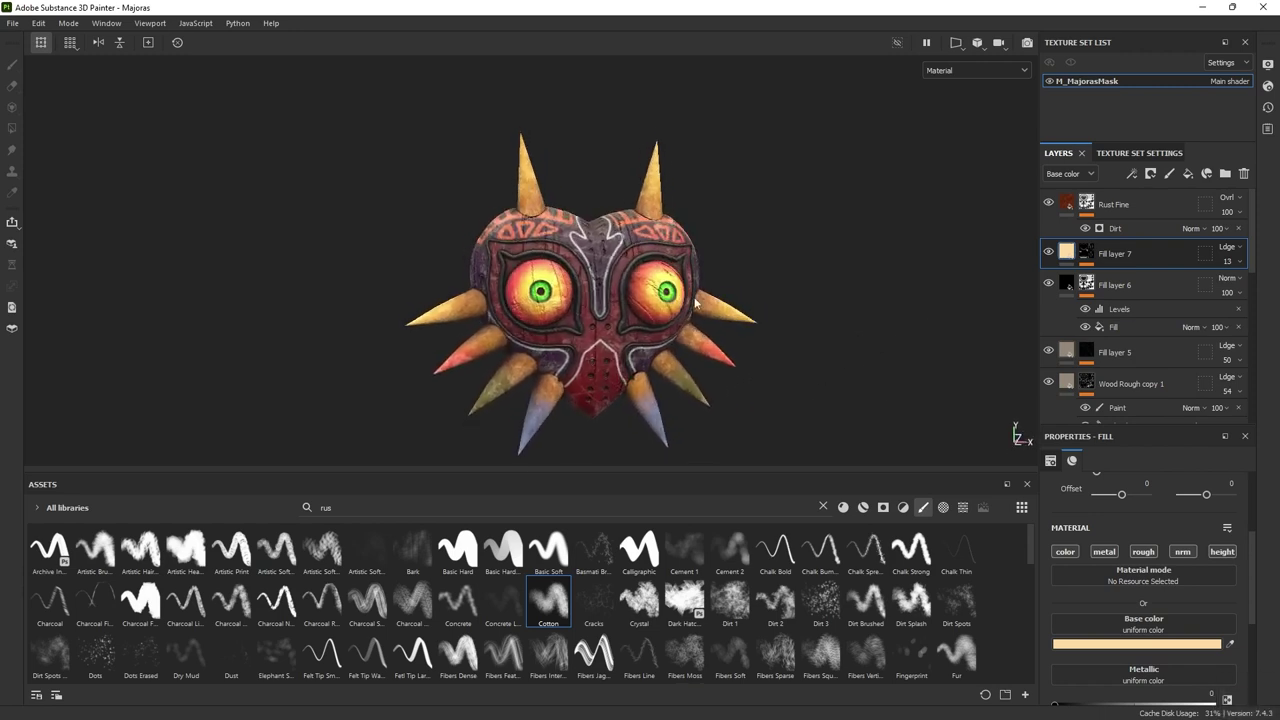
# - Open the texture export settings and browse for an output directory to the sourceimages folder of the MiniPremium project in NT_MiniPremium
pyautogui.click(12, 24)
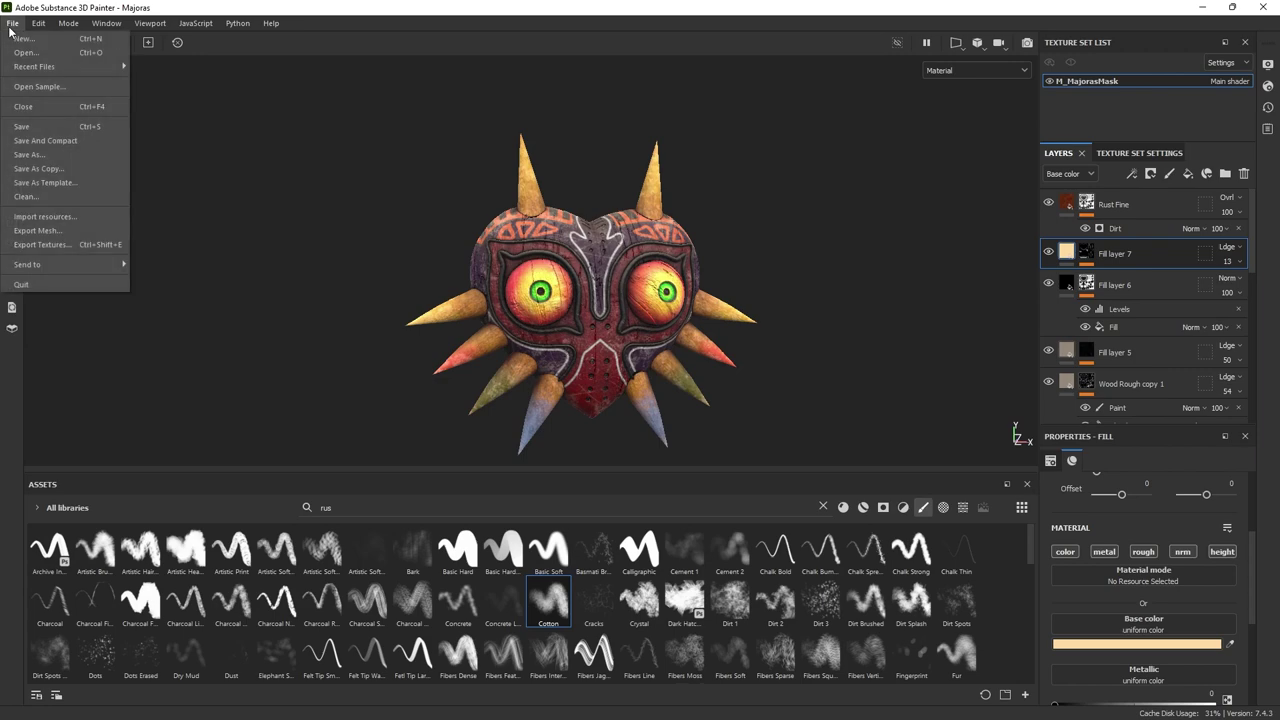
pyautogui.click(69, 245)
pyautogui.click(672, 198)
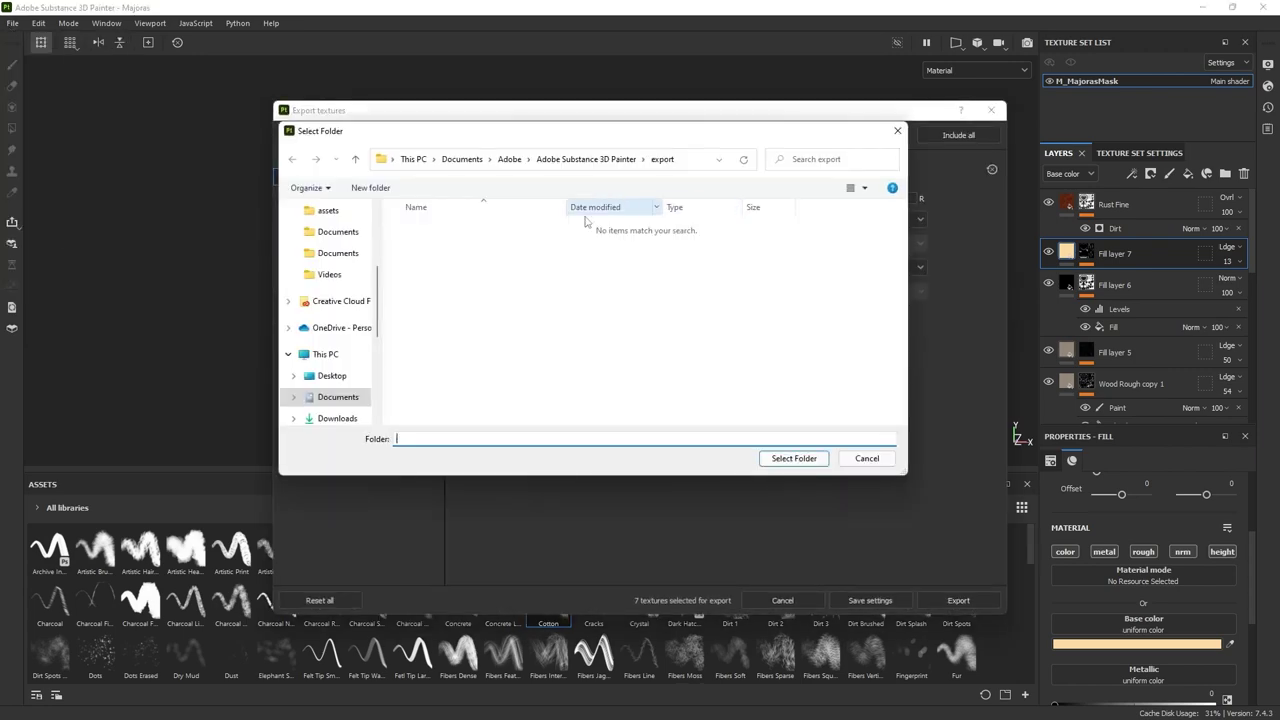
pyautogui.scroll(1, 330, 321)
pyautogui.click(329, 316)
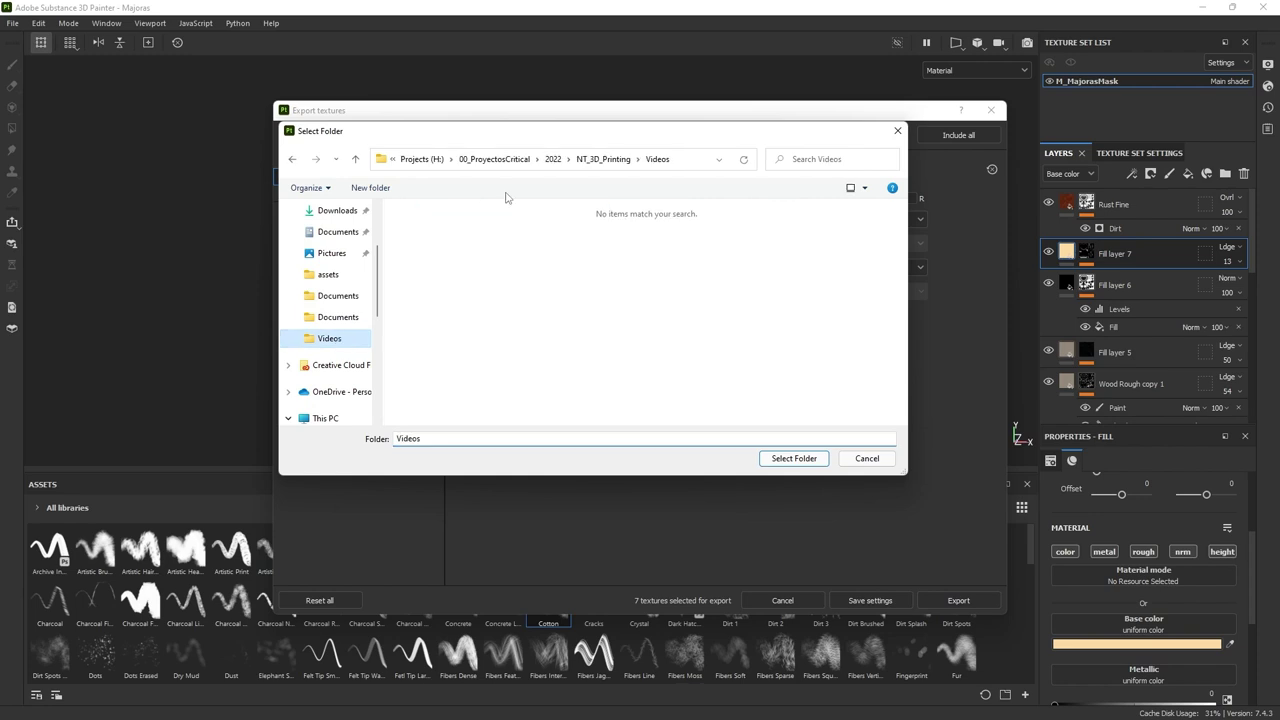
pyautogui.click(503, 162)
pyautogui.doubleClick(452, 270)
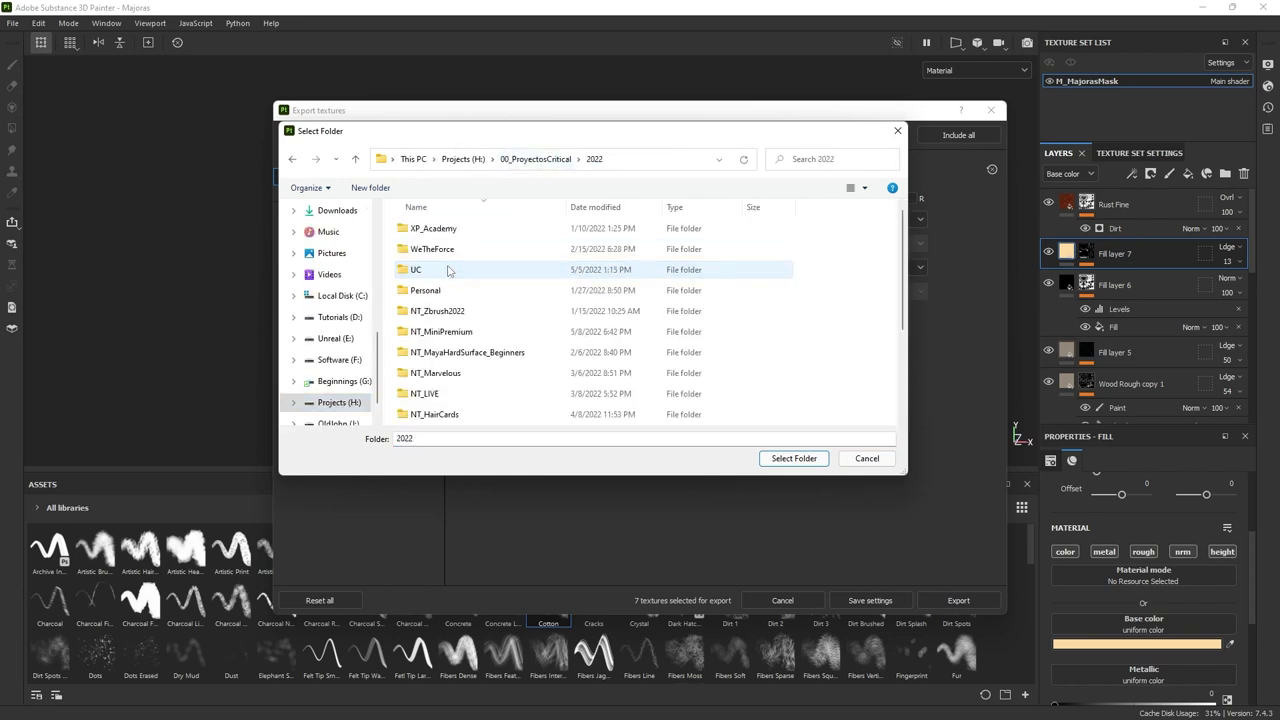
pyautogui.doubleClick(441, 331)
pyautogui.doubleClick(435, 249)
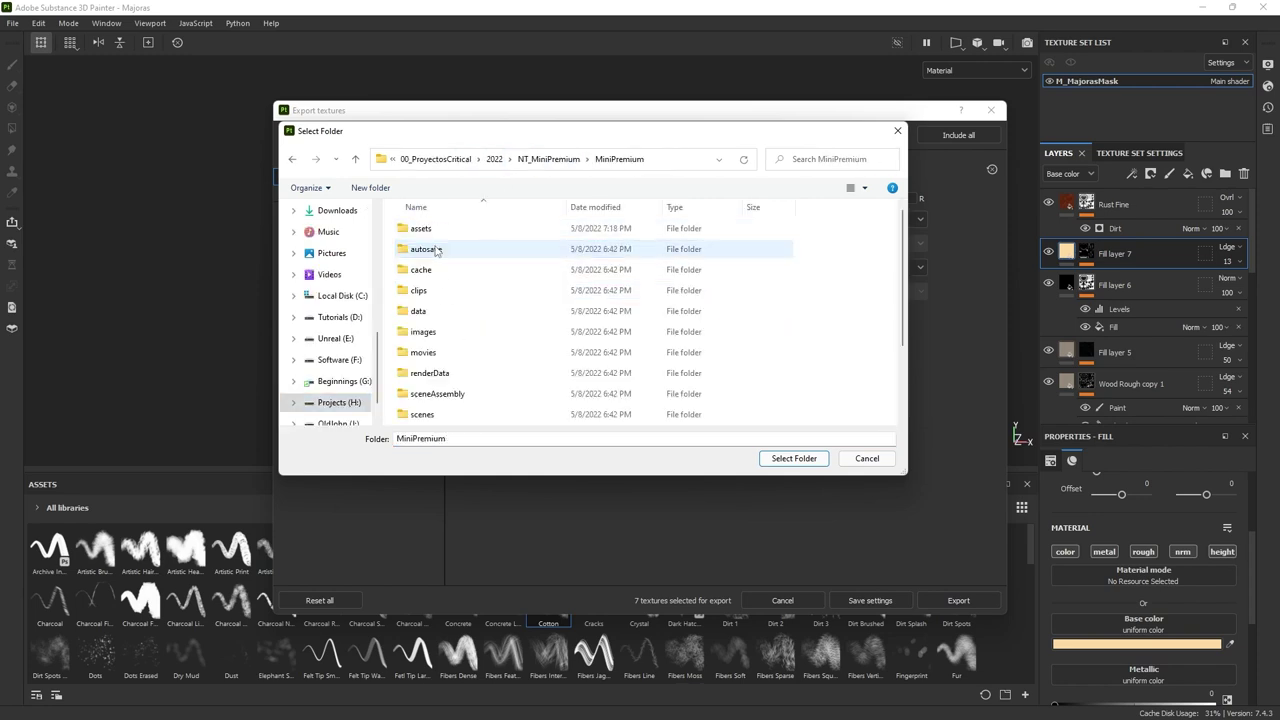
pyautogui.scroll(-2, 455, 405)
pyautogui.doubleClick(452, 376)
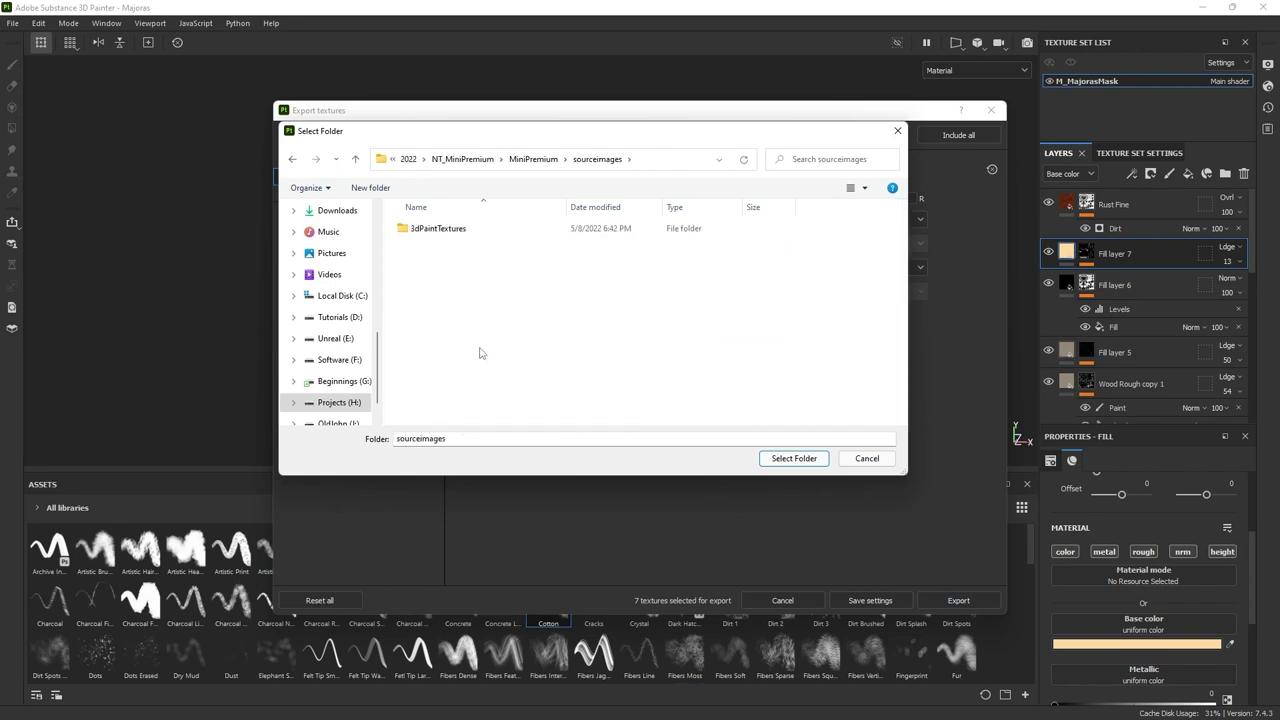
# - Create a folder named MajorasMask inside sourceimages and select it as the export's output directory
pyautogui.rightClick(480, 350)
pyautogui.moveTo(515, 488)
pyautogui.click(652, 486)
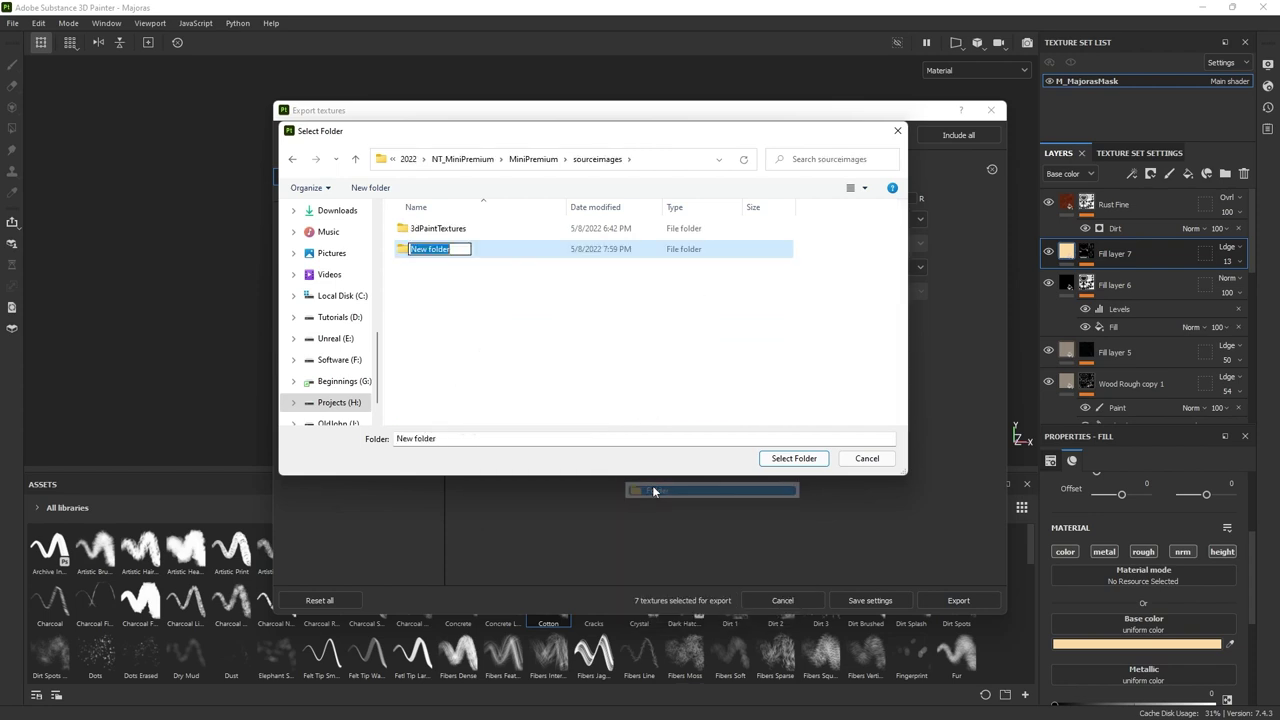
pyautogui.write('MajorasMask')
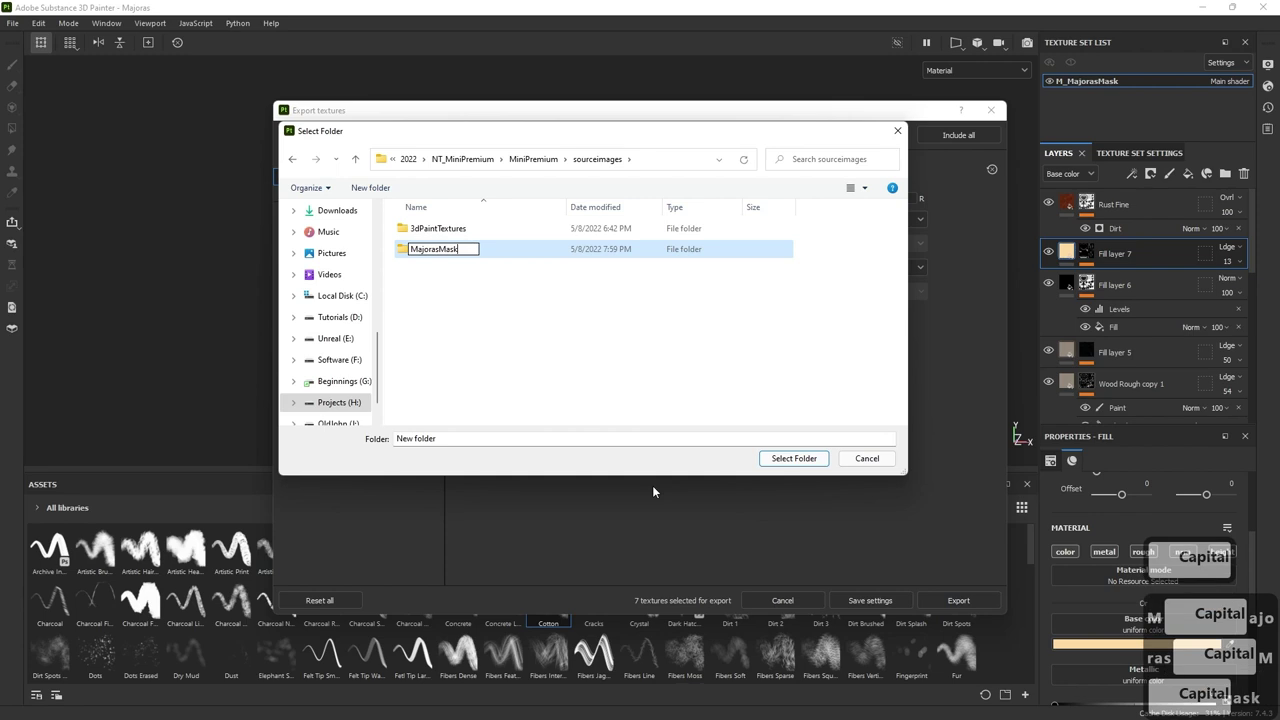
pyautogui.press('Return')
pyautogui.press('Return')
pyautogui.click(794, 458)
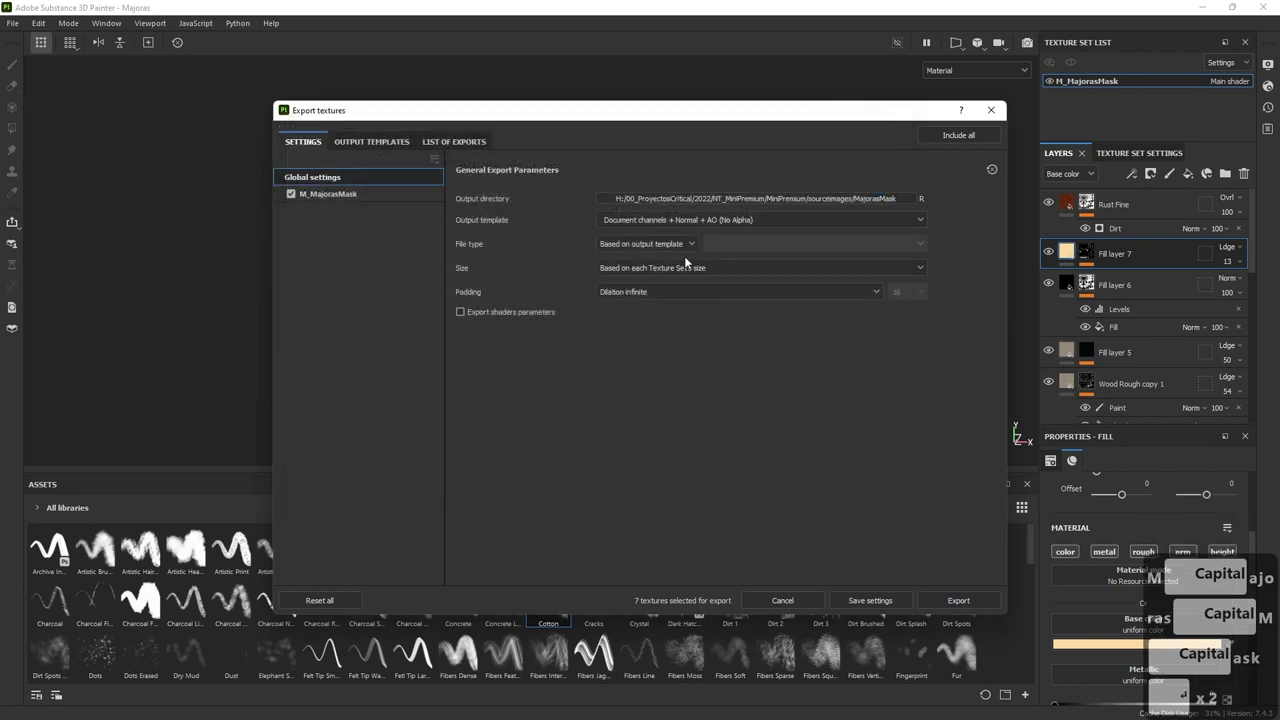
# - Set the export's output template to Arnold (AiStandard)
pyautogui.click(682, 220)
pyautogui.scroll(-5, 624, 320)
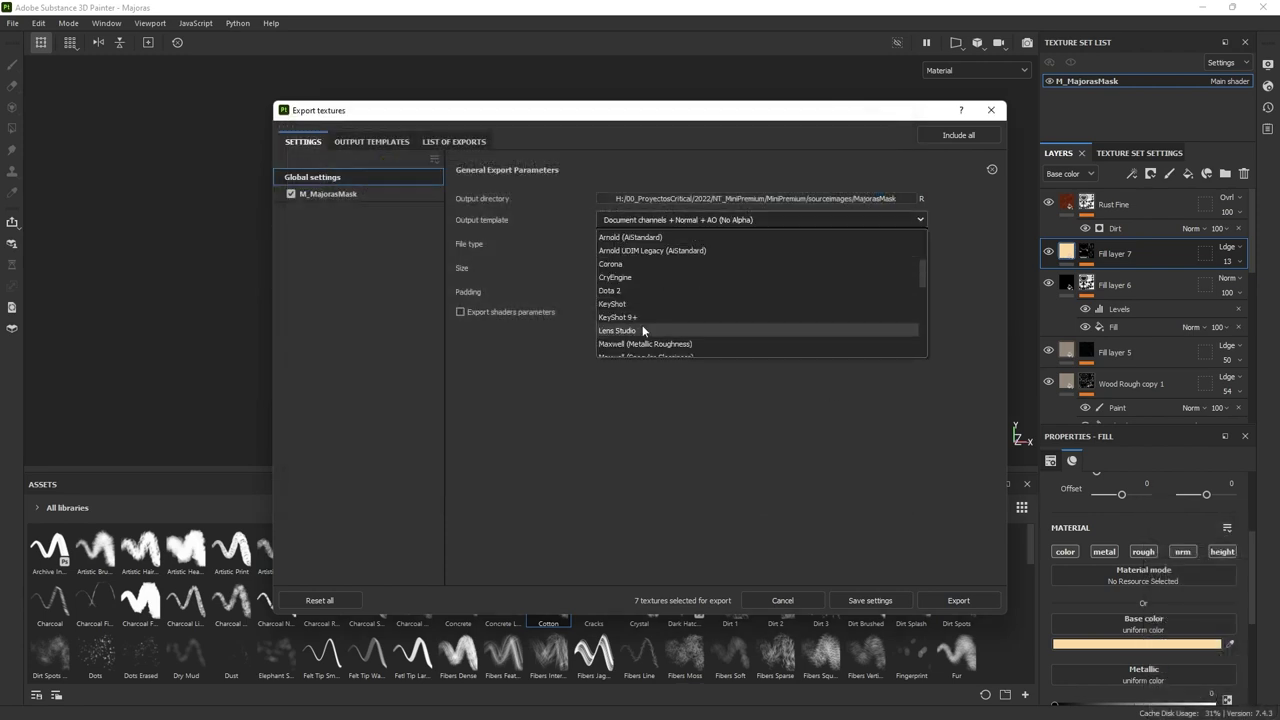
pyautogui.scroll(-3, 680, 300)
pyautogui.scroll(3, 688, 290)
pyautogui.scroll(5, 629, 298)
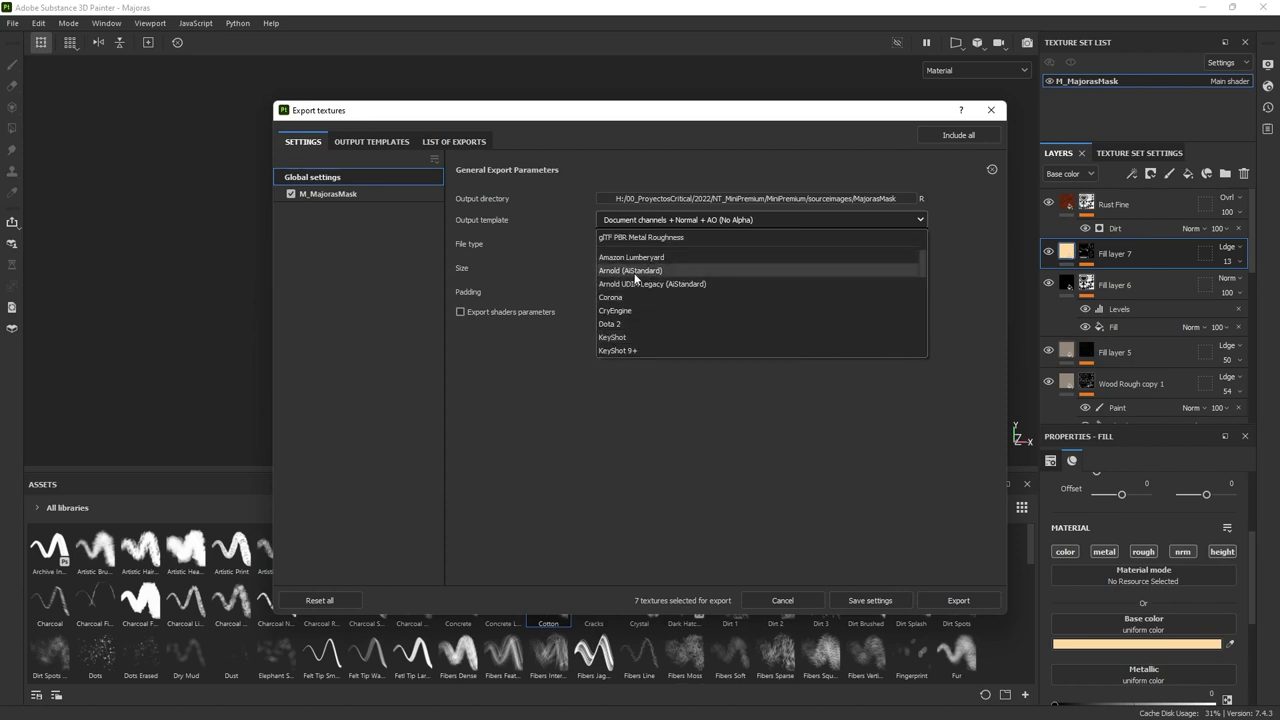
pyautogui.click(647, 250)
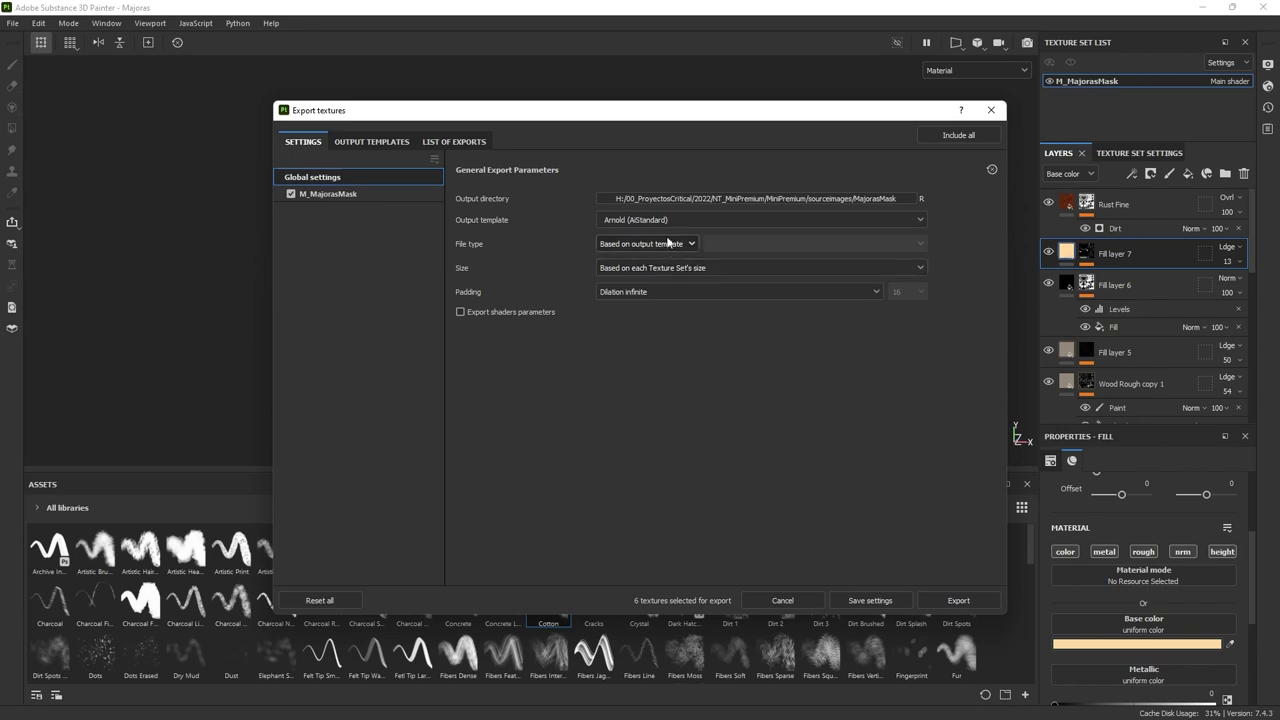
# - Set the exported file type to targa with 8 bits
pyautogui.click(668, 243)
pyautogui.scroll(-3, 620, 350)
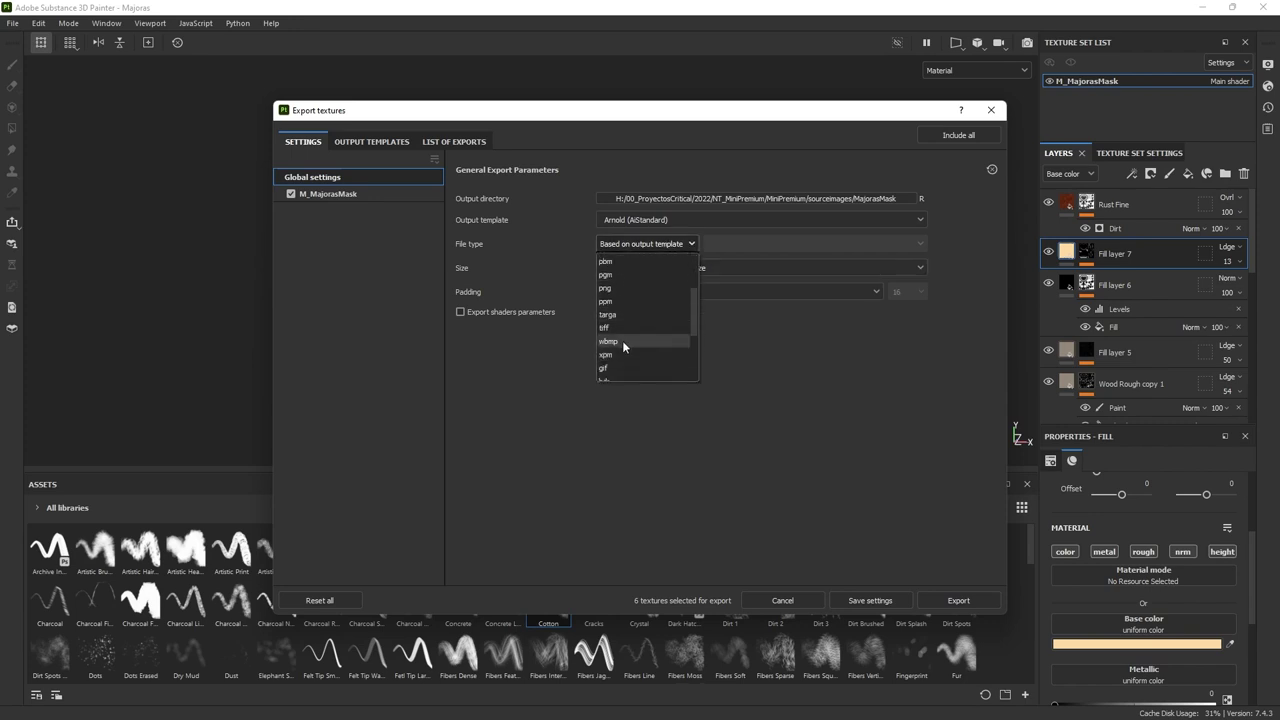
pyautogui.click(632, 316)
pyautogui.click(764, 243)
pyautogui.click(764, 243)
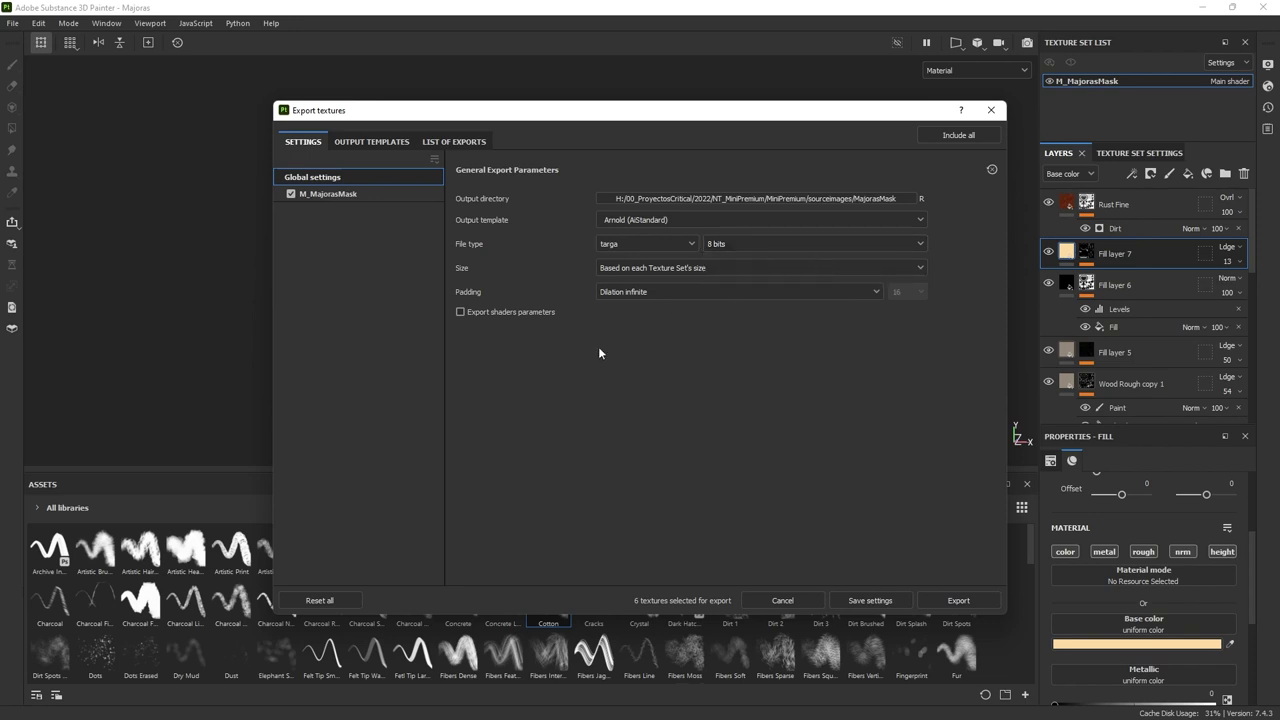
# - Export the mask's textures, check the files in the output directory, and close the export settings
pyautogui.click(960, 600)
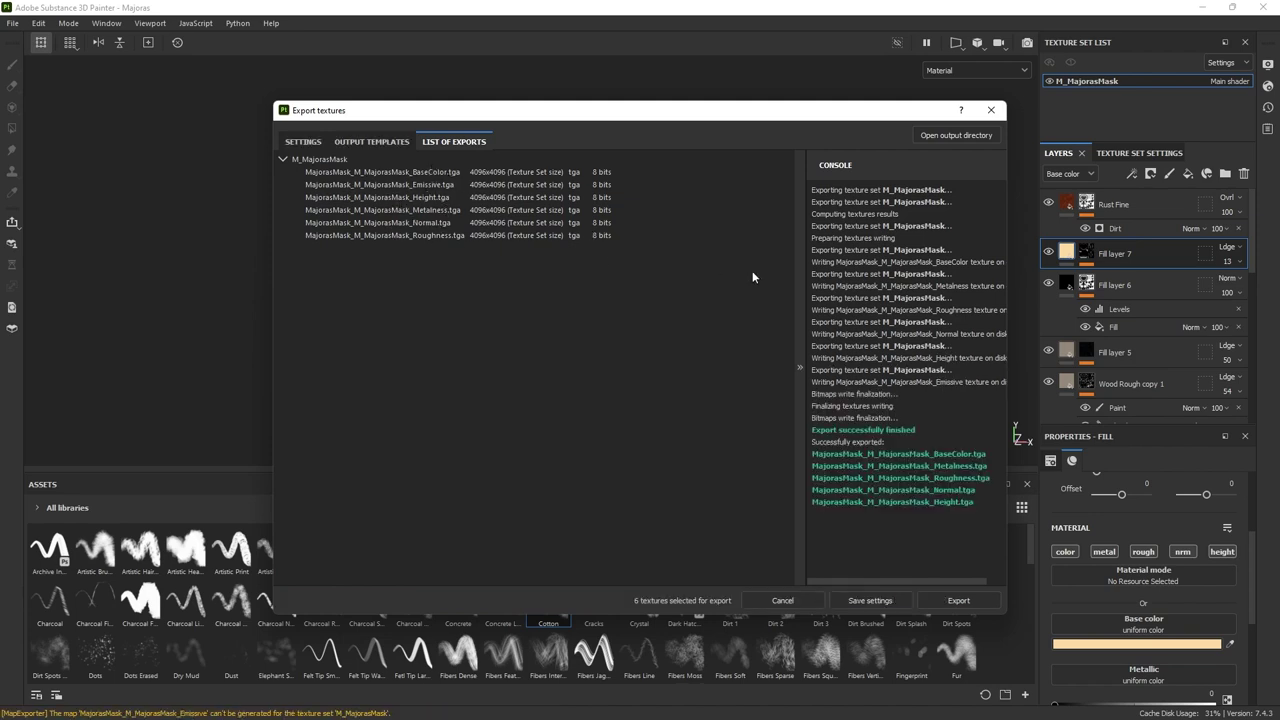
pyautogui.click(944, 137)
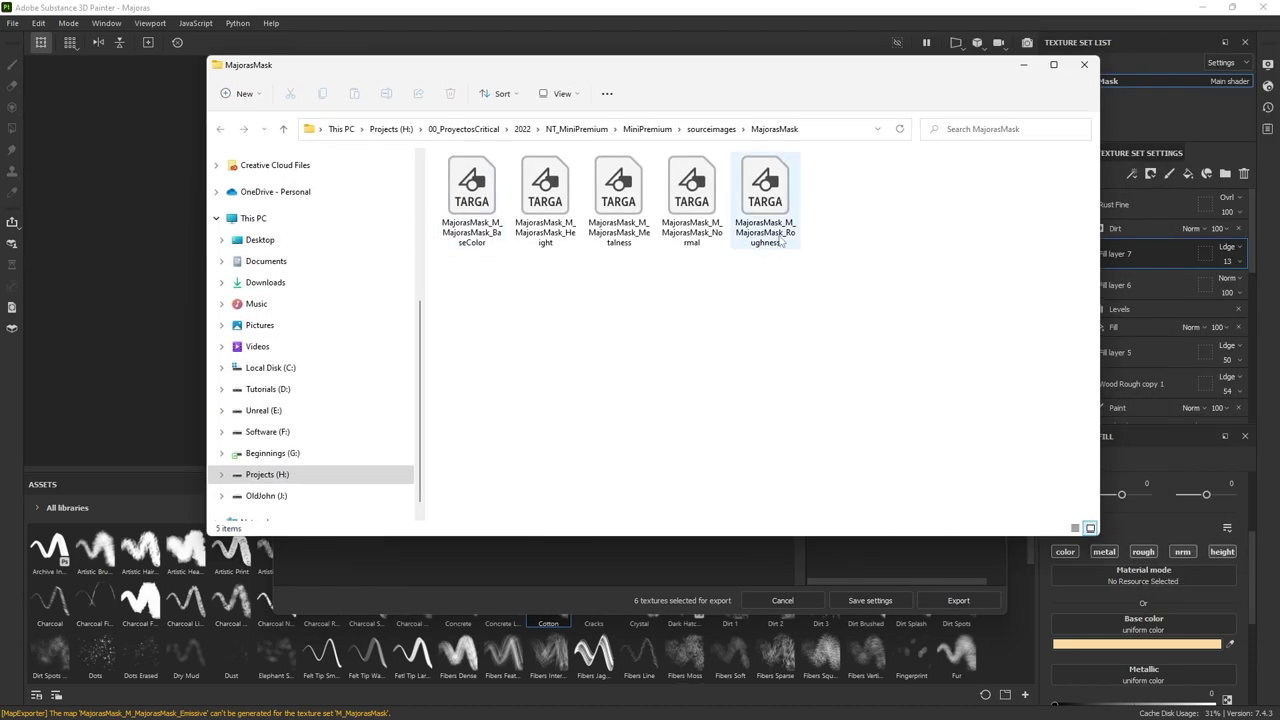
pyautogui.click(1084, 64)
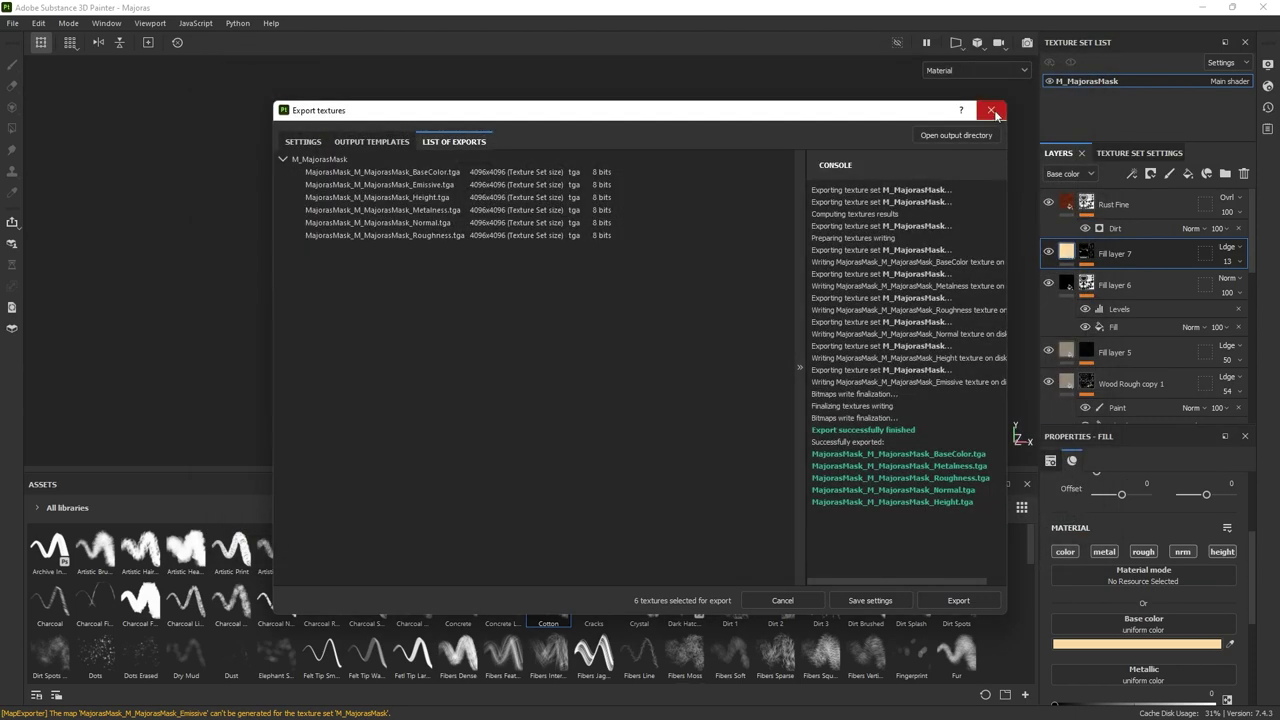
pyautogui.click(993, 112)
# - Inspect the textured mask up close and from several angles in the material view
pyautogui.keyDown('alt'); pyautogui.moveTo(808, 251); pyautogui.dragTo(860, 380); pyautogui.keyUp('alt')
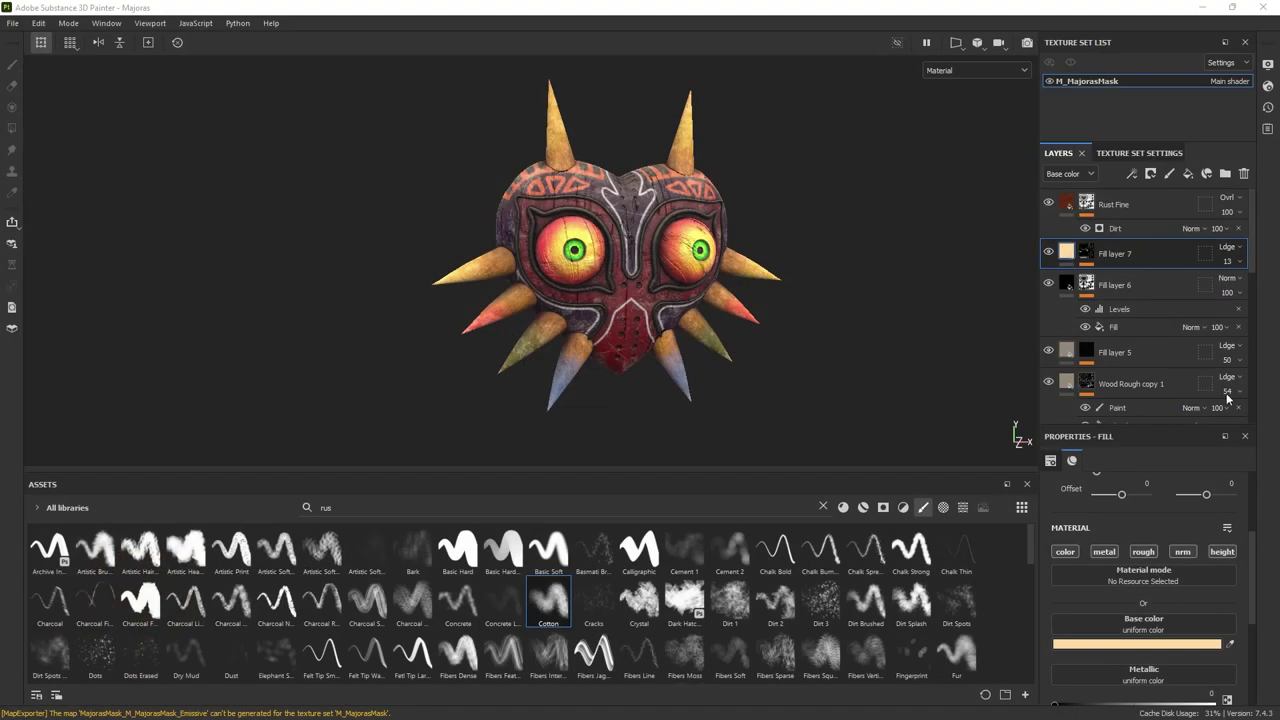
pyautogui.keyDown('alt'); pyautogui.moveTo(836, 303); pyautogui.dragTo(785, 305); pyautogui.keyUp('alt')
pyautogui.keyDown('alt'); pyautogui.moveTo(760, 226); pyautogui.dragTo(874, 363); pyautogui.keyUp('alt')
pyautogui.keyDown('alt'); pyautogui.moveTo(874, 363); pyautogui.dragTo(866, 320, button='right'); pyautogui.keyUp('alt')
pyautogui.keyDown('alt'); pyautogui.moveTo(866, 320); pyautogui.dragTo(904, 369); pyautogui.keyUp('alt')
pyautogui.keyDown('alt'); pyautogui.moveTo(799, 336); pyautogui.dragTo(684, 337); pyautogui.keyUp('alt')
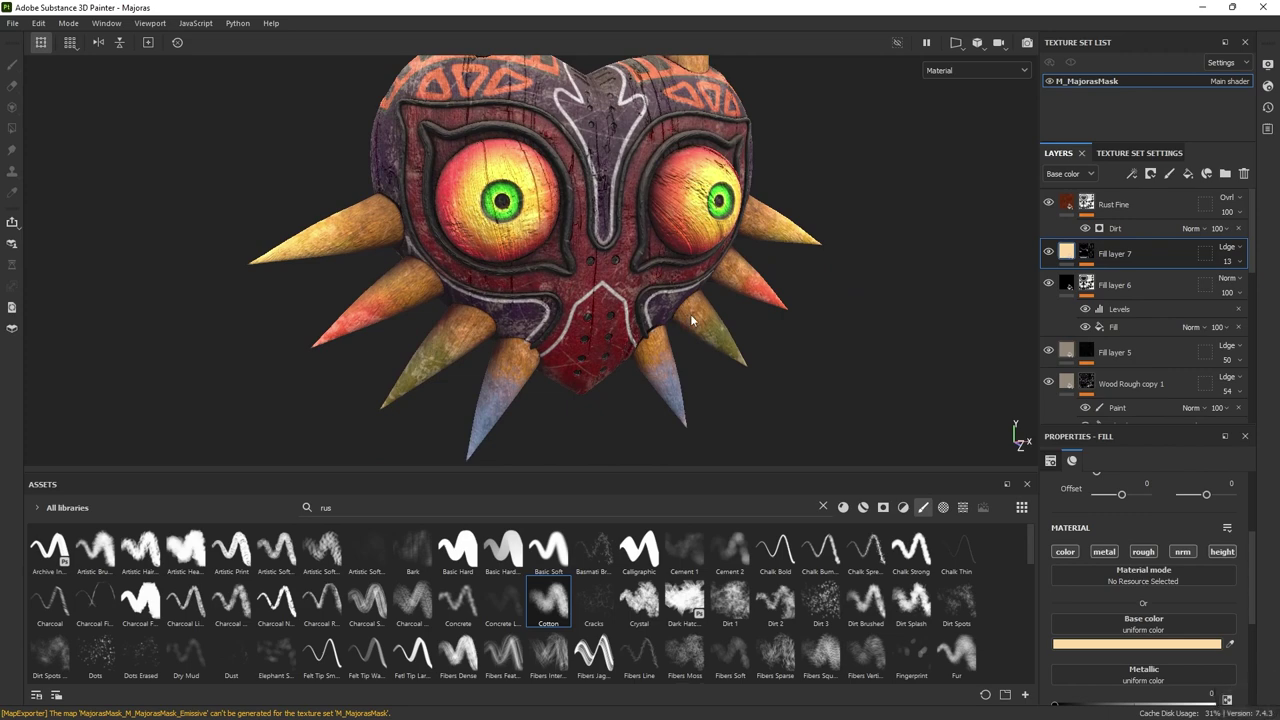
# - Switch to Maya and close the leftover Apply Color Options and Mesh Display windows
pyautogui.click(1205, 9)
pyautogui.click(748, 332)
pyautogui.keyDown('alt'); pyautogui.moveTo(748, 332); pyautogui.dragTo(792, 388, button='right'); pyautogui.keyUp('alt')
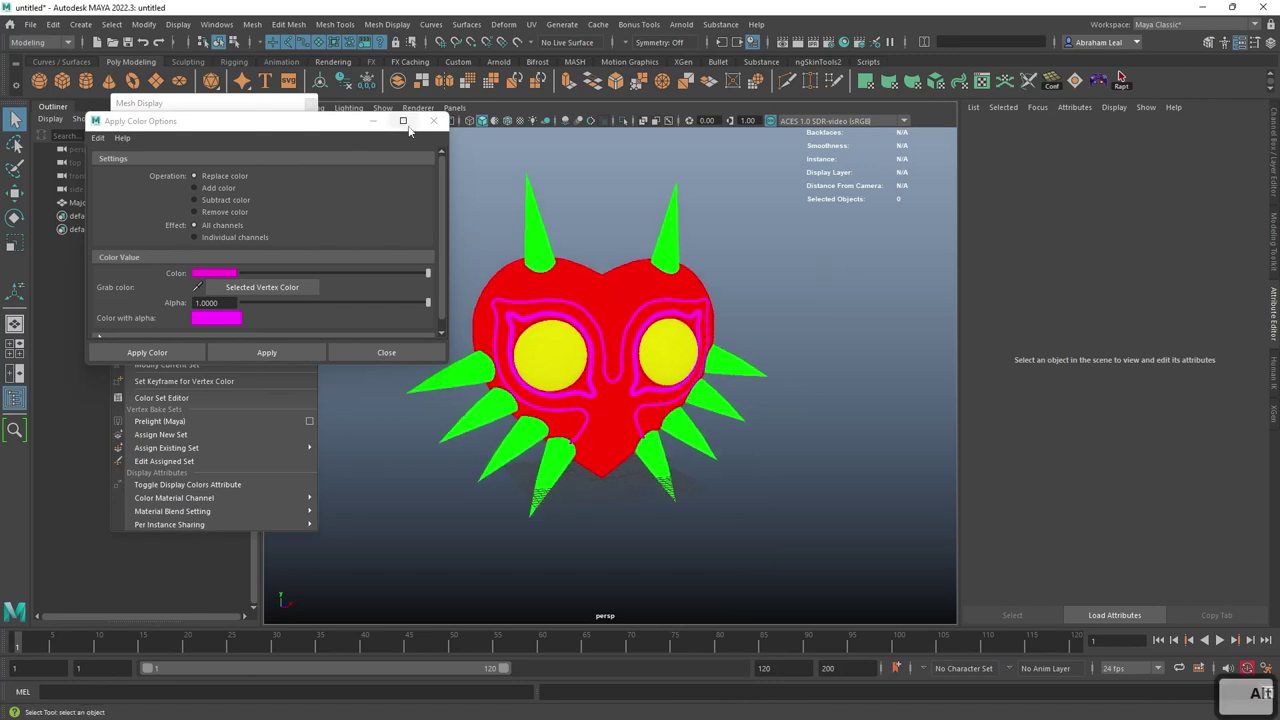
pyautogui.click(433, 121)
pyautogui.click(310, 104)
pyautogui.keyDown('alt'); pyautogui.moveTo(690, 262); pyautogui.dragTo(588, 275); pyautogui.keyUp('alt')
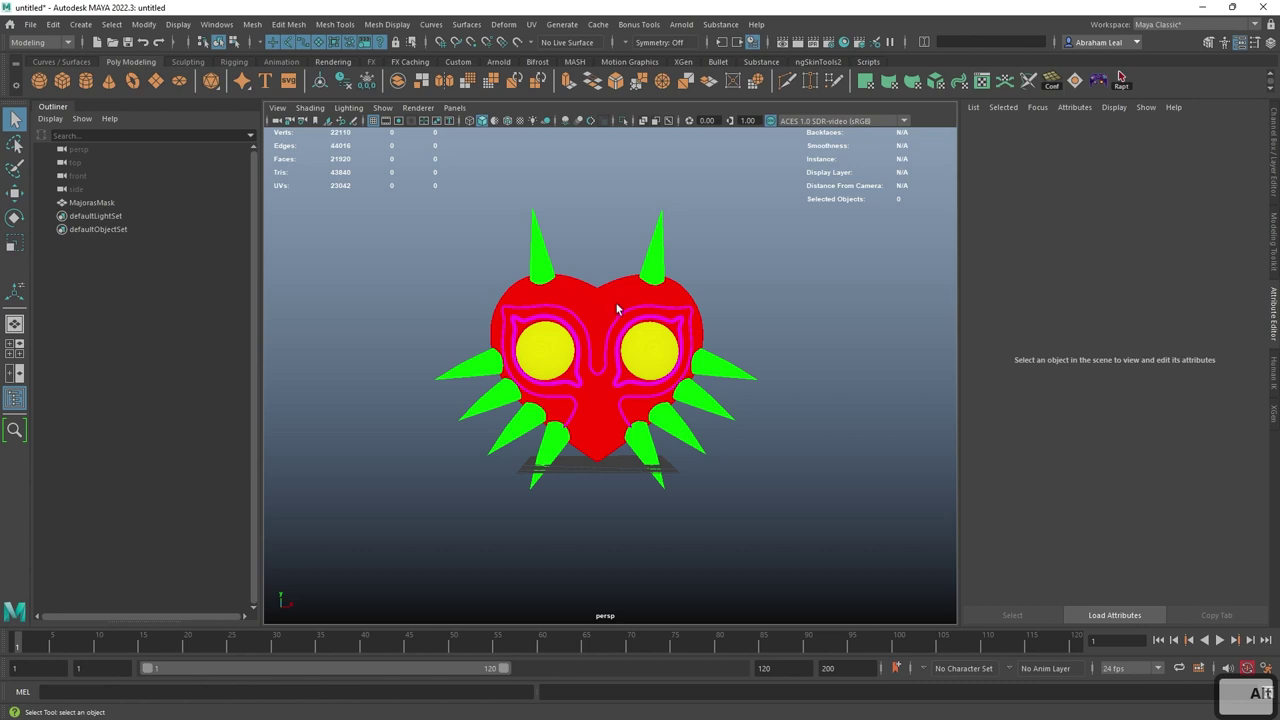
# - Remove the vertex colors from the whole MajorasMask mesh using the Remove color operation, and inspect the plain mesh
pyautogui.click(616, 308)
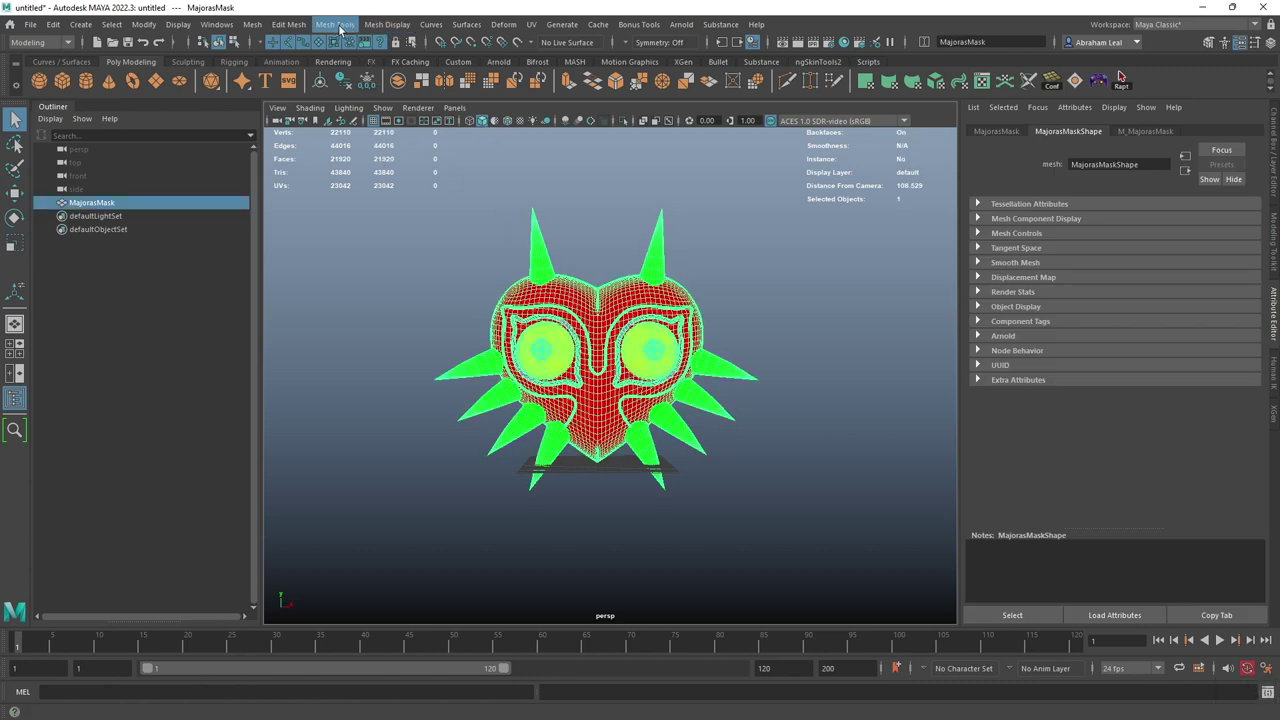
pyautogui.click(408, 27)
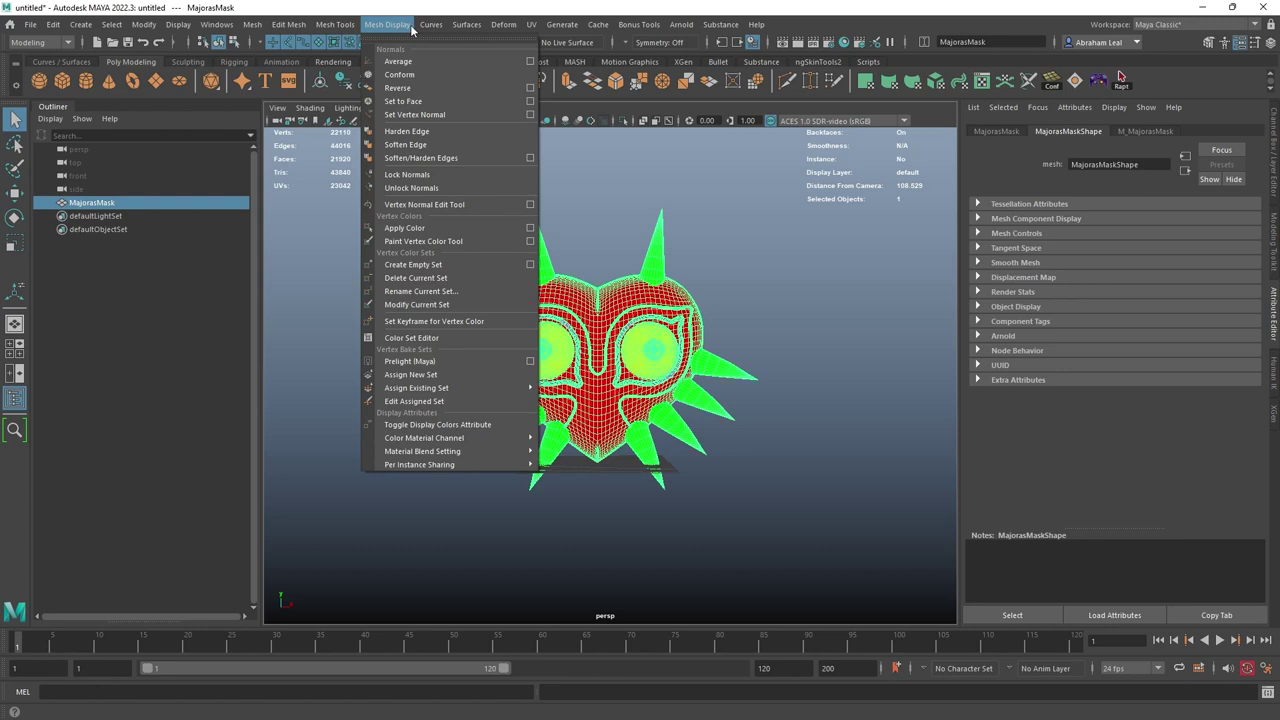
pyautogui.click(531, 230)
pyautogui.scroll(-1, 246, 276)
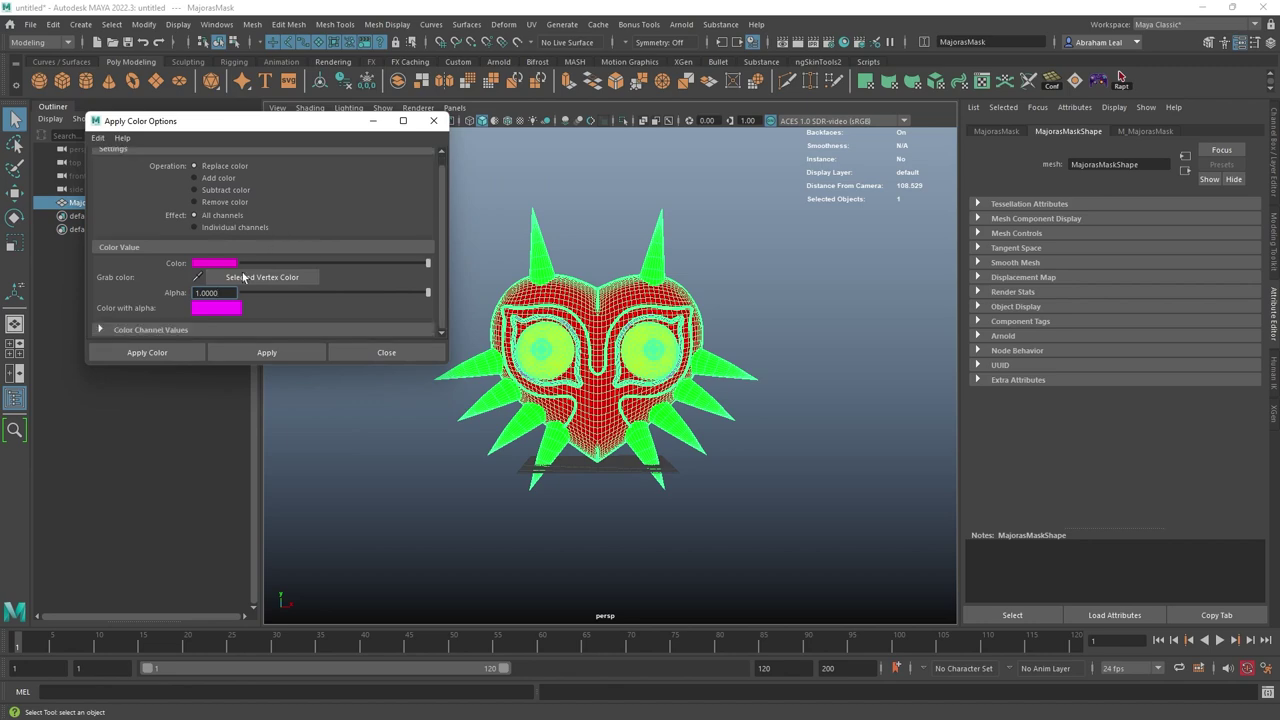
pyautogui.click(195, 202)
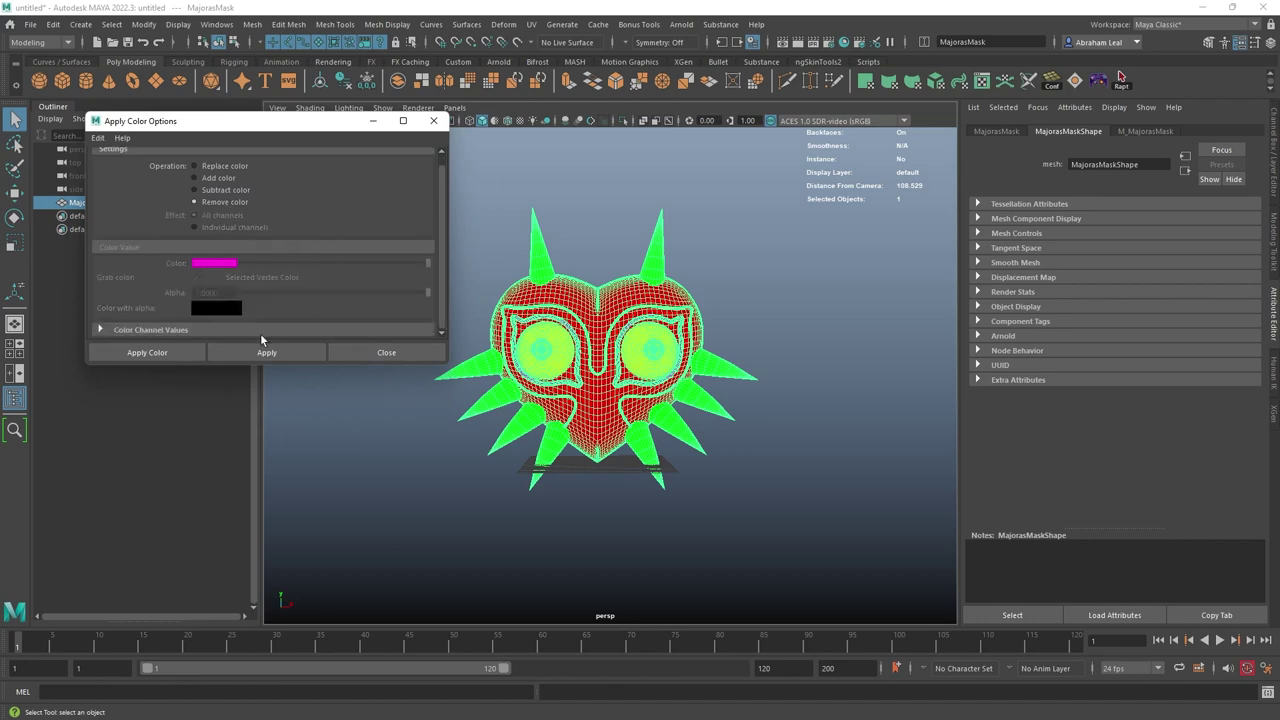
pyautogui.click(186, 350)
pyautogui.click(560, 181)
pyautogui.scroll(5, 654, 305)
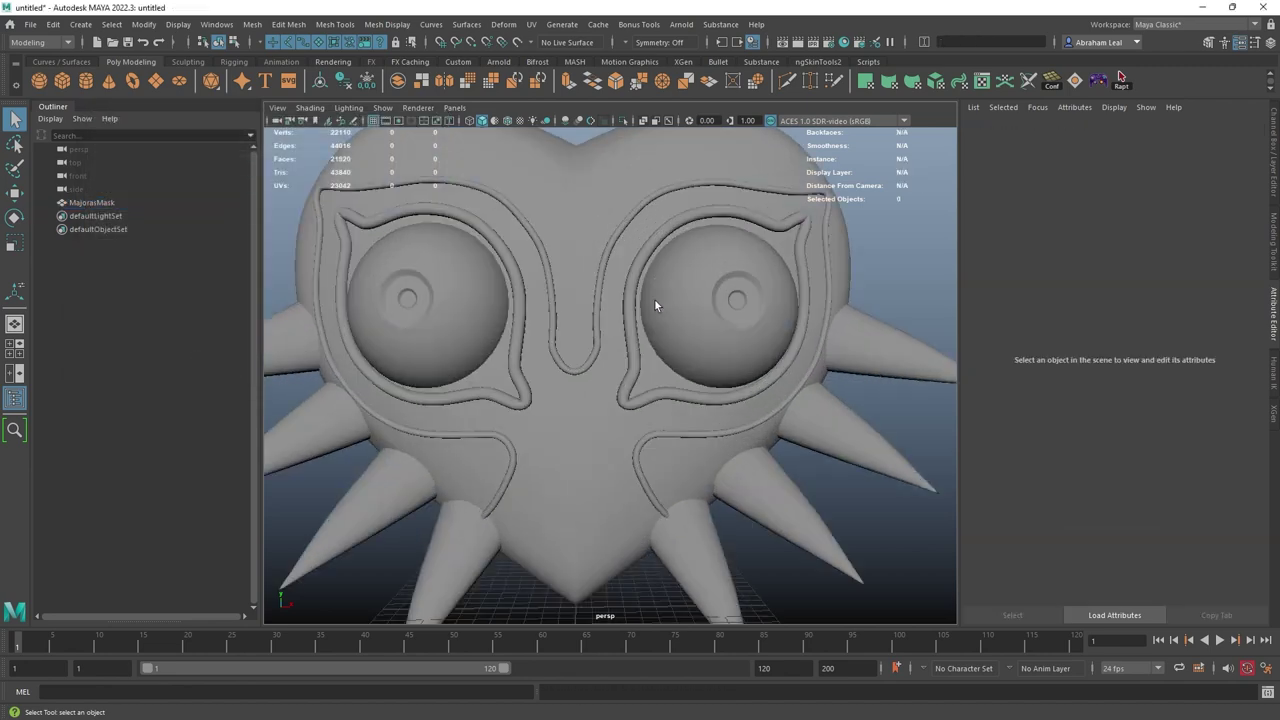
pyautogui.scroll(-5, 656, 300)
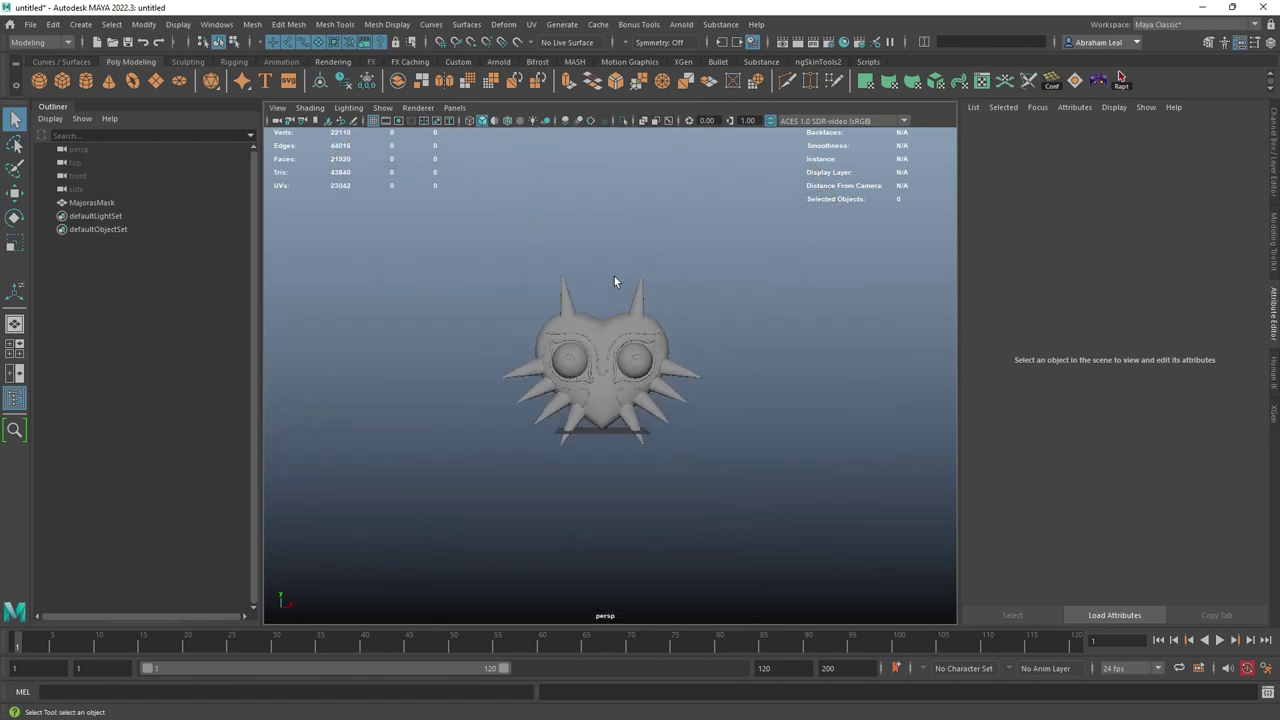
pyautogui.scroll(5, 614, 276)
pyautogui.moveTo(654, 274)
pyautogui.keyDown('alt'); pyautogui.mouseDown()
pyautogui.moveTo(803, 291)
pyautogui.moveTo(648, 280)
pyautogui.mouseUp(); pyautogui.keyUp('alt')
pyautogui.keyDown('alt'); pyautogui.moveTo(648, 280); pyautogui.dragTo(535, 266, button='right'); pyautogui.keyUp('alt')
pyautogui.click(684, 26)
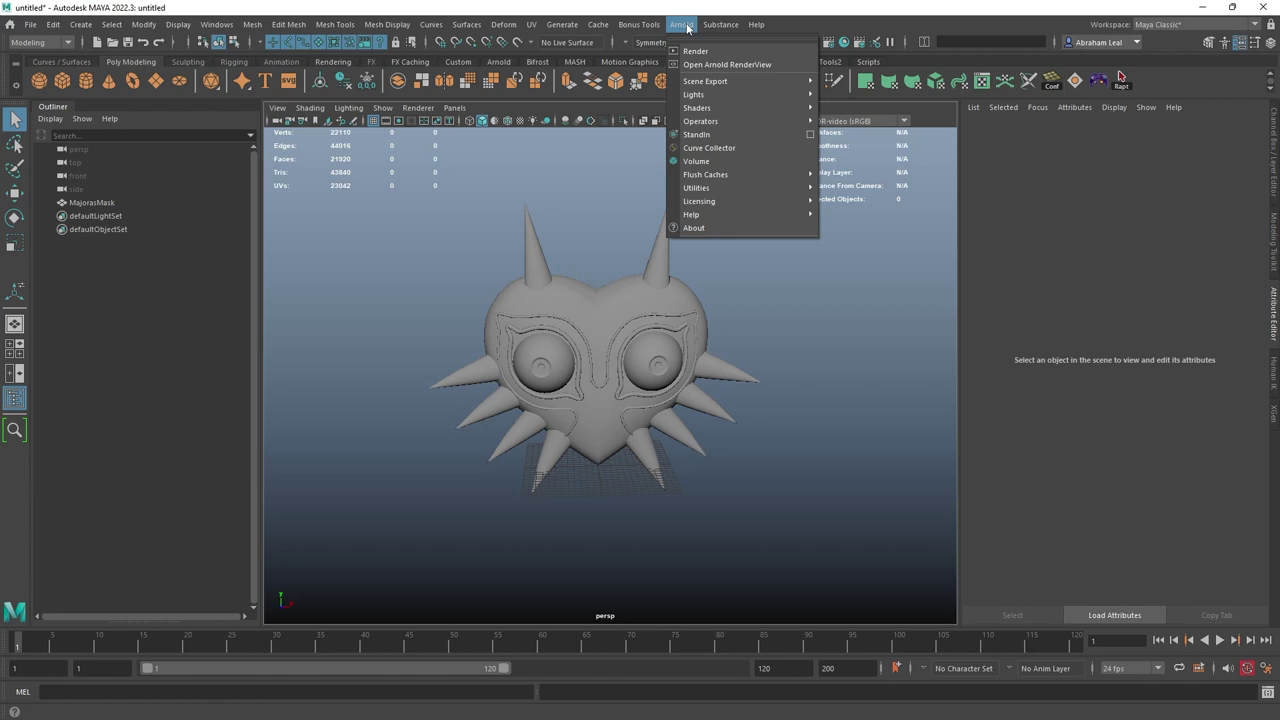
pyautogui.click(620, 201)
pyautogui.keyDown('alt'); pyautogui.moveTo(680, 236); pyautogui.dragTo(818, 268); pyautogui.keyUp('alt')
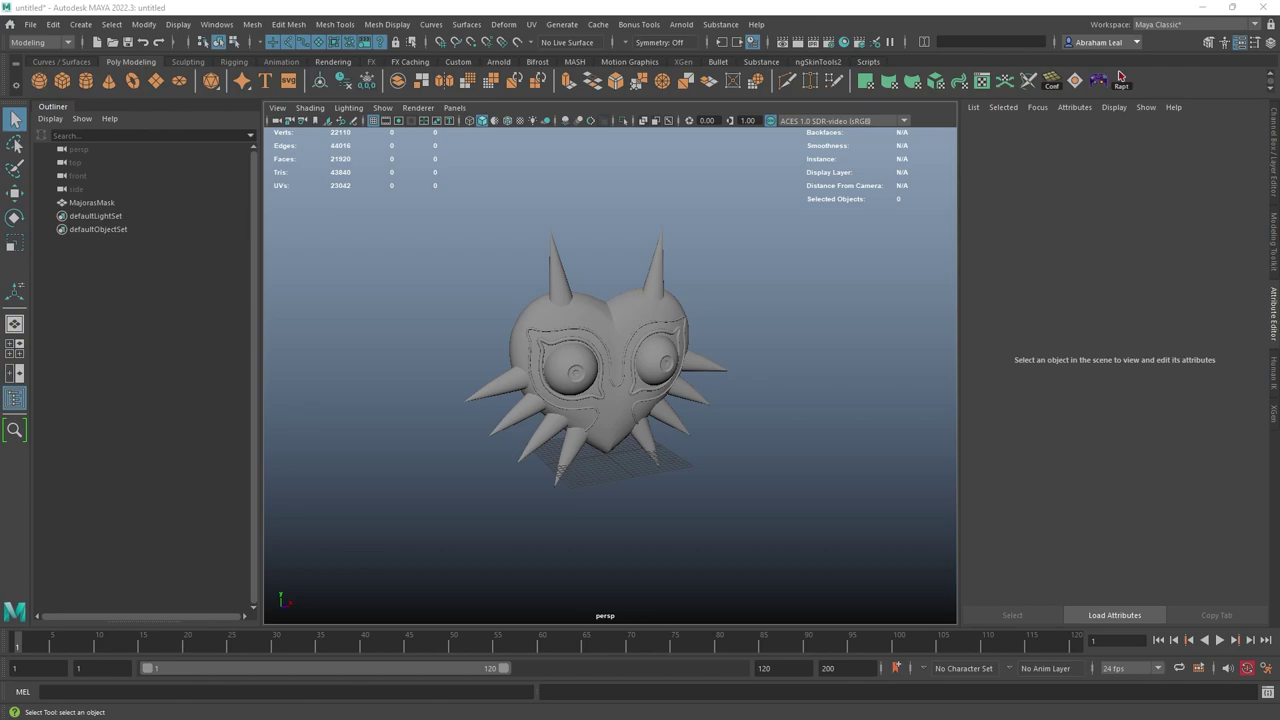
pyautogui.moveTo(1120, 76); pyautogui.dragTo(523, 0)
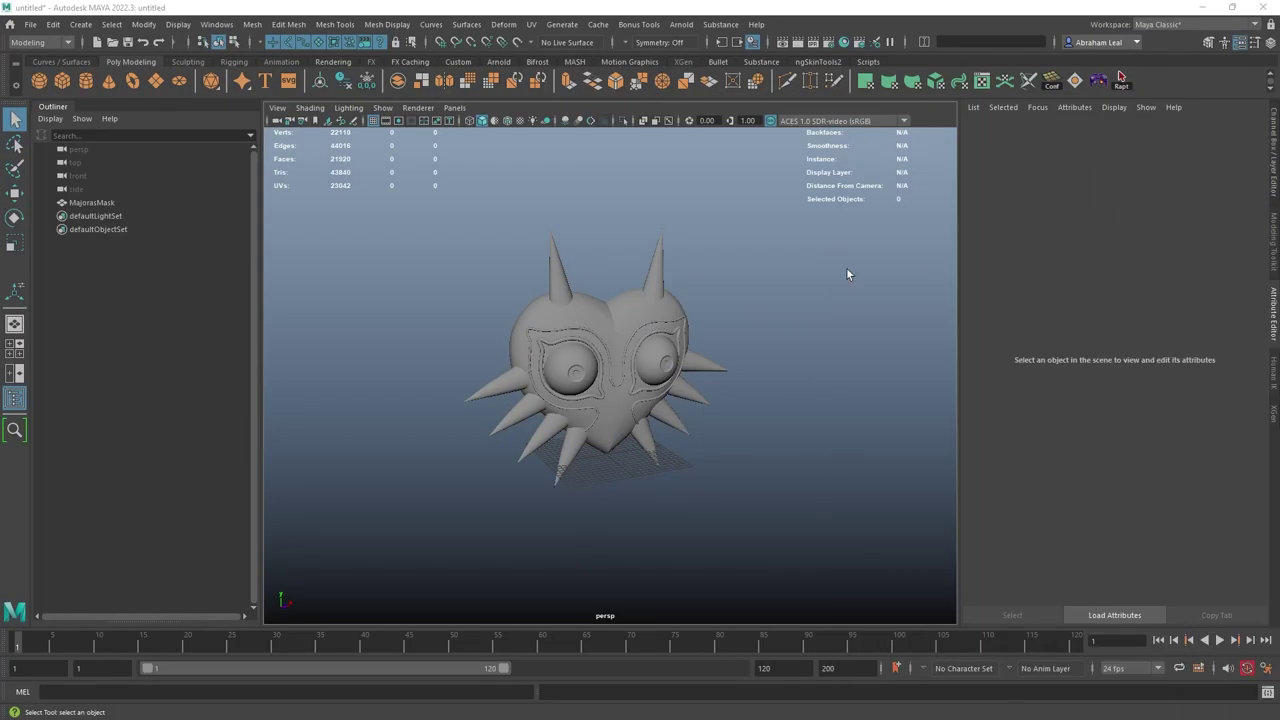
pyautogui.keyDown('alt'); pyautogui.moveTo(846, 274); pyautogui.dragTo(820, 393); pyautogui.keyUp('alt')
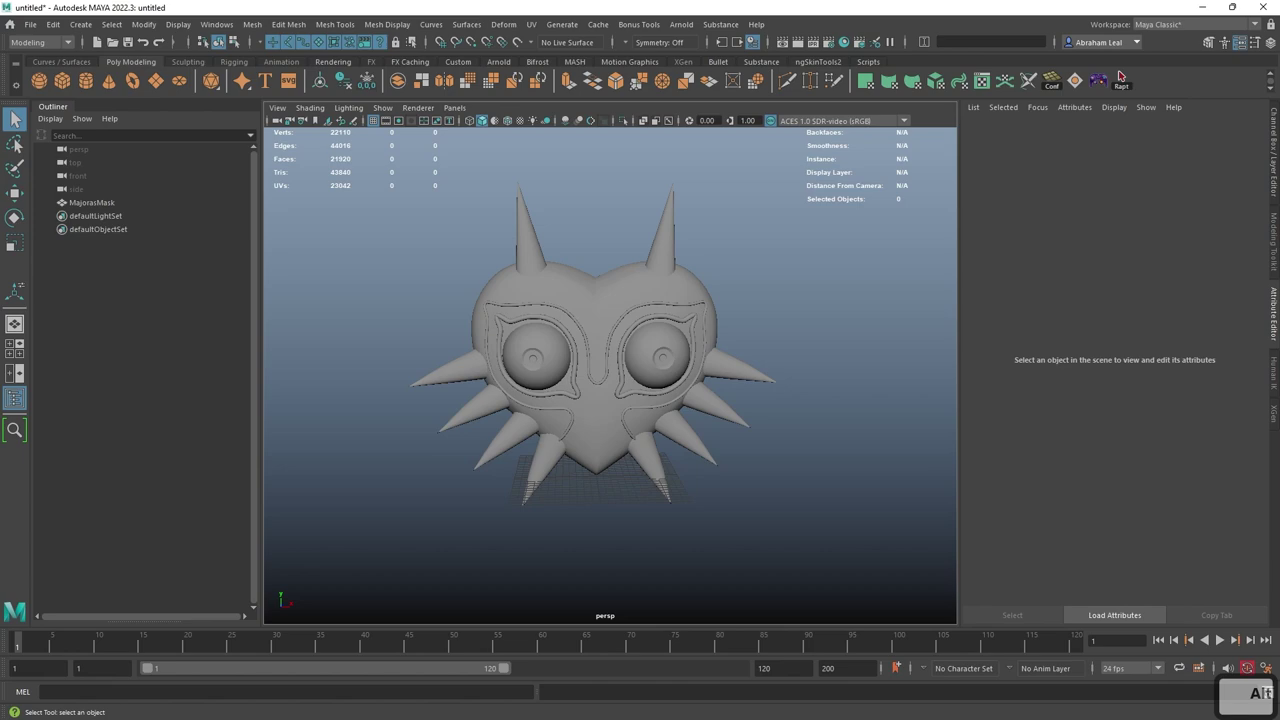
# - Search the web for hdri in the browser and open Poly Haven's HDRI library
pyautogui.moveTo(1279, 310); pyautogui.dragTo(466, 2)
pyautogui.click(543, 37)
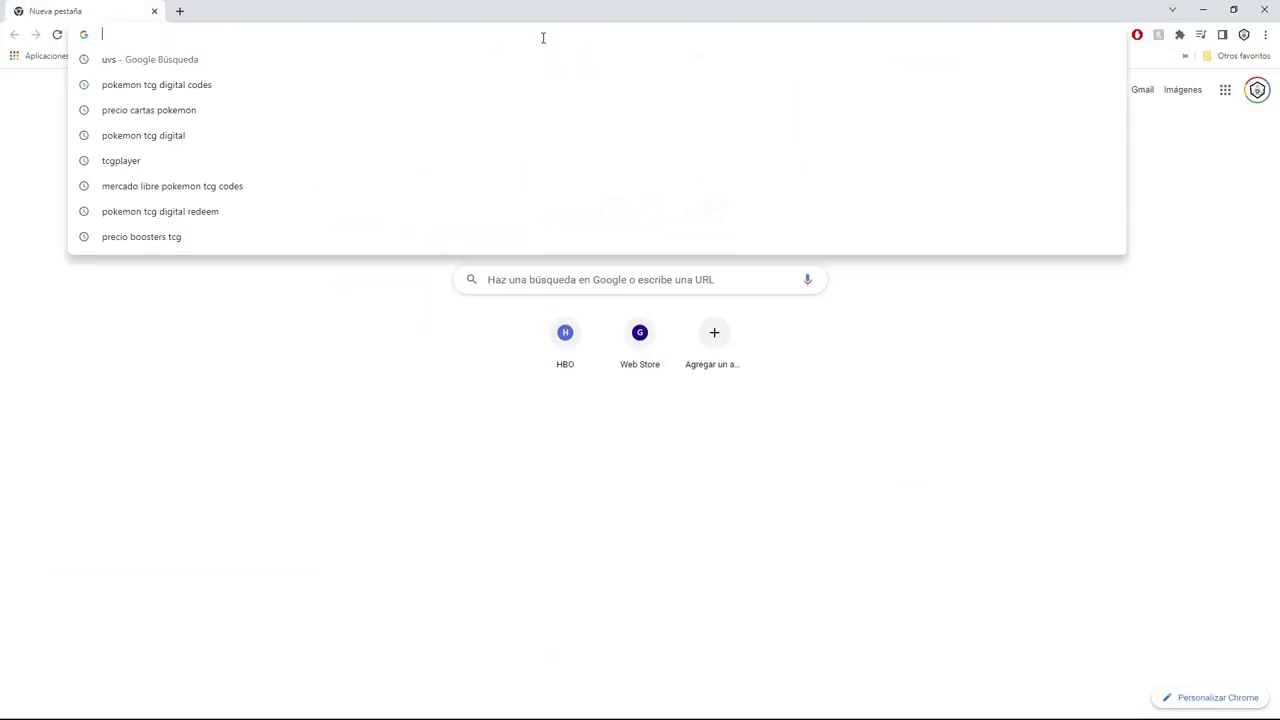
pyautogui.write('hdri')
pyautogui.press('Return')
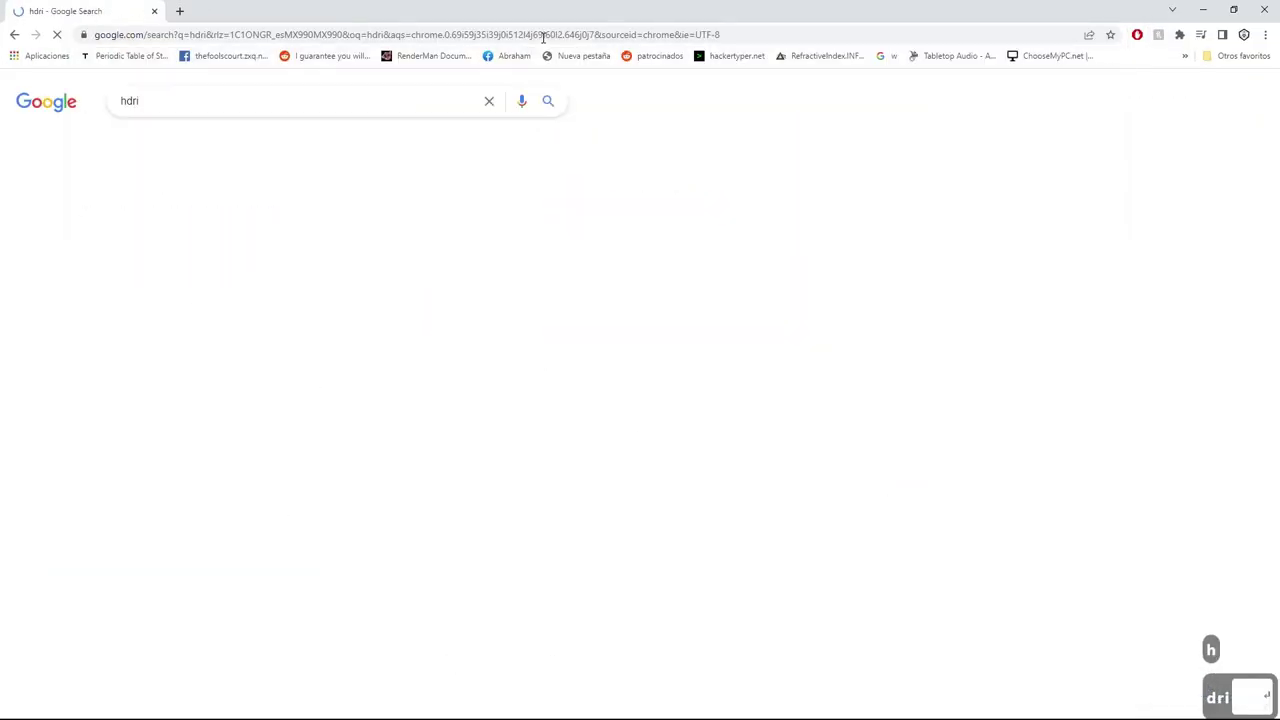
pyautogui.click(127, 218)
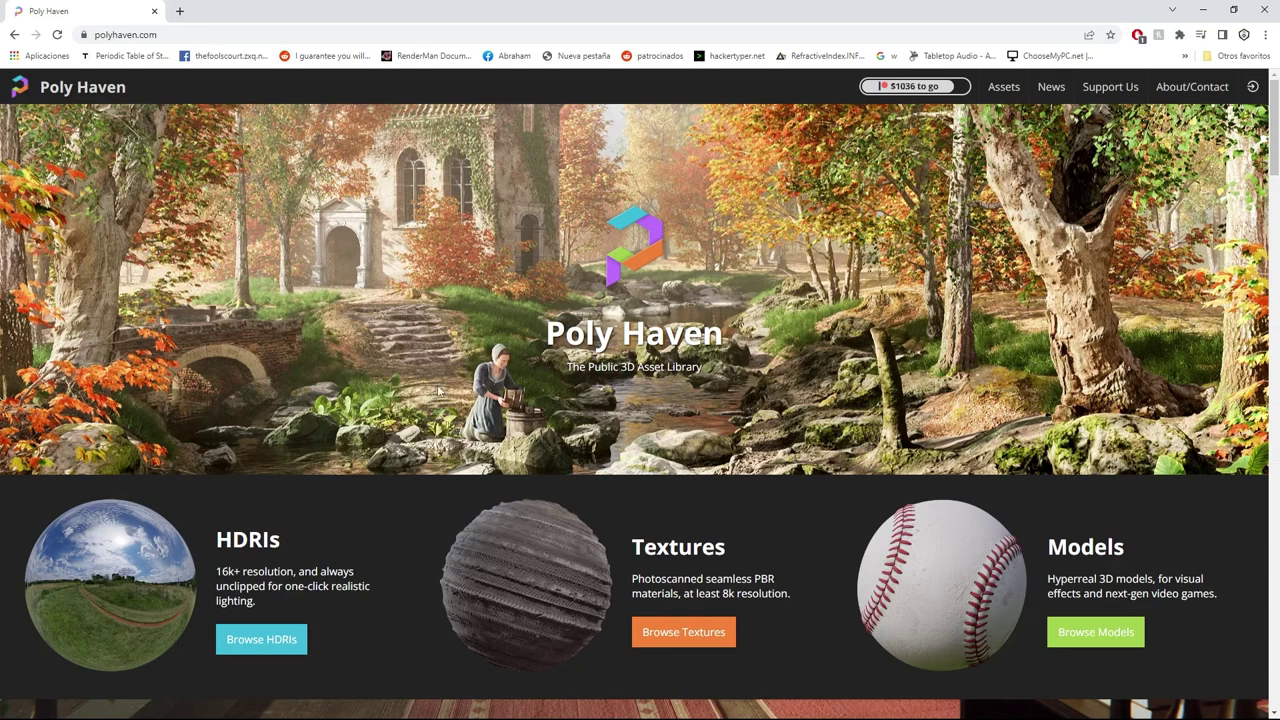
pyautogui.click(287, 638)
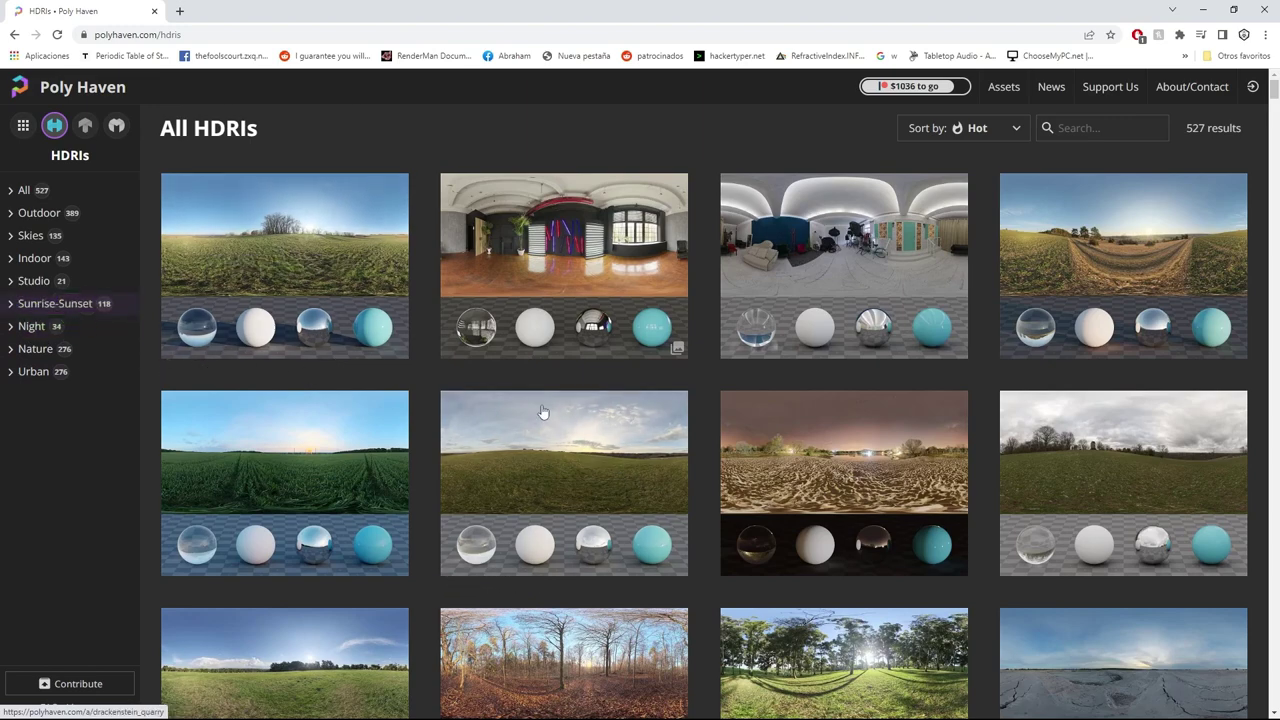
# - Browse the full HDRI catalogue and its Night category for a lighting environment
pyautogui.scroll(-4, 545, 412)
pyautogui.scroll(-12, 547, 412)
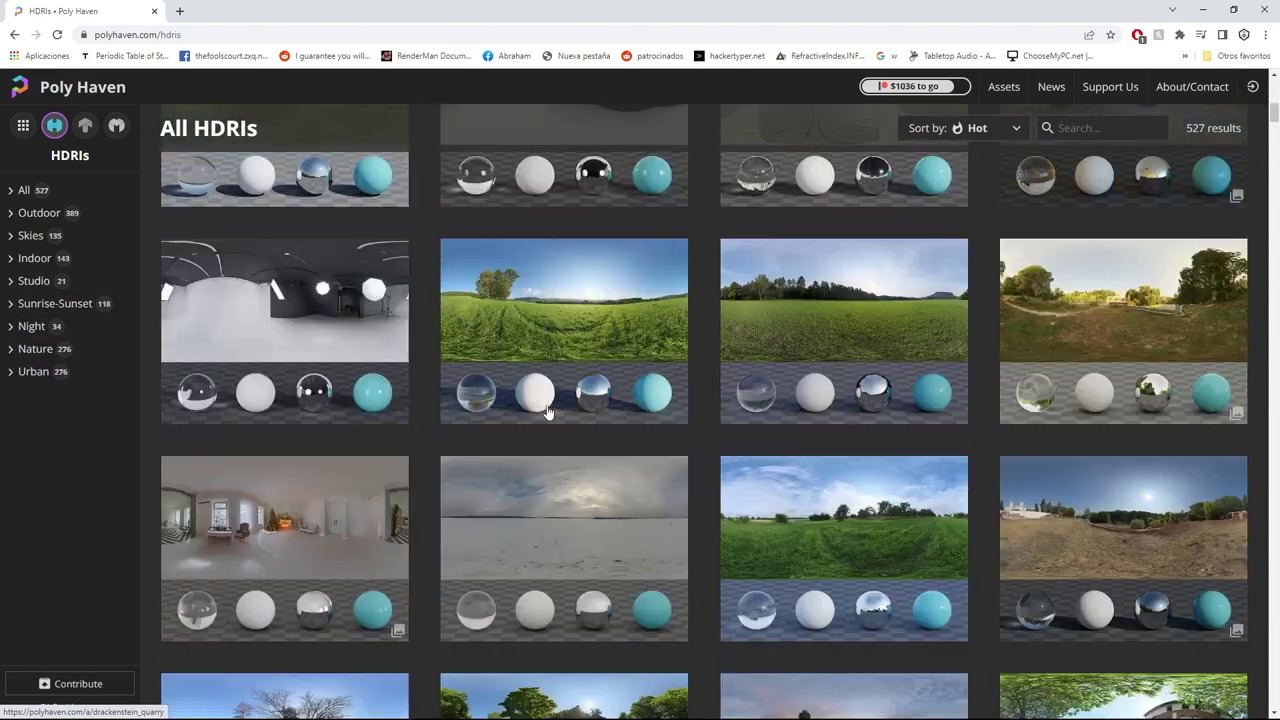
pyautogui.scroll(-10, 547, 410)
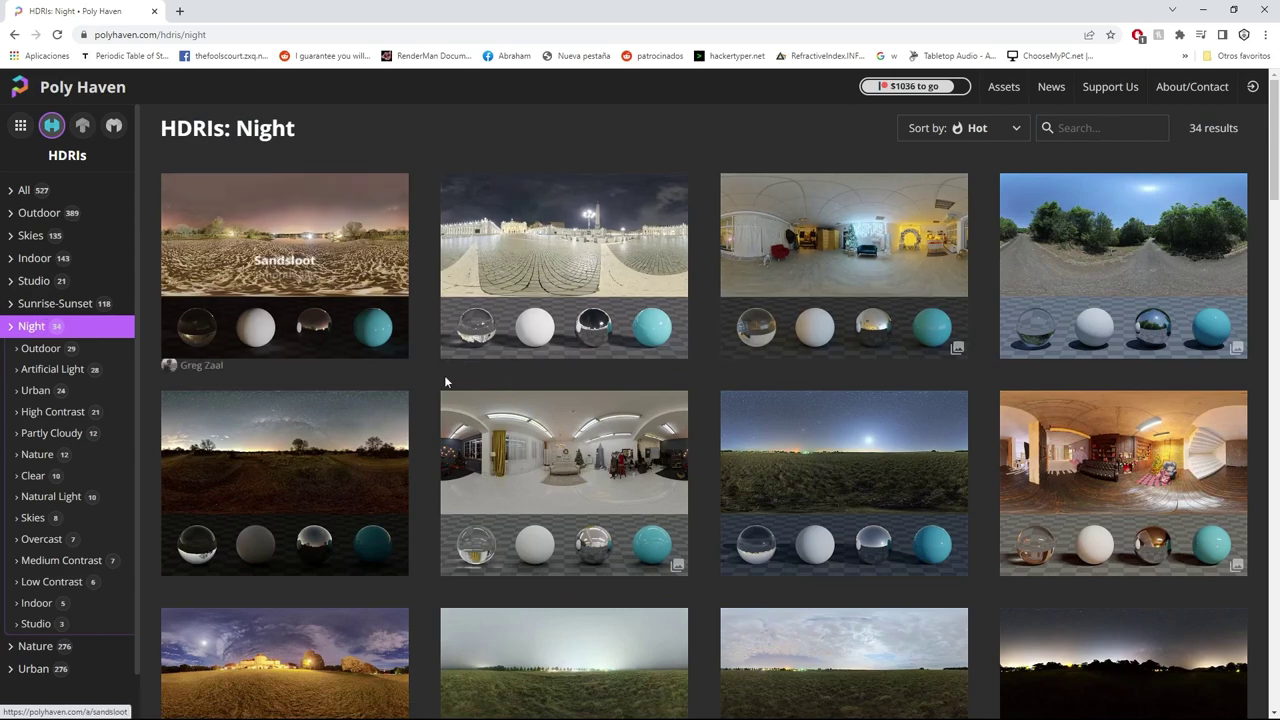
pyautogui.scroll(-5, 708, 323)
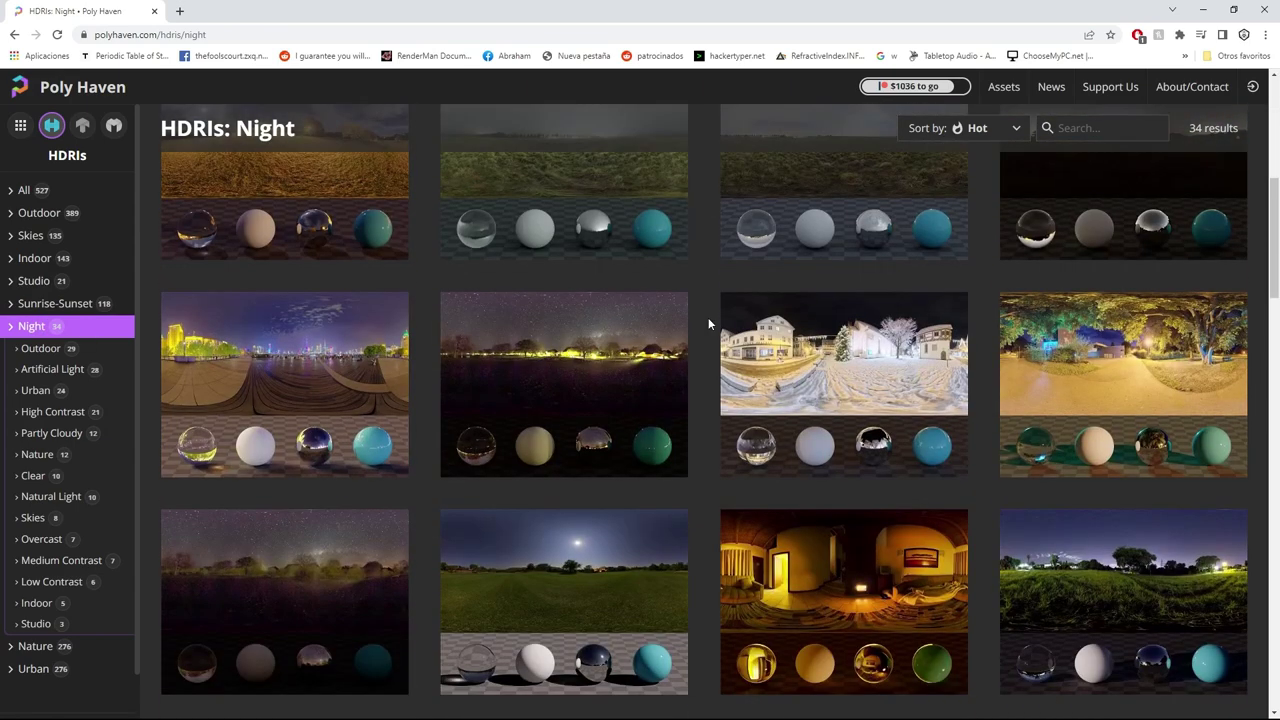
pyautogui.scroll(-3, 708, 317)
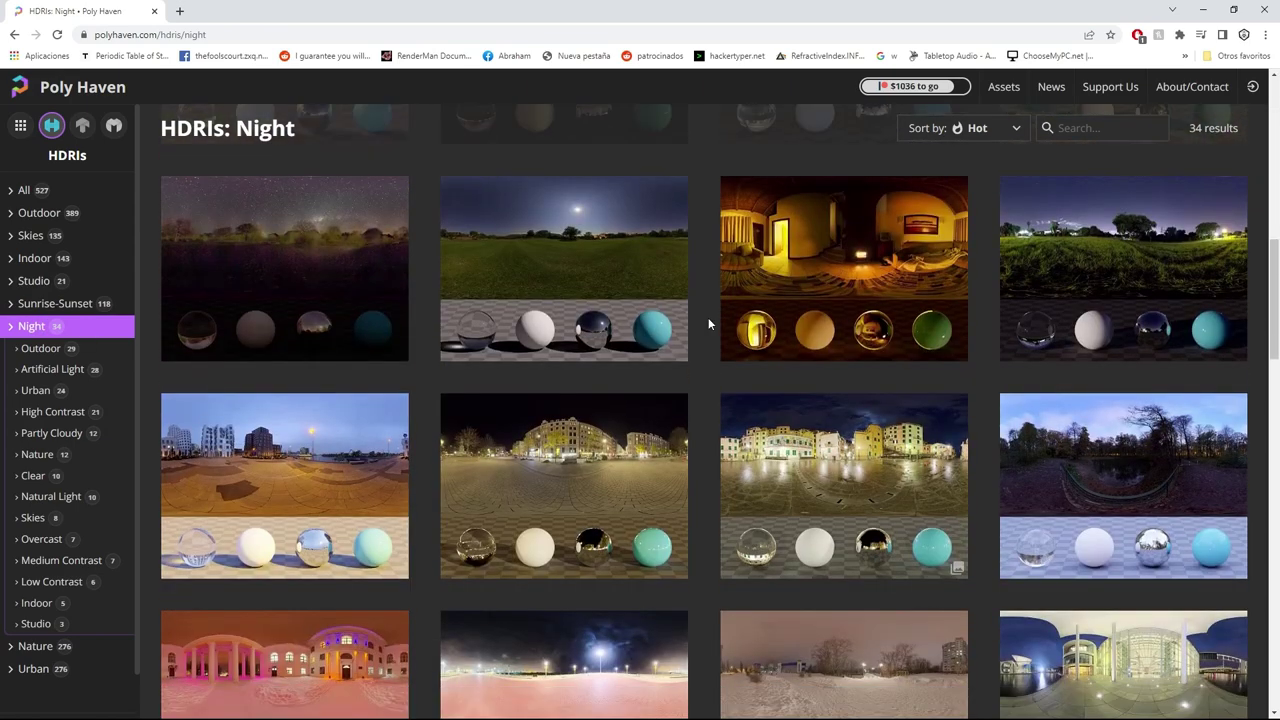
pyautogui.scroll(-2, 708, 317)
pyautogui.scroll(-6, 708, 317)
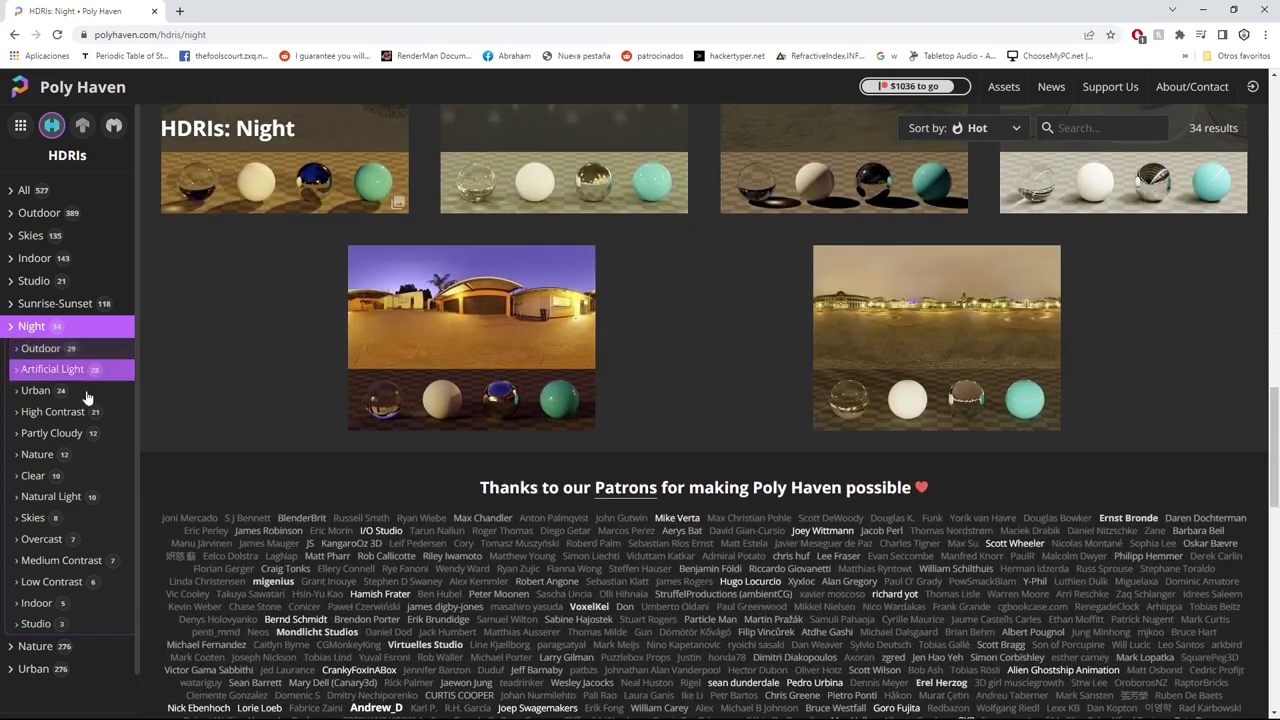
# - Browse the Outdoor category of the HDRI library for a suitable lighting environment
pyautogui.click(33, 212)
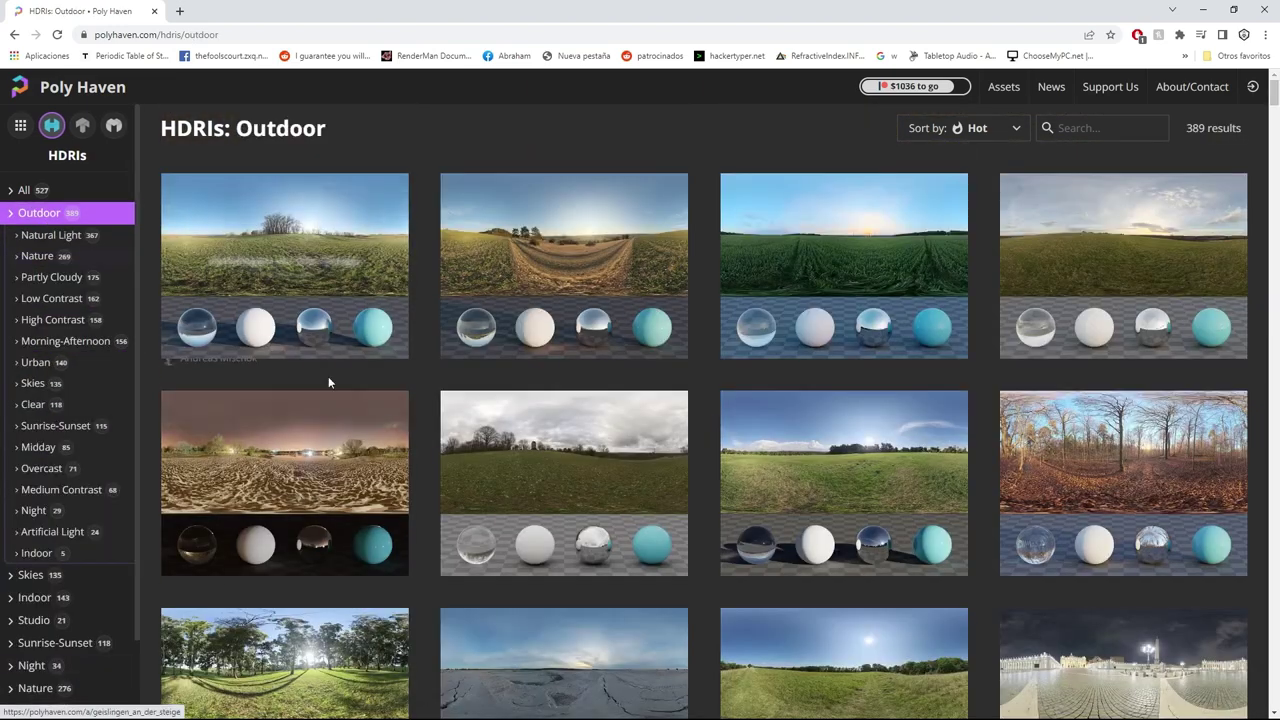
pyautogui.scroll(-4, 392, 408)
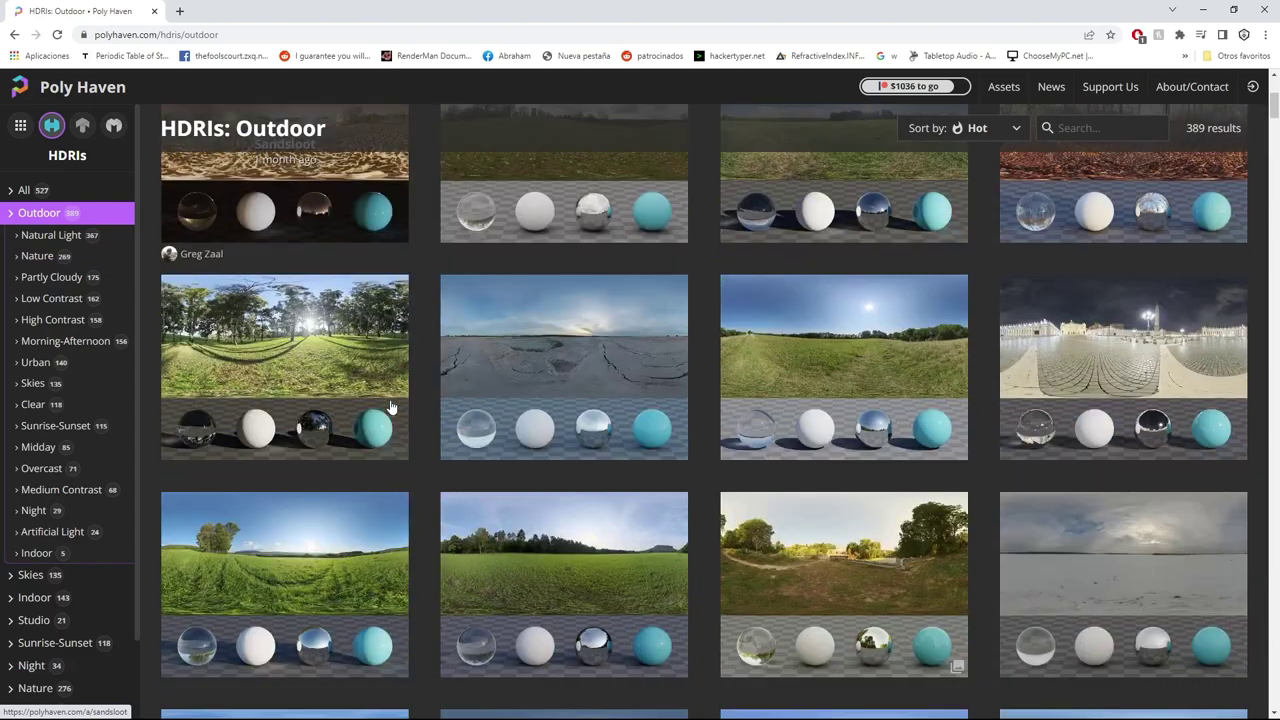
pyautogui.scroll(-8, 561, 428)
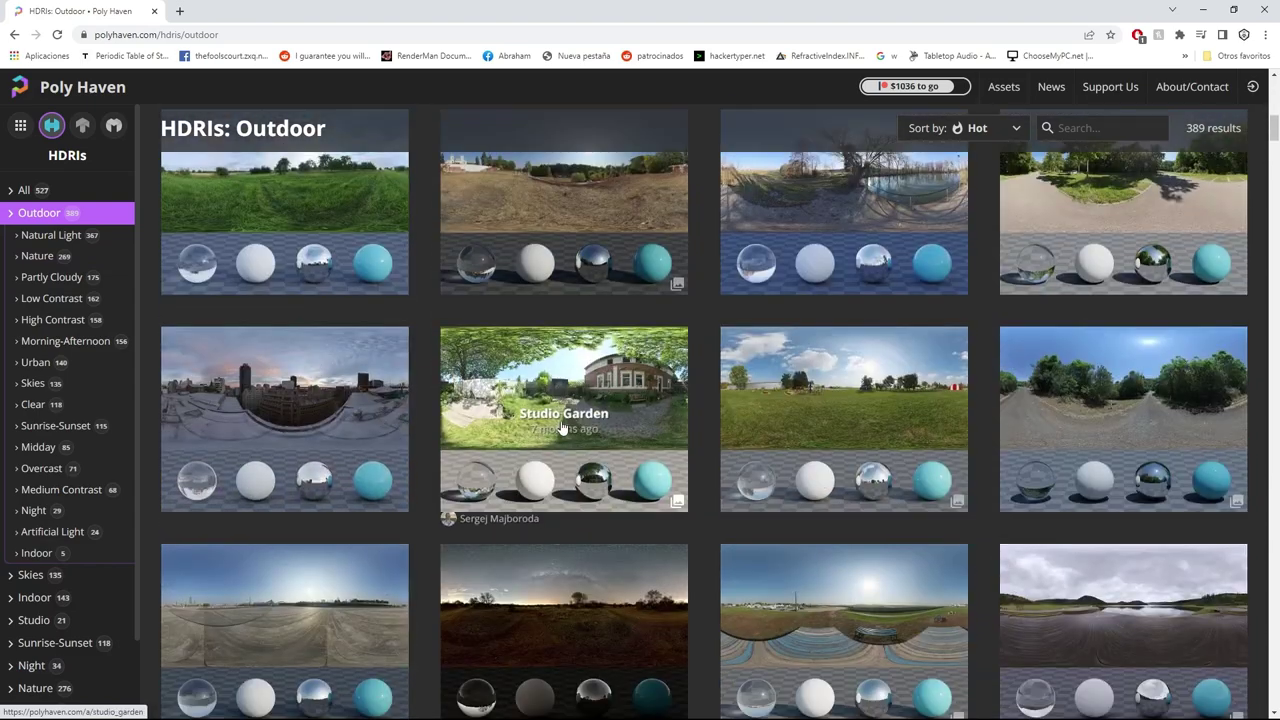
pyautogui.scroll(-10, 561, 428)
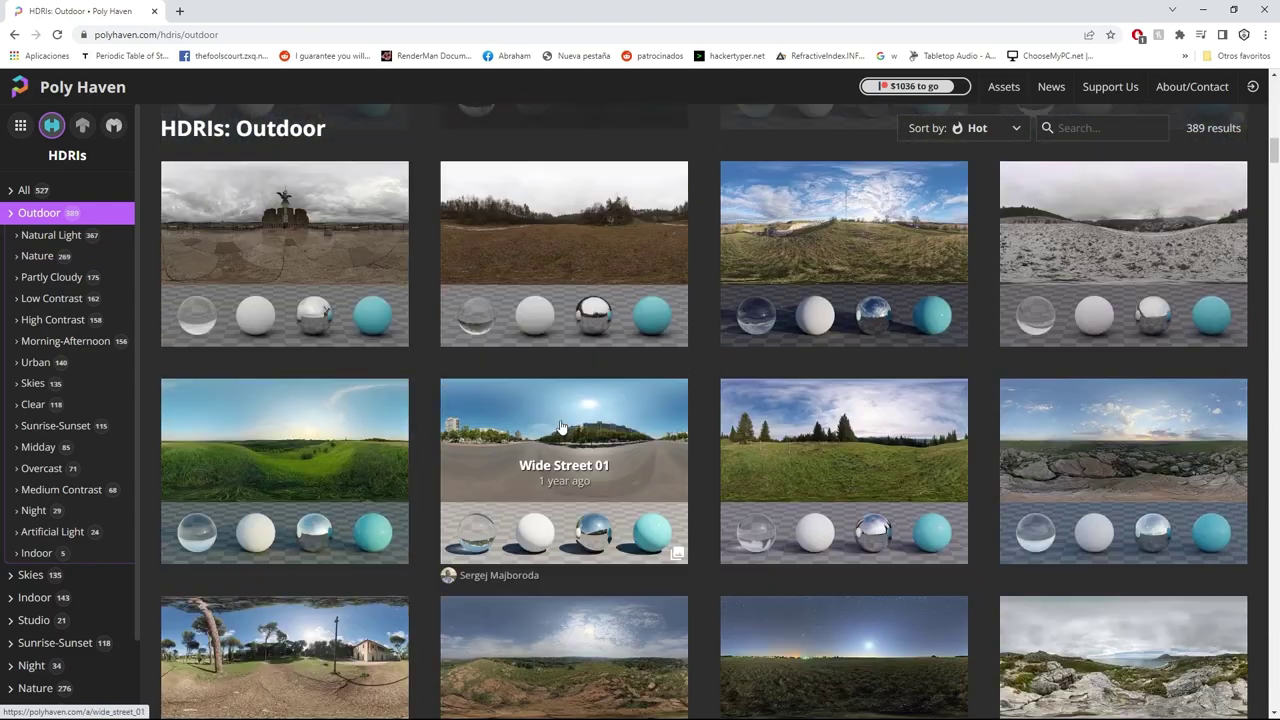
pyautogui.scroll(-4, 561, 428)
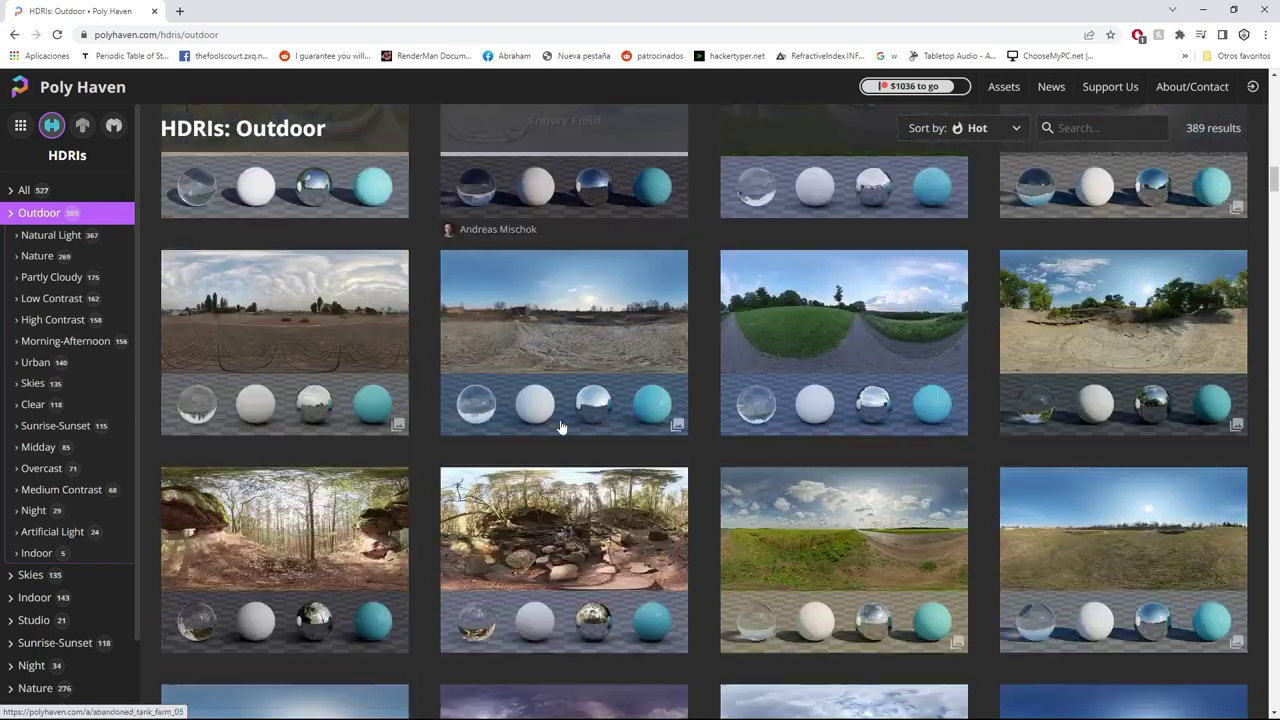
# - Search the outdoor HDRIs for forest and look through the matching environments
pyautogui.click(1057, 128)
pyautogui.write('forest')
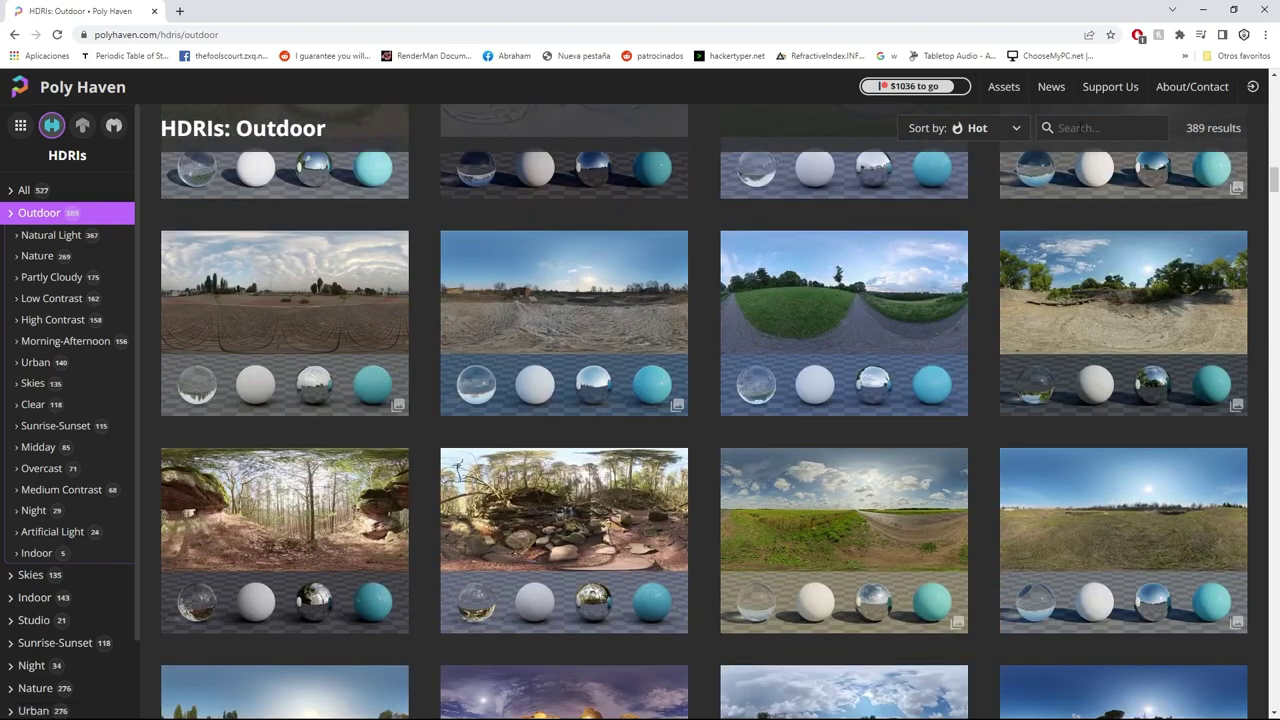
pyautogui.scroll(4, 620, 408)
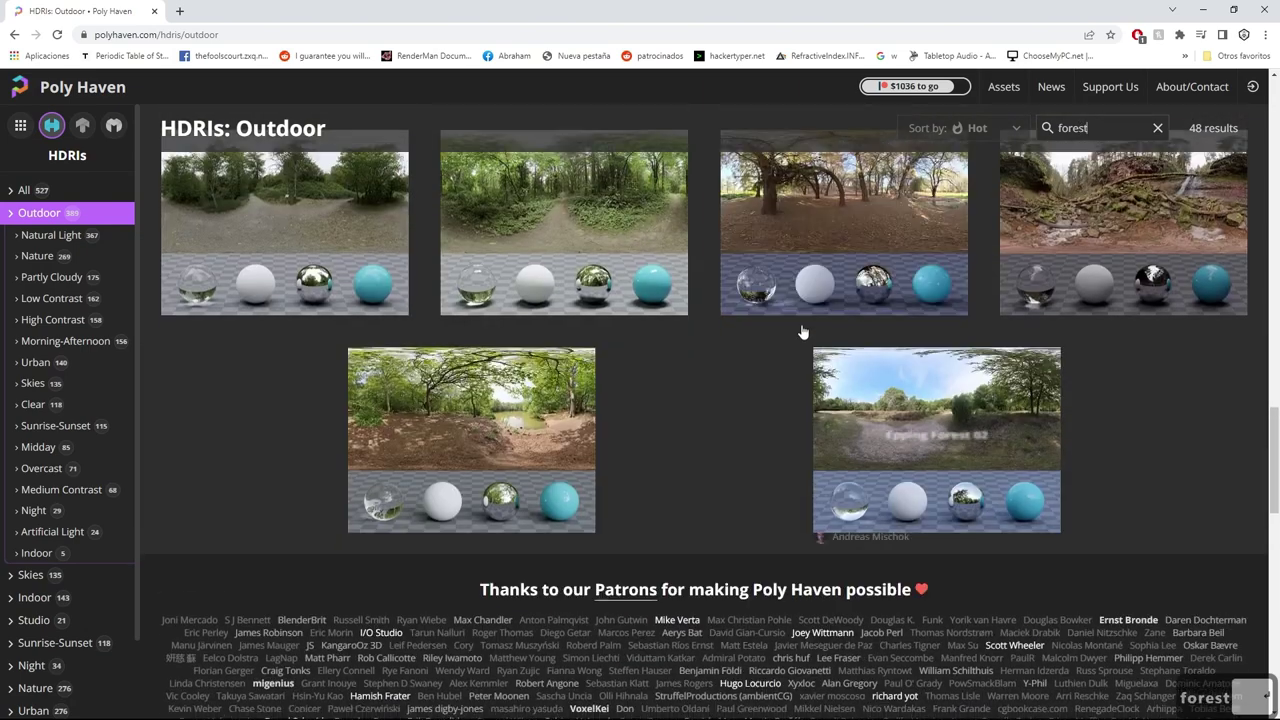
pyautogui.scroll(3, 881, 451)
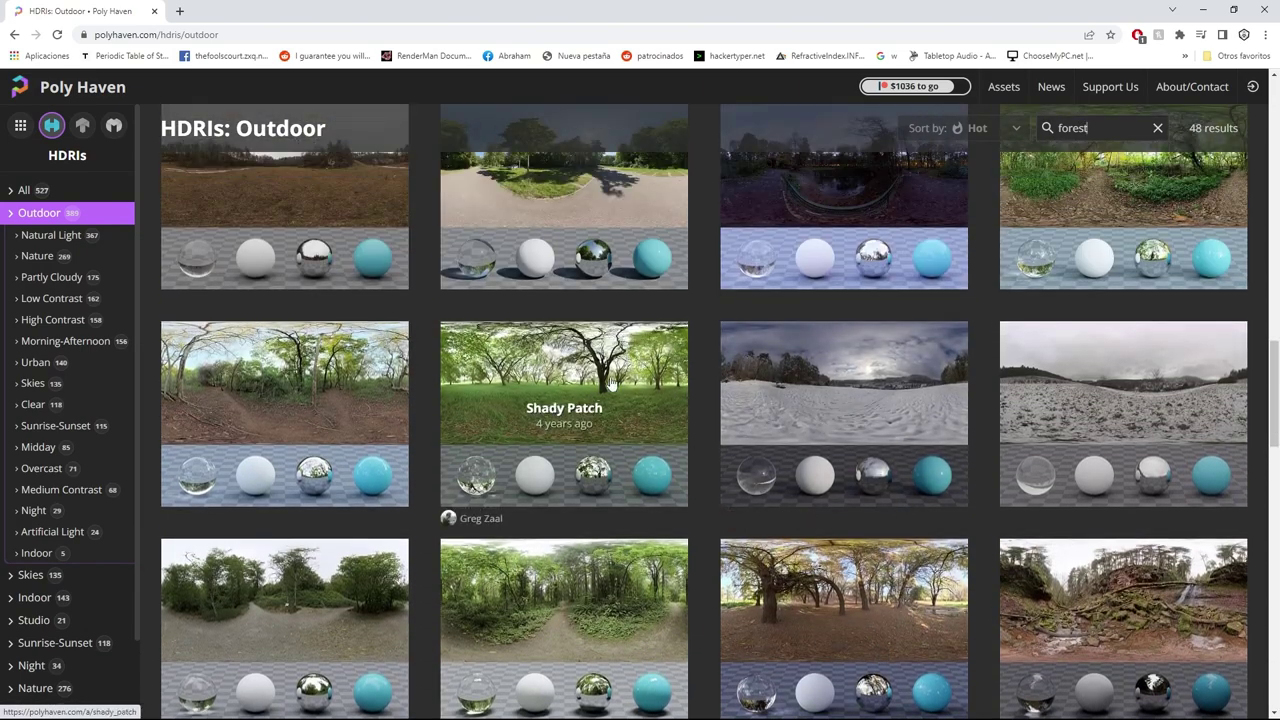
pyautogui.scroll(1, 910, 493)
pyautogui.scroll(6, 910, 493)
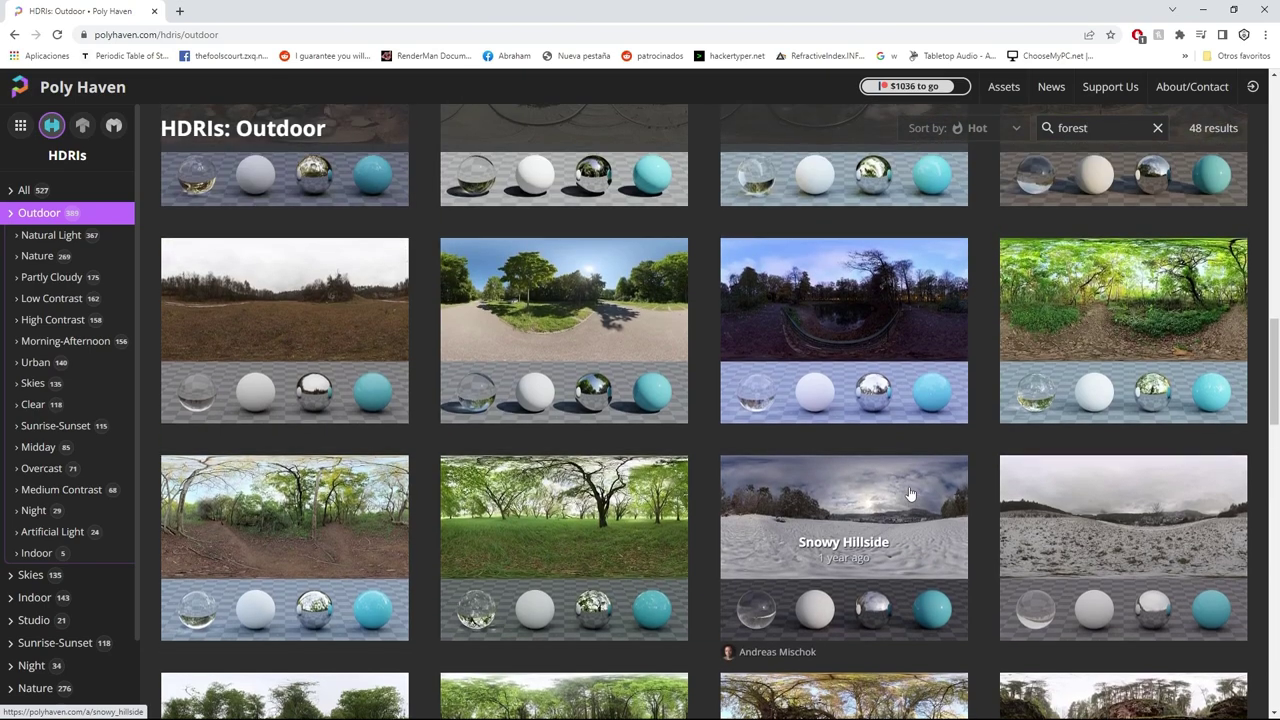
pyautogui.scroll(8, 910, 493)
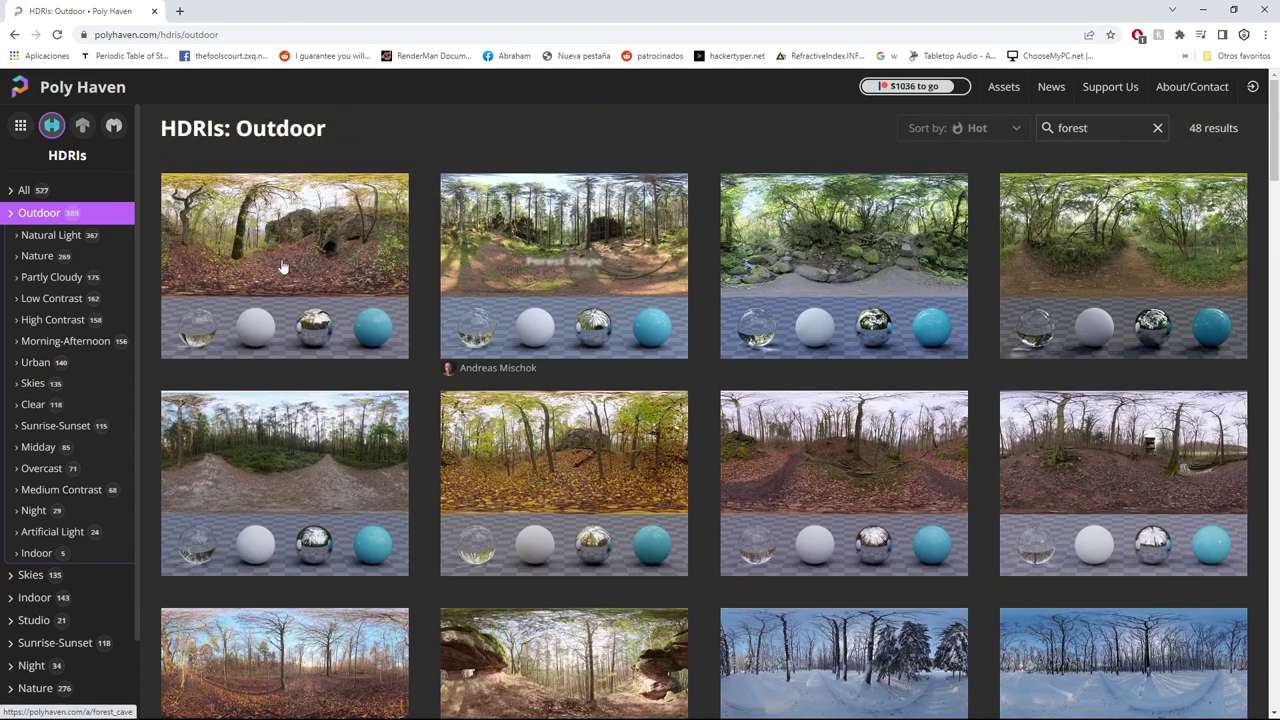
# - Download the Forest Cave HDRI as a 4K EXR and move forest_cave_4k.exr into the Maya project's sourceimages folder
pyautogui.click(357, 263)
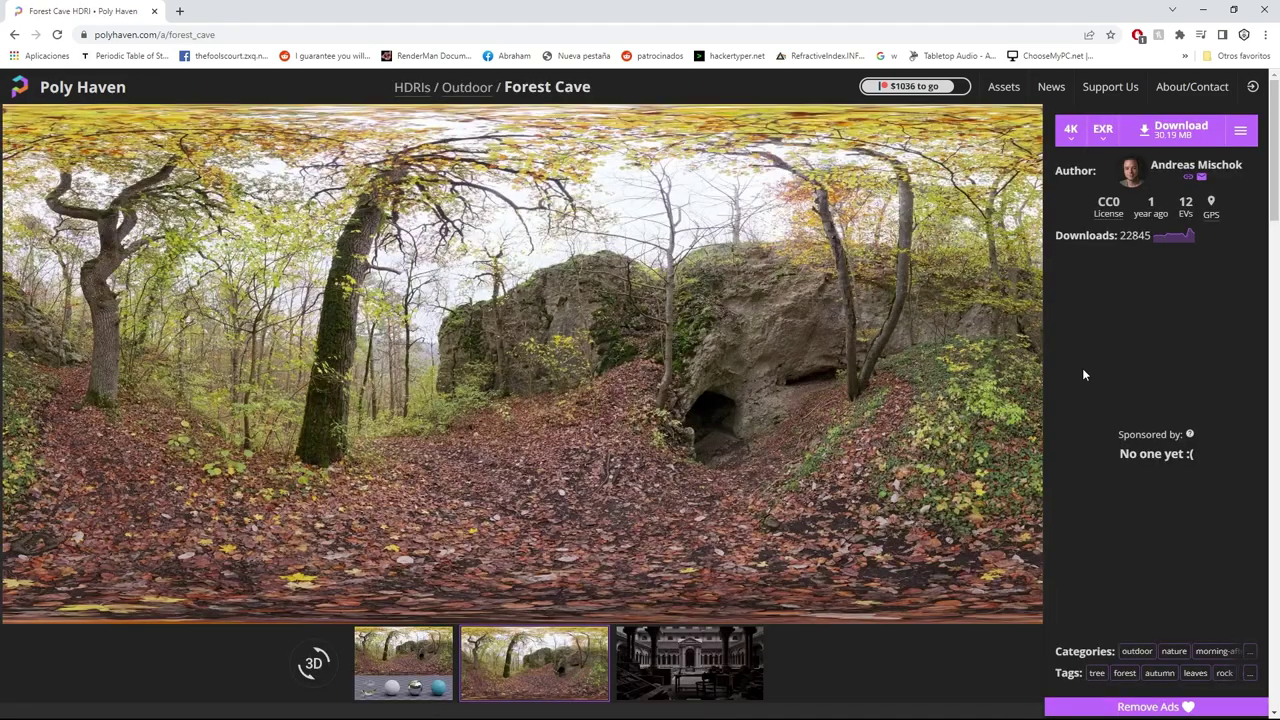
pyautogui.click(1170, 130)
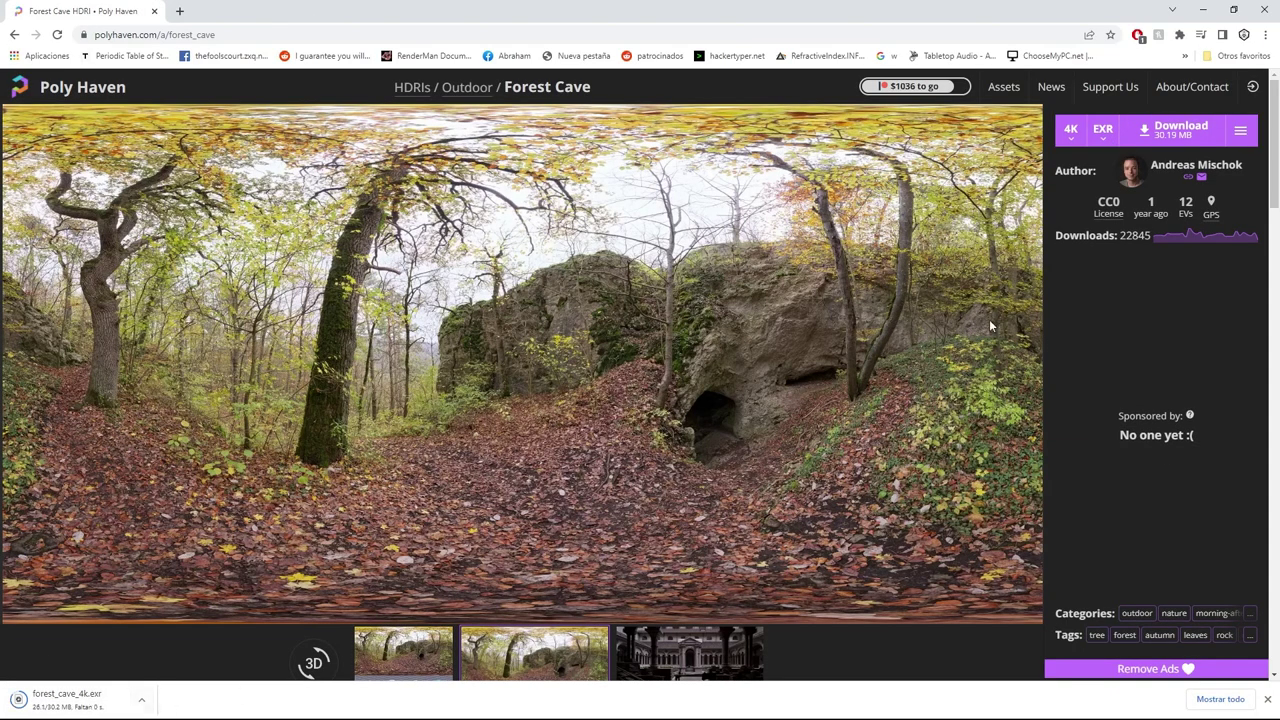
pyautogui.click(141, 699)
pyautogui.click(205, 648)
pyautogui.press('ctrl')
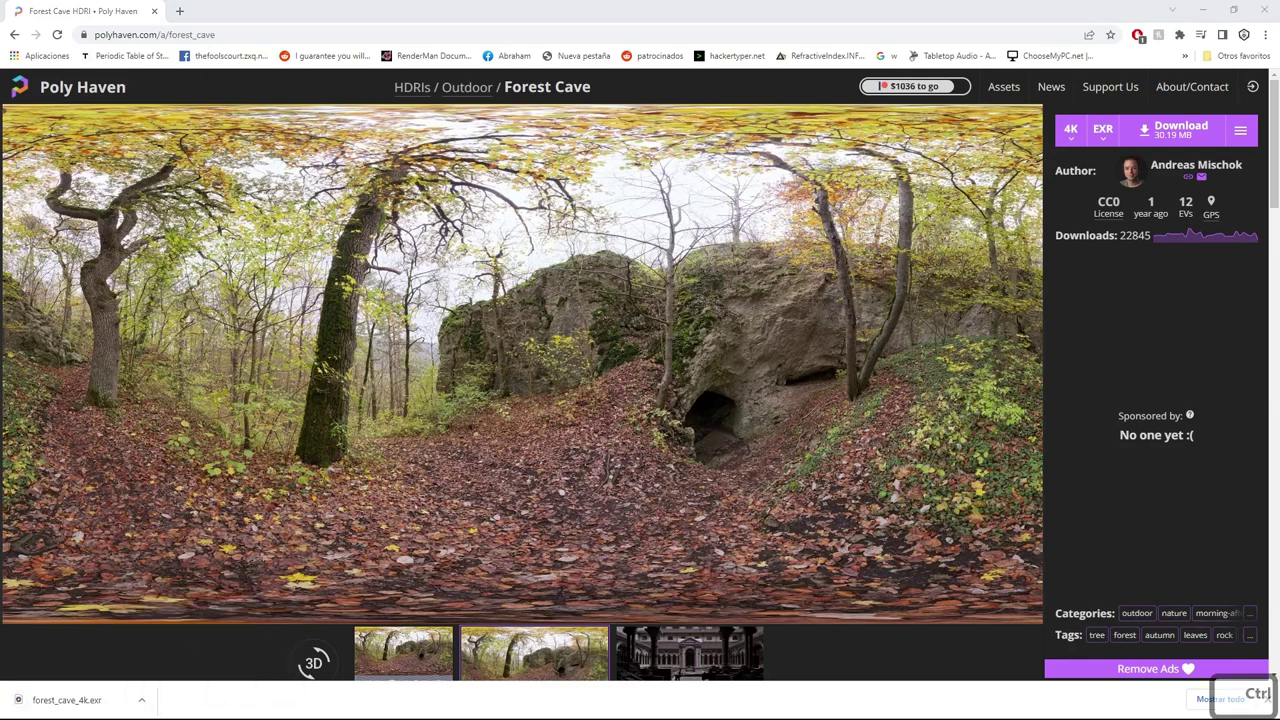
pyautogui.hotkey('ctrl', 'x')
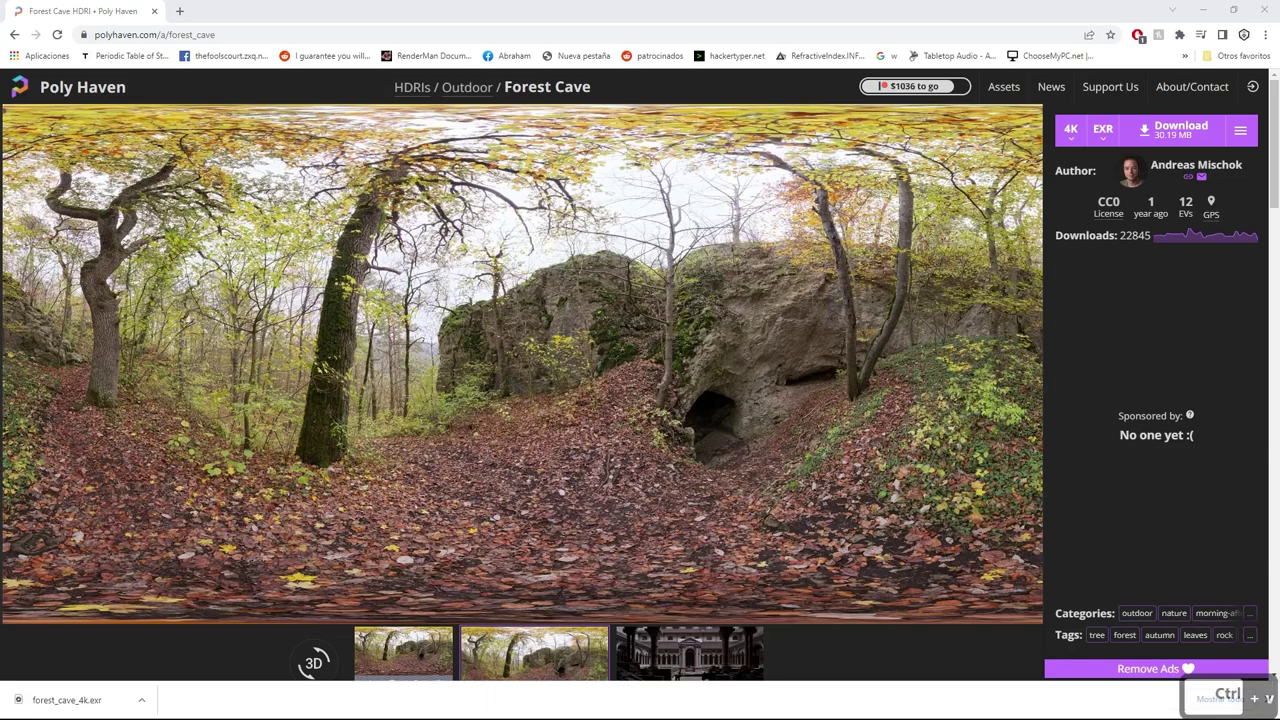
pyautogui.hotkey('ctrl', 'v')
# - Switch to Maya and add an Arnold Skydome Light to the mask scene
pyautogui.click(1197, 10)
pyautogui.moveTo(1279, 150)
pyautogui.mouseDown()
pyautogui.moveTo(660, 116)
pyautogui.moveTo(749, 143)
pyautogui.moveTo(1279, 173)
pyautogui.mouseUp()
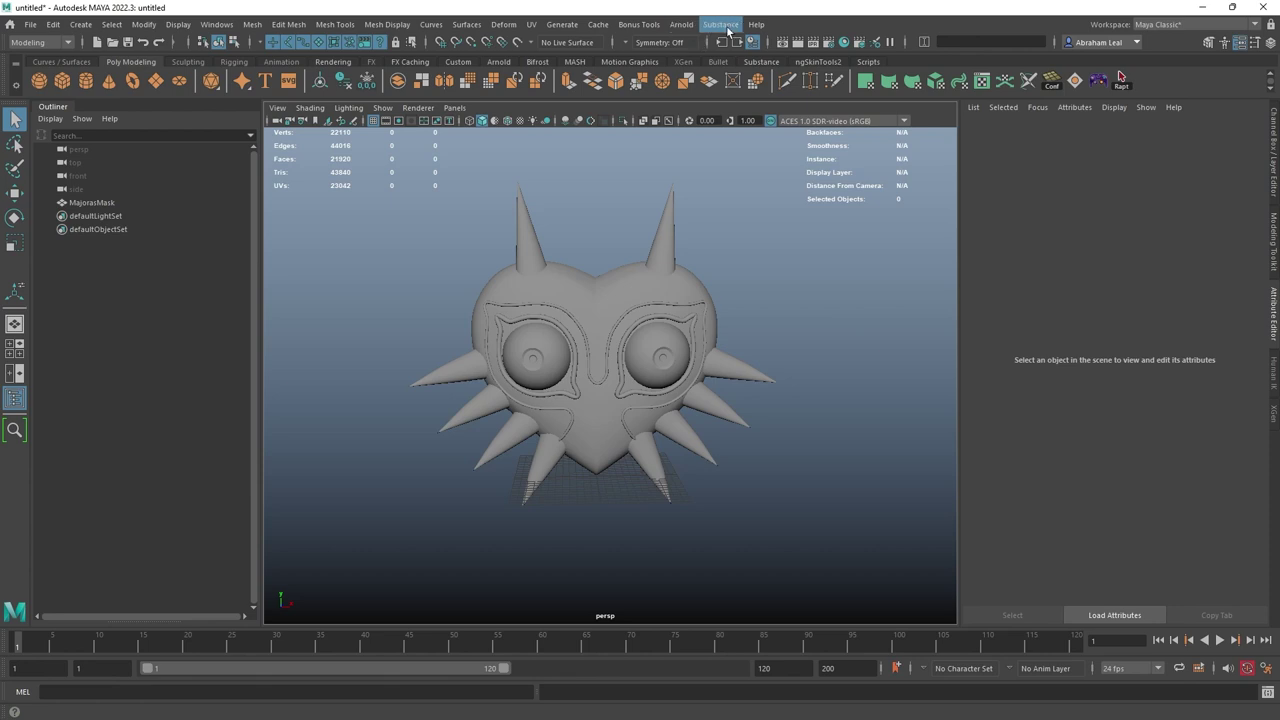
pyautogui.click(681, 24)
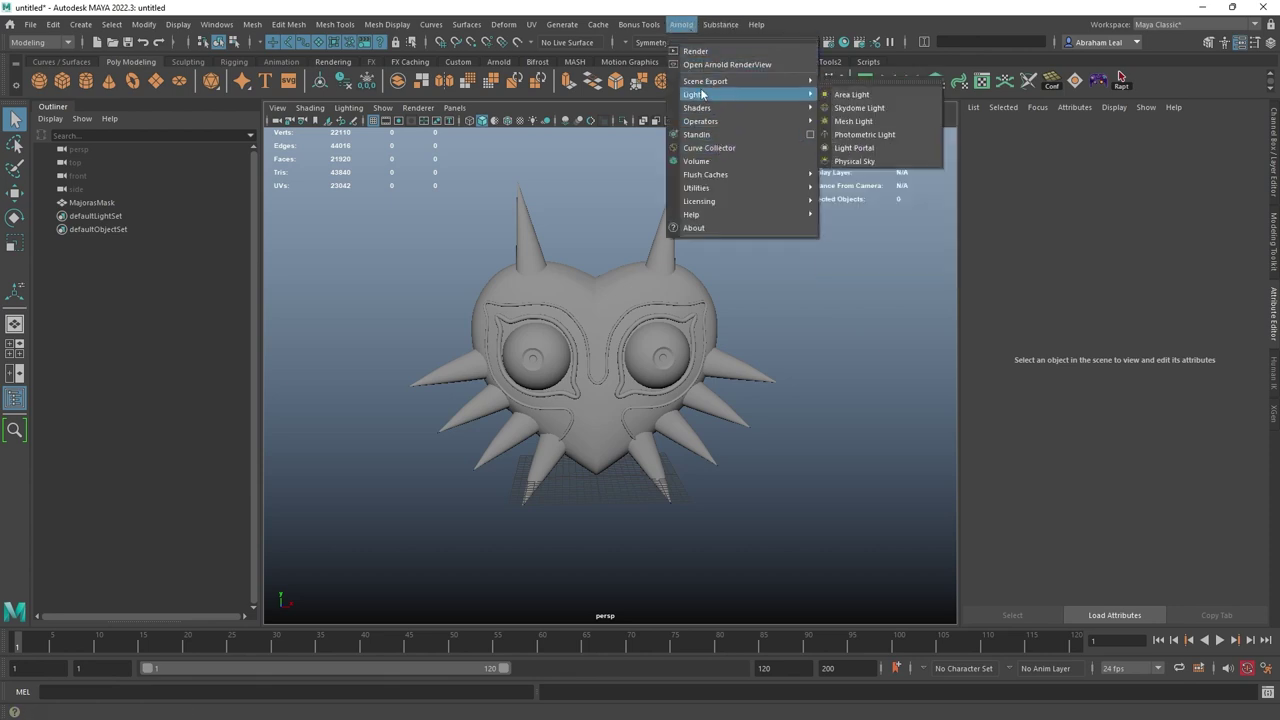
pyautogui.moveTo(799, 100)
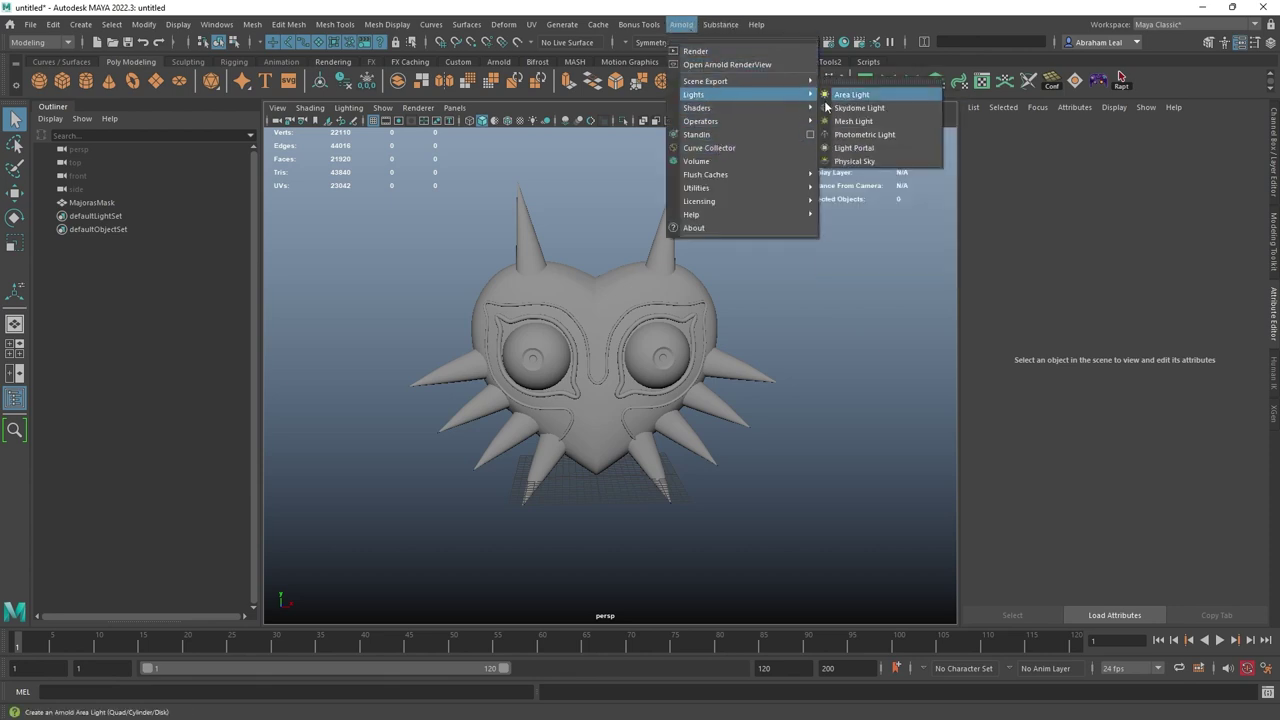
pyautogui.click(854, 107)
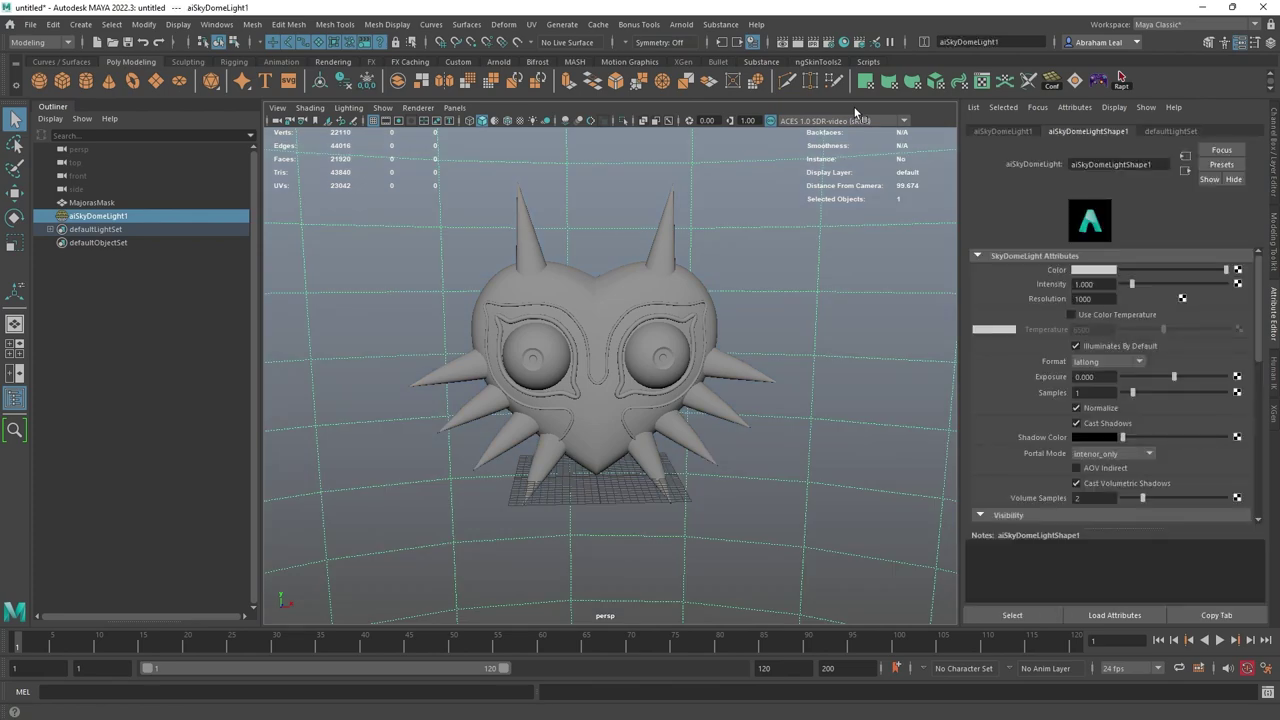
# - Connect a File texture to the skydome light's color and load forest_cave_4k.exr from sourceimages as its image
pyautogui.keyDown('alt'); pyautogui.moveTo(854, 107); pyautogui.dragTo(836, 453, button='right'); pyautogui.keyUp('alt')
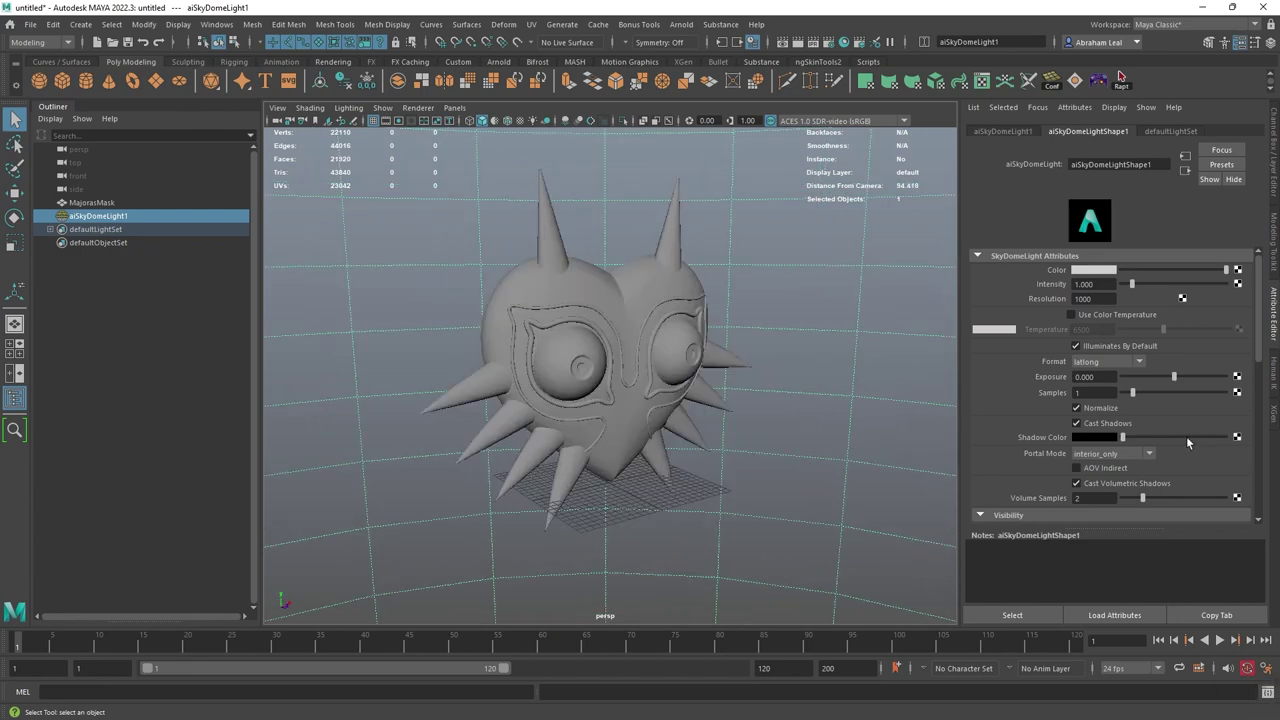
pyautogui.click(1237, 270)
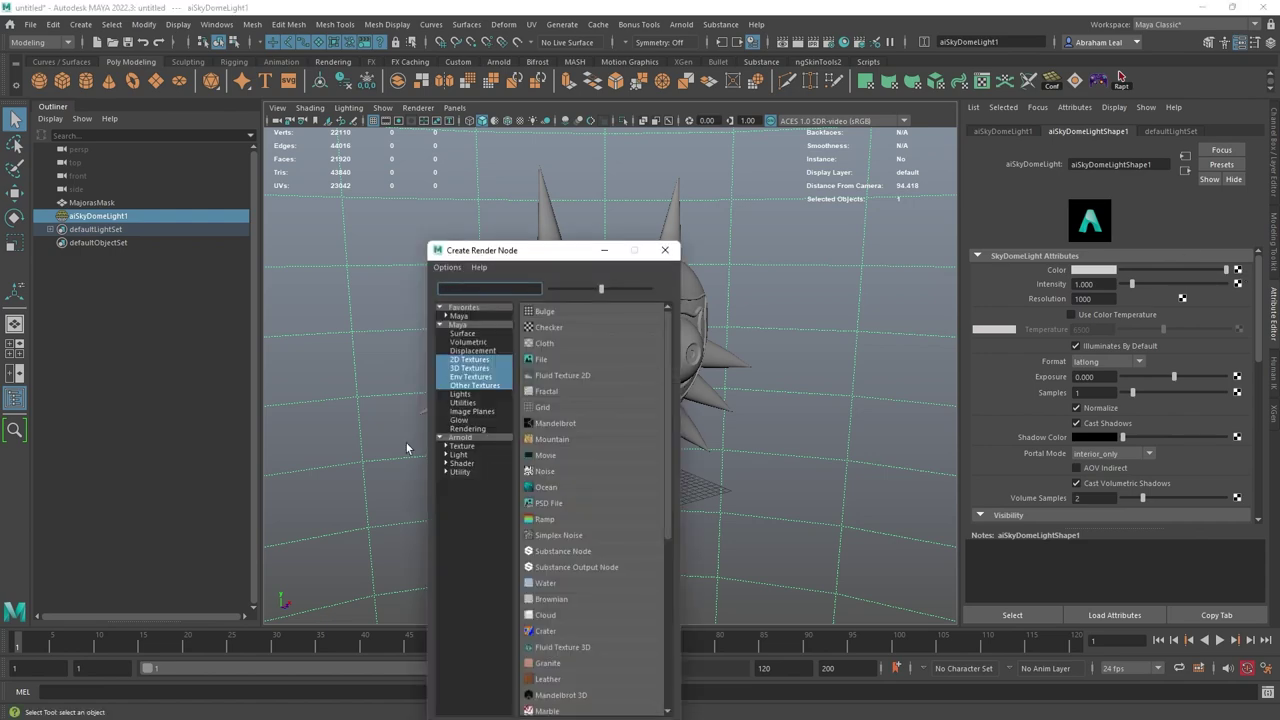
pyautogui.click(546, 360)
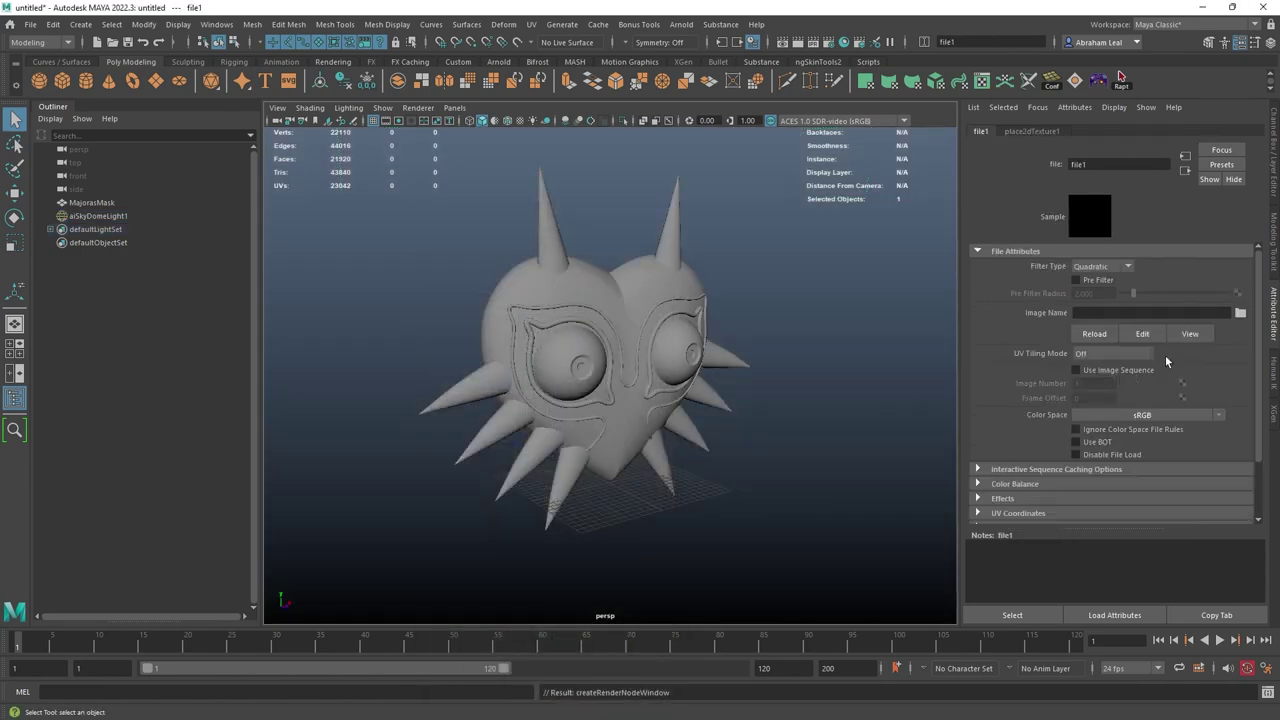
pyautogui.click(1240, 314)
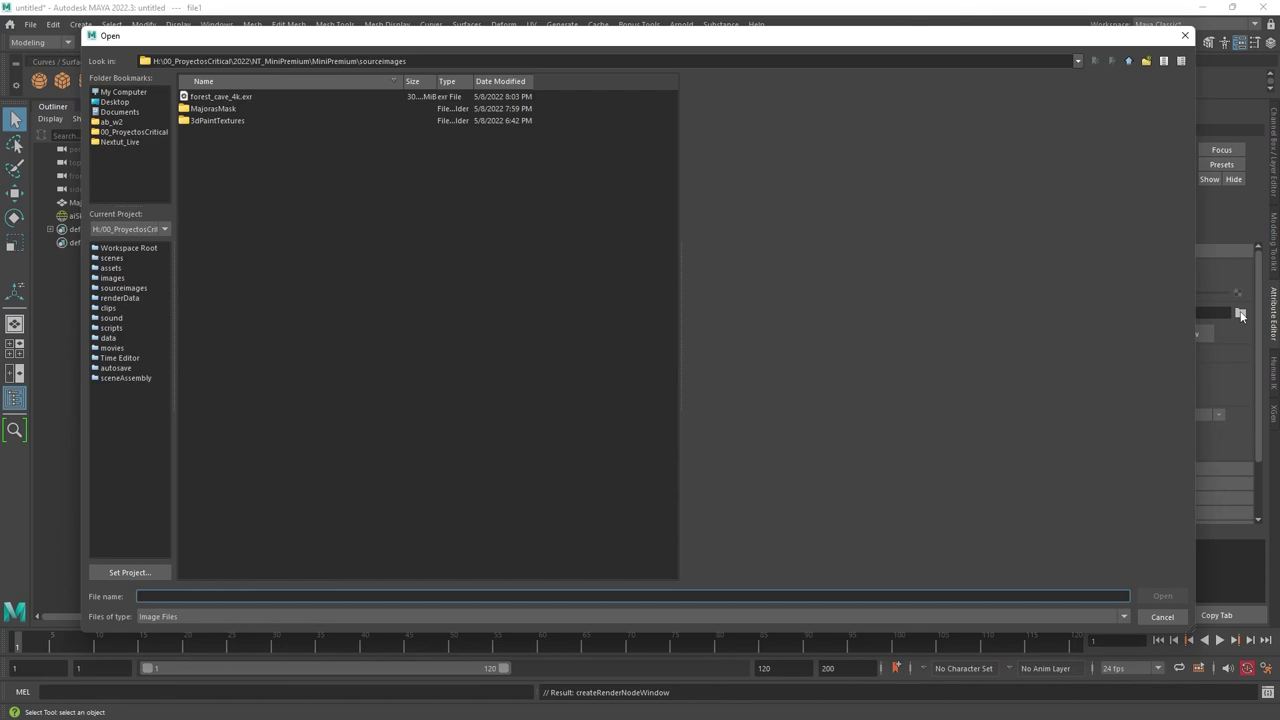
pyautogui.click(226, 97)
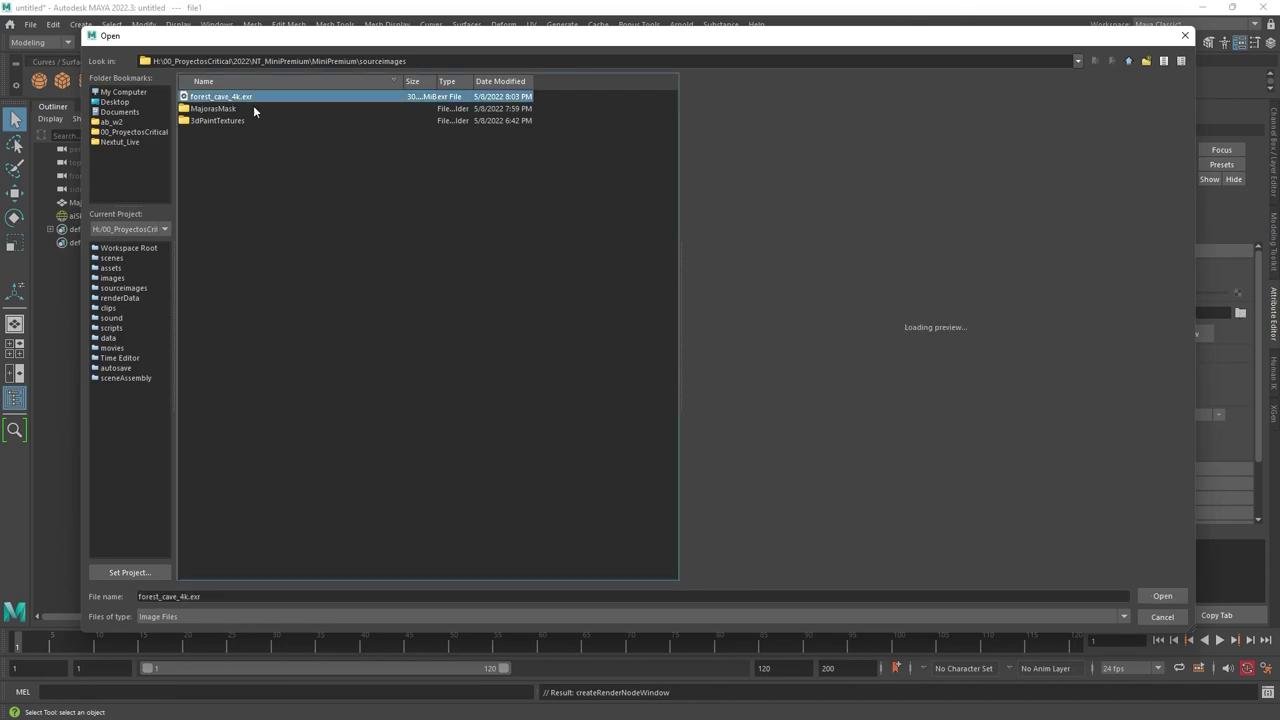
pyautogui.click(1162, 596)
# - Rotate the skydome light around its vertical axis to place the rock wall behind the mask, and frame the mask from the front
pyautogui.keyDown('alt'); pyautogui.moveTo(796, 339); pyautogui.dragTo(568, 376); pyautogui.keyUp('alt')
pyautogui.click(542, 352)
pyautogui.press('e')
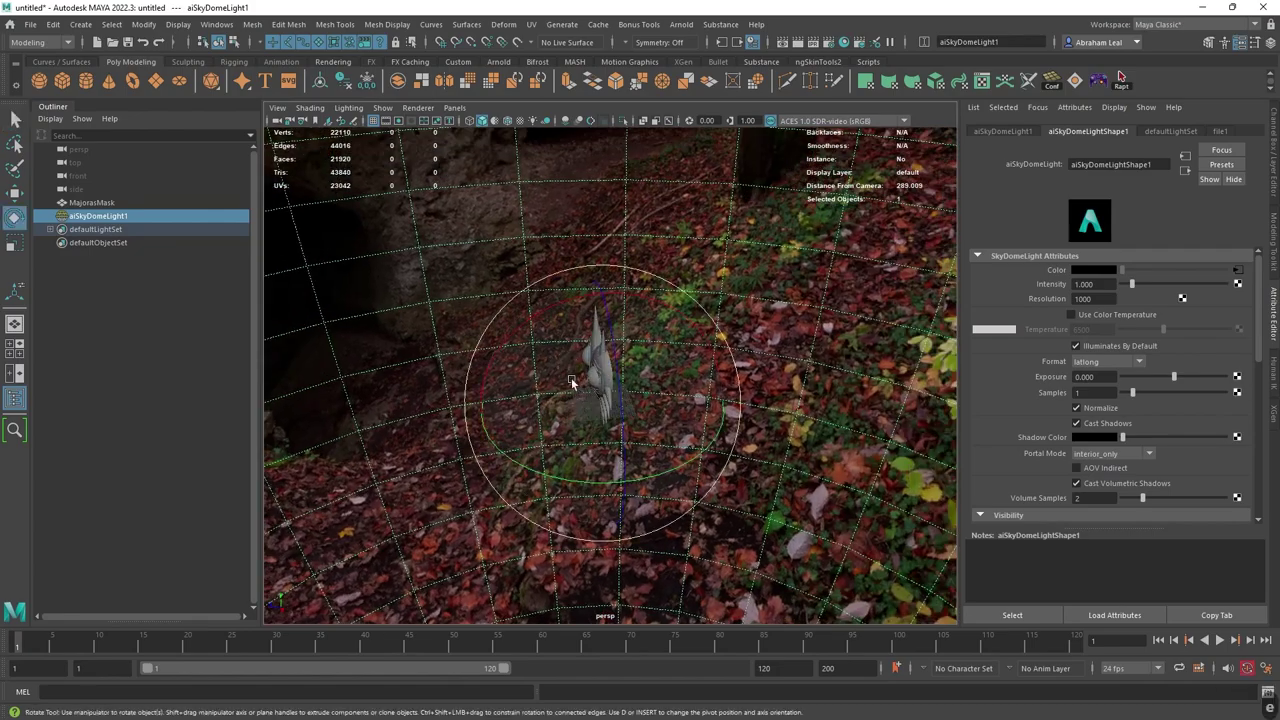
pyautogui.keyDown('alt'); pyautogui.moveTo(594, 484); pyautogui.dragTo(524, 431); pyautogui.keyUp('alt')
pyautogui.keyDown('alt'); pyautogui.moveTo(524, 431); pyautogui.dragTo(556, 415); pyautogui.keyUp('alt')
pyautogui.scroll(5, 697, 336)
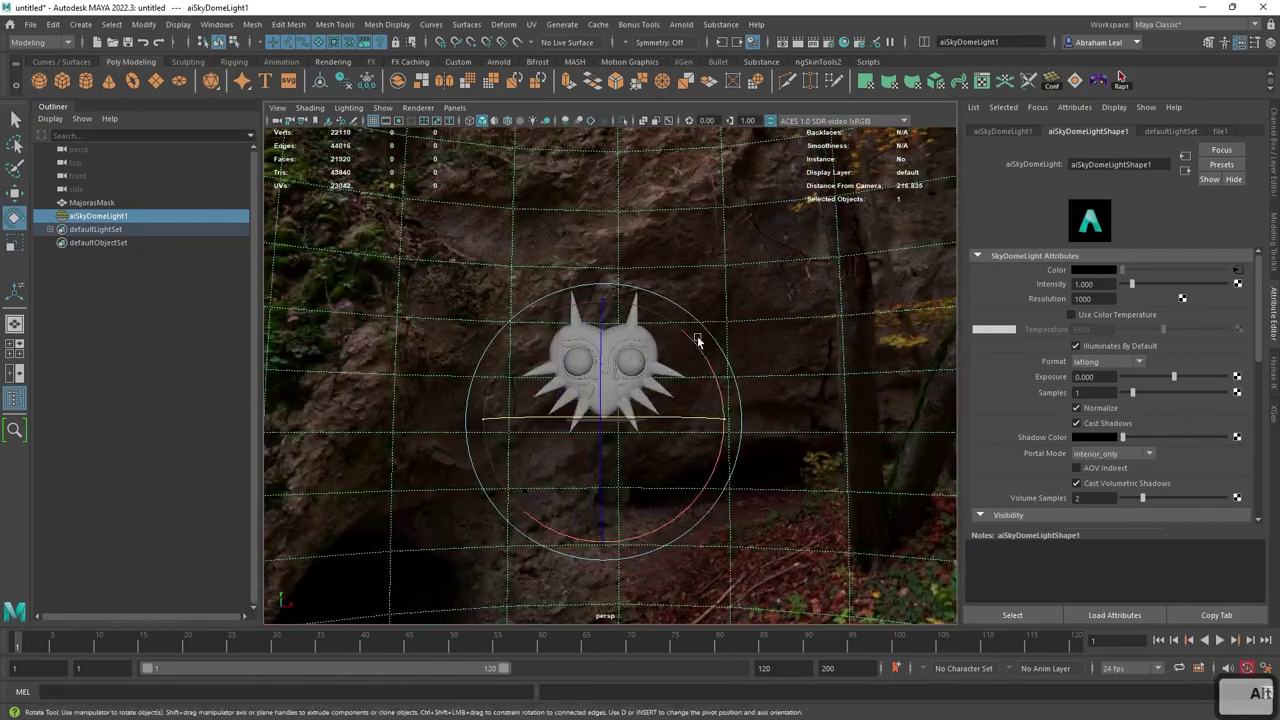
pyautogui.keyDown('alt'); pyautogui.moveTo(728, 336); pyautogui.dragTo(769, 414, button='right'); pyautogui.keyUp('alt')
pyautogui.keyDown('alt'); pyautogui.moveTo(769, 414); pyautogui.dragTo(669, 374); pyautogui.keyUp('alt')
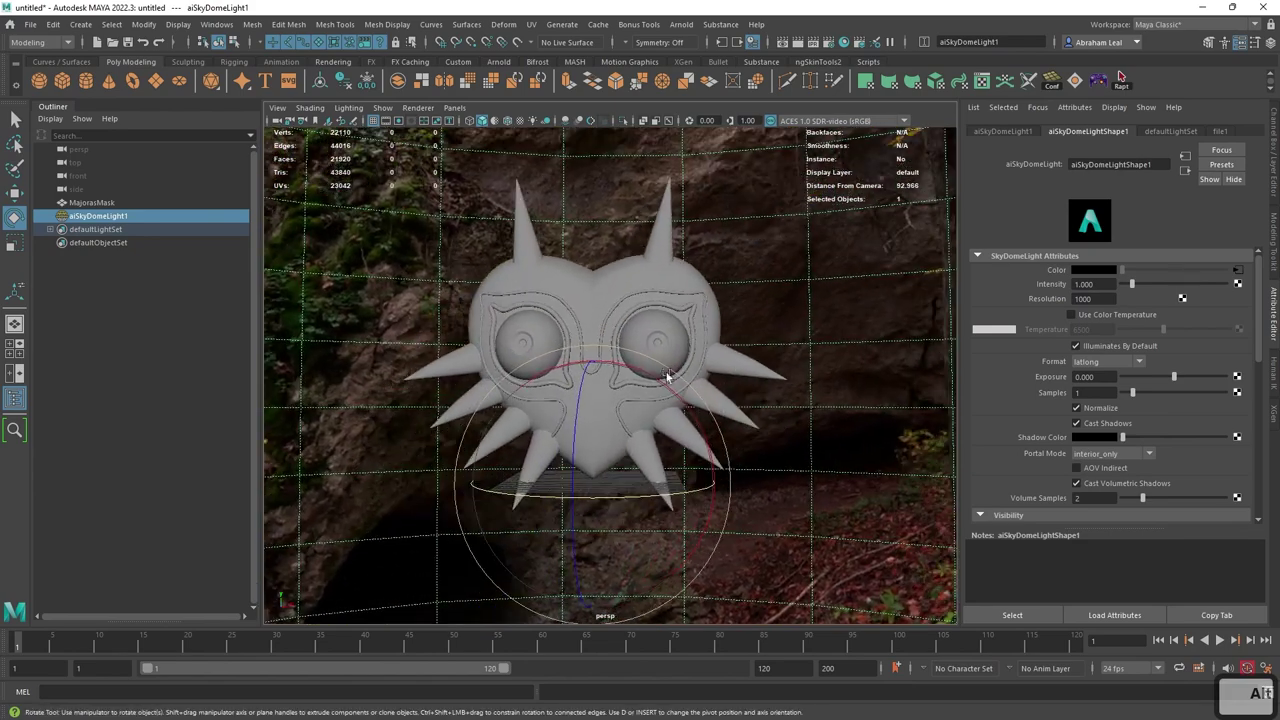
pyautogui.keyDown('alt'); pyautogui.moveTo(774, 250); pyautogui.dragTo(782, 267, button='middle'); pyautogui.keyUp('alt')
pyautogui.moveTo(782, 267)
pyautogui.keyDown('alt'); pyautogui.mouseDown(button='right')
pyautogui.moveTo(791, 279)
pyautogui.moveTo(802, 267)
pyautogui.mouseUp(button='right'); pyautogui.keyUp('alt')
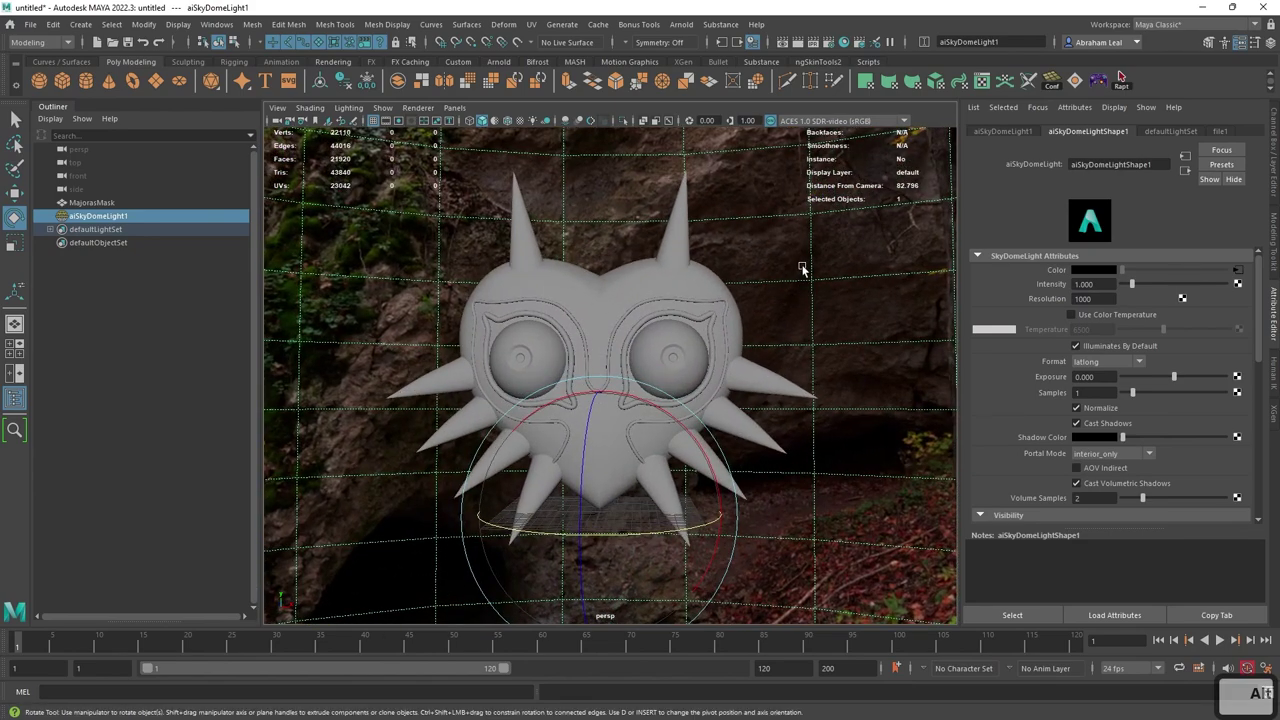
# - Render the perspective view in the Arnold RenderView and inspect the mask under the HDRI lighting
pyautogui.click(681, 24)
pyautogui.click(702, 47)
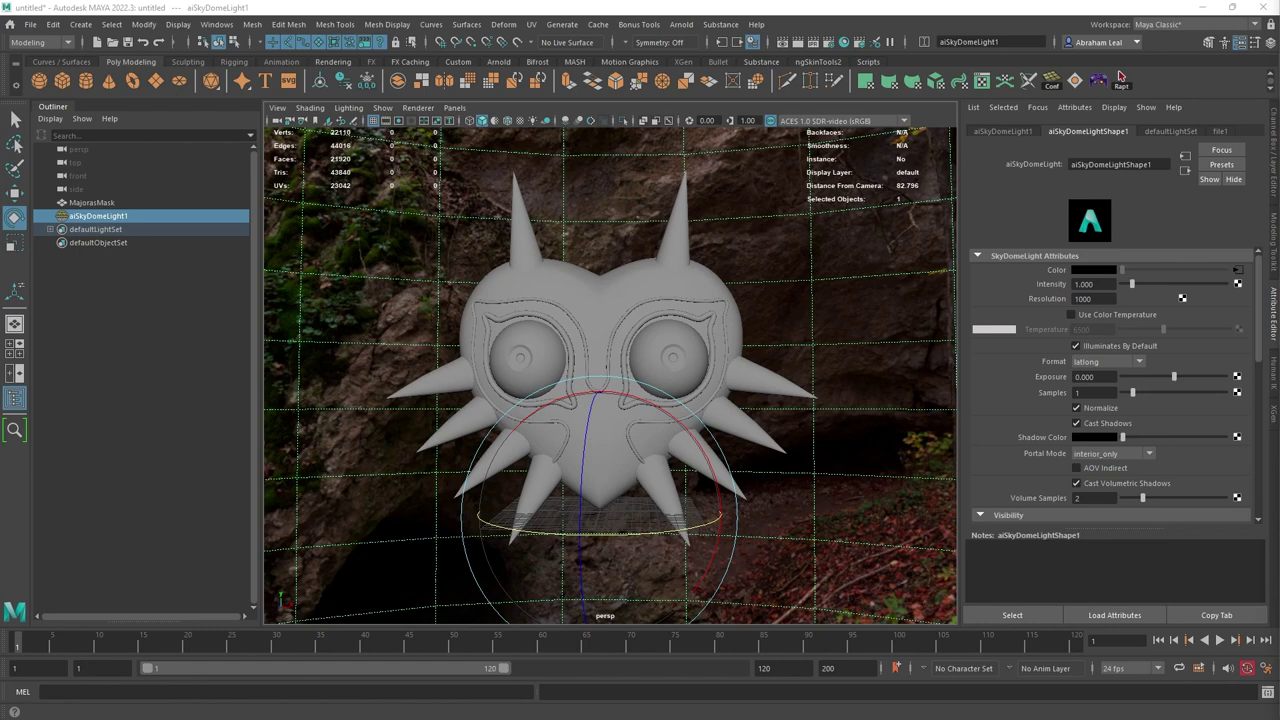
pyautogui.click(1120, 78)
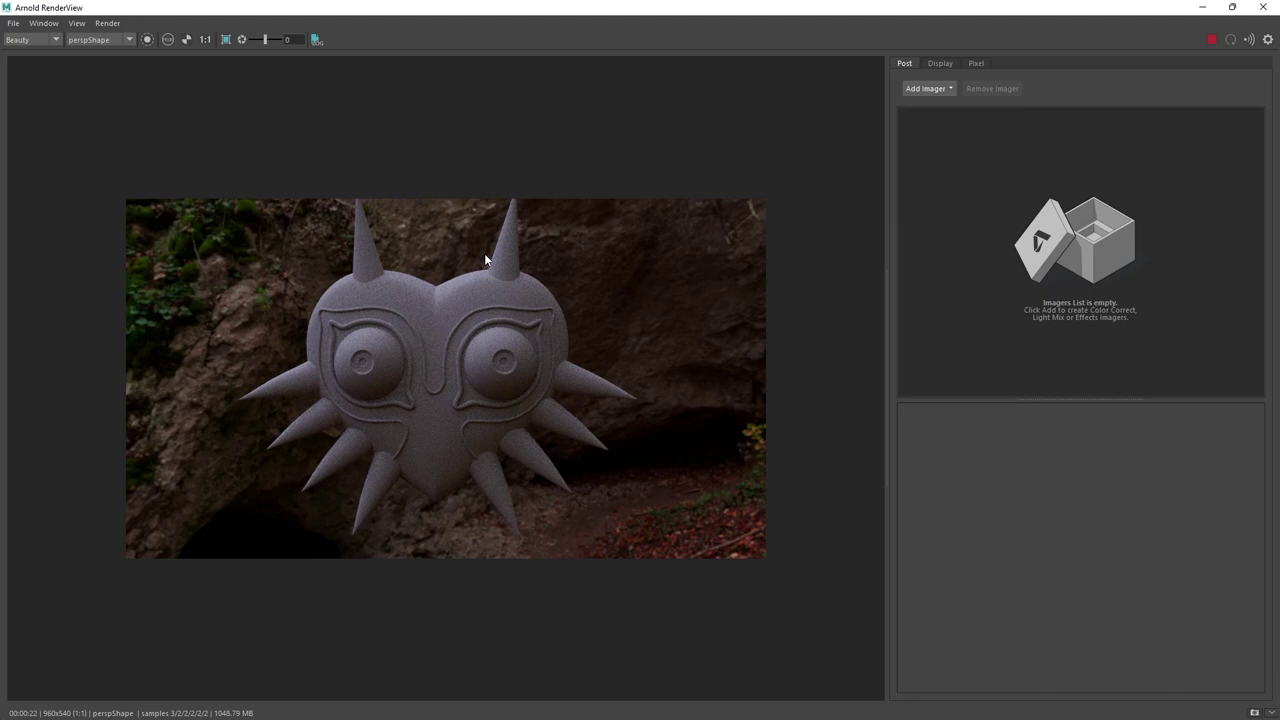
pyautogui.scroll(-2, 484, 253)
pyautogui.scroll(3, 484, 253)
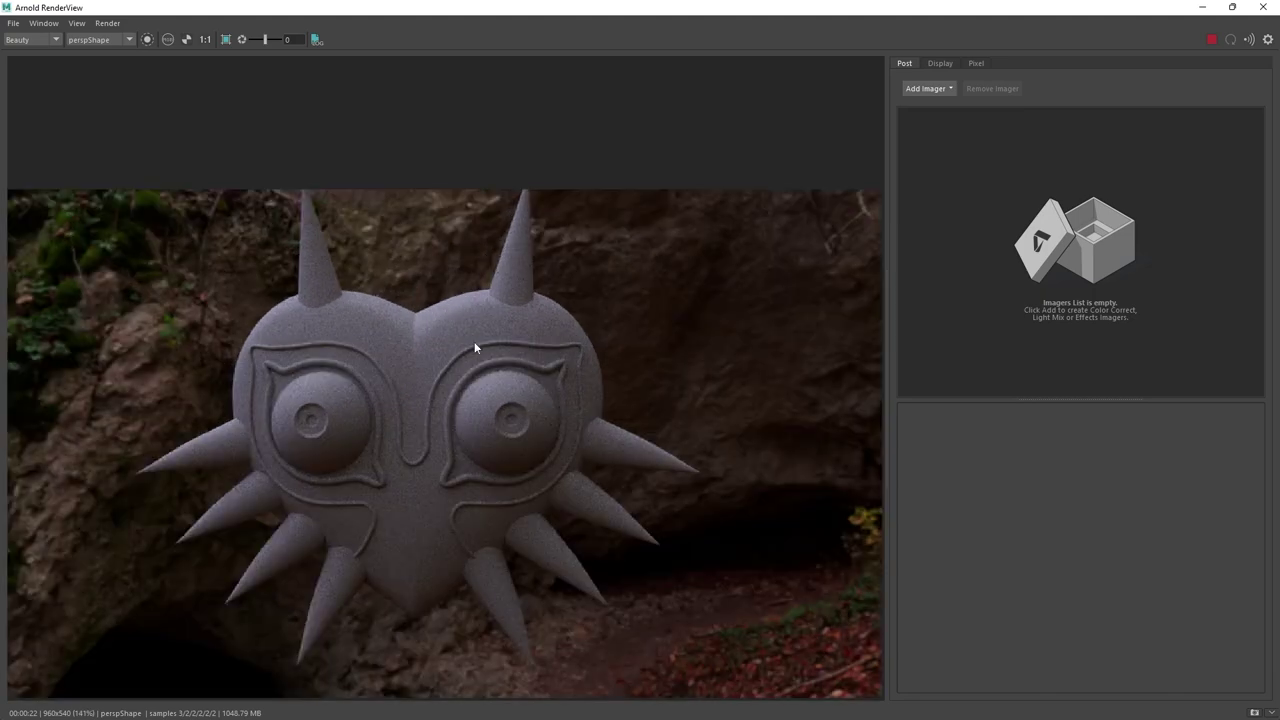
pyautogui.scroll(-4, 476, 345)
pyautogui.scroll(3, 483, 335)
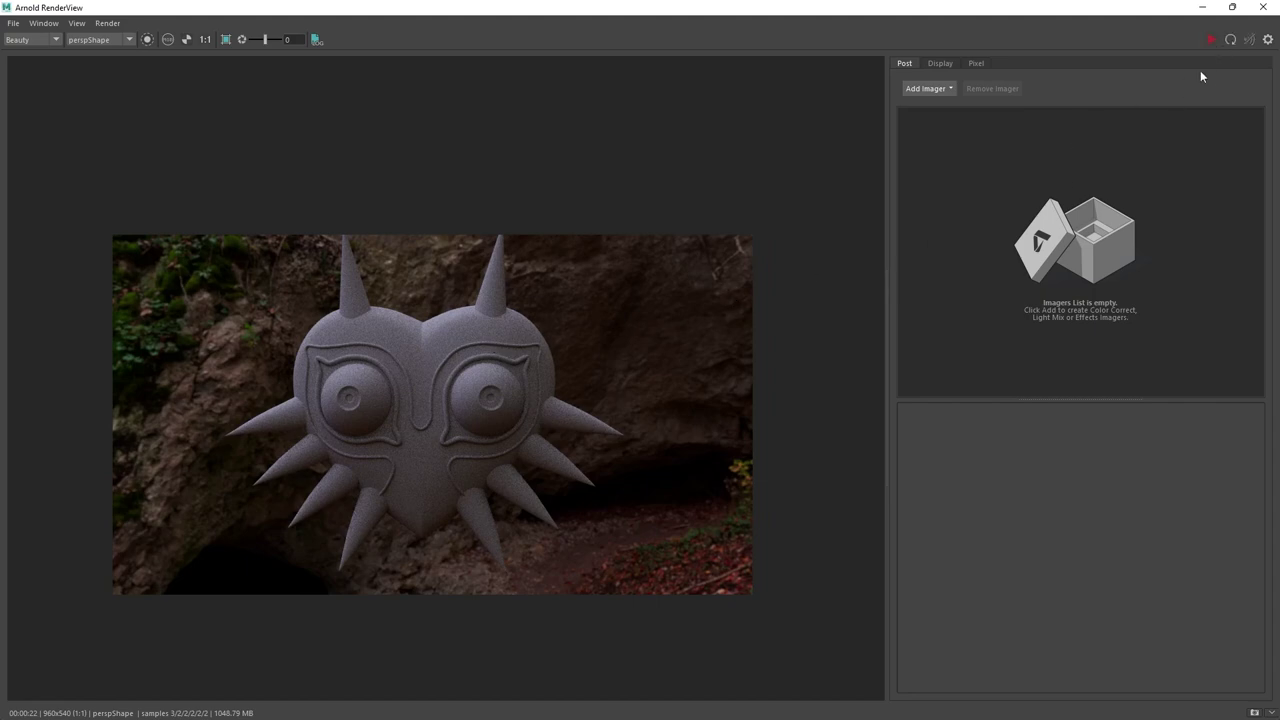
# - Minimize the Arnold RenderView and set the render device to GPU in the Render Settings
pyautogui.click(1202, 8)
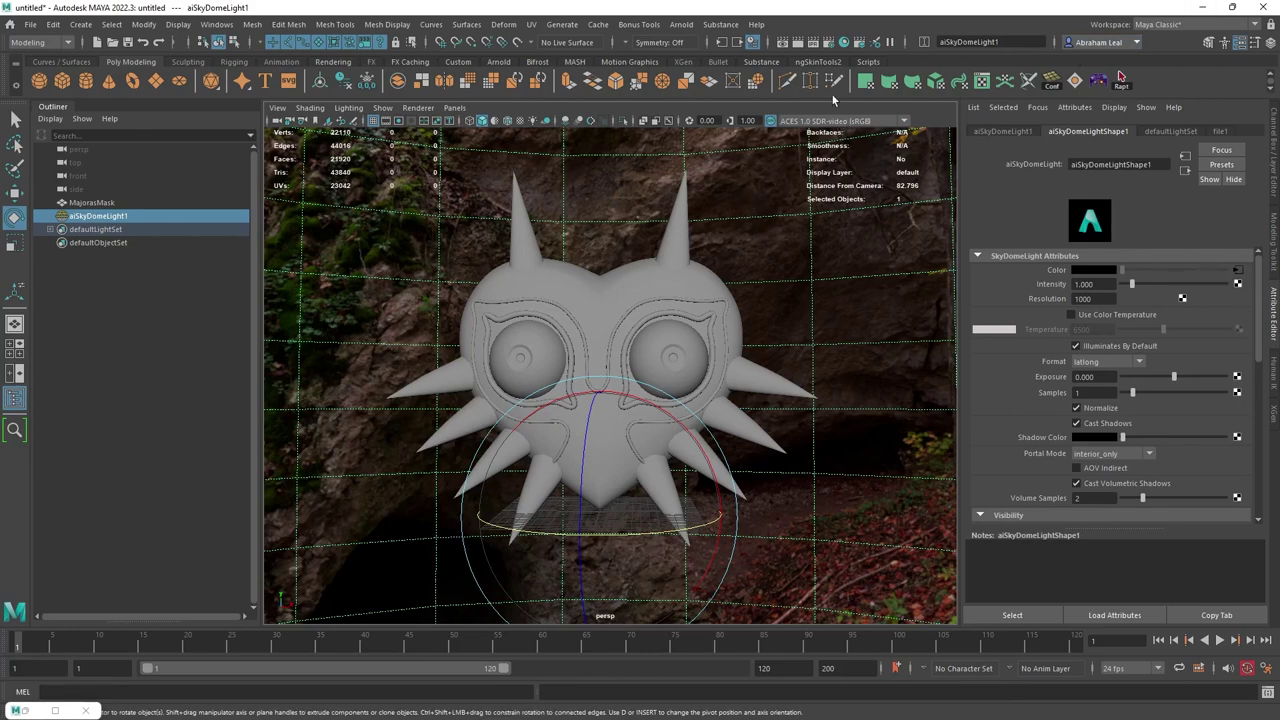
pyautogui.click(821, 45)
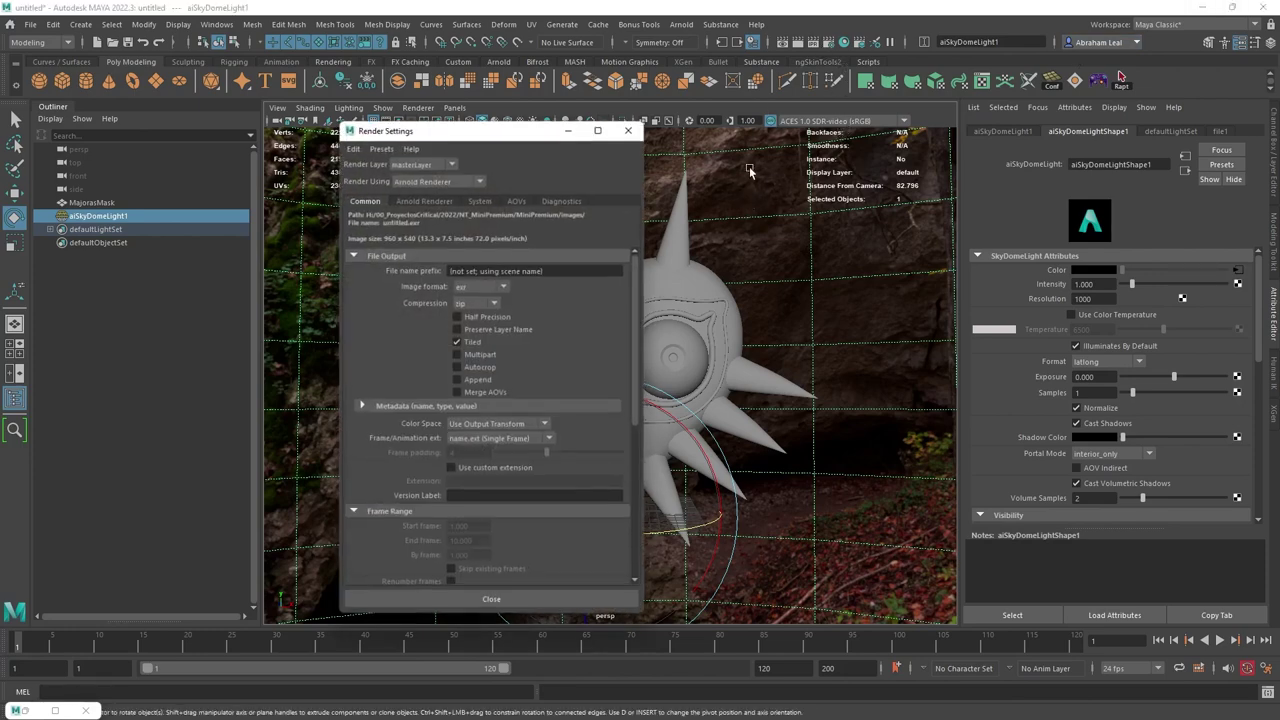
pyautogui.click(479, 200)
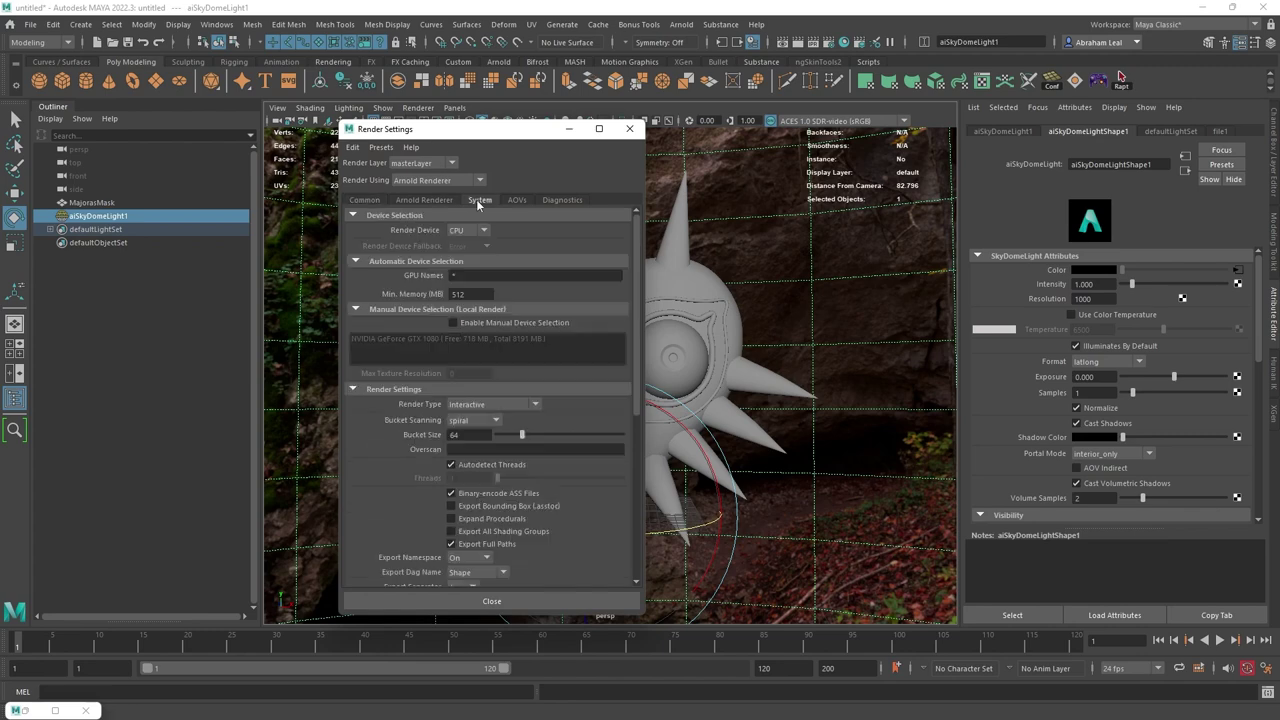
pyautogui.click(457, 259)
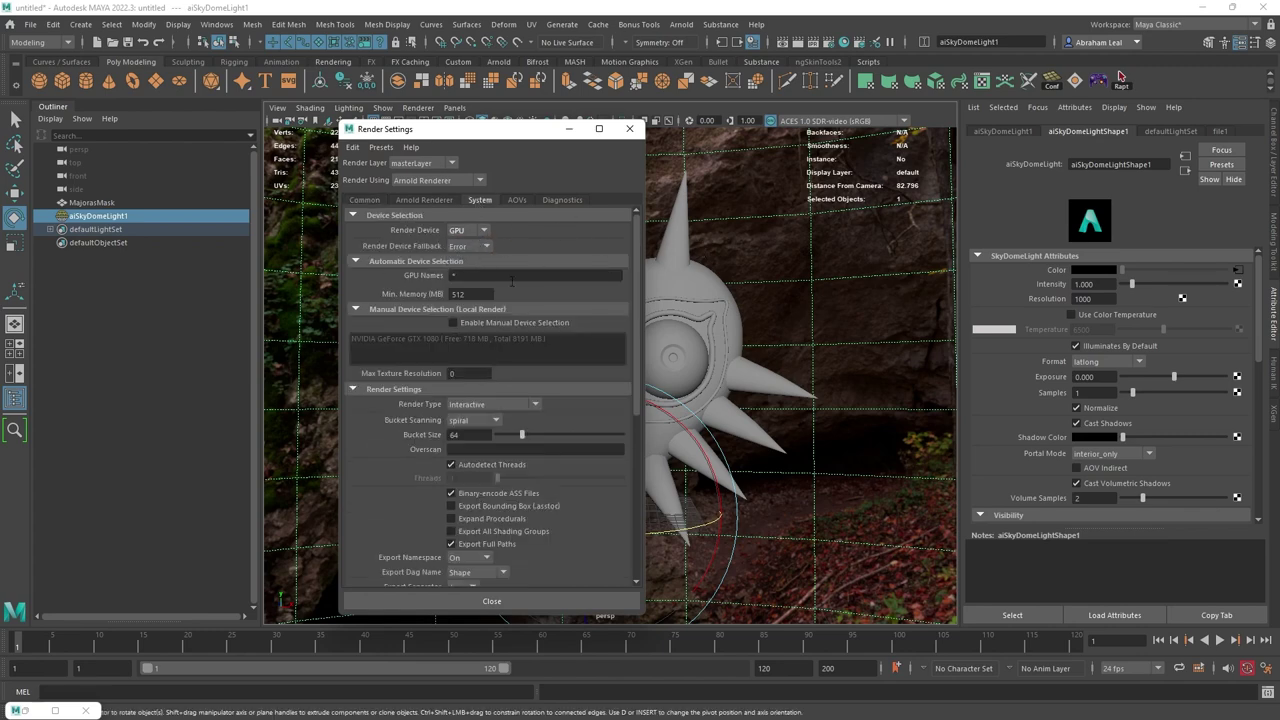
# - Close the Render Settings, render the mask on the GPU in the Arnold RenderView, and inspect the noise around its eyes and carved lines
pyautogui.click(629, 129)
pyautogui.click(1120, 79)
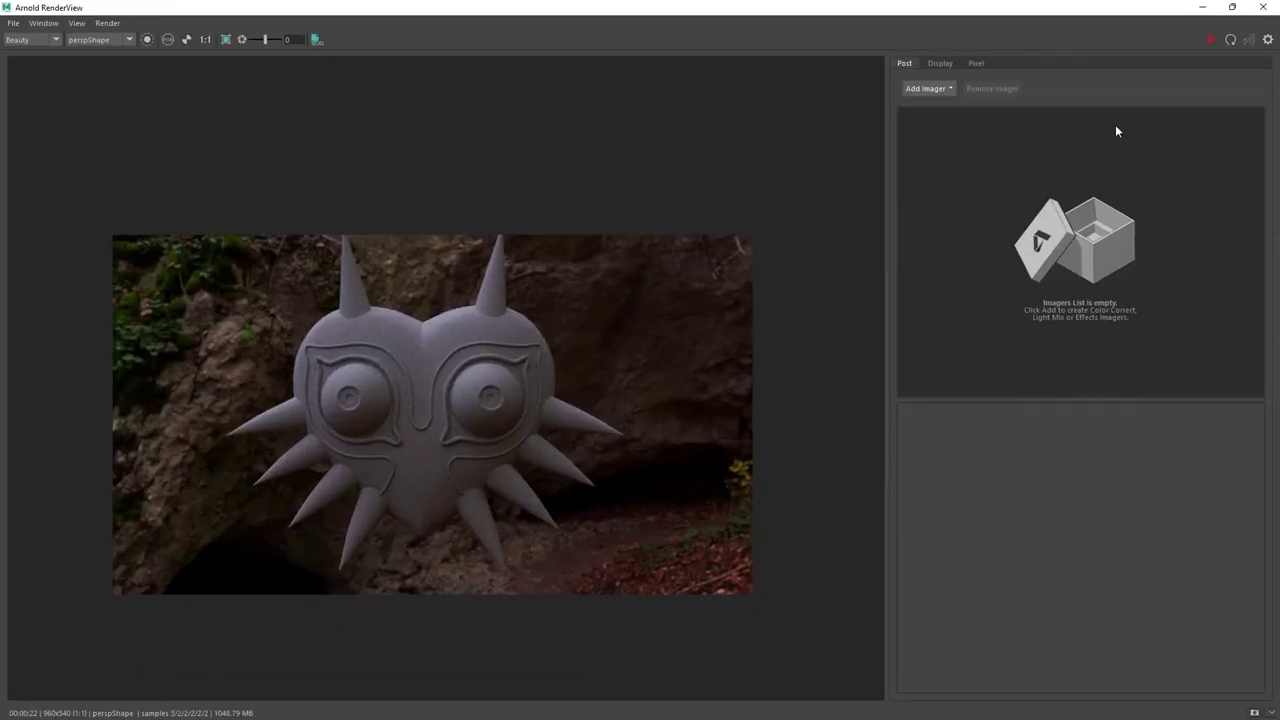
pyautogui.click(1208, 42)
pyautogui.scroll(8, 408, 390)
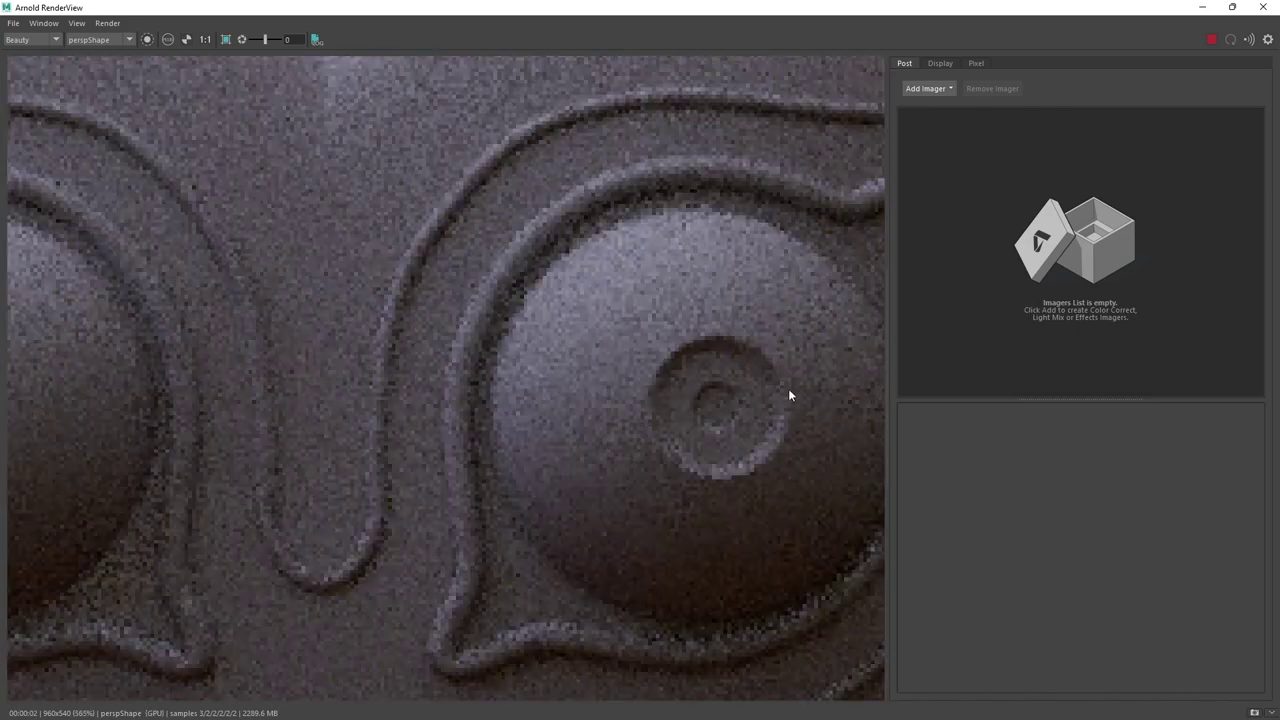
pyautogui.scroll(-8, 795, 380)
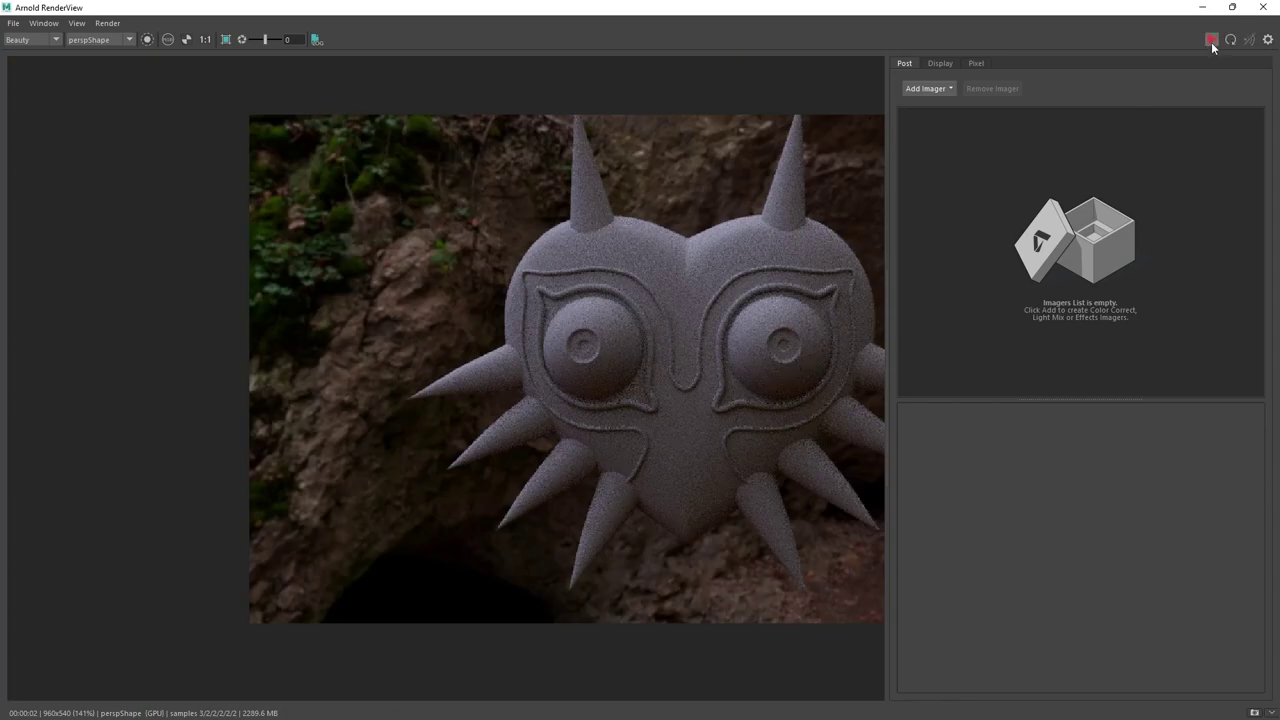
pyautogui.scroll(6, 612, 313)
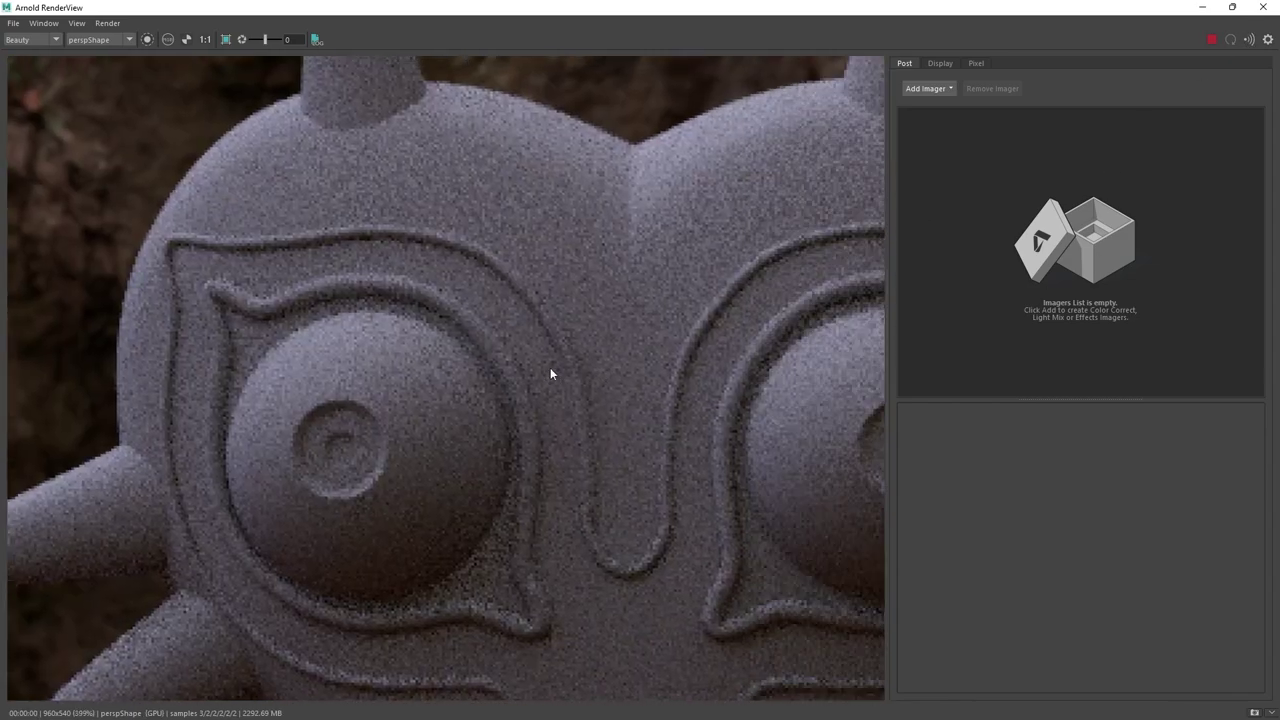
pyautogui.scroll(-6, 550, 373)
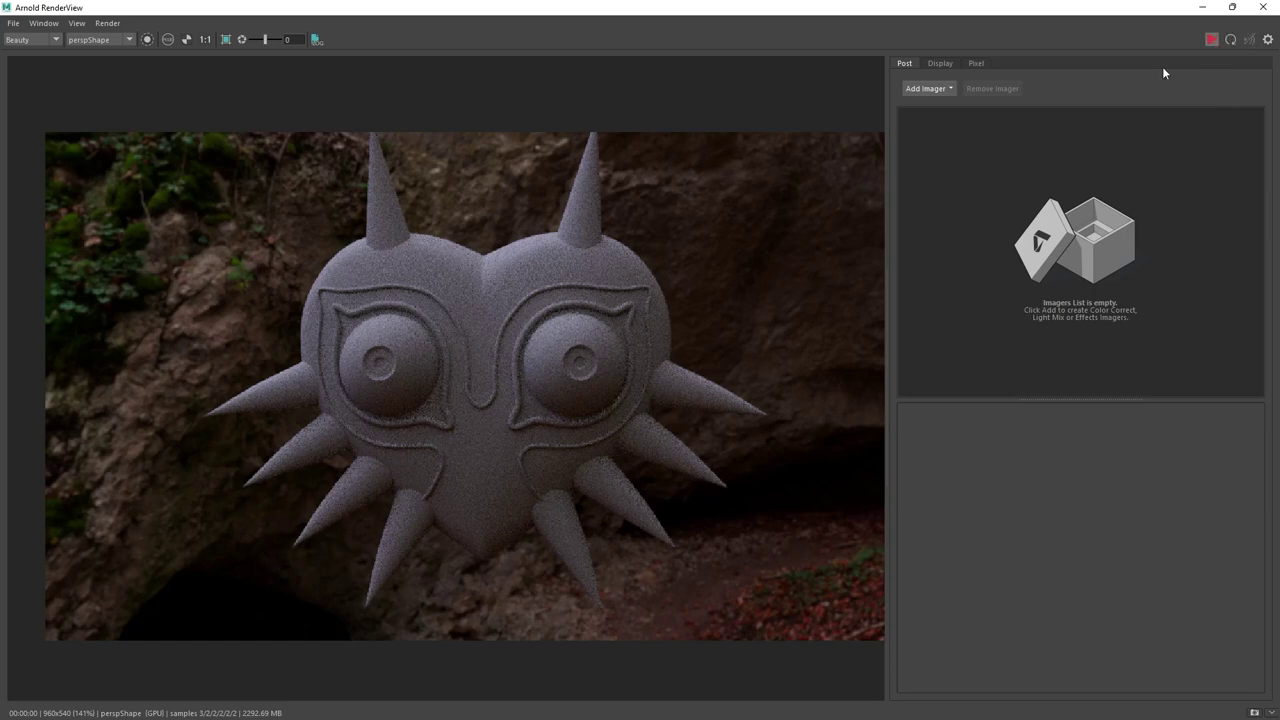
pyautogui.scroll(5, 670, 280)
pyautogui.scroll(-4, 420, 405)
pyautogui.moveTo(423, 410); pyautogui.dragTo(668, 318, button='middle')
pyautogui.scroll(1, 794, 254)
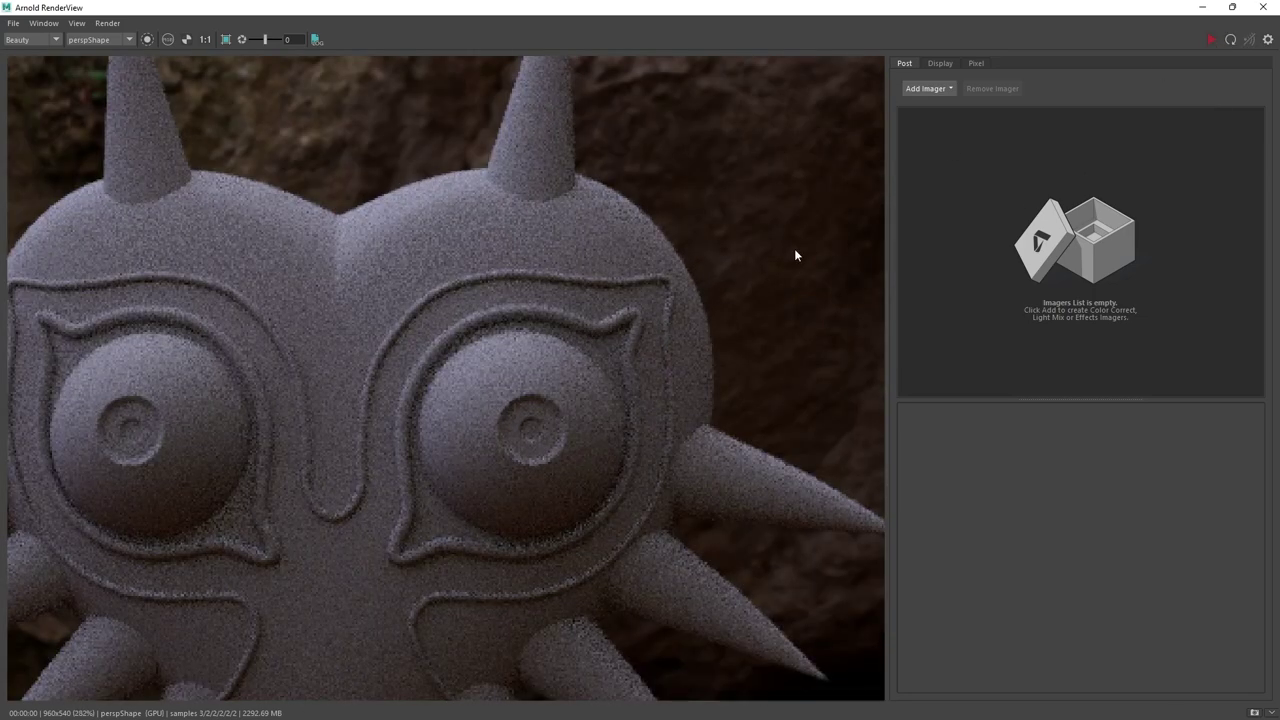
# - Add a Denoiser Optix imager to the Arnold render, restart the rendering, and inspect the denoised mask
pyautogui.click(926, 89)
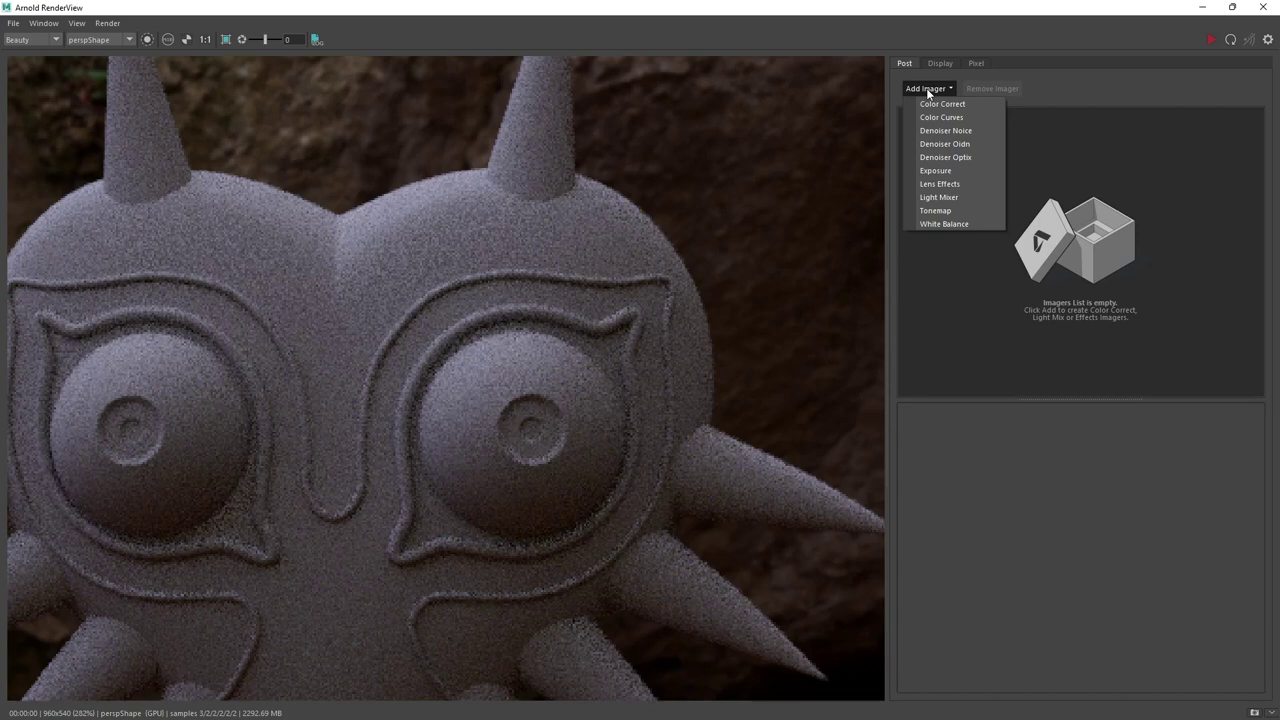
pyautogui.click(957, 160)
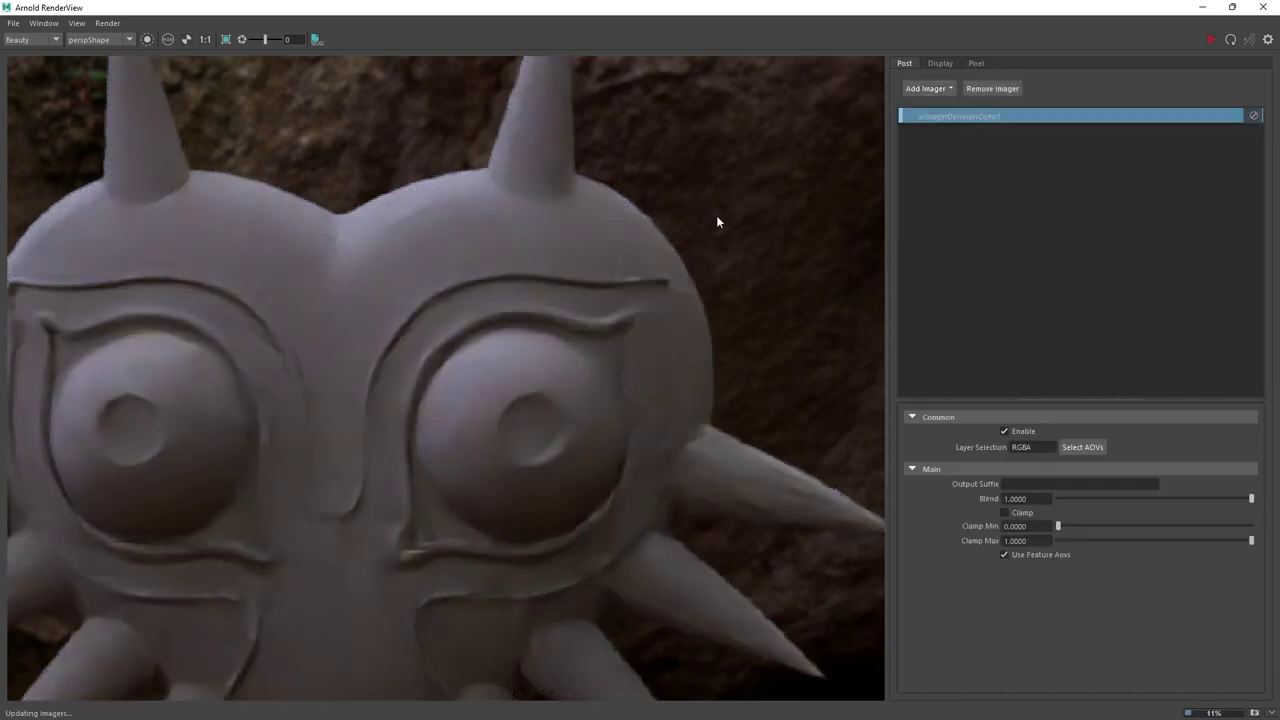
pyautogui.scroll(-5, 410, 378)
pyautogui.scroll(7, 504, 361)
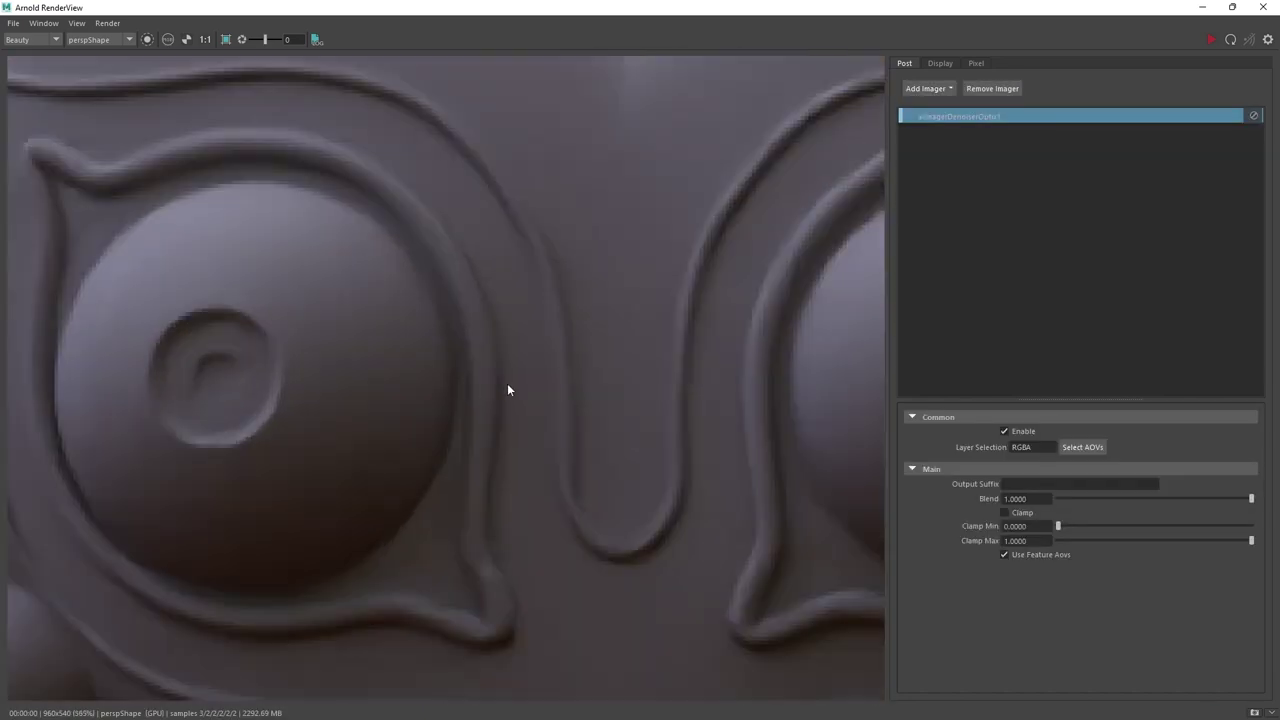
pyautogui.scroll(-5, 577, 285)
pyautogui.scroll(4, 695, 317)
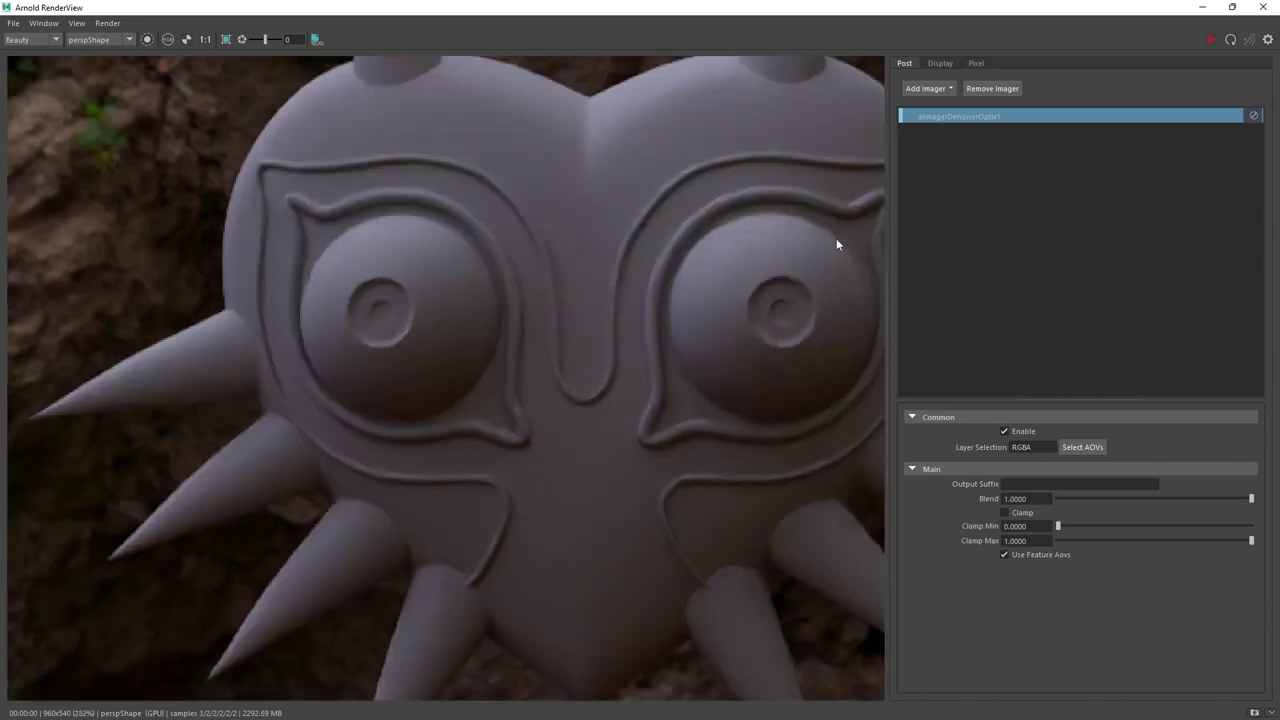
pyautogui.scroll(-5, 721, 328)
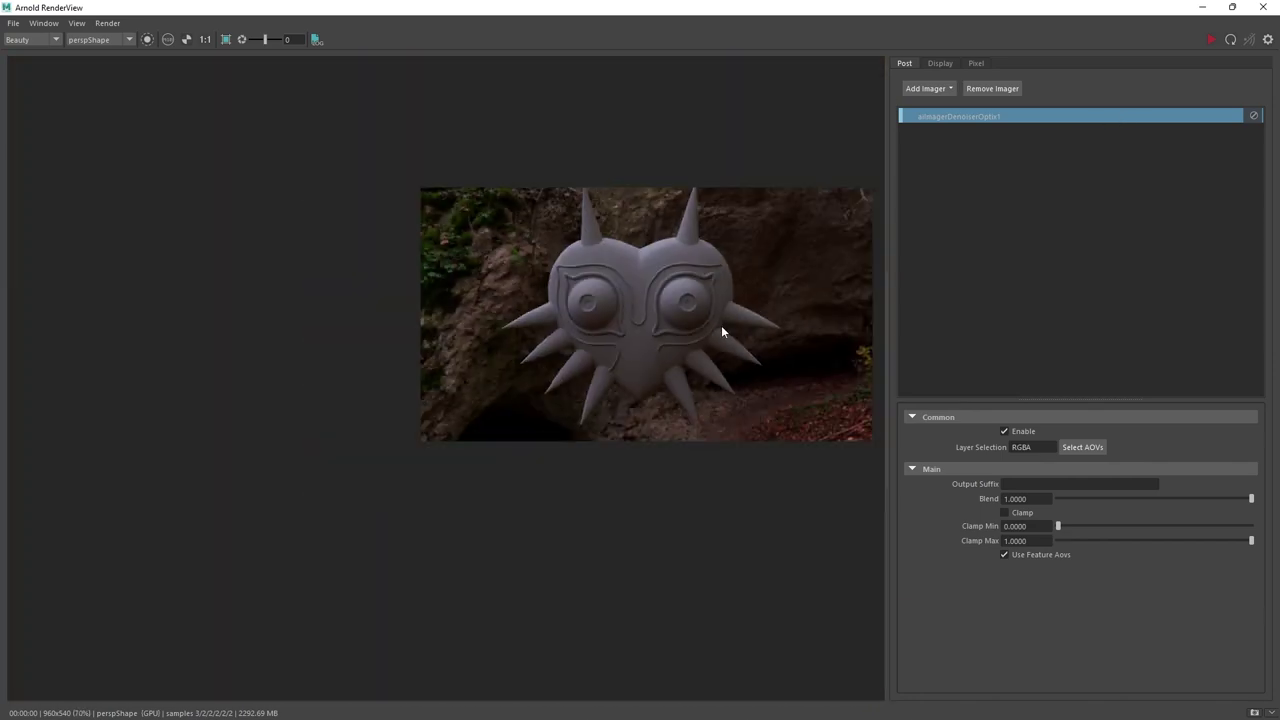
pyautogui.scroll(4, 722, 332)
pyautogui.click(1212, 40)
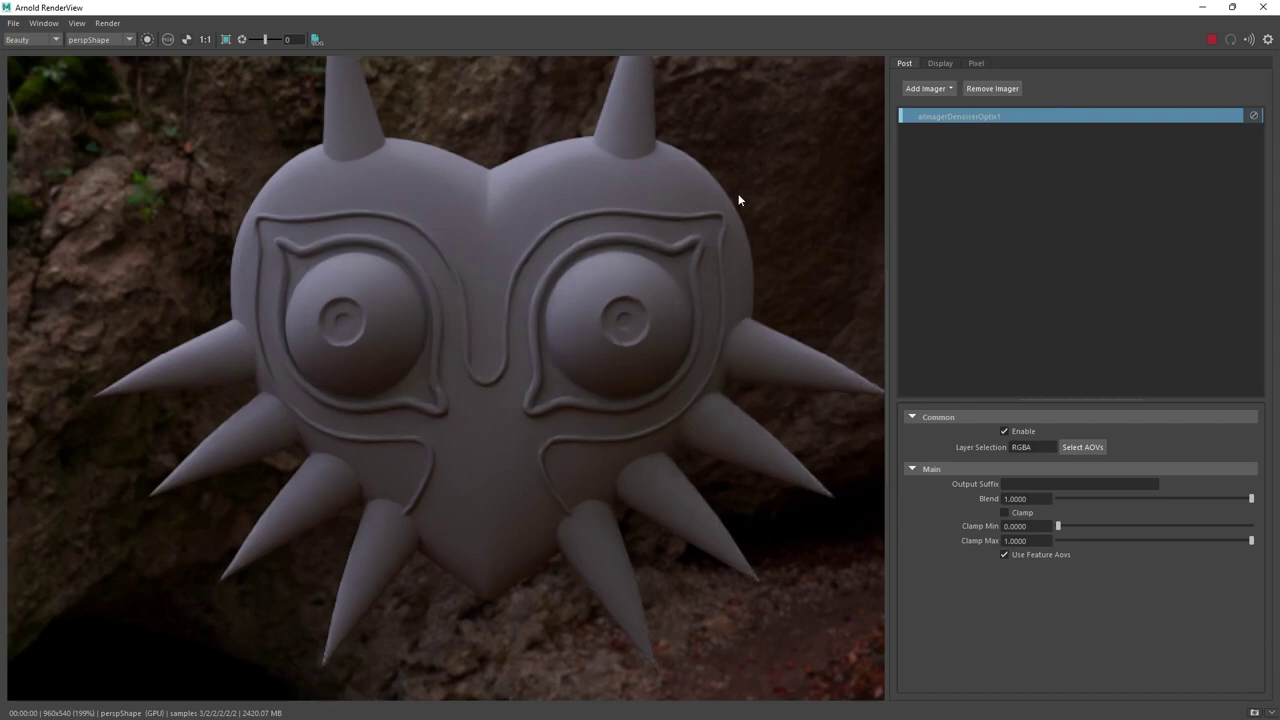
pyautogui.moveTo(566, 317); pyautogui.dragTo(637, 304, button='middle')
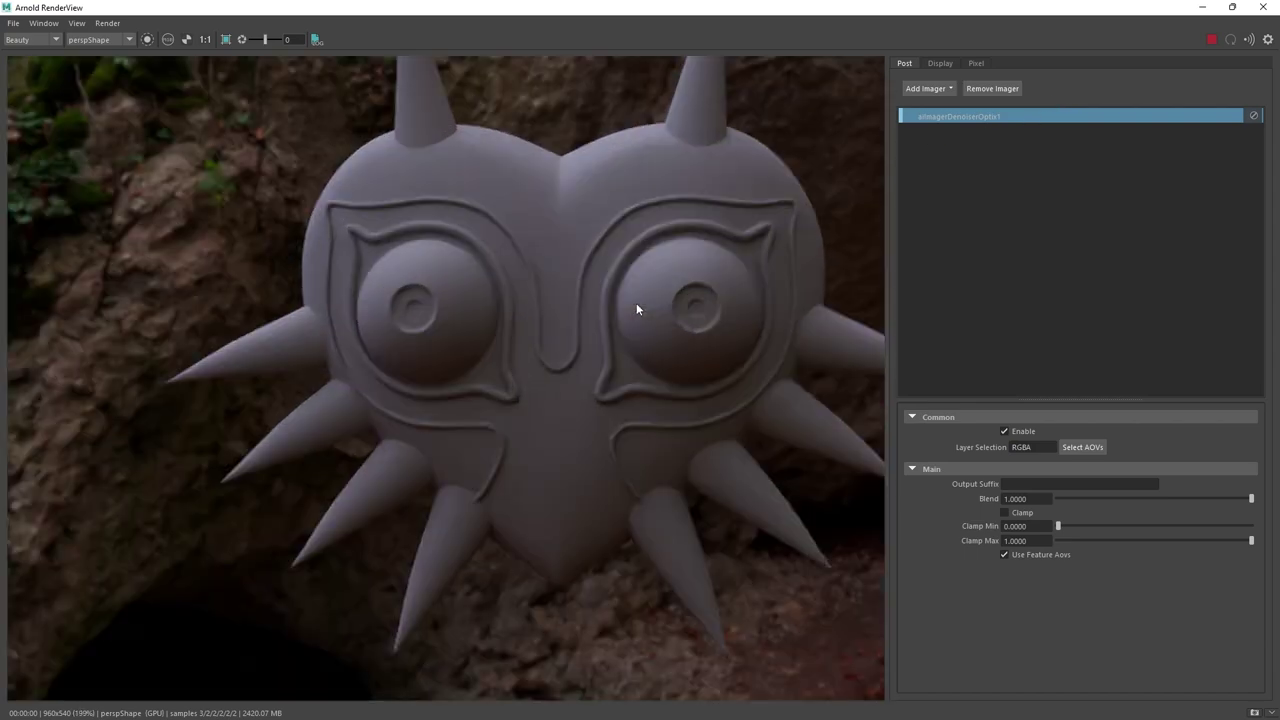
# - Minimize the Arnold RenderView and open the Hypershade as a floating window
pyautogui.click(1202, 7)
pyautogui.click(755, 250)
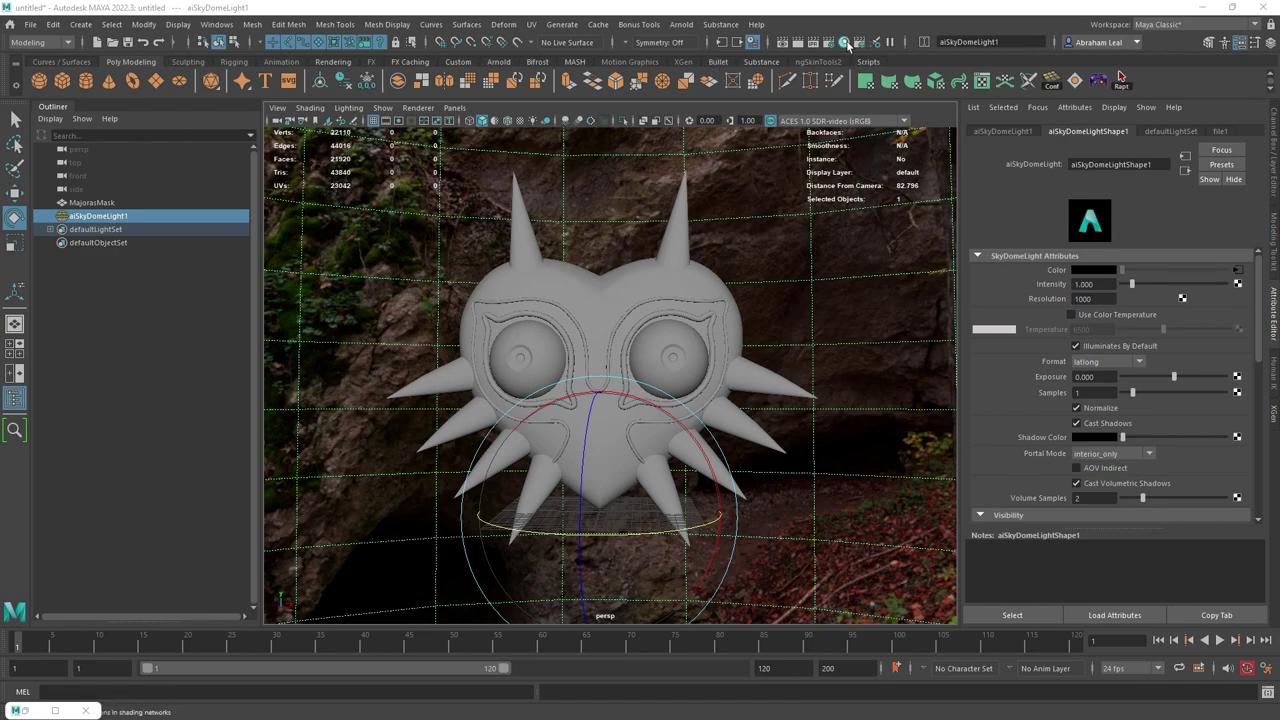
pyautogui.click(846, 43)
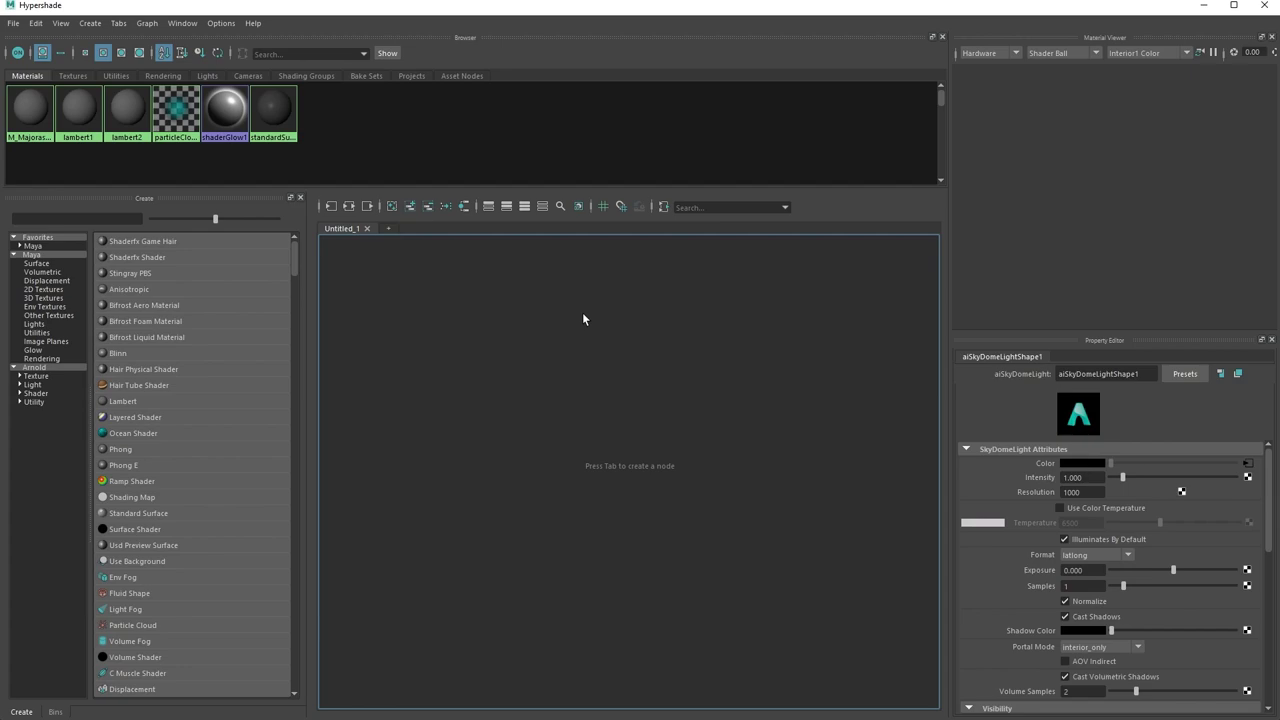
pyautogui.moveTo(995, 10); pyautogui.dragTo(843, 68)
# - Restore the Arnold RenderView, shrink it to a small window beside the Hypershade without its imager settings, and frame the mask in it
pyautogui.click(25, 709)
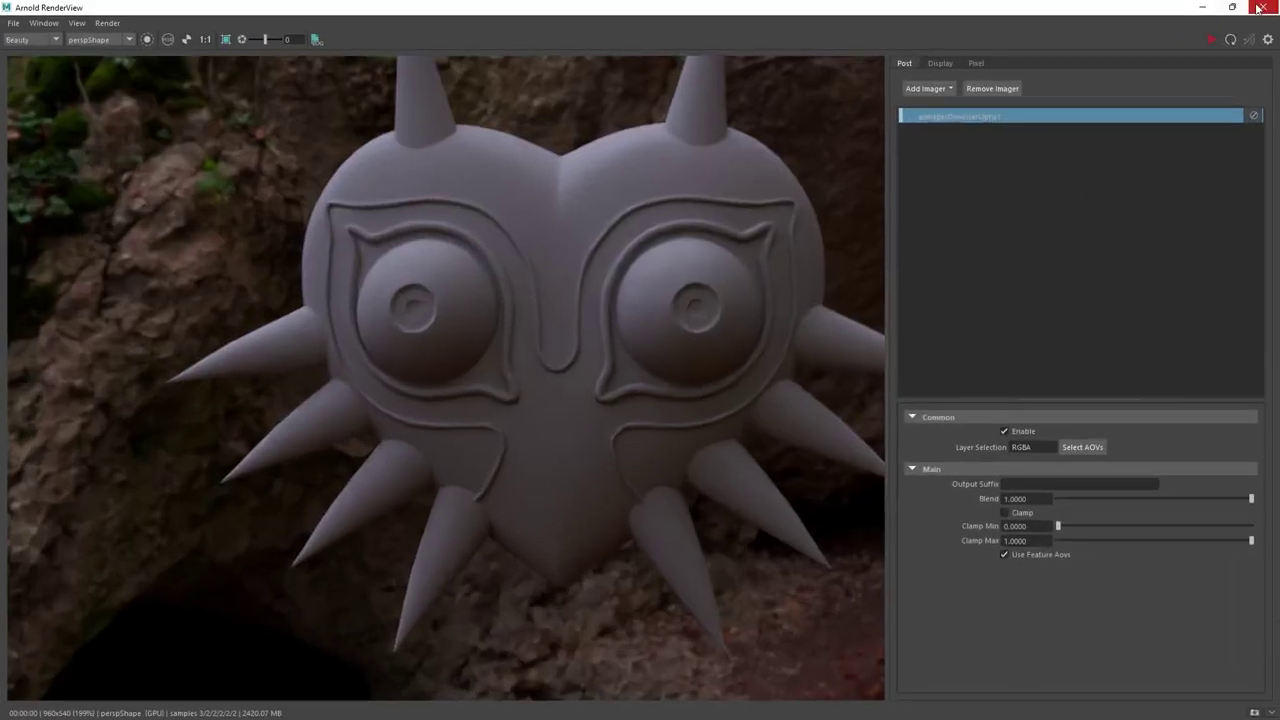
pyautogui.doubleClick(1103, 10)
pyautogui.moveTo(1176, 46); pyautogui.dragTo(694, 434)
pyautogui.moveTo(422, 451); pyautogui.dragTo(900, 207)
pyautogui.scroll(-6, 600, 345)
pyautogui.scroll(1, 680, 308)
pyautogui.moveTo(762, 204); pyautogui.dragTo(384, 18)
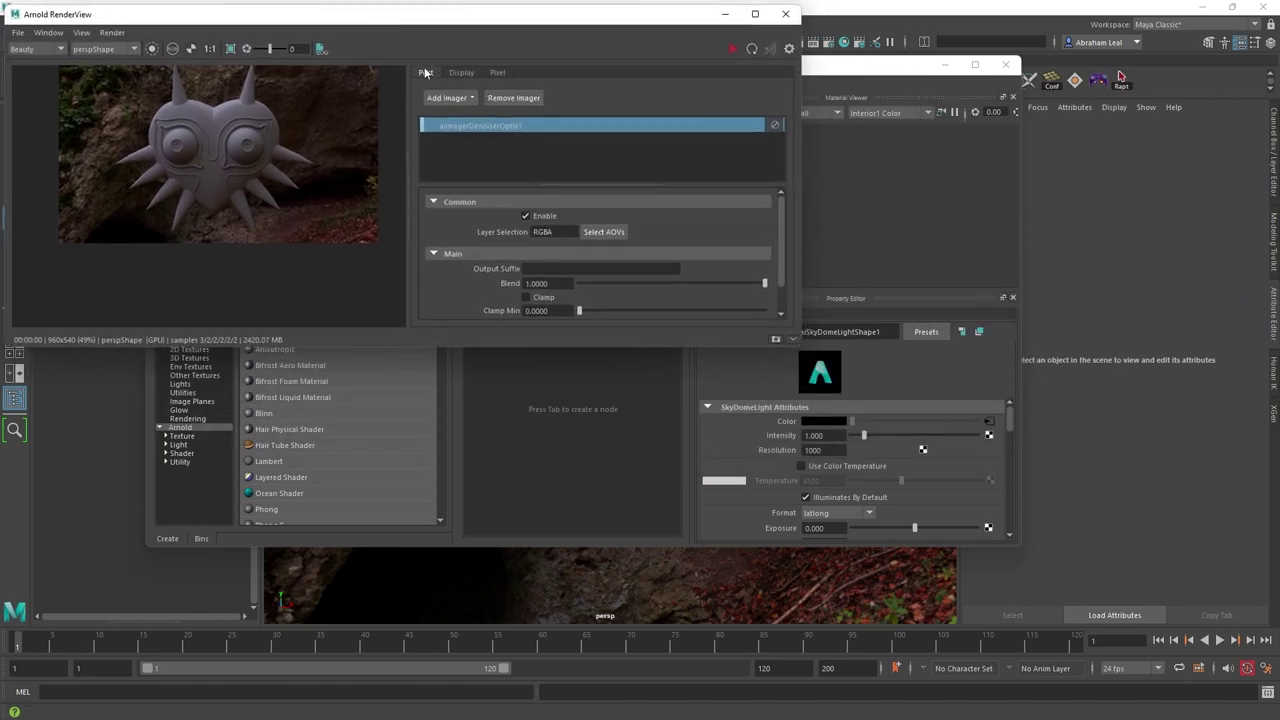
pyautogui.moveTo(409, 168); pyautogui.dragTo(325, 138)
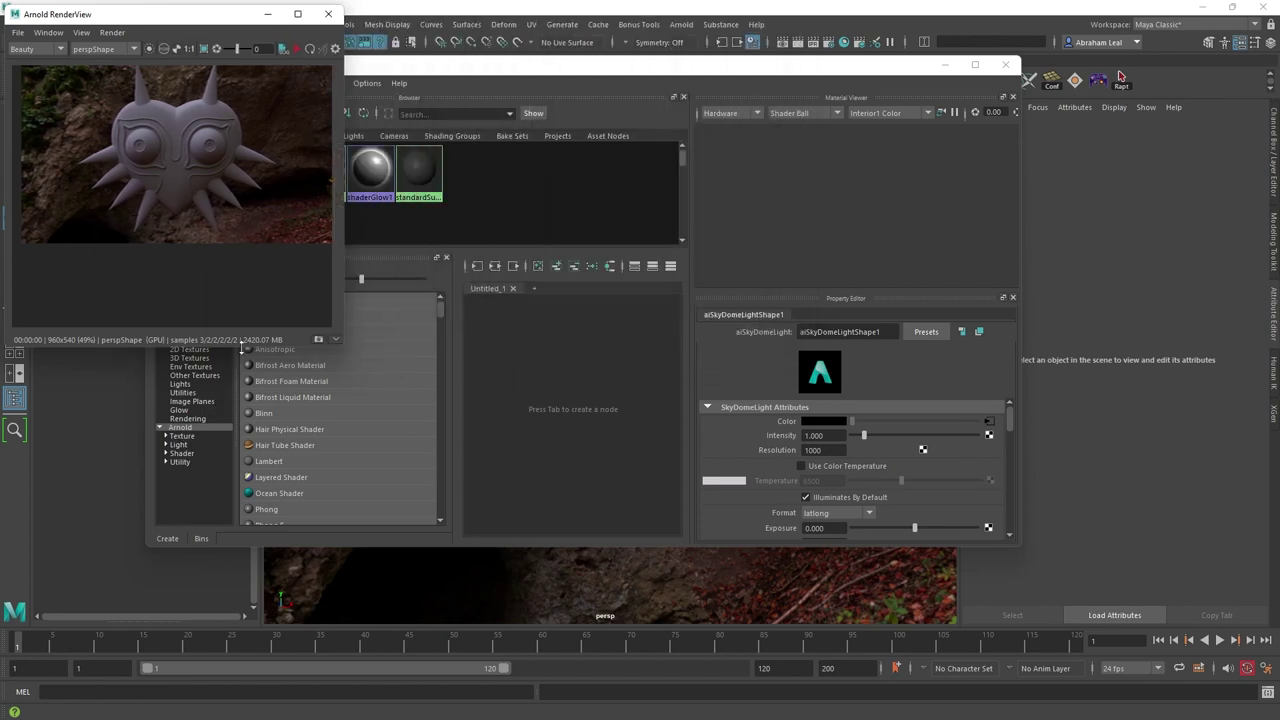
pyautogui.scroll(-2, 276, 219)
pyautogui.scroll(3, 228, 216)
pyautogui.moveTo(220, 214); pyautogui.dragTo(329, 247, button='middle')
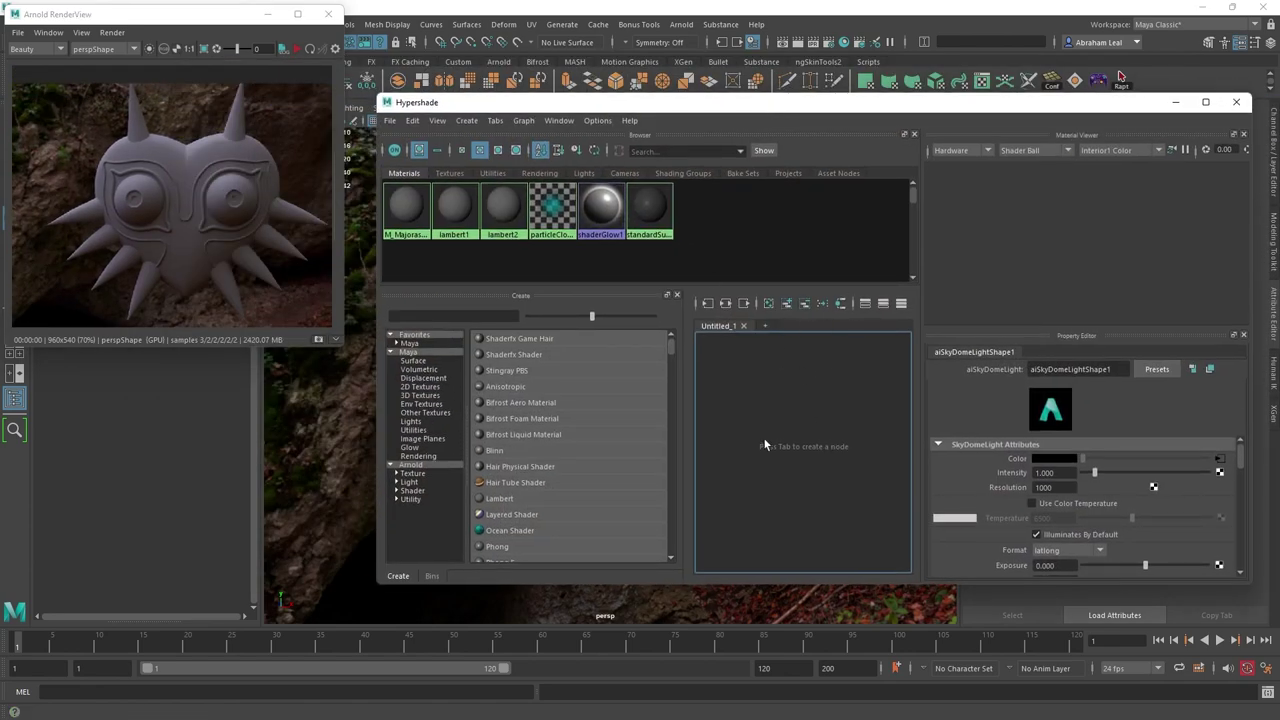
# - Widen the Hypershade node graph area and create an Arnold aiStandardSurface shader in it
pyautogui.moveTo(921, 414); pyautogui.dragTo(950, 414)
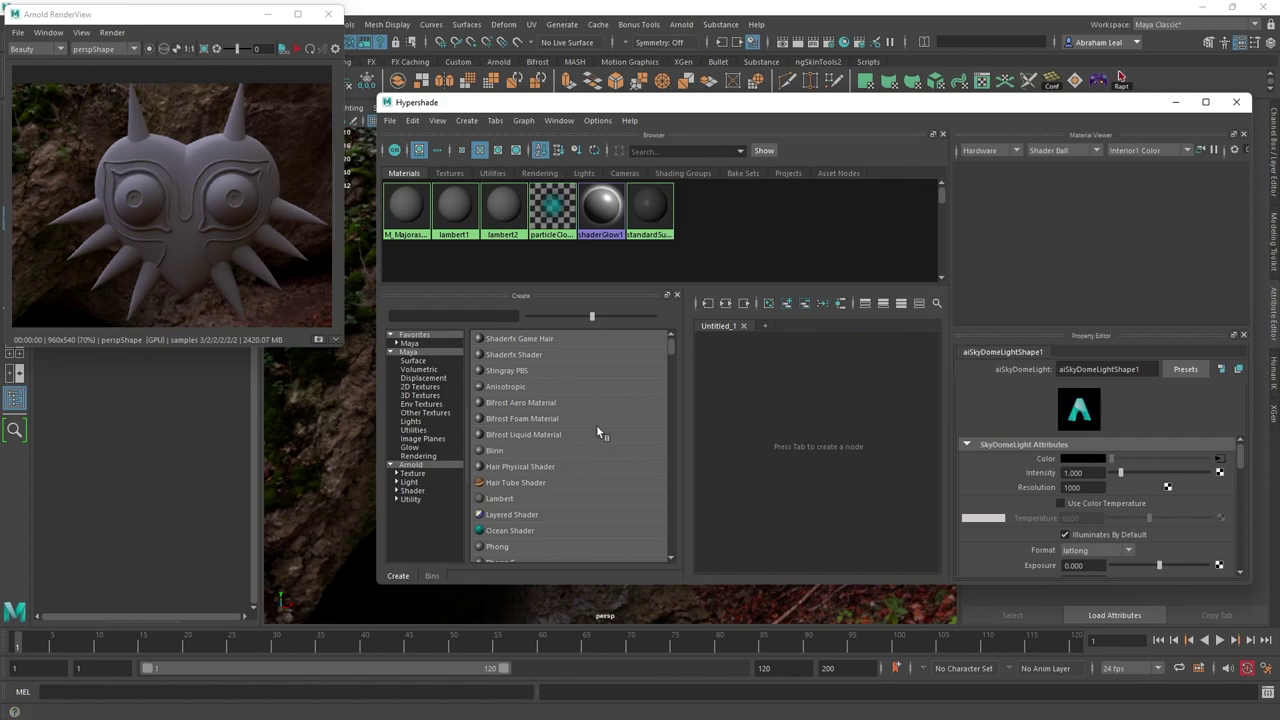
pyautogui.moveTo(683, 378); pyautogui.dragTo(550, 378)
pyautogui.click(430, 466)
pyautogui.click(413, 490)
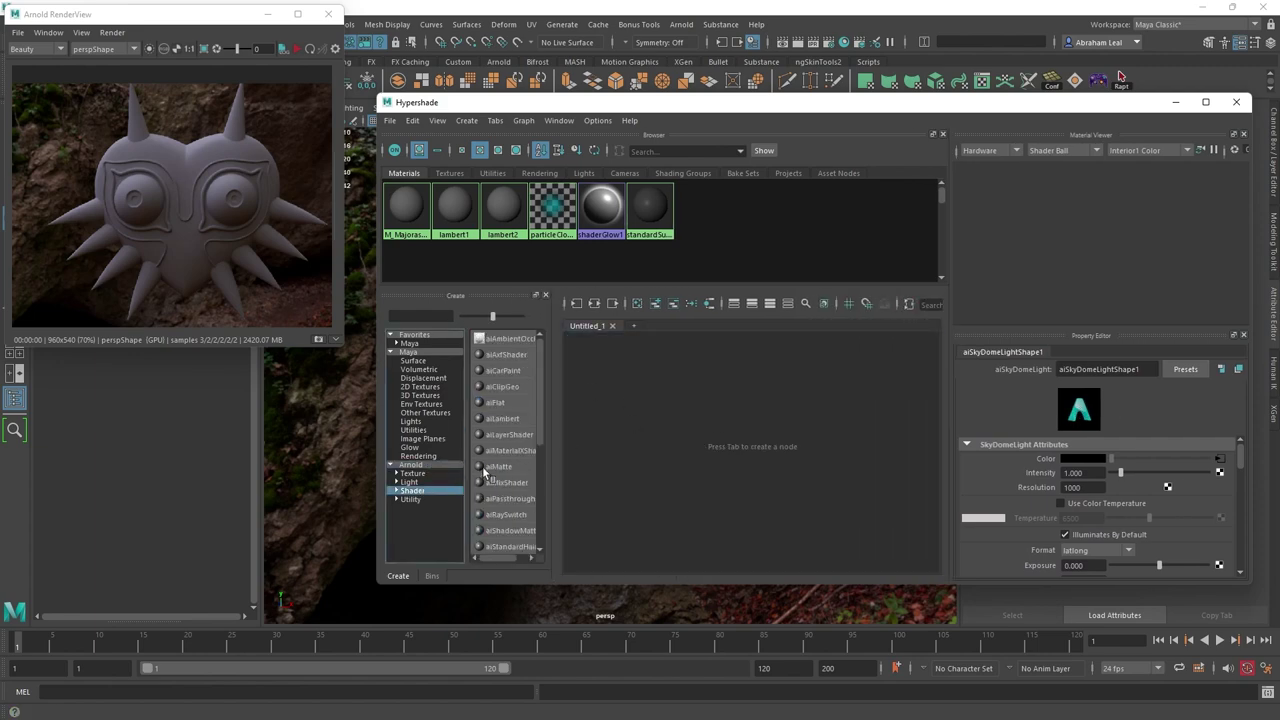
pyautogui.scroll(-3, 512, 474)
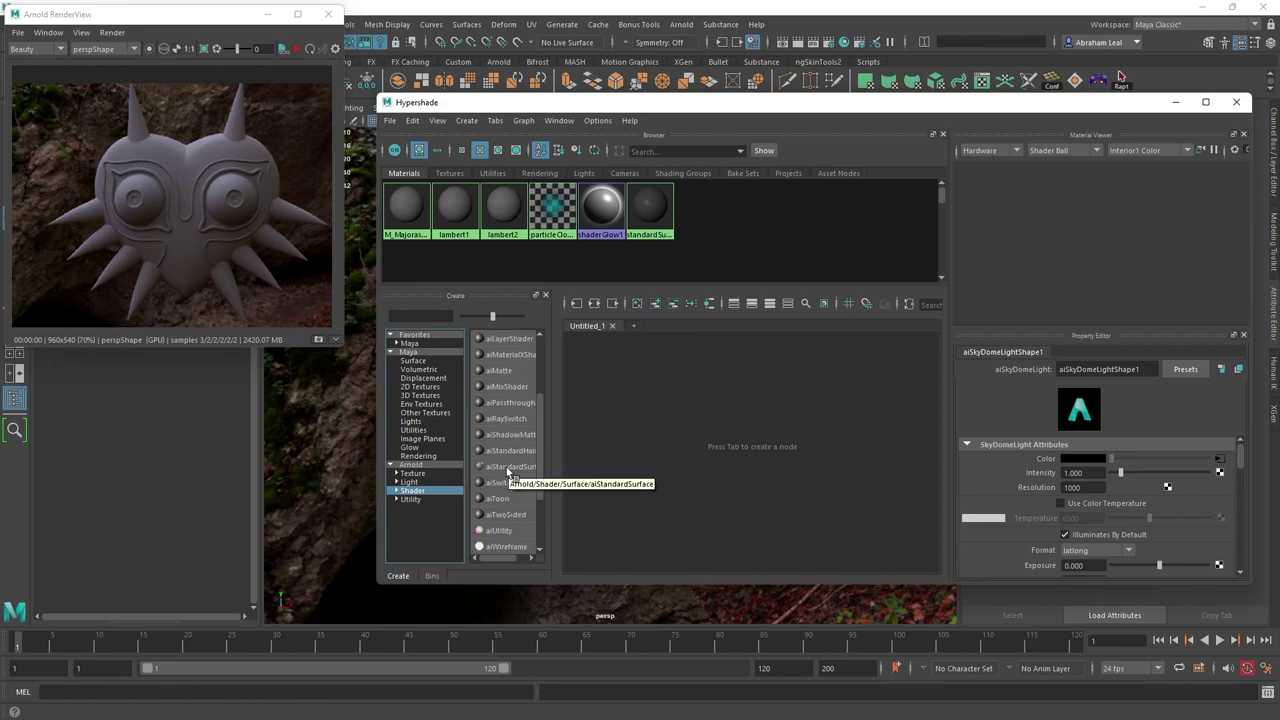
pyautogui.click(507, 473)
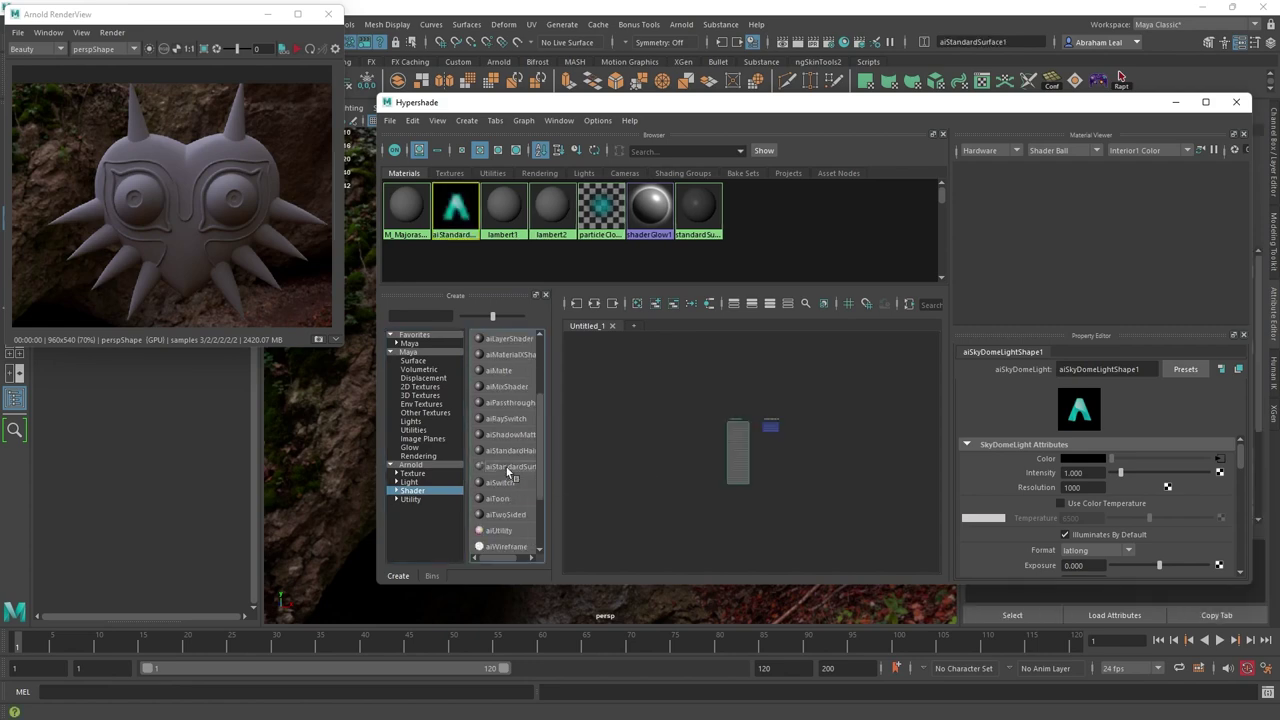
pyautogui.scroll(3, 783, 430)
pyautogui.keyDown('alt'); pyautogui.moveTo(783, 430); pyautogui.dragTo(757, 466, button='middle'); pyautogui.keyUp('alt')
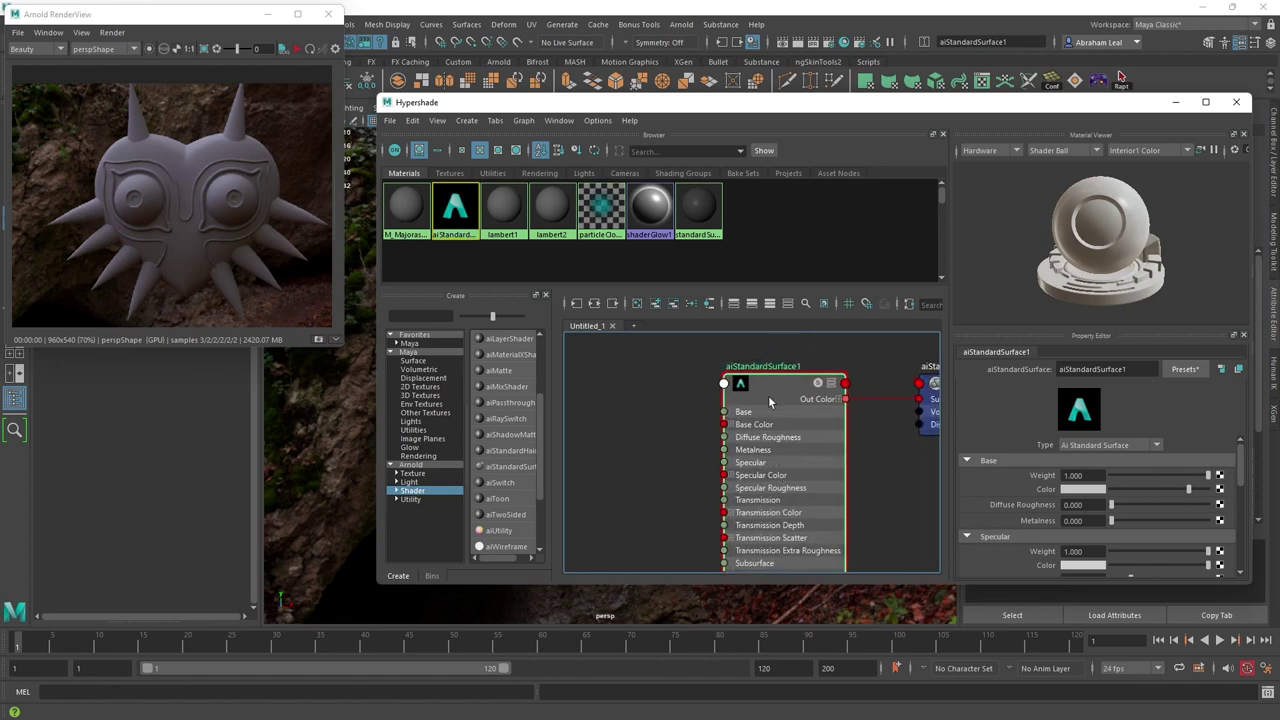
# - Rename the new aiStandardSurface shader as M_MajorasMaskArnold
pyautogui.moveTo(1135, 369); pyautogui.dragTo(1015, 377)
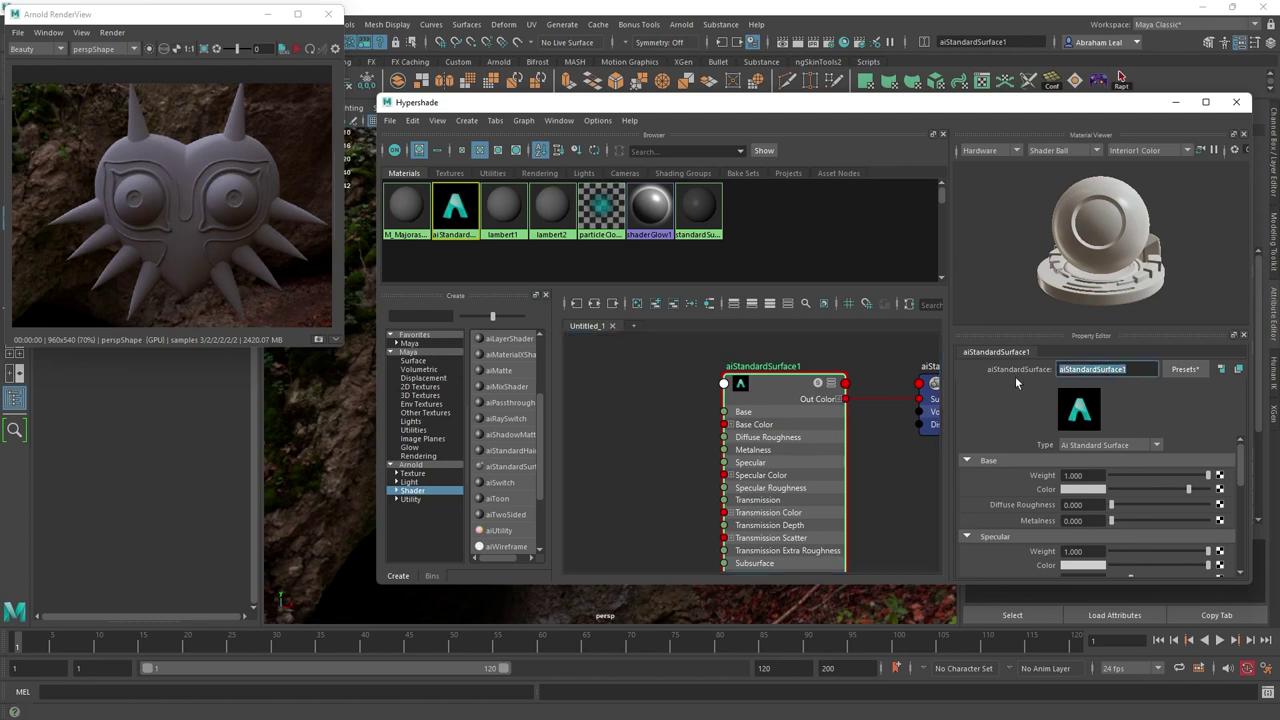
pyautogui.write('M')
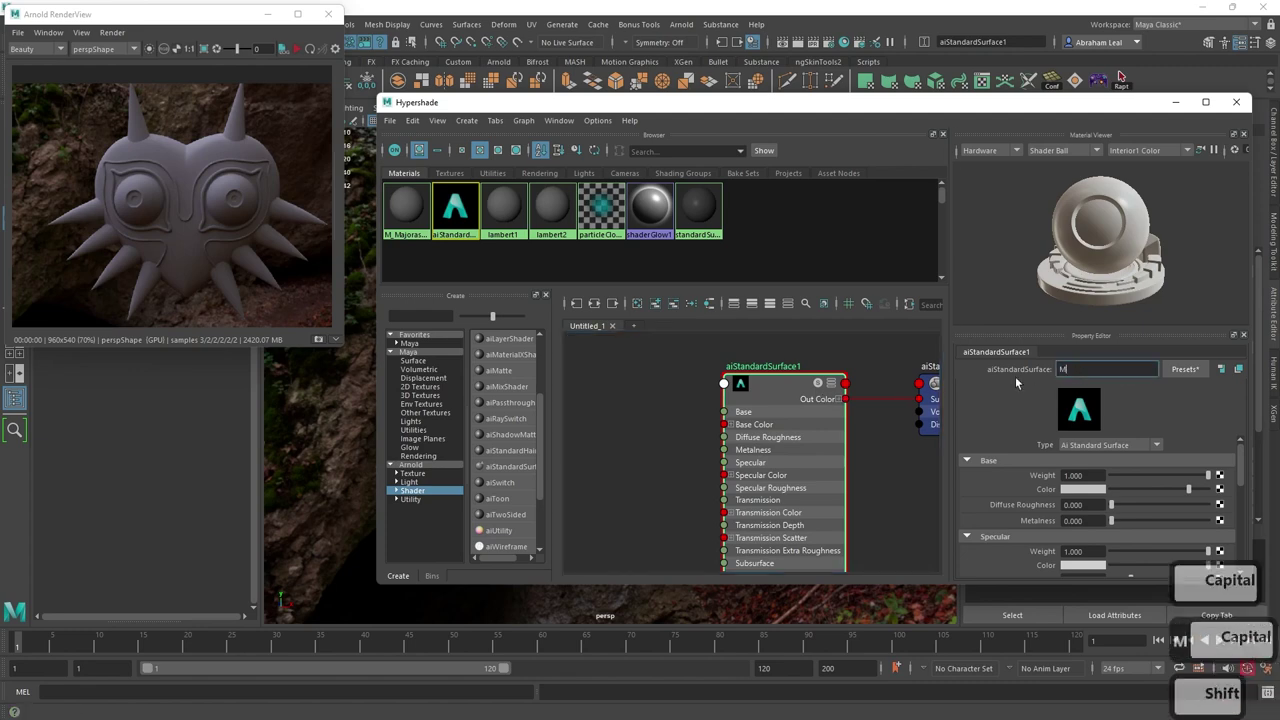
pyautogui.write('_Ma')
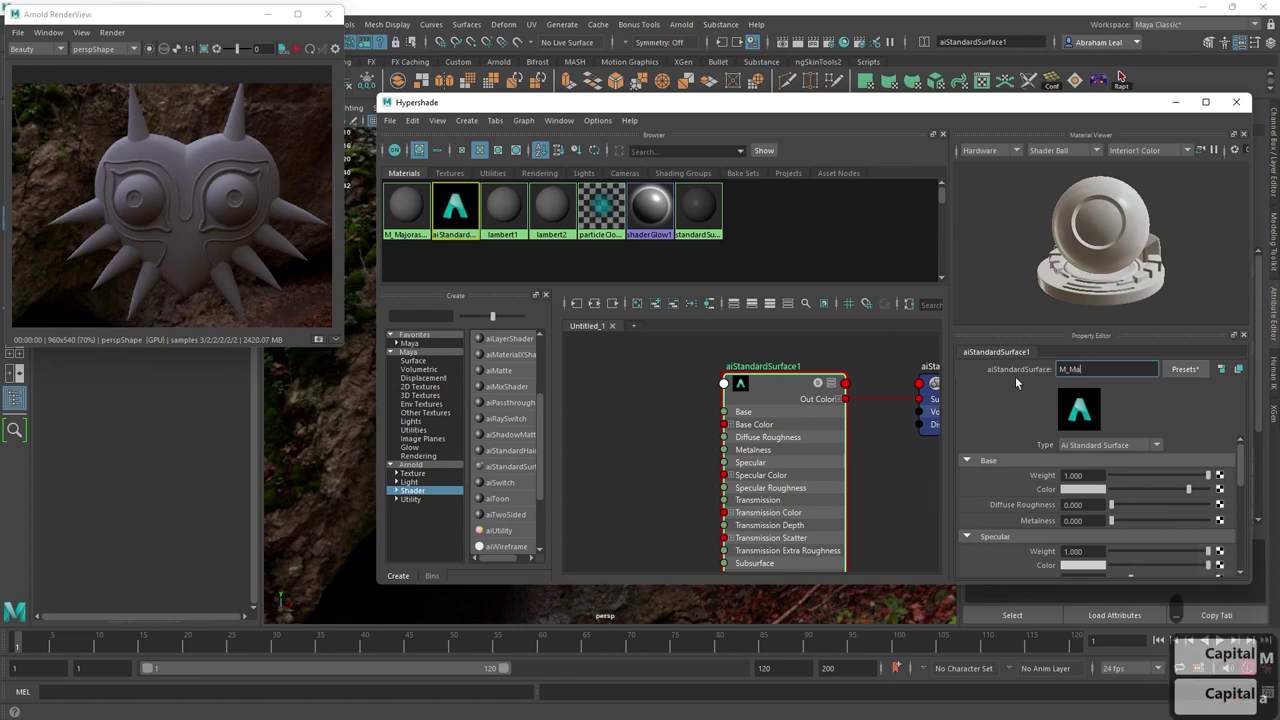
pyautogui.write('jorasMasj')
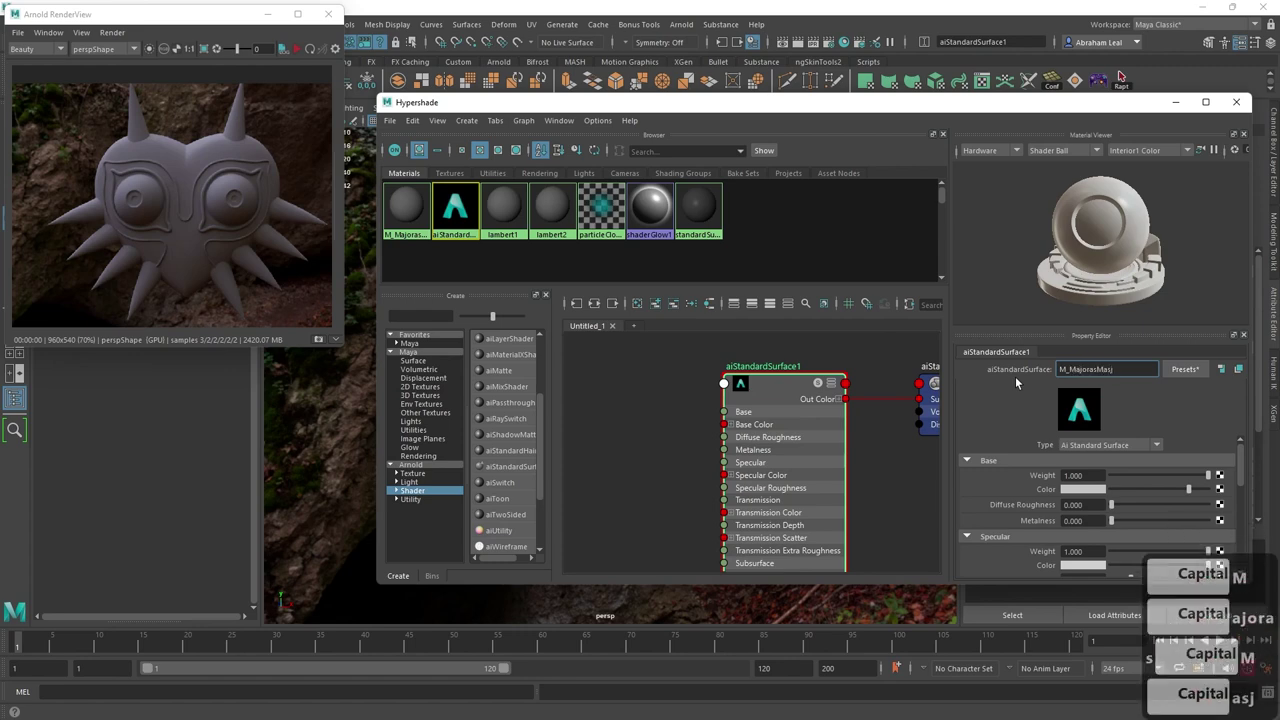
pyautogui.press('BackSpace')
pyautogui.write('kArnold')
pyautogui.press('Return')
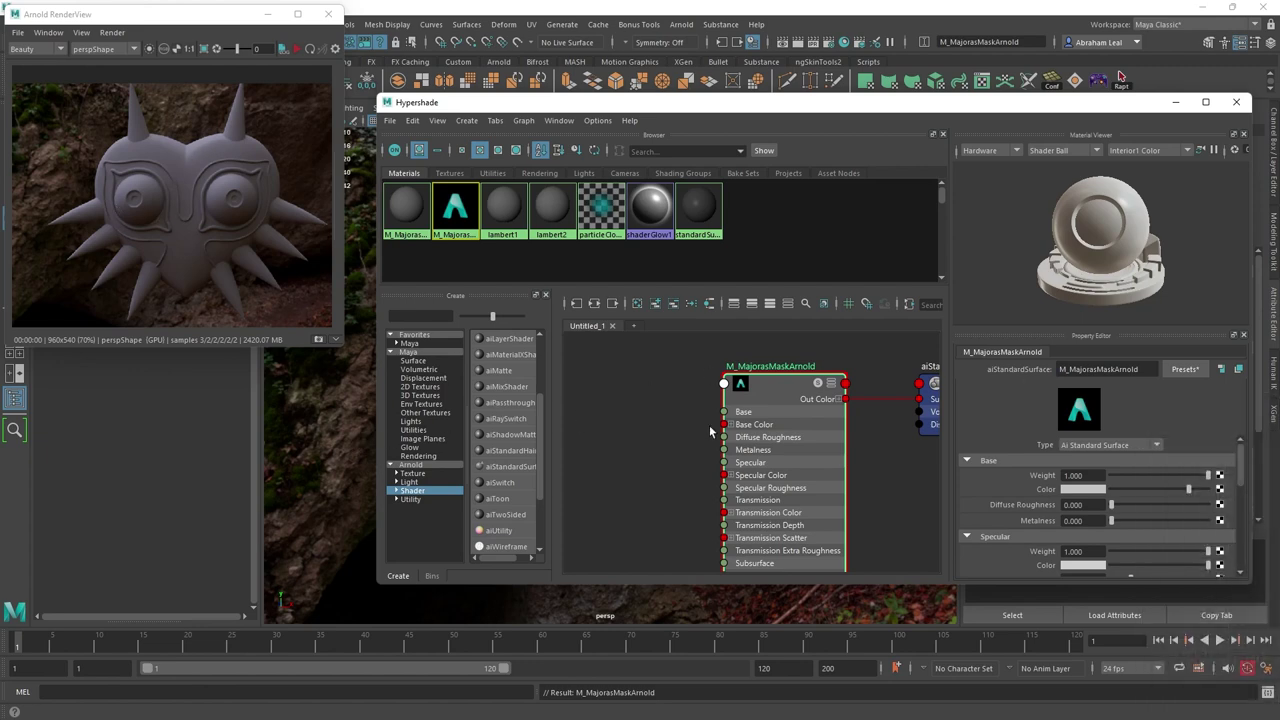
# - Connect a File texture to the base color of M_MajorasMaskArnold and frame its node in the graph
pyautogui.scroll(-2, 730, 419)
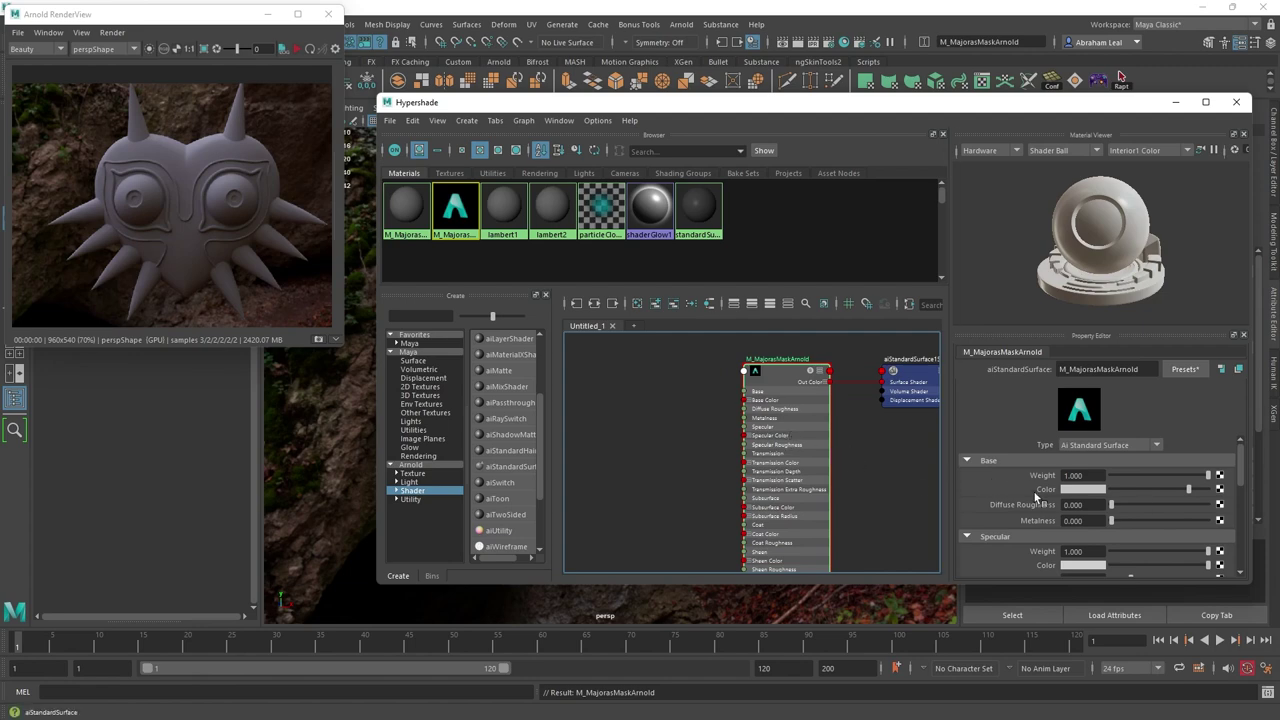
pyautogui.click(1219, 489)
pyautogui.click(560, 360)
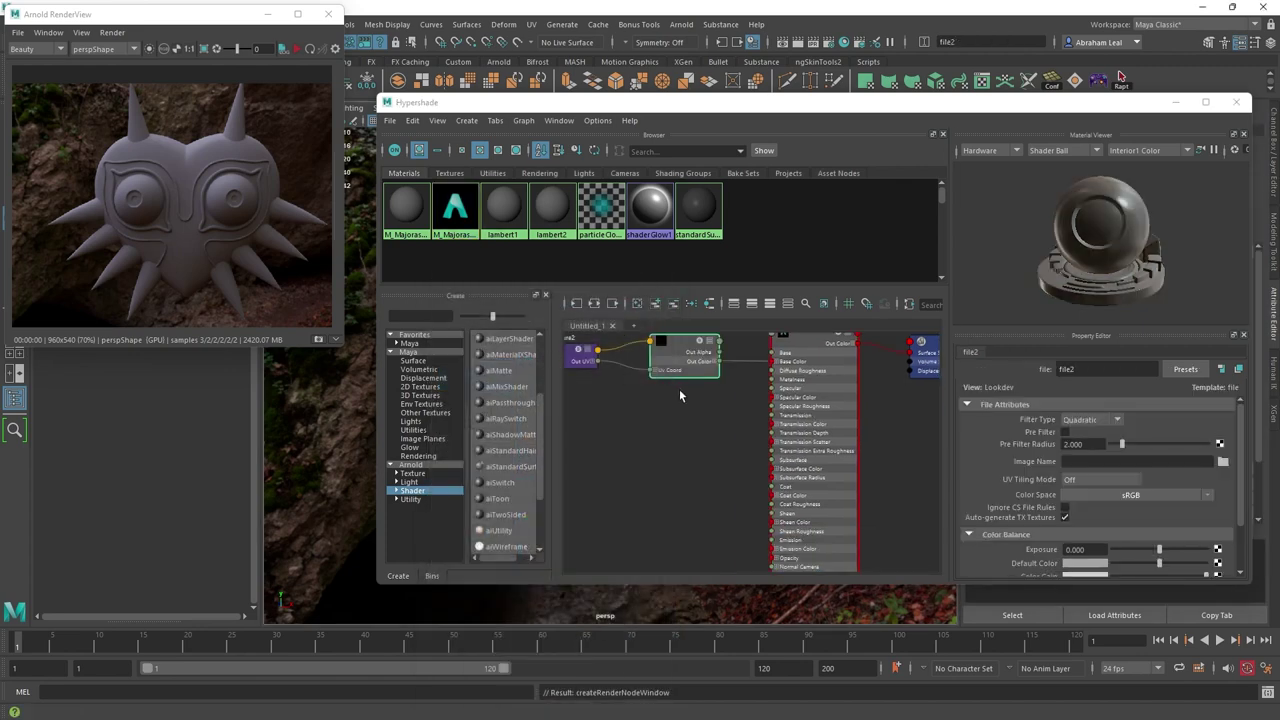
pyautogui.scroll(5, 746, 406)
pyautogui.scroll(-3, 830, 457)
pyautogui.keyDown('alt'); pyautogui.moveTo(820, 457); pyautogui.dragTo(718, 450, button='middle'); pyautogui.keyUp('alt')
pyautogui.keyDown('alt'); pyautogui.moveTo(672, 506); pyautogui.dragTo(803, 514, button='middle'); pyautogui.keyUp('alt')
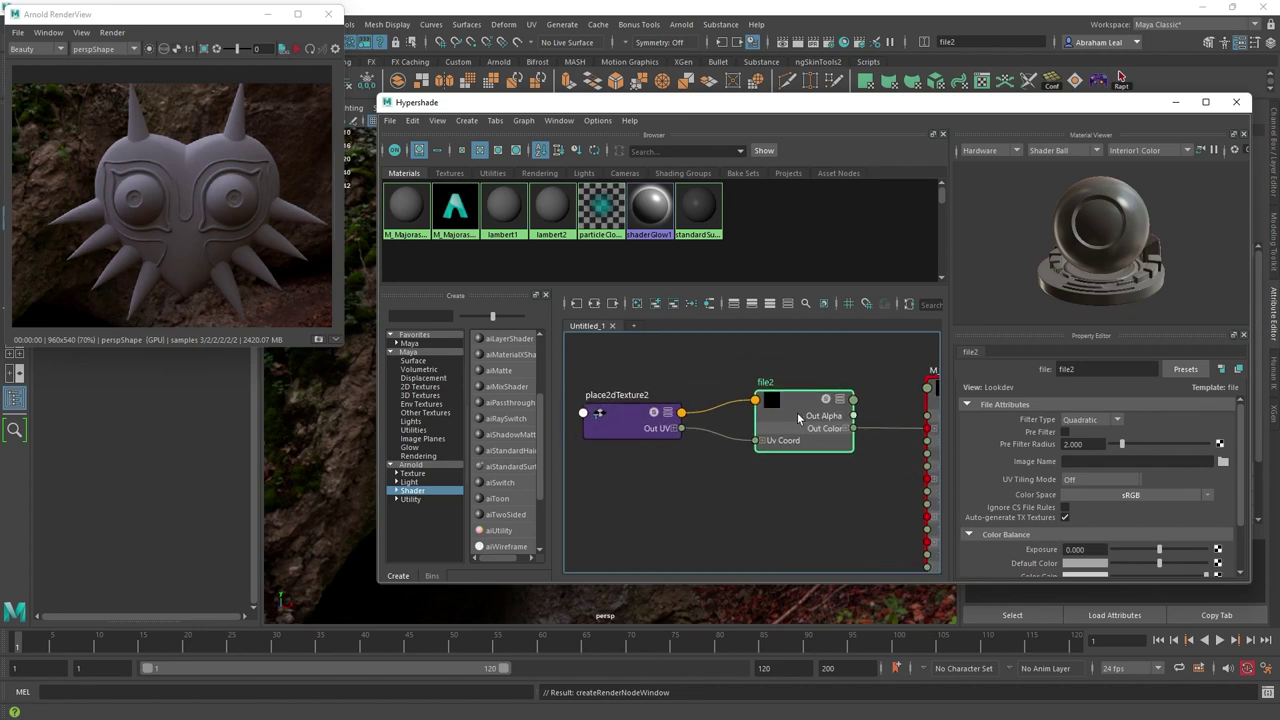
# - Load MajorasMask_M_MajorasMask_BaseColor.tga from the MajorasMask folder in sourceimages as the file texture's image
pyautogui.click(1222, 461)
pyautogui.doubleClick(200, 121)
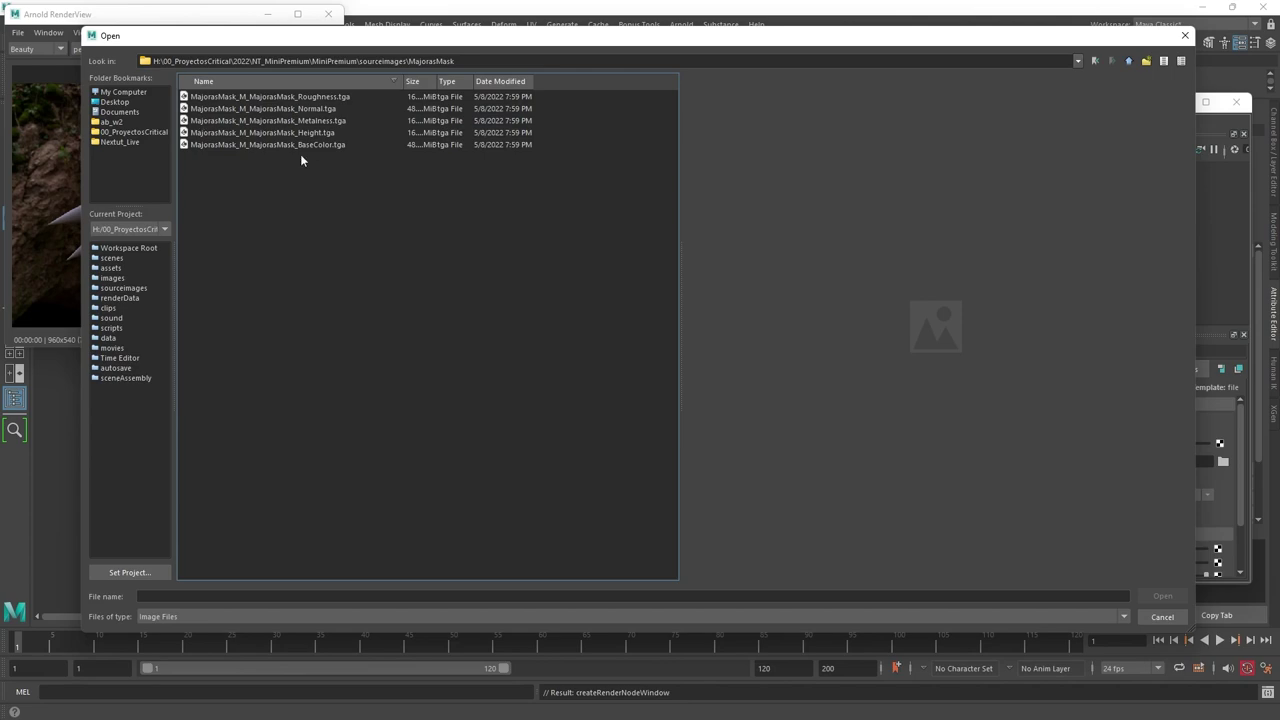
pyautogui.click(317, 145)
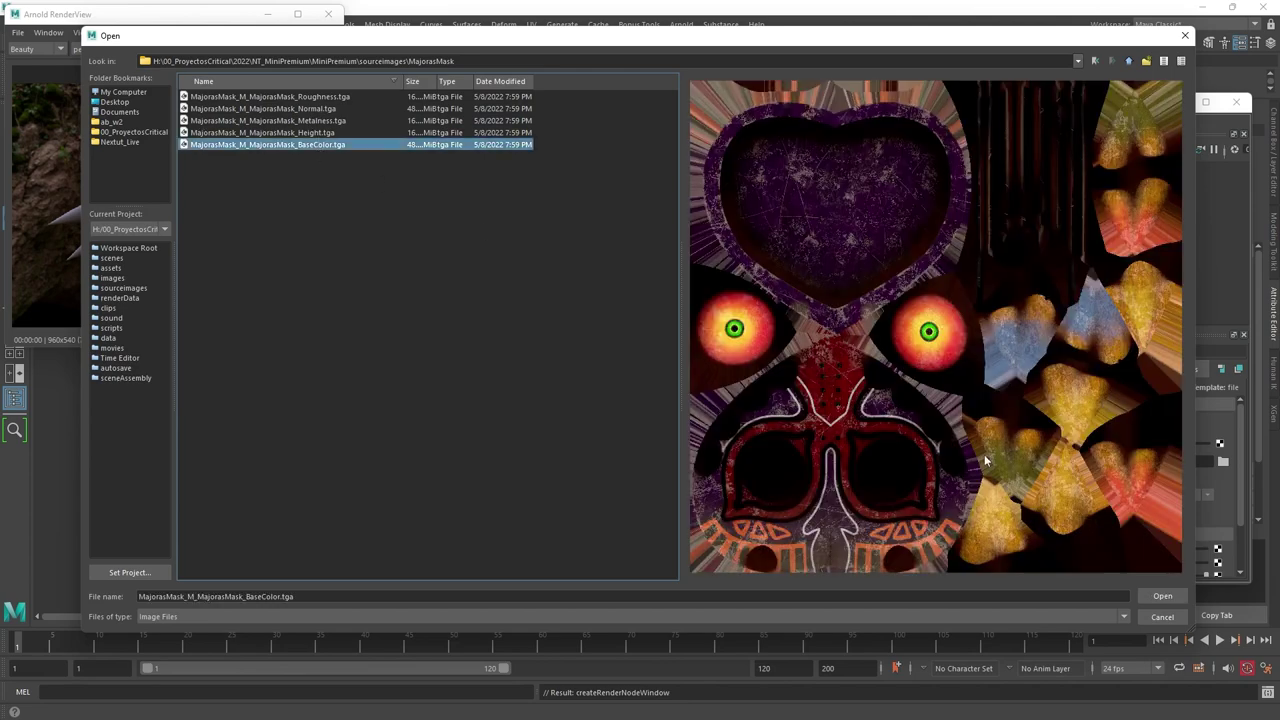
pyautogui.click(1162, 595)
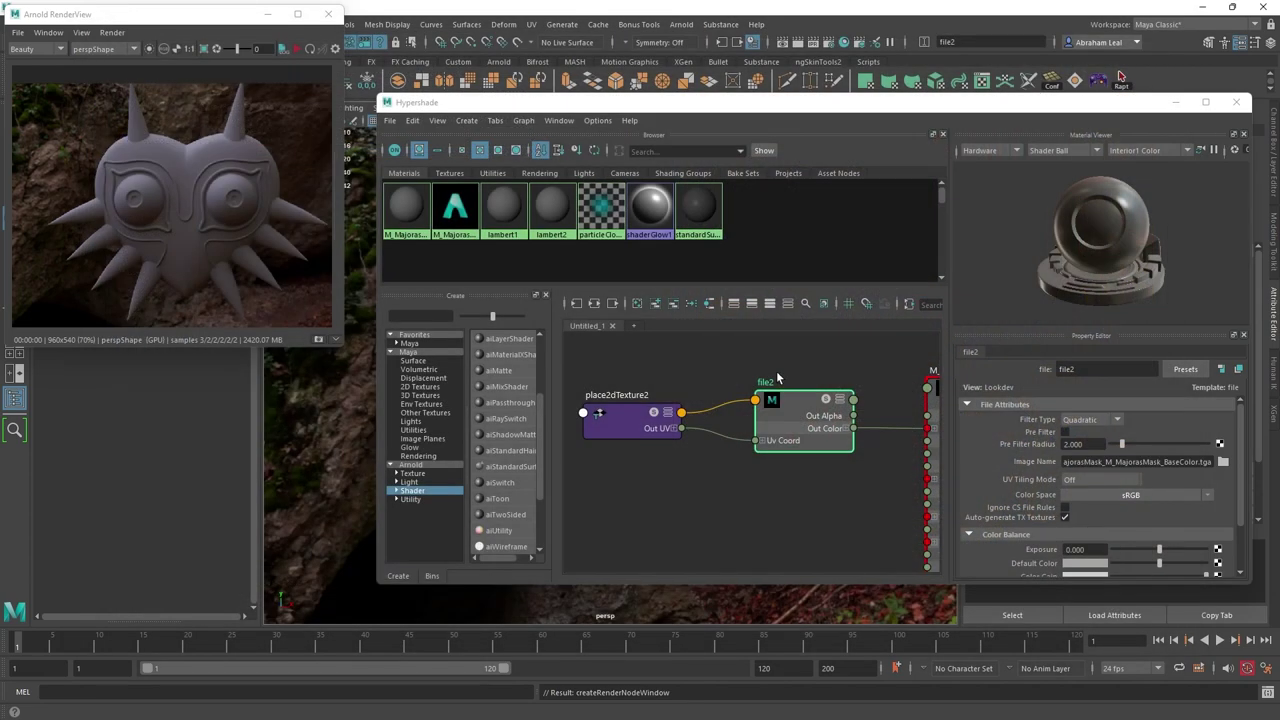
# - Stop the Arnold render, assign M_MajorasMaskArnold to the mask mesh and turn on textured shading in the viewport
pyautogui.keyDown('alt'); pyautogui.moveTo(851, 505); pyautogui.dragTo(755, 512, button='middle'); pyautogui.keyUp('alt')
pyautogui.scroll(-3, 755, 505)
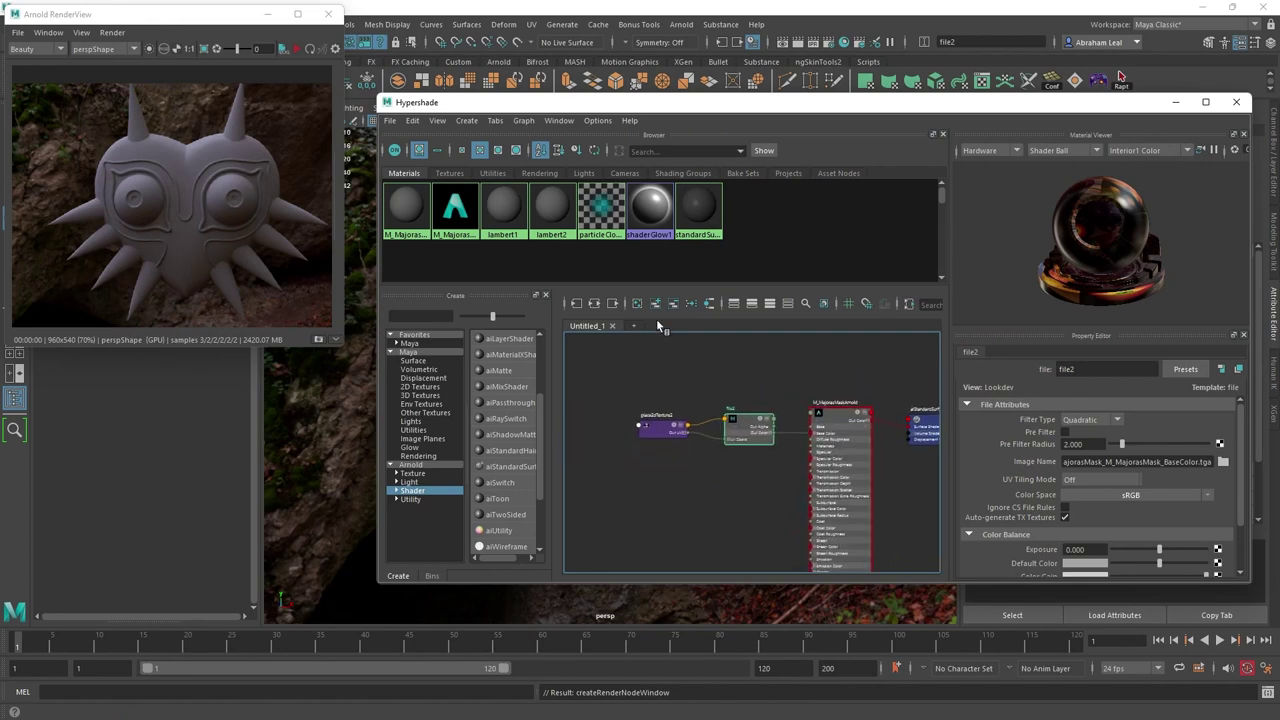
pyautogui.click(297, 49)
pyautogui.click(297, 49)
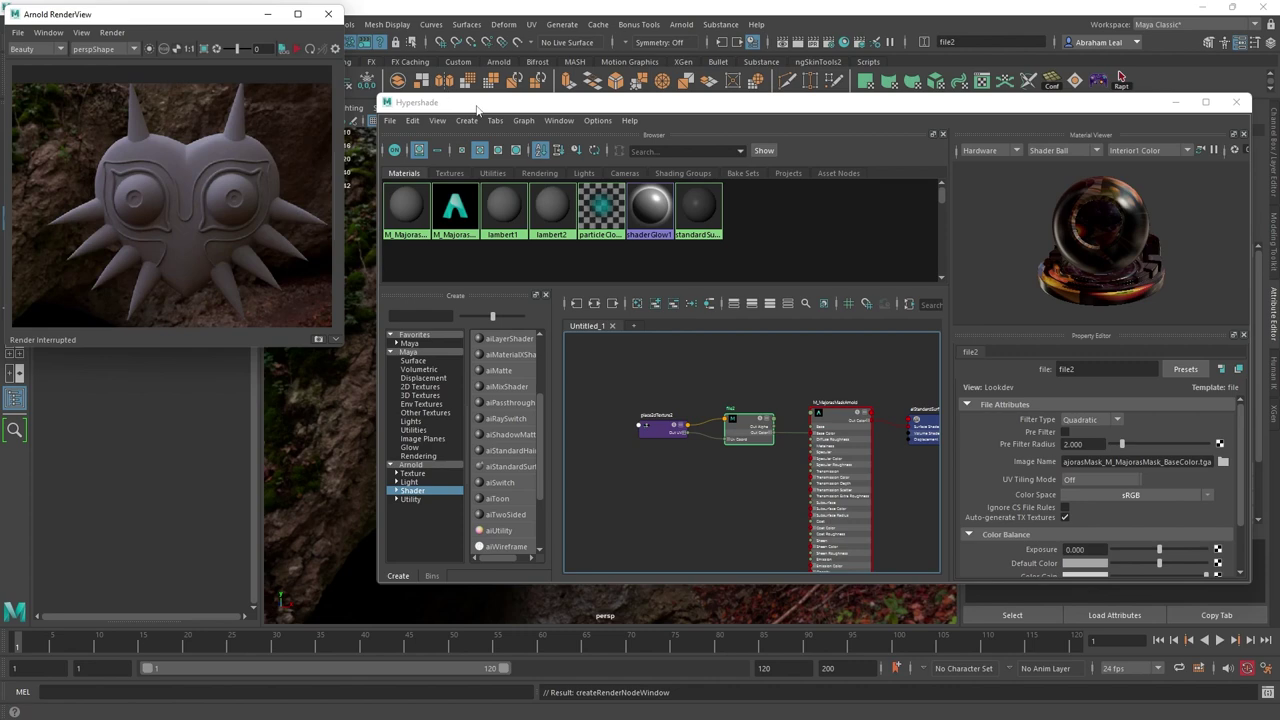
pyautogui.moveTo(478, 105); pyautogui.dragTo(853, 154)
pyautogui.click(620, 287)
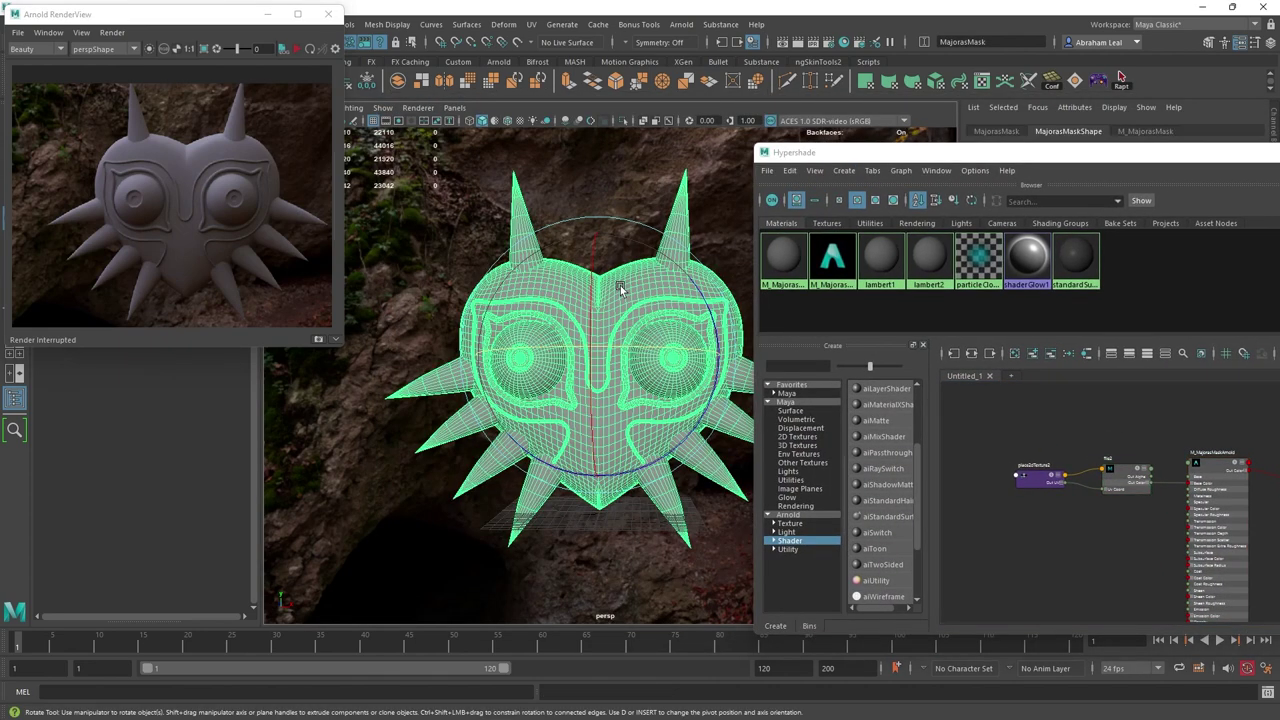
pyautogui.moveTo(620, 287); pyautogui.dragTo(716, 643, button='right')
pyautogui.click(720, 213)
pyautogui.press('6')
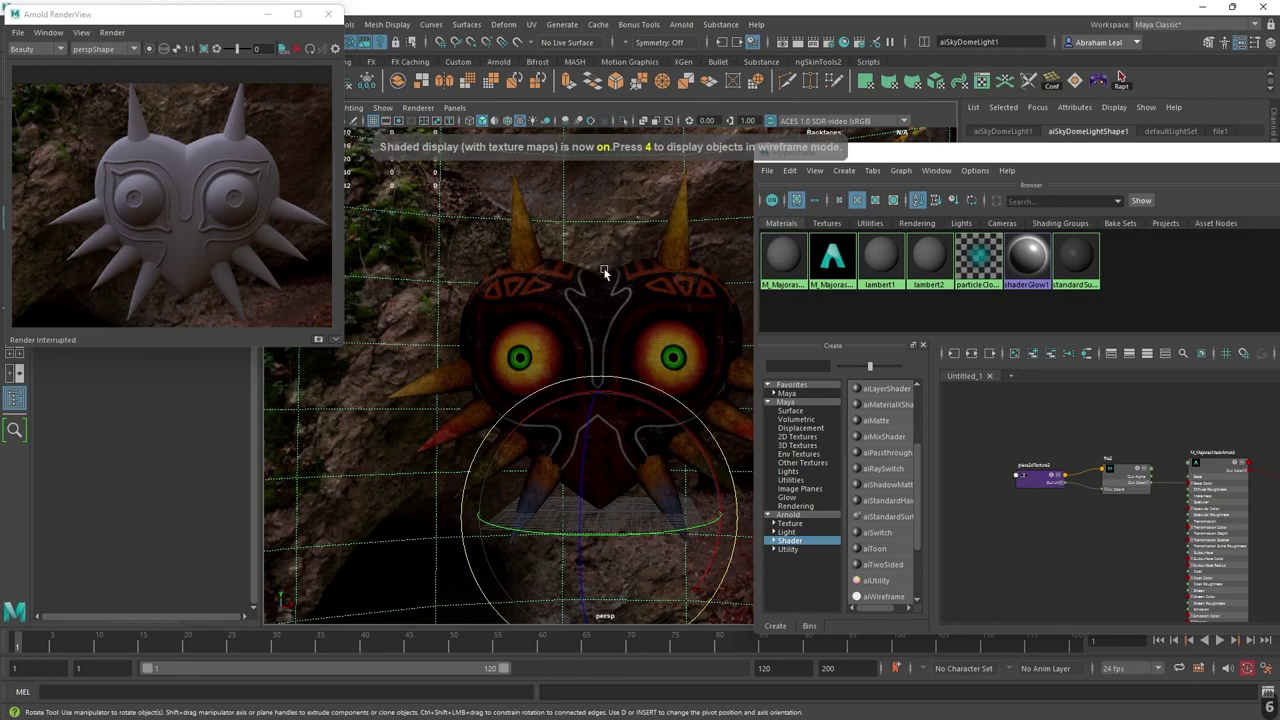
# - Bring the Hypershade window back over the viewport and restart the Arnold render
pyautogui.moveTo(918, 155); pyautogui.dragTo(586, 125)
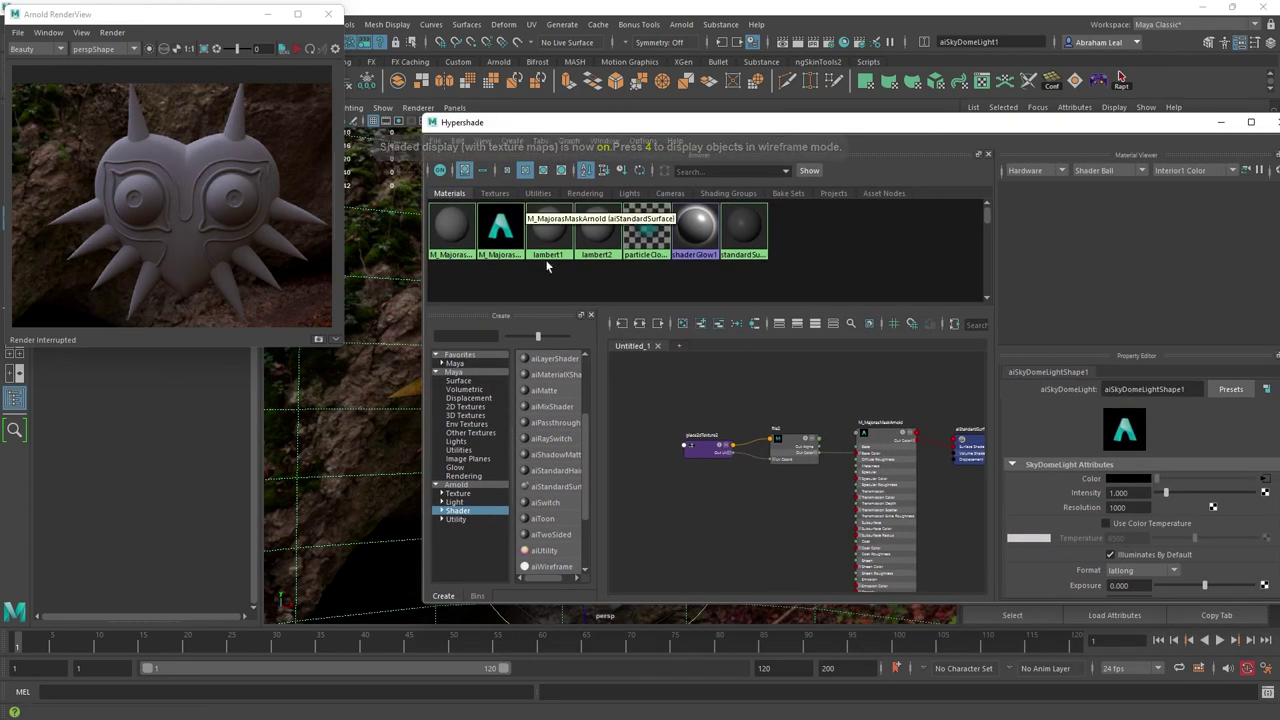
pyautogui.click(297, 50)
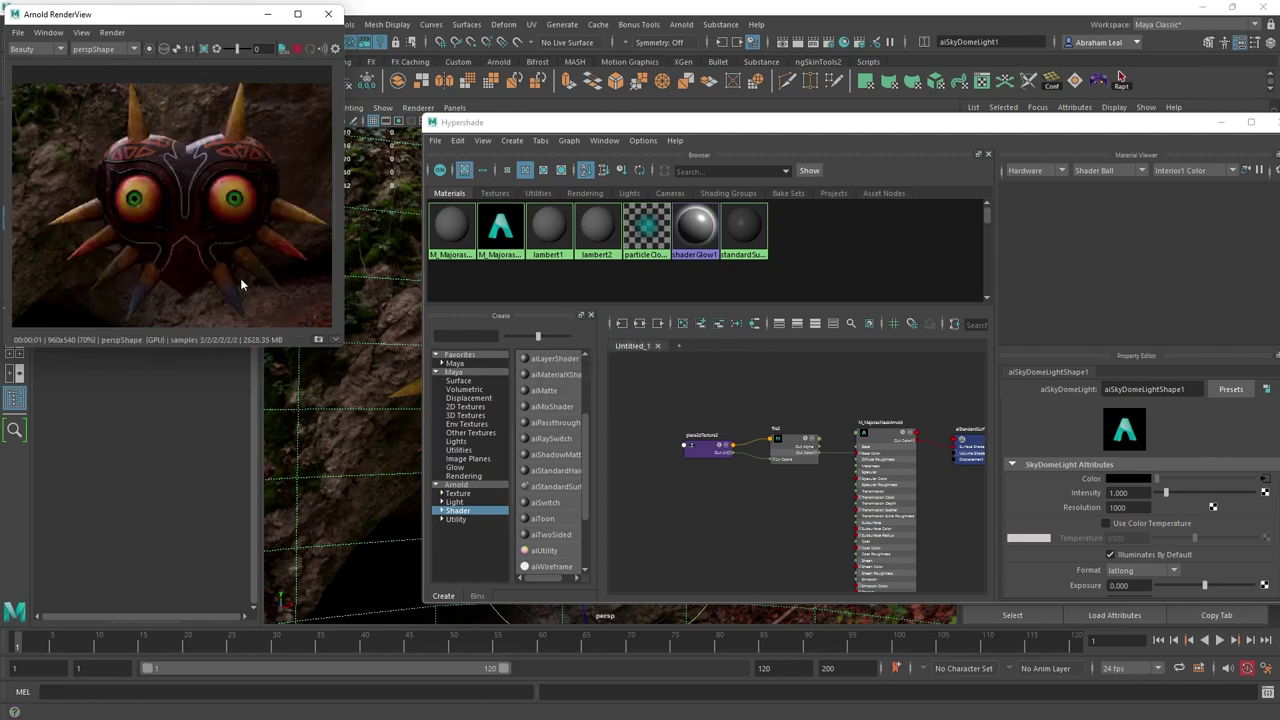
# - Examine the rendered mask in Arnold RenderView, up close and as a whole, for its base color and surface highlights
pyautogui.scroll(2, 196, 217)
pyautogui.scroll(-3, 196, 218)
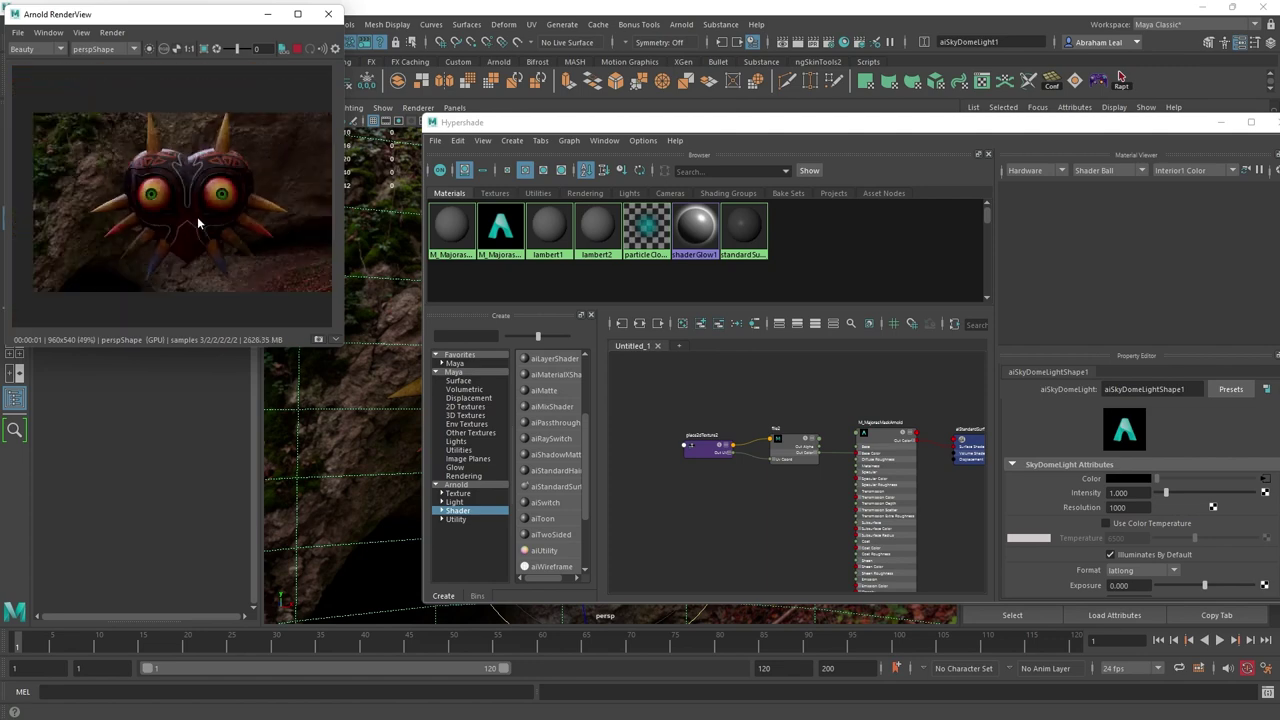
pyautogui.scroll(4, 197, 217)
pyautogui.scroll(-3, 198, 217)
pyautogui.scroll(2, 222, 221)
pyautogui.scroll(-2, 222, 221)
pyautogui.moveTo(222, 221); pyautogui.dragTo(190, 206, button='middle')
pyautogui.scroll(1, 242, 223)
pyautogui.scroll(-1, 215, 205)
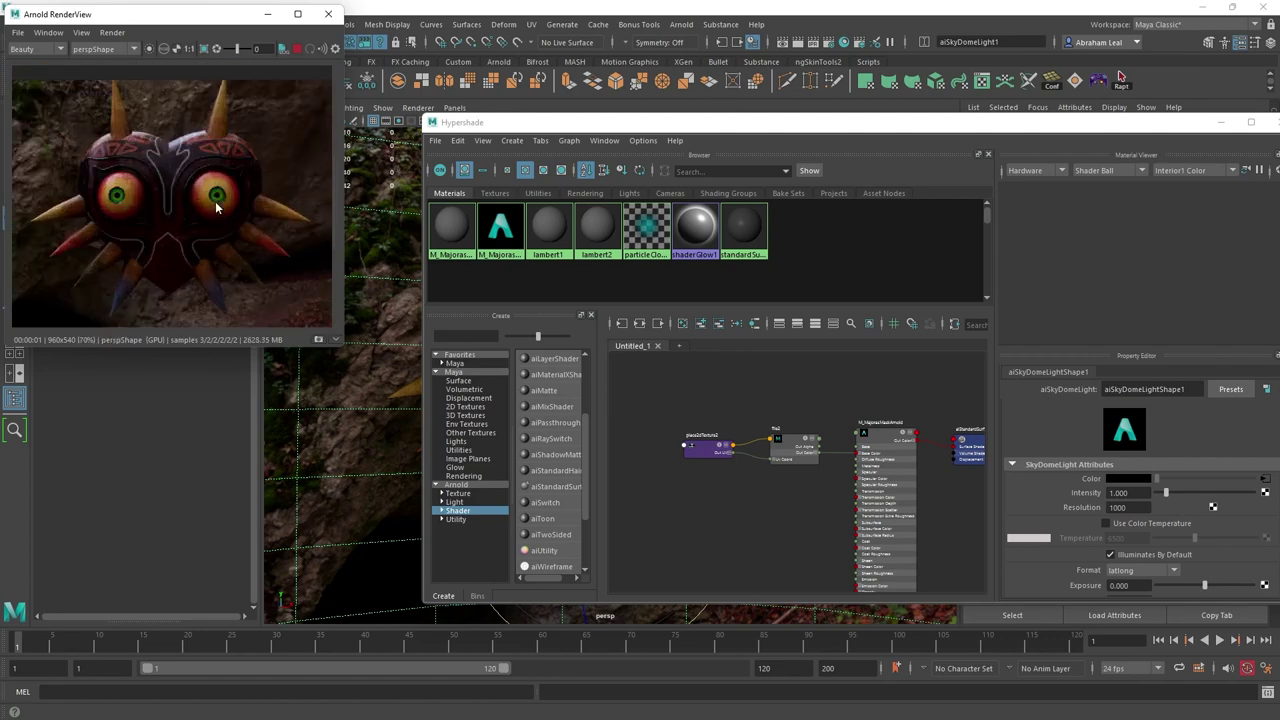
pyautogui.scroll(-2, 169, 211)
pyautogui.scroll(2, 217, 232)
pyautogui.scroll(-2, 219, 238)
pyautogui.scroll(2, 219, 237)
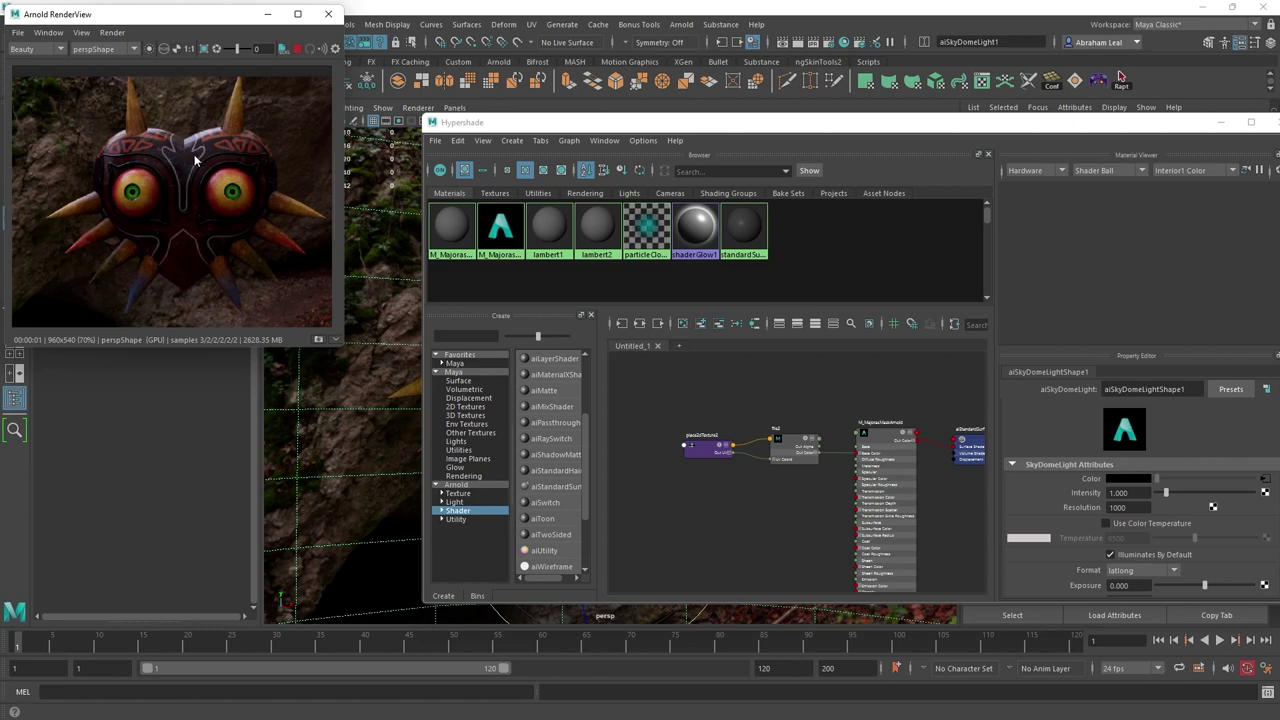
pyautogui.scroll(5, 181, 145)
pyautogui.scroll(2, 193, 190)
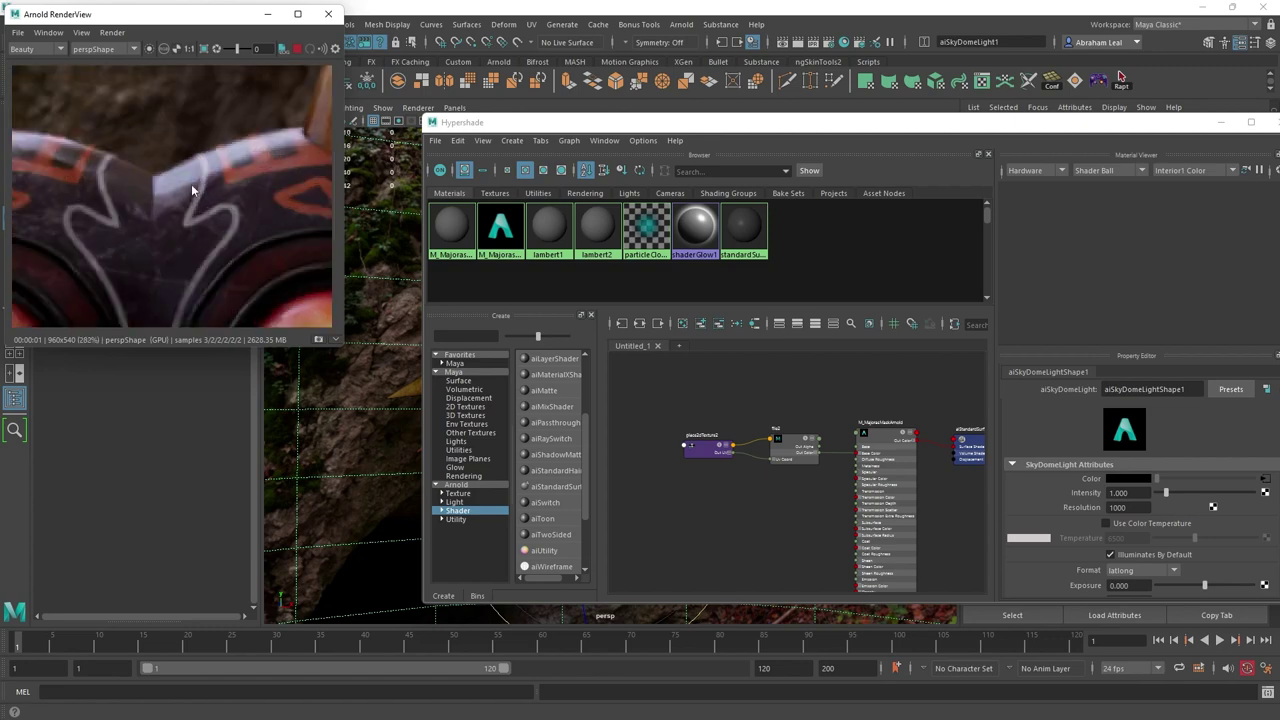
pyautogui.scroll(-6, 195, 191)
pyautogui.scroll(7, 198, 192)
pyautogui.scroll(-6, 199, 188)
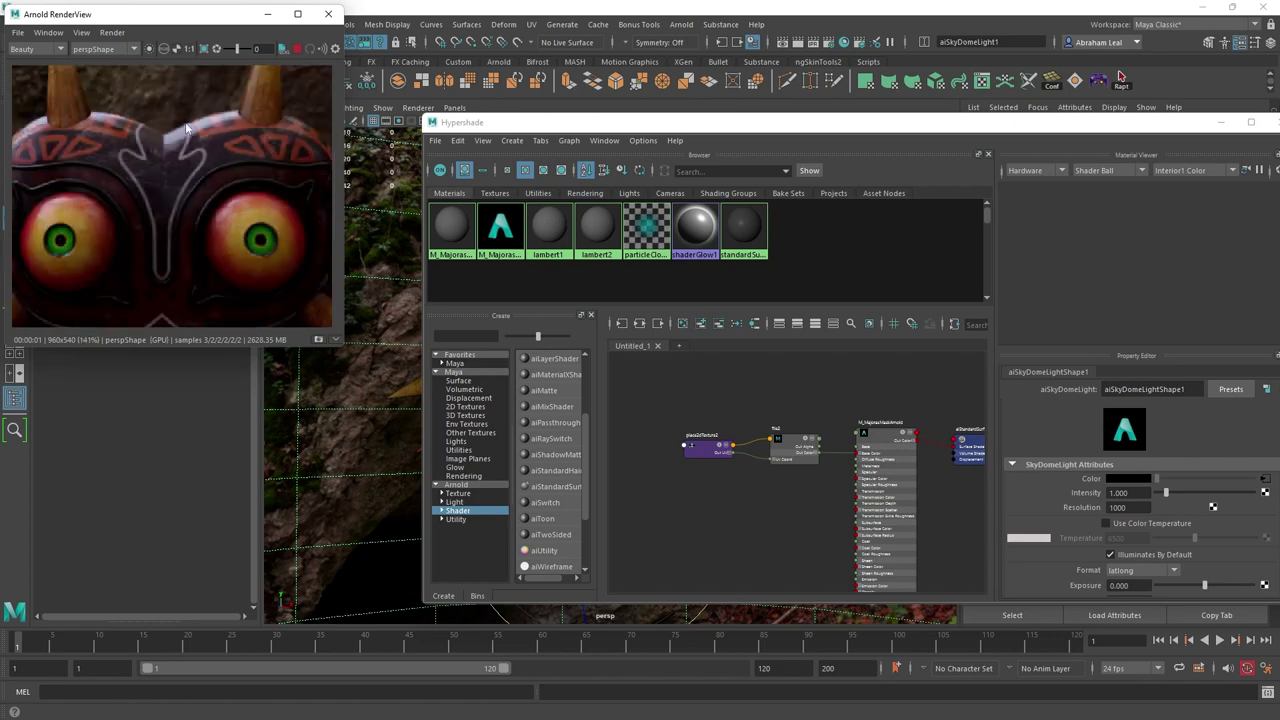
pyautogui.scroll(5, 689, 443)
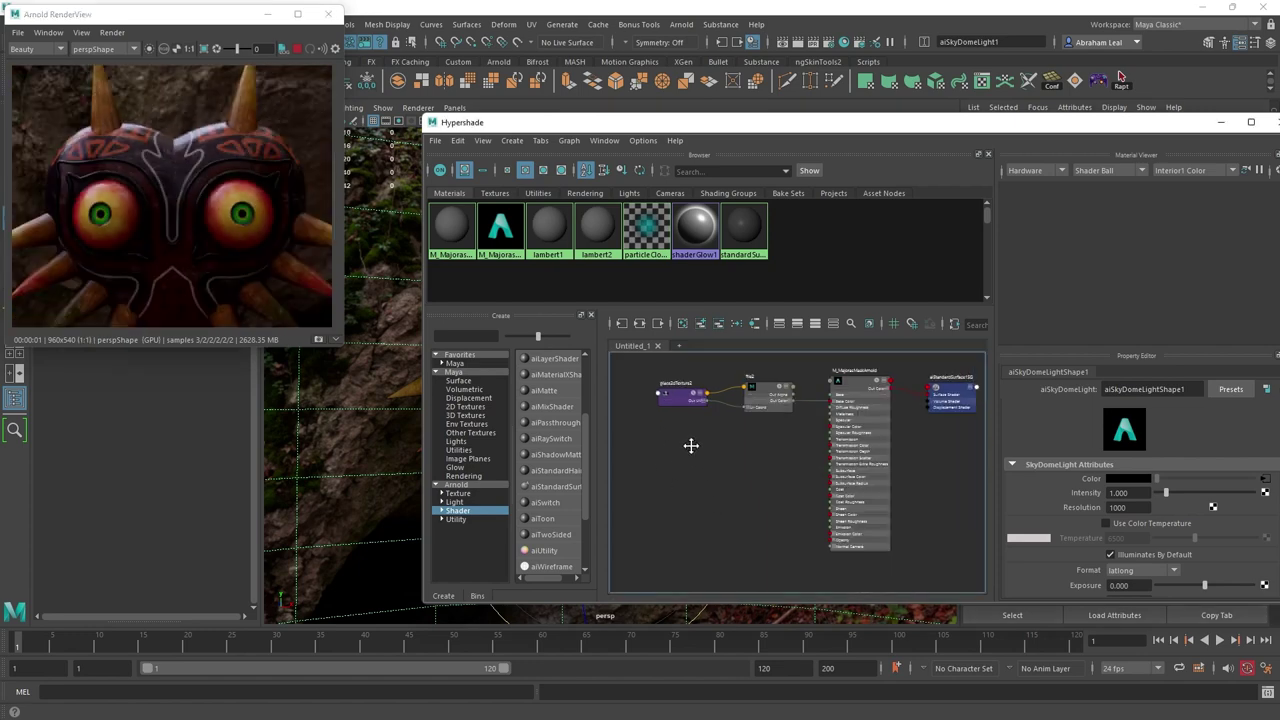
# - Create a second File texture in the node graph and place it below the base color file node
pyautogui.keyDown('alt'); pyautogui.moveTo(762, 439); pyautogui.dragTo(800, 488, button='middle'); pyautogui.keyUp('alt')
pyautogui.scroll(-3, 812, 453)
pyautogui.scroll(3, 873, 488)
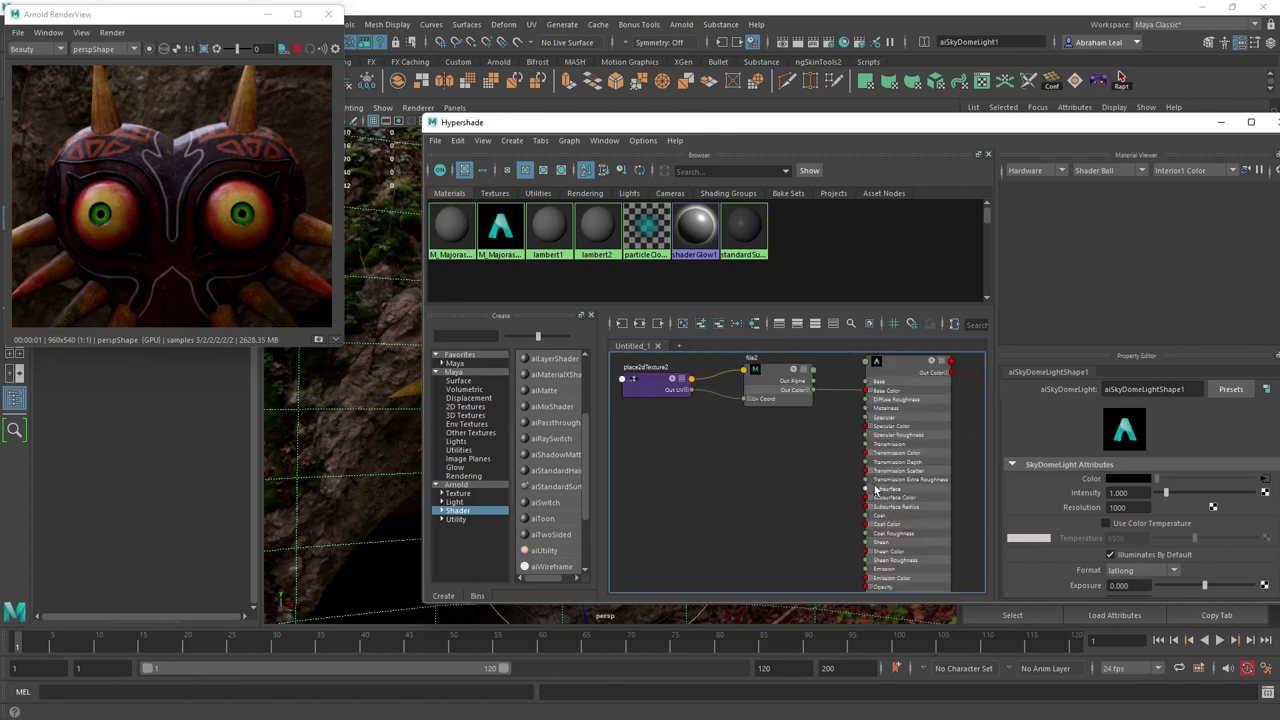
pyautogui.keyDown('alt'); pyautogui.moveTo(760, 466); pyautogui.dragTo(830, 475, button='middle'); pyautogui.keyUp('alt')
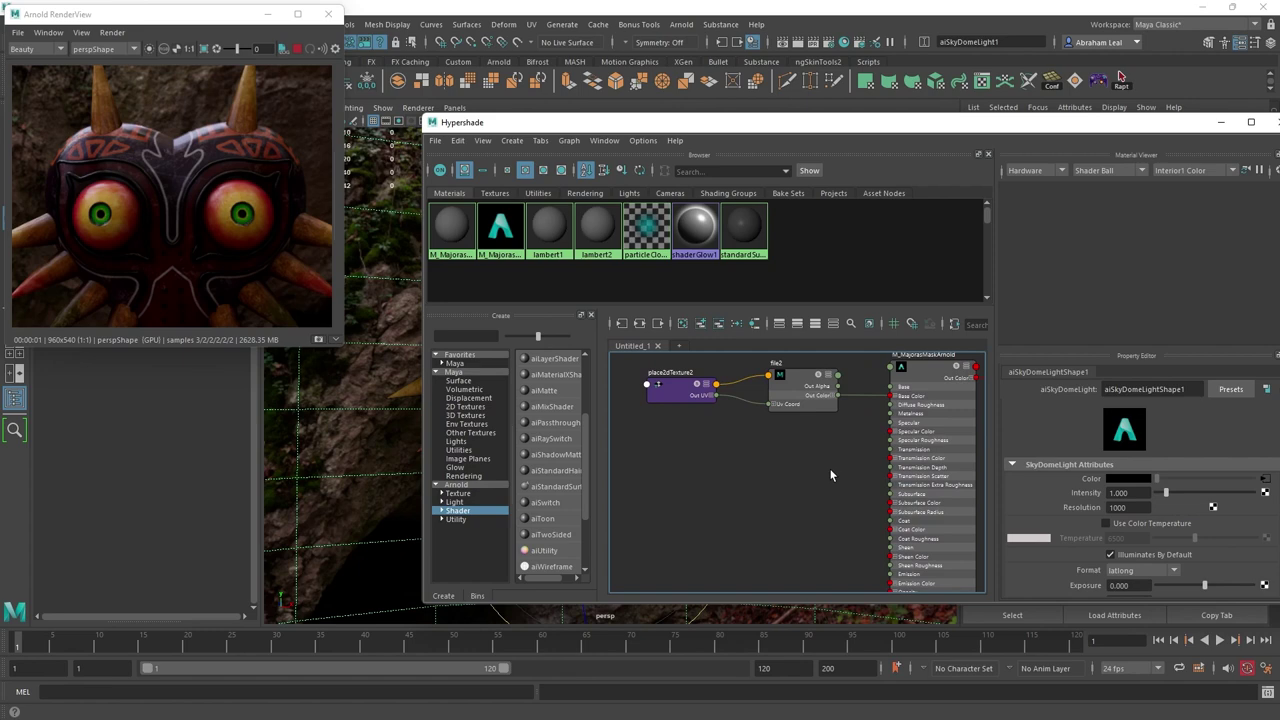
pyautogui.click(854, 450)
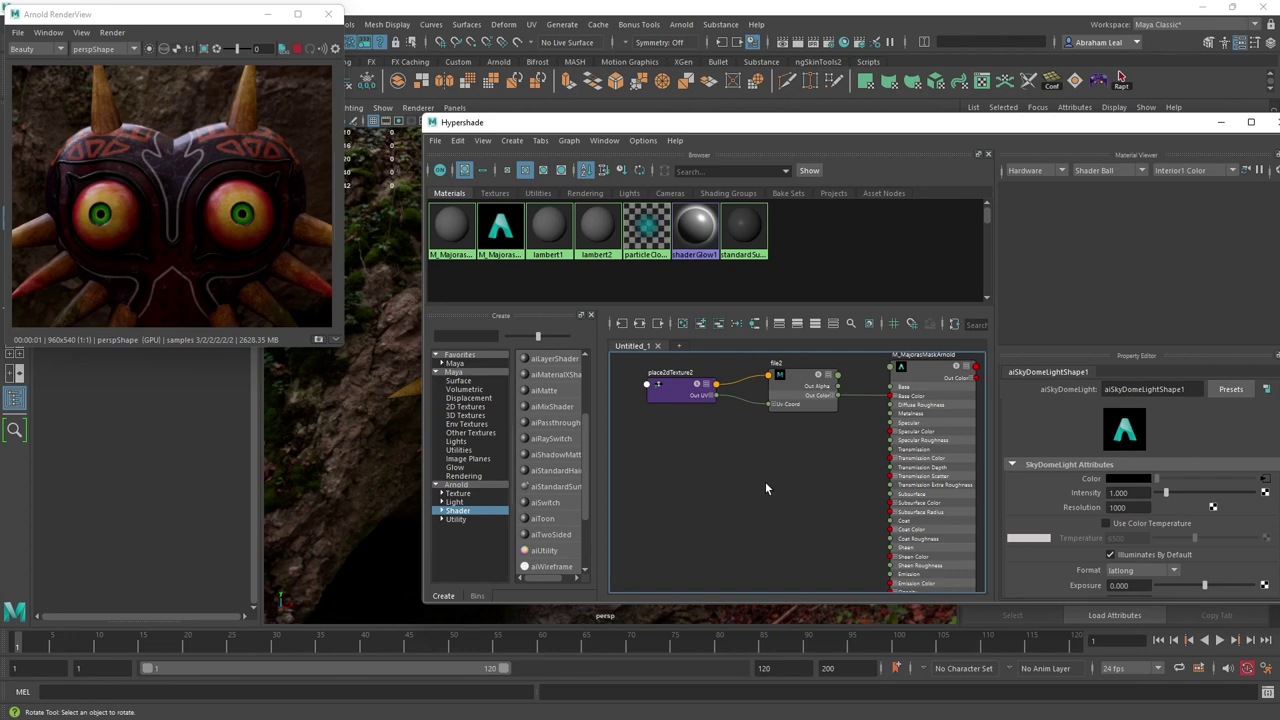
pyautogui.press('Tab')
pyautogui.write('file')
pyautogui.press('Down')
pyautogui.press('Down')
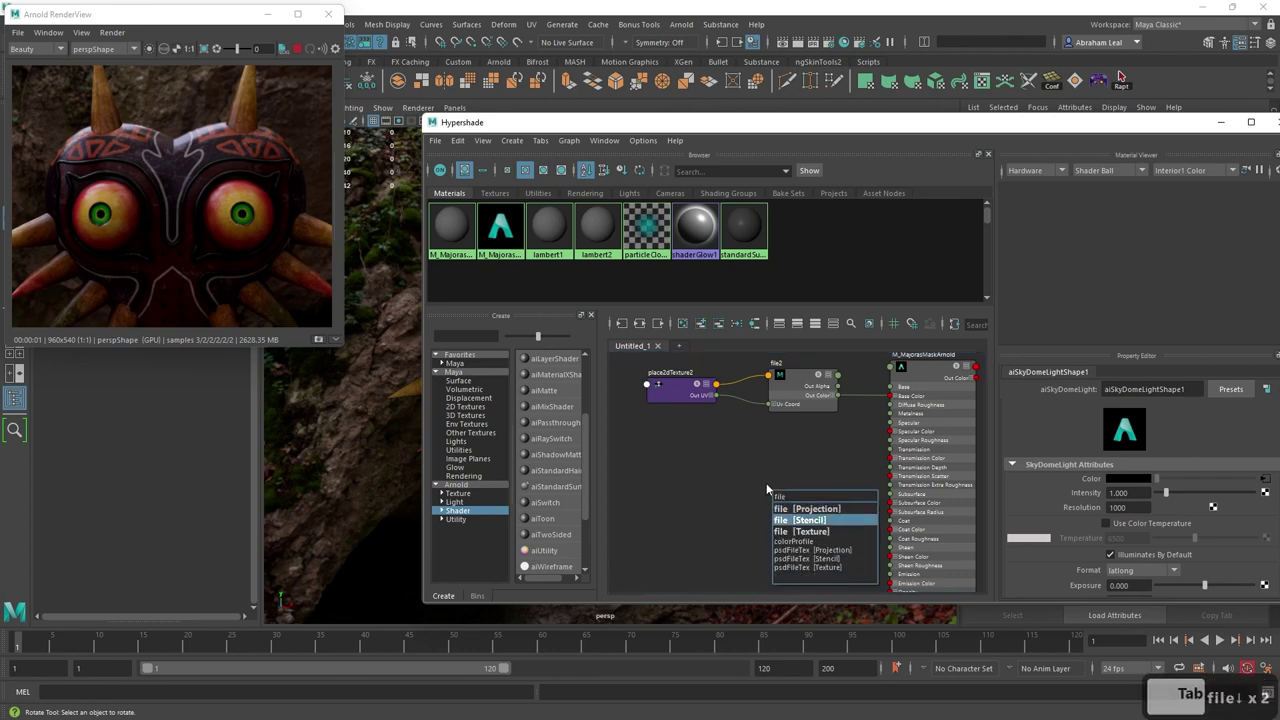
pyautogui.press('Down')
pyautogui.press('Return')
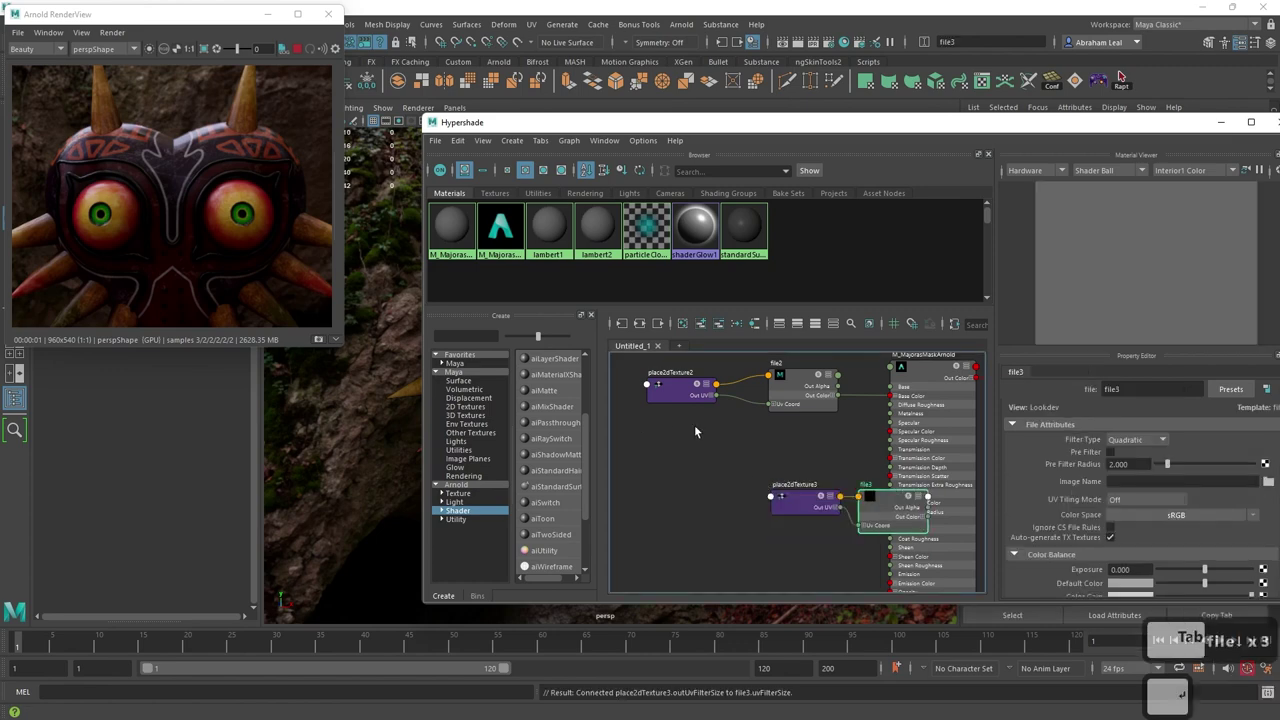
pyautogui.moveTo(872, 520); pyautogui.dragTo(757, 480)
pyautogui.click(757, 480)
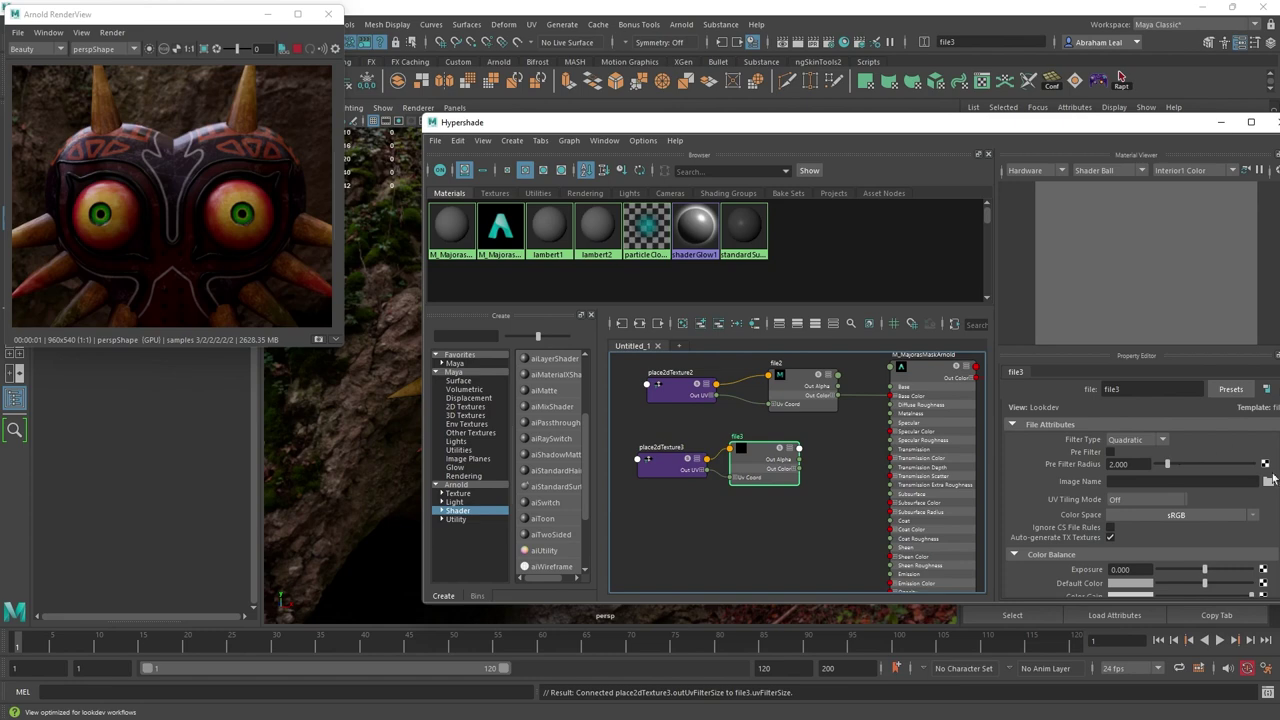
# - Load MajorasMask_M_MajorasMask_Roughness.tga from the MajorasMask folder in sourceimages as the new file texture's image
pyautogui.click(1268, 482)
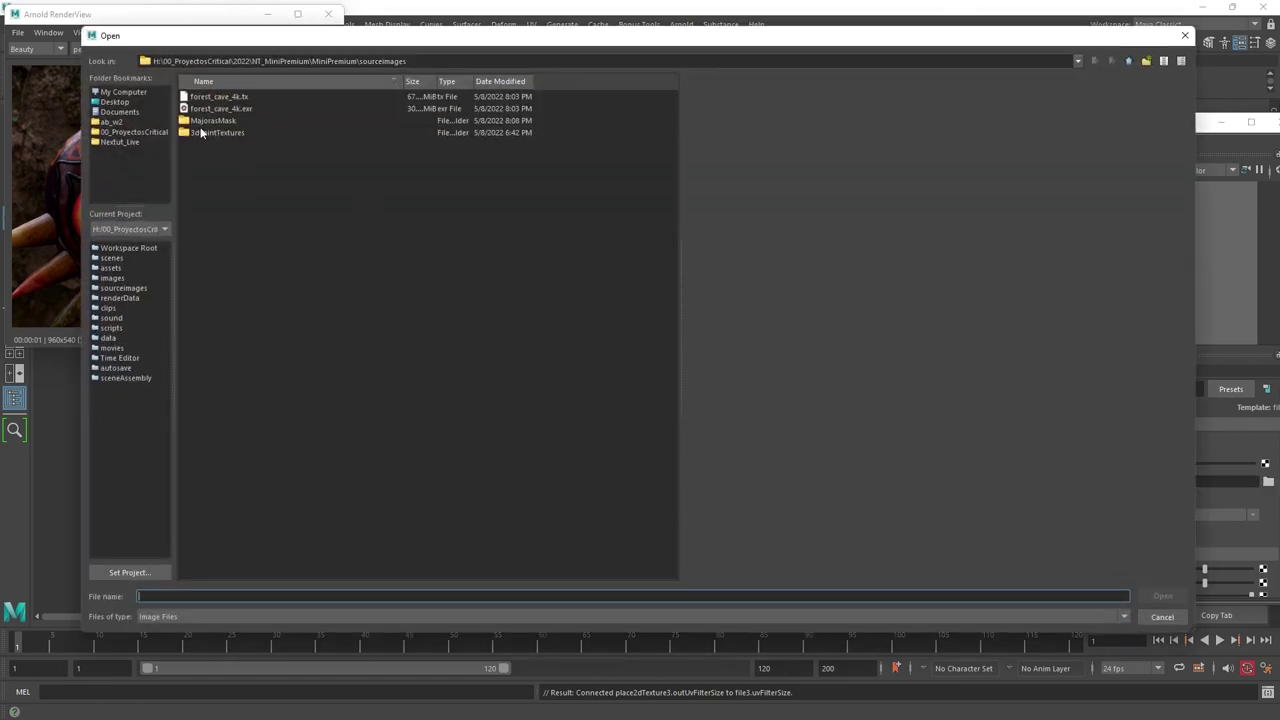
pyautogui.doubleClick(211, 126)
pyautogui.click(288, 97)
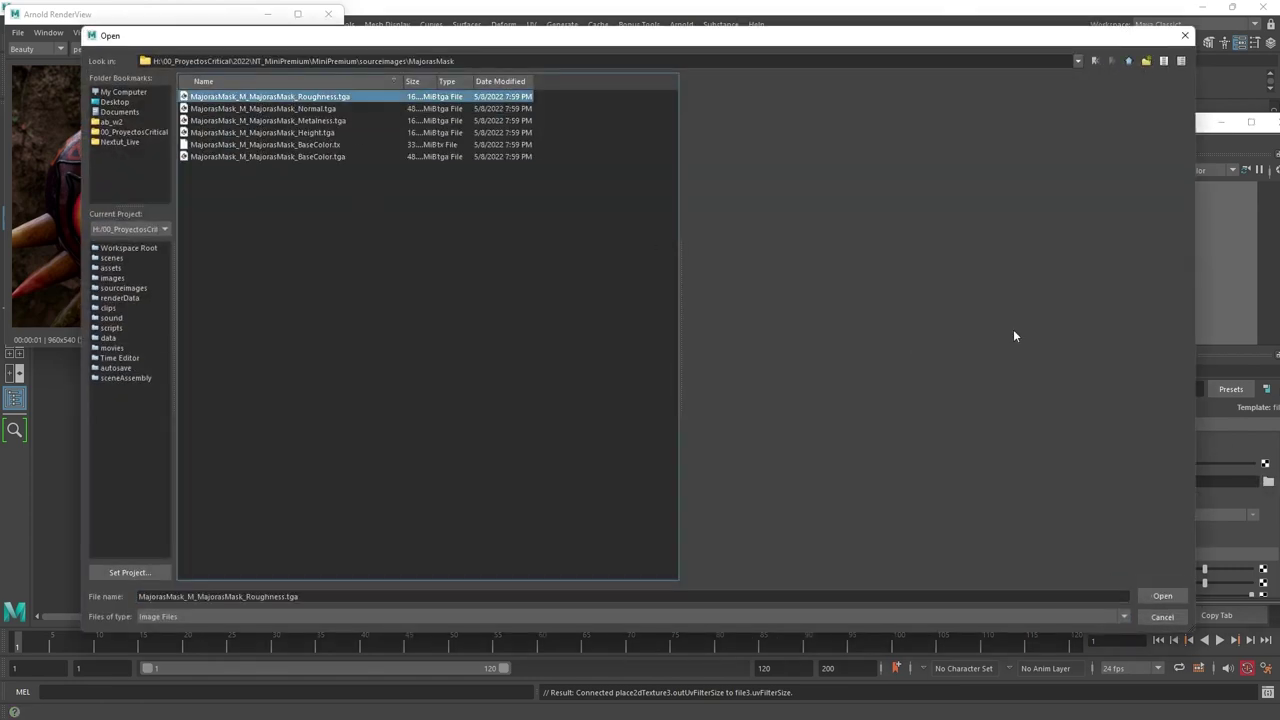
pyautogui.click(1158, 597)
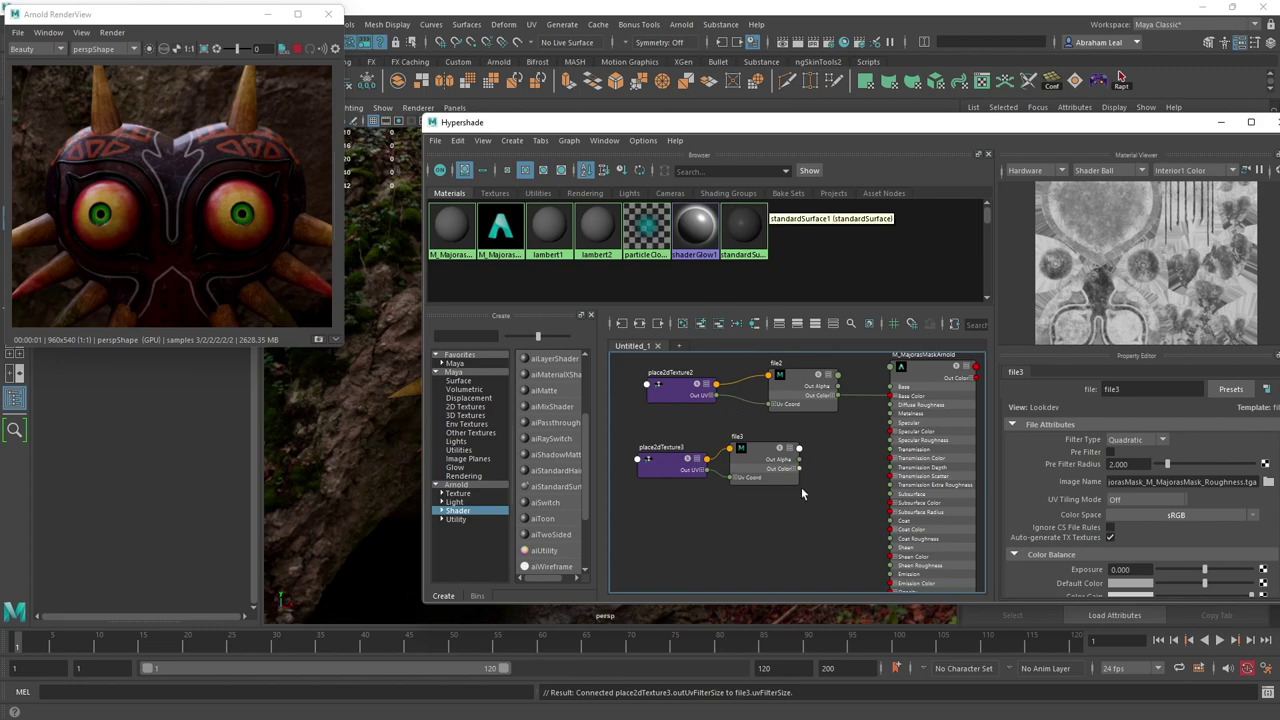
# - Set the roughness file texture's color space to the Utility option Raw
pyautogui.scroll(5, 801, 487)
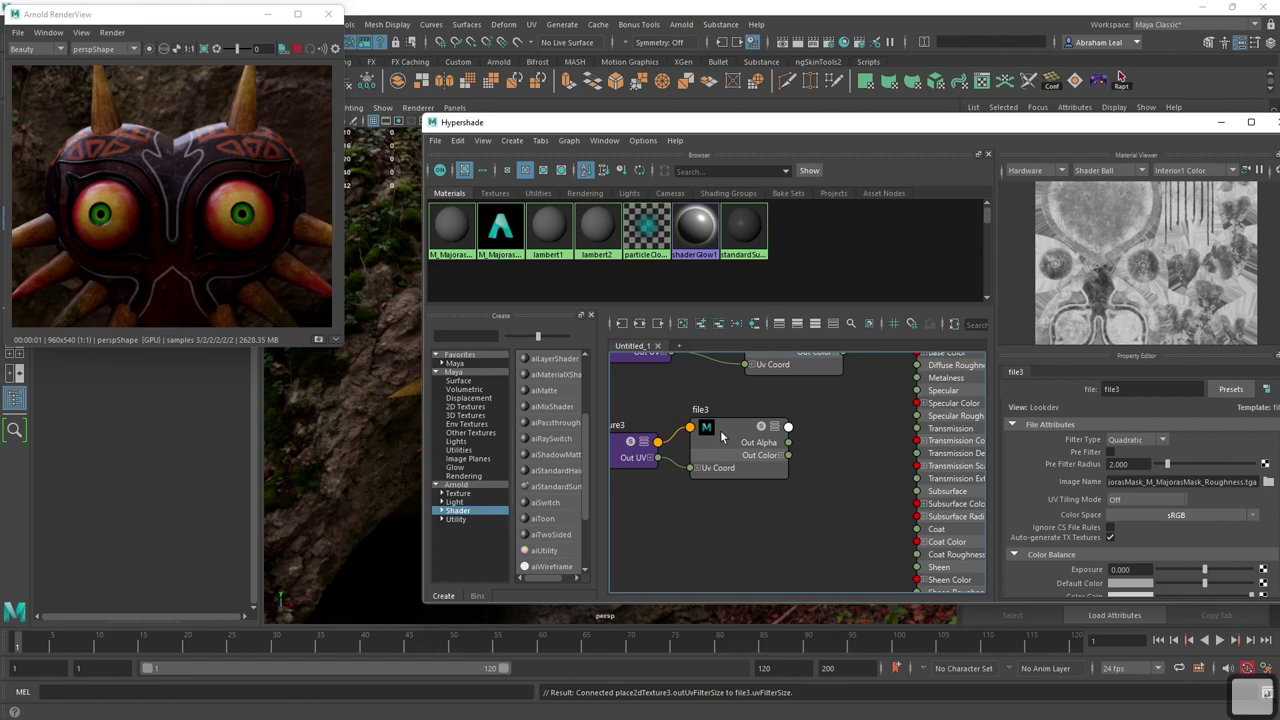
pyautogui.click(719, 443)
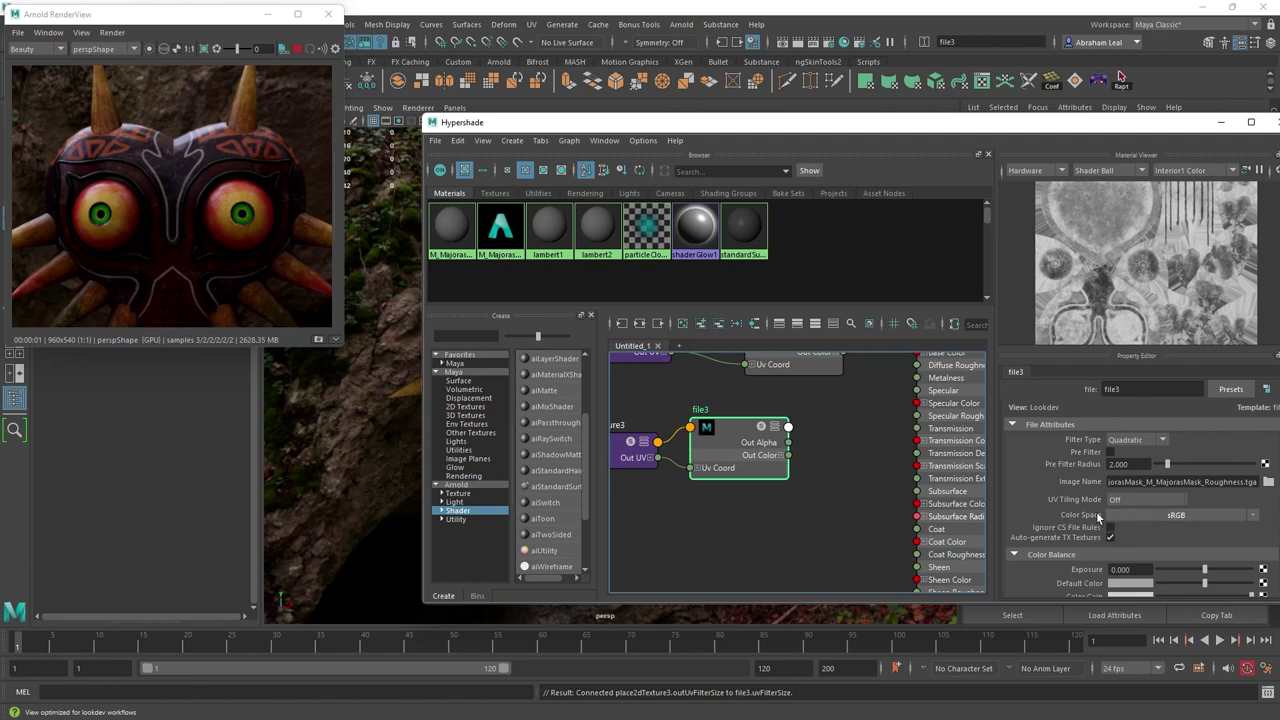
pyautogui.click(1257, 518)
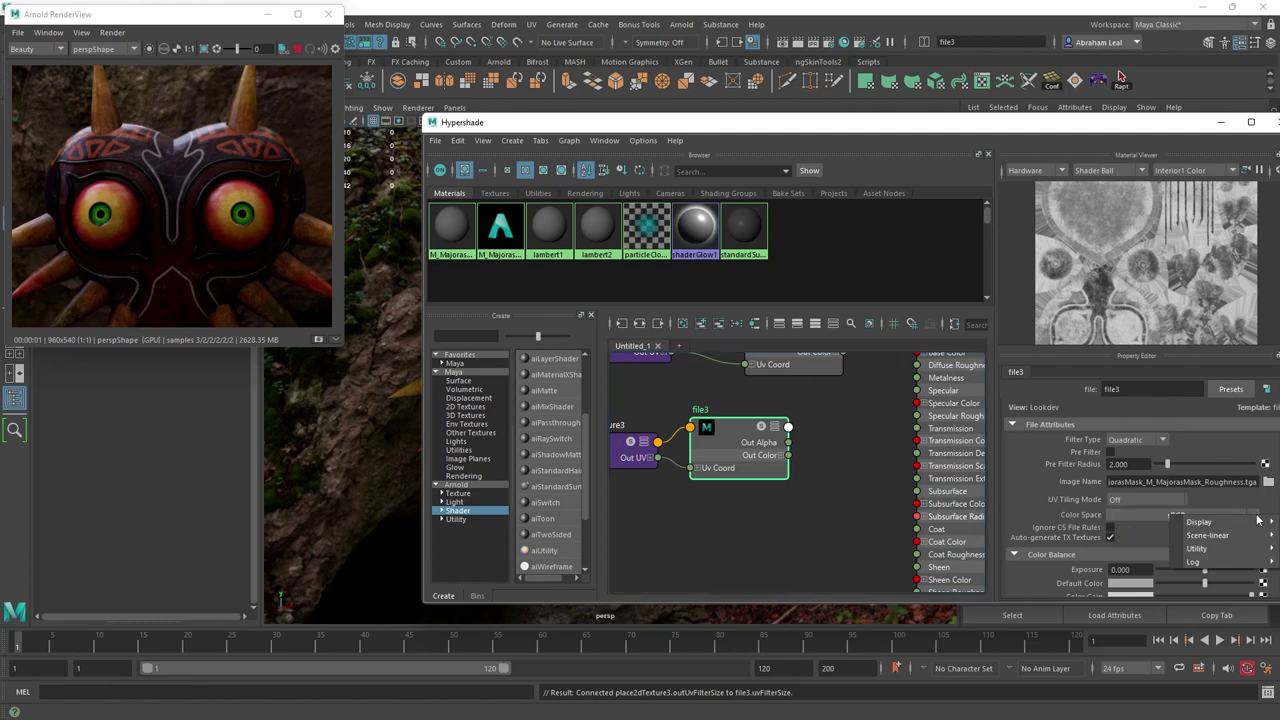
pyautogui.moveTo(1224, 553)
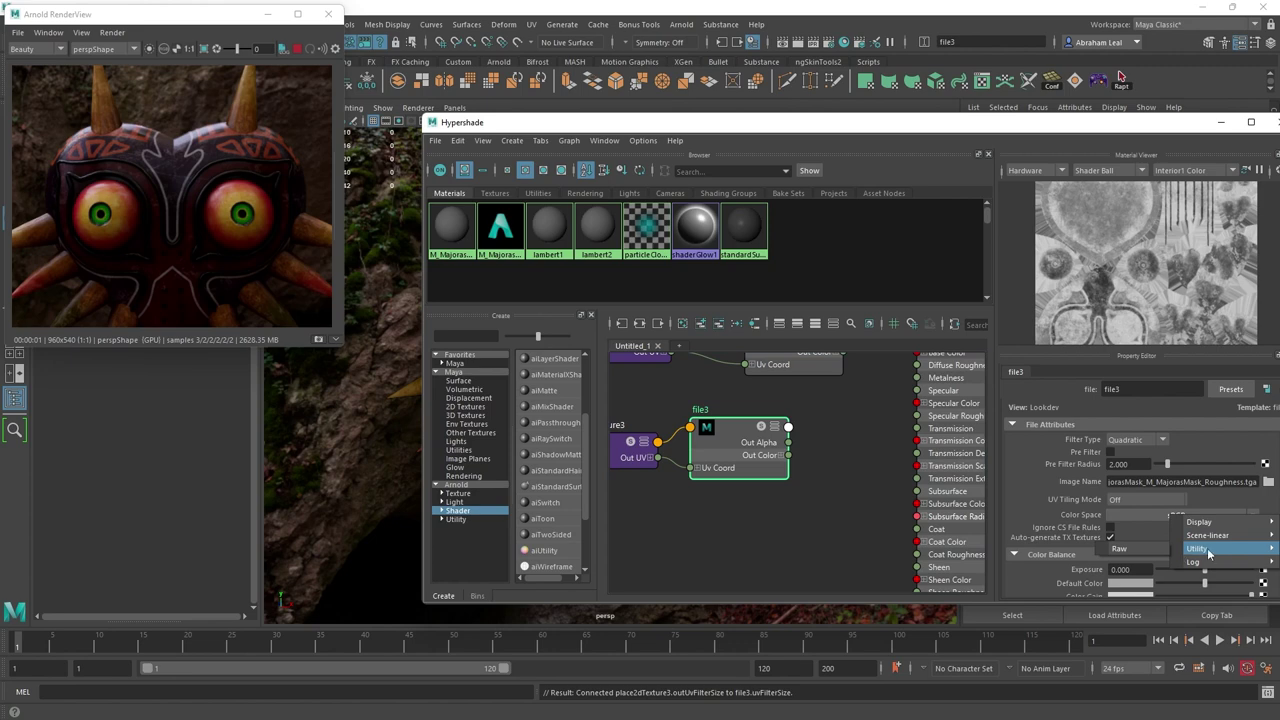
pyautogui.click(1148, 550)
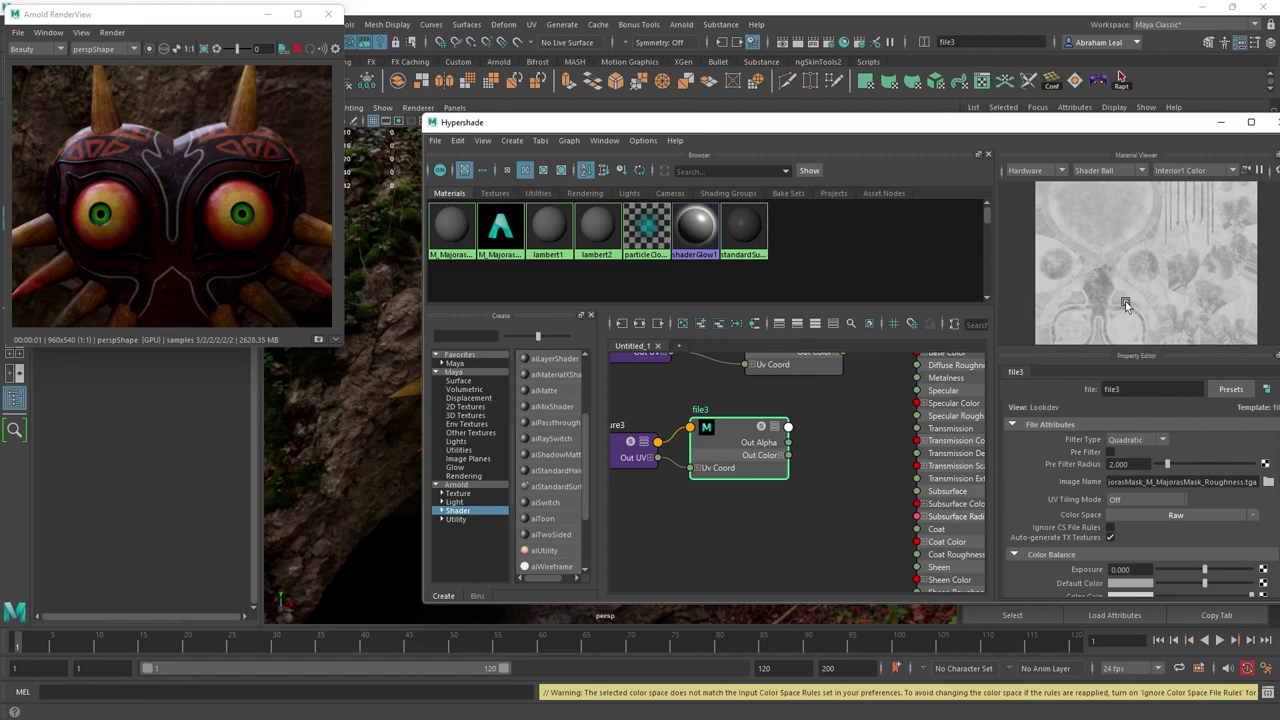
pyautogui.click(877, 399)
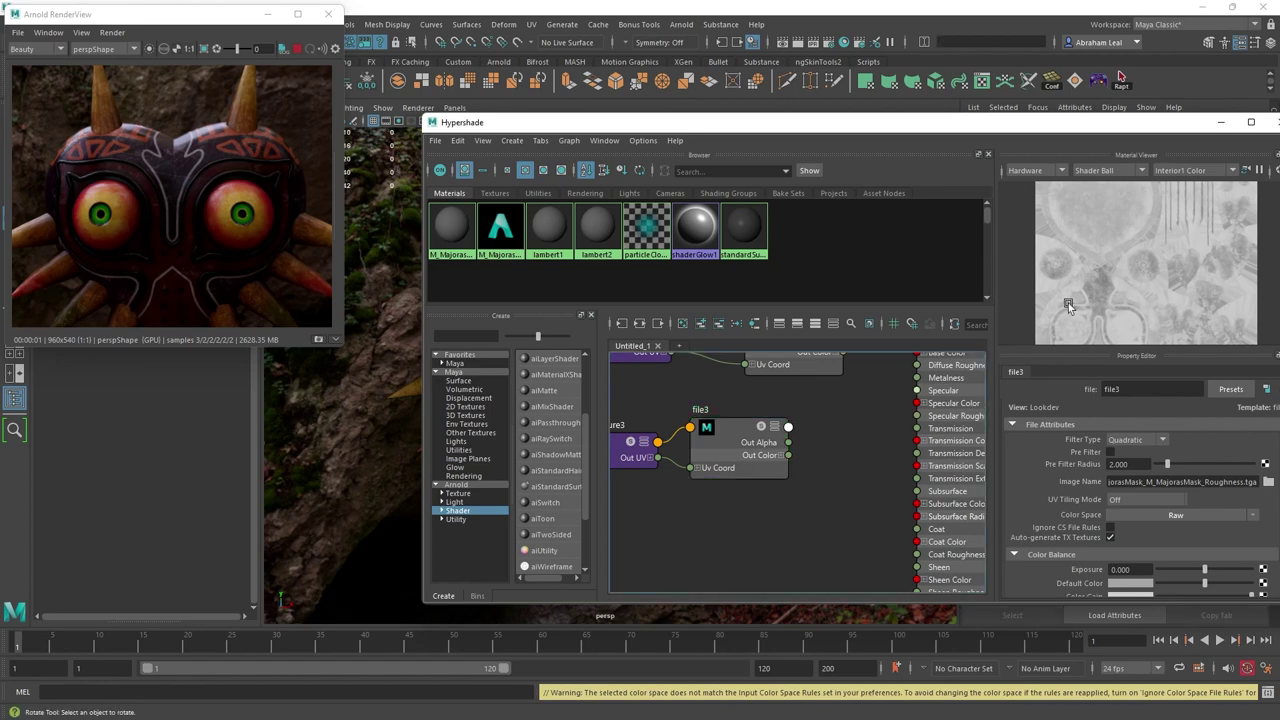
# - Expand the roughness texture's Out Color channels and connect its Out Alpha to the Specular Roughness of M_MajorasMaskArnold
pyautogui.keyDown('alt'); pyautogui.moveTo(840, 447); pyautogui.dragTo(748, 457, button='middle'); pyautogui.keyUp('alt')
pyautogui.scroll(-3, 808, 457)
pyautogui.scroll(3, 808, 457)
pyautogui.scroll(-2, 1040, 469)
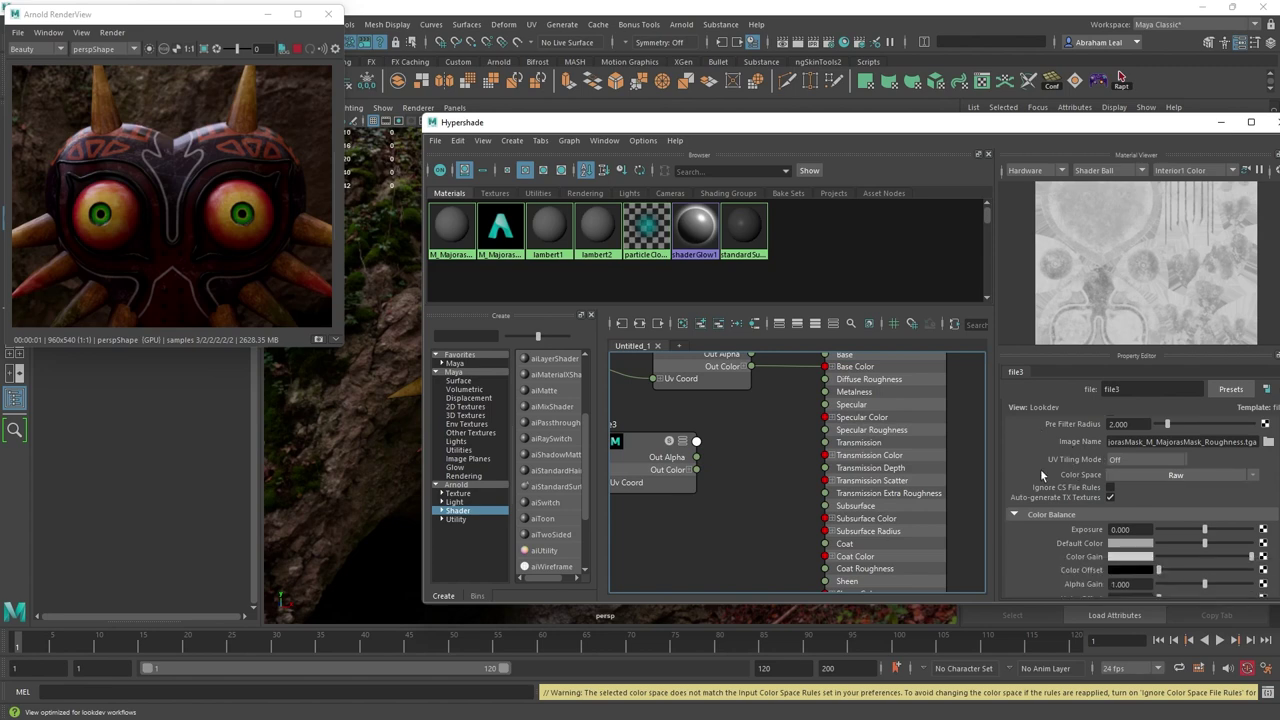
pyautogui.scroll(-1, 1040, 469)
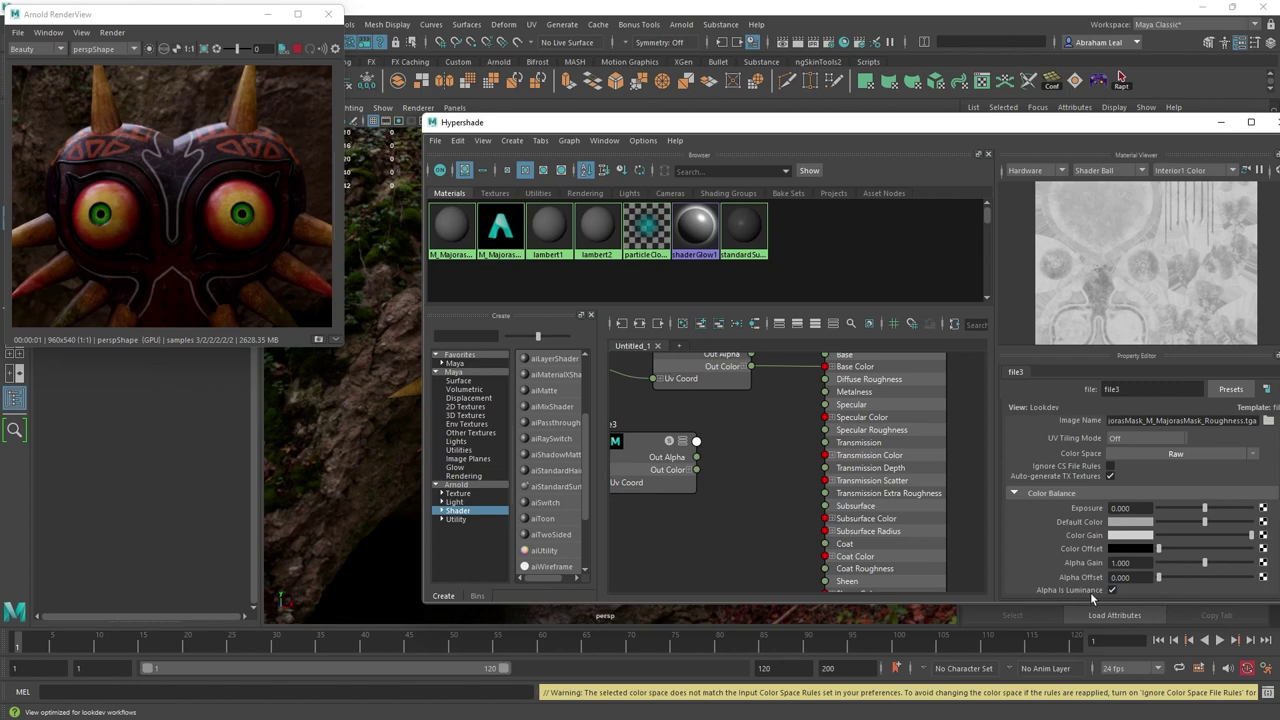
pyautogui.moveTo(749, 526); pyautogui.dragTo(809, 523, button='middle')
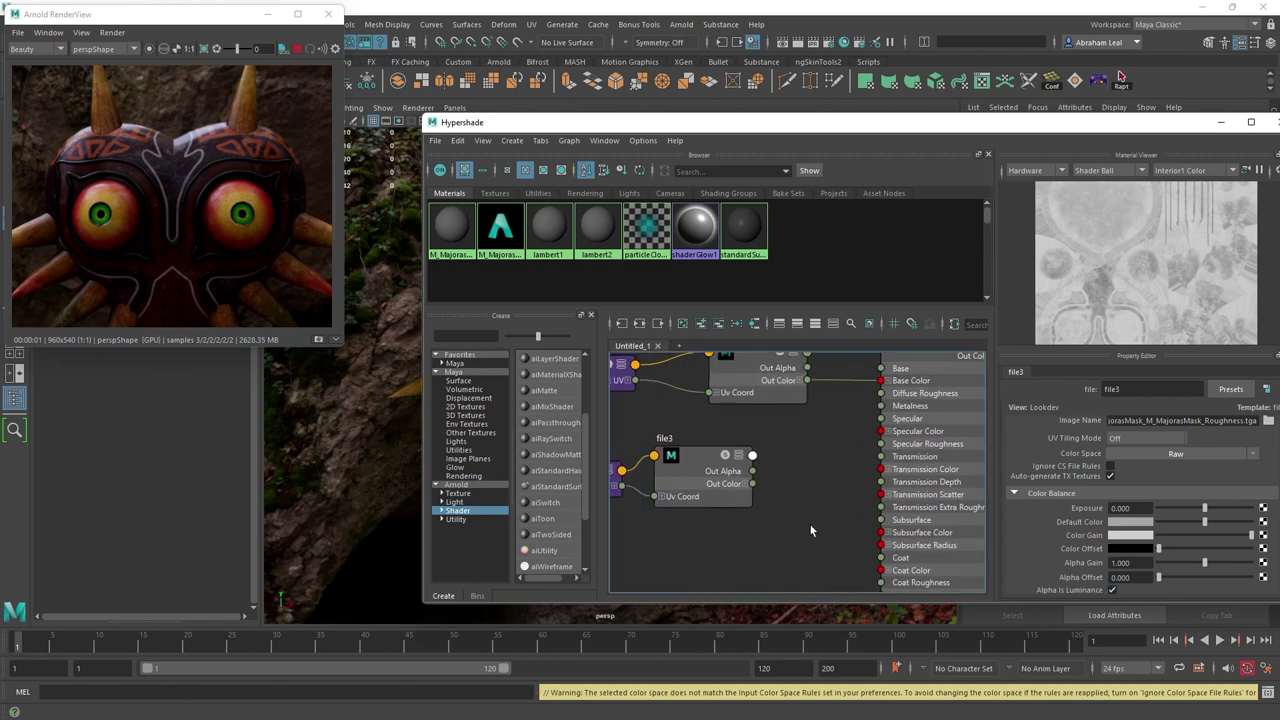
pyautogui.click(936, 450)
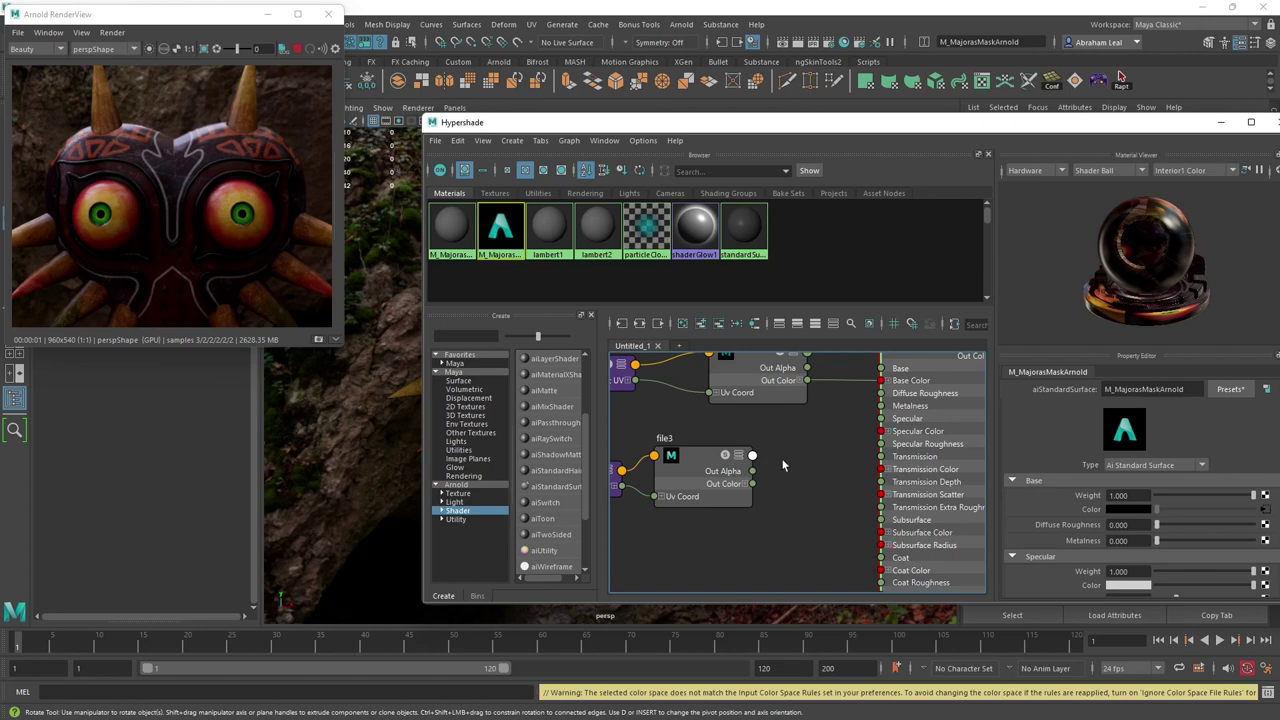
pyautogui.moveTo(751, 476); pyautogui.dragTo(788, 412)
pyautogui.moveTo(753, 484); pyautogui.dragTo(812, 485)
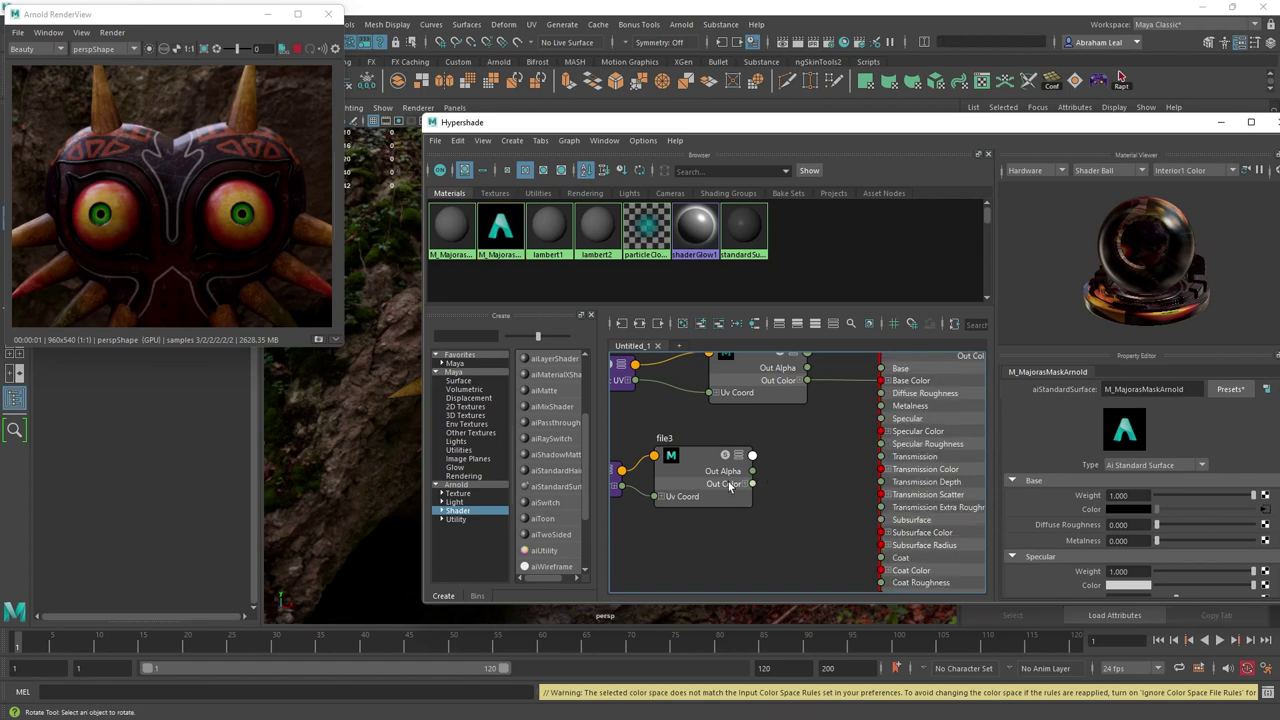
pyautogui.click(745, 486)
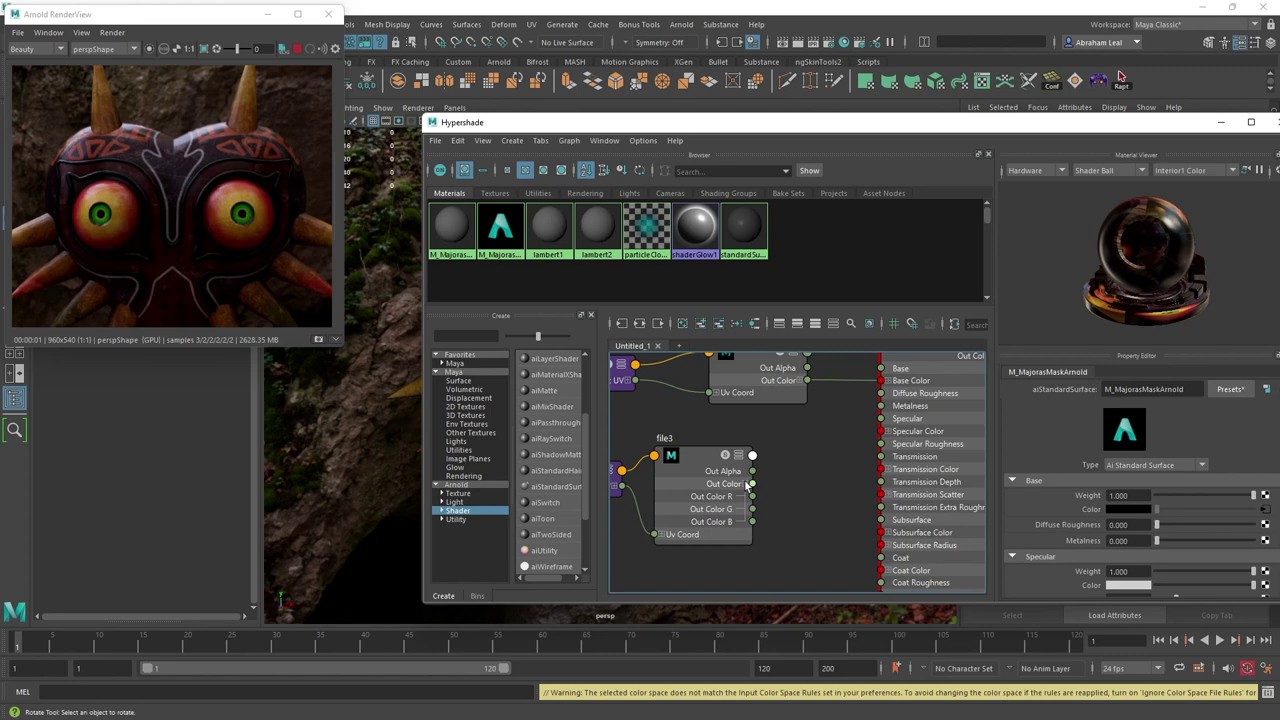
pyautogui.moveTo(752, 471); pyautogui.dragTo(895, 447)
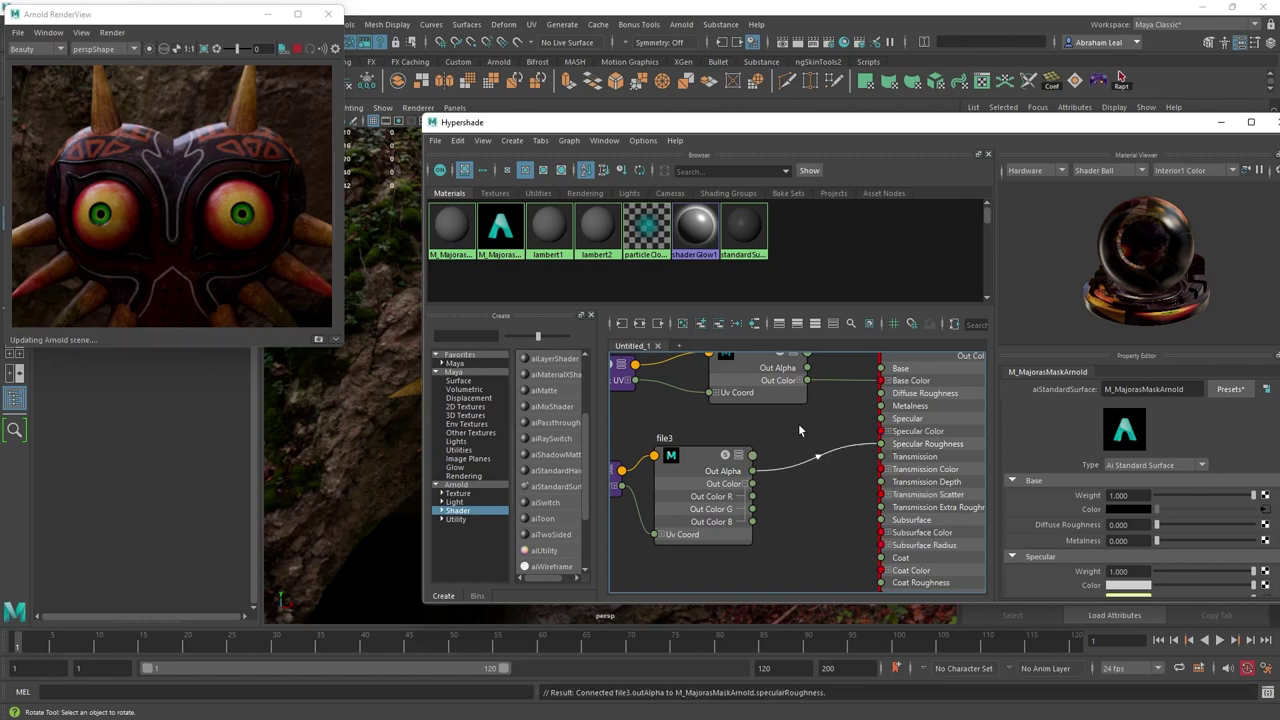
# - Review the roughness file texture's attributes and examine its effect on the mask's surface in the Arnold render
pyautogui.click(708, 457)
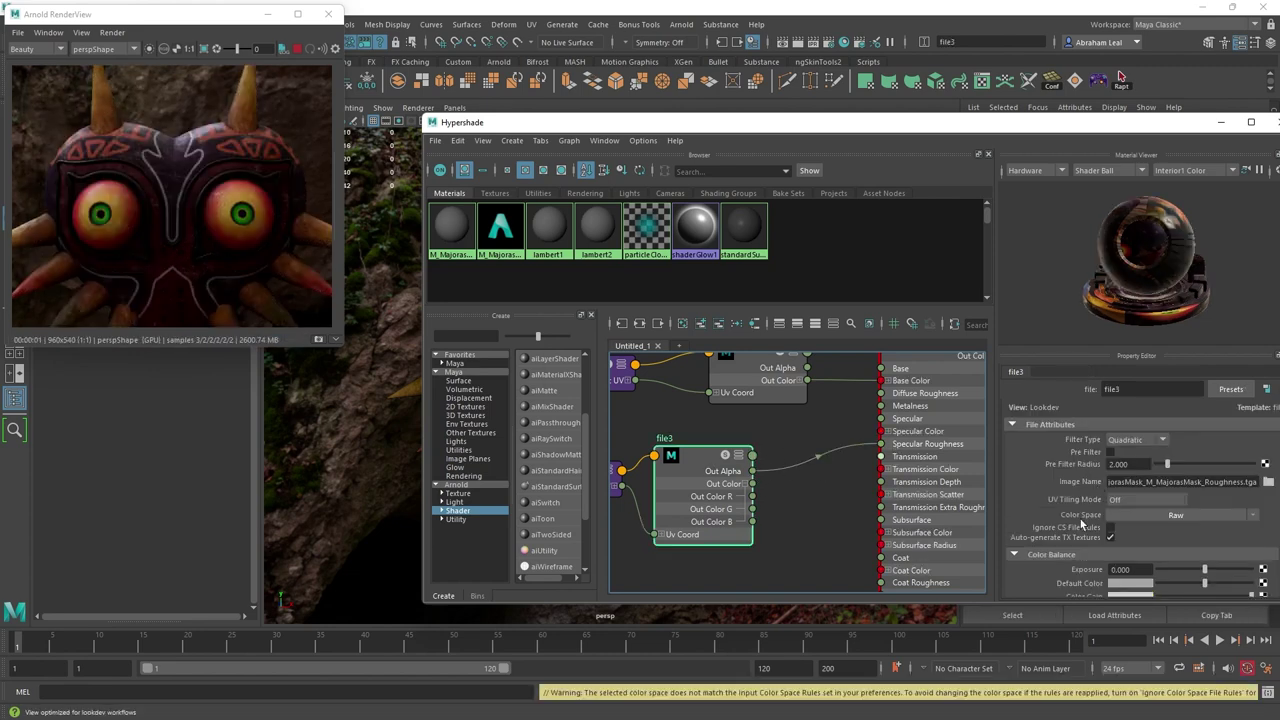
pyautogui.scroll(-2, 1106, 545)
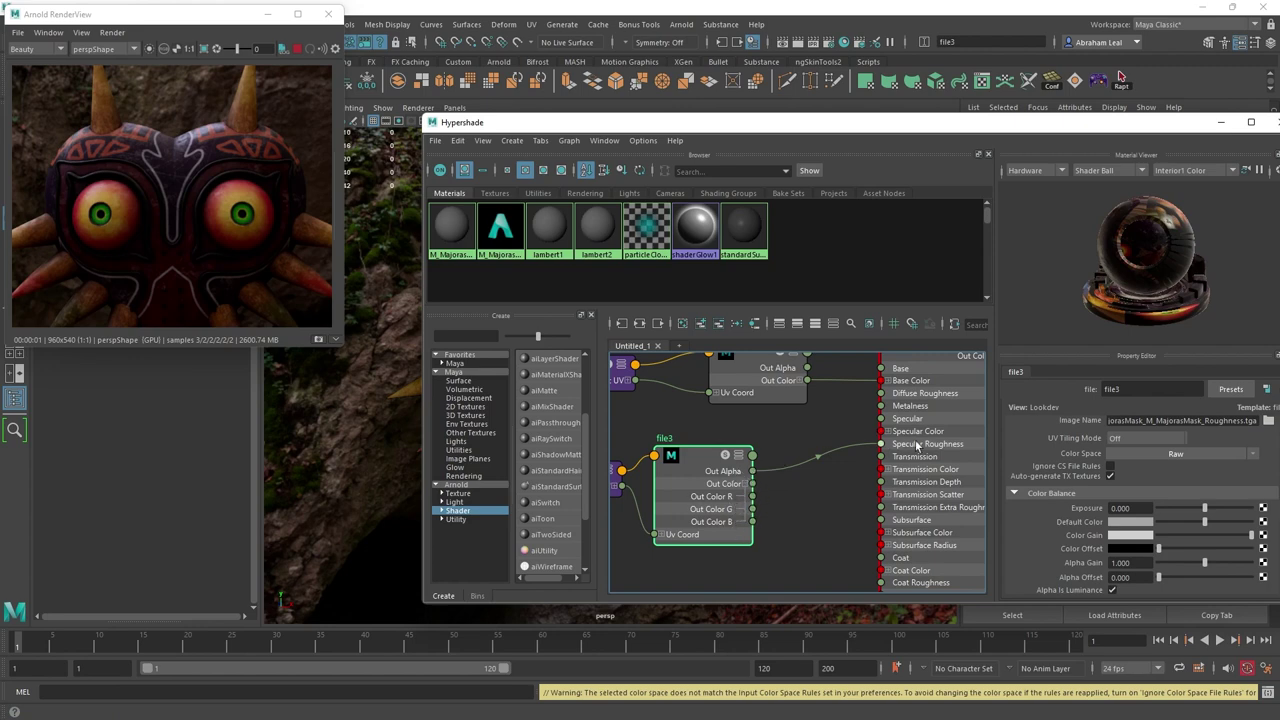
pyautogui.scroll(5, 192, 158)
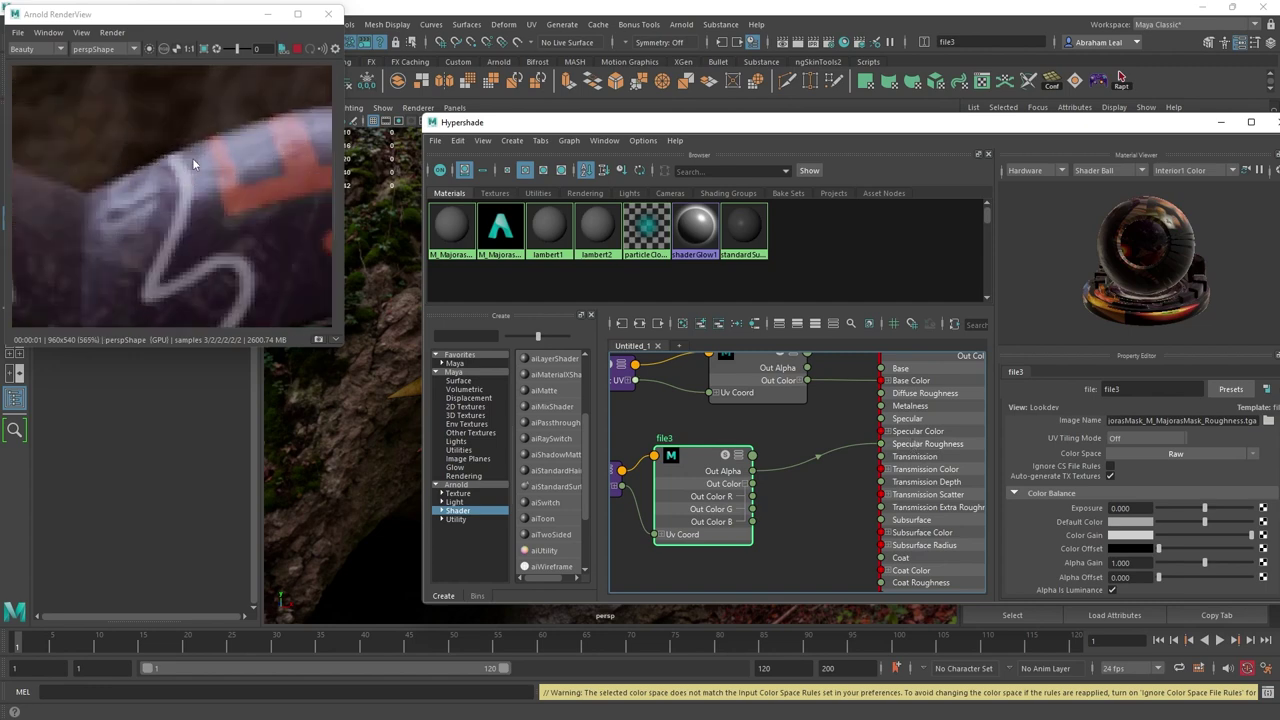
pyautogui.scroll(-5, 170, 180)
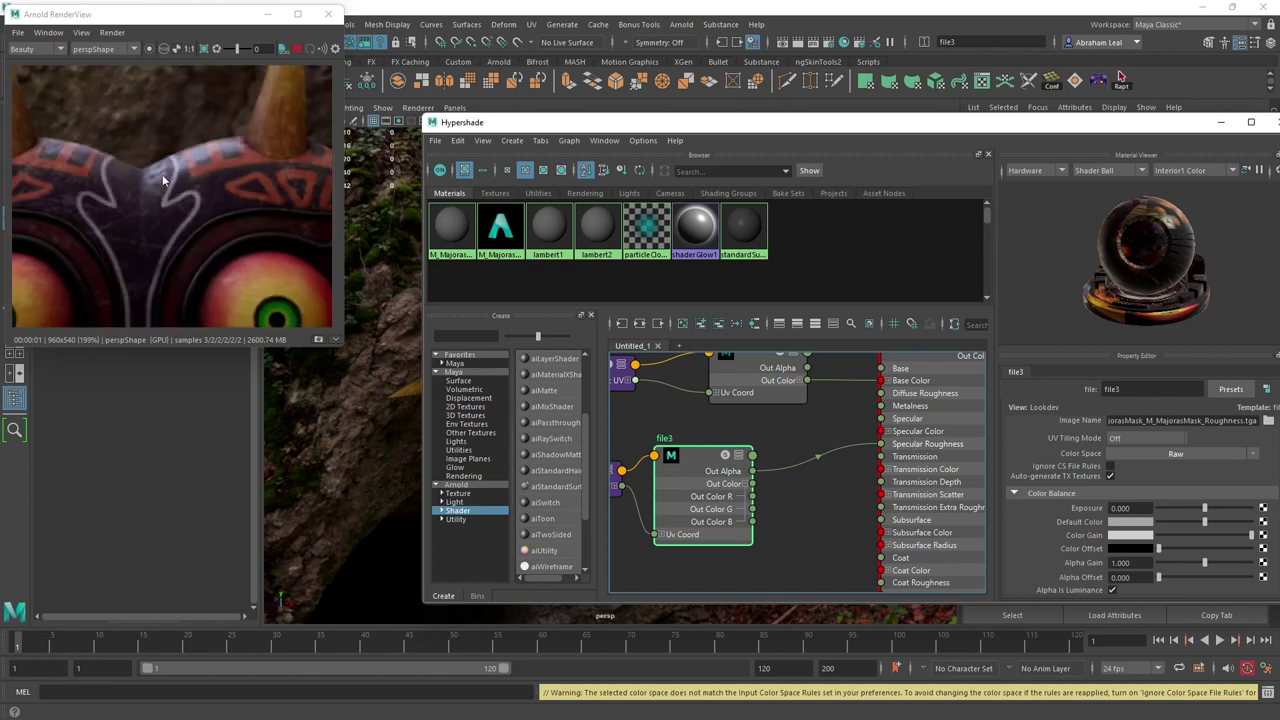
pyautogui.scroll(3, 192, 162)
pyautogui.scroll(-3, 175, 180)
pyautogui.scroll(-1, 160, 190)
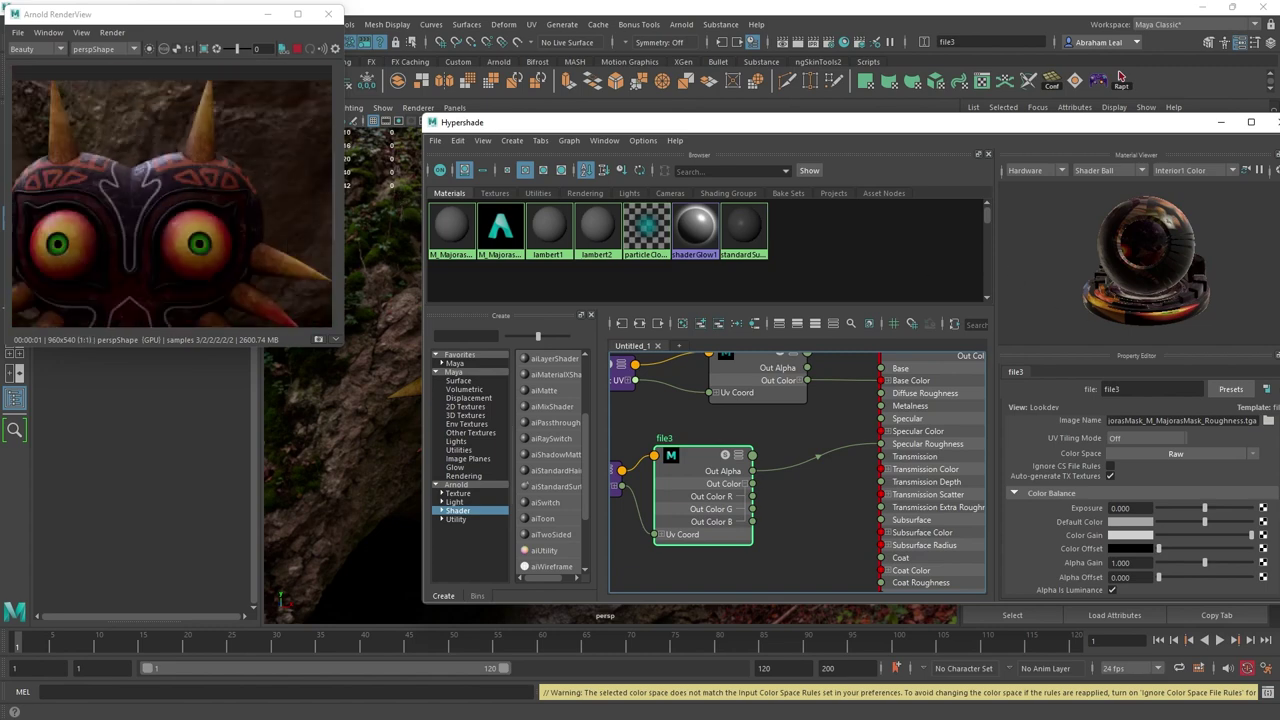
pyautogui.scroll(-5, 848, 490)
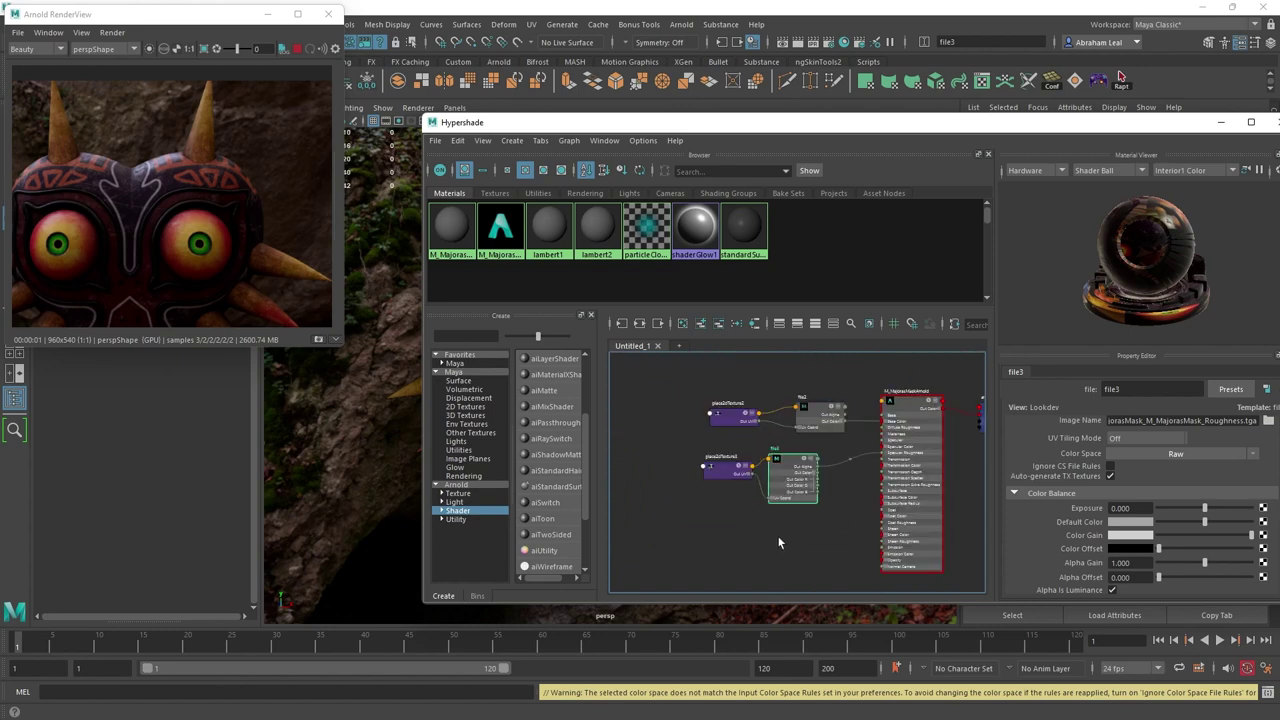
pyautogui.scroll(3, 779, 542)
# - Switch to File Explorer and open the MajorasMask folder inside sourceimages
pyautogui.press('super')
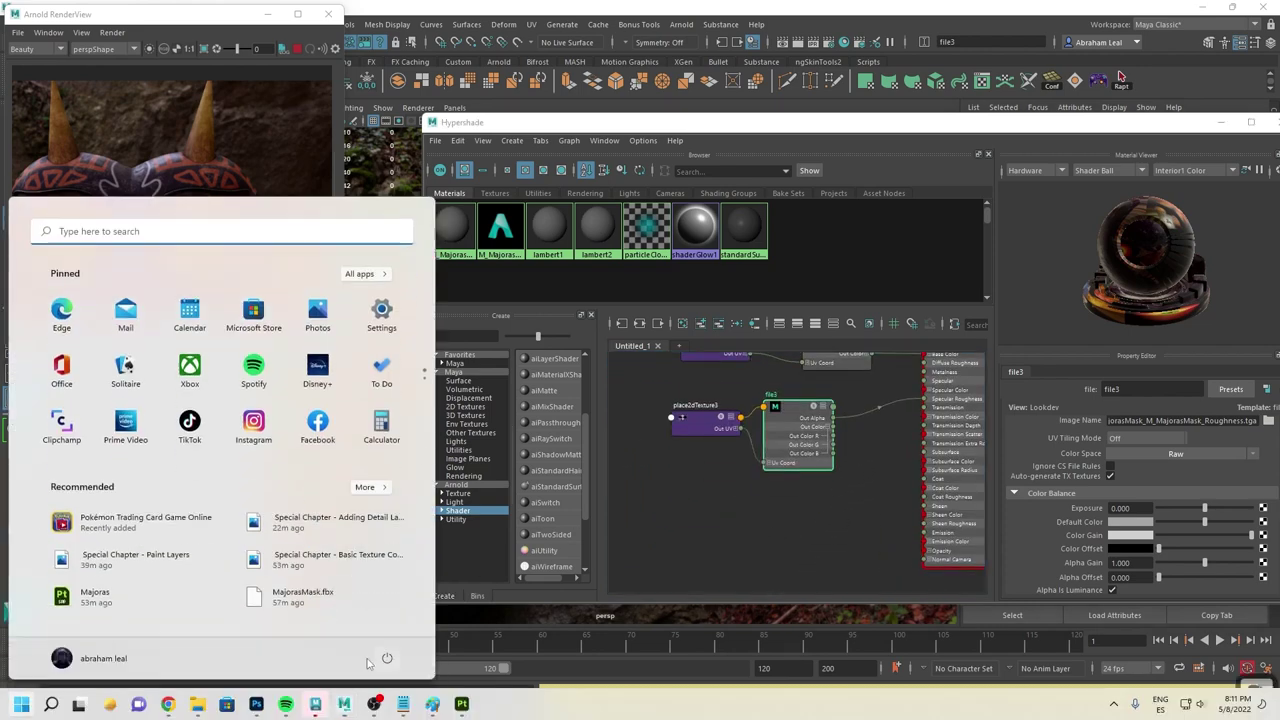
pyautogui.moveTo(197, 704)
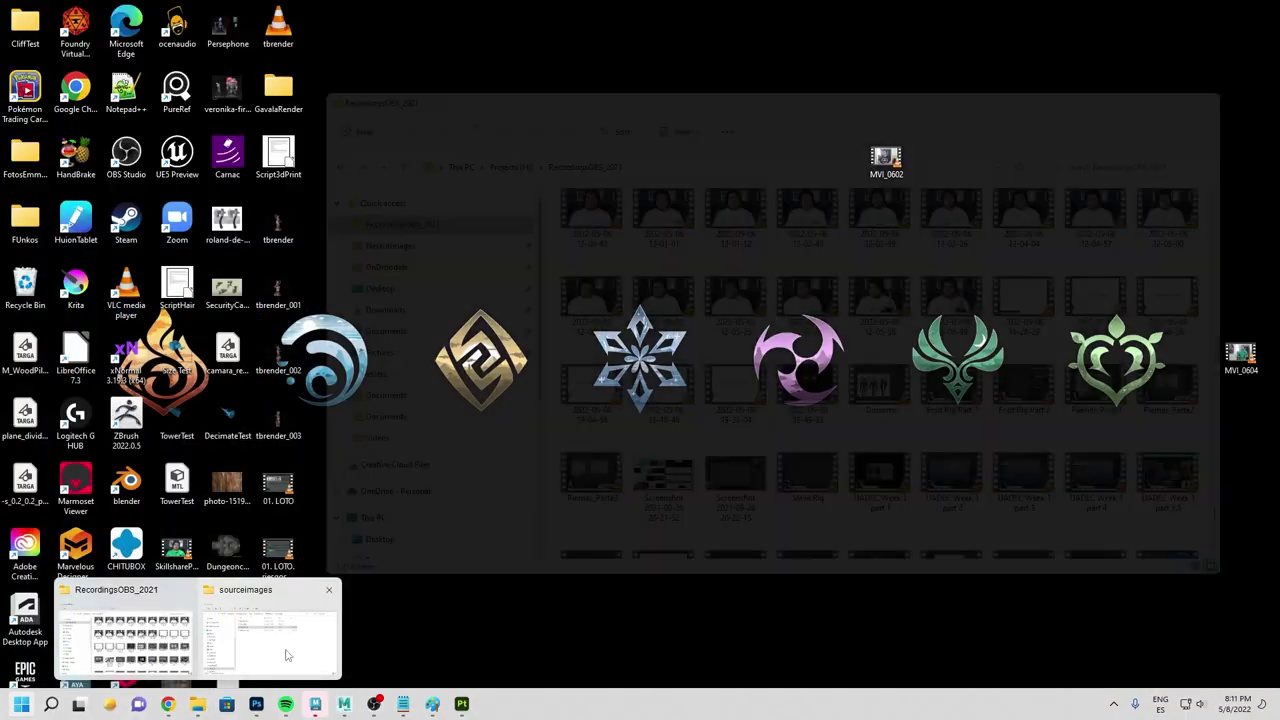
pyautogui.click(286, 655)
pyautogui.moveTo(1279, 200); pyautogui.dragTo(630, 157)
pyautogui.doubleClick(692, 283)
pyautogui.moveTo(765, 152); pyautogui.dragTo(540, 154)
# - Delete the MajorasMask_M_MajorasMask_Metalness texture from the folder and move the folder window out of the way
pyautogui.click(607, 324)
pyautogui.click(670, 300)
pyautogui.click(745, 315)
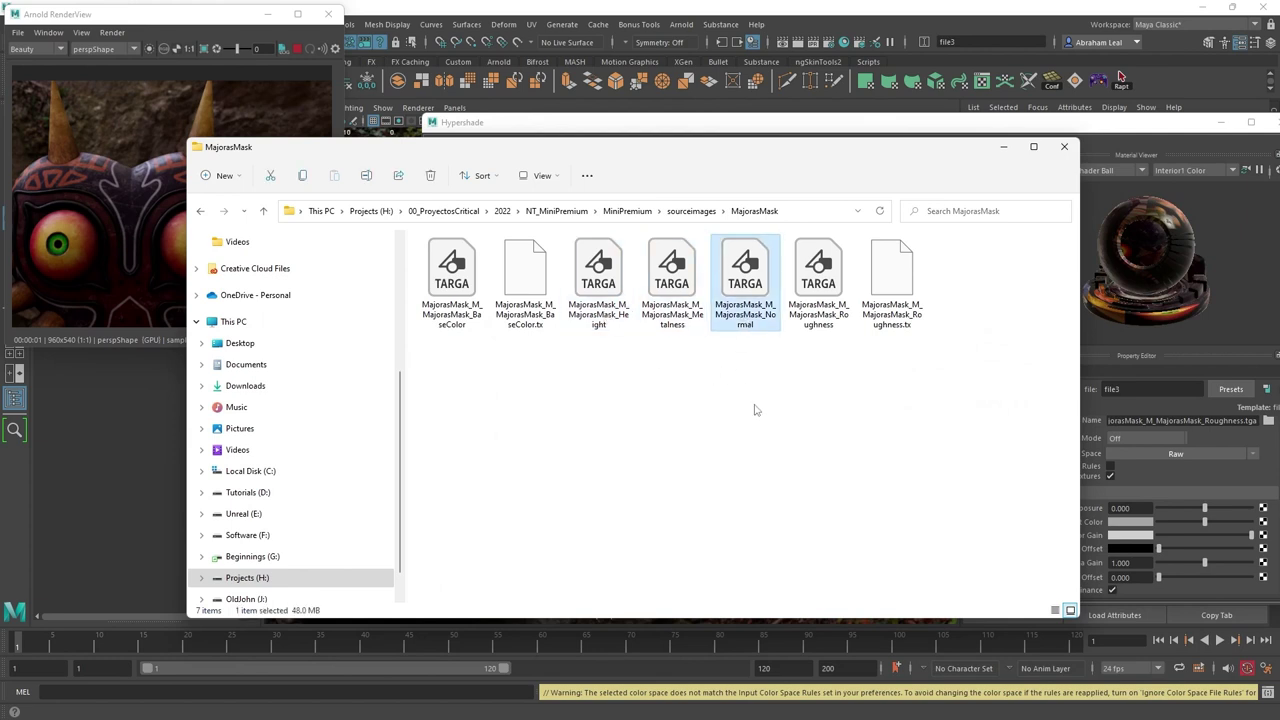
pyautogui.click(663, 443)
pyautogui.click(667, 288)
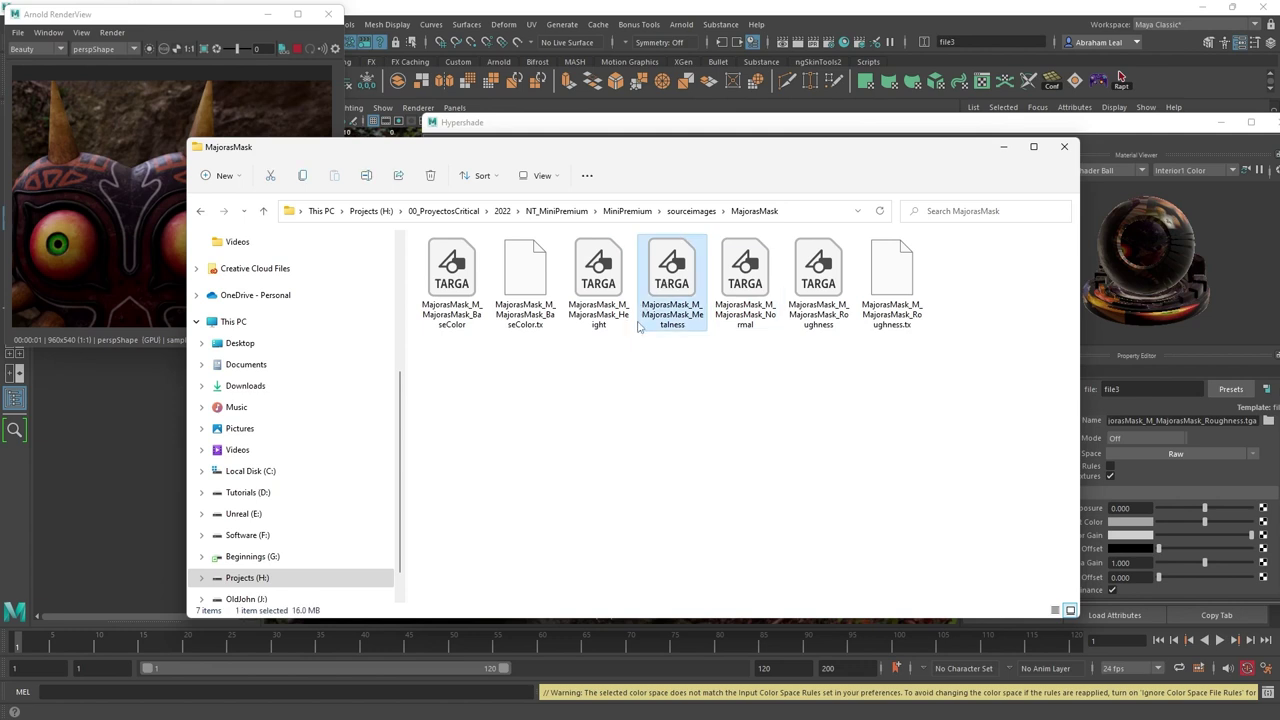
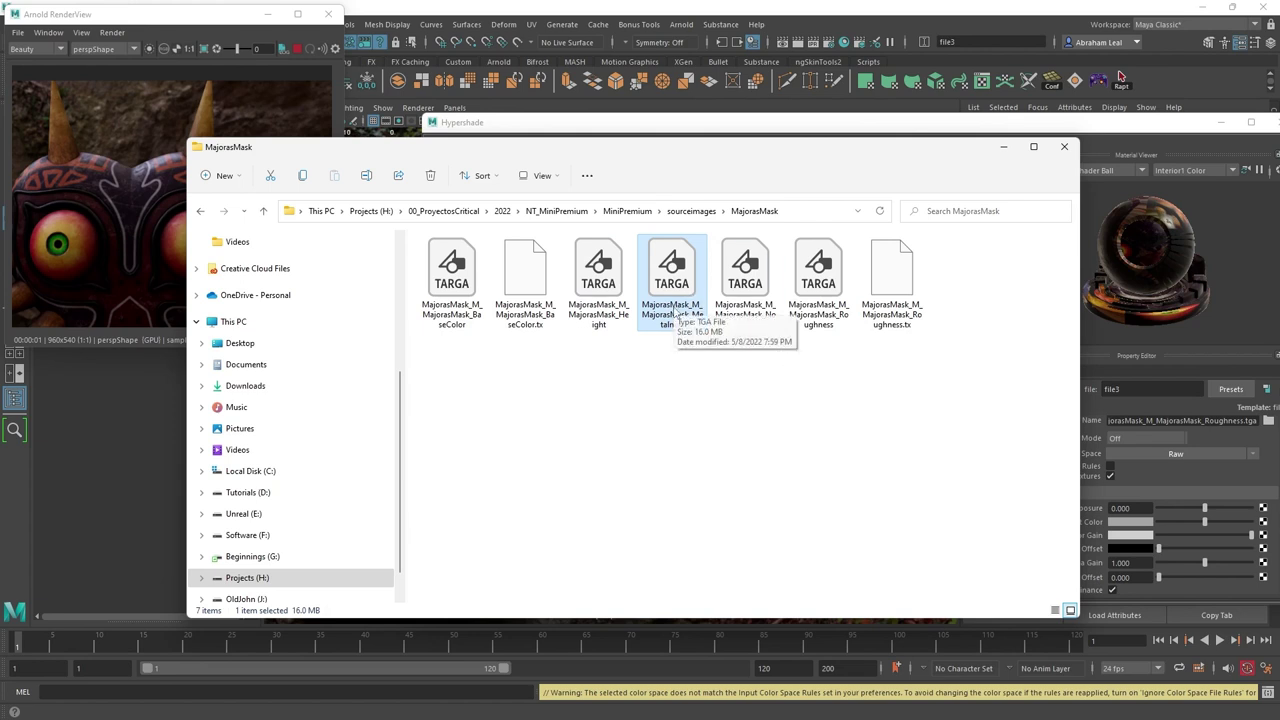
pyautogui.press('Delete')
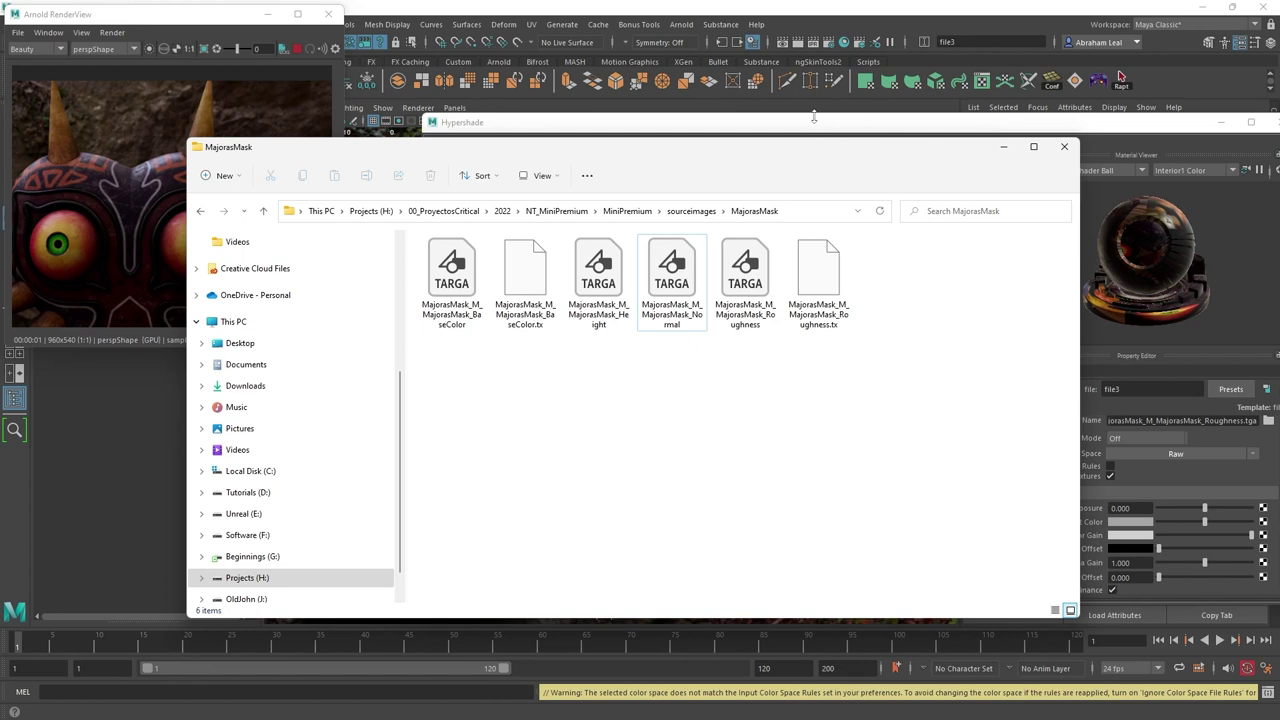
pyautogui.click(690, 287)
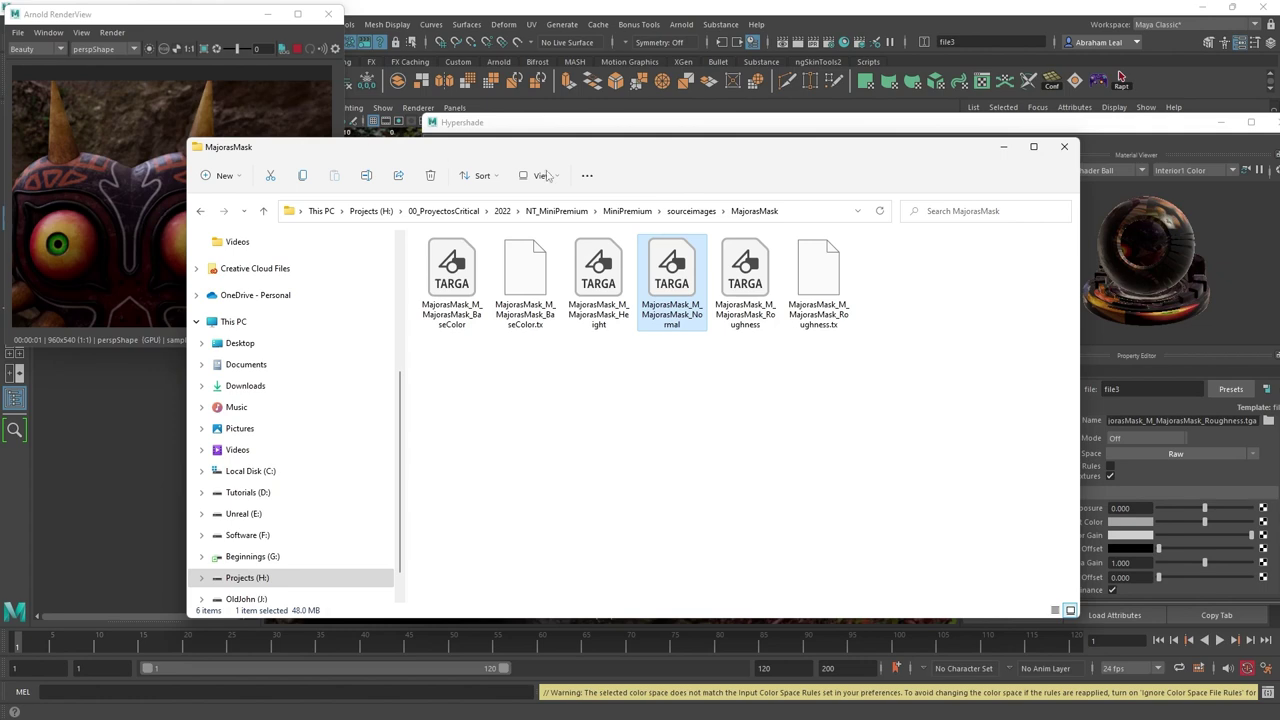
pyautogui.moveTo(609, 151); pyautogui.dragTo(1279, 206)
# - Create an aiNormalMap node in the Hypershade graph and place it below the roughness file node
pyautogui.click(824, 531)
pyautogui.keyDown('alt'); pyautogui.moveTo(834, 532); pyautogui.dragTo(795, 516, button='middle'); pyautogui.keyUp('alt')
pyautogui.scroll(-3, 795, 516)
pyautogui.scroll(2, 796, 521)
pyautogui.press('Tab')
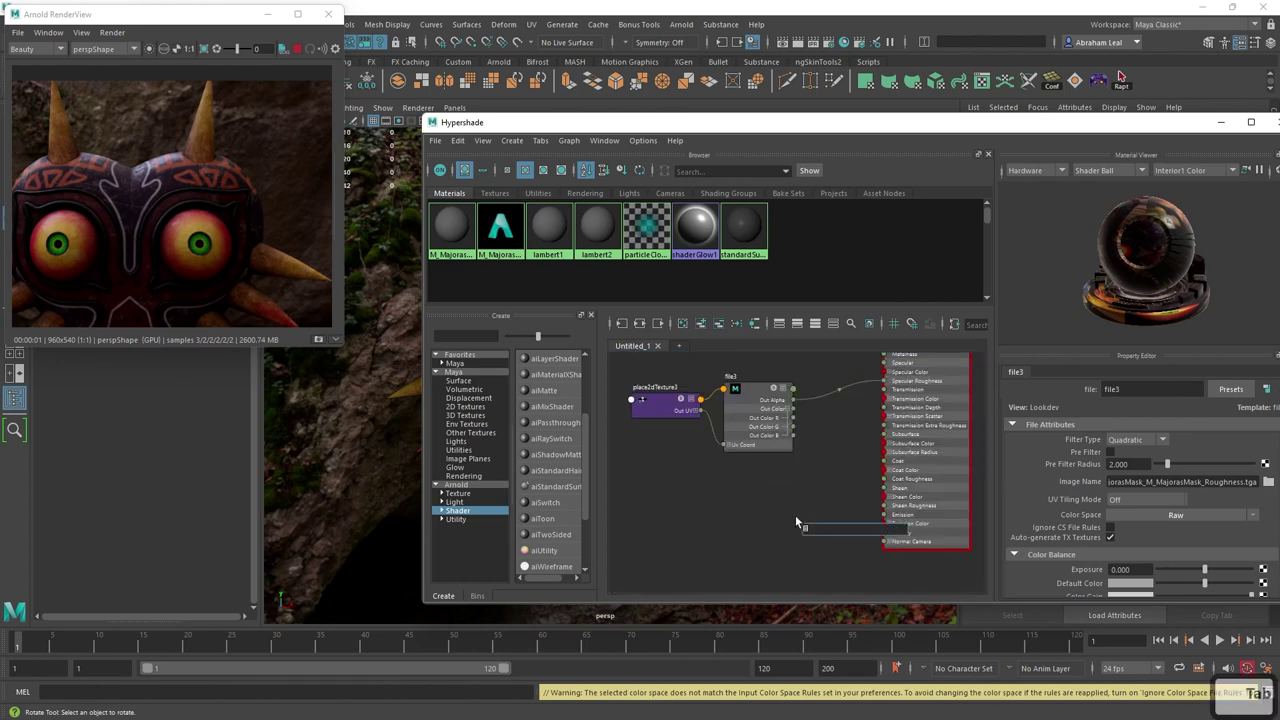
pyautogui.write('ainormal')
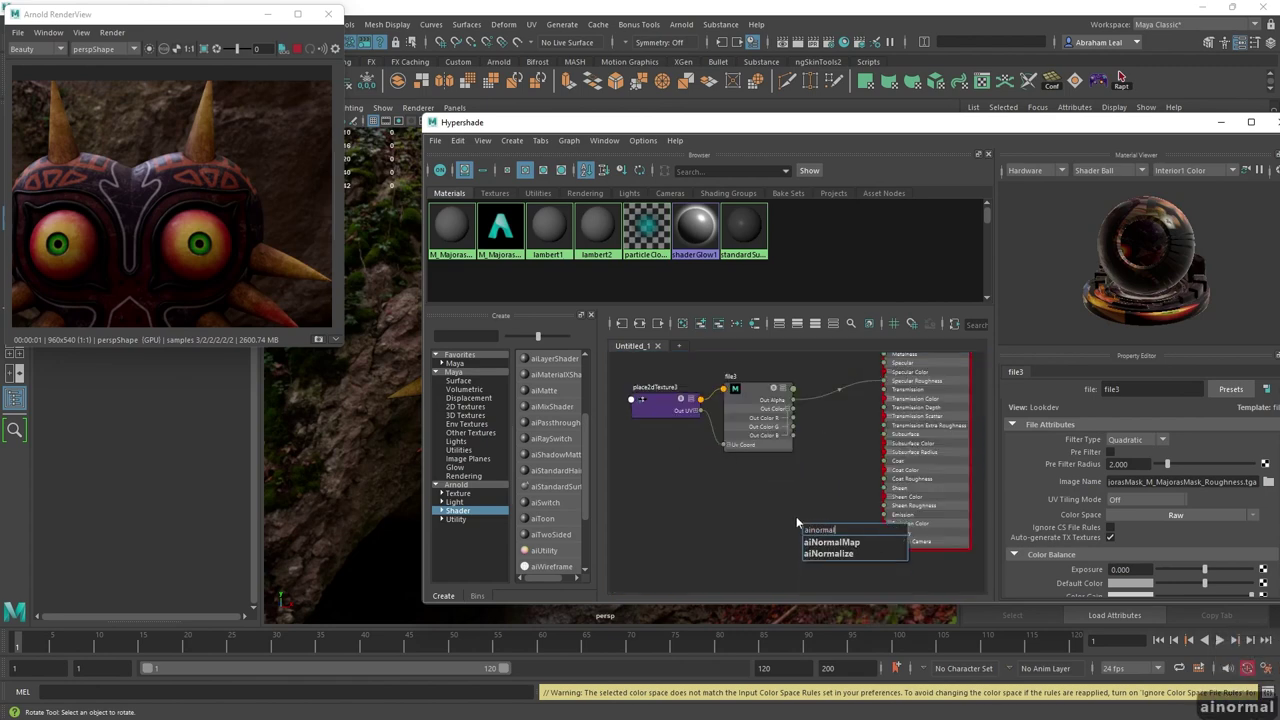
pyautogui.press('Return')
pyautogui.moveTo(815, 538); pyautogui.dragTo(748, 524)
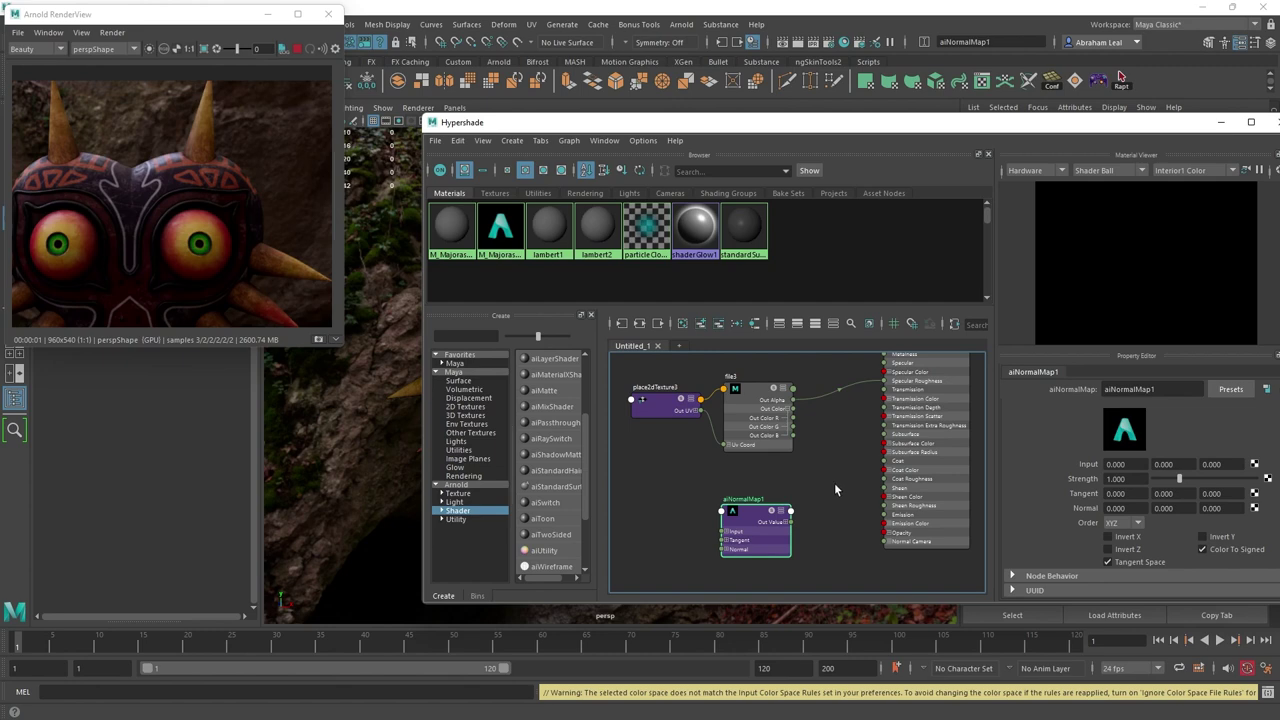
# - Create another File texture node beside the aiNormalMap node for the normal map
pyautogui.keyDown('alt'); pyautogui.moveTo(815, 494); pyautogui.dragTo(835, 462, button='middle'); pyautogui.keyUp('alt')
pyautogui.scroll(2, 835, 462)
pyautogui.keyDown('alt'); pyautogui.moveTo(706, 492); pyautogui.dragTo(779, 463, button='middle'); pyautogui.keyUp('alt')
pyautogui.scroll(-2, 779, 481)
pyautogui.click(716, 474)
pyautogui.press('Tab')
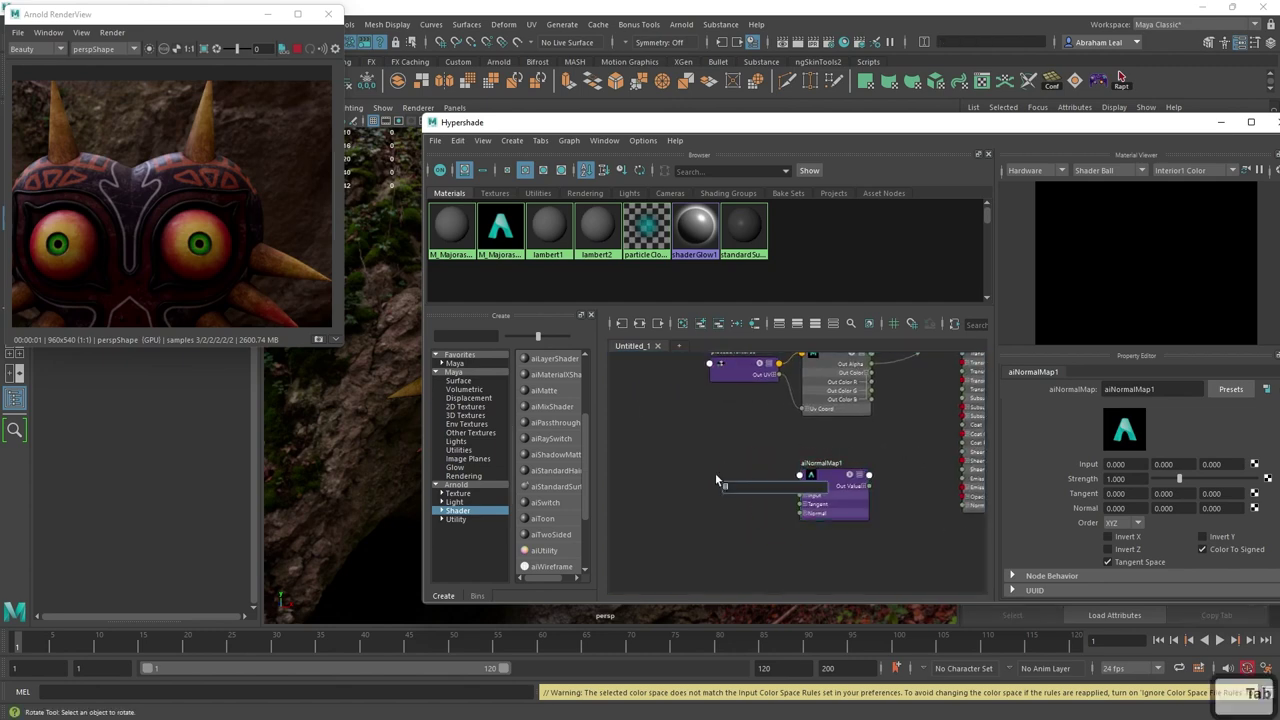
pyautogui.write('fil')
pyautogui.press('Down')
pyautogui.press('Down')
pyautogui.press('Down')
pyautogui.press('Return')
# - Arrange the new file node before the aiNormalMap node and connect its Out Color to the normal map's Input
pyautogui.moveTo(832, 478); pyautogui.dragTo(884, 477)
pyautogui.moveTo(850, 456); pyautogui.dragTo(686, 519)
pyautogui.moveTo(826, 494); pyautogui.dragTo(852, 497)
pyautogui.click(791, 494)
# - Load MajorasMask_M_MajorasMask_Normal.tga as the new file texture's image
pyautogui.click(752, 487)
pyautogui.click(1268, 481)
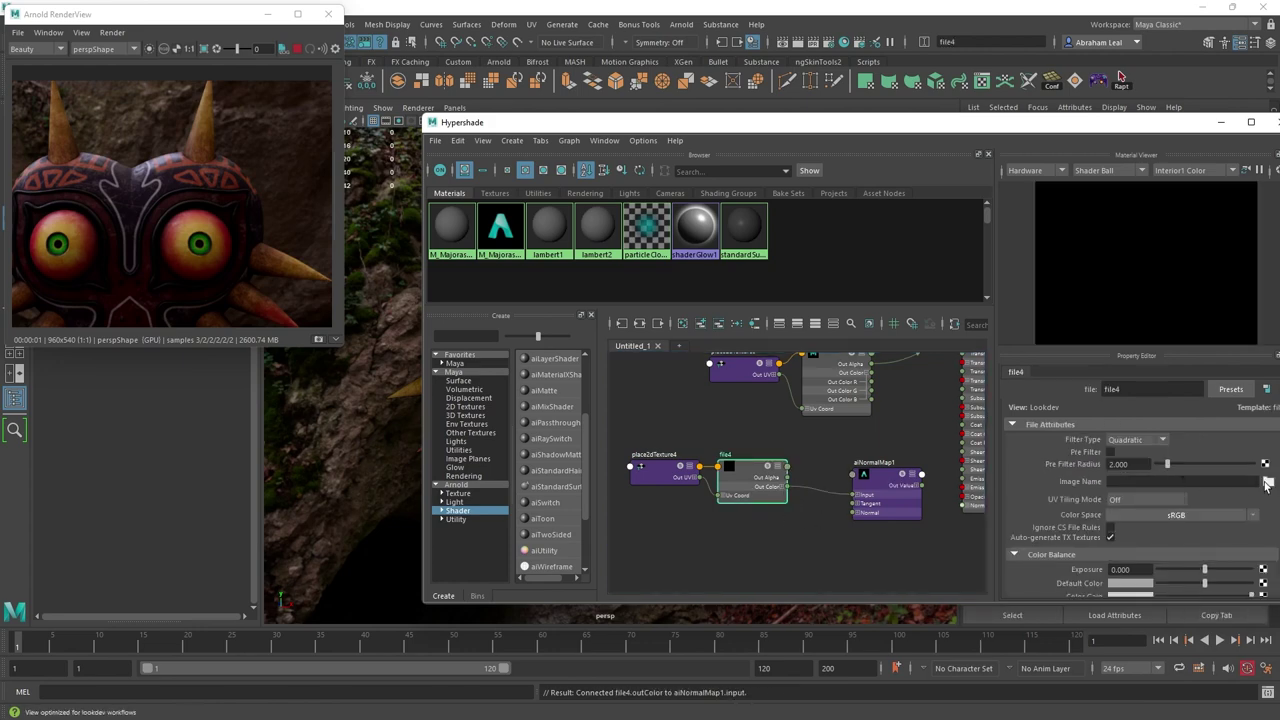
pyautogui.doubleClick(219, 121)
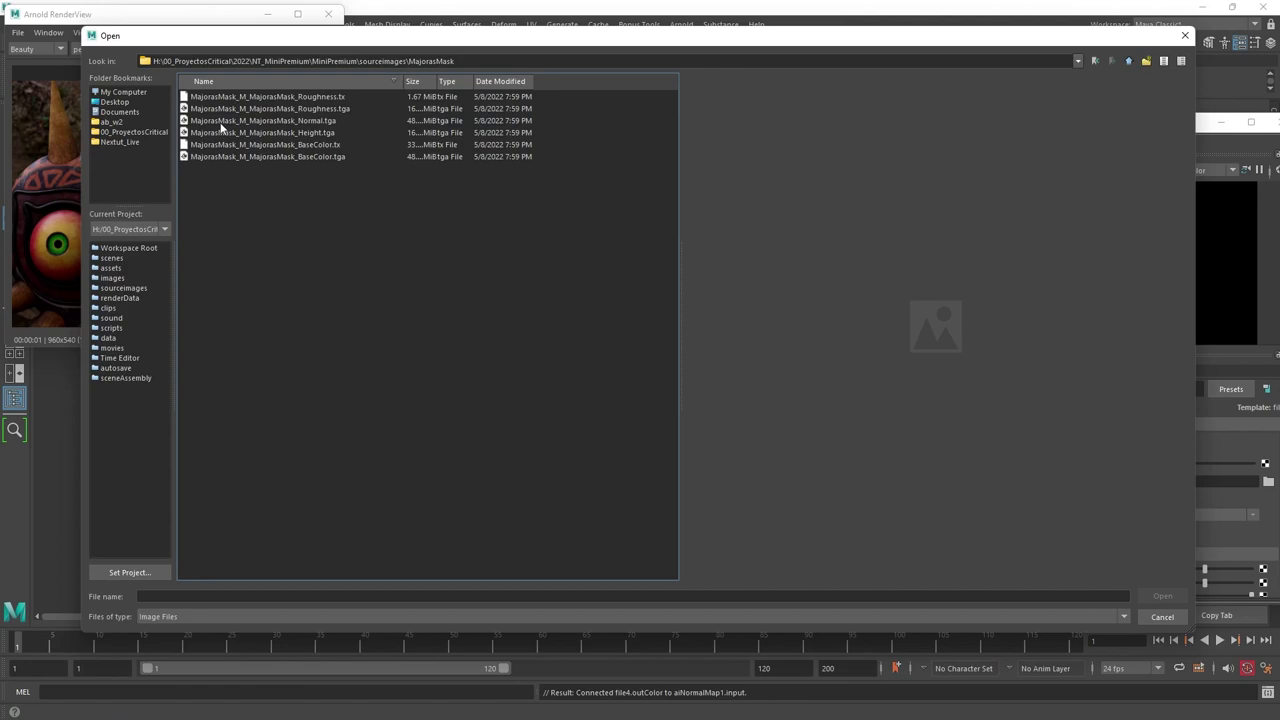
pyautogui.click(285, 121)
pyautogui.click(1150, 596)
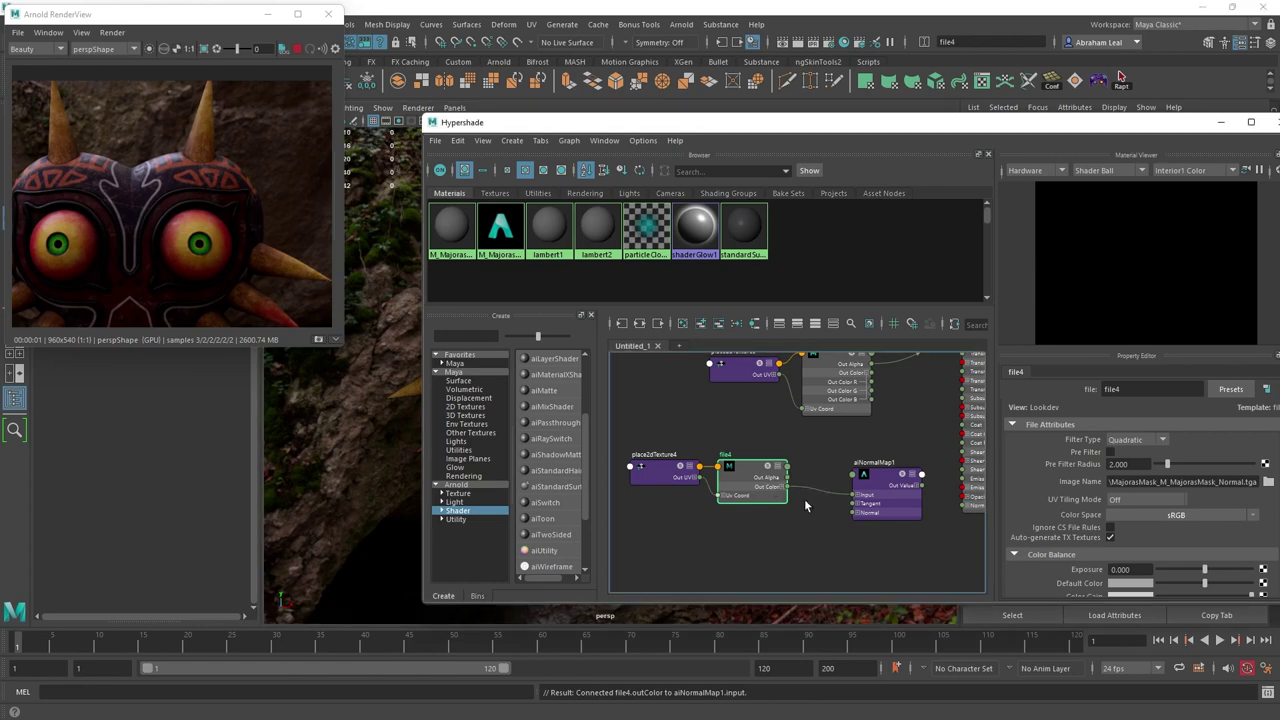
# - Connect the aiNormalMap node's Out Value to the Normal Camera input of M_MajorasMaskArnold
pyautogui.scroll(3, 776, 475)
pyautogui.scroll(-2, 840, 421)
pyautogui.keyDown('alt'); pyautogui.moveTo(831, 497); pyautogui.dragTo(739, 497, button='middle'); pyautogui.keyUp('alt')
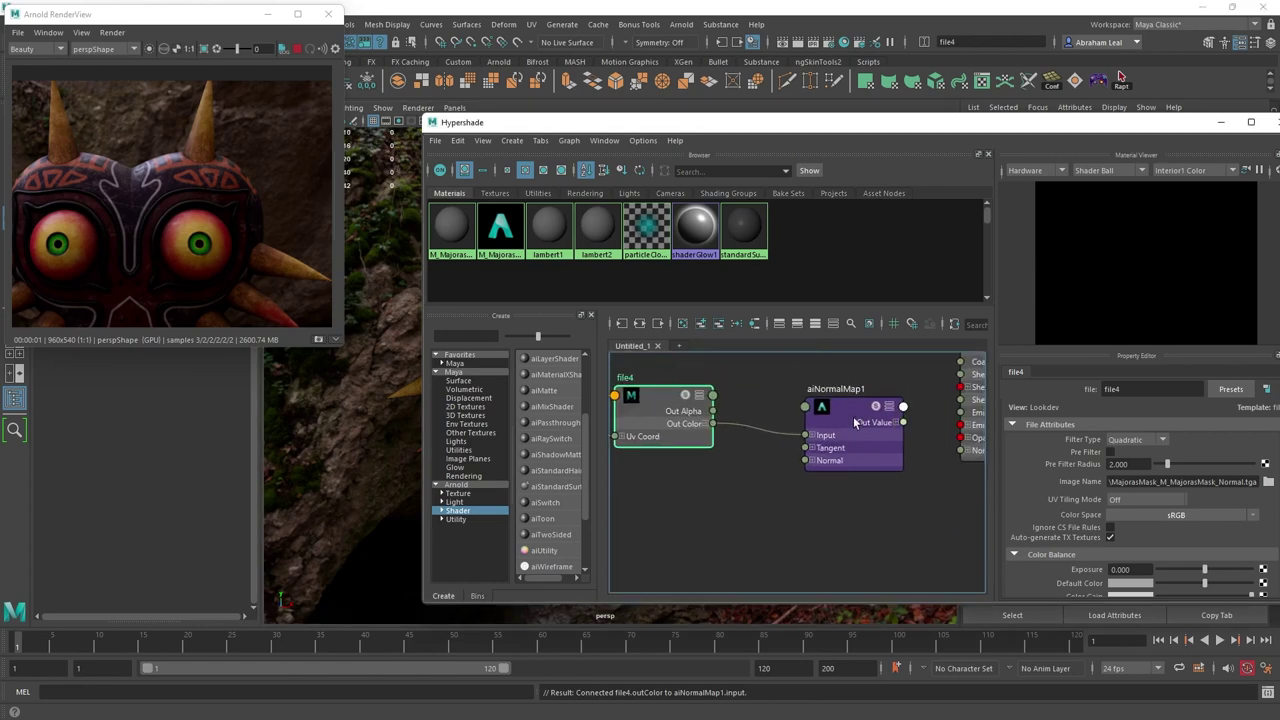
pyautogui.click(845, 418)
pyautogui.keyDown('alt'); pyautogui.moveTo(876, 501); pyautogui.dragTo(784, 520, button='middle'); pyautogui.keyUp('alt')
pyautogui.moveTo(811, 440); pyautogui.dragTo(858, 474)
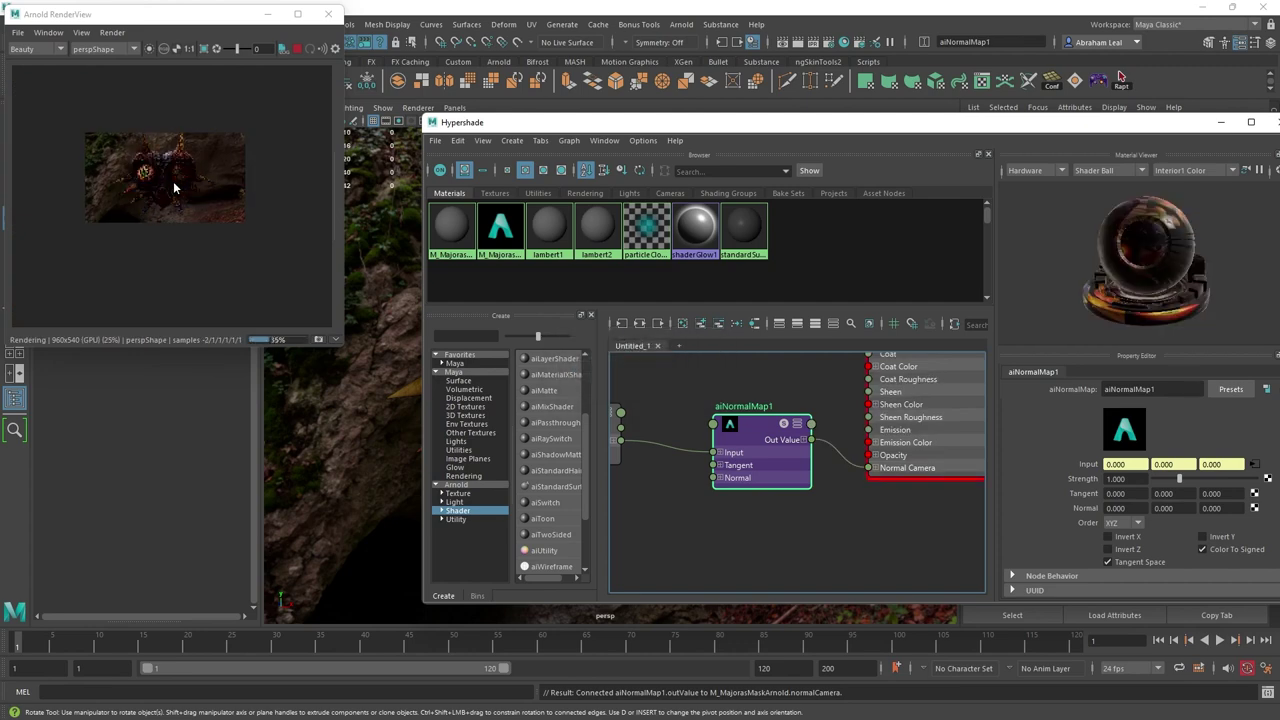
# - Examine the Arnold render close up around the mask's horns, painted lines and eyes to judge the normal map's effect
pyautogui.scroll(2, 158, 214)
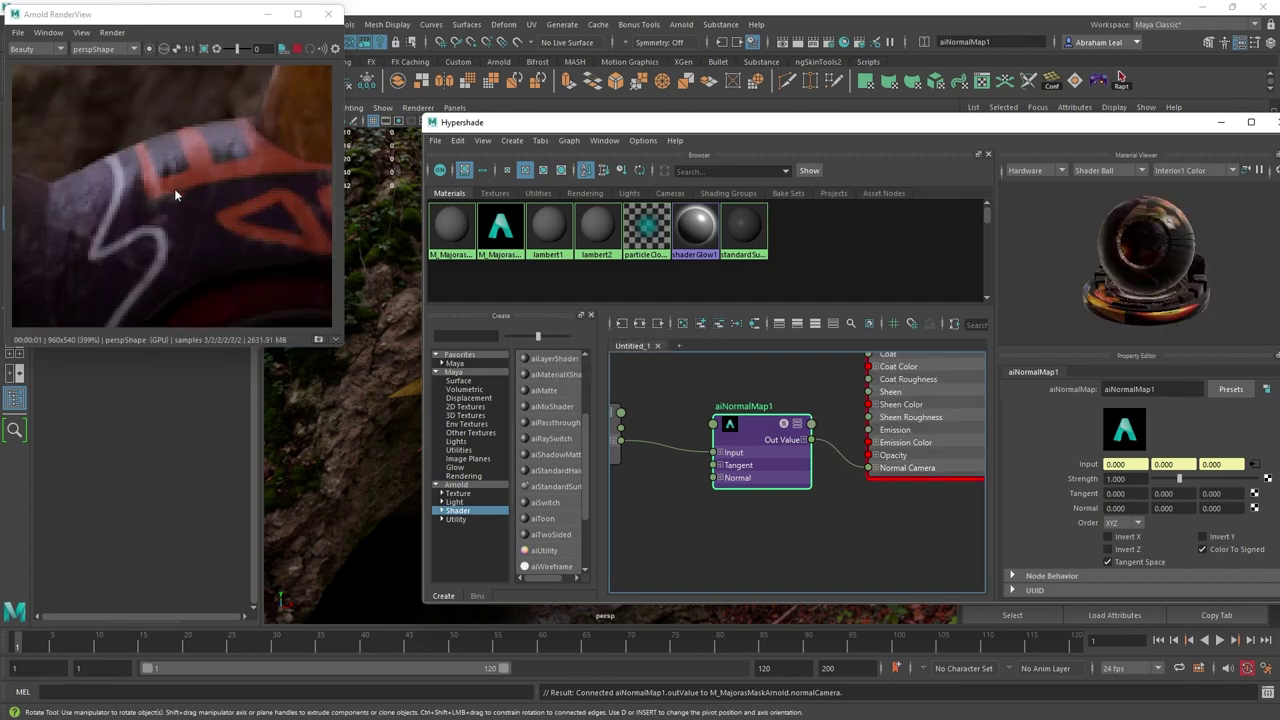
pyautogui.scroll(-5, 174, 188)
pyautogui.scroll(4, 217, 153)
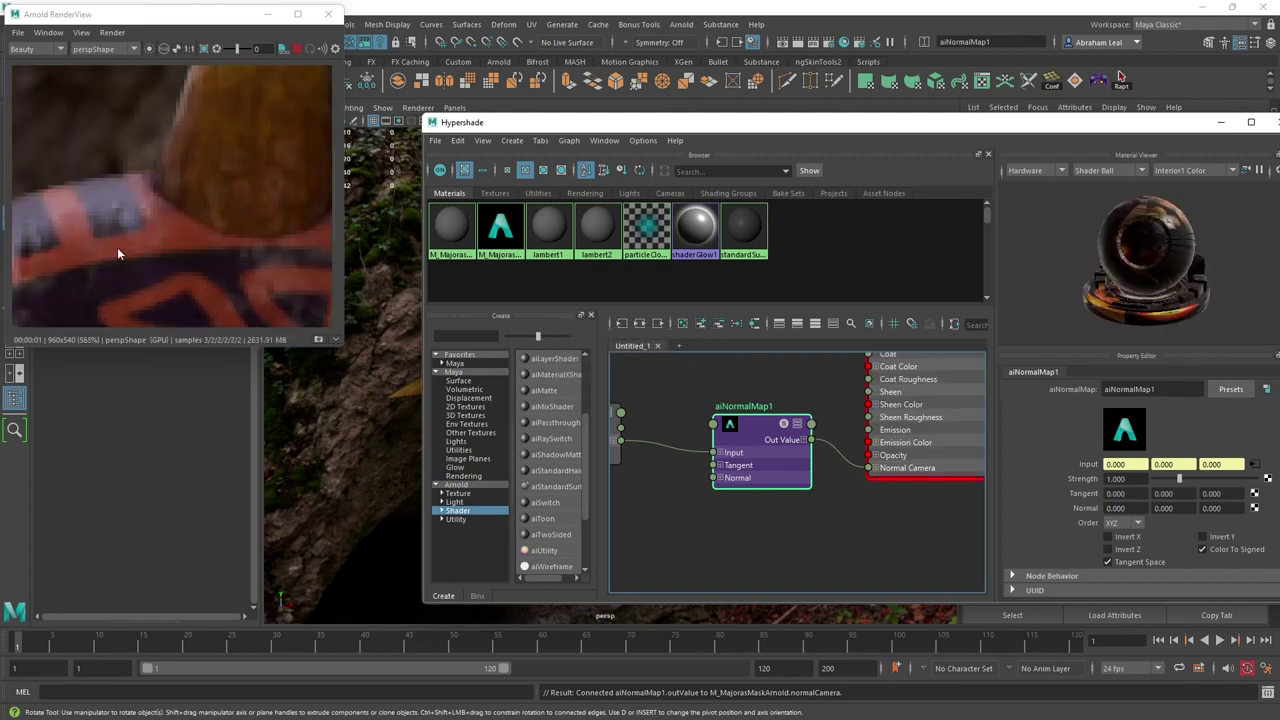
pyautogui.scroll(-2, 218, 188)
pyautogui.scroll(4, 160, 225)
pyautogui.scroll(-2, 210, 160)
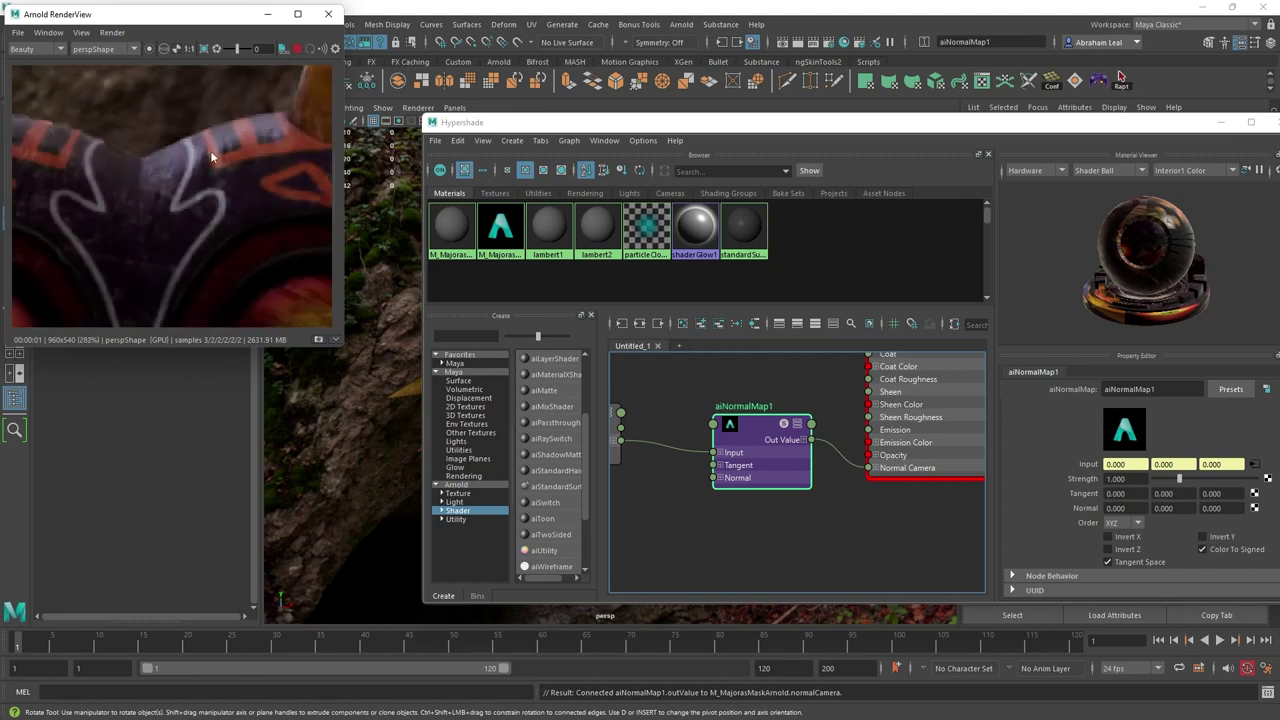
pyautogui.scroll(-3, 184, 210)
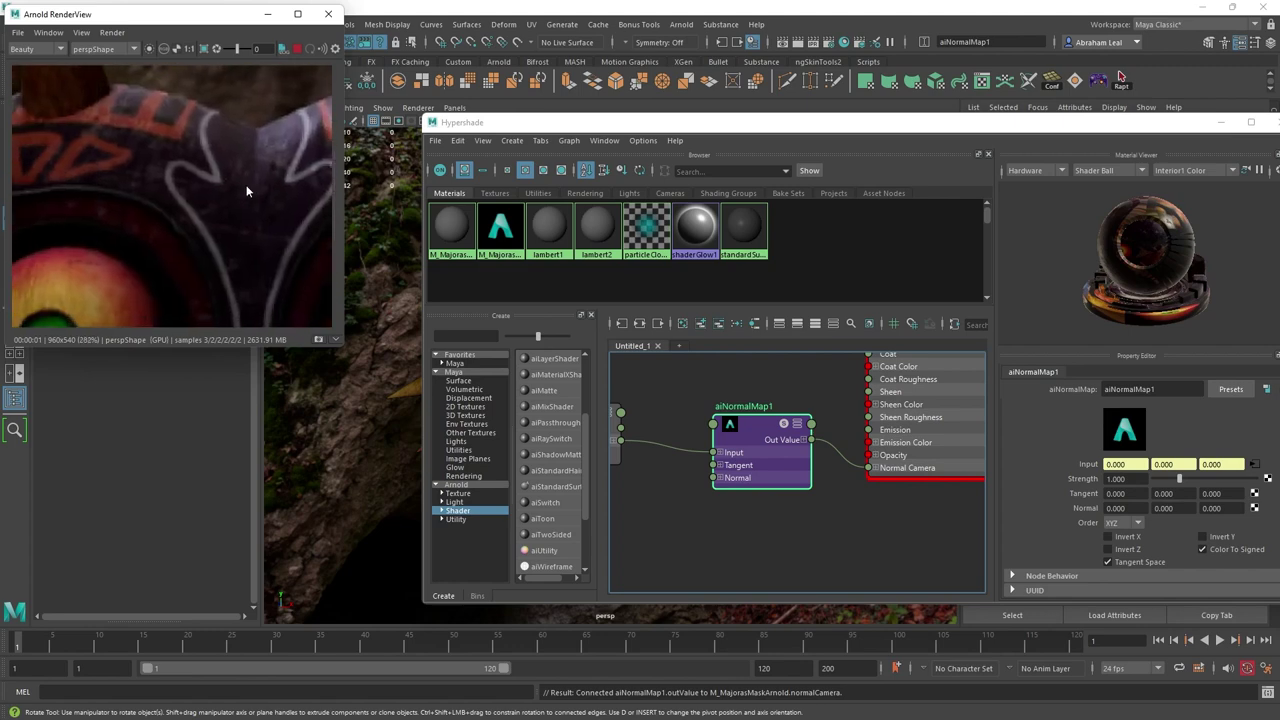
pyautogui.moveTo(205, 288); pyautogui.dragTo(191, 172, button='middle')
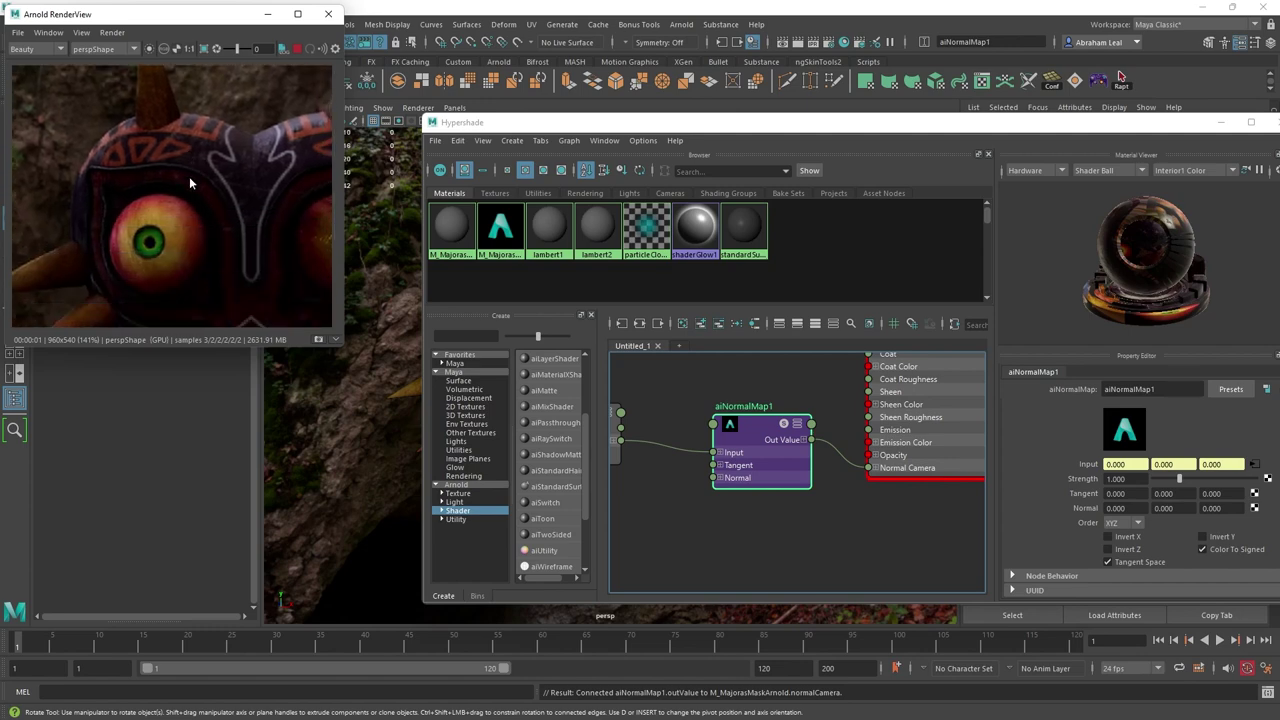
pyautogui.scroll(1, 206, 226)
pyautogui.moveTo(212, 234); pyautogui.dragTo(269, 121, button='middle')
pyautogui.moveTo(137, 197); pyautogui.dragTo(210, 172, button='middle')
pyautogui.scroll(-3, 225, 240)
pyautogui.moveTo(278, 239); pyautogui.dragTo(178, 240, button='middle')
pyautogui.scroll(3, 215, 236)
pyautogui.moveTo(258, 182); pyautogui.dragTo(169, 258, button='middle')
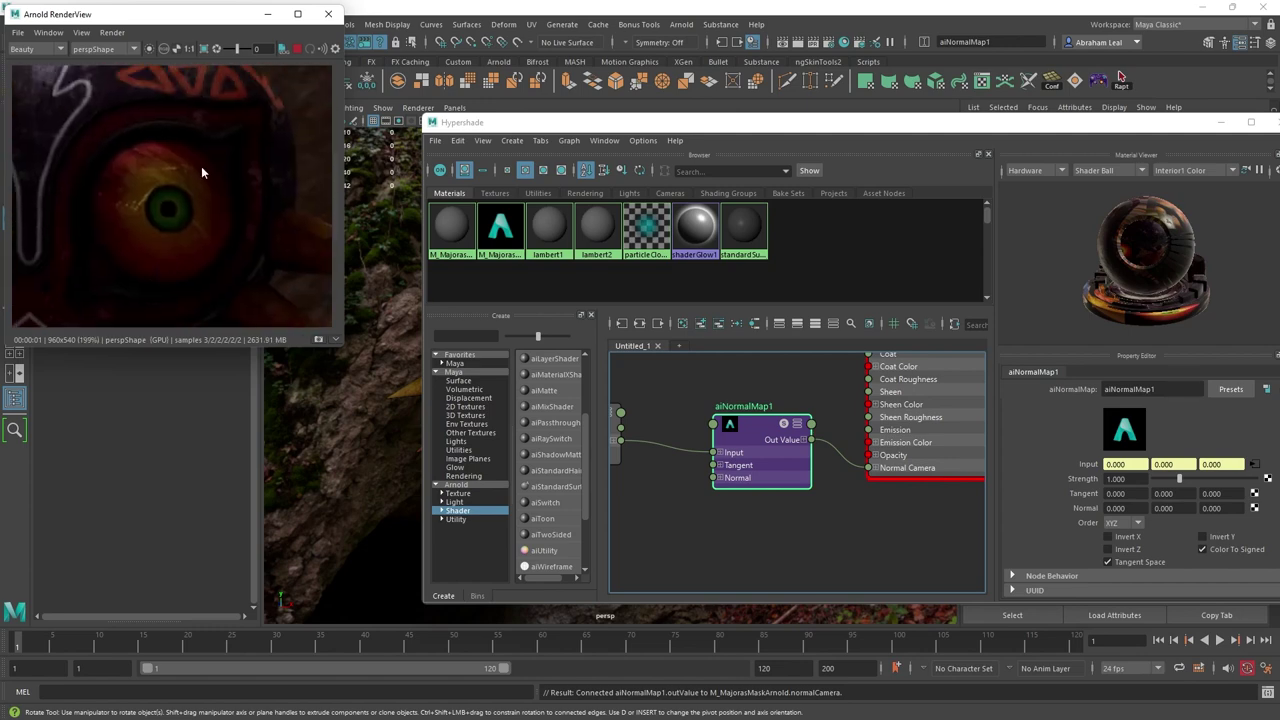
pyautogui.scroll(2, 162, 220)
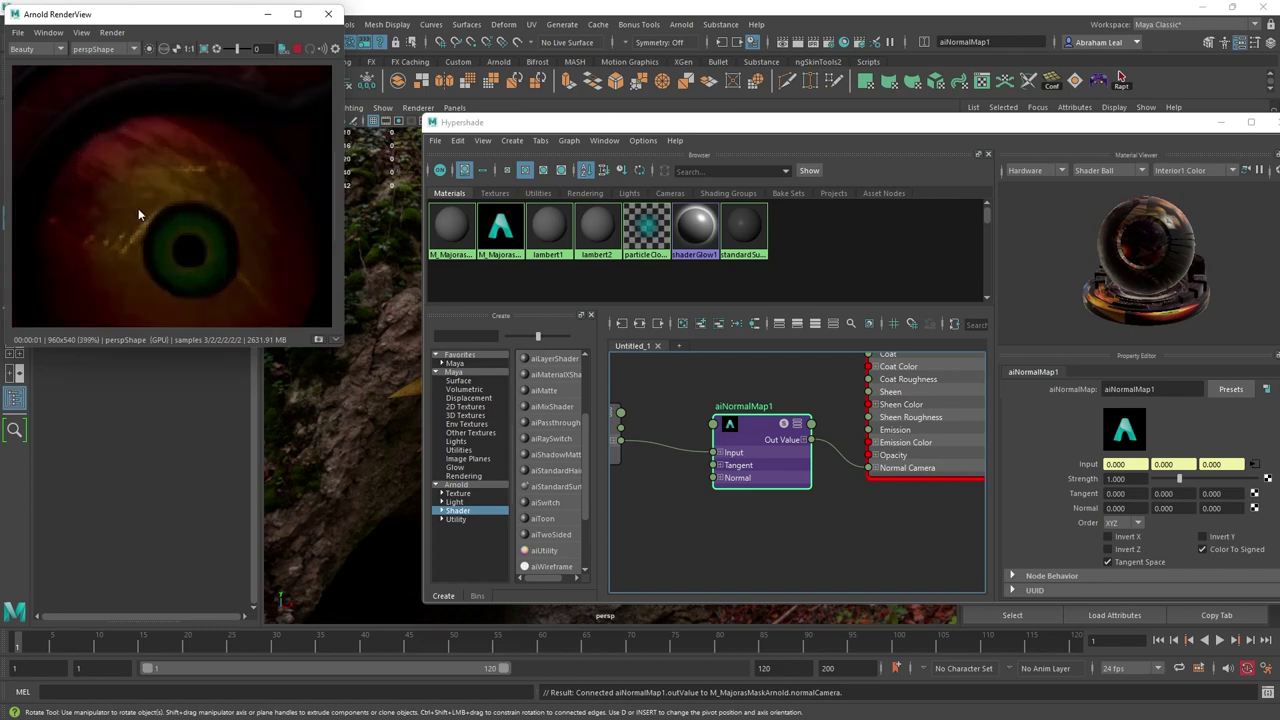
pyautogui.scroll(-5, 138, 208)
pyautogui.moveTo(138, 208); pyautogui.dragTo(152, 211, button='middle')
pyautogui.scroll(3, 170, 161)
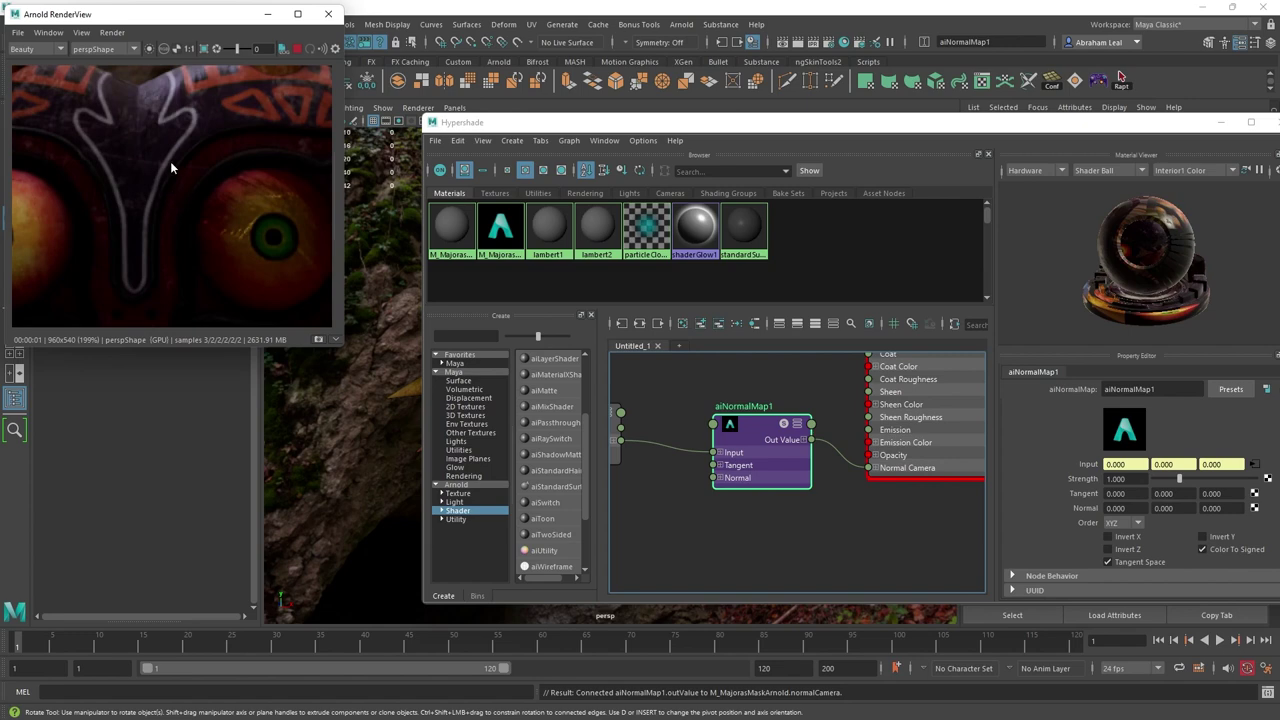
pyautogui.moveTo(170, 161); pyautogui.dragTo(175, 197, button='middle')
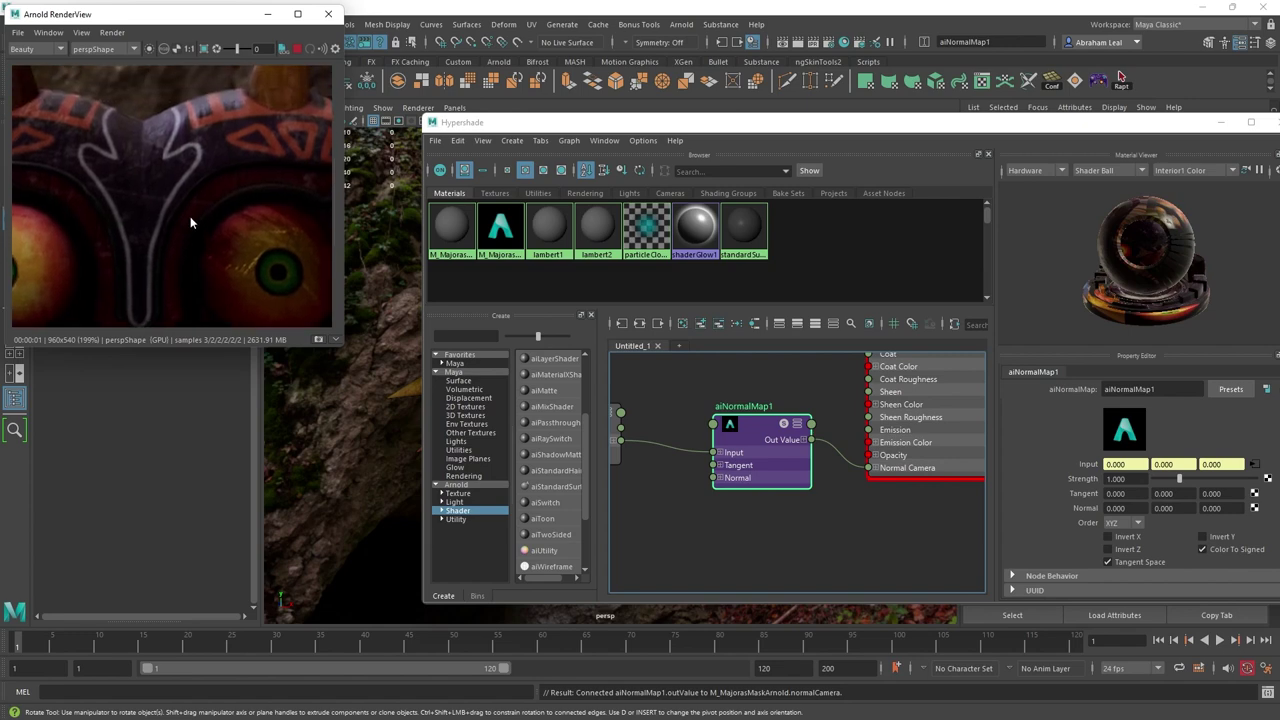
pyautogui.scroll(-4, 190, 216)
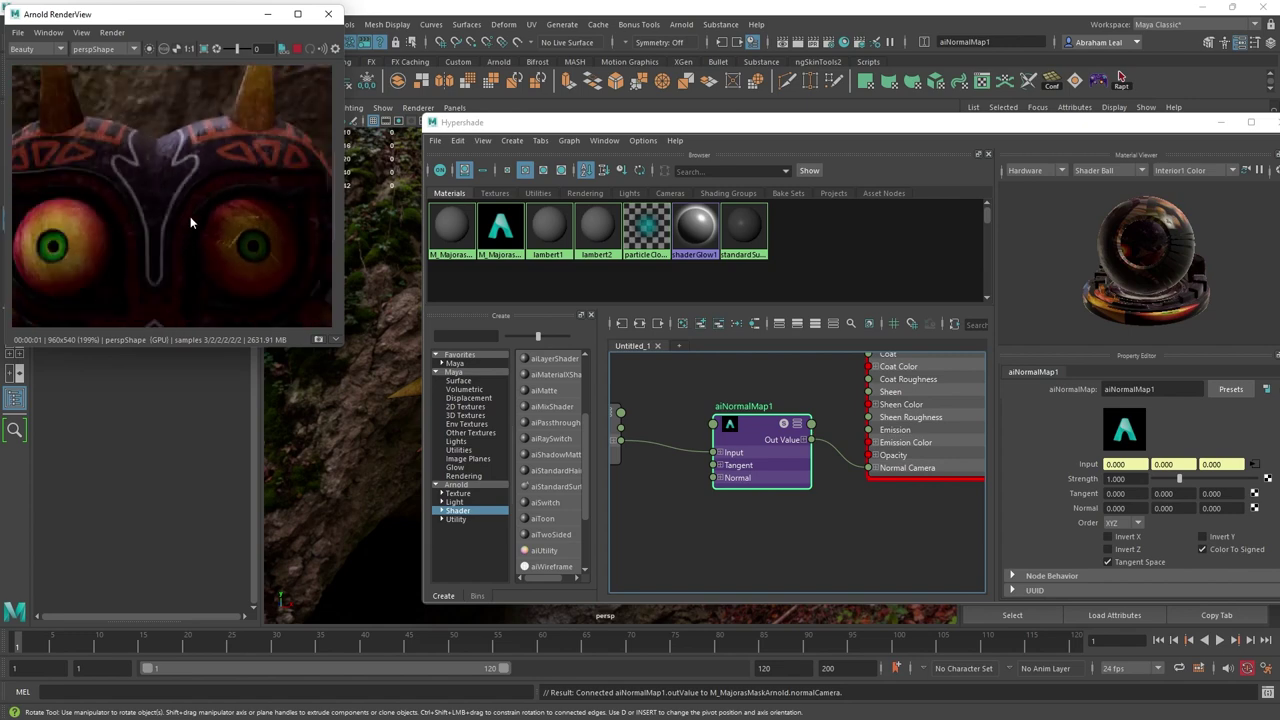
pyautogui.scroll(3, 190, 216)
# - Set the color space of the normal map's file texture to Raw
pyautogui.keyDown('alt'); pyautogui.moveTo(671, 383); pyautogui.dragTo(796, 393, button='middle'); pyautogui.keyUp('alt')
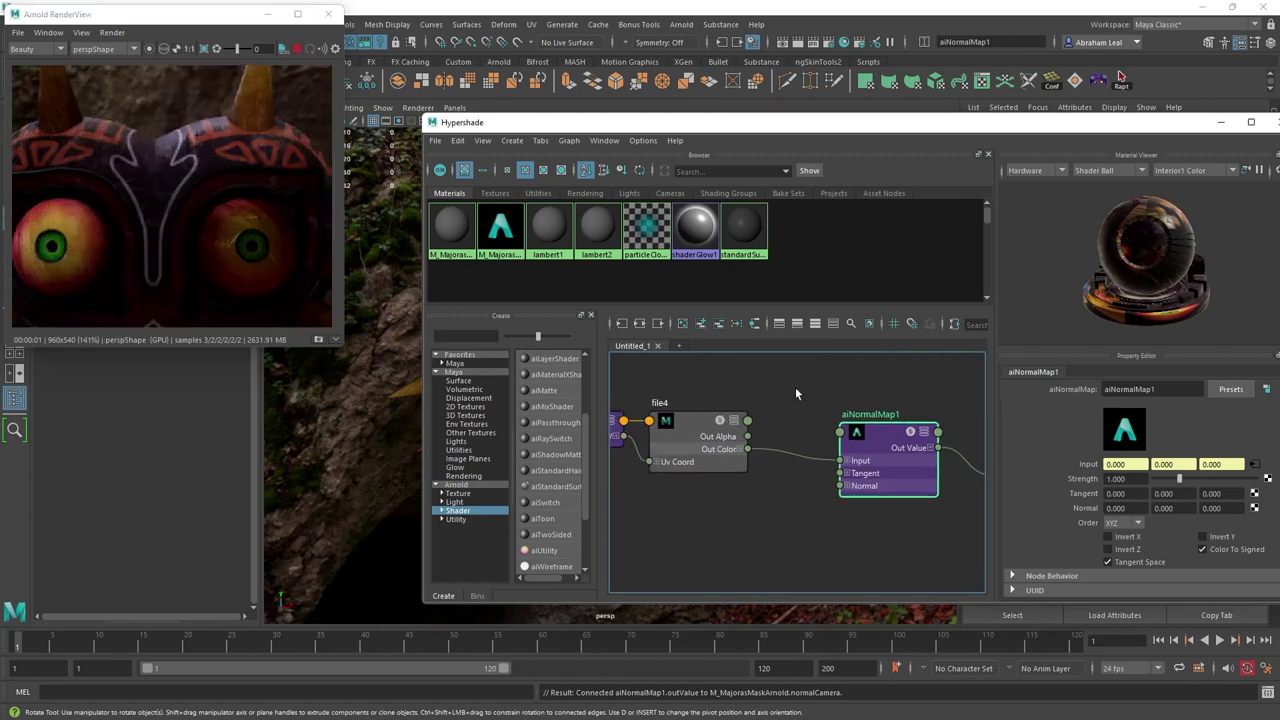
pyautogui.click(720, 440)
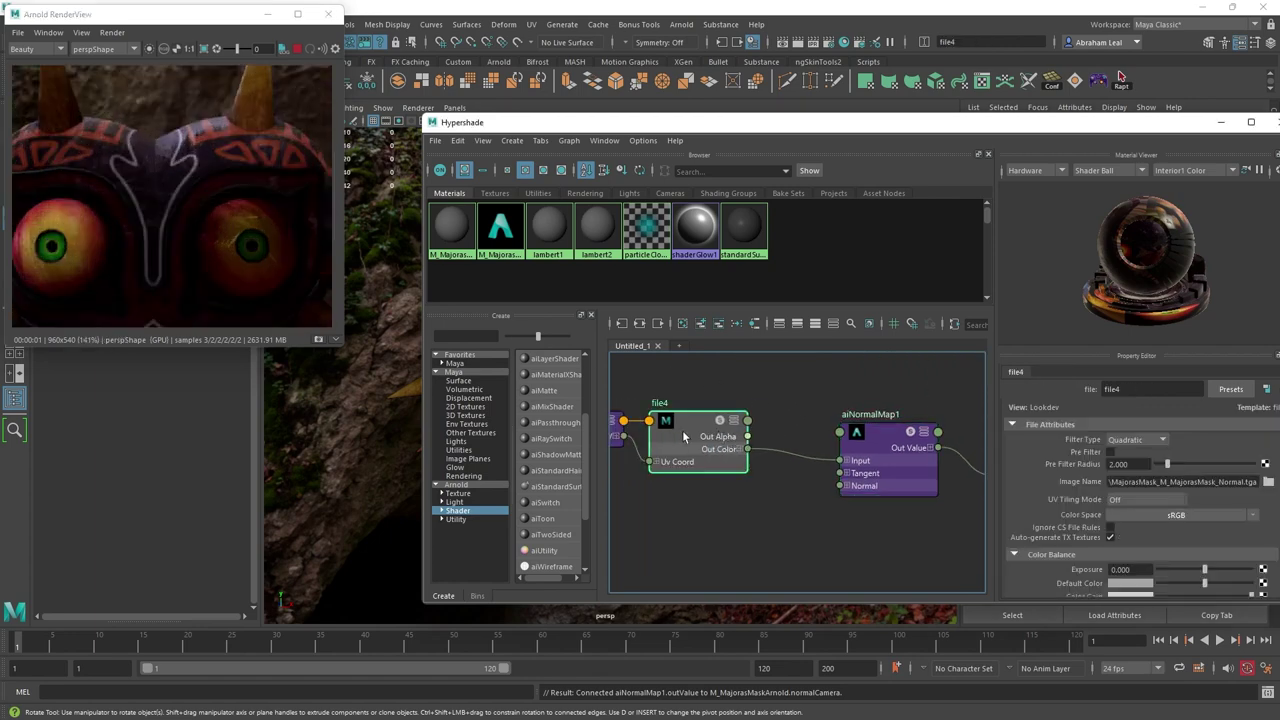
pyautogui.click(1222, 515)
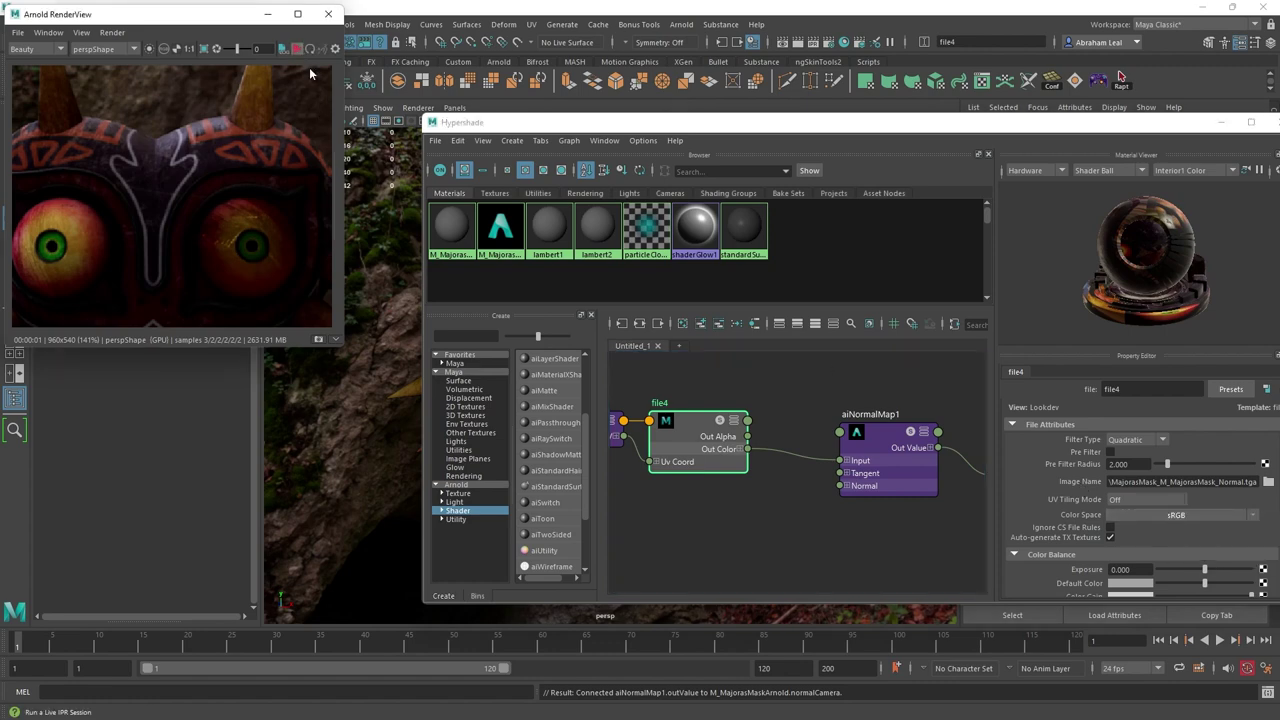
pyautogui.moveTo(1222, 546)
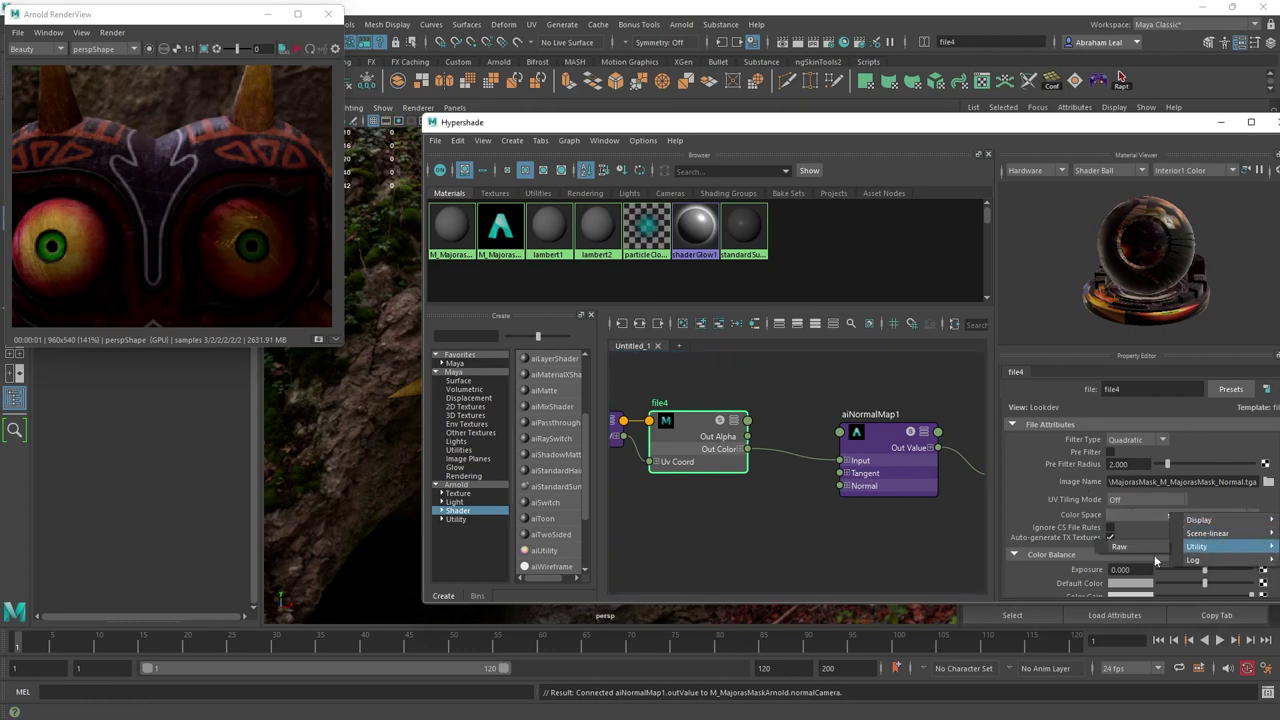
pyautogui.click(1145, 546)
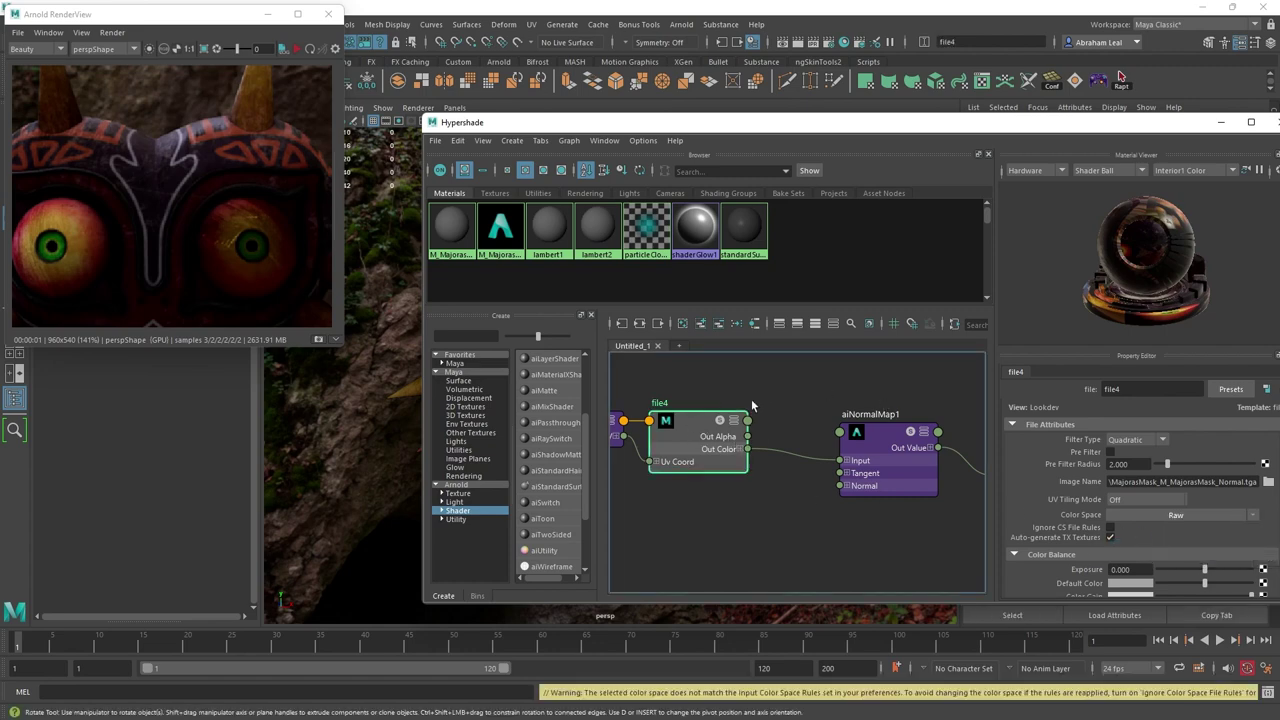
pyautogui.click(732, 500)
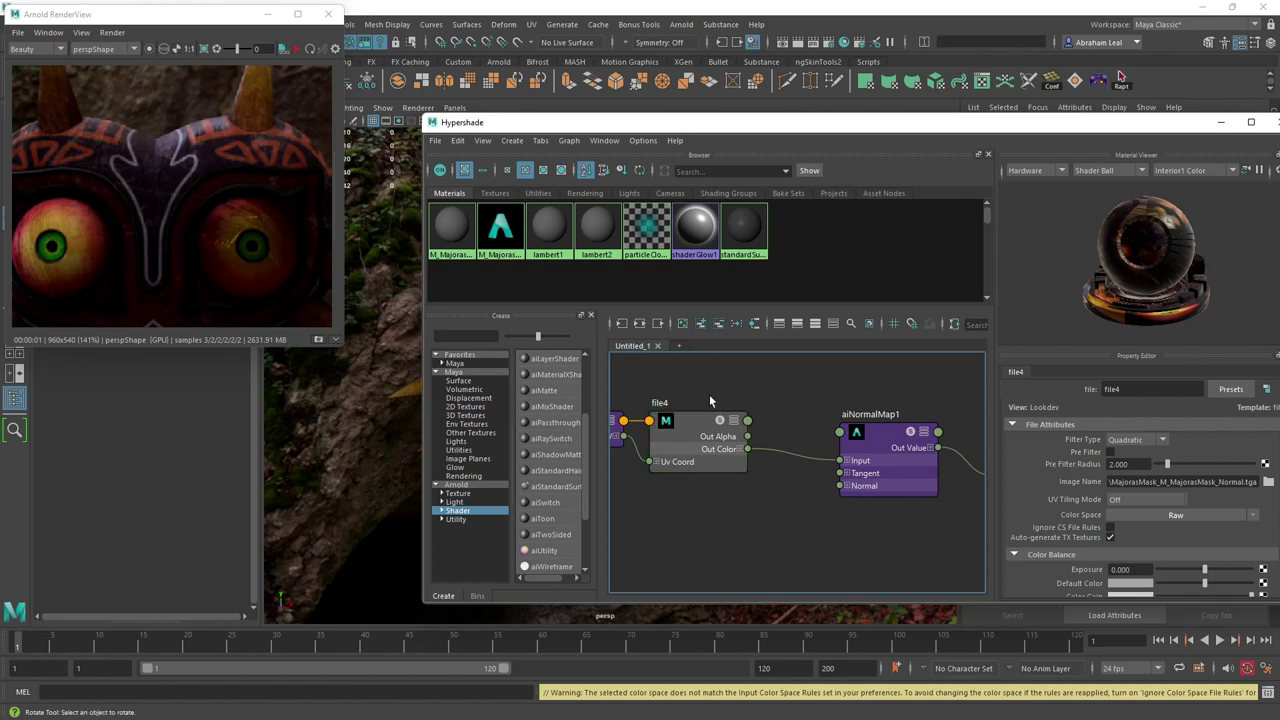
pyautogui.keyDown('alt'); pyautogui.moveTo(709, 394); pyautogui.dragTo(755, 402, button='middle'); pyautogui.keyUp('alt')
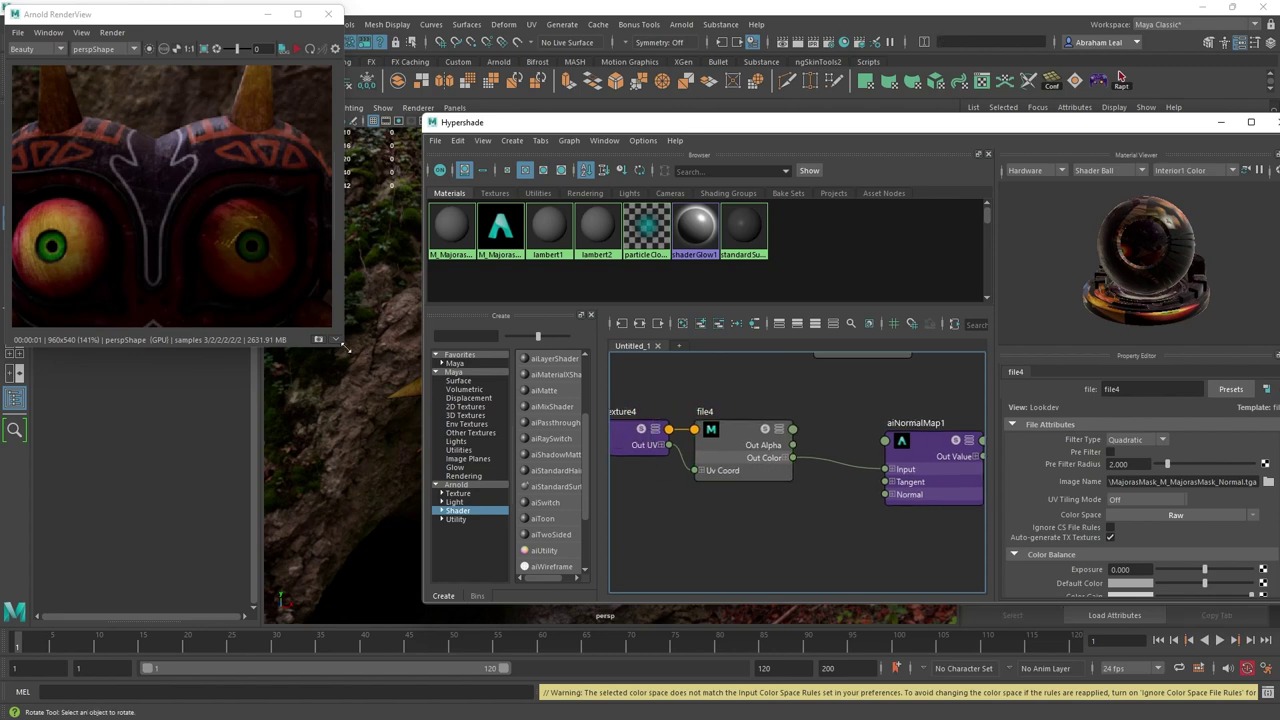
# - Enlarge the render view, store a snapshot of the current render and inspect the mask's eyes in the updated render
pyautogui.moveTo(342, 346); pyautogui.dragTo(594, 532)
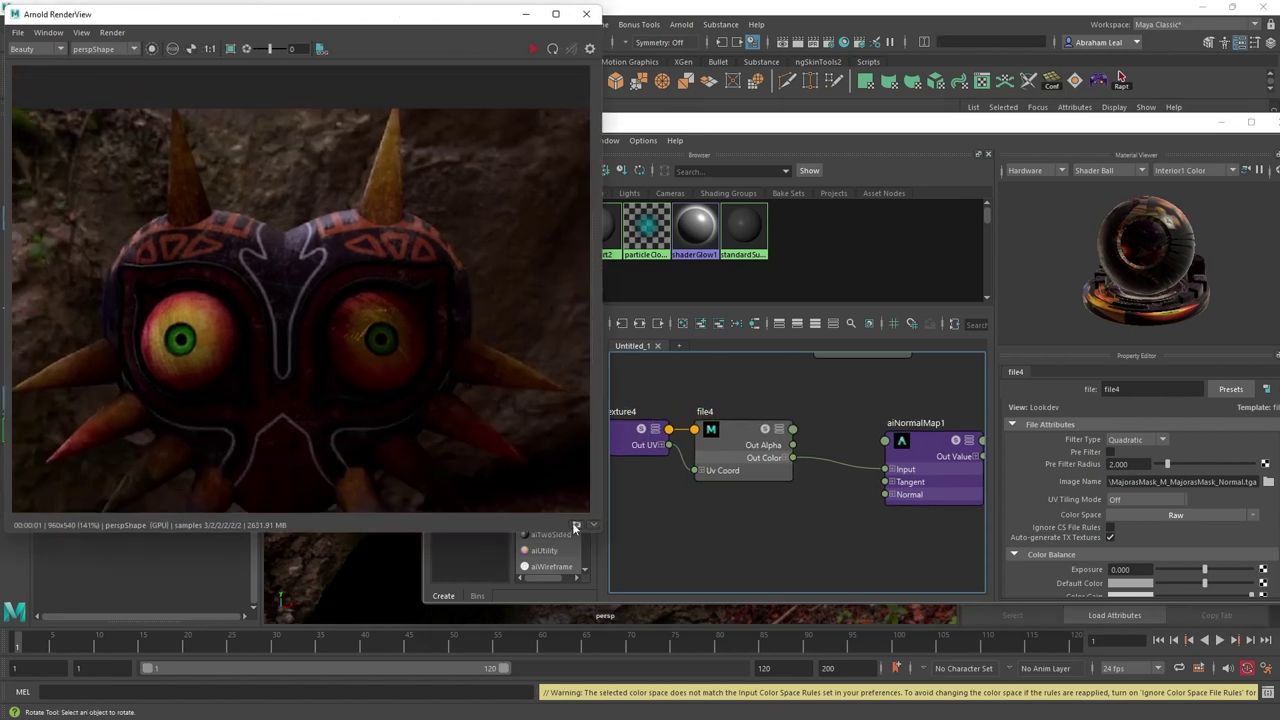
pyautogui.click(576, 525)
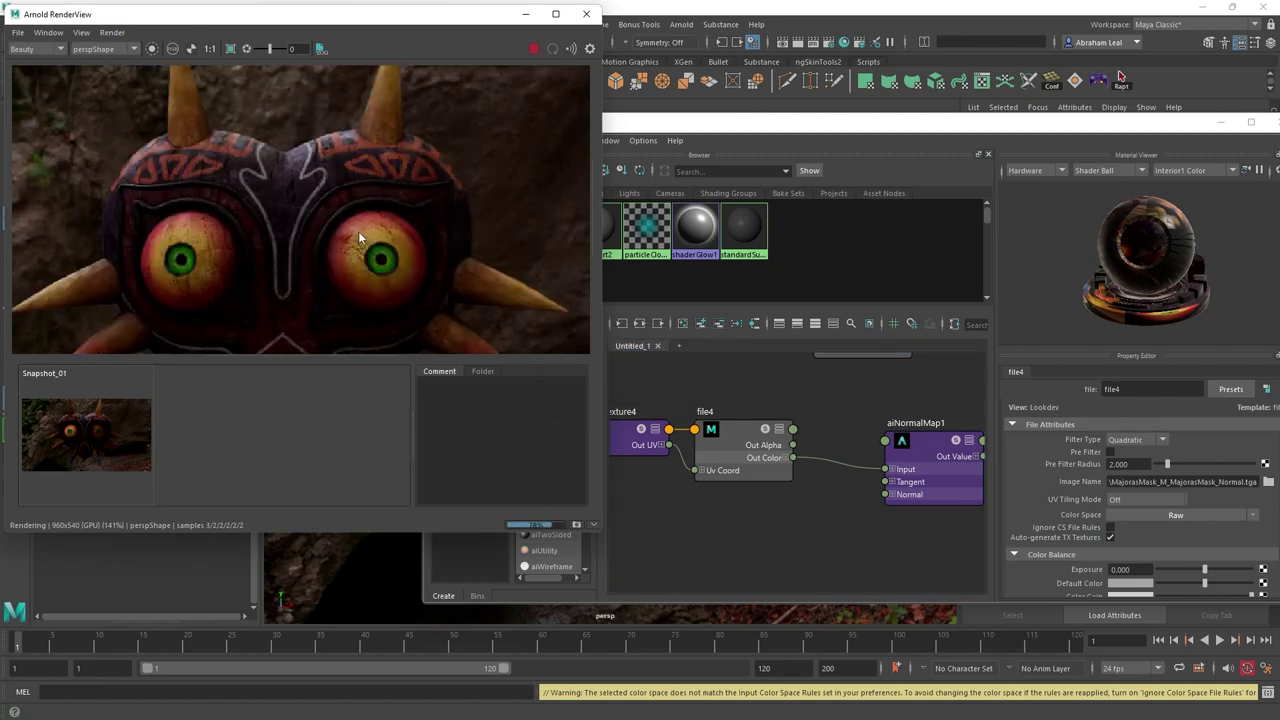
pyautogui.scroll(7, 378, 280)
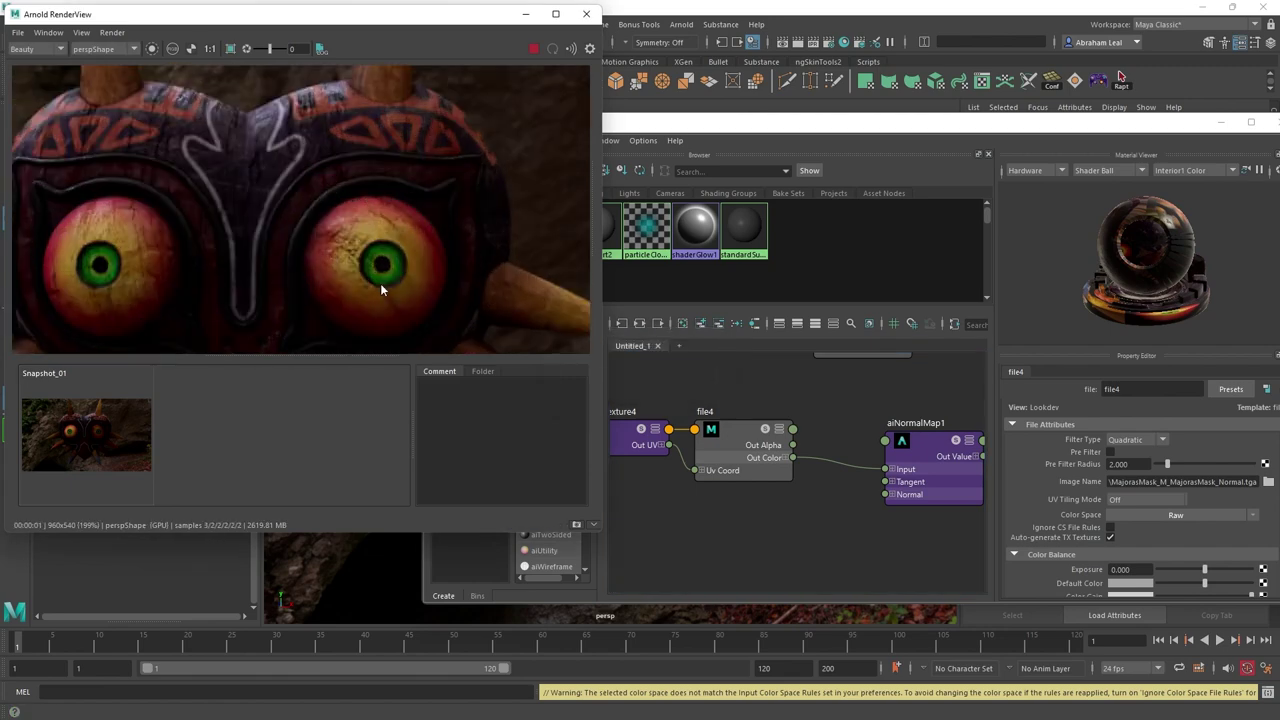
pyautogui.scroll(-3, 330, 250)
pyautogui.moveTo(104, 252); pyautogui.dragTo(354, 243, button='middle')
pyautogui.scroll(-2, 190, 265)
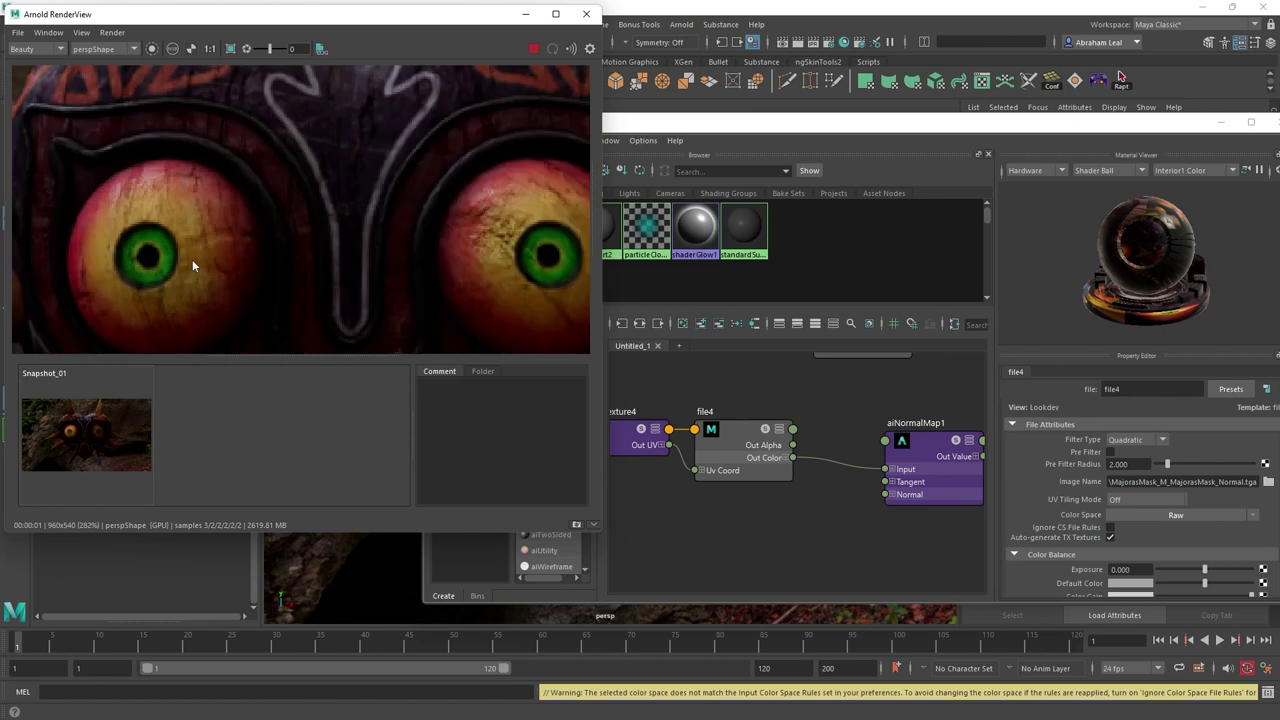
# - Compare the stored snapshot with the live render close up around the eyes, forehead and painted lines
pyautogui.click(133, 445)
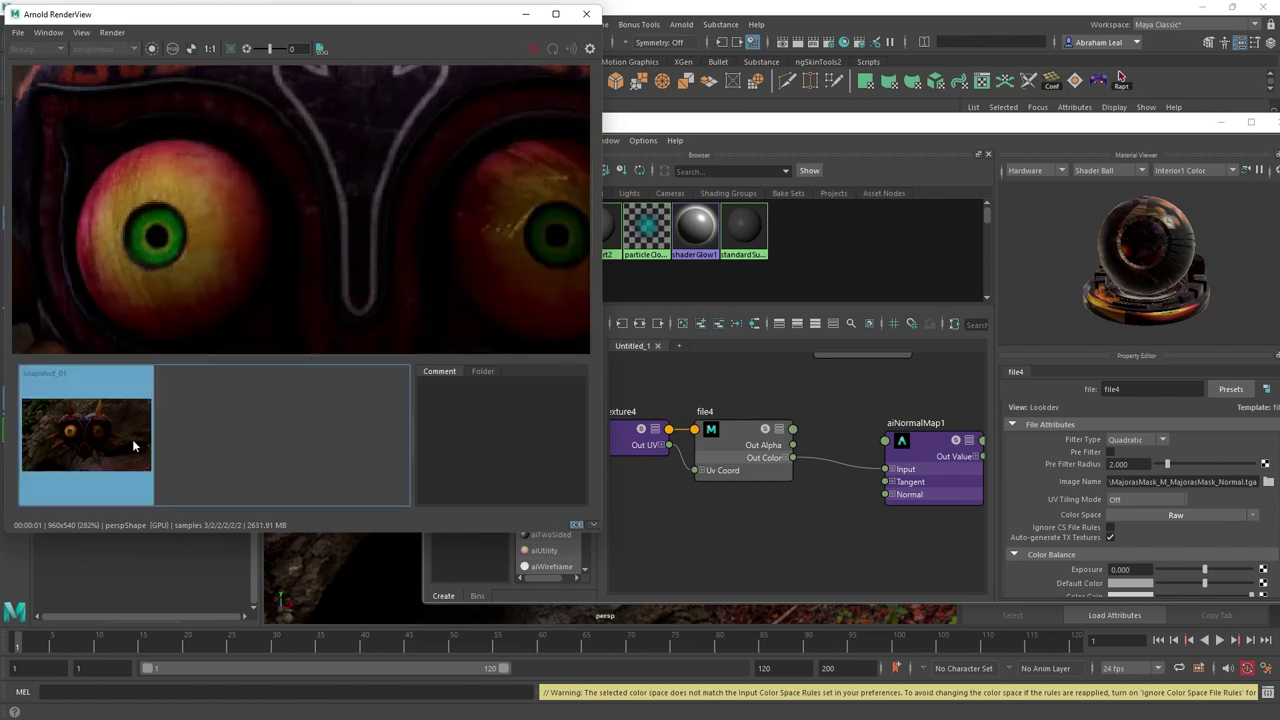
pyautogui.click(127, 430)
pyautogui.click(127, 430)
pyautogui.click(127, 430)
pyautogui.scroll(-3, 432, 260)
pyautogui.scroll(1, 423, 250)
pyautogui.scroll(6, 424, 252)
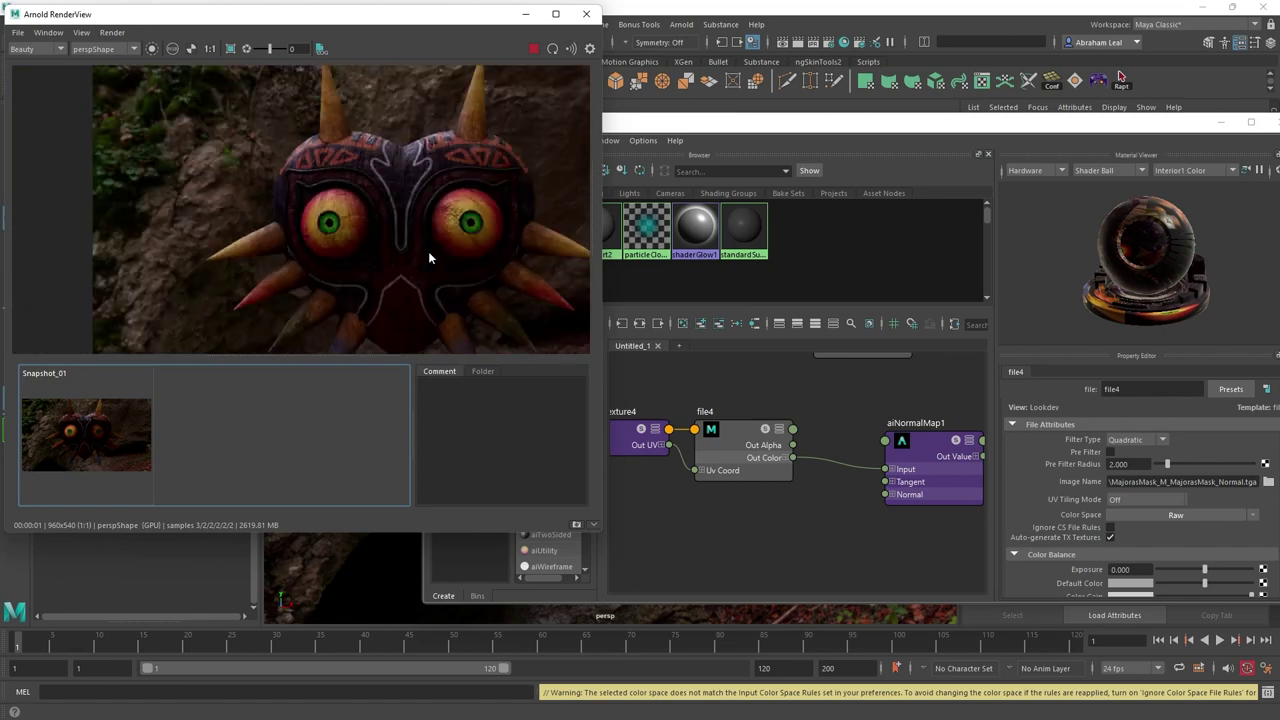
pyautogui.scroll(-1, 496, 192)
pyautogui.moveTo(468, 184); pyautogui.dragTo(456, 262, button='middle')
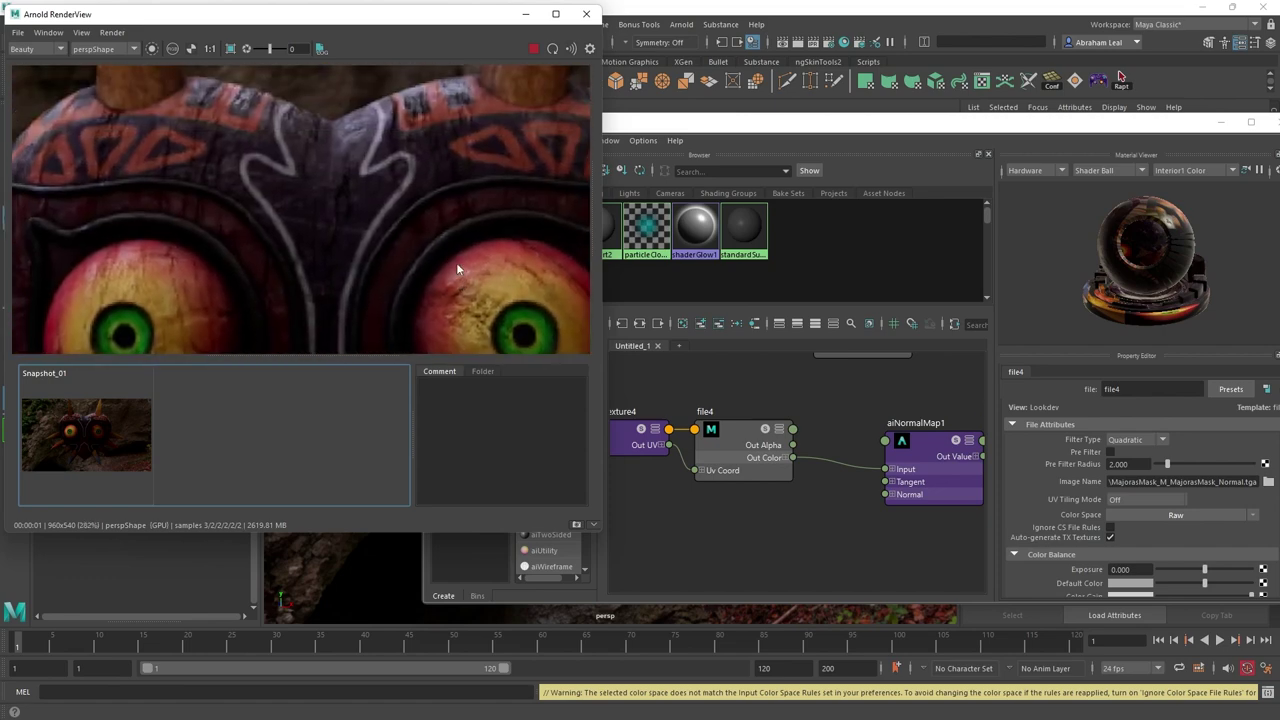
pyautogui.scroll(2, 369, 195)
pyautogui.scroll(-2, 344, 270)
pyautogui.moveTo(344, 270); pyautogui.dragTo(370, 222, button='middle')
pyautogui.scroll(1, 382, 196)
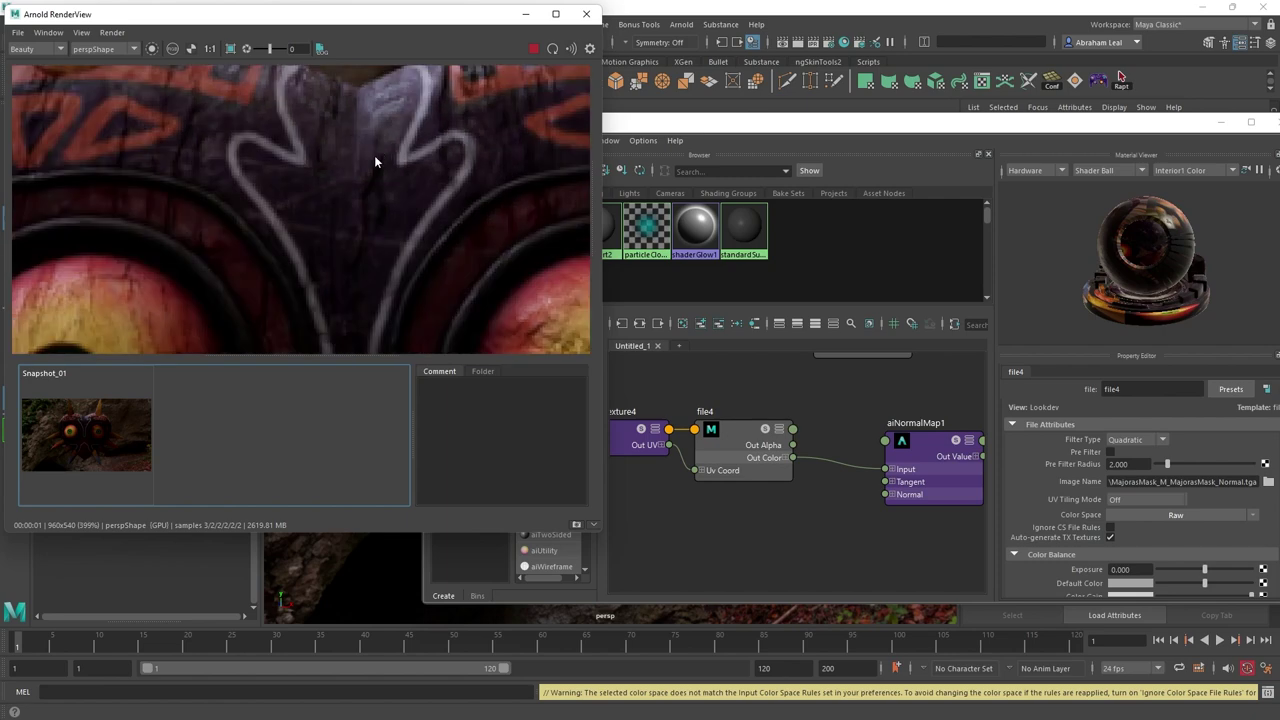
# - Toggle between the snapshot and the live render to compare the normal map's effect across the whole mask
pyautogui.scroll(-3, 340, 227)
pyautogui.click(121, 426)
pyautogui.click(121, 426)
pyautogui.click(121, 425)
pyautogui.click(121, 425)
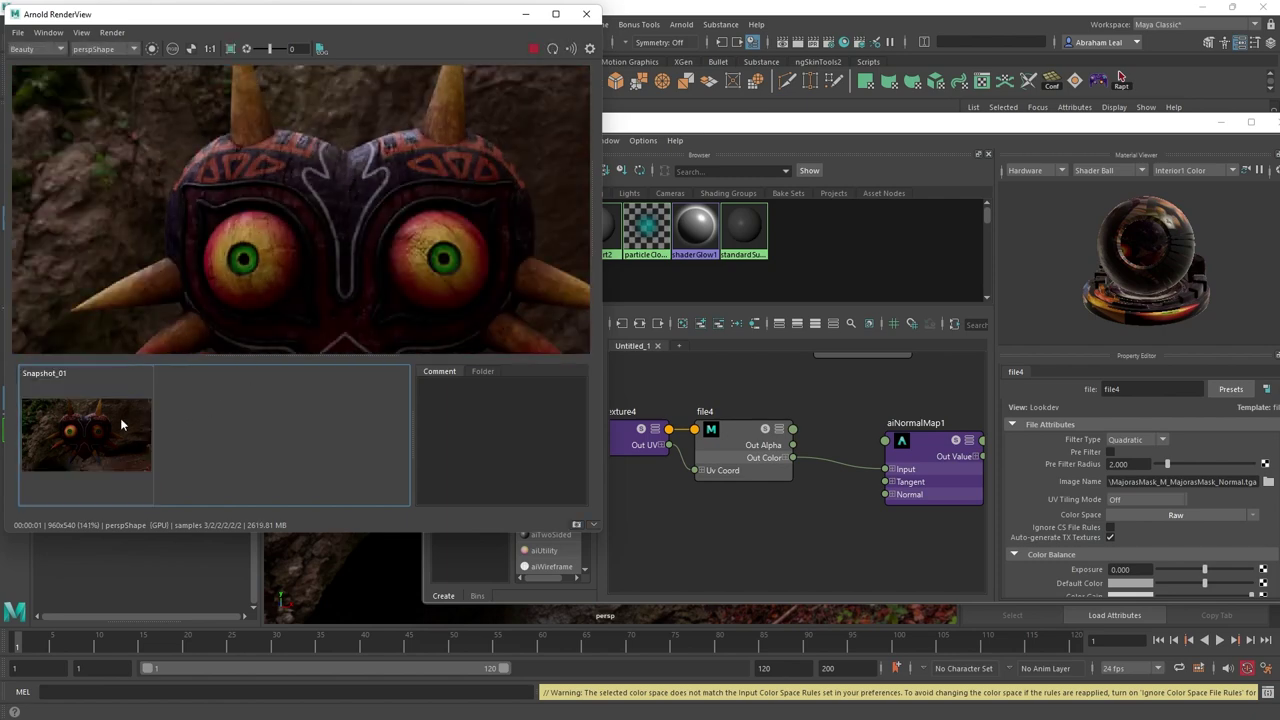
pyautogui.click(121, 425)
pyautogui.click(121, 425)
pyautogui.scroll(-1, 323, 208)
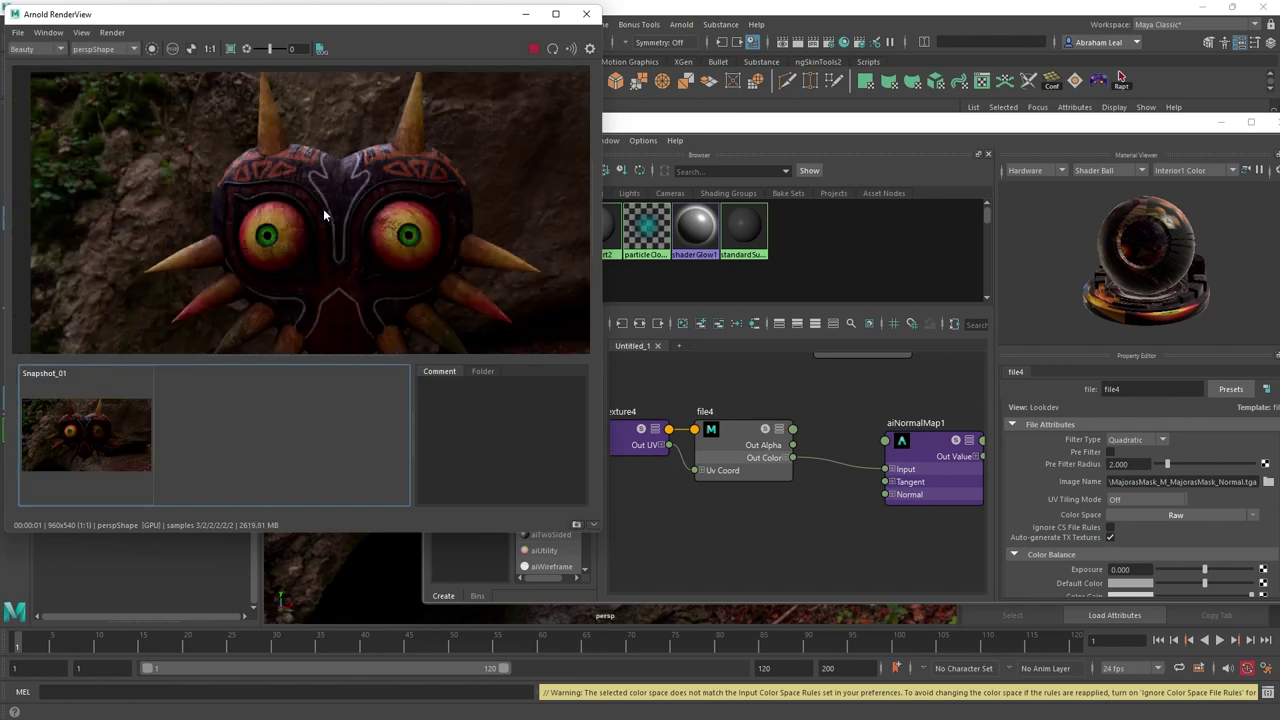
pyautogui.scroll(-3, 323, 208)
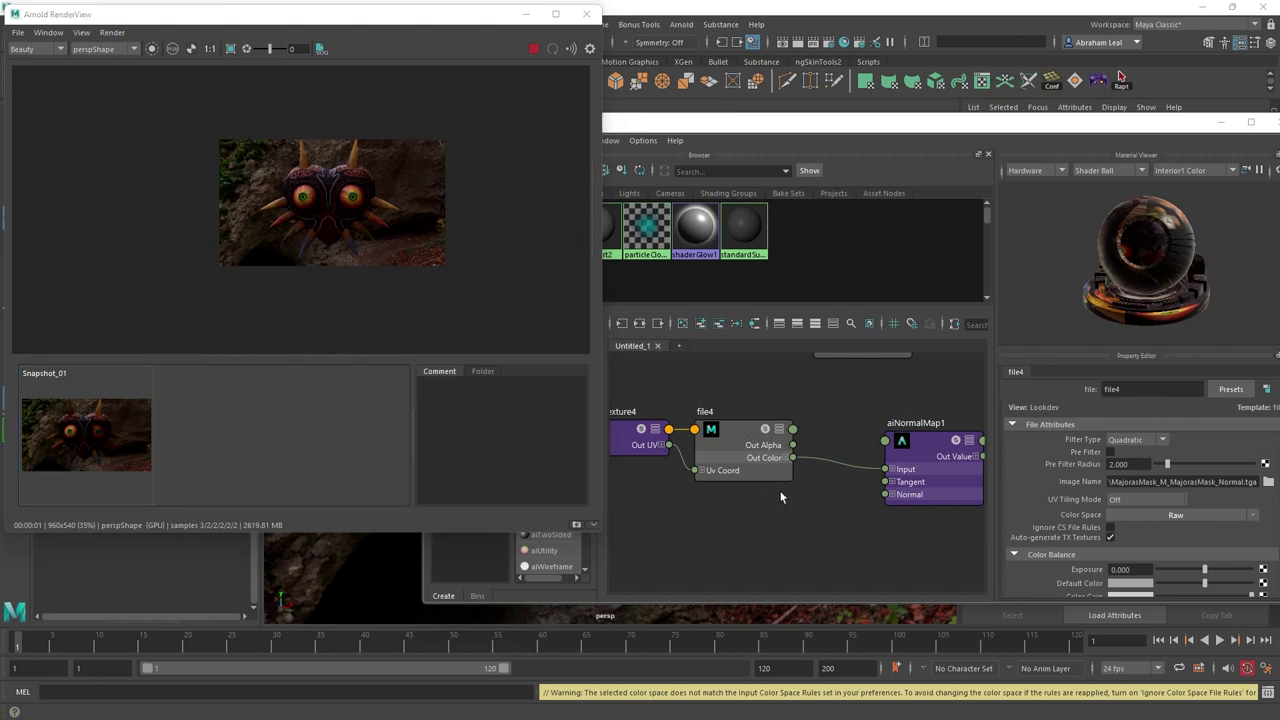
# - Switch to the Majoras project in Adobe Substance 3D Painter
pyautogui.click(830, 516)
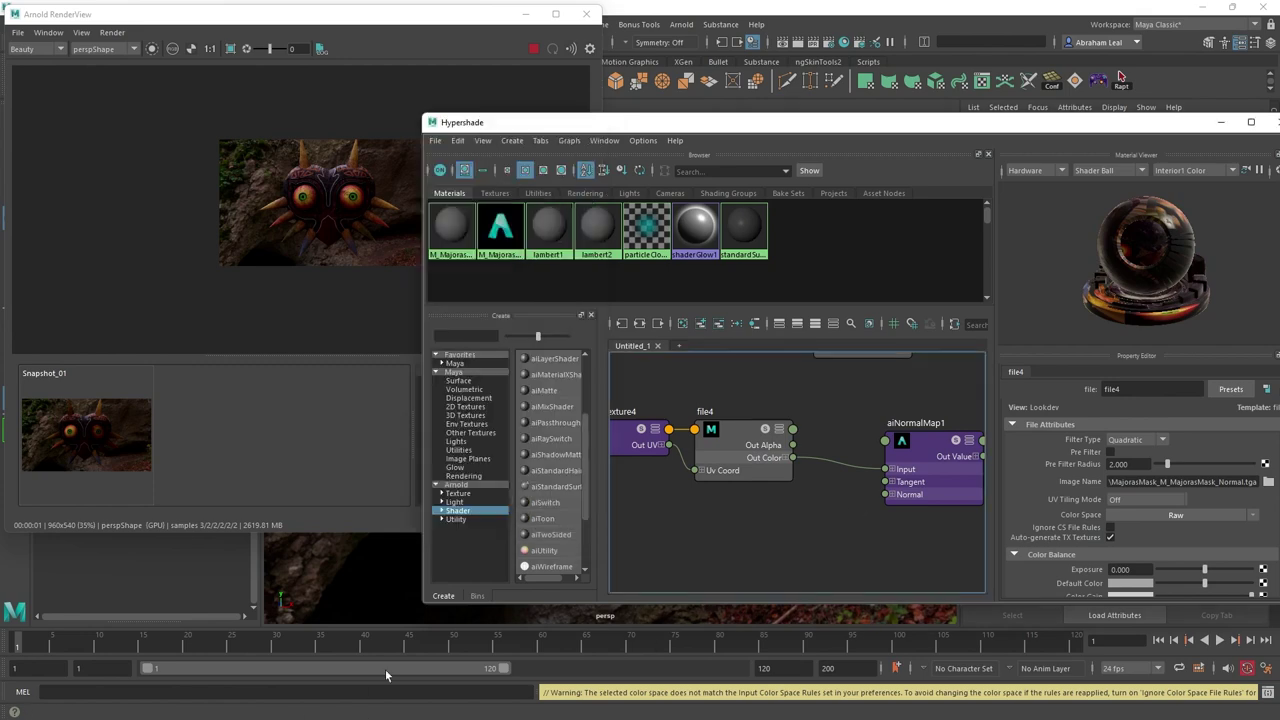
pyautogui.press('super')
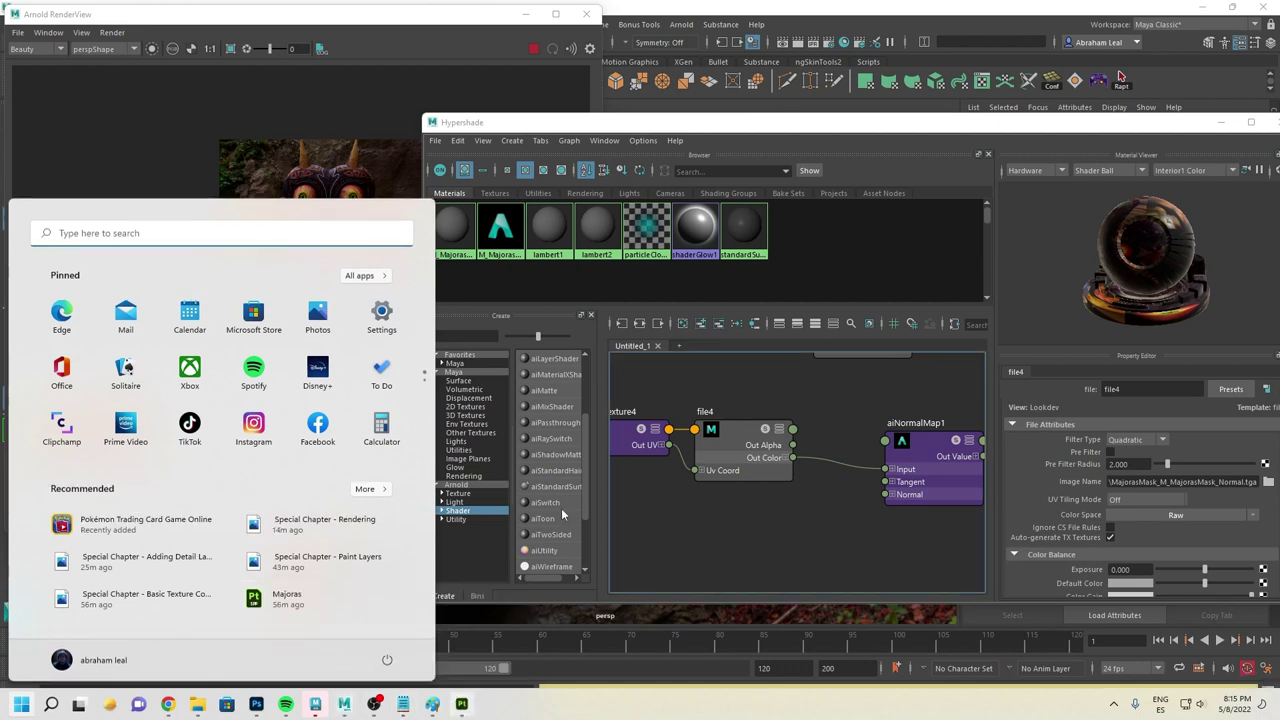
pyautogui.click(474, 711)
pyautogui.hotkey('alt', 'Tab')
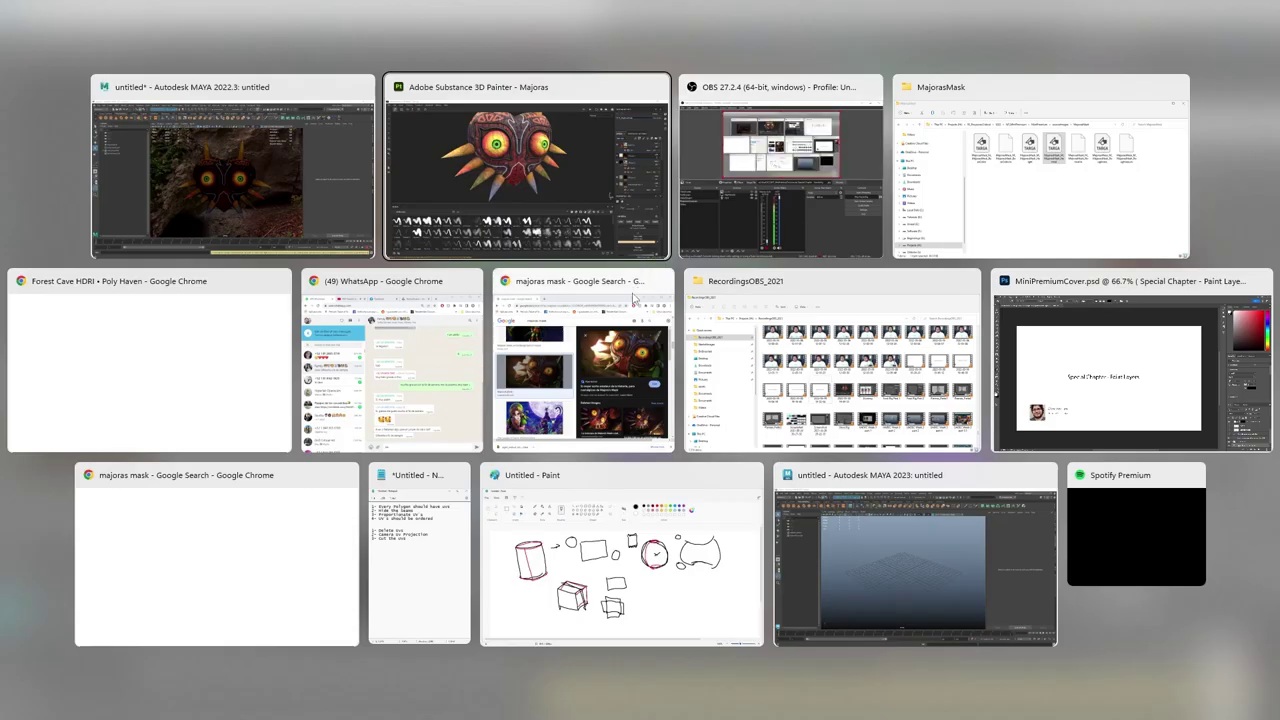
# - Frame the mask and cycle through its single-channel views to the Height channel
pyautogui.press('c')
pyautogui.press('c')
pyautogui.press('c')
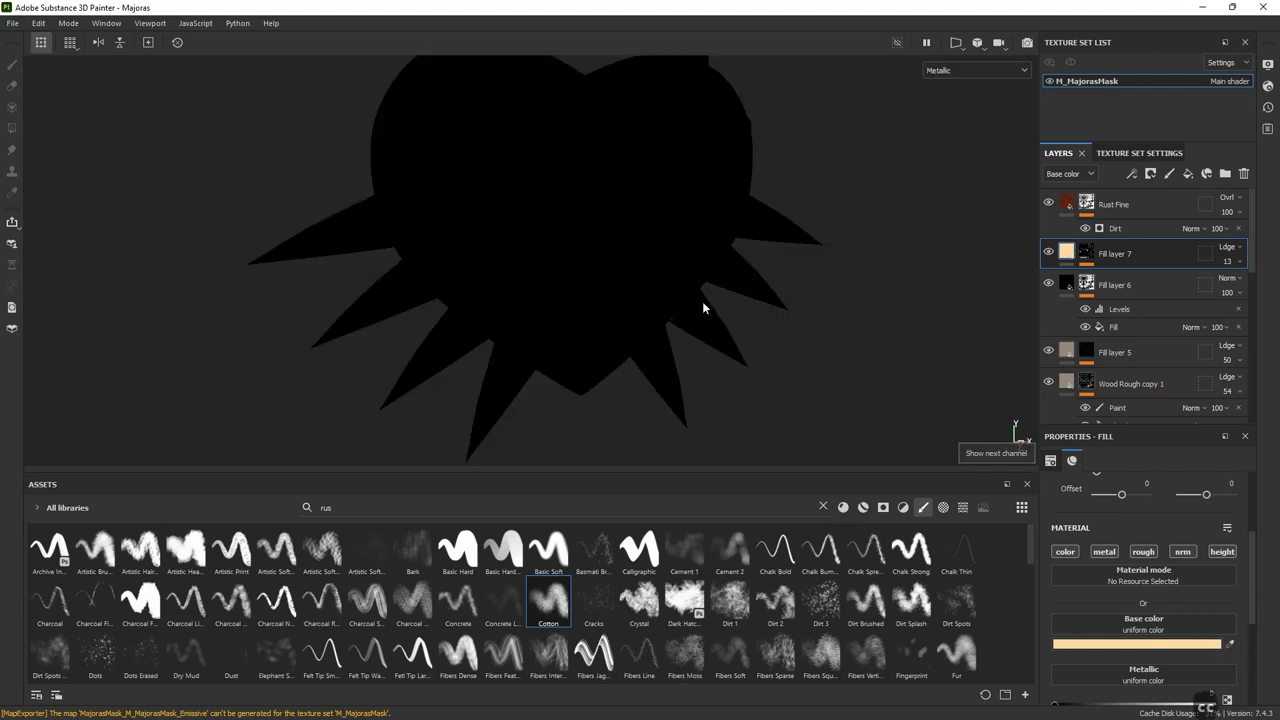
pyautogui.press('f')
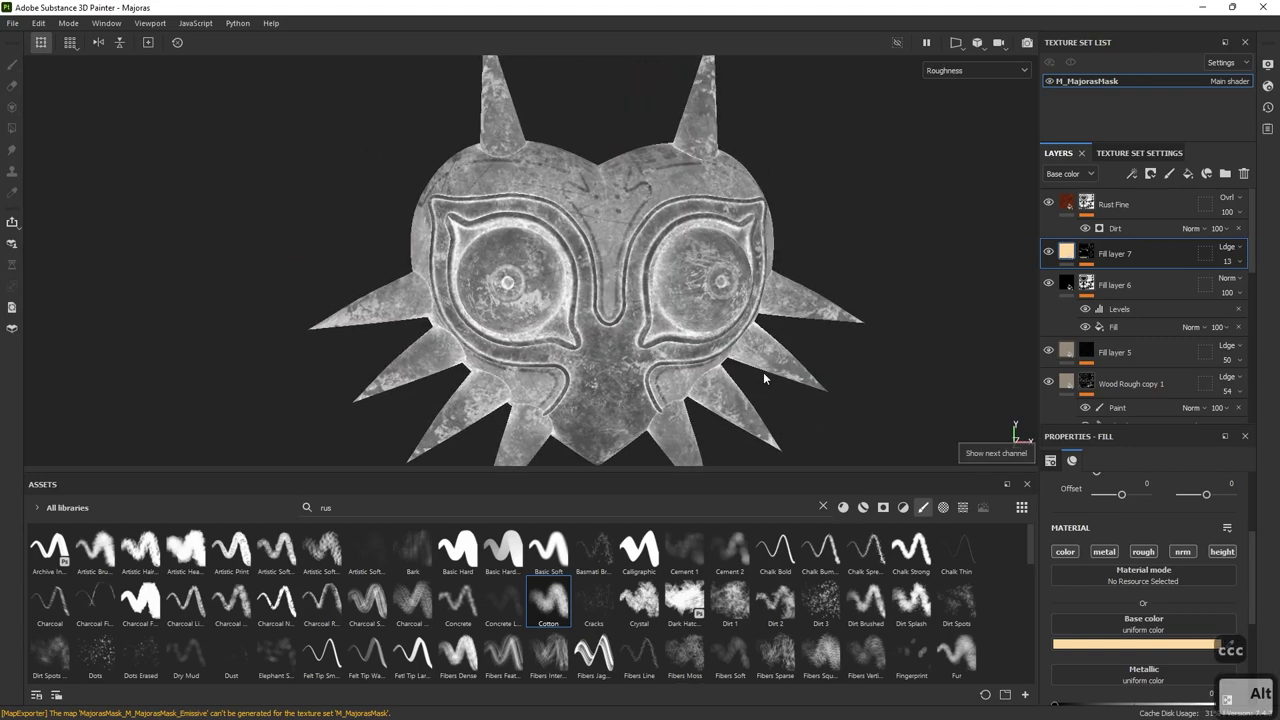
pyautogui.press('c')
pyautogui.press('c')
# - Examine the Height channel around the mask's eyes, side and forehead for fine surface variation
pyautogui.keyDown('alt'); pyautogui.moveTo(887, 130); pyautogui.dragTo(750, 332); pyautogui.keyUp('alt')
pyautogui.keyDown('alt'); pyautogui.moveTo(749, 332); pyautogui.dragTo(660, 211, button='middle'); pyautogui.keyUp('alt')
pyautogui.keyDown('alt'); pyautogui.moveTo(660, 211); pyautogui.dragTo(806, 329, button='right'); pyautogui.keyUp('alt')
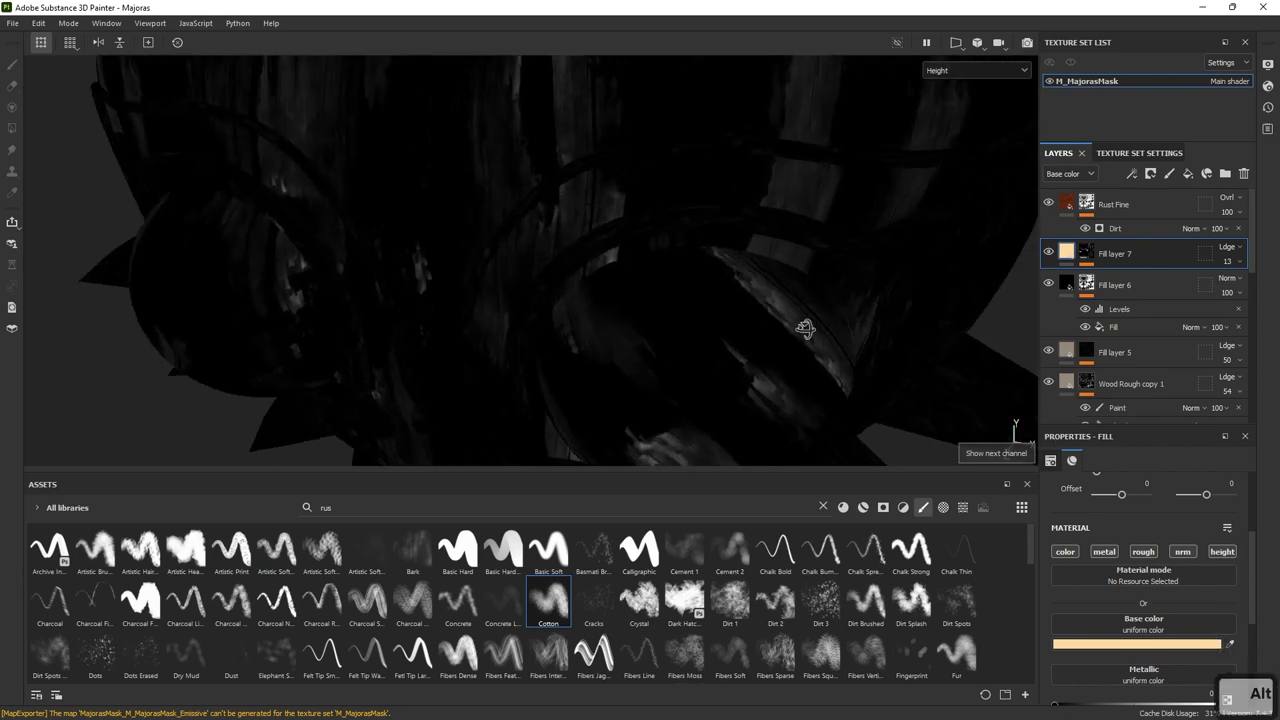
pyautogui.keyDown('alt'); pyautogui.moveTo(806, 329); pyautogui.dragTo(760, 430, button='middle'); pyautogui.keyUp('alt')
pyautogui.keyDown('alt'); pyautogui.moveTo(776, 320); pyautogui.dragTo(514, 209, button='right'); pyautogui.keyUp('alt')
pyautogui.keyDown('alt'); pyautogui.moveTo(514, 209); pyautogui.dragTo(346, 231); pyautogui.keyUp('alt')
pyautogui.moveTo(598, 210)
pyautogui.keyDown('alt'); pyautogui.mouseDown(button='right')
pyautogui.moveTo(485, 222)
pyautogui.moveTo(590, 225)
pyautogui.mouseUp(button='right'); pyautogui.keyUp('alt')
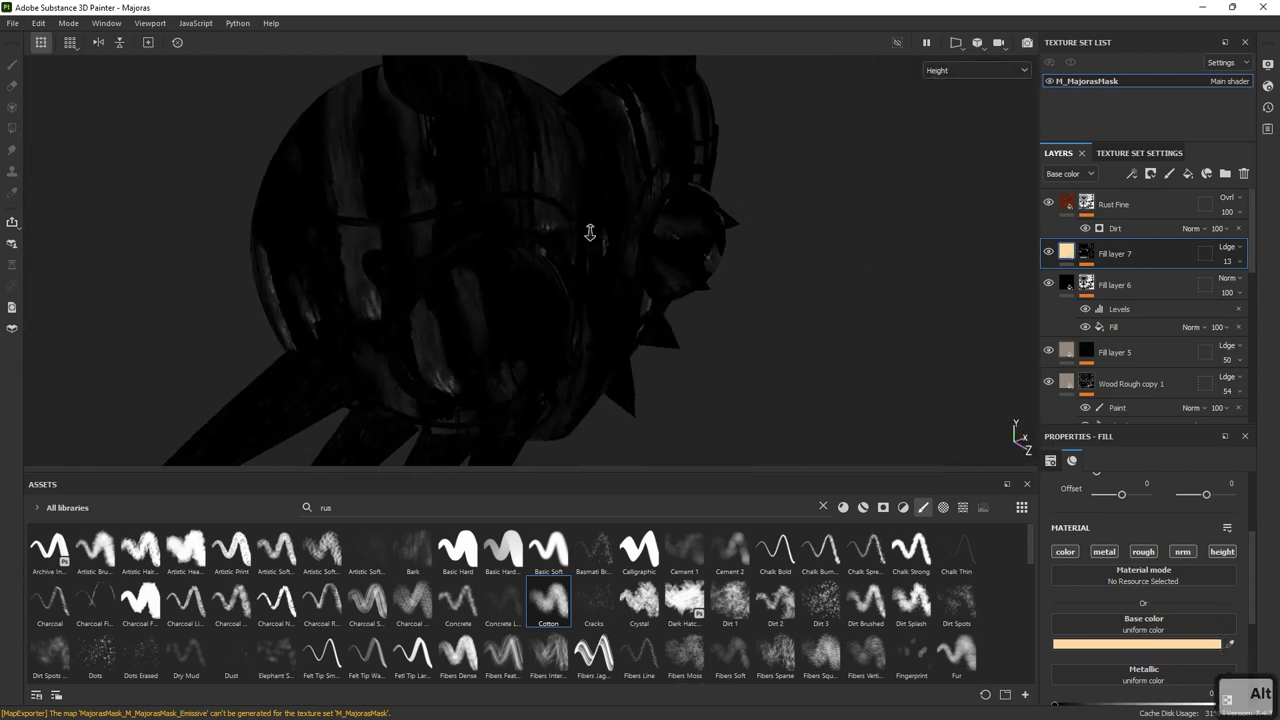
pyautogui.keyDown('alt'); pyautogui.moveTo(590, 225); pyautogui.dragTo(666, 395); pyautogui.keyUp('alt')
pyautogui.keyDown('alt'); pyautogui.moveTo(690, 380); pyautogui.dragTo(822, 312, button='right'); pyautogui.keyUp('alt')
pyautogui.keyDown('alt'); pyautogui.moveTo(822, 312); pyautogui.dragTo(774, 200); pyautogui.keyUp('alt')
pyautogui.keyDown('alt'); pyautogui.moveTo(774, 200); pyautogui.dragTo(743, 377, button='right'); pyautogui.keyUp('alt')
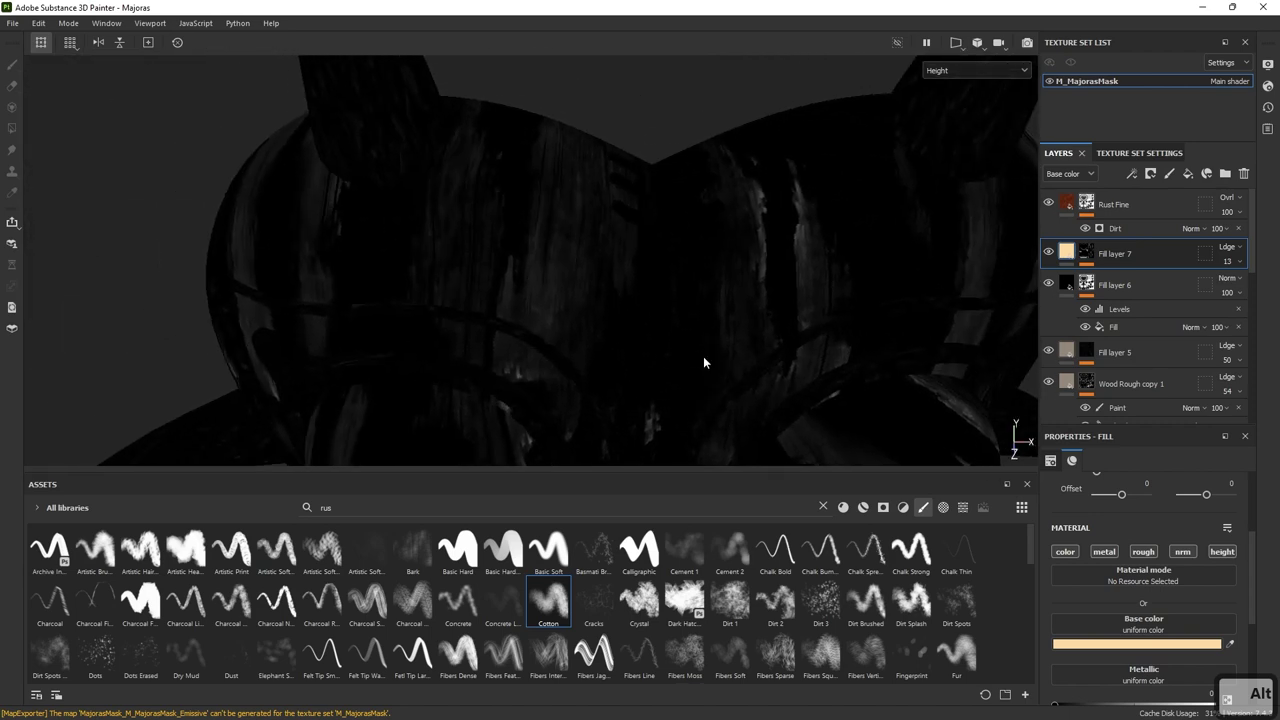
pyautogui.keyDown('alt'); pyautogui.moveTo(743, 377); pyautogui.dragTo(880, 330); pyautogui.keyUp('alt')
# - Return to the full Material view and inspect the mask's forehead and eyes from the front
pyautogui.press('m')
pyautogui.keyDown('alt'); pyautogui.moveTo(880, 330); pyautogui.dragTo(987, 458, button='right'); pyautogui.keyUp('alt')
pyautogui.keyDown('alt'); pyautogui.moveTo(987, 458); pyautogui.dragTo(720, 360); pyautogui.keyUp('alt')
pyautogui.keyDown('alt'); pyautogui.moveTo(720, 360); pyautogui.dragTo(717, 470, button='middle'); pyautogui.keyUp('alt')
pyautogui.keyDown('alt'); pyautogui.moveTo(717, 470); pyautogui.dragTo(648, 377); pyautogui.keyUp('alt')
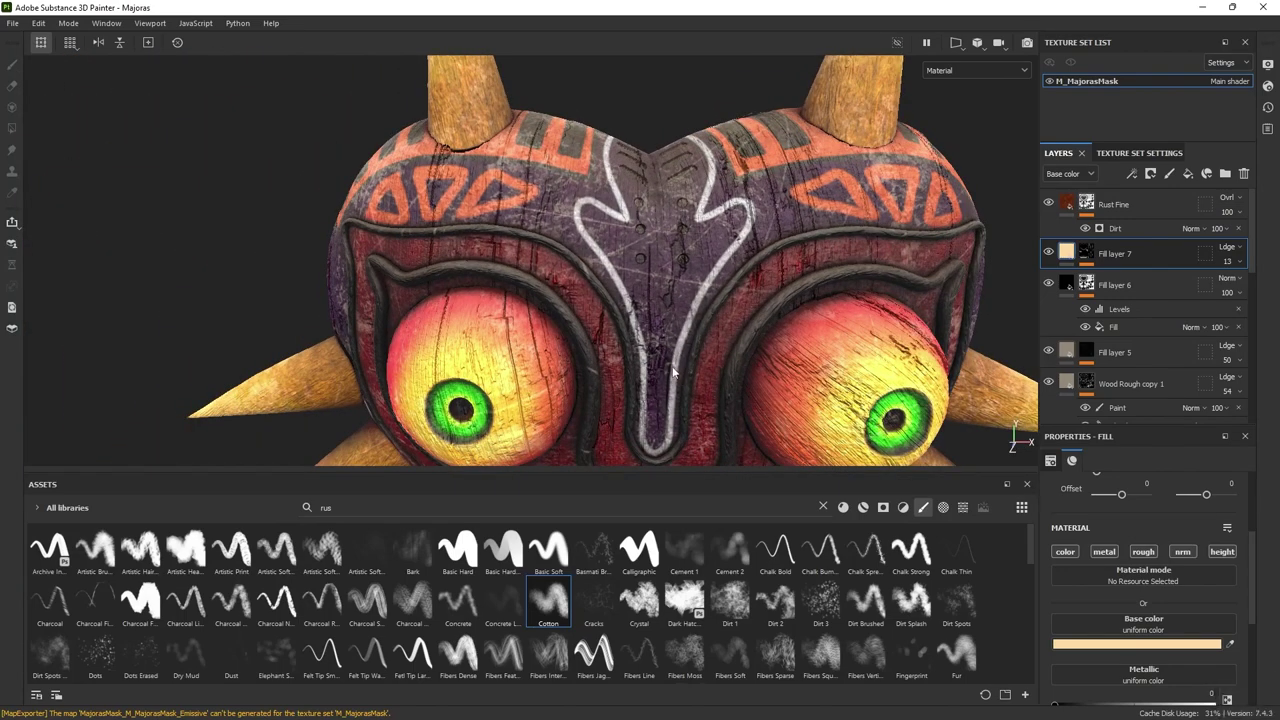
# - Open the texture export settings and set the file type to exr
pyautogui.click(12, 24)
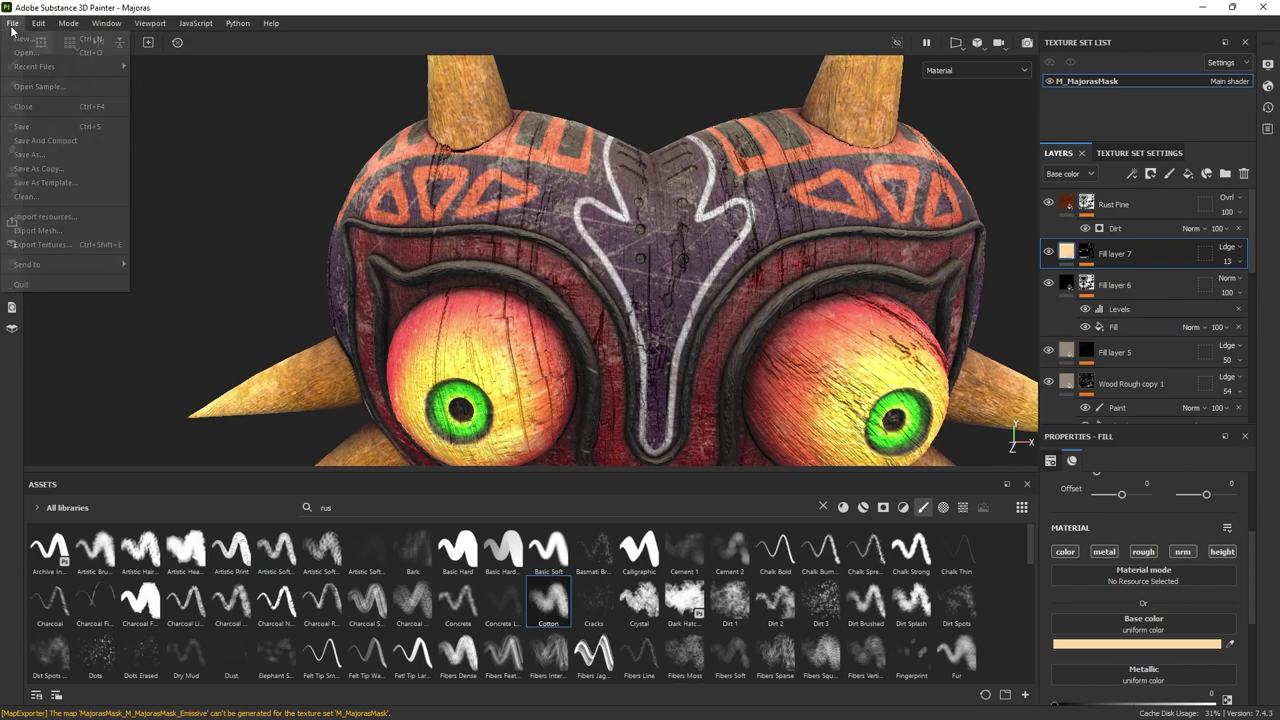
pyautogui.click(72, 243)
pyautogui.moveTo(680, 110); pyautogui.dragTo(496, 109)
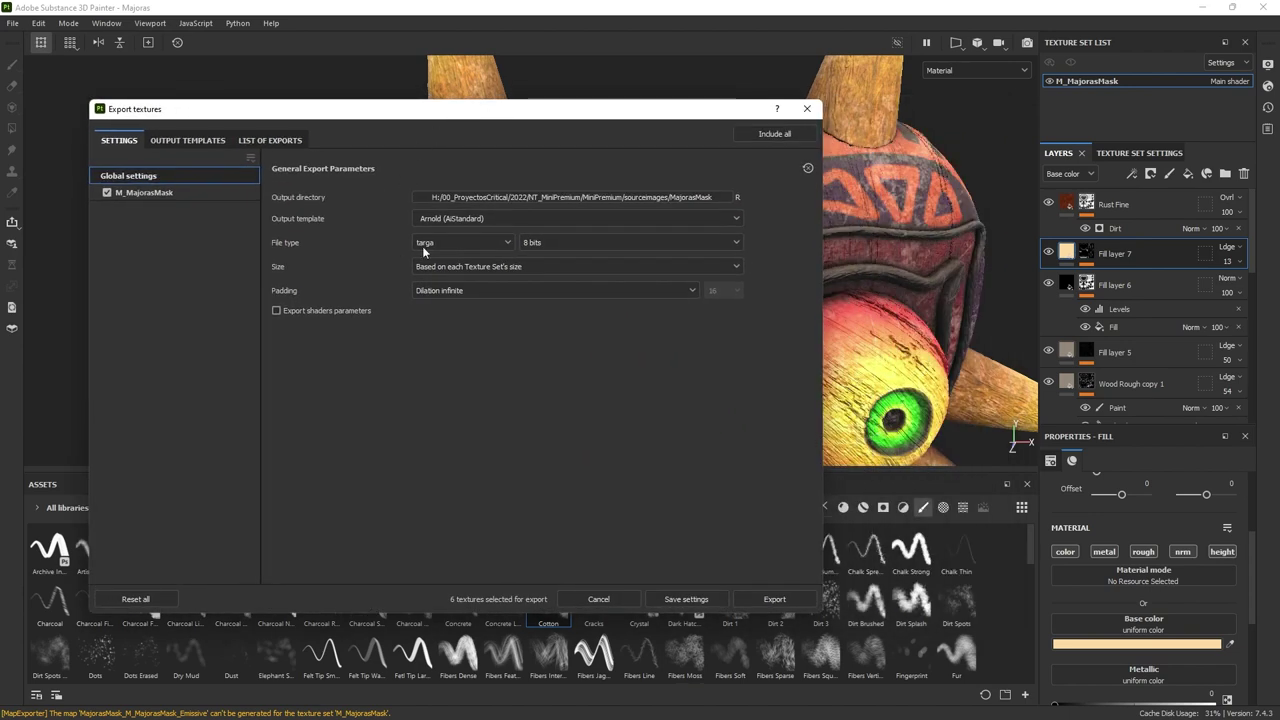
pyautogui.click(506, 243)
pyautogui.scroll(-2, 440, 308)
pyautogui.click(425, 341)
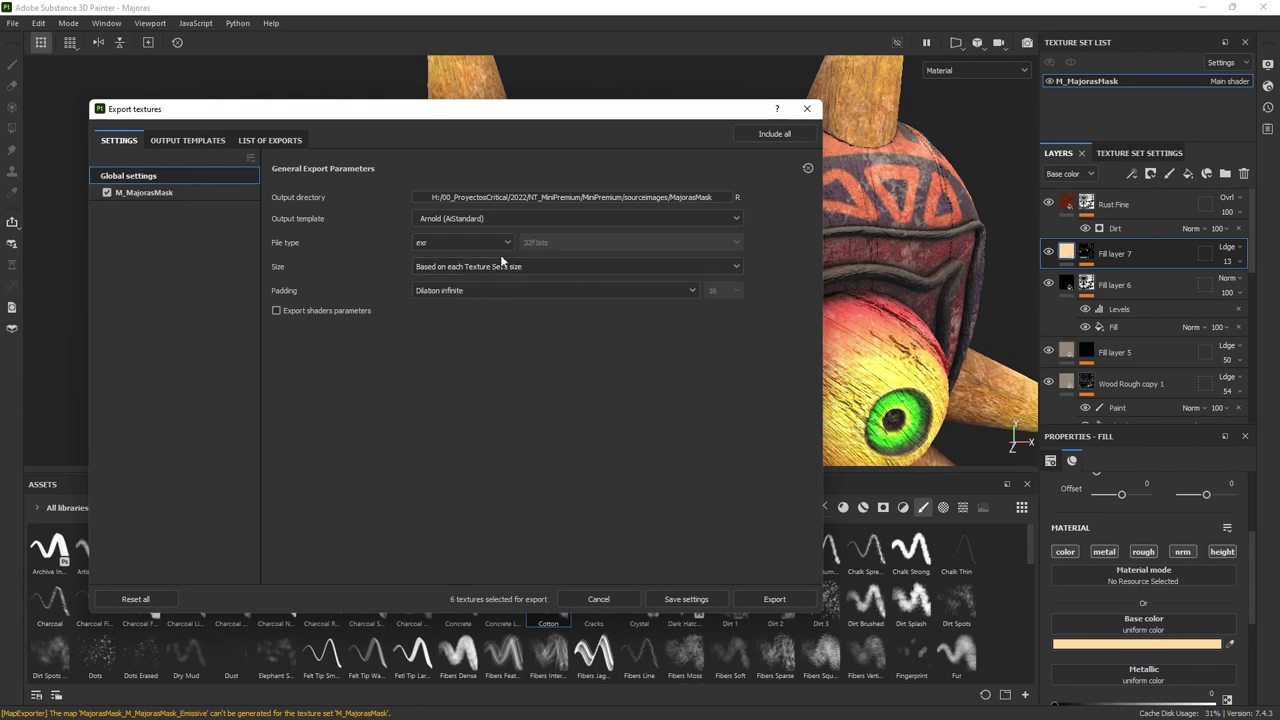
# - Create a folder named 32bit inside the MajorasMask folder and use it as the export's output directory
pyautogui.click(685, 196)
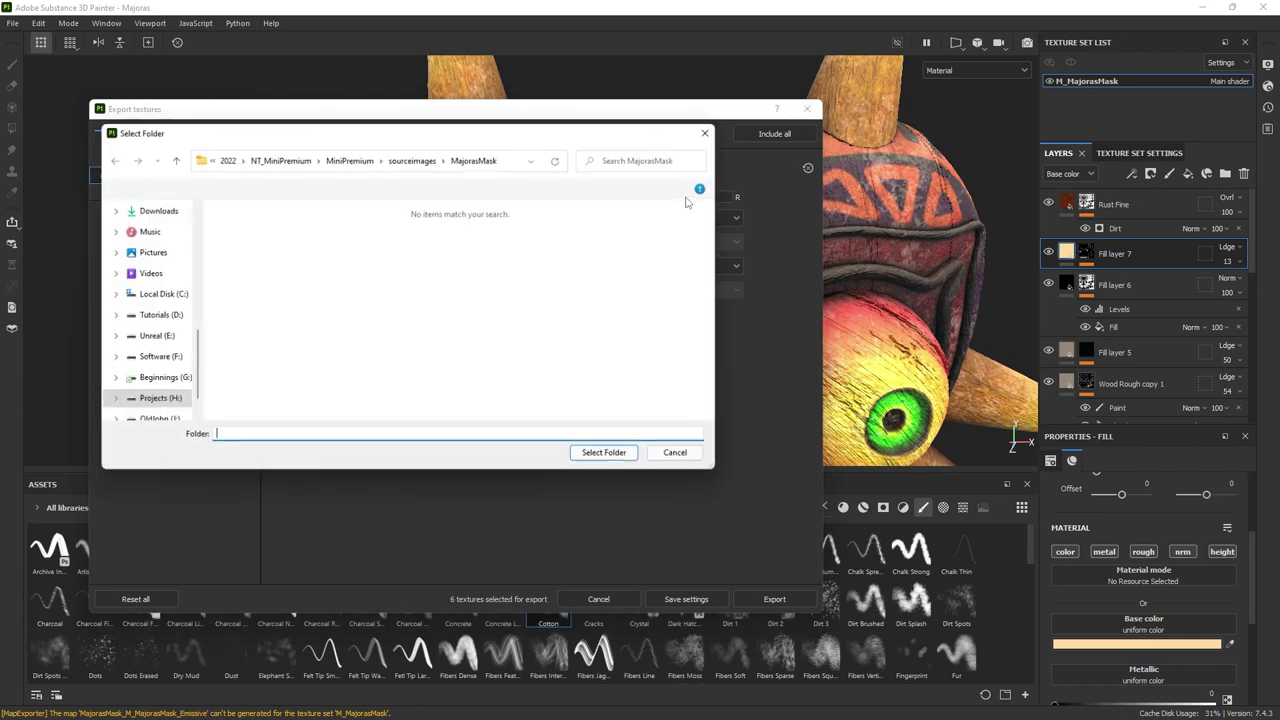
pyautogui.rightClick(497, 295)
pyautogui.moveTo(528, 431)
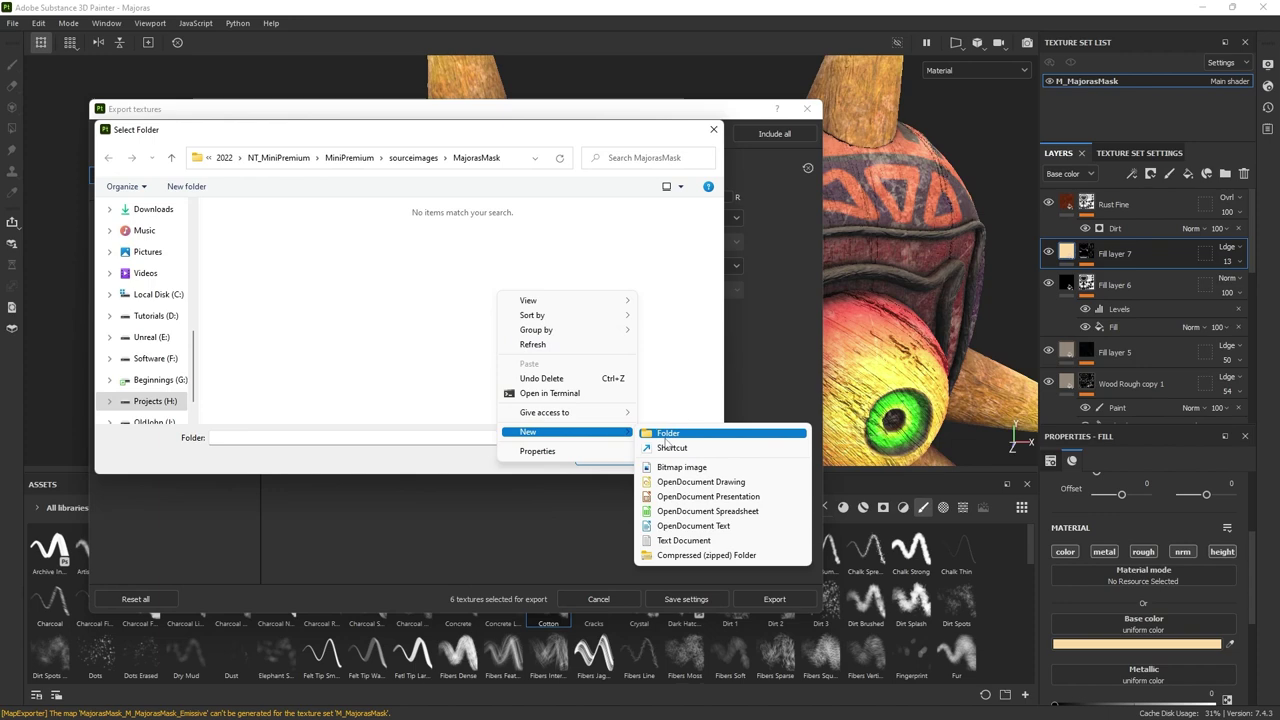
pyautogui.click(662, 434)
pyautogui.write('32bit')
pyautogui.press('Return')
pyautogui.press('Return')
pyautogui.click(612, 457)
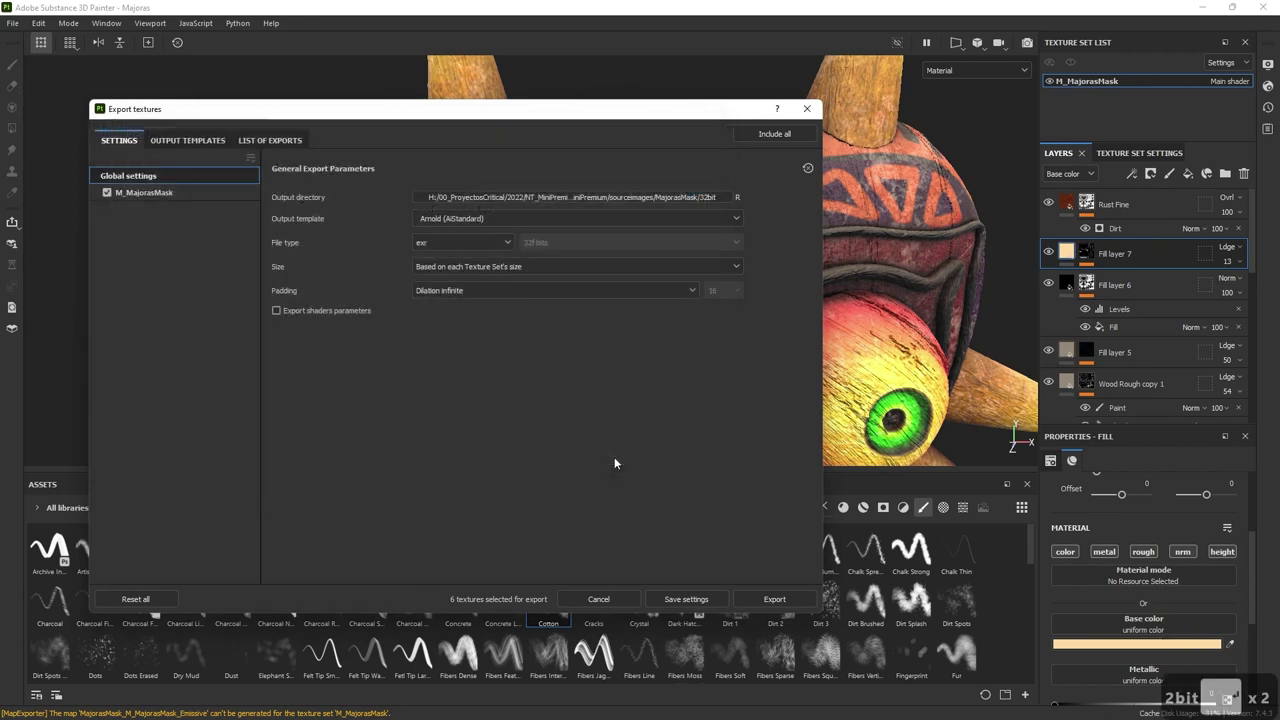
# - Export the M_MajorasMask textures and open the output directory
pyautogui.click(774, 599)
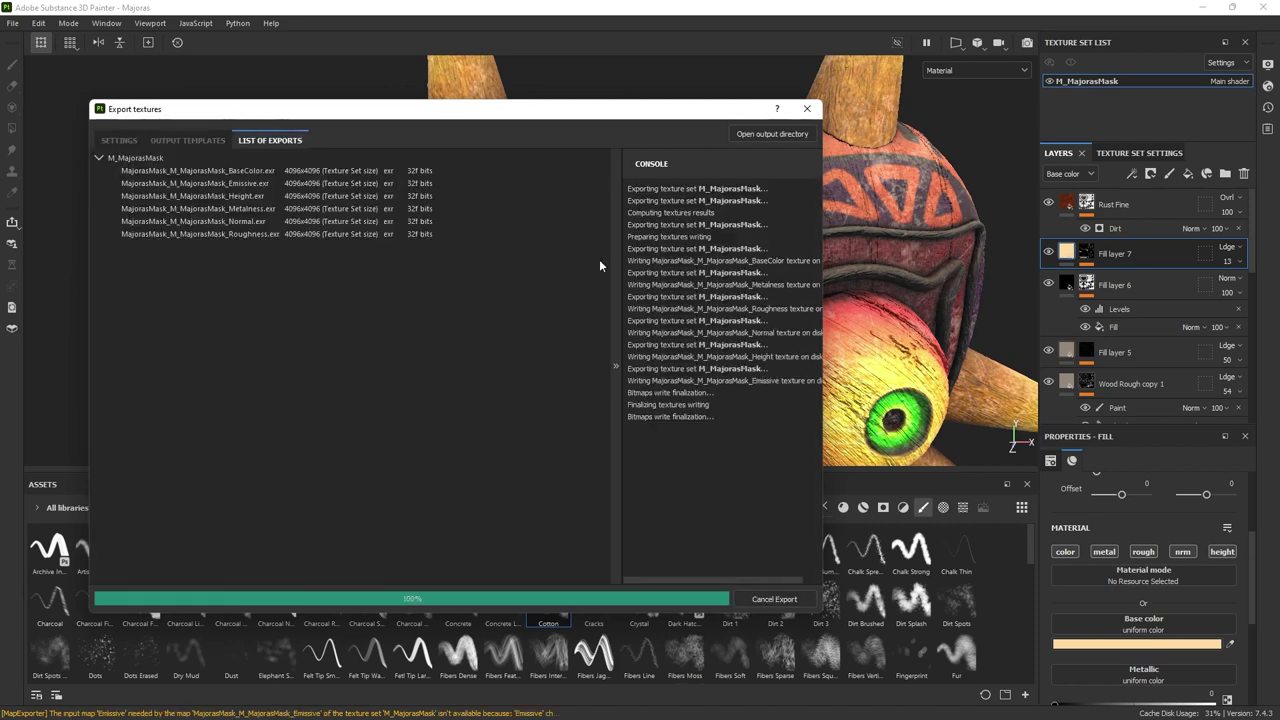
pyautogui.click(767, 136)
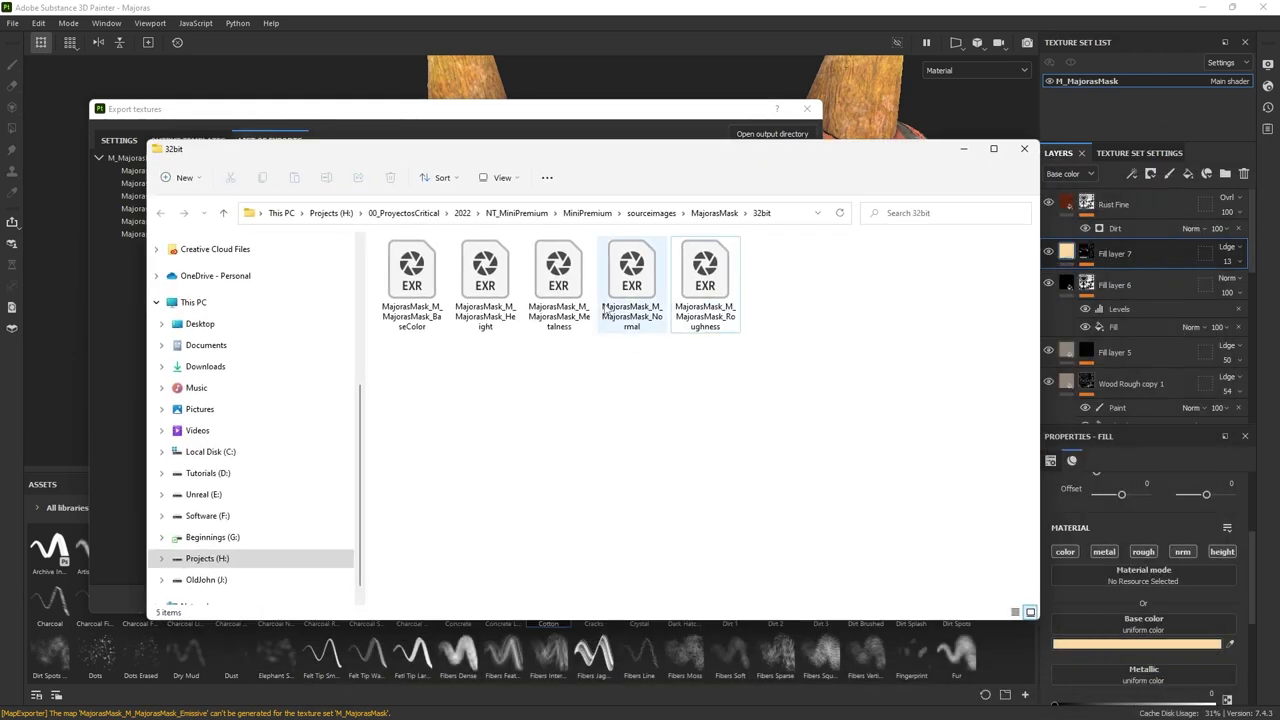
# - Delete the BaseColor, Metalness, Normal and Roughness EXR files from the 32bit folder, keeping only the Height map
pyautogui.click(437, 290)
pyautogui.keyDown('ctrl'); pyautogui.click(558, 285); pyautogui.keyUp('ctrl')
pyautogui.keyDown('ctrl'); pyautogui.click(631, 285); pyautogui.keyUp('ctrl')
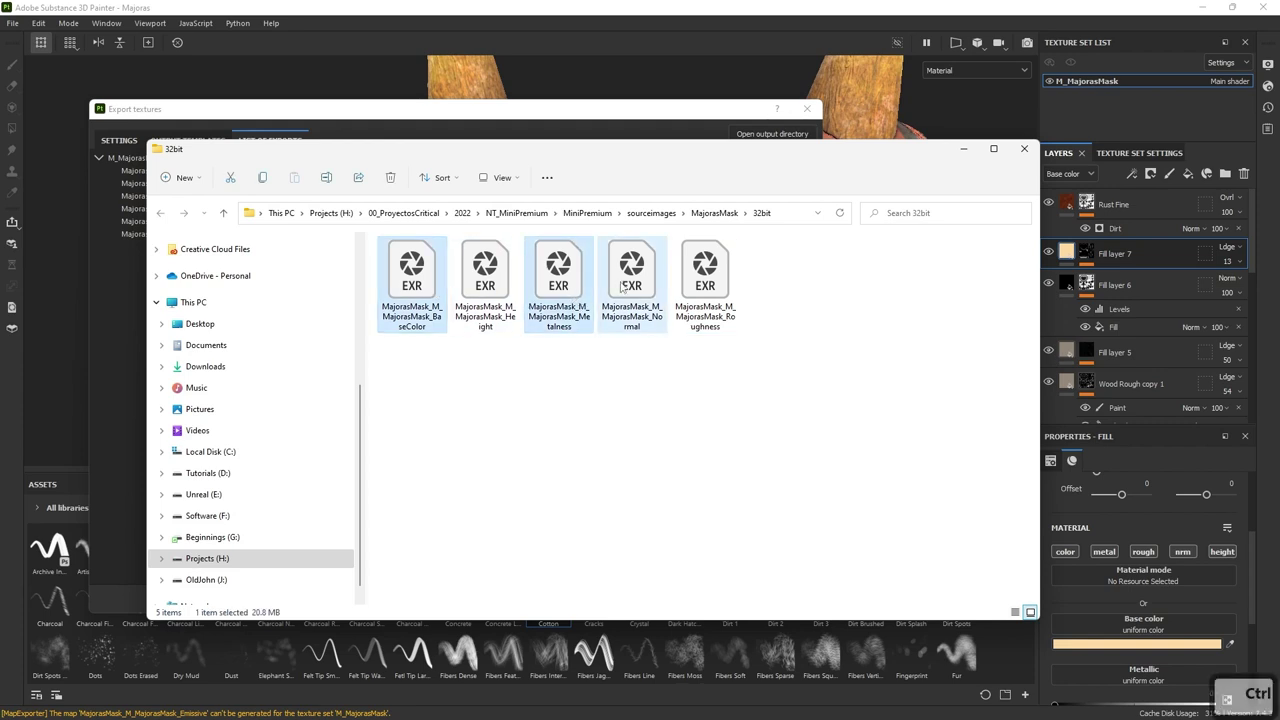
pyautogui.keyDown('ctrl'); pyautogui.click(720, 288); pyautogui.keyUp('ctrl')
pyautogui.press('Delete')
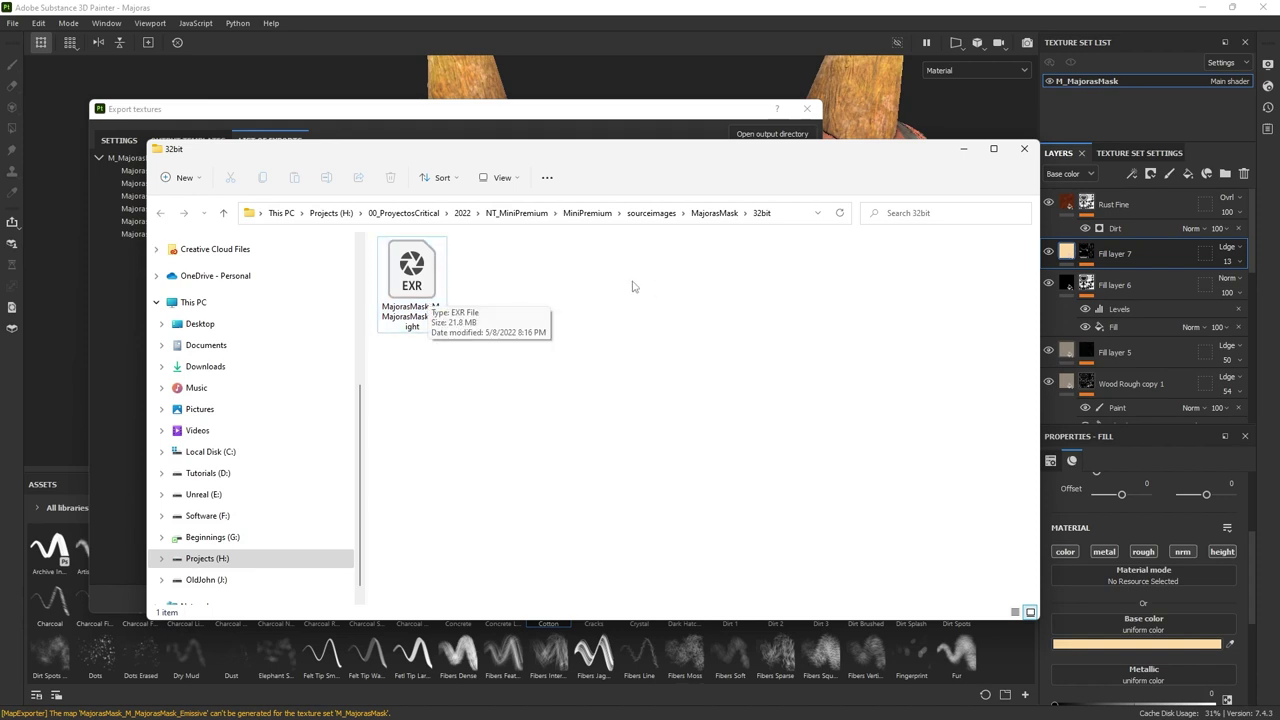
# - Go up to the MajorasMask folder and delete the Height Targa file
pyautogui.click(714, 213)
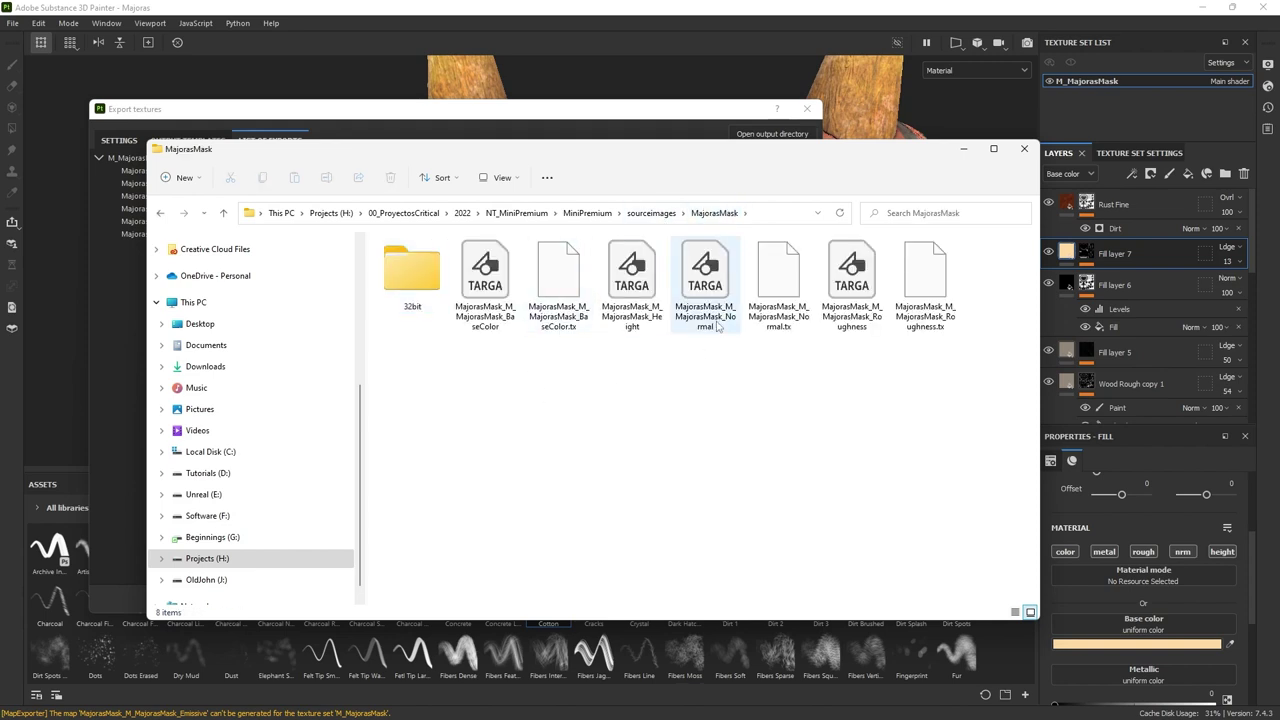
pyautogui.click(636, 290)
pyautogui.press('Delete')
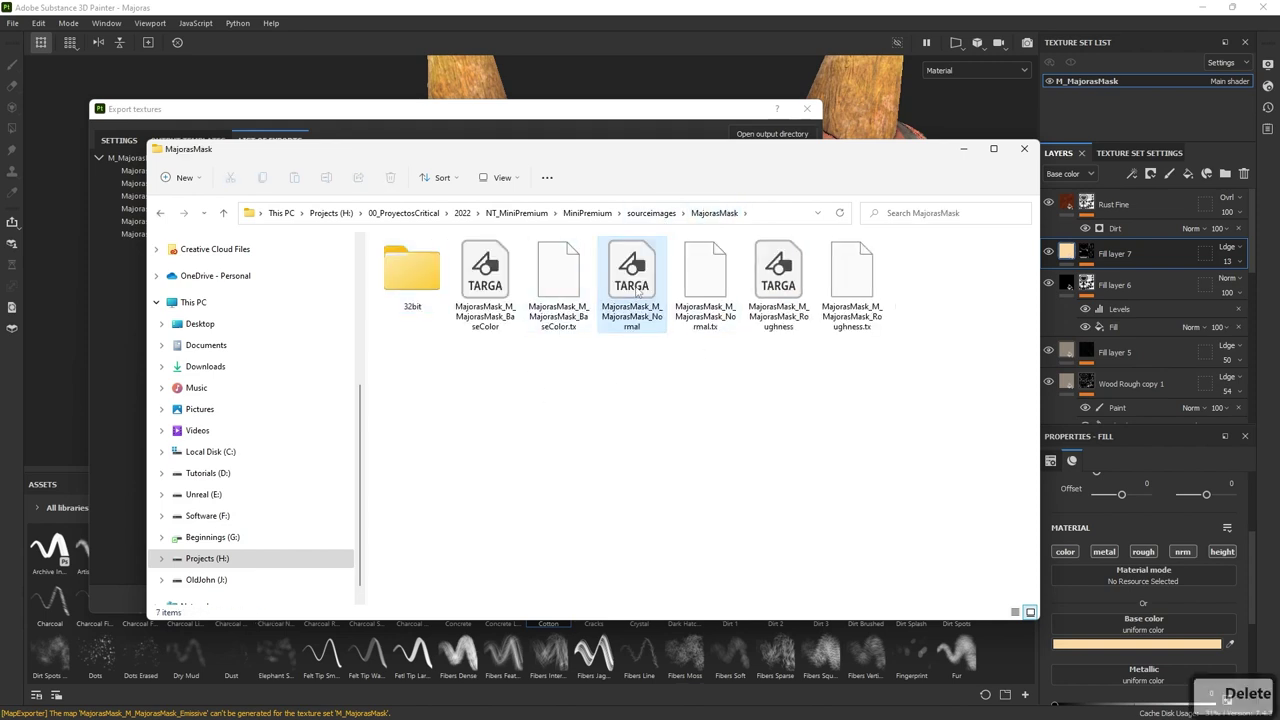
# - Check the Normal, Roughness and BaseColor Targa files in the MajorasMask folder and reopen the 32bit folder
pyautogui.click(635, 277)
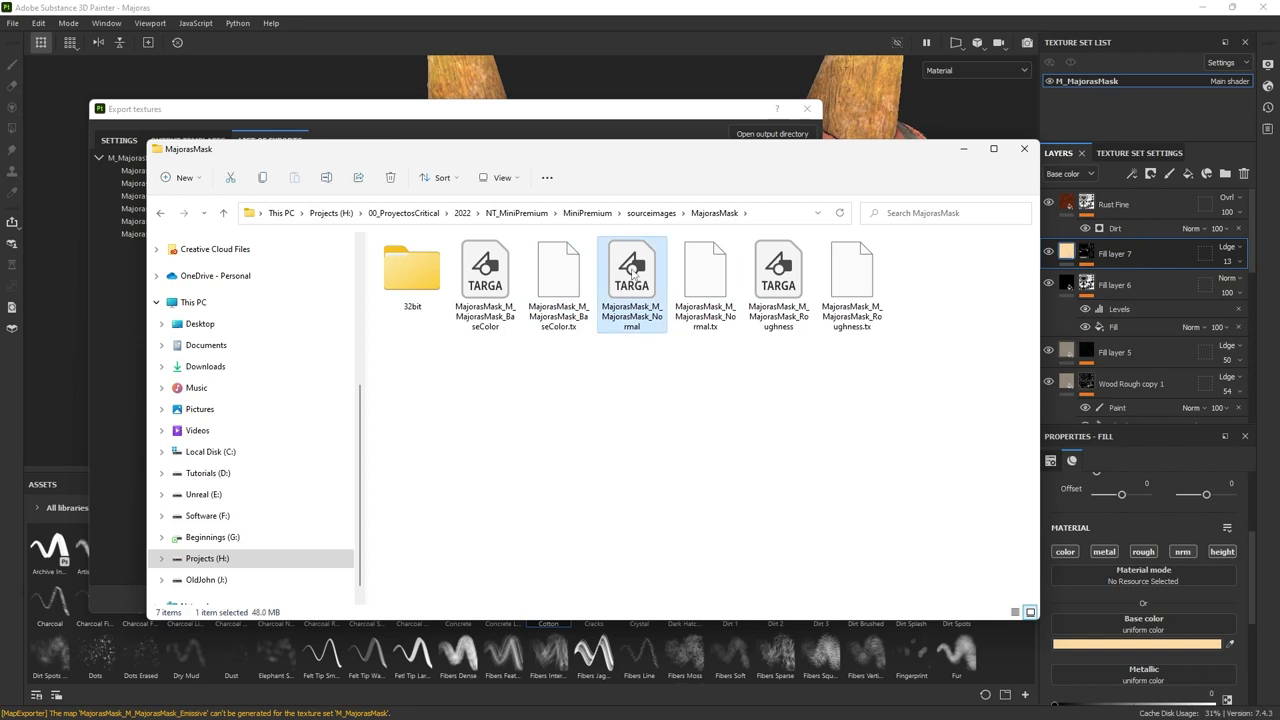
pyautogui.click(793, 300)
pyautogui.click(491, 285)
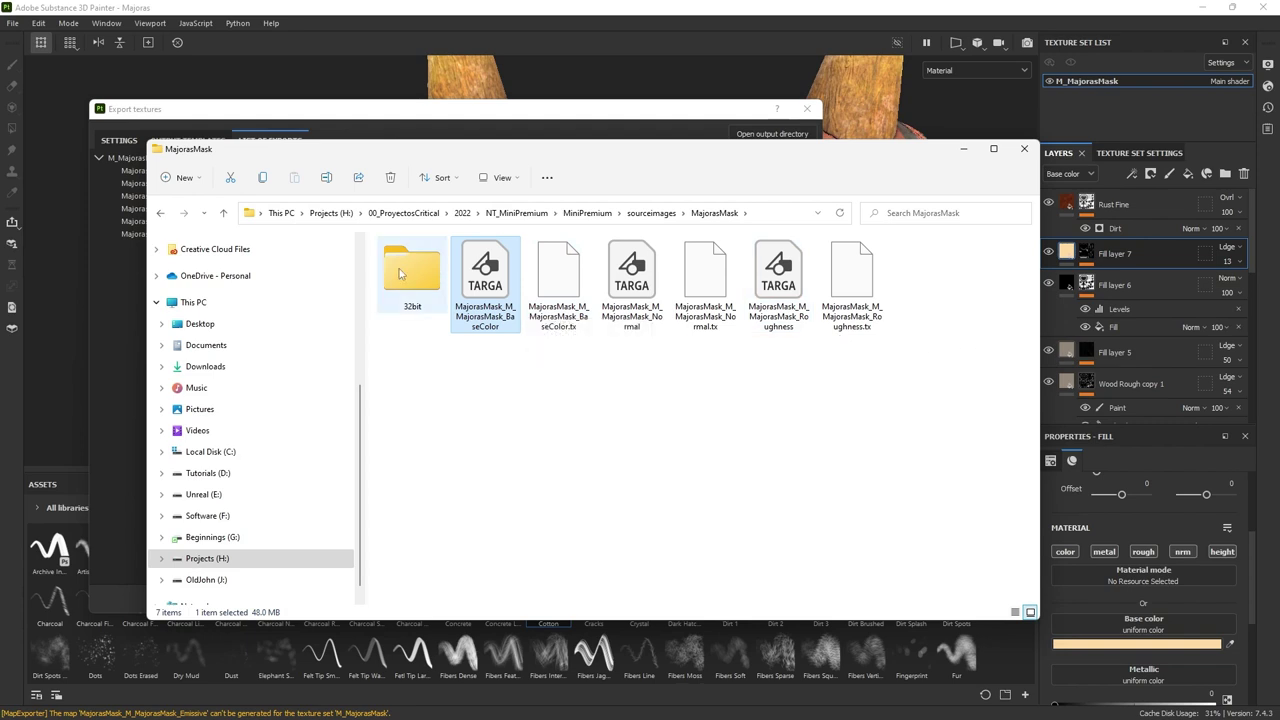
pyautogui.doubleClick(400, 273)
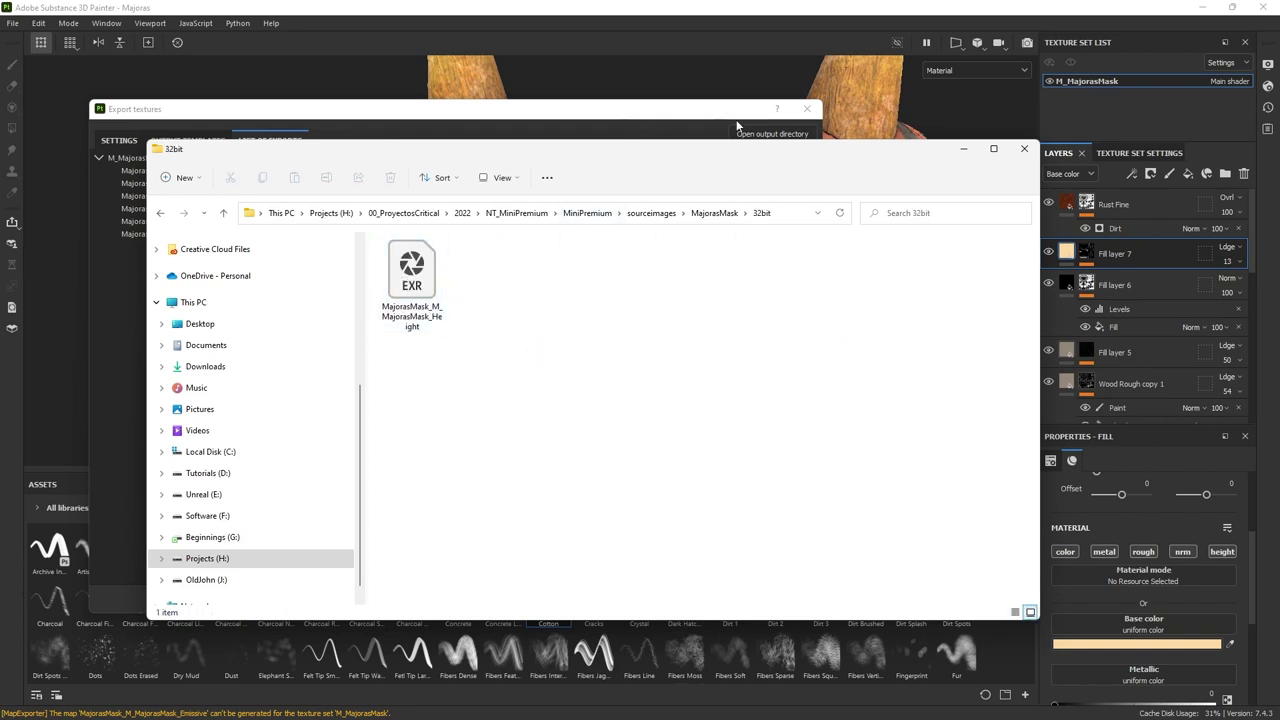
# - Switch to Maya and add a displacementShader node in empty space beside the mask material's network in the Hypershade
pyautogui.hotkey('alt', 'Tab')
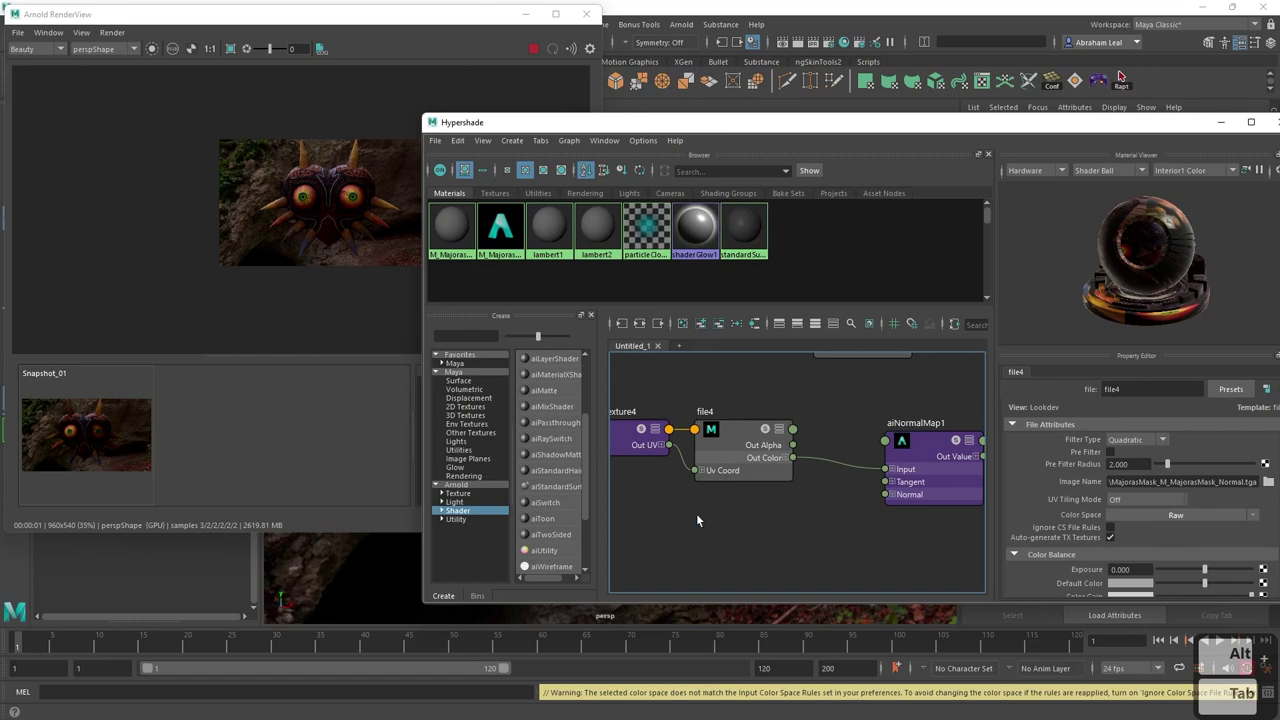
pyautogui.scroll(-5, 758, 523)
pyautogui.keyDown('alt'); pyautogui.moveTo(779, 520); pyautogui.dragTo(781, 543, button='middle'); pyautogui.keyUp('alt')
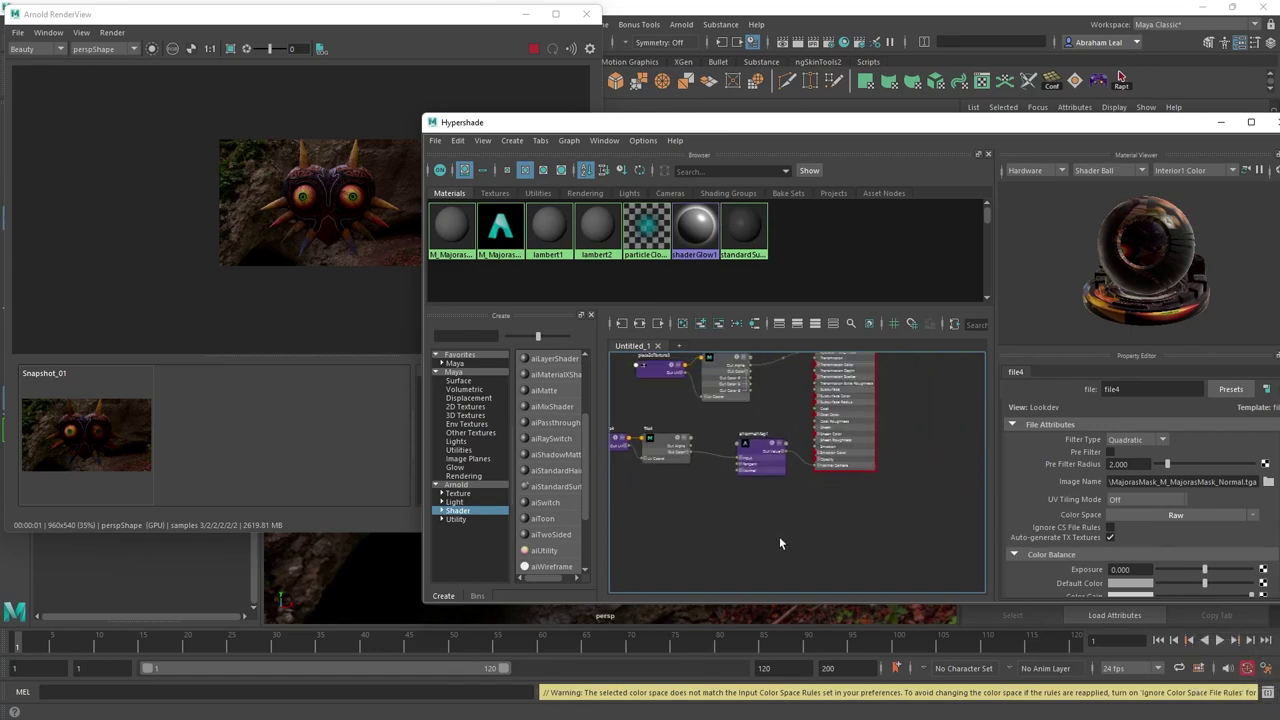
pyautogui.keyDown('alt'); pyautogui.moveTo(861, 525); pyautogui.dragTo(766, 553, button='middle'); pyautogui.keyUp('alt')
pyautogui.scroll(2, 769, 463)
pyautogui.scroll(-2, 772, 506)
pyautogui.scroll(-2, 833, 497)
pyautogui.keyDown('alt'); pyautogui.moveTo(833, 497); pyautogui.dragTo(840, 451, button='middle'); pyautogui.keyUp('alt')
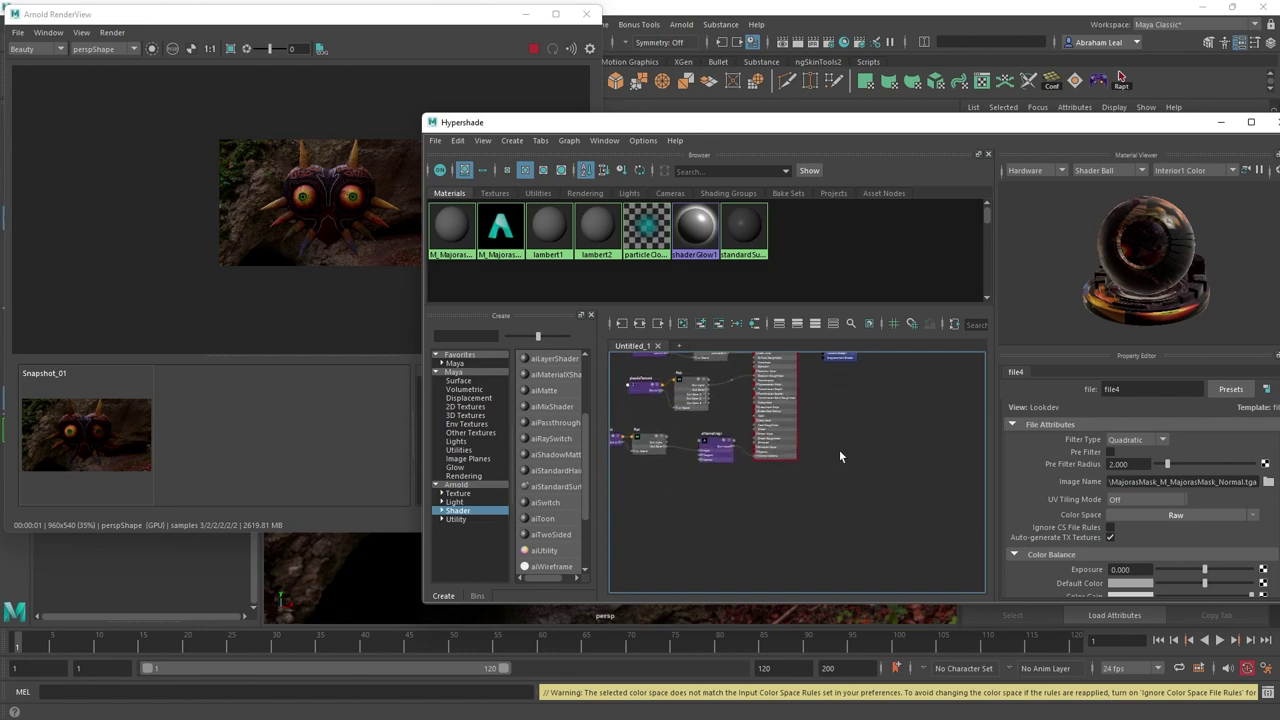
pyautogui.press('Tab')
pyautogui.write('displac')
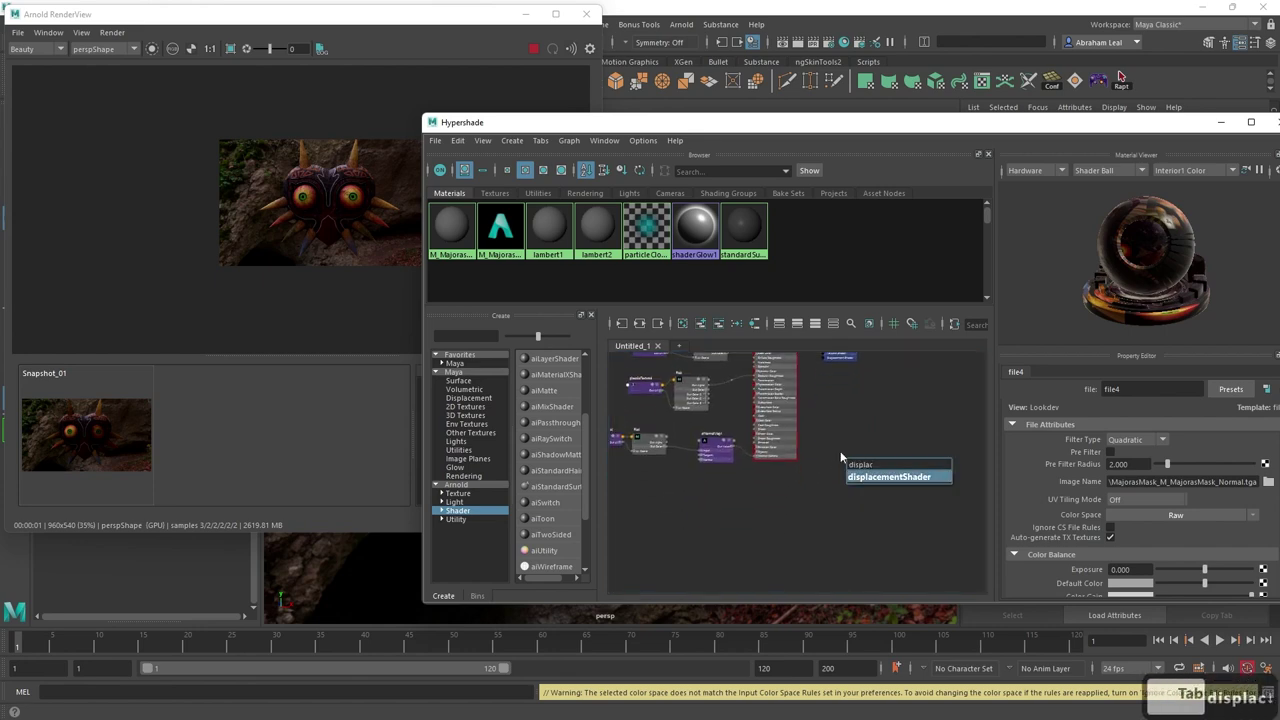
# - Create a displacementShader node in the material graph and move it to free space beside its shading group
pyautogui.press('Return')
pyautogui.scroll(5, 872, 514)
pyautogui.keyDown('alt'); pyautogui.moveTo(837, 435); pyautogui.dragTo(740, 627, button='middle'); pyautogui.keyUp('alt')
pyautogui.scroll(-2, 757, 510)
pyautogui.scroll(1, 753, 505)
pyautogui.moveTo(745, 465); pyautogui.dragTo(711, 513)
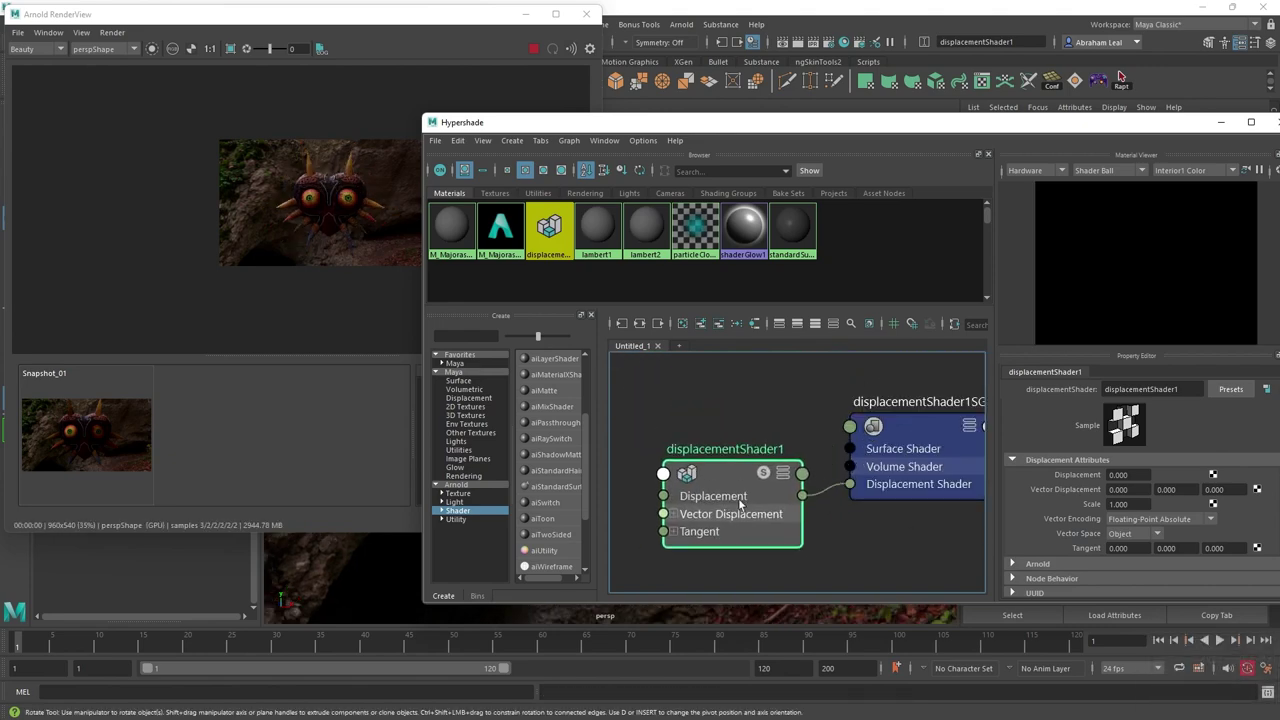
# - Rearrange displacementShader1 and displacementShader1SG so the connection between them is clearly laid out
pyautogui.scroll(-3, 700, 490)
pyautogui.click(866, 458)
pyautogui.moveTo(866, 457); pyautogui.dragTo(855, 447)
pyautogui.scroll(3, 843, 455)
pyautogui.keyDown('alt'); pyautogui.moveTo(680, 440); pyautogui.dragTo(793, 429, button='middle'); pyautogui.keyUp('alt')
pyautogui.scroll(-3, 829, 440)
pyautogui.scroll(3, 796, 472)
pyautogui.moveTo(803, 504); pyautogui.dragTo(726, 509)
pyautogui.scroll(-3, 781, 420)
pyautogui.keyDown('alt'); pyautogui.moveTo(781, 418); pyautogui.dragTo(694, 412, button='middle'); pyautogui.keyUp('alt')
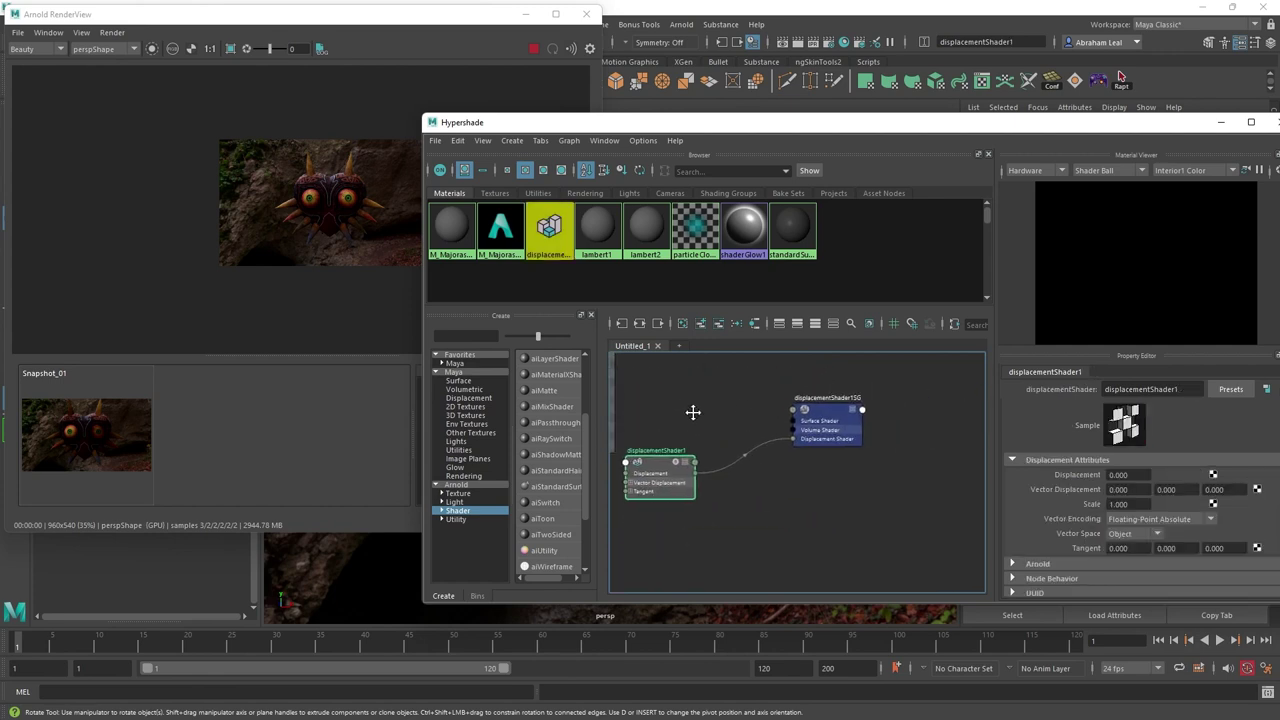
# - Connect displacementShader1 to the Displacement Shader input of aiStandardSurface1SG and delete the redundant displacementShader1SG
pyautogui.scroll(3, 795, 440)
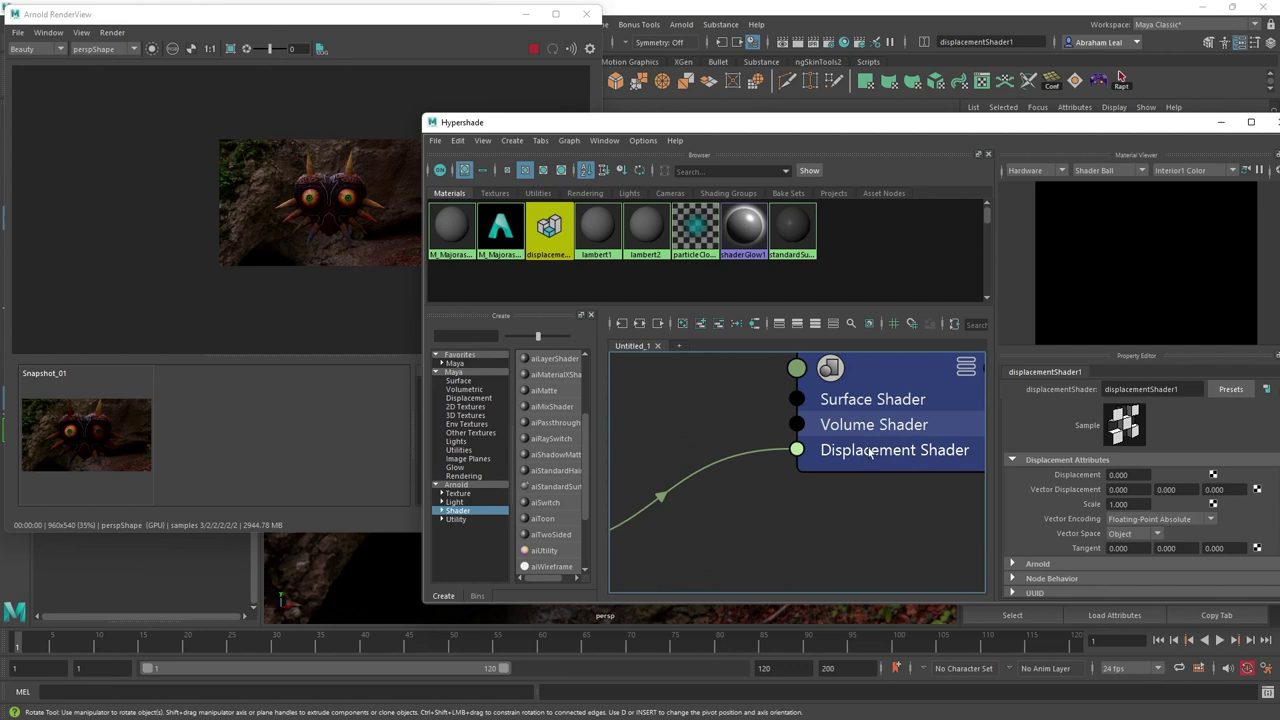
pyautogui.scroll(-5, 743, 420)
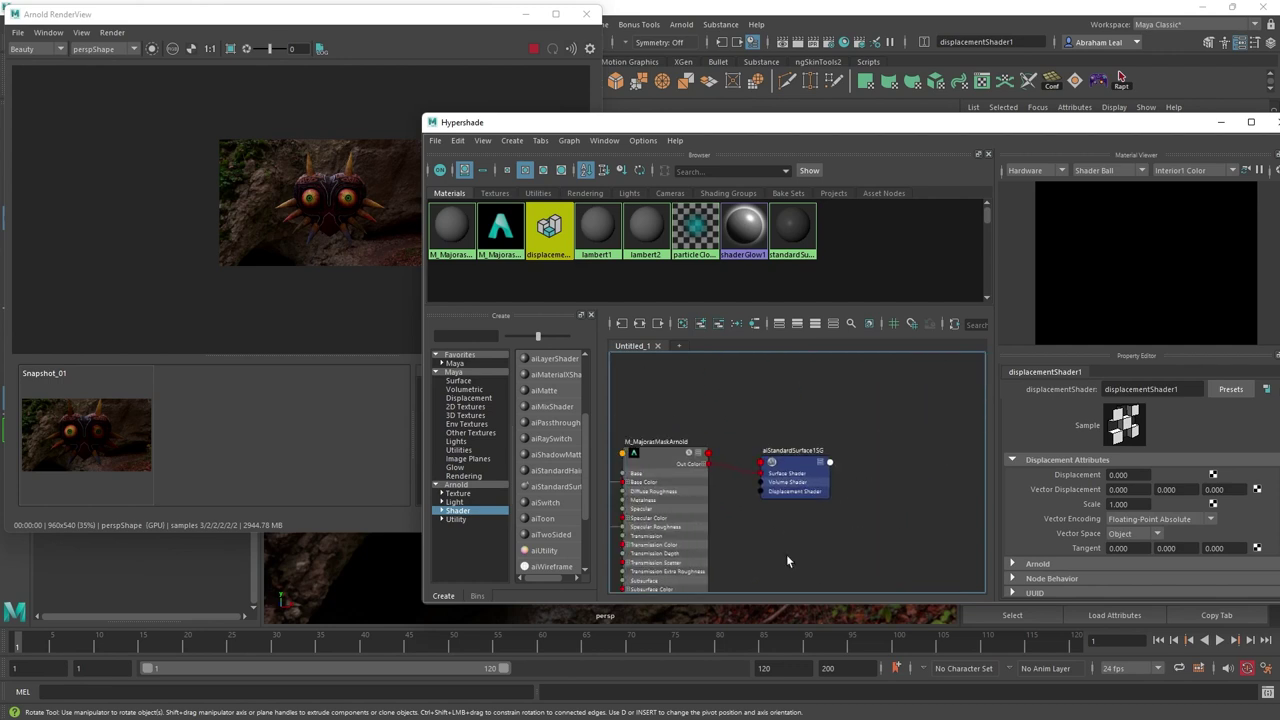
pyautogui.scroll(3, 783, 492)
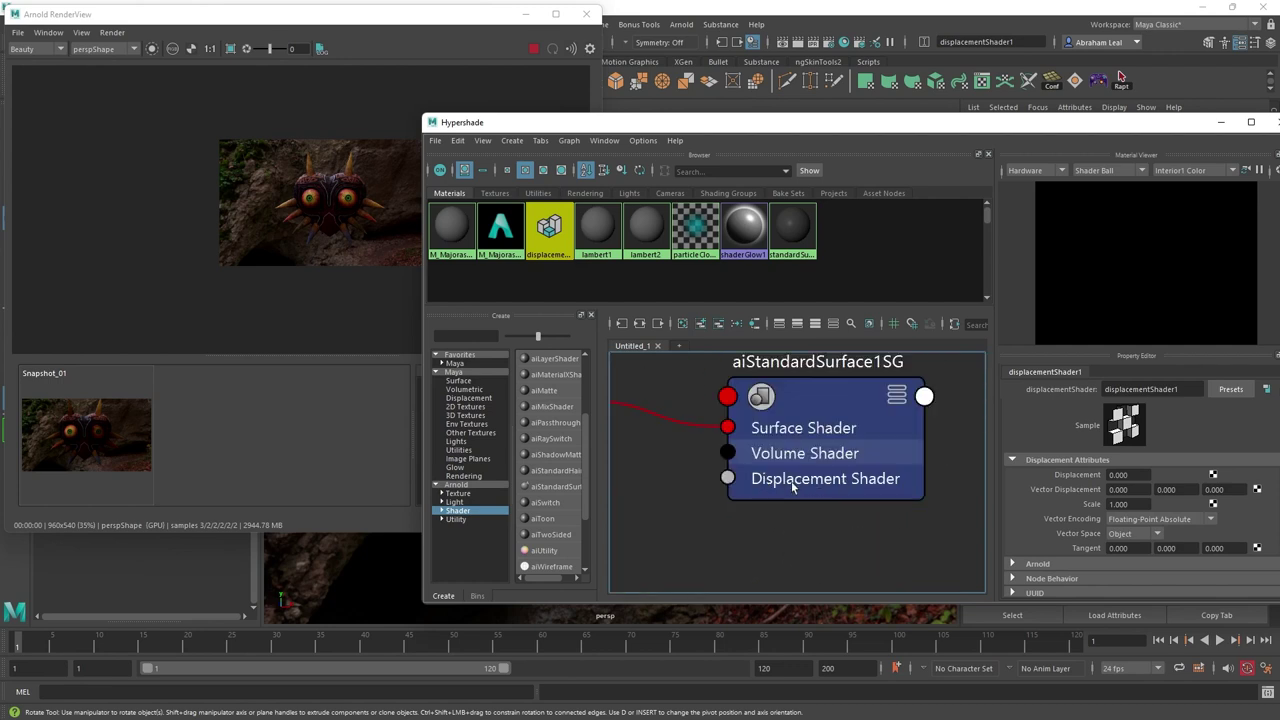
pyautogui.scroll(-5, 793, 487)
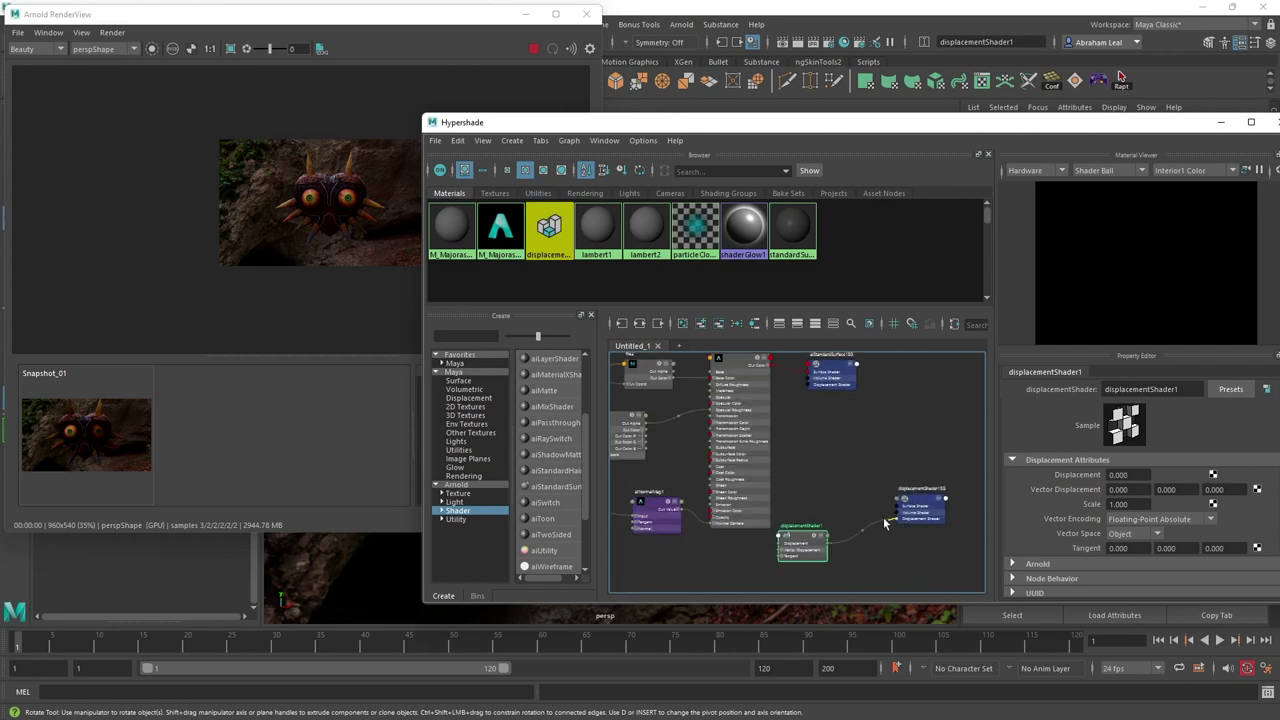
pyautogui.click(871, 469)
pyautogui.click(826, 543)
pyautogui.moveTo(855, 543); pyautogui.dragTo(810, 384)
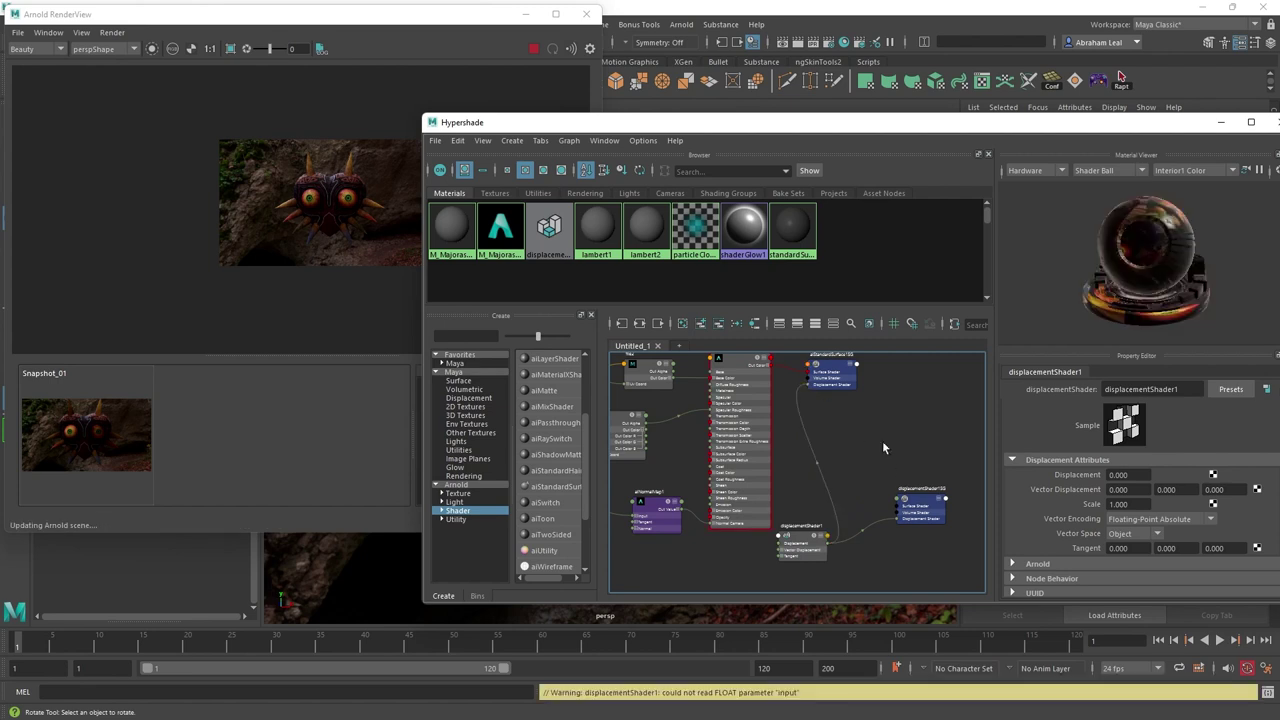
pyautogui.click(914, 501)
pyautogui.press('Delete')
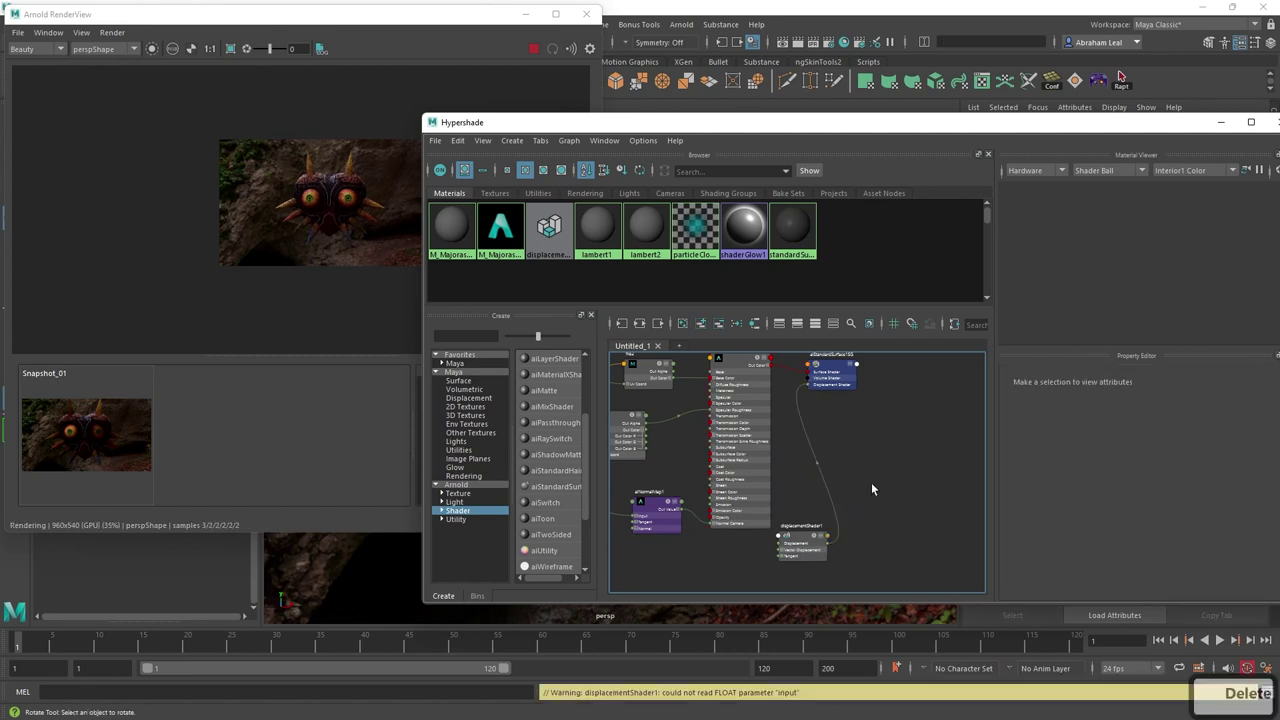
# - Move displacementShader1 to just below the M_MajorasMaskArnold material node
pyautogui.scroll(5, 862, 572)
pyautogui.scroll(-5, 898, 484)
pyautogui.moveTo(820, 462); pyautogui.dragTo(745, 496)
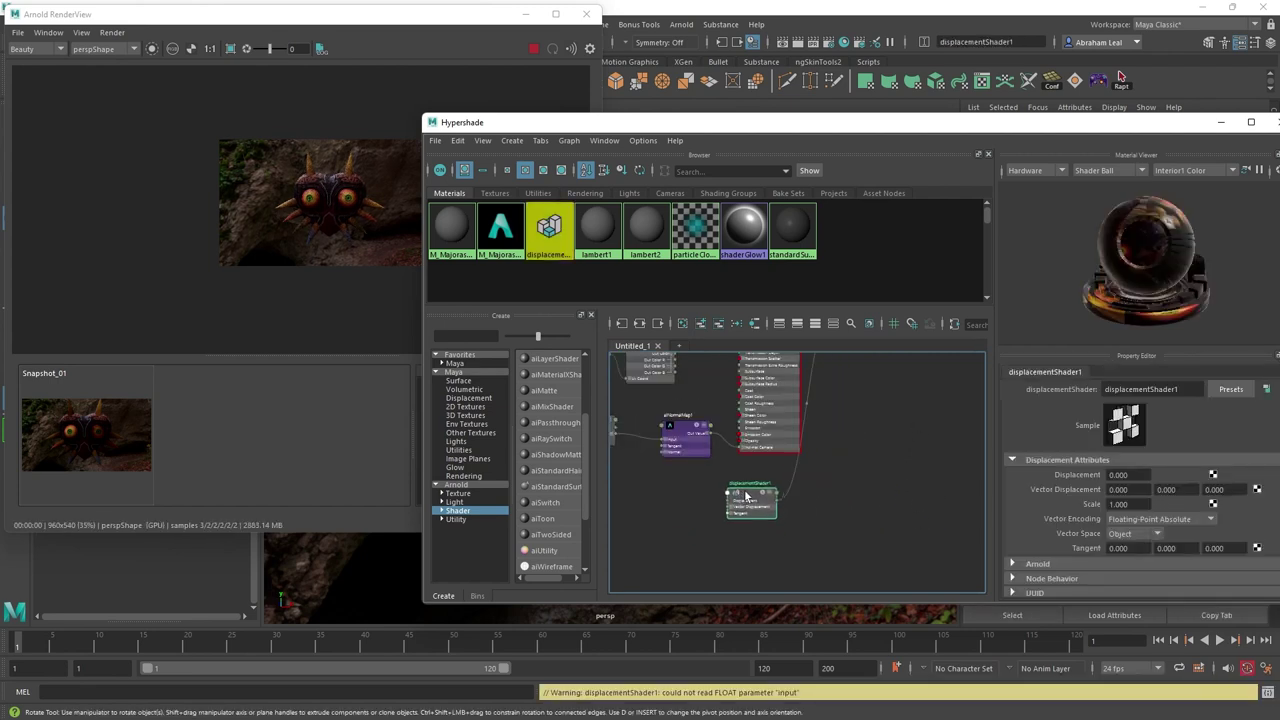
pyautogui.scroll(4, 730, 490)
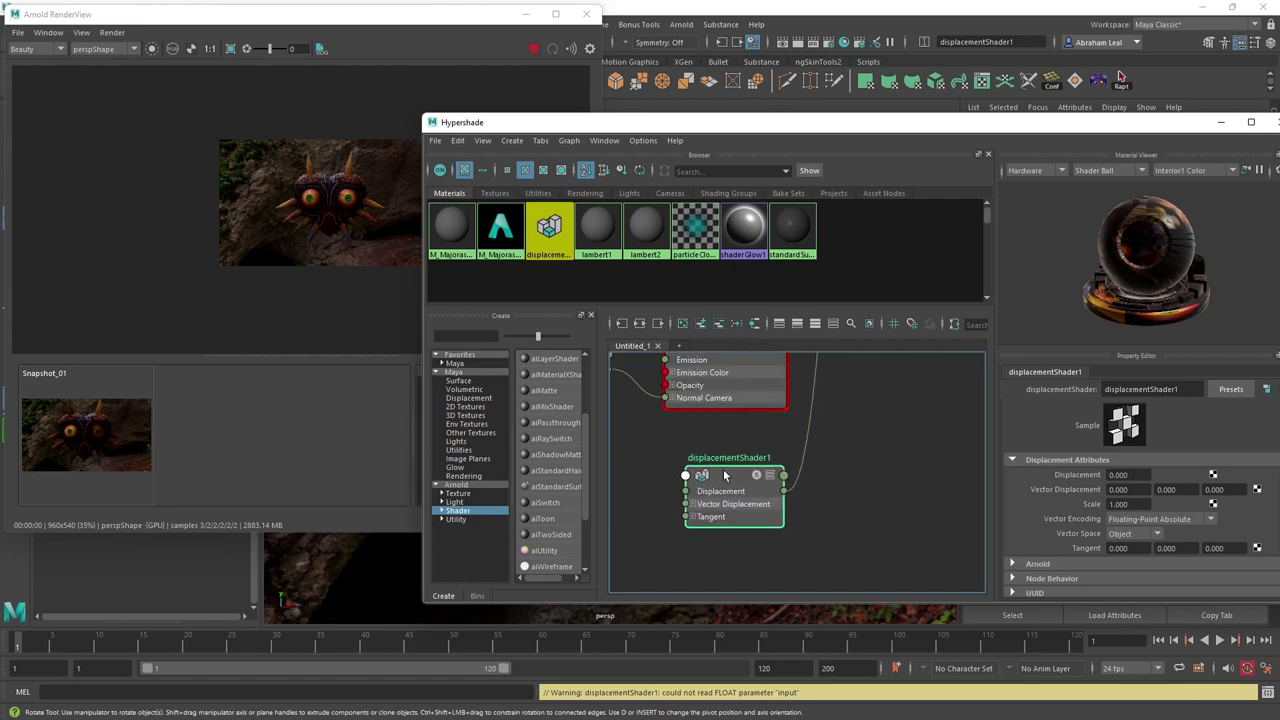
# - Create a file texture node in the graph near displacementShader1
pyautogui.click(841, 506)
pyautogui.keyDown('alt'); pyautogui.moveTo(841, 506); pyautogui.dragTo(887, 487, button='middle'); pyautogui.keyUp('alt')
pyautogui.scroll(3, 887, 489)
pyautogui.keyDown('alt'); pyautogui.moveTo(803, 531); pyautogui.dragTo(856, 544, button='middle'); pyautogui.keyUp('alt')
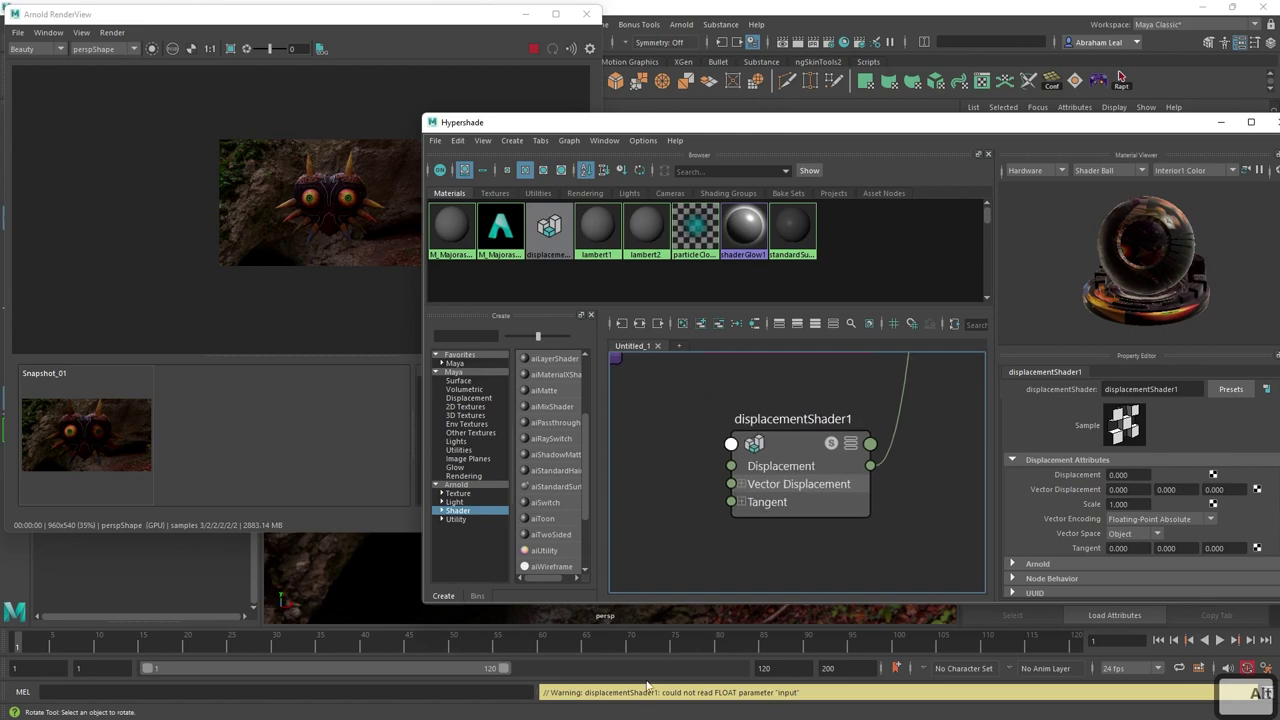
pyautogui.keyDown('alt'); pyautogui.moveTo(686, 528); pyautogui.dragTo(757, 500, button='middle'); pyautogui.keyUp('alt')
pyautogui.keyDown('alt'); pyautogui.moveTo(674, 501); pyautogui.dragTo(706, 491, button='middle'); pyautogui.keyUp('alt')
pyautogui.press('Tab')
pyautogui.write('file')
pyautogui.press('Down')
pyautogui.press('Down')
pyautogui.press('Down')
pyautogui.press('Return')
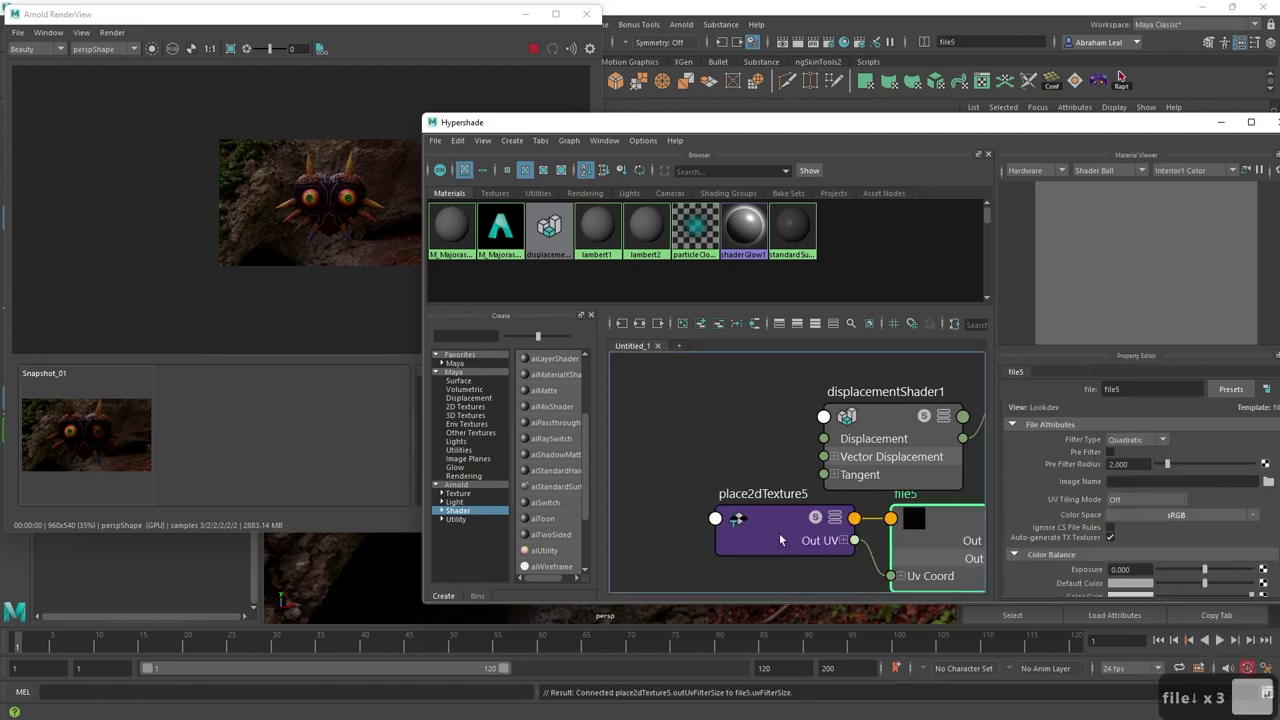
# - Move the new file node and its place2dTexture node together to the input side of displacementShader1
pyautogui.keyDown('shift'); pyautogui.click(780, 536); pyautogui.keyUp('shift')
pyautogui.moveTo(925, 536); pyautogui.dragTo(626, 450)
pyautogui.click(672, 398)
pyautogui.click(722, 500)
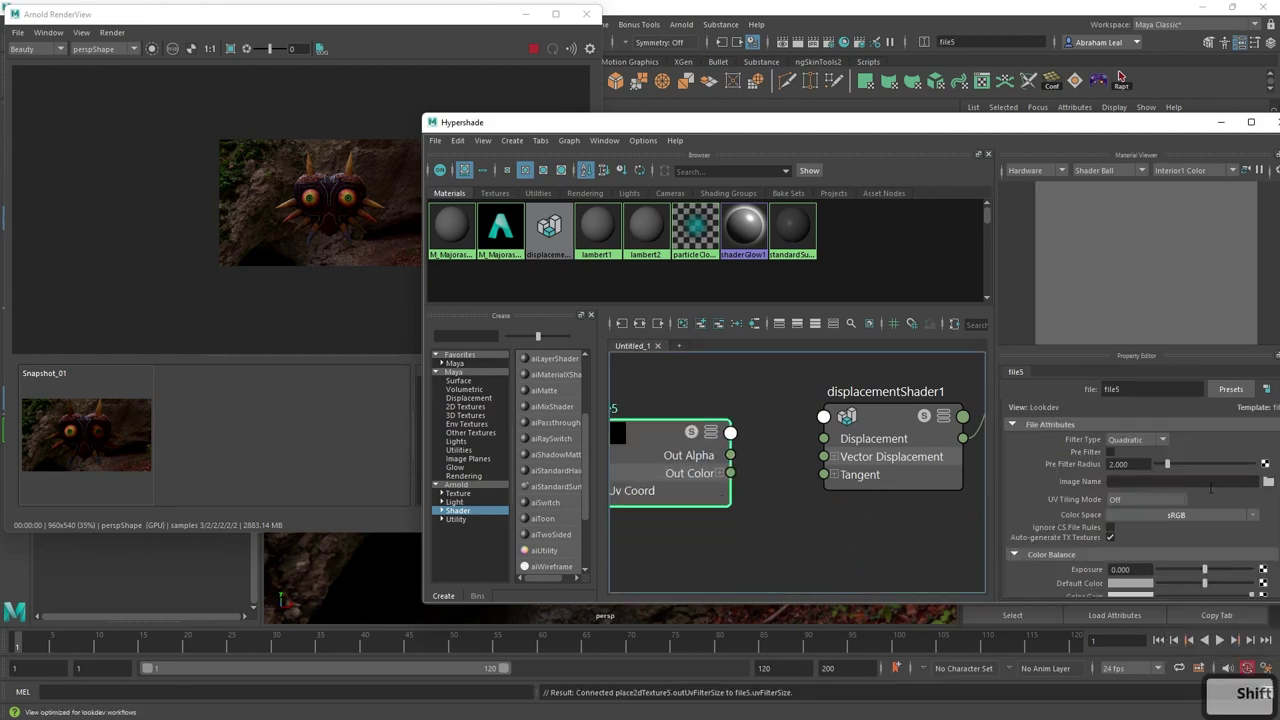
# - Load MajorasMask_M_MajorasMask_Height.exr from the MajorasMask 32bit folder into the new file node
pyautogui.click(1268, 481)
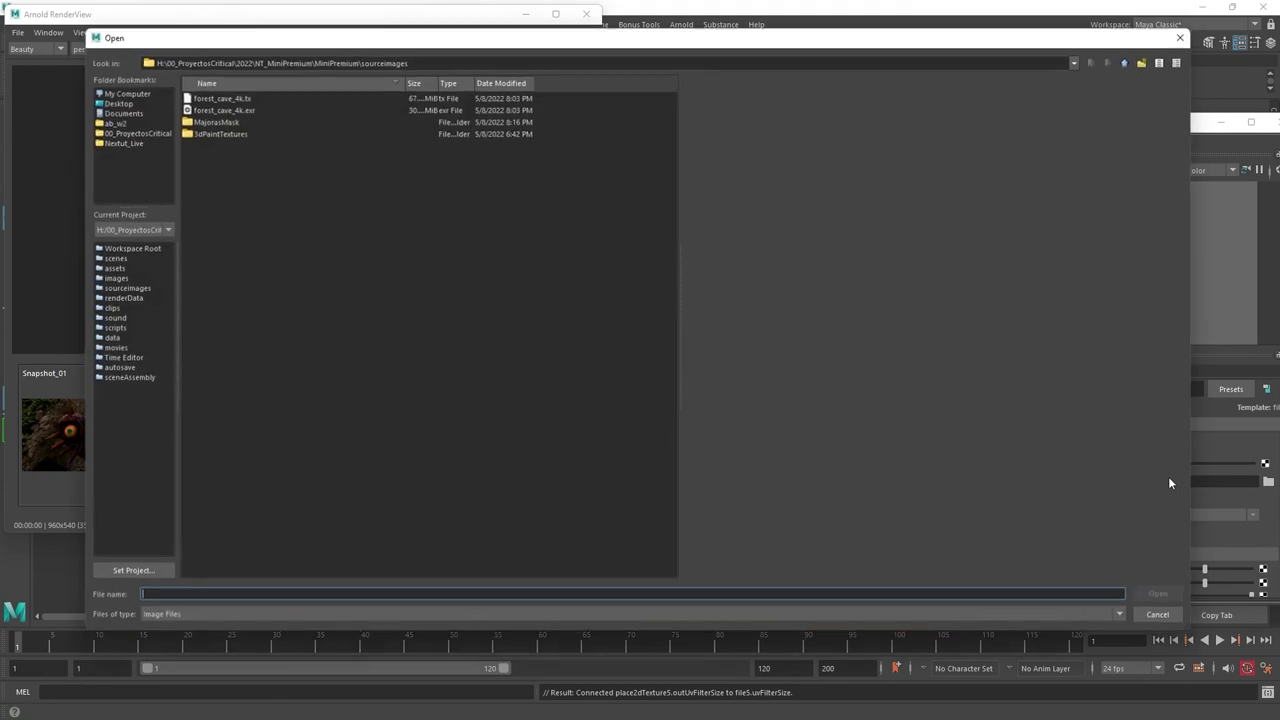
pyautogui.doubleClick(198, 121)
pyautogui.doubleClick(200, 170)
pyautogui.click(214, 98)
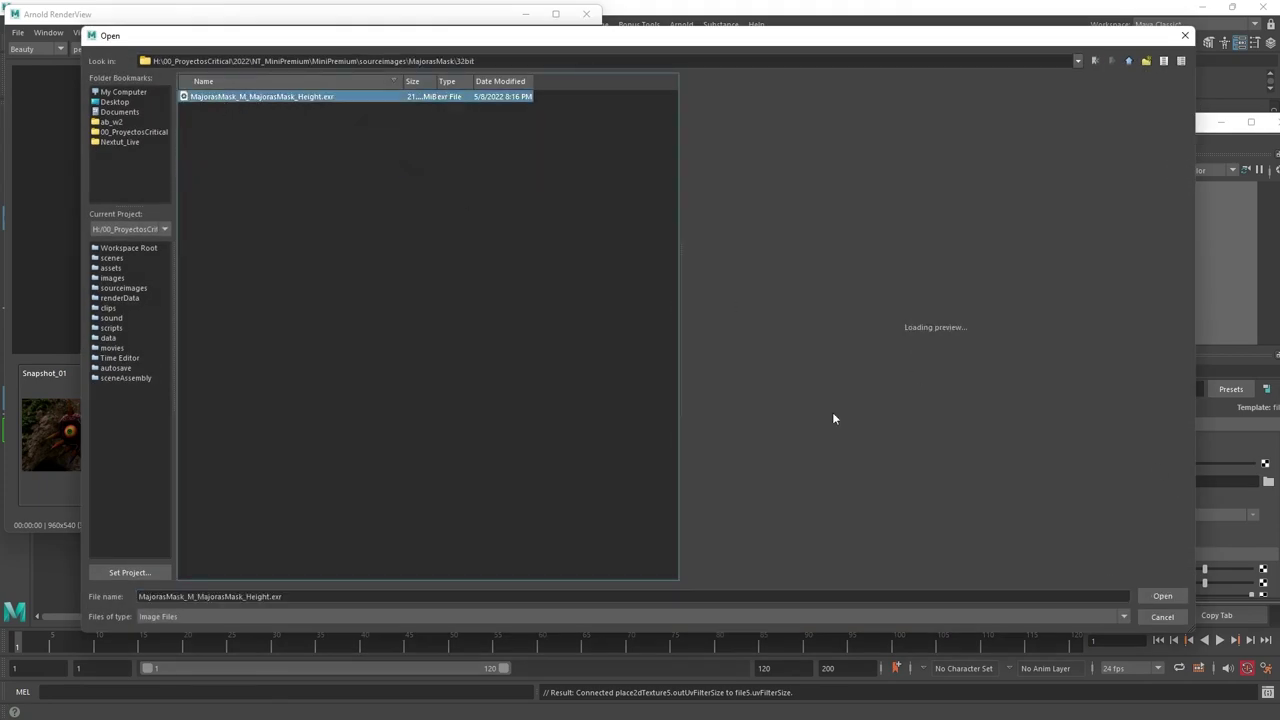
pyautogui.click(1162, 596)
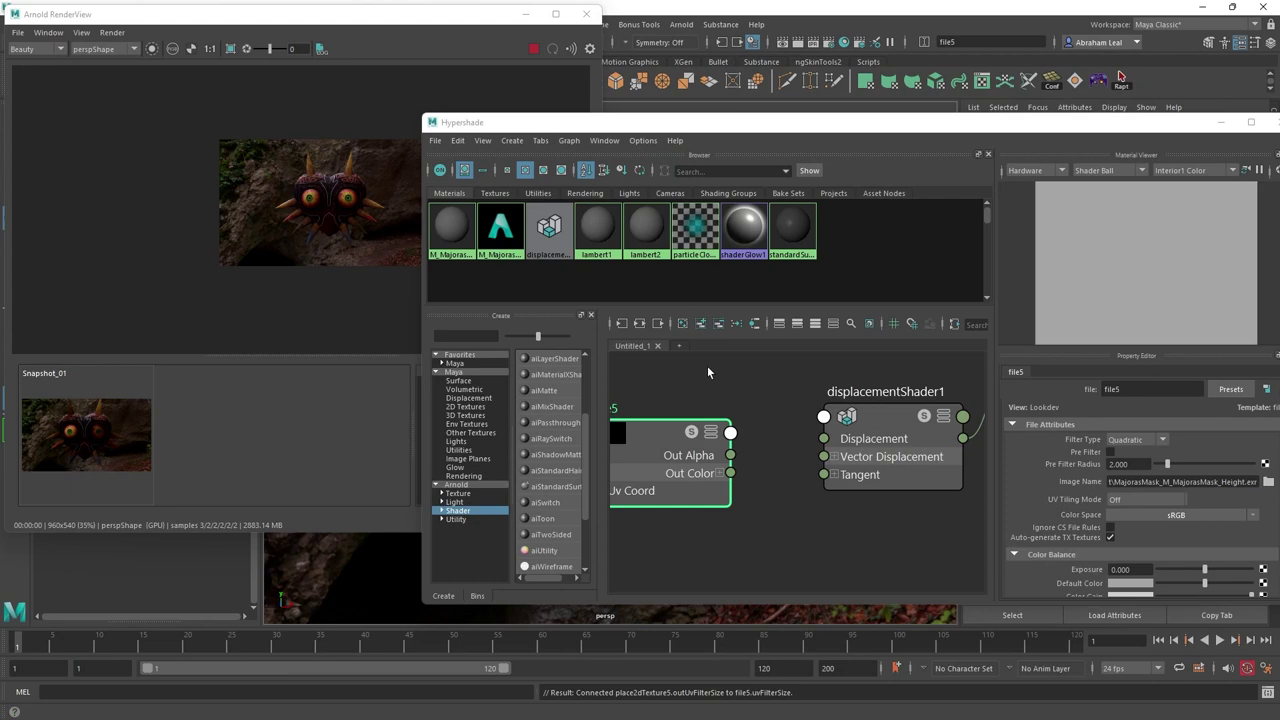
# - Connect the height map's Out Color R channel to the Displacement input of displacementShader1
pyautogui.keyDown('alt'); pyautogui.moveTo(748, 463); pyautogui.dragTo(740, 462, button='right'); pyautogui.keyUp('alt')
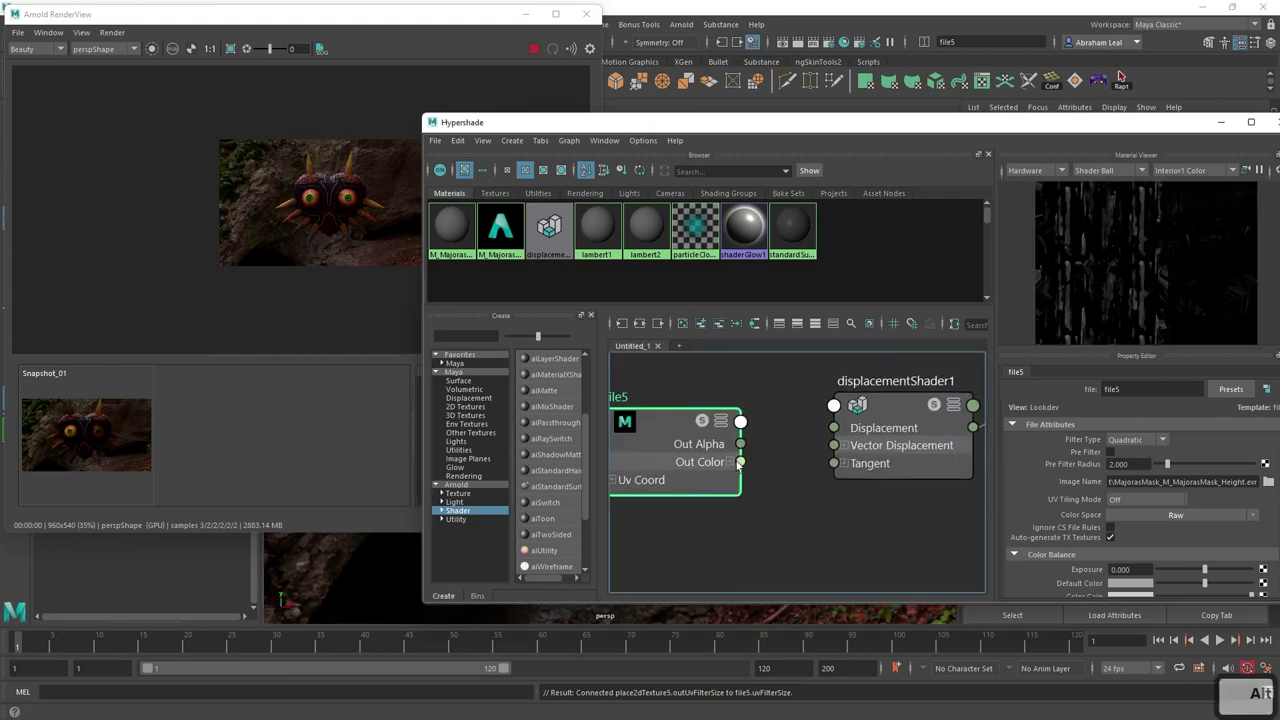
pyautogui.moveTo(766, 454); pyautogui.dragTo(834, 428)
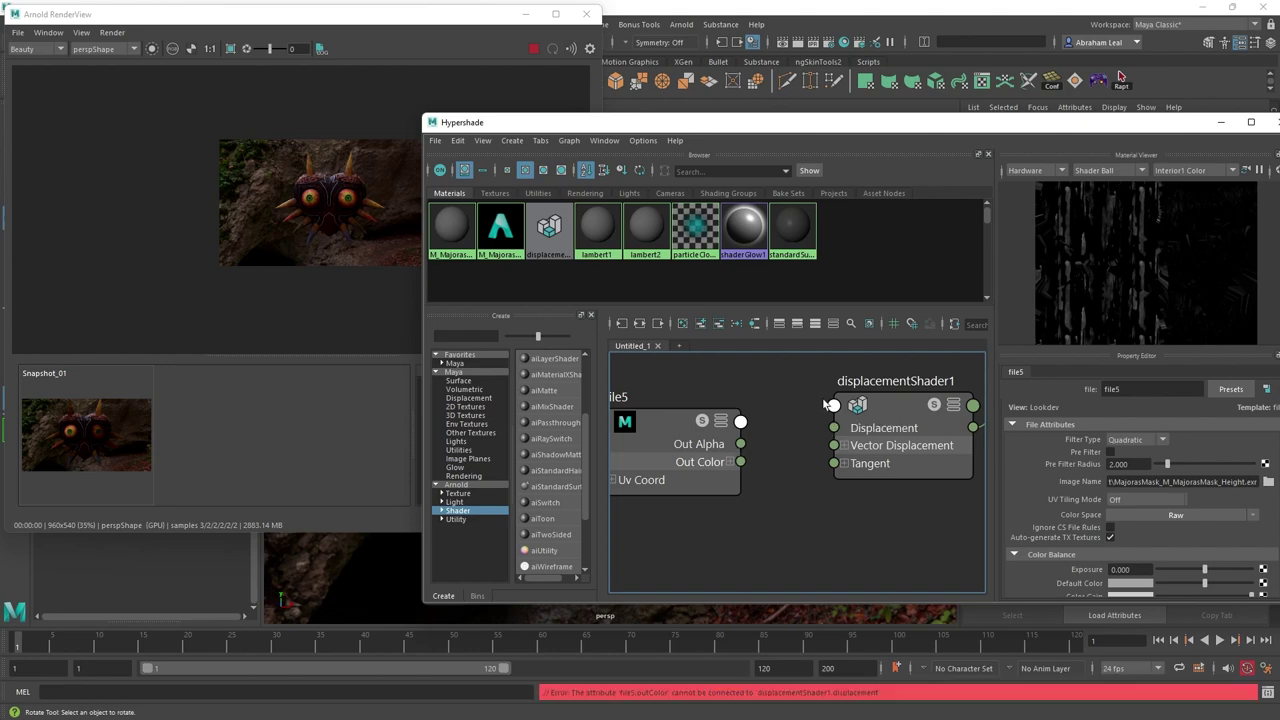
pyautogui.click(729, 462)
pyautogui.moveTo(740, 480); pyautogui.dragTo(834, 428)
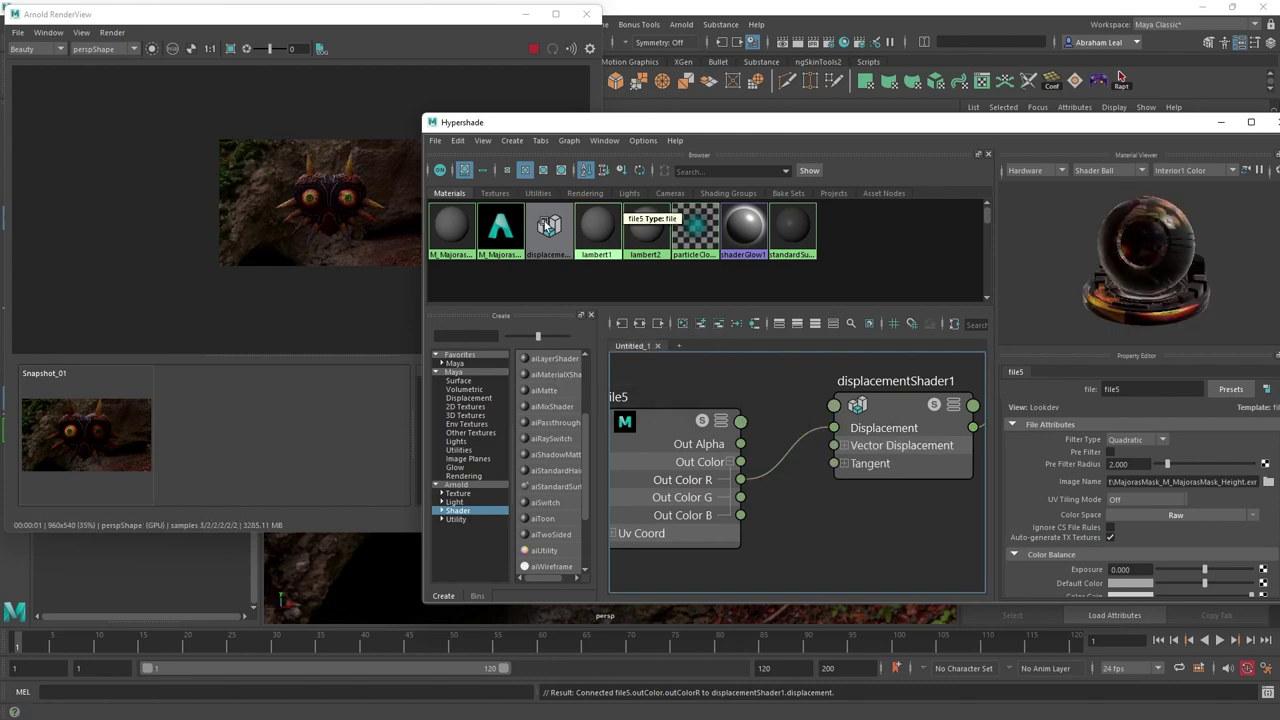
# - Rerun the Arnold render and examine the displacement detail around the mask's eyes and forehead
pyautogui.click(337, 224)
pyautogui.scroll(4, 337, 224)
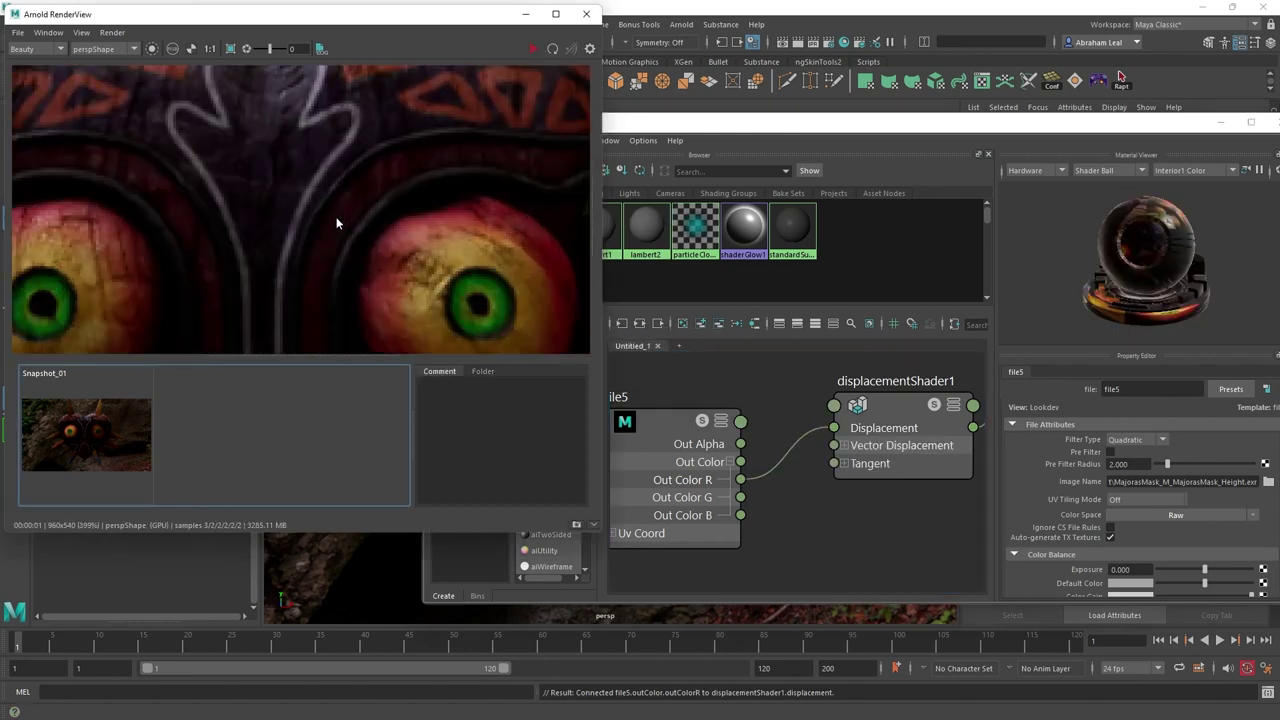
pyautogui.scroll(-2, 346, 251)
pyautogui.click(533, 48)
pyautogui.scroll(4, 340, 164)
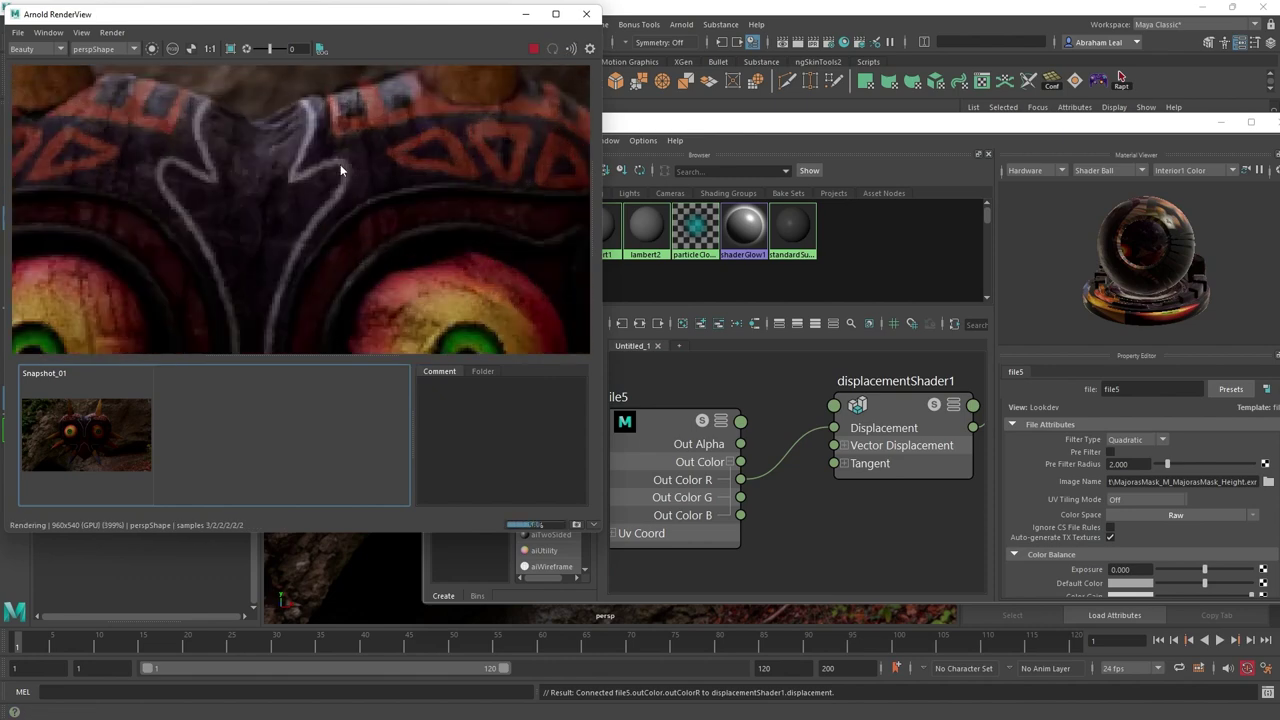
pyautogui.scroll(-3, 268, 136)
pyautogui.scroll(-3, 322, 145)
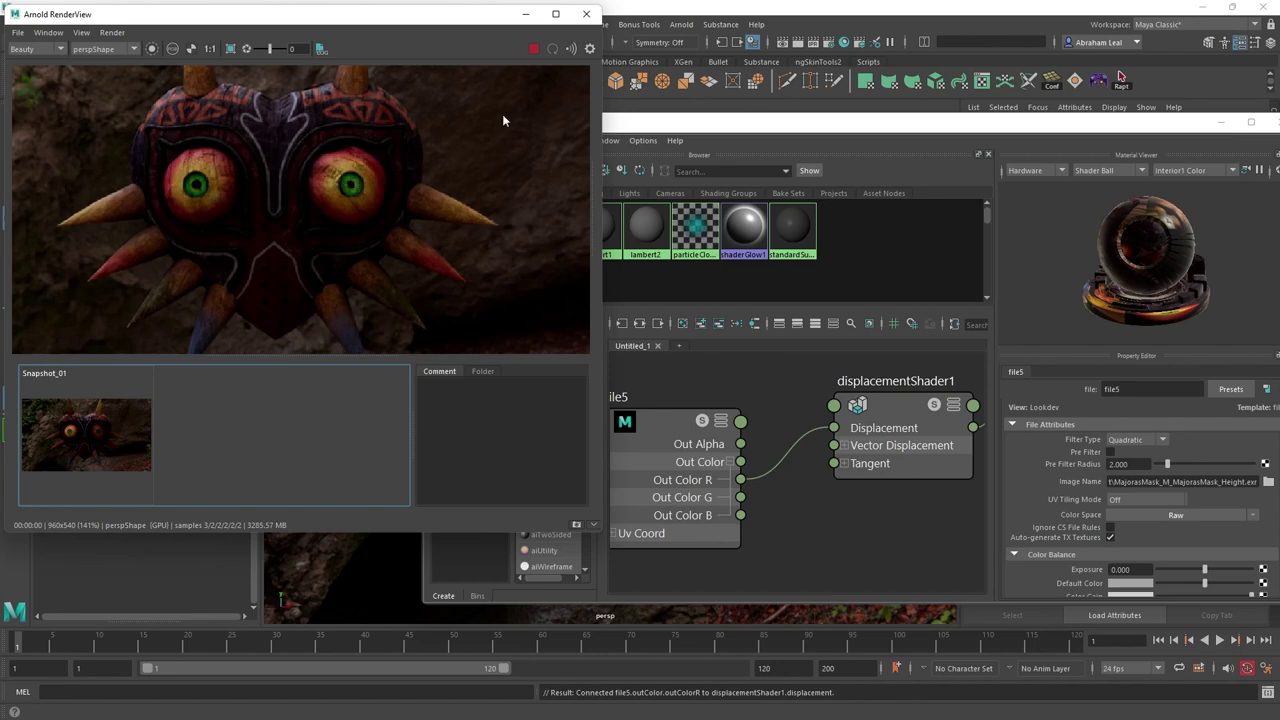
# - Minimize the Hypershade and select the mask mesh in the viewport
pyautogui.click(1220, 122)
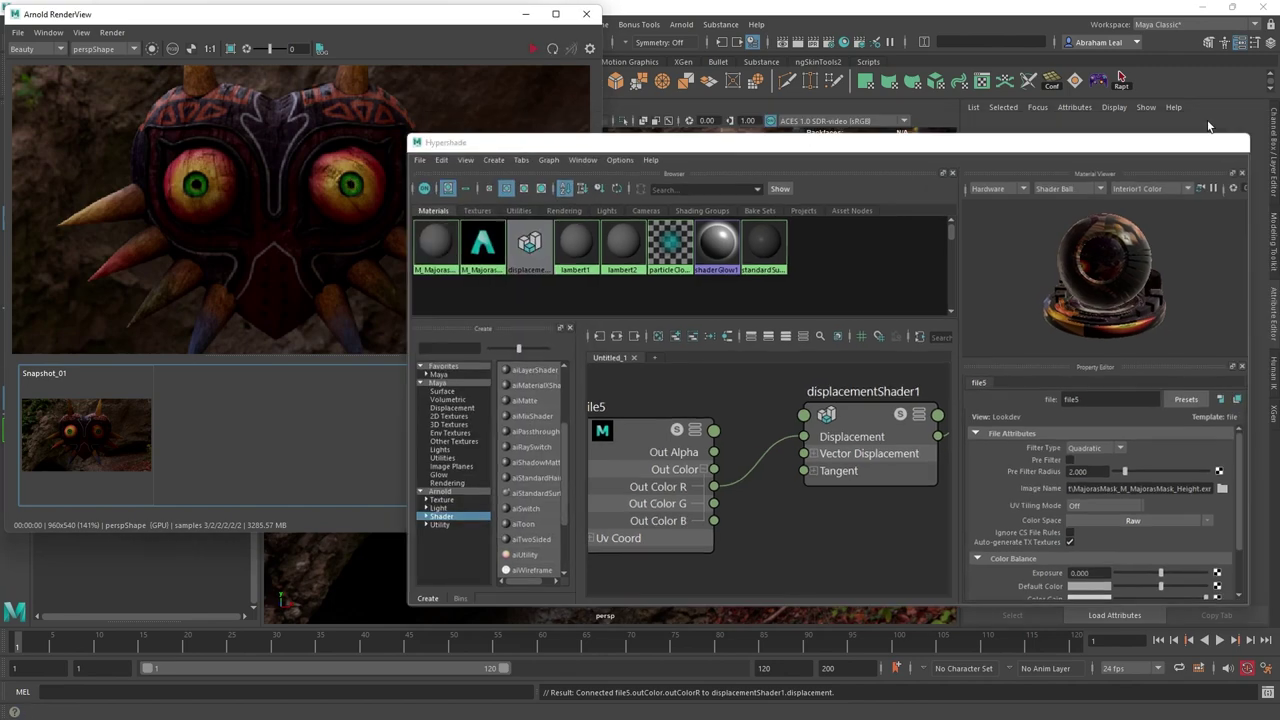
pyautogui.click(661, 333)
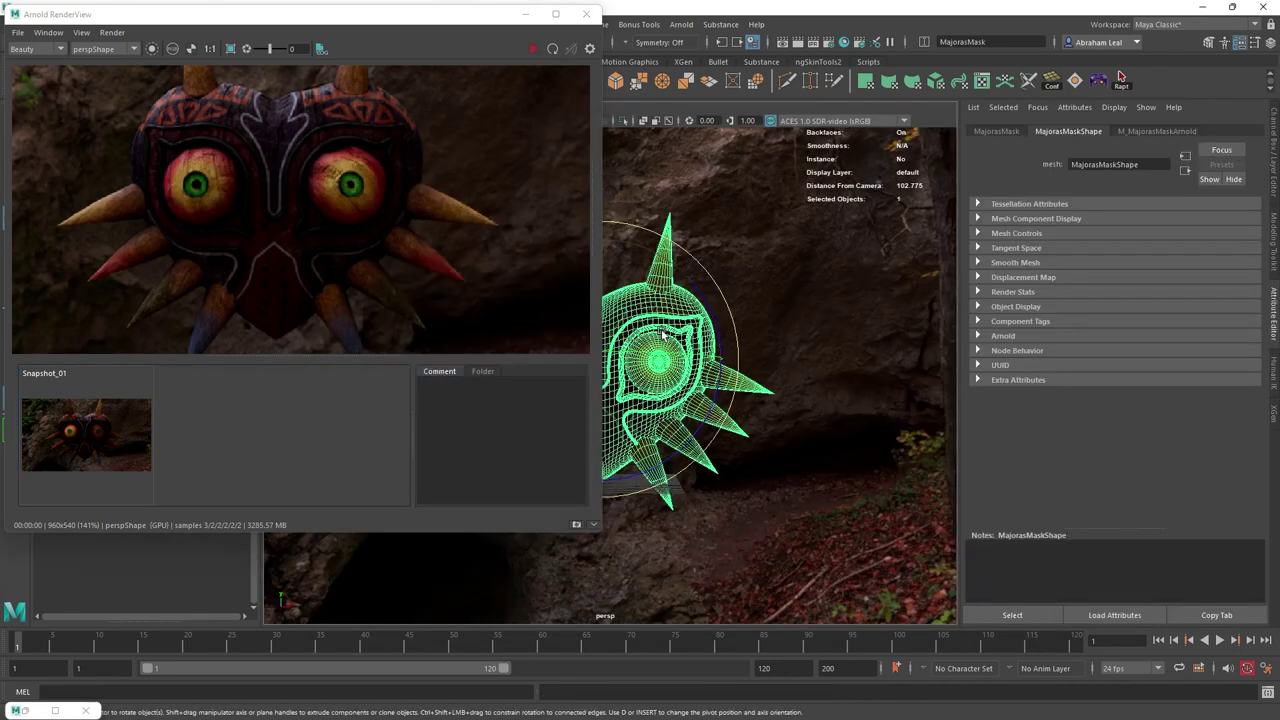
# - Switch to Paint and sketch a long horizontal surface line with vertex ticks and jagged displacement peaks rising from it
pyautogui.press('super')
pyautogui.write('paint')
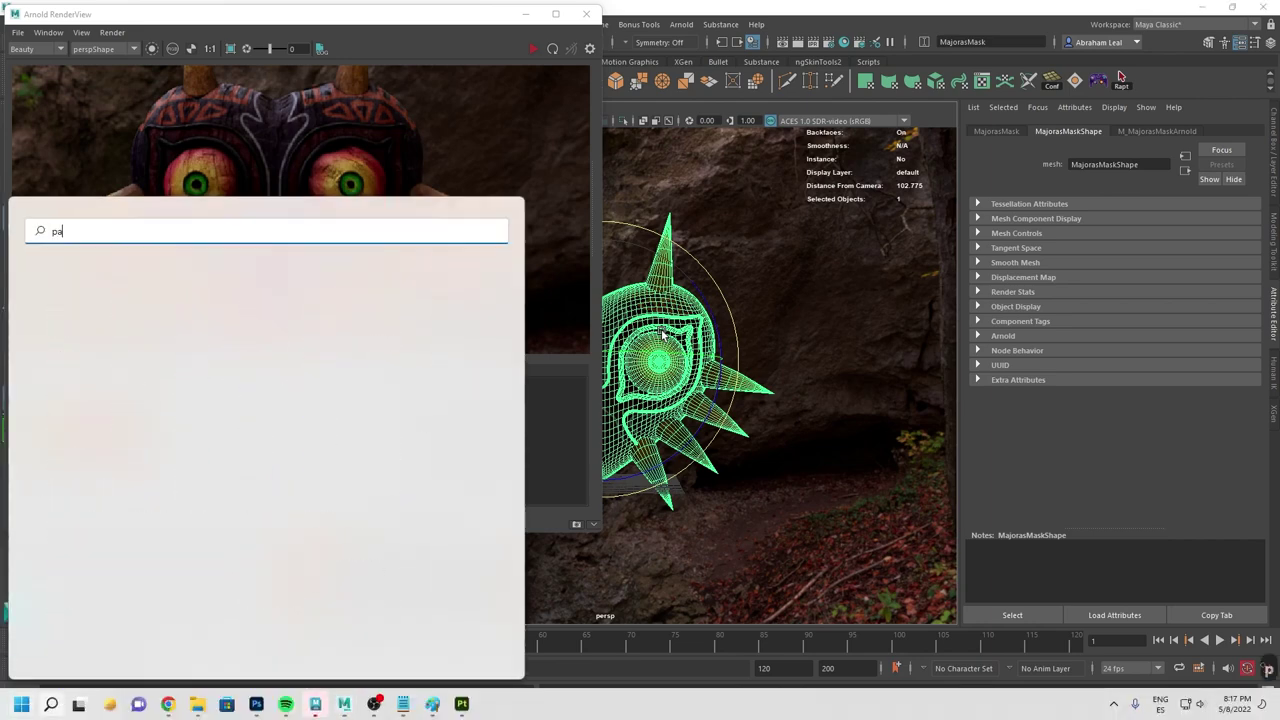
pyautogui.press('Return')
pyautogui.click(492, 314)
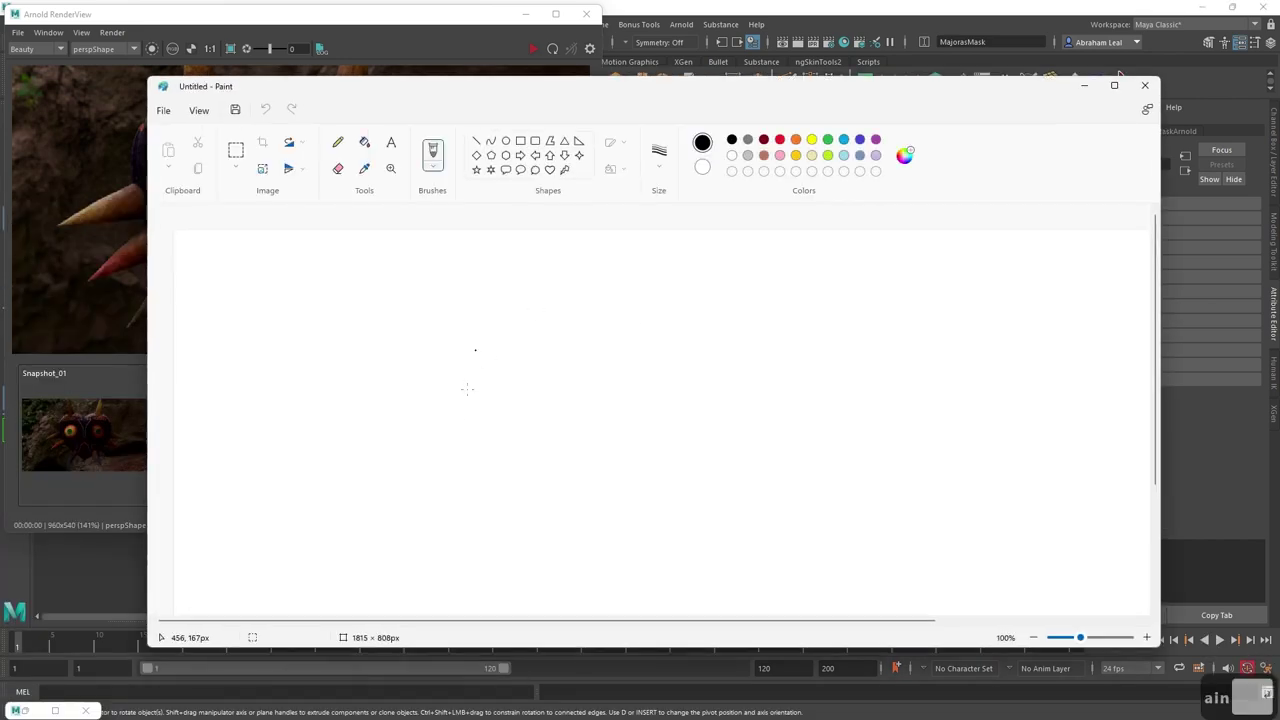
pyautogui.click(466, 445)
pyautogui.moveTo(437, 401); pyautogui.dragTo(962, 404)
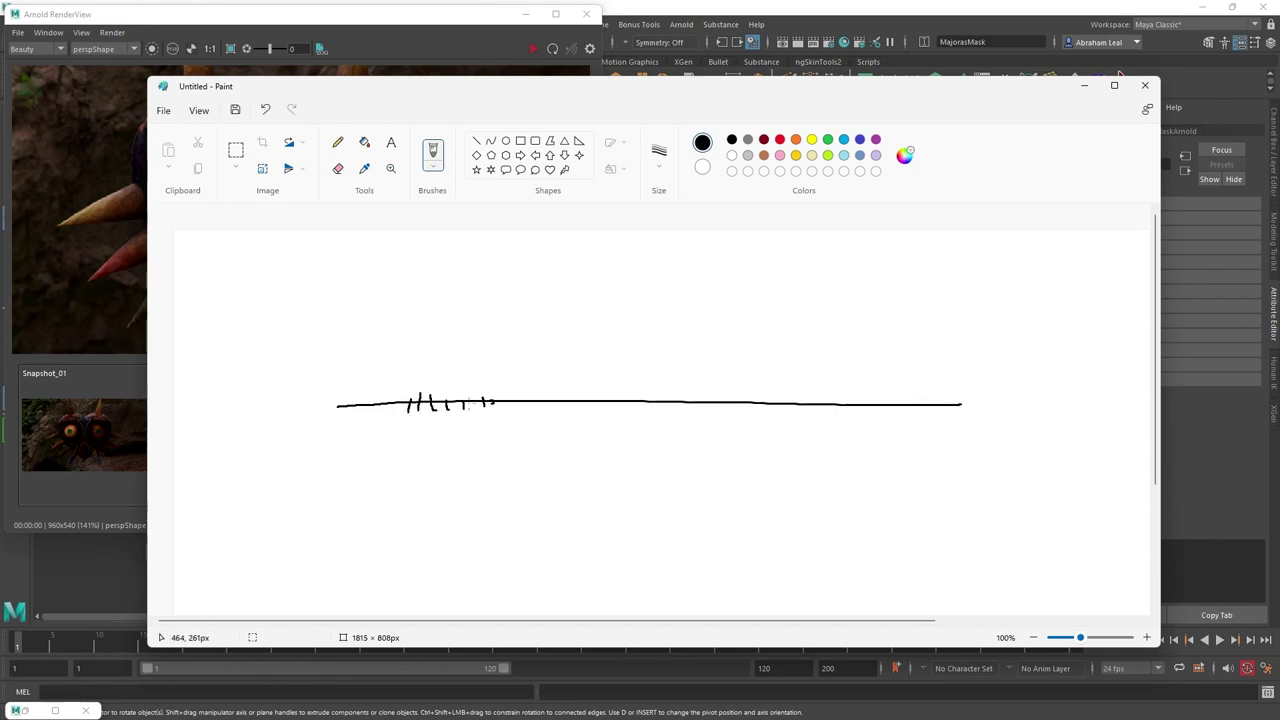
pyautogui.moveTo(466, 380); pyautogui.dragTo(470, 355)
pyautogui.moveTo(440, 398)
pyautogui.mouseDown()
pyautogui.moveTo(484, 400)
pyautogui.moveTo(528, 370)
pyautogui.moveTo(557, 386)
pyautogui.mouseUp()
# - Sketch a mountain outline over a coarsely ticked base, plus a spiky profile over a finely subdivided line below it
pyautogui.moveTo(691, 321); pyautogui.dragTo(880, 335)
pyautogui.moveTo(692, 318)
pyautogui.mouseDown()
pyautogui.moveTo(766, 243)
pyautogui.moveTo(800, 234)
pyautogui.moveTo(860, 268)
pyautogui.moveTo(910, 333)
pyautogui.mouseUp()
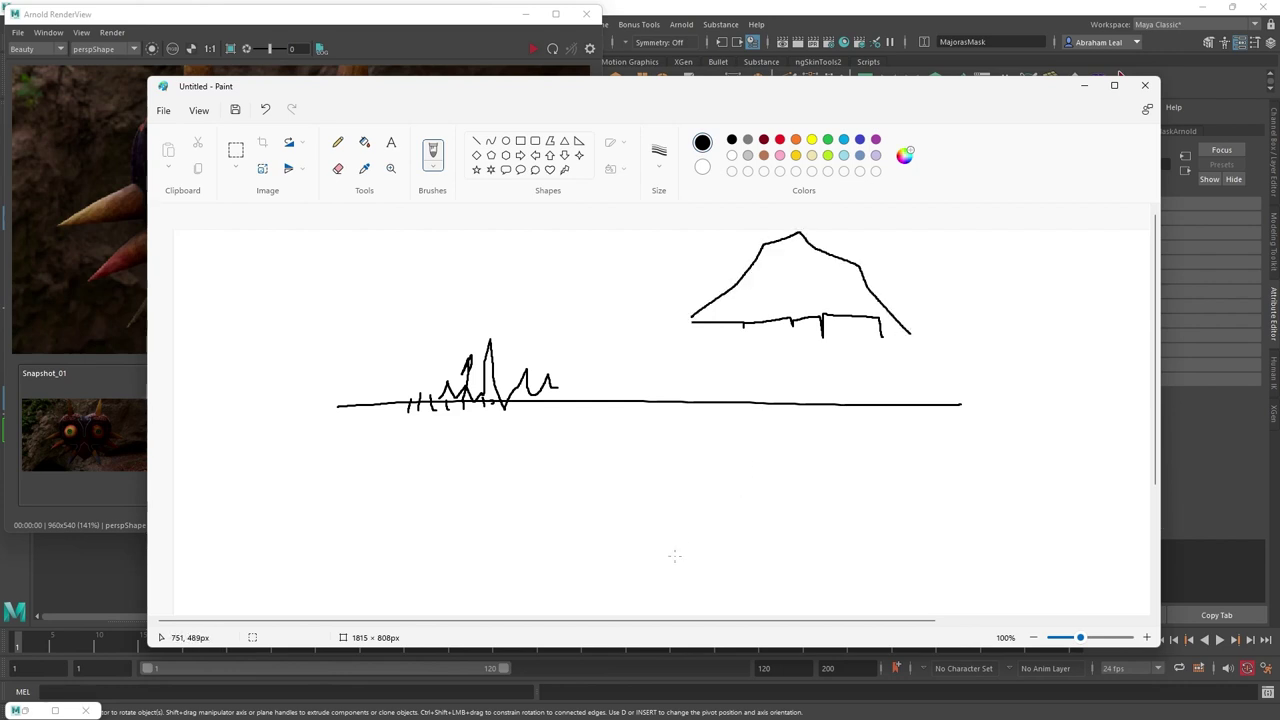
pyautogui.moveTo(668, 541); pyautogui.dragTo(997, 524)
pyautogui.moveTo(687, 537); pyautogui.dragTo(704, 538)
pyautogui.moveTo(730, 536); pyautogui.dragTo(751, 533)
pyautogui.moveTo(762, 530); pyautogui.dragTo(840, 543)
pyautogui.moveTo(848, 540); pyautogui.dragTo(864, 535)
pyautogui.moveTo(893, 525); pyautogui.dragTo(905, 524)
pyautogui.moveTo(680, 546)
pyautogui.mouseDown()
pyautogui.moveTo(768, 472)
pyautogui.moveTo(972, 524)
pyautogui.mouseUp()
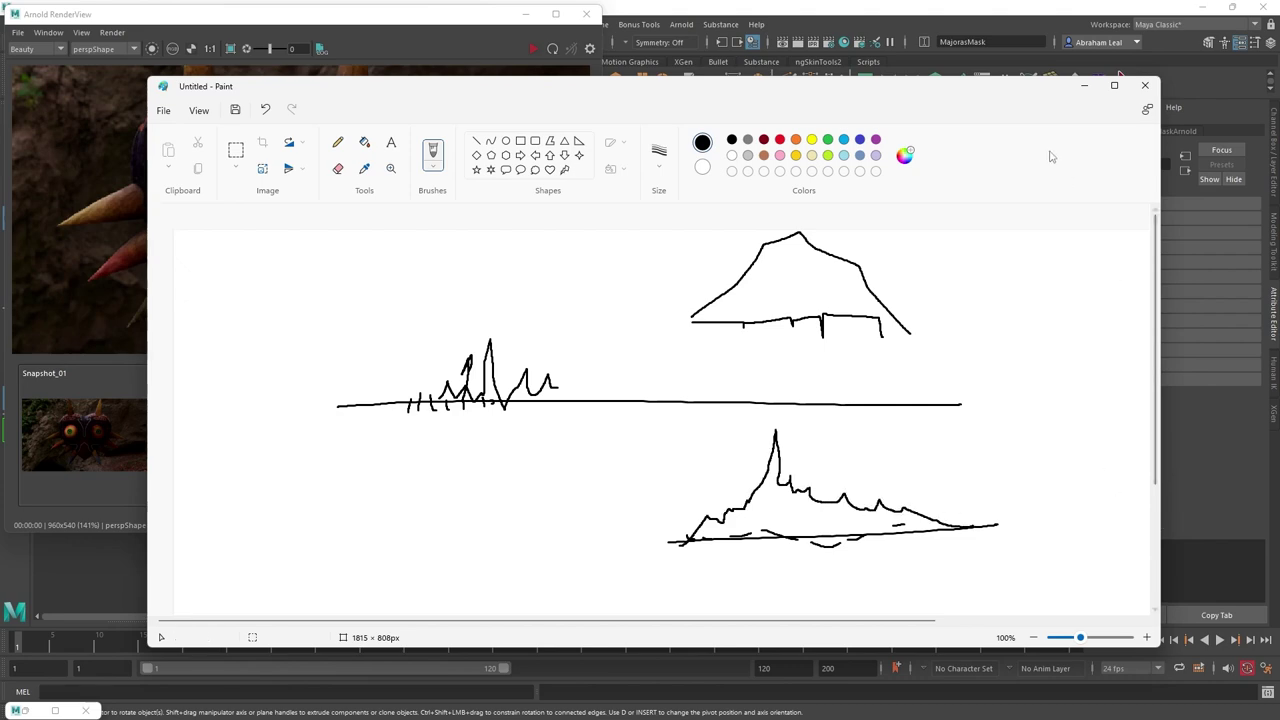
# - Return to Maya and compare the mask's wireframe density with its surface detail in the Arnold render
pyautogui.click(1097, 86)
pyautogui.click(678, 332)
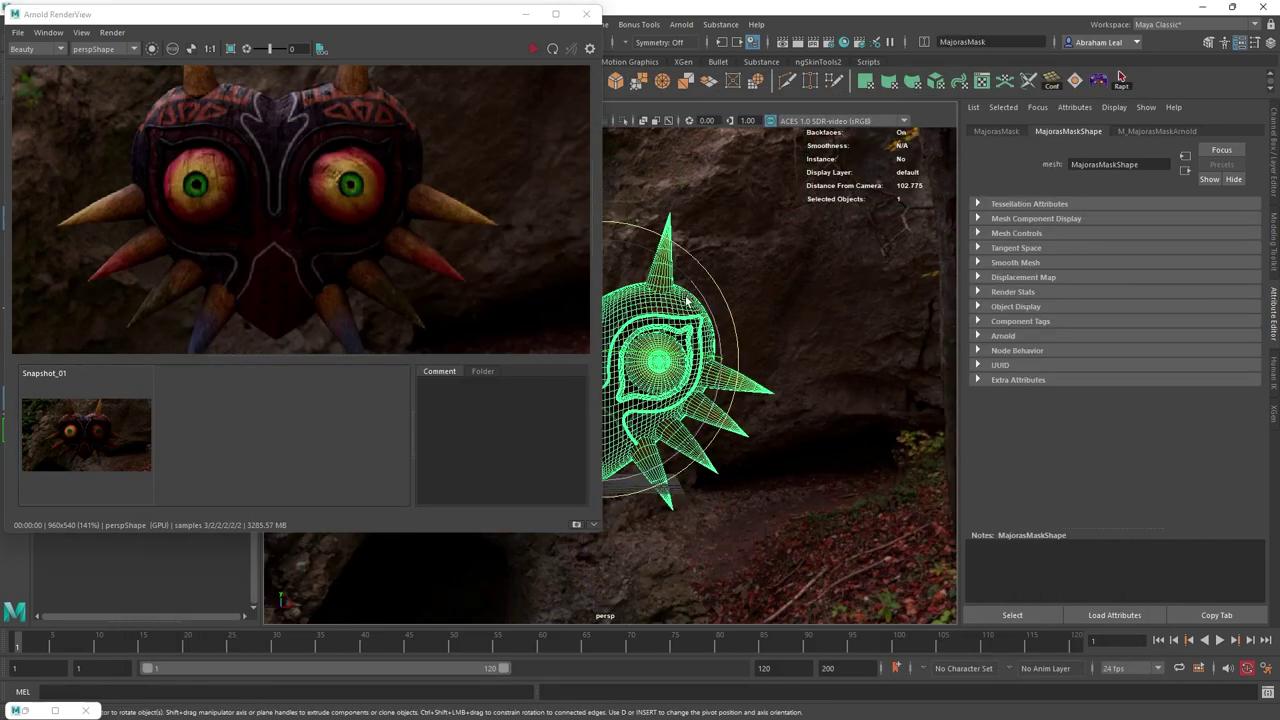
pyautogui.keyDown('alt'); pyautogui.moveTo(815, 357); pyautogui.dragTo(1000, 355, button='middle'); pyautogui.keyUp('alt')
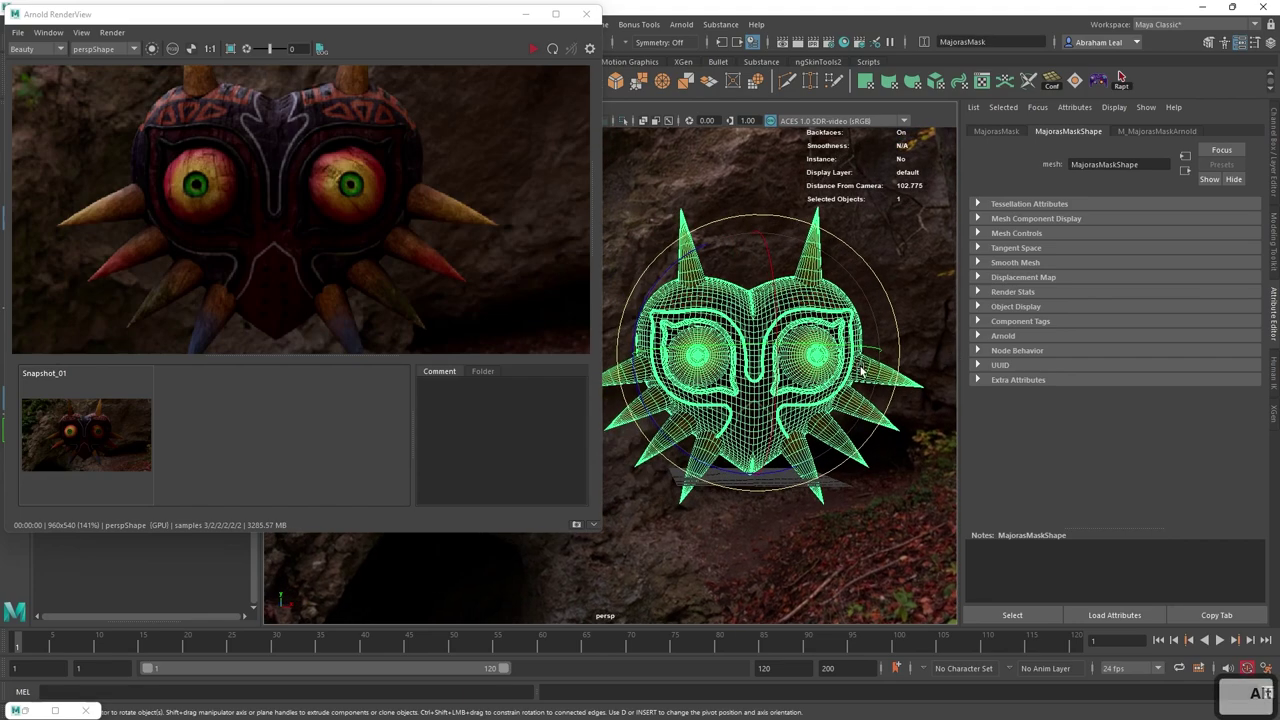
pyautogui.keyDown('alt'); pyautogui.moveTo(625, 356); pyautogui.dragTo(706, 356, button='right'); pyautogui.keyUp('alt')
pyautogui.keyDown('alt'); pyautogui.moveTo(272, 113); pyautogui.dragTo(358, 182, button='right'); pyautogui.keyUp('alt')
pyautogui.scroll(-3, 358, 188)
pyautogui.keyDown('alt'); pyautogui.moveTo(434, 209); pyautogui.dragTo(383, 194, button='middle'); pyautogui.keyUp('alt')
pyautogui.scroll(-4, 311, 200)
pyautogui.scroll(4, 200, 185)
pyautogui.scroll(-3, 210, 160)
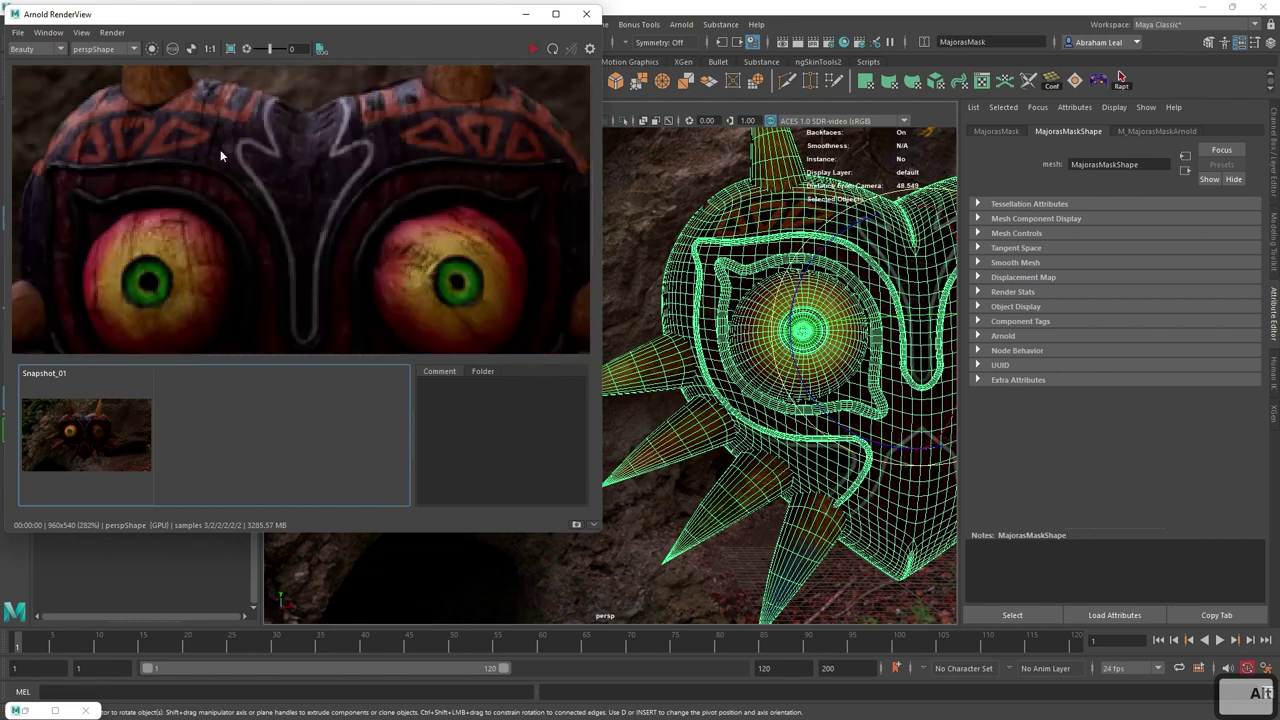
pyautogui.scroll(-4, 200, 150)
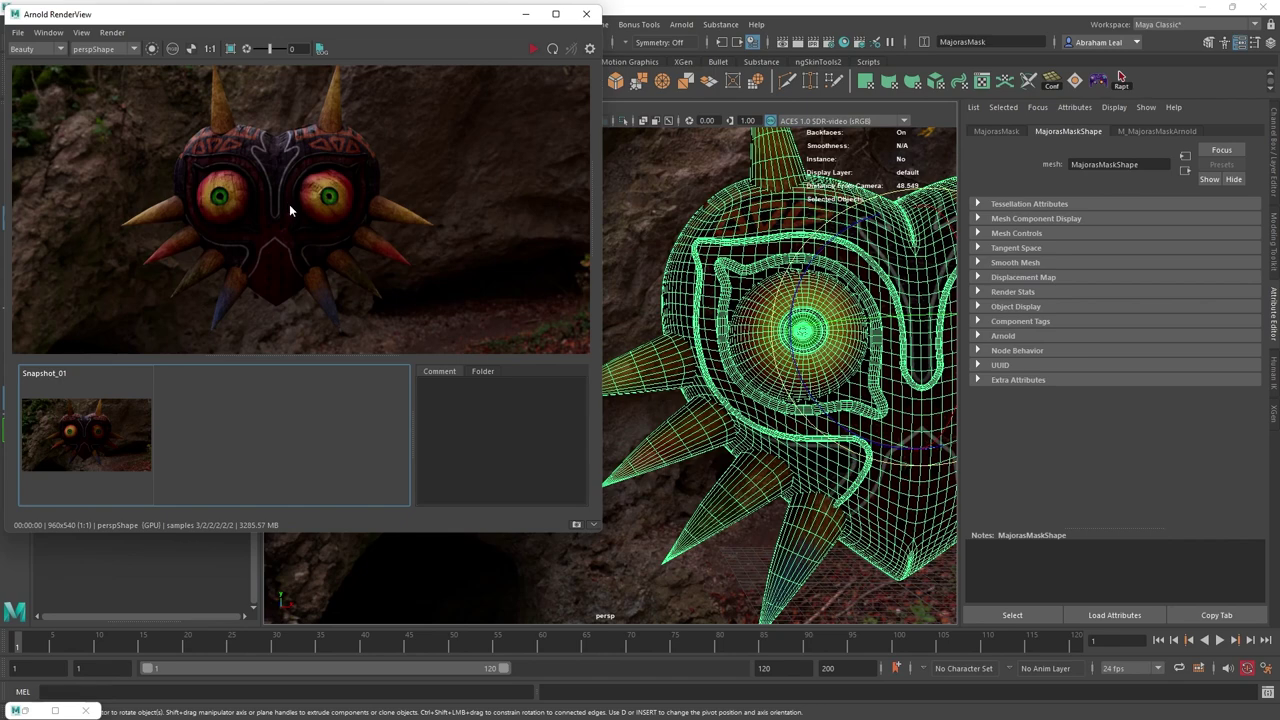
pyautogui.keyDown('alt'); pyautogui.moveTo(750, 368); pyautogui.dragTo(872, 359); pyautogui.keyUp('alt')
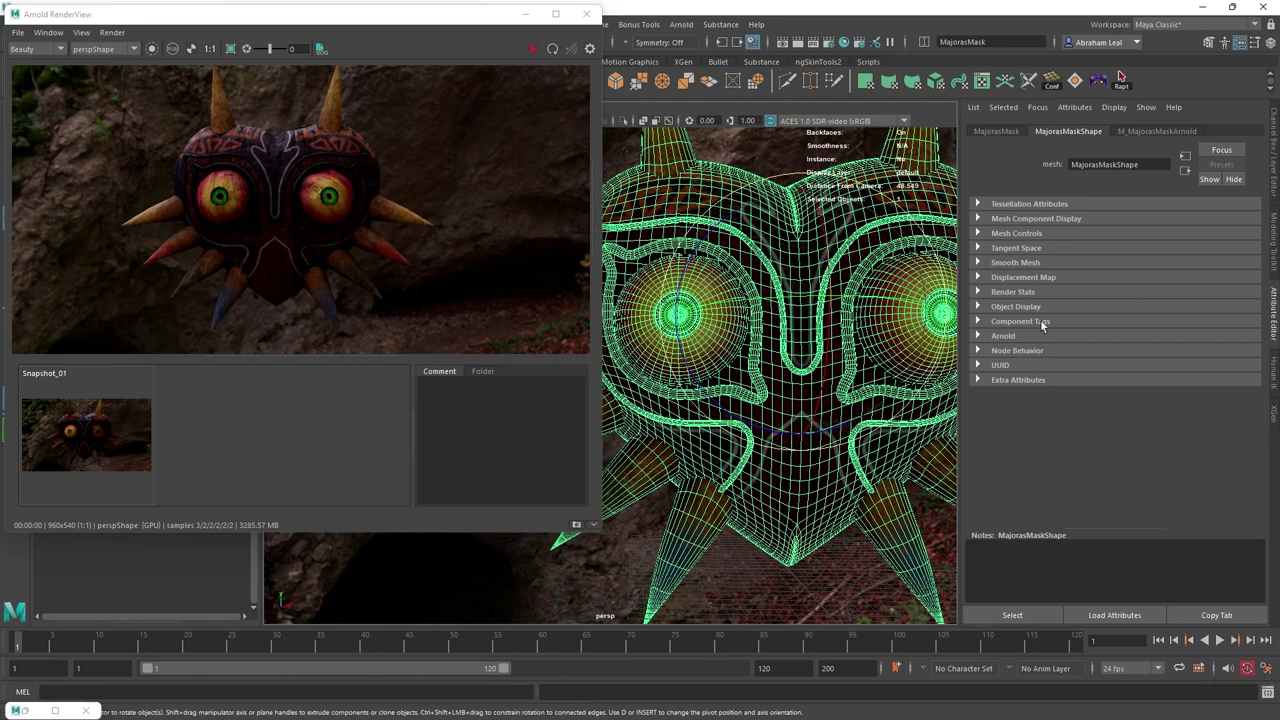
# - Set the mask mesh's Arnold subdivision Type to catclark with 3 Iterations
pyautogui.click(979, 336)
pyautogui.scroll(-5, 1022, 361)
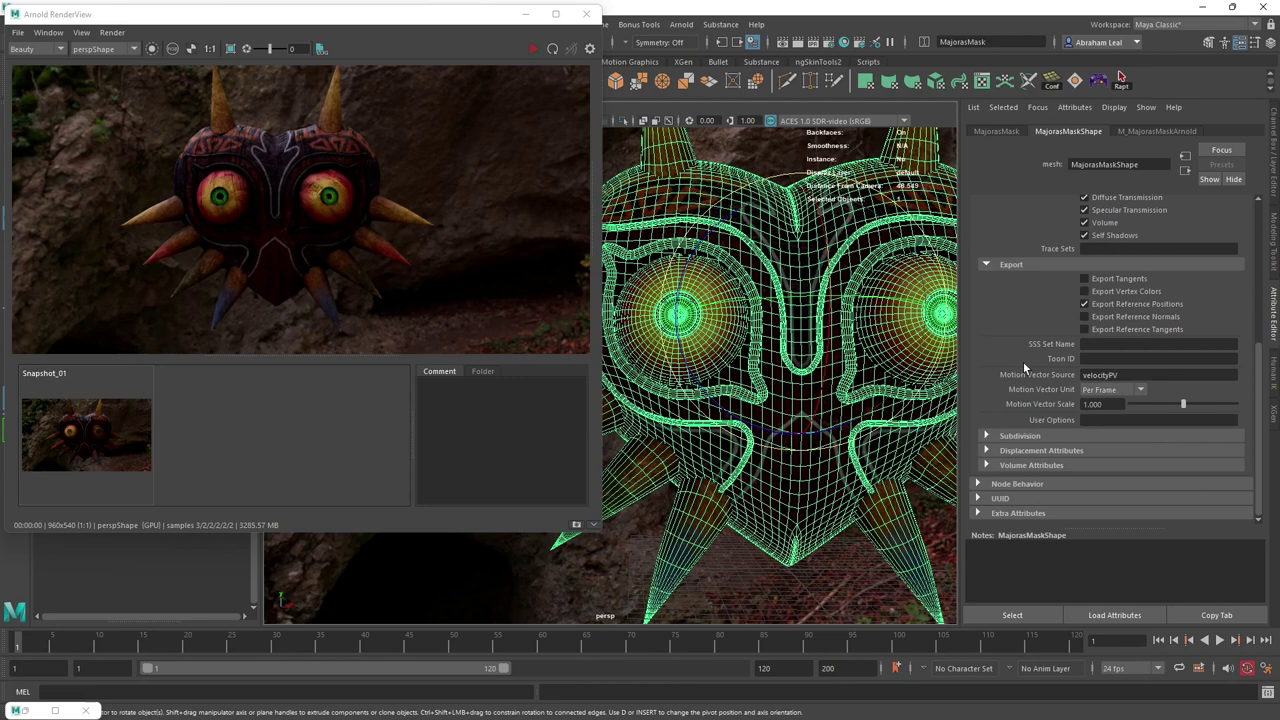
pyautogui.click(986, 437)
pyautogui.scroll(-2, 995, 400)
pyautogui.click(1107, 371)
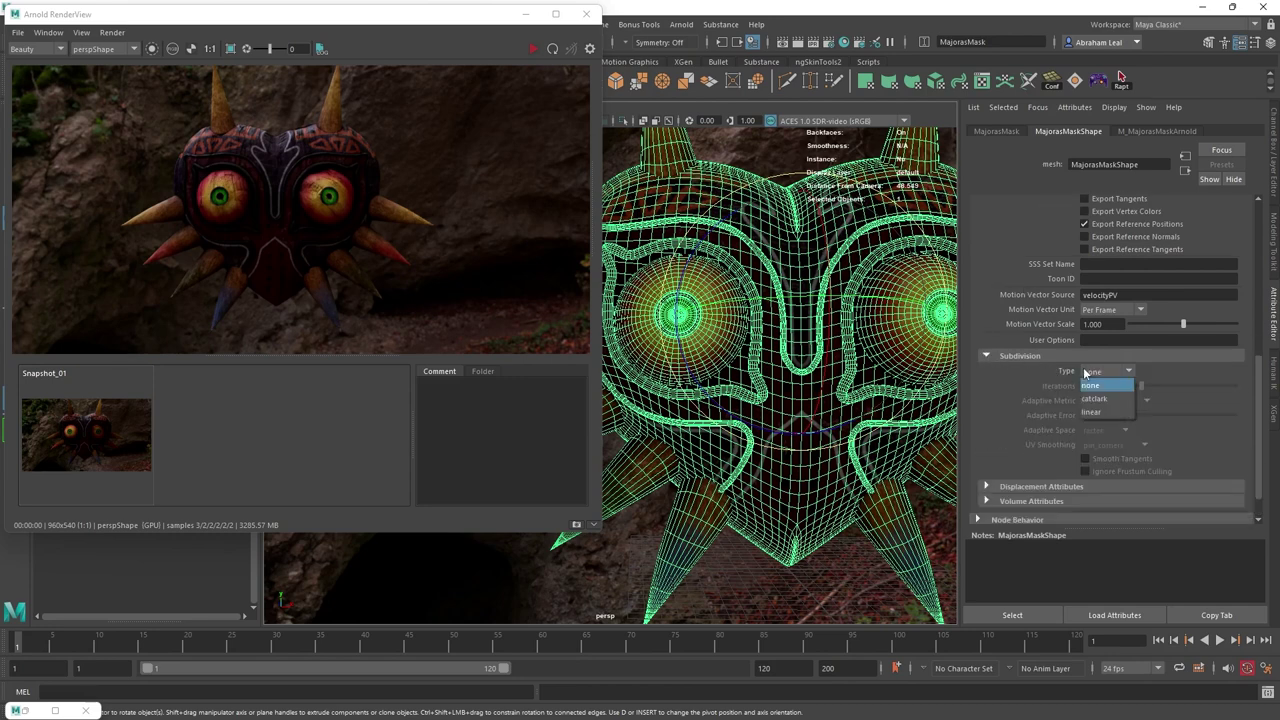
pyautogui.click(1098, 400)
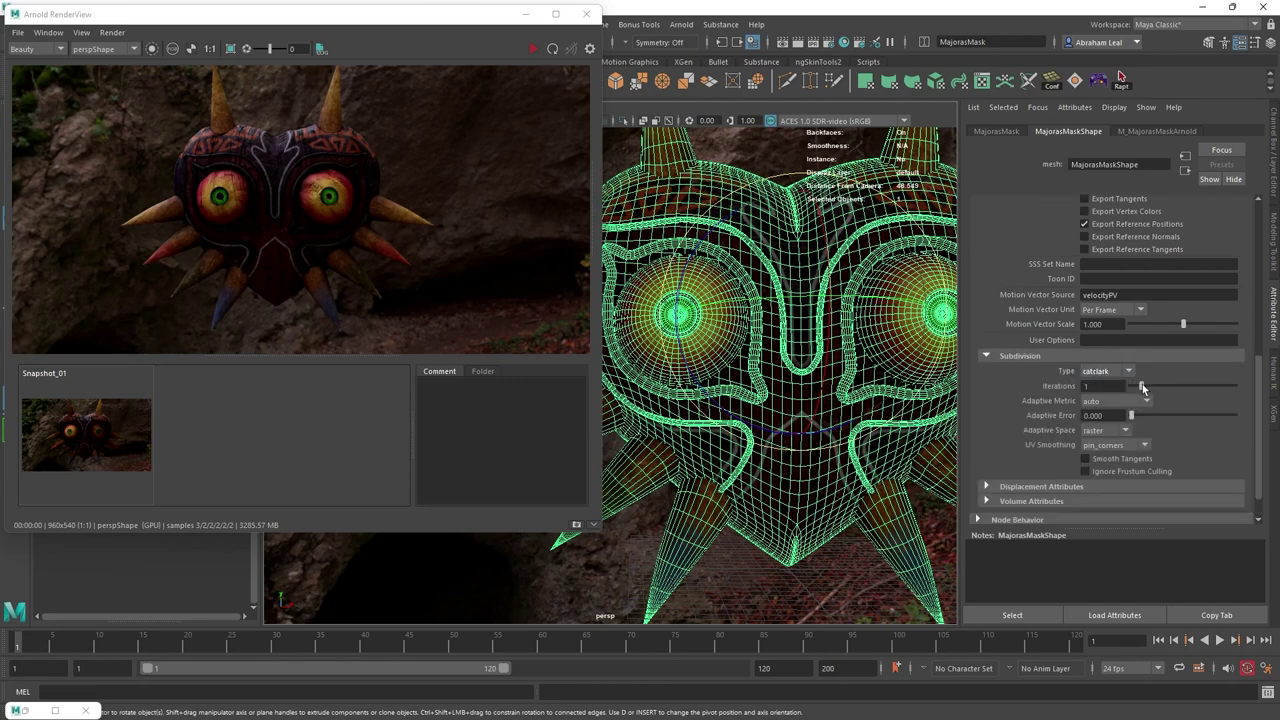
pyautogui.moveTo(1143, 388); pyautogui.dragTo(1163, 388)
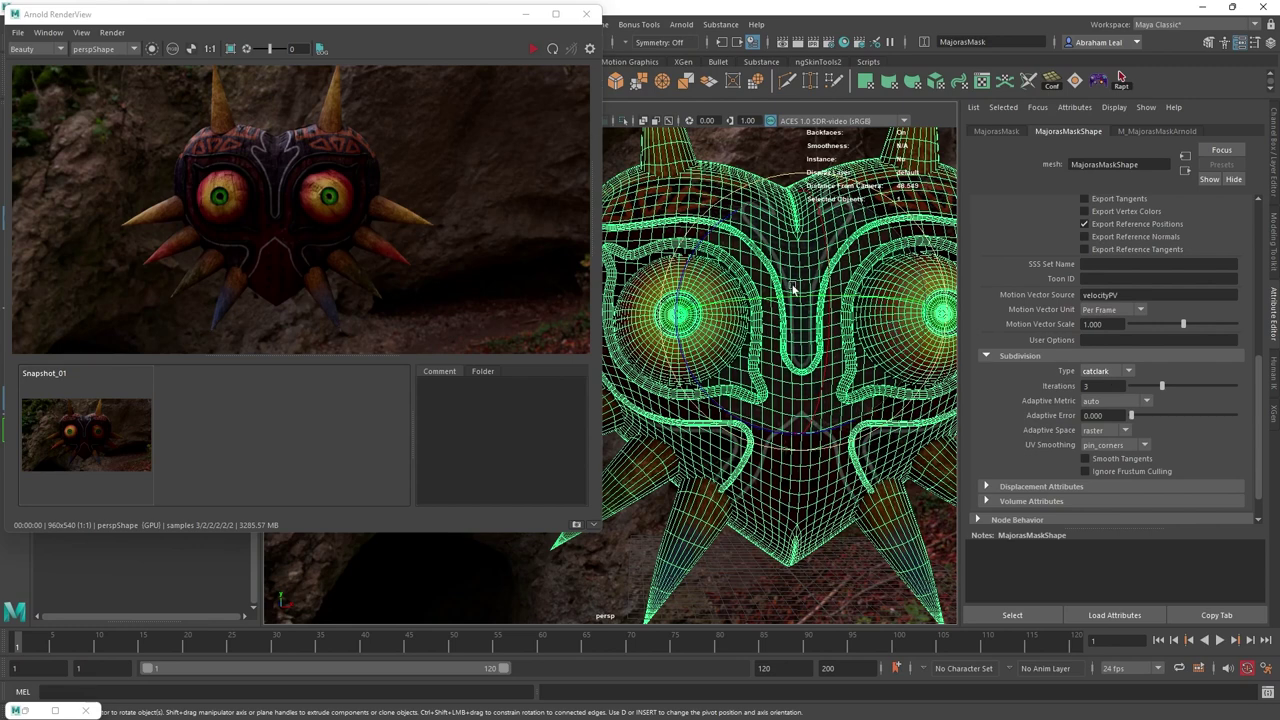
# - Save the scene under the name MajorasMasj in the project's scenes folder
pyautogui.hotkey('ctrl', 'shift', 's')
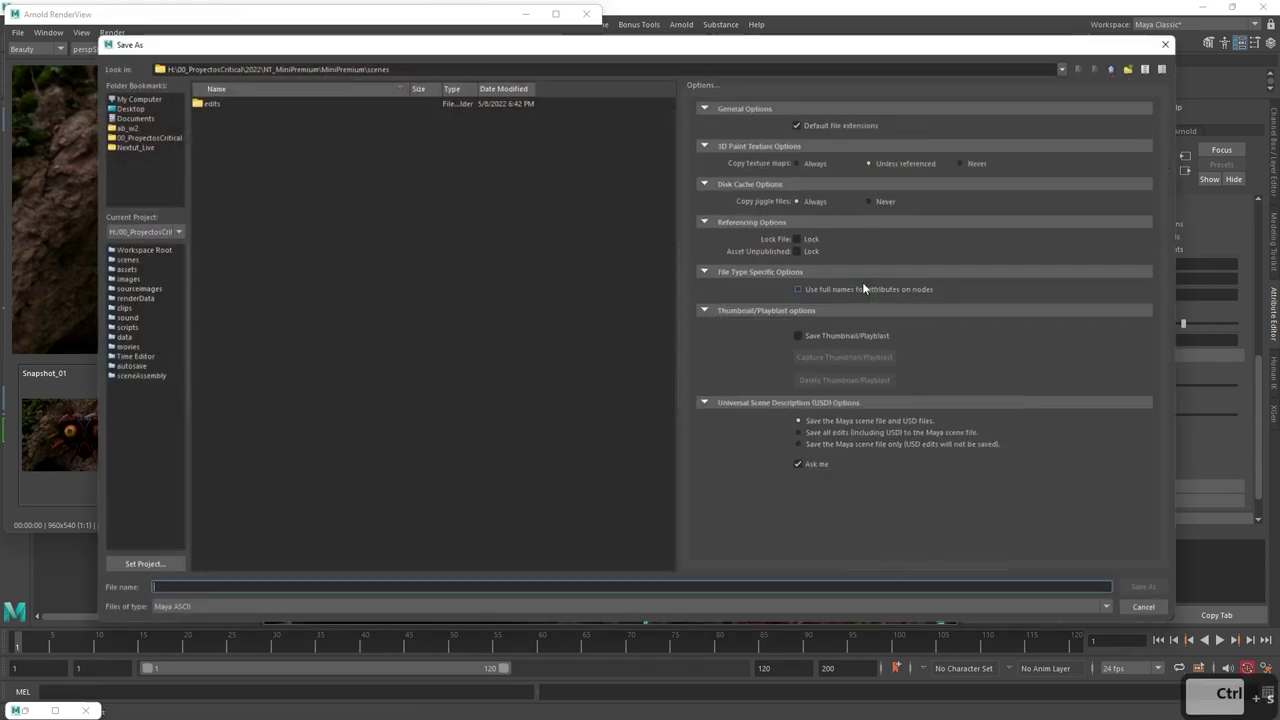
pyautogui.write('MajorasMask')
pyautogui.press('Return')
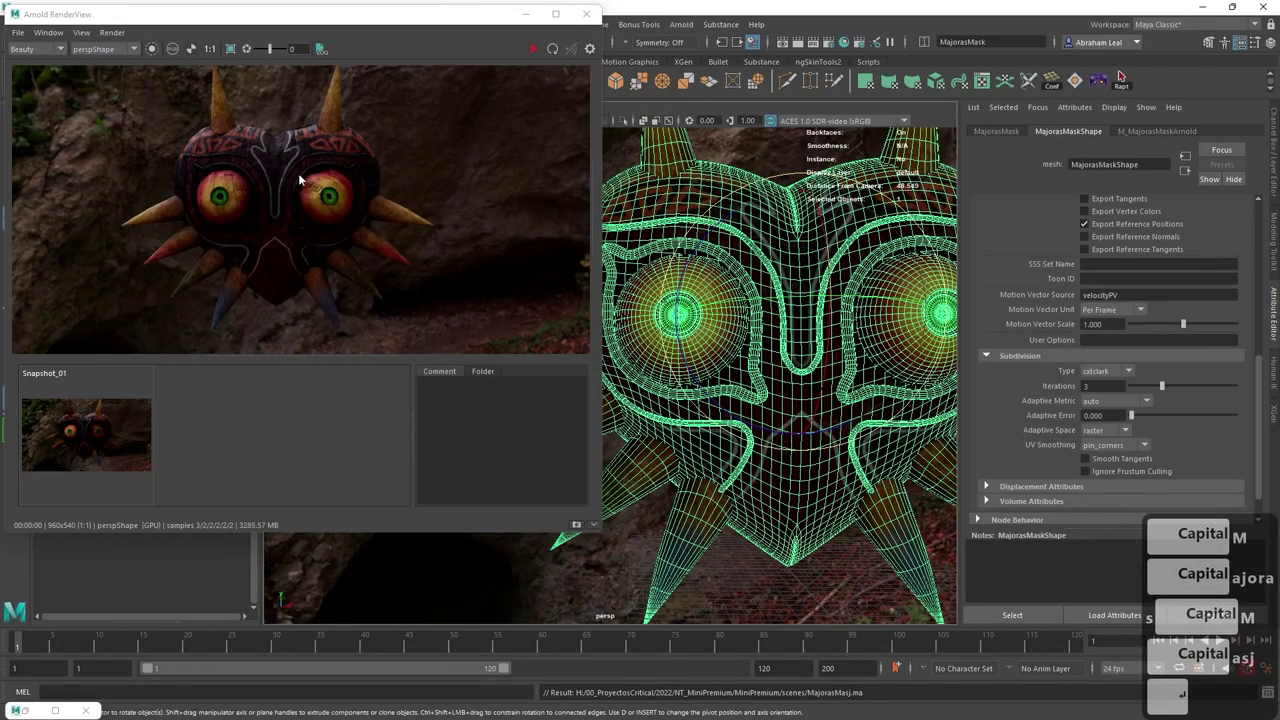
# - Start the Arnold render and examine the displaced surface detail on the mask's forehead and eyes
pyautogui.click(532, 52)
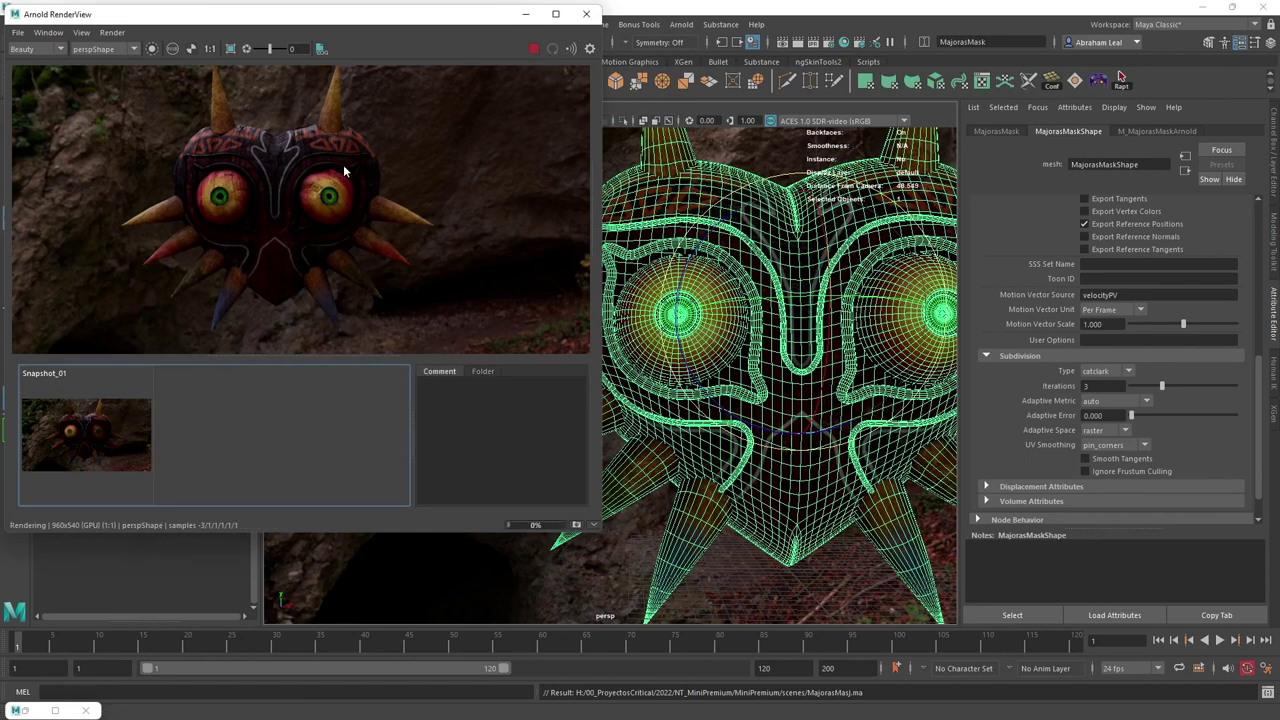
pyautogui.scroll(3, 344, 170)
pyautogui.keyDown('alt'); pyautogui.moveTo(466, 166); pyautogui.dragTo(396, 290); pyautogui.keyUp('alt')
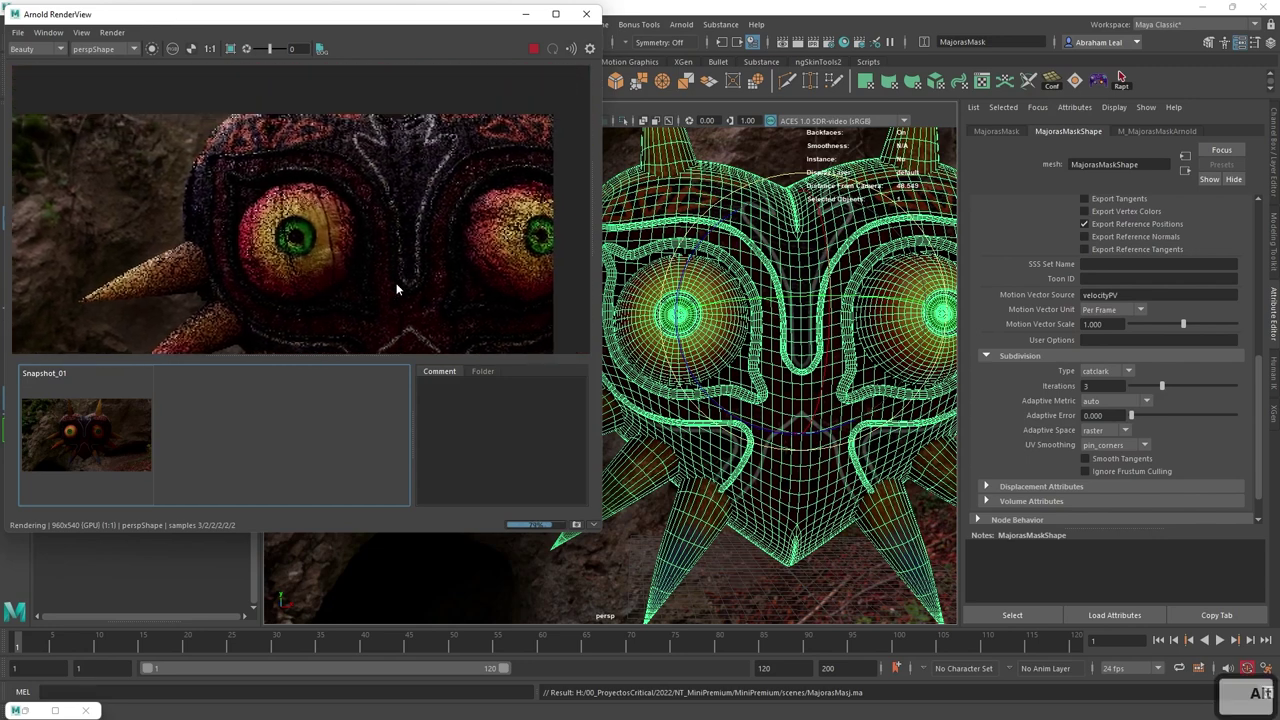
pyautogui.keyDown('alt'); pyautogui.moveTo(396, 289); pyautogui.dragTo(384, 343, button='middle'); pyautogui.keyUp('alt')
pyautogui.scroll(2, 418, 228)
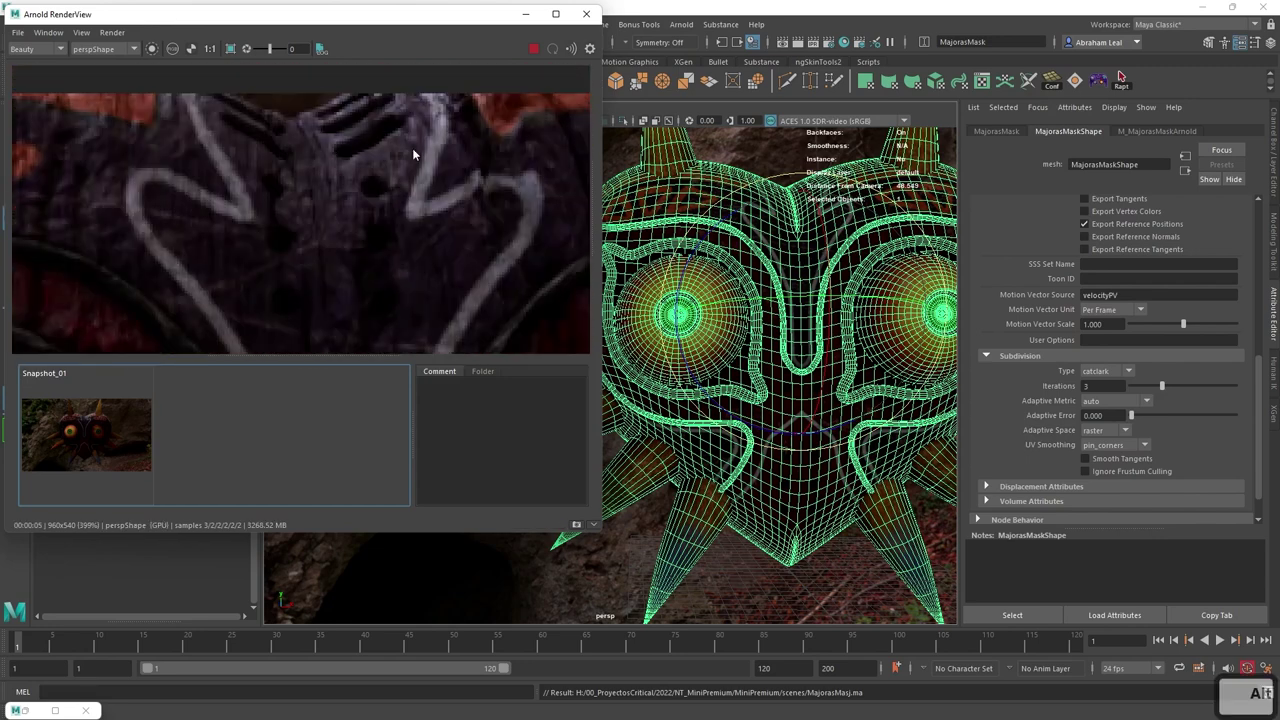
pyautogui.scroll(-5, 398, 155)
pyautogui.scroll(2, 308, 238)
pyautogui.keyDown('alt'); pyautogui.moveTo(400, 238); pyautogui.dragTo(254, 210, button='middle'); pyautogui.keyUp('alt')
pyautogui.scroll(-2, 405, 210)
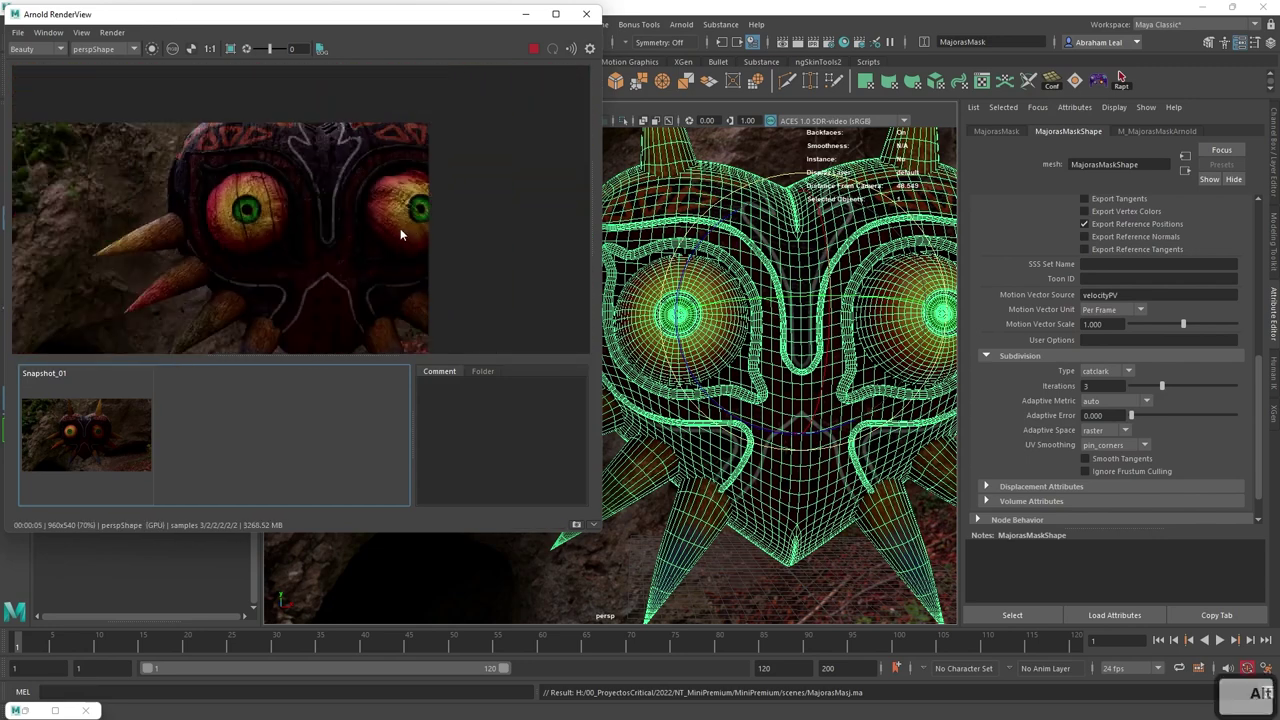
# - Inspect the horns, eye rims and eyeballs of the mask up close in the rendered image
pyautogui.scroll(-1, 400, 234)
pyautogui.scroll(5, 314, 248)
pyautogui.keyDown('alt'); pyautogui.moveTo(241, 283); pyautogui.dragTo(377, 199, button='middle'); pyautogui.keyUp('alt')
pyautogui.scroll(1, 368, 205)
pyautogui.scroll(-2, 404, 219)
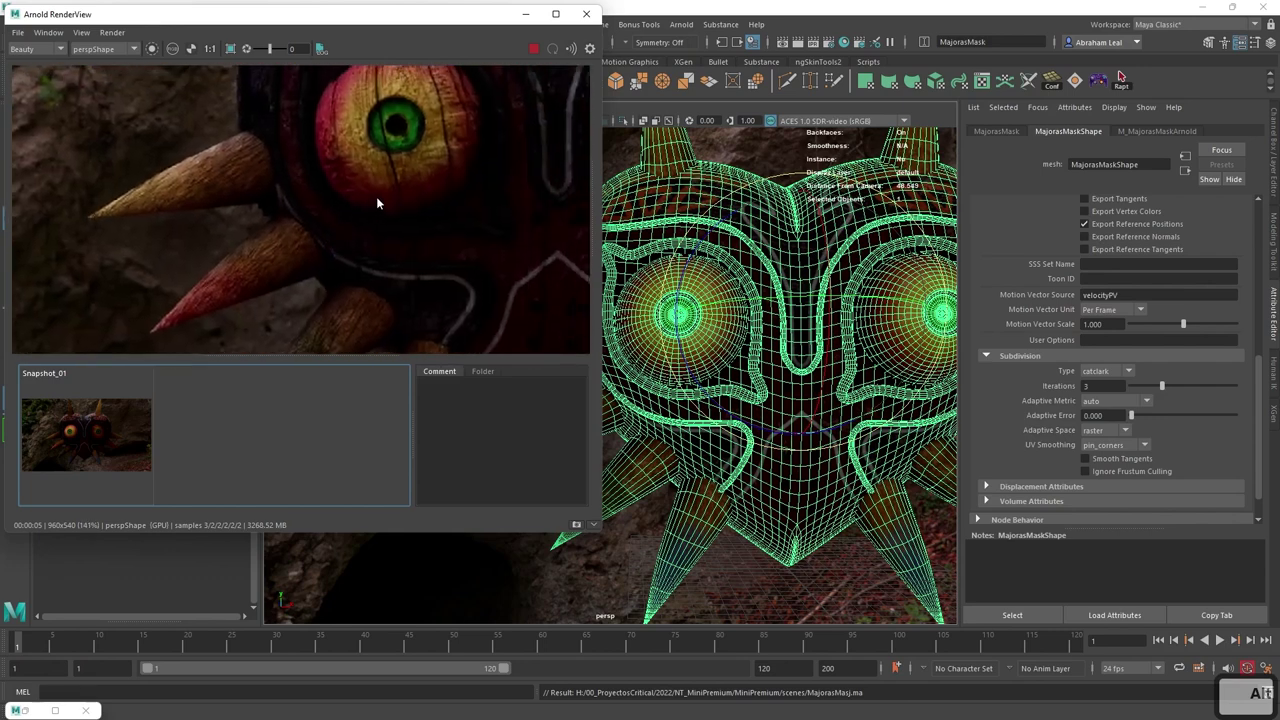
pyautogui.scroll(-2, 422, 147)
pyautogui.scroll(4, 356, 156)
pyautogui.scroll(-3, 322, 174)
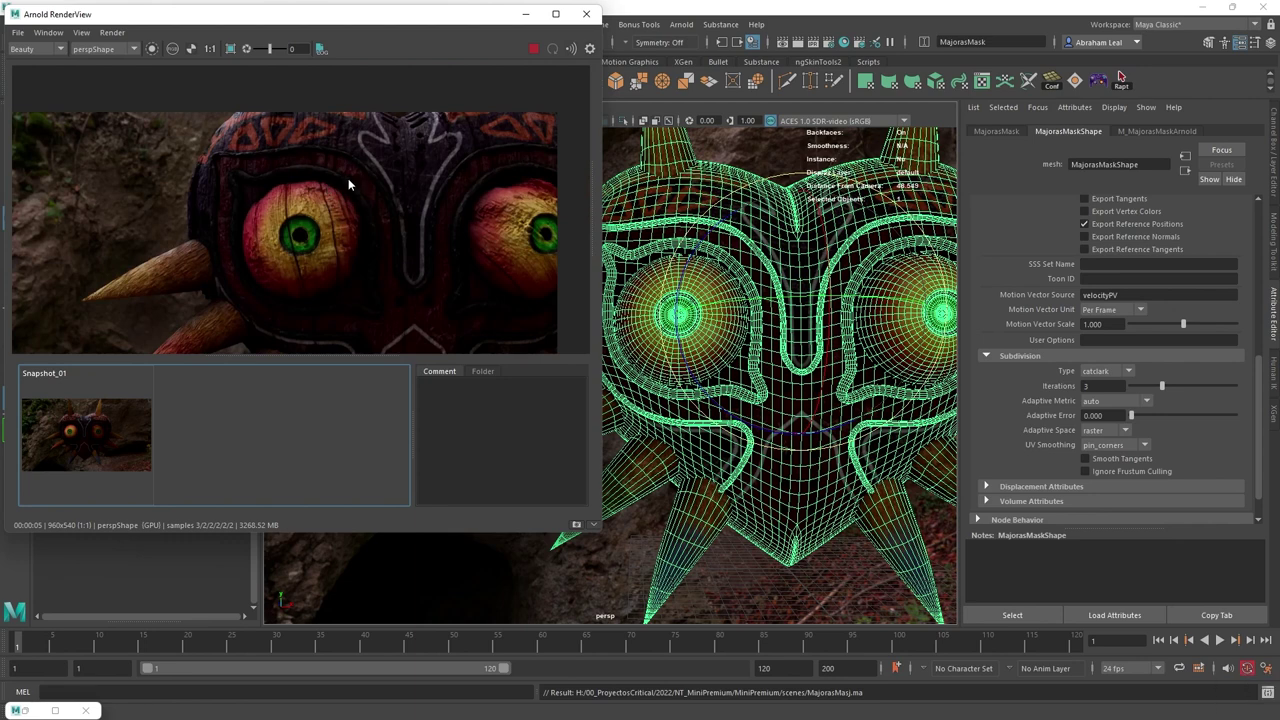
pyautogui.scroll(3, 400, 182)
pyautogui.keyDown('alt'); pyautogui.moveTo(437, 171); pyautogui.dragTo(249, 171, button='middle'); pyautogui.keyUp('alt')
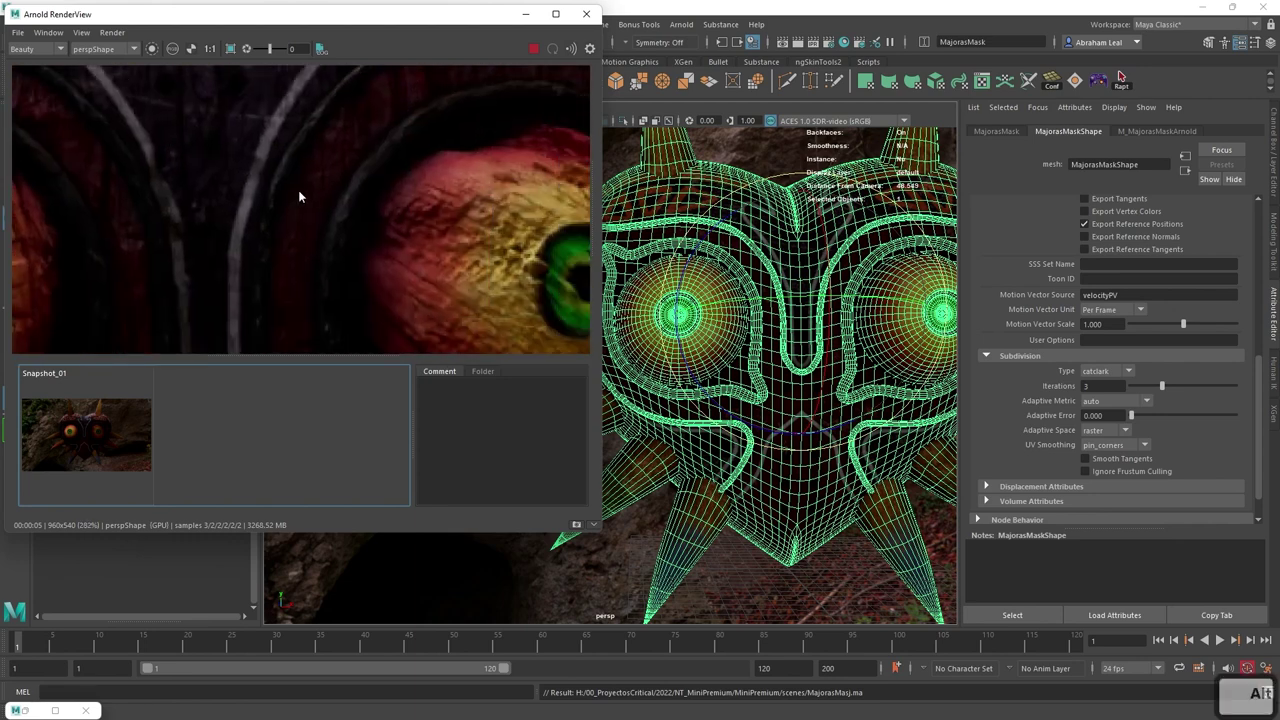
pyautogui.scroll(-1, 510, 160)
pyautogui.scroll(-1, 404, 172)
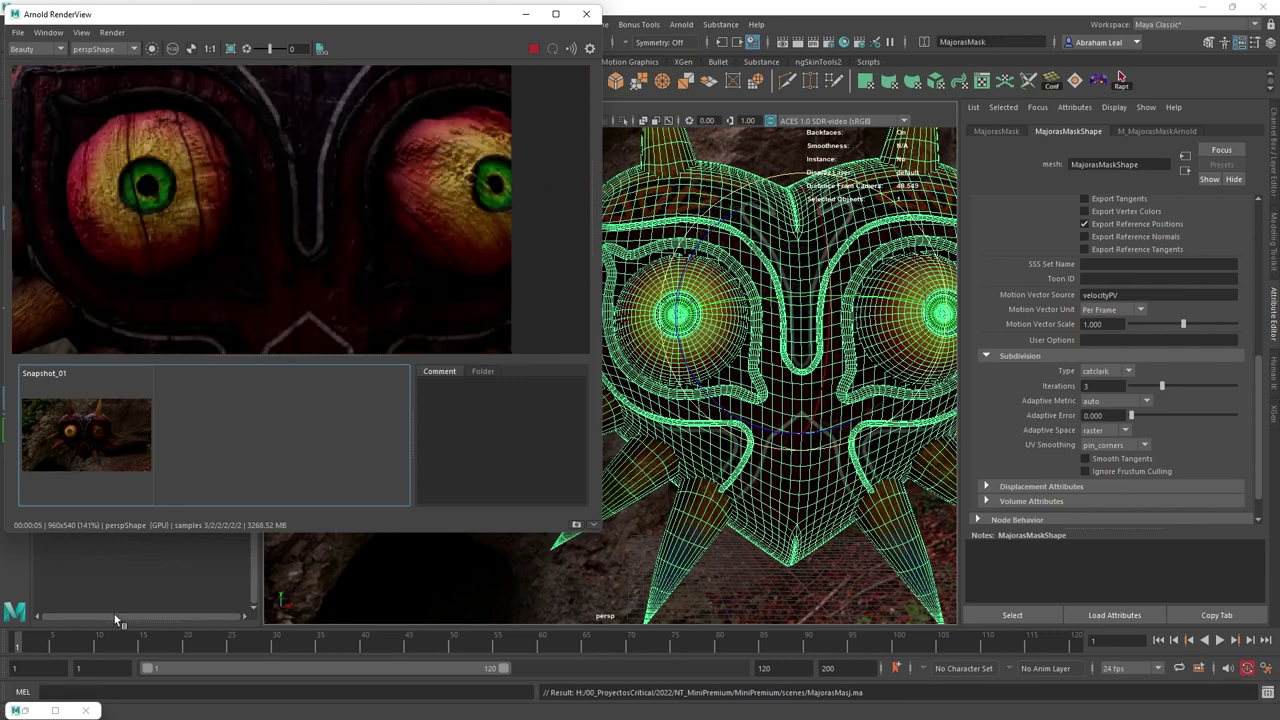
# - Set the displacement shader's Scale to 0.5 in the Hypershade and check the updated Arnold render
pyautogui.click(26, 710)
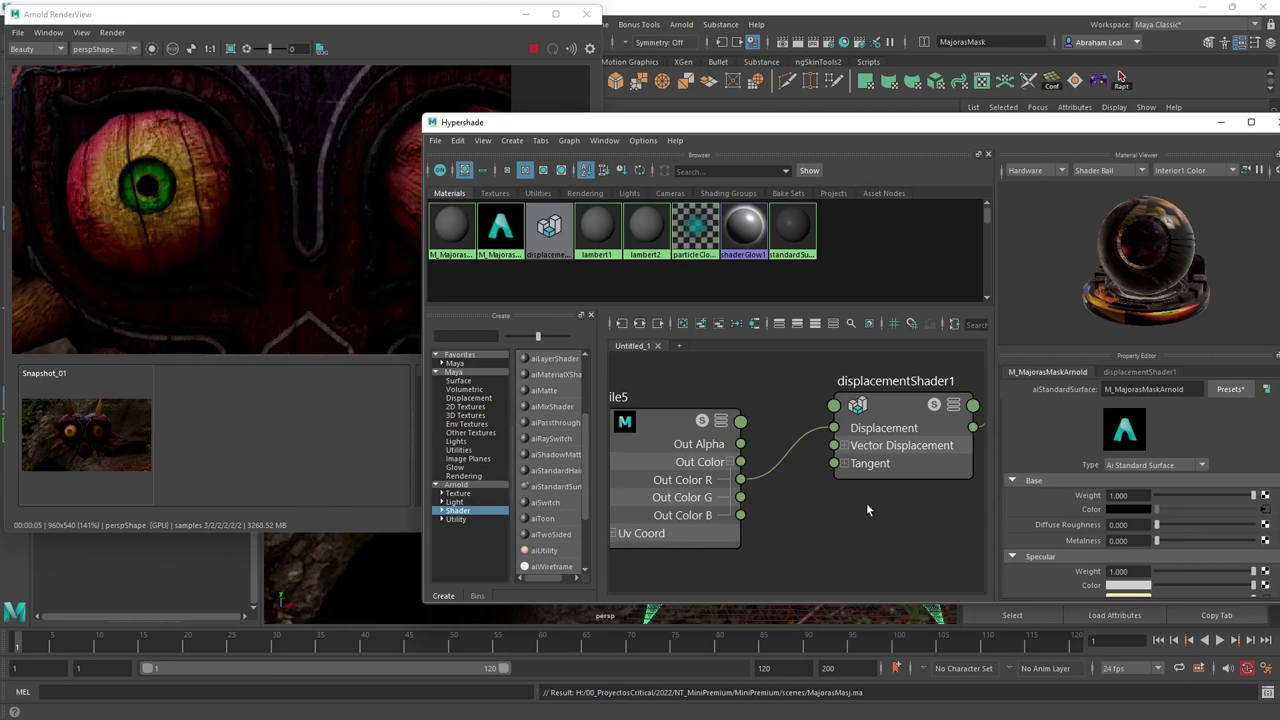
pyautogui.click(872, 460)
pyautogui.moveTo(1146, 506); pyautogui.dragTo(1073, 505)
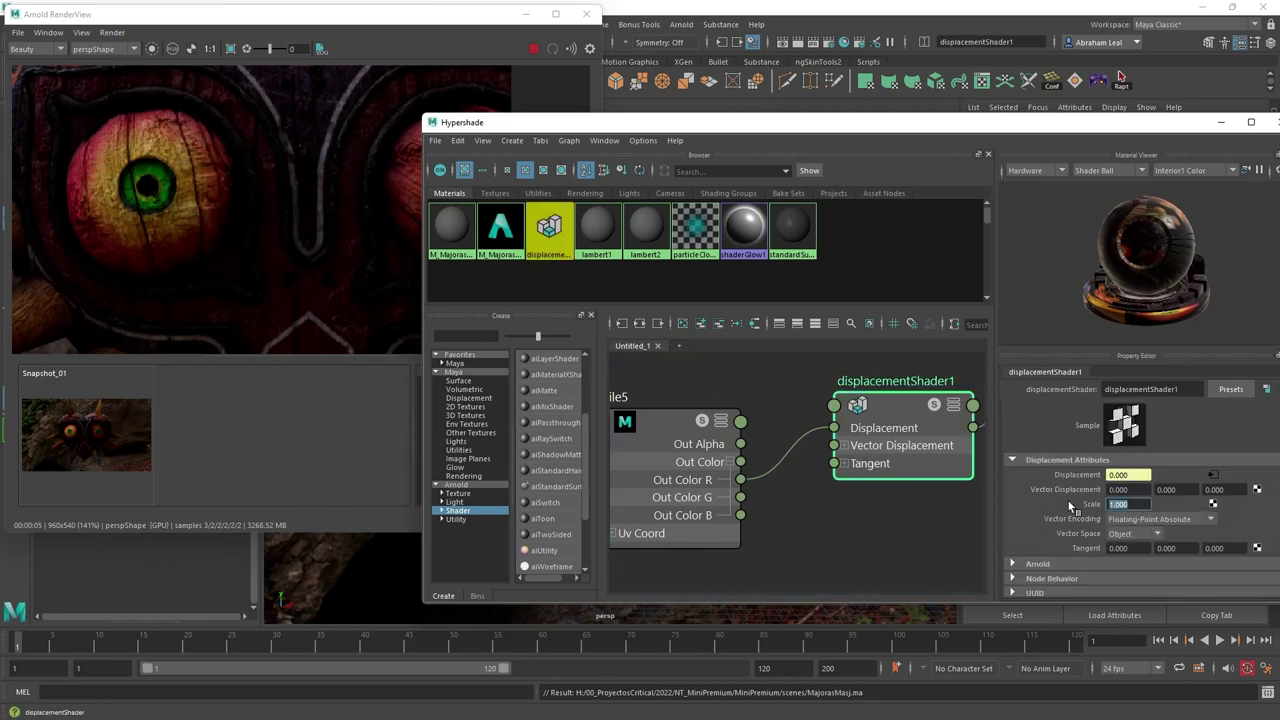
pyautogui.write('.5')
pyautogui.press('Return')
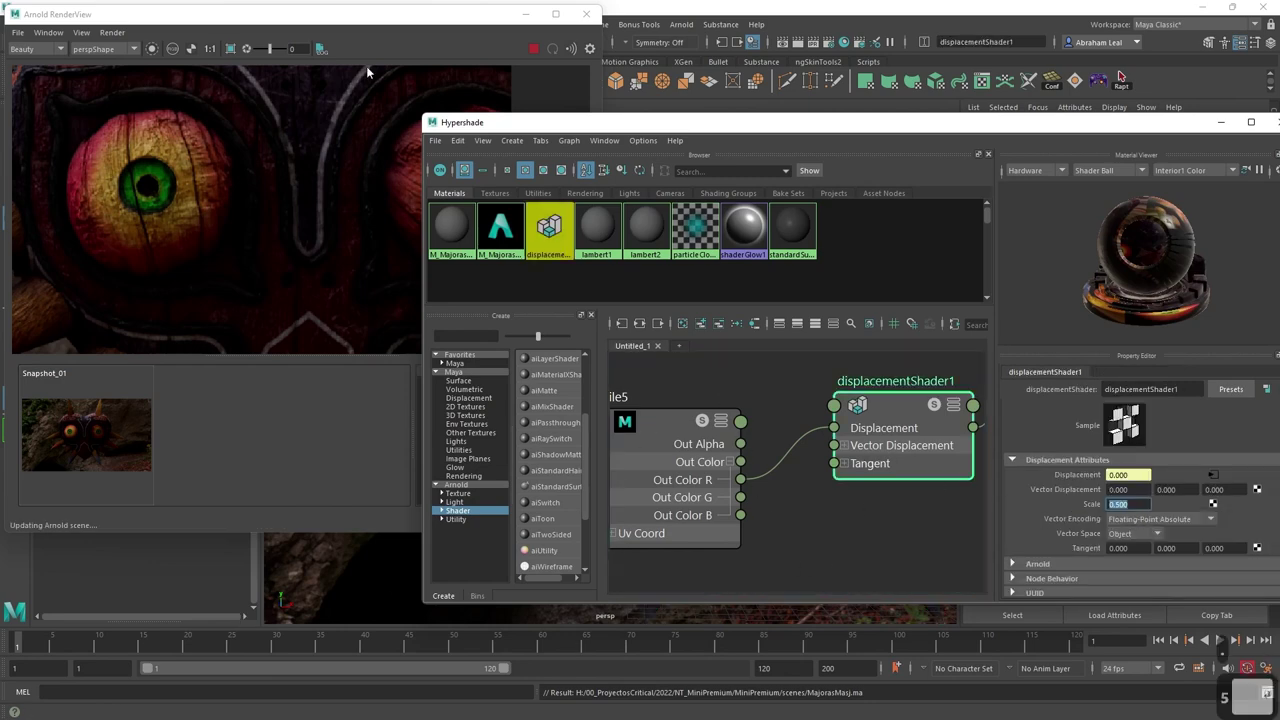
pyautogui.click(442, 26)
pyautogui.keyDown('alt'); pyautogui.moveTo(348, 160); pyautogui.dragTo(393, 191, button='right'); pyautogui.keyUp('alt')
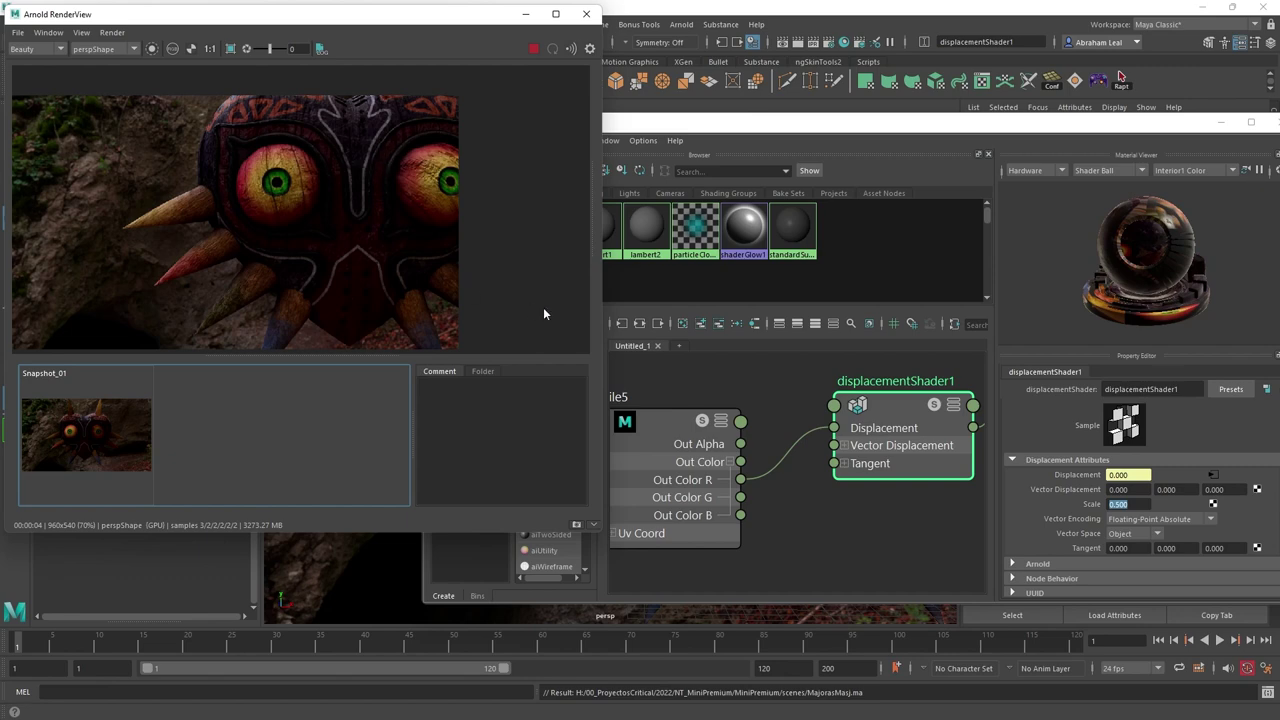
pyautogui.click(535, 49)
# - Examine the mask material's shading network, from the texture nodes through the Arnold shader to the shading group
pyautogui.scroll(-5, 770, 418)
pyautogui.keyDown('alt'); pyautogui.moveTo(872, 386); pyautogui.dragTo(879, 471, button='middle'); pyautogui.keyUp('alt')
pyautogui.scroll(5, 880, 451)
pyautogui.keyDown('alt'); pyautogui.moveTo(884, 424); pyautogui.dragTo(900, 510, button='middle'); pyautogui.keyUp('alt')
pyautogui.scroll(-5, 891, 484)
pyautogui.scroll(5, 900, 440)
pyautogui.keyDown('alt'); pyautogui.moveTo(905, 443); pyautogui.dragTo(923, 462, button='middle'); pyautogui.keyUp('alt')
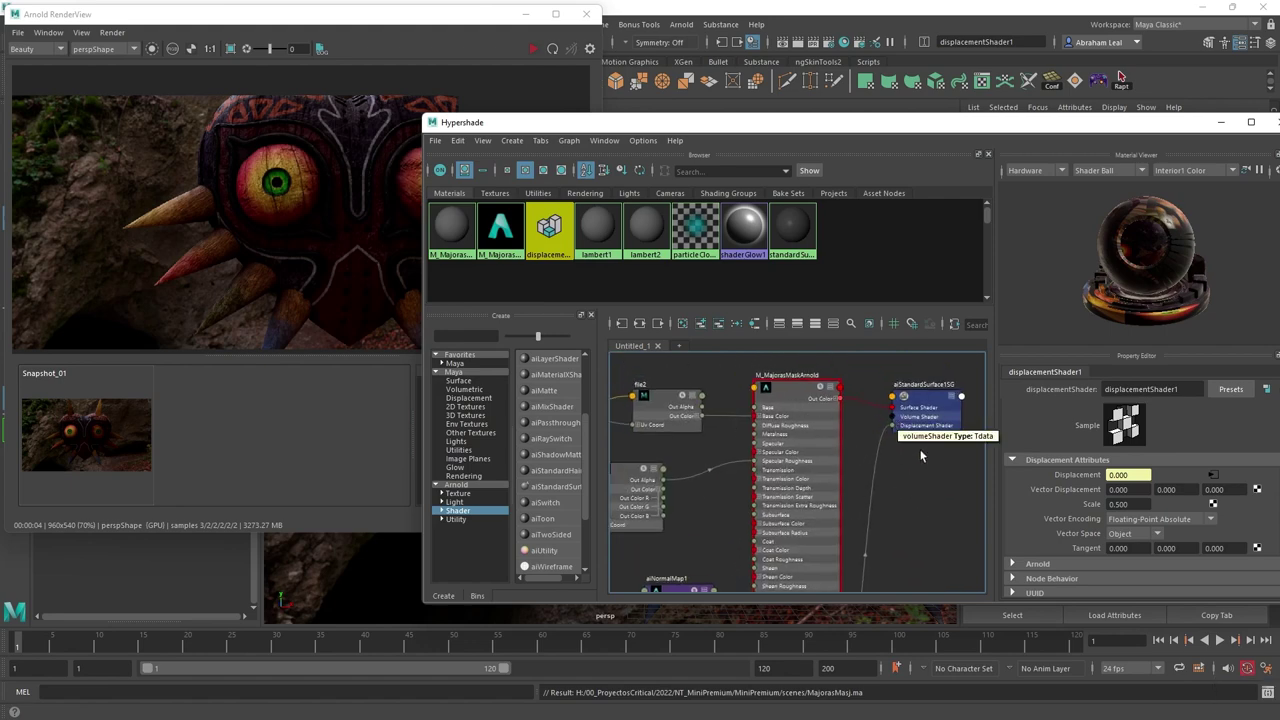
pyautogui.scroll(-4, 945, 477)
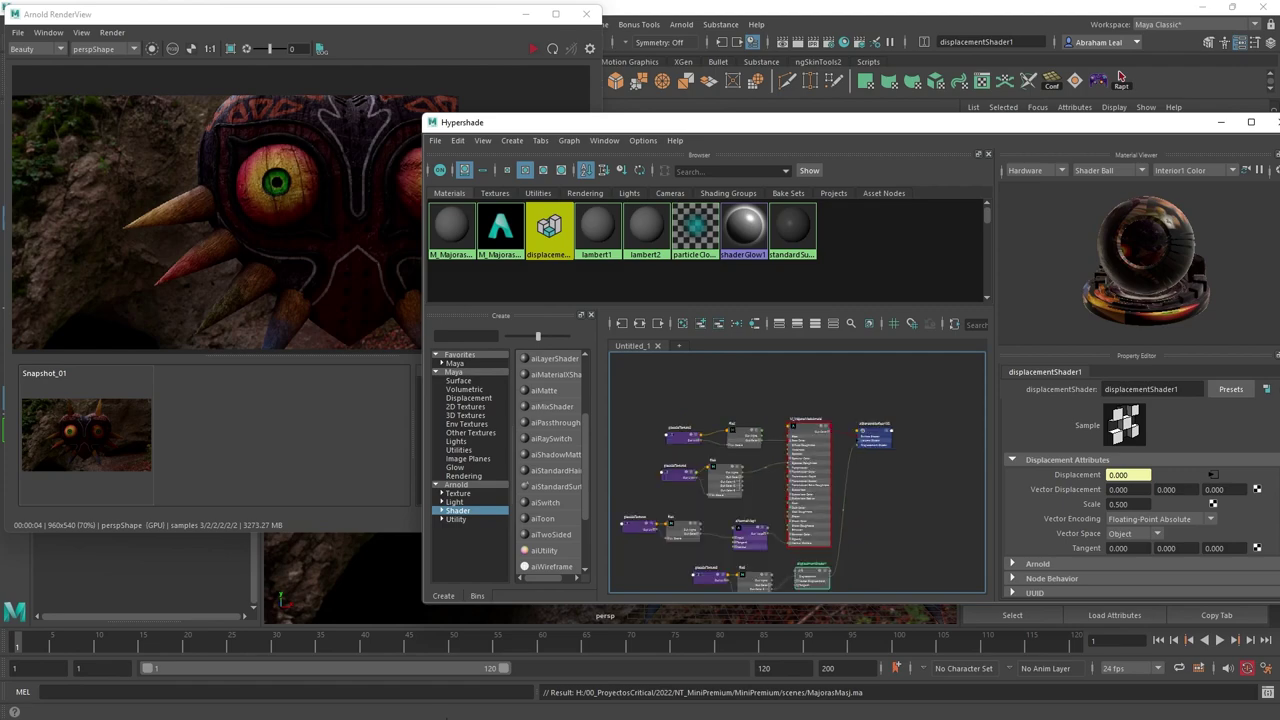
# - Switch to Substance 3D Painter, close the Export textures dialog and frame the mask from the front
pyautogui.press('super')
pyautogui.press('super')
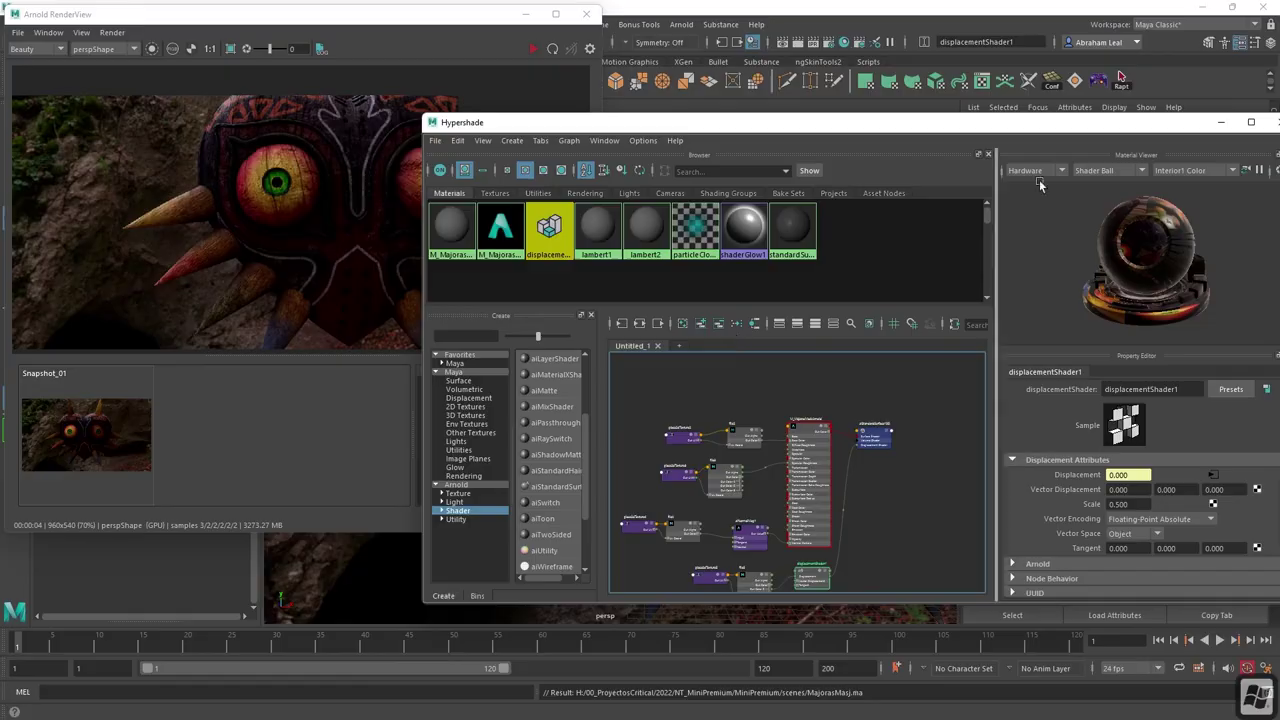
pyautogui.hotkey('alt', 'Tab')
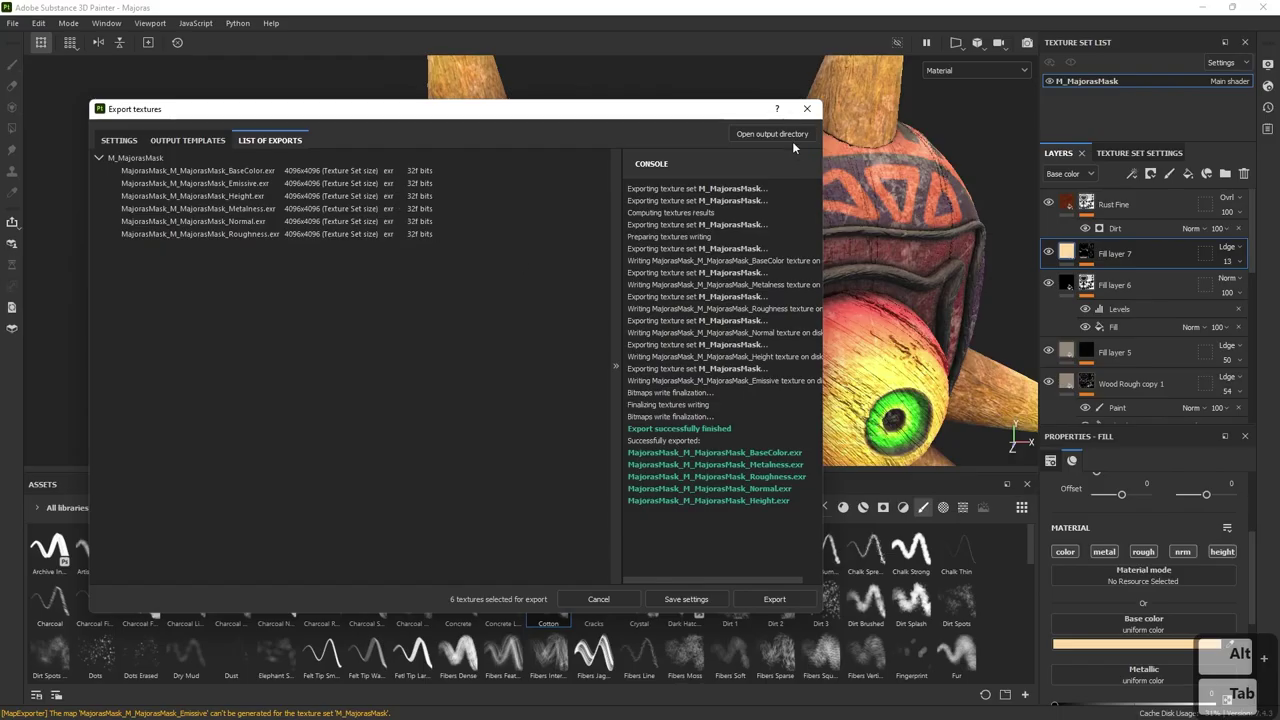
pyautogui.scroll(3, 648, 229)
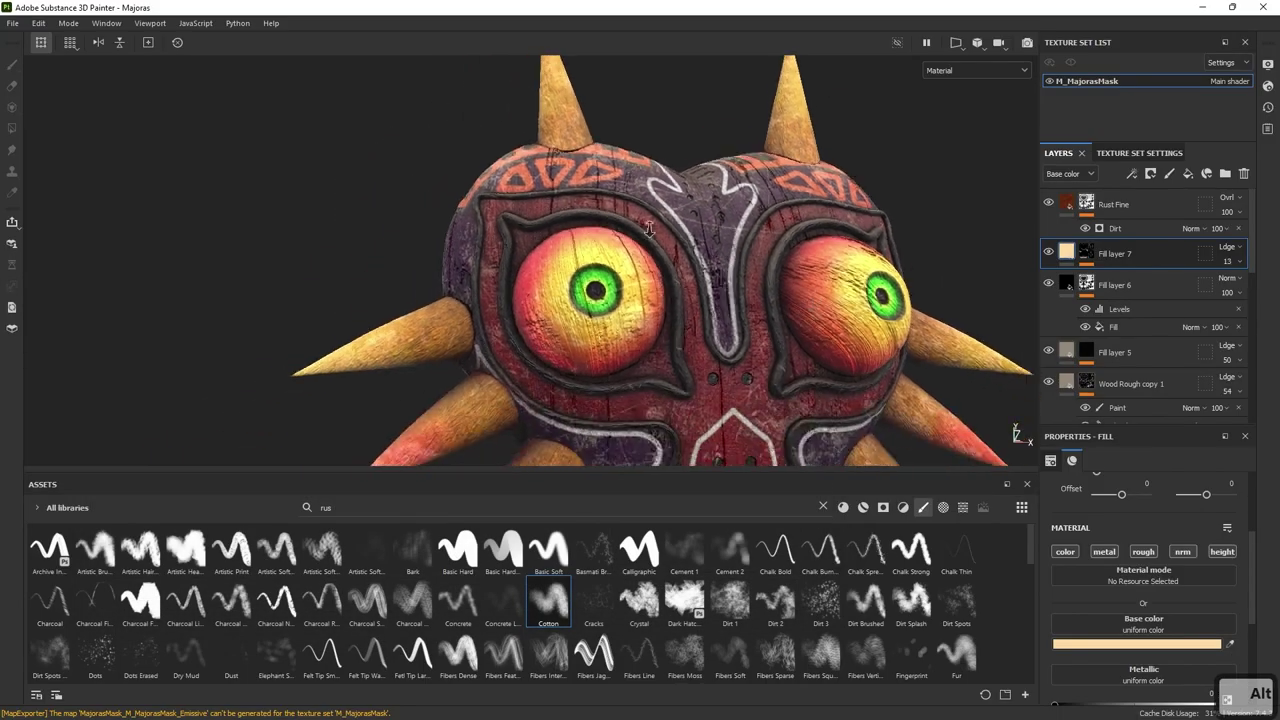
pyautogui.scroll(-5, 648, 229)
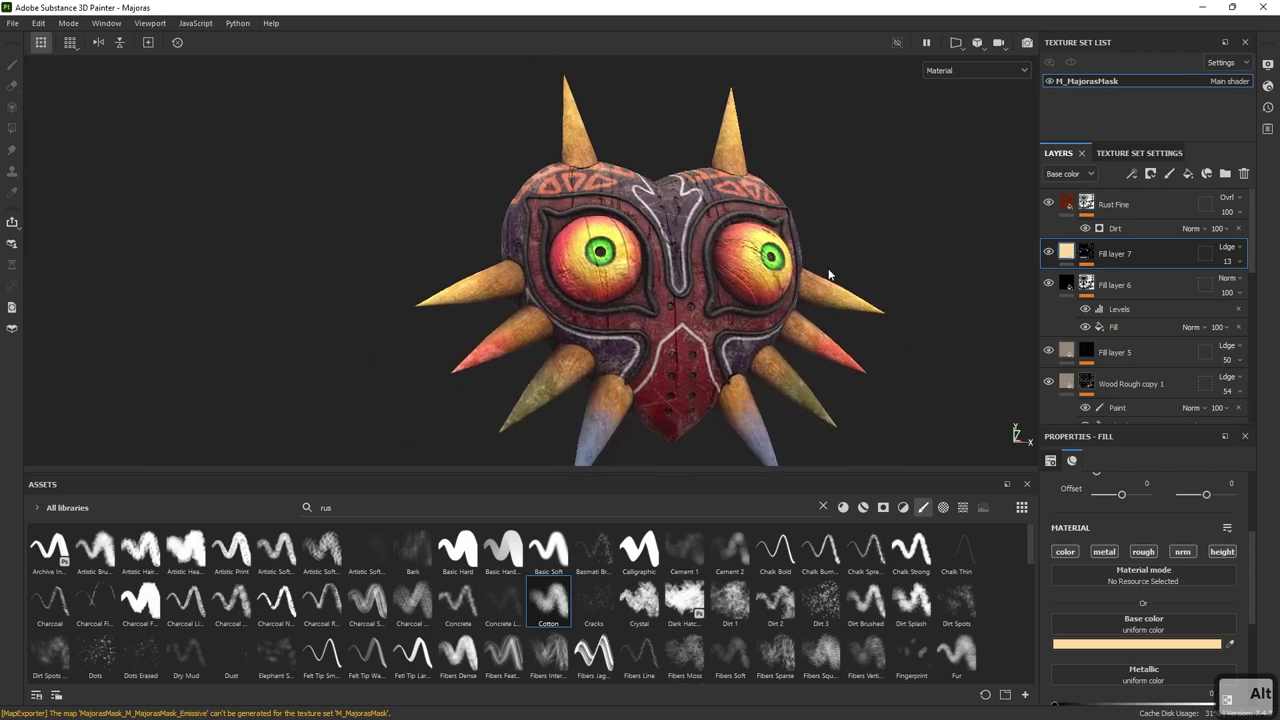
pyautogui.keyDown('alt'); pyautogui.moveTo(859, 318); pyautogui.dragTo(944, 303); pyautogui.keyUp('alt')
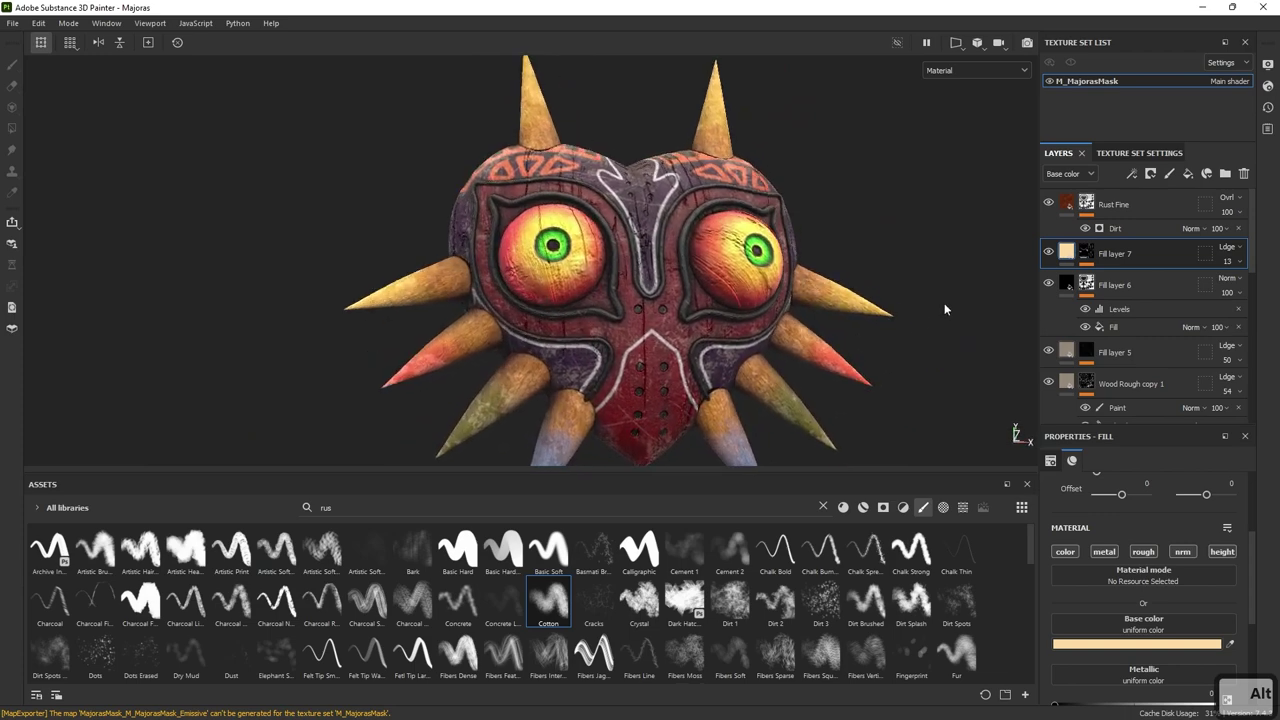
# - Add a fill layer above the Rust Fine layer and give it a black mask
pyautogui.click(1188, 174)
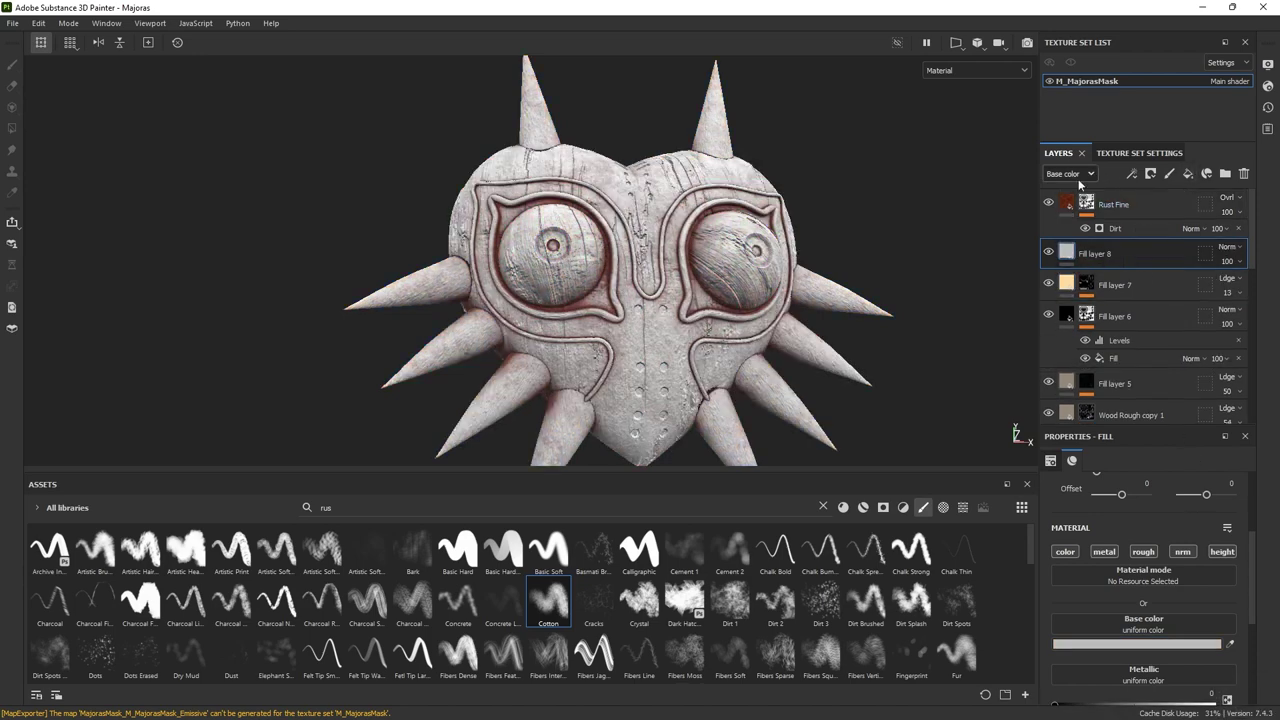
pyautogui.moveTo(1124, 250); pyautogui.dragTo(1139, 199)
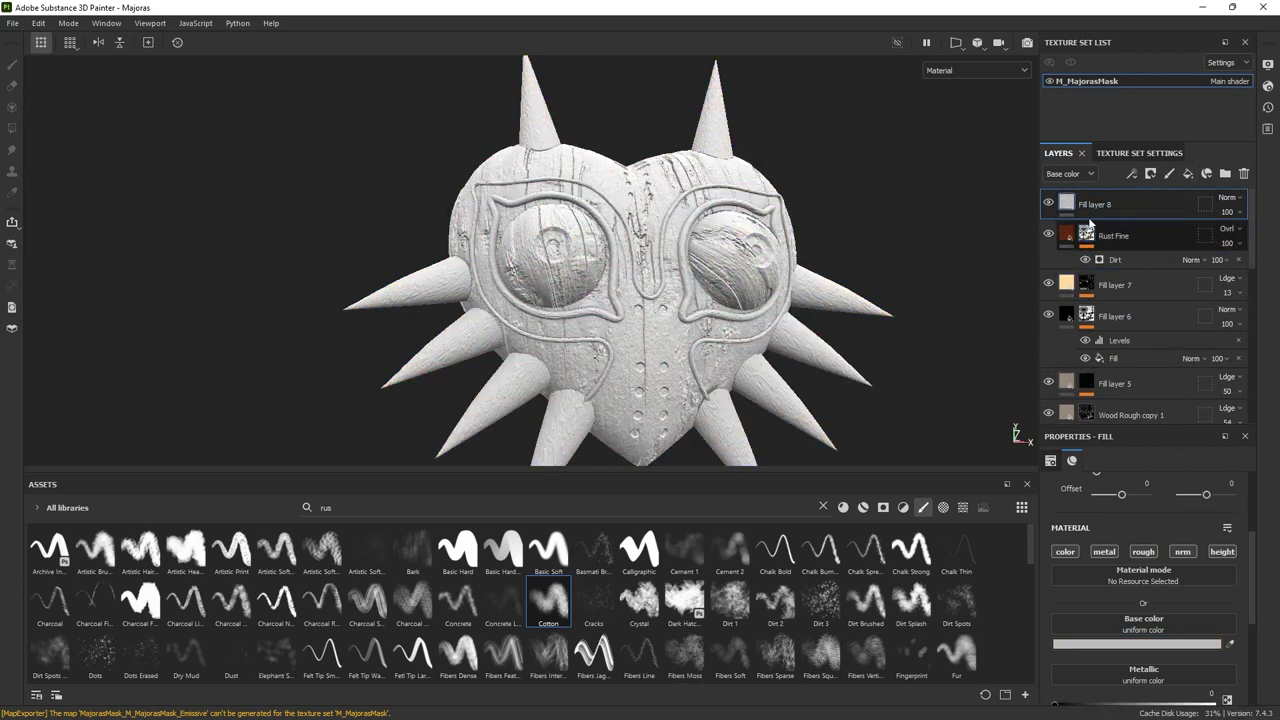
pyautogui.rightClick(1092, 206)
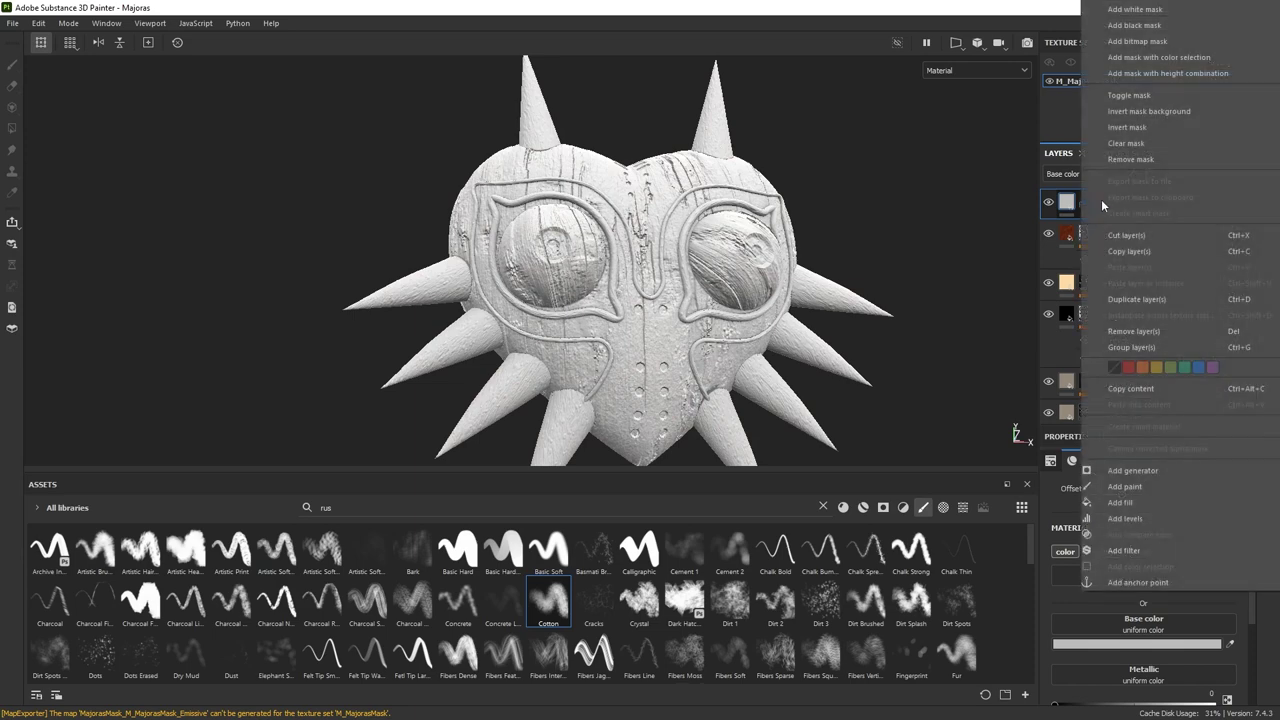
pyautogui.click(1139, 30)
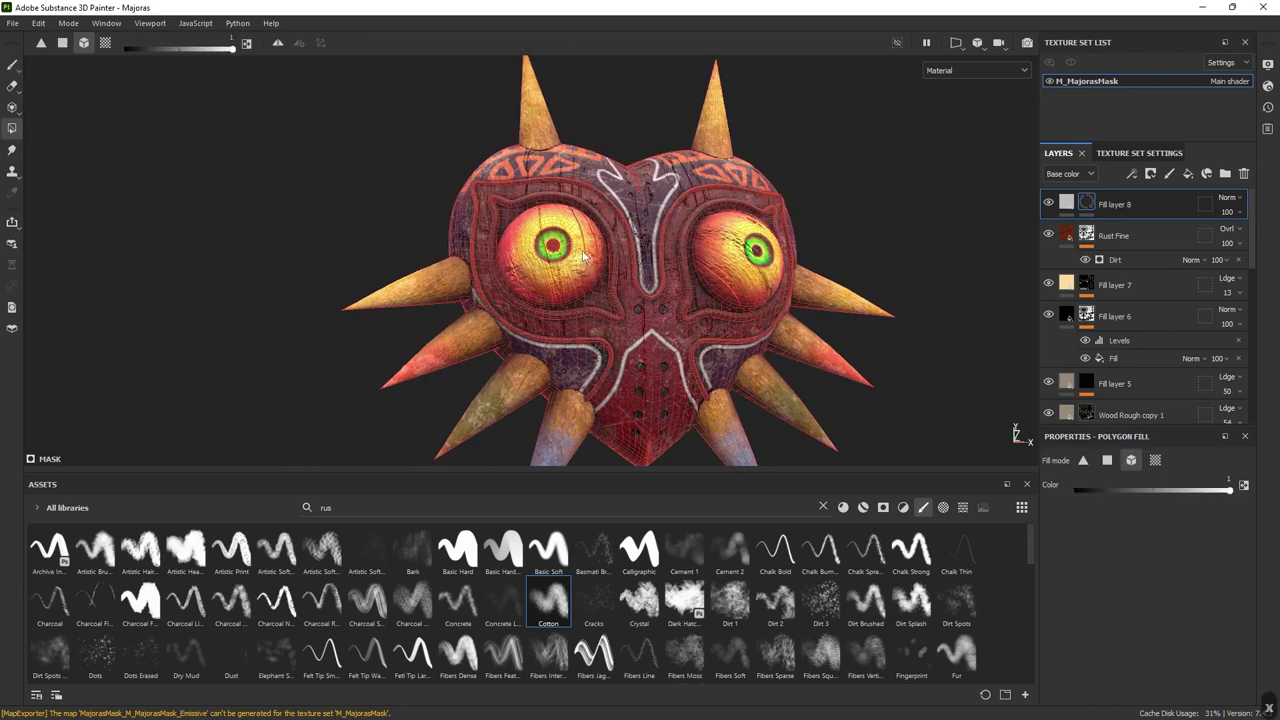
# - Reveal both eyeballs in the new fill layer's mask by filling them with white using Polygon Fill
pyautogui.press('x')
pyautogui.click(585, 258)
pyautogui.click(735, 253)
pyautogui.press('1')
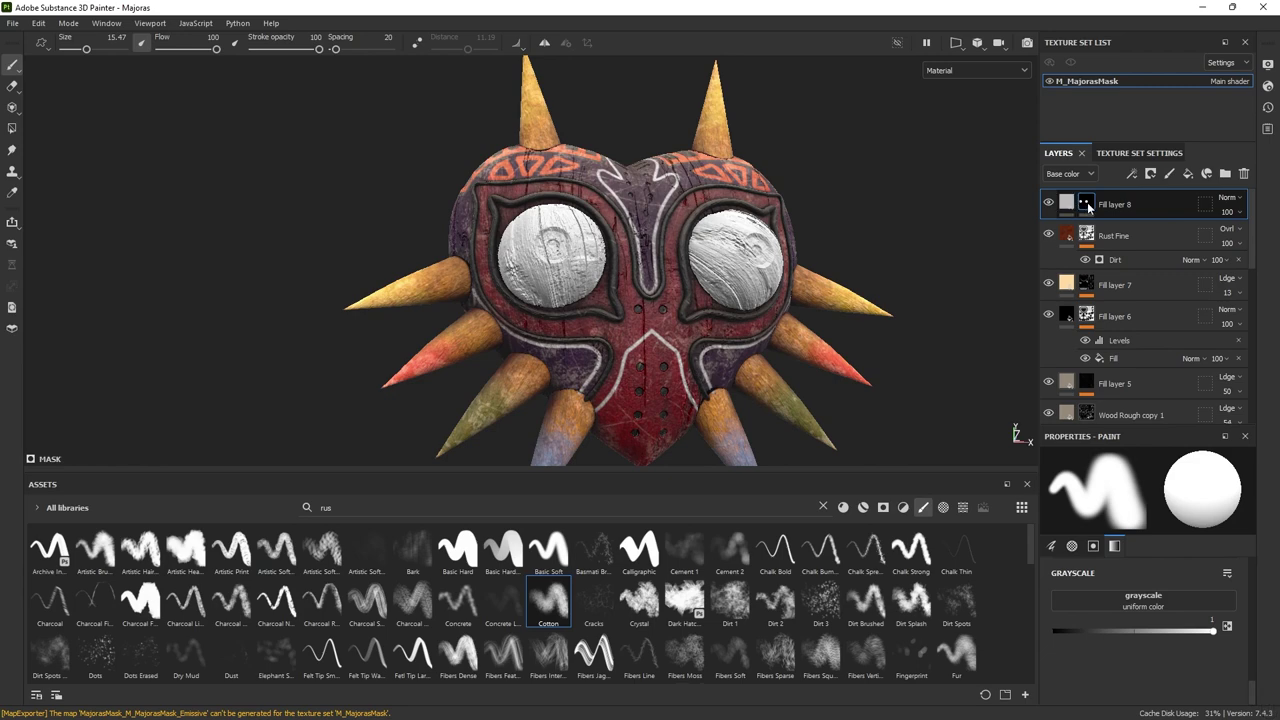
# - Export the fill layer's mask to a file named EyesMask in the MajorasMask source images folder
pyautogui.rightClick(1089, 207)
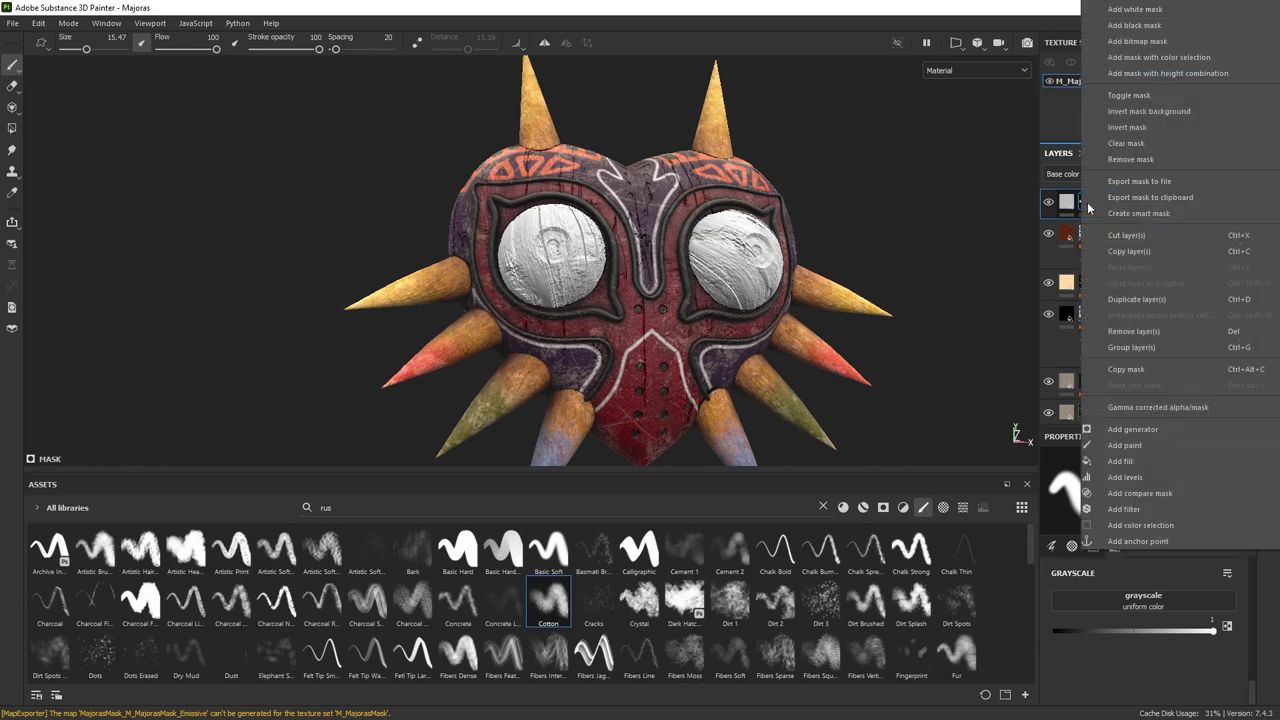
pyautogui.click(1142, 182)
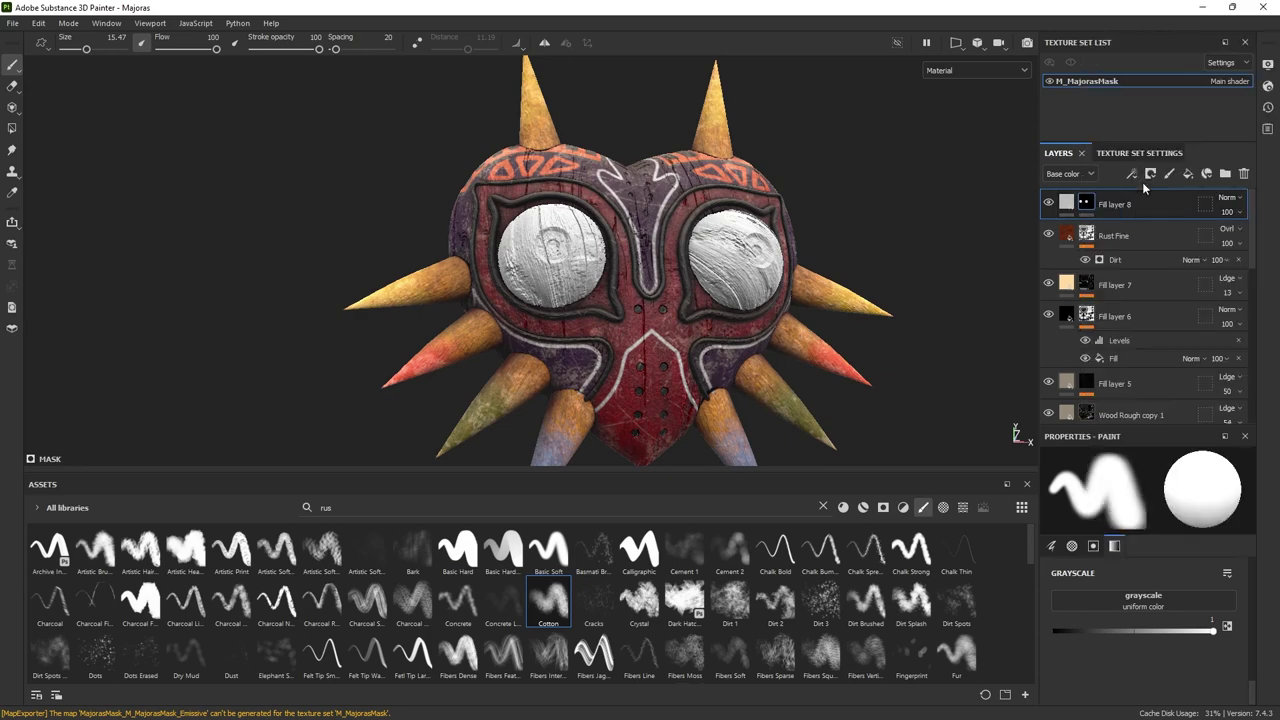
pyautogui.click(279, 55)
pyautogui.doubleClick(197, 308)
pyautogui.click(197, 308)
pyautogui.moveTo(197, 308); pyautogui.dragTo(16, 320)
pyautogui.write('EyesMask')
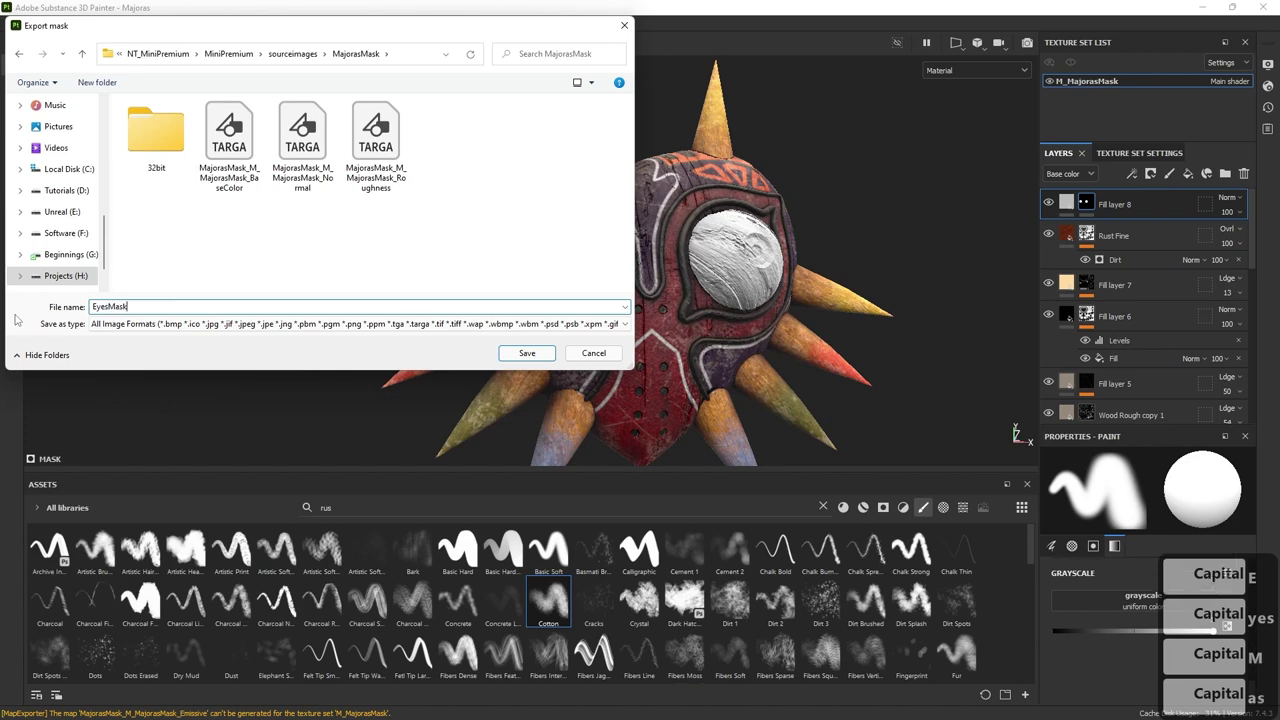
pyautogui.press('Return')
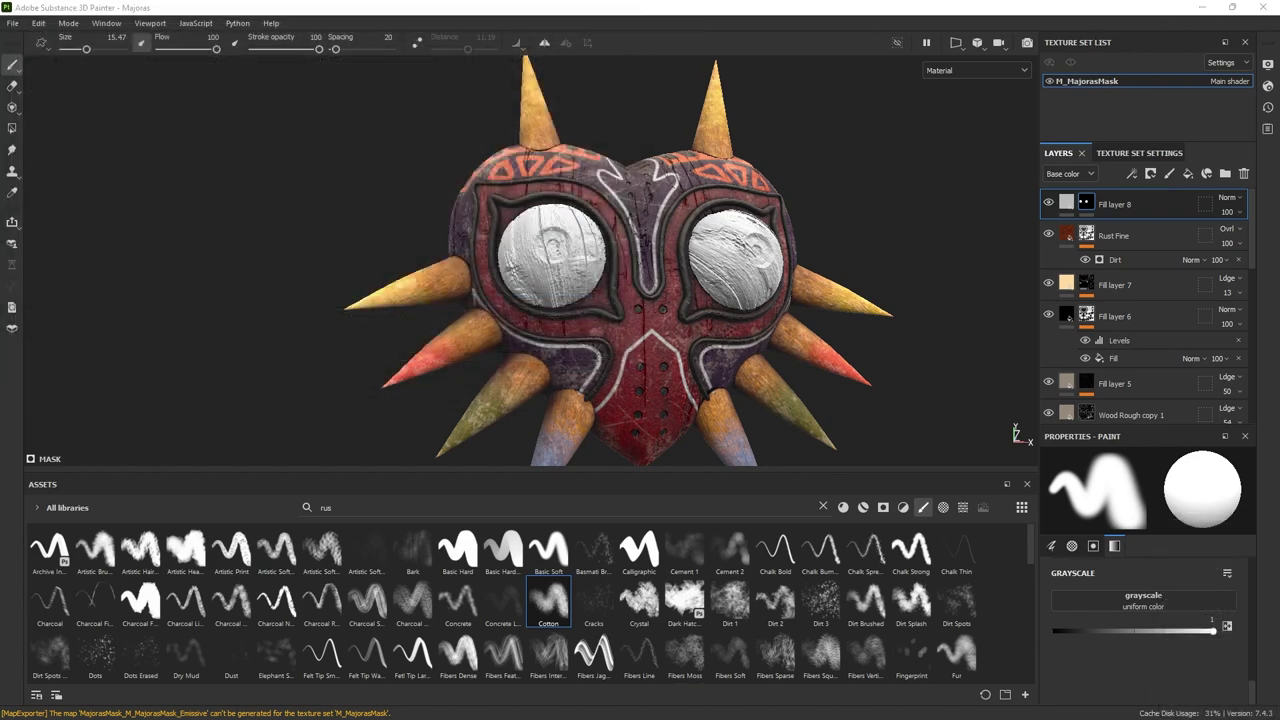
# - Check the exported EyesMask image in the MajorasMask source images folder and switch back to Maya
pyautogui.moveTo(1279, 143); pyautogui.dragTo(435, 99)
pyautogui.doubleClick(662, 208)
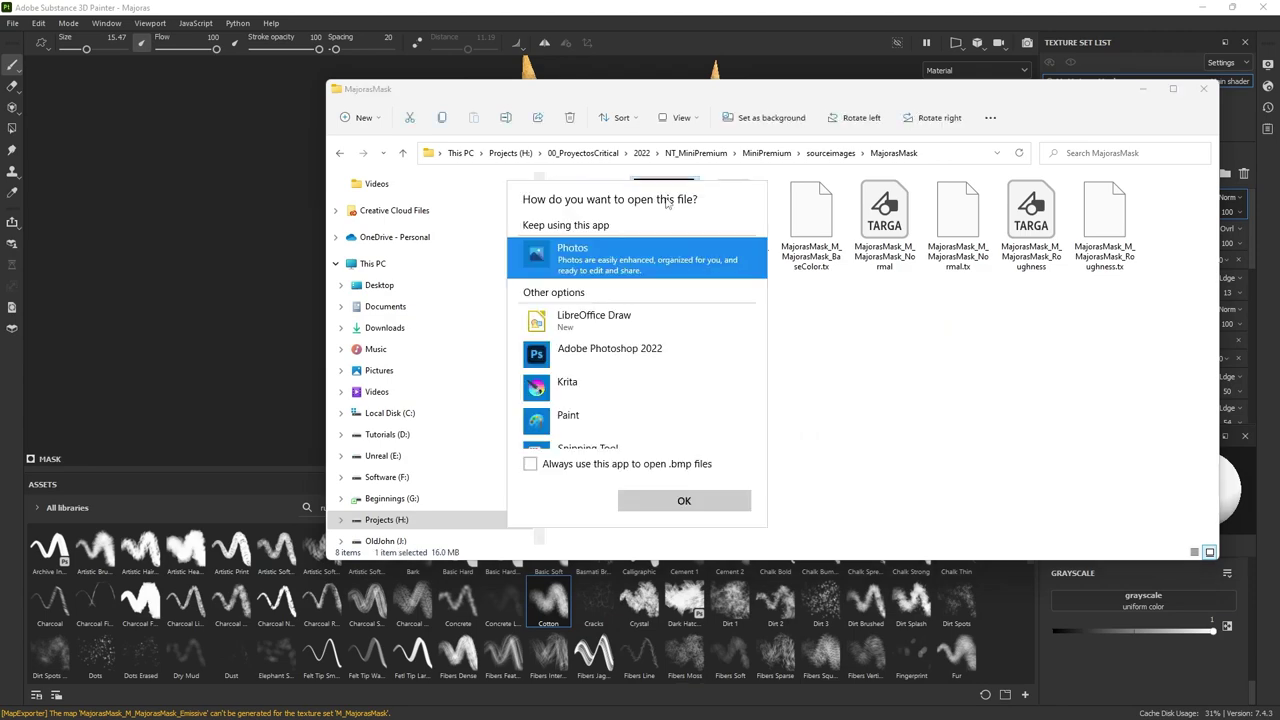
pyautogui.click(853, 380)
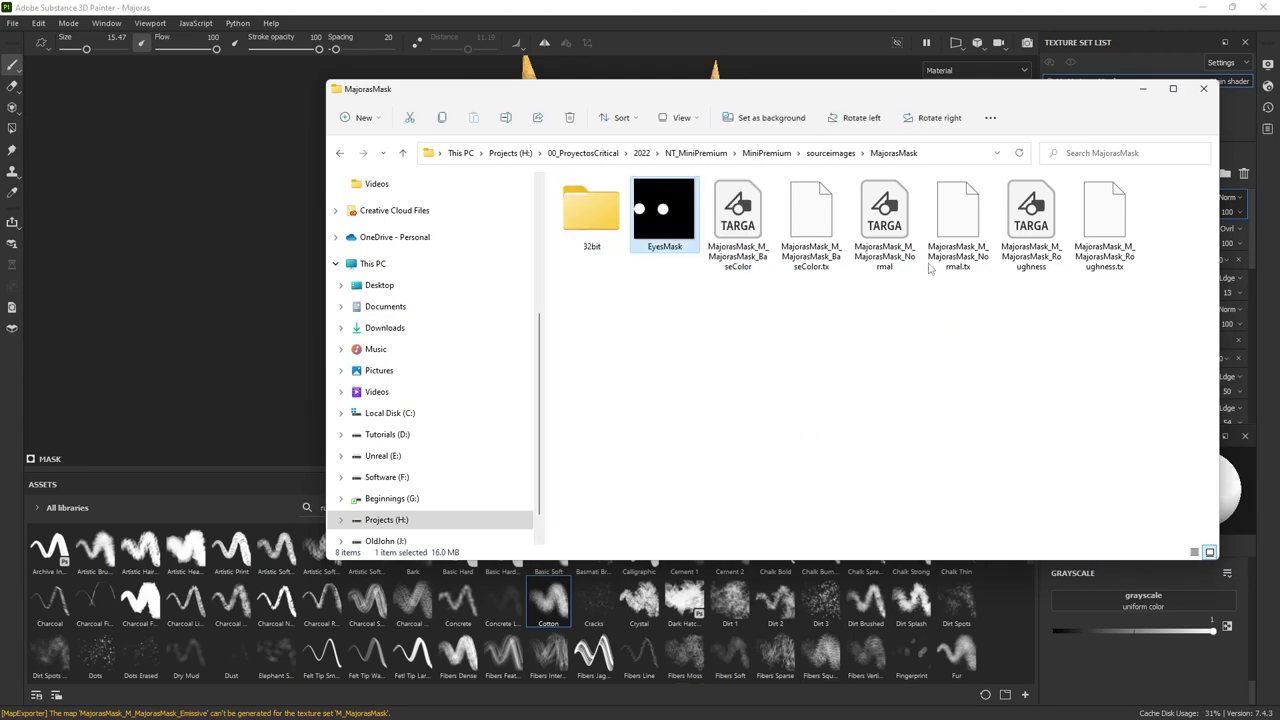
pyautogui.click(1146, 92)
pyautogui.click(1200, 8)
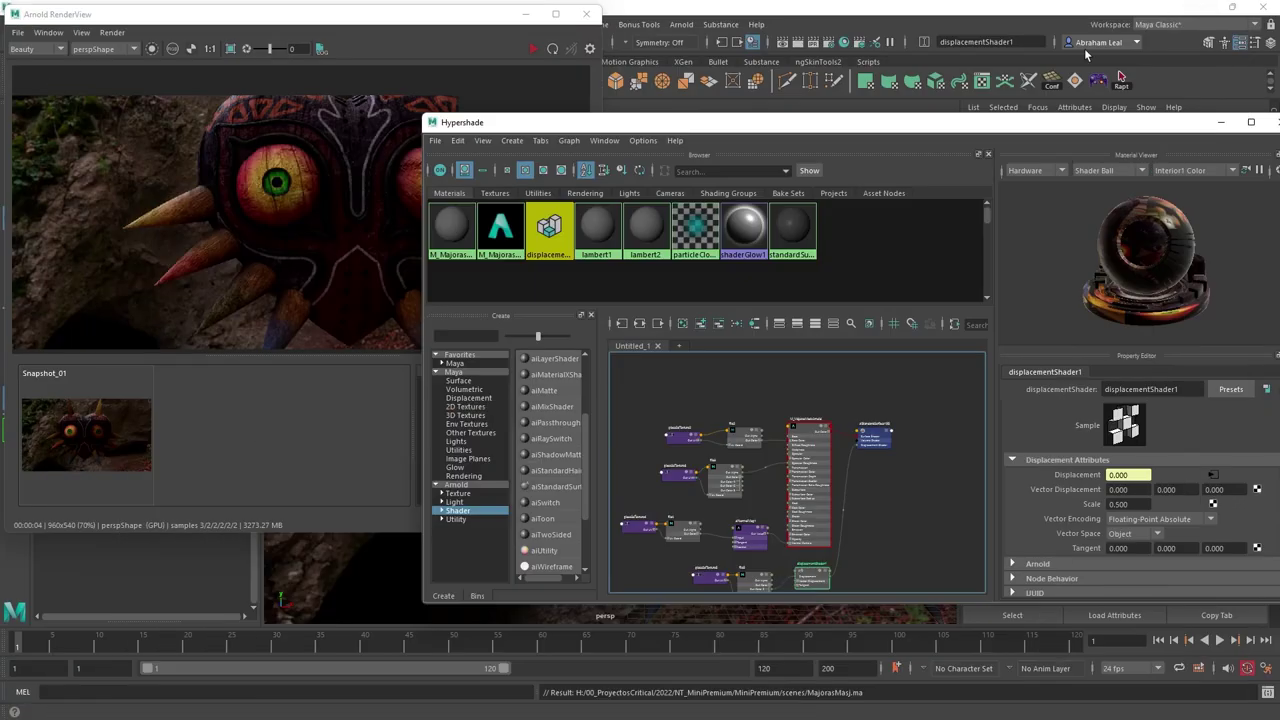
# - Attach a new file texture to the Emission Weight of the M_MajorasMaskArnold material
pyautogui.click(881, 391)
pyautogui.scroll(8, 838, 479)
pyautogui.click(783, 495)
pyautogui.scroll(-3, 785, 483)
pyautogui.keyDown('alt'); pyautogui.moveTo(672, 485); pyautogui.dragTo(735, 459, button='middle'); pyautogui.keyUp('alt')
pyautogui.click(846, 474)
pyautogui.scroll(-4, 1095, 495)
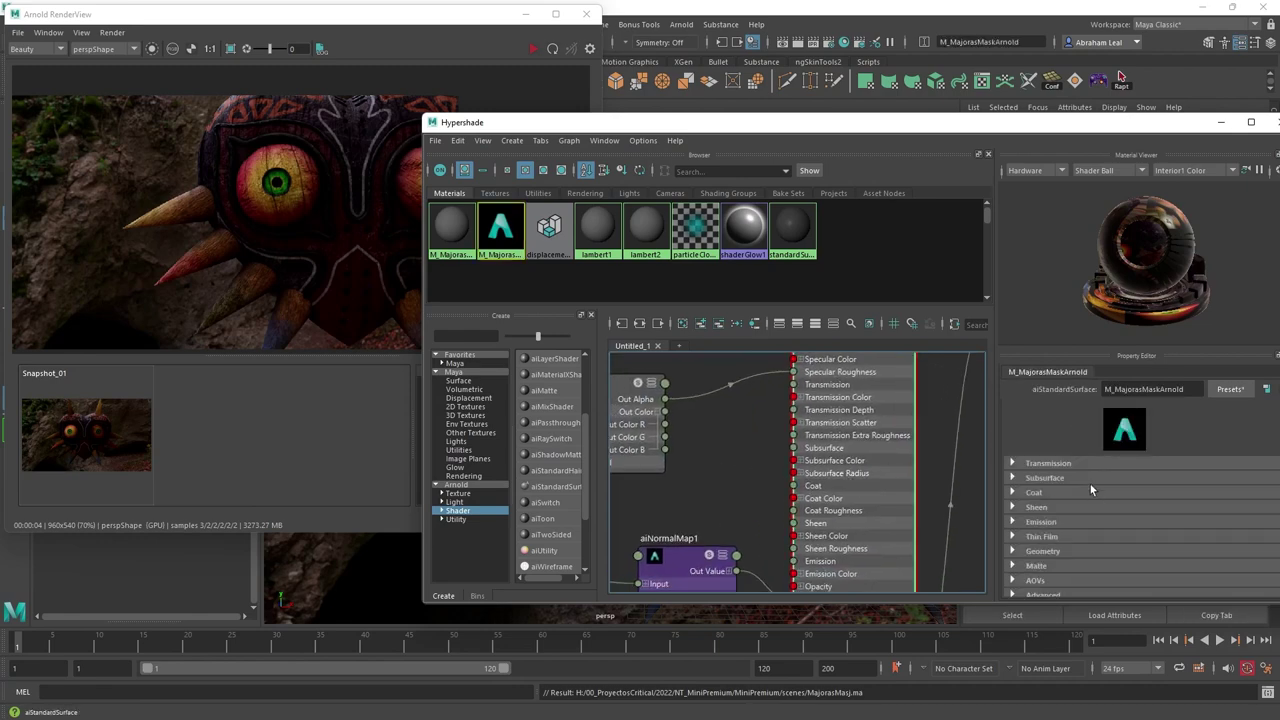
pyautogui.click(1012, 521)
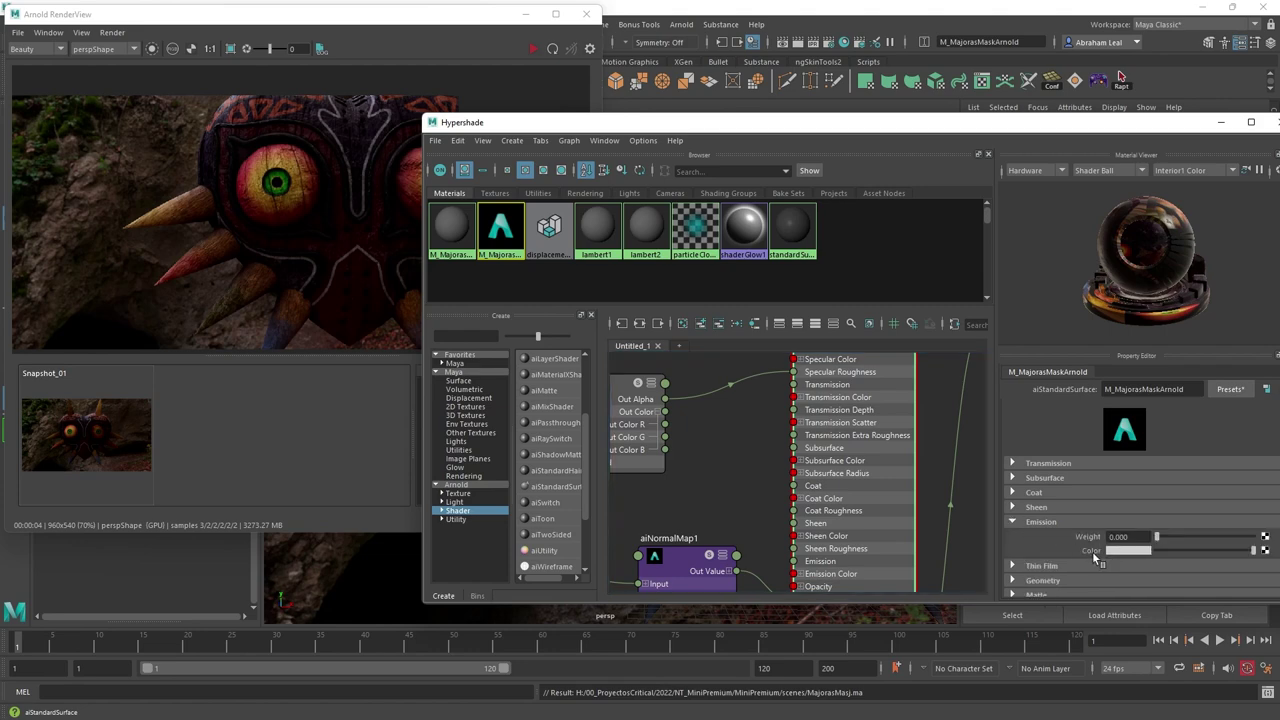
pyautogui.click(1264, 537)
pyautogui.click(573, 366)
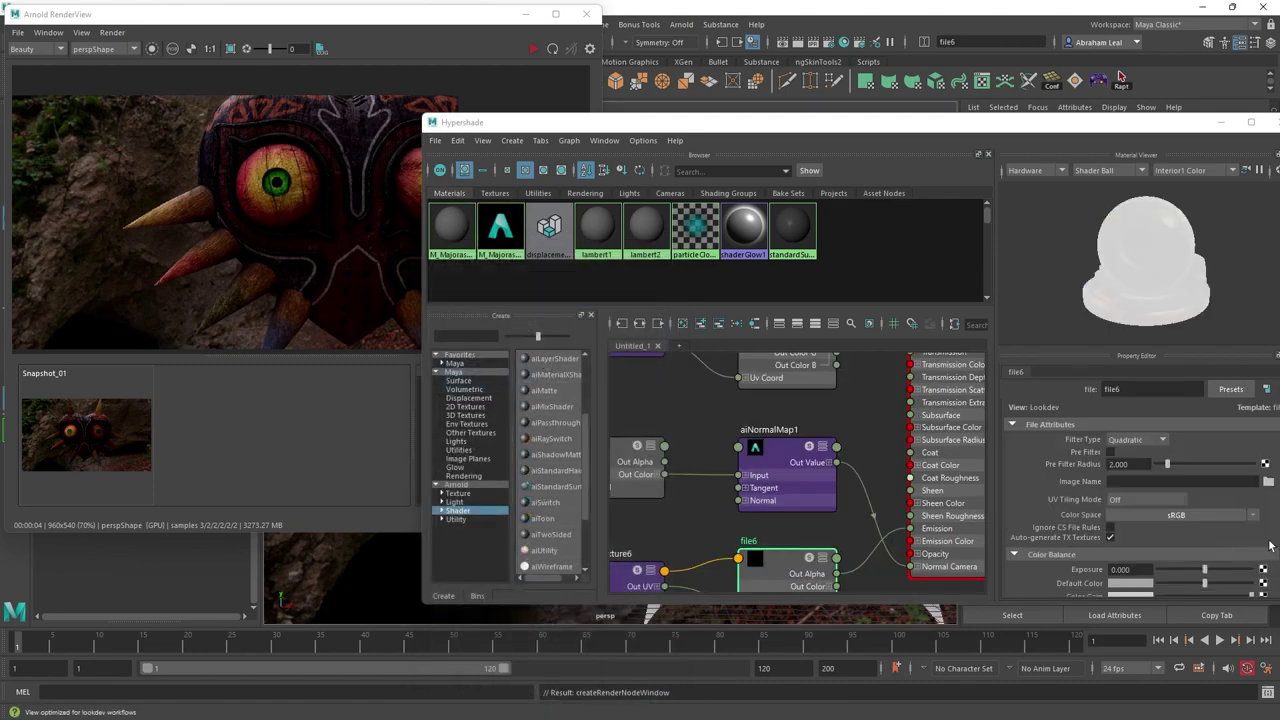
# - Load EyesMask.bmp from the MajorasMask folder as the image of the new file texture
pyautogui.click(1268, 481)
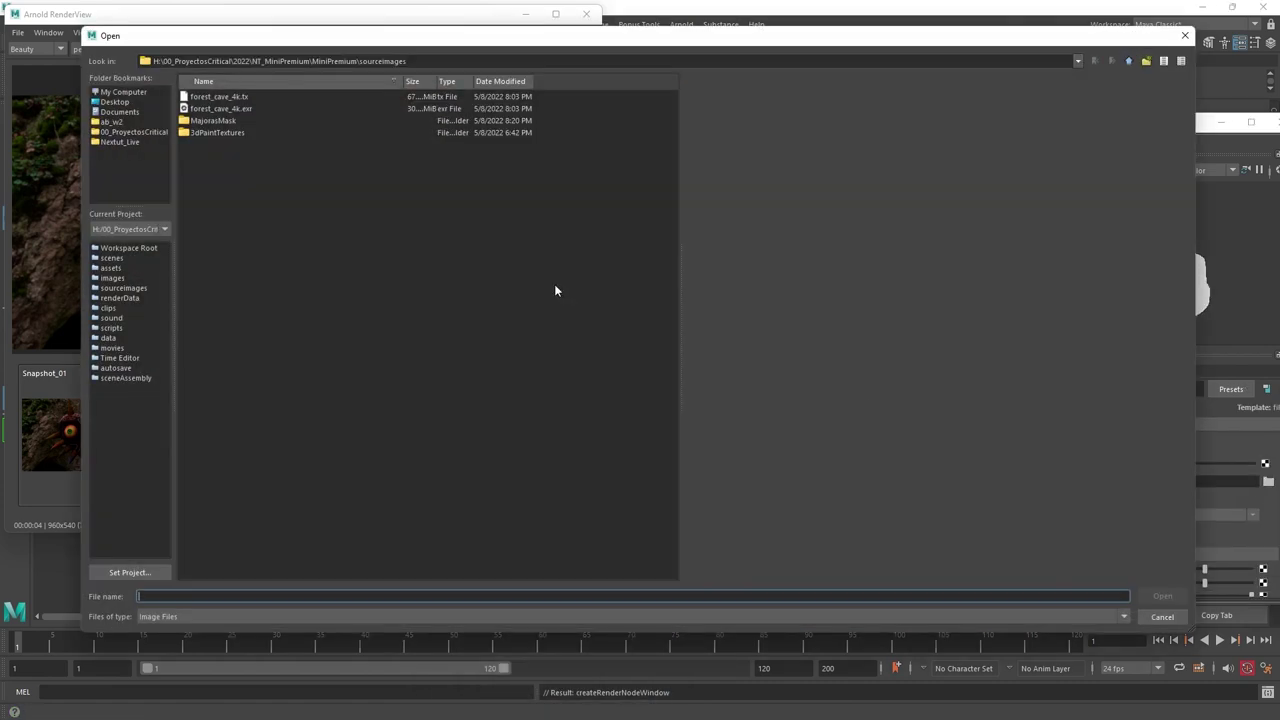
pyautogui.doubleClick(211, 120)
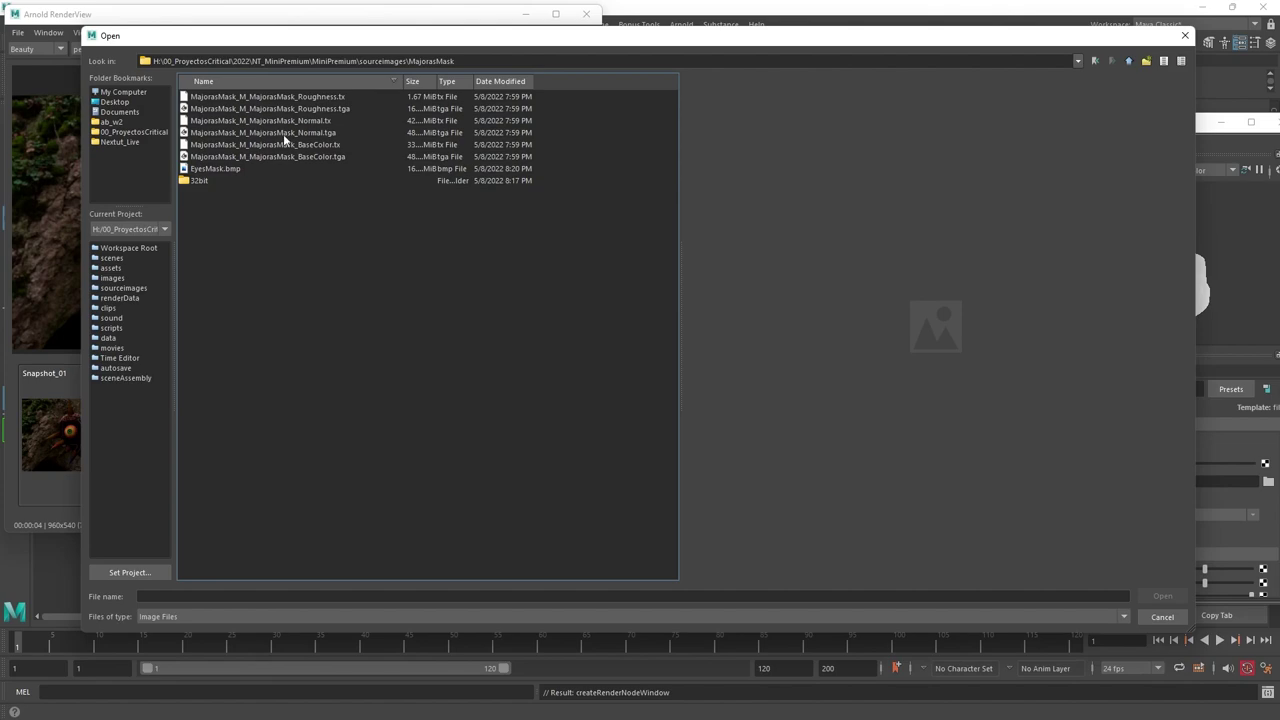
pyautogui.click(217, 169)
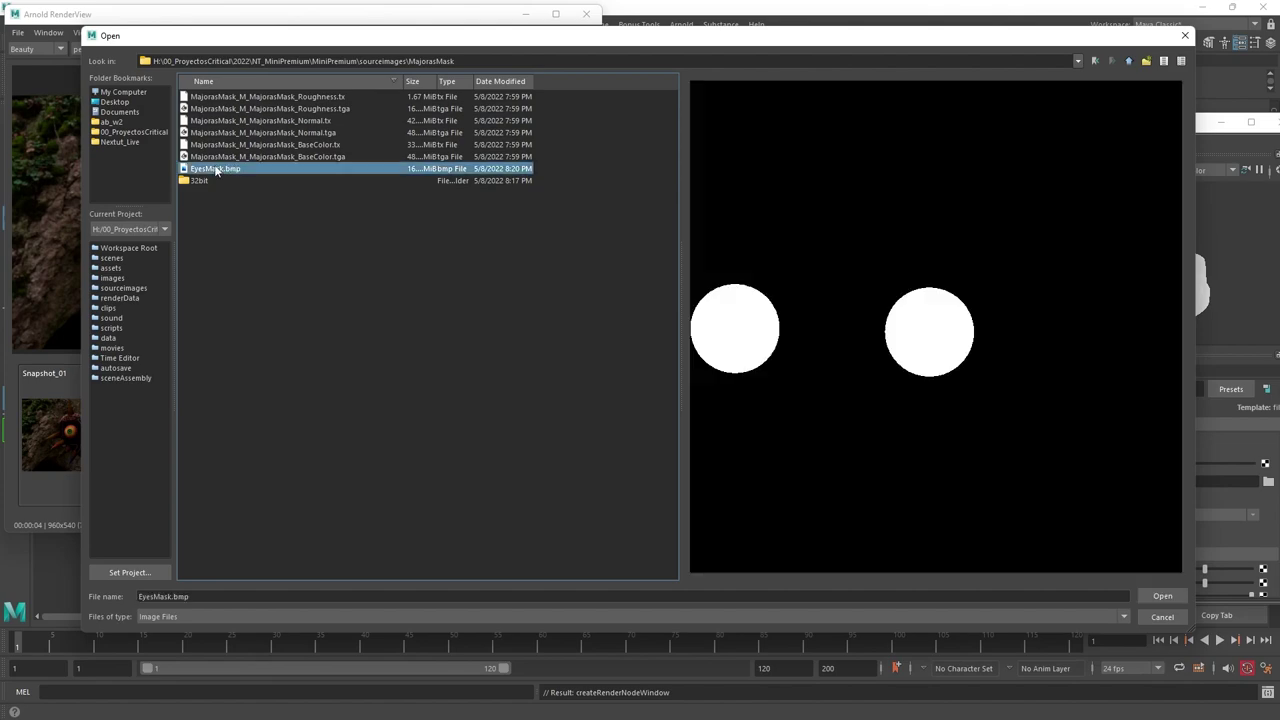
pyautogui.click(1162, 596)
# - Connect the Out Color of the base color texture, file2, to the Emission Color of M_MajorasMaskArnold
pyautogui.keyDown('alt'); pyautogui.moveTo(881, 447); pyautogui.dragTo(809, 530, button='right'); pyautogui.keyUp('alt')
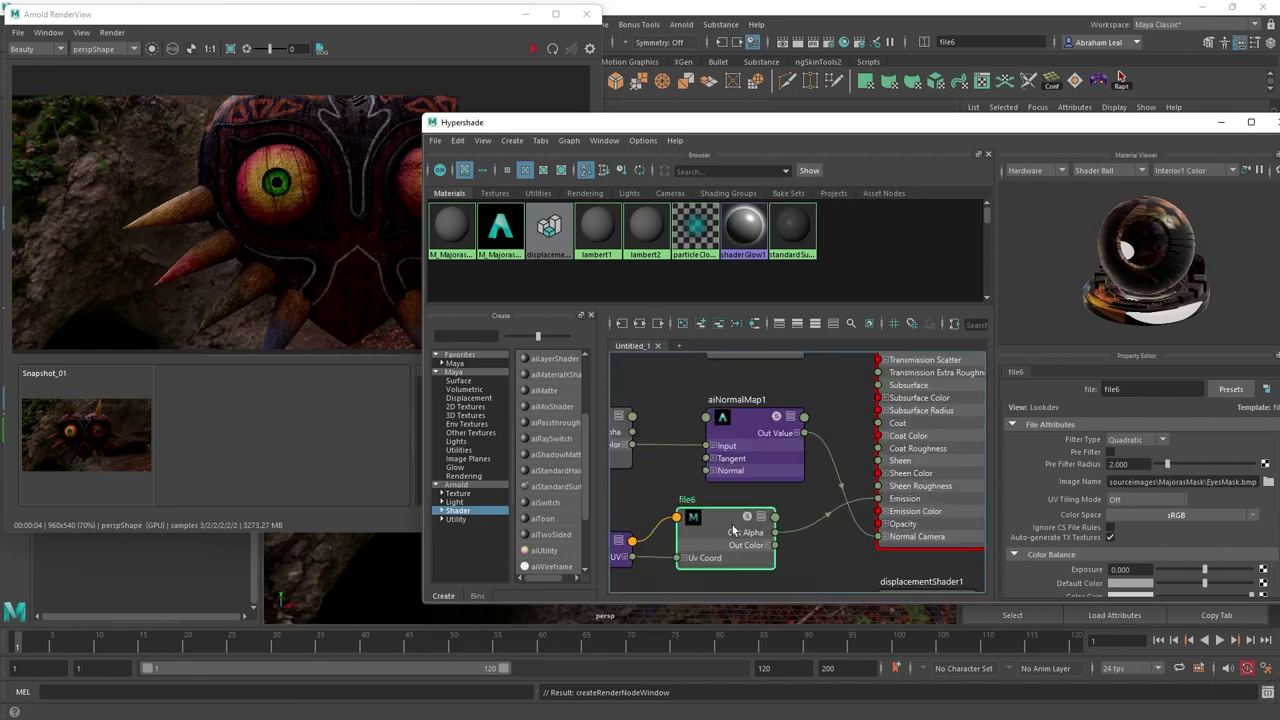
pyautogui.scroll(-3, 810, 490)
pyautogui.scroll(-4, 816, 490)
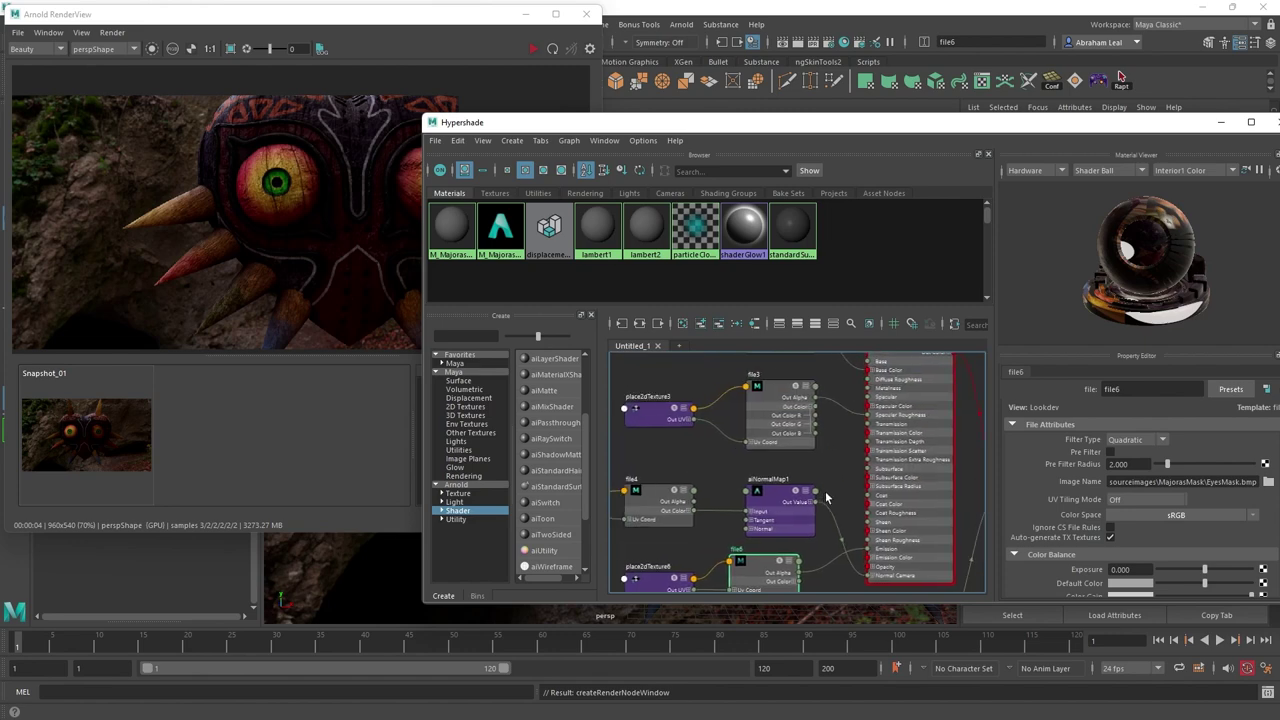
pyautogui.scroll(3, 883, 463)
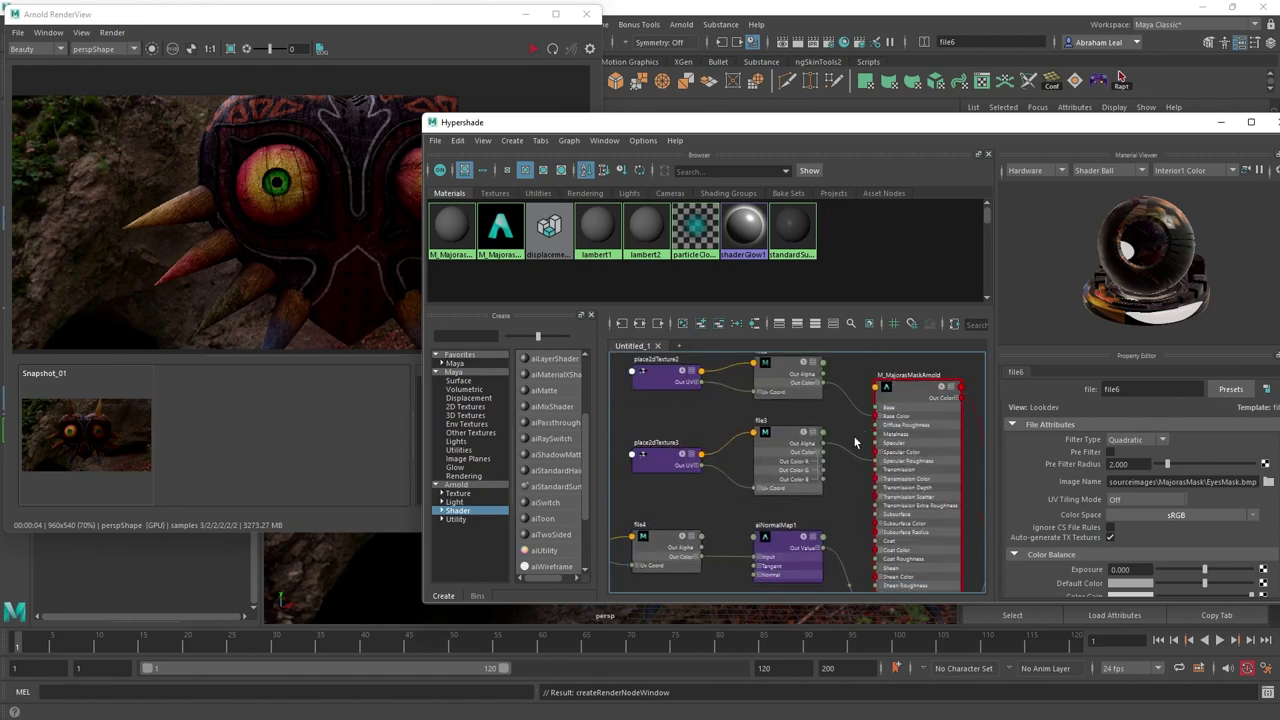
pyautogui.moveTo(822, 389); pyautogui.dragTo(863, 572)
pyautogui.scroll(-2, 862, 590)
pyautogui.keyDown('alt'); pyautogui.moveTo(863, 572); pyautogui.dragTo(860, 537, button='middle'); pyautogui.keyUp('alt')
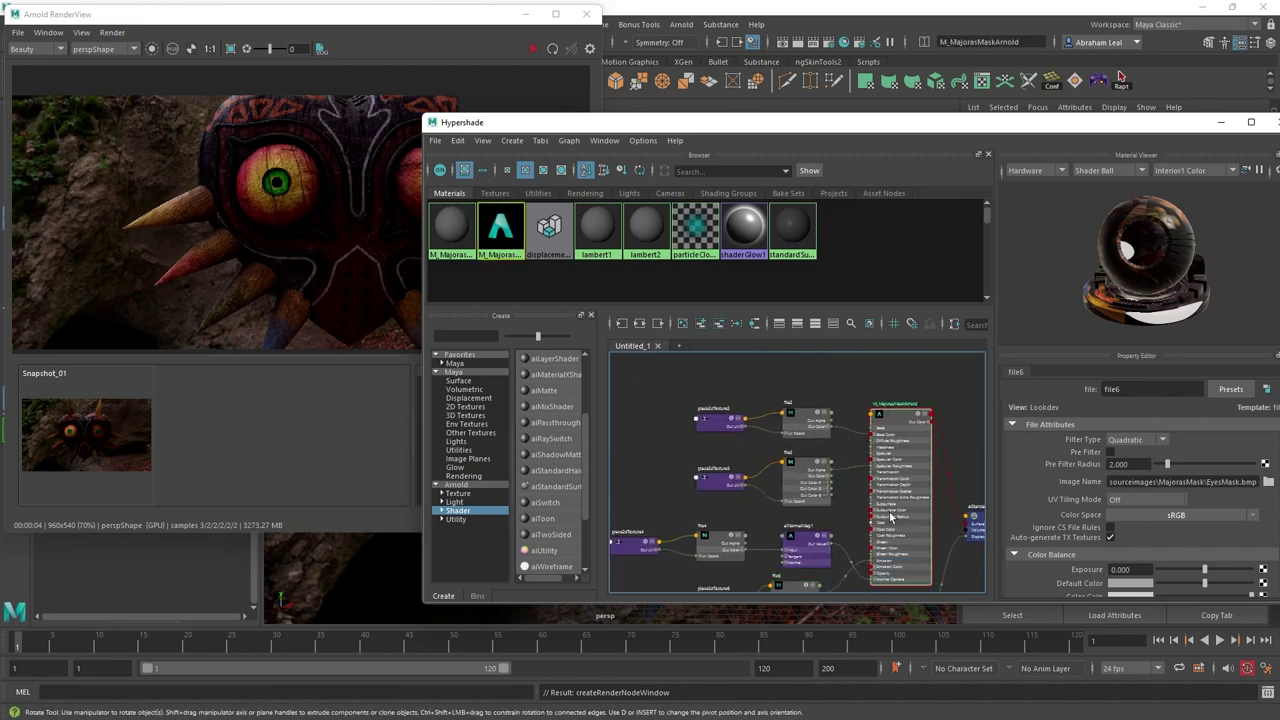
pyautogui.click(889, 514)
pyautogui.scroll(4, 863, 432)
pyautogui.keyDown('alt'); pyautogui.moveTo(805, 404); pyautogui.dragTo(727, 387, button='middle'); pyautogui.keyUp('alt')
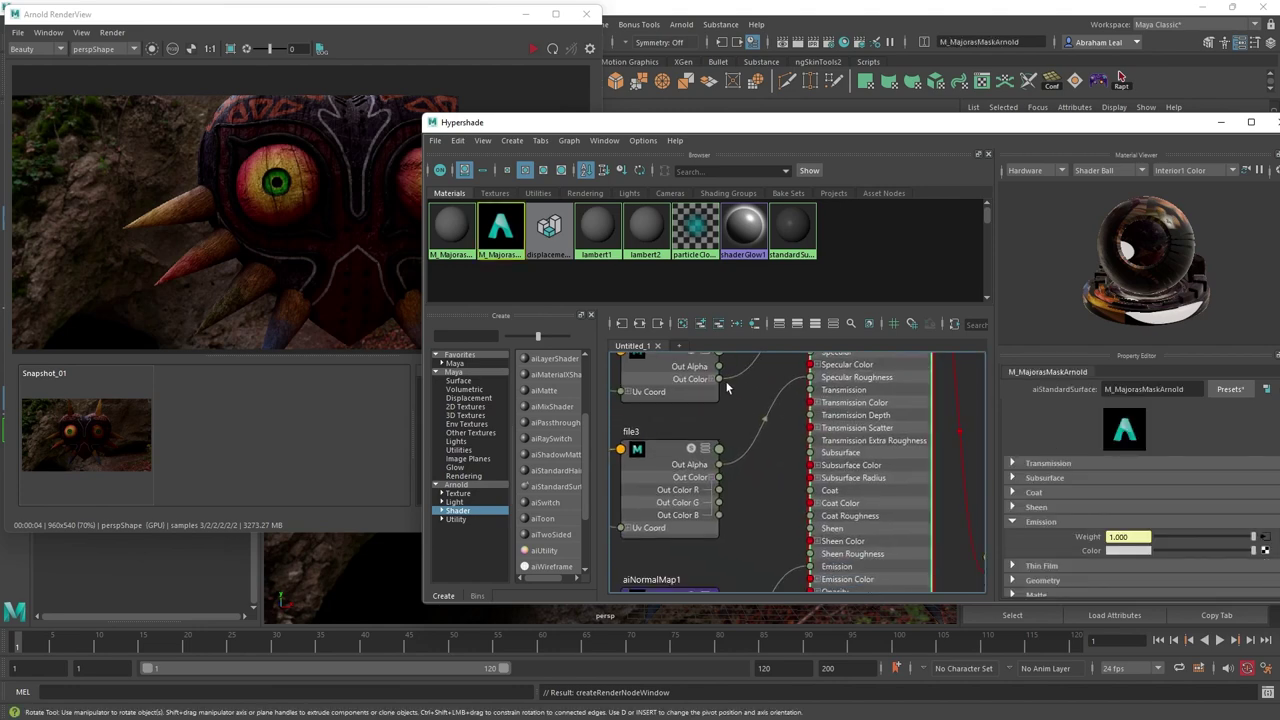
pyautogui.moveTo(729, 398); pyautogui.dragTo(811, 580)
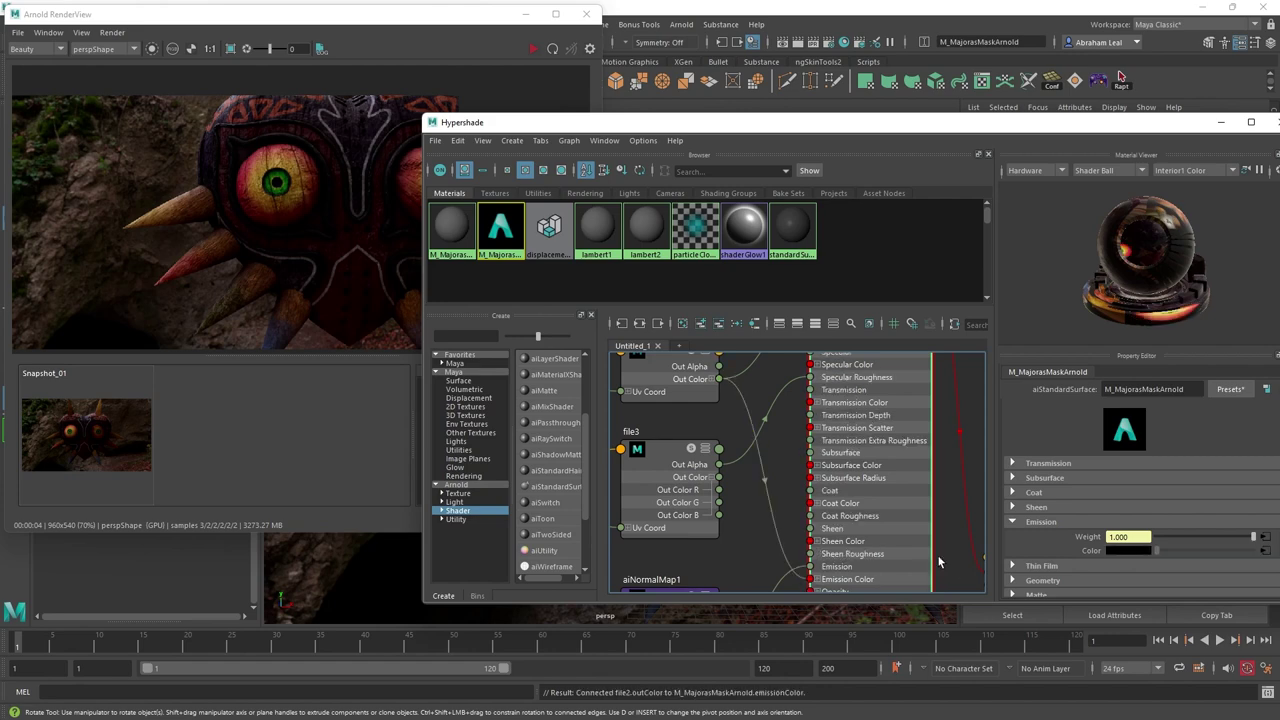
# - Run an Arnold IPR render, examine the emissive eyes and the surrounding mask up close, and stop the render
pyautogui.click(388, 44)
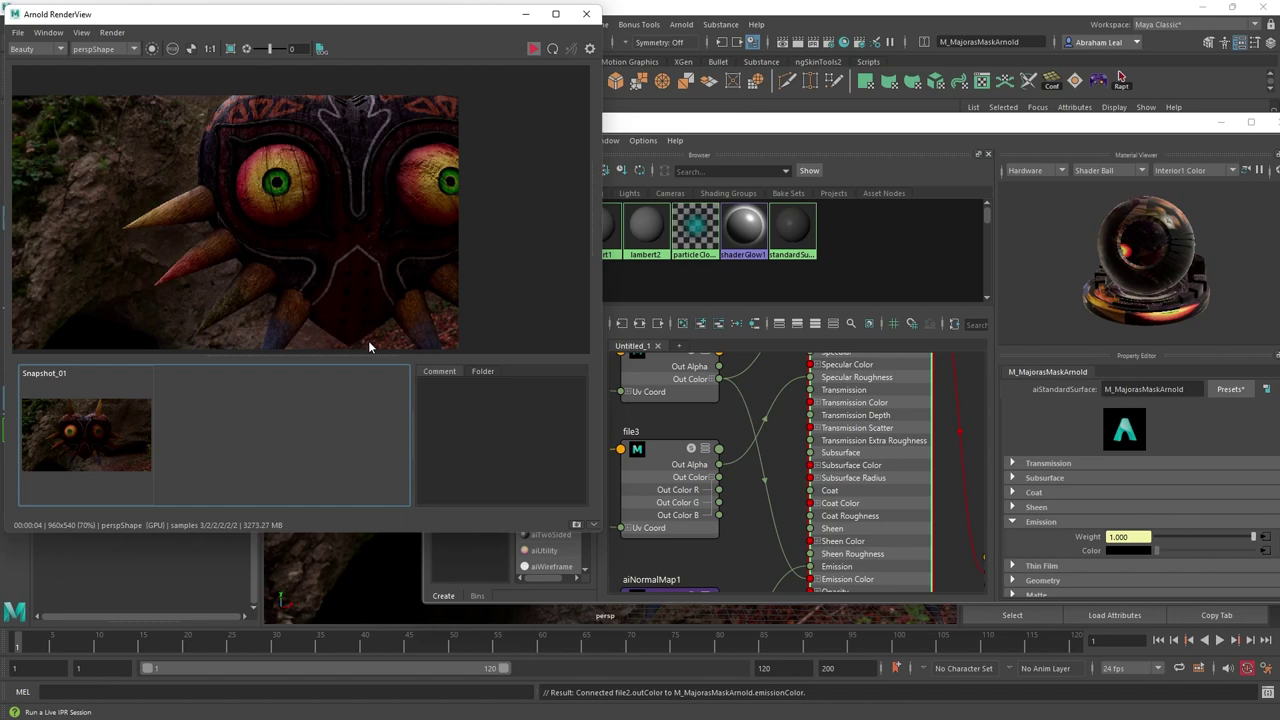
pyautogui.scroll(-2, 325, 200)
pyautogui.scroll(-1, 320, 215)
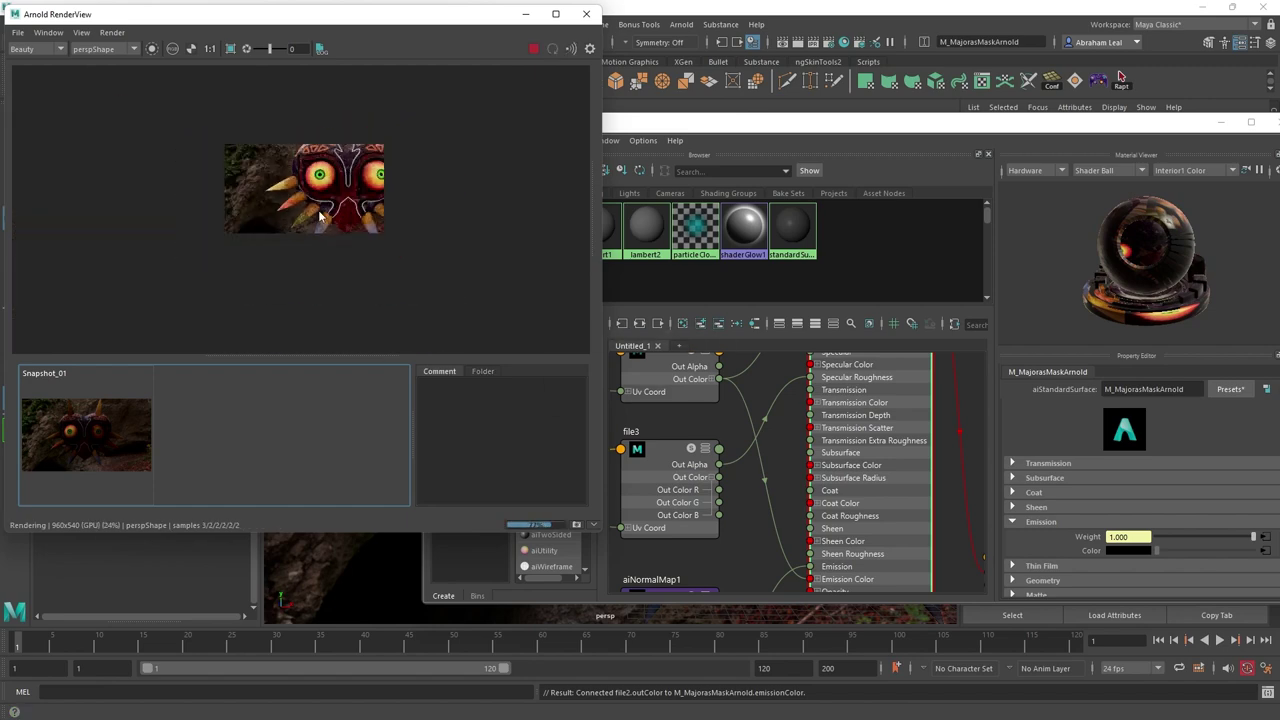
pyautogui.scroll(3, 322, 216)
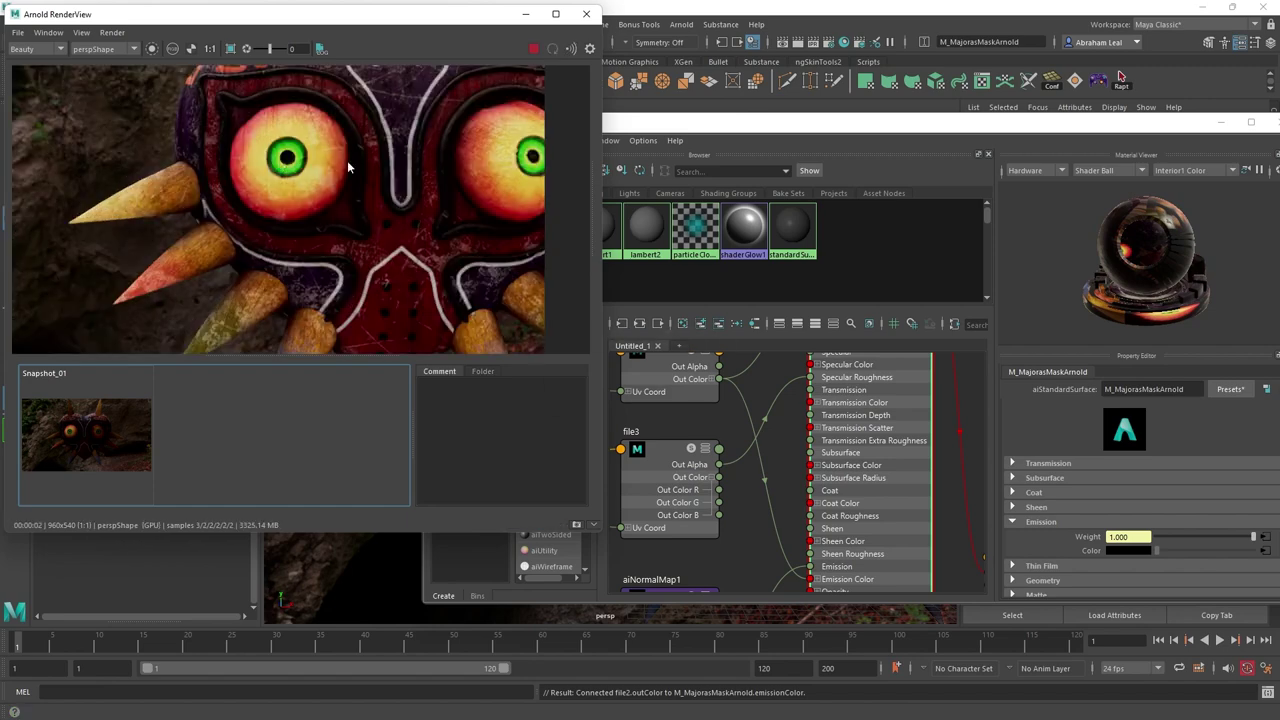
pyautogui.scroll(-4, 341, 163)
pyautogui.scroll(3, 341, 163)
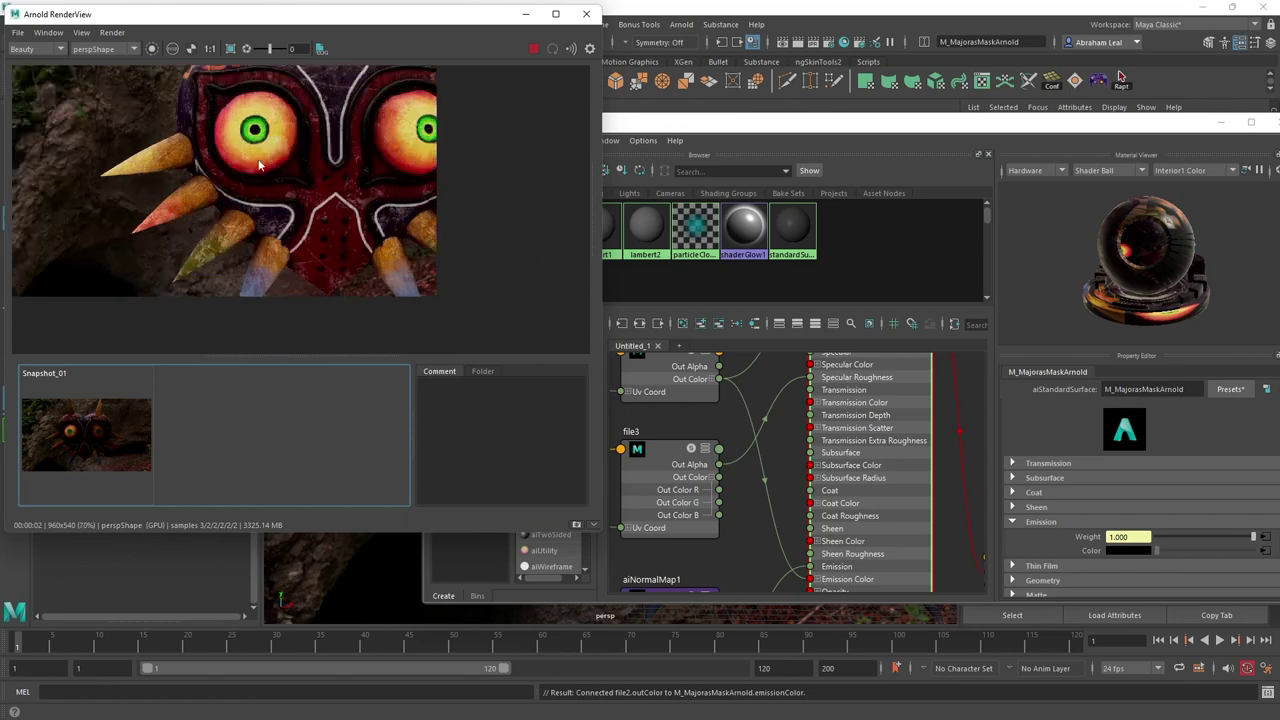
pyautogui.scroll(-2, 316, 154)
pyautogui.keyDown('alt'); pyautogui.moveTo(322, 154); pyautogui.dragTo(325, 185, button='middle'); pyautogui.keyUp('alt')
pyautogui.scroll(3, 330, 180)
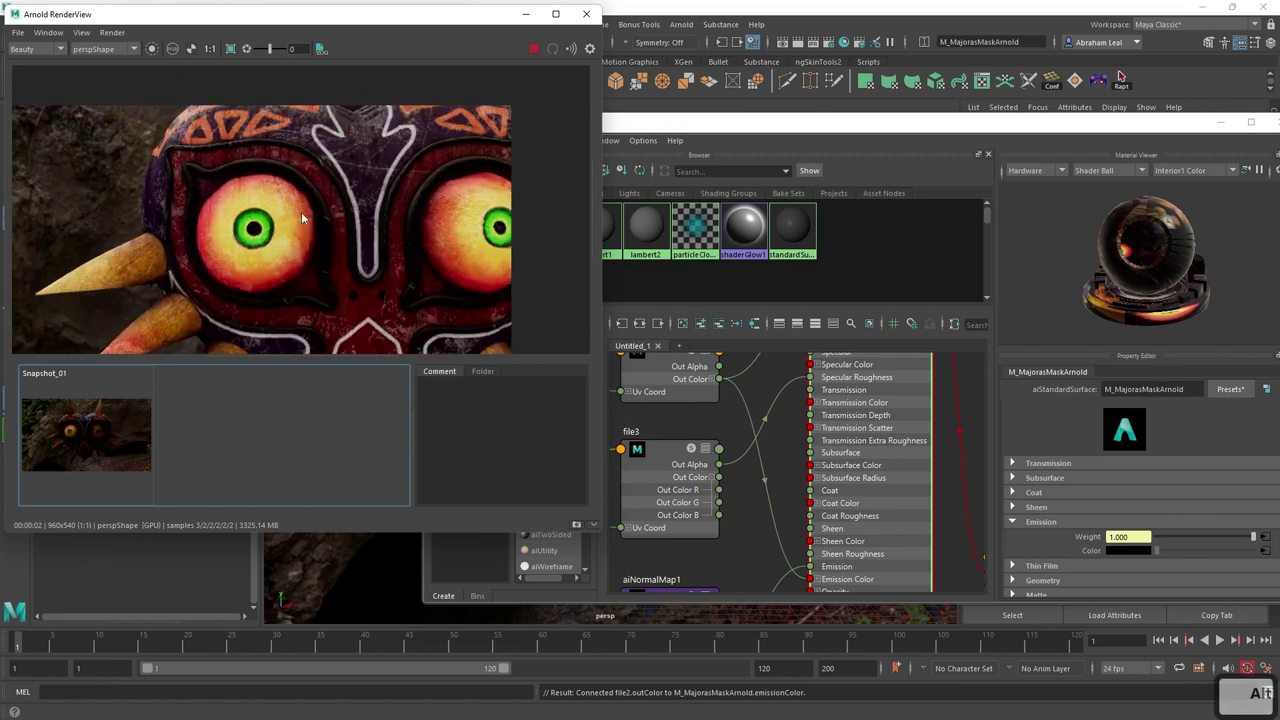
pyautogui.scroll(2, 306, 226)
pyautogui.scroll(-2, 306, 226)
pyautogui.scroll(2, 255, 218)
pyautogui.scroll(1, 280, 210)
pyautogui.scroll(-2, 295, 215)
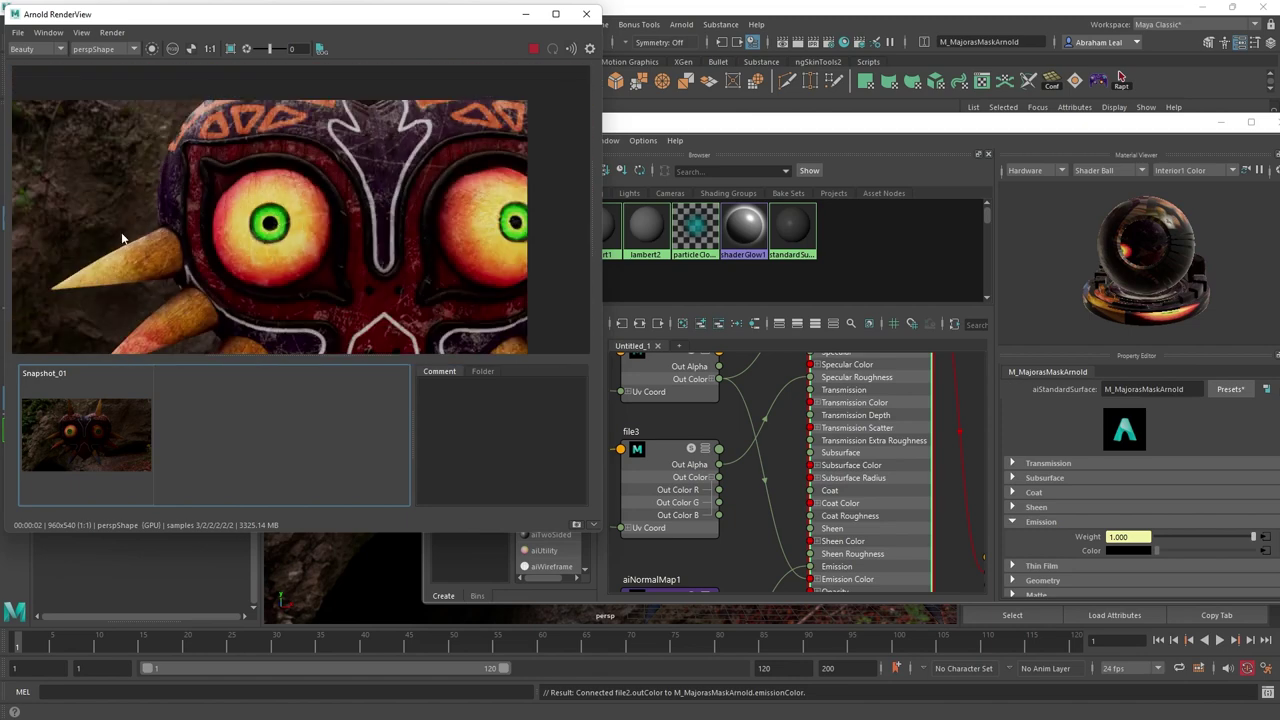
pyautogui.scroll(-2, 216, 202)
pyautogui.scroll(2, 240, 232)
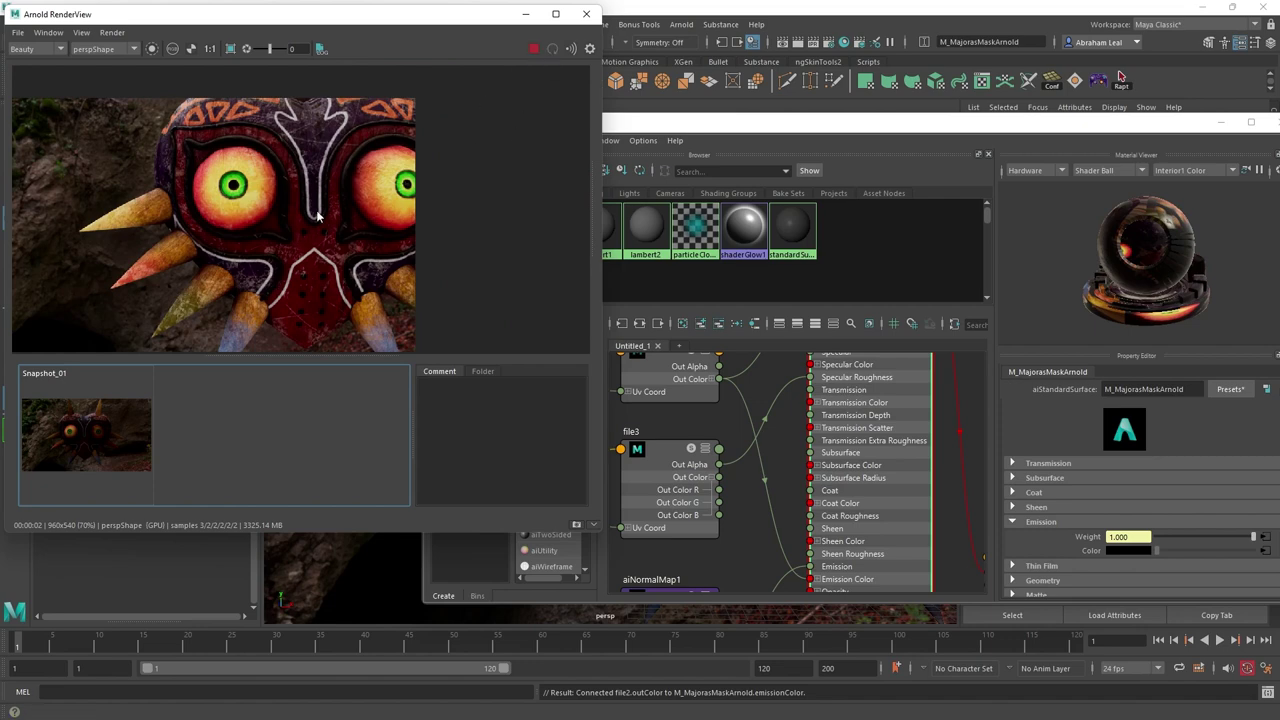
pyautogui.scroll(-2, 318, 216)
pyautogui.scroll(1, 322, 216)
pyautogui.click(532, 50)
# - Minimize the Hypershade, set the sky dome light's Exposure to -2 and render again to inspect the eyes
pyautogui.click(348, 546)
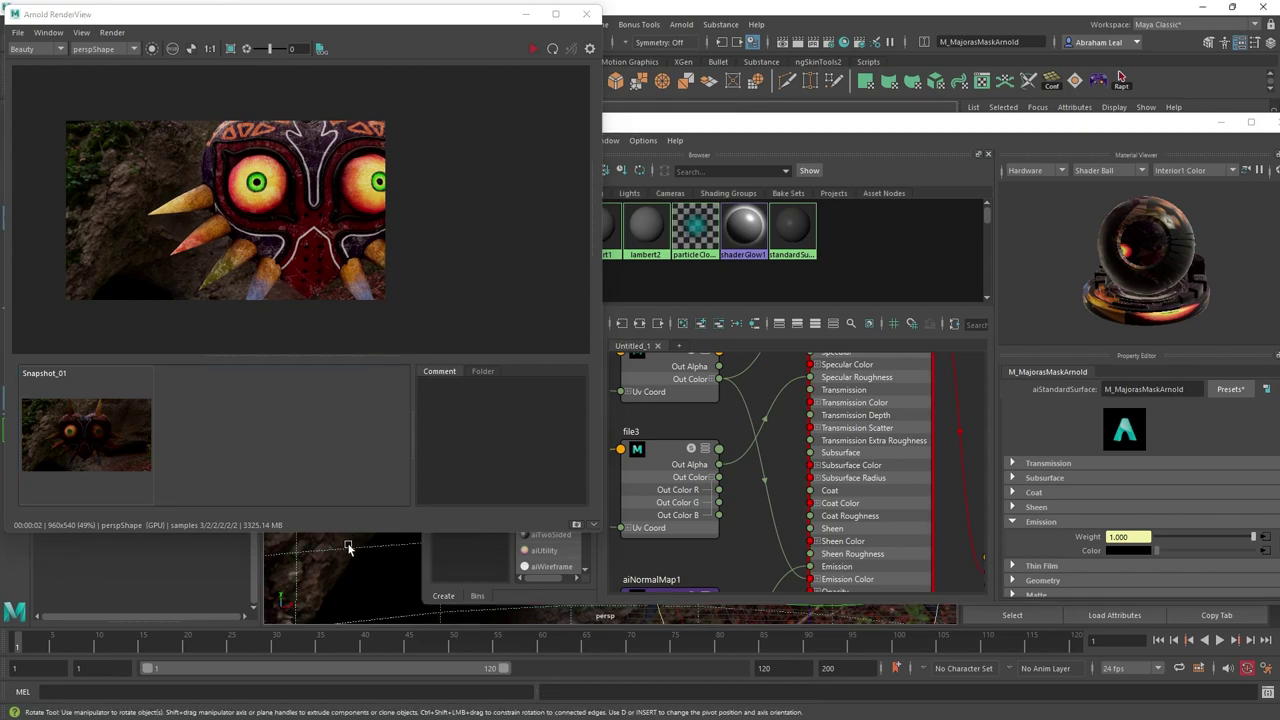
pyautogui.click(1221, 122)
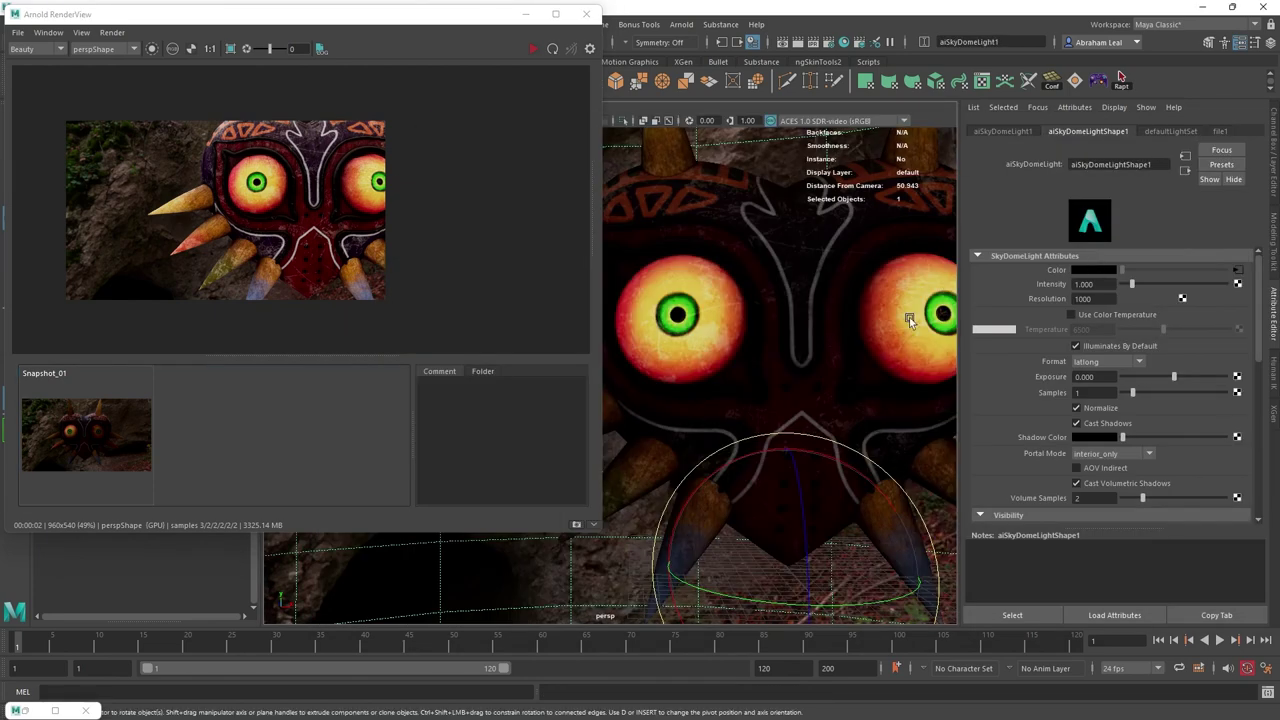
pyautogui.doubleClick(1085, 376)
pyautogui.write('-2')
pyautogui.press('Return')
pyautogui.click(533, 48)
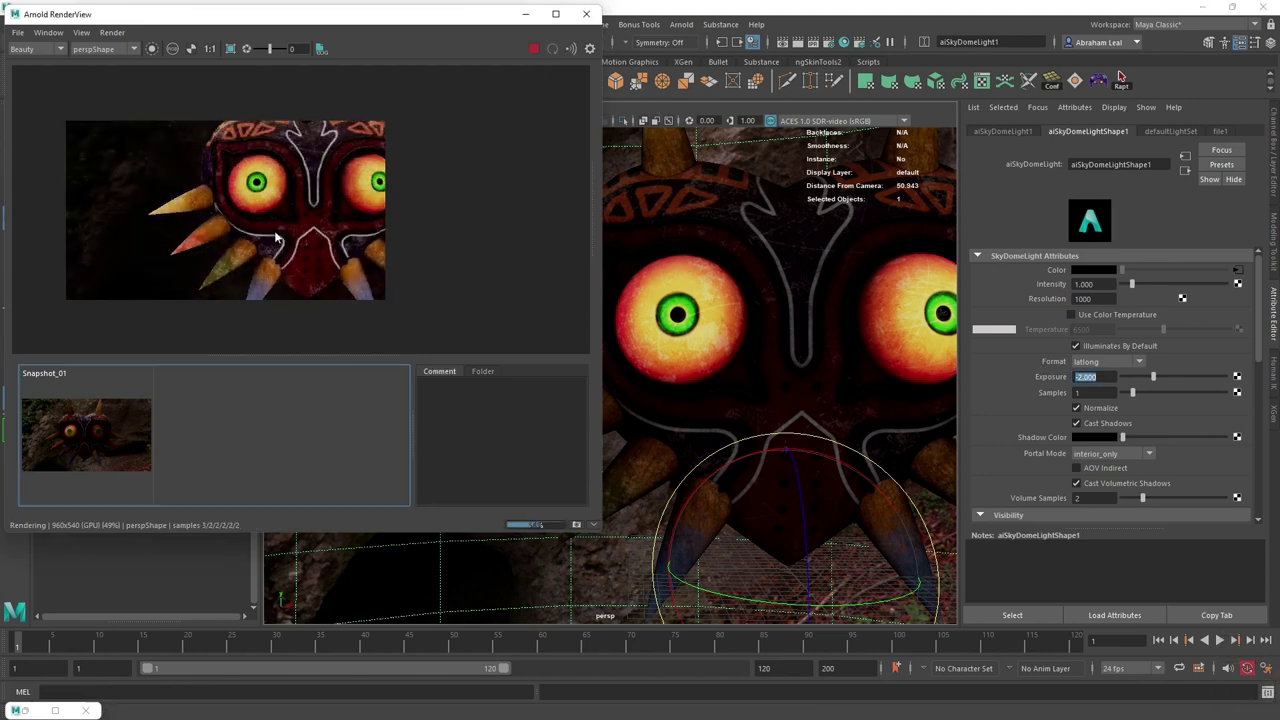
pyautogui.scroll(5, 285, 200)
pyautogui.scroll(-3, 330, 140)
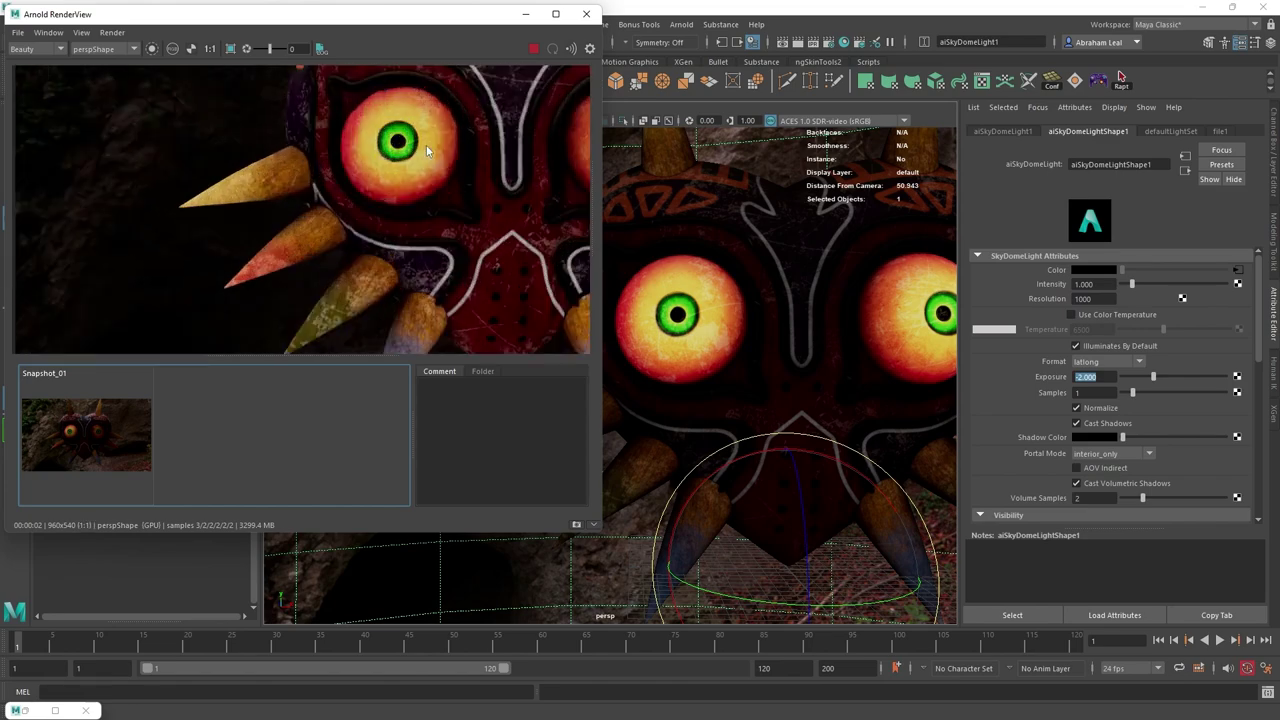
pyautogui.scroll(-2, 450, 146)
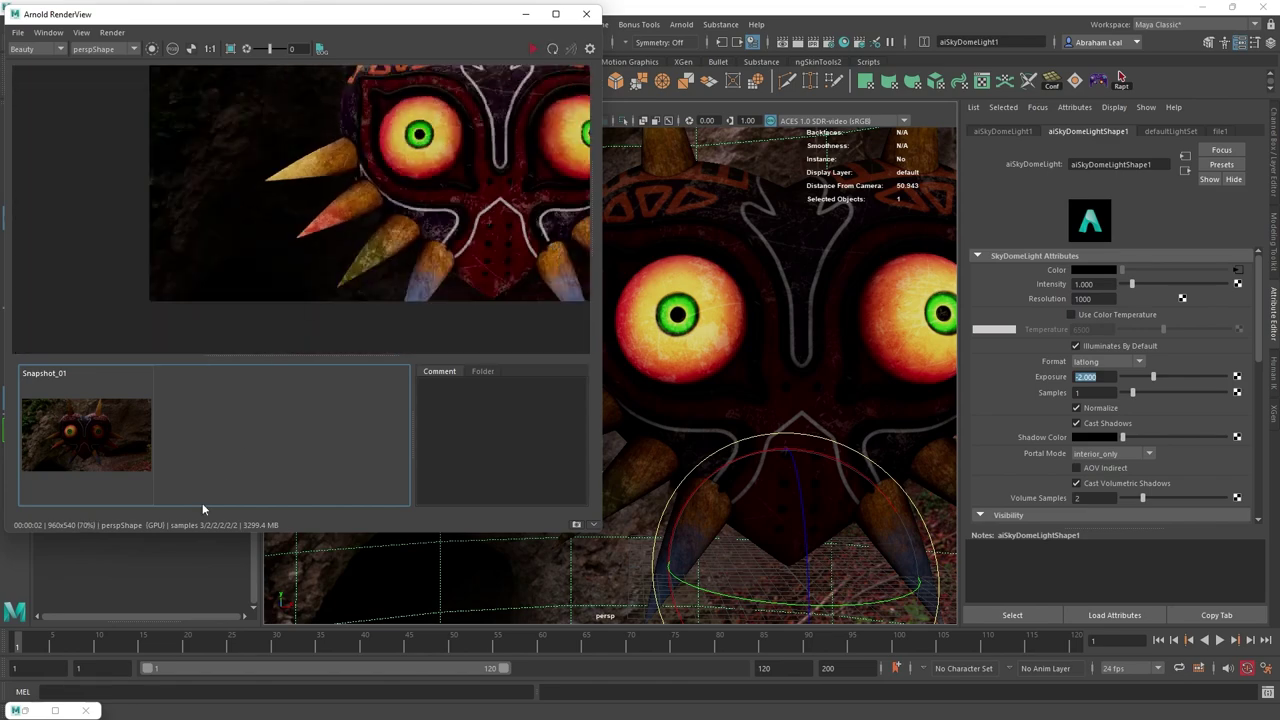
# - Set the EyesMask file texture's color space to Raw, enable Alpha Is Luminance and check the eyes in the render
pyautogui.click(25, 709)
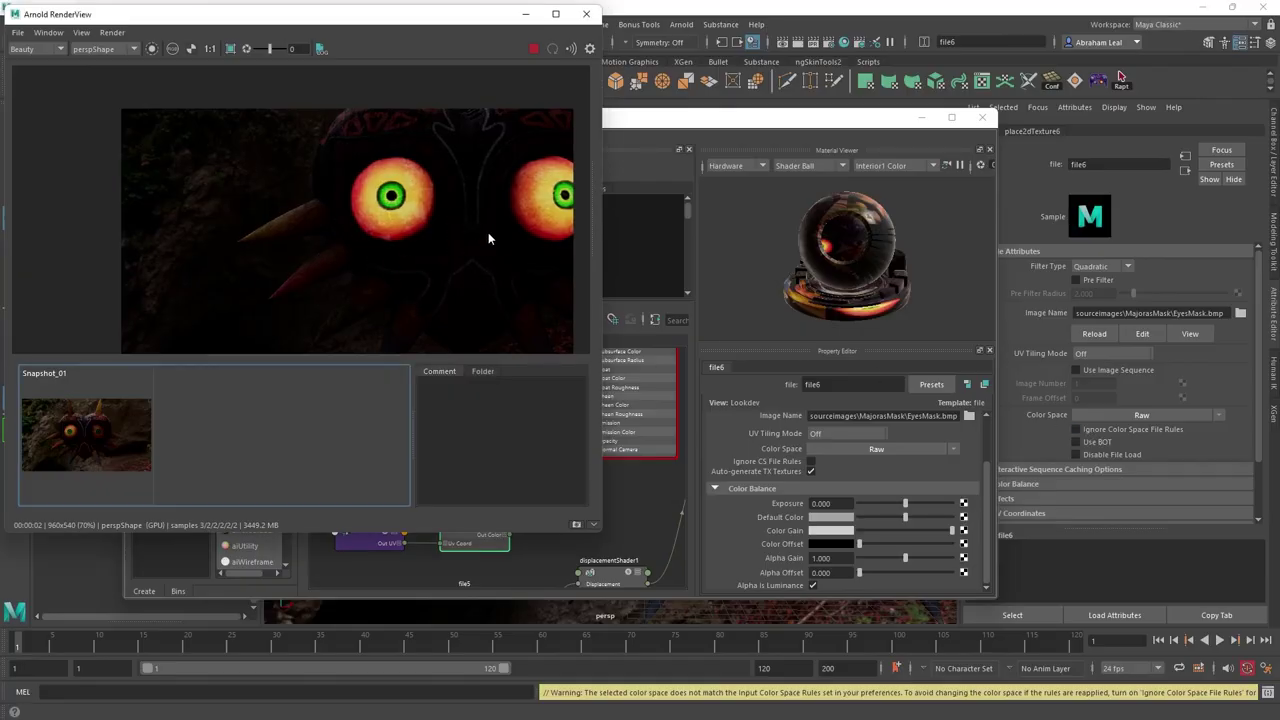
pyautogui.click(631, 514)
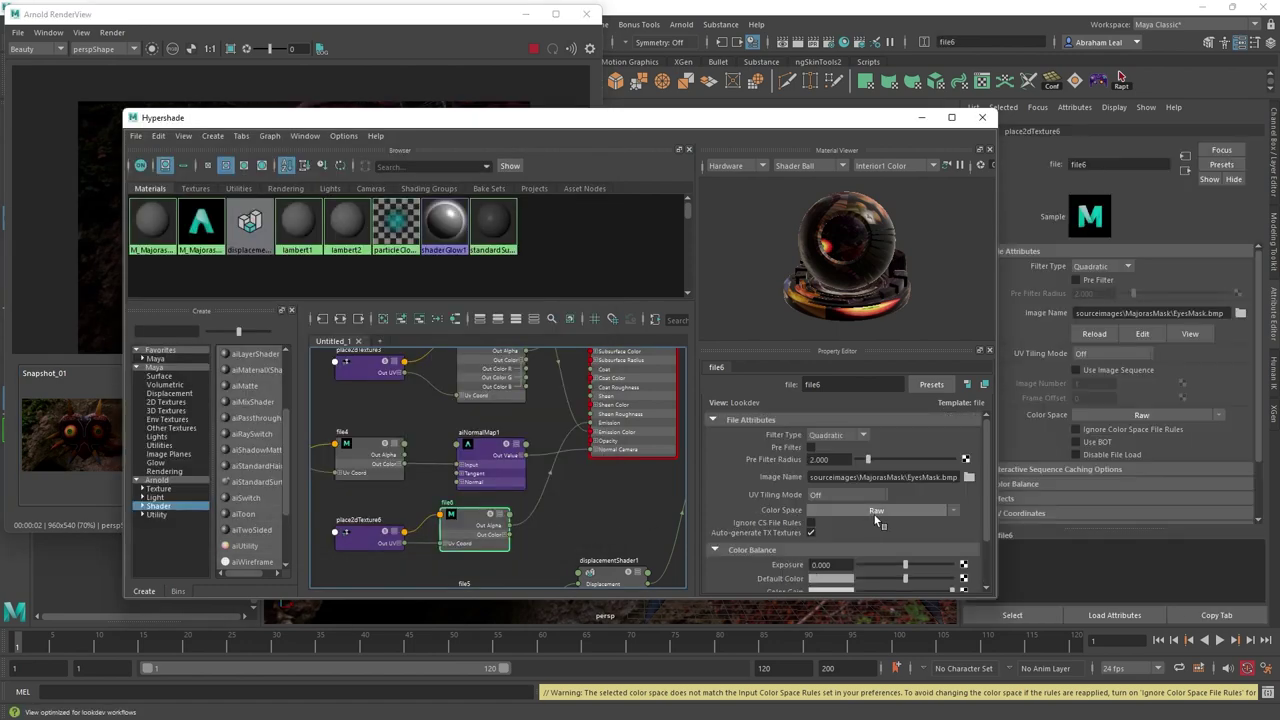
pyautogui.scroll(-1, 836, 544)
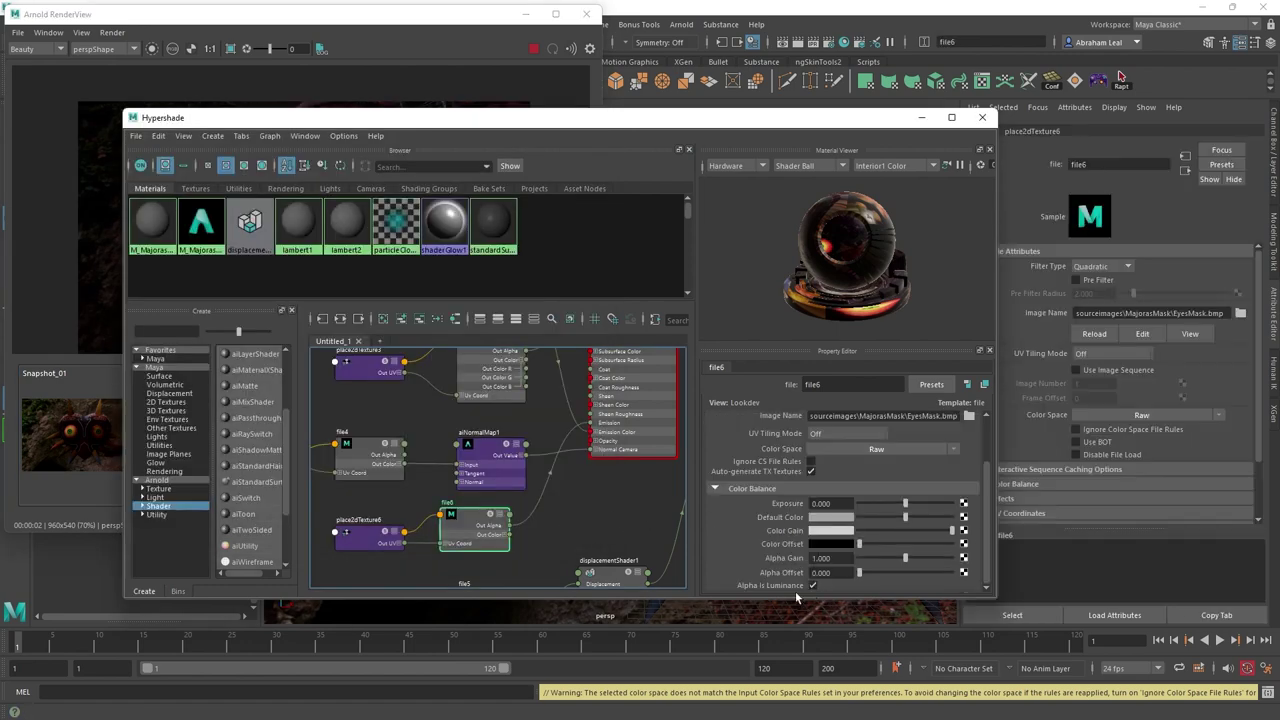
pyautogui.click(60, 458)
pyautogui.click(106, 403)
pyautogui.scroll(4, 384, 208)
pyautogui.scroll(-6, 386, 206)
# - Select the sky dome light, close the Hypershade and set the light's Exposure to -1 after trying 0
pyautogui.moveTo(722, 120); pyautogui.dragTo(1115, 126)
pyautogui.click(383, 569)
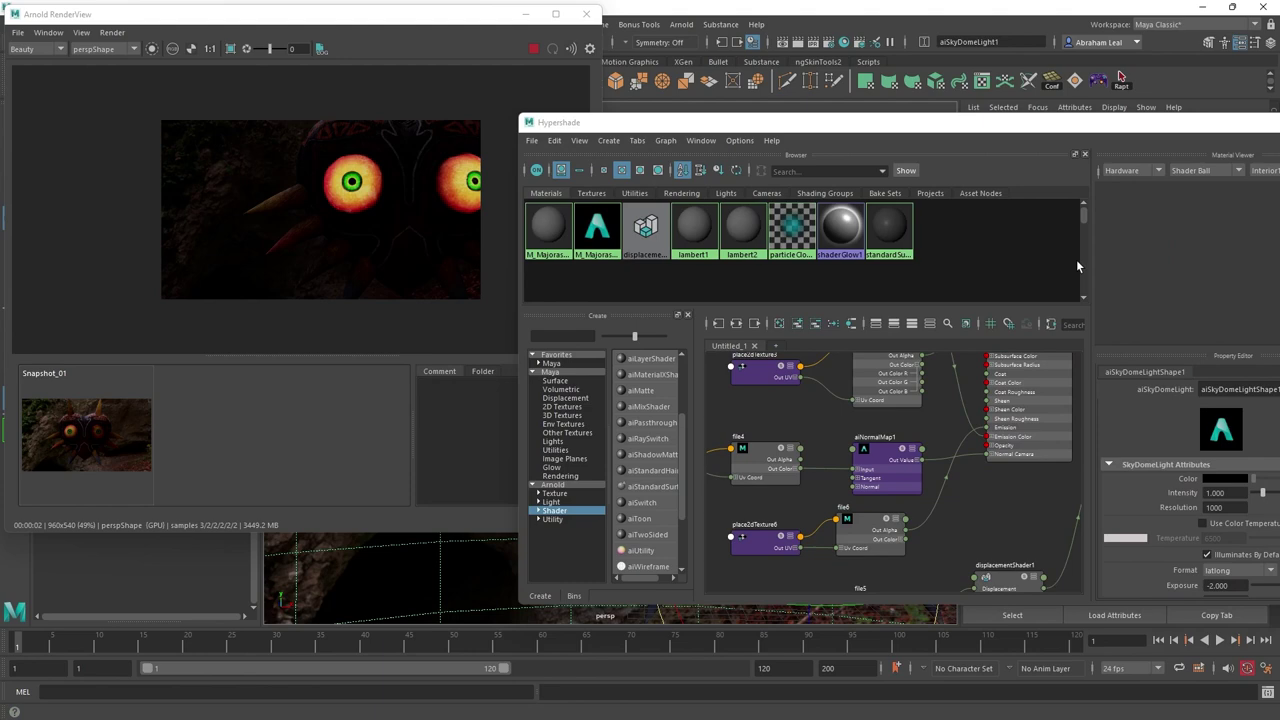
pyautogui.moveTo(1170, 130); pyautogui.dragTo(846, 151)
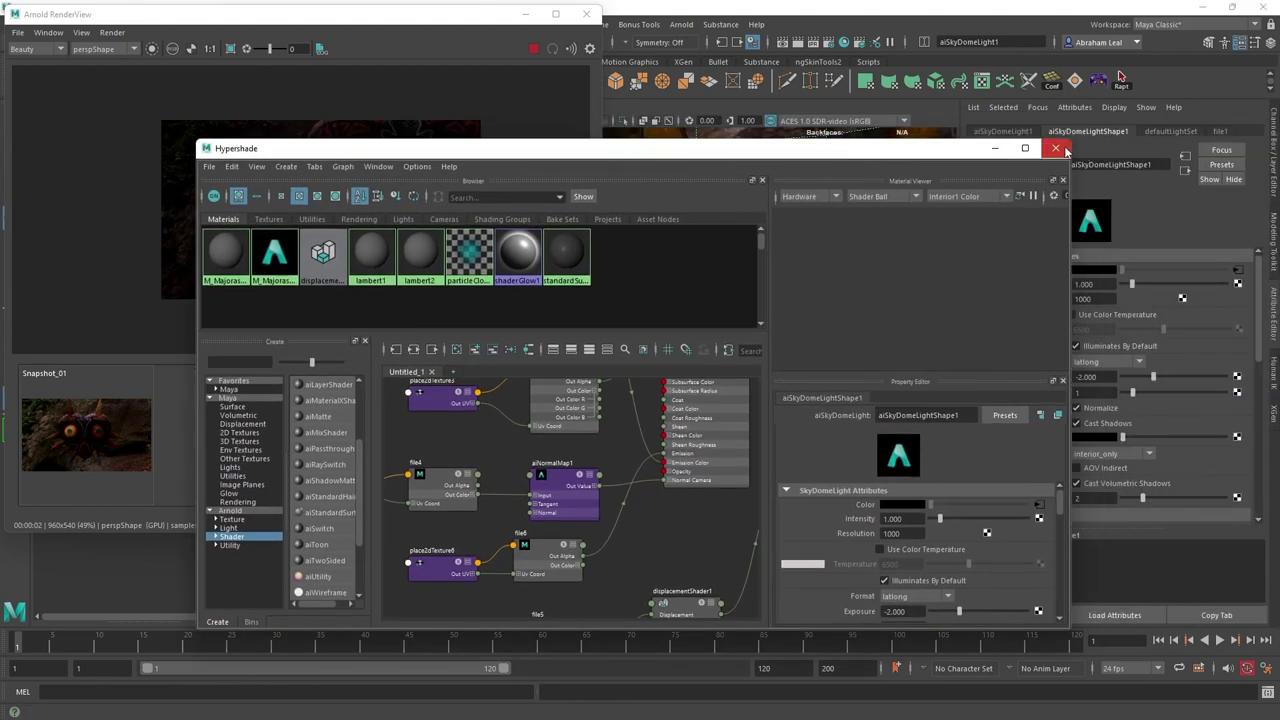
pyautogui.click(1057, 143)
pyautogui.moveTo(1103, 374); pyautogui.dragTo(1025, 358)
pyautogui.write('0')
pyautogui.press('Return')
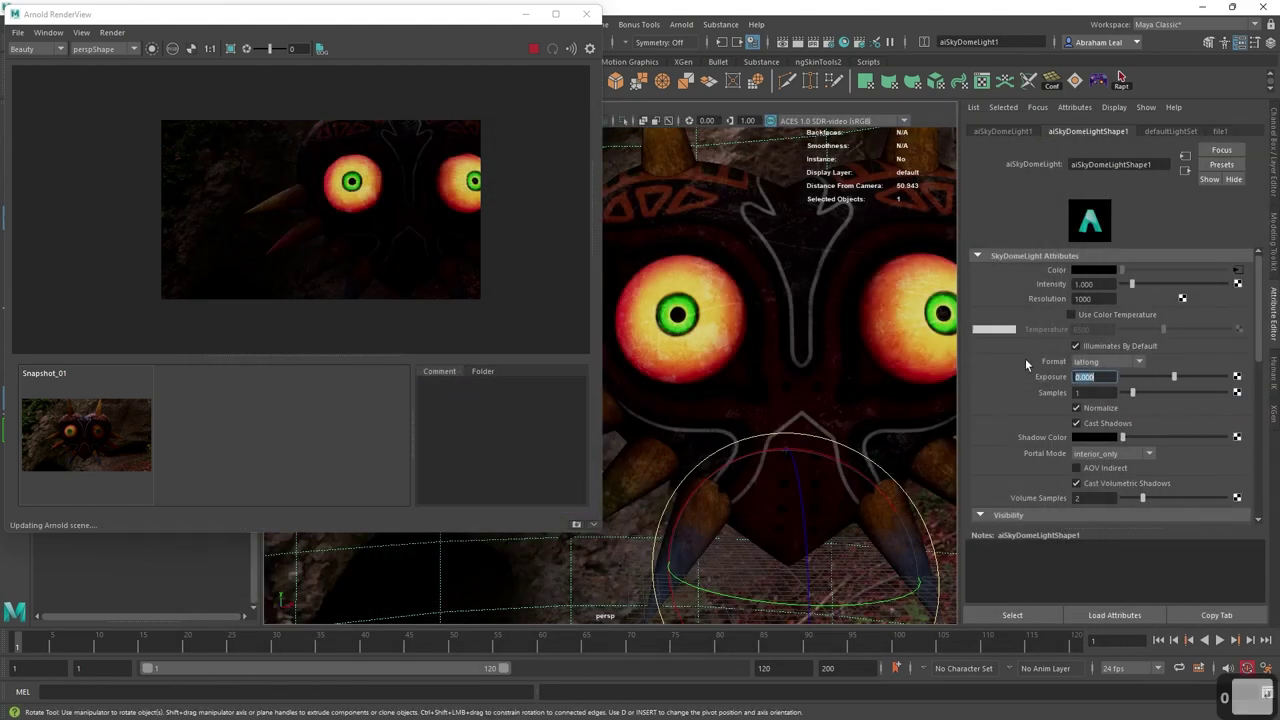
pyautogui.write('-1')
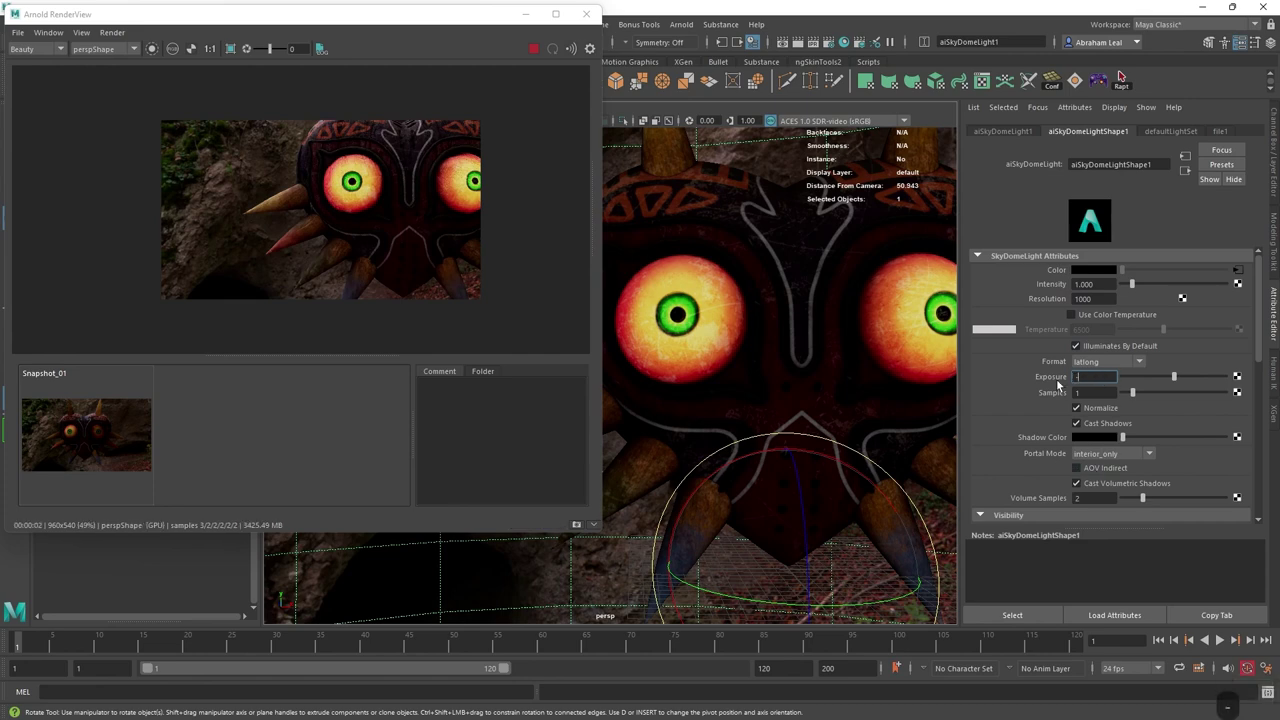
pyautogui.press('Return')
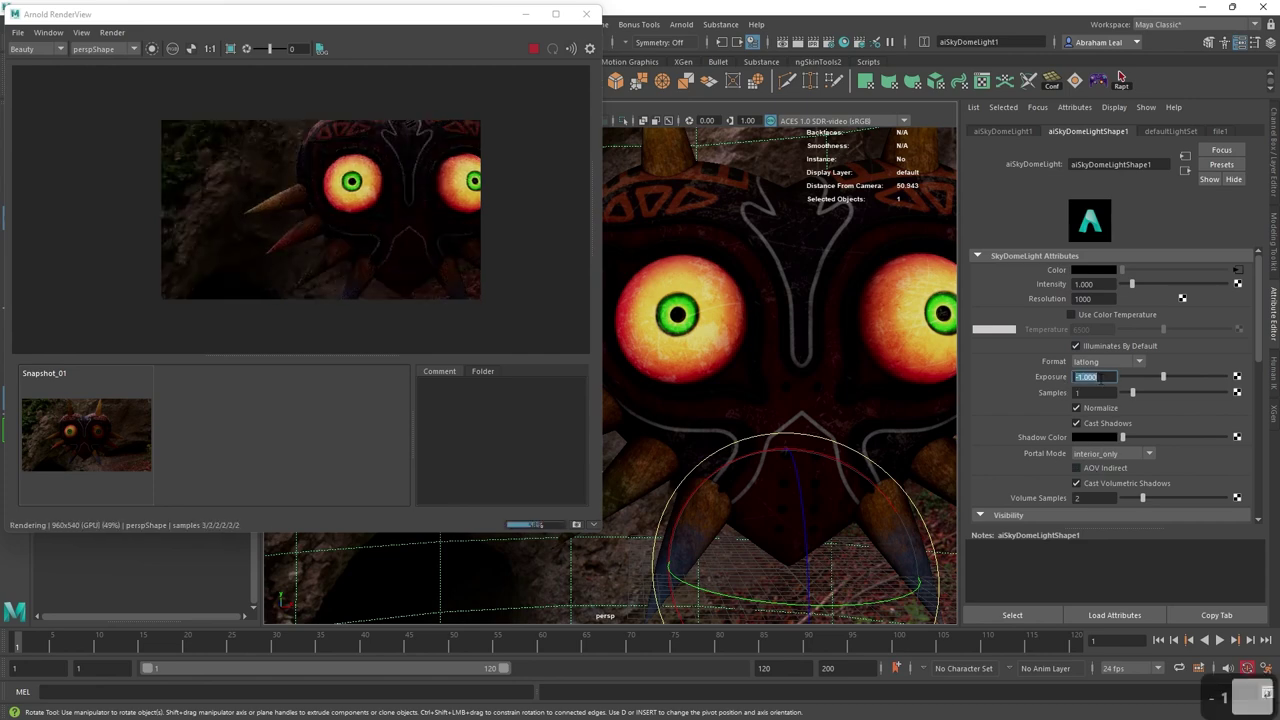
# - Set the sky dome light's Exposure to -2 and inspect the eyes in the render
pyautogui.write('-2')
pyautogui.press('Return')
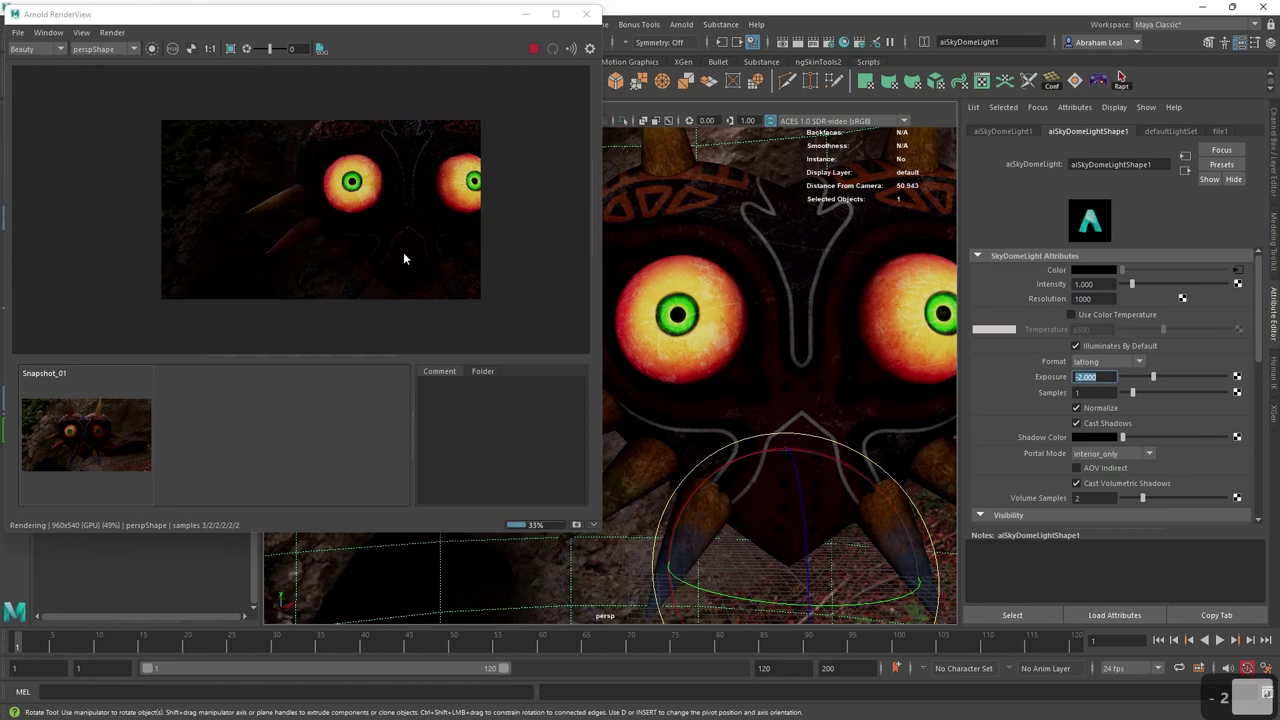
pyautogui.scroll(3, 374, 214)
pyautogui.scroll(-4, 374, 214)
pyautogui.scroll(-5, 783, 318)
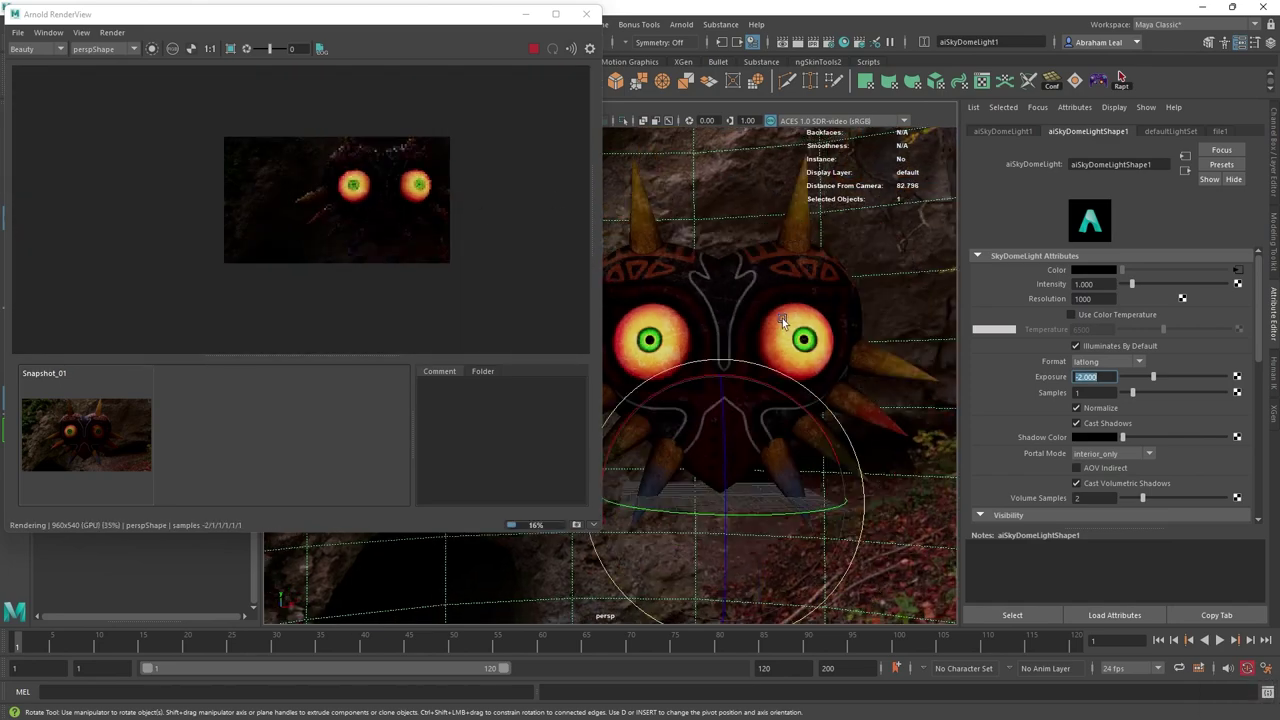
# - Reframe the whole mask in the perspective view, stop the Arnold render and close its render window
pyautogui.keyDown('alt'); pyautogui.moveTo(736, 274); pyautogui.dragTo(678, 268, button='middle'); pyautogui.keyUp('alt')
pyautogui.keyDown('alt'); pyautogui.moveTo(678, 268); pyautogui.dragTo(751, 283, button='right'); pyautogui.keyUp('alt')
pyautogui.moveTo(754, 296)
pyautogui.keyDown('alt'); pyautogui.mouseDown()
pyautogui.moveTo(823, 326)
pyautogui.moveTo(900, 323)
pyautogui.moveTo(768, 319)
pyautogui.moveTo(748, 310)
pyautogui.moveTo(766, 290)
pyautogui.mouseUp(); pyautogui.keyUp('alt')
pyautogui.keyDown('alt'); pyautogui.moveTo(766, 290); pyautogui.dragTo(743, 289, button='right'); pyautogui.keyUp('alt')
pyautogui.keyDown('alt'); pyautogui.moveTo(743, 289); pyautogui.dragTo(750, 293); pyautogui.keyUp('alt')
pyautogui.click(530, 53)
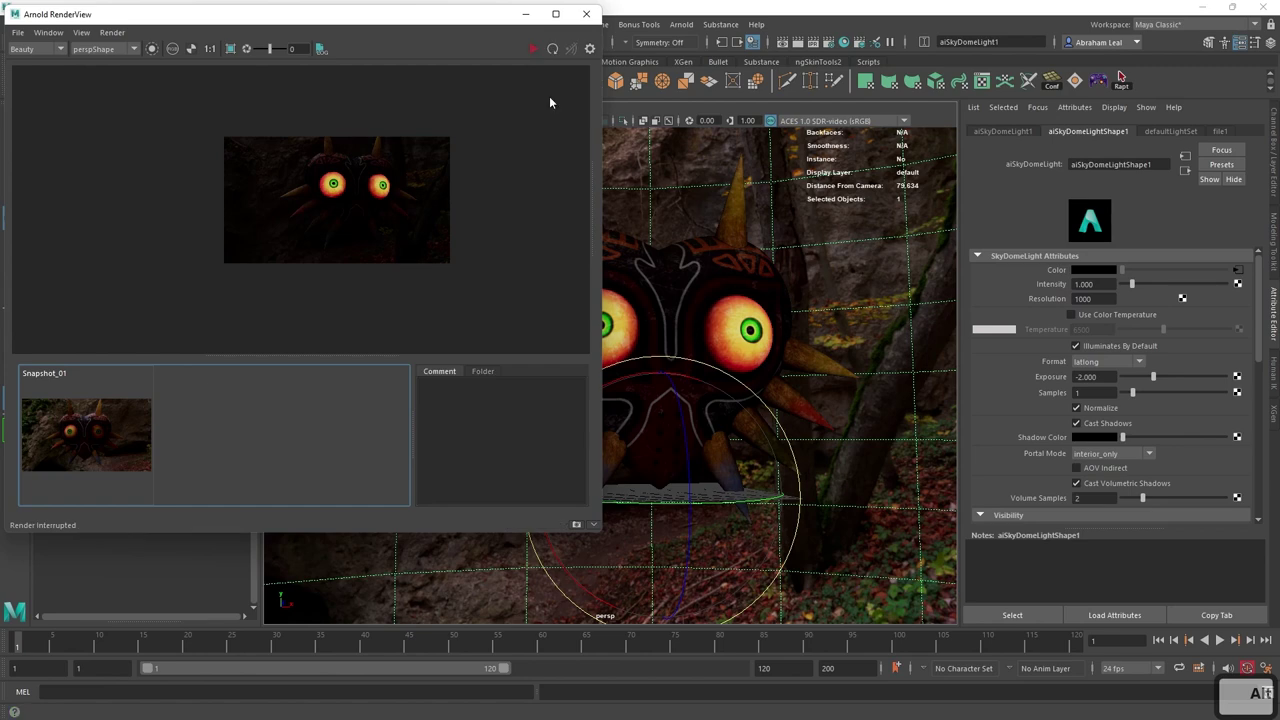
pyautogui.click(595, 15)
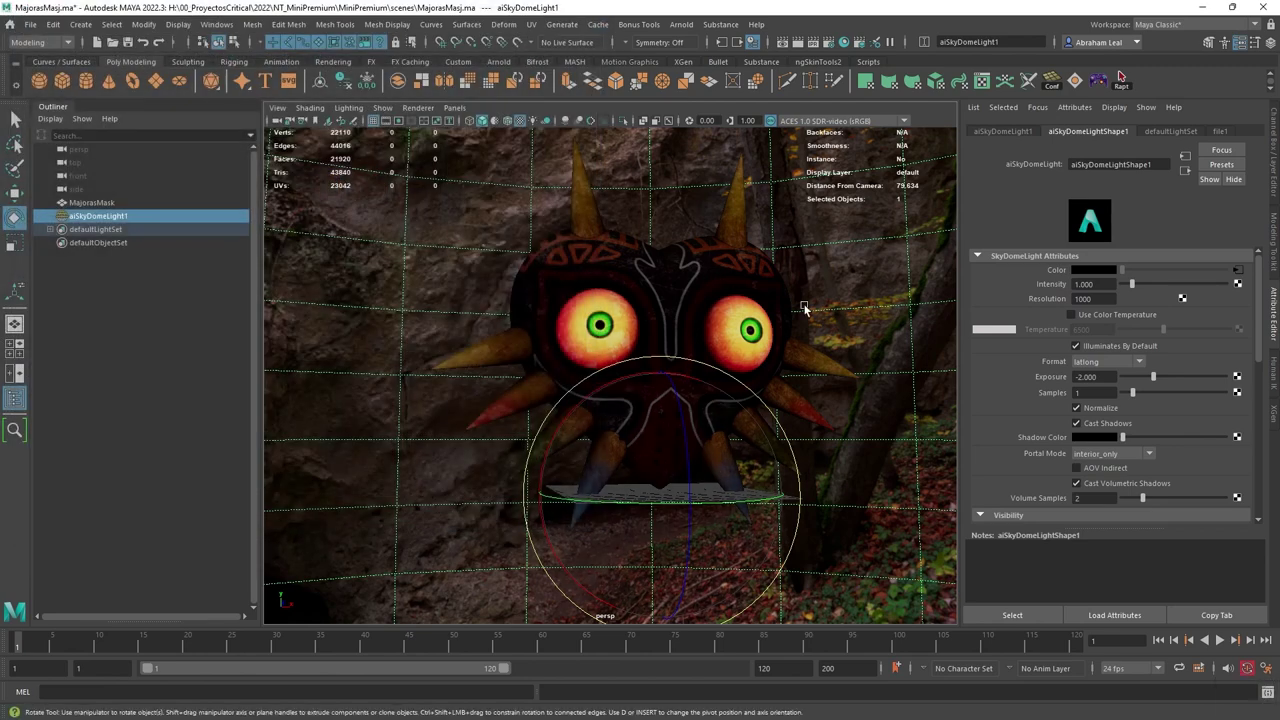
pyautogui.keyDown('alt'); pyautogui.moveTo(866, 338); pyautogui.dragTo(856, 398); pyautogui.keyUp('alt')
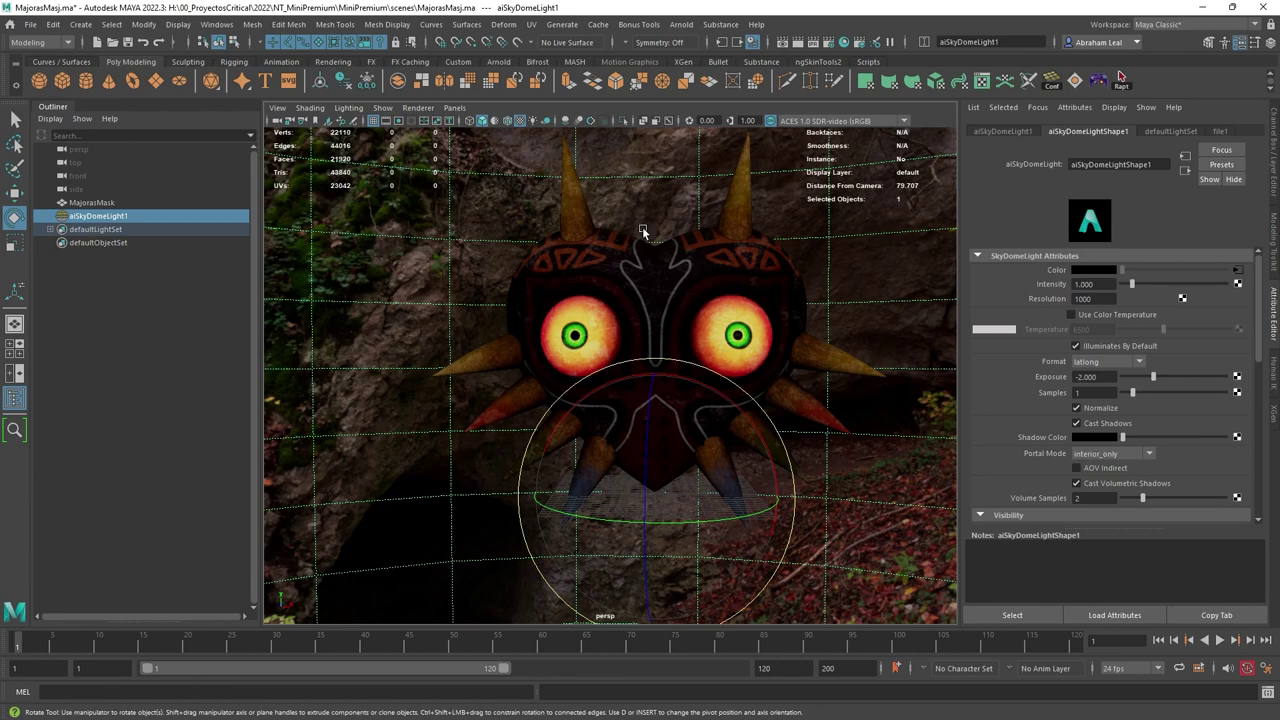
# - Create a new camera, look through it and frame the mask in its view
pyautogui.click(333, 61)
pyautogui.click(180, 80)
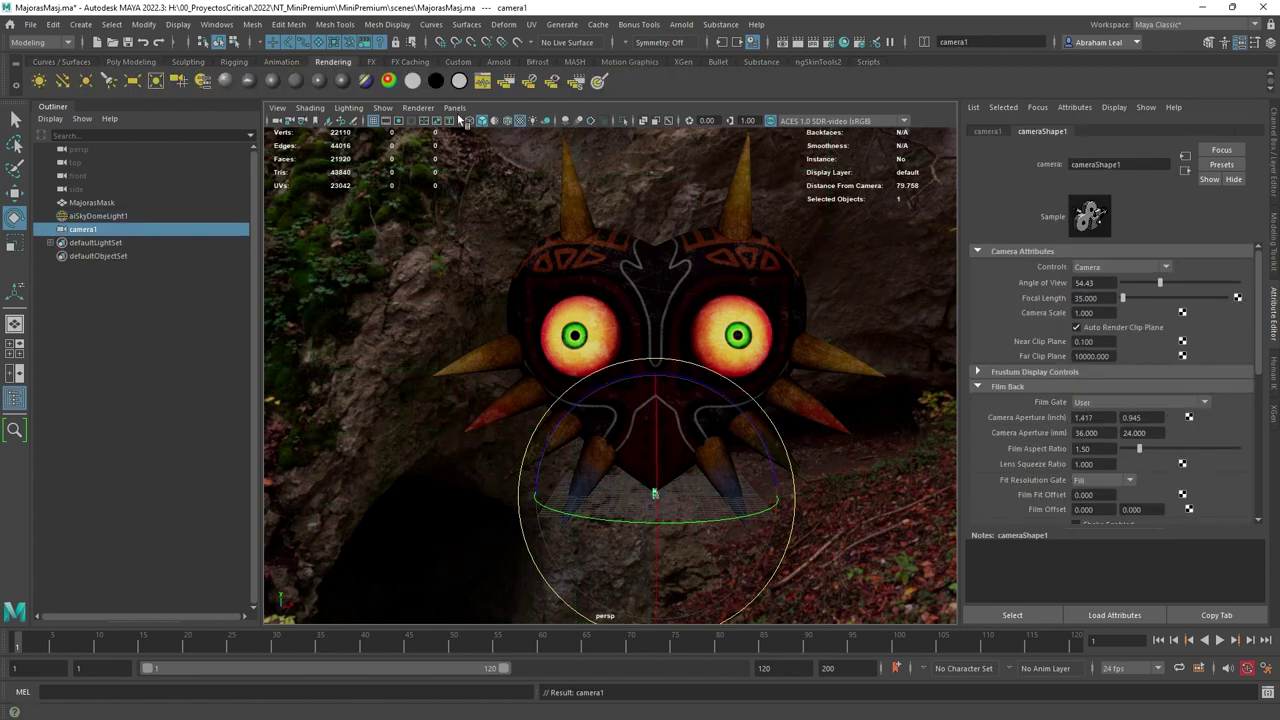
pyautogui.click(455, 108)
pyautogui.click(490, 161)
pyautogui.keyDown('alt'); pyautogui.moveTo(590, 328); pyautogui.dragTo(540, 300, button='right'); pyautogui.keyUp('alt')
pyautogui.keyDown('alt'); pyautogui.moveTo(540, 300); pyautogui.dragTo(540, 397, button='middle'); pyautogui.keyUp('alt')
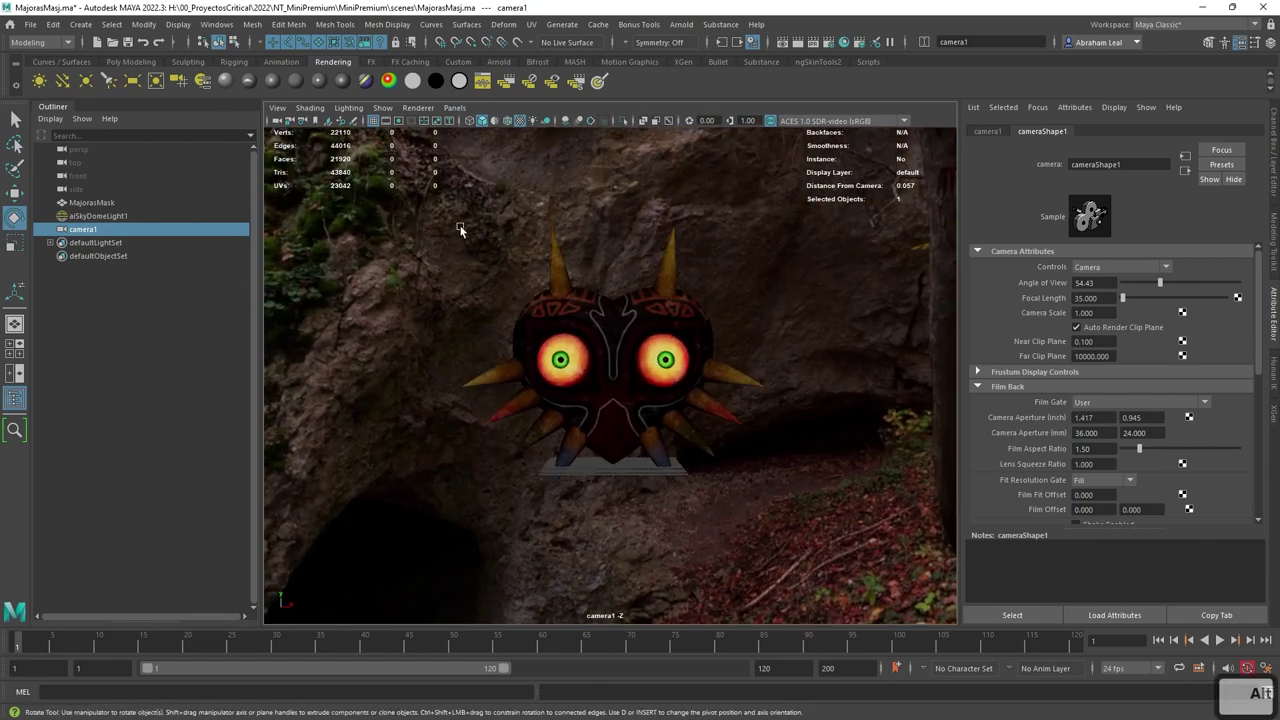
# - Show the camera's resolution gate and compose the mask inside the frame at a slight angle
pyautogui.click(399, 121)
pyautogui.moveTo(572, 334)
pyautogui.keyDown('alt'); pyautogui.mouseDown()
pyautogui.moveTo(540, 307)
pyautogui.moveTo(583, 309)
pyautogui.moveTo(560, 312)
pyautogui.mouseUp(); pyautogui.keyUp('alt')
pyautogui.keyDown('alt'); pyautogui.moveTo(560, 312); pyautogui.dragTo(609, 326, button='right'); pyautogui.keyUp('alt')
pyautogui.keyDown('alt'); pyautogui.moveTo(609, 326); pyautogui.dragTo(540, 392); pyautogui.keyUp('alt')
pyautogui.keyDown('alt'); pyautogui.moveTo(555, 305); pyautogui.dragTo(641, 338); pyautogui.keyUp('alt')
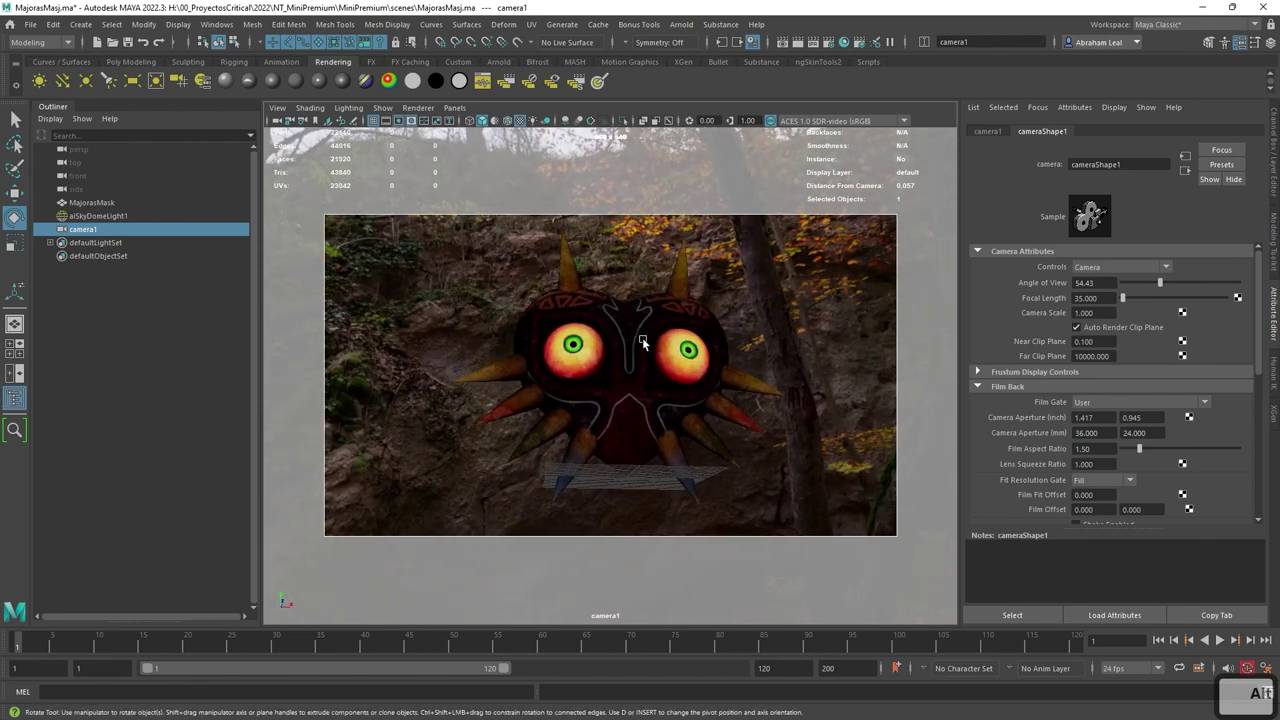
pyautogui.keyDown('alt'); pyautogui.moveTo(641, 366); pyautogui.dragTo(684, 391); pyautogui.keyUp('alt')
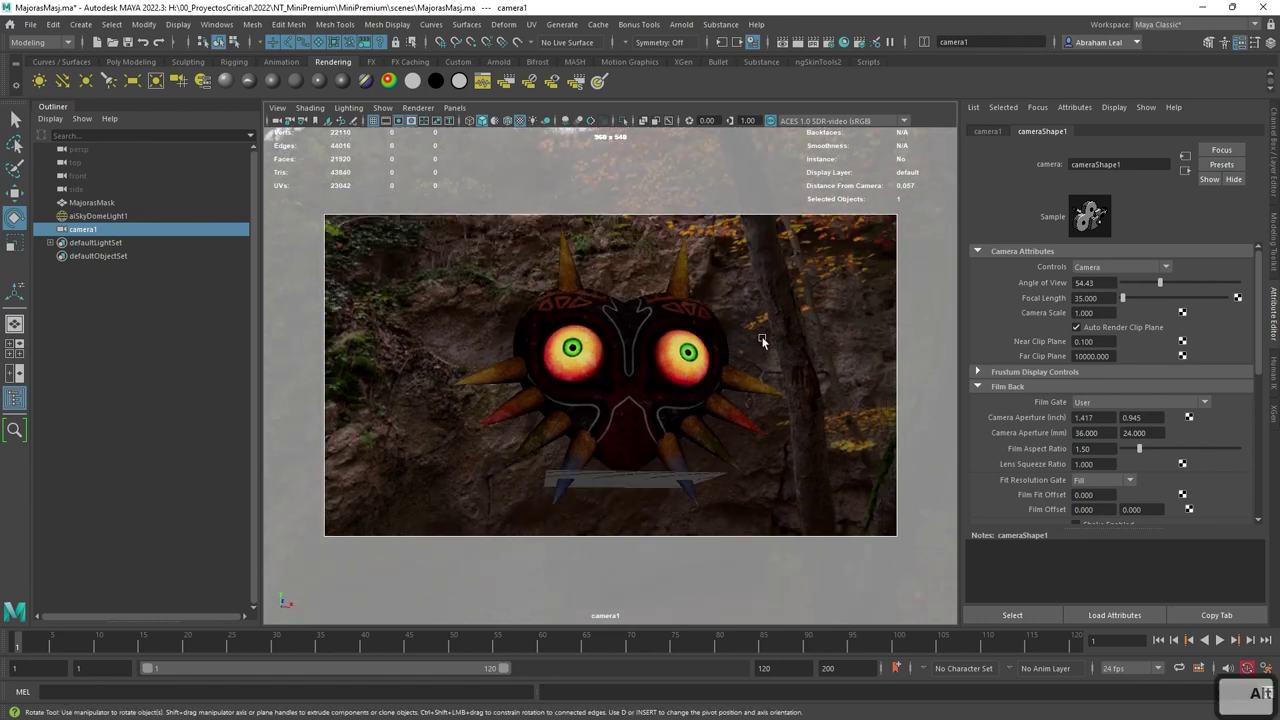
# - Select the sky dome light and set its Camera visibility to 0 to hide the background from renders
pyautogui.click(806, 293)
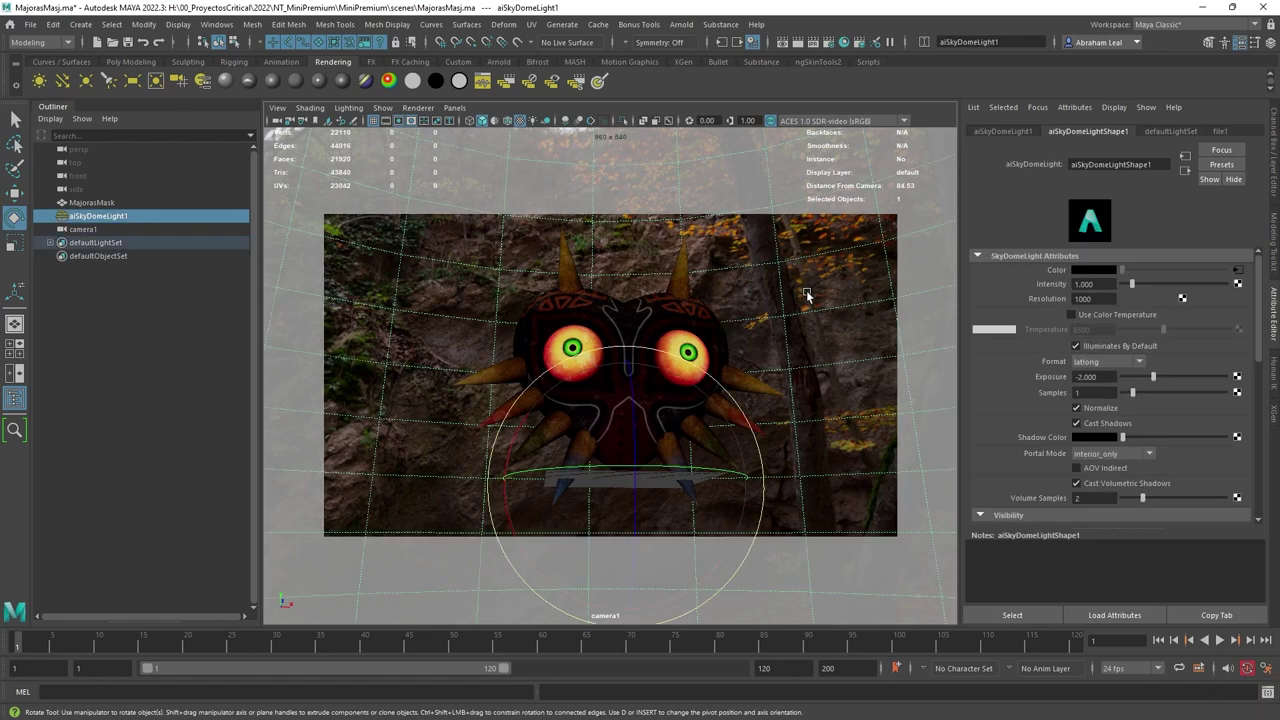
pyautogui.scroll(-4, 1040, 347)
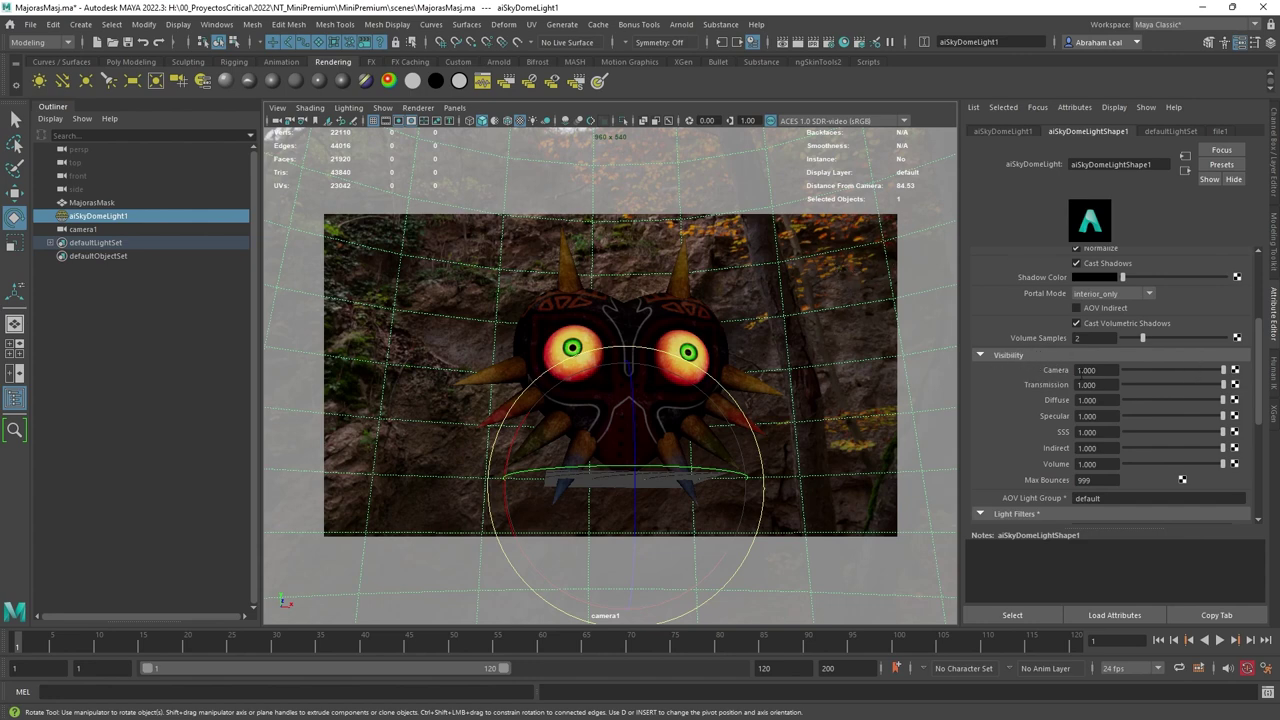
pyautogui.moveTo(1198, 373); pyautogui.dragTo(1118, 378)
pyautogui.moveTo(746, 302)
pyautogui.keyDown('alt'); pyautogui.mouseDown()
pyautogui.moveTo(764, 319)
pyautogui.moveTo(737, 296)
pyautogui.mouseUp(); pyautogui.keyUp('alt')
# - Render through the new camera with Arnold, examine the eyes and spikes up close, and minimize the stopped render
pyautogui.click(681, 24)
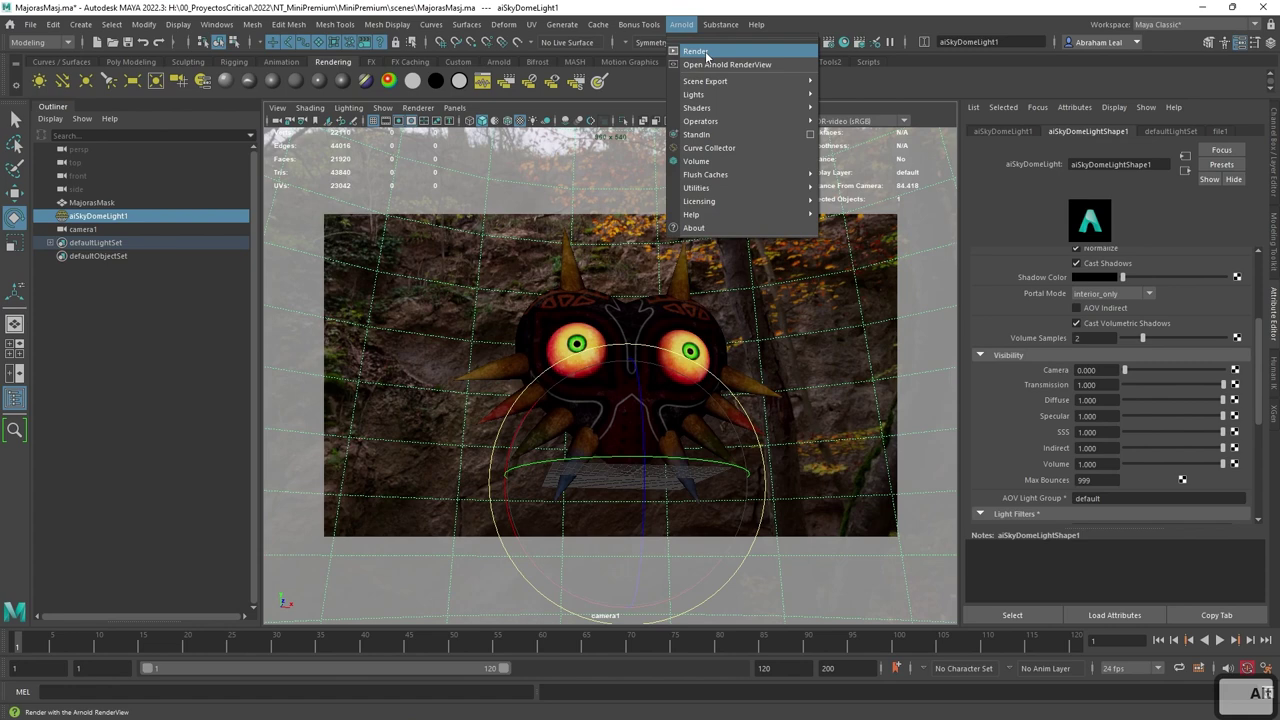
pyautogui.click(700, 58)
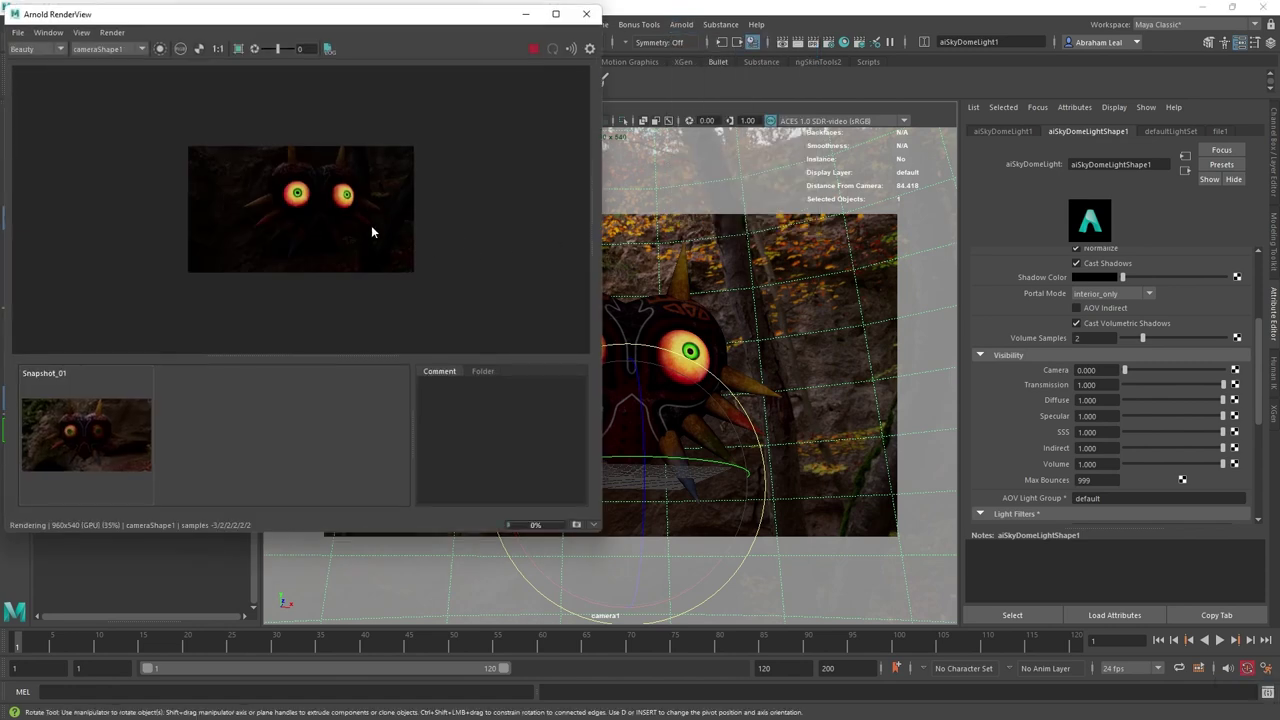
pyautogui.scroll(2, 371, 226)
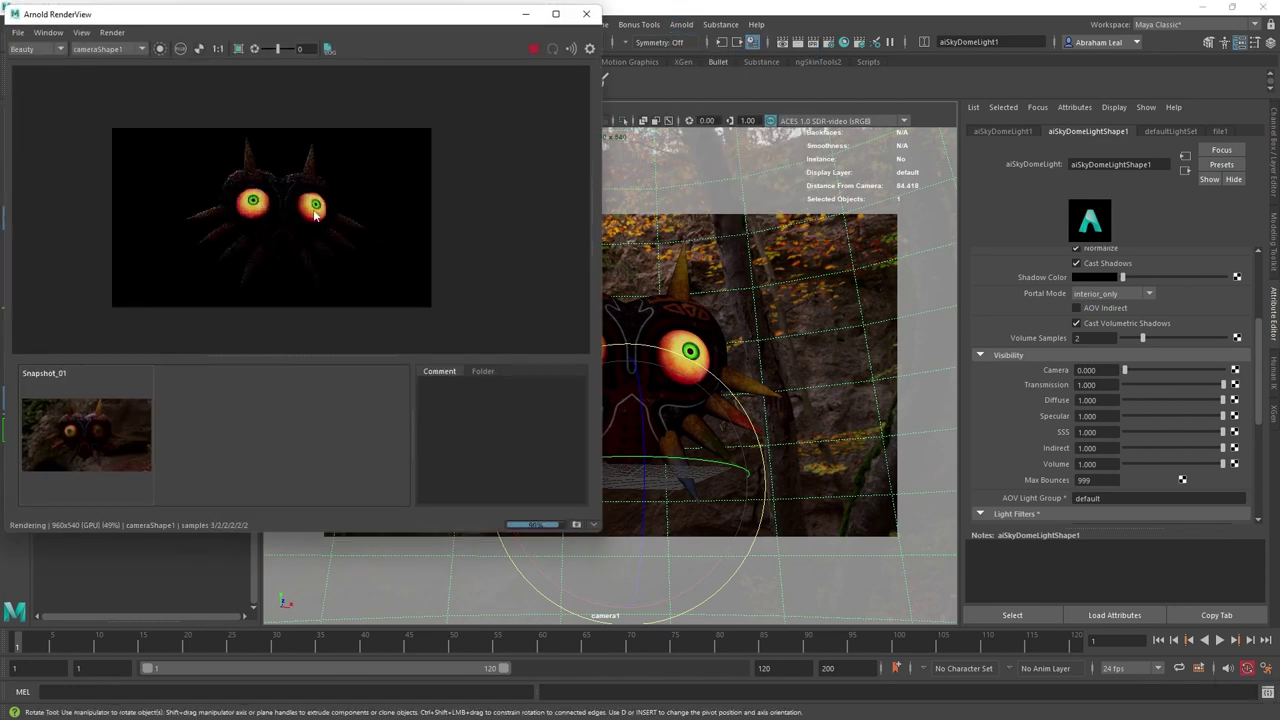
pyautogui.scroll(6, 313, 209)
pyautogui.scroll(-4, 313, 209)
pyautogui.keyDown('alt'); pyautogui.moveTo(334, 241); pyautogui.dragTo(375, 217, button='middle'); pyautogui.keyUp('alt')
pyautogui.scroll(1, 374, 218)
pyautogui.scroll(-1, 376, 216)
pyautogui.scroll(2, 378, 212)
pyautogui.scroll(-2, 366, 201)
pyautogui.scroll(-1, 367, 202)
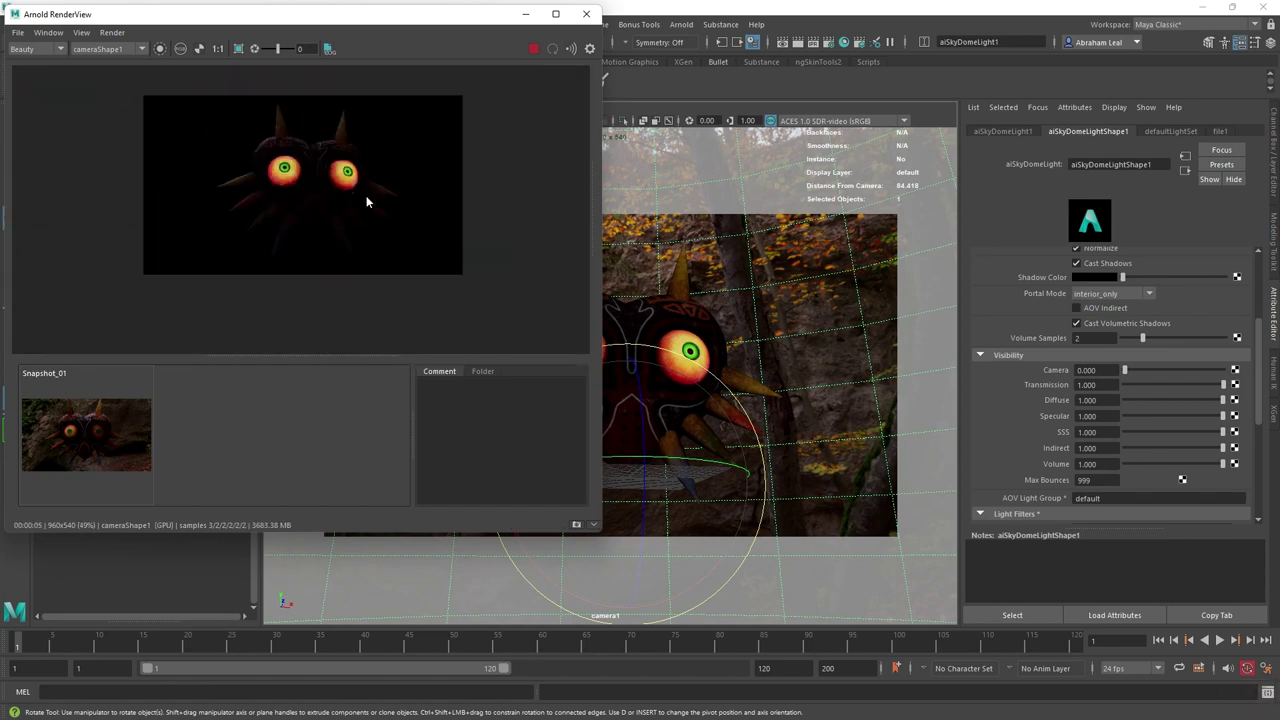
pyautogui.scroll(1, 403, 194)
pyautogui.scroll(2, 371, 198)
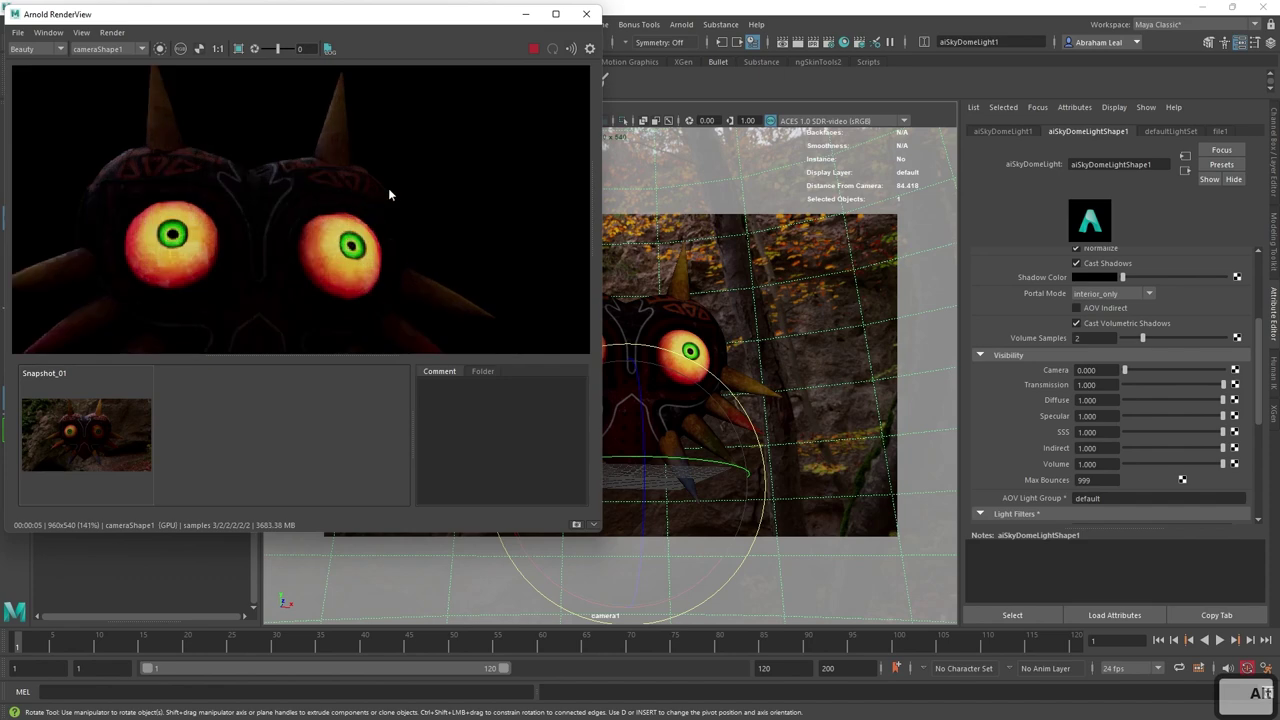
pyautogui.scroll(-2, 371, 198)
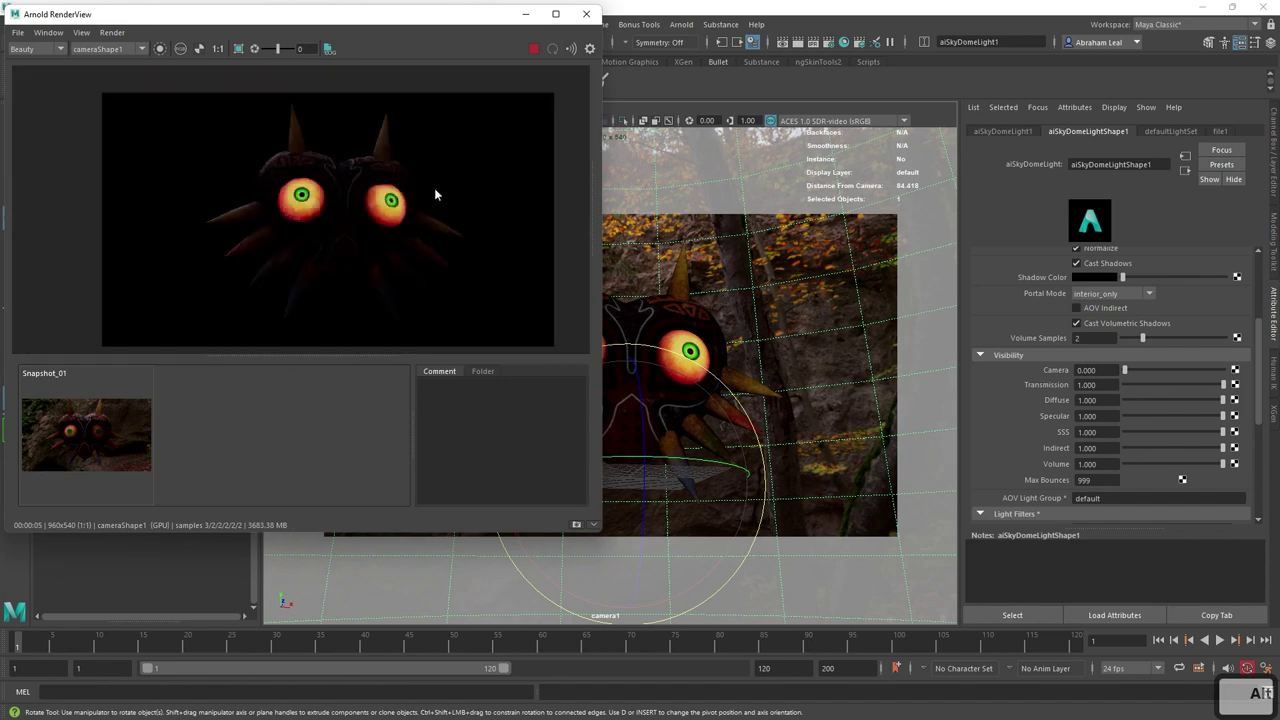
pyautogui.click(198, 49)
pyautogui.click(180, 49)
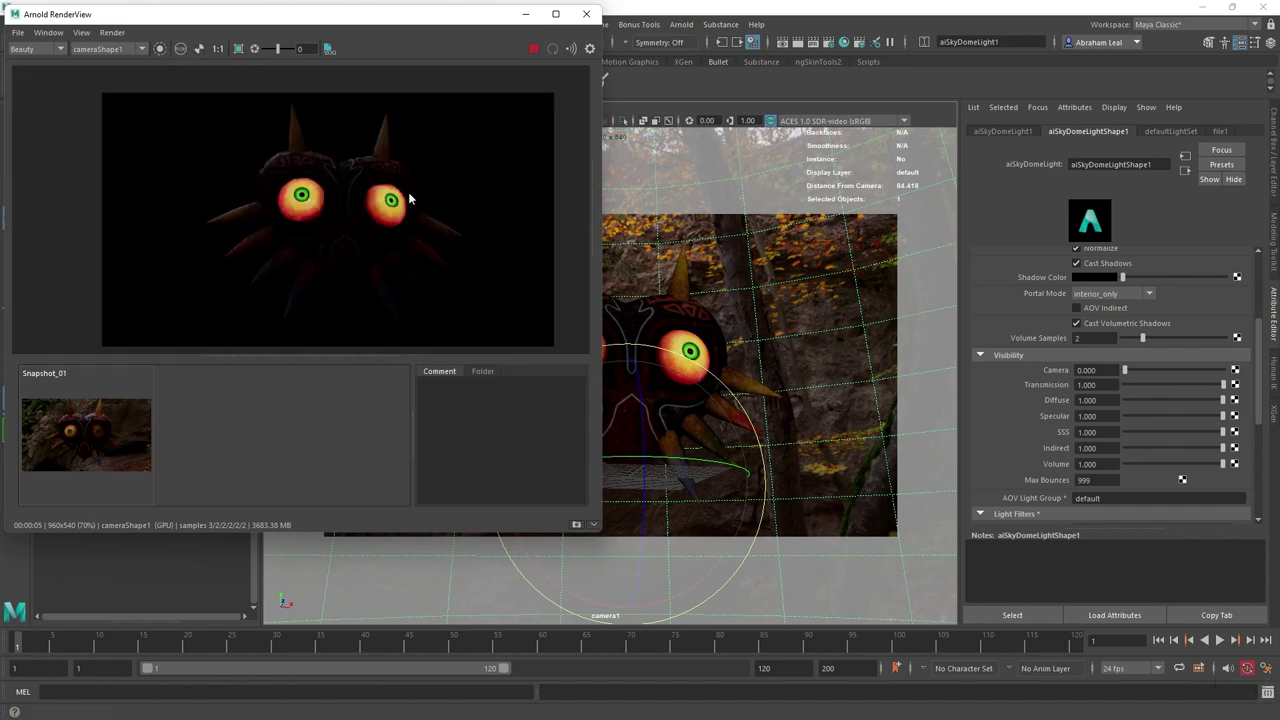
pyautogui.scroll(-1, 485, 208)
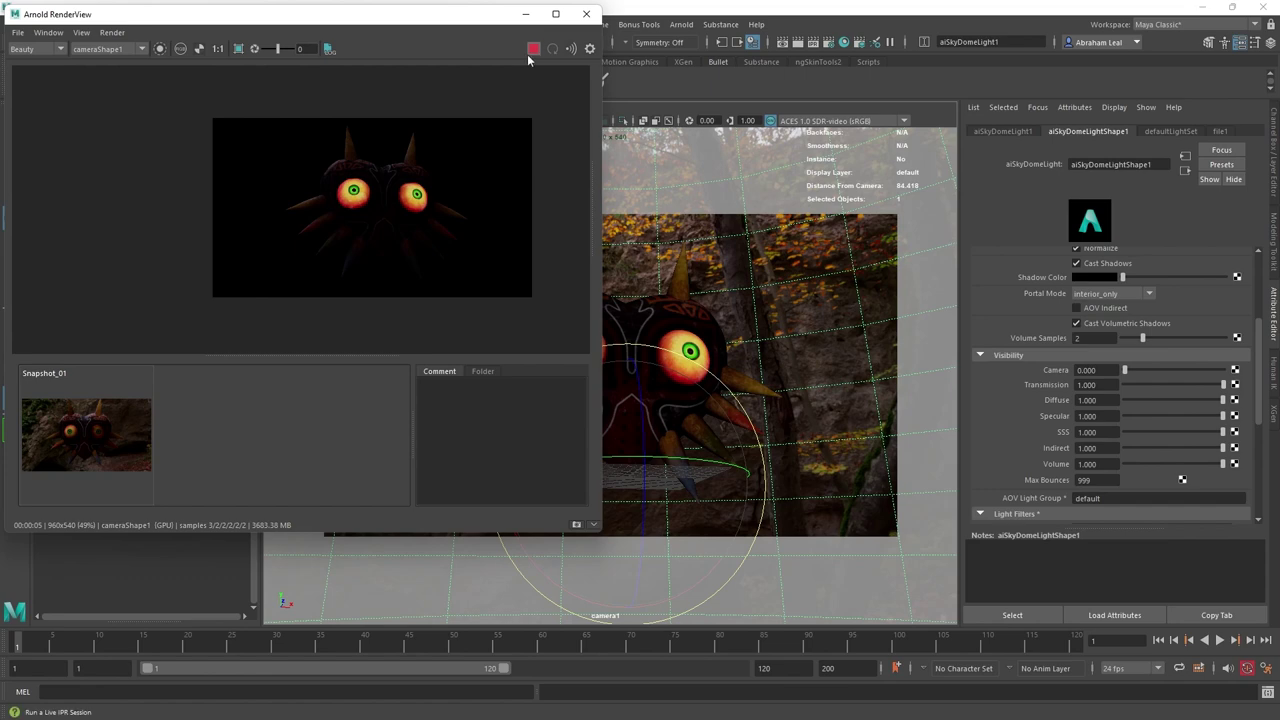
pyautogui.click(526, 14)
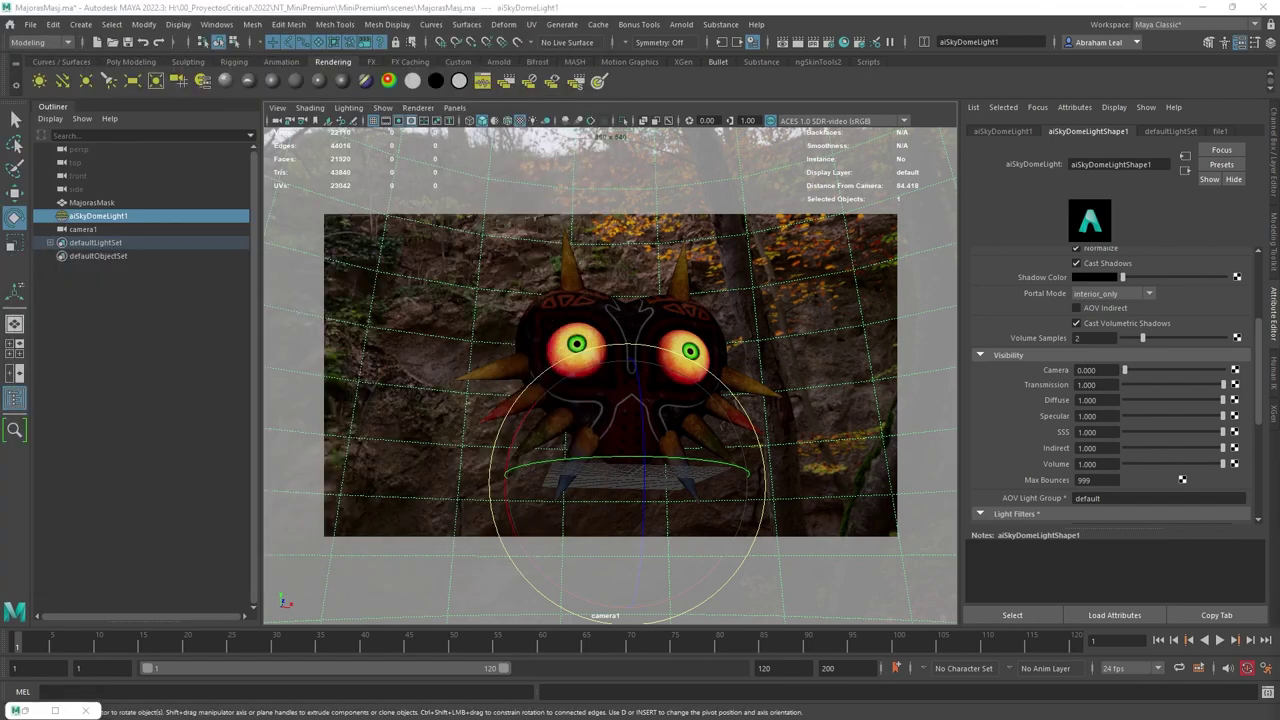
# - Switch to Chrome and search Google Images for "focal length"
pyautogui.hotkey('alt', 'Tab')
pyautogui.click(600, 29)
pyautogui.write('focal')
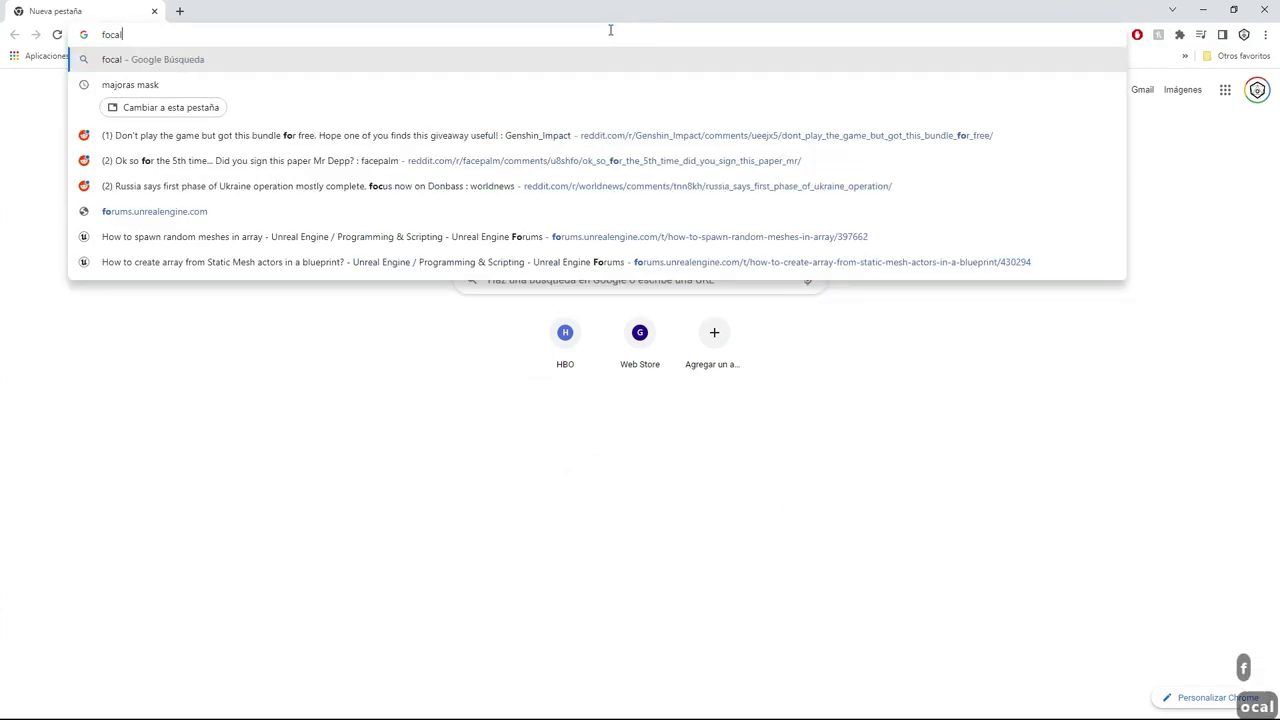
pyautogui.write(' length')
pyautogui.press('Return')
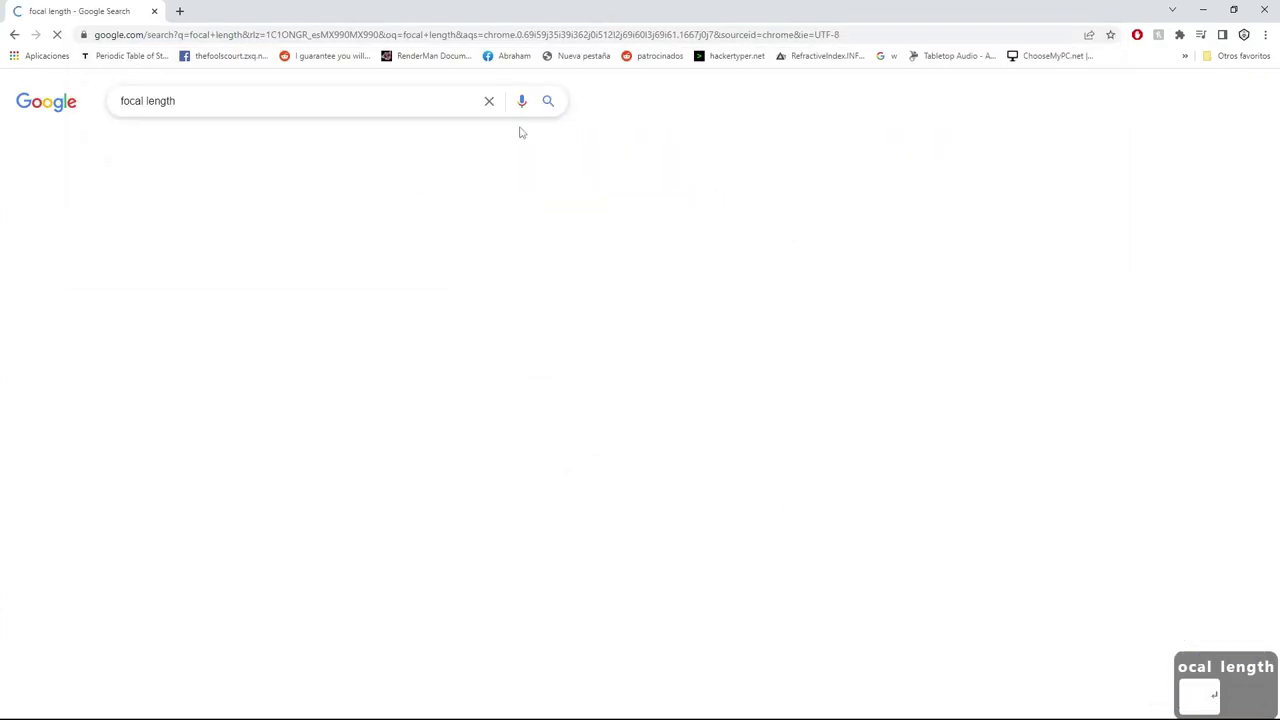
pyautogui.click(193, 152)
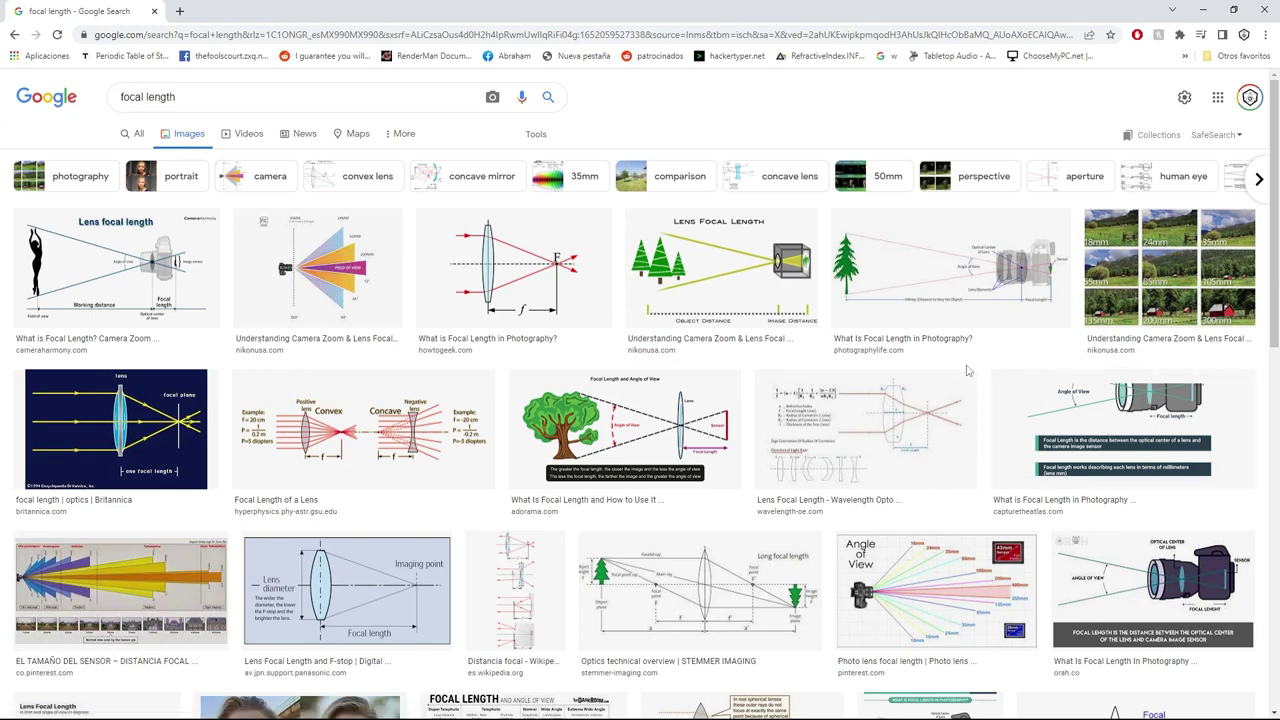
# - Examine the field-of-view diagrams and the focal length photo comparison, and return to Maya
pyautogui.click(317, 266)
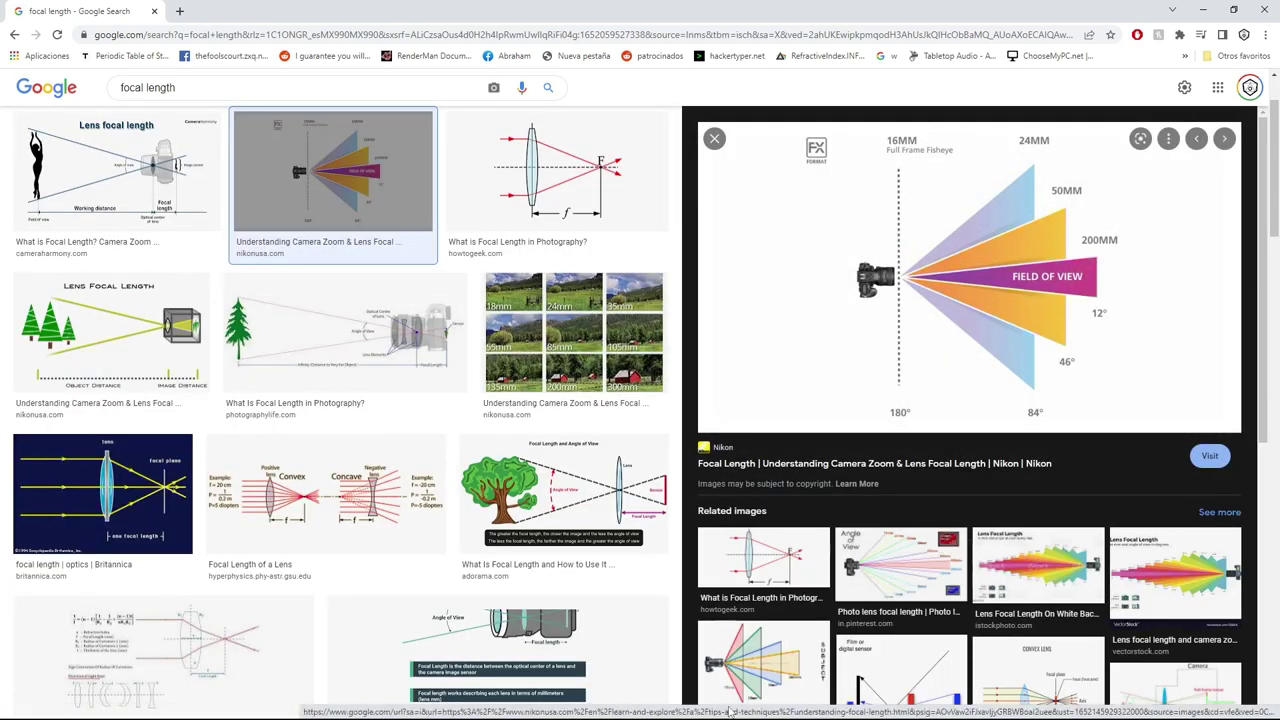
pyautogui.click(765, 660)
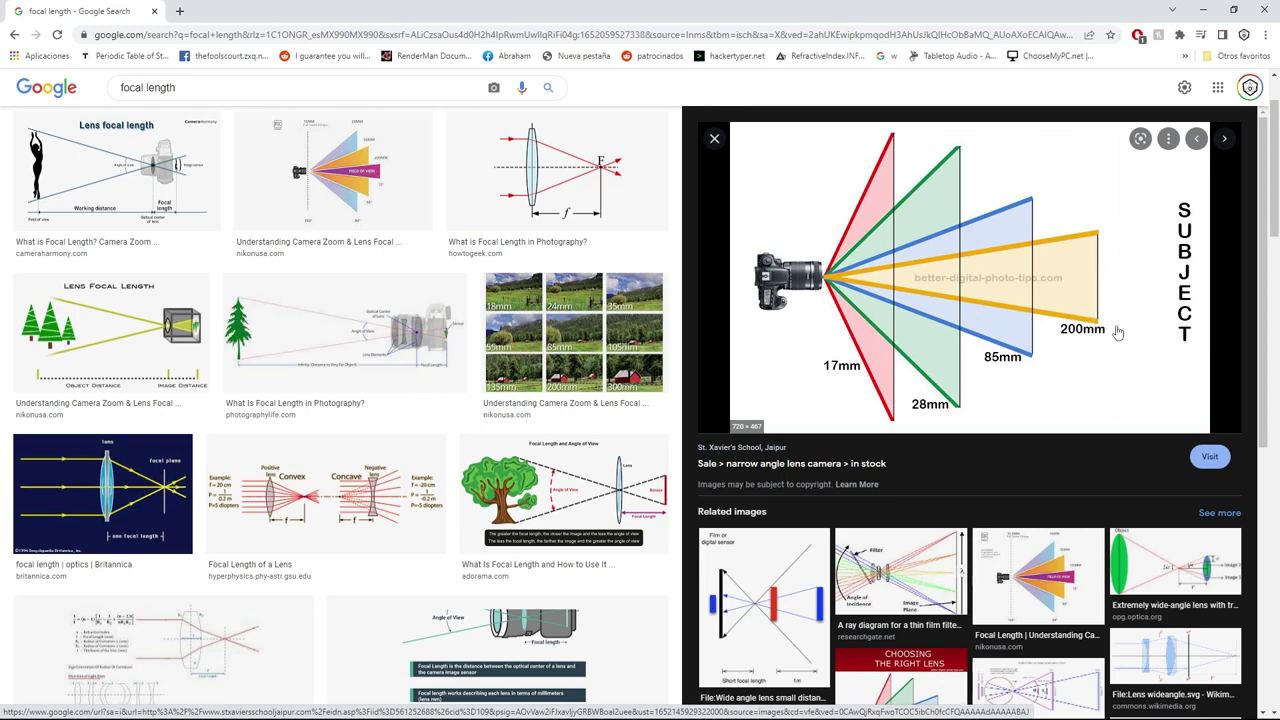
pyautogui.click(573, 344)
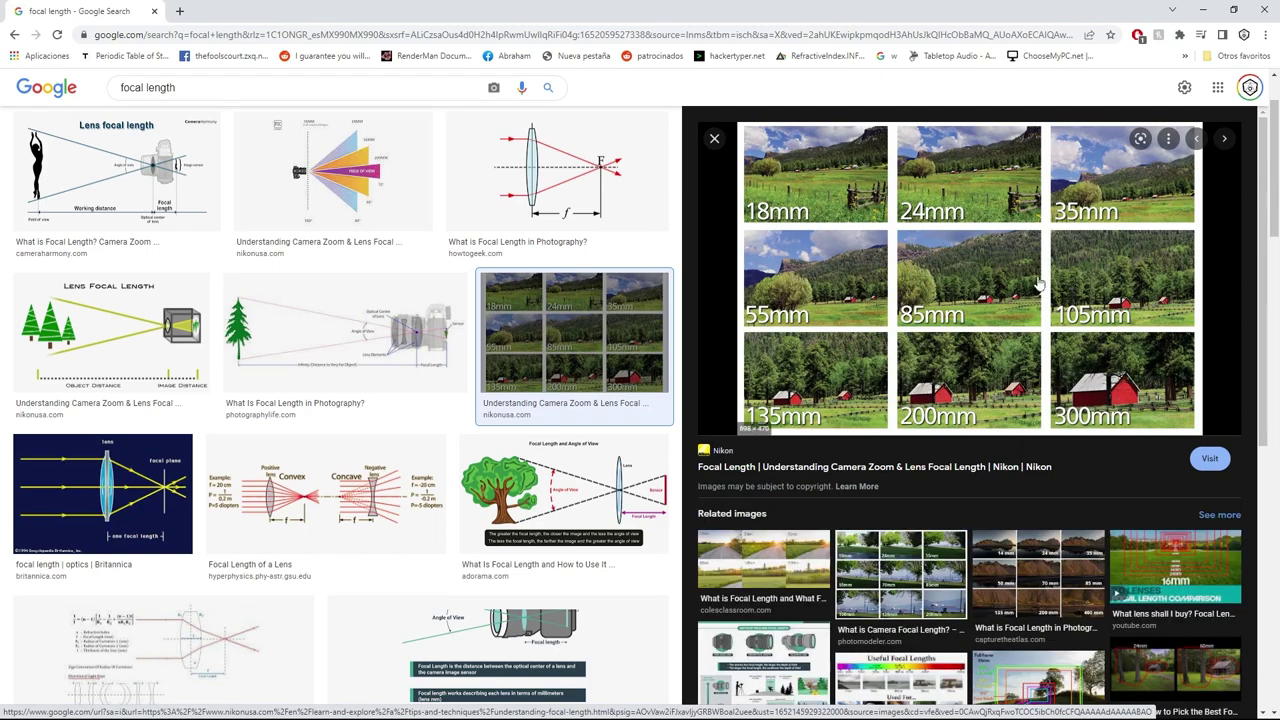
pyautogui.click(1212, 8)
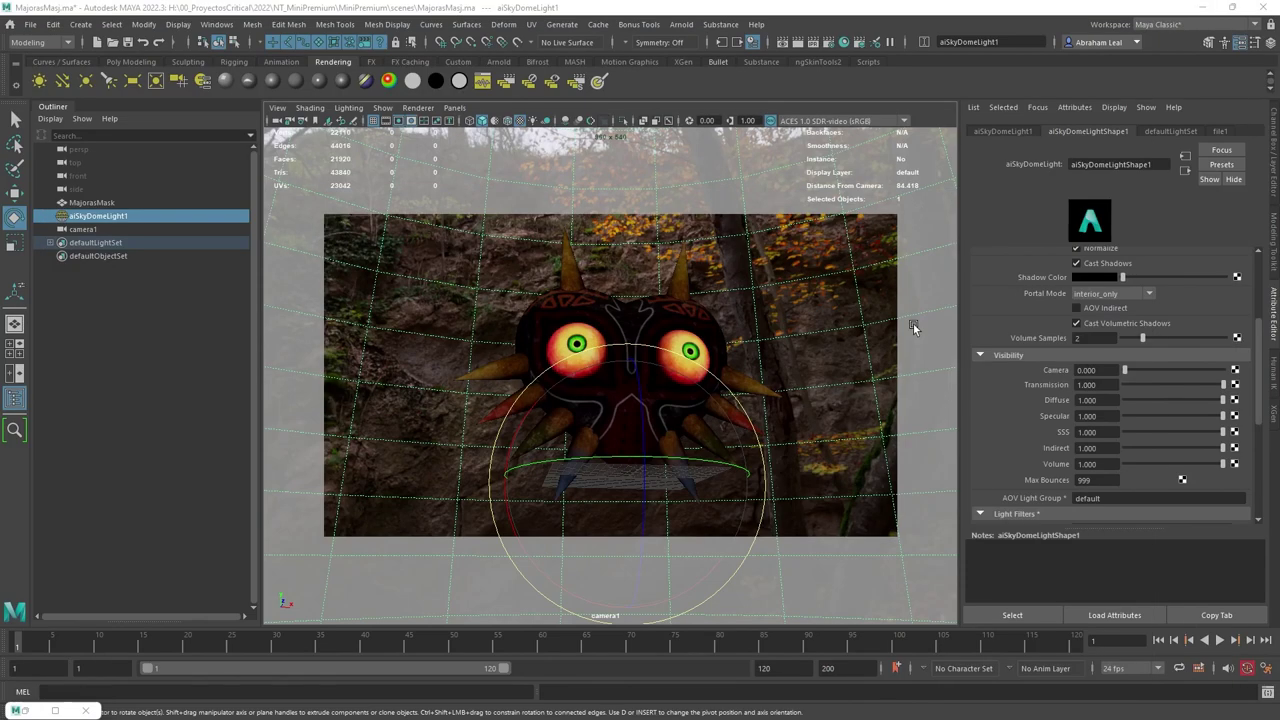
# - Select camera1, set its Focal Length to 24 and move it closer to reframe the mask at an angle
pyautogui.click(80, 230)
pyautogui.click(1088, 298)
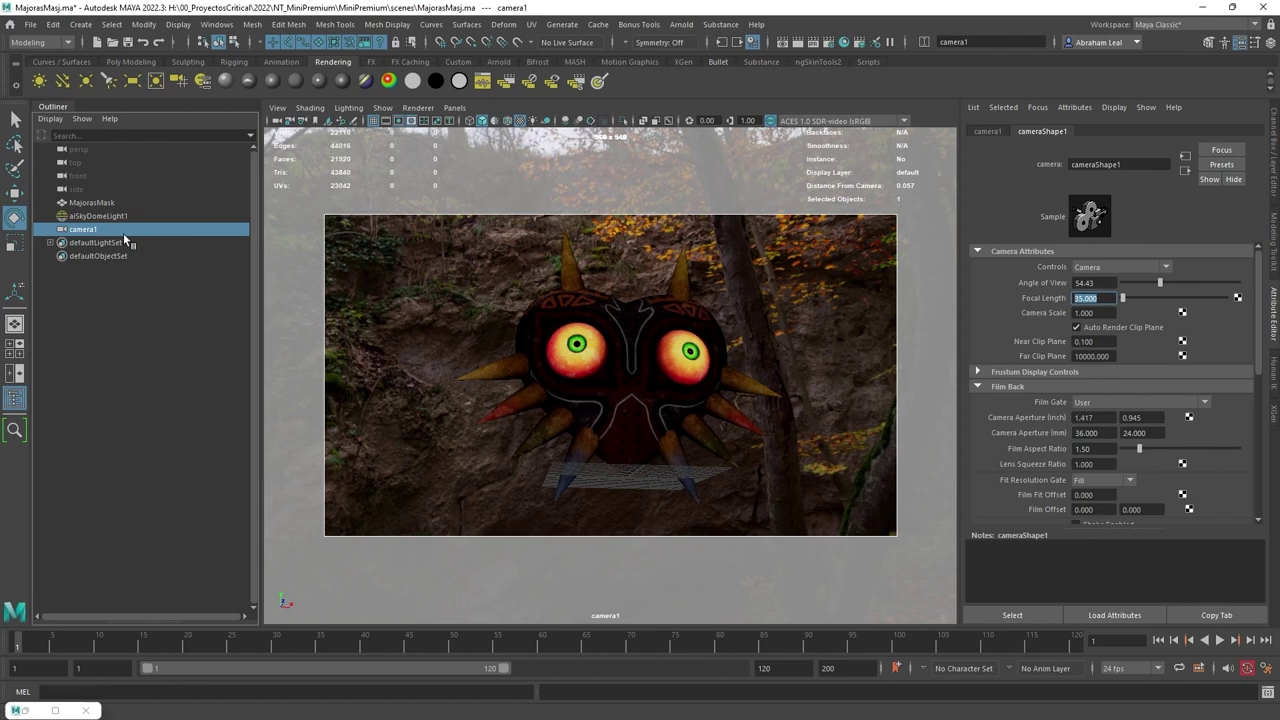
pyautogui.click(1090, 299)
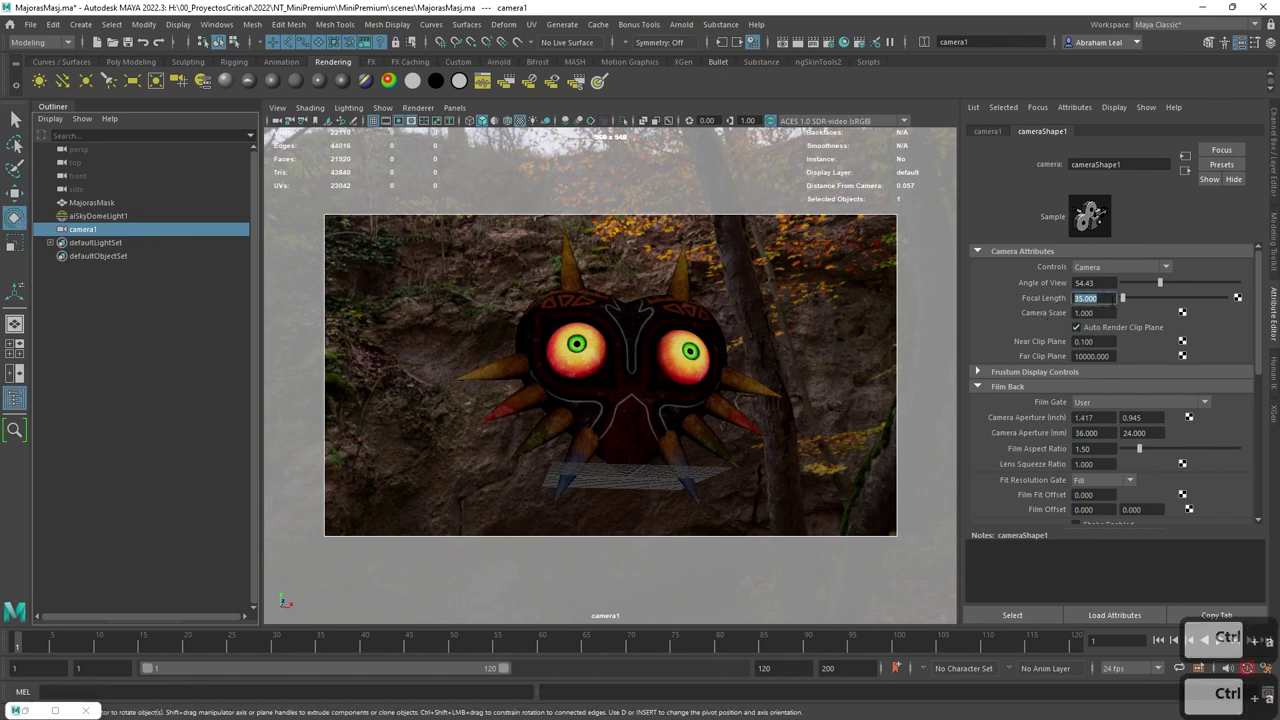
pyautogui.write('24')
pyautogui.press('Return')
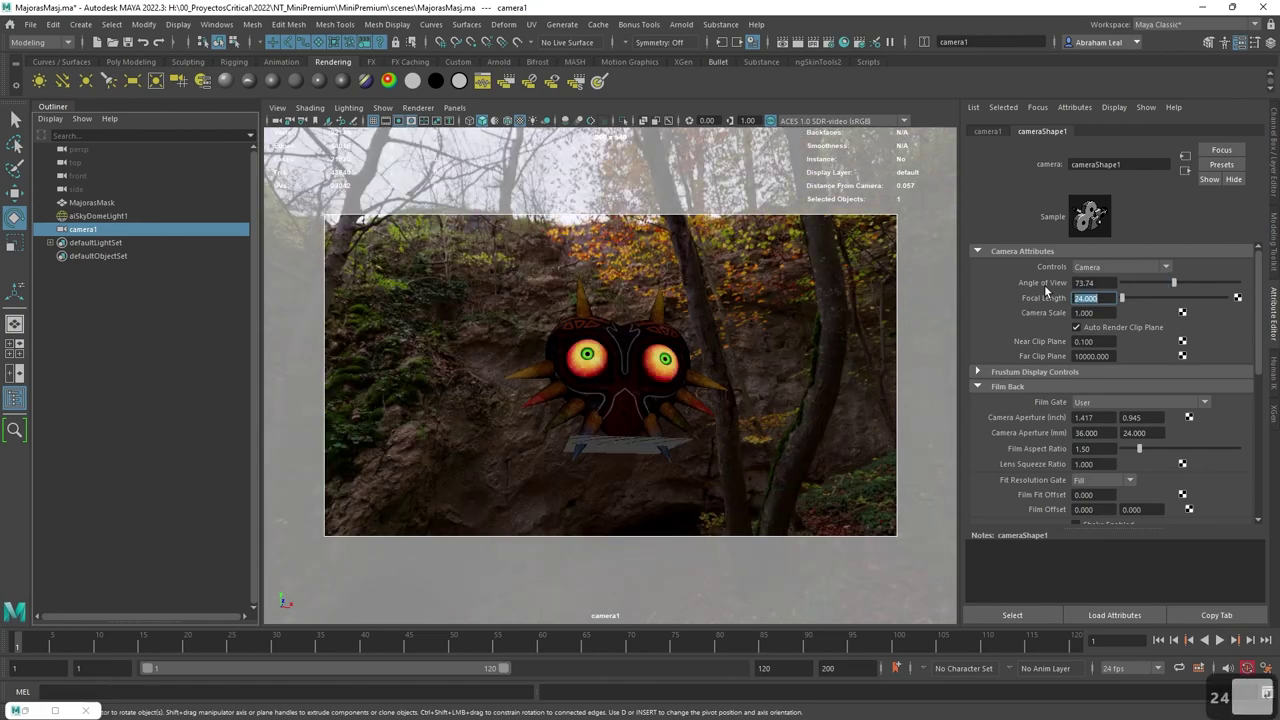
pyautogui.keyDown('alt'); pyautogui.moveTo(704, 328); pyautogui.dragTo(776, 406, button='right'); pyautogui.keyUp('alt')
pyautogui.moveTo(776, 406)
pyautogui.keyDown('alt'); pyautogui.mouseDown()
pyautogui.moveTo(818, 381)
pyautogui.moveTo(790, 386)
pyautogui.moveTo(797, 400)
pyautogui.mouseUp(); pyautogui.keyUp('alt')
pyautogui.keyDown('alt'); pyautogui.moveTo(797, 400); pyautogui.dragTo(814, 399, button='right'); pyautogui.keyUp('alt')
pyautogui.keyDown('alt'); pyautogui.moveTo(814, 399); pyautogui.dragTo(831, 383); pyautogui.keyUp('alt')
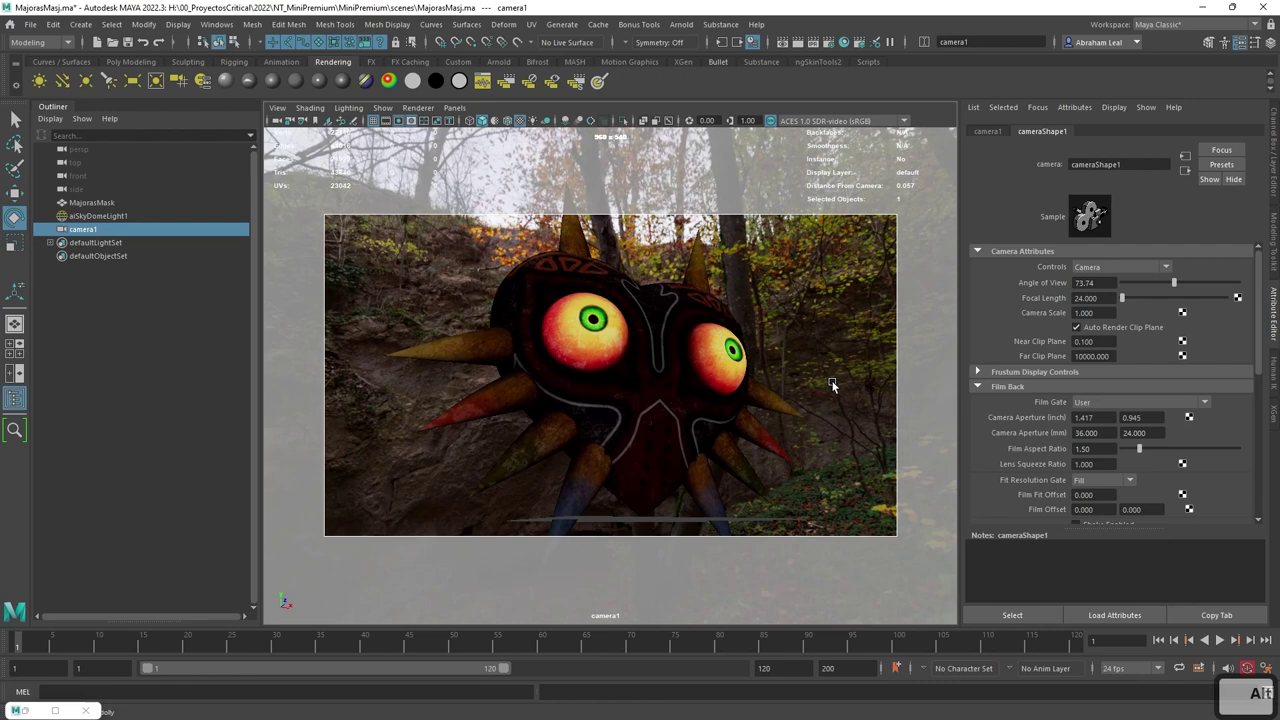
pyautogui.keyDown('alt'); pyautogui.moveTo(831, 383); pyautogui.dragTo(906, 428, button='right'); pyautogui.keyUp('alt')
pyautogui.keyDown('alt'); pyautogui.moveTo(906, 426); pyautogui.dragTo(788, 410); pyautogui.keyUp('alt')
# - Try a Focal Length of 55 on the camera and pull it back to reframe the mask
pyautogui.click(1107, 299)
pyautogui.write('55')
pyautogui.press('Return')
pyautogui.keyDown('alt'); pyautogui.moveTo(860, 372); pyautogui.dragTo(686, 373, button='right'); pyautogui.keyUp('alt')
pyautogui.keyDown('alt'); pyautogui.moveTo(686, 374); pyautogui.dragTo(745, 418); pyautogui.keyUp('alt')
# - Set the camera's Focal Length to 18 and reframe the mask closely within the resolution gate
pyautogui.click(1090, 298)
pyautogui.write('18')
pyautogui.press('Return')
pyautogui.scroll(5, 731, 348)
pyautogui.keyDown('alt'); pyautogui.moveTo(731, 348); pyautogui.dragTo(708, 412); pyautogui.keyUp('alt')
# - Restore the Arnold RenderView, render the 18 mm view, fine-tune the camera's framing of the mask and stop the render
pyautogui.click(30, 709)
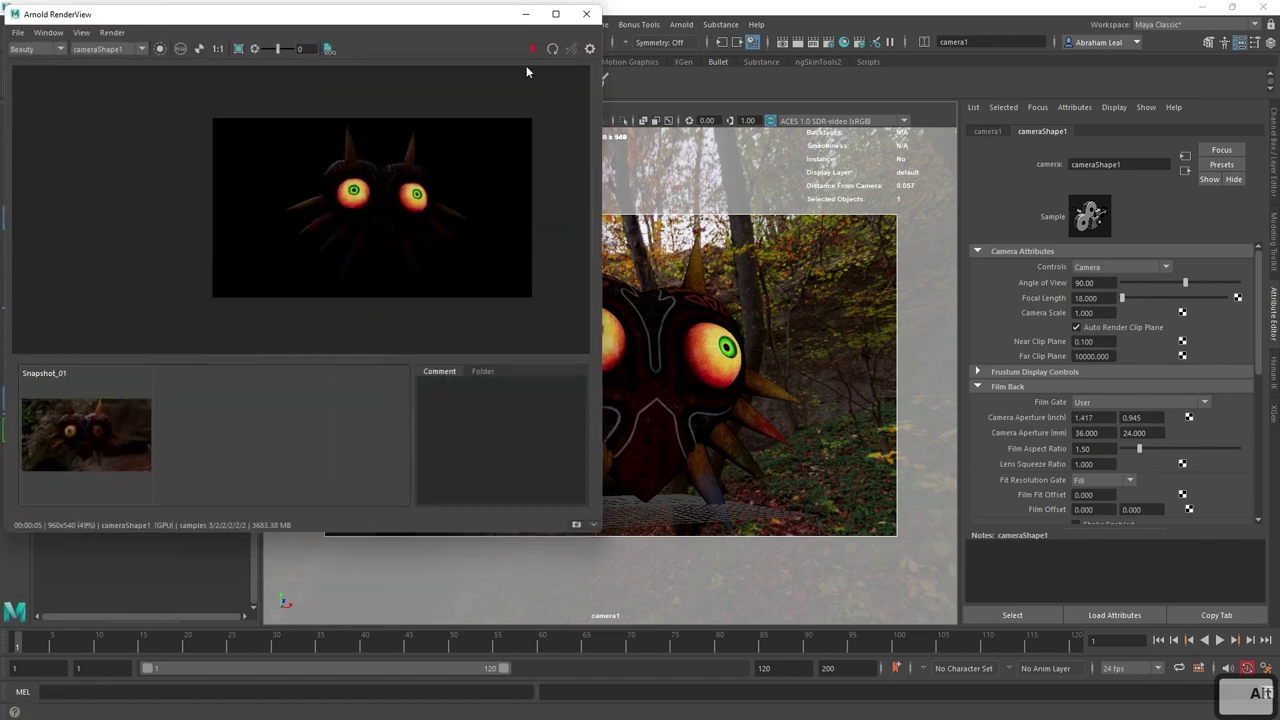
pyautogui.click(532, 50)
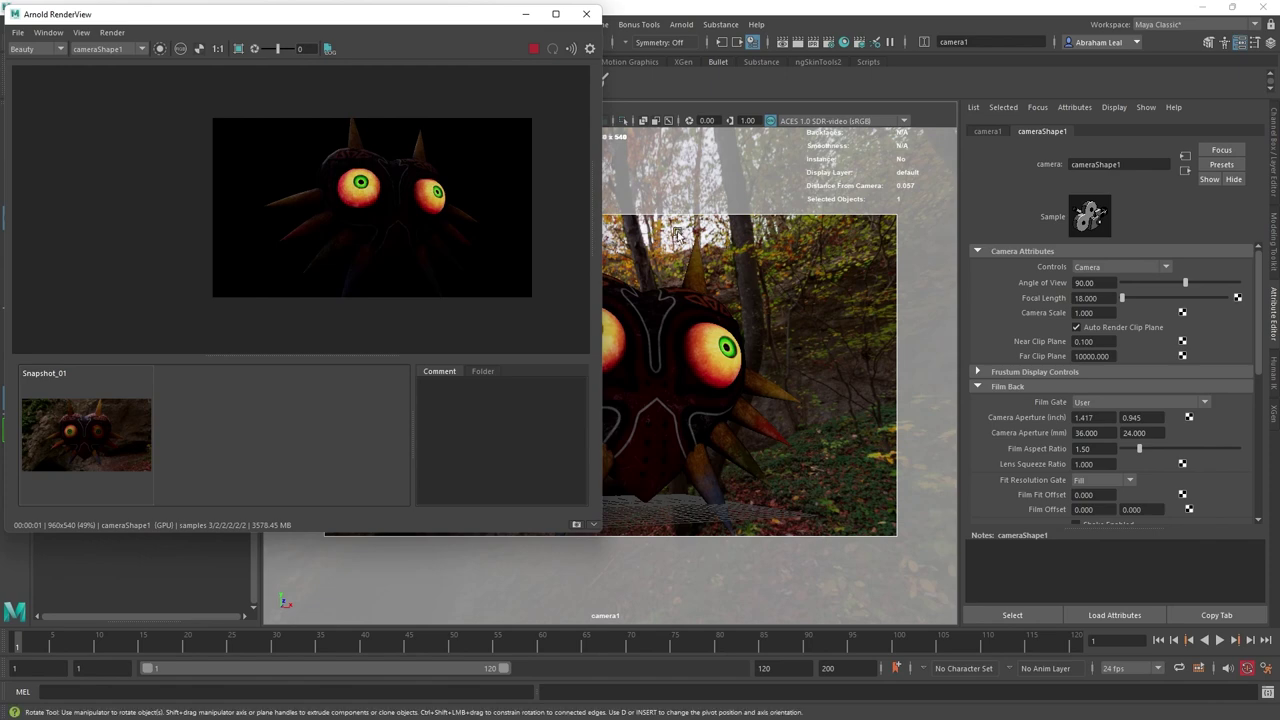
pyautogui.moveTo(751, 286)
pyautogui.keyDown('alt'); pyautogui.mouseDown()
pyautogui.moveTo(766, 288)
pyautogui.moveTo(734, 287)
pyautogui.mouseUp(); pyautogui.keyUp('alt')
pyautogui.keyDown('alt'); pyautogui.moveTo(735, 285); pyautogui.dragTo(746, 282, button='middle'); pyautogui.keyUp('alt')
pyautogui.keyDown('alt'); pyautogui.moveTo(746, 282); pyautogui.dragTo(746, 290); pyautogui.keyUp('alt')
pyautogui.keyDown('alt'); pyautogui.moveTo(746, 290); pyautogui.dragTo(746, 292, button='right'); pyautogui.keyUp('alt')
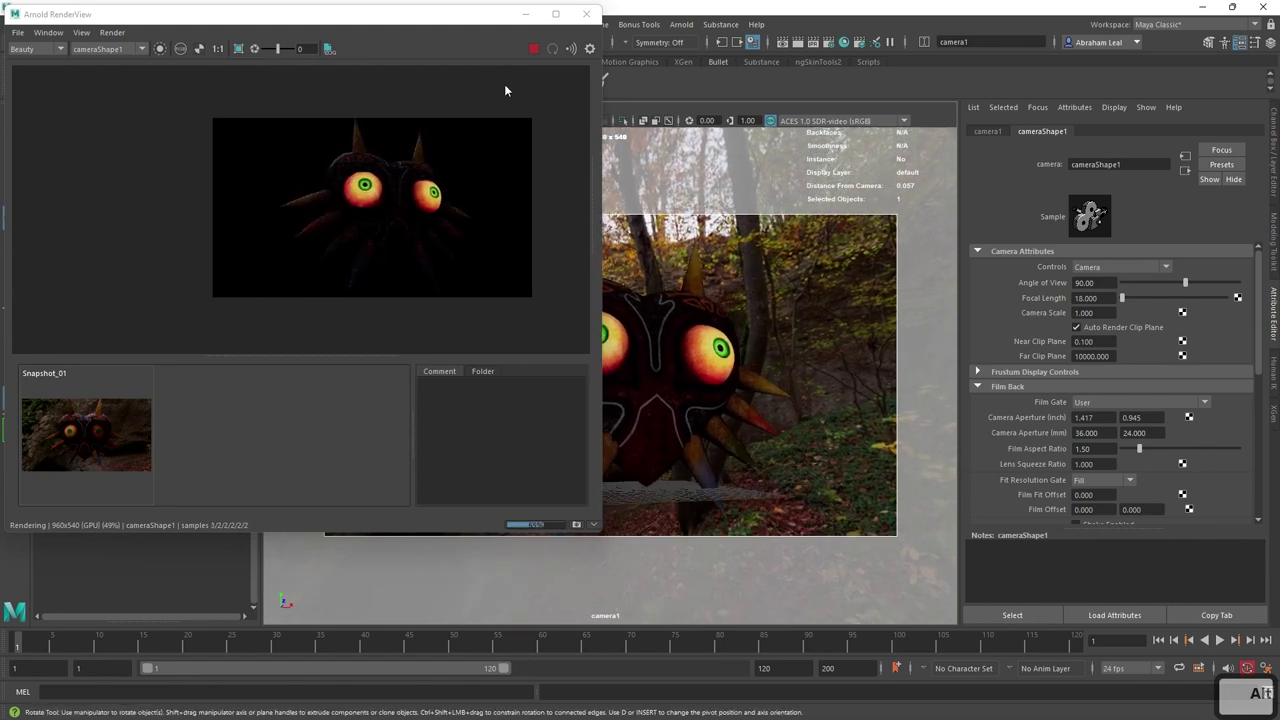
pyautogui.click(533, 48)
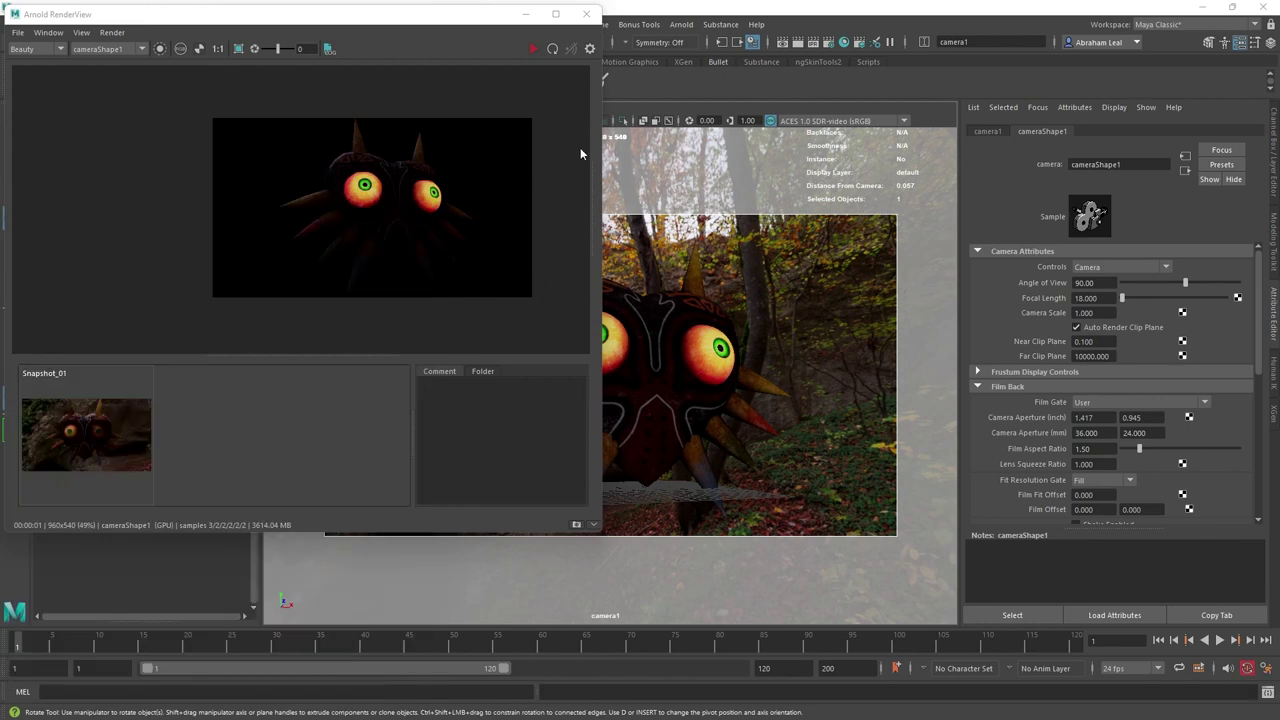
# - Check the Majora's Mask reference image, move the render window aside and view the scene in perspective
pyautogui.moveTo(1279, 252); pyautogui.dragTo(752, 150)
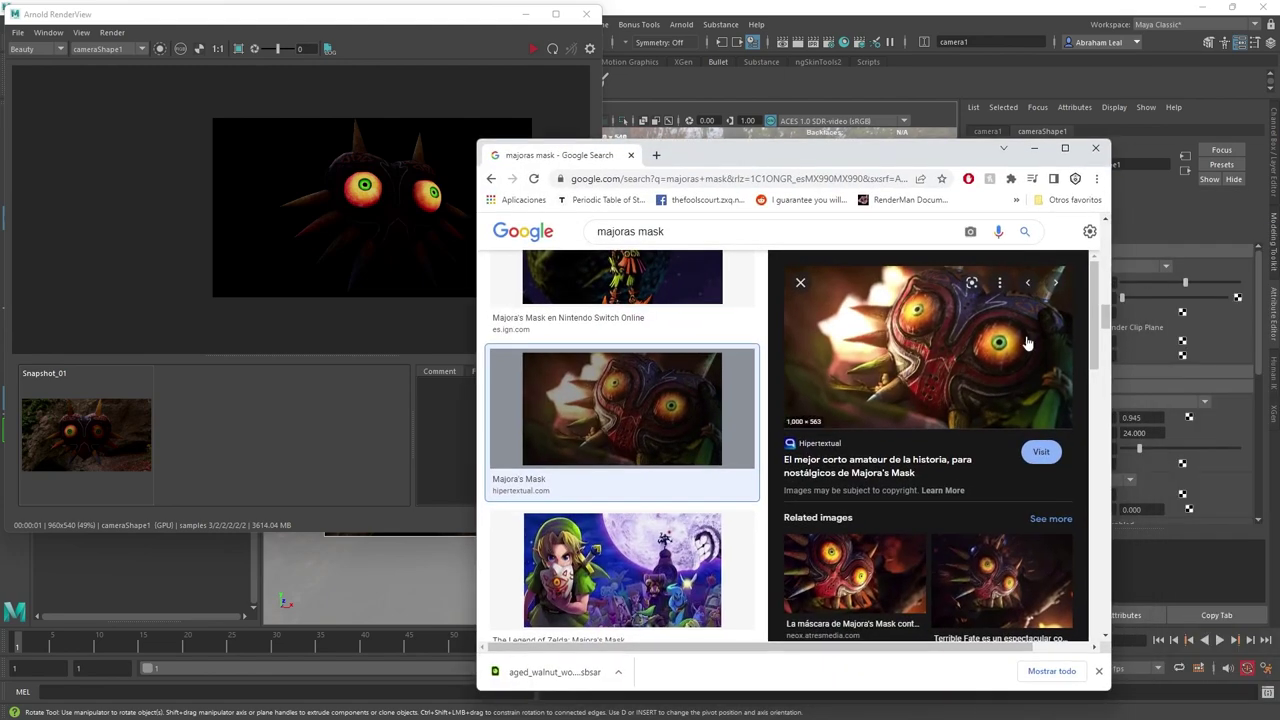
pyautogui.moveTo(894, 160); pyautogui.dragTo(1279, 190)
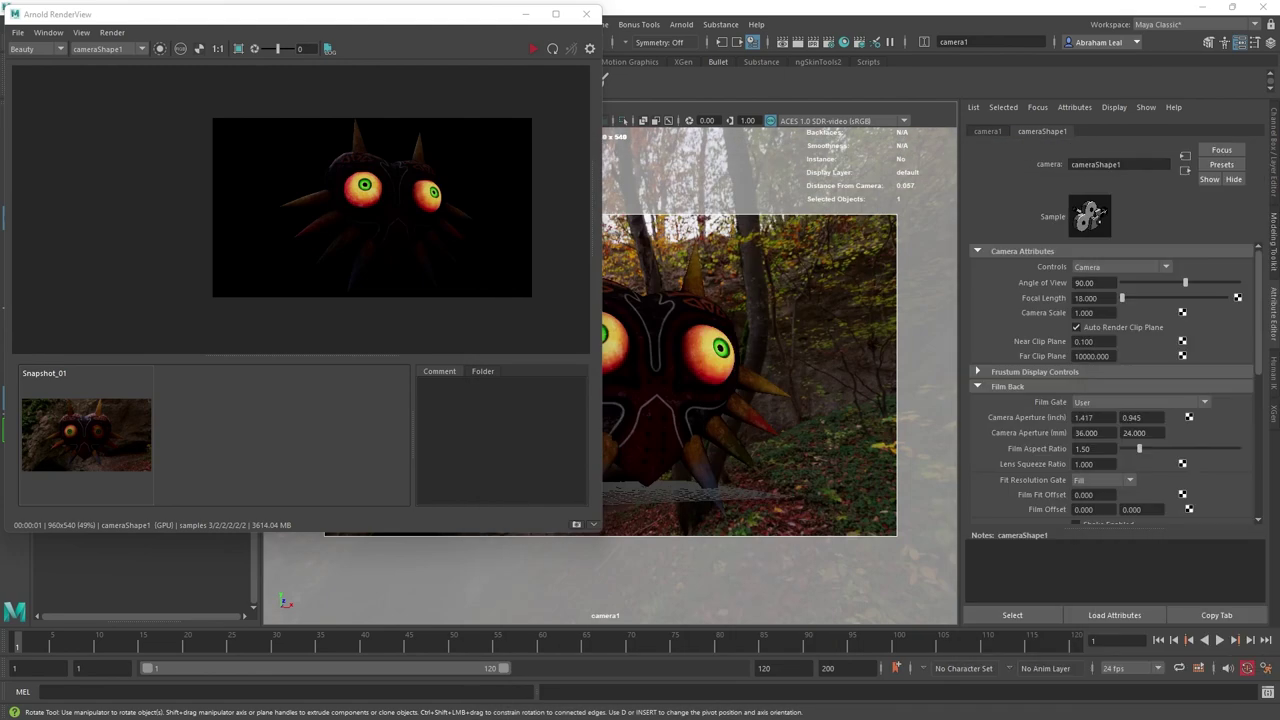
pyautogui.click(818, 343)
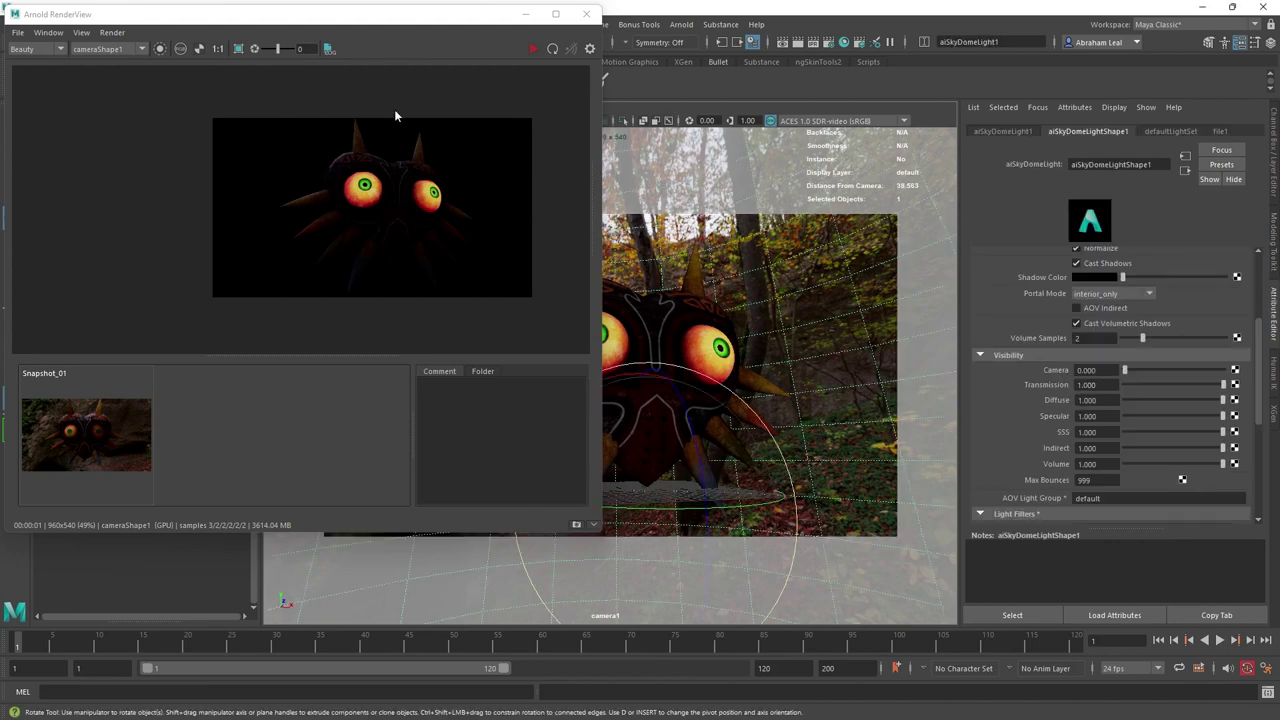
pyautogui.moveTo(492, 16); pyautogui.dragTo(349, 116)
pyautogui.press('space')
pyautogui.moveTo(843, 287); pyautogui.dragTo(840, 251)
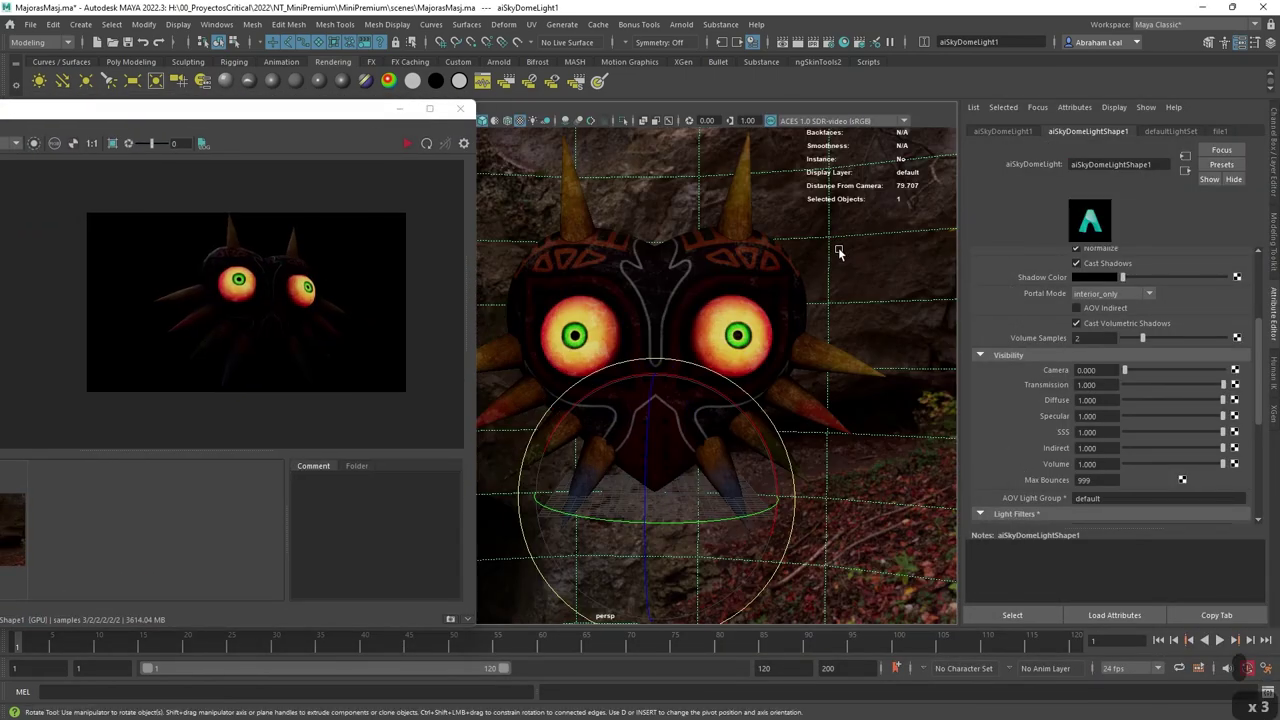
pyautogui.keyDown('alt'); pyautogui.moveTo(840, 251); pyautogui.dragTo(580, 289, button='right'); pyautogui.keyUp('alt')
pyautogui.keyDown('alt'); pyautogui.moveTo(580, 289); pyautogui.dragTo(756, 316); pyautogui.keyUp('alt')
pyautogui.keyDown('alt'); pyautogui.moveTo(757, 318); pyautogui.dragTo(680, 270, button='right'); pyautogui.keyUp('alt')
# - Create an Arnold area light and move it out beside the mask
pyautogui.click(681, 24)
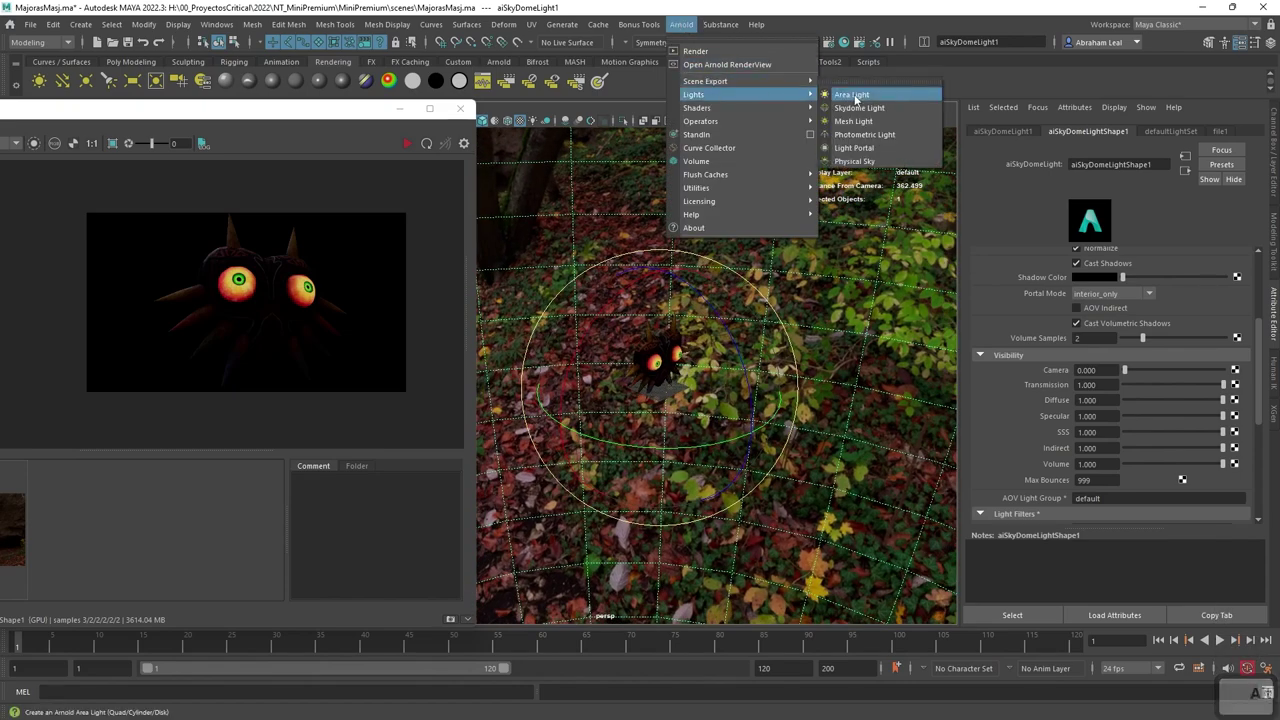
pyautogui.click(851, 94)
pyautogui.press('w')
pyautogui.moveTo(660, 400); pyautogui.dragTo(697, 400)
pyautogui.press('e')
pyautogui.press('r')
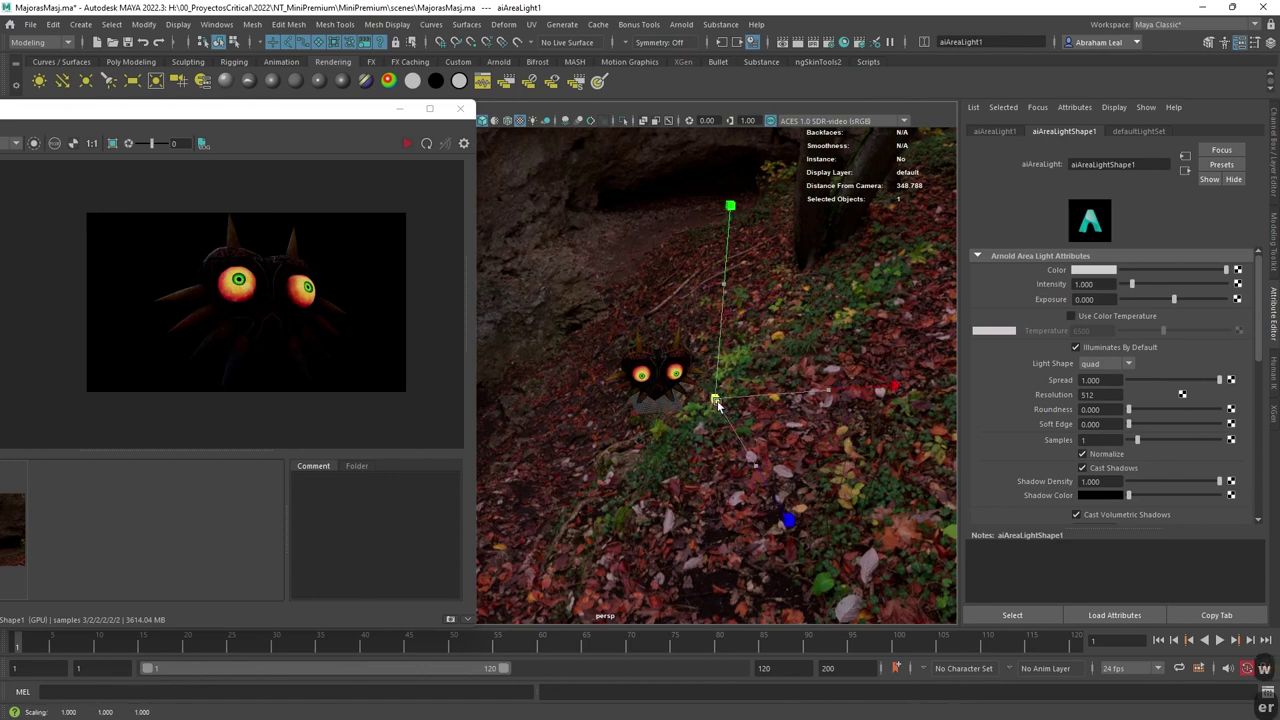
# - Scale up the area light, place it in front of the mask and below it, and rotate it to face the mask
pyautogui.press('w')
pyautogui.keyDown('alt'); pyautogui.moveTo(760, 405); pyautogui.dragTo(671, 347); pyautogui.keyUp('alt')
pyautogui.press('r')
pyautogui.press('w')
pyautogui.moveTo(654, 265); pyautogui.dragTo(654, 346)
pyautogui.keyDown('alt'); pyautogui.moveTo(654, 346); pyautogui.dragTo(731, 383); pyautogui.keyUp('alt')
pyautogui.moveTo(786, 430)
pyautogui.mouseDown()
pyautogui.moveTo(844, 437)
pyautogui.moveTo(808, 423)
pyautogui.mouseUp()
pyautogui.press('w')
pyautogui.press('e')
pyautogui.moveTo(757, 470); pyautogui.dragTo(646, 350)
# - Run the Arnold render of the mask with the area light, orbiting the scene to check the light's placement
pyautogui.click(406, 146)
pyautogui.keyDown('alt'); pyautogui.moveTo(642, 316); pyautogui.dragTo(766, 343); pyautogui.keyUp('alt')
pyautogui.keyDown('alt'); pyautogui.moveTo(733, 387); pyautogui.dragTo(764, 386); pyautogui.keyUp('alt')
pyautogui.keyDown('alt'); pyautogui.moveTo(610, 364); pyautogui.dragTo(717, 351, button='right'); pyautogui.keyUp('alt')
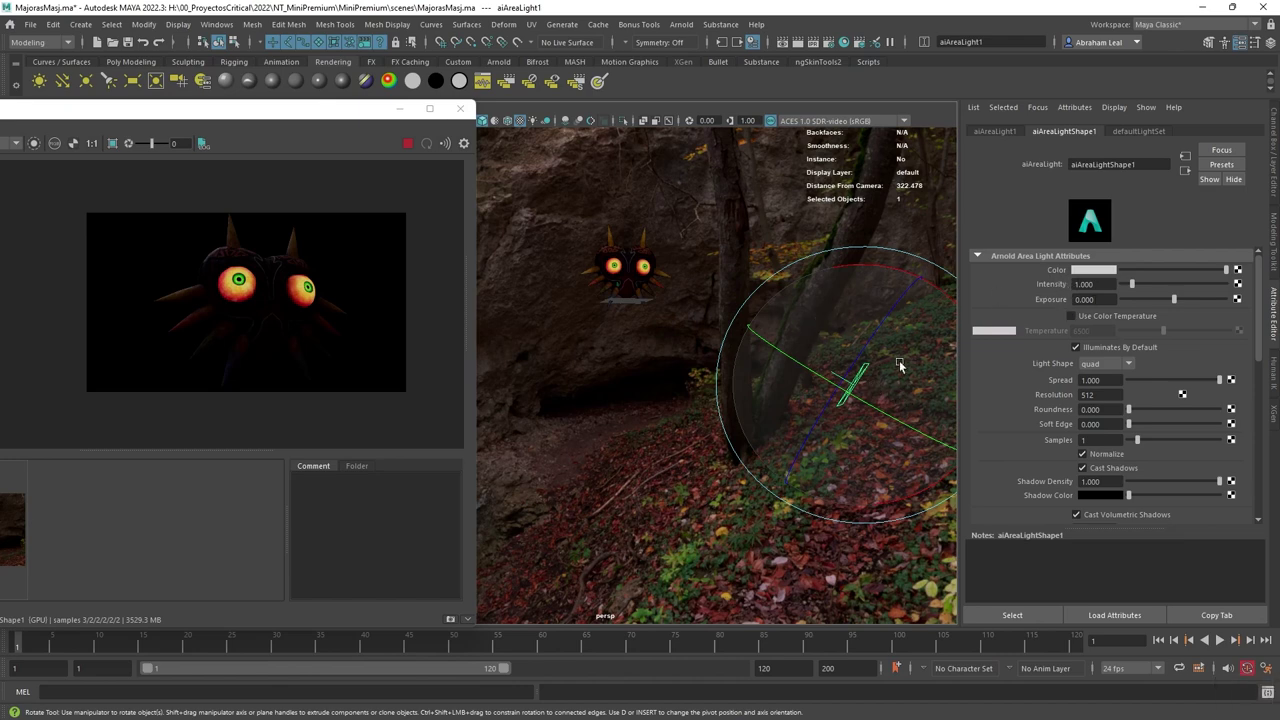
pyautogui.click(408, 145)
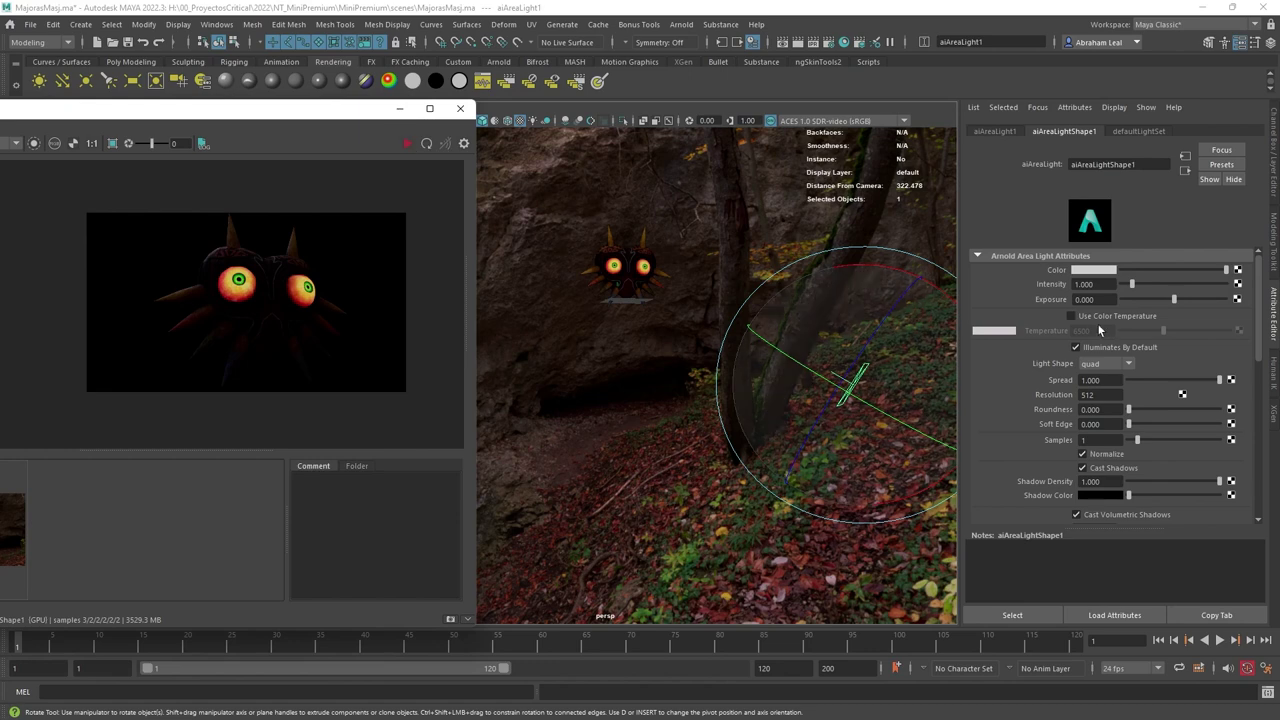
# - Set the area light's Exposure to 17 after testing 10, 15, 20 and 18
pyautogui.click(1084, 299)
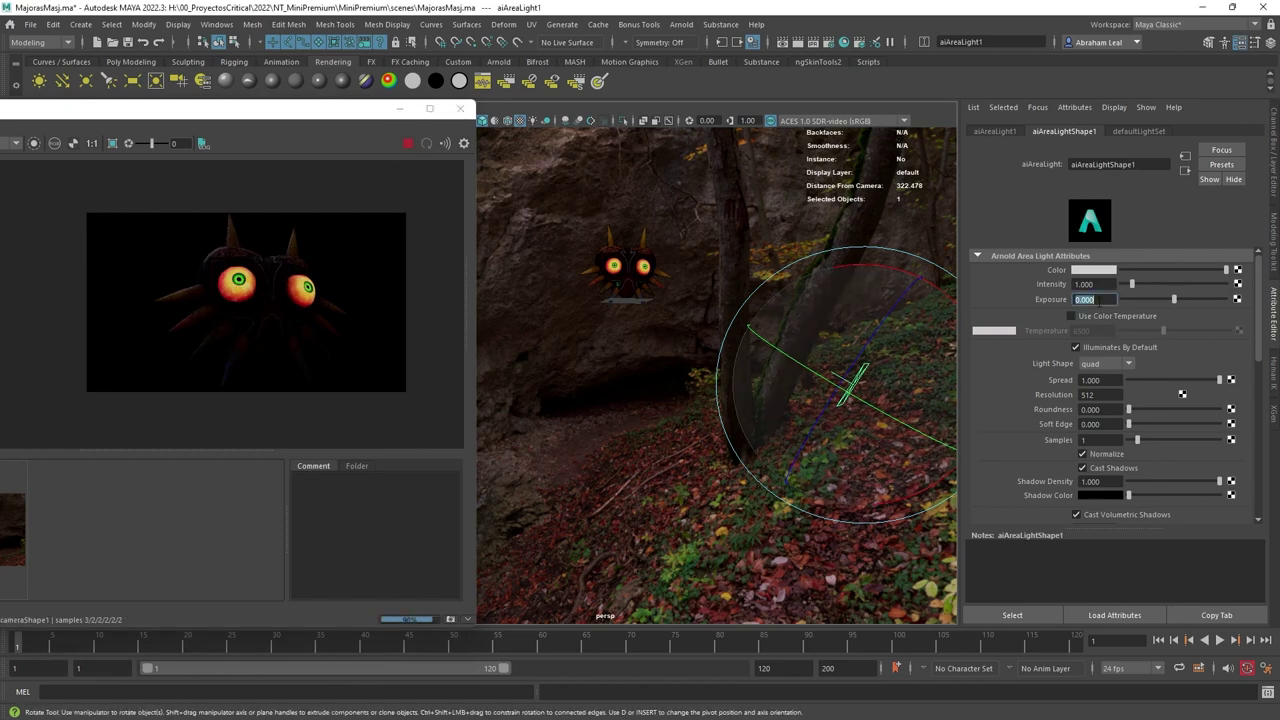
pyautogui.write('10')
pyautogui.press('Return')
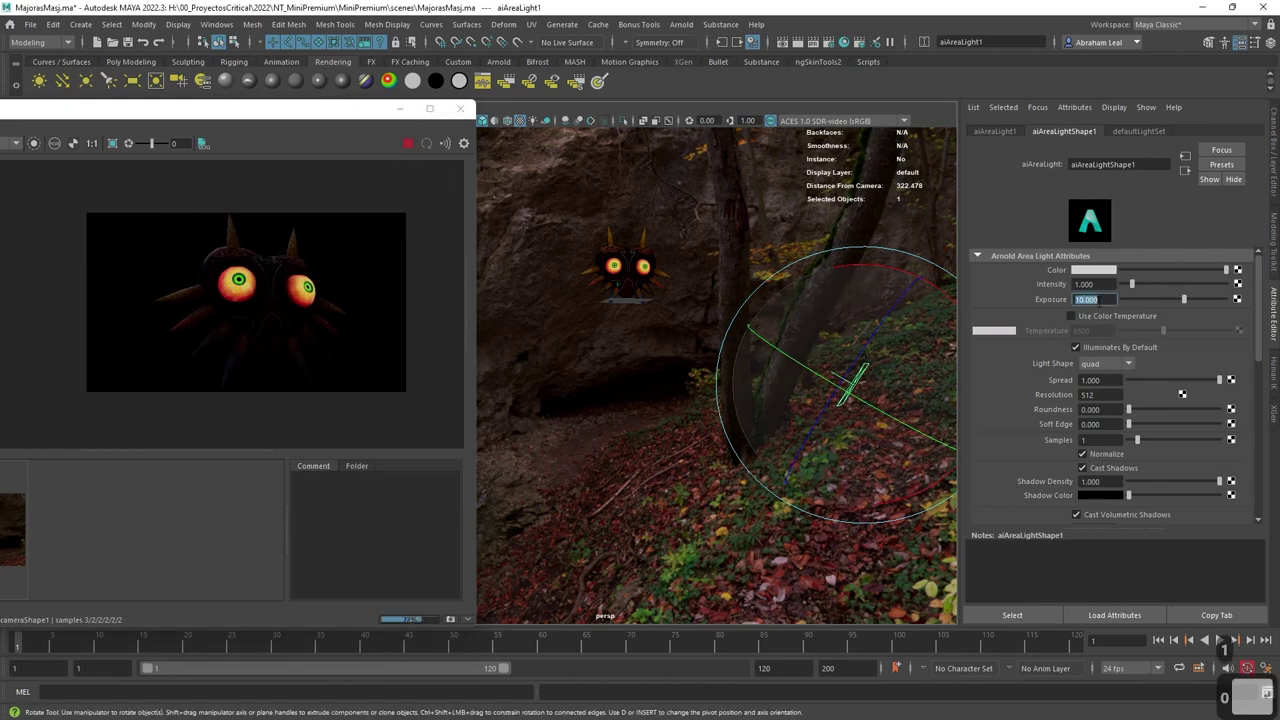
pyautogui.write('15')
pyautogui.press('Return')
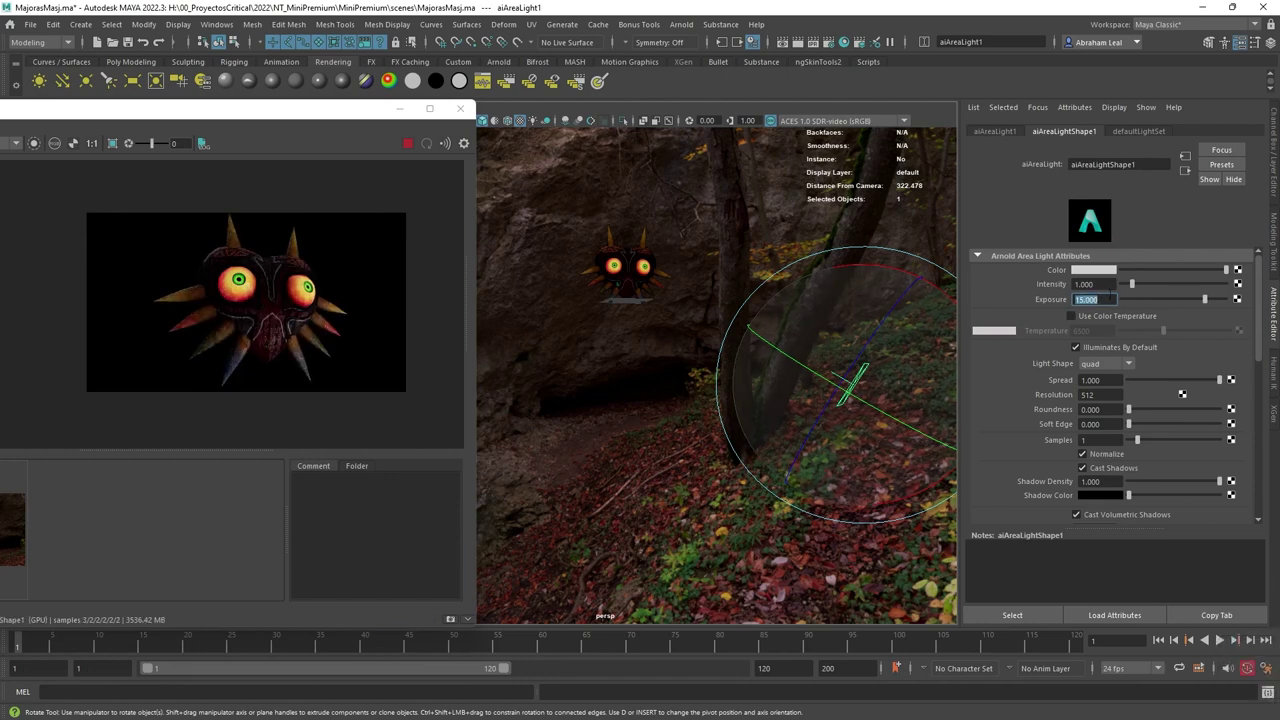
pyautogui.write('20')
pyautogui.press('Return')
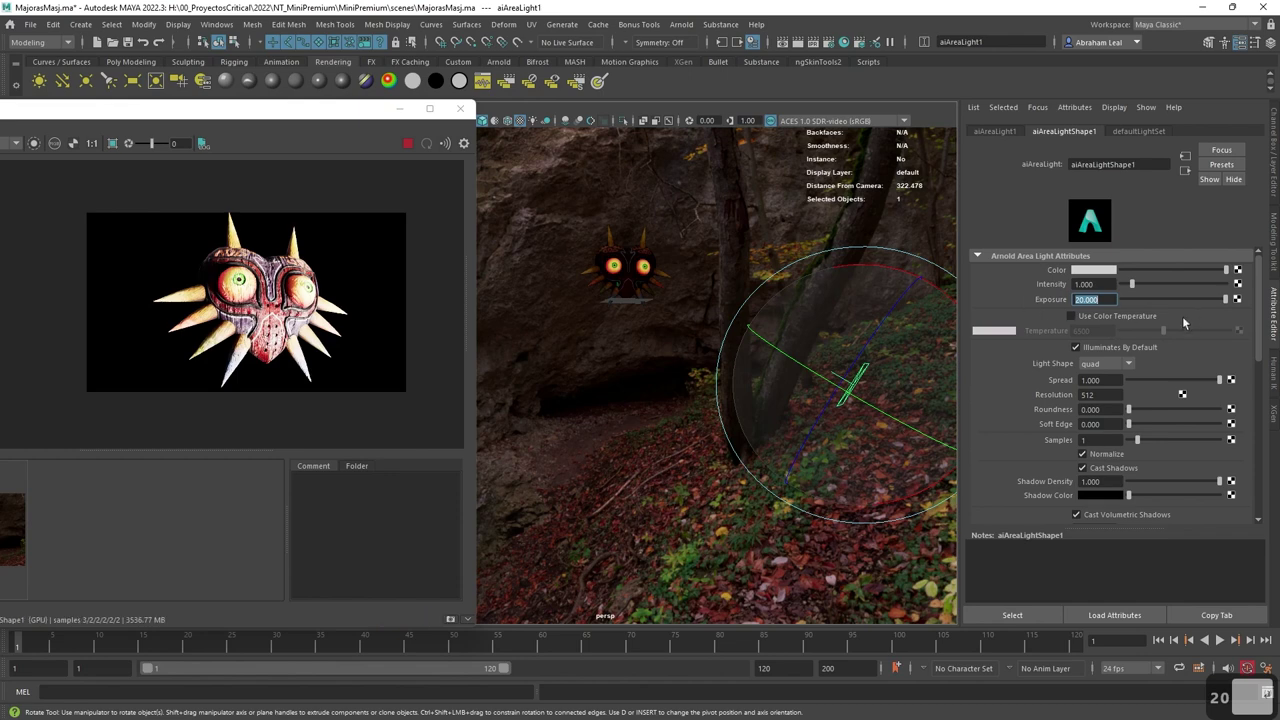
pyautogui.write('18')
pyautogui.press('Return')
pyautogui.write('17')
pyautogui.press('Return')
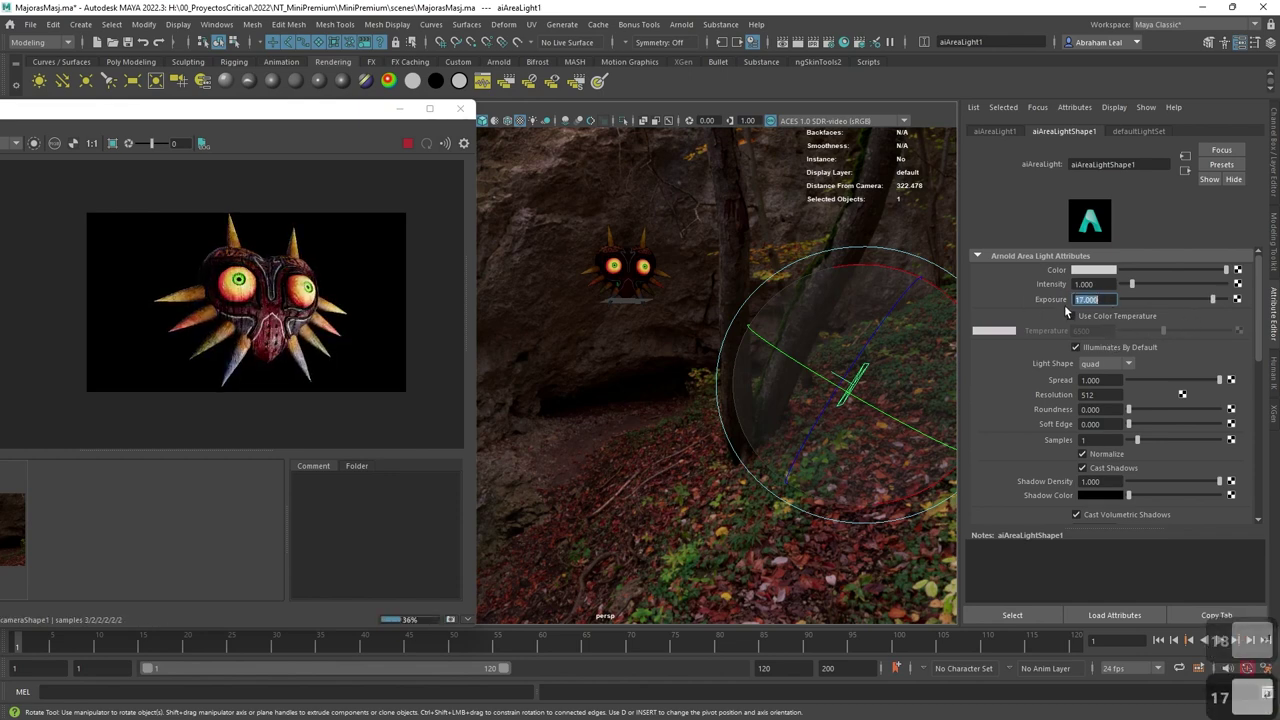
# - Examine the rendered mask's wood texture, spikes and relief details up close under the area light
pyautogui.scroll(5, 232, 355)
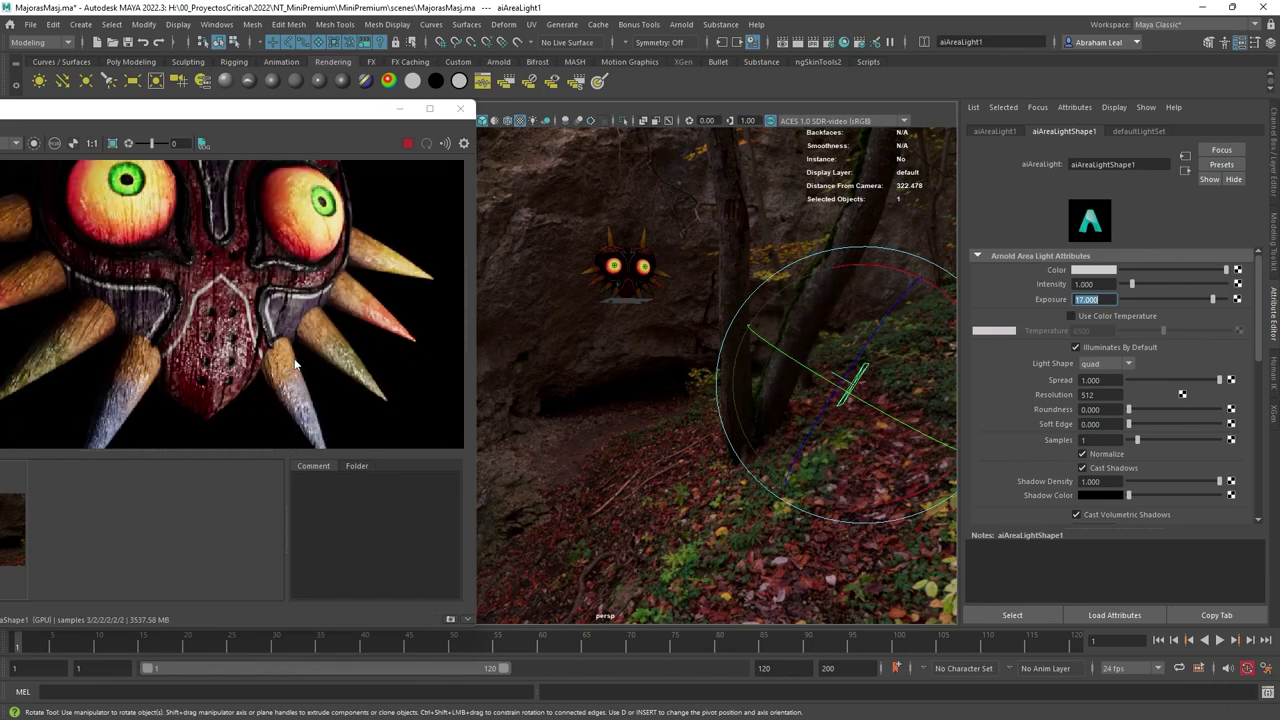
pyautogui.scroll(2, 230, 355)
pyautogui.scroll(-1, 254, 342)
pyautogui.keyDown('alt'); pyautogui.moveTo(214, 363); pyautogui.dragTo(247, 280, button='right'); pyautogui.keyUp('alt')
pyautogui.scroll(-5, 245, 304)
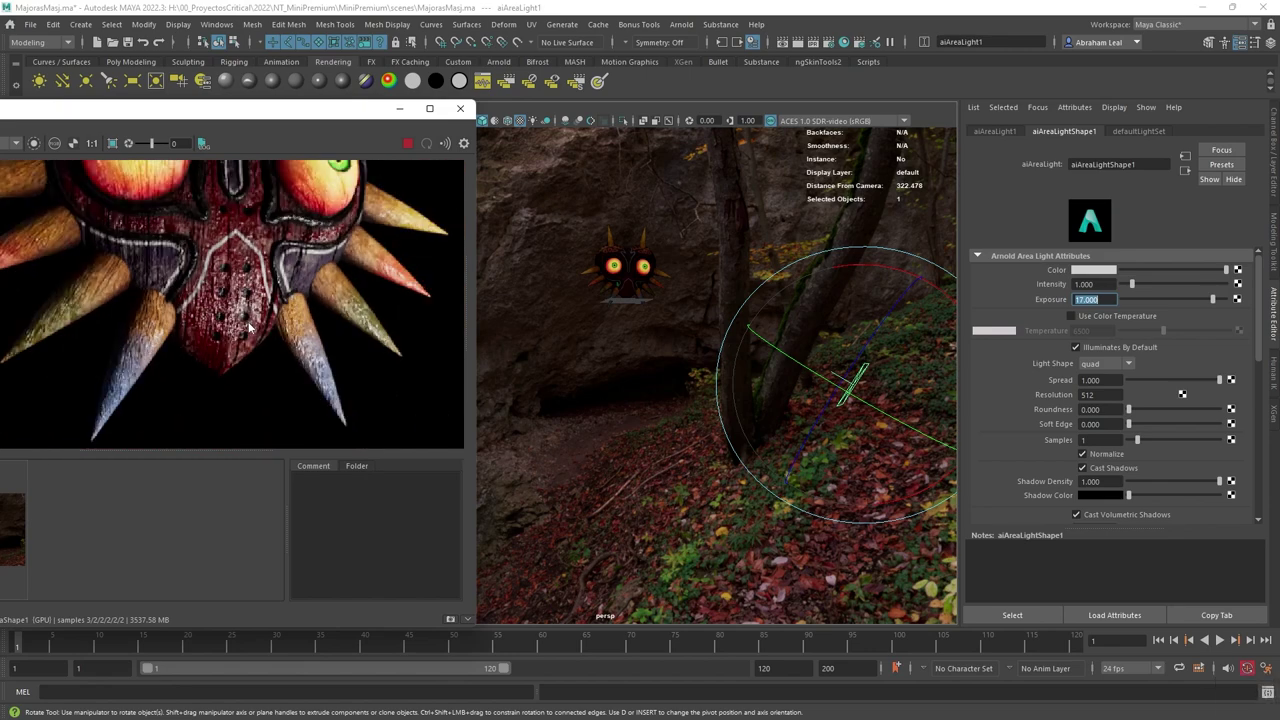
pyautogui.scroll(4, 295, 342)
pyautogui.scroll(-2, 297, 350)
pyautogui.scroll(-4, 298, 345)
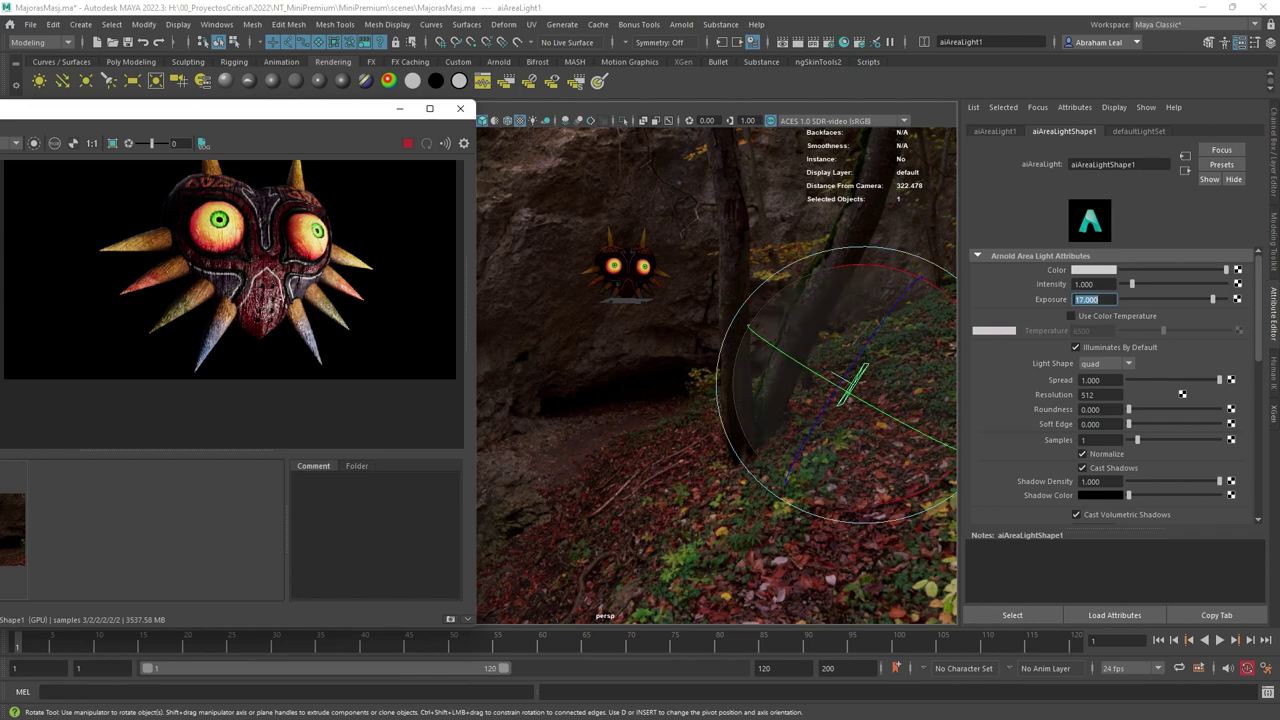
# - Switch to Chrome and search Google Images for light temperature charts
pyautogui.moveTo(1279, 139); pyautogui.dragTo(714, 2)
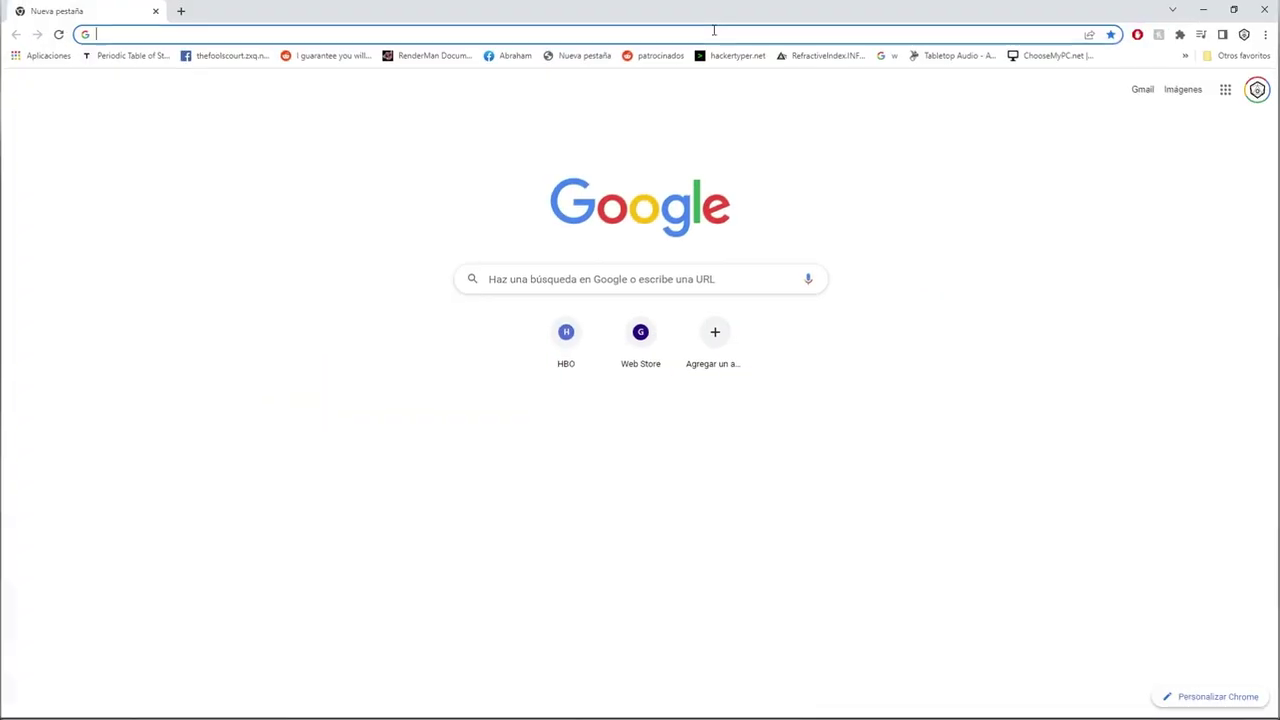
pyautogui.click(714, 30)
pyautogui.write('light')
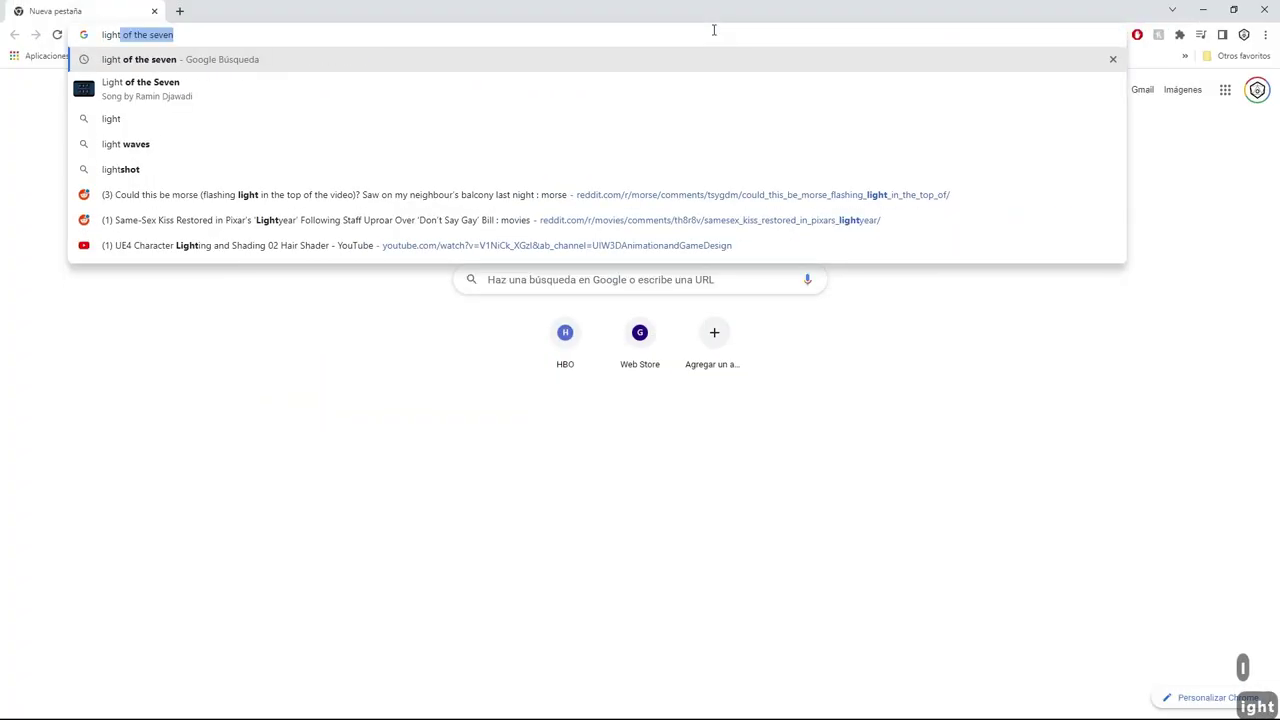
pyautogui.press('BackSpace')
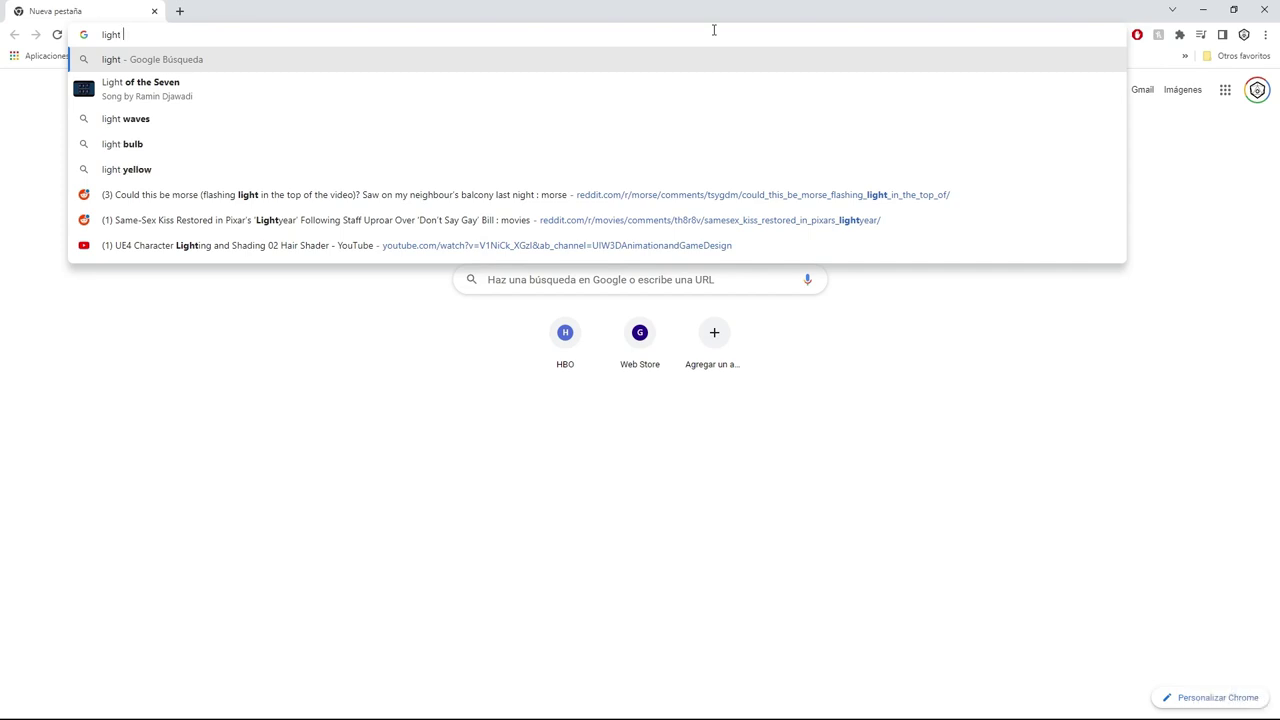
pyautogui.write('temp')
pyautogui.press('Return')
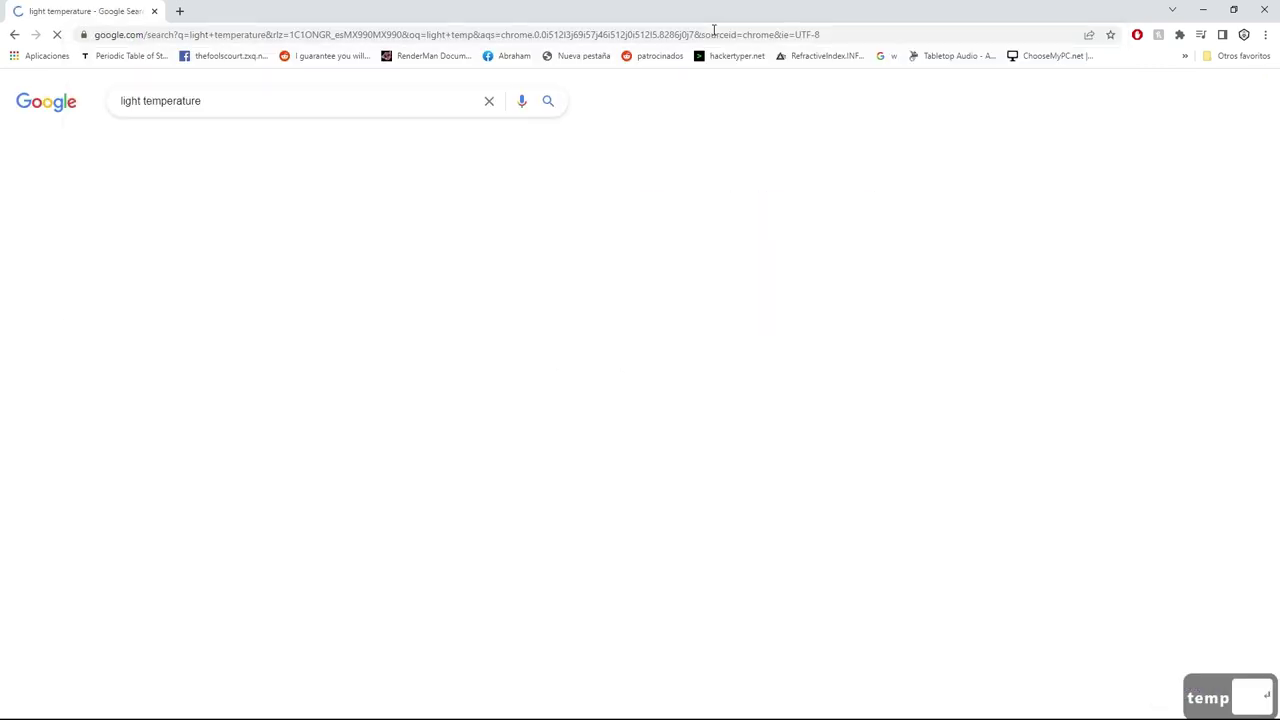
pyautogui.click(190, 143)
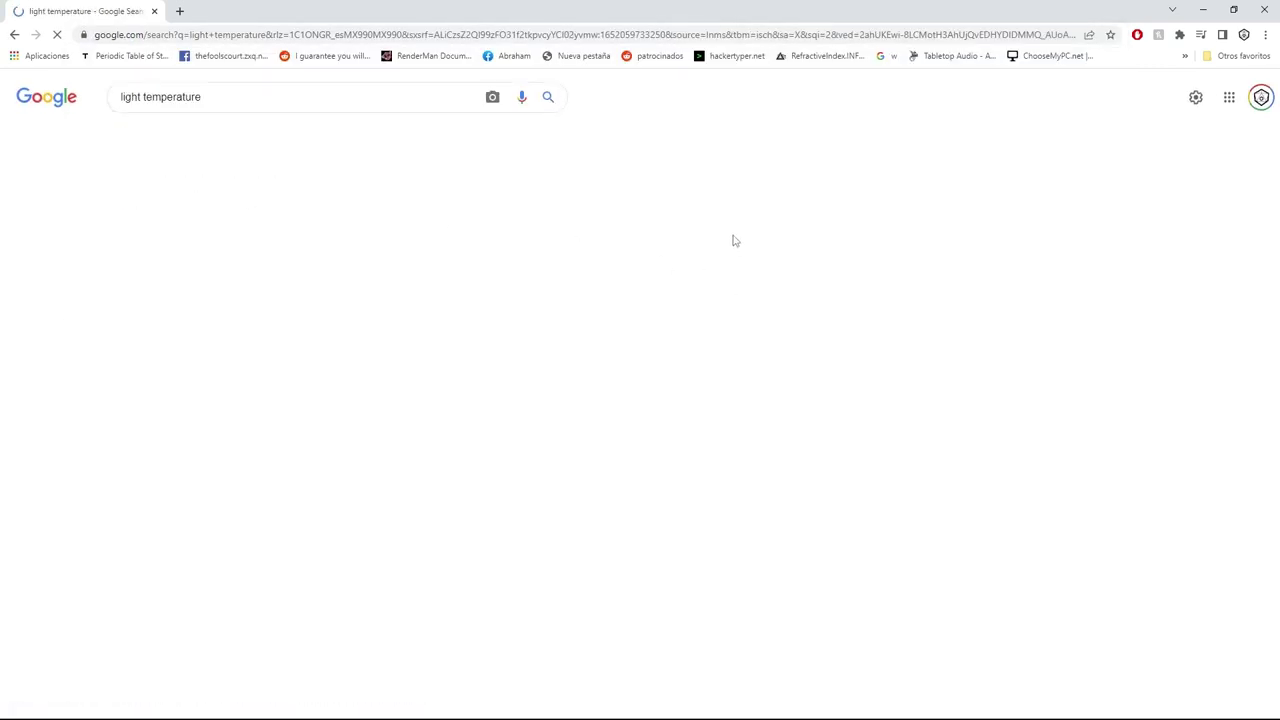
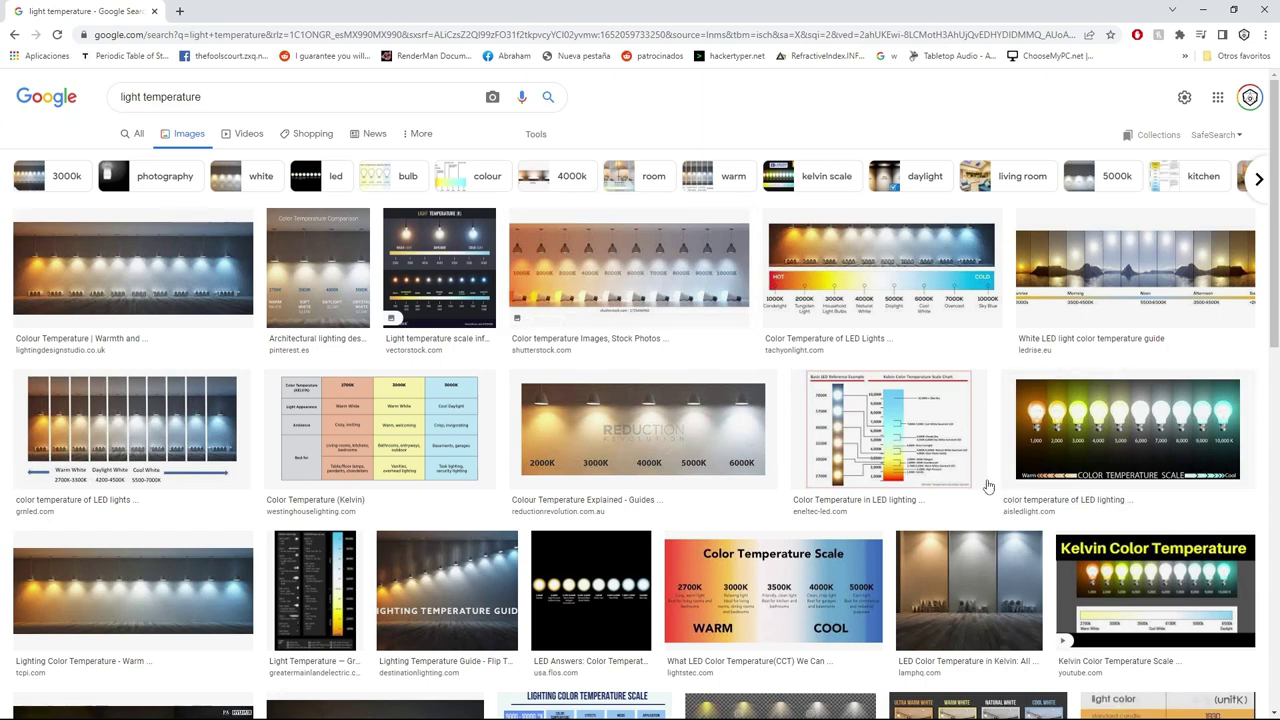
# - Return to Maya, enable Use Color Temperature on the area light and lower its Temperature to 3087
pyautogui.click(1207, 10)
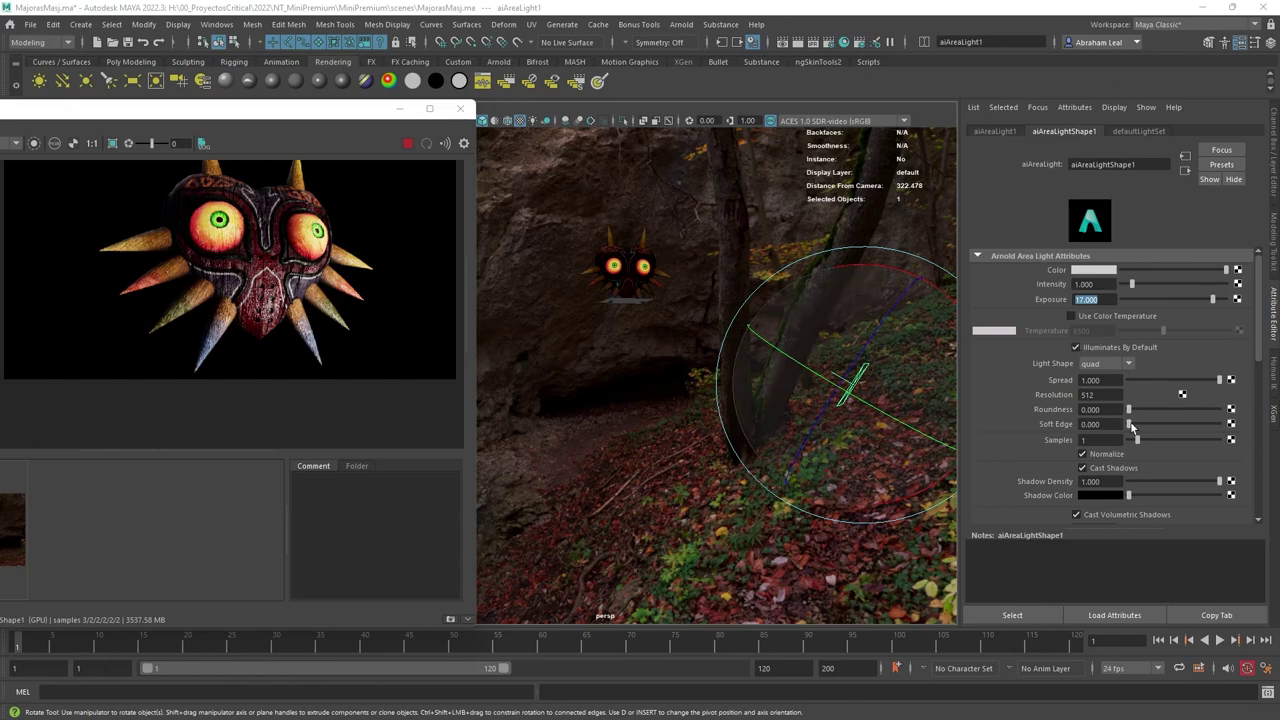
pyautogui.click(1103, 317)
pyautogui.moveTo(1151, 329); pyautogui.dragTo(1136, 330)
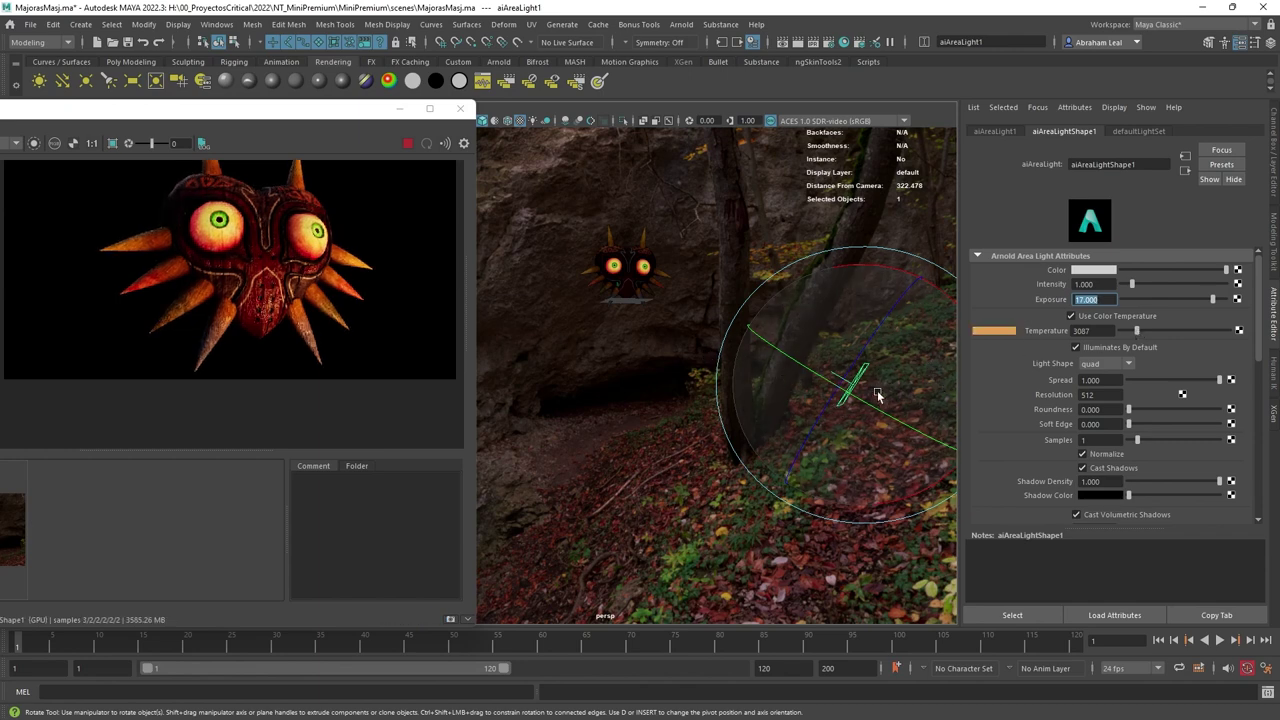
# - Rotate and scale the warm area light, reposition it below the mask and check the shading in the render
pyautogui.keyDown('alt'); pyautogui.moveTo(582, 351); pyautogui.dragTo(751, 460); pyautogui.keyUp('alt')
pyautogui.press('w')
pyautogui.press('e')
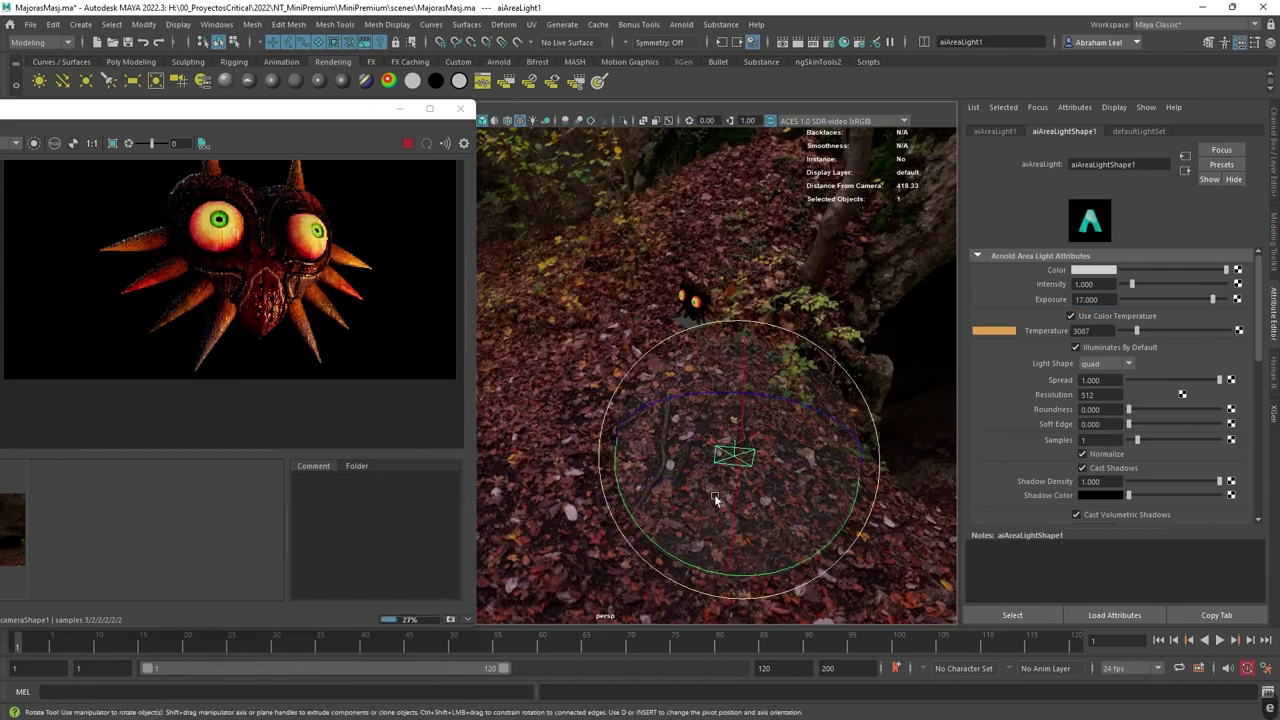
pyautogui.moveTo(682, 560); pyautogui.dragTo(717, 565)
pyautogui.press('r')
pyautogui.moveTo(733, 458); pyautogui.dragTo(665, 402)
pyautogui.press('w')
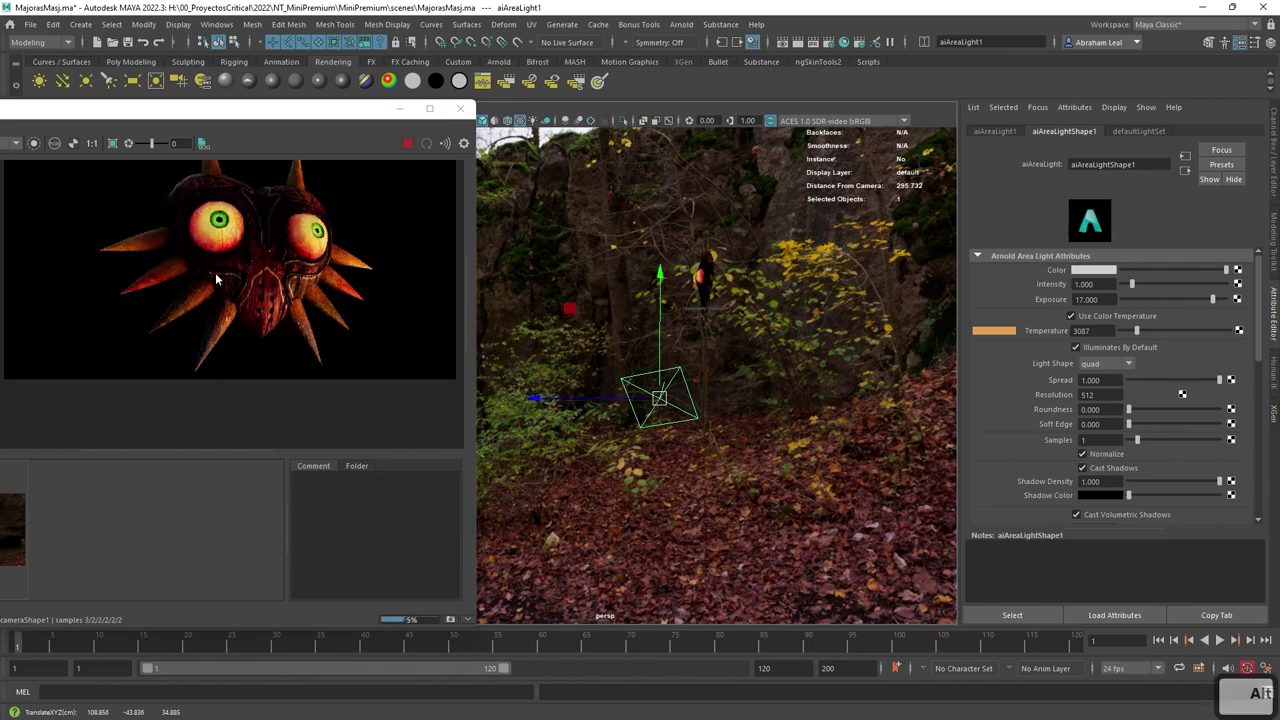
pyautogui.scroll(3, 293, 316)
pyautogui.scroll(-4, 584, 367)
# - Rotate the warm area light to refine its aim at the mask and reframe the whole mask in the render
pyautogui.keyDown('alt'); pyautogui.moveTo(584, 367); pyautogui.dragTo(701, 404); pyautogui.keyUp('alt')
pyautogui.press('r')
pyautogui.press('e')
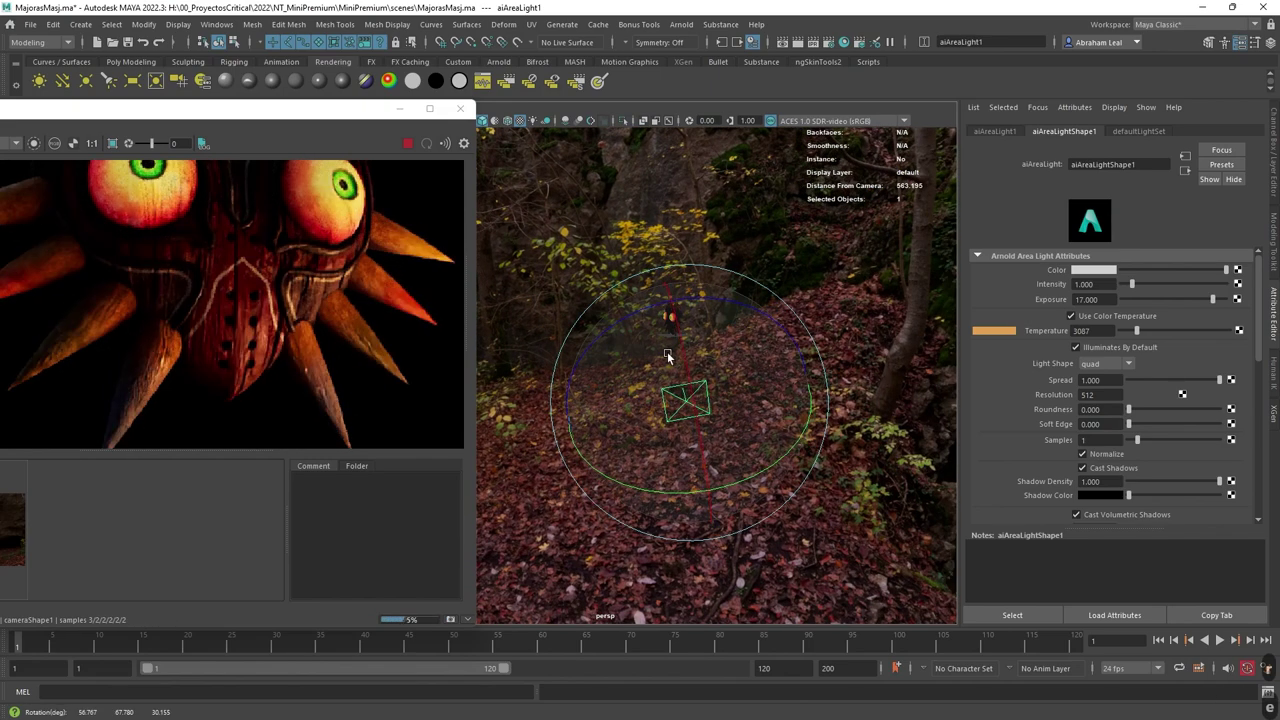
pyautogui.moveTo(622, 386); pyautogui.dragTo(642, 388)
pyautogui.keyDown('alt'); pyautogui.moveTo(400, 312); pyautogui.dragTo(340, 311, button='right'); pyautogui.keyUp('alt')
pyautogui.keyDown('alt'); pyautogui.moveTo(340, 311); pyautogui.dragTo(289, 295, button='middle'); pyautogui.keyUp('alt')
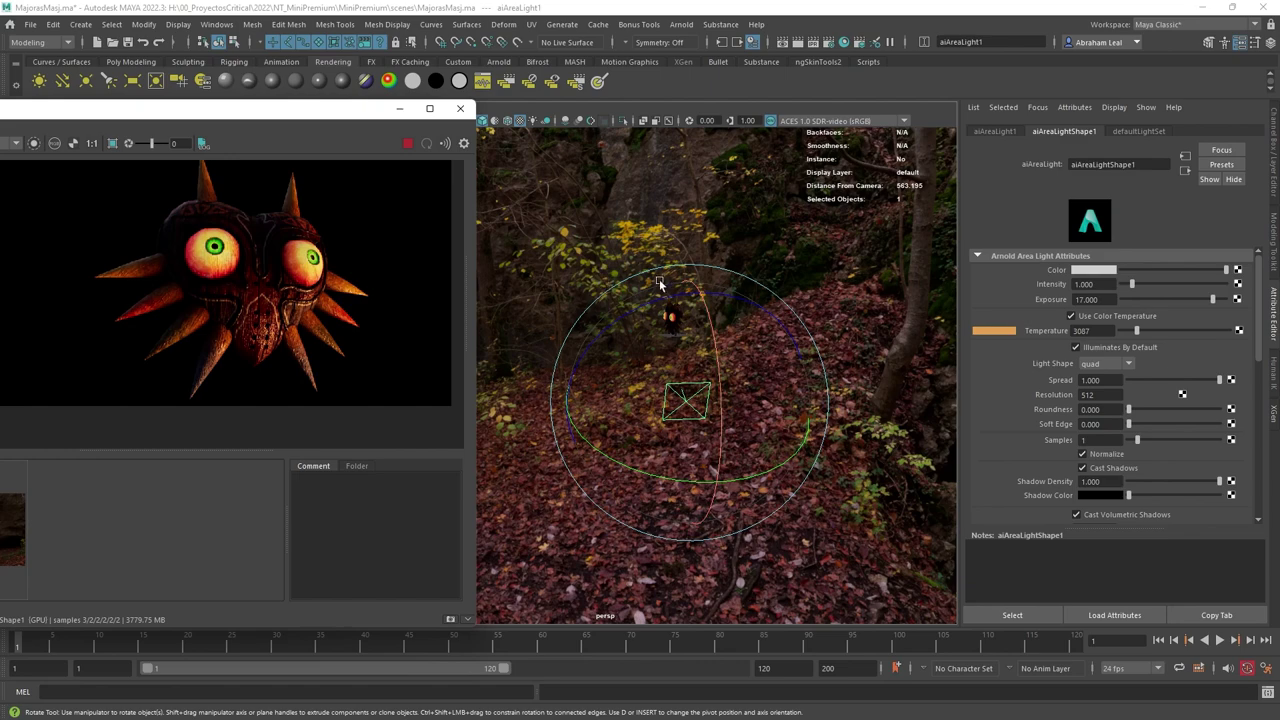
# - Compare the warm-lit render with the Majora's Mask reference image in the browser
pyautogui.moveTo(1279, 190); pyautogui.dragTo(776, 138)
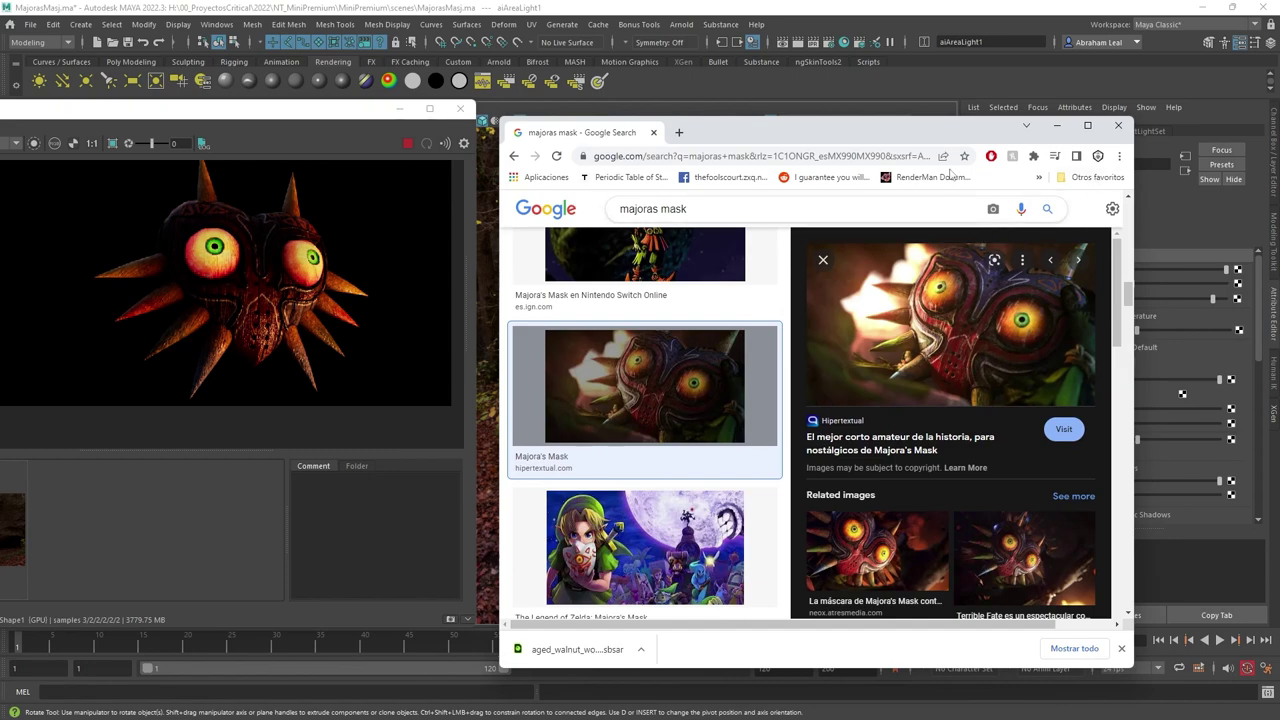
pyautogui.hotkey('alt', 'Tab')
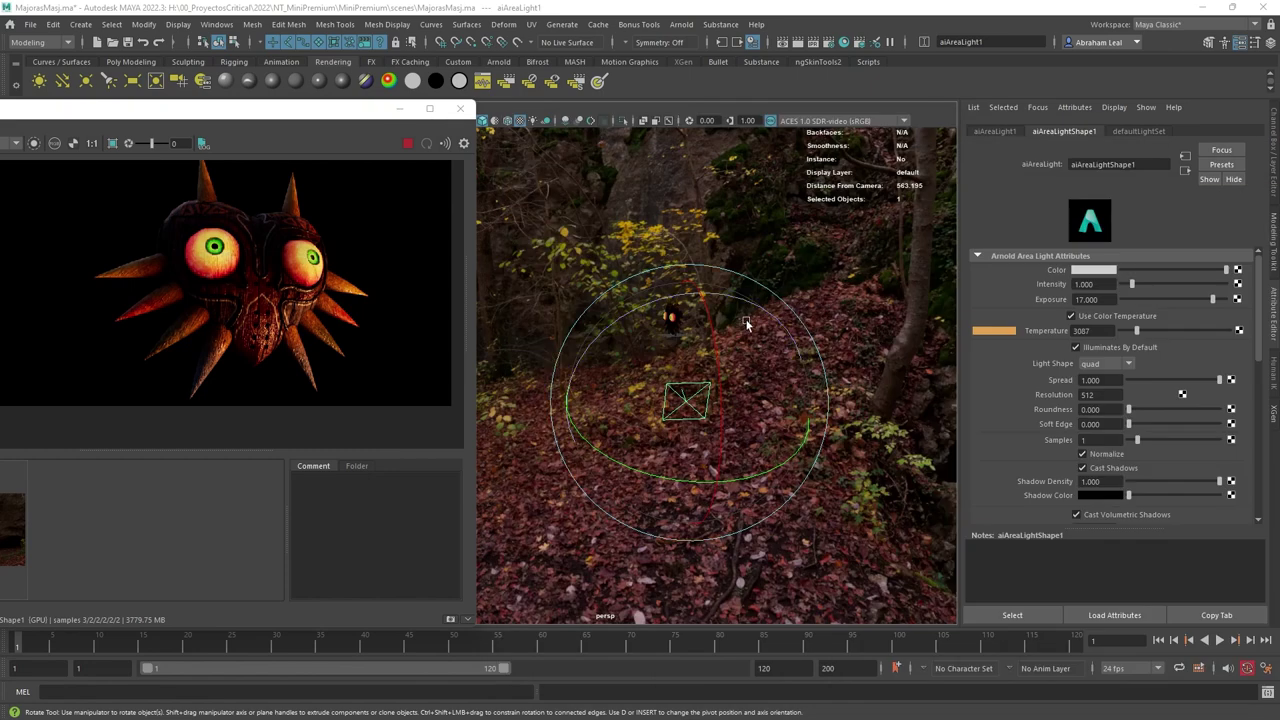
# - Create a second Arnold area light in the scene
pyautogui.click(522, 325)
pyautogui.keyDown('alt'); pyautogui.moveTo(522, 325); pyautogui.dragTo(751, 360); pyautogui.keyUp('alt')
pyautogui.keyDown('alt'); pyautogui.moveTo(615, 311); pyautogui.dragTo(754, 349, button='middle'); pyautogui.keyUp('alt')
pyautogui.keyDown('alt'); pyautogui.moveTo(754, 349); pyautogui.dragTo(766, 331); pyautogui.keyUp('alt')
pyautogui.keyDown('alt'); pyautogui.moveTo(766, 331); pyautogui.dragTo(808, 420, button='right'); pyautogui.keyUp('alt')
pyautogui.keyDown('alt'); pyautogui.moveTo(826, 408); pyautogui.dragTo(838, 357); pyautogui.keyUp('alt')
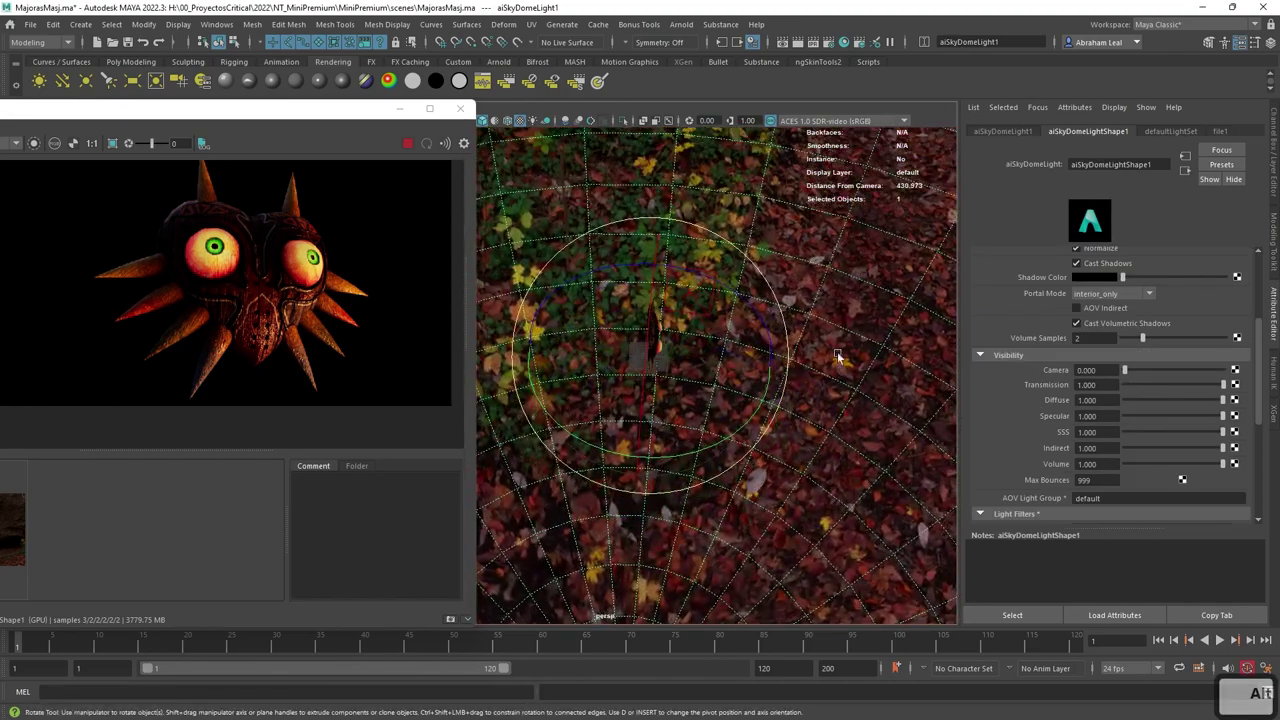
pyautogui.click(685, 25)
pyautogui.moveTo(720, 82)
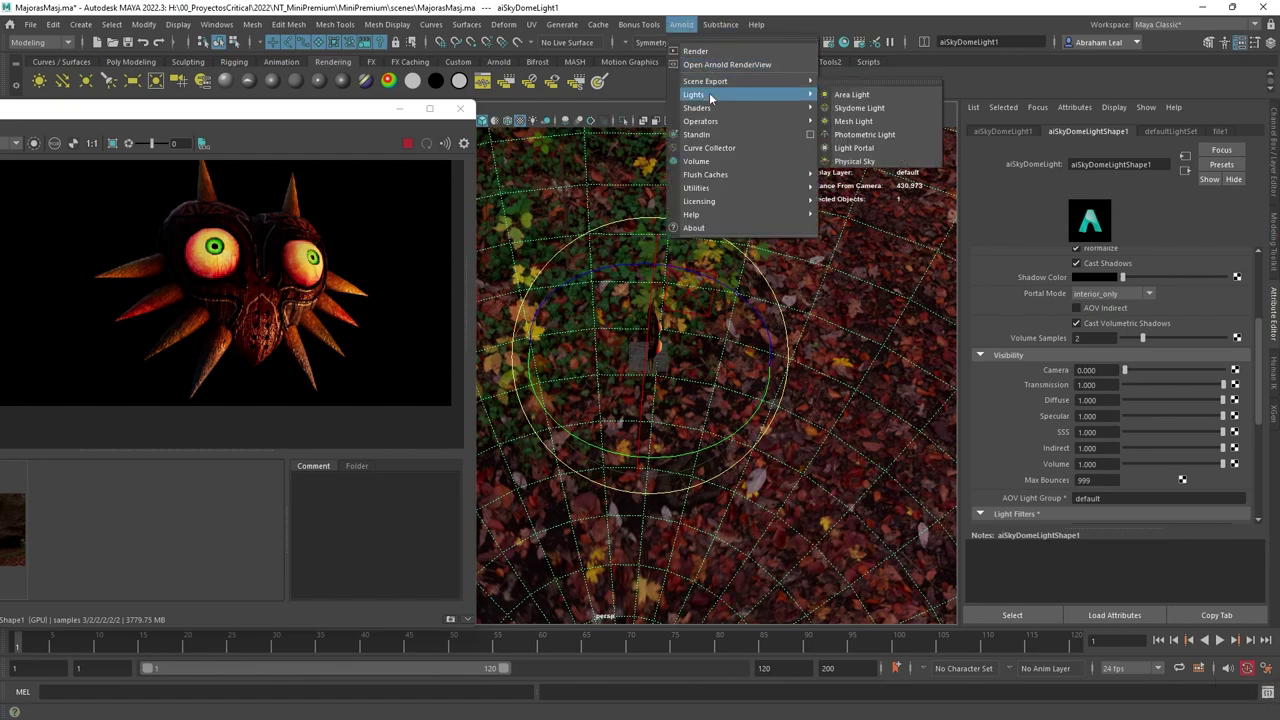
pyautogui.click(850, 97)
# - Scale up the second area light and raise it above the mask, undoing the accidental sky dome selection
pyautogui.keyDown('alt'); pyautogui.moveTo(857, 306); pyautogui.dragTo(652, 310); pyautogui.keyUp('alt')
pyautogui.press('w')
pyautogui.press('r')
pyautogui.moveTo(667, 378); pyautogui.dragTo(697, 381)
pyautogui.press('w')
pyautogui.click(672, 268)
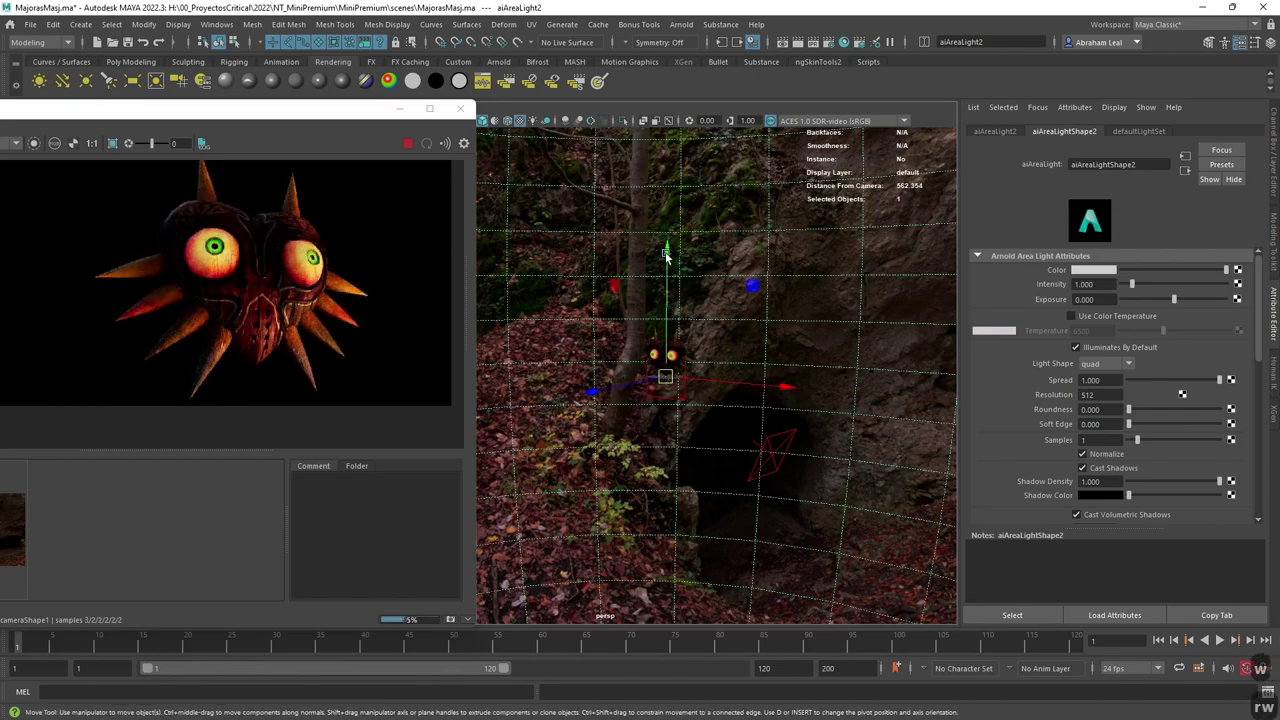
pyautogui.hotkey('ctrl', 'z')
pyautogui.moveTo(668, 298); pyautogui.dragTo(676, 403)
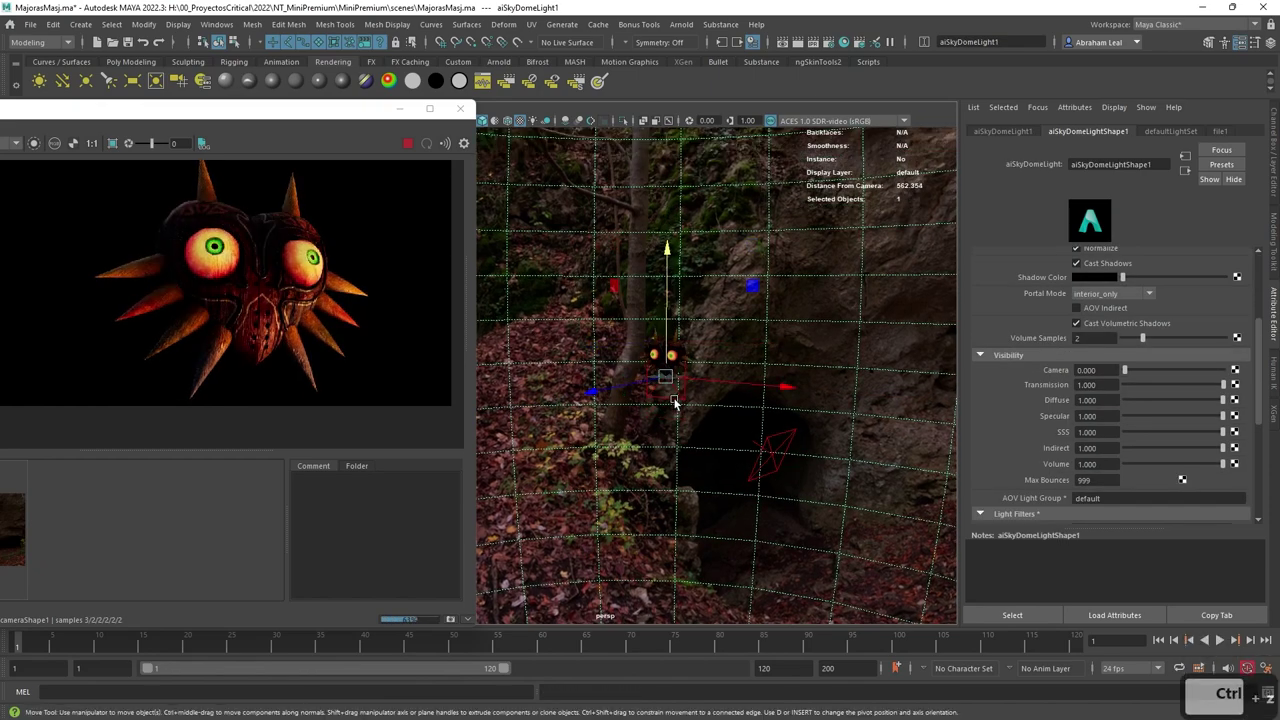
pyautogui.click(668, 396)
pyautogui.moveTo(671, 322); pyautogui.dragTo(673, 257)
# - Move the second area light to the side above the mask and rotate it to aim down at the mask
pyautogui.keyDown('alt'); pyautogui.moveTo(688, 300); pyautogui.dragTo(715, 395); pyautogui.keyUp('alt')
pyautogui.moveTo(675, 322); pyautogui.dragTo(560, 316)
pyautogui.press('e')
pyautogui.keyDown('alt'); pyautogui.moveTo(560, 316); pyautogui.dragTo(572, 228); pyautogui.keyUp('alt')
pyautogui.press('w')
pyautogui.keyDown('alt'); pyautogui.moveTo(572, 228); pyautogui.dragTo(585, 183); pyautogui.keyUp('alt')
pyautogui.press('e')
pyautogui.moveTo(651, 243); pyautogui.dragTo(811, 275)
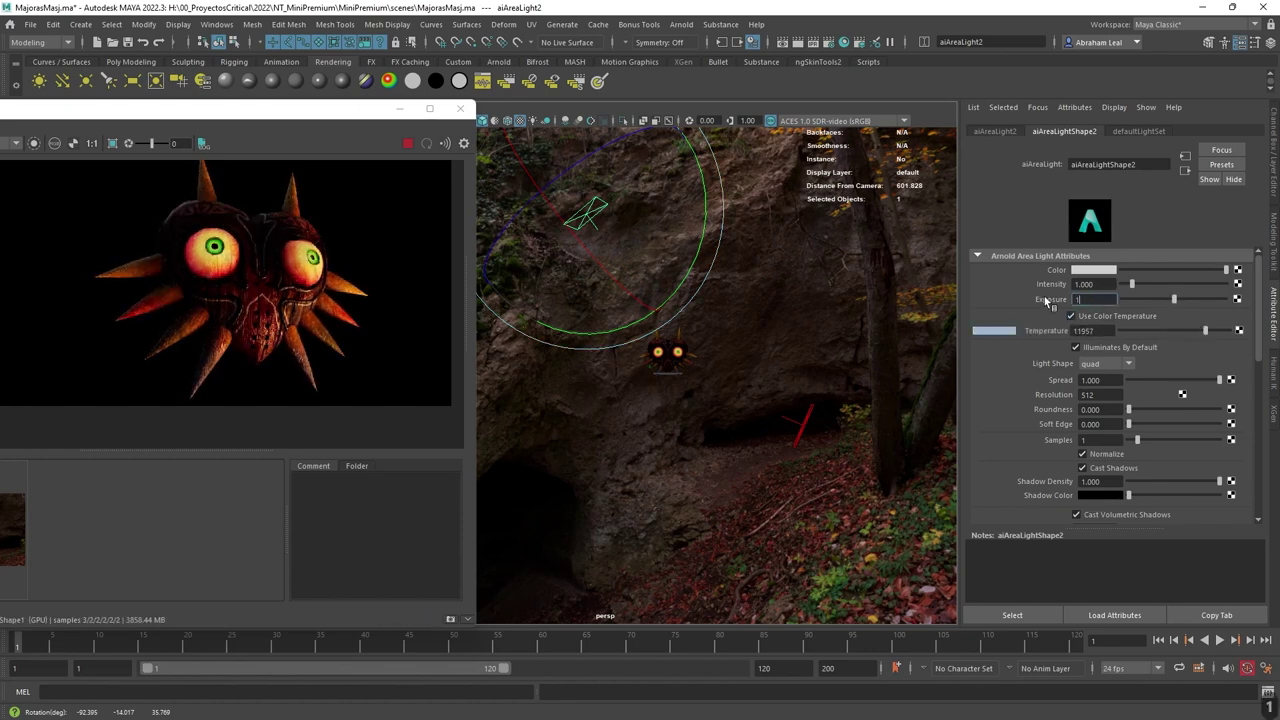
# - Try exposure values of 10, 15 and 20 on the second area light
pyautogui.press('Return')
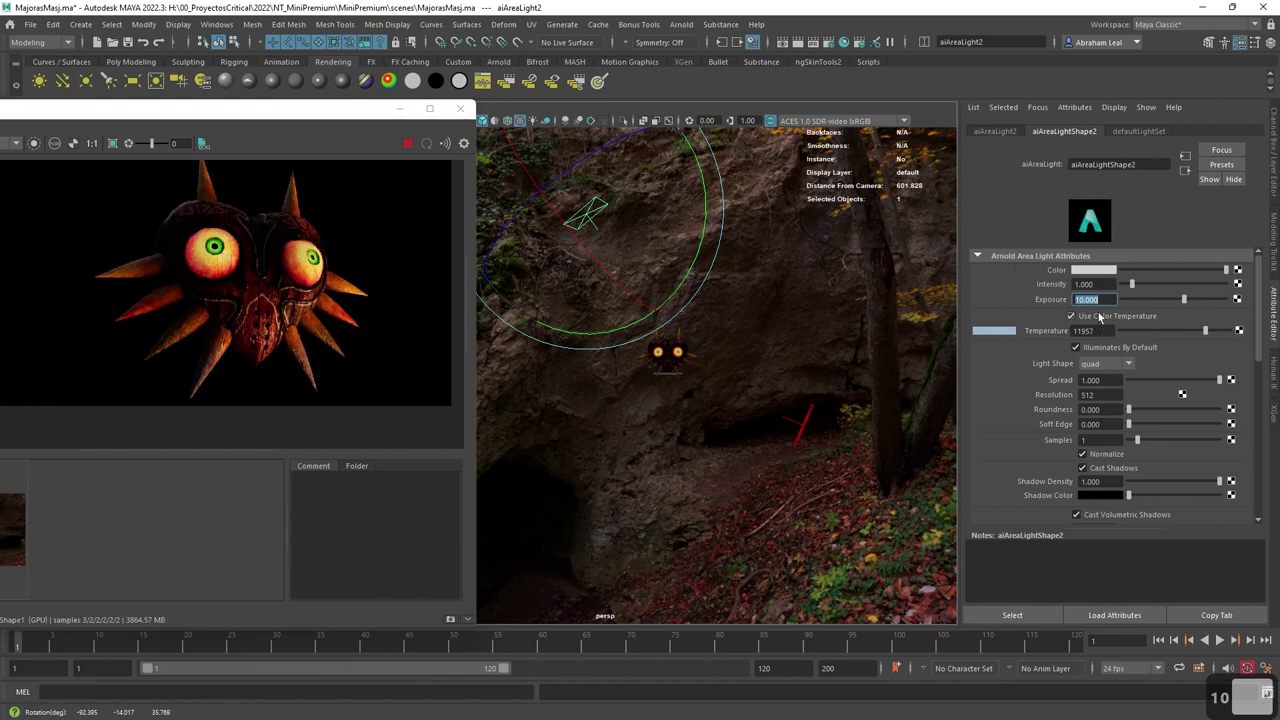
pyautogui.write('15')
pyautogui.press('Return')
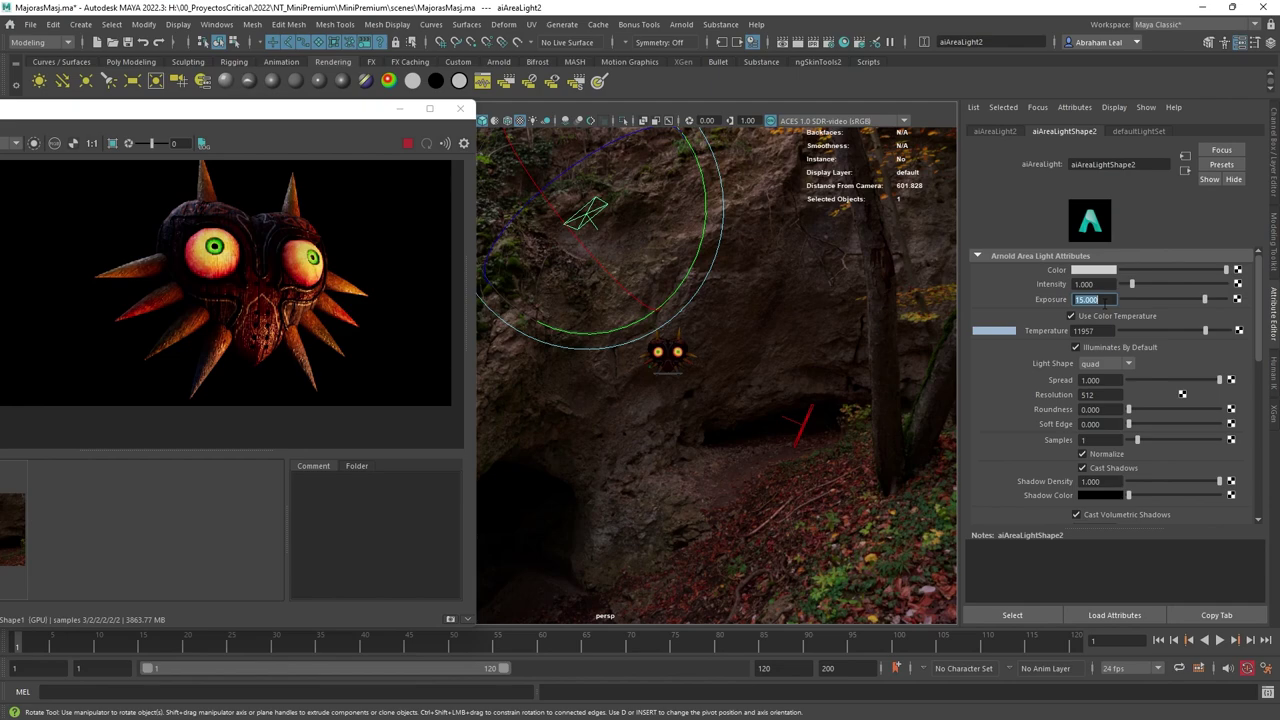
pyautogui.write('20')
pyautogui.press('Return')
# - Nudge the position of the second area light above the mask
pyautogui.keyDown('alt'); pyautogui.moveTo(632, 338); pyautogui.dragTo(640, 380); pyautogui.keyUp('alt')
pyautogui.press('w')
pyautogui.moveTo(597, 324); pyautogui.dragTo(597, 313)
pyautogui.keyDown('alt'); pyautogui.moveTo(634, 334); pyautogui.dragTo(919, 362, button='right'); pyautogui.keyUp('alt')
# - Set the second area light's exposure to 18 and its color temperature to 15000
pyautogui.doubleClick(1110, 298)
pyautogui.write('18')
pyautogui.press('Return')
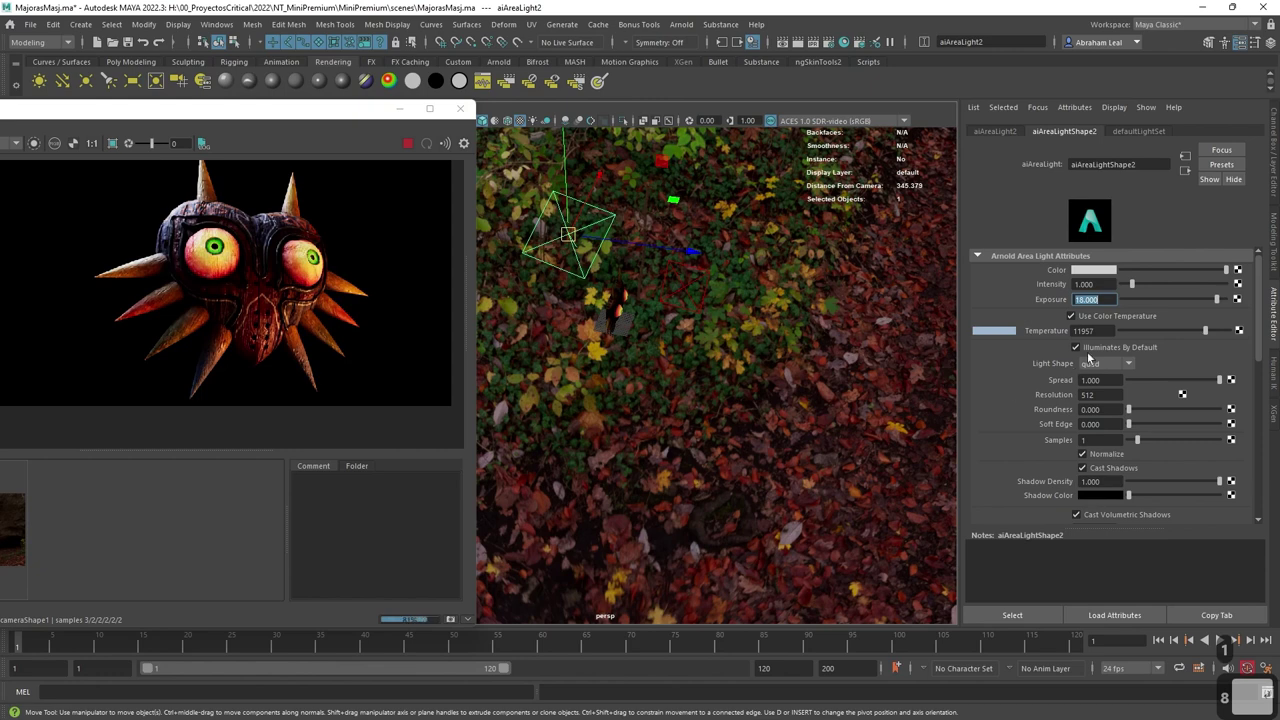
pyautogui.moveTo(1203, 333)
pyautogui.mouseDown()
pyautogui.moveTo(1186, 333)
pyautogui.moveTo(1227, 330)
pyautogui.mouseUp()
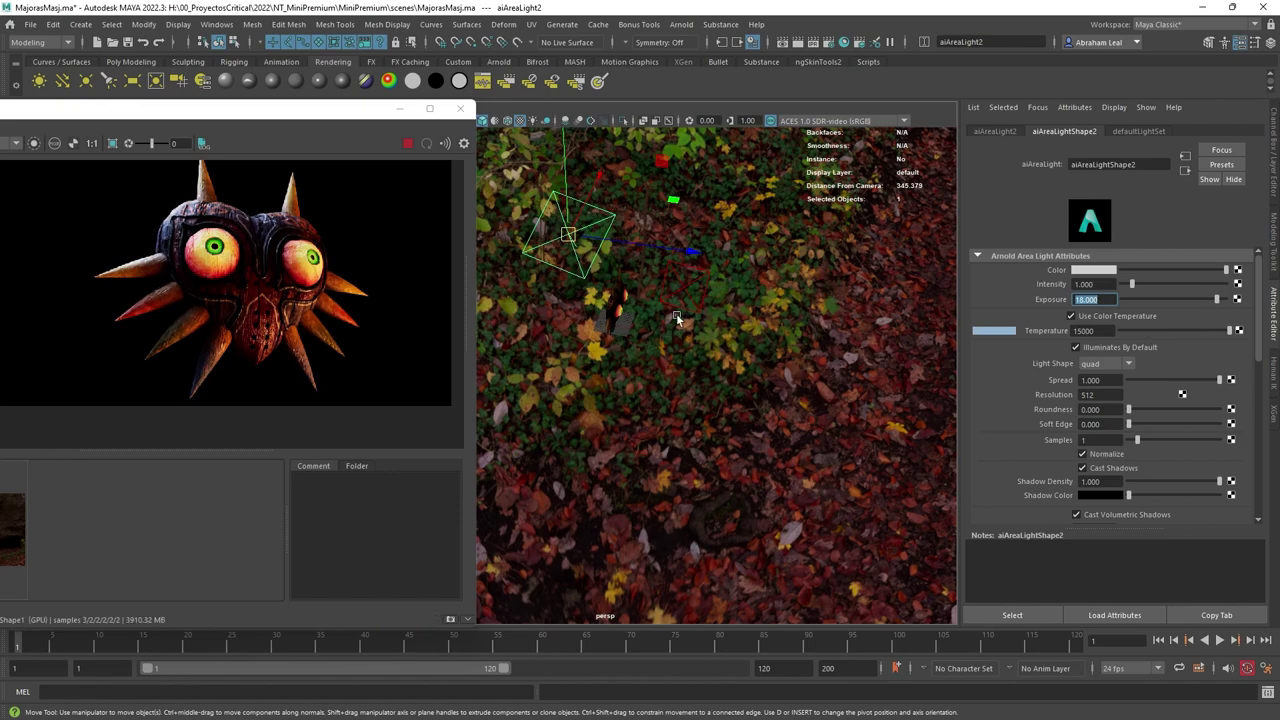
# - Check the cool-lit render against the Majora's Mask reference image in the browser, then move the browser window out of the way
pyautogui.hotkey('alt', 'Tab')
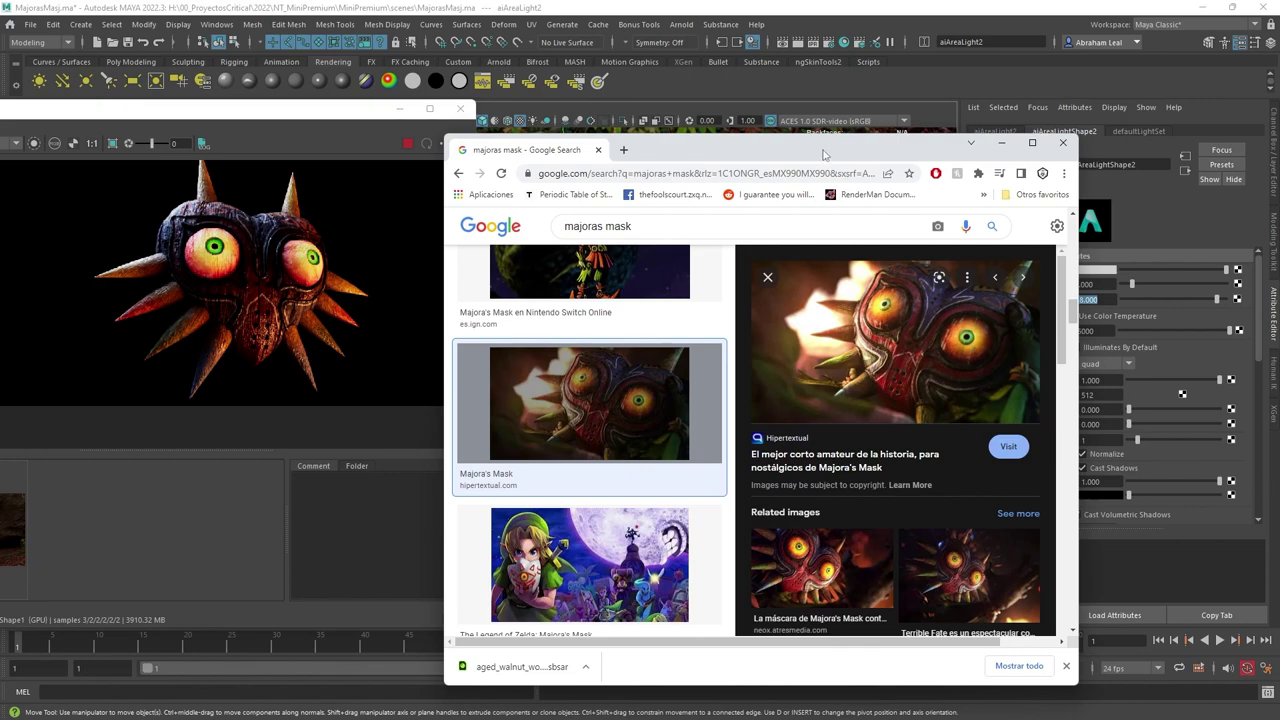
pyautogui.moveTo(823, 150); pyautogui.dragTo(1279, 295)
# - Scale up the second area light to roughly twice its size and rotate it to aim at the mask
pyautogui.keyDown('alt'); pyautogui.moveTo(772, 274); pyautogui.dragTo(628, 316); pyautogui.keyUp('alt')
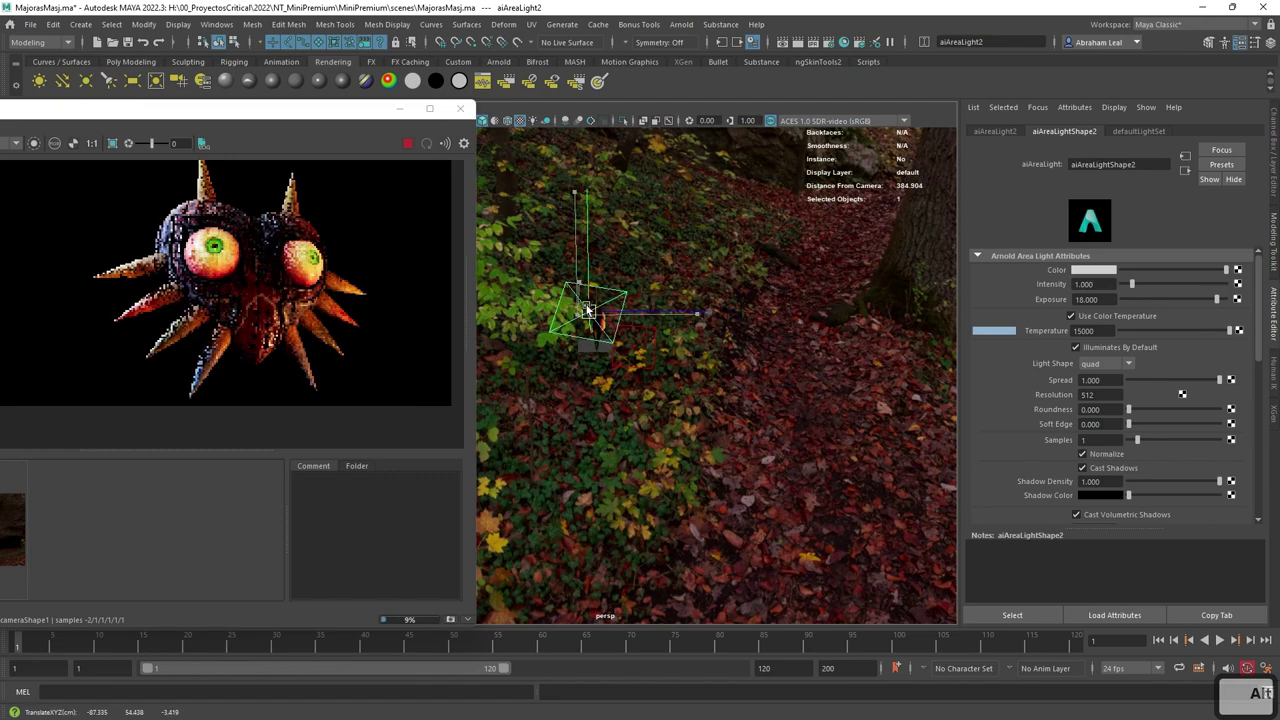
pyautogui.press('e')
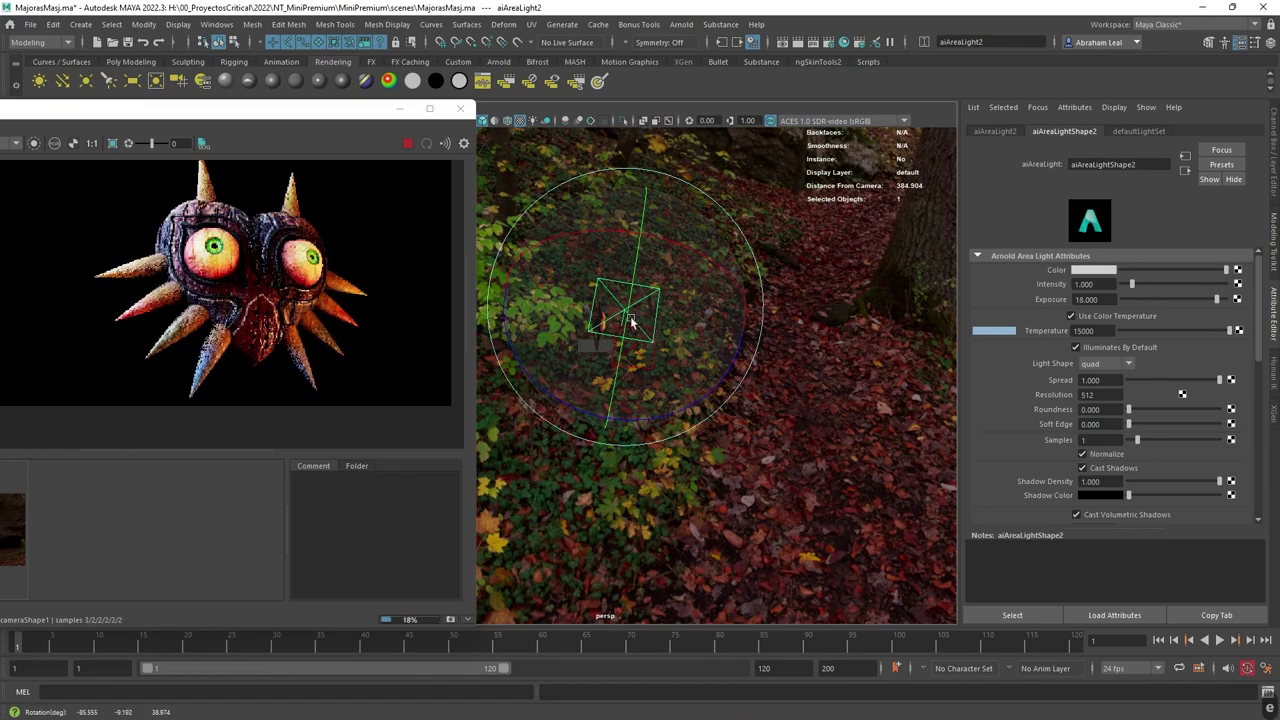
pyautogui.press('r')
pyautogui.moveTo(625, 312); pyautogui.dragTo(722, 332)
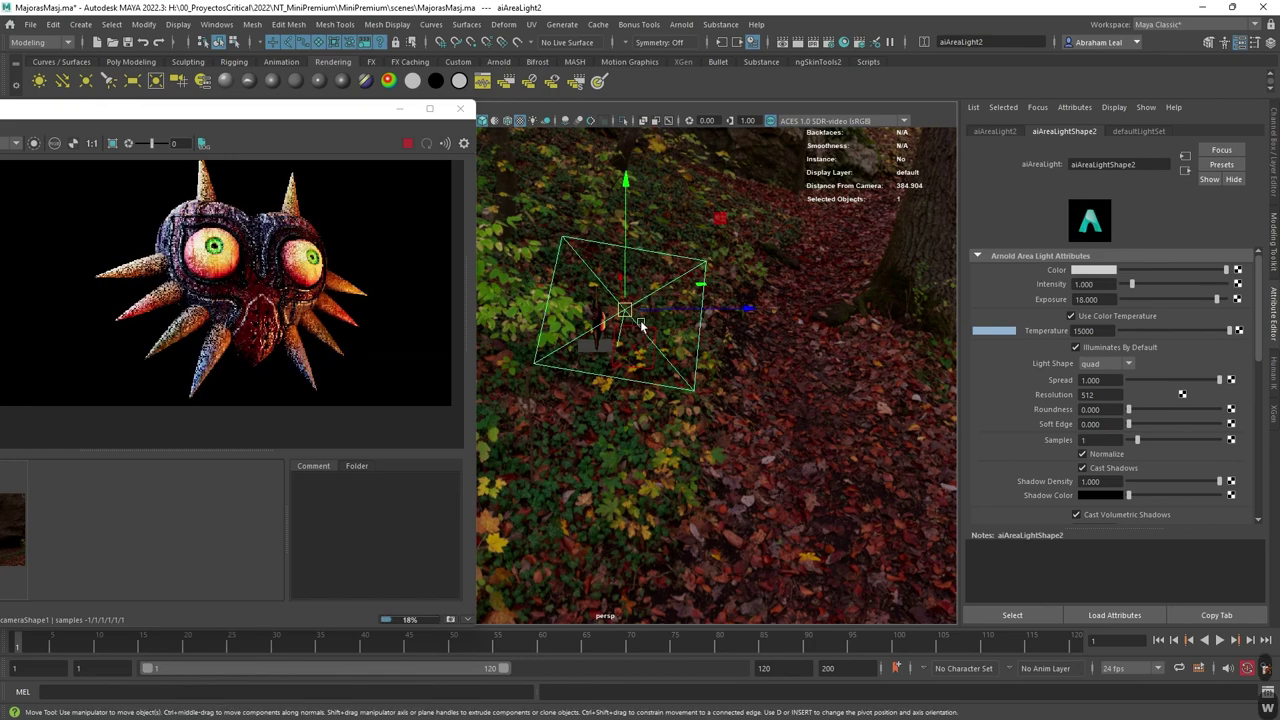
pyautogui.press('e')
pyautogui.moveTo(663, 366); pyautogui.dragTo(660, 390)
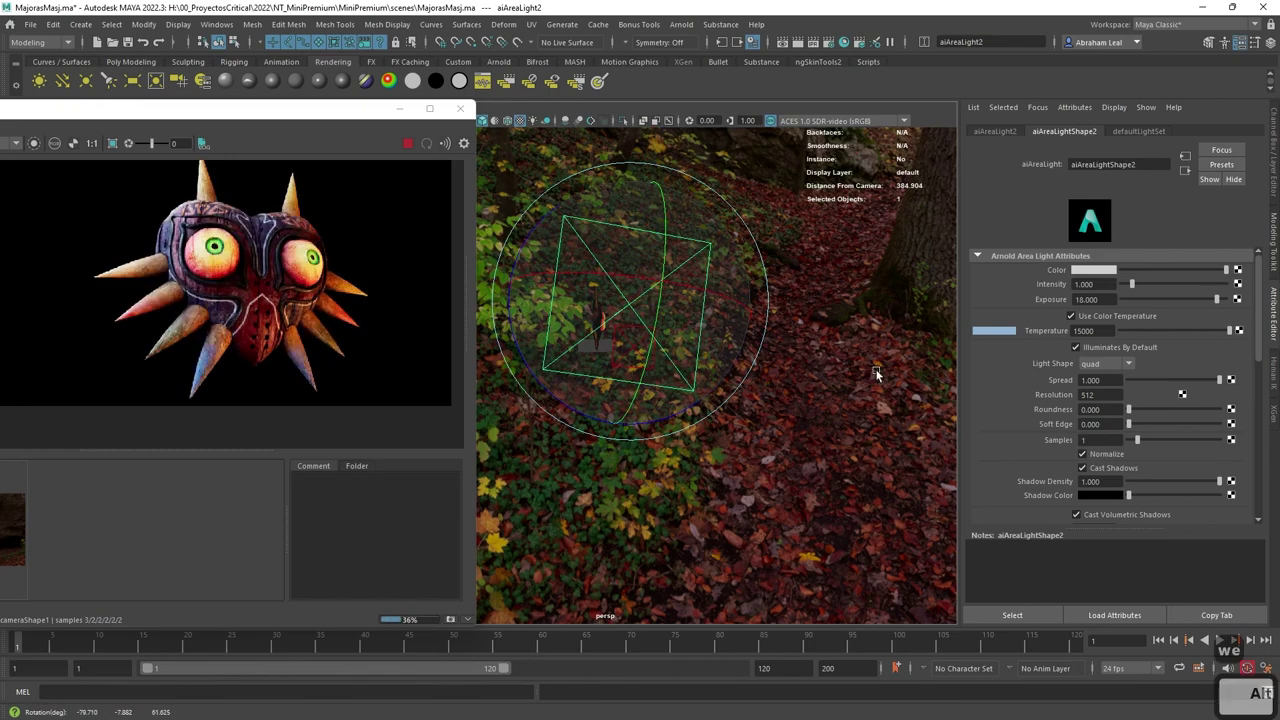
# - Lower the second area light's exposure to 17.204 and inspect the mask in the render
pyautogui.moveTo(1217, 301); pyautogui.dragTo(1209, 302)
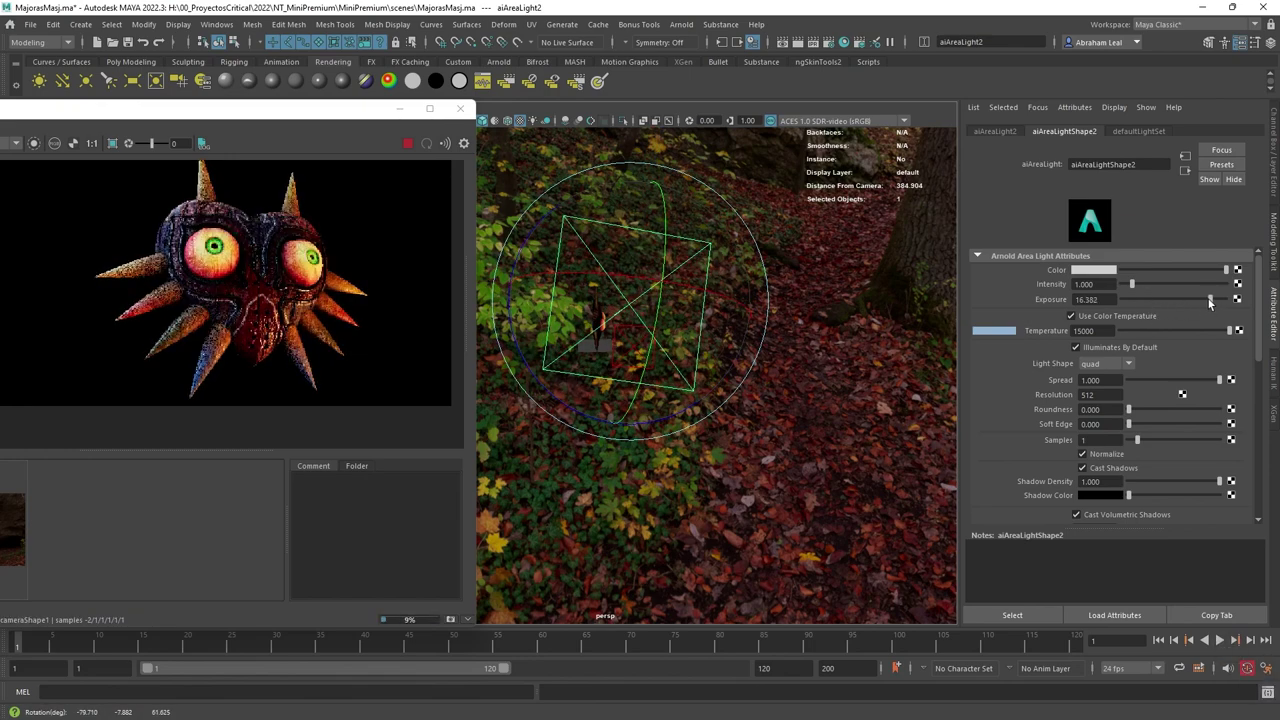
pyautogui.moveTo(1208, 297); pyautogui.dragTo(1213, 298)
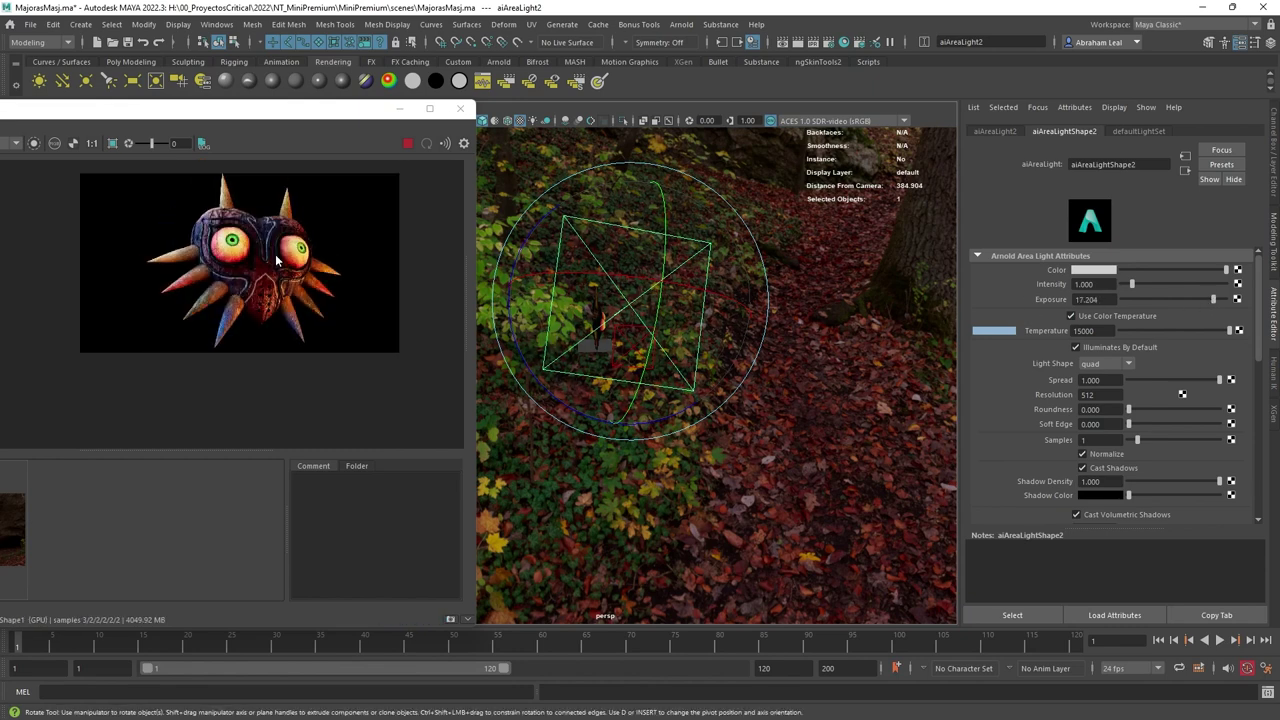
pyautogui.scroll(1, 277, 266)
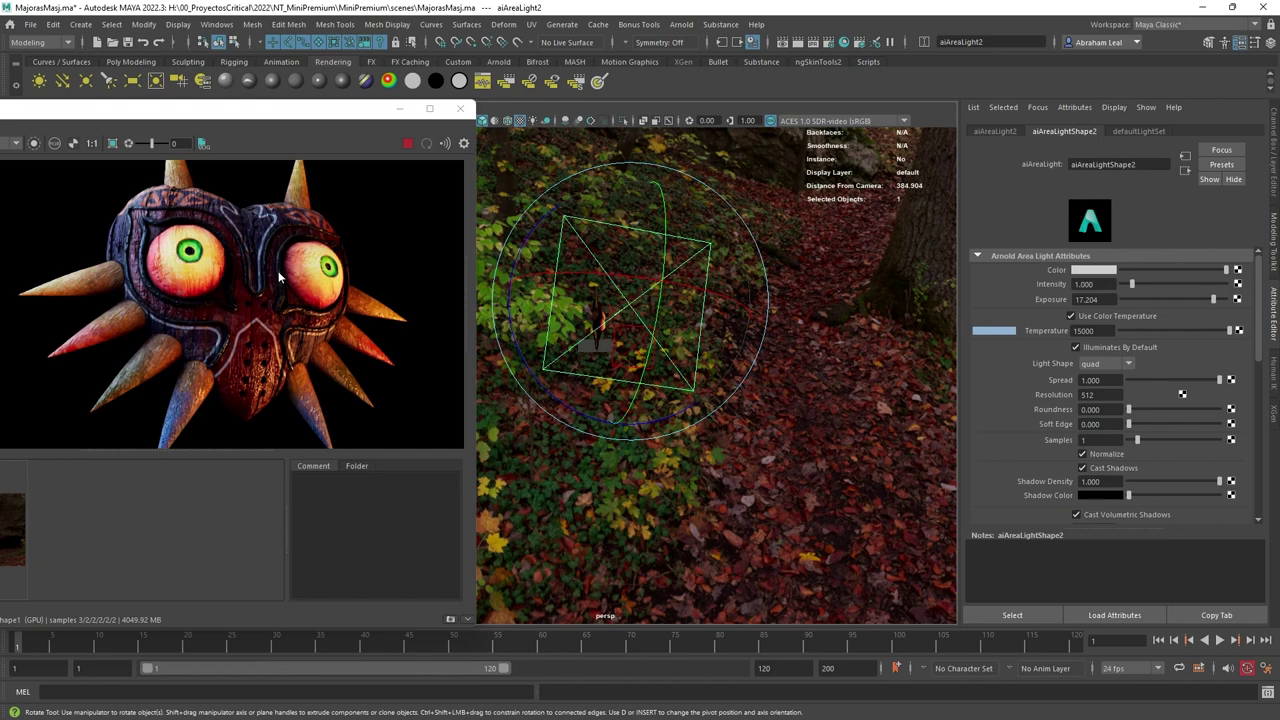
pyautogui.scroll(-1, 278, 265)
pyautogui.scroll(1, 290, 262)
pyautogui.scroll(-2, 318, 258)
pyautogui.scroll(1, 318, 258)
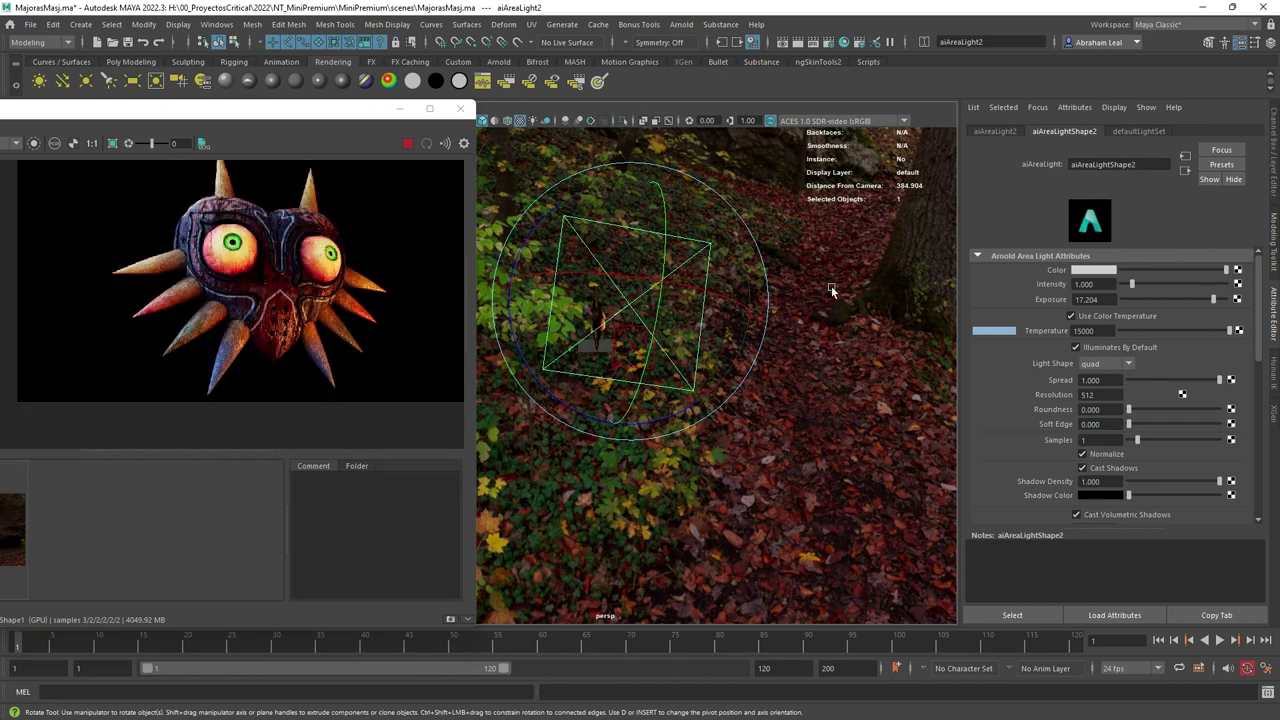
# - Select camera1 in front of the mask and look through it in the viewport
pyautogui.keyDown('alt'); pyautogui.moveTo(886, 337); pyautogui.dragTo(777, 331); pyautogui.keyUp('alt')
pyautogui.keyDown('alt'); pyautogui.moveTo(777, 331); pyautogui.dragTo(639, 300, button='right'); pyautogui.keyUp('alt')
pyautogui.keyDown('alt'); pyautogui.moveTo(640, 299); pyautogui.dragTo(543, 349); pyautogui.keyUp('alt')
pyautogui.scroll(-3, 310, 266)
pyautogui.keyDown('alt'); pyautogui.moveTo(381, 322); pyautogui.dragTo(358, 328, button='middle'); pyautogui.keyUp('alt')
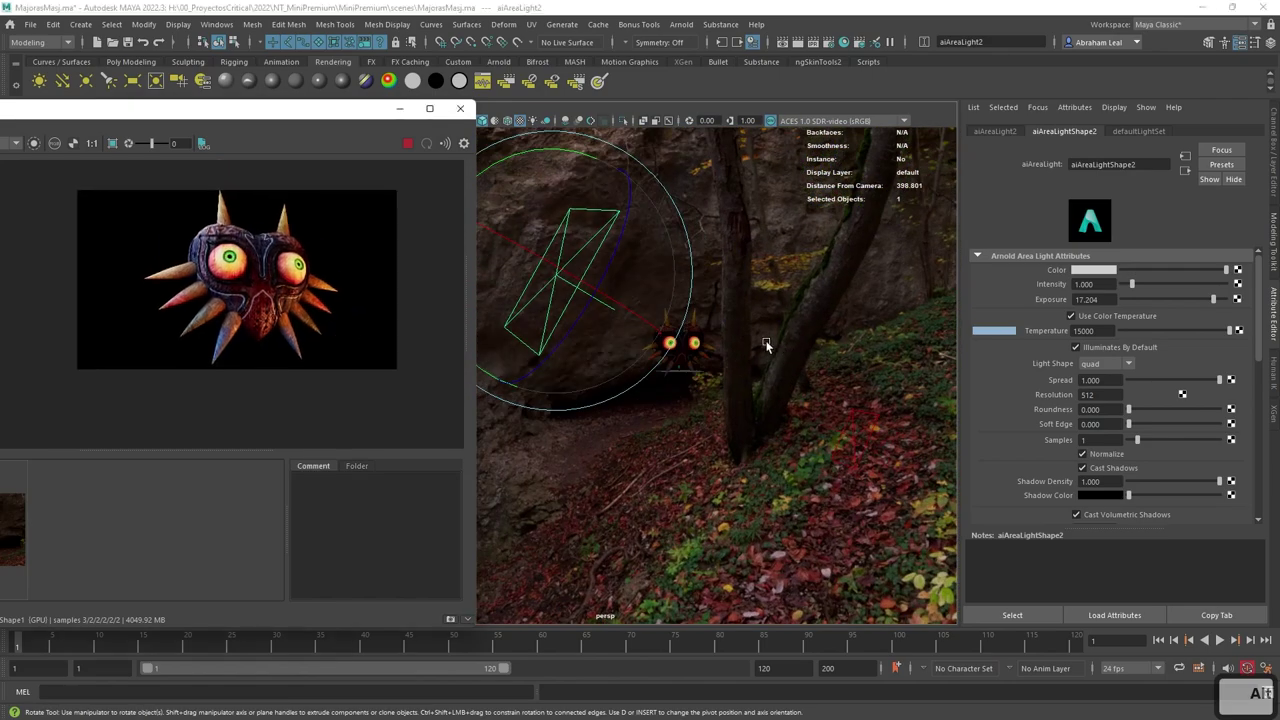
pyautogui.keyDown('alt'); pyautogui.moveTo(766, 341); pyautogui.dragTo(741, 329); pyautogui.keyUp('alt')
pyautogui.press('q')
pyautogui.click(669, 360)
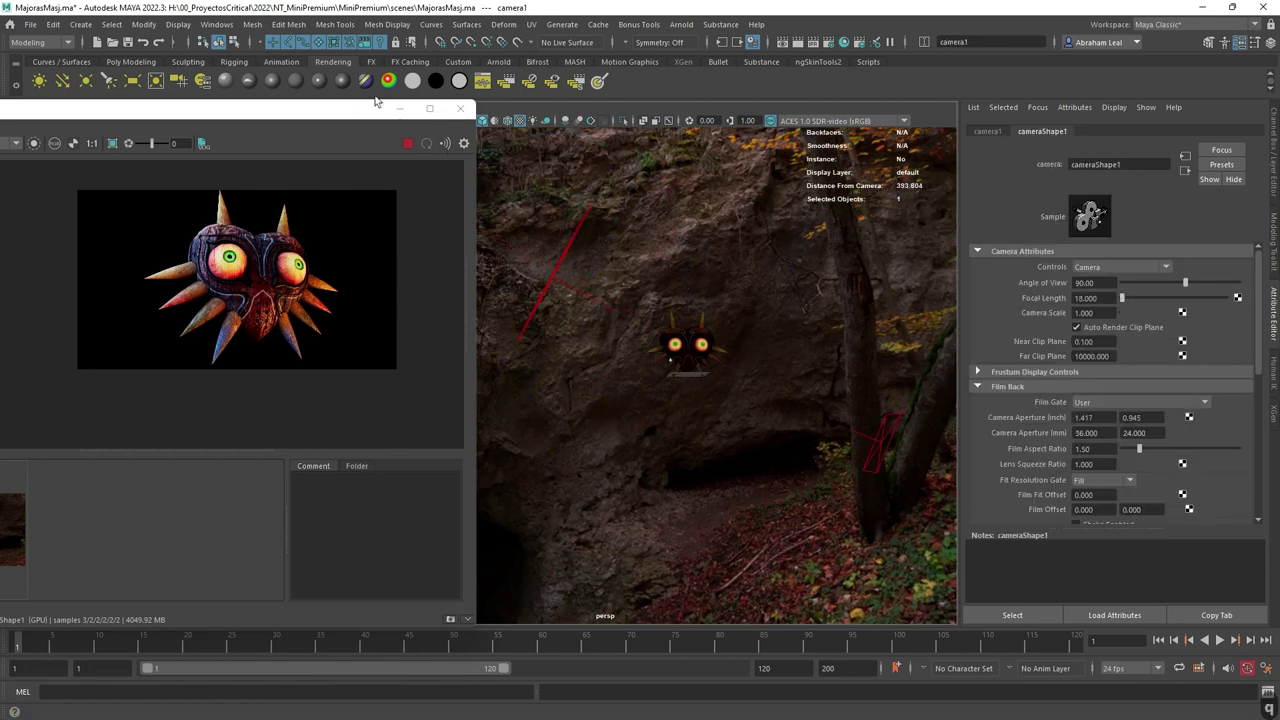
pyautogui.moveTo(375, 101); pyautogui.dragTo(369, 122)
pyautogui.click(454, 107)
pyautogui.click(500, 161)
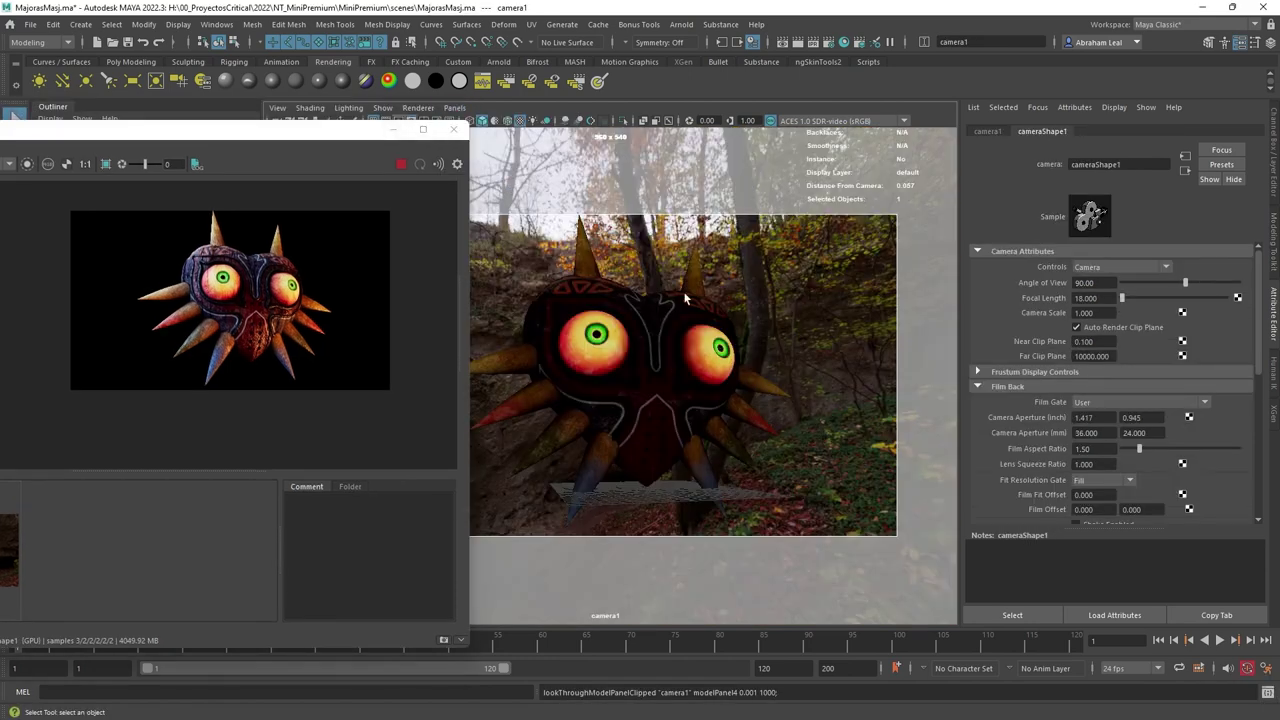
# - Pan and orbit camera1 slightly to reframe the mask
pyautogui.keyDown('alt'); pyautogui.moveTo(686, 298); pyautogui.dragTo(661, 337, button='middle'); pyautogui.keyUp('alt')
pyautogui.keyDown('alt'); pyautogui.moveTo(675, 354); pyautogui.dragTo(649, 373); pyautogui.keyUp('alt')
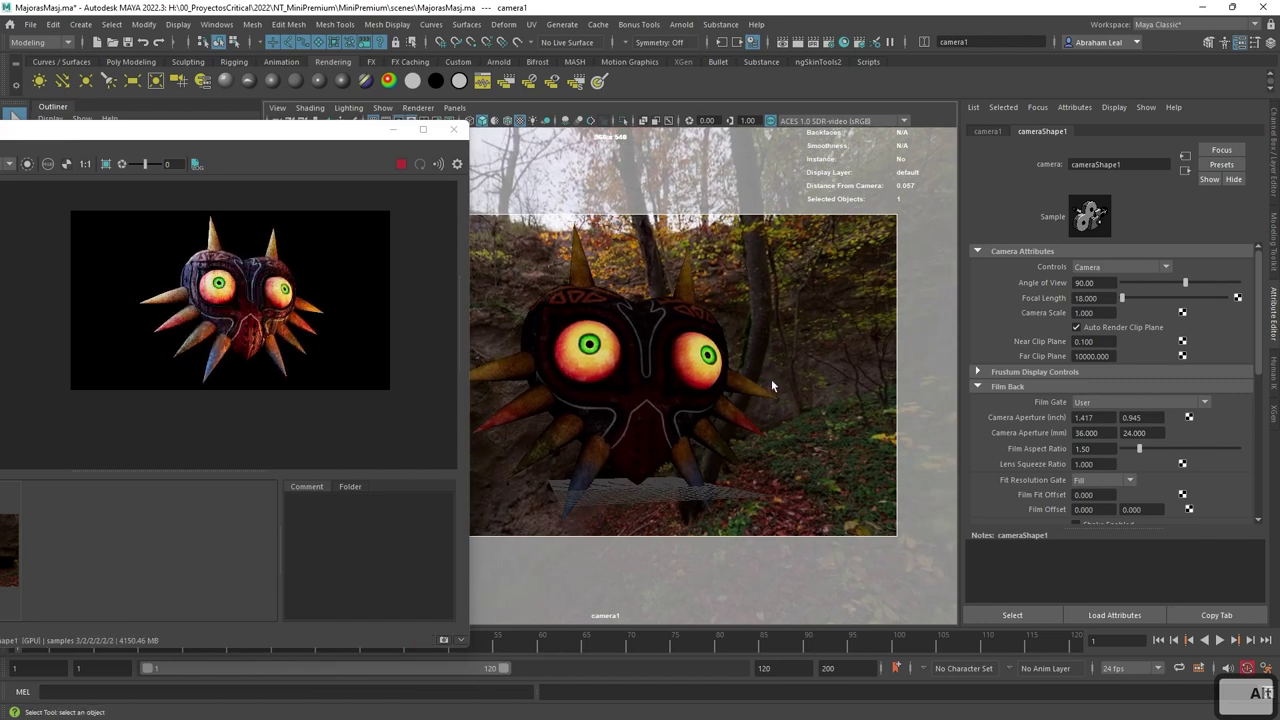
pyautogui.click(812, 342)
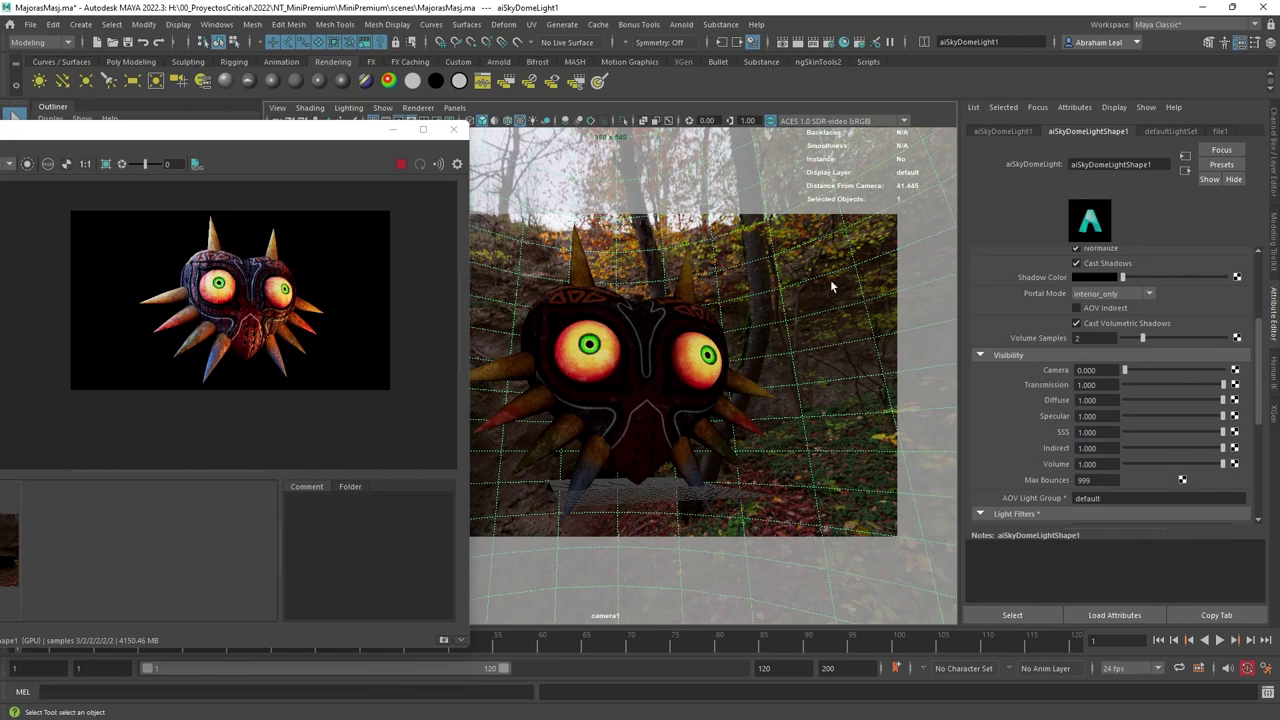
# - Stop the live render and switch the viewport back to the perspective view
pyautogui.click(404, 166)
pyautogui.press('space')
pyautogui.moveTo(543, 242); pyautogui.dragTo(545, 202)
pyautogui.moveTo(631, 357)
pyautogui.keyDown('alt'); pyautogui.mouseDown()
pyautogui.moveTo(616, 349)
pyautogui.moveTo(795, 447)
pyautogui.moveTo(630, 370)
pyautogui.mouseUp(); pyautogui.keyUp('alt')
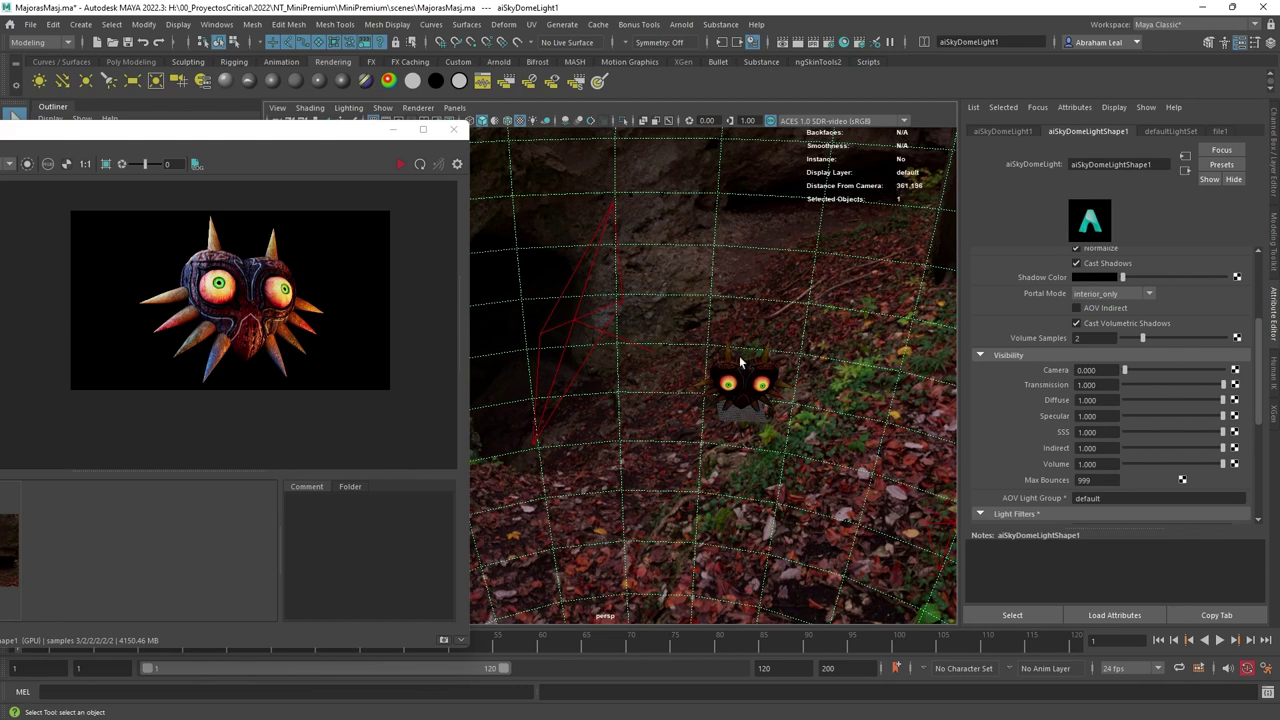
# - Create a polygon cylinder between the second area light and the mask, and scale it into a long thin pole
pyautogui.click(117, 62)
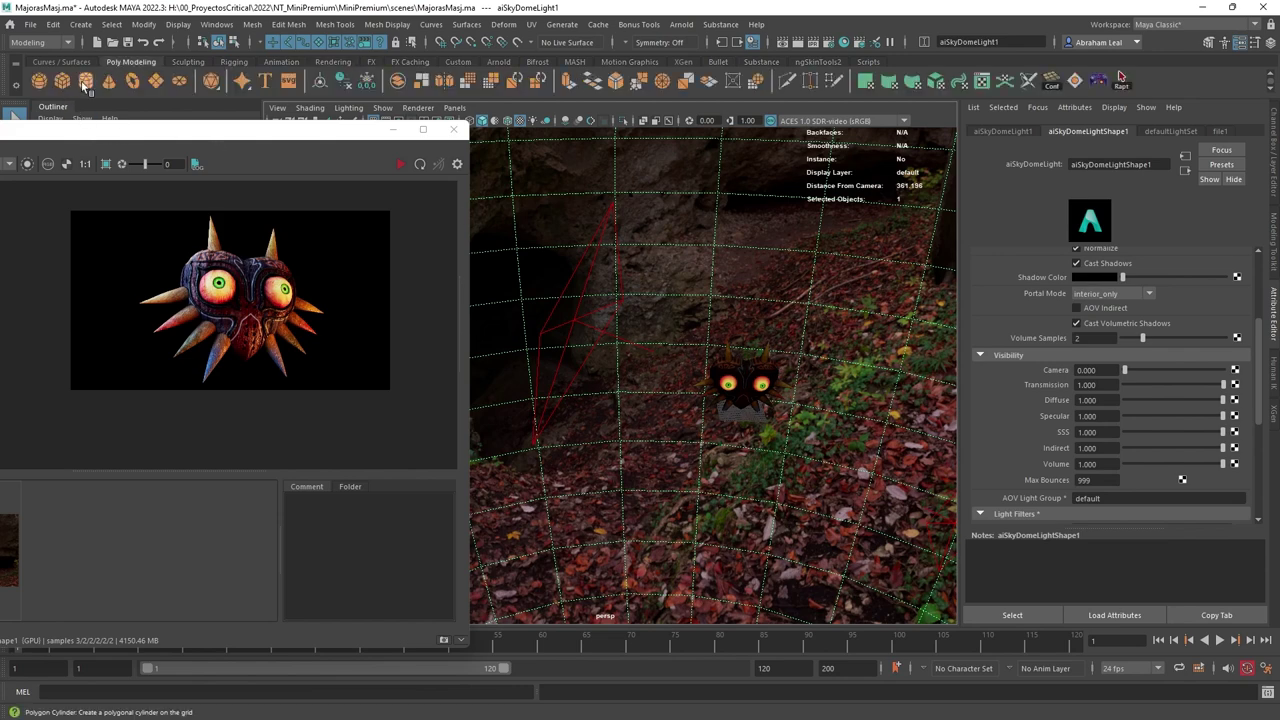
pyautogui.click(87, 85)
pyautogui.press('w')
pyautogui.moveTo(780, 415); pyautogui.dragTo(617, 389)
pyautogui.press('r')
pyautogui.moveTo(600, 290); pyautogui.dragTo(611, 112)
pyautogui.keyDown('alt'); pyautogui.moveTo(625, 330); pyautogui.dragTo(700, 334); pyautogui.keyUp('alt')
pyautogui.keyDown('ctrl'); pyautogui.moveTo(622, 273); pyautogui.dragTo(592, 160); pyautogui.keyUp('ctrl')
# - Duplicate the pole and place the copy beside the original at a slightly different angle
pyautogui.hotkey('ctrl', 'd')
pyautogui.press('w')
pyautogui.keyDown('alt'); pyautogui.moveTo(617, 257); pyautogui.dragTo(610, 295); pyautogui.keyUp('alt')
pyautogui.press('e')
pyautogui.press('w')
# - Duplicate the pole twice more, rotating and moving the copies so they cross the others in front of the area light
pyautogui.hotkey('ctrl', 'd')
pyautogui.press('e')
pyautogui.moveTo(626, 398); pyautogui.dragTo(563, 411)
pyautogui.press('w')
pyautogui.moveTo(632, 268); pyautogui.dragTo(678, 363)
pyautogui.hotkey('ctrl', 'd')
pyautogui.press('w')
pyautogui.press('e')
pyautogui.press('w')
pyautogui.moveTo(620, 430); pyautogui.dragTo(590, 367)
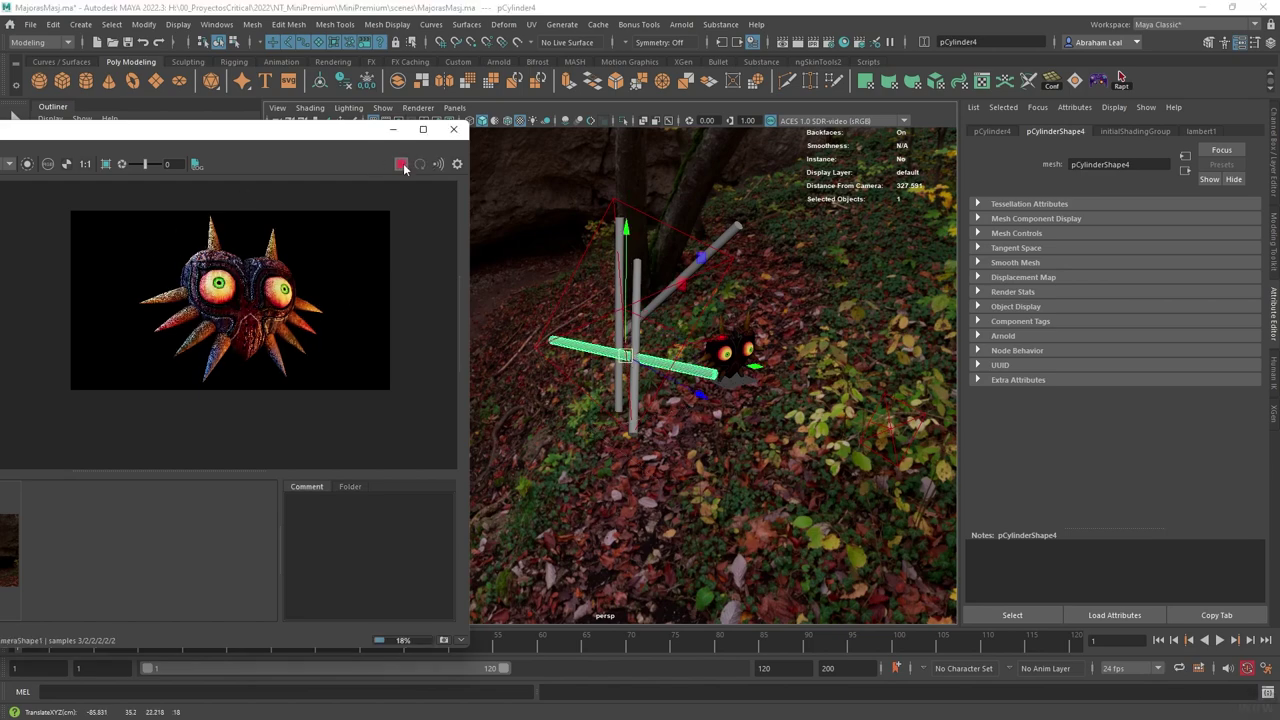
# - Move the second area light back behind the poles and set its spread to 0.052 and exposure to 14.243
pyautogui.click(572, 280)
pyautogui.keyDown('alt'); pyautogui.moveTo(586, 303); pyautogui.dragTo(657, 312); pyautogui.keyUp('alt')
pyautogui.press('r')
pyautogui.press('w')
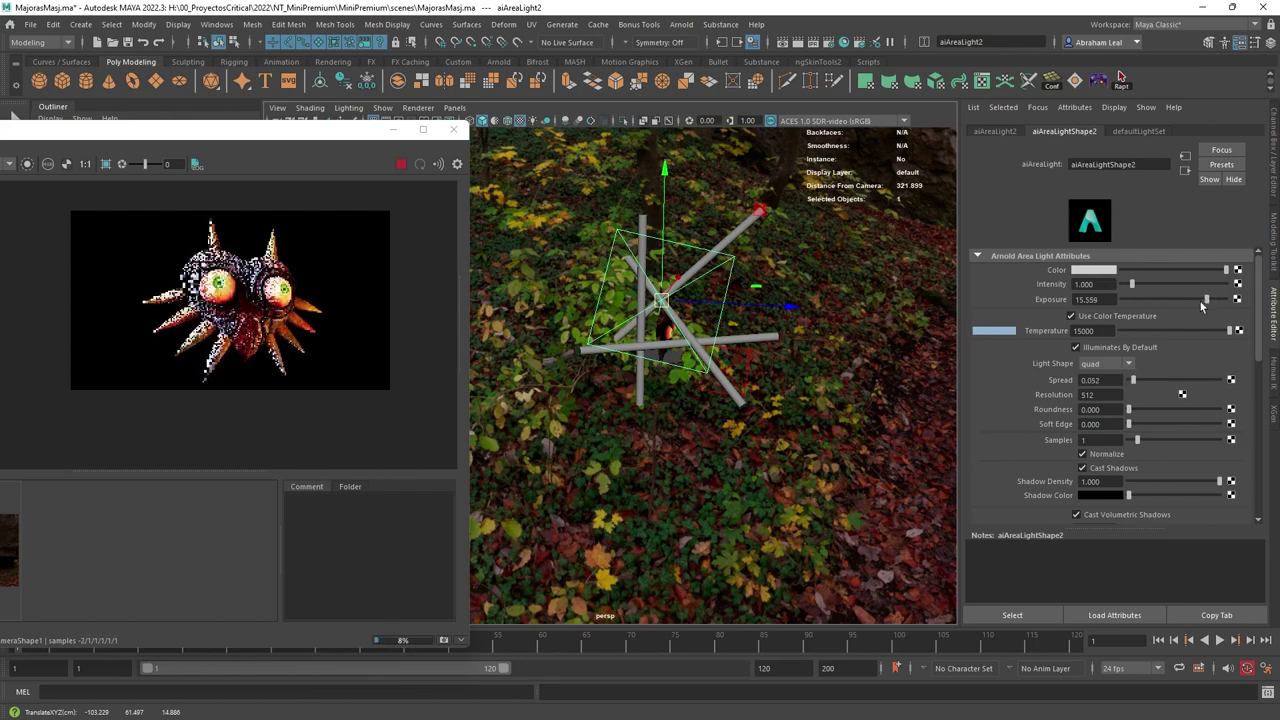
pyautogui.moveTo(1190, 308); pyautogui.dragTo(1201, 302)
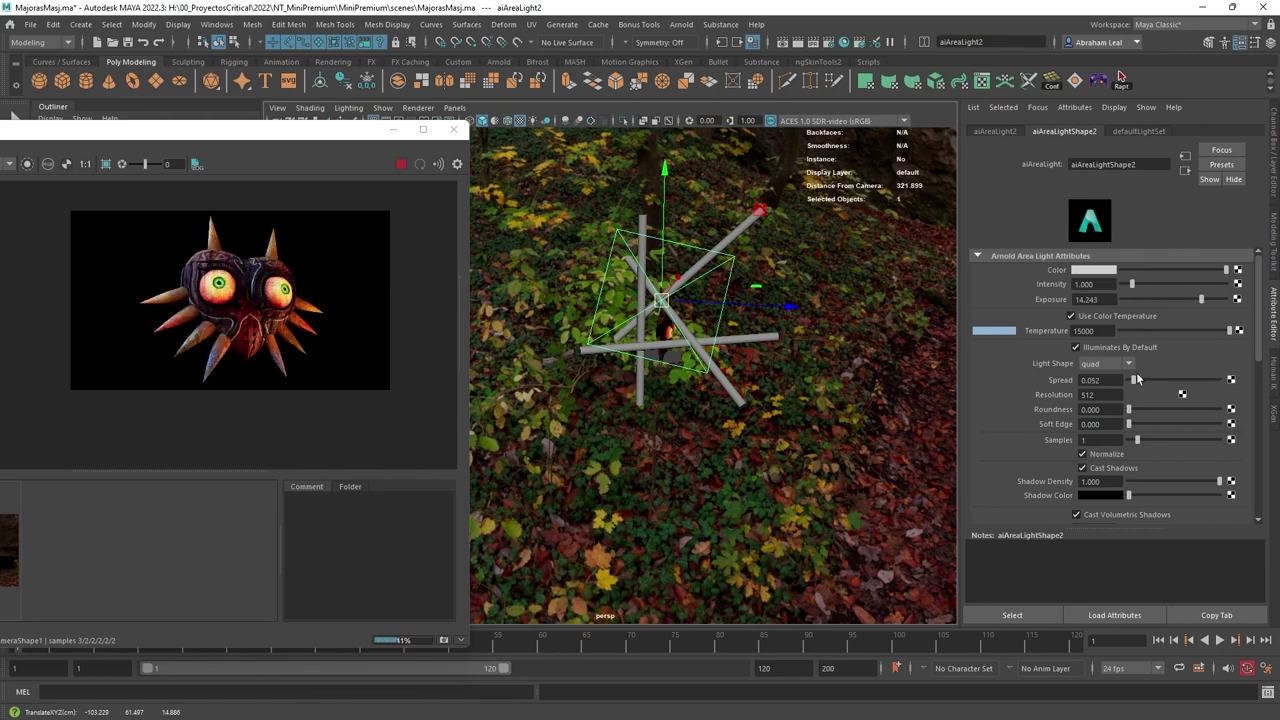
# - Duplicate the poles, offset the copies from the originals, and delete the area light copied along with them
pyautogui.keyDown('alt'); pyautogui.moveTo(885, 330); pyautogui.dragTo(614, 335); pyautogui.keyUp('alt')
pyautogui.press('q')
pyautogui.hotkey('ctrl', 'd')
pyautogui.press('w')
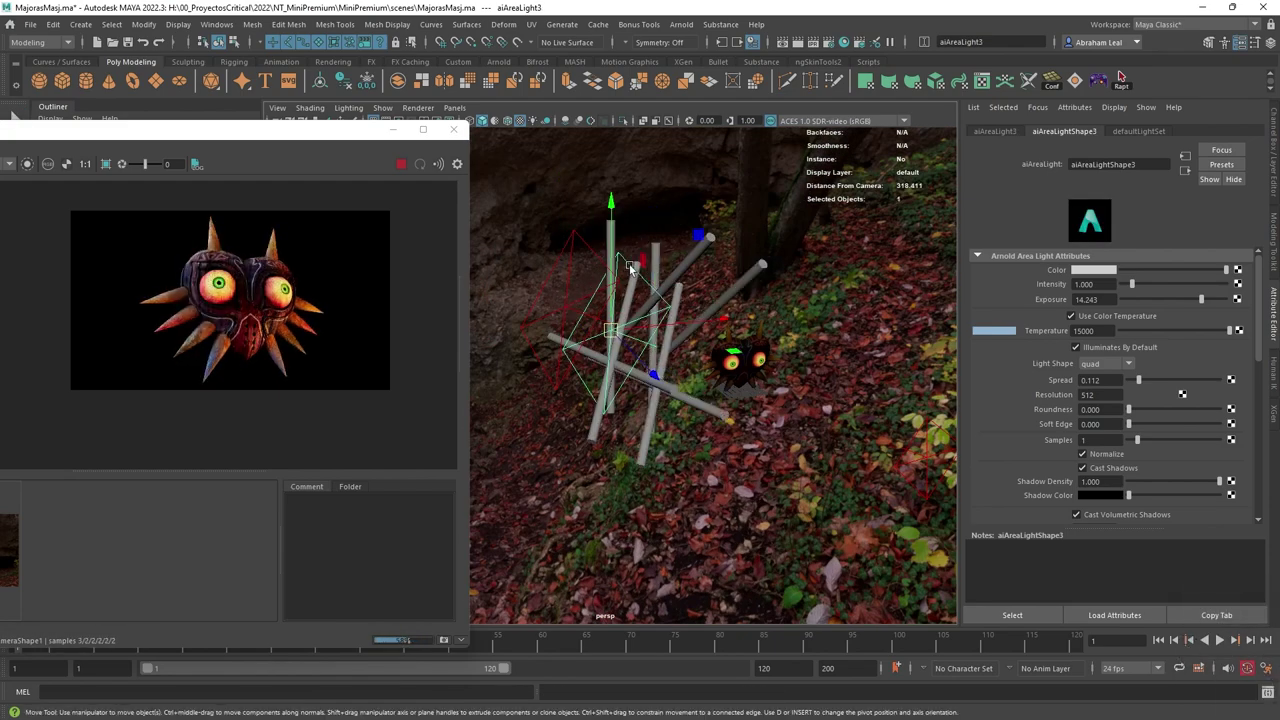
pyautogui.press('Delete')
# - Set the second area light's exposure to 17.533 and its spread to 0.022
pyautogui.keyDown('alt'); pyautogui.moveTo(630, 265); pyautogui.dragTo(566, 249); pyautogui.keyUp('alt')
pyautogui.click(564, 247)
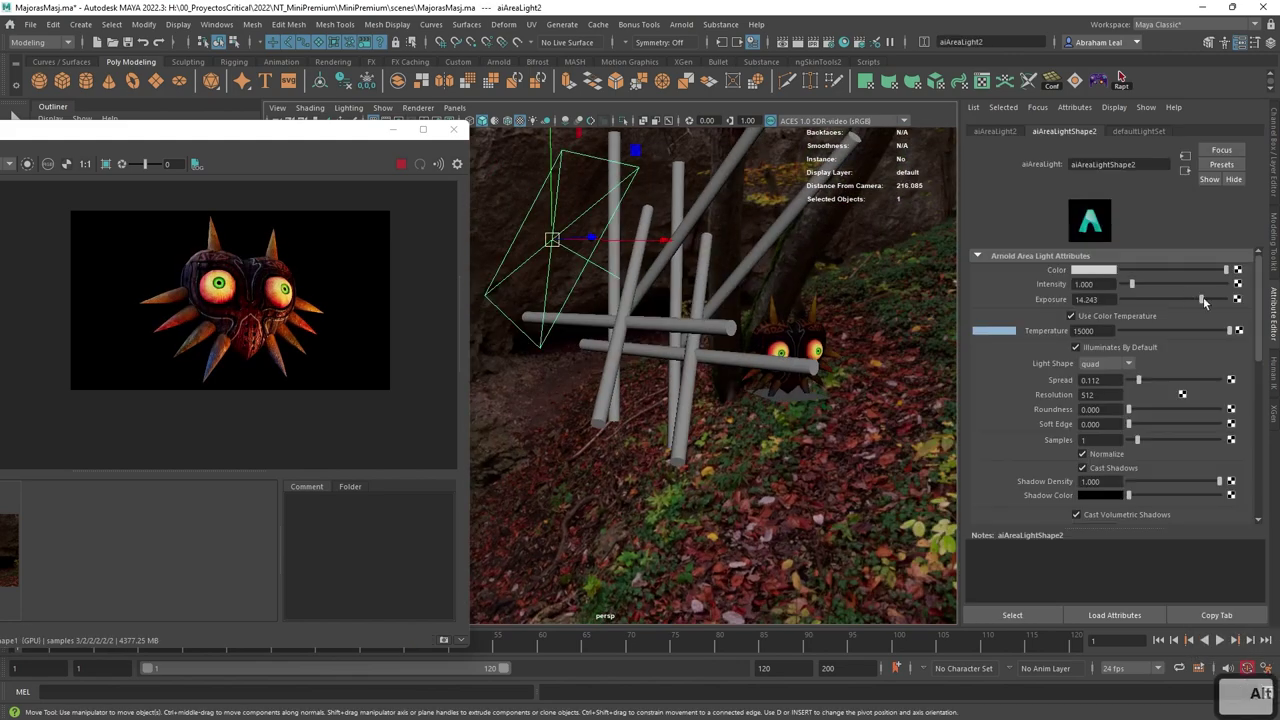
pyautogui.moveTo(1204, 302); pyautogui.dragTo(1207, 302)
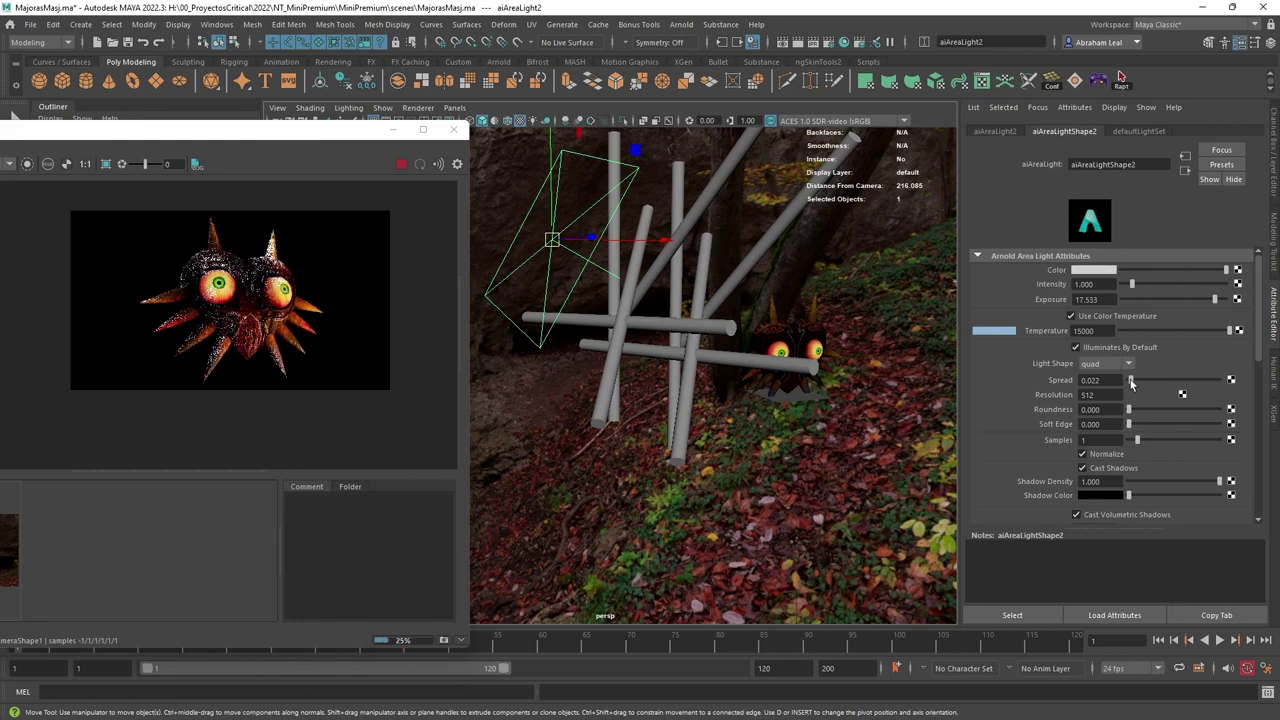
# - Scale the second area light up slightly, to 31.82 on all axes
pyautogui.scroll(5, 205, 304)
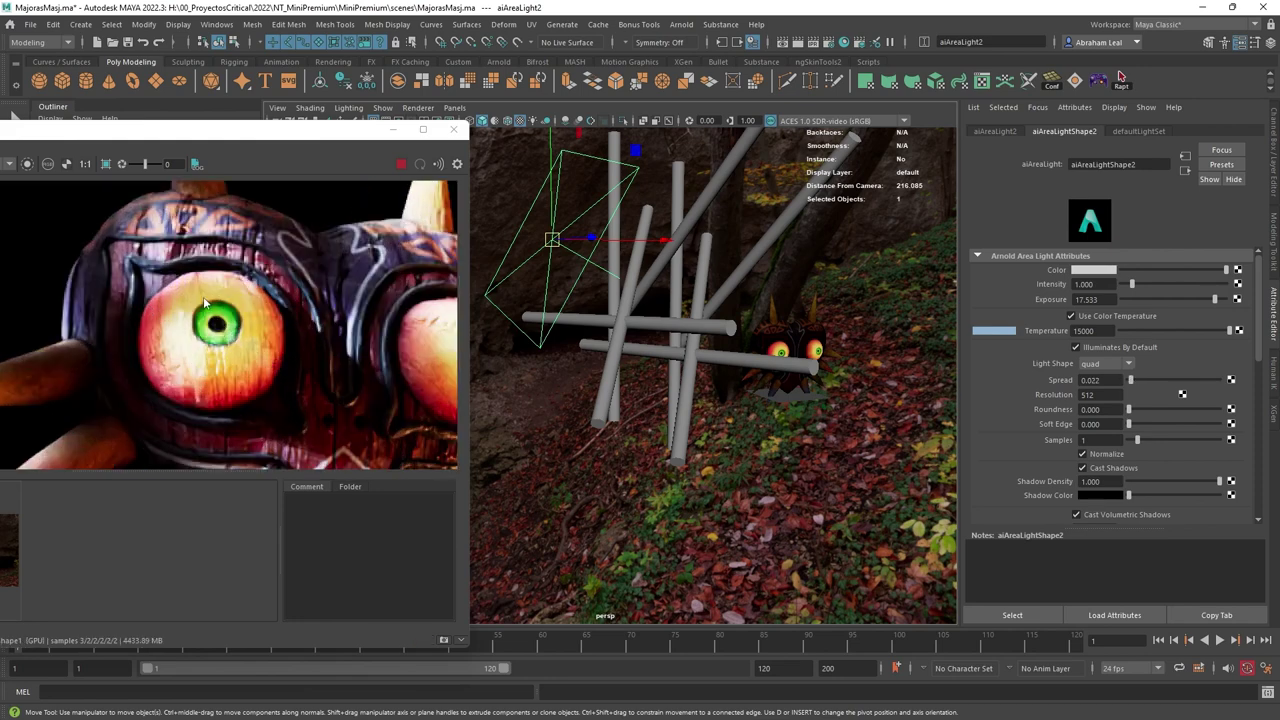
pyautogui.scroll(-6, 165, 247)
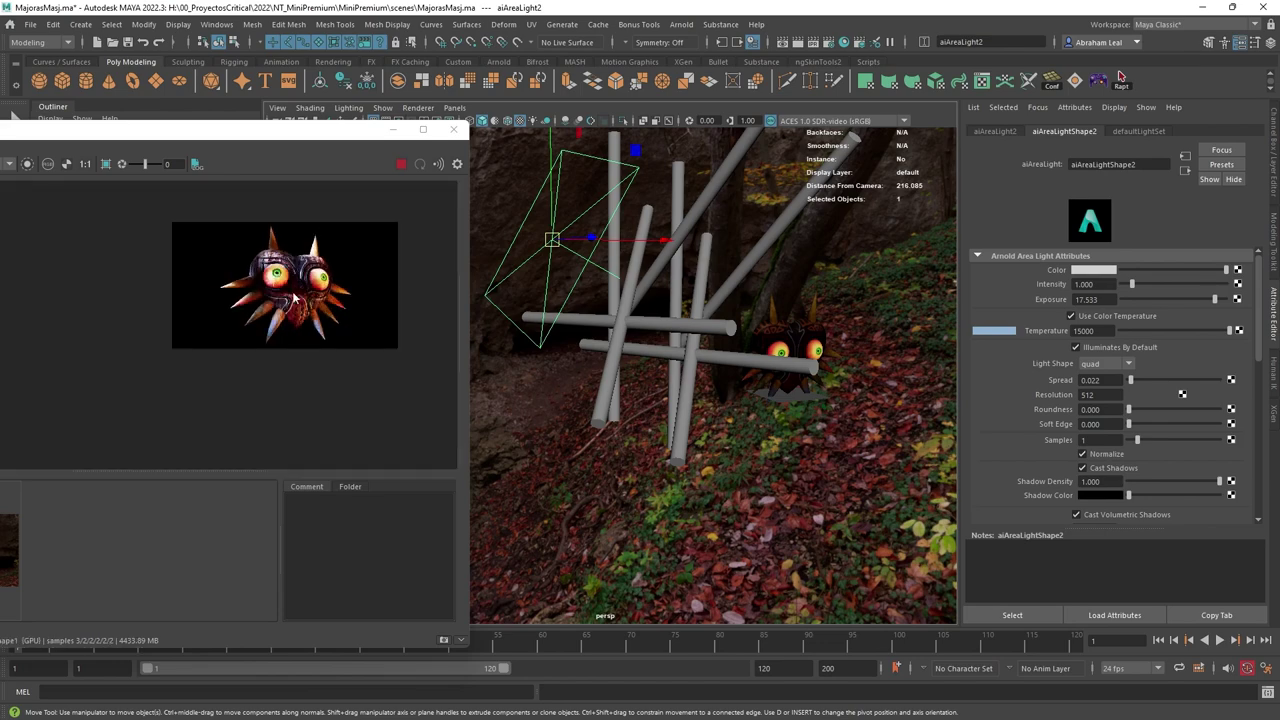
pyautogui.scroll(6, 310, 296)
pyautogui.keyDown('alt'); pyautogui.moveTo(311, 296); pyautogui.dragTo(206, 283, button='middle'); pyautogui.keyUp('alt')
pyautogui.press('r')
pyautogui.moveTo(557, 245); pyautogui.dragTo(585, 257)
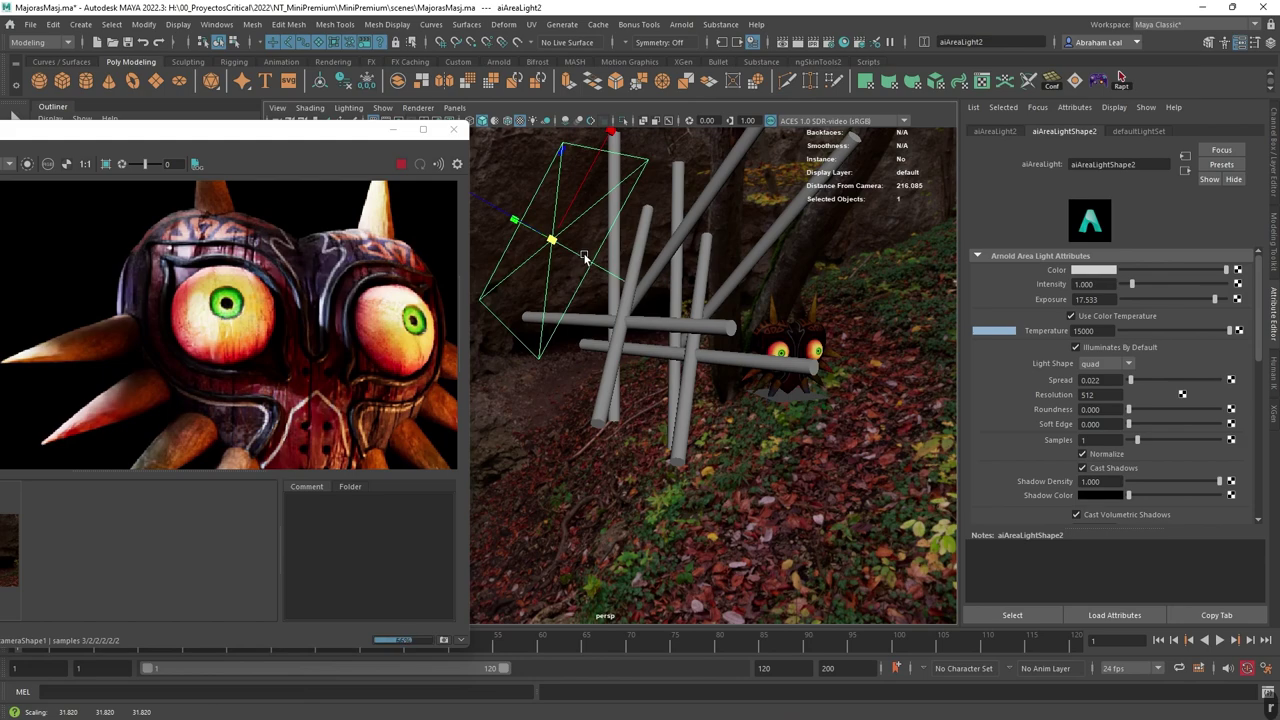
# - Inspect the pole shadows on the rendered mask and reduce the second area light's exposure to 16.053
pyautogui.scroll(-3, 210, 288)
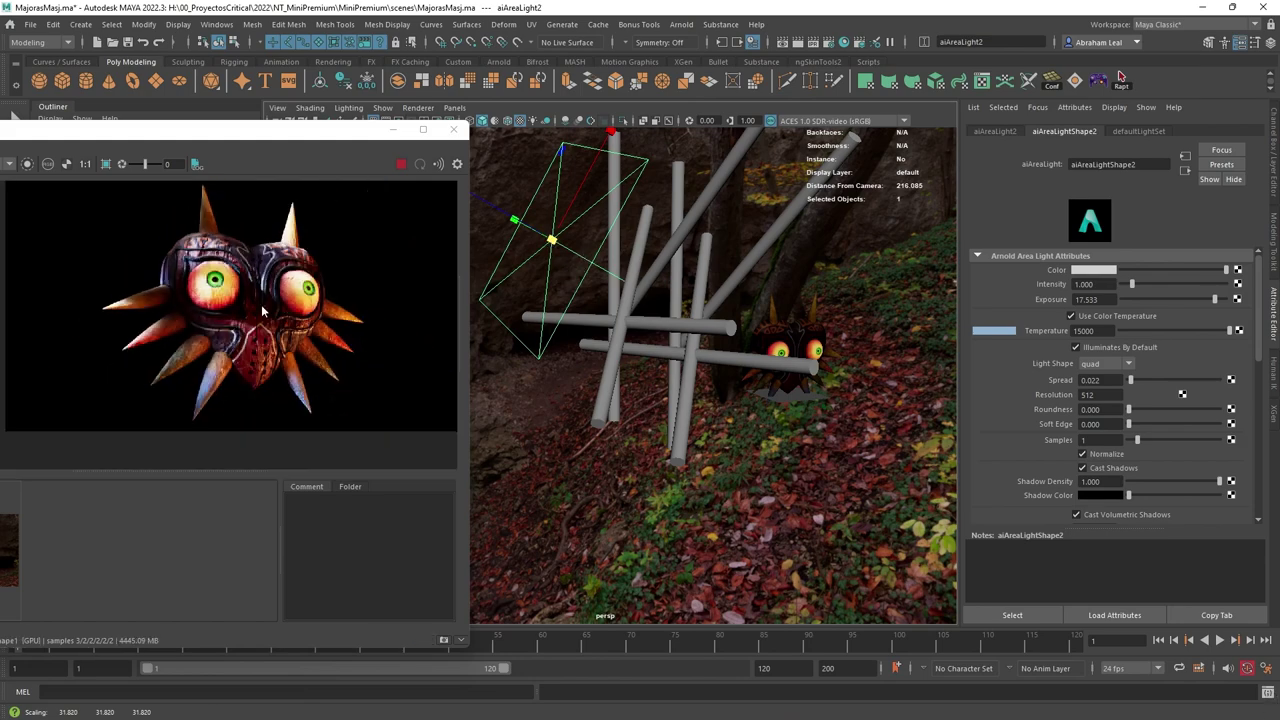
pyautogui.scroll(-3, 300, 330)
pyautogui.scroll(5, 308, 336)
pyautogui.keyDown('alt'); pyautogui.moveTo(268, 296); pyautogui.dragTo(313, 322, button='middle'); pyautogui.keyUp('alt')
pyautogui.scroll(-4, 313, 320)
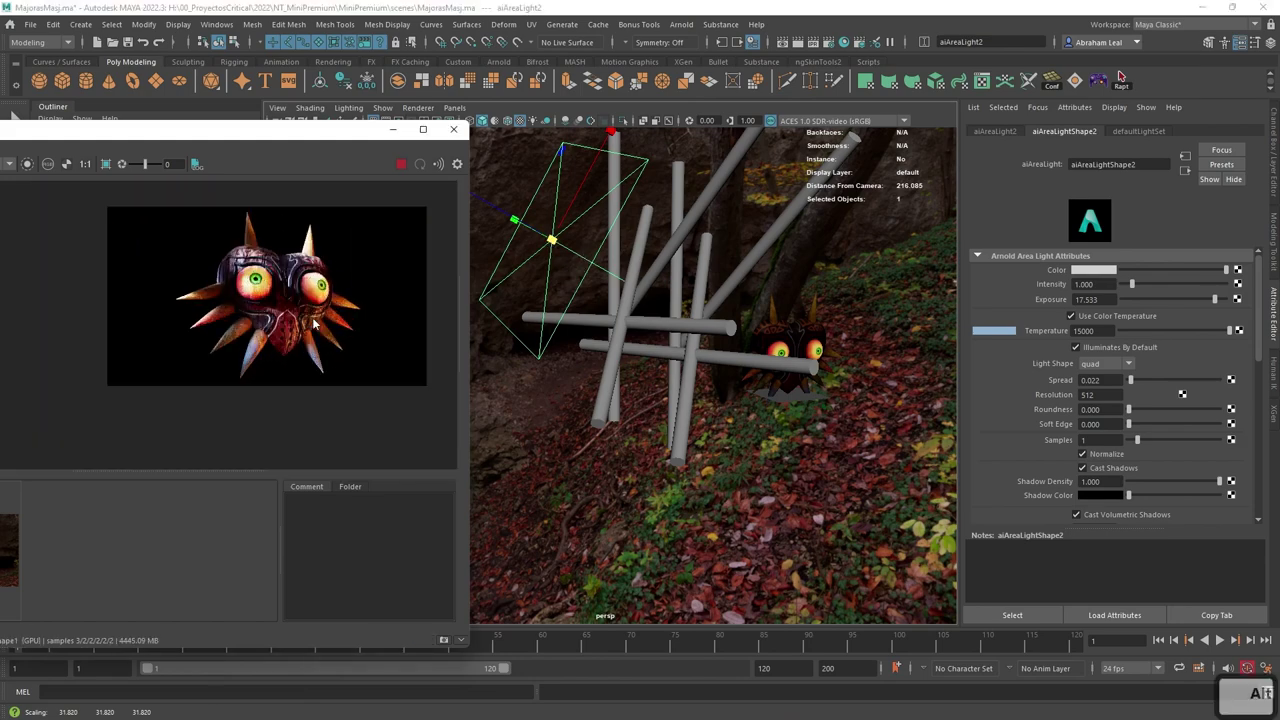
pyautogui.scroll(2, 313, 325)
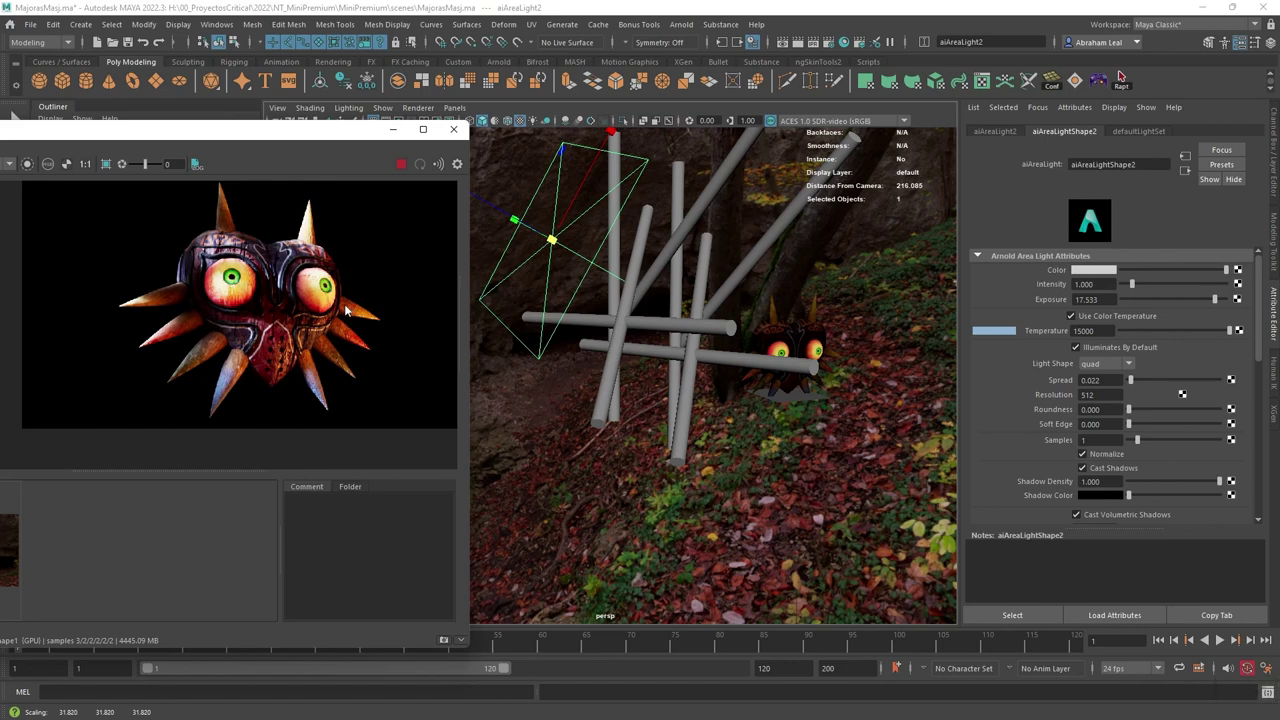
pyautogui.scroll(-2, 365, 254)
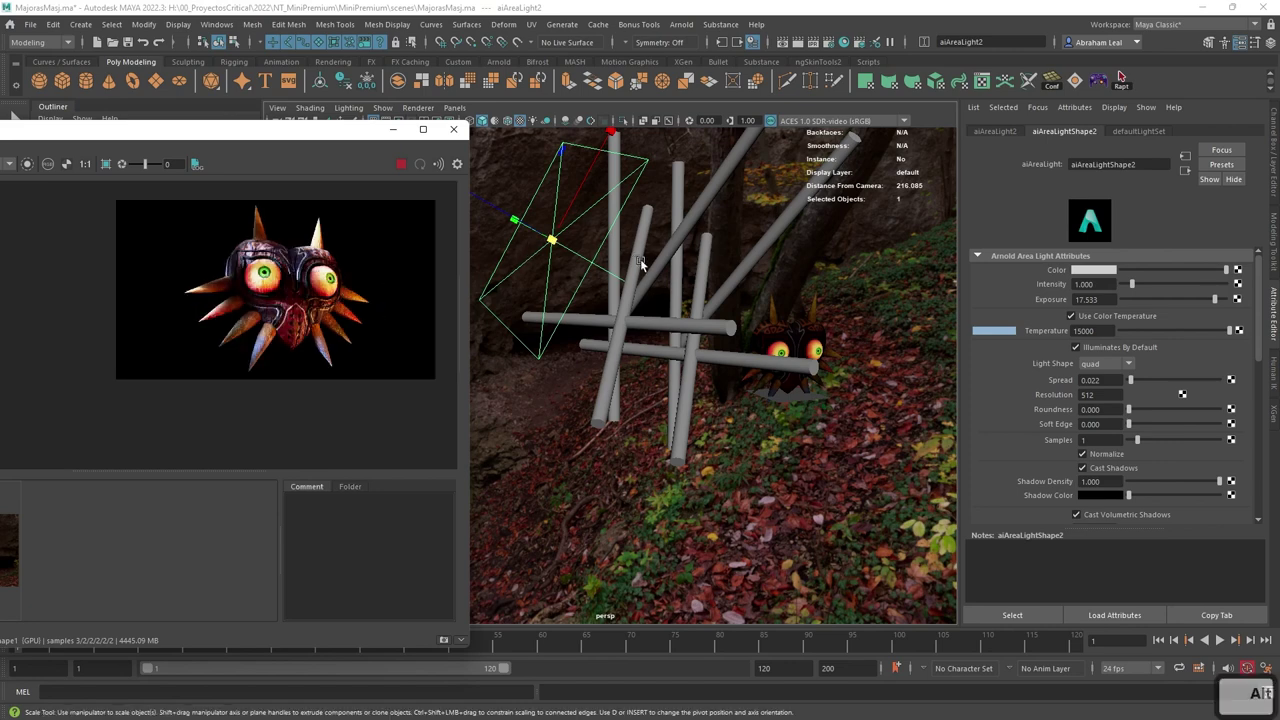
pyautogui.keyDown('alt'); pyautogui.moveTo(636, 257); pyautogui.dragTo(673, 285, button='middle'); pyautogui.keyUp('alt')
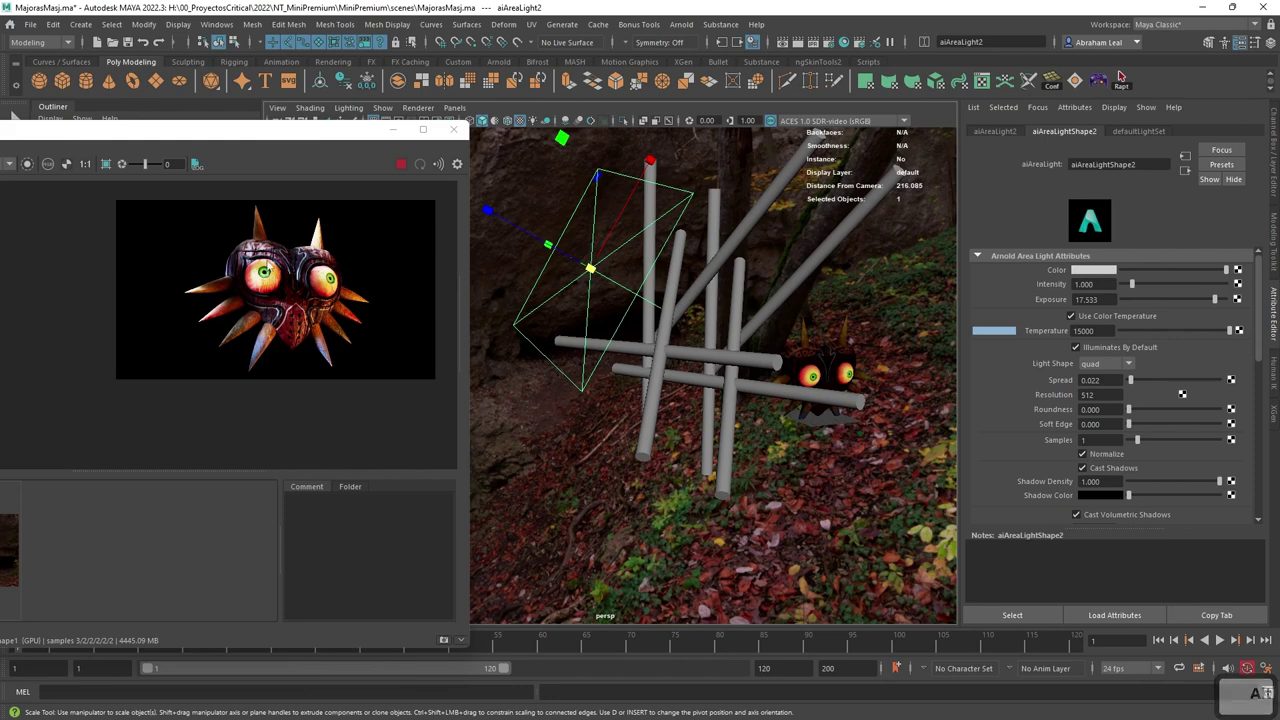
pyautogui.moveTo(1216, 301); pyautogui.dragTo(1208, 301)
pyautogui.scroll(3, 294, 246)
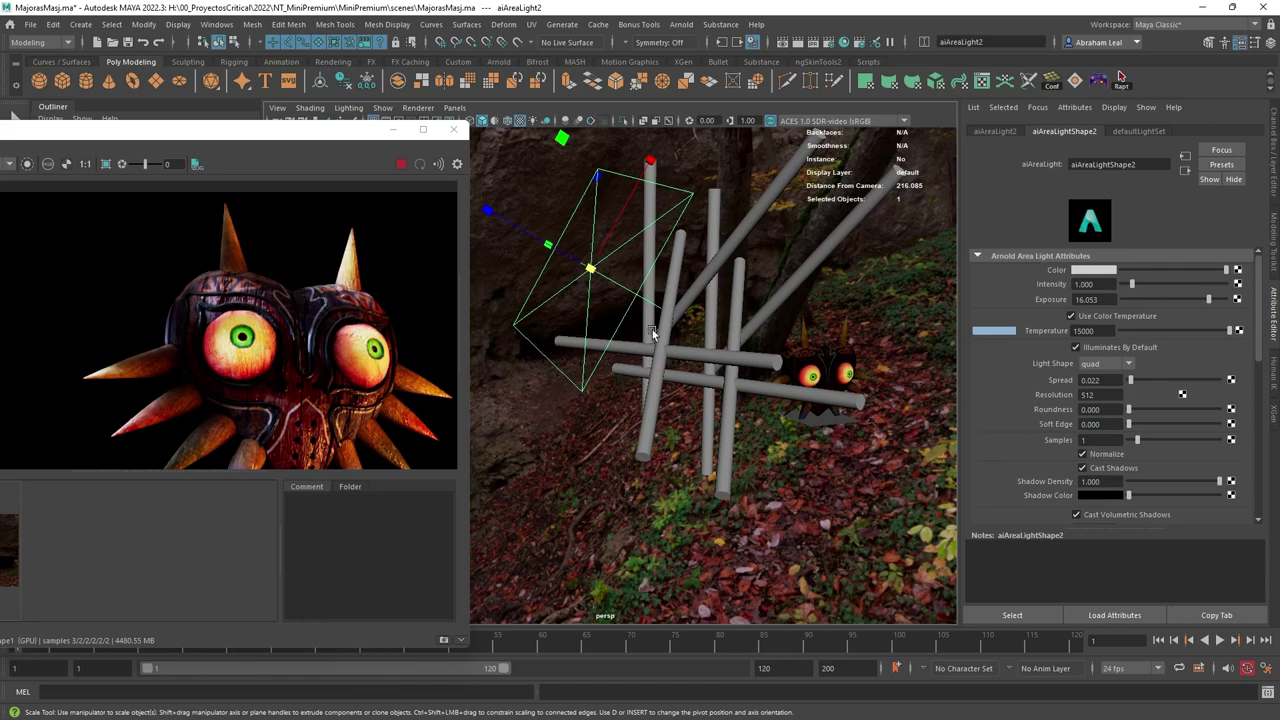
# - Delete one upright pole and one of the diagonal poles to thin out the shadows on the mask
pyautogui.click(706, 226)
pyautogui.press('Delete')
pyautogui.keyDown('alt'); pyautogui.moveTo(706, 226); pyautogui.dragTo(762, 270); pyautogui.keyUp('alt')
pyautogui.click(764, 250)
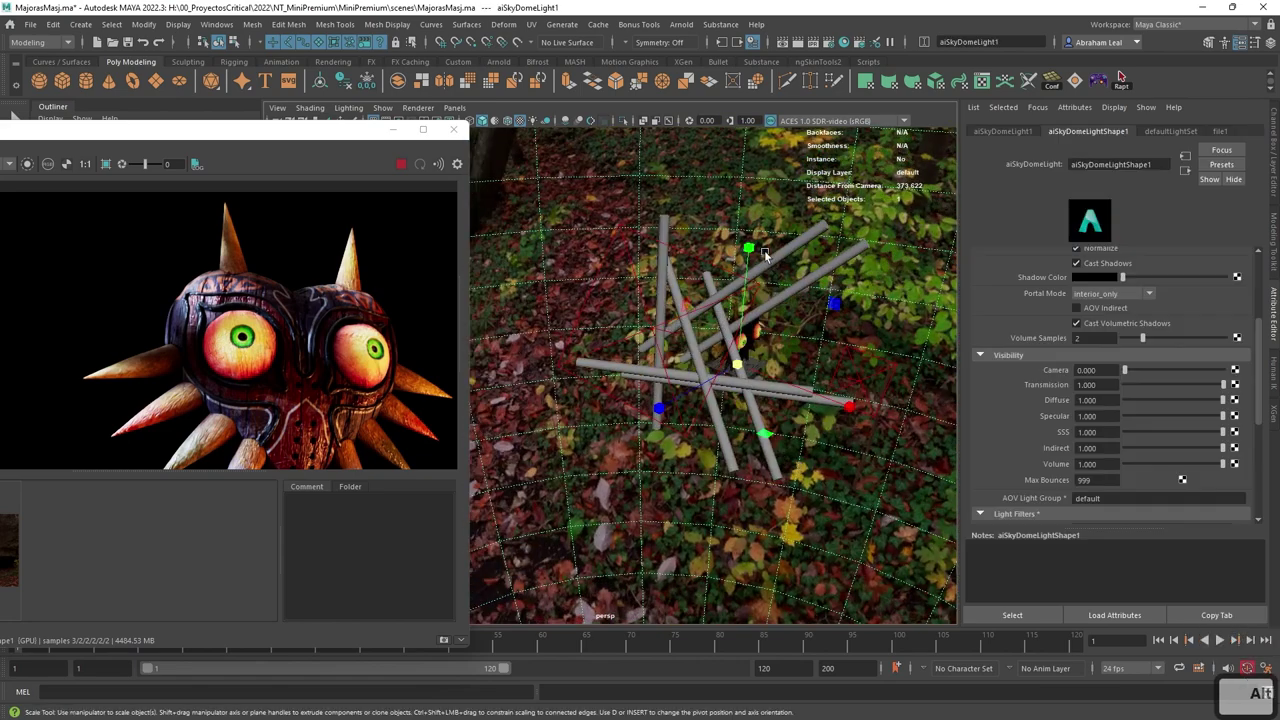
pyautogui.press('Delete')
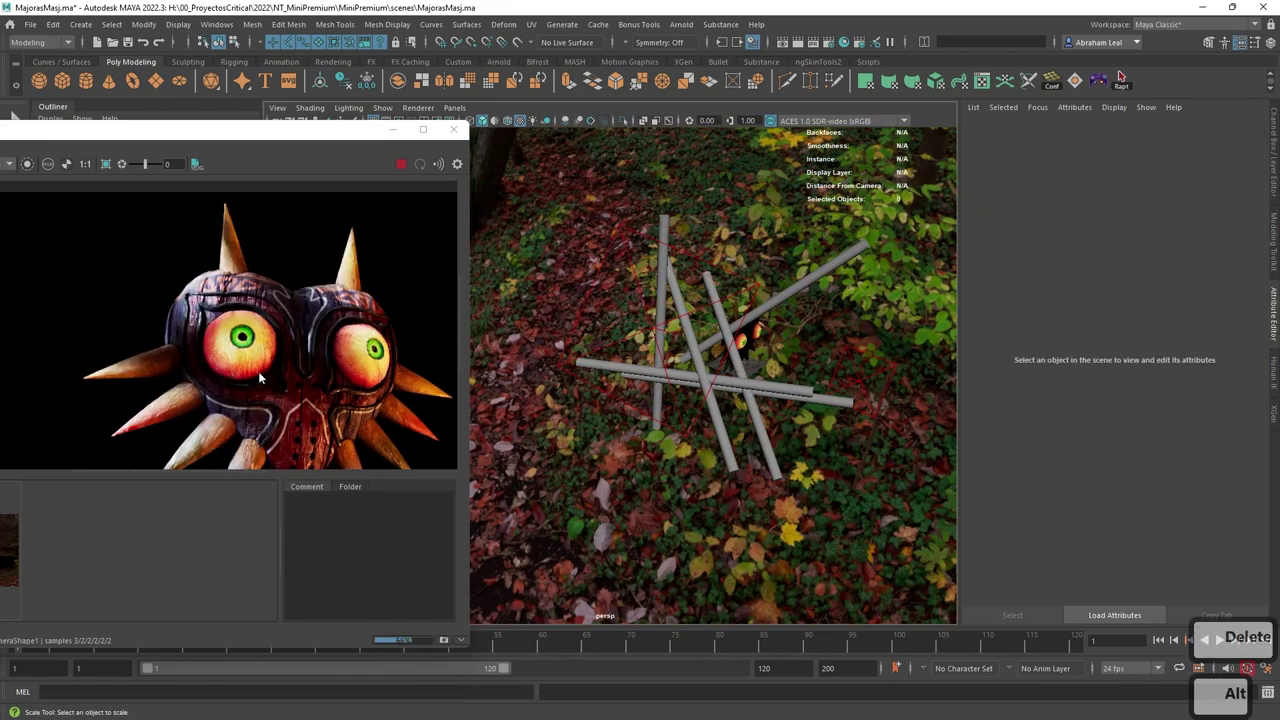
pyautogui.scroll(-4, 259, 378)
pyautogui.scroll(7, 270, 367)
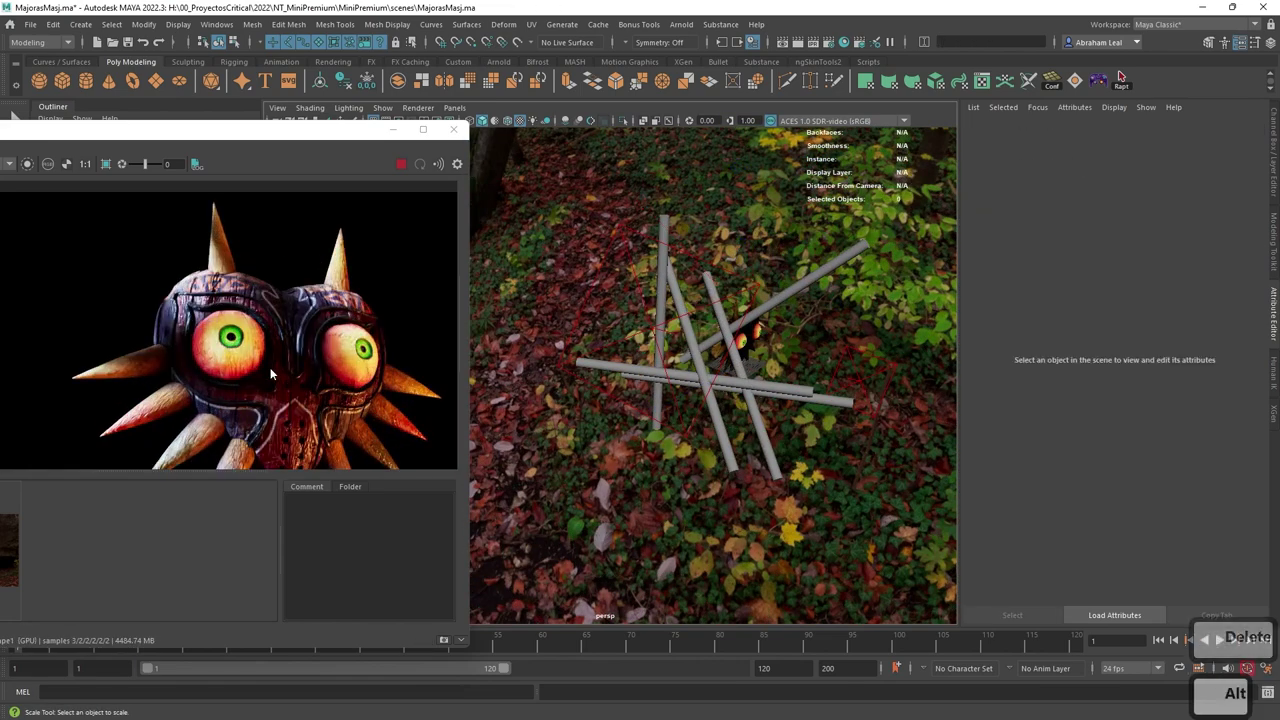
# - Set the second area light's spread to 0.067 and check the softened shadows on the rendered mask
pyautogui.click(648, 333)
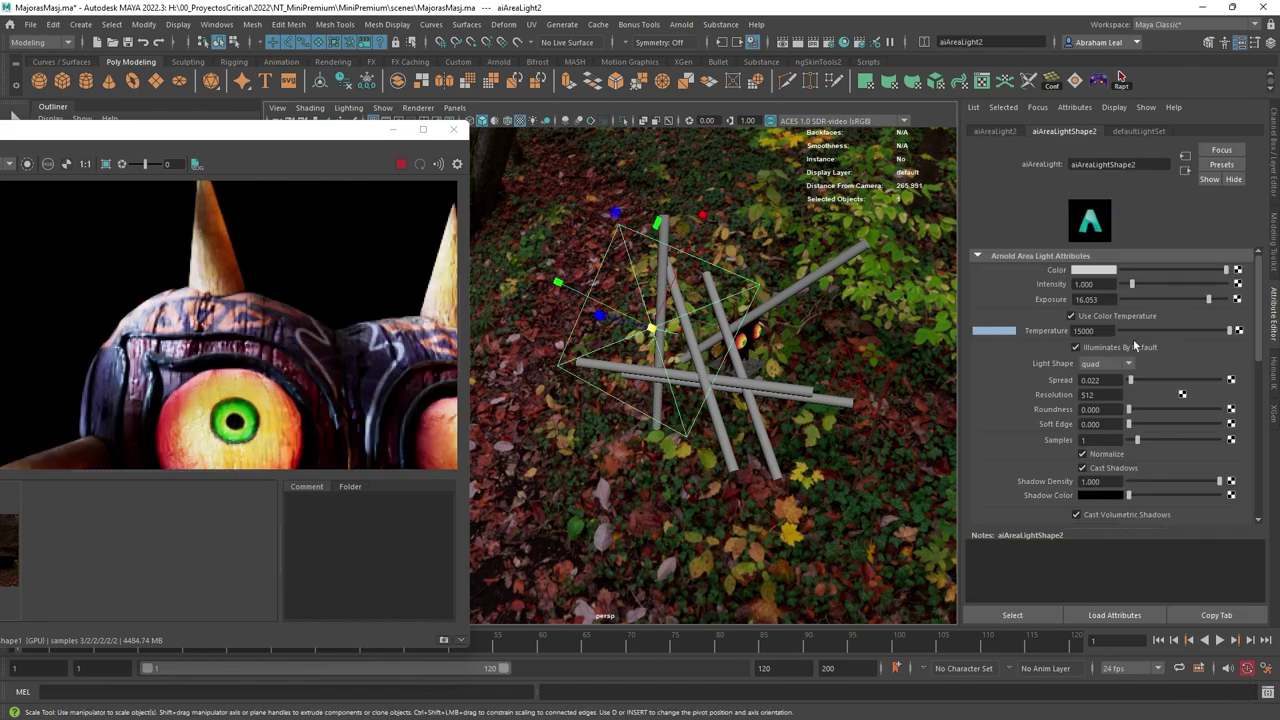
pyautogui.moveTo(1131, 381); pyautogui.dragTo(1135, 381)
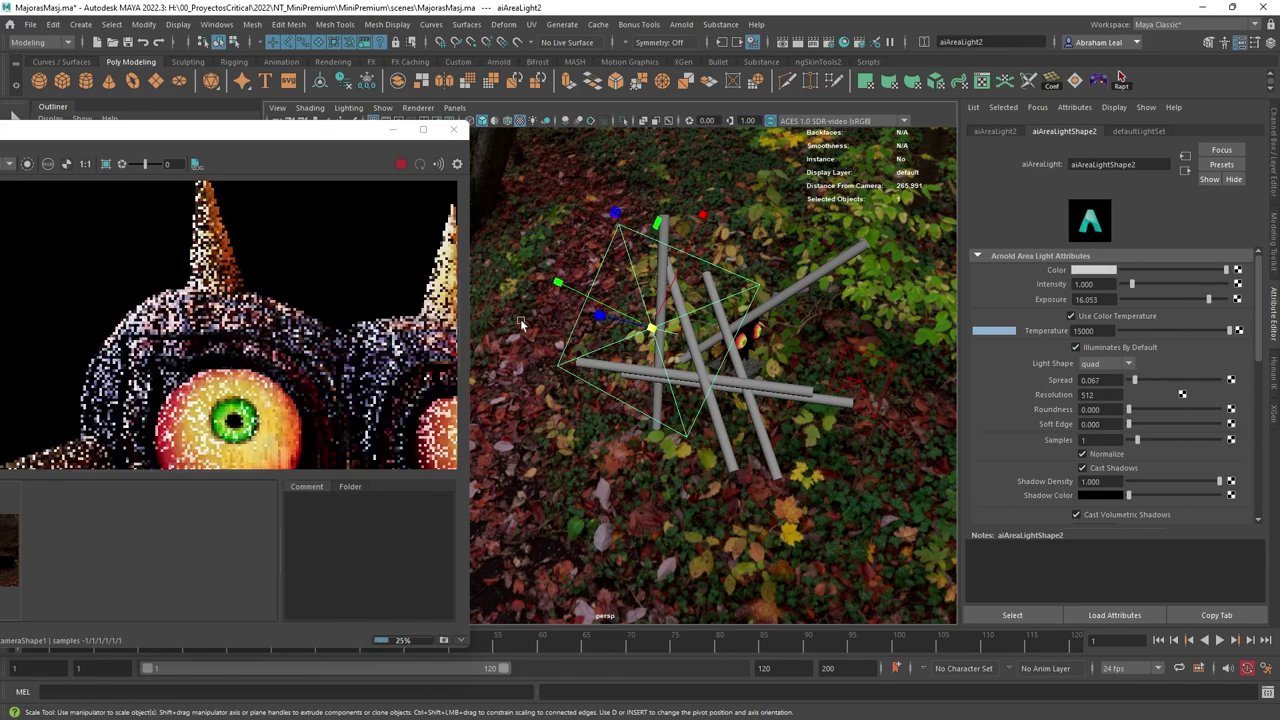
pyautogui.scroll(-1, 278, 310)
pyautogui.scroll(-2, 278, 310)
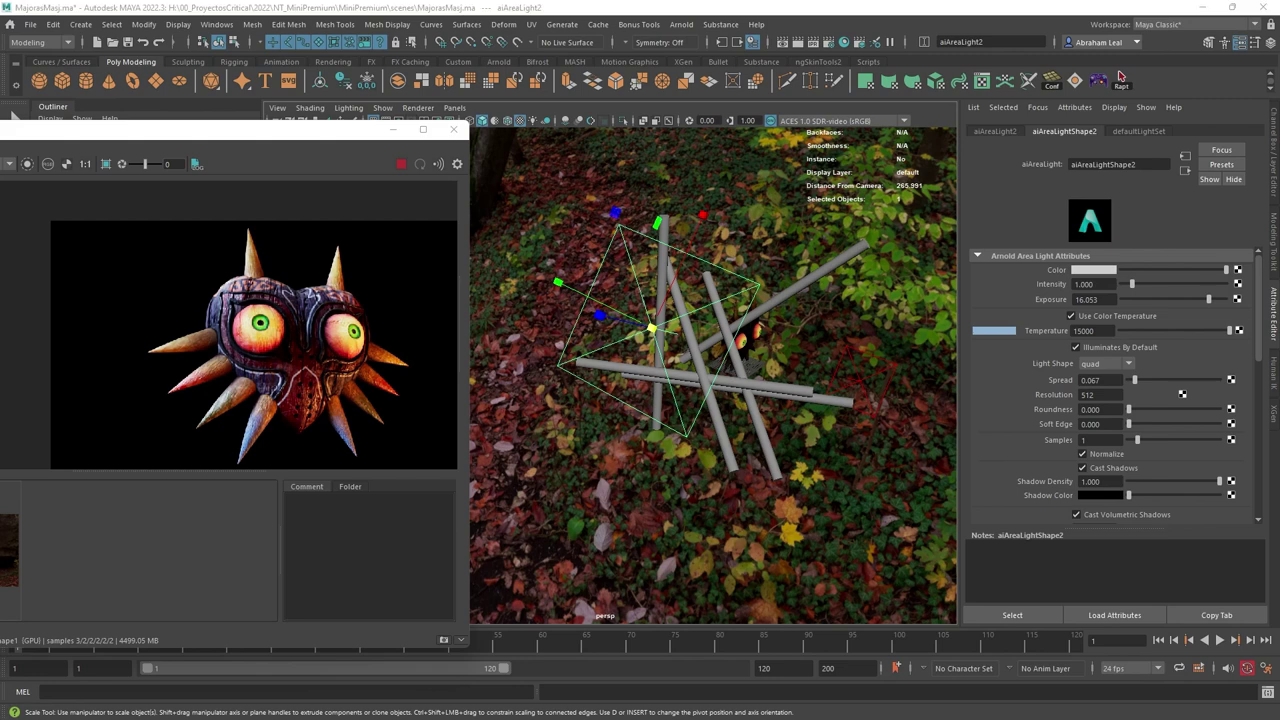
pyautogui.keyDown('alt'); pyautogui.moveTo(245, 335); pyautogui.dragTo(146, 348, button='right'); pyautogui.keyUp('alt')
pyautogui.keyDown('alt'); pyautogui.moveTo(236, 313); pyautogui.dragTo(249, 289, button='middle'); pyautogui.keyUp('alt')
pyautogui.scroll(-2, 248, 288)
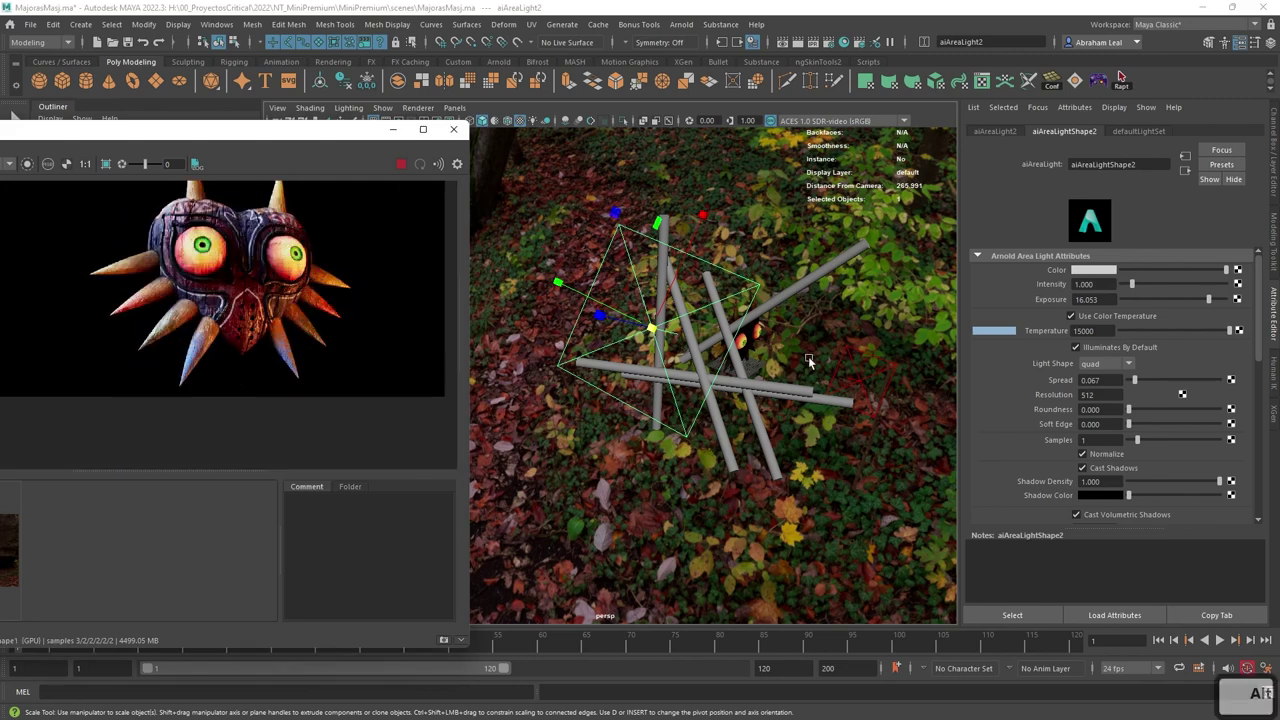
# - Select the render camera beside the mask and look through it in the viewport
pyautogui.keyDown('alt'); pyautogui.moveTo(720, 300); pyautogui.dragTo(833, 408); pyautogui.keyUp('alt')
pyautogui.click(818, 398)
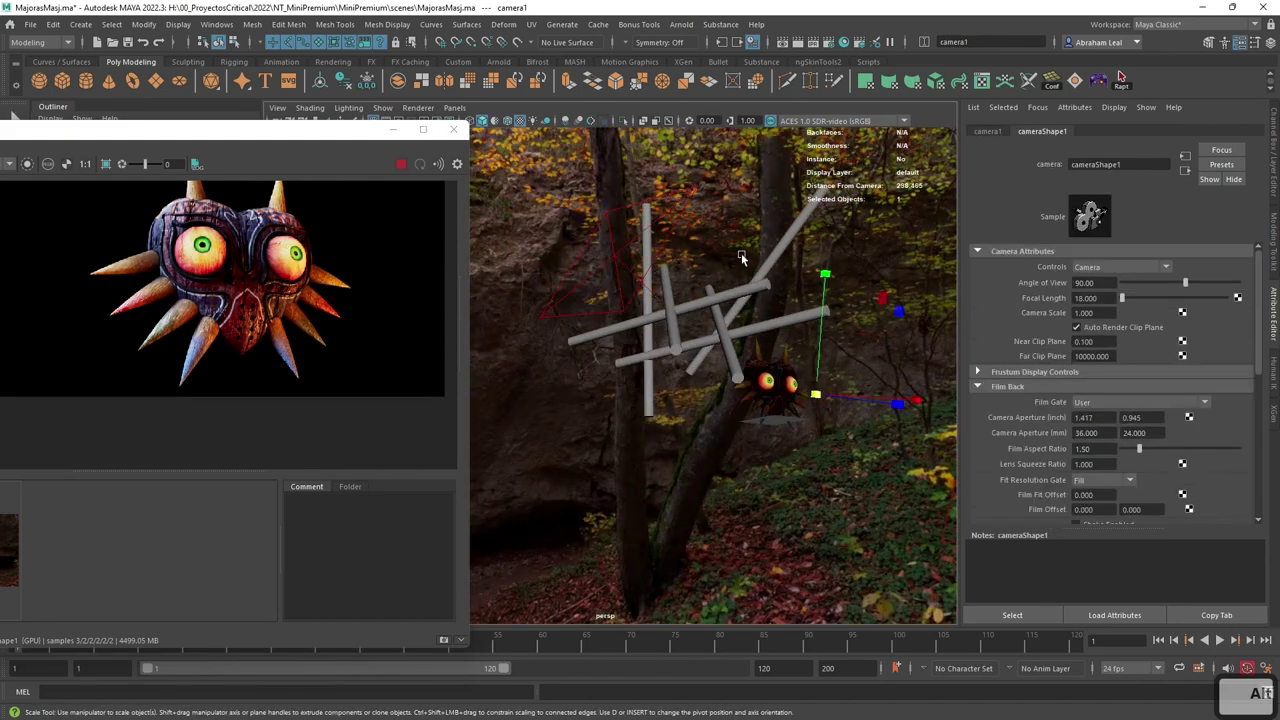
pyautogui.click(454, 107)
pyautogui.click(497, 161)
# - Orbit the render camera slightly around the mask to adjust its framing, and check the lighting in the render
pyautogui.keyDown('alt'); pyautogui.moveTo(660, 300); pyautogui.dragTo(689, 307); pyautogui.keyUp('alt')
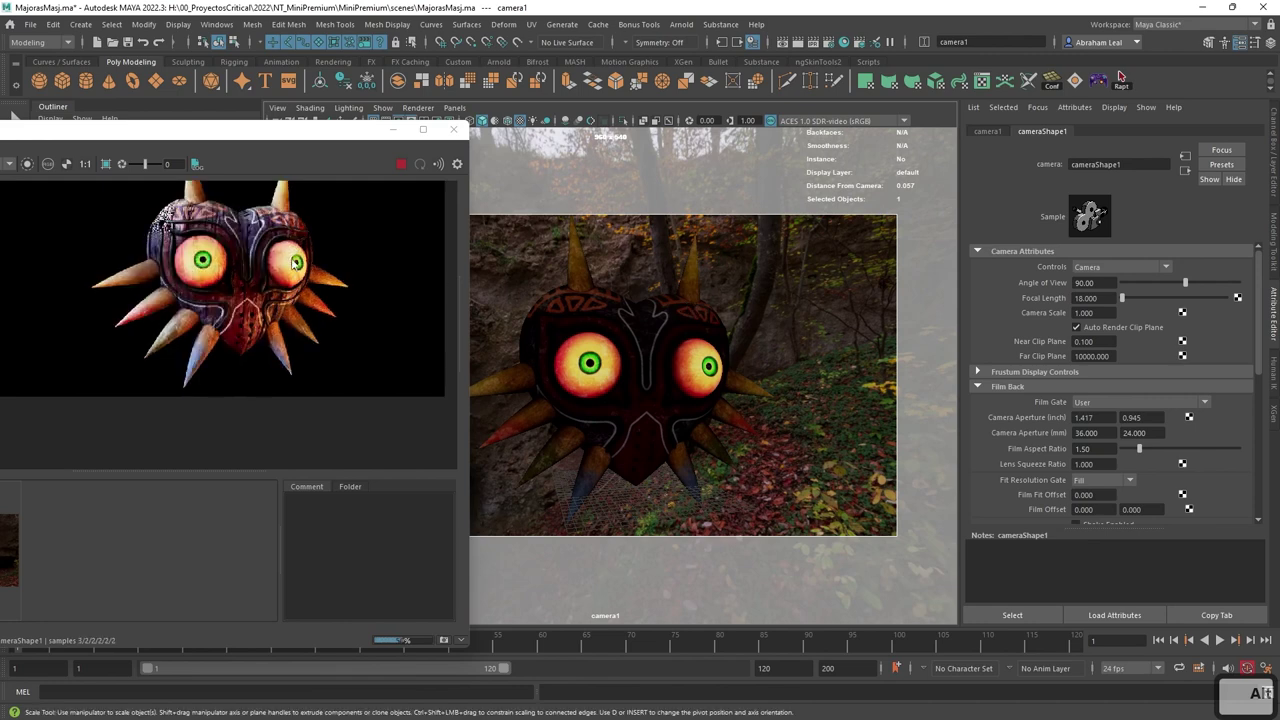
pyautogui.scroll(-2, 300, 246)
pyautogui.keyDown('alt'); pyautogui.moveTo(603, 337); pyautogui.dragTo(608, 329); pyautogui.keyUp('alt')
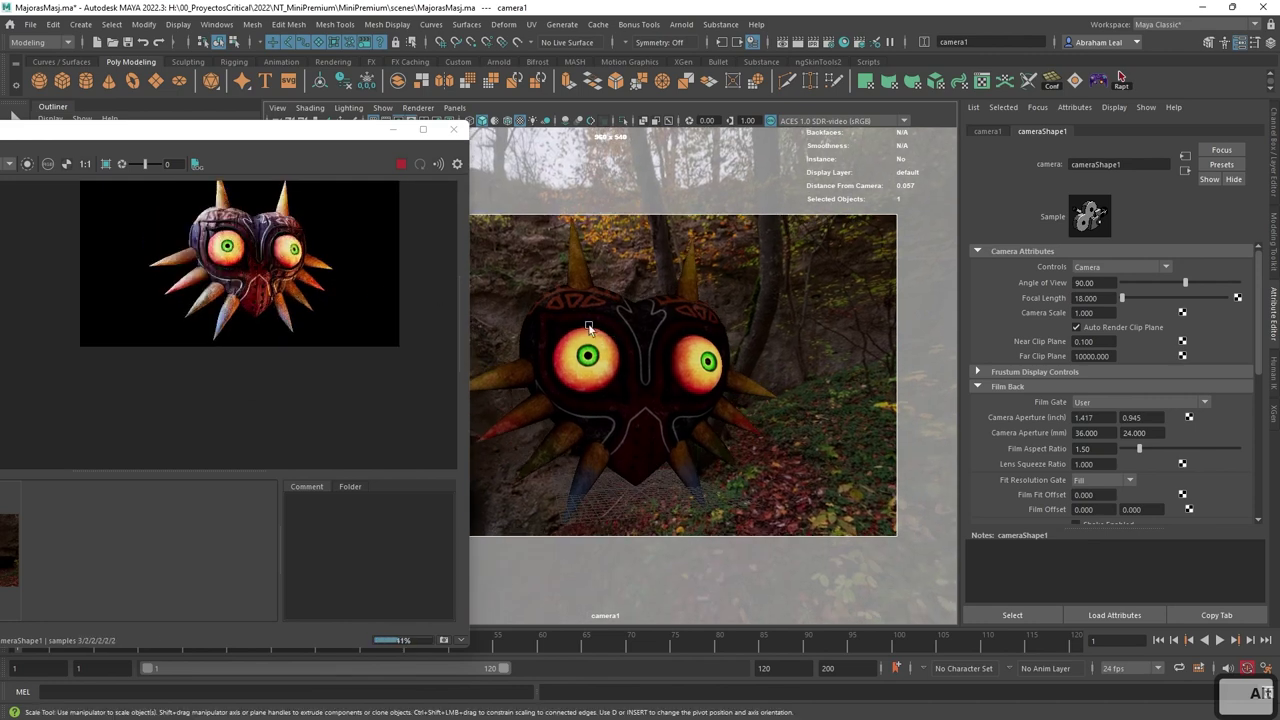
pyautogui.scroll(2, 265, 311)
pyautogui.keyDown('alt'); pyautogui.moveTo(585, 338); pyautogui.dragTo(592, 339); pyautogui.keyUp('alt')
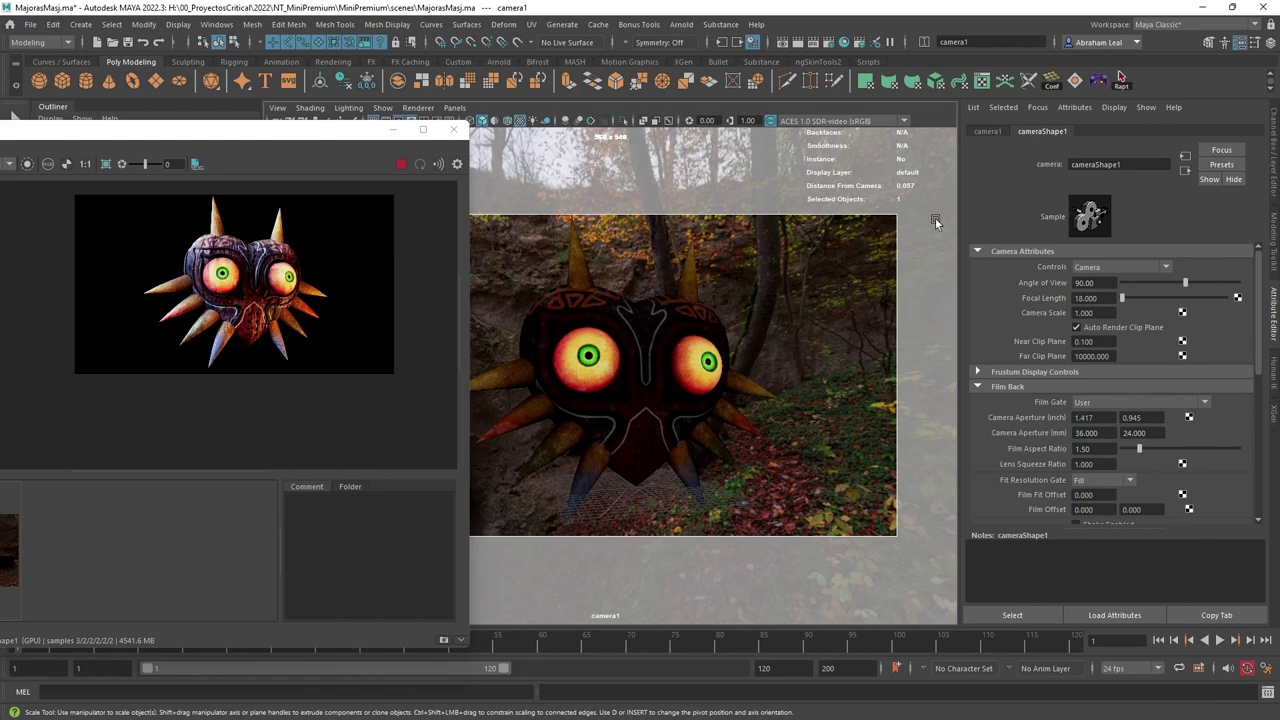
pyautogui.scroll(3, 245, 296)
pyautogui.scroll(-3, 245, 296)
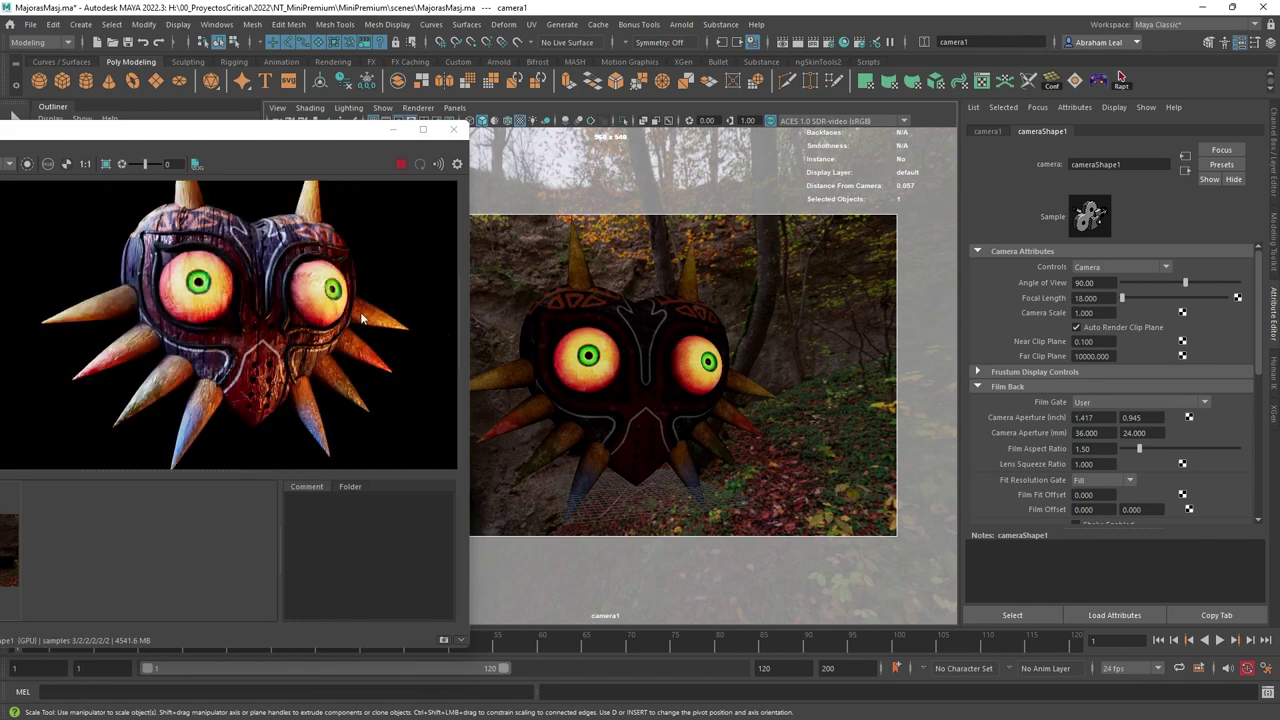
pyautogui.scroll(-2, 375, 320)
pyautogui.scroll(1, 378, 320)
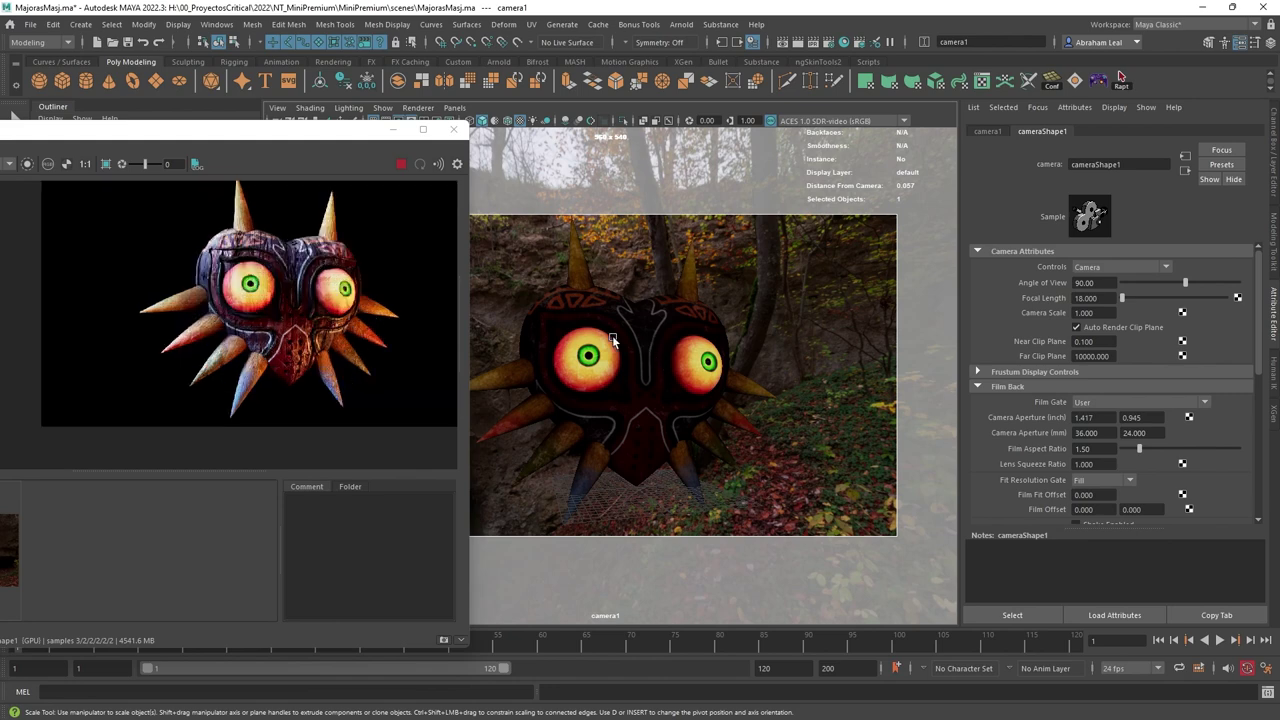
# - Select the second area light in the scene list and reduce its exposure to 14.737
pyautogui.press('alt')
pyautogui.click(295, 138)
pyautogui.moveTo(295, 138); pyautogui.dragTo(682, 132)
pyautogui.click(127, 243)
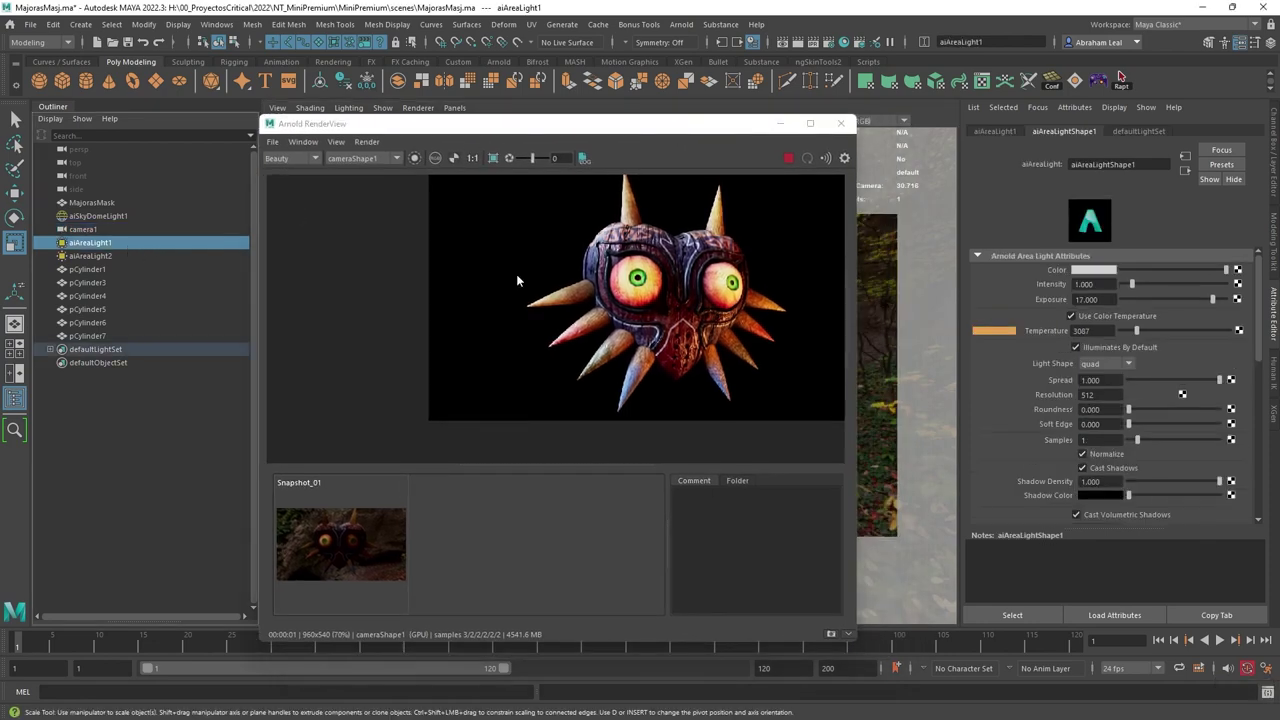
pyautogui.click(175, 257)
pyautogui.moveTo(1205, 299); pyautogui.dragTo(1201, 299)
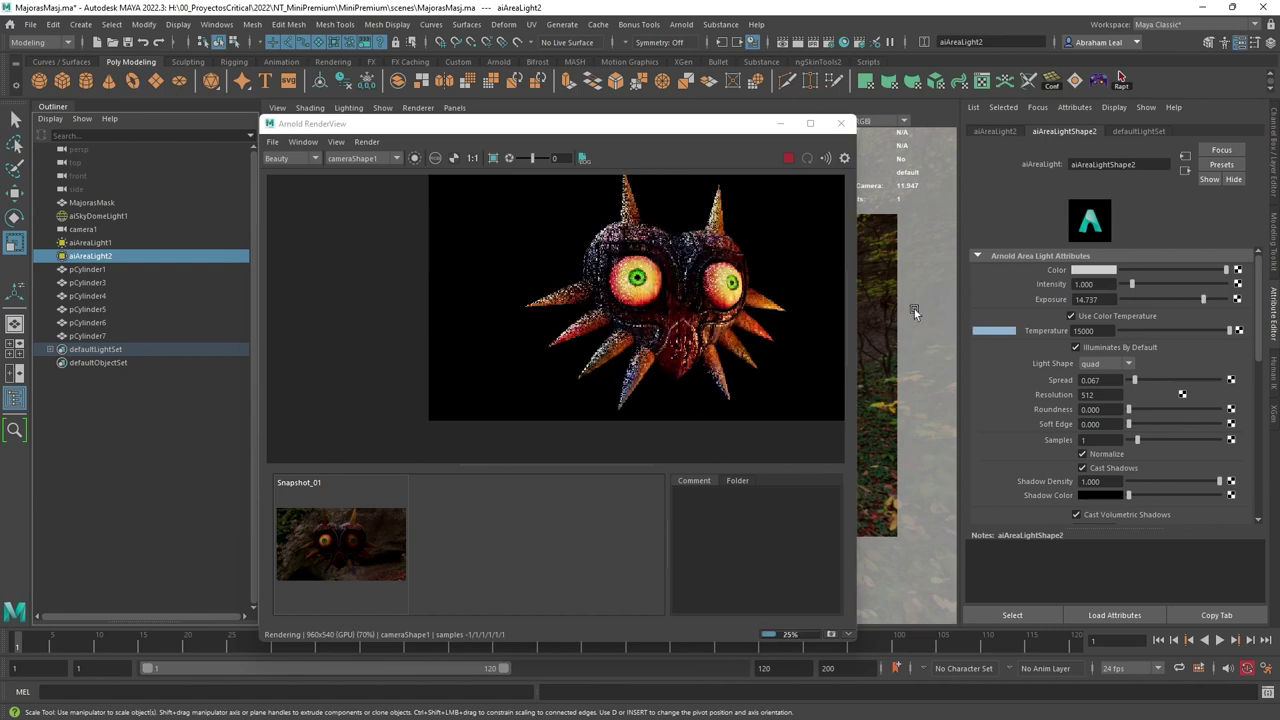
# - Reduce the first area light's exposure to 16.217 and check the darker render
pyautogui.click(148, 243)
pyautogui.moveTo(1213, 299); pyautogui.dragTo(1209, 301)
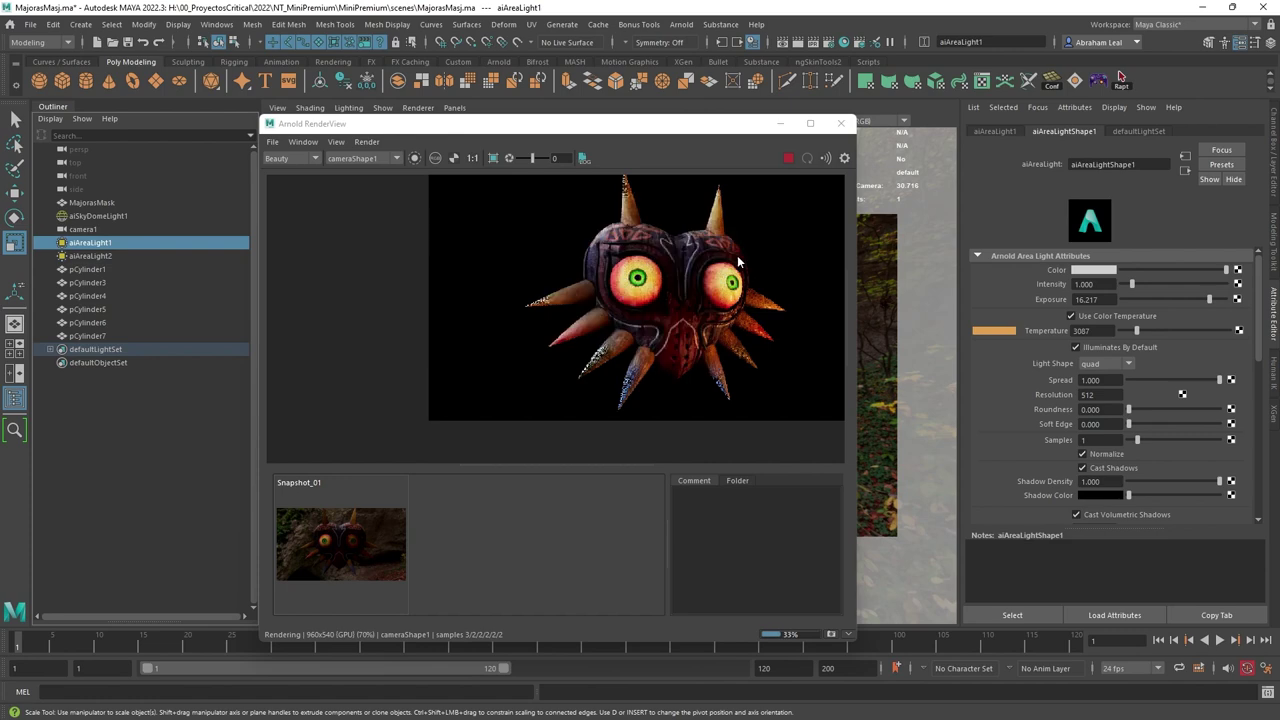
pyautogui.moveTo(666, 129); pyautogui.dragTo(360, 119)
pyautogui.scroll(5, 350, 240)
pyautogui.scroll(-5, 415, 292)
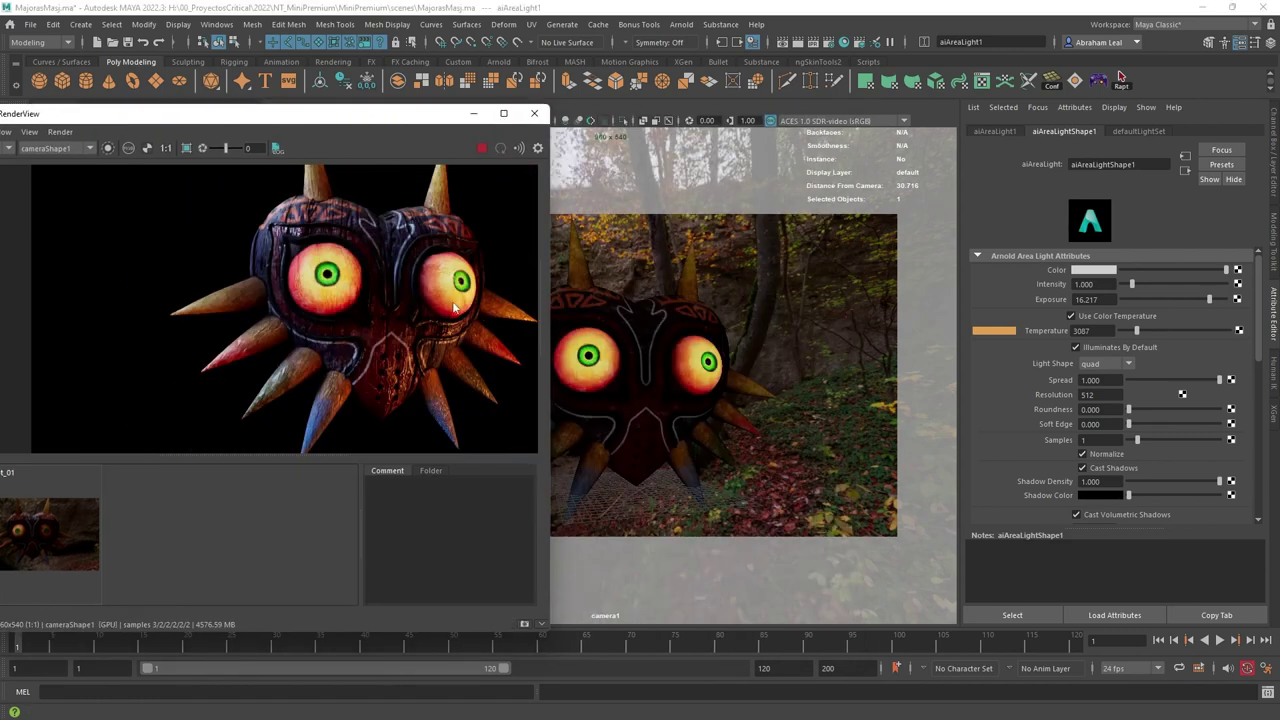
pyautogui.scroll(-2, 460, 286)
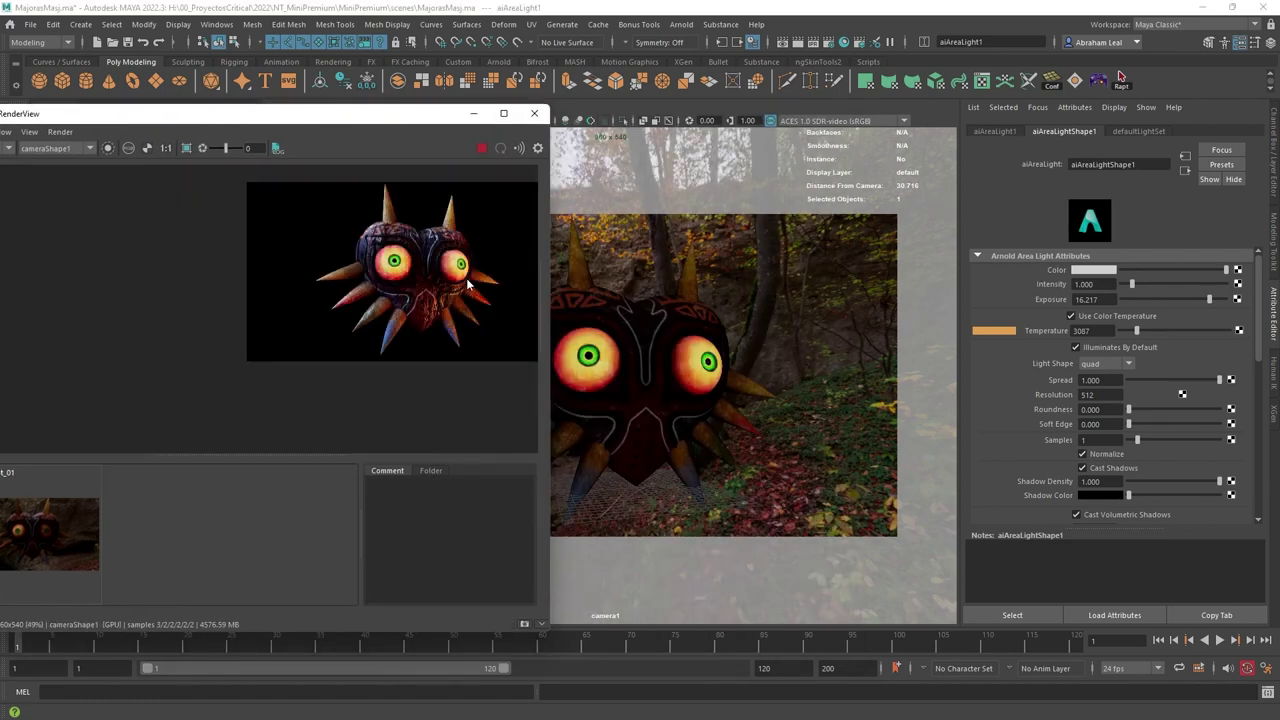
pyautogui.moveTo(362, 120); pyautogui.dragTo(362, 176)
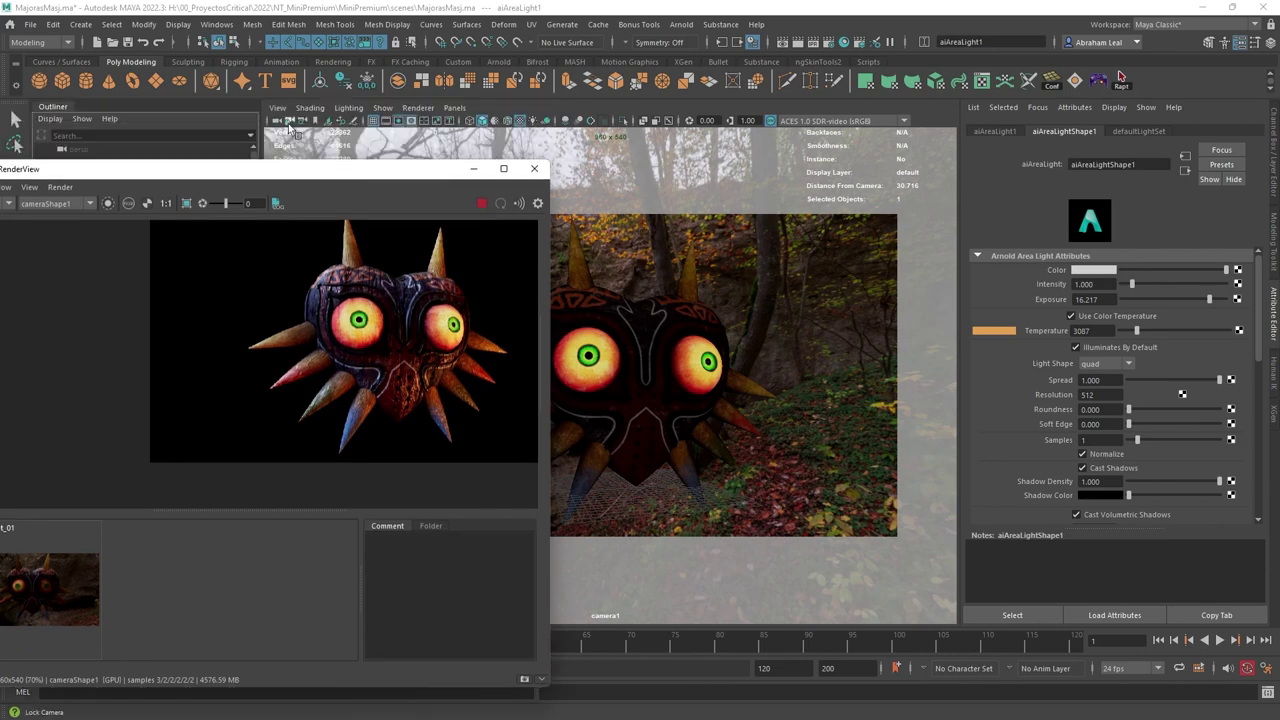
# - Select the render camera and enable depth of field in its Arnold attributes
pyautogui.click(280, 121)
pyautogui.scroll(-10, 1069, 410)
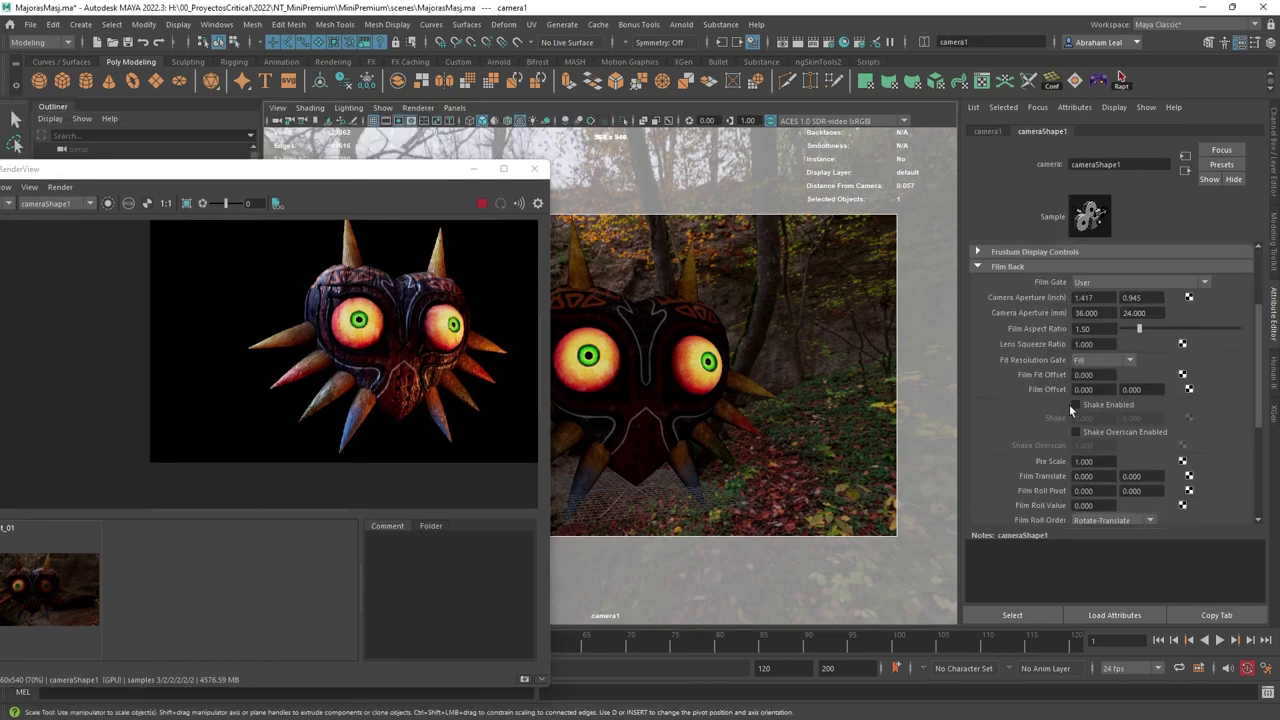
pyautogui.scroll(-3, 1069, 408)
pyautogui.click(978, 472)
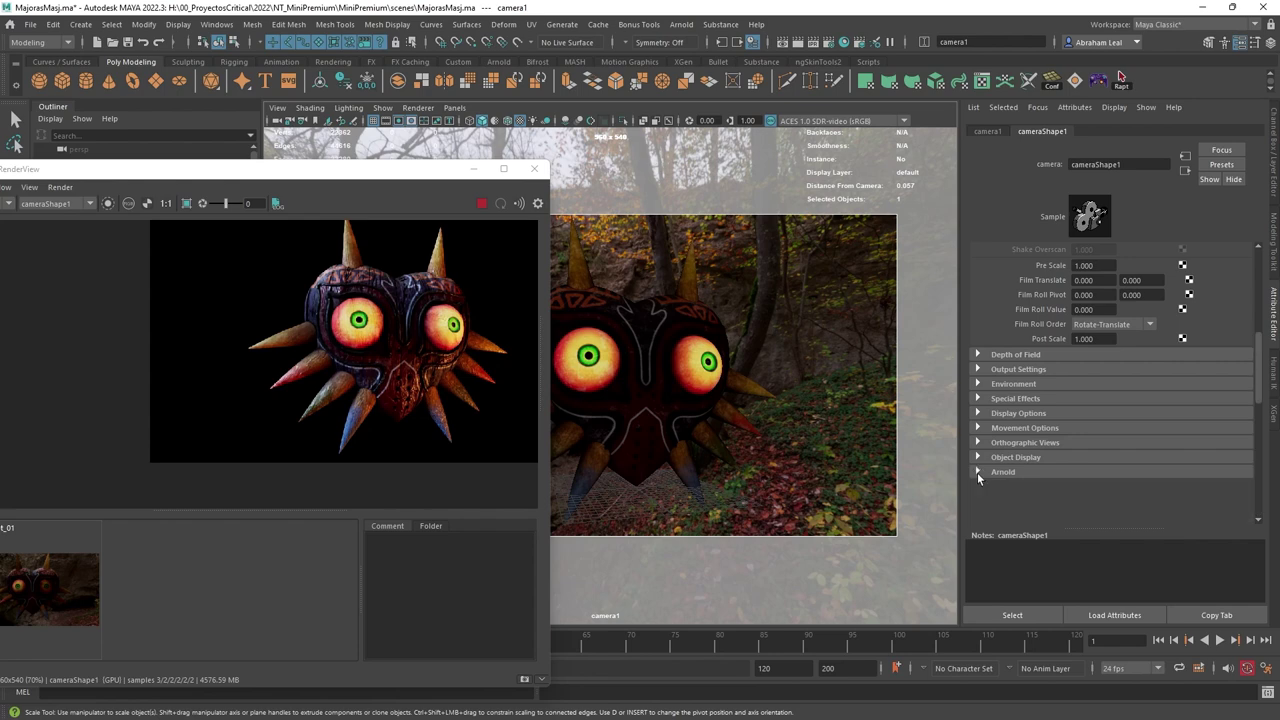
pyautogui.scroll(-3, 1073, 490)
pyautogui.click(1082, 488)
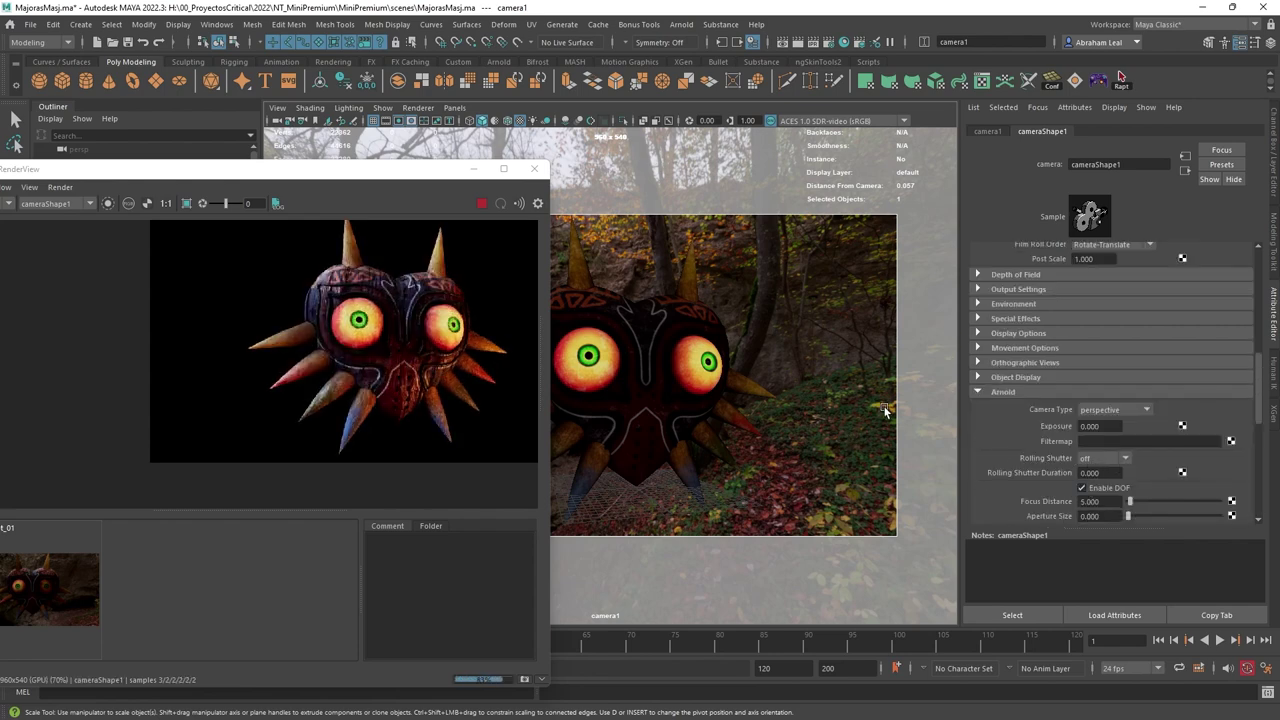
# - Read the mask's distance from the camera and set the camera's focus distance to 42
pyautogui.click(675, 348)
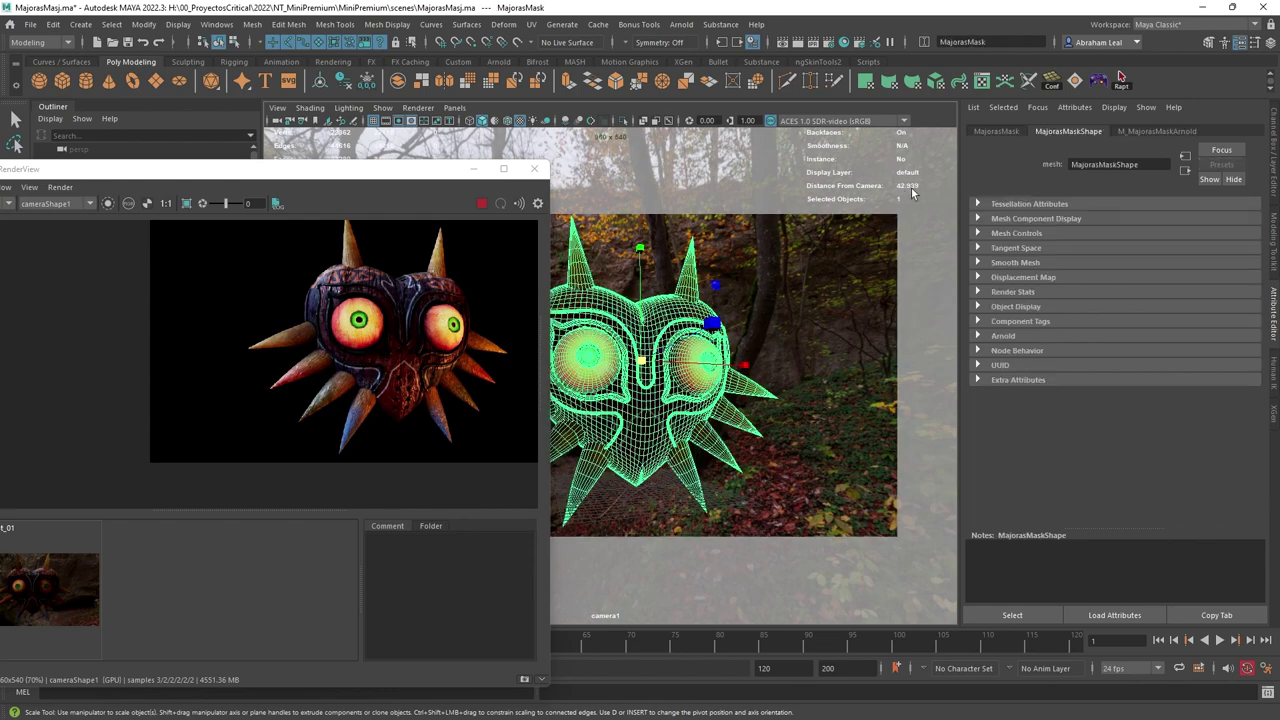
pyautogui.click(278, 120)
pyautogui.click(1098, 501)
pyautogui.write('22')
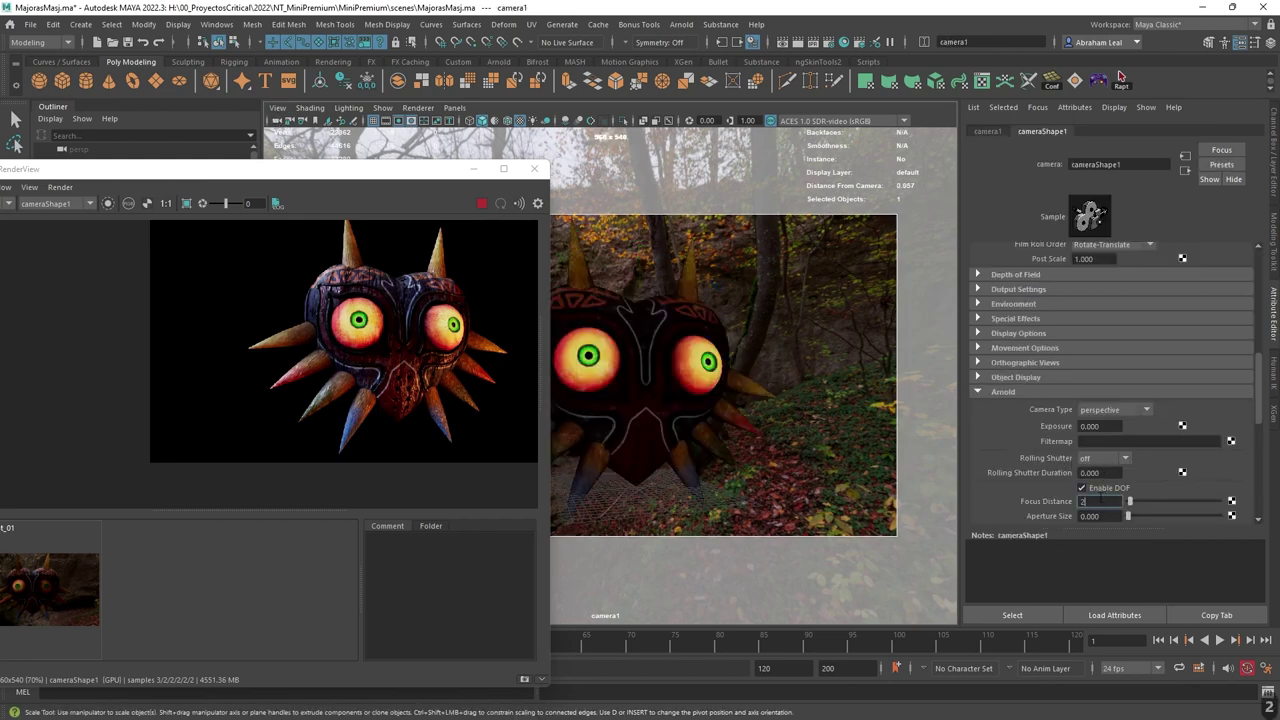
pyautogui.press('BackSpace')
pyautogui.press('BackSpace')
pyautogui.write('42')
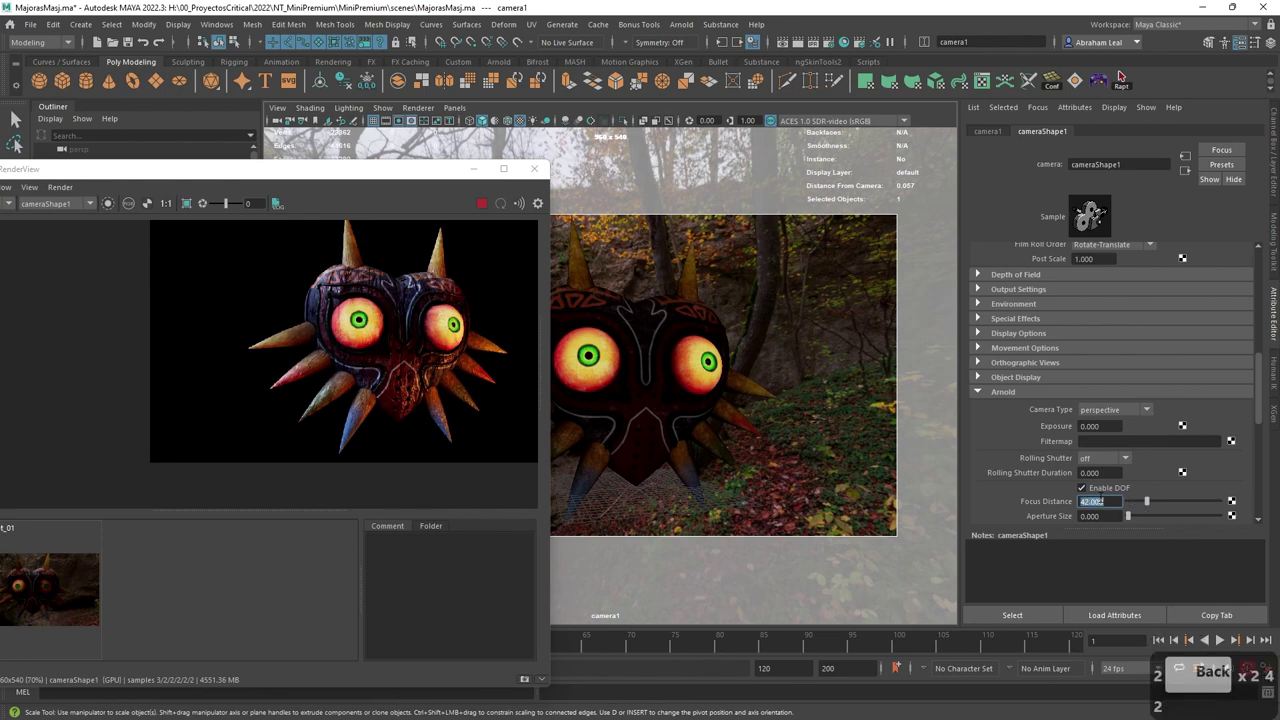
pyautogui.press('Return')
# - Try a camera aperture size of 0.912 and examine the blur around the mask's eyes and spikes
pyautogui.moveTo(1131, 513); pyautogui.dragTo(1211, 515)
pyautogui.scroll(3, 434, 369)
pyautogui.keyDown('alt'); pyautogui.moveTo(436, 373); pyautogui.dragTo(405, 366, button='middle'); pyautogui.keyUp('alt')
pyautogui.scroll(-2, 434, 345)
pyautogui.scroll(3, 405, 366)
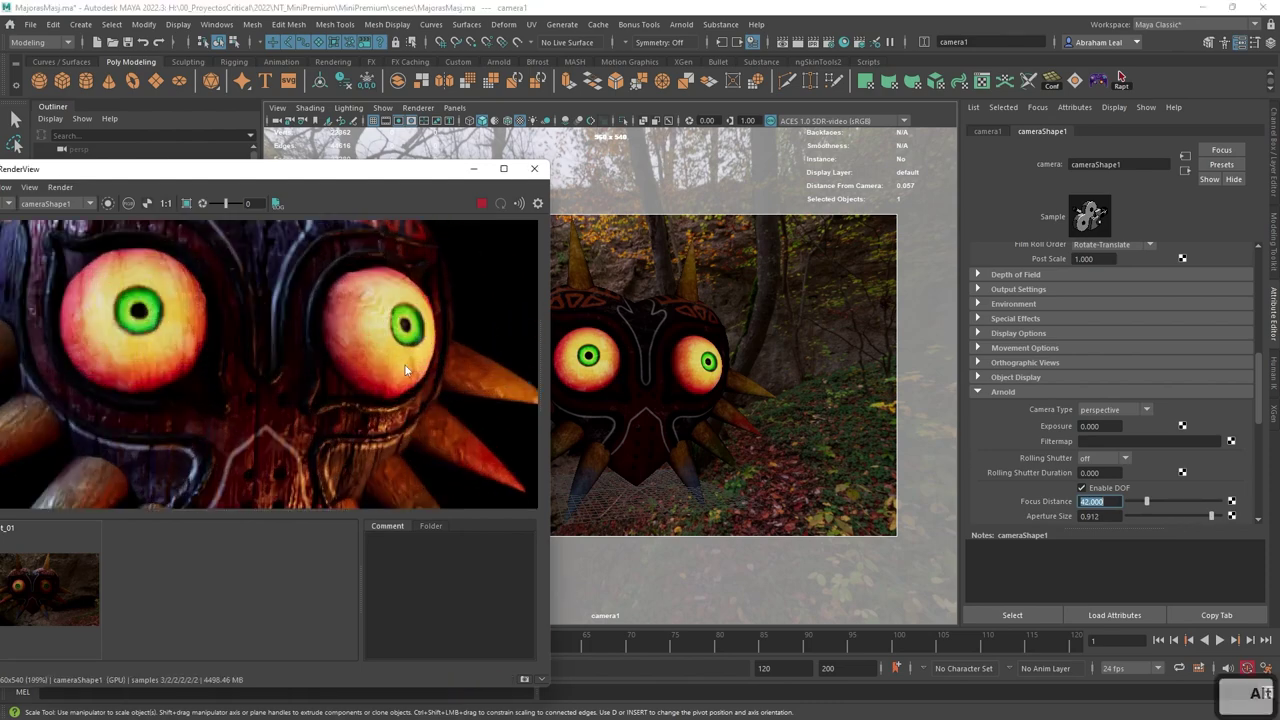
pyautogui.scroll(-2, 441, 376)
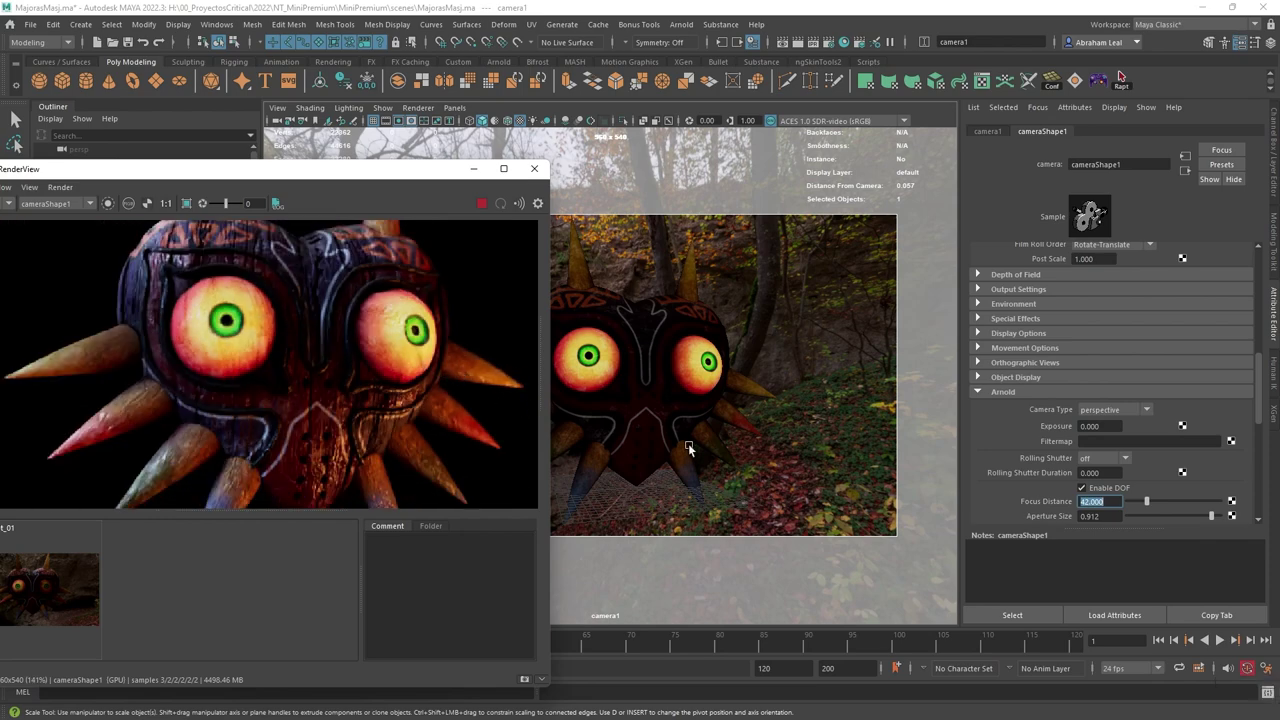
# - Try a camera aperture size of 10 and examine the depth of field across the whole mask
pyautogui.press('Tab')
pyautogui.write('10')
pyautogui.press('Return')
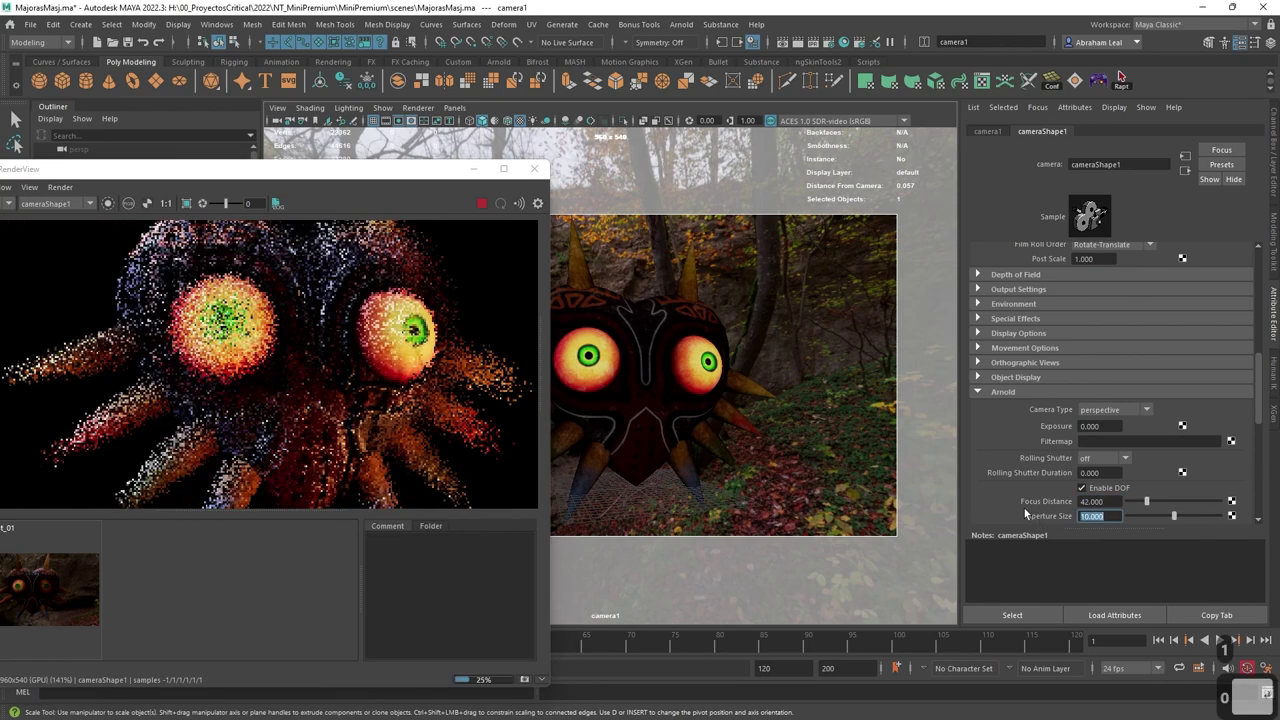
pyautogui.scroll(-2, 330, 310)
pyautogui.scroll(1, 335, 318)
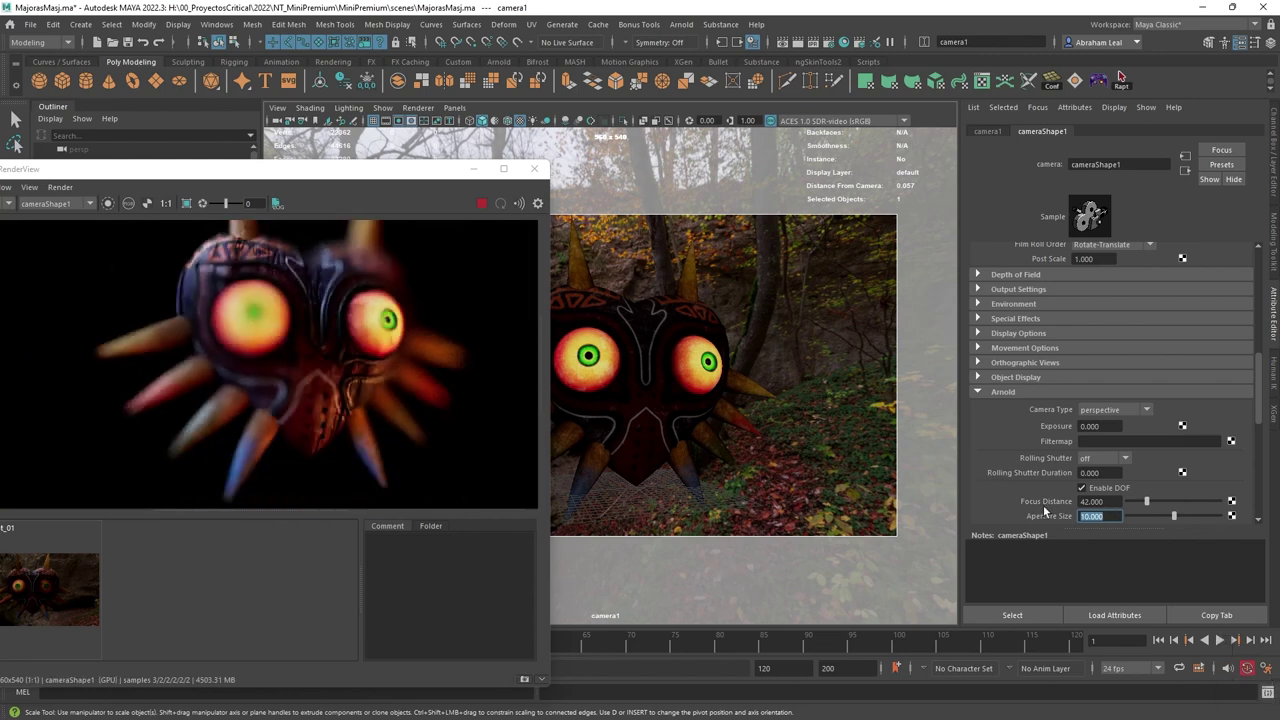
# - Try a camera aperture size of 1 and compare the sharpness of the near and far spikes
pyautogui.write('1')
pyautogui.press('Return')
pyautogui.scroll(3, 442, 392)
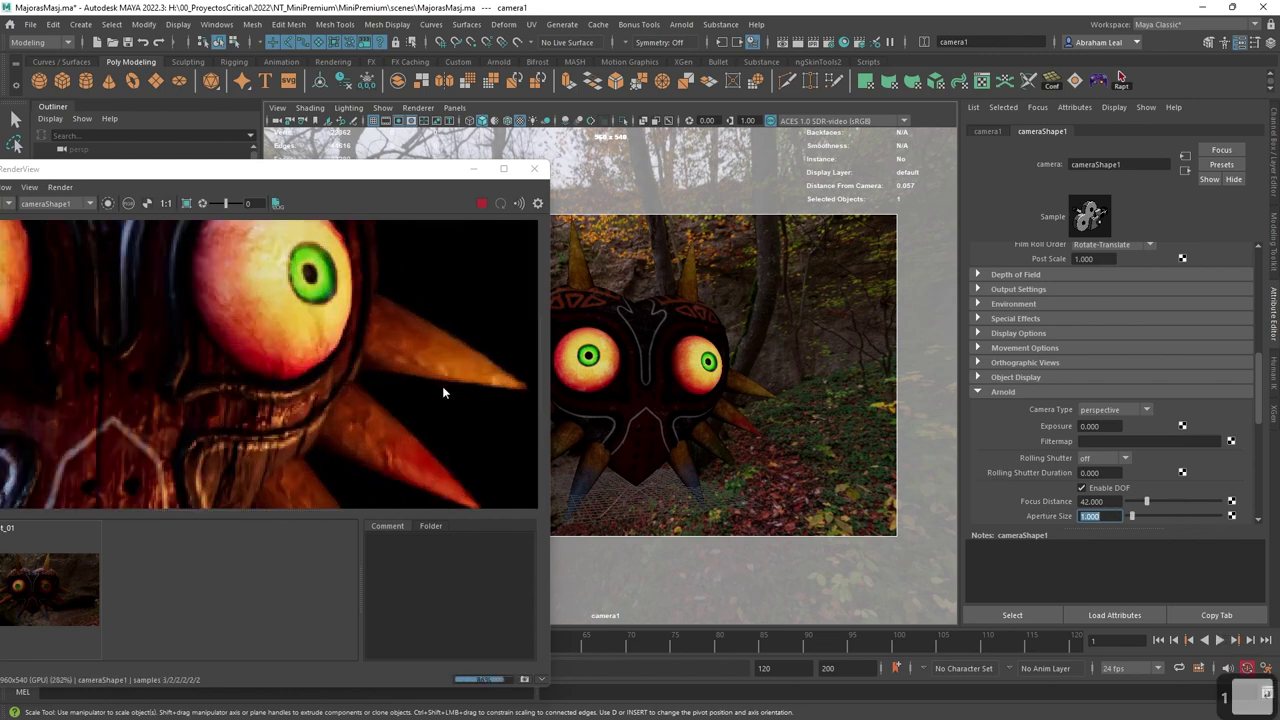
pyautogui.keyDown('alt'); pyautogui.moveTo(443, 387); pyautogui.dragTo(370, 346, button='middle'); pyautogui.keyUp('alt')
pyautogui.scroll(-2, 404, 325)
pyautogui.scroll(-1, 408, 330)
pyautogui.keyDown('alt'); pyautogui.moveTo(186, 280); pyautogui.dragTo(226, 358, button='middle'); pyautogui.keyUp('alt')
pyautogui.scroll(2, 291, 340)
pyautogui.keyDown('alt'); pyautogui.moveTo(358, 398); pyautogui.dragTo(331, 350, button='middle'); pyautogui.keyUp('alt')
# - Try a camera aperture size of 3 and inspect the blur on the mask's eyes and spikes
pyautogui.moveTo(1111, 515); pyautogui.dragTo(1025, 517)
pyautogui.write('3')
pyautogui.press('Return')
pyautogui.scroll(-2, 493, 404)
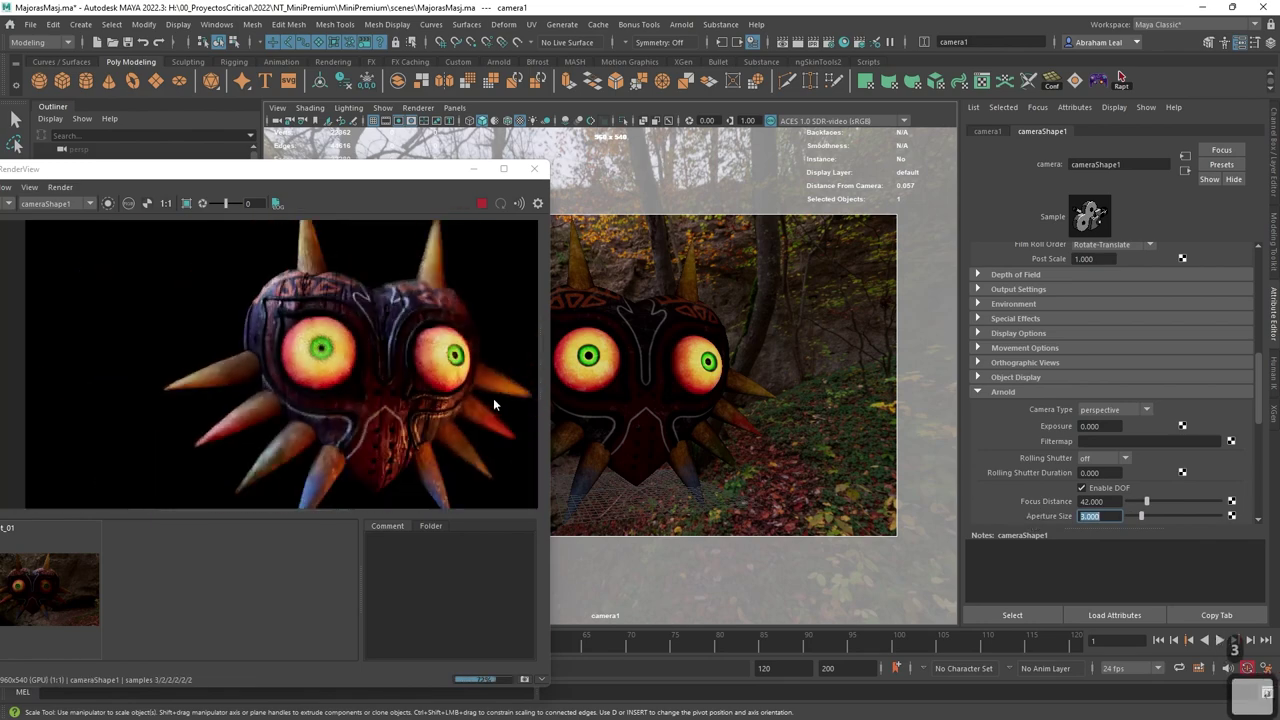
pyautogui.scroll(-1, 493, 399)
pyautogui.keyDown('alt'); pyautogui.moveTo(494, 402); pyautogui.dragTo(444, 378, button='middle'); pyautogui.keyUp('alt')
pyautogui.scroll(2, 440, 358)
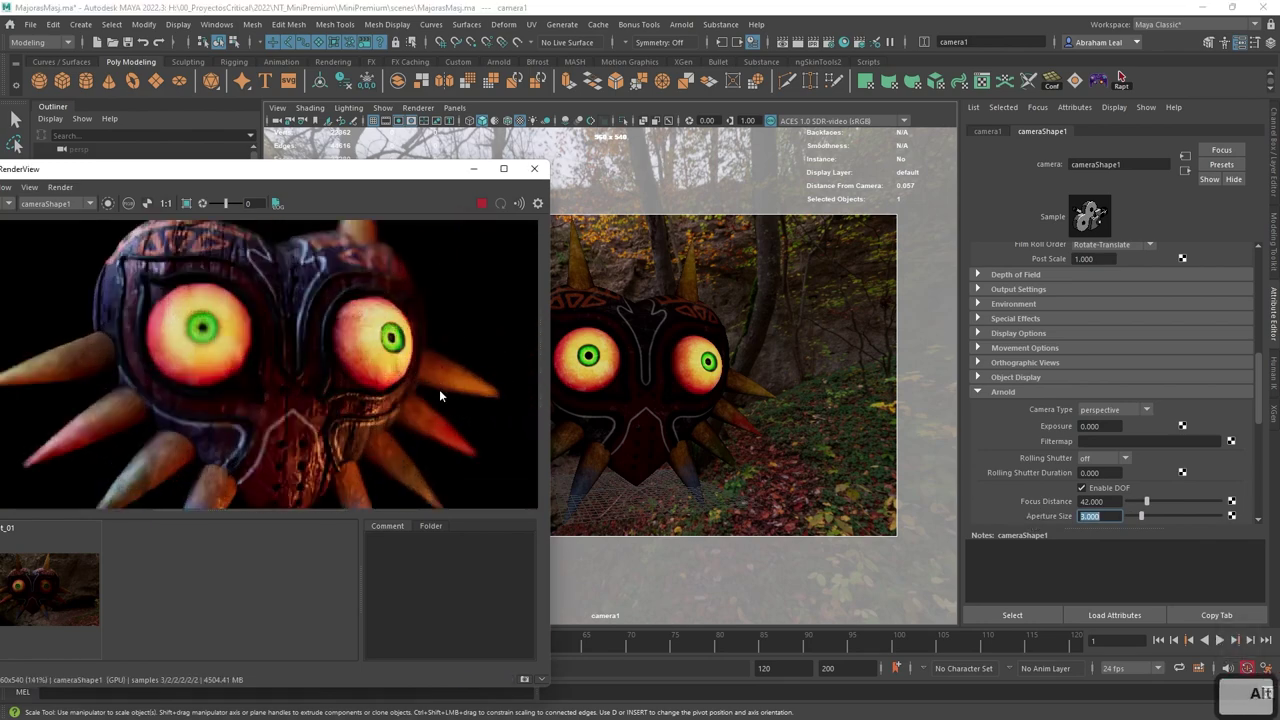
# - Set the camera's aperture size to 2 and view the full mask render
pyautogui.click(1043, 517)
pyautogui.write('2')
pyautogui.press('Return')
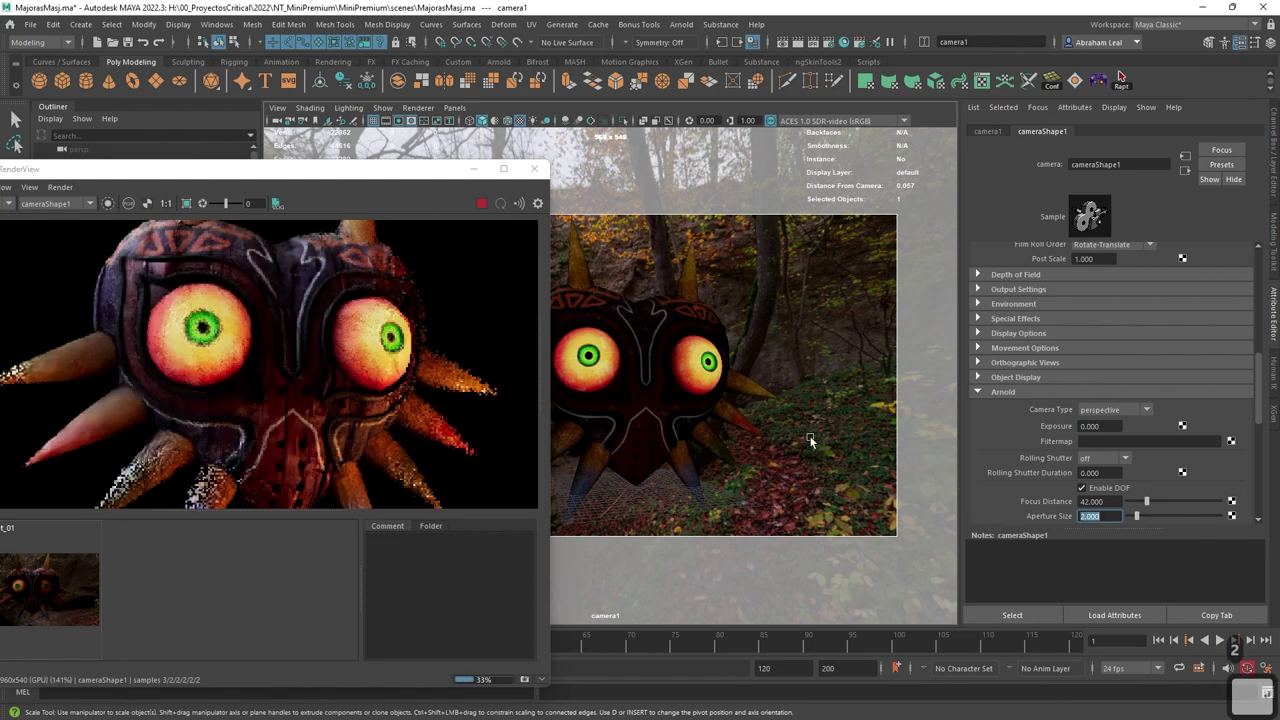
pyautogui.scroll(-3, 370, 362)
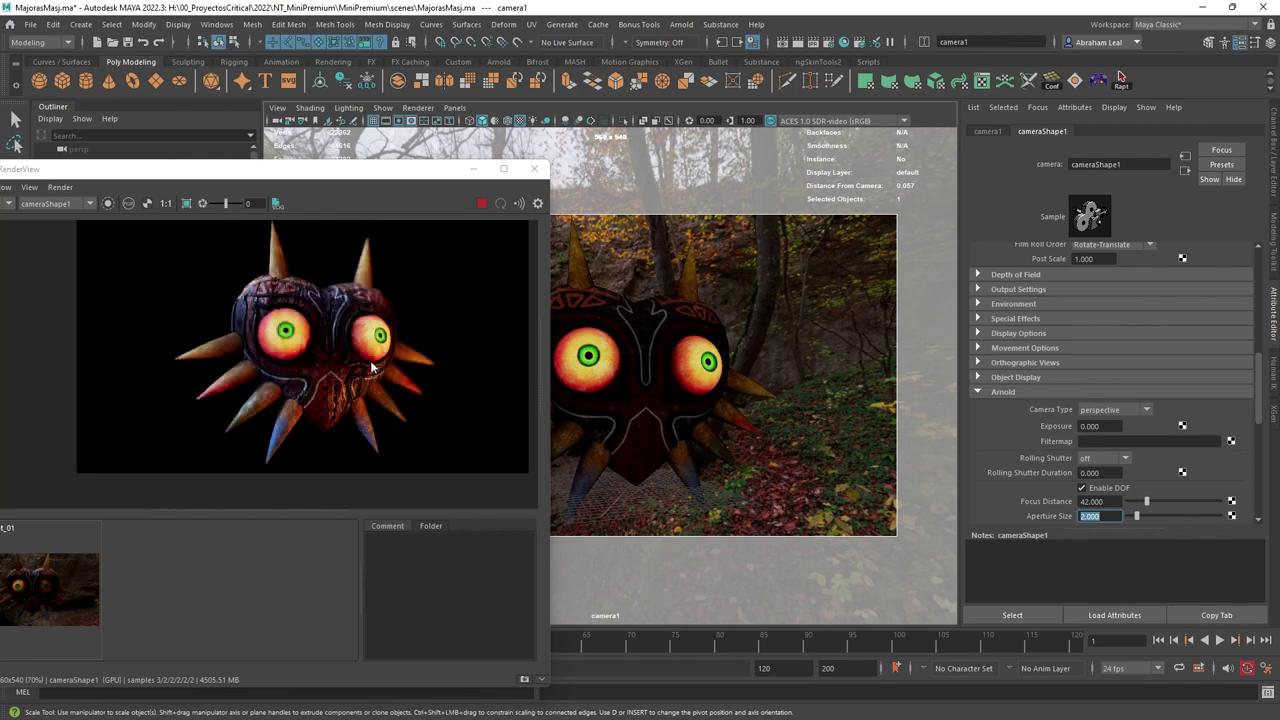
pyautogui.scroll(-1, 328, 325)
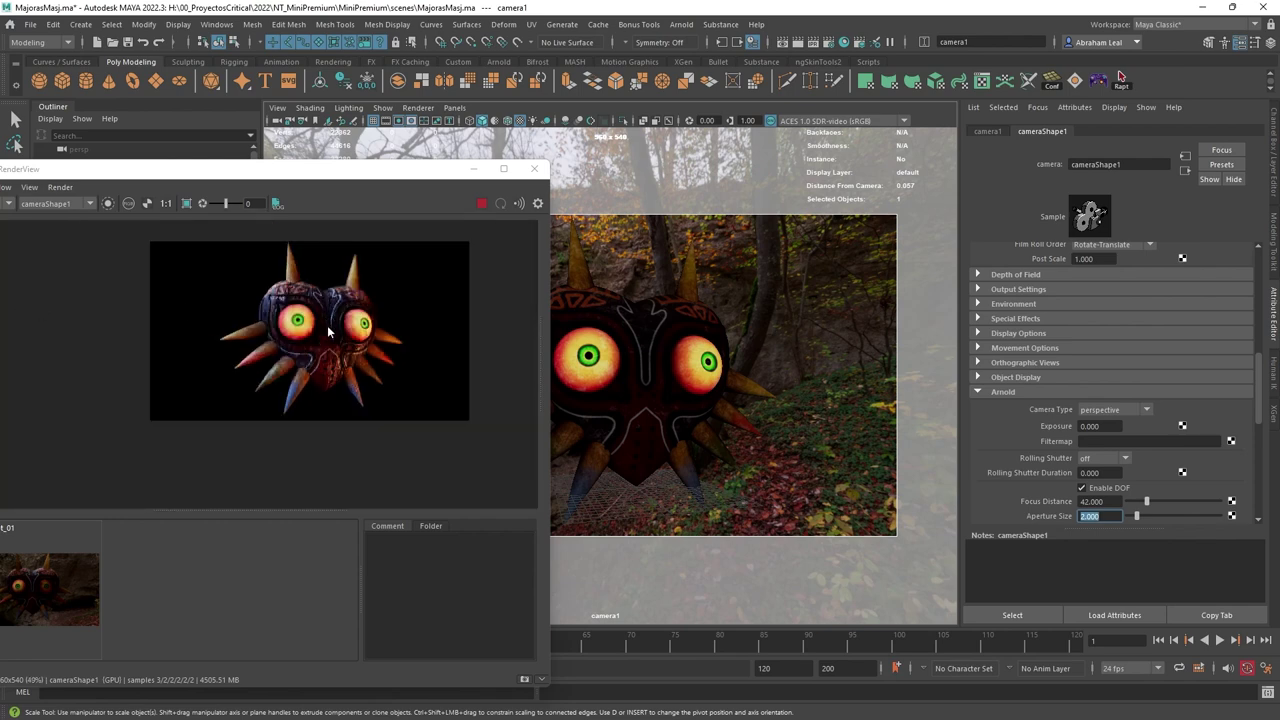
# - Stop the live render and set the render image size preset to HD_1080
pyautogui.scroll(1, 427, 320)
pyautogui.click(477, 204)
pyautogui.click(479, 205)
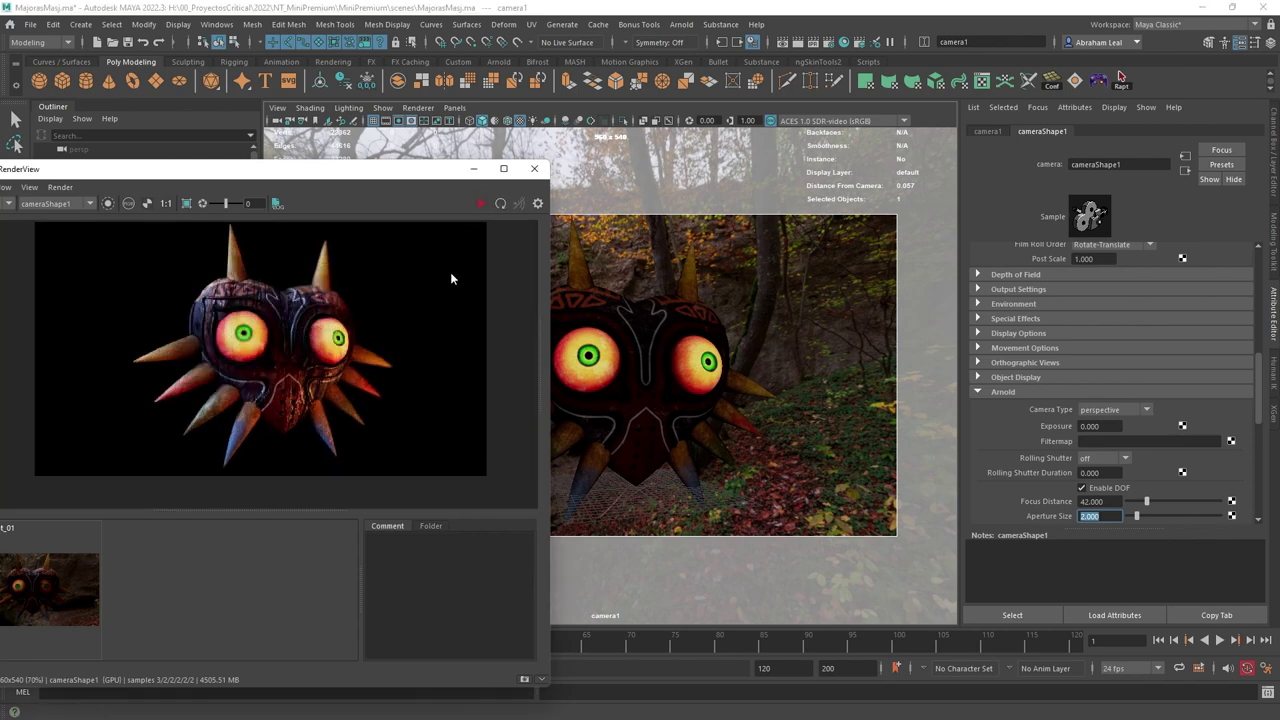
pyautogui.click(842, 42)
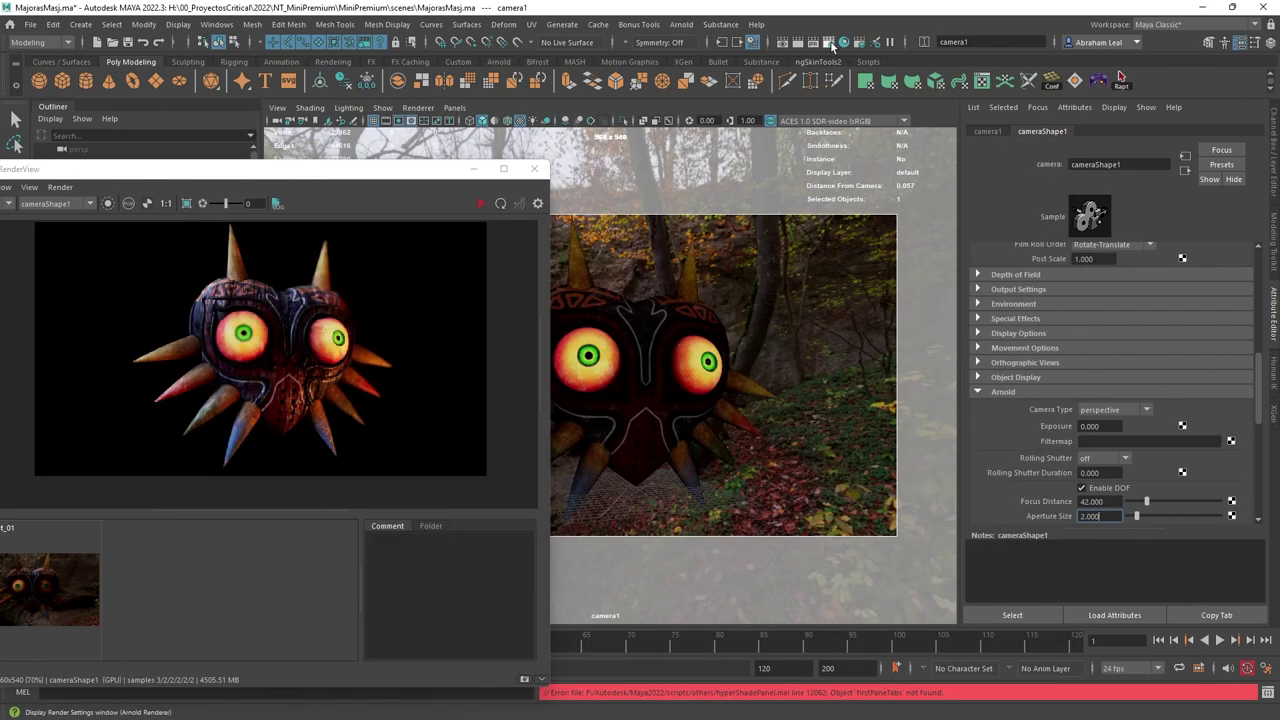
pyautogui.click(829, 43)
pyautogui.click(364, 199)
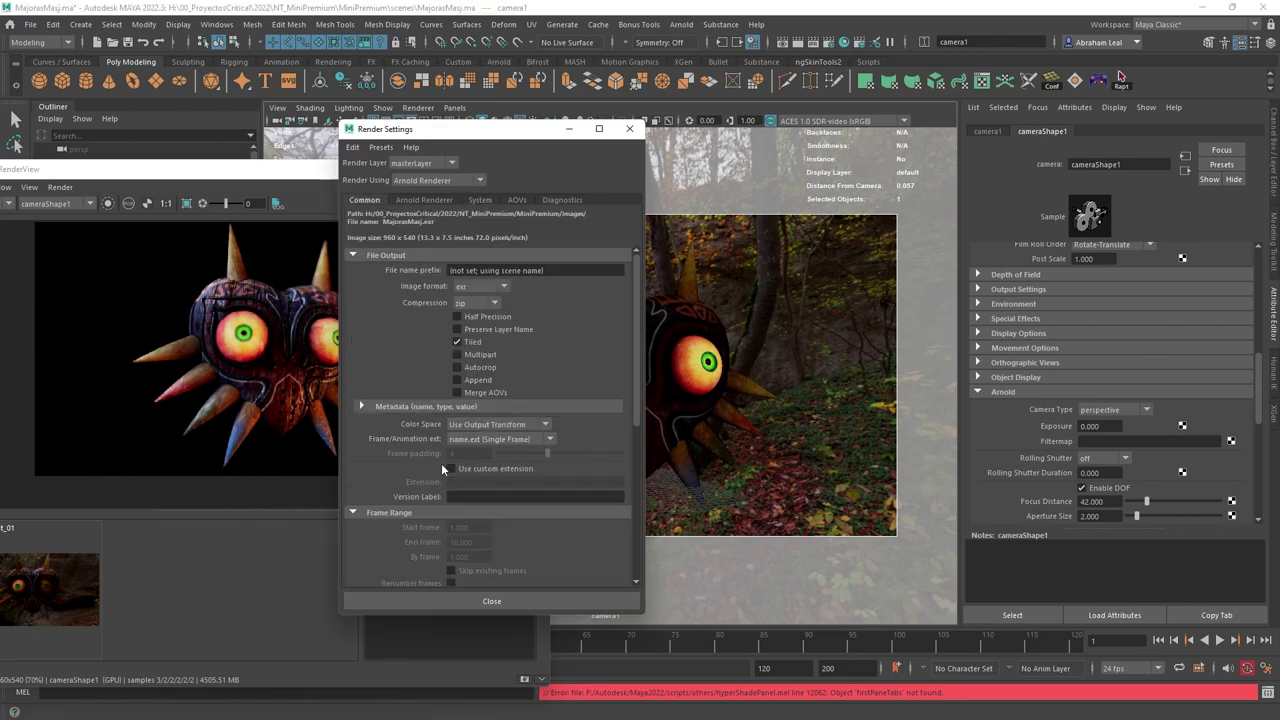
pyautogui.scroll(-5, 476, 453)
pyautogui.scroll(-3, 476, 453)
pyautogui.click(480, 400)
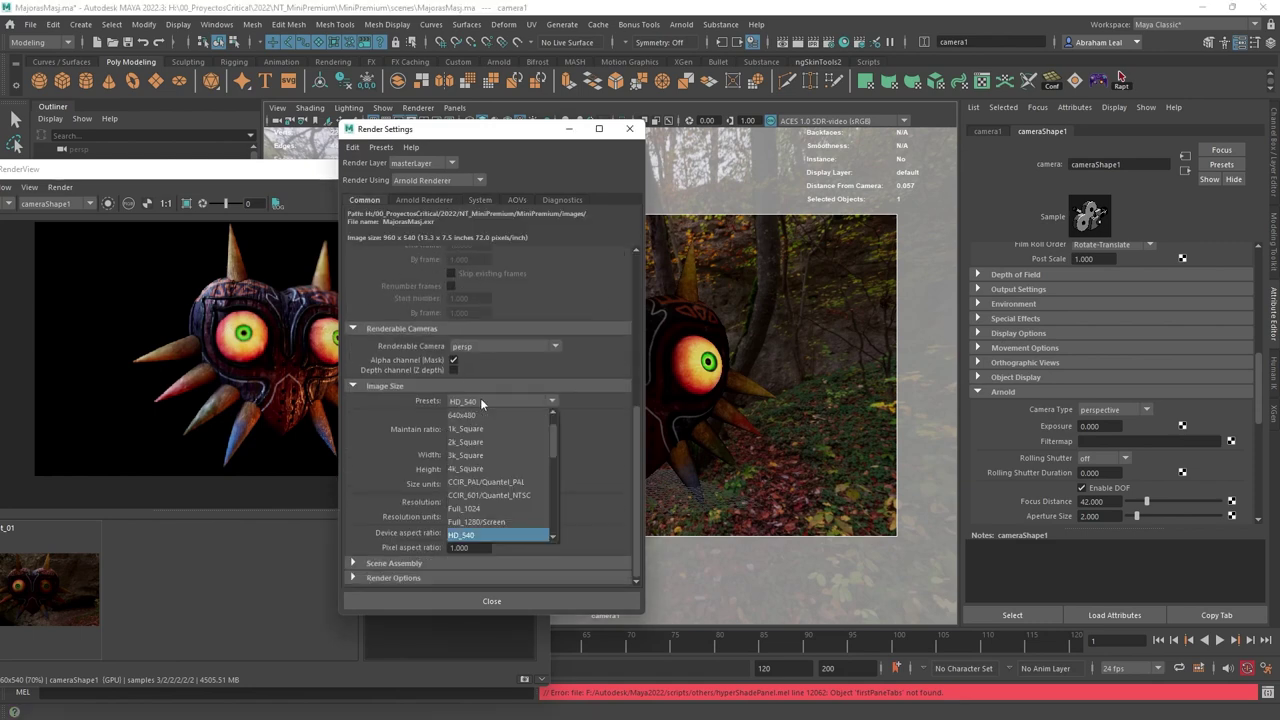
pyautogui.scroll(-2, 490, 480)
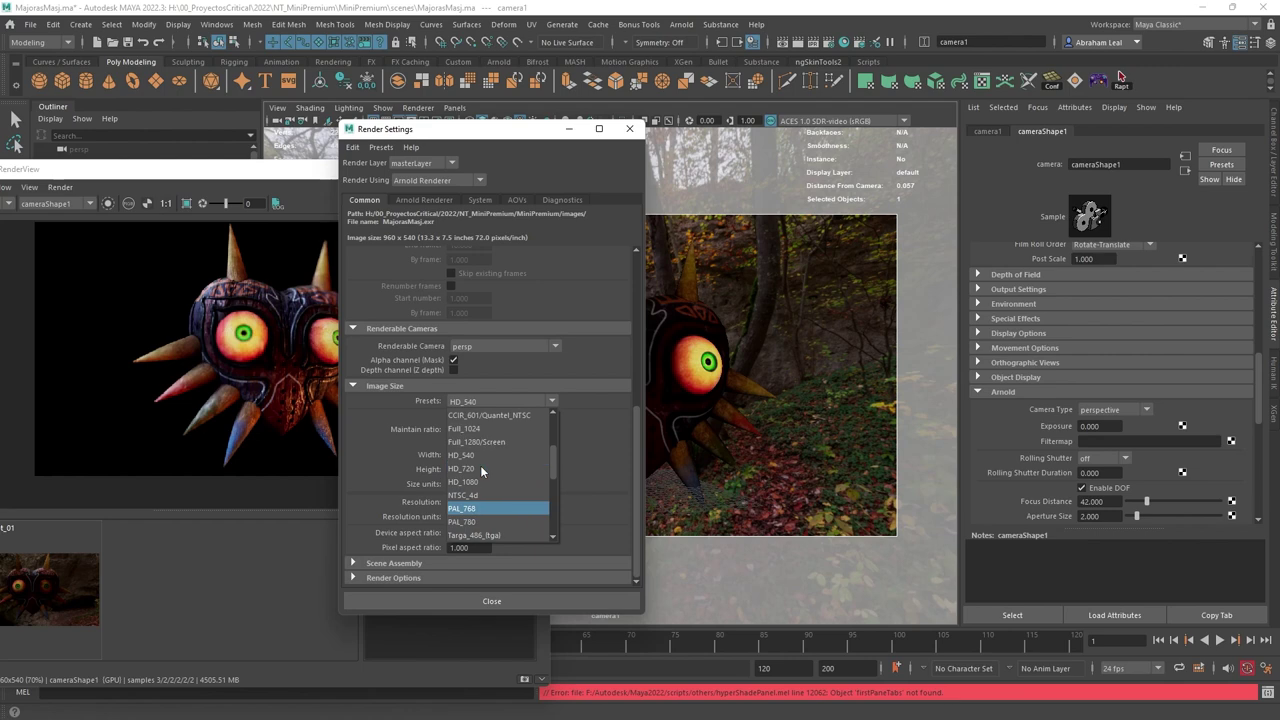
pyautogui.click(475, 484)
# - Restart the Arnold render at full HD and examine the mask's eyes, wood texture and spikes up close
pyautogui.click(305, 170)
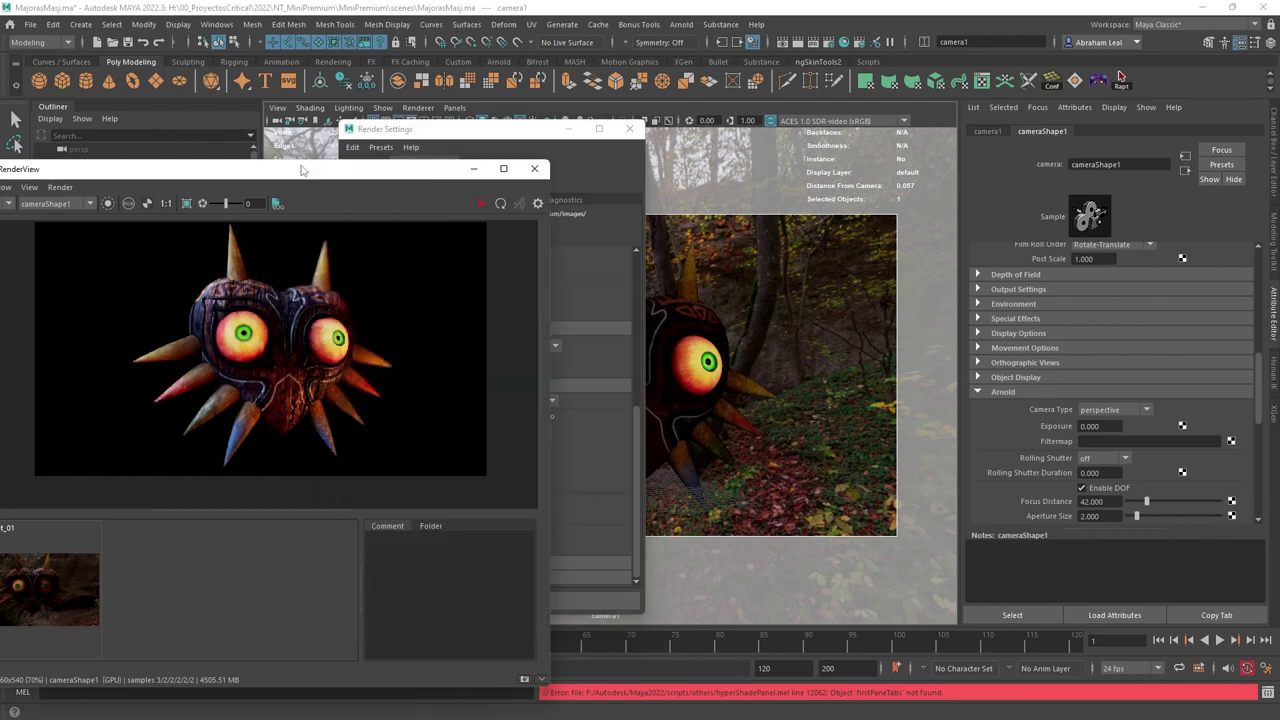
pyautogui.click(479, 204)
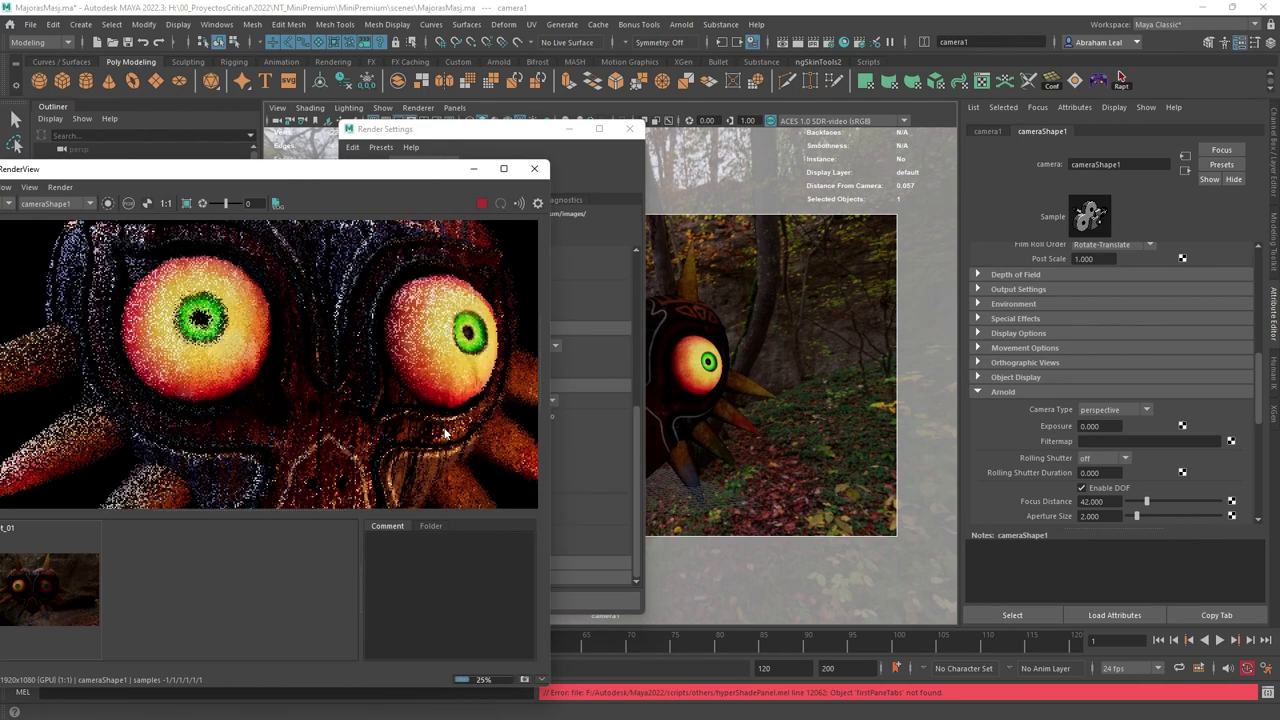
pyautogui.scroll(-2, 444, 428)
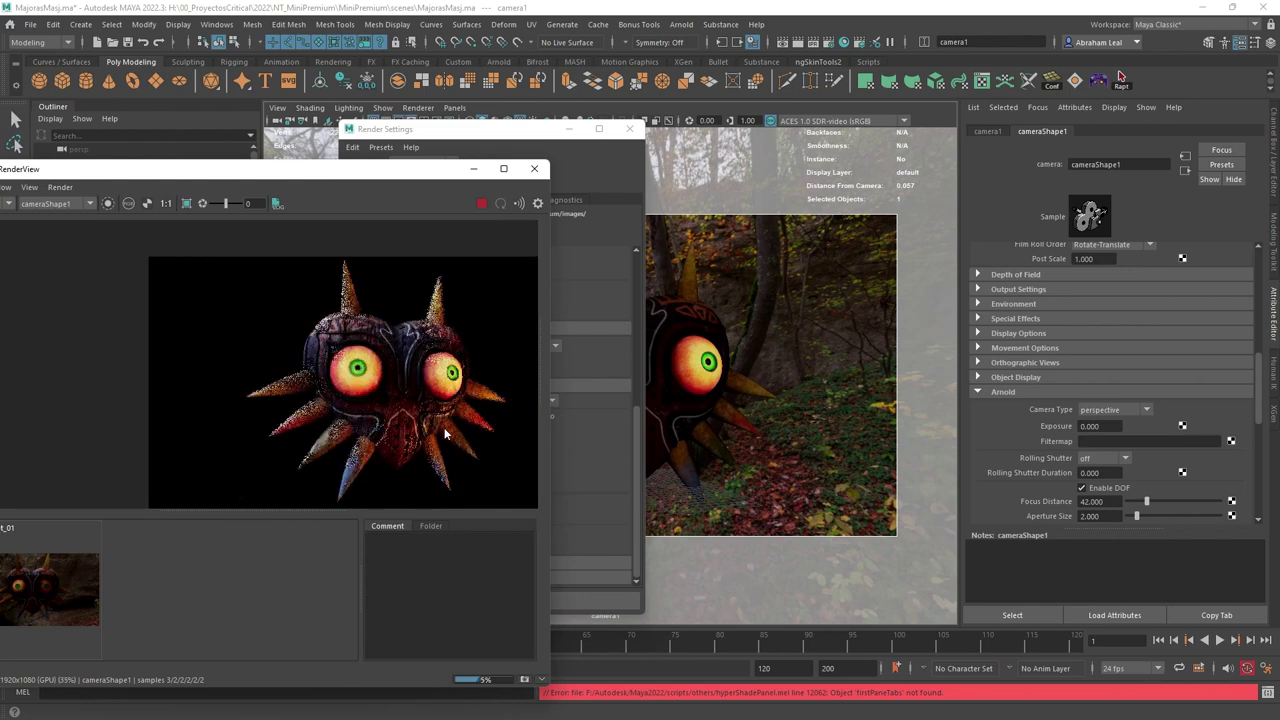
pyautogui.scroll(5, 420, 405)
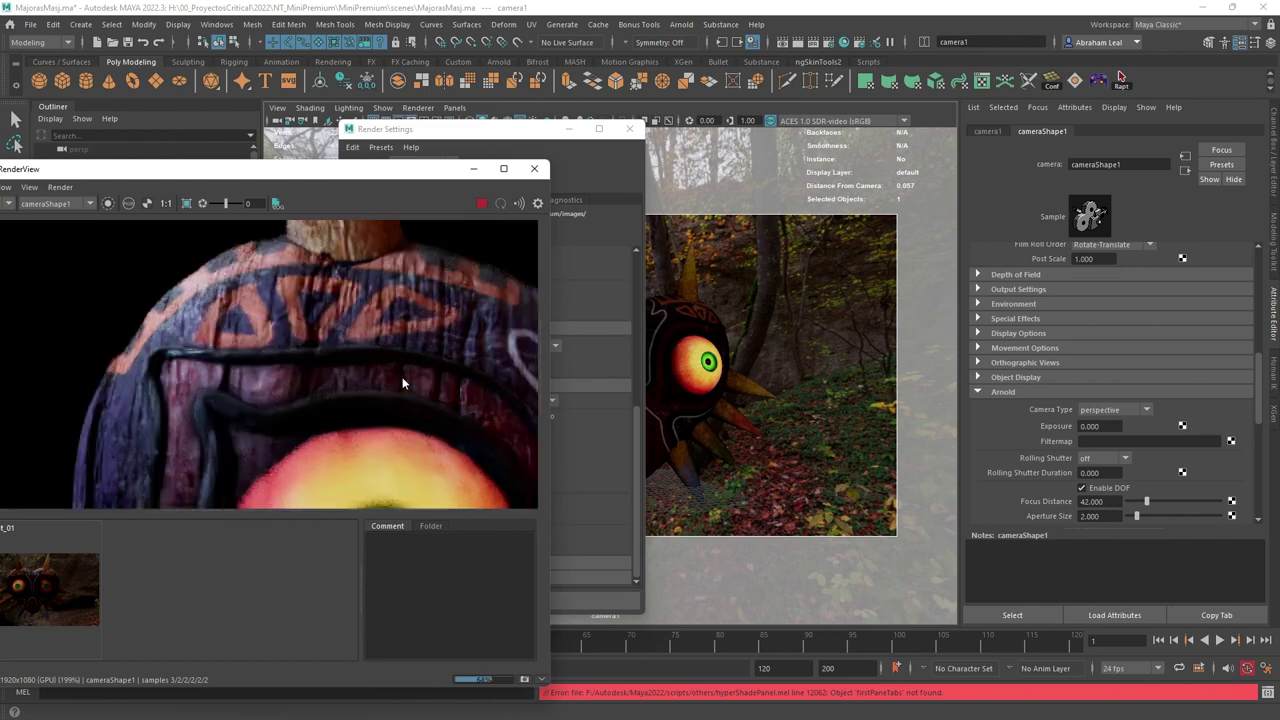
pyautogui.keyDown('alt'); pyautogui.moveTo(452, 409); pyautogui.dragTo(357, 381, button='middle'); pyautogui.keyUp('alt')
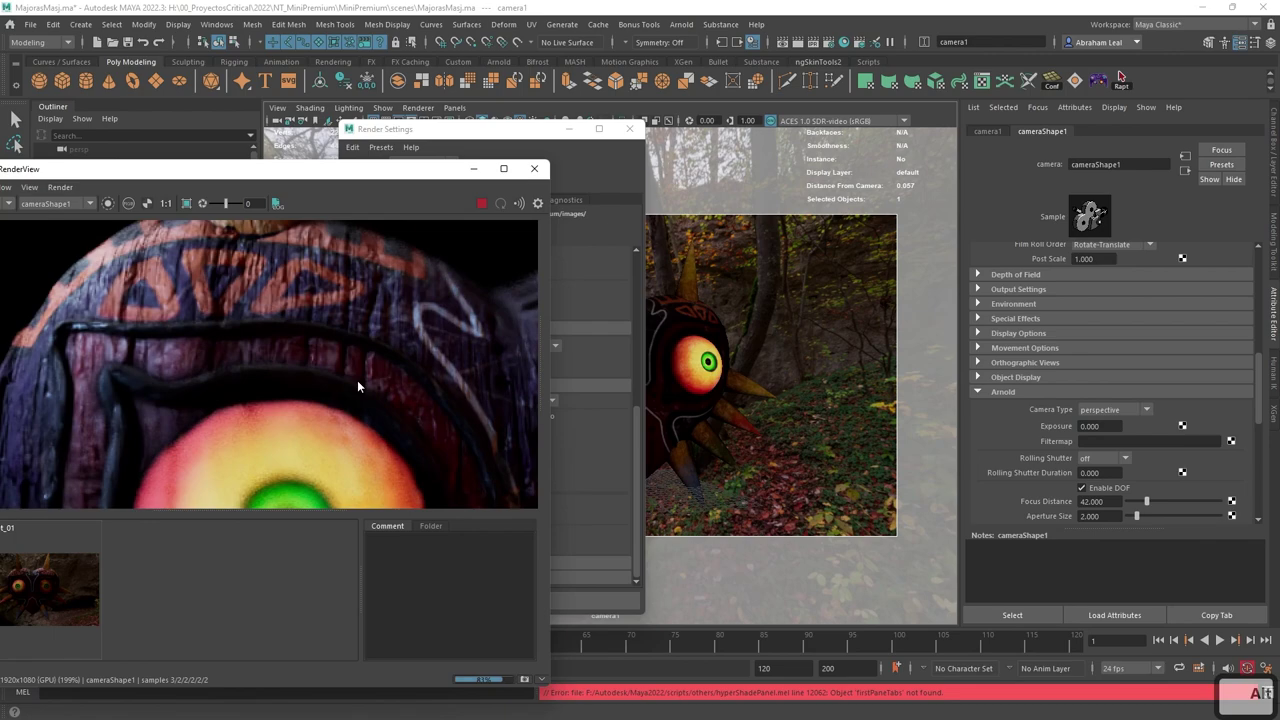
pyautogui.scroll(-3, 357, 381)
pyautogui.scroll(-2, 357, 382)
pyautogui.scroll(5, 320, 362)
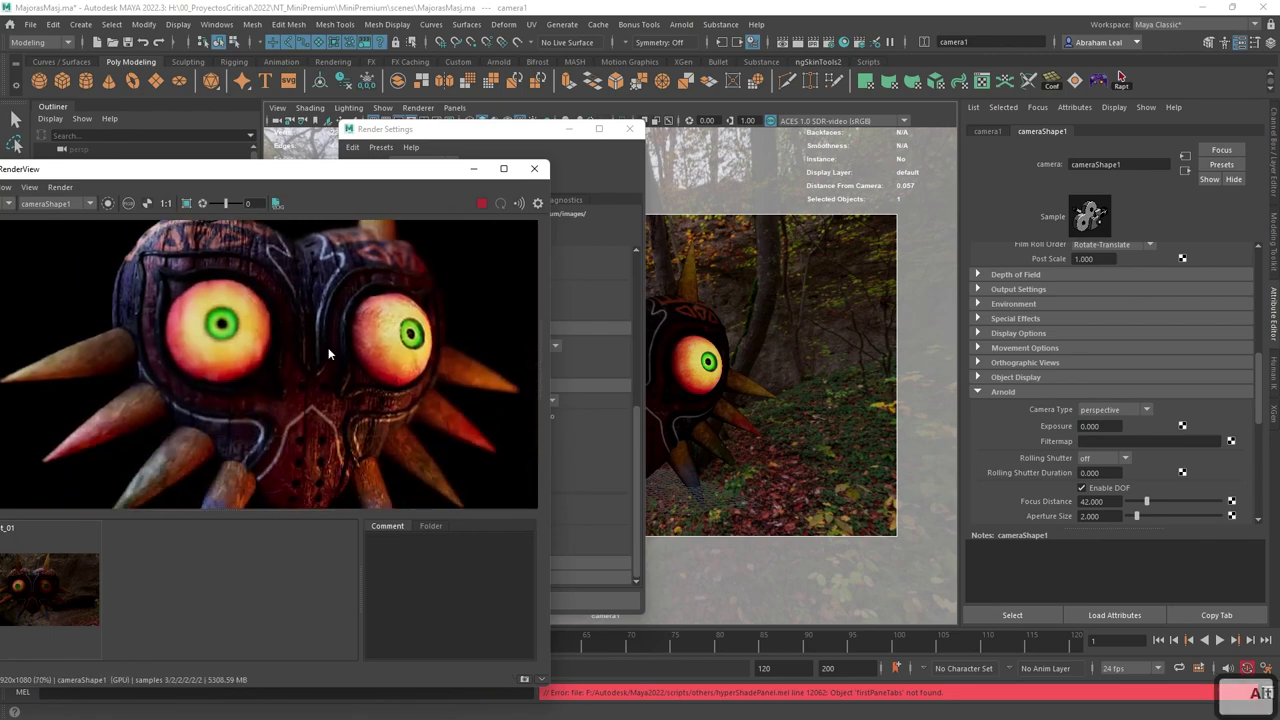
pyautogui.scroll(-4, 286, 366)
pyautogui.scroll(2, 328, 372)
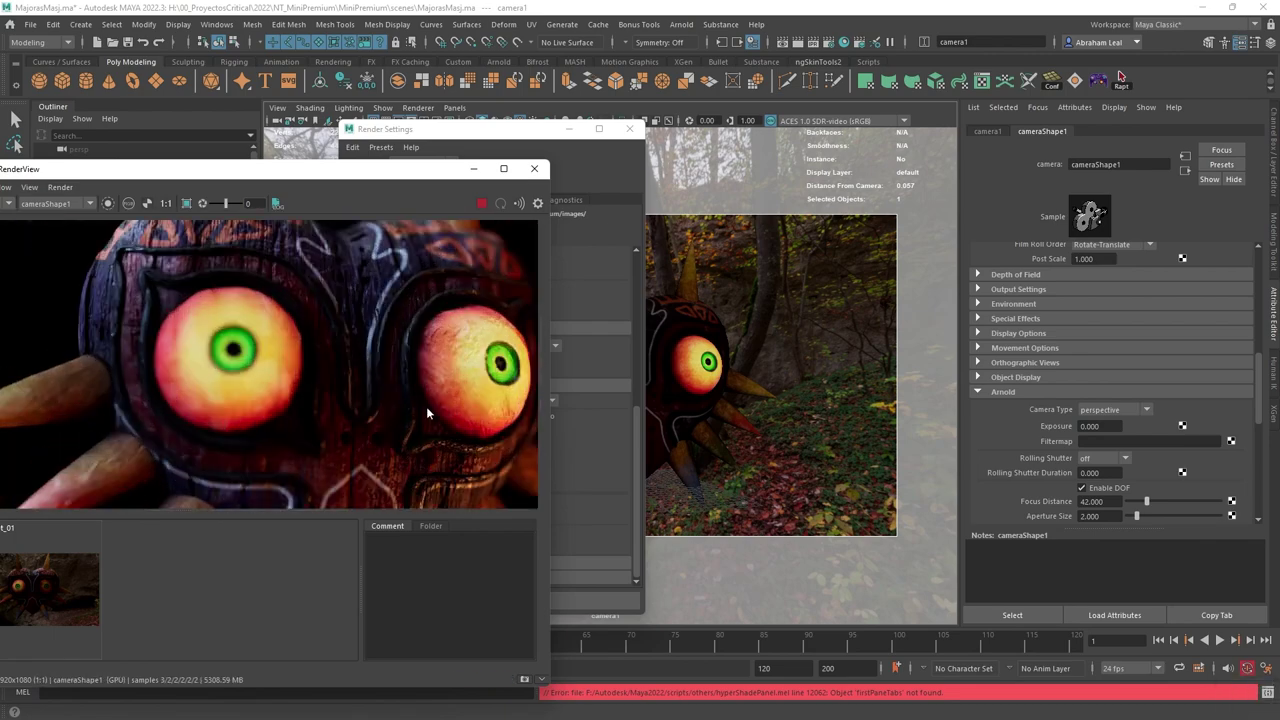
pyautogui.scroll(-2, 326, 364)
# - Set the camera's aperture size to 1 and inspect the mask's sharpness in the full HD render
pyautogui.moveTo(1105, 516); pyautogui.dragTo(1068, 520)
pyautogui.write('1')
pyautogui.press('Return')
pyautogui.scroll(4, 314, 377)
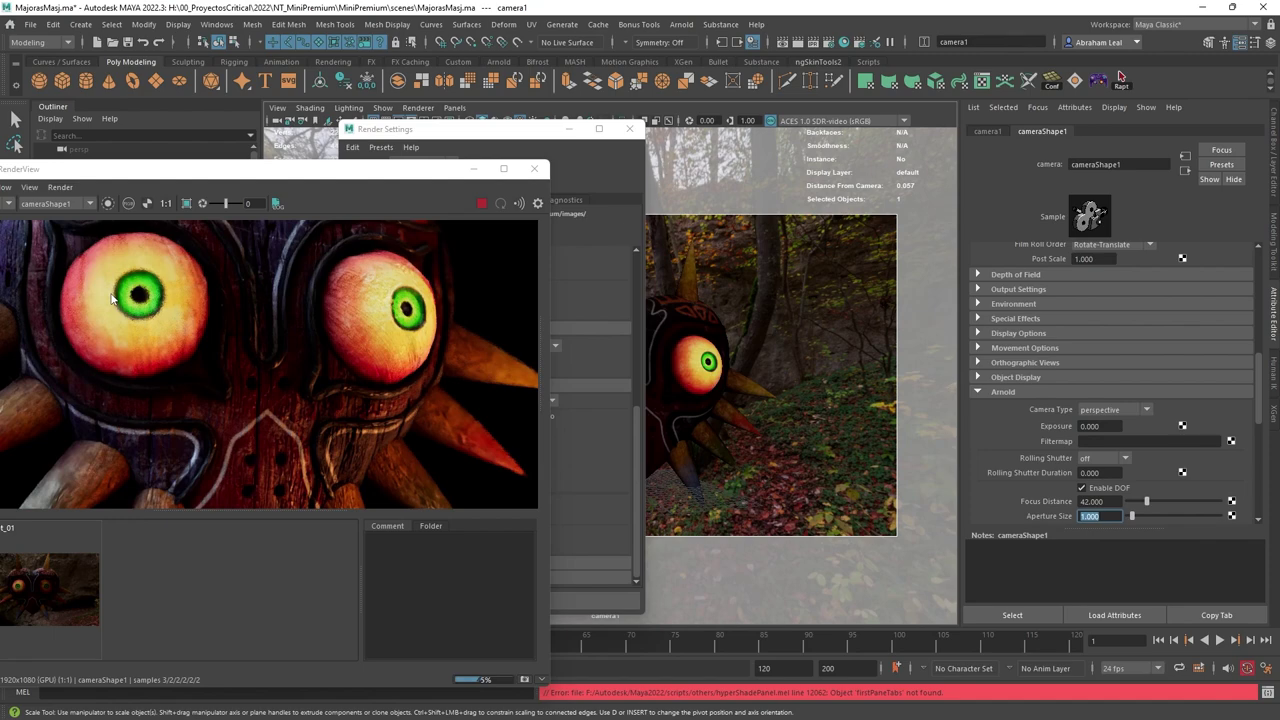
pyautogui.scroll(-4, 216, 328)
pyautogui.scroll(3, 252, 420)
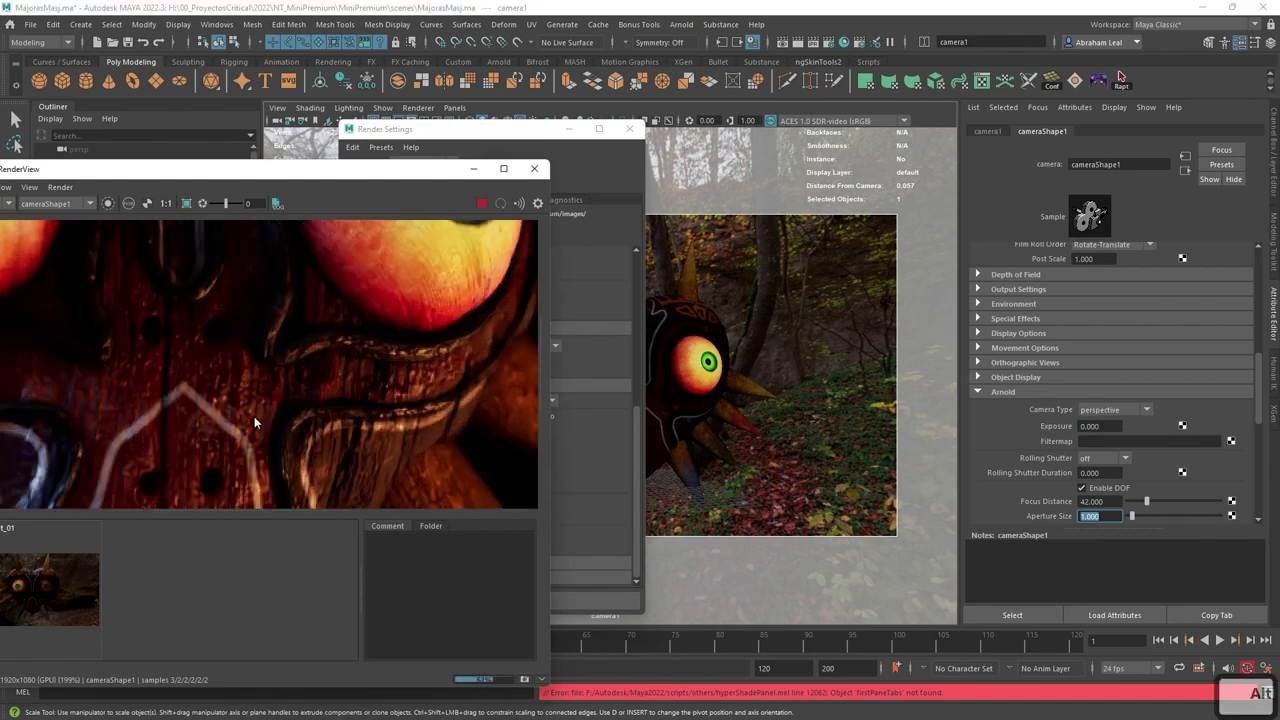
pyautogui.scroll(-5, 260, 414)
pyautogui.scroll(5, 268, 410)
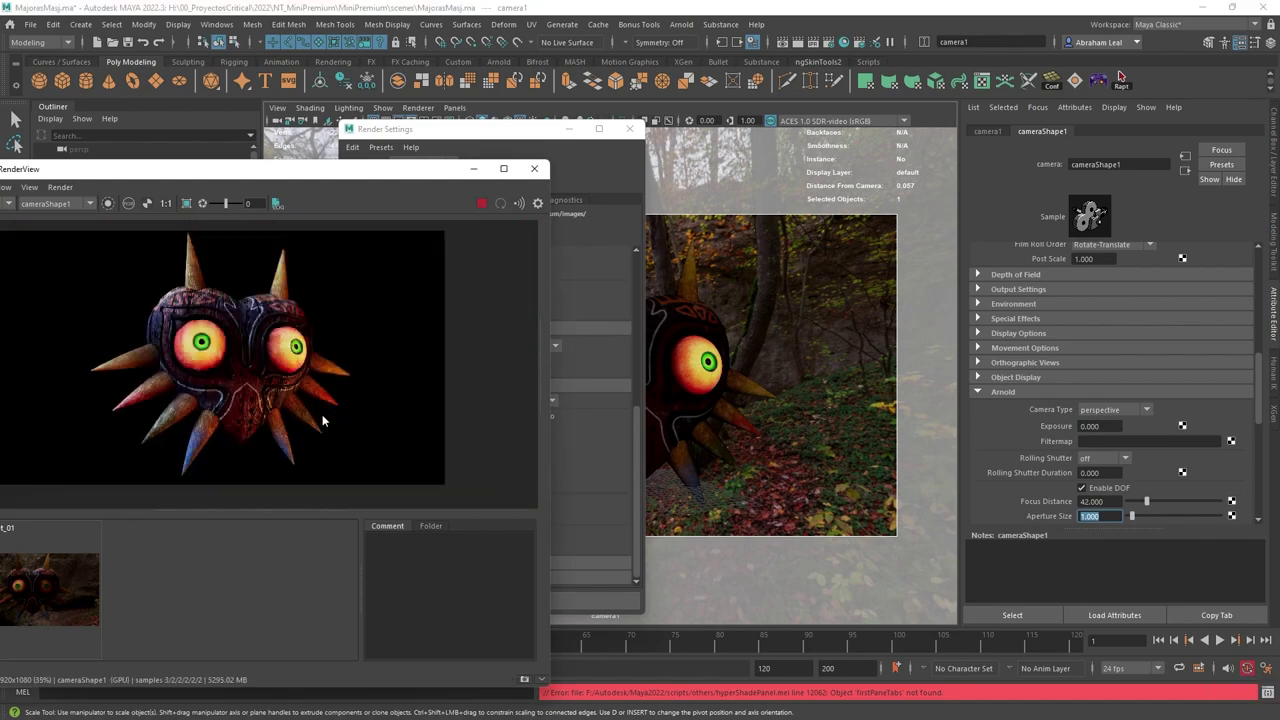
pyautogui.keyDown('alt'); pyautogui.moveTo(243, 360); pyautogui.dragTo(405, 330, button='middle'); pyautogui.keyUp('alt')
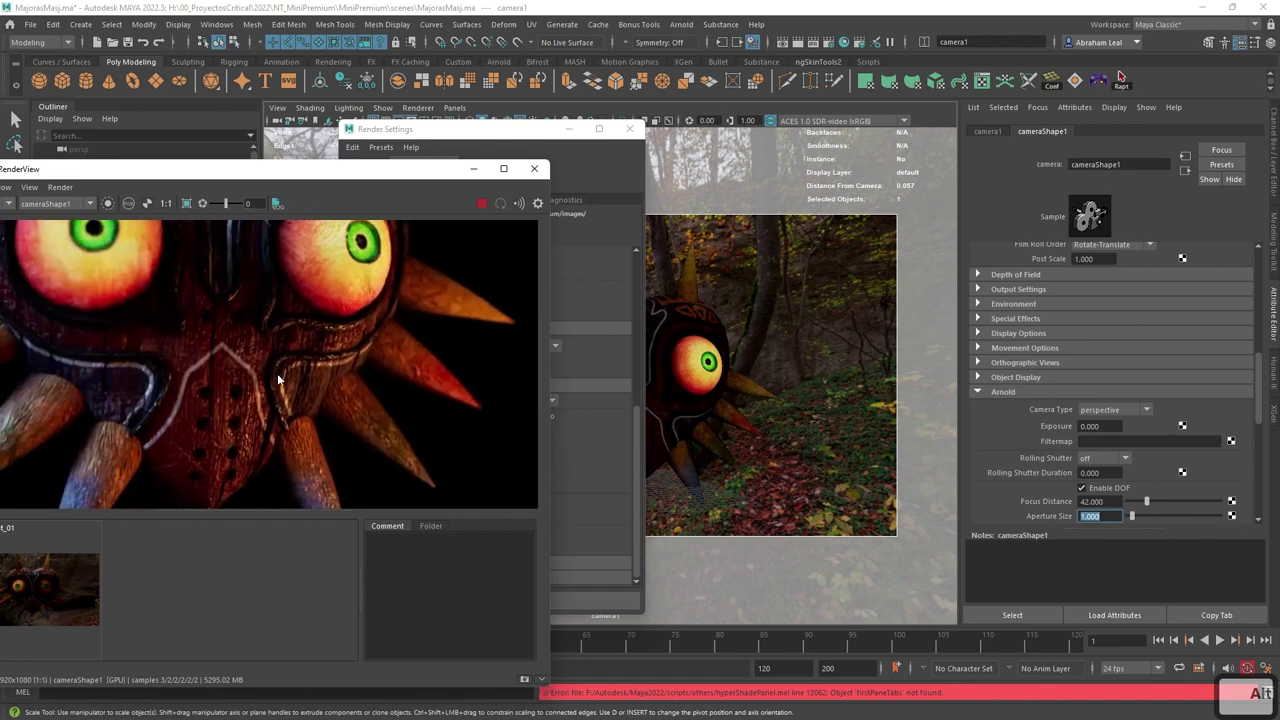
pyautogui.scroll(-4, 275, 368)
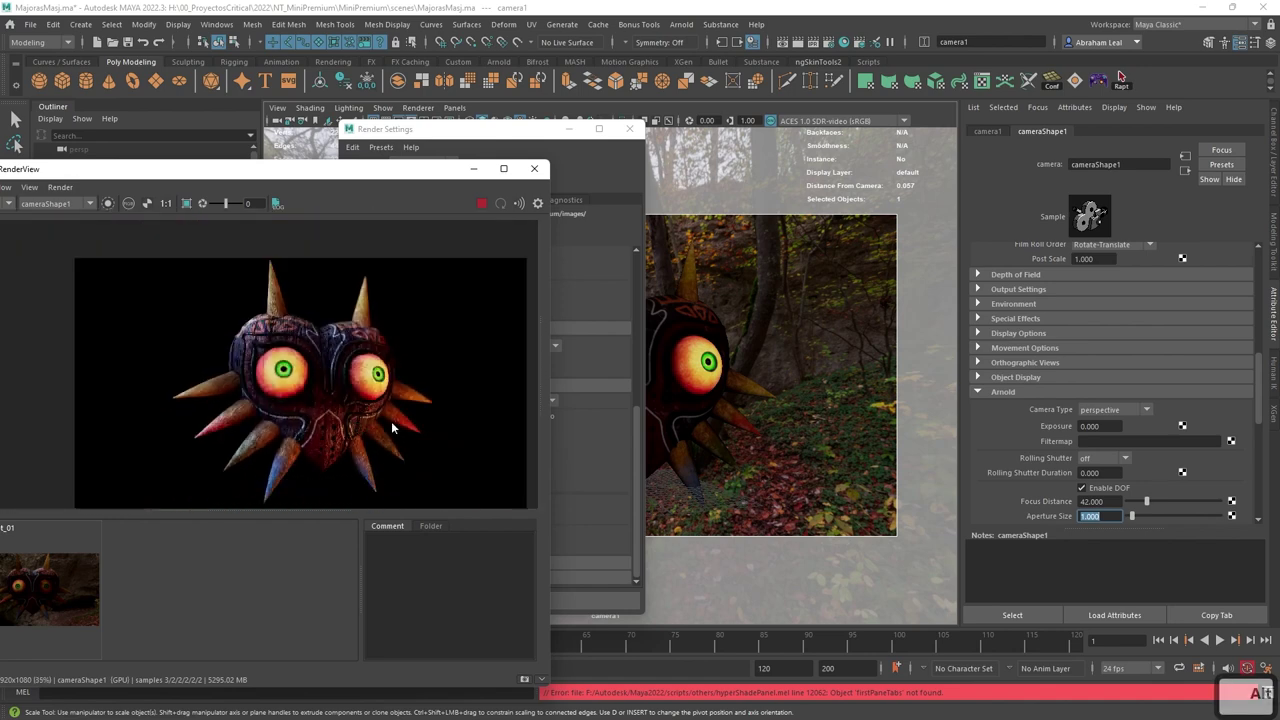
pyautogui.scroll(2, 390, 421)
# - Stop the render, enable adaptive sampling in the Arnold sampling settings, and restart the render
pyautogui.click(482, 204)
pyautogui.moveTo(433, 170); pyautogui.dragTo(449, 172)
pyautogui.click(489, 131)
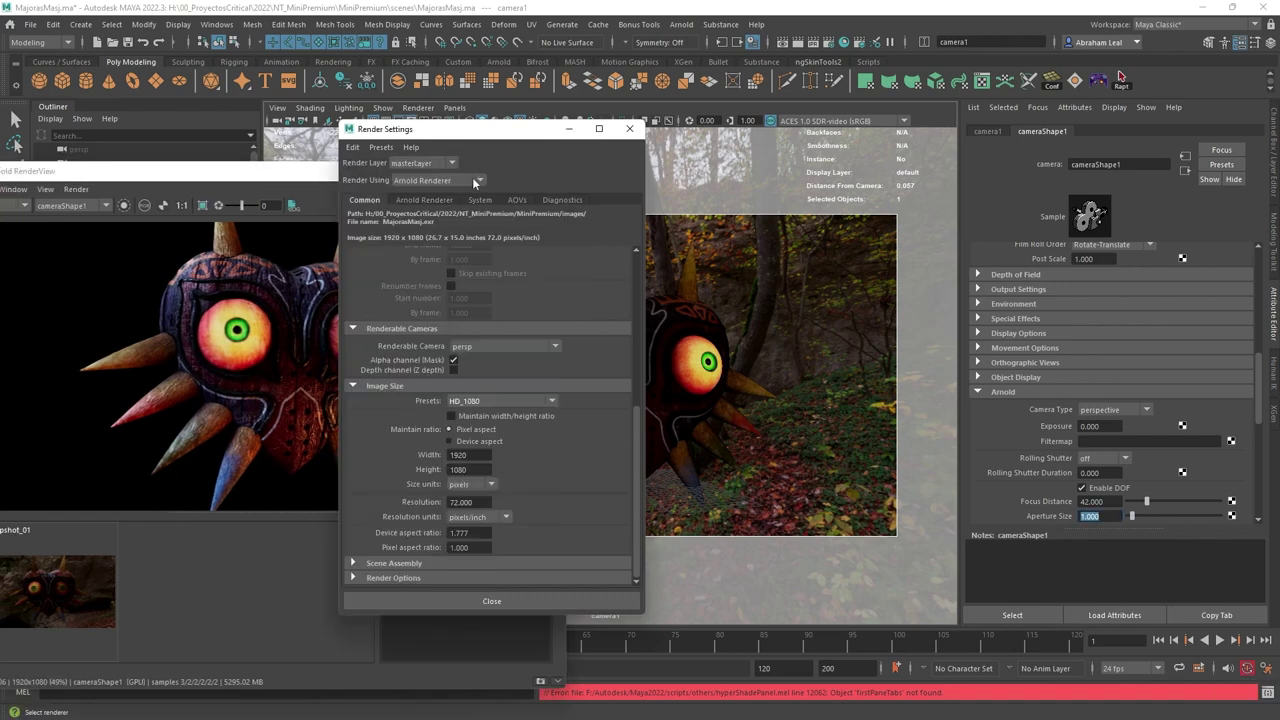
pyautogui.click(423, 199)
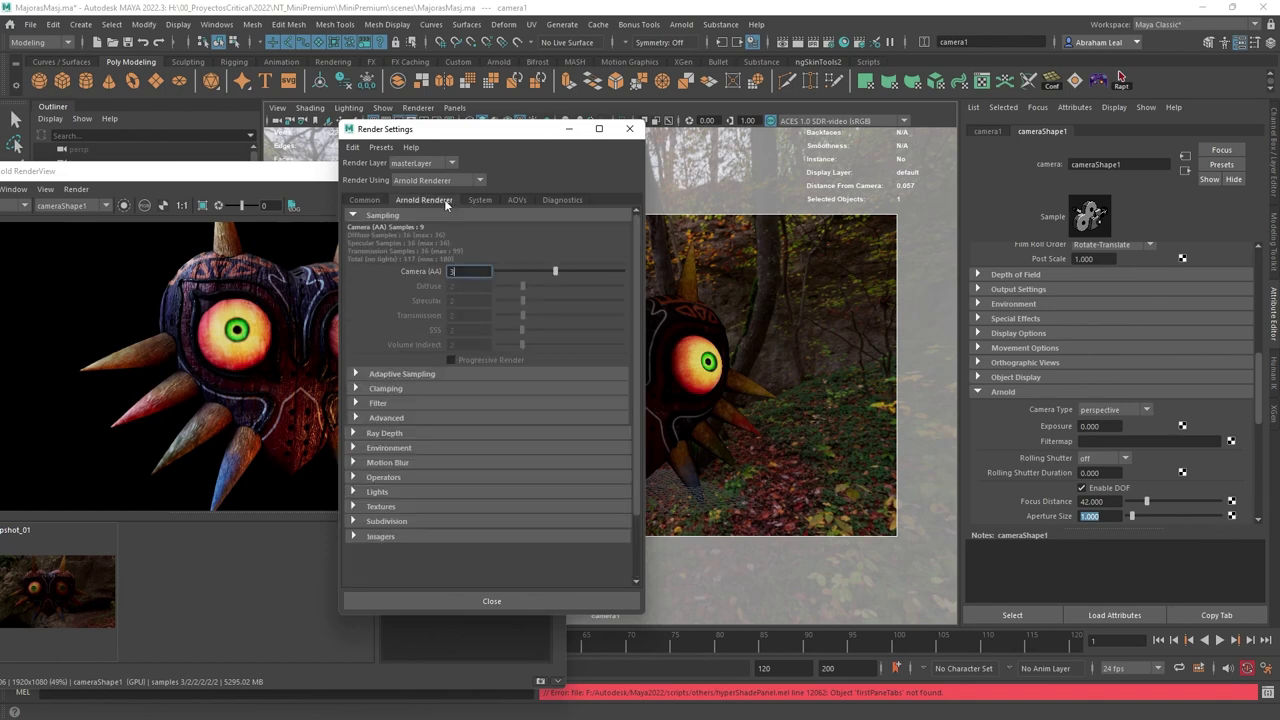
pyautogui.click(381, 374)
pyautogui.click(451, 389)
pyautogui.click(294, 182)
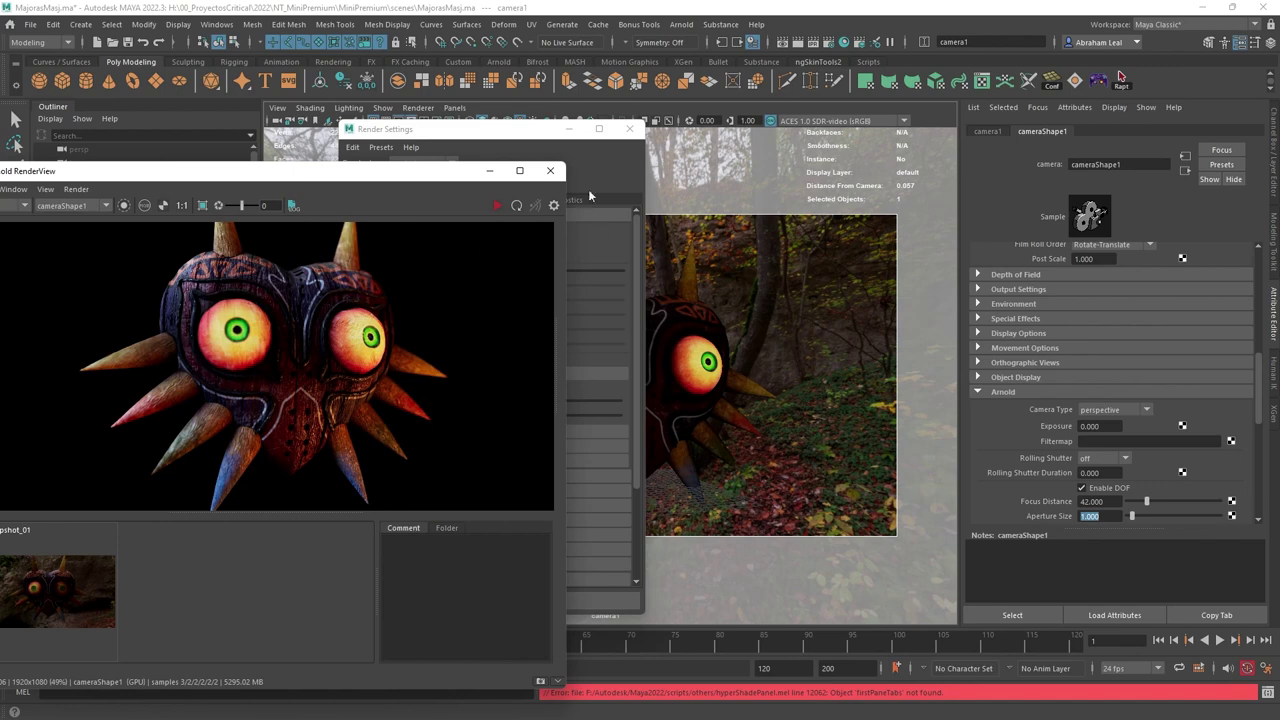
pyautogui.click(580, 190)
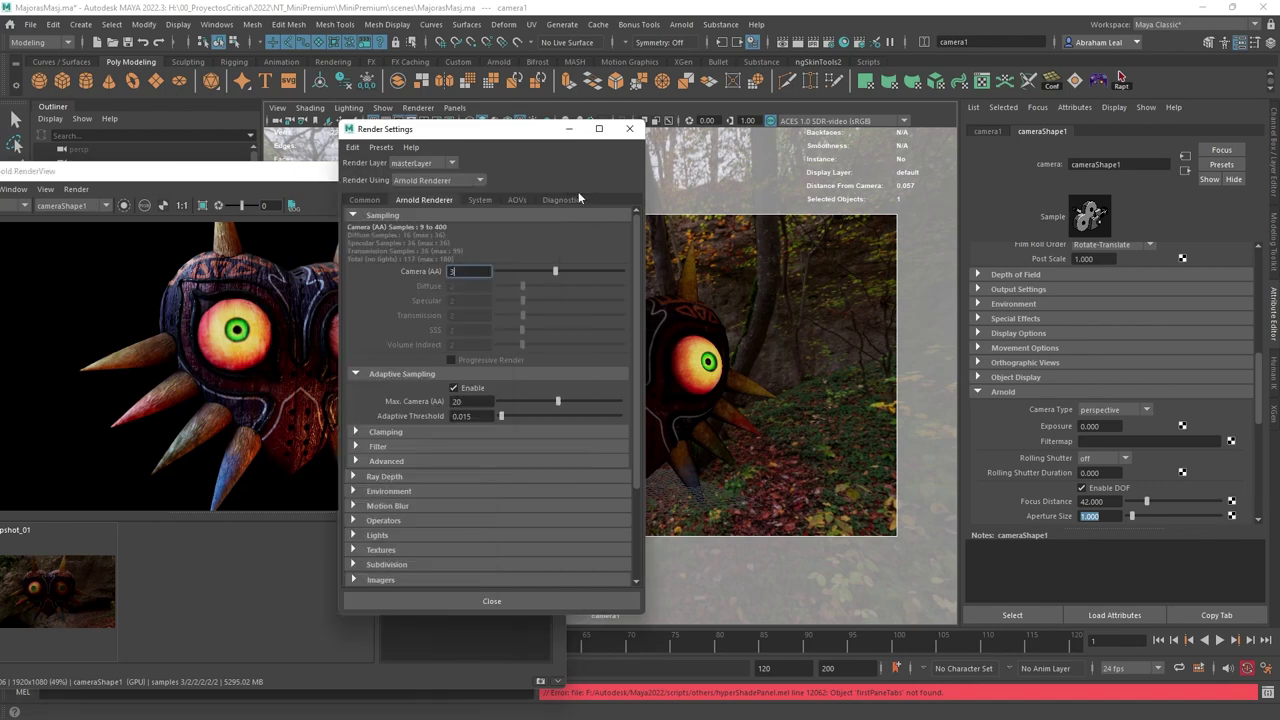
pyautogui.click(318, 180)
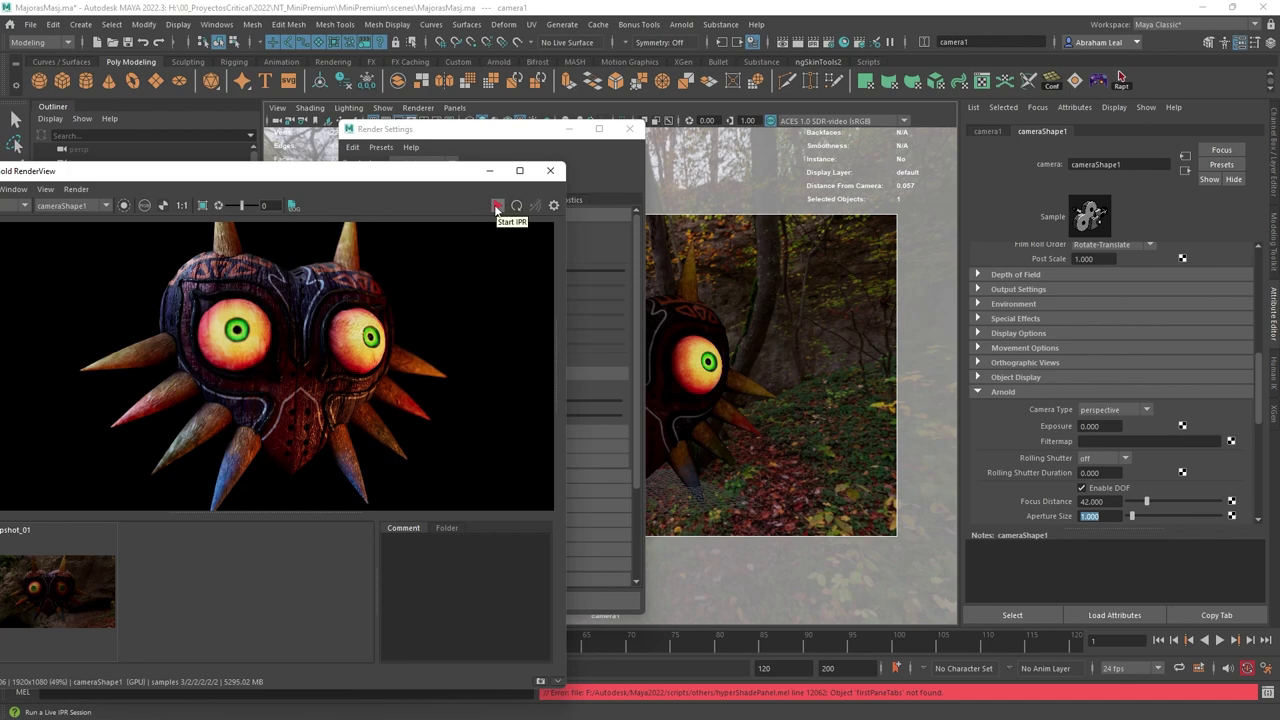
pyautogui.click(500, 208)
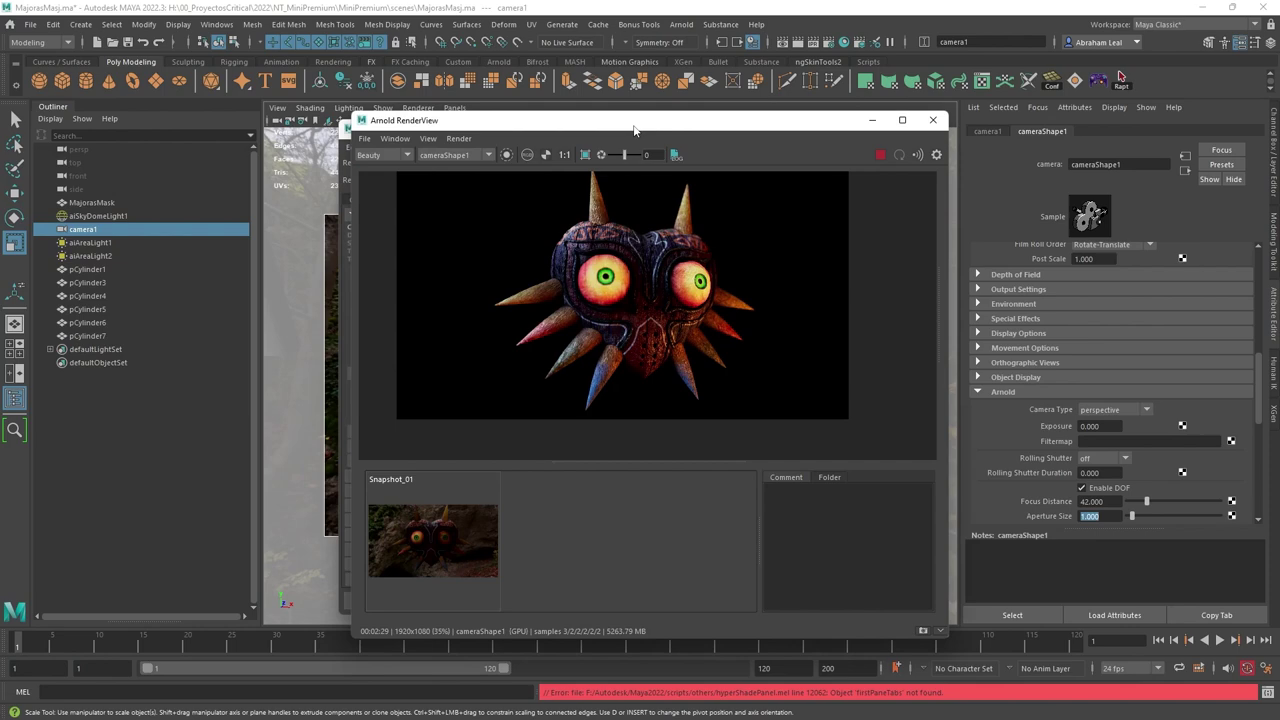
# - Maximize the Arnold RenderView and examine the finished mask render up close and as a whole
pyautogui.doubleClick(570, 126)
pyautogui.scroll(3, 584, 268)
pyautogui.scroll(-1, 788, 316)
pyautogui.moveTo(906, 361); pyautogui.dragTo(852, 328, button='middle')
pyautogui.moveTo(820, 551); pyautogui.dragTo(811, 594)
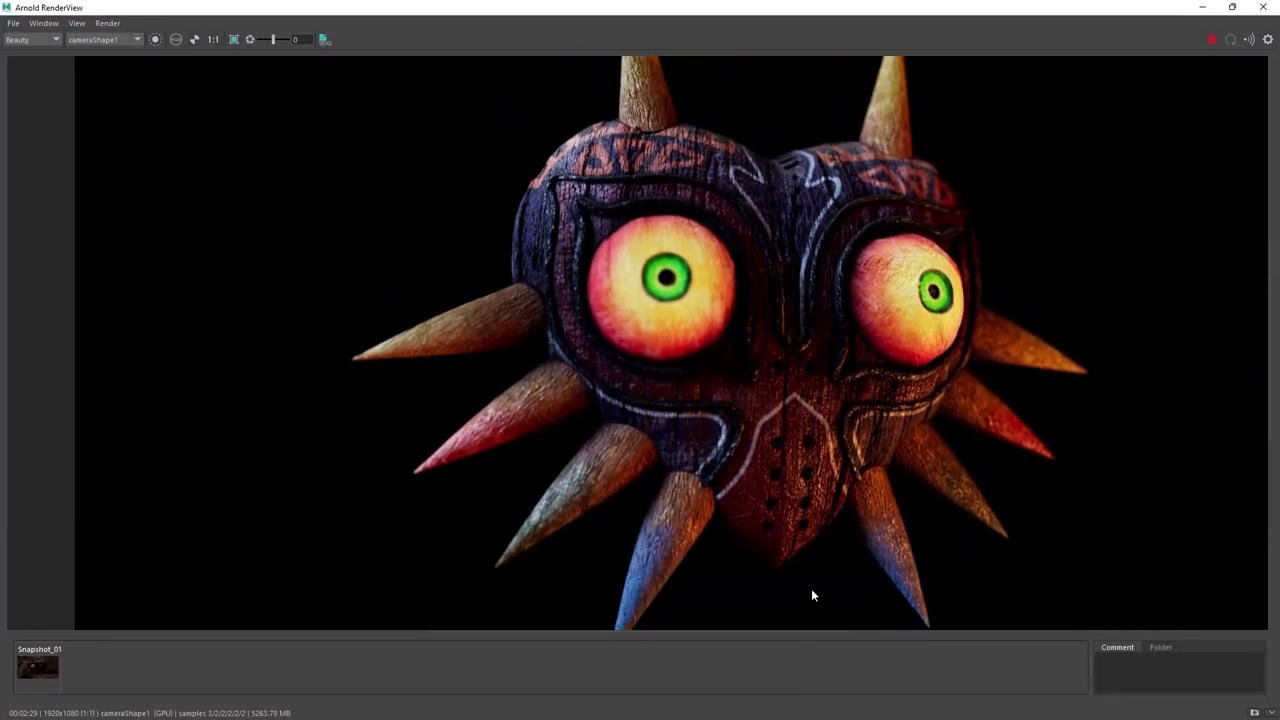
pyautogui.scroll(-2, 779, 399)
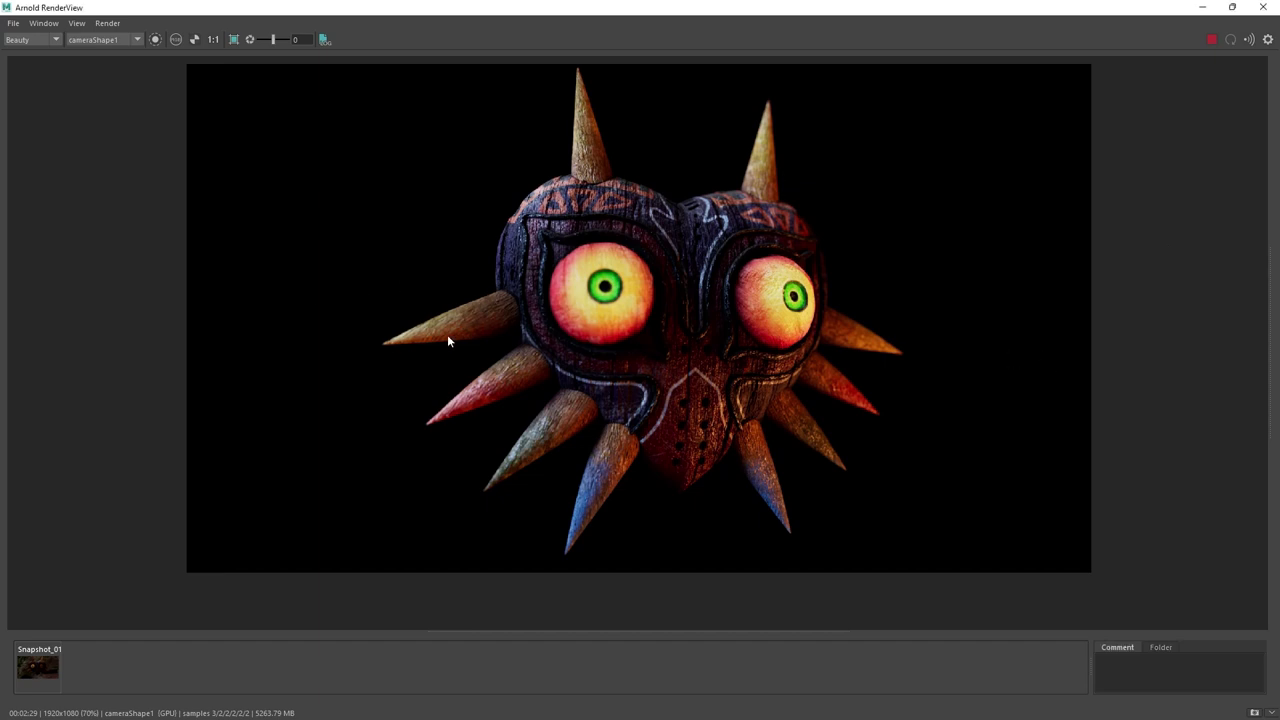
pyautogui.scroll(-2, 866, 317)
pyautogui.keyDown('alt'); pyautogui.moveTo(803, 341); pyautogui.dragTo(704, 332, button='middle'); pyautogui.keyUp('alt')
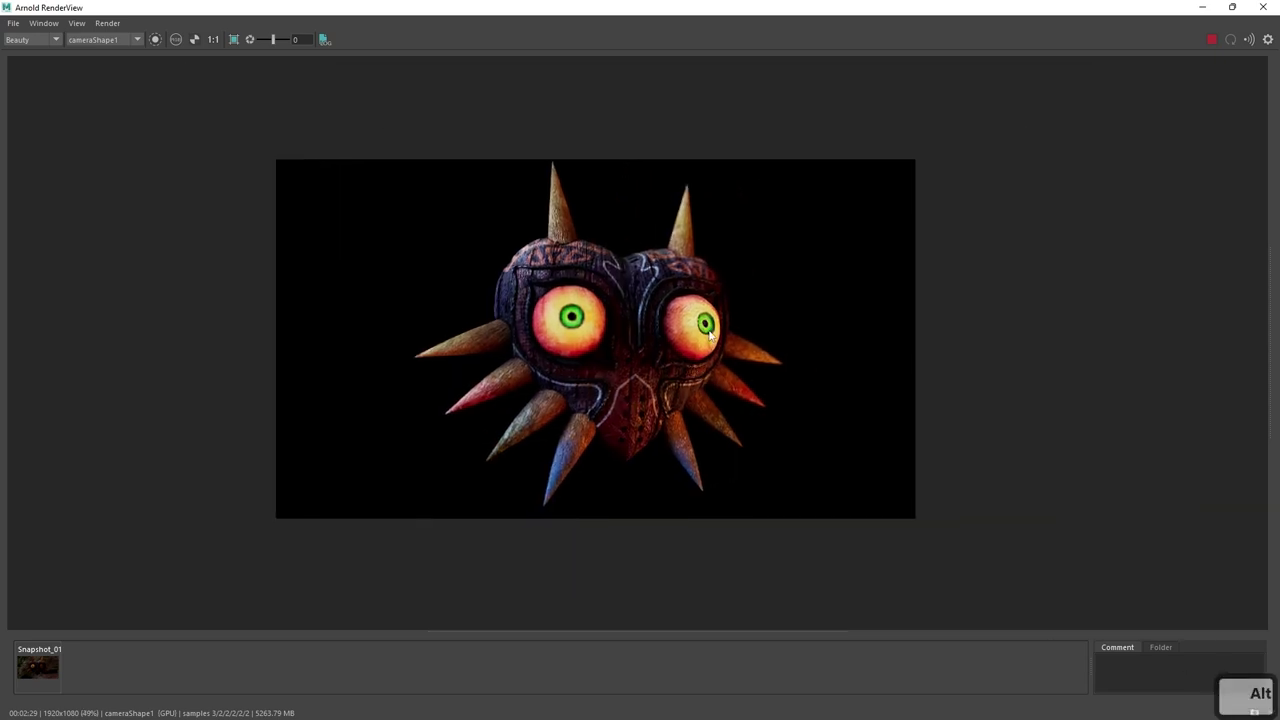
# - Save the rendered image as Majoras.tga in the project's images folder
pyautogui.click(15, 26)
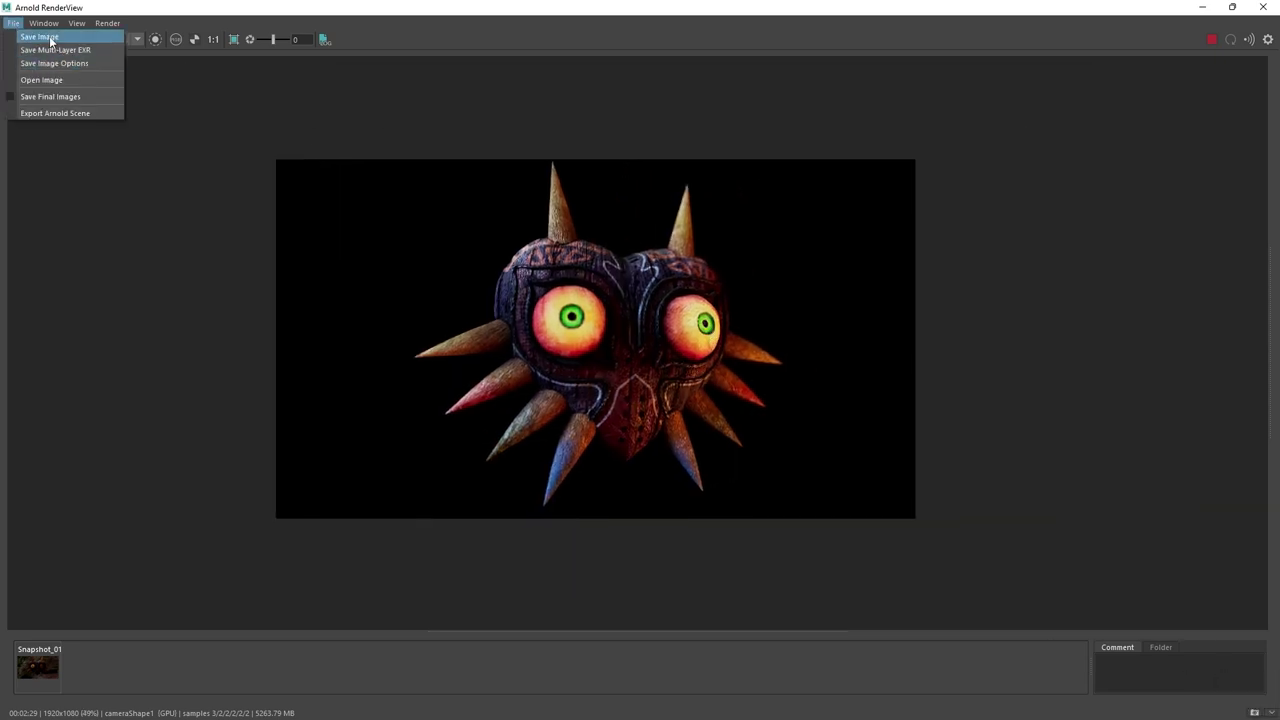
pyautogui.click(44, 37)
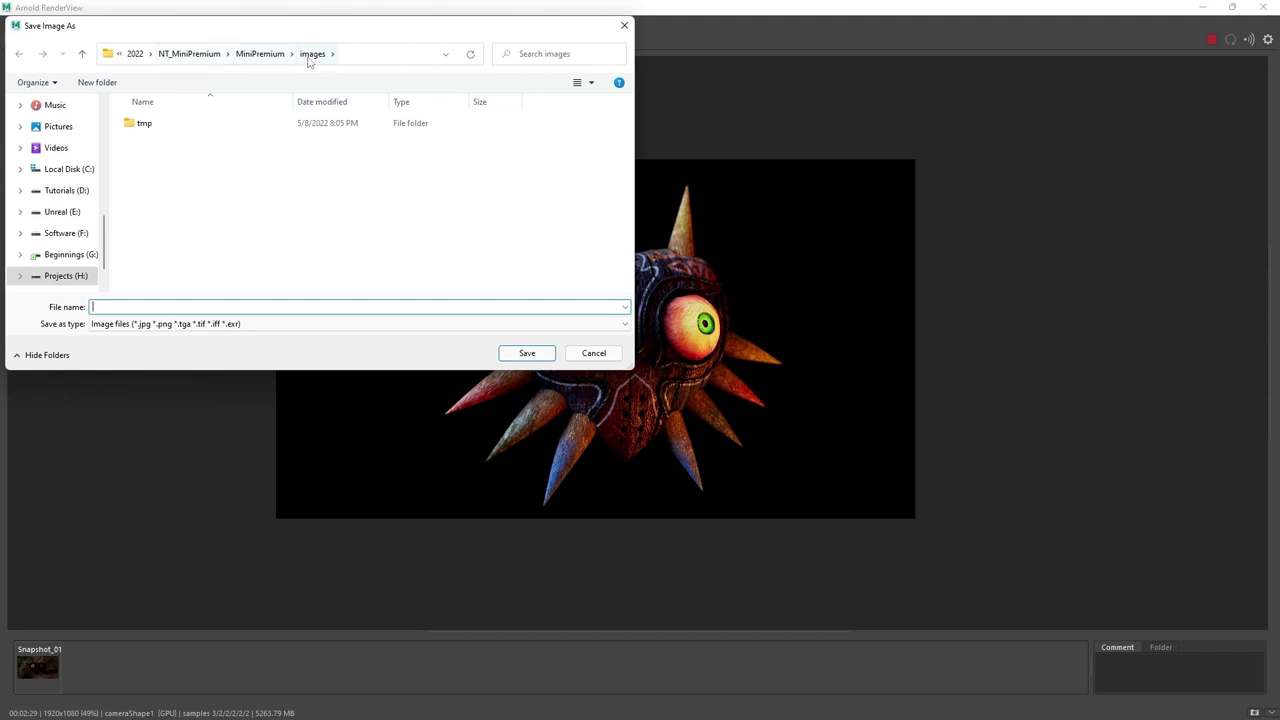
pyautogui.write('Majoras')
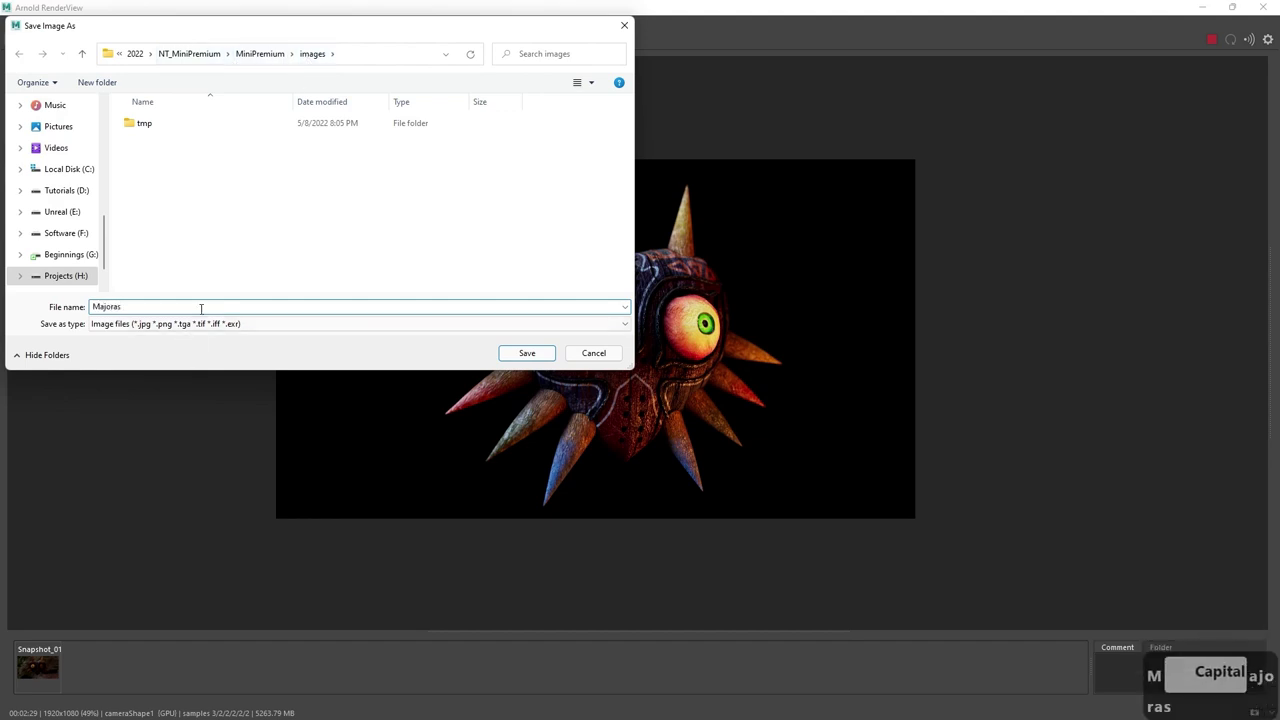
pyautogui.write('.tga')
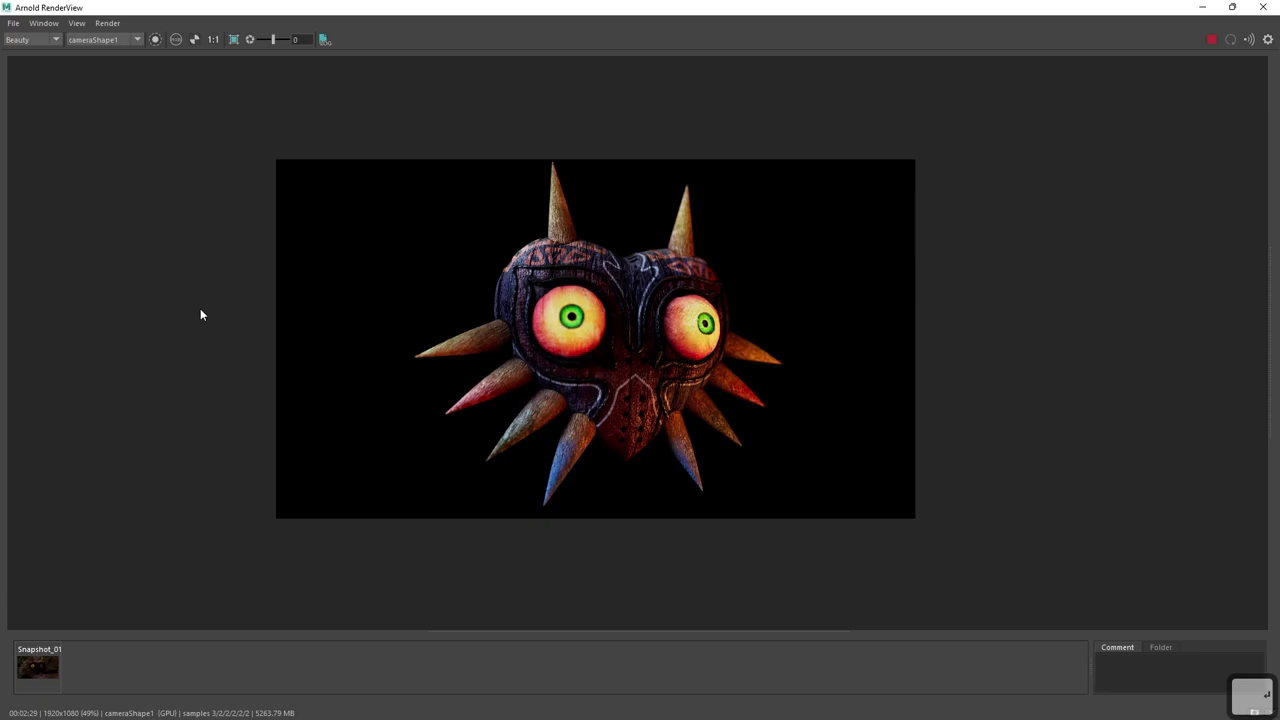
# - Switch to Photoshop and open Majoras.tga from the MiniPremium project's images folder
pyautogui.press('super')
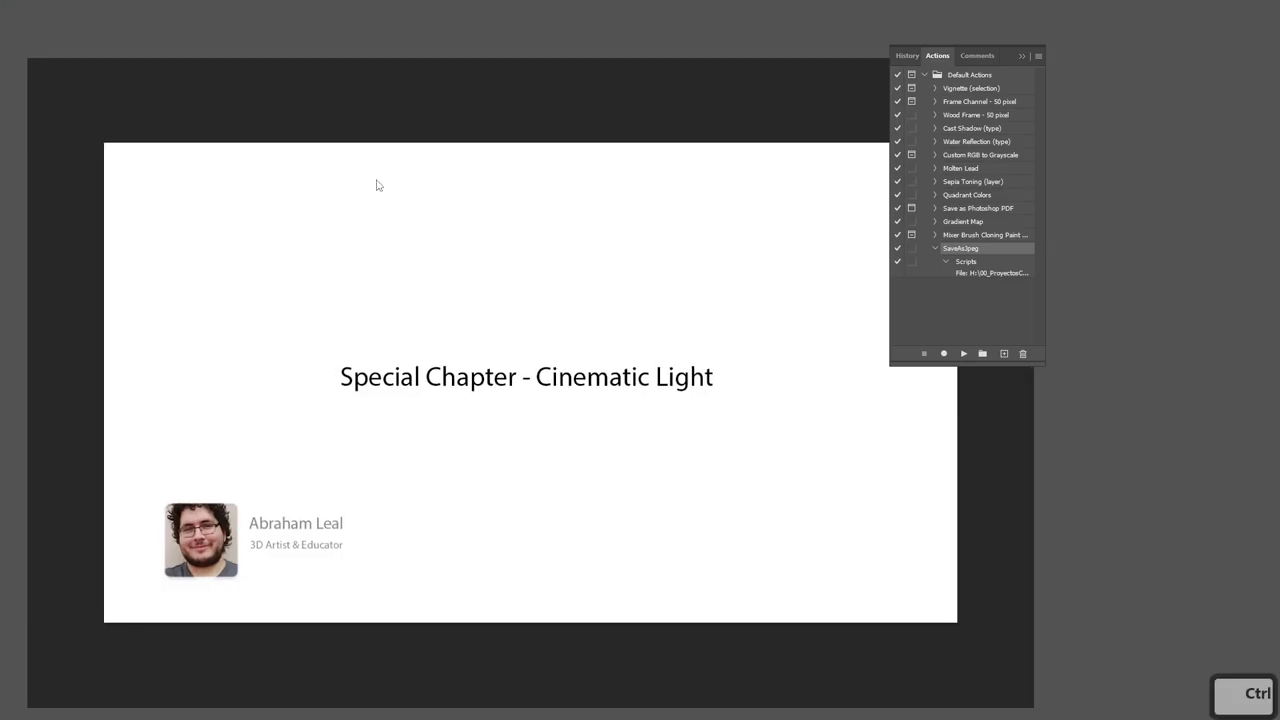
pyautogui.hotkey('ctrl', 'o')
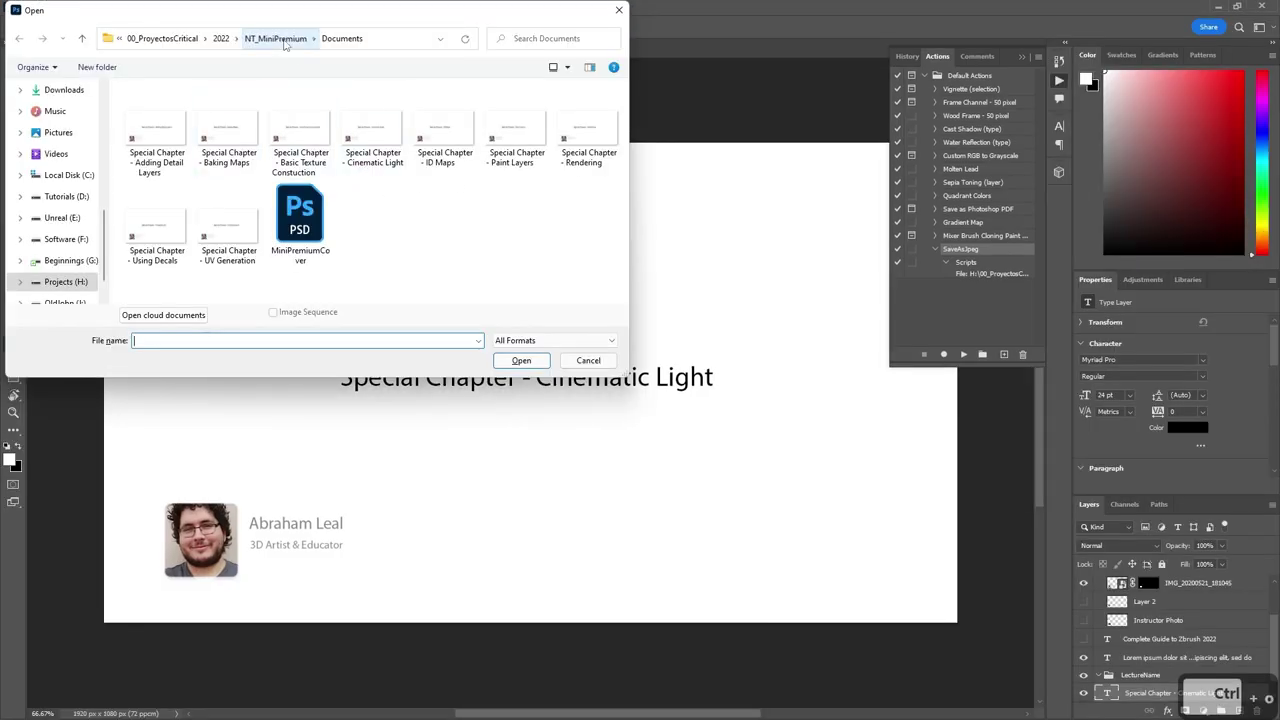
pyautogui.click(276, 38)
pyautogui.click(280, 38)
pyautogui.scroll(-2, 180, 214)
pyautogui.scroll(2, 180, 214)
pyautogui.doubleClick(170, 213)
pyautogui.click(173, 130)
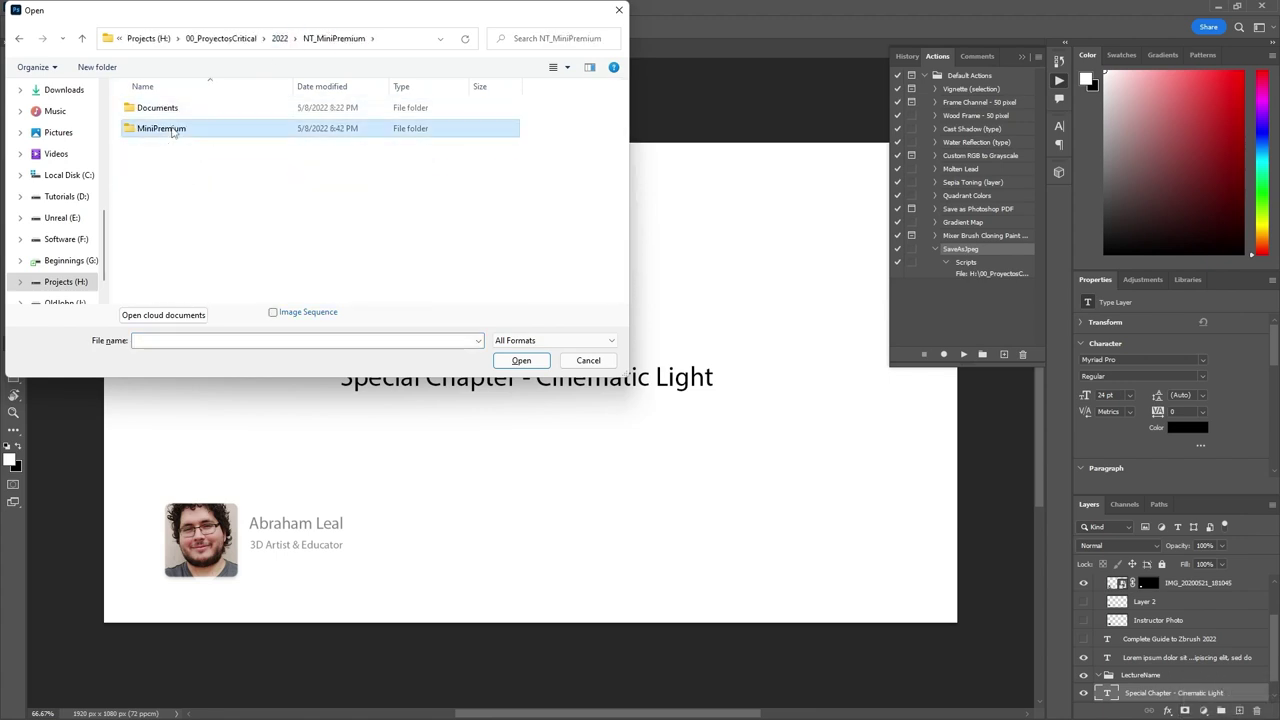
pyautogui.doubleClick(173, 130)
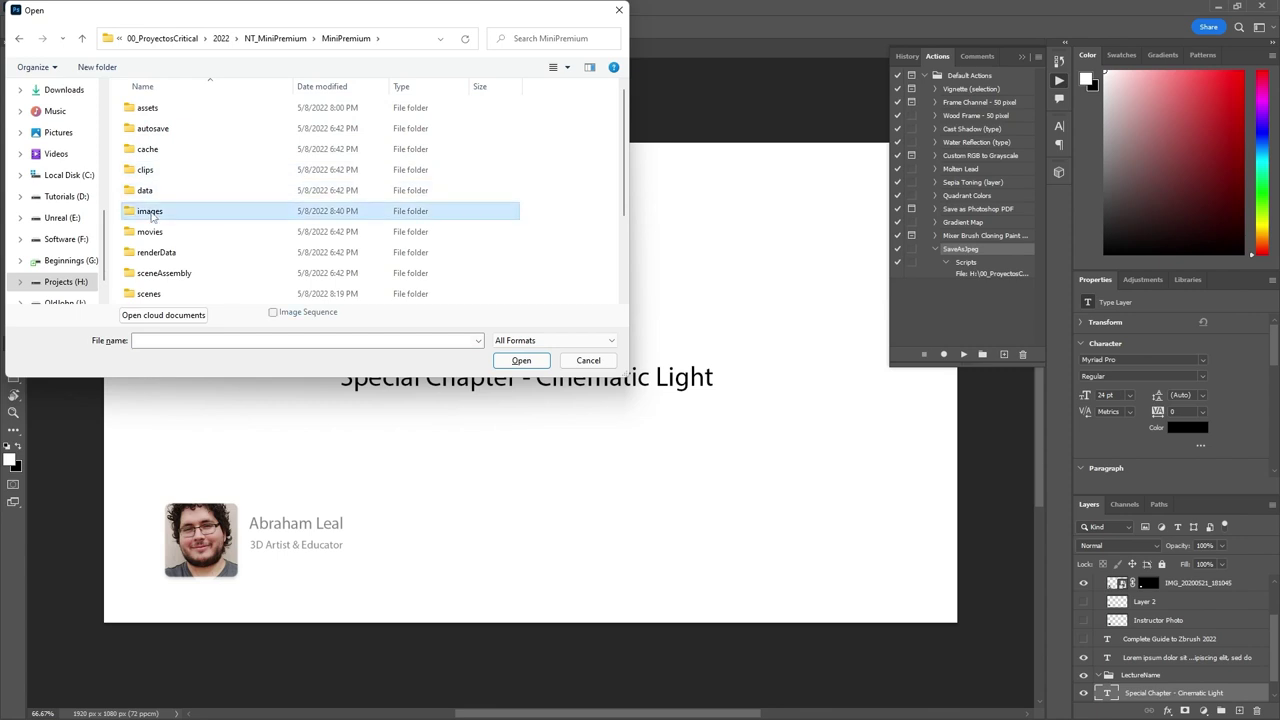
pyautogui.doubleClick(170, 208)
pyautogui.doubleClick(224, 120)
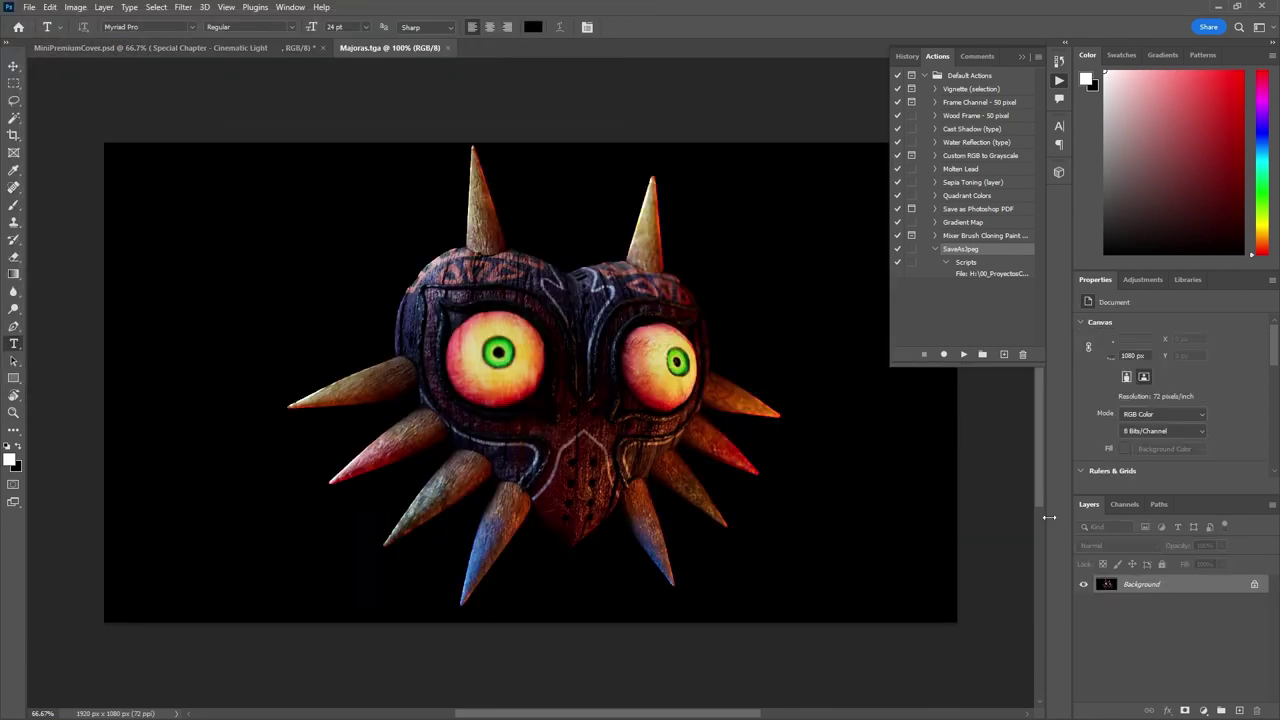
# - Inspect the Alpha 1 channel of Majoras.tga on its own, and show the RGB channels again with Alpha 1 hidden
pyautogui.click(1113, 508)
pyautogui.click(1089, 591)
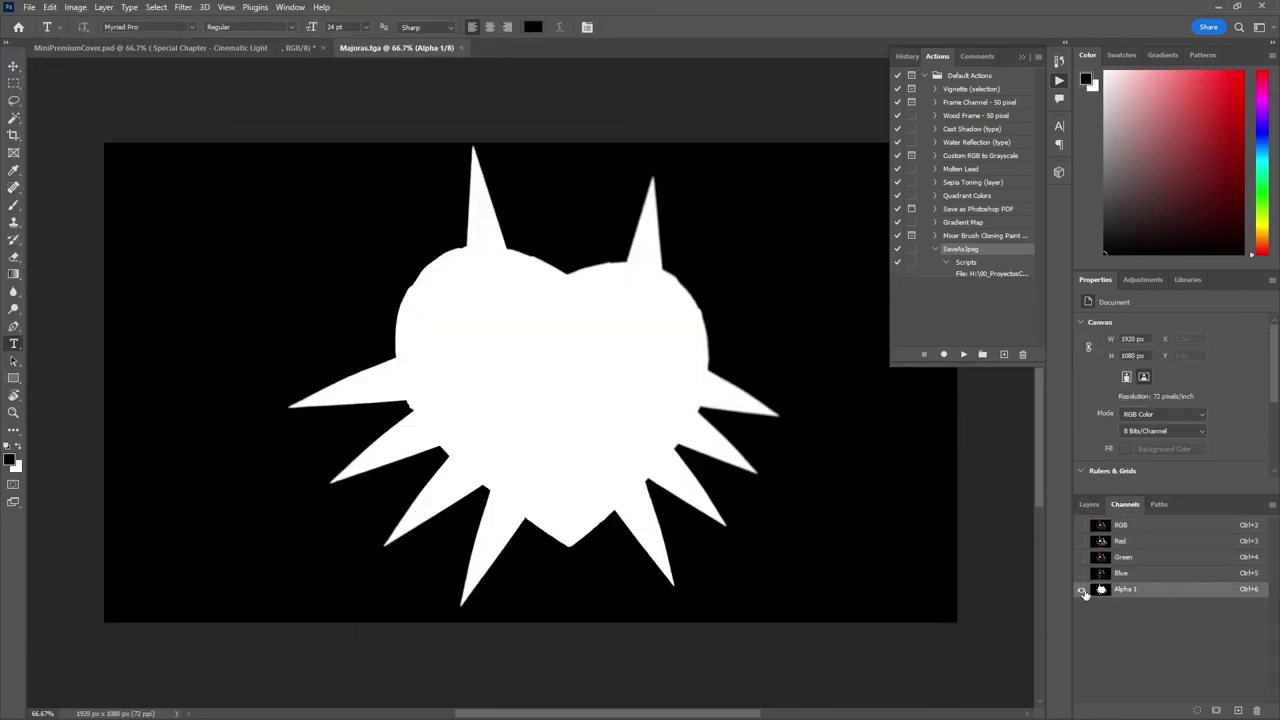
pyautogui.click(1086, 505)
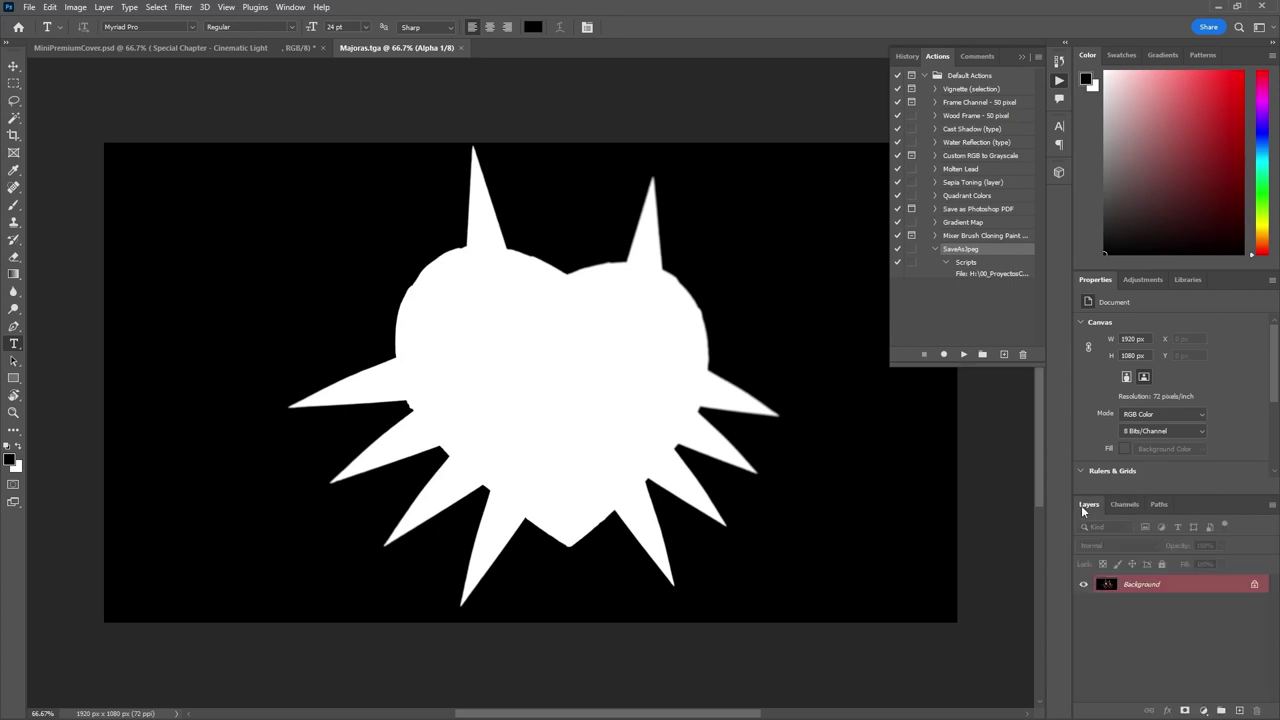
pyautogui.click(1113, 506)
pyautogui.click(1081, 525)
pyautogui.click(1080, 590)
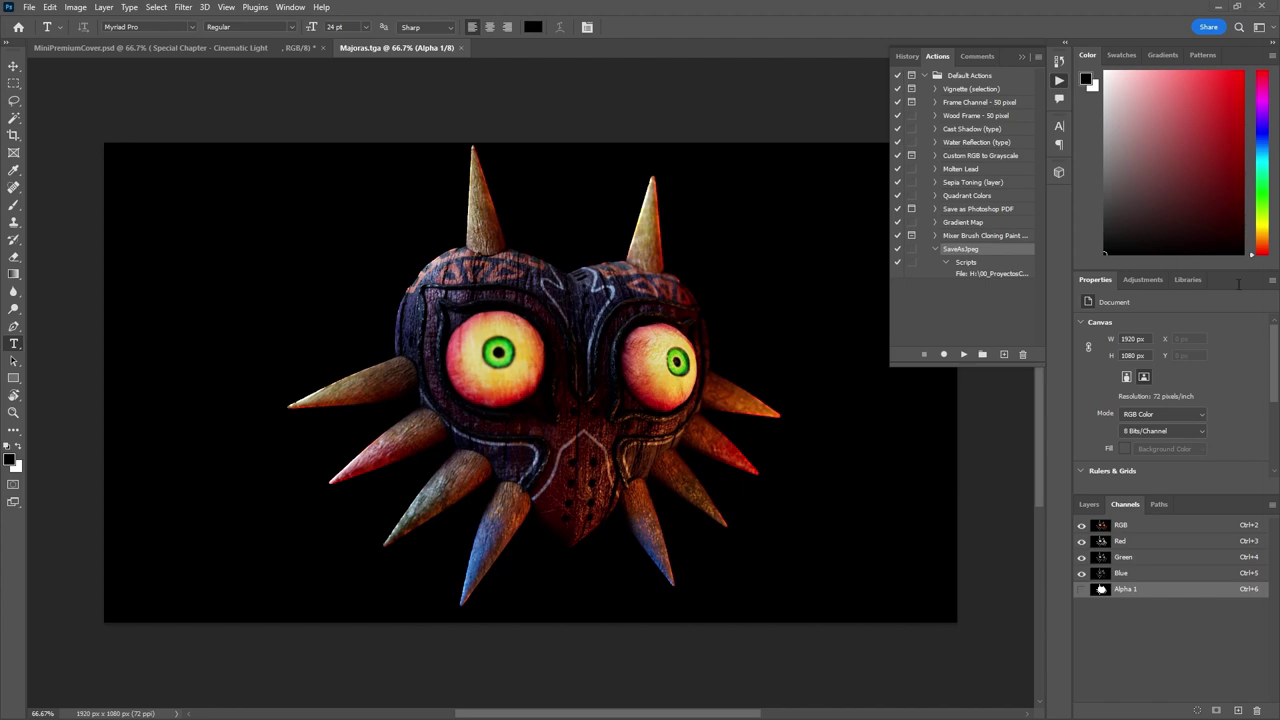
# - Switch to the Chrome browser and search Google Images for "forest at night"
pyautogui.hotkey('alt', 'Tab')
pyautogui.click(446, 32)
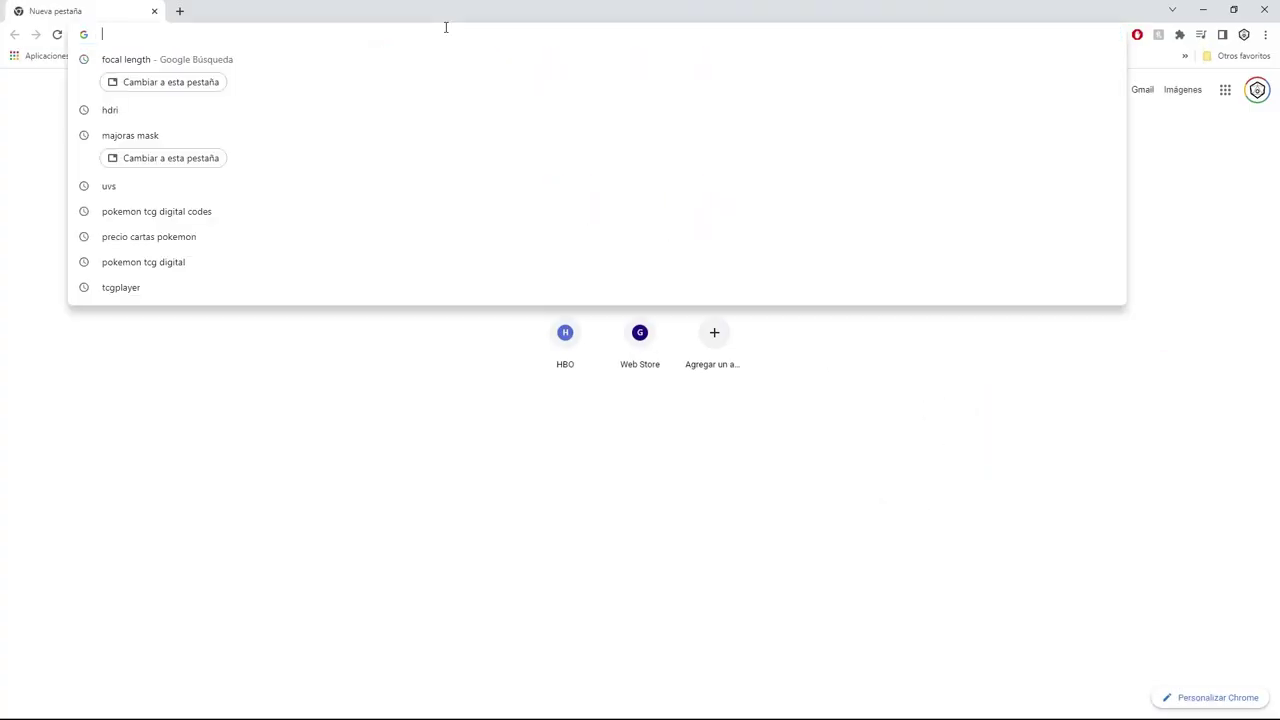
pyautogui.write('forest at nig')
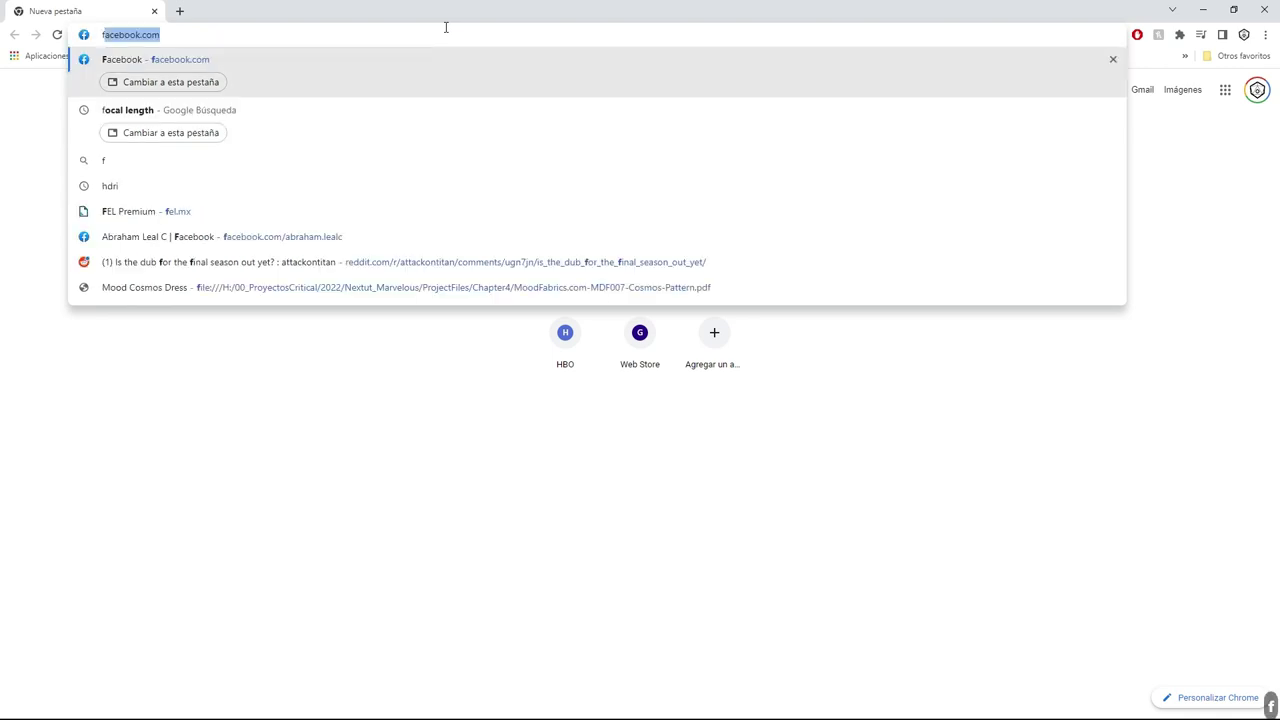
pyautogui.write('ht')
pyautogui.press('Return')
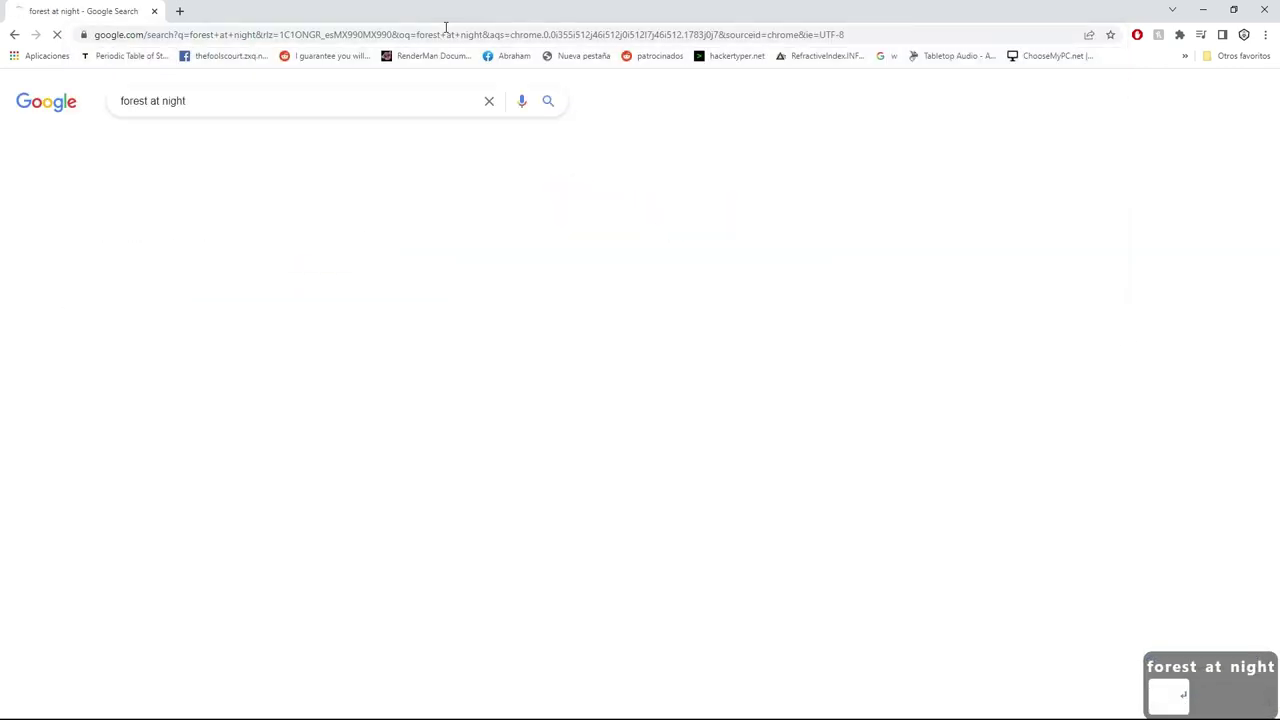
pyautogui.click(186, 143)
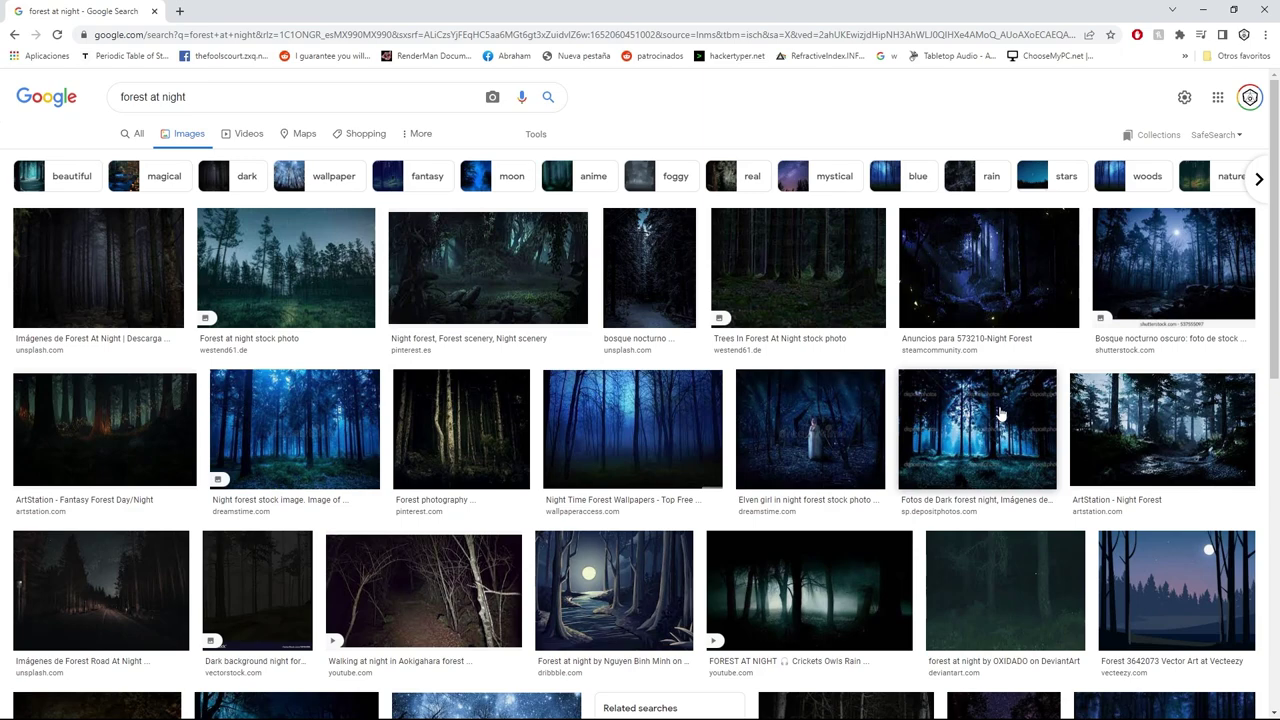
# - Open the ArtStation "Fantasy Forest Day/Night" result and copy its full preview image
pyautogui.click(140, 455)
pyautogui.rightClick(1003, 232)
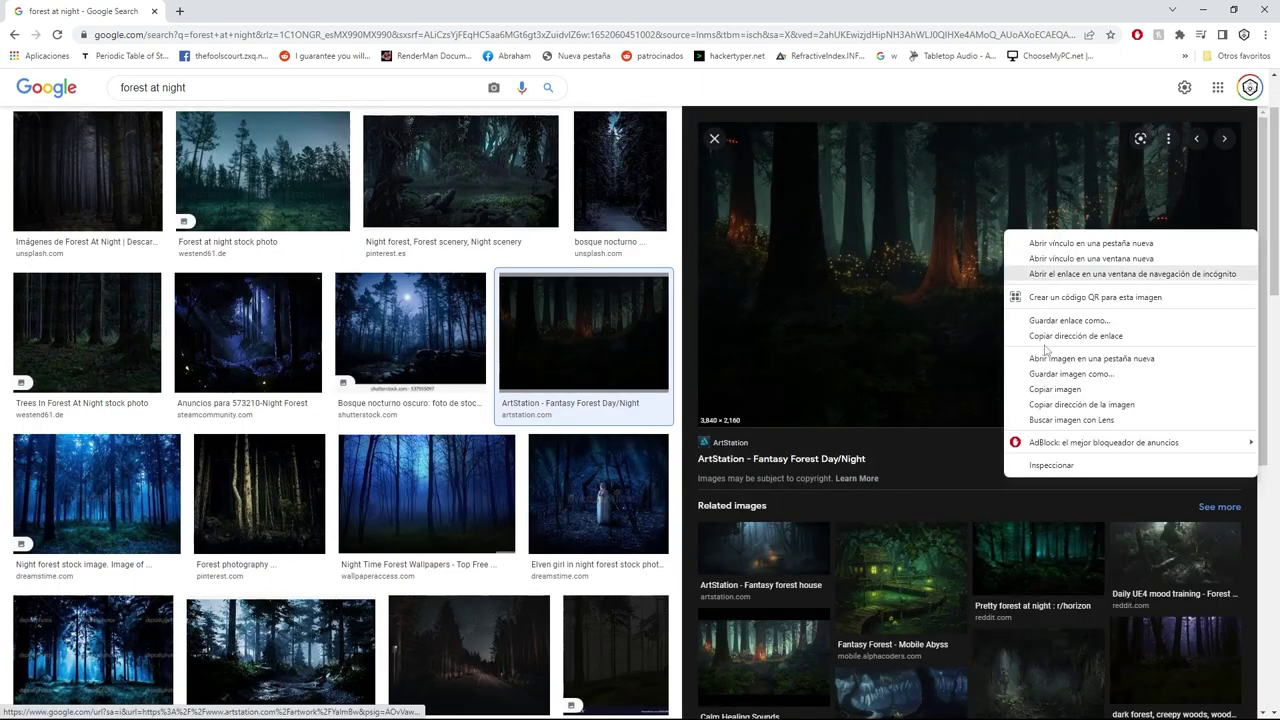
pyautogui.click(1050, 384)
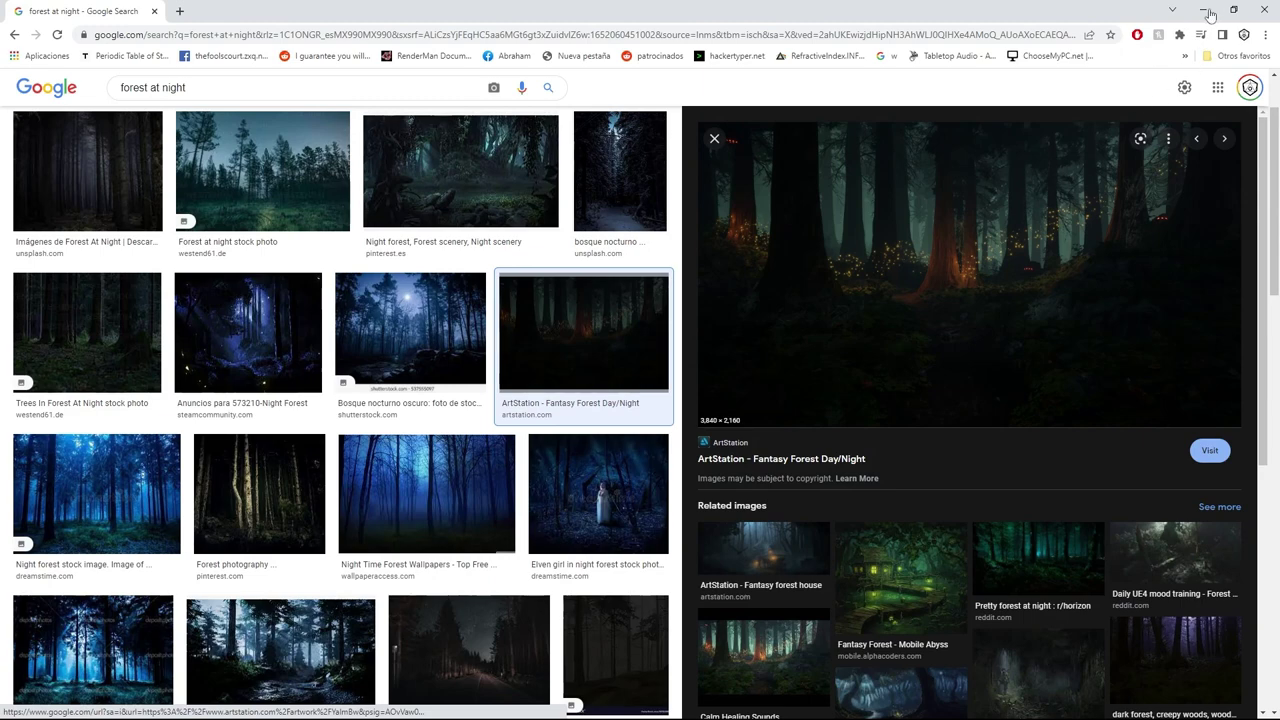
# - Try to paste the forest image in Photoshop, and visit the artwork's ArtStation page in the browser
pyautogui.click(1209, 15)
pyautogui.hotkey('ctrl', 'v')
pyautogui.hotkey('alt', 'Tab')
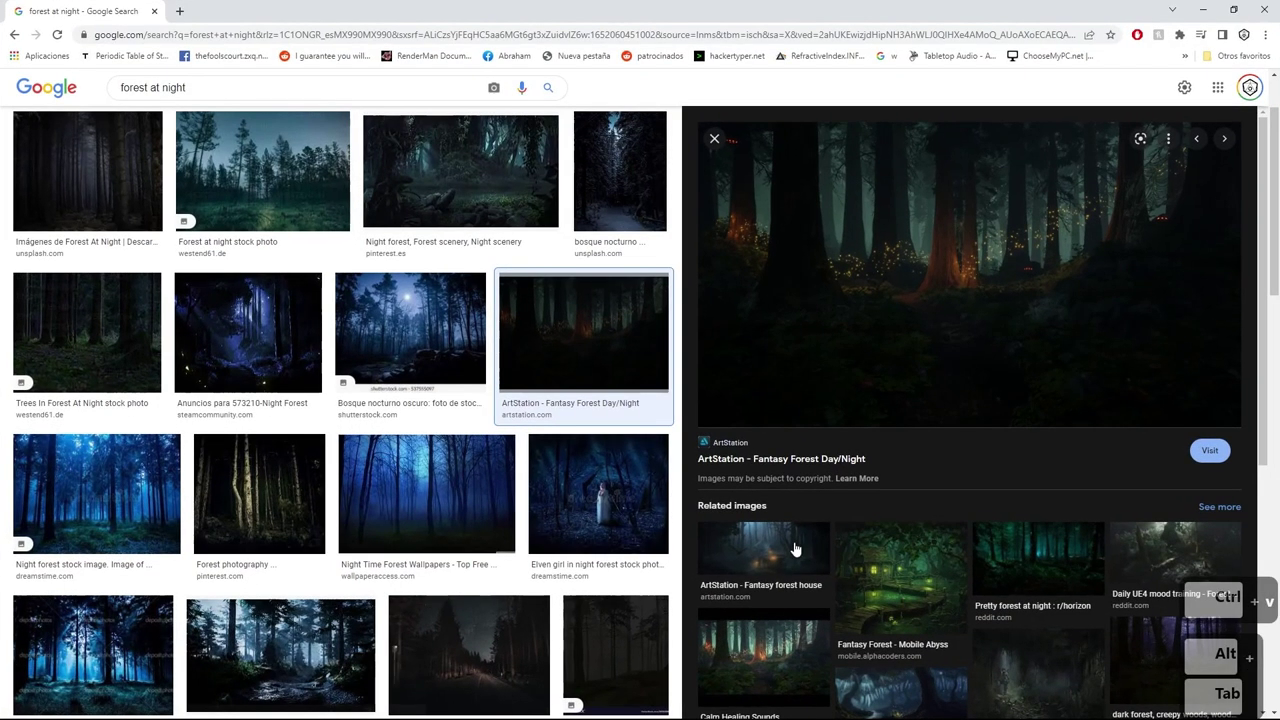
pyautogui.click(823, 460)
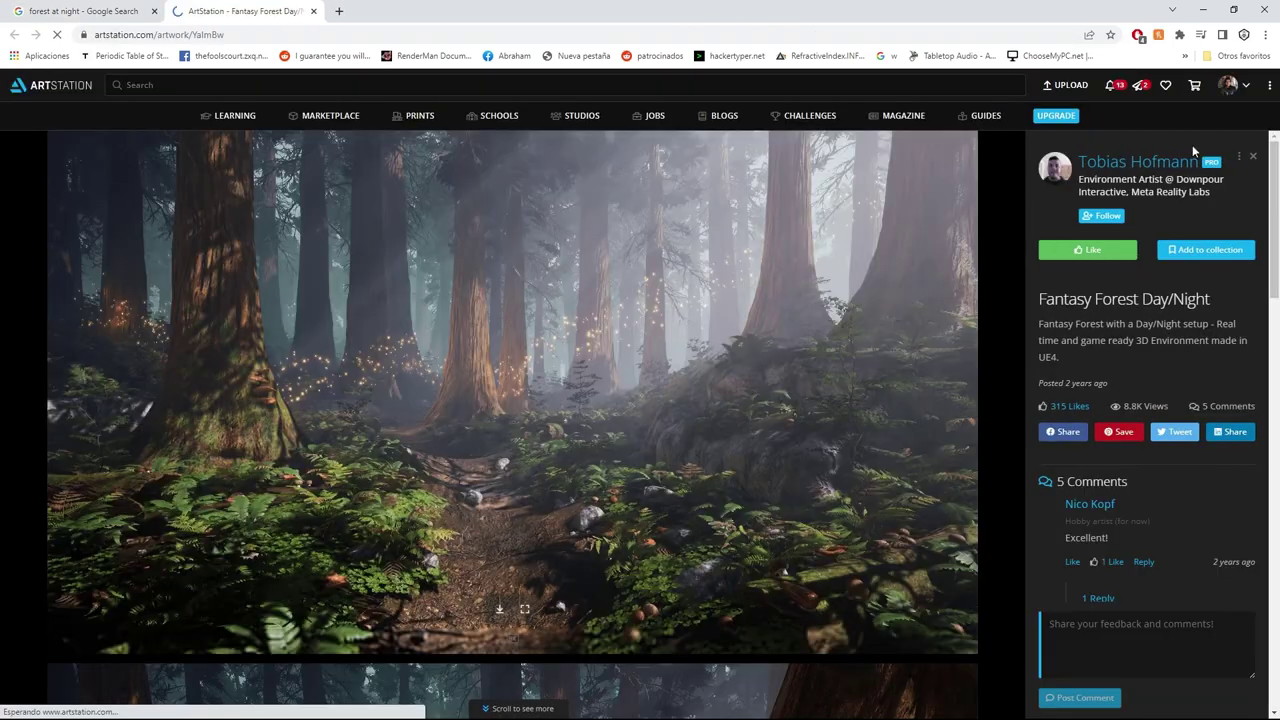
# - Return to Photoshop and paste the forest image as a new layer above the Background of Majoras.tga
pyautogui.click(1203, 10)
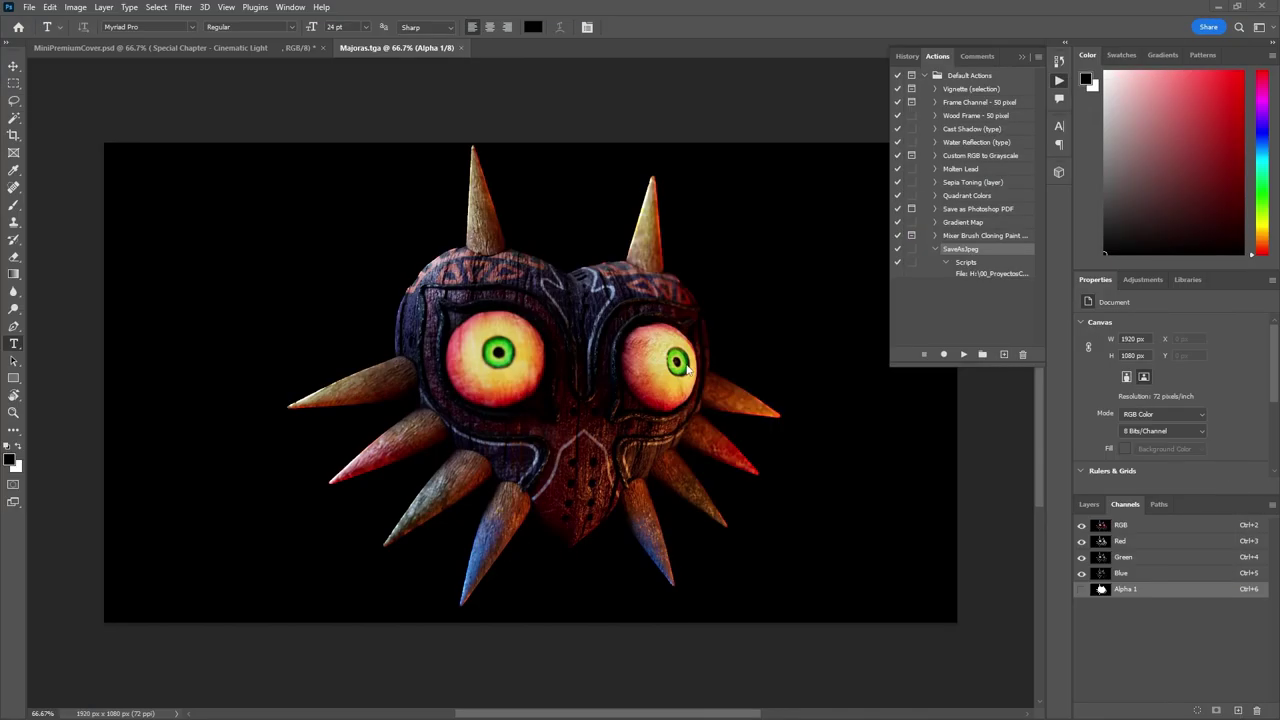
pyautogui.click(1089, 505)
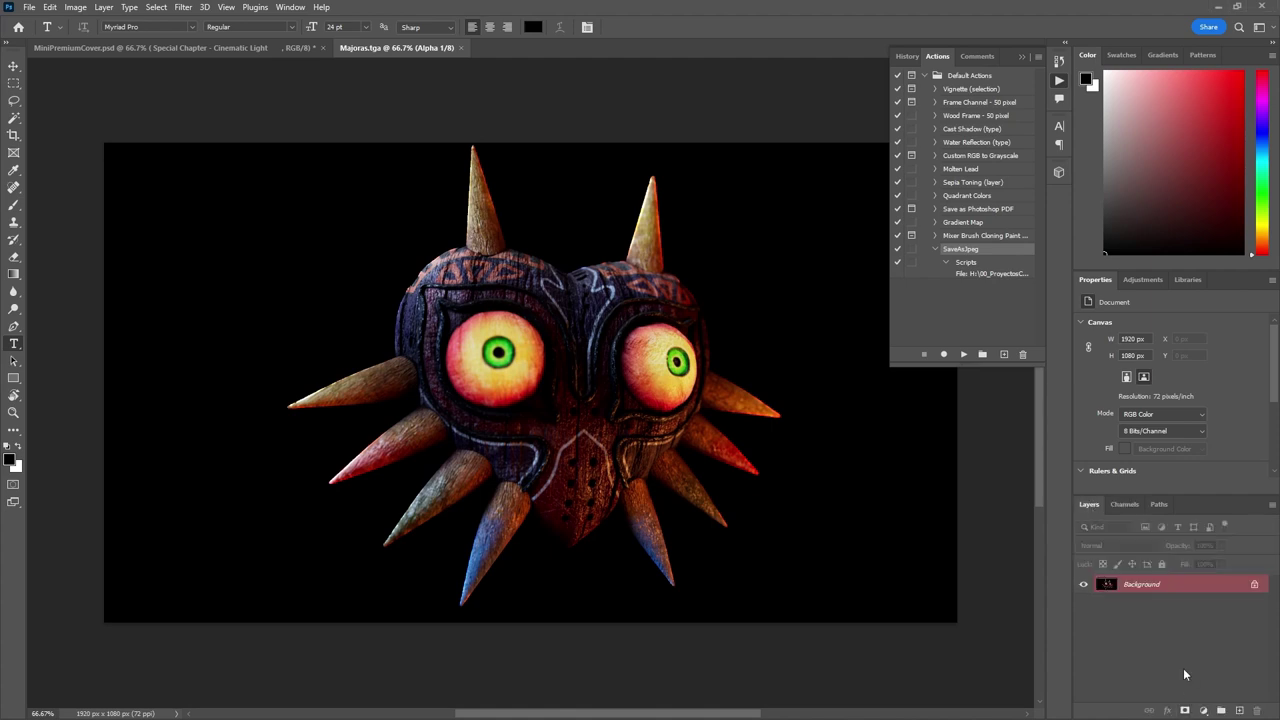
pyautogui.hotkey('ctrl', 'v')
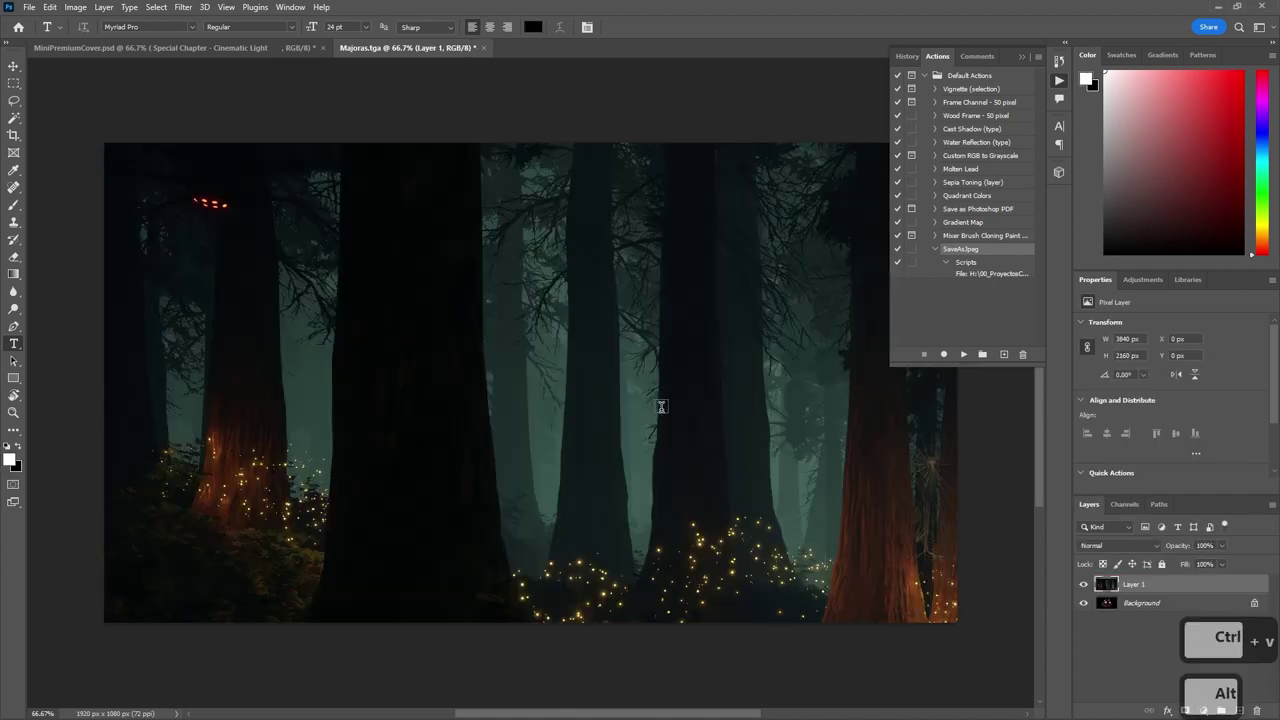
pyautogui.keyDown('alt'); pyautogui.scroll(-2, 661, 406); pyautogui.keyUp('alt')
pyautogui.press('v')
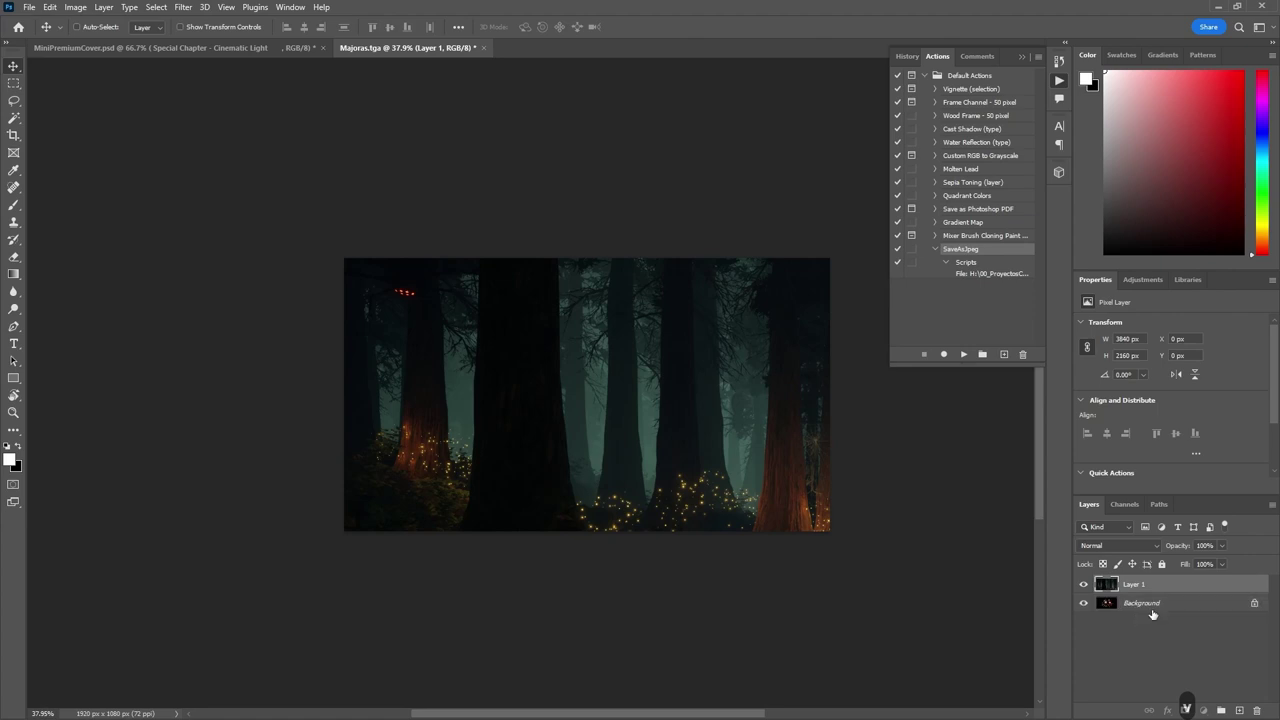
# - Convert the locked Background into a regular layer named Layer 0 and move it above the forest layer
pyautogui.doubleClick(1141, 603)
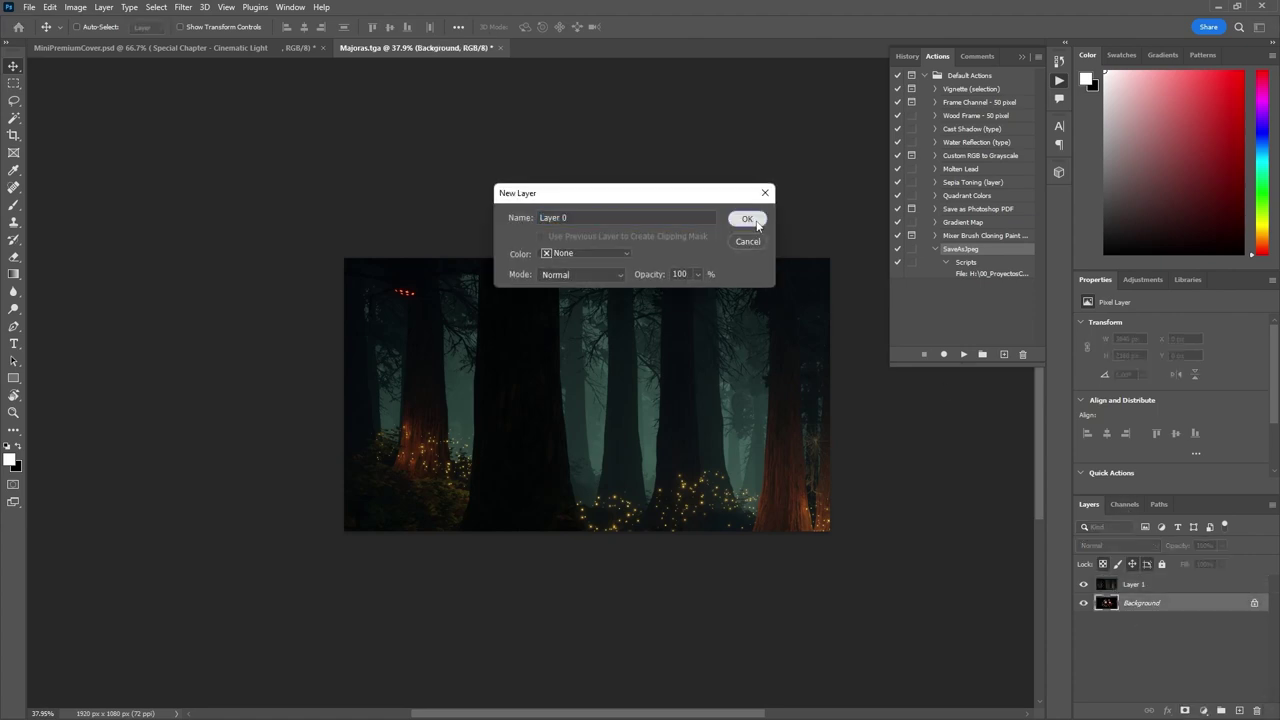
pyautogui.click(757, 222)
pyautogui.moveTo(1154, 605); pyautogui.dragTo(1147, 576)
# - Load the Alpha 1 channel as a selection and add a layer mask from it to Layer 0
pyautogui.click(1125, 505)
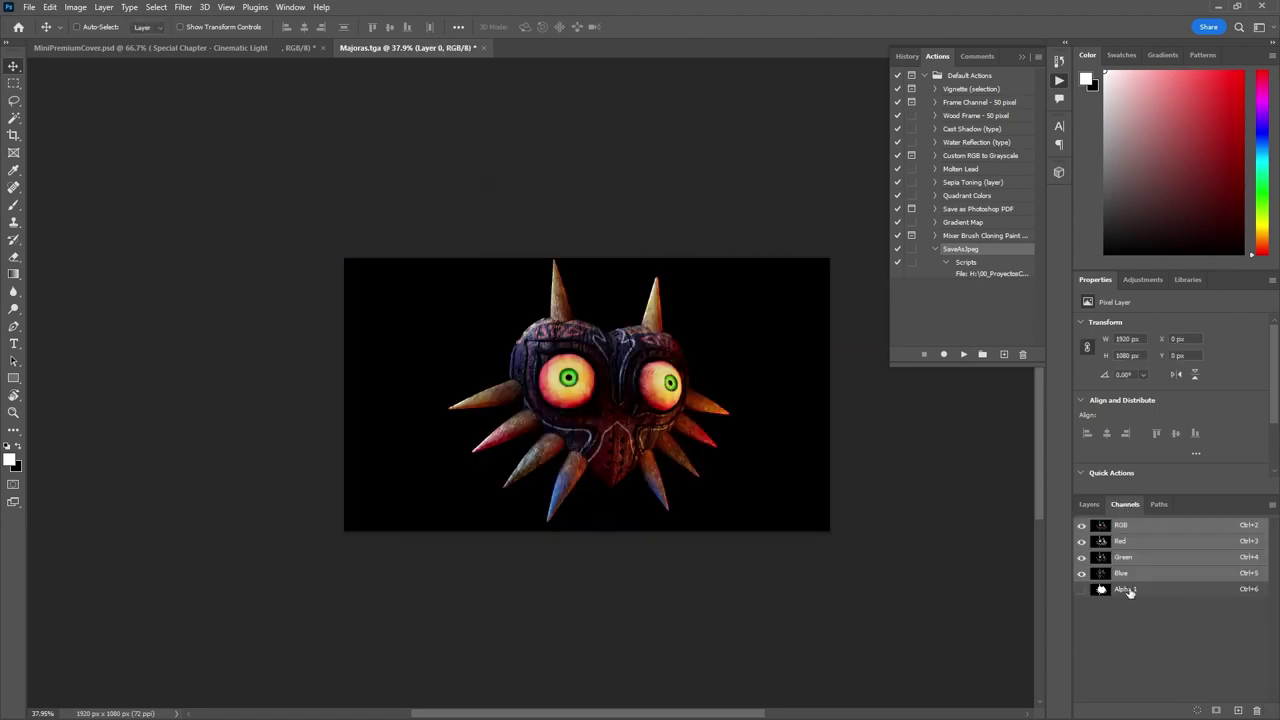
pyautogui.keyDown('ctrl'); pyautogui.click(1106, 590); pyautogui.keyUp('ctrl')
pyautogui.click(1089, 504)
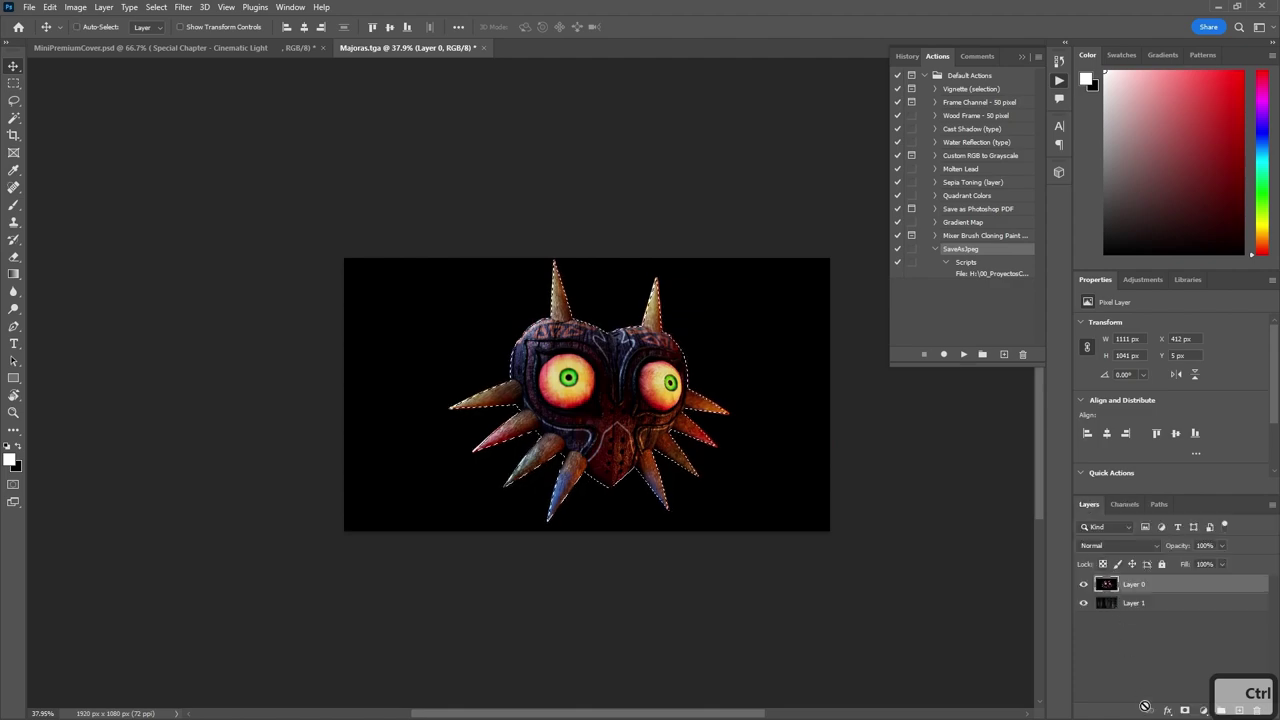
pyautogui.click(1184, 710)
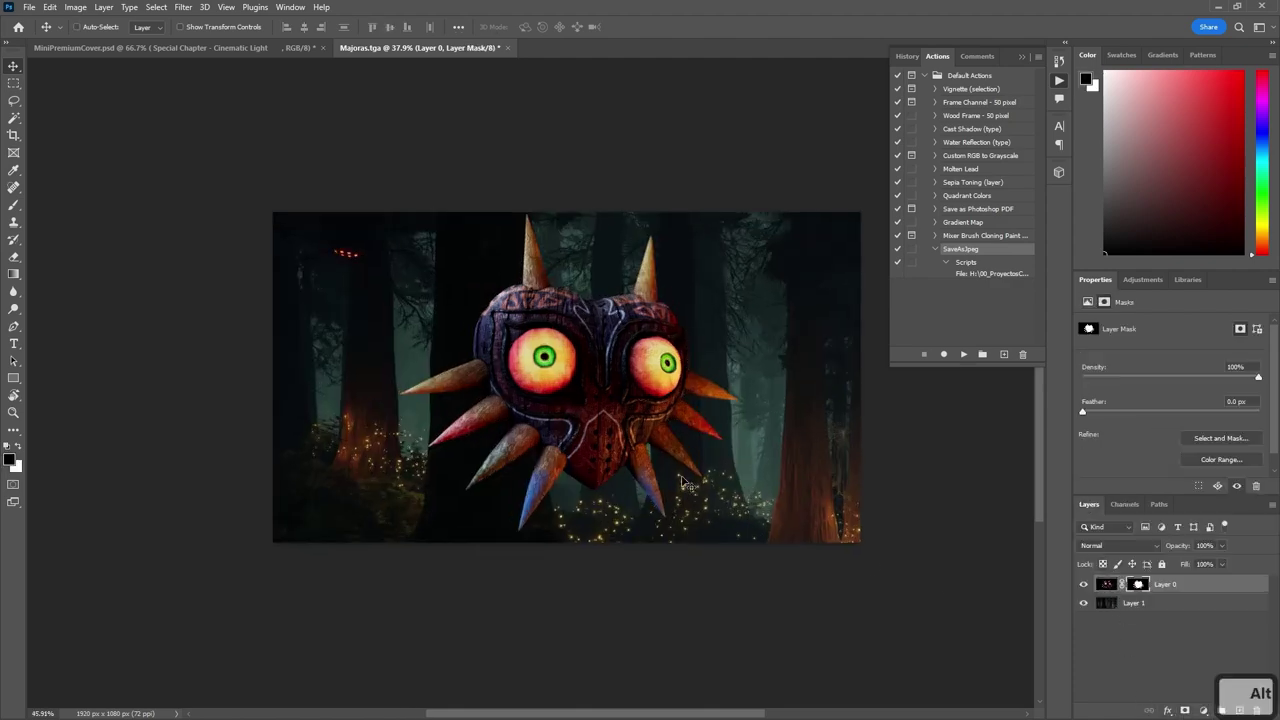
# - Apply a Gaussian Blur with a 72.6-pixel radius to the forest background on Layer 1
pyautogui.keyDown('alt'); pyautogui.scroll(5, 685, 482); pyautogui.keyUp('alt')
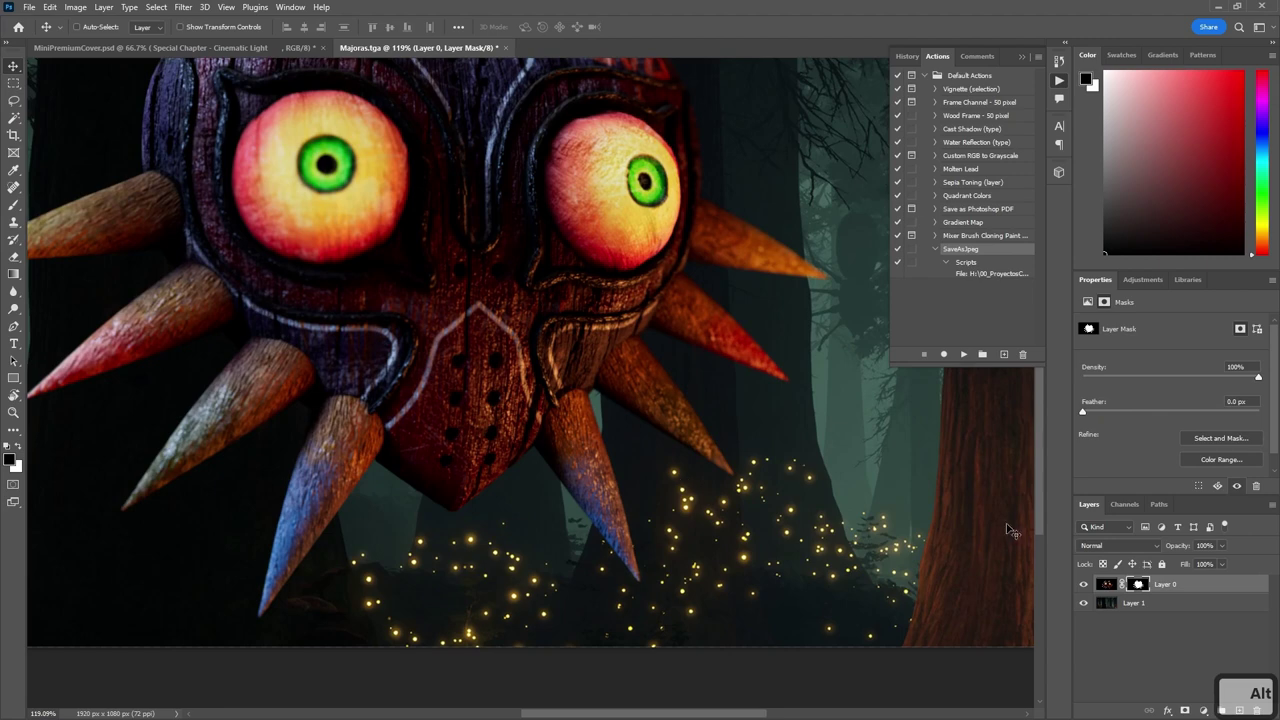
pyautogui.keyDown('alt'); pyautogui.scroll(-2, 1104, 538); pyautogui.keyUp('alt')
pyautogui.click(1144, 606)
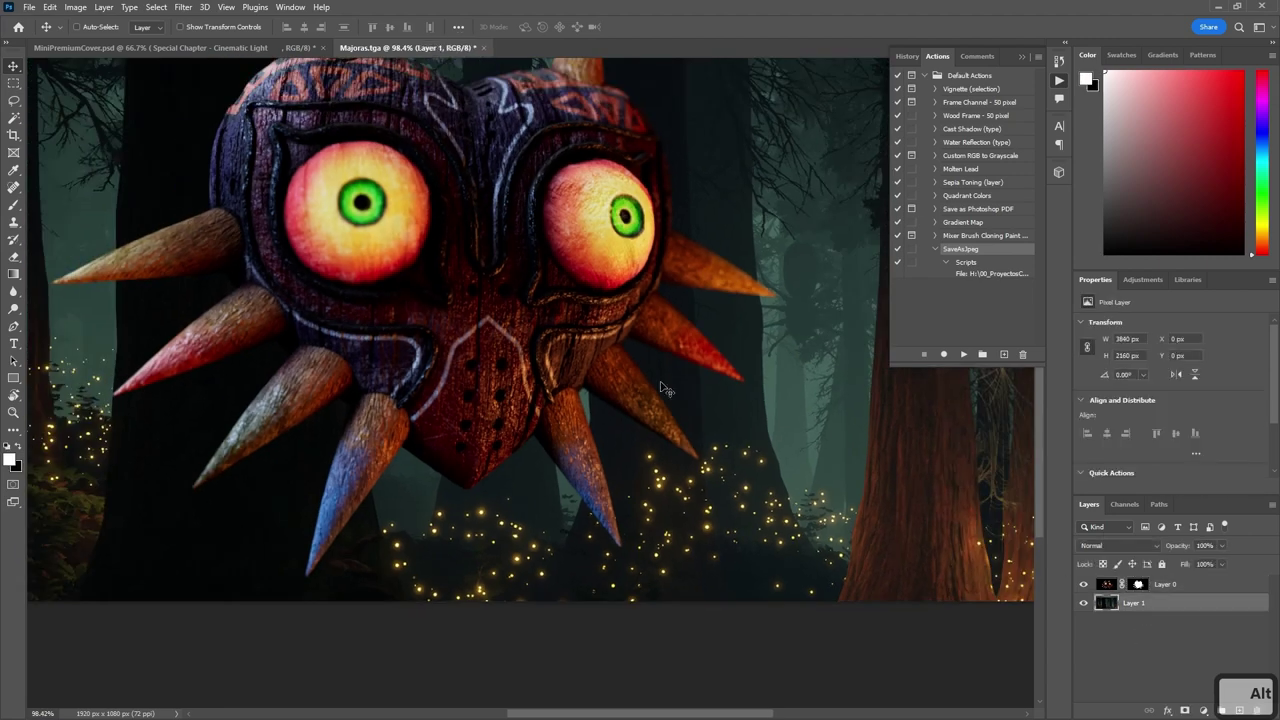
pyautogui.keyDown('alt'); pyautogui.scroll(-4, 663, 383); pyautogui.keyUp('alt')
pyautogui.click(183, 7)
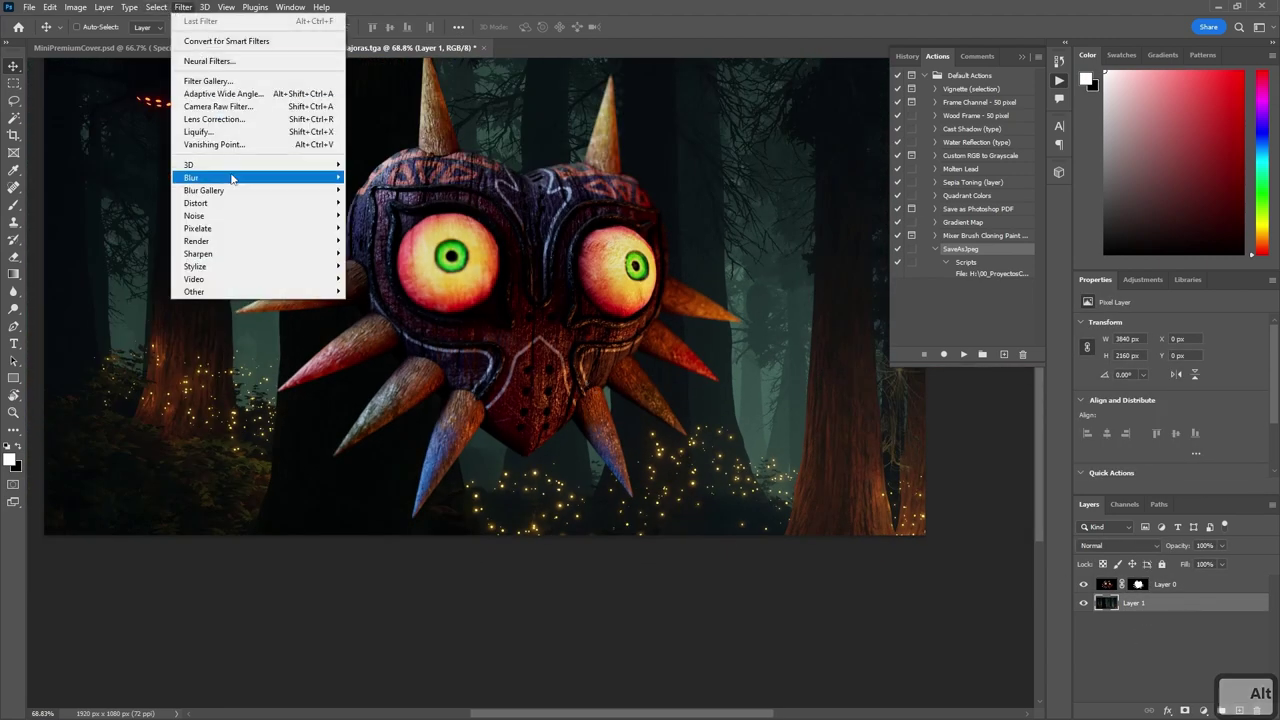
pyautogui.moveTo(235, 177)
pyautogui.click(386, 229)
pyautogui.moveTo(789, 403); pyautogui.dragTo(857, 403)
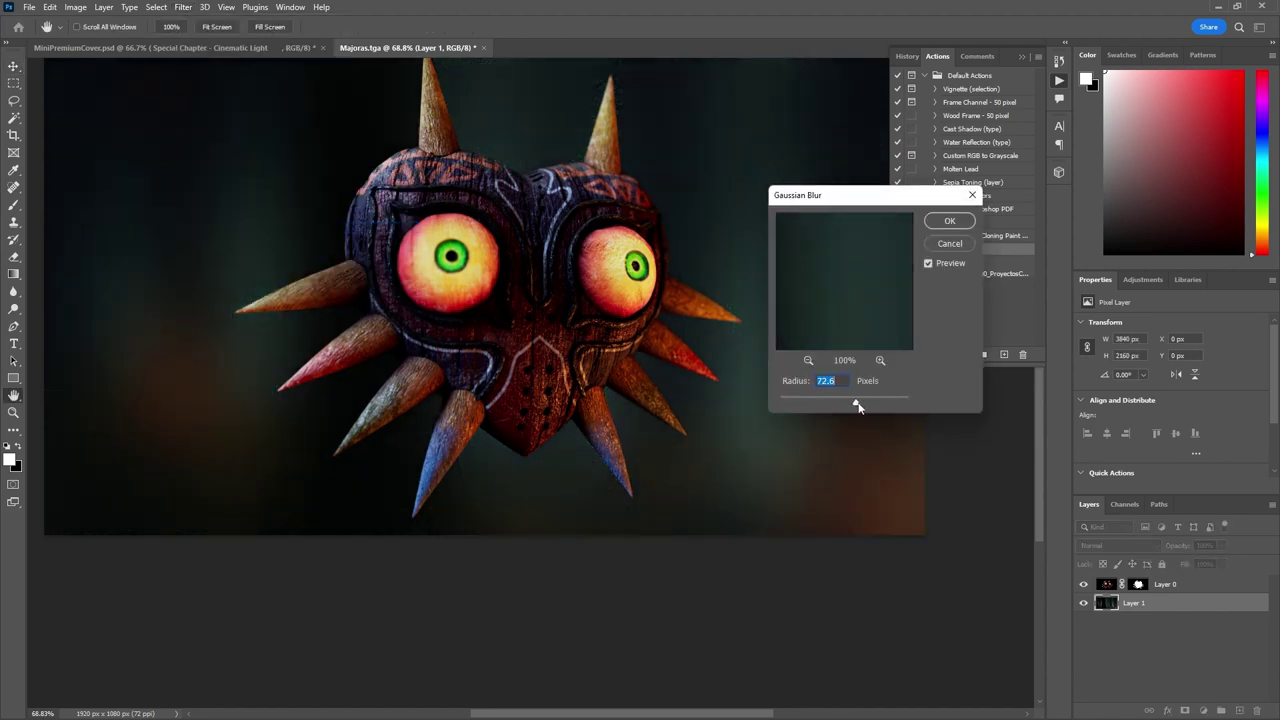
pyautogui.press('alt')
pyautogui.click(949, 221)
# - Scale the blurred forest layer down proportionally to about 52.20% so that it just covers the canvas
pyautogui.keyDown('alt'); pyautogui.scroll(-2, 660, 256); pyautogui.keyUp('alt')
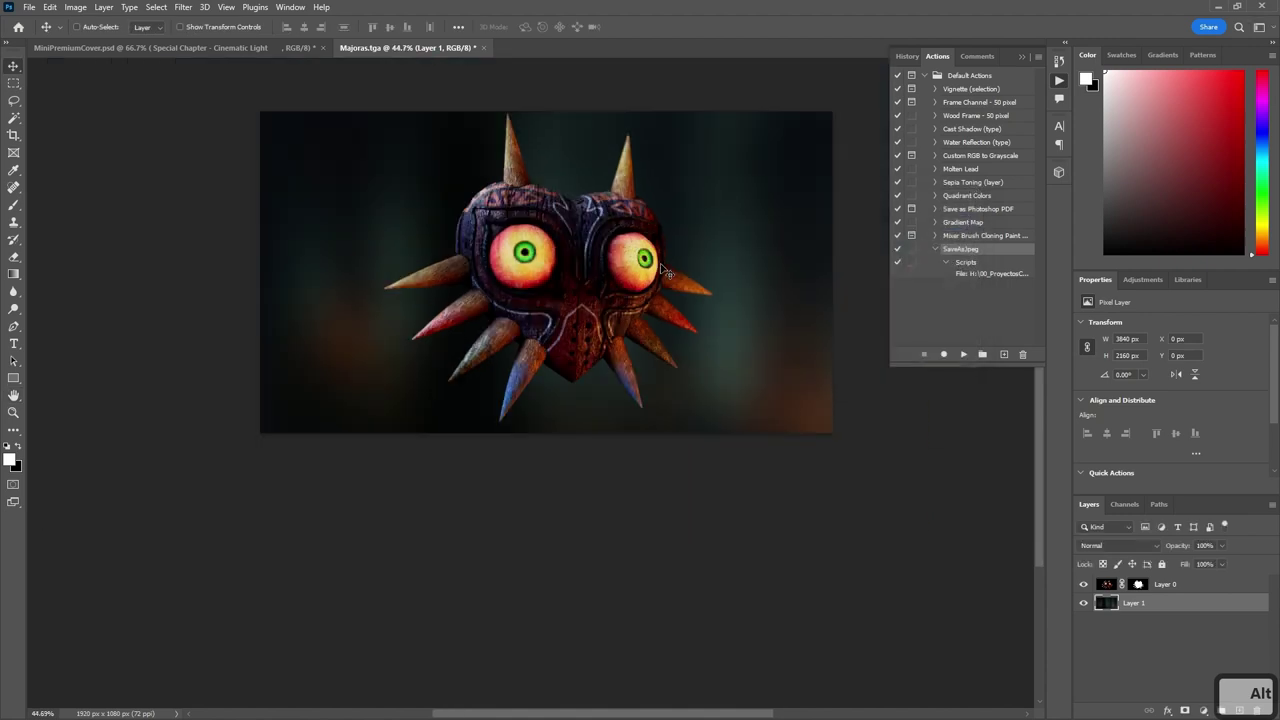
pyautogui.hotkey('ctrl', 't')
pyautogui.keyDown('alt'); pyautogui.scroll(-1, 843, 503); pyautogui.keyUp('alt')
pyautogui.moveTo(965, 529); pyautogui.dragTo(645, 338)
pyautogui.keyDown('alt'); pyautogui.scroll(1, 662, 343); pyautogui.keyUp('alt')
pyautogui.keyDown('alt'); pyautogui.scroll(3, 662, 343); pyautogui.keyUp('alt')
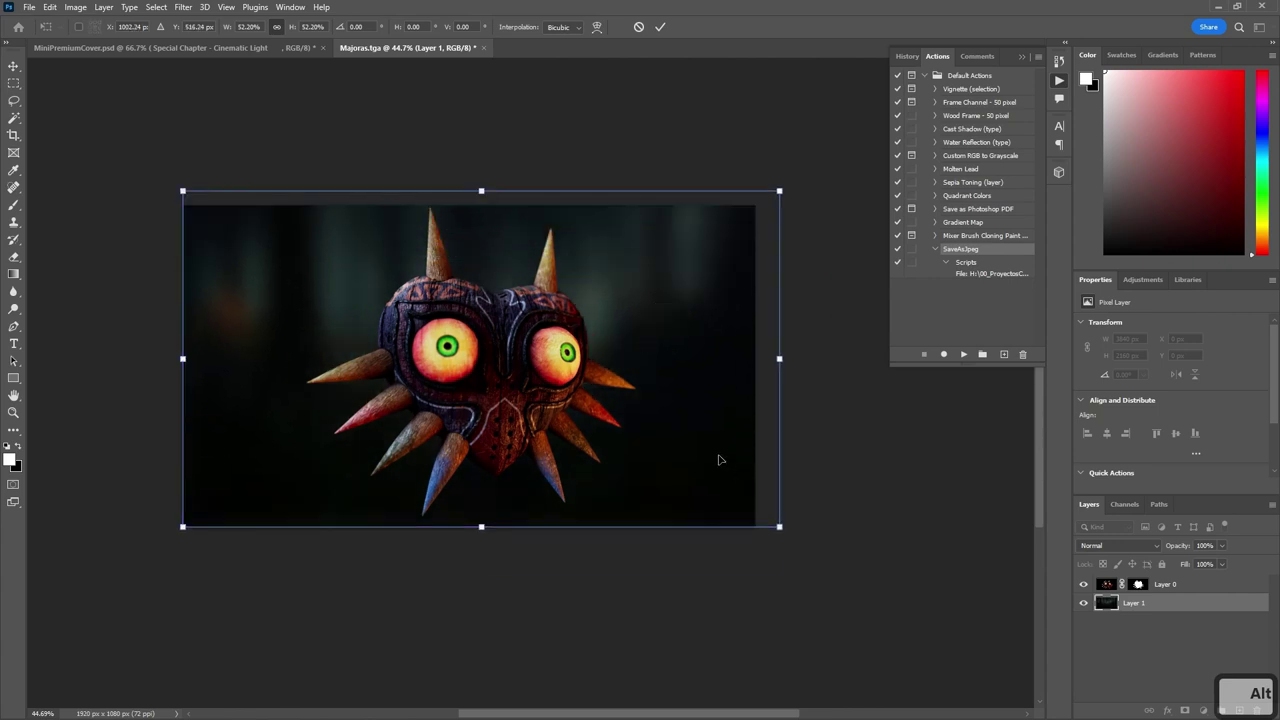
pyautogui.press('Return')
pyautogui.keyDown('alt'); pyautogui.scroll(2, 578, 472); pyautogui.keyUp('alt')
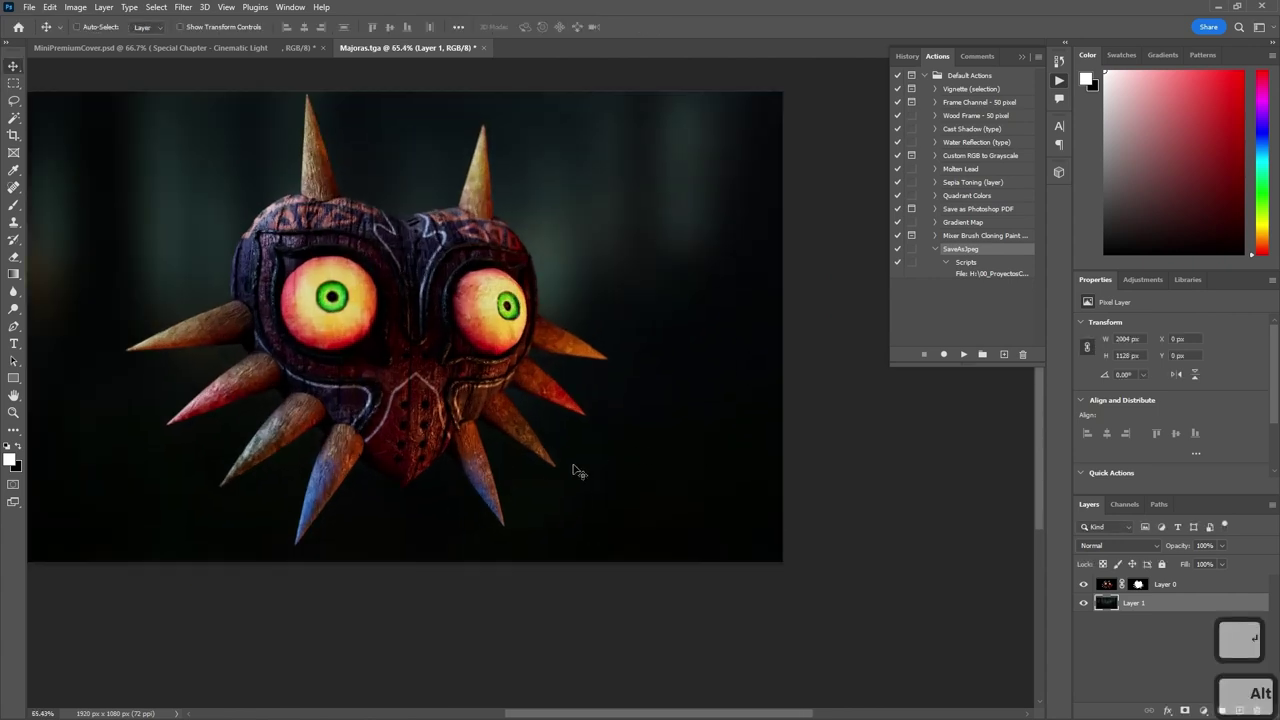
# - Search Google Images for "fire texture" and copy the Vecteezy fire flames overlay image with the black background
pyautogui.keyDown('alt'); pyautogui.scroll(-2, 600, 443); pyautogui.keyUp('alt')
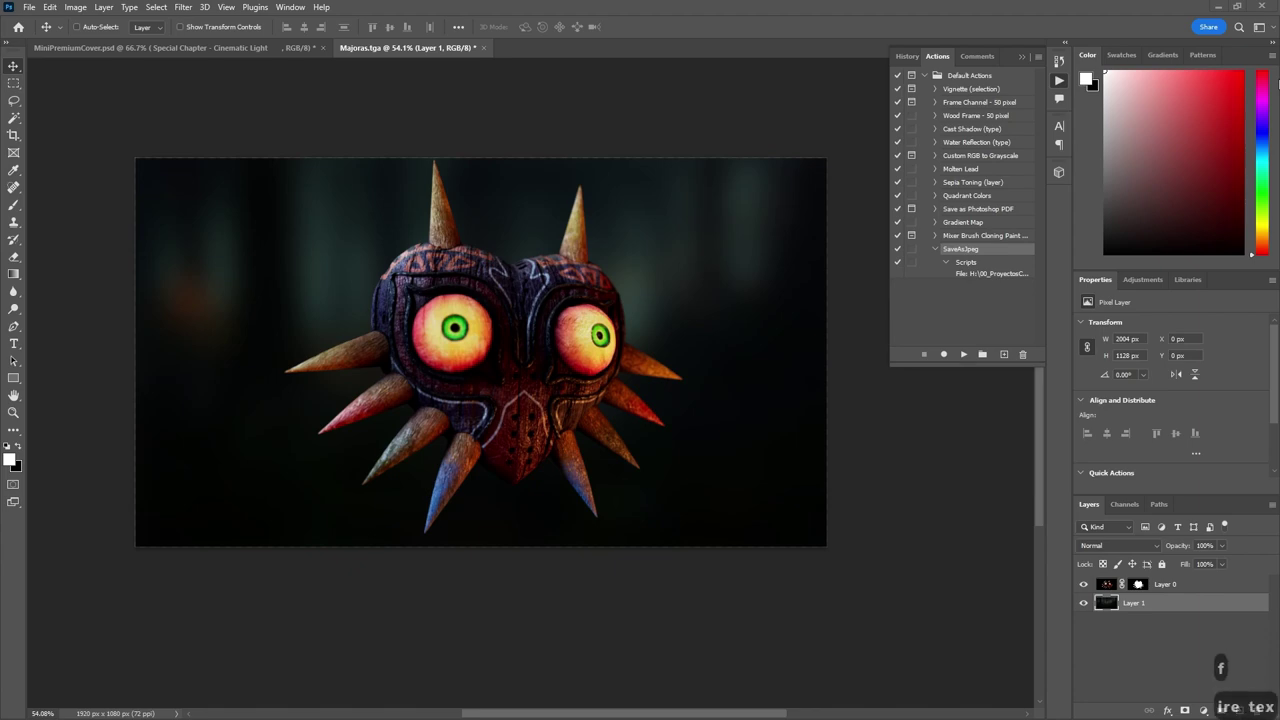
pyautogui.press('Return')
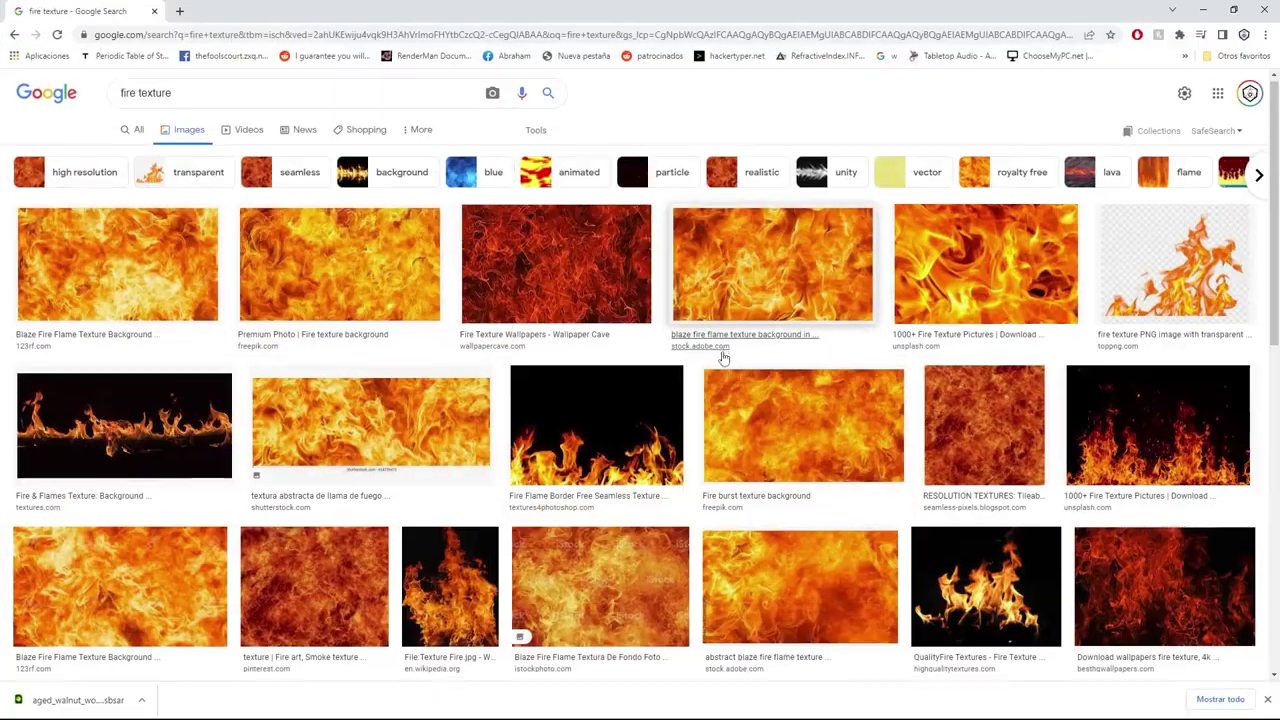
pyautogui.scroll(-1, 735, 364)
pyautogui.scroll(1, 735, 364)
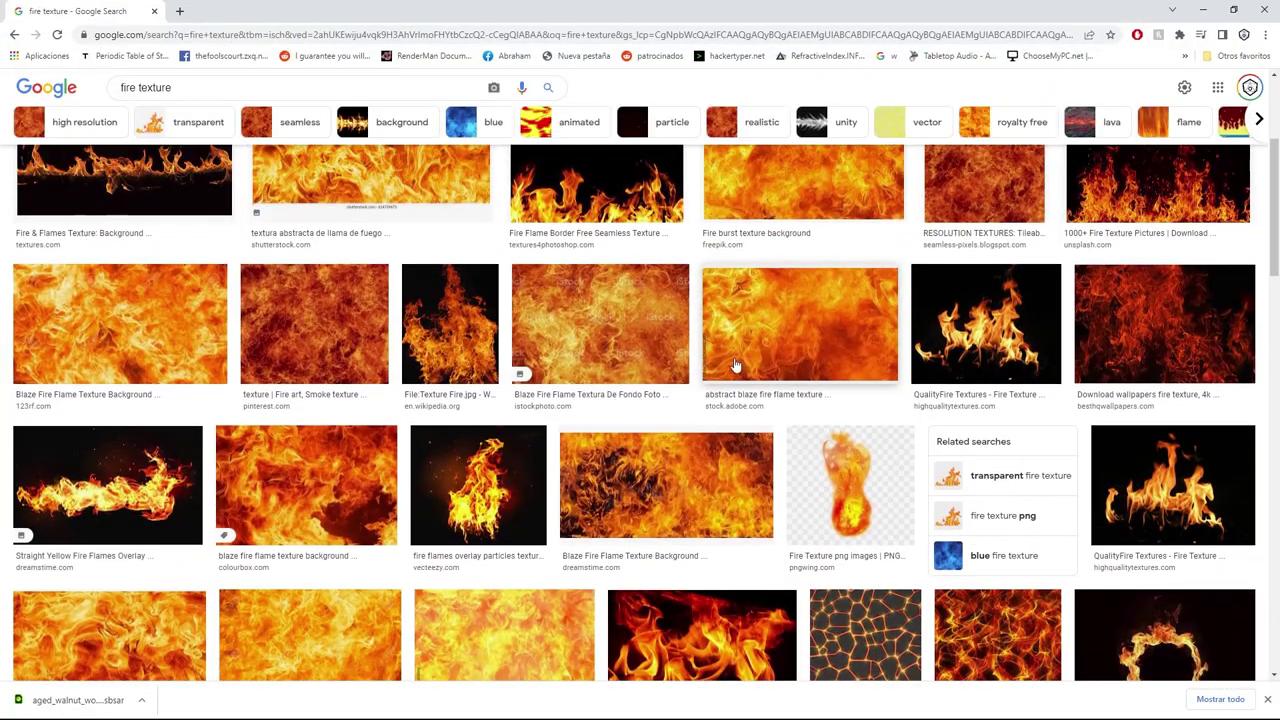
pyautogui.click(485, 500)
pyautogui.rightClick(893, 321)
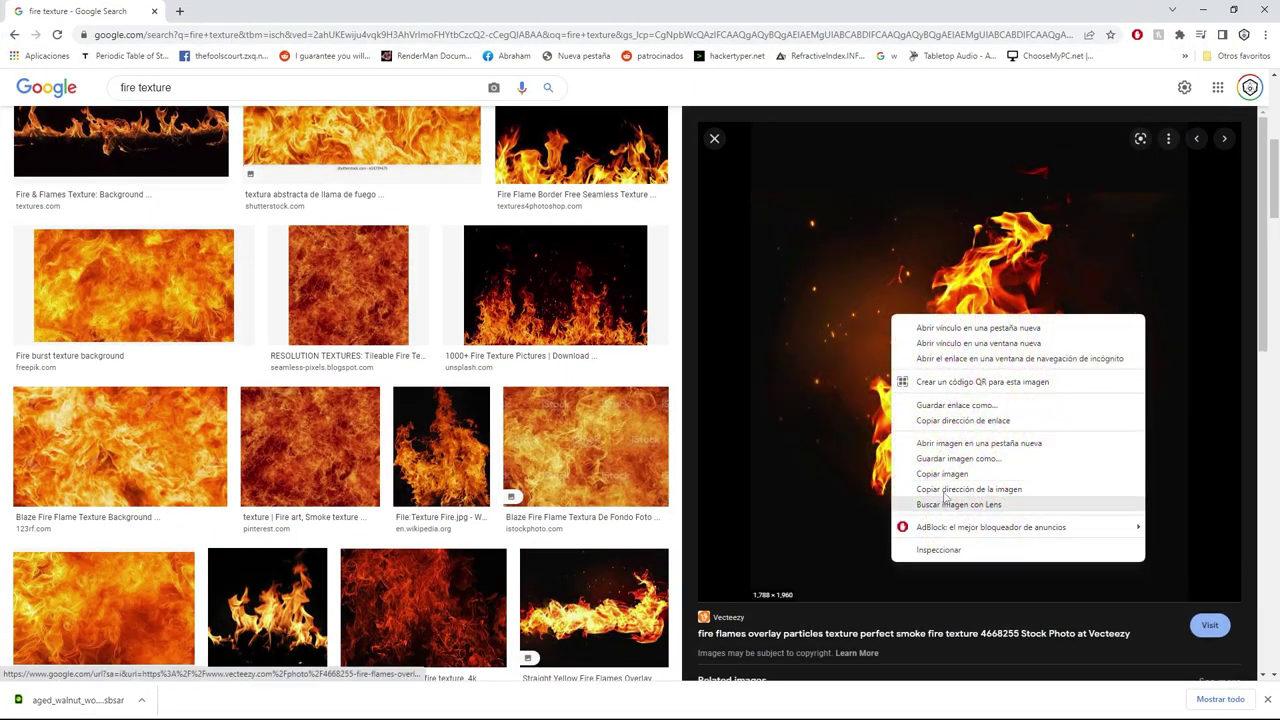
pyautogui.click(940, 471)
# - Paste the fire image over the right part of the Photoshop composite, with its layer at the top of the stack
pyautogui.moveTo(820, 12); pyautogui.dragTo(1163, 177)
pyautogui.click(906, 502)
pyautogui.hotkey('ctrl', 'v')
pyautogui.moveTo(640, 495); pyautogui.dragTo(920, 456)
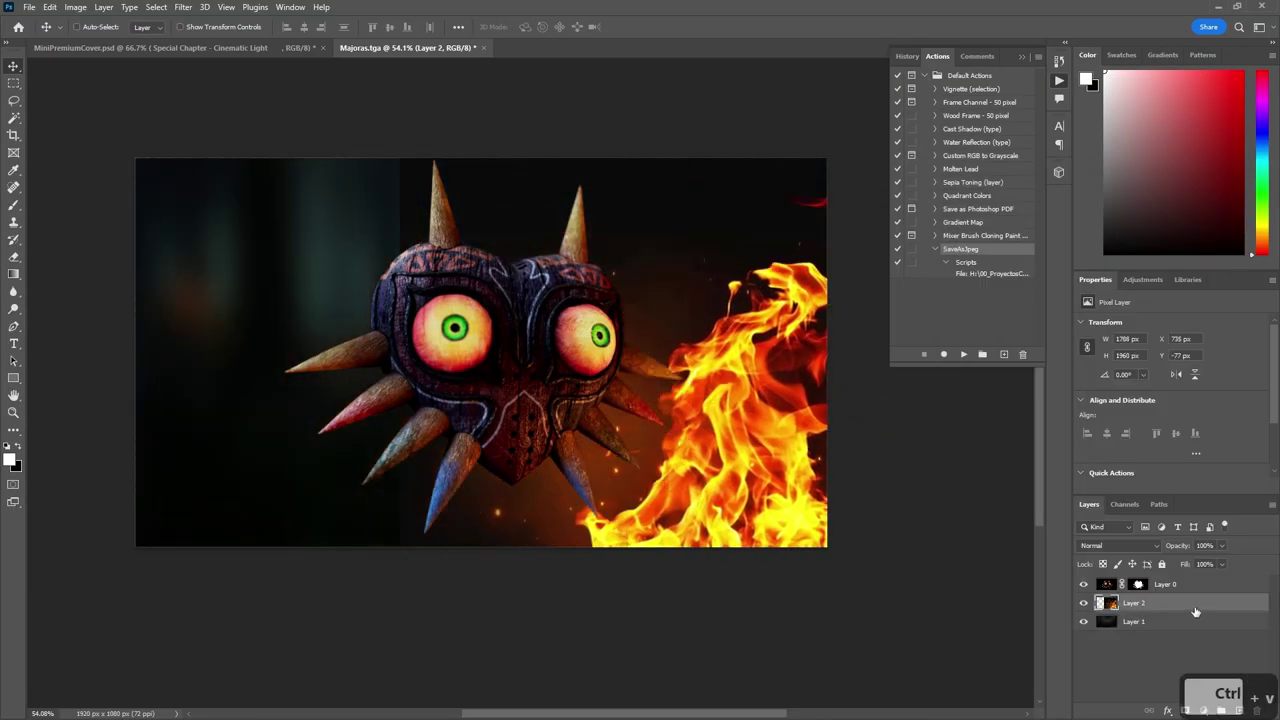
pyautogui.click(1178, 584)
pyautogui.moveTo(1172, 607); pyautogui.dragTo(1137, 586)
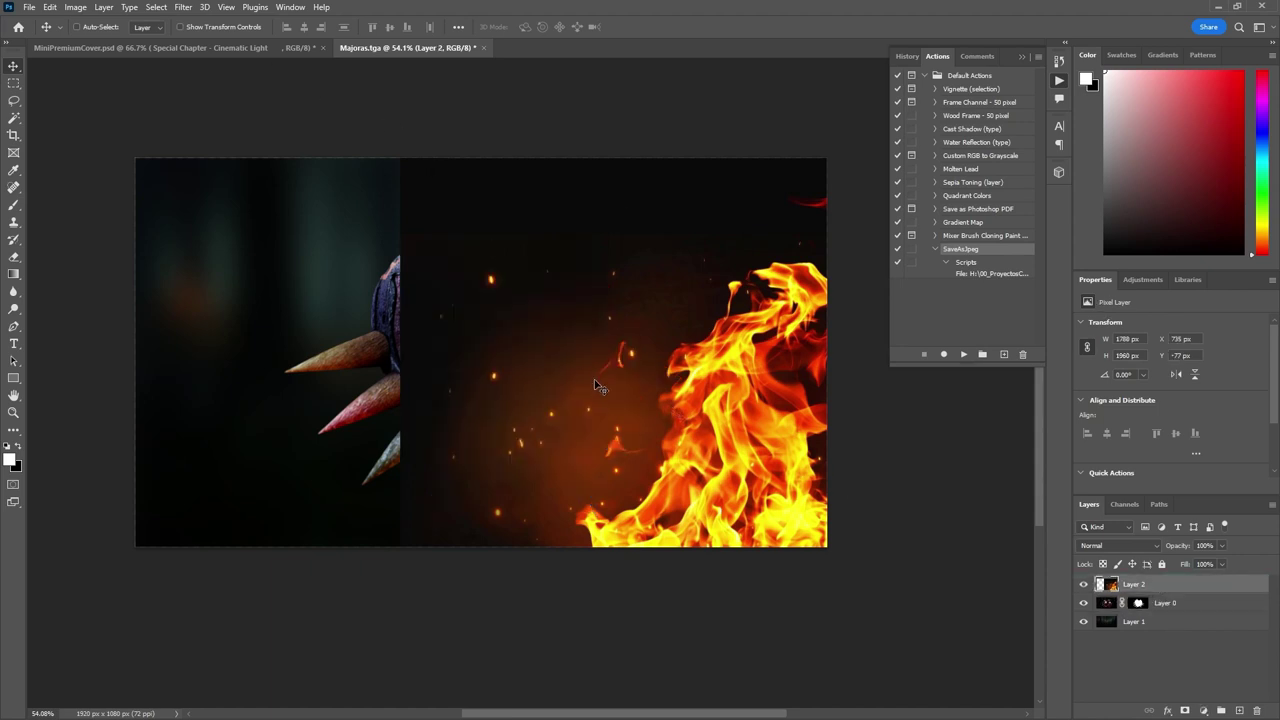
# - Scale the fire layer down proportionally to about 1389 px tall and position it over the canvas's lower-right corner
pyautogui.scroll(-2, 594, 379)
pyautogui.hotkey('ctrl', 't')
pyautogui.moveTo(480, 228); pyautogui.dragTo(533, 305)
pyautogui.moveTo(655, 354); pyautogui.dragTo(732, 418)
pyautogui.moveTo(654, 377); pyautogui.dragTo(533, 260)
pyautogui.click(184, 7)
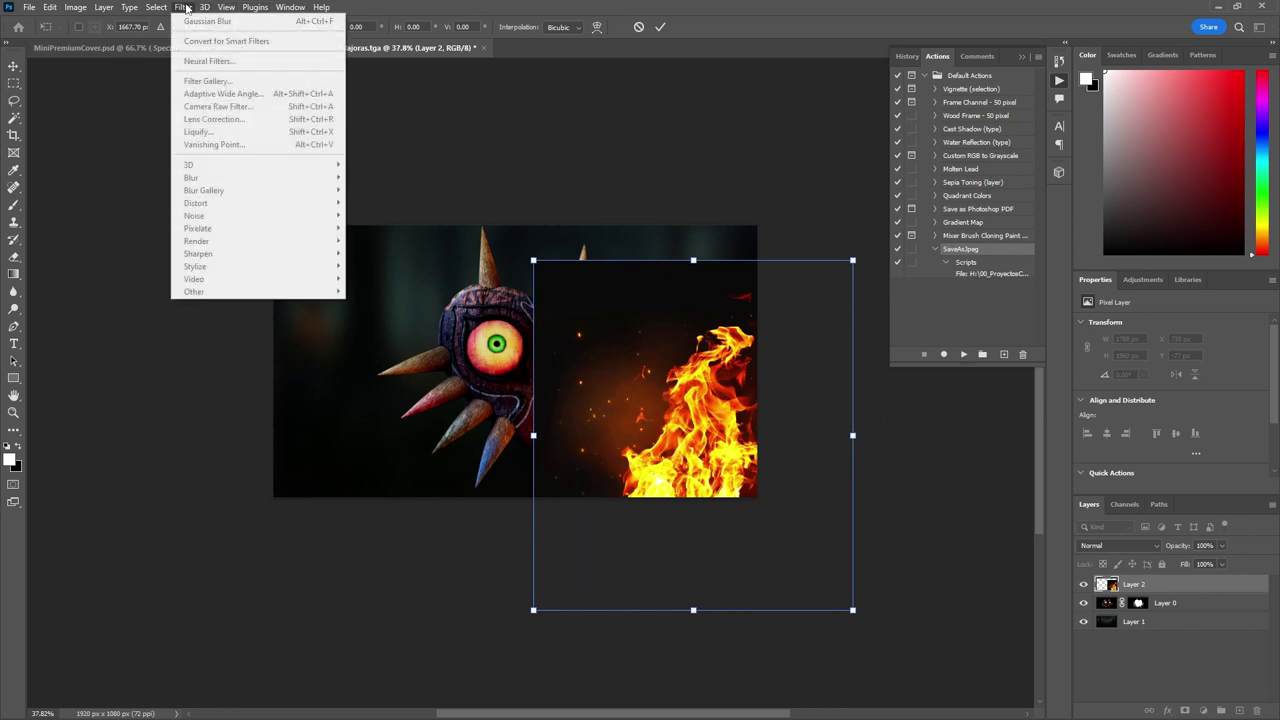
pyautogui.click(639, 396)
pyautogui.press('Return')
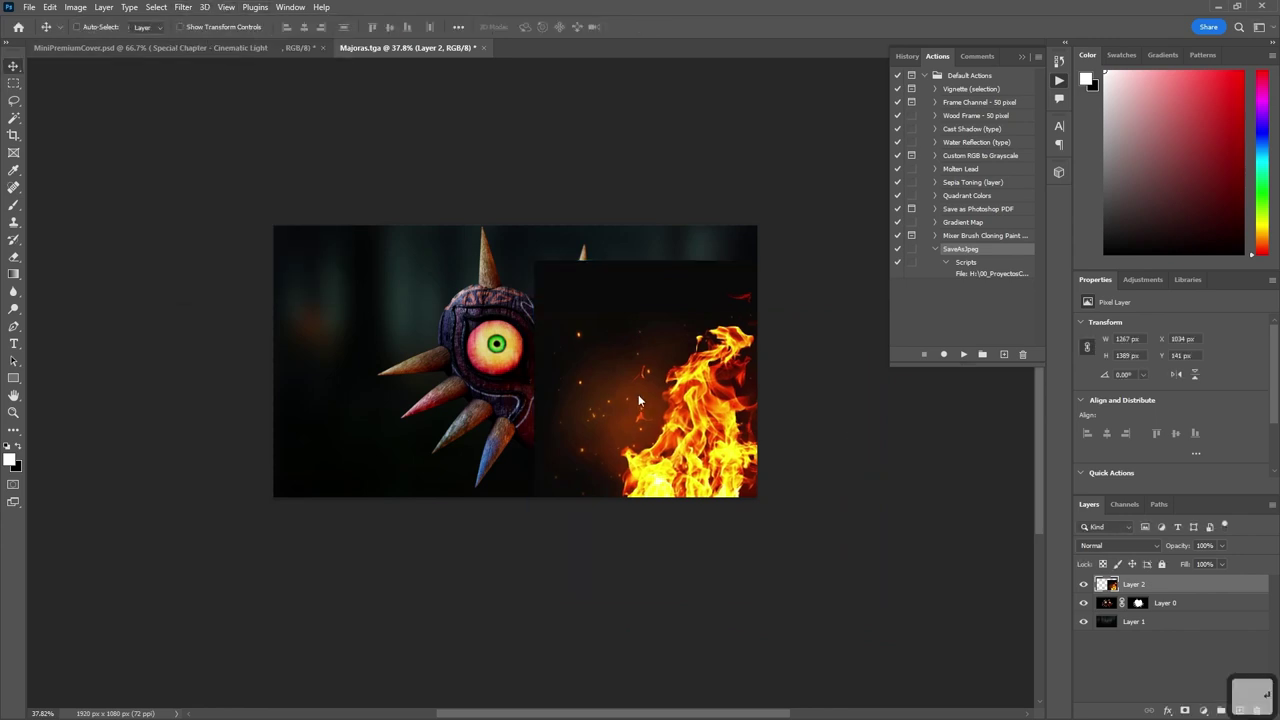
# - Apply a Gaussian Blur to the fire layer and shift it further into the canvas's lower-right corner
pyautogui.click(190, 10)
pyautogui.moveTo(320, 177)
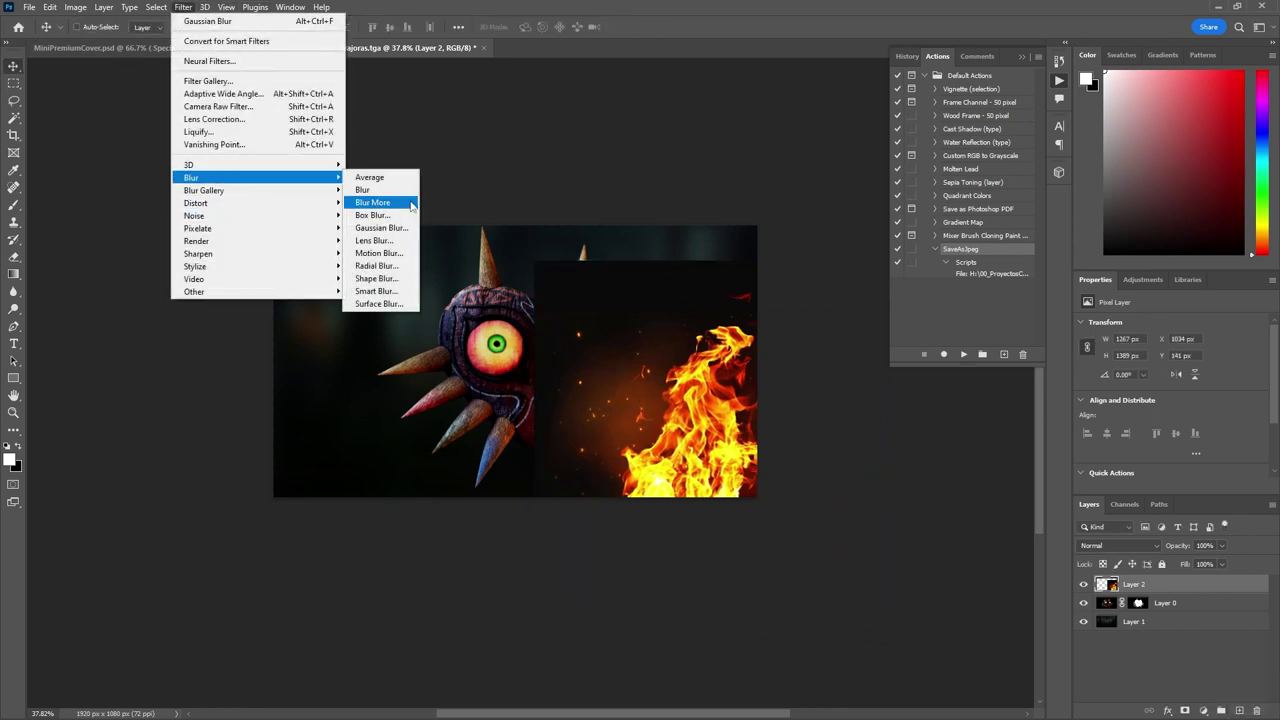
pyautogui.click(380, 228)
pyautogui.moveTo(854, 404); pyautogui.dragTo(827, 404)
pyautogui.click(949, 221)
pyautogui.press('v')
pyautogui.moveTo(678, 451); pyautogui.dragTo(750, 539)
# - Set the blurred fire layer's blending mode to Screen
pyautogui.click(1101, 547)
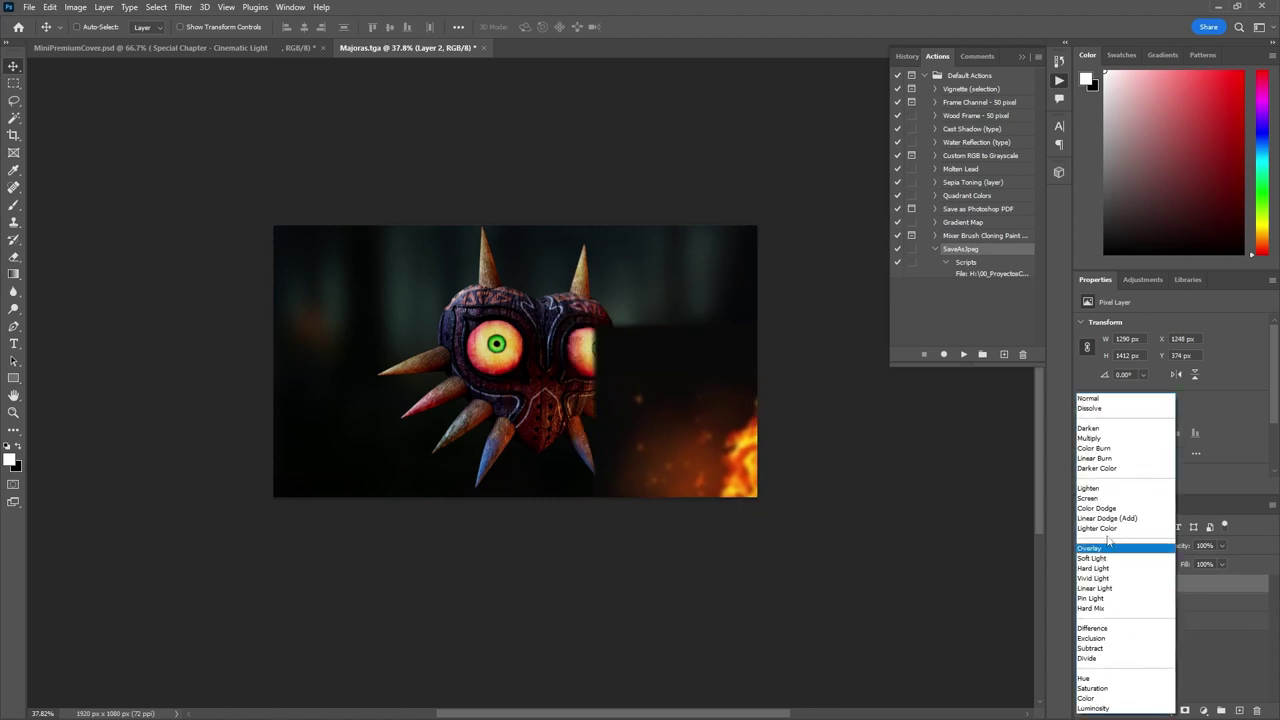
pyautogui.click(1090, 488)
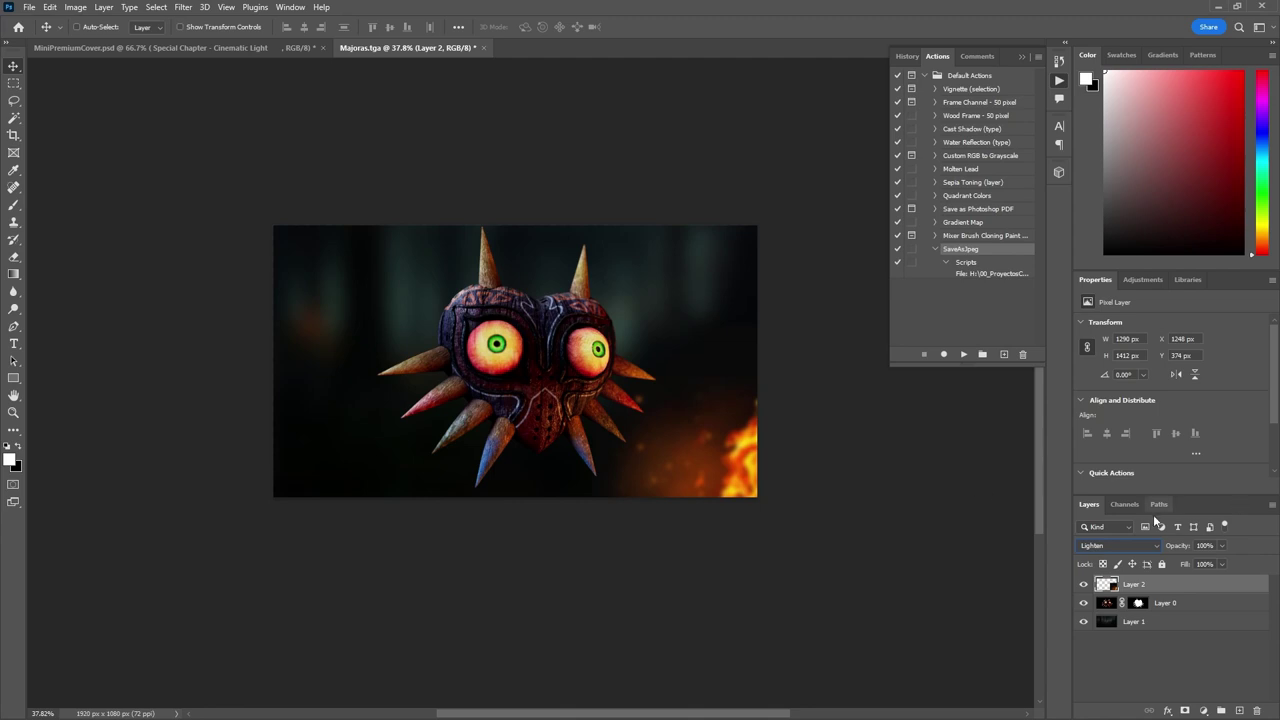
pyautogui.click(1125, 545)
pyautogui.click(1115, 505)
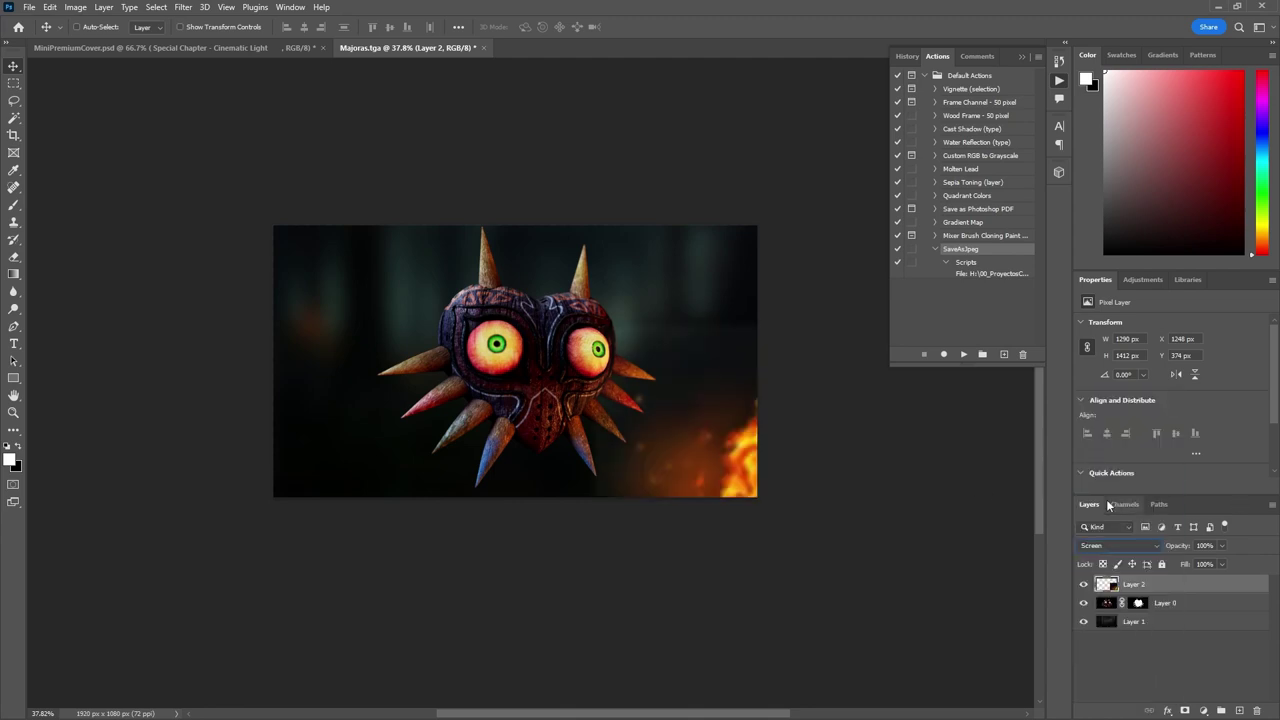
# - Adjust the fire layer's Levels to a shadow input of 12, midtone of 0.91 and highlight input of 237
pyautogui.press('ctrl')
pyautogui.hotkey('ctrl', 'l')
pyautogui.scroll(-3, 1040, 593)
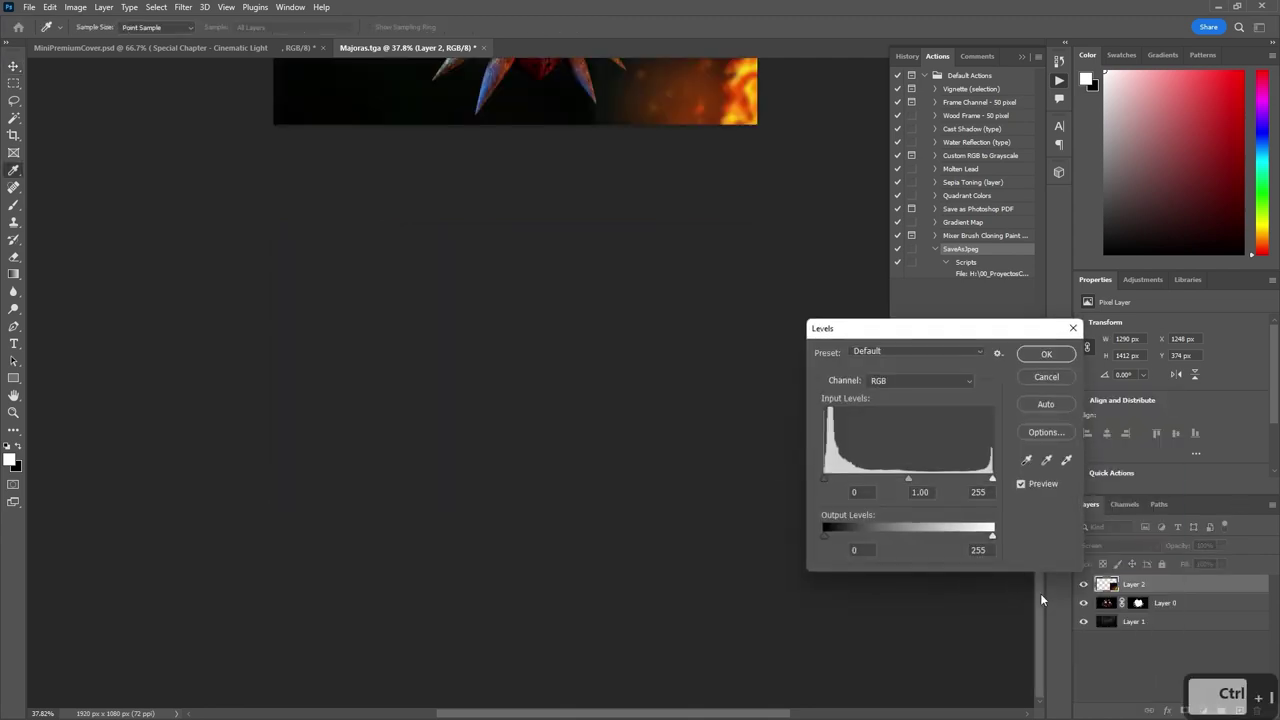
pyautogui.keyDown('alt'); pyautogui.scroll(1, 685, 283); pyautogui.keyUp('alt')
pyautogui.moveTo(579, 481); pyautogui.dragTo(573, 507)
pyautogui.scroll(19, 573, 507)
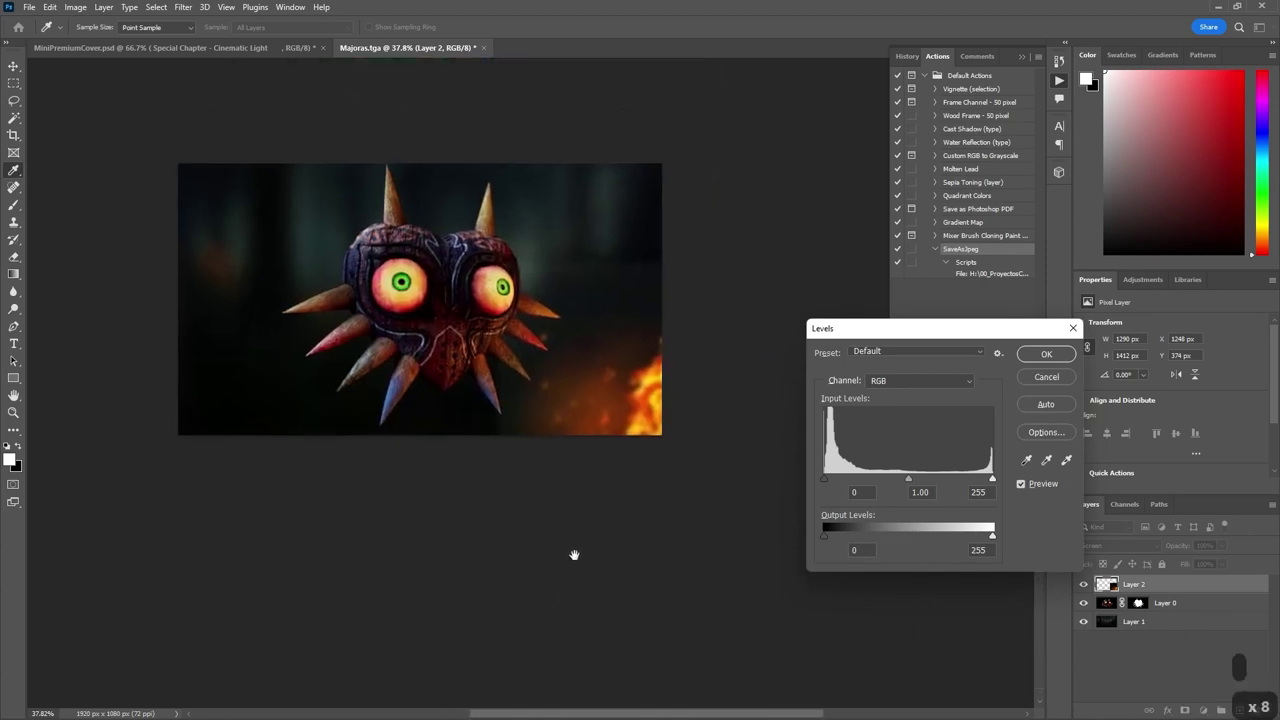
pyautogui.moveTo(907, 480); pyautogui.dragTo(914, 480)
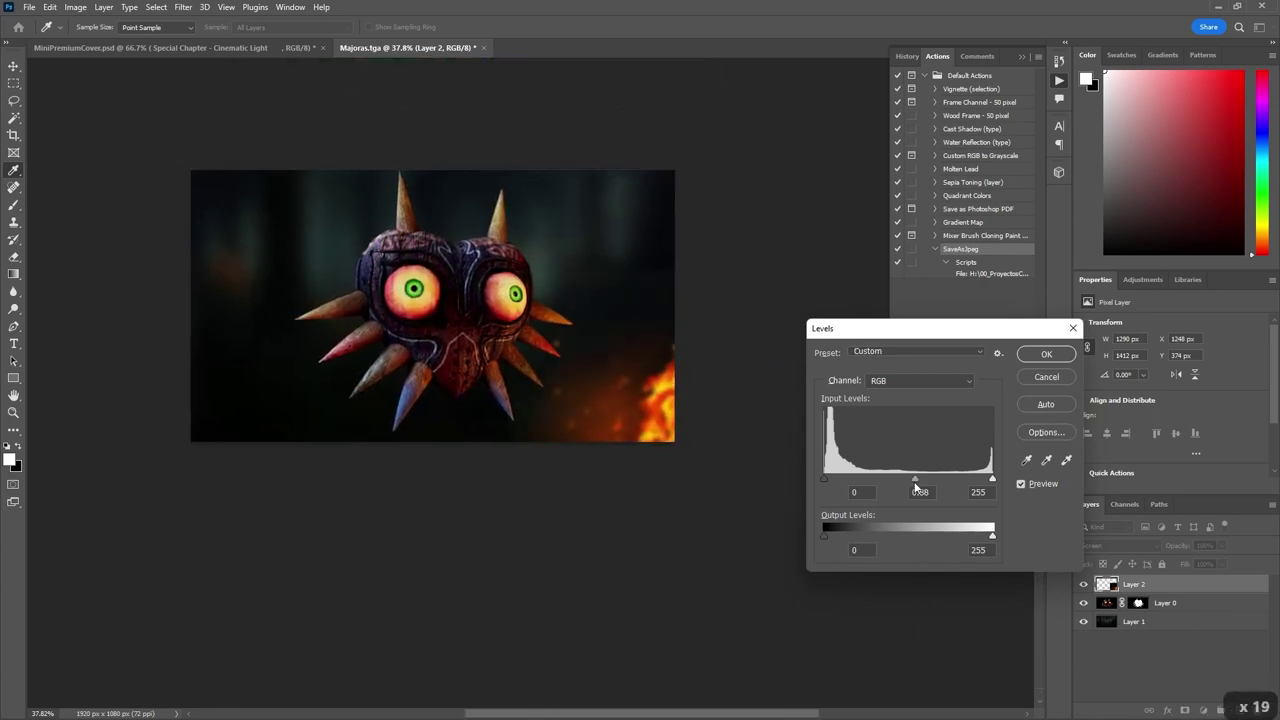
pyautogui.moveTo(826, 480); pyautogui.dragTo(832, 480)
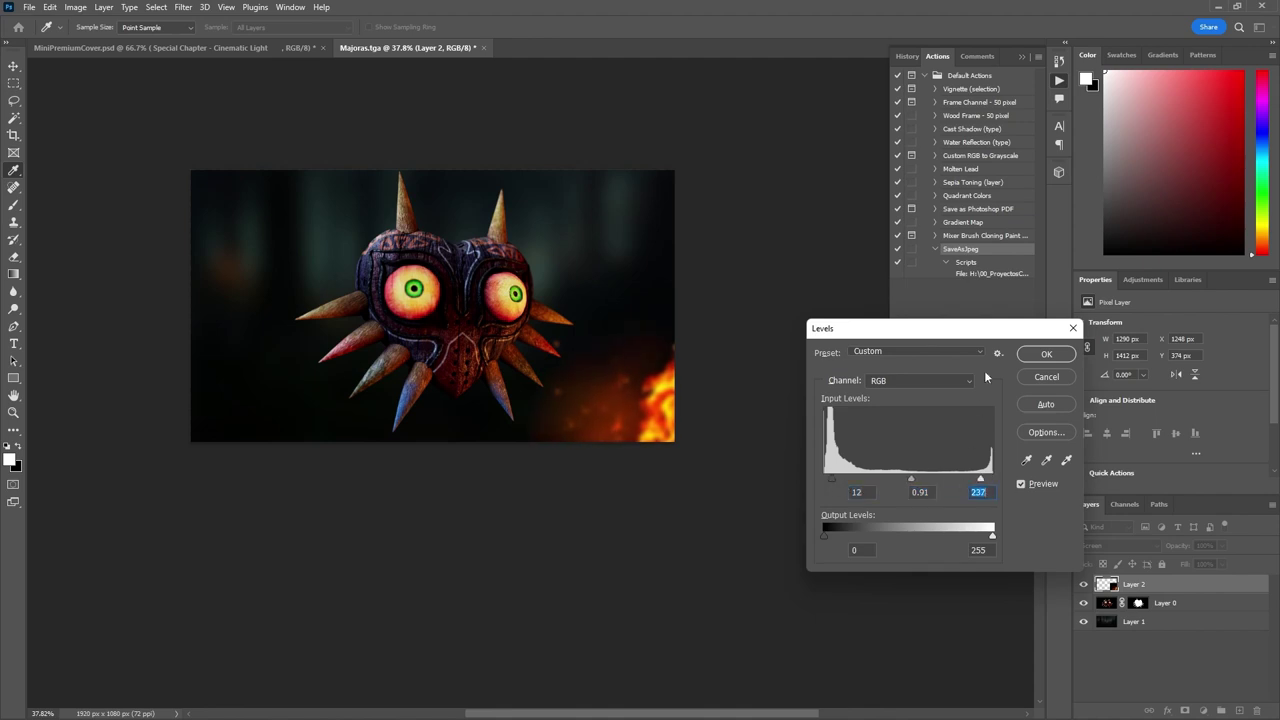
pyautogui.click(1046, 354)
# - Enlarge the fire layer to about 2146 × 2121 px and position it so only its orange glow covers the lower-right corner
pyautogui.press('v')
pyautogui.moveTo(677, 434); pyautogui.dragTo(675, 481)
pyautogui.hotkey('ctrl', 't')
pyautogui.moveTo(829, 329); pyautogui.dragTo(886, 486)
pyautogui.moveTo(703, 251); pyautogui.dragTo(738, 430)
pyautogui.press('Return')
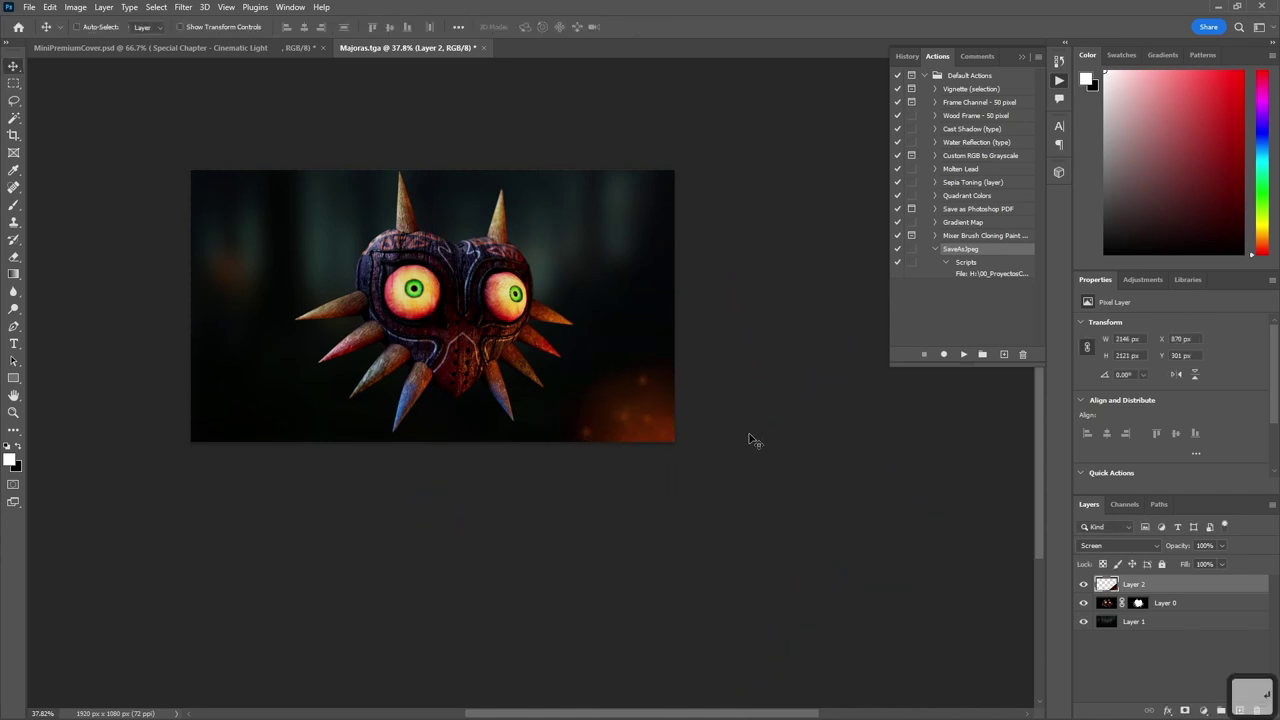
# - Switch to the browser and search Google for "fire sparks", opening the image results
pyautogui.press('alt')
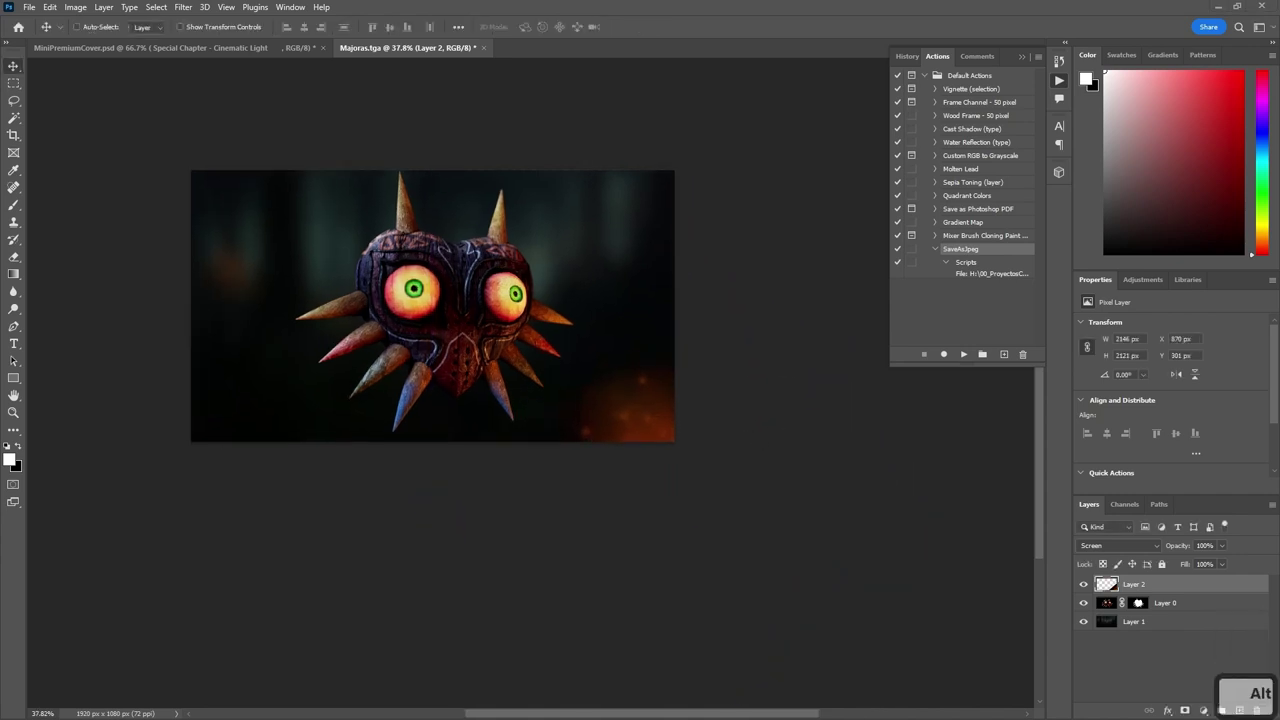
pyautogui.hotkey('alt', 'Tab')
pyautogui.write('fires')
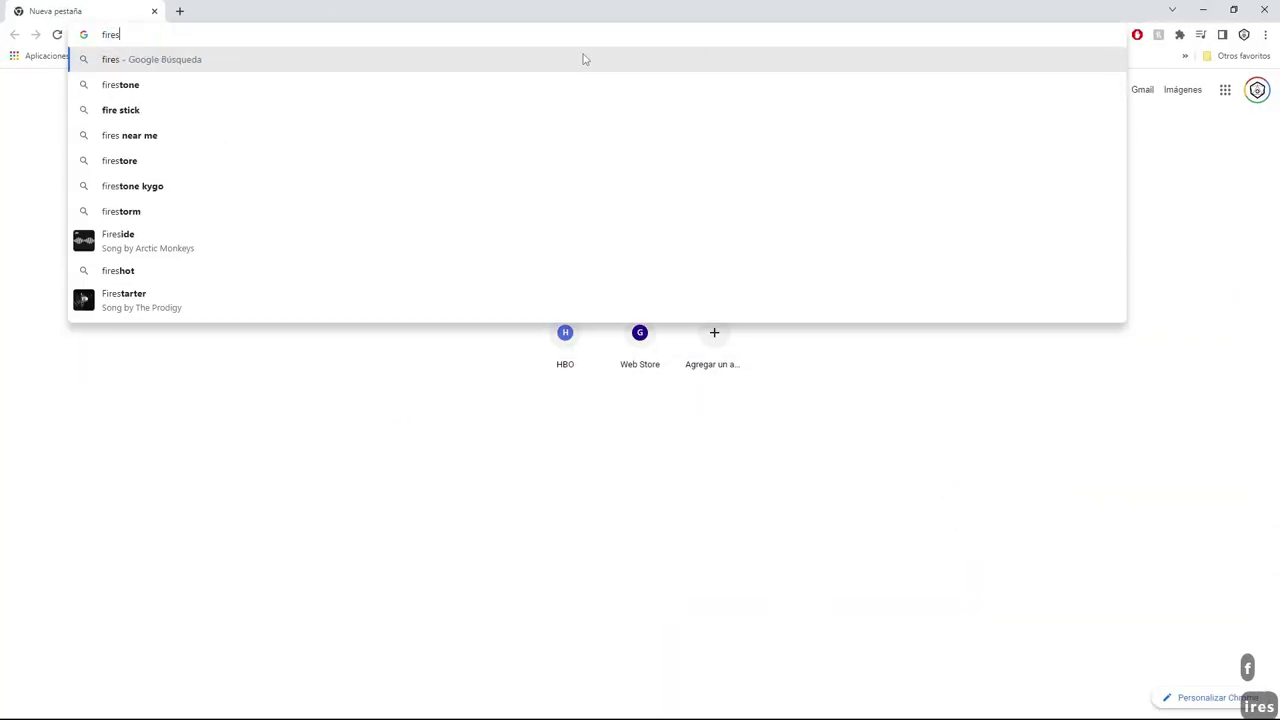
pyautogui.press('BackSpace')
pyautogui.write('sparks')
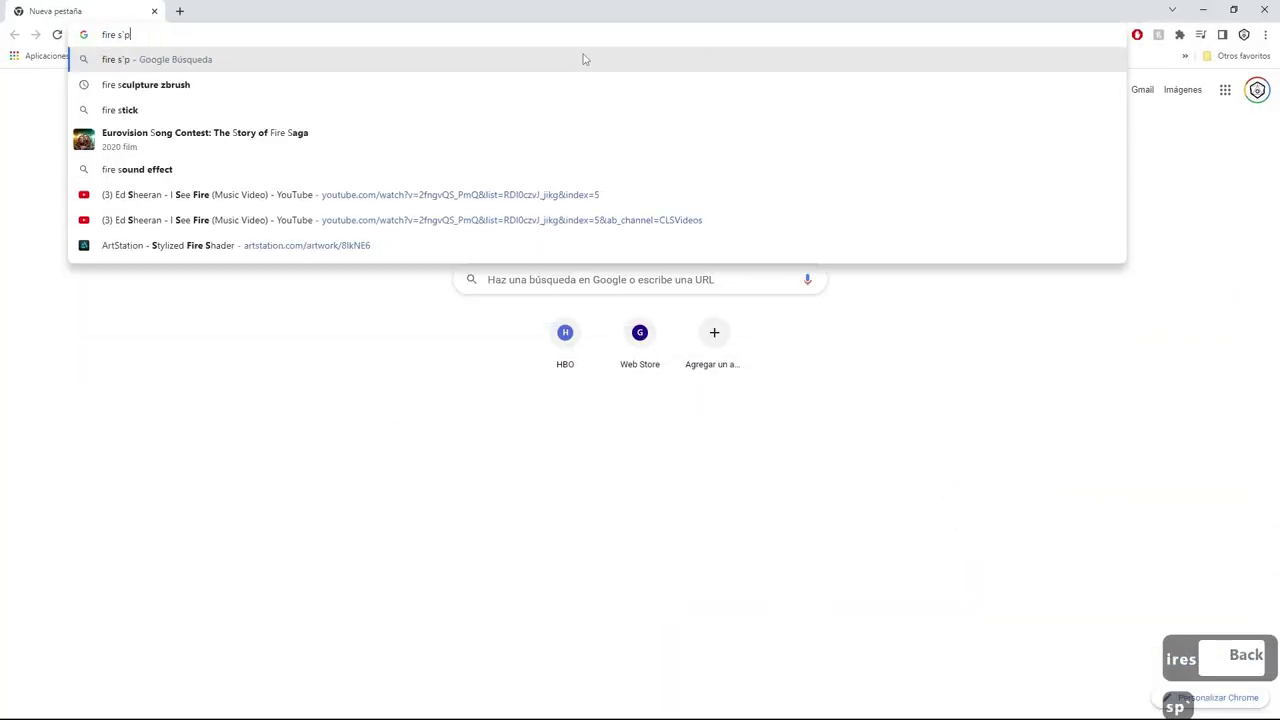
pyautogui.press('Return')
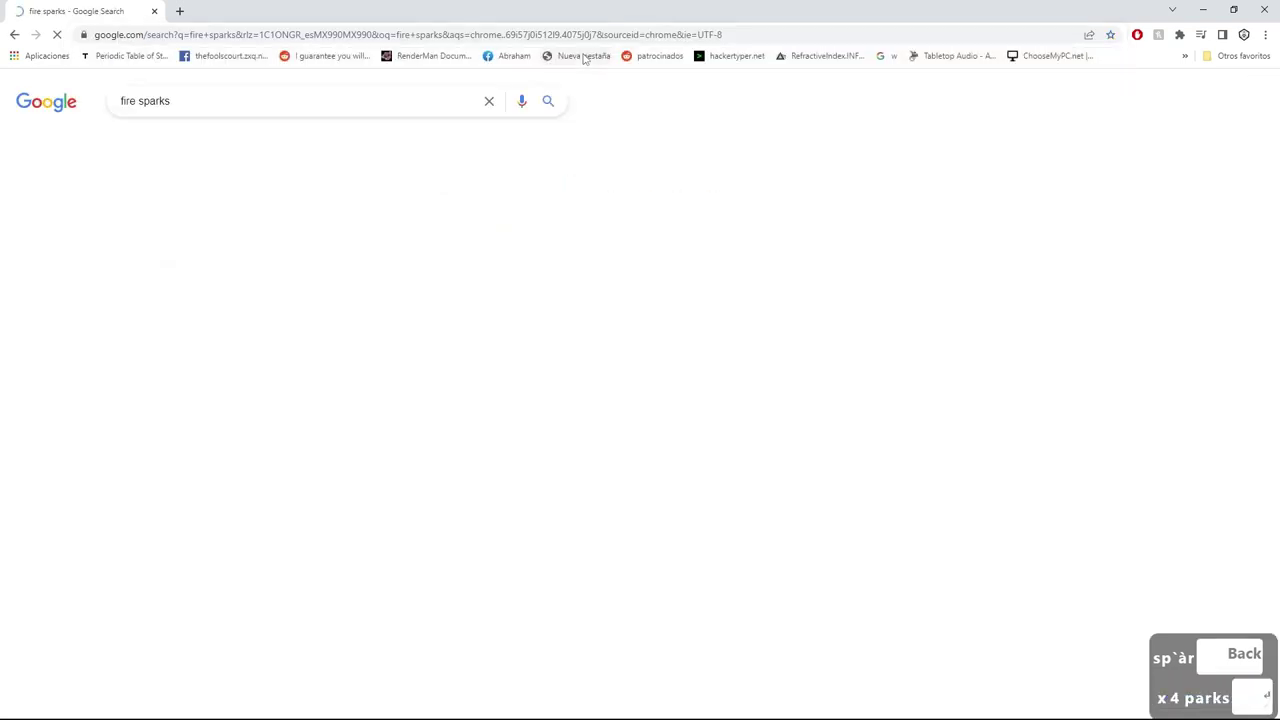
pyautogui.click(260, 312)
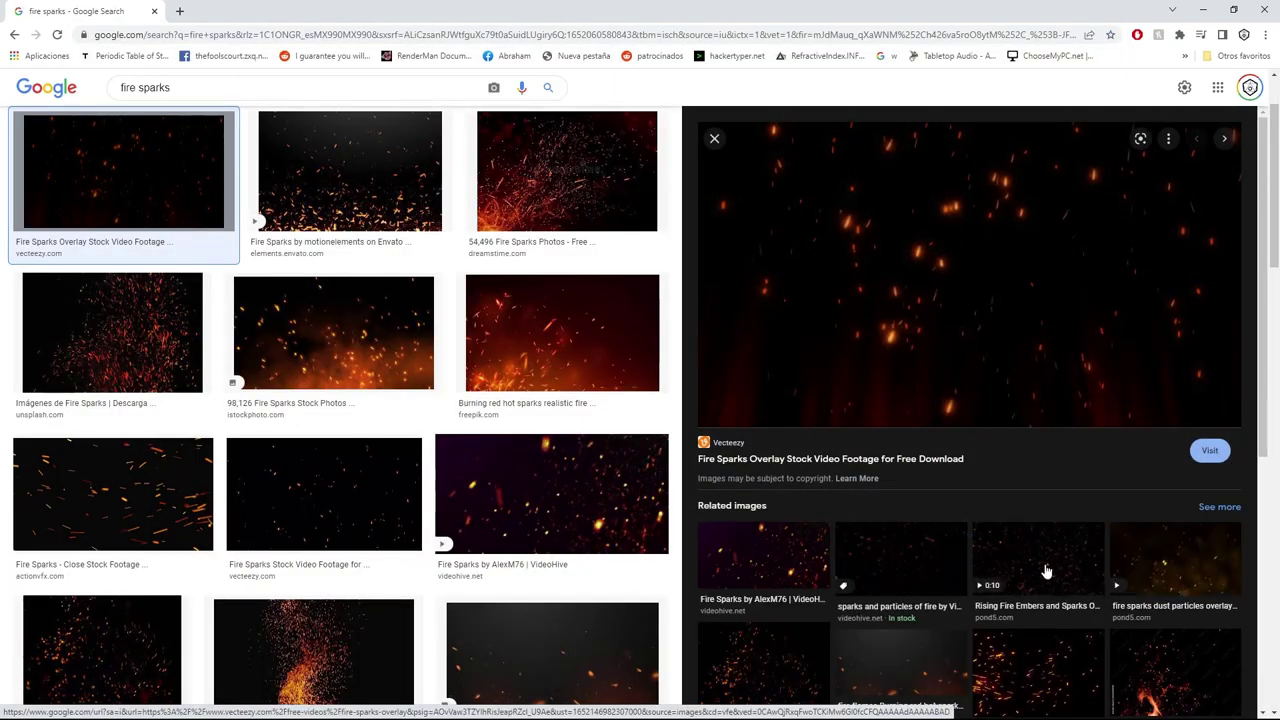
# - Copy the Shutterstock image of campfire sparks over a dark background from the related images
pyautogui.scroll(-2, 560, 545)
pyautogui.click(616, 541)
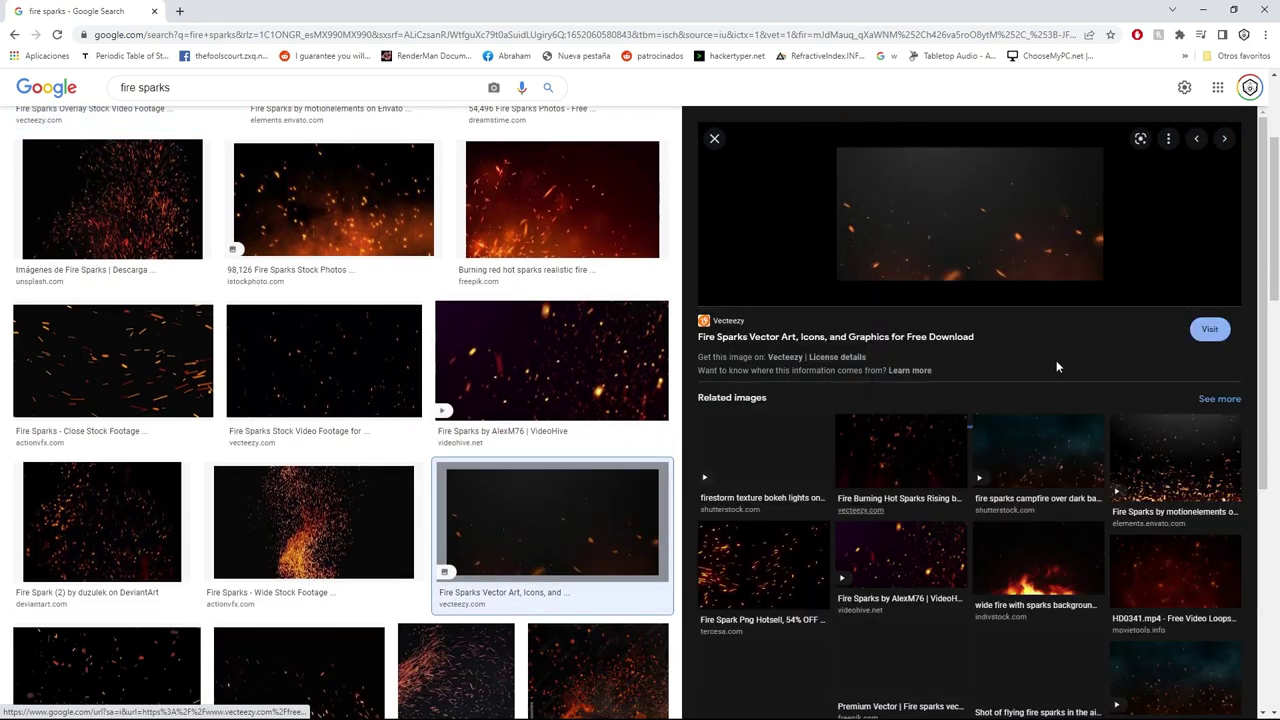
pyautogui.click(1105, 472)
pyautogui.rightClick(1050, 285)
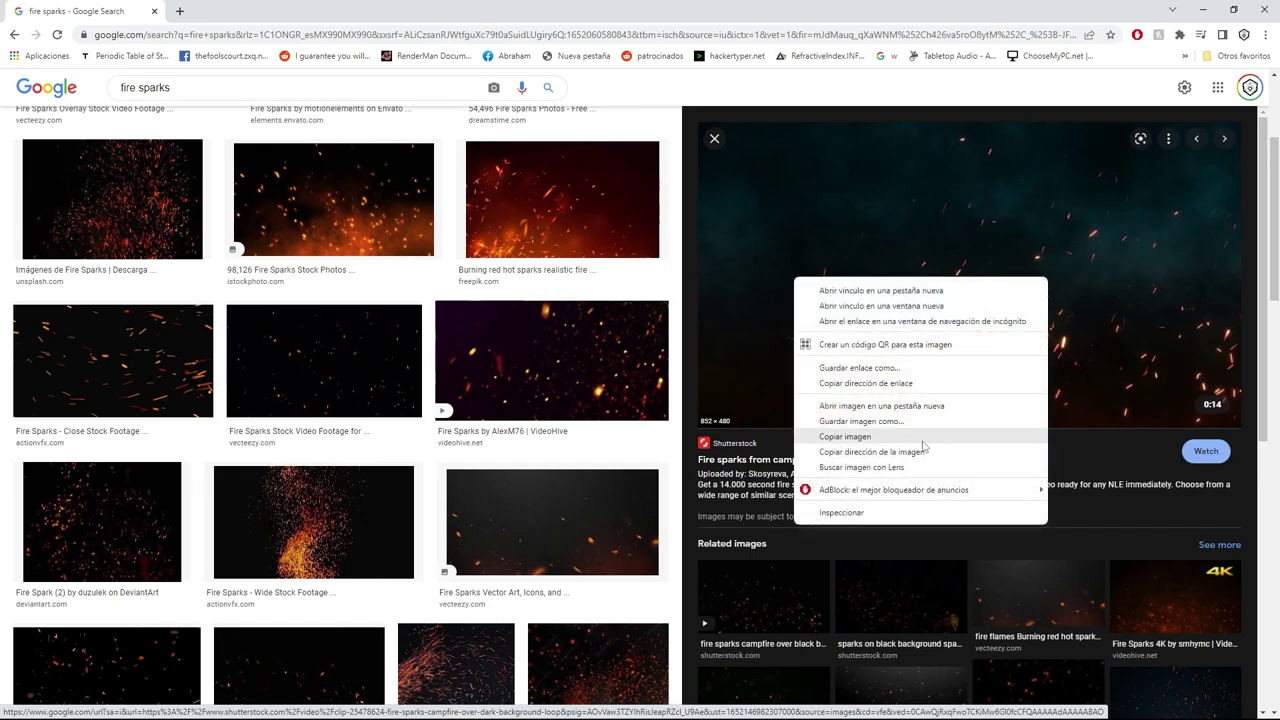
pyautogui.click(907, 436)
# - Paste the sparks into the Photoshop composite, scale them to about 132%, rotate them about -20° and place them over the lower-right corner
pyautogui.press('super+Tab')
pyautogui.click(640, 137)
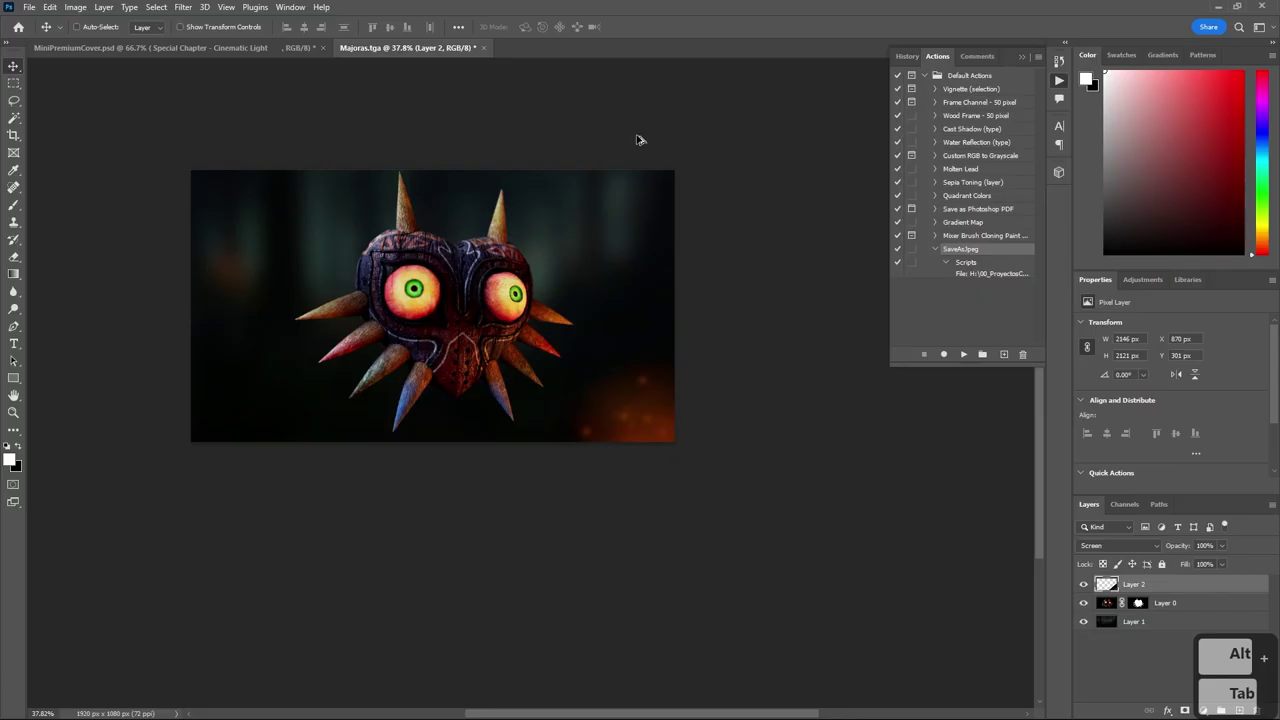
pyautogui.hotkey('ctrl', 'v')
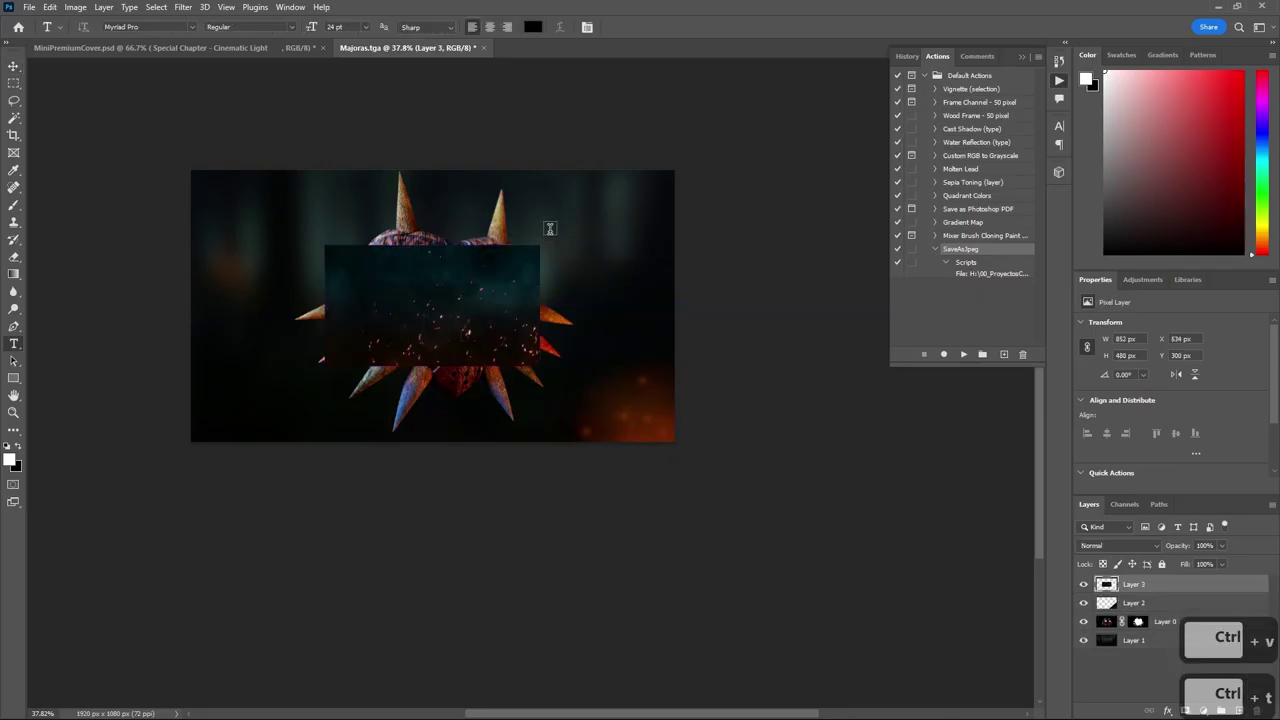
pyautogui.hotkey('ctrl', 't')
pyautogui.moveTo(575, 222); pyautogui.dragTo(597, 470)
pyautogui.moveTo(612, 491); pyautogui.dragTo(694, 397)
pyautogui.moveTo(536, 432); pyautogui.dragTo(659, 319)
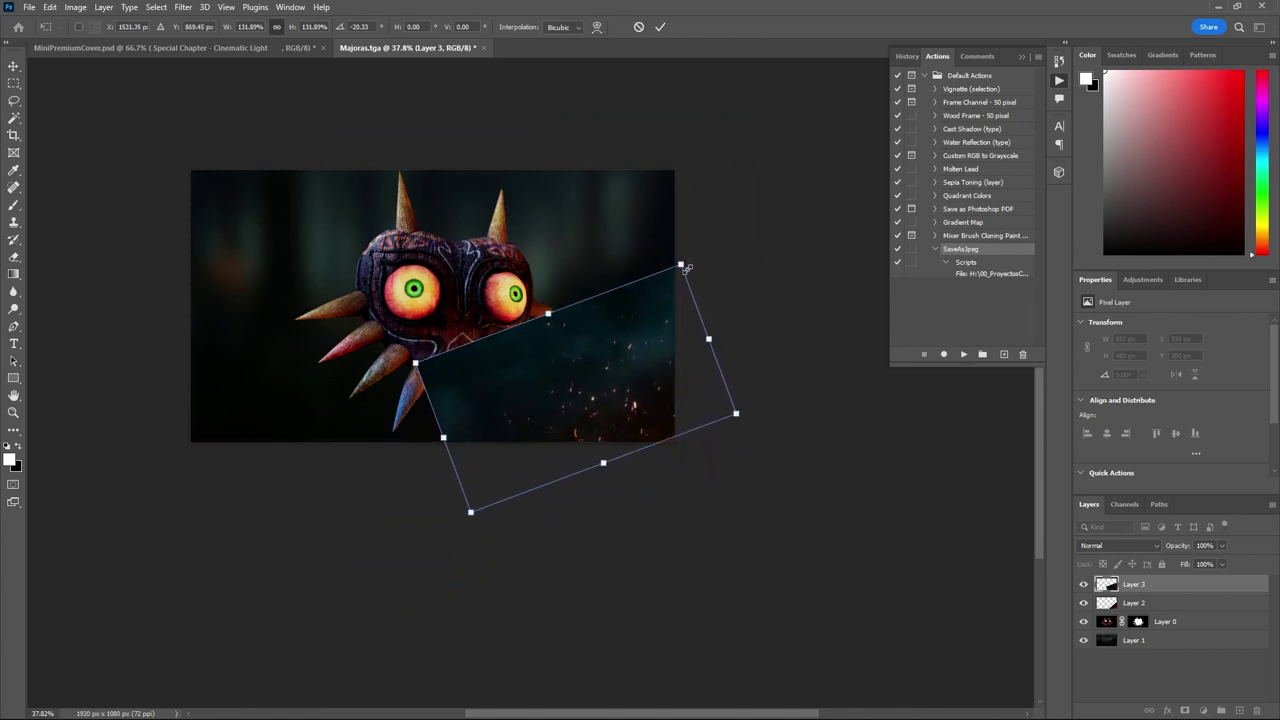
pyautogui.press('Return')
pyautogui.press('t')
# - Set the sparks layer's blending mode to Screen and darken its background with Levels, using a shadow input of about 34 and midtone 0.91
pyautogui.click(1120, 545)
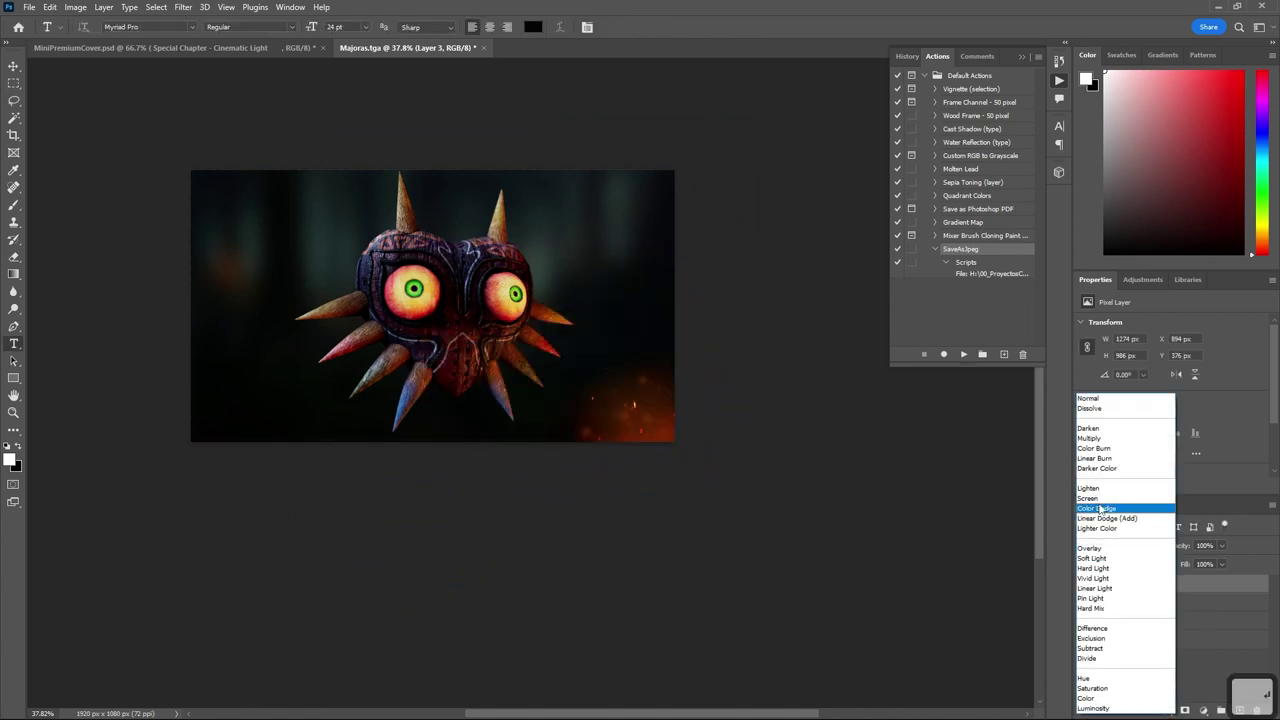
pyautogui.click(1098, 499)
pyautogui.hotkey('ctrl', 'l')
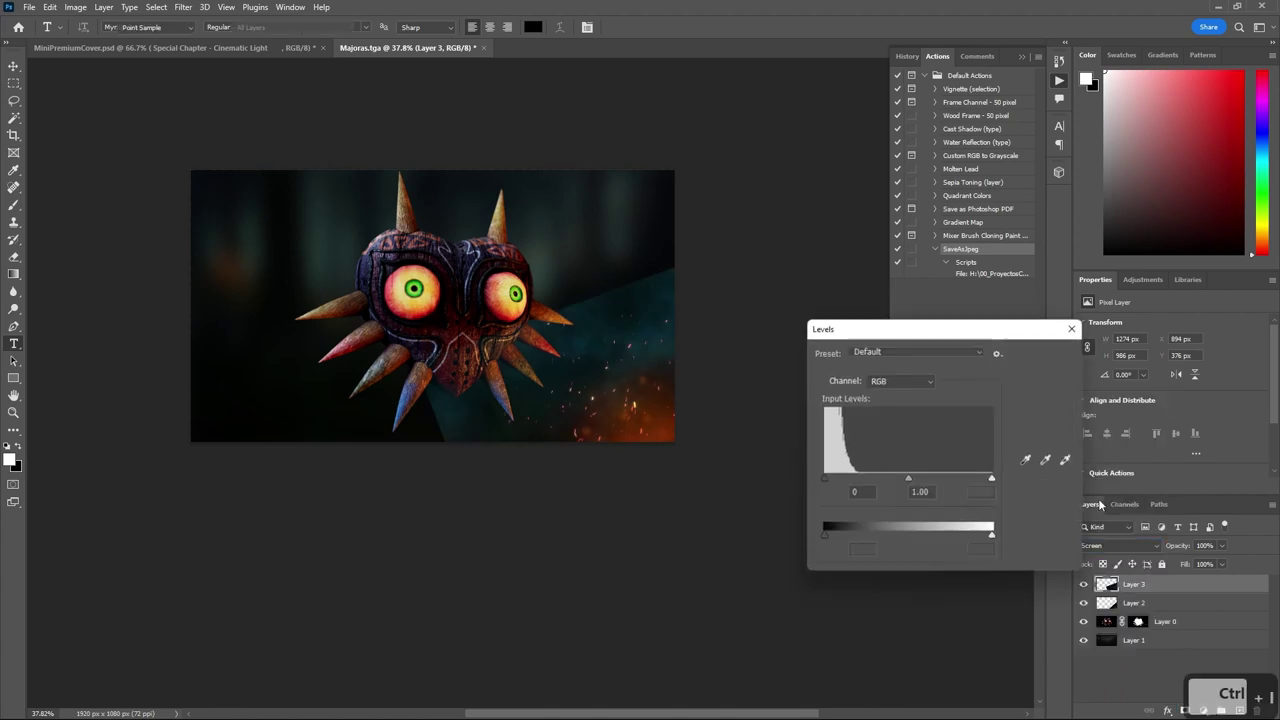
pyautogui.moveTo(909, 478)
pyautogui.mouseDown()
pyautogui.moveTo(889, 480)
pyautogui.moveTo(914, 480)
pyautogui.mouseUp()
pyautogui.moveTo(825, 479); pyautogui.dragTo(839, 480)
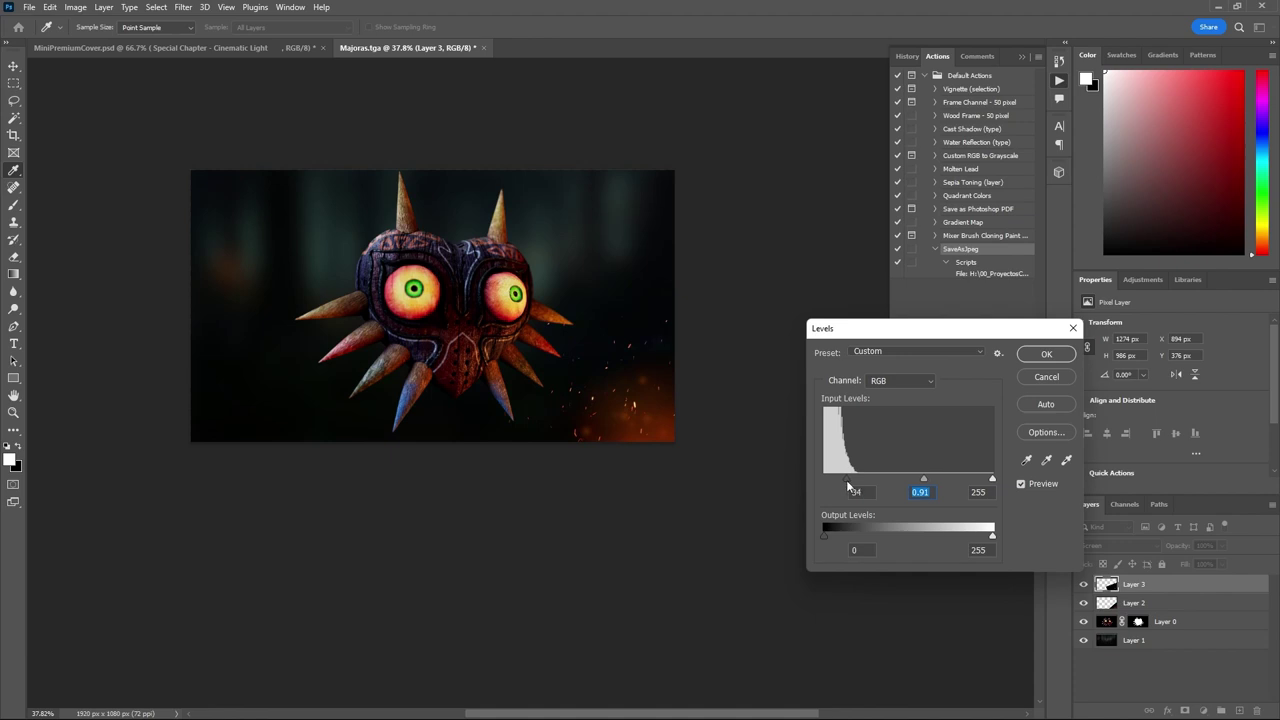
pyautogui.click(1046, 354)
pyautogui.press('t')
# - Apply a Gaussian Blur with a radius of about 3 pixels to the sparks layer
pyautogui.click(183, 7)
pyautogui.moveTo(216, 177)
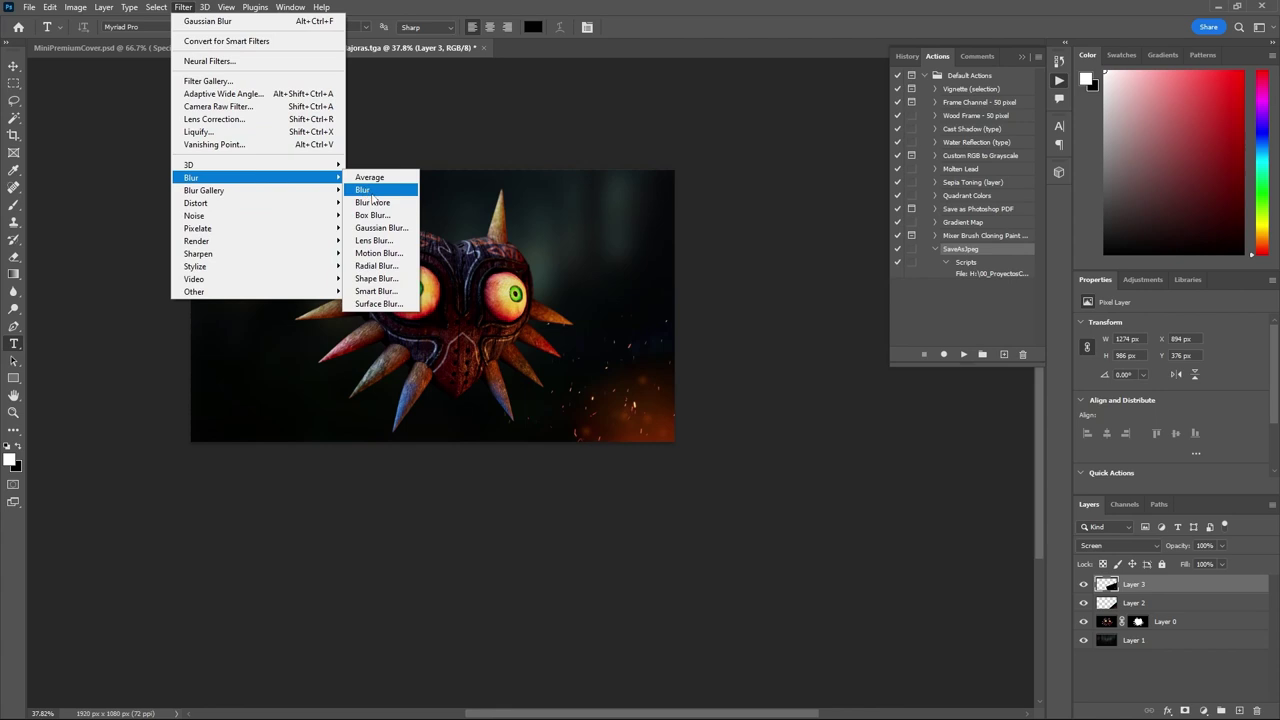
pyautogui.click(378, 228)
pyautogui.moveTo(808, 405); pyautogui.dragTo(801, 405)
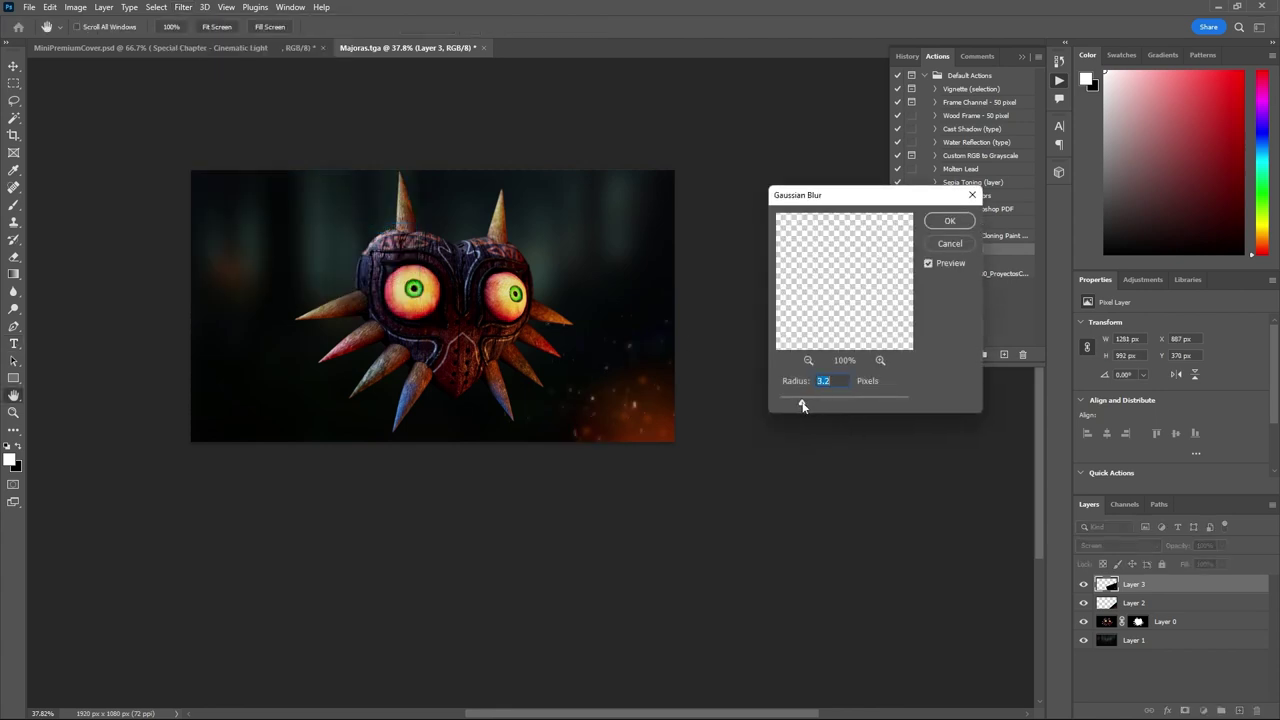
pyautogui.click(938, 222)
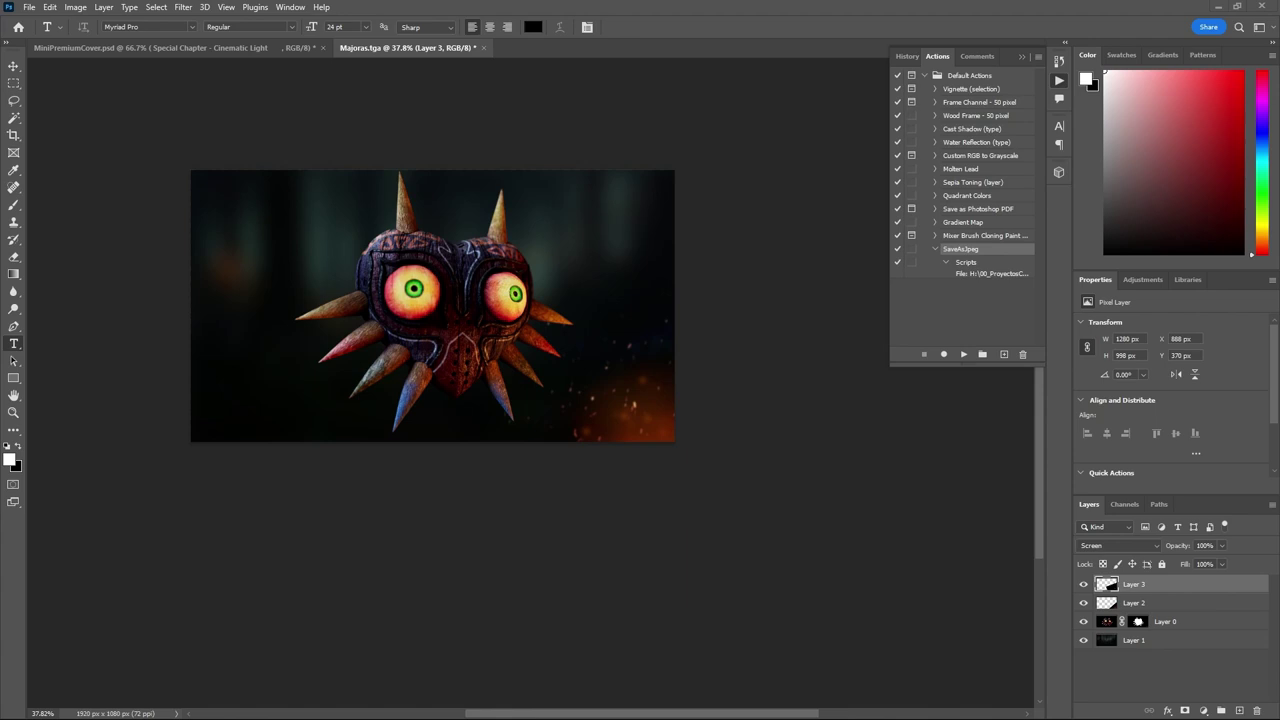
# - Paste the copied lens flare image, scale it to about 1262 × 709 px, flip it horizontally and place it over the upper-left corner
pyautogui.hotkey('ctrl', 'v')
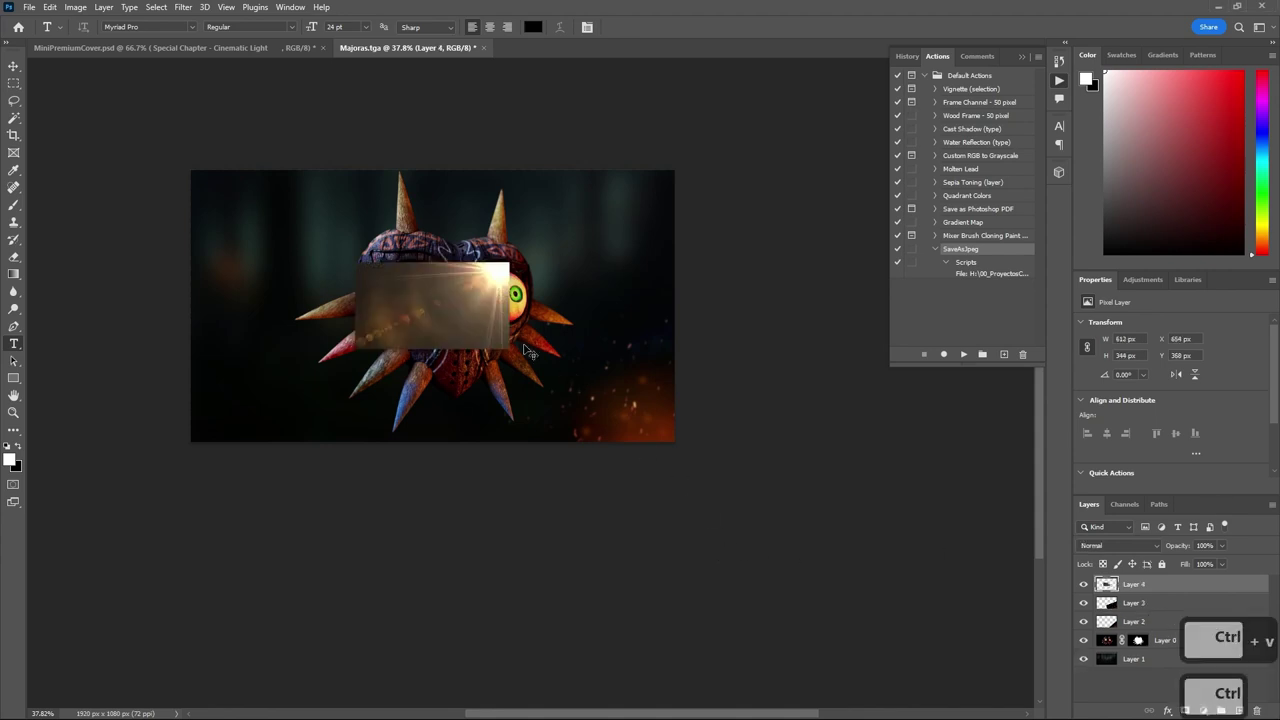
pyautogui.hotkey('ctrl', 't')
pyautogui.moveTo(578, 232); pyautogui.dragTo(718, 165)
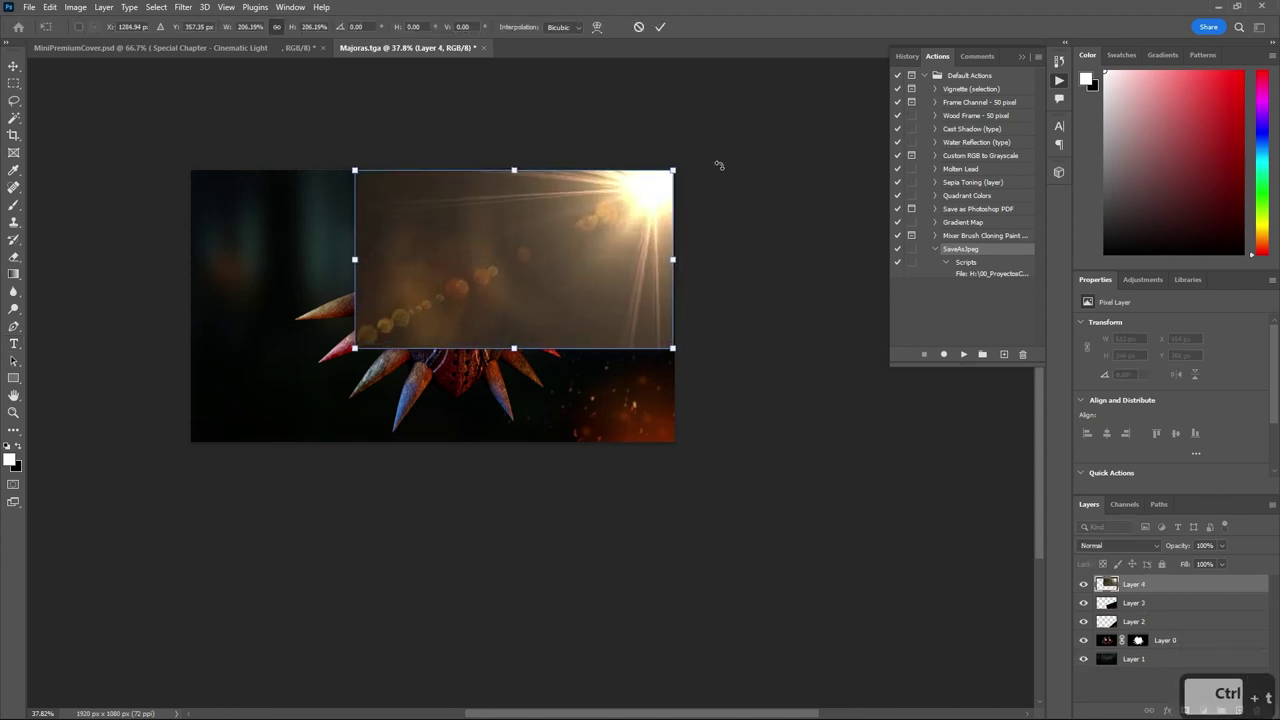
pyautogui.rightClick(667, 255)
pyautogui.click(737, 511)
pyautogui.moveTo(519, 264); pyautogui.dragTo(278, 238)
pyautogui.press('Return')
pyautogui.press('t')
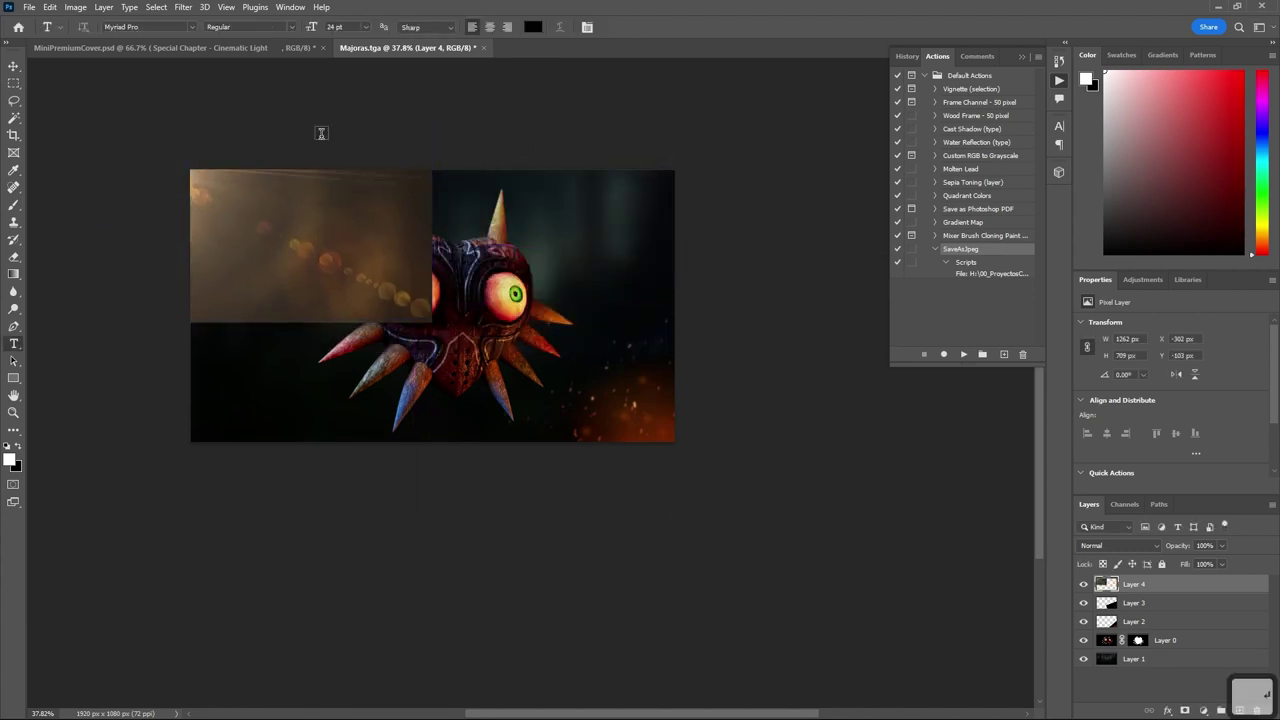
# - Shift the lens flare layer's hue from orange to blue with Hue/Saturation
pyautogui.hotkey('ctrl', 'u')
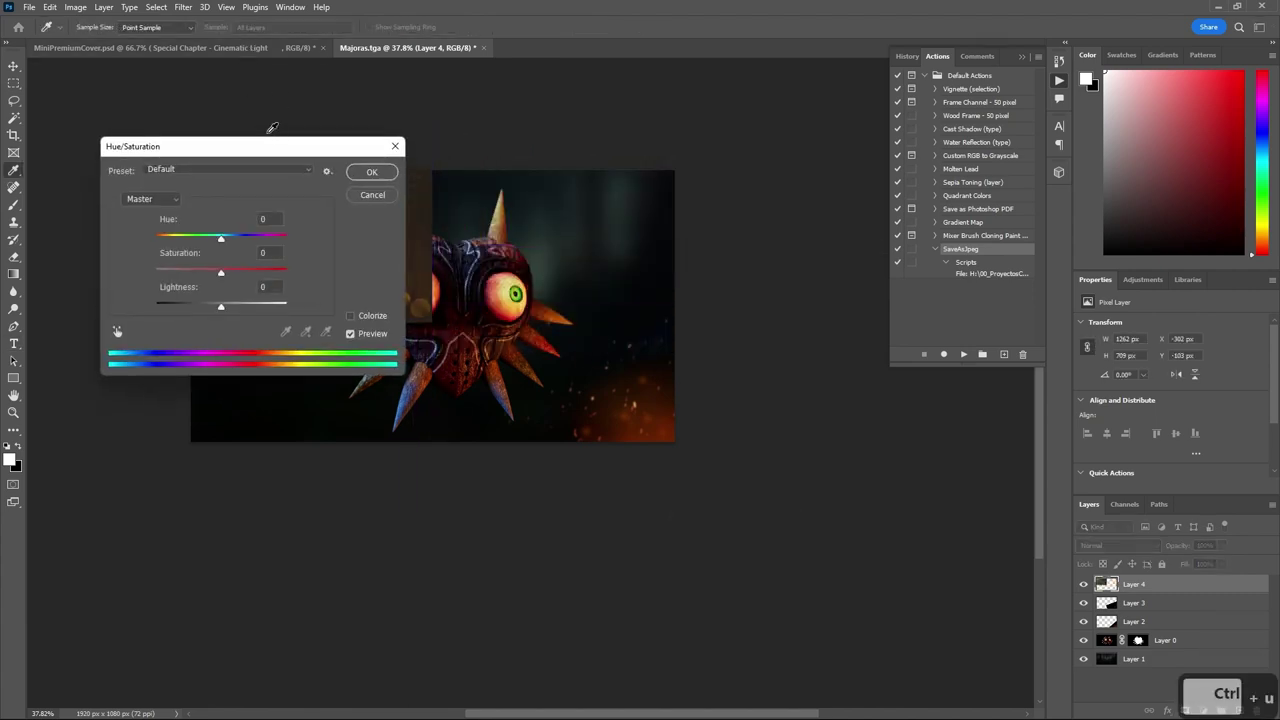
pyautogui.moveTo(243, 146); pyautogui.dragTo(628, 209)
pyautogui.moveTo(608, 305); pyautogui.dragTo(676, 304)
pyautogui.click(757, 237)
pyautogui.press('t')
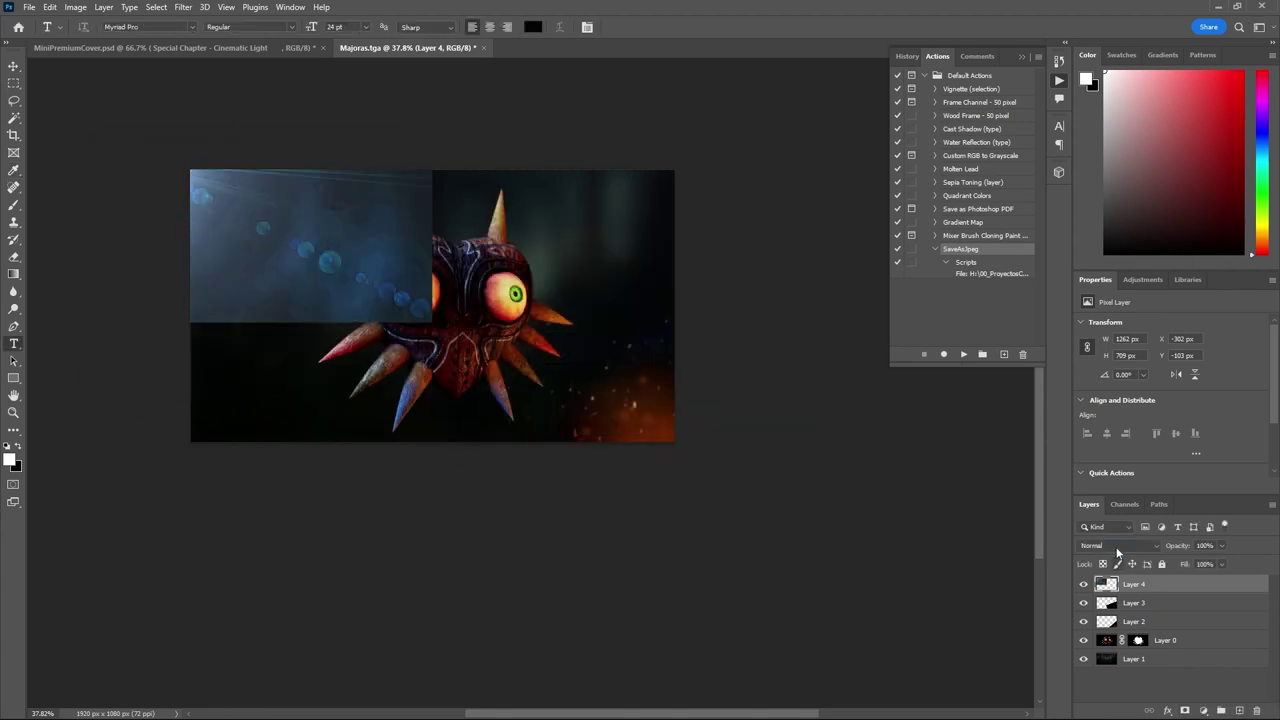
# - Set the lens flare layer's blending mode to Screen and raise its black point with Levels to darken the background haze
pyautogui.click(1118, 545)
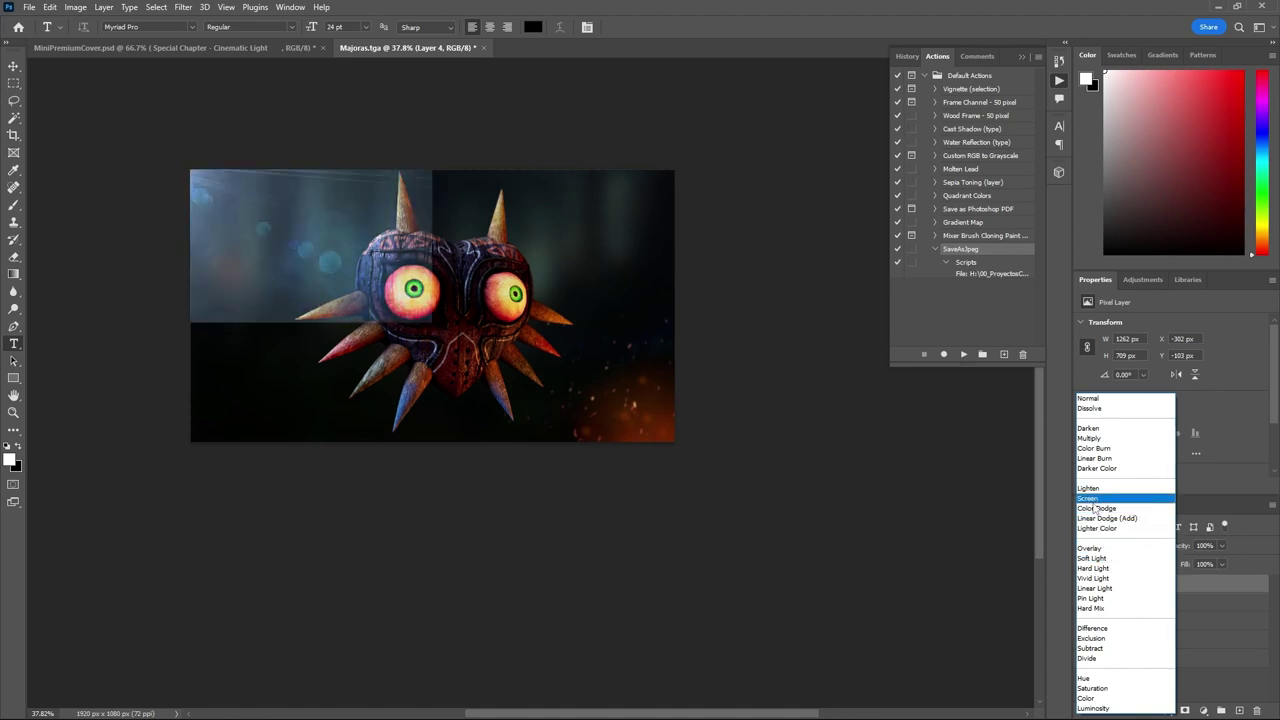
pyautogui.click(1093, 499)
pyautogui.hotkey('ctrl', 'l')
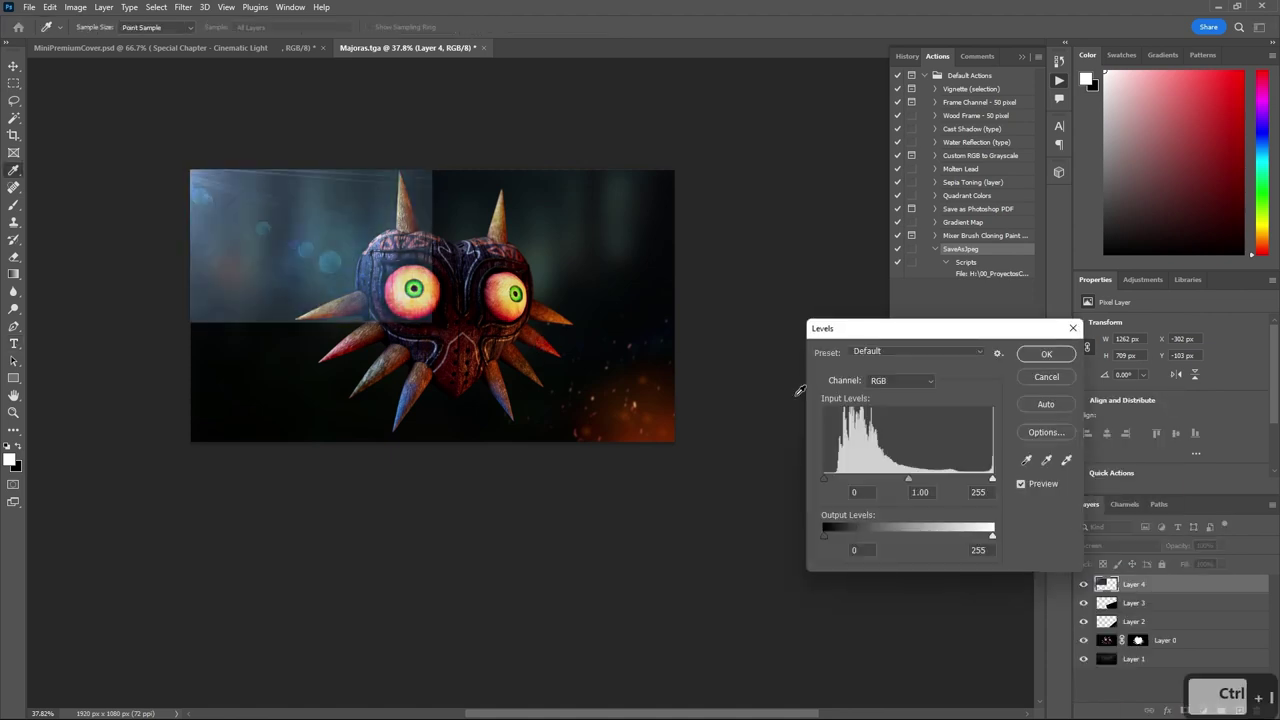
pyautogui.moveTo(825, 479); pyautogui.dragTo(926, 475)
pyautogui.click(1030, 356)
# - Try to fade the lens flare layer by erasing with a soft round brush enlarged to 2520 px
pyautogui.press('e')
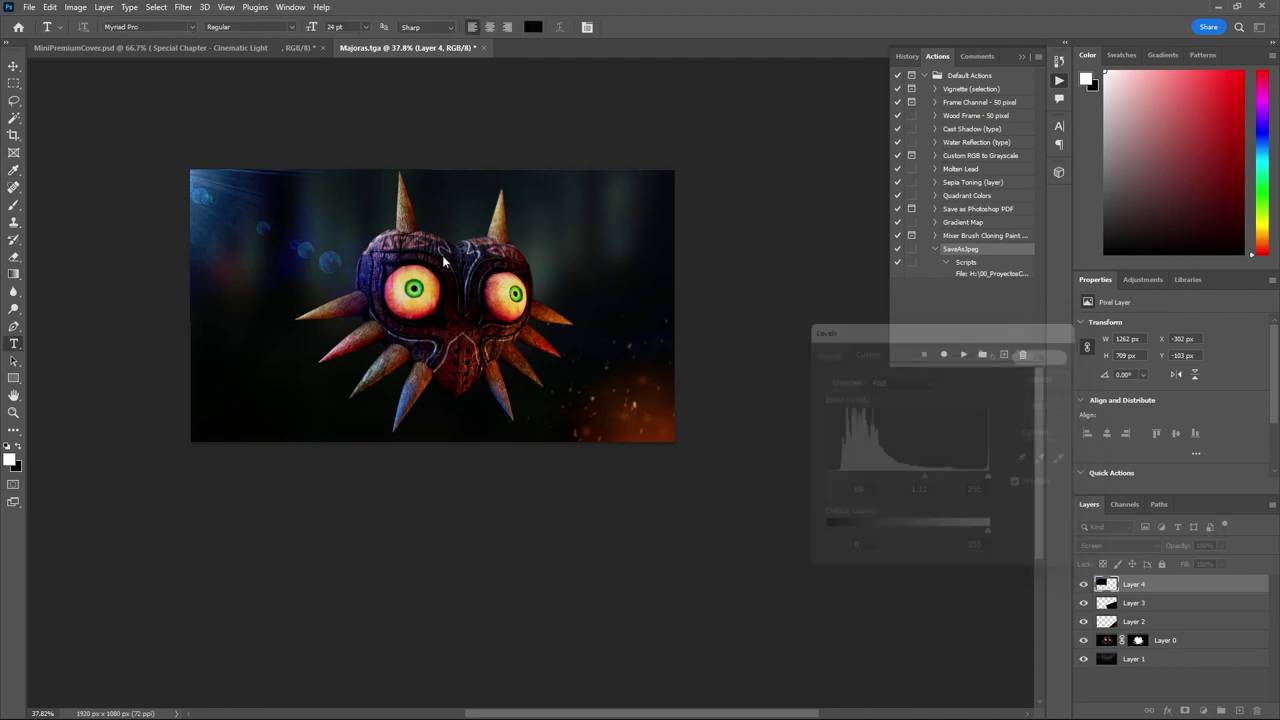
pyautogui.rightClick(348, 256)
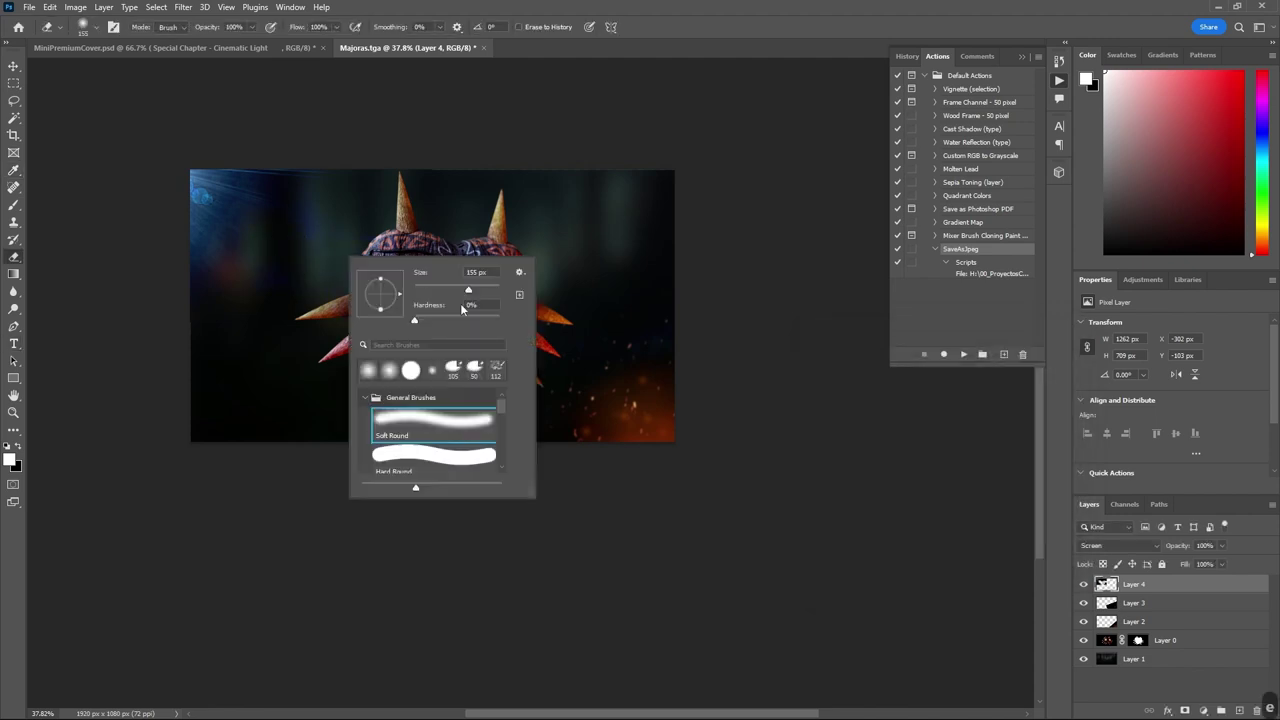
pyautogui.moveTo(472, 289); pyautogui.dragTo(494, 289)
pyautogui.click(448, 243)
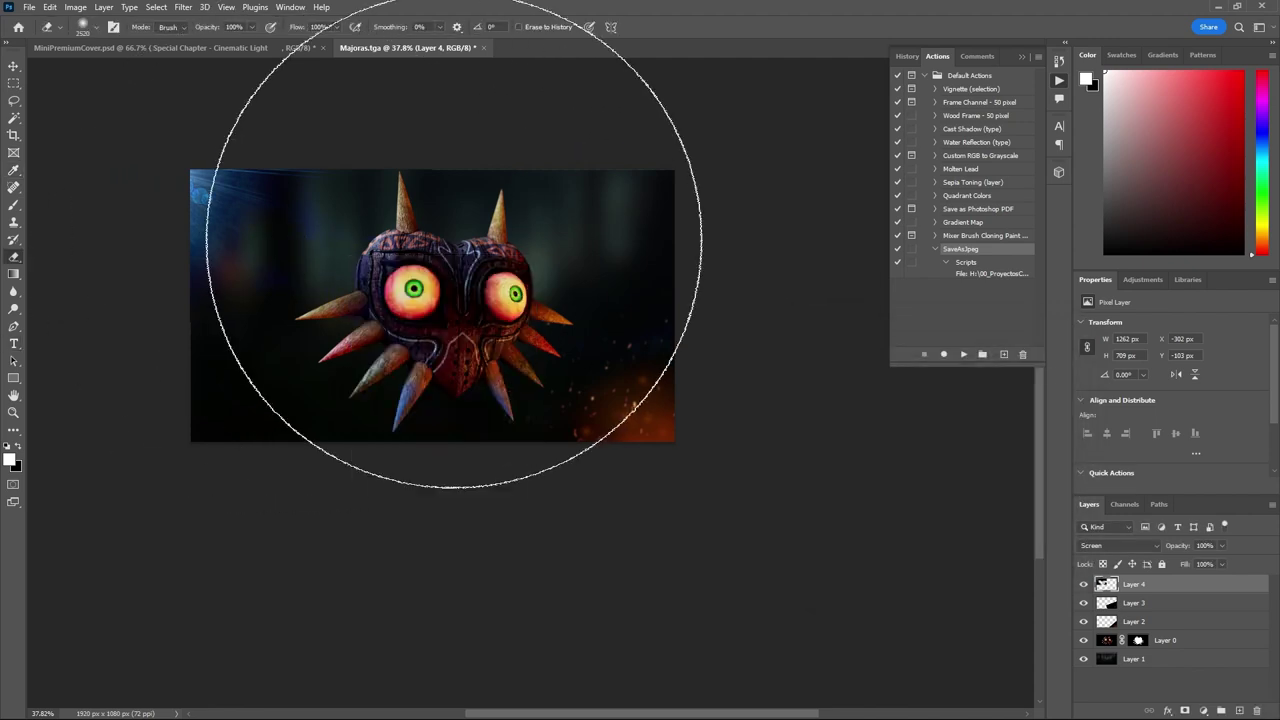
pyautogui.hotkey('ctrl', 'z')
pyautogui.hotkey('ctrl', 'z')
# - Apply a Gaussian Blur with a radius of about 13.9 pixels to the lens flare layer
pyautogui.click(182, 8)
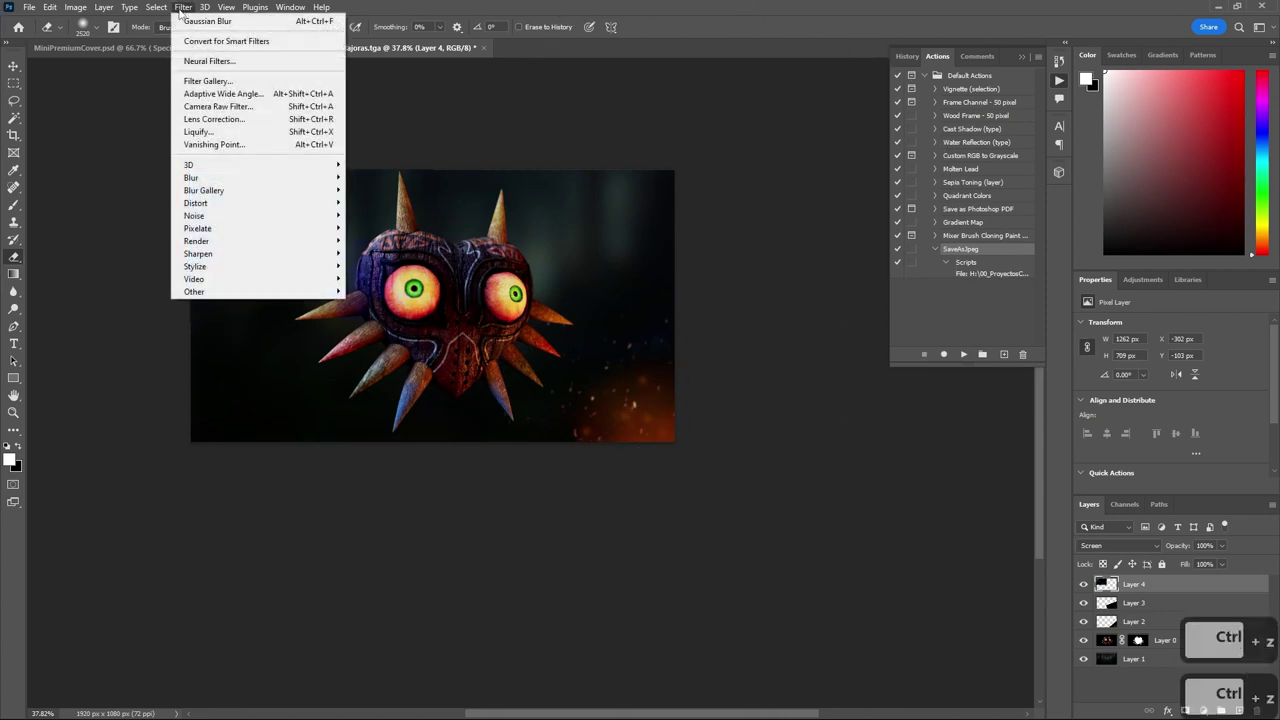
pyautogui.moveTo(300, 177)
pyautogui.click(378, 229)
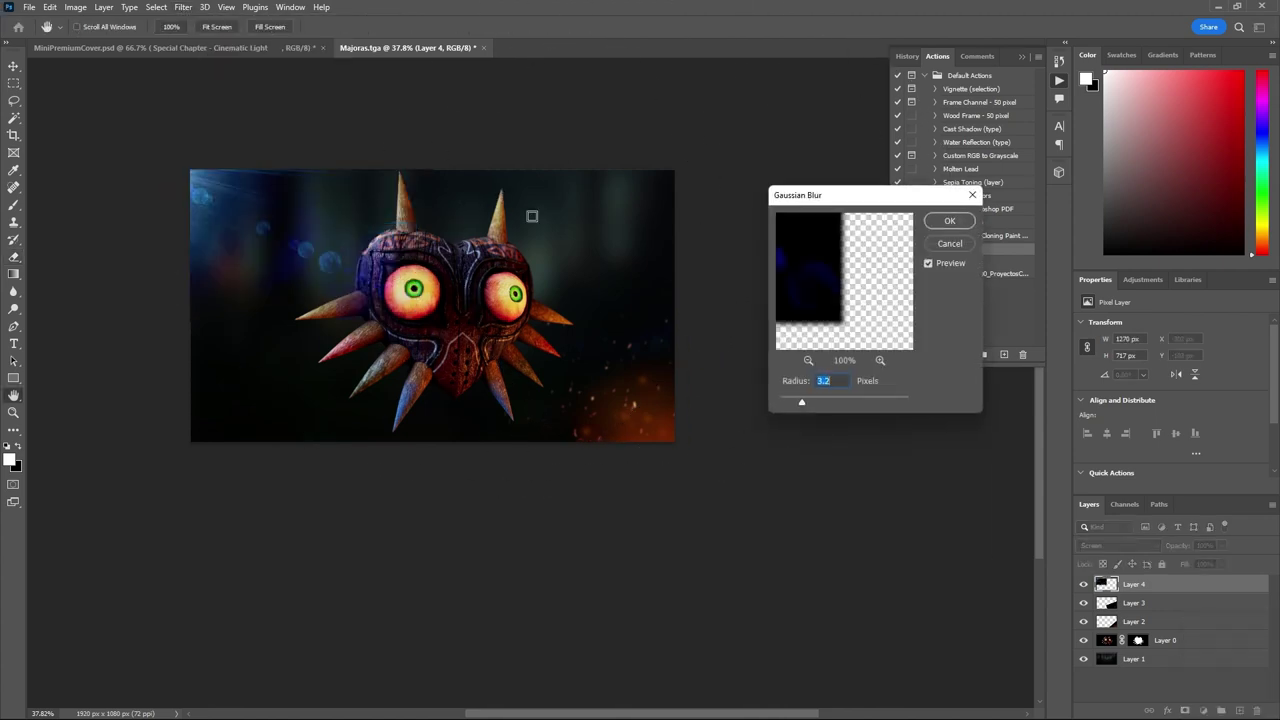
pyautogui.moveTo(807, 403); pyautogui.dragTo(833, 402)
pyautogui.click(950, 220)
# - Move the blurred lens flare toward the image's upper-left corner, lower its opacity to 39% and compare with the layer hidden
pyautogui.press('e')
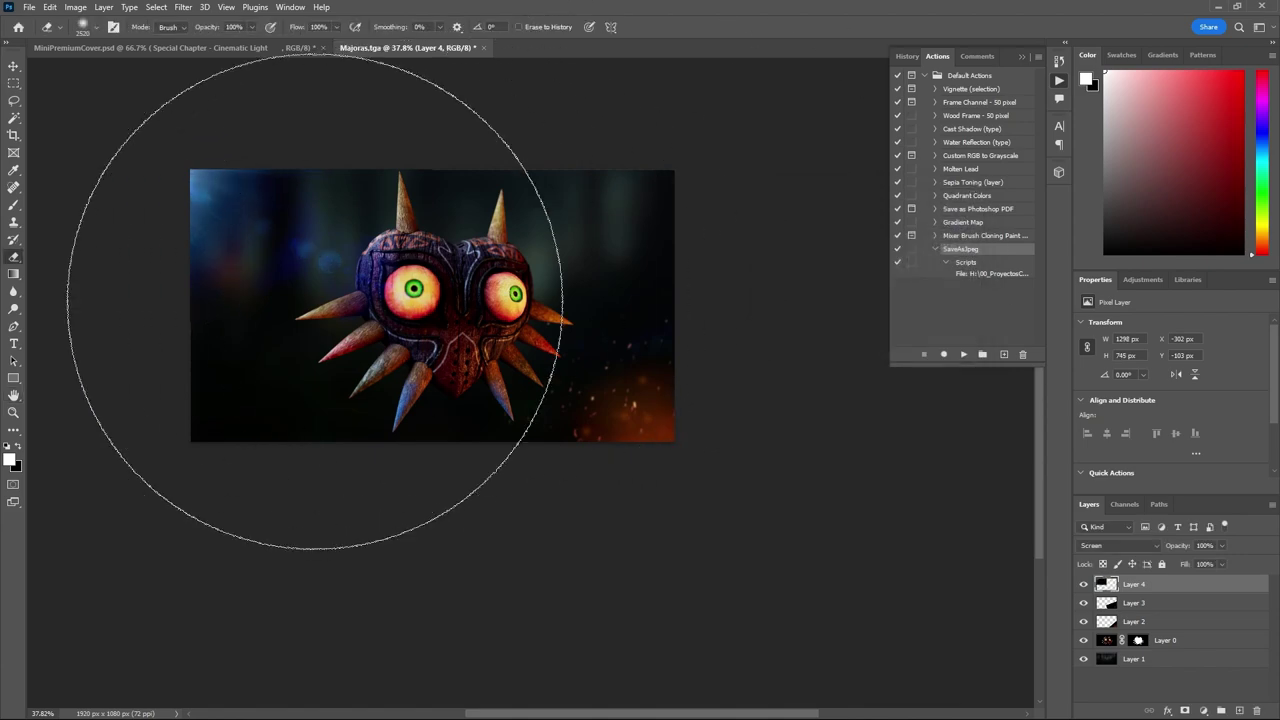
pyautogui.press('v')
pyautogui.moveTo(348, 258)
pyautogui.mouseDown()
pyautogui.moveTo(302, 265)
pyautogui.moveTo(290, 242)
pyautogui.mouseUp()
pyautogui.moveTo(1178, 552); pyautogui.dragTo(1167, 551)
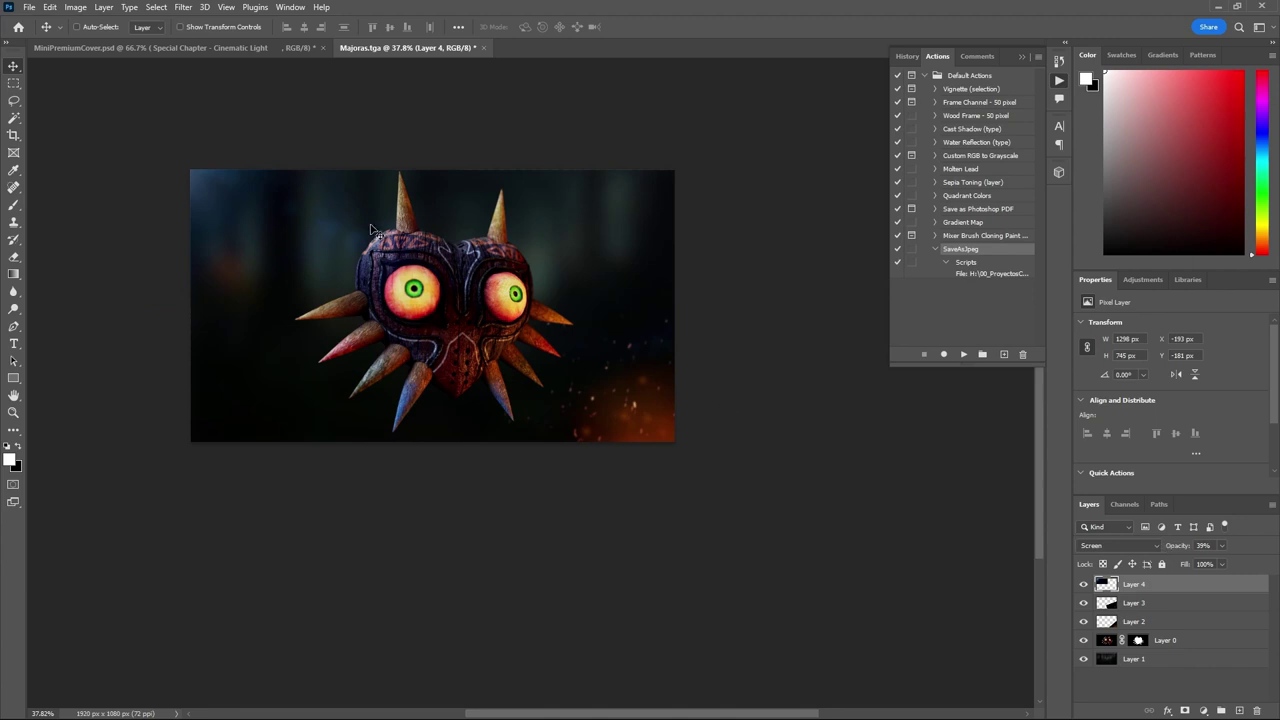
pyautogui.click(1084, 585)
pyautogui.click(1084, 585)
# - Paste the copied yellow fireflies image and scale it to about 1954 × 1100 px over the composition
pyautogui.scroll(-1, 527, 387)
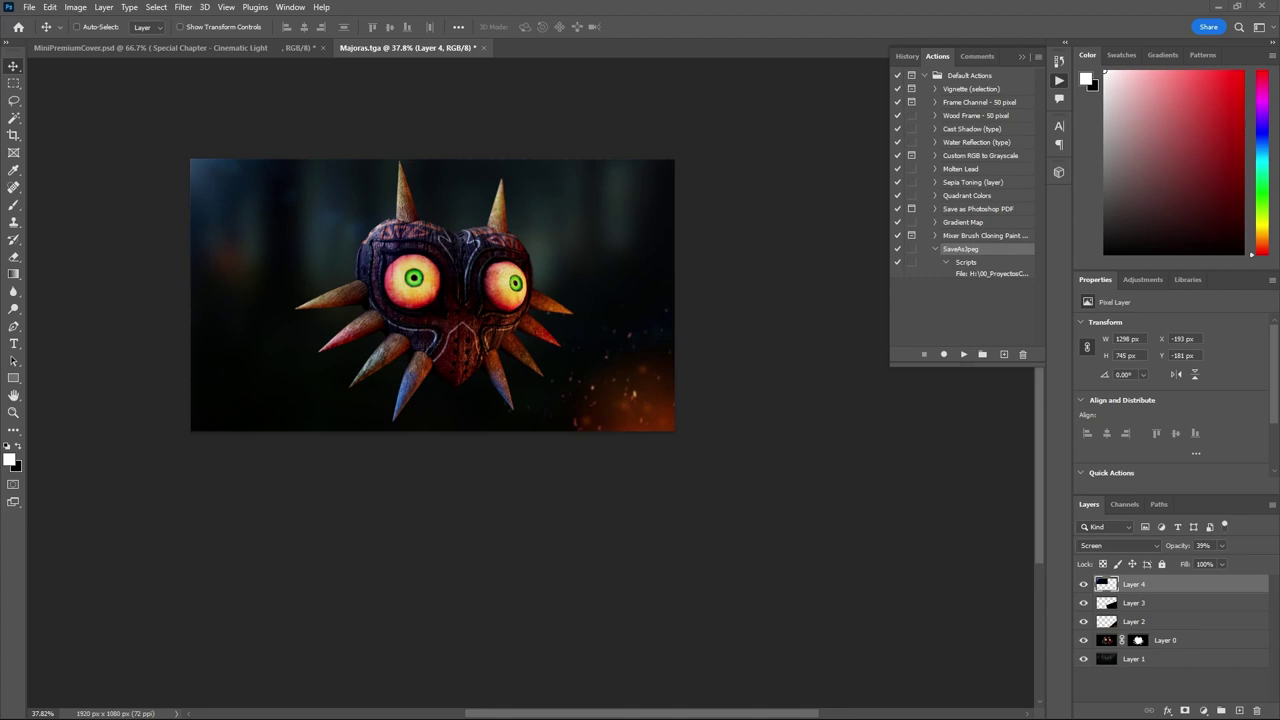
pyautogui.hotkey('ctrl', 'v')
pyautogui.hotkey('ctrl', 't')
pyautogui.moveTo(489, 263); pyautogui.dragTo(786, 96)
pyautogui.moveTo(698, 241); pyautogui.dragTo(563, 314)
pyautogui.moveTo(638, 185); pyautogui.dragTo(722, 138)
pyautogui.moveTo(627, 227); pyautogui.dragTo(609, 234)
pyautogui.press('Return')
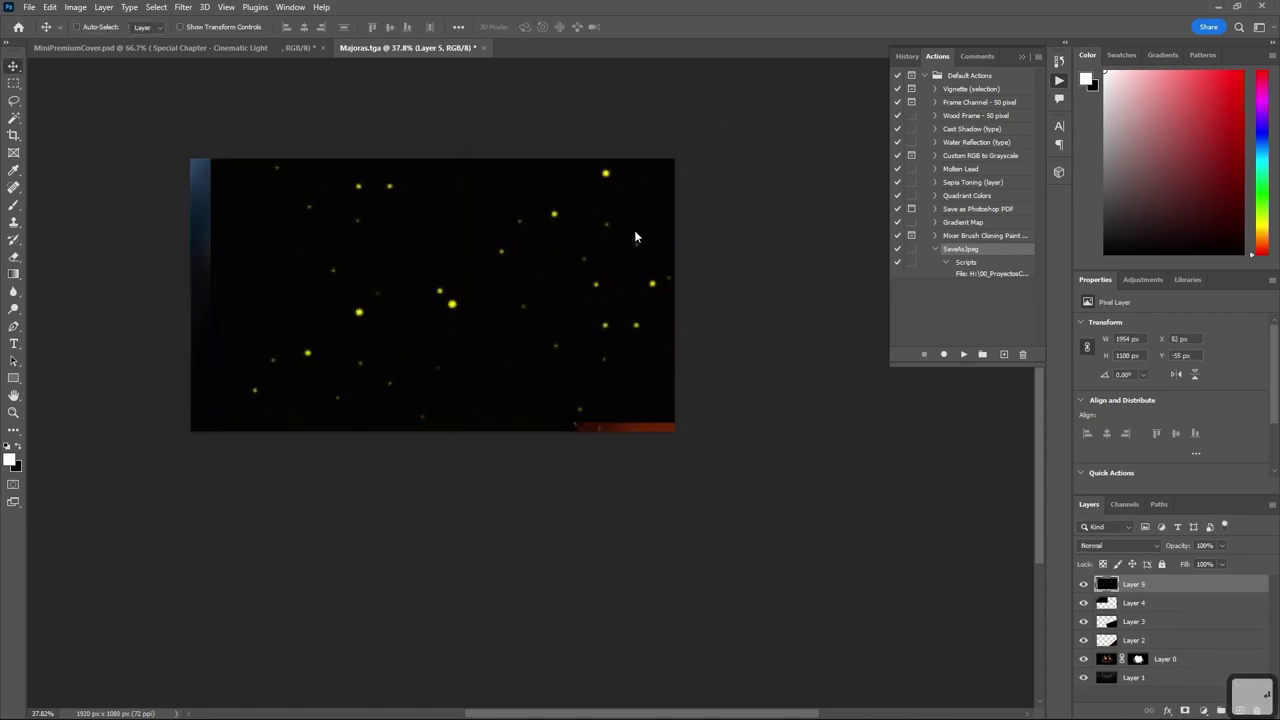
# - Set the fireflies layer's blending mode to Screen and shift it down and left until it covers the canvas
pyautogui.click(1128, 545)
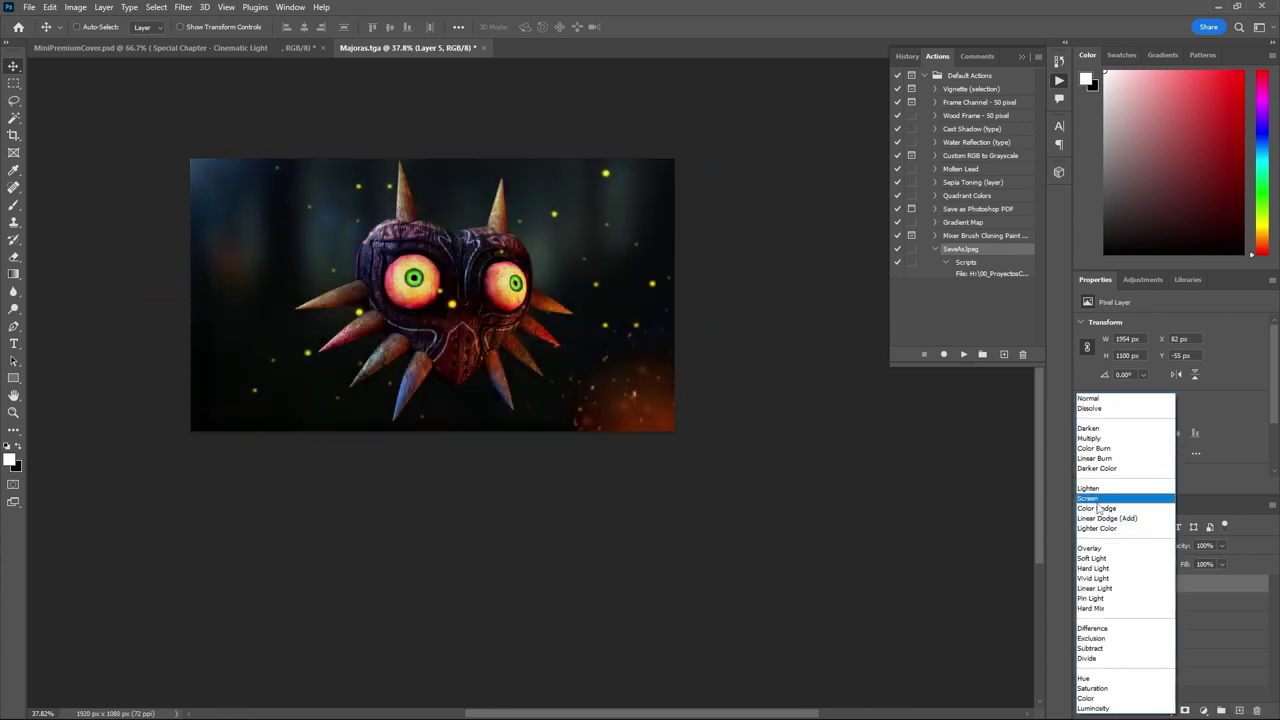
pyautogui.click(1098, 500)
pyautogui.moveTo(543, 313); pyautogui.dragTo(512, 325)
pyautogui.moveTo(589, 367); pyautogui.dragTo(583, 367)
# - Erase the fireflies that overlap the mask and its surroundings using a 105 px soft eraser
pyautogui.press('e')
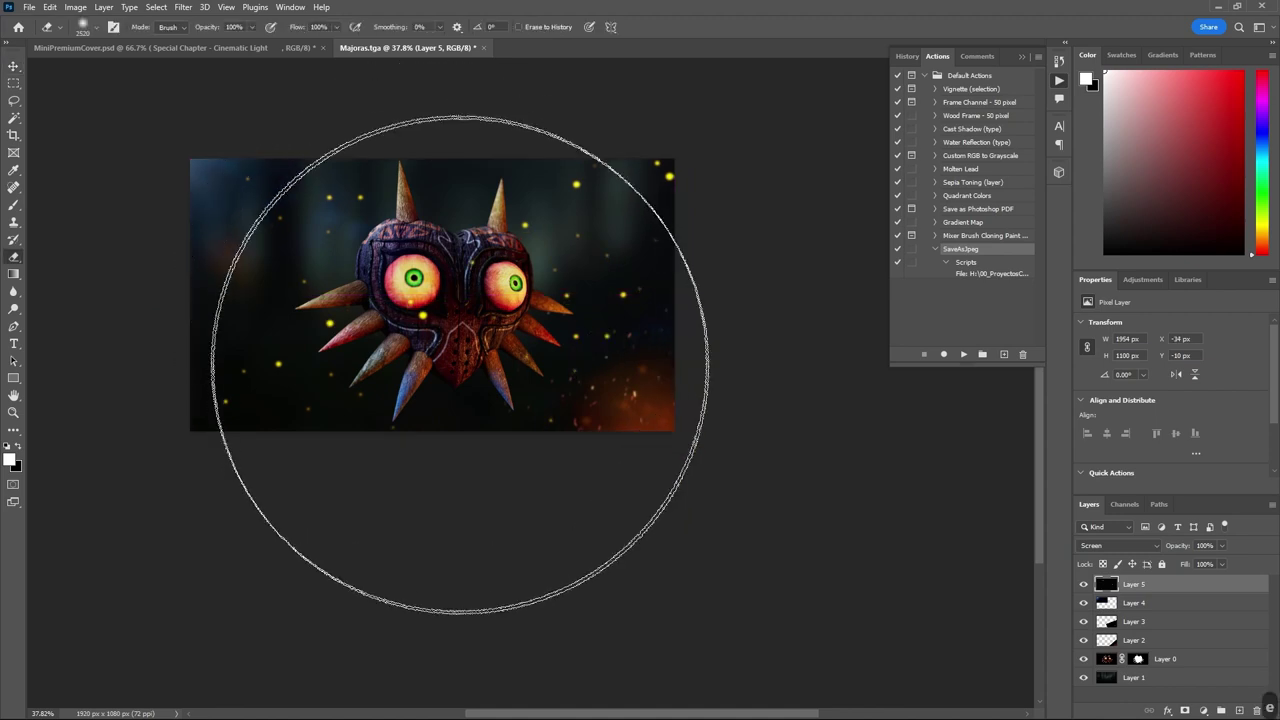
pyautogui.rightClick(470, 370)
pyautogui.click(580, 400)
pyautogui.moveTo(440, 320)
pyautogui.mouseDown()
pyautogui.moveTo(420, 272)
pyautogui.moveTo(485, 264)
pyautogui.moveTo(474, 301)
pyautogui.moveTo(578, 291)
pyautogui.moveTo(543, 337)
pyautogui.moveTo(635, 315)
pyautogui.moveTo(637, 263)
pyautogui.mouseUp()
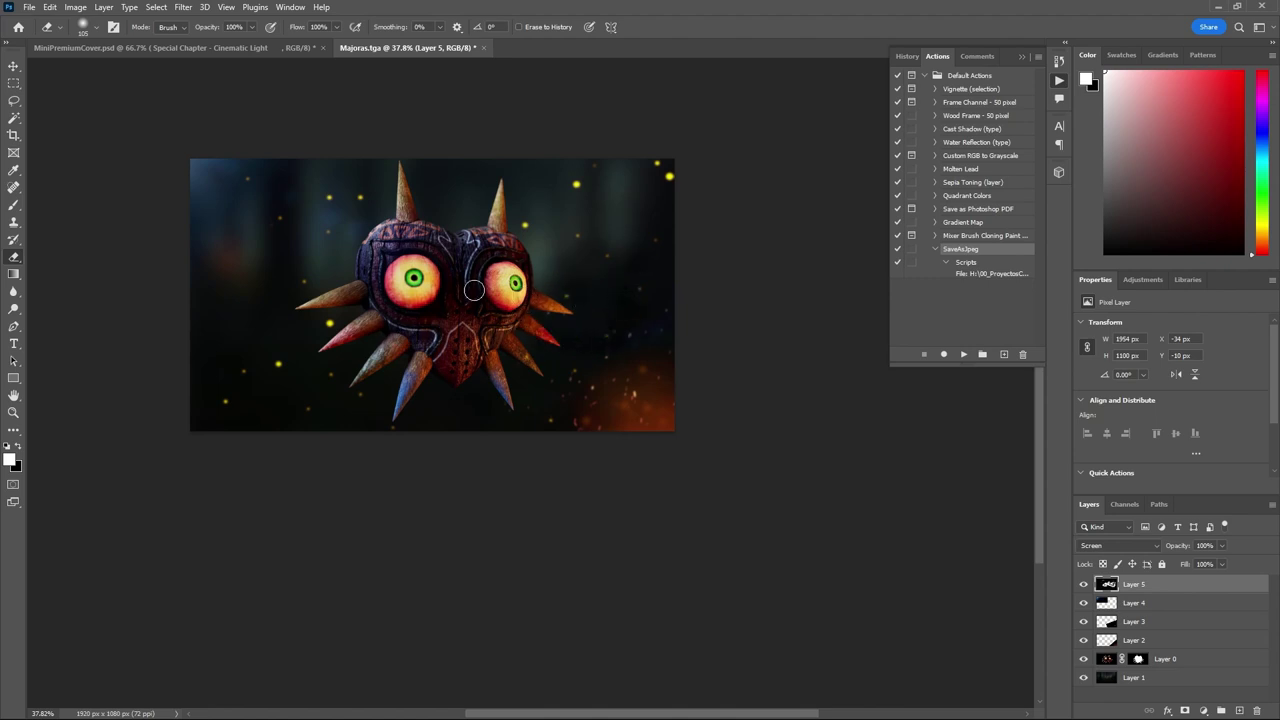
# - Apply a Gaussian Blur of 6.8 pixels to the fireflies layer and lower its opacity to 54%
pyautogui.click(183, 7)
pyautogui.moveTo(229, 181)
pyautogui.click(380, 243)
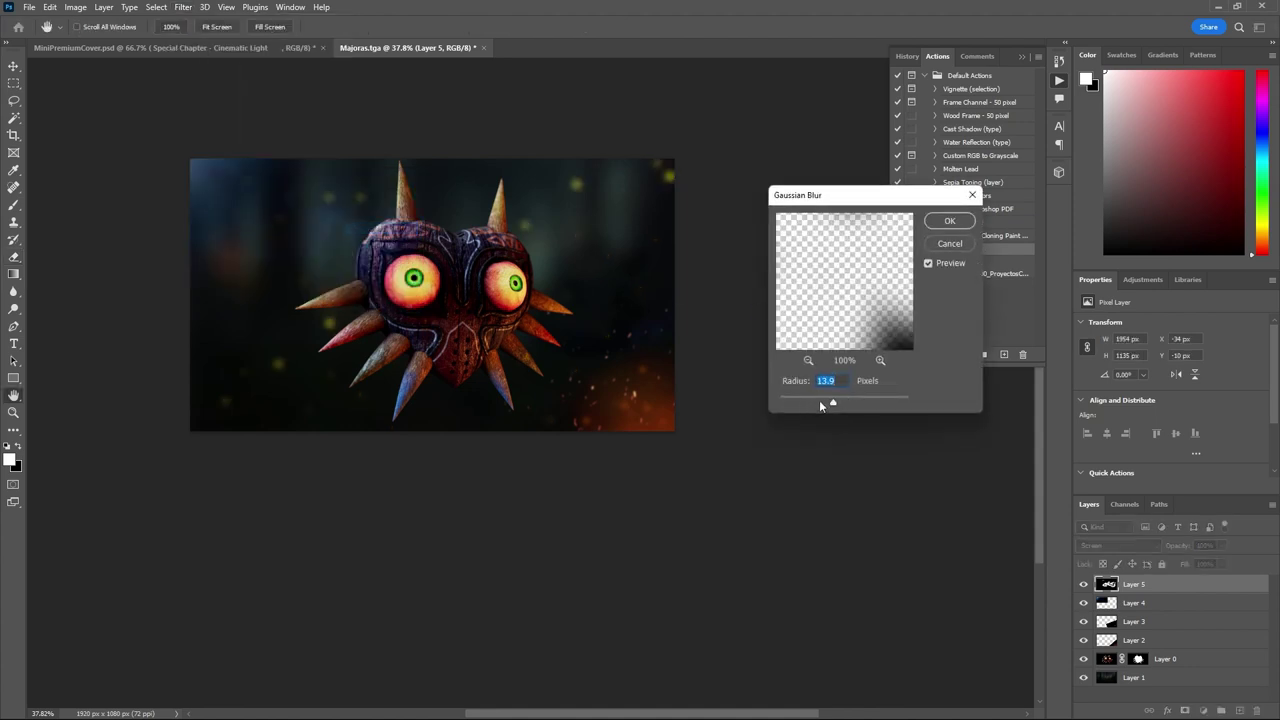
pyautogui.moveTo(820, 404); pyautogui.dragTo(822, 404)
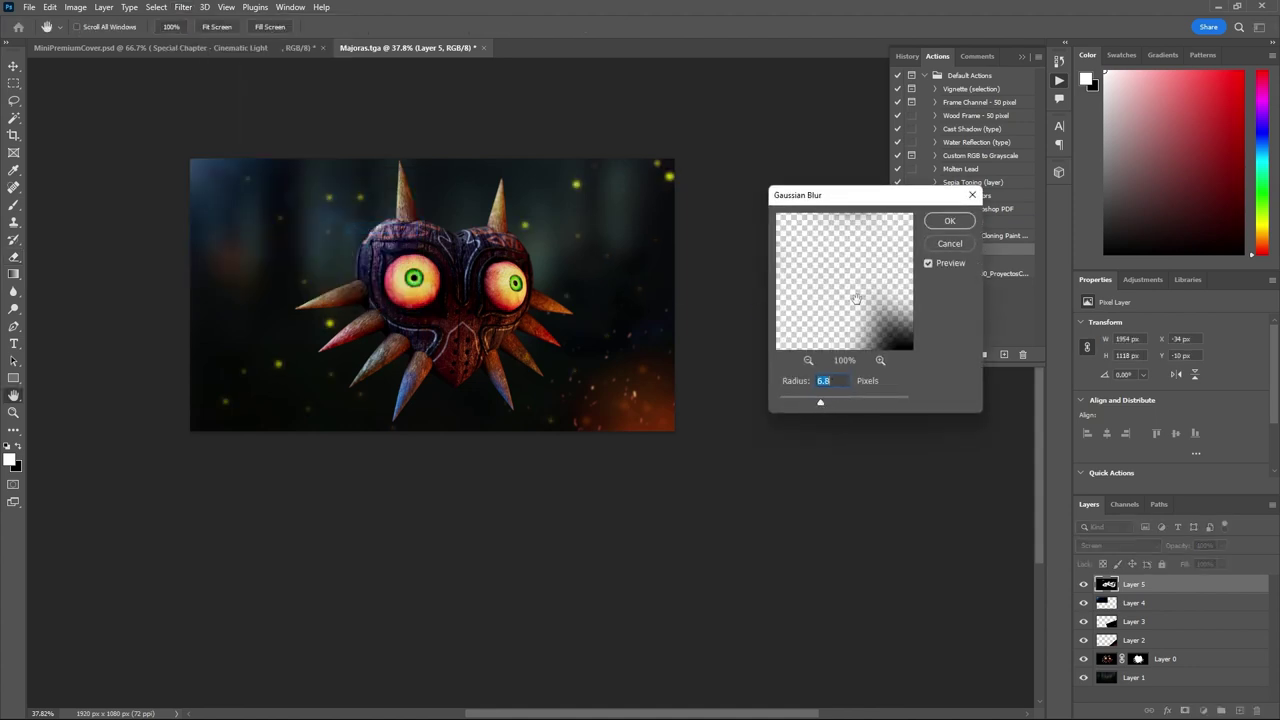
pyautogui.click(945, 221)
pyautogui.press('e')
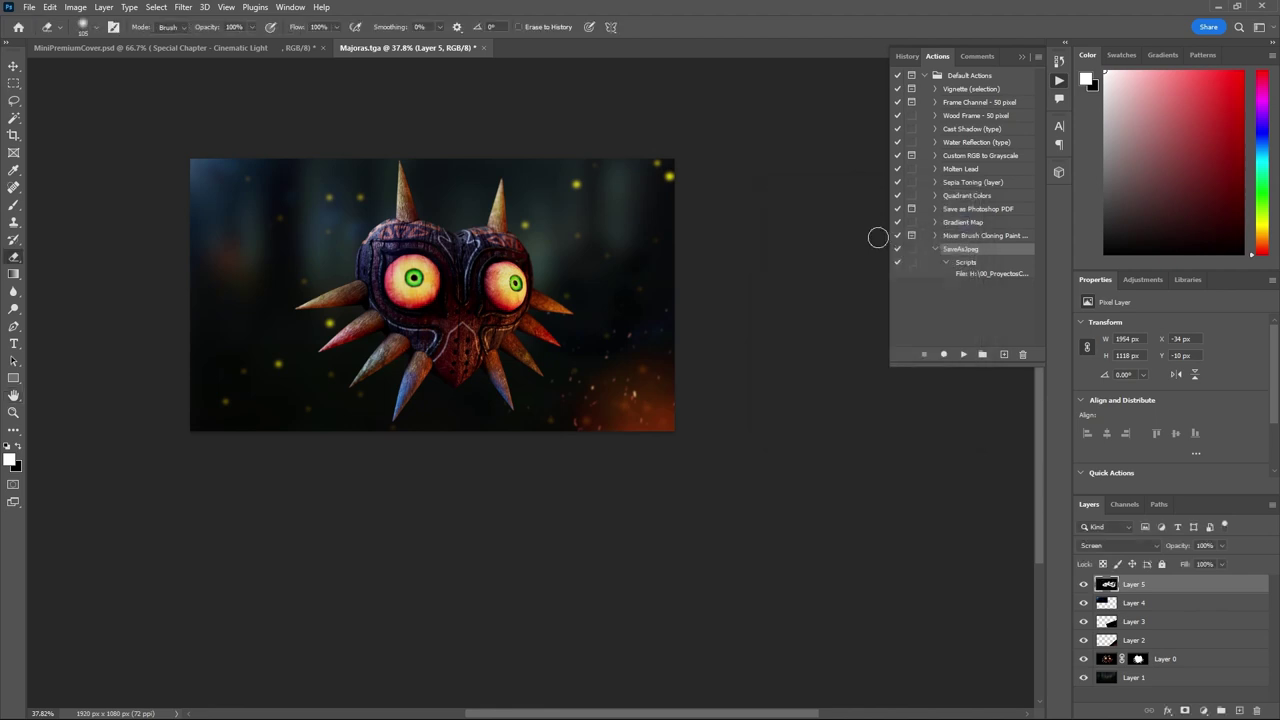
pyautogui.moveTo(1176, 547)
pyautogui.mouseDown()
pyautogui.moveTo(1164, 548)
pyautogui.moveTo(1175, 548)
pyautogui.mouseUp()
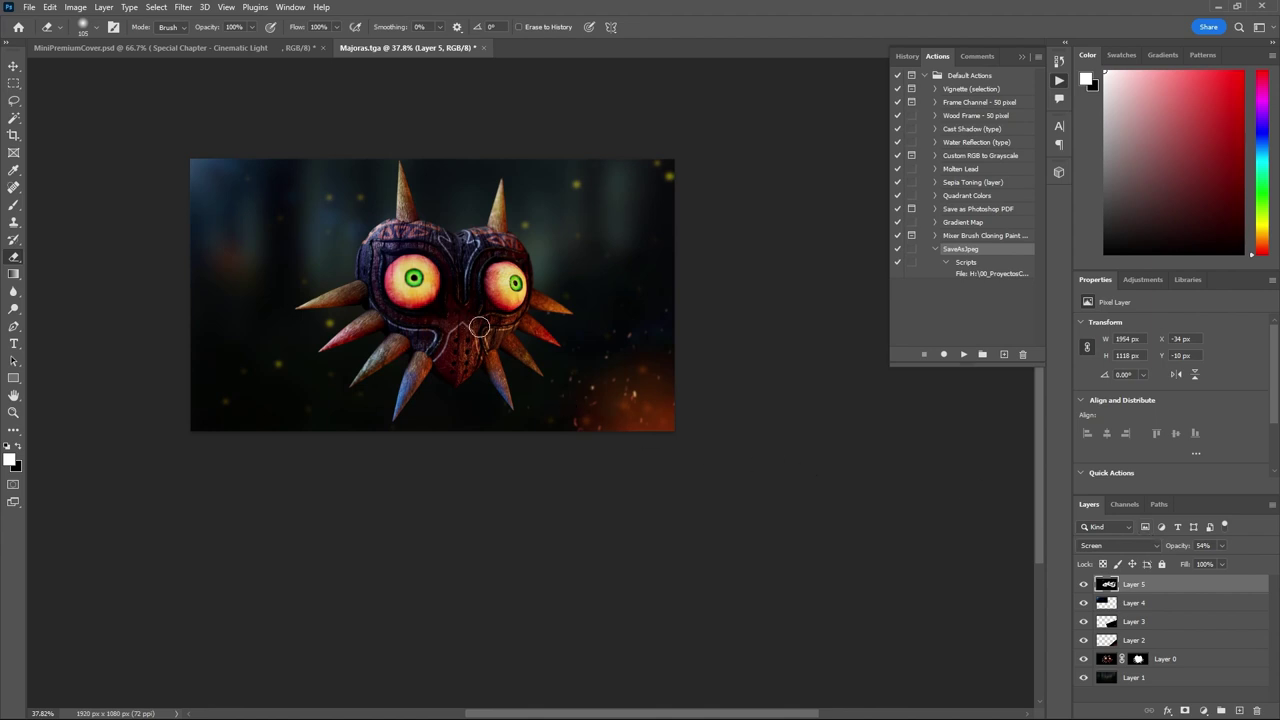
# - Crop the canvas sides slightly, to 1894 × 1080 px
pyautogui.press('c')
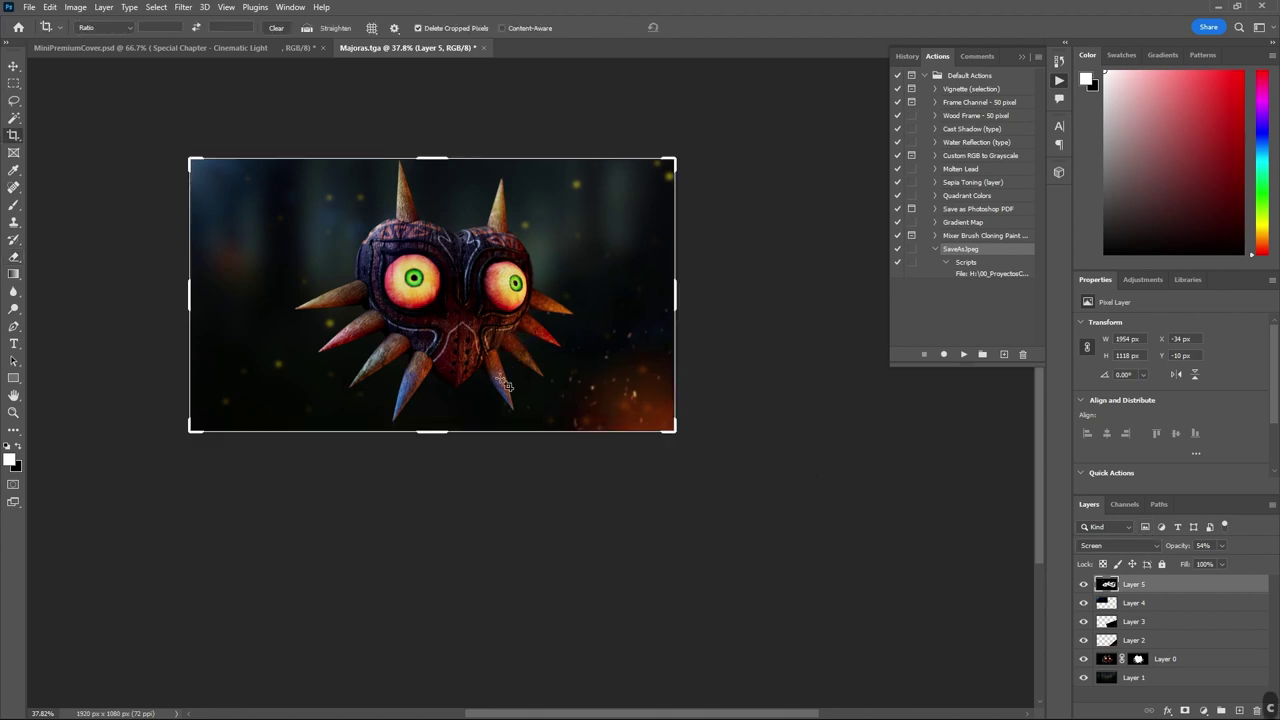
pyautogui.moveTo(191, 303); pyautogui.dragTo(197, 304)
pyautogui.press('Return')
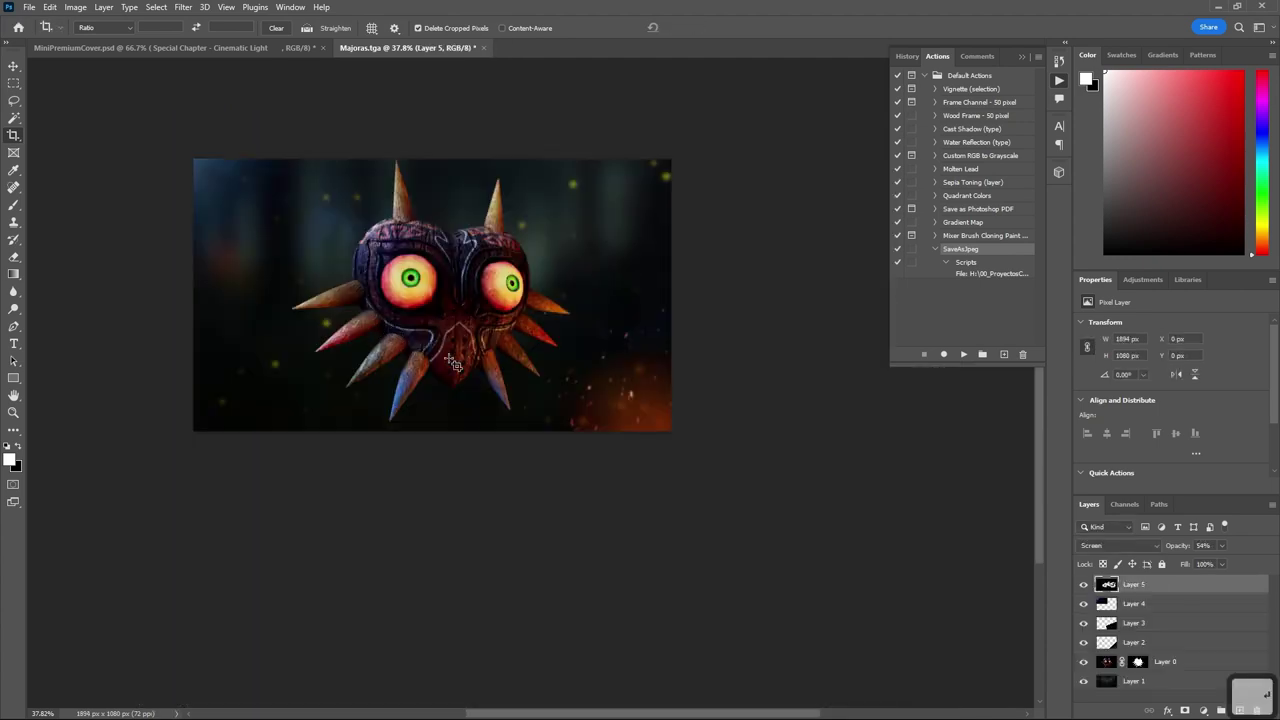
# - Add a new layer and fill a full-width strip 47 px high along the image's lower edge with black
pyautogui.click(1222, 710)
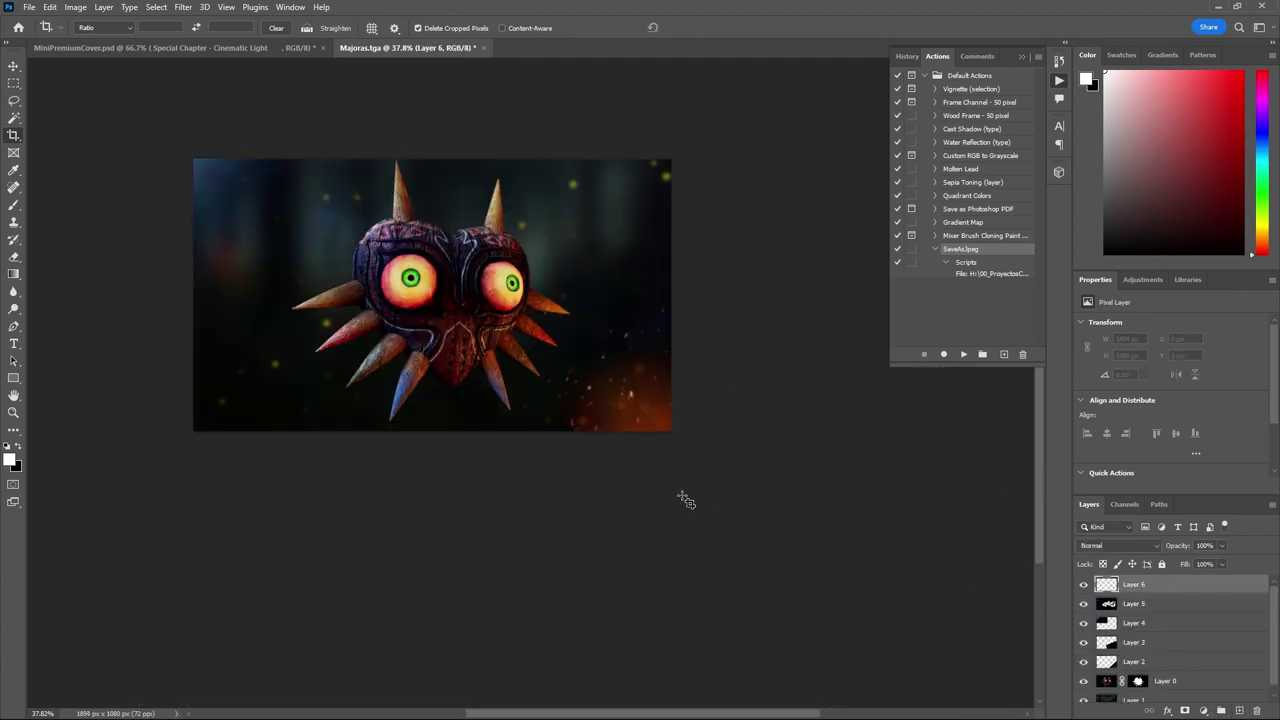
pyautogui.press('m')
pyautogui.moveTo(690, 456); pyautogui.dragTo(68, 418)
pyautogui.hotkey('ctrl', 'BackSpace')
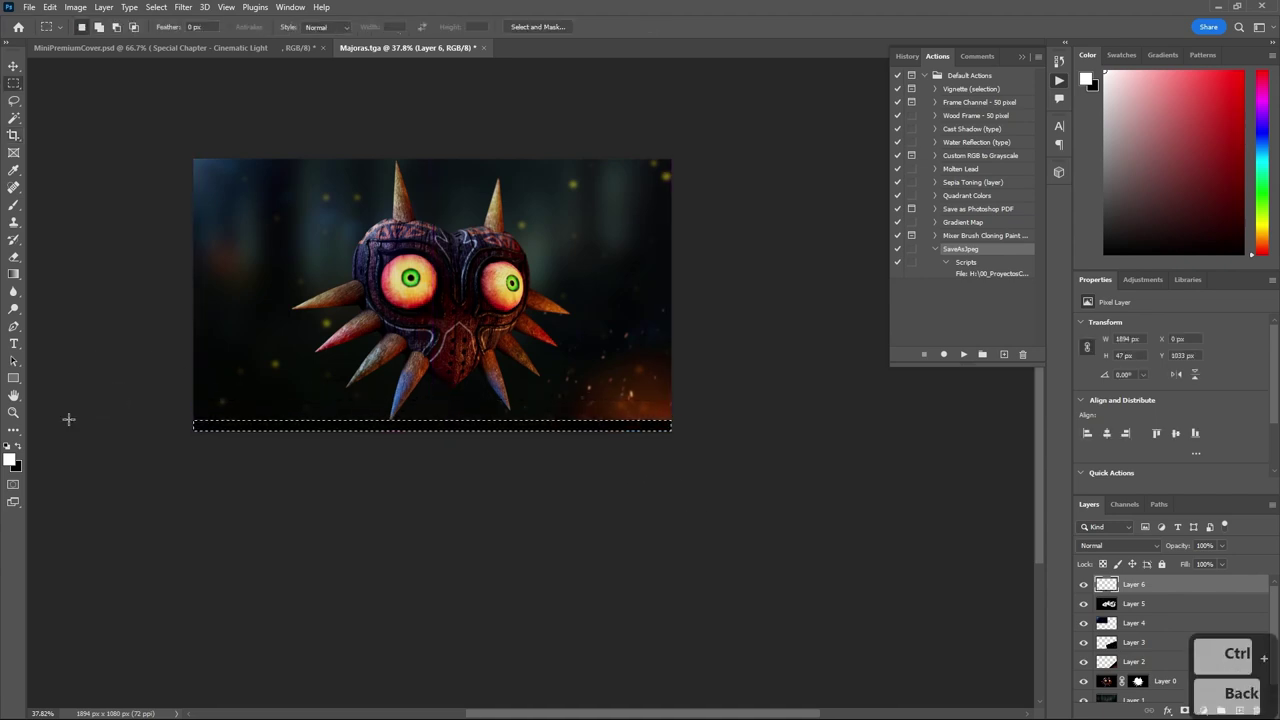
pyautogui.hotkey('ctrl', 'd')
# - Duplicate the black bar layer and align the copy with the image's upper edge to complete the letterbox
pyautogui.press('v')
pyautogui.hotkey('ctrl', 'j')
pyautogui.keyDown('shift'); pyautogui.moveTo(566, 429); pyautogui.dragTo(566, 166); pyautogui.keyUp('shift')
pyautogui.keyDown('shift'); pyautogui.moveTo(603, 216); pyautogui.dragTo(603, 216); pyautogui.keyUp('shift')
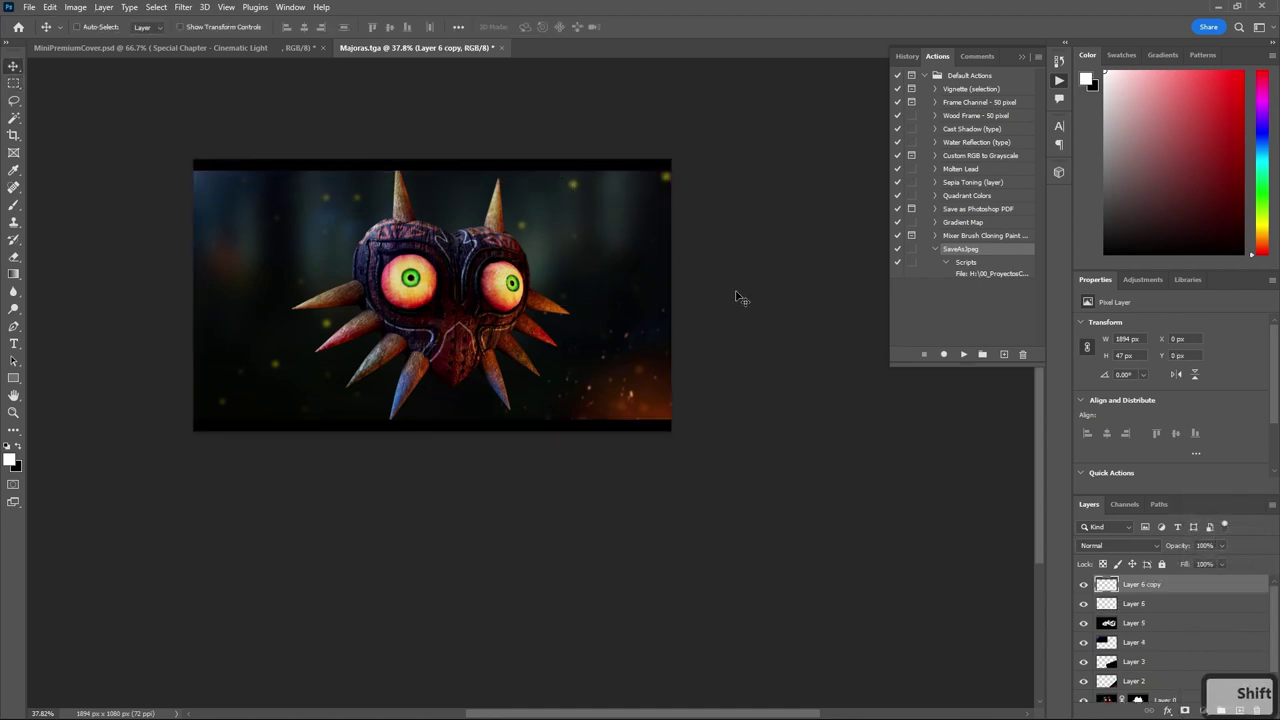
# - Inspect the letterboxed composite up close and collapse the Actions panel to clear the view
pyautogui.keyDown('alt'); pyautogui.scroll(4, 380, 350); pyautogui.keyUp('alt')
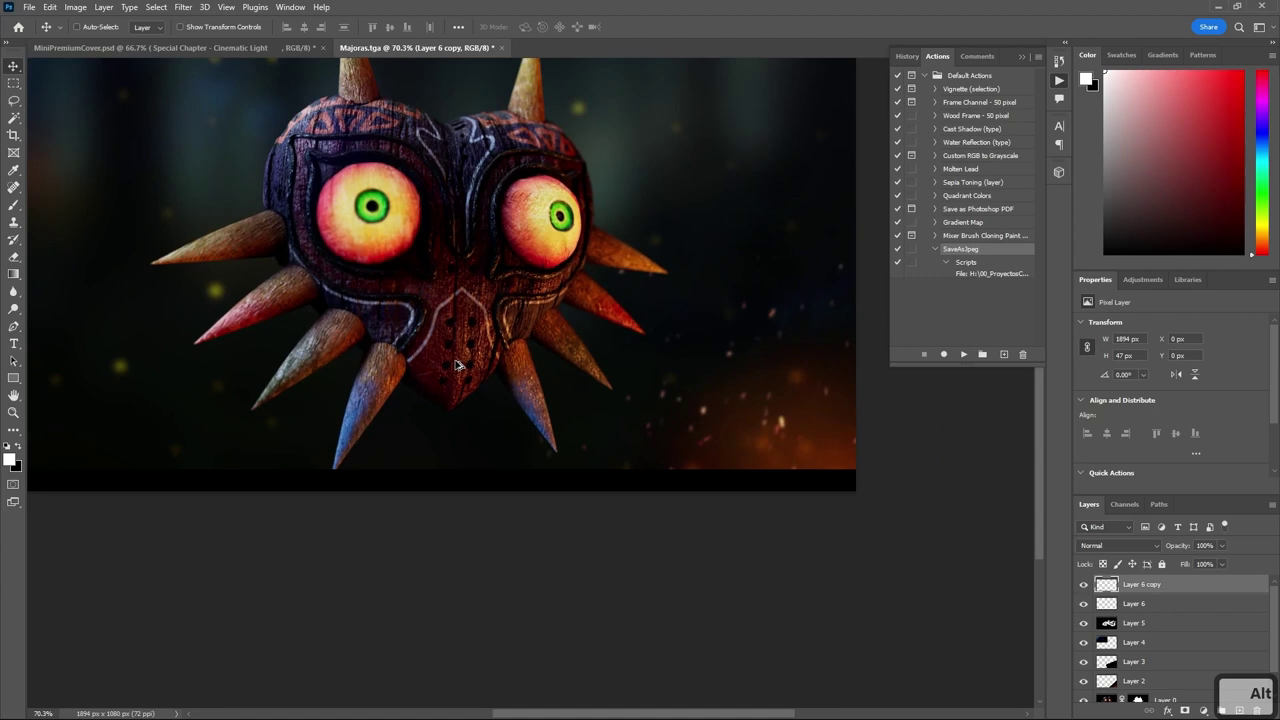
pyautogui.keyDown('alt'); pyautogui.scroll(-3, 473, 405); pyautogui.keyUp('alt')
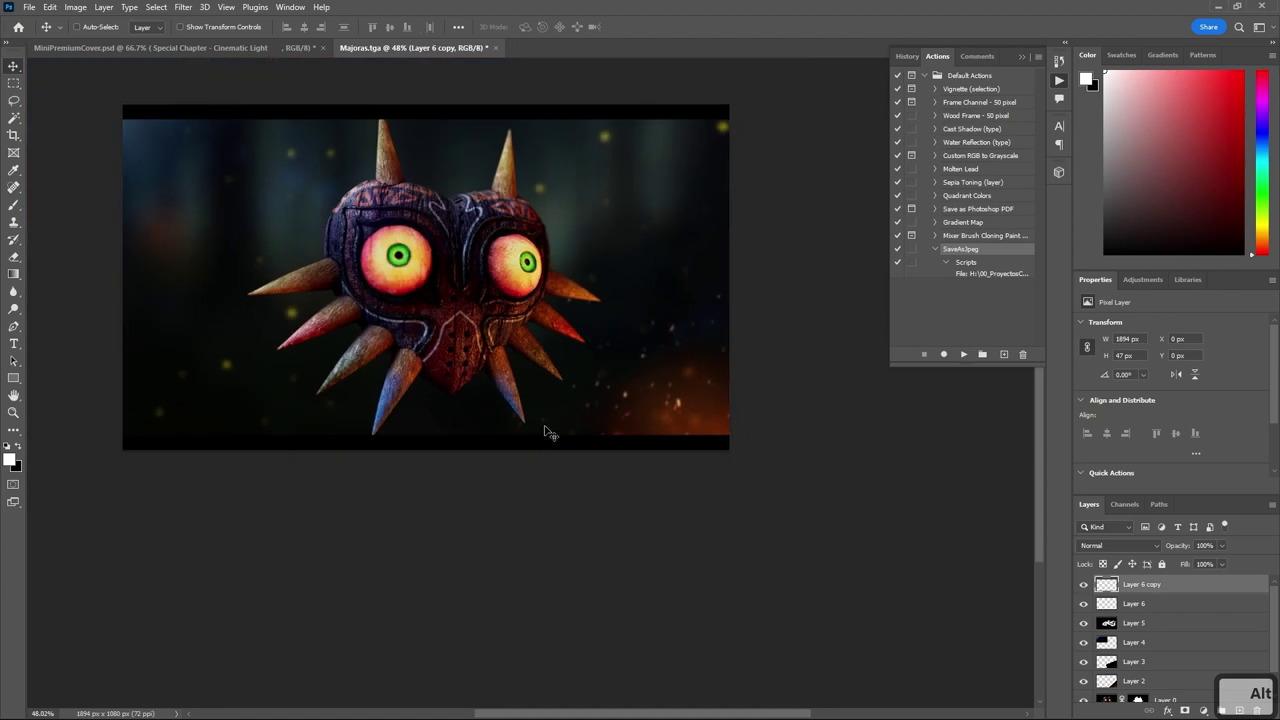
pyautogui.keyDown('alt'); pyautogui.scroll(5, 551, 420); pyautogui.keyUp('alt')
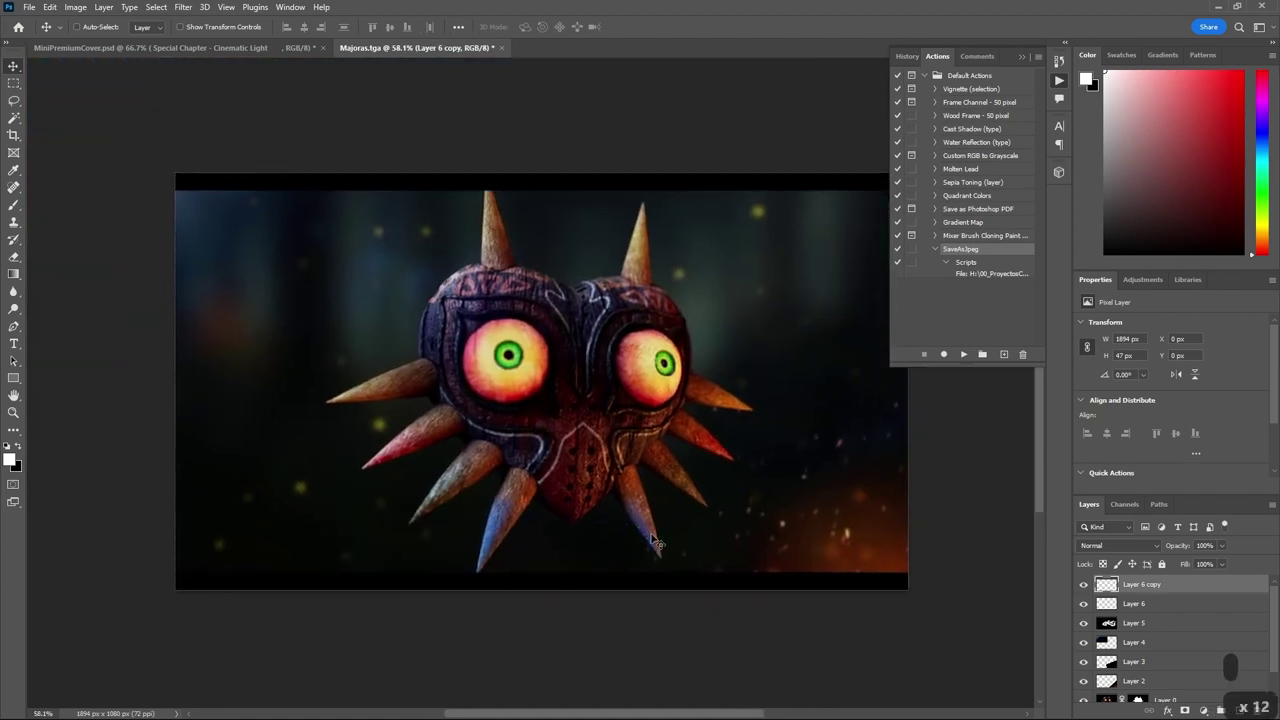
pyautogui.click(1022, 56)
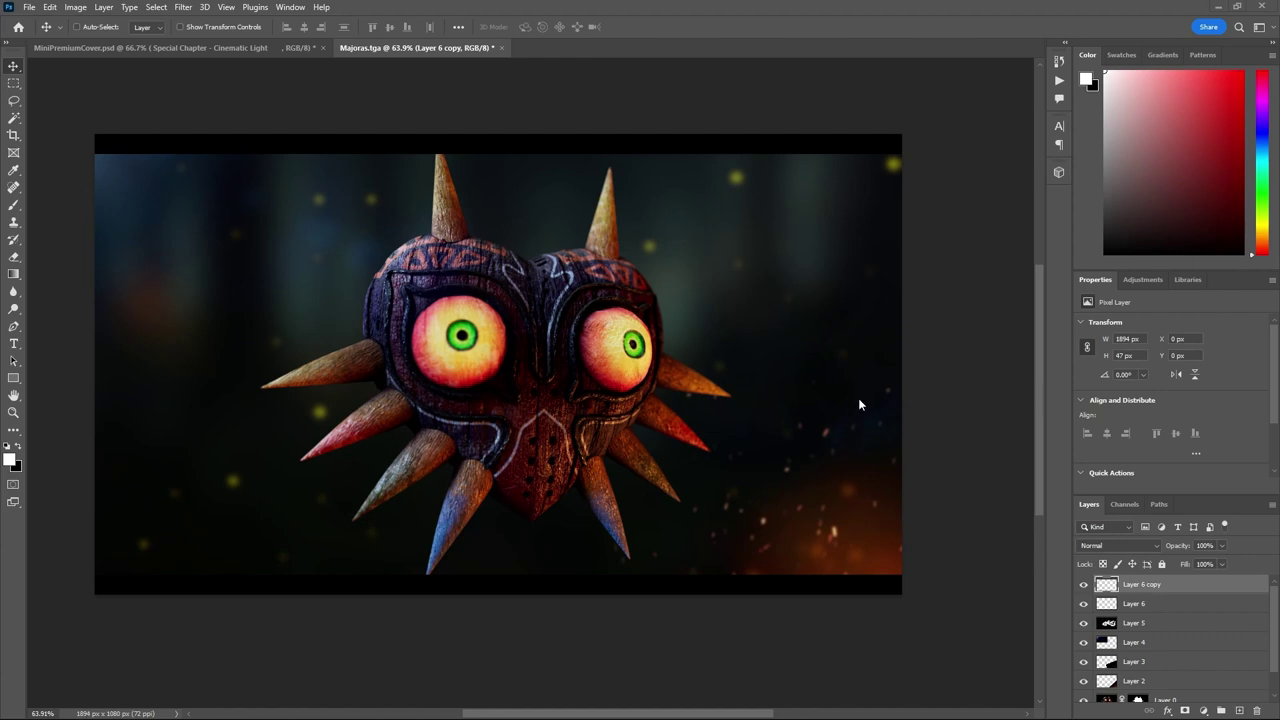
# - Add a Color Balance adjustment directly above the mask layer and set its Shadows to Cyan-Red -15 and Yellow-Blue +5
pyautogui.scroll(-1, 1178, 626)
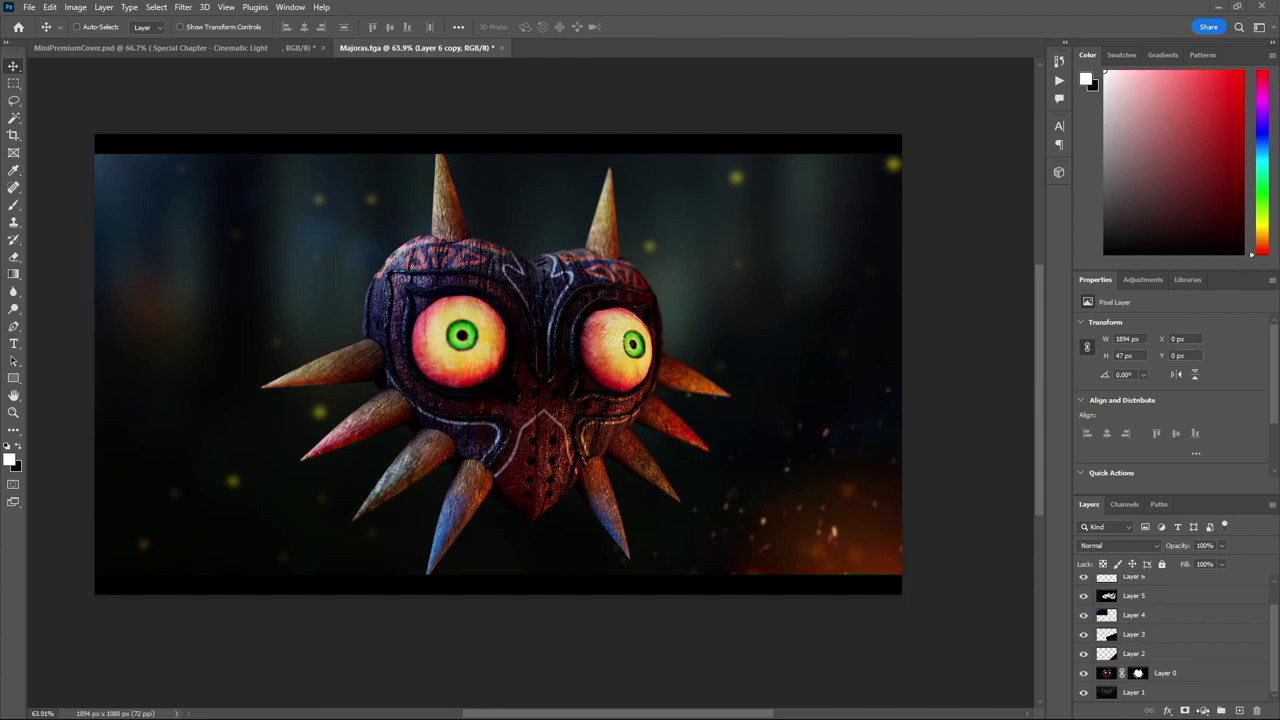
pyautogui.click(1203, 710)
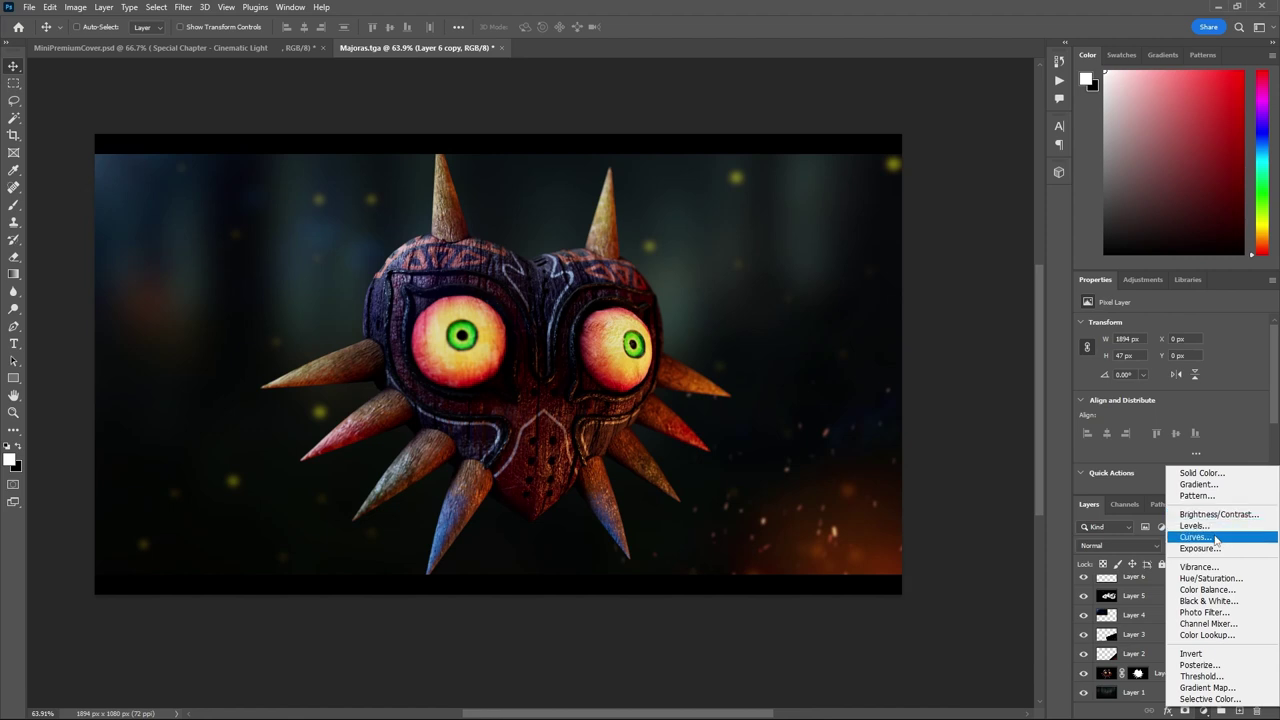
pyautogui.click(1205, 590)
pyautogui.moveTo(1182, 592); pyautogui.dragTo(1176, 690)
pyautogui.click(1130, 327)
pyautogui.click(1136, 337)
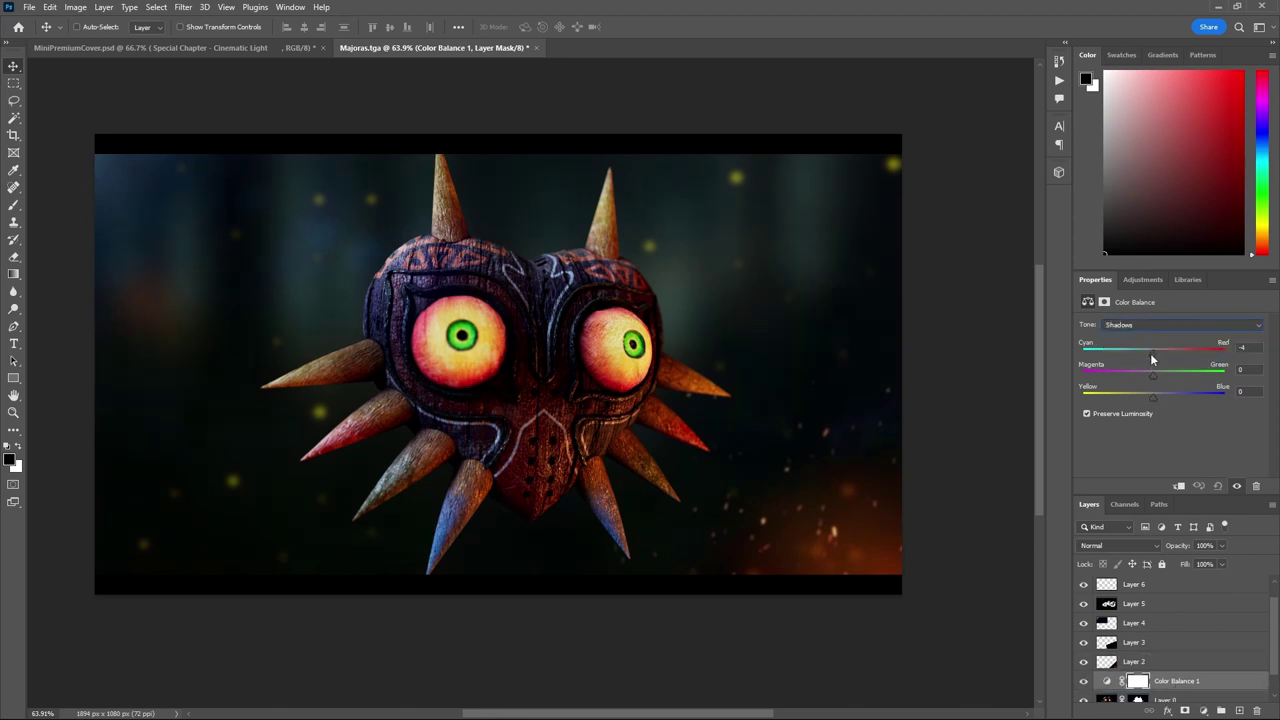
pyautogui.moveTo(1146, 353); pyautogui.dragTo(1156, 394)
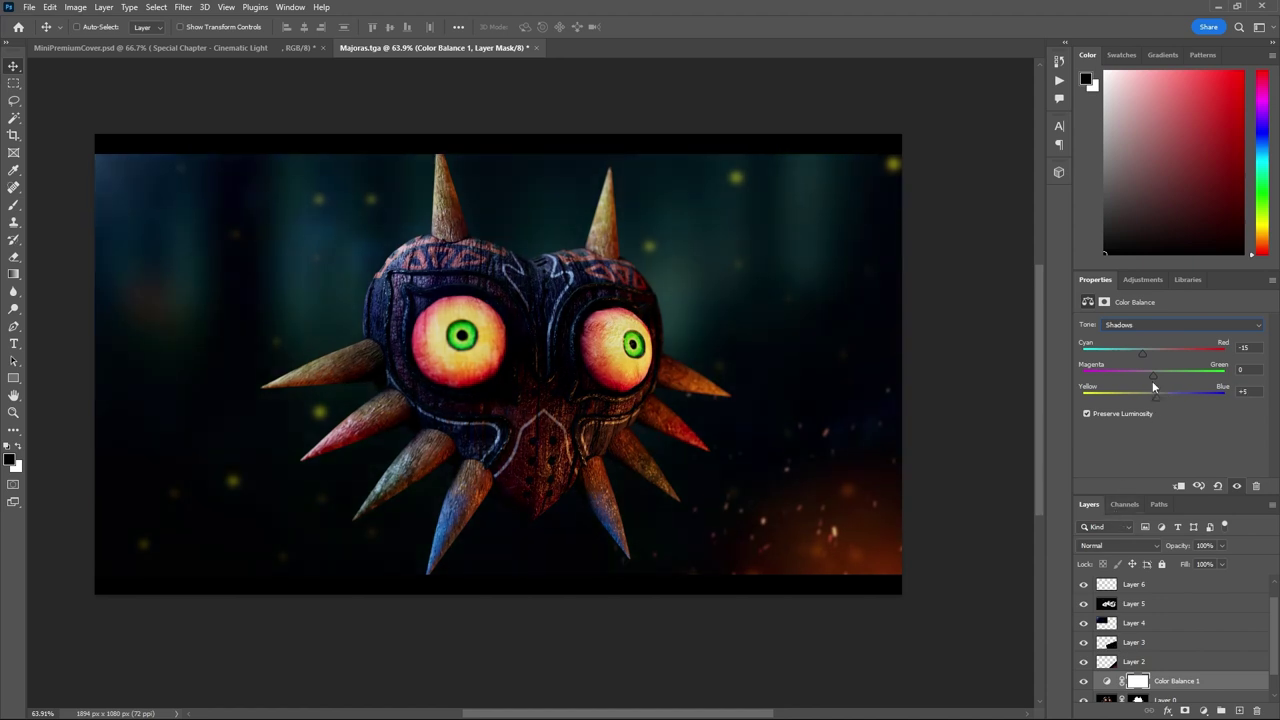
# - Set the Color Balance Highlights to Cyan-Red +8 and Yellow-Blue -11
pyautogui.click(1157, 326)
pyautogui.click(1152, 358)
pyautogui.moveTo(1153, 355); pyautogui.dragTo(1161, 356)
pyautogui.moveTo(1152, 400); pyautogui.dragTo(1146, 400)
# - Try an Exposure adjustment clipped to the mask layer, with Exposure -0.13 and Gamma Correction 1.27
pyautogui.scroll(-1, 1193, 677)
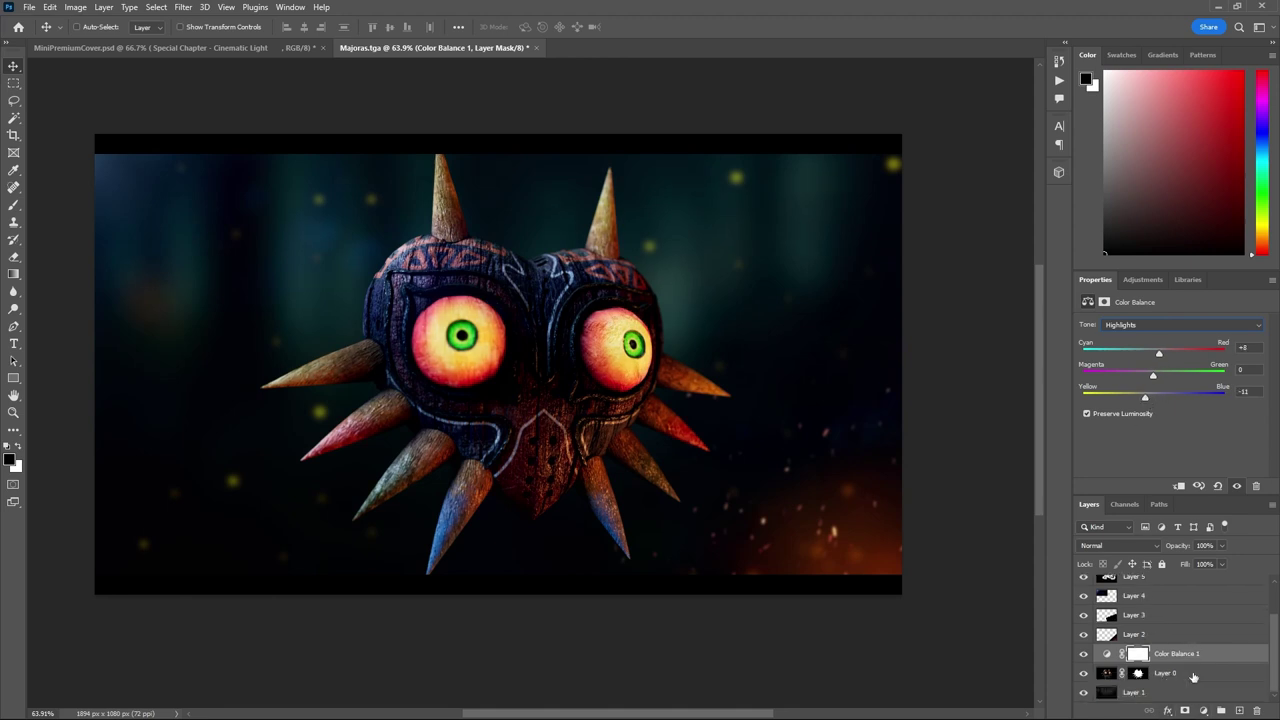
pyautogui.click(1205, 711)
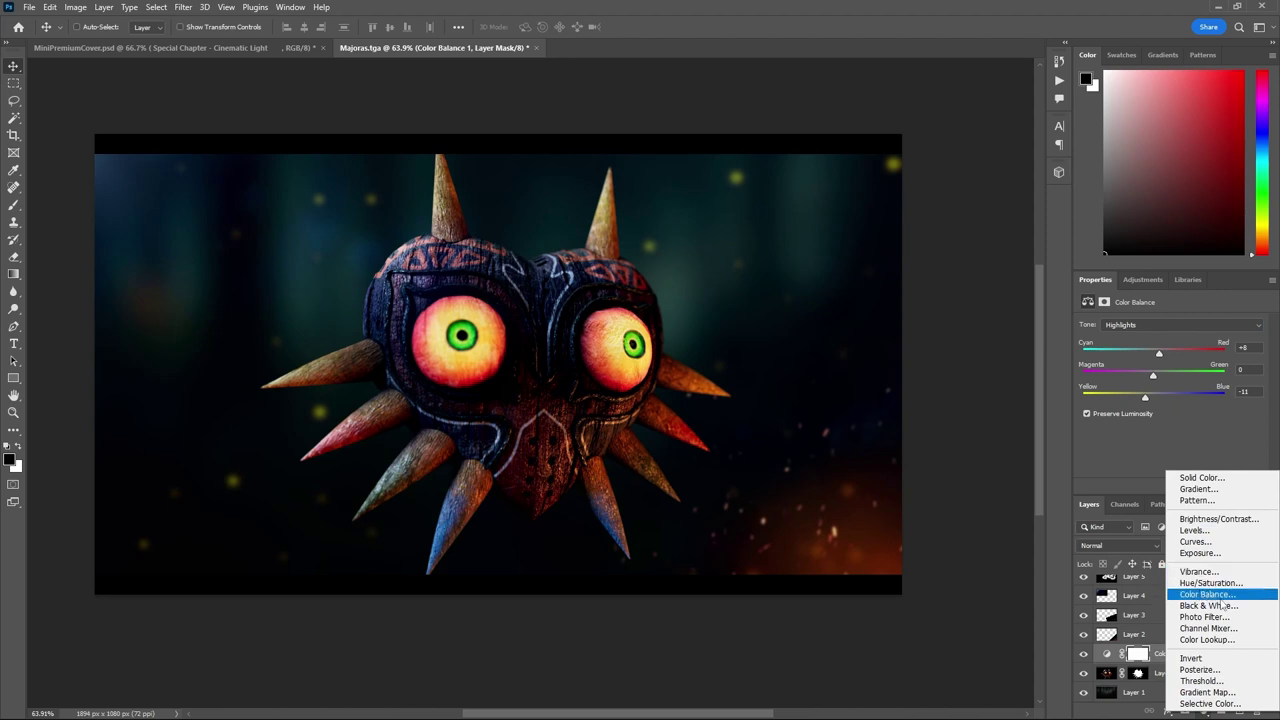
pyautogui.click(1199, 553)
pyautogui.moveTo(1176, 655); pyautogui.dragTo(1185, 678)
pyautogui.keyDown('alt'); pyautogui.click(1186, 678); pyautogui.keyUp('alt')
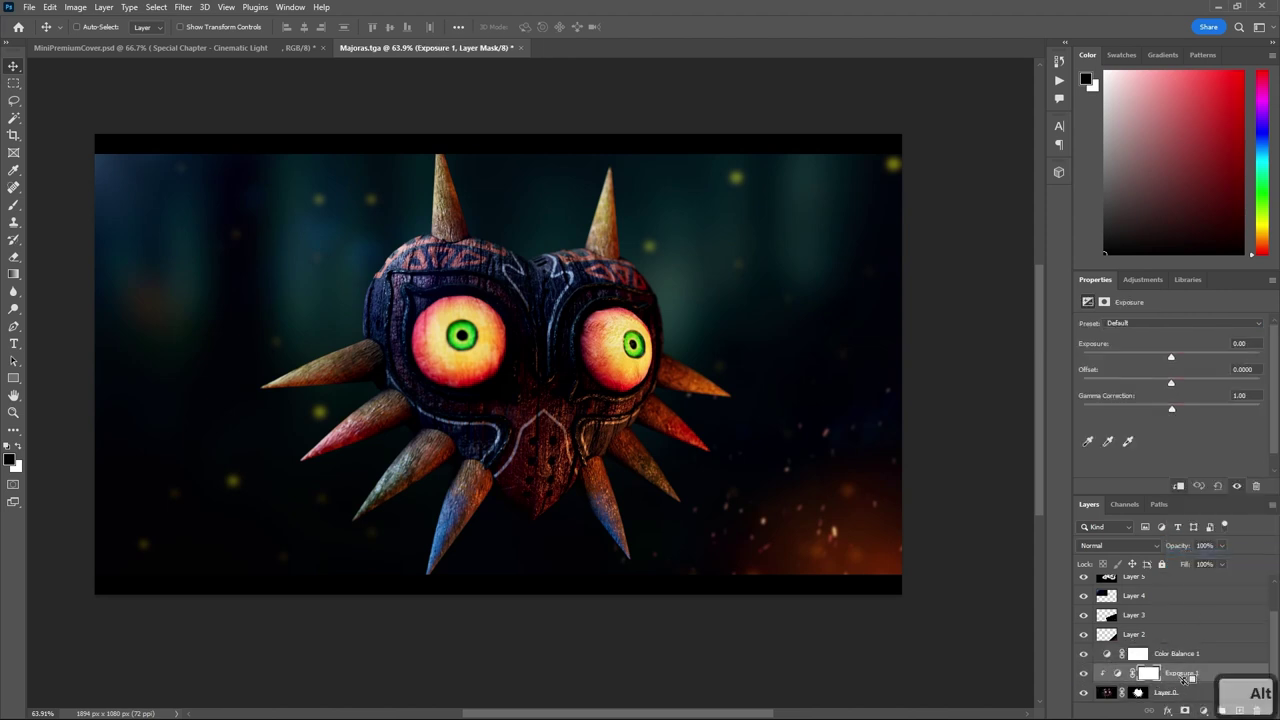
pyautogui.moveTo(1173, 357); pyautogui.dragTo(1161, 409)
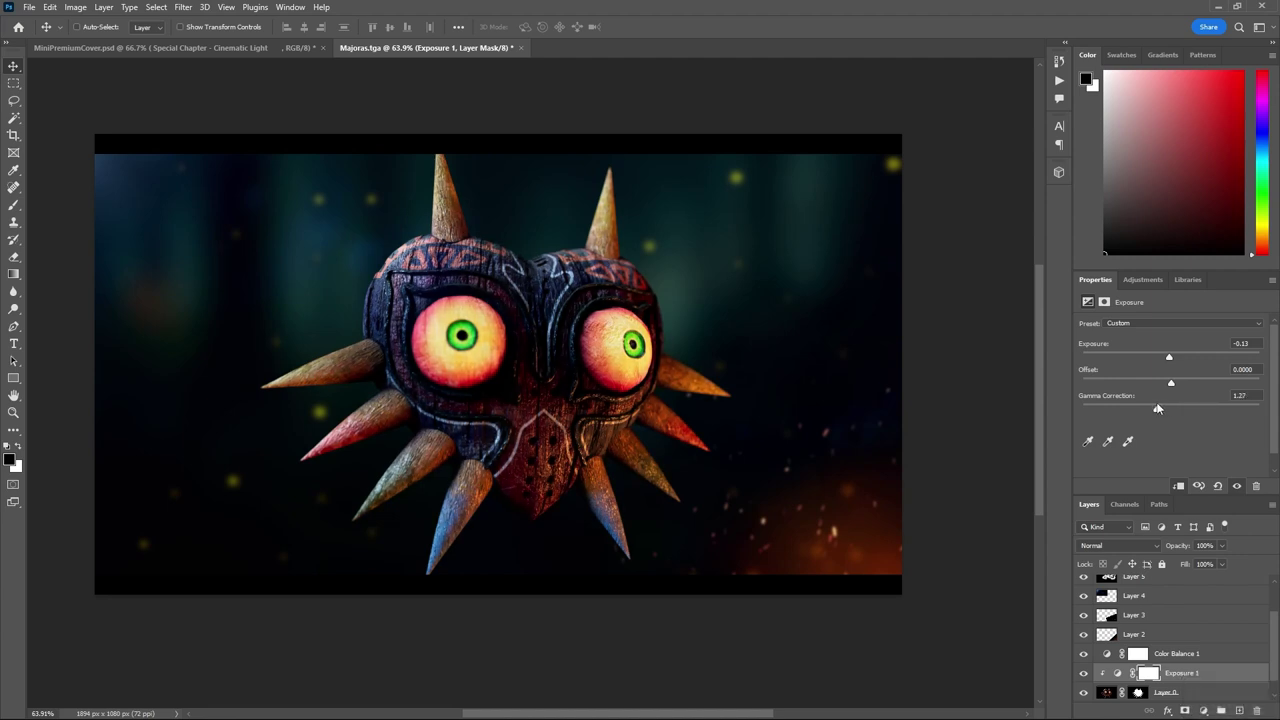
# - Undo the exposure and gamma changes and delete the Exposure adjustment layer
pyautogui.hotkey('ctrl', 'z')
pyautogui.hotkey('ctrl', 'z')
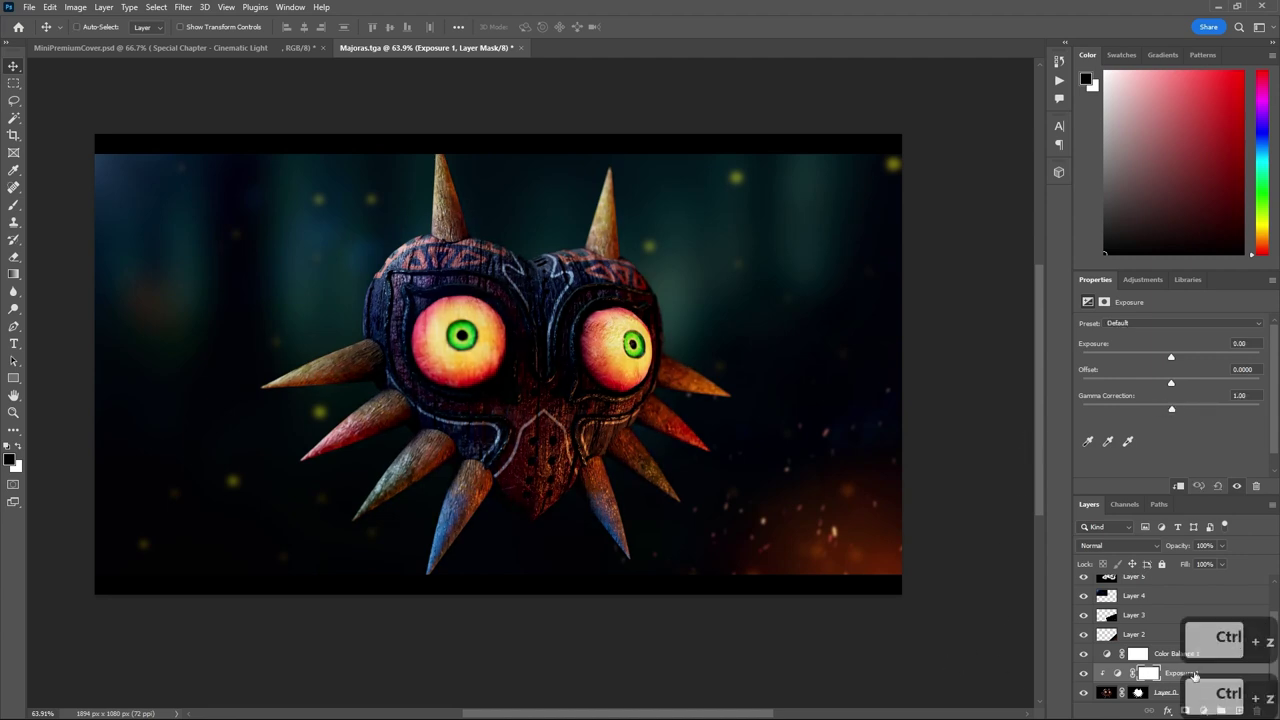
pyautogui.click(1191, 675)
pyautogui.press('Delete')
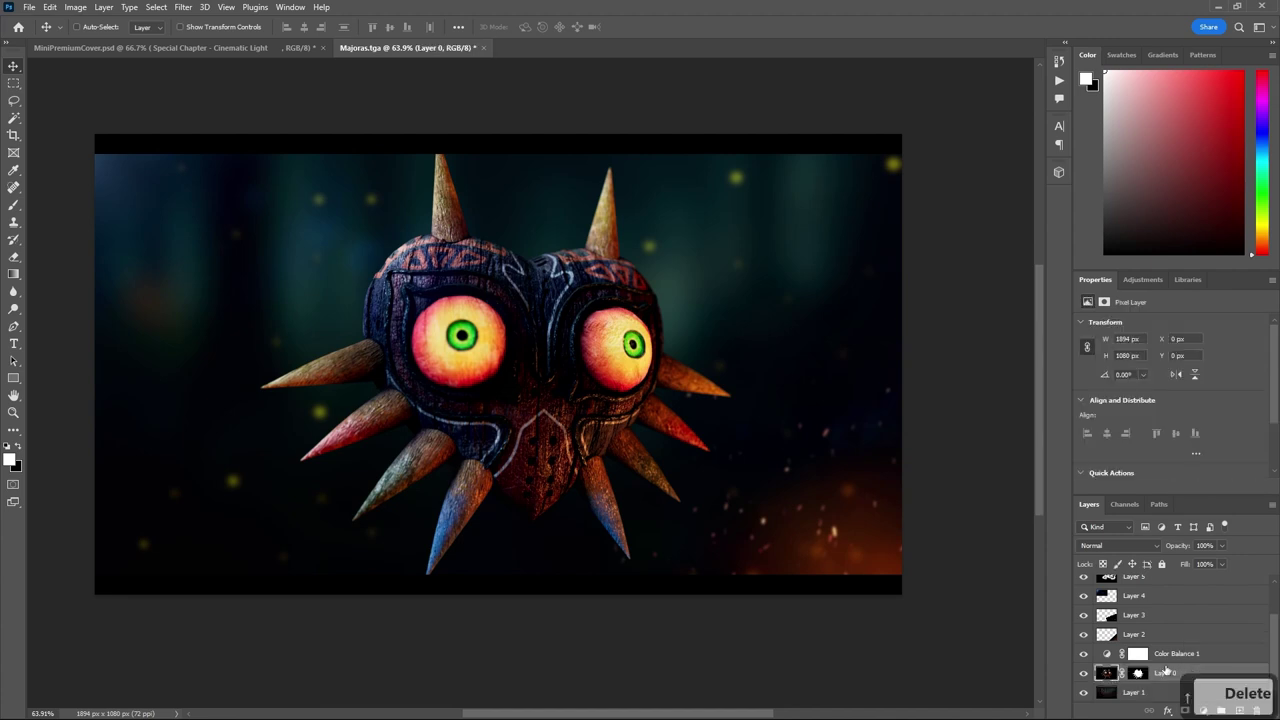
pyautogui.keyDown('alt'); pyautogui.scroll(2, 600, 440); pyautogui.keyUp('alt')
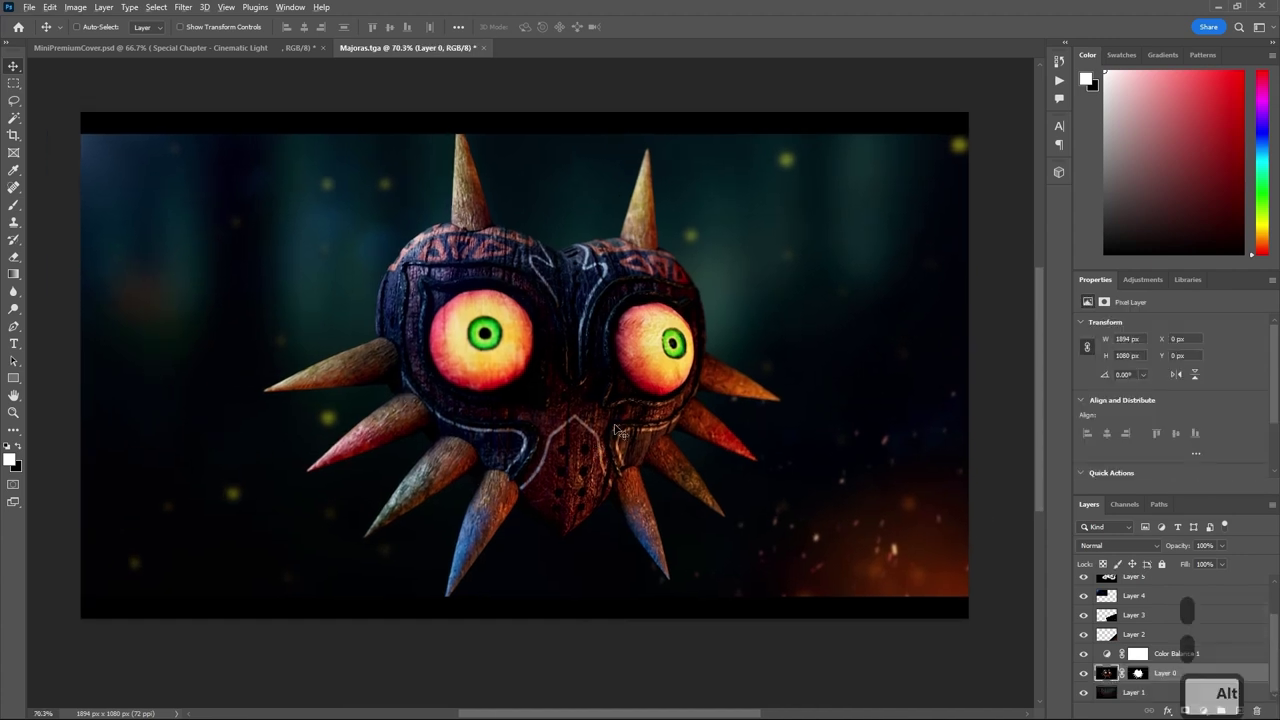
pyautogui.keyDown('alt'); pyautogui.scroll(-1, 617, 430); pyautogui.keyUp('alt')
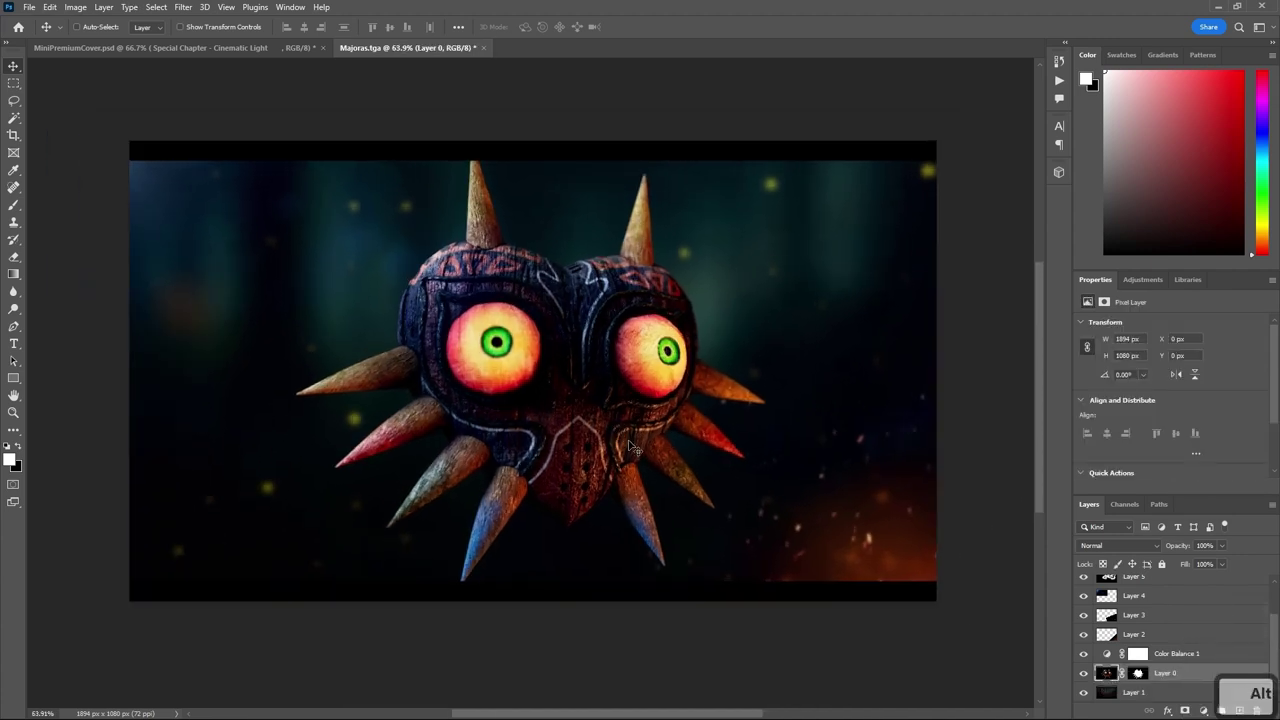